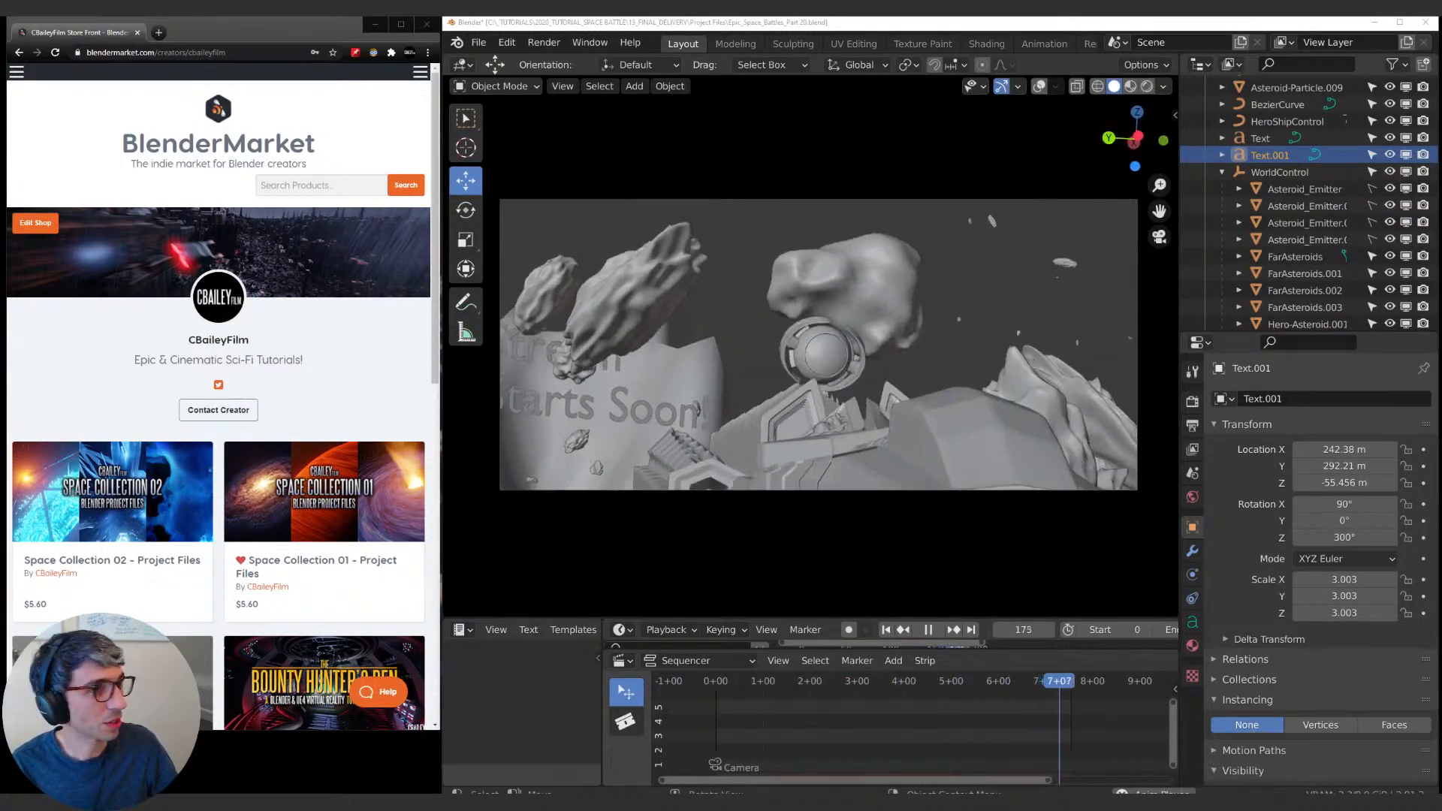
{"action": "left_click", "coordinate": [157, 33]}
{"action": "key", "text": "ctrl+w"}
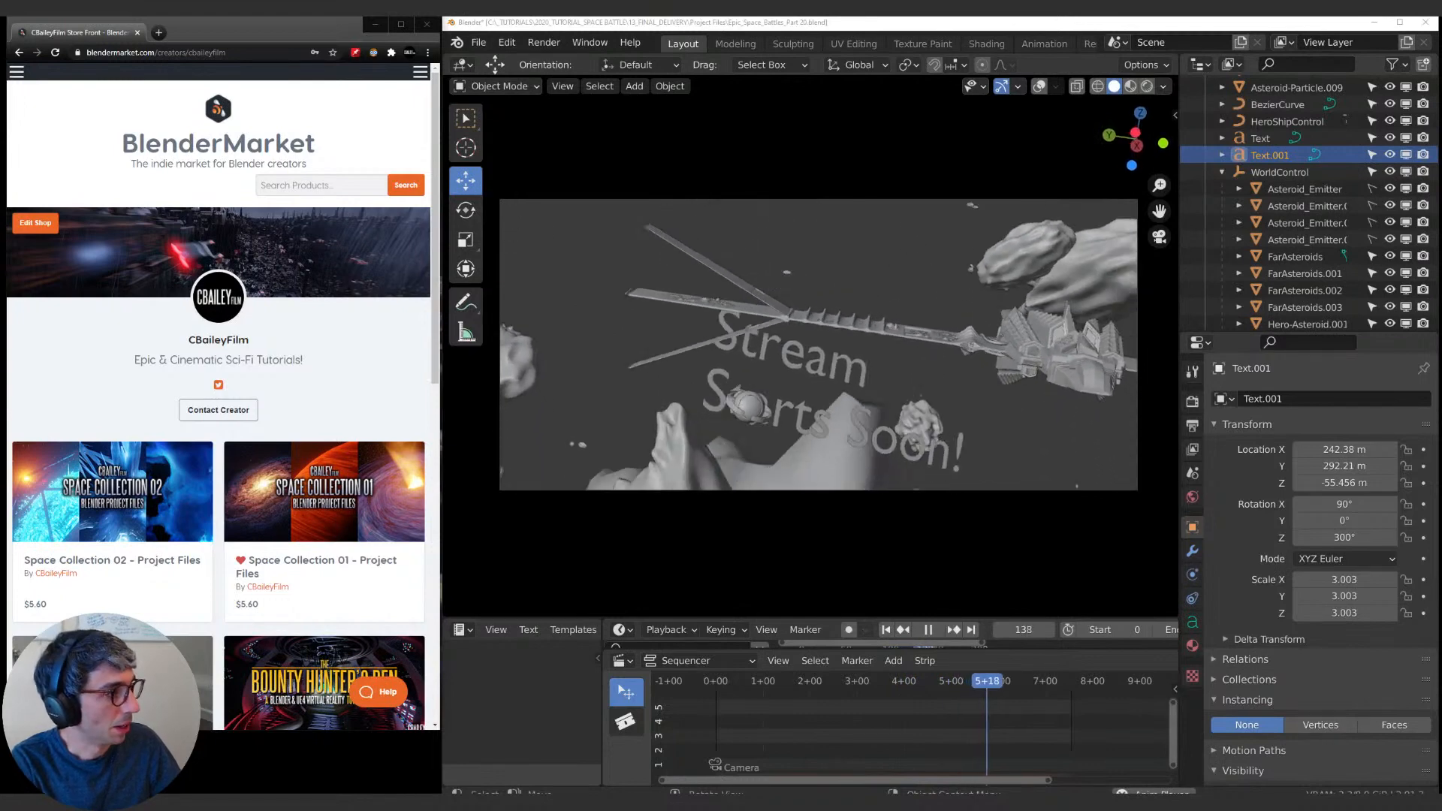
{"action": "key", "text": "BackSpace"}
{"action": "key", "text": "a"}
{"action": "key", "text": "w"}
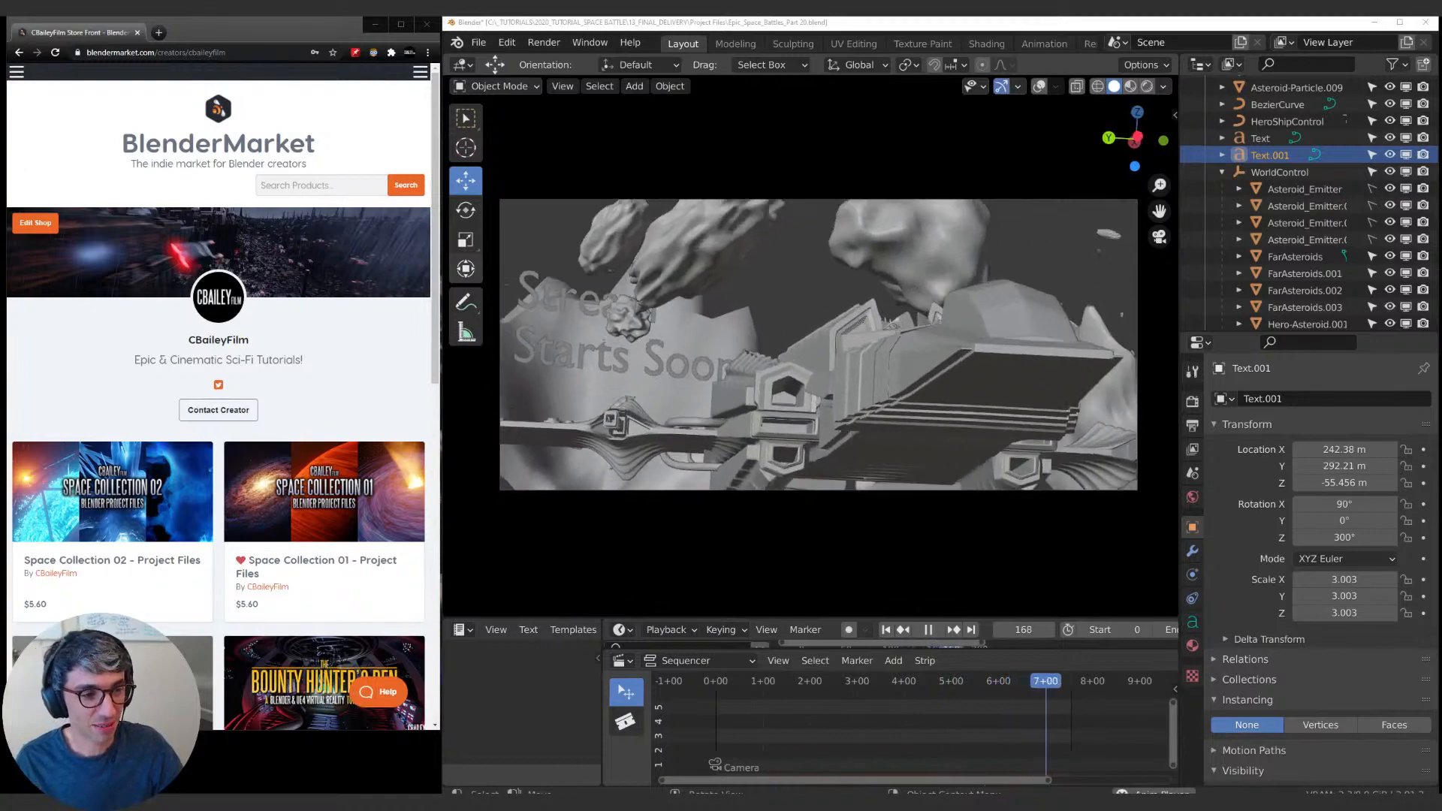
Look through the CBaileyFilm product listings on the BlenderMarket store page, from the space collections to the tutorial series.
{"action": "scroll", "coordinate": [430, 388], "scroll_direction": "down", "scroll_amount": 2}
{"action": "scroll", "coordinate": [430, 388], "scroll_direction": "down", "scroll_amount": 2}
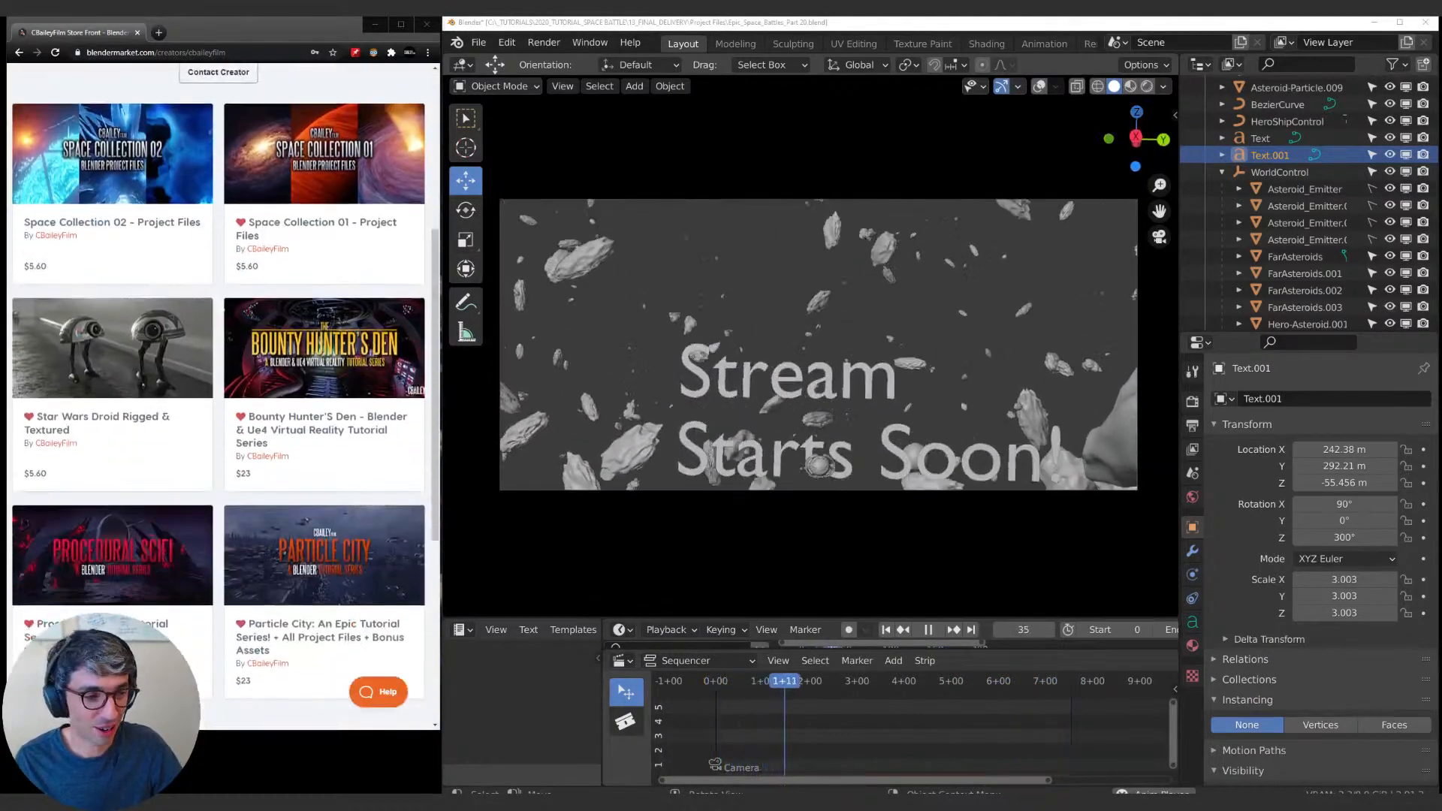
{"action": "scroll", "coordinate": [194, 355], "scroll_direction": "up", "scroll_amount": 4}
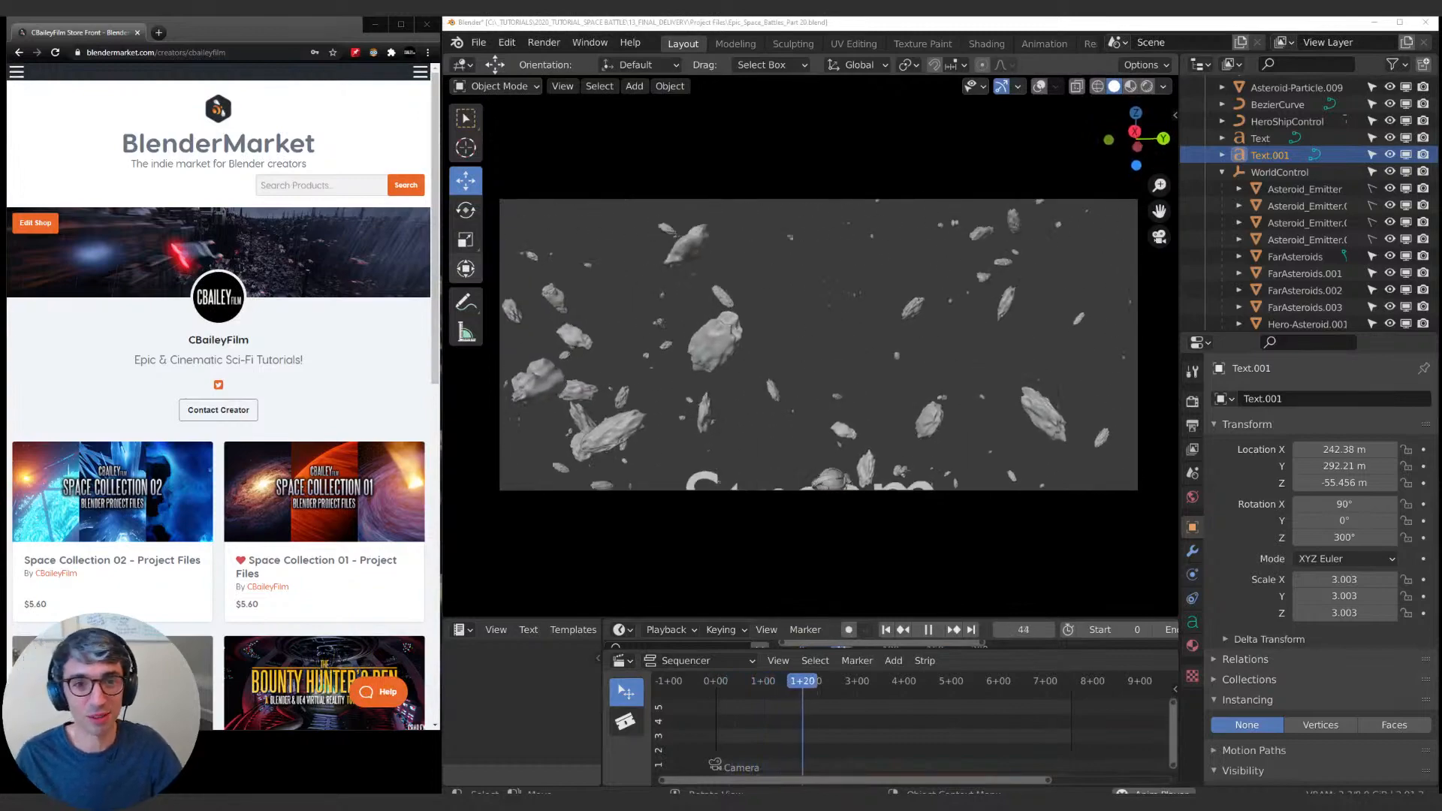
{"action": "scroll", "coordinate": [232, 362], "scroll_direction": "down", "scroll_amount": 5}
{"action": "scroll", "coordinate": [232, 360], "scroll_direction": "up", "scroll_amount": 4}
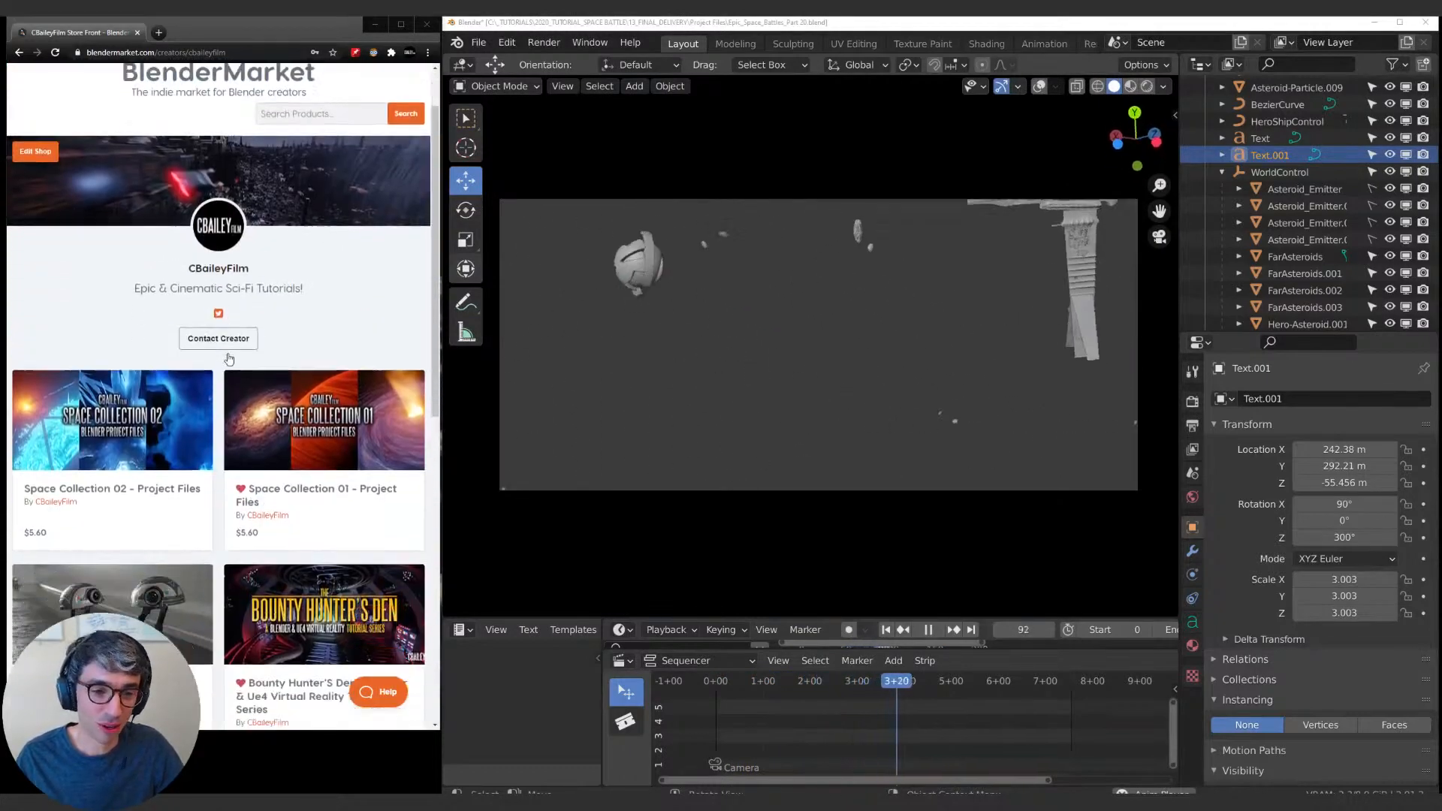
{"action": "scroll", "coordinate": [234, 359], "scroll_direction": "down", "scroll_amount": 6}
{"action": "scroll", "coordinate": [236, 357], "scroll_direction": "up", "scroll_amount": 6}
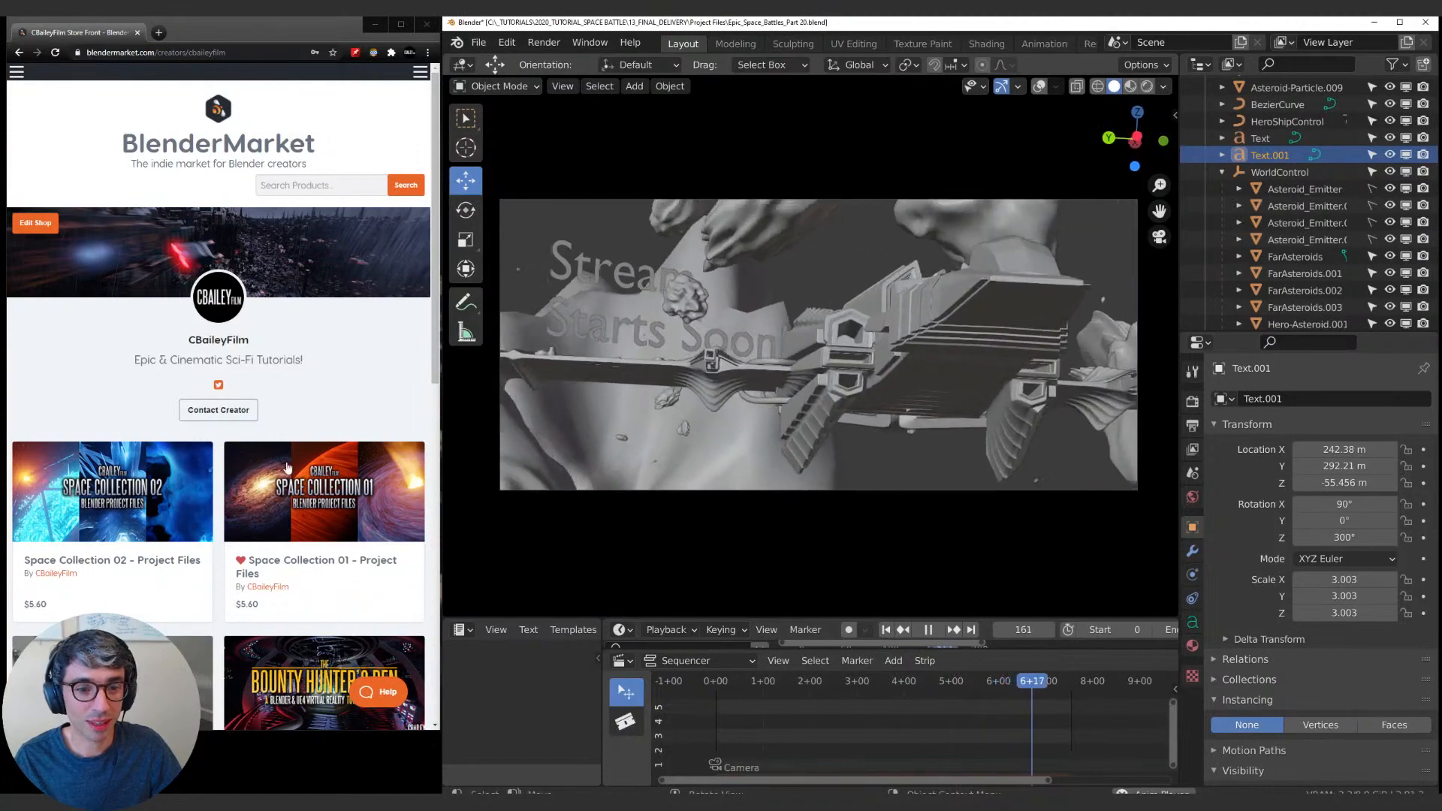
{"action": "scroll", "coordinate": [288, 467], "scroll_direction": "down", "scroll_amount": 5}
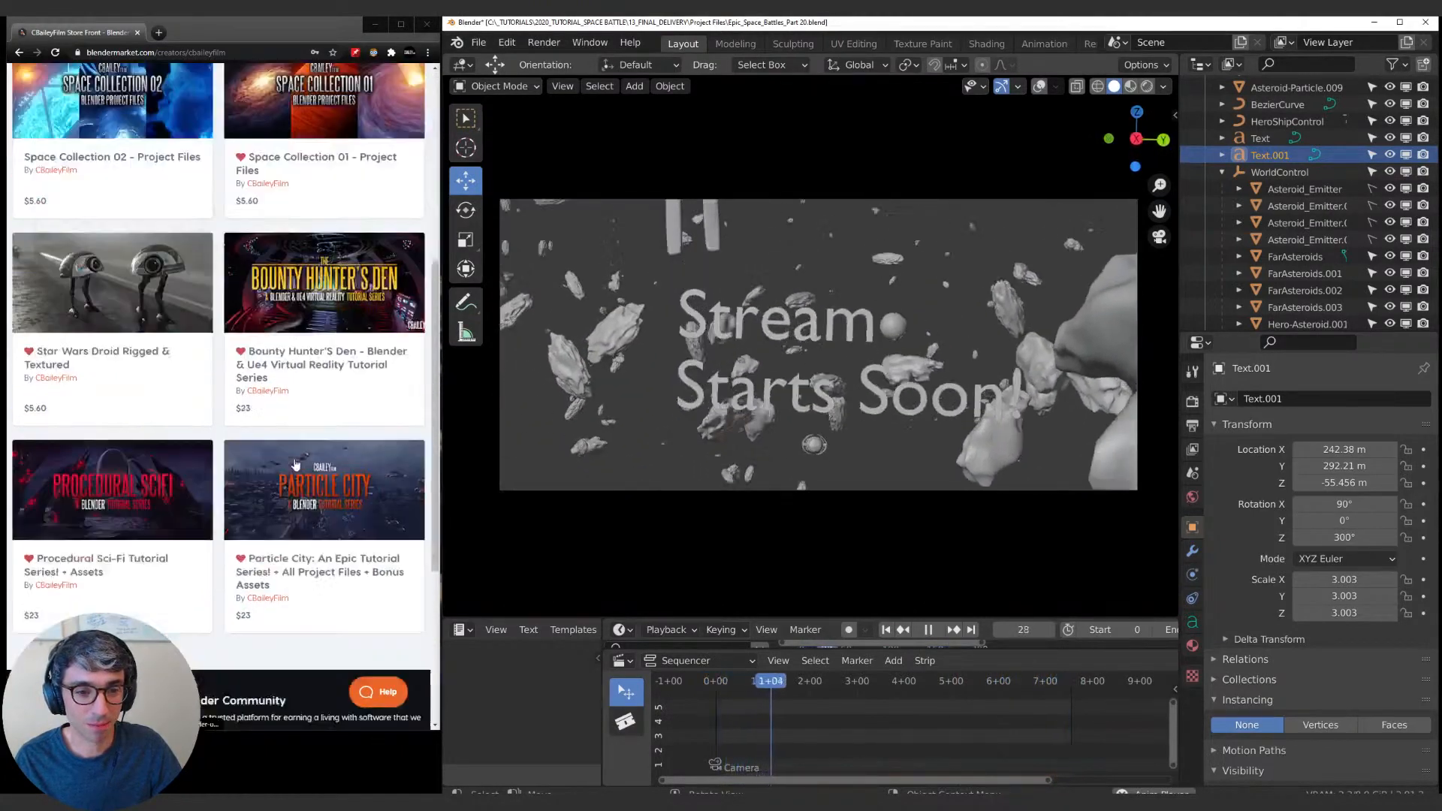
{"action": "scroll", "coordinate": [295, 465], "scroll_direction": "up", "scroll_amount": 3}
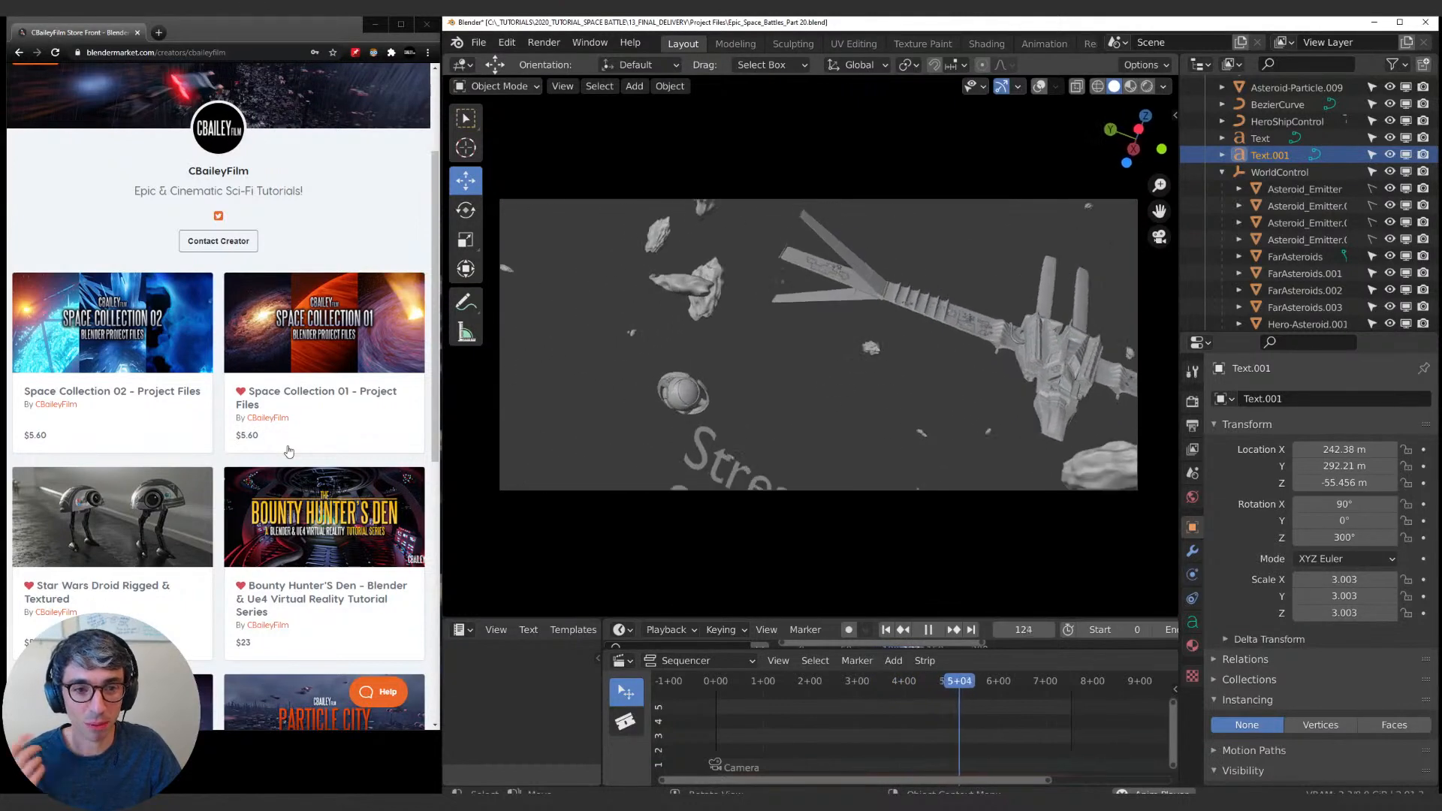
{"action": "scroll", "coordinate": [404, 413], "scroll_direction": "up", "scroll_amount": 3}
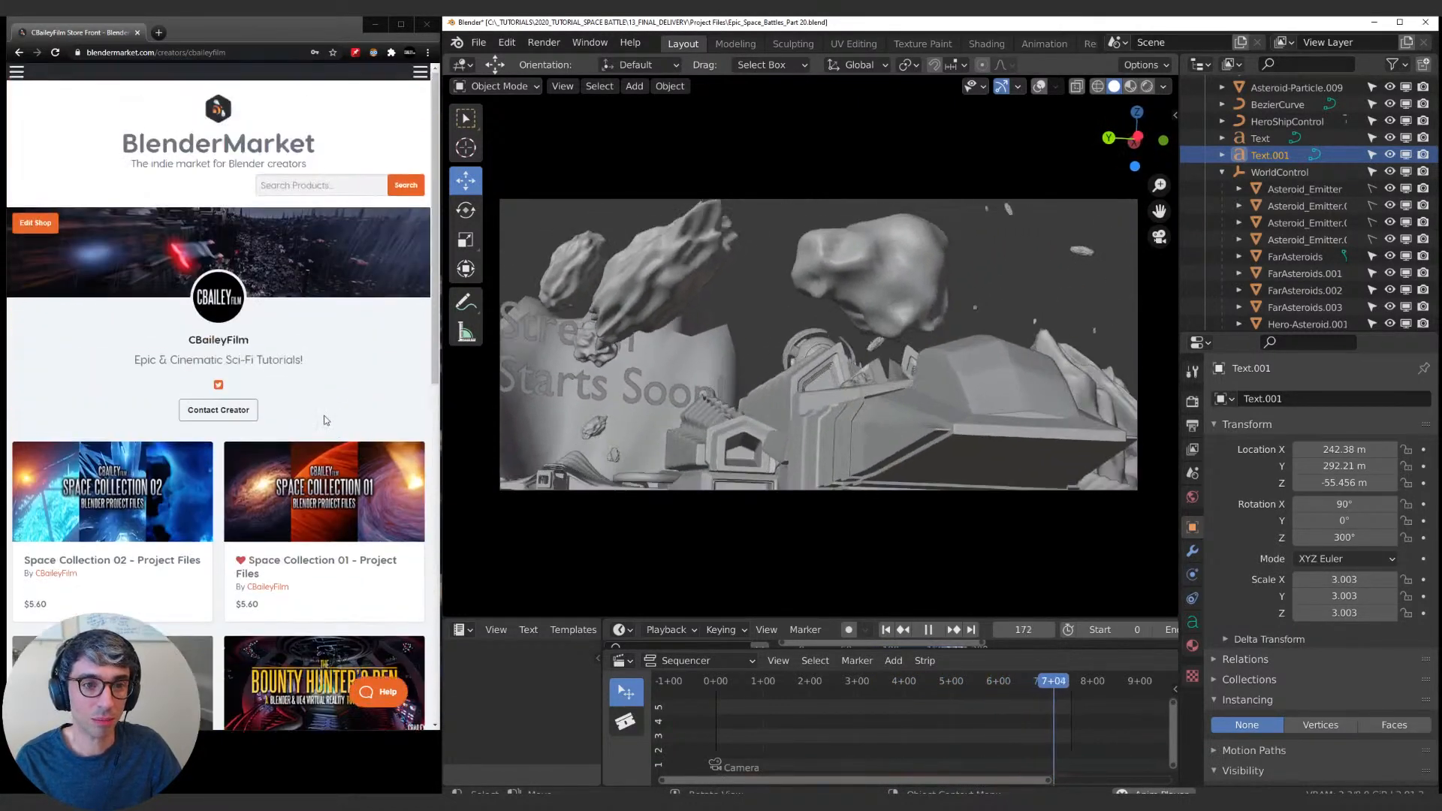
{"action": "scroll", "coordinate": [256, 447], "scroll_direction": "down", "scroll_amount": 4}
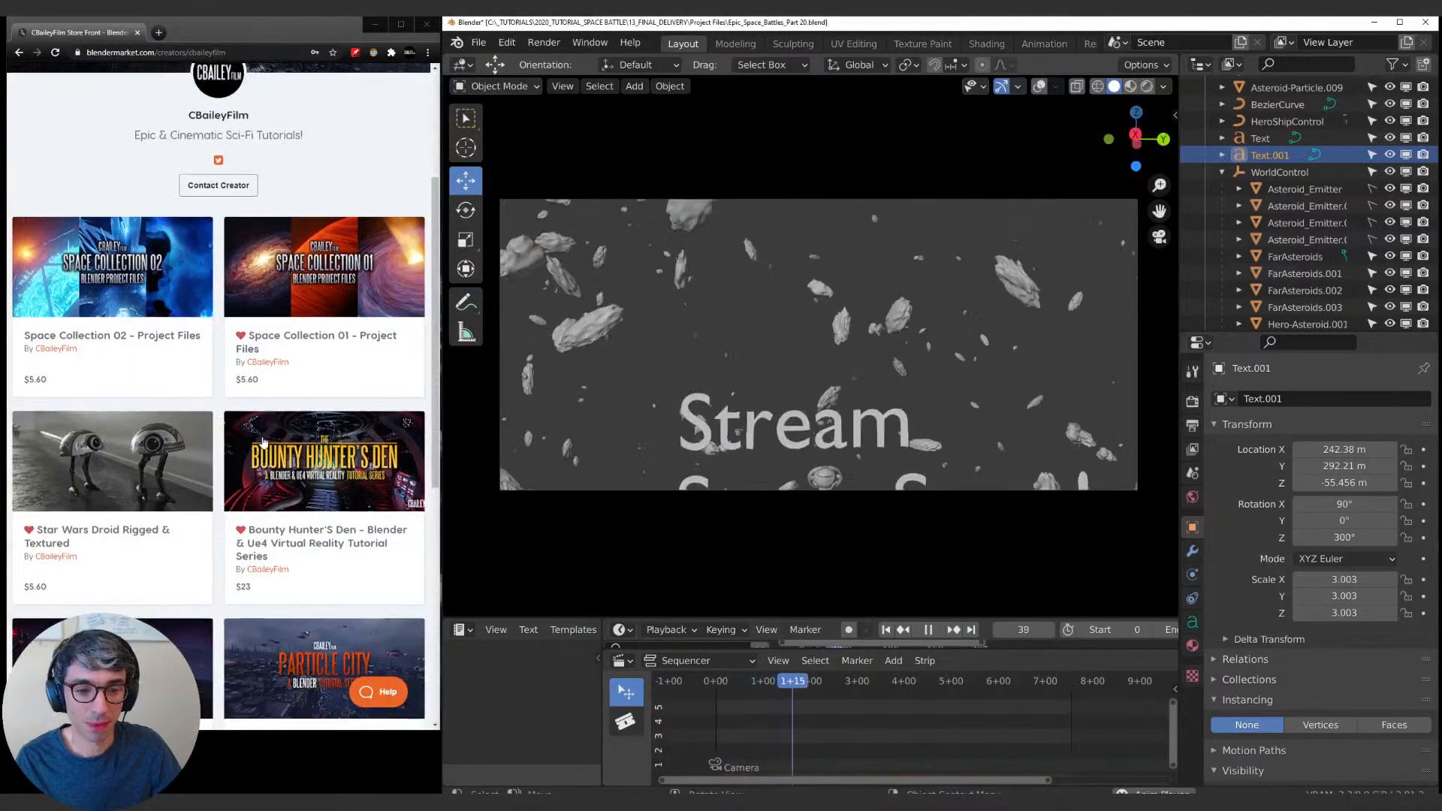
{"action": "scroll", "coordinate": [255, 447], "scroll_direction": "up", "scroll_amount": 3}
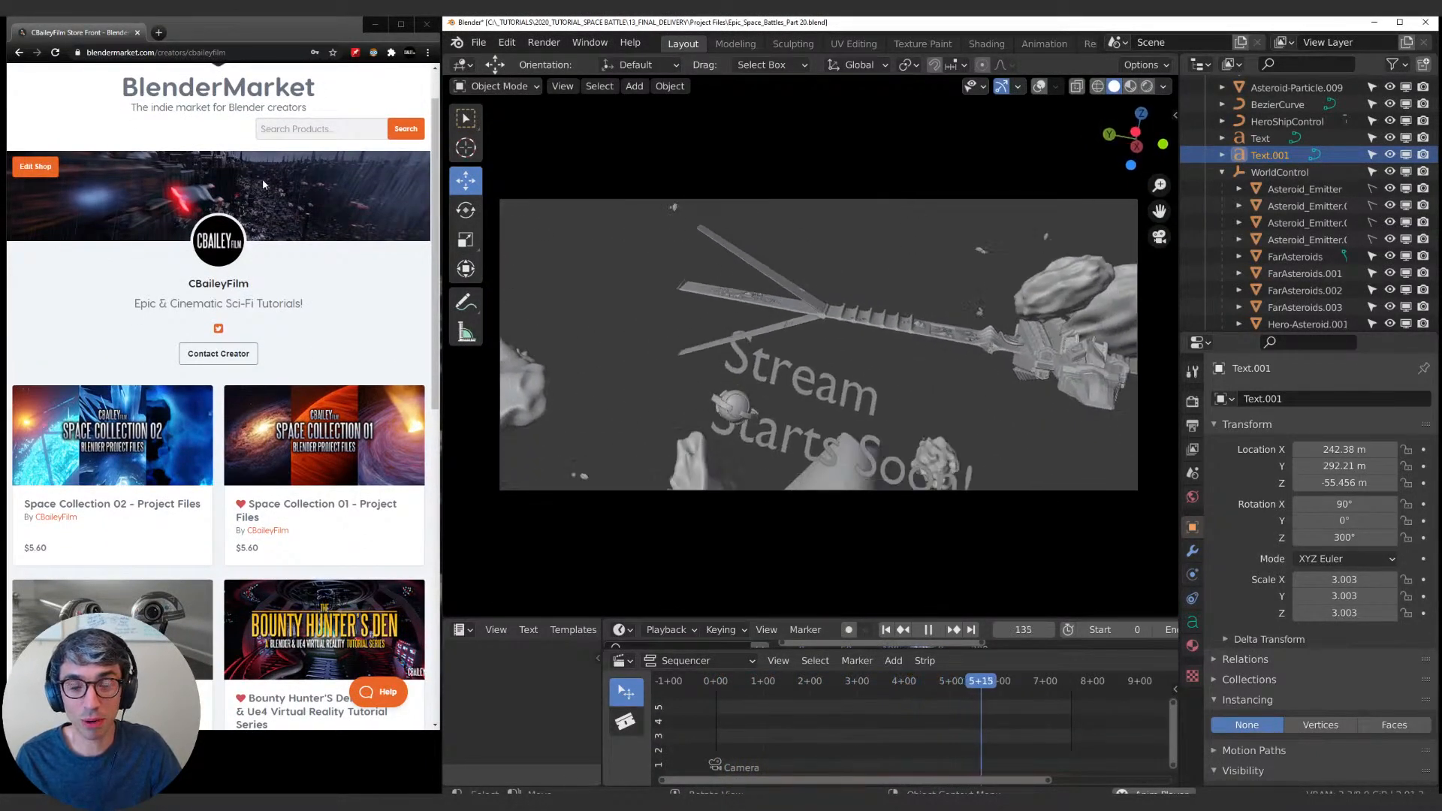
{"action": "scroll", "coordinate": [273, 379], "scroll_direction": "up", "scroll_amount": 1}
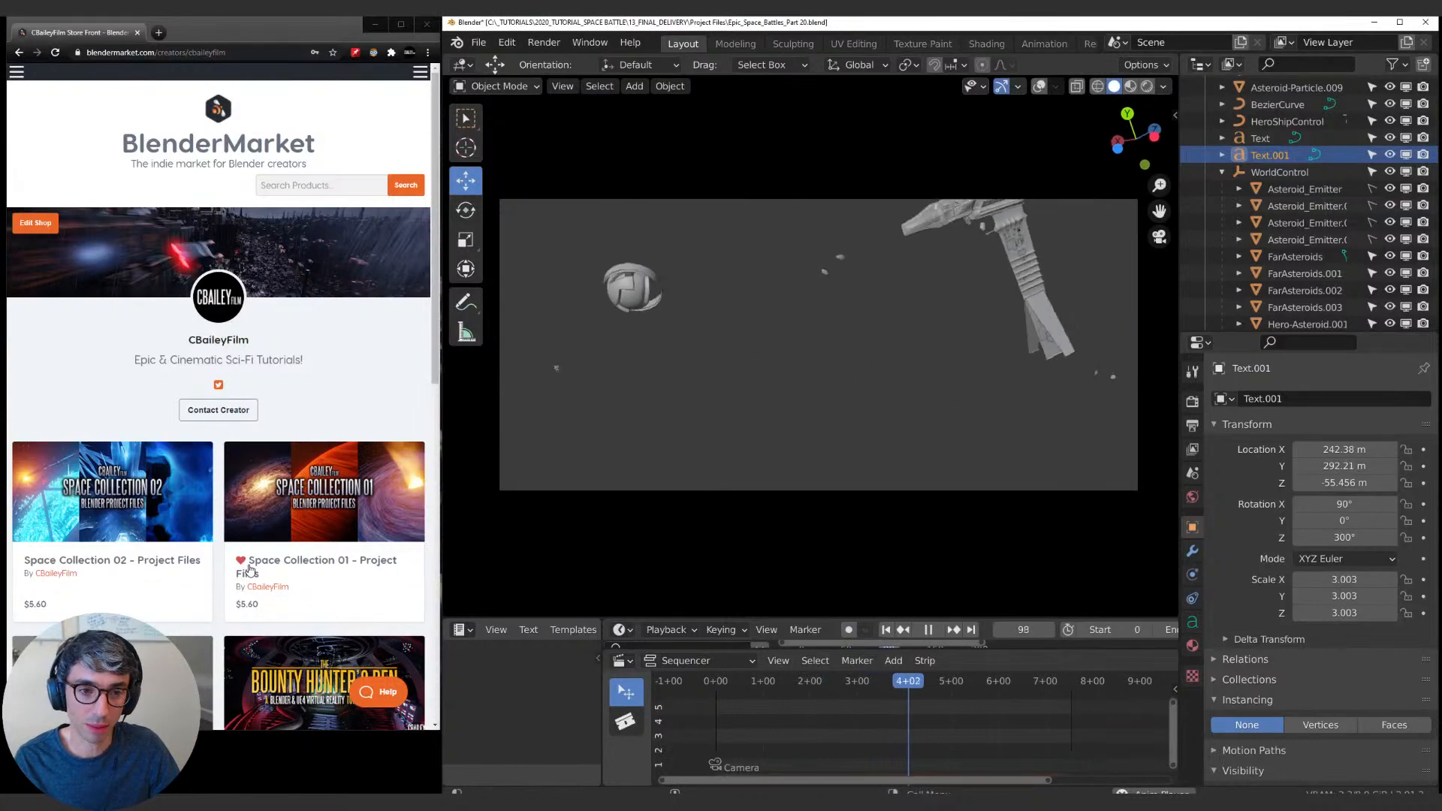
{"action": "scroll", "coordinate": [257, 605], "scroll_direction": "down", "scroll_amount": 3}
{"action": "scroll", "coordinate": [268, 360], "scroll_direction": "up", "scroll_amount": 3}
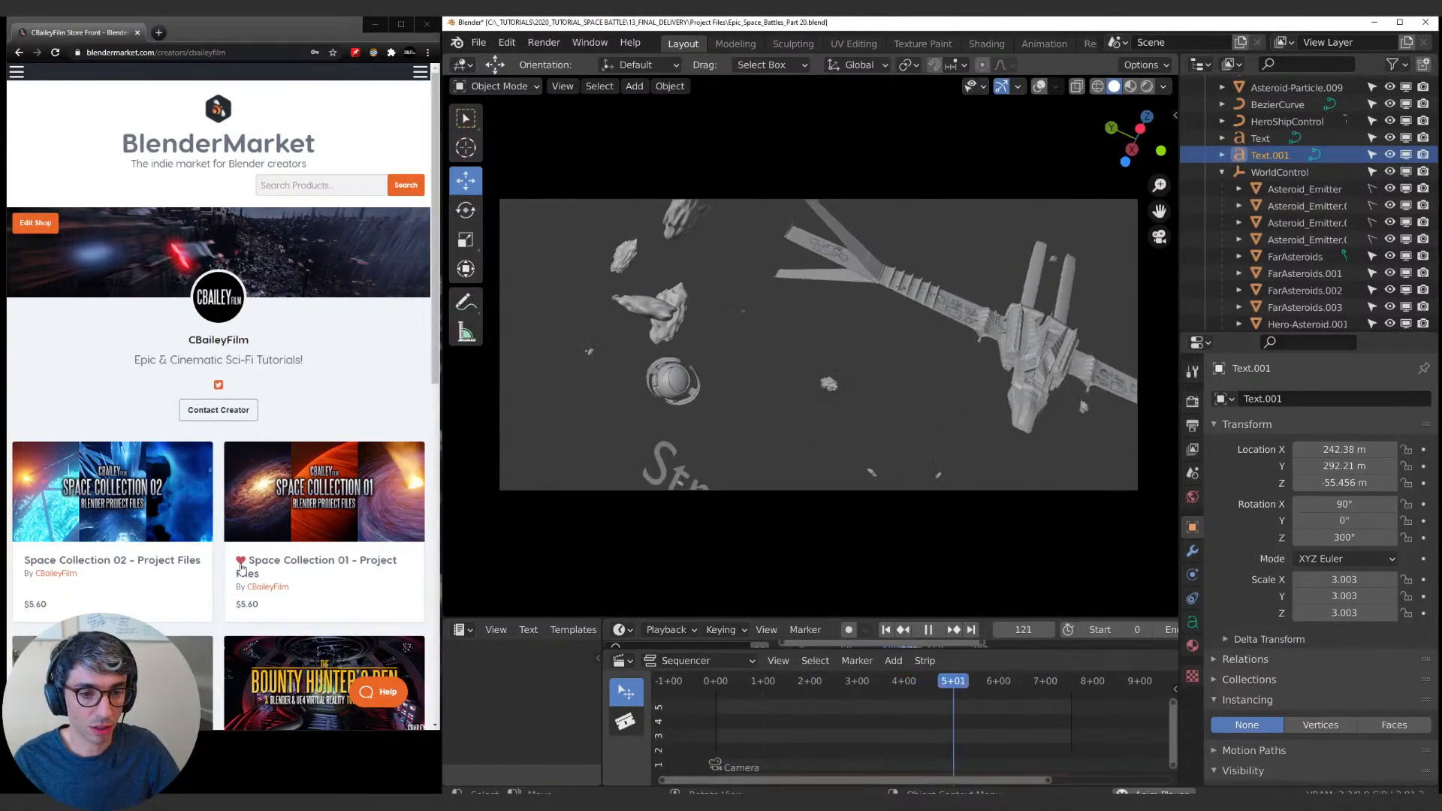
{"action": "scroll", "coordinate": [293, 579], "scroll_direction": "down", "scroll_amount": 2}
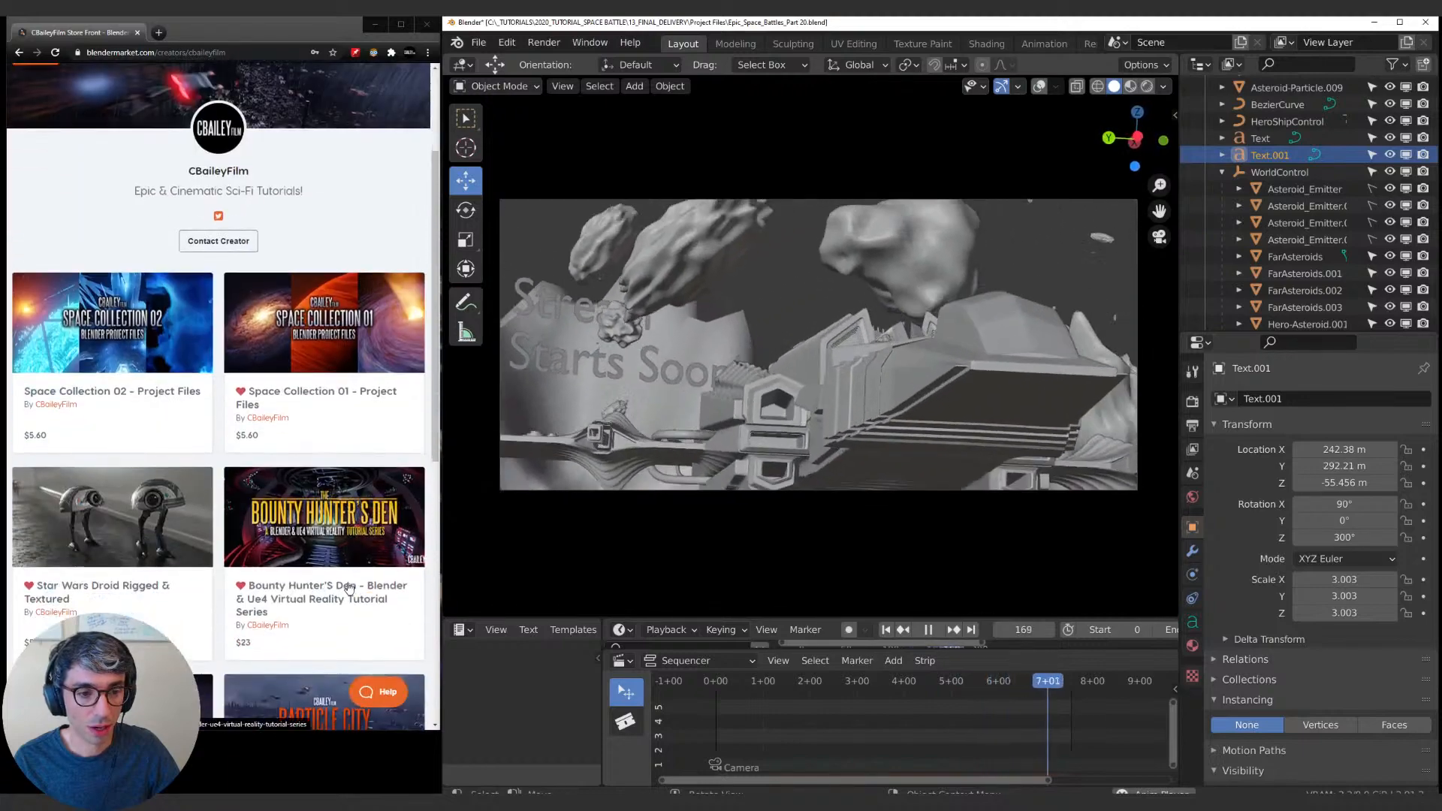
{"action": "scroll", "coordinate": [346, 589], "scroll_direction": "down", "scroll_amount": 2}
{"action": "scroll", "coordinate": [68, 451], "scroll_direction": "up", "scroll_amount": 3}
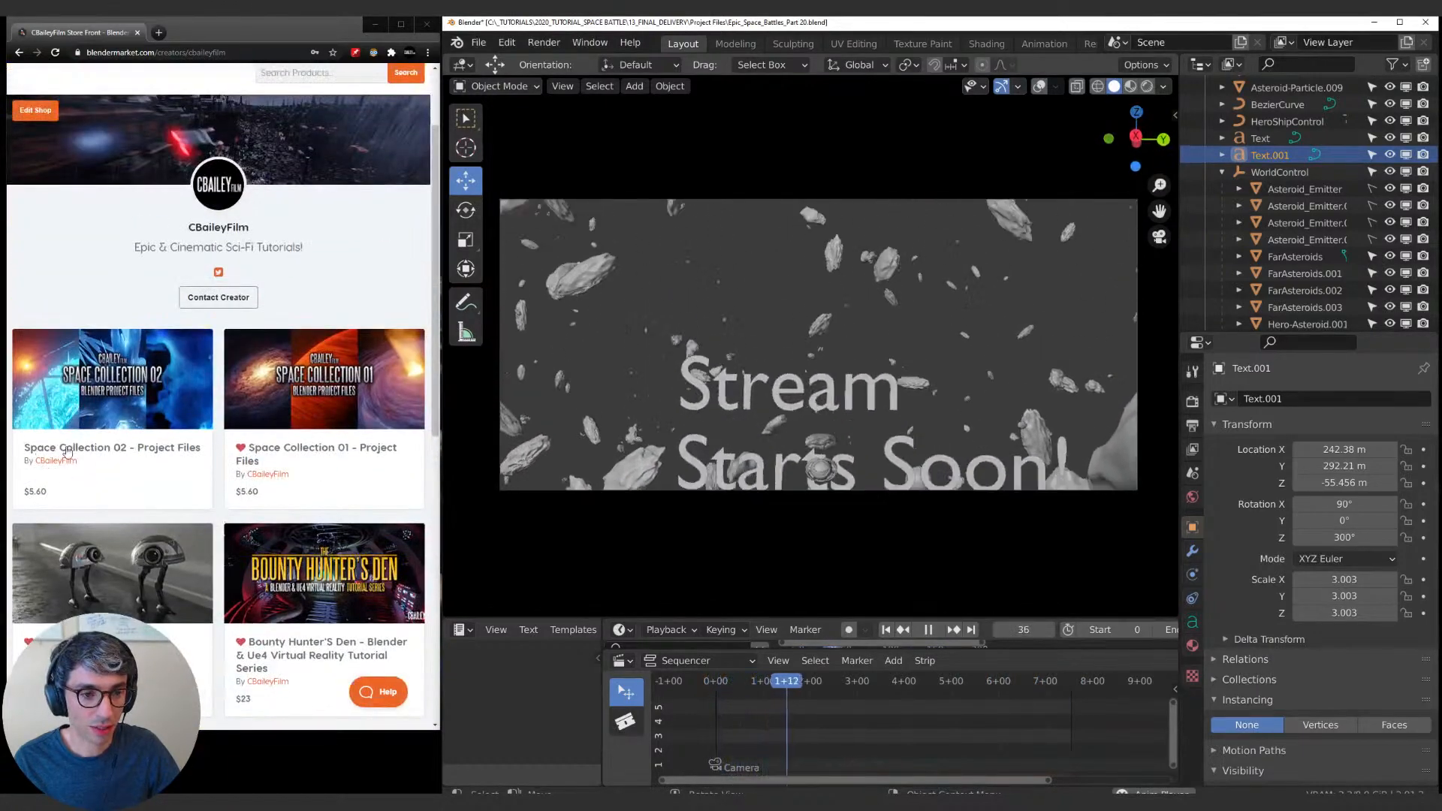
{"action": "scroll", "coordinate": [121, 485], "scroll_direction": "up", "scroll_amount": 2}
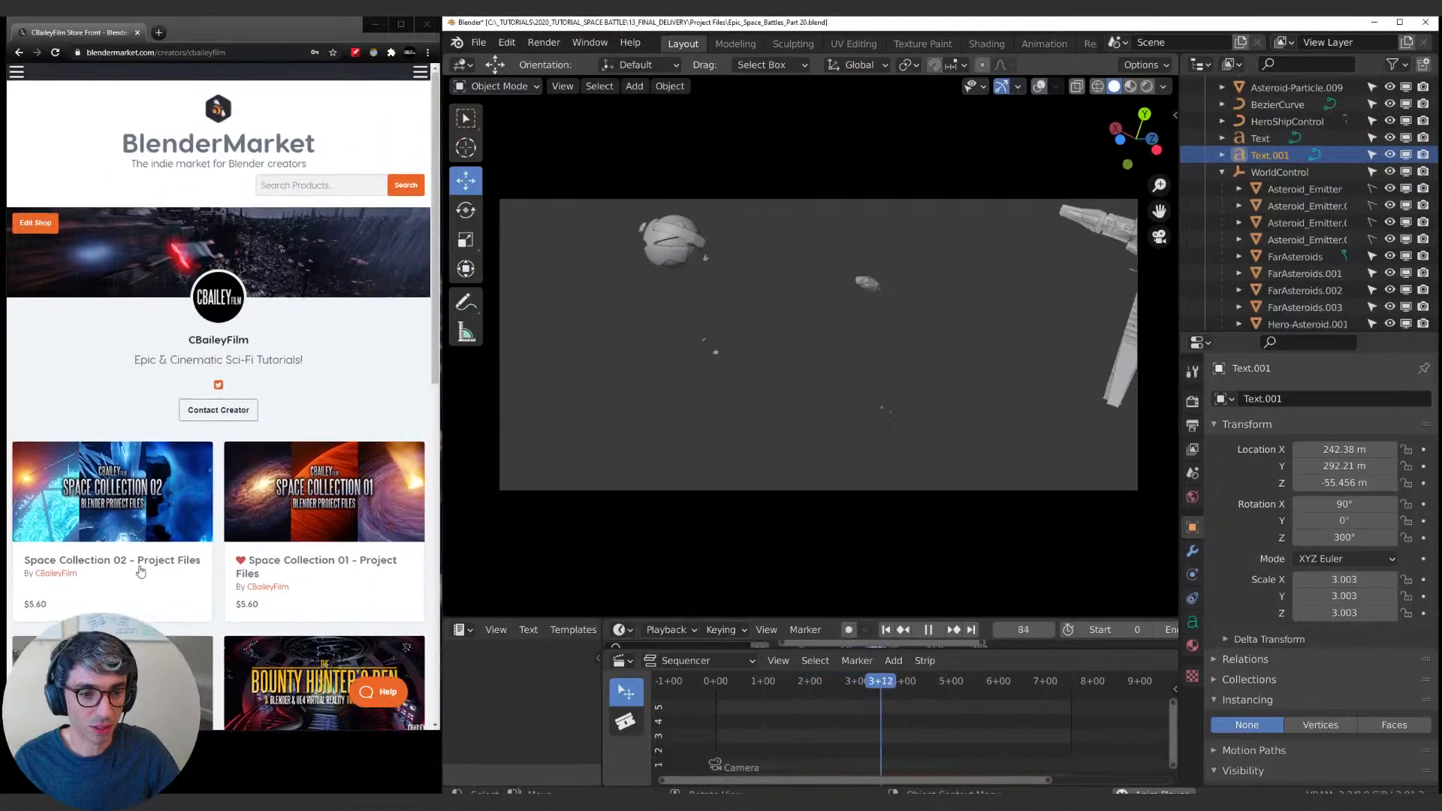
{"action": "scroll", "coordinate": [139, 548], "scroll_direction": "down", "scroll_amount": 2}
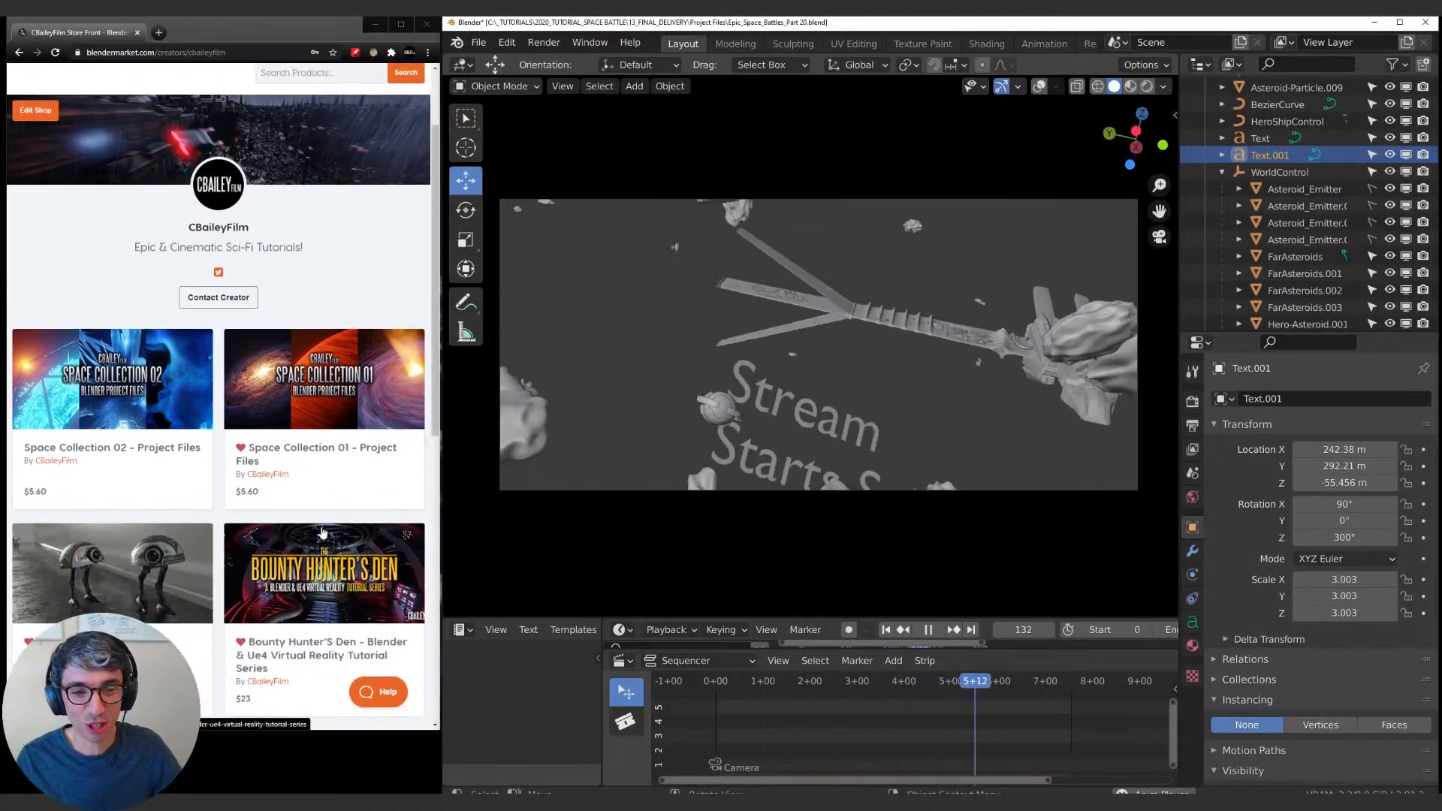
{"action": "scroll", "coordinate": [315, 537], "scroll_direction": "down", "scroll_amount": 3}
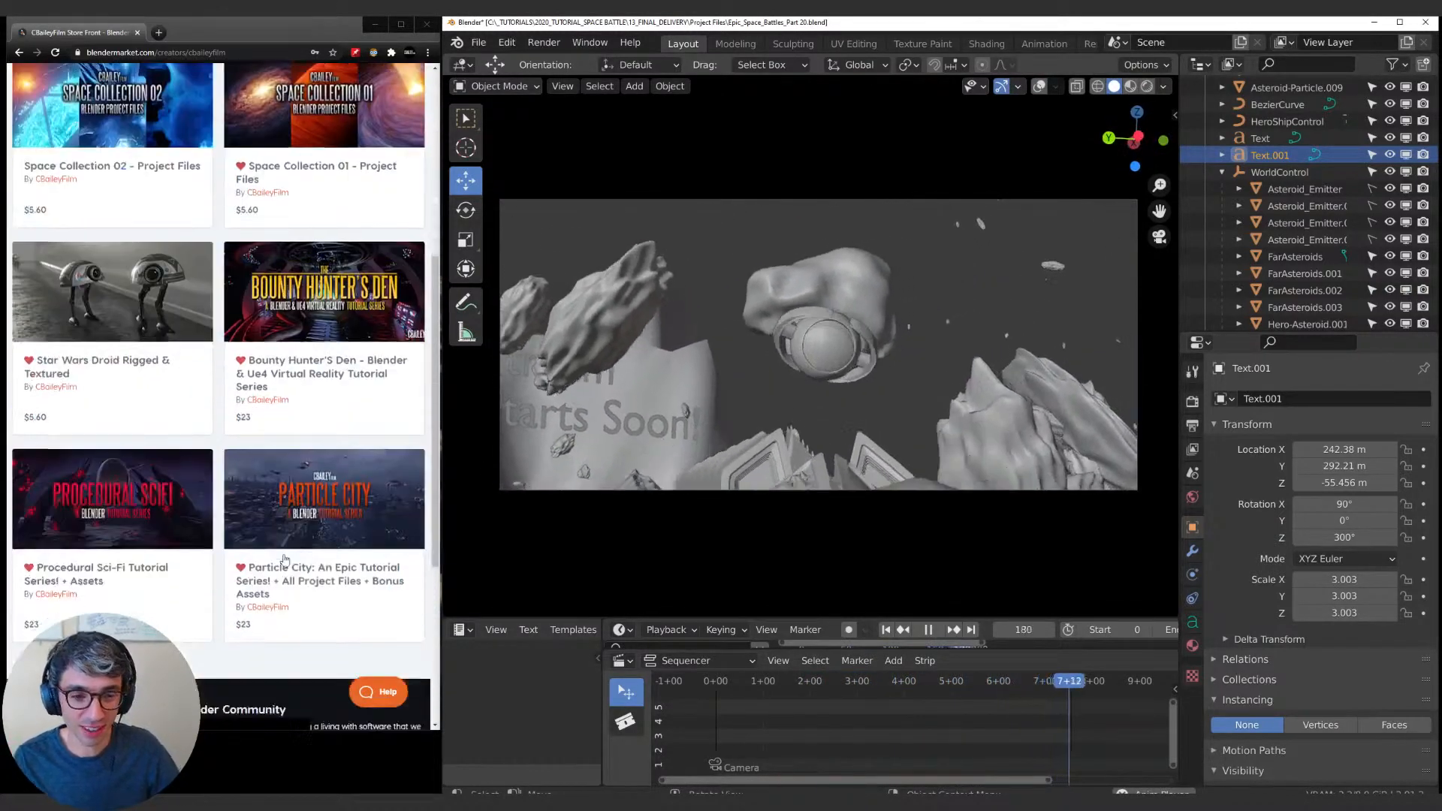
{"action": "scroll", "coordinate": [297, 554], "scroll_direction": "up", "scroll_amount": 5}
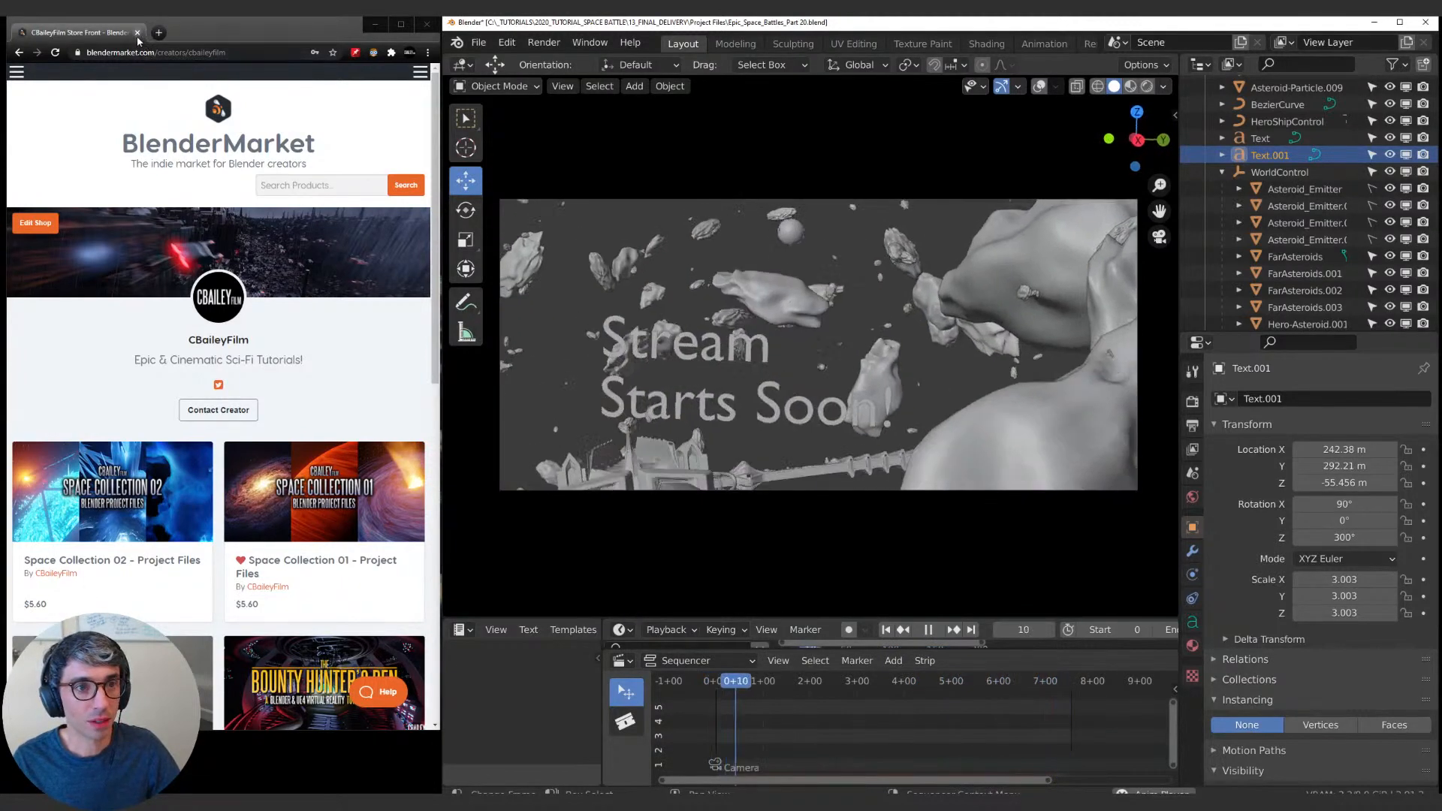
Close the BlenderMarket store page and maximize the Blender window.
{"action": "left_click", "coordinate": [137, 32]}
{"action": "left_click", "coordinate": [1399, 22]}
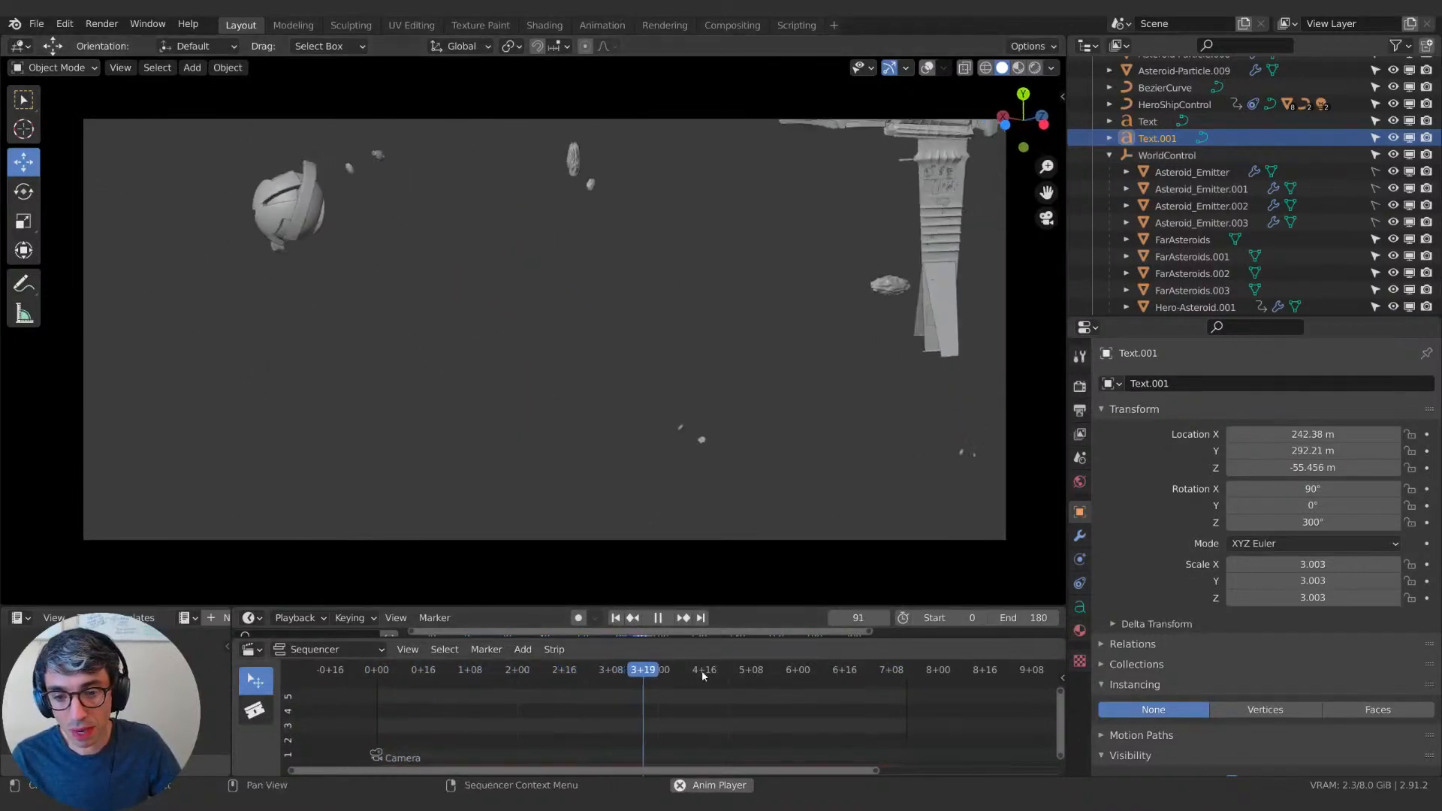
Stop the playback, go to frame 17 and delete the "Stream Starts Soon!" text object named Text.
{"action": "left_click_drag", "start_coordinate": [703, 676], "coordinate": [669, 679]}
{"action": "key", "text": "space"}
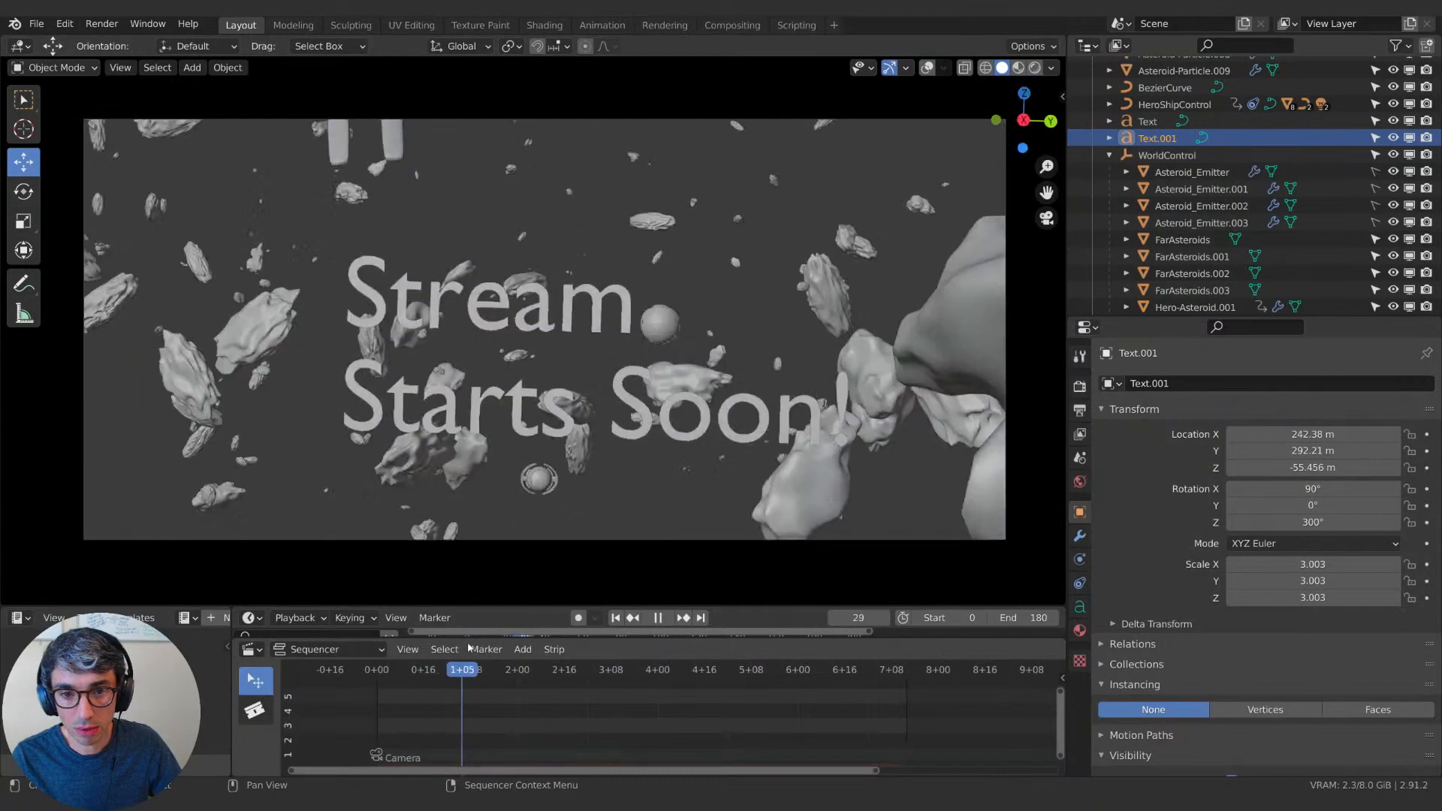
{"action": "left_click_drag", "start_coordinate": [672, 637], "coordinate": [426, 580]}
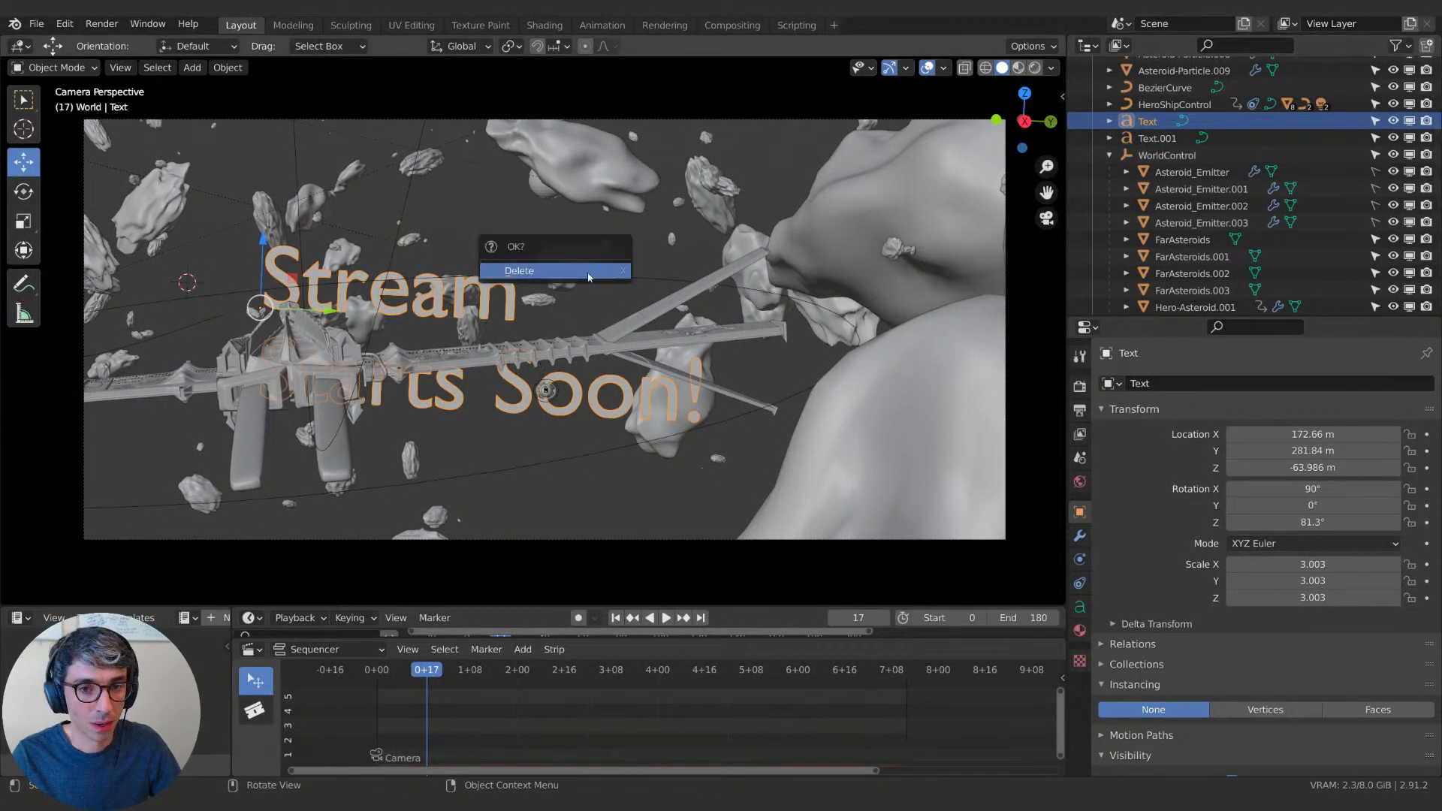
{"action": "left_click", "coordinate": [578, 271]}
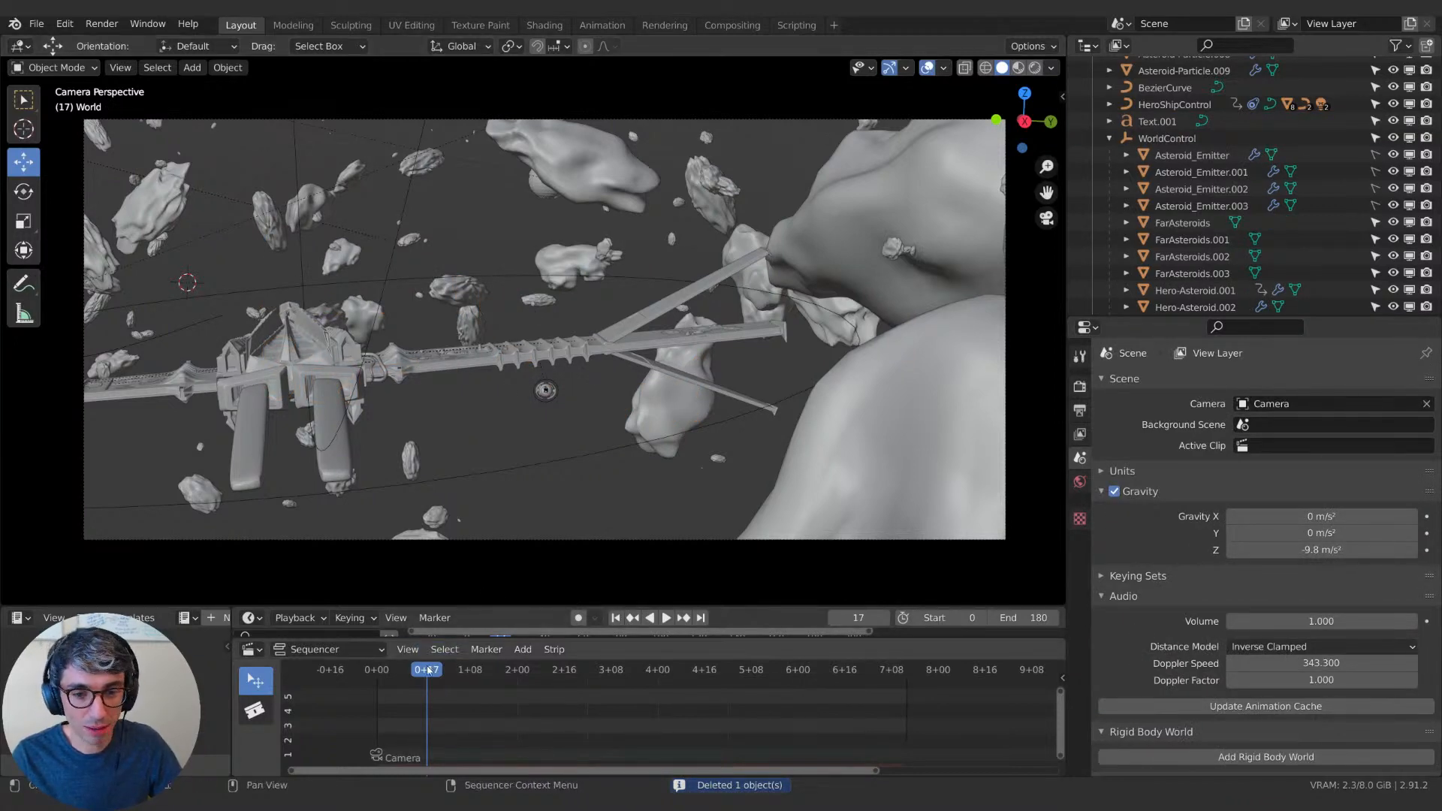
Go to frame 160 and delete the remaining "Stream Starts Soon!" text object, Text.001.
{"action": "key", "text": "space"}
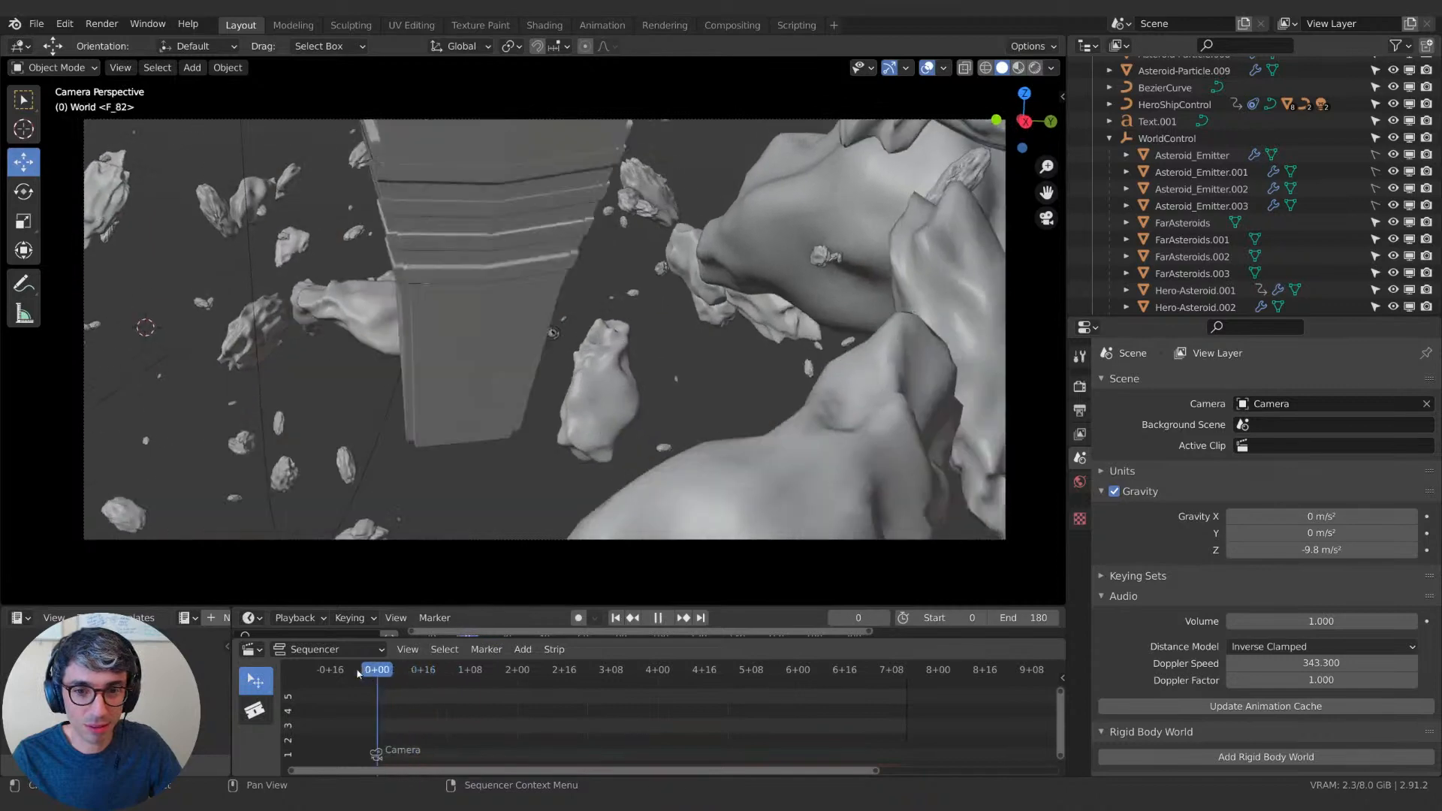
{"action": "left_click_drag", "start_coordinate": [445, 670], "coordinate": [845, 664]}
{"action": "key", "text": "space"}
{"action": "left_click", "coordinate": [207, 217]}
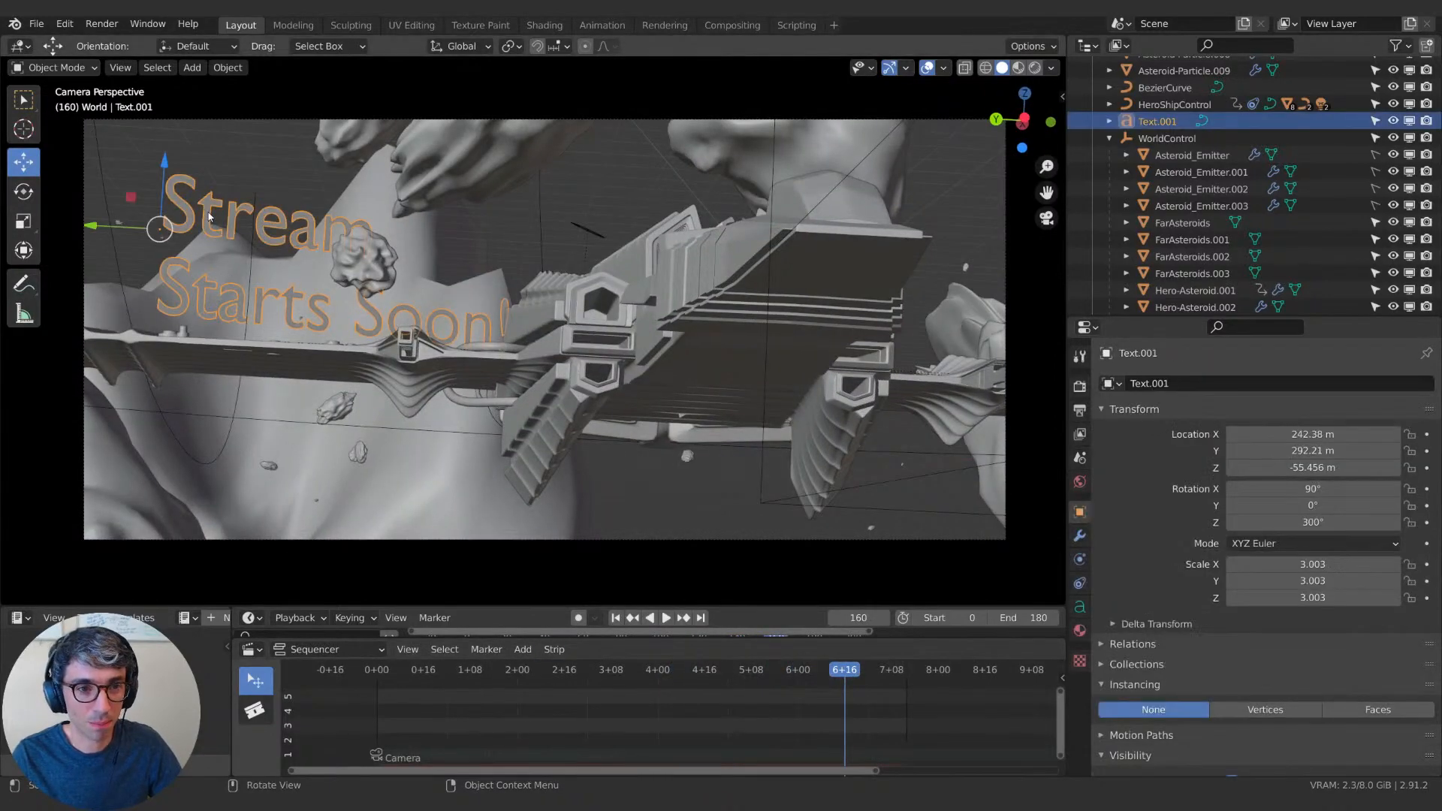
{"action": "left_click", "coordinate": [210, 215]}
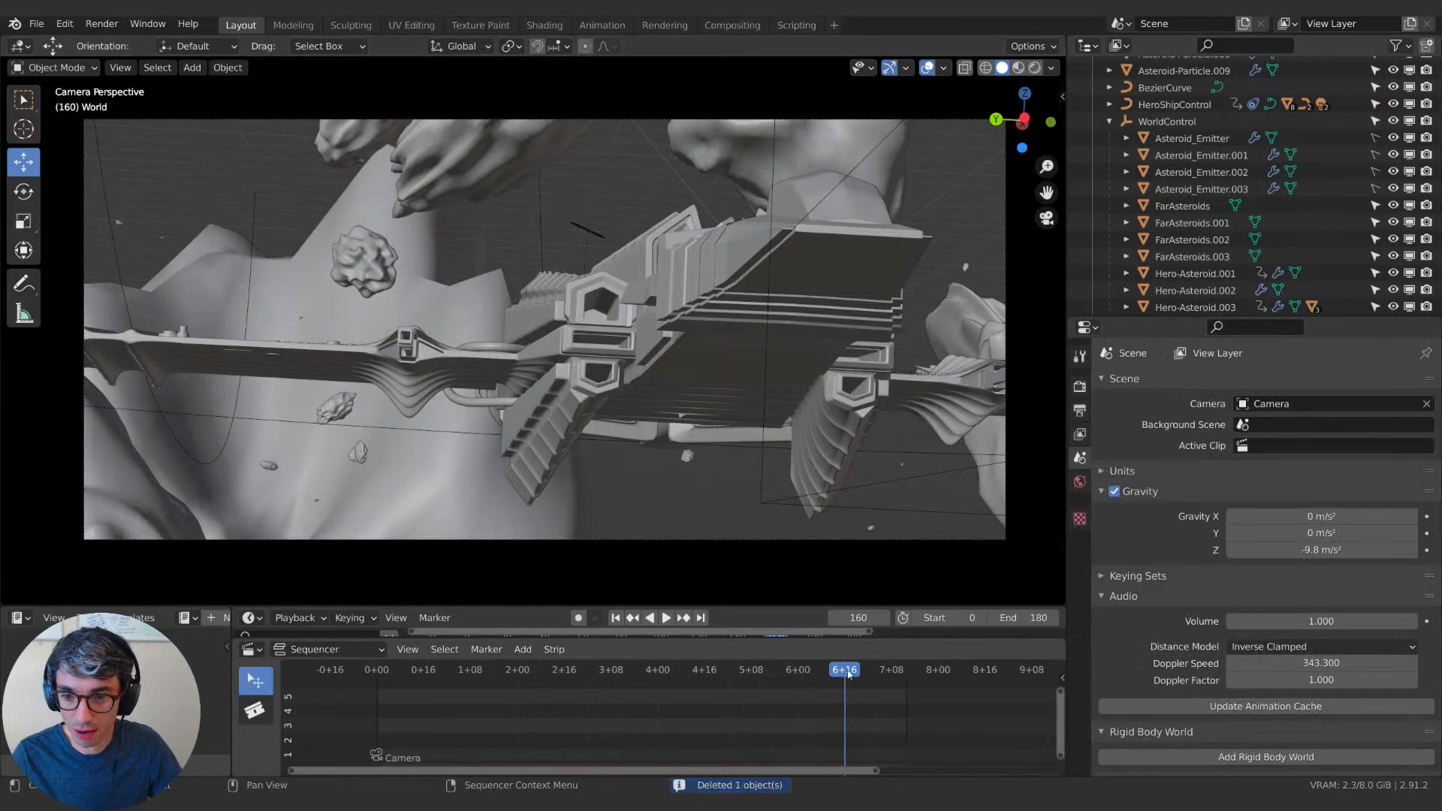
Play and scrub through the space battle animation to review the shot without the text objects.
{"action": "key", "text": "space"}
{"action": "left_click_drag", "start_coordinate": [472, 671], "coordinate": [856, 676]}
{"action": "key", "text": "space"}
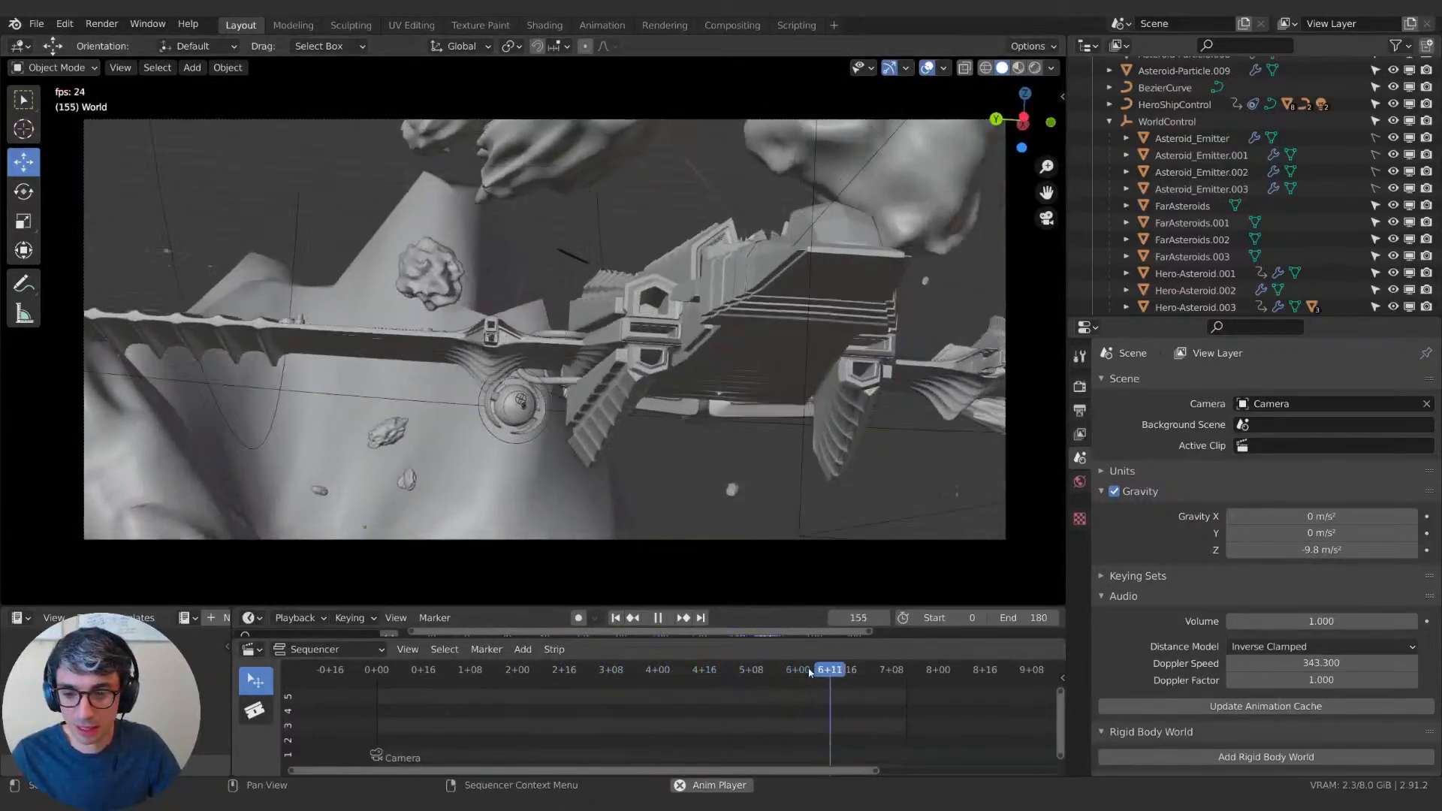
{"action": "left_click_drag", "start_coordinate": [811, 669], "coordinate": [585, 673]}
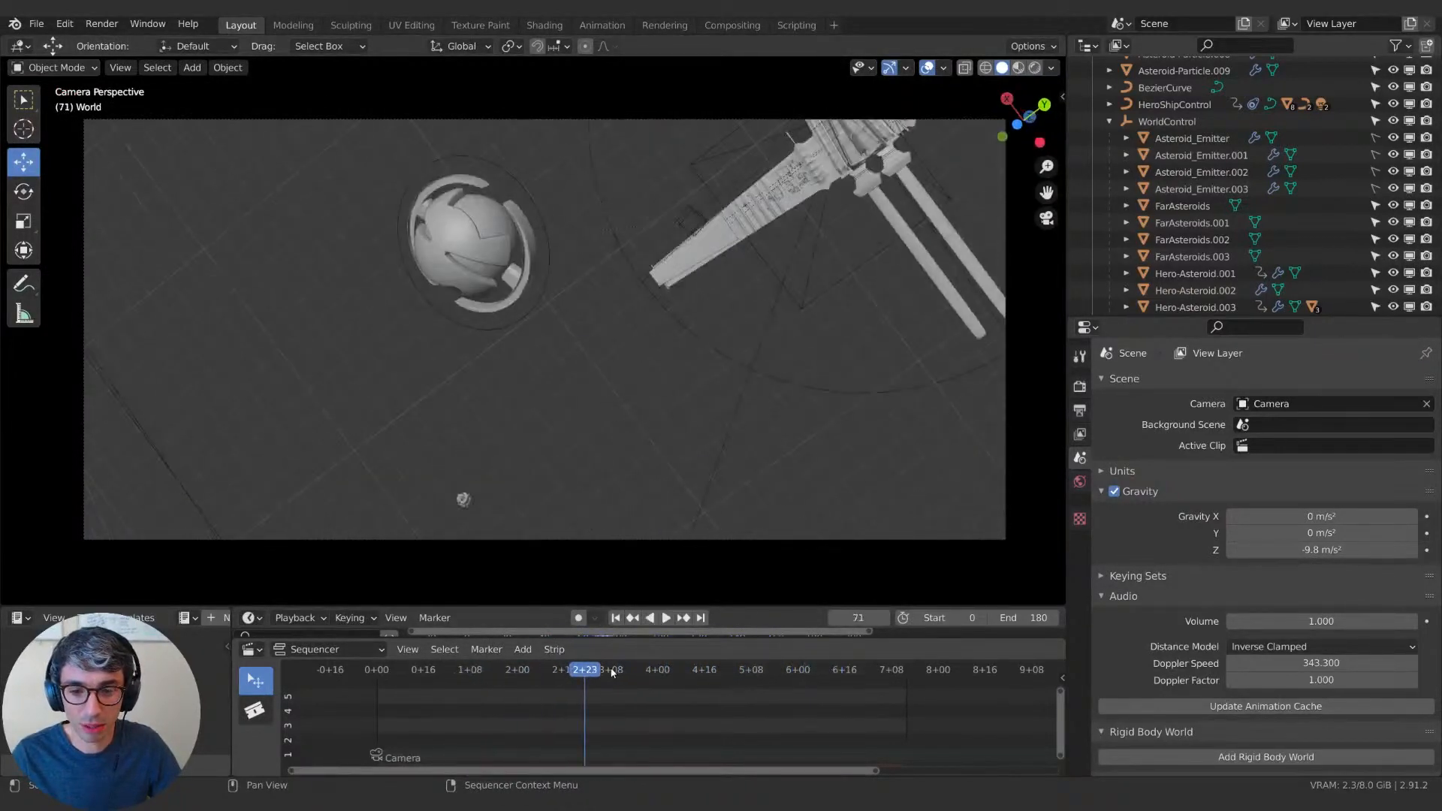
{"action": "key", "text": "space"}
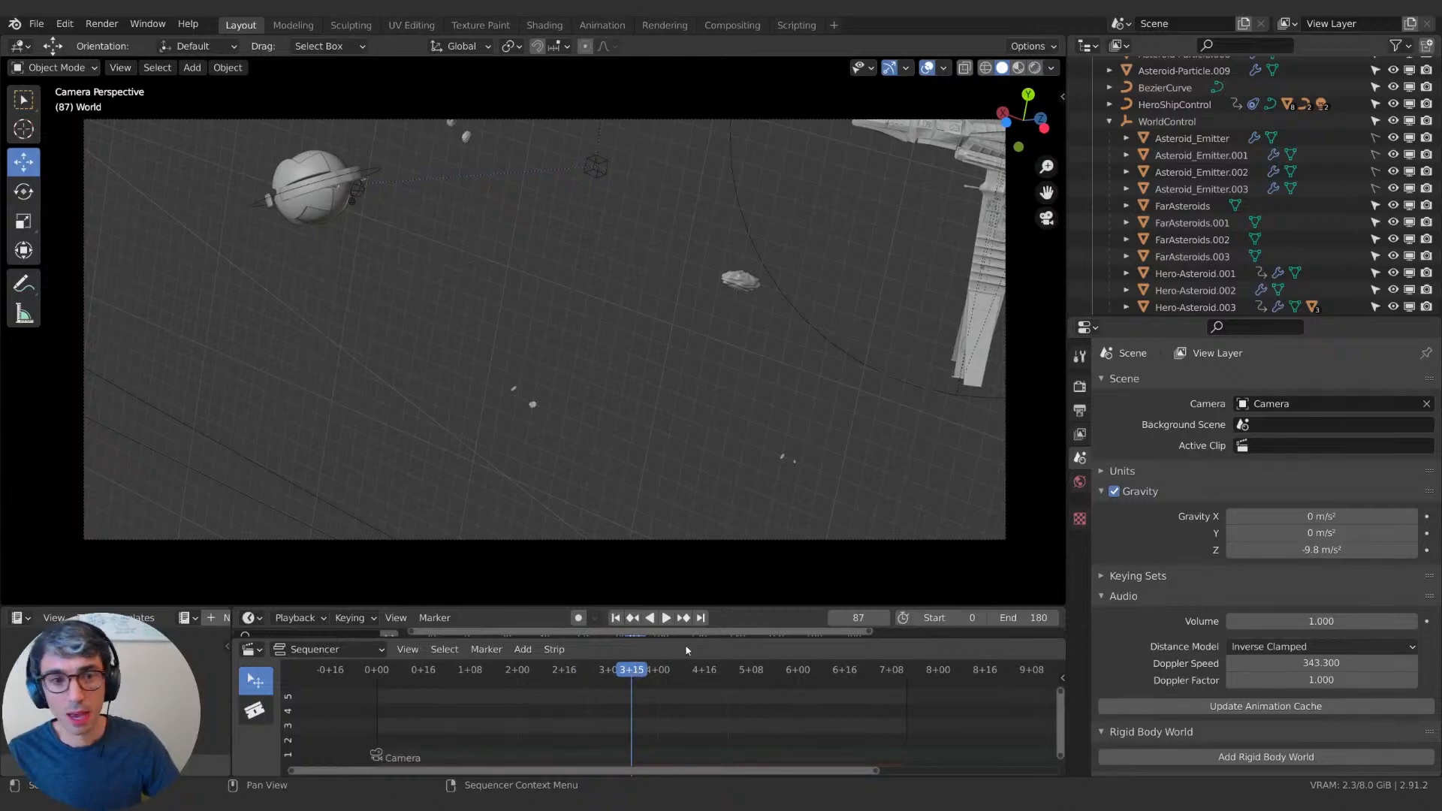
{"action": "left_click_drag", "start_coordinate": [623, 678], "coordinate": [567, 674]}
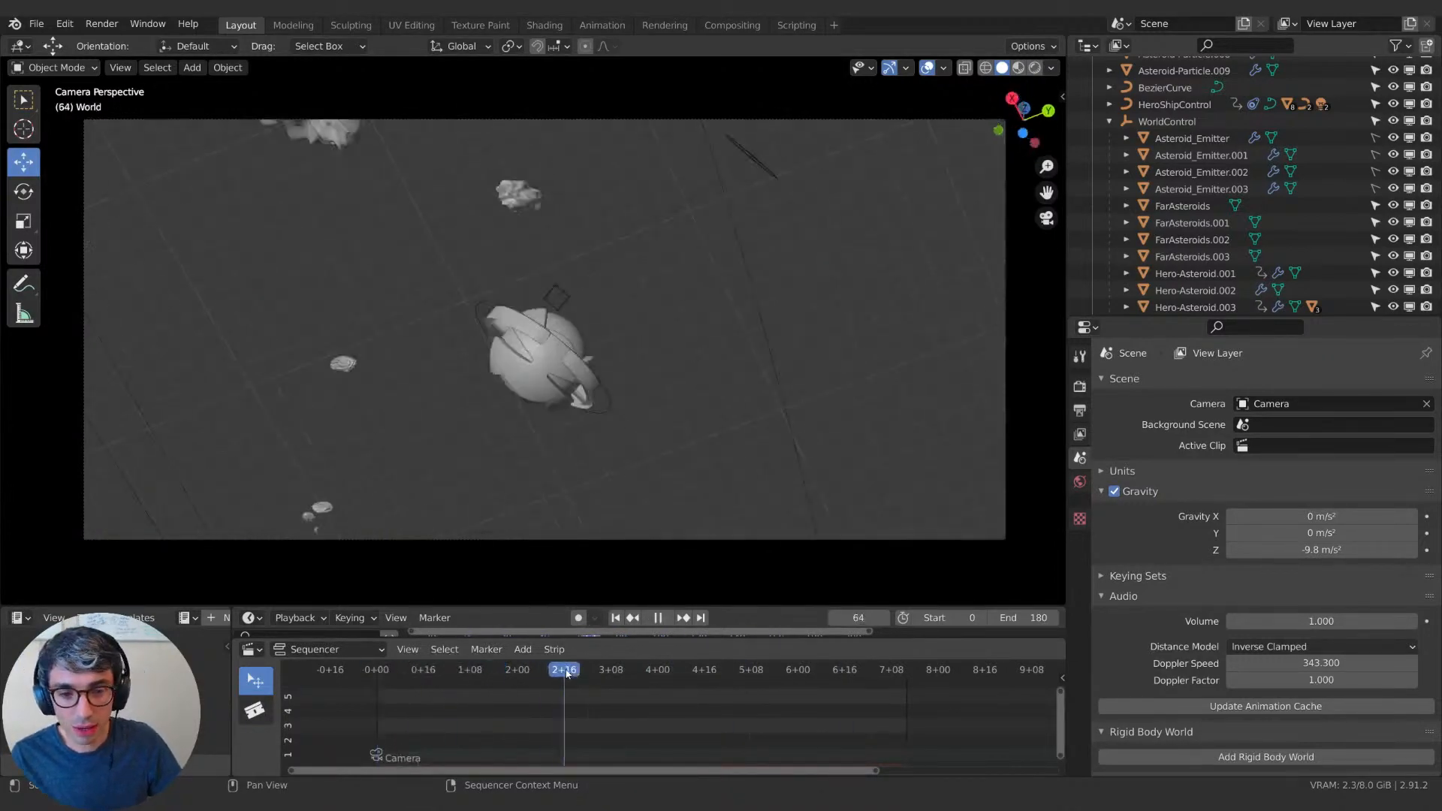
Enlarge the timeline area so its keyframe summary shows, and move the playhead to frame 3.
{"action": "left_click_drag", "start_coordinate": [446, 606], "coordinate": [451, 450]}
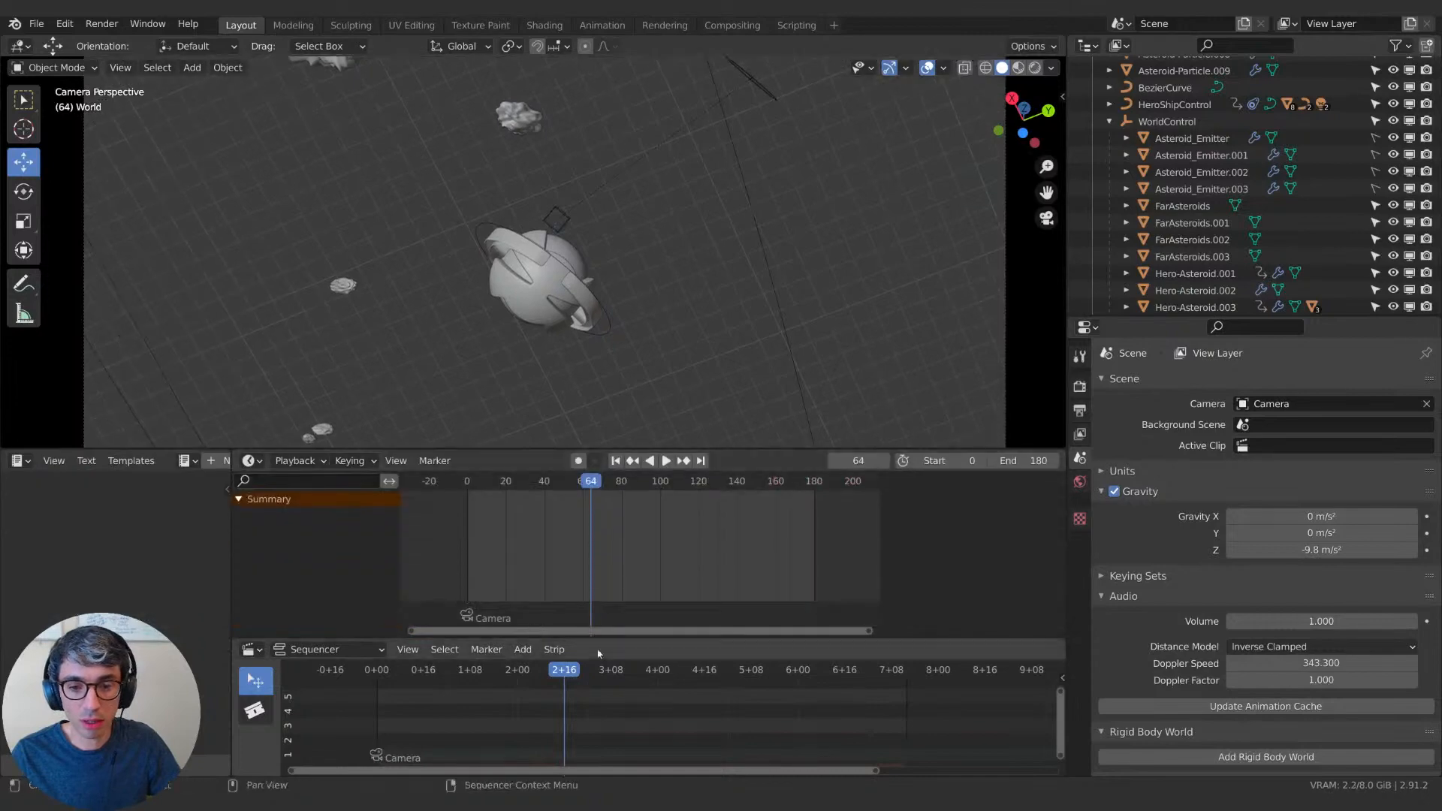
{"action": "left_click_drag", "start_coordinate": [559, 680], "coordinate": [385, 666]}
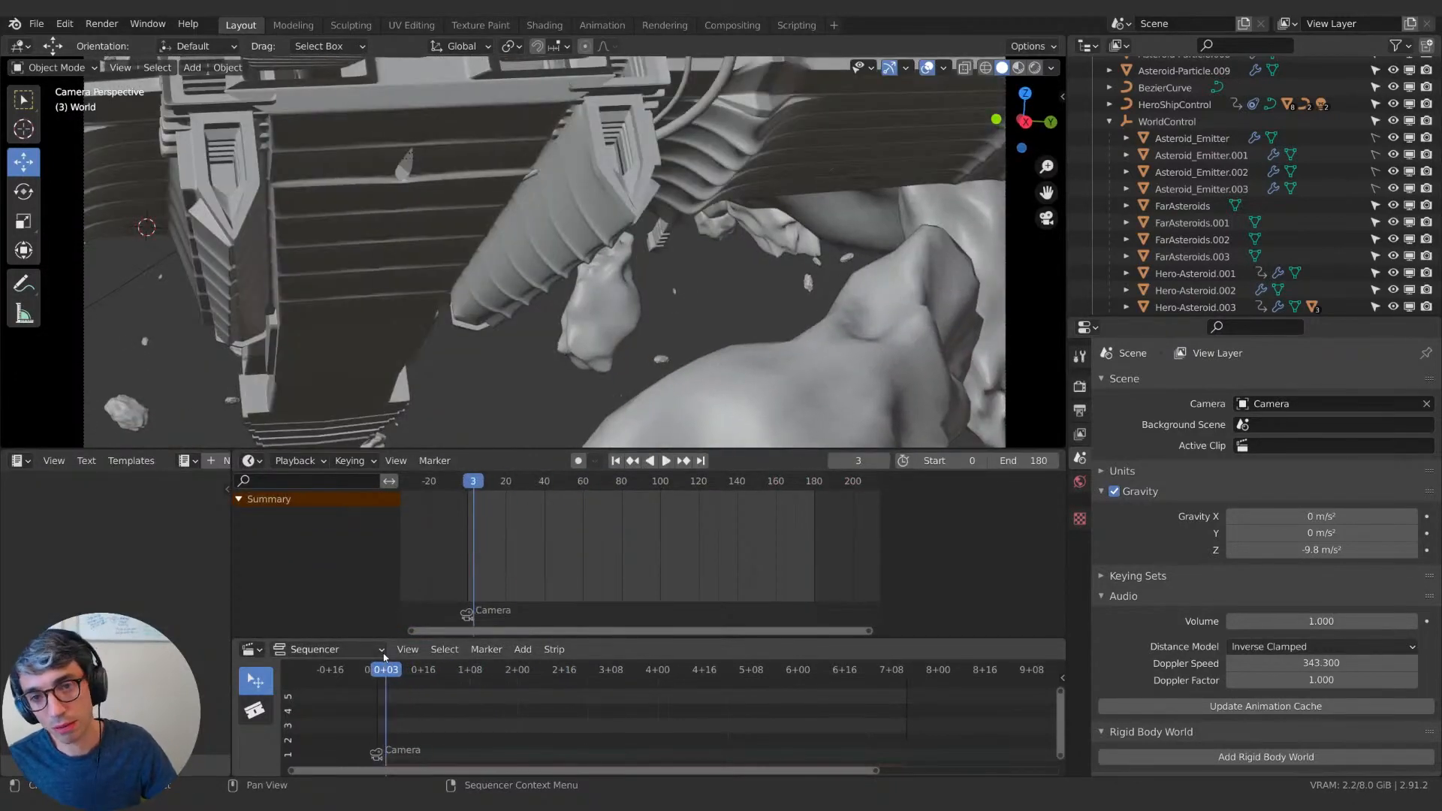
{"action": "scroll", "coordinate": [556, 290], "scroll_direction": "down", "scroll_amount": 2}
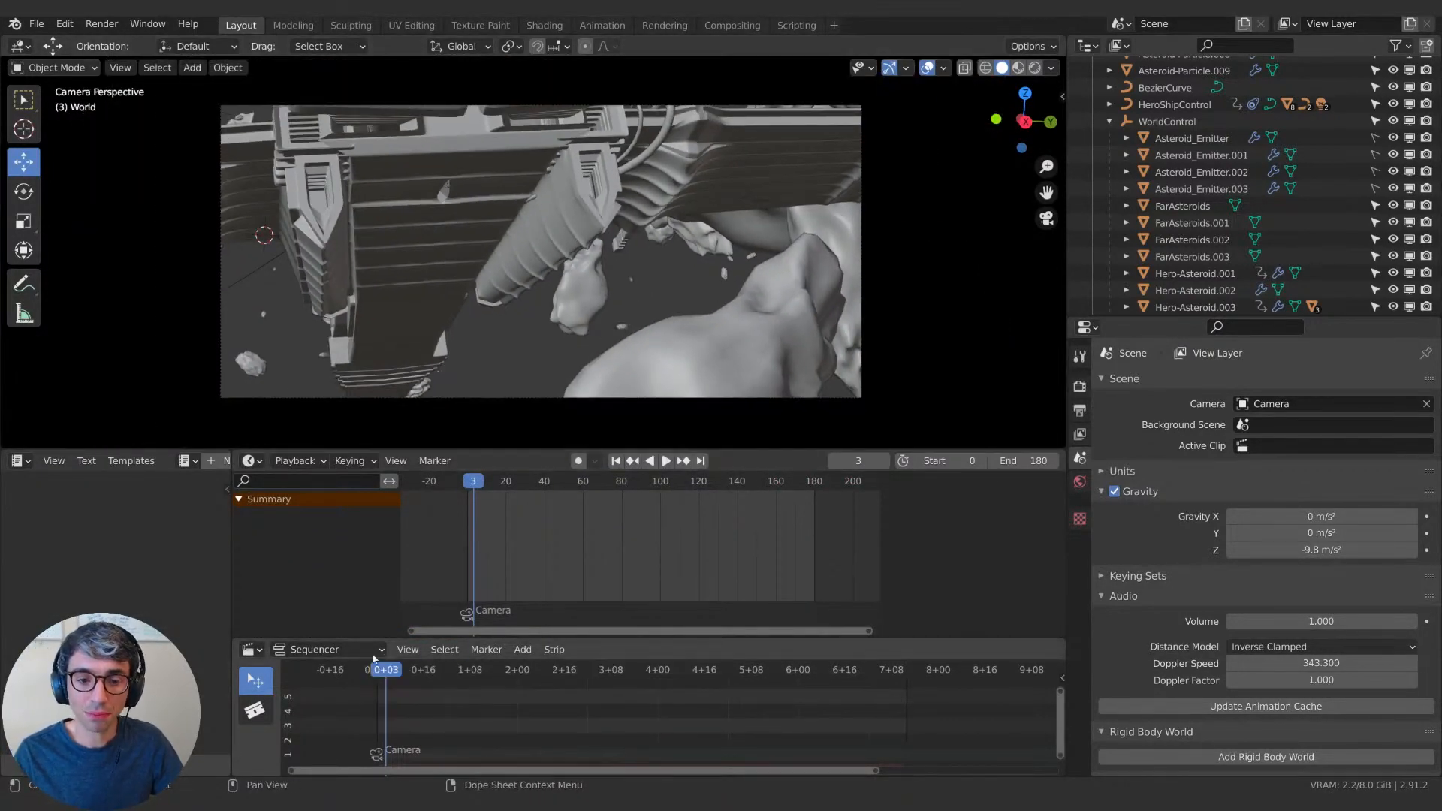
Play back the camera animation from frame 3 through the asteroid field.
{"action": "key", "text": "space"}
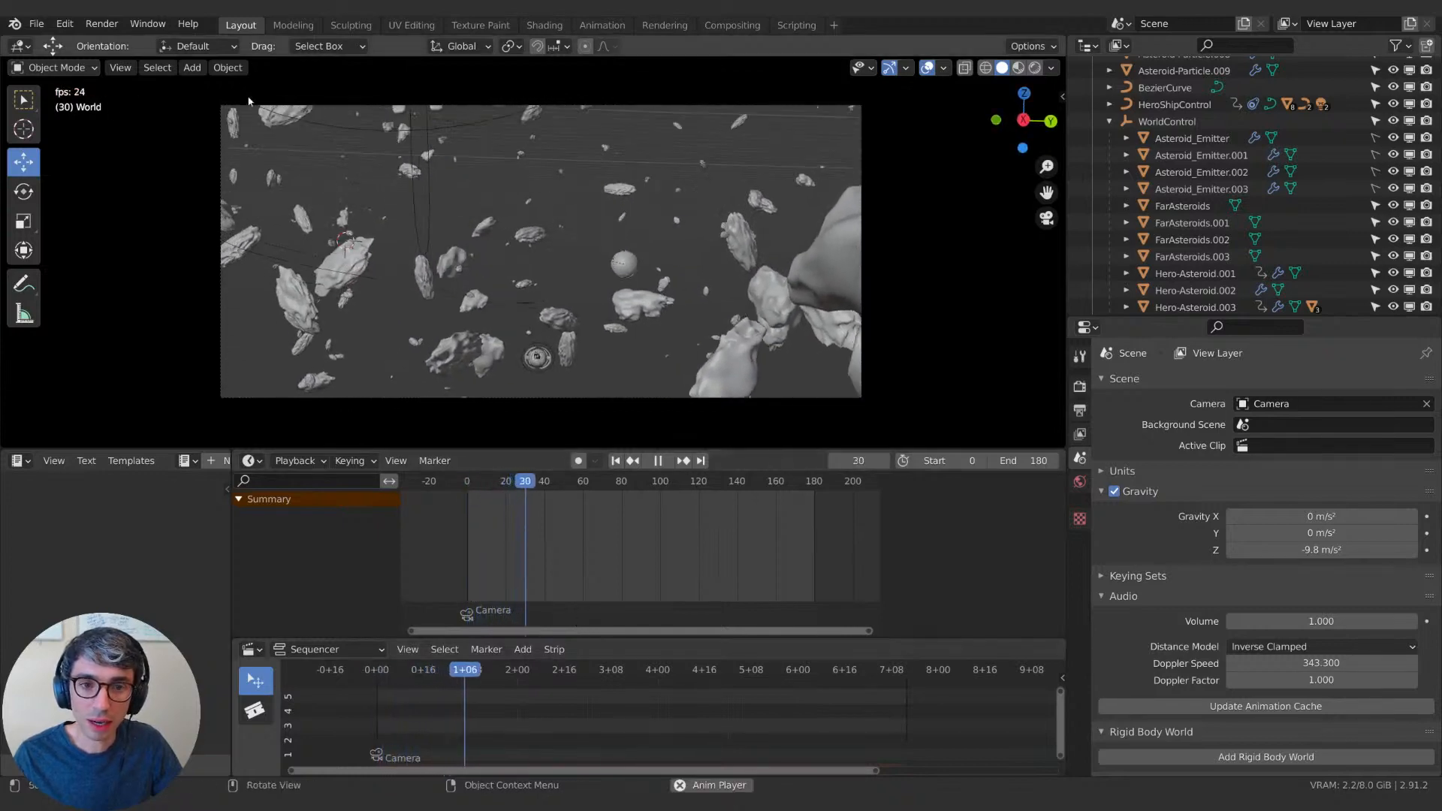
{"action": "key", "text": "space"}
{"action": "key", "text": "space"}
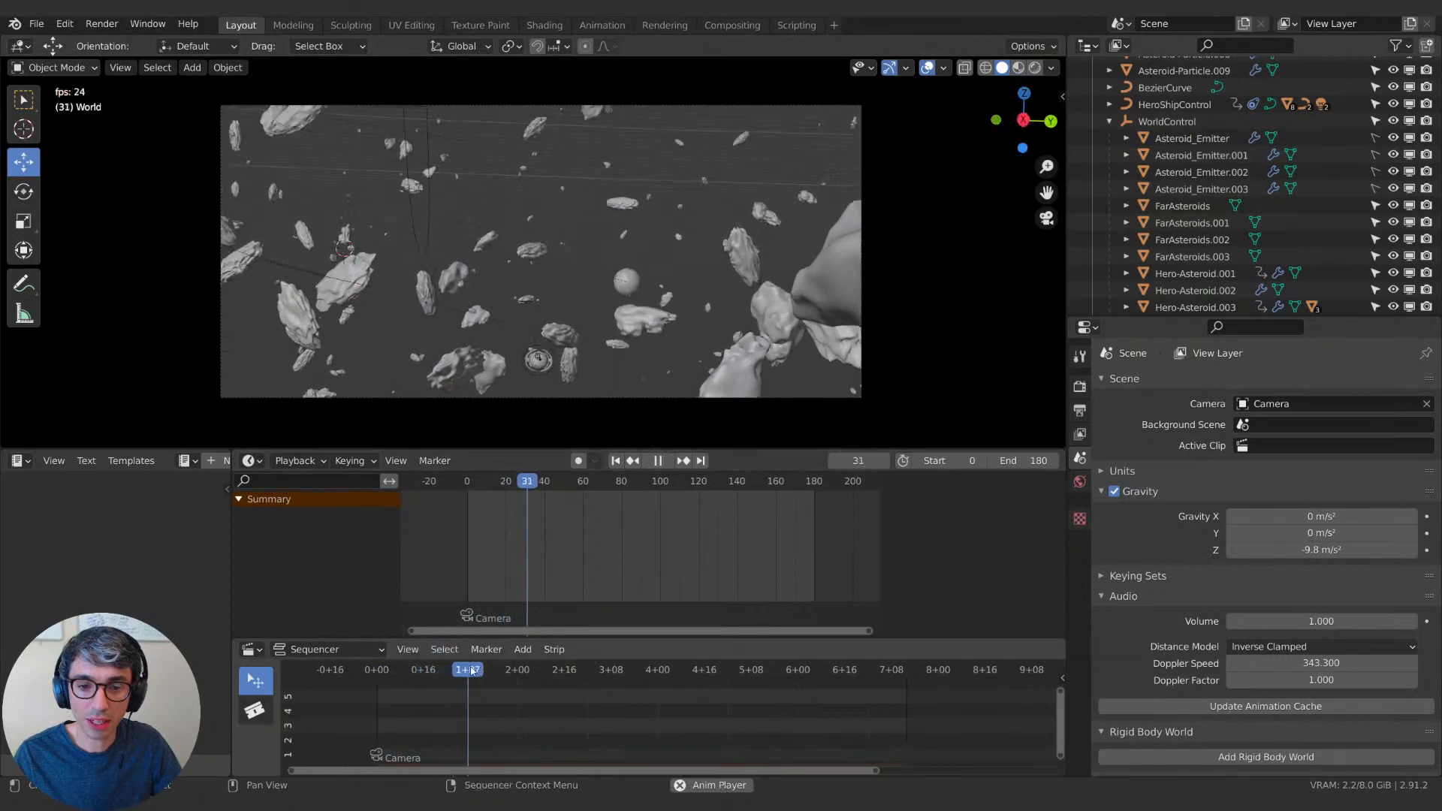
Play the animation through to frame 179 and collapse the WorldControl hierarchy in the Outliner.
{"action": "key", "text": "space"}
{"action": "key", "text": "space"}
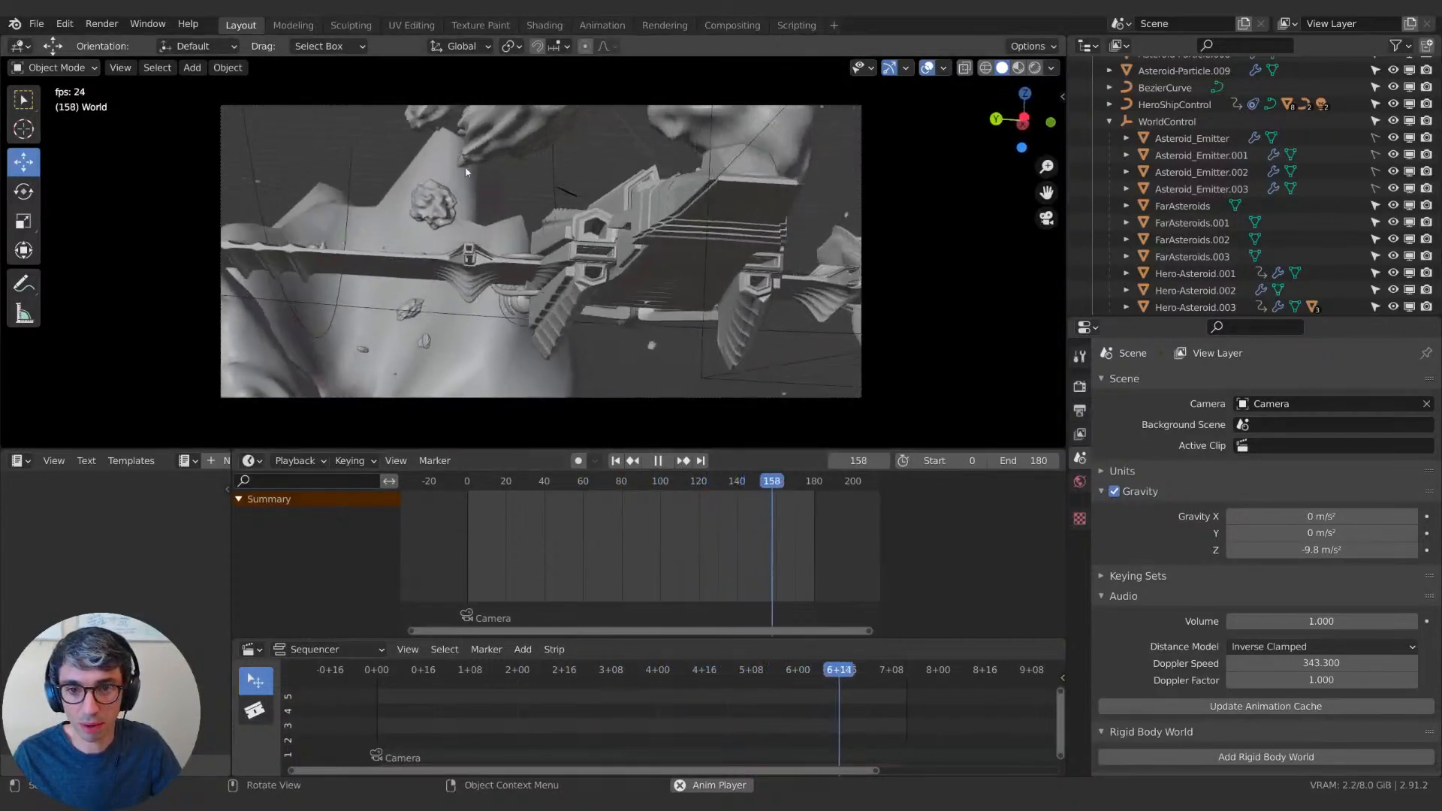
{"action": "key", "text": "space"}
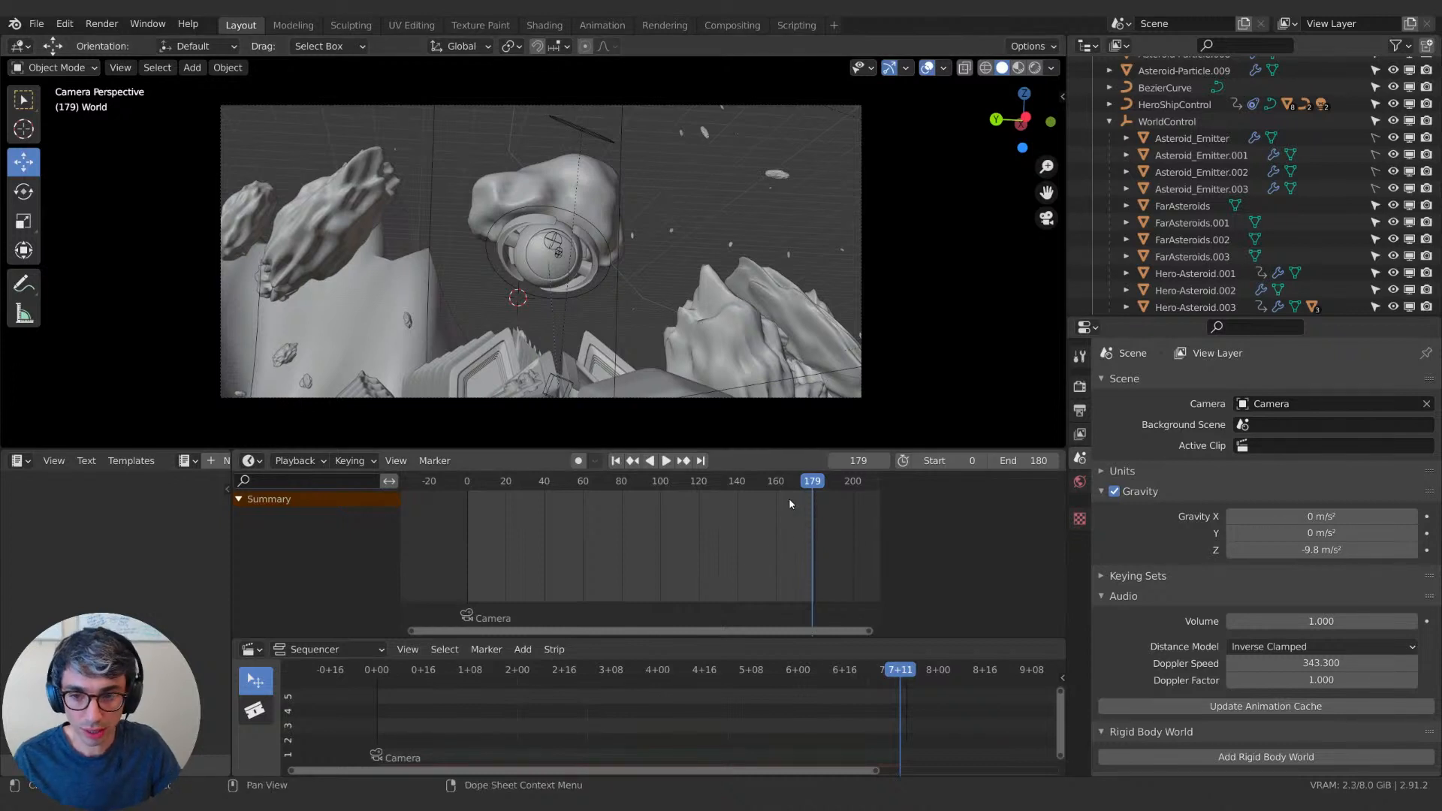
{"action": "middle_click_drag", "start_coordinate": [788, 513], "coordinate": [668, 524]}
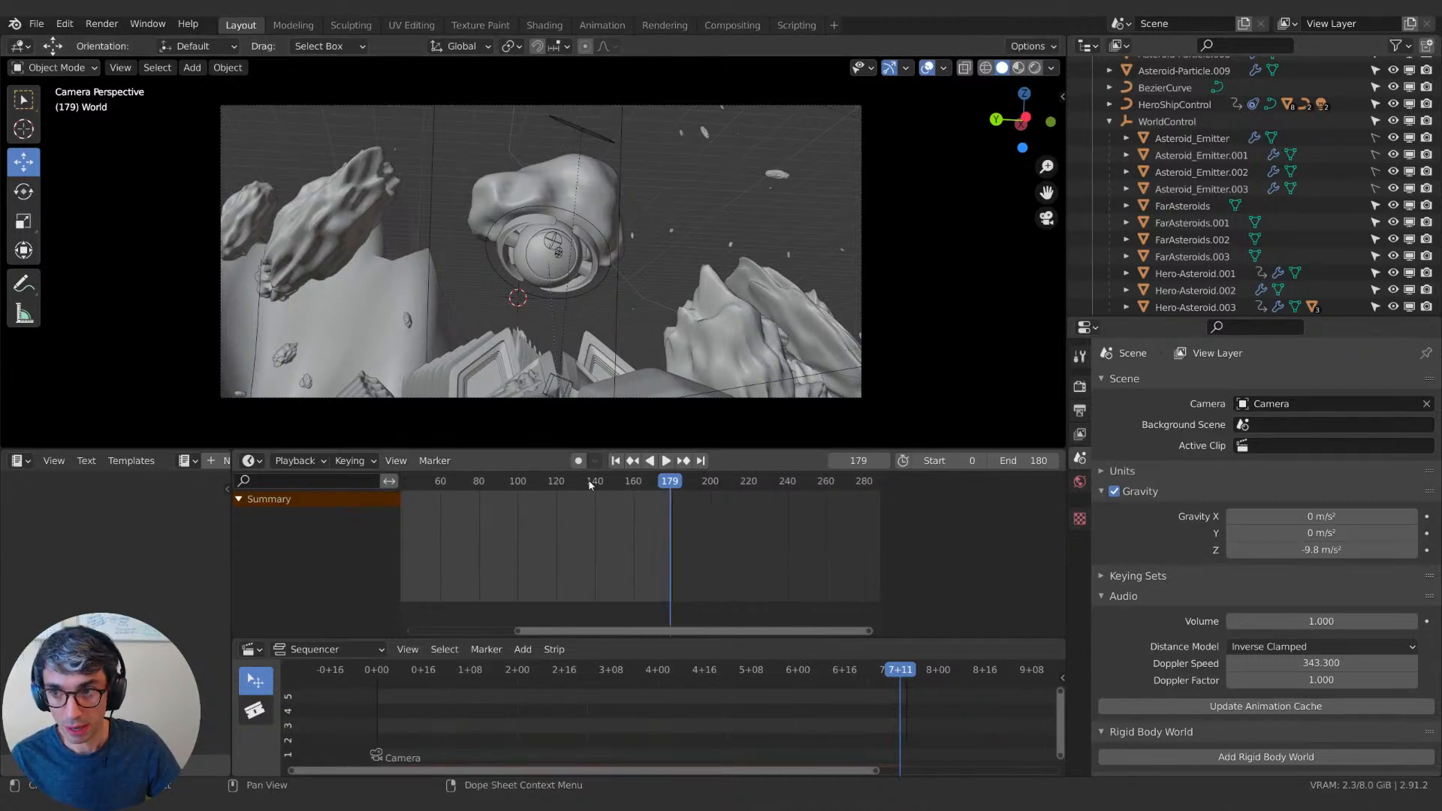
{"action": "left_click", "coordinate": [1110, 121]}
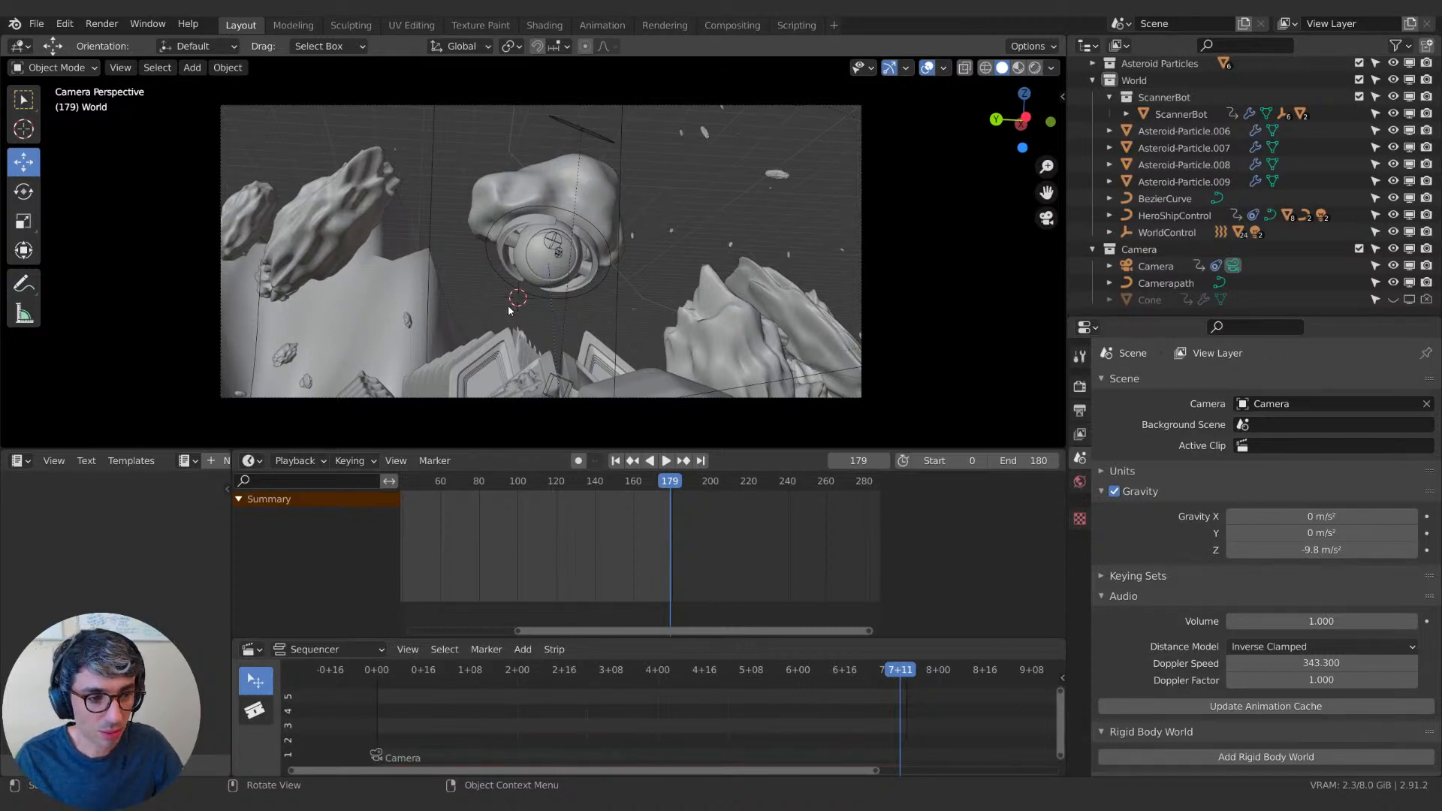
Scrub back and forth through the camera animation to examine how the individual parts of the shot flow, finishing at frame 18.
{"action": "left_click_drag", "start_coordinate": [657, 488], "coordinate": [444, 486]}
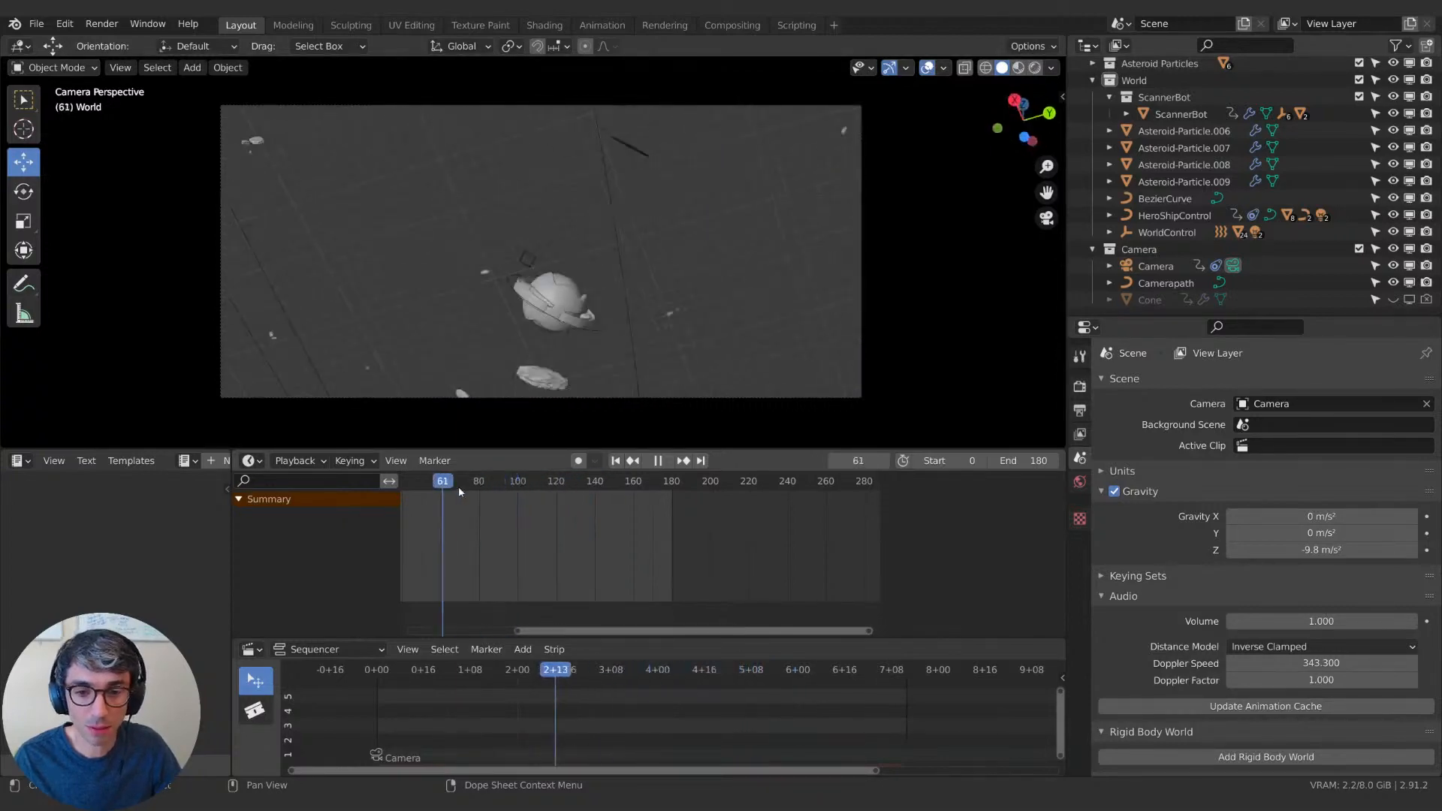
{"action": "middle_click_drag", "start_coordinate": [436, 500], "coordinate": [574, 539]}
{"action": "scroll", "coordinate": [601, 517], "scroll_direction": "down", "scroll_amount": 4}
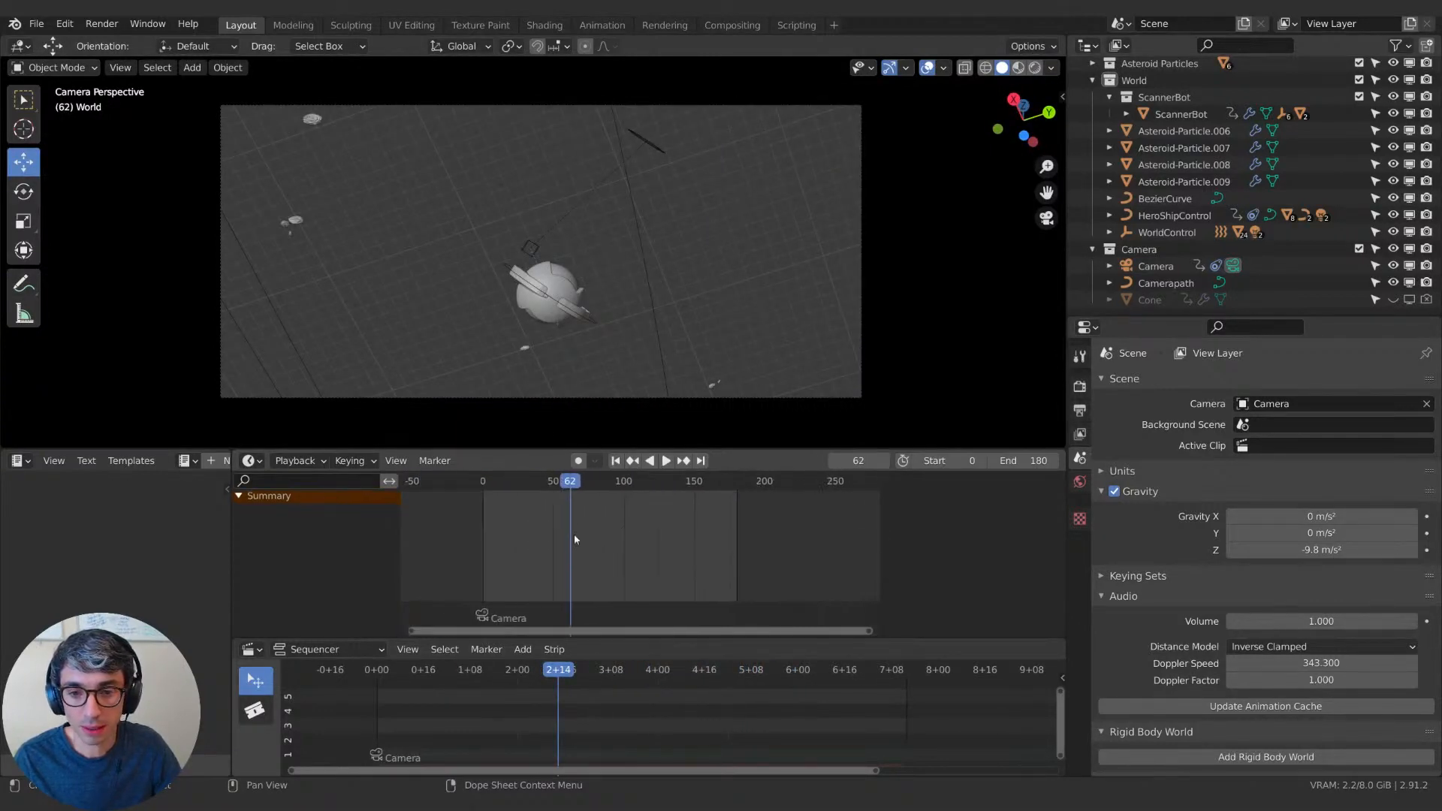
{"action": "left_click_drag", "start_coordinate": [560, 487], "coordinate": [488, 493]}
{"action": "middle_click_drag", "start_coordinate": [579, 522], "coordinate": [611, 518]}
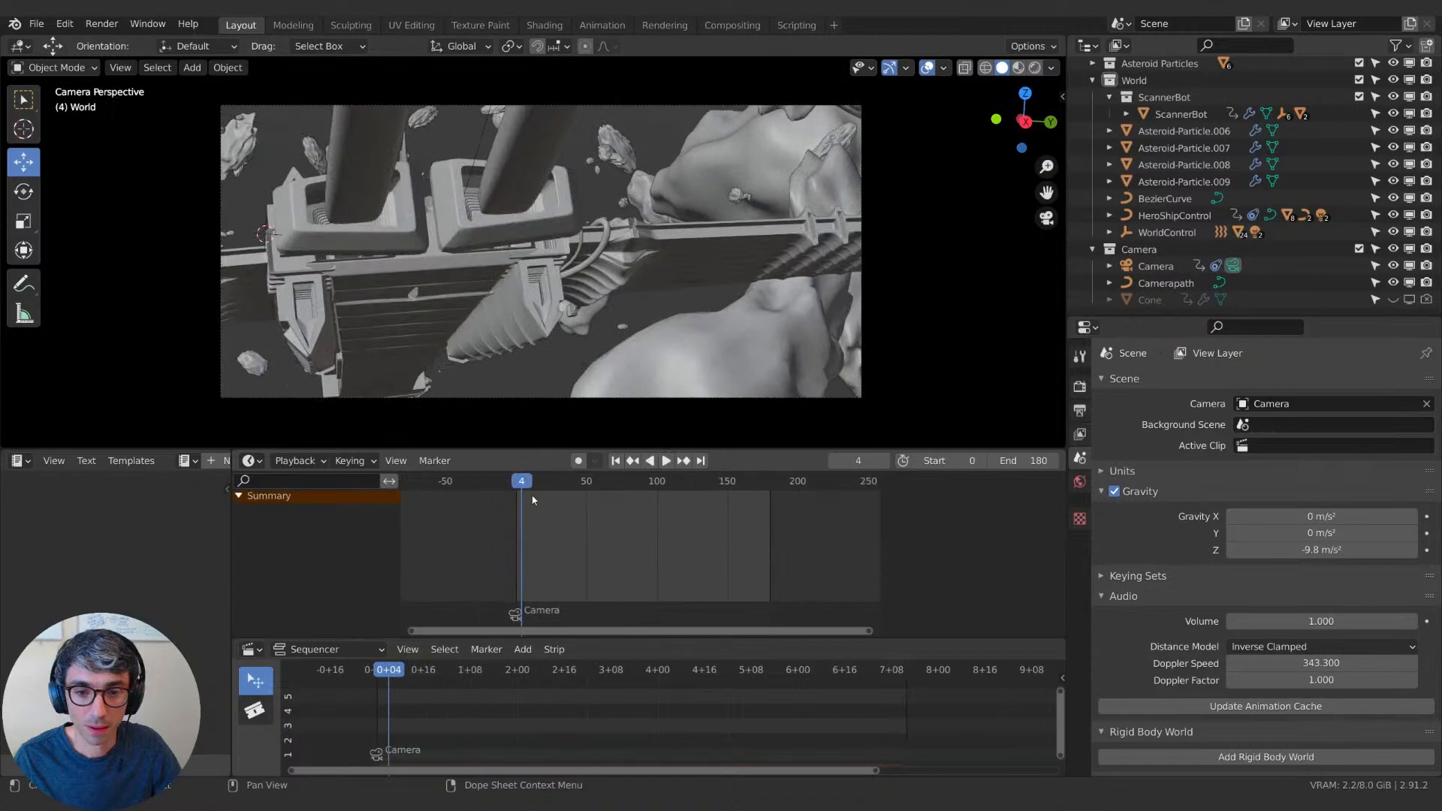
{"action": "left_click_drag", "start_coordinate": [529, 489], "coordinate": [574, 496]}
{"action": "middle_click_drag", "start_coordinate": [636, 551], "coordinate": [602, 553]}
{"action": "left_click_drag", "start_coordinate": [538, 486], "coordinate": [557, 492]}
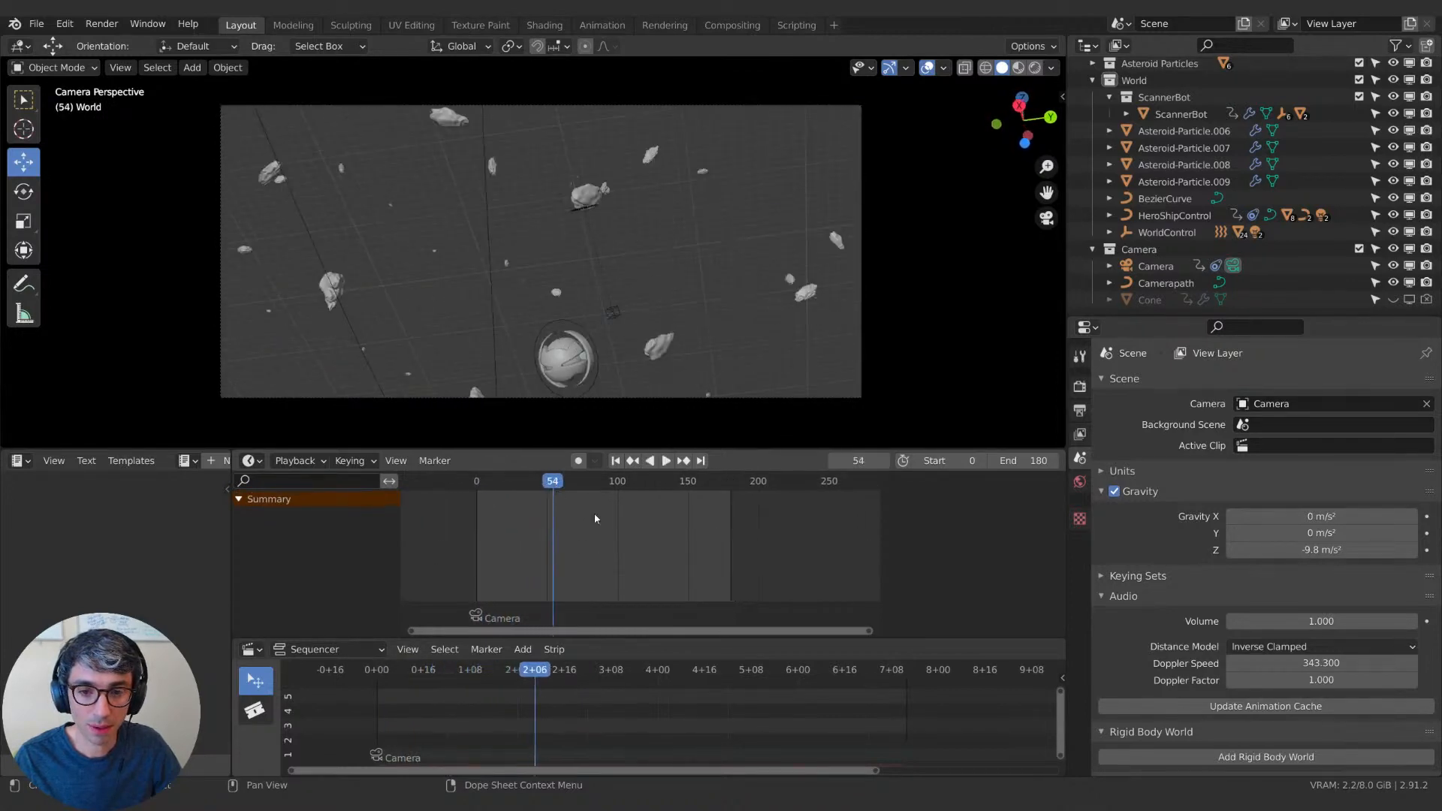
{"action": "middle_click_drag", "start_coordinate": [601, 532], "coordinate": [591, 536]}
{"action": "left_click_drag", "start_coordinate": [577, 485], "coordinate": [672, 497]}
{"action": "middle_click_drag", "start_coordinate": [685, 511], "coordinate": [640, 505]}
{"action": "left_click_drag", "start_coordinate": [624, 488], "coordinate": [532, 488]}
{"action": "scroll", "coordinate": [567, 517], "scroll_direction": "up", "scroll_amount": 5}
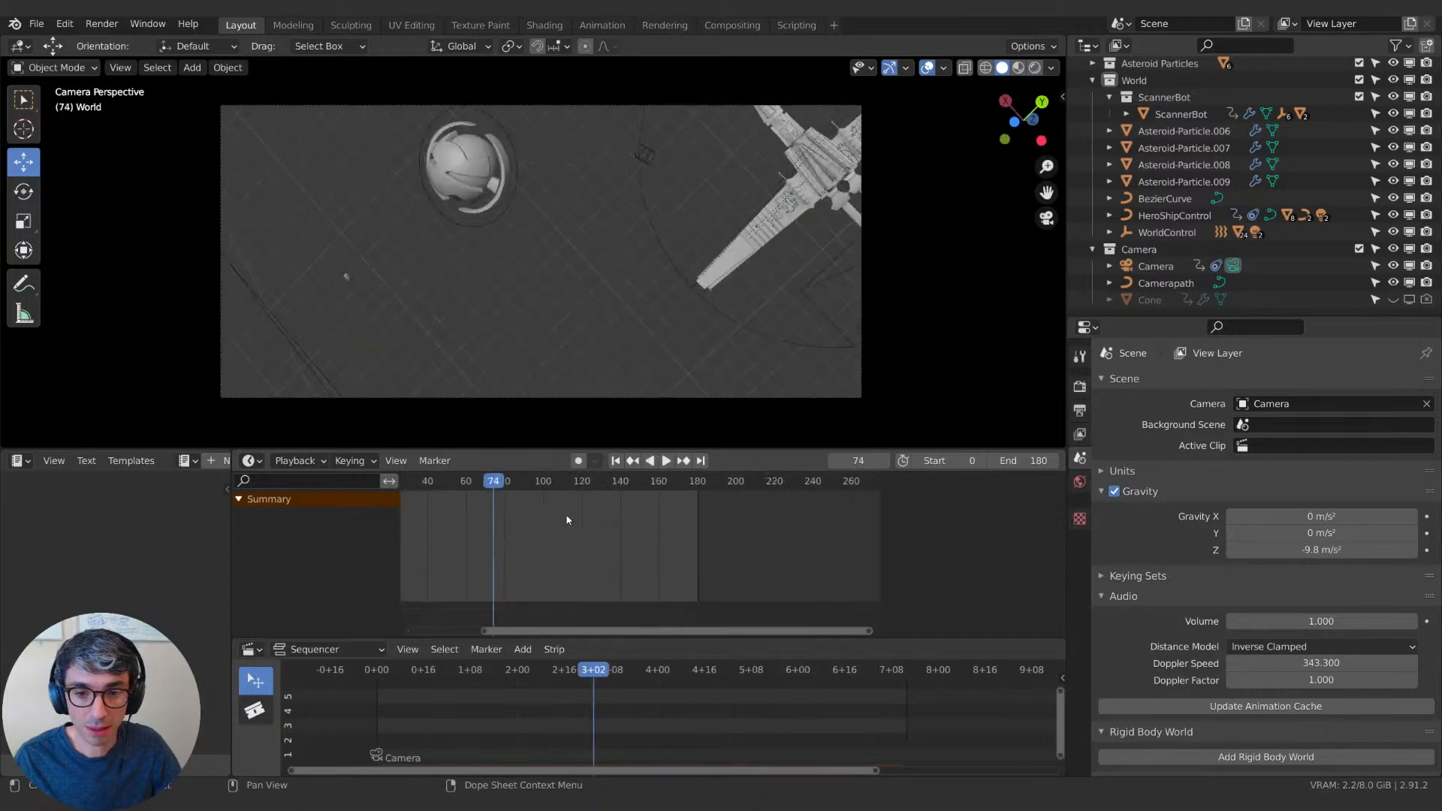
{"action": "middle_click_drag", "start_coordinate": [512, 502], "coordinate": [684, 489]}
{"action": "left_click_drag", "start_coordinate": [651, 487], "coordinate": [576, 490]}
{"action": "middle_click_drag", "start_coordinate": [639, 510], "coordinate": [592, 510]}
{"action": "left_click_drag", "start_coordinate": [530, 483], "coordinate": [485, 485]}
{"action": "middle_click_drag", "start_coordinate": [591, 548], "coordinate": [548, 538]}
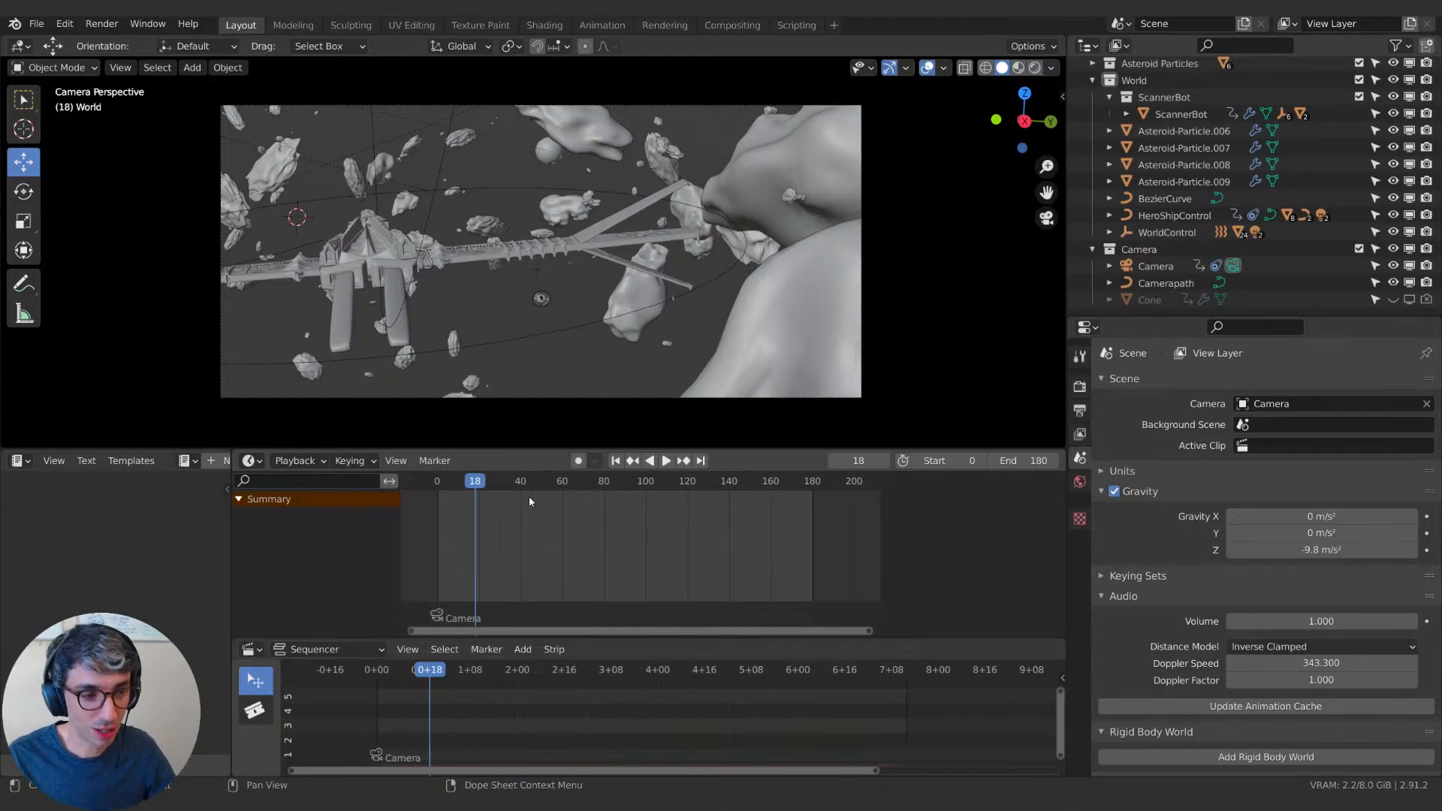
Play the shot from frame 18 to frame 70, and replay it from frame 0 to frame 101.
{"action": "key", "text": "space"}
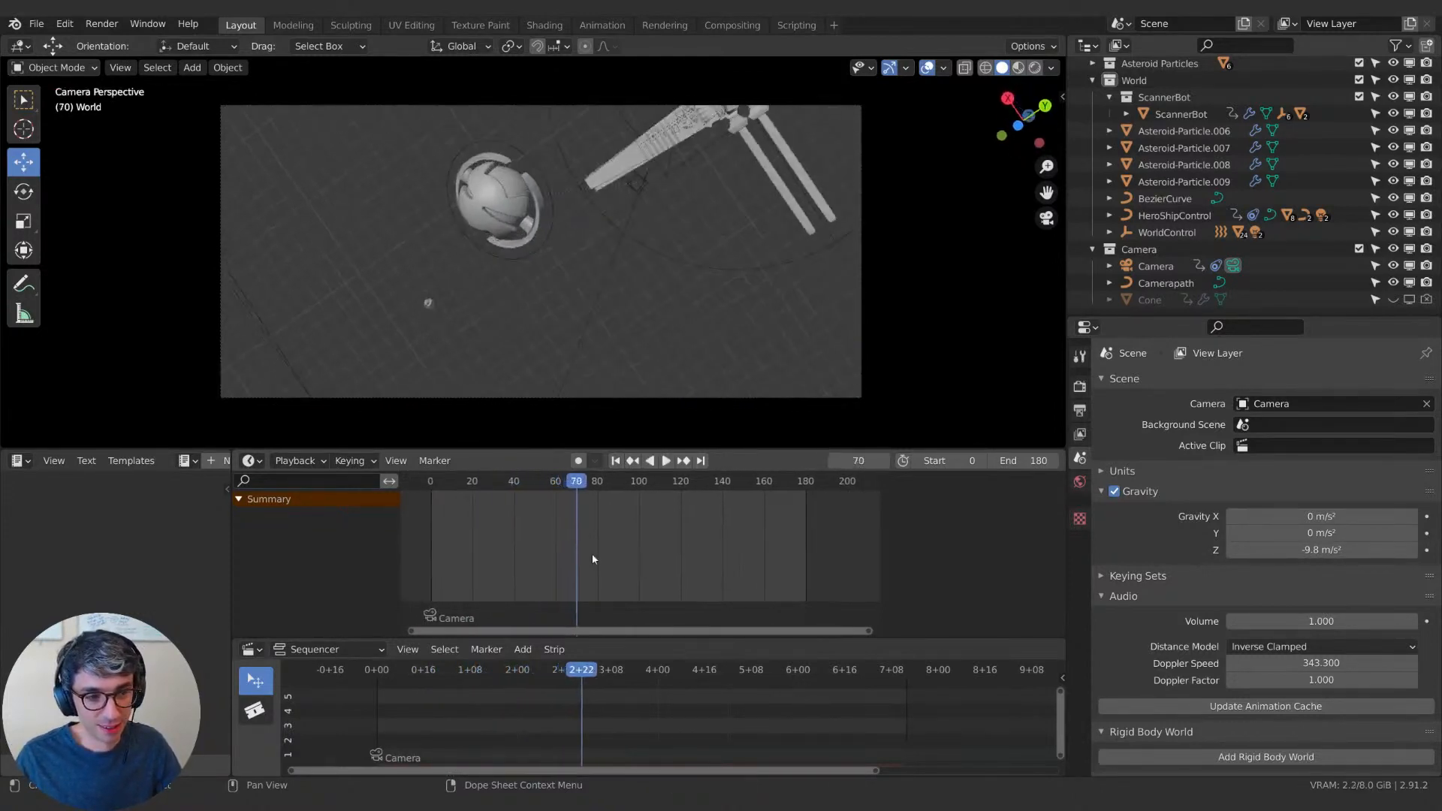
{"action": "key", "text": "space"}
{"action": "middle_click_drag", "start_coordinate": [538, 483], "coordinate": [640, 543]}
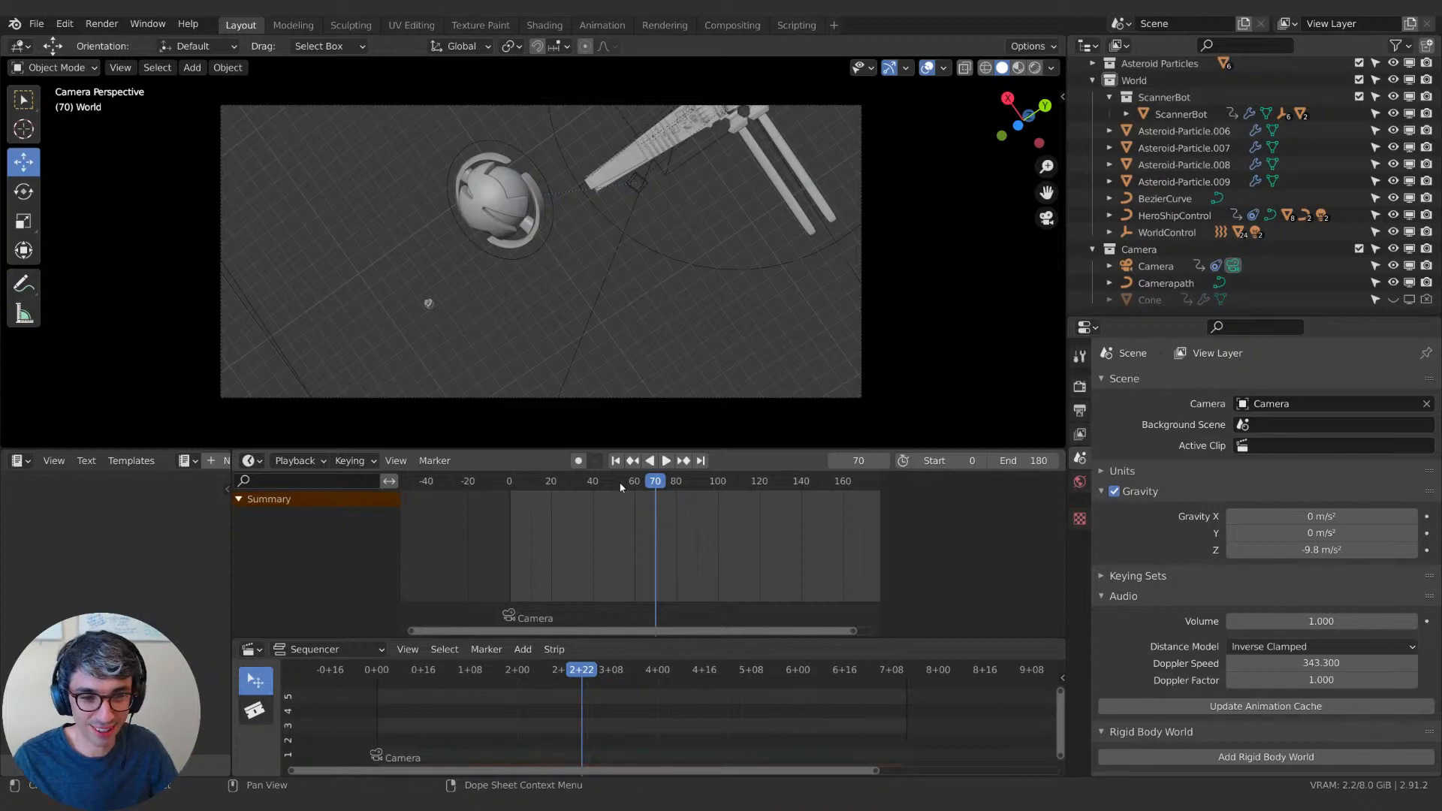
{"action": "left_click_drag", "start_coordinate": [621, 485], "coordinate": [556, 488]}
{"action": "key", "text": "space"}
{"action": "middle_click_drag", "start_coordinate": [649, 528], "coordinate": [599, 540]}
{"action": "left_click", "coordinate": [461, 484]}
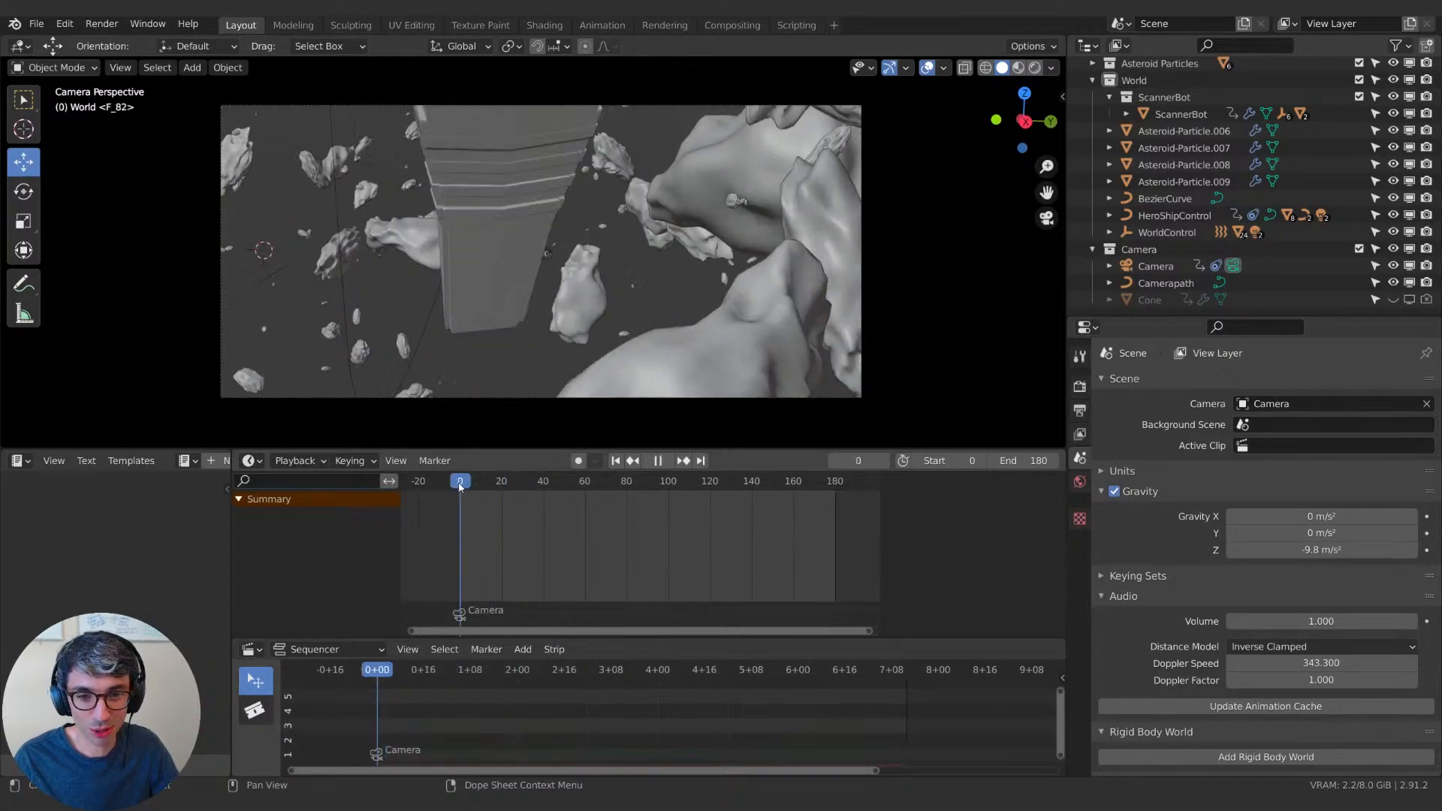
{"action": "key", "text": "space"}
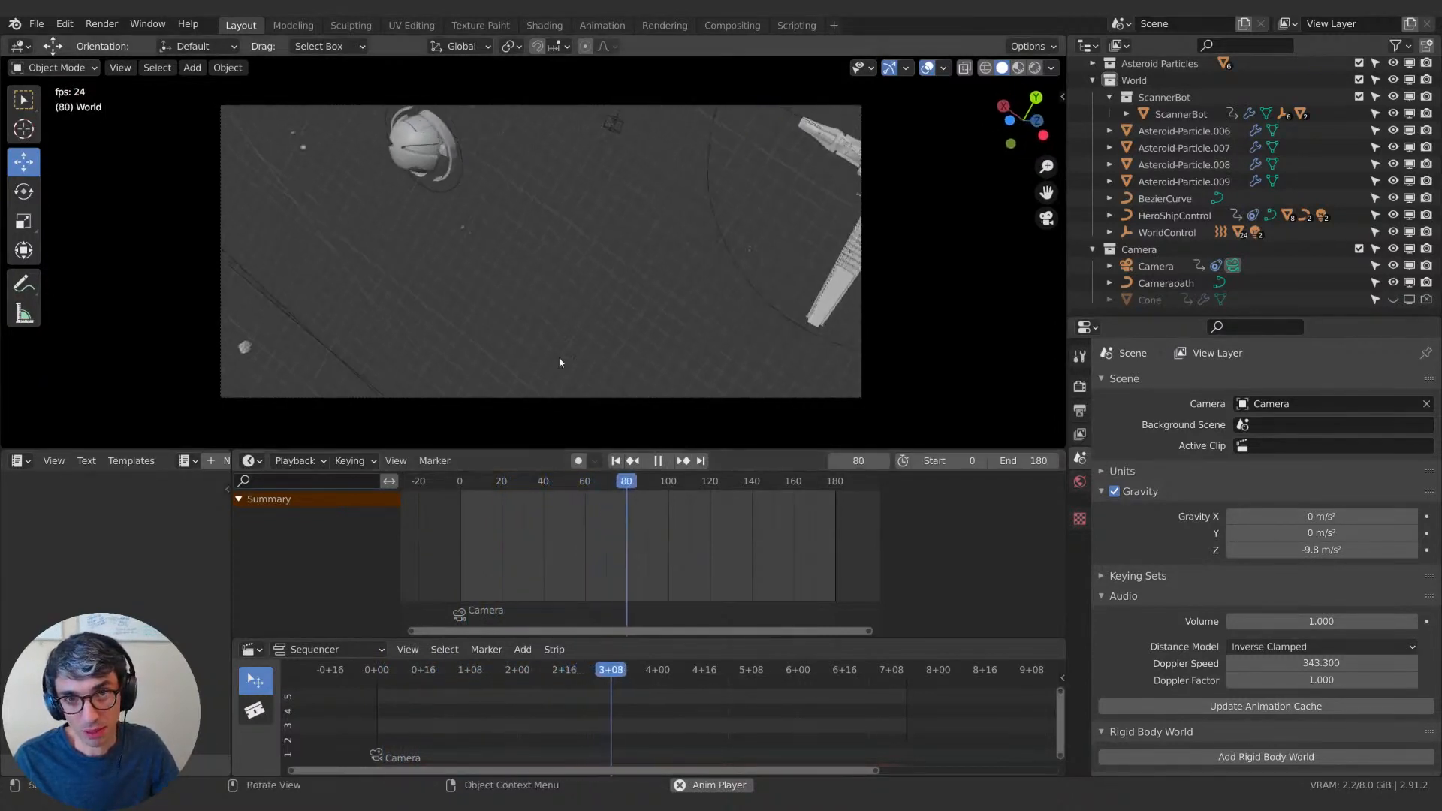
{"action": "key", "text": "space"}
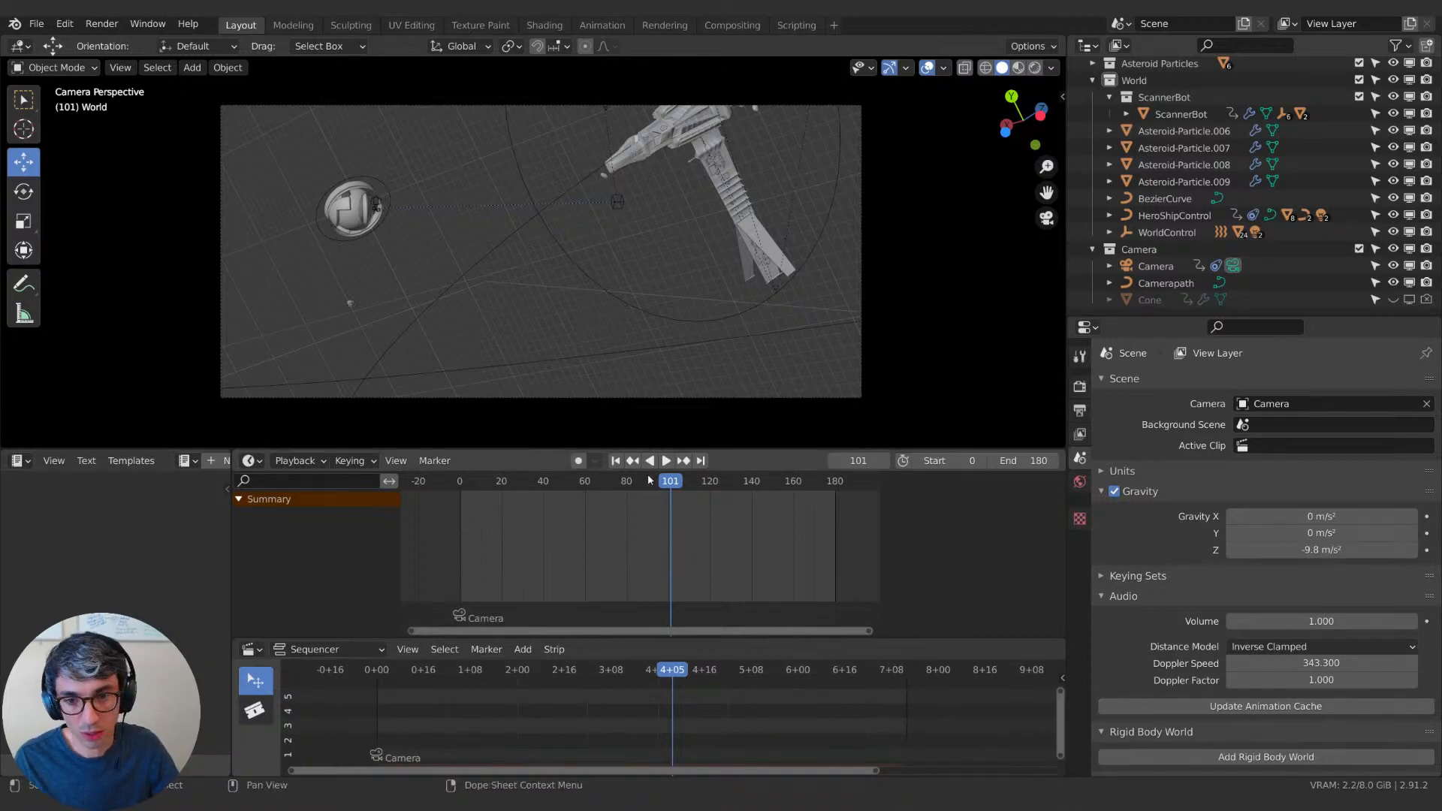
Play the whole animation from its first frame and stop at frame 176.
{"action": "key", "text": "shift+Left"}
{"action": "key", "text": "space"}
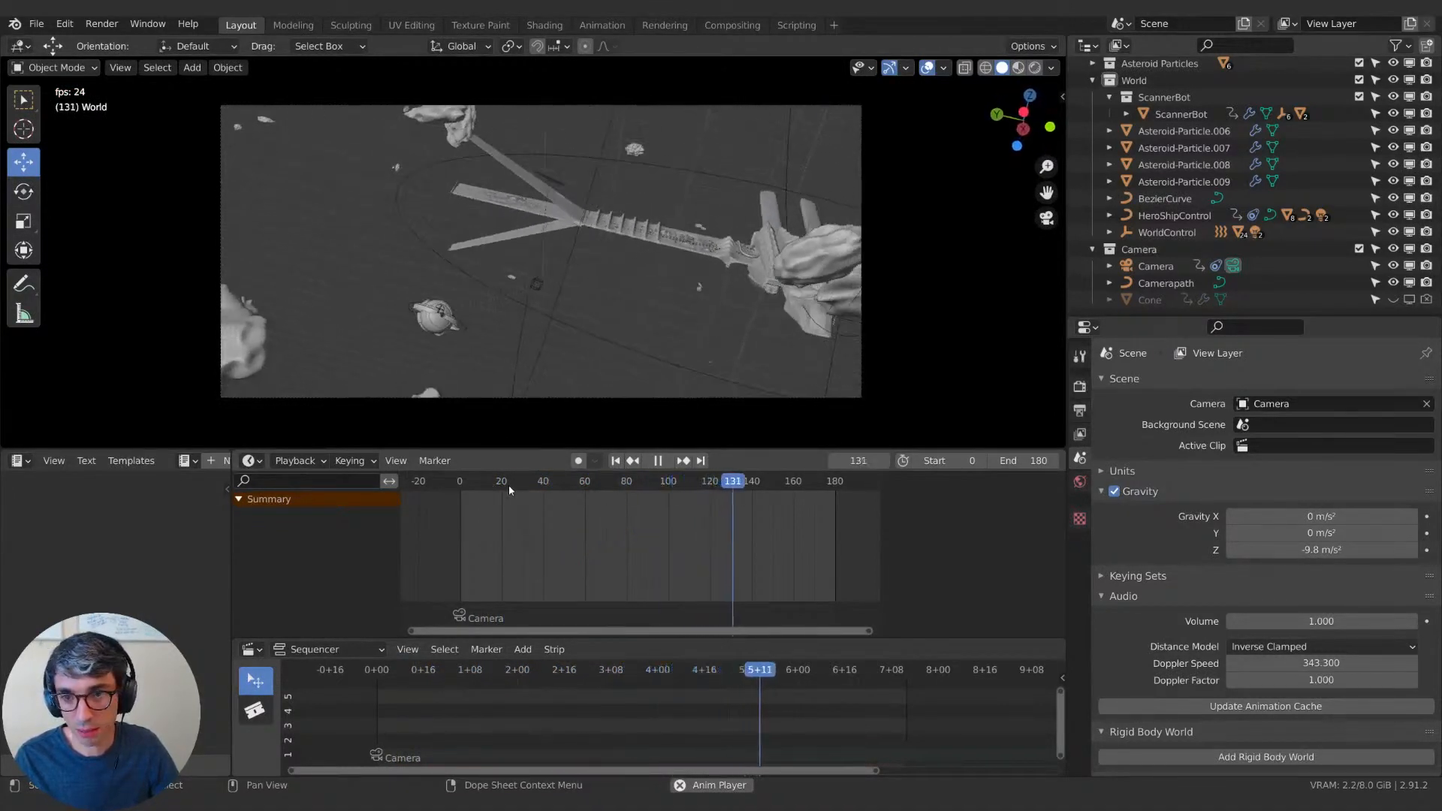
{"action": "key", "text": "space"}
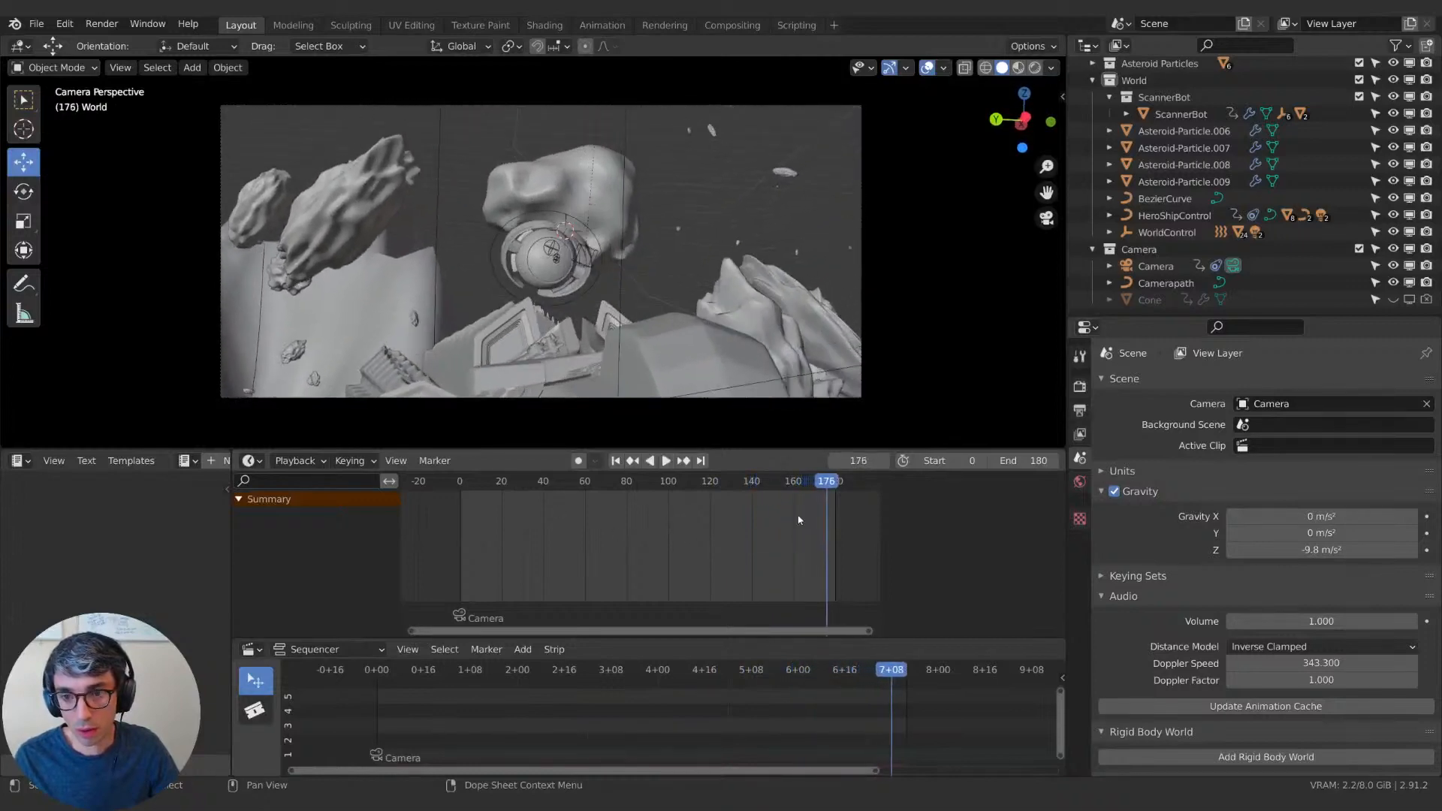
Set the scene's end frame to 250.
{"action": "middle_click_drag", "start_coordinate": [676, 557], "coordinate": [642, 544]}
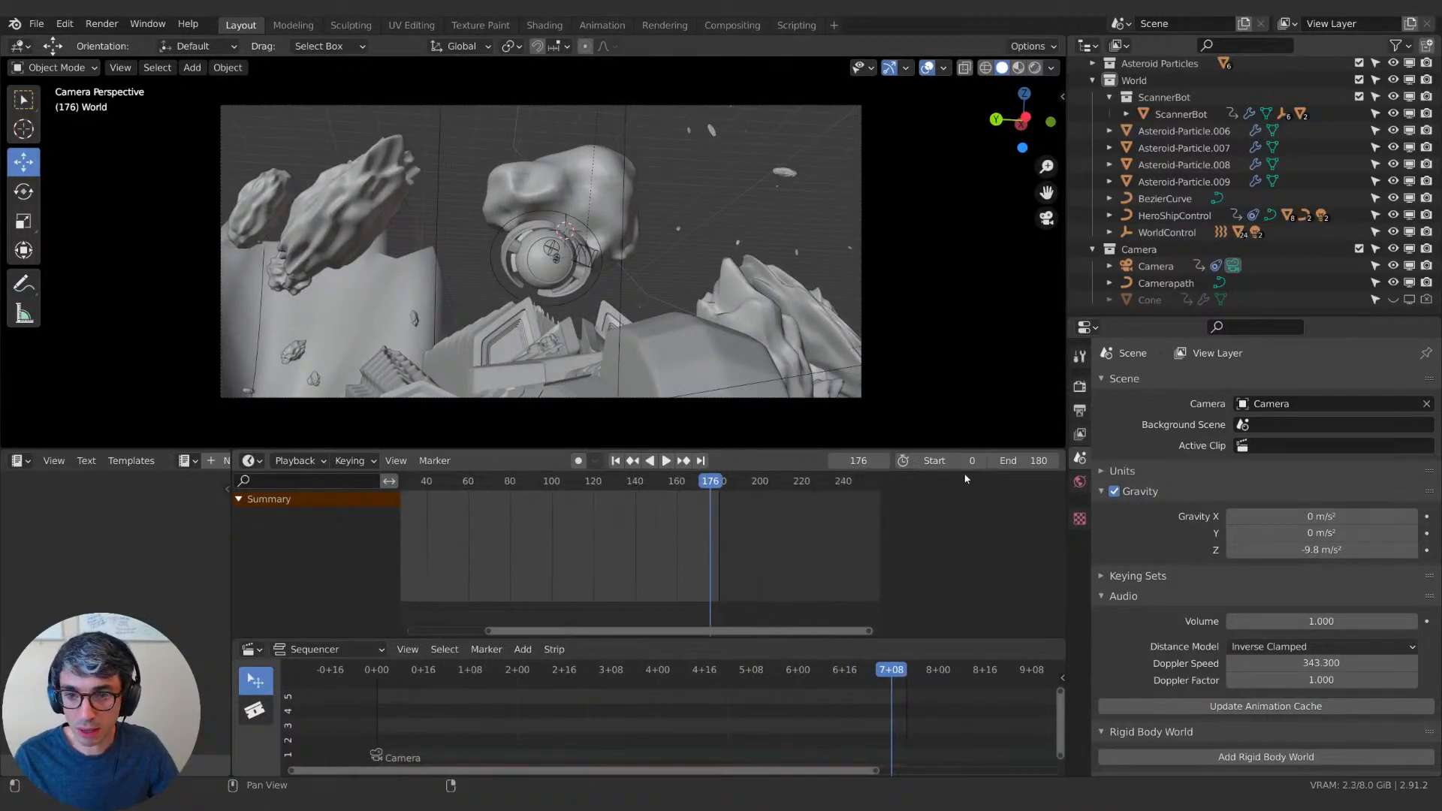
{"action": "left_click", "coordinate": [1040, 457]}
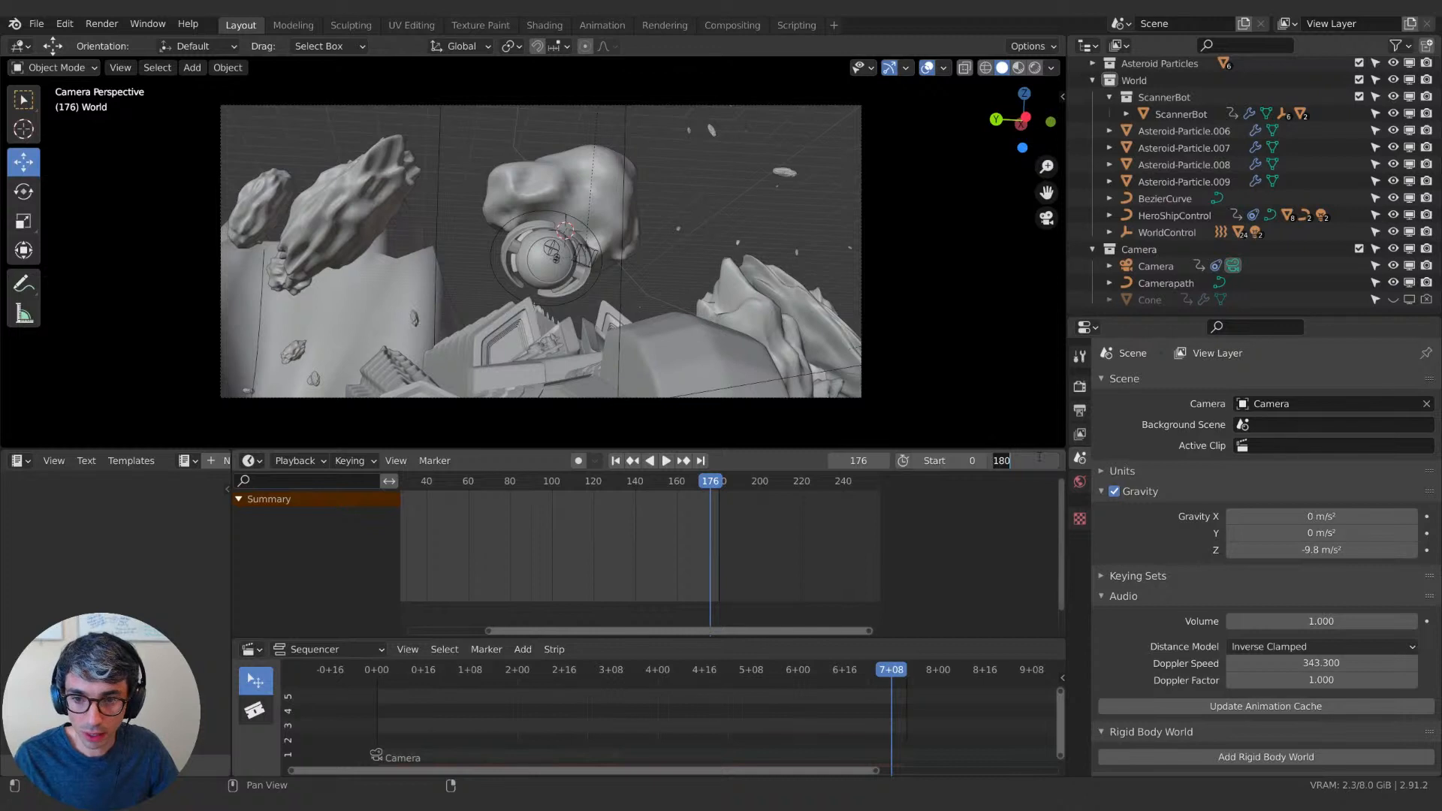
{"action": "type", "text": "250"}
{"action": "key", "text": "Return"}
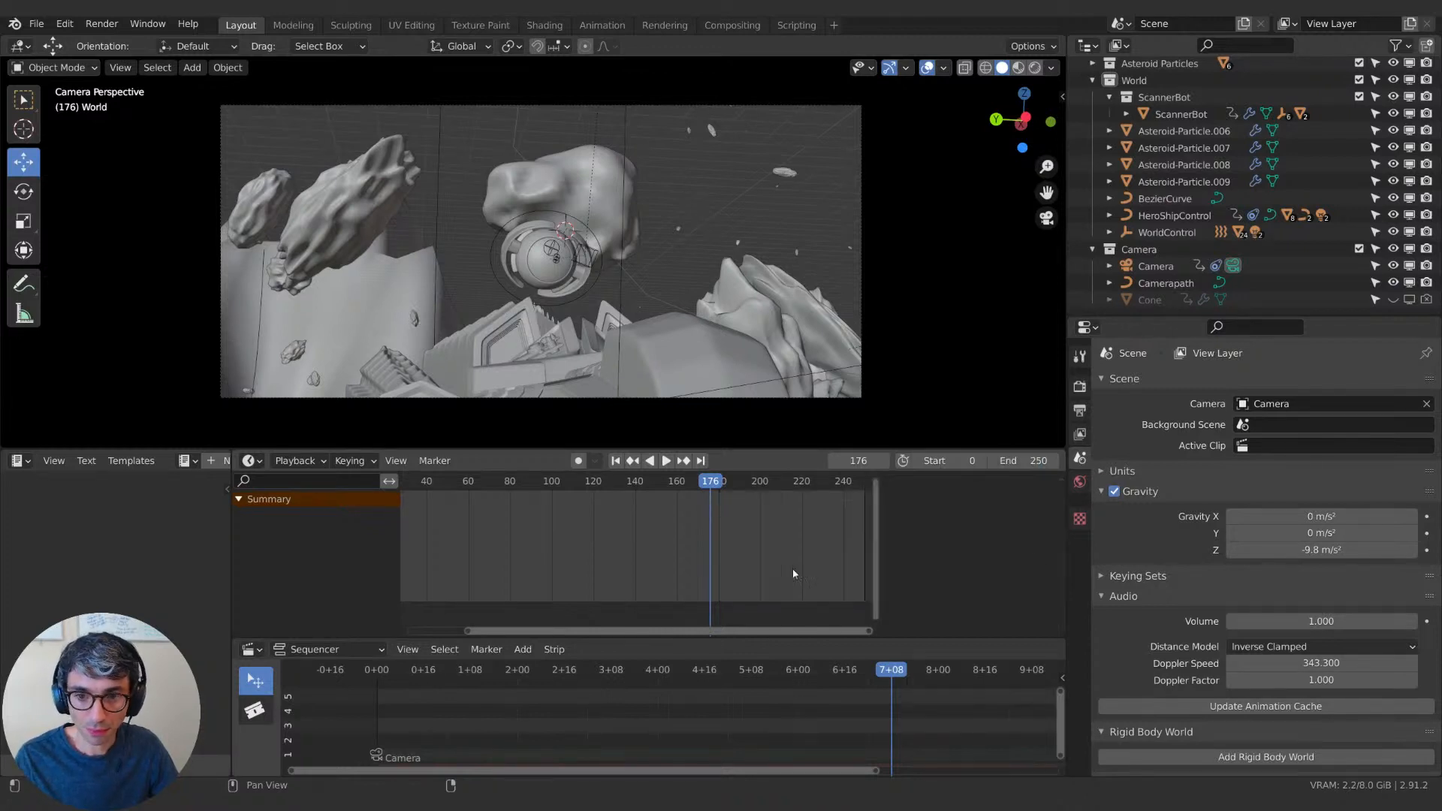
{"action": "middle_click_drag", "start_coordinate": [792, 568], "coordinate": [718, 567]}
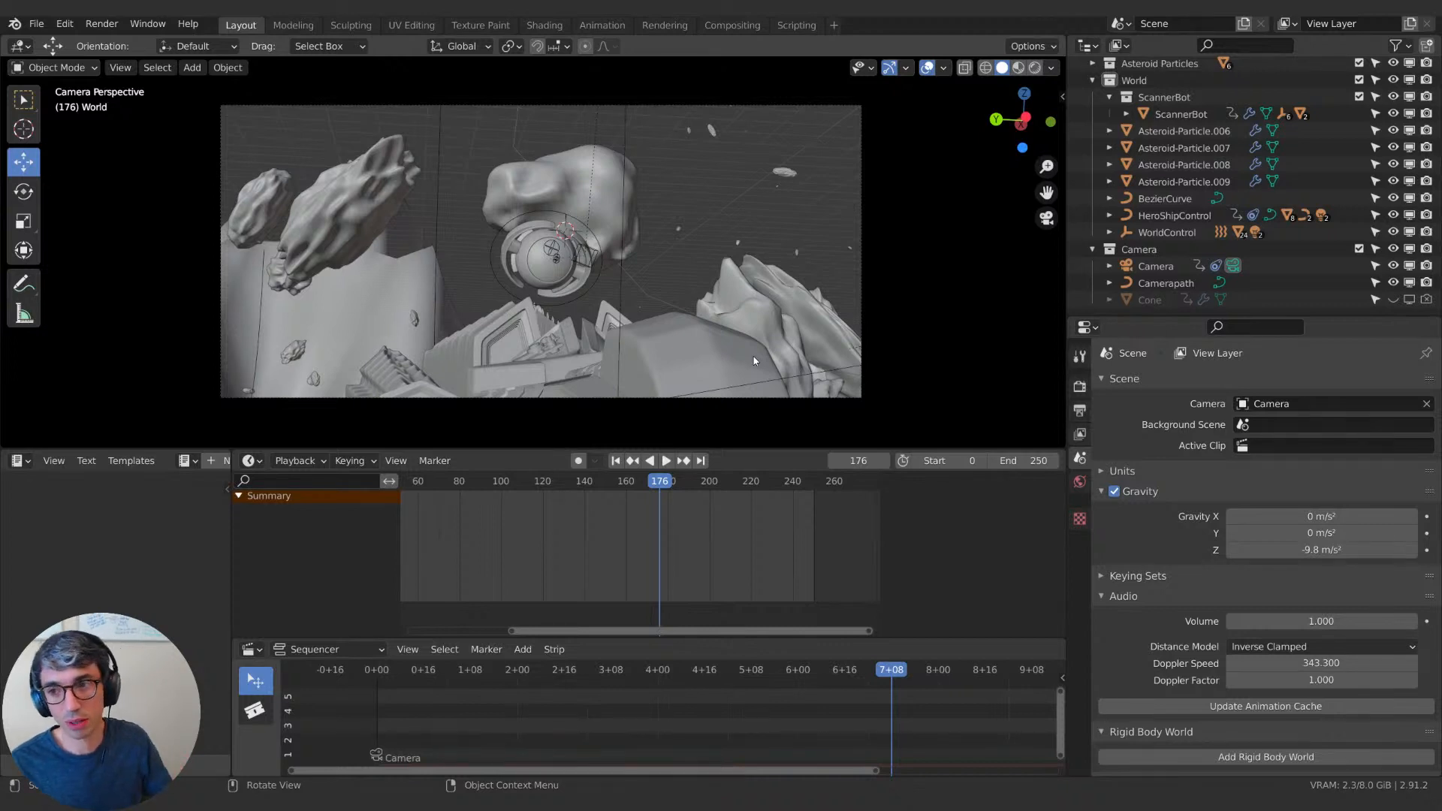
Duplicate the Camera object in place and bind the copy to a timeline marker at frame 176.
{"action": "left_click", "coordinate": [1156, 266]}
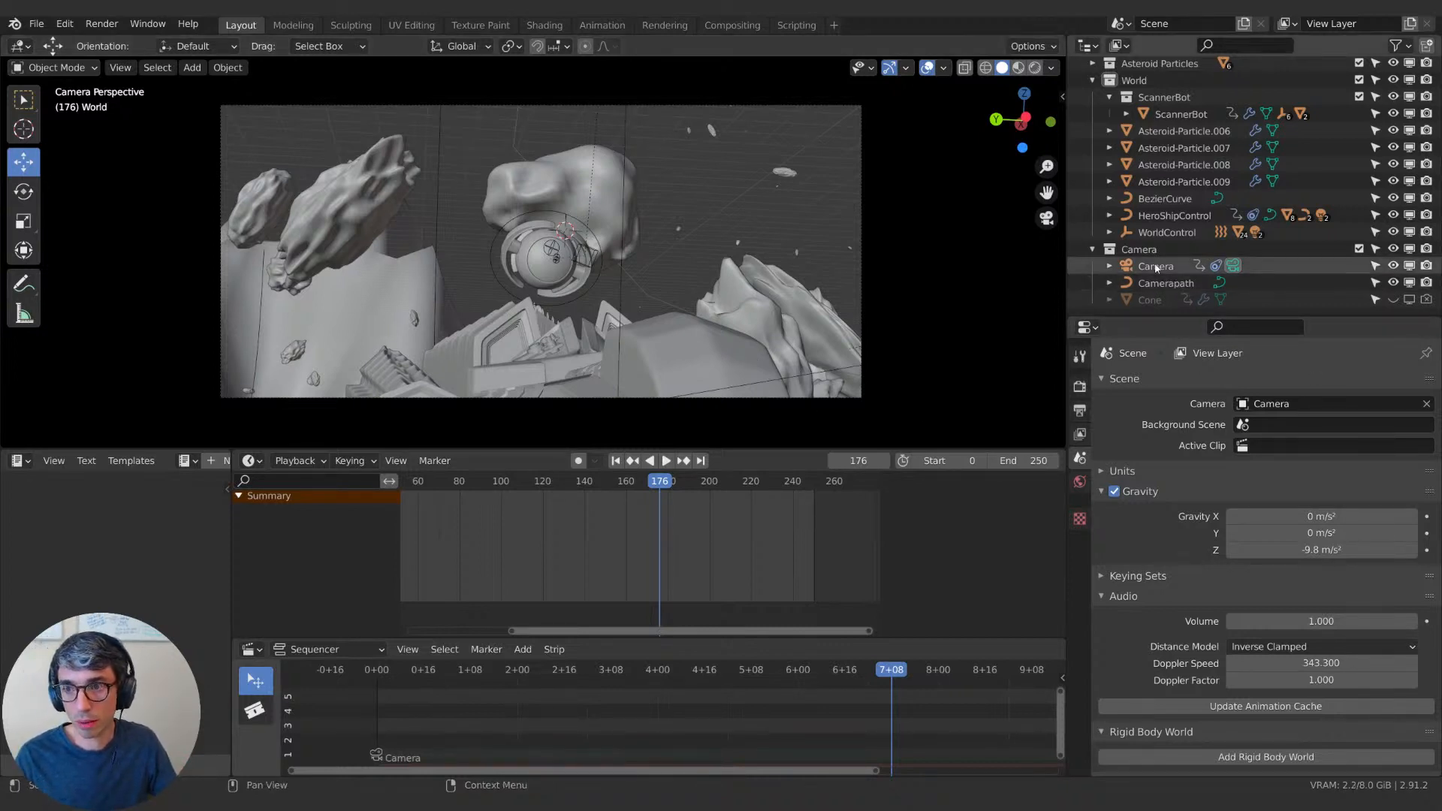
{"action": "left_click", "coordinate": [1080, 512]}
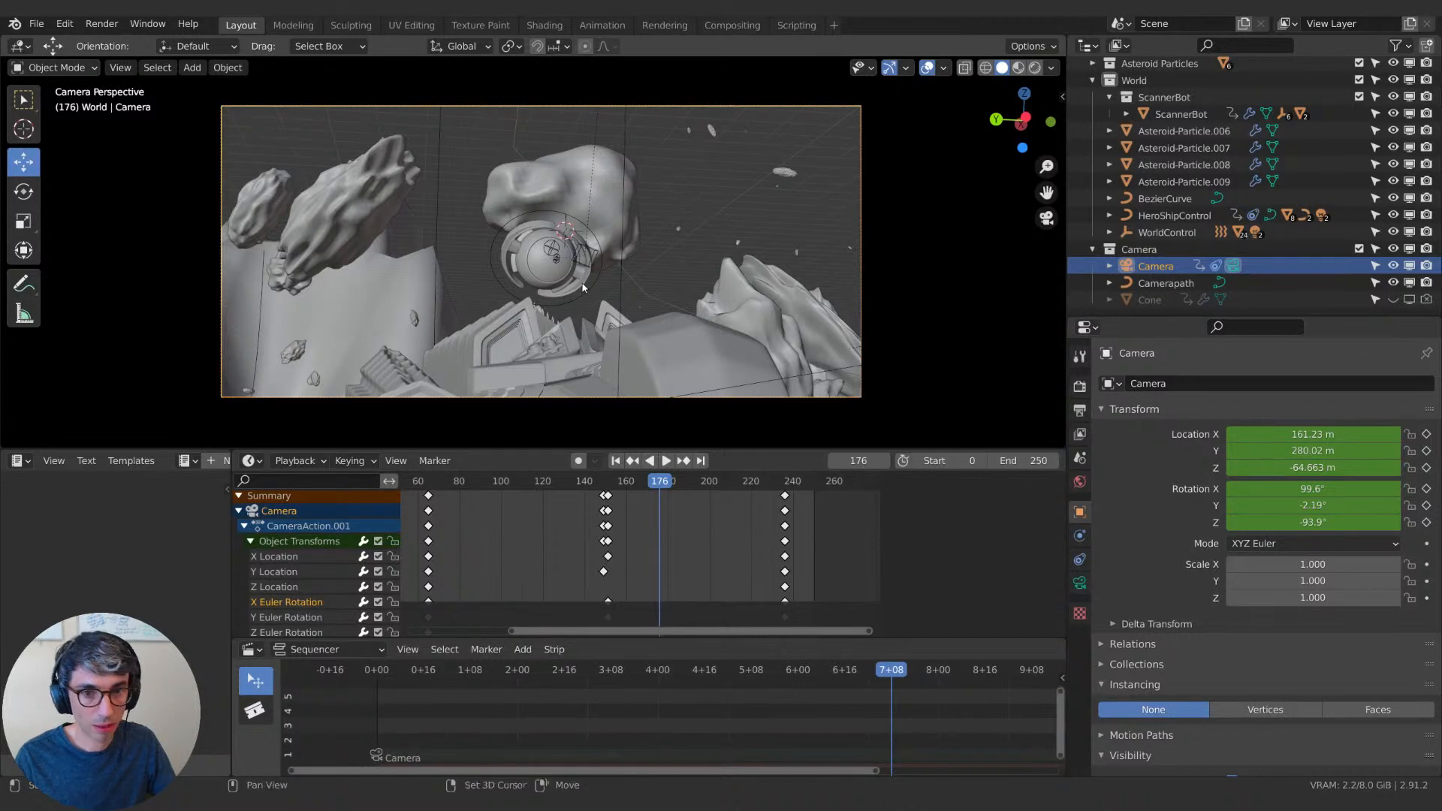
{"action": "key", "text": "shift+d"}
{"action": "key", "text": "Escape"}
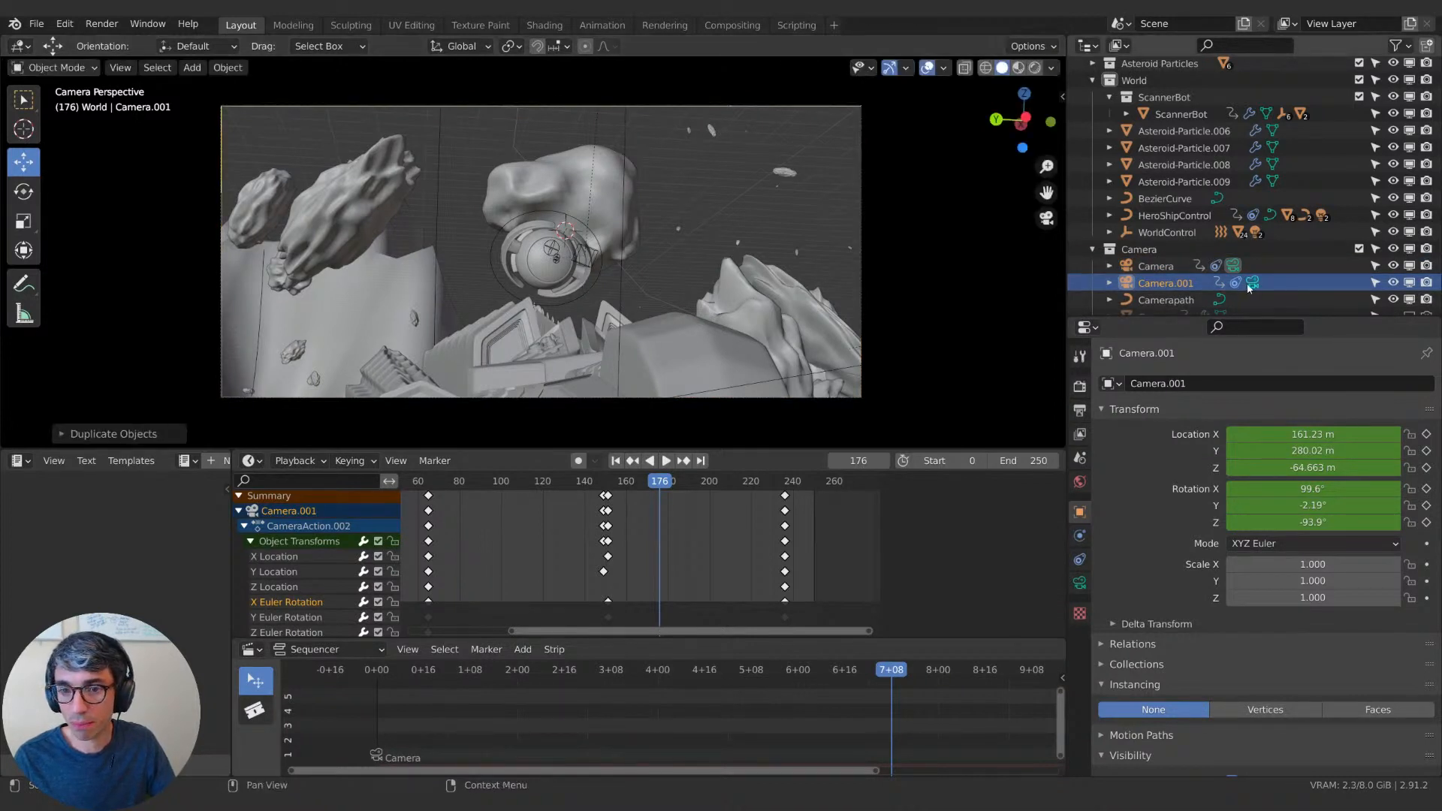
{"action": "left_click", "coordinate": [435, 461]}
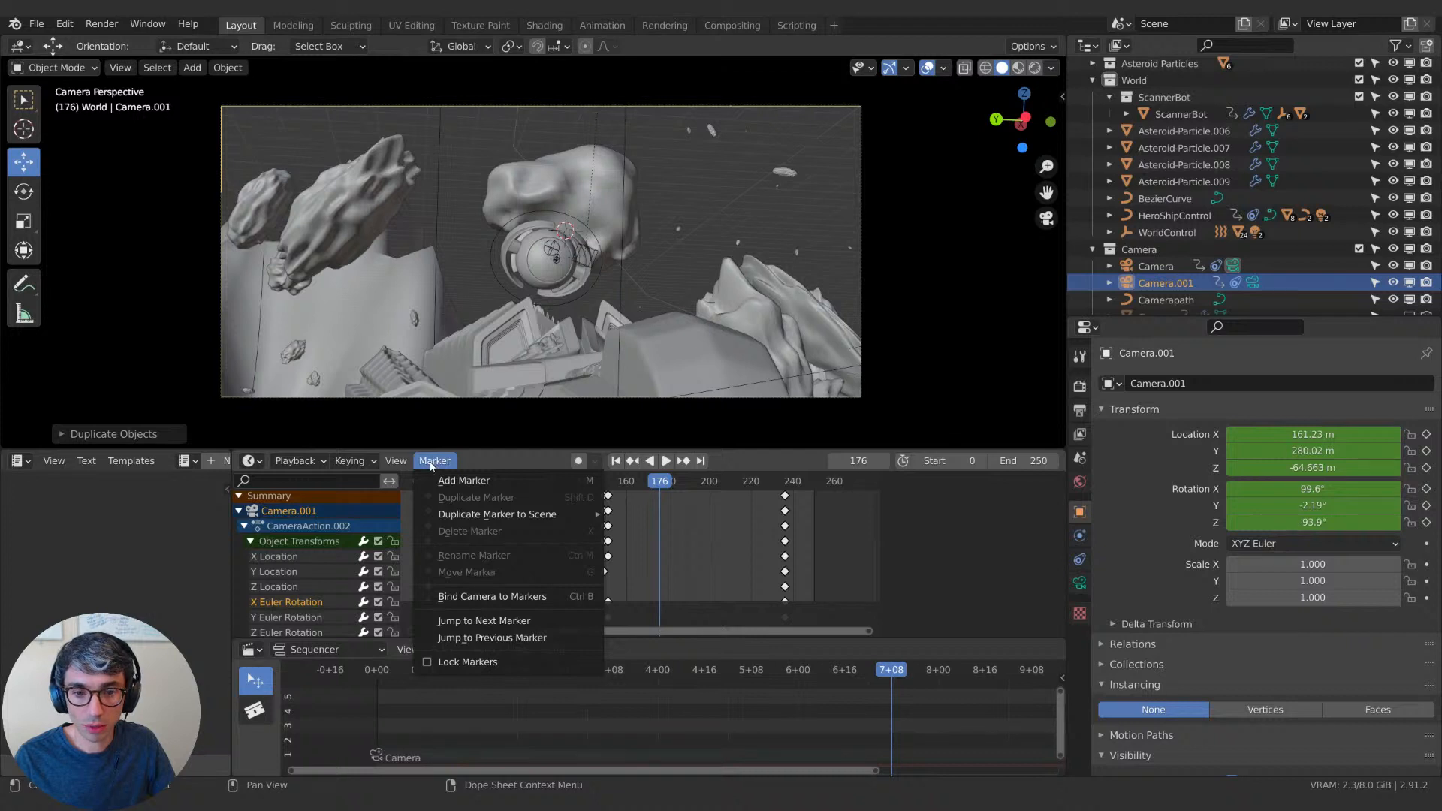
{"action": "left_click", "coordinate": [569, 597]}
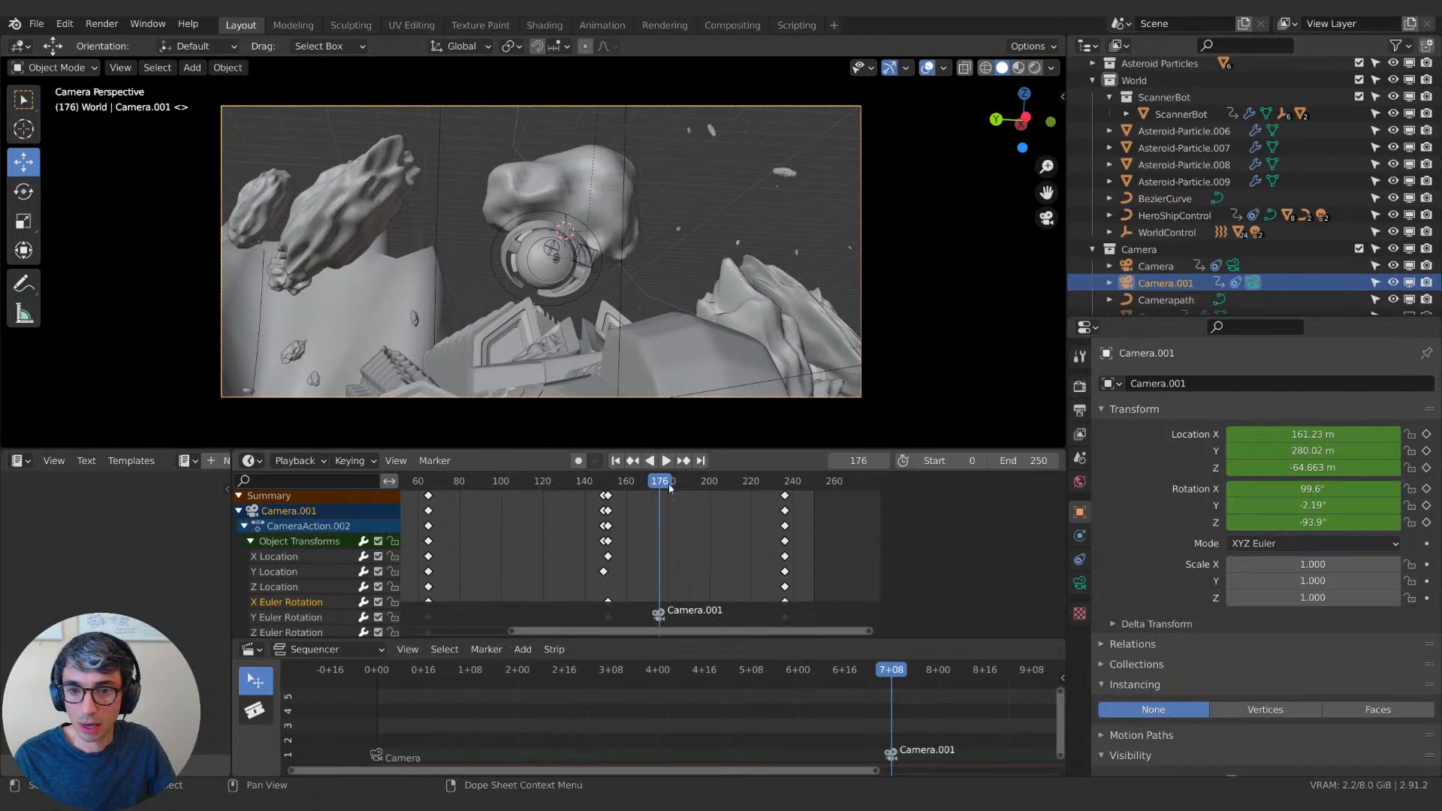
Scrub between frames 0 and 176 and select the original Camera to check its keyframes and the camera switch.
{"action": "left_click_drag", "start_coordinate": [656, 483], "coordinate": [449, 491]}
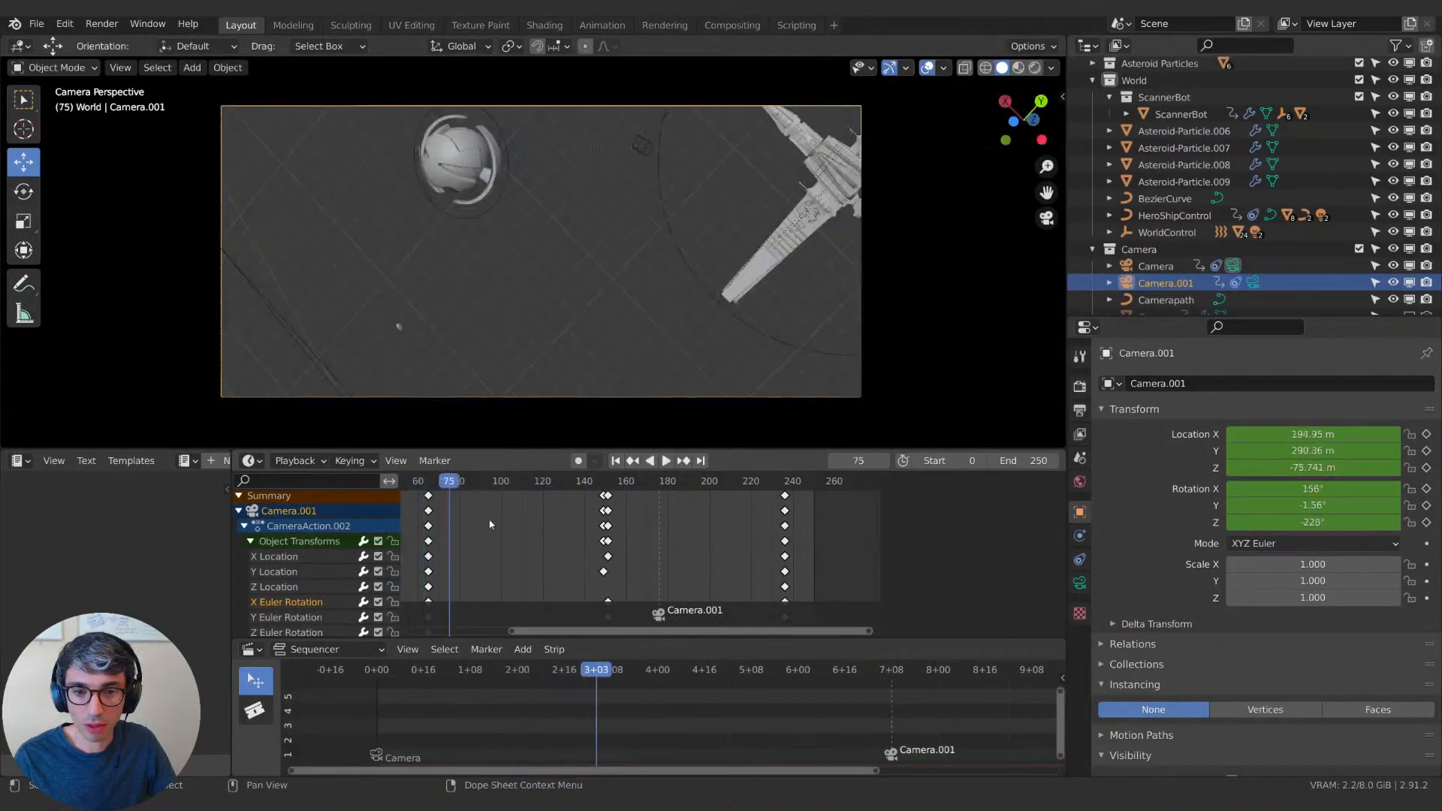
{"action": "middle_click_drag", "start_coordinate": [491, 524], "coordinate": [848, 527]}
{"action": "left_click_drag", "start_coordinate": [668, 486], "coordinate": [649, 493]}
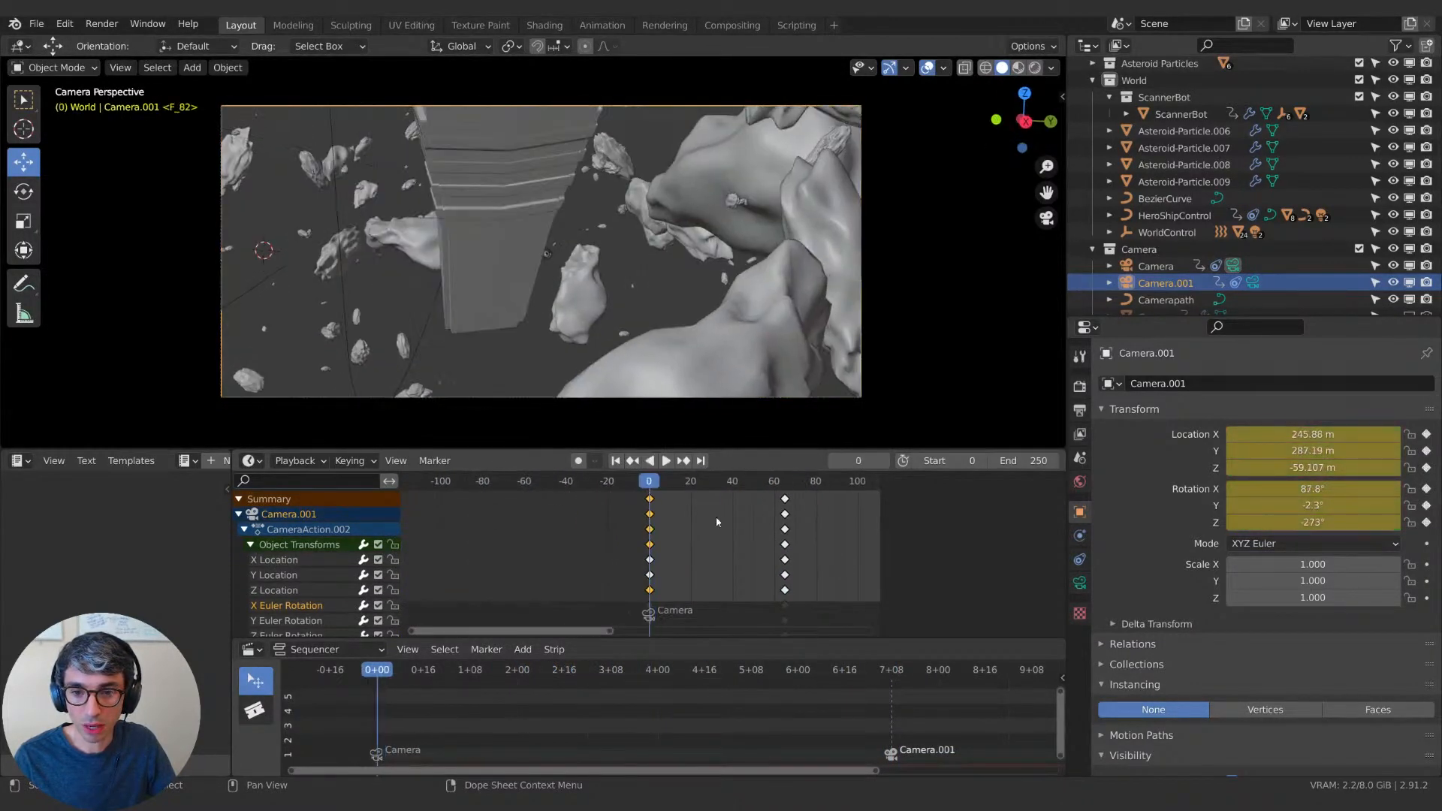
{"action": "middle_click_drag", "start_coordinate": [649, 493], "coordinate": [535, 493]}
{"action": "left_click", "coordinate": [1153, 268]}
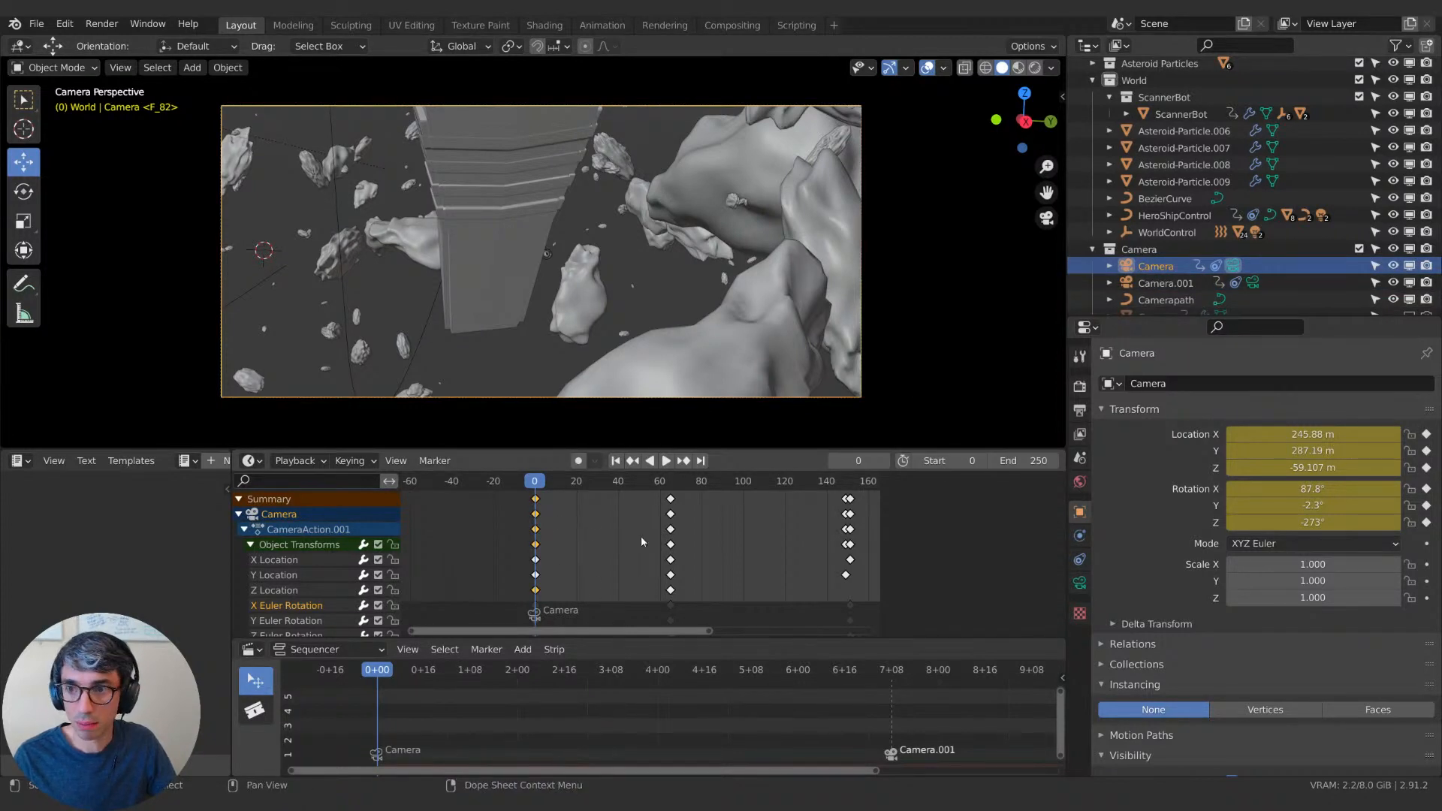
{"action": "middle_click_drag", "start_coordinate": [538, 625], "coordinate": [352, 615]}
{"action": "left_click_drag", "start_coordinate": [688, 482], "coordinate": [719, 487]}
Clear all location and rotation keyframes from Camera.001 at frame 176.
{"action": "left_click", "coordinate": [1165, 282]}
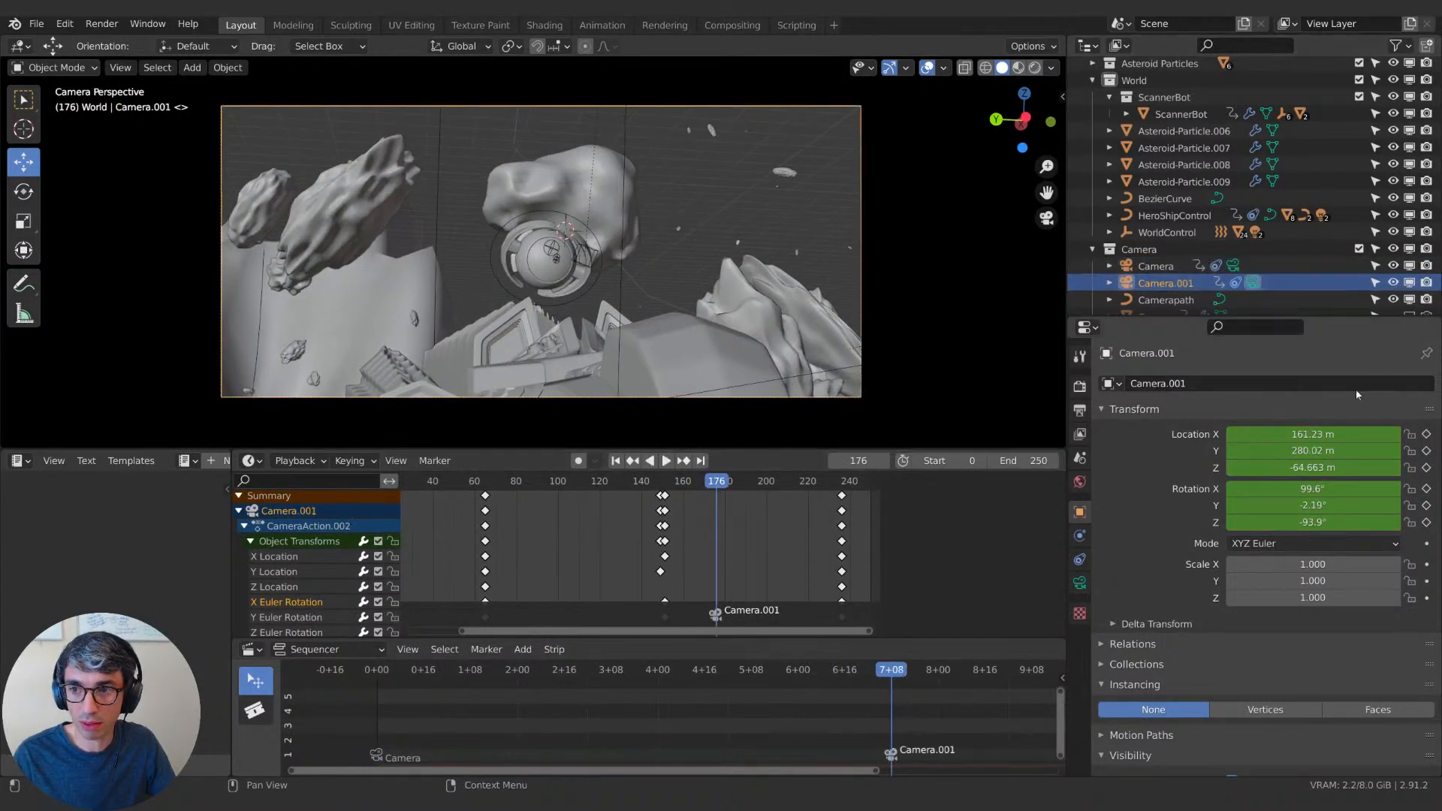
{"action": "right_click", "coordinate": [1311, 439]}
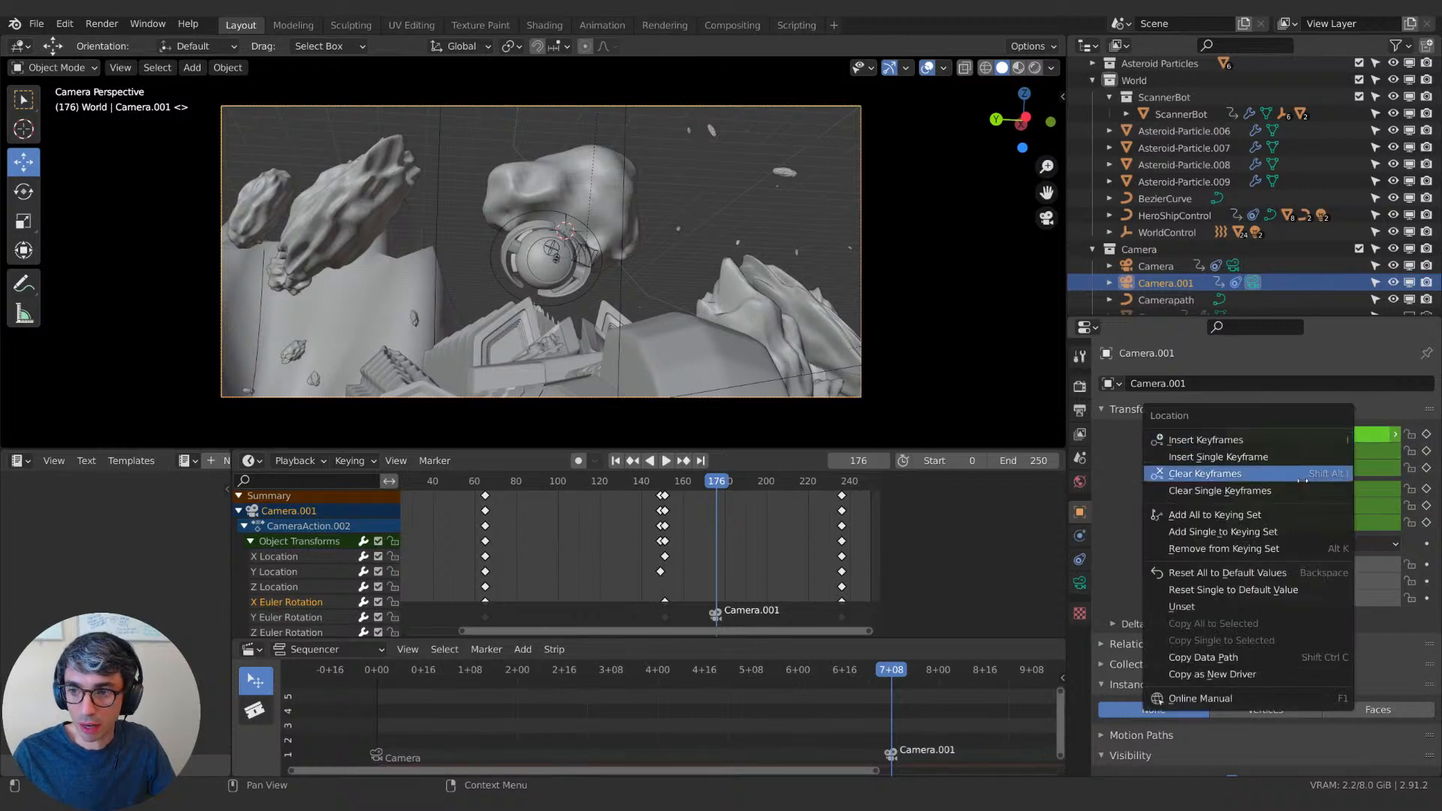
{"action": "left_click", "coordinate": [1311, 474]}
{"action": "right_click", "coordinate": [1312, 522]}
{"action": "left_click", "coordinate": [1312, 528]}
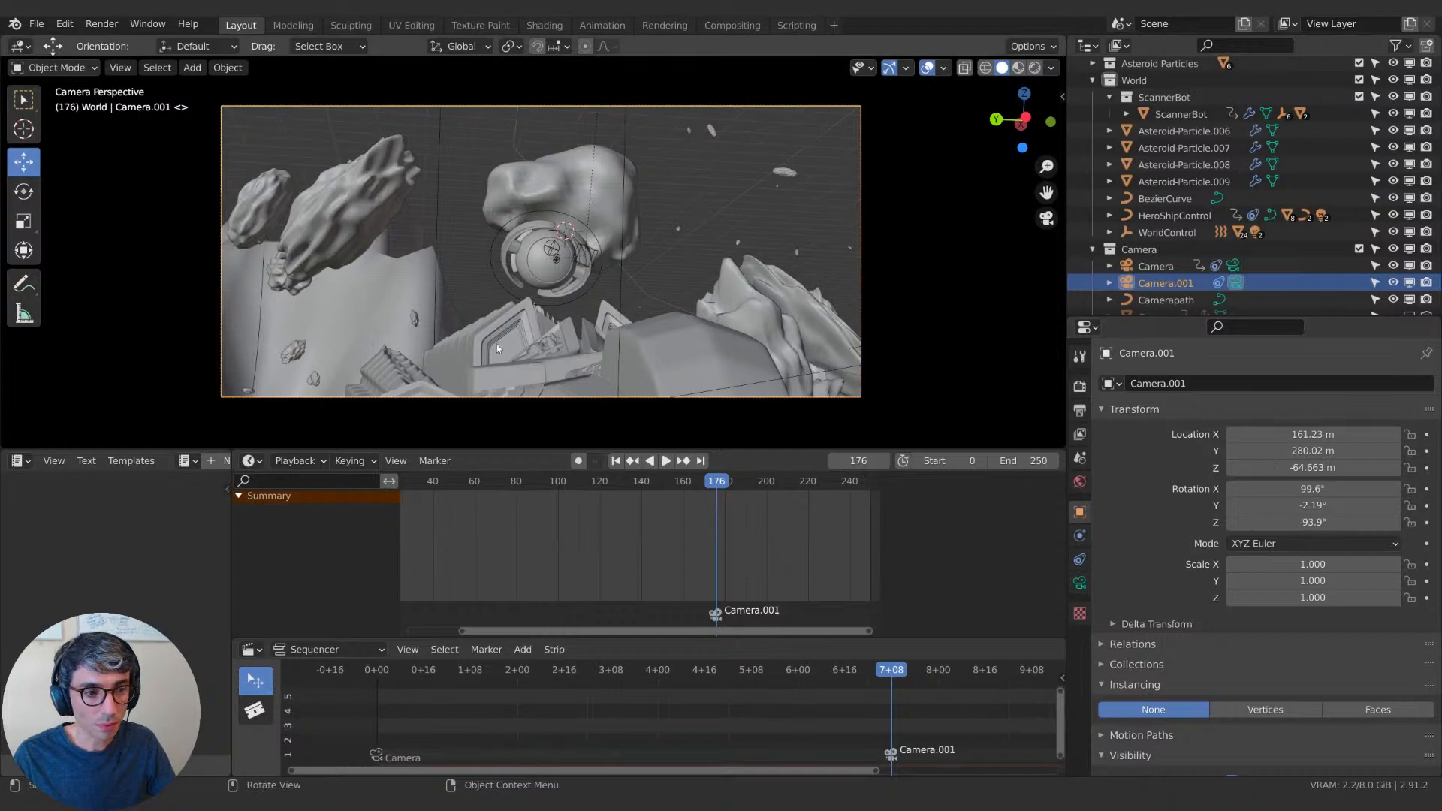
Return to the Camera.001 view and turn on the Camera to View lock.
{"action": "middle_click_drag", "start_coordinate": [519, 331], "coordinate": [668, 340]}
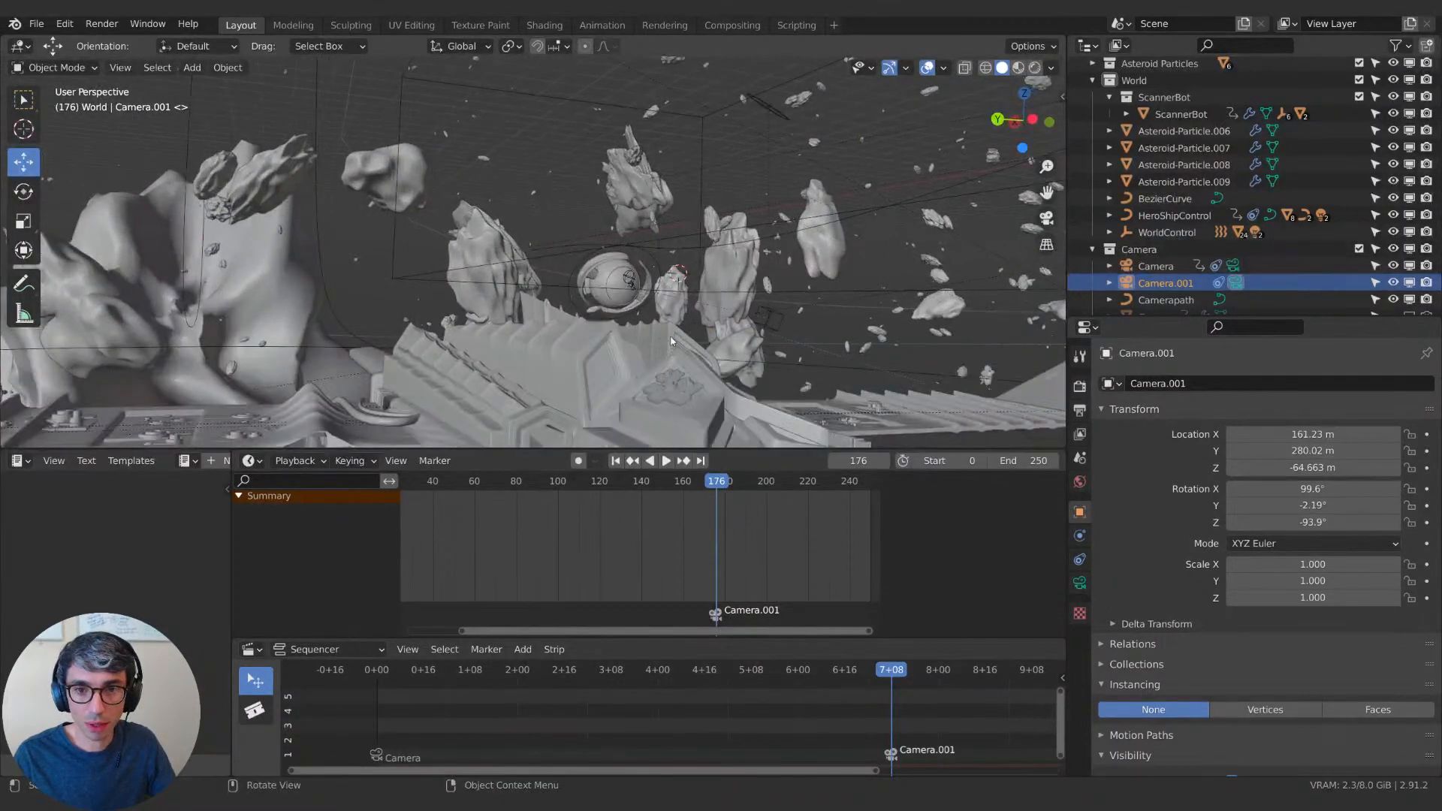
{"action": "key", "text": "KP_0"}
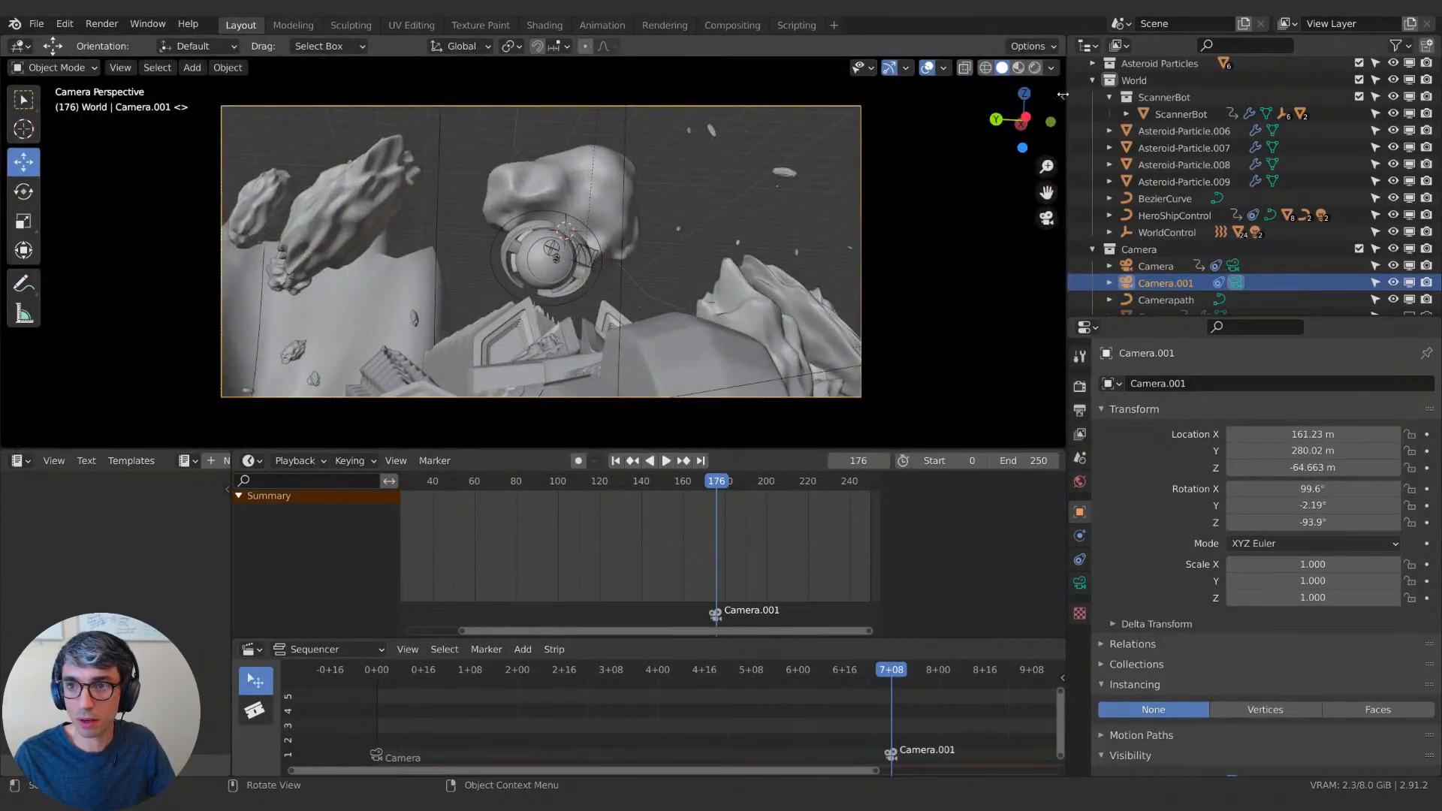
{"action": "key", "text": "n"}
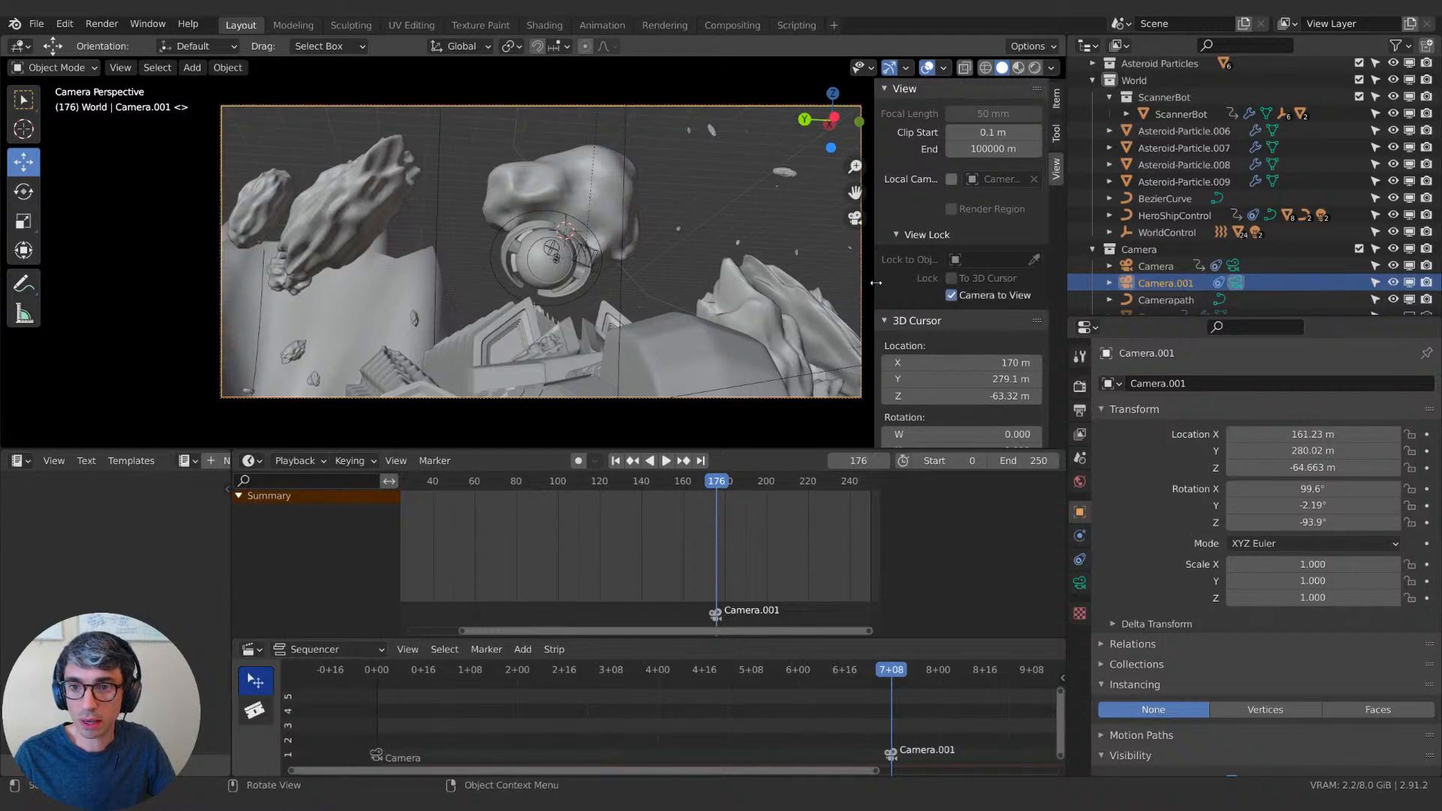
Remove the Damped Track constraint targeting ScannerBot from Camera.001.
{"action": "key", "text": "n"}
{"action": "middle_click_drag", "start_coordinate": [601, 286], "coordinate": [601, 330]}
{"action": "left_click", "coordinate": [1081, 560]}
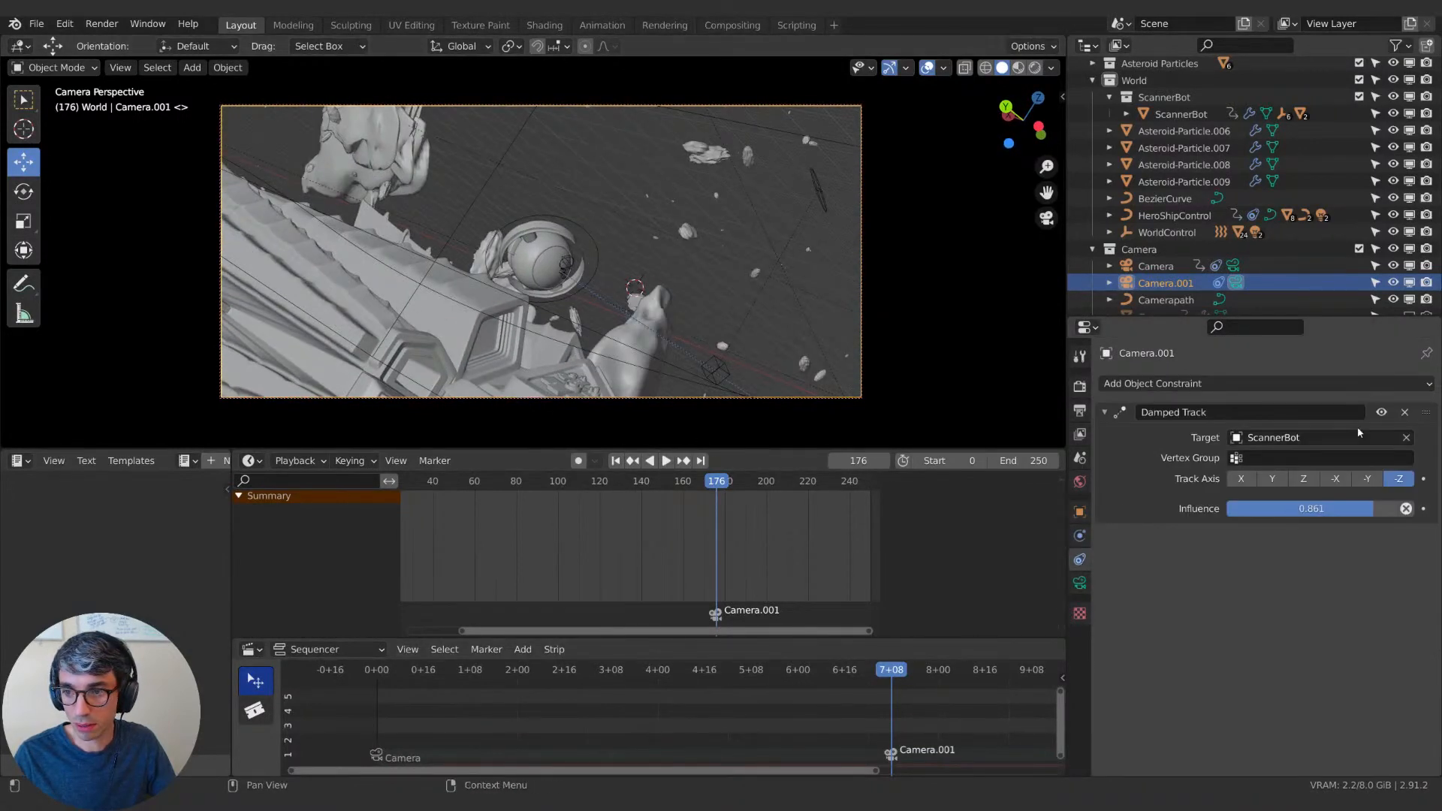
{"action": "left_click", "coordinate": [1403, 413]}
Level Camera.001 by setting its Y rotation to 0° and orbit it to frame the ship's hull with the ScannerBot.
{"action": "middle_click_drag", "start_coordinate": [544, 282], "coordinate": [613, 272]}
{"action": "left_click", "coordinate": [1080, 511]}
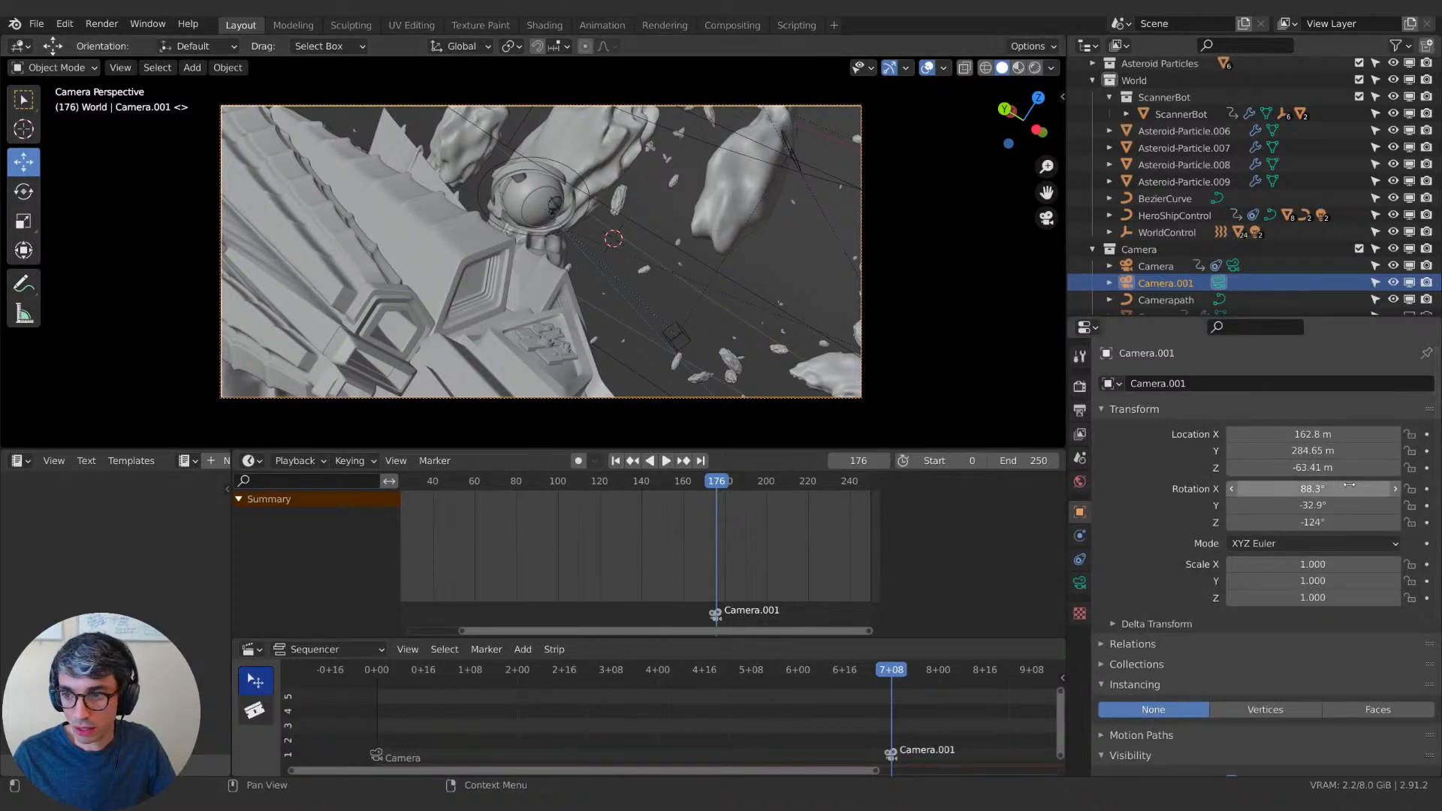
{"action": "left_click", "coordinate": [1315, 505]}
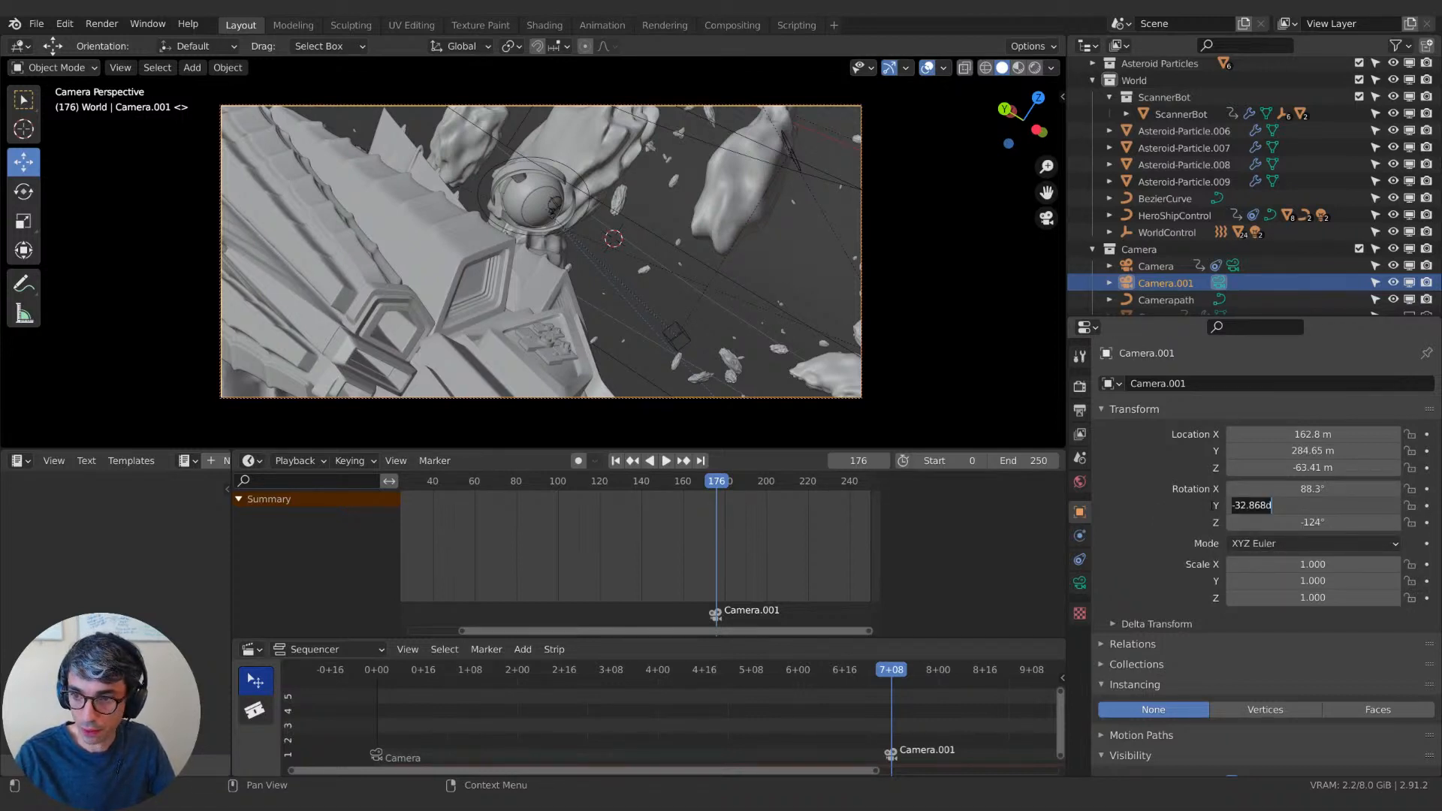
{"action": "type", "text": "0"}
{"action": "key", "text": "Return"}
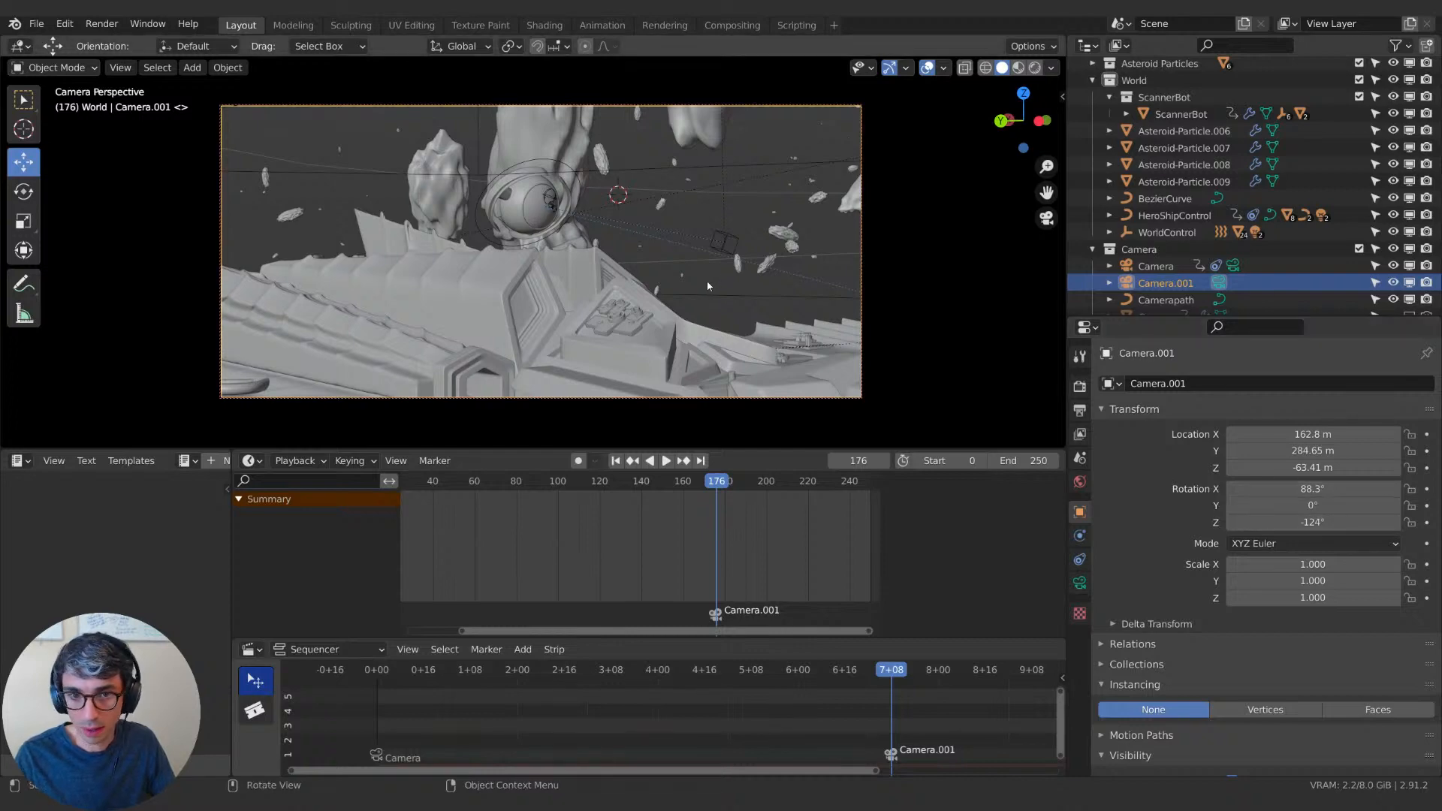
{"action": "mouse_move", "coordinate": [652, 281]}
{"action": "middle_mouse_down"}
{"action": "mouse_move", "coordinate": [622, 267]}
{"action": "mouse_move", "coordinate": [652, 309]}
{"action": "mouse_move", "coordinate": [638, 290]}
{"action": "middle_mouse_up"}
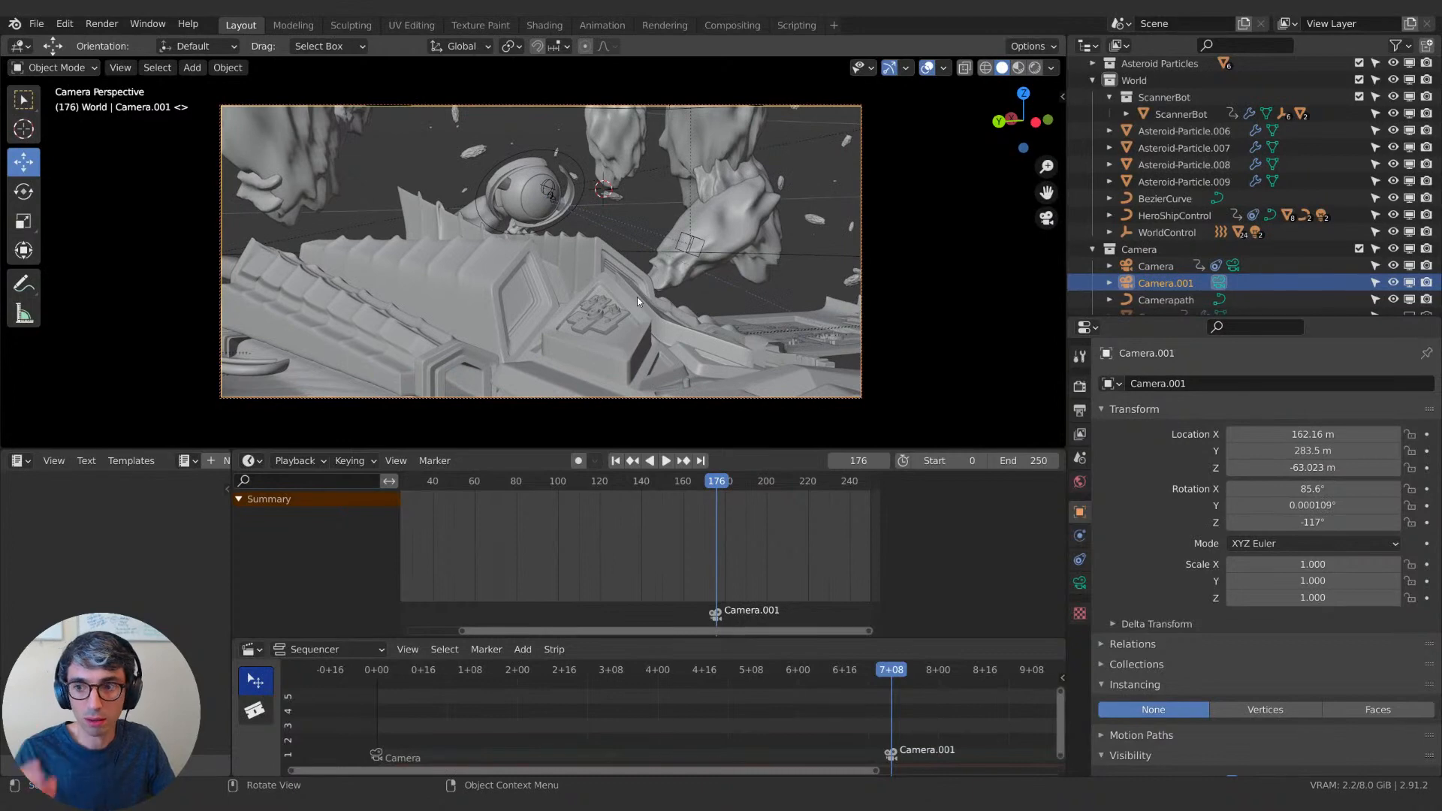
Set Camera.001's focal length to 131 mm and shift the camera sideways to frame the ship's raised deck detail.
{"action": "left_click", "coordinate": [1080, 583]}
{"action": "left_click_drag", "start_coordinate": [1311, 462], "coordinate": [1352, 461]}
{"action": "middle_click_drag", "start_coordinate": [772, 314], "coordinate": [516, 328], "text": "shift"}
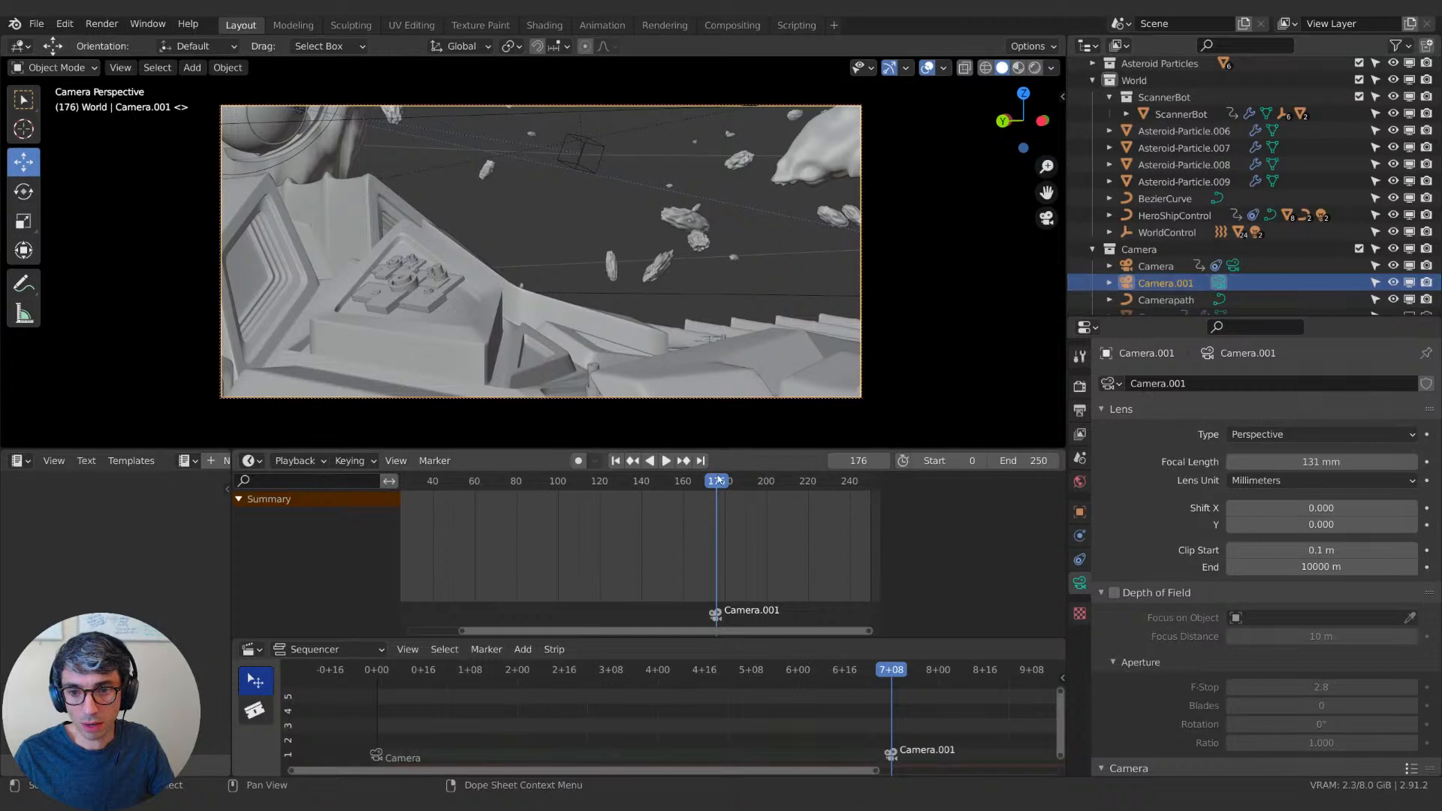
Insert location and rotation keyframes for Camera.001 at frame 176.
{"action": "left_click_drag", "start_coordinate": [719, 479], "coordinate": [718, 484]}
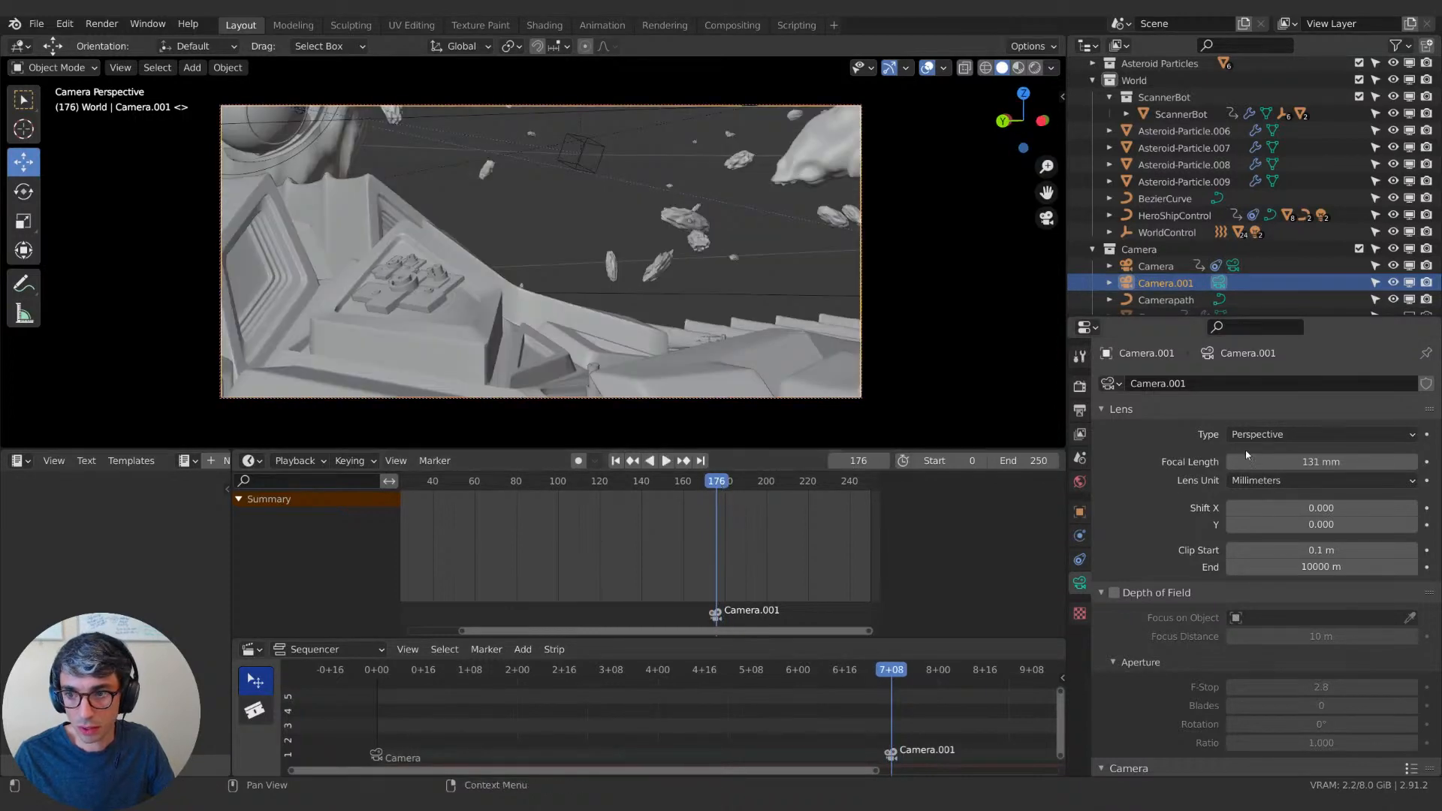
{"action": "left_click", "coordinate": [1080, 513]}
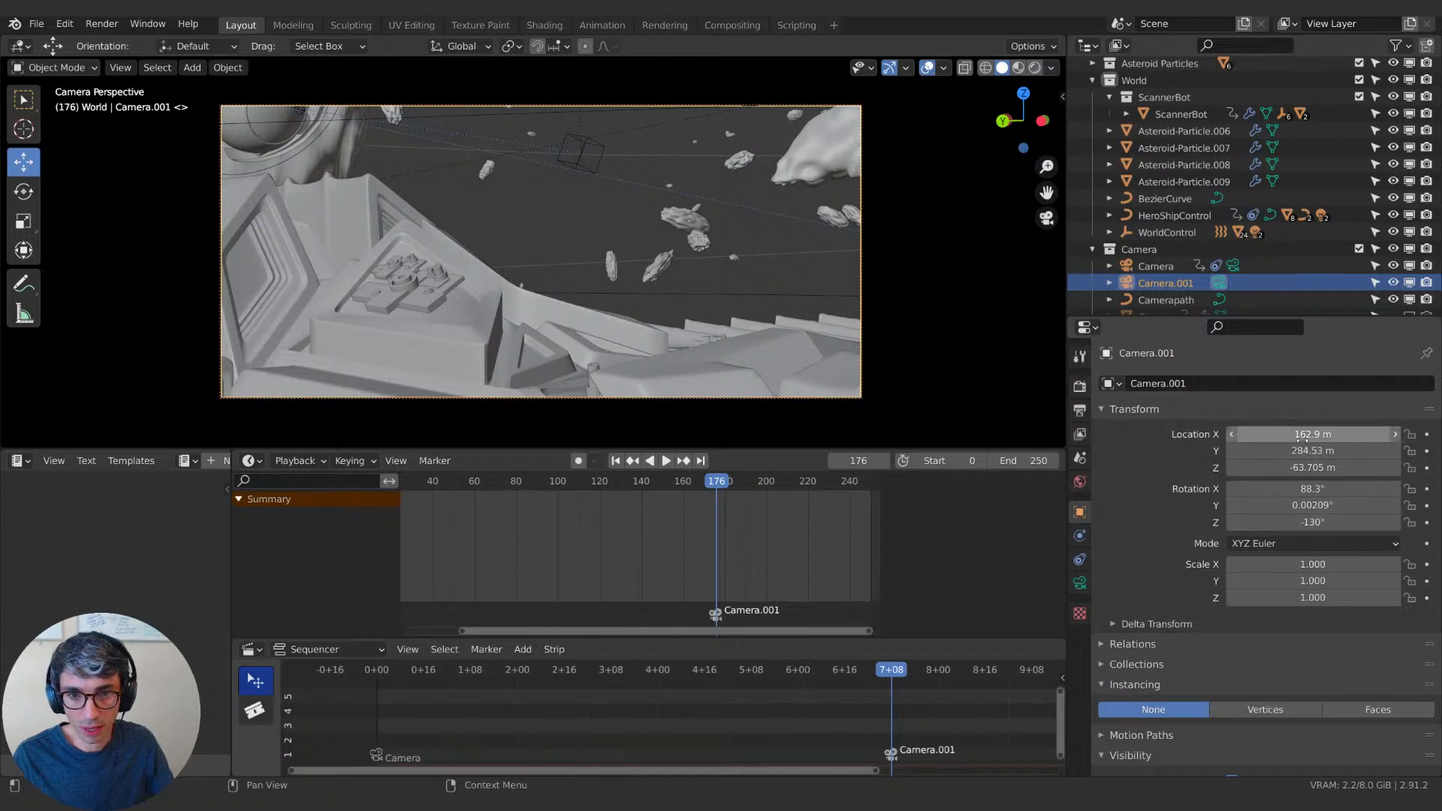
{"action": "key", "text": "i"}
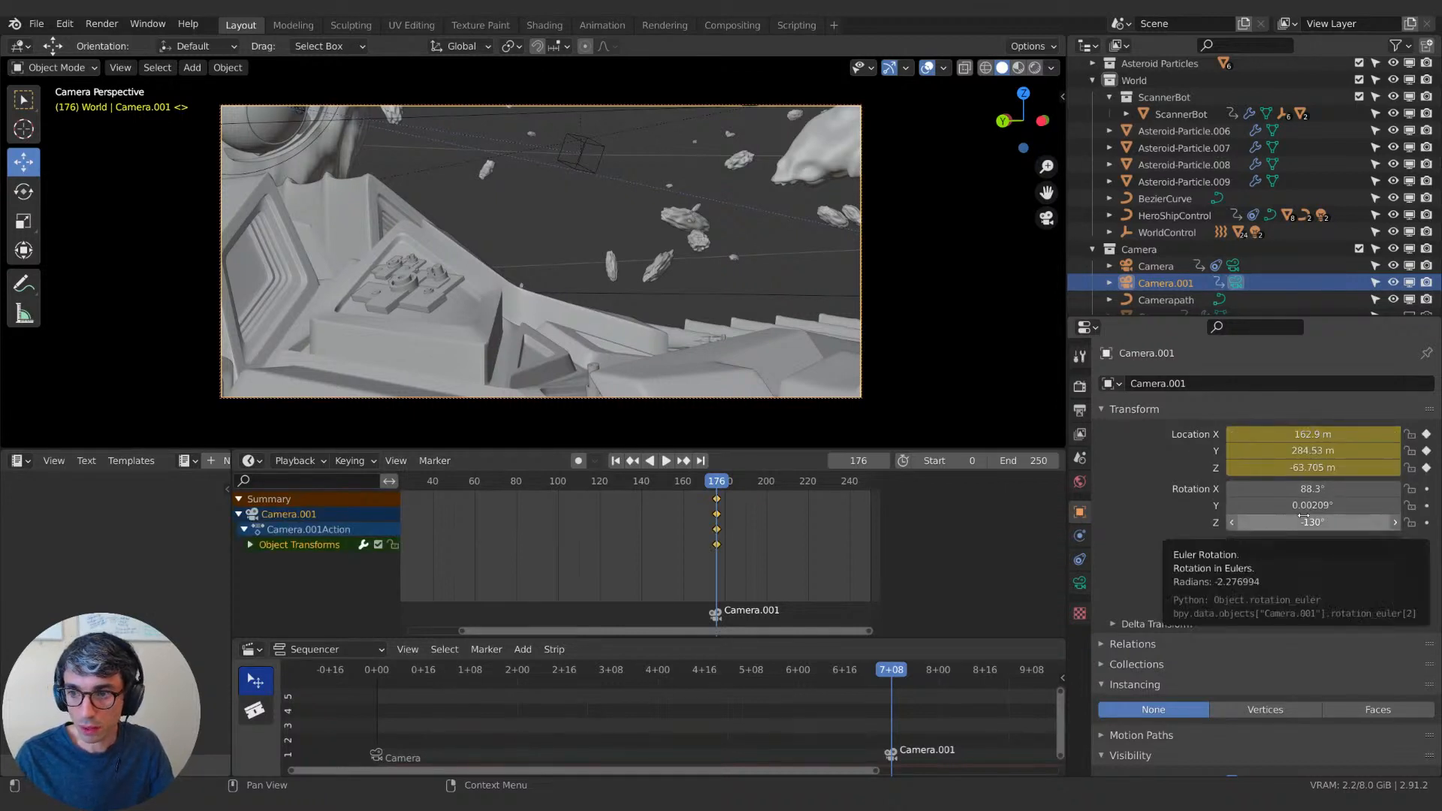
{"action": "key", "text": "i"}
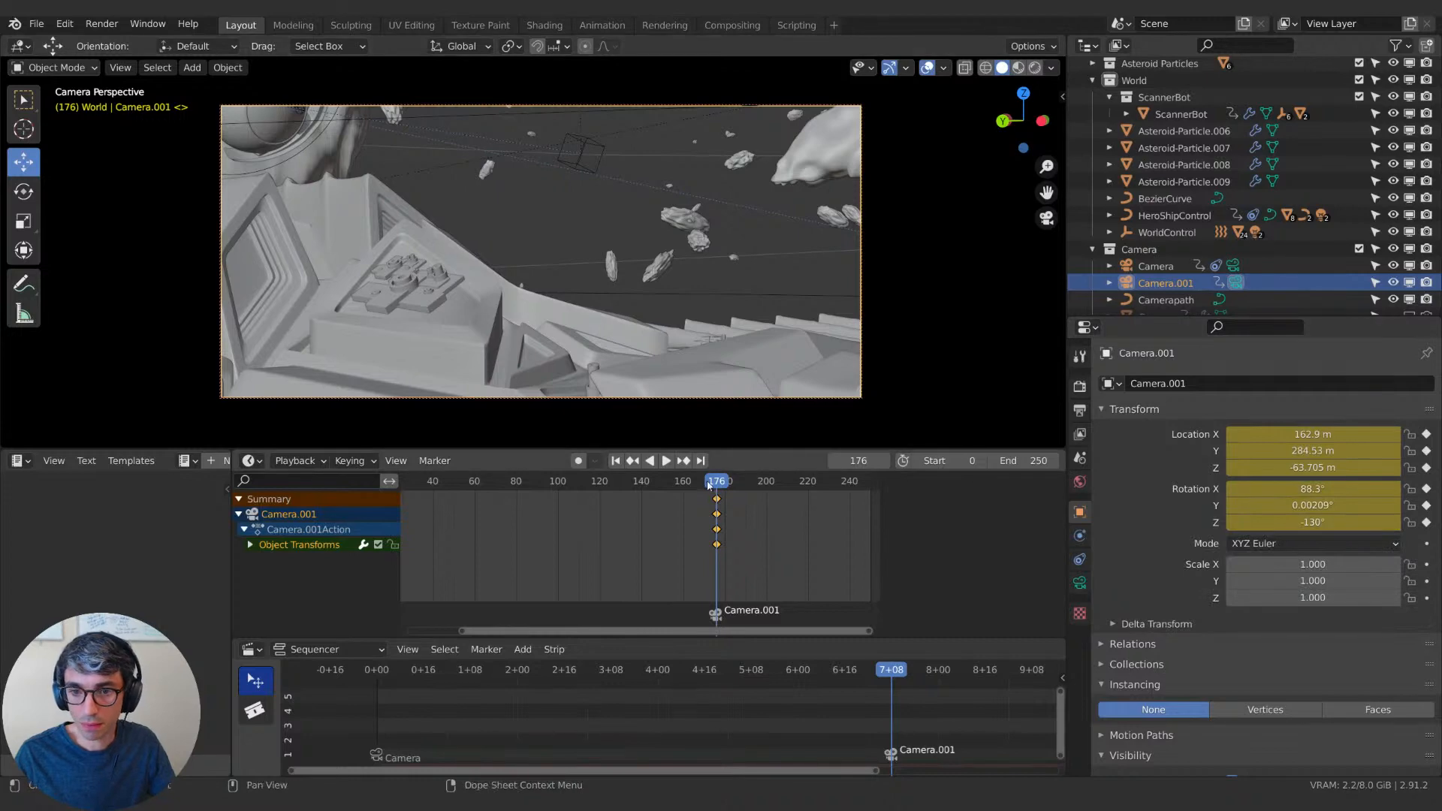
At frame 250, set Camera.001's location to X 150.37 m, Y 283.54 m and Z -63.895 m.
{"action": "key", "text": "space"}
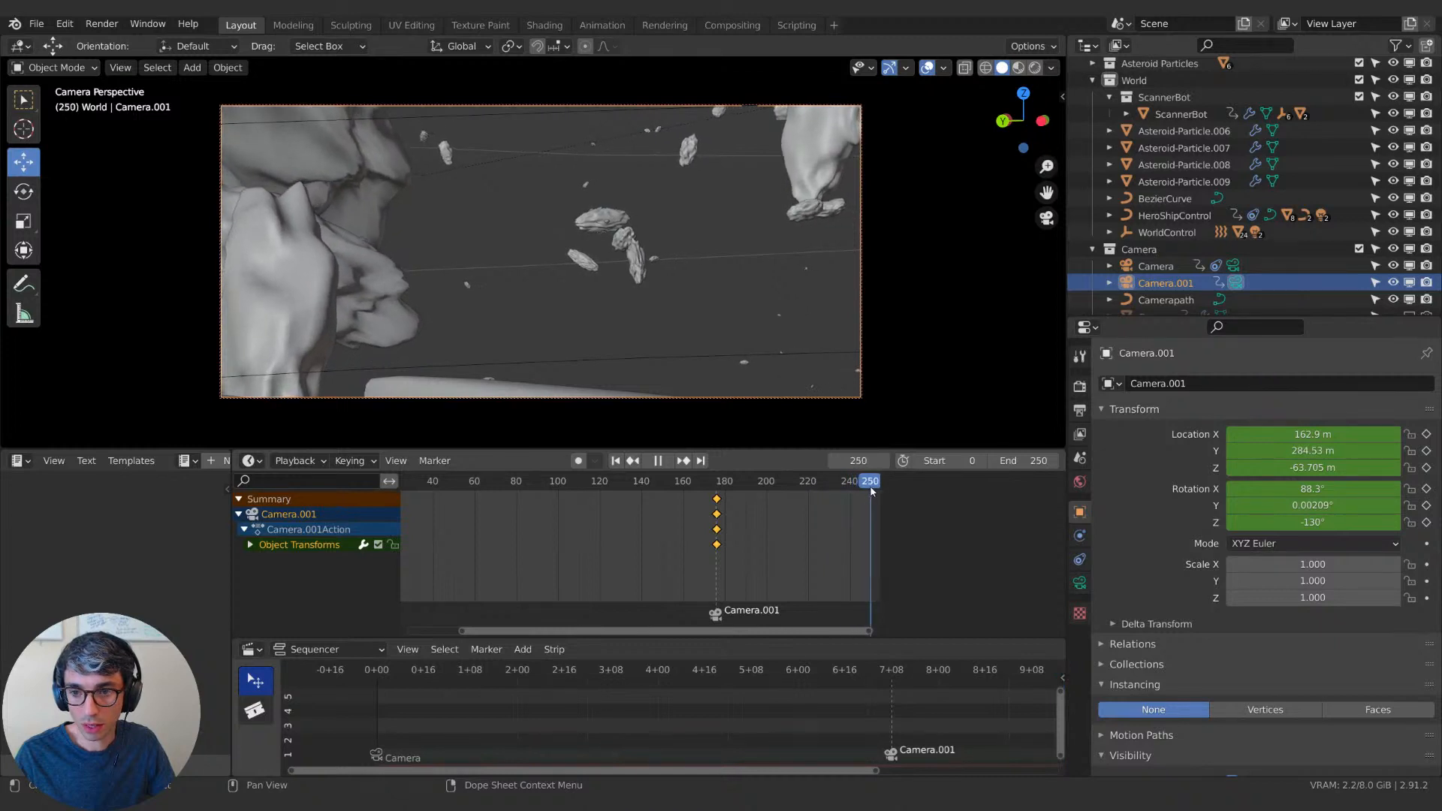
{"action": "key", "text": "space"}
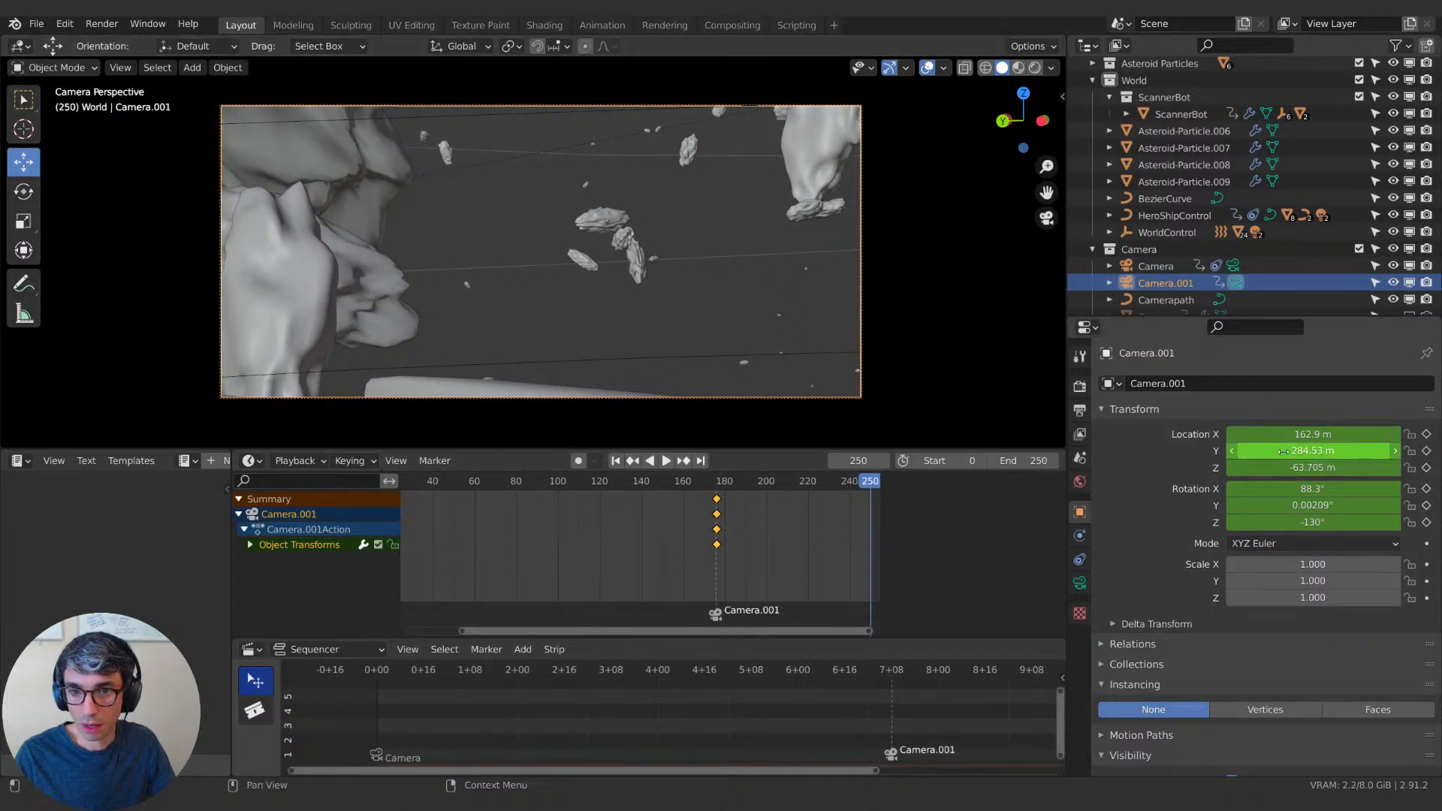
{"action": "mouse_move", "coordinate": [1283, 439]}
{"action": "left_mouse_down"}
{"action": "mouse_move", "coordinate": [1238, 440]}
{"action": "mouse_move", "coordinate": [1291, 429]}
{"action": "left_mouse_up"}
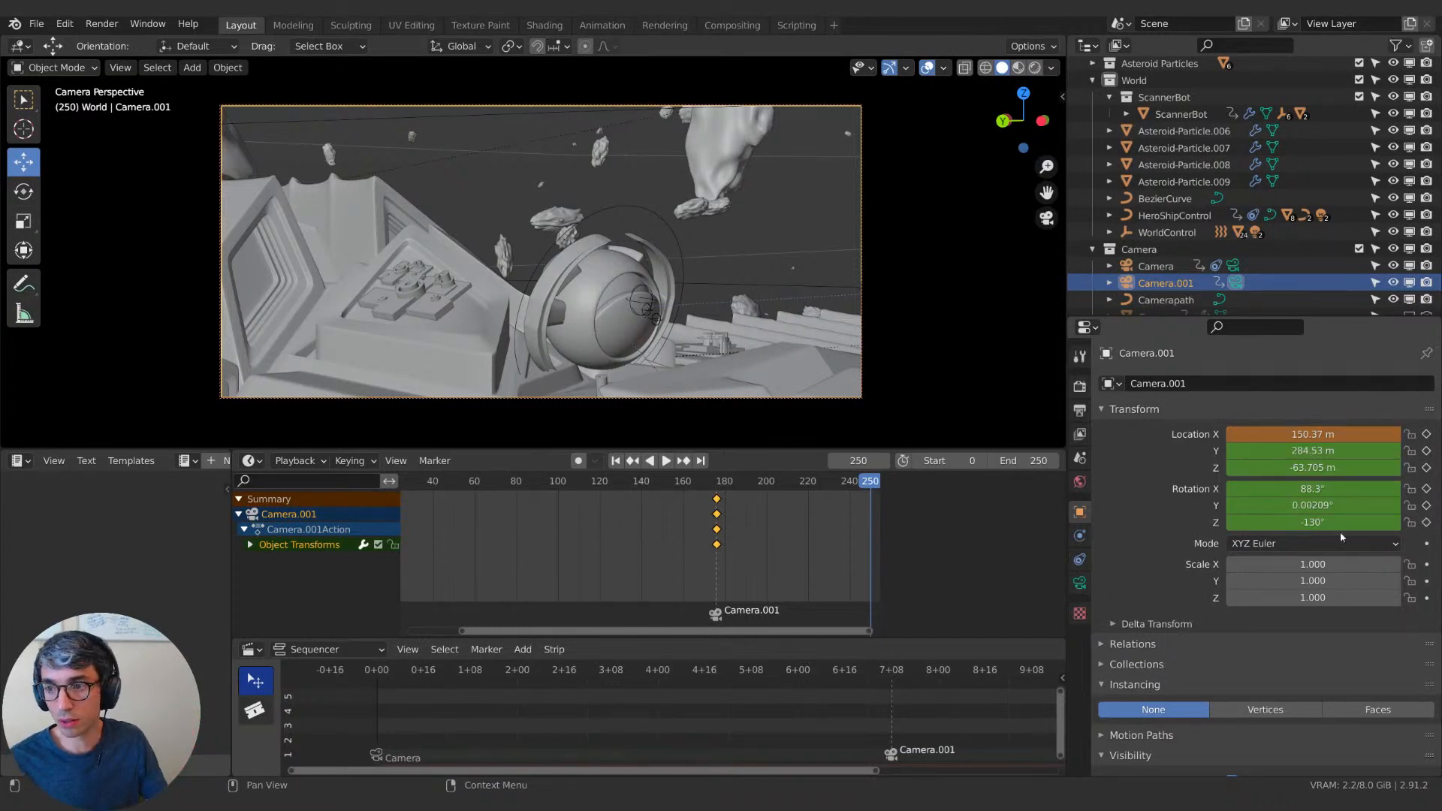
{"action": "mouse_move", "coordinate": [1302, 451]}
{"action": "left_mouse_down"}
{"action": "mouse_move", "coordinate": [1315, 451]}
{"action": "mouse_move", "coordinate": [1288, 451]}
{"action": "mouse_move", "coordinate": [1299, 467]}
{"action": "left_mouse_up"}
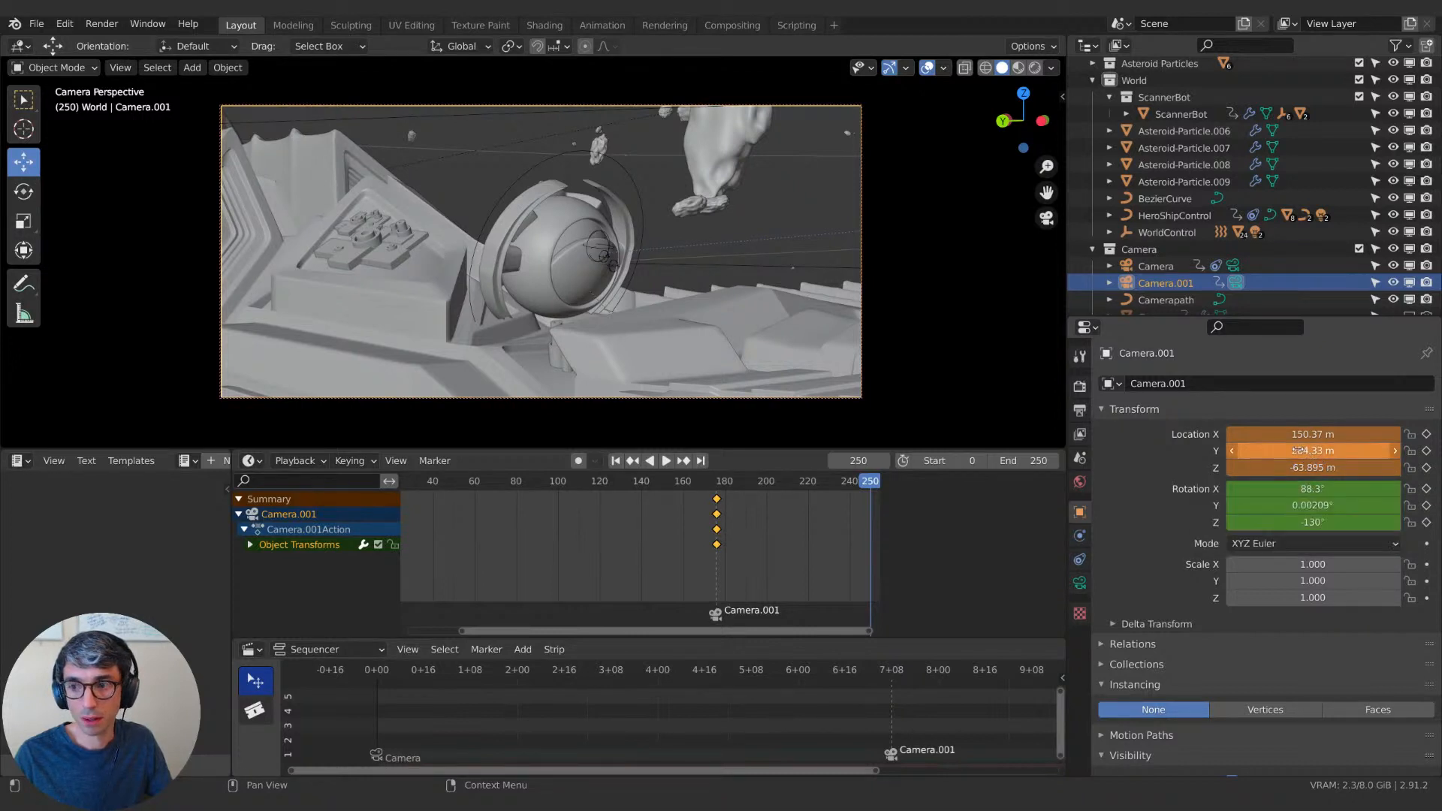
{"action": "left_click_drag", "start_coordinate": [1315, 451], "coordinate": [1270, 450]}
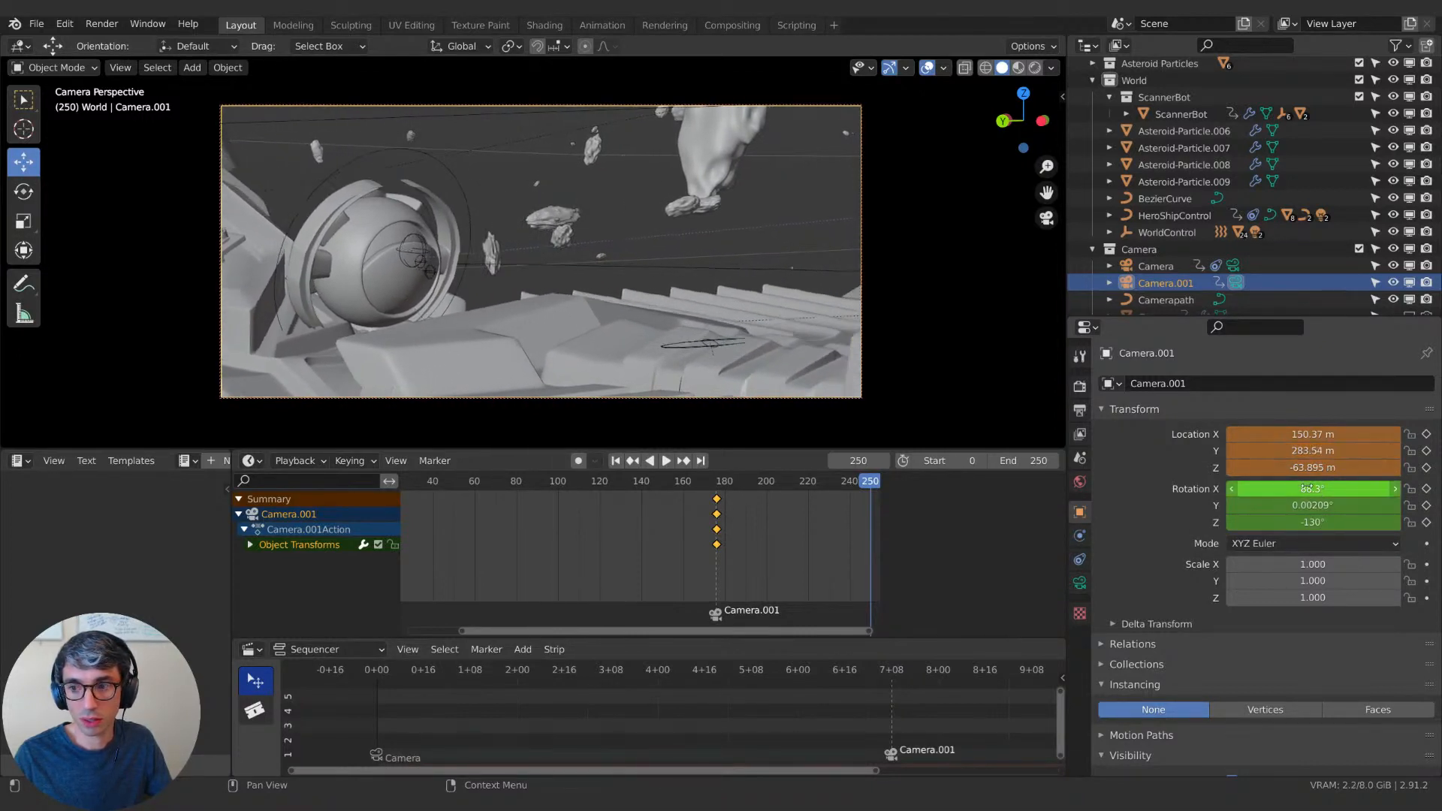
Set Camera.001's rotation to X 88°, Y 0° and Z -127°, and keyframe its location and rotation at frame 250.
{"action": "left_click_drag", "start_coordinate": [1339, 505], "coordinate": [1284, 489]}
{"action": "type", "text": "0"}
{"action": "key", "text": "Return"}
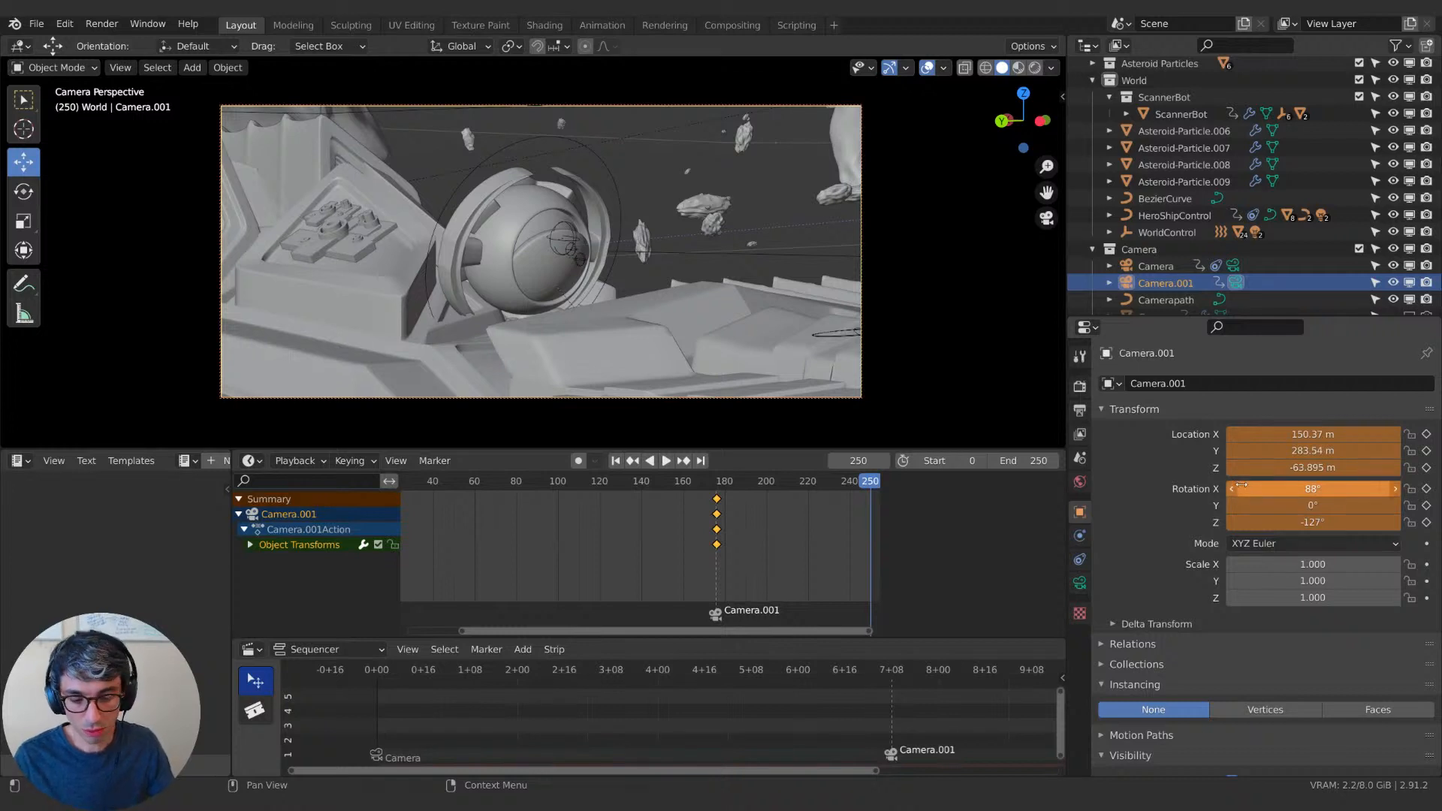
{"action": "key", "text": "i"}
{"action": "key", "text": "i"}
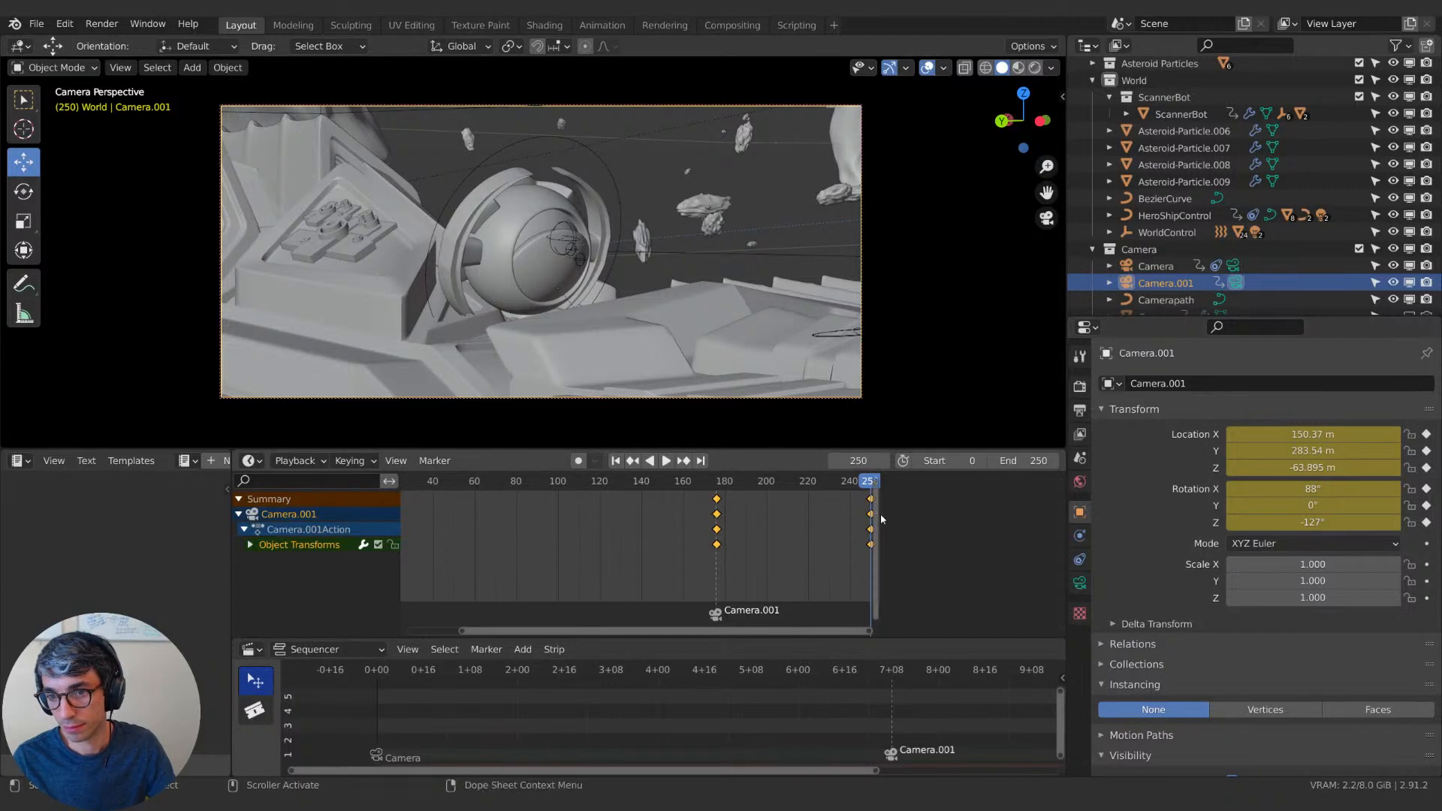
Play the shot from frame 176 to check Camera.001's movement between its two sets of keyframes.
{"action": "middle_click_drag", "start_coordinate": [818, 518], "coordinate": [777, 526]}
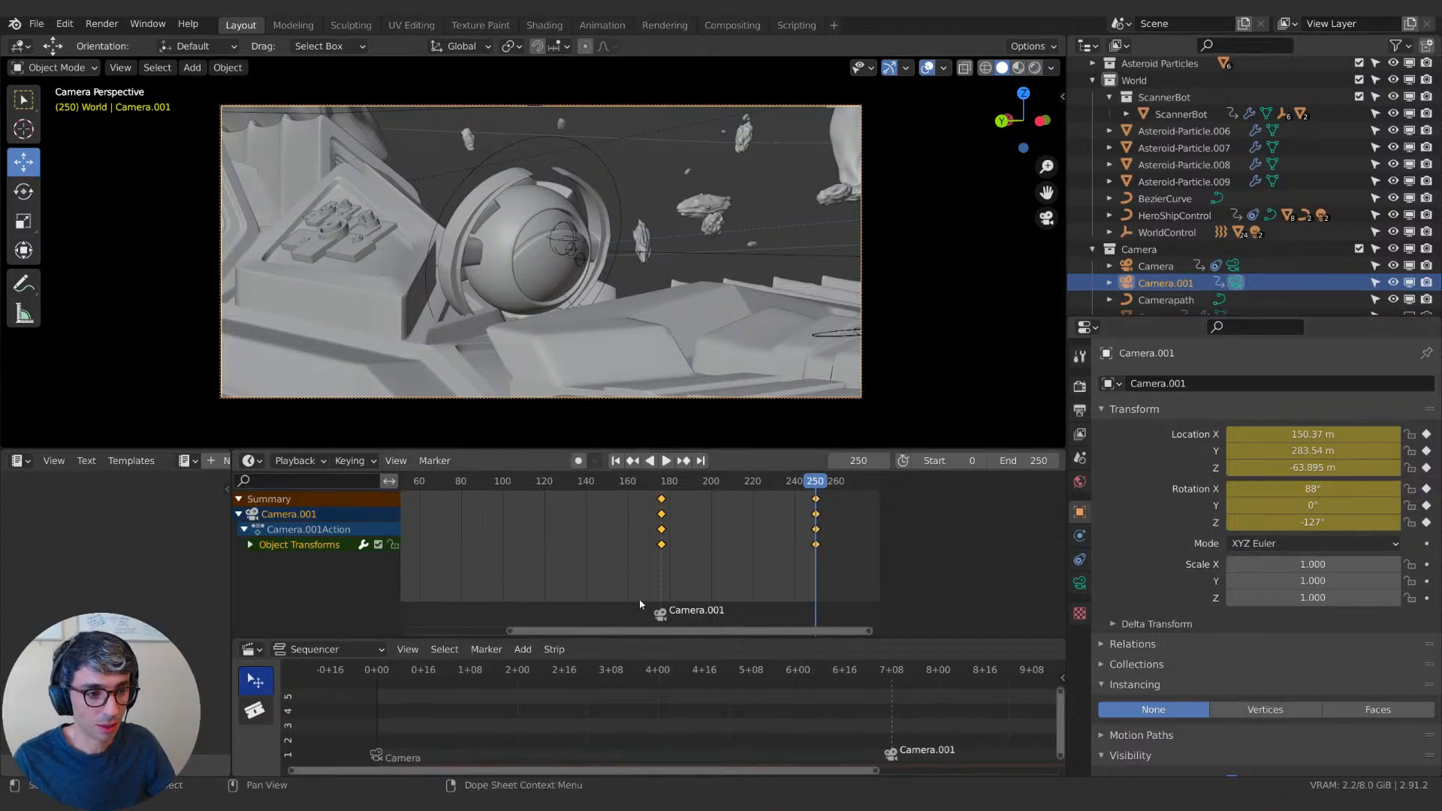
{"action": "middle_click_drag", "start_coordinate": [543, 559], "coordinate": [519, 557]}
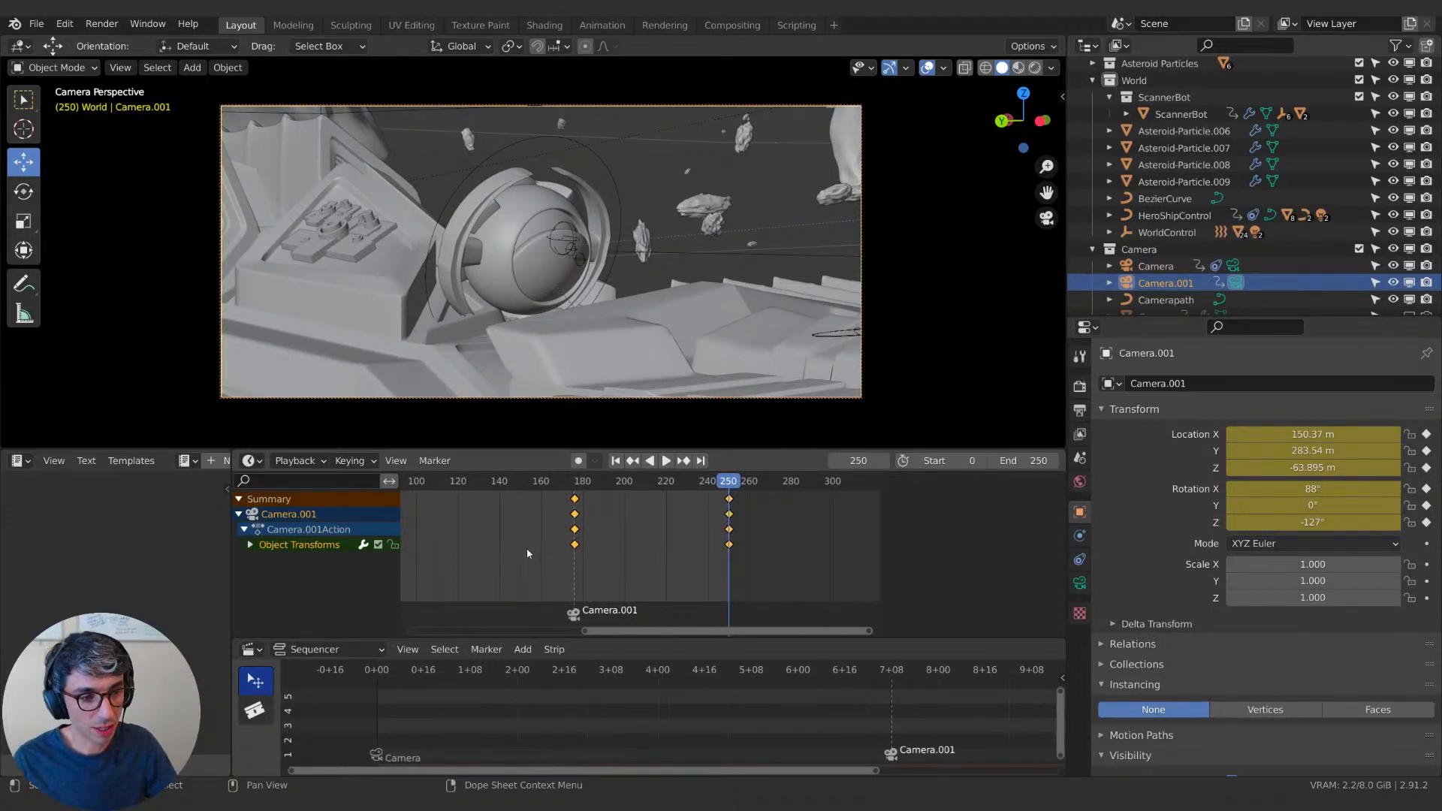
{"action": "middle_click_drag", "start_coordinate": [538, 553], "coordinate": [652, 544]}
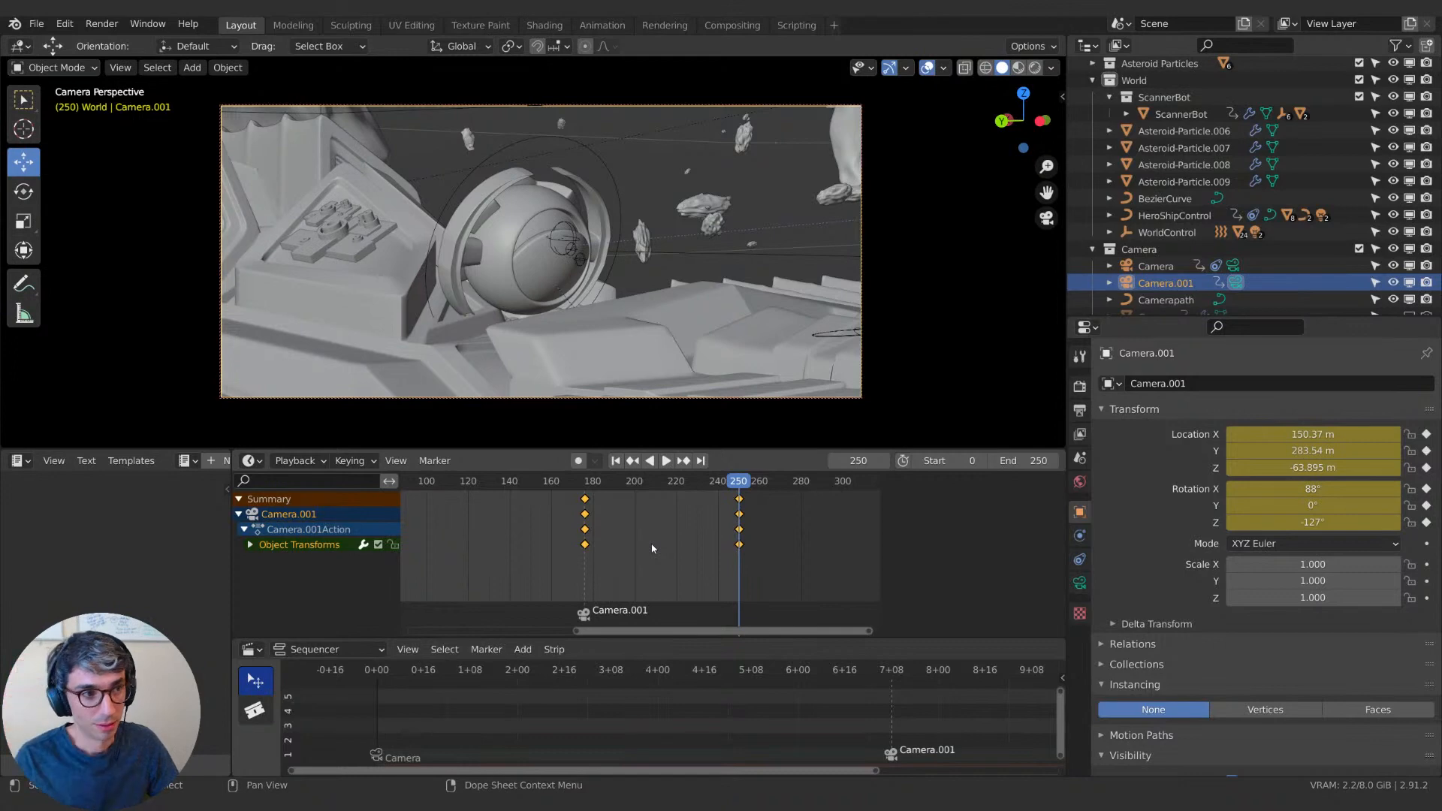
{"action": "left_click_drag", "start_coordinate": [738, 484], "coordinate": [583, 498]}
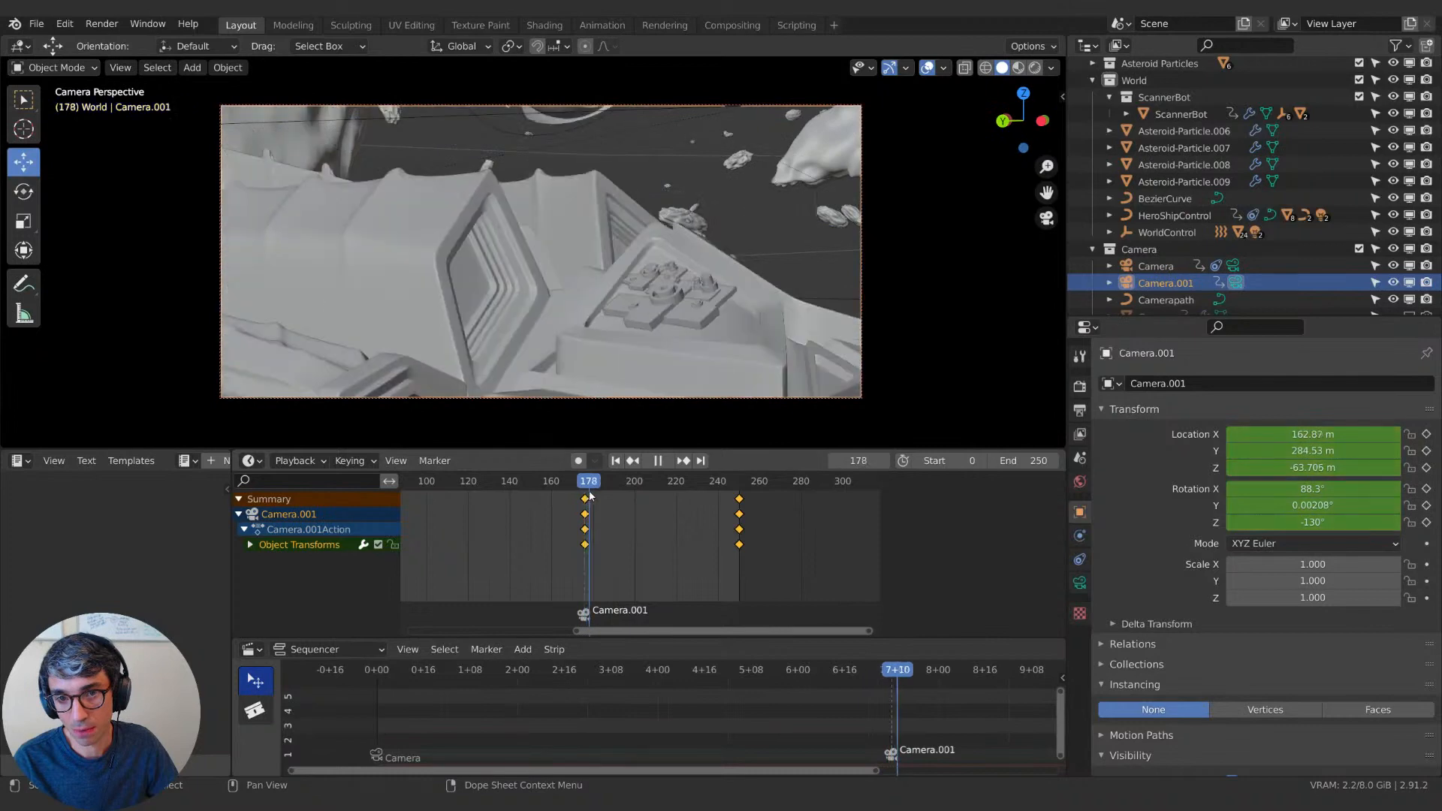
{"action": "key", "text": "space"}
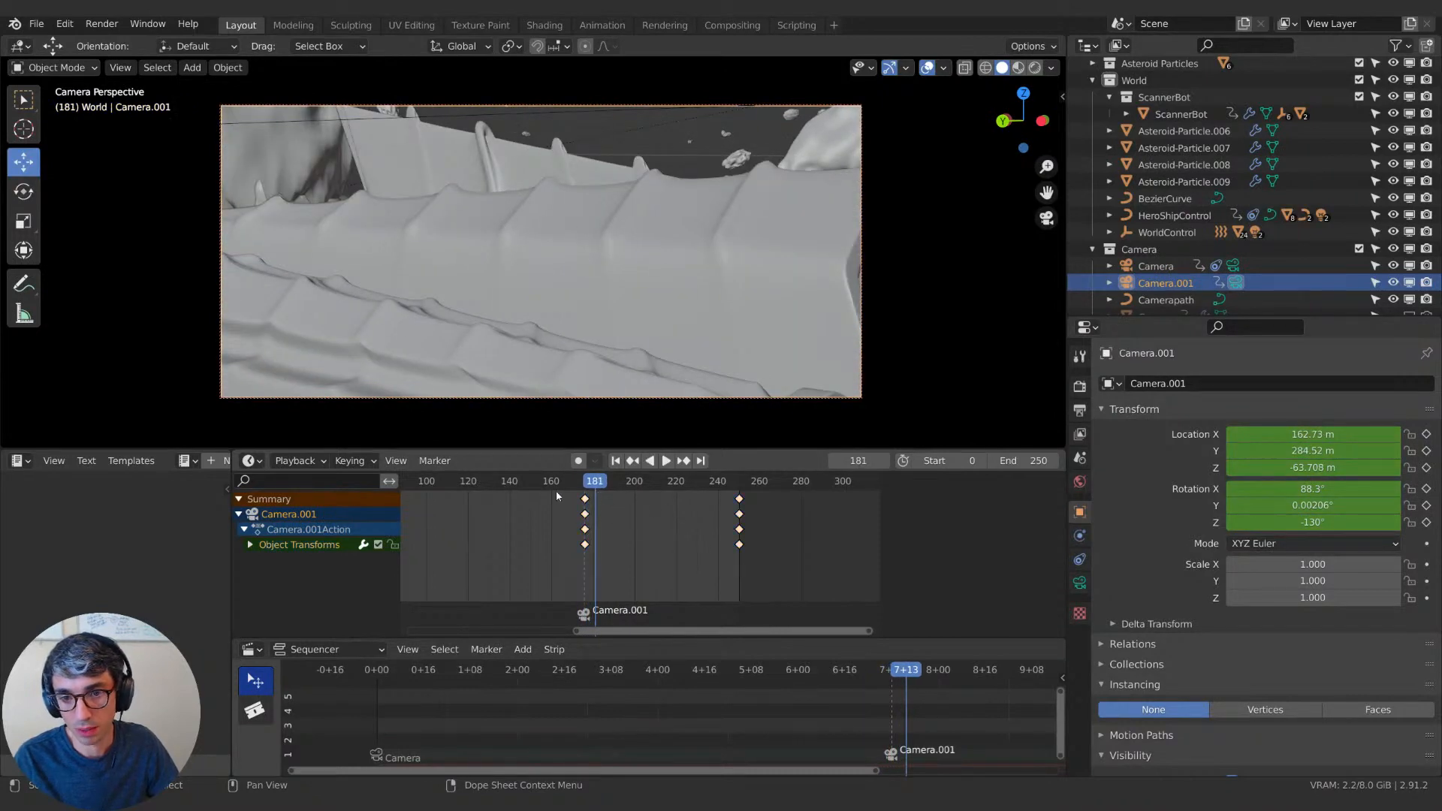
Set Camera.001's keyframes at frames 176 and 250 to Linear interpolation and preview the motion.
{"action": "right_click", "coordinate": [740, 498]}
{"action": "mouse_move", "coordinate": [689, 596]}
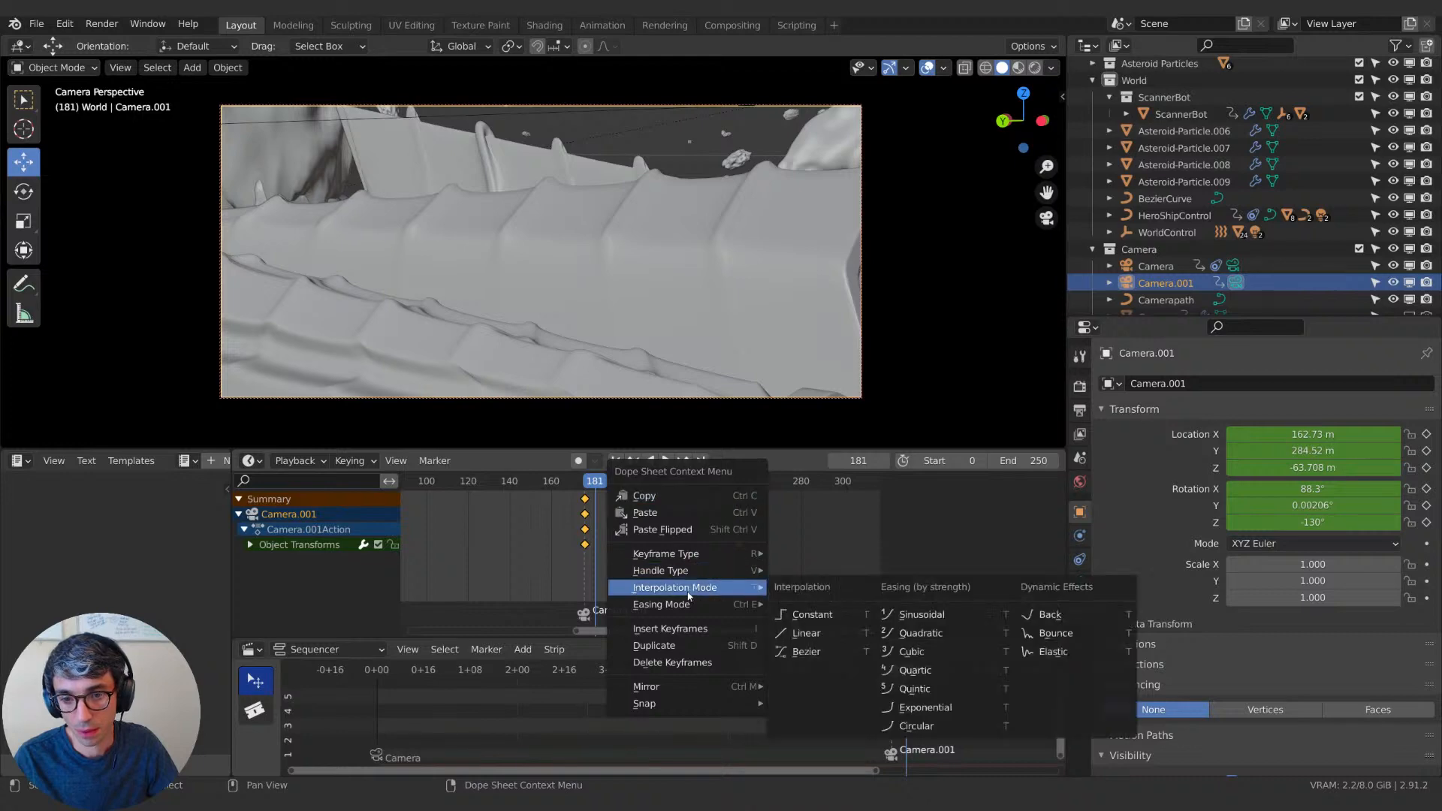
{"action": "left_click", "coordinate": [811, 634]}
{"action": "key", "text": "space"}
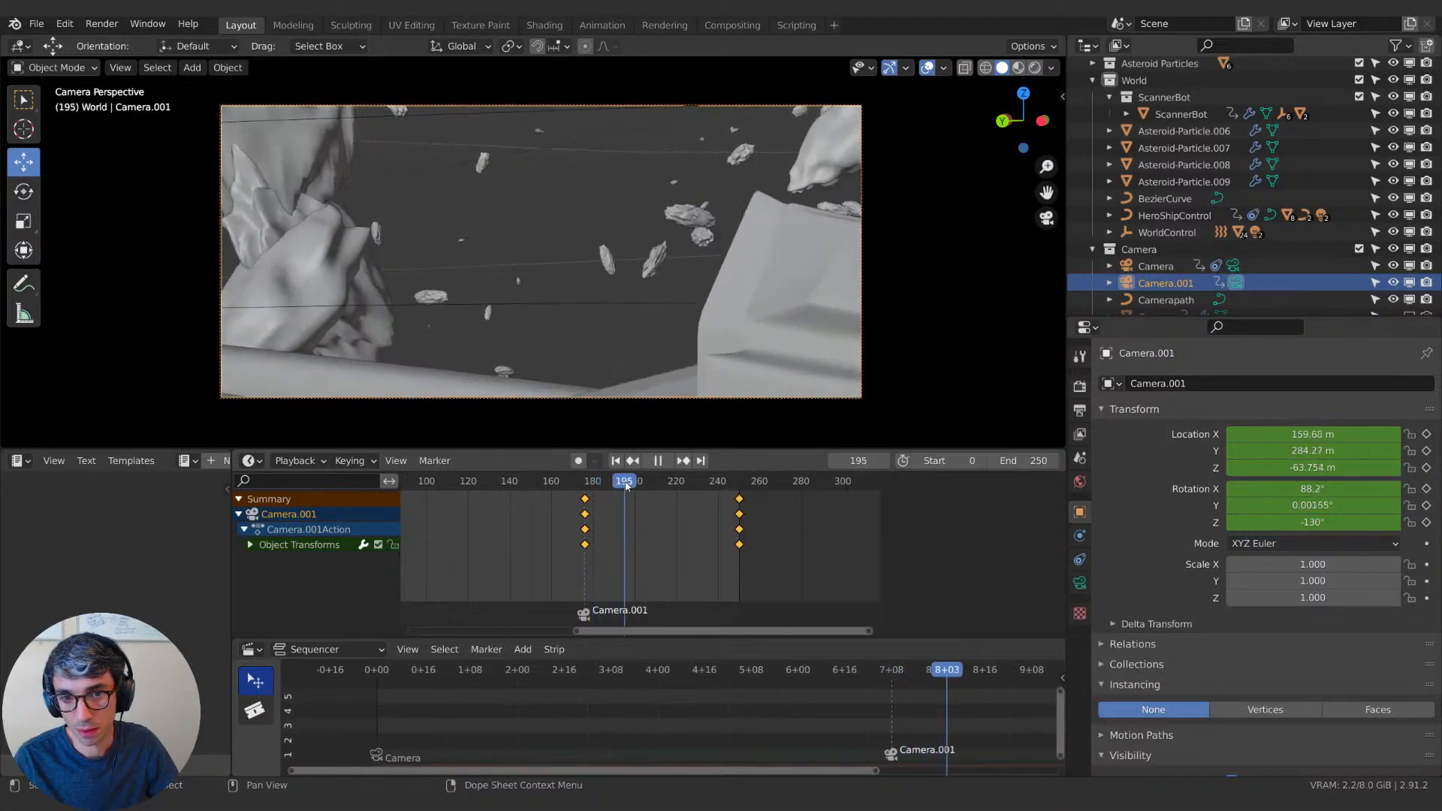
{"action": "key", "text": "space"}
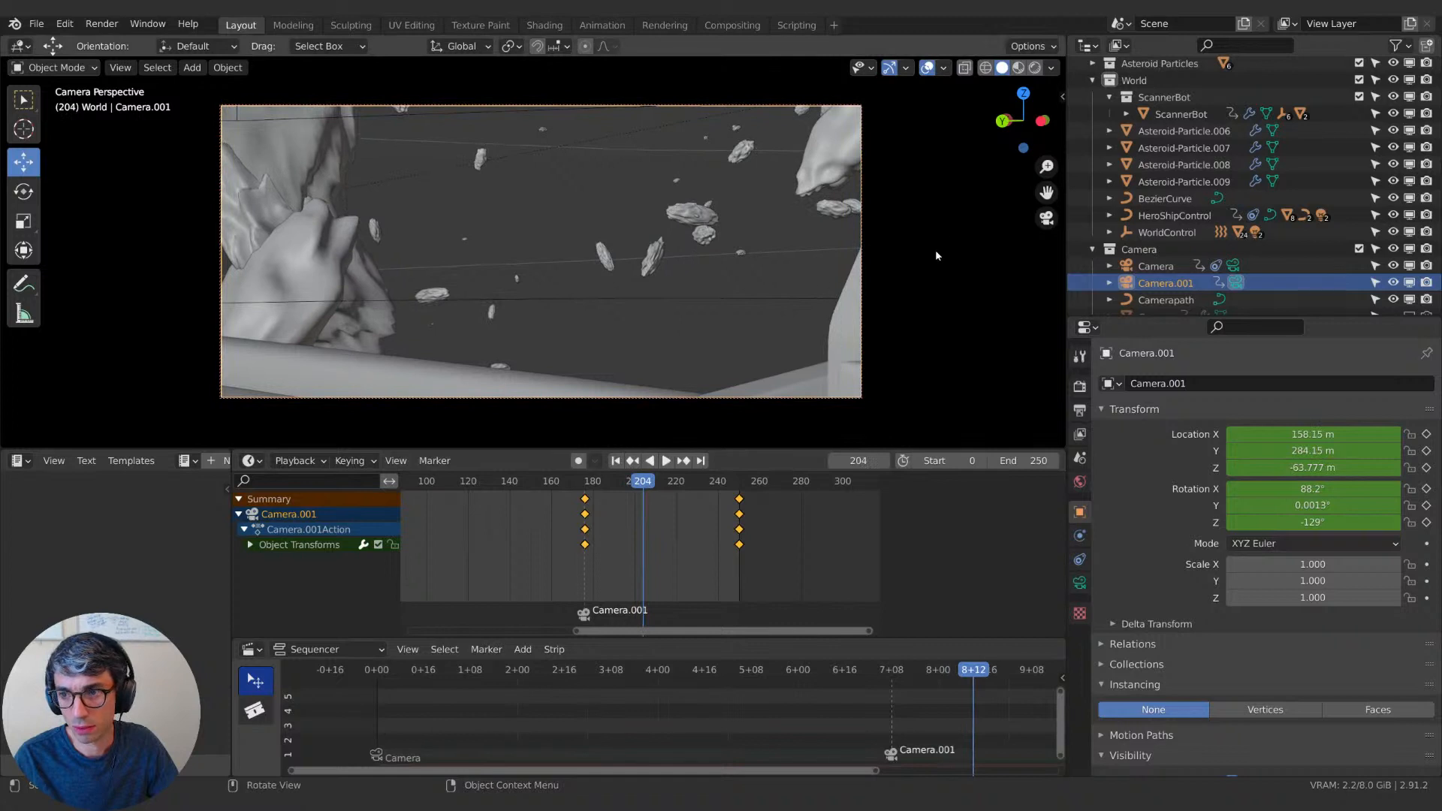
{"action": "left_click_drag", "start_coordinate": [643, 479], "coordinate": [675, 473]}
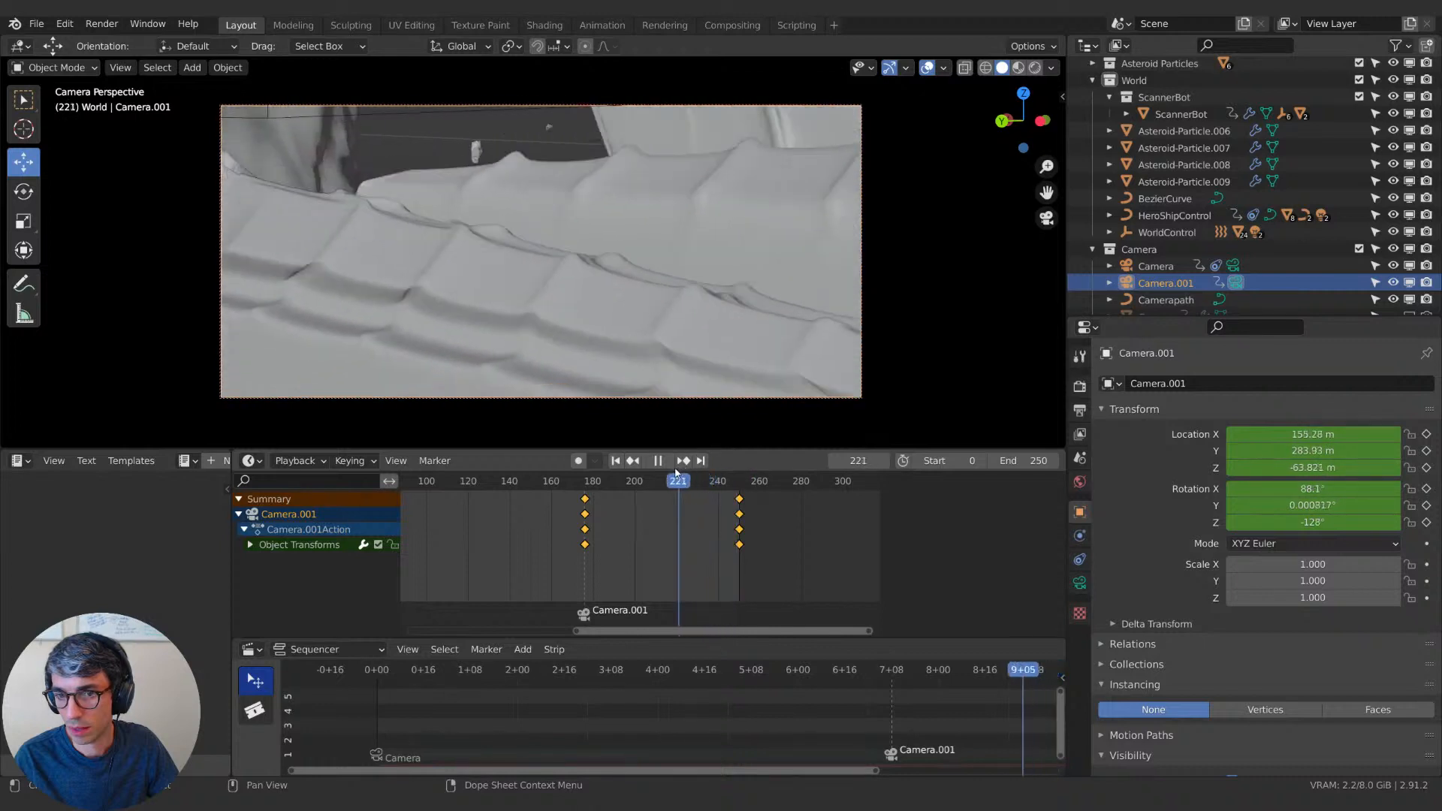
Try shifting Camera.001's starting keyframes earlier to about frame 116, and undo the change.
{"action": "left_click_drag", "start_coordinate": [586, 499], "coordinate": [459, 506]}
{"action": "left_click_drag", "start_coordinate": [676, 485], "coordinate": [590, 493]}
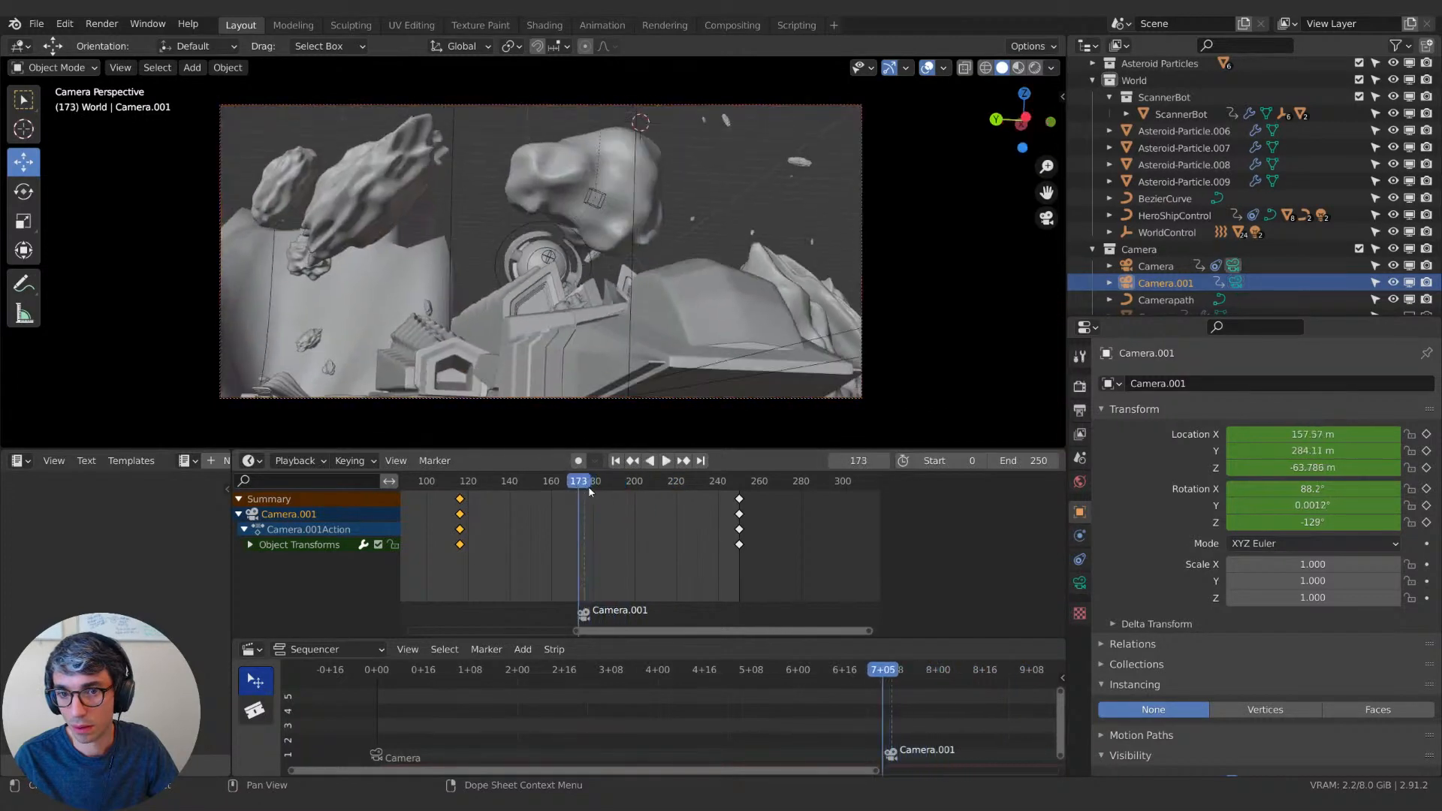
{"action": "key", "text": "ctrl+z"}
{"action": "key", "text": "ctrl+z"}
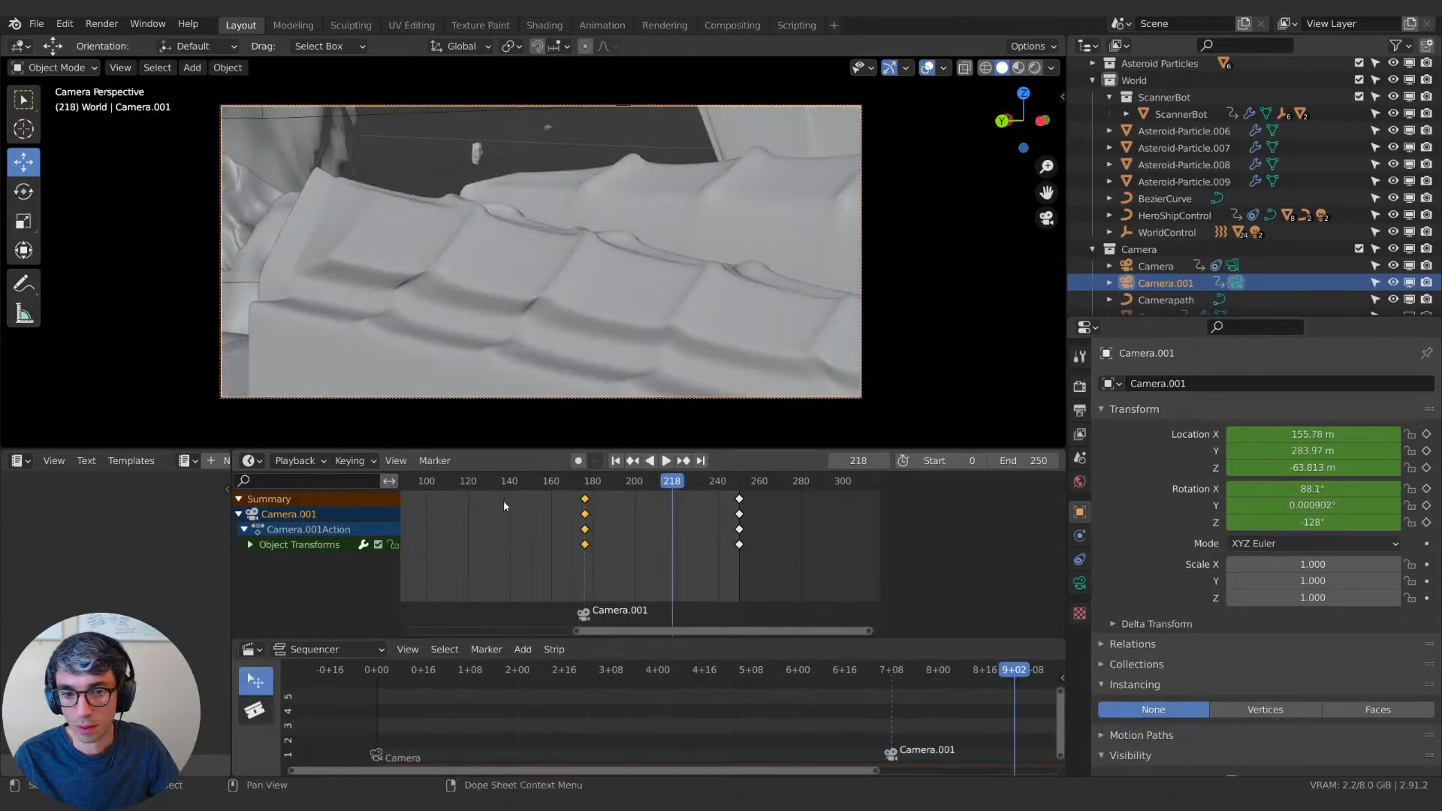
View the ship and camera from outside the camera view and move Camera.001's ending keyframes to frame 210.
{"action": "left_click_drag", "start_coordinate": [685, 507], "coordinate": [650, 485]}
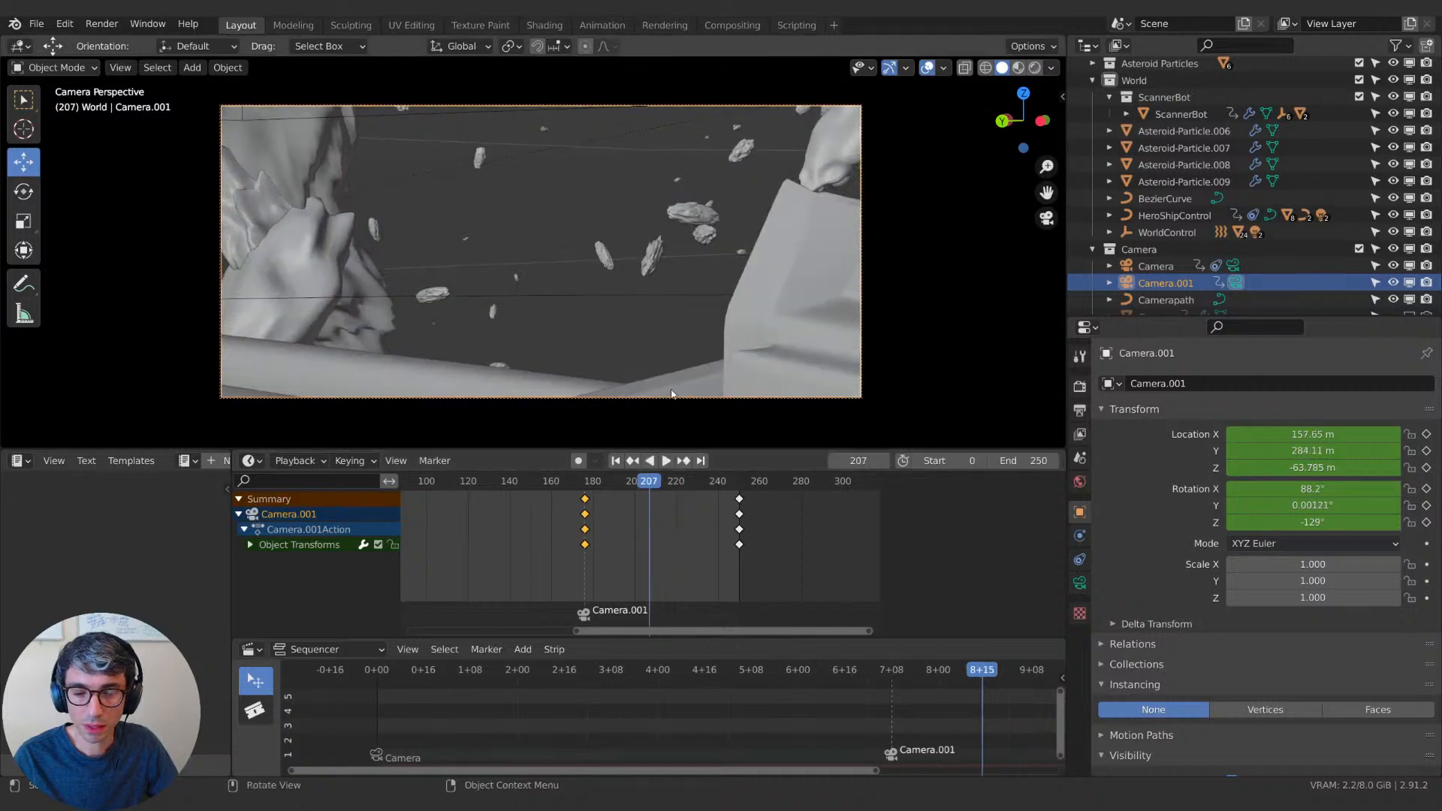
{"action": "key", "text": "n"}
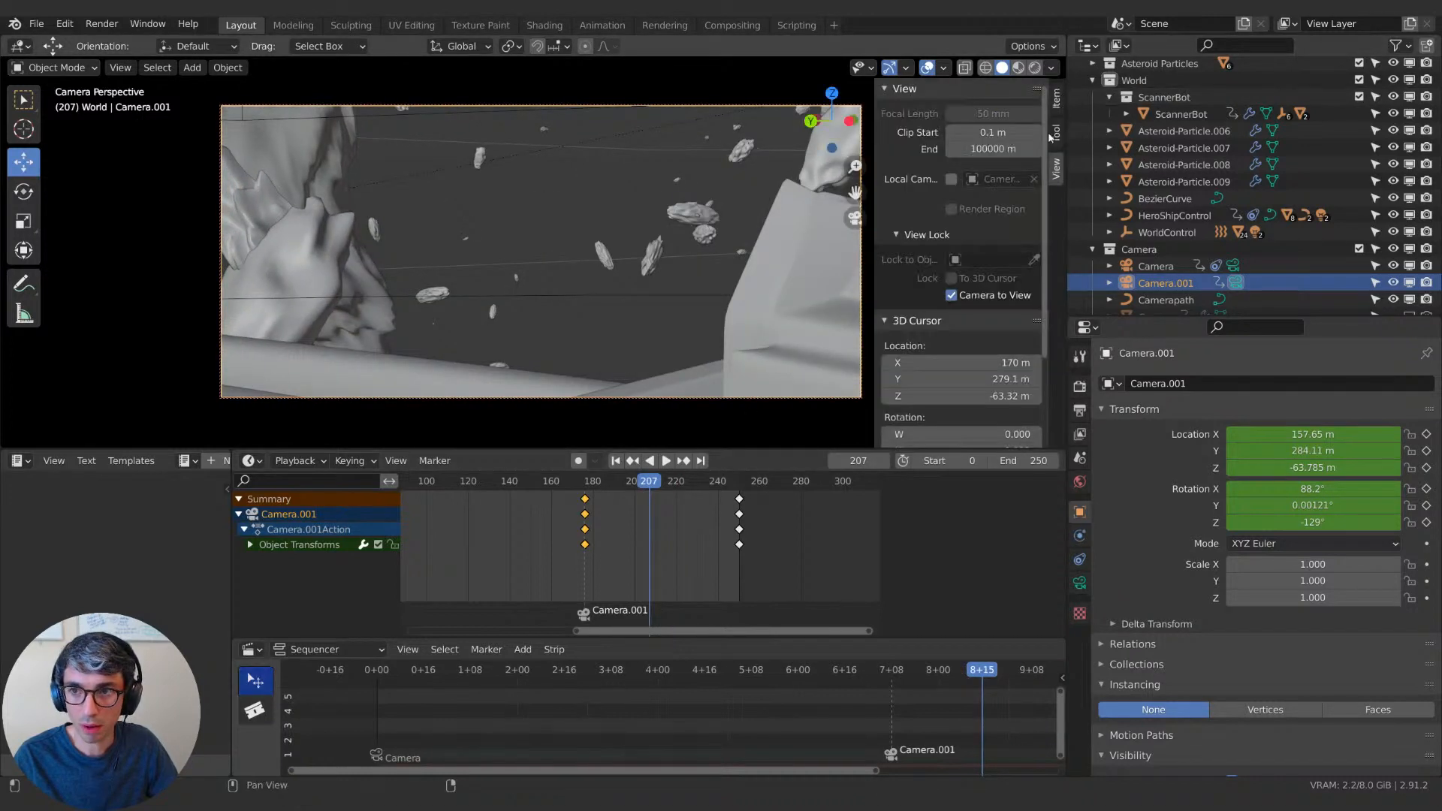
{"action": "middle_click_drag", "start_coordinate": [834, 297], "coordinate": [666, 252]}
{"action": "scroll", "coordinate": [660, 276], "scroll_direction": "down", "scroll_amount": 3}
{"action": "mouse_move", "coordinate": [649, 483]}
{"action": "left_mouse_down"}
{"action": "mouse_move", "coordinate": [548, 486]}
{"action": "mouse_move", "coordinate": [716, 504]}
{"action": "mouse_move", "coordinate": [630, 488]}
{"action": "left_mouse_up"}
{"action": "key", "text": "g"}
{"action": "left_click", "coordinate": [635, 497]}
{"action": "key", "text": "space"}
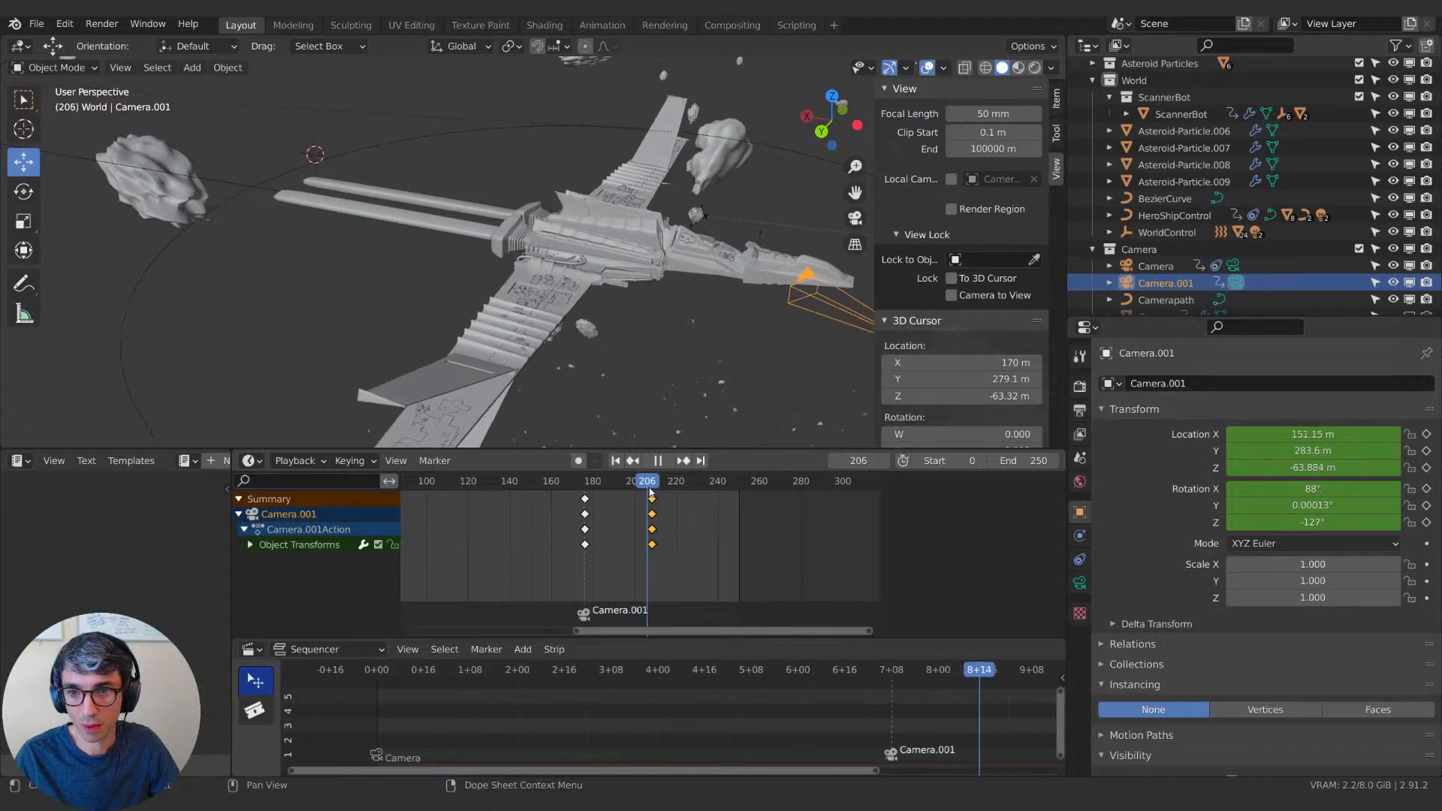
{"action": "key", "text": "space"}
{"action": "key", "text": "g"}
{"action": "left_click", "coordinate": [656, 489]}
{"action": "key", "text": "space"}
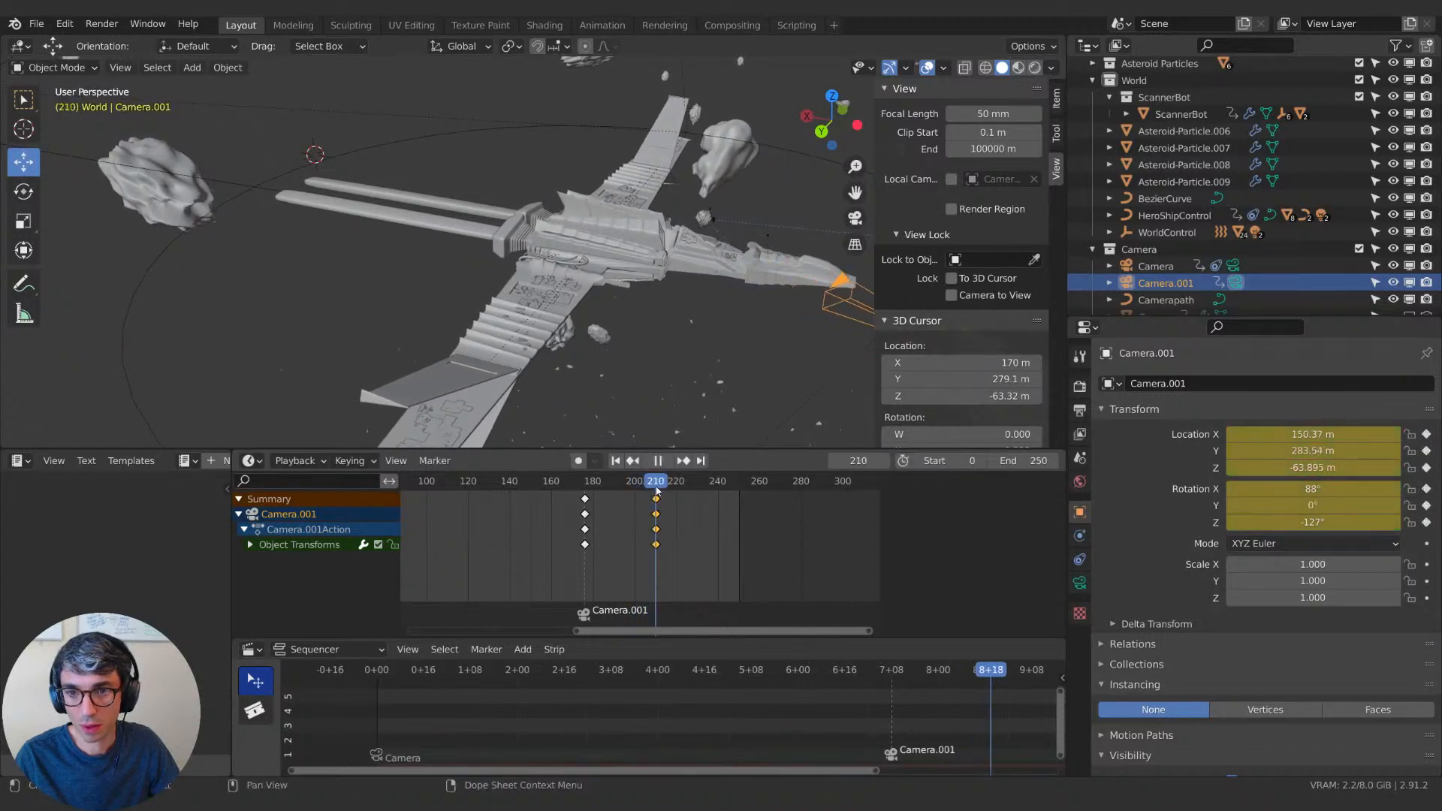
Set the interpolation mode of Camera.001's ending keyframes at frame 210 and starting keyframes at frame 176 to Bezier.
{"action": "right_click", "coordinate": [659, 502]}
{"action": "mouse_move", "coordinate": [658, 503]}
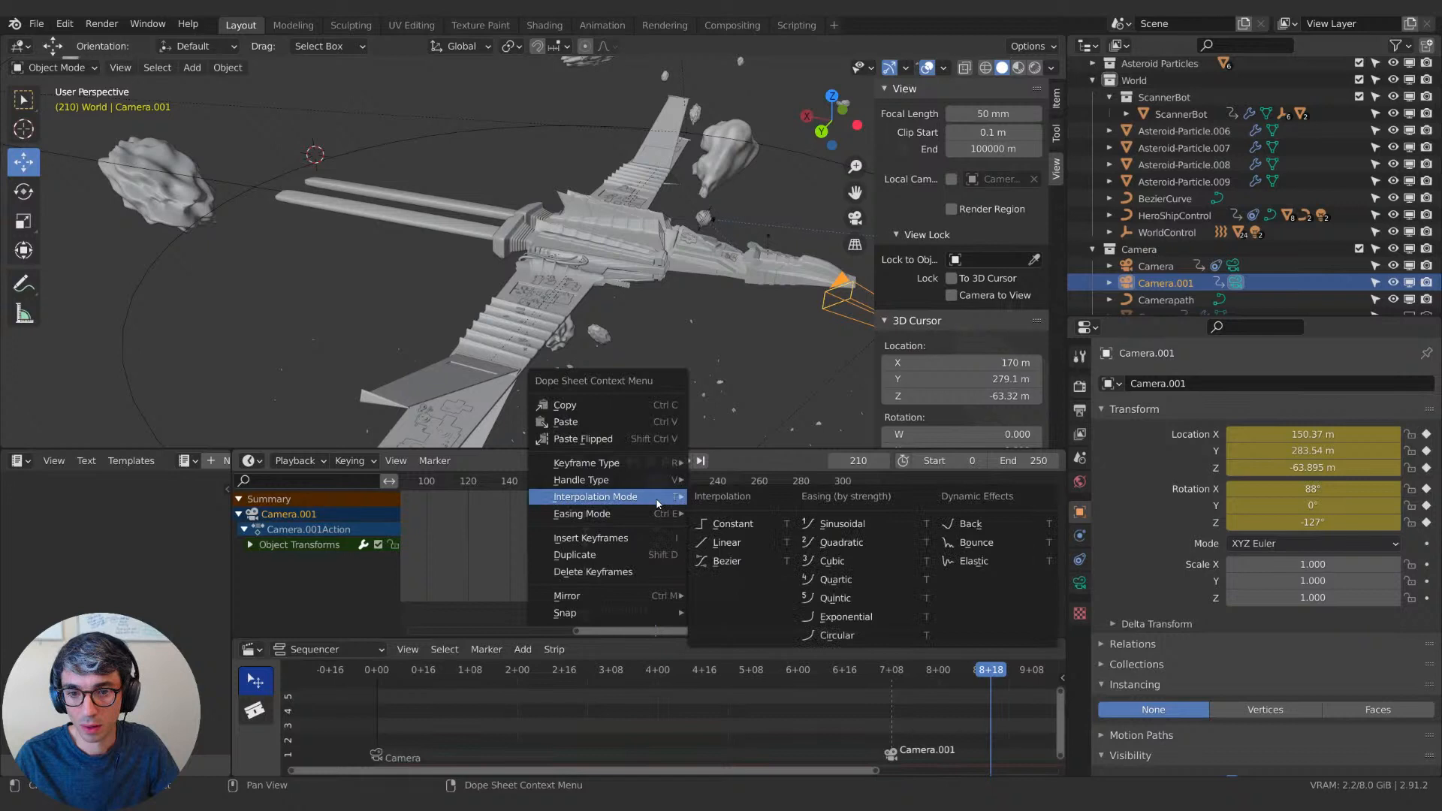
{"action": "left_click", "coordinate": [729, 560]}
{"action": "key", "text": "v"}
{"action": "key", "text": "Escape"}
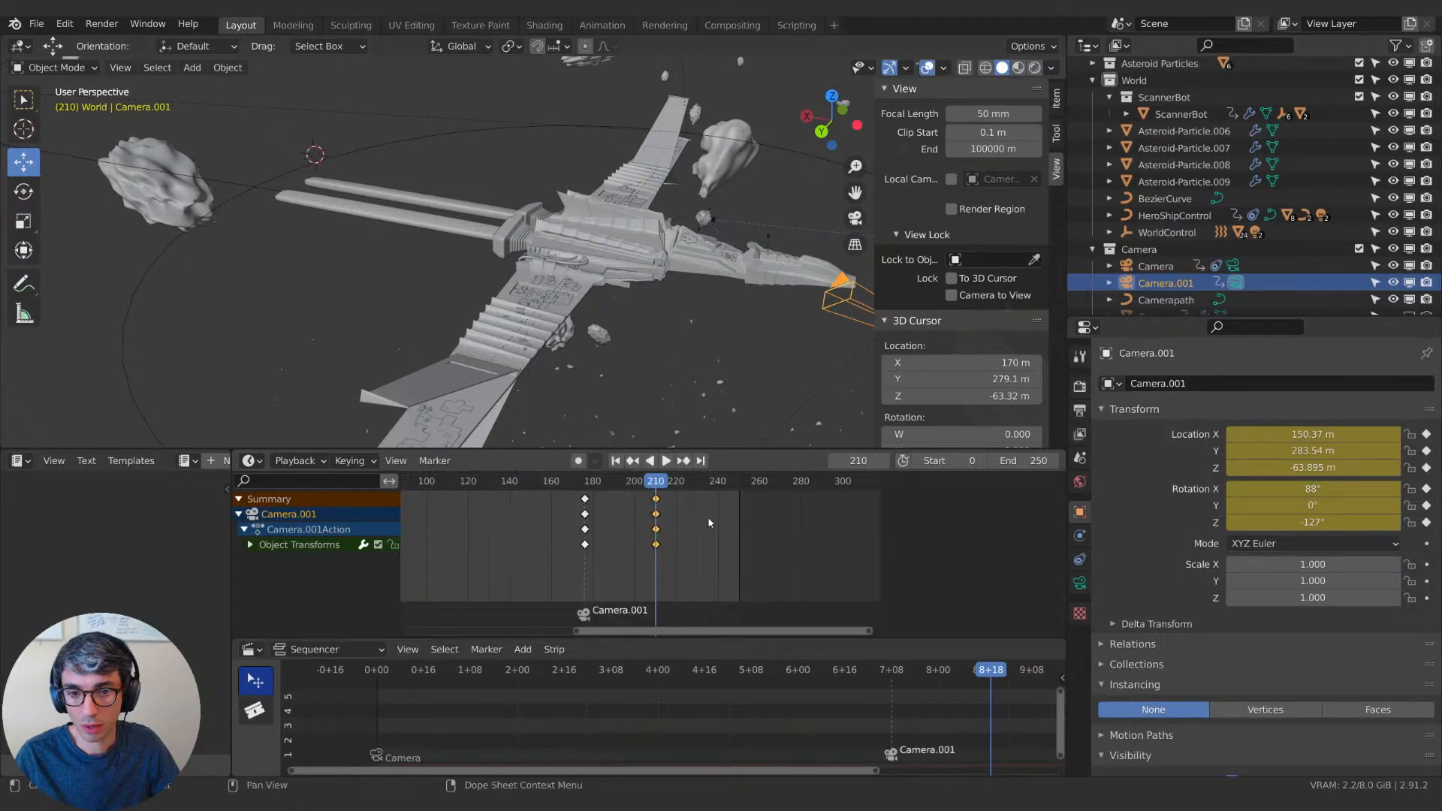
{"action": "right_click", "coordinate": [599, 499]}
{"action": "mouse_move", "coordinate": [601, 498]}
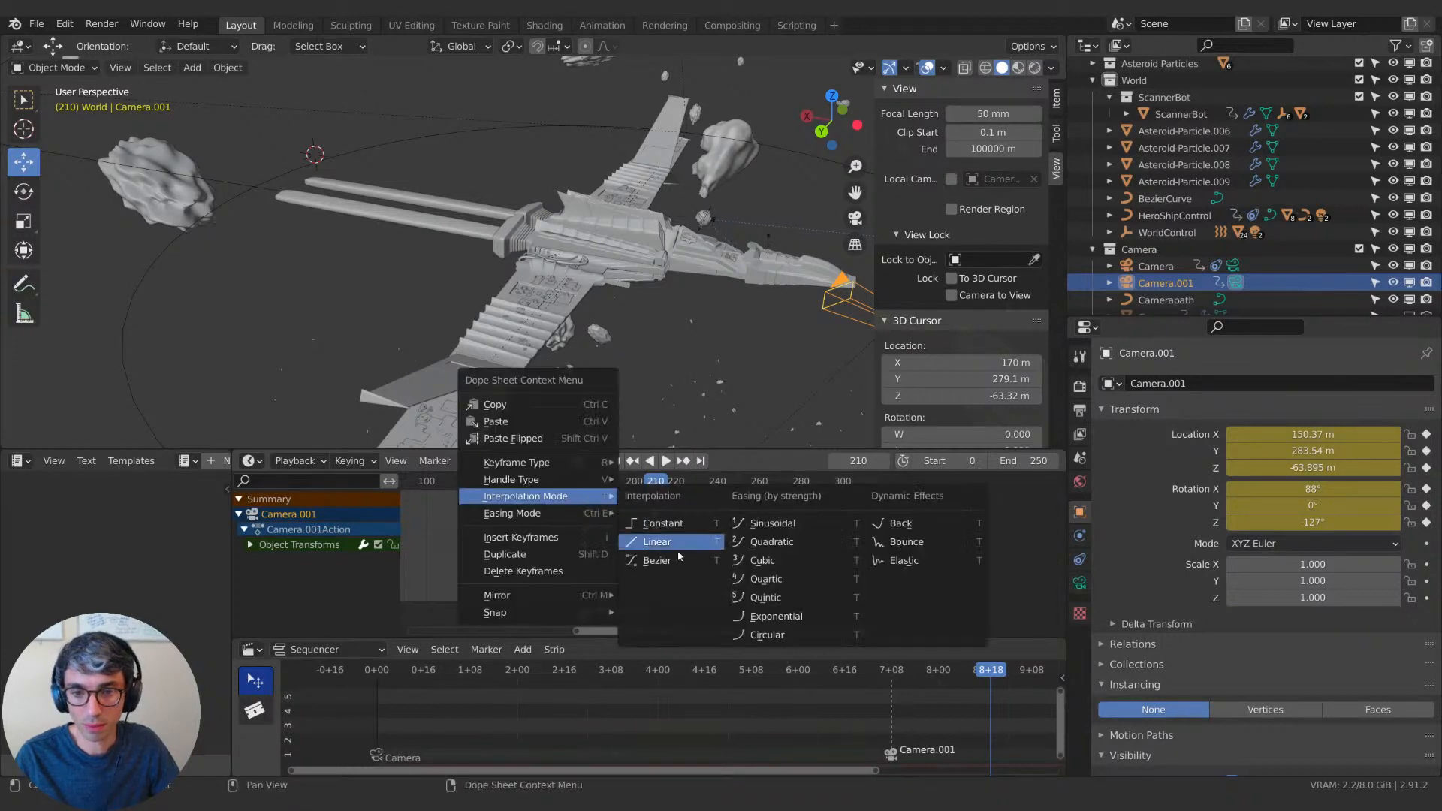
{"action": "left_click", "coordinate": [679, 560]}
Play Camera.001's move from about frame 176, first from outside and again through the camera view.
{"action": "left_click", "coordinate": [582, 485]}
{"action": "key", "text": "space"}
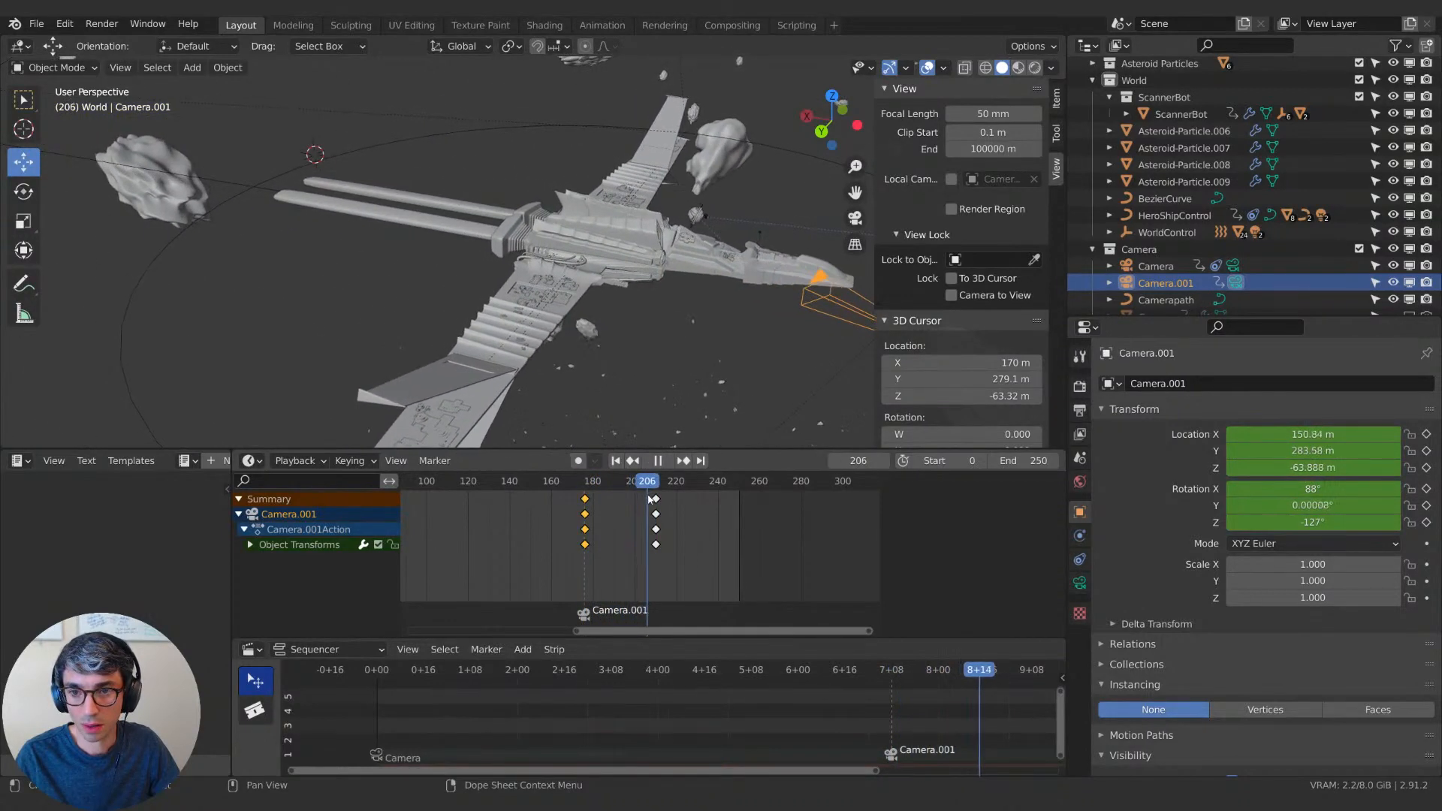
{"action": "key", "text": "space"}
{"action": "key", "text": "KP_0"}
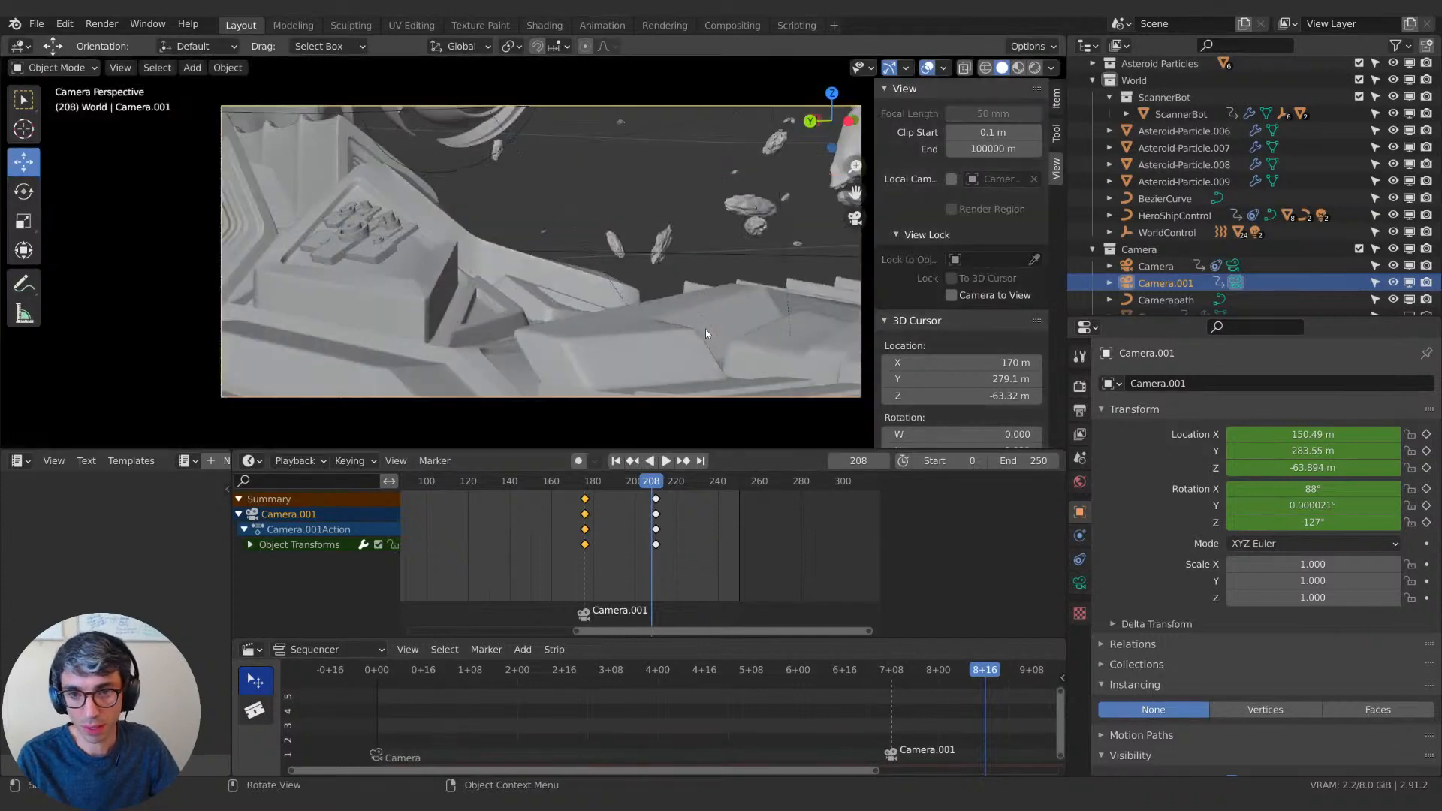
{"action": "left_click", "coordinate": [628, 485]}
{"action": "key", "text": "space"}
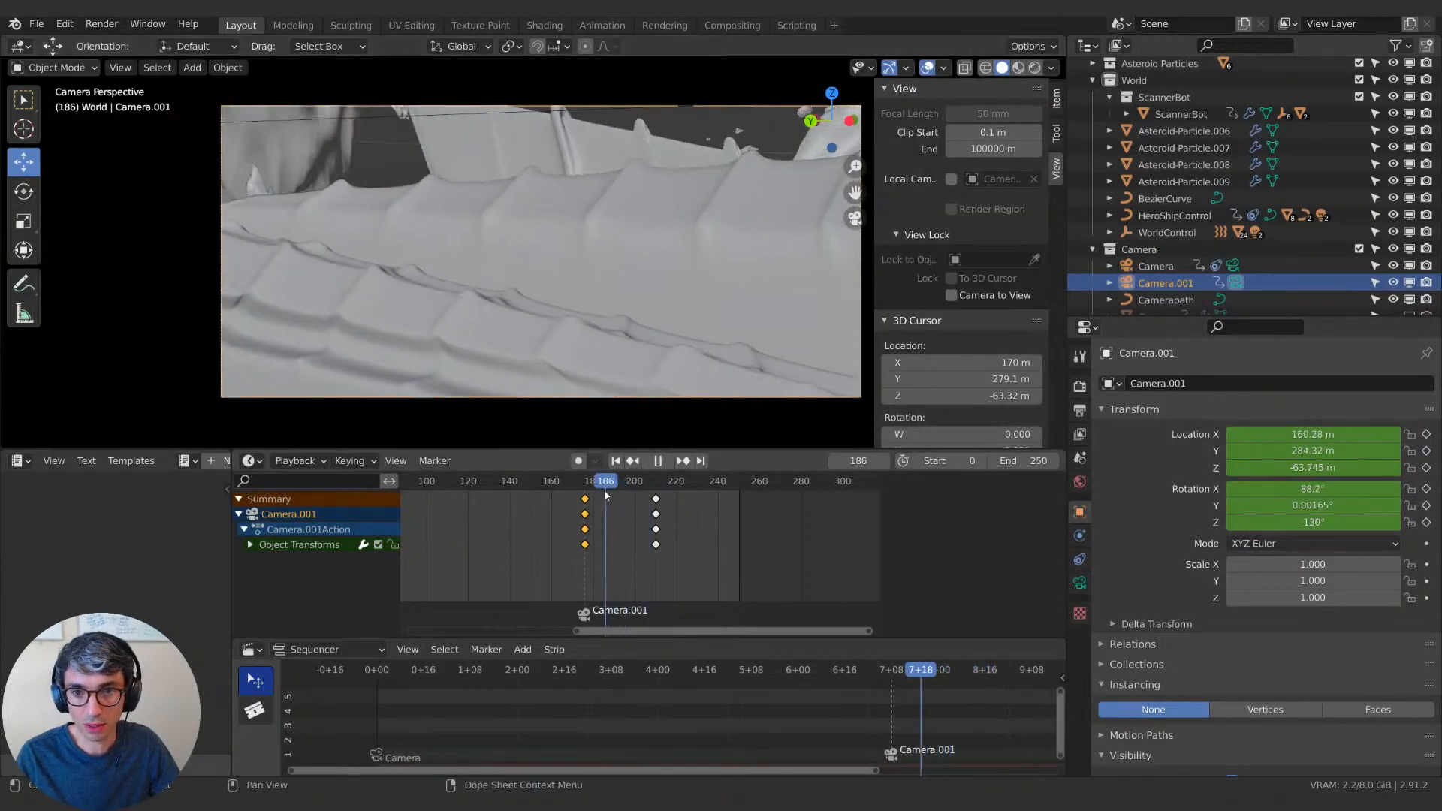
{"action": "key", "text": "space"}
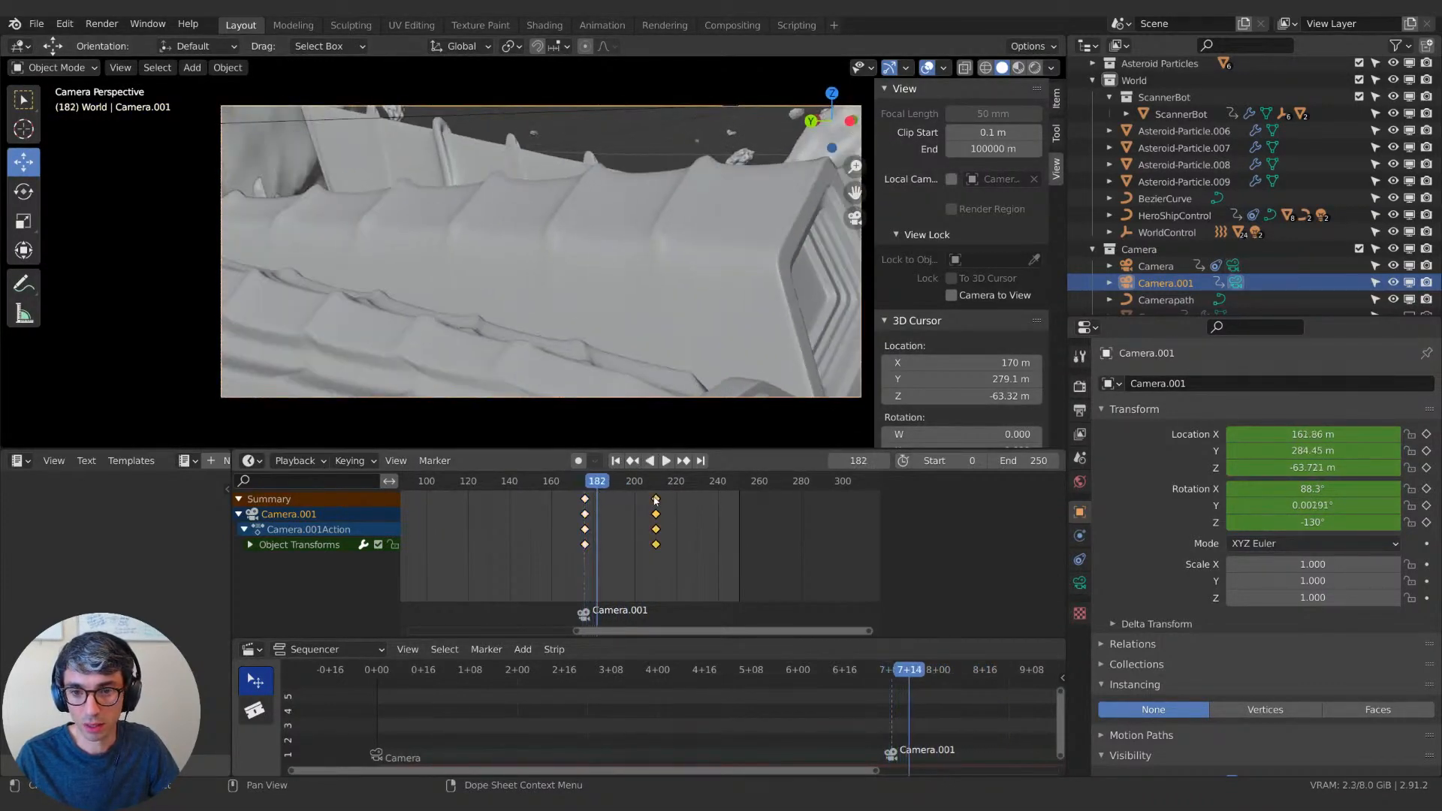
Move Camera.001's ending keyframes to frame 211 and scrub back to frame 198.
{"action": "key", "text": "space"}
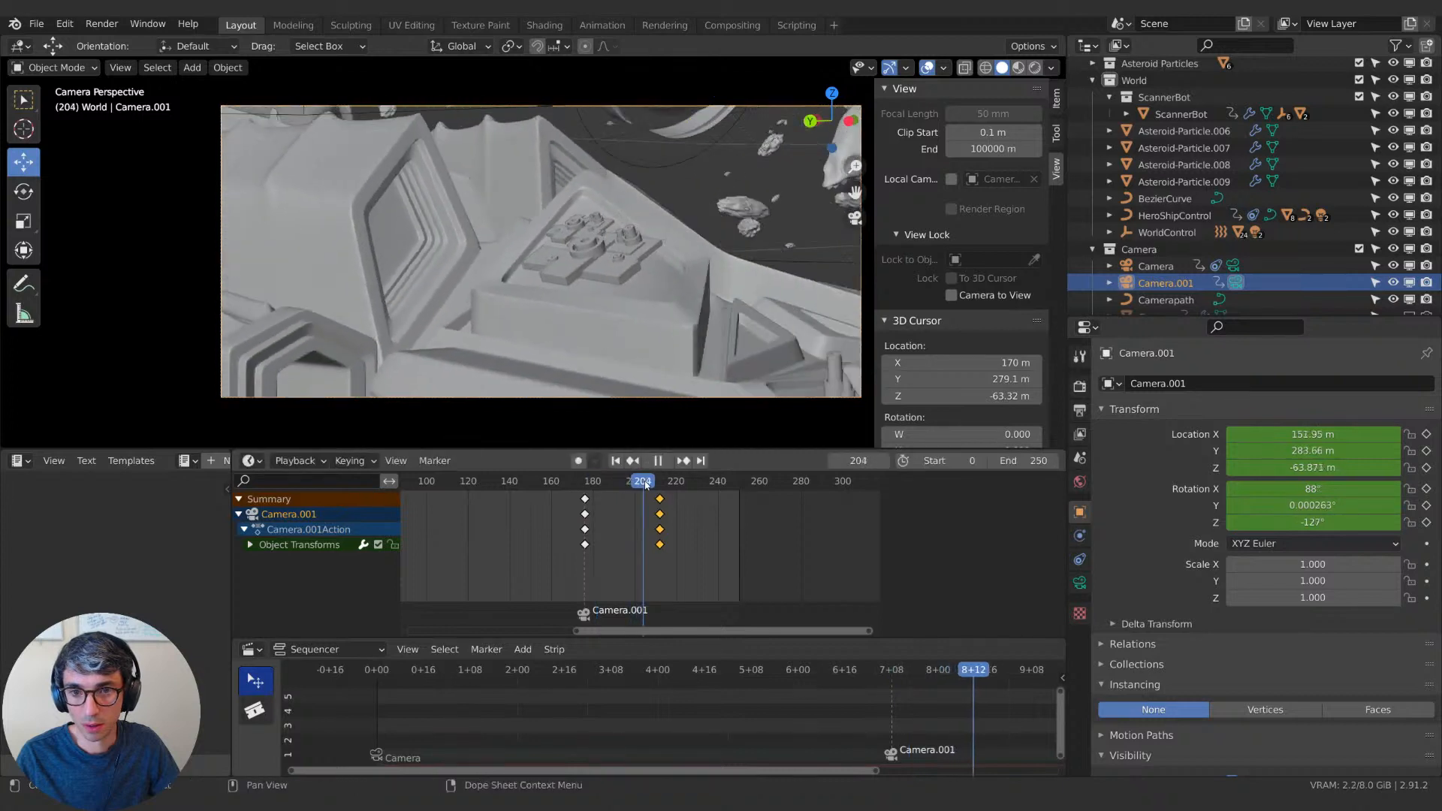
{"action": "key", "text": "space"}
{"action": "key", "text": "g"}
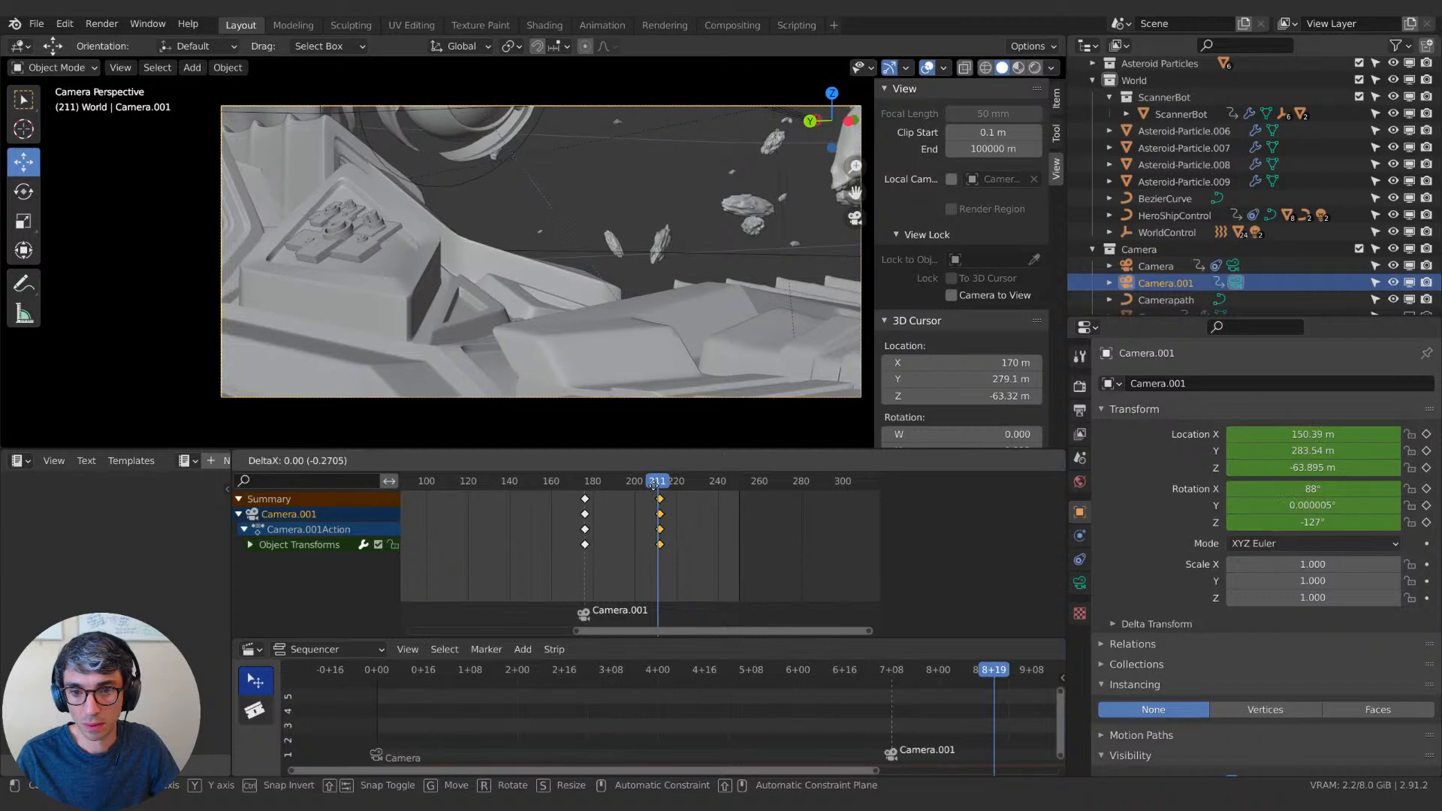
{"action": "left_click", "coordinate": [652, 485]}
{"action": "left_click_drag", "start_coordinate": [655, 484], "coordinate": [631, 483]}
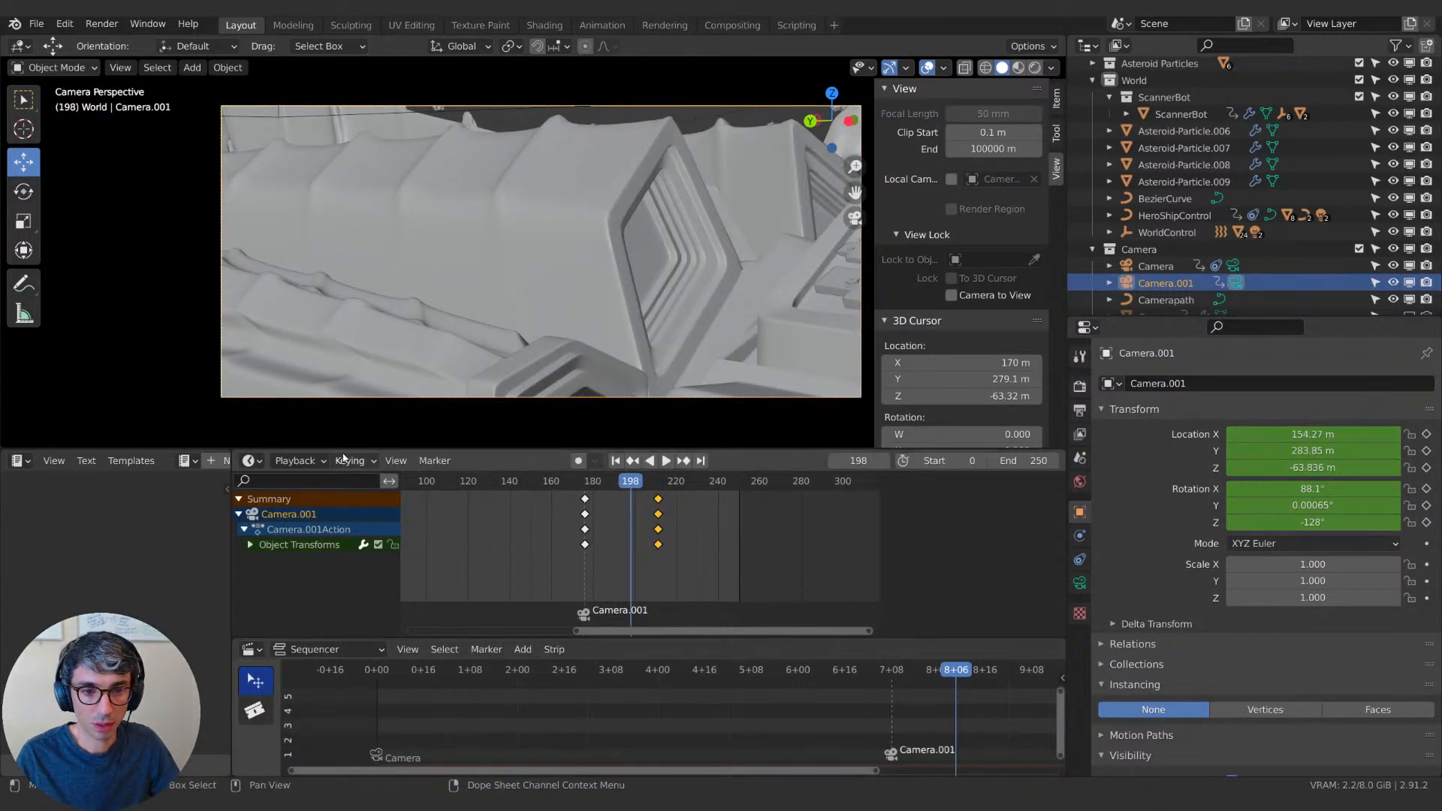
Enlarge the Sequencer area beneath the timeline and switch it to the Graph Editor.
{"action": "left_click_drag", "start_coordinate": [344, 449], "coordinate": [344, 361]}
{"action": "left_click_drag", "start_coordinate": [282, 639], "coordinate": [258, 502]}
{"action": "left_click", "coordinate": [255, 514]}
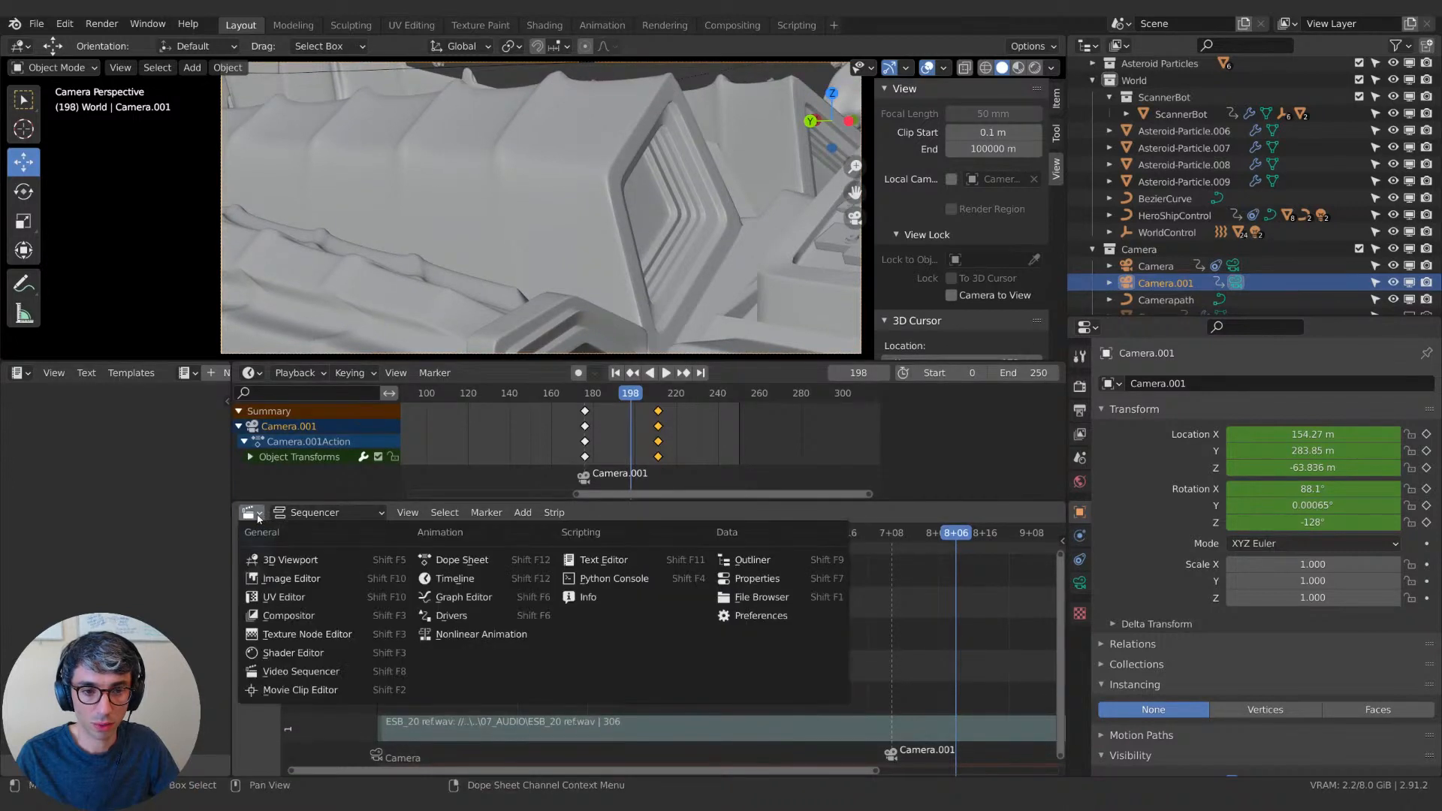
{"action": "left_click", "coordinate": [453, 599]}
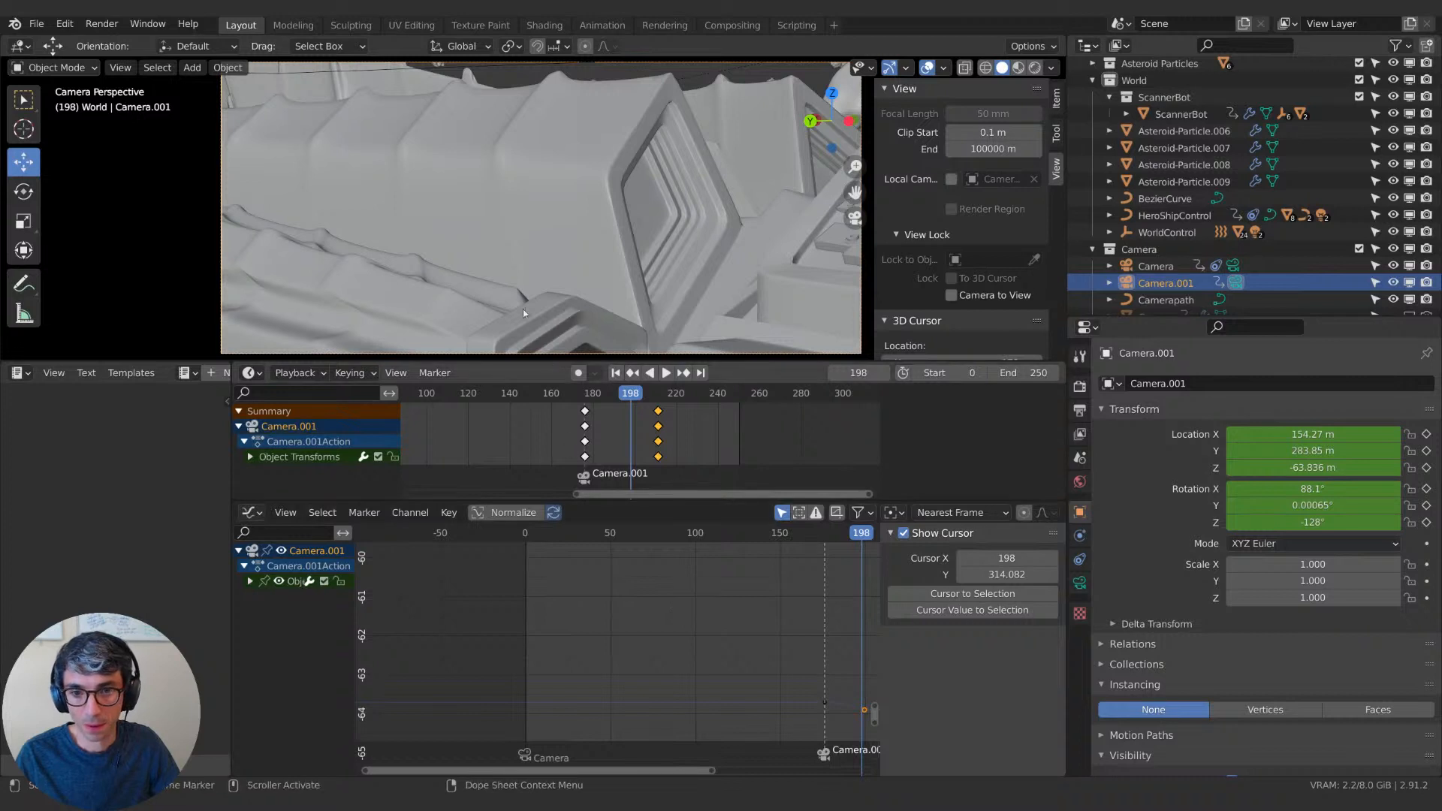
Select all of Camera.001's curve points at frame 176 and scale their handles to 0 along X.
{"action": "middle_click_drag", "start_coordinate": [819, 638], "coordinate": [517, 570]}
{"action": "scroll", "coordinate": [492, 582], "scroll_direction": "up", "scroll_amount": 8}
{"action": "middle_click_drag", "start_coordinate": [413, 608], "coordinate": [640, 661]}
{"action": "scroll", "coordinate": [640, 660], "scroll_direction": "up", "scroll_amount": 5}
{"action": "scroll", "coordinate": [728, 678], "scroll_direction": "up", "scroll_amount": 2}
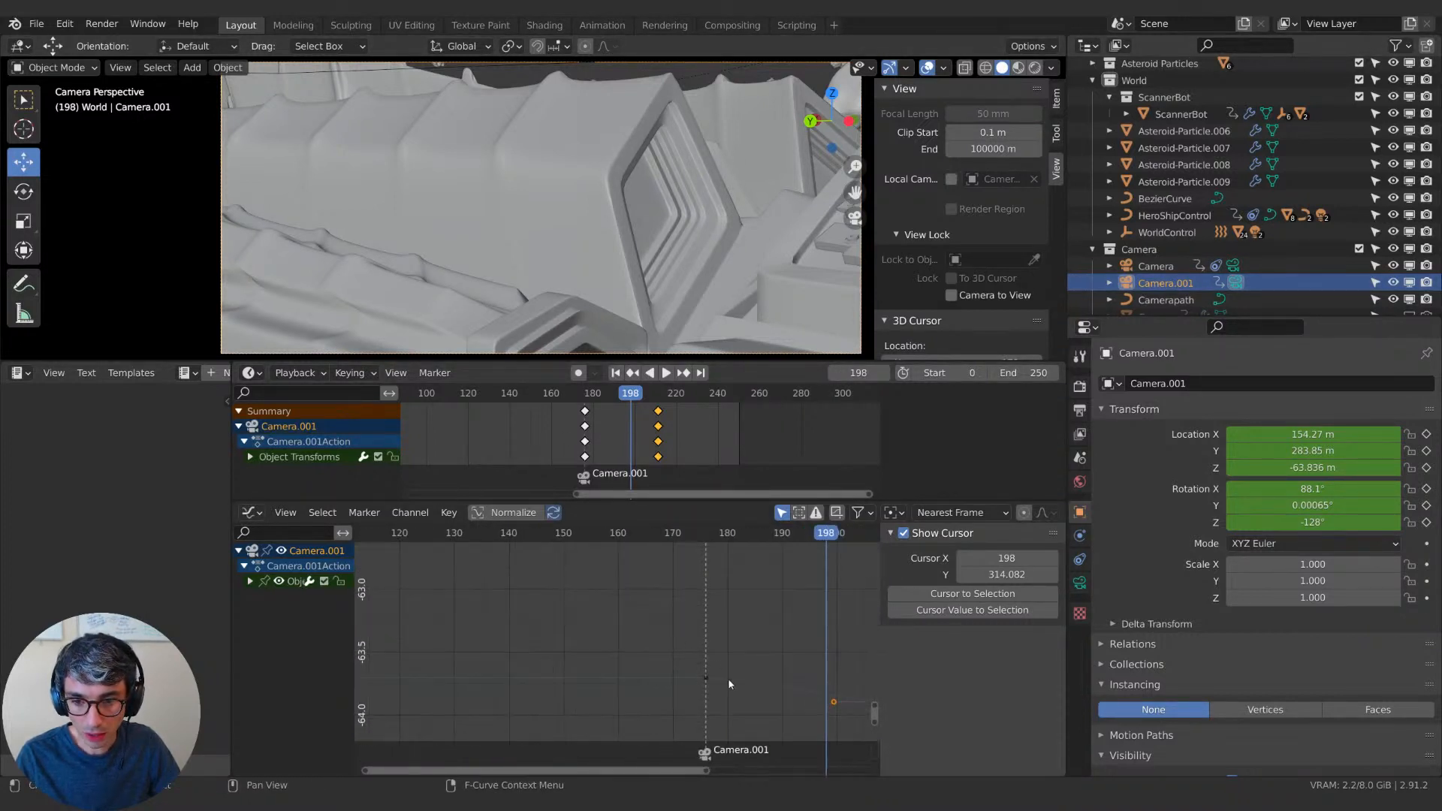
{"action": "middle_click_drag", "start_coordinate": [729, 679], "coordinate": [552, 628]}
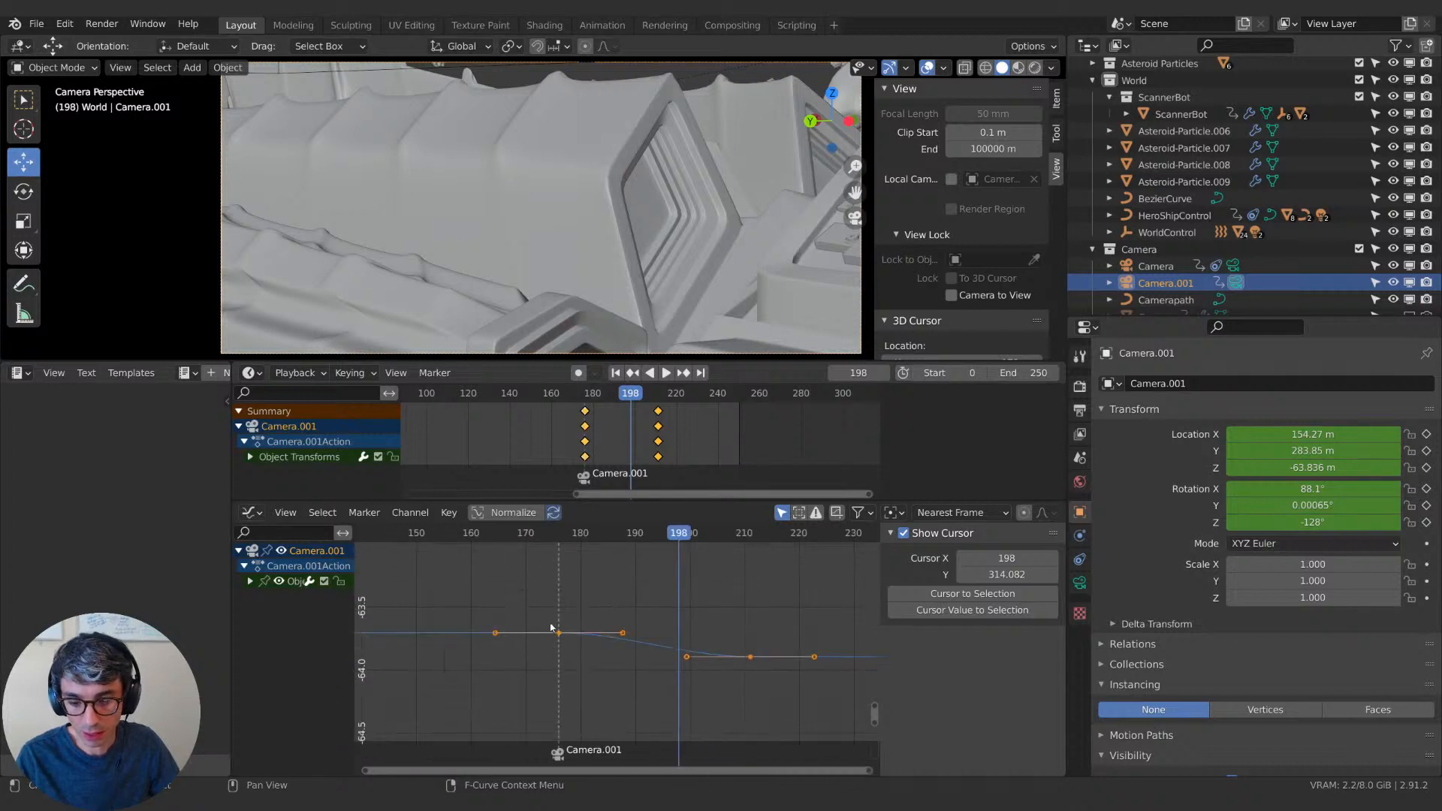
{"action": "key", "text": "Home"}
{"action": "scroll", "coordinate": [610, 626], "scroll_direction": "down", "scroll_amount": 8}
{"action": "left_click", "coordinate": [614, 612]}
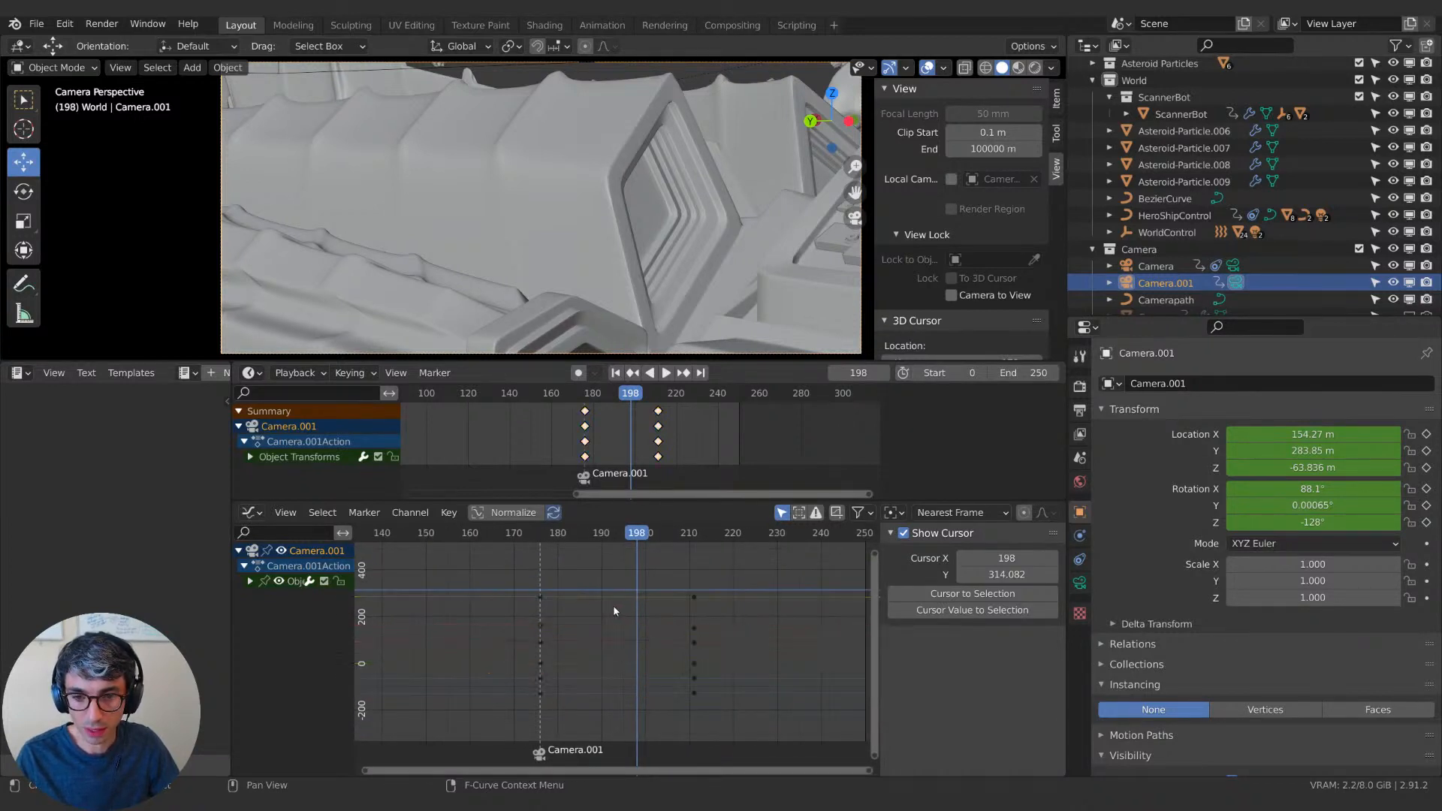
{"action": "left_click_drag", "start_coordinate": [511, 574], "coordinate": [579, 697]}
{"action": "middle_click_drag", "start_coordinate": [592, 636], "coordinate": [613, 611]}
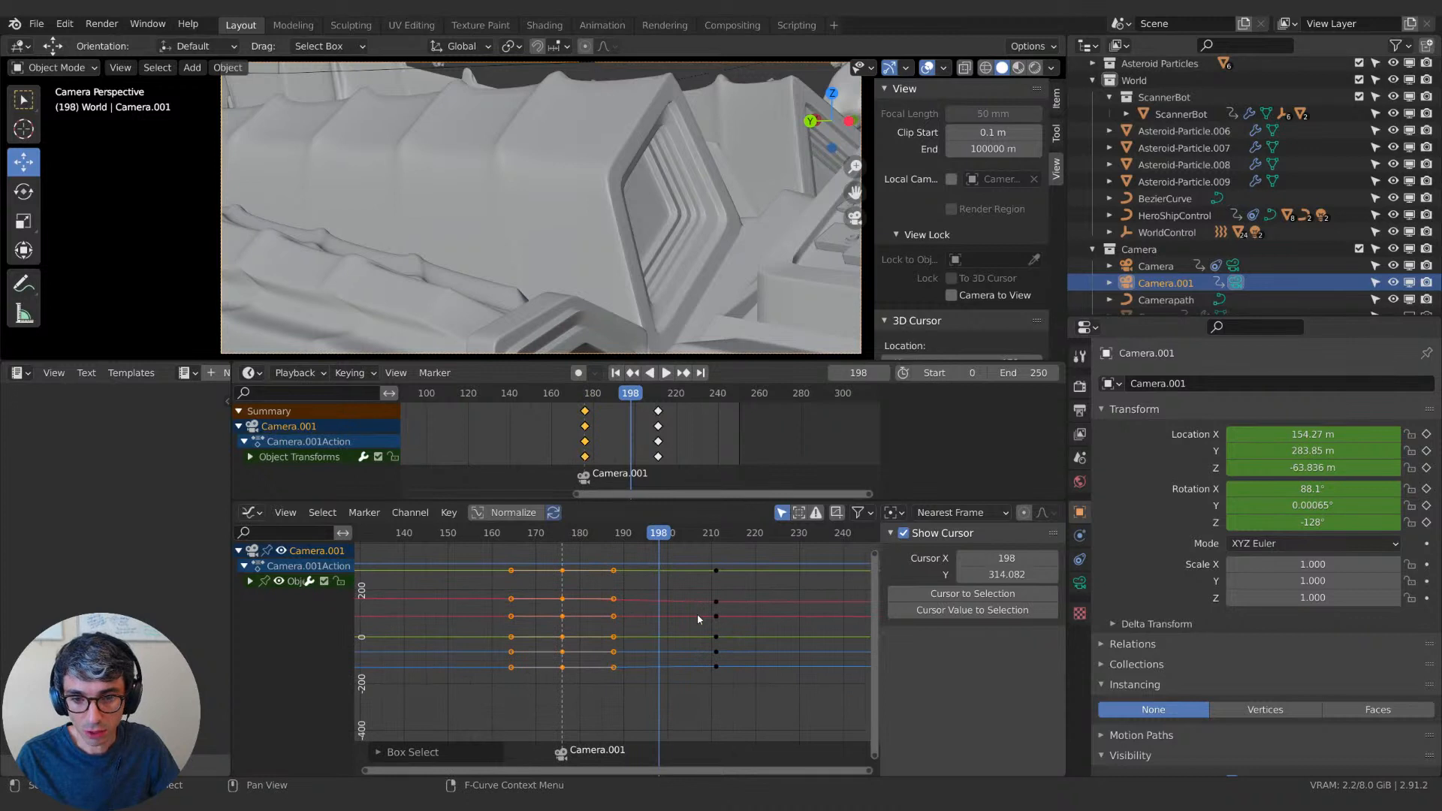
{"action": "key", "text": "s"}
{"action": "key", "text": "x"}
{"action": "key", "text": "0"}
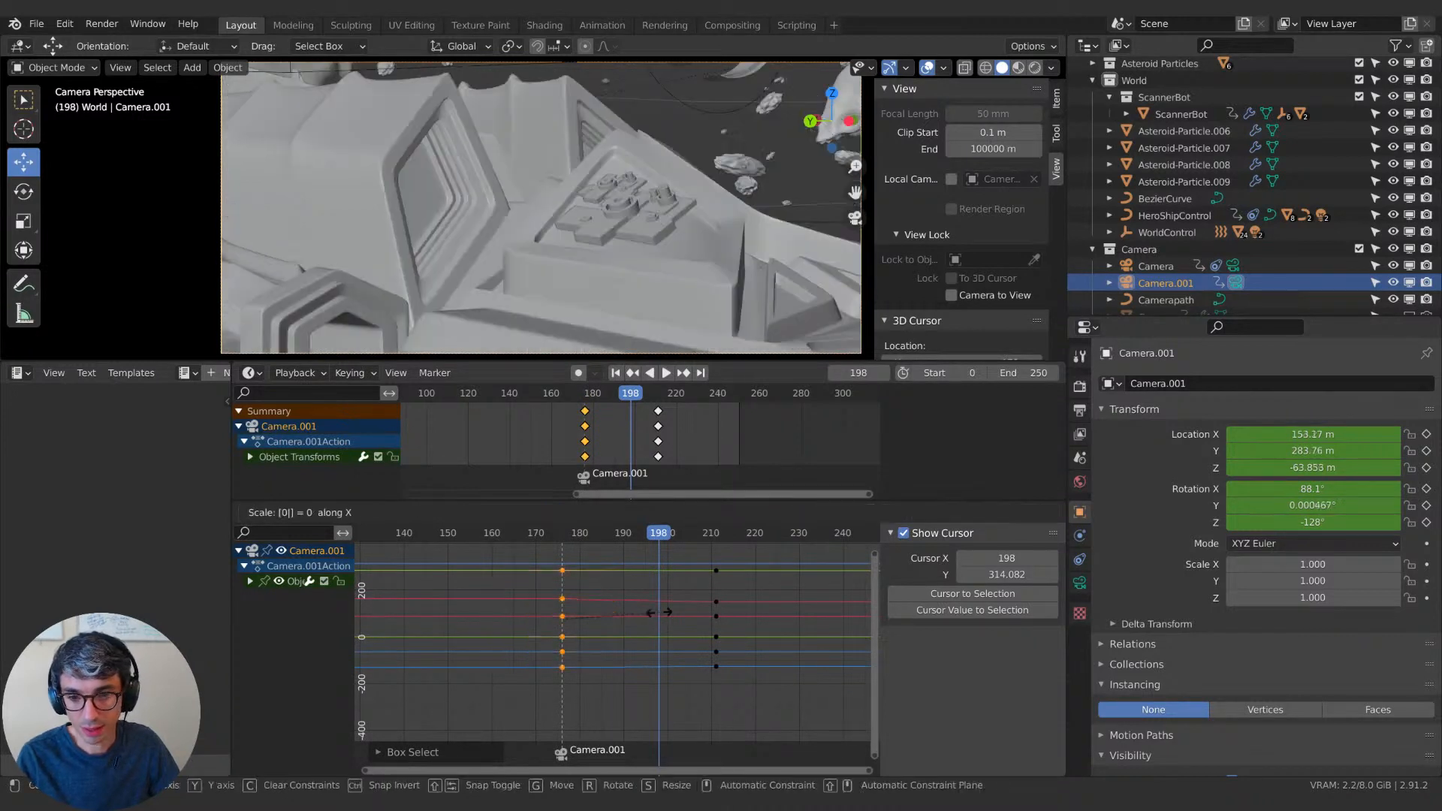
{"action": "key", "text": "Return"}
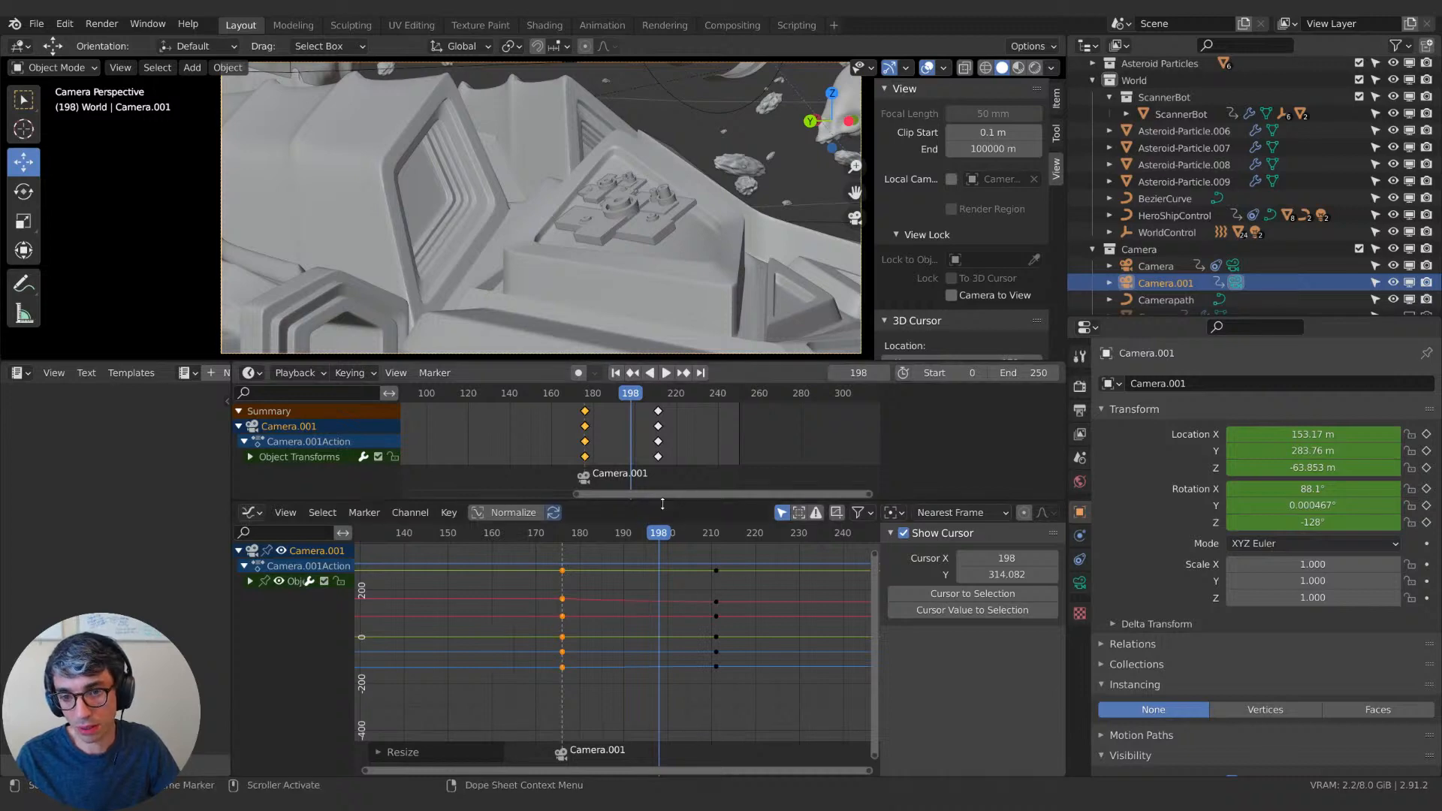
Play the shot twice from just before frame 176 to check the camera's faster start.
{"action": "left_click_drag", "start_coordinate": [660, 537], "coordinate": [601, 539]}
{"action": "key", "text": "space"}
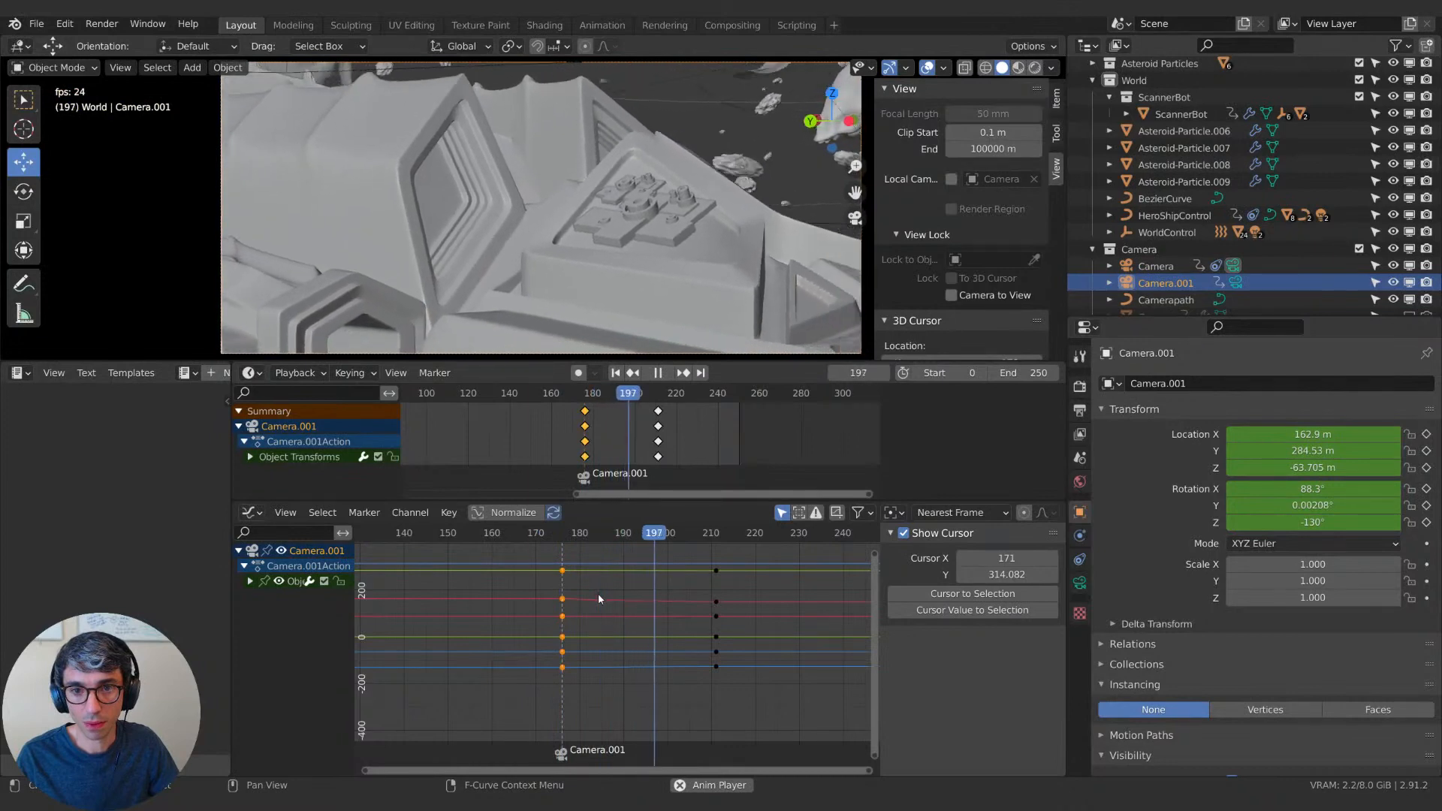
{"action": "key", "text": "space"}
{"action": "left_click_drag", "start_coordinate": [711, 538], "coordinate": [591, 545]}
{"action": "key", "text": "space"}
{"action": "key", "text": "space"}
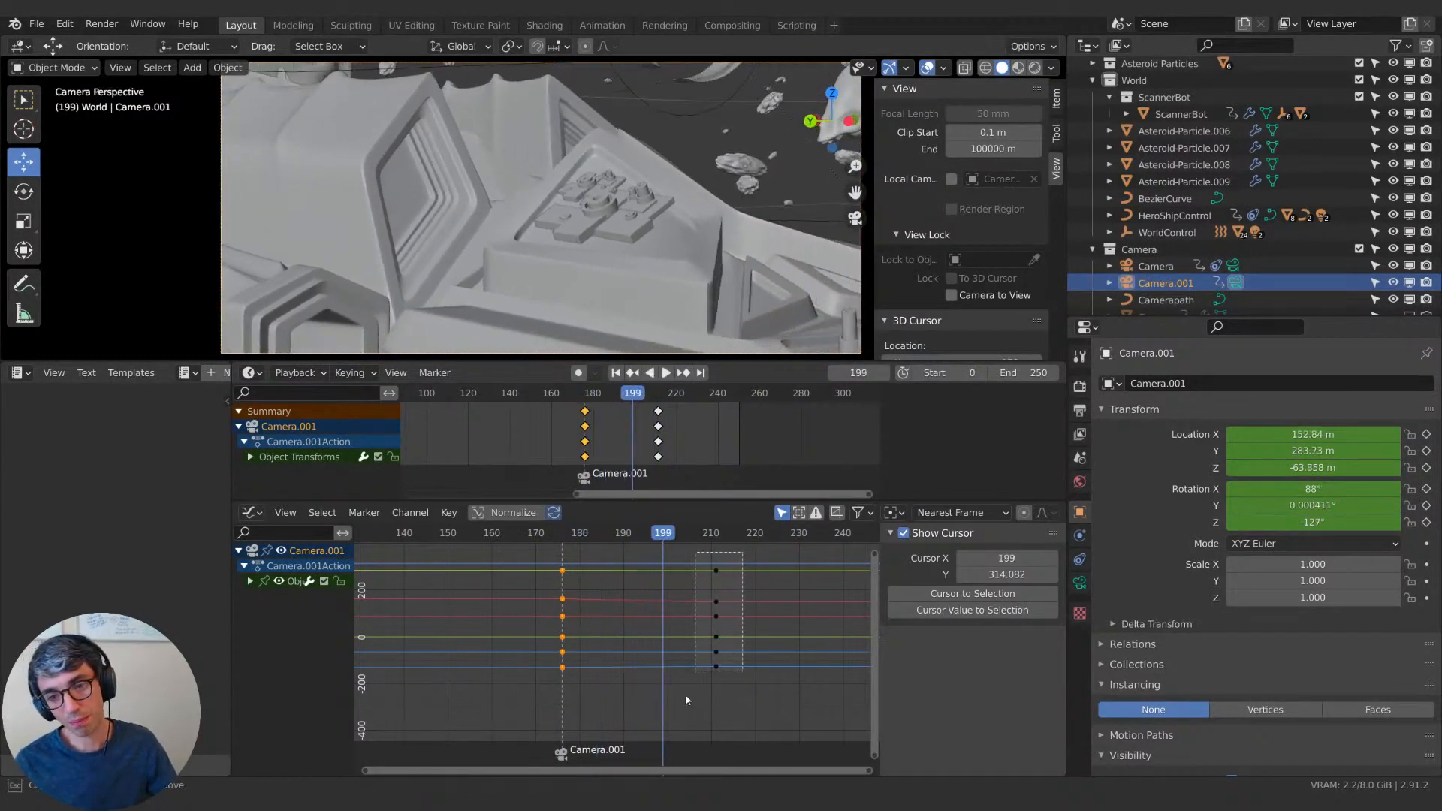
Move Camera.001's ending curve keyframes to about frame 215 and preview the timing.
{"action": "left_click_drag", "start_coordinate": [685, 700], "coordinate": [687, 697]}
{"action": "key", "text": "g"}
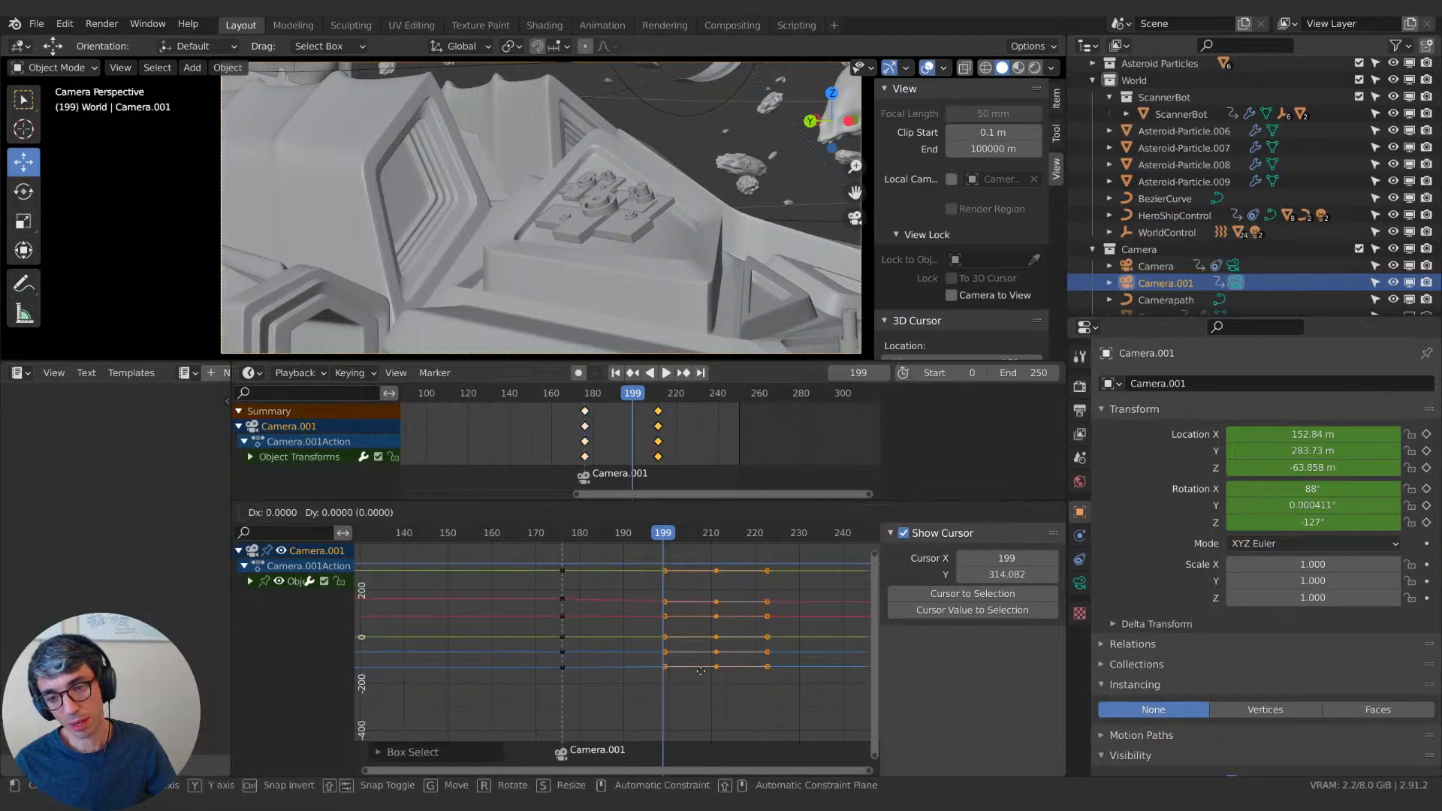
{"action": "left_click", "coordinate": [720, 669]}
{"action": "left_click", "coordinate": [591, 538]}
{"action": "key", "text": "space"}
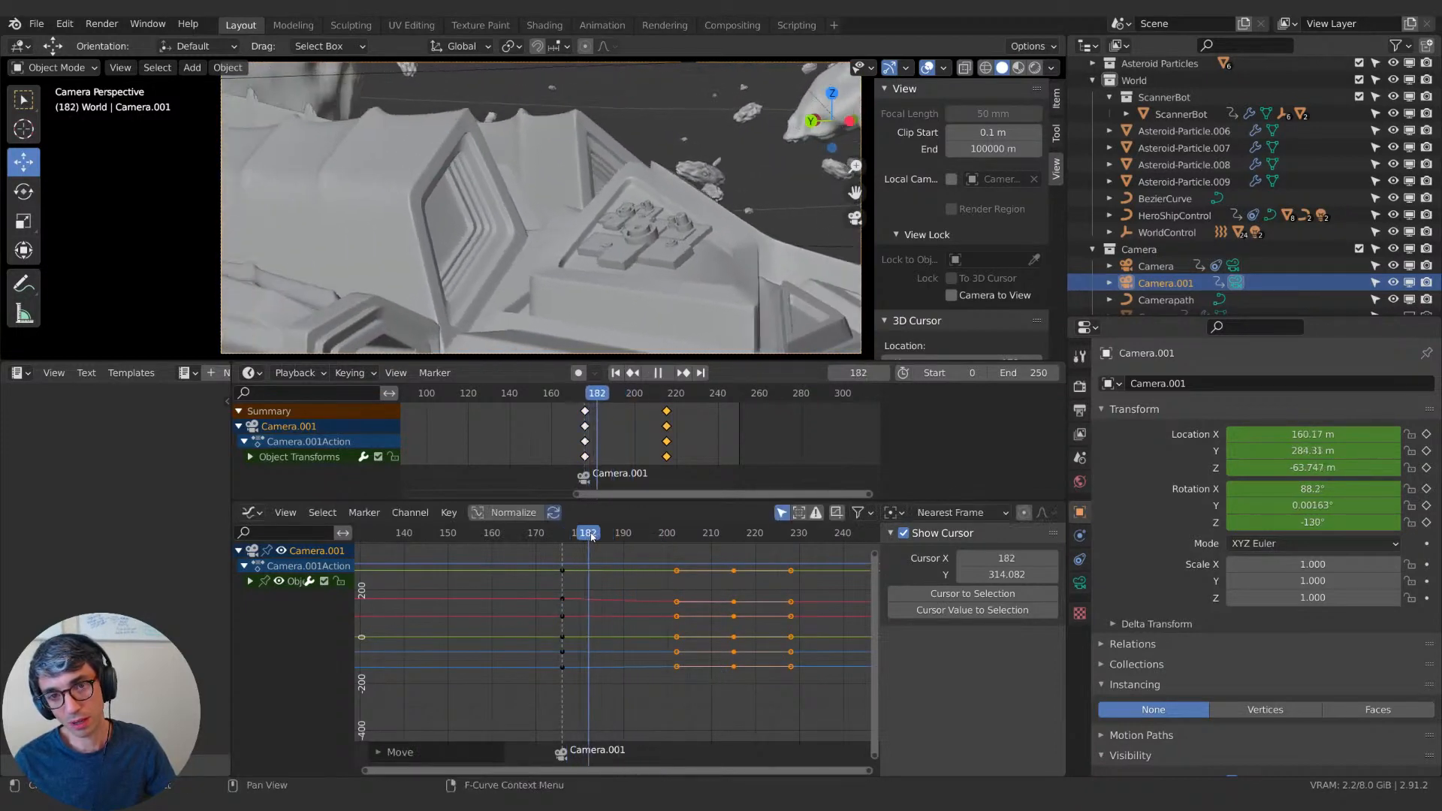
{"action": "left_click_drag", "start_coordinate": [591, 536], "coordinate": [635, 536]}
{"action": "left_click_drag", "start_coordinate": [664, 537], "coordinate": [623, 535]}
Move the ending curve keyframes back along X to about frame 207 and play the shot.
{"action": "key", "text": "g"}
{"action": "key", "text": "x"}
{"action": "left_click", "coordinate": [699, 610]}
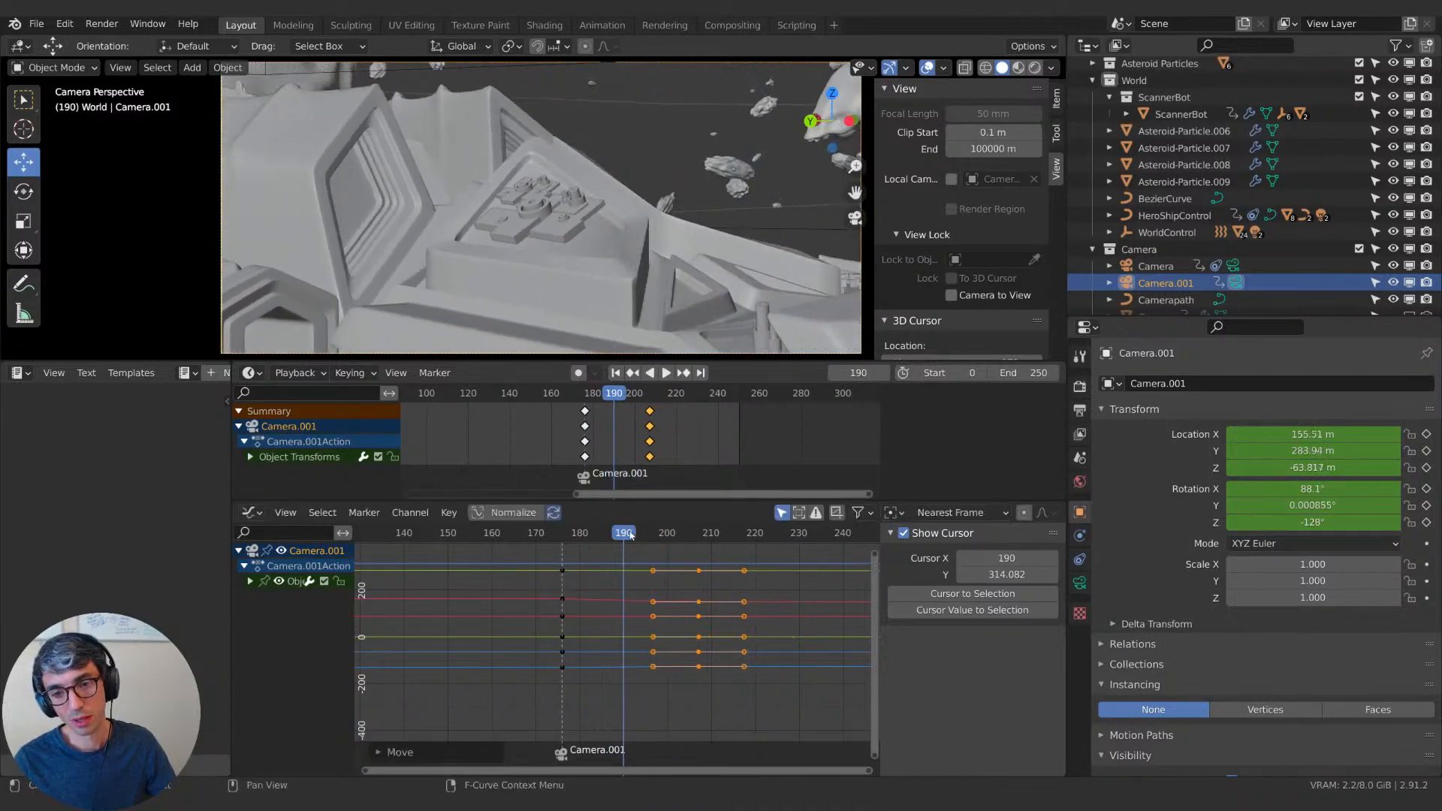
{"action": "key", "text": "space"}
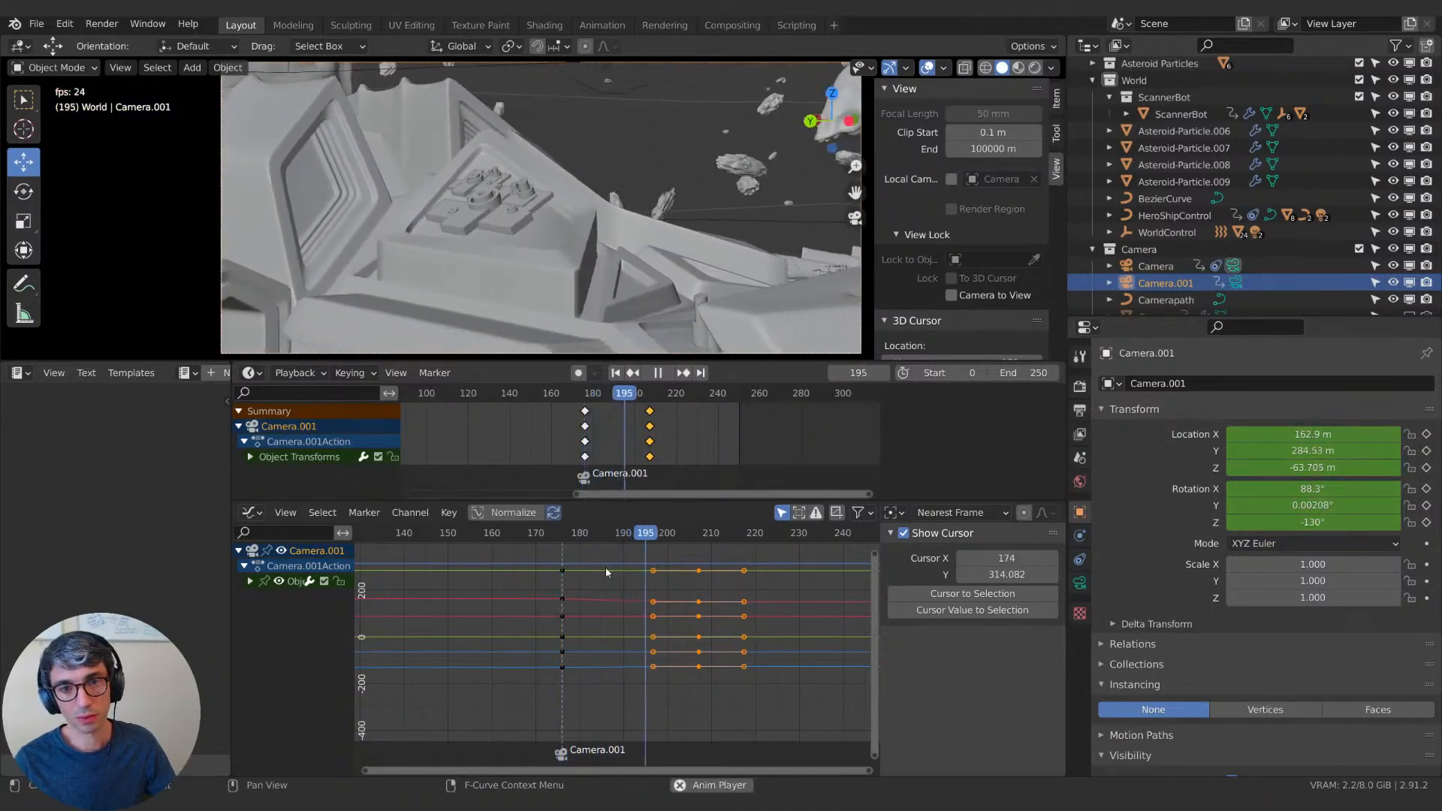
{"action": "key", "text": "space"}
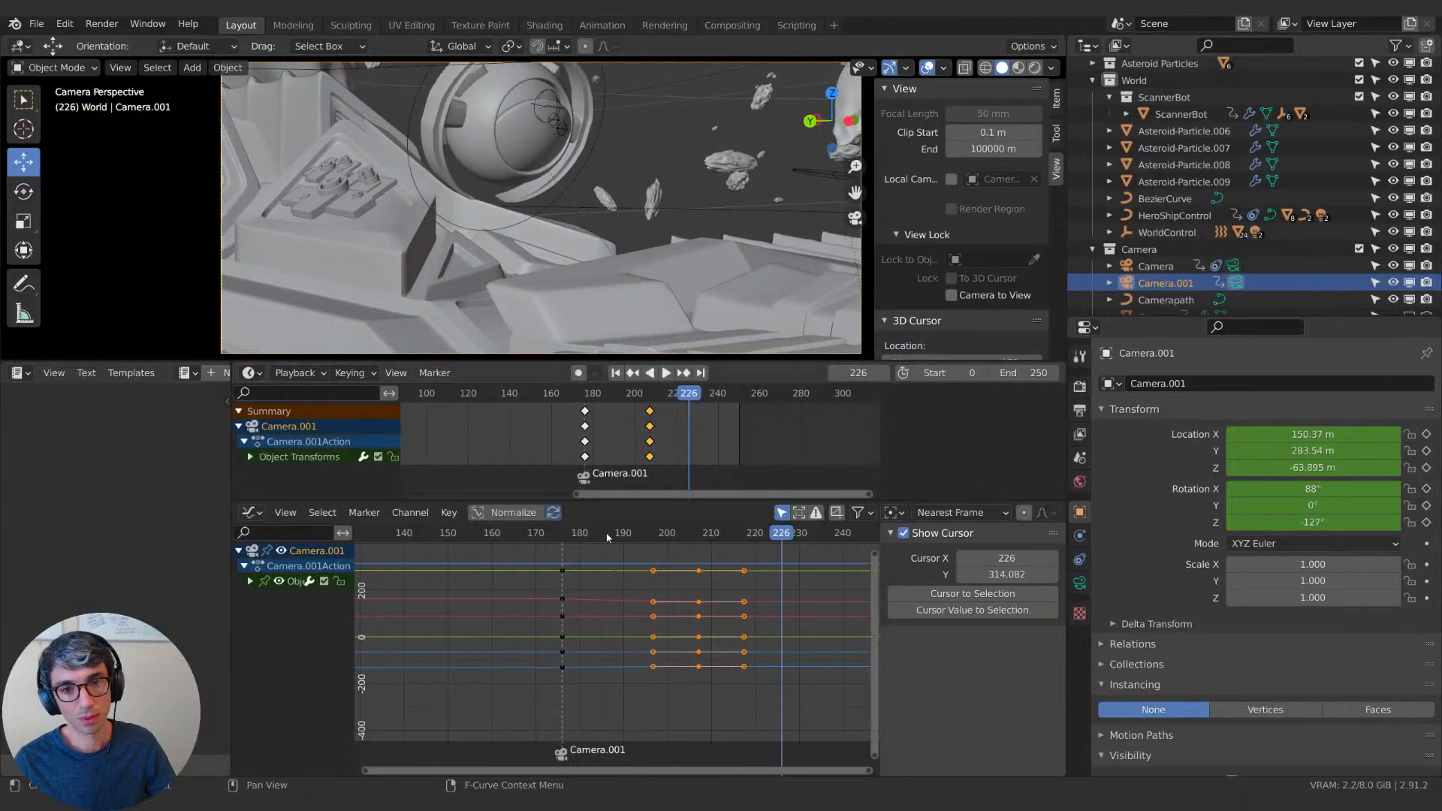
Delete all of Camera.001's keyframes.
{"action": "left_click", "coordinate": [647, 426]}
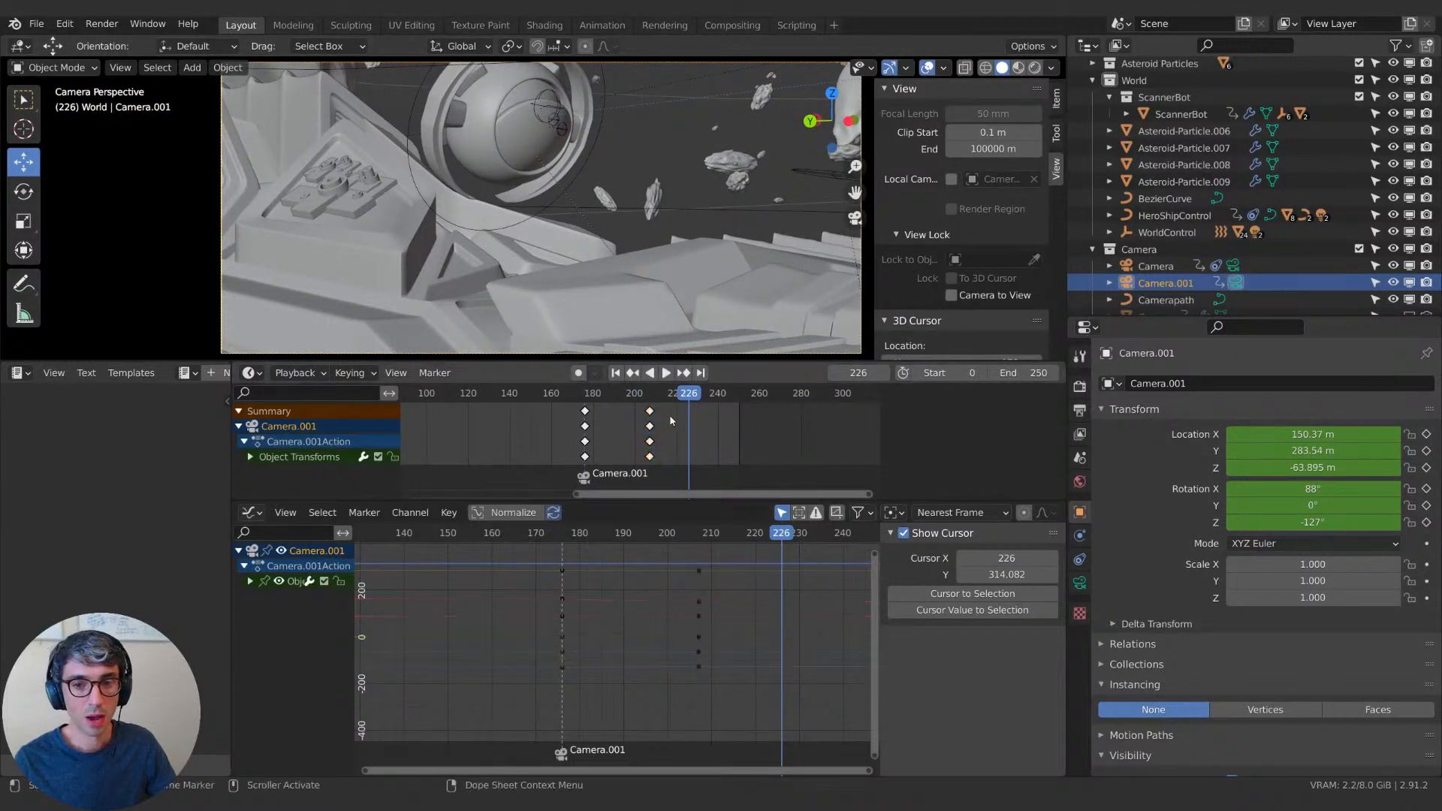
{"action": "middle_click_drag", "start_coordinate": [671, 420], "coordinate": [678, 386]}
{"action": "left_click_drag", "start_coordinate": [684, 391], "coordinate": [555, 429]}
{"action": "key", "text": "x"}
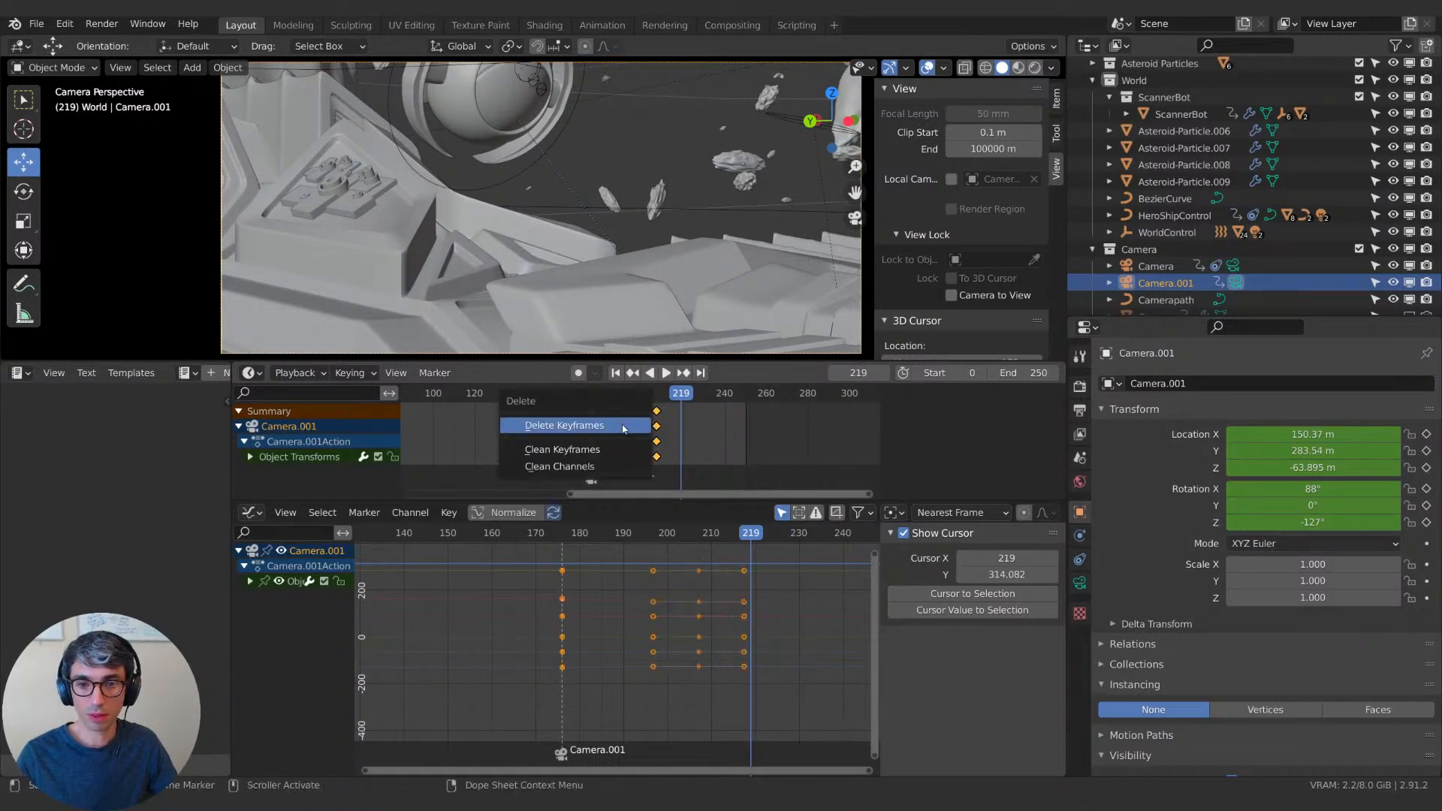
{"action": "left_click", "coordinate": [622, 429]}
Add a Damped Track constraint to Camera.001 targeting ScannerBot, with -Z as the track axis.
{"action": "scroll", "coordinate": [699, 225], "scroll_direction": "down", "scroll_amount": 1}
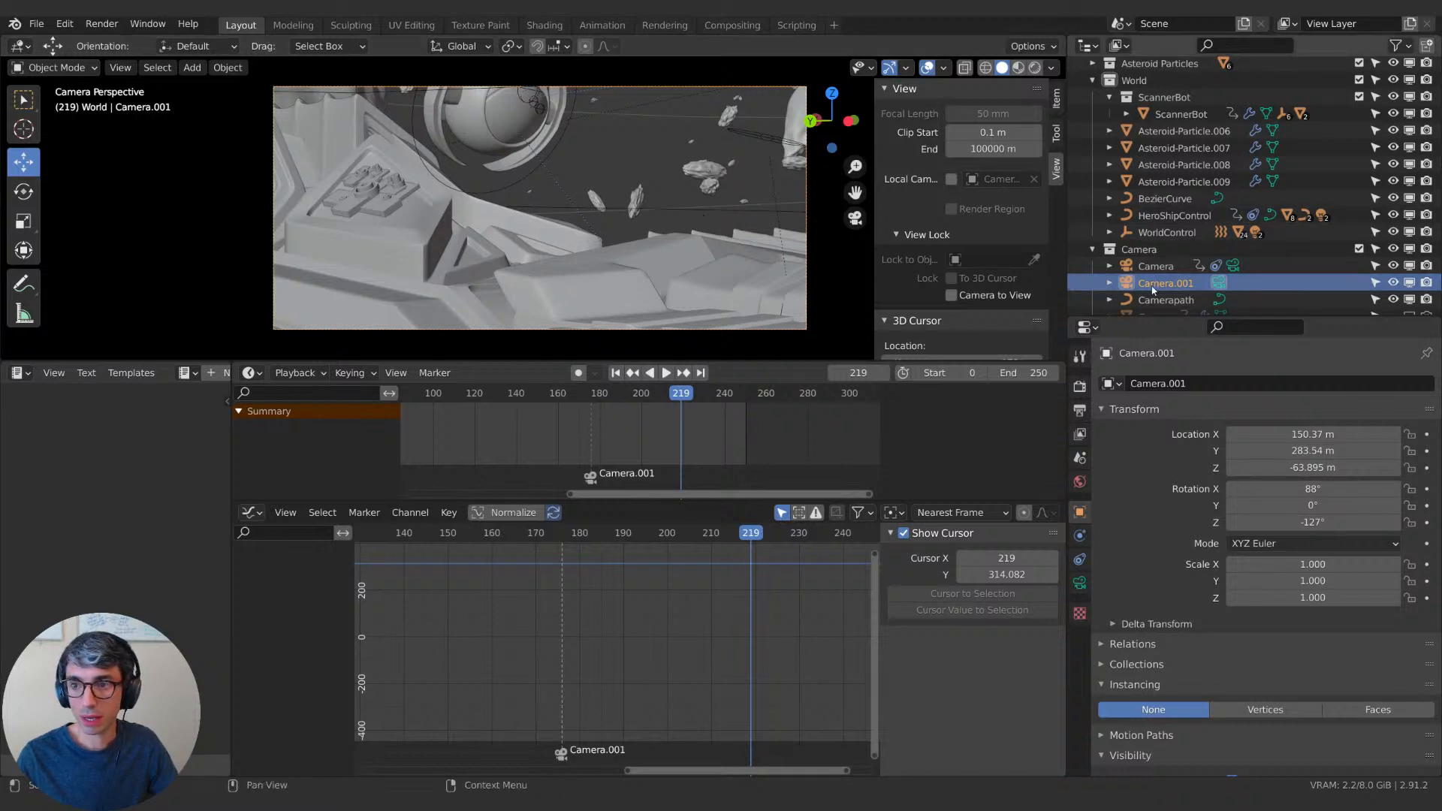
{"action": "left_click", "coordinate": [1079, 560]}
{"action": "left_click", "coordinate": [1185, 387]}
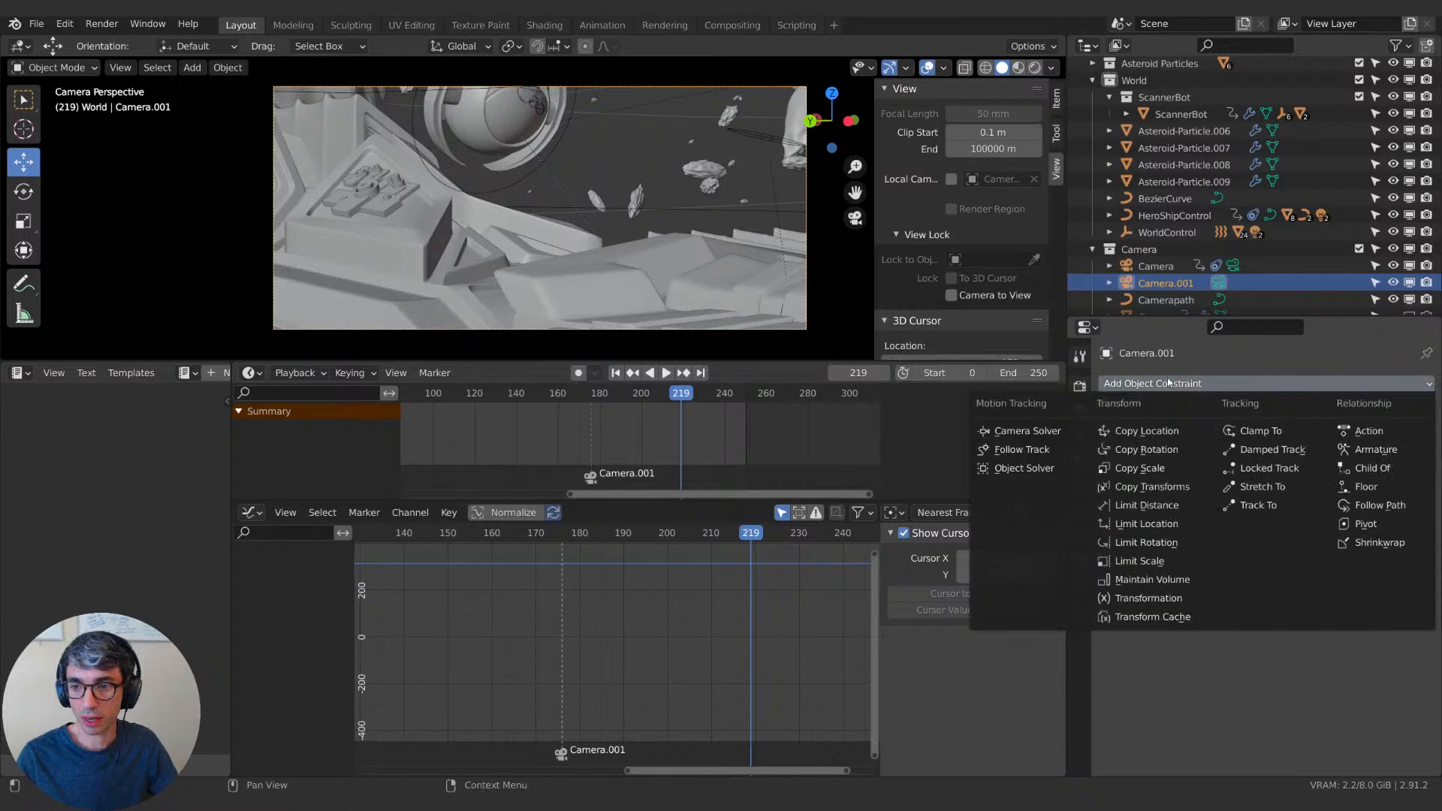
{"action": "left_click", "coordinate": [1262, 451]}
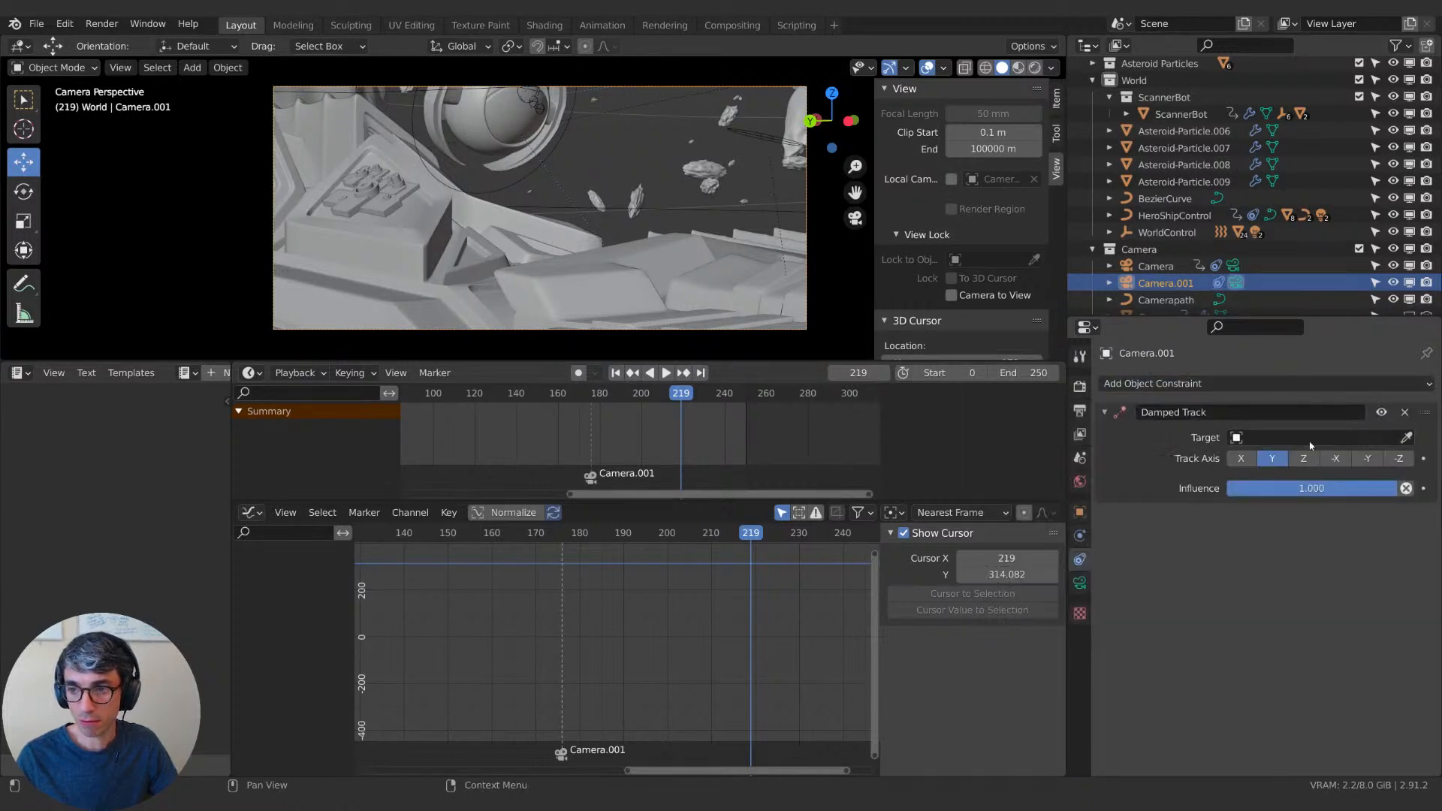
{"action": "left_click", "coordinate": [1407, 439]}
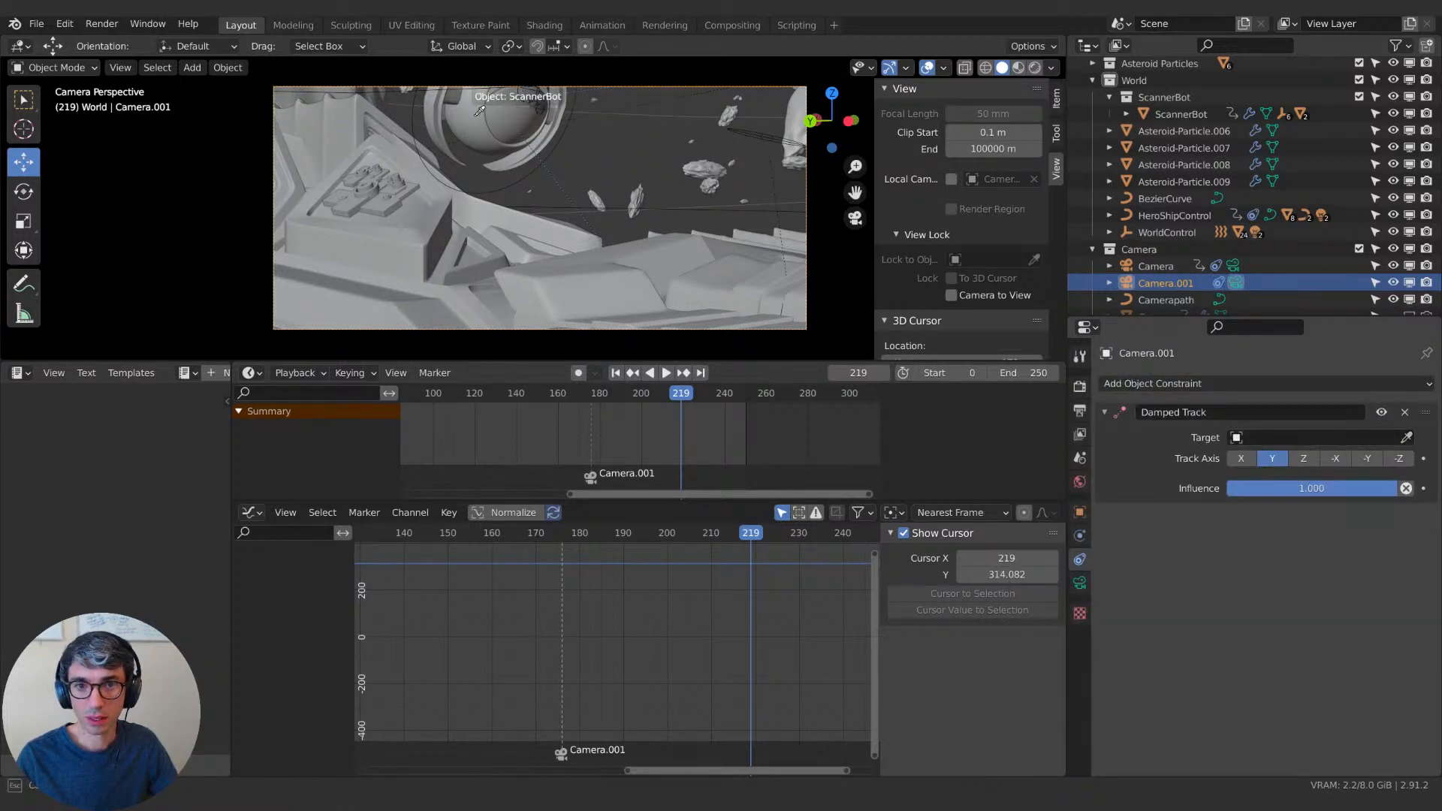
{"action": "left_click", "coordinate": [511, 111]}
{"action": "left_click", "coordinate": [1367, 478]}
{"action": "left_click", "coordinate": [1390, 479]}
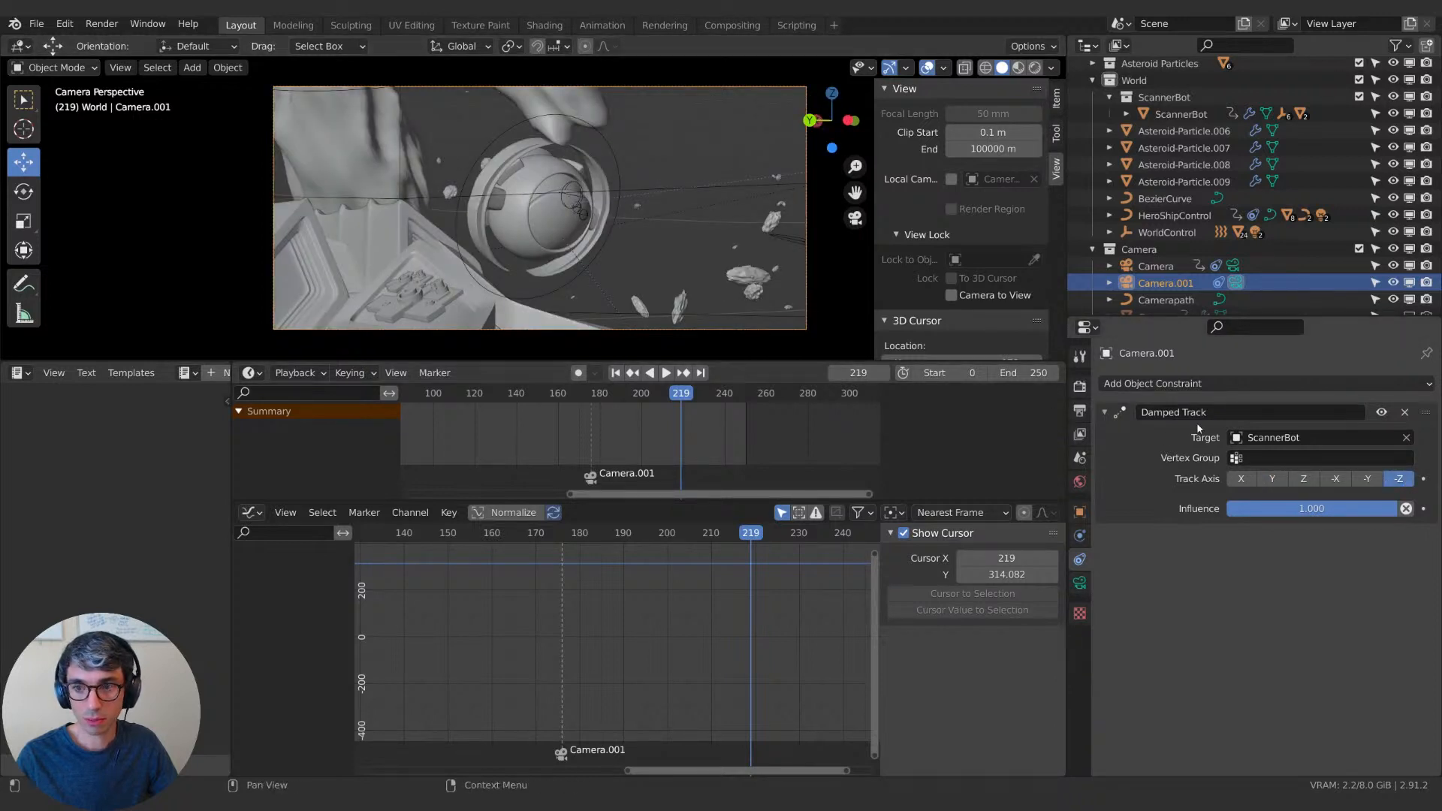
Set the Damped Track influence to 0.744 and preview the shot up to frame 246.
{"action": "left_click_drag", "start_coordinate": [1411, 516], "coordinate": [1367, 515]}
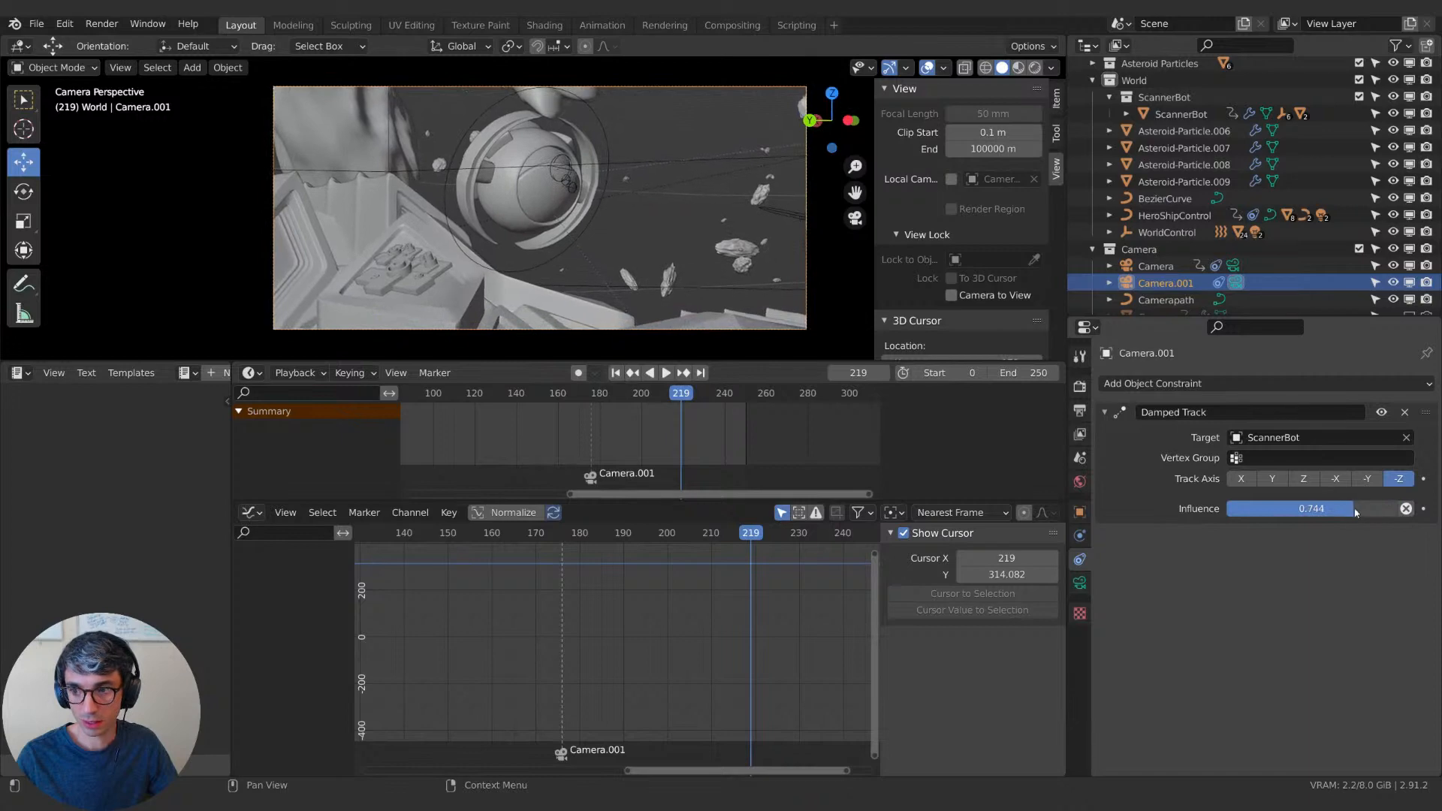
{"action": "left_click_drag", "start_coordinate": [740, 532], "coordinate": [567, 524]}
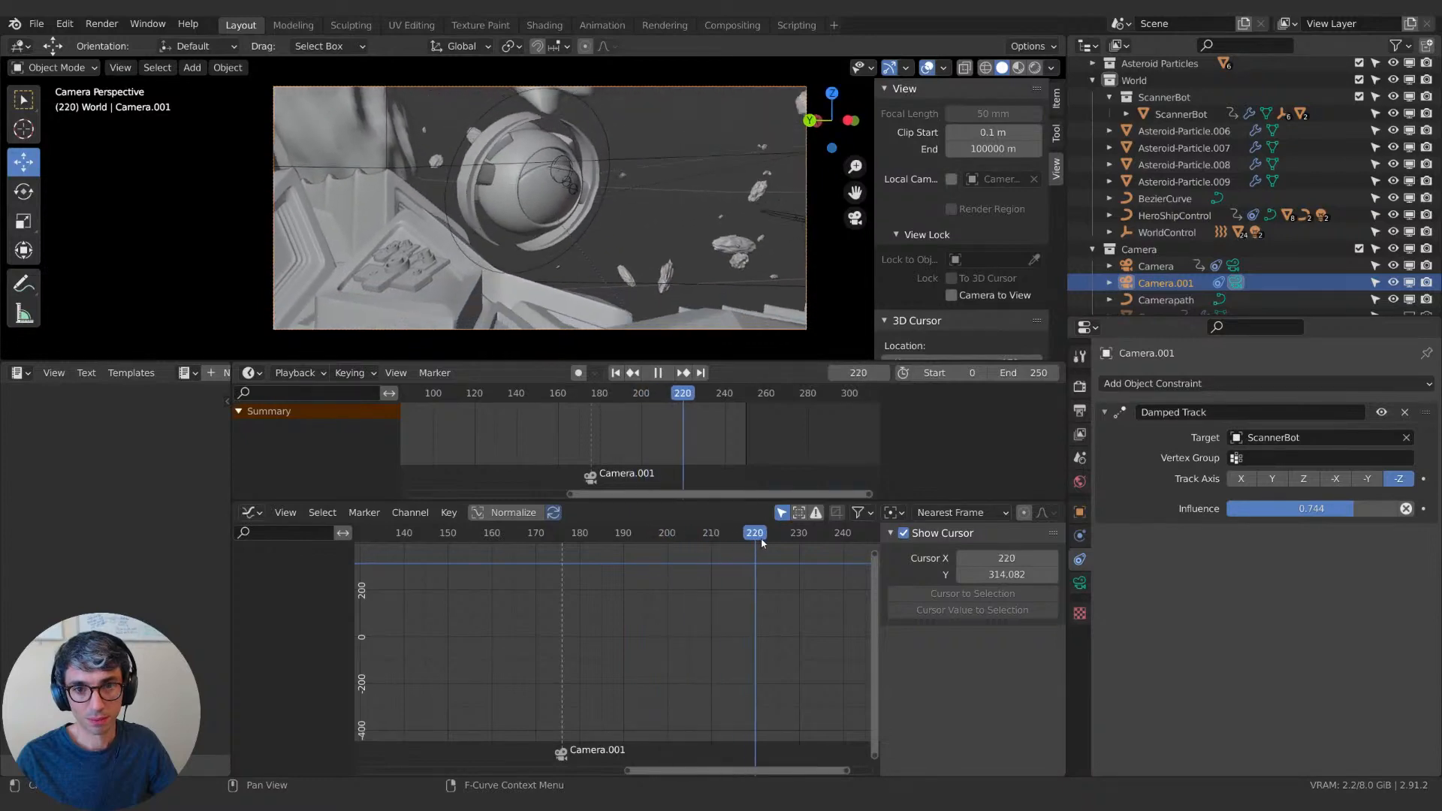
{"action": "left_click_drag", "start_coordinate": [826, 535], "coordinate": [870, 533]}
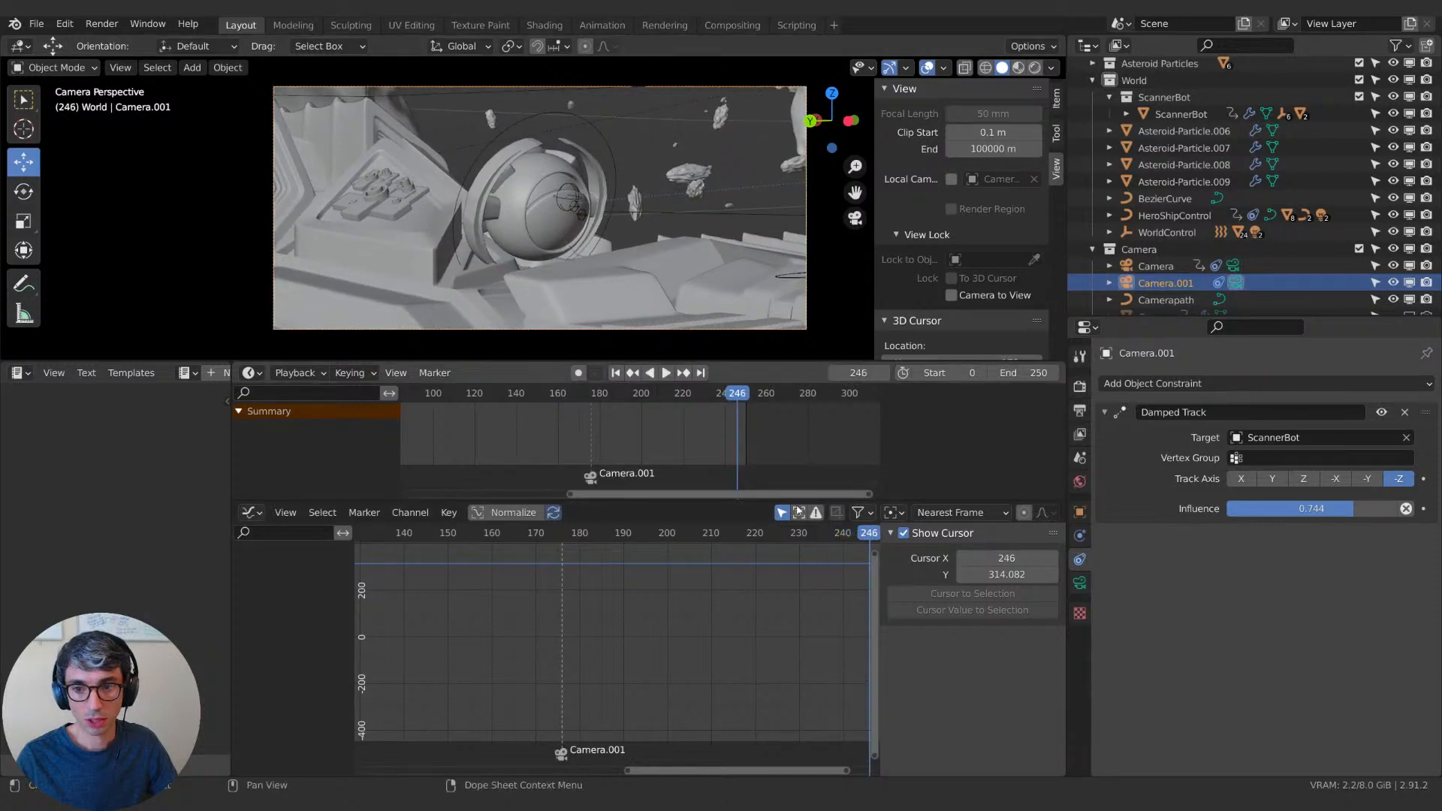
Select HeroShipControl and play the second shot from about frame 212 to frame 248.
{"action": "left_click", "coordinate": [700, 373]}
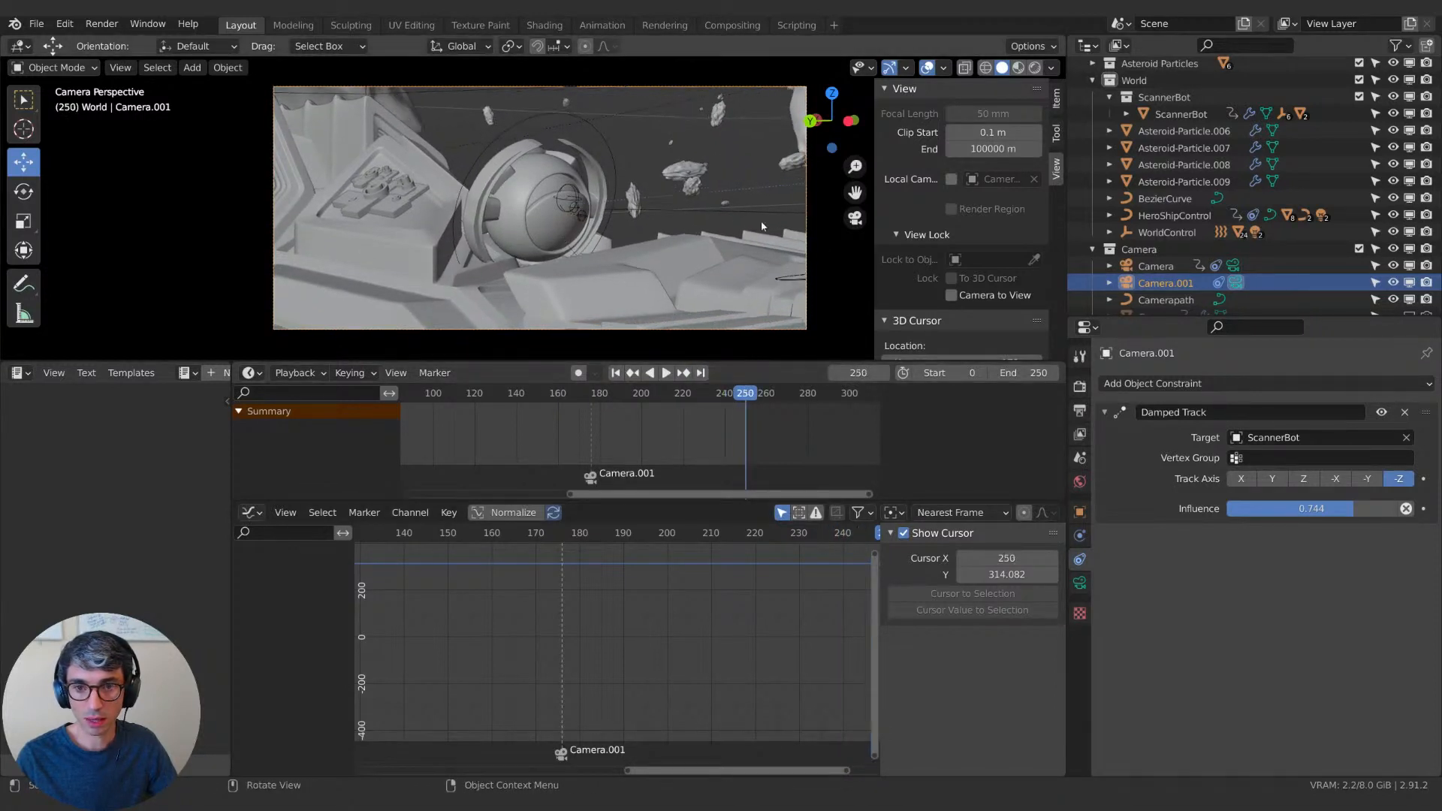
{"action": "left_click", "coordinate": [1172, 215]}
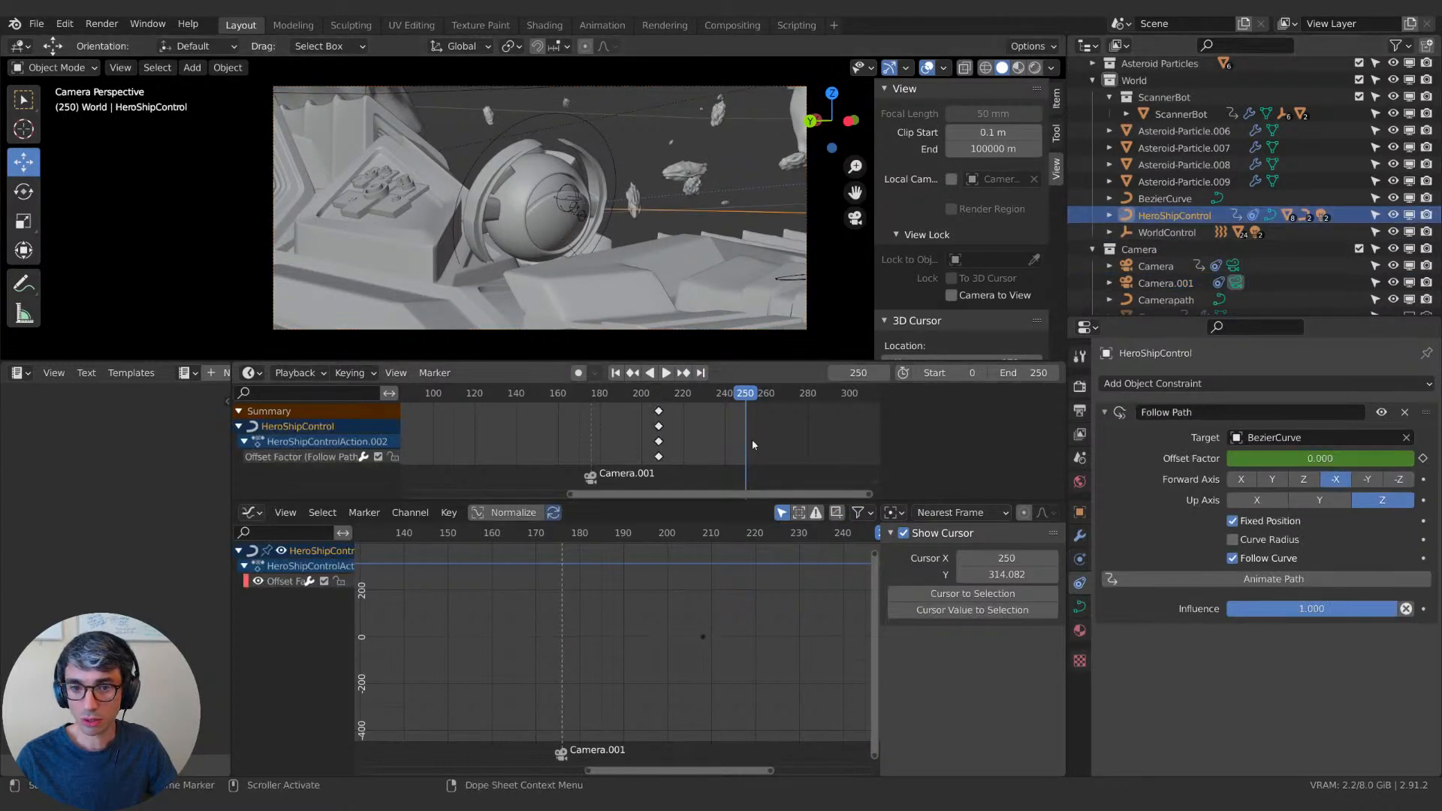
{"action": "middle_click_drag", "start_coordinate": [749, 458], "coordinate": [679, 458]}
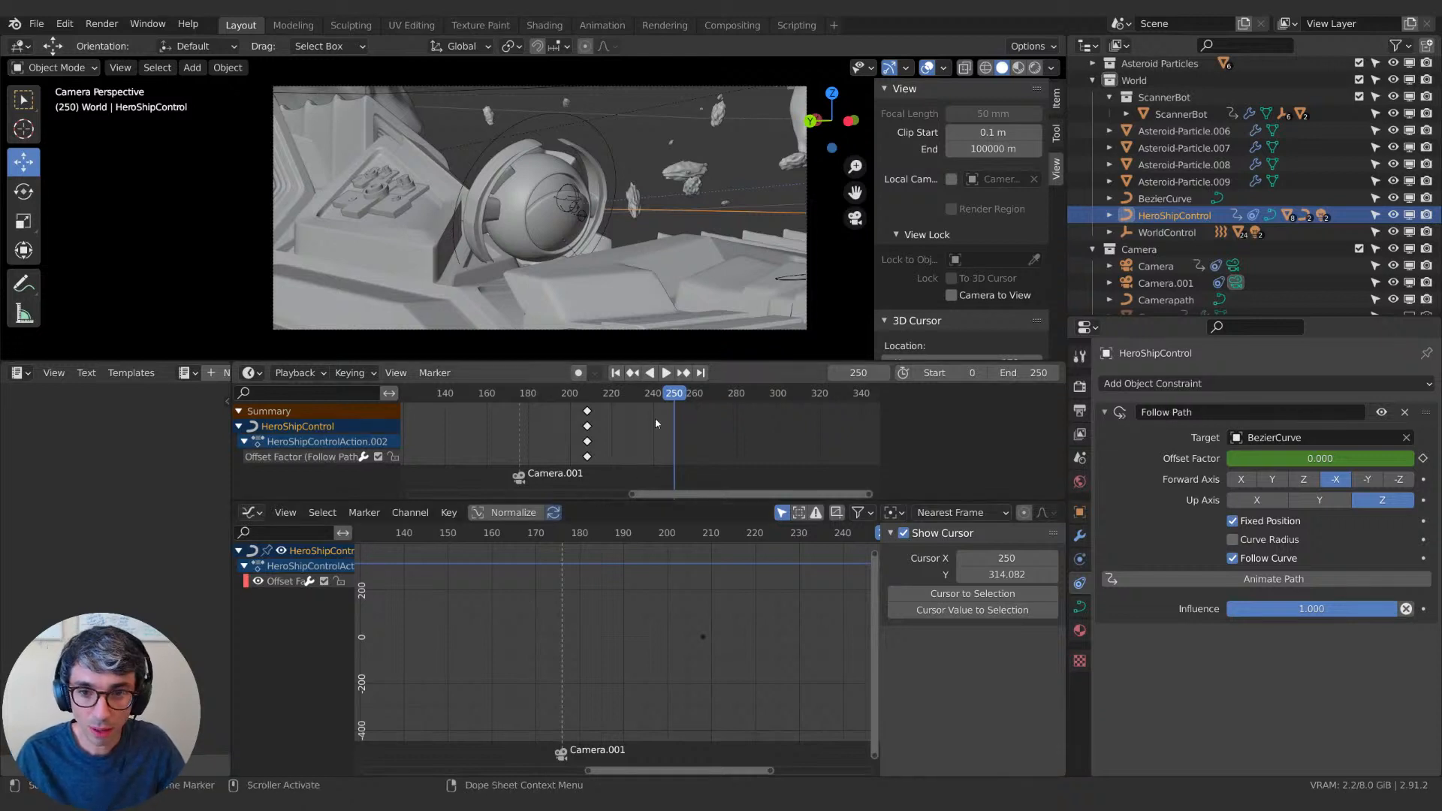
{"action": "left_click_drag", "start_coordinate": [668, 394], "coordinate": [595, 395]}
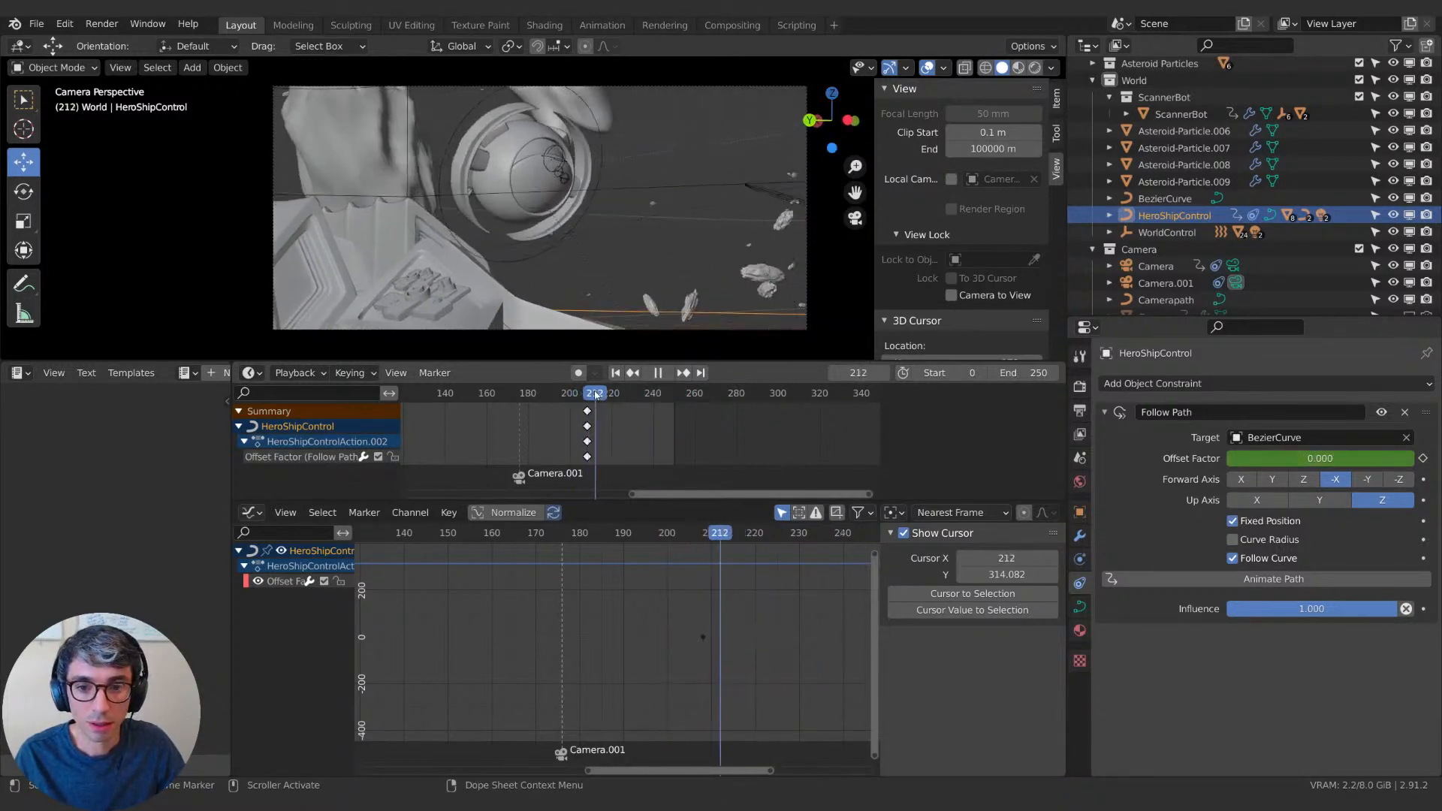
{"action": "scroll", "coordinate": [683, 437], "scroll_direction": "right", "scroll_amount": 3, "text": "ctrl"}
{"action": "key", "text": "space"}
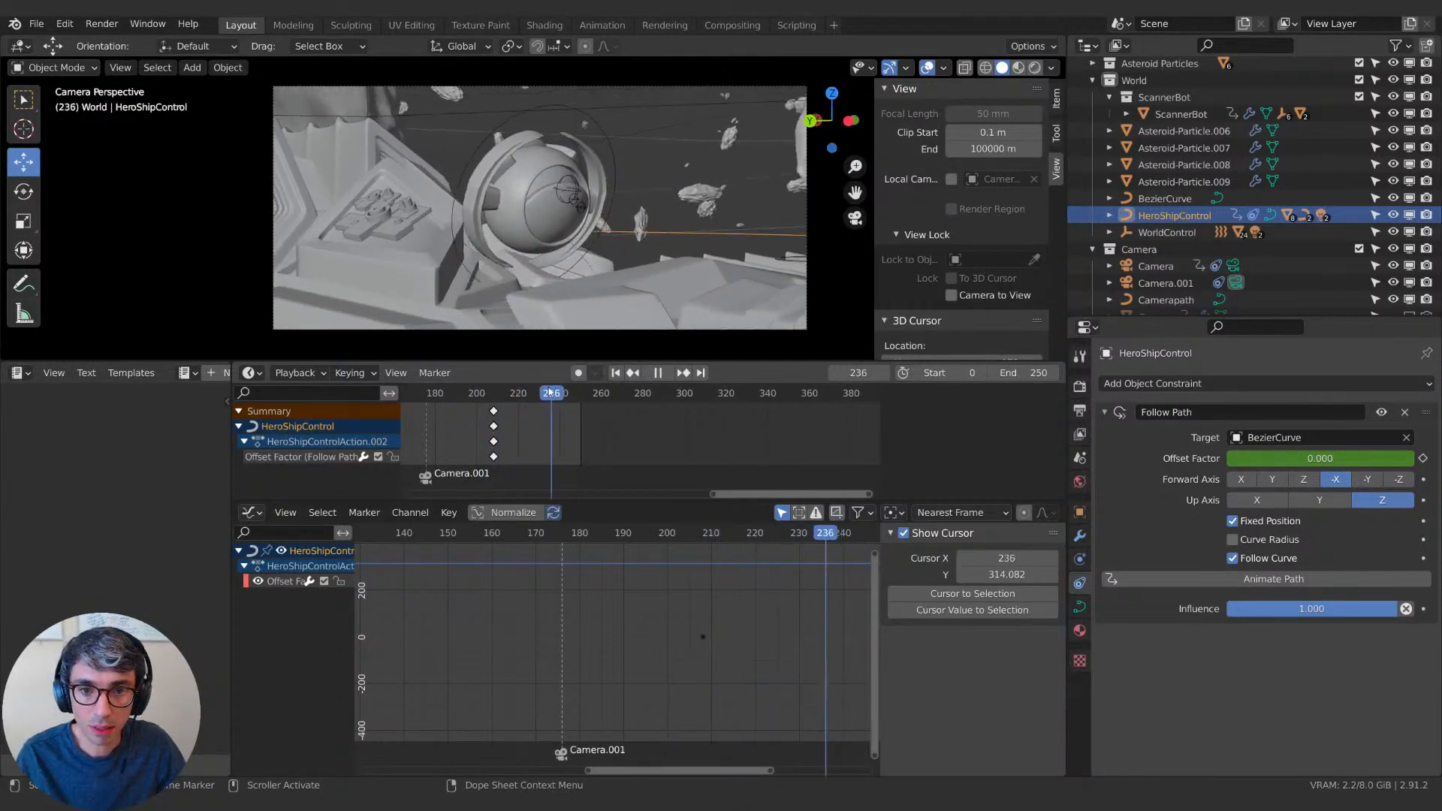
{"action": "key", "text": "space"}
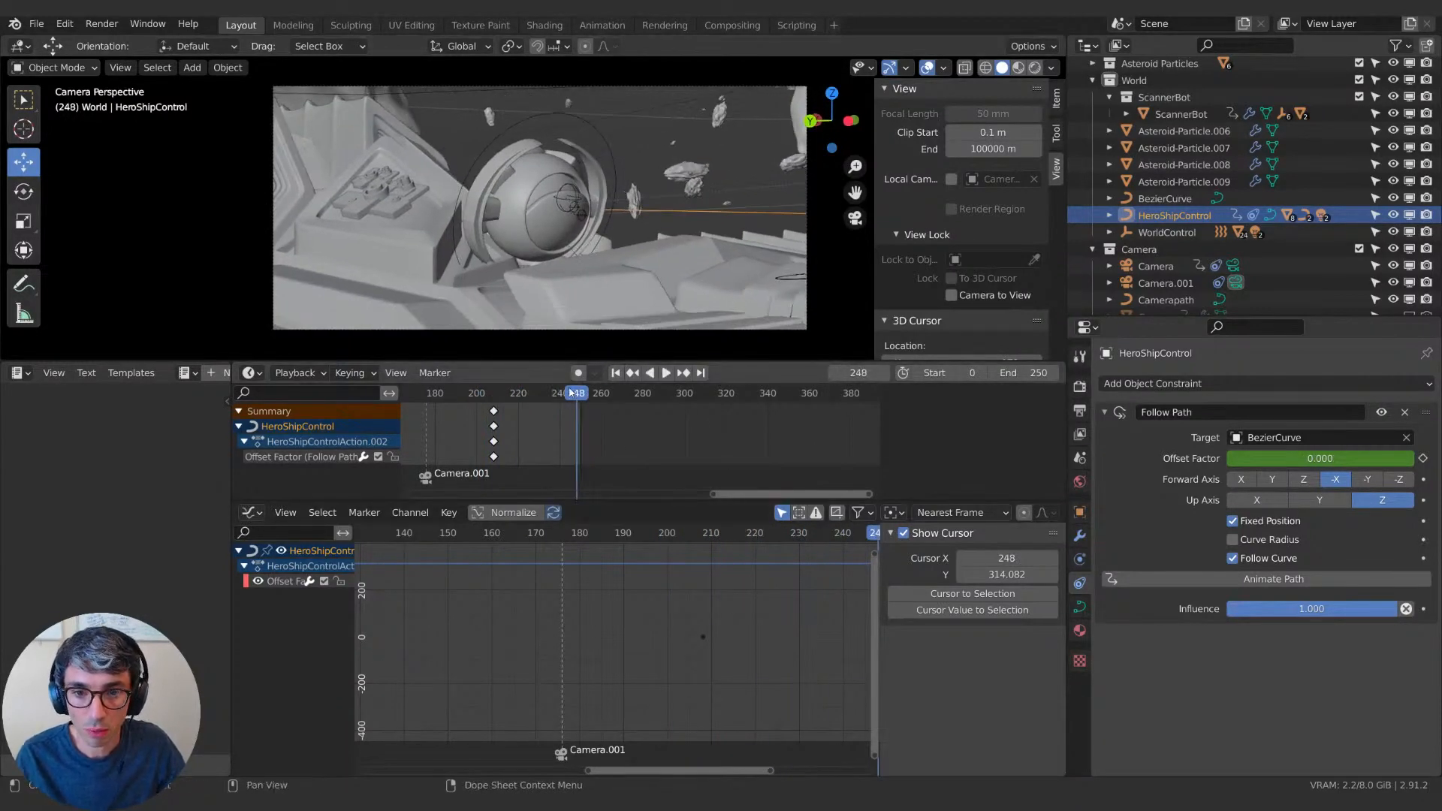
Scrub back through the second shot to its first frame, 176, with HeroShipControl's ending Offset Factor keyframes selected.
{"action": "left_click_drag", "start_coordinate": [572, 393], "coordinate": [453, 407]}
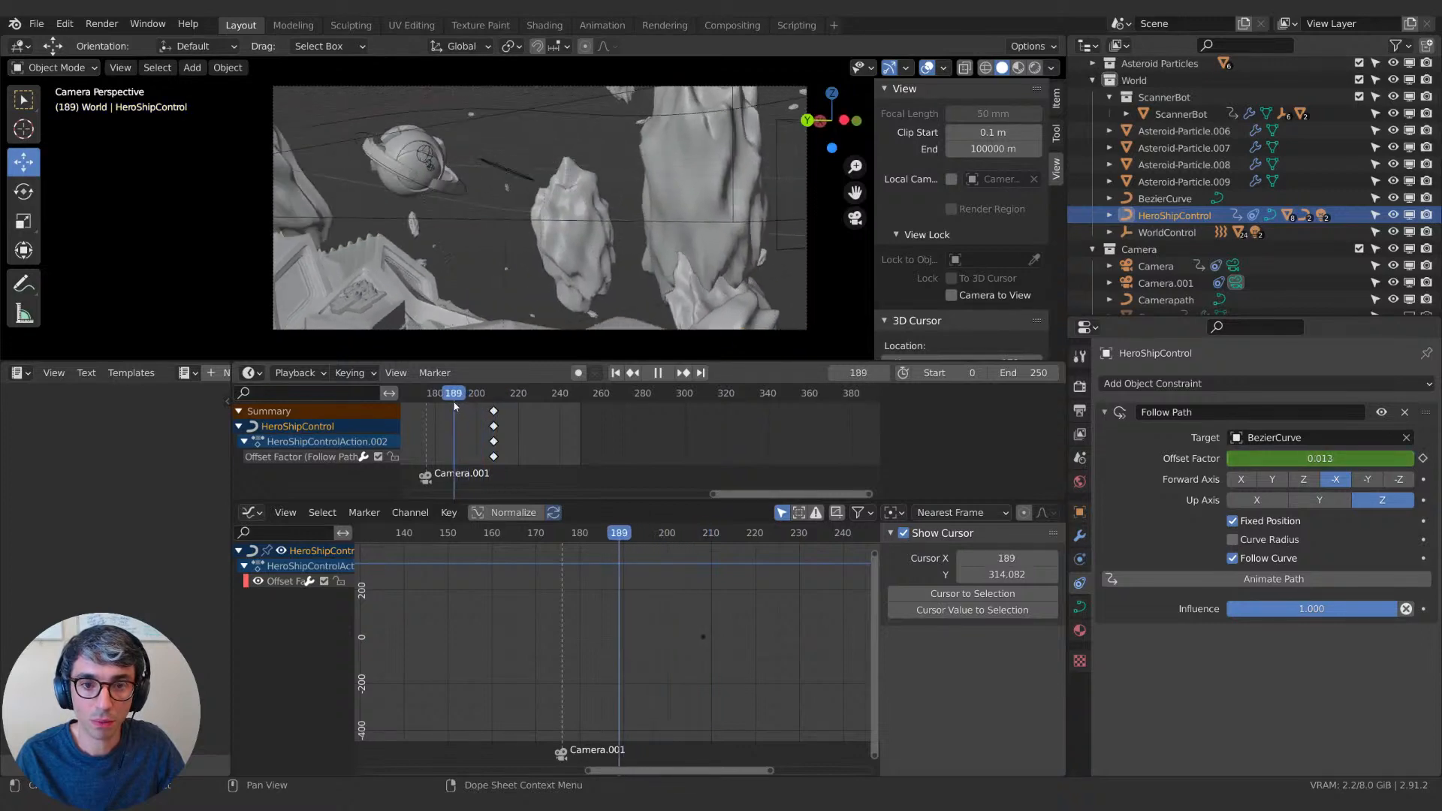
{"action": "middle_click_drag", "start_coordinate": [454, 408], "coordinate": [598, 402]}
{"action": "left_click_drag", "start_coordinate": [597, 396], "coordinate": [574, 395]}
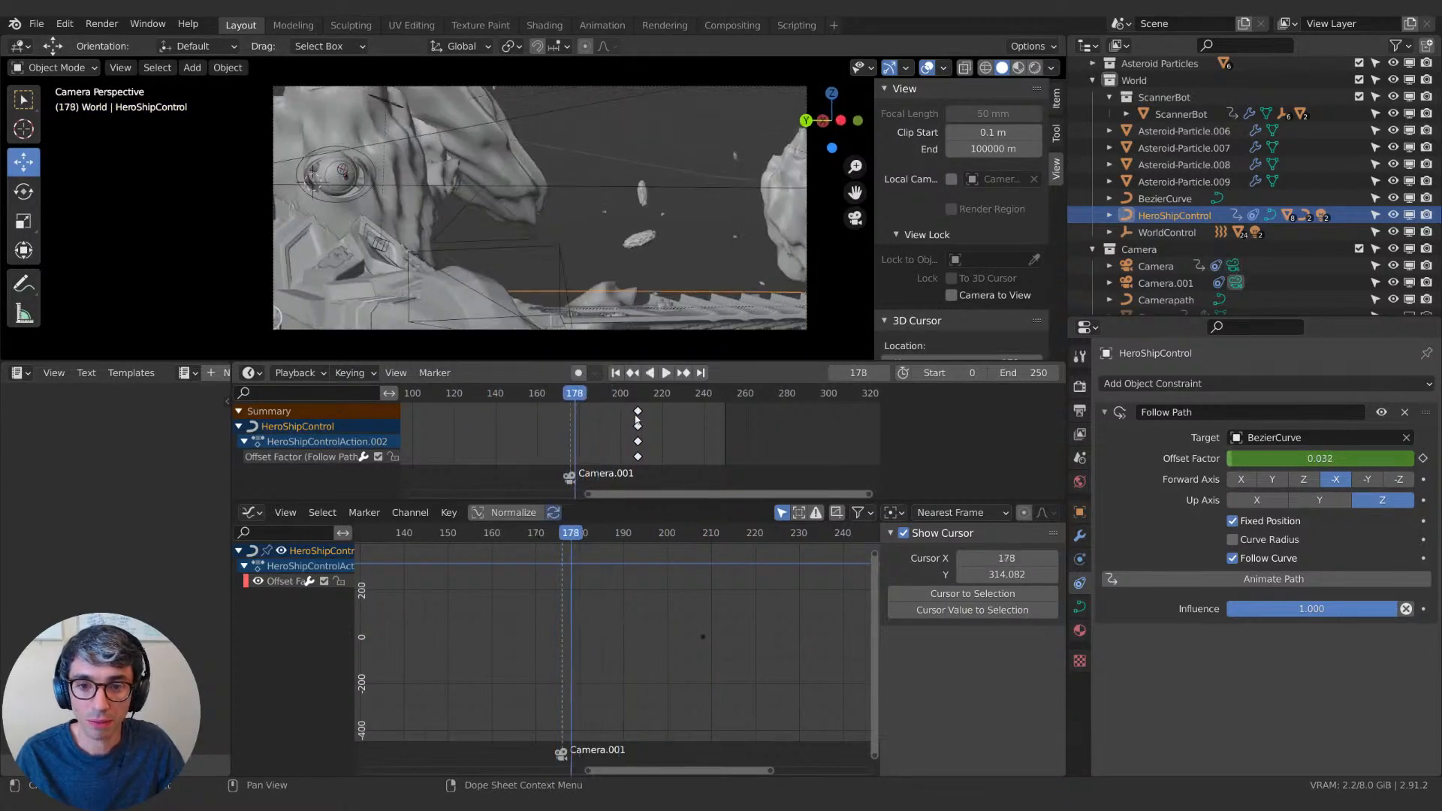
{"action": "middle_click_drag", "start_coordinate": [556, 426], "coordinate": [653, 425]}
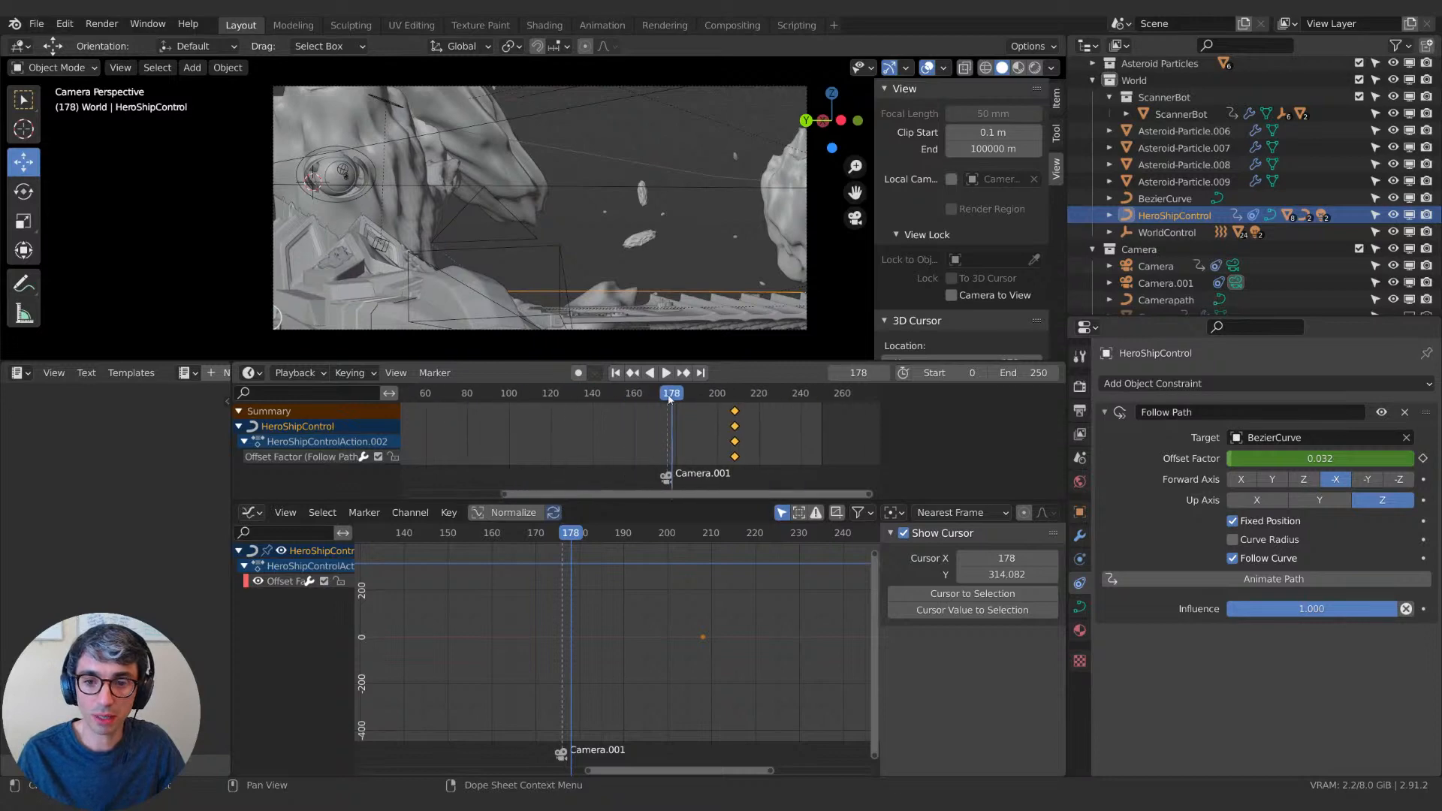
{"action": "left_click_drag", "start_coordinate": [582, 392], "coordinate": [638, 394]}
{"action": "middle_click_drag", "start_coordinate": [639, 427], "coordinate": [540, 426]}
{"action": "left_click_drag", "start_coordinate": [538, 393], "coordinate": [569, 392]}
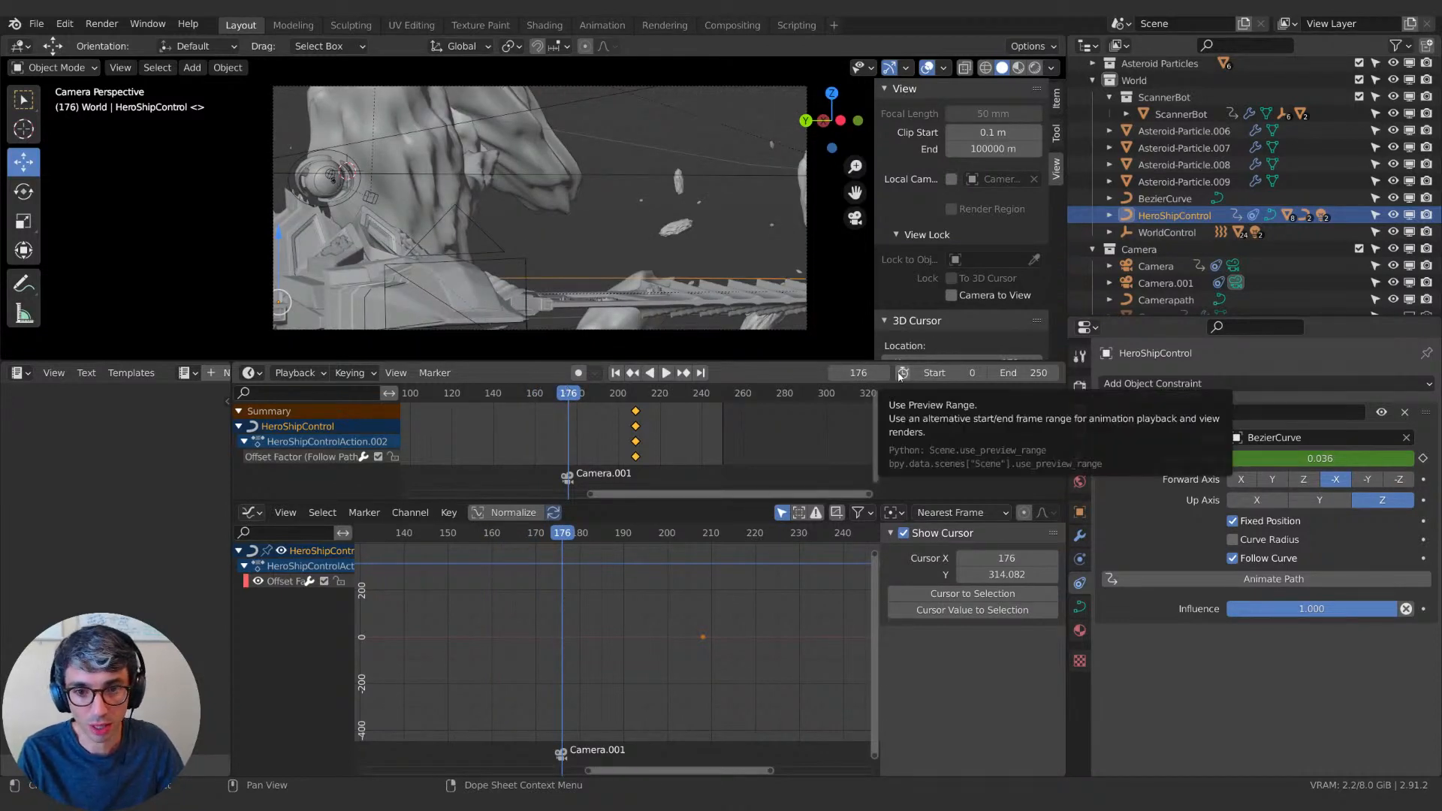
Step back and forth between frames 173 and 176 to compare the framing of the two cameras at the cut.
{"action": "key", "text": "Left"}
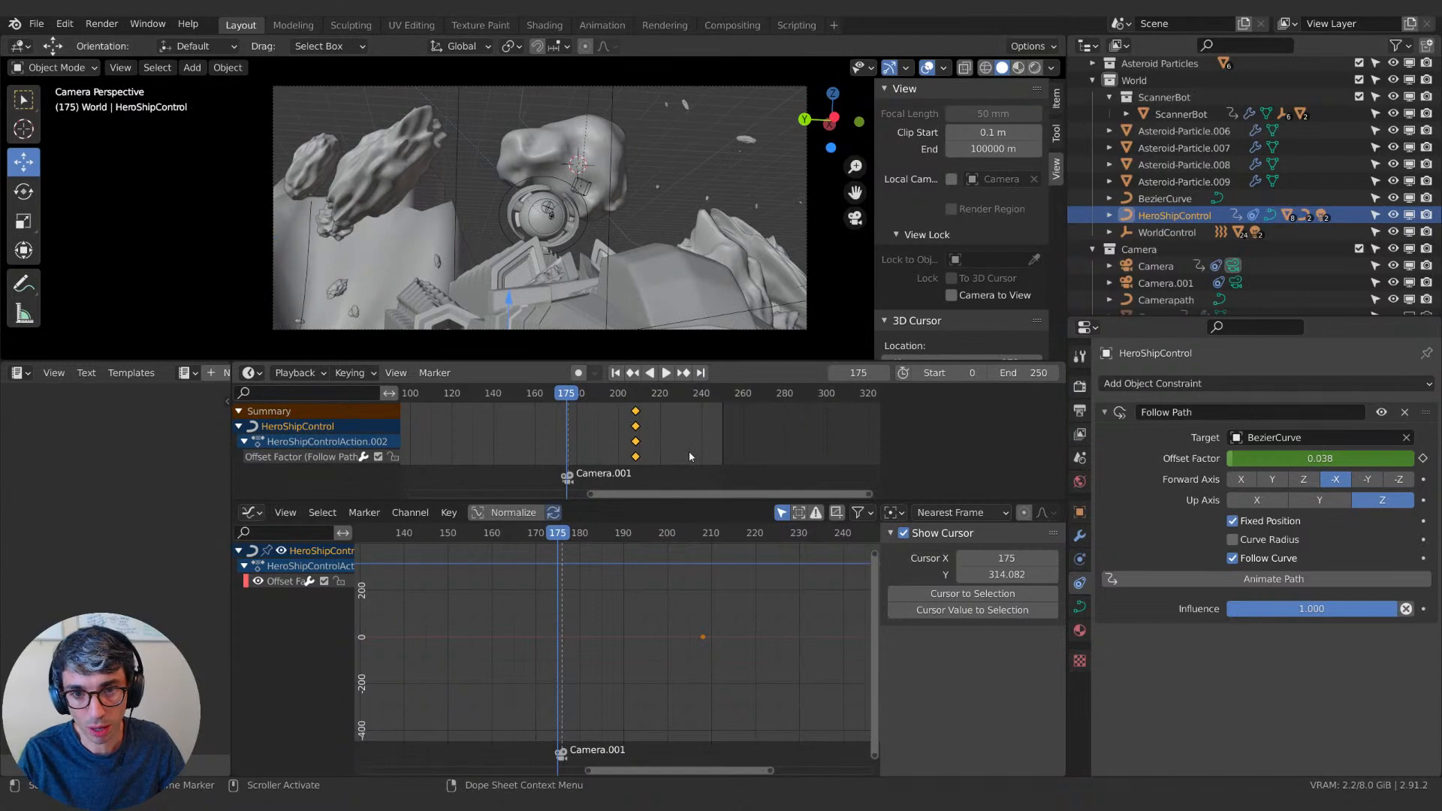
{"action": "key", "text": "Right"}
{"action": "key", "text": "Left"}
{"action": "key", "text": "Left"}
{"action": "key", "text": "Right"}
{"action": "key", "text": "Right"}
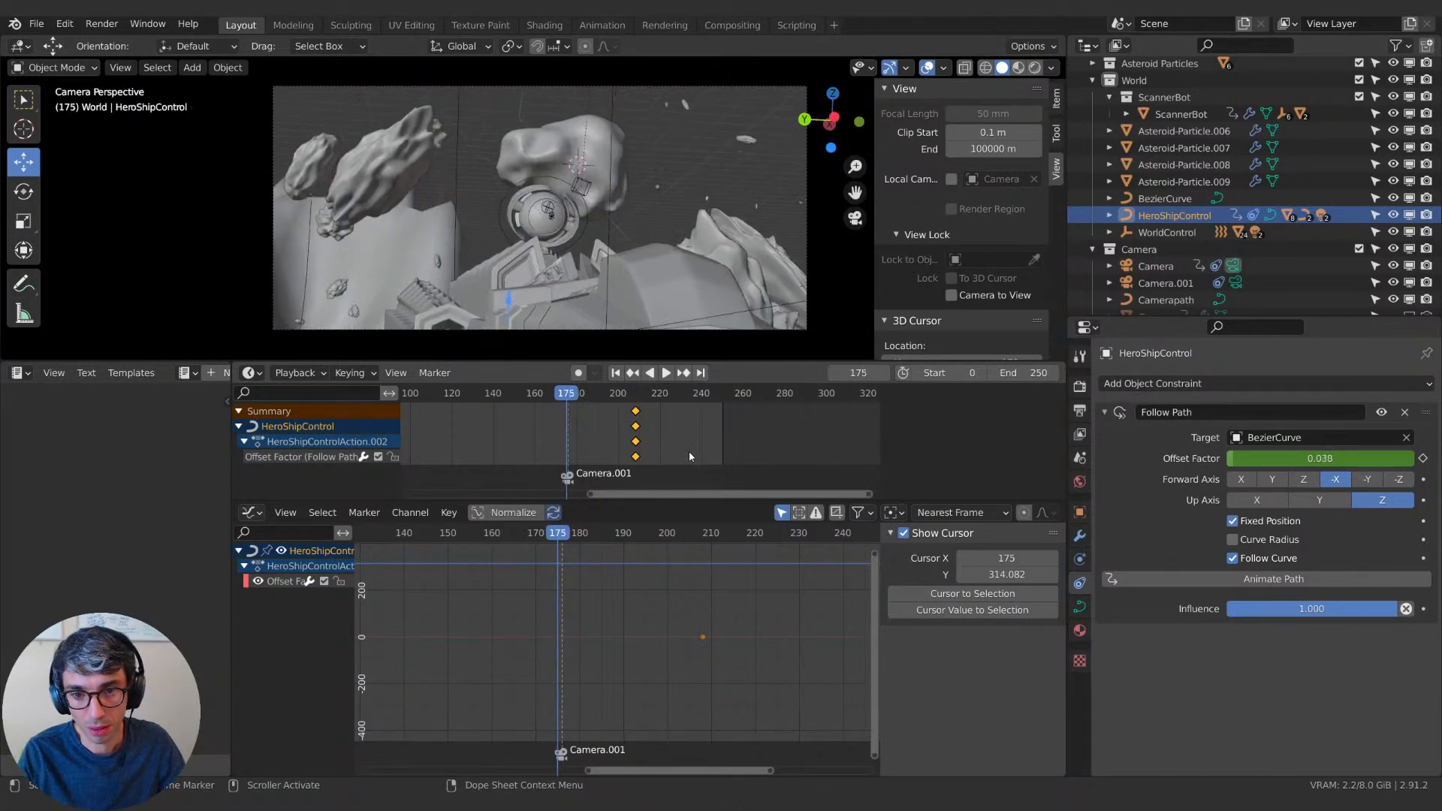
{"action": "key", "text": "Left"}
{"action": "key", "text": "Left"}
{"action": "key", "text": "Left"}
{"action": "key", "text": "Left"}
{"action": "key", "text": "Left"}
{"action": "key", "text": "Left"}
{"action": "key", "text": "Left"}
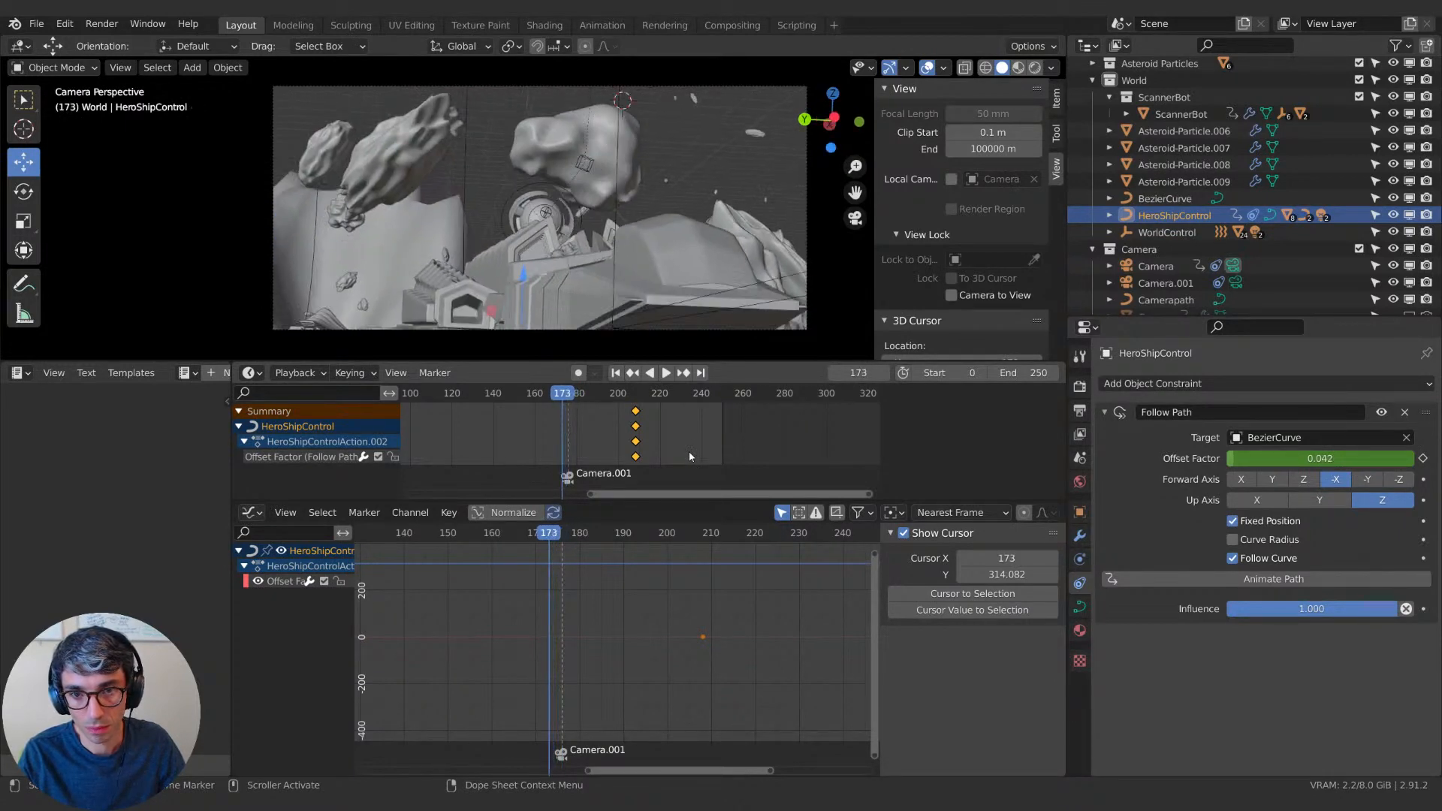
{"action": "key", "text": "Right"}
{"action": "key", "text": "Right"}
{"action": "key", "text": "Right"}
{"action": "key", "text": "Right"}
{"action": "key", "text": "Right"}
{"action": "key", "text": "Right"}
{"action": "key", "text": "Right"}
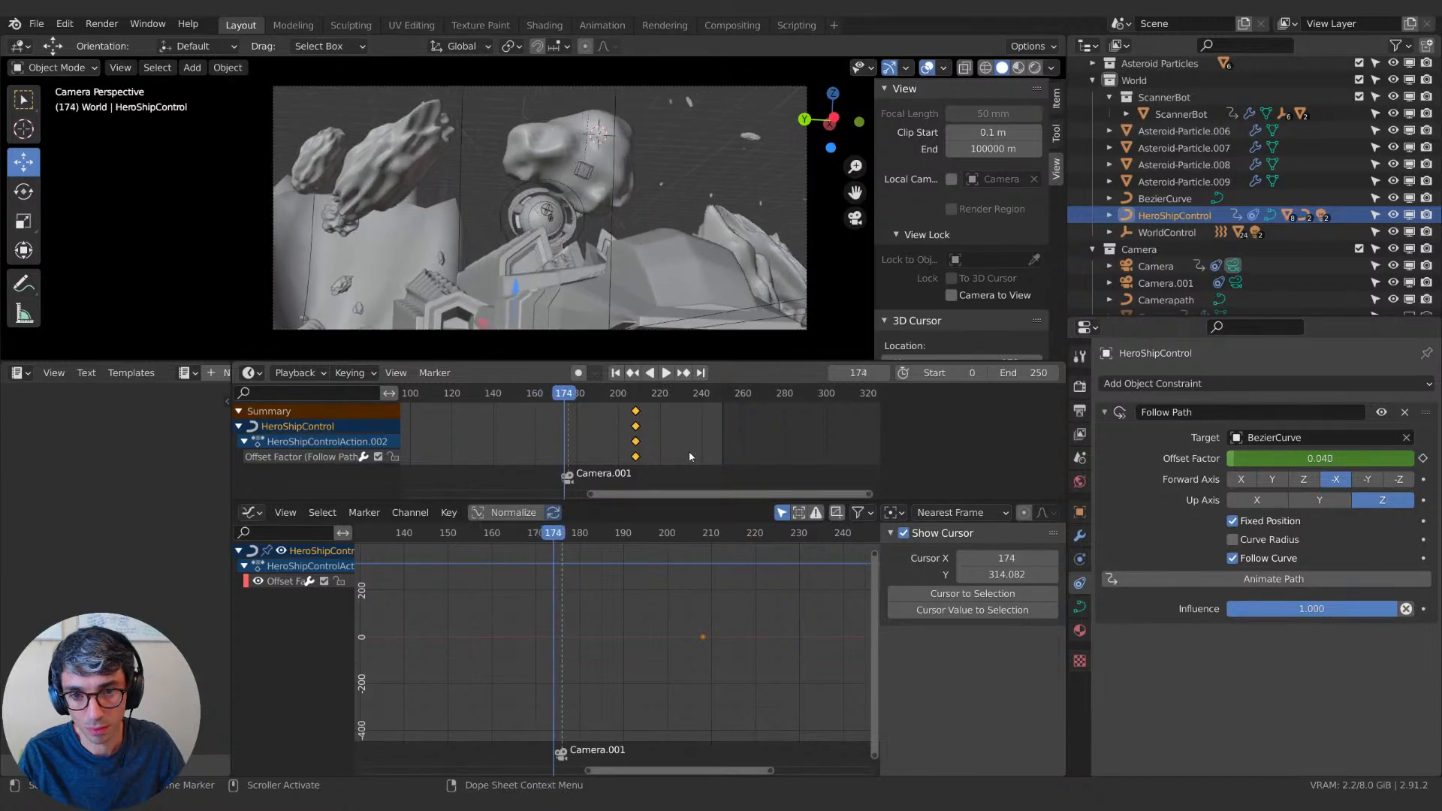
{"action": "key", "text": "Left"}
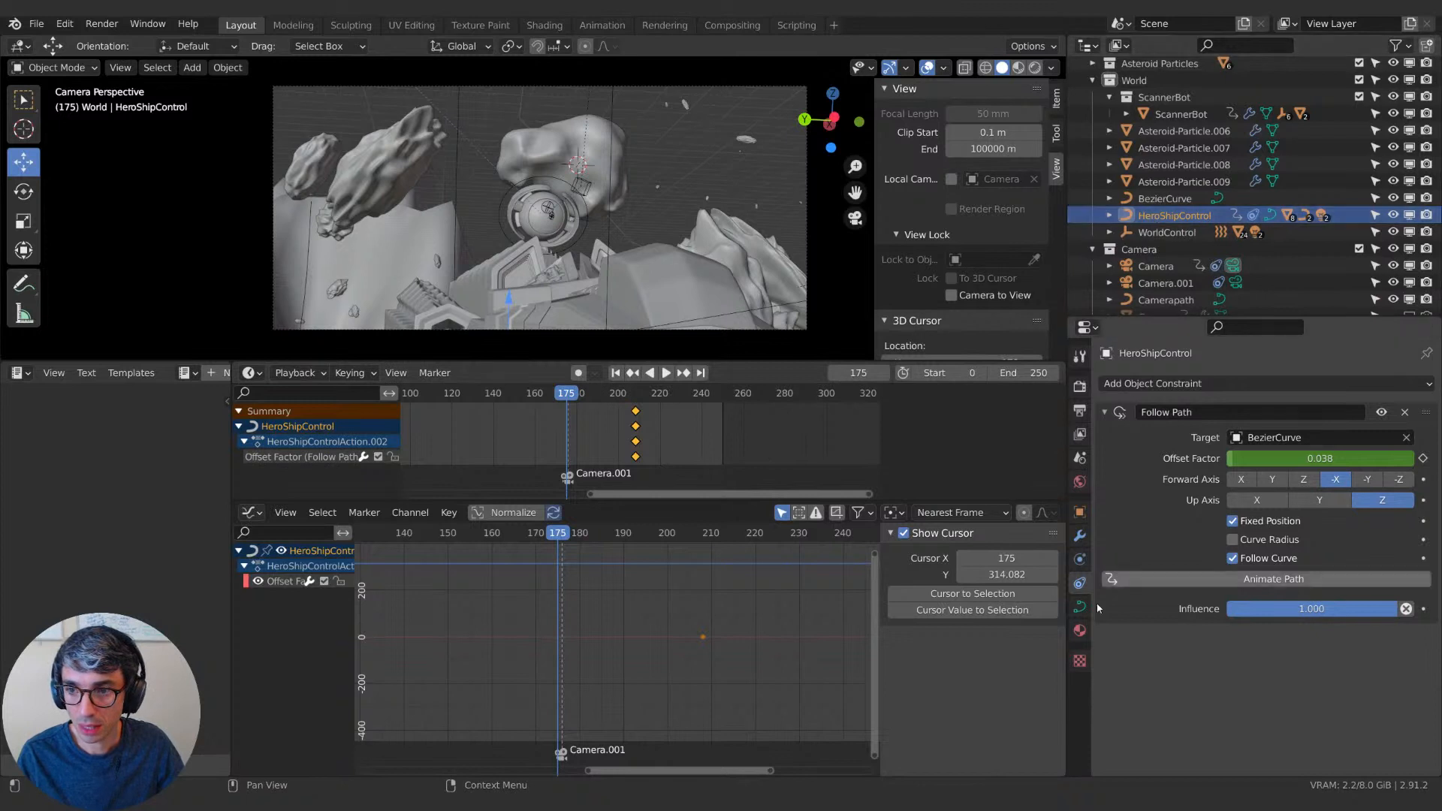
Examine HeroShipControl's transform values and the child objects parented under it.
{"action": "left_click", "coordinate": [1079, 512]}
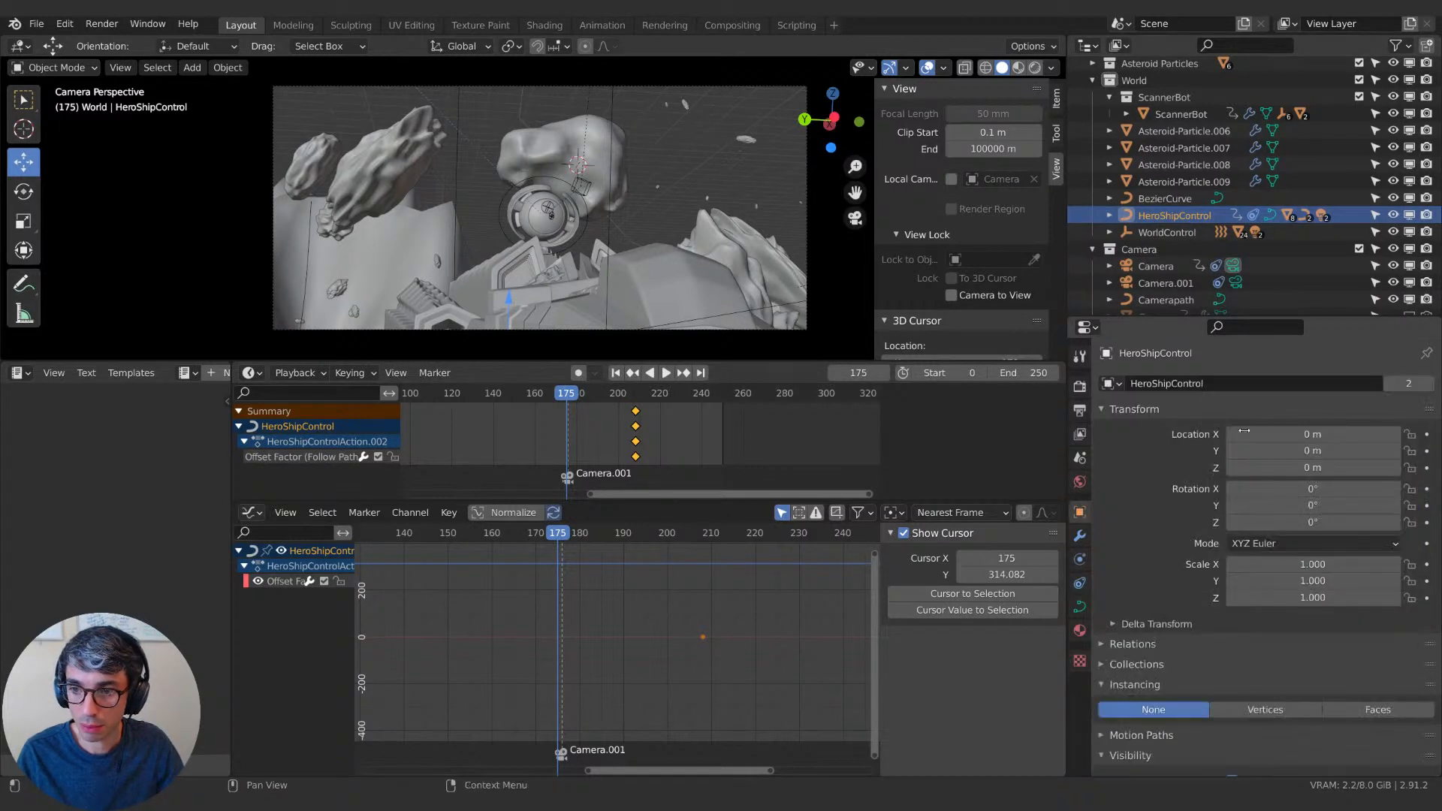
{"action": "left_click", "coordinate": [1139, 232]}
{"action": "left_click", "coordinate": [1142, 216]}
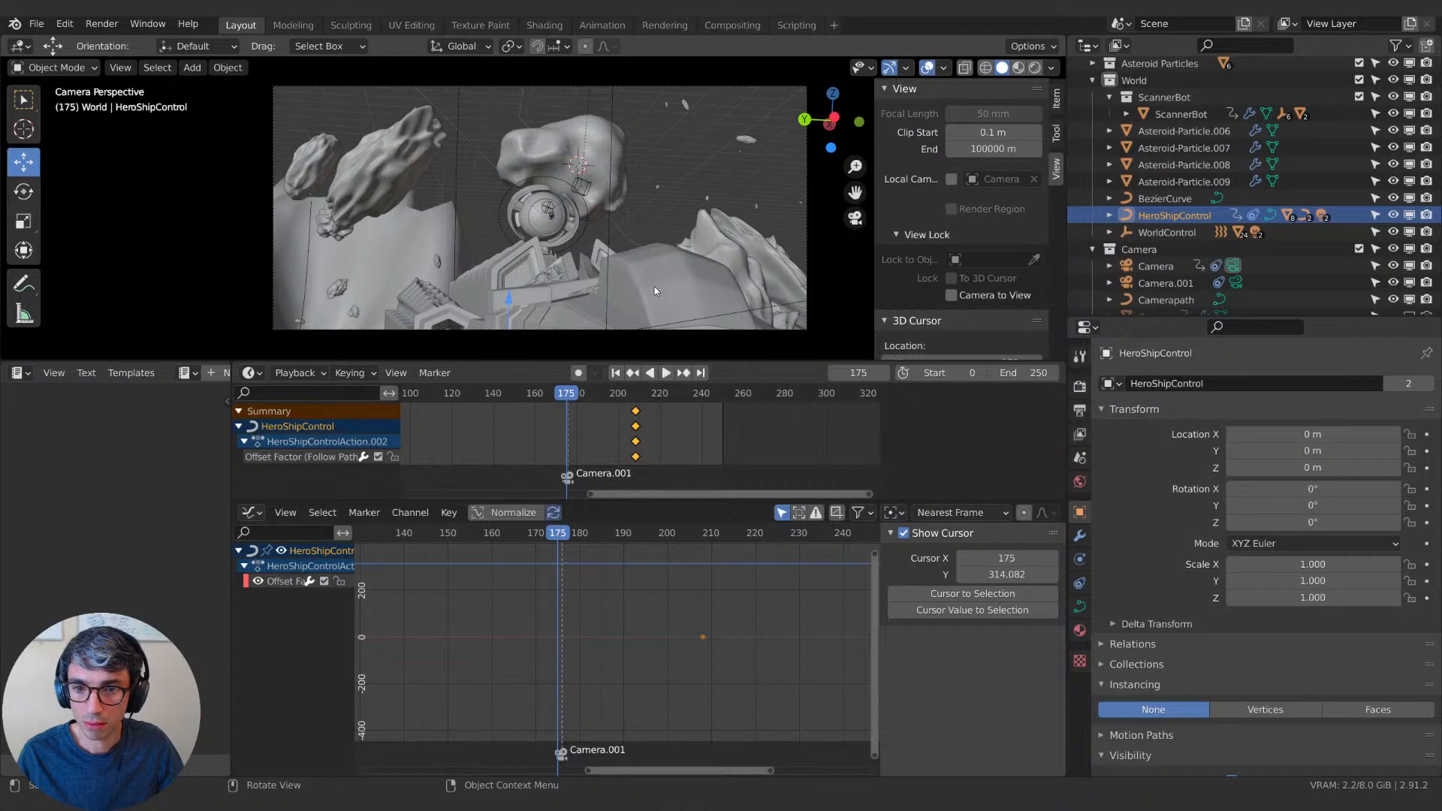
{"action": "left_click", "coordinate": [1173, 232]}
{"action": "left_click", "coordinate": [1177, 216]}
{"action": "left_click", "coordinate": [1106, 218]}
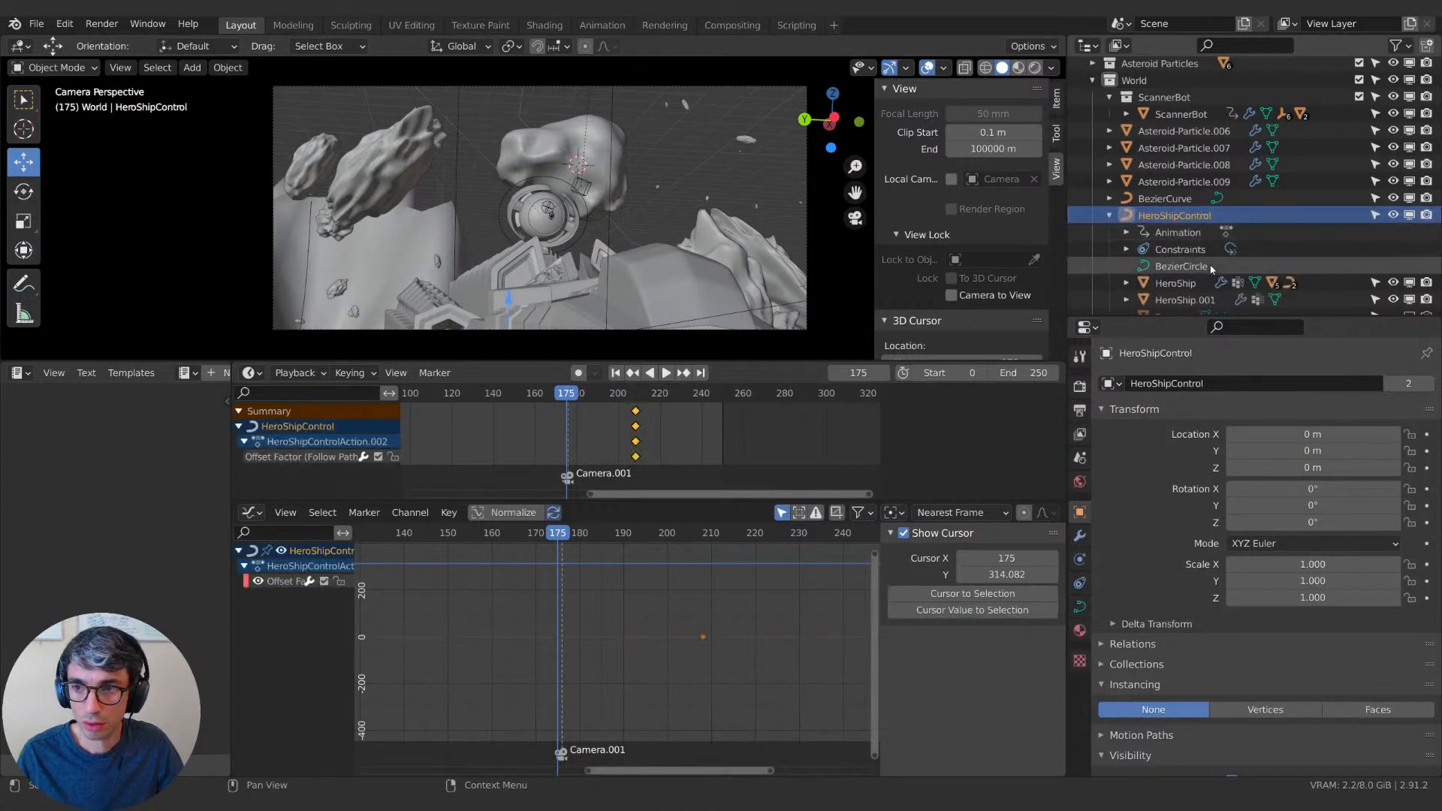
{"action": "scroll", "coordinate": [1172, 248], "scroll_direction": "down", "scroll_amount": 3}
{"action": "left_click", "coordinate": [1176, 239]}
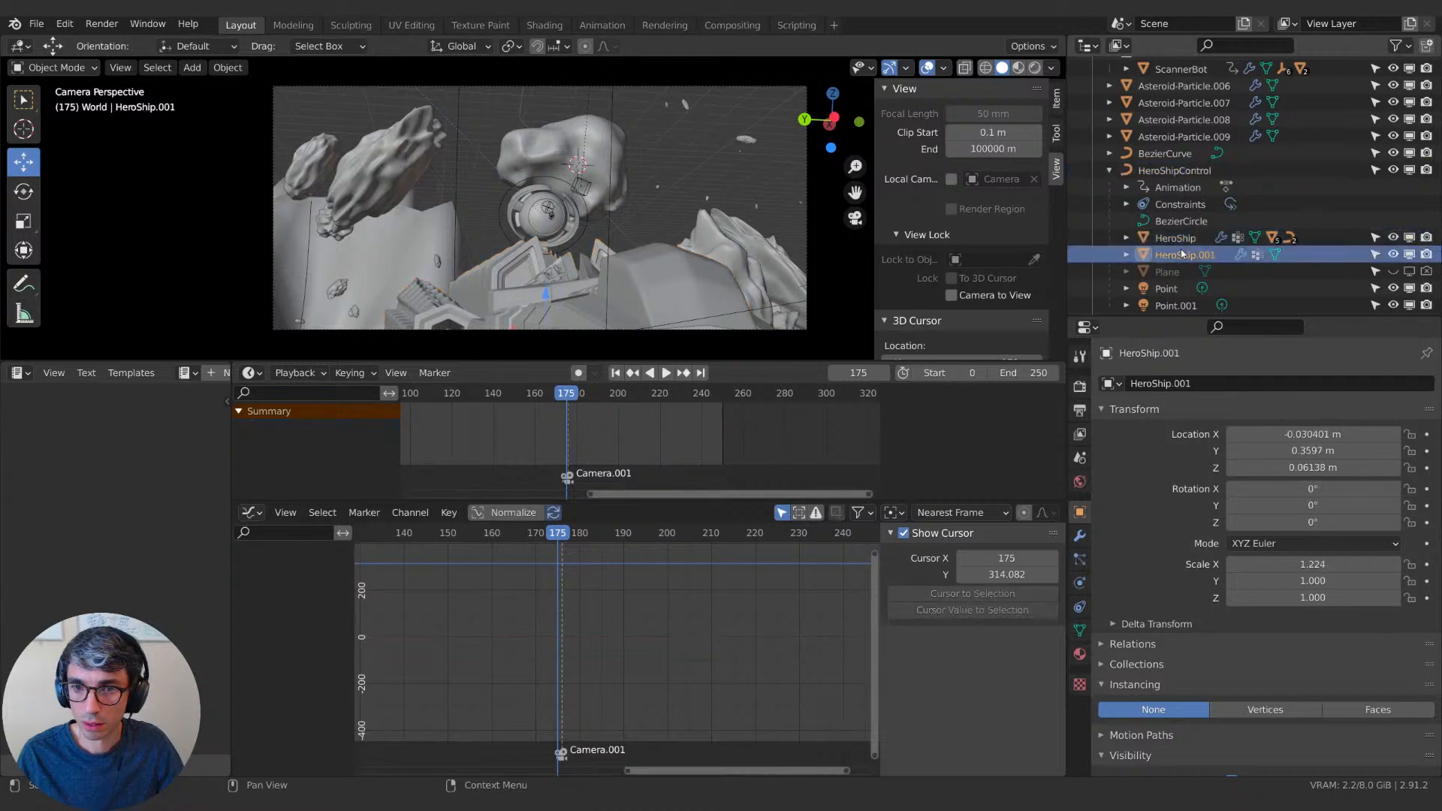
{"action": "left_click", "coordinate": [1175, 173]}
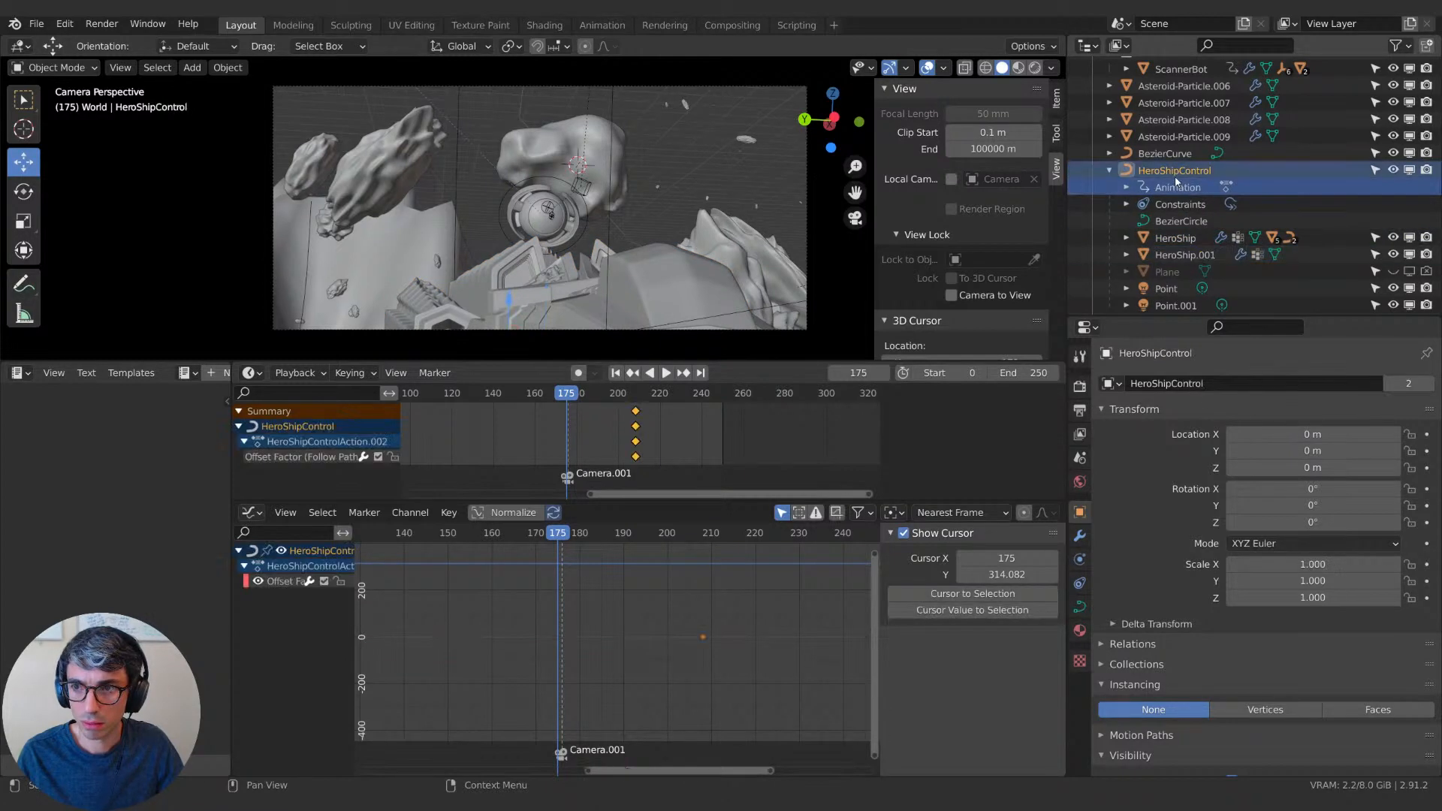
{"action": "left_click", "coordinate": [1111, 171]}
Leave the camera view and examine HeroShipControl's Offset Factor animation channel and Follow Path constraint settings.
{"action": "middle_click_drag", "start_coordinate": [662, 218], "coordinate": [578, 342]}
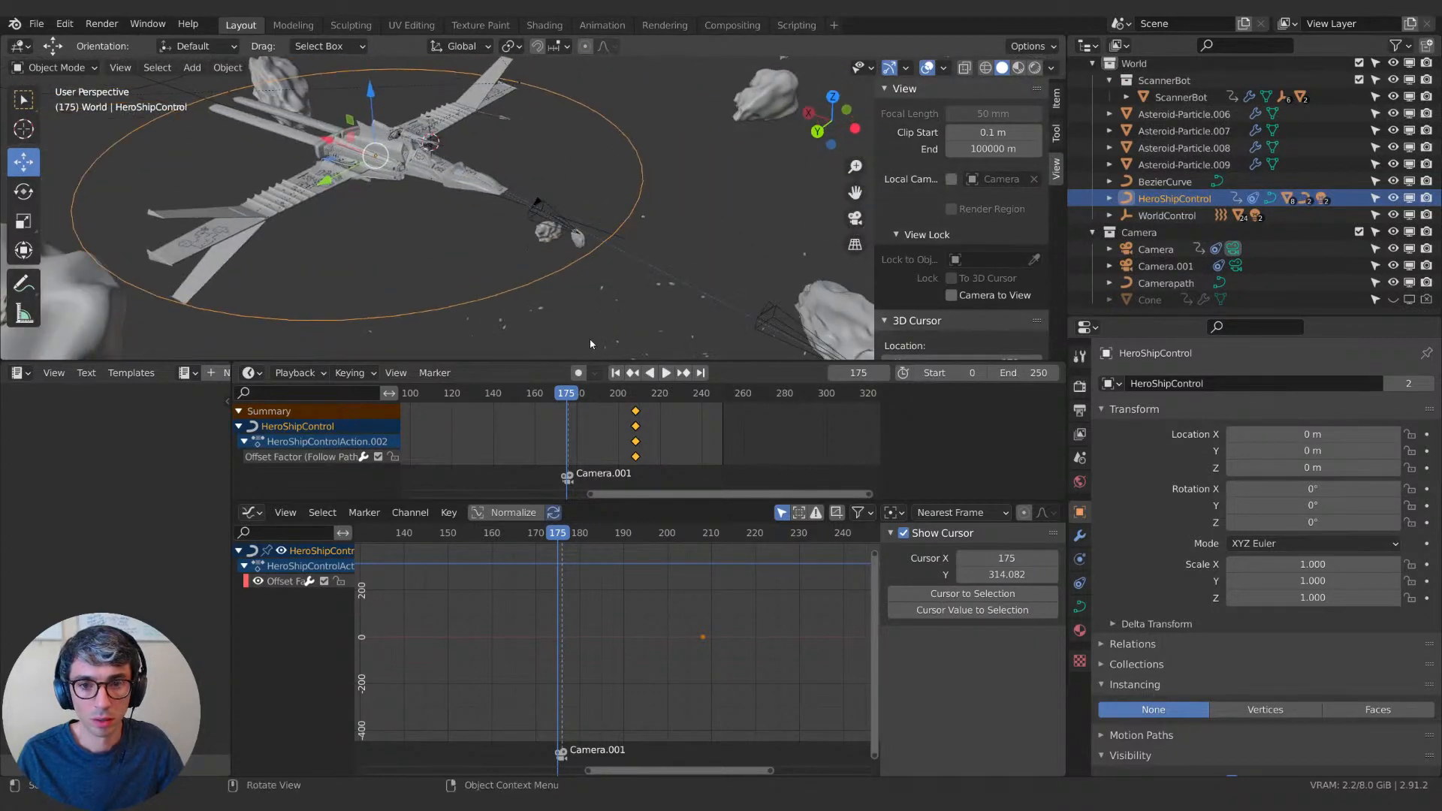
{"action": "scroll", "coordinate": [677, 449], "scroll_direction": "down", "scroll_amount": 5}
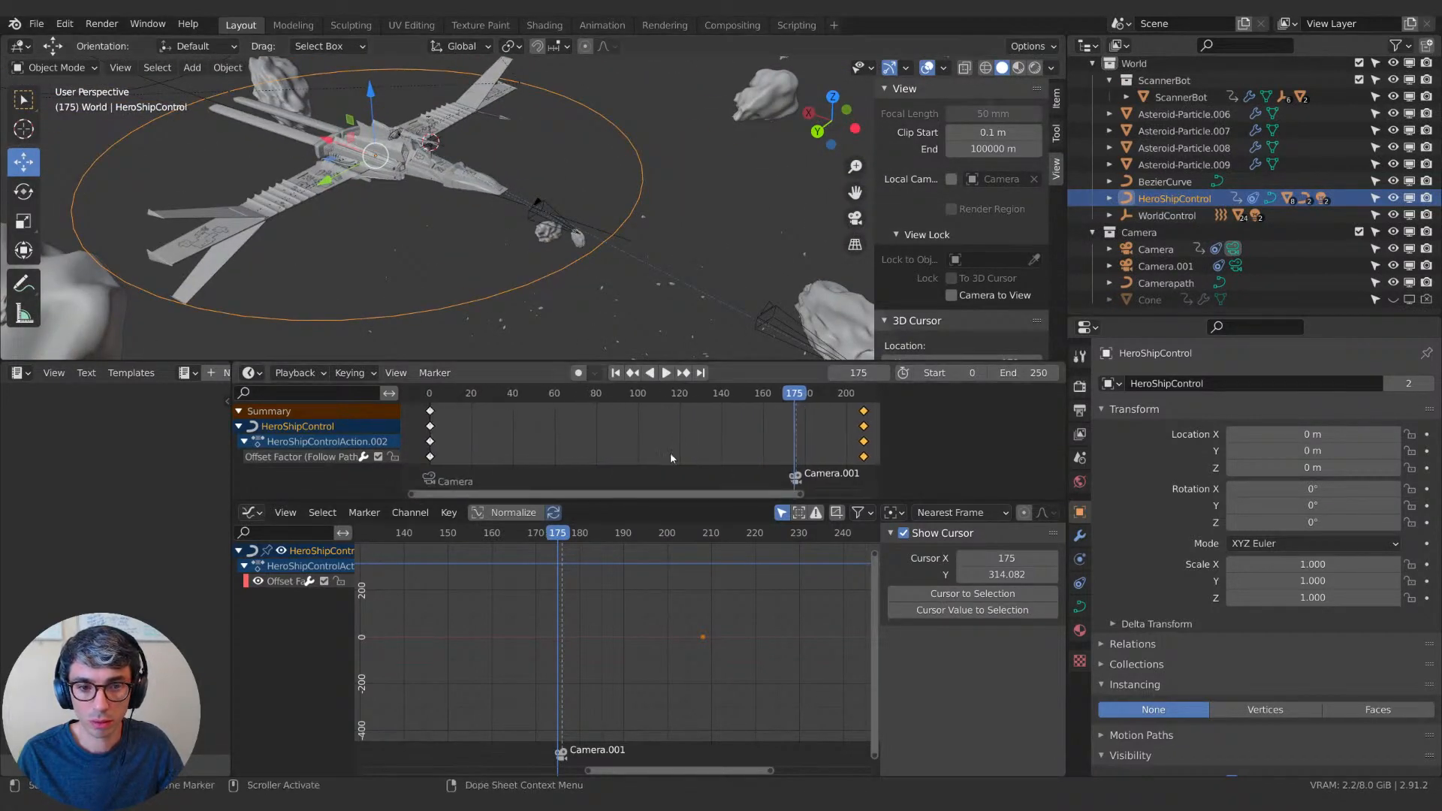
{"action": "scroll", "coordinate": [813, 434], "scroll_direction": "right", "scroll_amount": 2, "text": "ctrl"}
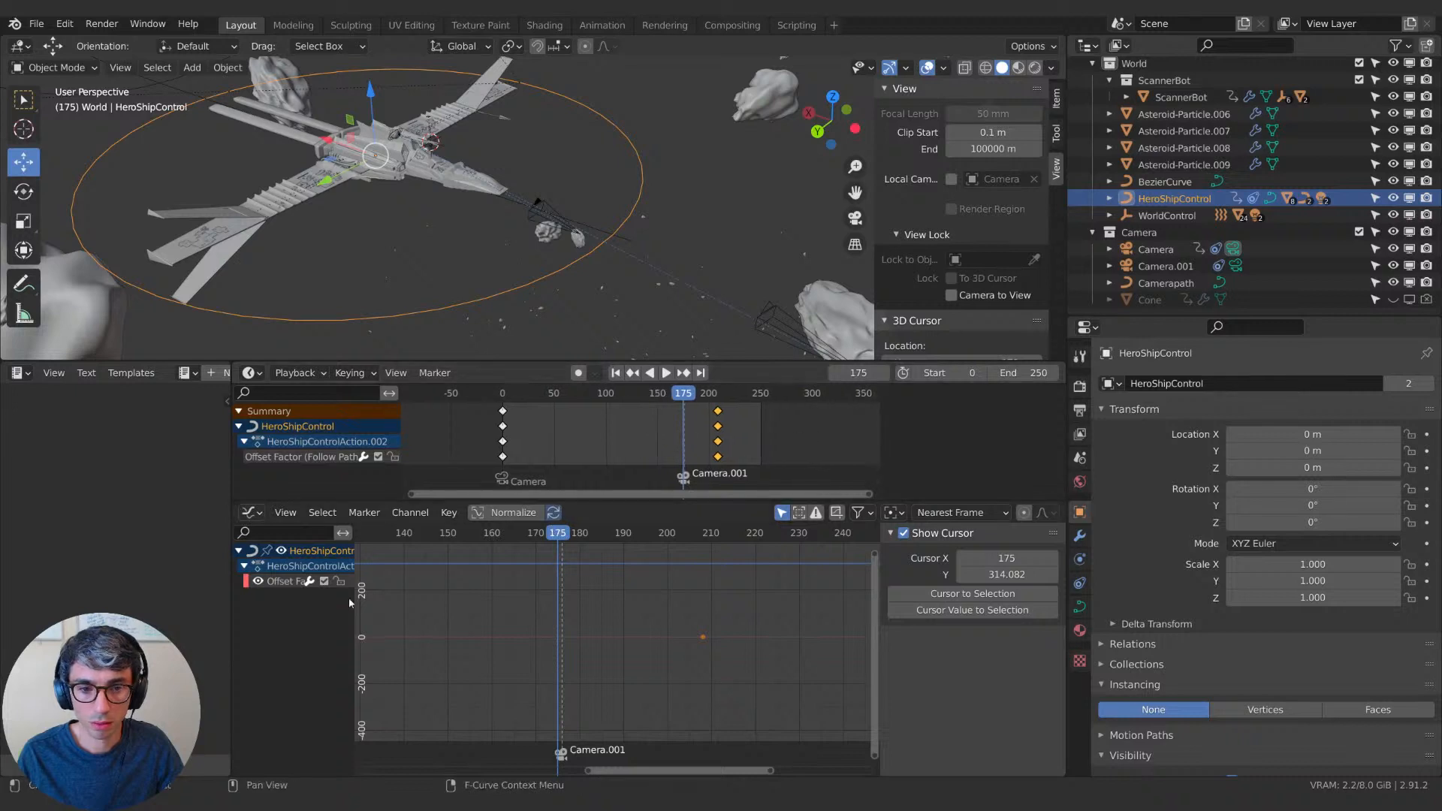
{"action": "left_click", "coordinate": [287, 583]}
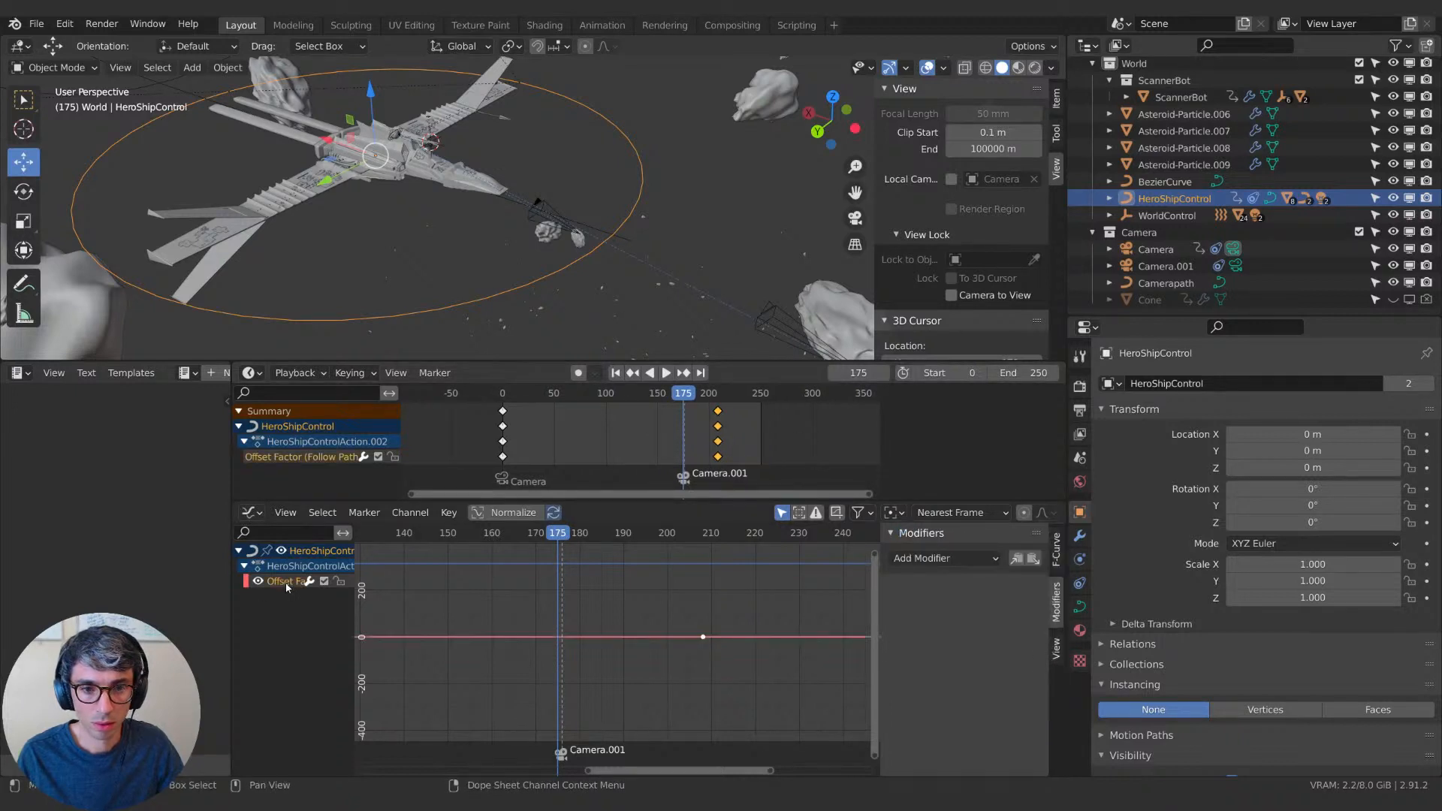
{"action": "left_click", "coordinate": [325, 446]}
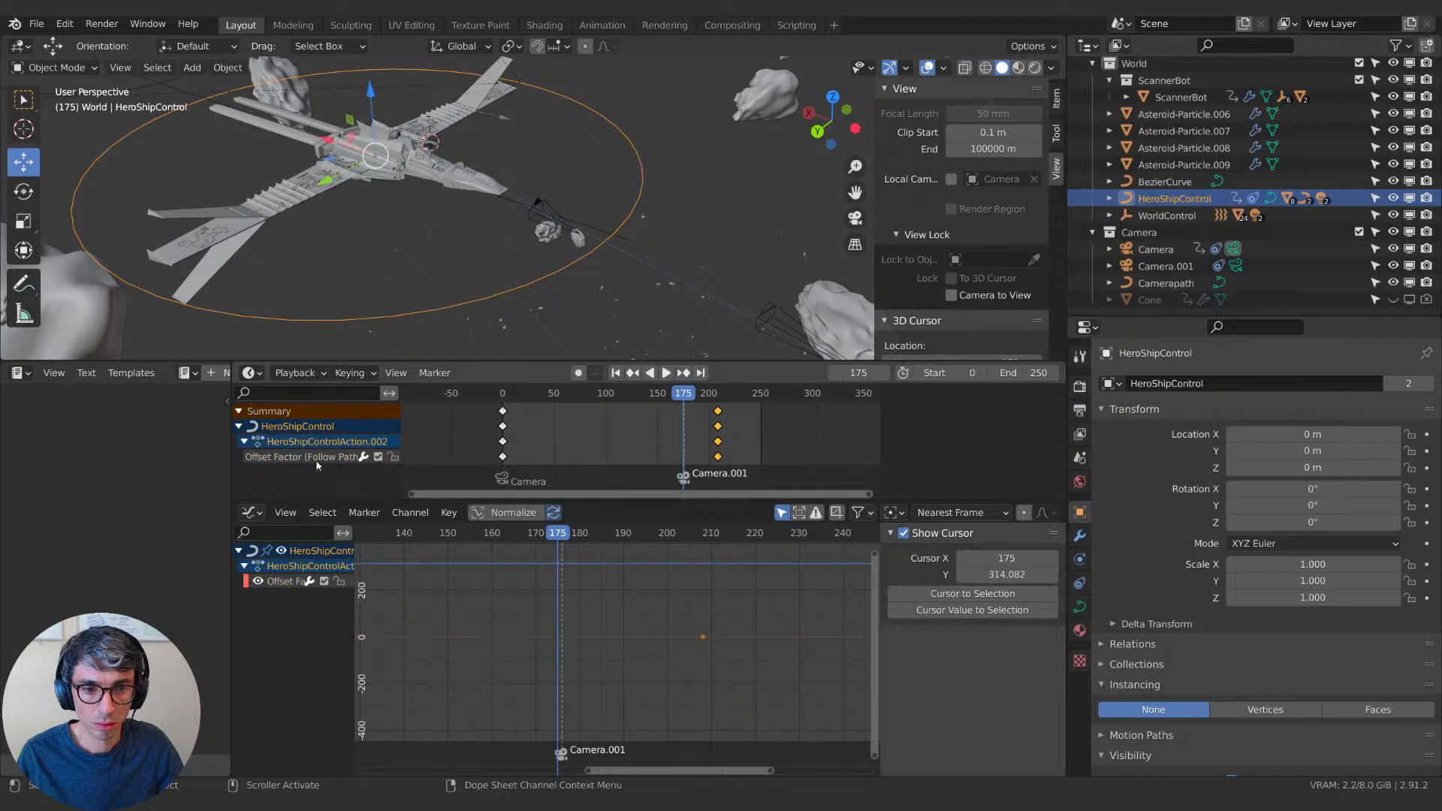
{"action": "left_click", "coordinate": [316, 460]}
{"action": "left_click", "coordinate": [1079, 605]}
{"action": "left_click", "coordinate": [1081, 583]}
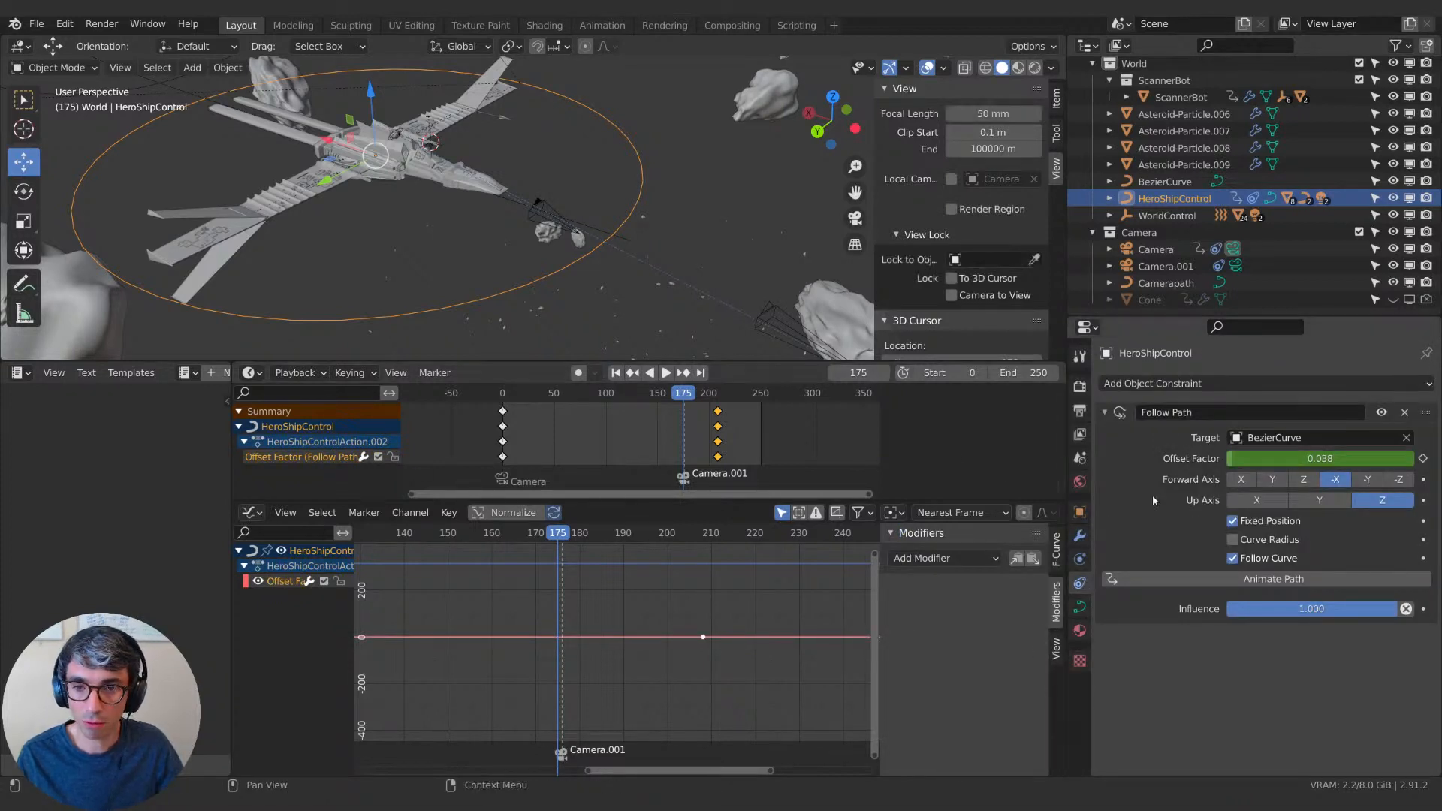
Examine the ship's movement from outside the camera by scrubbing to frame 216 and back to frame 176.
{"action": "middle_click_drag", "start_coordinate": [514, 353], "coordinate": [600, 274]}
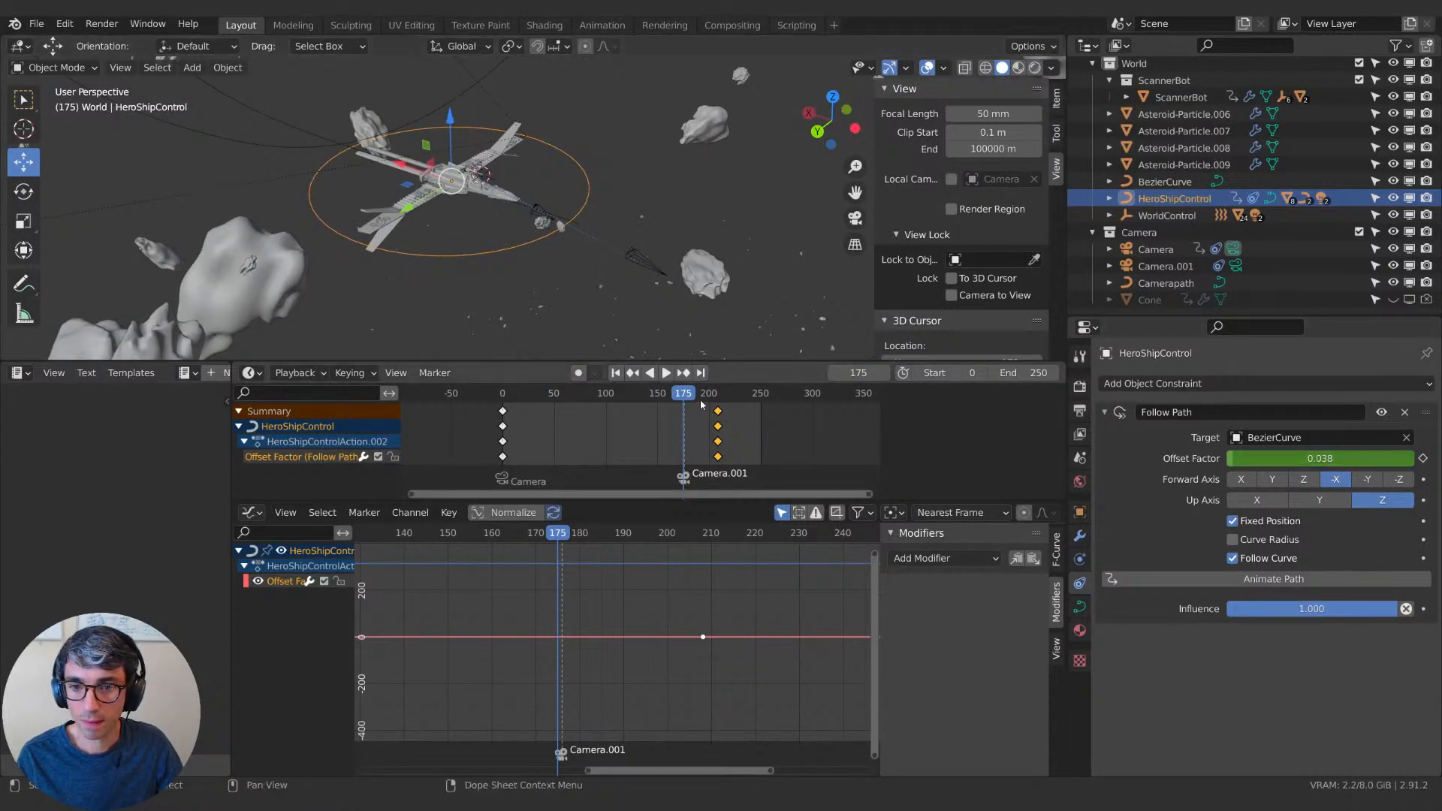
{"action": "left_click_drag", "start_coordinate": [705, 396], "coordinate": [700, 396]}
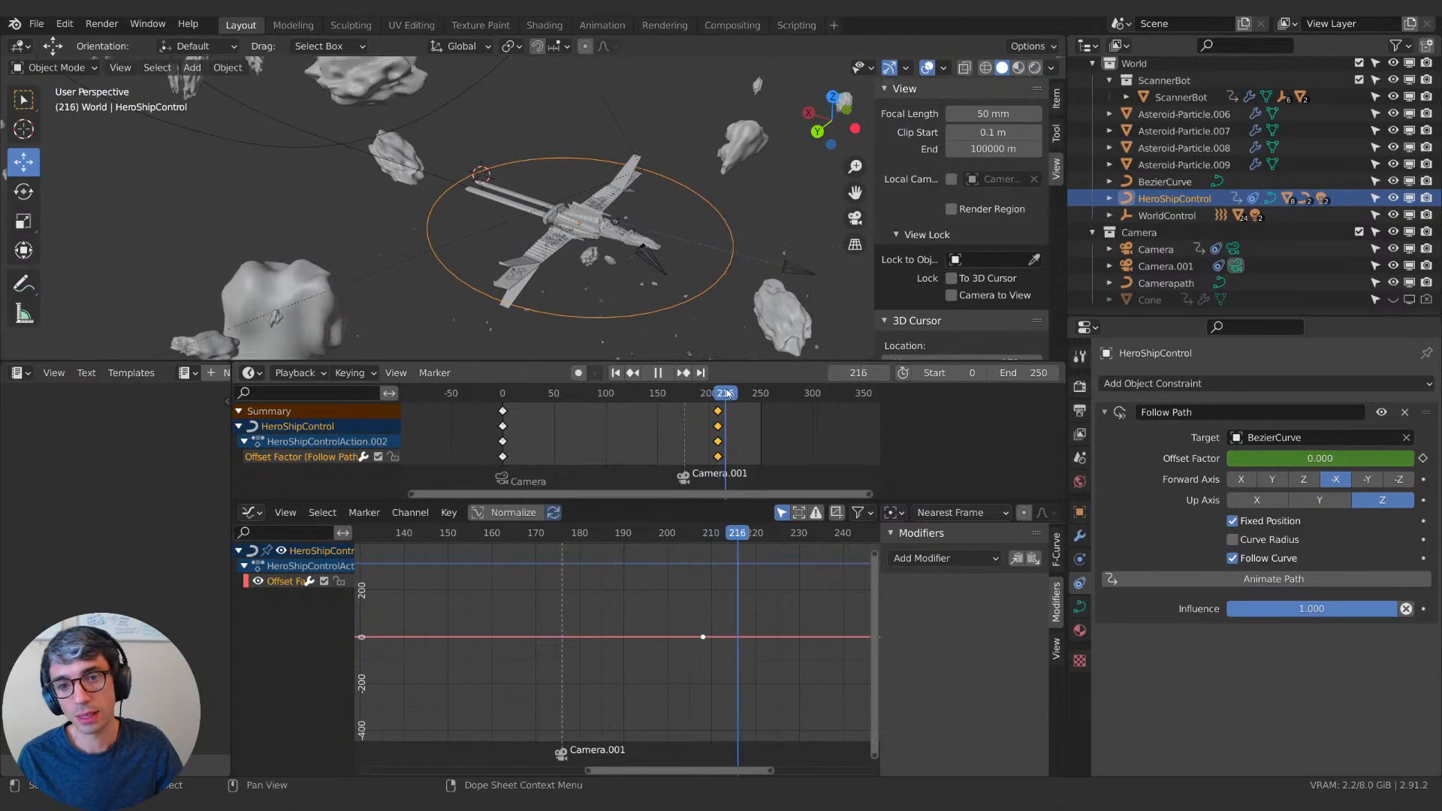
{"action": "key", "text": "space"}
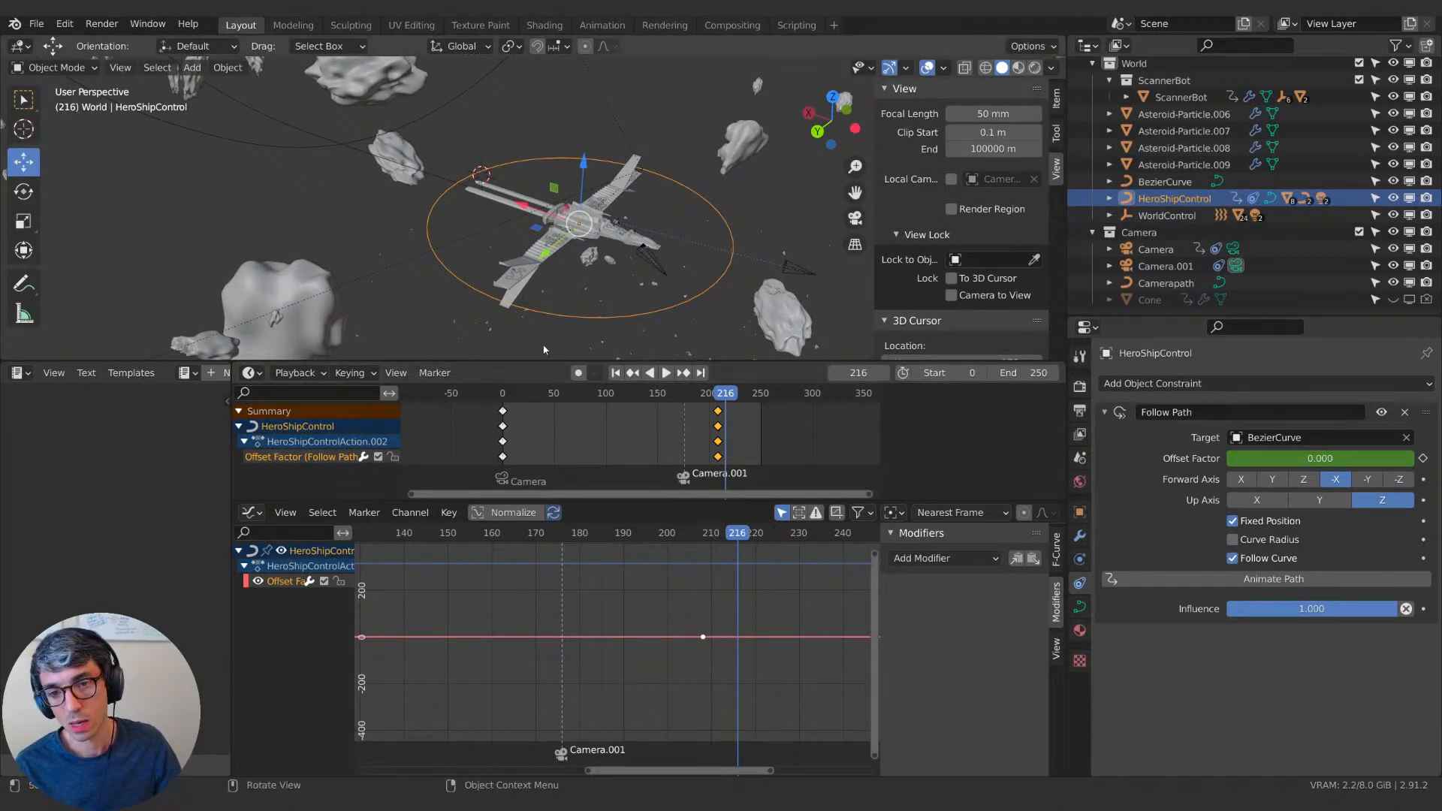
{"action": "left_click_drag", "start_coordinate": [726, 394], "coordinate": [685, 396]}
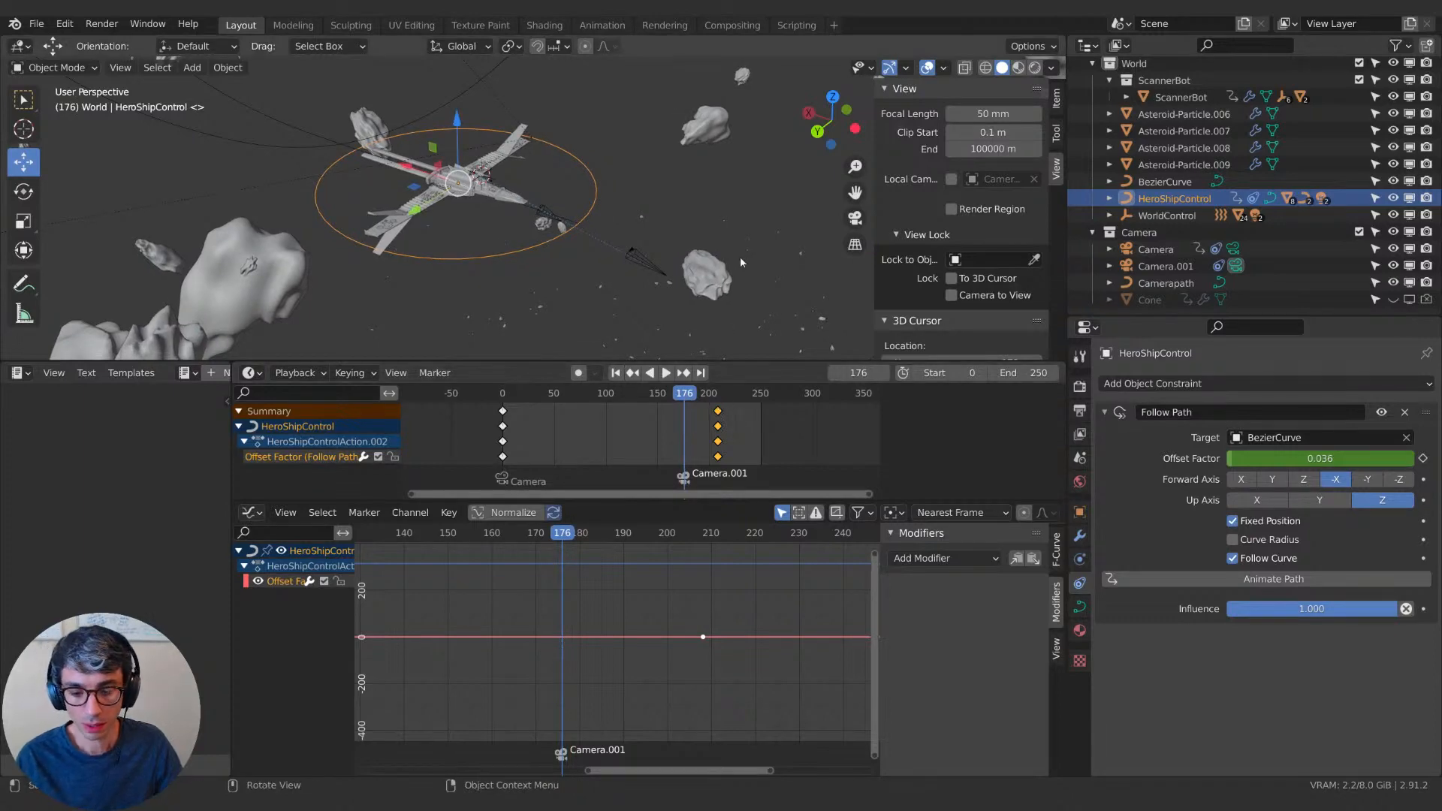
In camera view, keyframe HeroShipControl's location and rotation at frame 175, and advance to frame 176.
{"action": "key", "text": "KP_0"}
{"action": "key", "text": "Left"}
{"action": "key", "text": "Right"}
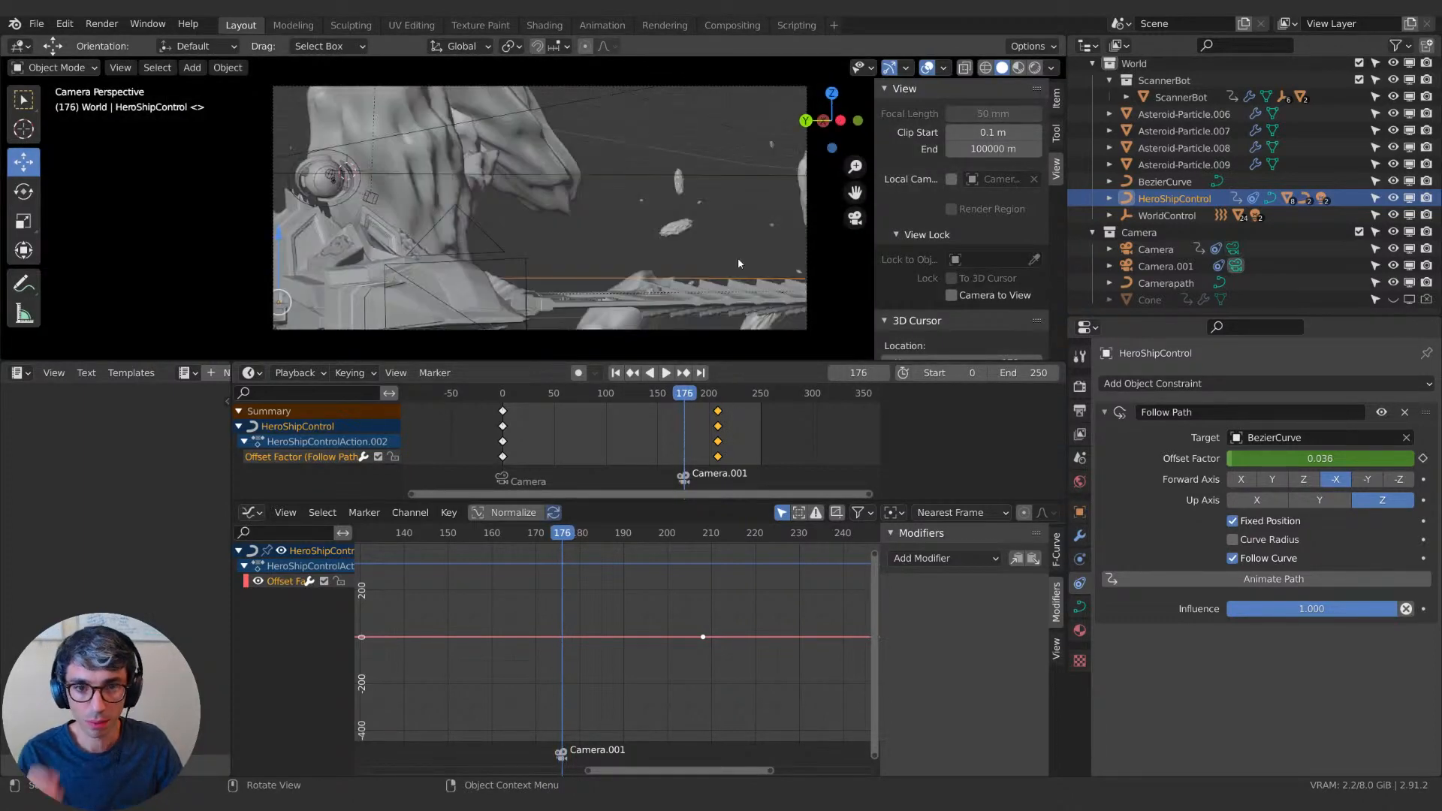
{"action": "key", "text": "Left"}
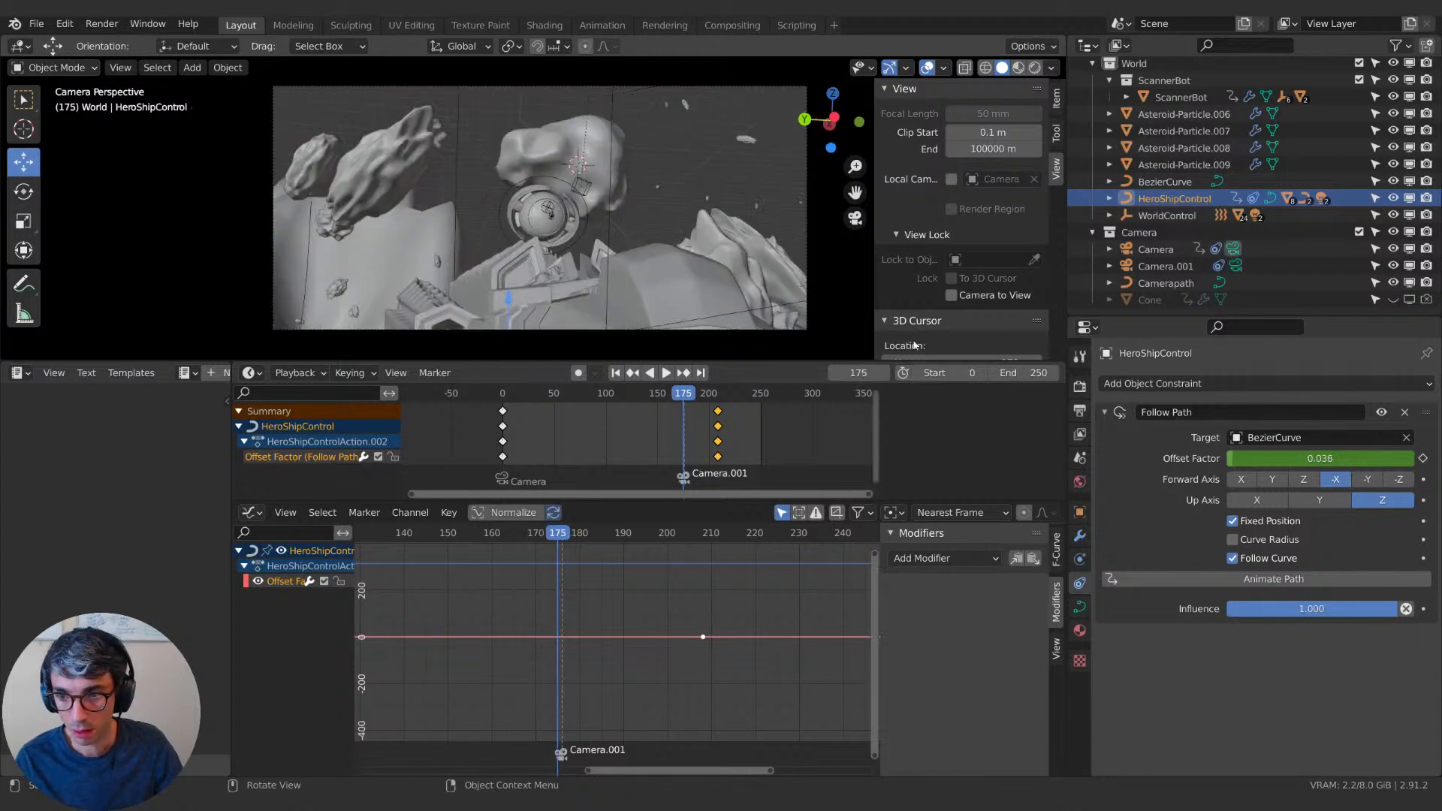
{"action": "left_click", "coordinate": [1079, 513]}
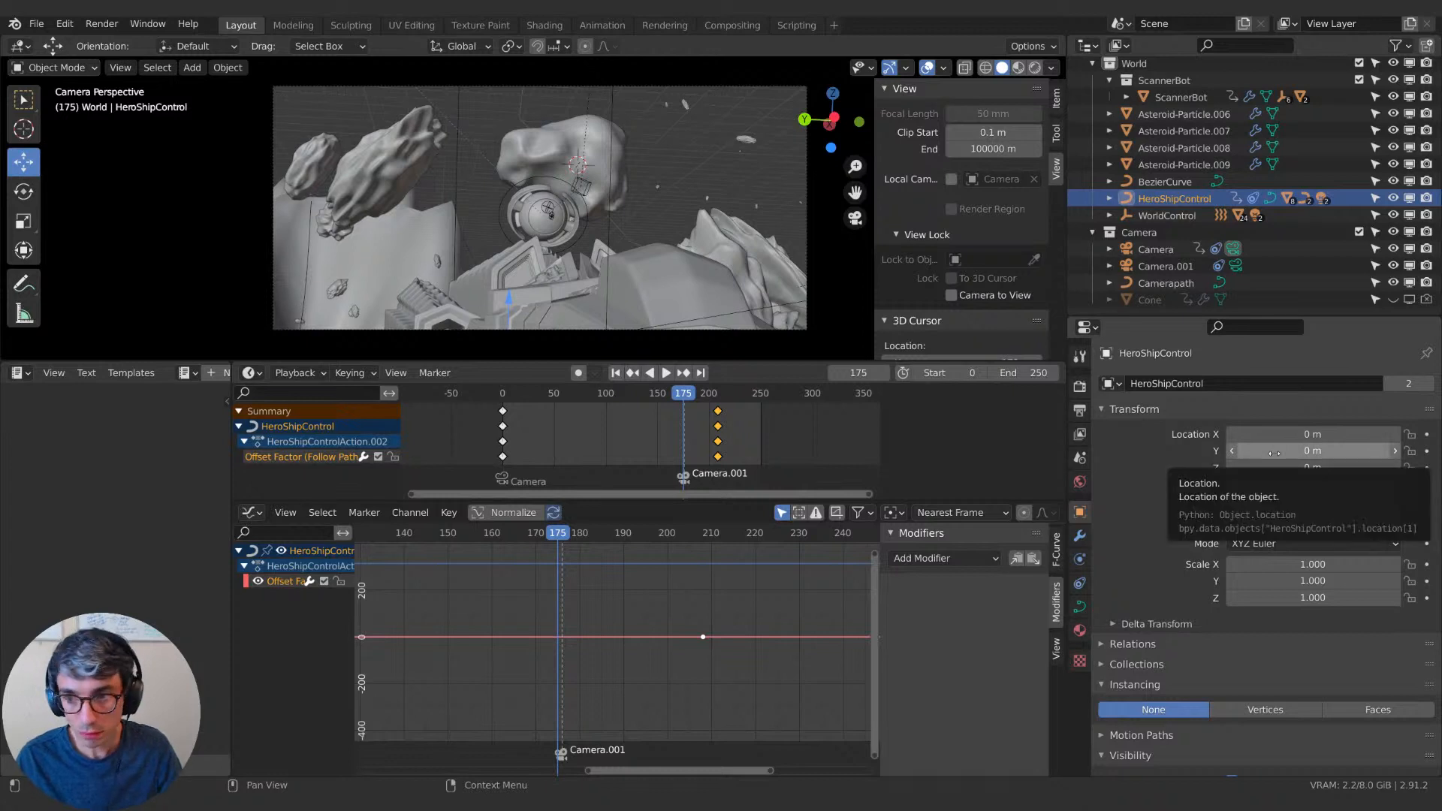
{"action": "key", "text": "i"}
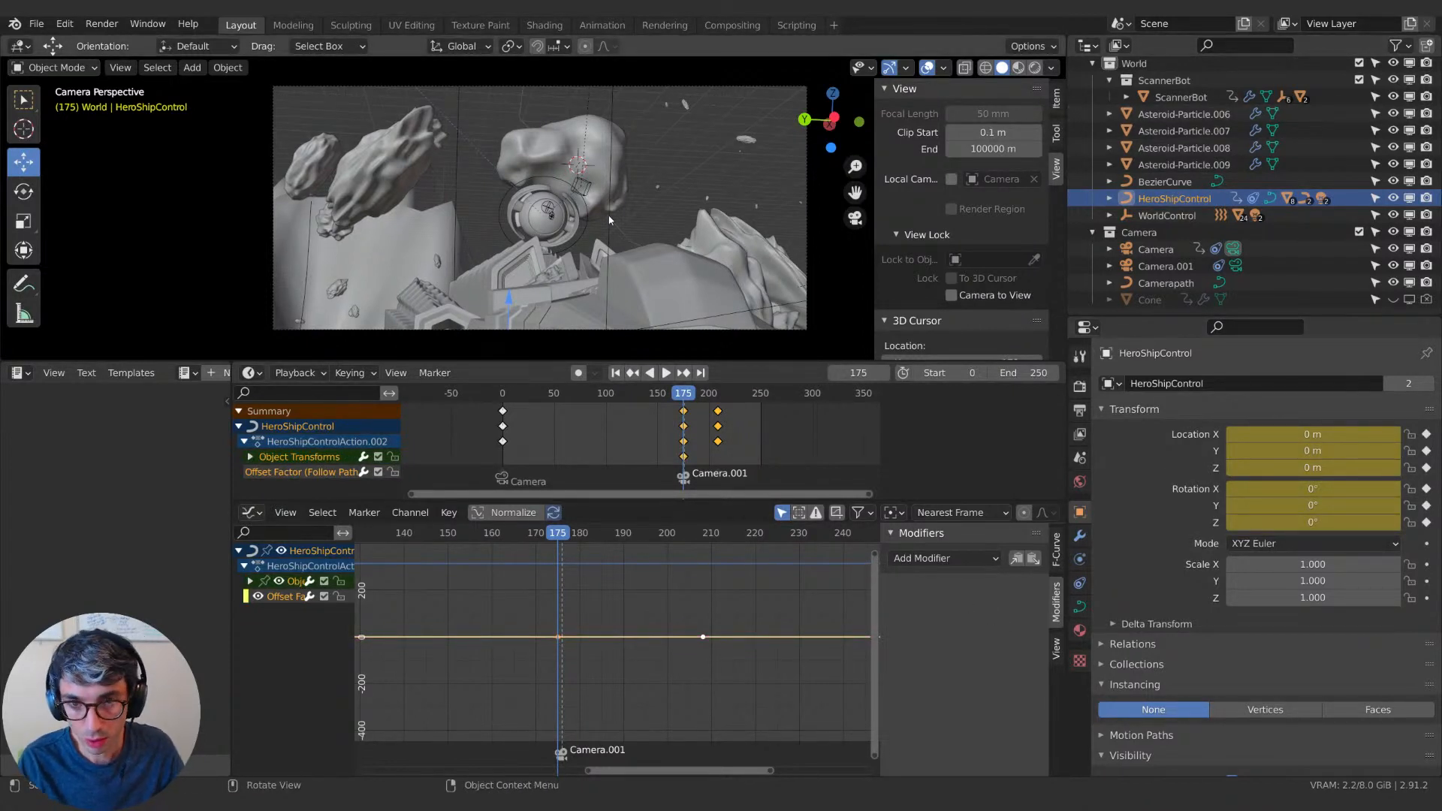
{"action": "key", "text": "Right"}
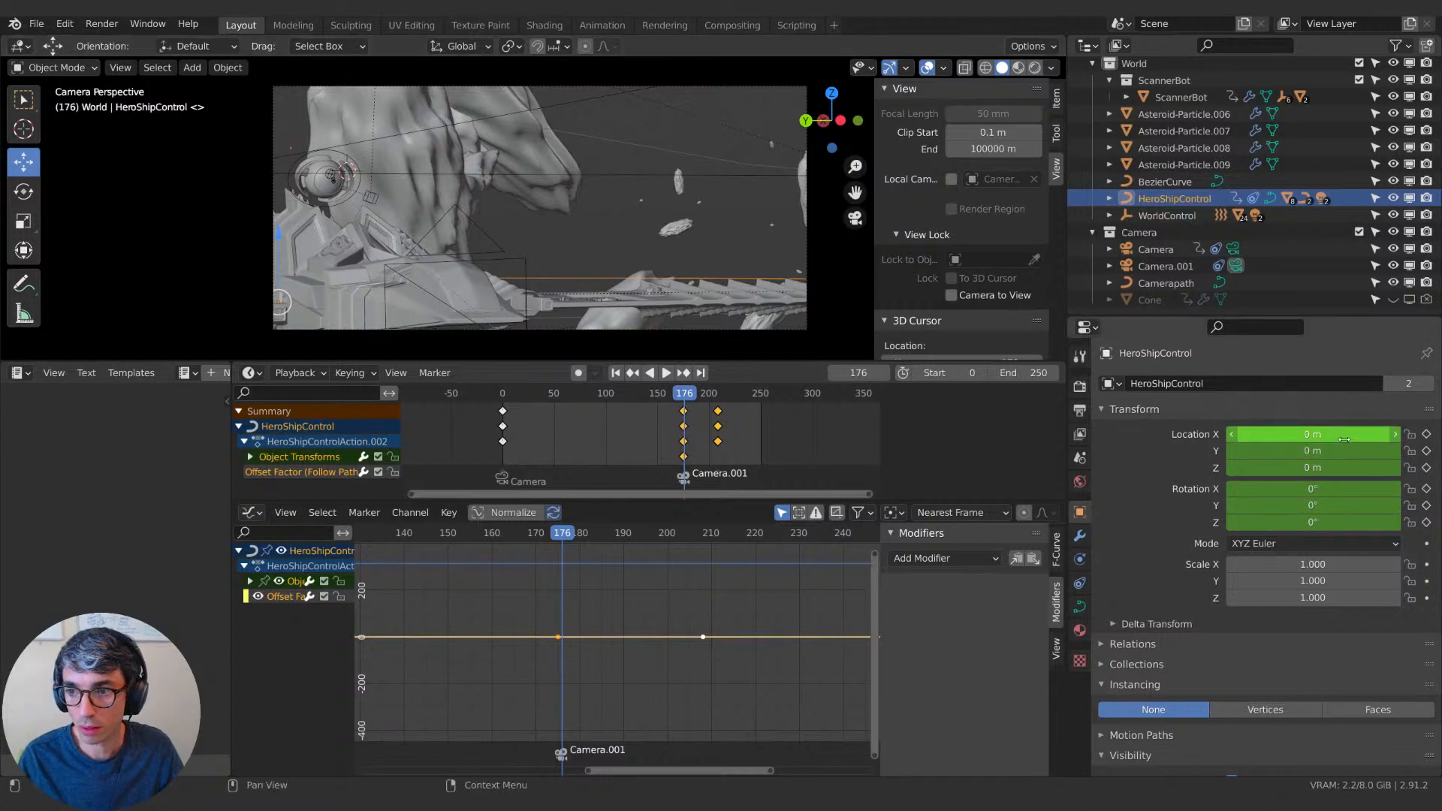
Keyframe HeroShipControl's location and rotation at frame 176, and play back the second shot.
{"action": "key", "text": "i"}
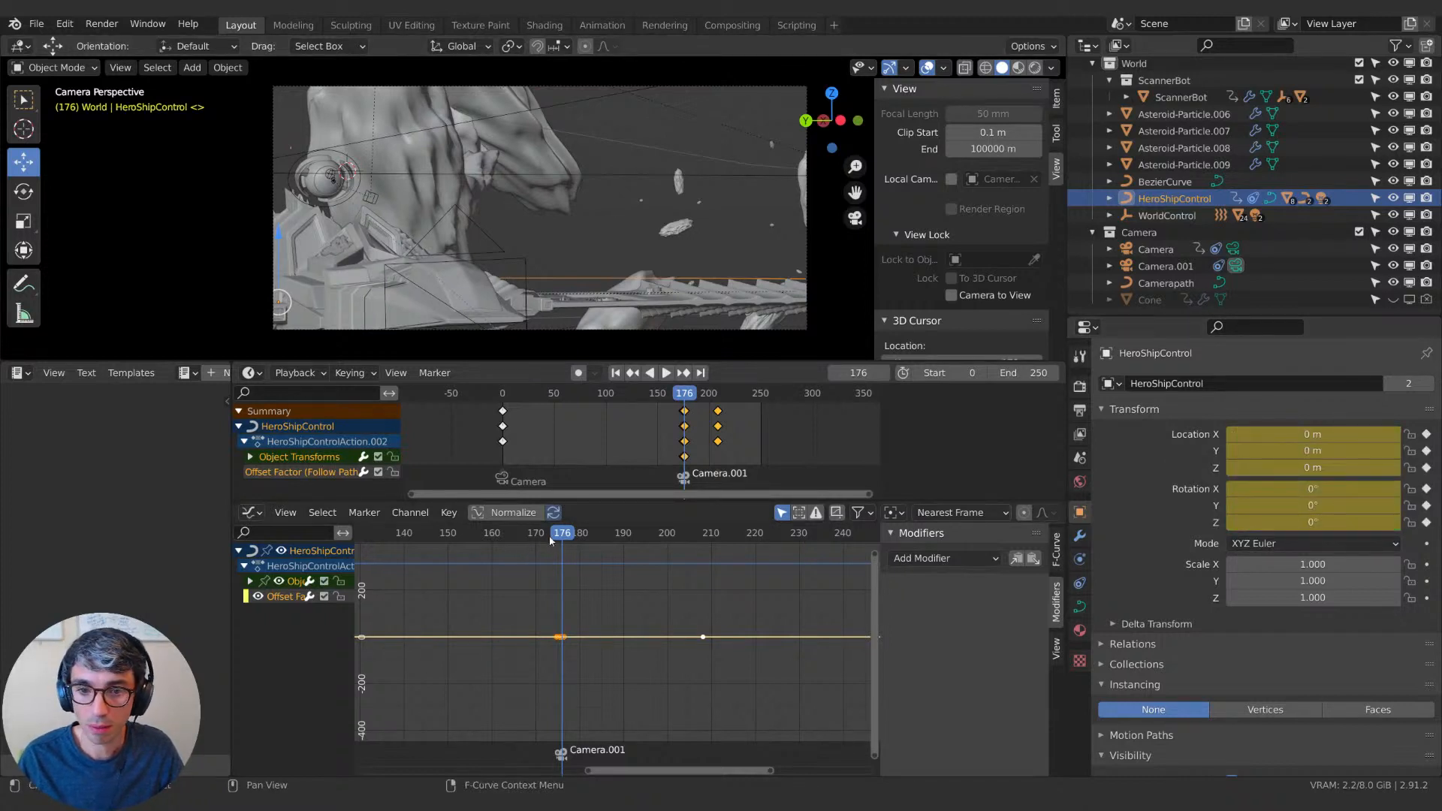
{"action": "key", "text": "space"}
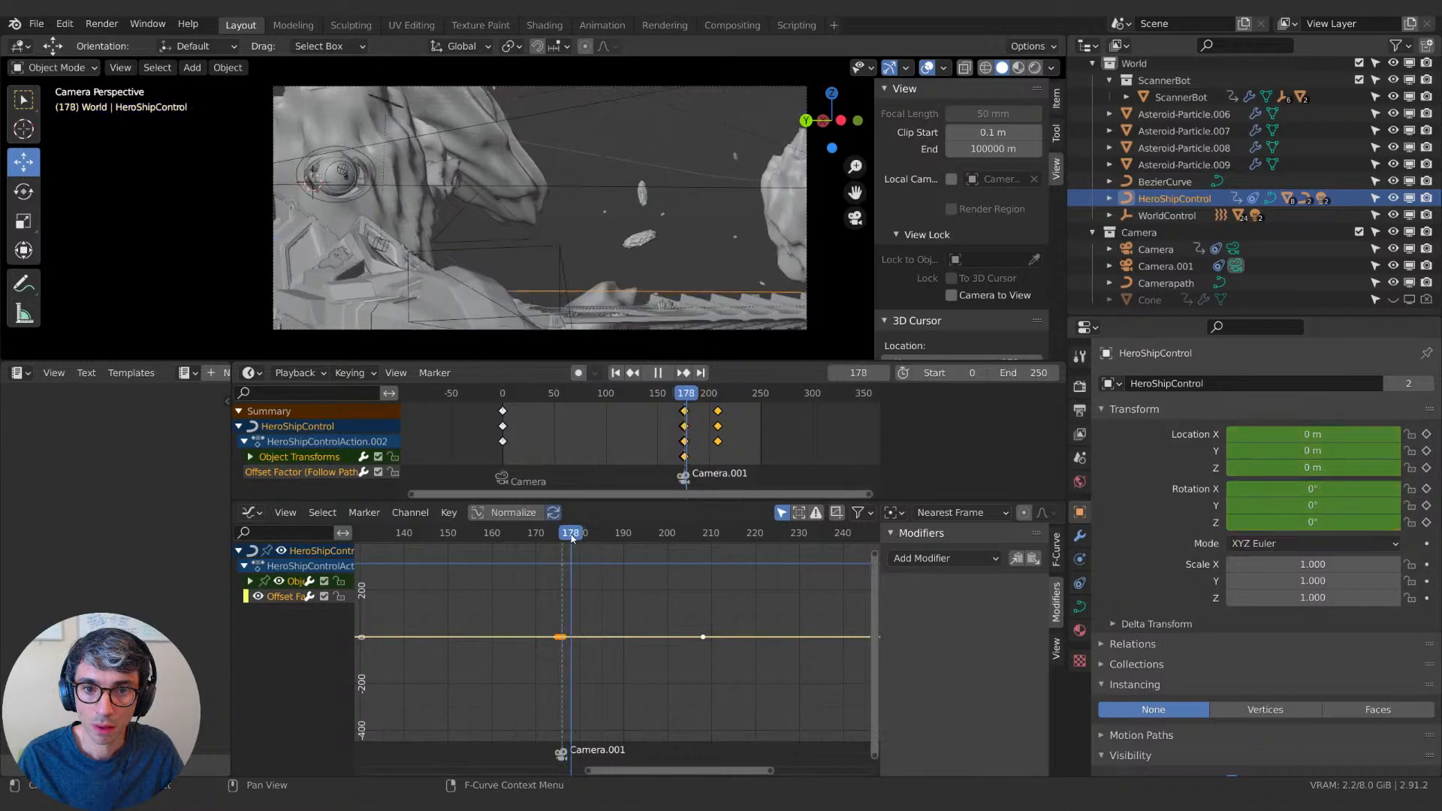
{"action": "key", "text": "space"}
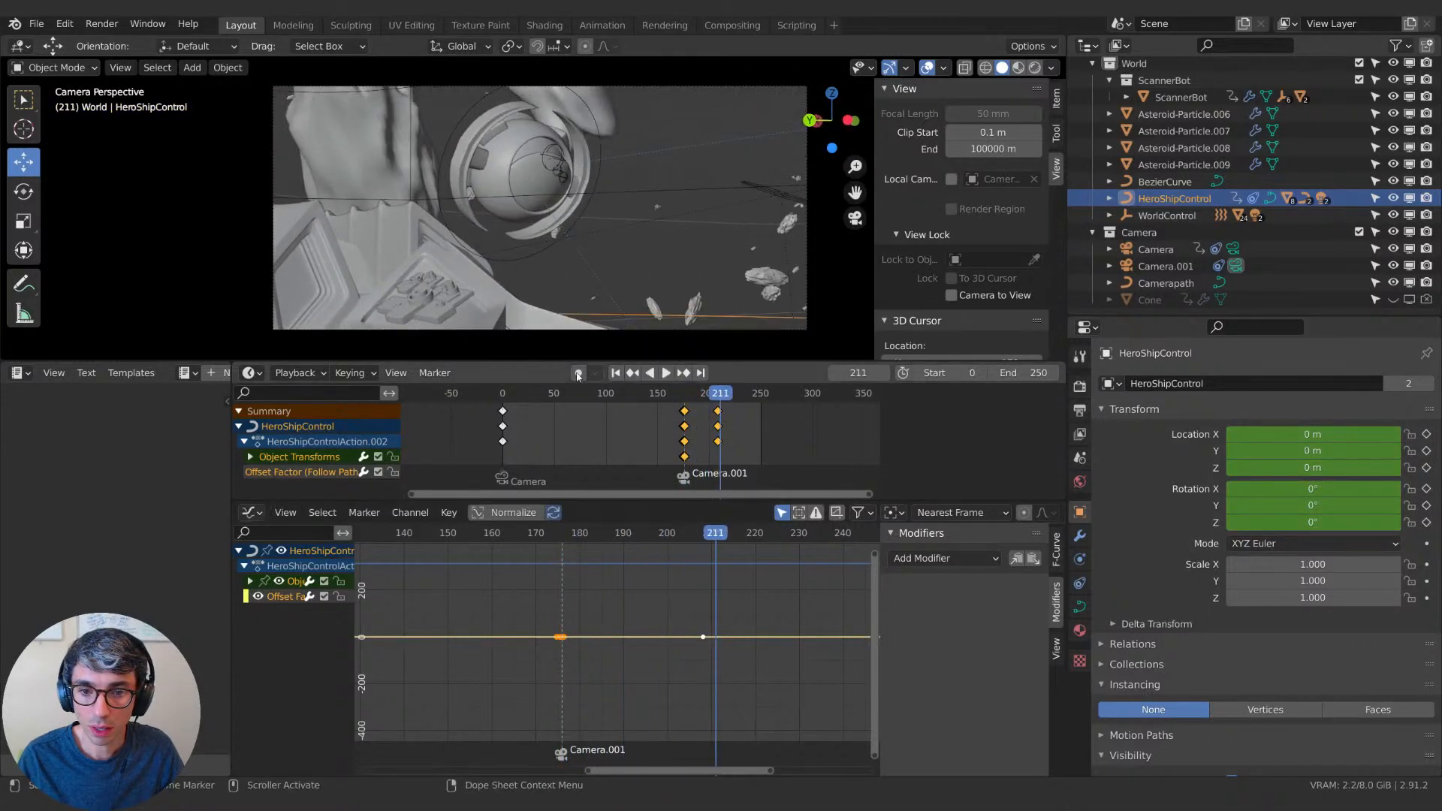
At frame 250, outside the camera view, move HeroShipControl forward to about 9.19 m in X and keyframe its location.
{"action": "left_click", "coordinate": [701, 372]}
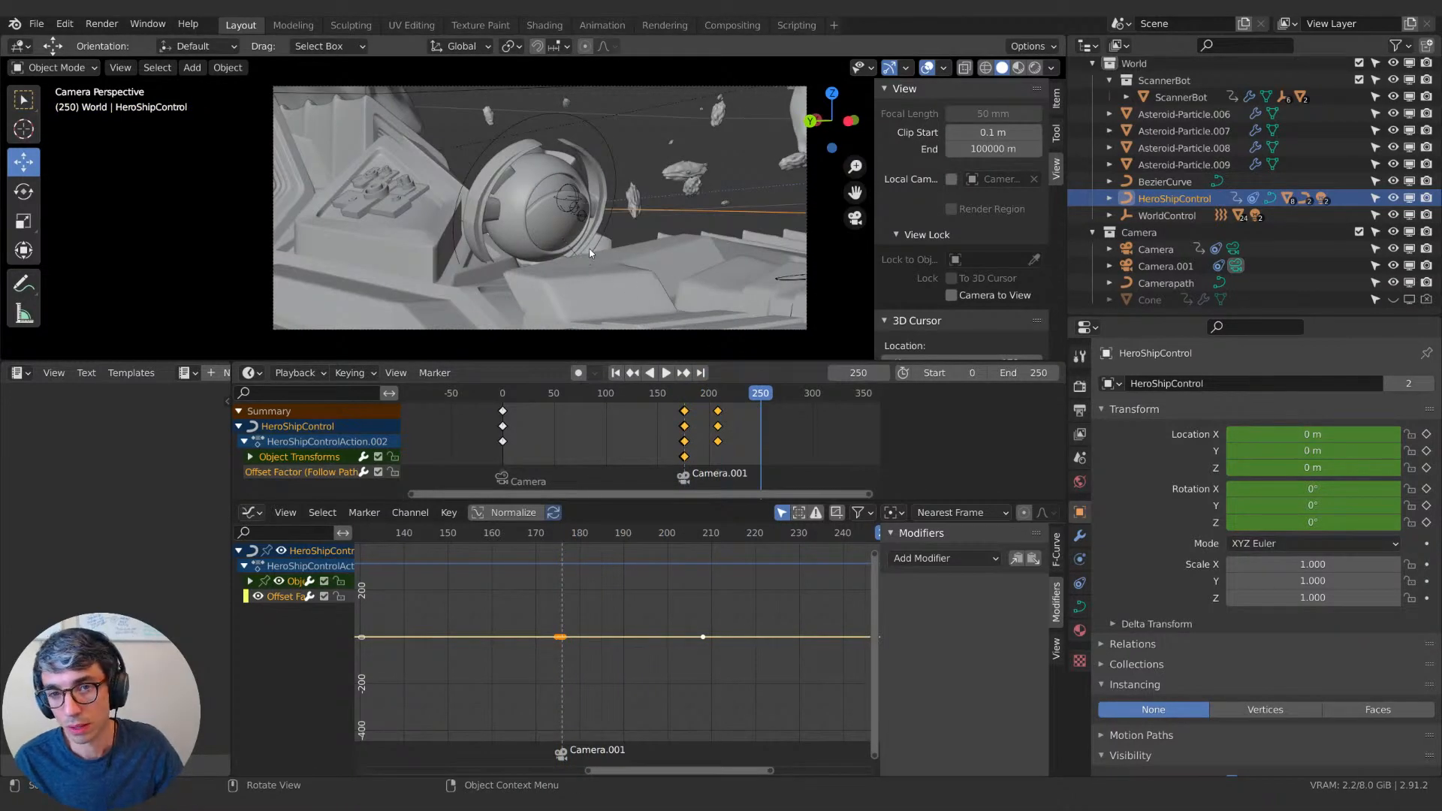
{"action": "middle_click_drag", "start_coordinate": [590, 253], "coordinate": [619, 284]}
{"action": "scroll", "coordinate": [619, 283], "scroll_direction": "down", "scroll_amount": 5}
{"action": "key", "text": "g"}
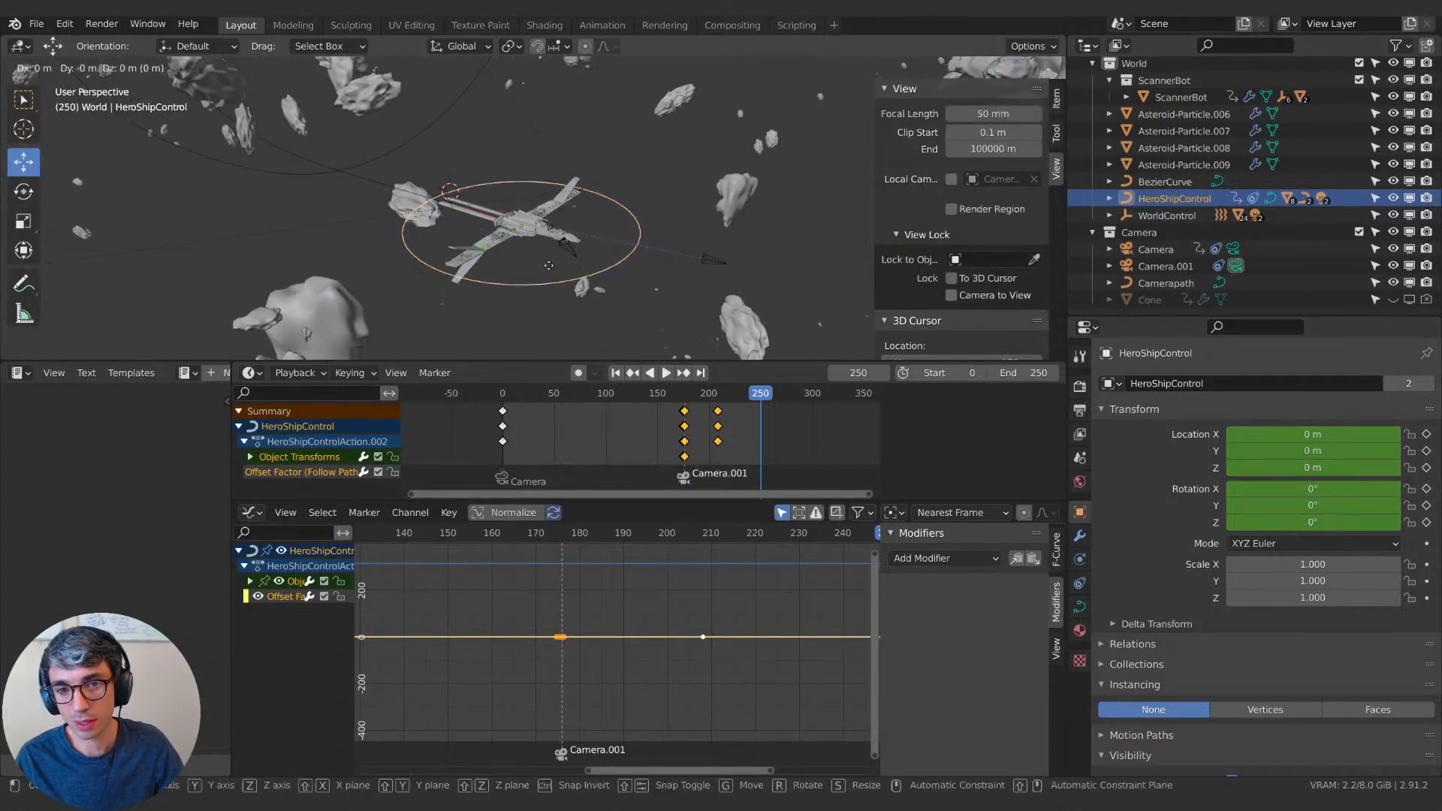
{"action": "left_click", "coordinate": [625, 282]}
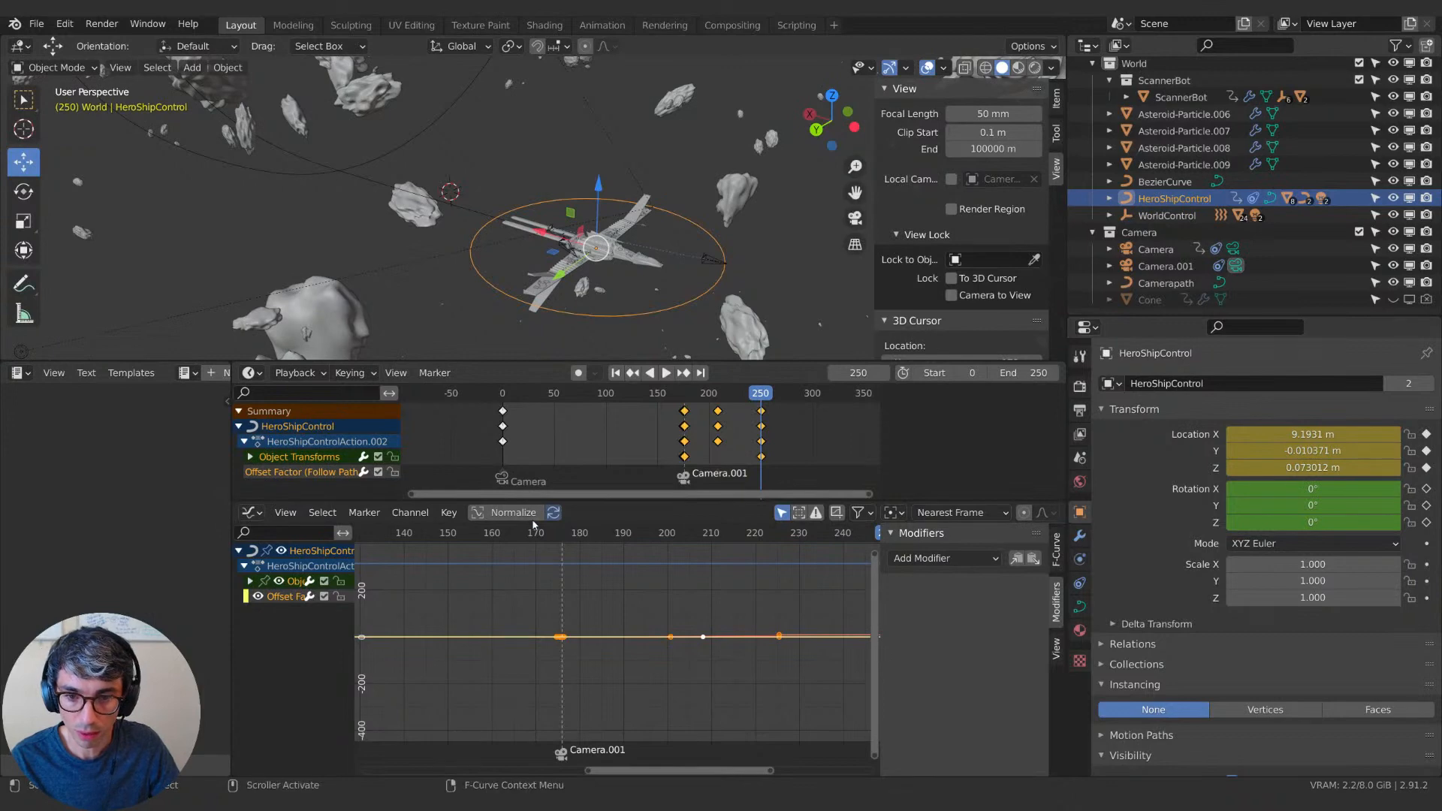
Play the animation from the camera cut and examine the ship's new motion through the camera view.
{"action": "left_click", "coordinate": [682, 393]}
{"action": "key", "text": "space"}
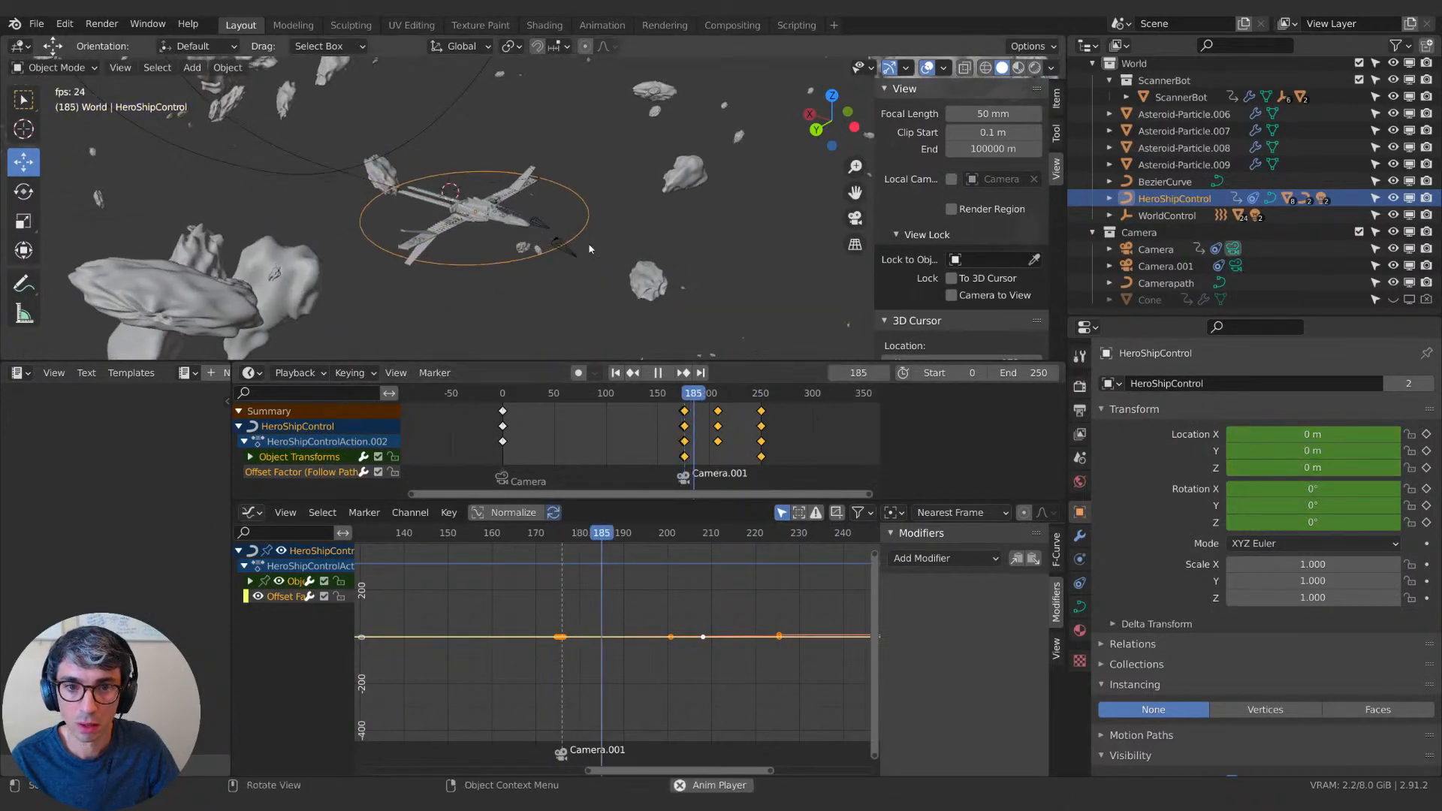
{"action": "key", "text": "KP_0"}
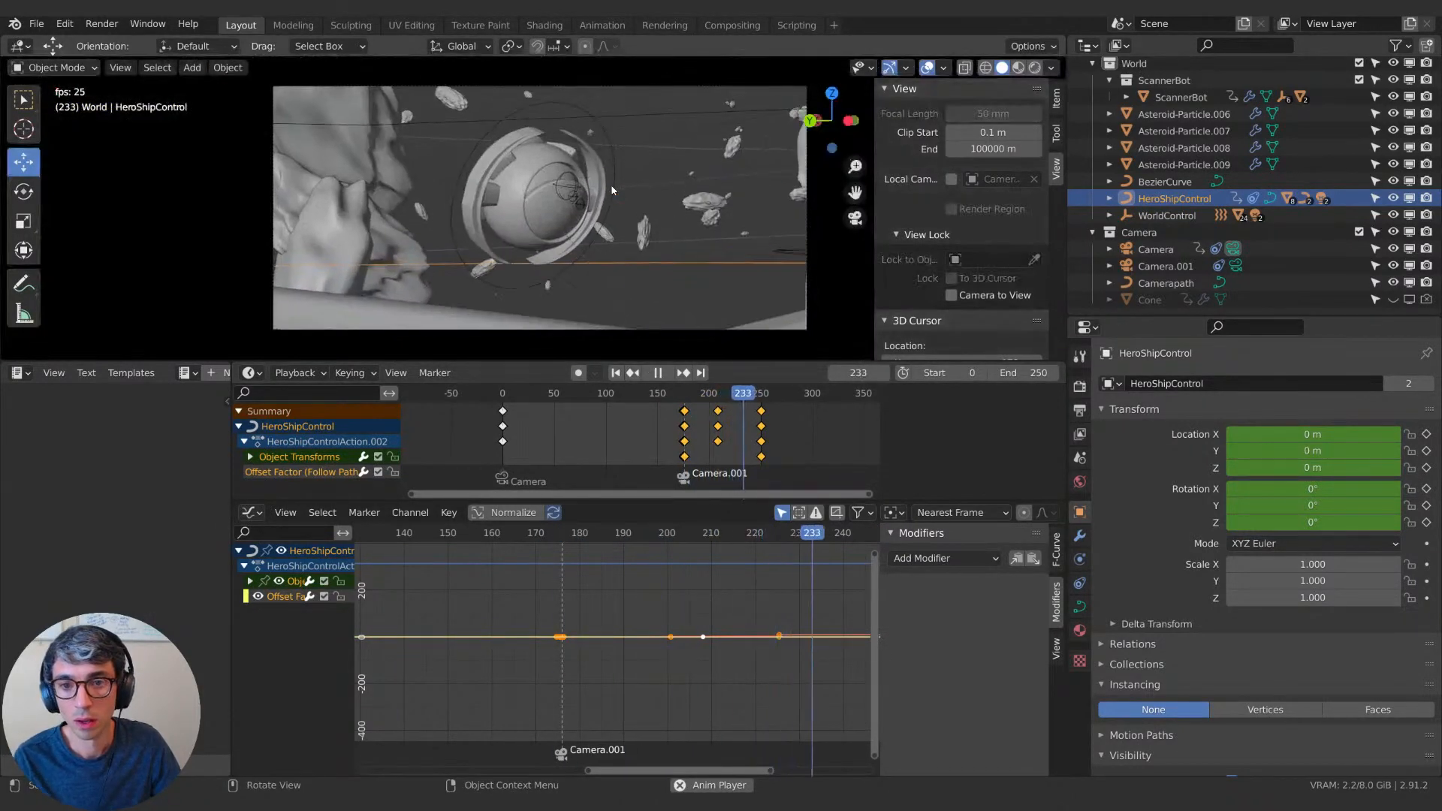
{"action": "left_click", "coordinate": [683, 393]}
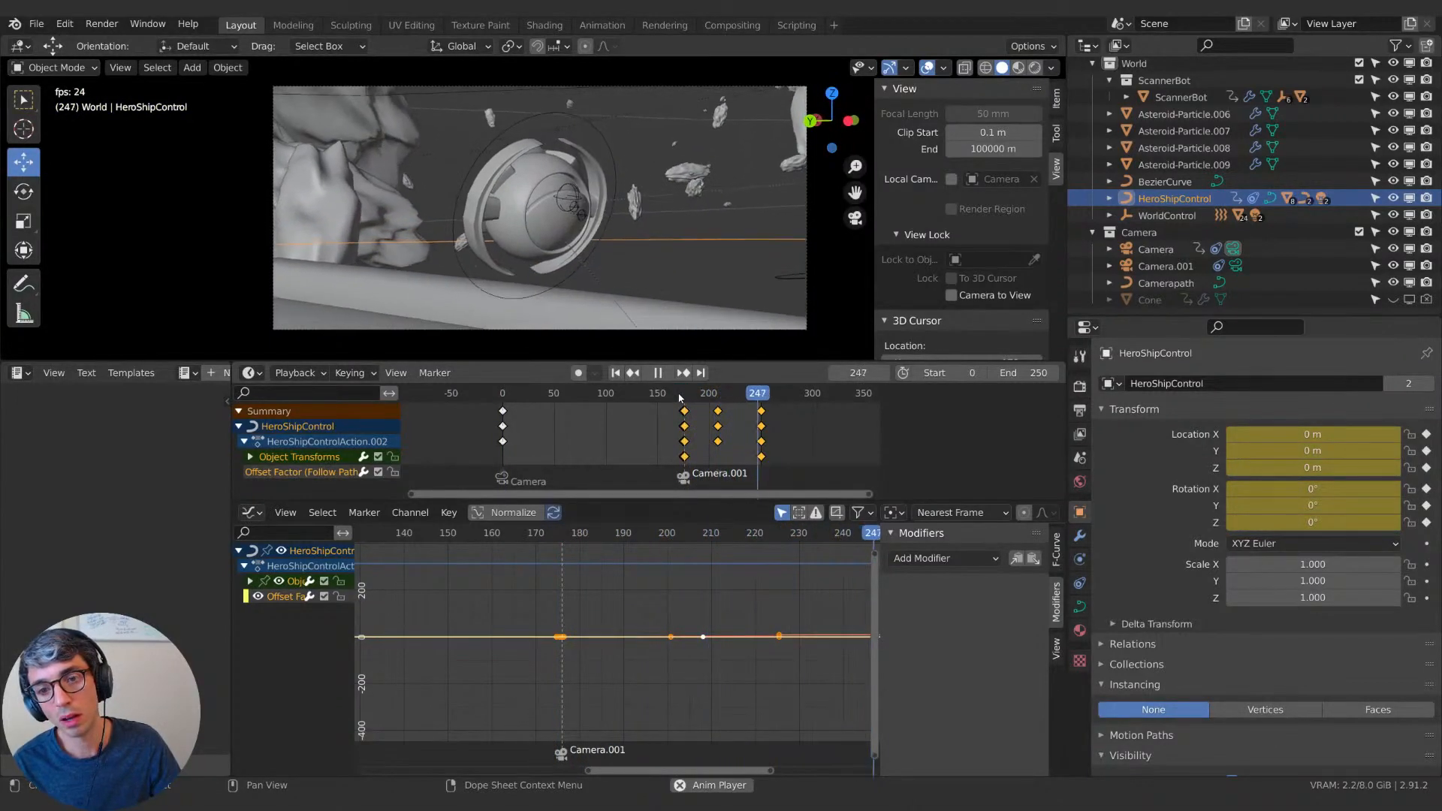
Keyframe the location and rotation of Camera.001 at frame 176.
{"action": "left_click", "coordinate": [1159, 250]}
{"action": "left_click", "coordinate": [1165, 266]}
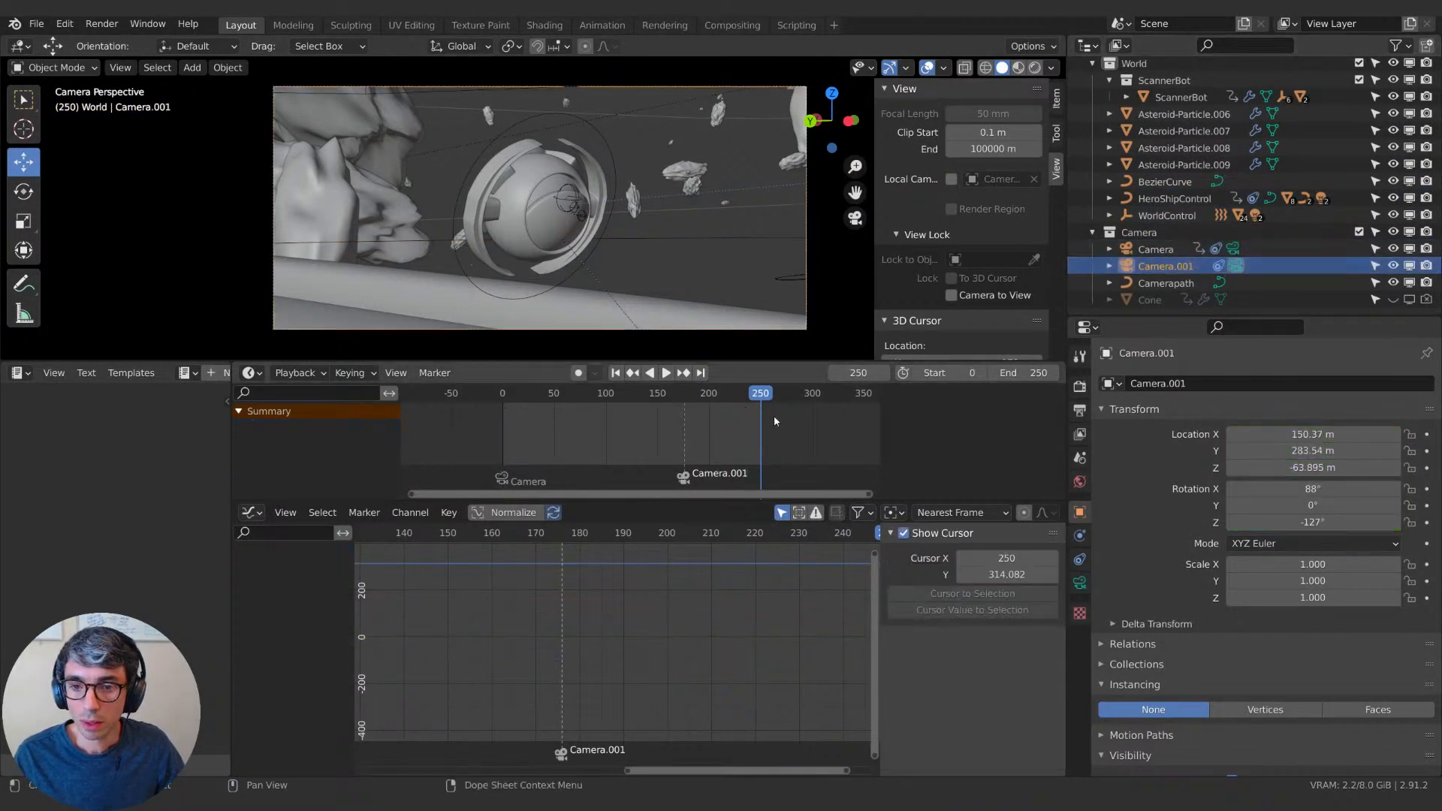
{"action": "left_click", "coordinate": [1156, 249]}
{"action": "left_click", "coordinate": [1165, 266]}
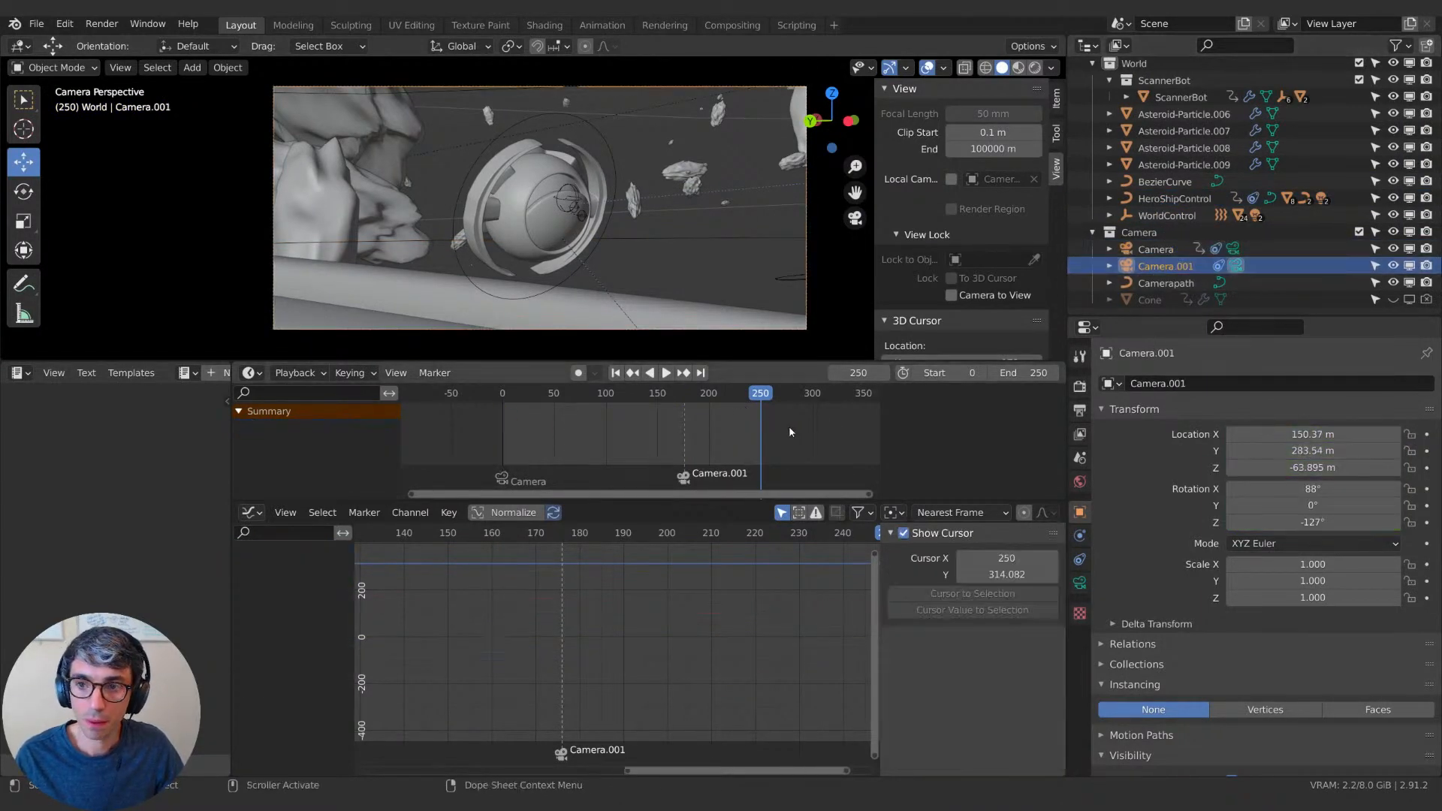
{"action": "left_click_drag", "start_coordinate": [748, 403], "coordinate": [686, 403]}
{"action": "key", "text": "Left"}
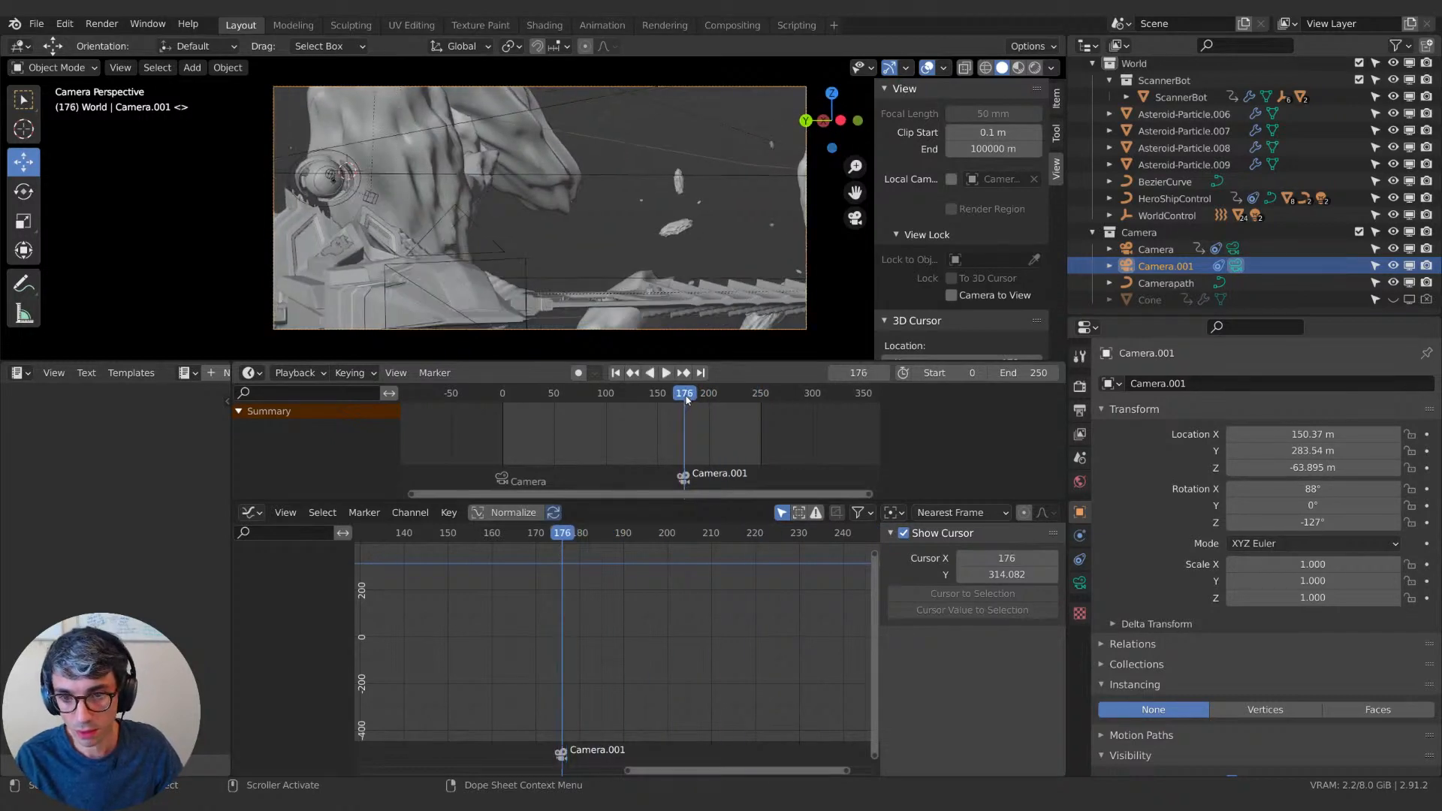
{"action": "key", "text": "i"}
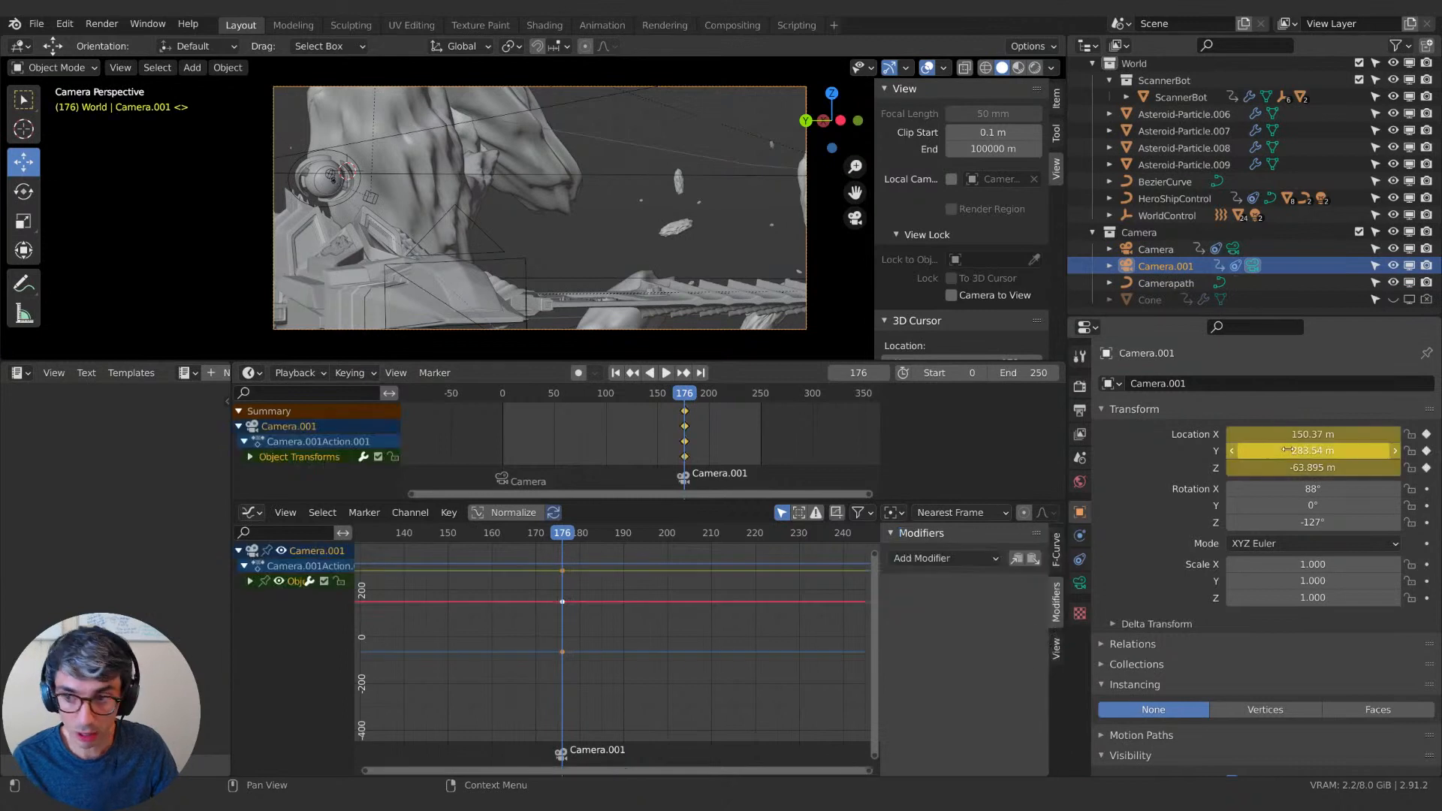
{"action": "key", "text": "i"}
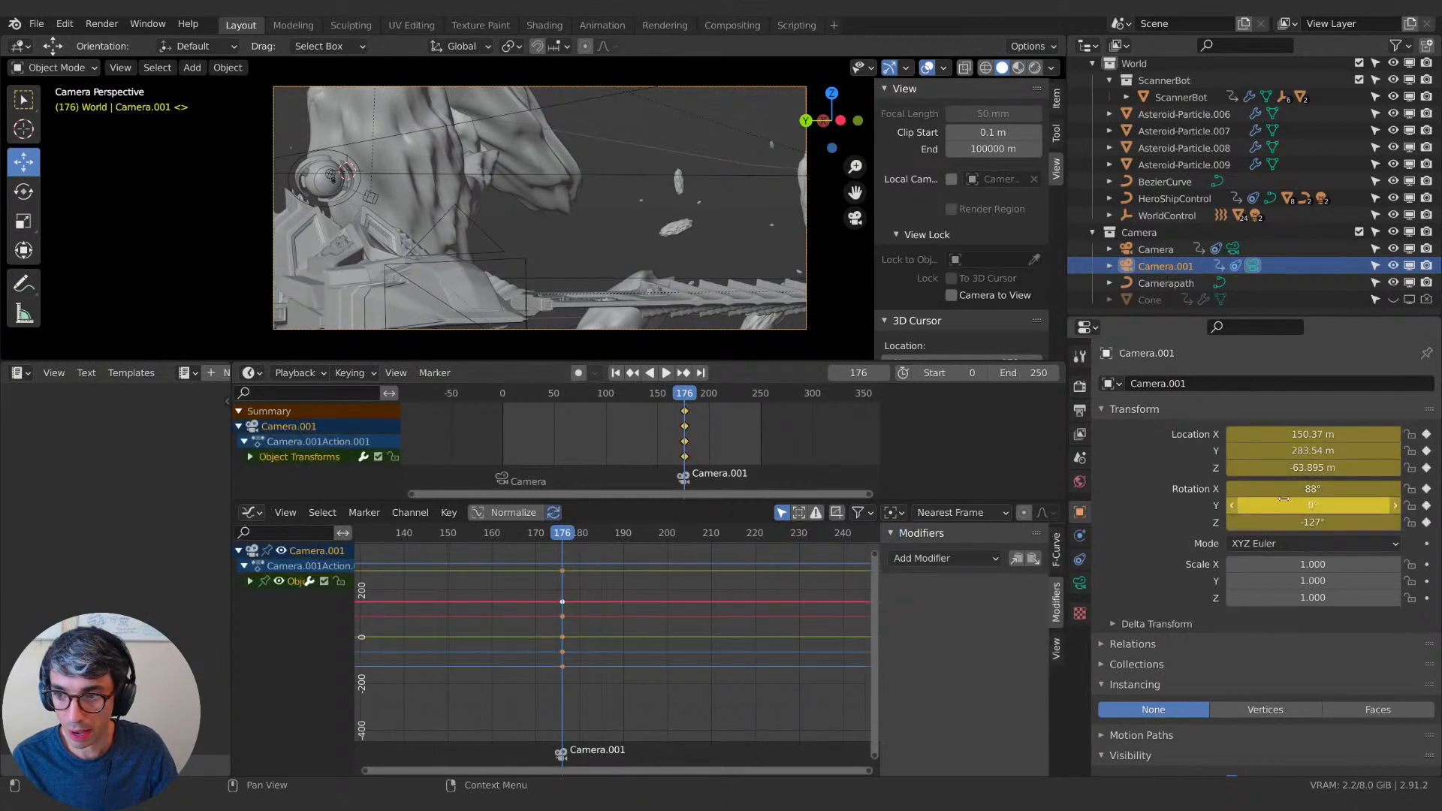
At frame 250, change the X location of Camera.001 to 138.3 m and keyframe its location.
{"action": "left_click", "coordinate": [703, 374]}
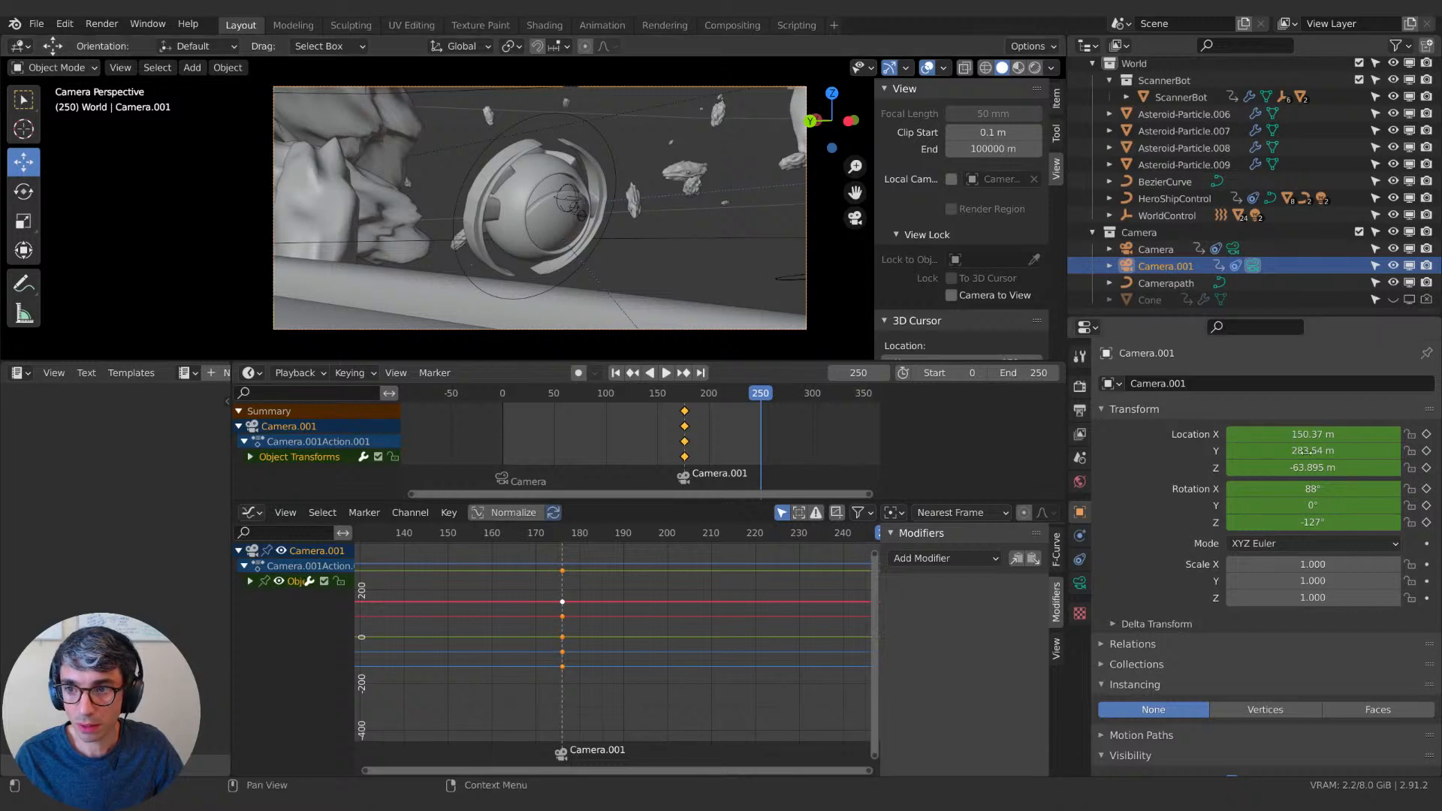
{"action": "mouse_move", "coordinate": [1314, 434]}
{"action": "left_mouse_down"}
{"action": "mouse_move", "coordinate": [1326, 434]}
{"action": "mouse_move", "coordinate": [1179, 434]}
{"action": "mouse_move", "coordinate": [1297, 434]}
{"action": "left_mouse_up"}
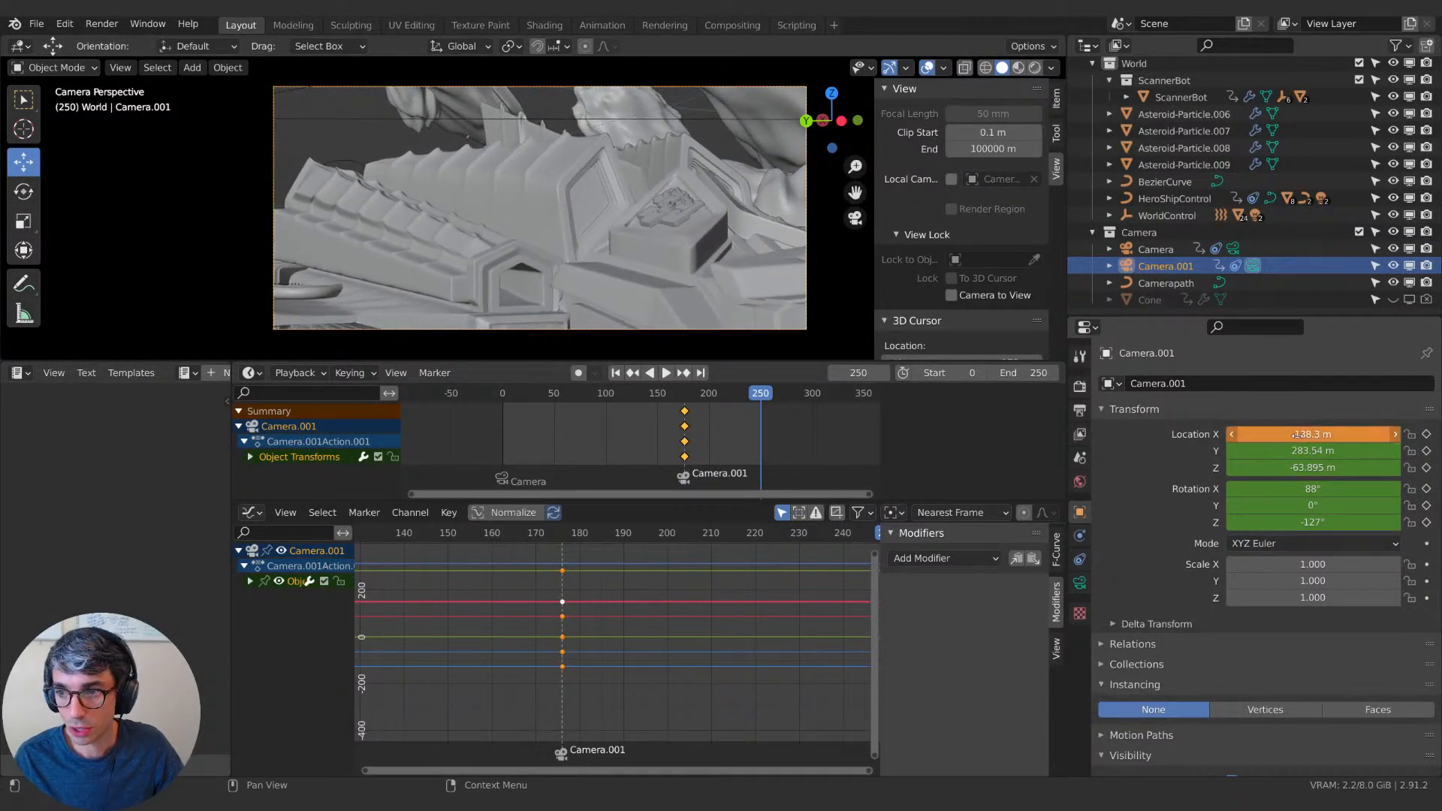
{"action": "key", "text": "i"}
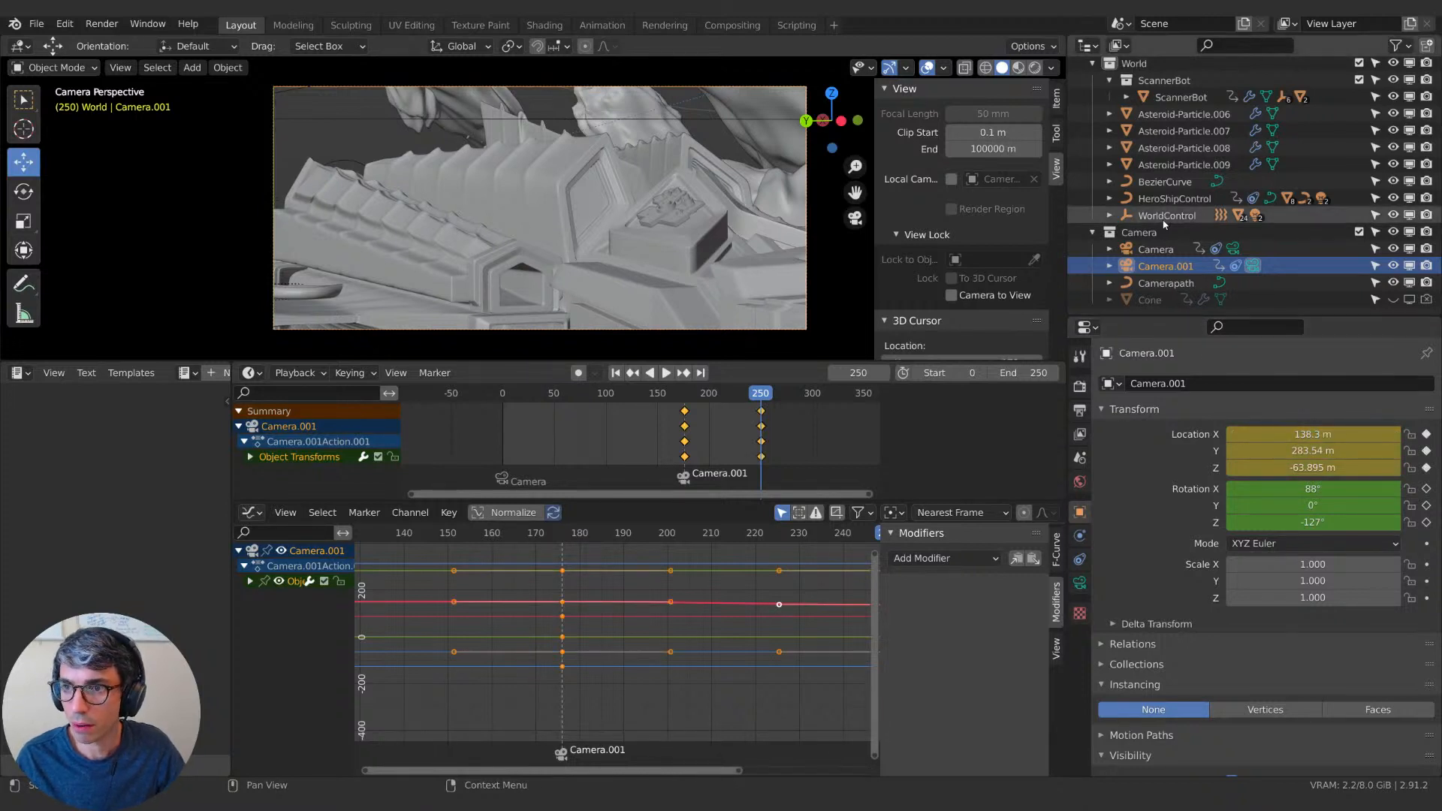
Change ScannerBot's X location to 147.33 m at frame 250 and update its keyframe.
{"action": "left_click", "coordinate": [1181, 97]}
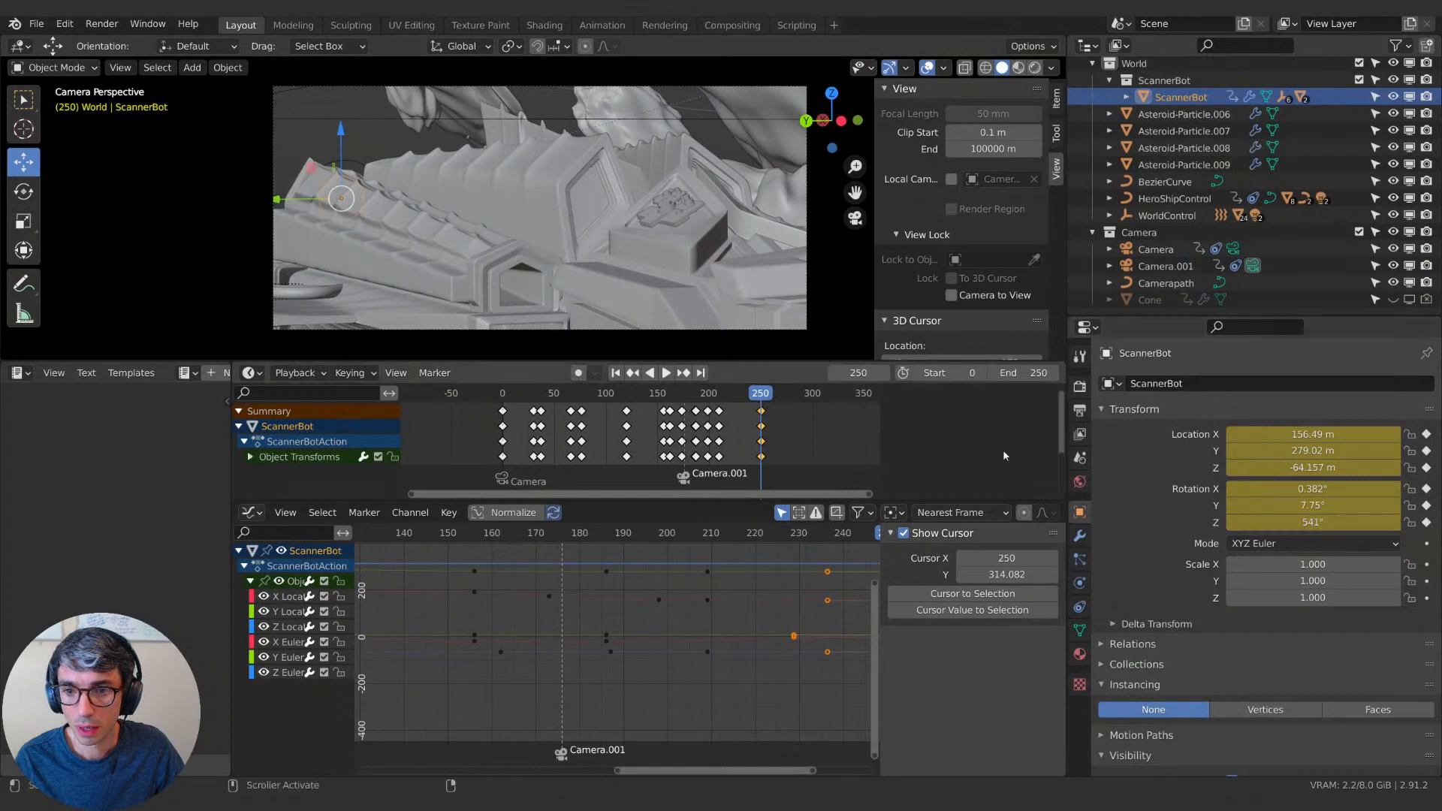
{"action": "mouse_move", "coordinate": [1313, 434]}
{"action": "left_mouse_down"}
{"action": "mouse_move", "coordinate": [1267, 434]}
{"action": "mouse_move", "coordinate": [1309, 434]}
{"action": "left_mouse_up"}
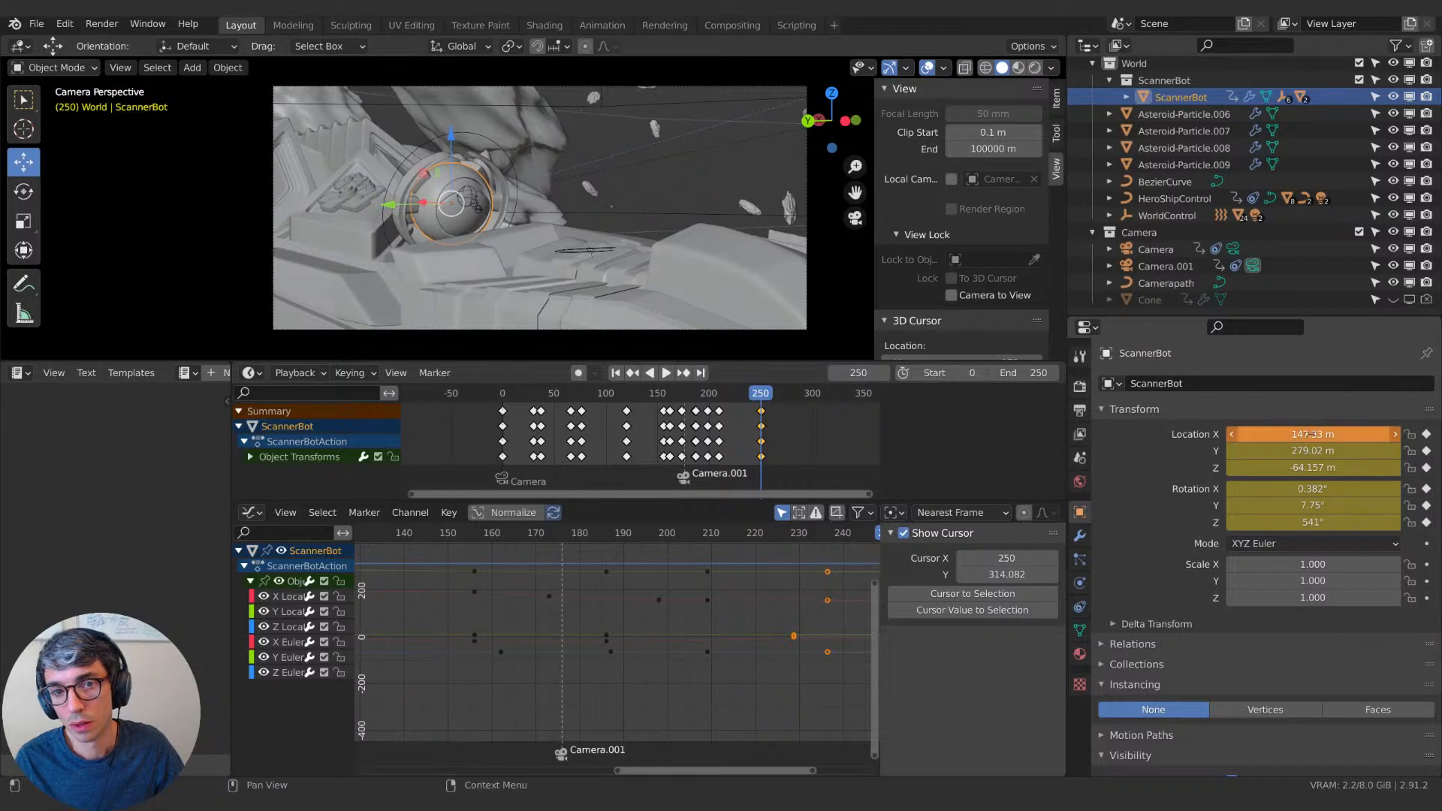
{"action": "key", "text": "i"}
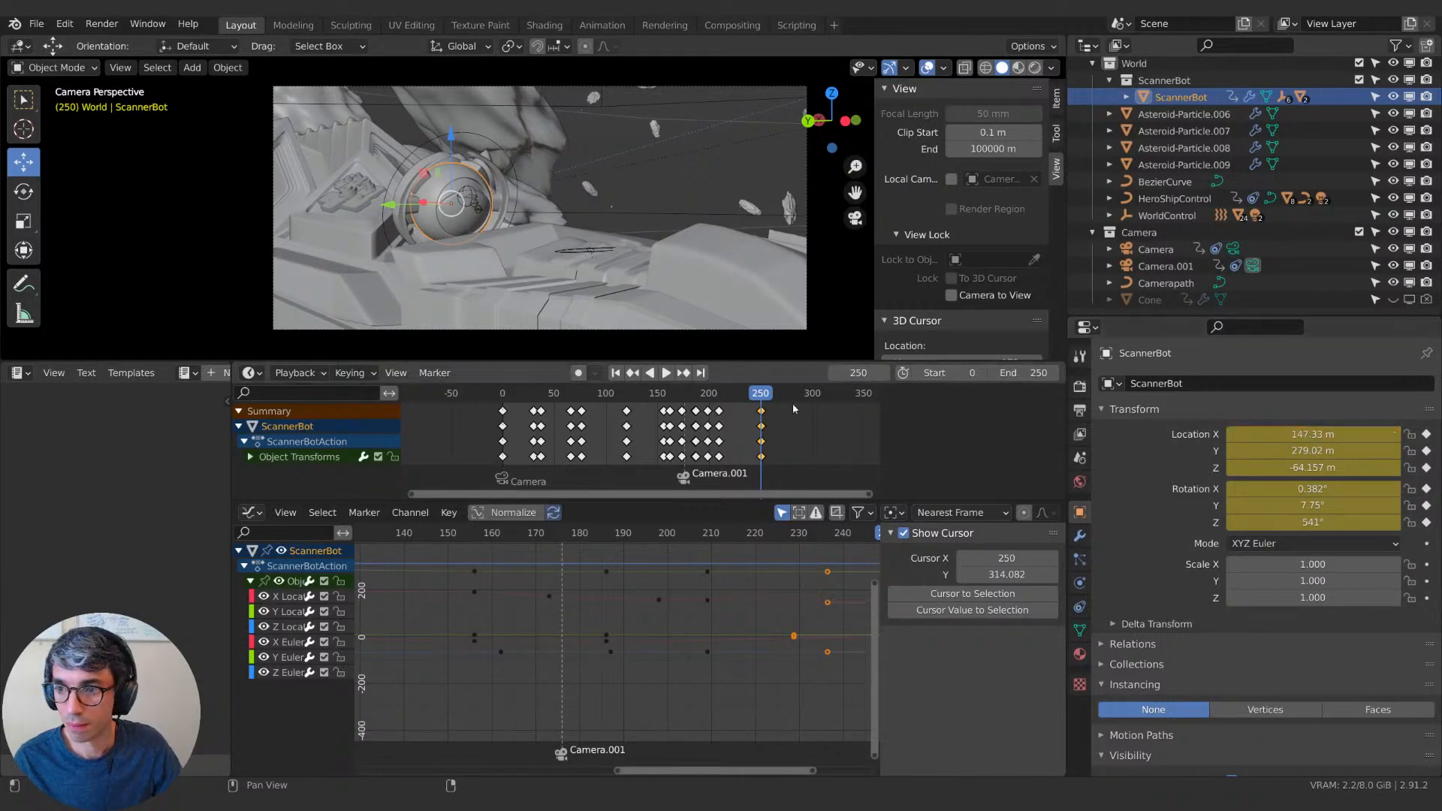
Play back the second shot to check the camera and ScannerBot motion, and return to frame 176.
{"action": "left_click_drag", "start_coordinate": [761, 395], "coordinate": [682, 398]}
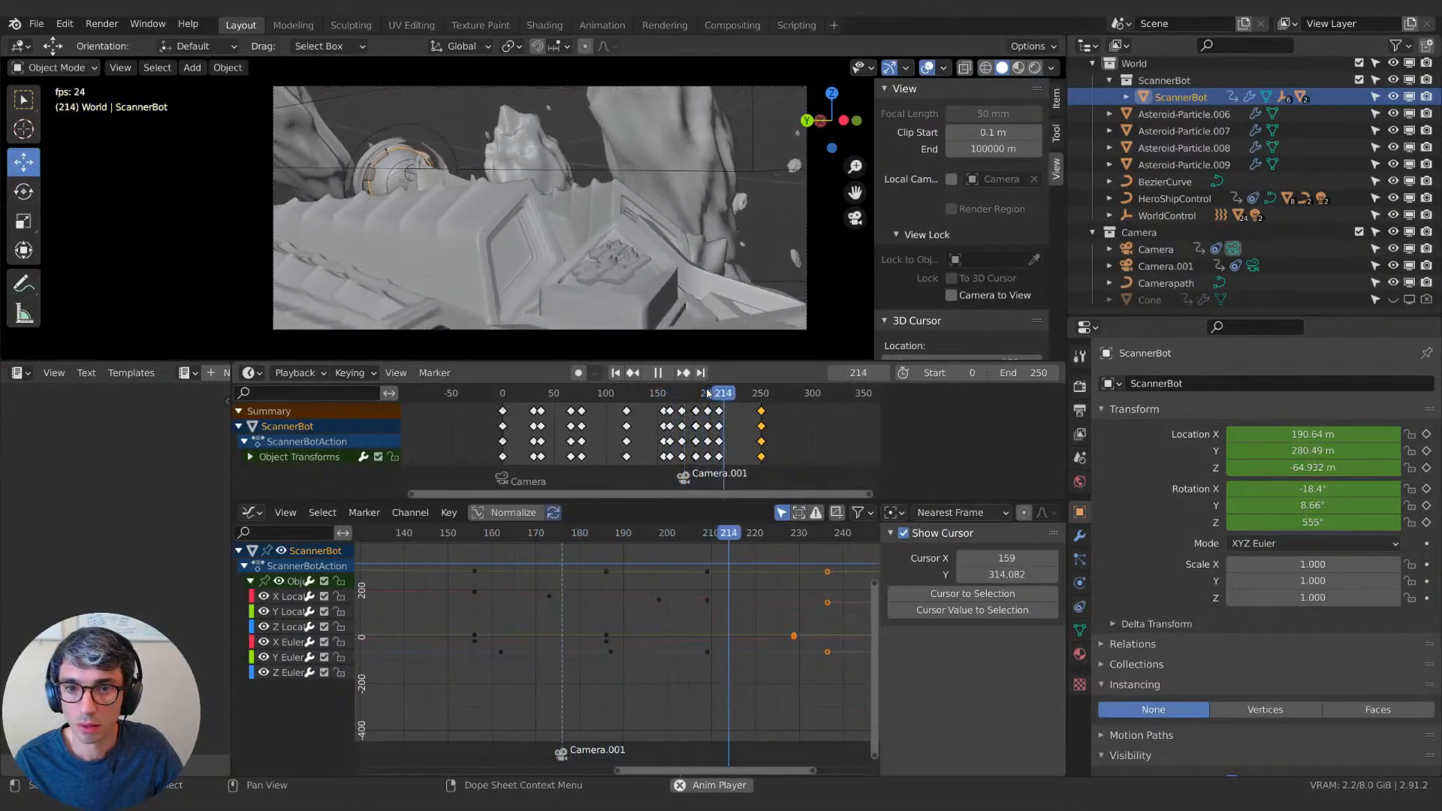
{"action": "key", "text": "space"}
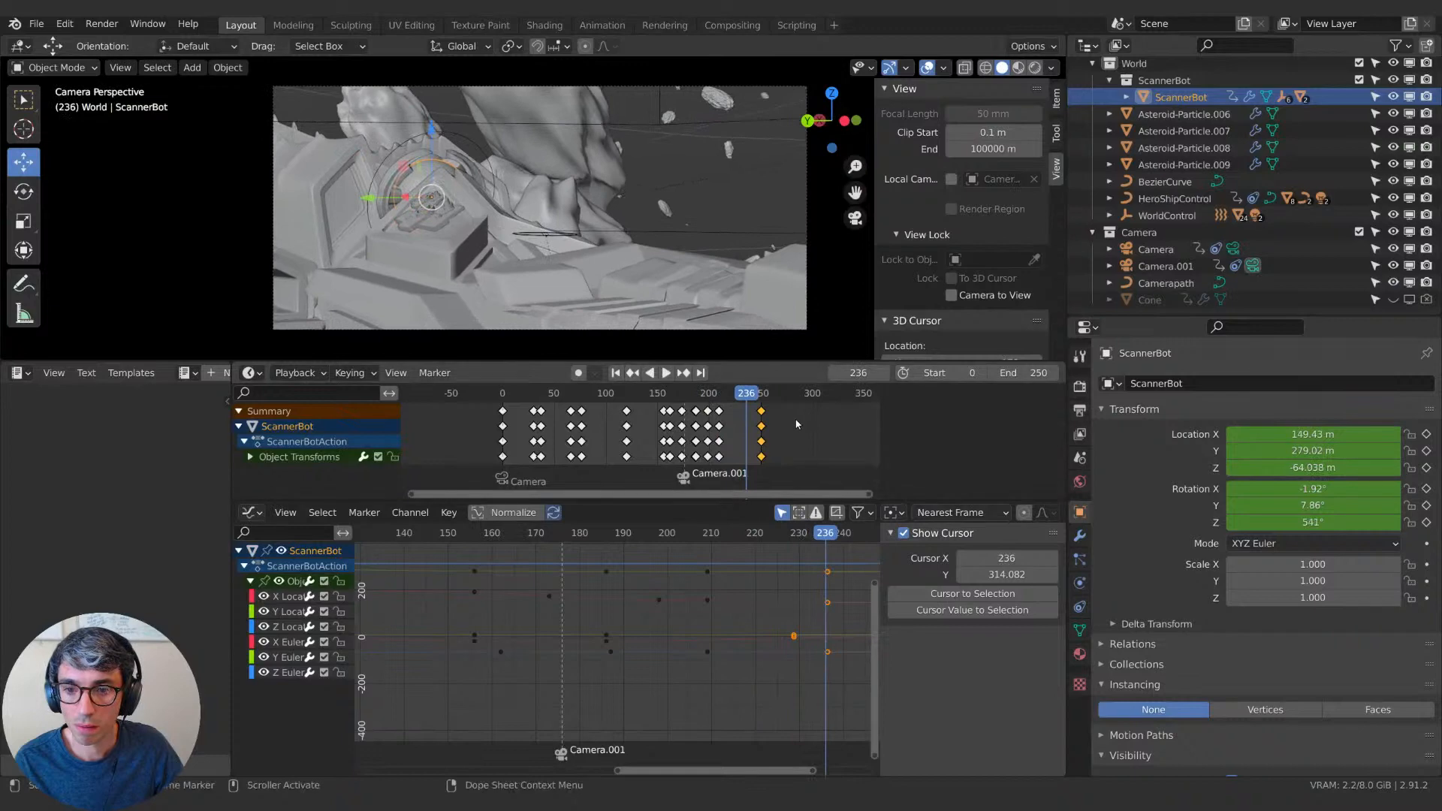
{"action": "middle_click_drag", "start_coordinate": [765, 390], "coordinate": [713, 400]}
{"action": "key", "text": "space"}
{"action": "left_click_drag", "start_coordinate": [712, 401], "coordinate": [639, 406]}
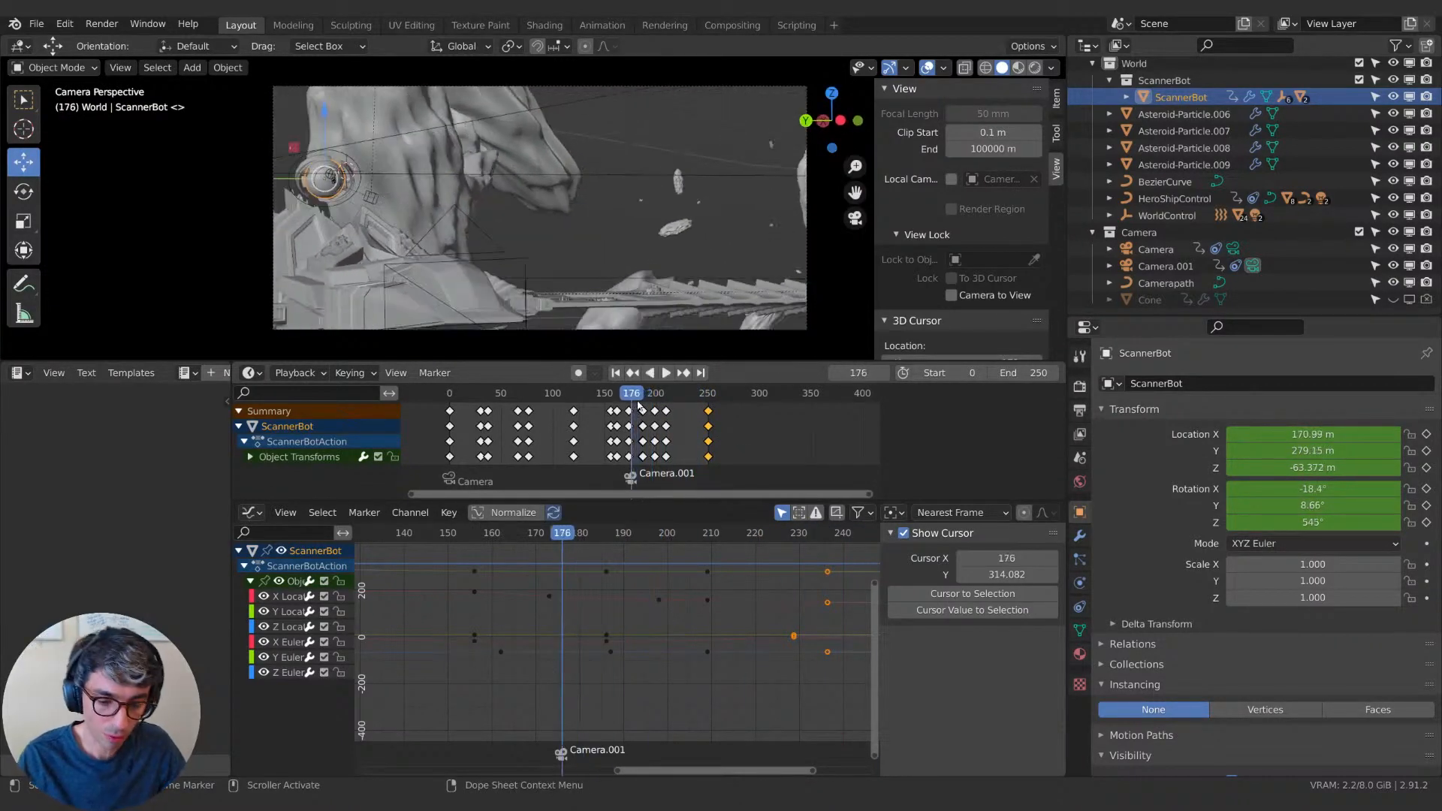
{"action": "key", "text": "Left"}
{"action": "key", "text": "Right"}
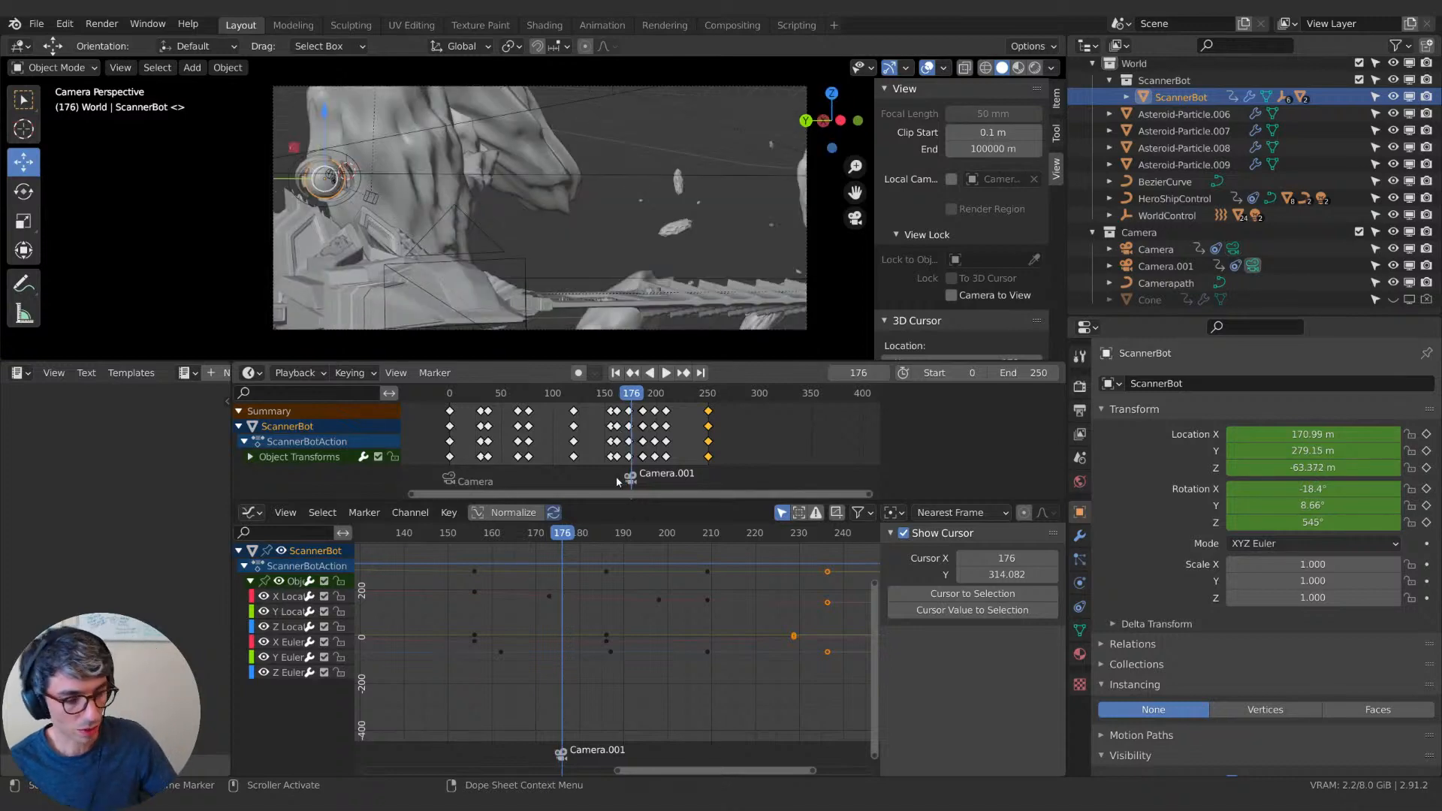
Save the project as a new version named Epic_Space_Battles_Part 21.blend.
{"action": "left_click", "coordinate": [36, 24]}
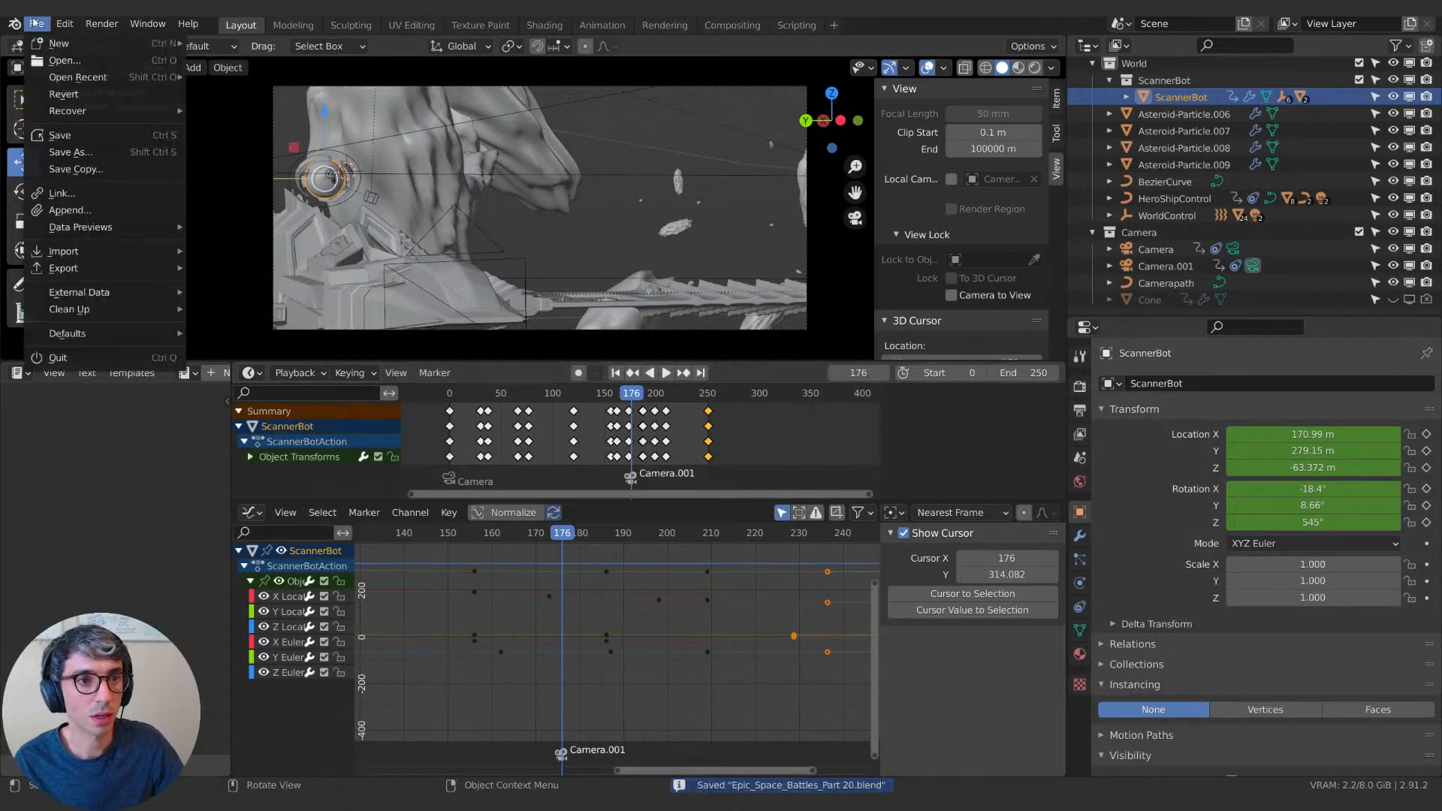
{"action": "left_click", "coordinate": [84, 157]}
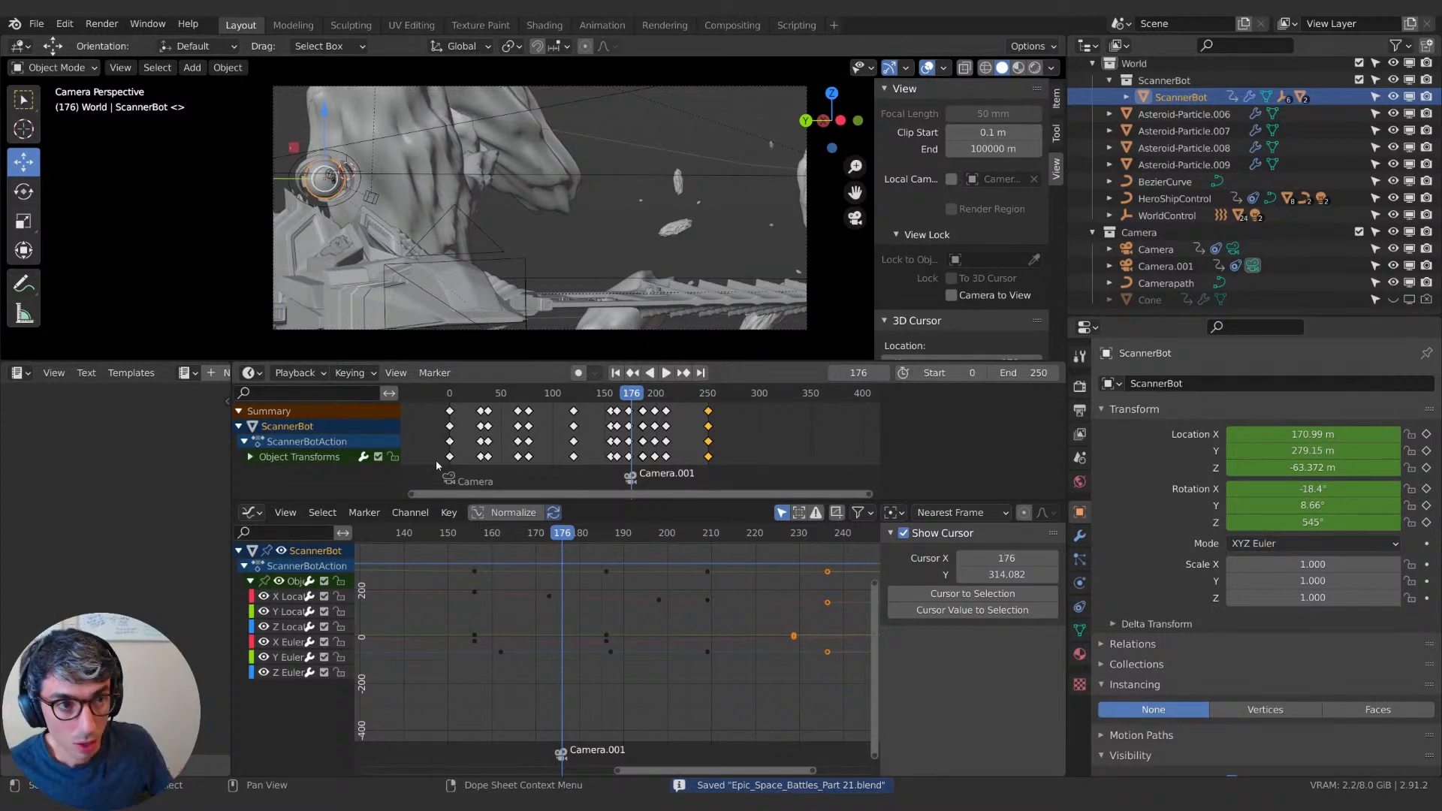
Examine ScannerBot's movement across the camera cut by playing and scrubbing between frames 155 and 213.
{"action": "left_click", "coordinate": [567, 538]}
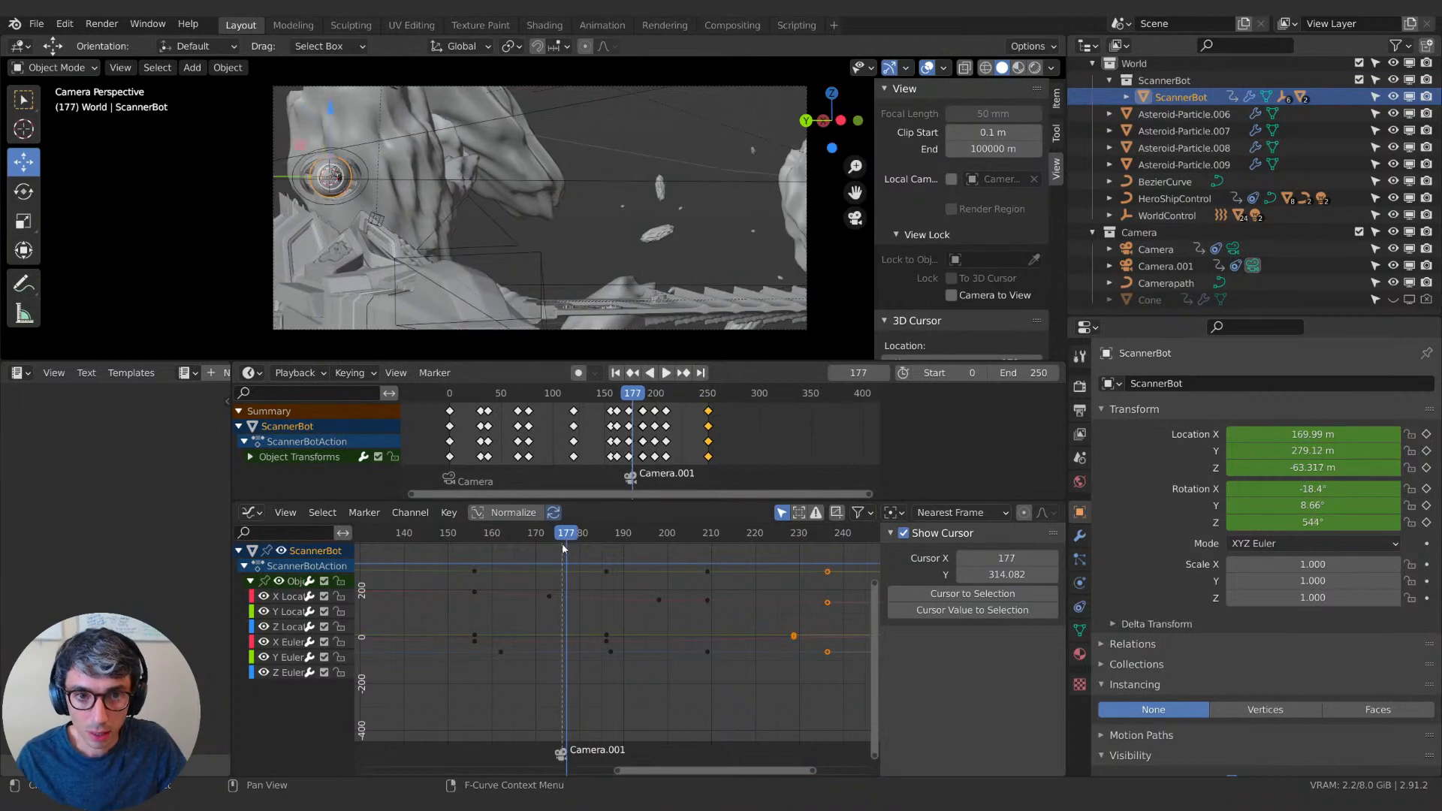
{"action": "left_click", "coordinate": [565, 556]}
{"action": "key", "text": "space"}
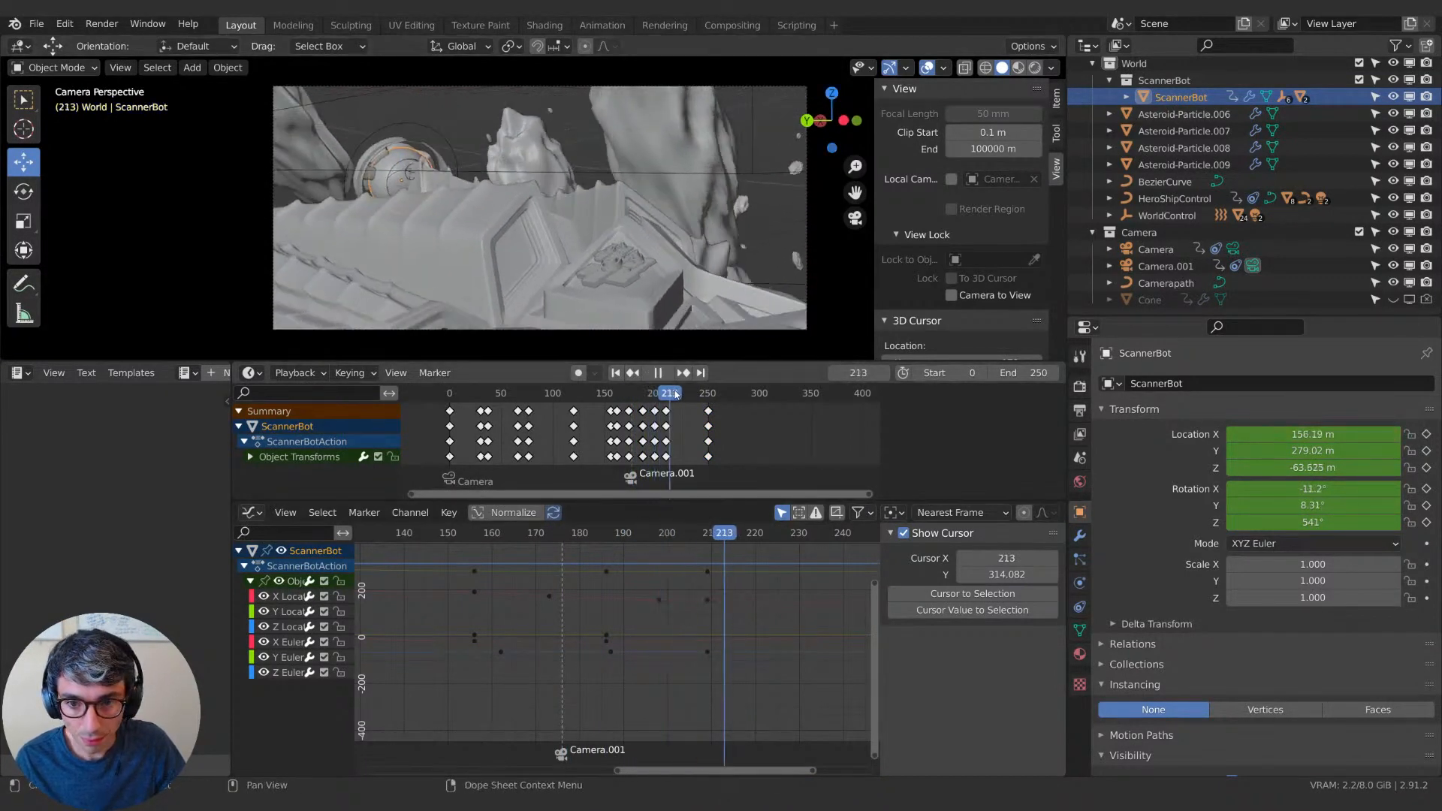
{"action": "left_click_drag", "start_coordinate": [676, 395], "coordinate": [644, 394]}
{"action": "key", "text": "space"}
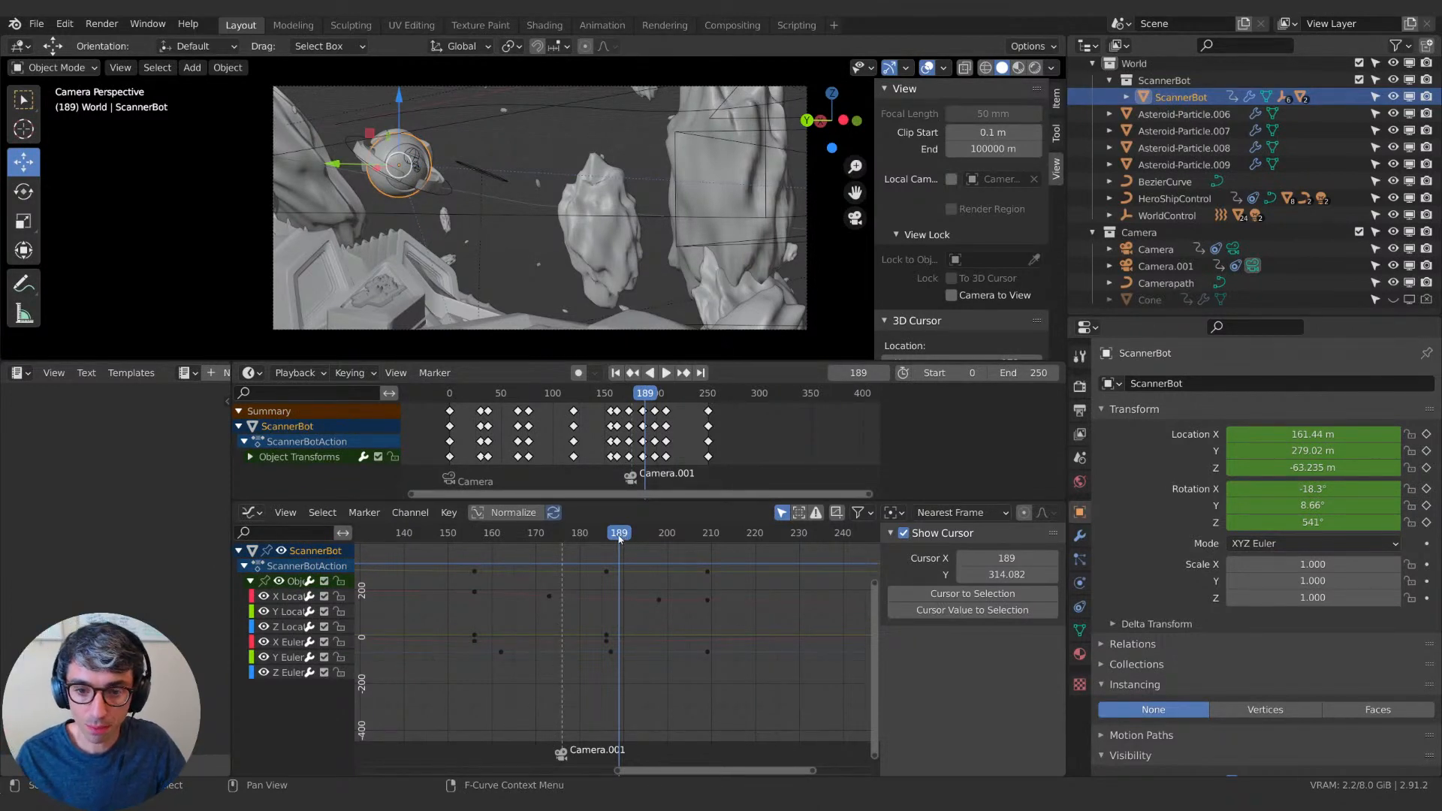
{"action": "left_click_drag", "start_coordinate": [620, 539], "coordinate": [469, 534]}
{"action": "key", "text": "space"}
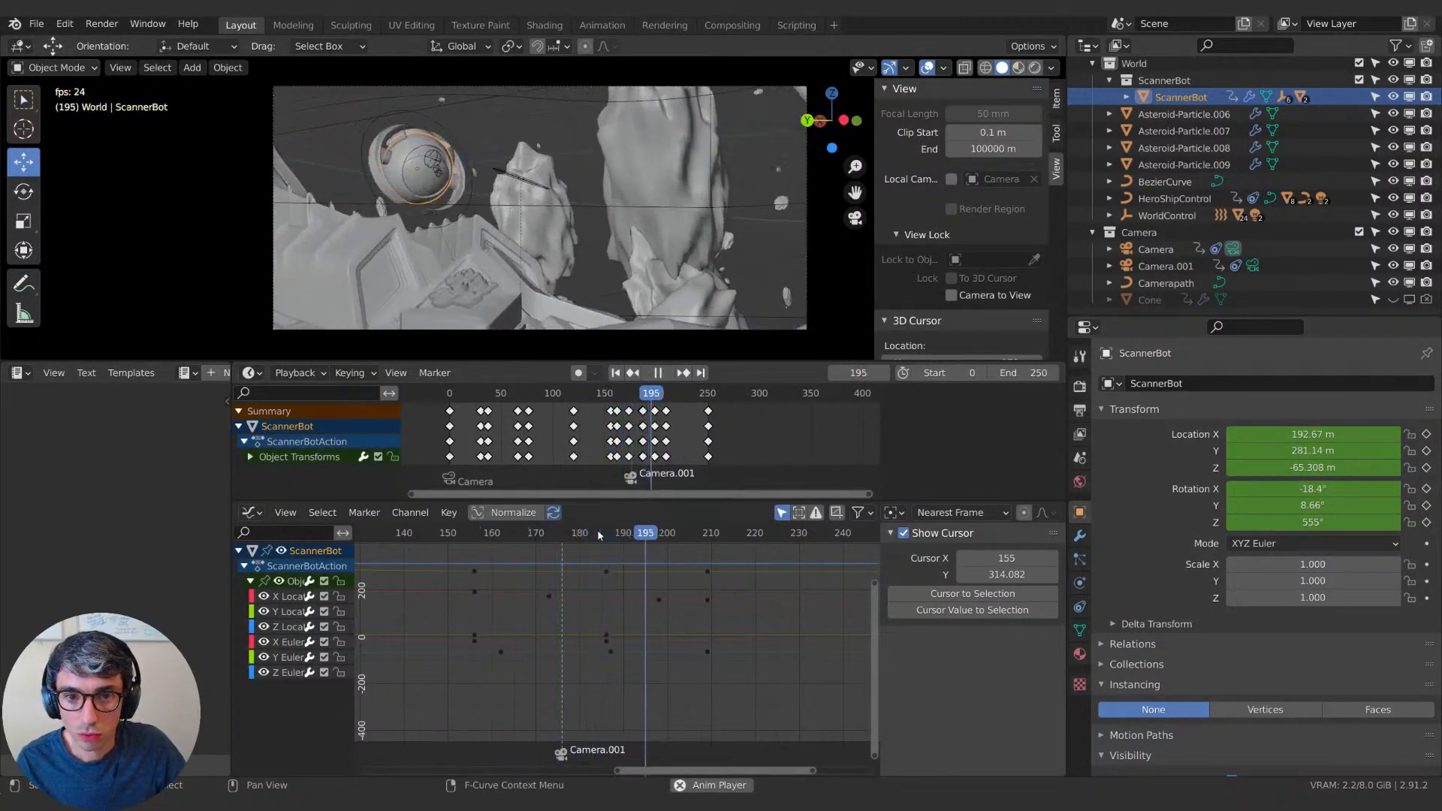
{"action": "key", "text": "space"}
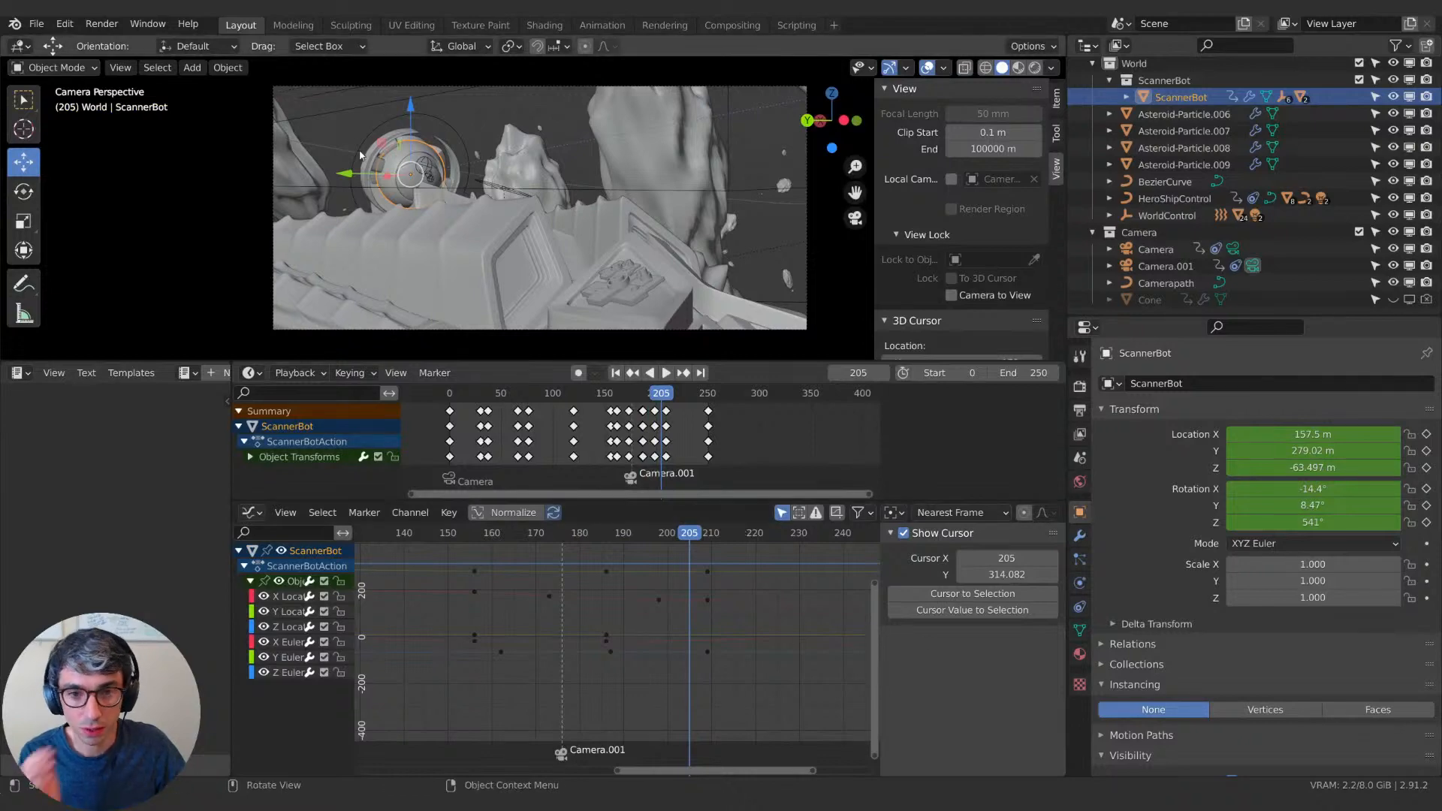
Set the scene's start frame to 176 and play back only the second shot.
{"action": "left_click", "coordinate": [562, 535]}
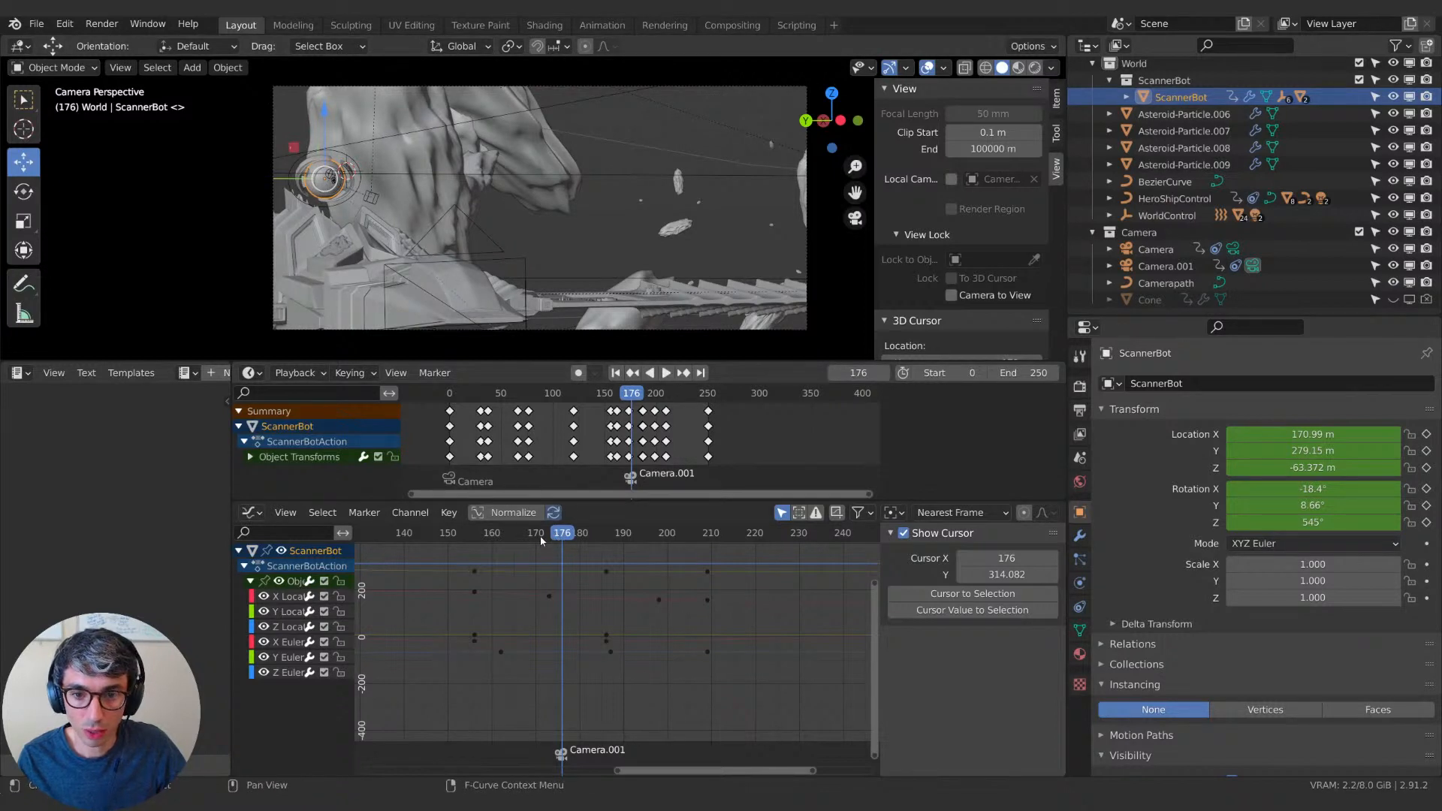
{"action": "left_click", "coordinate": [950, 372]}
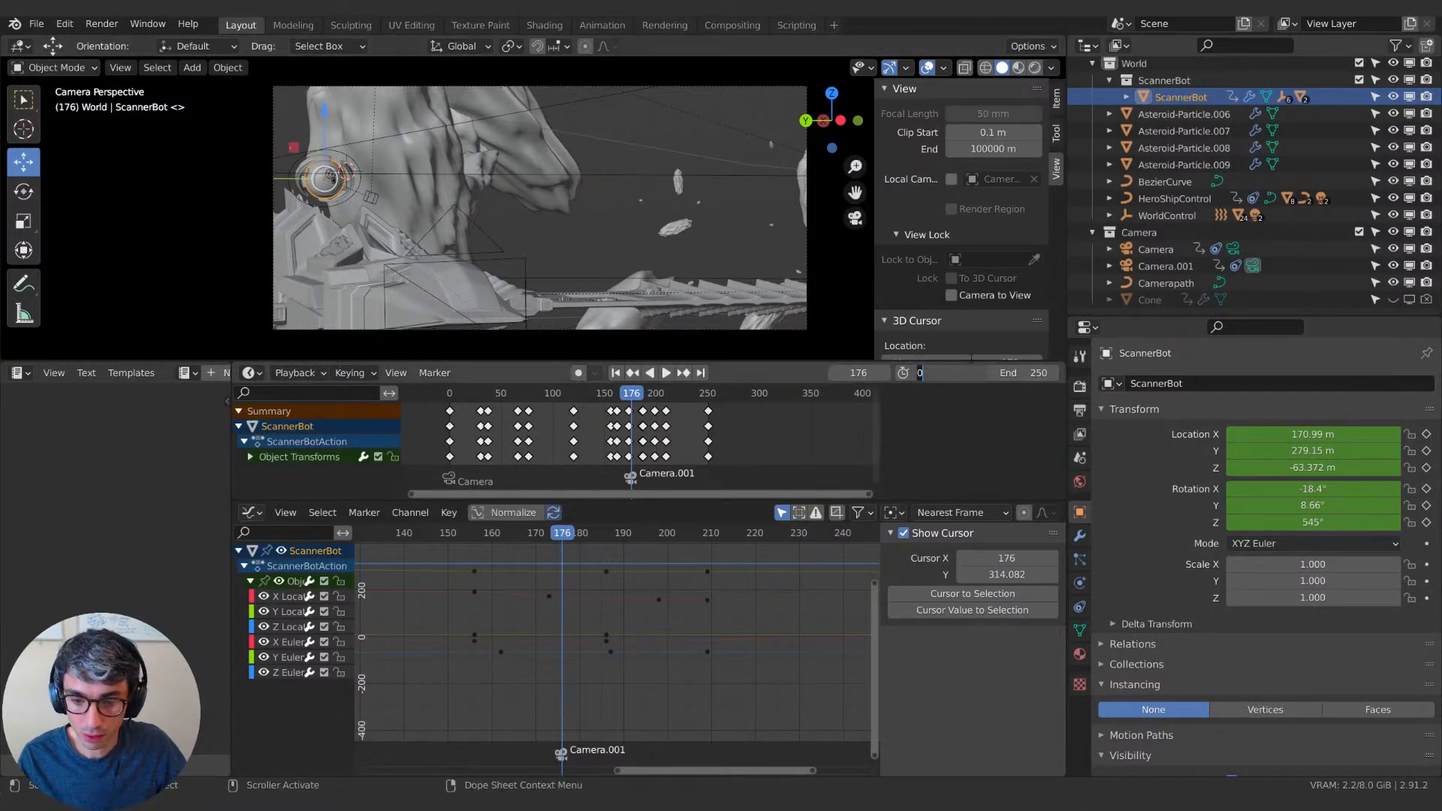
{"action": "key", "text": "Return"}
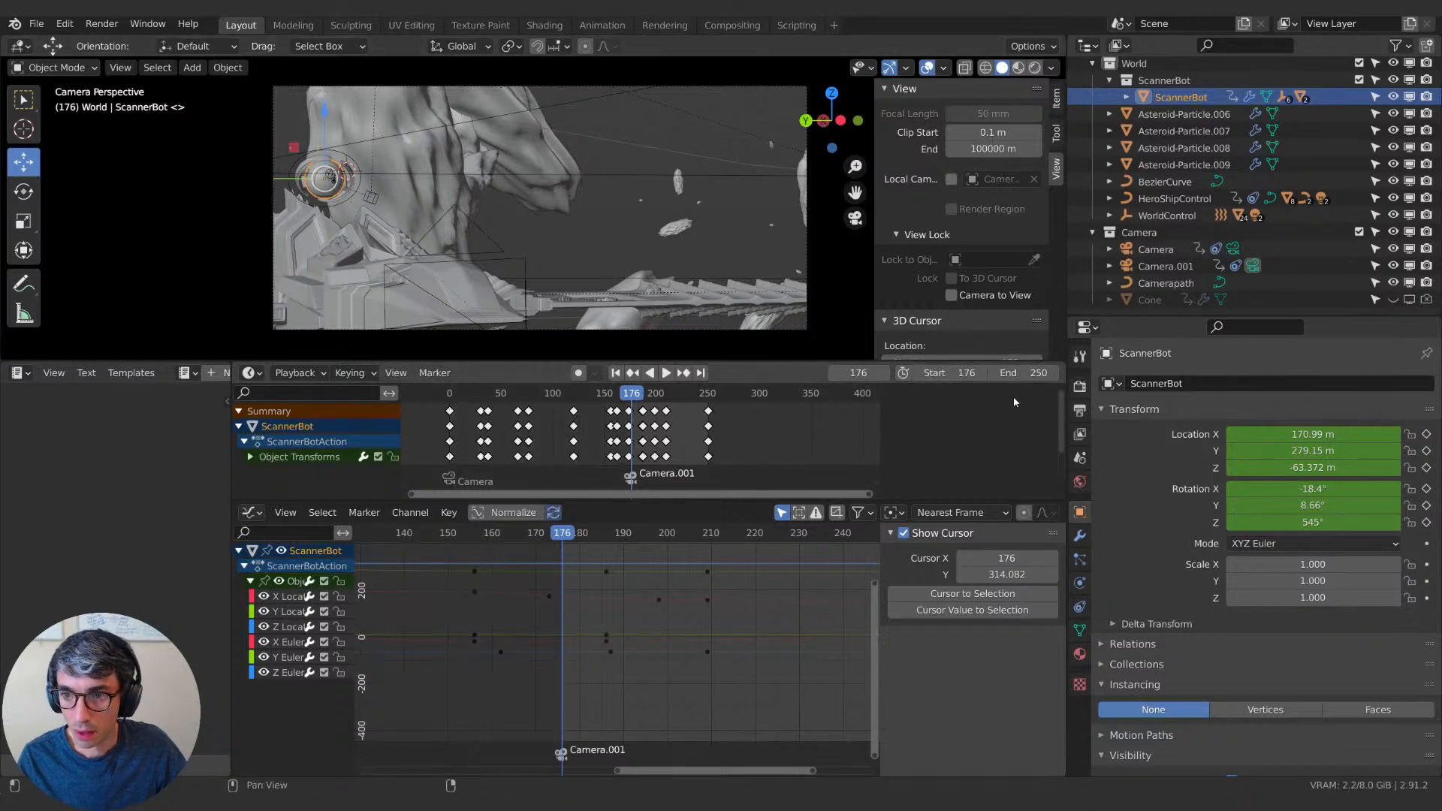
{"action": "key", "text": "space"}
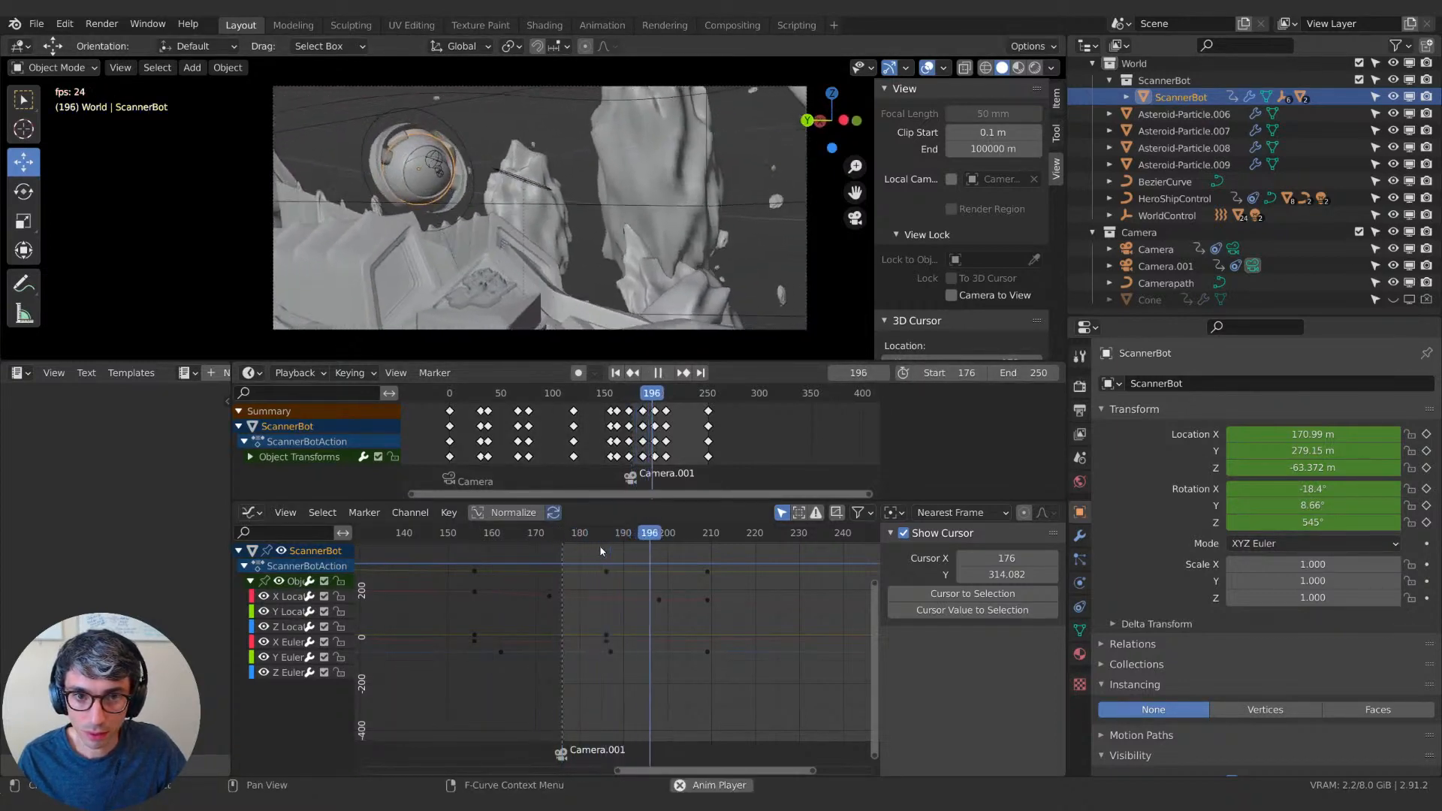
Examine ScannerBot's motion in the second shot by playing and scrubbing from the camera cut to frame 251.
{"action": "key", "text": "Escape"}
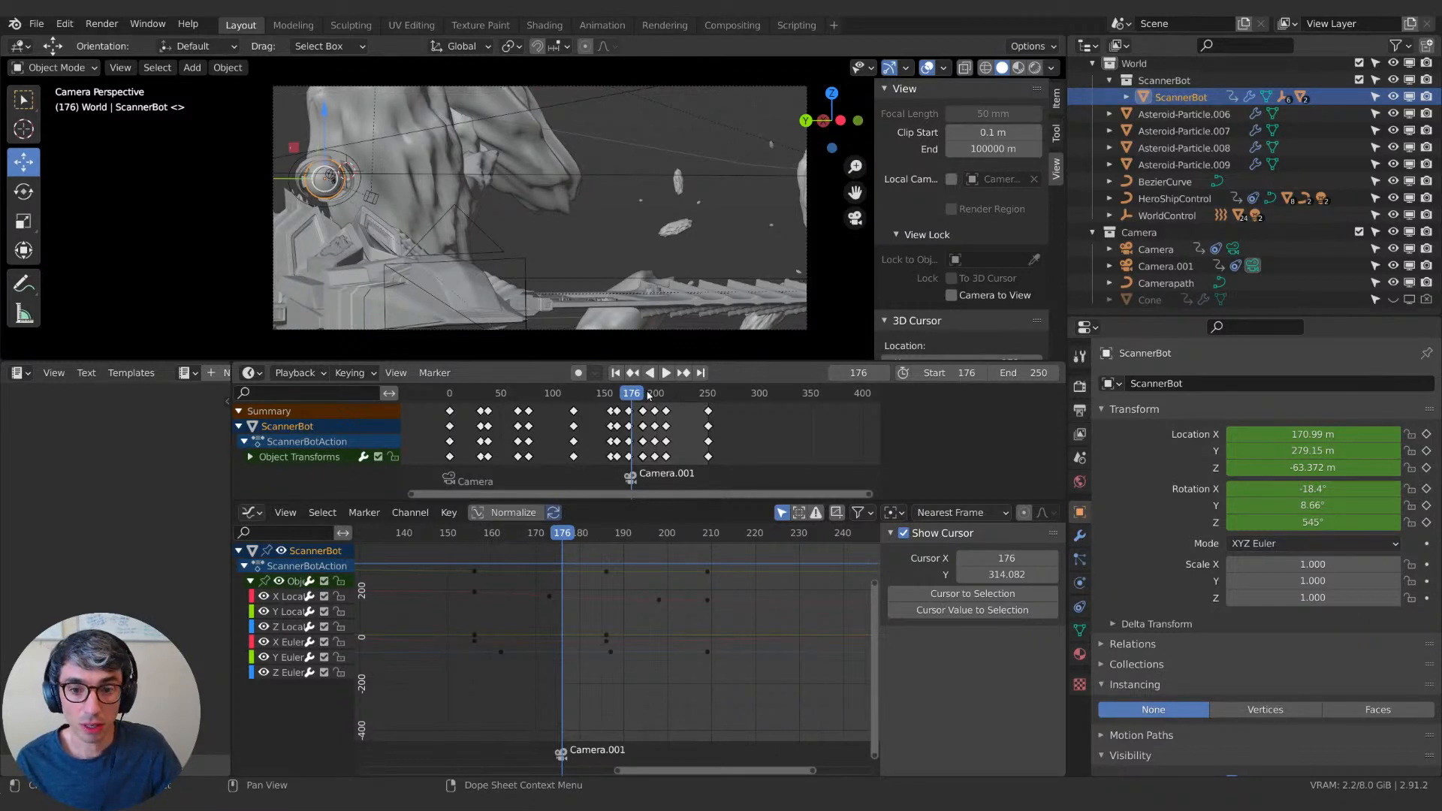
{"action": "key", "text": "space"}
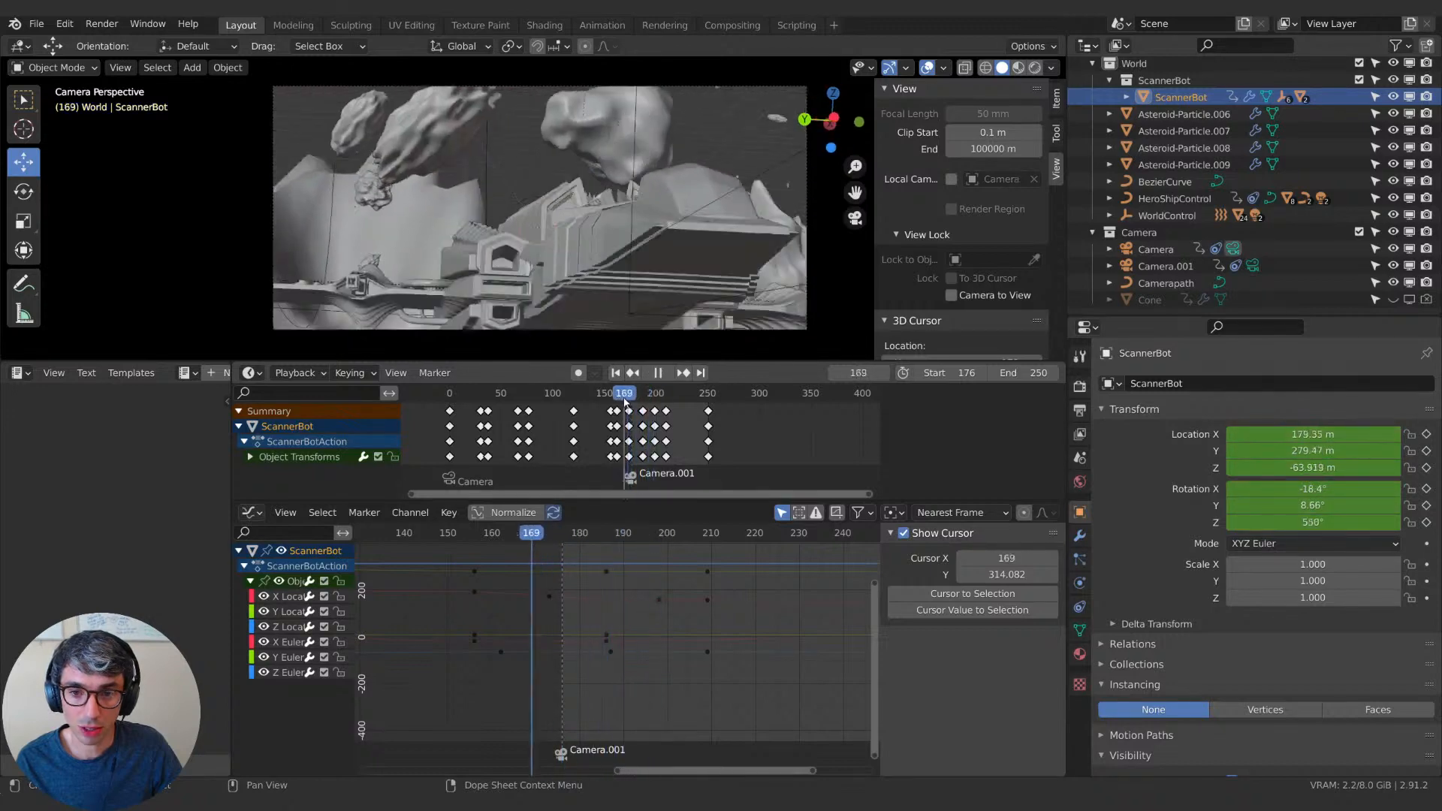
{"action": "key", "text": "Escape"}
{"action": "left_click_drag", "start_coordinate": [635, 402], "coordinate": [680, 404]}
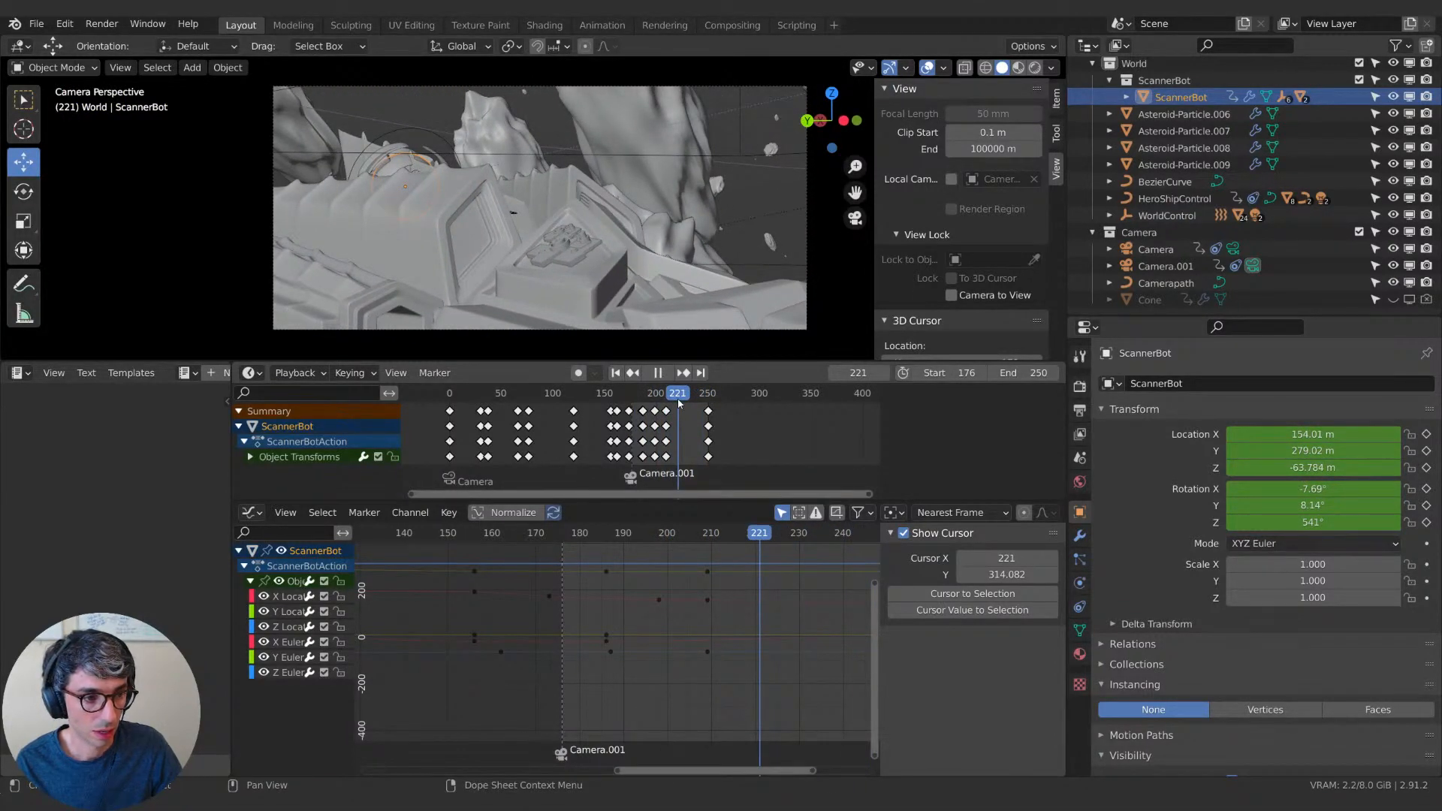
{"action": "left_click_drag", "start_coordinate": [680, 404], "coordinate": [675, 403]}
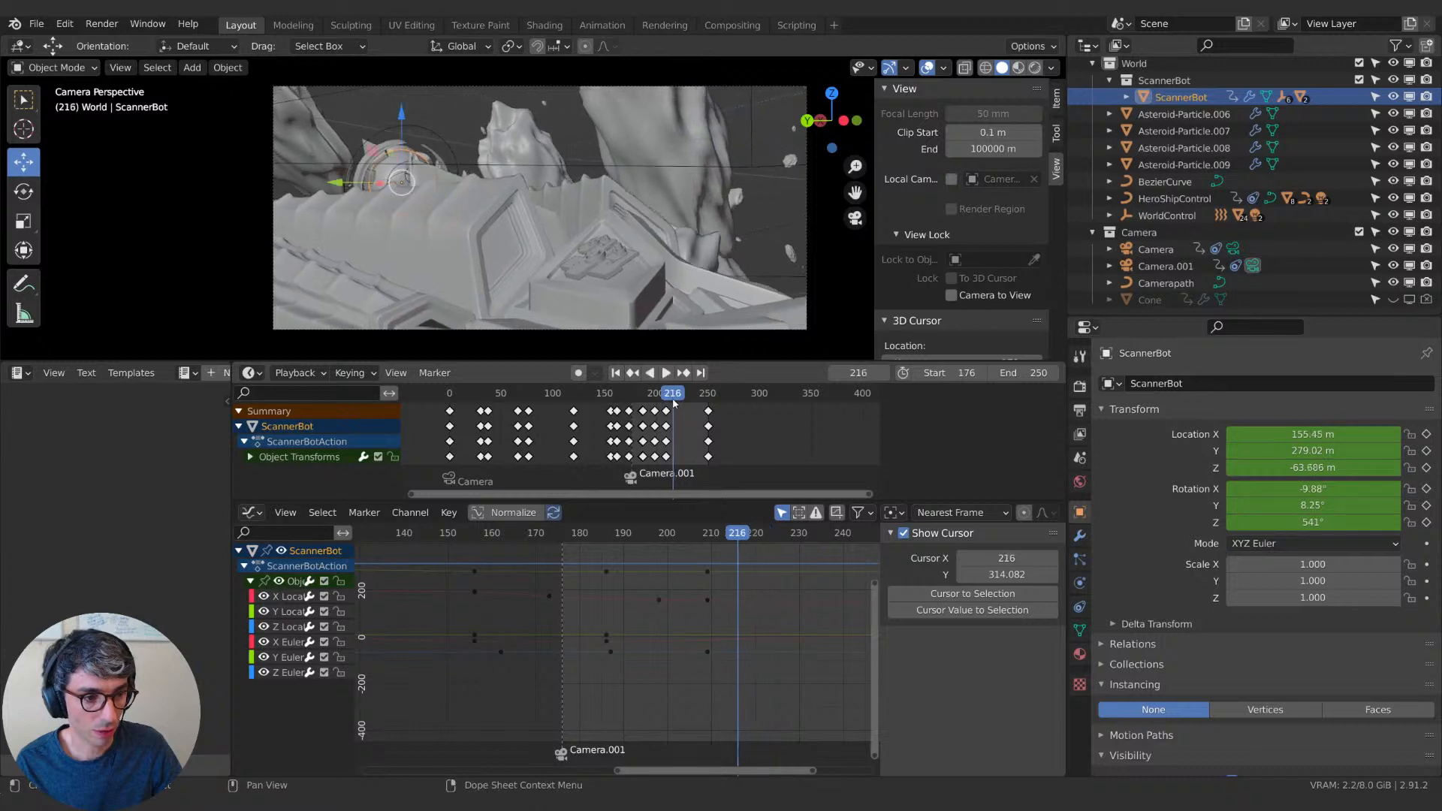
{"action": "key", "text": "space"}
{"action": "key", "text": "space"}
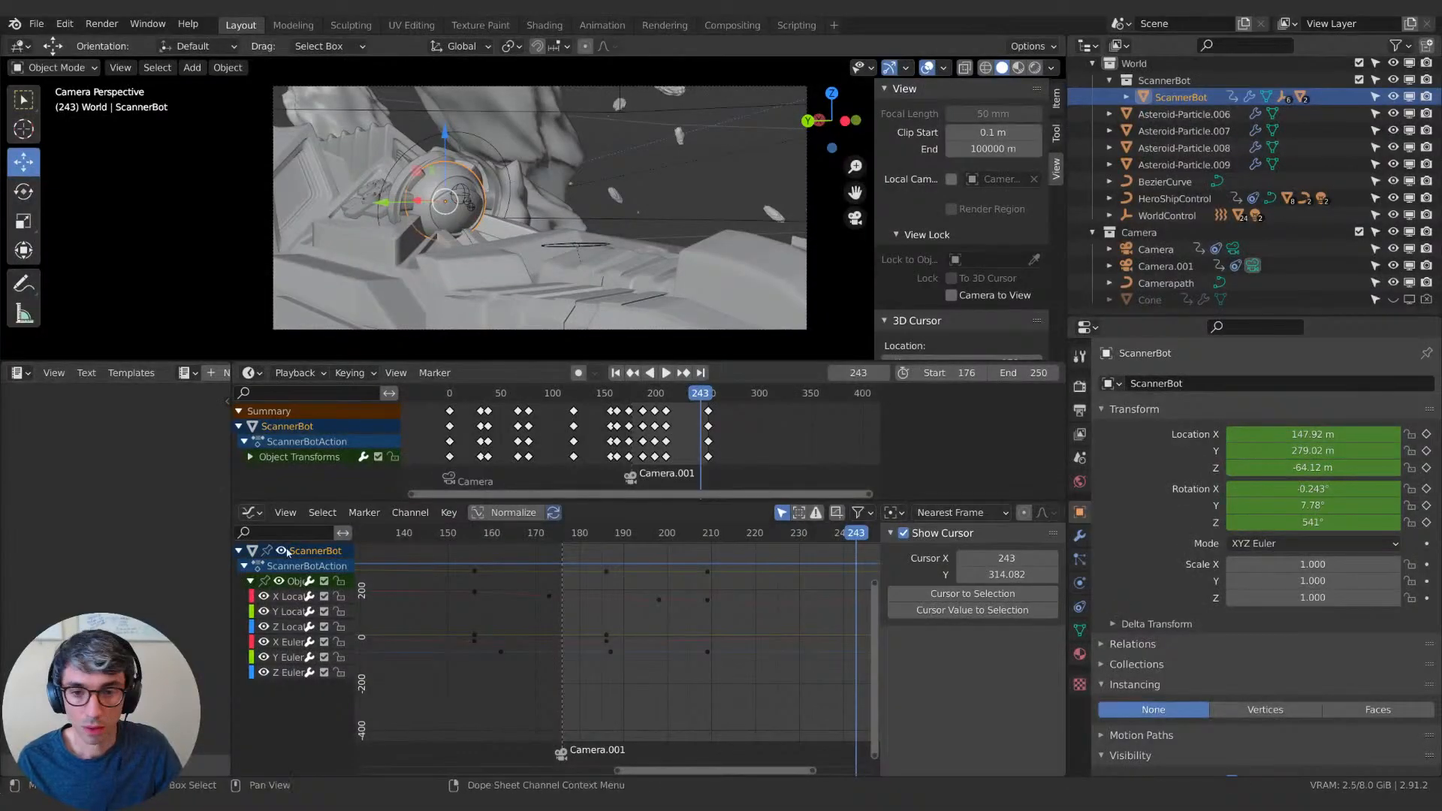
{"action": "key", "text": "shift+ctrl+space"}
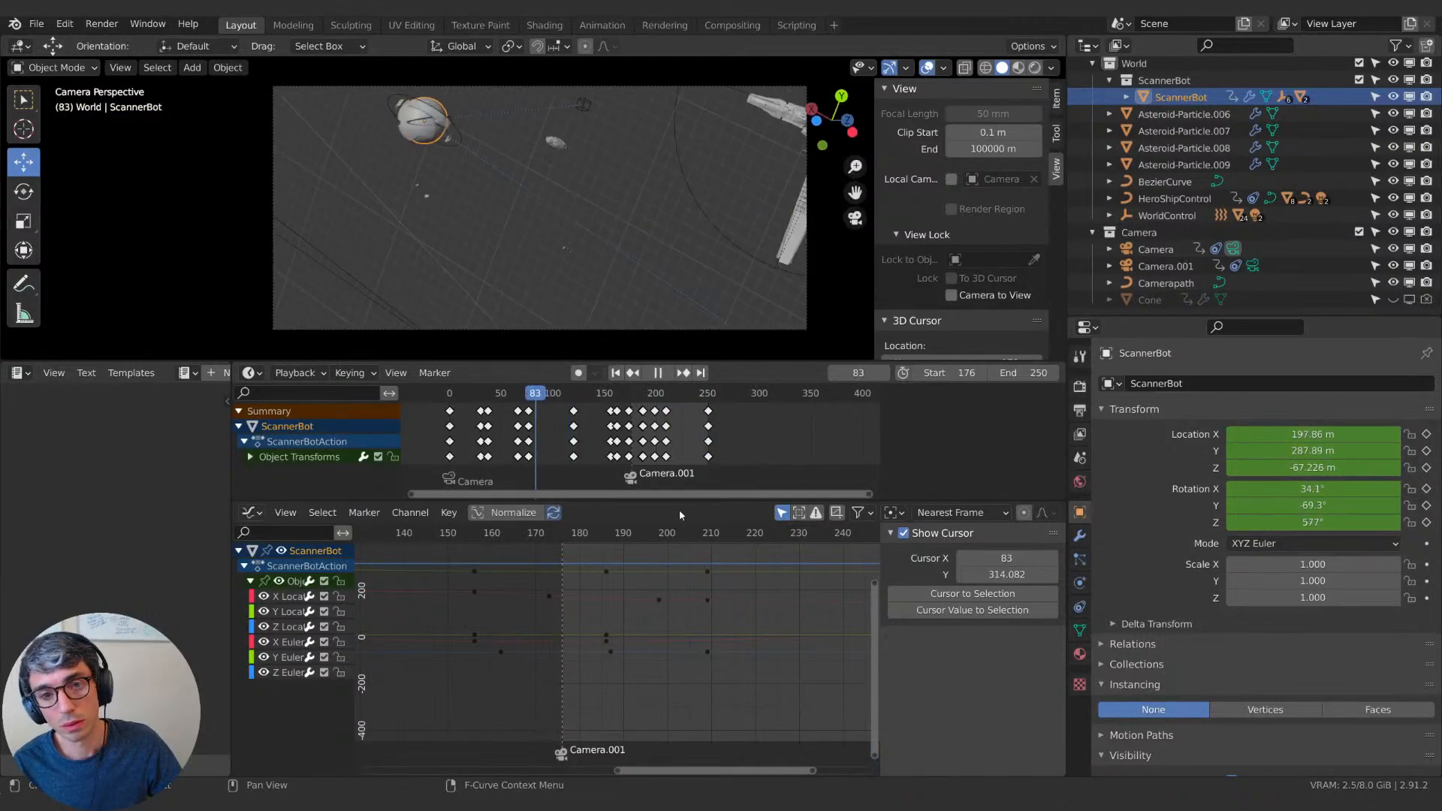
{"action": "mouse_move", "coordinate": [615, 393]}
{"action": "left_mouse_down"}
{"action": "mouse_move", "coordinate": [707, 399]}
{"action": "mouse_move", "coordinate": [620, 404]}
{"action": "mouse_move", "coordinate": [662, 404]}
{"action": "mouse_move", "coordinate": [635, 403]}
{"action": "left_mouse_up"}
{"action": "left_click_drag", "start_coordinate": [701, 396], "coordinate": [709, 396]}
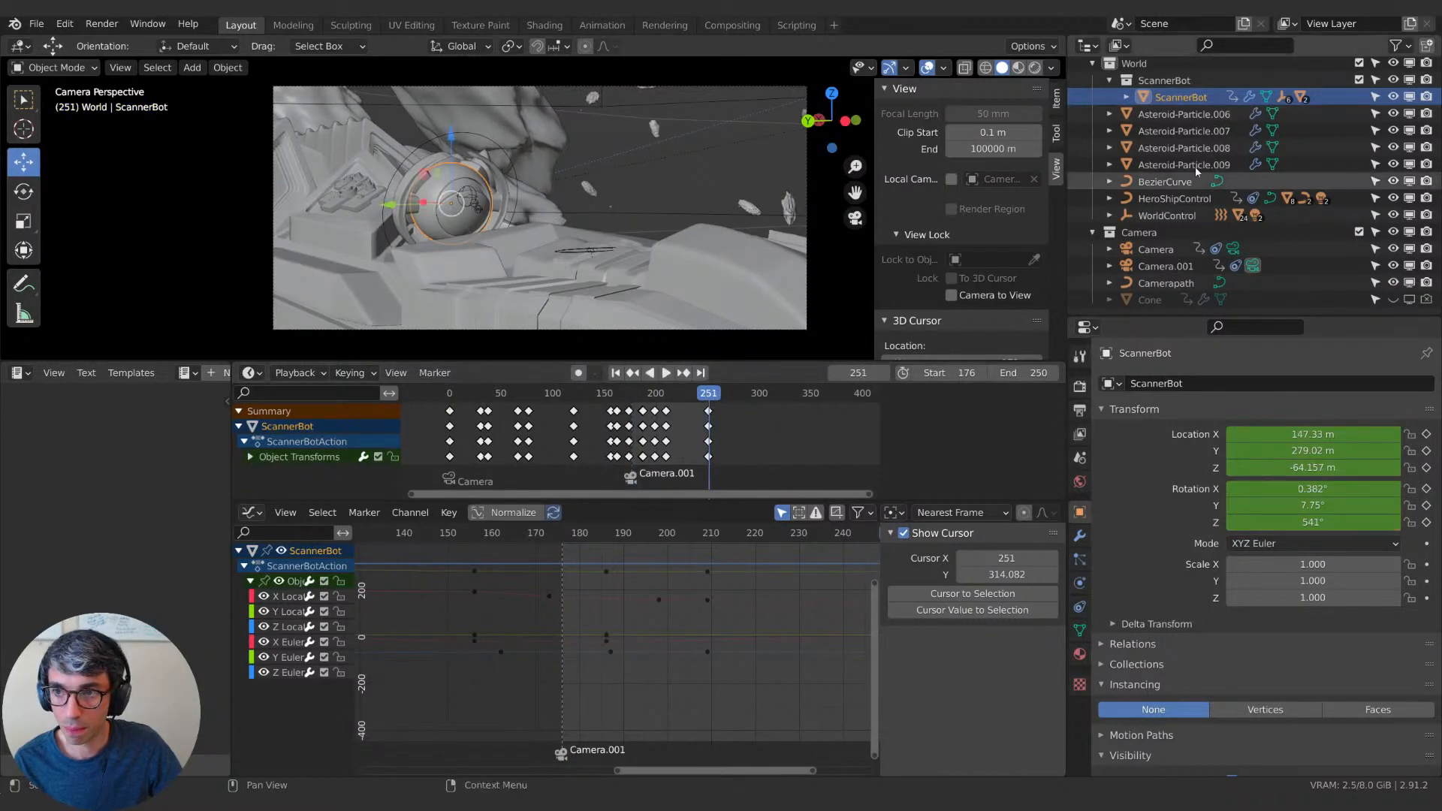
Clear all location and rotation keyframes from HeroShipControl, keeping only its Follow Path offset animation.
{"action": "left_click", "coordinate": [1188, 199]}
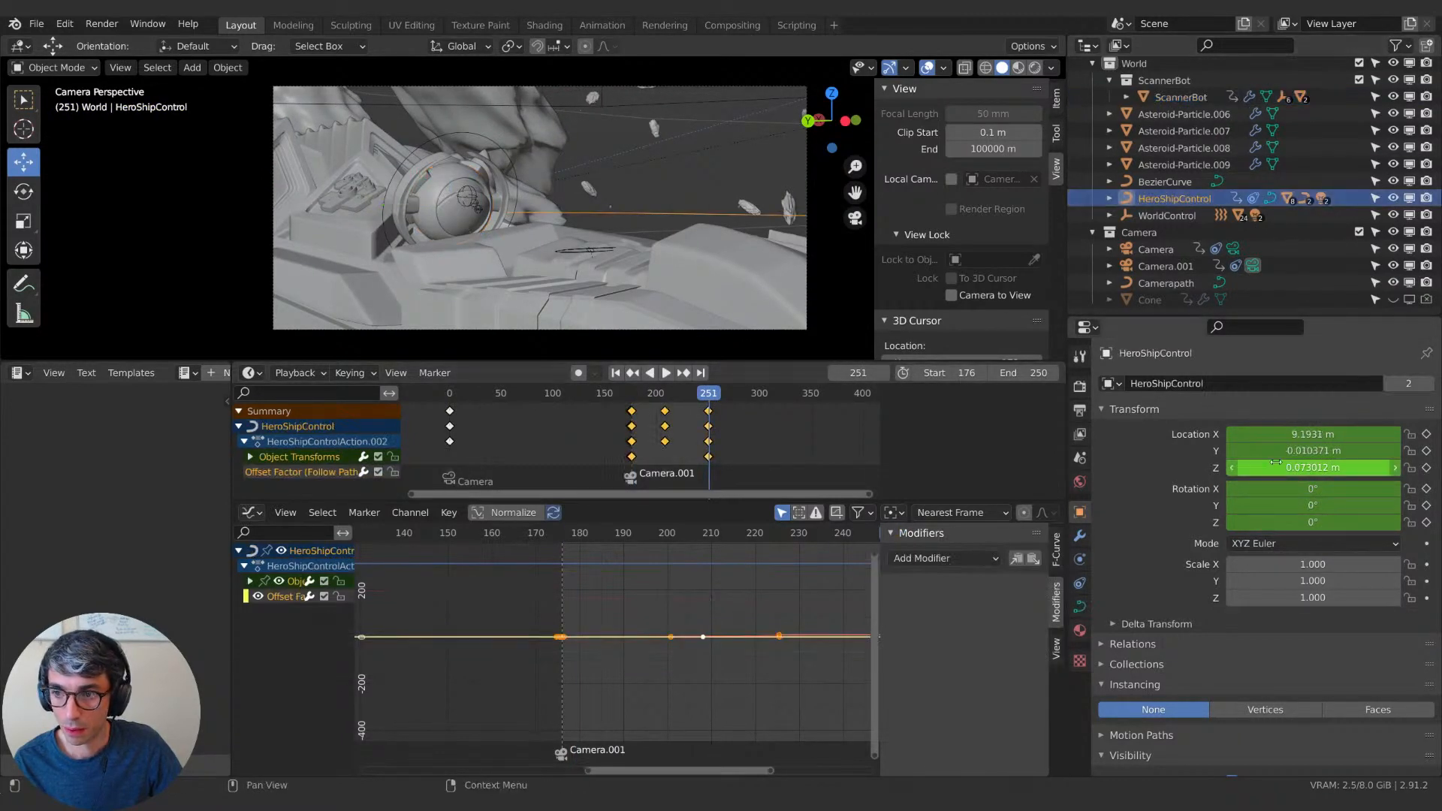
{"action": "right_click", "coordinate": [1285, 449]}
{"action": "left_click", "coordinate": [621, 399]}
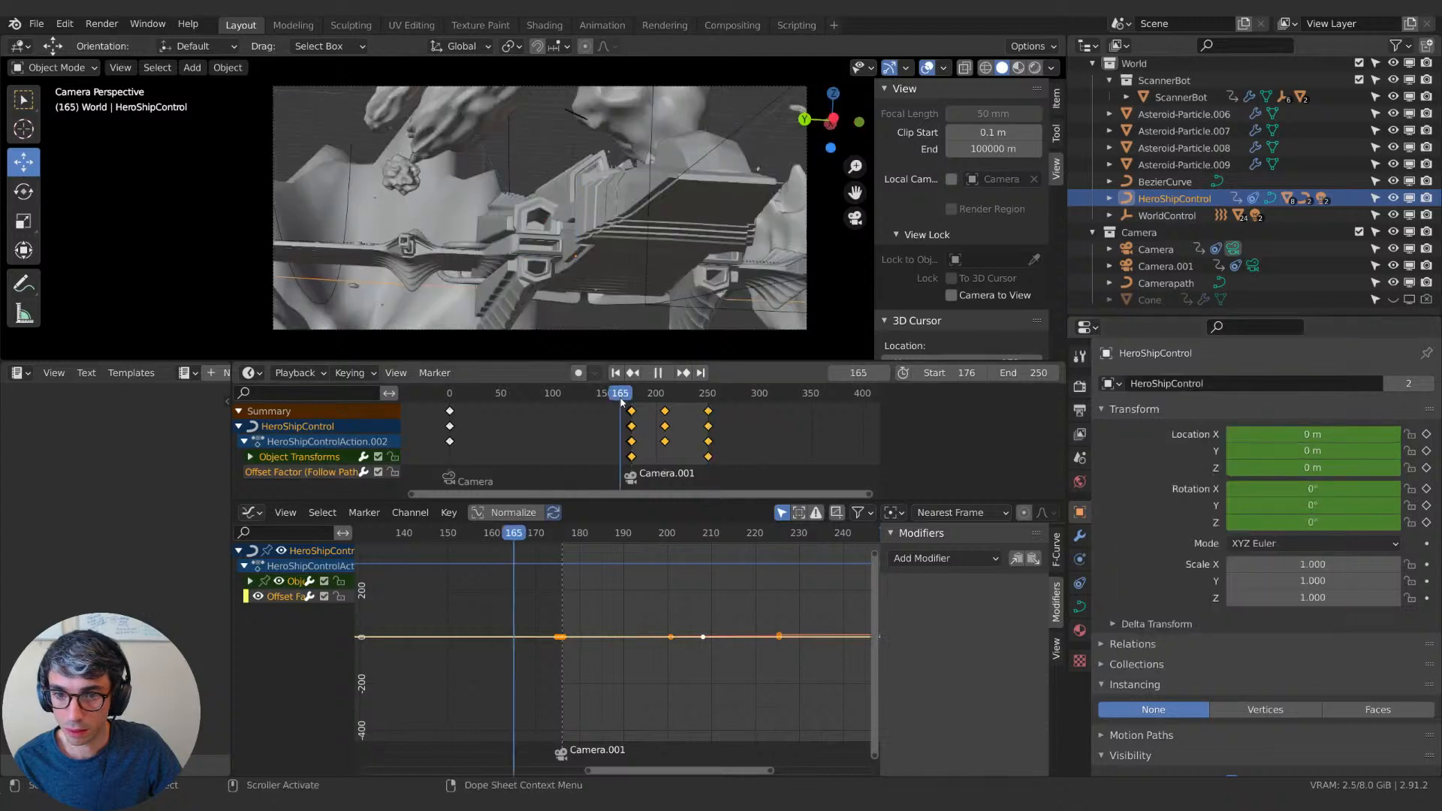
{"action": "right_click", "coordinate": [1281, 450]}
{"action": "left_click", "coordinate": [1281, 450]}
{"action": "right_click", "coordinate": [1317, 503]}
{"action": "left_click", "coordinate": [1317, 503]}
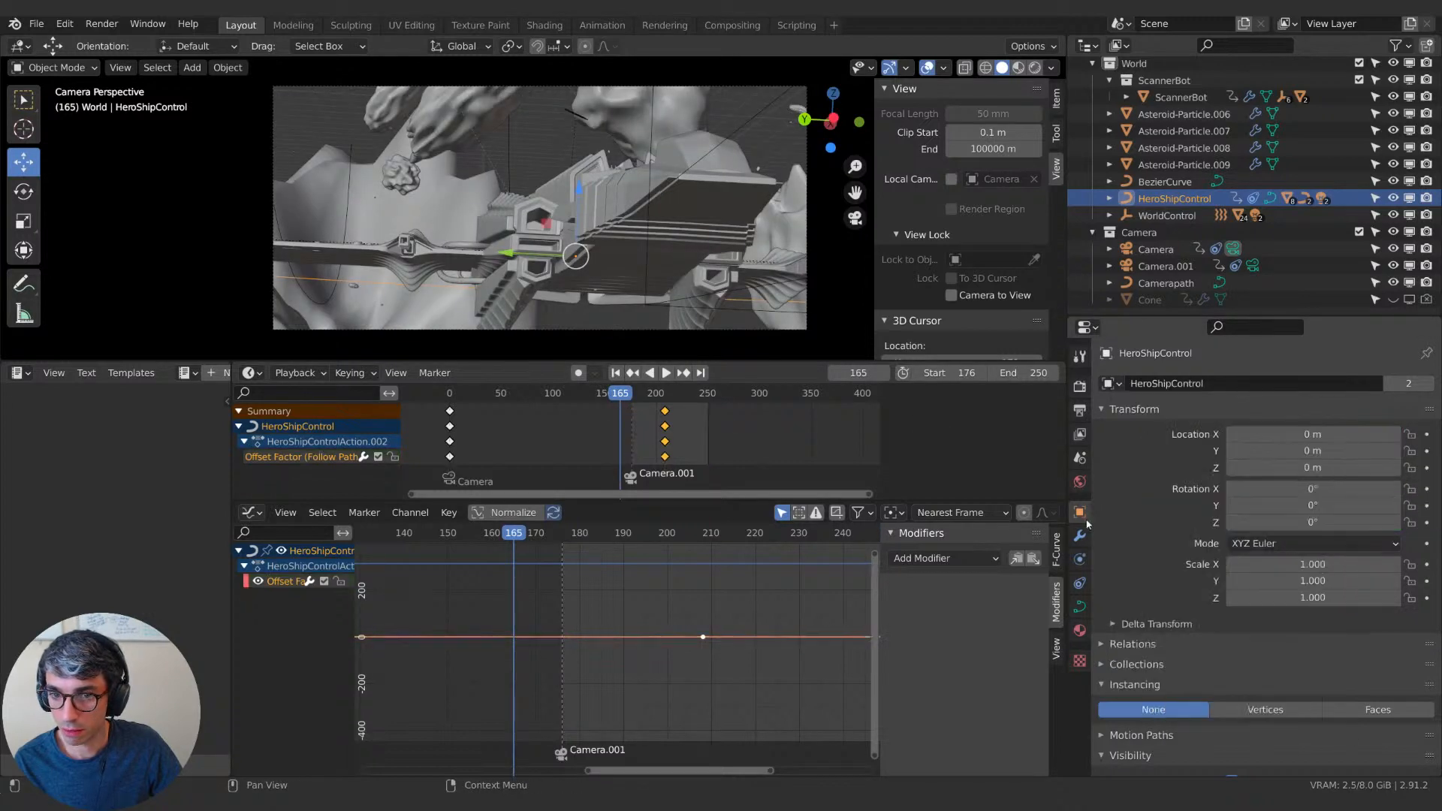
Move HeroShipControl's final Follow Path Offset Factor keyframe to about frame 251 and play back the shot.
{"action": "left_click", "coordinate": [667, 372]}
{"action": "left_click_drag", "start_coordinate": [664, 395], "coordinate": [713, 421]}
{"action": "key", "text": "space"}
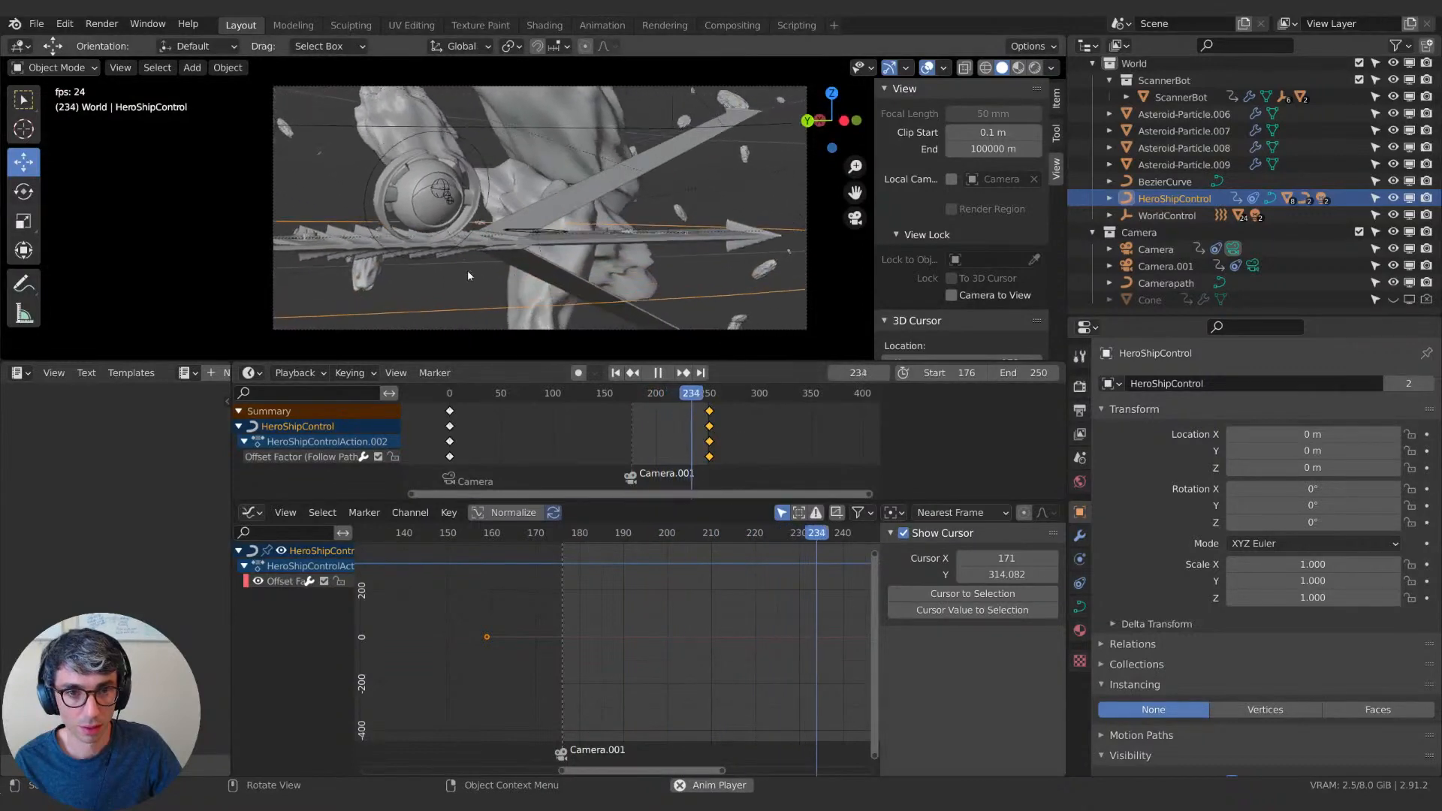
{"action": "key", "text": "space"}
Examine how the hero ship passes ScannerBot by playing and scrubbing the second shot between frames 180 and 235.
{"action": "left_click_drag", "start_coordinate": [636, 396], "coordinate": [647, 400]}
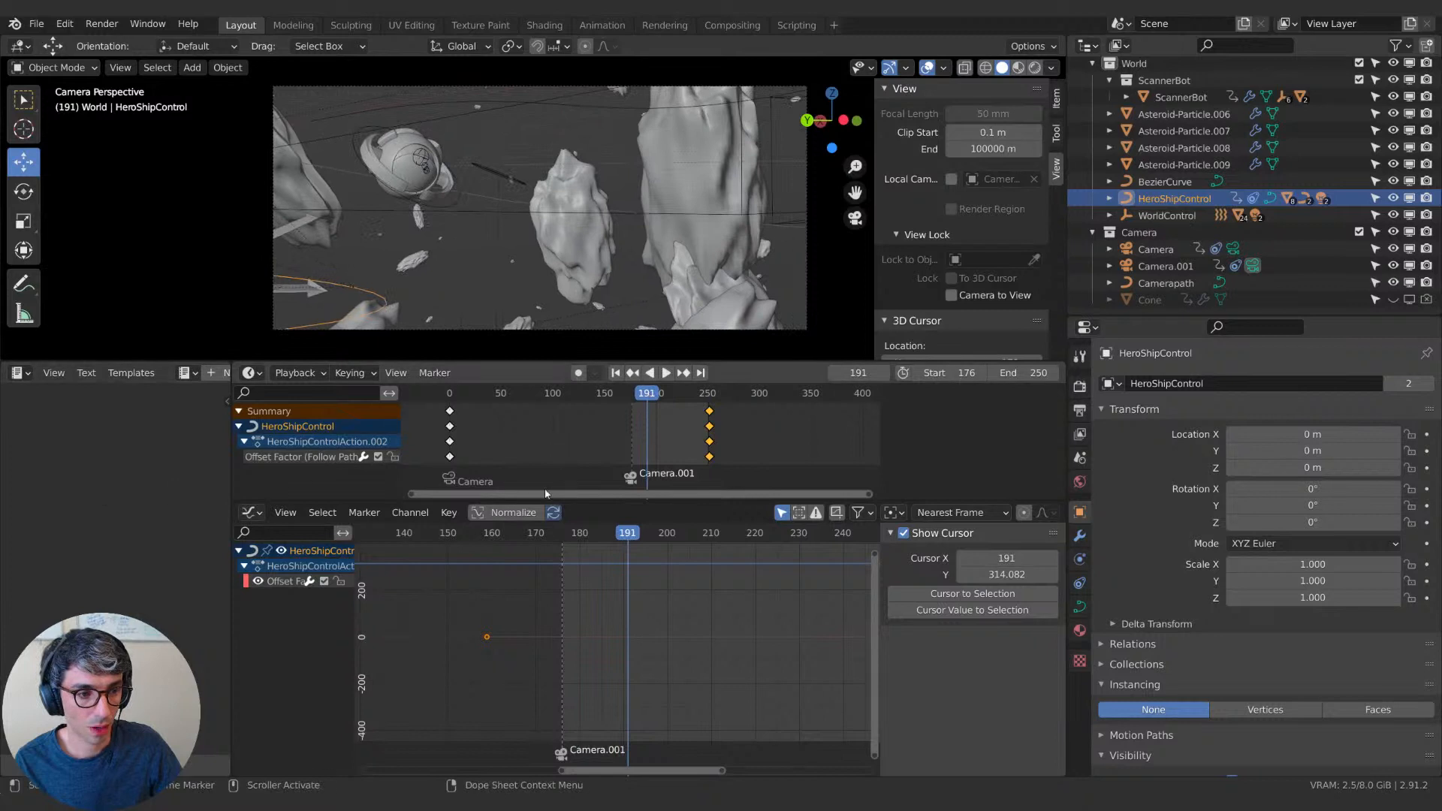
{"action": "left_click", "coordinate": [637, 395]}
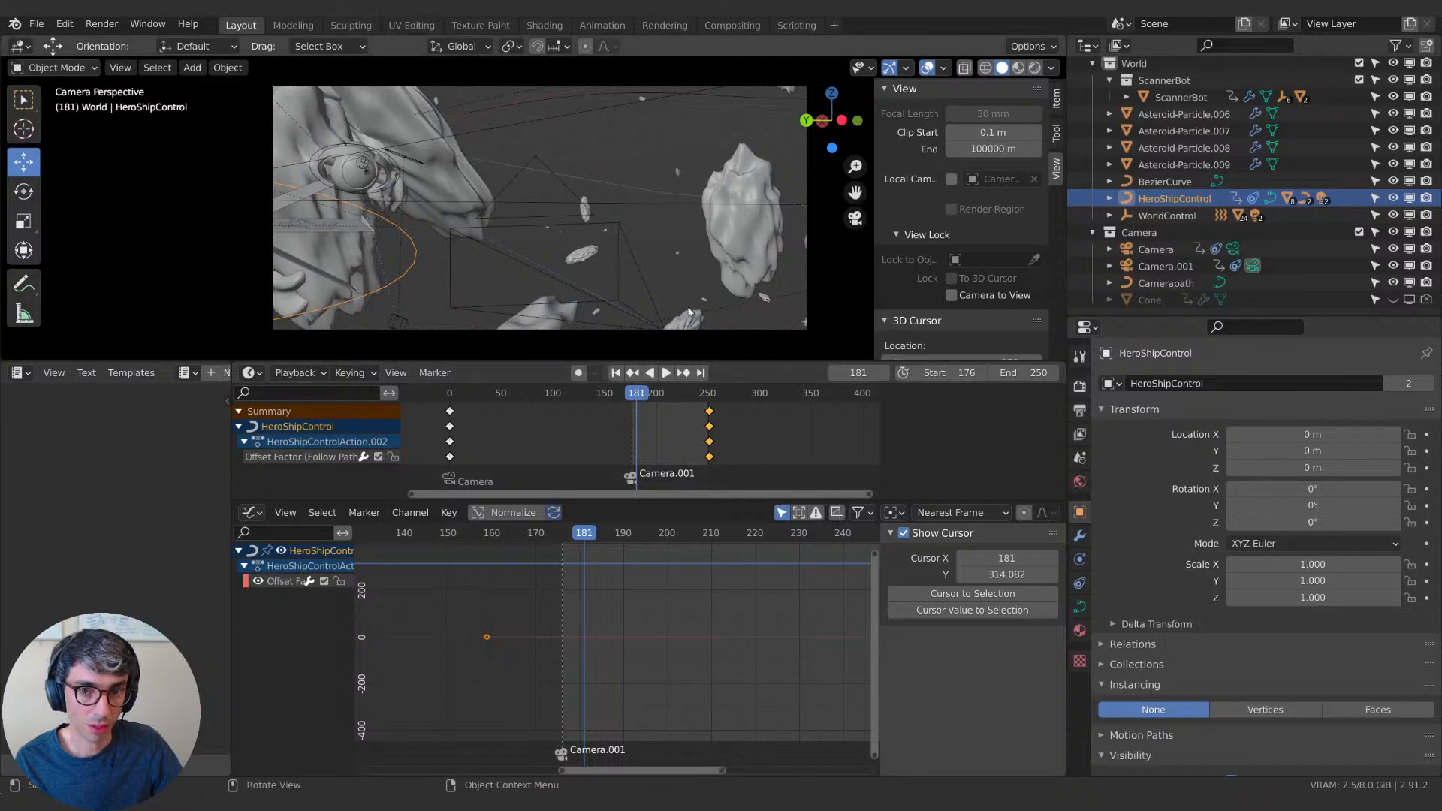
{"action": "left_click", "coordinate": [666, 372]}
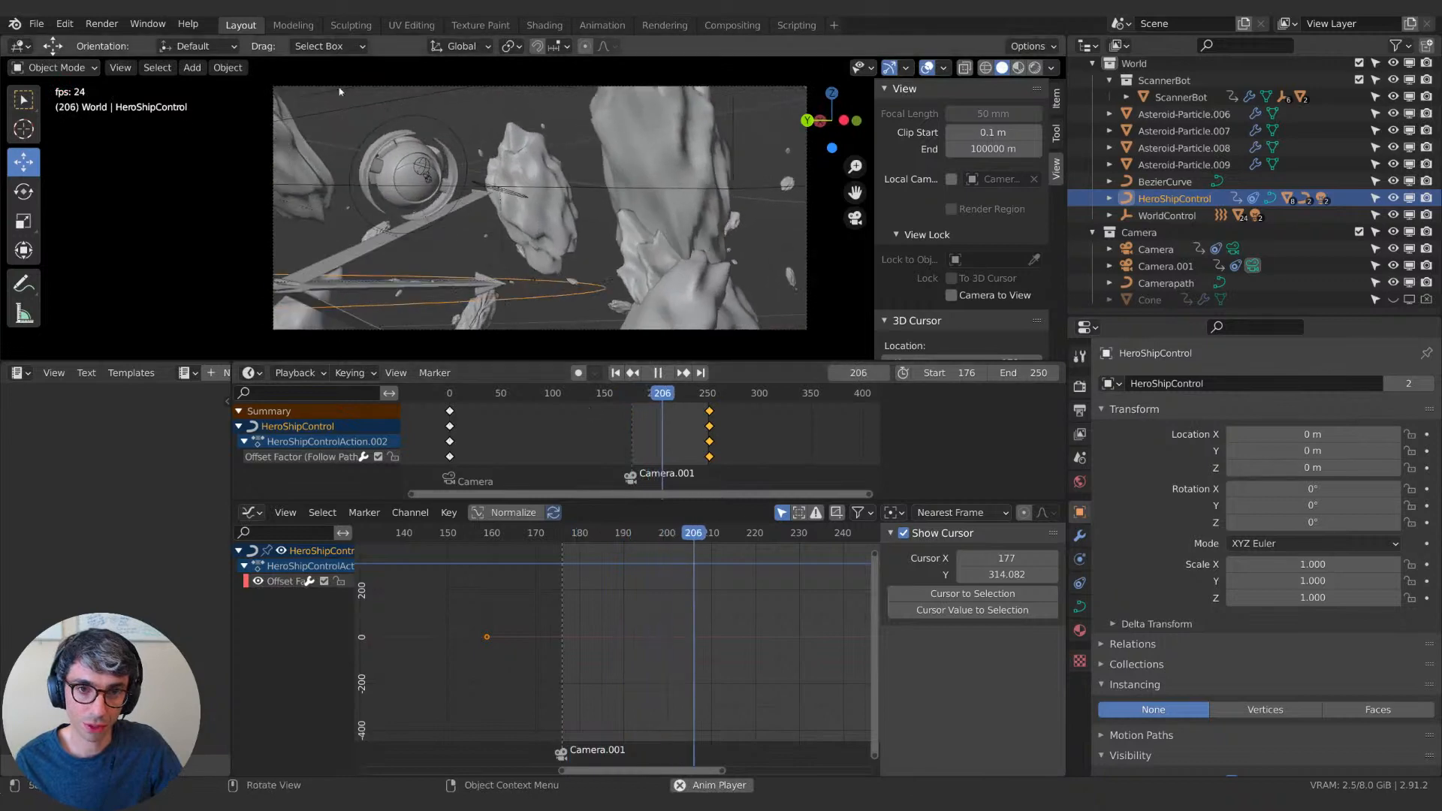
{"action": "key", "text": "space"}
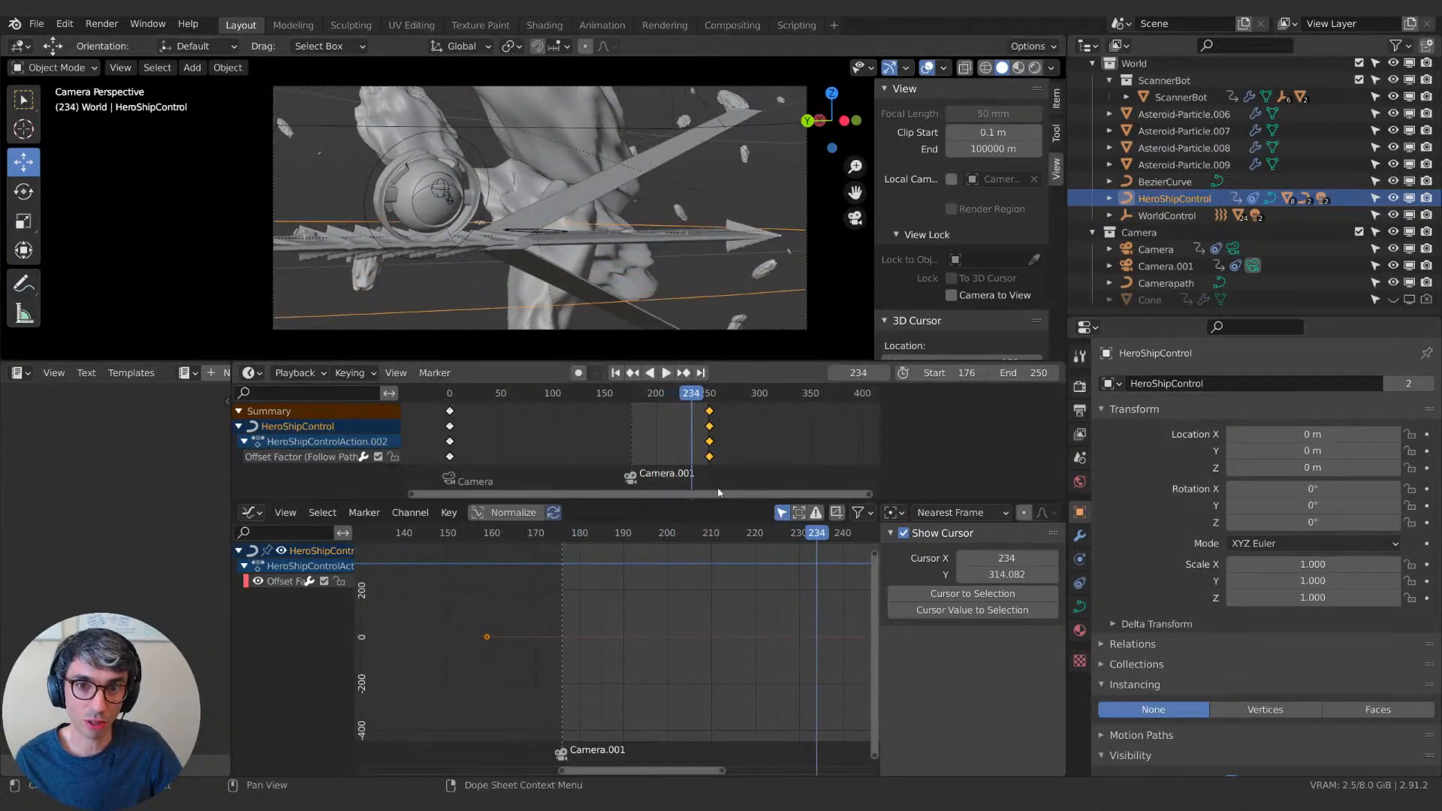
{"action": "left_click", "coordinate": [688, 394]}
{"action": "key", "text": "space"}
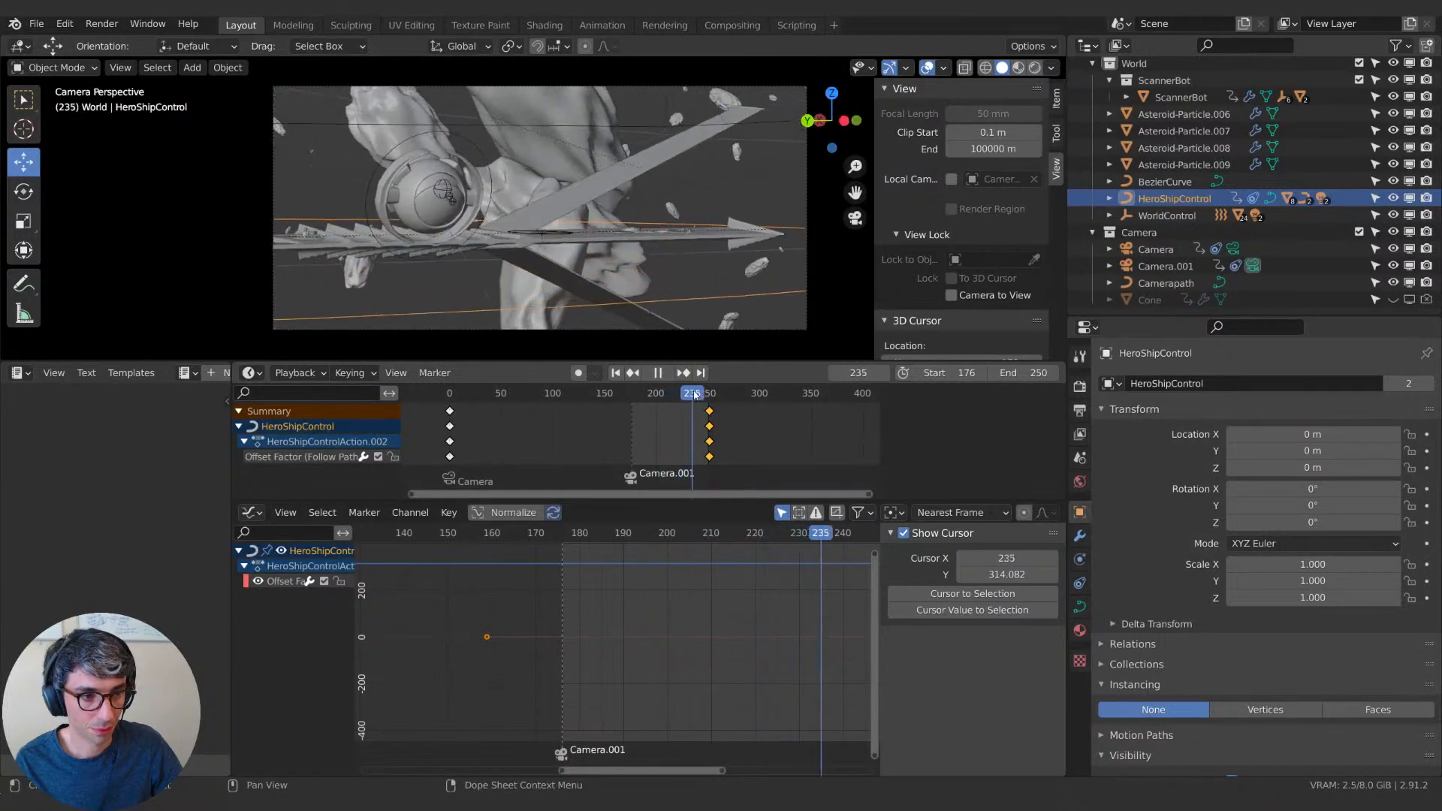
{"action": "left_click", "coordinate": [652, 394]}
{"action": "key", "text": "space"}
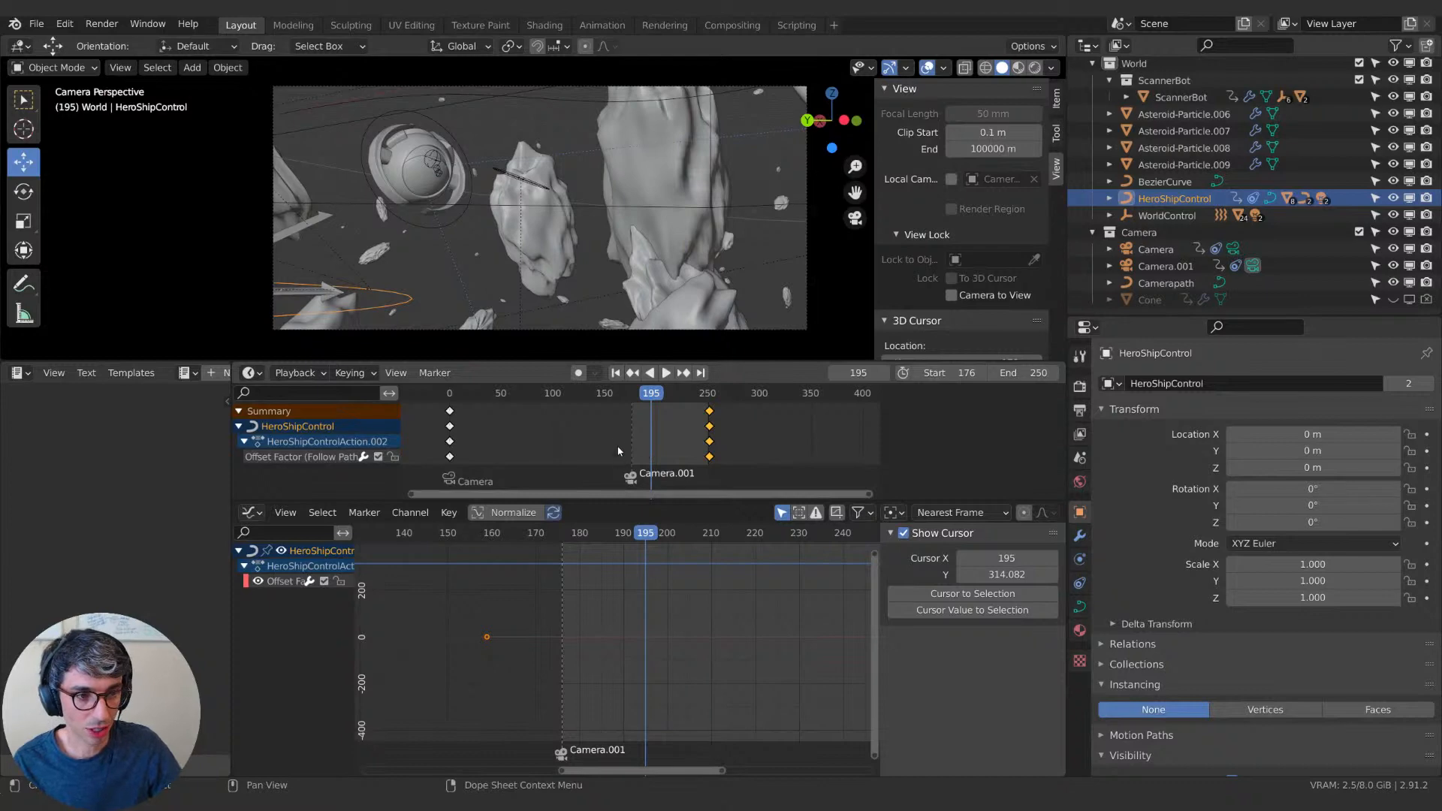
{"action": "left_click", "coordinate": [636, 393]}
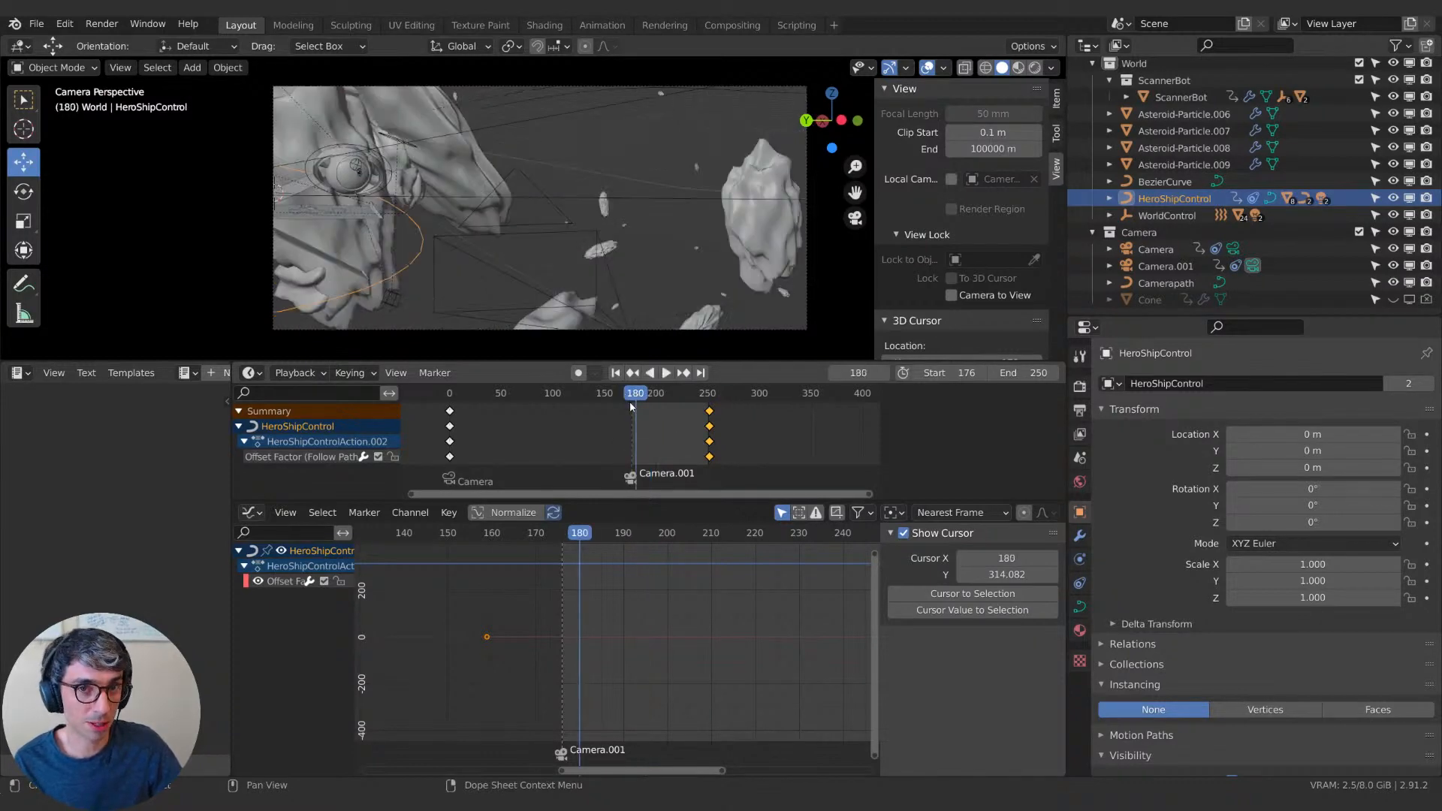
{"action": "key", "text": "space"}
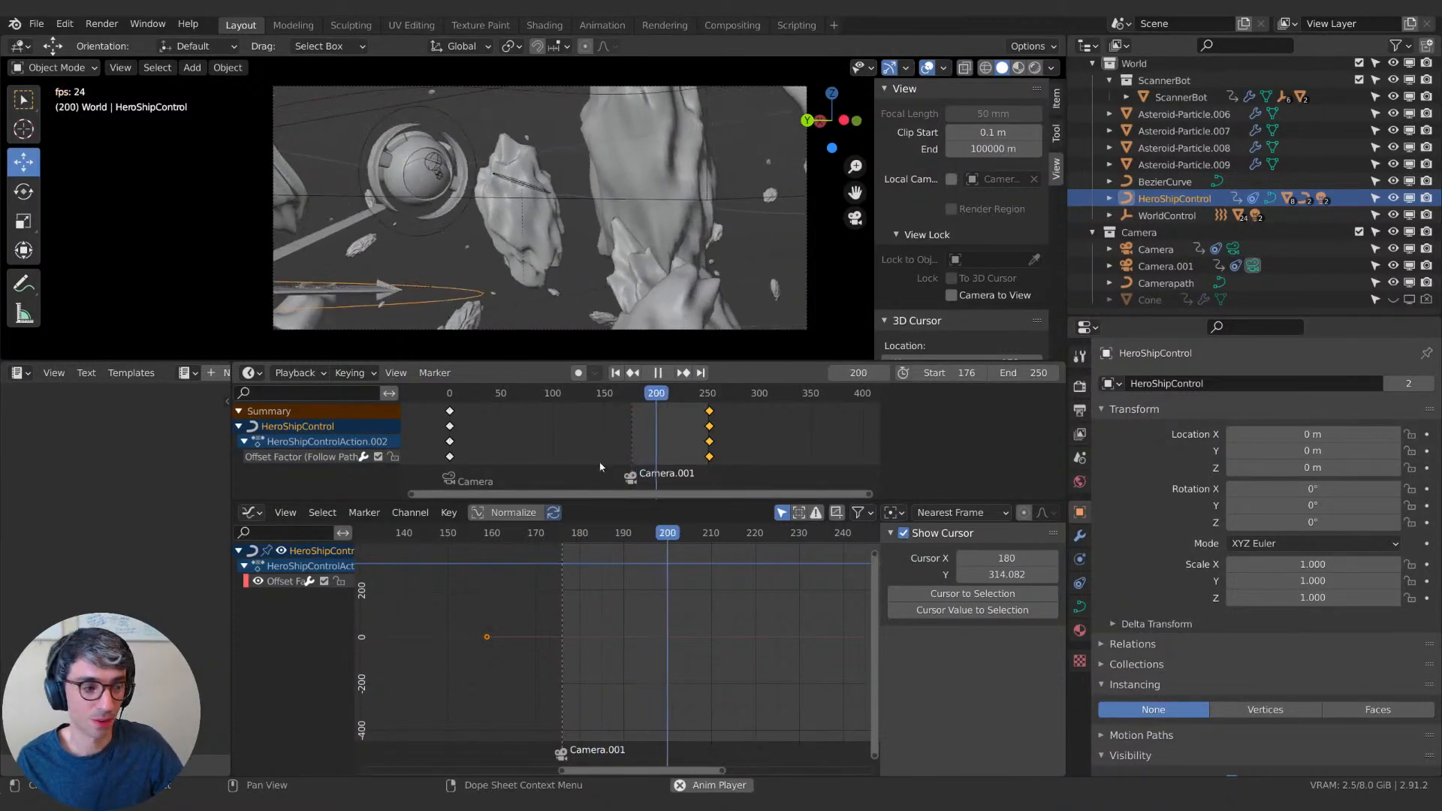
{"action": "key", "text": "space"}
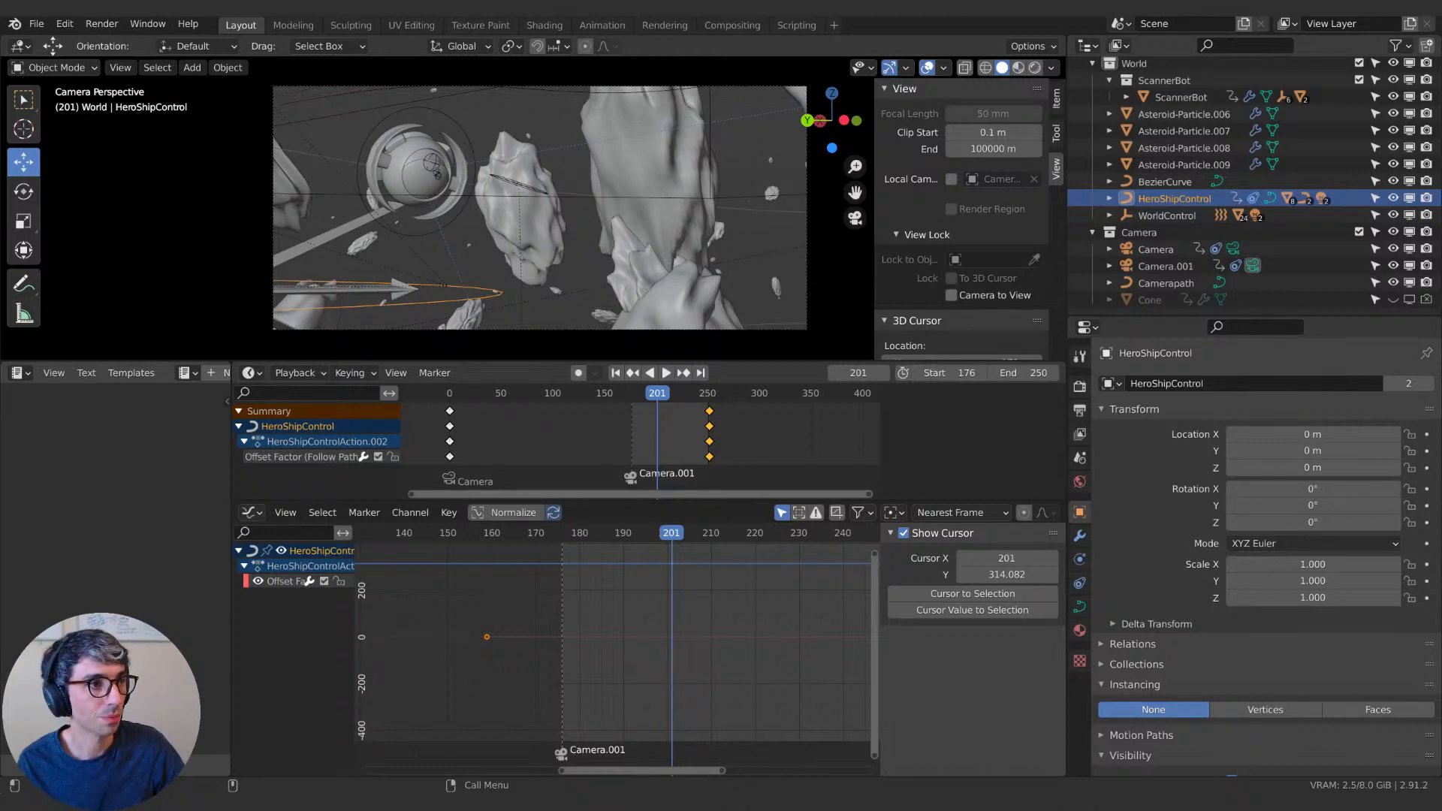
Switch to the Tutorial_SpaceBattle project in Premiere Pro and open the ESB_01_COMP sequence from the finished sequences.
{"action": "left_click_drag", "start_coordinate": [0, 169], "coordinate": [956, 118]}
{"action": "double_click", "coordinate": [956, 118]}
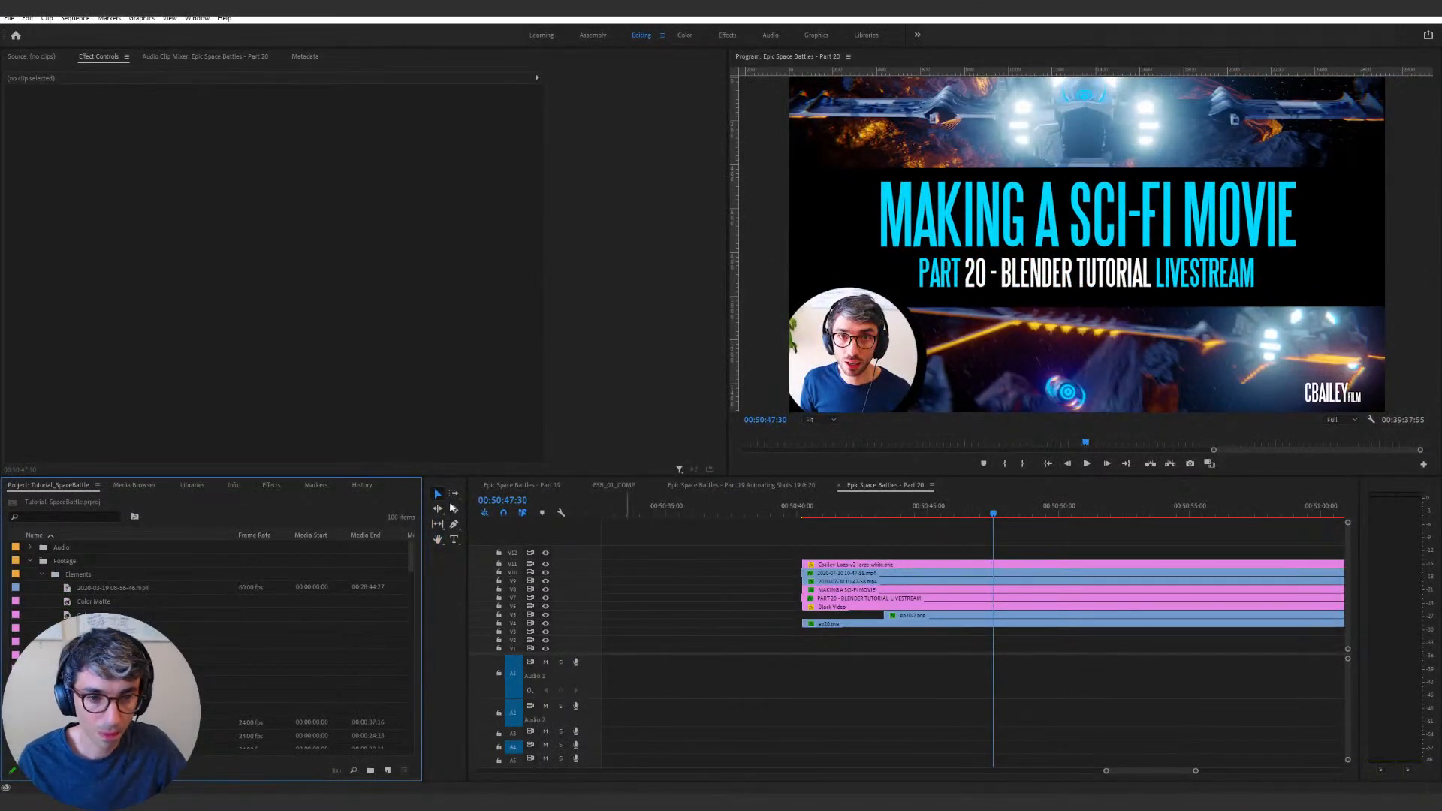
{"action": "scroll", "coordinate": [204, 600], "scroll_direction": "down", "scroll_amount": 4}
{"action": "scroll", "coordinate": [209, 606], "scroll_direction": "up", "scroll_amount": 5}
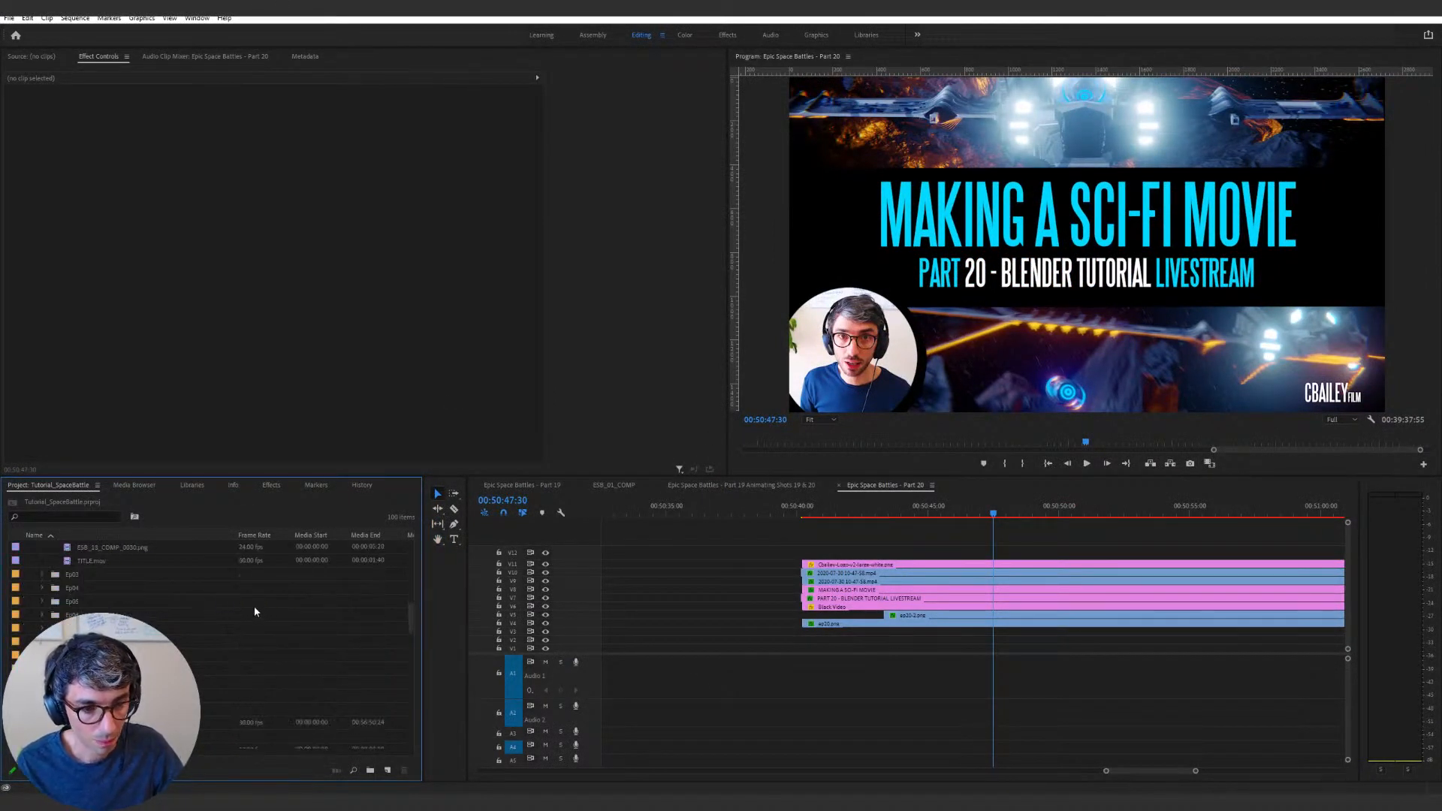
{"action": "scroll", "coordinate": [220, 590], "scroll_direction": "up", "scroll_amount": 5}
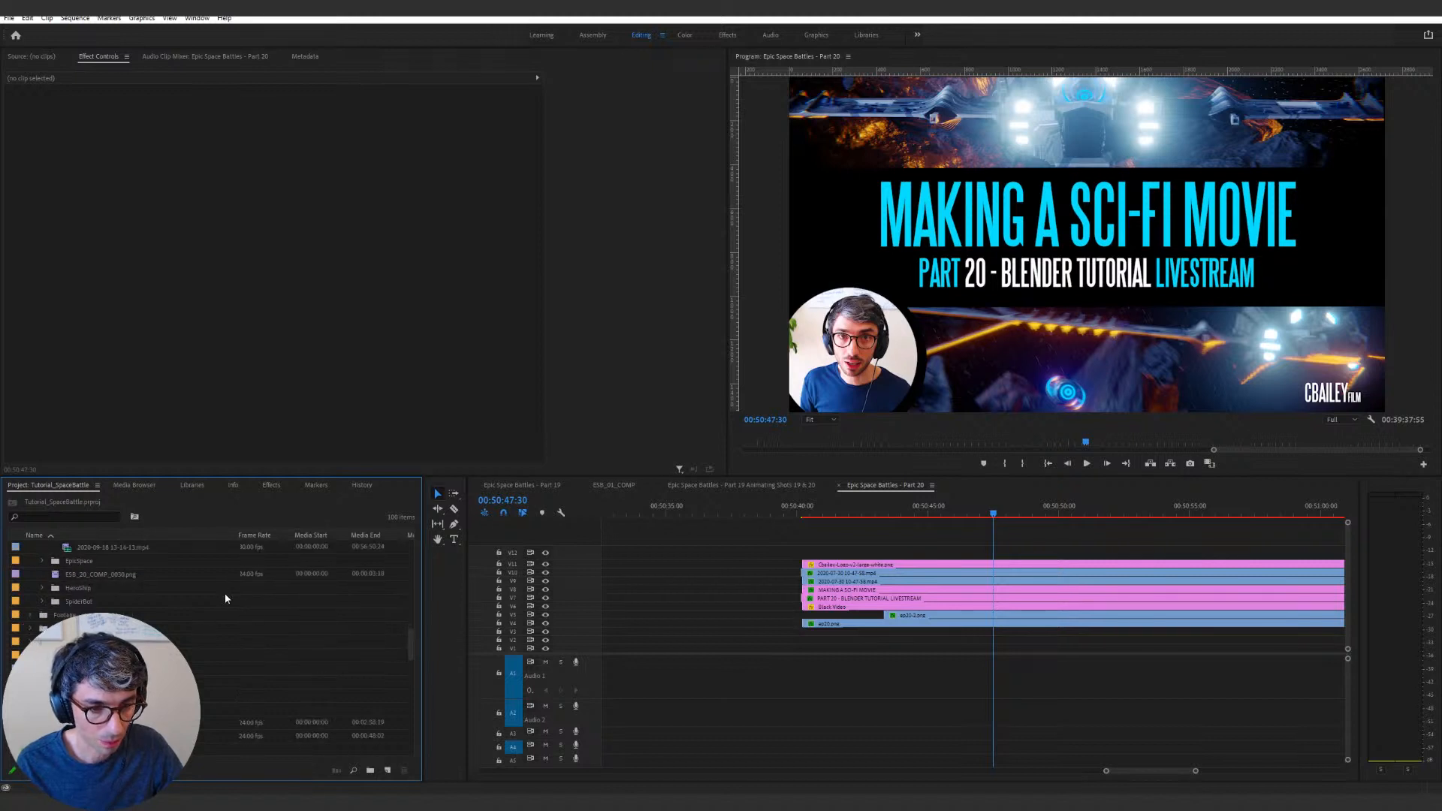
{"action": "left_click", "coordinate": [219, 628]}
{"action": "double_click", "coordinate": [220, 628]}
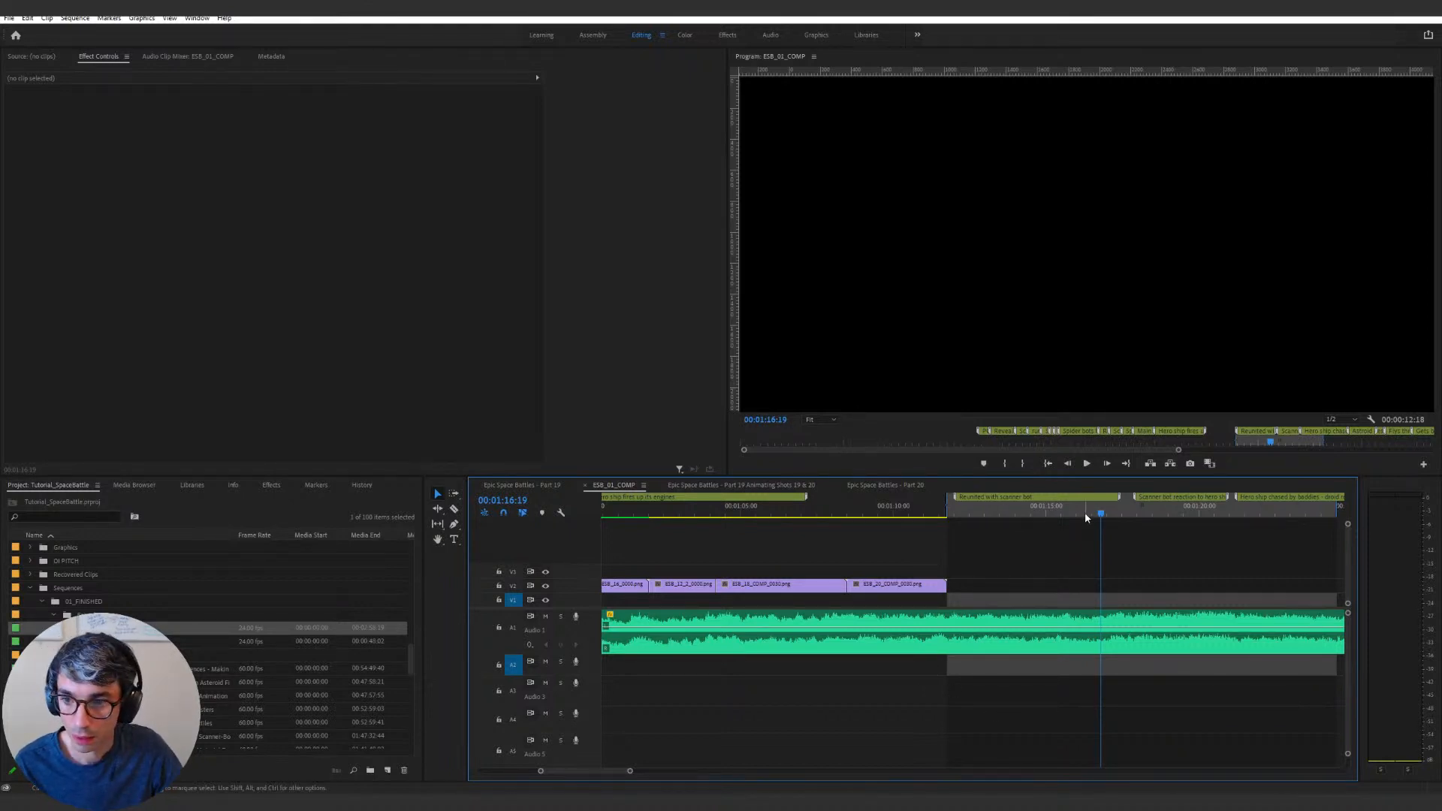
Listen to the music in the empty section after the last clip, around 00:01:15 to 00:01:17.
{"action": "key", "text": "space"}
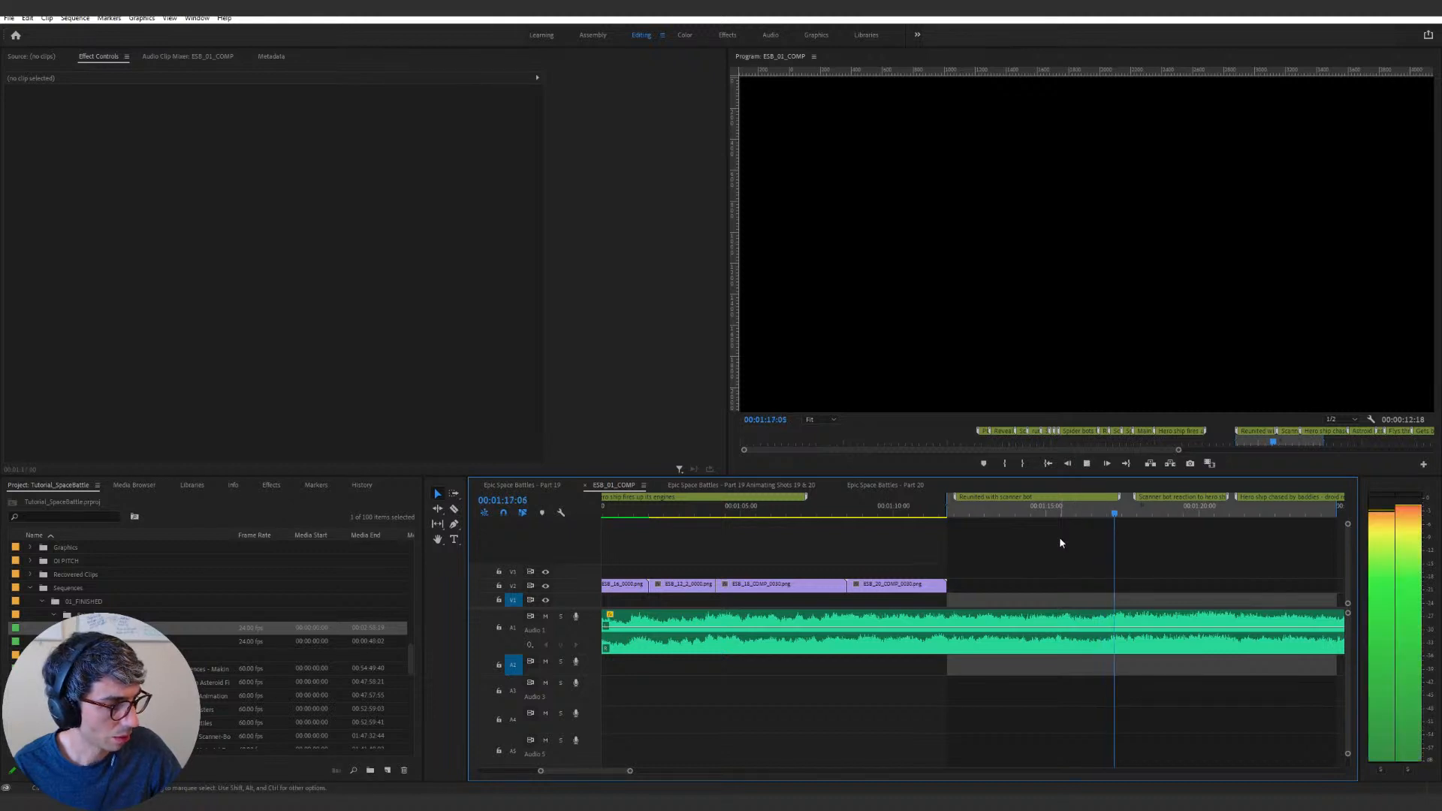
{"action": "key", "text": "space"}
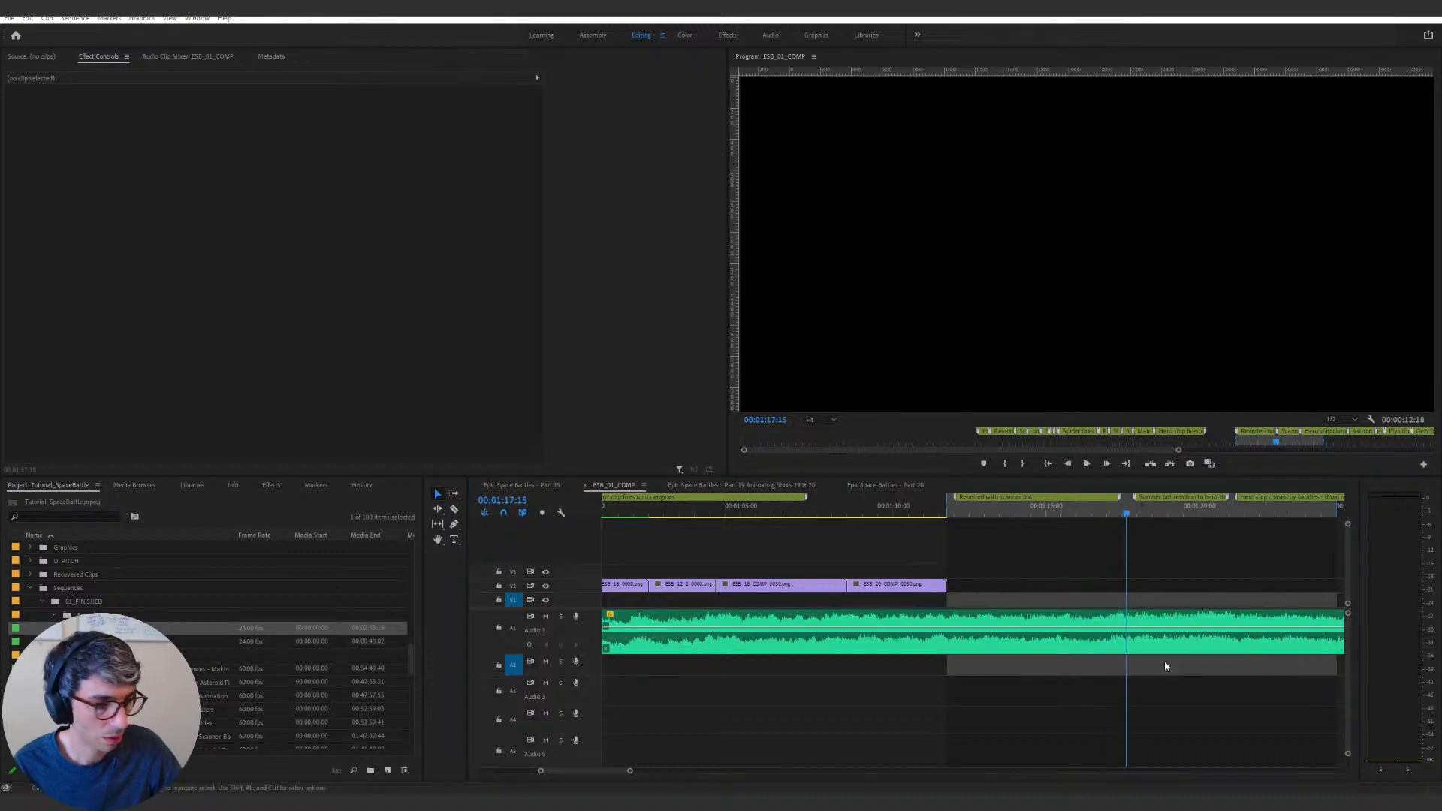
{"action": "left_click", "coordinate": [1042, 511]}
{"action": "key", "text": "space"}
{"action": "key", "text": "space"}
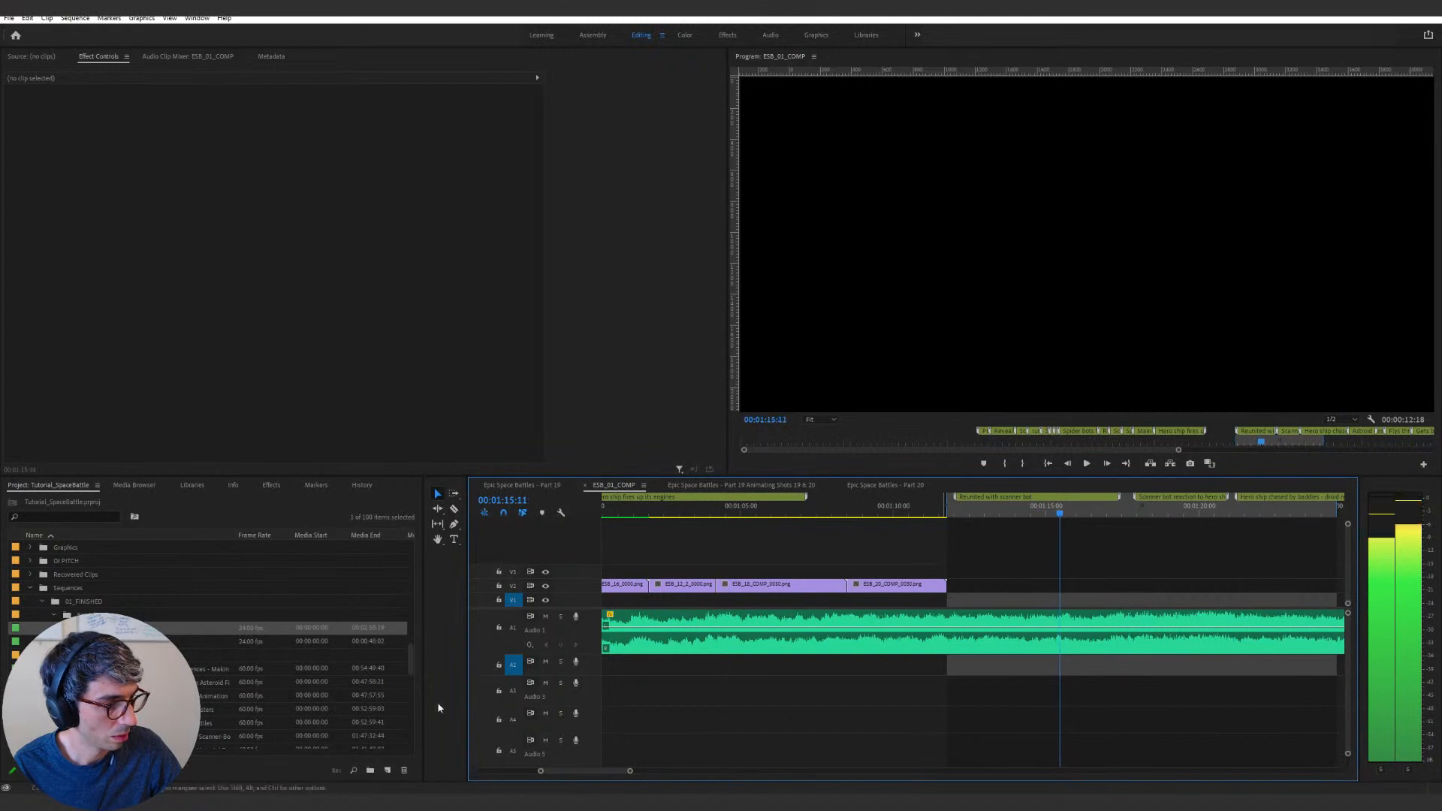
Bring the full ESB_01_COMP timeline into view and return the playhead to the start of the sequence.
{"action": "key", "text": "minus"}
{"action": "key", "text": "minus"}
{"action": "key", "text": "minus"}
{"action": "key", "text": "minus"}
{"action": "key", "text": "minus"}
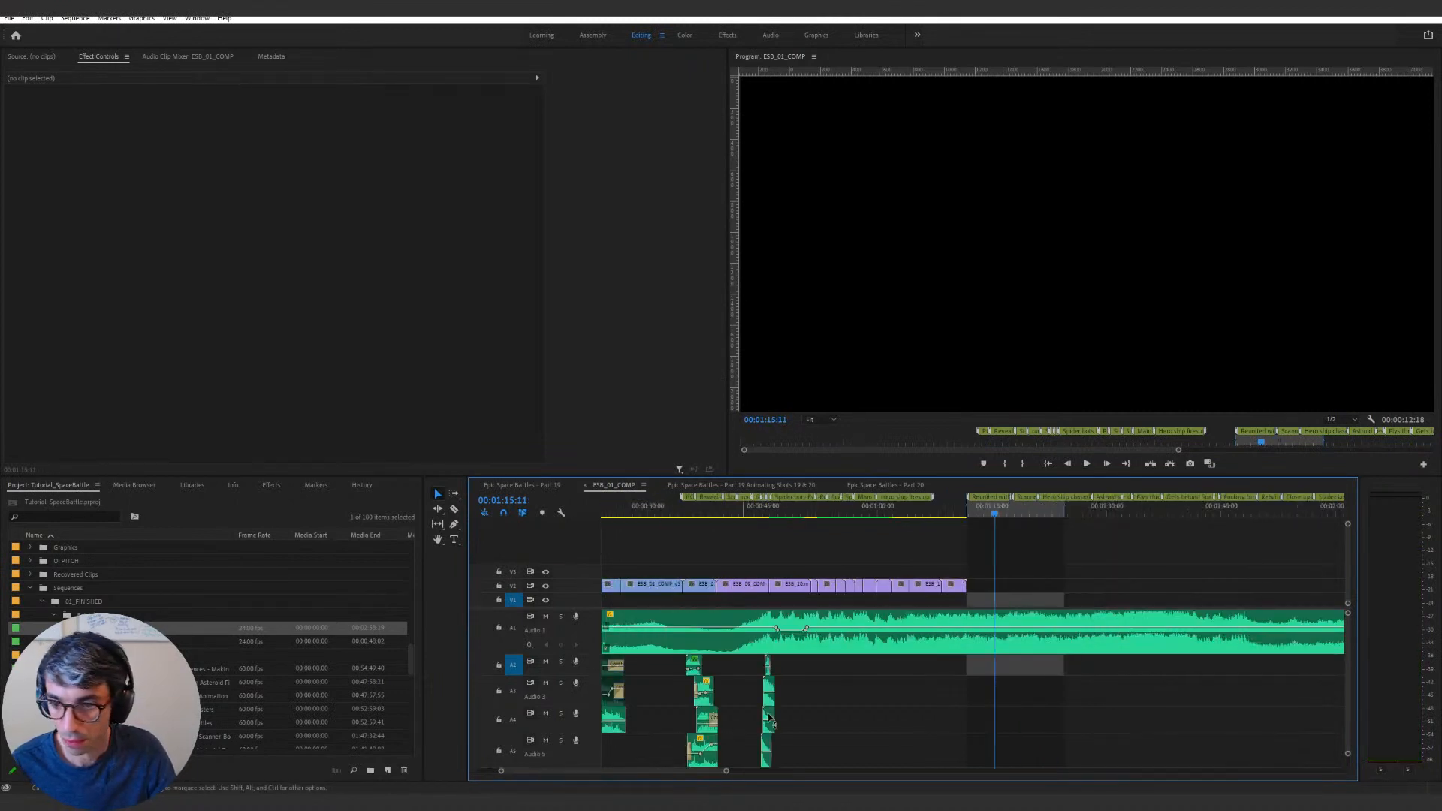
{"action": "left_click_drag", "start_coordinate": [648, 508], "coordinate": [485, 516]}
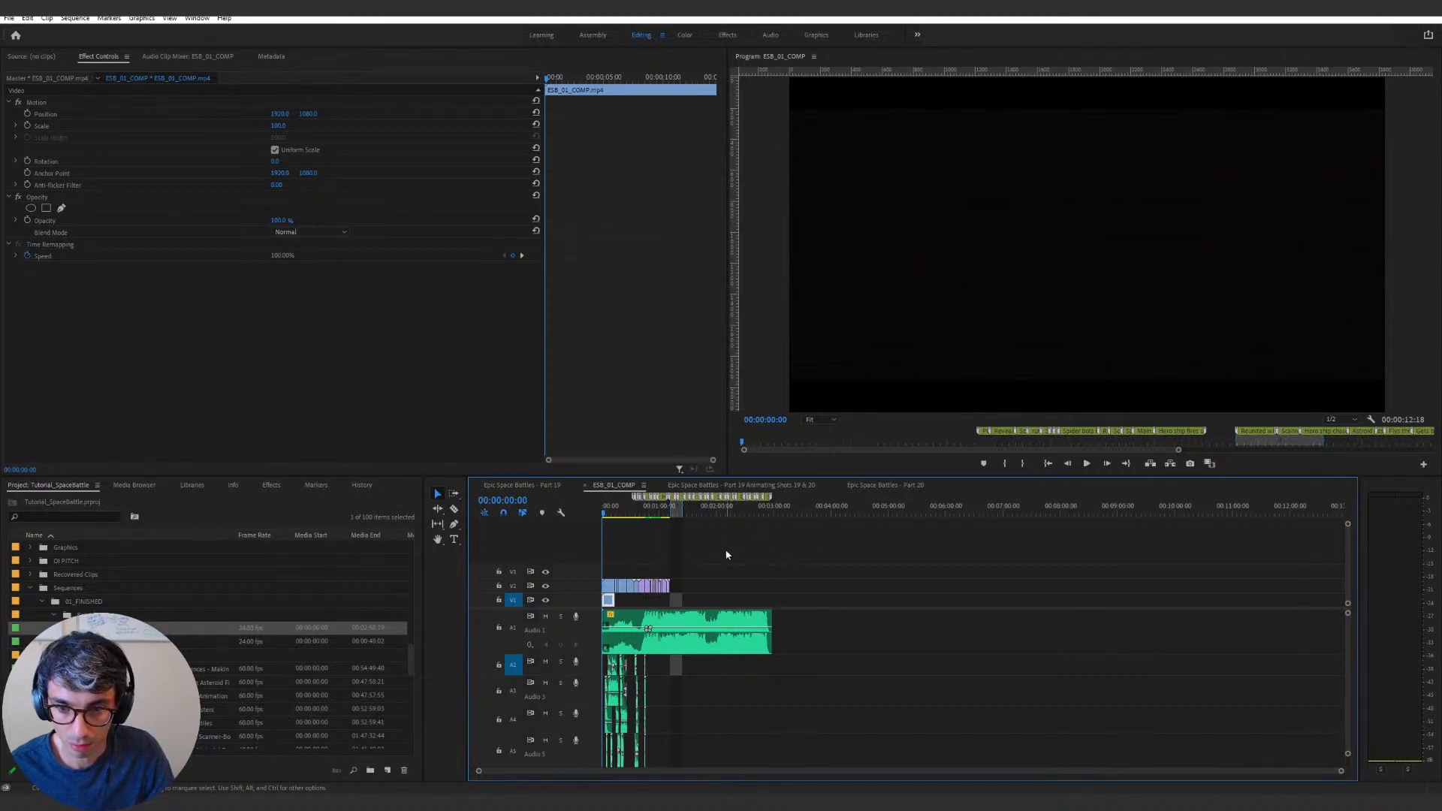
{"action": "key", "text": "equal"}
{"action": "key", "text": "equal"}
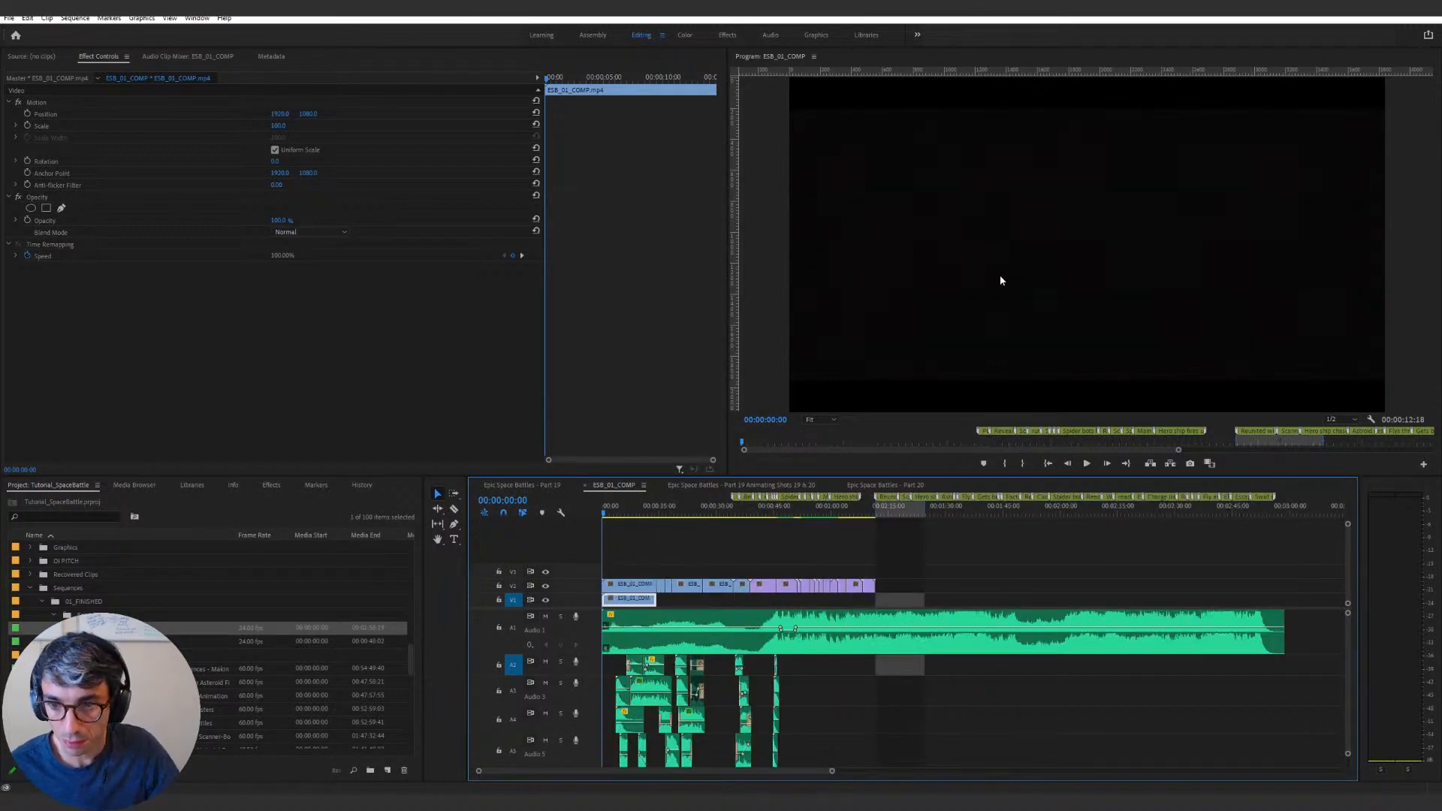
Play the edit from the beginning in a maximized Program monitor, stop at 00:01:14:05 and restore the editing layout.
{"action": "key", "text": "grave"}
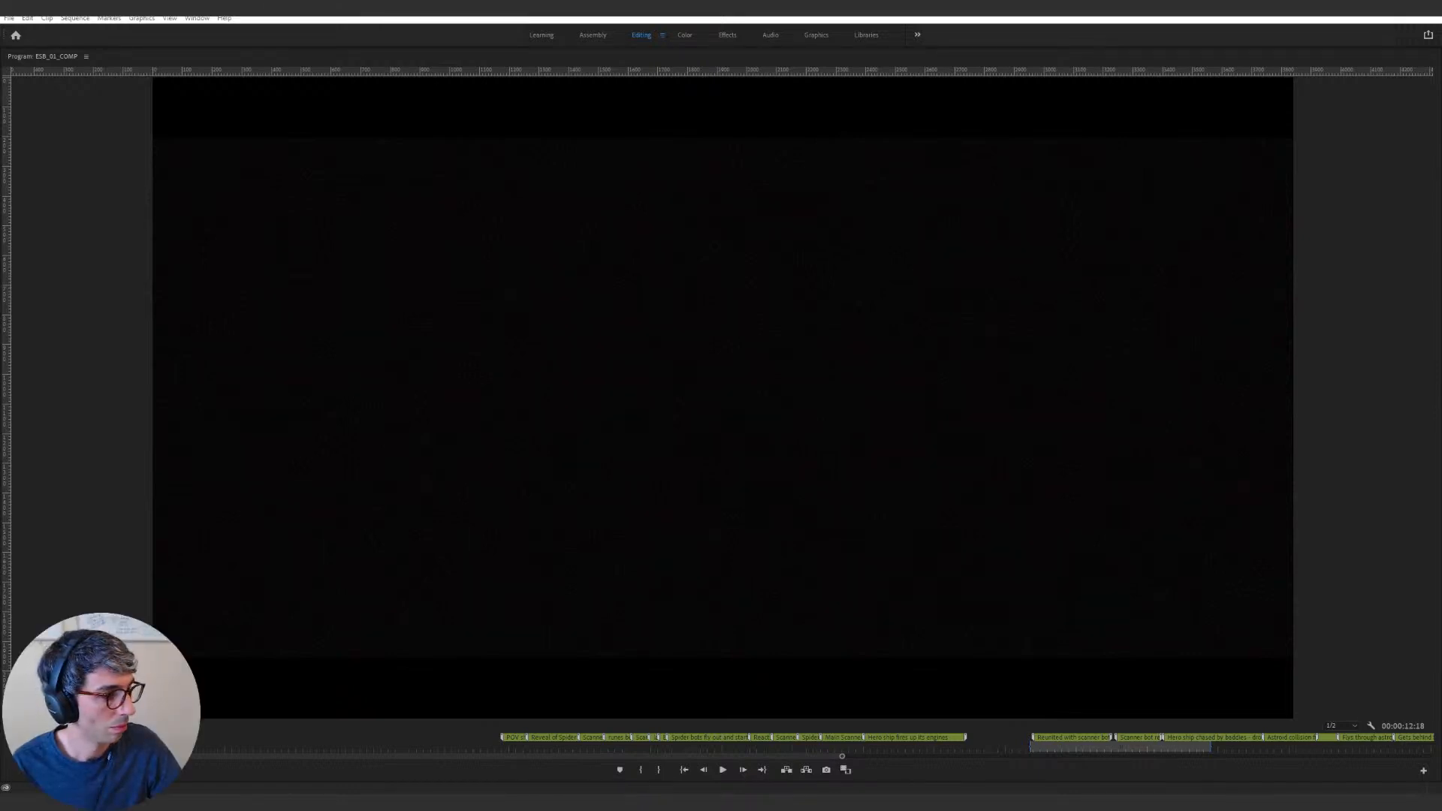
{"action": "left_click", "coordinate": [646, 344]}
{"action": "key", "text": "Home"}
{"action": "key", "text": "space"}
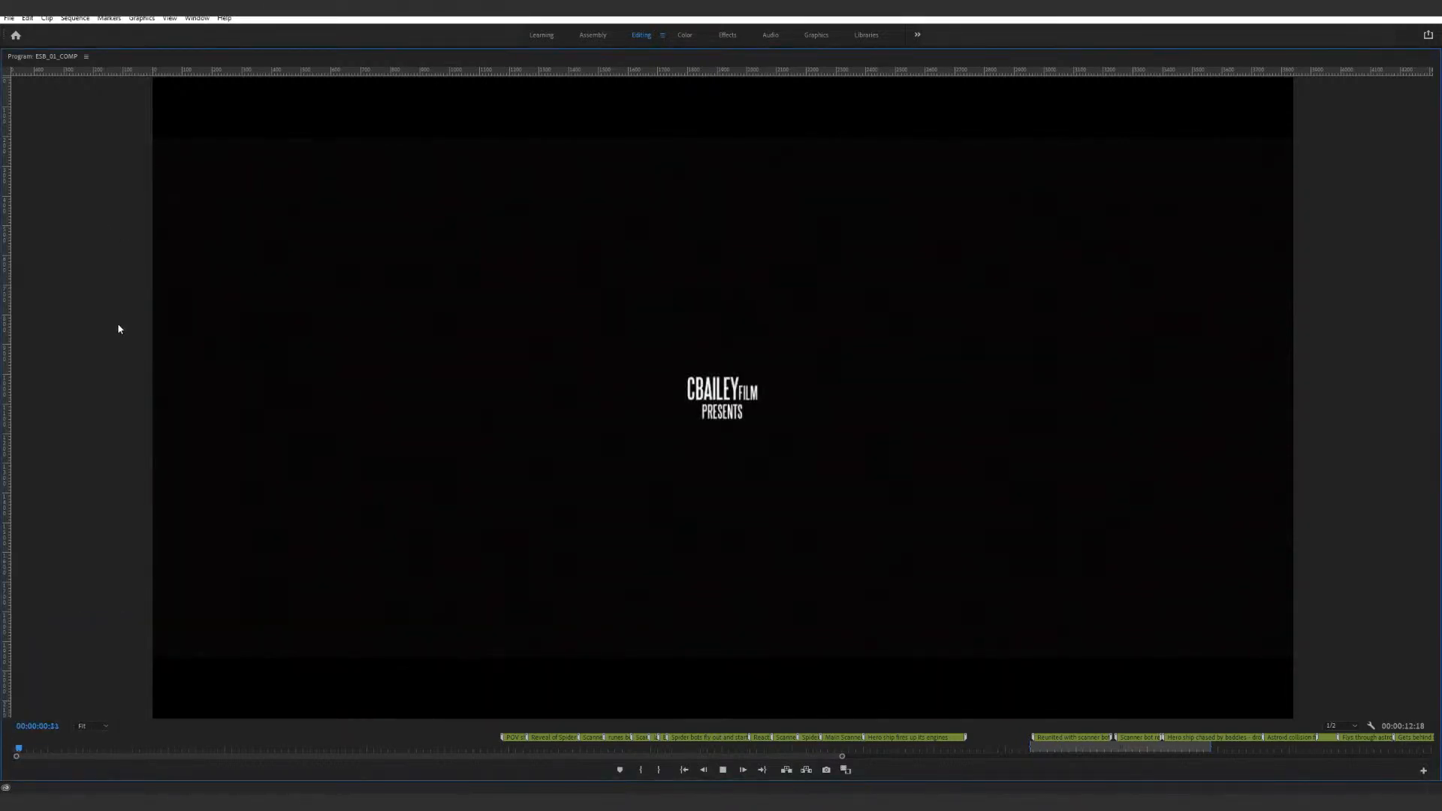
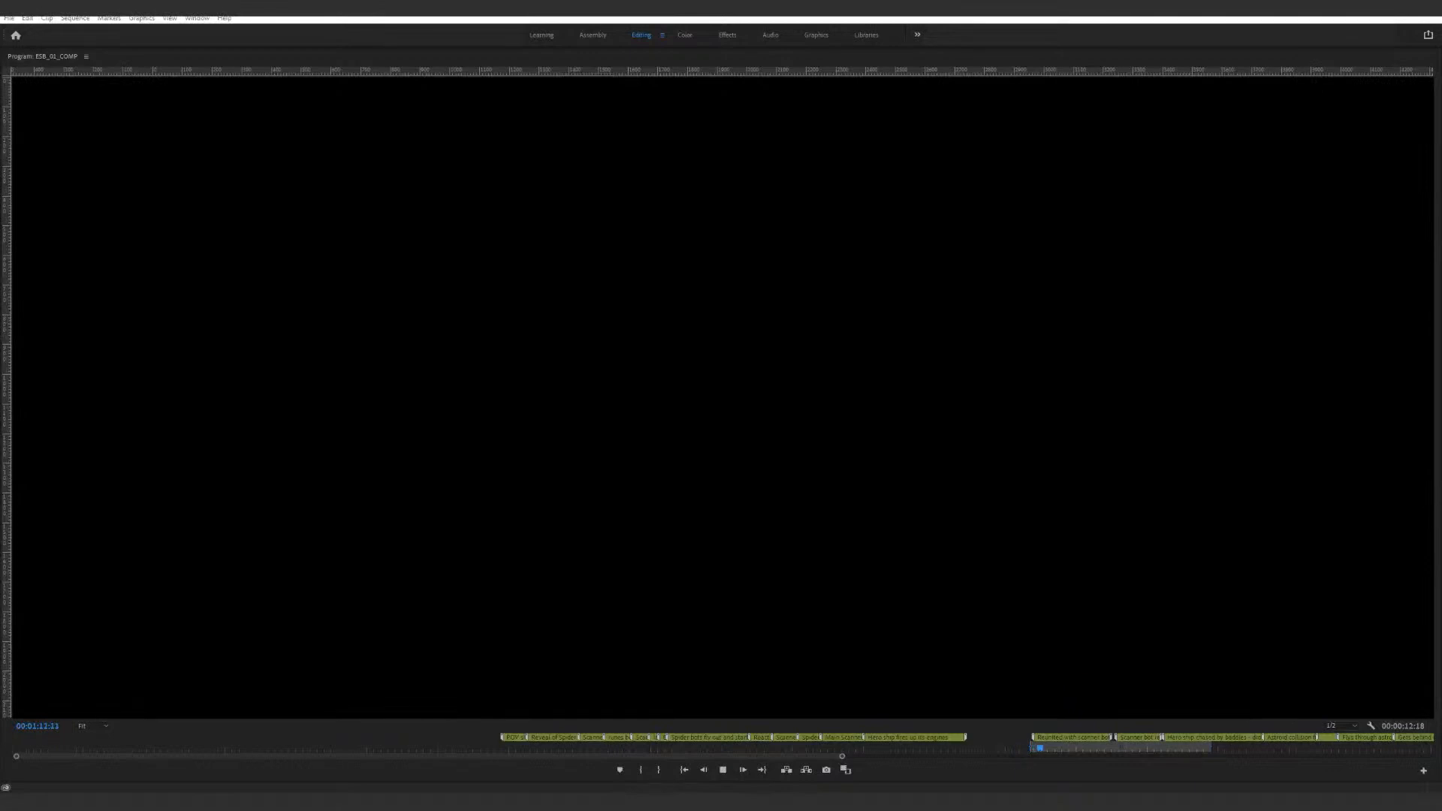
{"action": "left_click", "coordinate": [510, 402]}
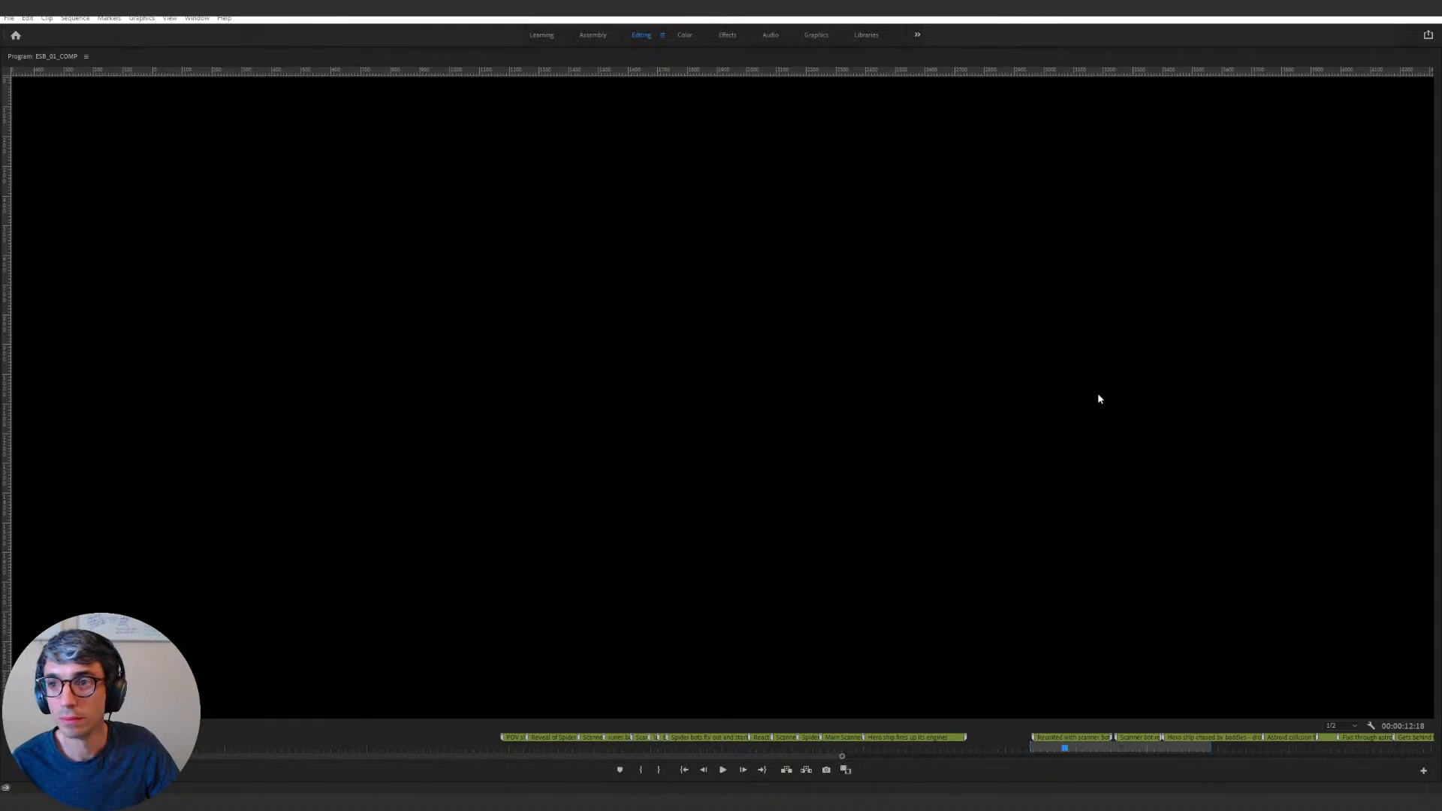
{"action": "key", "text": "grave"}
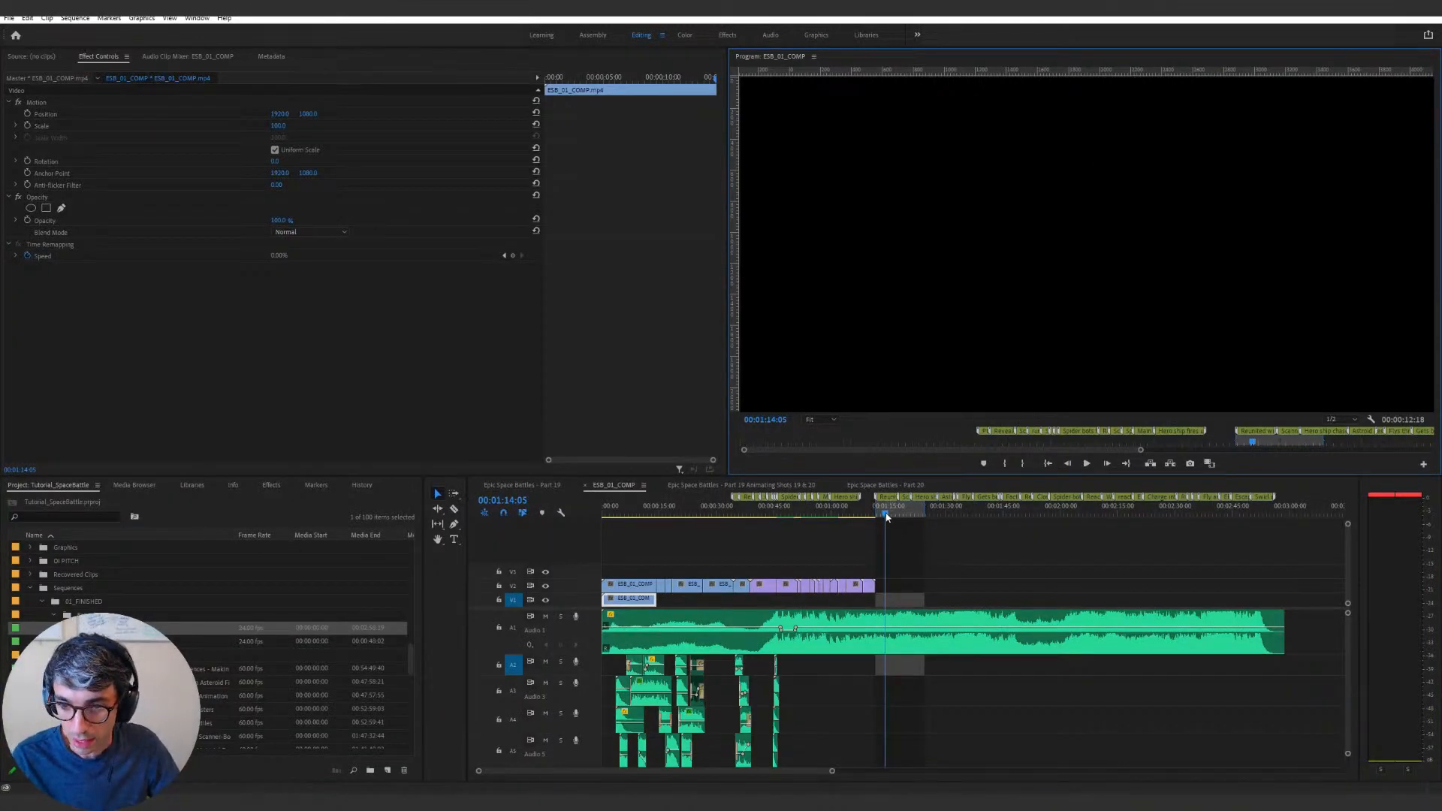
Replay the closing clips of the ESB_01_COMP edit leading up to the empty section after the last clip.
{"action": "left_click_drag", "start_coordinate": [889, 513], "coordinate": [818, 514]}
{"action": "key", "text": "space"}
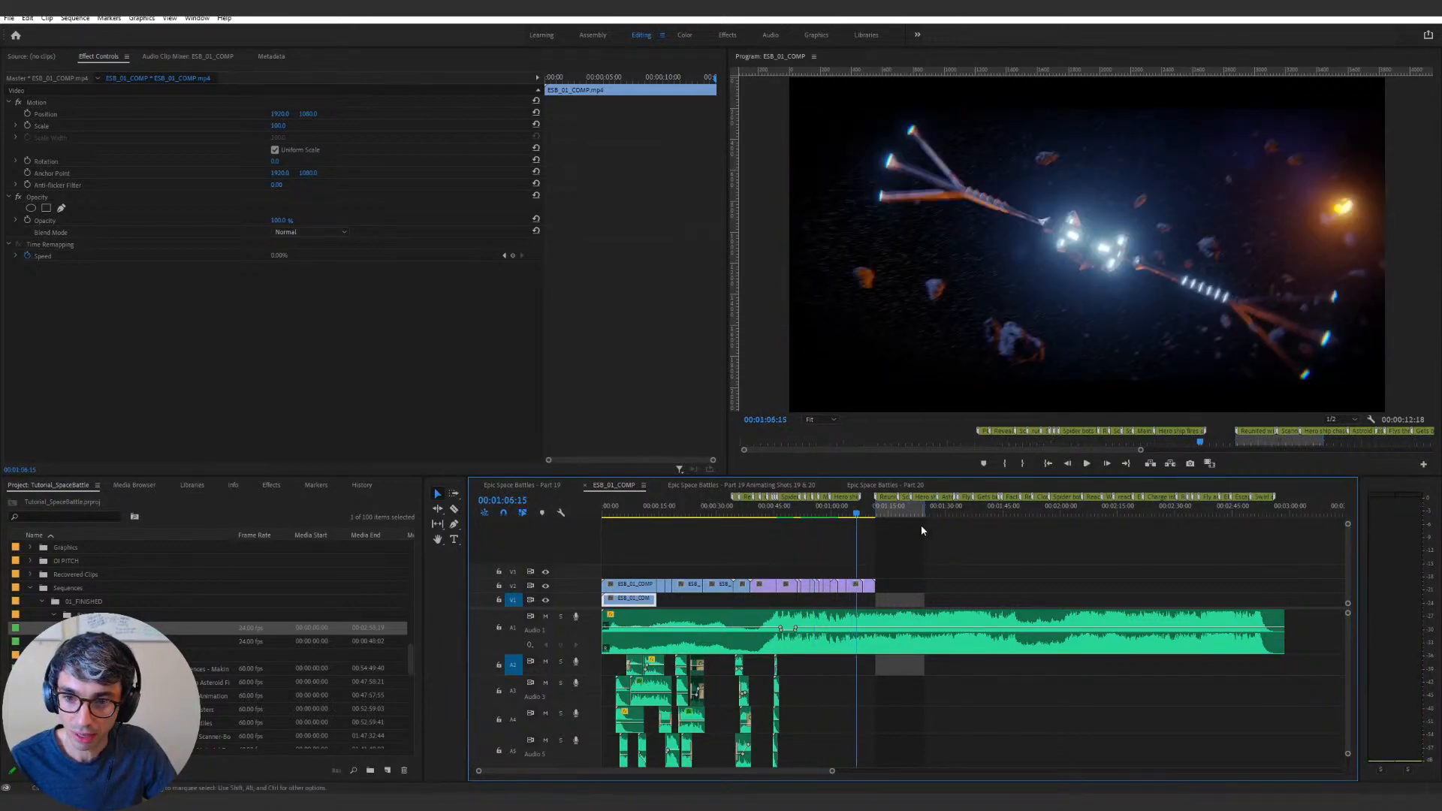
{"action": "left_click", "coordinate": [921, 525]}
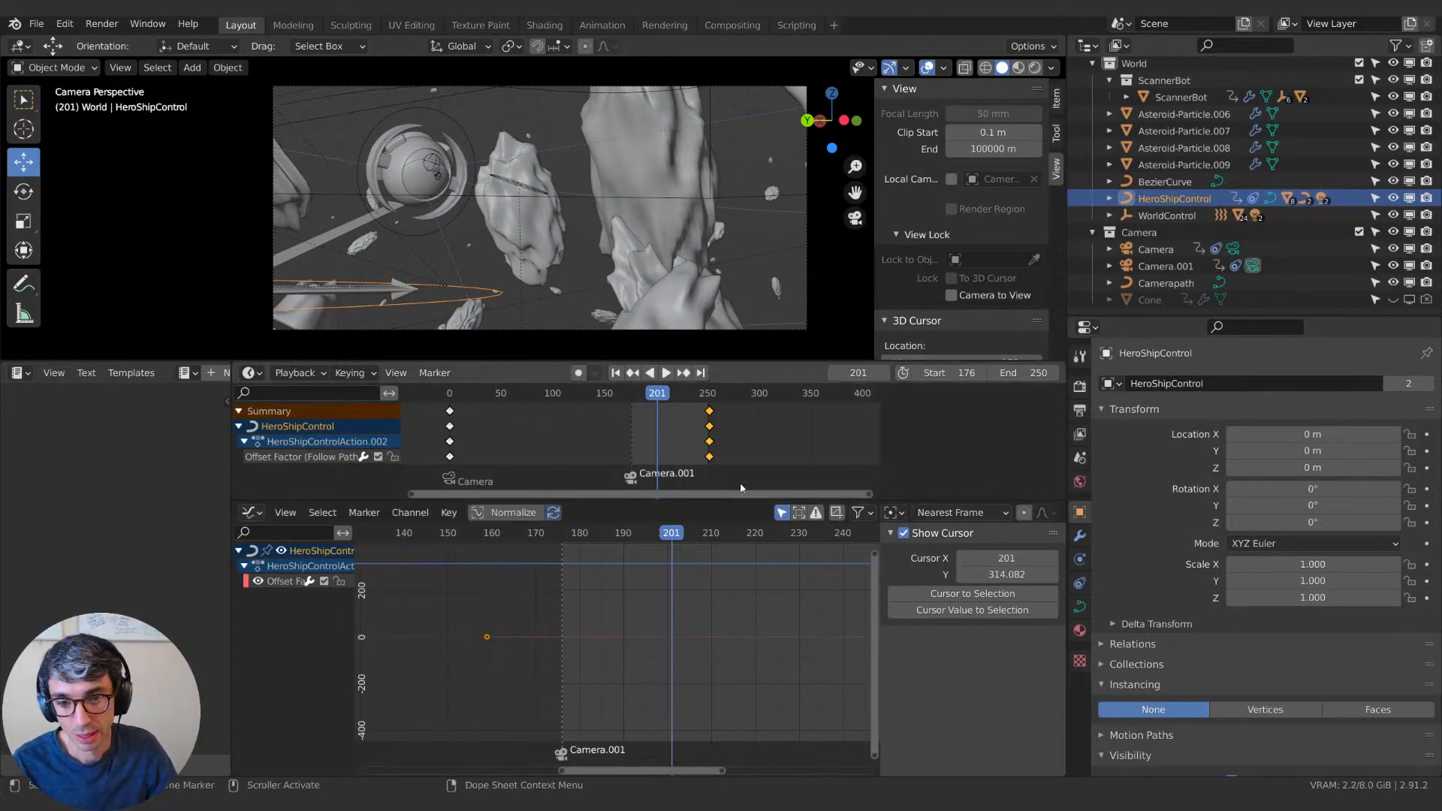
Switch back to Blender and play the second shot in camera view from frame 176, stopping at frame 228.
{"action": "key", "text": "ctrl+shift+space"}
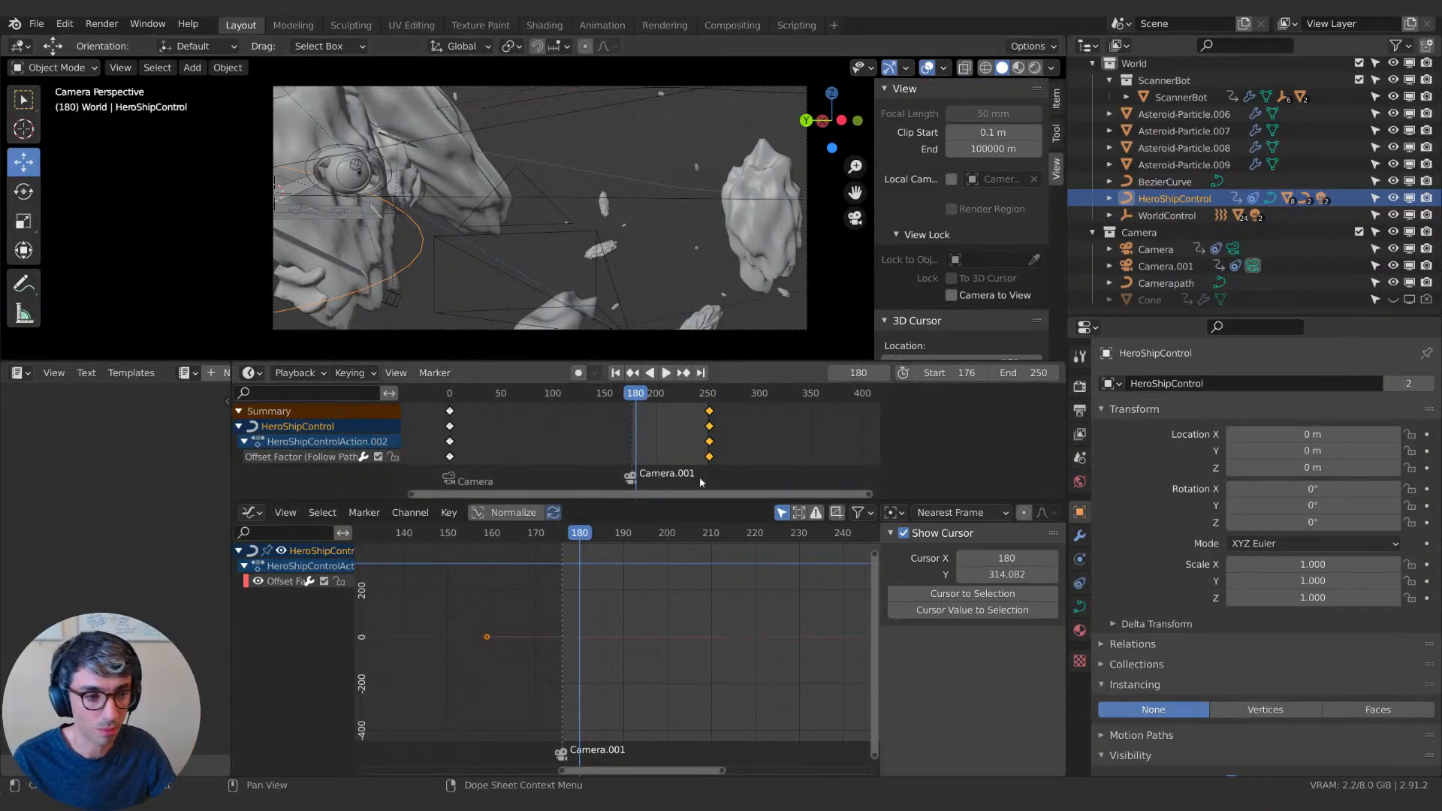
{"action": "left_click_drag", "start_coordinate": [579, 533], "coordinate": [561, 543]}
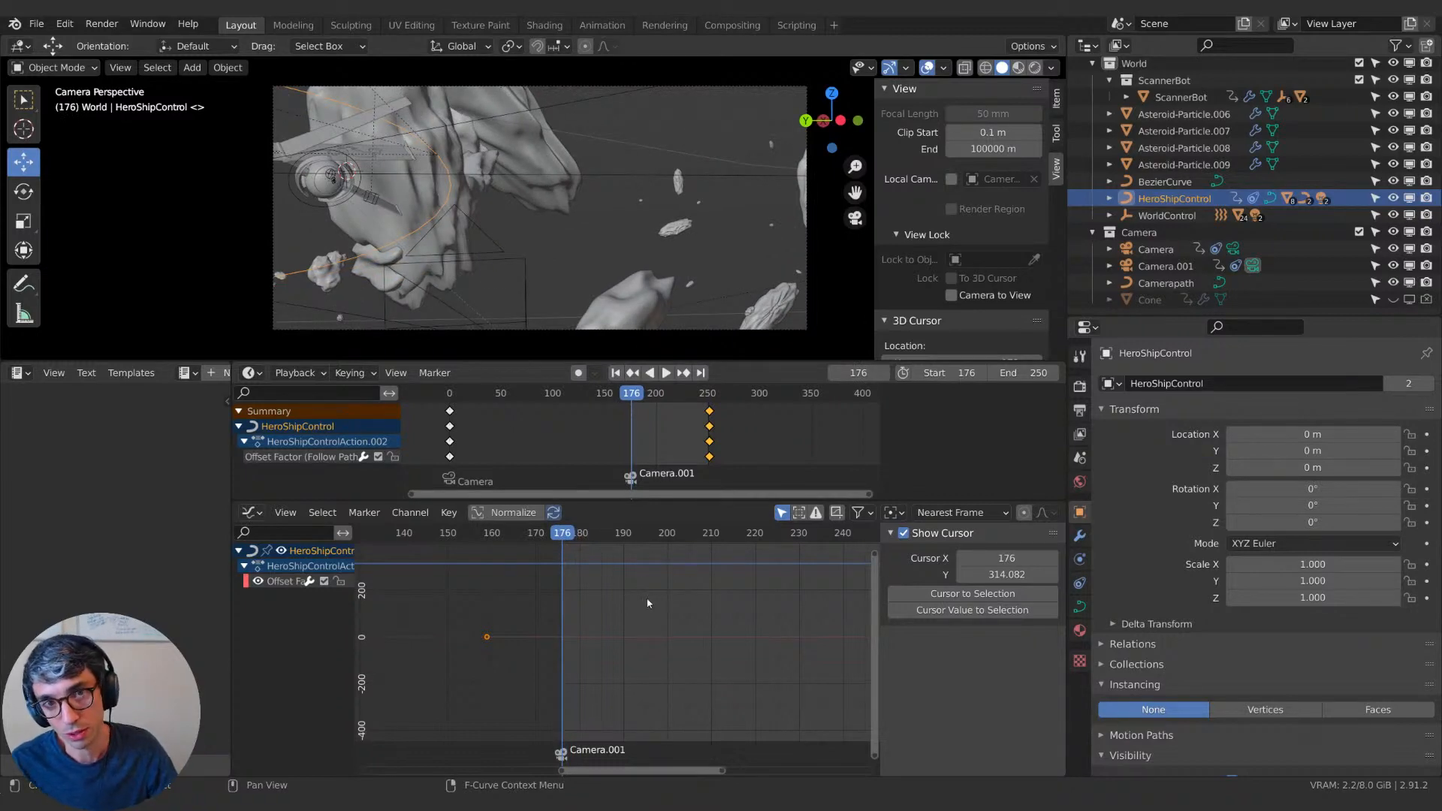
{"action": "key", "text": "space"}
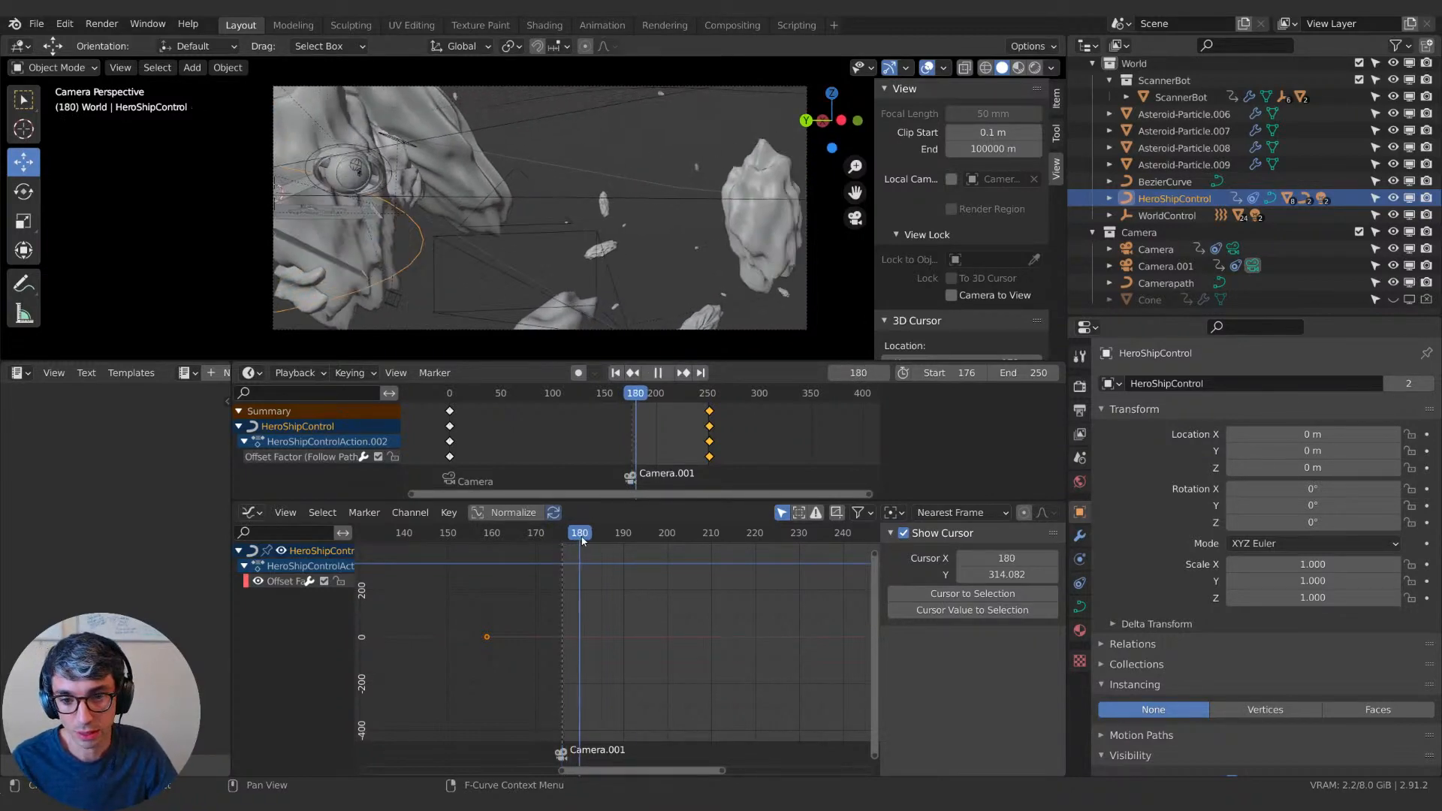
{"action": "left_click_drag", "start_coordinate": [572, 535], "coordinate": [533, 549]}
{"action": "key", "text": "space"}
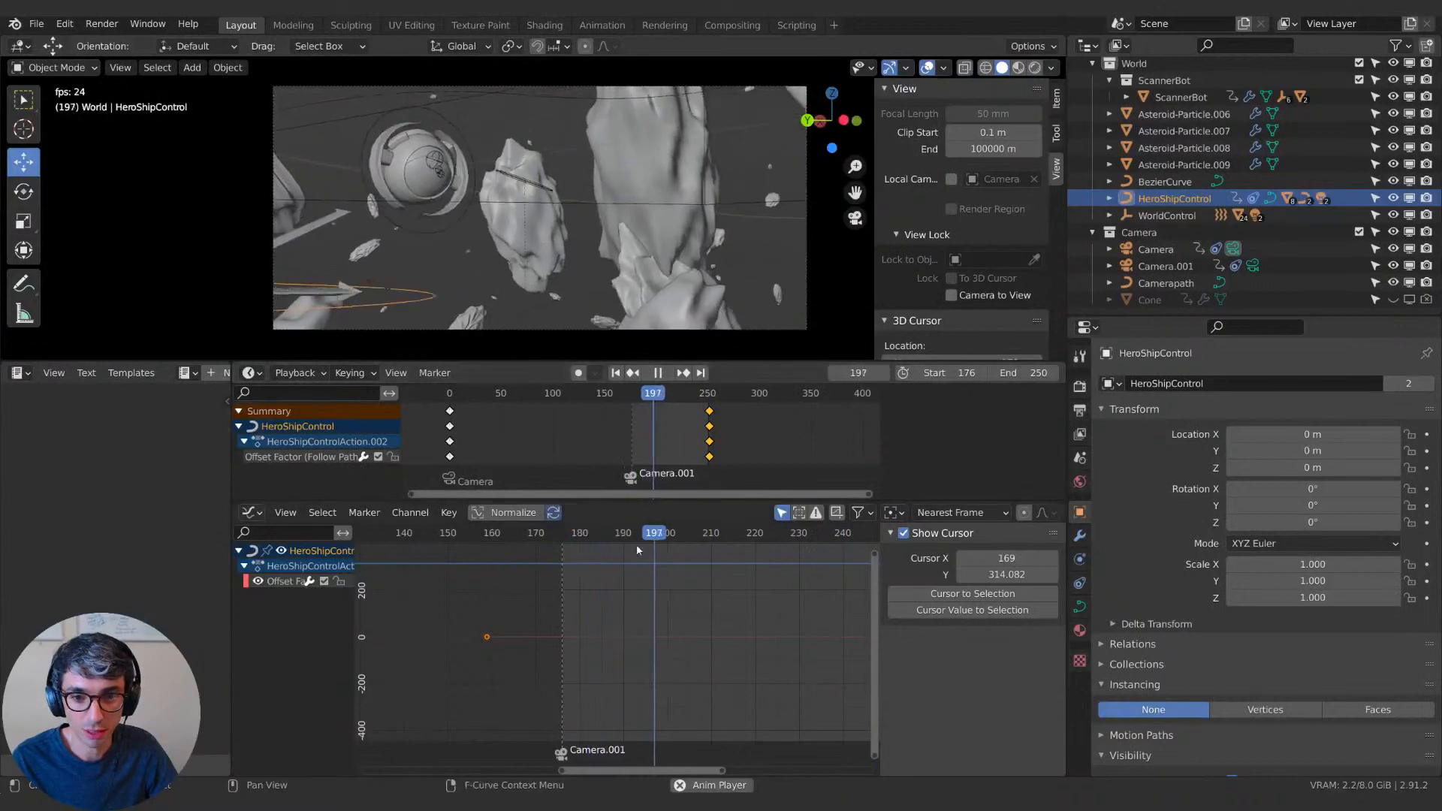
{"action": "key", "text": "space"}
{"action": "left_click", "coordinate": [612, 539]}
{"action": "key", "text": "space"}
{"action": "key", "text": "space"}
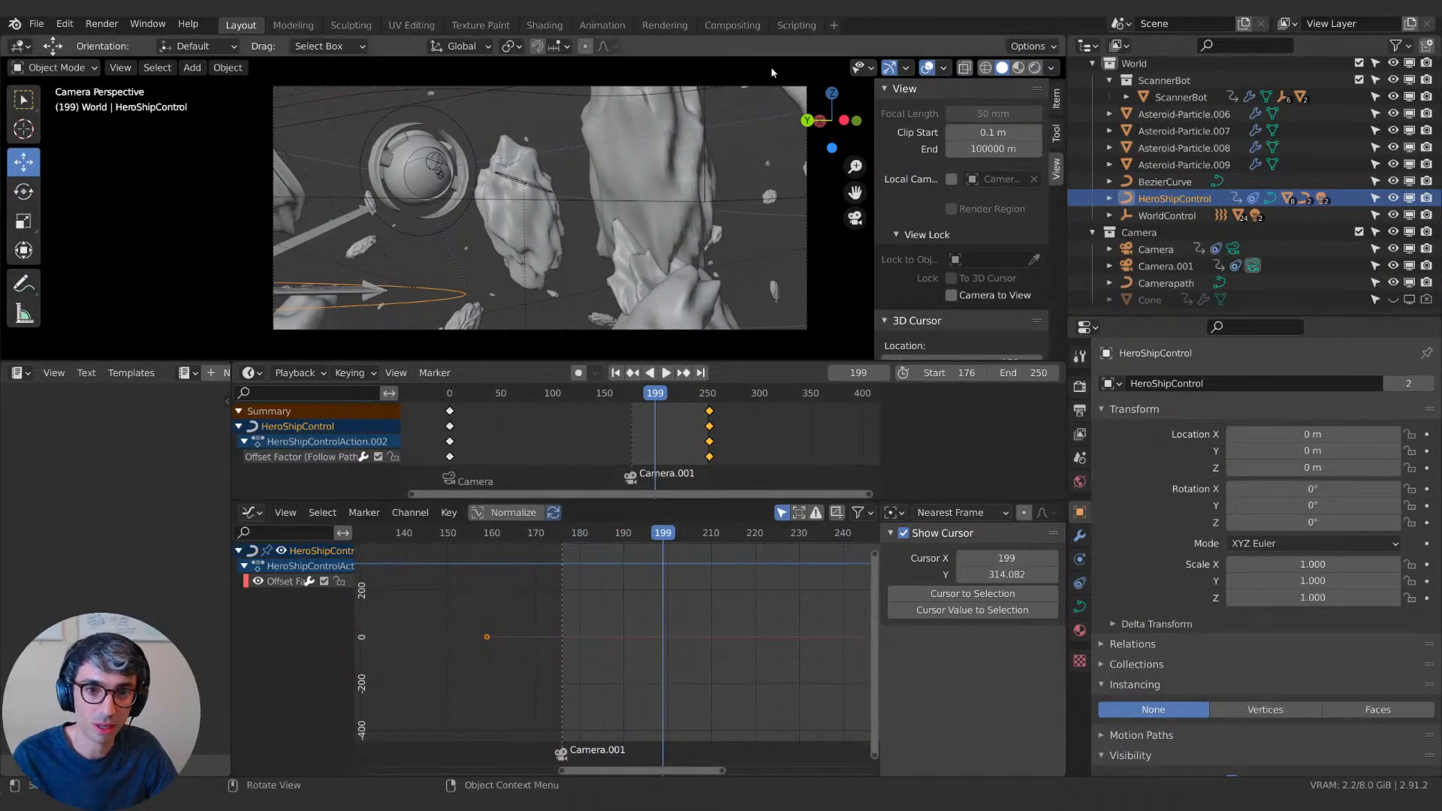
{"action": "key", "text": "space"}
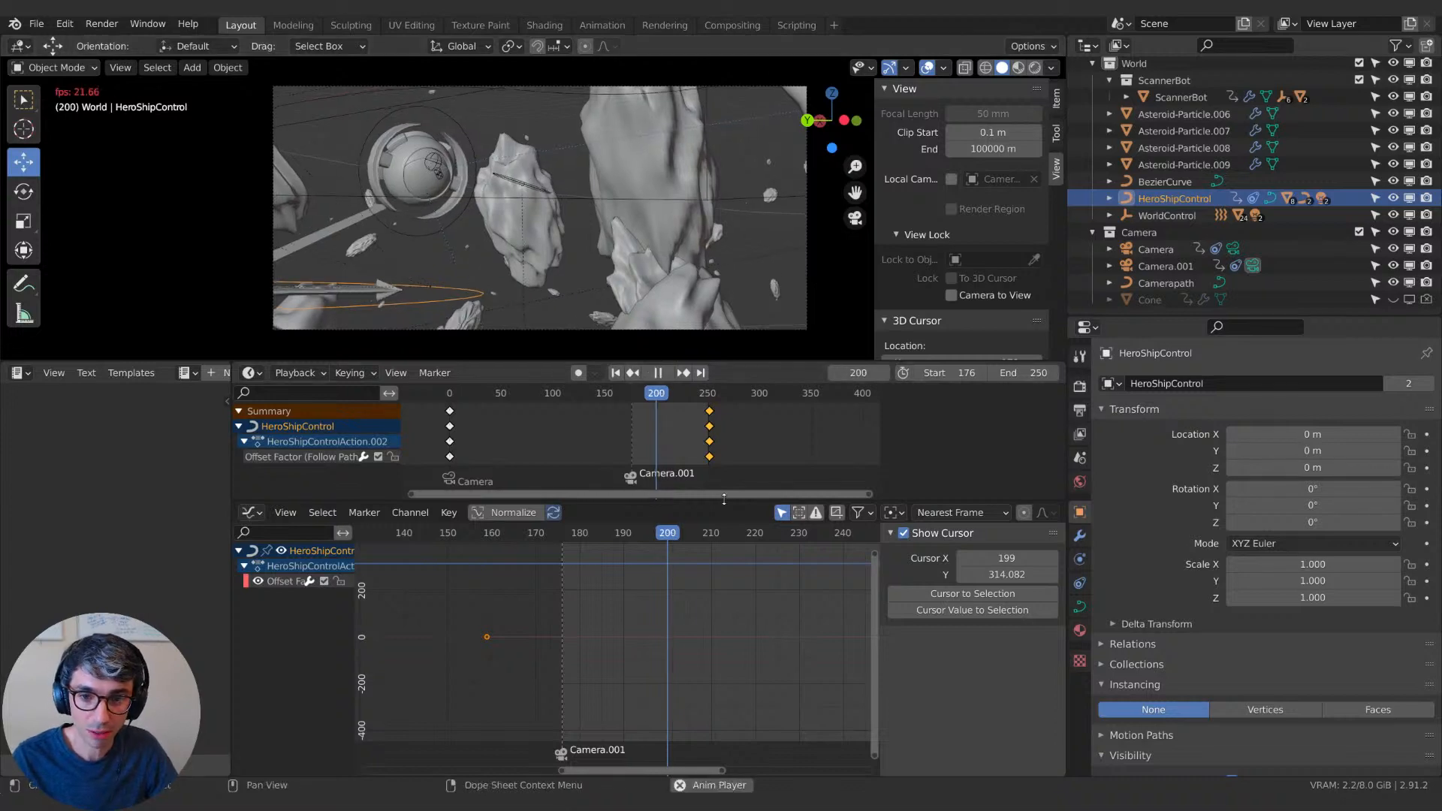
{"action": "key", "text": "space"}
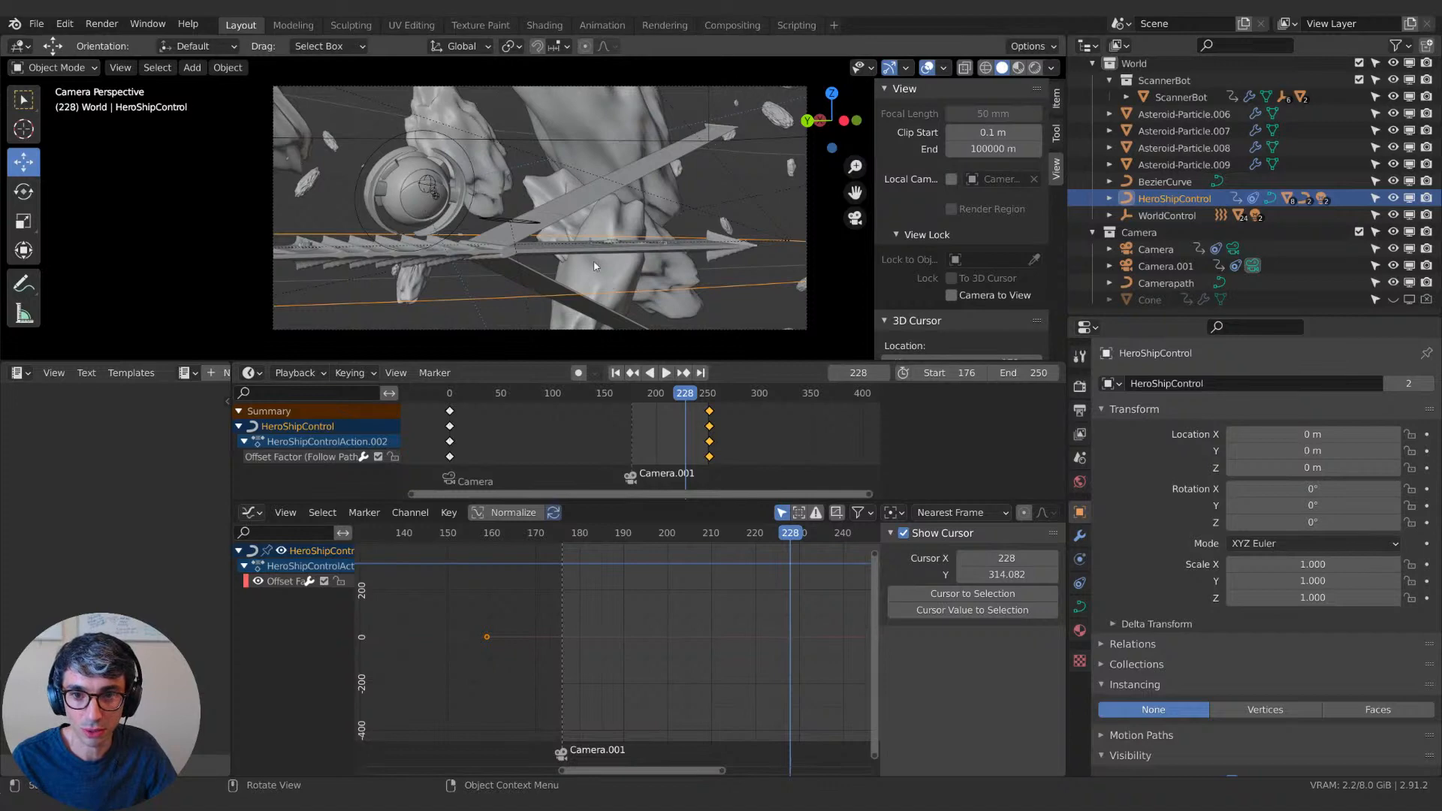
Leave the camera view, select BezierCurve and scrub between frames 183 and 235 to examine the ship's travel along it.
{"action": "middle_click_drag", "start_coordinate": [594, 266], "coordinate": [552, 268]}
{"action": "left_click_drag", "start_coordinate": [787, 532], "coordinate": [594, 532]}
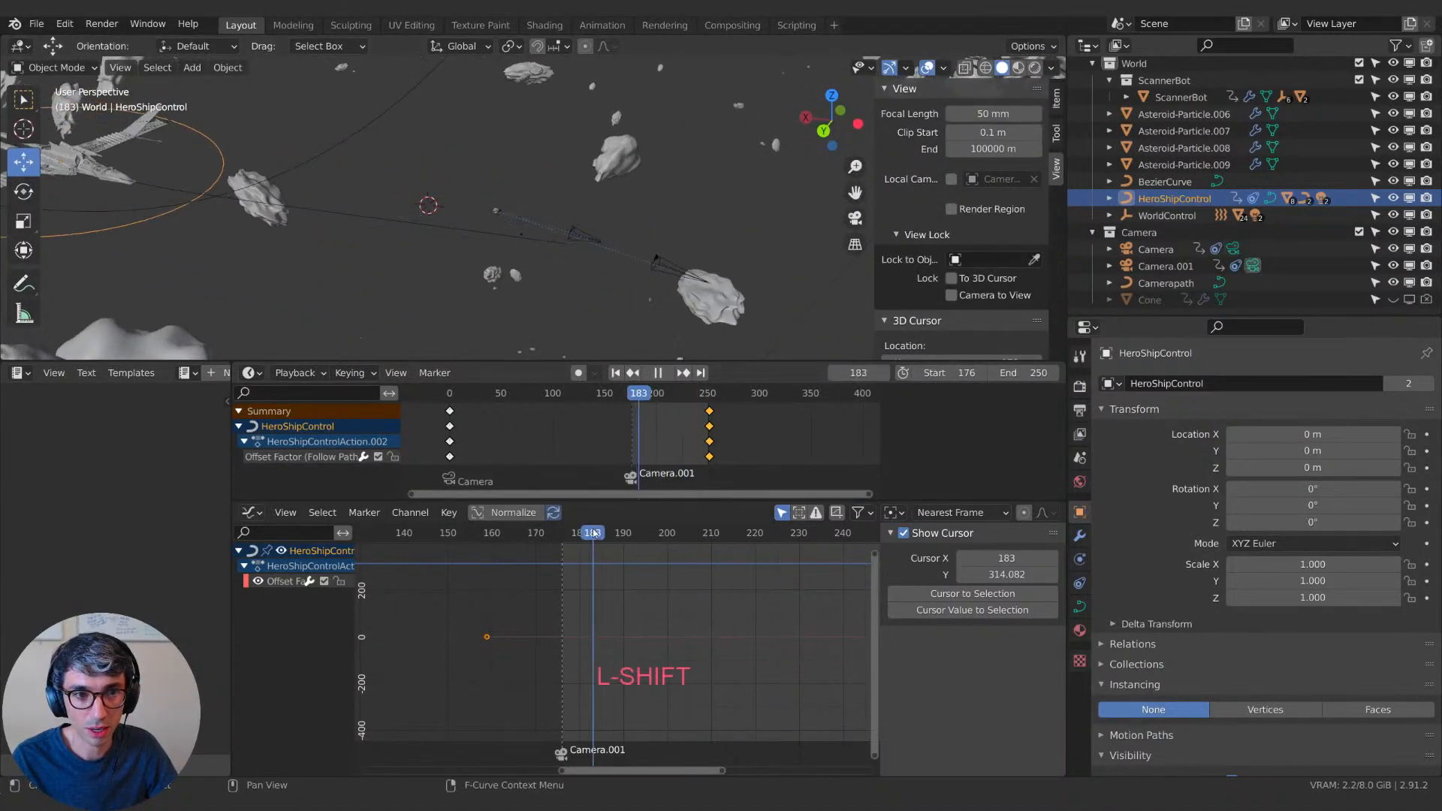
{"action": "middle_click_drag", "start_coordinate": [408, 259], "coordinate": [624, 299], "text": "shift"}
{"action": "left_click", "coordinate": [526, 254]}
{"action": "middle_click_drag", "start_coordinate": [526, 254], "coordinate": [608, 274]}
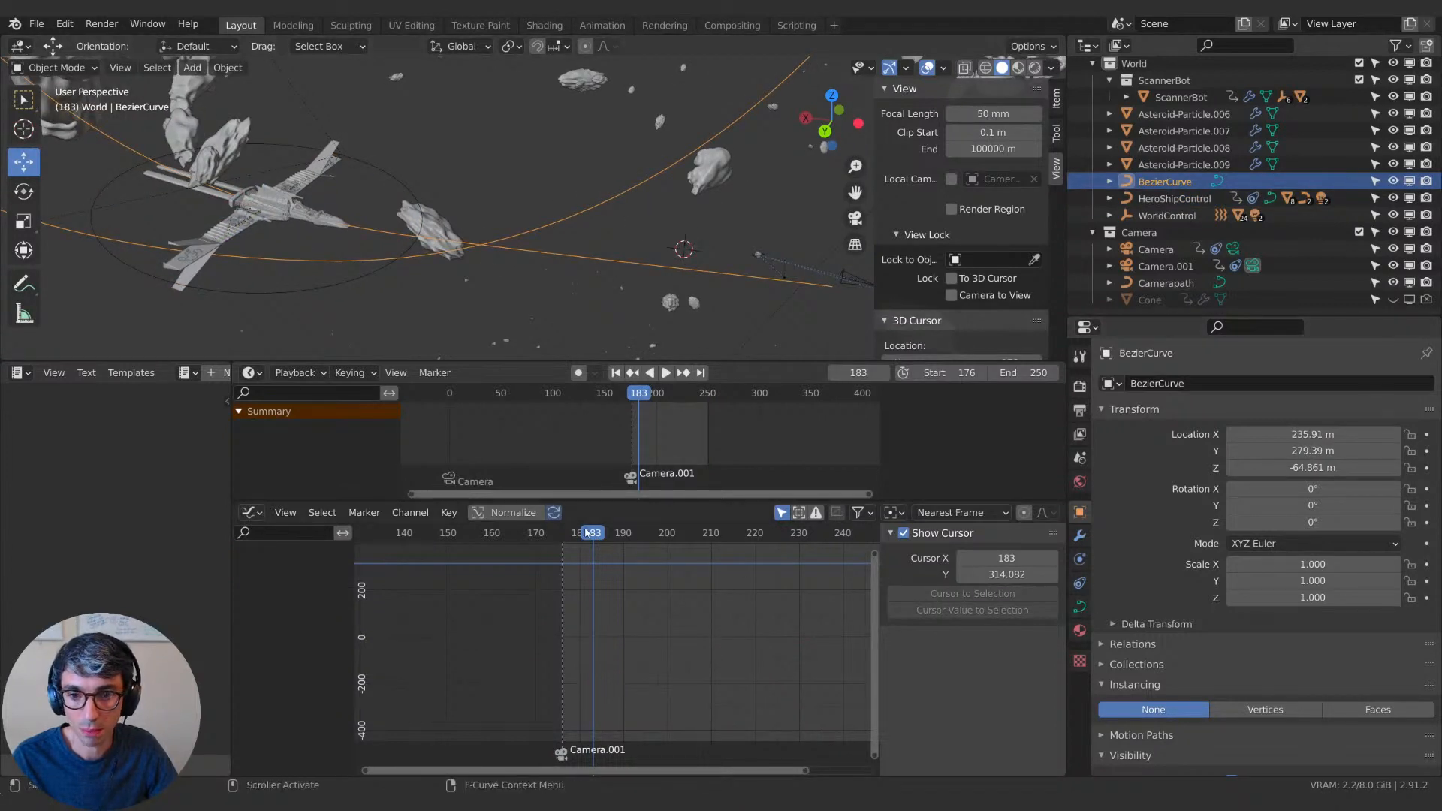
{"action": "left_click_drag", "start_coordinate": [588, 532], "coordinate": [821, 533]}
Select HeroShipControl and show its Follow Path constraint settings.
{"action": "left_click", "coordinate": [1080, 607]}
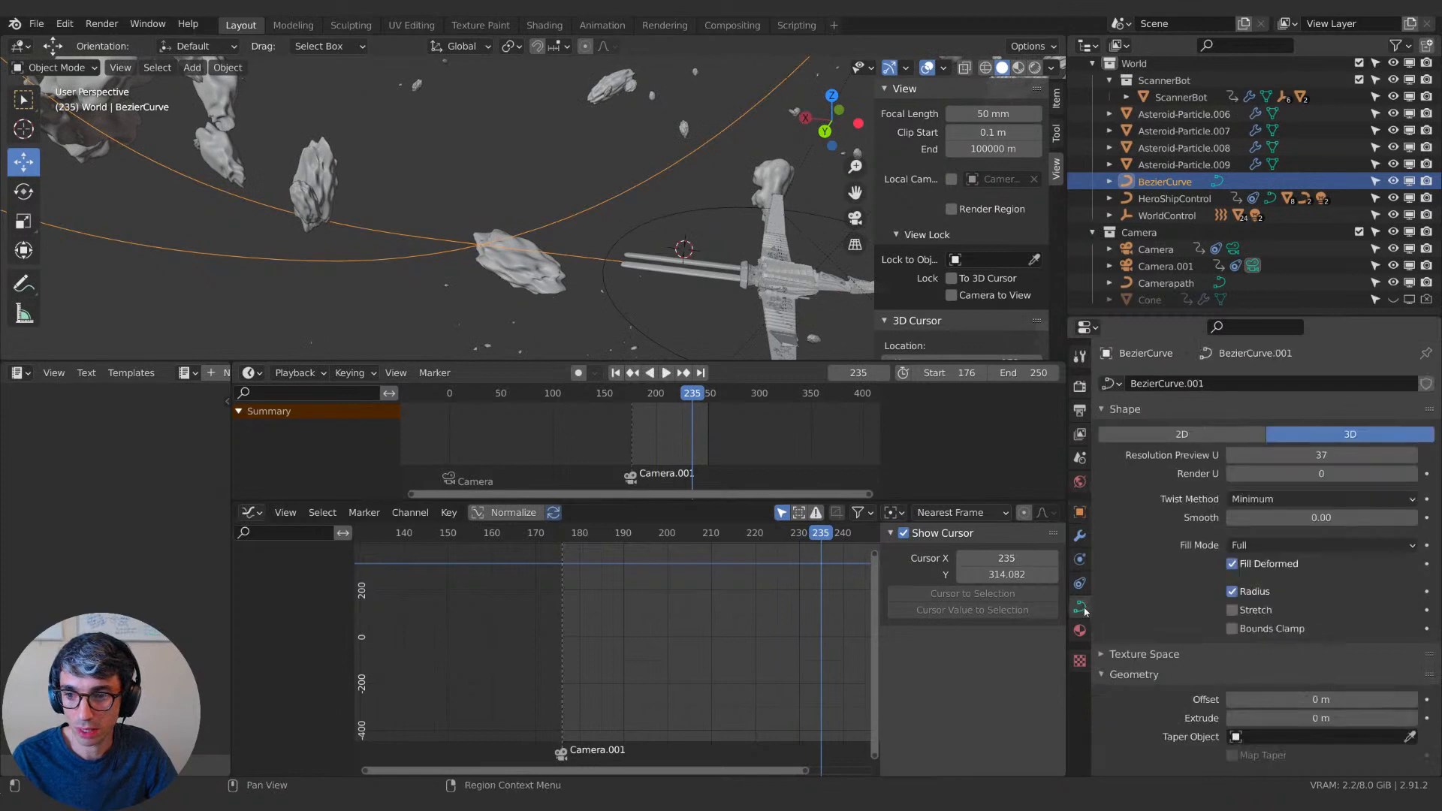
{"action": "left_click", "coordinate": [1081, 583]}
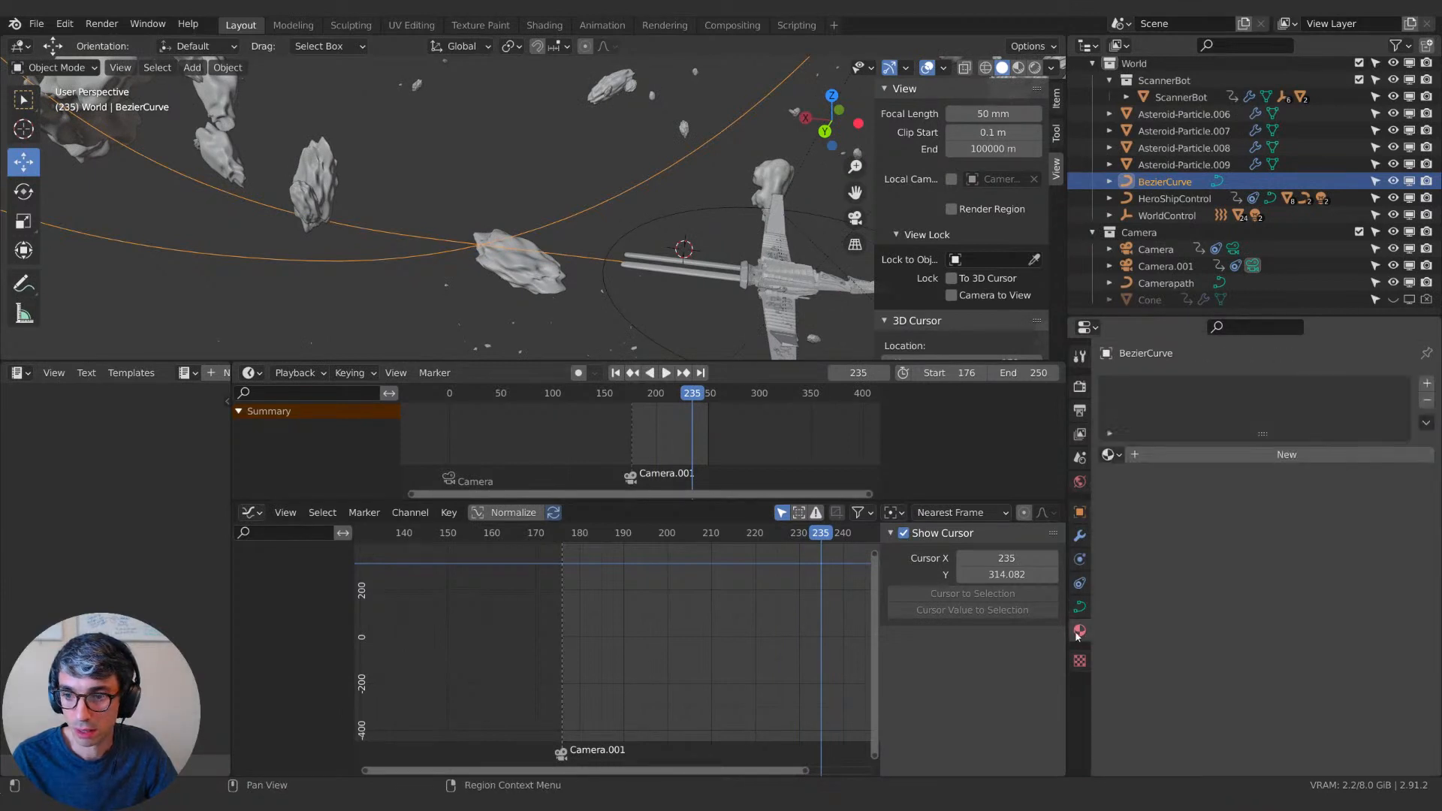
{"action": "left_click", "coordinate": [1080, 559]}
{"action": "left_click", "coordinate": [634, 236]}
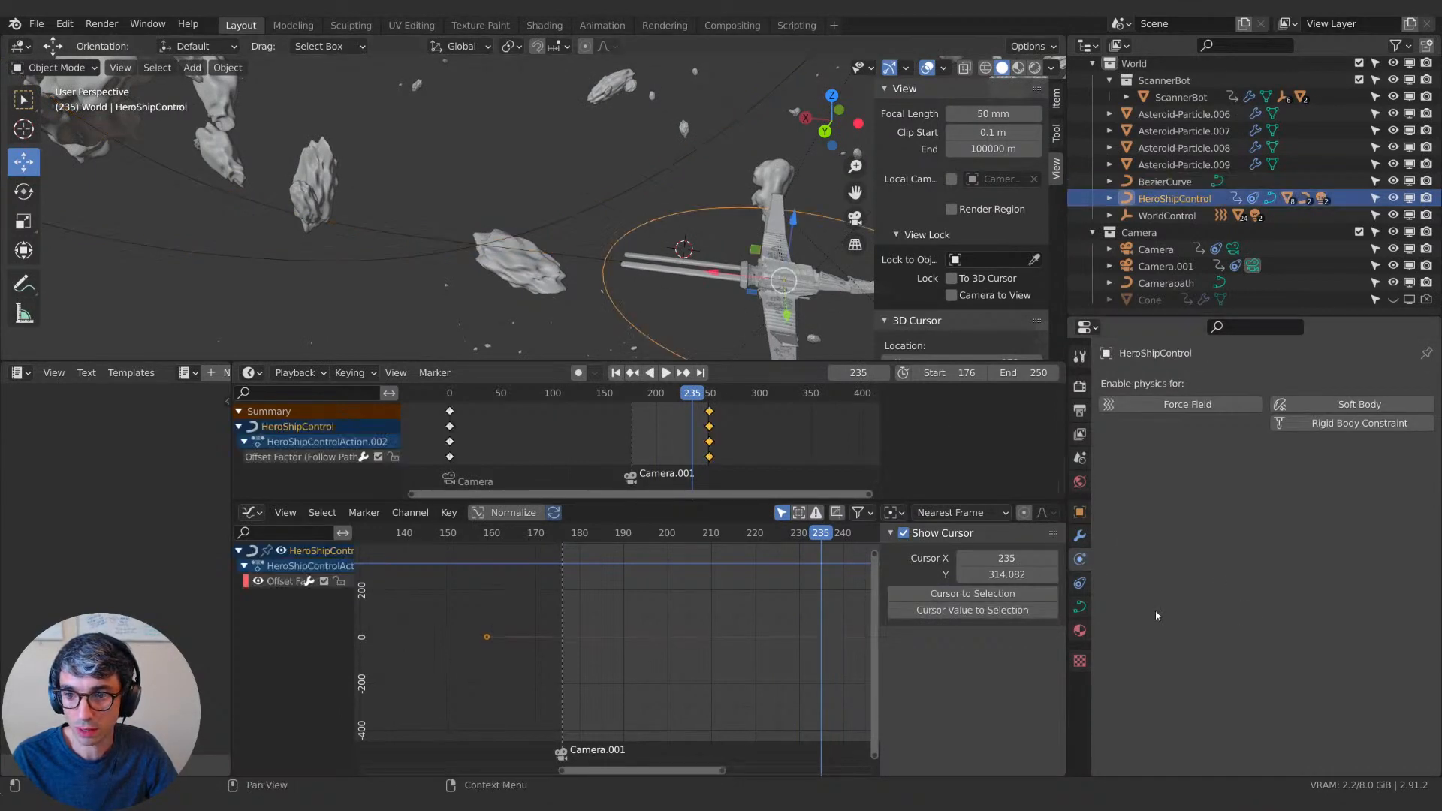
{"action": "left_click", "coordinate": [1082, 582]}
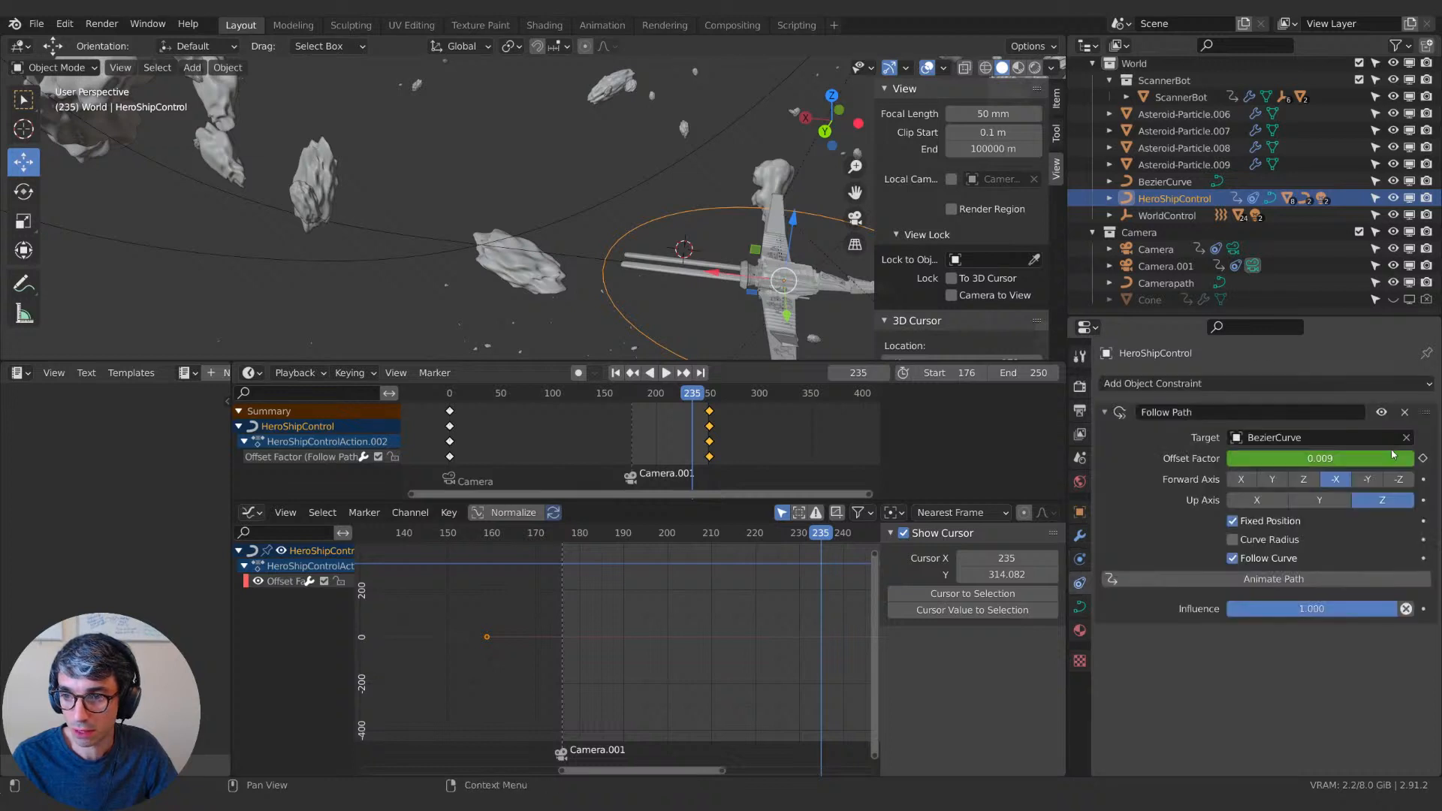
{"action": "left_click", "coordinate": [1406, 412]}
{"action": "middle_click_drag", "start_coordinate": [811, 251], "coordinate": [708, 245]}
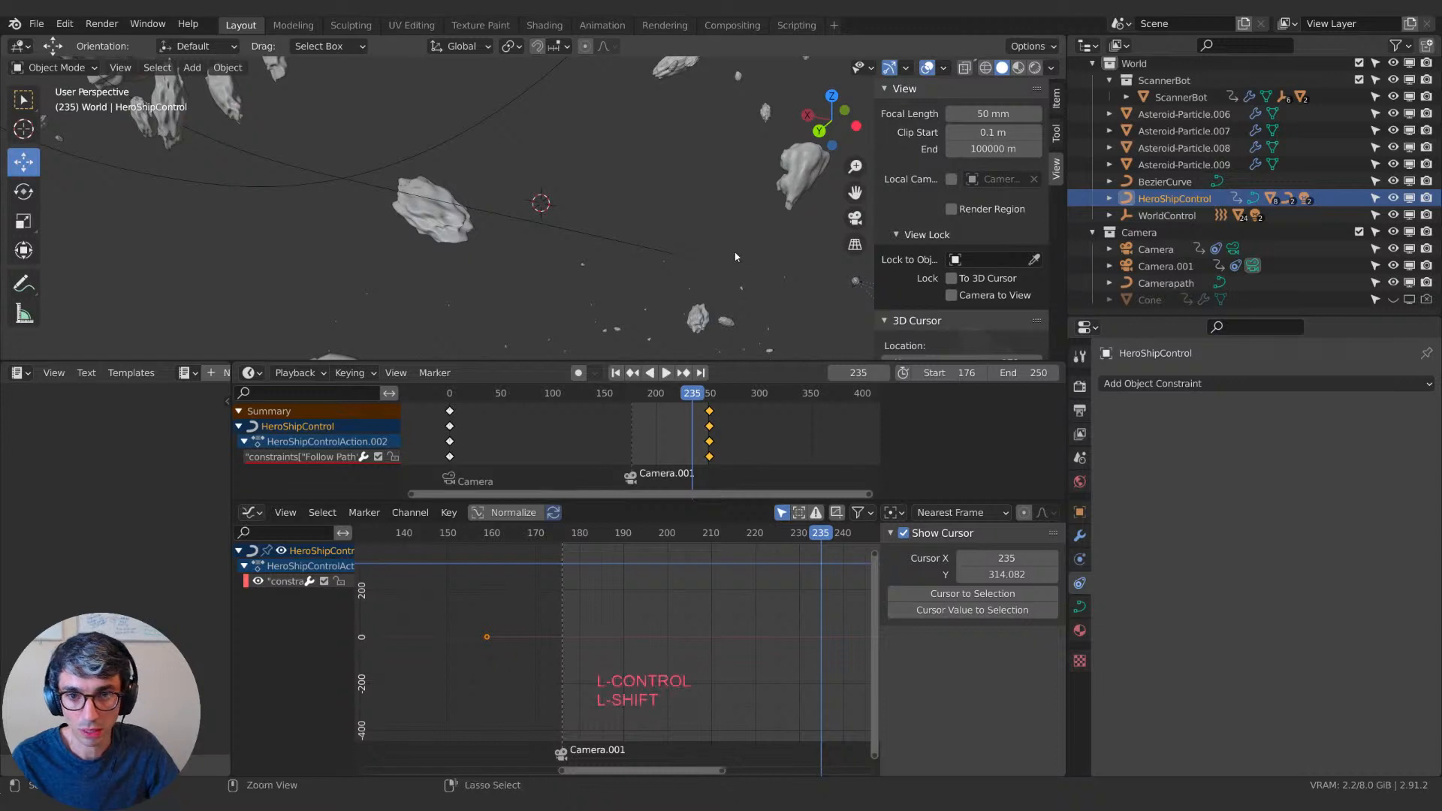
{"action": "key", "text": "ctrl+z"}
Remove the Follow Path constraint from HeroShipControl, using the 3D cursor to keep the ship at its current location.
{"action": "key", "text": "shift+s"}
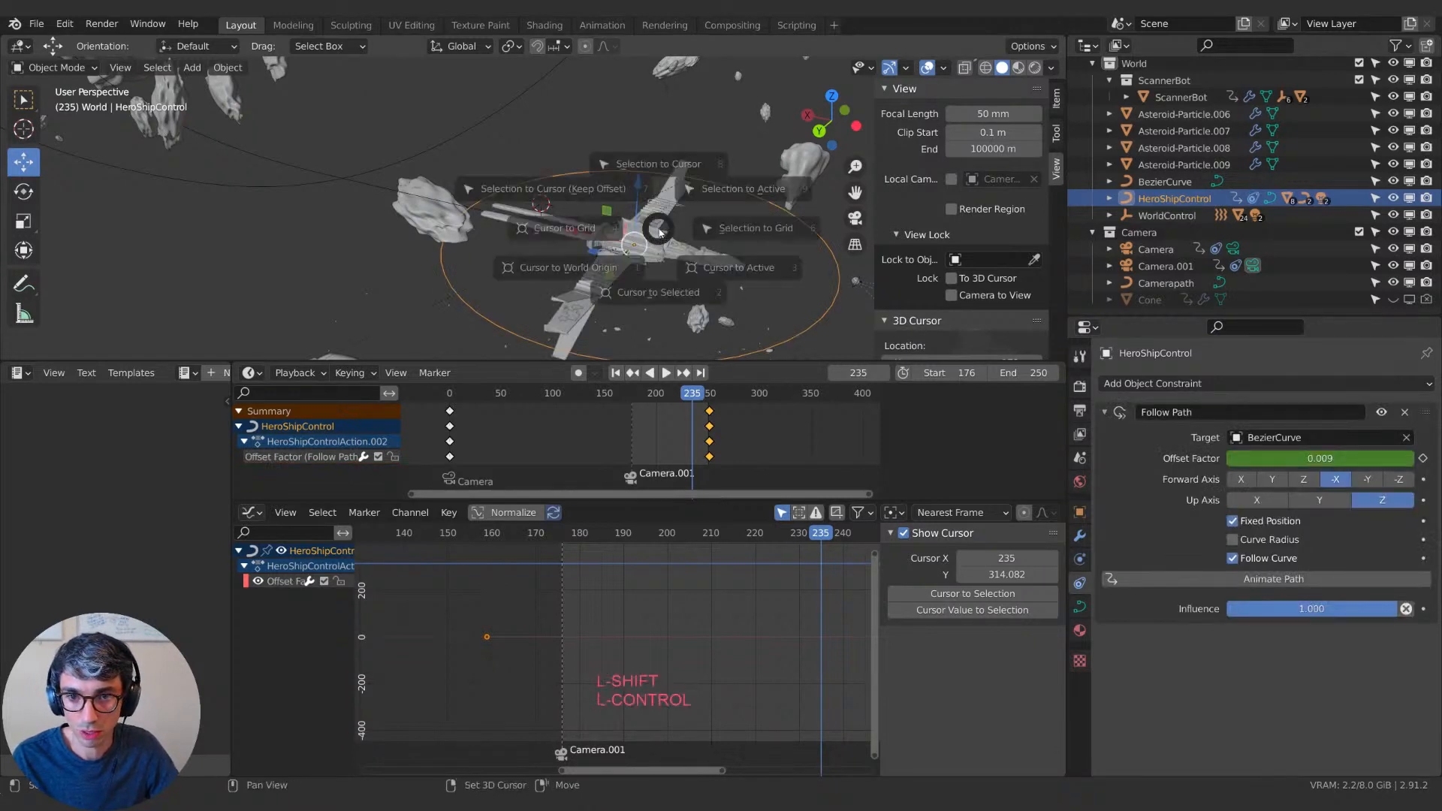
{"action": "left_click", "coordinate": [673, 325]}
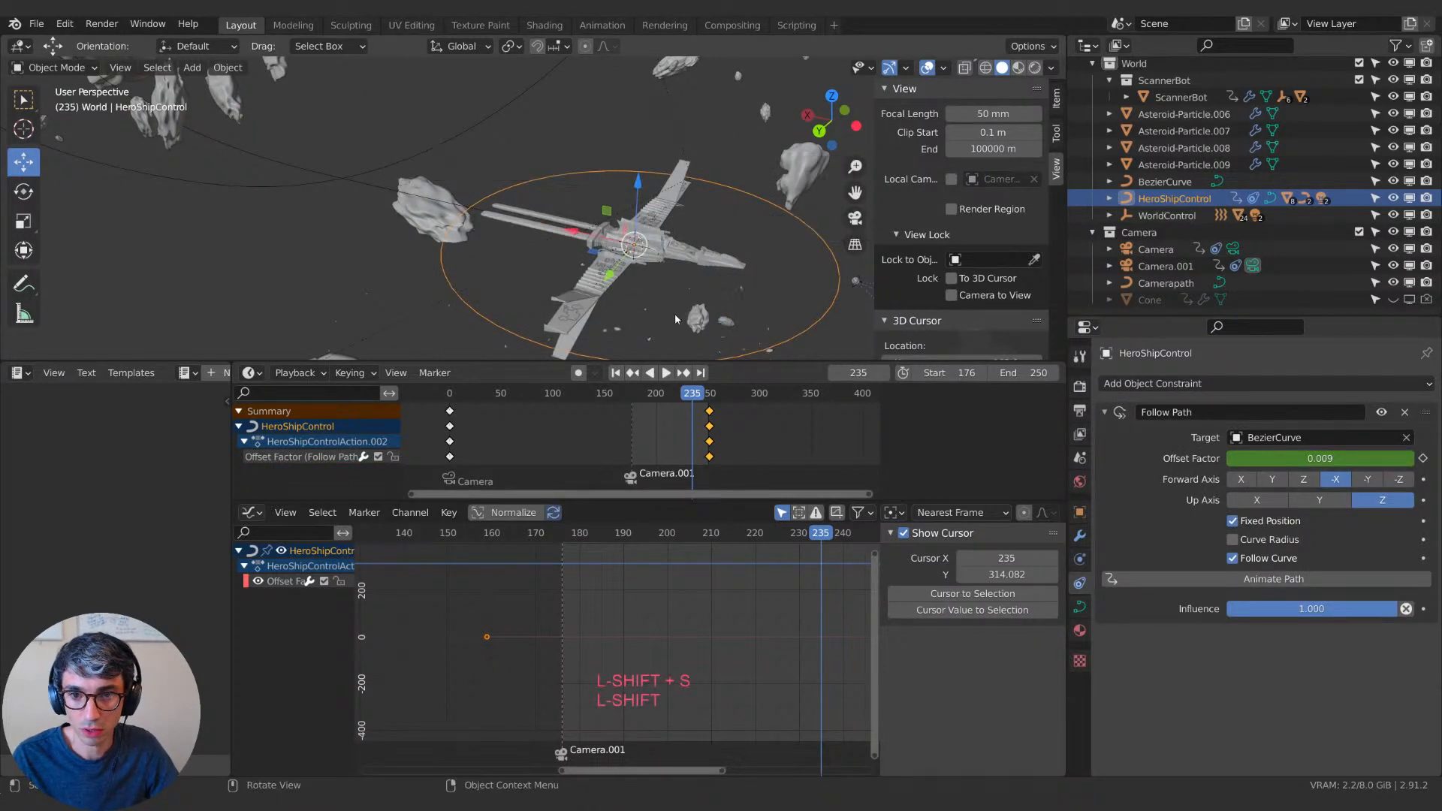
{"action": "left_click", "coordinate": [1408, 414]}
{"action": "key", "text": "shift+s"}
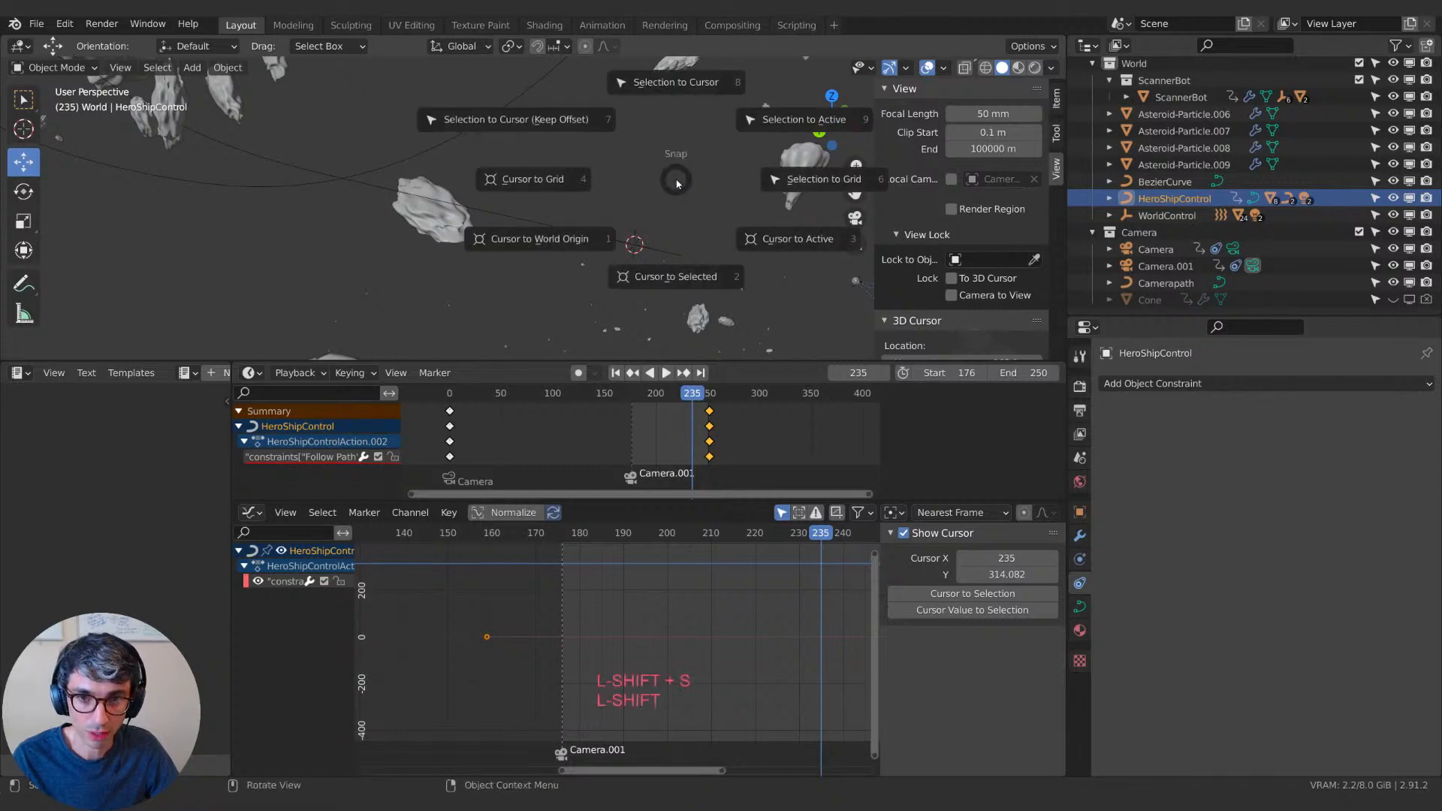
{"action": "left_click", "coordinate": [688, 104]}
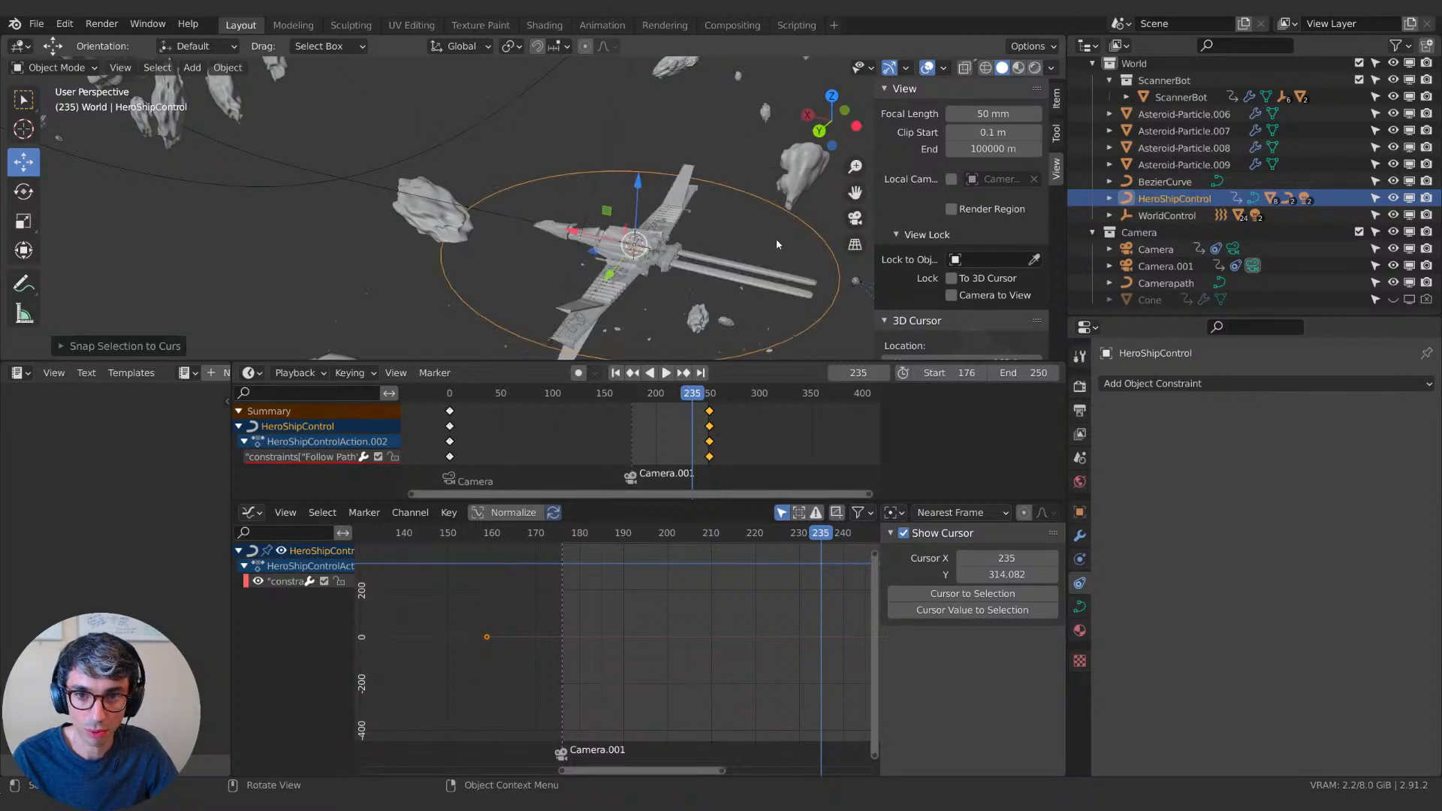
Rotate HeroShipControl 180° around Z.
{"action": "key", "text": "r"}
{"action": "key", "text": "KP_8"}
{"action": "key", "text": "Return"}
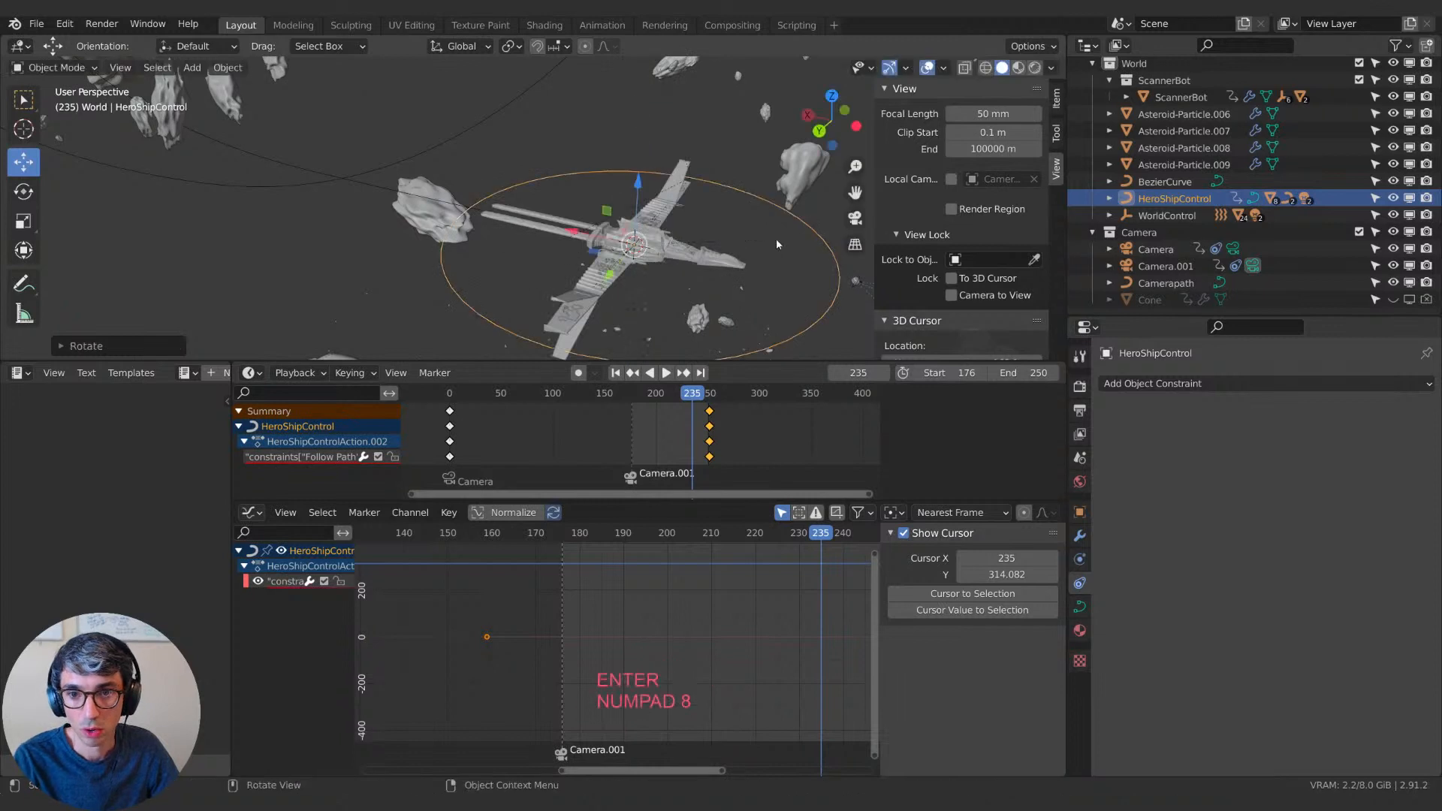
At the start frame 176, move HeroShipControl along X to about 192.02 m and keyframe its location.
{"action": "middle_click_drag", "start_coordinate": [755, 312], "coordinate": [750, 292]}
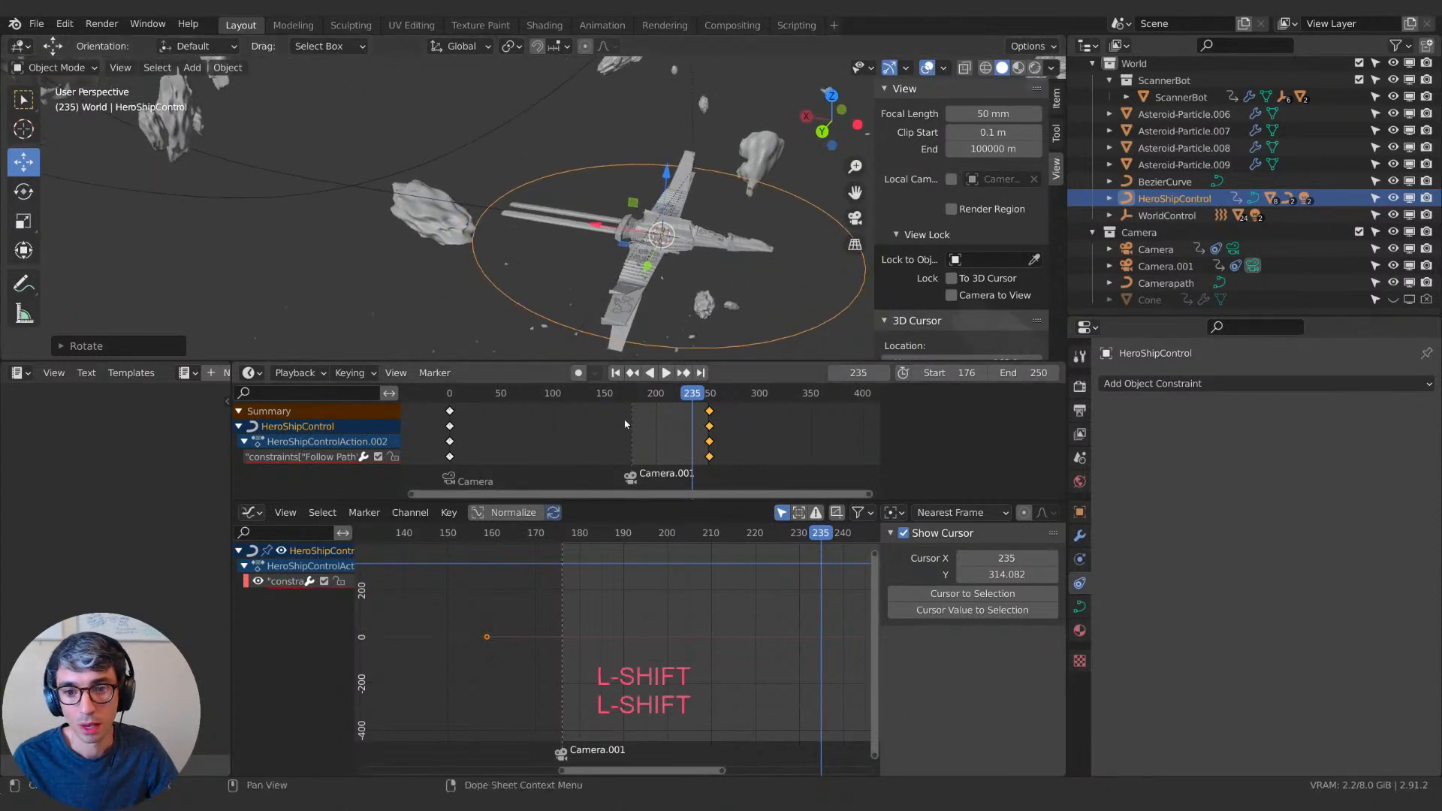
{"action": "left_click", "coordinate": [616, 373]}
{"action": "key", "text": "g"}
{"action": "key", "text": "x"}
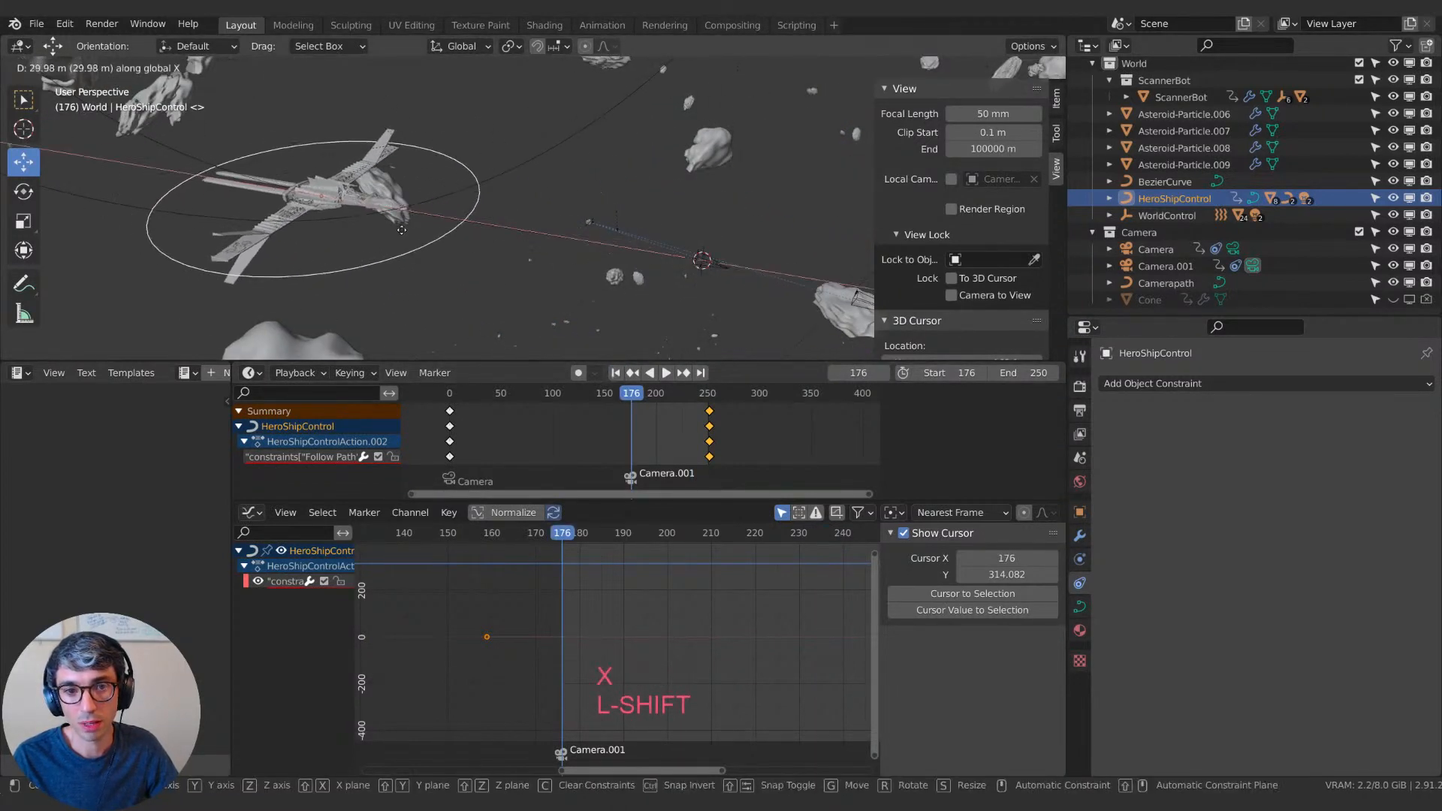
{"action": "left_click", "coordinate": [454, 233]}
{"action": "left_click", "coordinate": [1079, 512]}
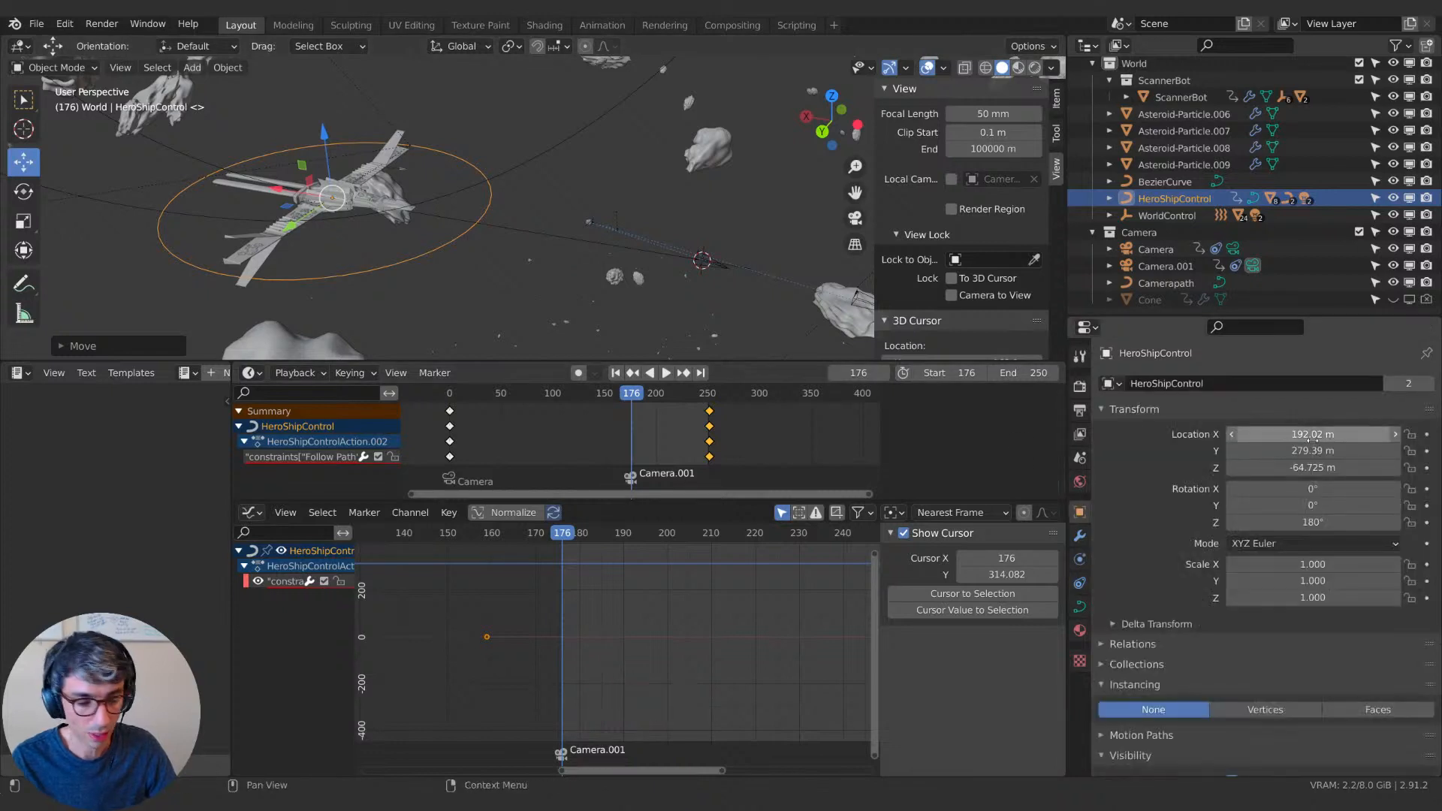
{"action": "key", "text": "i"}
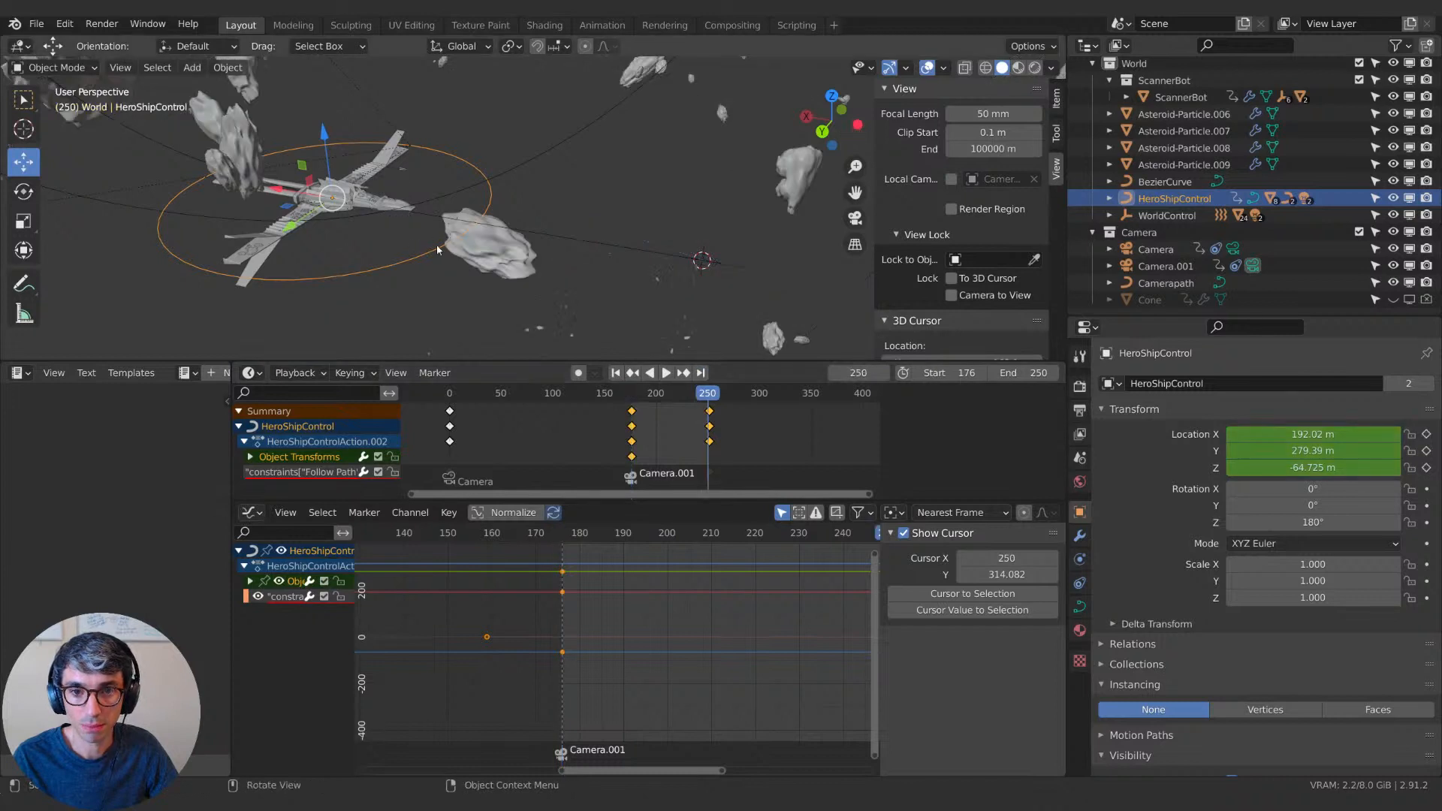
At the end frame 250, move HeroShipControl along X to about 161.98 m and keyframe its location.
{"action": "left_click", "coordinate": [701, 374]}
{"action": "key", "text": "g"}
{"action": "key", "text": "x"}
{"action": "left_click", "coordinate": [846, 351]}
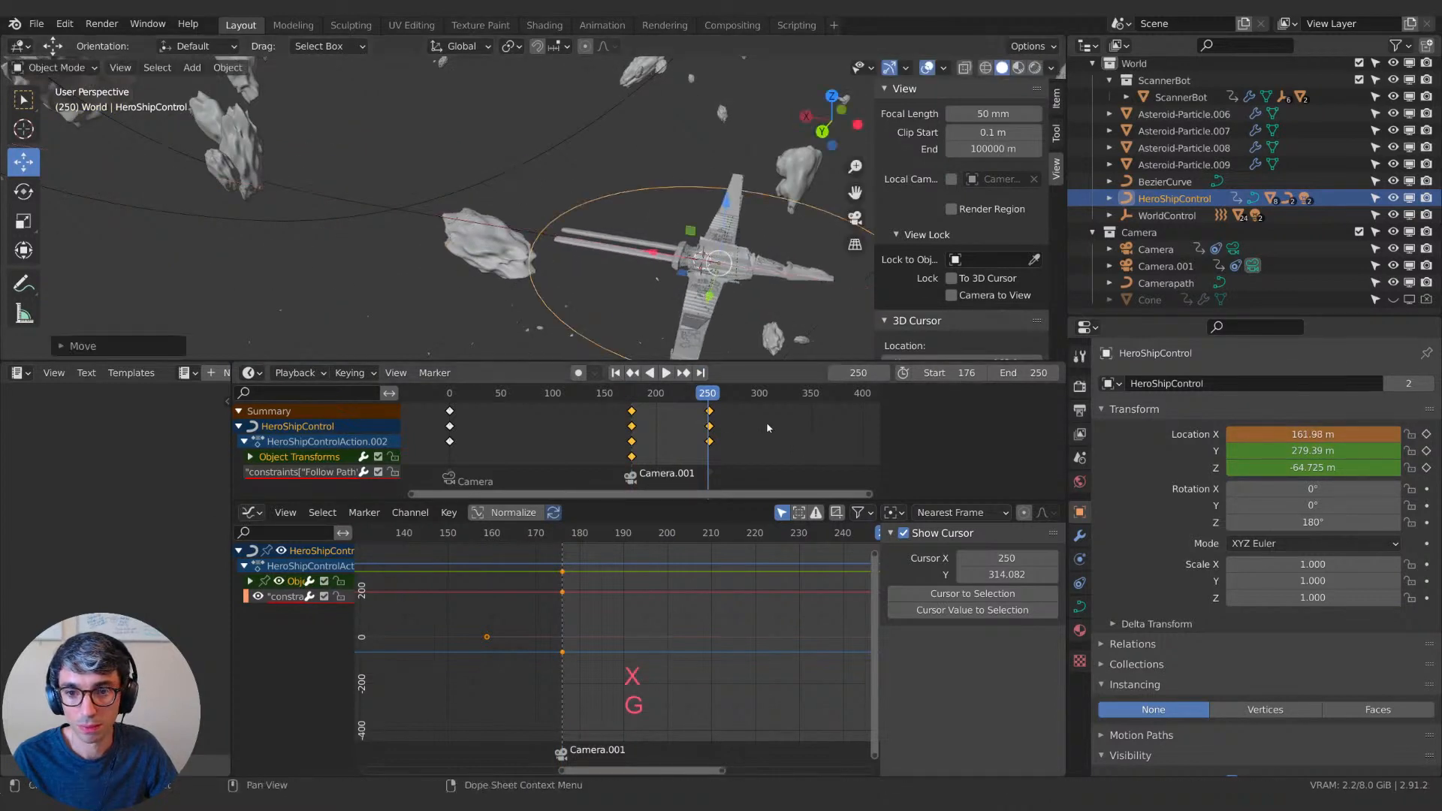
{"action": "key", "text": "i"}
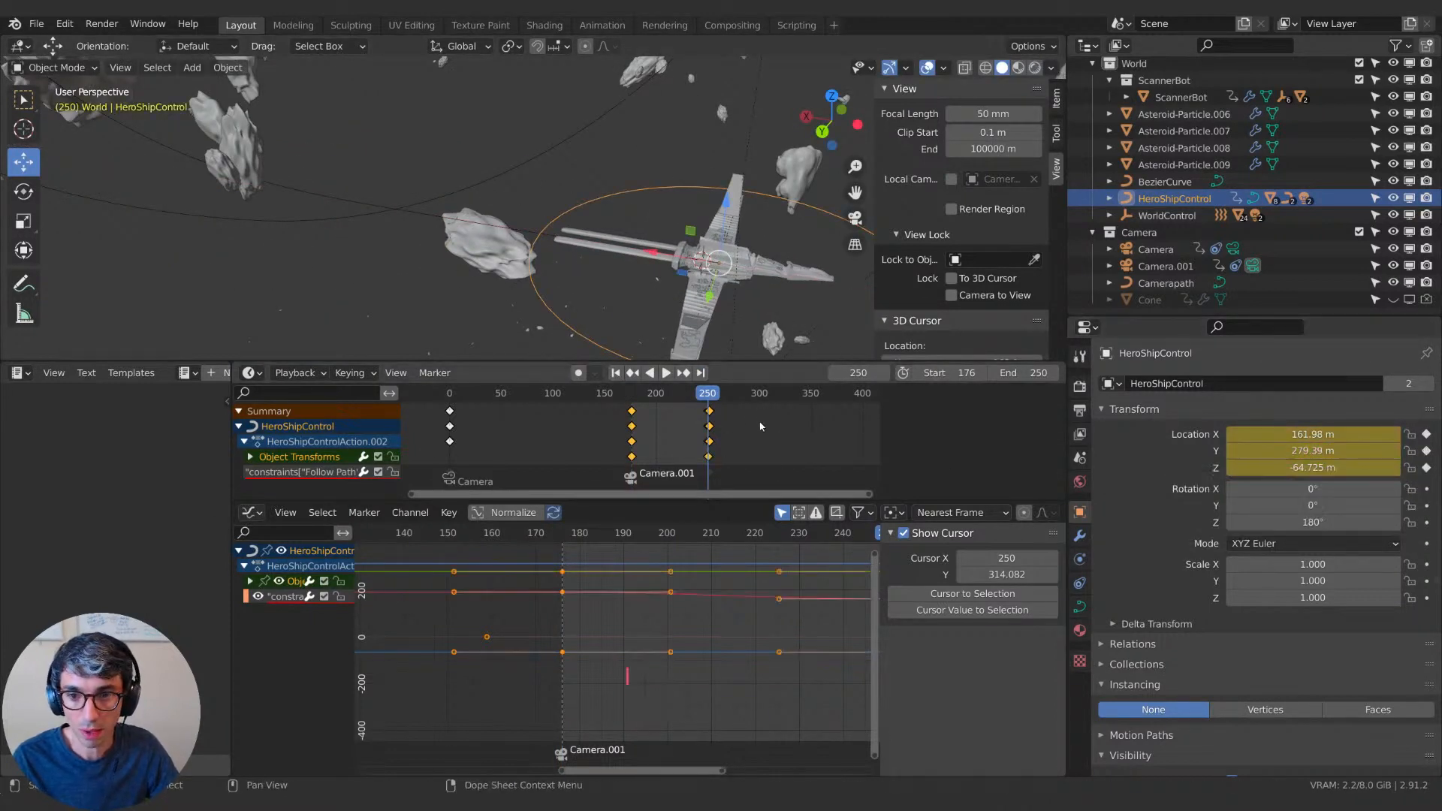
Delete the leftover Follow Path keyframe of HeroShipControl just after frame 250.
{"action": "scroll", "coordinate": [807, 442], "scroll_direction": "up", "scroll_amount": 6}
{"action": "middle_click_drag", "start_coordinate": [864, 451], "coordinate": [774, 460]}
{"action": "scroll", "coordinate": [781, 458], "scroll_direction": "up", "scroll_amount": 5}
{"action": "left_click", "coordinate": [809, 413]}
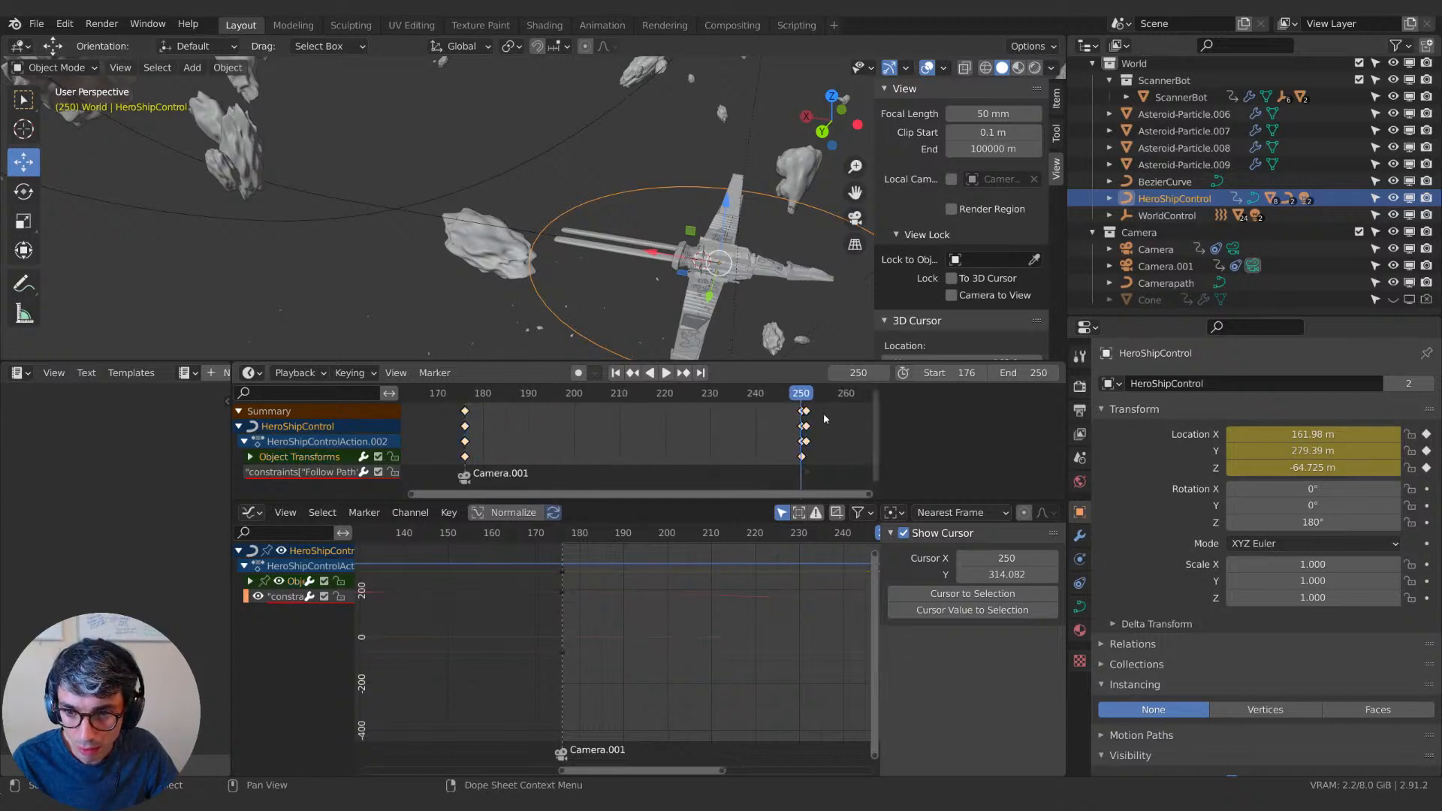
{"action": "key", "text": "x"}
{"action": "left_click", "coordinate": [810, 416]}
{"action": "mouse_move", "coordinate": [632, 432]}
{"action": "middle_mouse_down", "text": "shift"}
{"action": "mouse_move", "coordinate": [492, 434]}
{"action": "mouse_move", "coordinate": [647, 443]}
{"action": "middle_mouse_up", "text": "shift"}
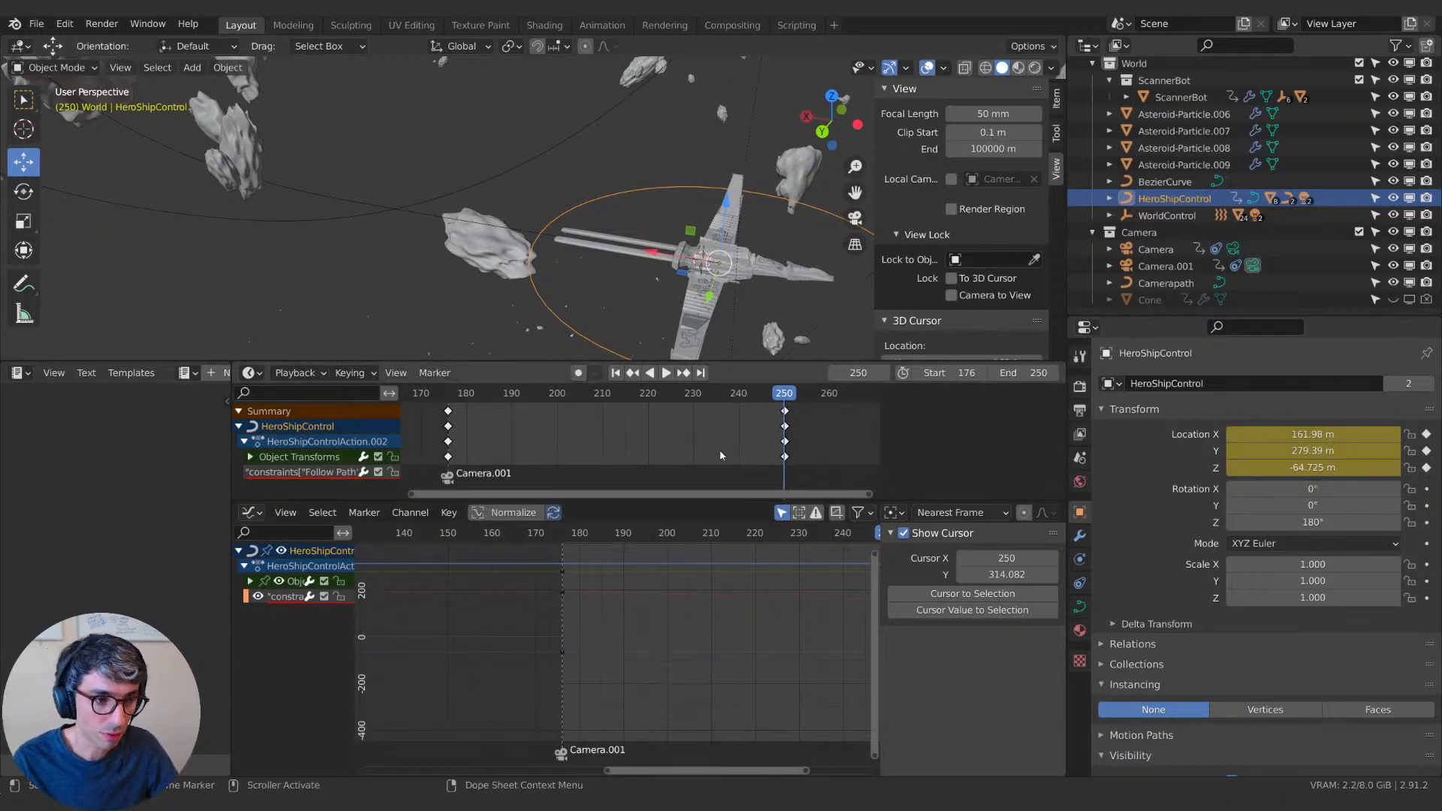
Play HeroShipControl's new straight motion from frame 176, then check it in camera view, scrubbing back to frame 188.
{"action": "middle_click_drag", "start_coordinate": [717, 449], "coordinate": [708, 421]}
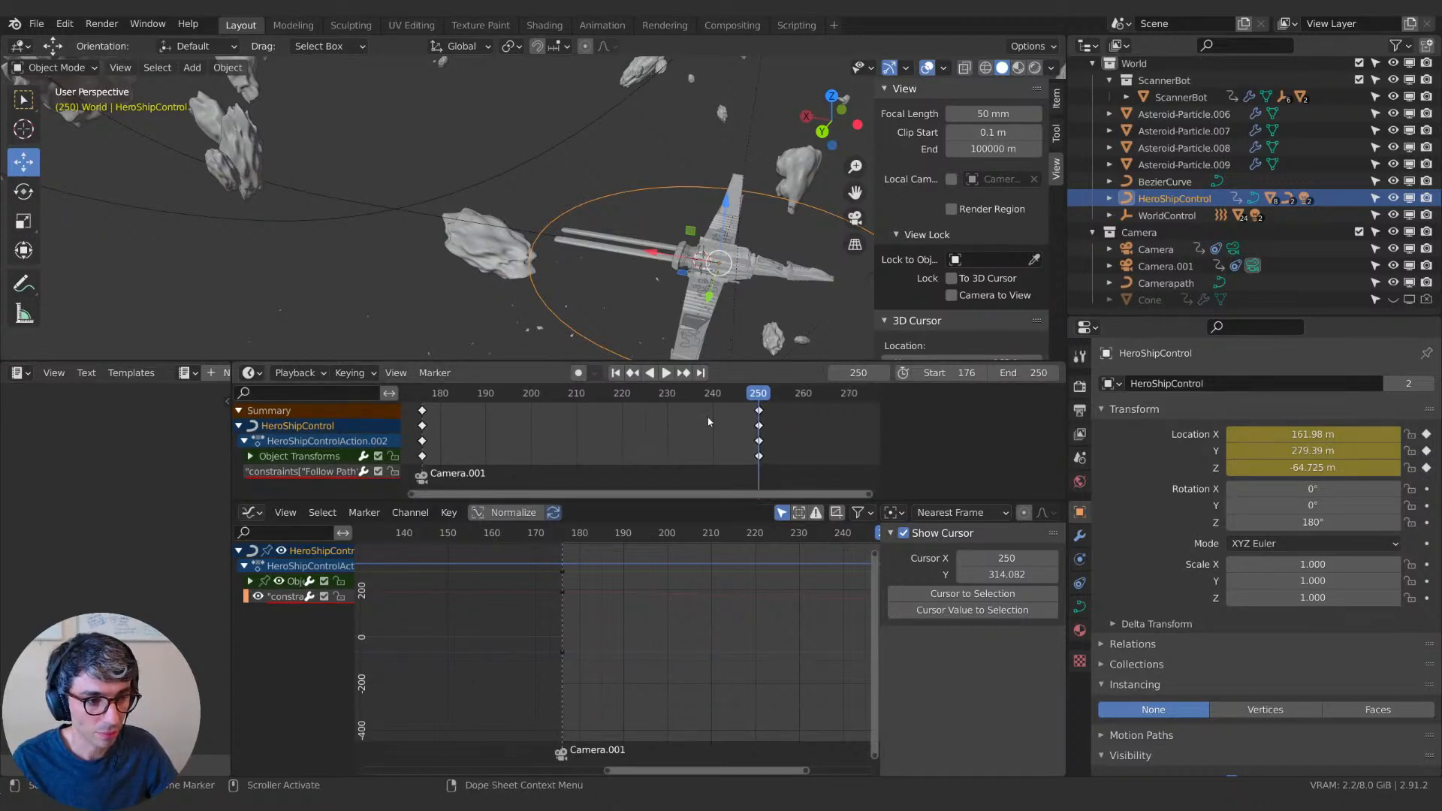
{"action": "left_click_drag", "start_coordinate": [758, 402], "coordinate": [645, 411]}
{"action": "middle_click_drag", "start_coordinate": [643, 427], "coordinate": [724, 430]}
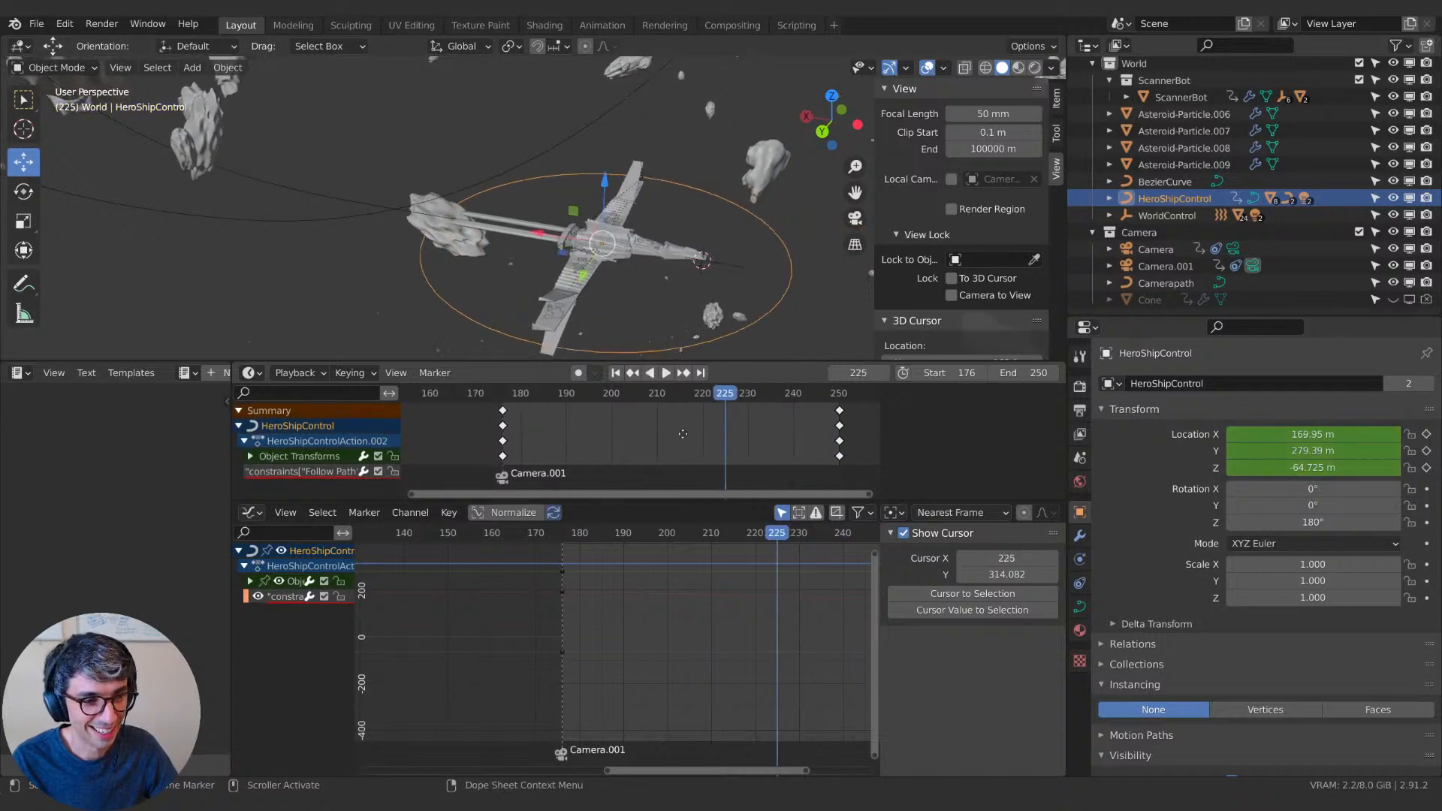
{"action": "mouse_move", "coordinate": [580, 434]}
{"action": "middle_mouse_down"}
{"action": "mouse_move", "coordinate": [750, 419]}
{"action": "mouse_move", "coordinate": [589, 411]}
{"action": "mouse_move", "coordinate": [619, 440]}
{"action": "mouse_move", "coordinate": [568, 433]}
{"action": "middle_mouse_up"}
{"action": "key", "text": "shift+Left"}
{"action": "key", "text": "space"}
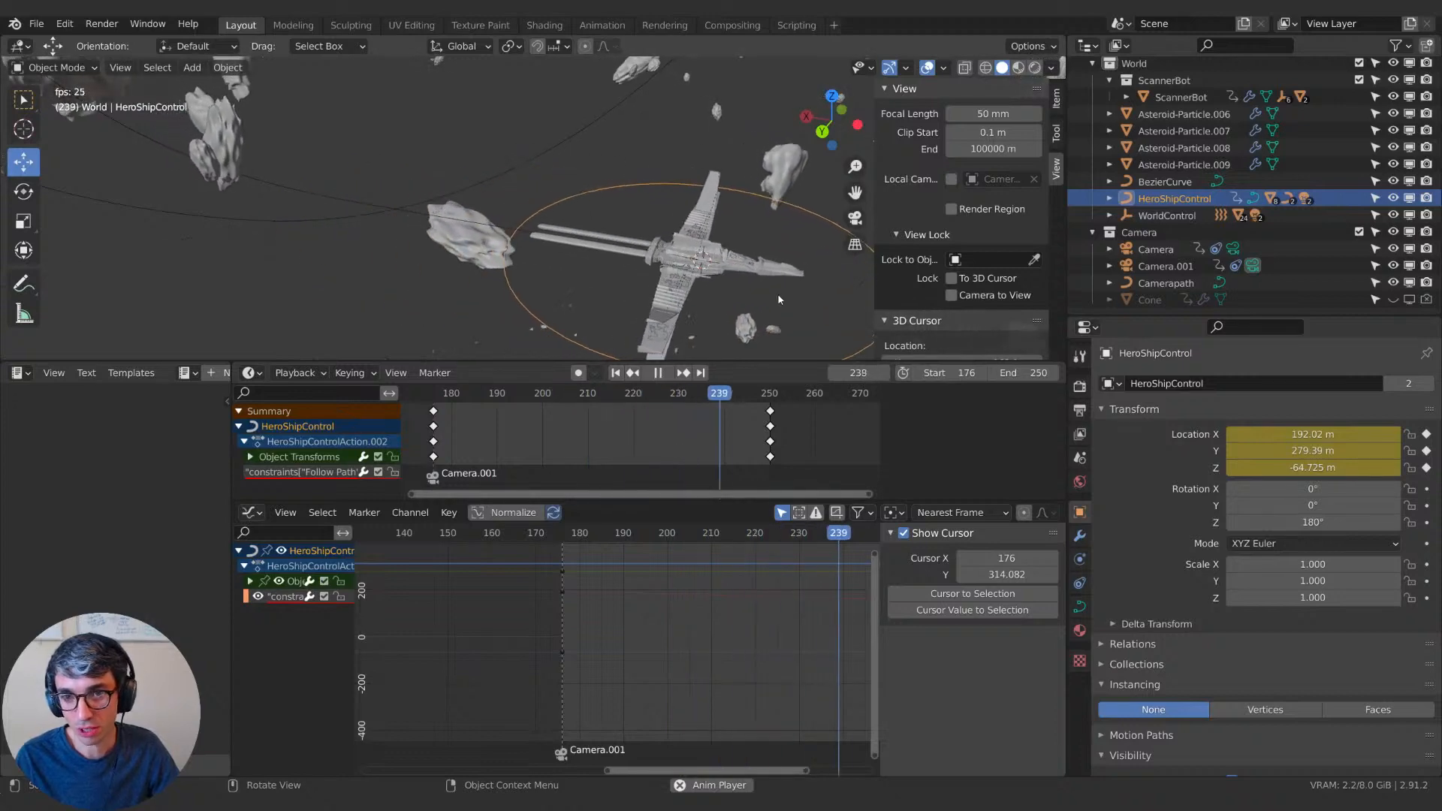
{"action": "key", "text": "space"}
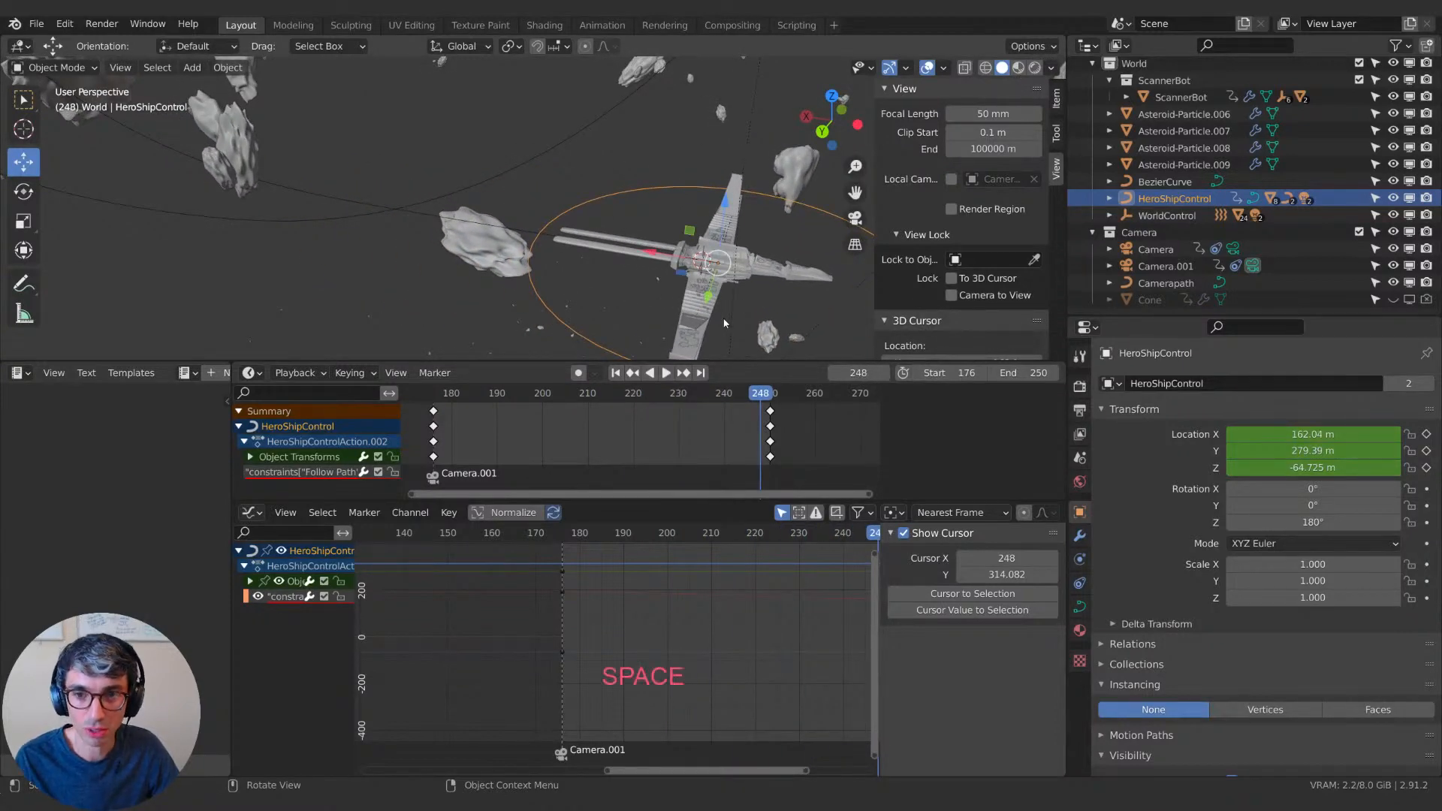
{"action": "key", "text": "KP_0"}
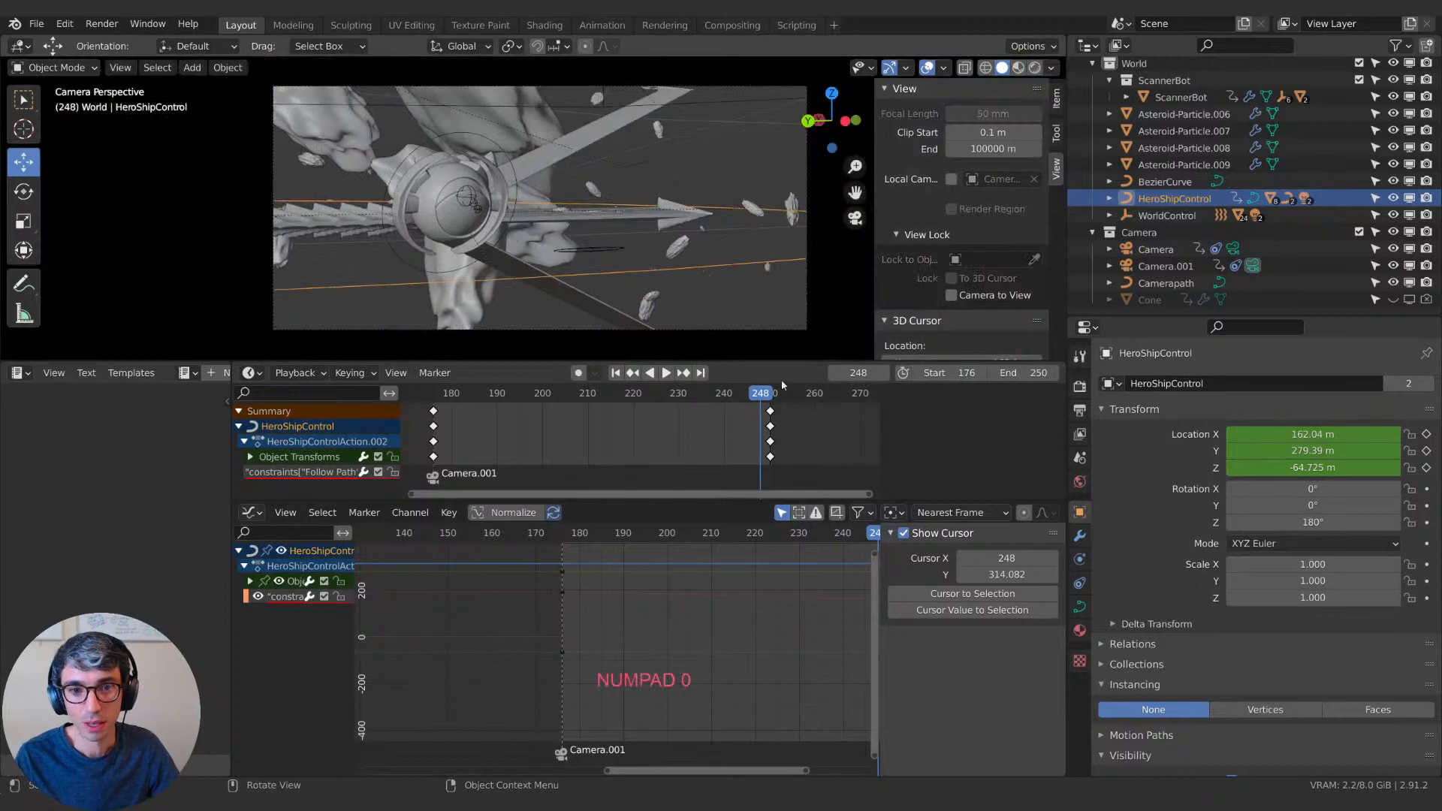
{"action": "left_click_drag", "start_coordinate": [762, 392], "coordinate": [526, 247]}
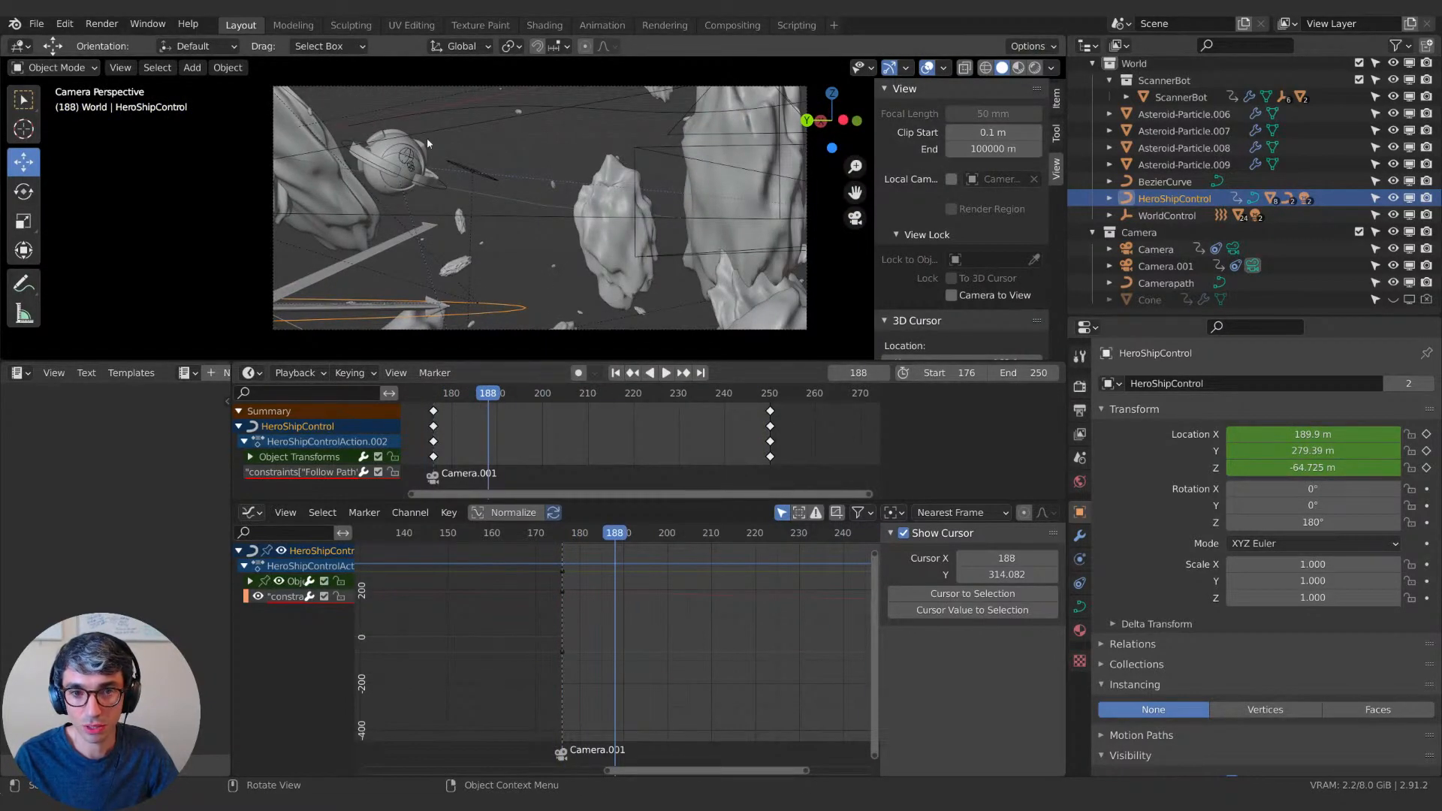
Select ScannerBot and delete all of its existing keyframes.
{"action": "left_click", "coordinate": [441, 183]}
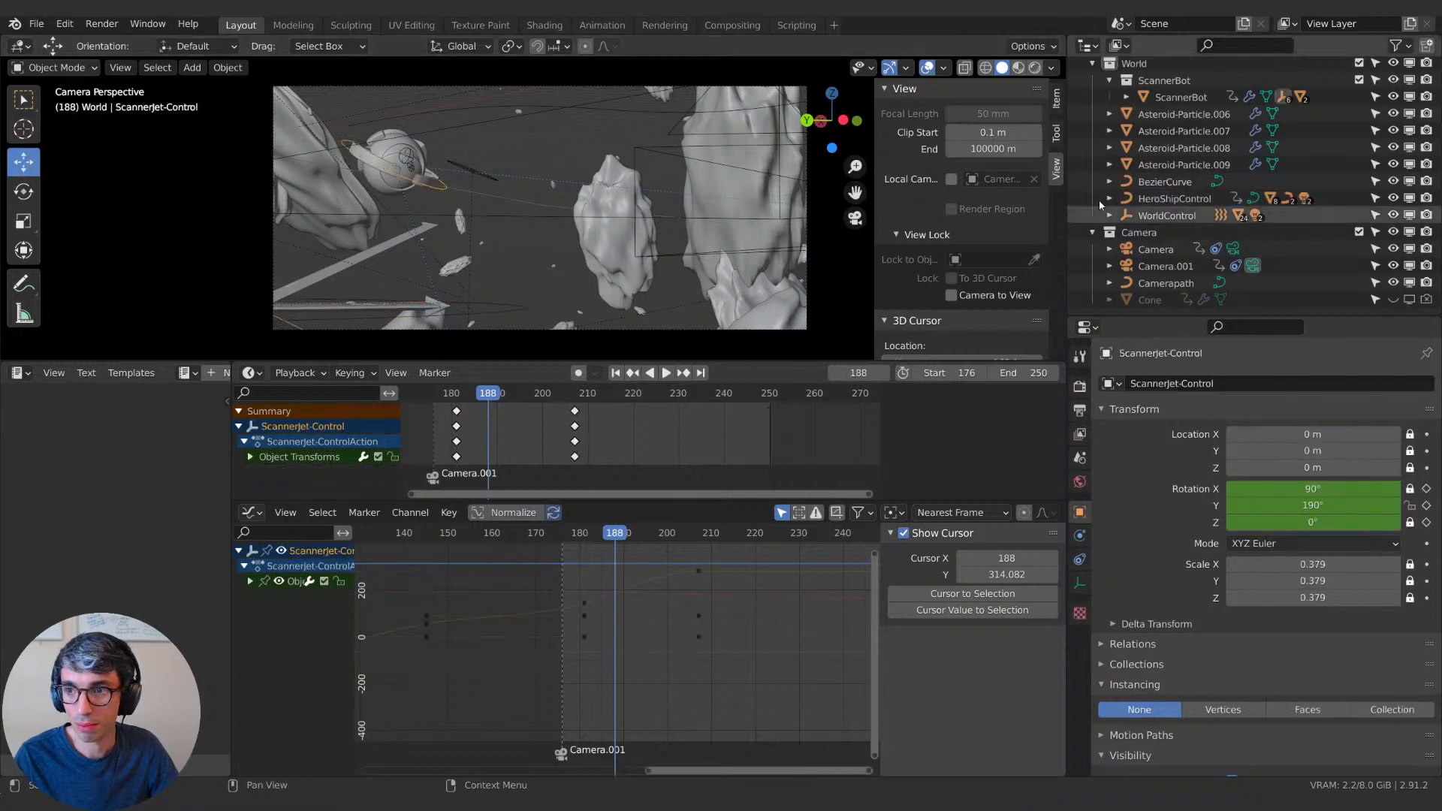
{"action": "left_click", "coordinate": [1166, 98]}
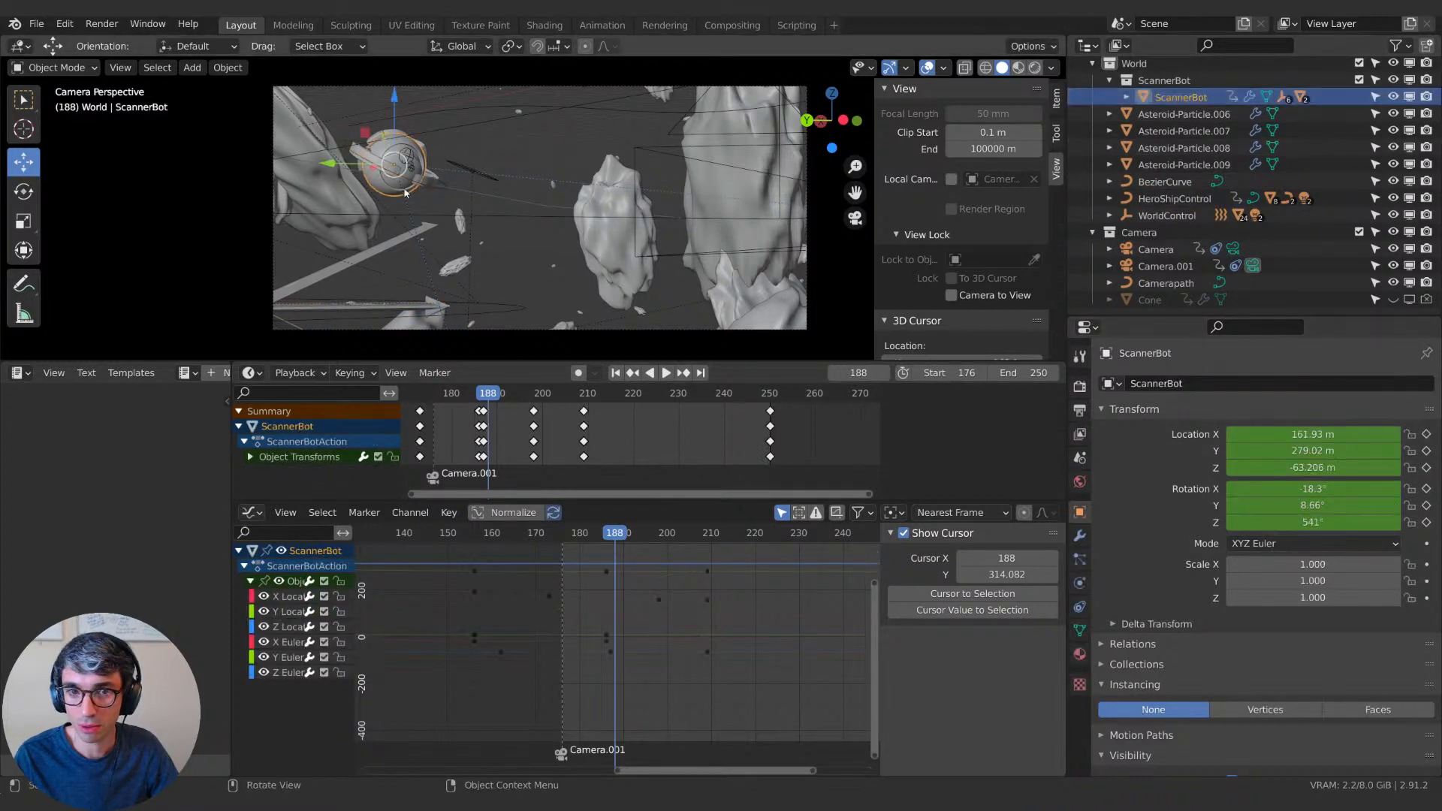
{"action": "left_click_drag", "start_coordinate": [624, 539], "coordinate": [566, 513]}
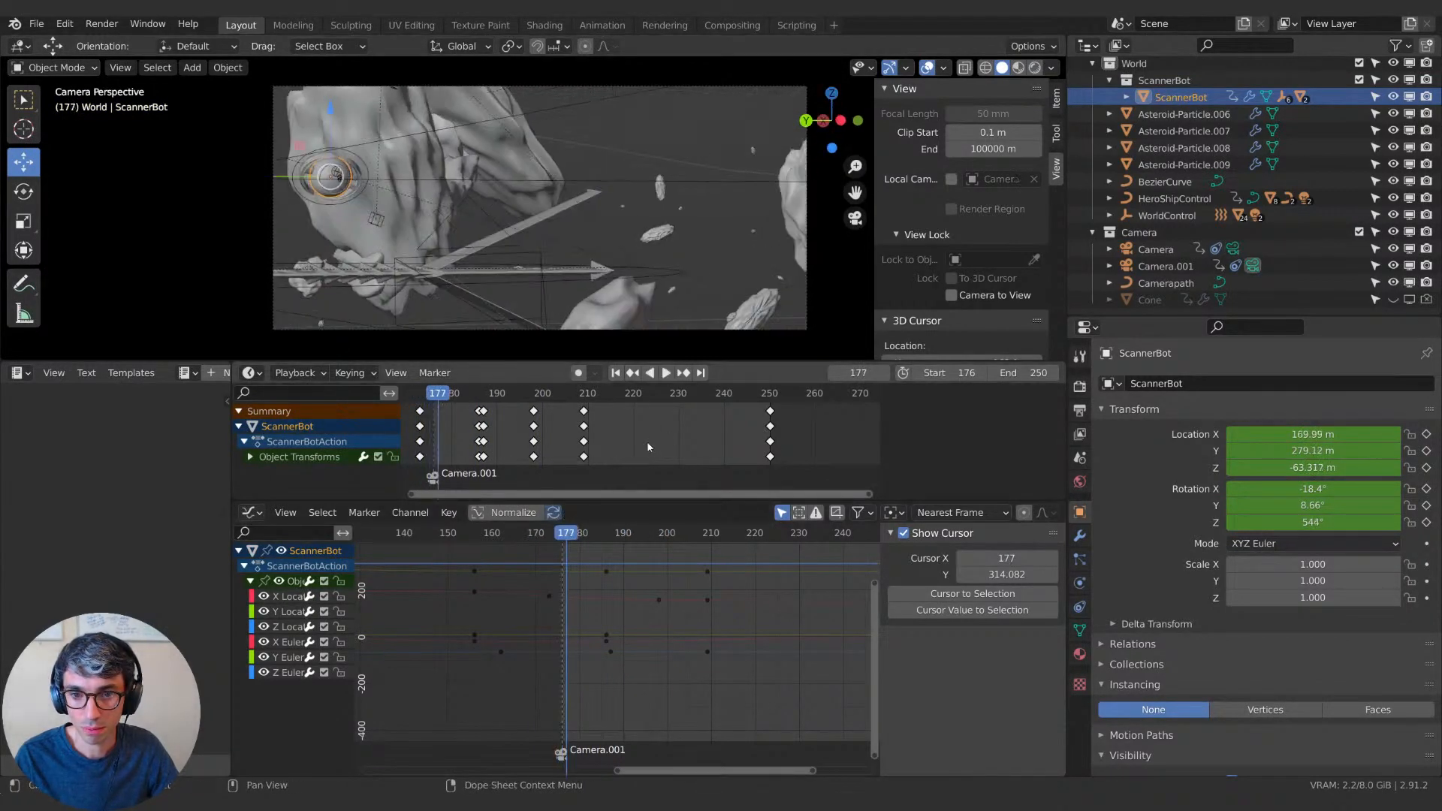
{"action": "key", "text": "x"}
{"action": "left_click", "coordinate": [648, 448]}
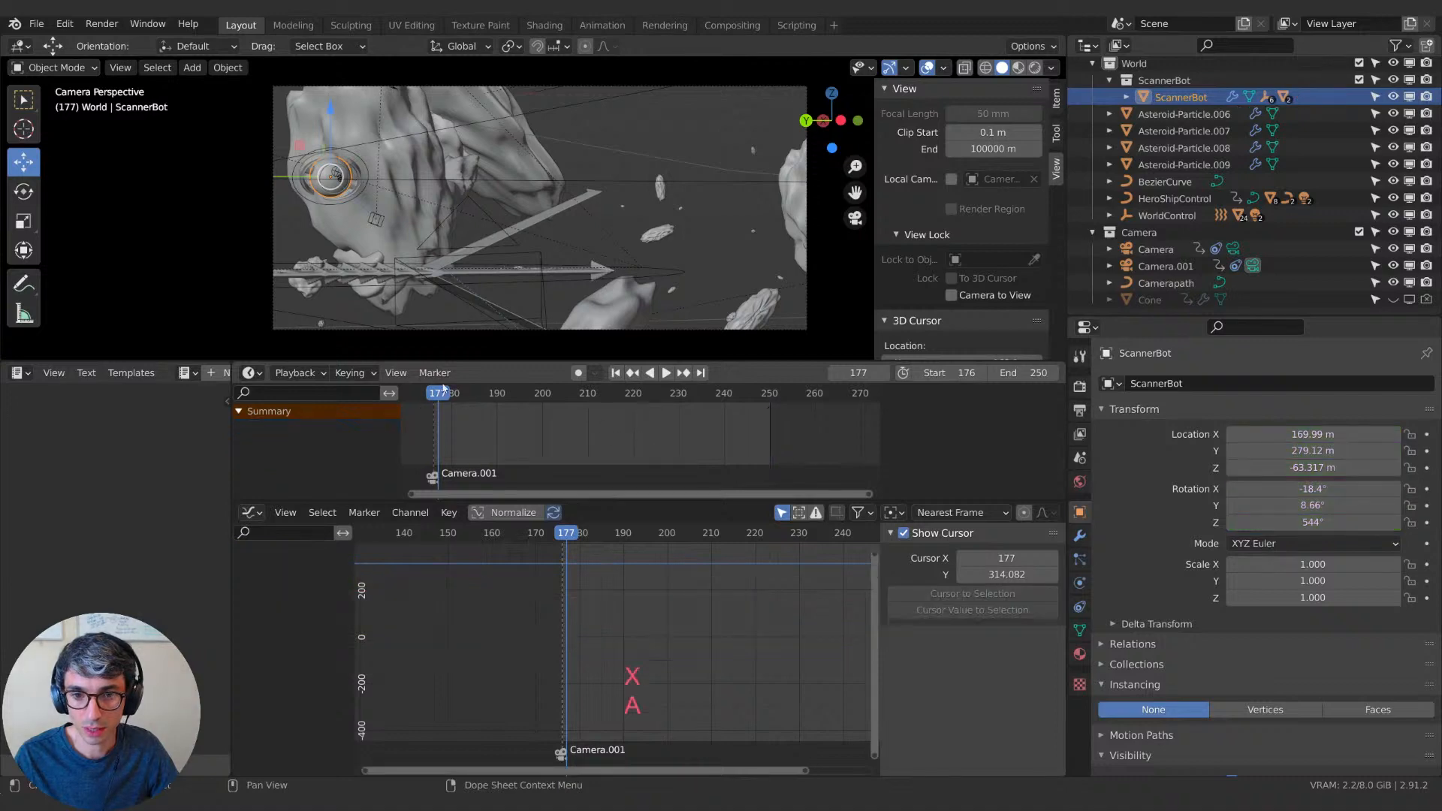
At frame 176, move ScannerBot along X to about 189.71 m, bringing it to the hero ship.
{"action": "key", "text": "Left"}
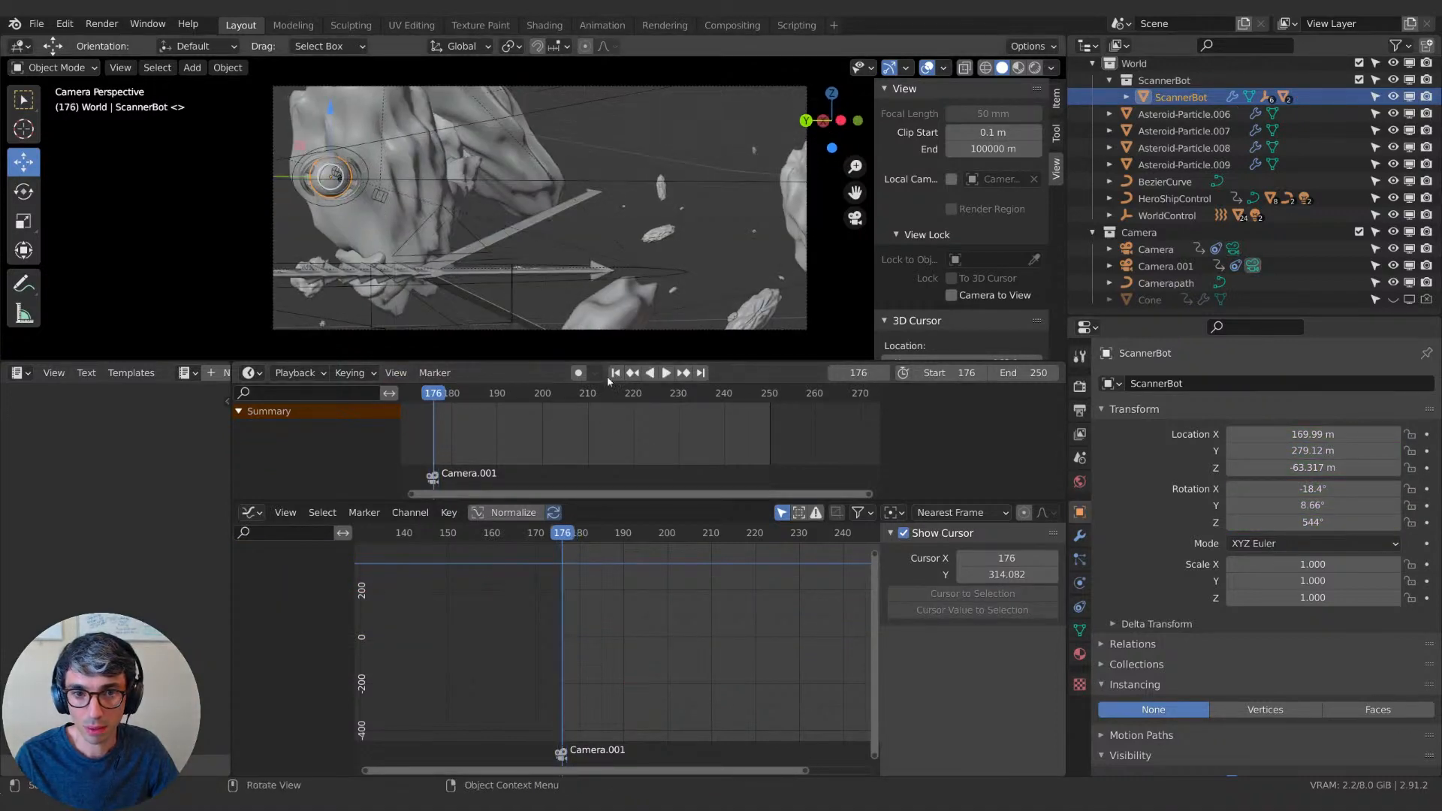
{"action": "middle_click_drag", "start_coordinate": [361, 203], "coordinate": [784, 311]}
{"action": "key", "text": "g"}
{"action": "key", "text": "x"}
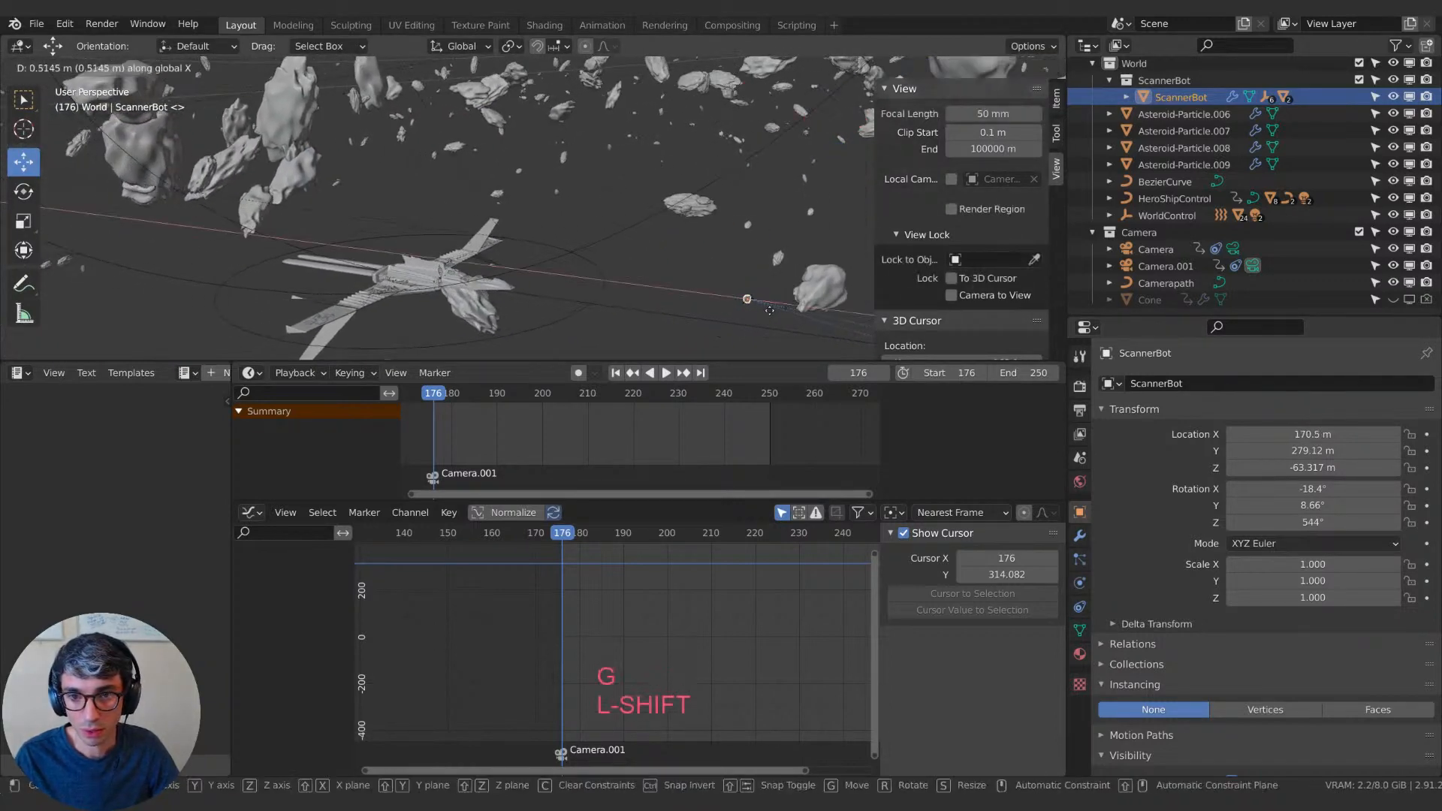
{"action": "left_click", "coordinate": [472, 277]}
{"action": "middle_click_drag", "start_coordinate": [472, 277], "coordinate": [630, 232], "text": "shift"}
{"action": "scroll", "coordinate": [593, 228], "scroll_direction": "up", "scroll_amount": 5}
{"action": "scroll", "coordinate": [587, 253], "scroll_direction": "up", "scroll_amount": 2}
{"action": "scroll", "coordinate": [589, 214], "scroll_direction": "up", "scroll_amount": 1}
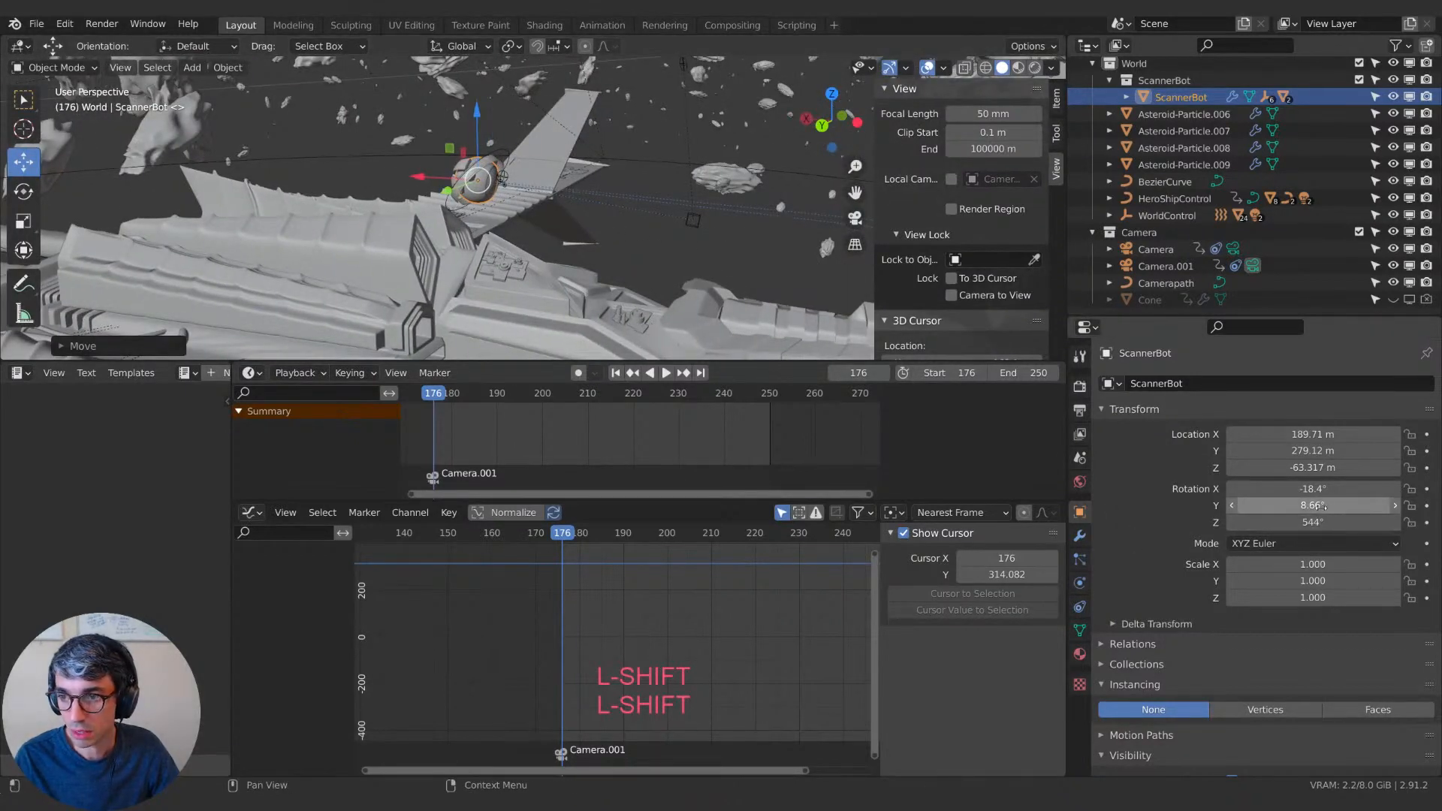
Set ScannerBot's X and Y rotation to 0°.
{"action": "type", "text": "0"}
{"action": "key", "text": "Return"}
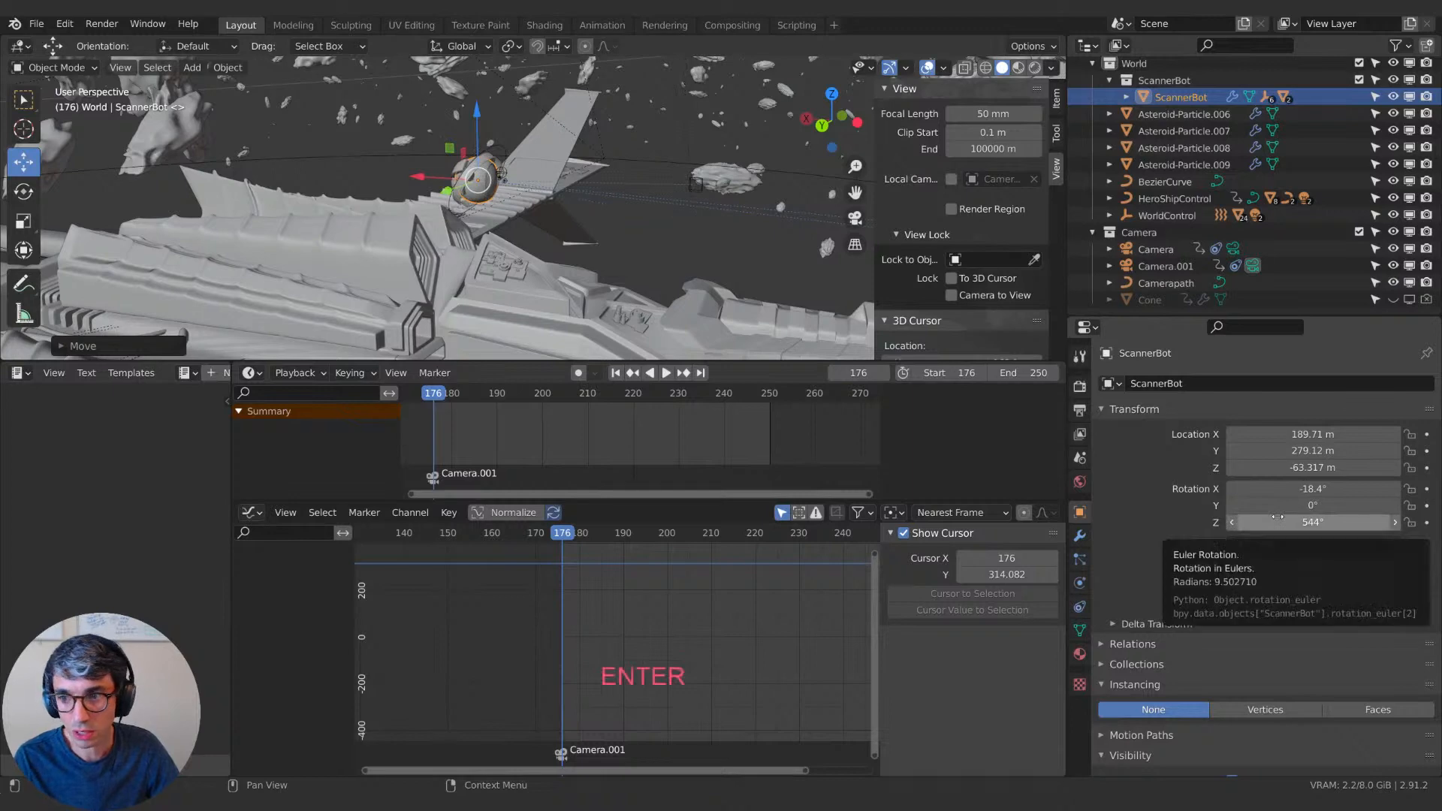
{"action": "type", "text": "0"}
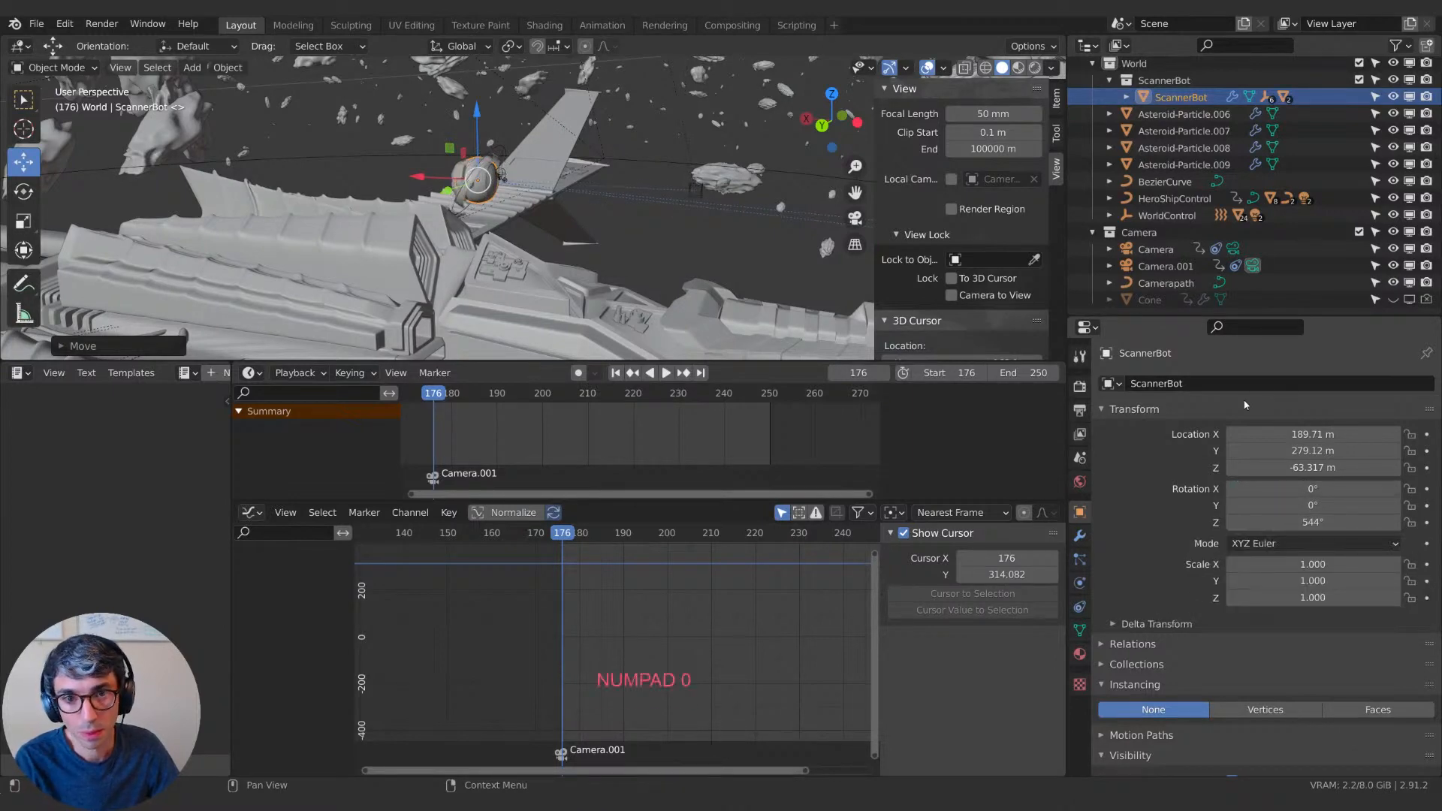
{"action": "key", "text": "Return"}
Place ScannerBot above the hero ship at about X 190.69, Y 279.01, Z -63.218 m and keyframe its location and rotation.
{"action": "key", "text": "KP_Decimal"}
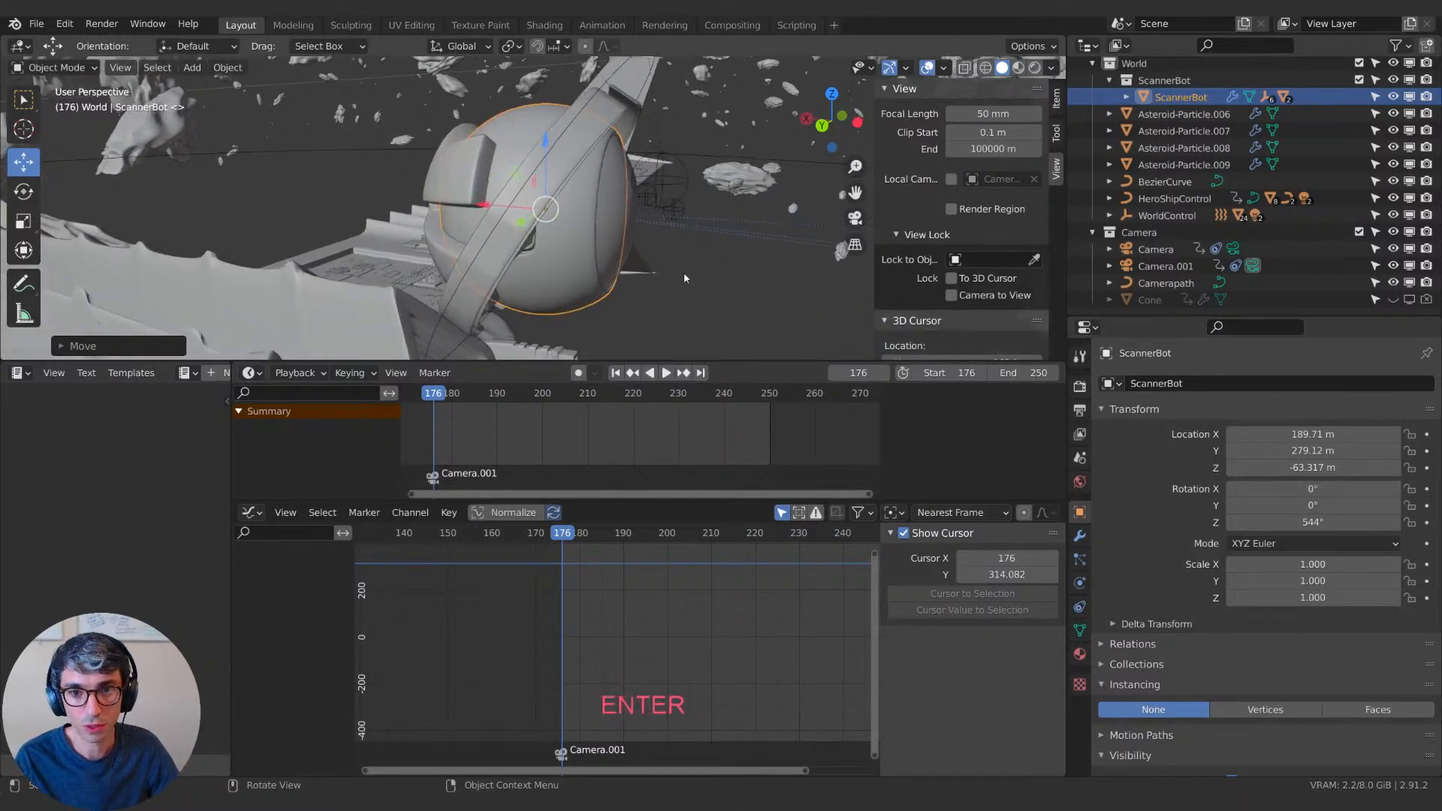
{"action": "scroll", "coordinate": [684, 272], "scroll_direction": "down", "scroll_amount": 5}
{"action": "middle_click_drag", "start_coordinate": [721, 308], "coordinate": [577, 290]}
{"action": "key", "text": "g"}
{"action": "key", "text": "y"}
{"action": "left_click", "coordinate": [630, 283]}
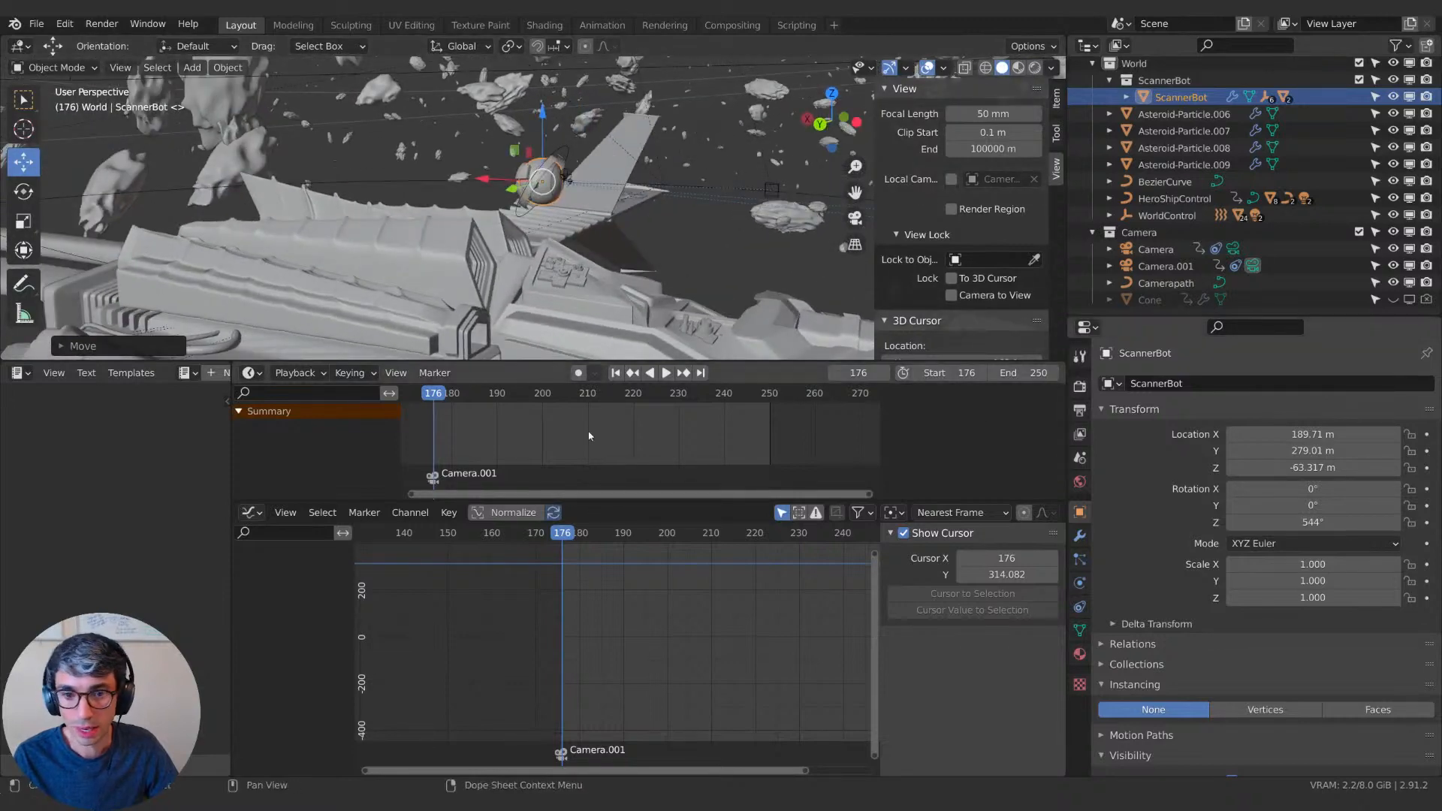
{"action": "key", "text": "g"}
{"action": "key", "text": "x"}
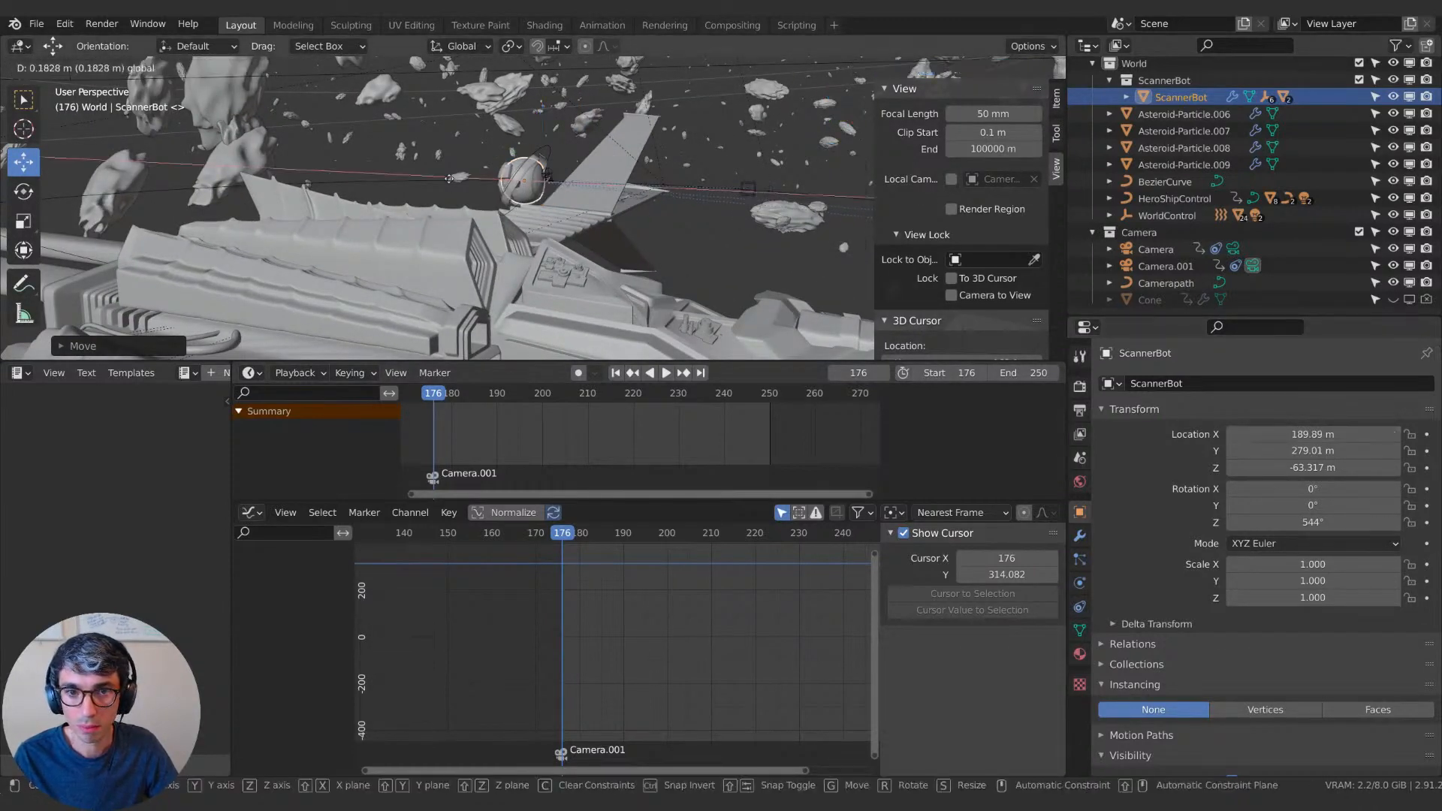
{"action": "left_click", "coordinate": [438, 180]}
{"action": "key", "text": "g"}
{"action": "key", "text": "z"}
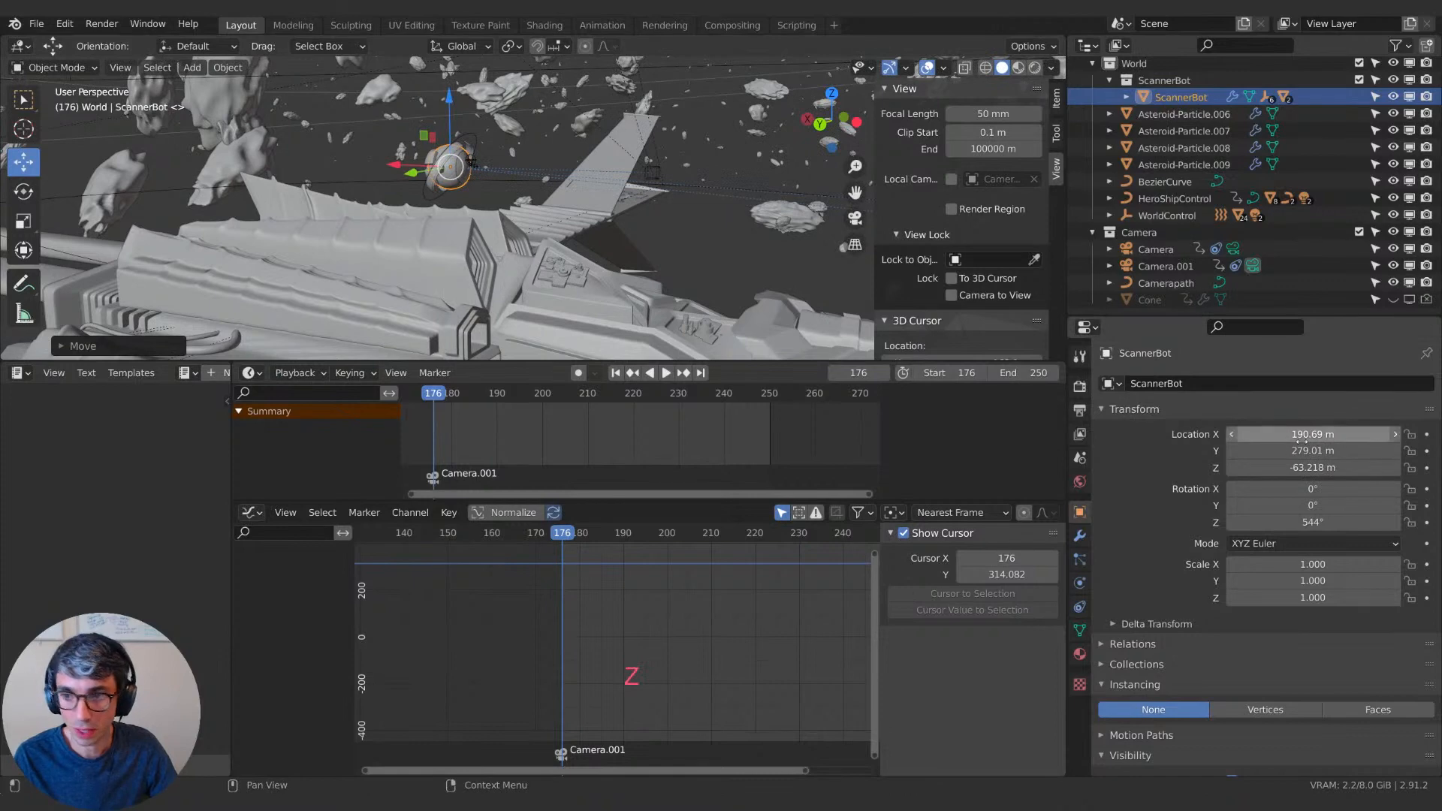
{"action": "key", "text": "i"}
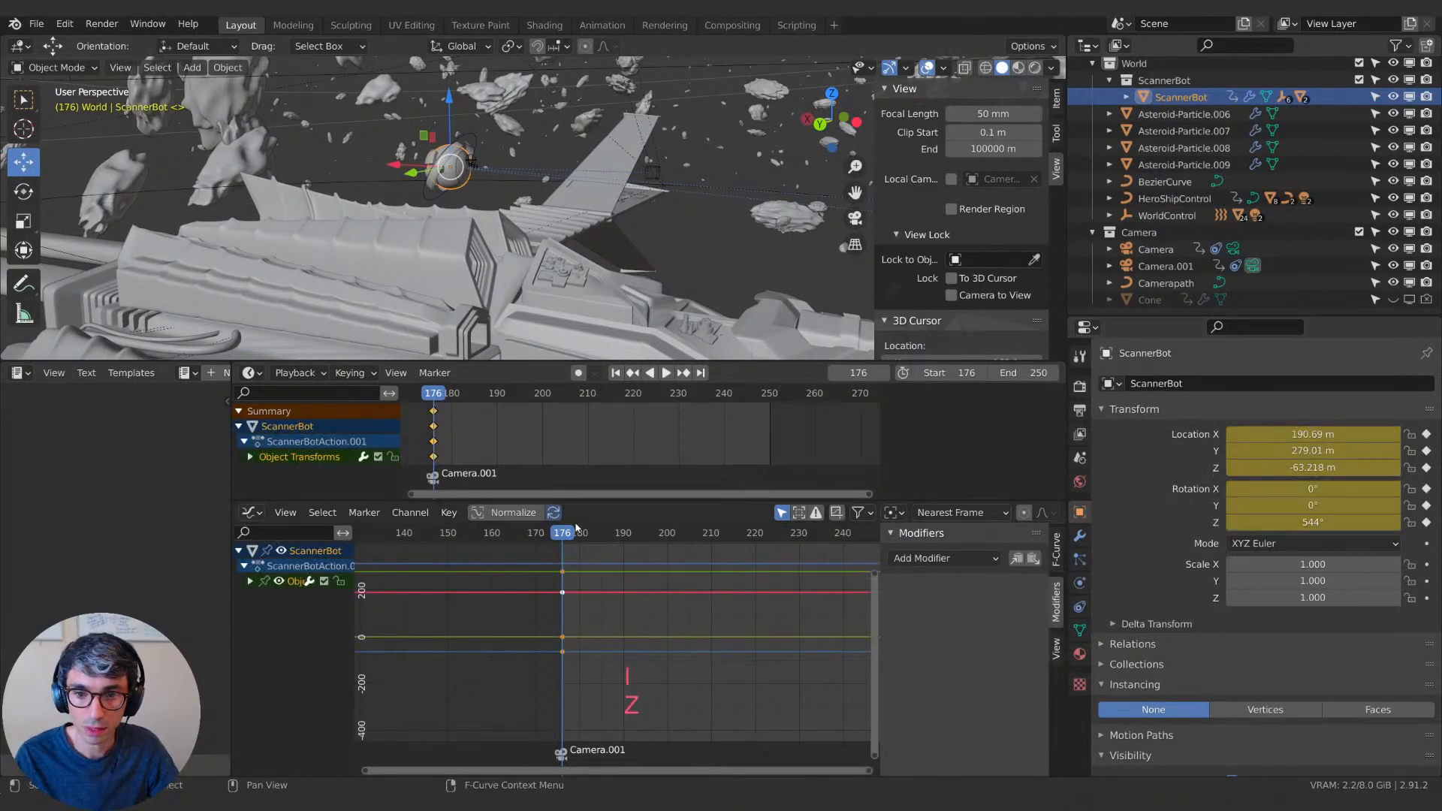
Play the shot to compare ScannerBot with the moving hero ship, then return to the start frame 176.
{"action": "key", "text": "space"}
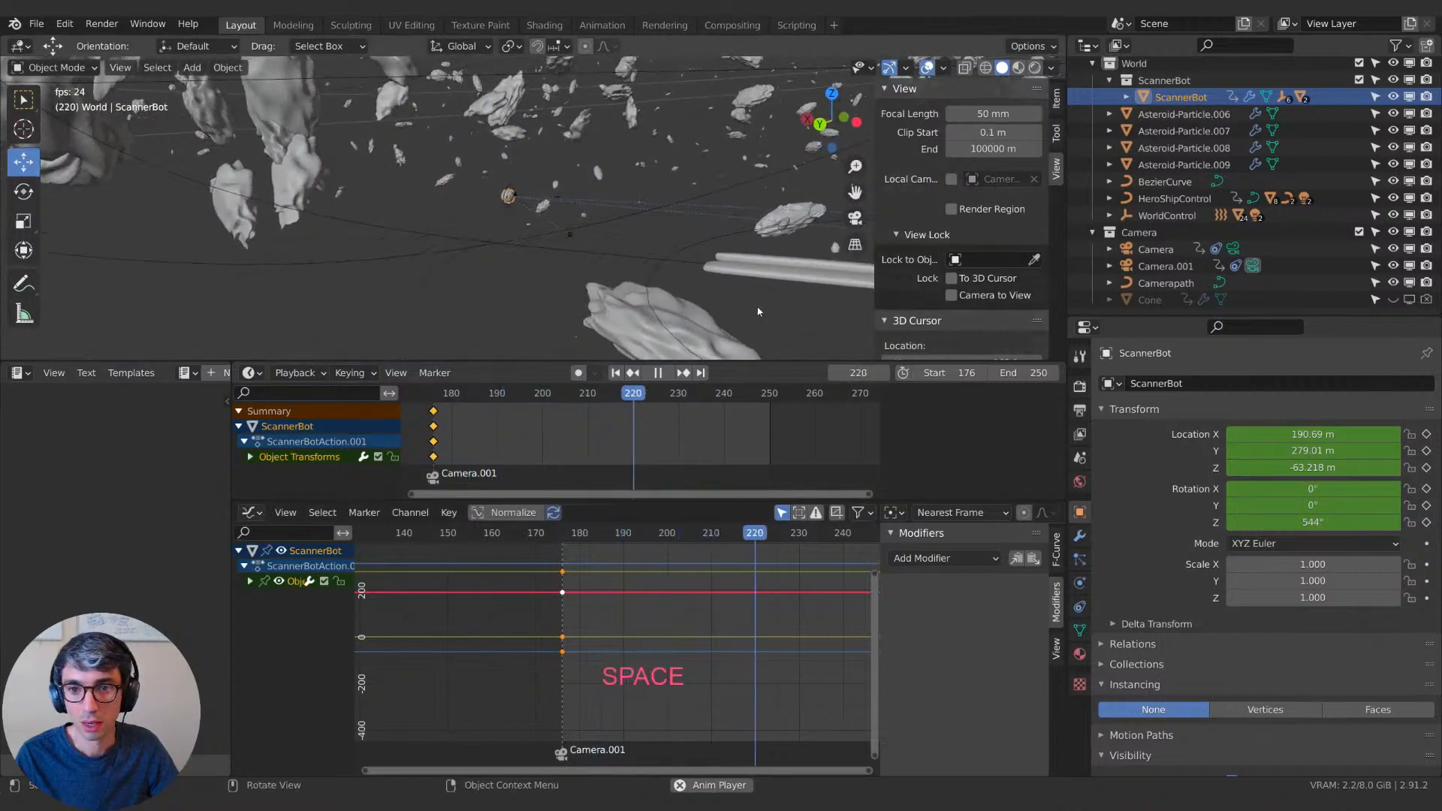
{"action": "key", "text": "space"}
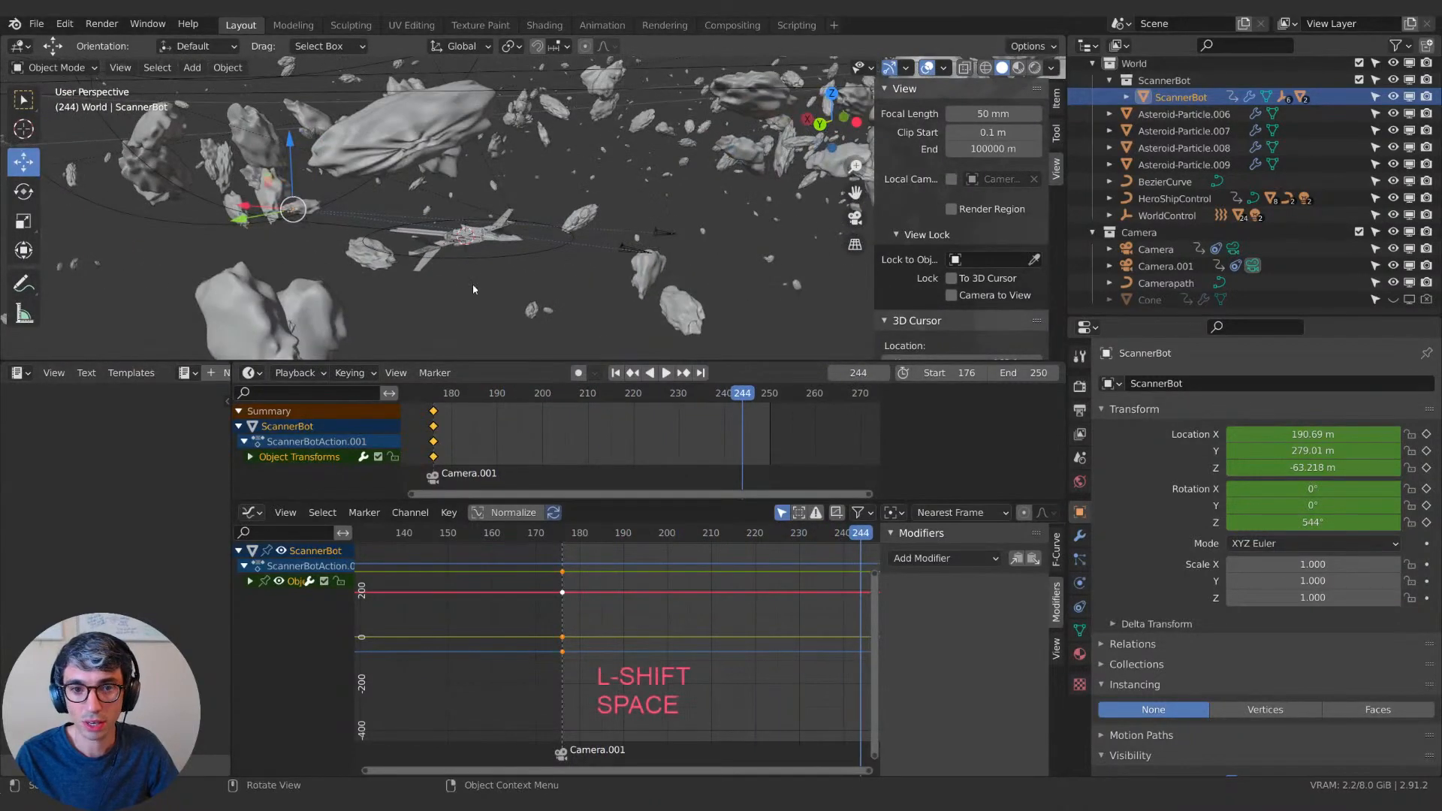
{"action": "middle_click_drag", "start_coordinate": [472, 290], "coordinate": [594, 304]}
{"action": "scroll", "coordinate": [458, 297], "scroll_direction": "up", "scroll_amount": 4}
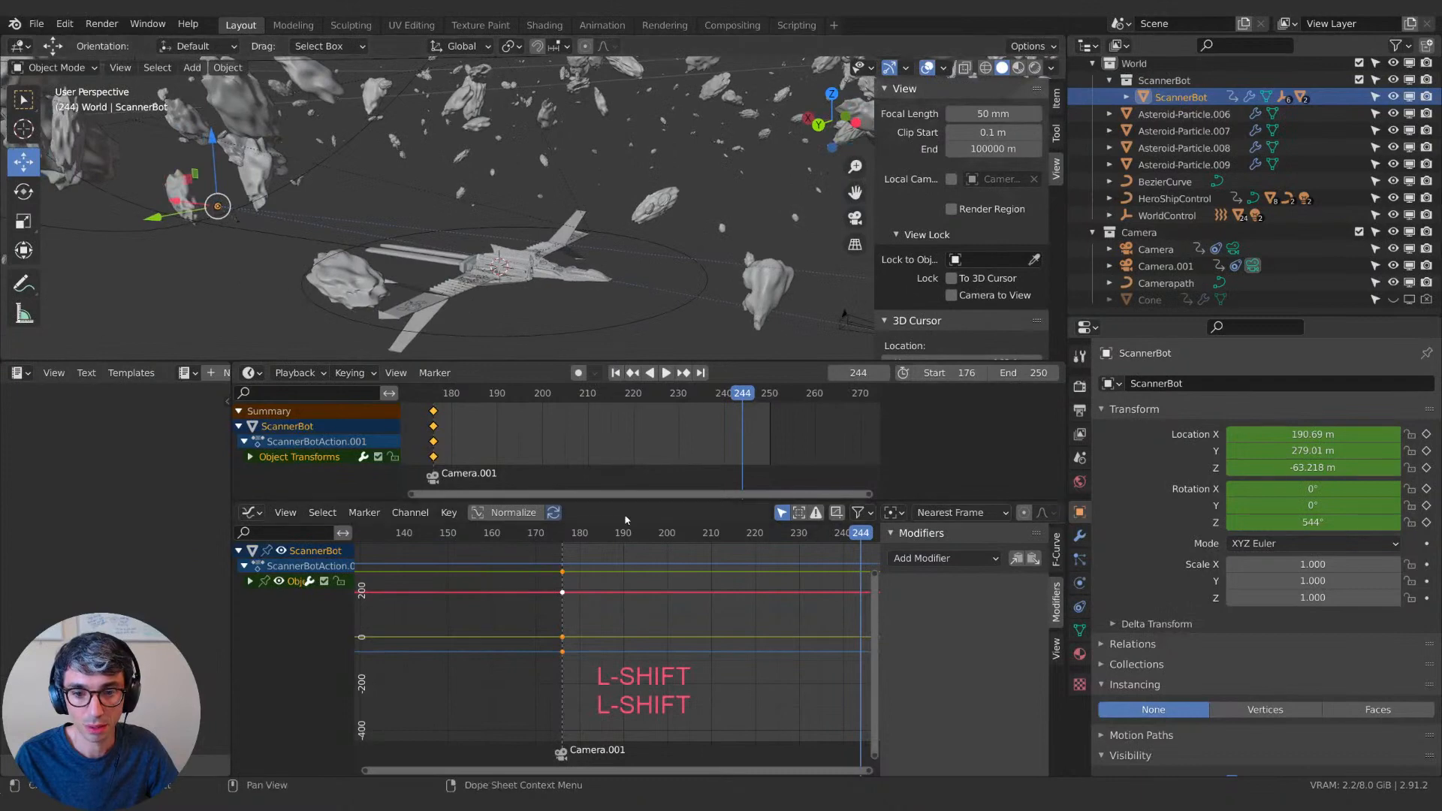
{"action": "left_click", "coordinate": [615, 374]}
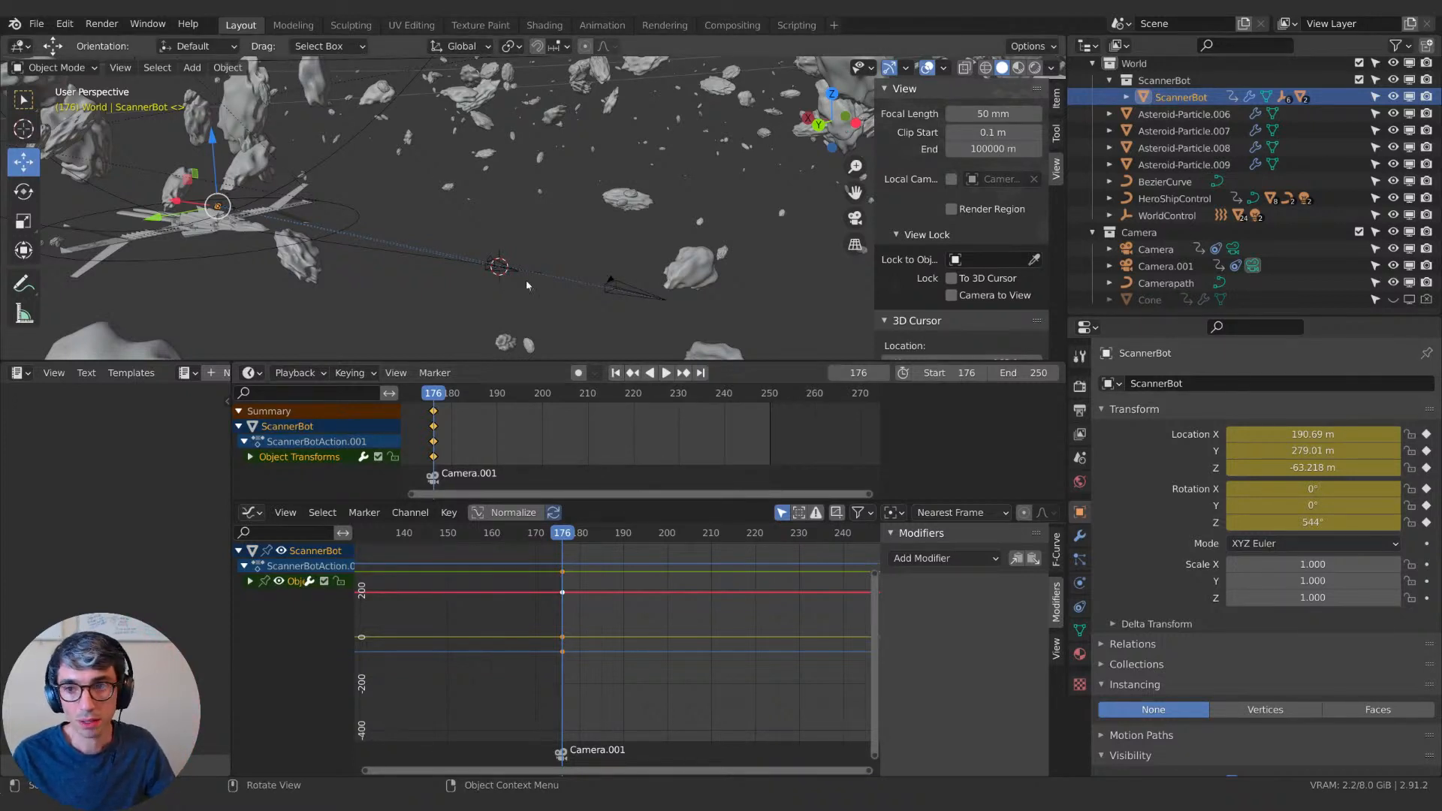
Parent ScannerBot to HeroShipControl using the plain Object option.
{"action": "left_click", "coordinate": [249, 252], "text": "ctrl"}
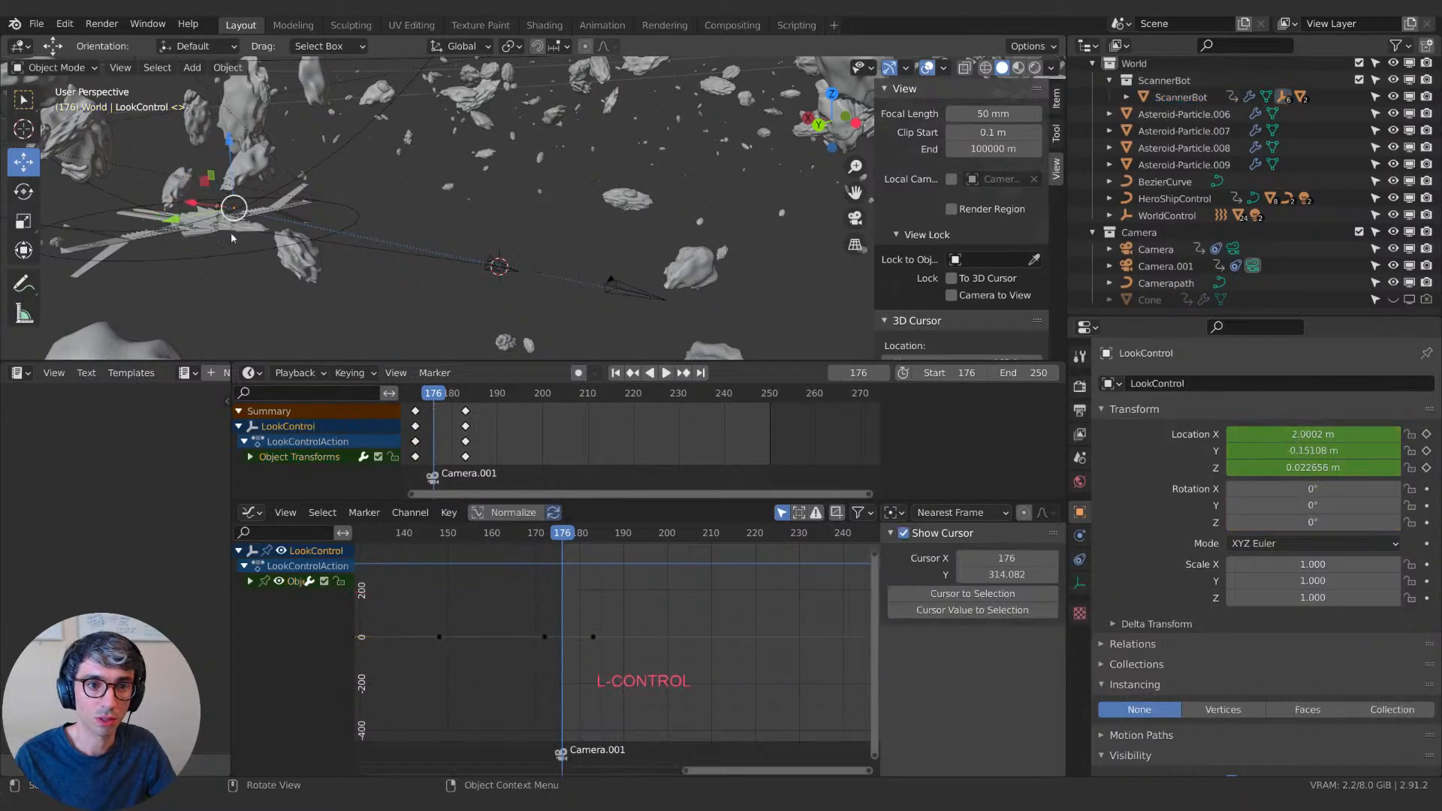
{"action": "left_click", "coordinate": [231, 232]}
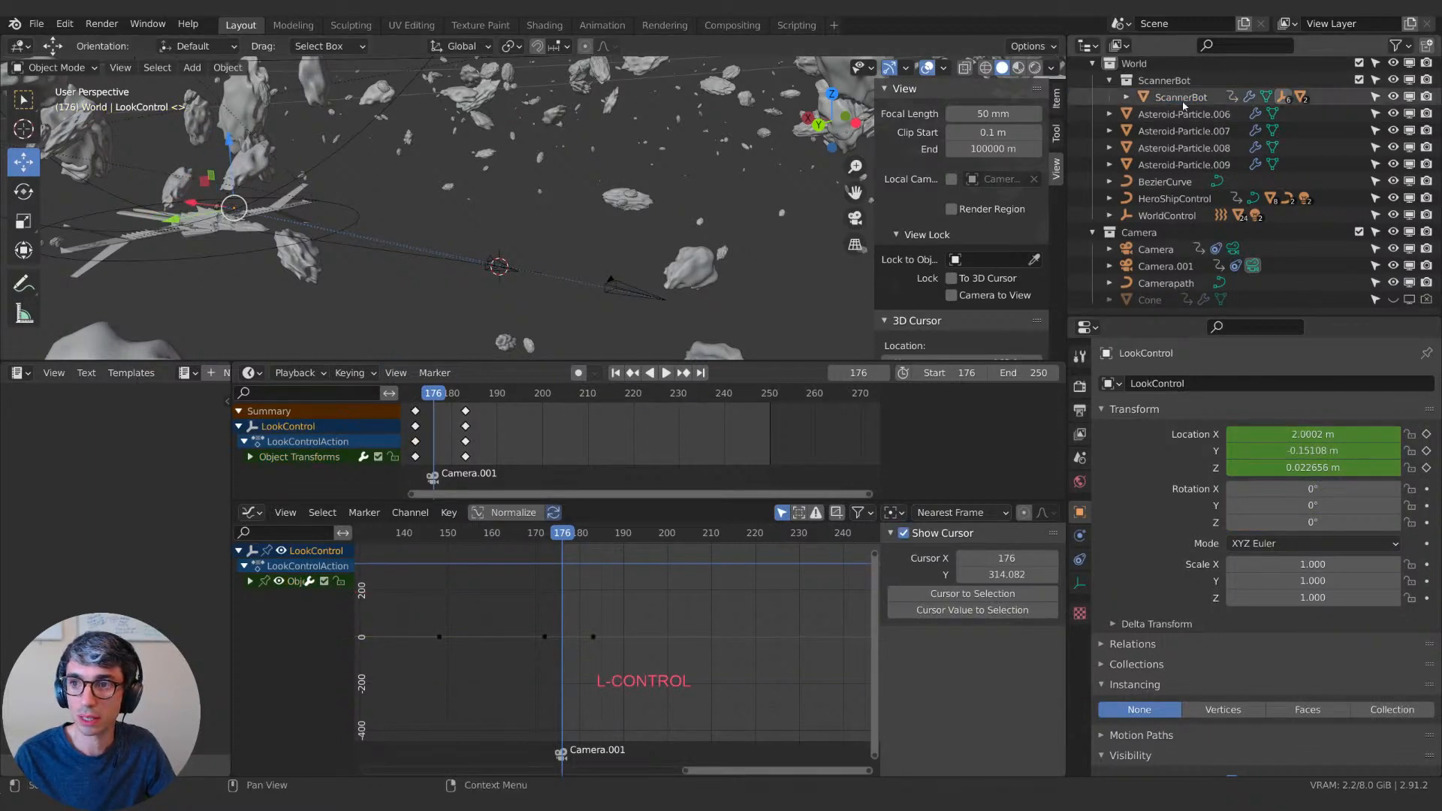
{"action": "left_click", "coordinate": [206, 251], "text": "ctrl"}
{"action": "left_click", "coordinate": [206, 251], "text": "ctrl"}
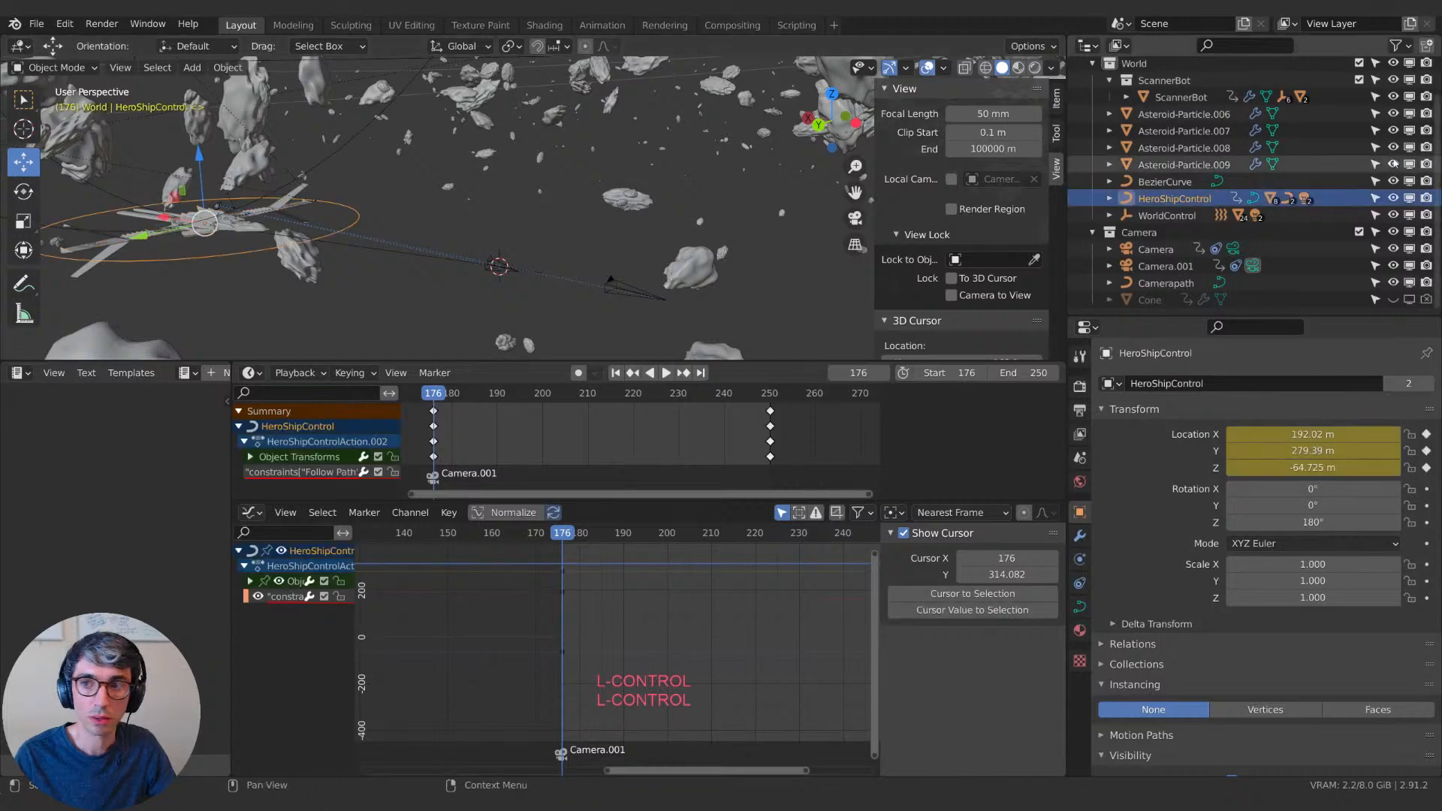
{"action": "left_click", "coordinate": [1181, 97]}
{"action": "left_click", "coordinate": [1167, 202], "text": "ctrl"}
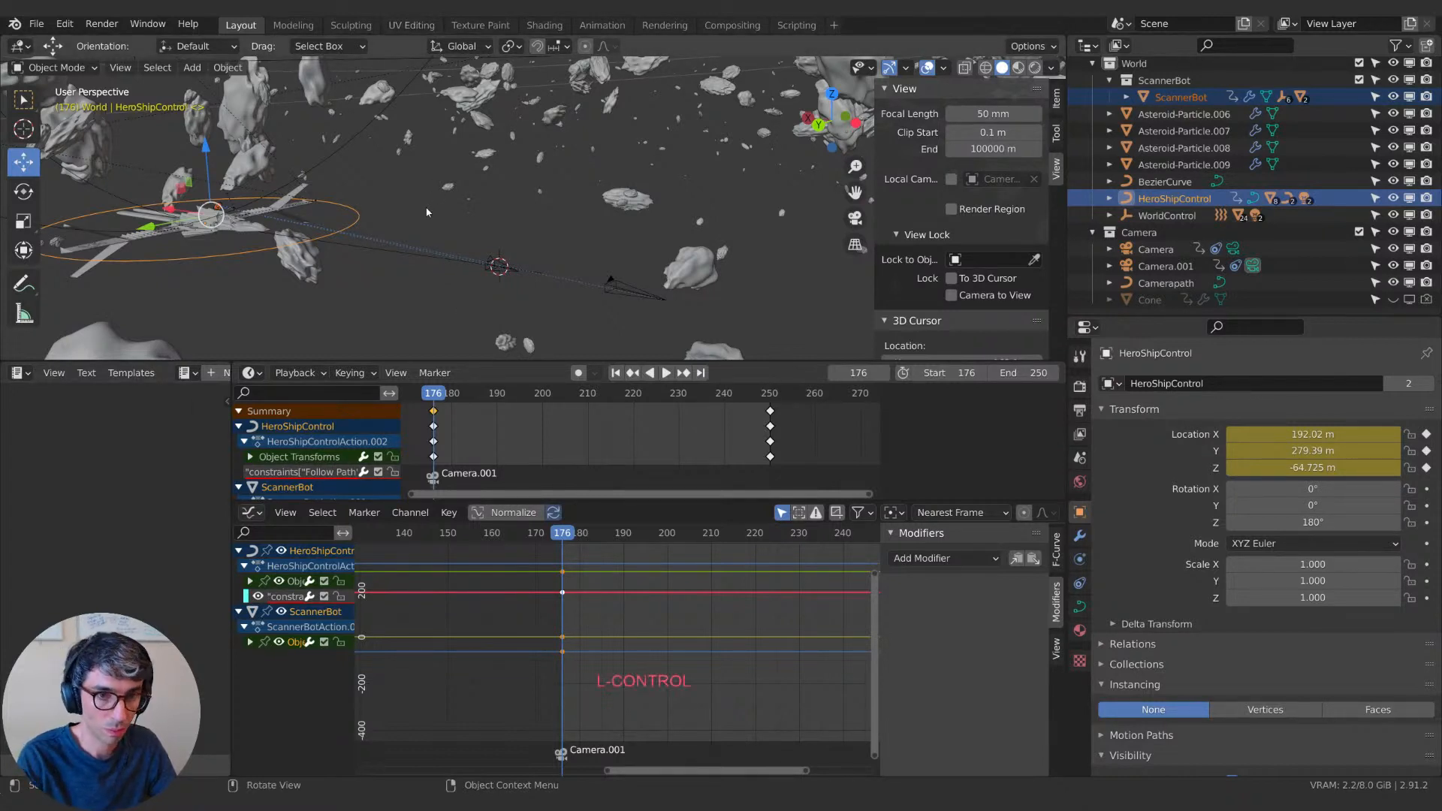
{"action": "key", "text": "ctrl+p"}
{"action": "key", "text": "ctrl+p"}
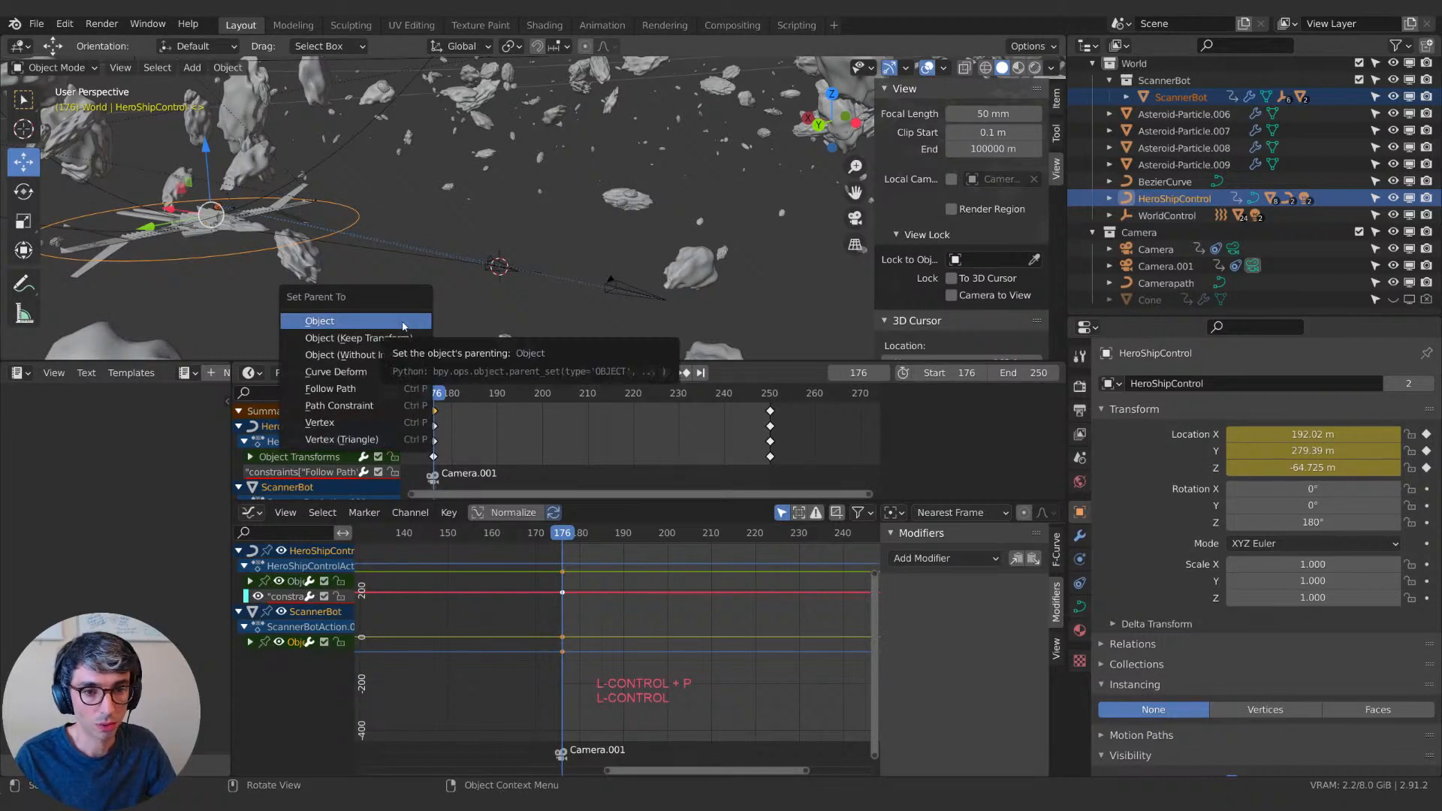
{"action": "left_click", "coordinate": [403, 325]}
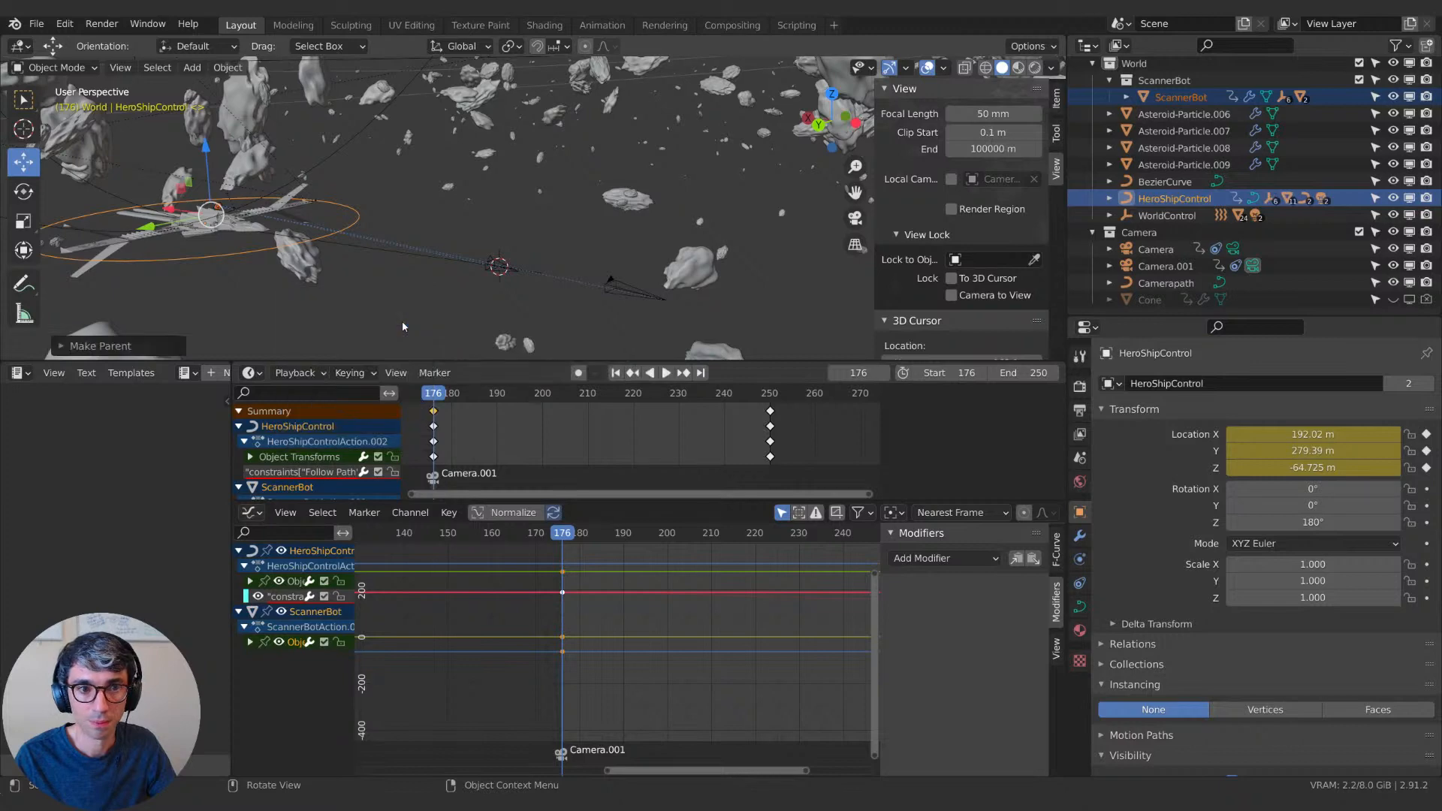
Scrub and play the shot, including in camera view, to check that ScannerBot follows HeroShipControl, then return to frame 176.
{"action": "left_click_drag", "start_coordinate": [436, 393], "coordinate": [490, 397]}
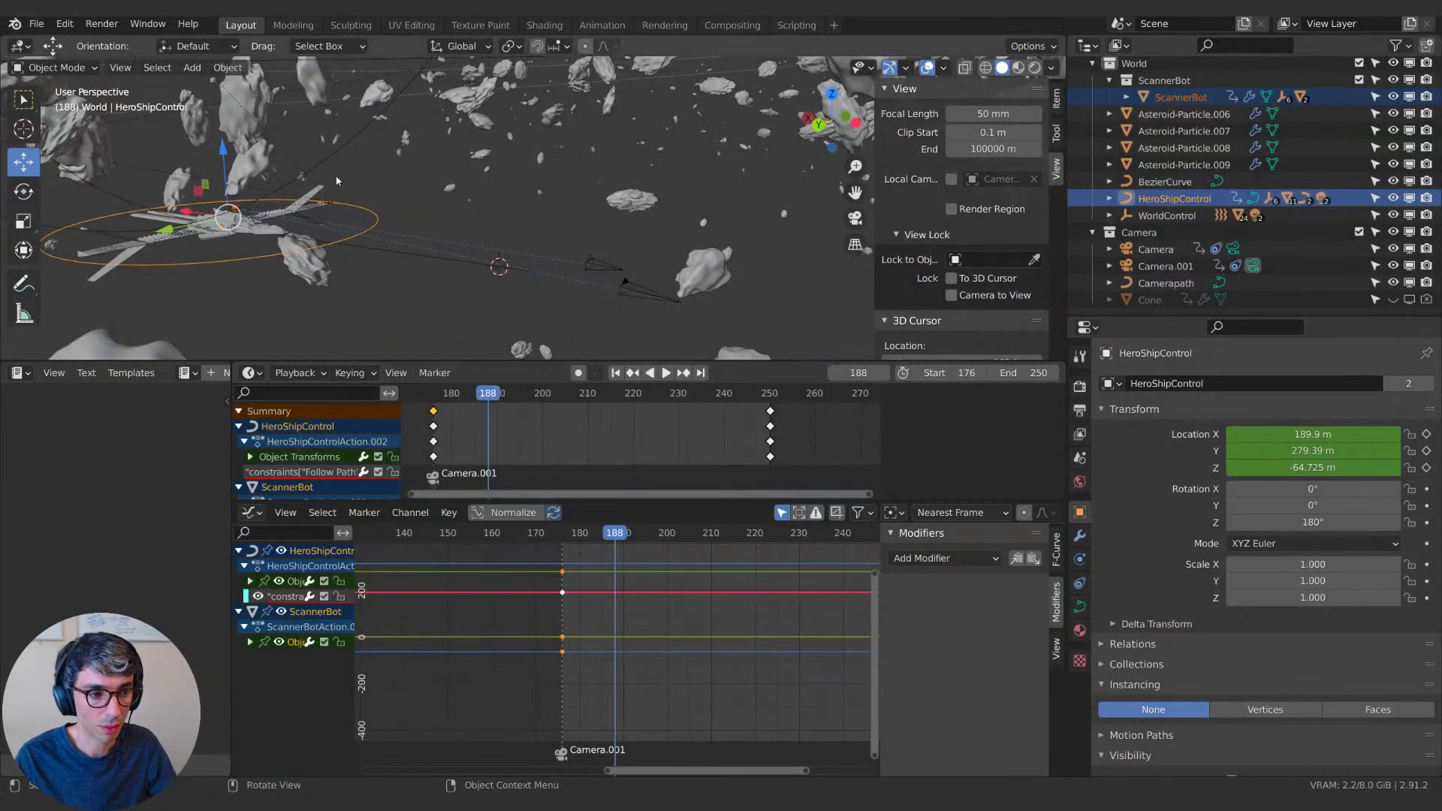
{"action": "left_click", "coordinate": [435, 397]}
{"action": "key", "text": "space"}
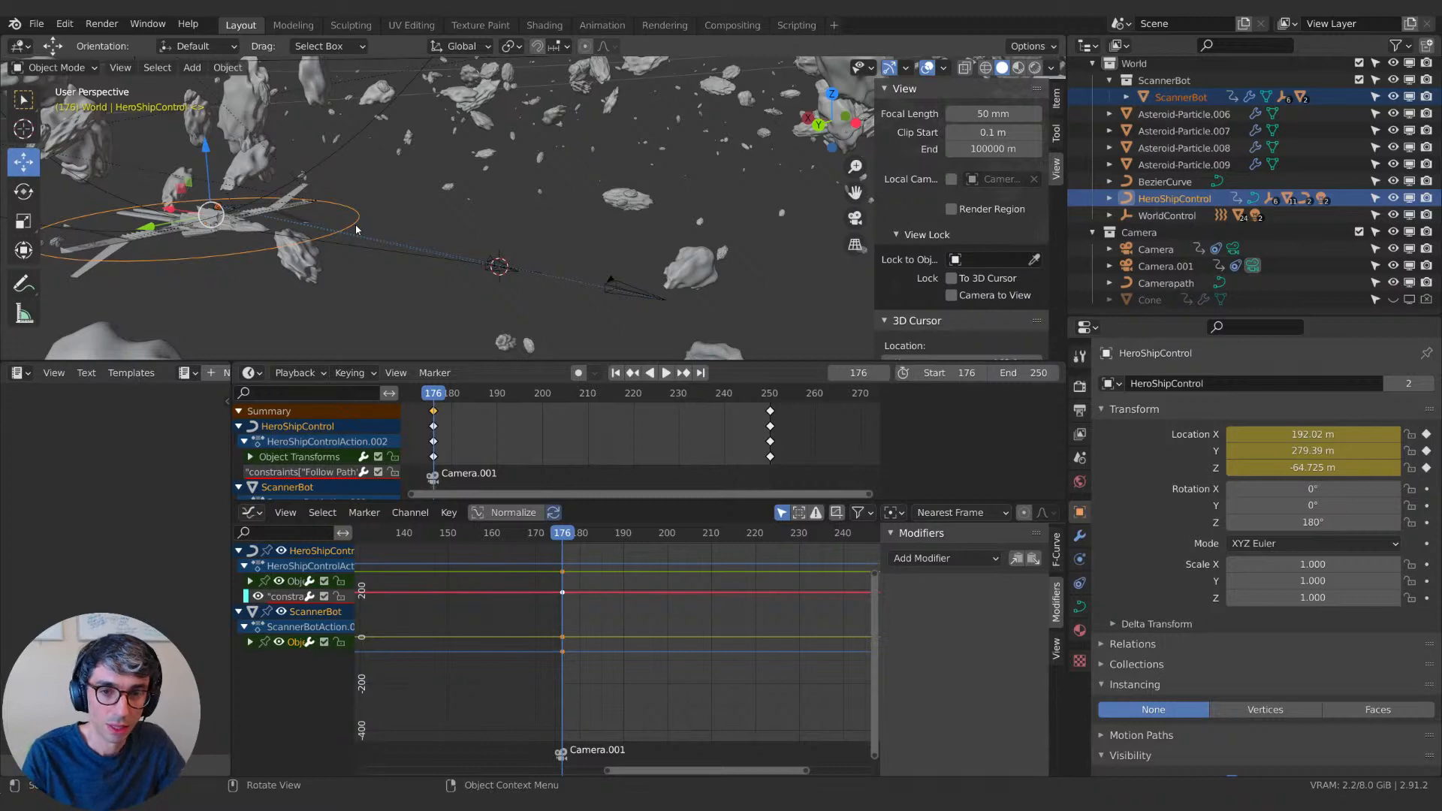
{"action": "key", "text": "KP_0"}
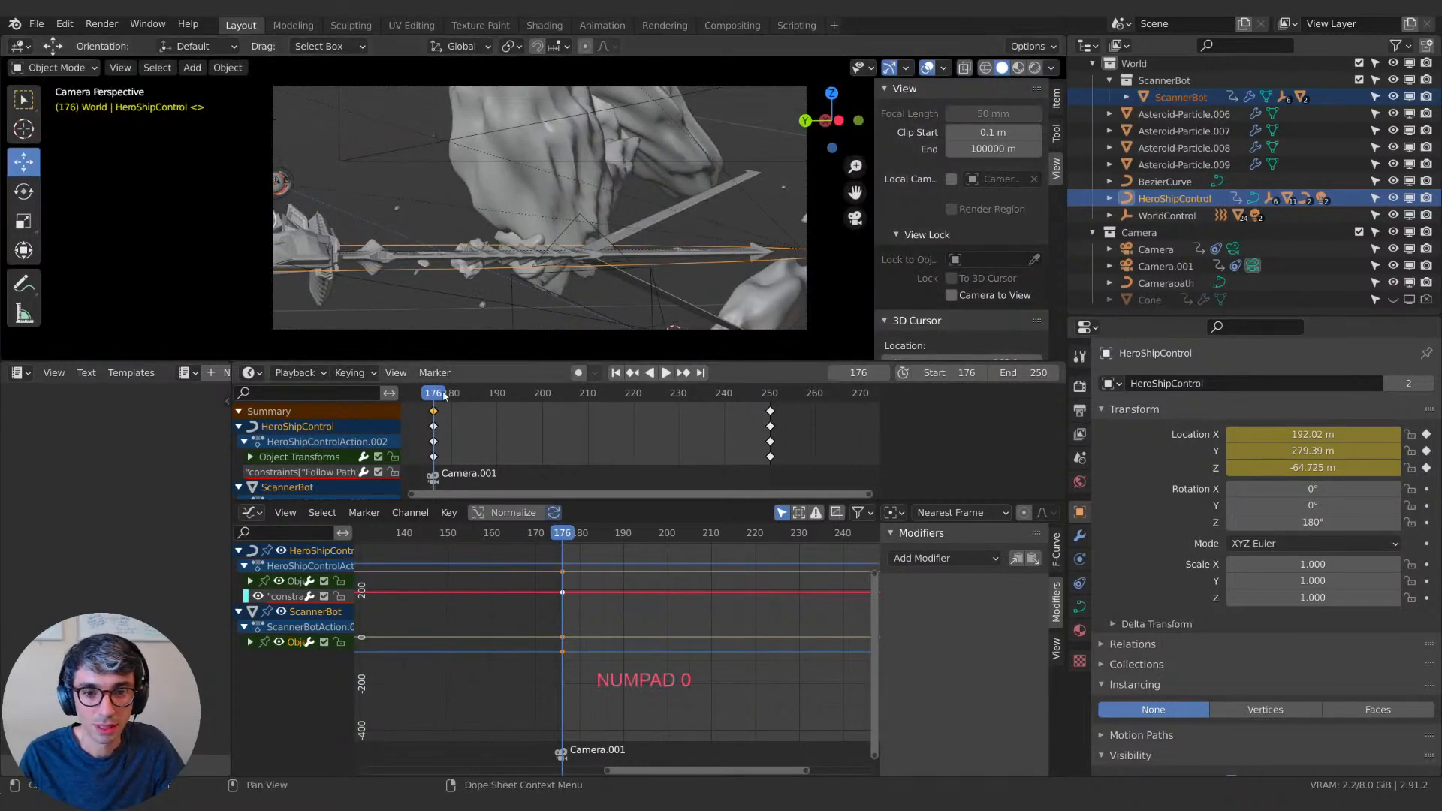
{"action": "left_click_drag", "start_coordinate": [439, 393], "coordinate": [789, 390]}
{"action": "key", "text": "space"}
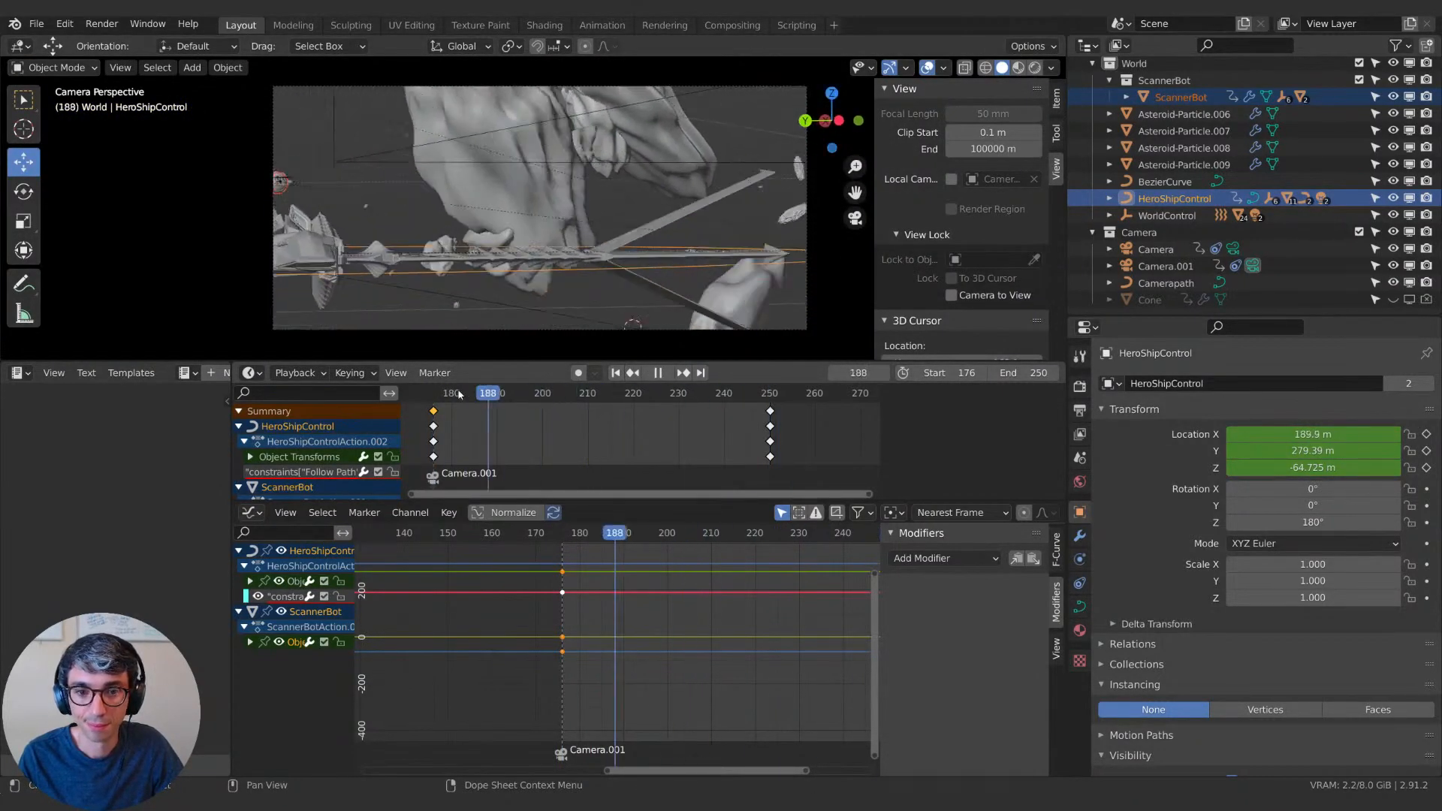
{"action": "middle_click_drag", "start_coordinate": [444, 263], "coordinate": [444, 426]}
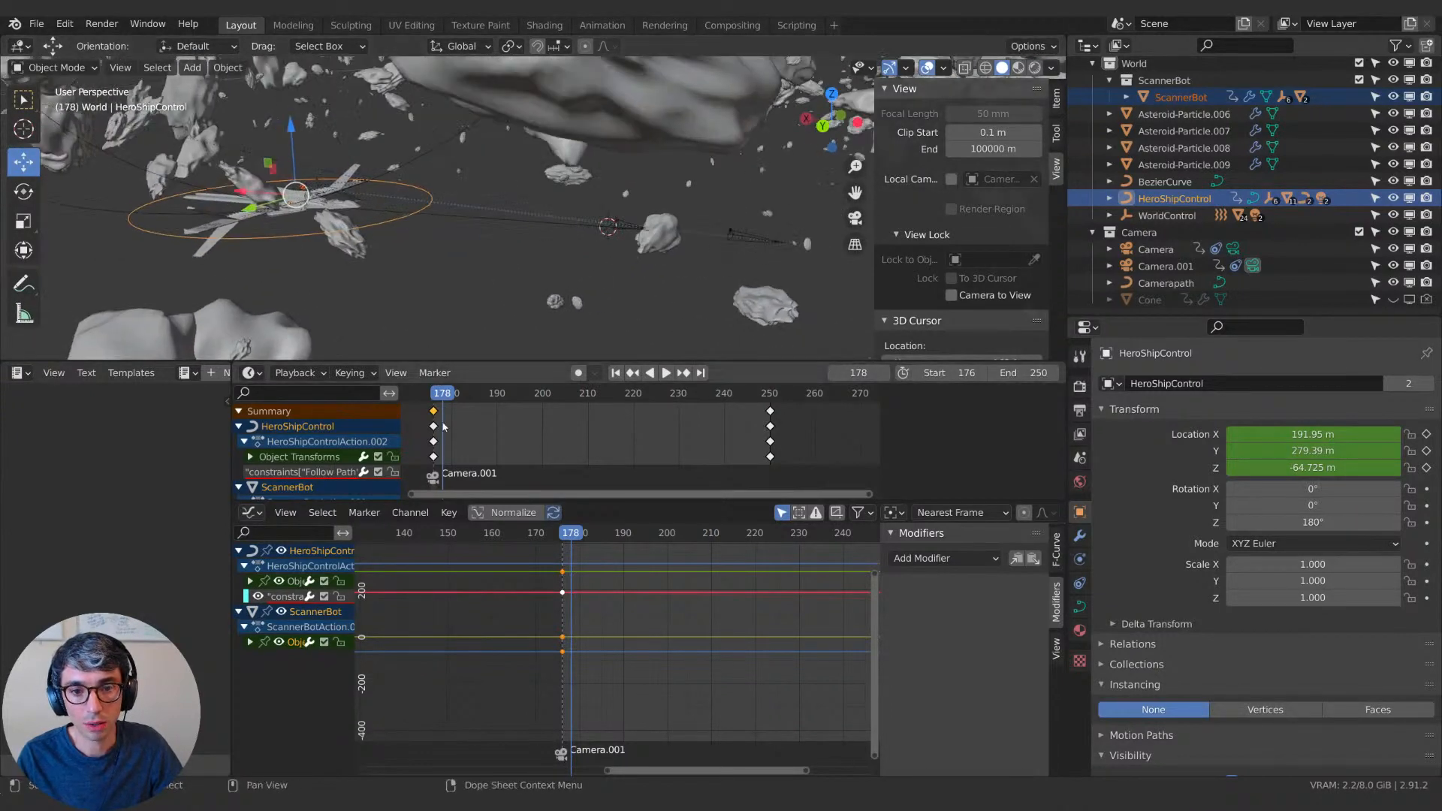
{"action": "left_click", "coordinate": [630, 372]}
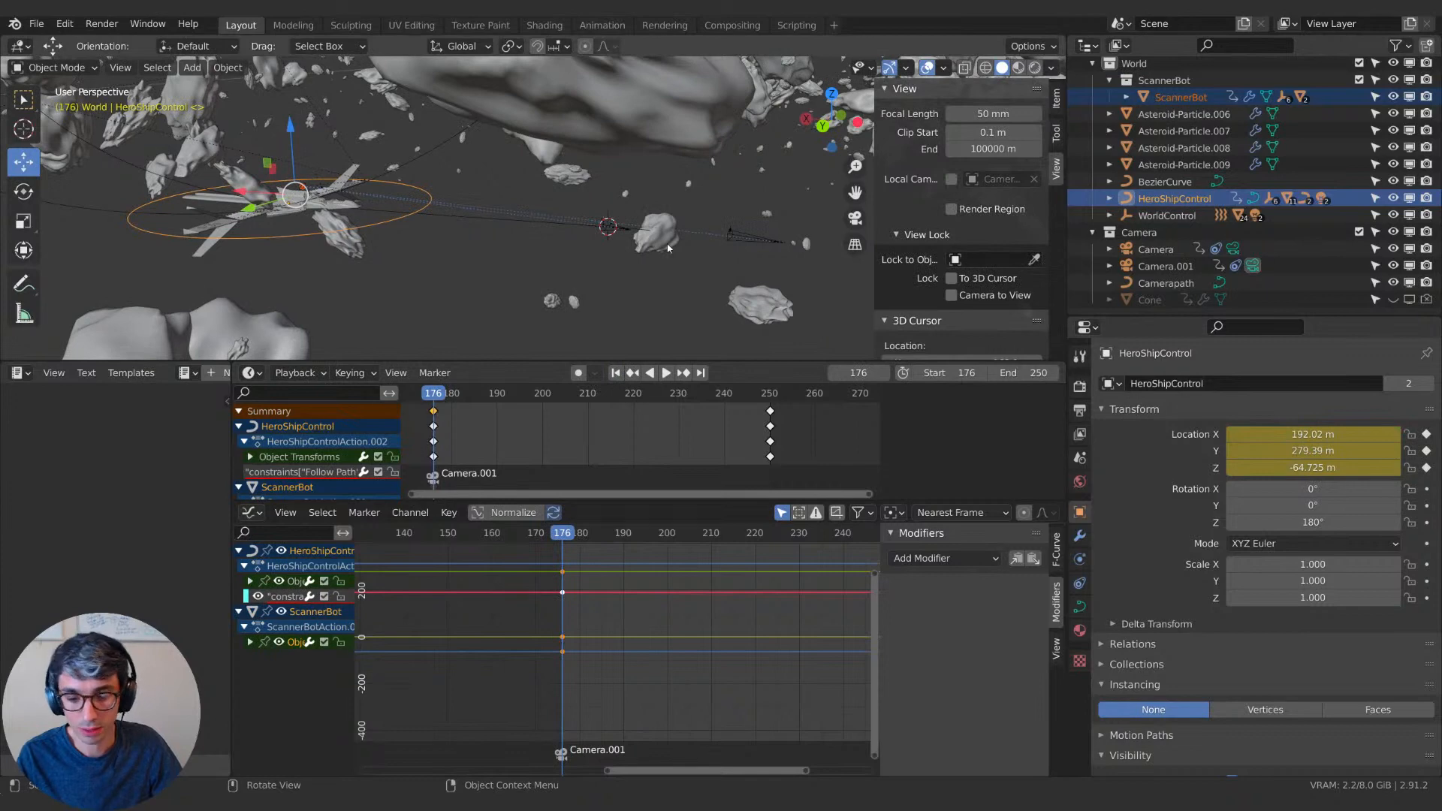
In camera view at frame 176, set HeroShipControl's location to about X 159.73 m and Z -64.875 m and keyframe it.
{"action": "key", "text": "KP_0"}
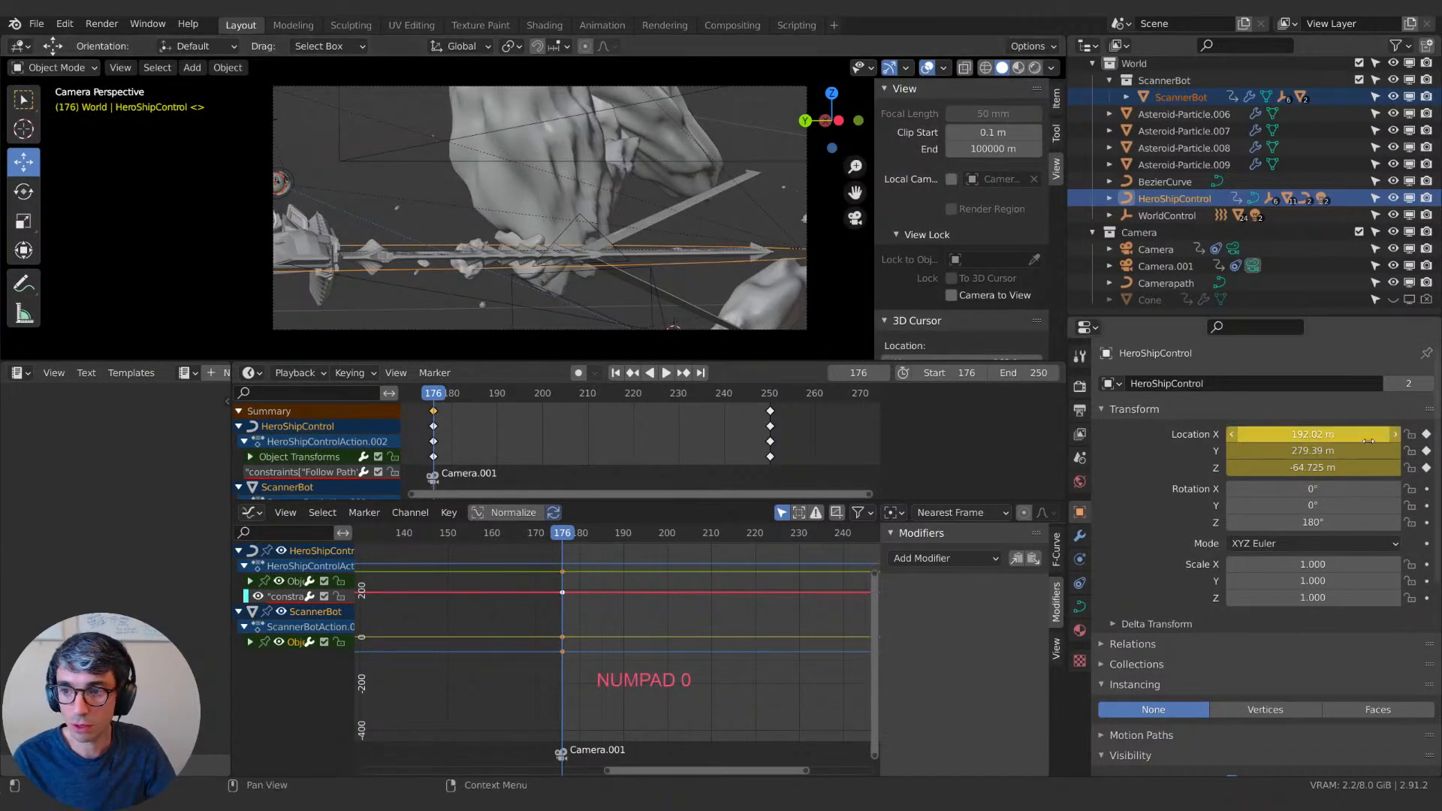
{"action": "mouse_move", "coordinate": [1315, 435]}
{"action": "left_mouse_down"}
{"action": "mouse_move", "coordinate": [1260, 434]}
{"action": "mouse_move", "coordinate": [1320, 467]}
{"action": "mouse_move", "coordinate": [1307, 467]}
{"action": "mouse_move", "coordinate": [1314, 435]}
{"action": "left_mouse_up"}
{"action": "key", "text": "i"}
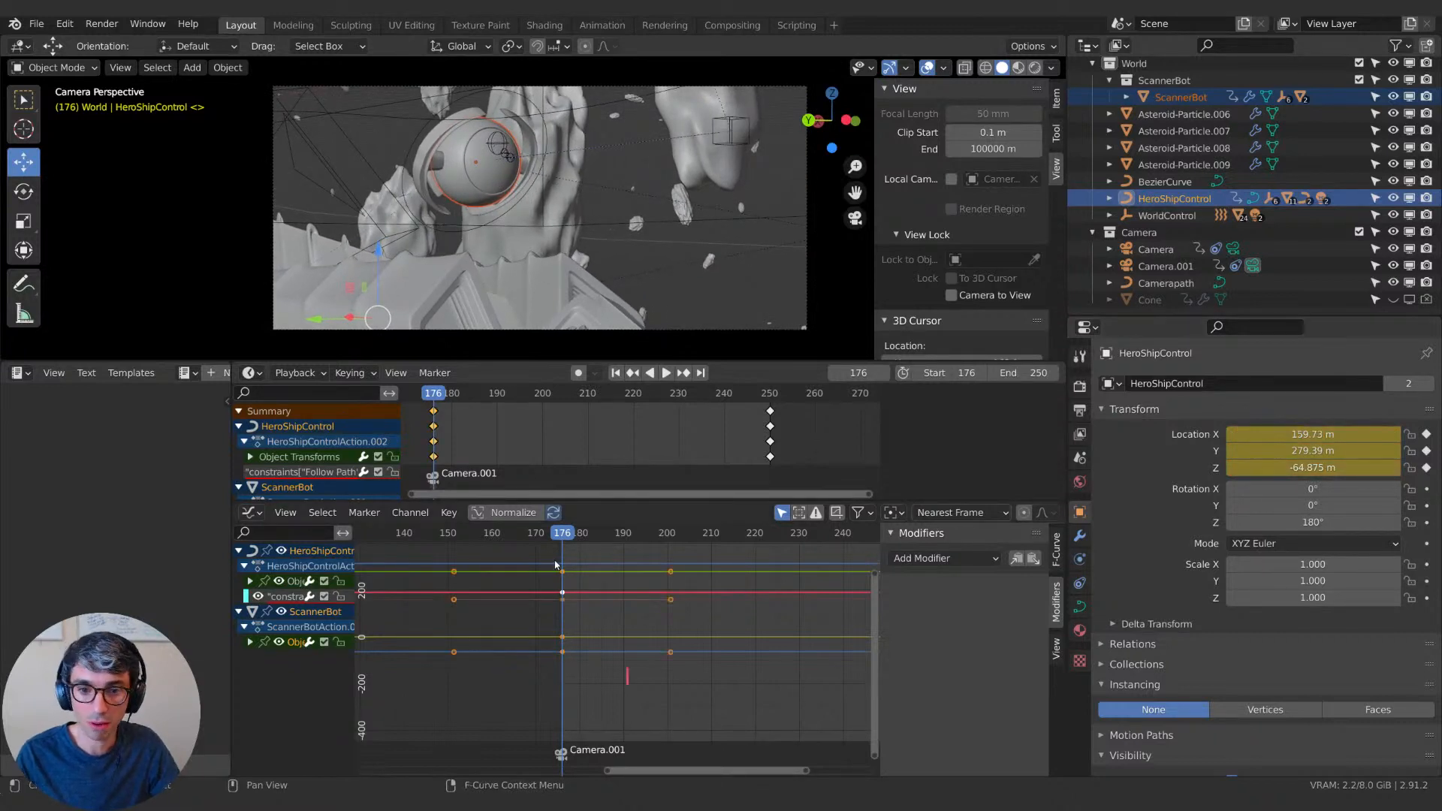
At frame 250, set HeroShipControl's location to about X 149.9 m and Y 280.06 m, keyframe it, and return to frame 176.
{"action": "left_click", "coordinate": [701, 374]}
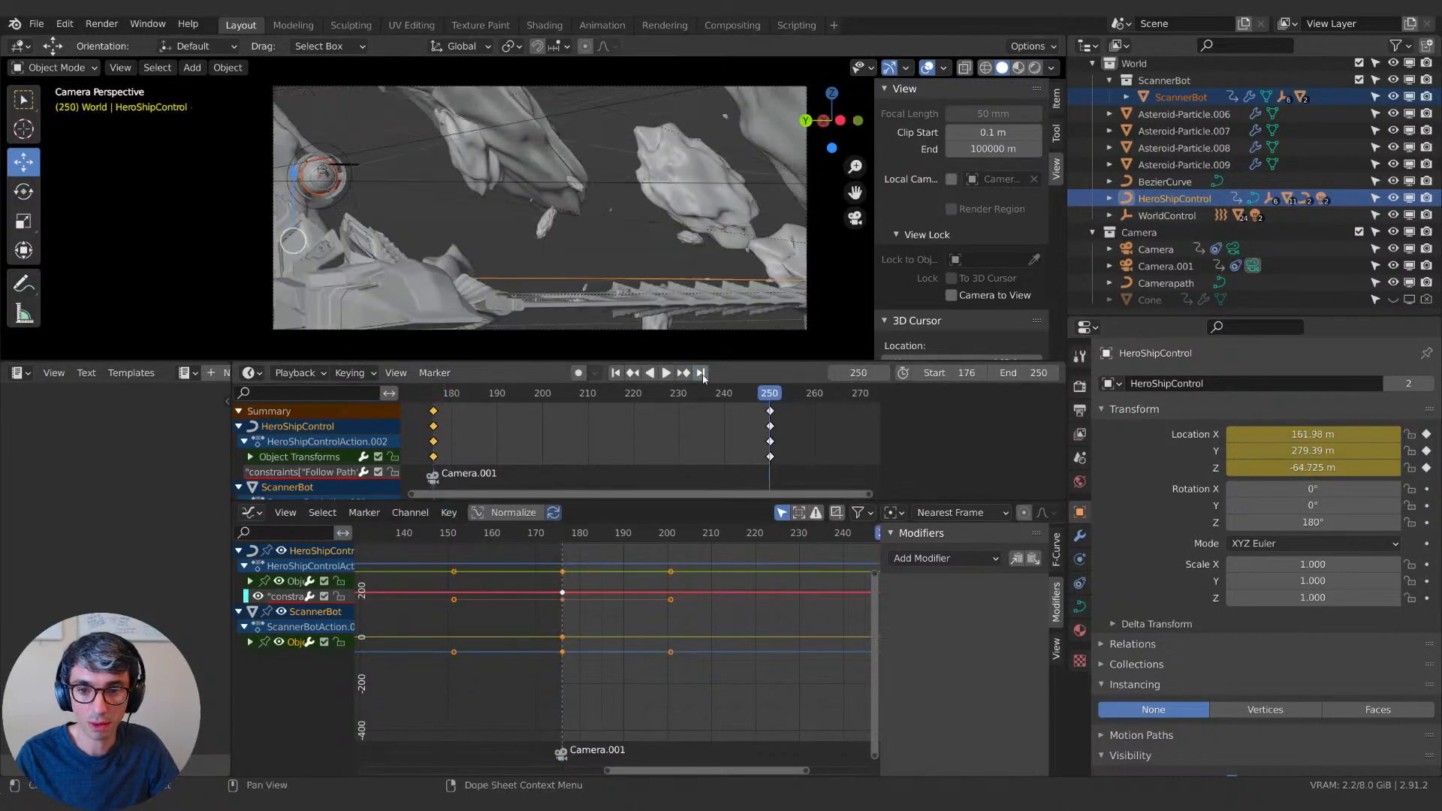
{"action": "mouse_move", "coordinate": [1313, 434]}
{"action": "left_mouse_down"}
{"action": "mouse_move", "coordinate": [1283, 435]}
{"action": "mouse_move", "coordinate": [1325, 451]}
{"action": "left_mouse_up"}
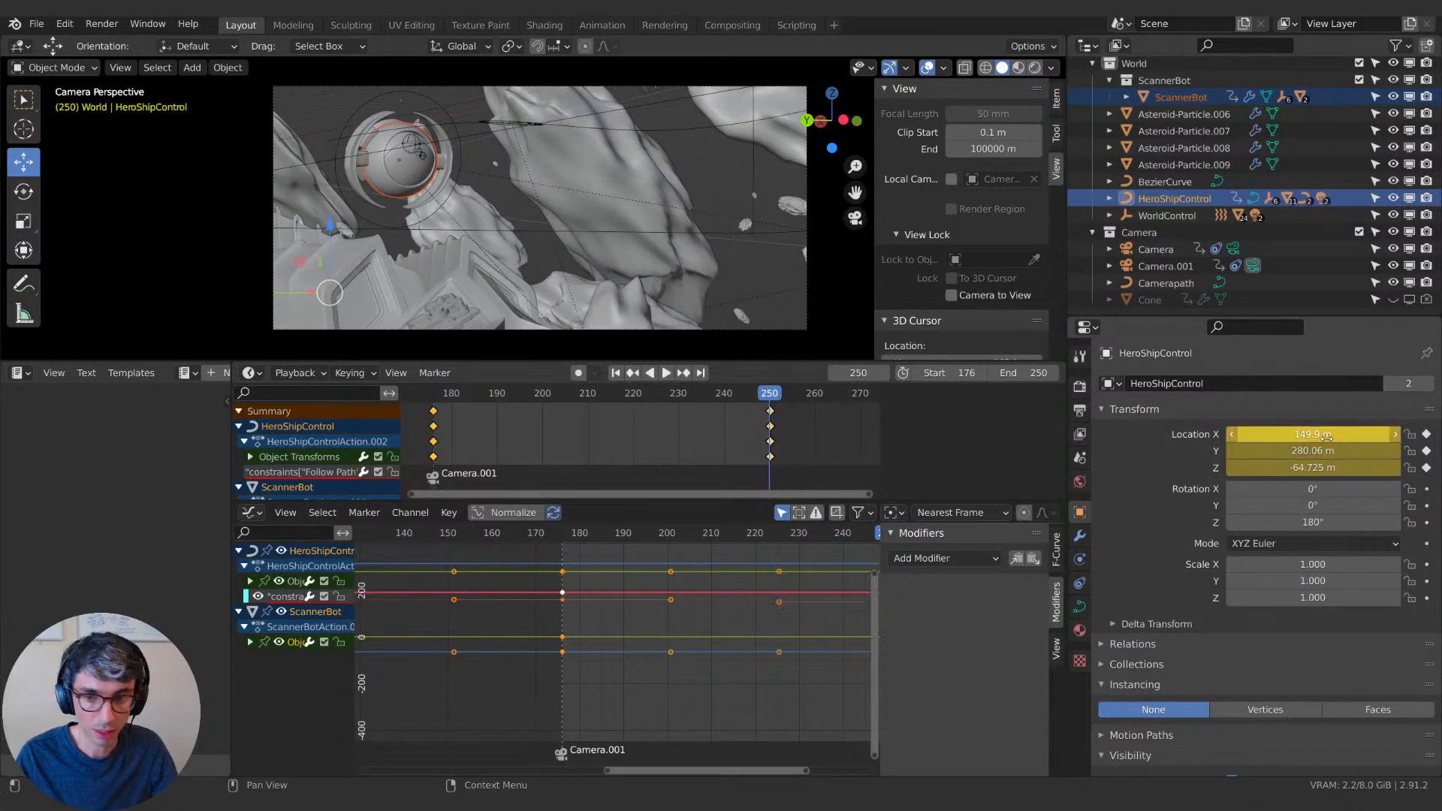
{"action": "key", "text": "i"}
{"action": "key", "text": "shift+Left"}
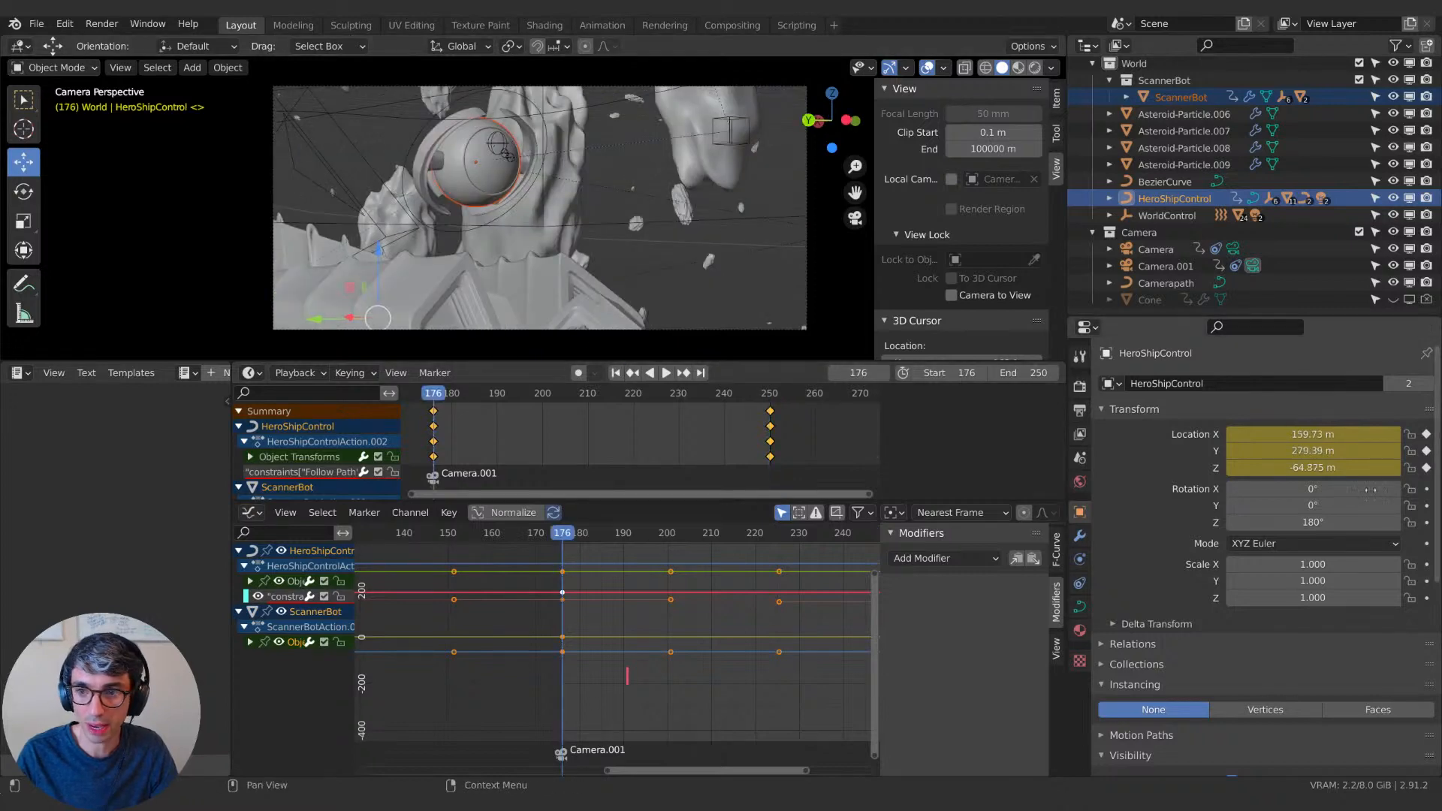
Keyframe HeroShipControl's rotation at frame 176, and at frame 250 set its X and Y rotation to 0°.
{"action": "key", "text": "i"}
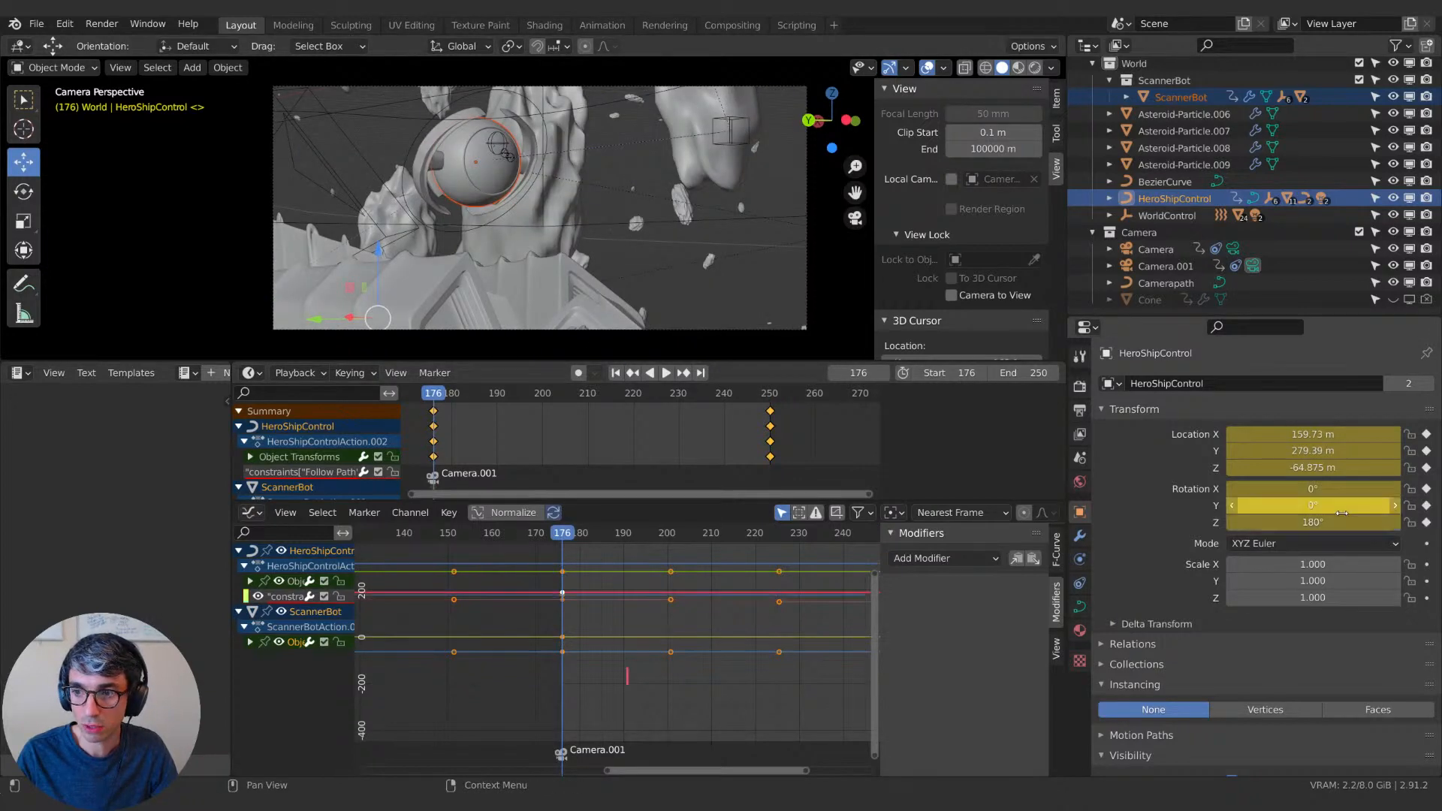
{"action": "left_click", "coordinate": [692, 377]}
{"action": "left_click_drag", "start_coordinate": [1312, 505], "coordinate": [1311, 496]}
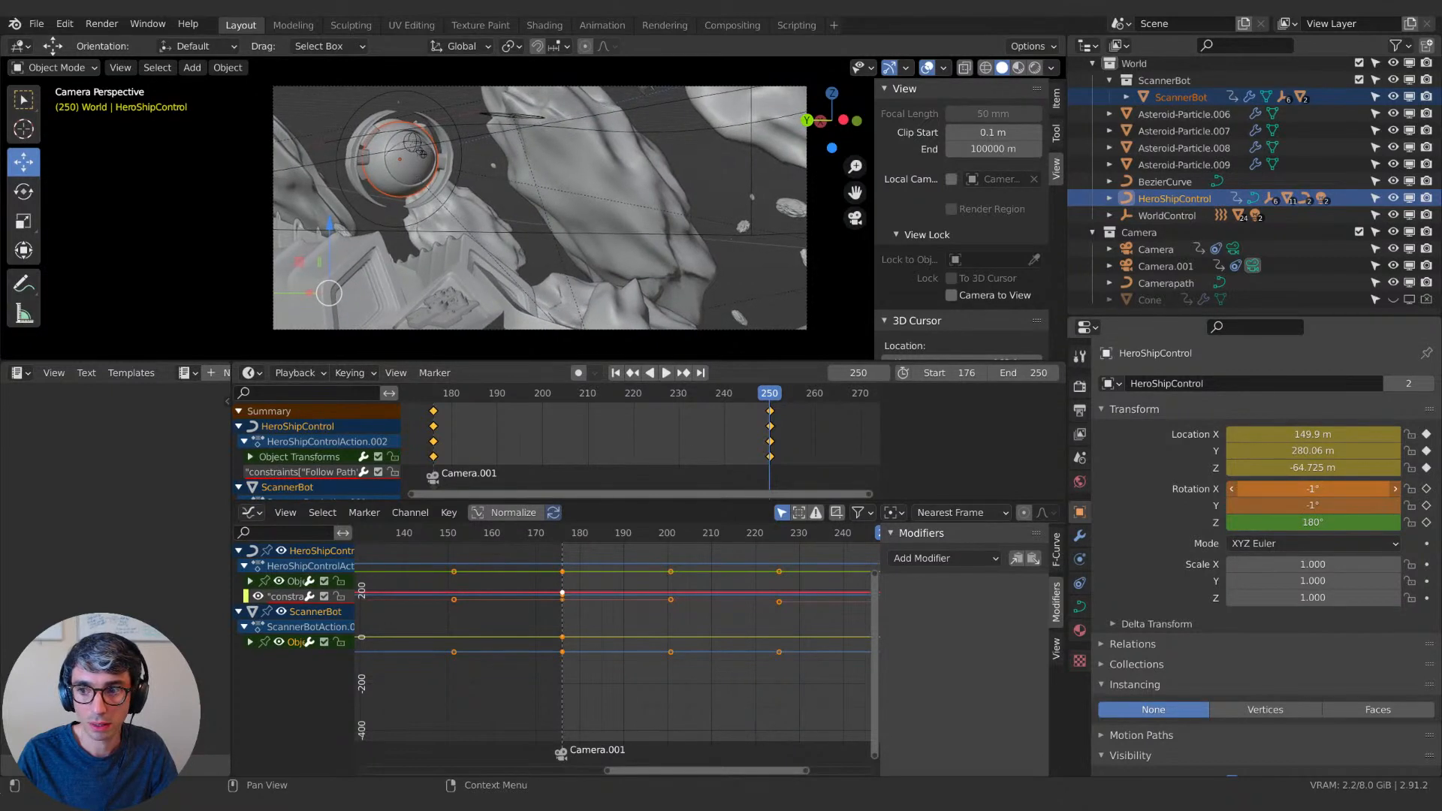
{"action": "type", "text": "0"}
{"action": "key", "text": "Return"}
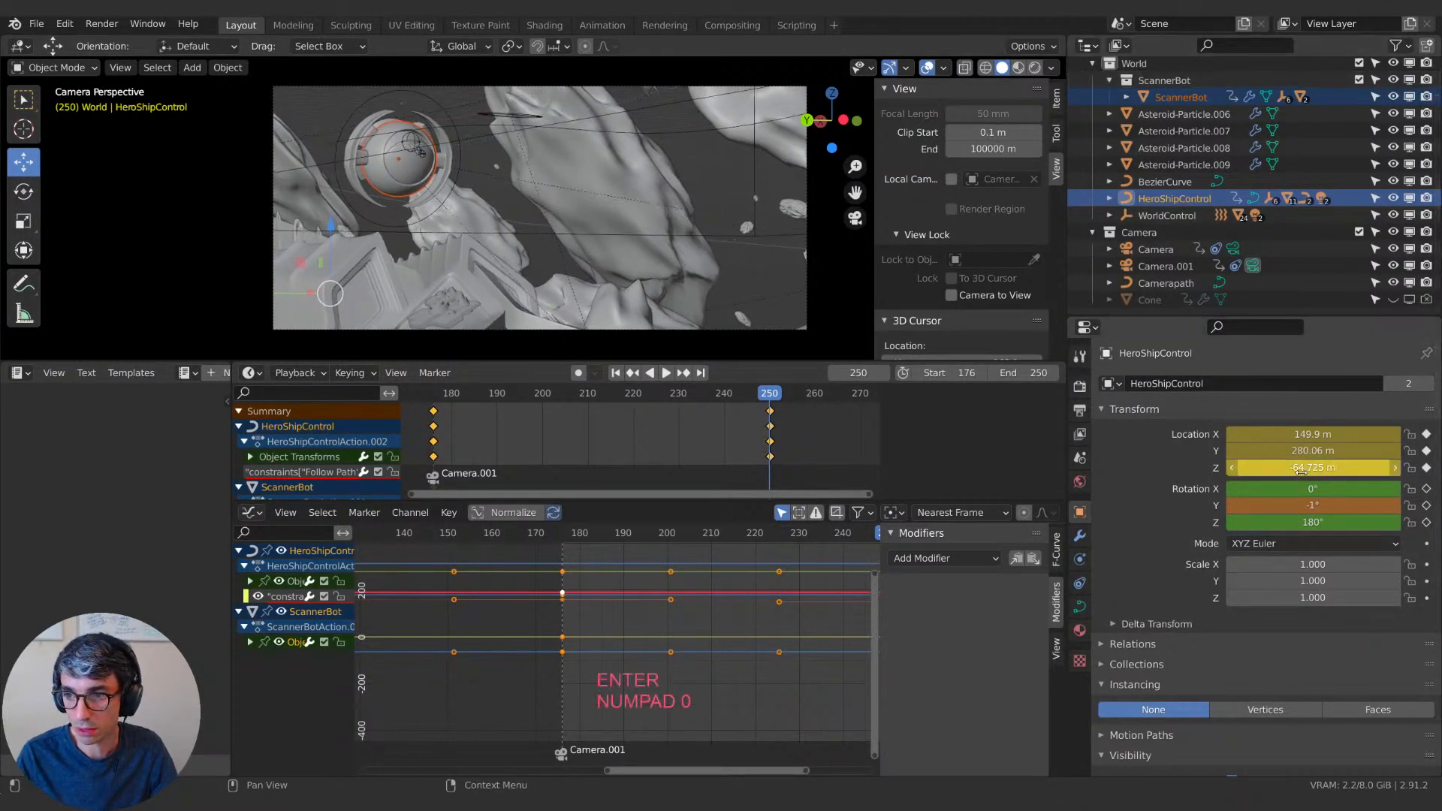
{"action": "left_click", "coordinate": [1293, 519]}
{"action": "left_click", "coordinate": [1302, 504]}
{"action": "type", "text": "0"}
{"action": "key", "text": "Return"}
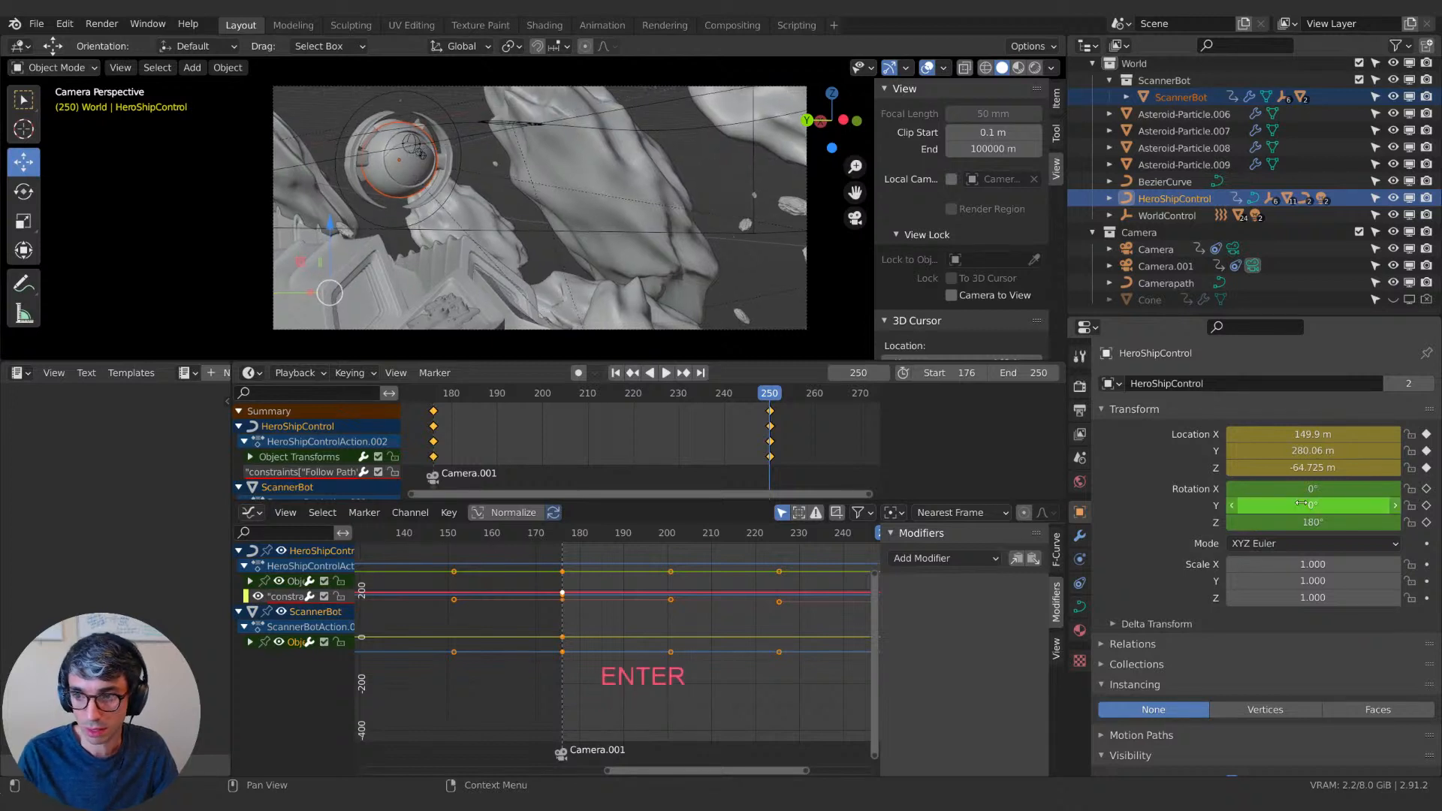
At frame 250, set HeroShipControl's Z rotation to about 171° and Y location to about 277.97 m, and keyframe its rotation and location.
{"action": "left_click_drag", "start_coordinate": [1307, 522], "coordinate": [1283, 522]}
{"action": "left_click_drag", "start_coordinate": [1313, 451], "coordinate": [1293, 451]}
{"action": "key", "text": "i"}
{"action": "key", "text": "i"}
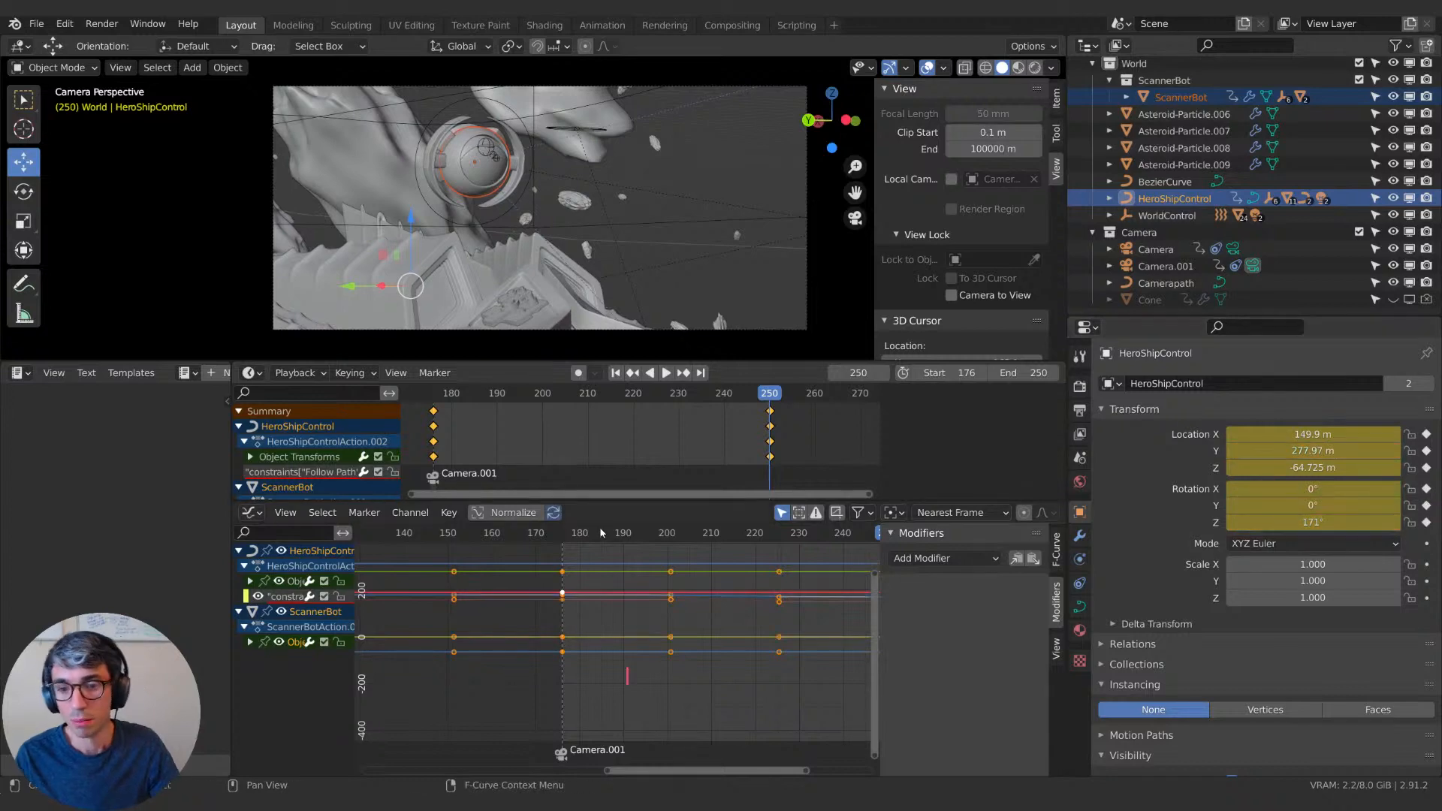
Play back the shot in camera view to check HeroShipControl's turning motion.
{"action": "key", "text": "space"}
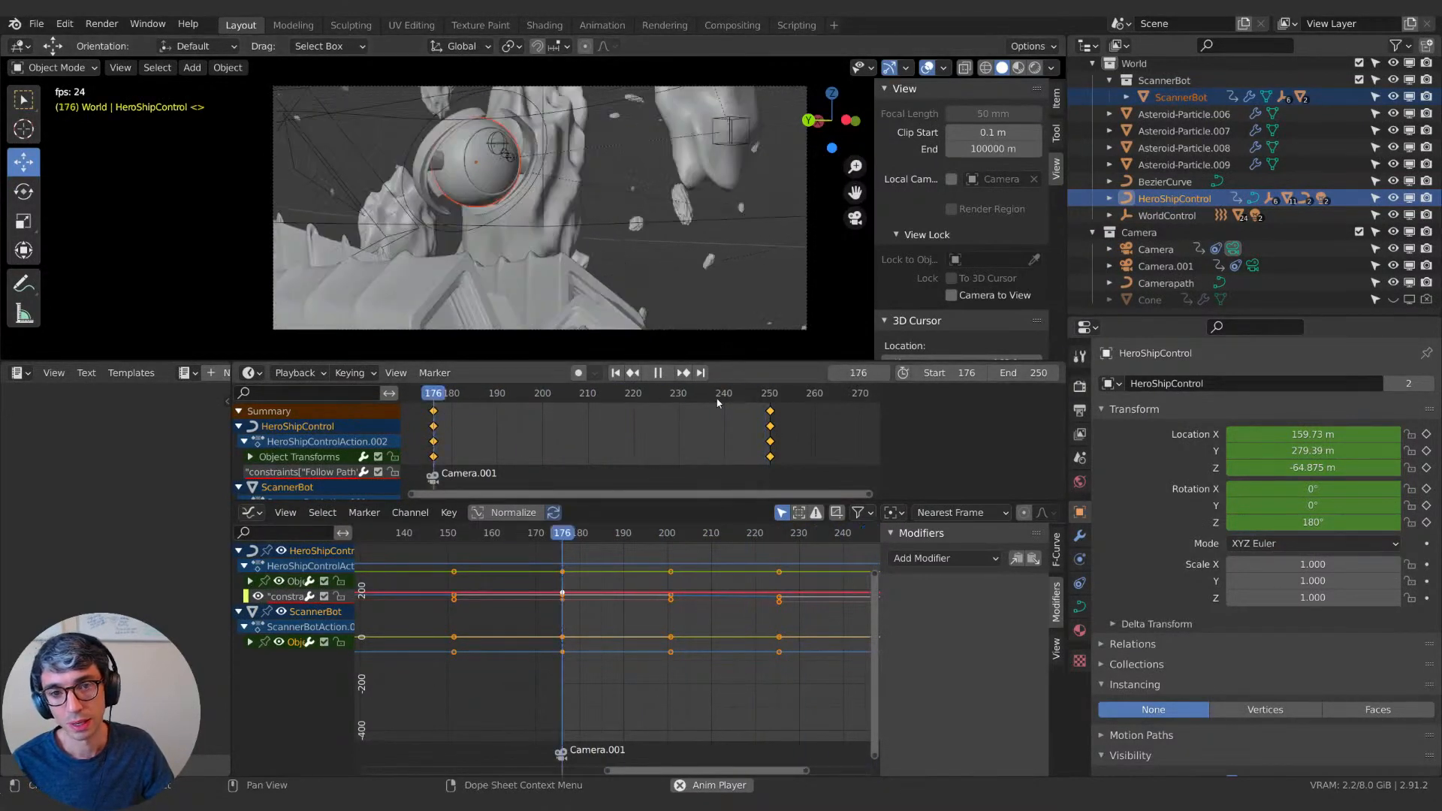
{"action": "key", "text": "space"}
{"action": "key", "text": "space"}
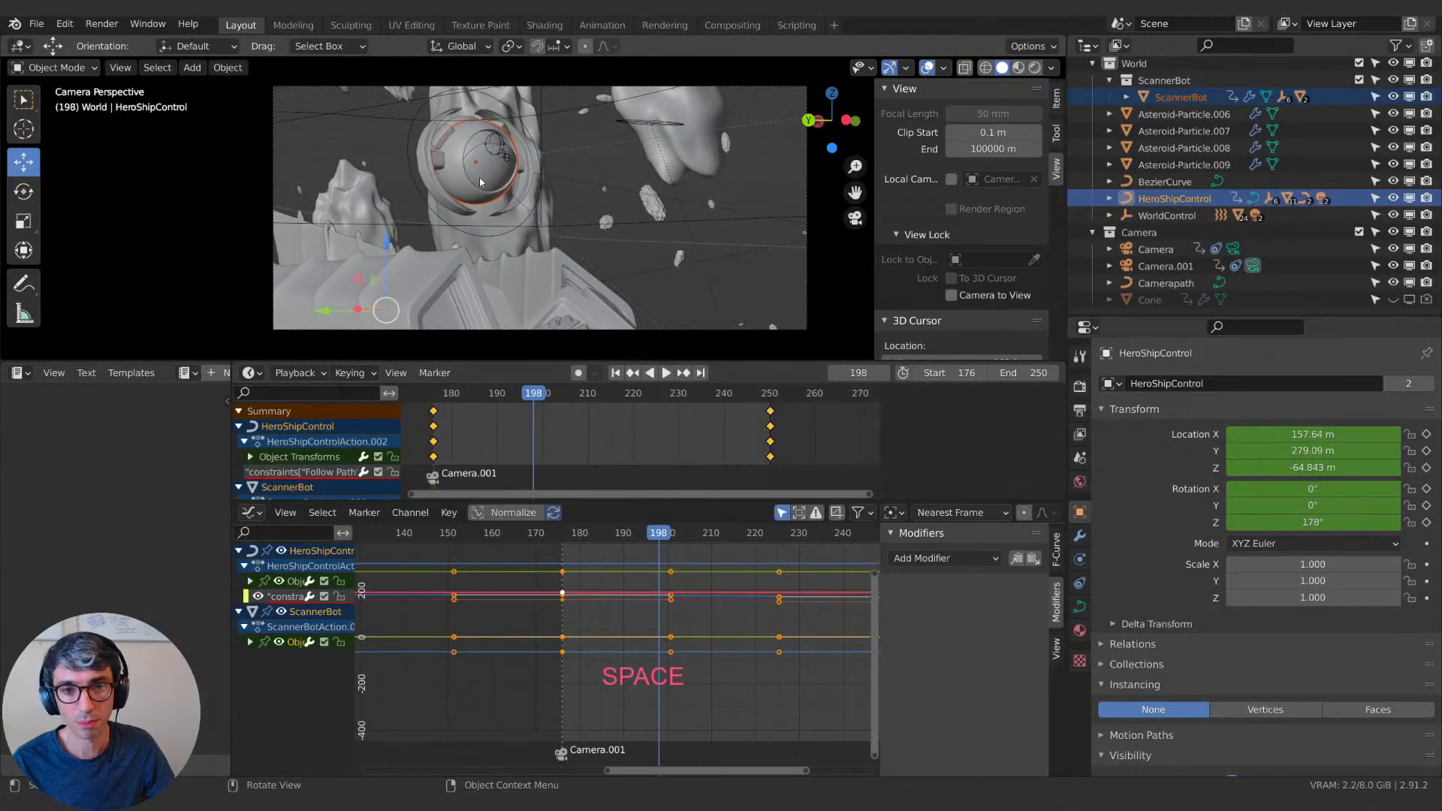
Play from frame 176, stop at frame 215, and move ScannerBot to about X 189.32 m, Y 278.9 m and Z -63.379 m.
{"action": "left_click", "coordinate": [1180, 97]}
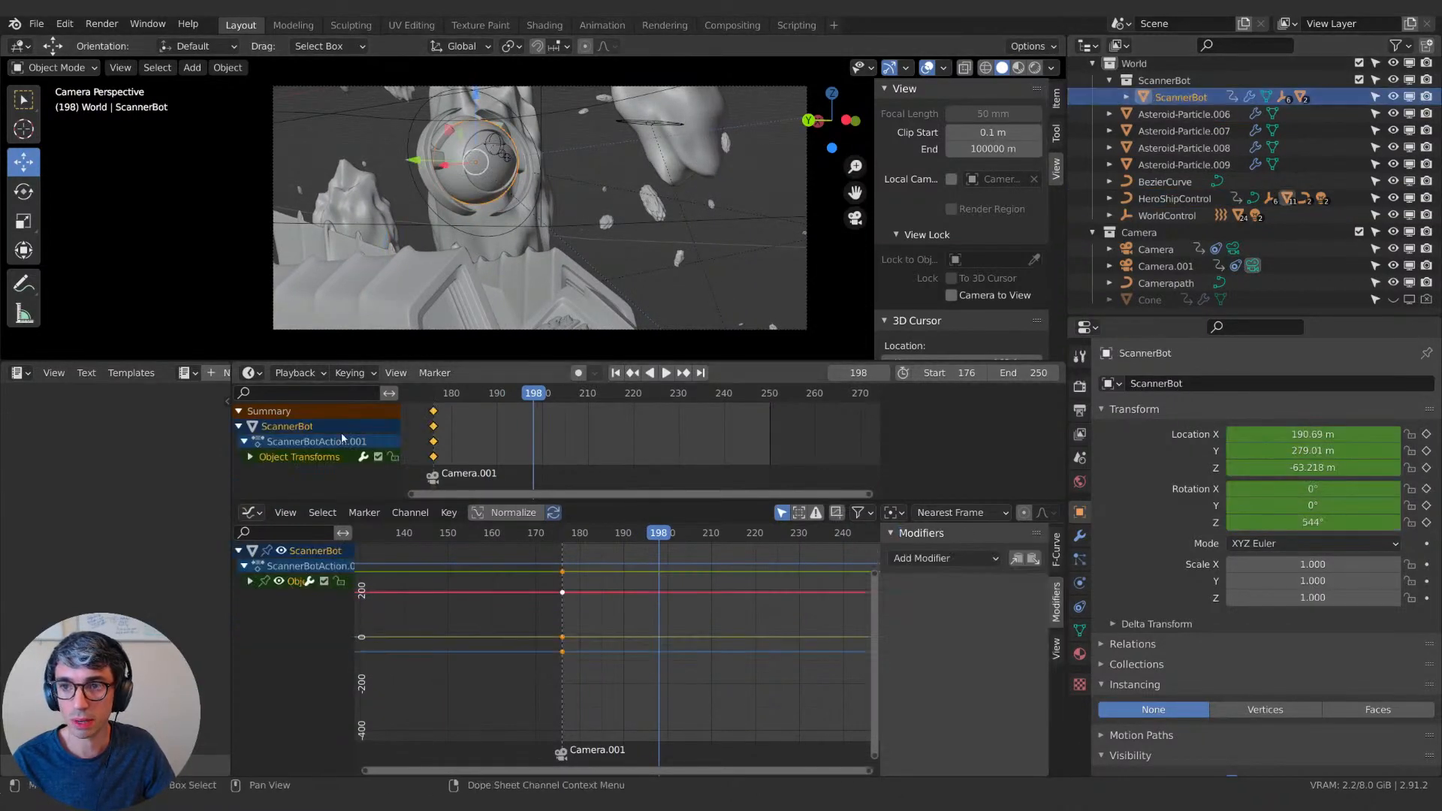
{"action": "left_click_drag", "start_coordinate": [554, 398], "coordinate": [436, 395]}
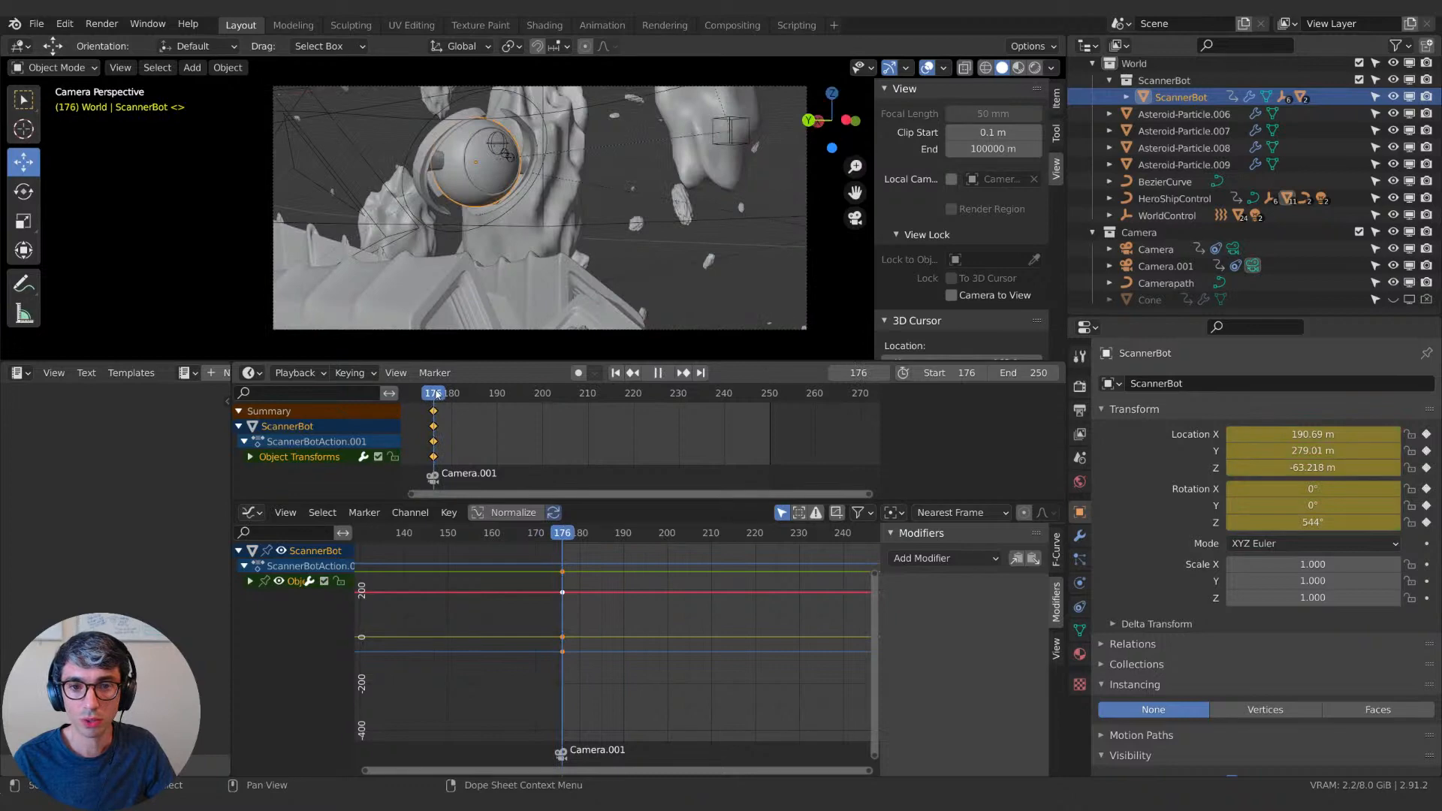
{"action": "key", "text": "space"}
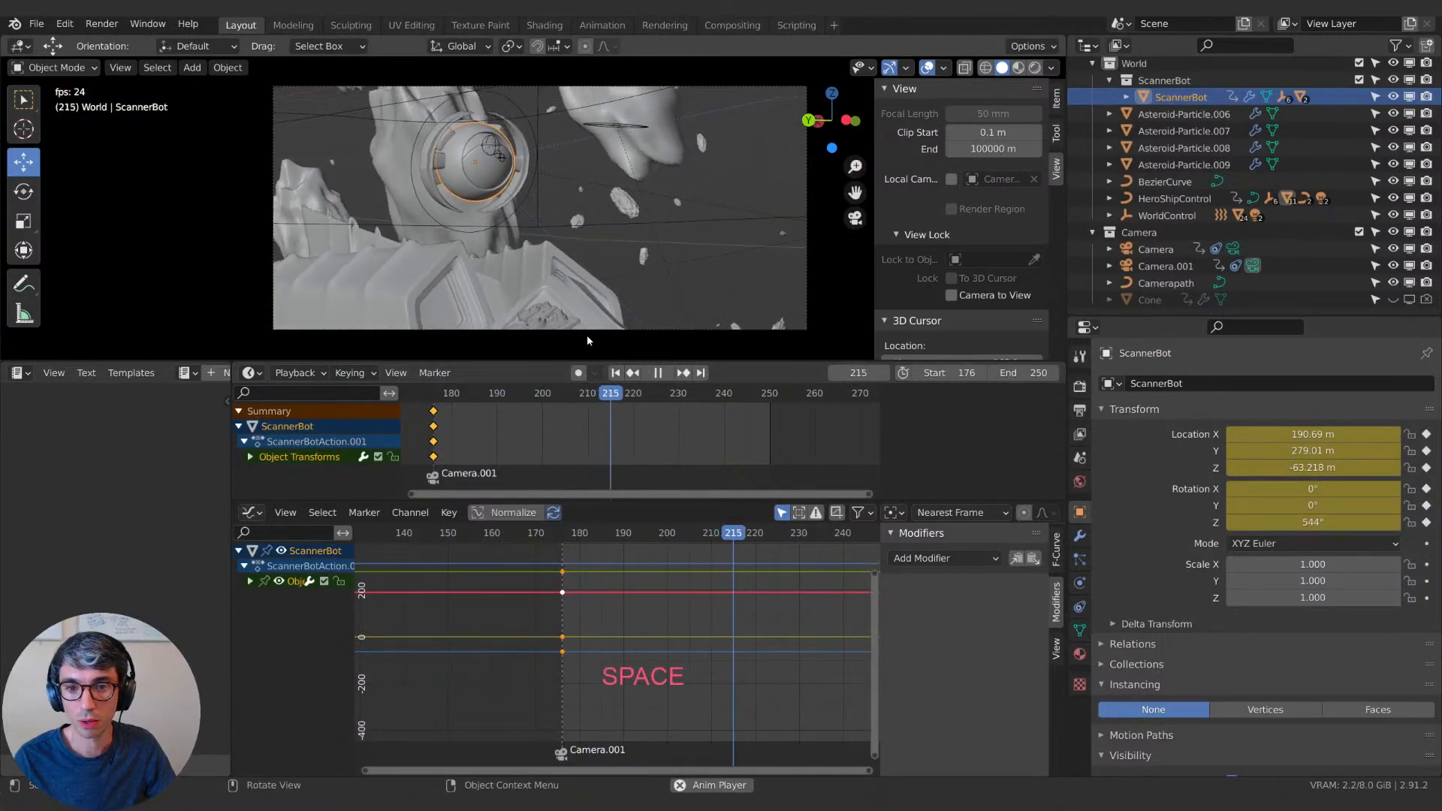
{"action": "key", "text": "space"}
{"action": "key", "text": "g"}
{"action": "key", "text": "x"}
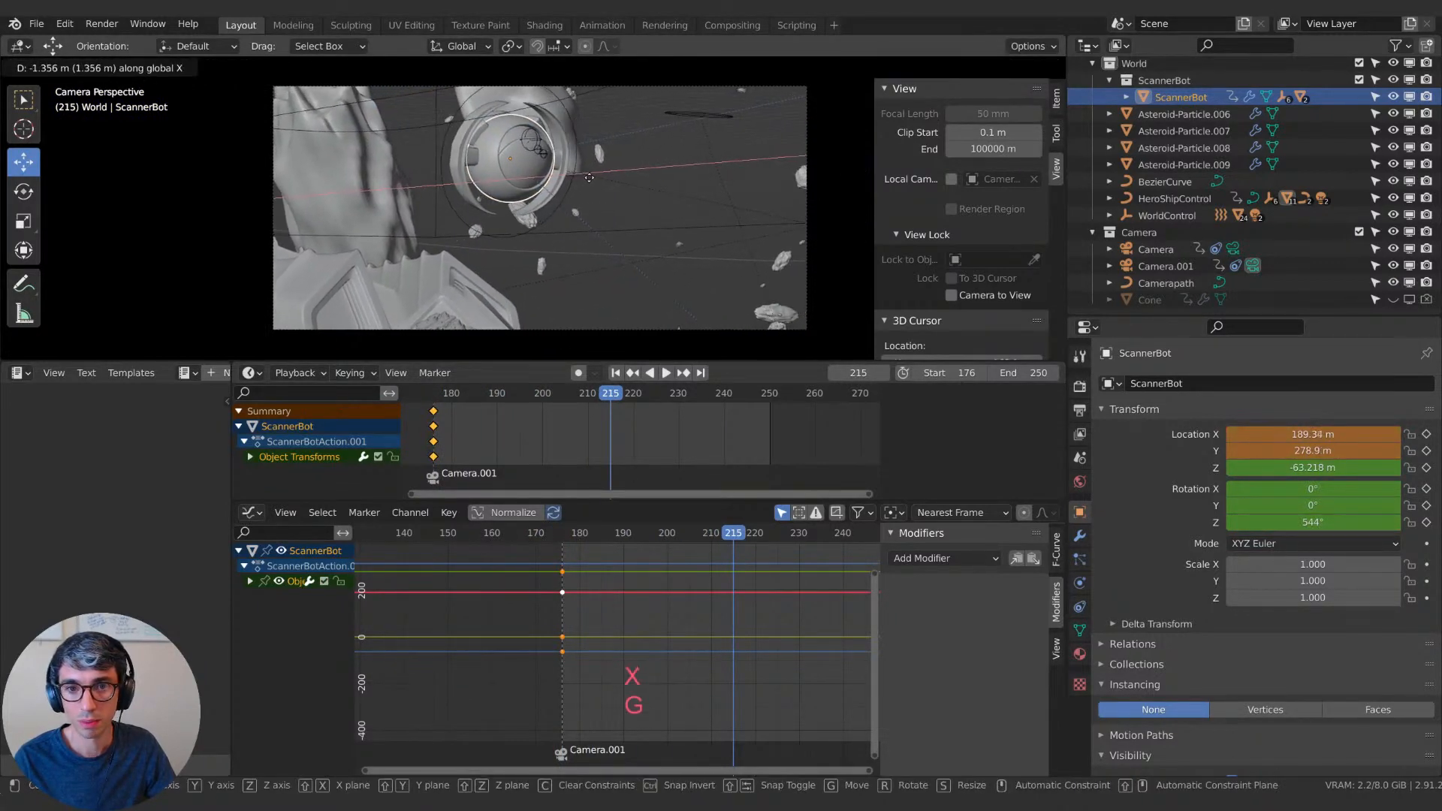
{"action": "left_click", "coordinate": [589, 179]}
{"action": "key", "text": "g"}
{"action": "key", "text": "x"}
{"action": "key", "text": "z"}
{"action": "left_click", "coordinate": [590, 203]}
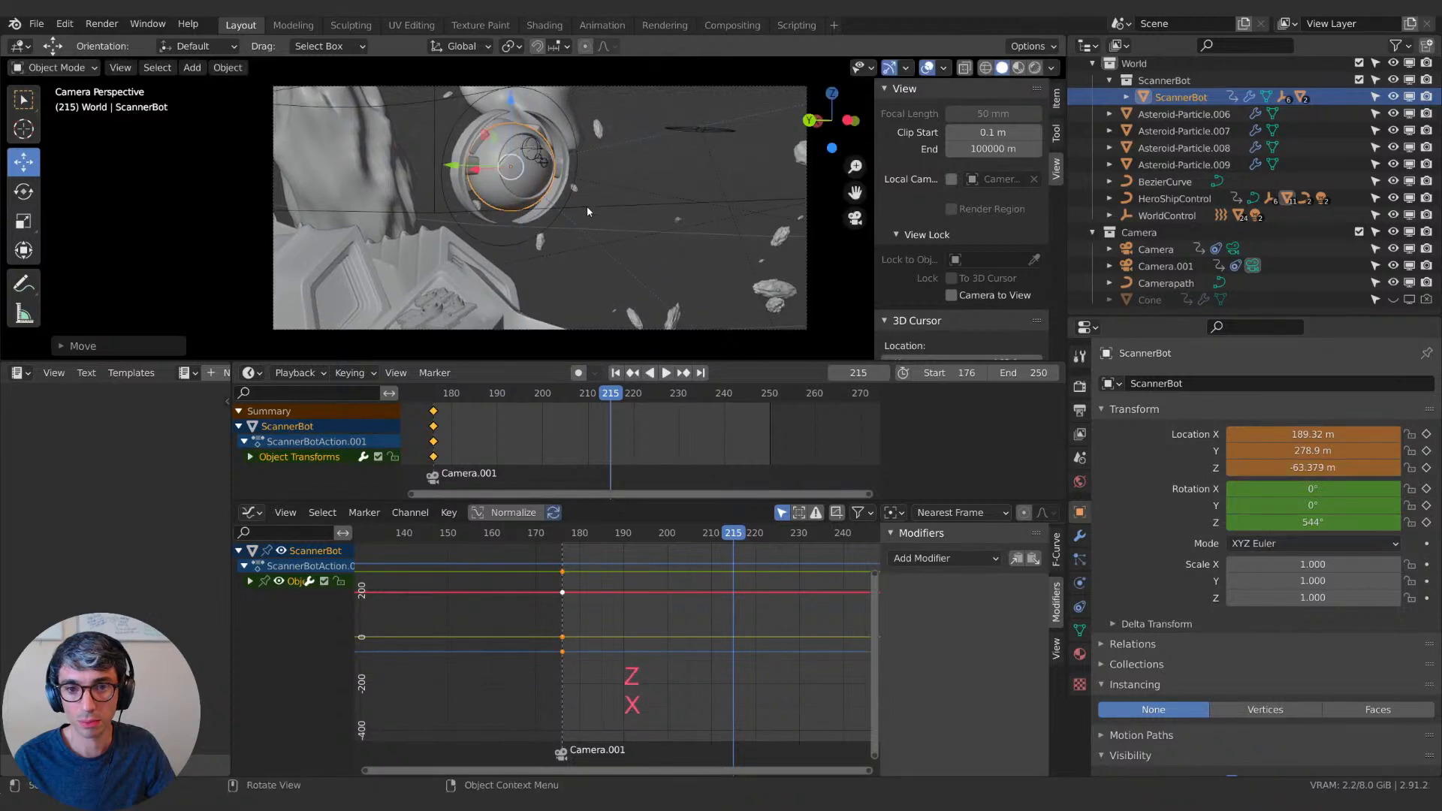
Leave the camera view, select HeroShipControl and try out its WingFold custom property.
{"action": "middle_click_drag", "start_coordinate": [522, 228], "coordinate": [743, 278]}
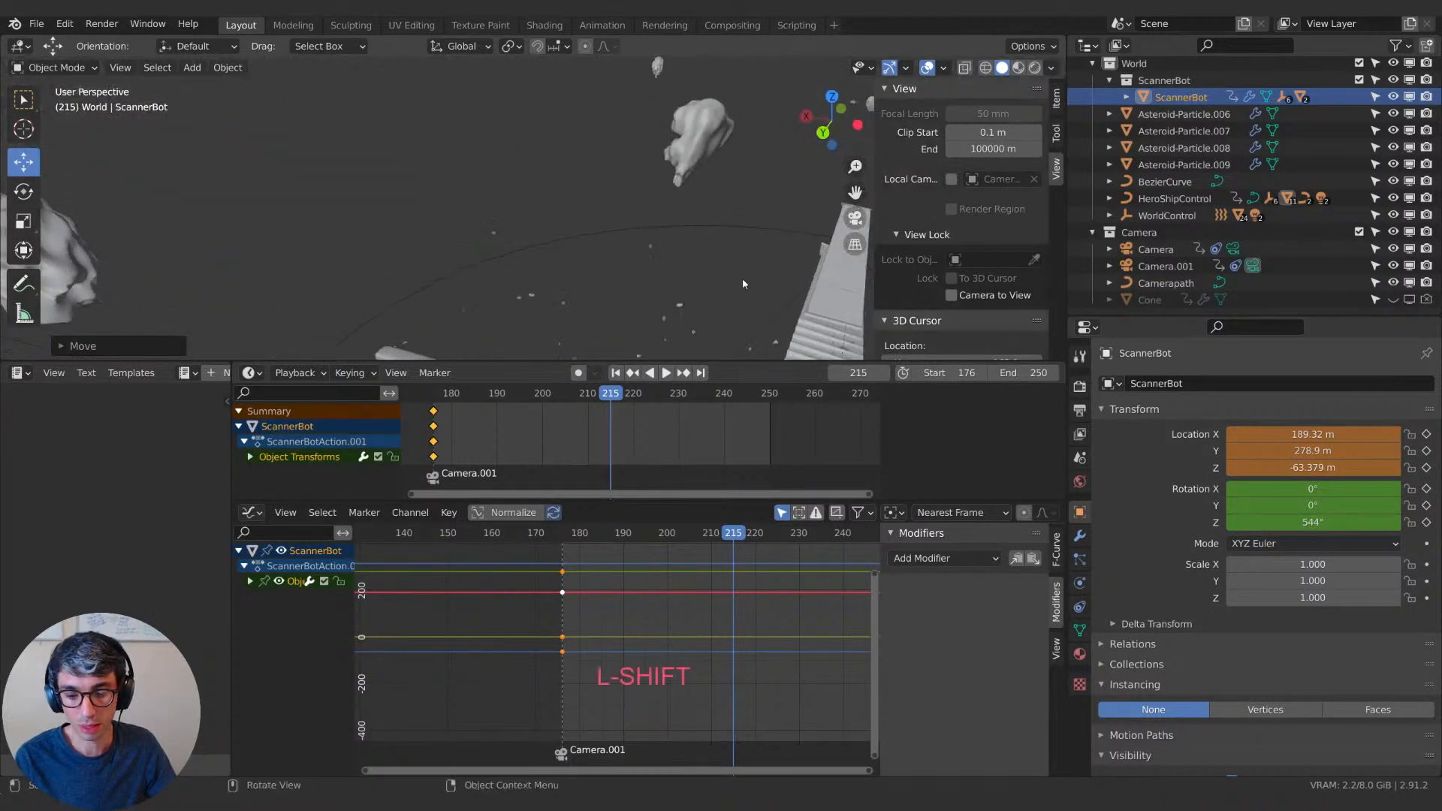
{"action": "scroll", "coordinate": [742, 278], "scroll_direction": "up", "scroll_amount": 3}
{"action": "middle_click_drag", "start_coordinate": [536, 165], "coordinate": [513, 255]}
{"action": "scroll", "coordinate": [573, 150], "scroll_direction": "down", "scroll_amount": 8}
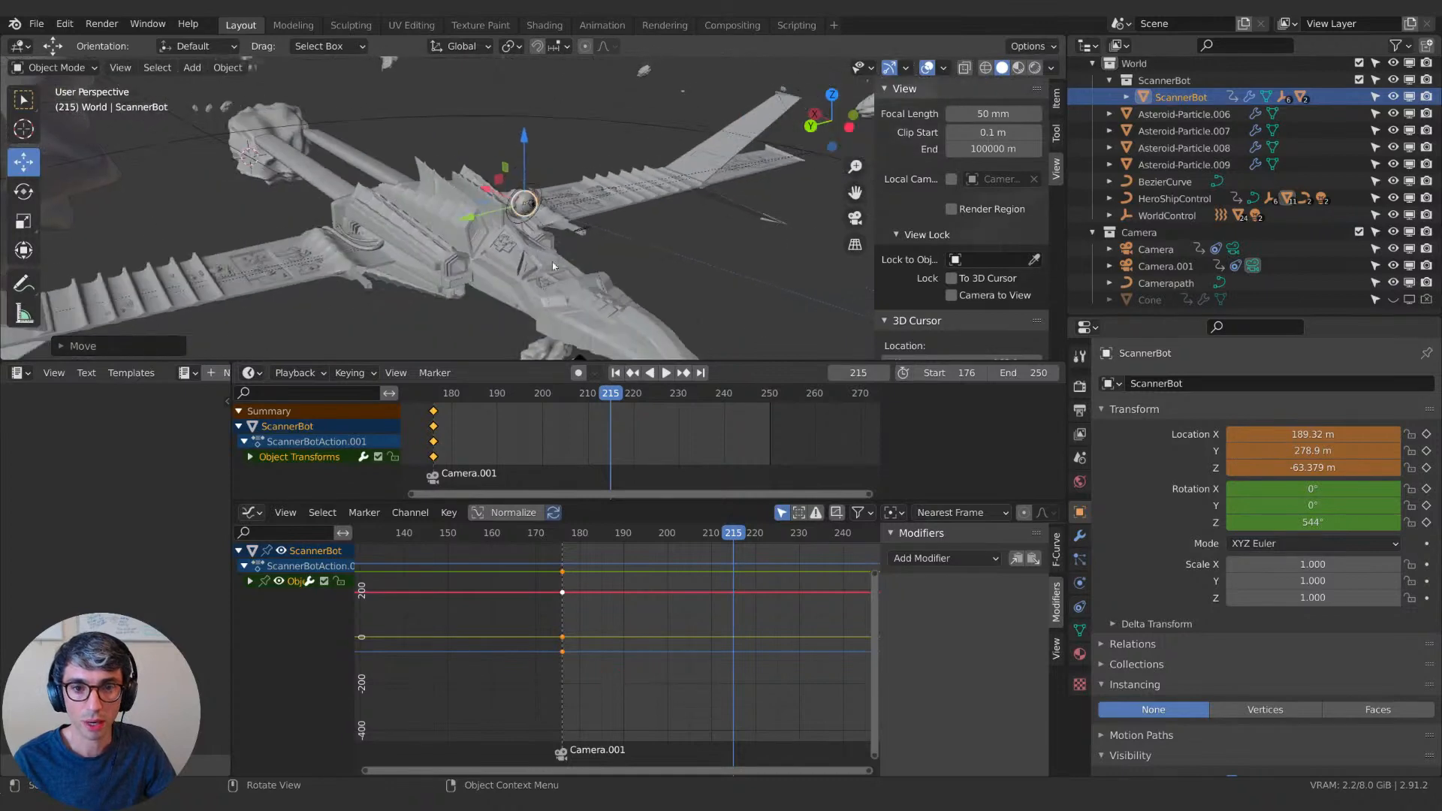
{"action": "left_click", "coordinate": [790, 216]}
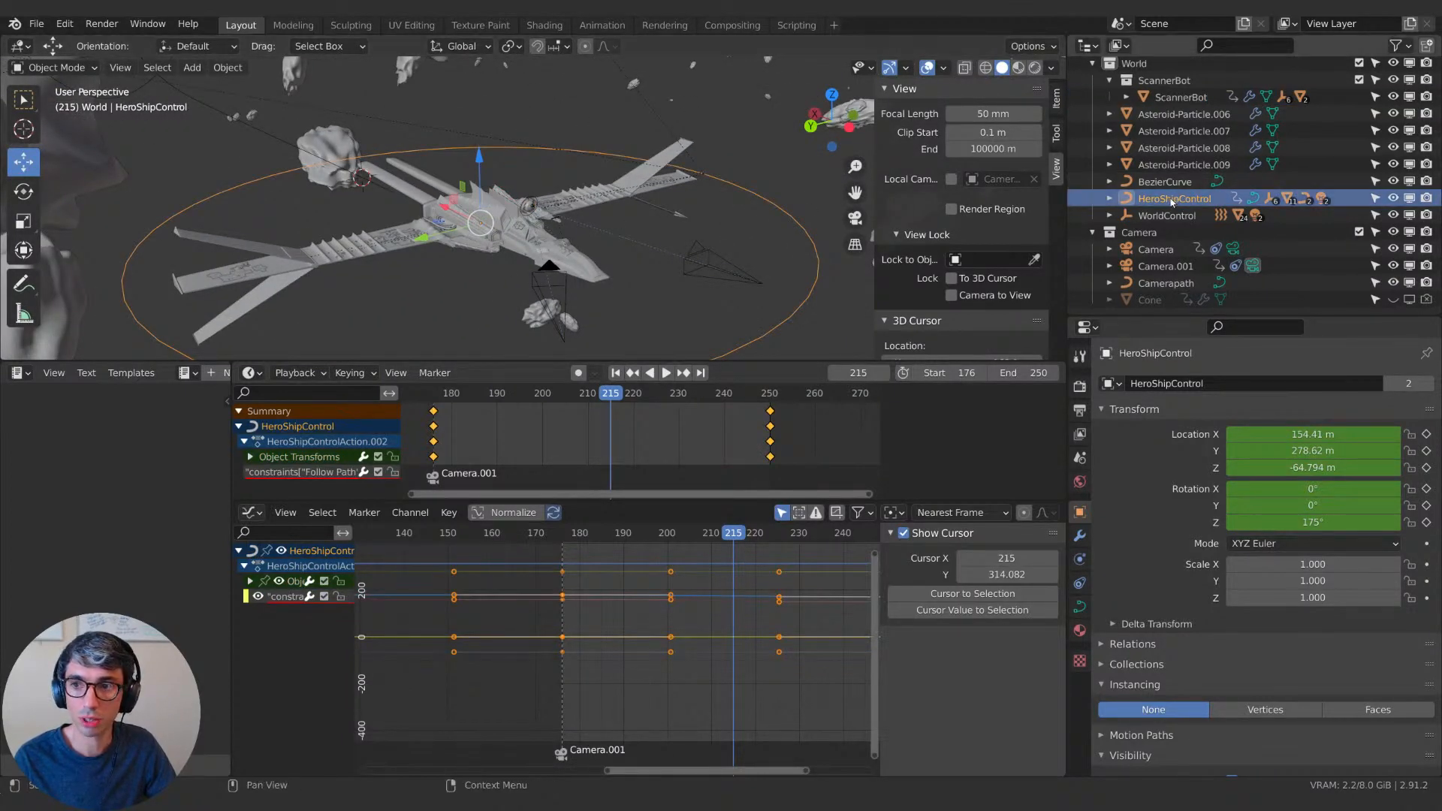
{"action": "scroll", "coordinate": [916, 283], "scroll_direction": "down", "scroll_amount": 3}
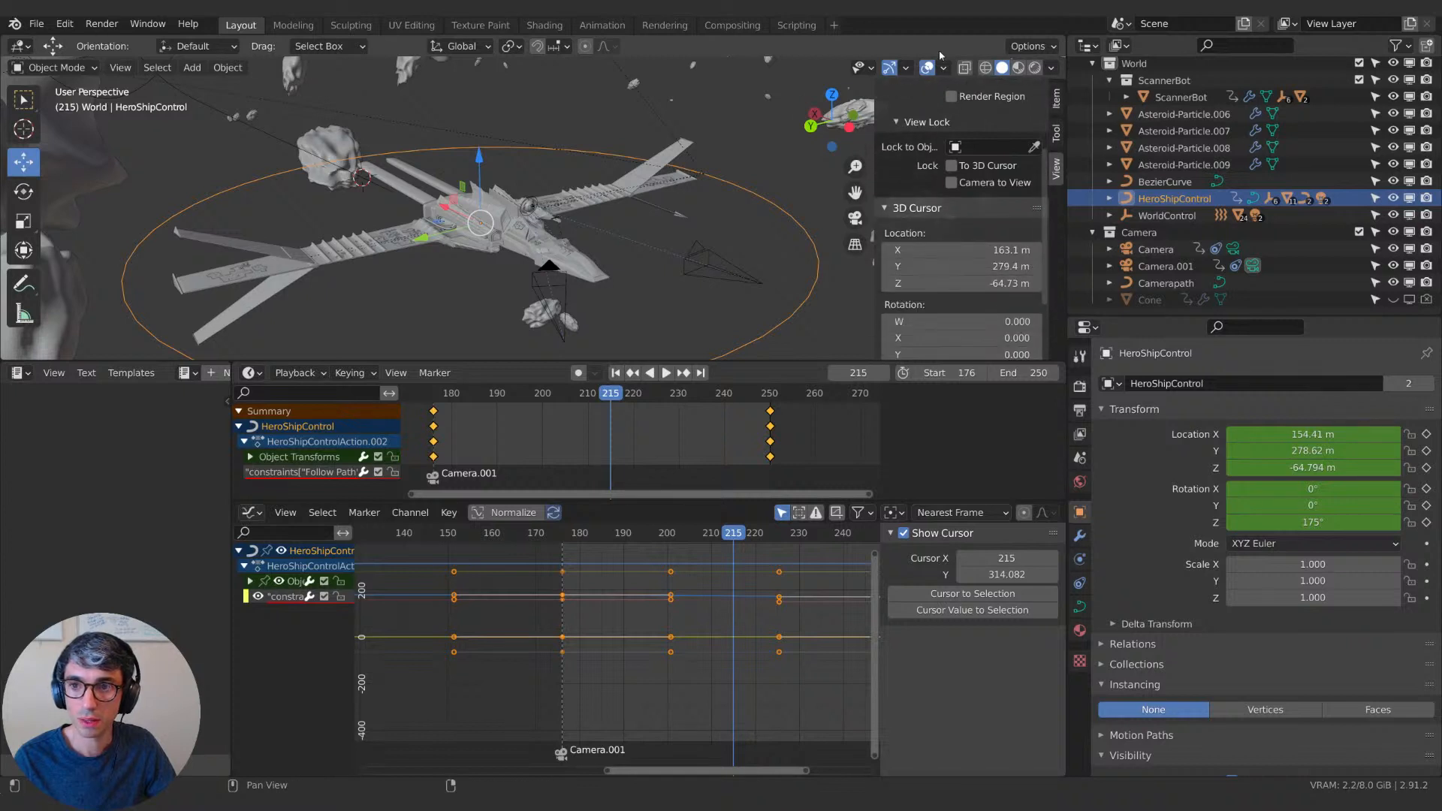
{"action": "left_click_drag", "start_coordinate": [873, 115], "coordinate": [770, 108]}
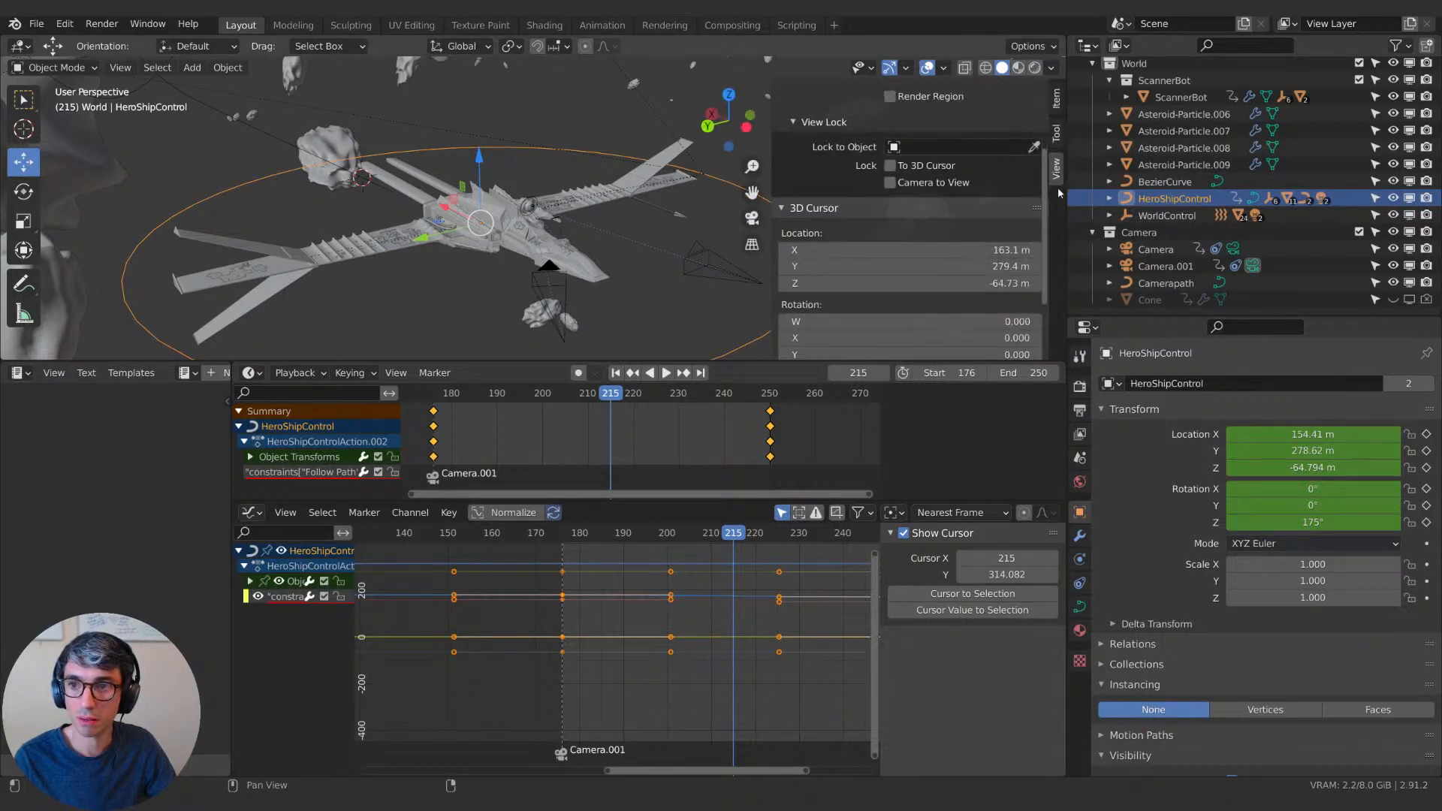
{"action": "left_click", "coordinate": [1055, 98]}
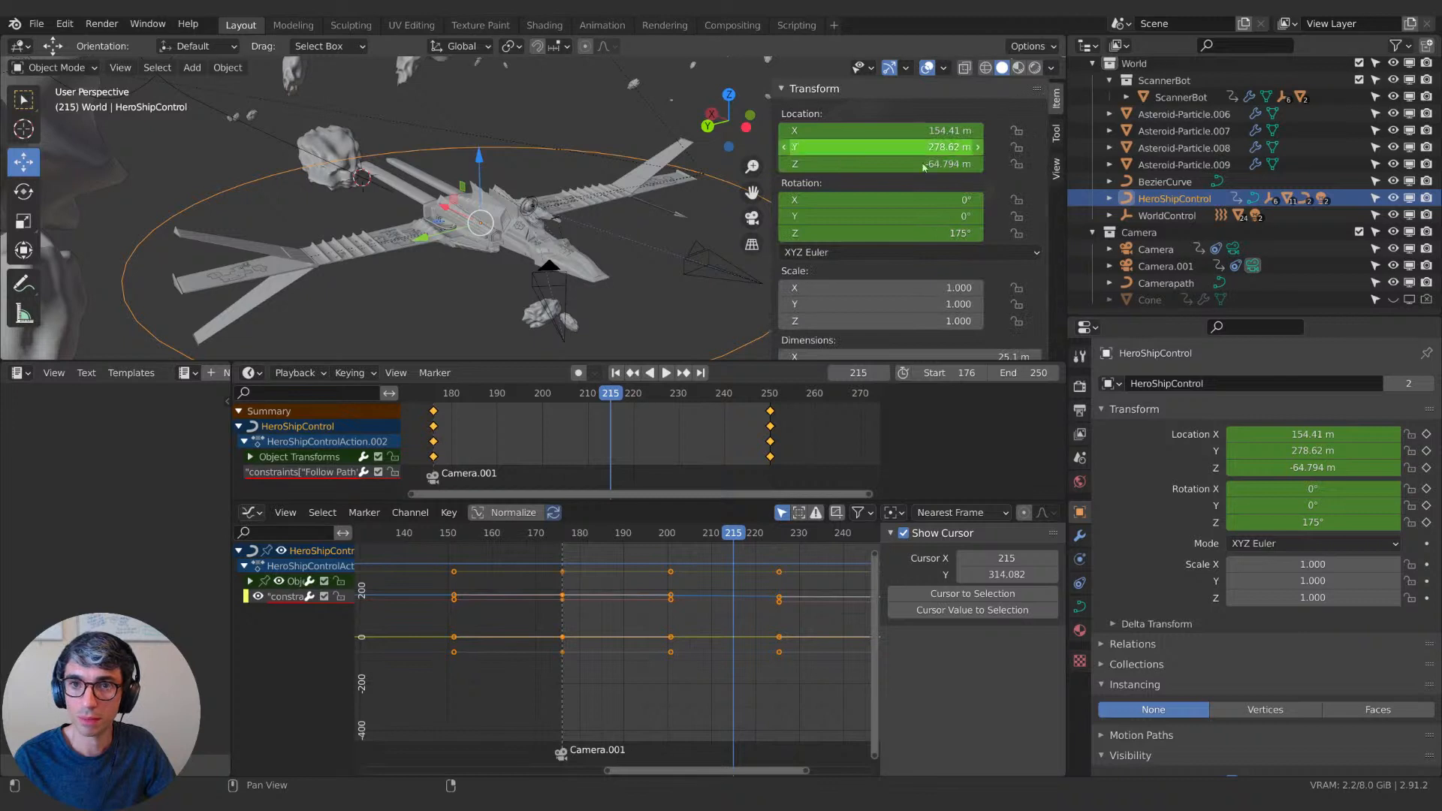
{"action": "scroll", "coordinate": [927, 227], "scroll_direction": "down", "scroll_amount": 3}
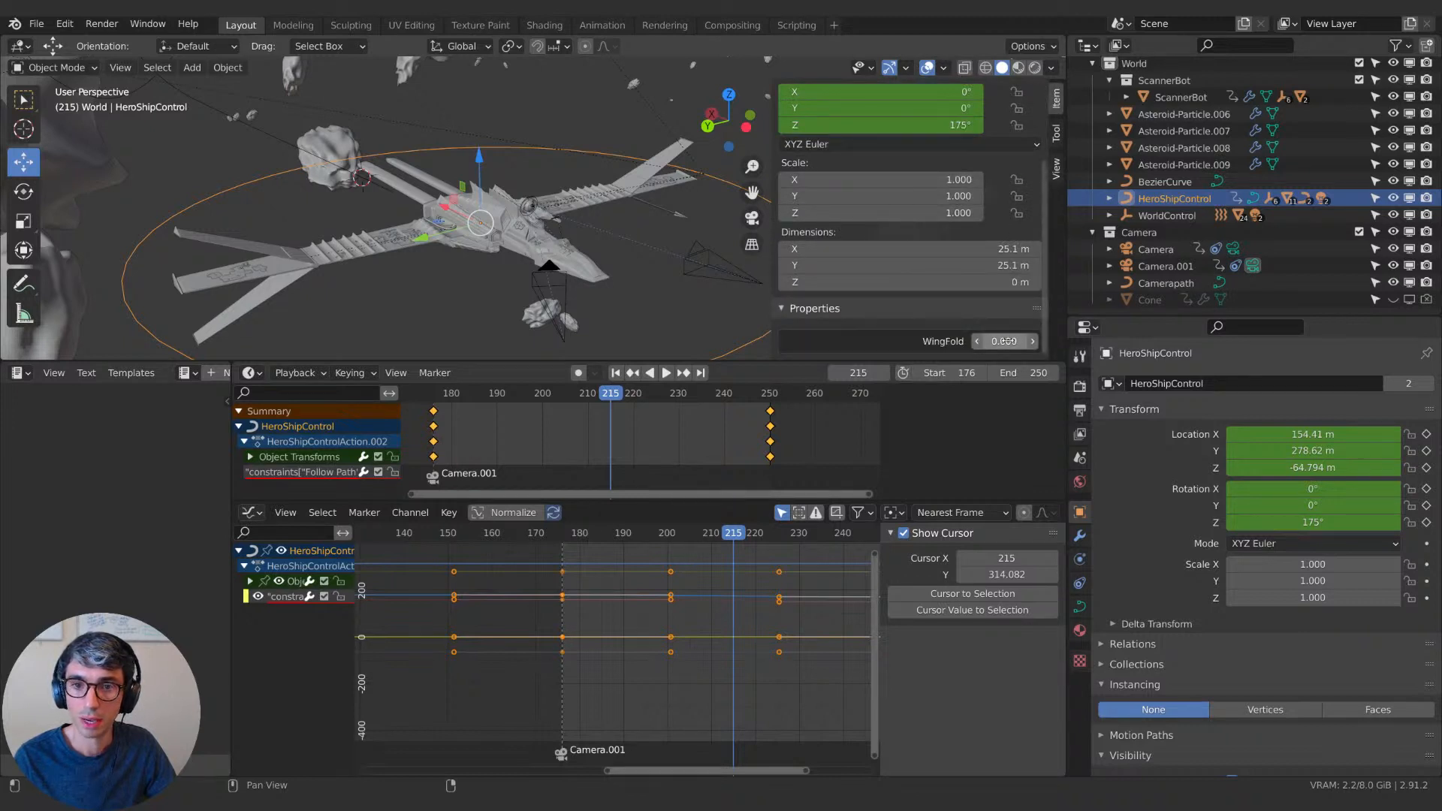
{"action": "left_click_drag", "start_coordinate": [1005, 341], "coordinate": [948, 342]}
{"action": "left_click_drag", "start_coordinate": [773, 189], "coordinate": [887, 203]}
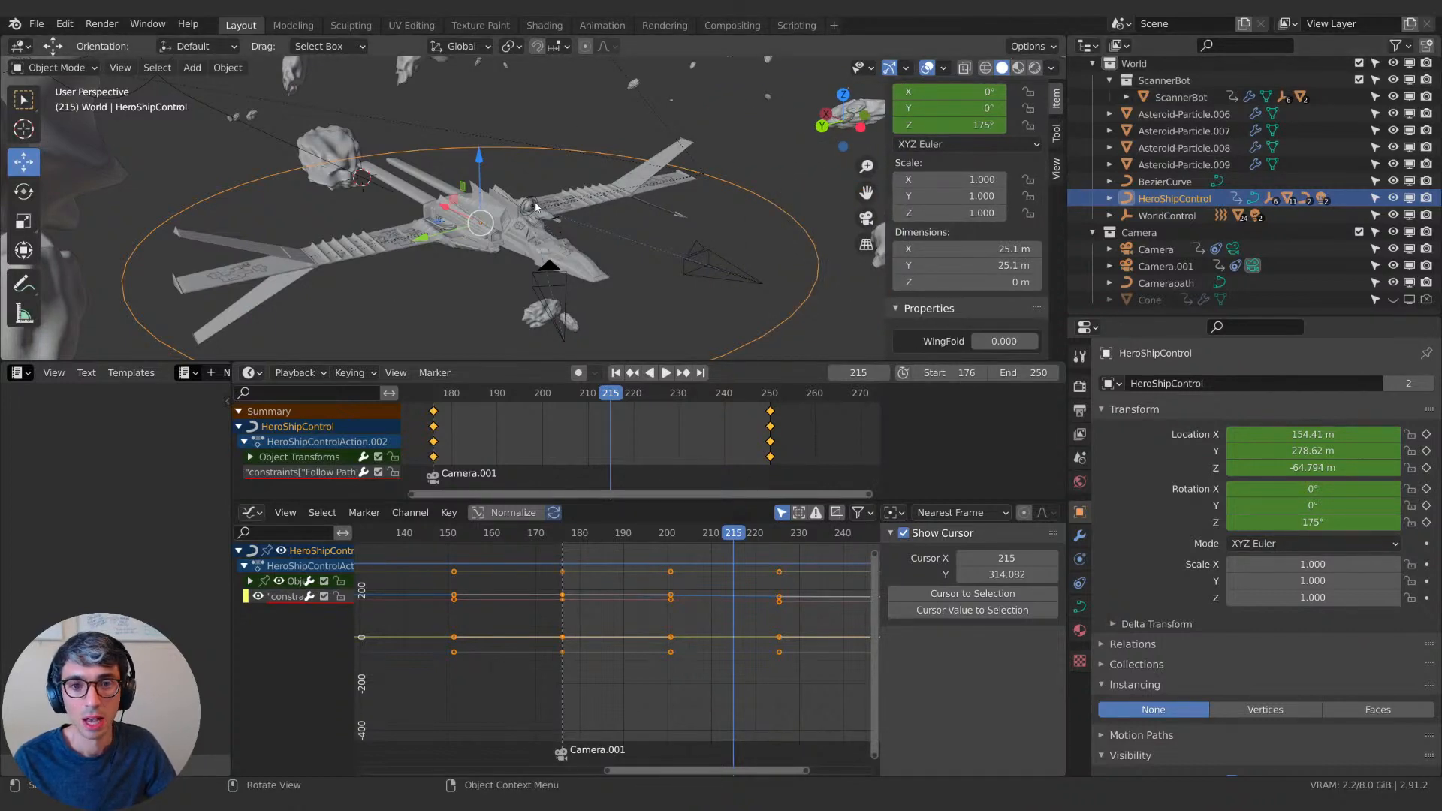
Examine the hero ship's hull, wings and engines up close from several angles.
{"action": "middle_click_drag", "start_coordinate": [726, 246], "coordinate": [723, 208], "text": "shift"}
{"action": "middle_click_drag", "start_coordinate": [590, 230], "coordinate": [615, 248]}
{"action": "scroll", "coordinate": [615, 248], "scroll_direction": "up", "scroll_amount": 6}
{"action": "middle_click_drag", "start_coordinate": [522, 165], "coordinate": [565, 240], "text": "shift"}
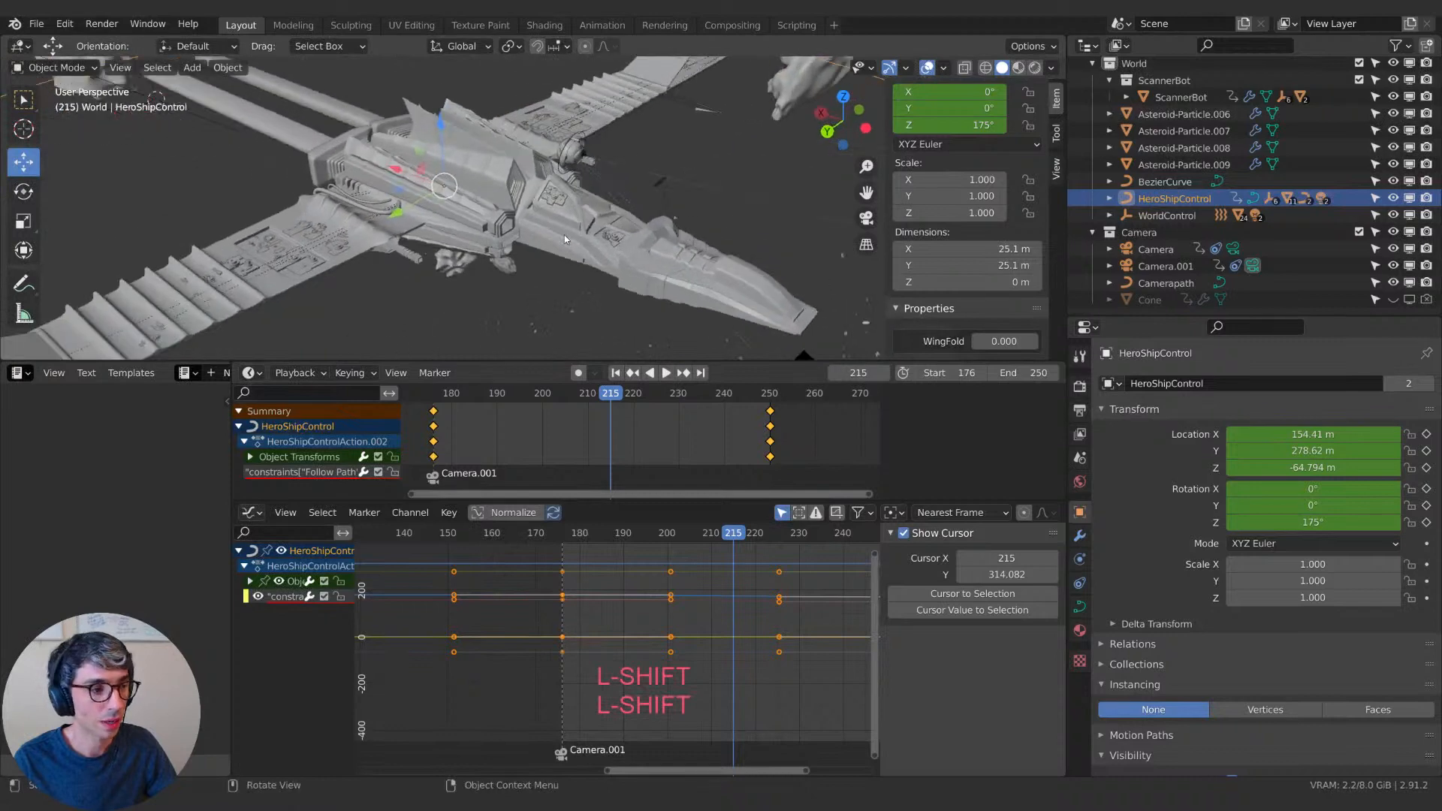
{"action": "middle_click_drag", "start_coordinate": [516, 293], "coordinate": [569, 261]}
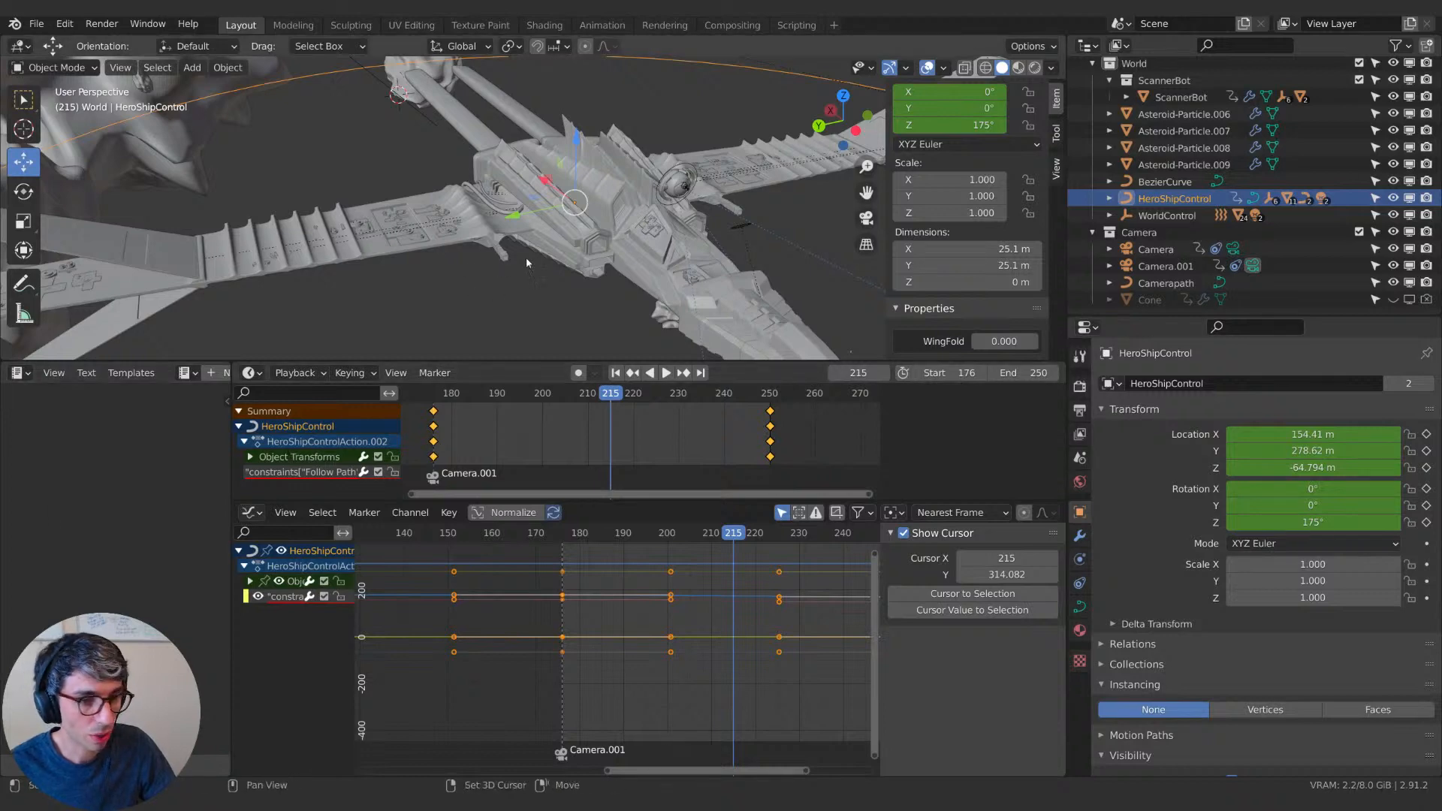
{"action": "middle_click_drag", "start_coordinate": [526, 262], "coordinate": [508, 299], "text": "shift"}
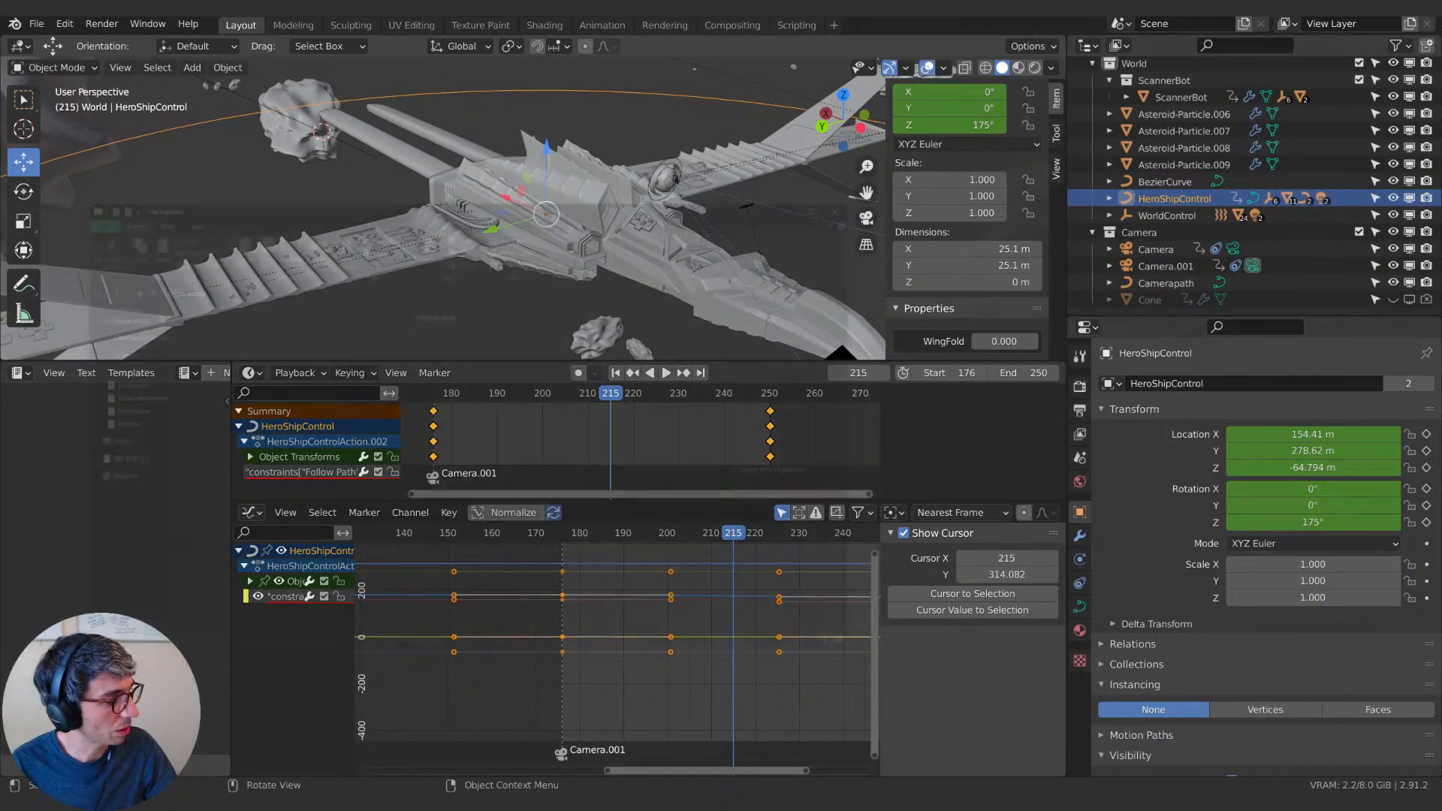
Open a file explorer window and move it out of the way of the 3D scene.
{"action": "key", "text": "super+e"}
{"action": "left_click_drag", "start_coordinate": [213, 217], "coordinate": [0, 239]}
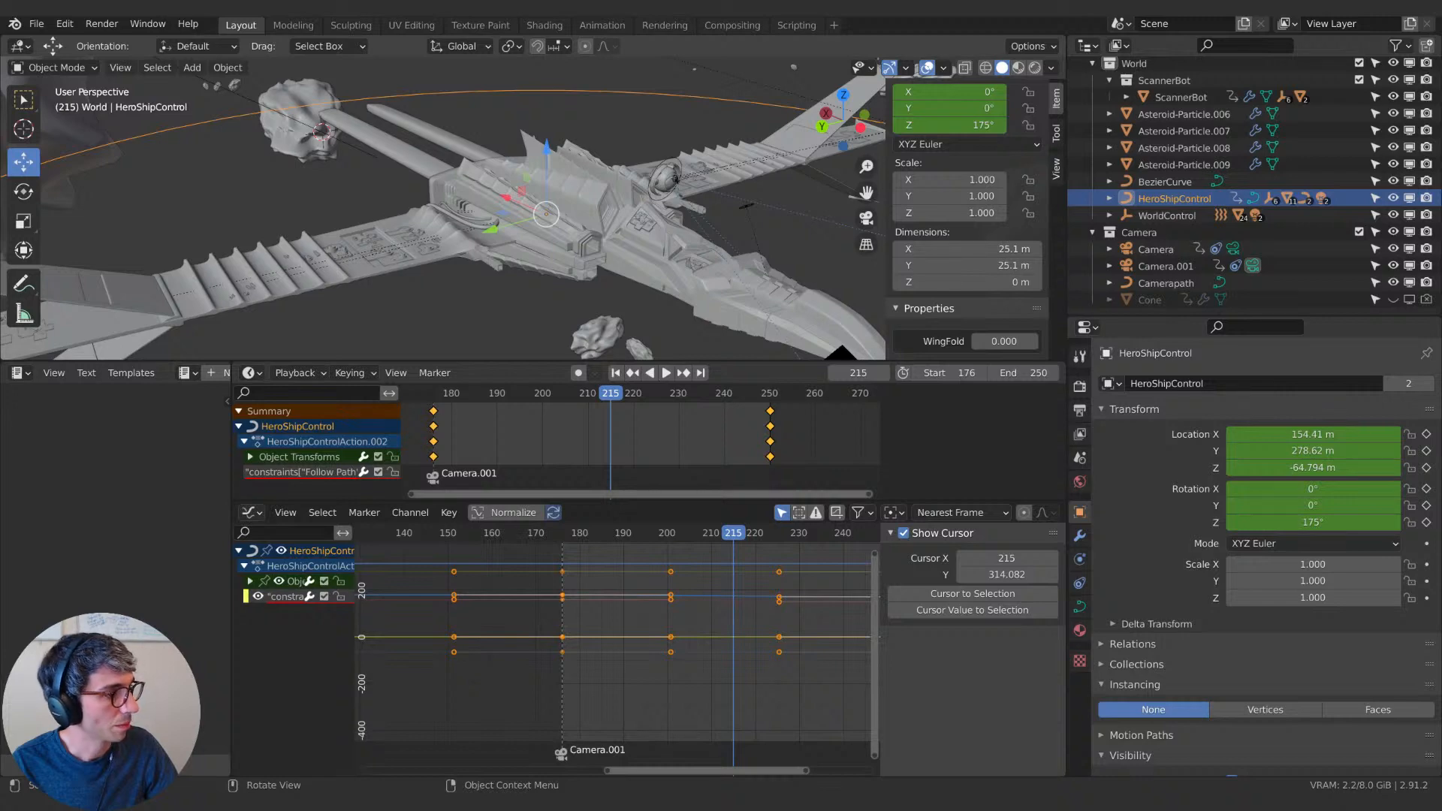
Show the SpaceCollection 01 Poster.jpg image in Photos over the scene, reposition its window and remove it from view.
{"action": "left_click_drag", "start_coordinate": [0, 281], "coordinate": [681, 183]}
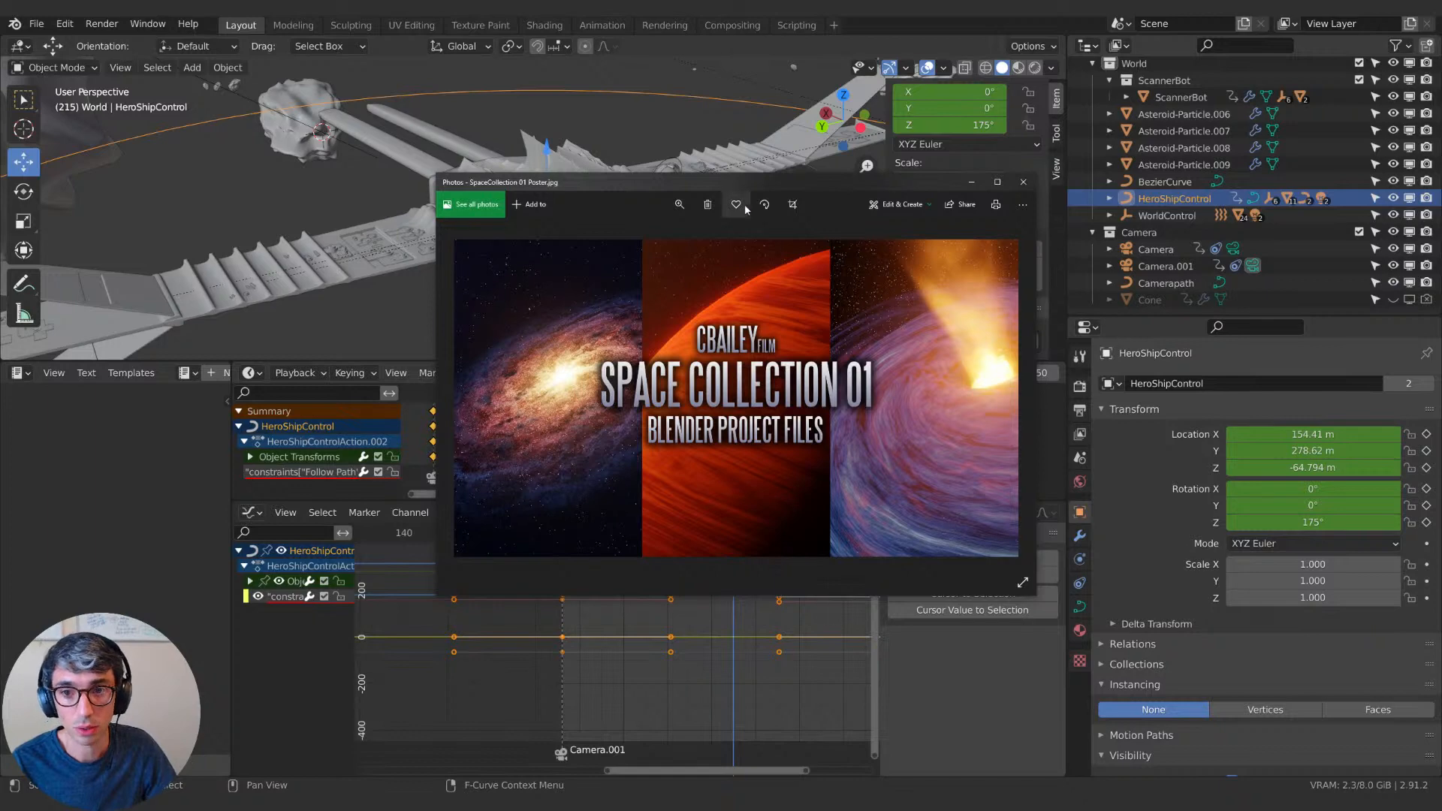
{"action": "left_click_drag", "start_coordinate": [680, 205], "coordinate": [532, 212]}
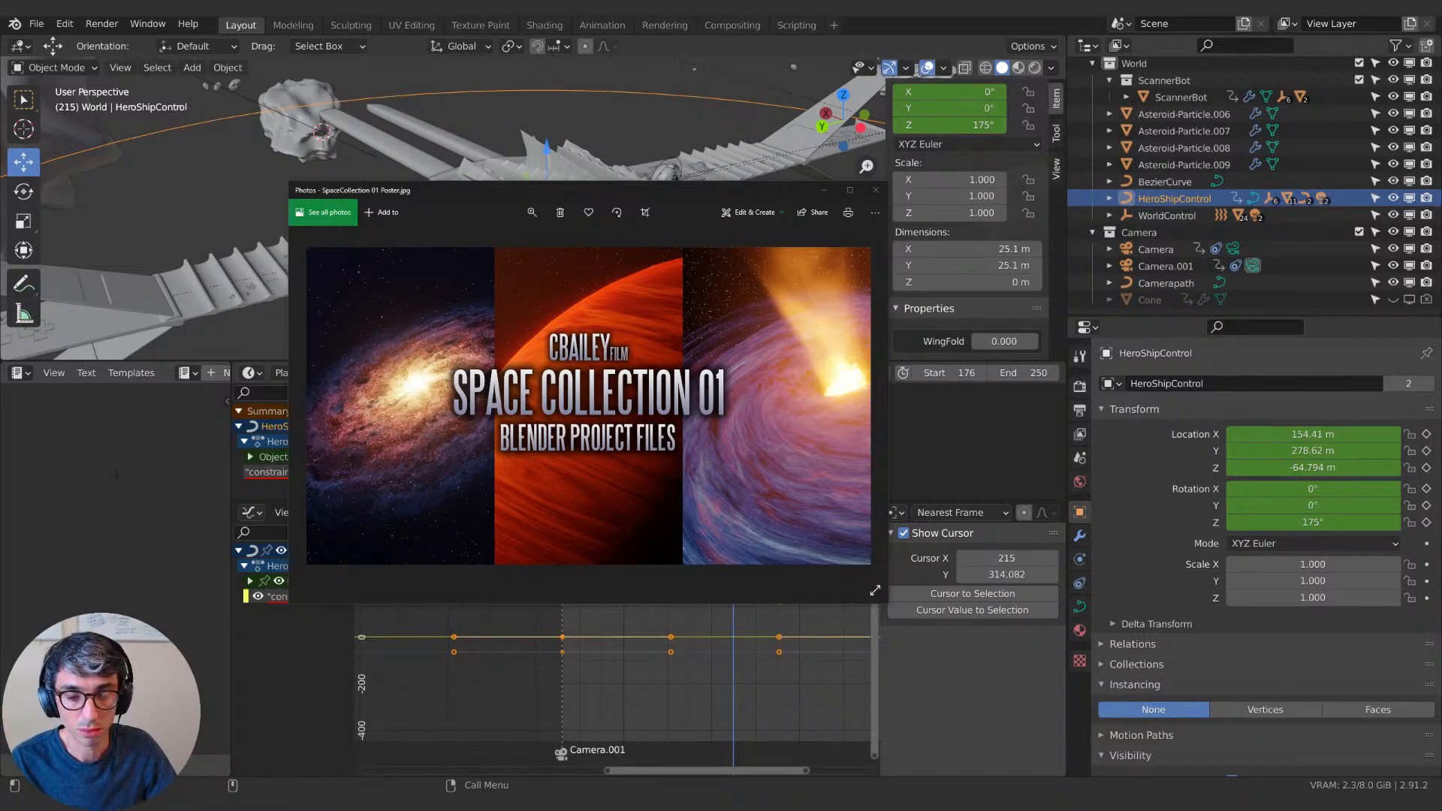
{"action": "left_click_drag", "start_coordinate": [697, 193], "coordinate": [705, 197]}
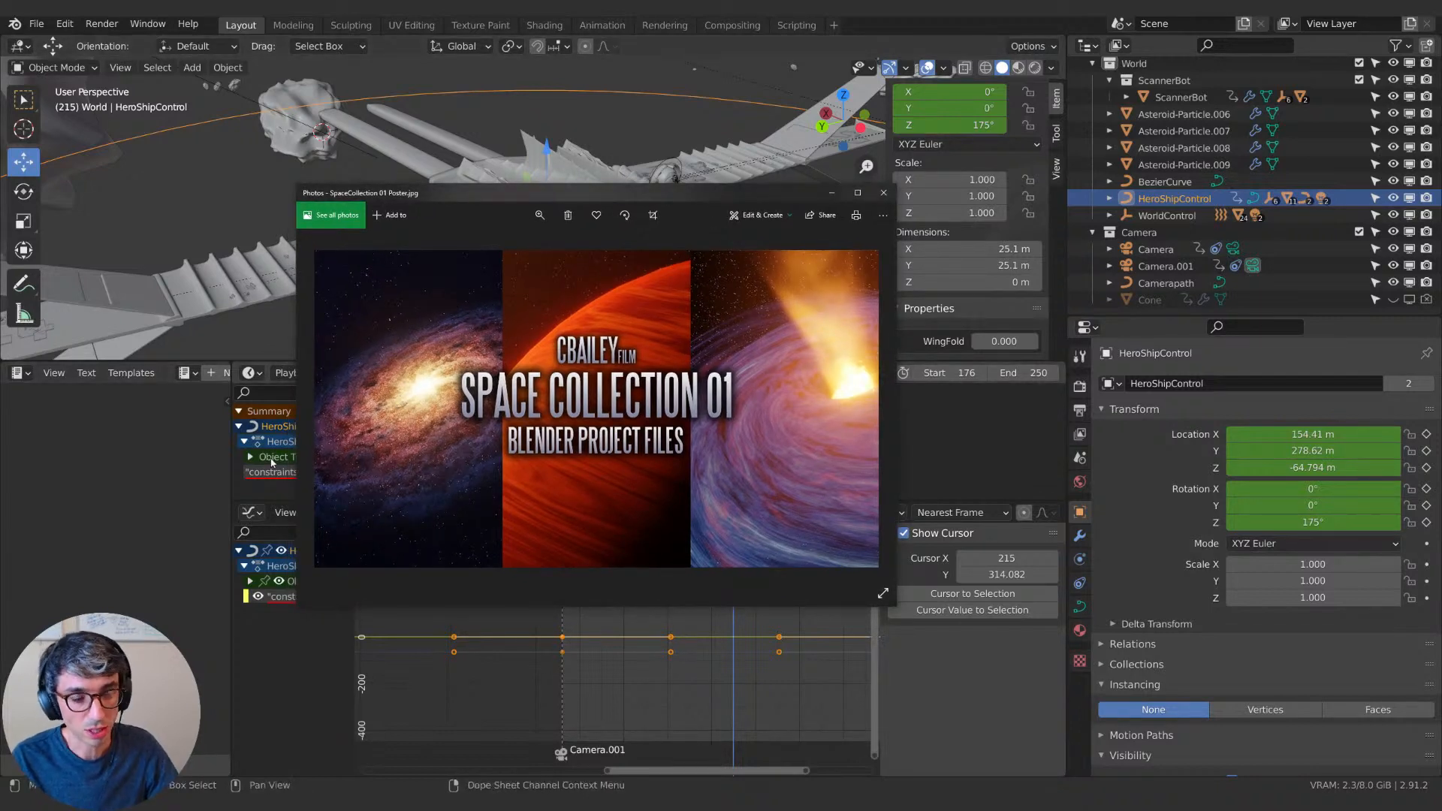
{"action": "left_click_drag", "start_coordinate": [642, 195], "coordinate": [662, 199]}
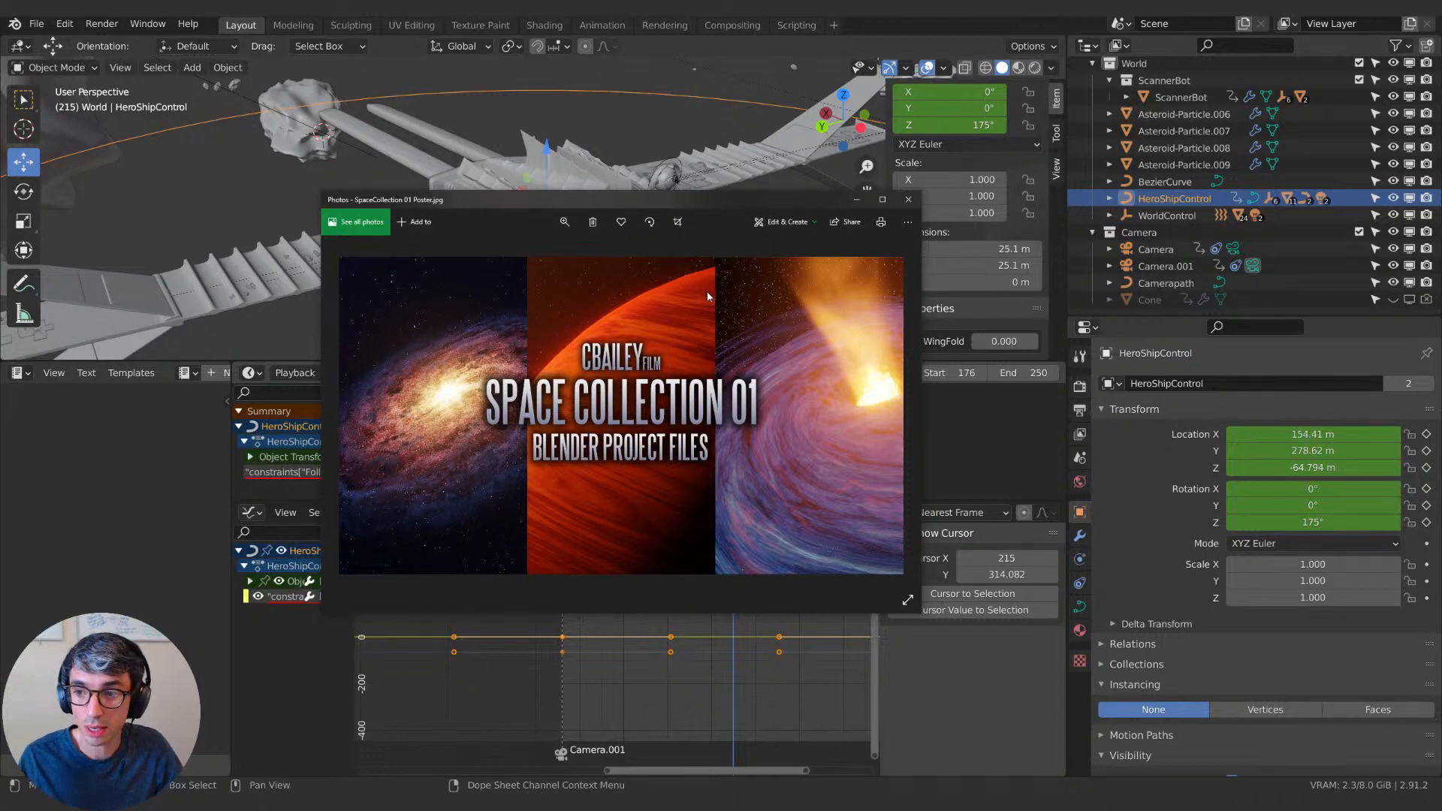
{"action": "left_click_drag", "start_coordinate": [781, 213], "coordinate": [794, 229]}
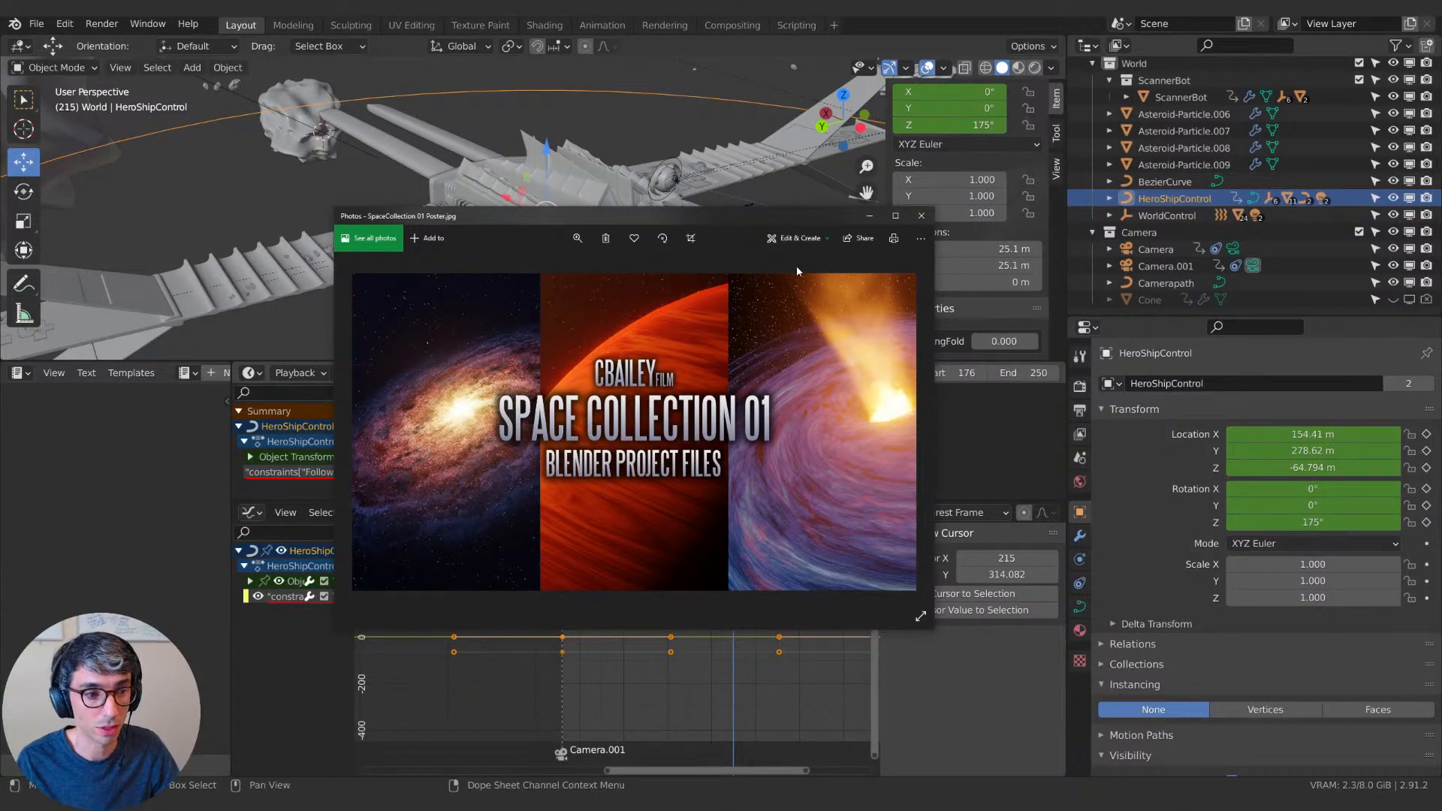
{"action": "left_click_drag", "start_coordinate": [806, 223], "coordinate": [523, 309]}
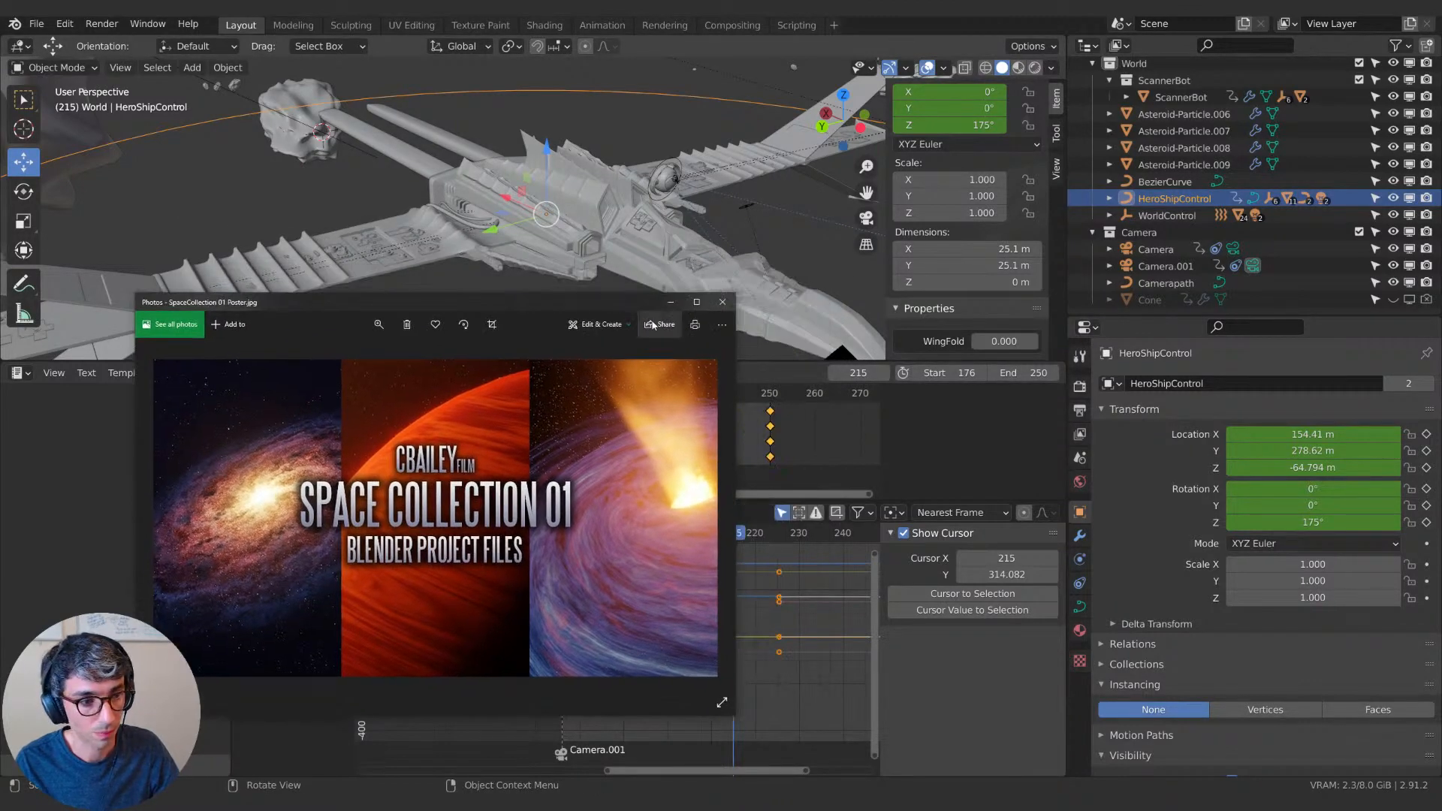
{"action": "left_click_drag", "start_coordinate": [615, 310], "coordinate": [639, 310]}
{"action": "left_click", "coordinate": [695, 302]}
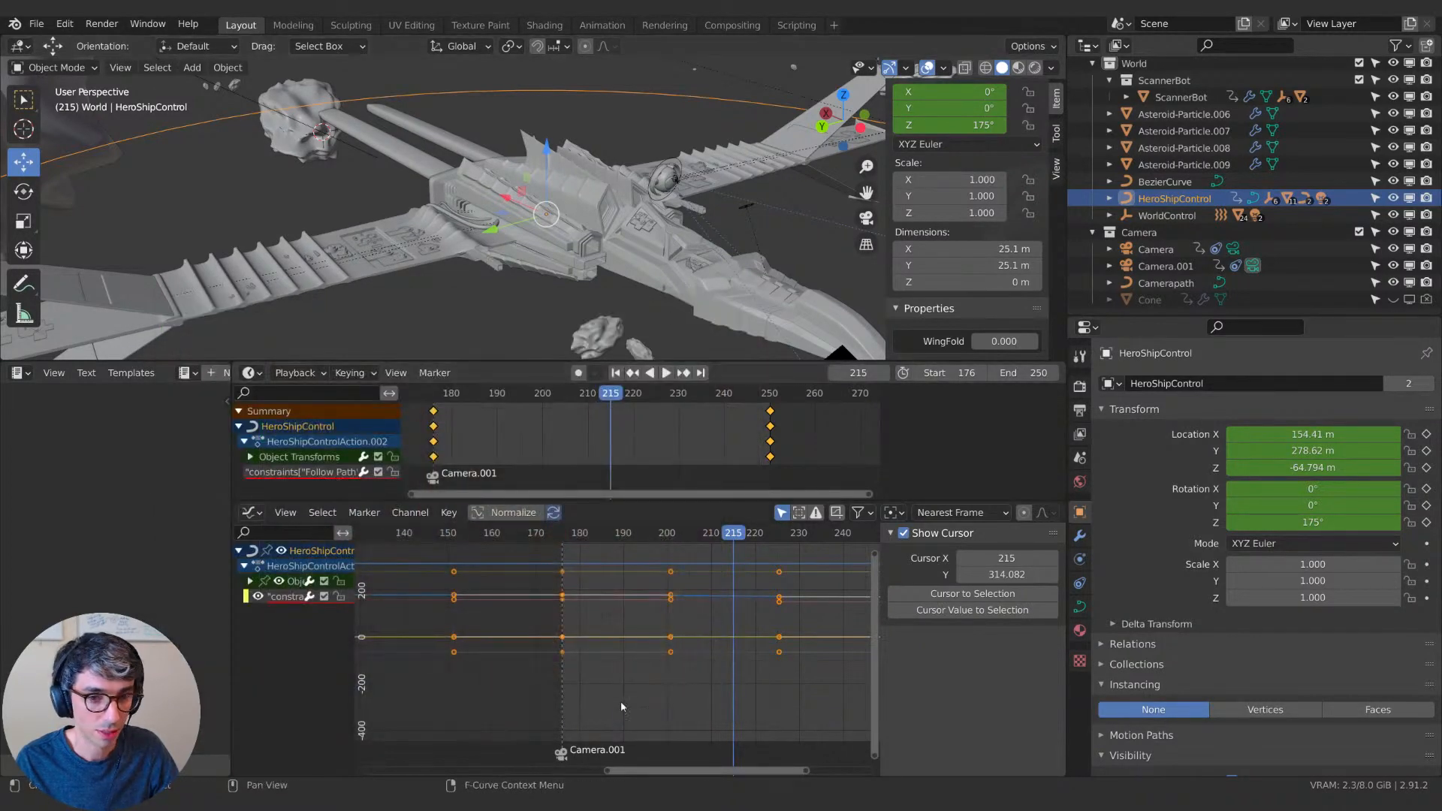
Play and scrub the shot from about frame 177 through the active camera to review the ship and ScannerBot motion.
{"action": "left_click", "coordinate": [635, 432]}
{"action": "scroll", "coordinate": [691, 437], "scroll_direction": "up", "scroll_amount": 5, "text": "ctrl"}
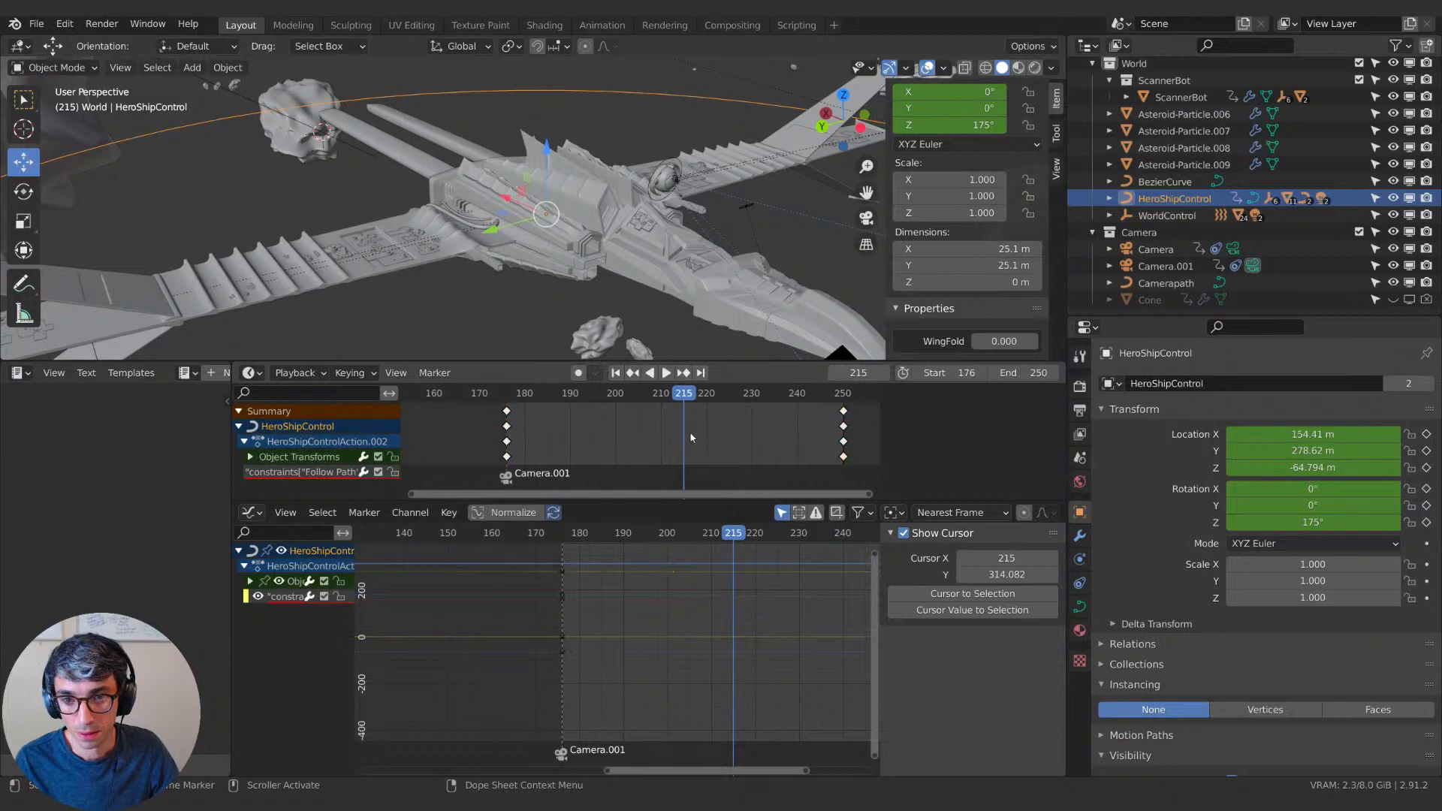
{"action": "key", "text": "space"}
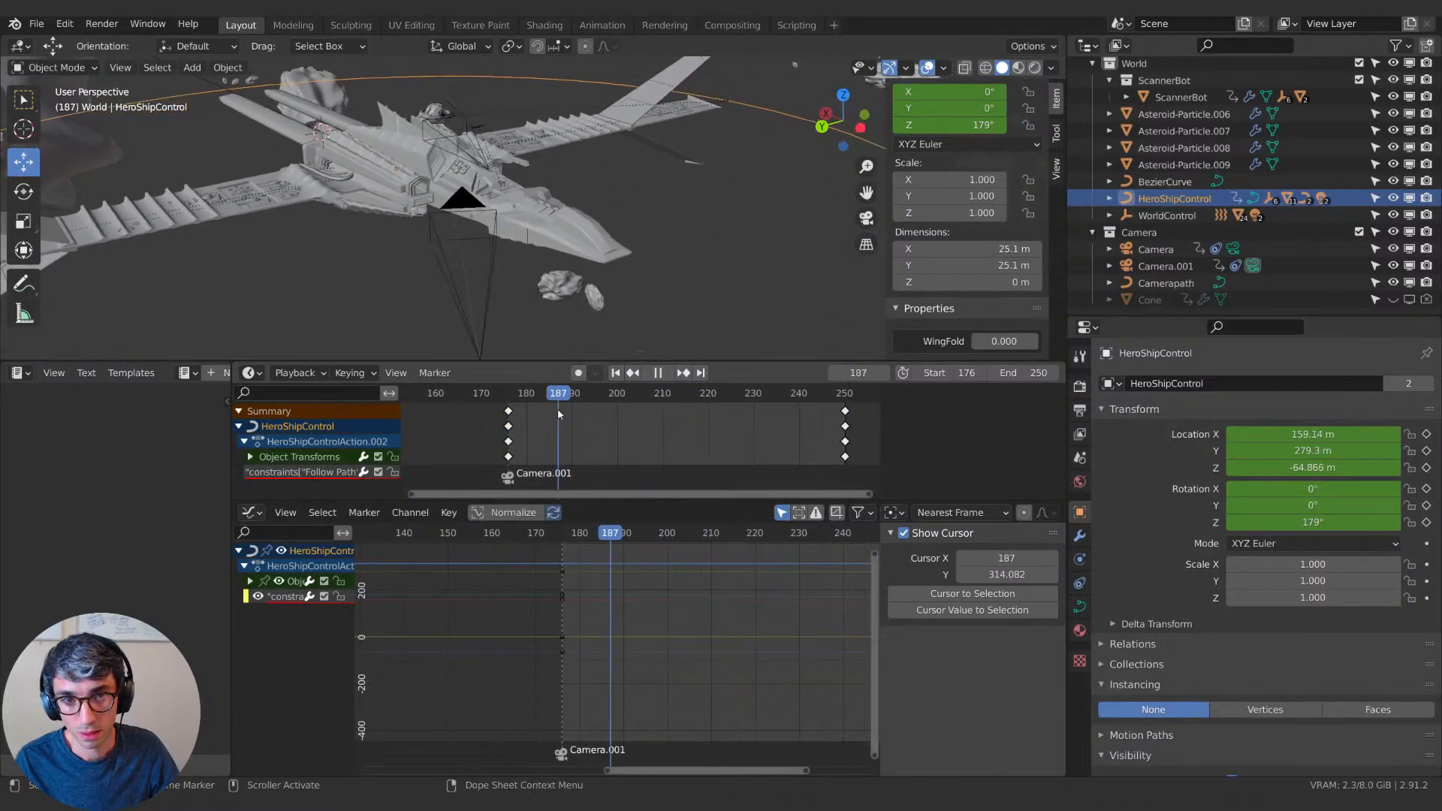
{"action": "key", "text": "space"}
{"action": "mouse_move", "coordinate": [682, 430]}
{"action": "middle_mouse_down"}
{"action": "mouse_move", "coordinate": [603, 430]}
{"action": "mouse_move", "coordinate": [656, 425]}
{"action": "middle_mouse_up"}
{"action": "left_click", "coordinate": [487, 394]}
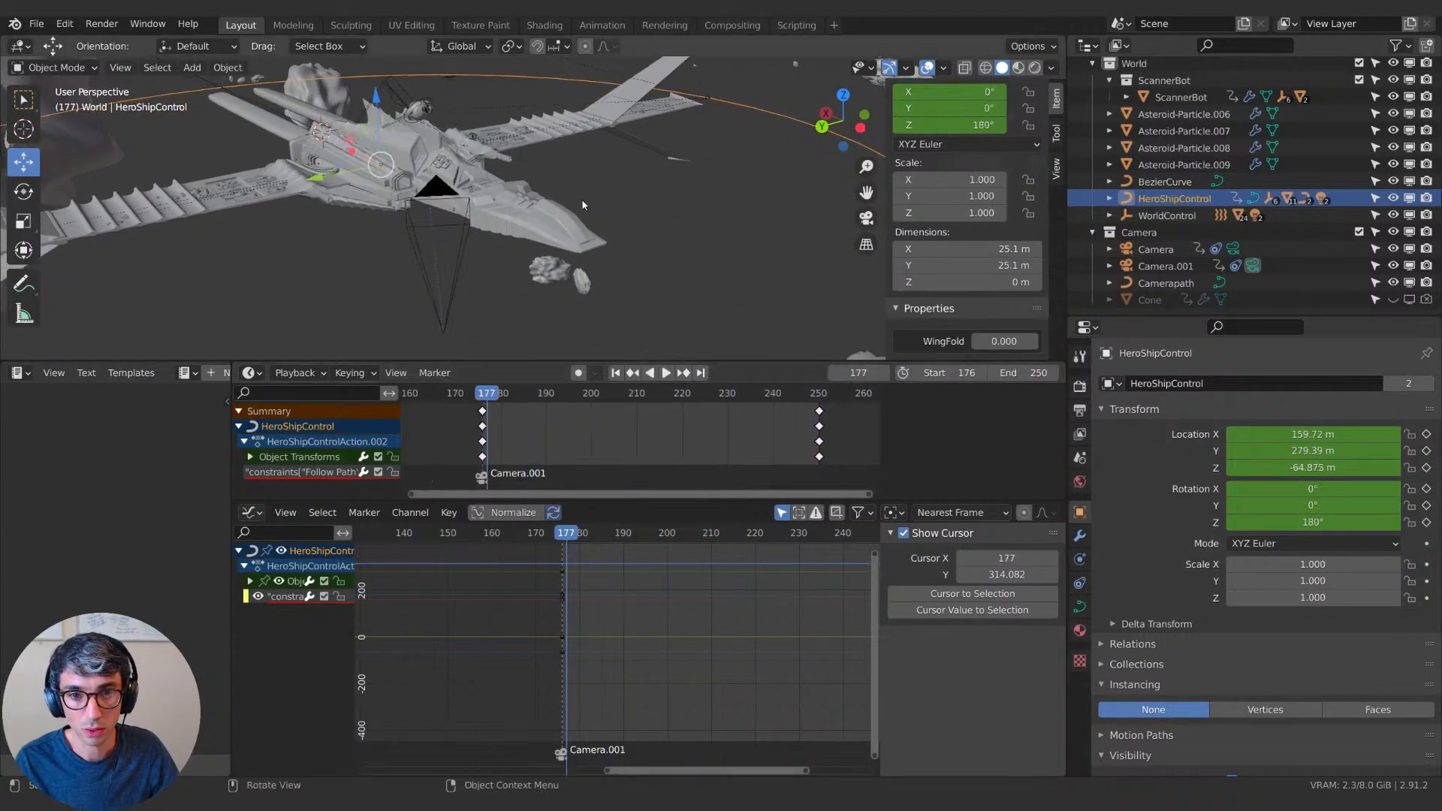
{"action": "key", "text": "KP_0"}
{"action": "left_click", "coordinate": [666, 373]}
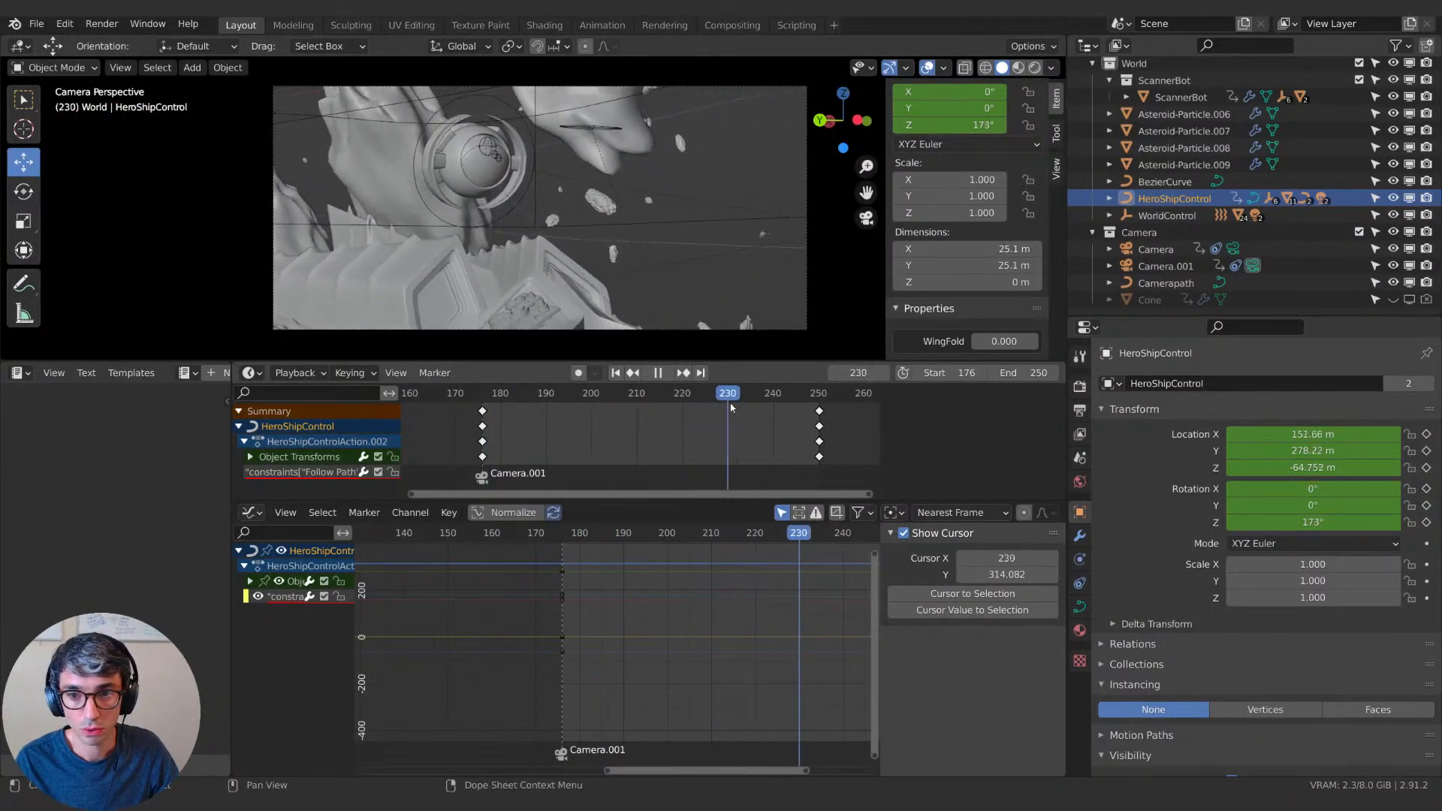
{"action": "left_click", "coordinate": [561, 394]}
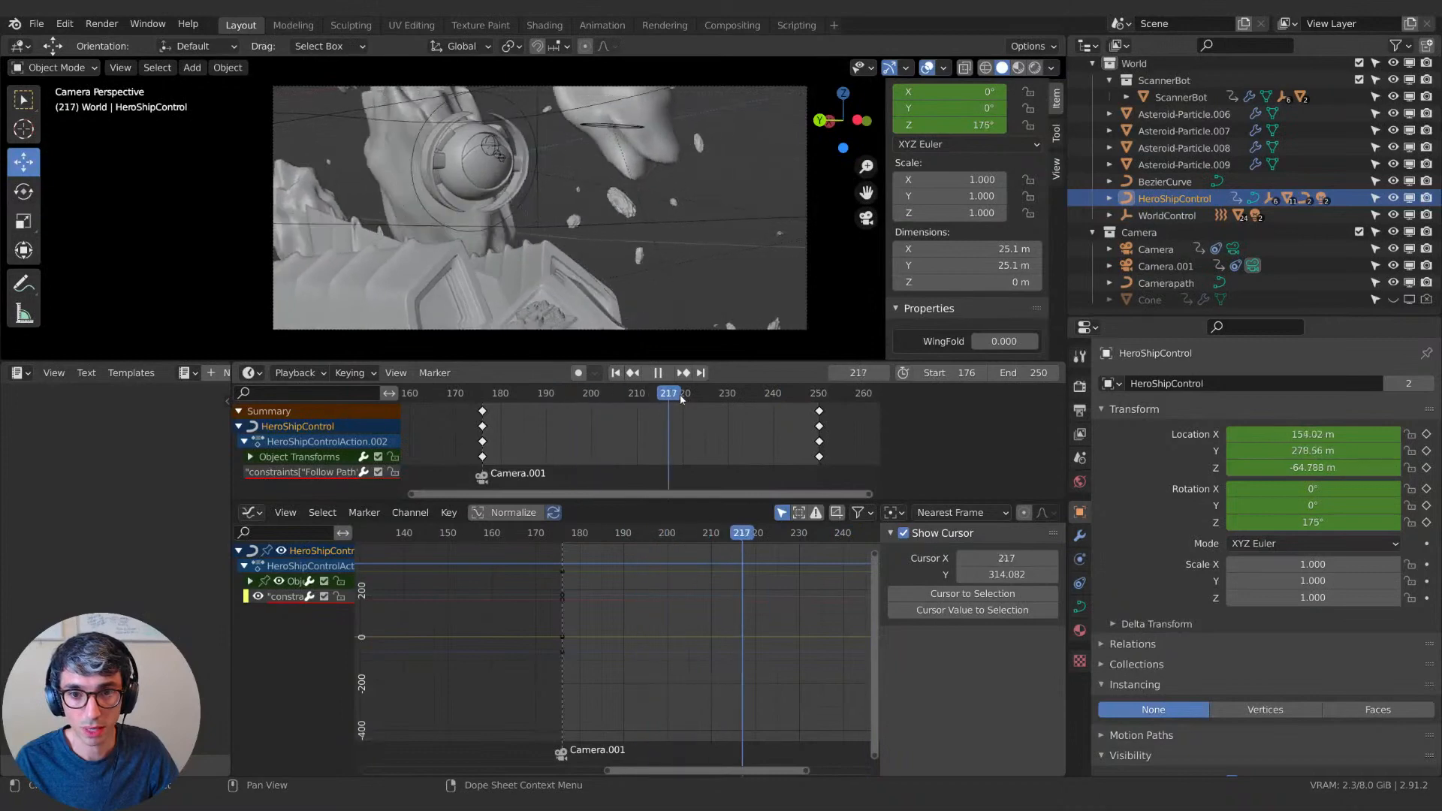
{"action": "key", "text": "space"}
At frame 213, move the ScannerBot to about X 189.17 m, Y 278.89 m, Z -63.443 m and keyframe its location and rotation.
{"action": "left_click", "coordinate": [468, 233]}
{"action": "left_click", "coordinate": [475, 200]}
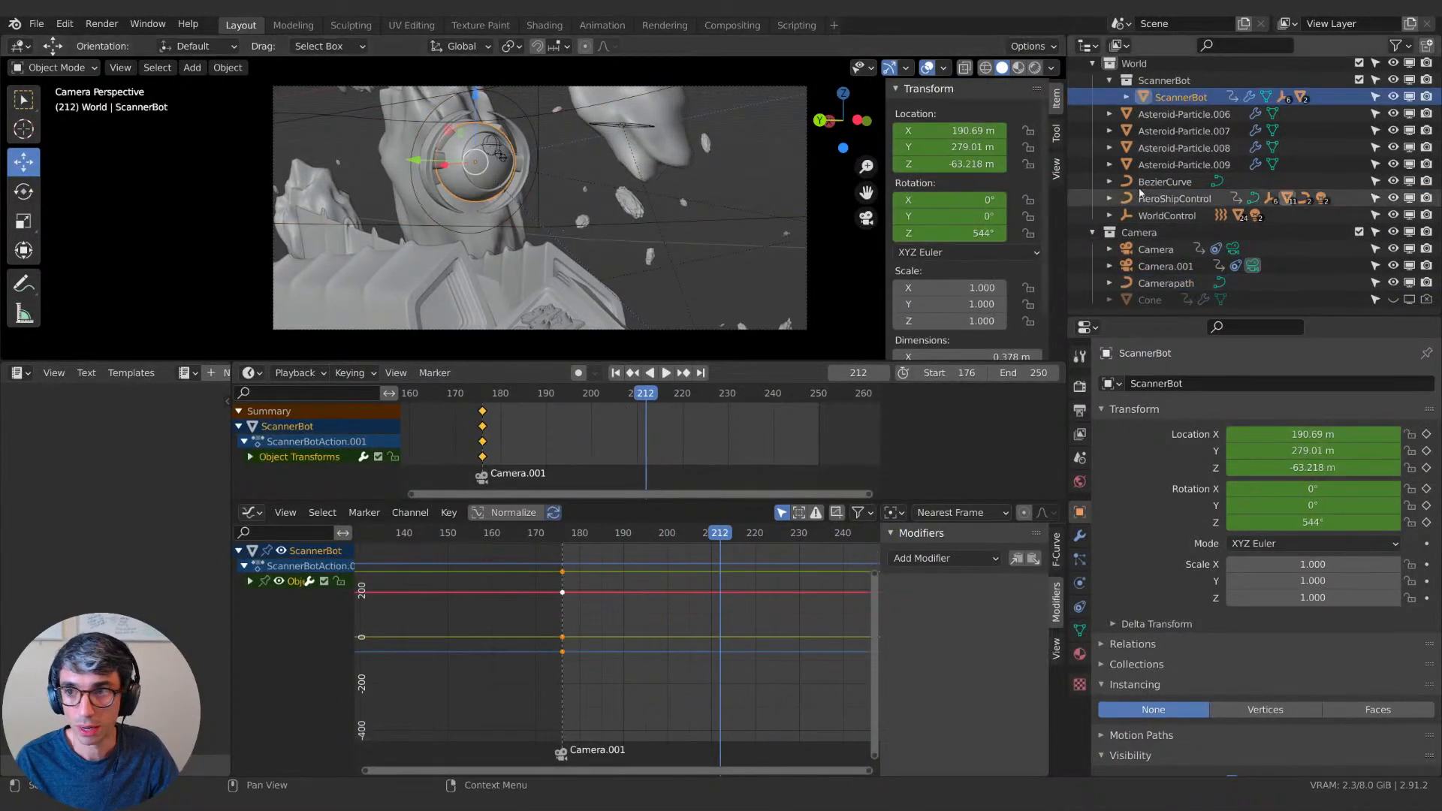
{"action": "left_click_drag", "start_coordinate": [505, 393], "coordinate": [626, 403]}
{"action": "scroll", "coordinate": [629, 409], "scroll_direction": "down", "scroll_amount": 1, "text": "ctrl"}
{"action": "key", "text": "space"}
{"action": "left_click", "coordinate": [592, 402]}
{"action": "key", "text": "g"}
{"action": "key", "text": "x"}
{"action": "left_click", "coordinate": [573, 254]}
{"action": "key", "text": "g"}
{"action": "key", "text": "z"}
{"action": "left_click", "coordinate": [570, 277]}
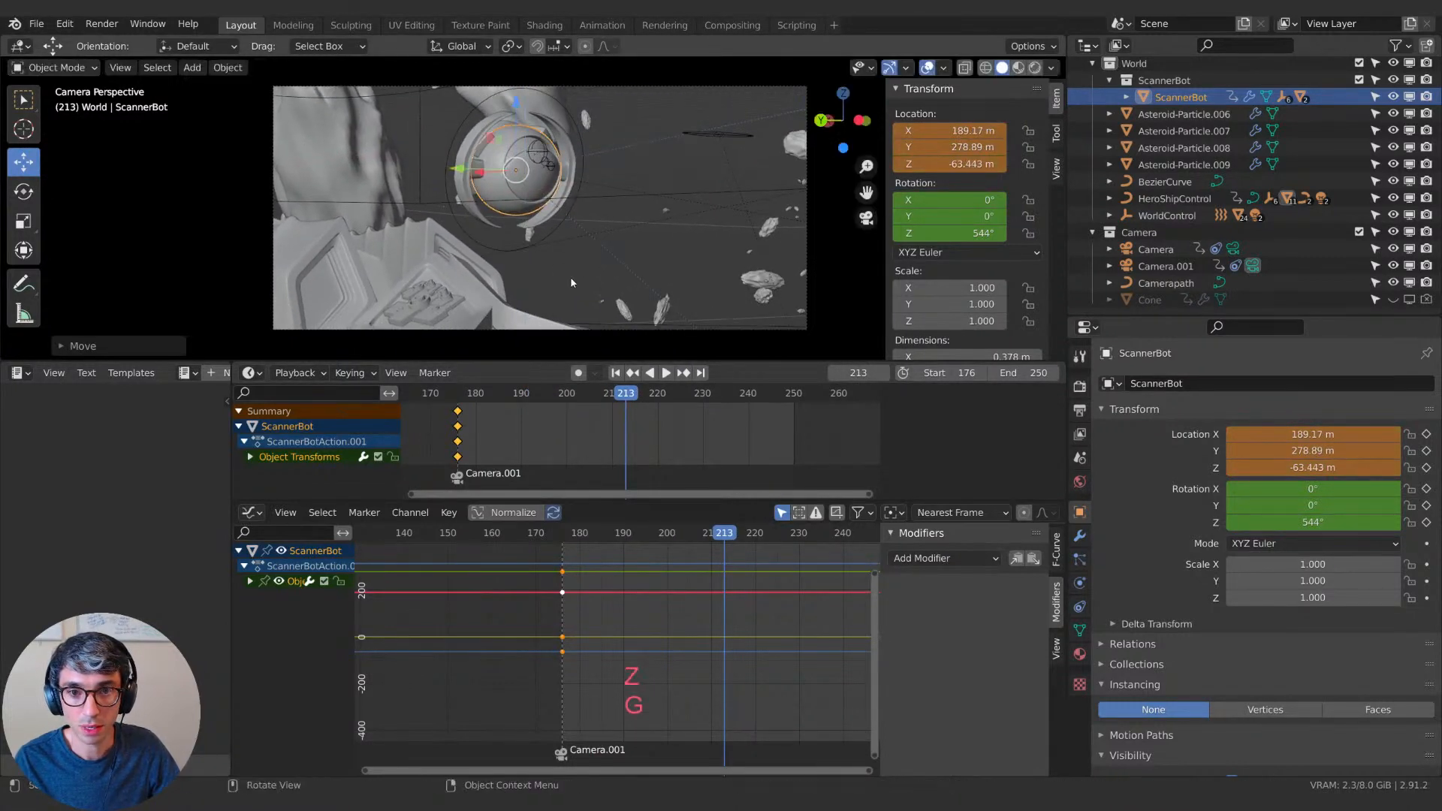
{"action": "key", "text": "i"}
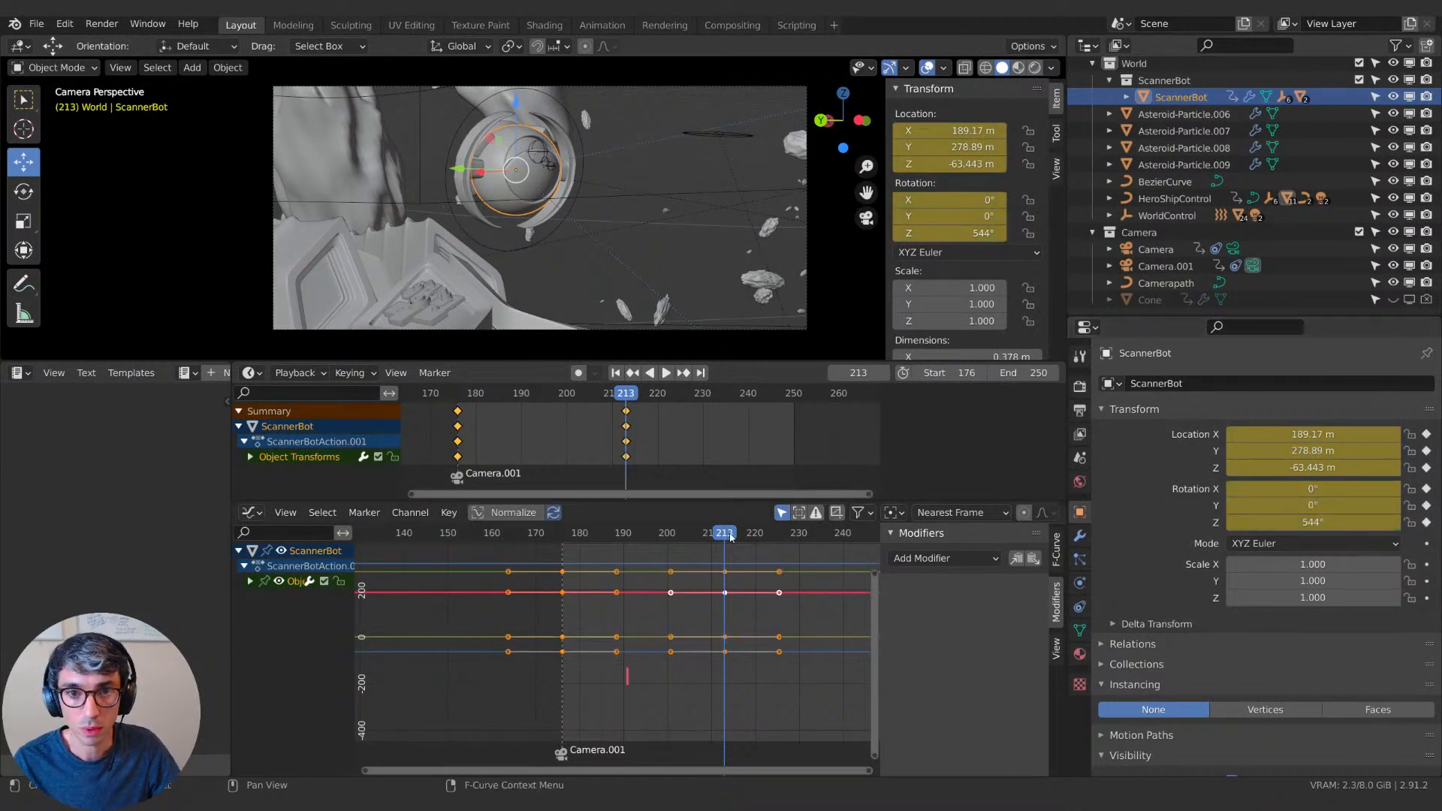
Try lowering the ScannerBot at frame 236 to about Z -63.935 m and shifting it to about X 188.8 m, Y 278.84 m.
{"action": "key", "text": "space"}
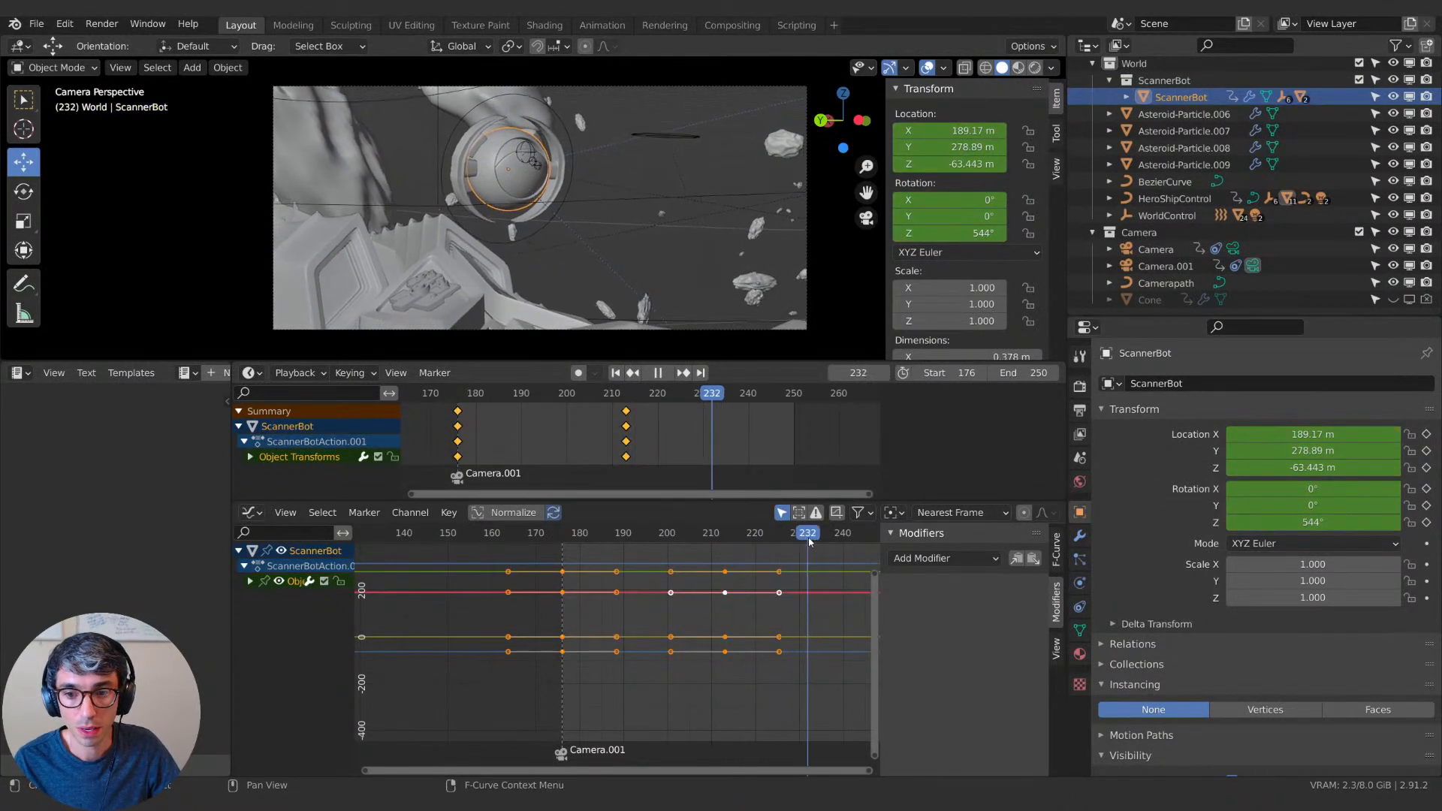
{"action": "key", "text": "space"}
{"action": "key", "text": "g"}
{"action": "key", "text": "z"}
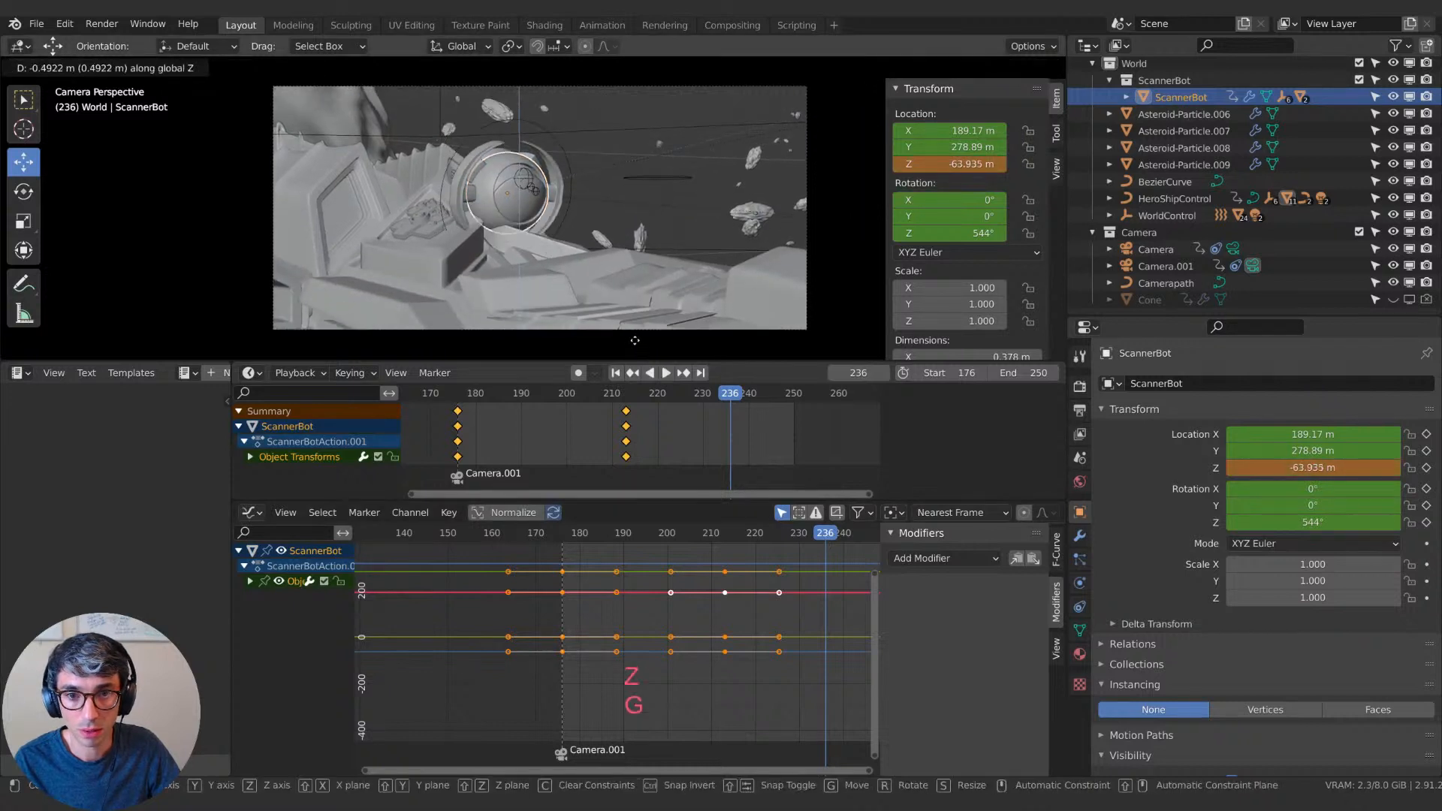
{"action": "left_click", "coordinate": [628, 340]}
{"action": "key", "text": "g"}
{"action": "left_click", "coordinate": [572, 293]}
{"action": "key", "text": "g"}
{"action": "key", "text": "x"}
{"action": "left_click", "coordinate": [570, 293]}
Try fine-tuning the ScannerBot's position at frame 236 to about X 188.7 m, Y 279.02 m, Z -64.068 m.
{"action": "key", "text": "g"}
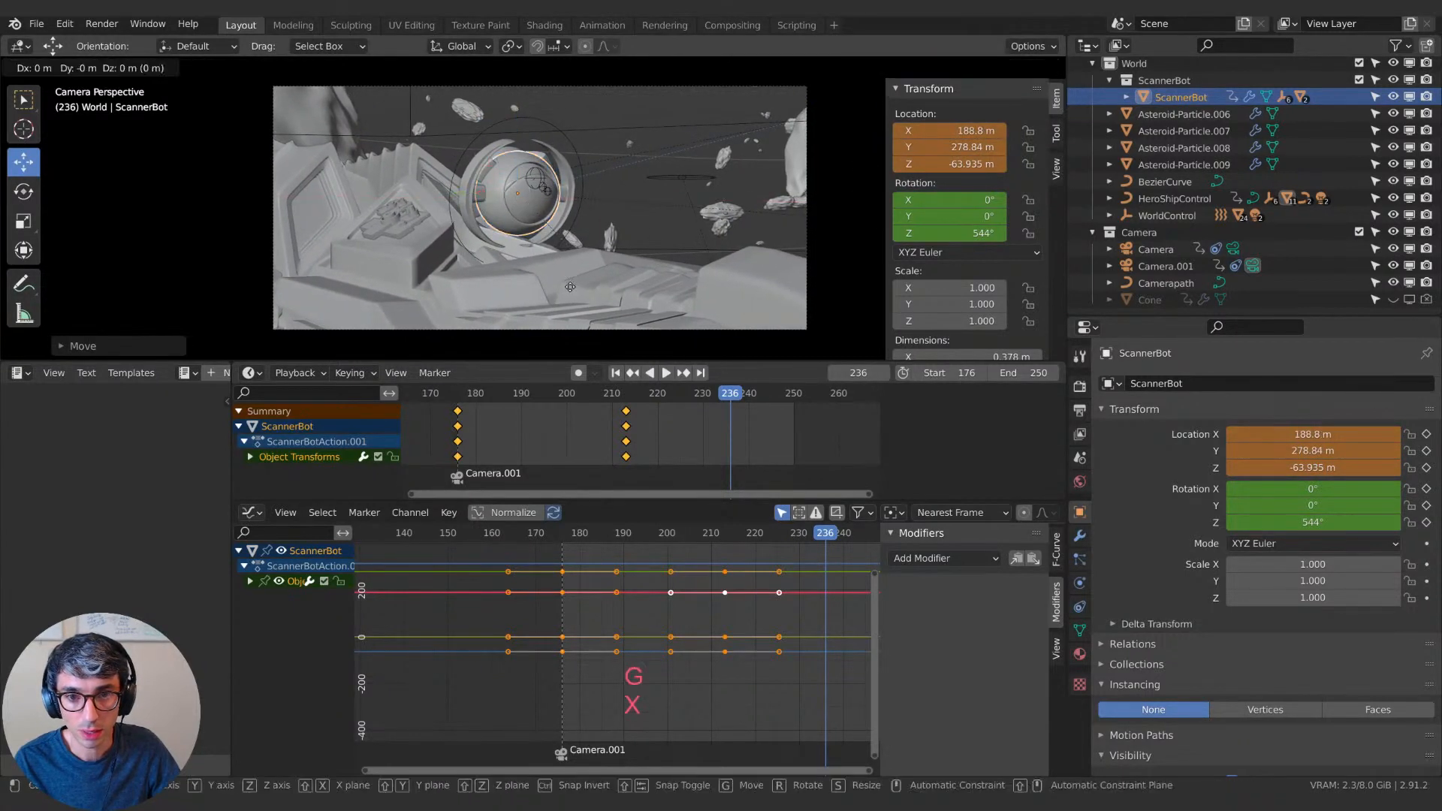
{"action": "key", "text": "z"}
{"action": "left_click", "coordinate": [571, 299]}
{"action": "key", "text": "g"}
{"action": "key", "text": "y"}
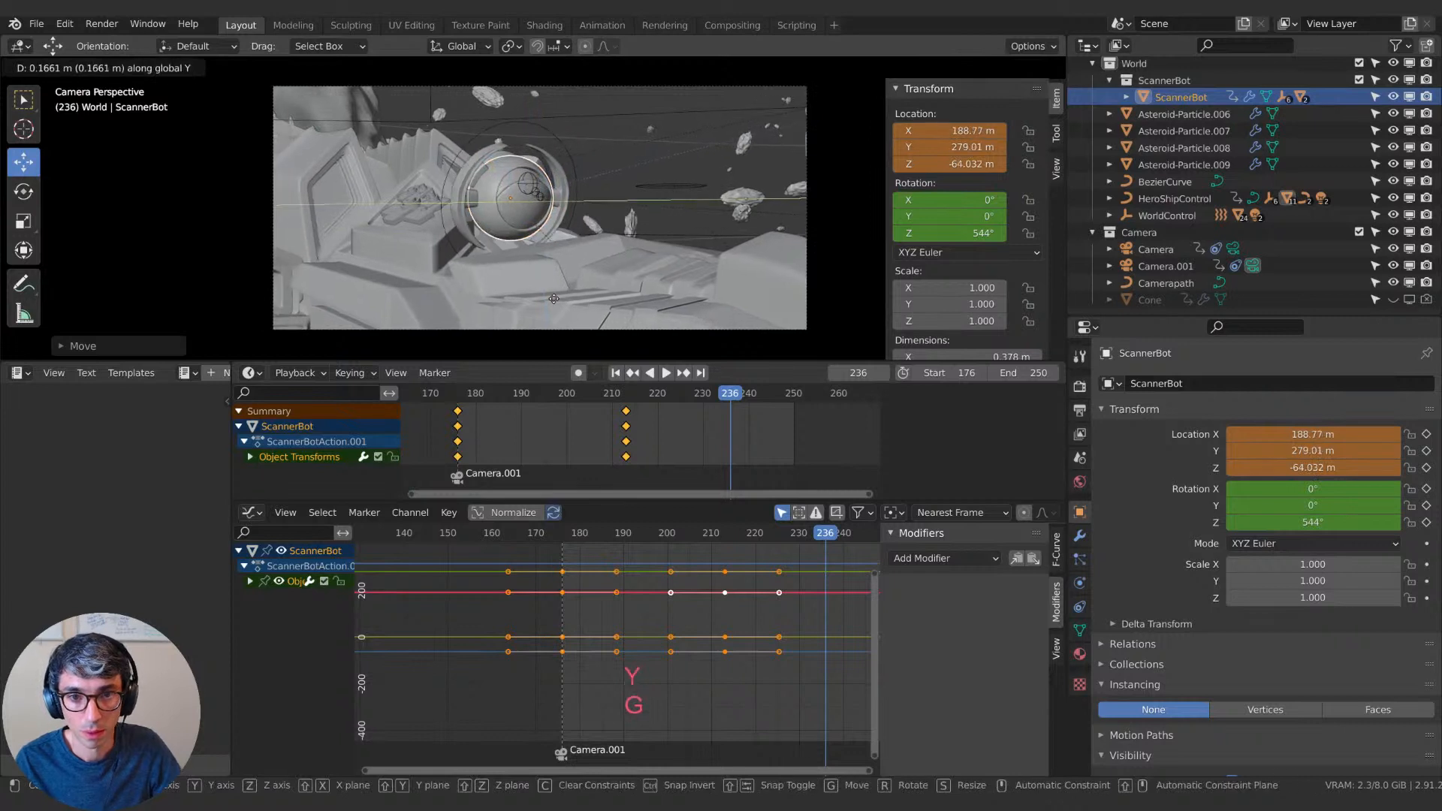
{"action": "left_click", "coordinate": [551, 299]}
{"action": "key", "text": "g"}
{"action": "key", "text": "x"}
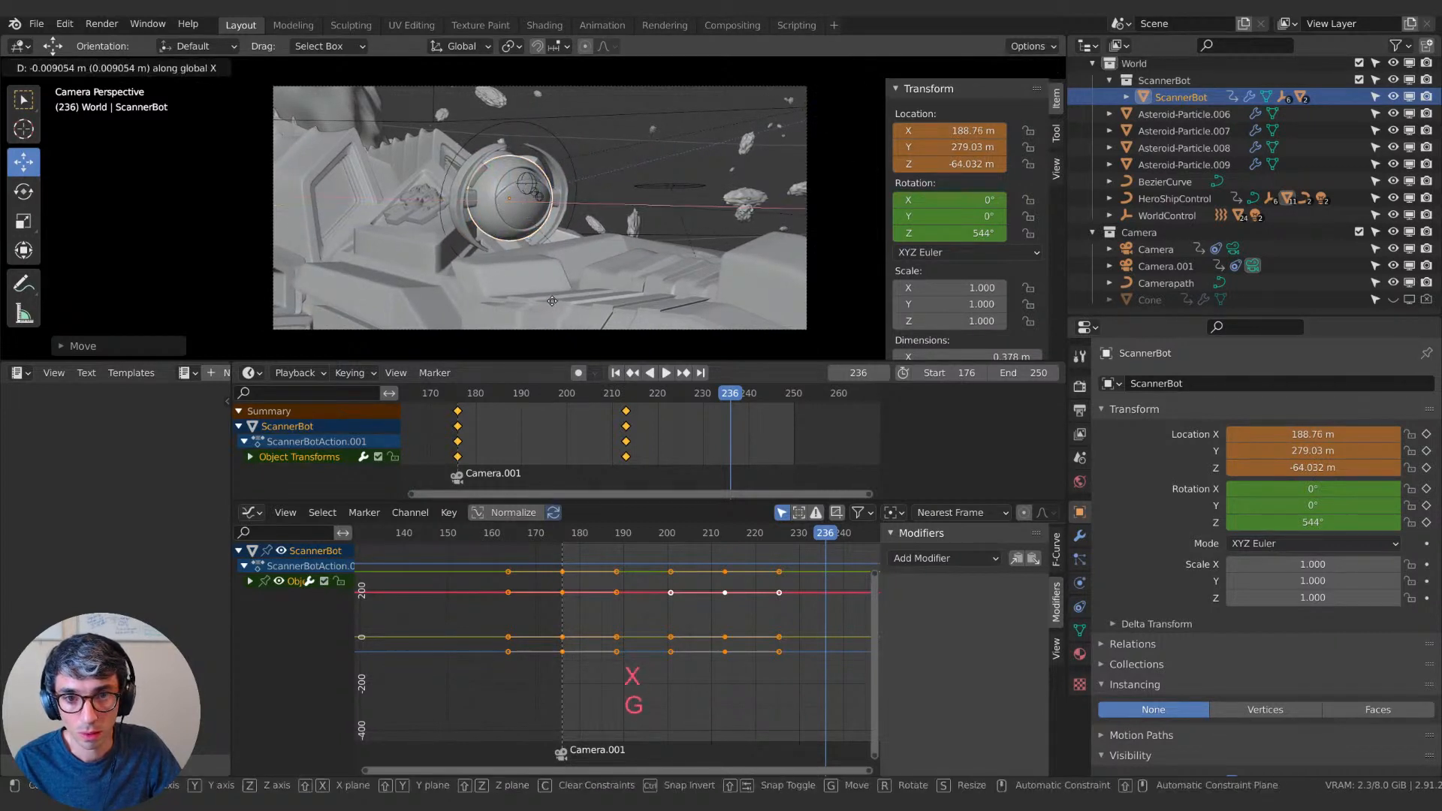
{"action": "left_click", "coordinate": [557, 301]}
{"action": "key", "text": "g"}
{"action": "key", "text": "z"}
{"action": "left_click", "coordinate": [553, 276]}
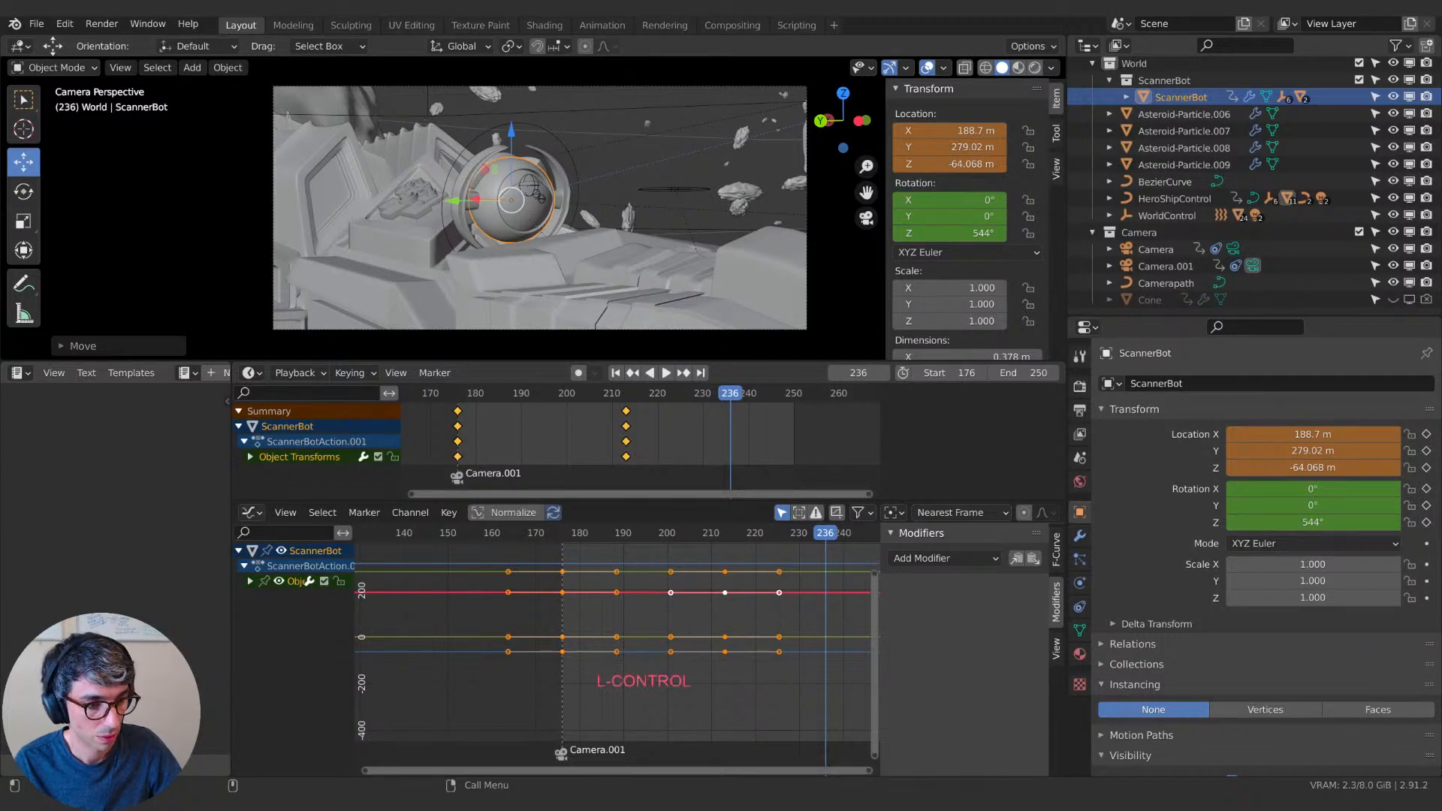
{"action": "key", "text": "ctrl+c"}
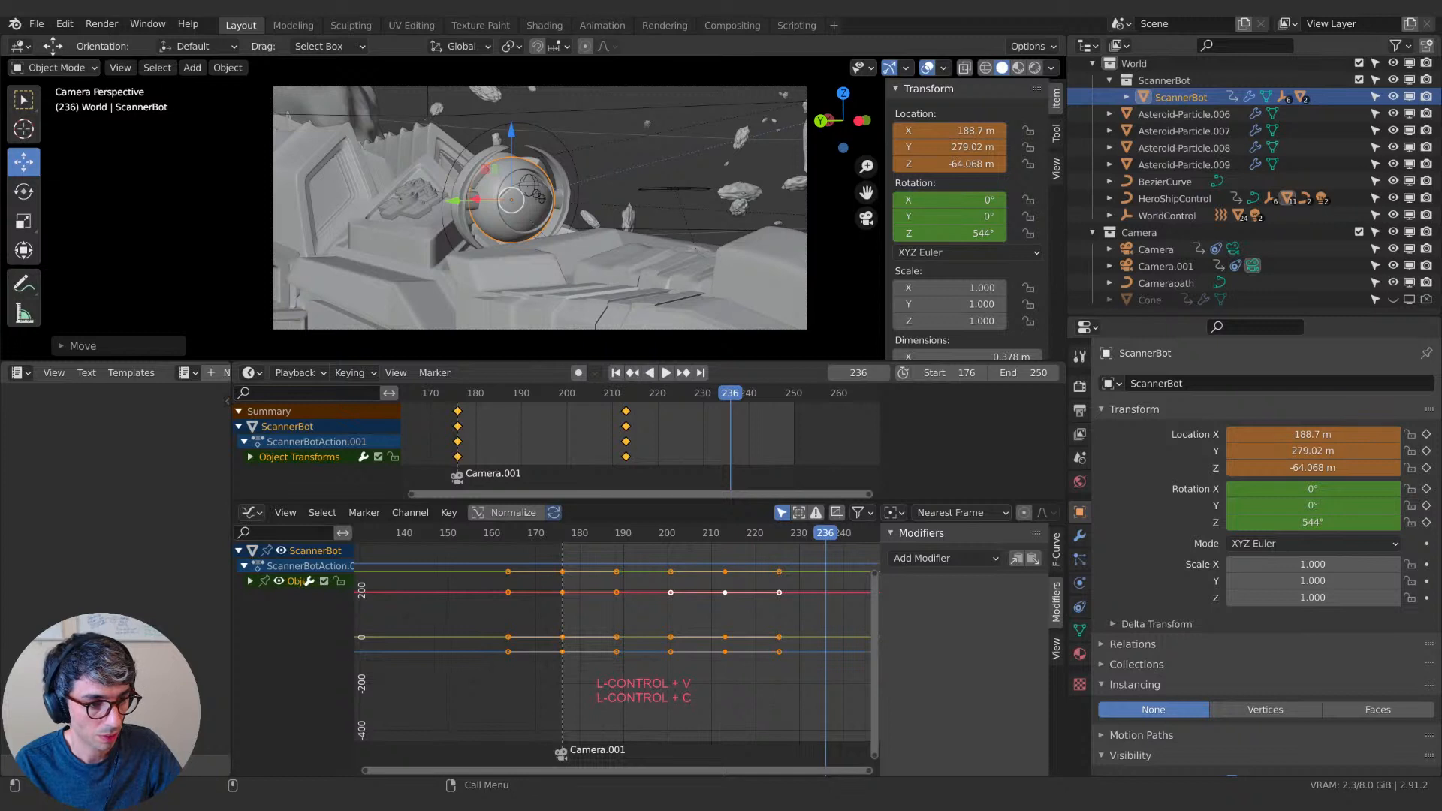
{"action": "key", "text": "Return"}
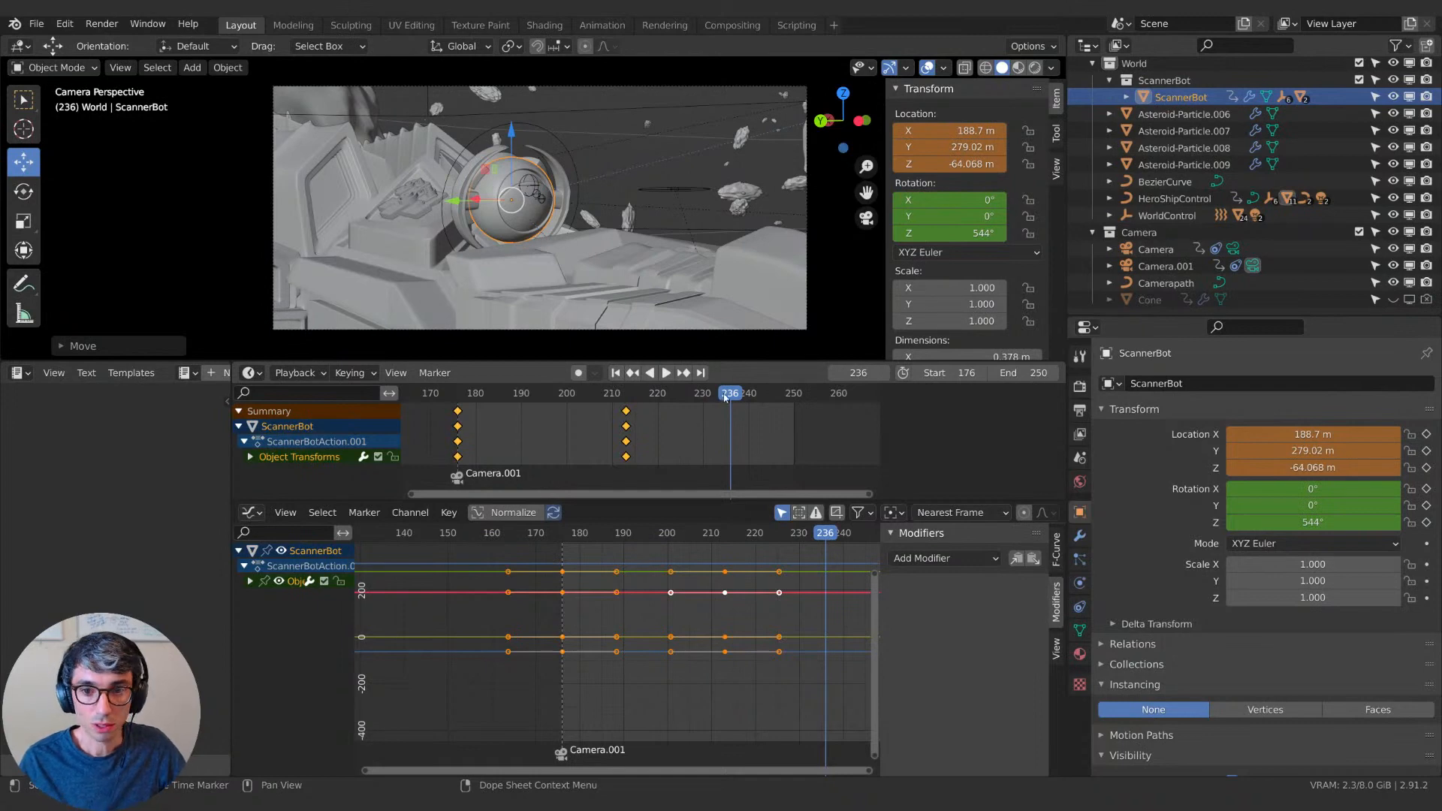
At frame 237, move the ScannerBot to about X 188.65 m, Y 279.08 m, Z -64.062 m and keyframe its location and rotation.
{"action": "key", "text": "space"}
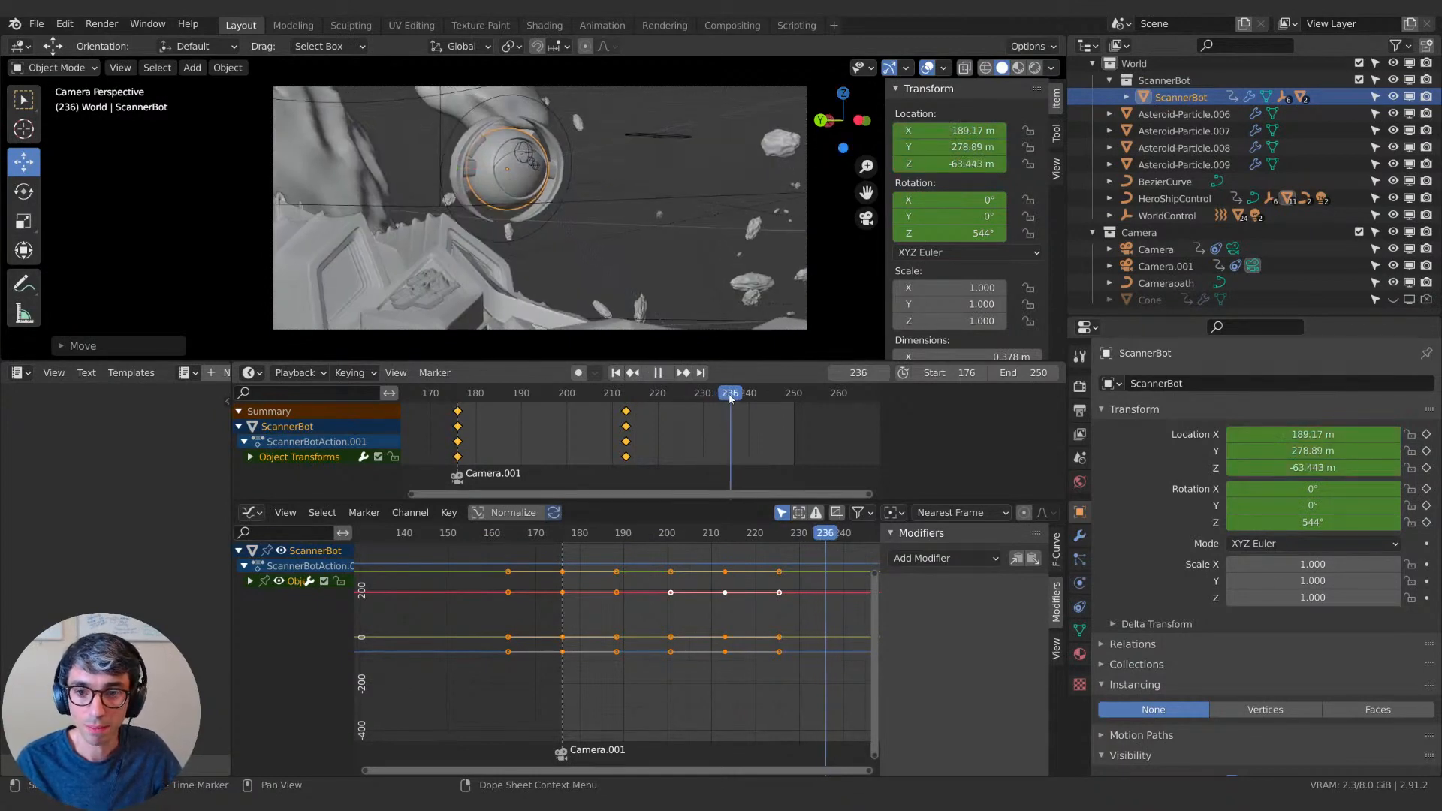
{"action": "key", "text": "space"}
{"action": "key", "text": "g"}
{"action": "key", "text": "z"}
{"action": "left_click", "coordinate": [579, 251]}
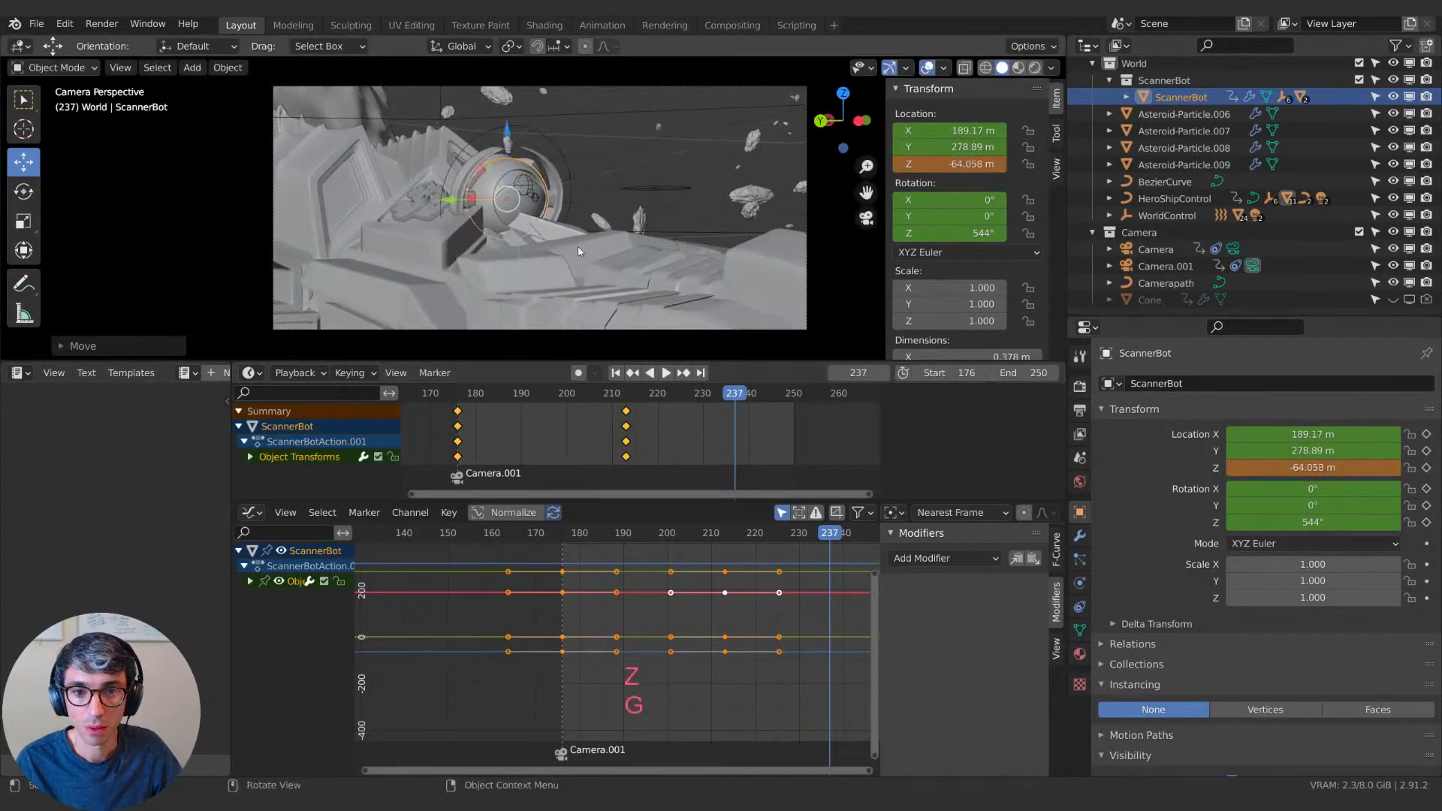
{"action": "key", "text": "g"}
{"action": "key", "text": "x"}
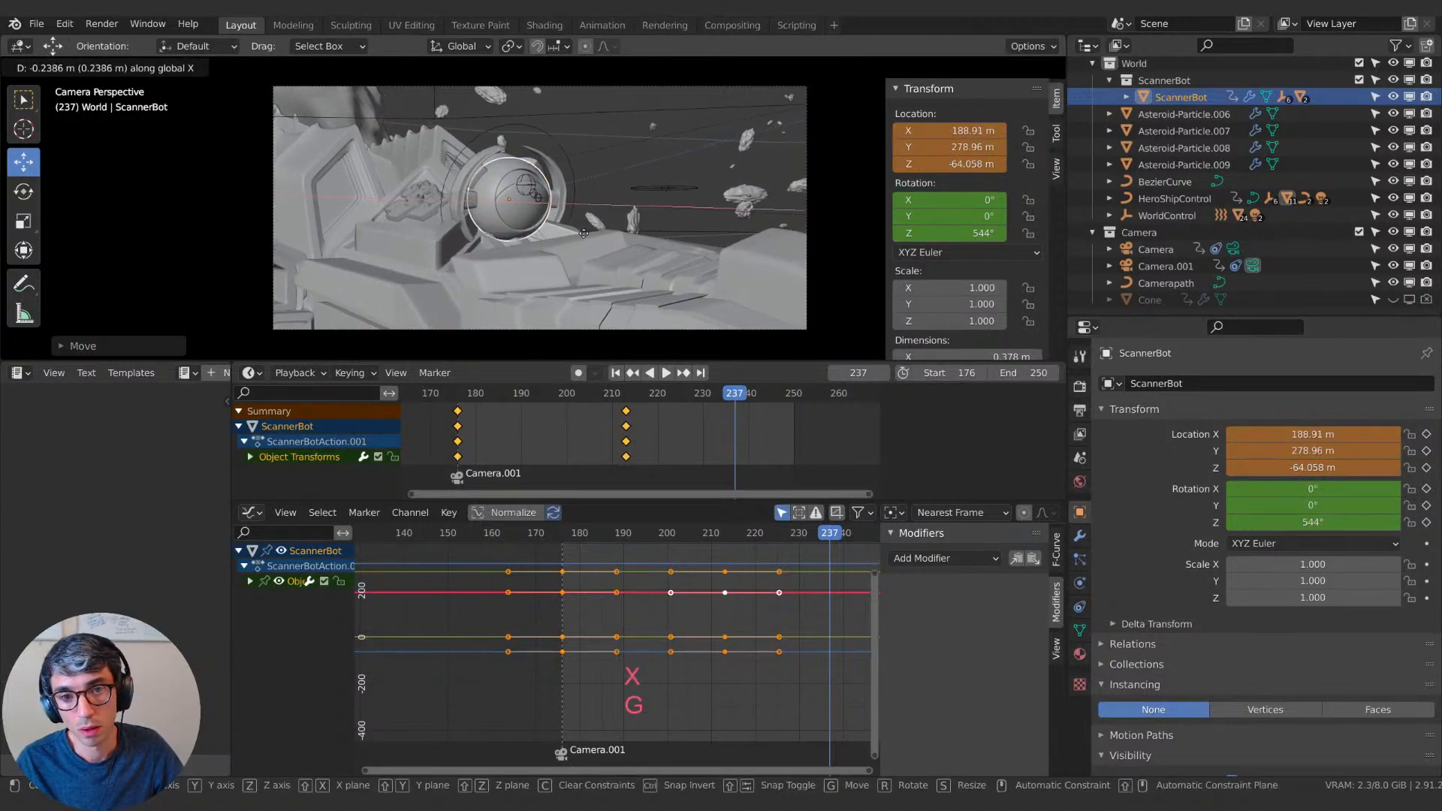
{"action": "key", "text": "y"}
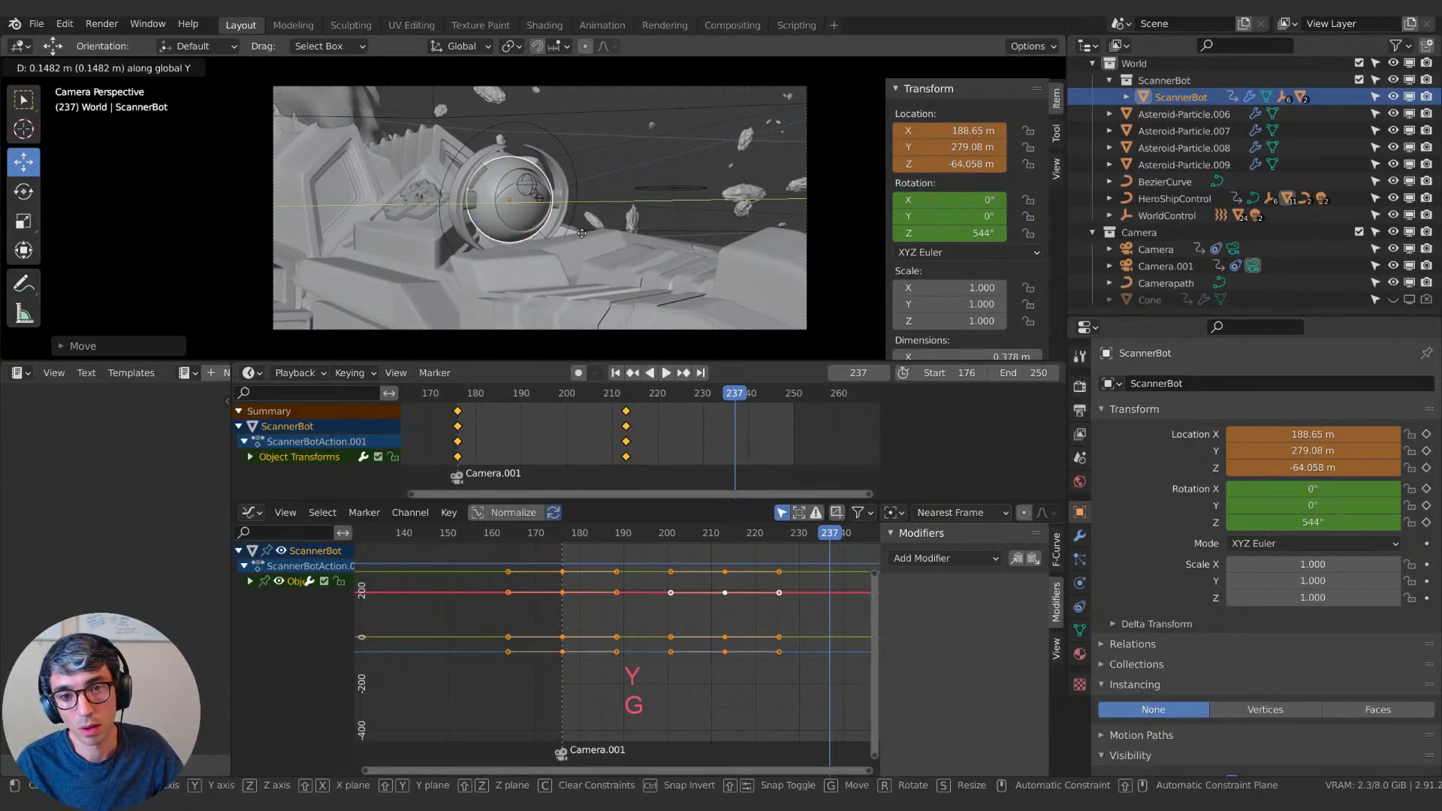
{"action": "left_click", "coordinate": [582, 233]}
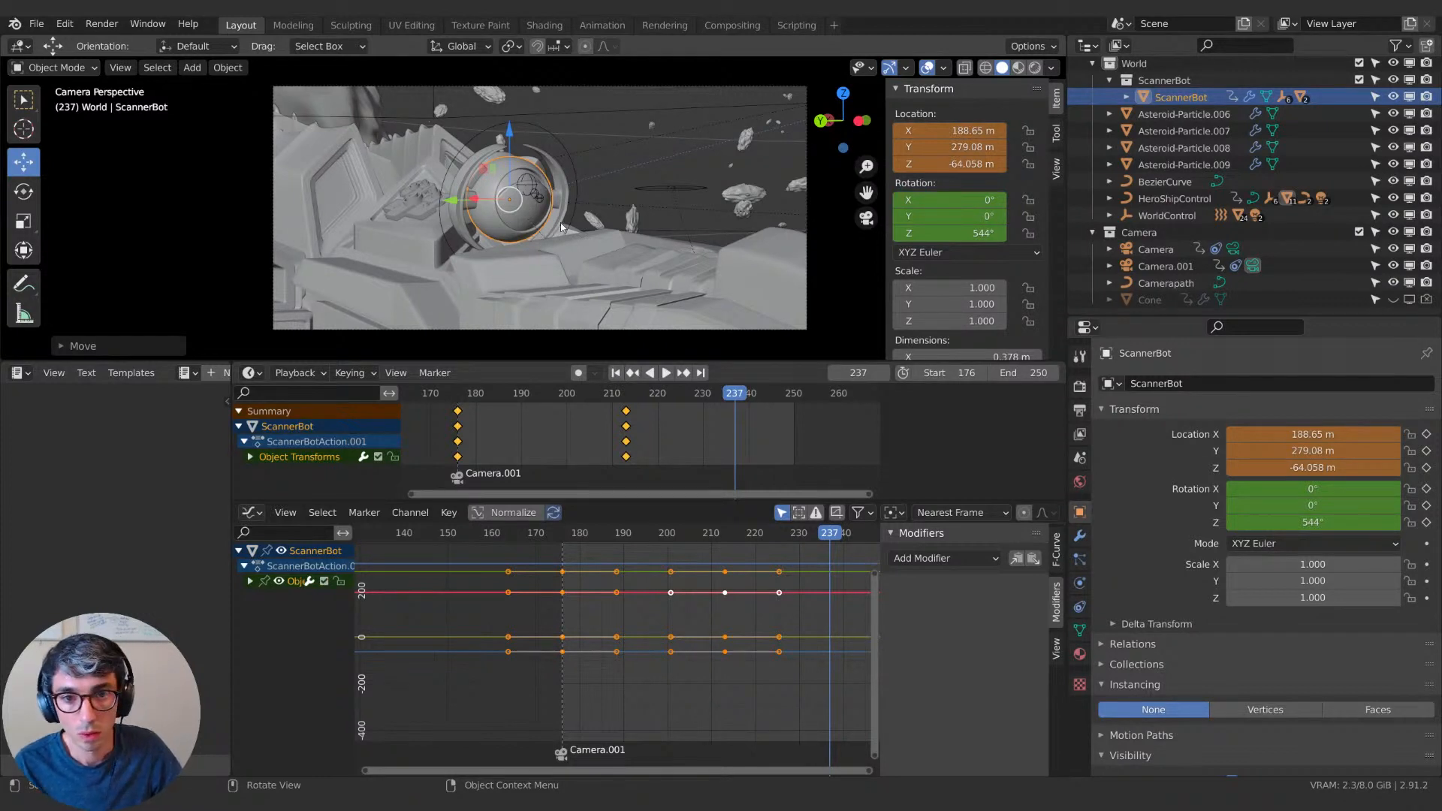
{"action": "key", "text": "g"}
{"action": "key", "text": "z"}
{"action": "left_click", "coordinate": [559, 223]}
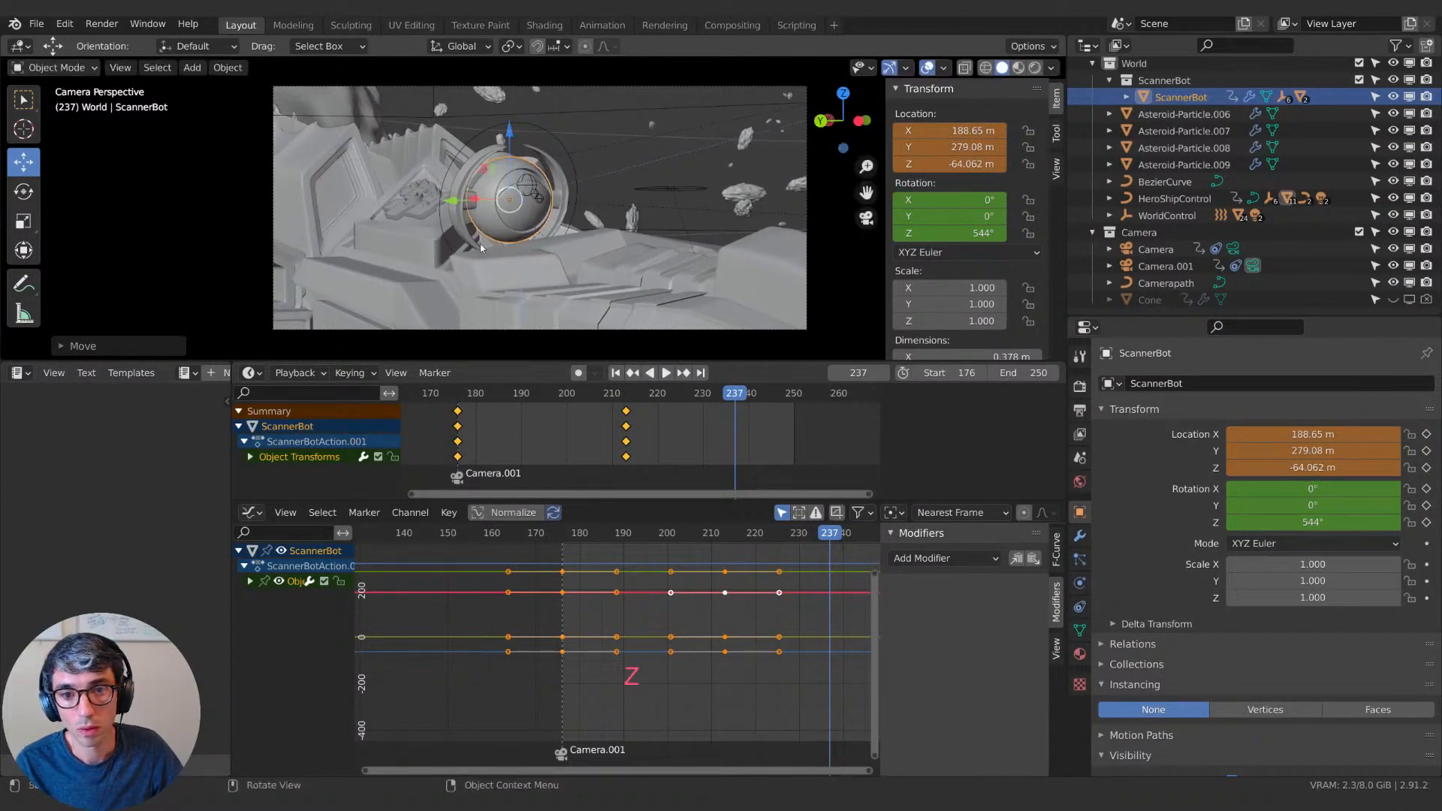
{"action": "key", "text": "i"}
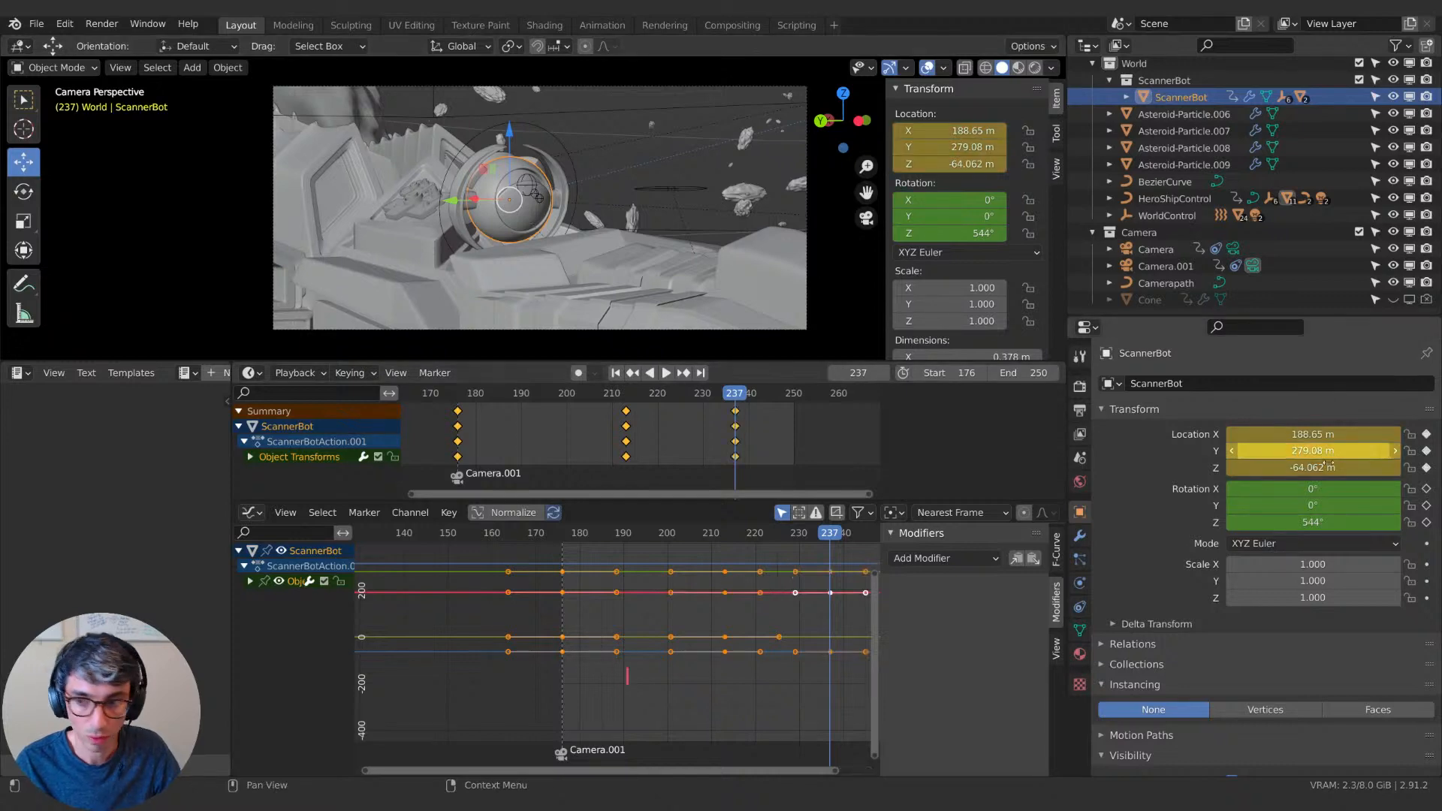
At frame 239, lower the ScannerBot along Z to about -64.094 m and keyframe its location.
{"action": "key", "text": "space"}
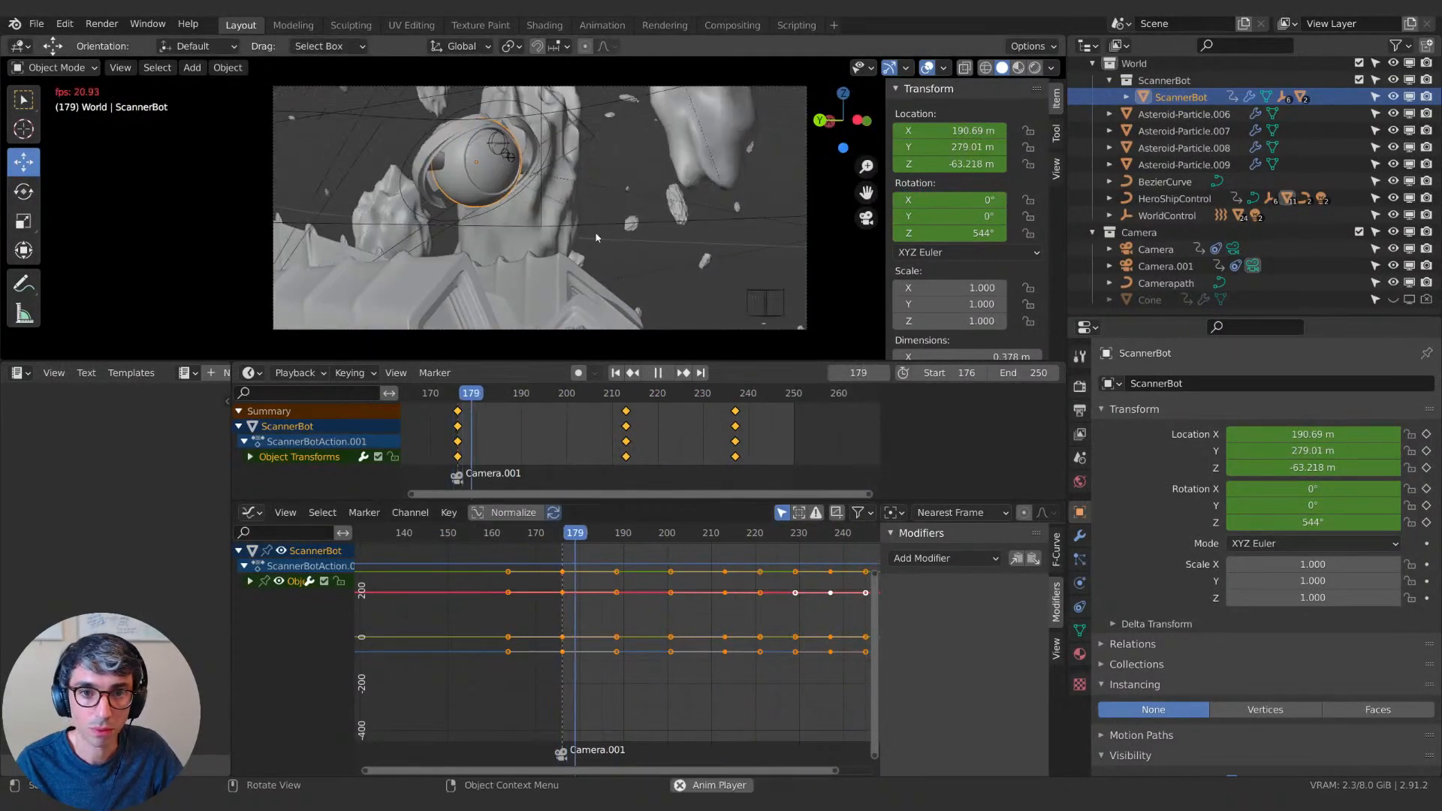
{"action": "key", "text": "space"}
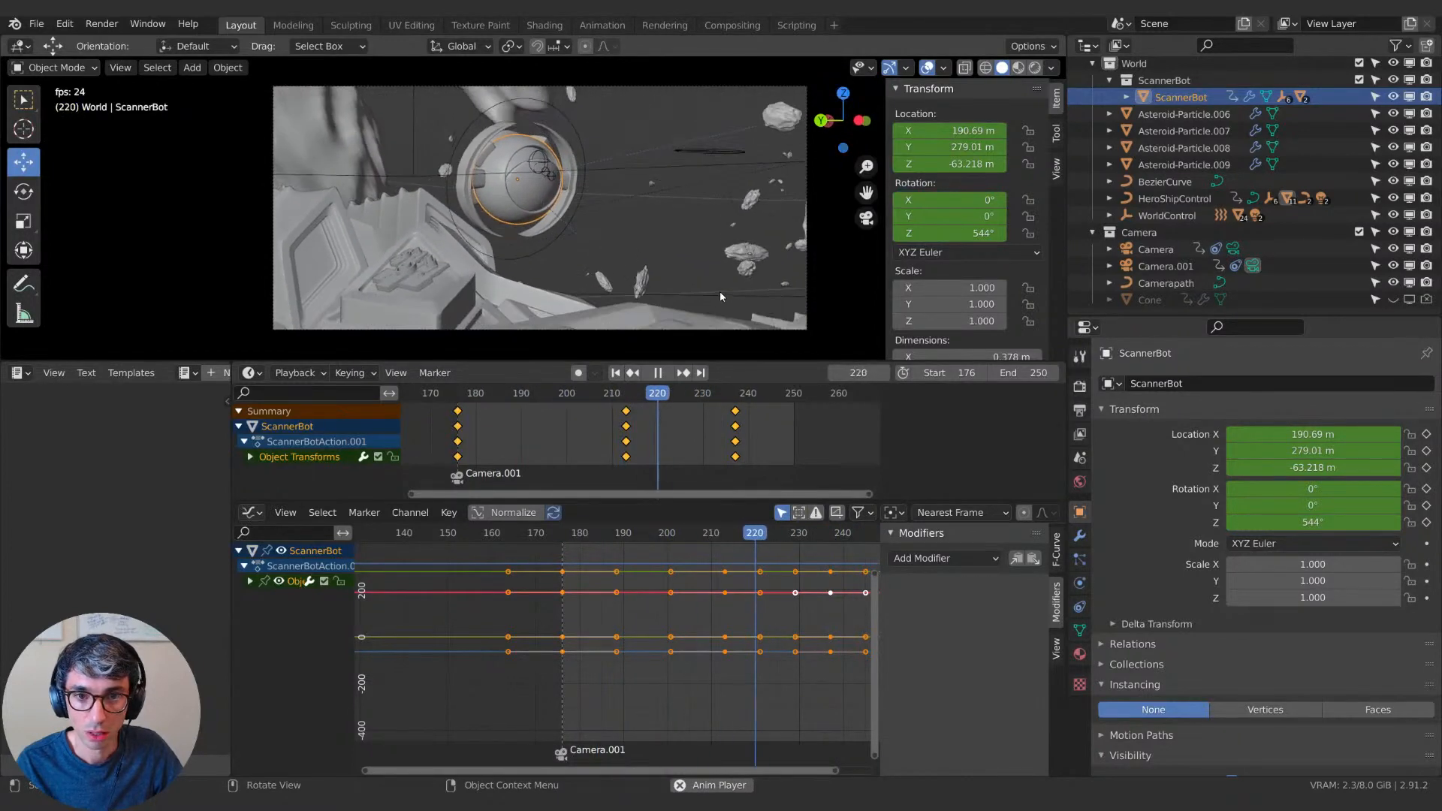
{"action": "key", "text": "space"}
{"action": "key", "text": "space"}
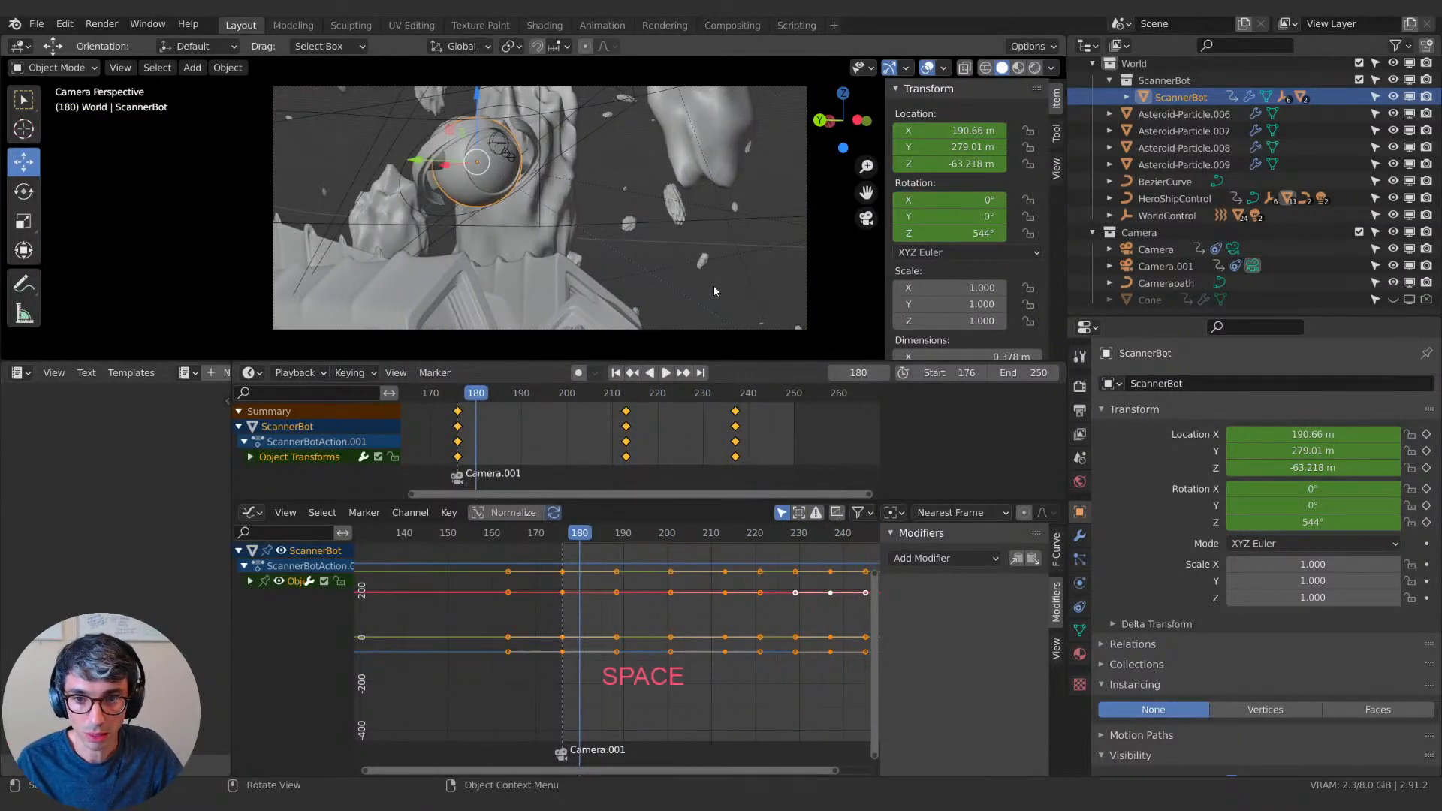
{"action": "left_click", "coordinate": [741, 395]}
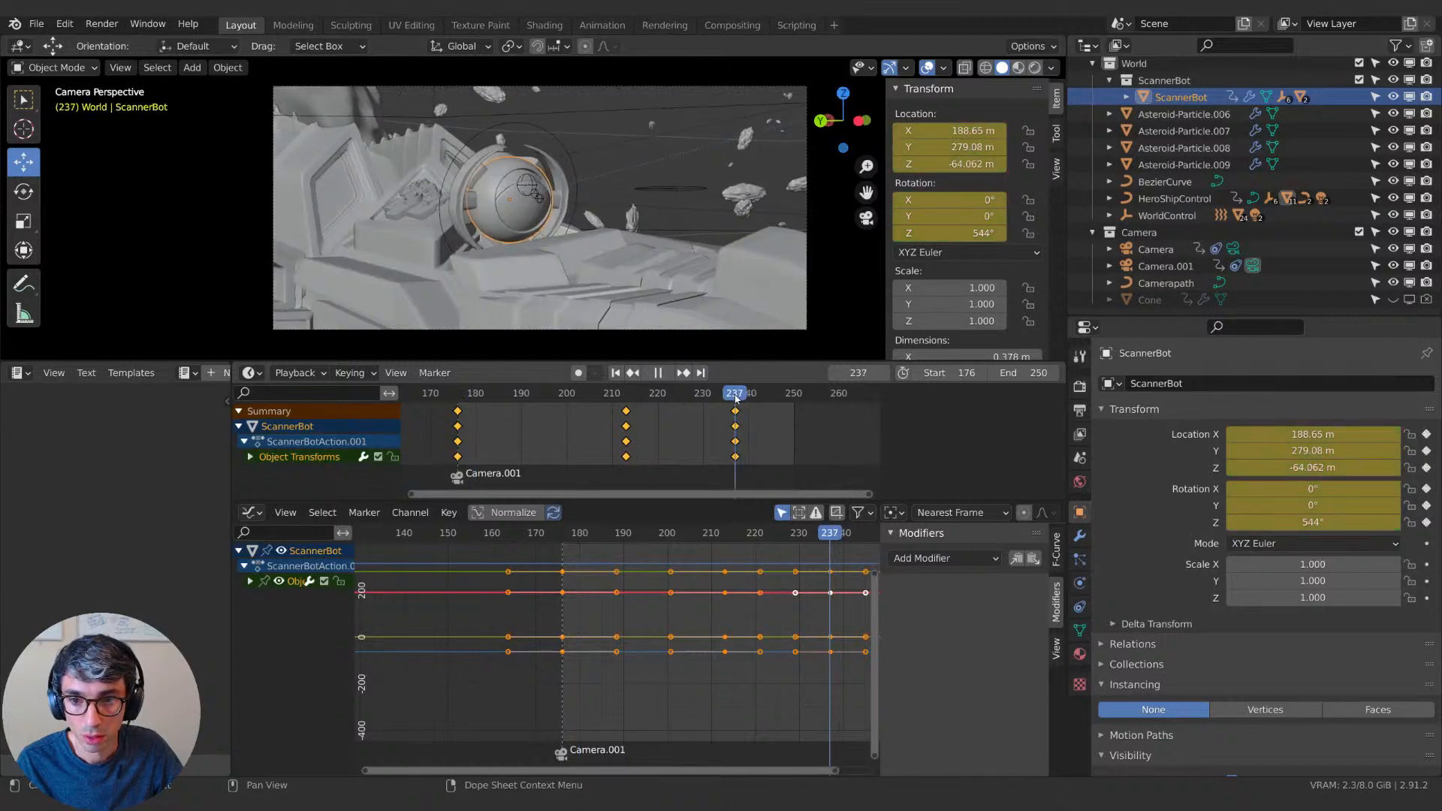
{"action": "key", "text": "g"}
{"action": "key", "text": "z"}
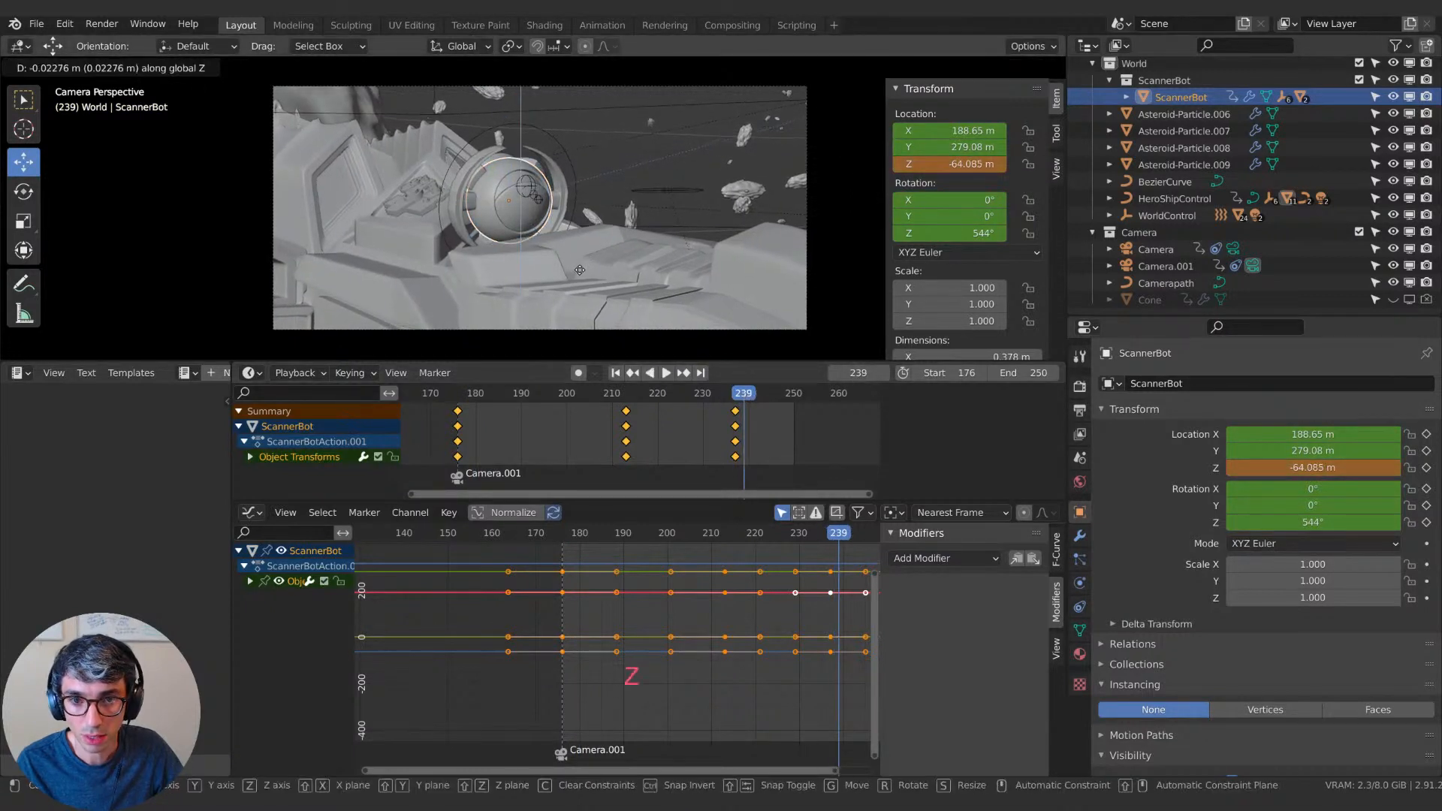
{"action": "left_click", "coordinate": [683, 340]}
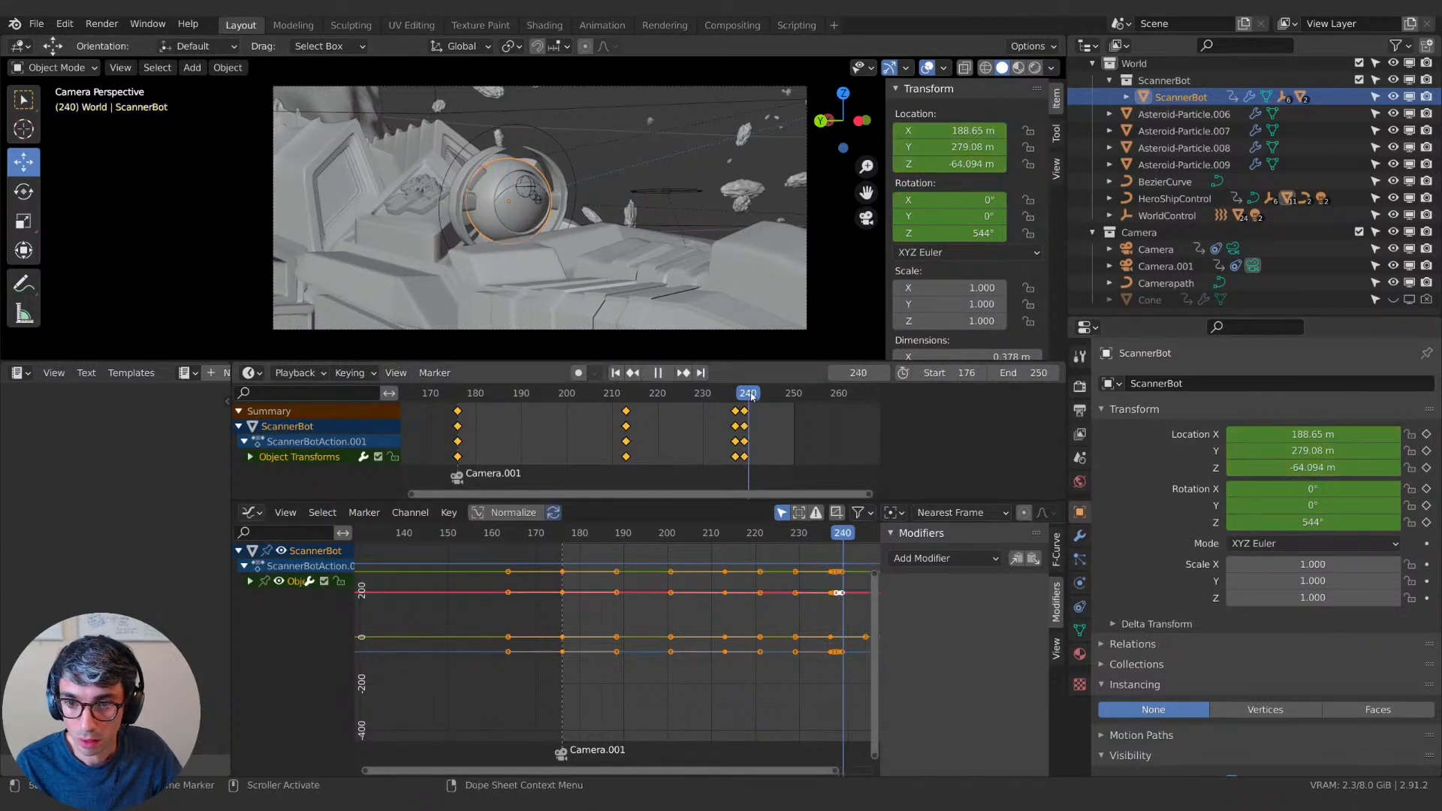
At frame 241, raise the ScannerBot along Z to about -64.053 m and keyframe its location.
{"action": "key", "text": "space"}
{"action": "key", "text": "g"}
{"action": "key", "text": "z"}
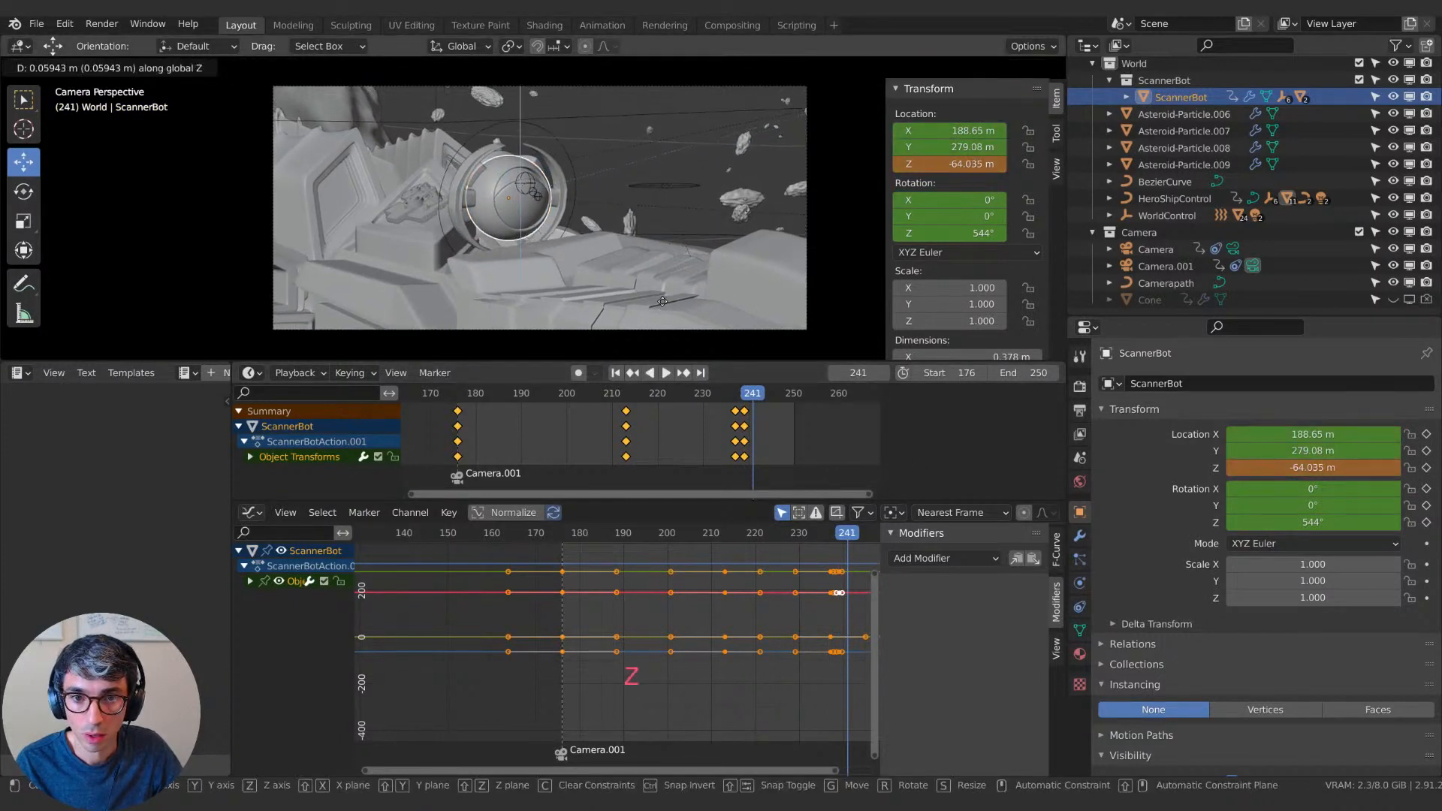
{"action": "left_click", "coordinate": [663, 302]}
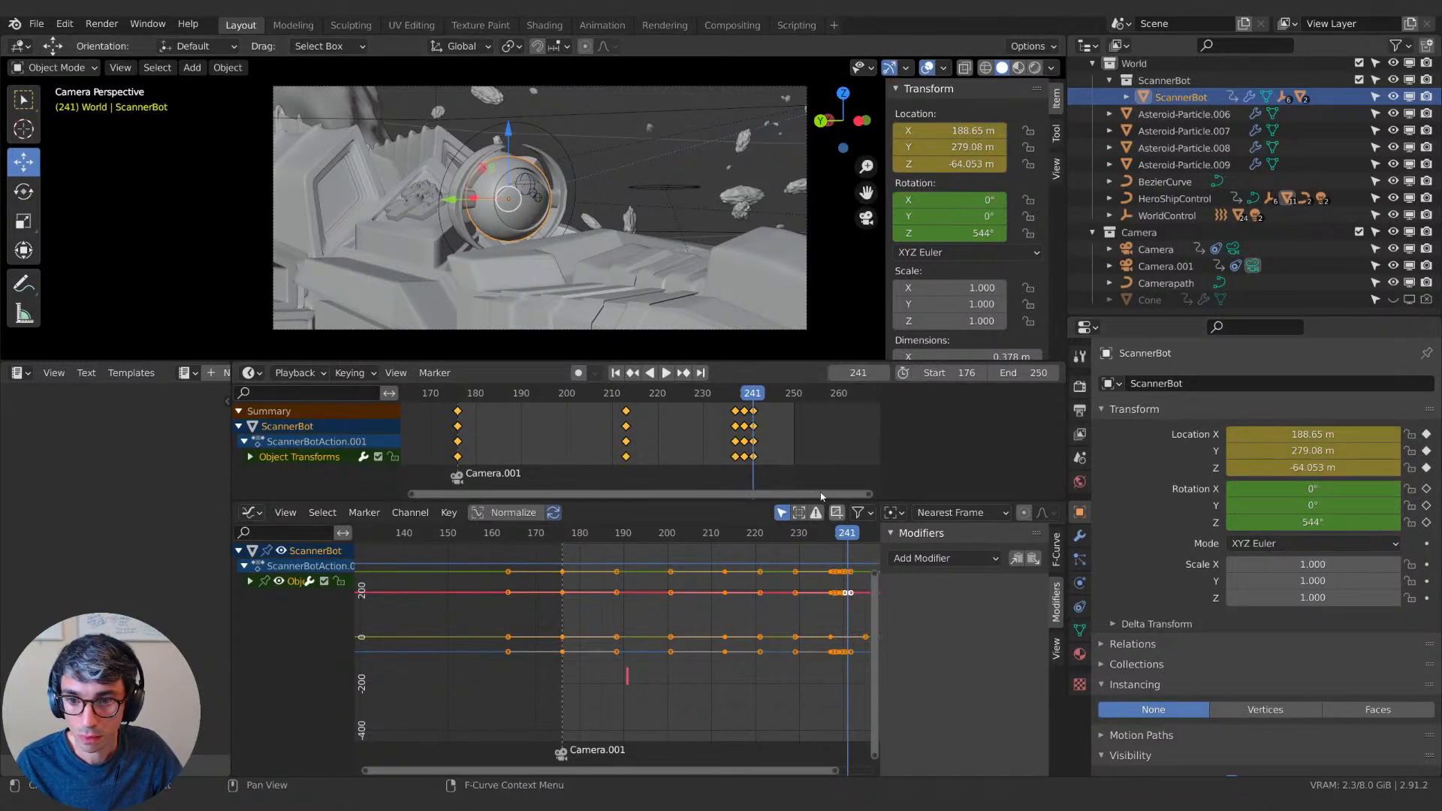
Retime the ScannerBot keyframes around frame 239, moving the one before it to about frame 233 and the last one to about frame 246.
{"action": "key", "text": "space"}
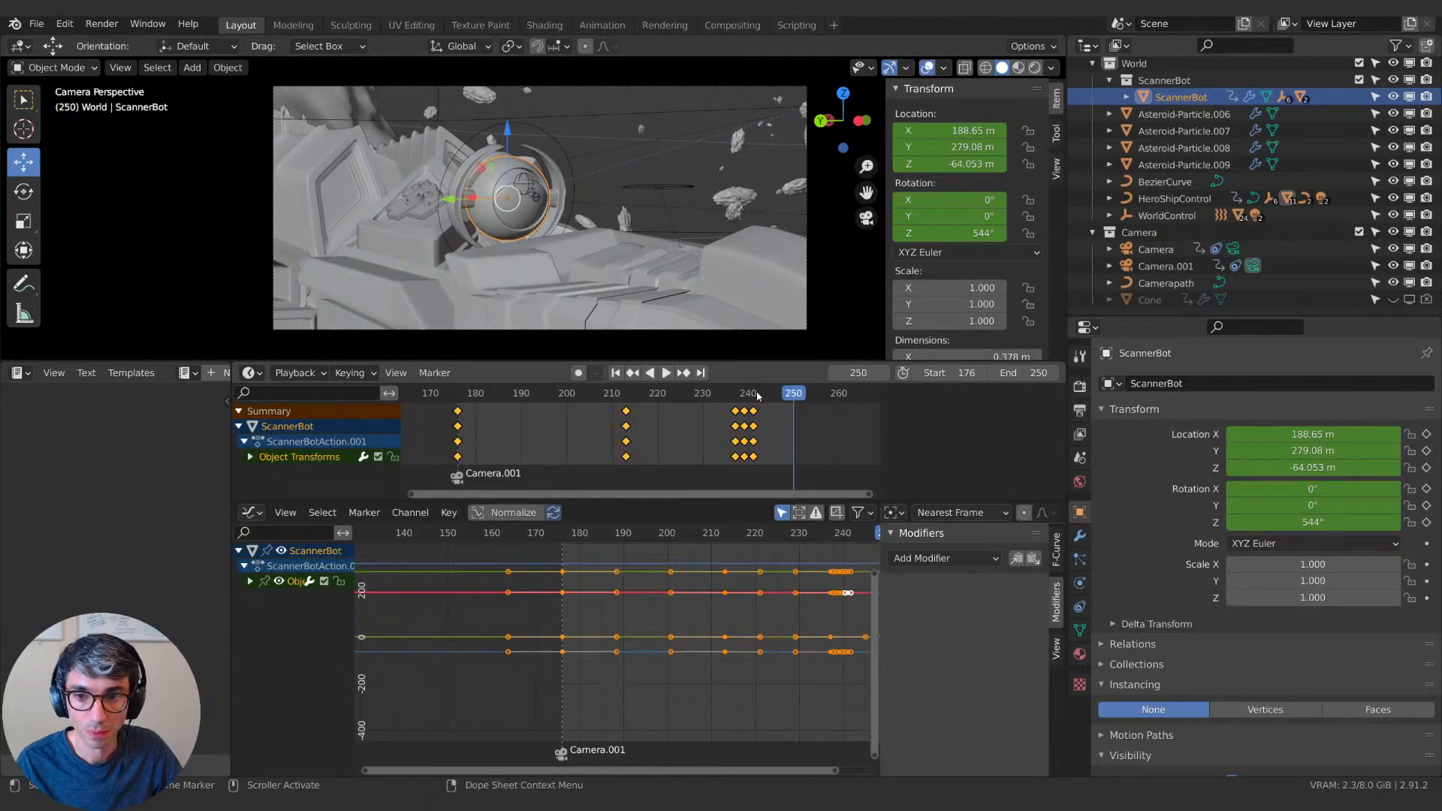
{"action": "key", "text": "space"}
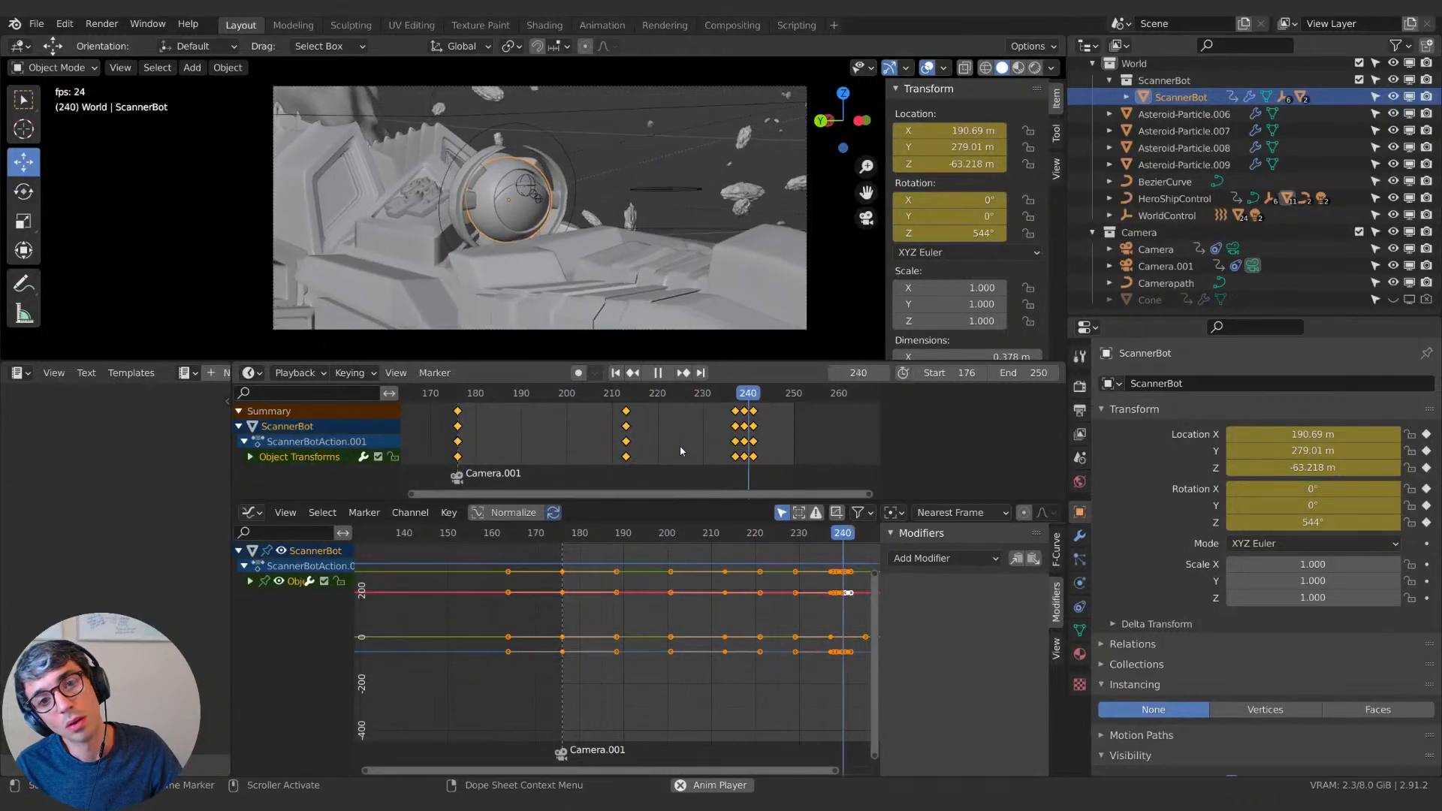
{"action": "key", "text": "space"}
{"action": "left_click", "coordinate": [736, 411]}
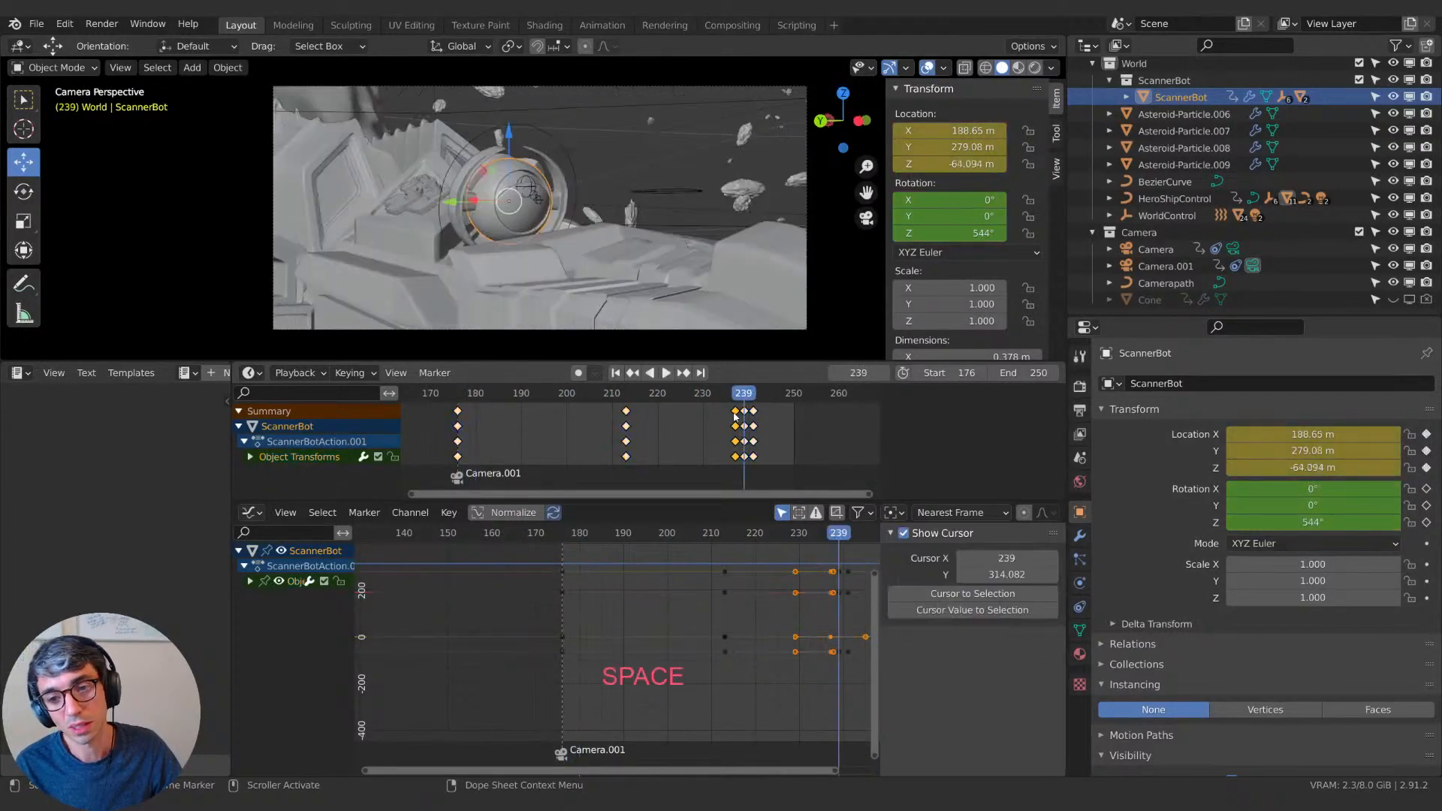
{"action": "key", "text": "g"}
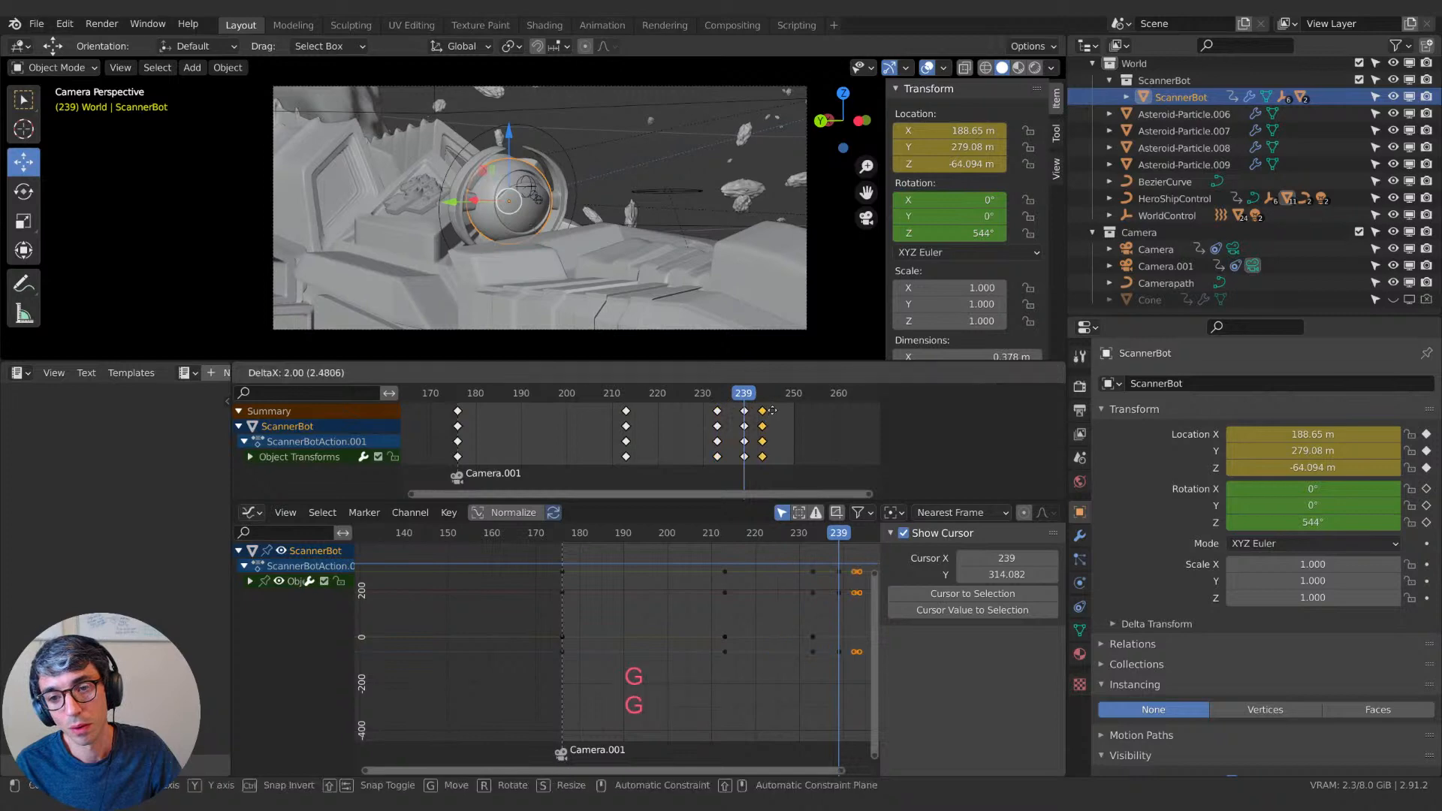
{"action": "left_click", "coordinate": [782, 411]}
{"action": "key", "text": "space"}
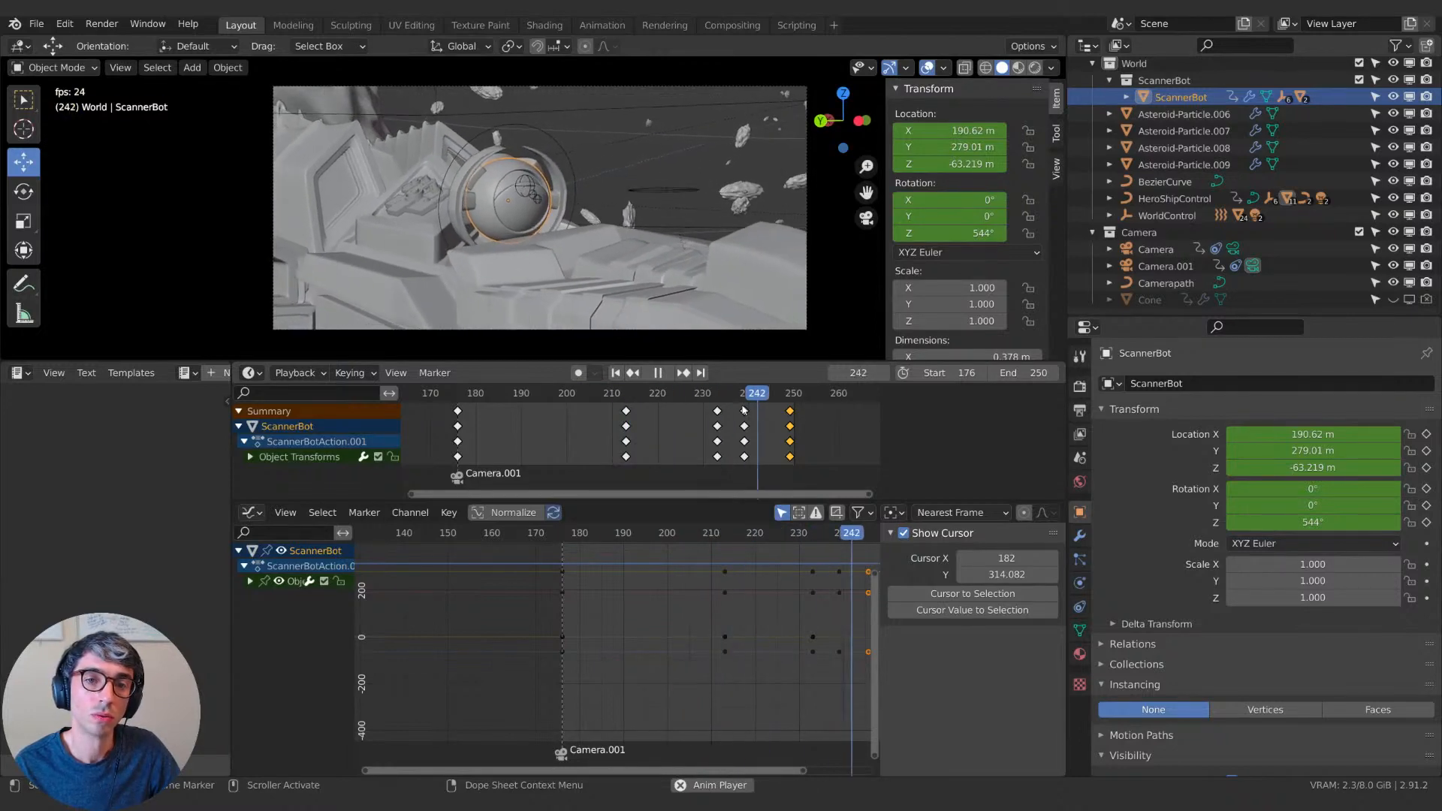
{"action": "key", "text": "space"}
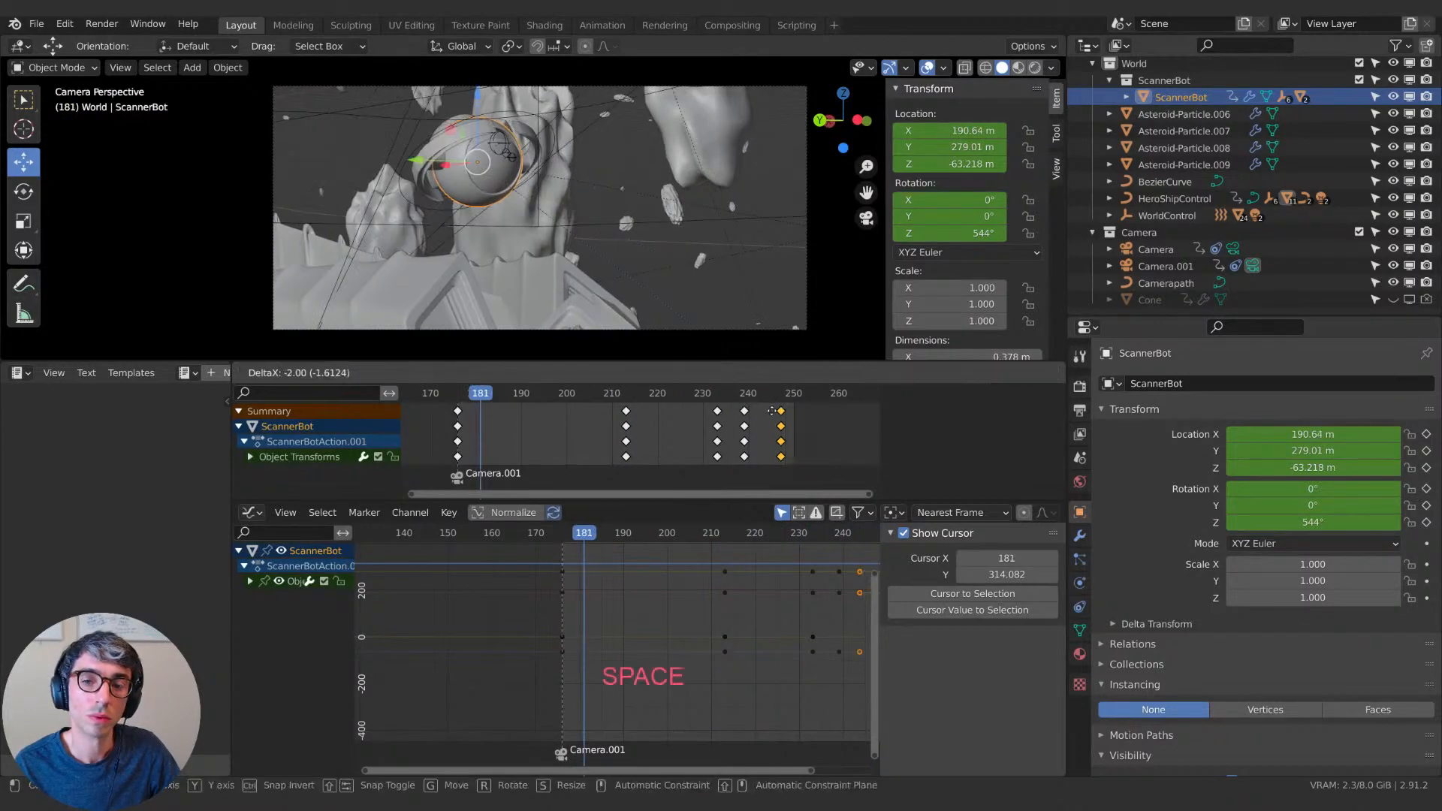
{"action": "left_click", "coordinate": [771, 411]}
{"action": "key", "text": "space"}
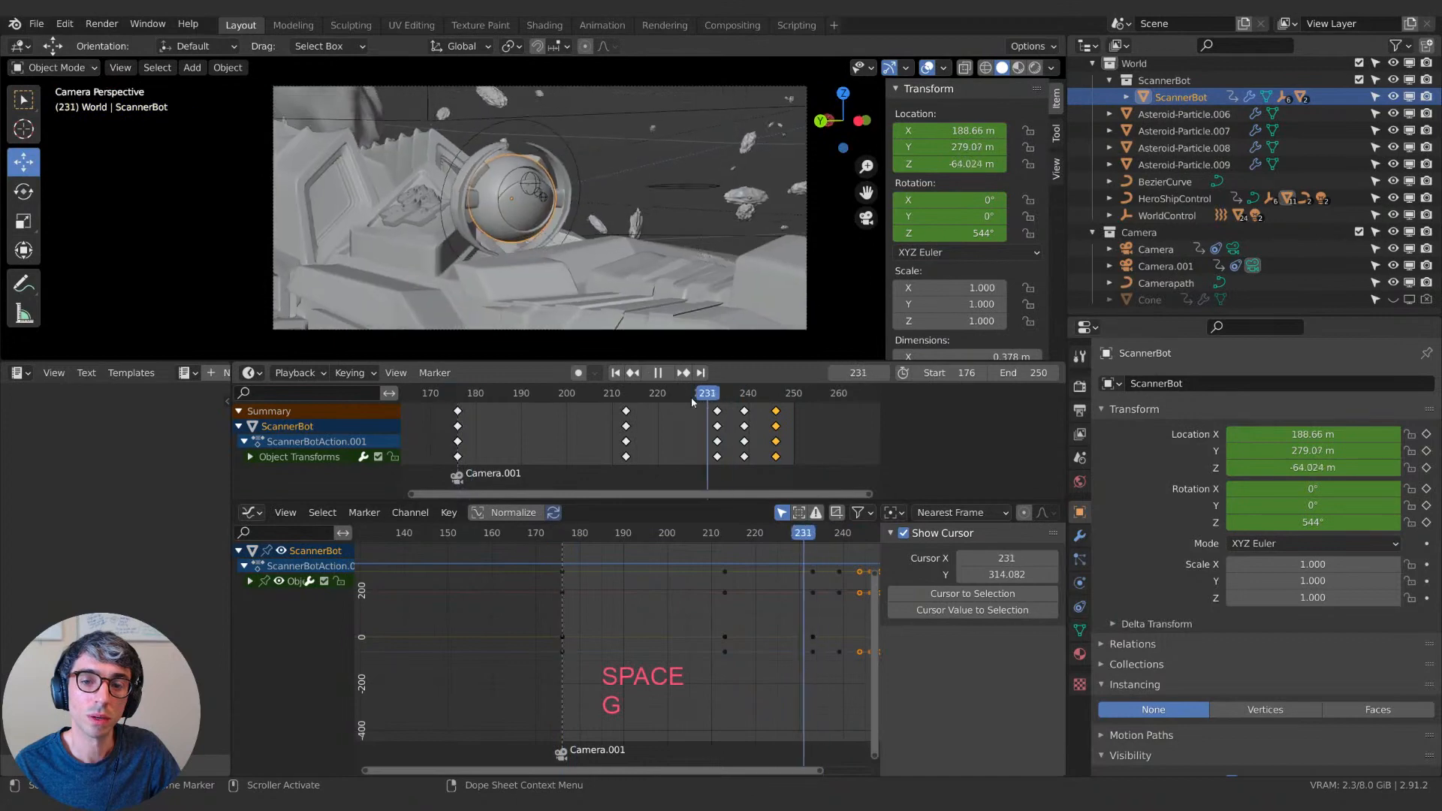
{"action": "key", "text": "space"}
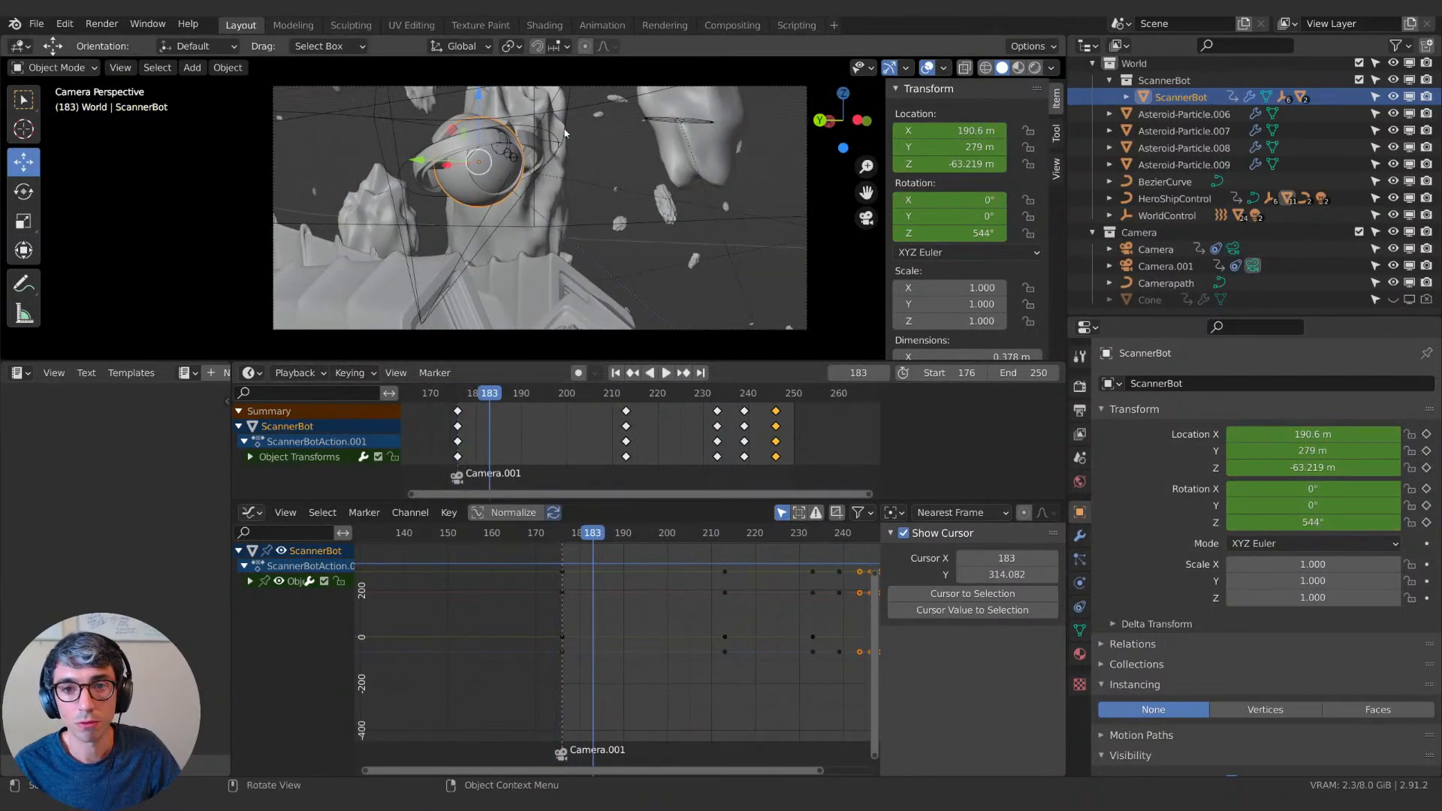
Scale the handles of the ScannerBot's first keyframe at frame 176 to 0 in the Graph Editor.
{"action": "key", "text": "space"}
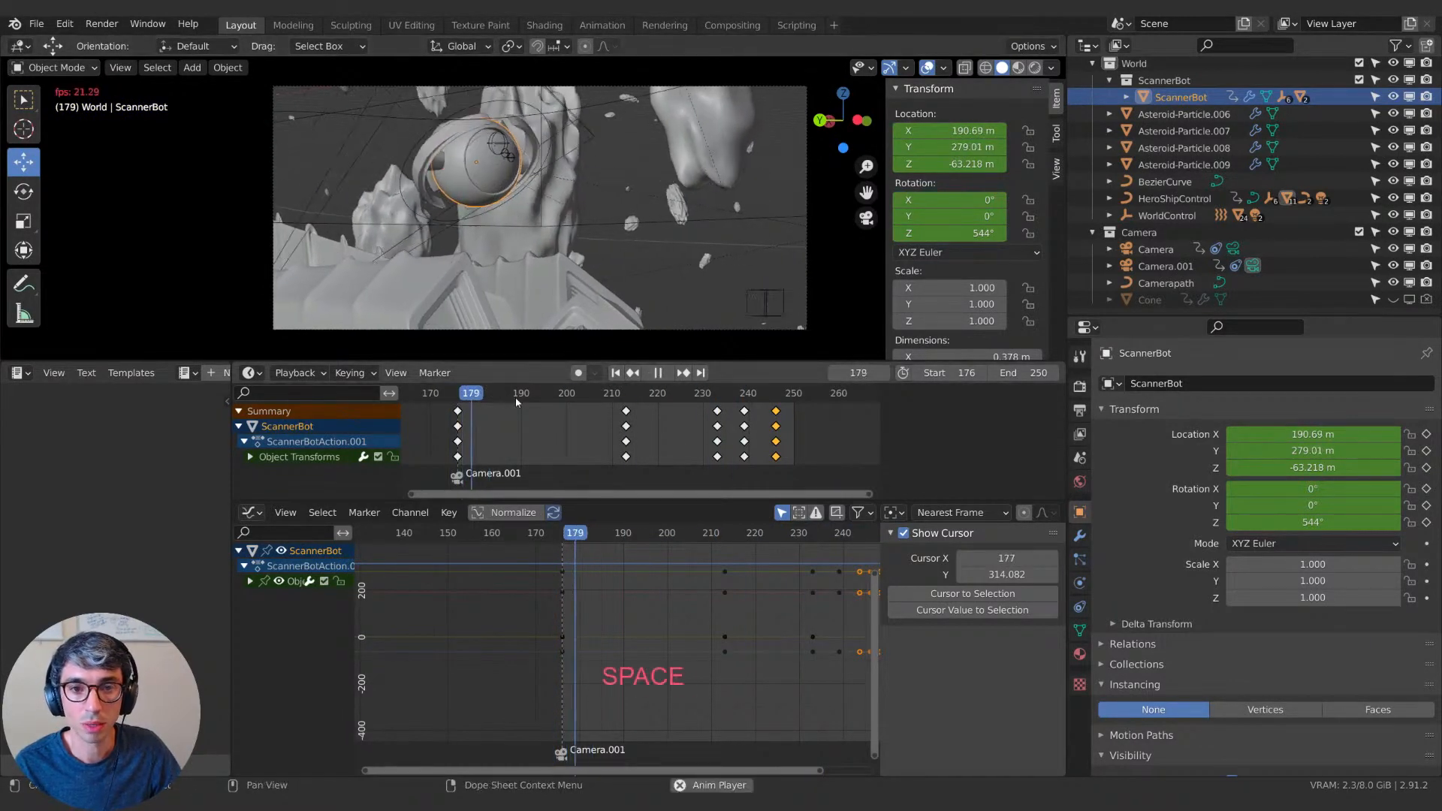
{"action": "left_click", "coordinate": [461, 411]}
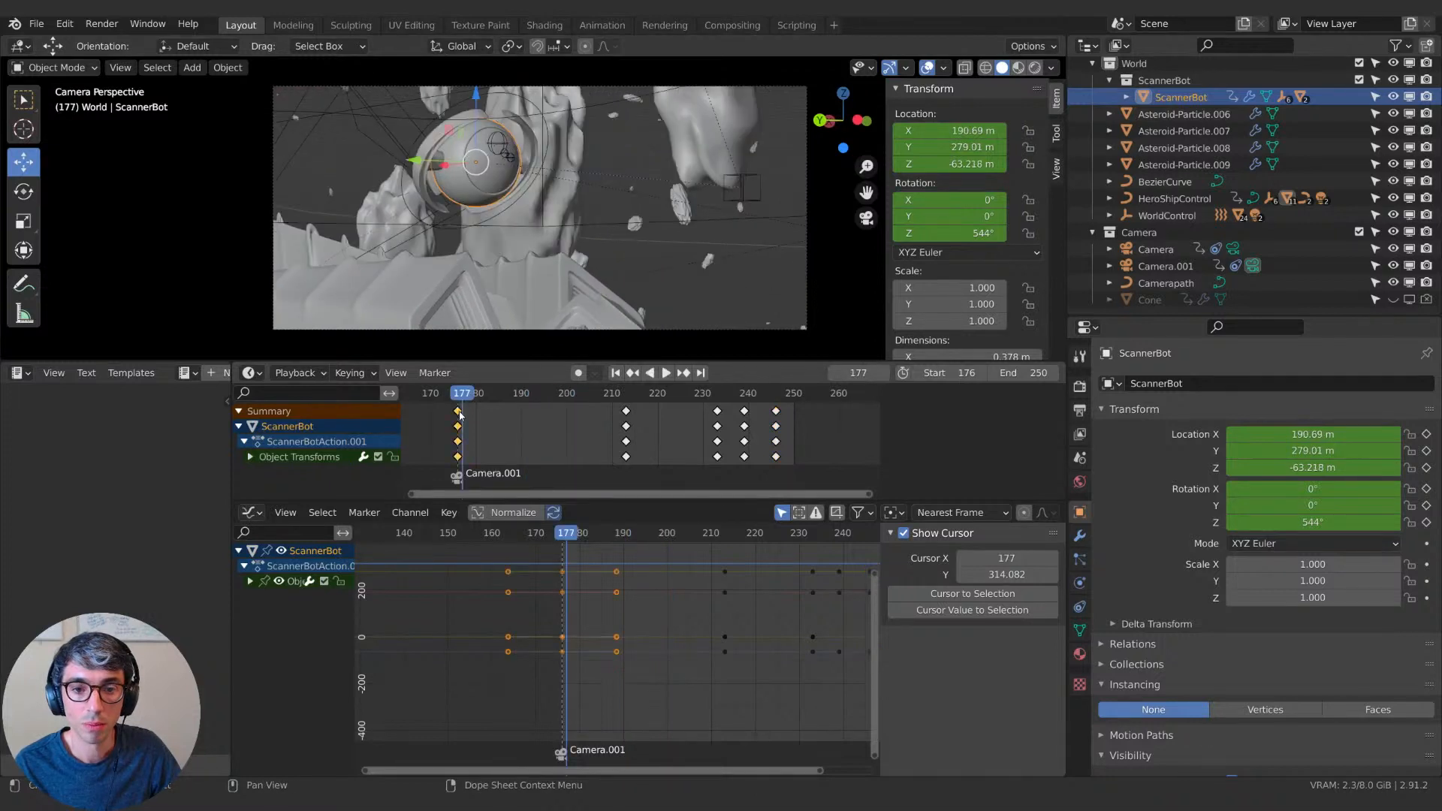
{"action": "scroll", "coordinate": [644, 690], "scroll_direction": "down", "scroll_amount": 5}
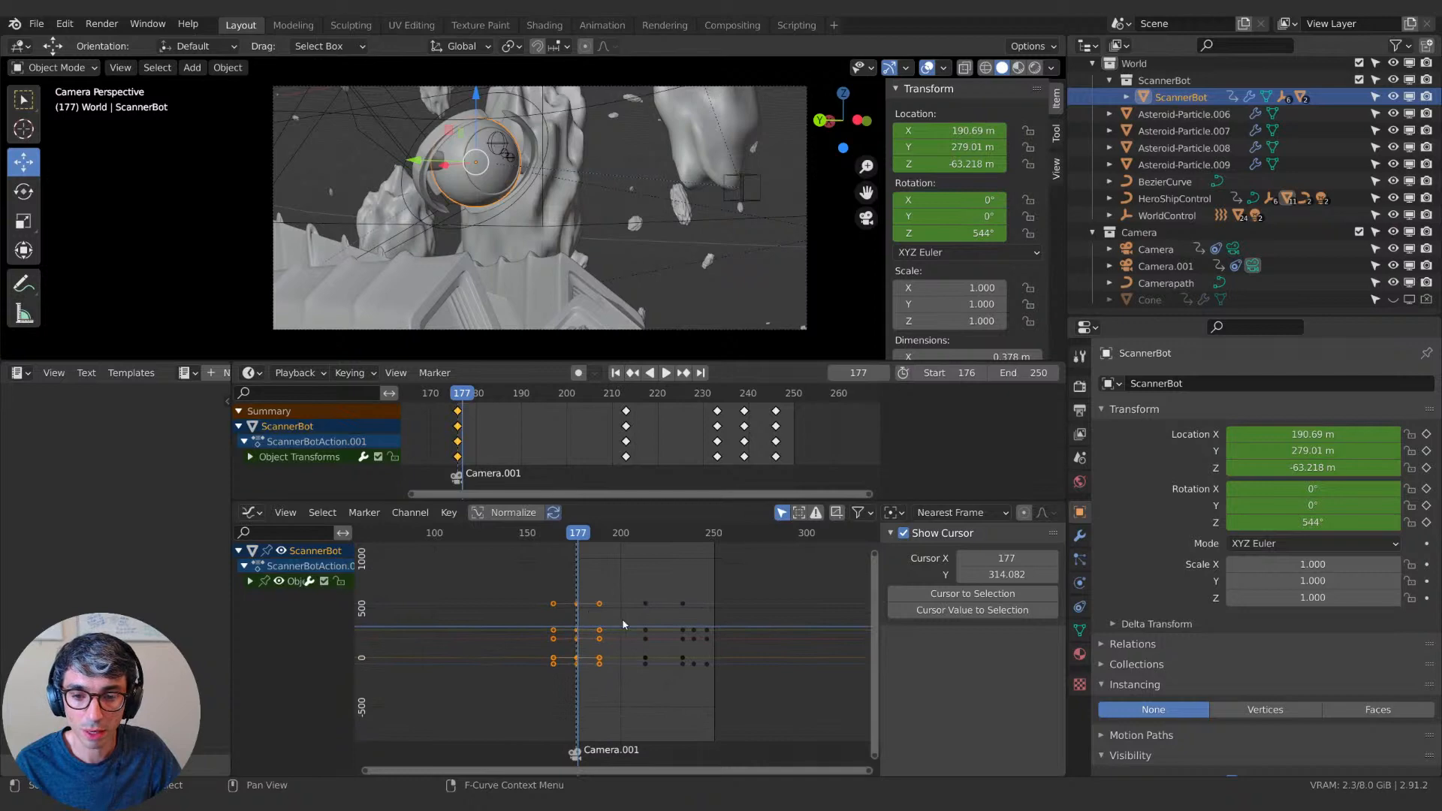
{"action": "key", "text": "s"}
{"action": "key", "text": "KP_0"}
{"action": "key", "text": "x"}
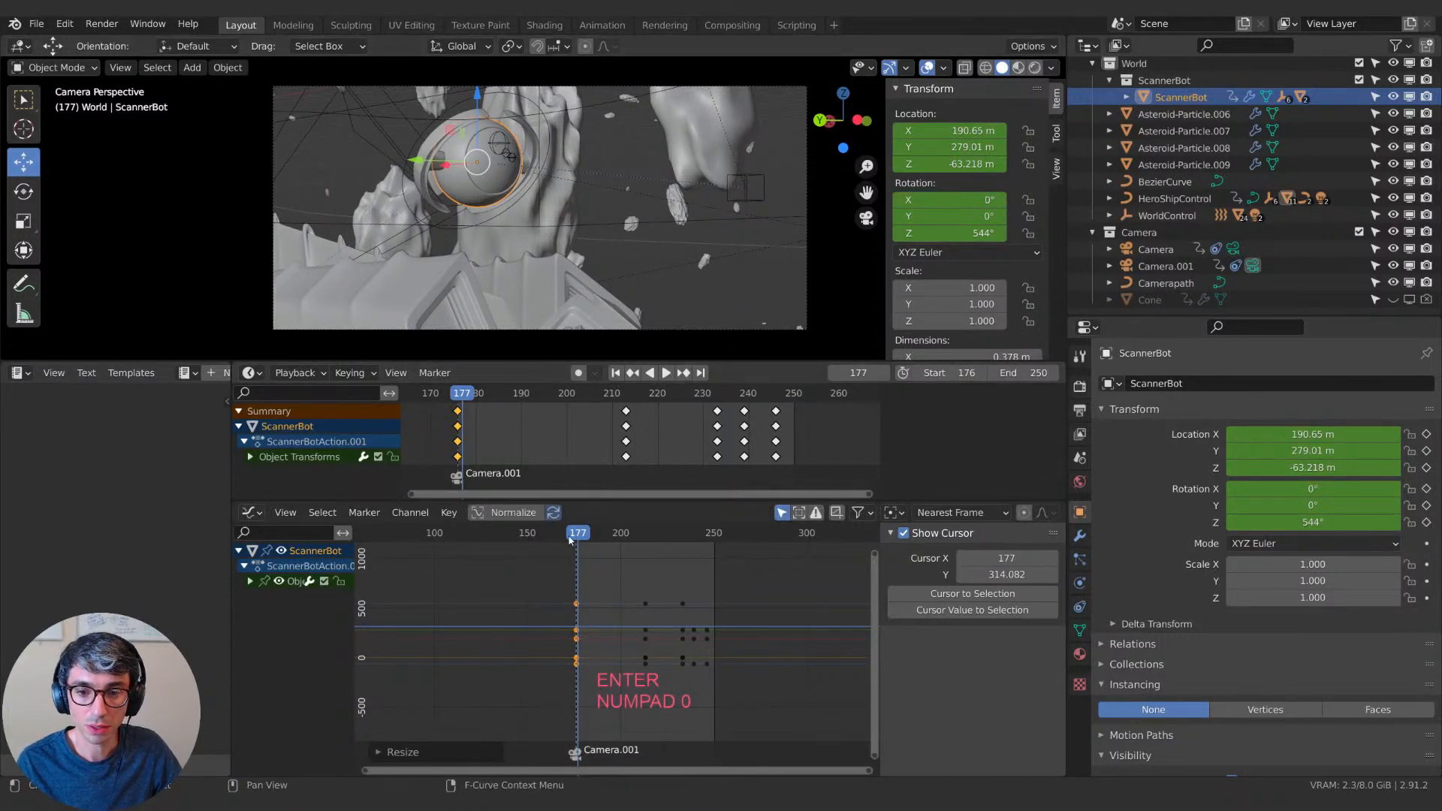
{"action": "key", "text": "space"}
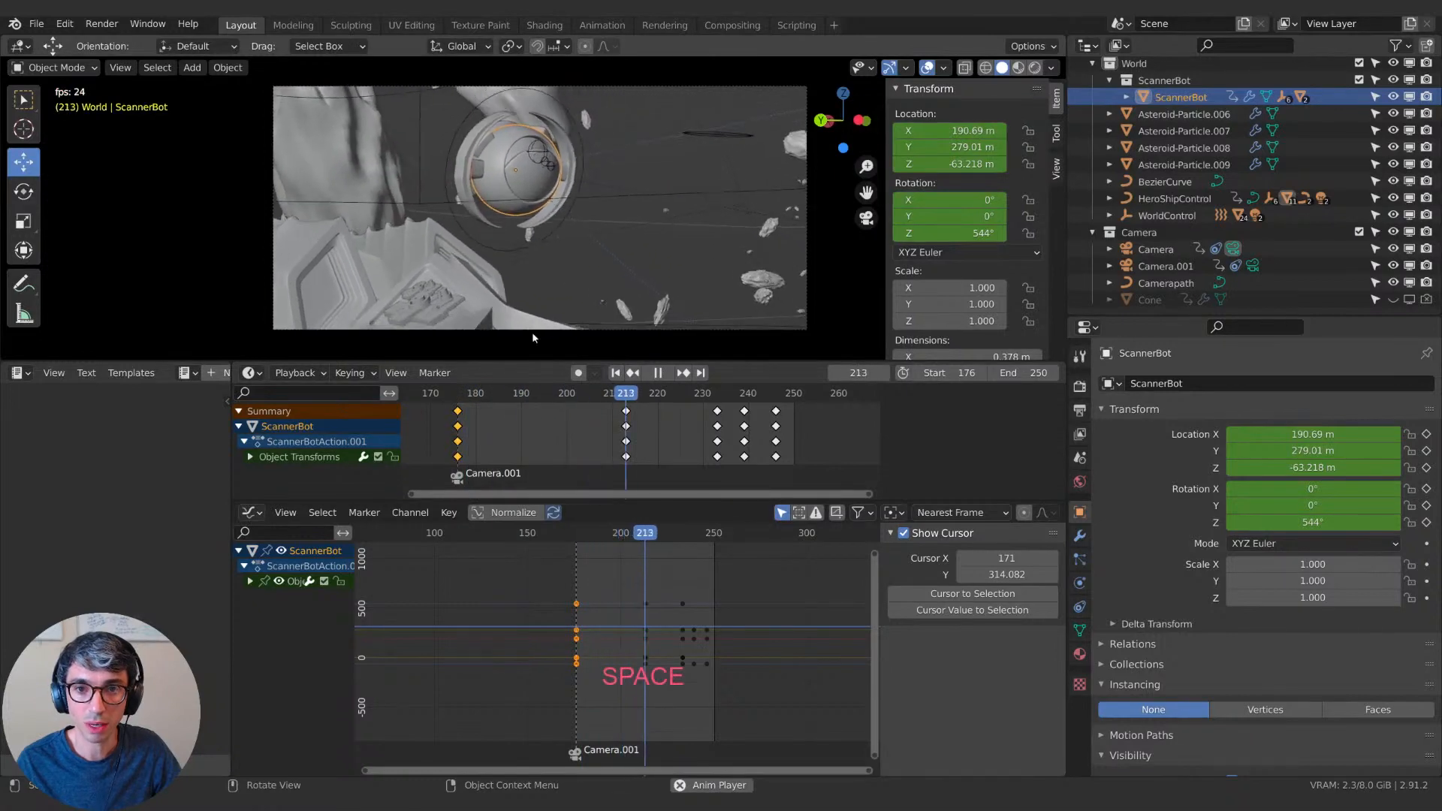
{"action": "key", "text": "space"}
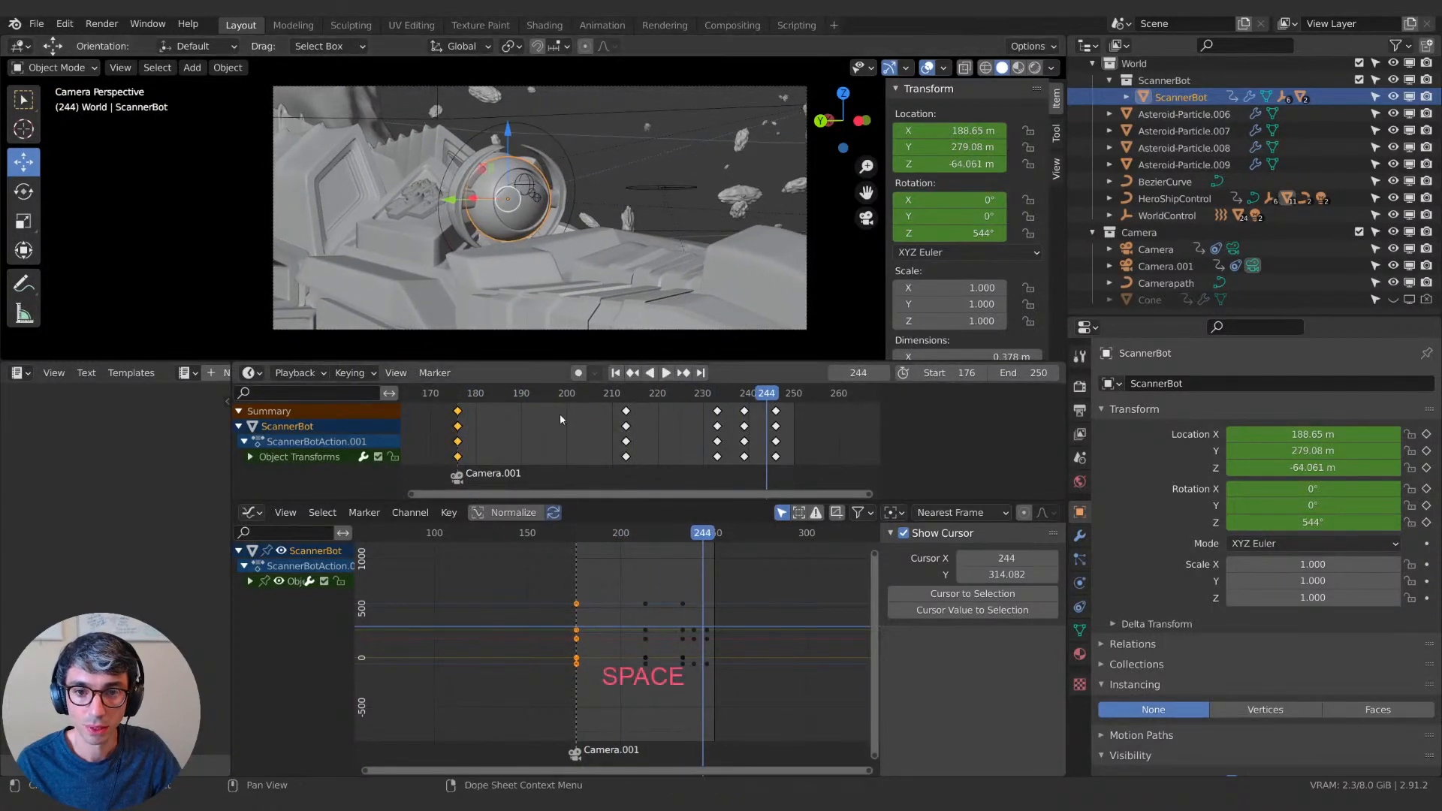
At frame 176, move the ScannerBot along X to about 192.78 m and keyframe its location.
{"action": "key", "text": "space"}
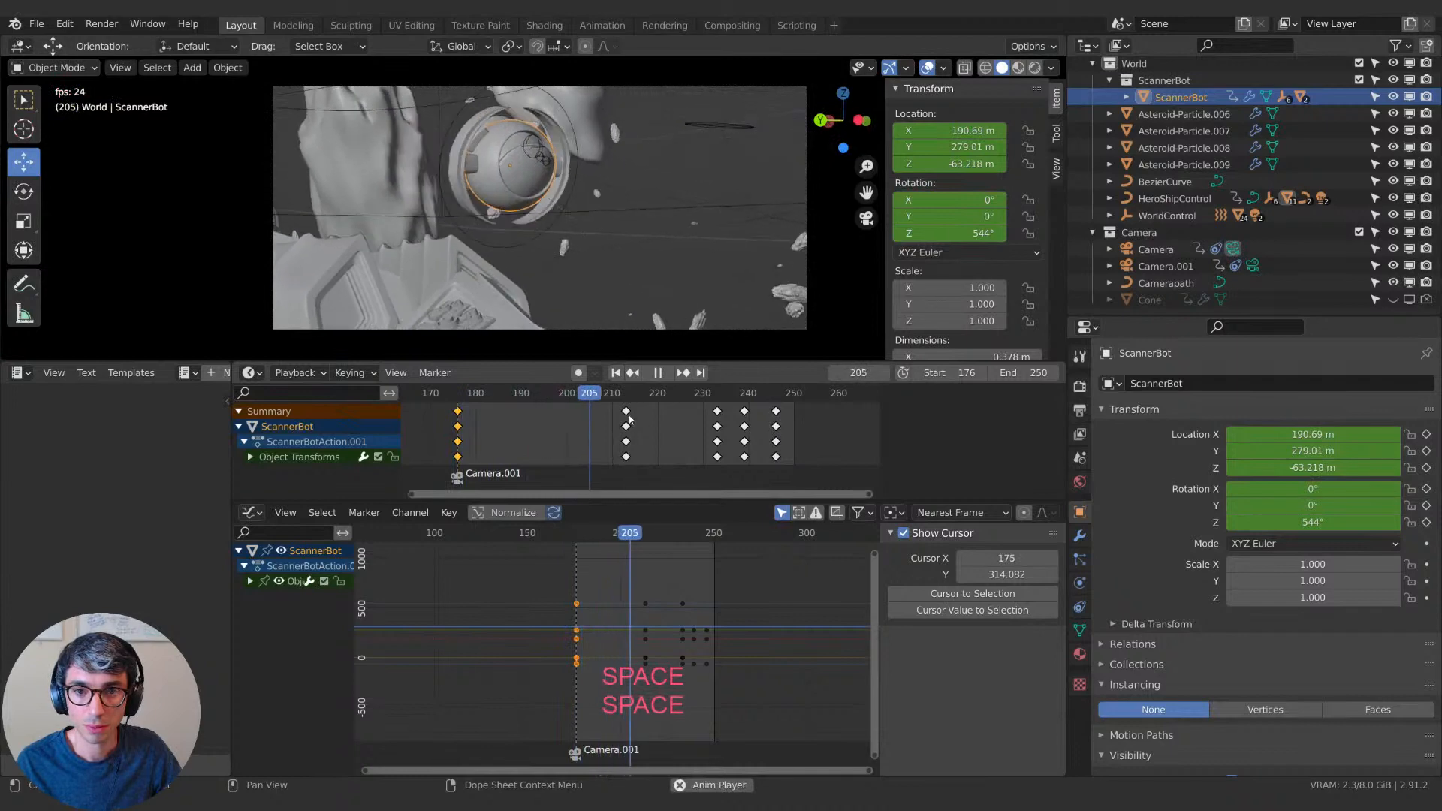
{"action": "key", "text": "space"}
{"action": "left_click_drag", "start_coordinate": [632, 396], "coordinate": [463, 403]}
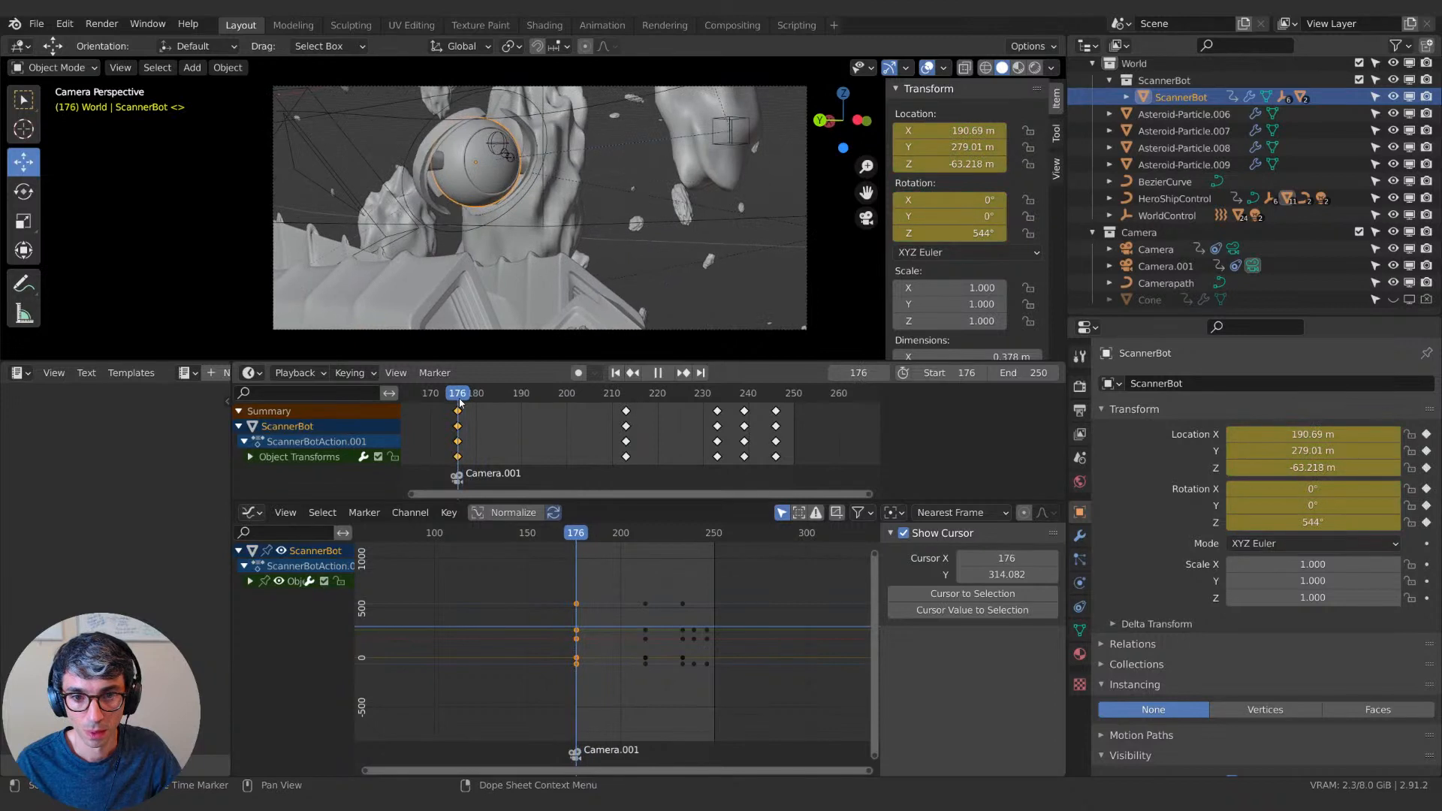
{"action": "key", "text": "g"}
{"action": "key", "text": "x"}
{"action": "left_click", "coordinate": [588, 204]}
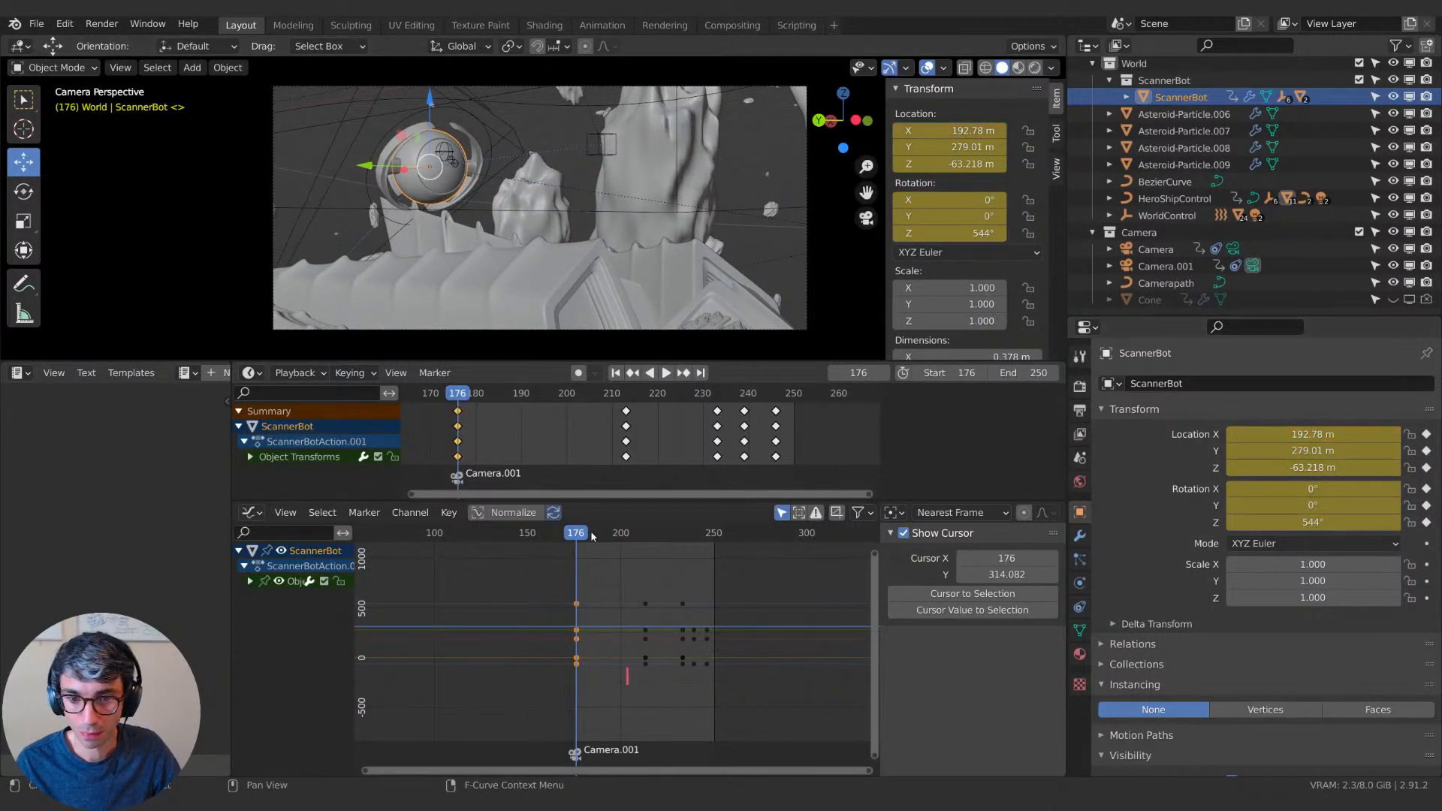
Lengthen the handles of the ScannerBot's frame 213 keyframe along the time axis in the Graph Editor.
{"action": "key", "text": "space"}
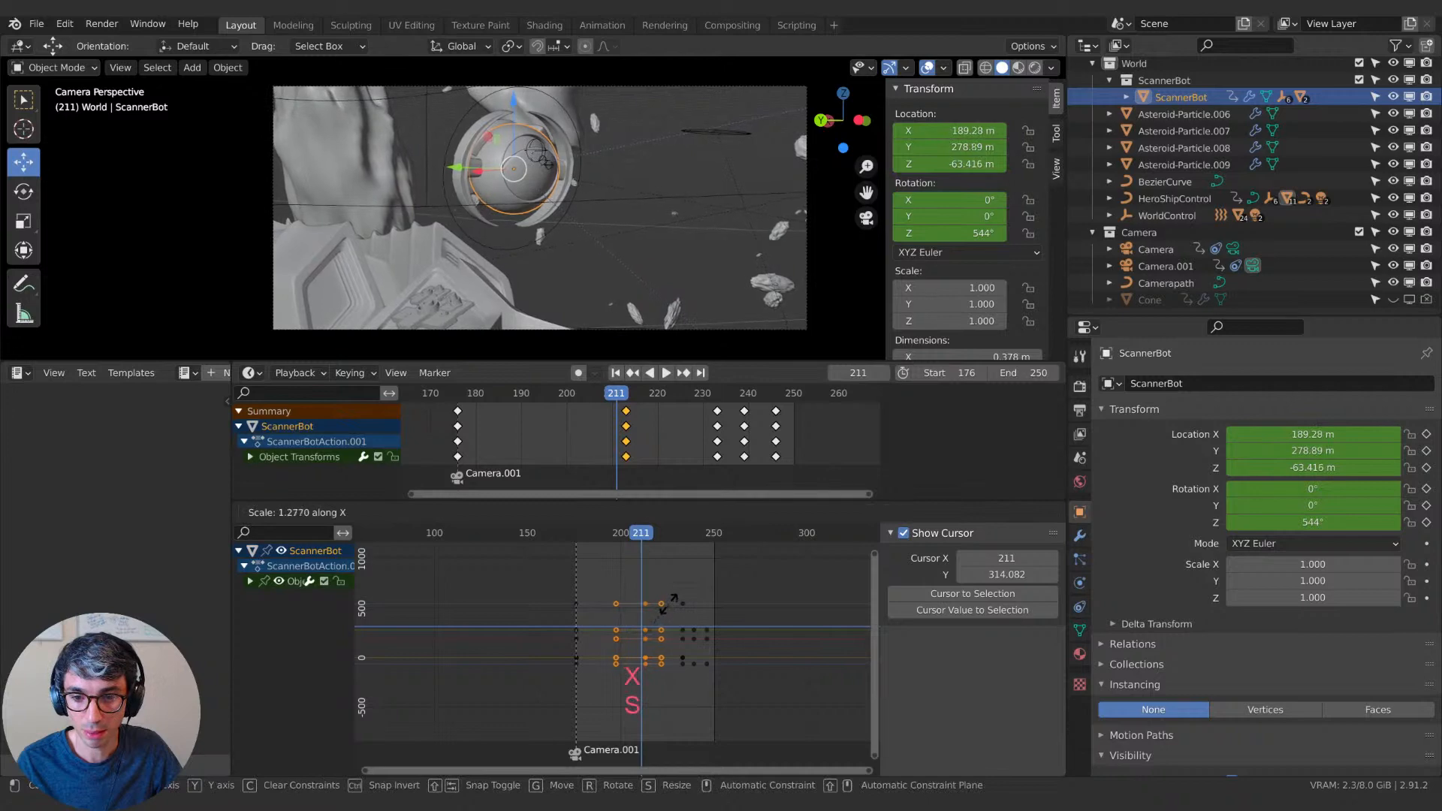
{"action": "left_click", "coordinate": [571, 533]}
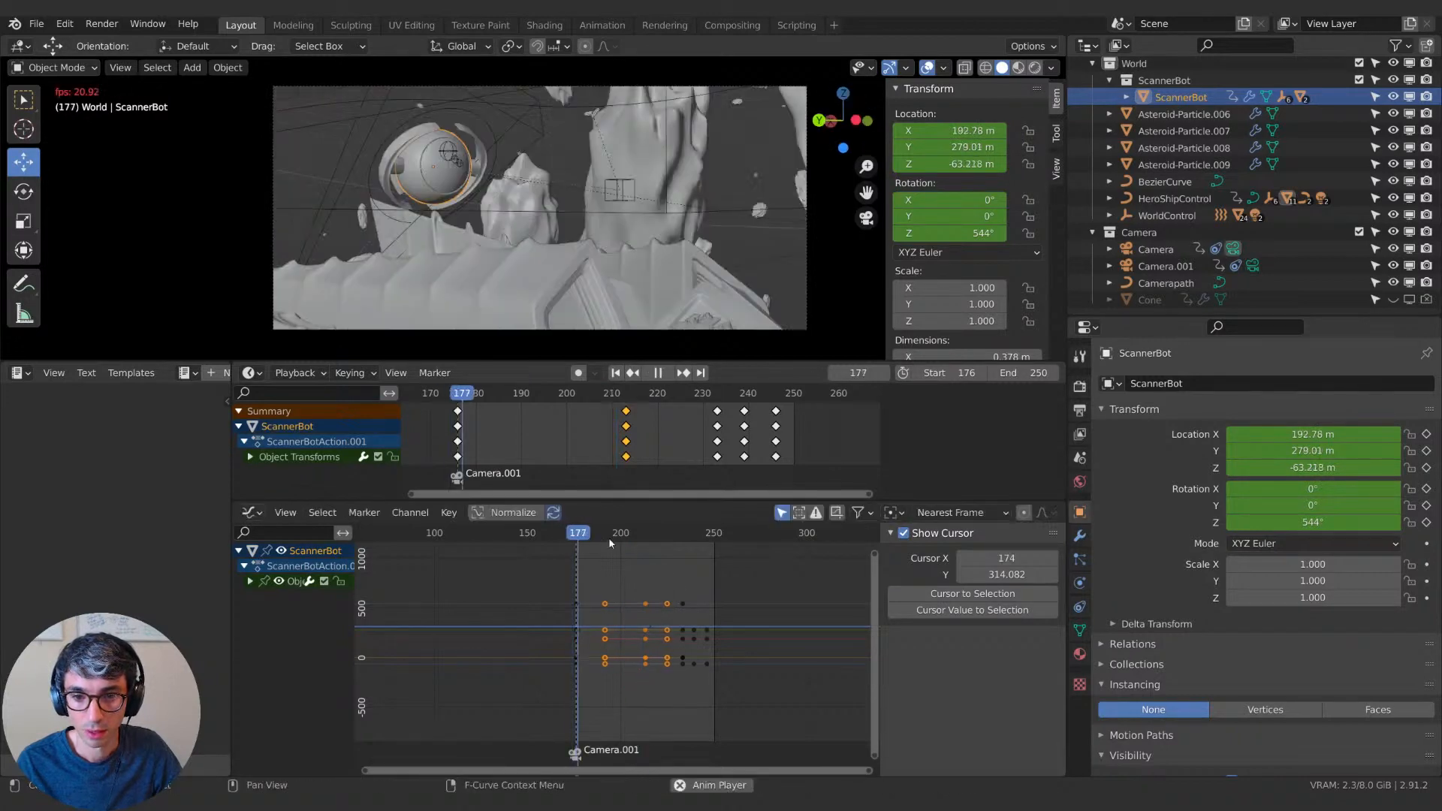
{"action": "key", "text": "space"}
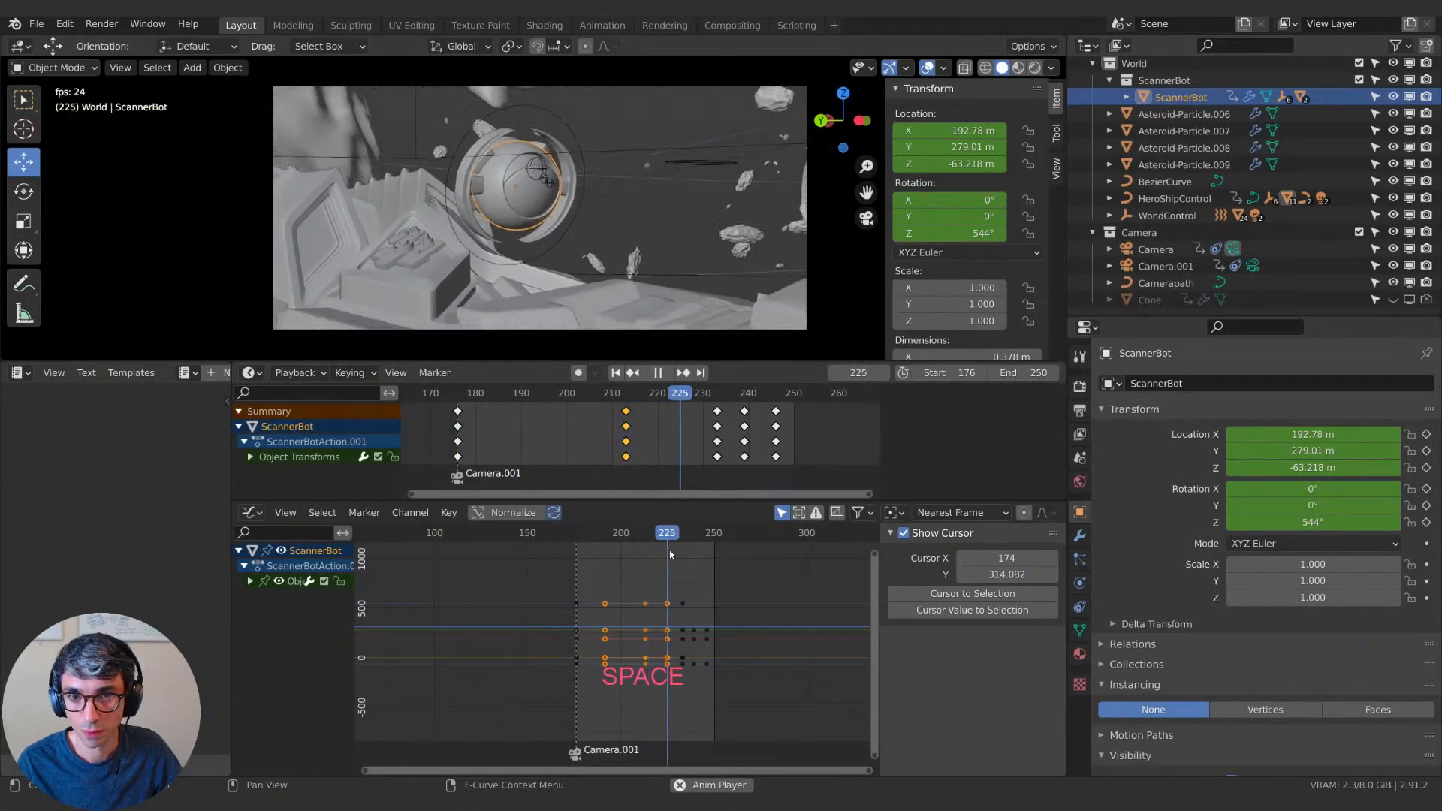
At frame 176, move the ScannerBot to about X 194.99 m and Z -62.935 m and keyframe its location.
{"action": "left_click", "coordinate": [577, 533]}
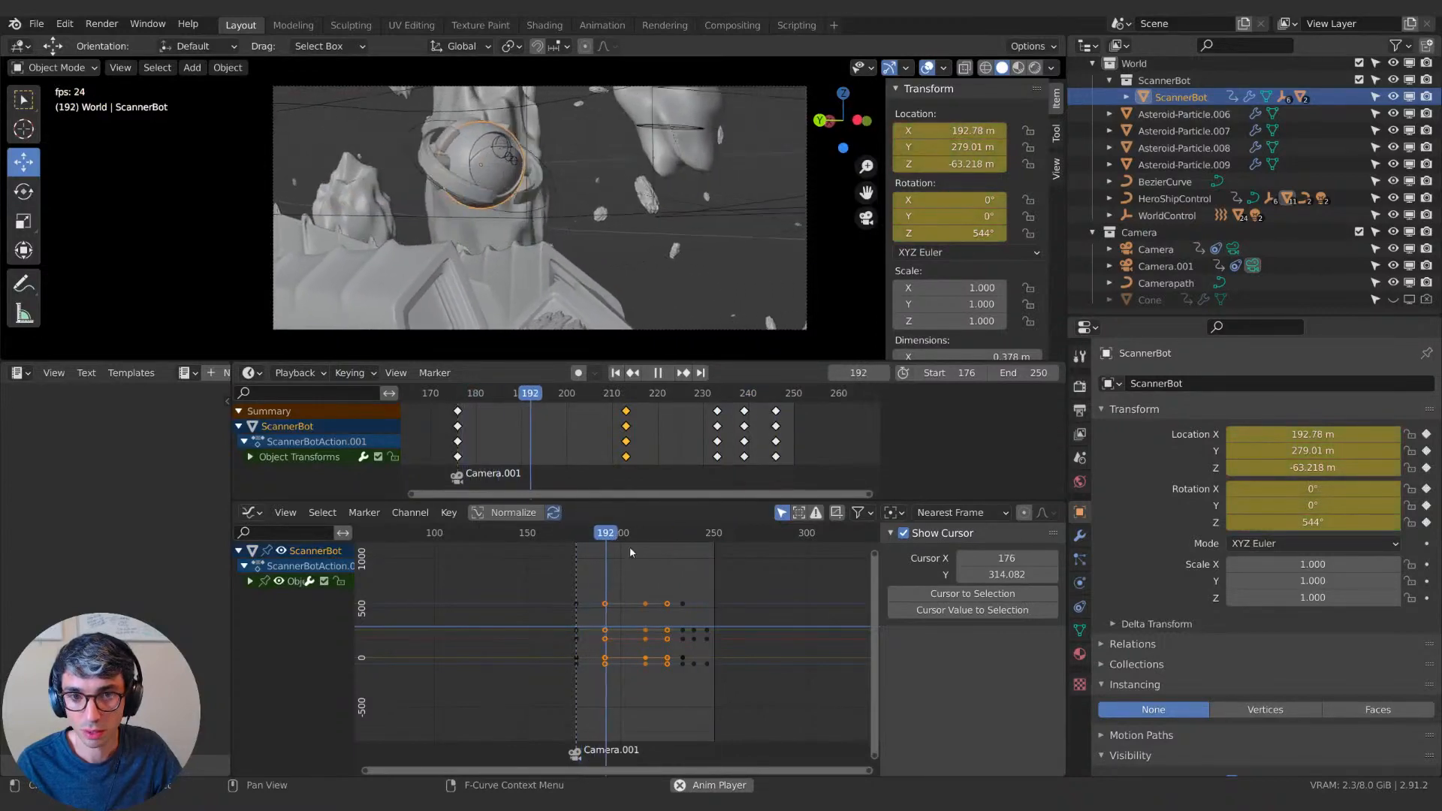
{"action": "key", "text": "space"}
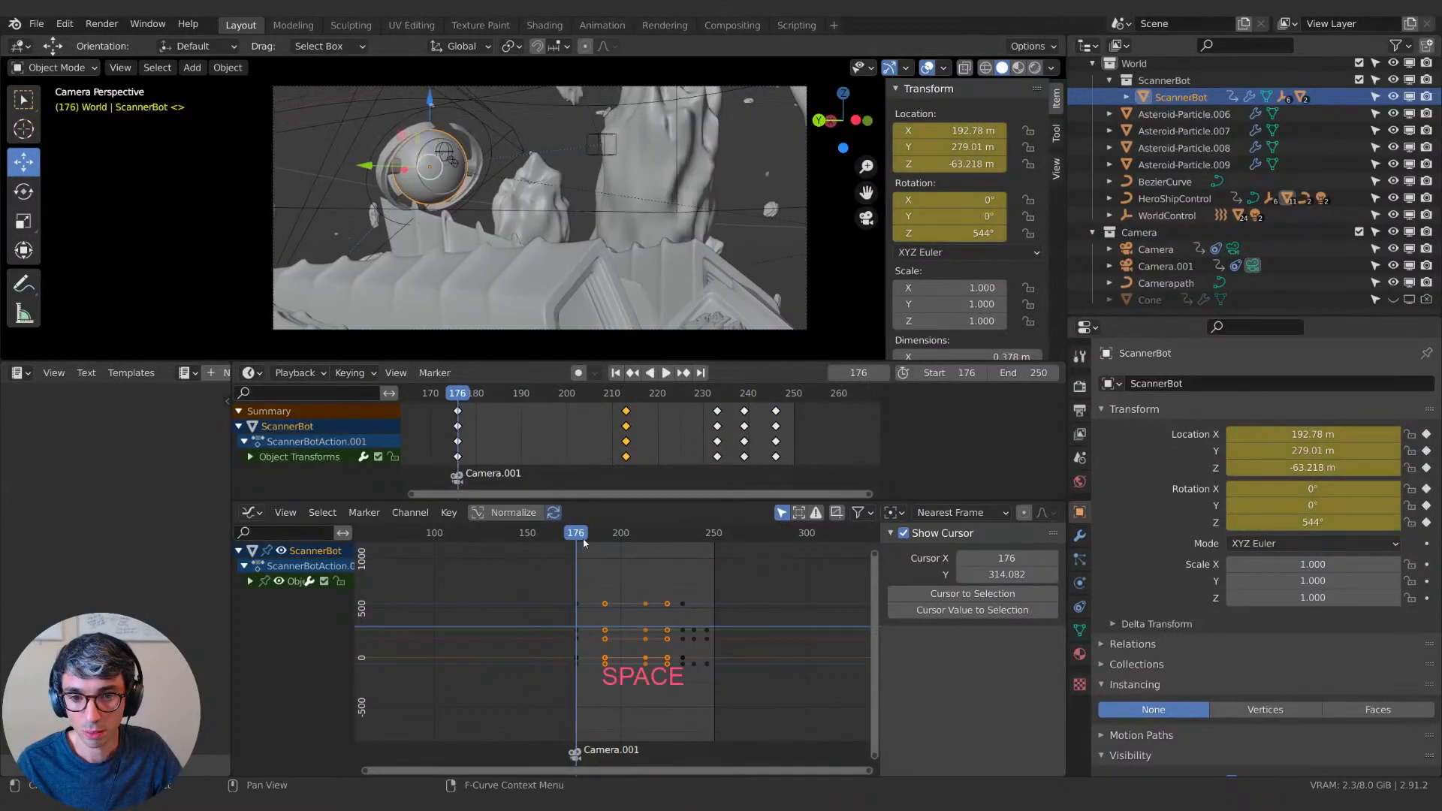
{"action": "key", "text": "g"}
{"action": "key", "text": "x"}
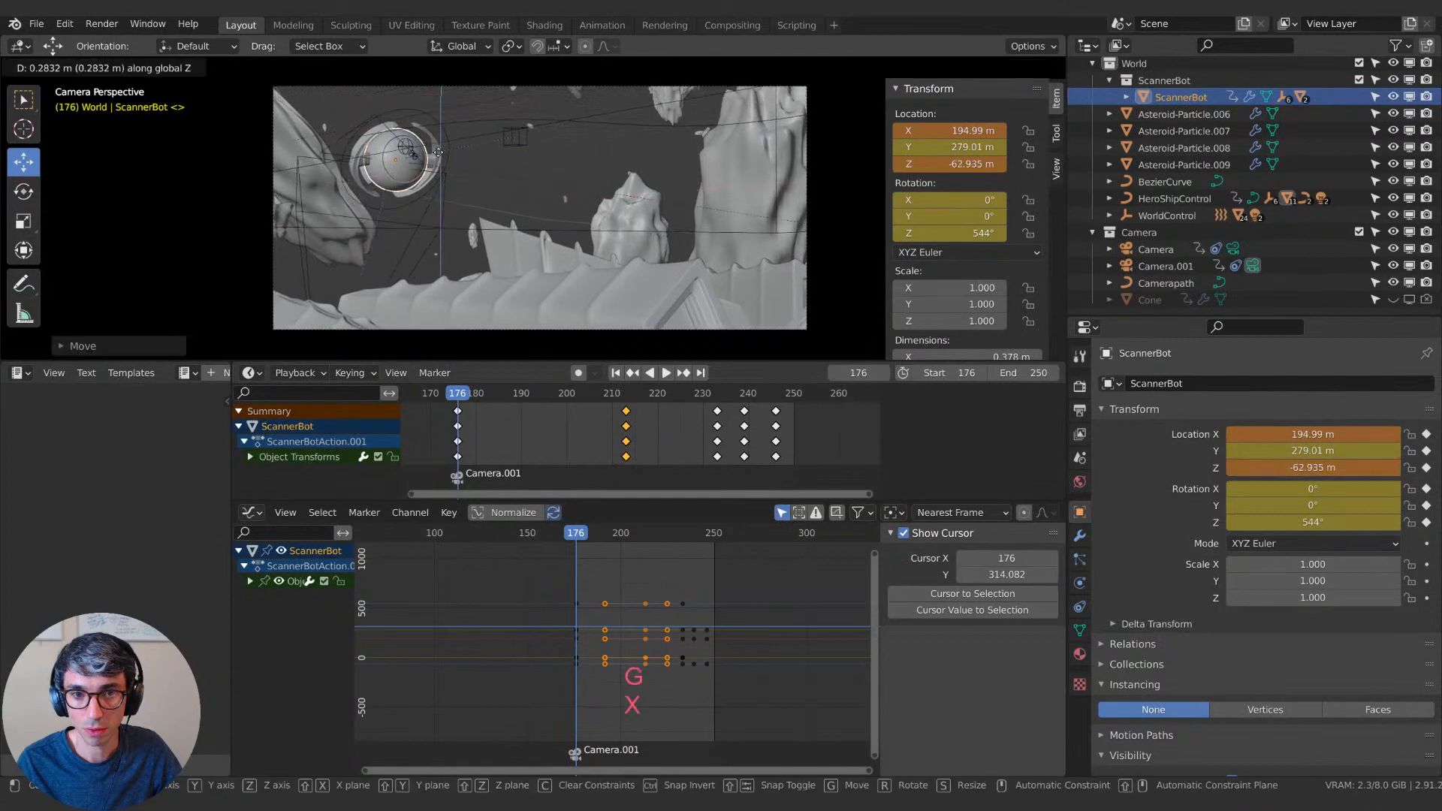
{"action": "left_click", "coordinate": [438, 153]}
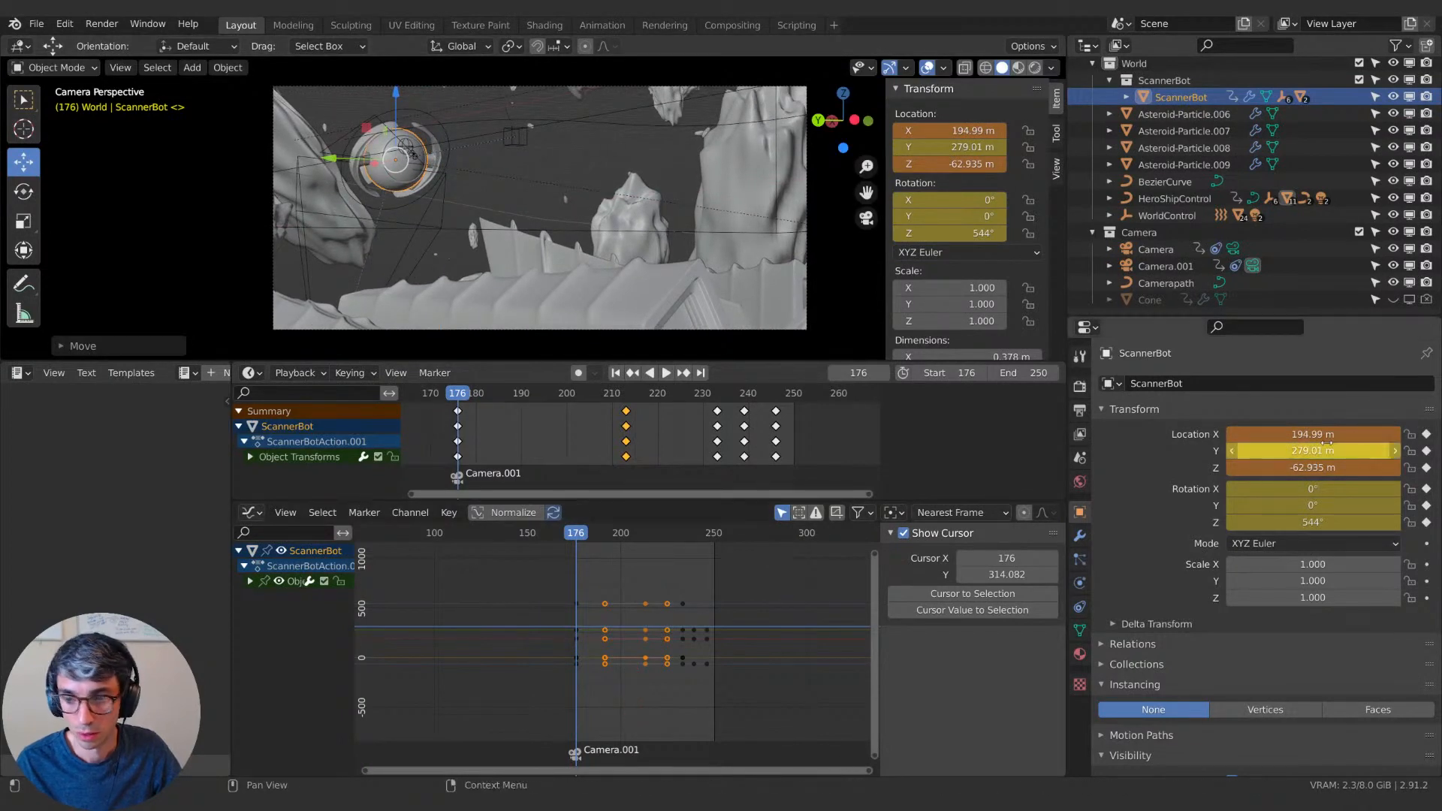
{"action": "key", "text": "i"}
Play the shot and scrub back to about frame 212 to check the ScannerBot's motion against the ship.
{"action": "key", "text": "space"}
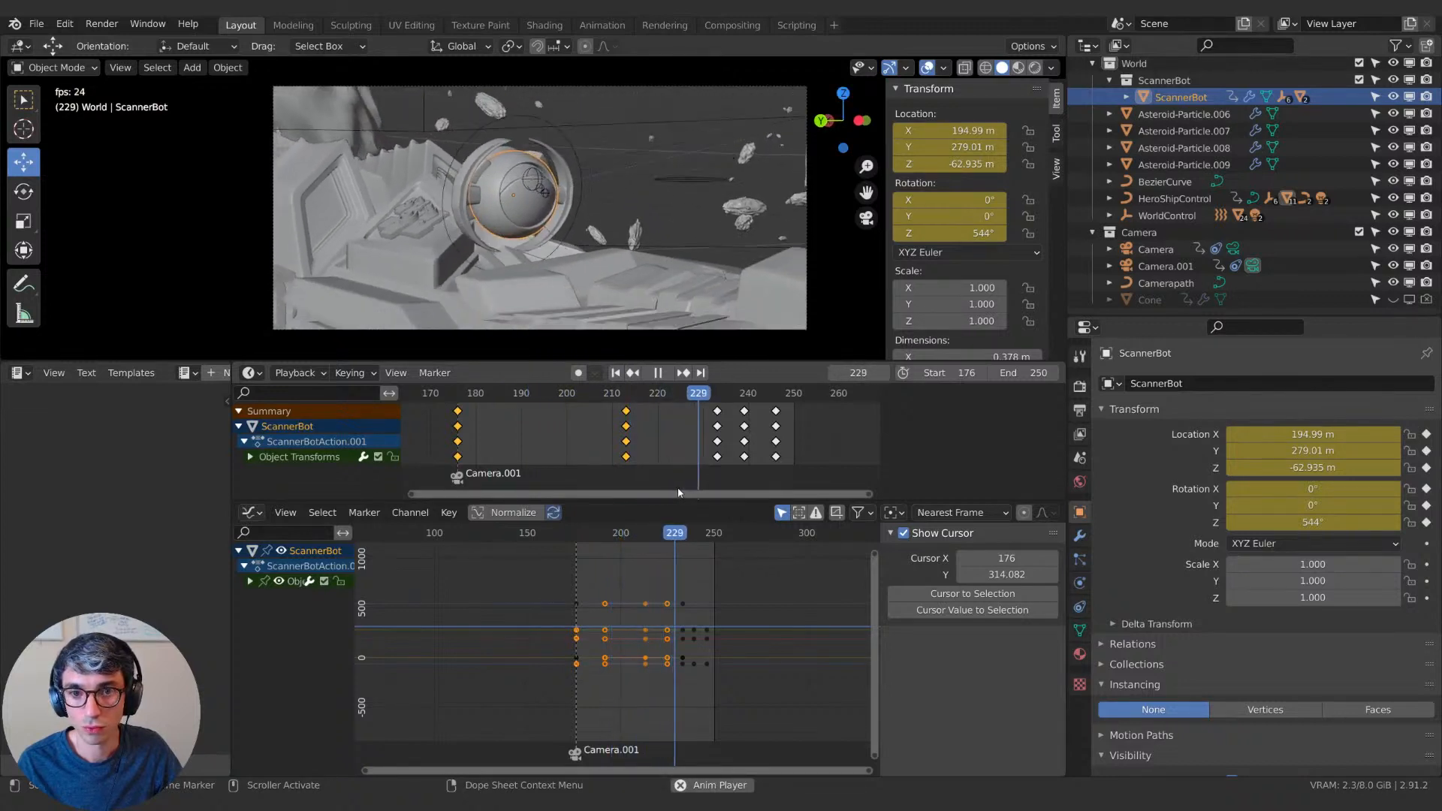
{"action": "key", "text": "space"}
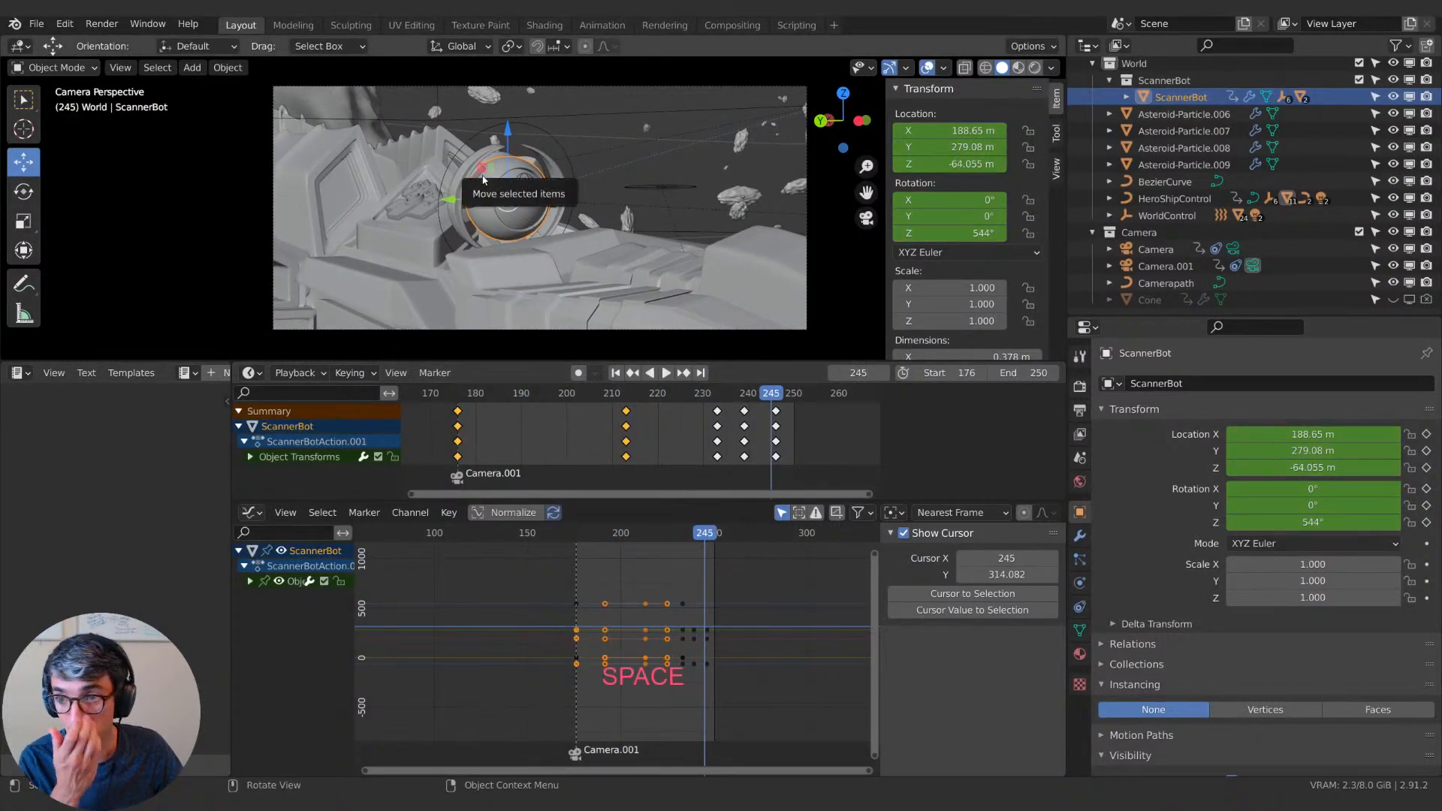
{"action": "left_click_drag", "start_coordinate": [693, 528], "coordinate": [633, 533]}
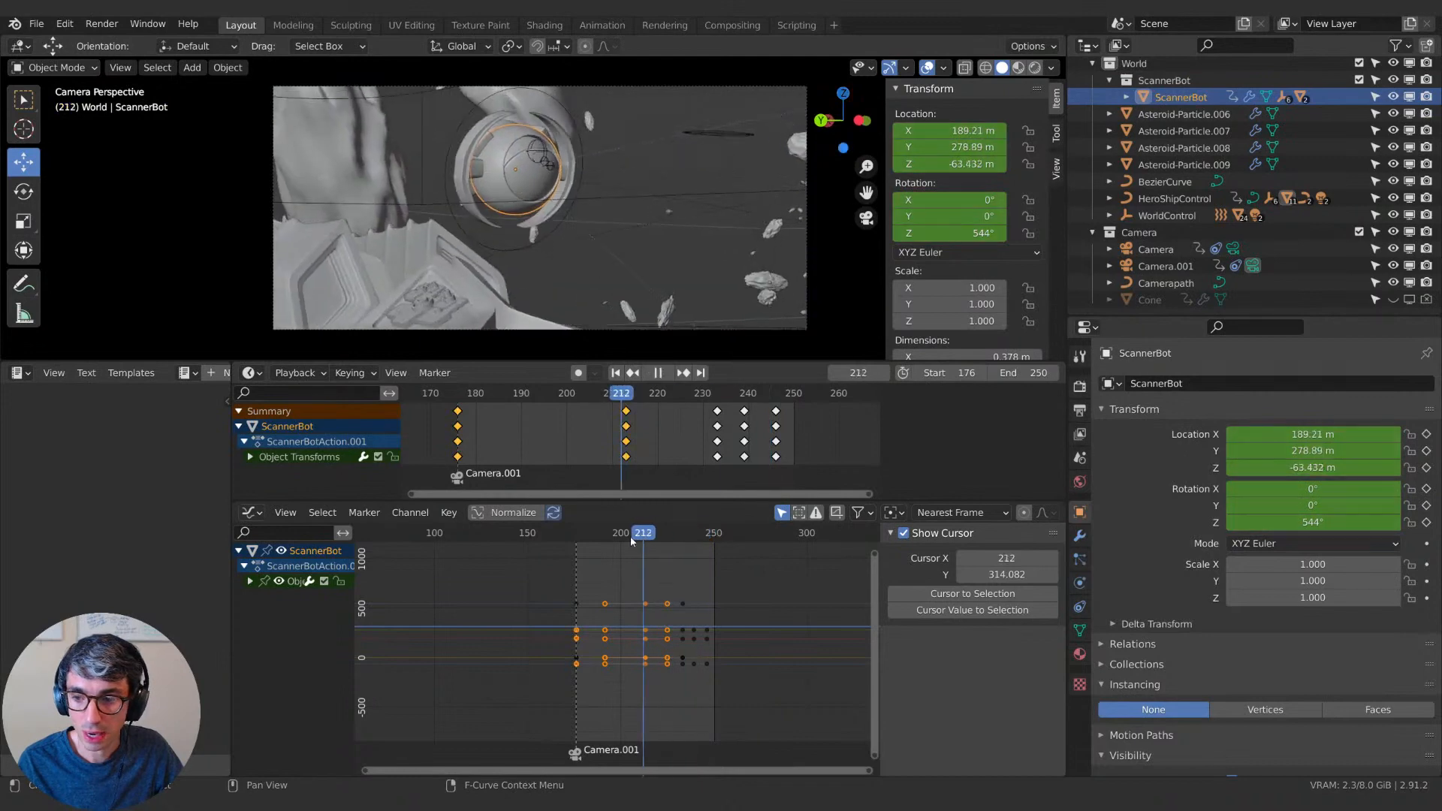
Set the influence of Camera.001's Damped Track constraint to about 0.321 and play the shot to check the framing.
{"action": "left_click", "coordinate": [1166, 267]}
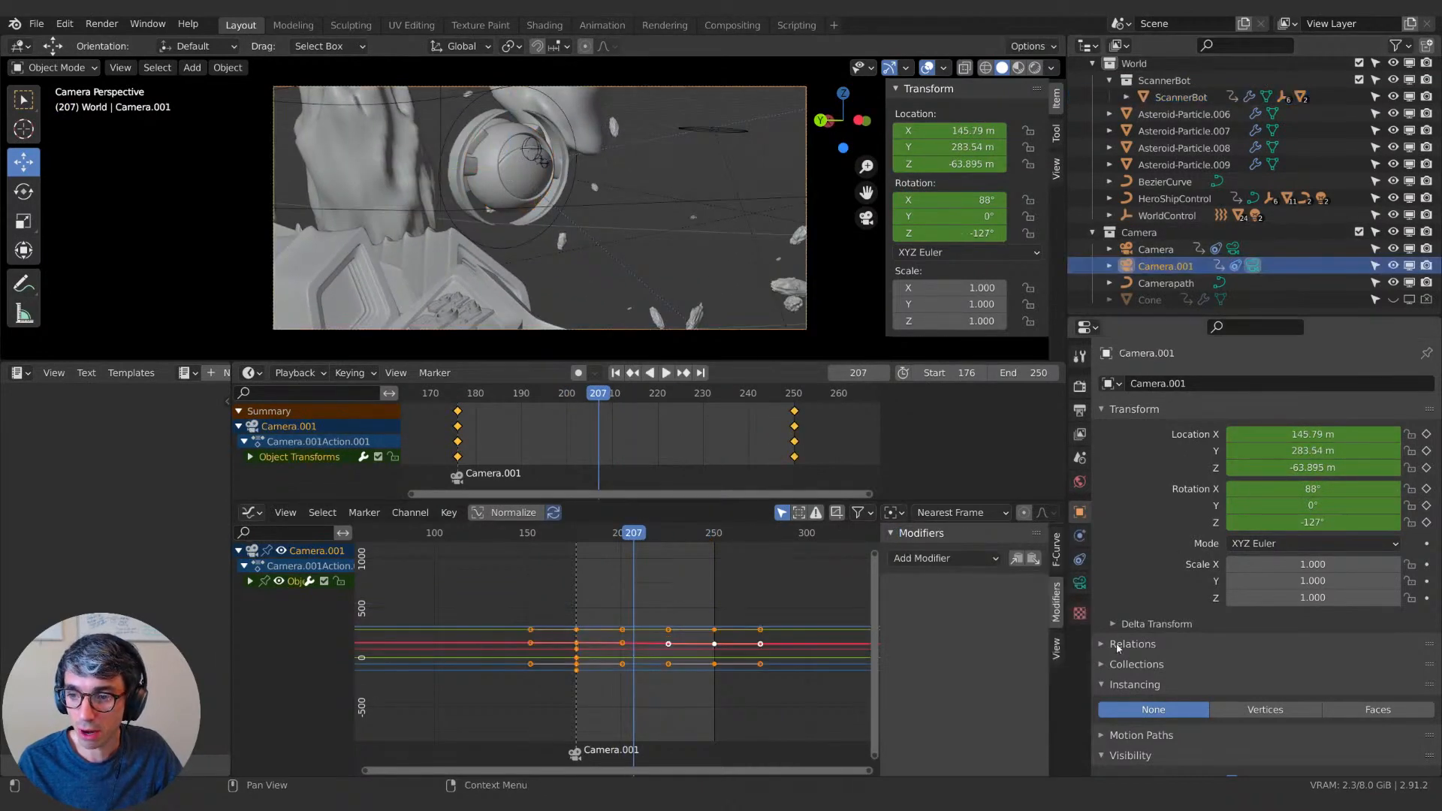
{"action": "left_click", "coordinate": [1080, 583]}
{"action": "left_click", "coordinate": [1081, 559]}
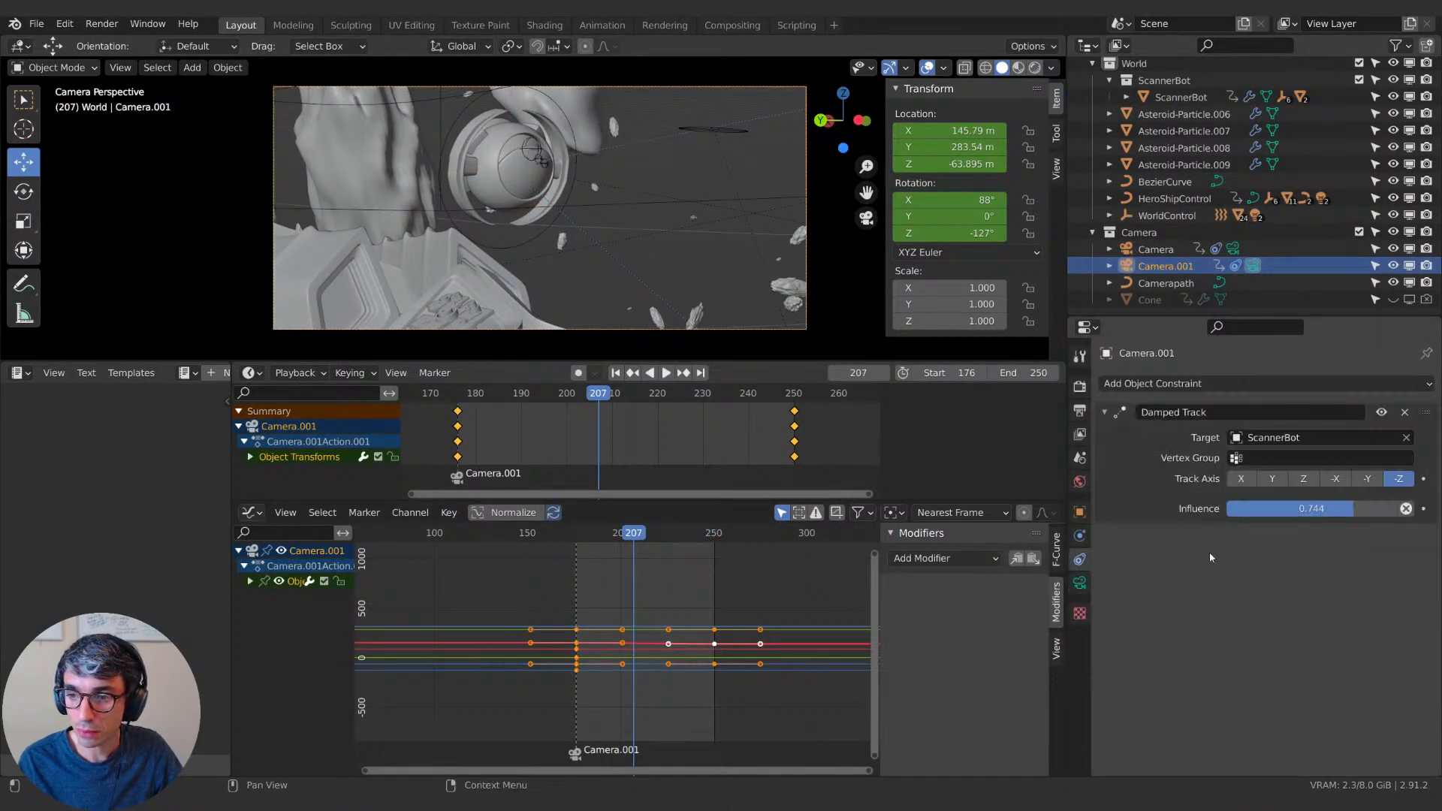
{"action": "left_click_drag", "start_coordinate": [1350, 514], "coordinate": [918, 512]}
{"action": "key", "text": "space"}
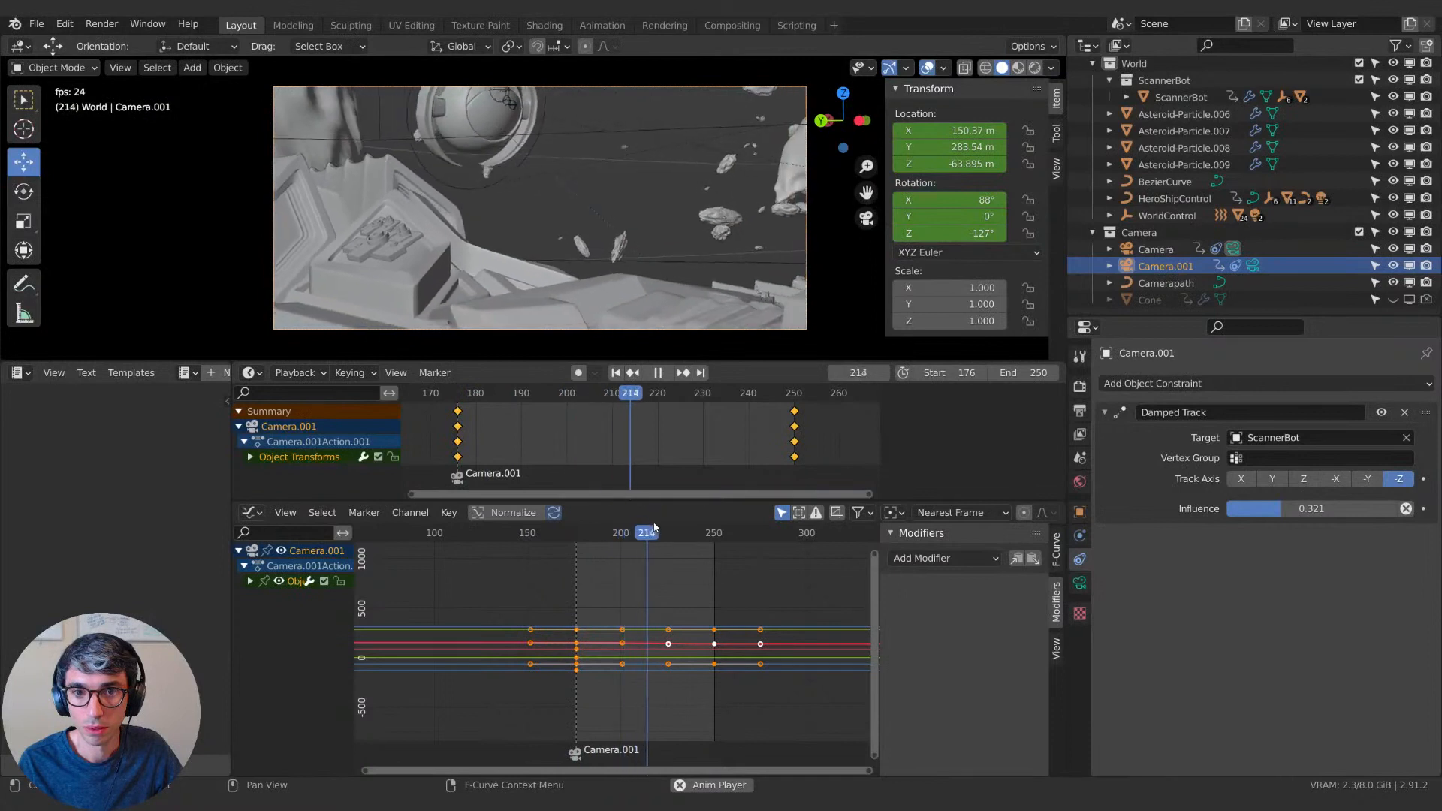
{"action": "key", "text": "space"}
{"action": "left_click", "coordinate": [581, 535]}
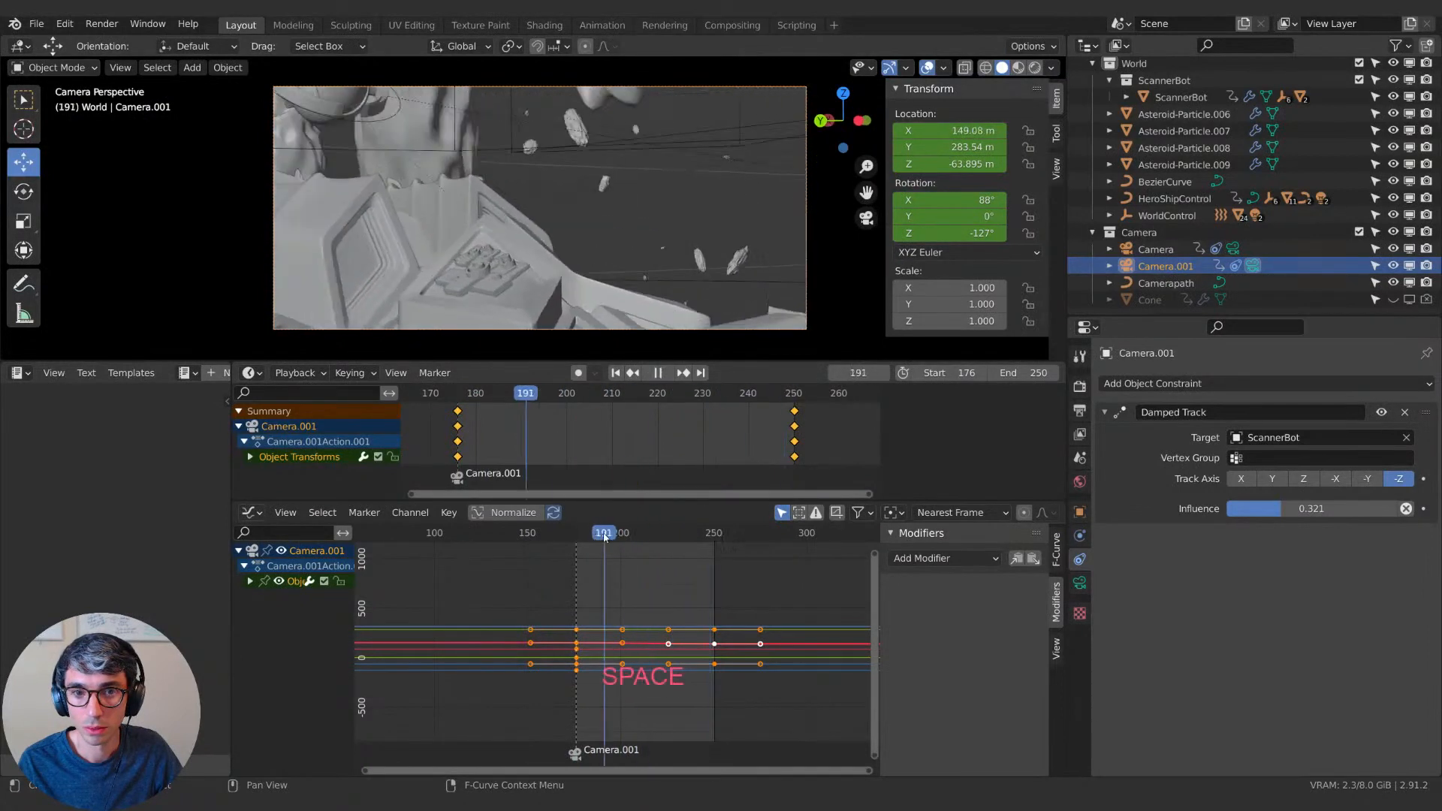
{"action": "key", "text": "space"}
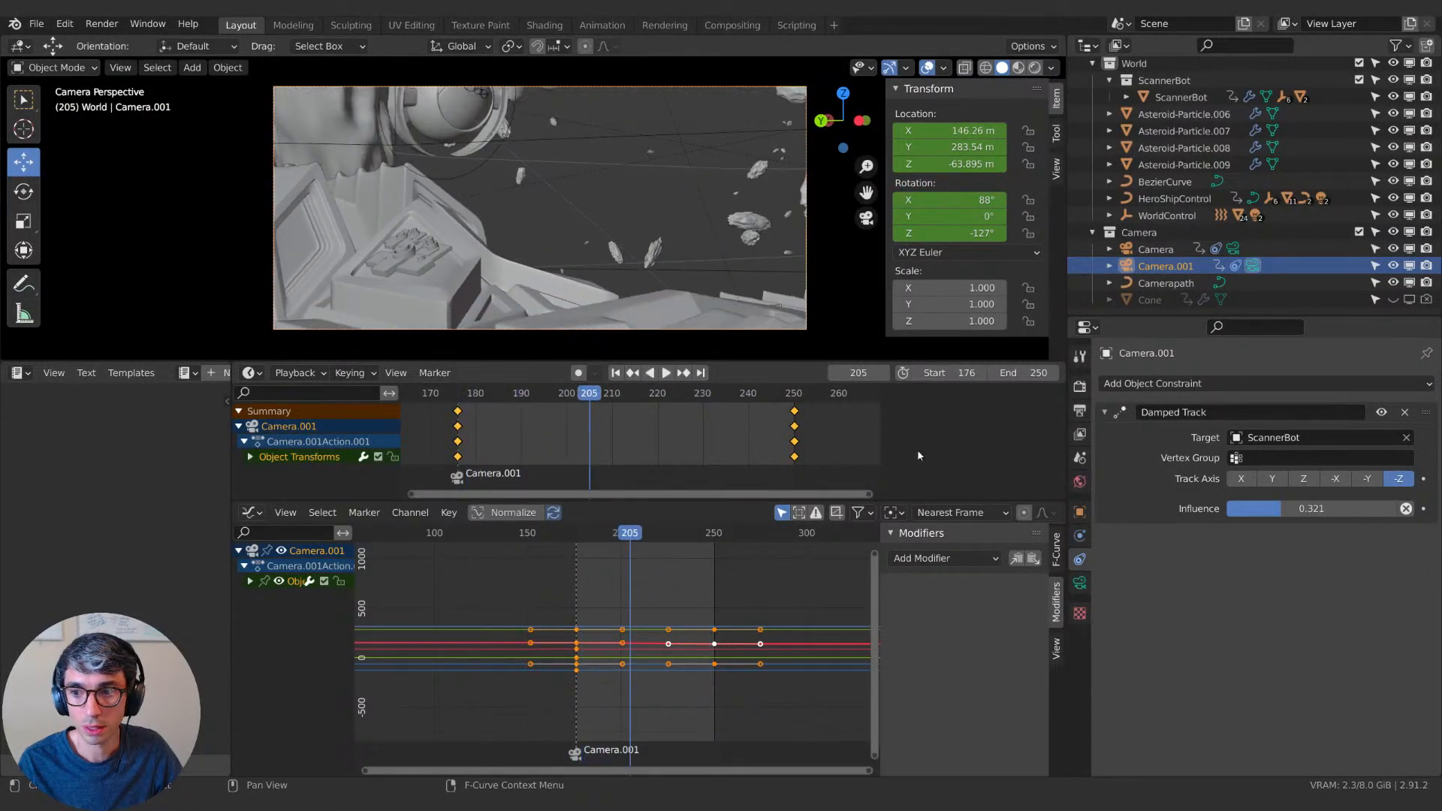
At frame 176, set and keyframe Camera.001's X rotation at about 89.9°, and play the shot.
{"action": "left_click", "coordinate": [1080, 512]}
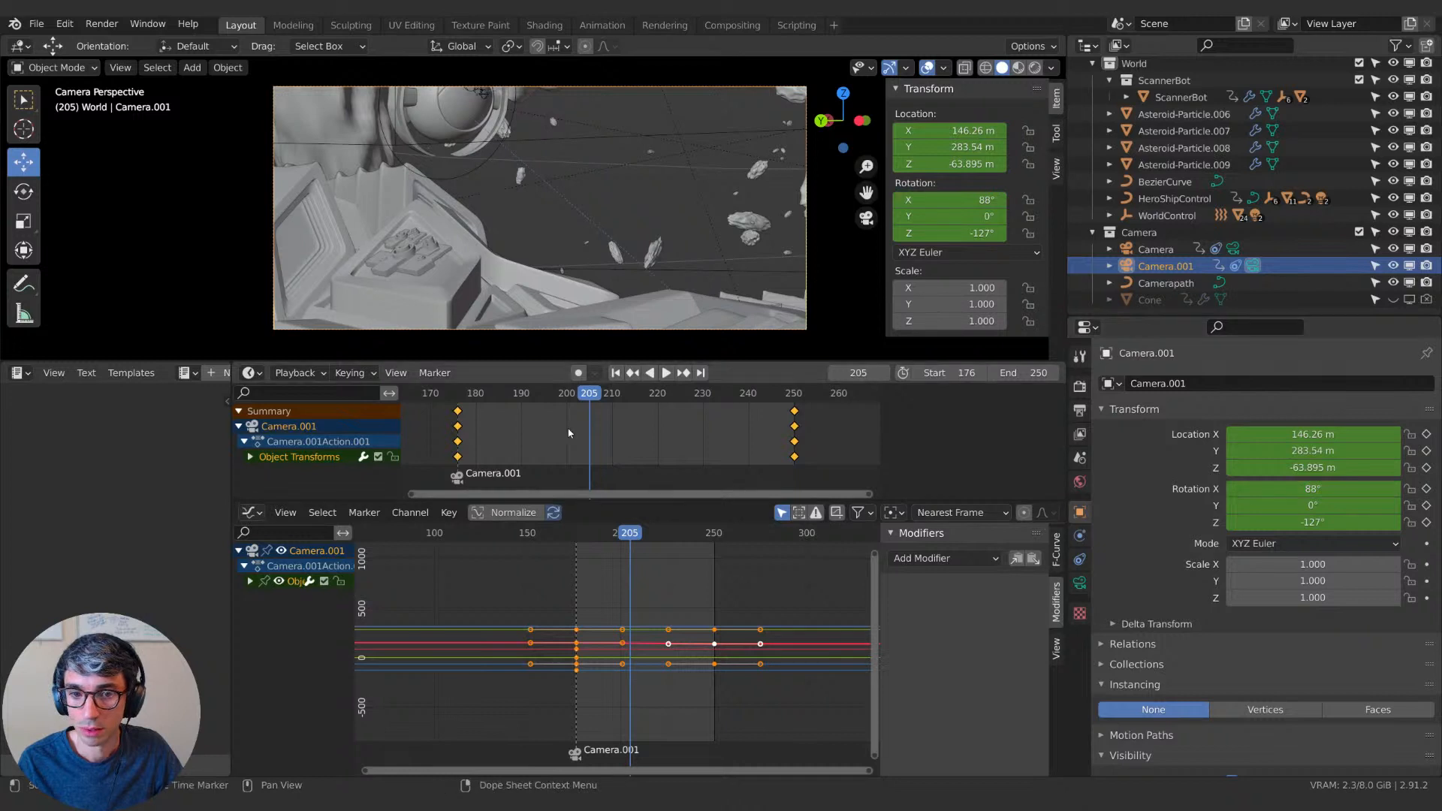
{"action": "key", "text": "shift+Left"}
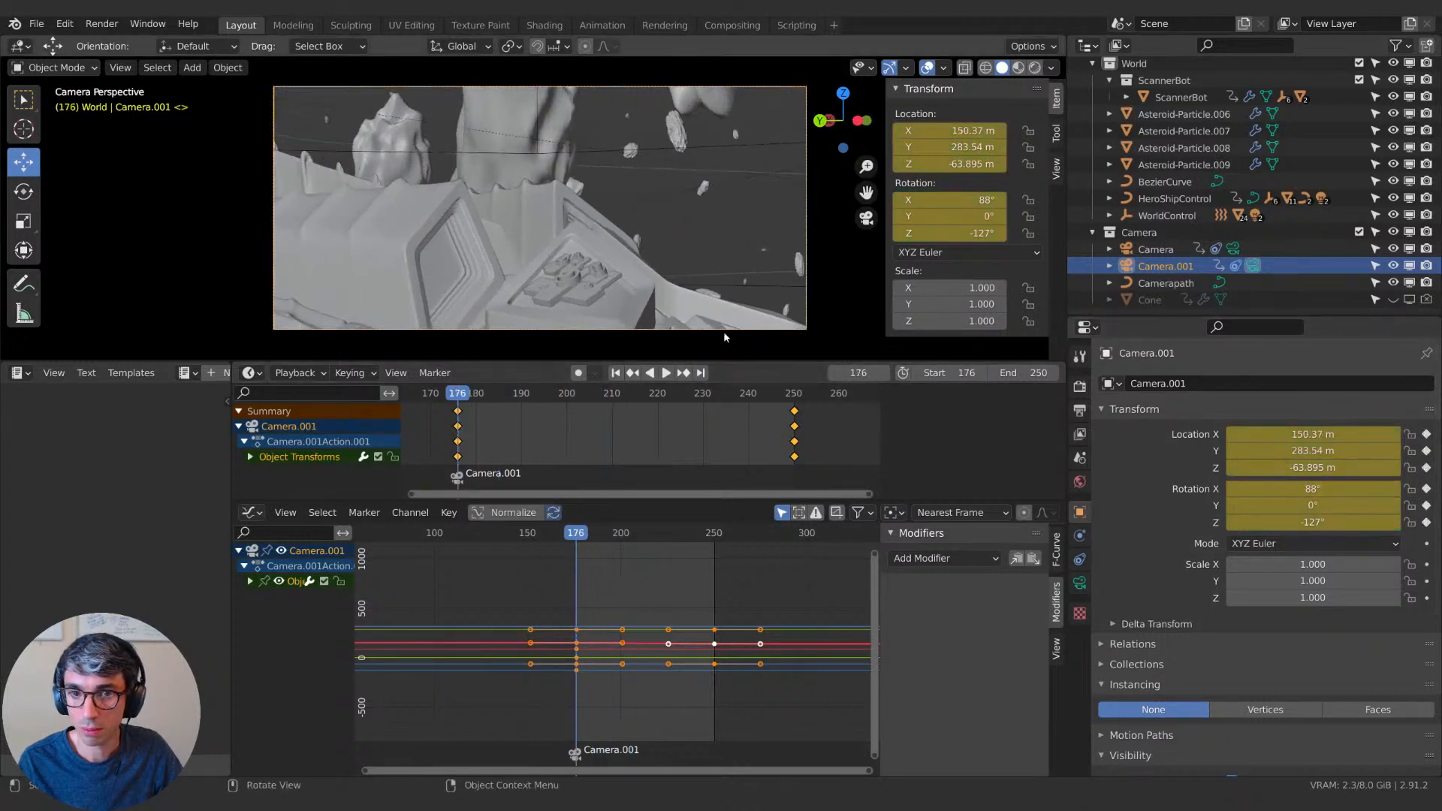
{"action": "left_click_drag", "start_coordinate": [1312, 489], "coordinate": [1326, 489]}
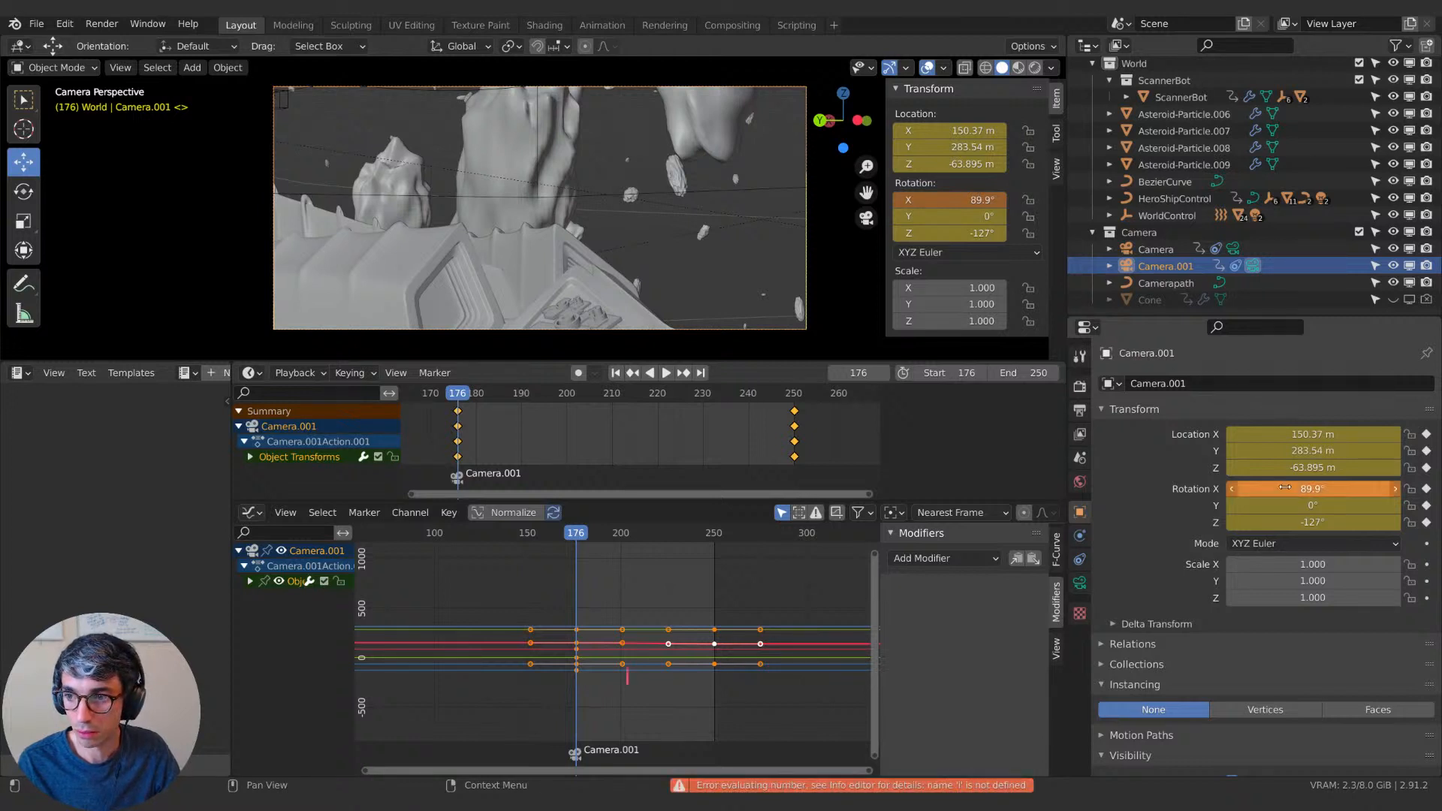
{"action": "key", "text": "space"}
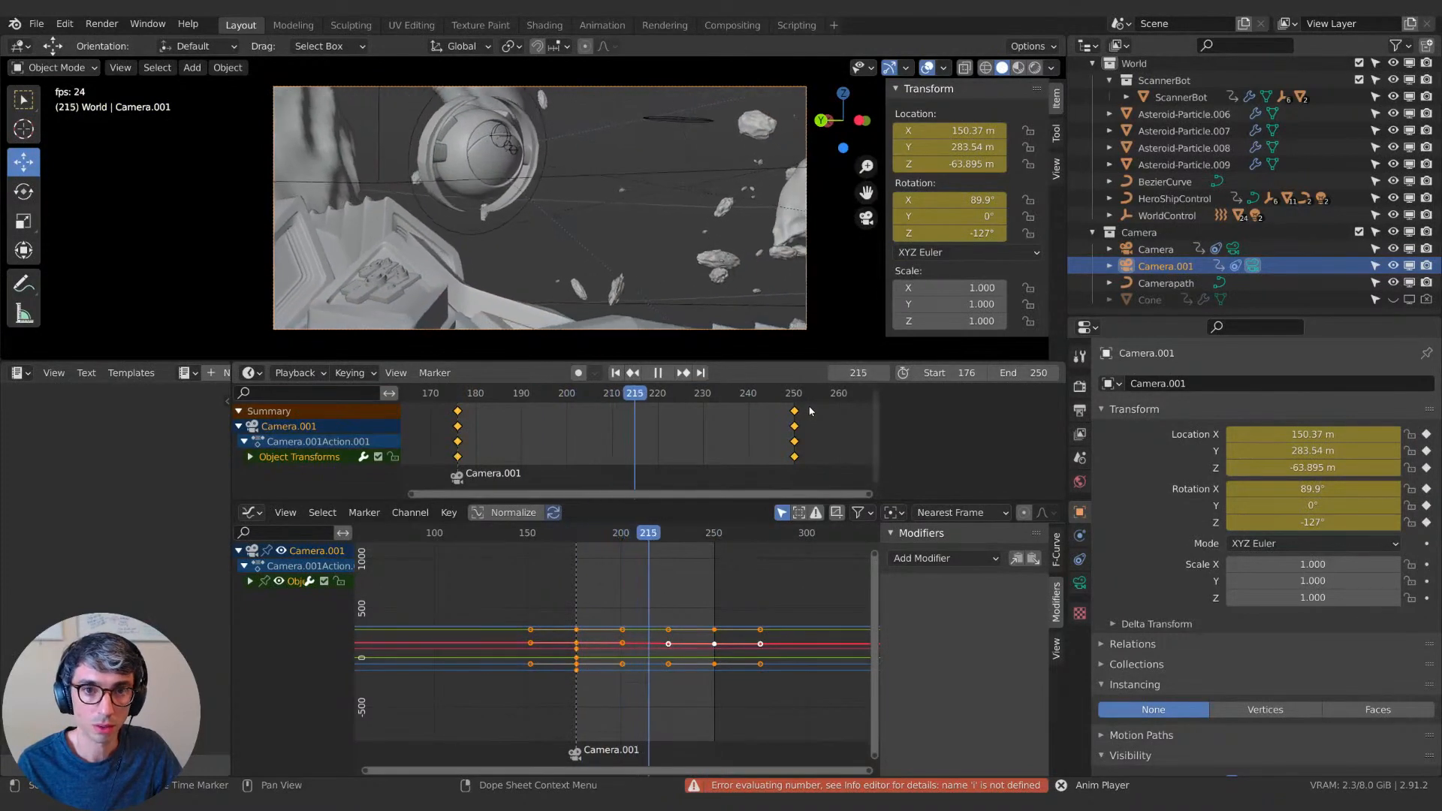
{"action": "key", "text": "space"}
Tilt Camera.001 at frame 176 to an X rotation of about 91.4°, keyframe it and play the shot.
{"action": "left_click_drag", "start_coordinate": [494, 396], "coordinate": [458, 395]}
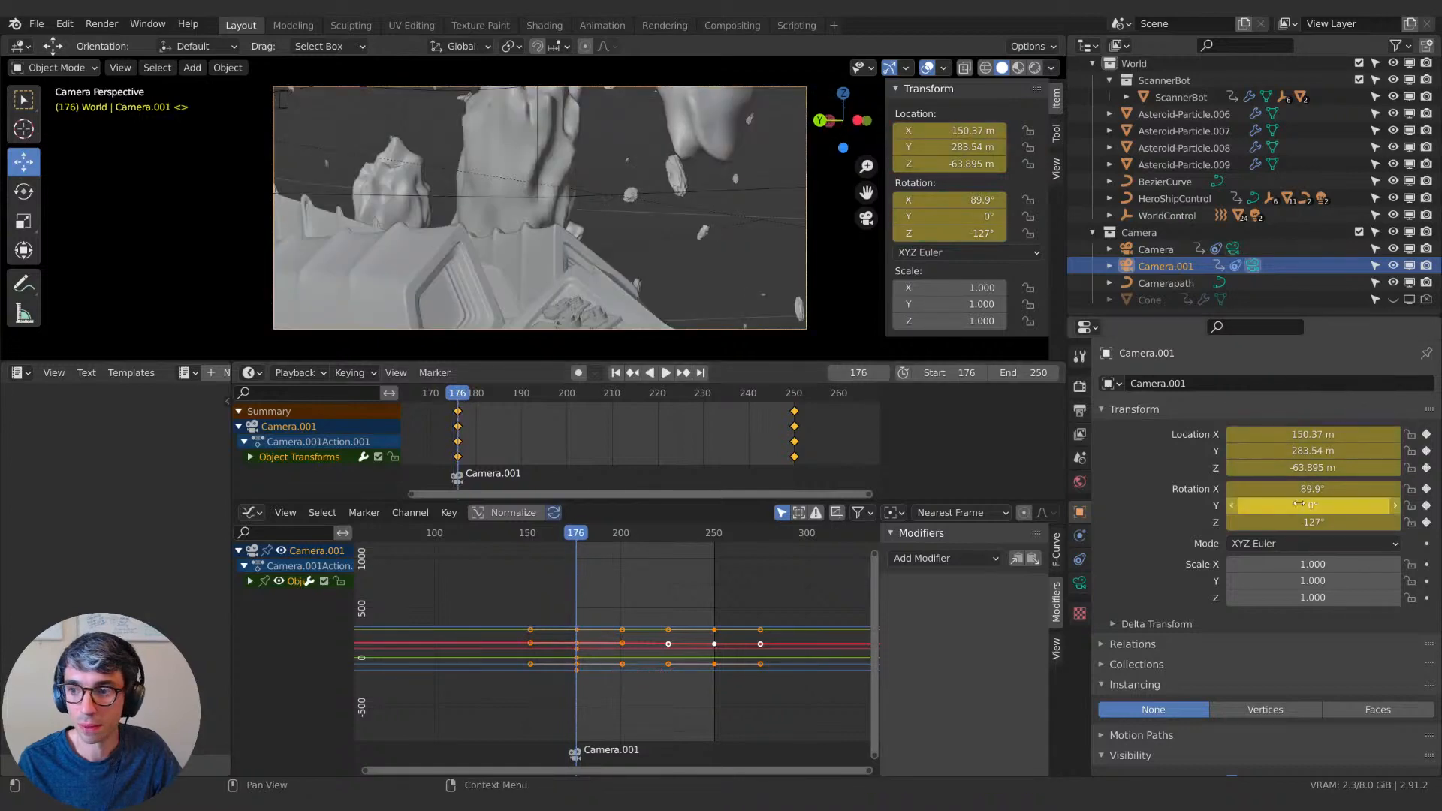
{"action": "left_click_drag", "start_coordinate": [1313, 489], "coordinate": [1319, 489]}
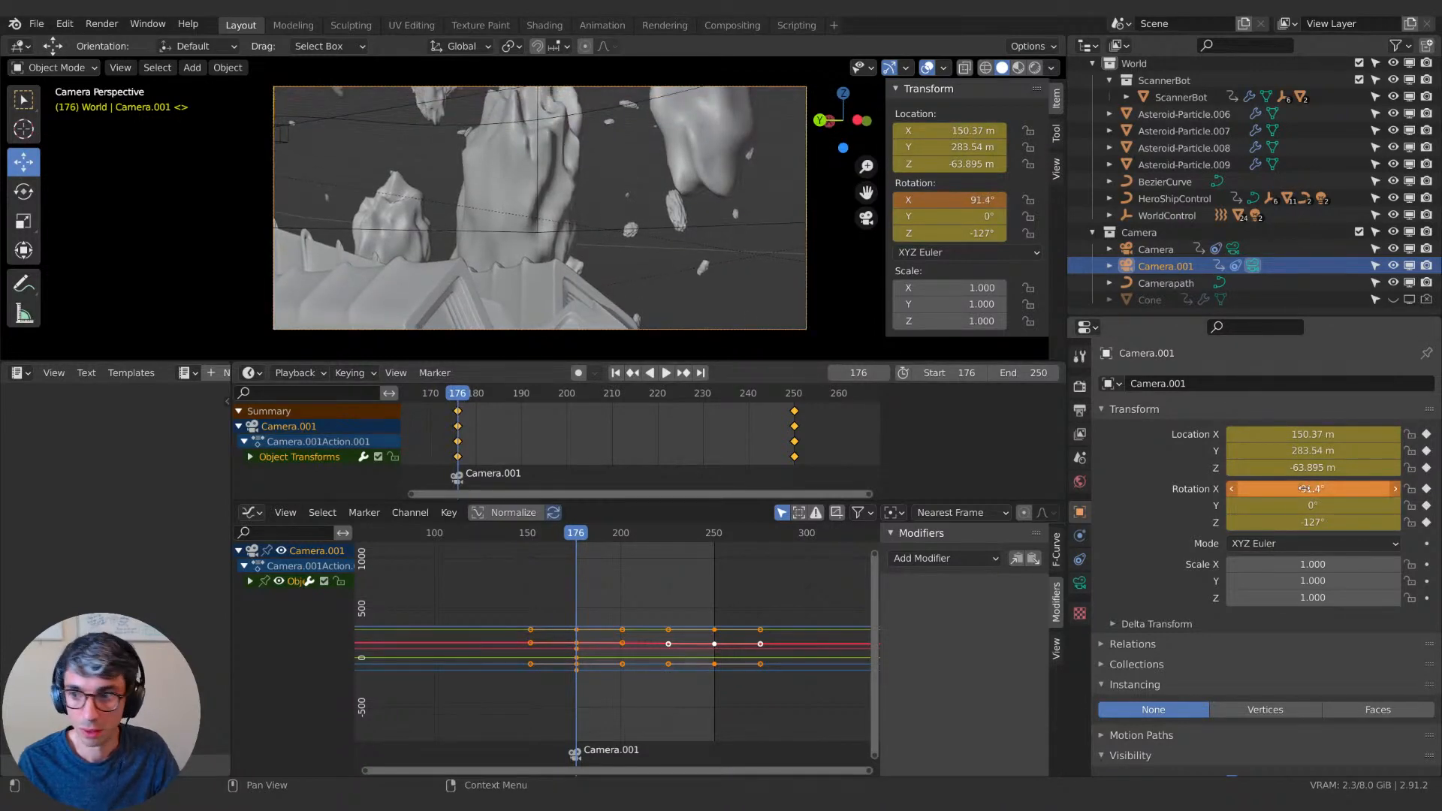
{"action": "key", "text": "space"}
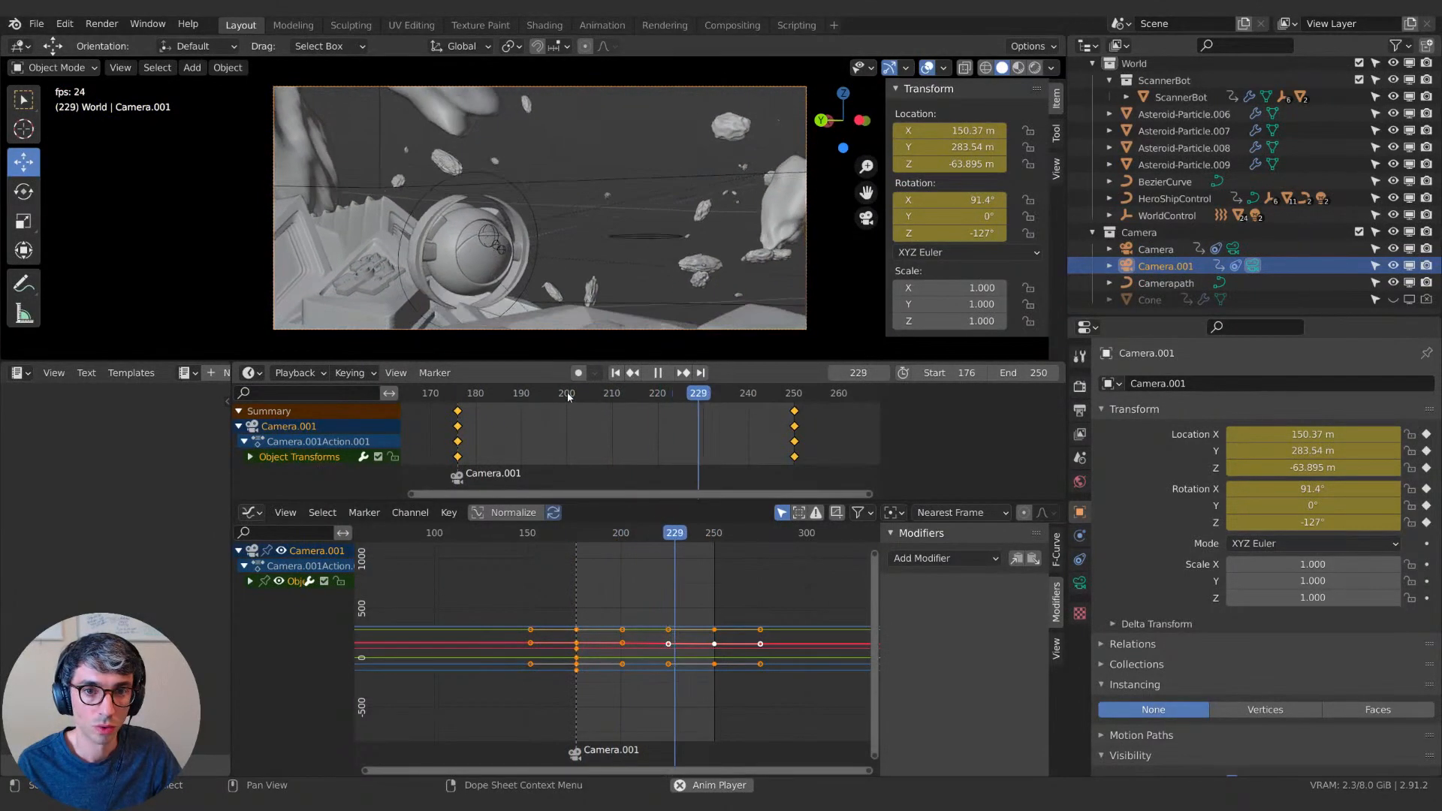
{"action": "key", "text": "space"}
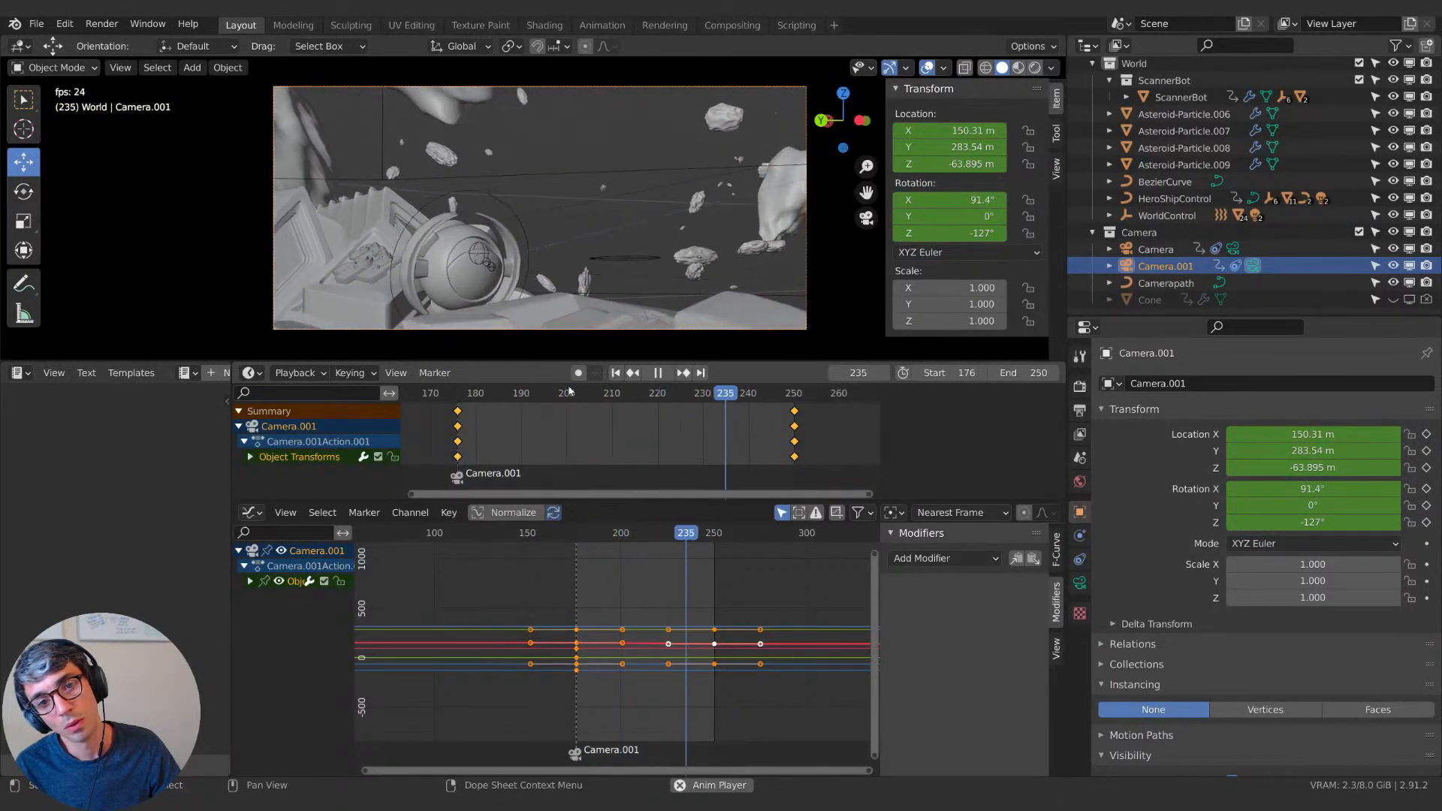
{"action": "key", "text": "space"}
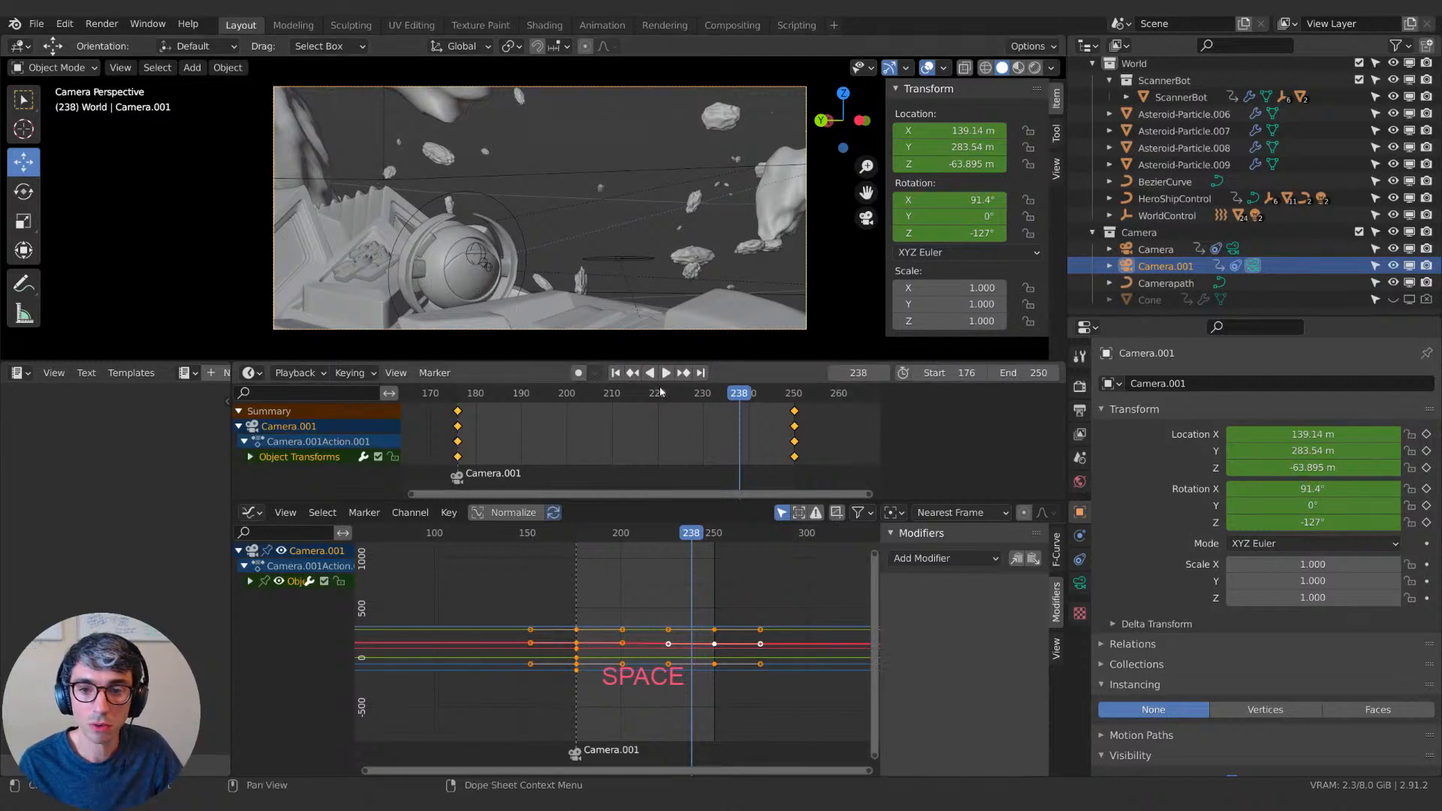
At frame 204, leave the camera view and select the ScannerBot's LookControl empty near the hero ship.
{"action": "left_click_drag", "start_coordinate": [661, 392], "coordinate": [585, 392]}
{"action": "left_click", "coordinate": [1057, 167]}
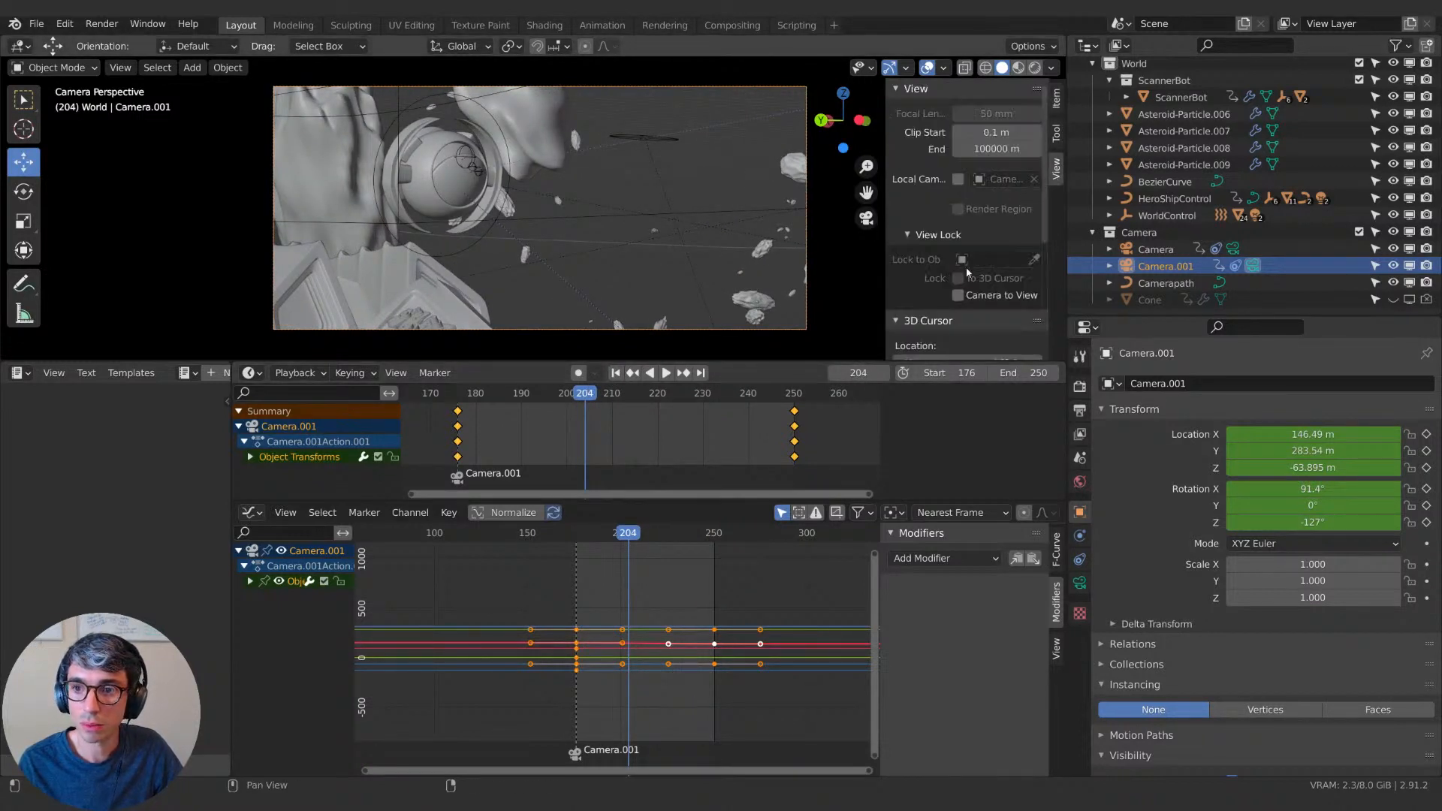
{"action": "key", "text": "n"}
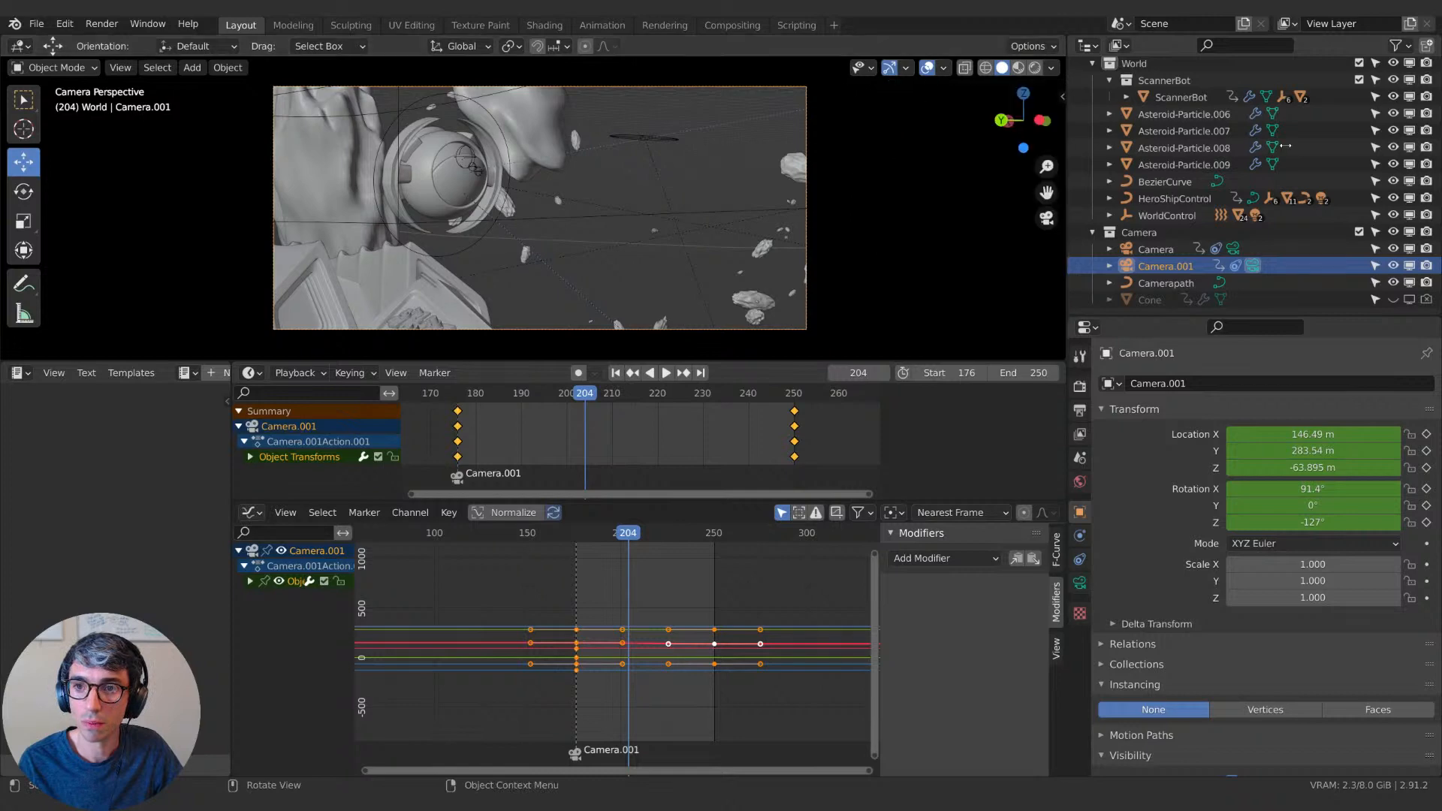
{"action": "middle_click_drag", "start_coordinate": [571, 172], "coordinate": [681, 260]}
{"action": "scroll", "coordinate": [718, 210], "scroll_direction": "down", "scroll_amount": 5}
{"action": "scroll", "coordinate": [663, 253], "scroll_direction": "up", "scroll_amount": 5}
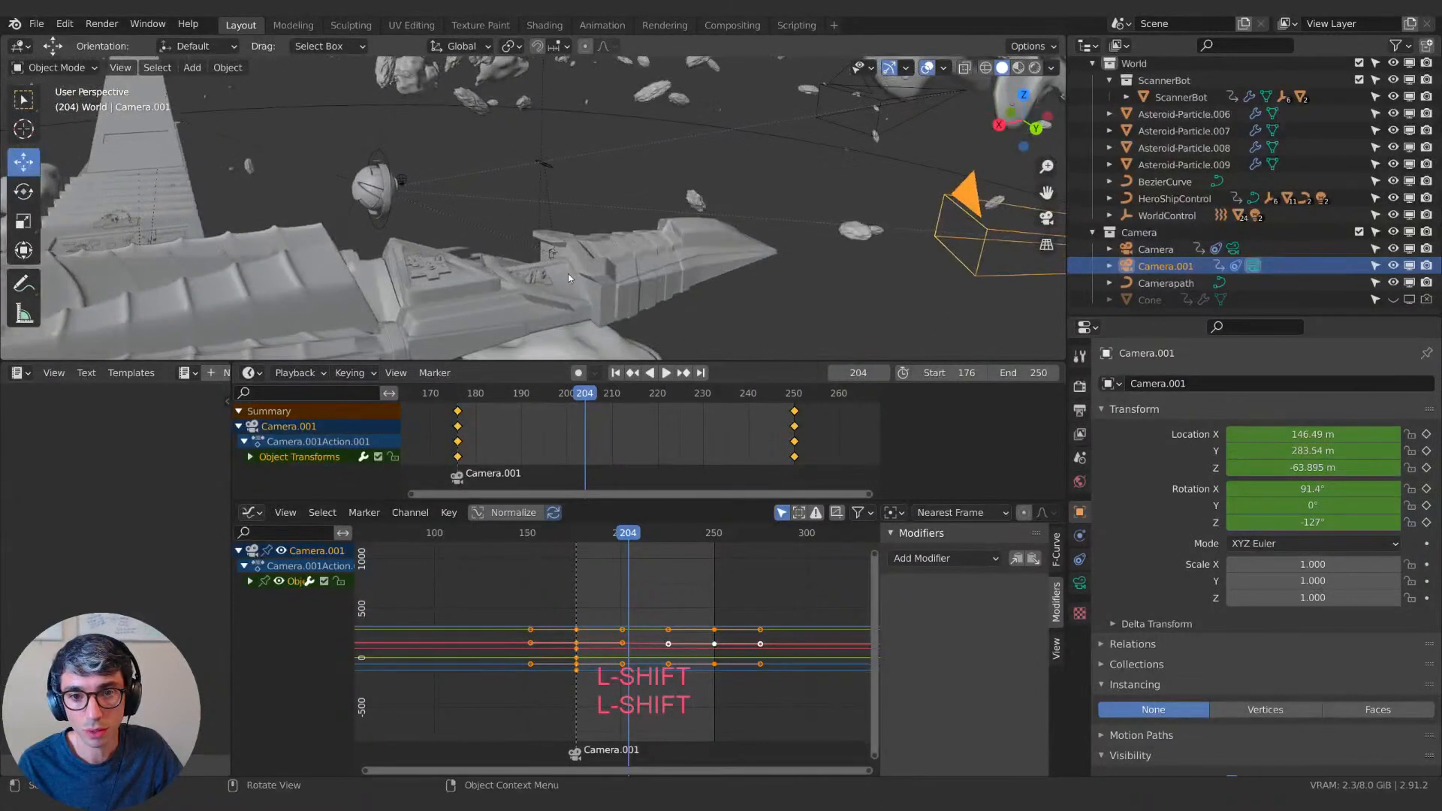
{"action": "left_click", "coordinate": [556, 257]}
{"action": "middle_click_drag", "start_coordinate": [558, 259], "coordinate": [595, 247]}
Try repositioning the LookControl at frame 204, first freely and upward, with further adjustments along the Y and X axes.
{"action": "key", "text": "g"}
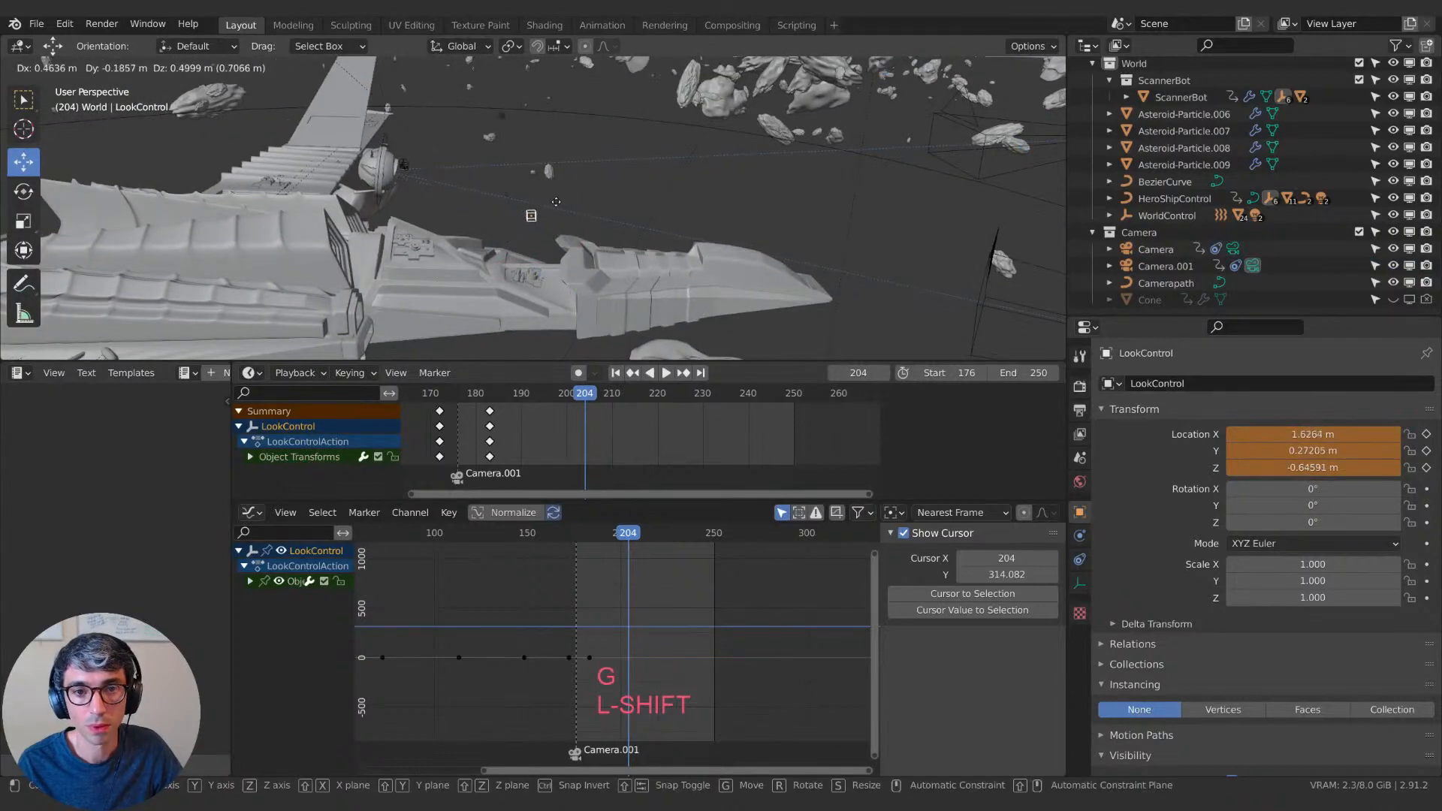
{"action": "left_click", "coordinate": [556, 199]}
{"action": "middle_click_drag", "start_coordinate": [557, 199], "coordinate": [410, 235]}
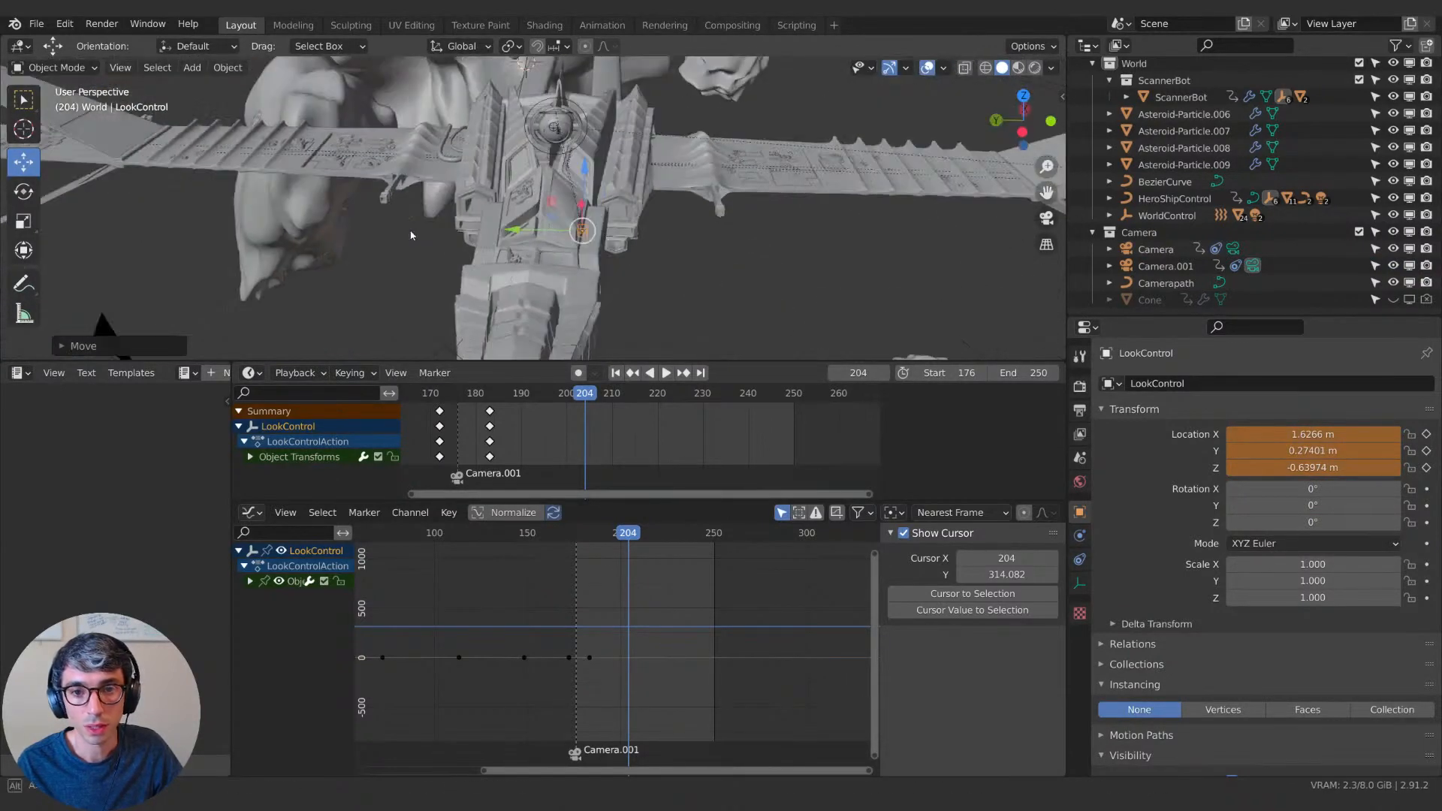
{"action": "key", "text": "g"}
{"action": "key", "text": "y"}
{"action": "left_click_drag", "start_coordinate": [513, 228], "coordinate": [516, 228]}
{"action": "middle_click_drag", "start_coordinate": [515, 227], "coordinate": [393, 239]}
{"action": "key", "text": "g"}
{"action": "key", "text": "x"}
{"action": "middle_click_drag", "start_coordinate": [568, 252], "coordinate": [561, 277]}
At frame 184, raise the LookControl along Z to about -0.247 m in the camera view and keyframe its location.
{"action": "left_click_drag", "start_coordinate": [587, 398], "coordinate": [489, 400]}
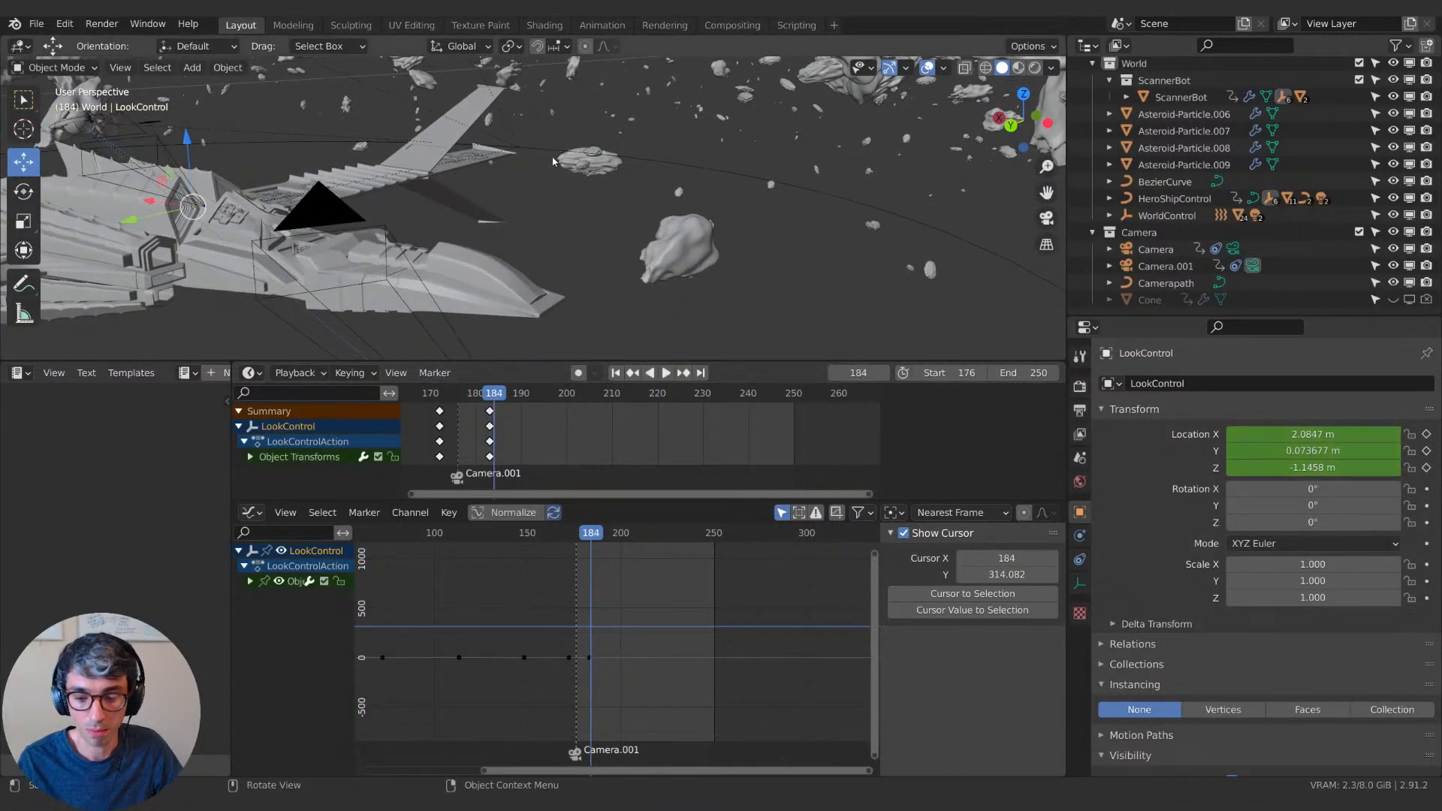
{"action": "key", "text": "KP_0"}
{"action": "key", "text": "g"}
{"action": "key", "text": "z"}
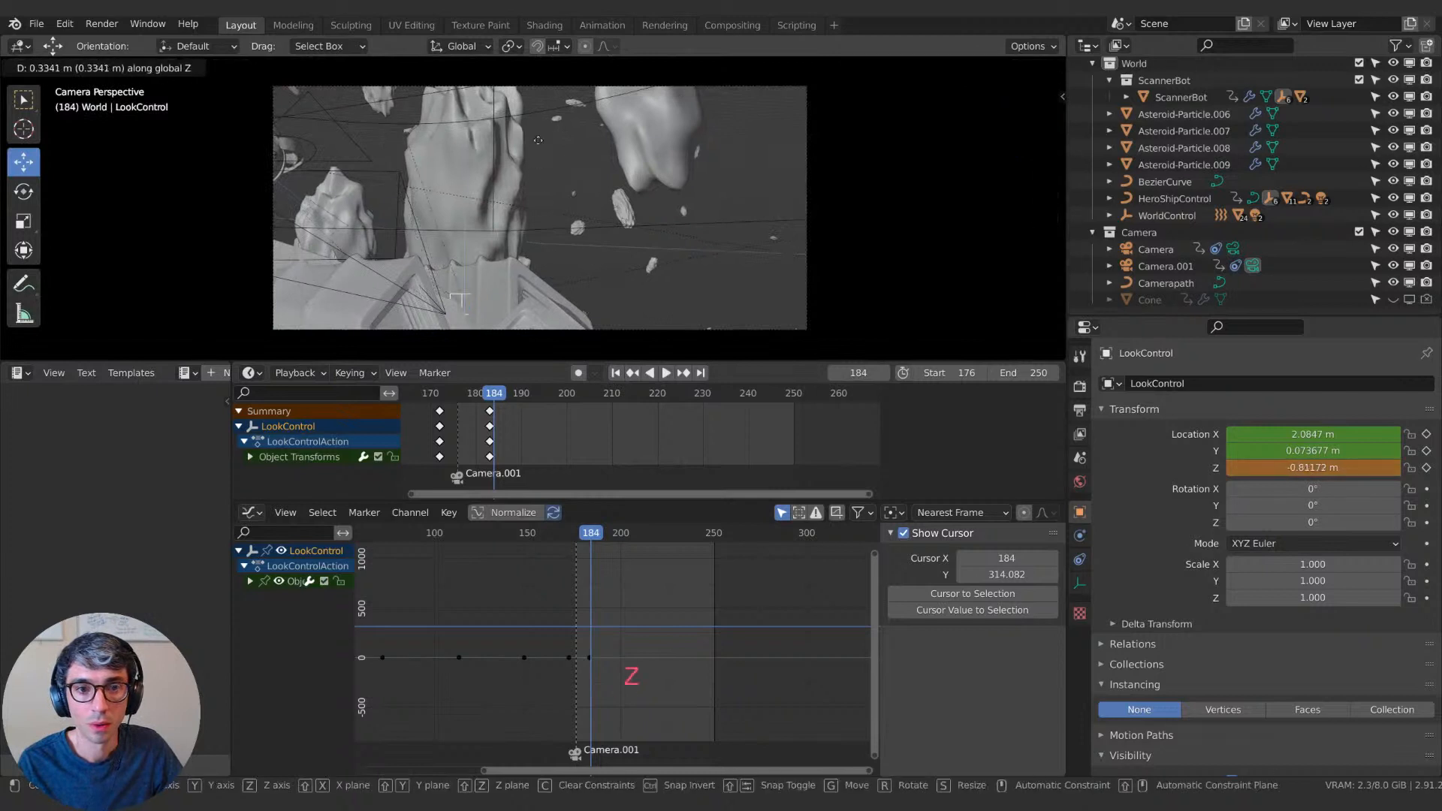
{"action": "left_click", "coordinate": [522, 352]}
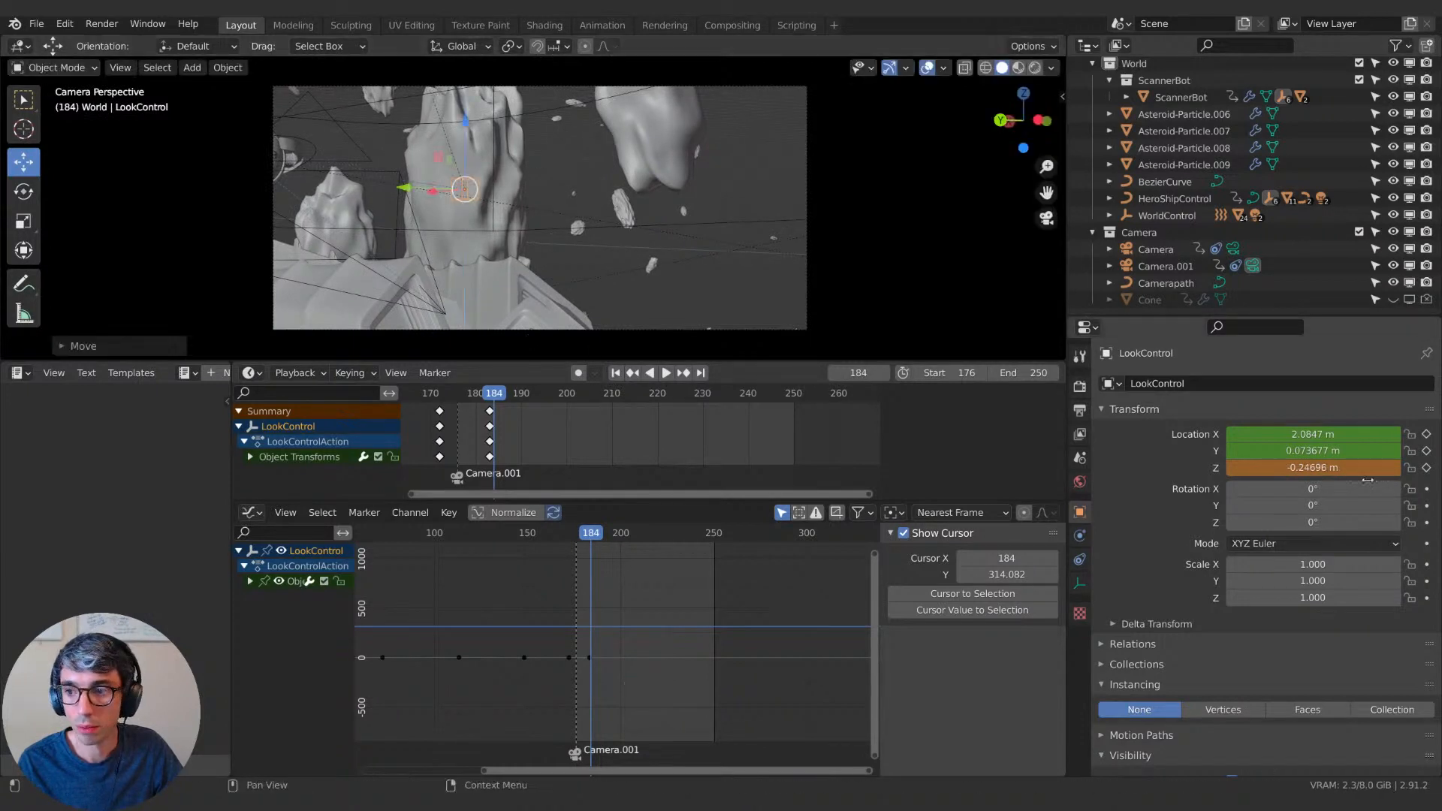
{"action": "key", "text": "i"}
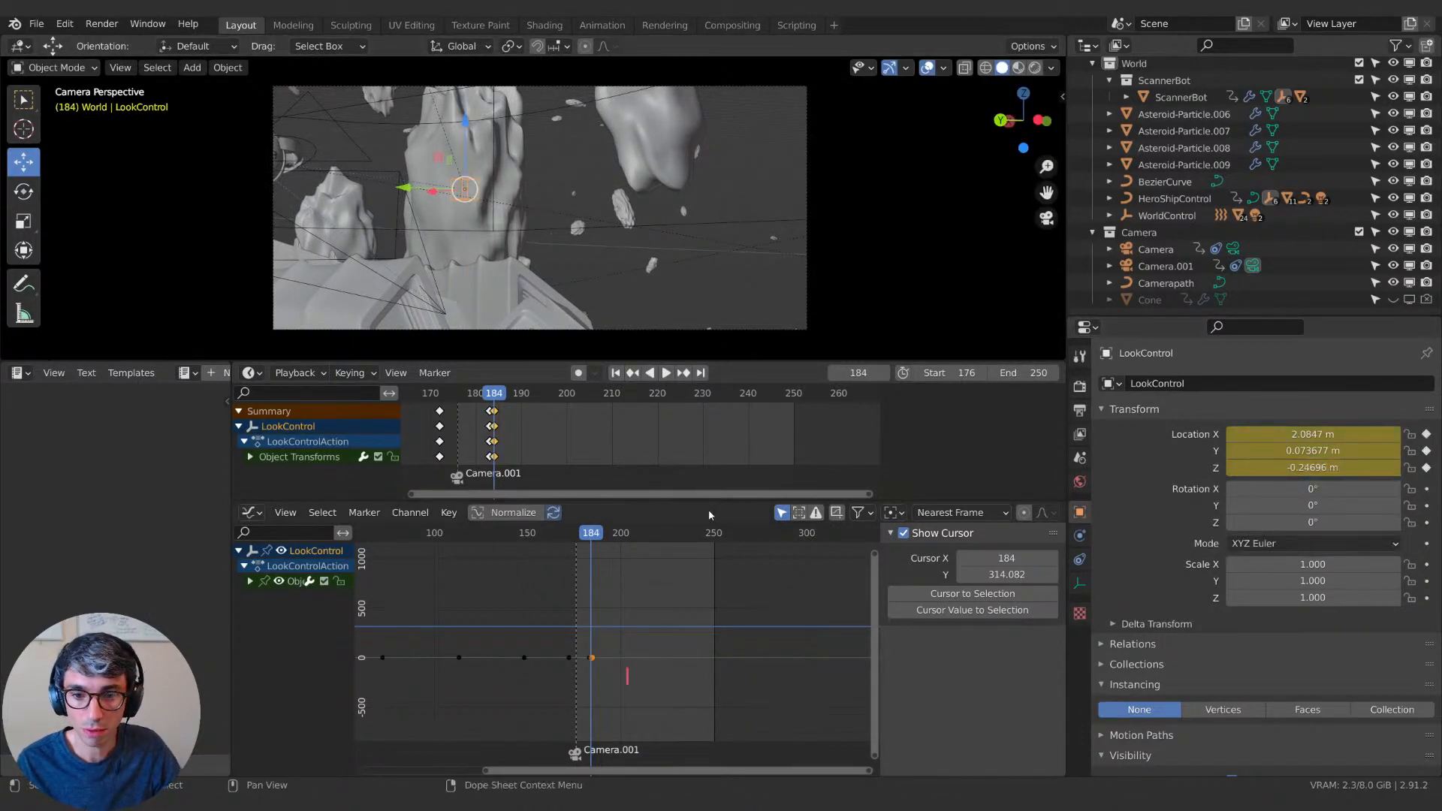
Delete the LookControl's keyframes at frames 183 and 172.
{"action": "middle_click_drag", "start_coordinate": [529, 418], "coordinate": [555, 419]}
{"action": "left_click_drag", "start_coordinate": [524, 394], "coordinate": [519, 394]}
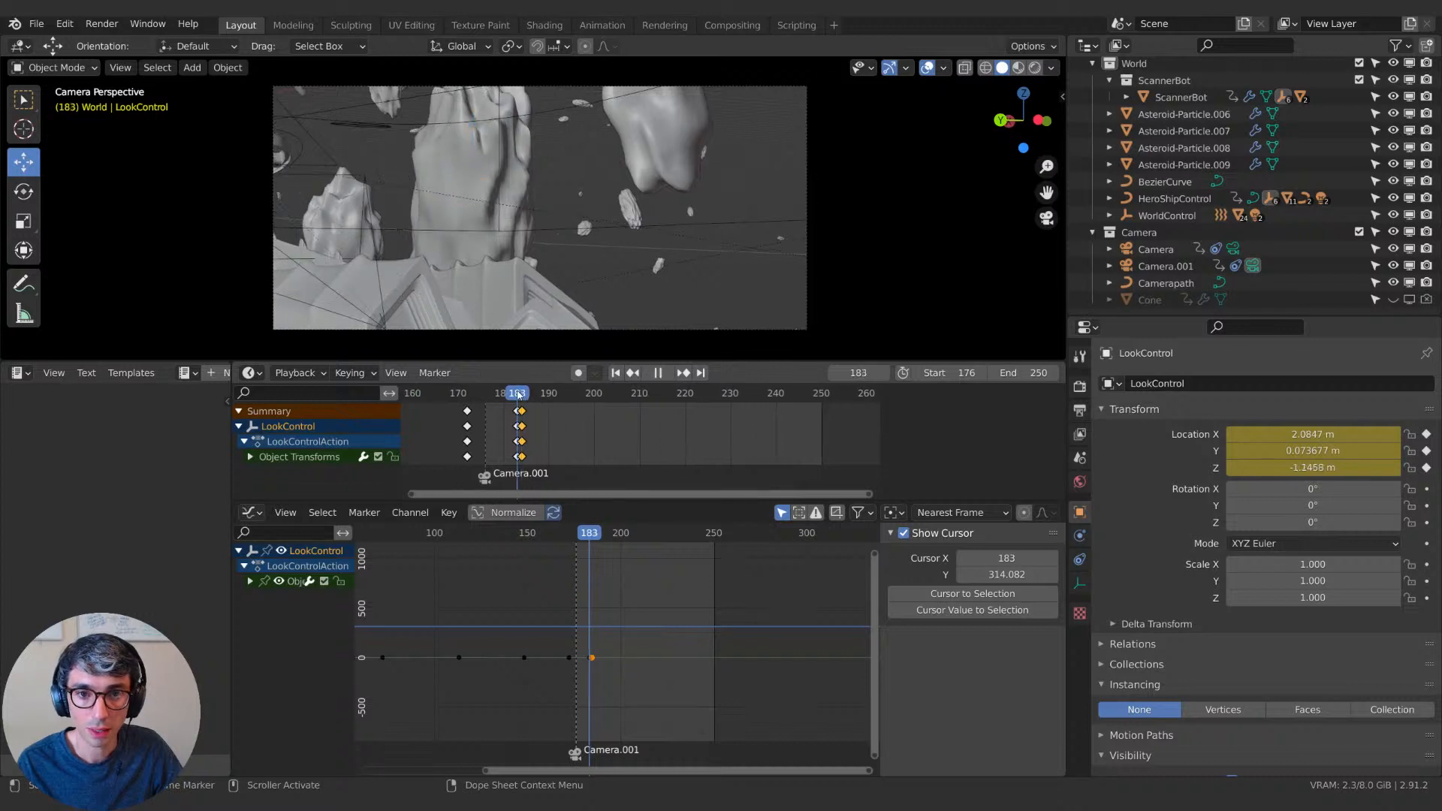
{"action": "key", "text": "x"}
{"action": "left_click", "coordinate": [475, 413]}
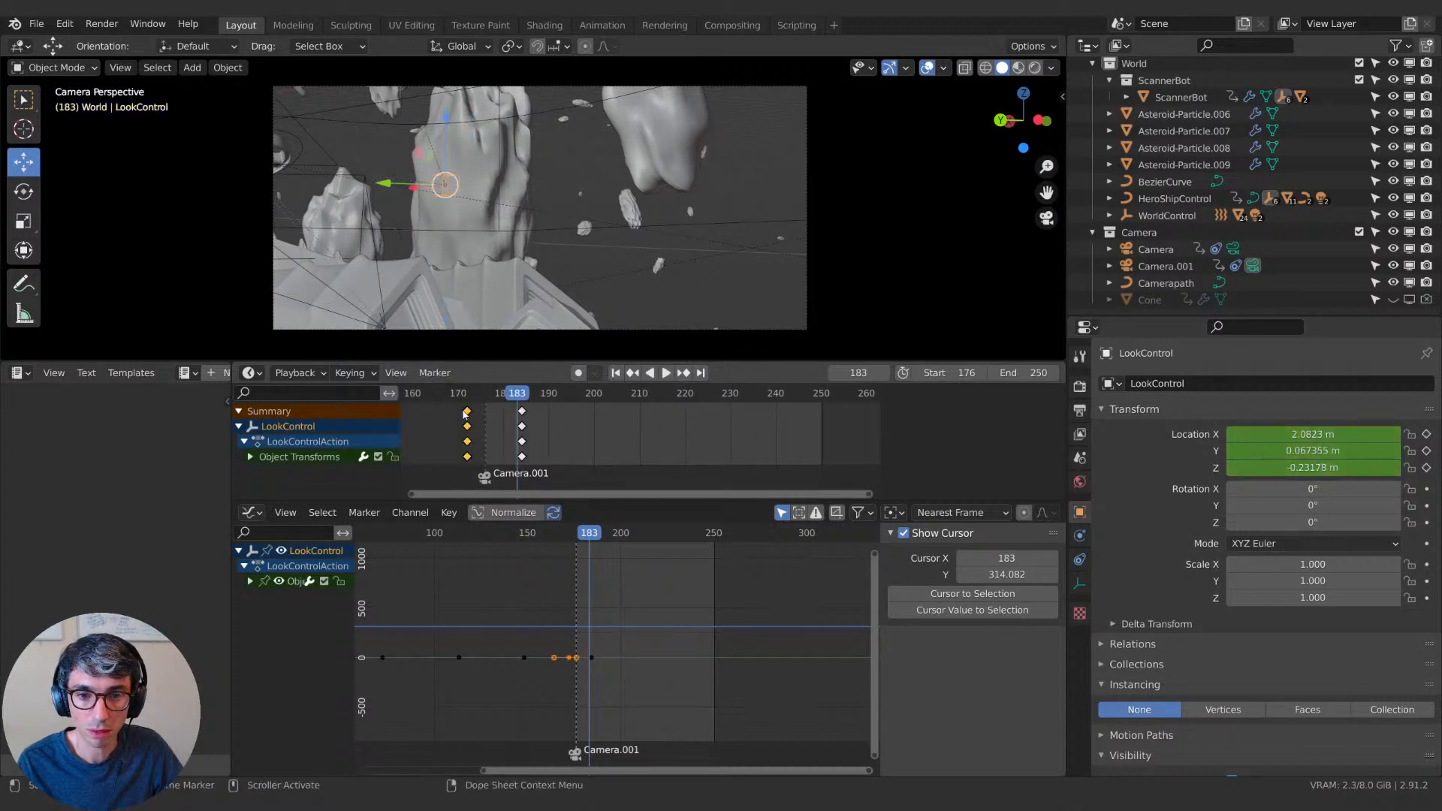
{"action": "key", "text": "Delete"}
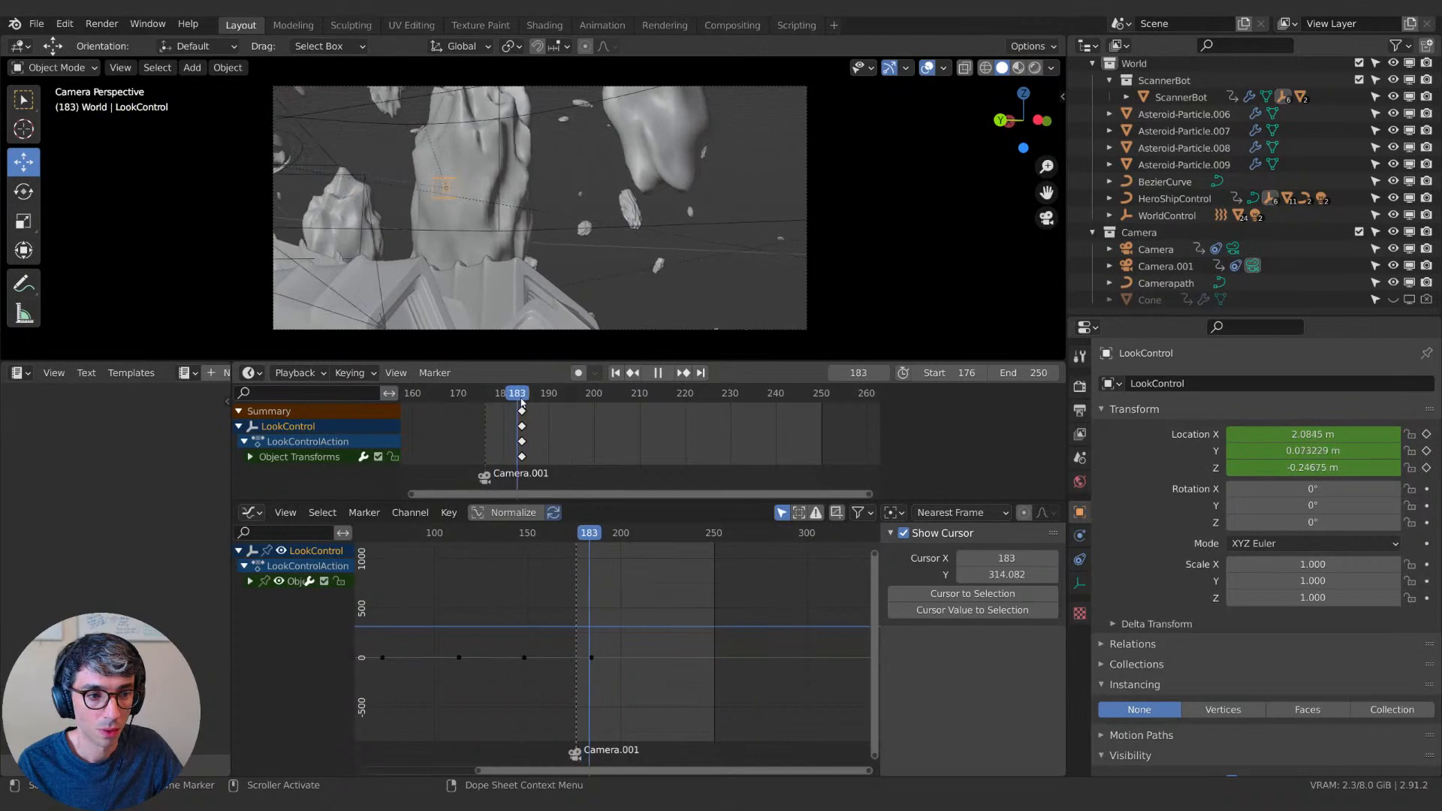
Play the shot repeatedly from its start to examine where the ScannerBot looks as it flies in.
{"action": "key", "text": "space"}
{"action": "mouse_move", "coordinate": [581, 412]}
{"action": "middle_mouse_down", "text": "shift"}
{"action": "mouse_move", "coordinate": [565, 420]}
{"action": "mouse_move", "coordinate": [606, 413]}
{"action": "middle_mouse_up", "text": "shift"}
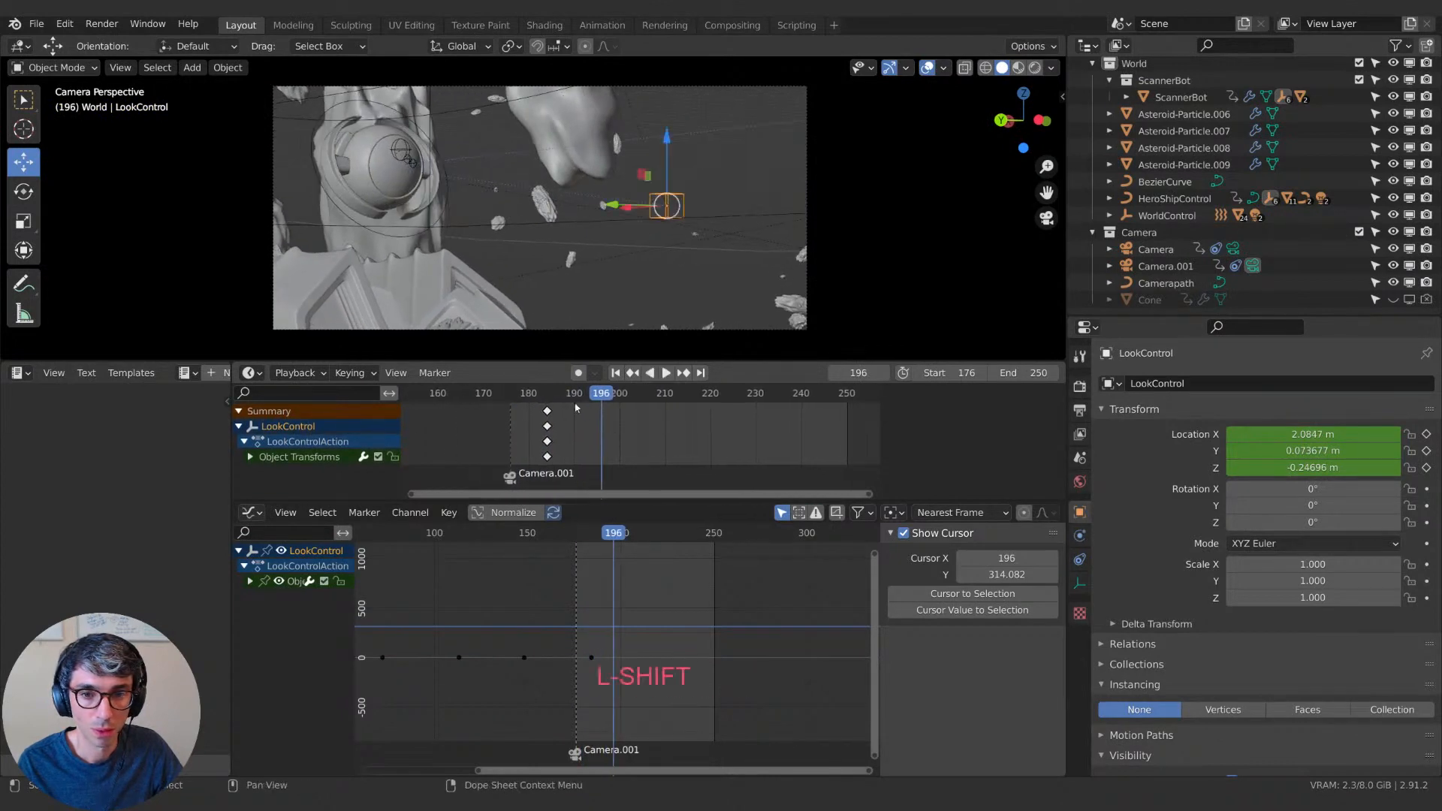
{"action": "key", "text": "shift+Left"}
{"action": "key", "text": "space"}
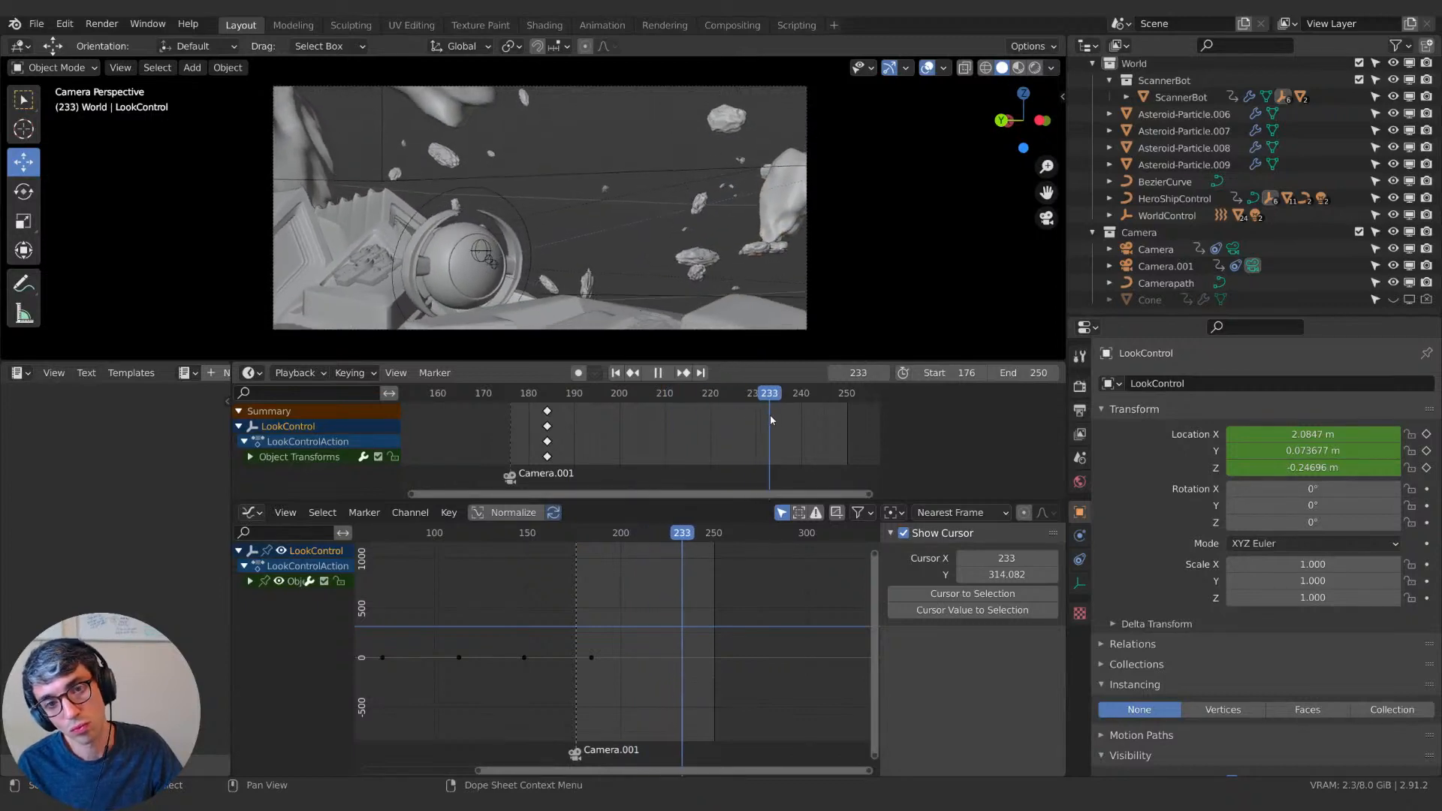
{"action": "left_click", "coordinate": [520, 398]}
{"action": "key", "text": "space"}
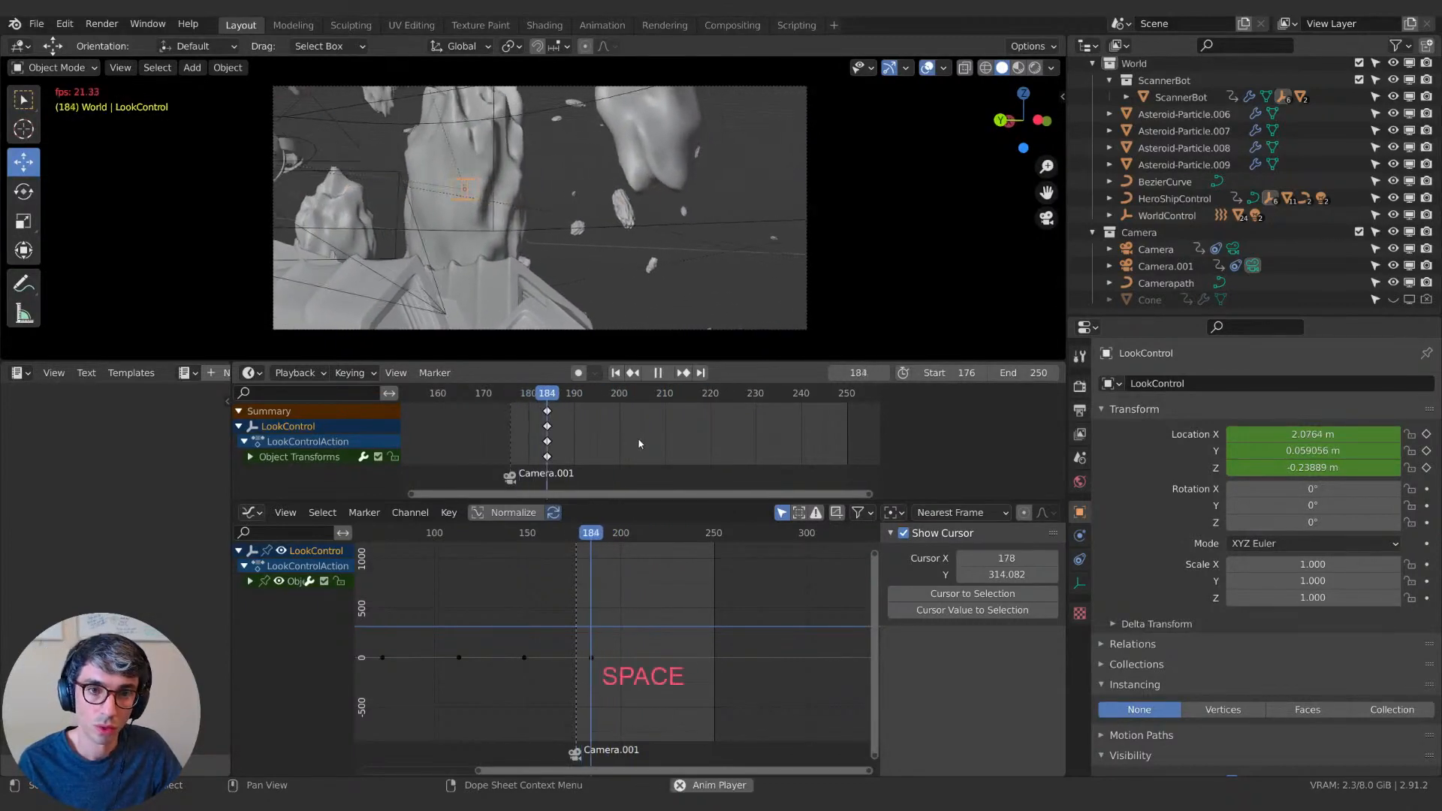
{"action": "key", "text": "space"}
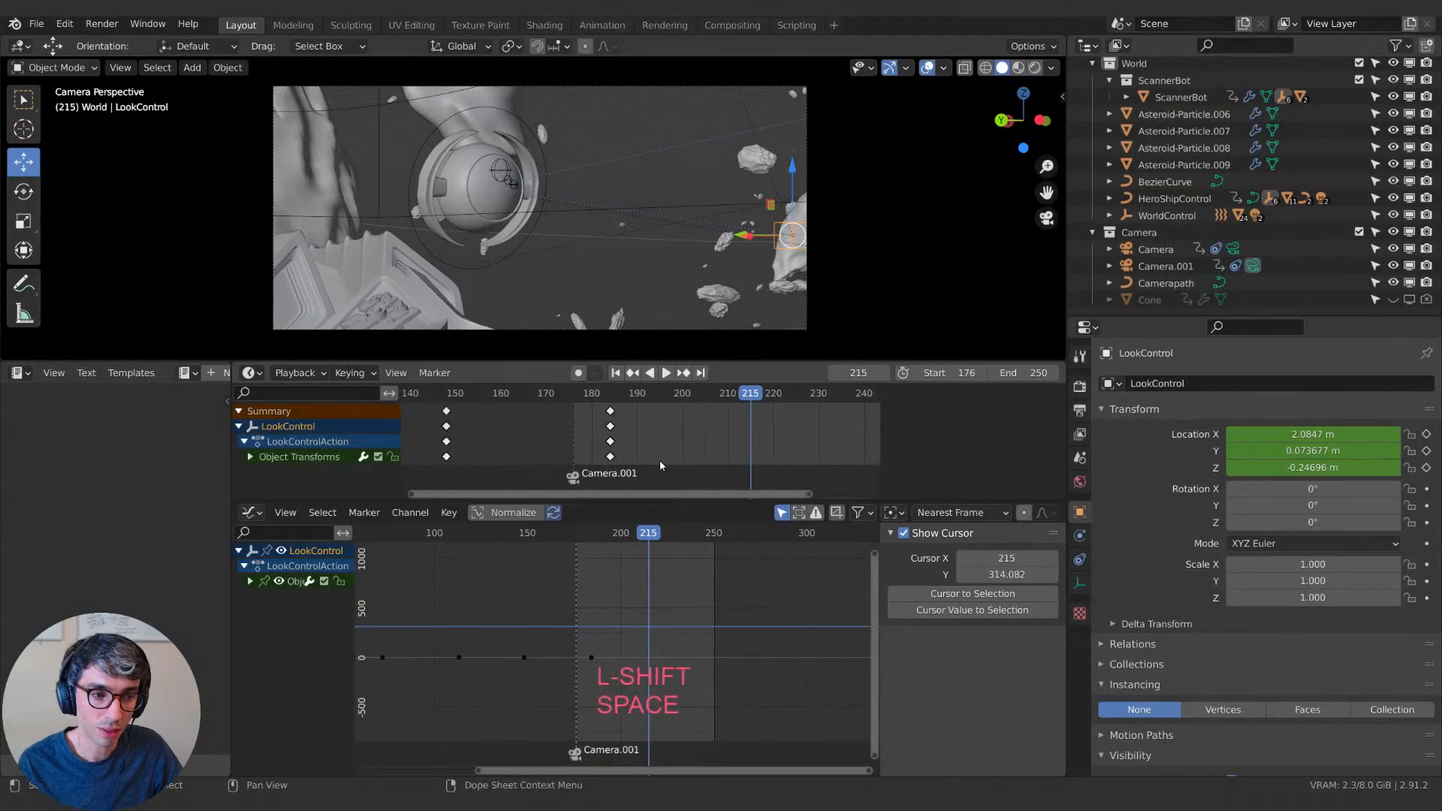
{"action": "scroll", "coordinate": [606, 402], "scroll_direction": "left", "scroll_amount": 5, "text": "shift"}
{"action": "left_click", "coordinate": [606, 402]}
{"action": "key", "text": "space"}
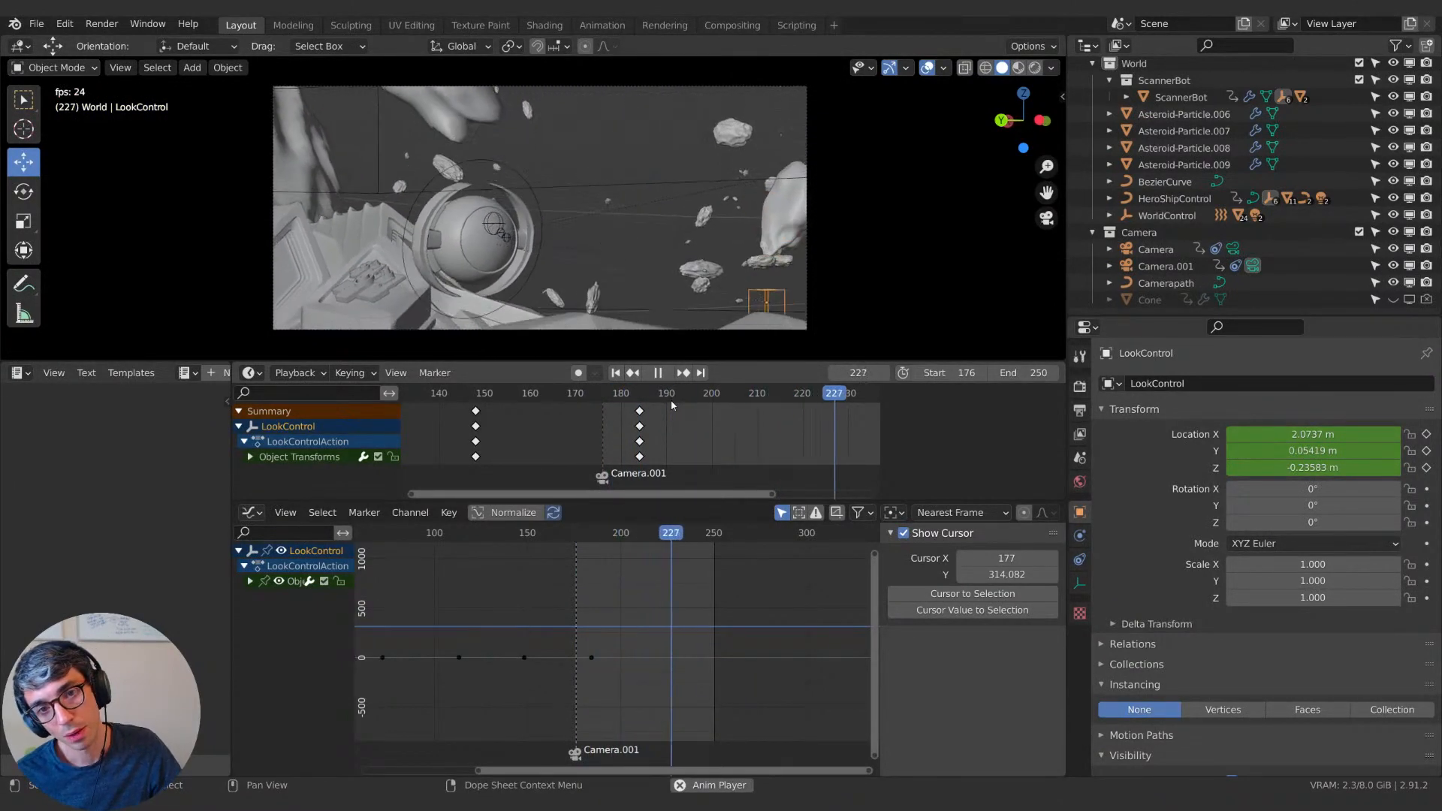
{"action": "key", "text": "space"}
{"action": "left_click", "coordinate": [626, 398]}
{"action": "key", "text": "space"}
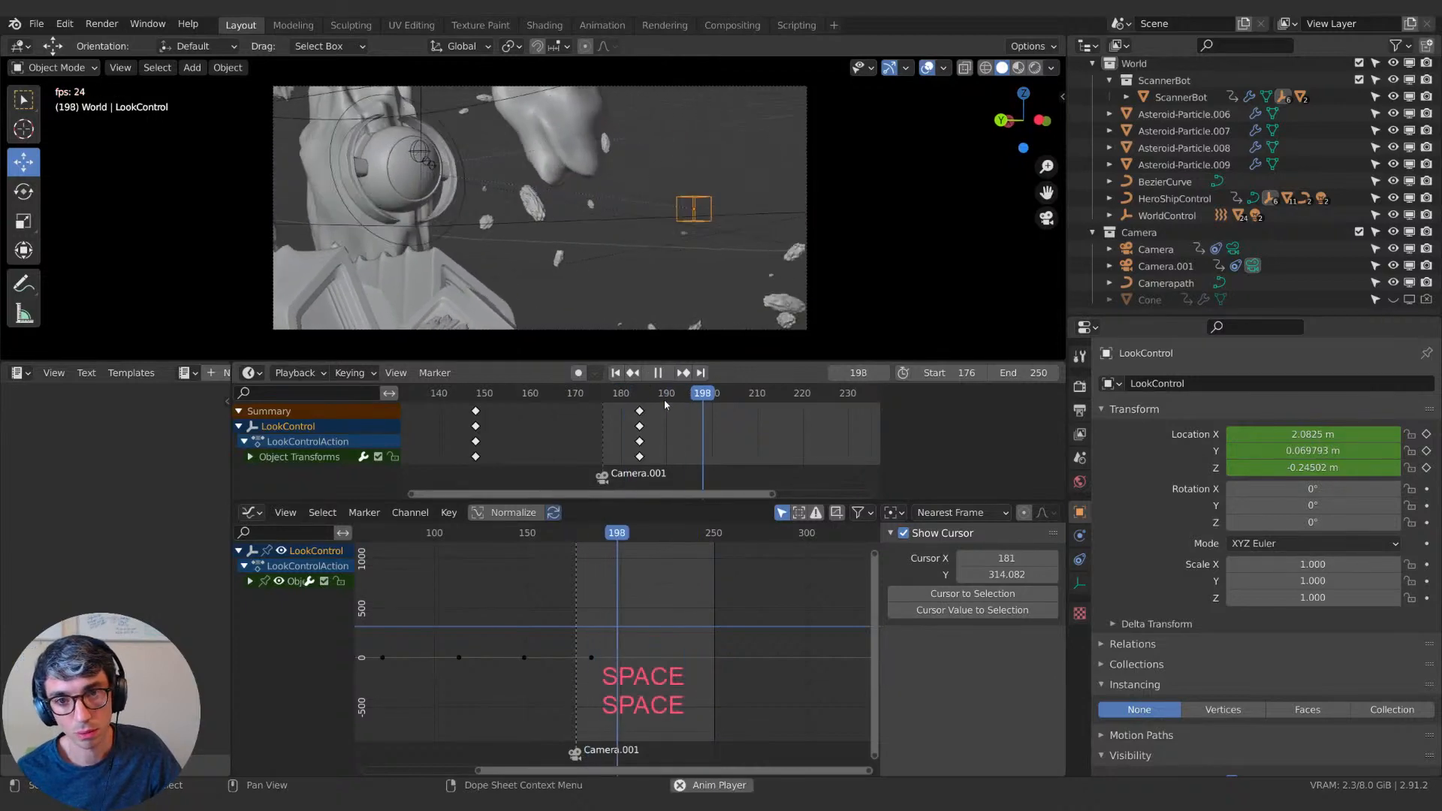
{"action": "left_click", "coordinate": [610, 399]}
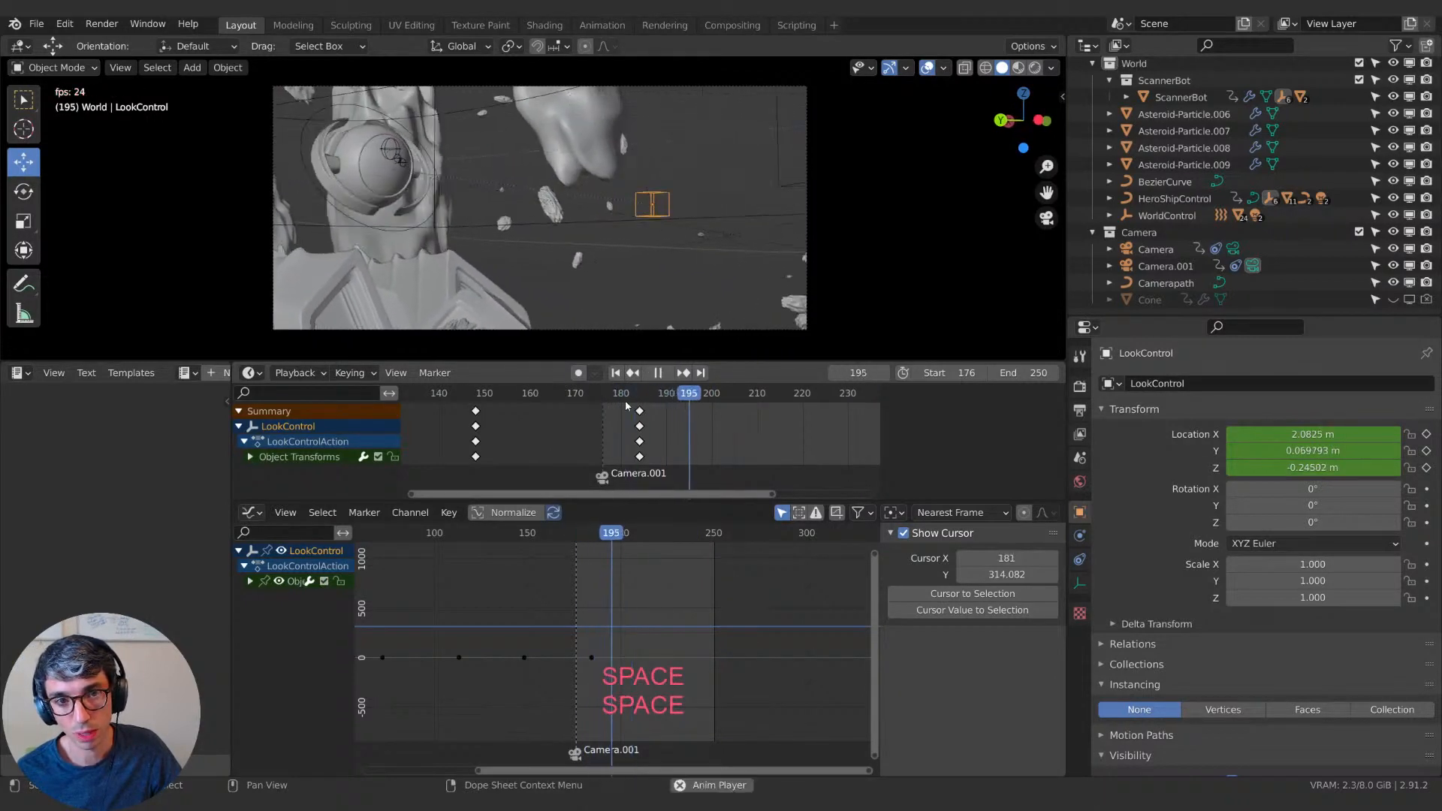
{"action": "key", "text": "space"}
{"action": "left_click", "coordinate": [635, 397]}
{"action": "key", "text": "space"}
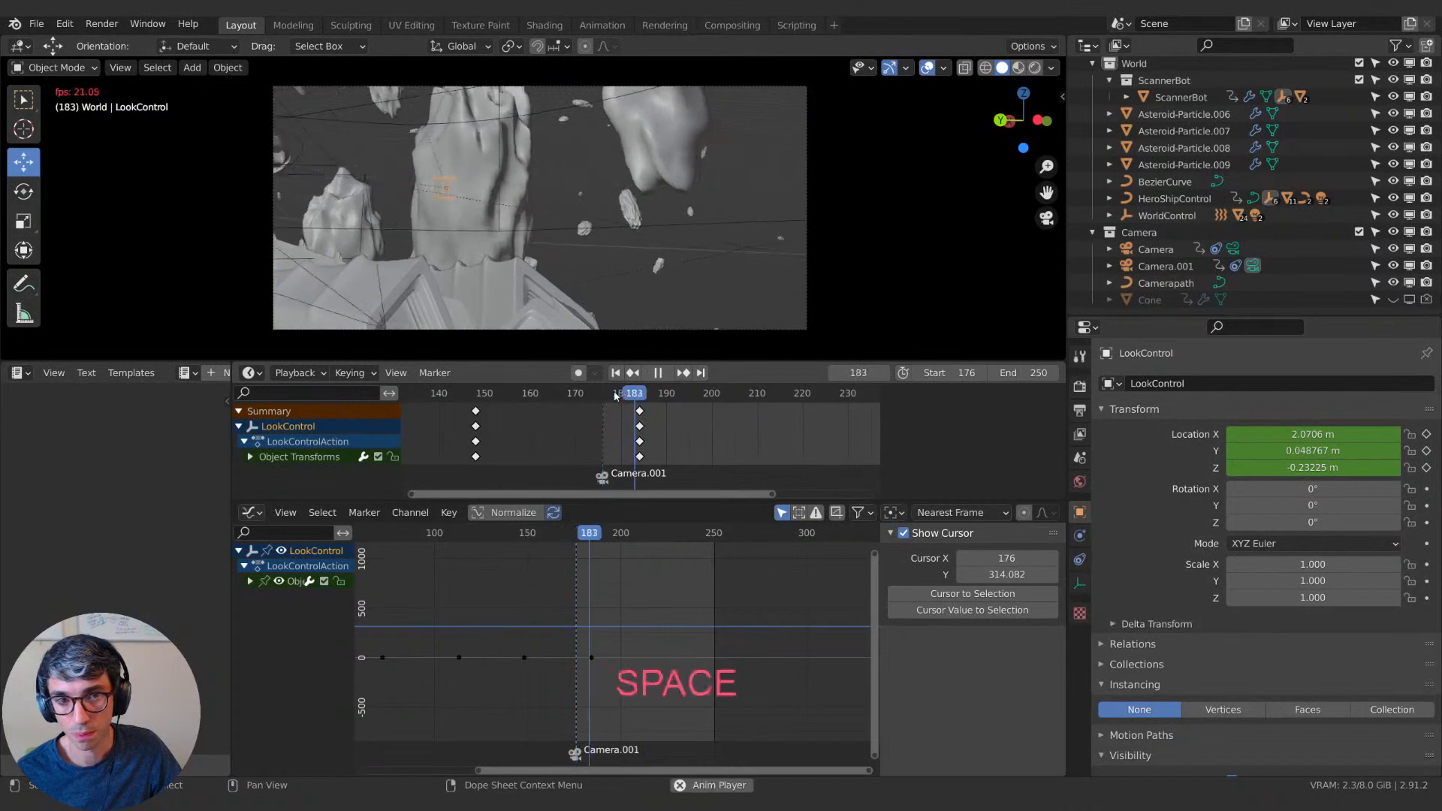
{"action": "key", "text": "Escape"}
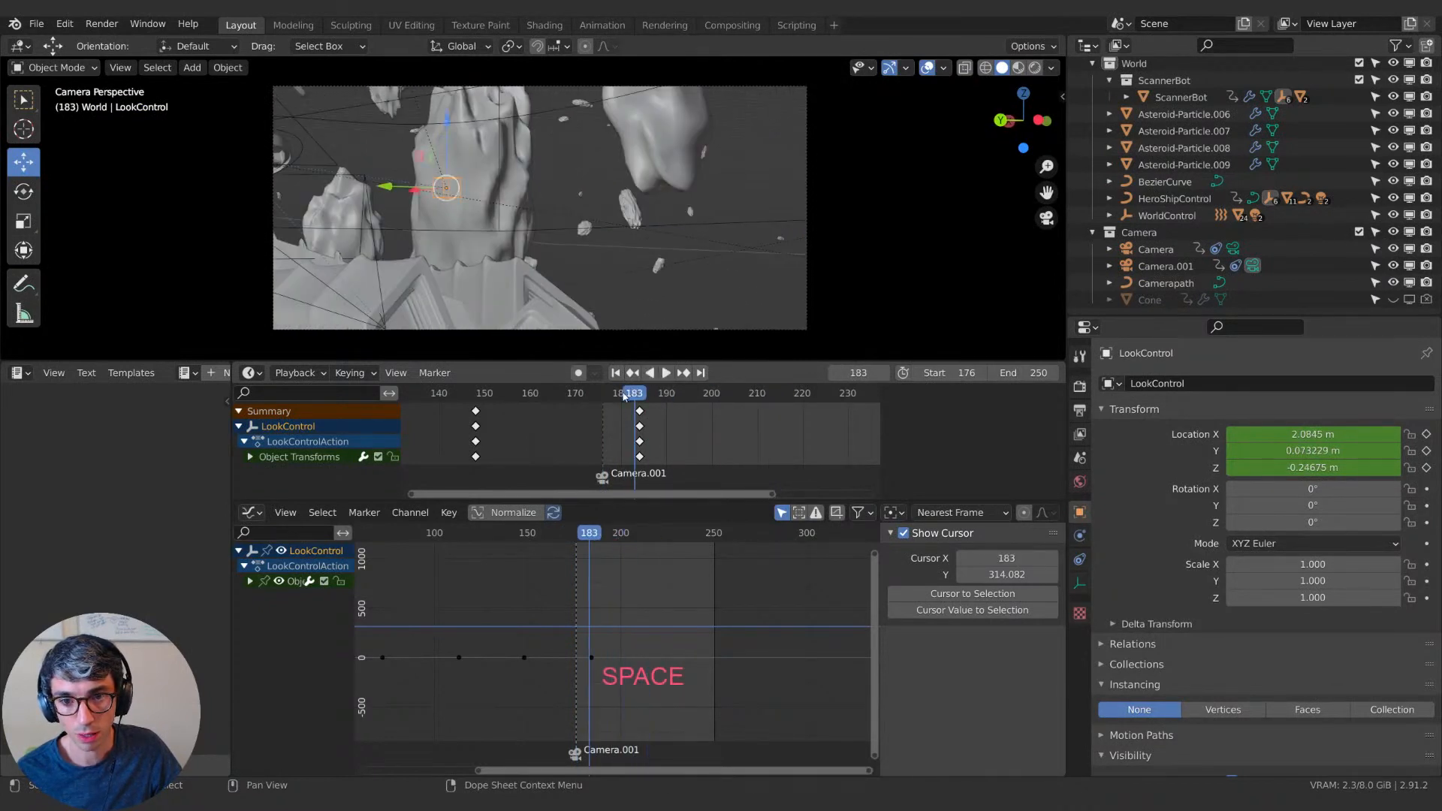
Replay the shot from its first frames to check the ScannerBot's look direction, stopping at frame 202.
{"action": "left_click", "coordinate": [591, 396]}
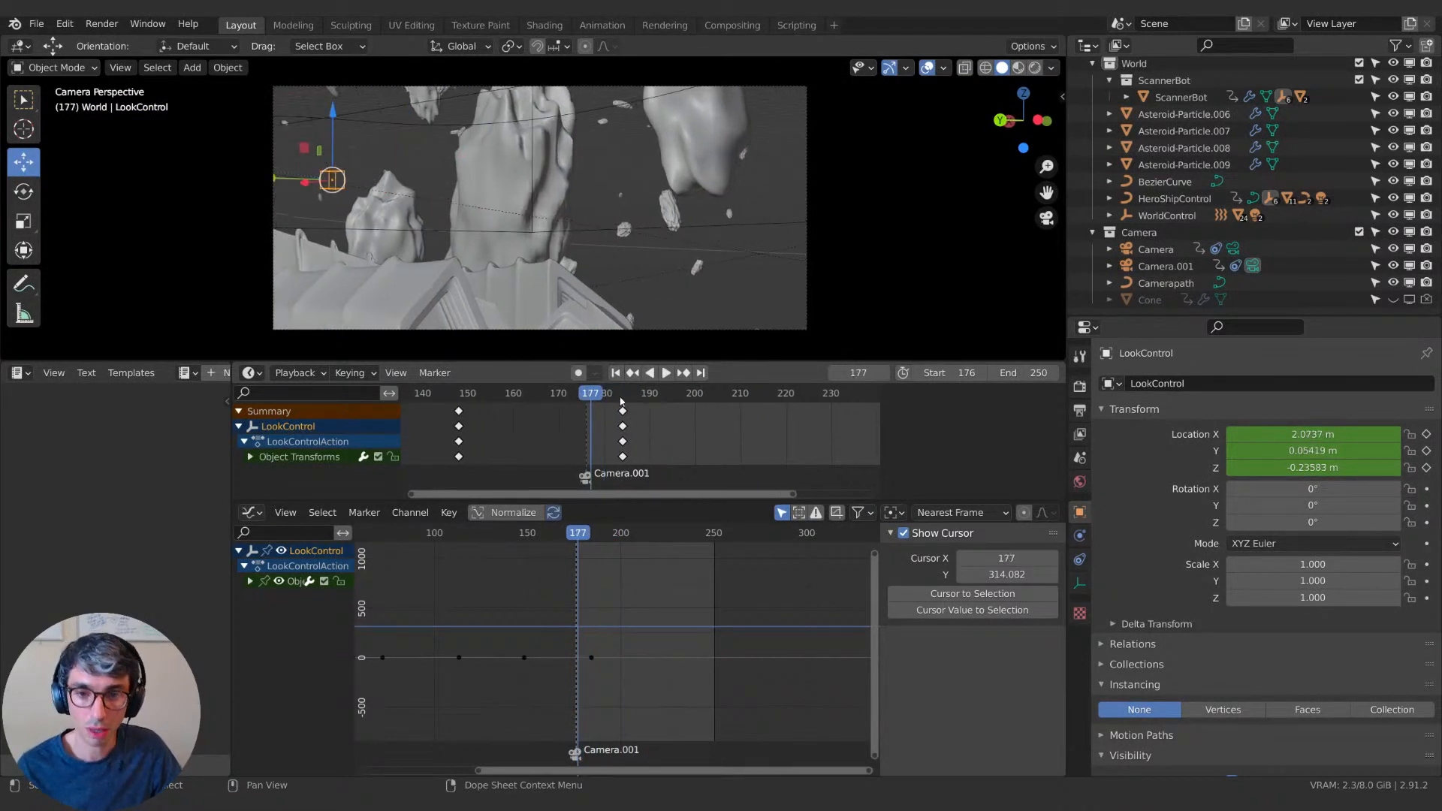
{"action": "key", "text": "space"}
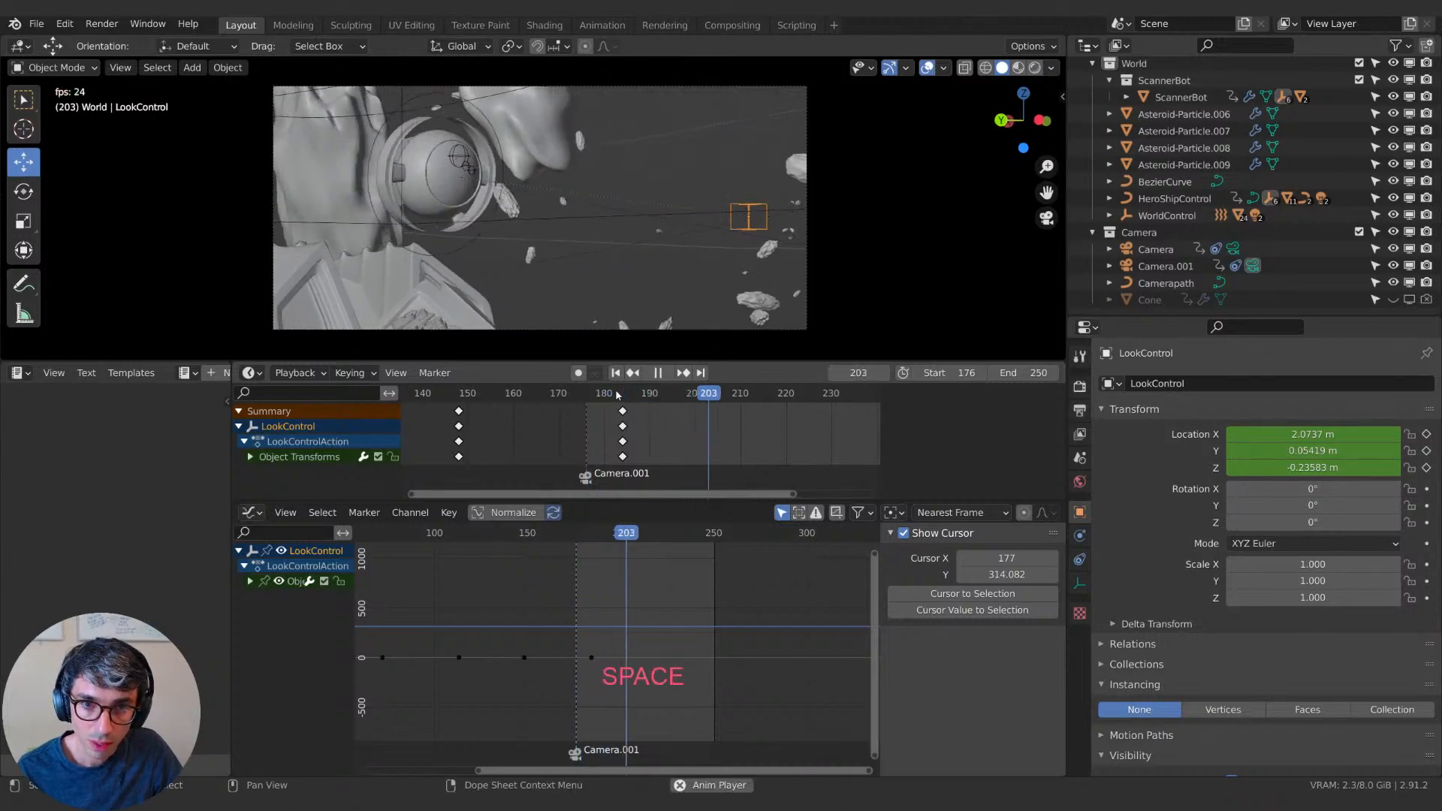
{"action": "key", "text": "space"}
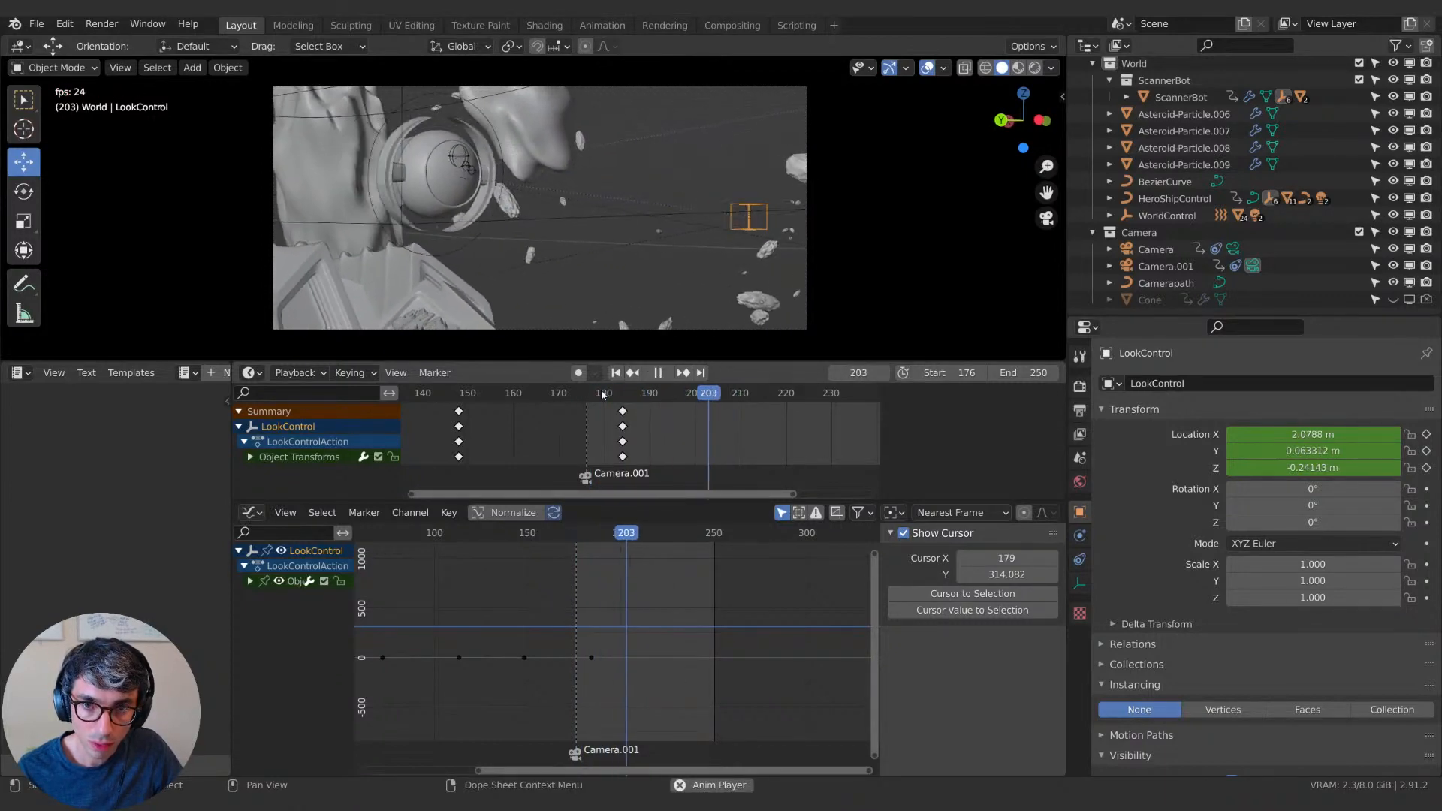
{"action": "key", "text": "space"}
{"action": "key", "text": "space"}
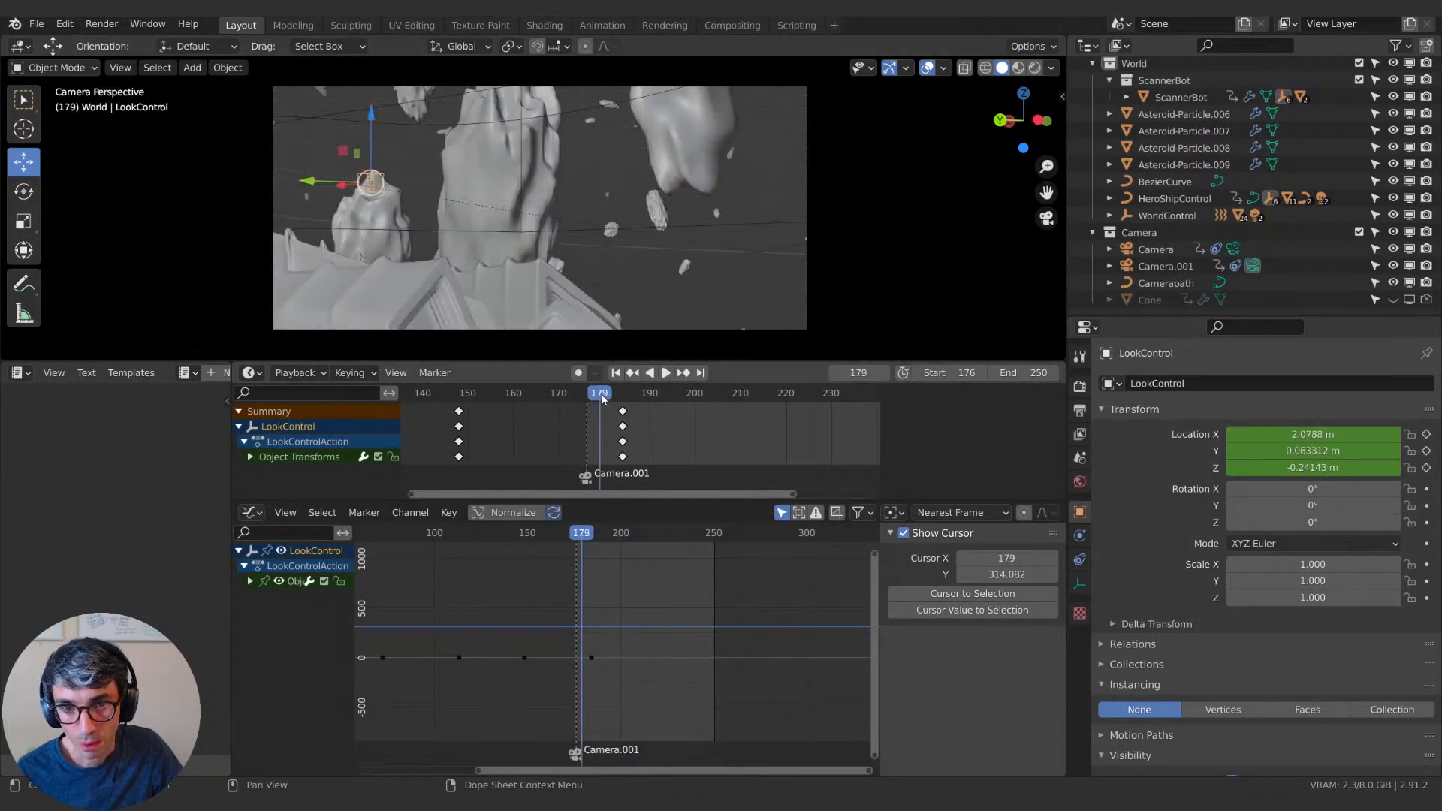
{"action": "key", "text": "space"}
{"action": "key", "text": "space"}
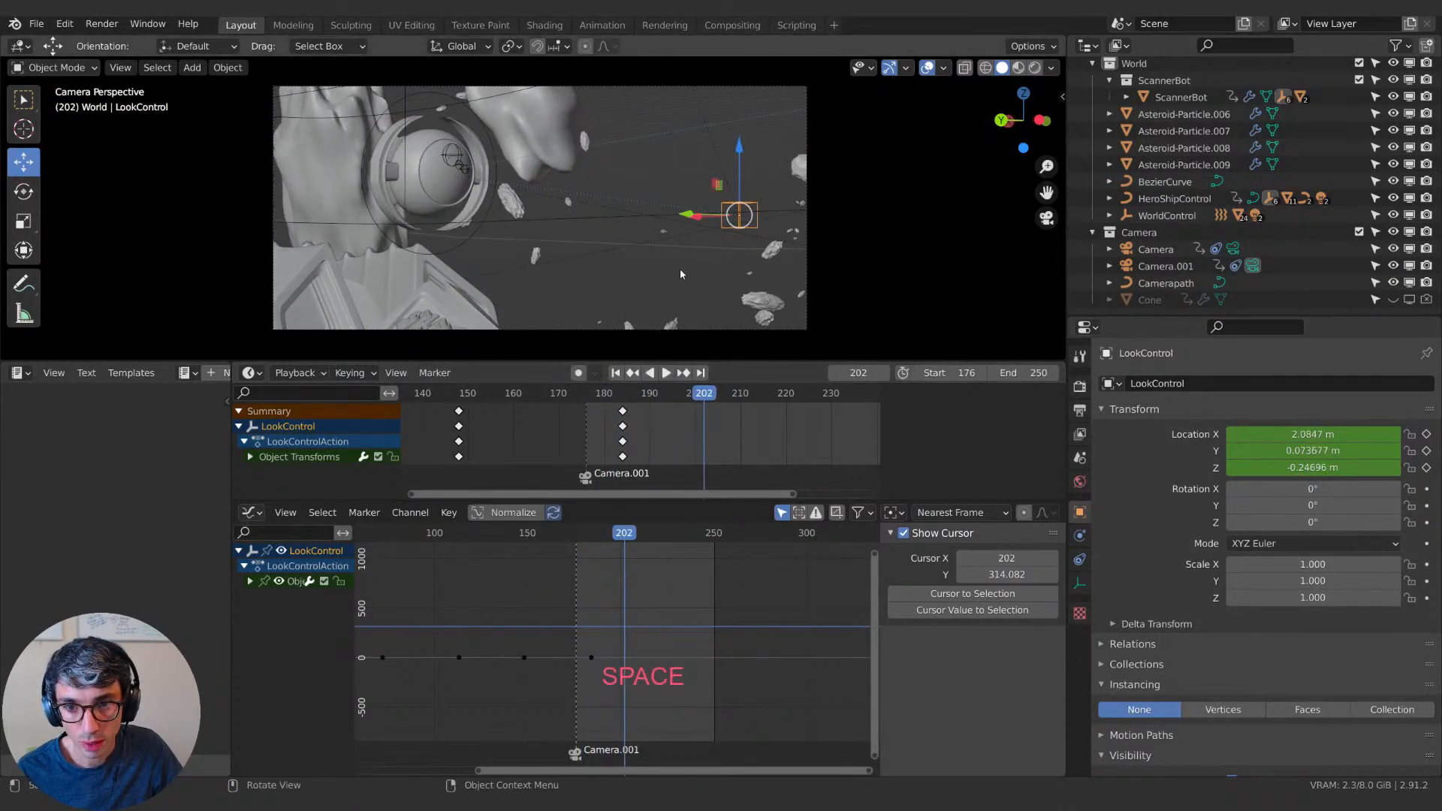
At frame 202, lower the LookControl to about -1.244 m in Z, fine-tune it in rendered shading, and keyframe its location.
{"action": "key", "text": "g"}
{"action": "key", "text": "z"}
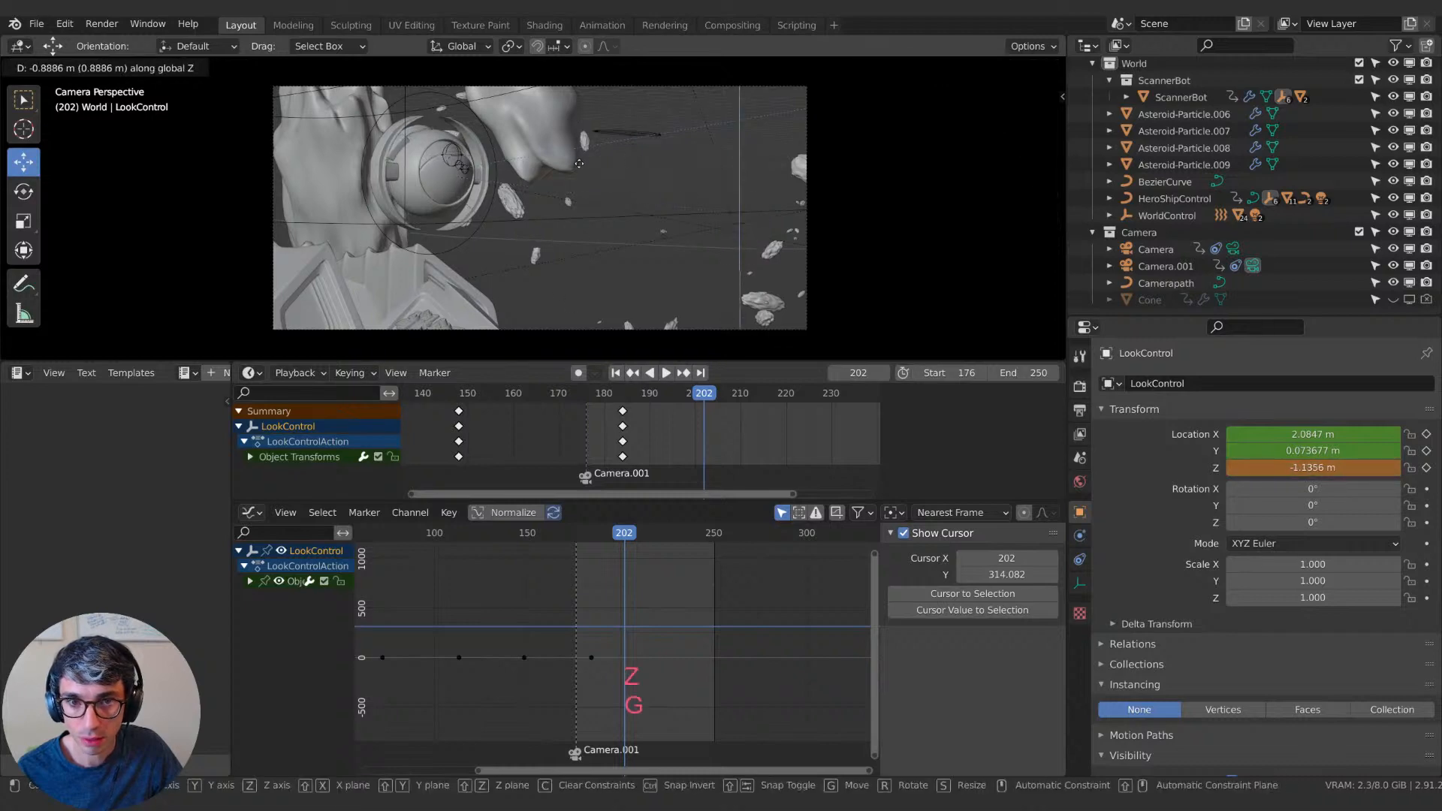
{"action": "left_click", "coordinate": [585, 163]}
{"action": "key", "text": "z"}
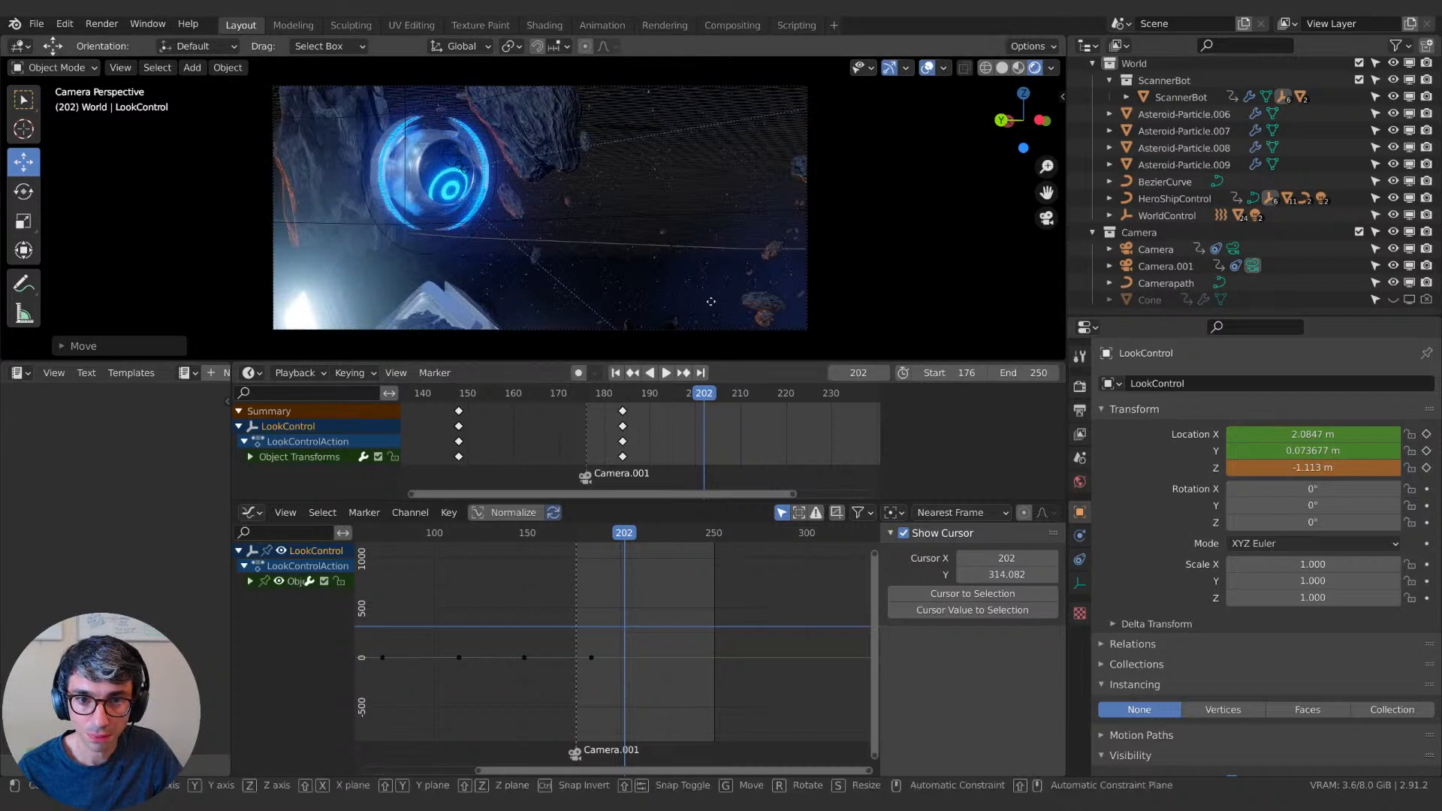
{"action": "key", "text": "g"}
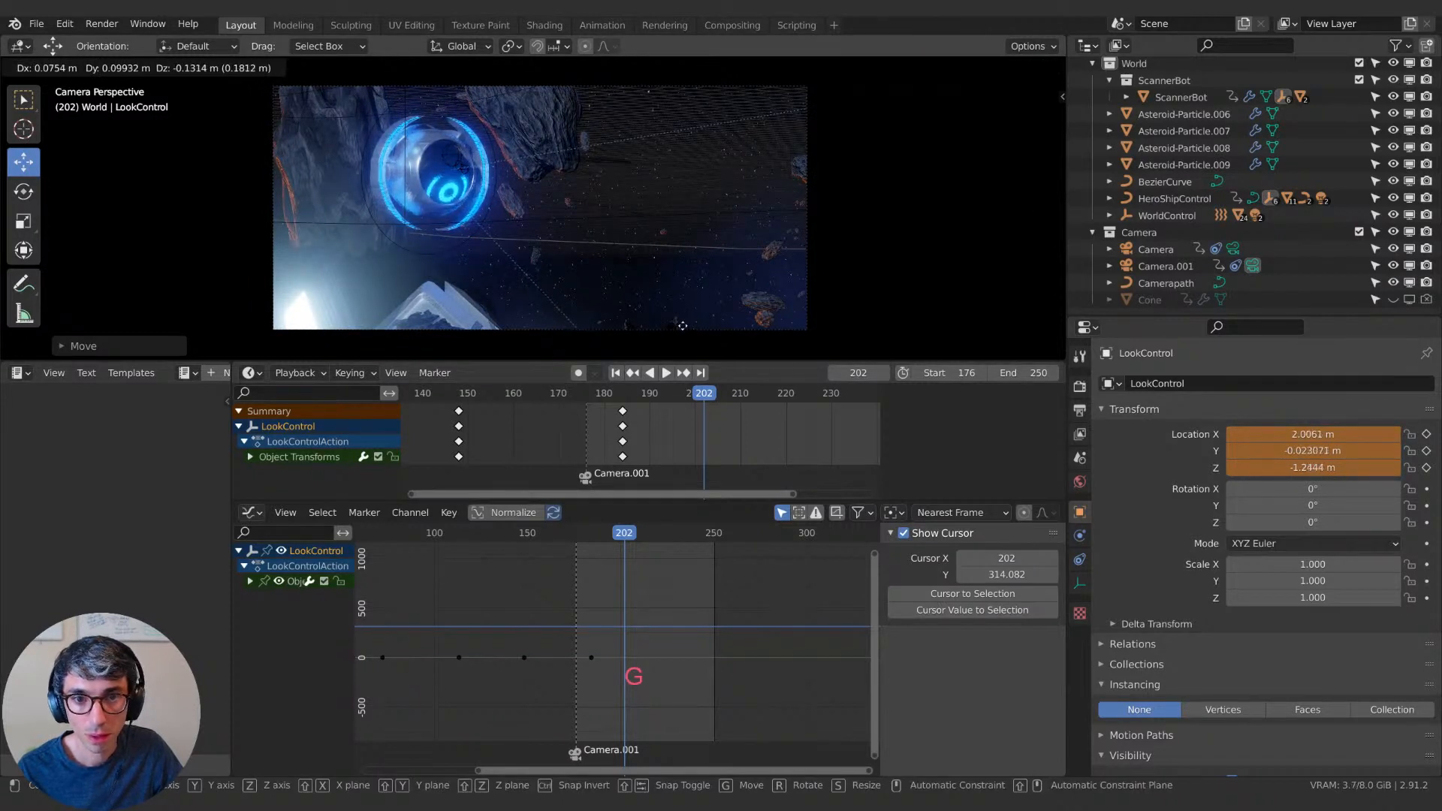
{"action": "left_click", "coordinate": [682, 326]}
{"action": "key", "text": "i"}
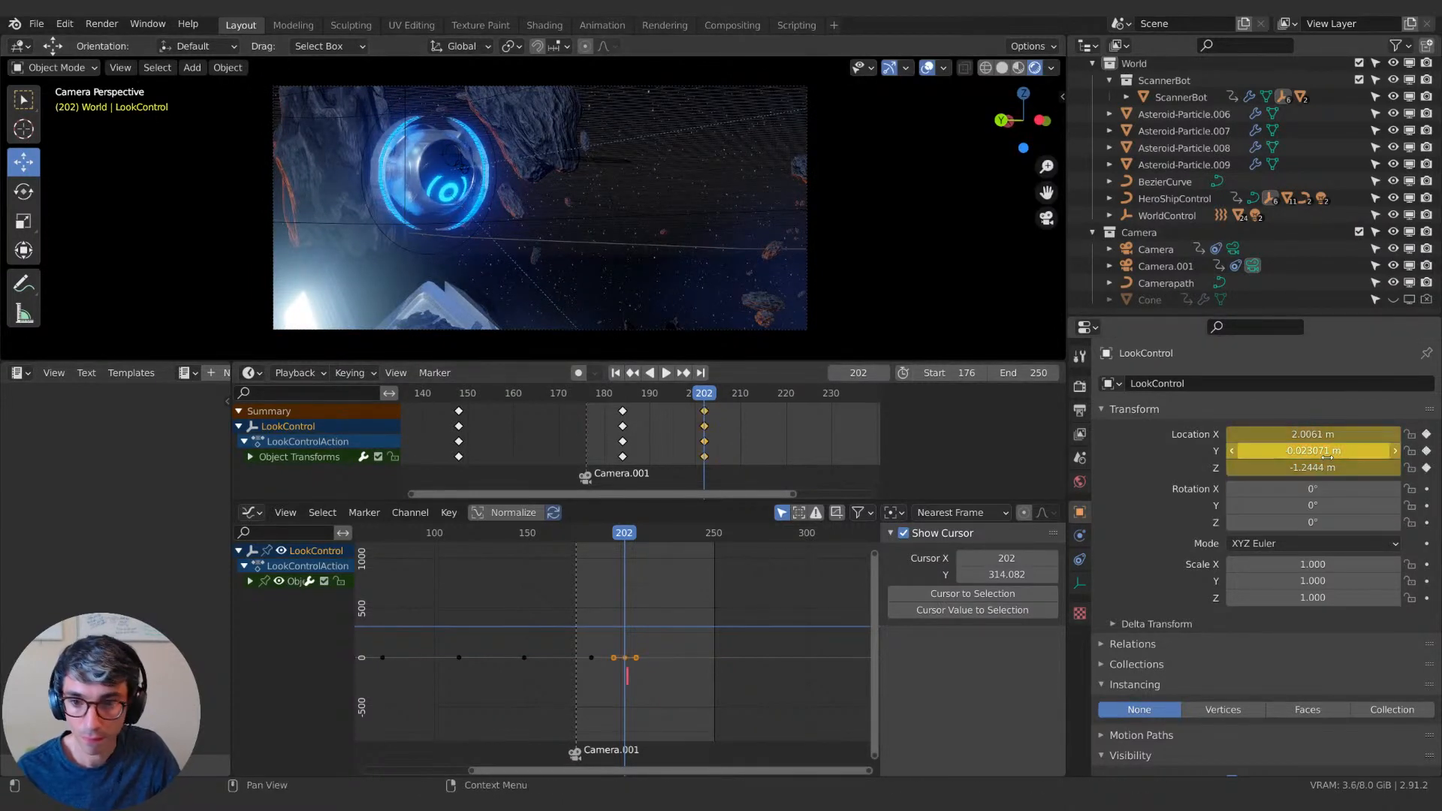
Preview the fly-in, select the ScannerBot and go to its keyframe at frame 213.
{"action": "key", "text": "space"}
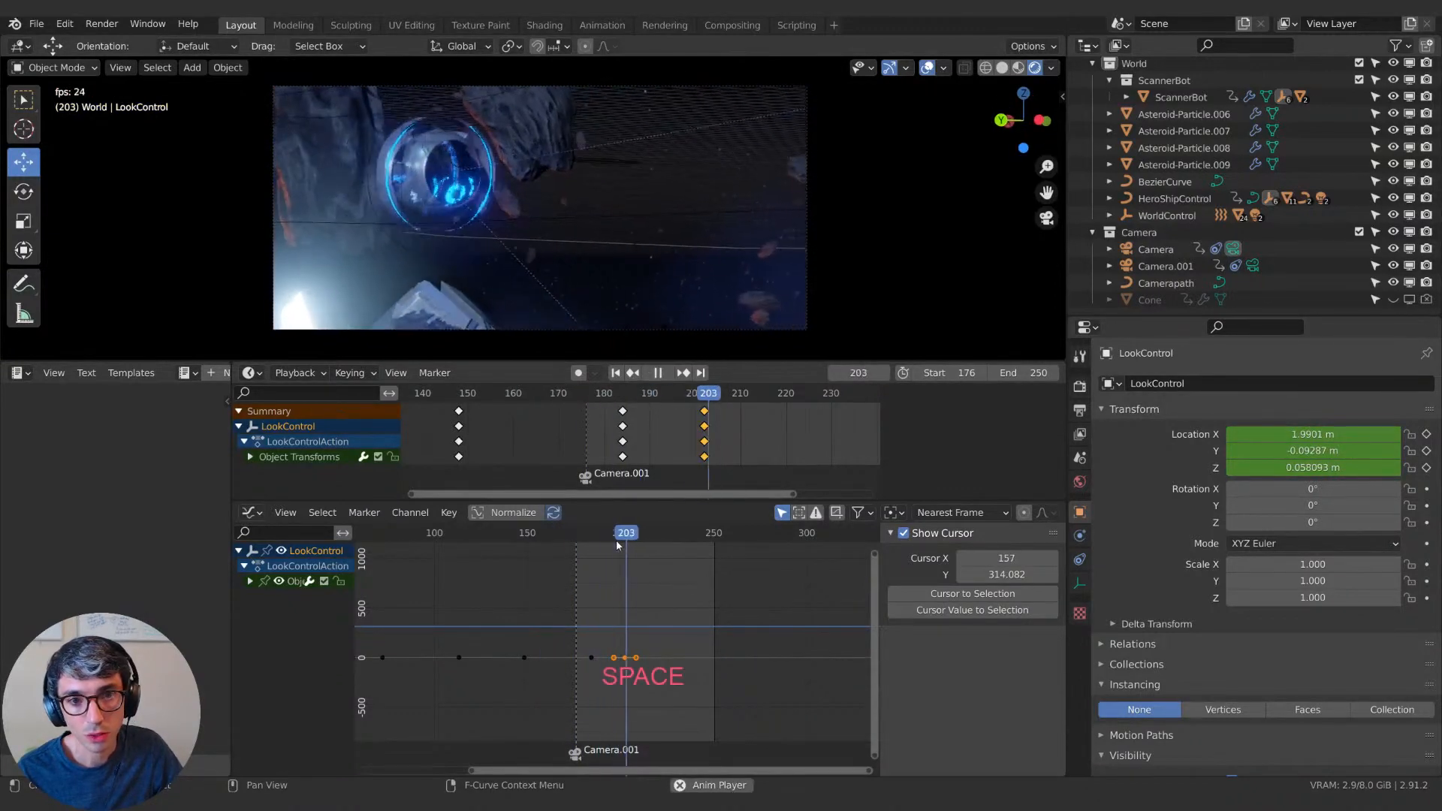
{"action": "key", "text": "space"}
{"action": "left_click", "coordinate": [453, 203]}
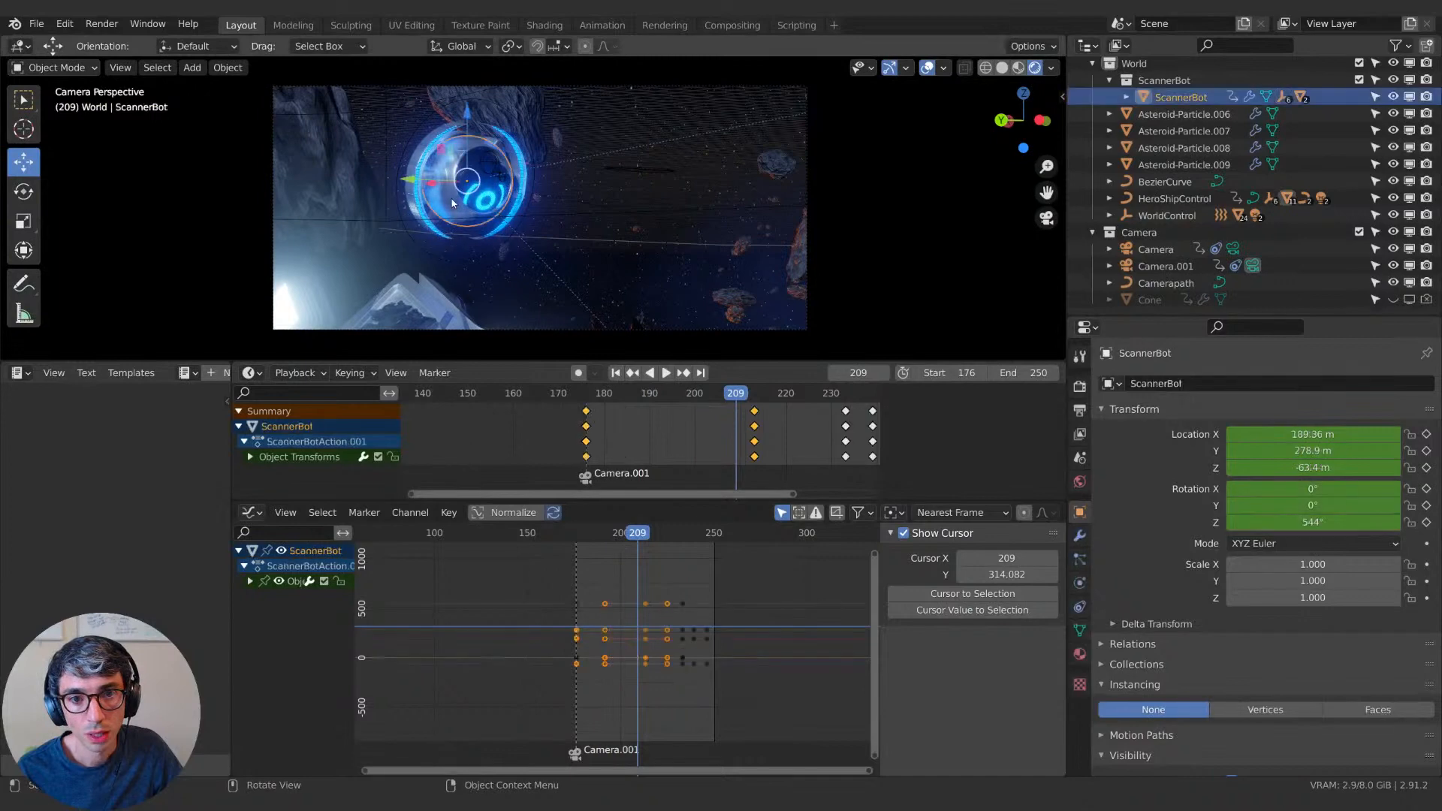
{"action": "key", "text": "space"}
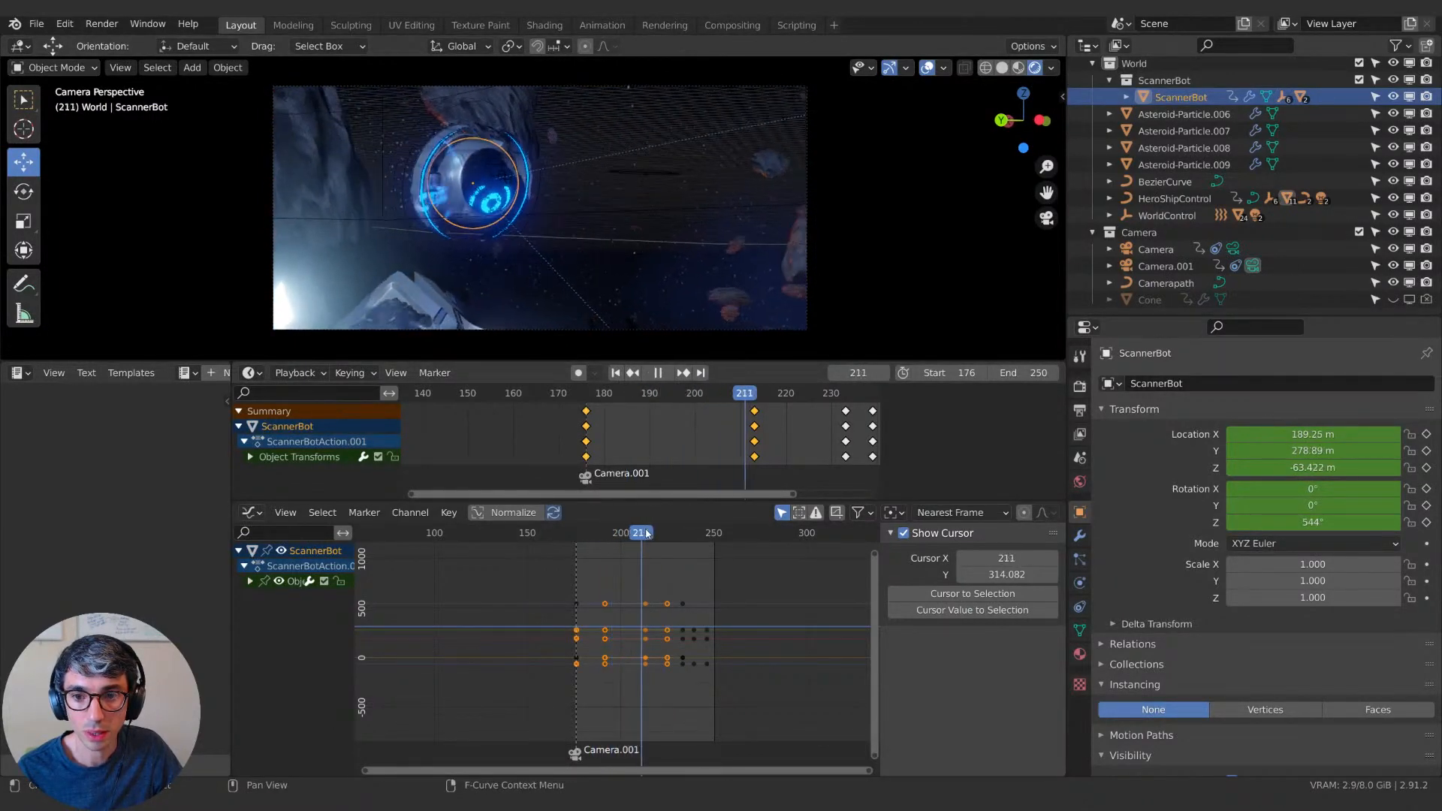
{"action": "key", "text": "space"}
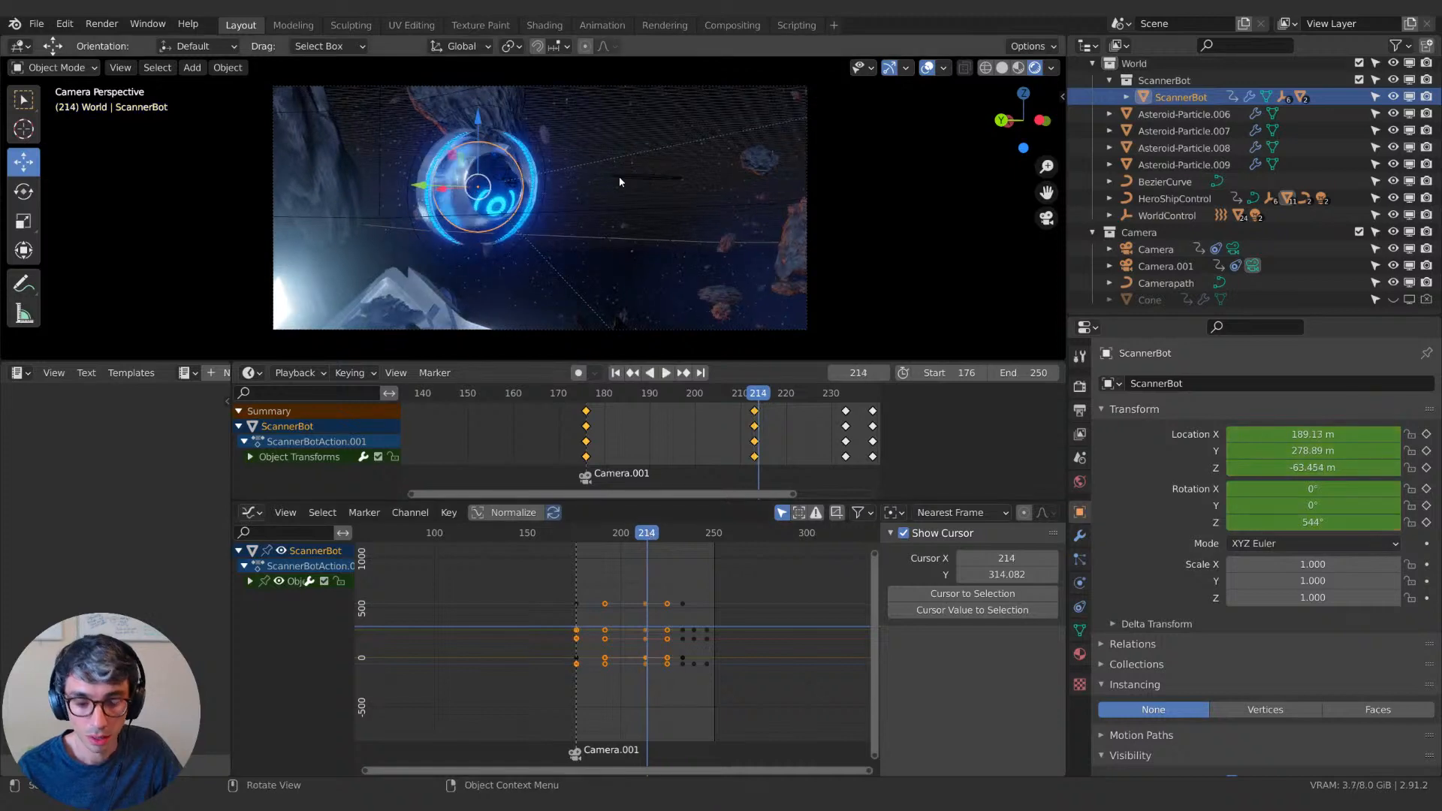
{"action": "key", "text": "Up"}
{"action": "key", "text": "Down"}
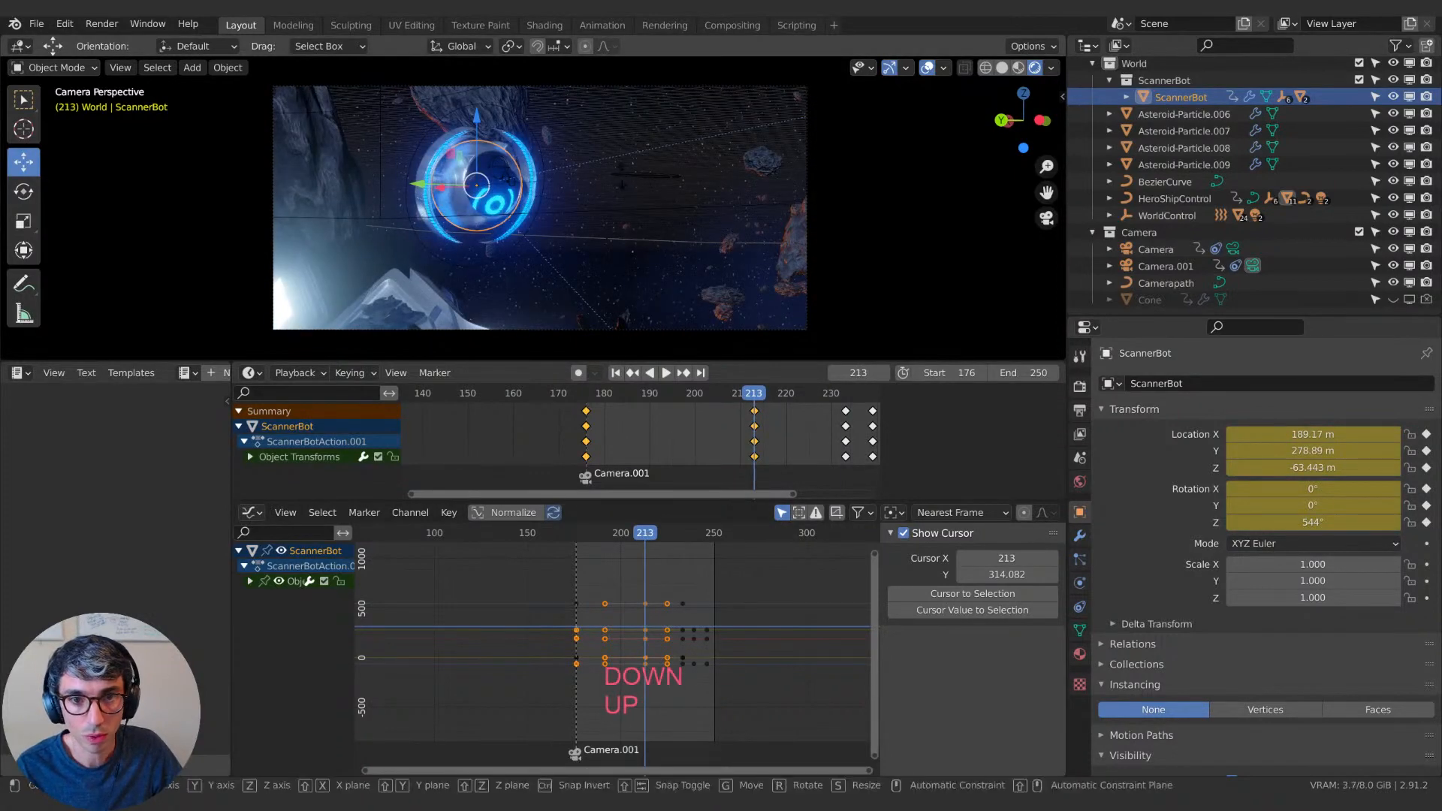
Tilt the ScannerBot about the global Y axis to about 23° at frame 213 and keyframe its rotation.
{"action": "key", "text": "r"}
{"action": "key", "text": "x"}
{"action": "key", "text": "Escape"}
{"action": "key", "text": "r"}
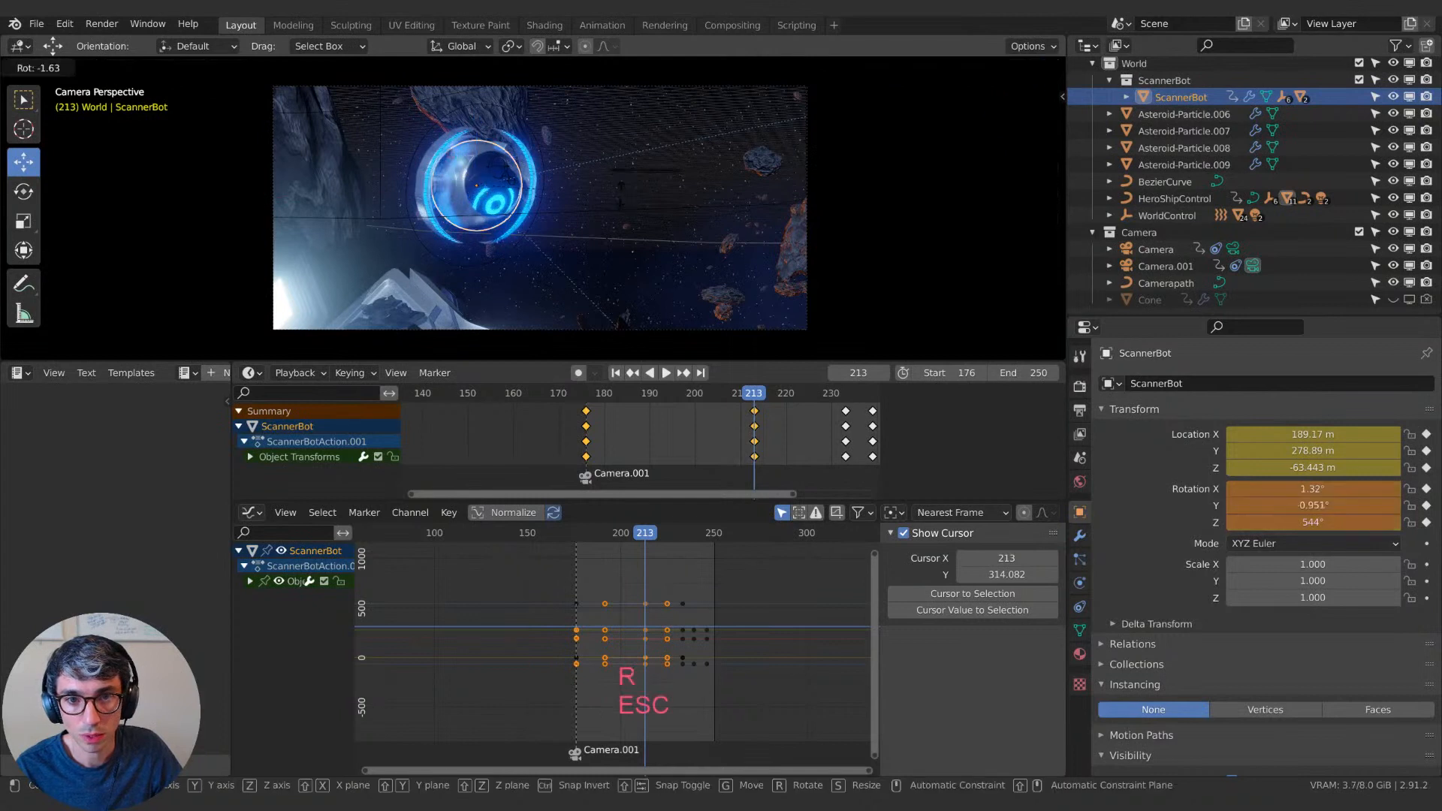
{"action": "key", "text": "y"}
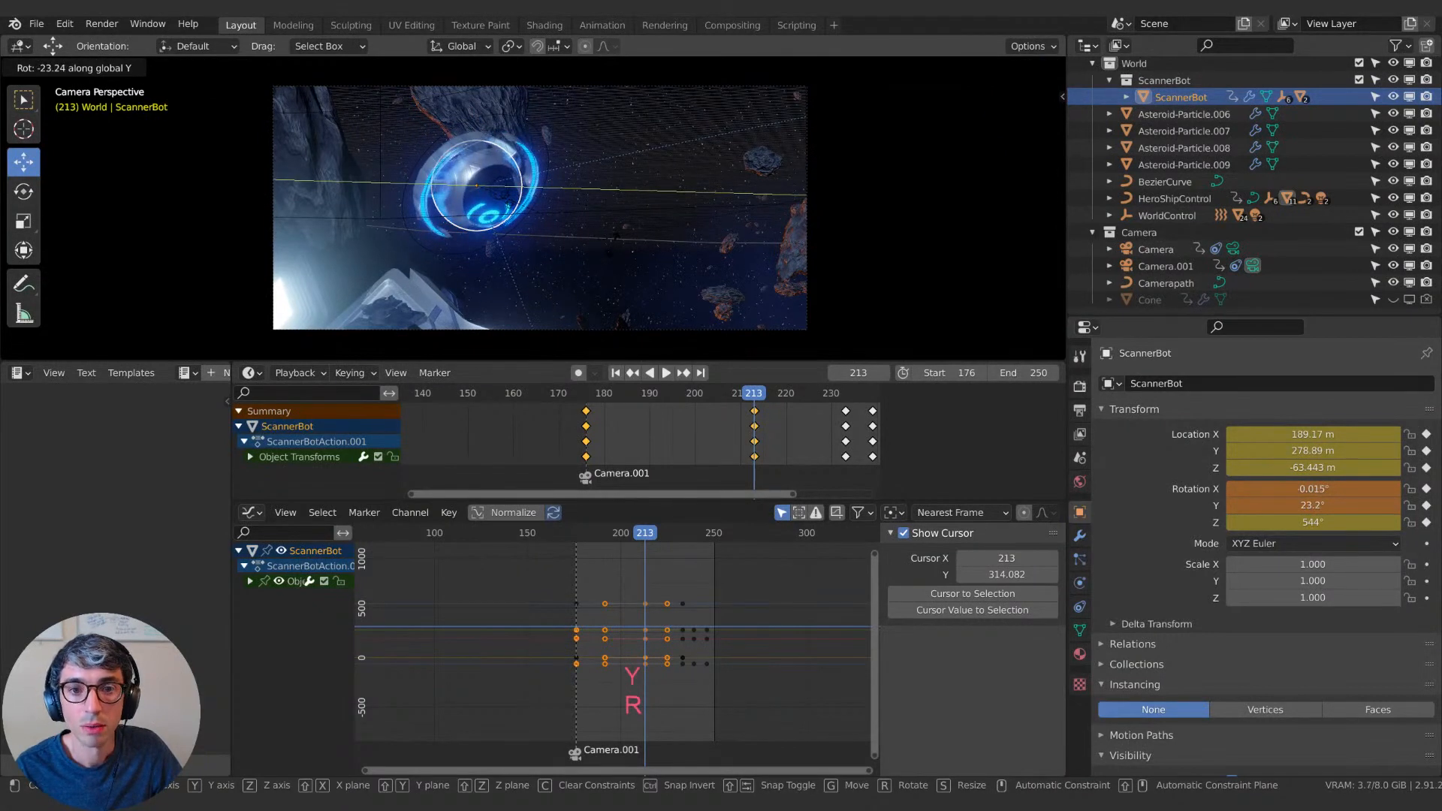
{"action": "left_click", "coordinate": [613, 249]}
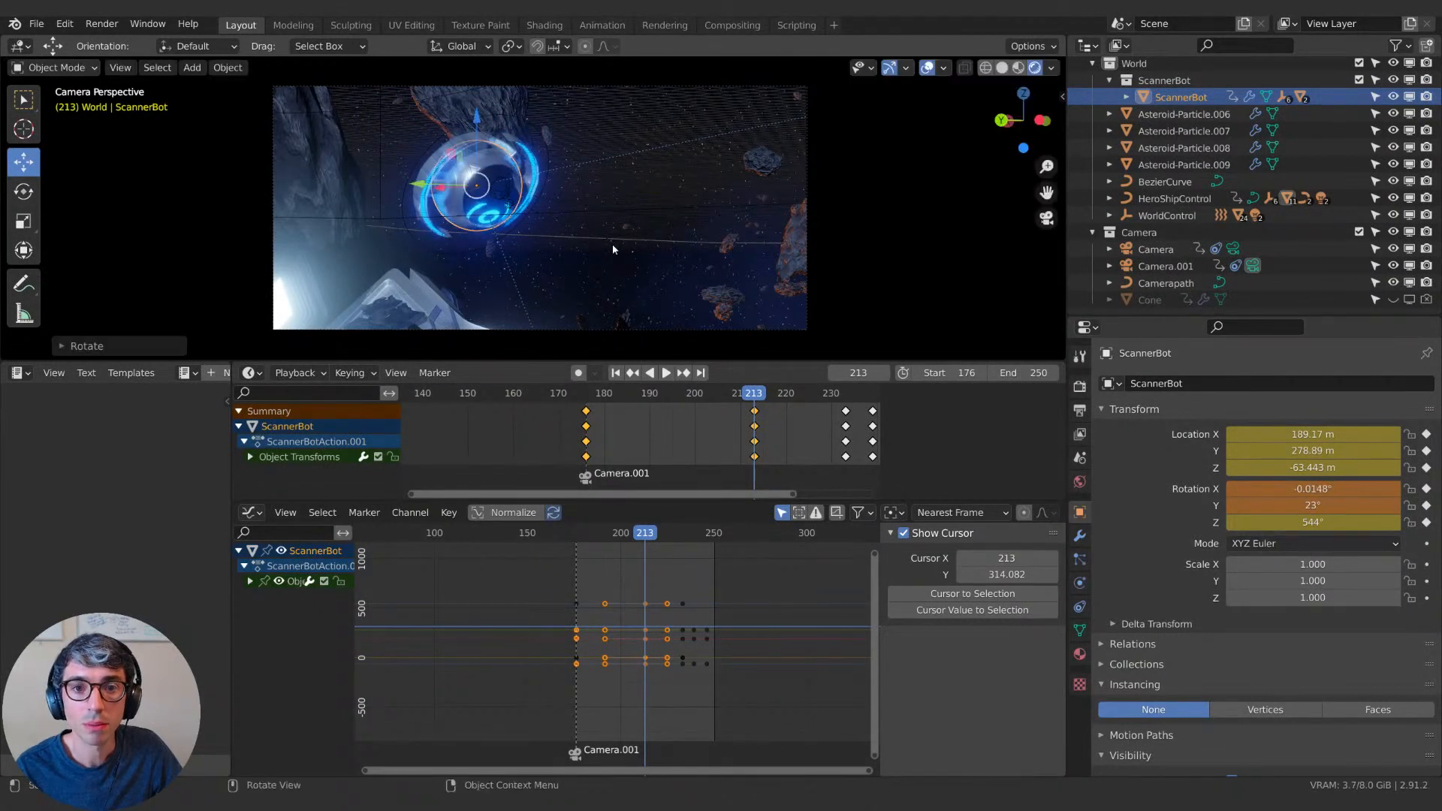
{"action": "left_click", "coordinate": [452, 256]}
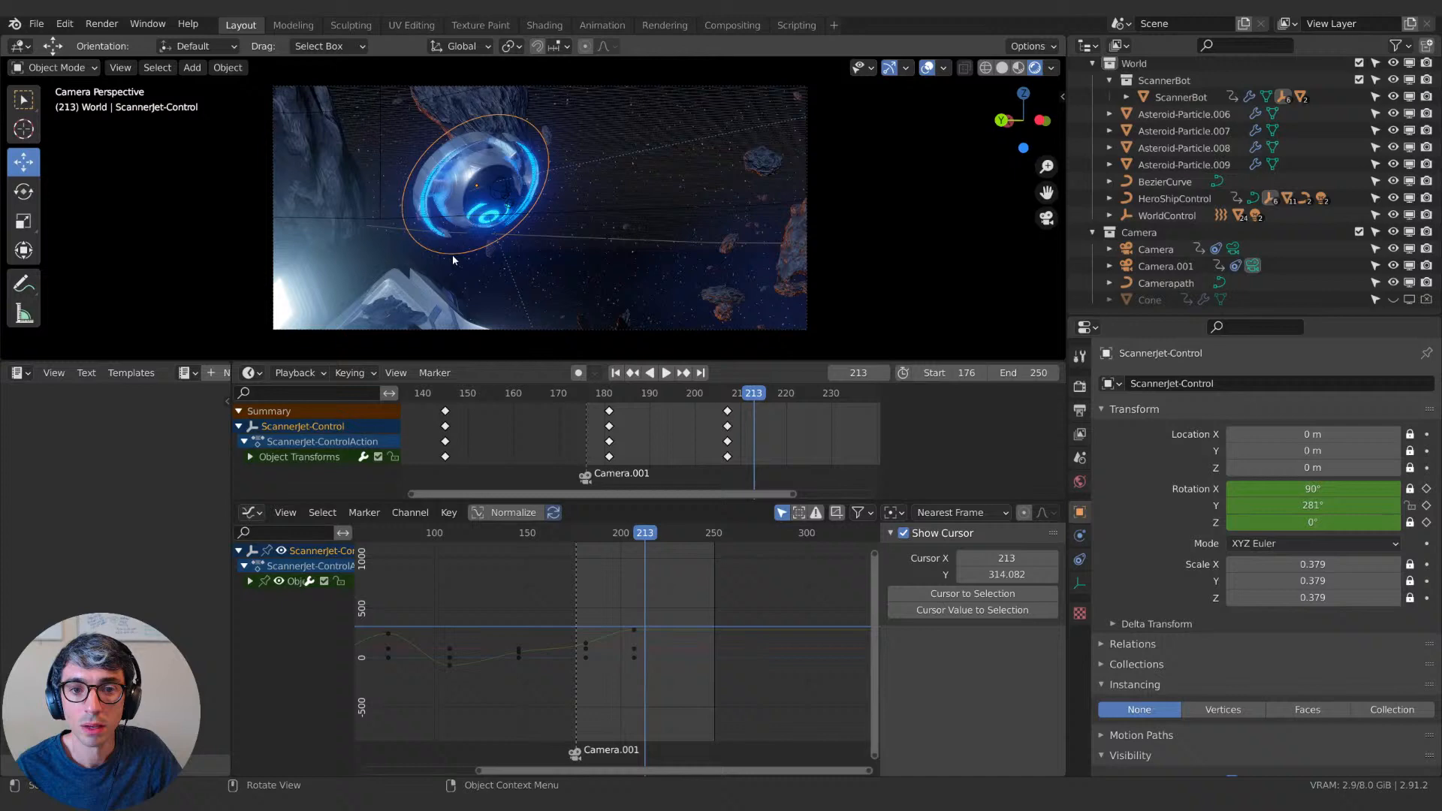
{"action": "left_click", "coordinate": [472, 178]}
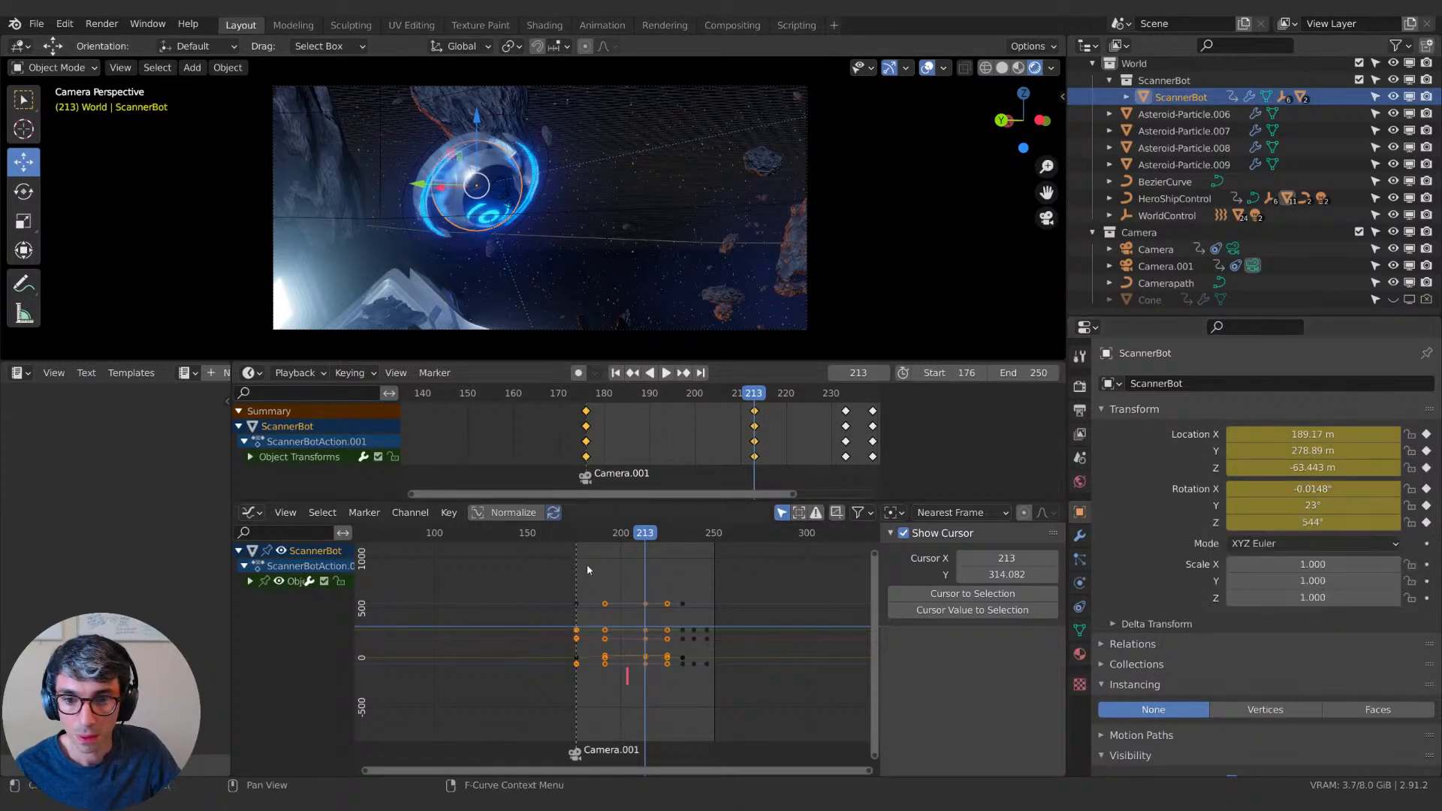
At frame 227, rotate the ScannerBot about the global Y axis to about -7.34° and keyframe its rotation.
{"action": "key", "text": "space"}
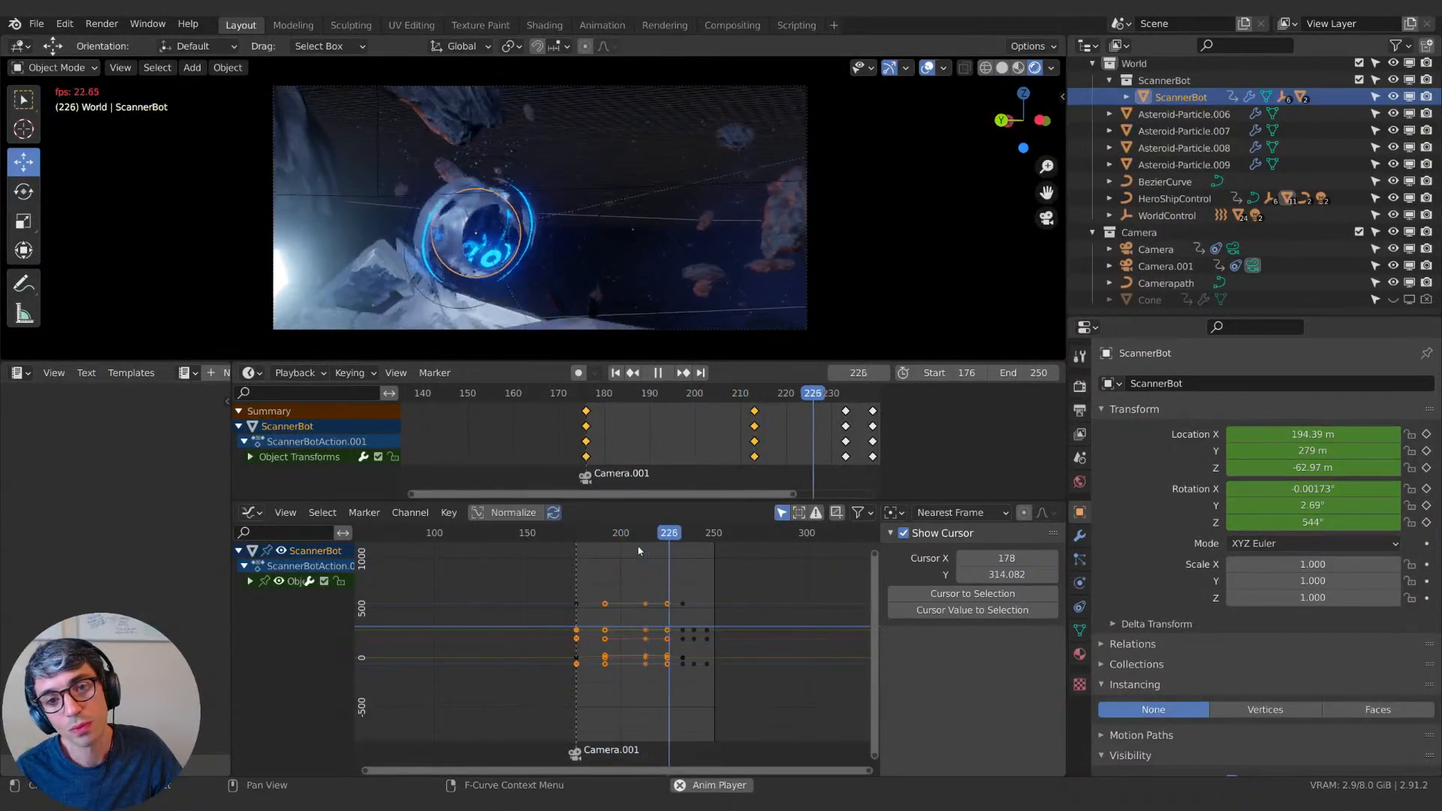
{"action": "key", "text": "space"}
{"action": "key", "text": "r"}
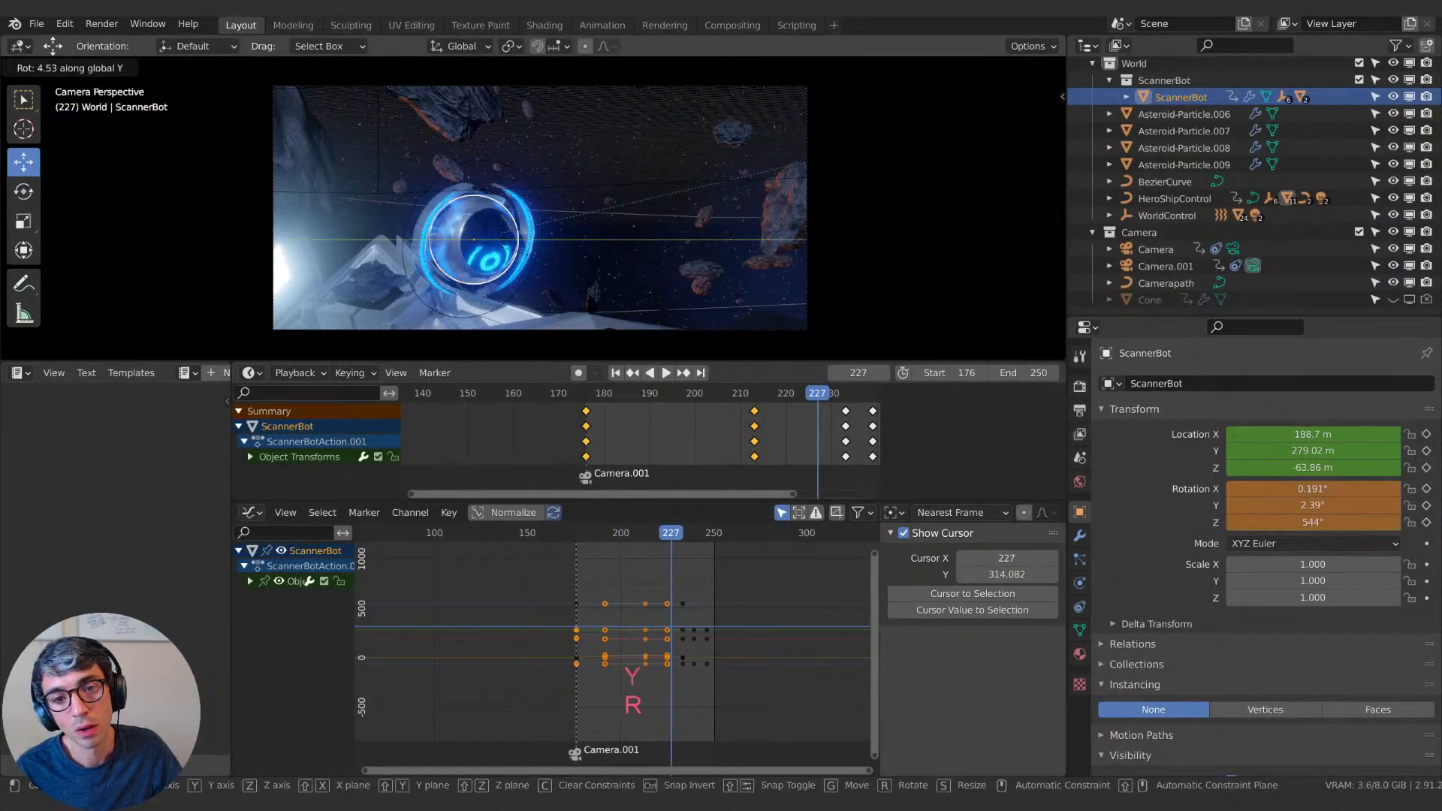
{"action": "key", "text": "y"}
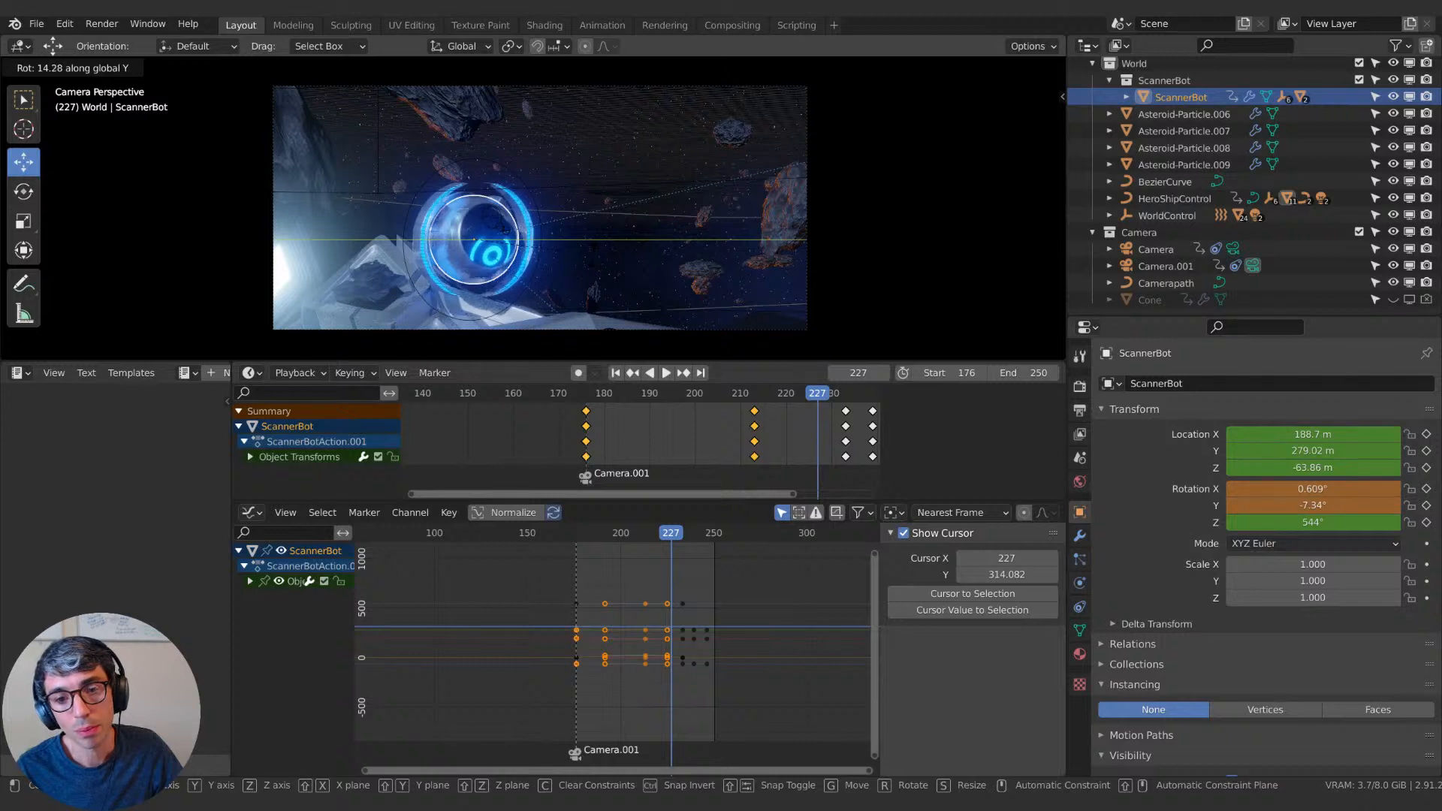
{"action": "left_click", "coordinate": [593, 254]}
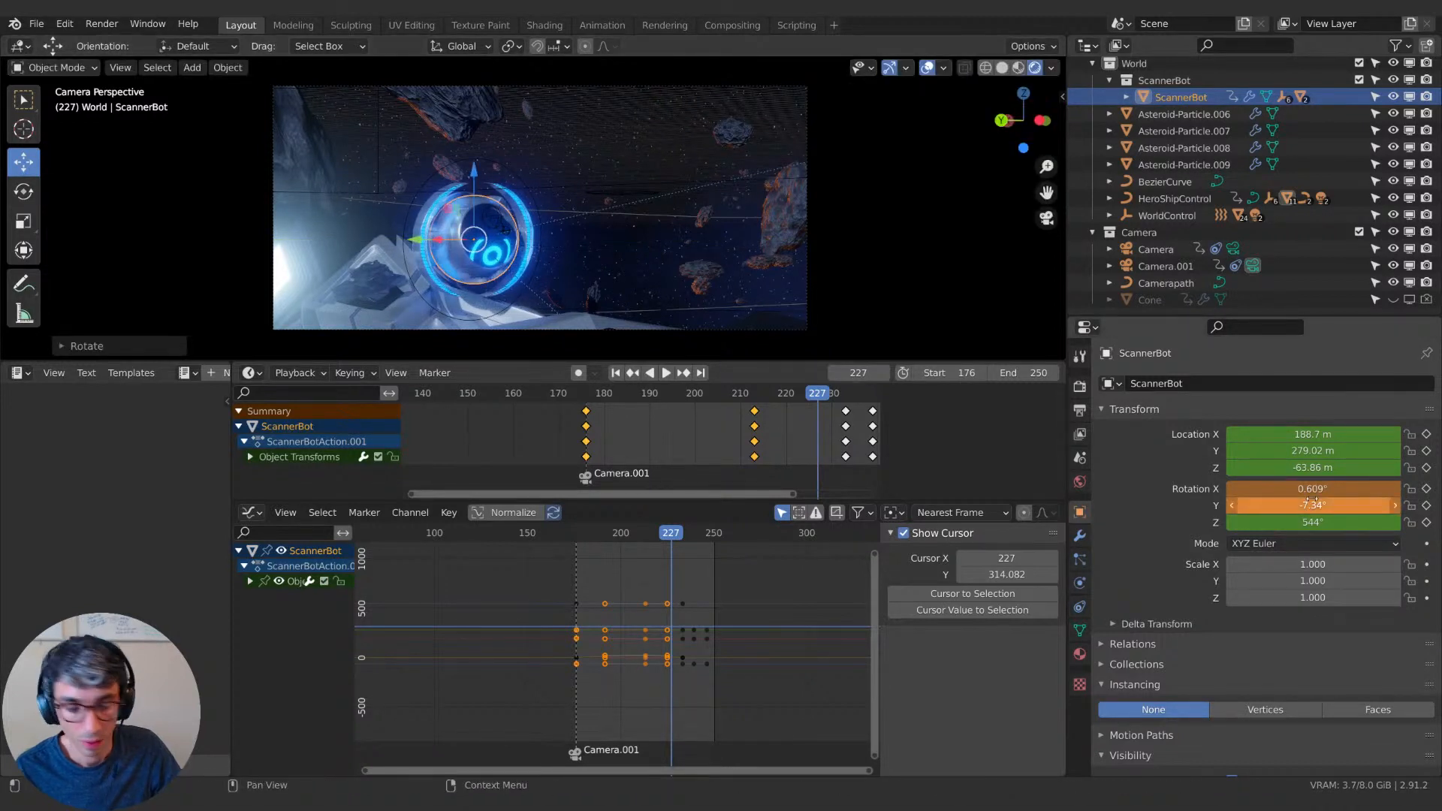
{"action": "key", "text": "i"}
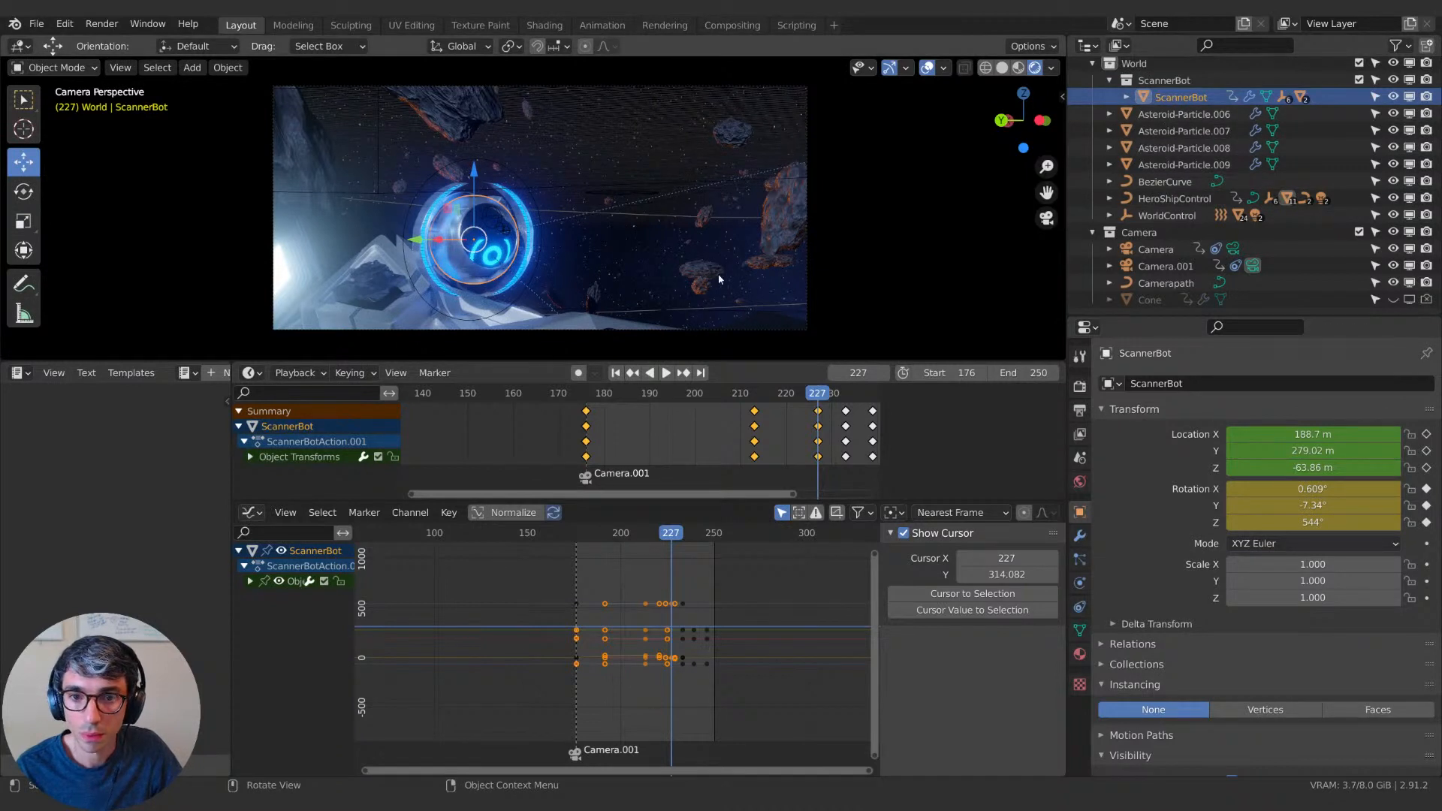
Select the ScannerBot's LookControl, raise it to about -0.154 m in Z at frame 227, and keyframe its location.
{"action": "left_click", "coordinate": [1126, 97]}
{"action": "left_click", "coordinate": [1200, 198]}
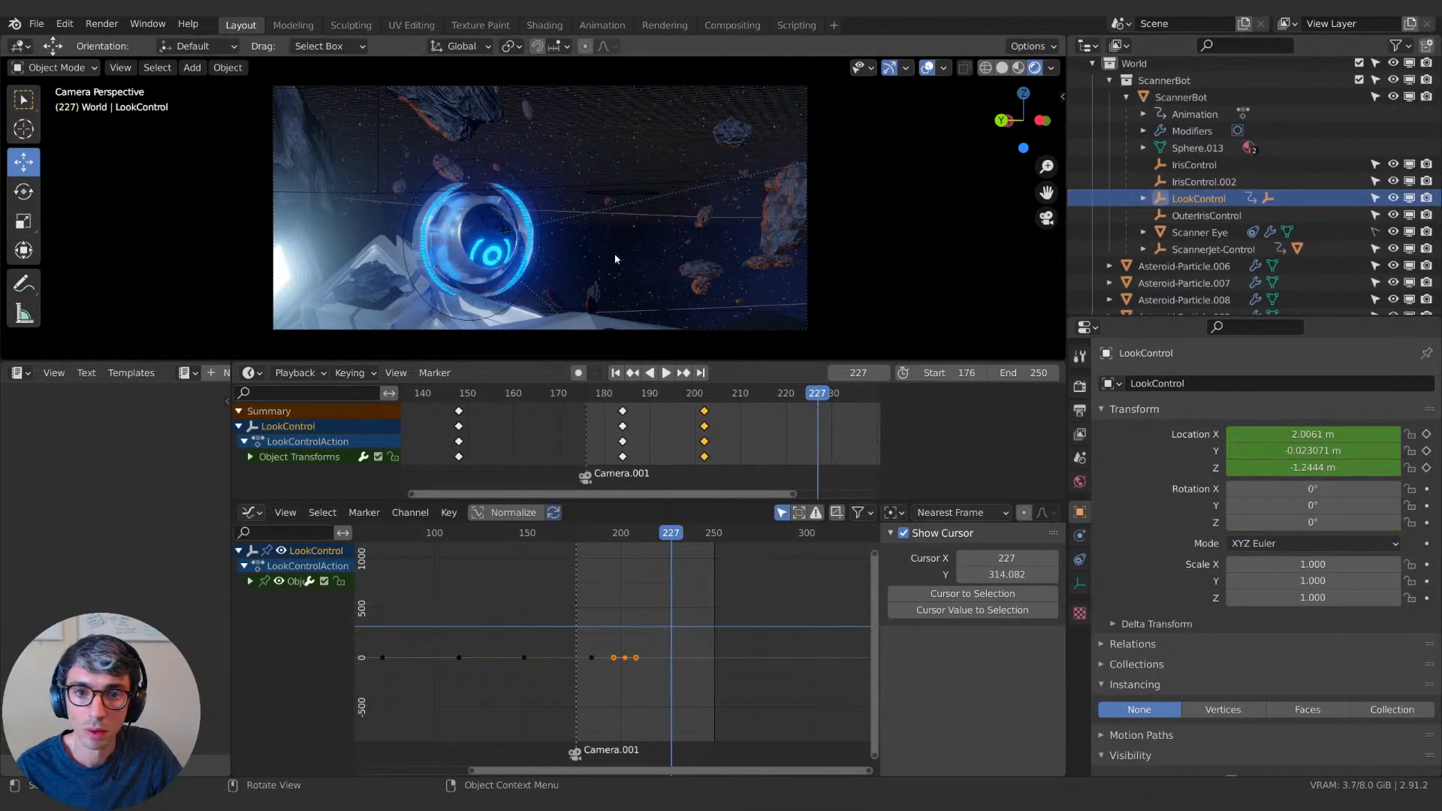
{"action": "key", "text": "g"}
{"action": "key", "text": "z"}
{"action": "left_click", "coordinate": [703, 332]}
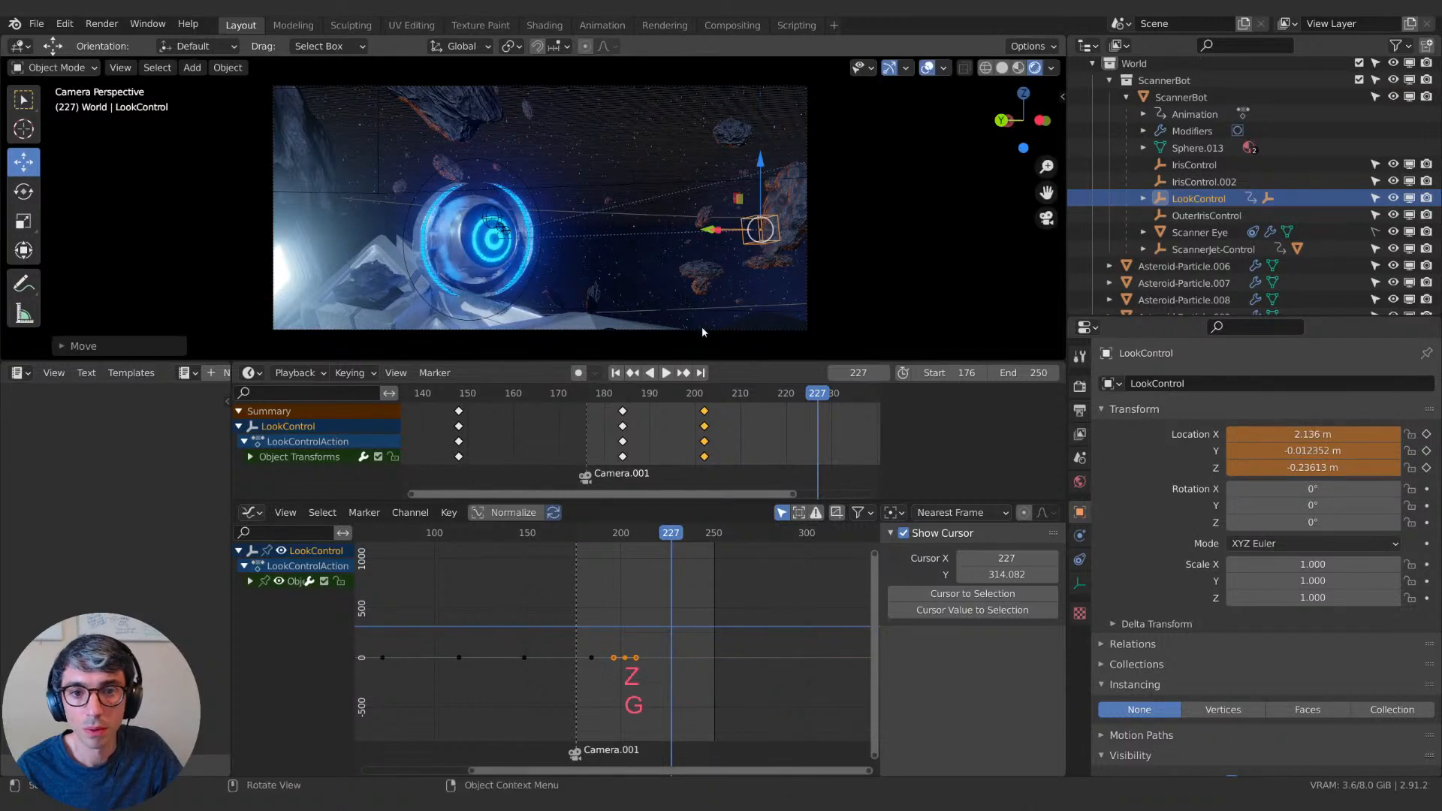
{"action": "key", "text": "g"}
{"action": "key", "text": "z"}
{"action": "left_click", "coordinate": [740, 264]}
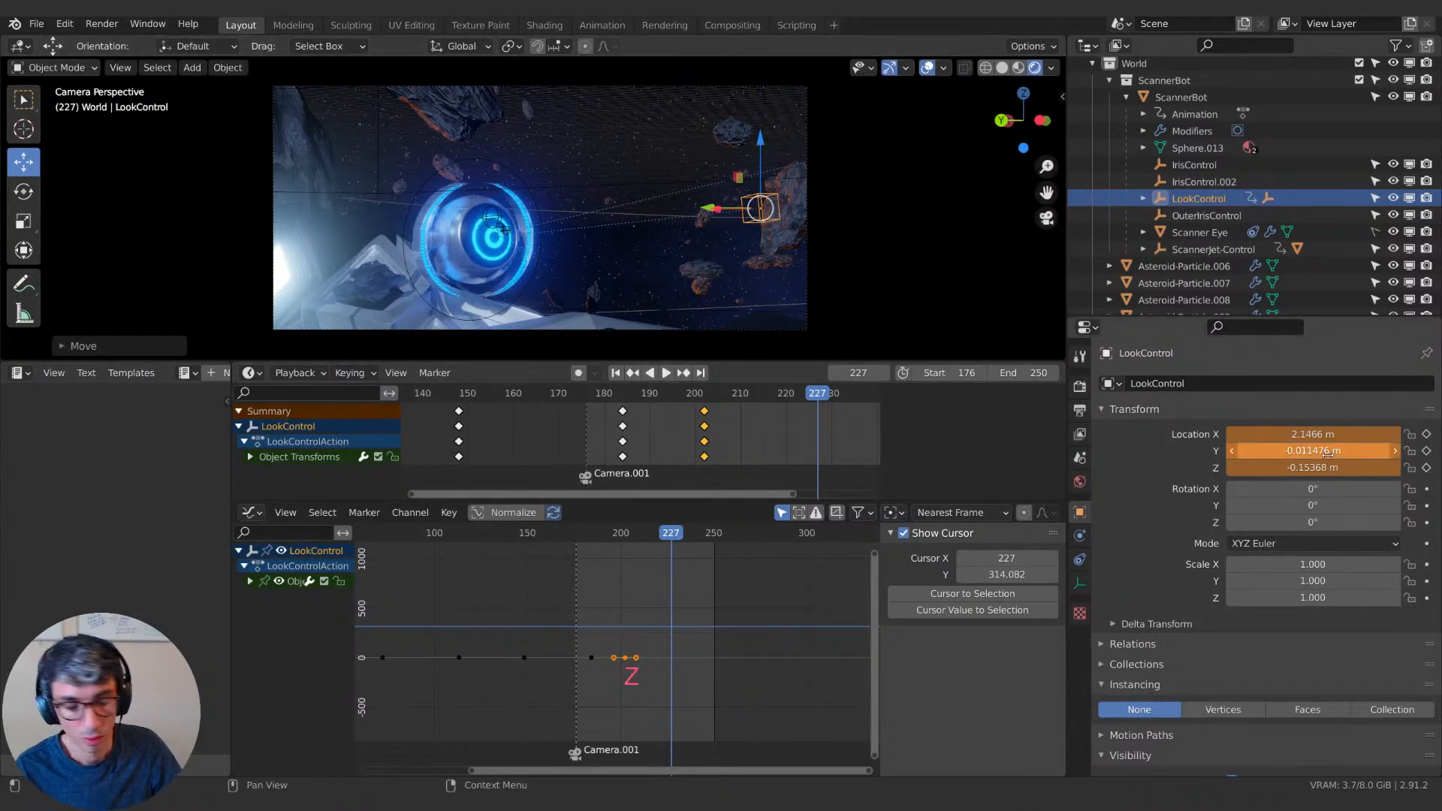
{"action": "key", "text": "i"}
Scrub and replay the shot repeatedly to examine the ScannerBot's tilt and look direction through frame 230.
{"action": "key", "text": "space"}
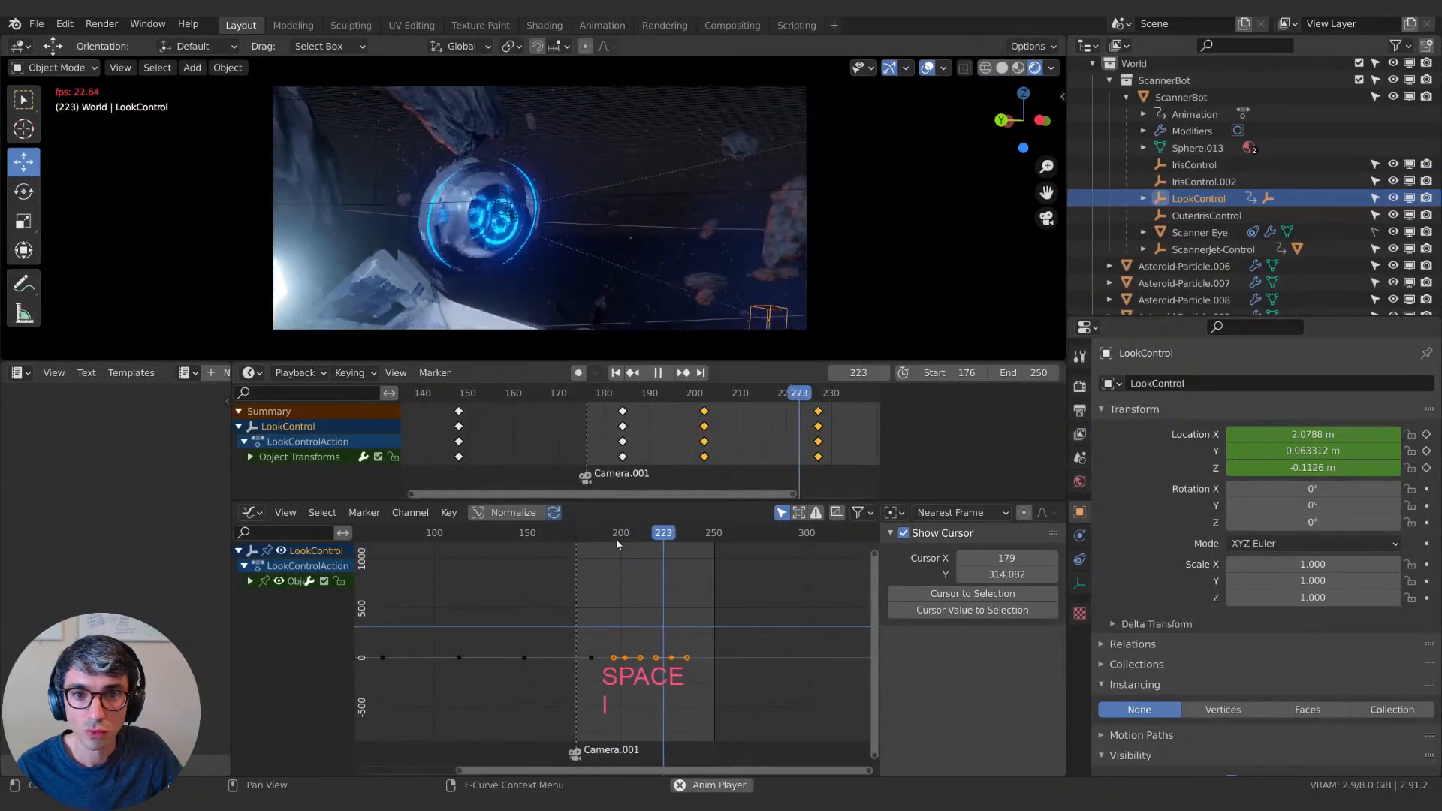
{"action": "key", "text": "space"}
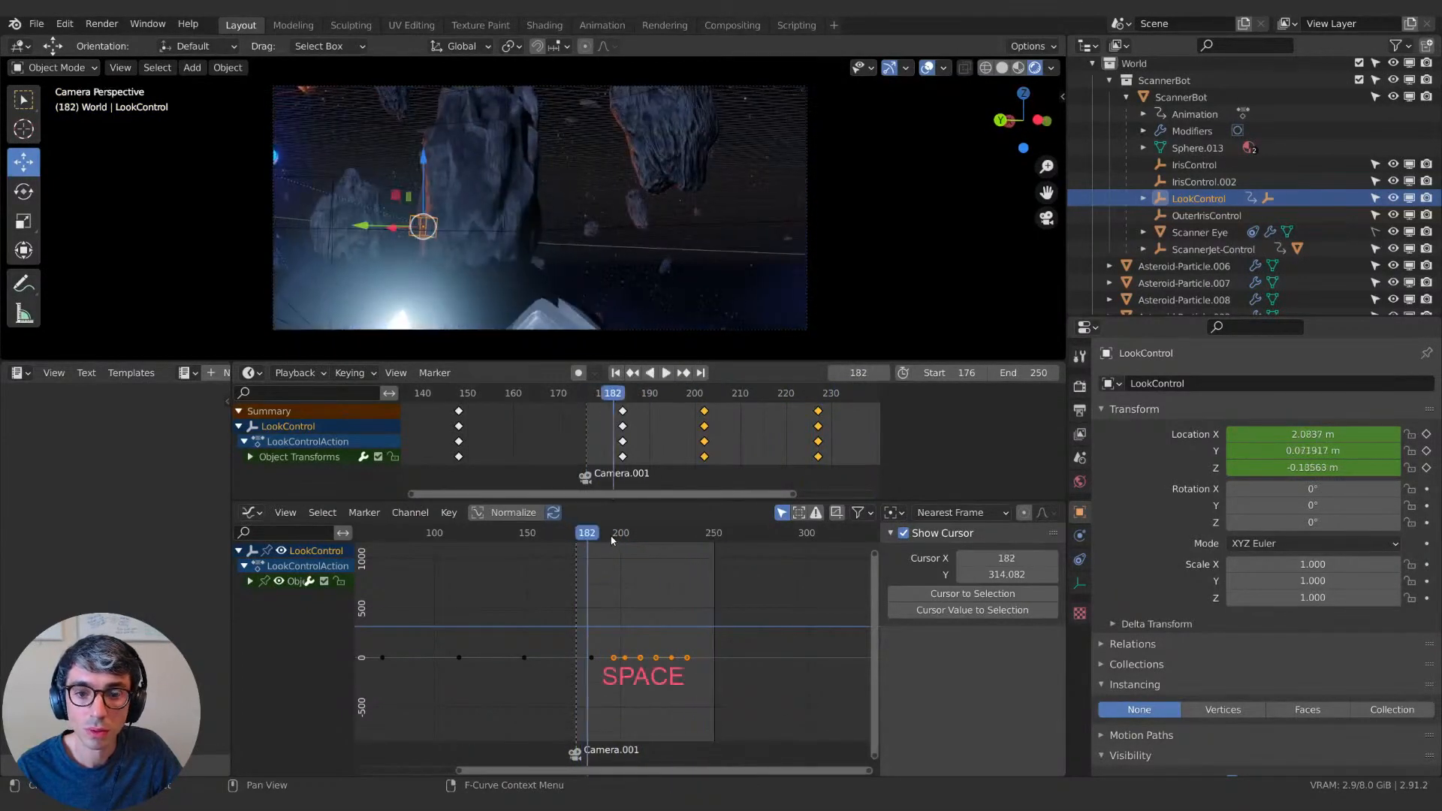
{"action": "key", "text": "space"}
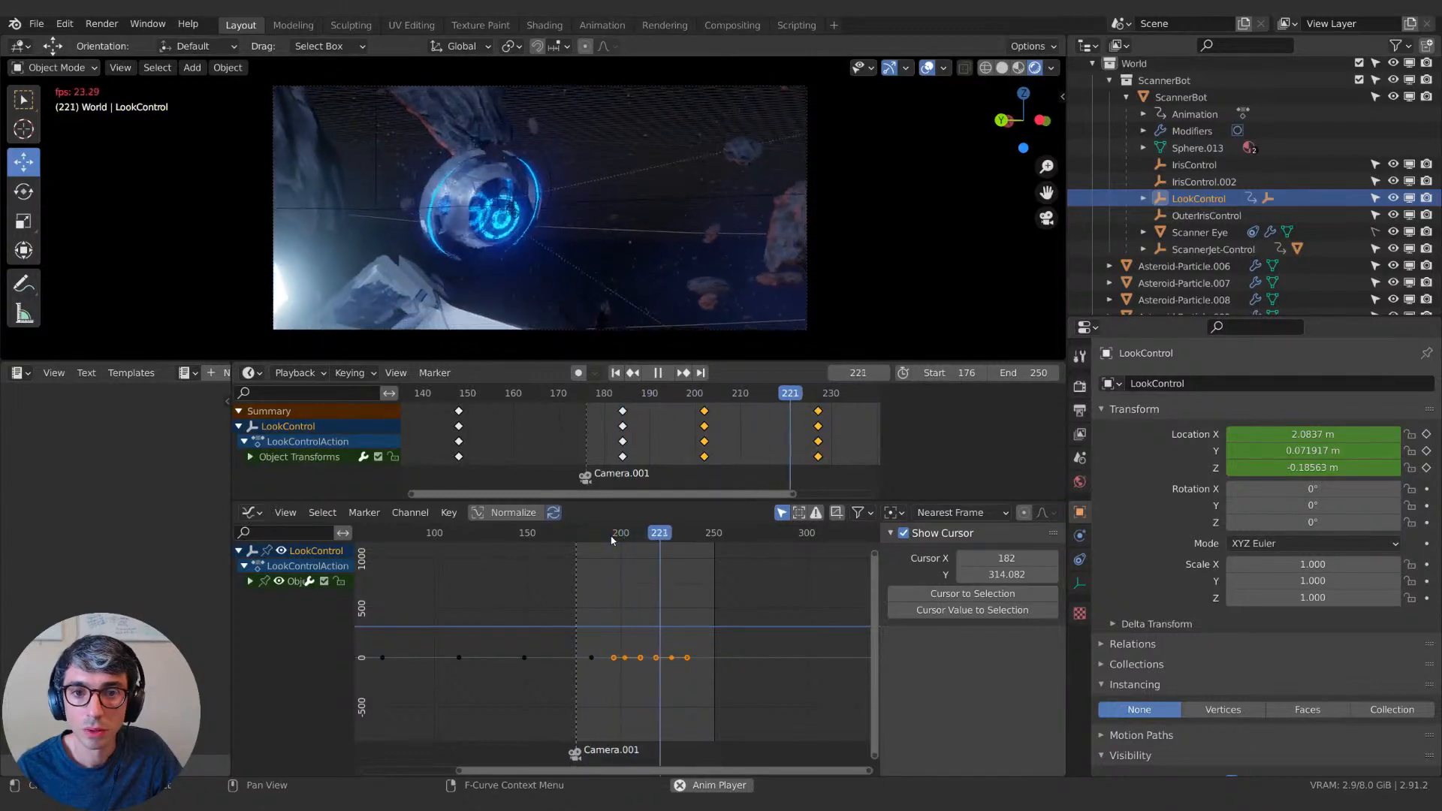
{"action": "key", "text": "space"}
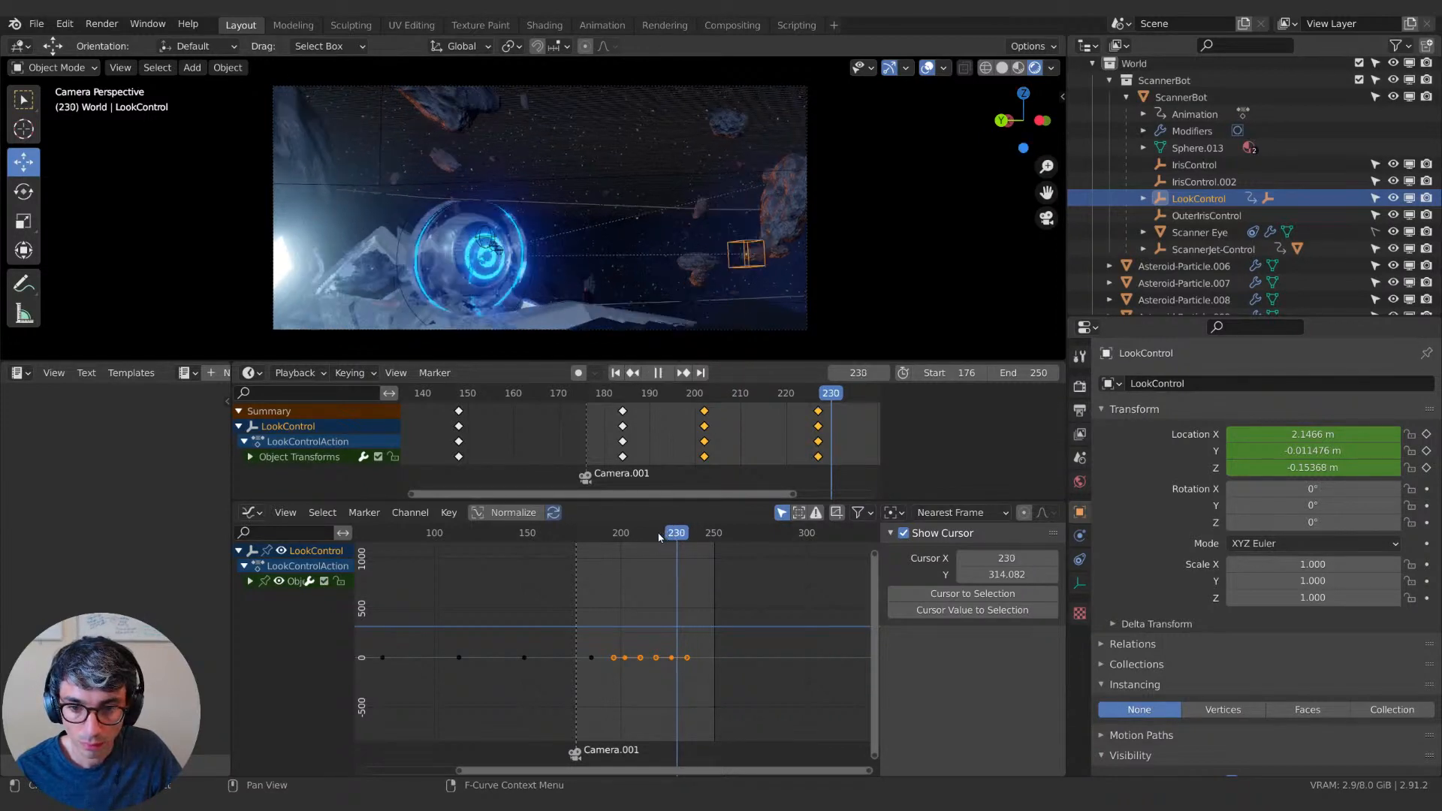
{"action": "left_click_drag", "start_coordinate": [660, 537], "coordinate": [628, 542]}
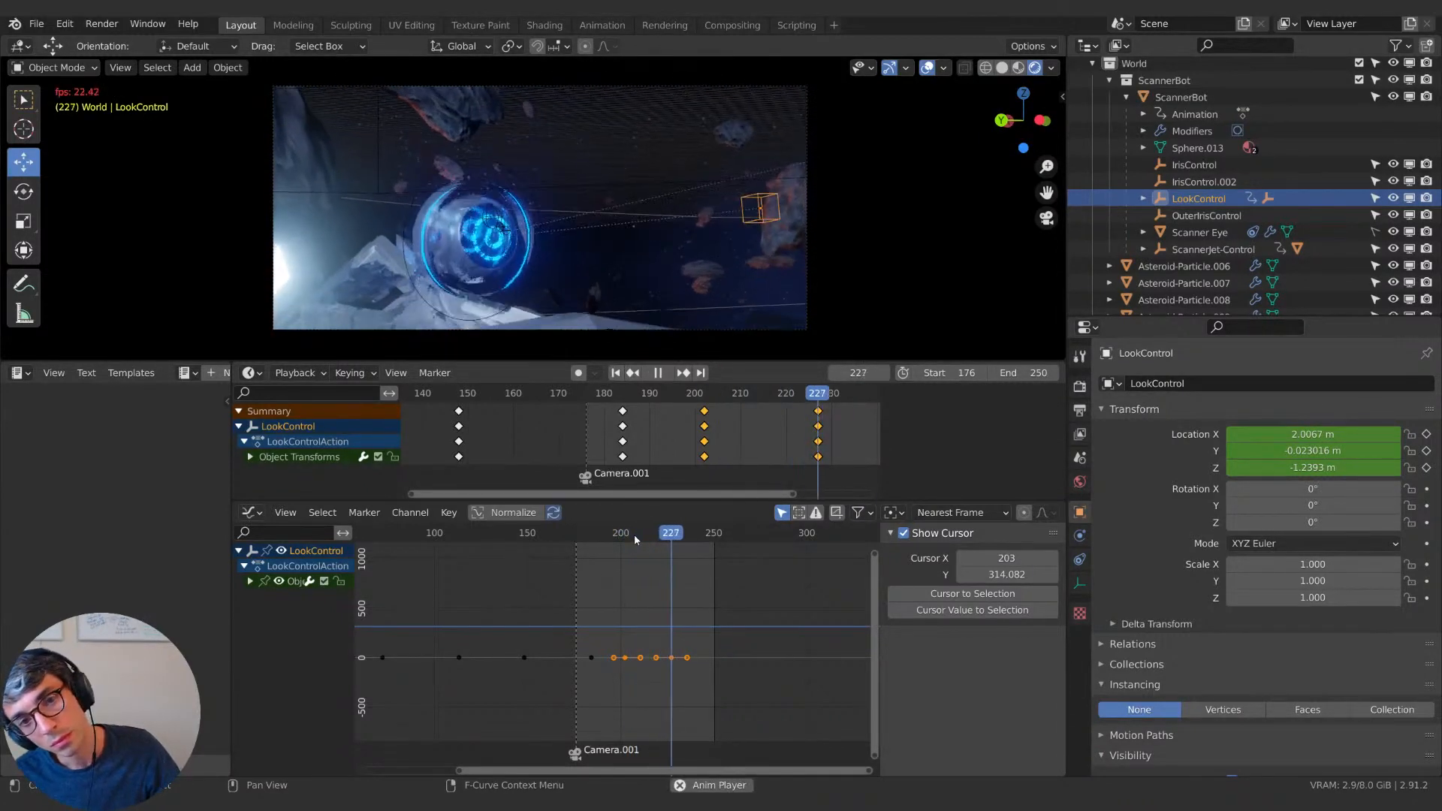
{"action": "key", "text": "space"}
{"action": "left_click", "coordinate": [594, 538]}
{"action": "key", "text": "space"}
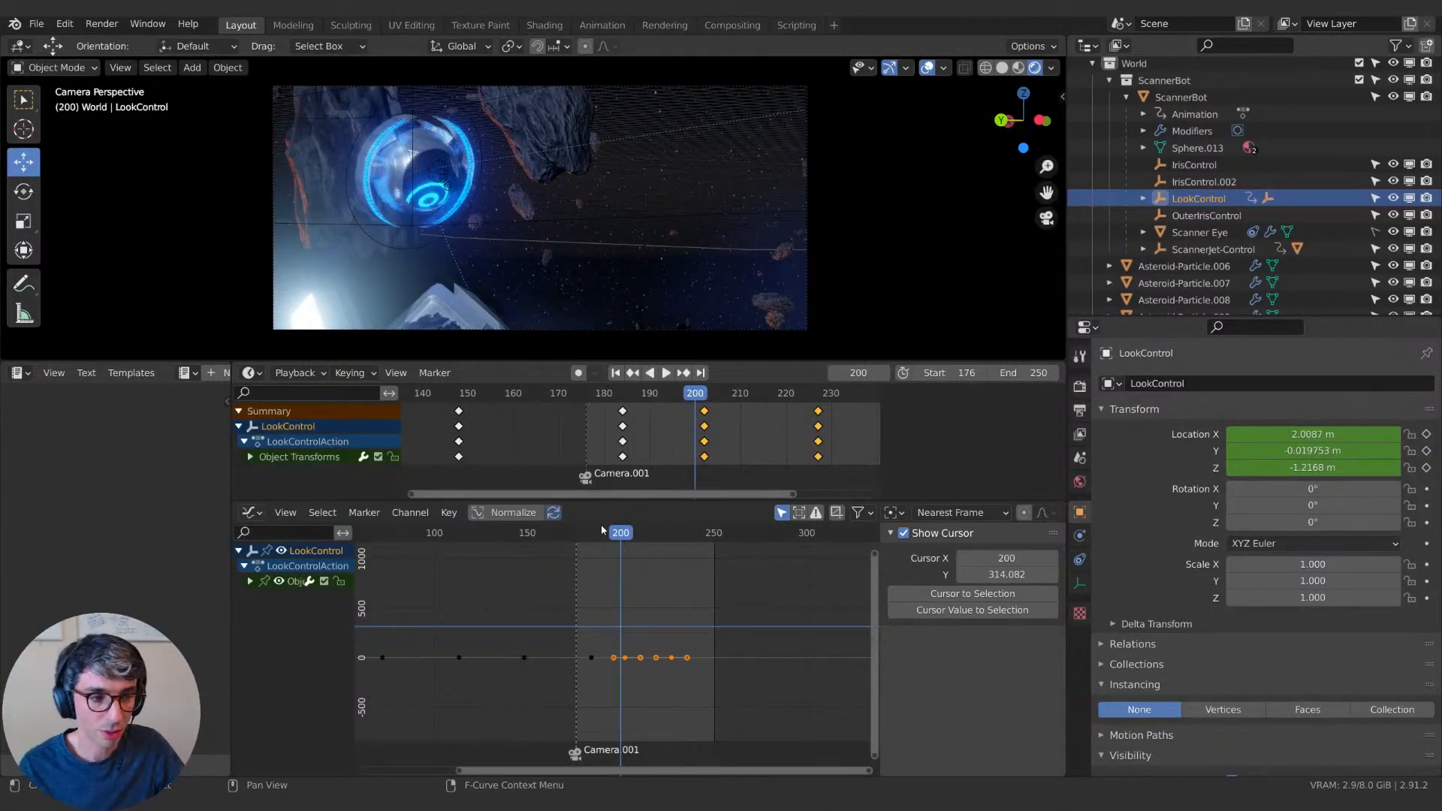
{"action": "left_click", "coordinate": [599, 540]}
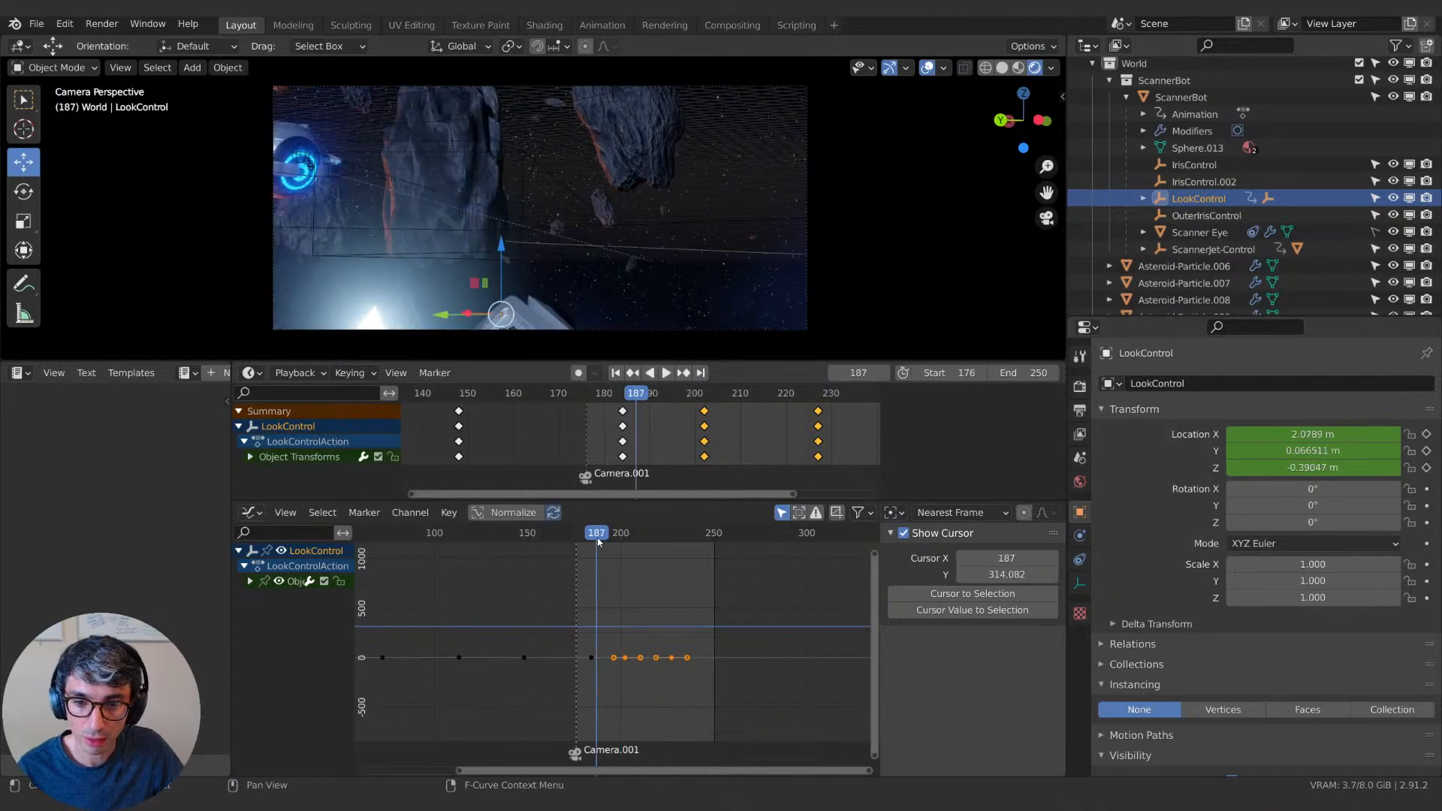
{"action": "key", "text": "space"}
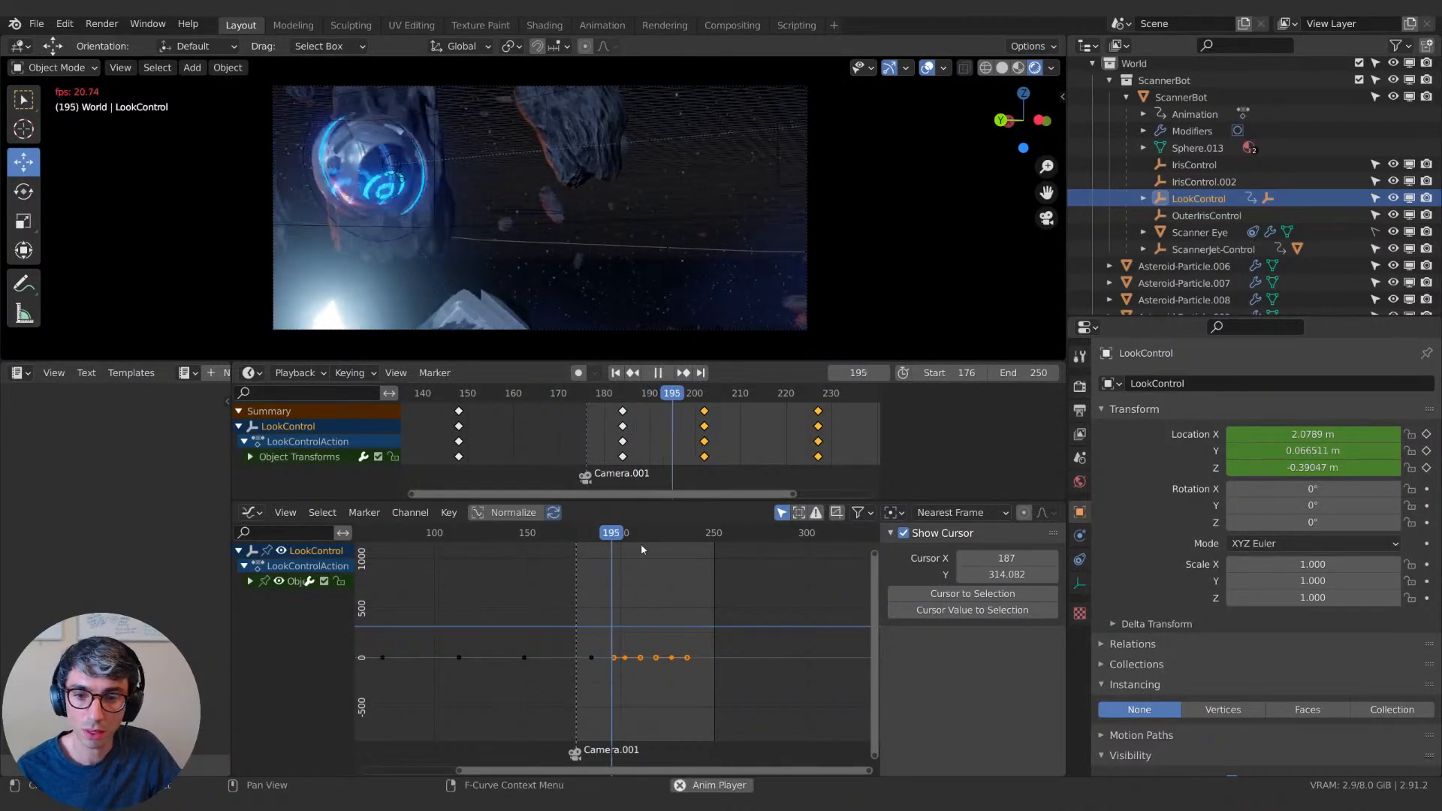
Replay the Camera.001 shot repeatedly to examine the ScannerBot's fly-in and look direction up to the last frame.
{"action": "key", "text": "space"}
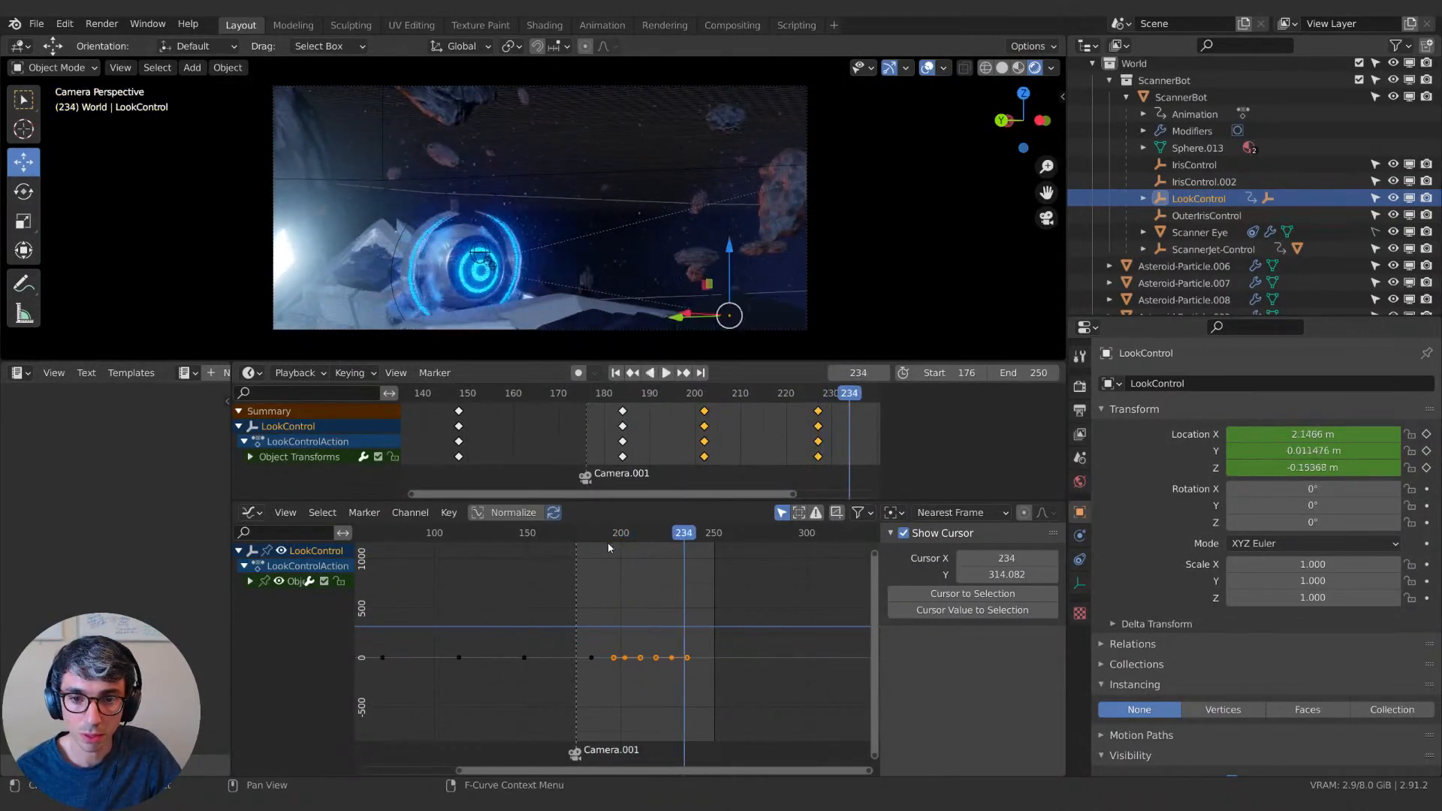
{"action": "left_click", "coordinate": [604, 538]}
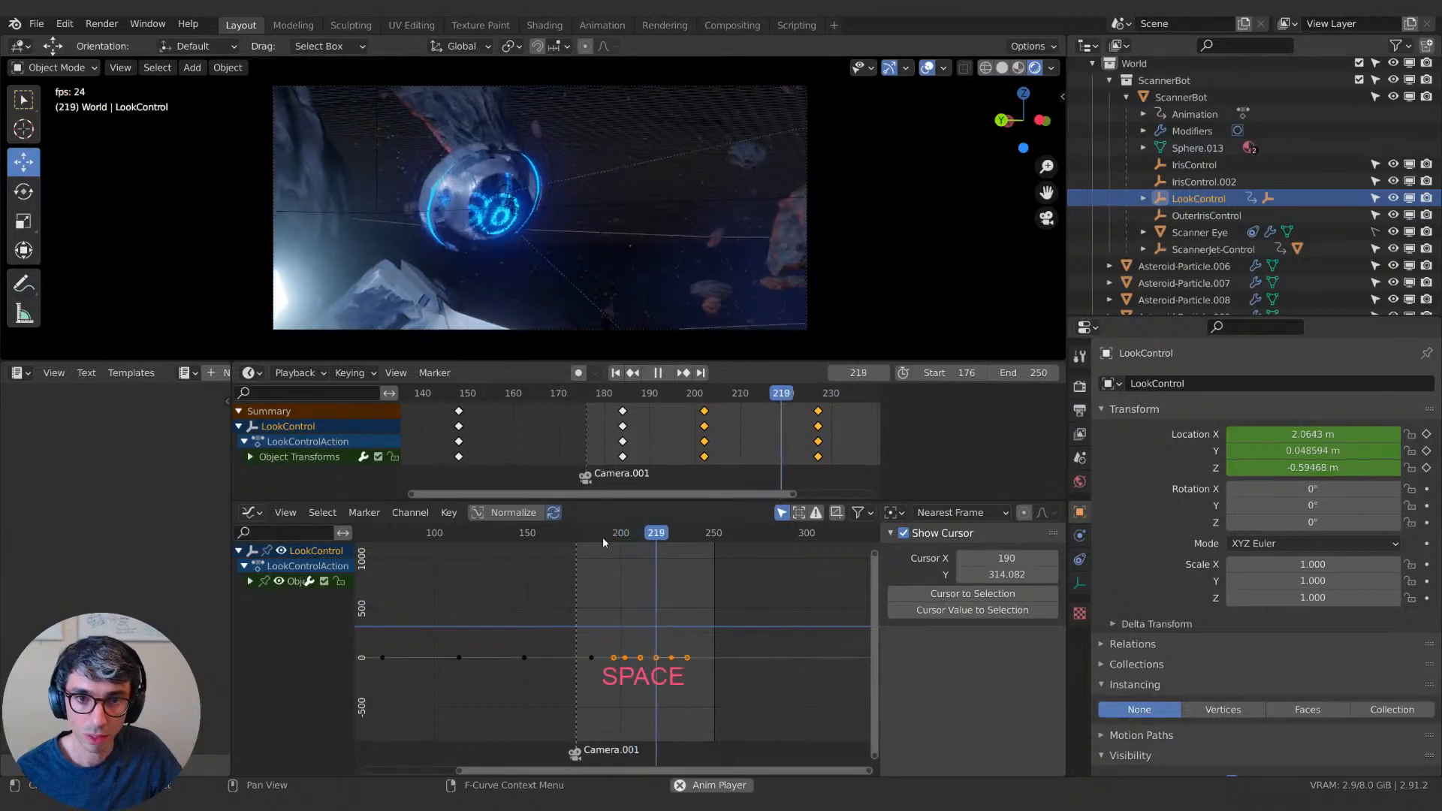
{"action": "key", "text": "space"}
{"action": "key", "text": "space"}
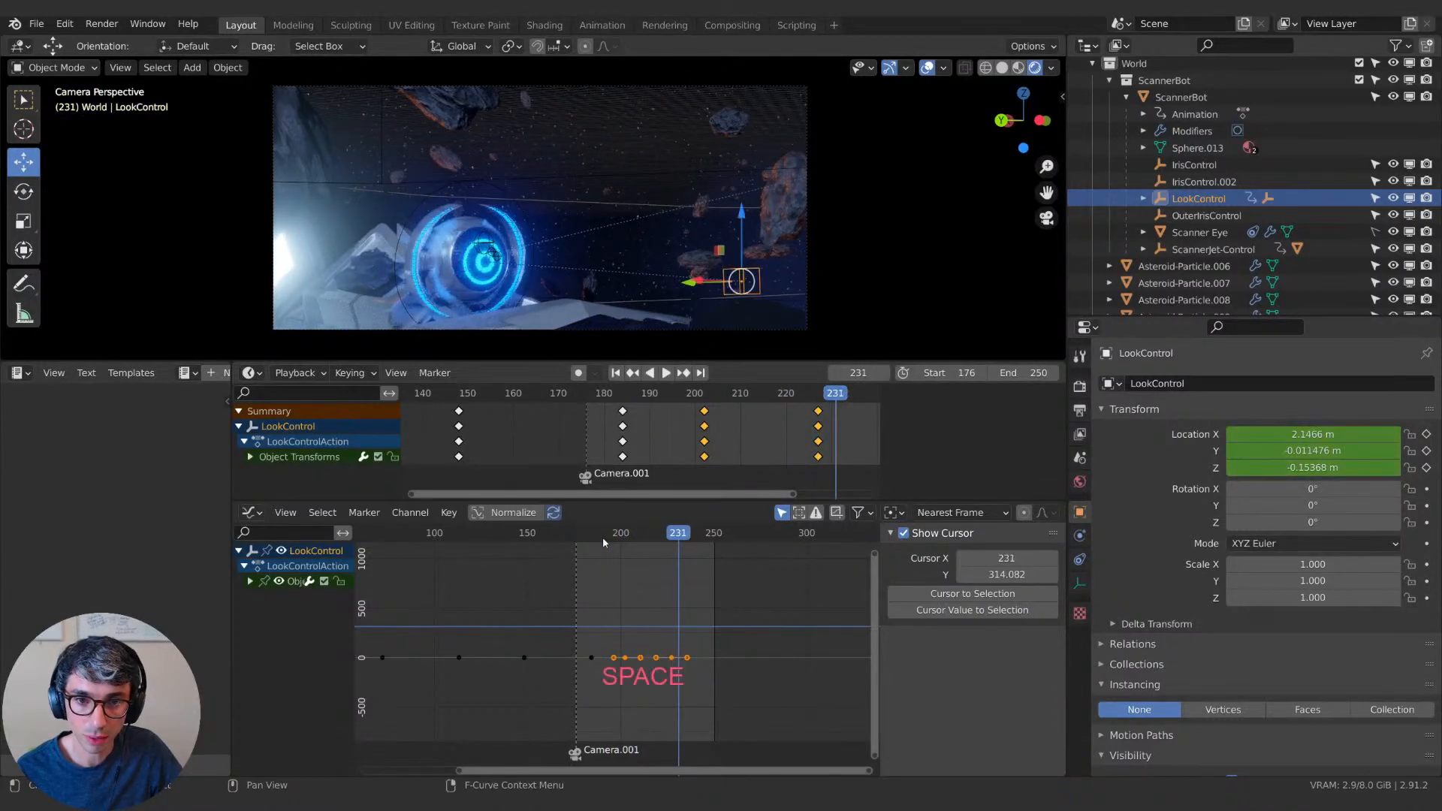
{"action": "key", "text": "space"}
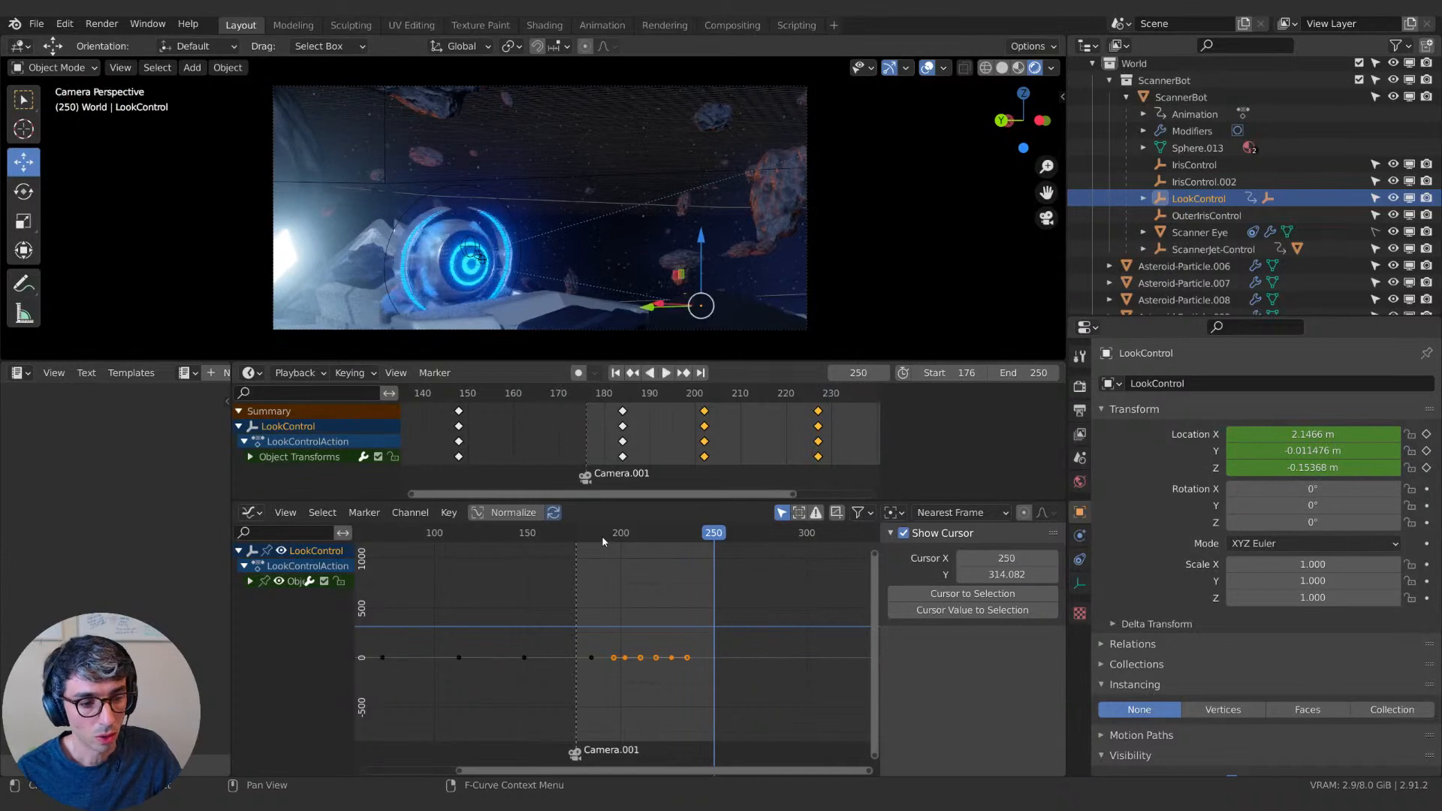
{"action": "left_click", "coordinate": [588, 535]}
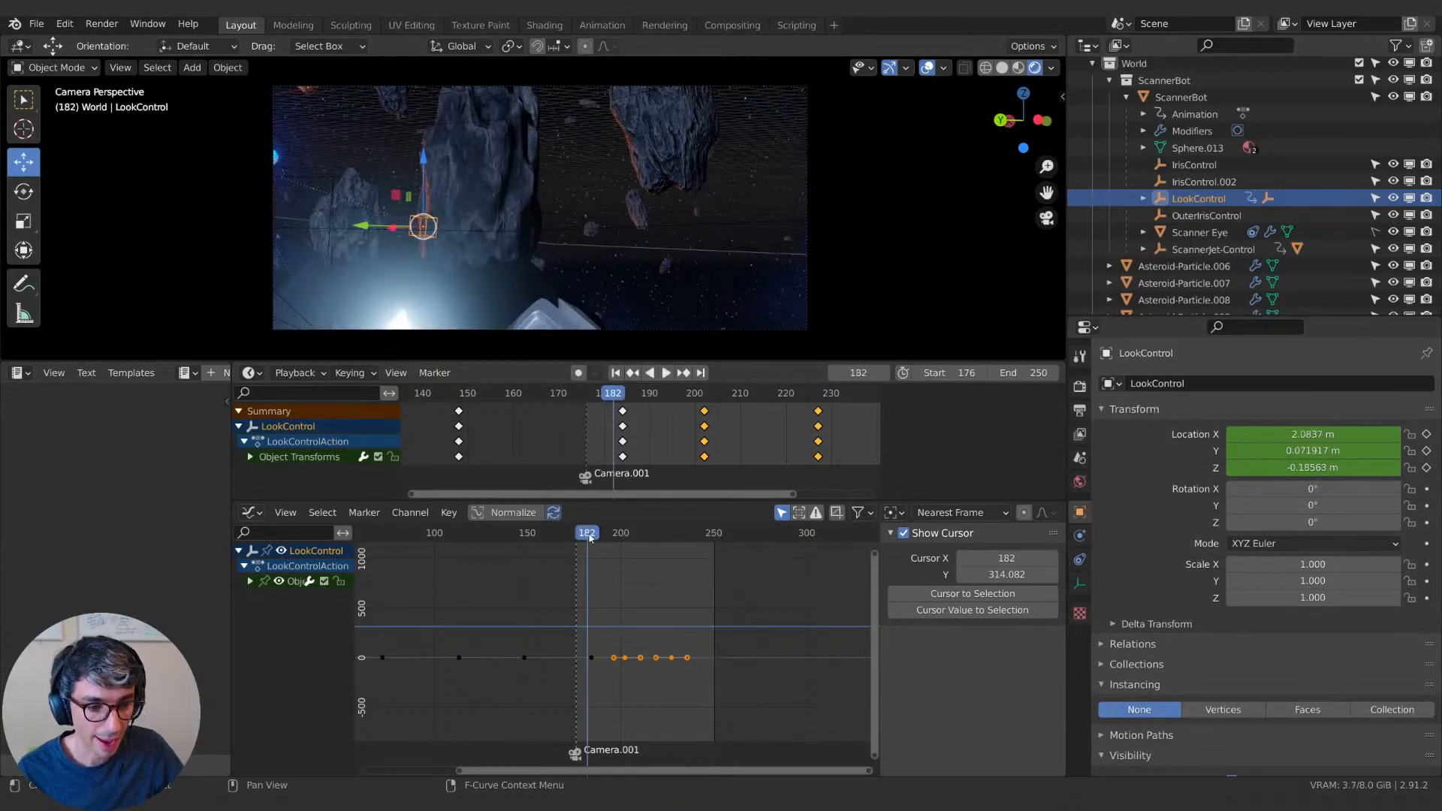
{"action": "key", "text": "space"}
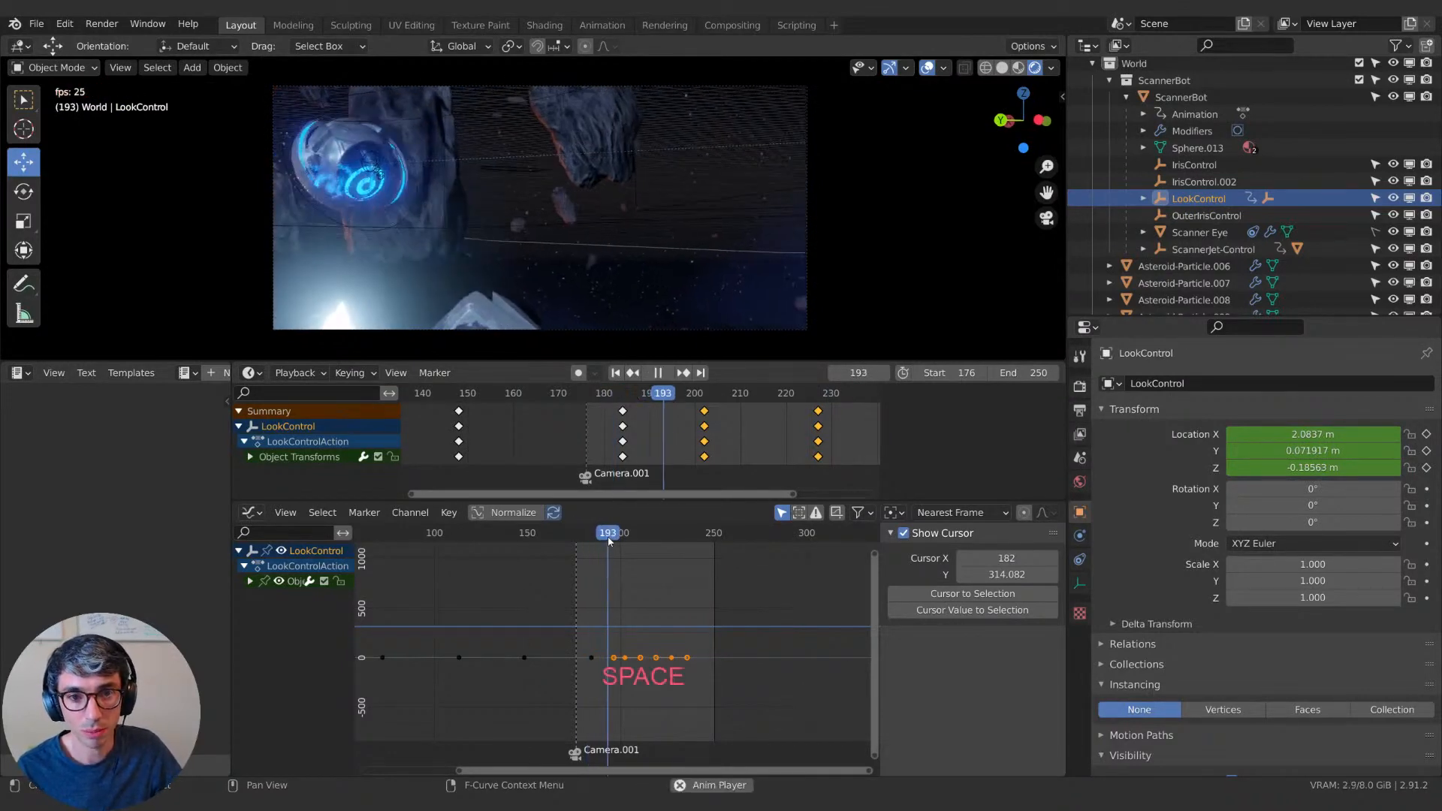
{"action": "key", "text": "space"}
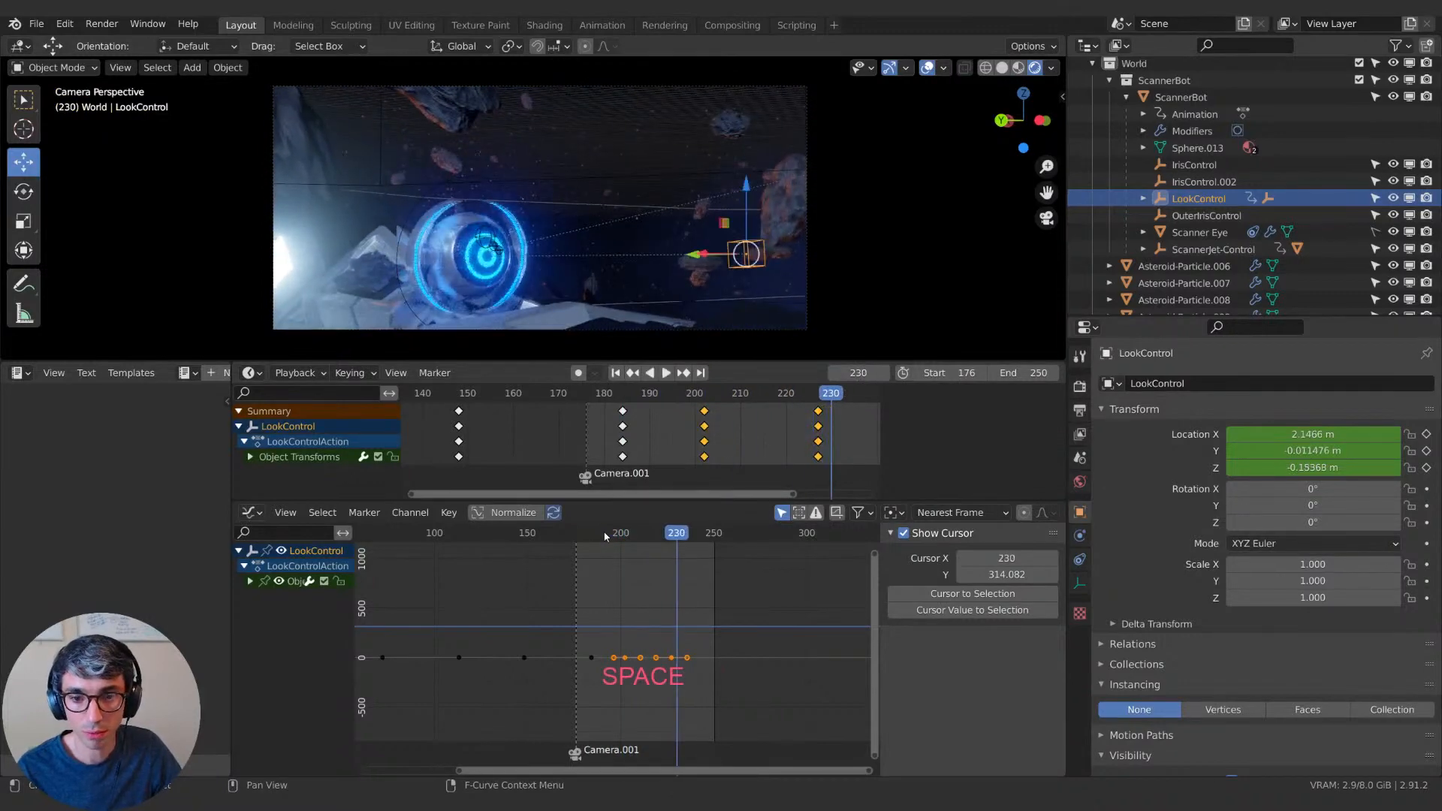
{"action": "key", "text": "space"}
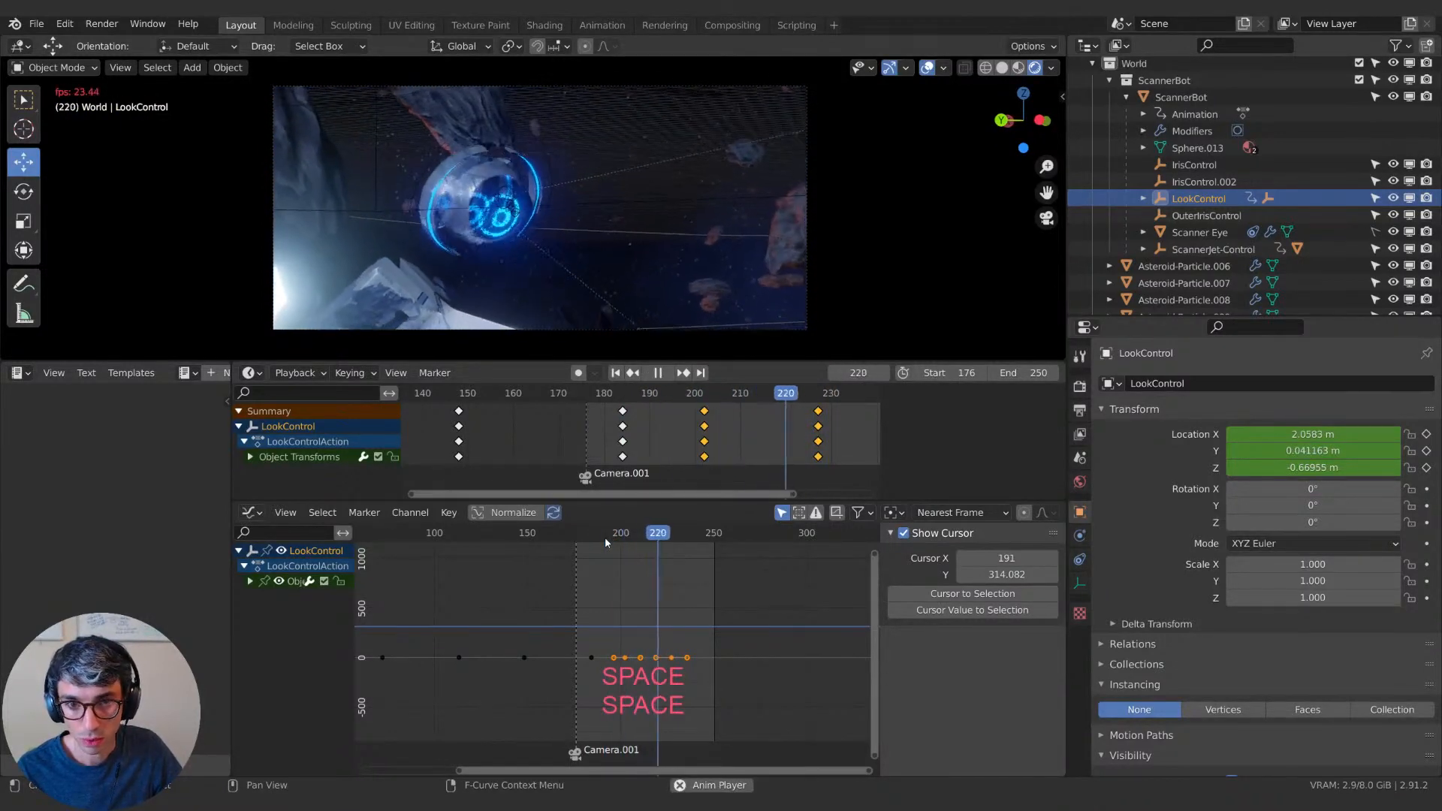
{"action": "key", "text": "space"}
{"action": "left_click", "coordinate": [585, 535]}
{"action": "key", "text": "space"}
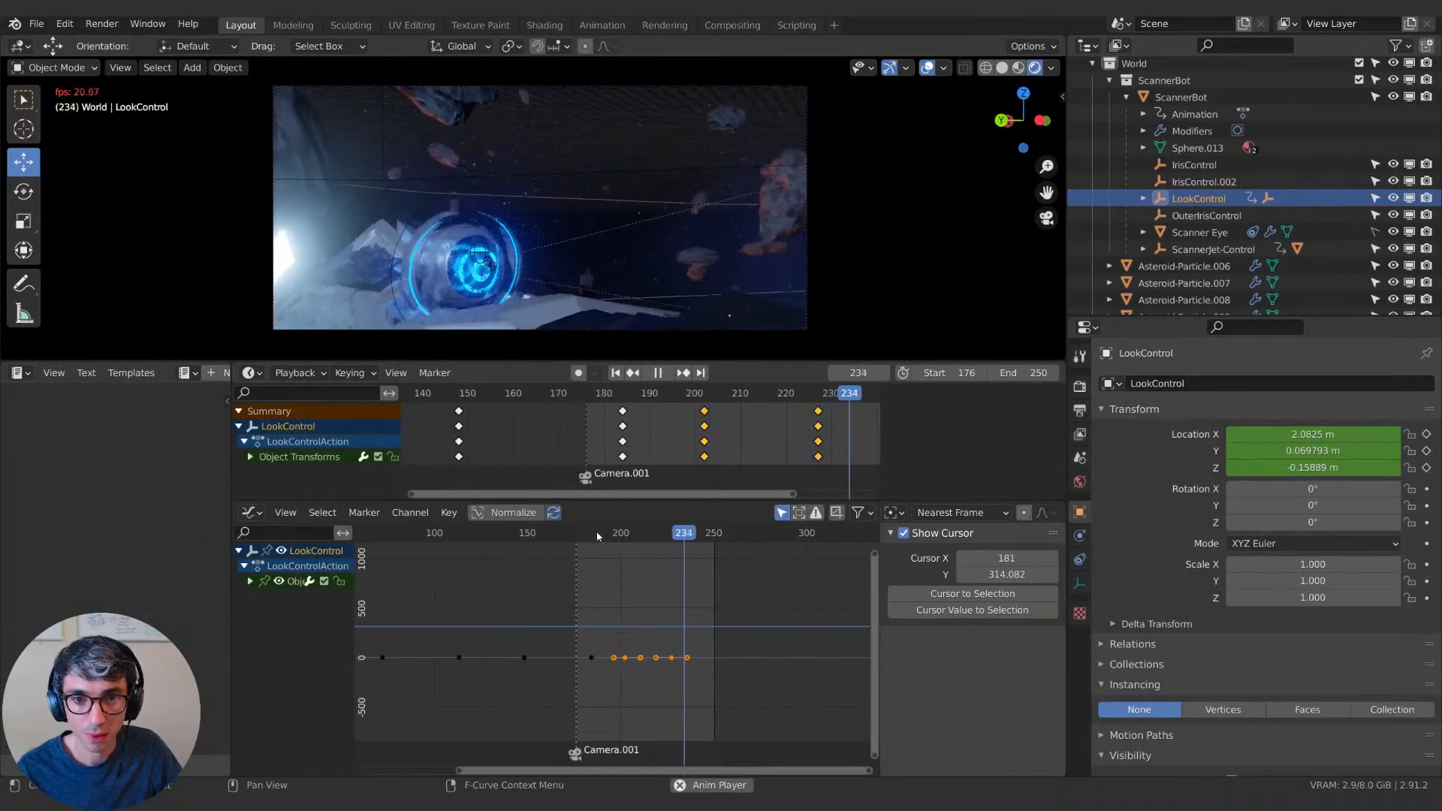
{"action": "key", "text": "space"}
Select the ScannerJet-Control and play the shot from frame 181 to about frame 215.
{"action": "left_click", "coordinate": [457, 190]}
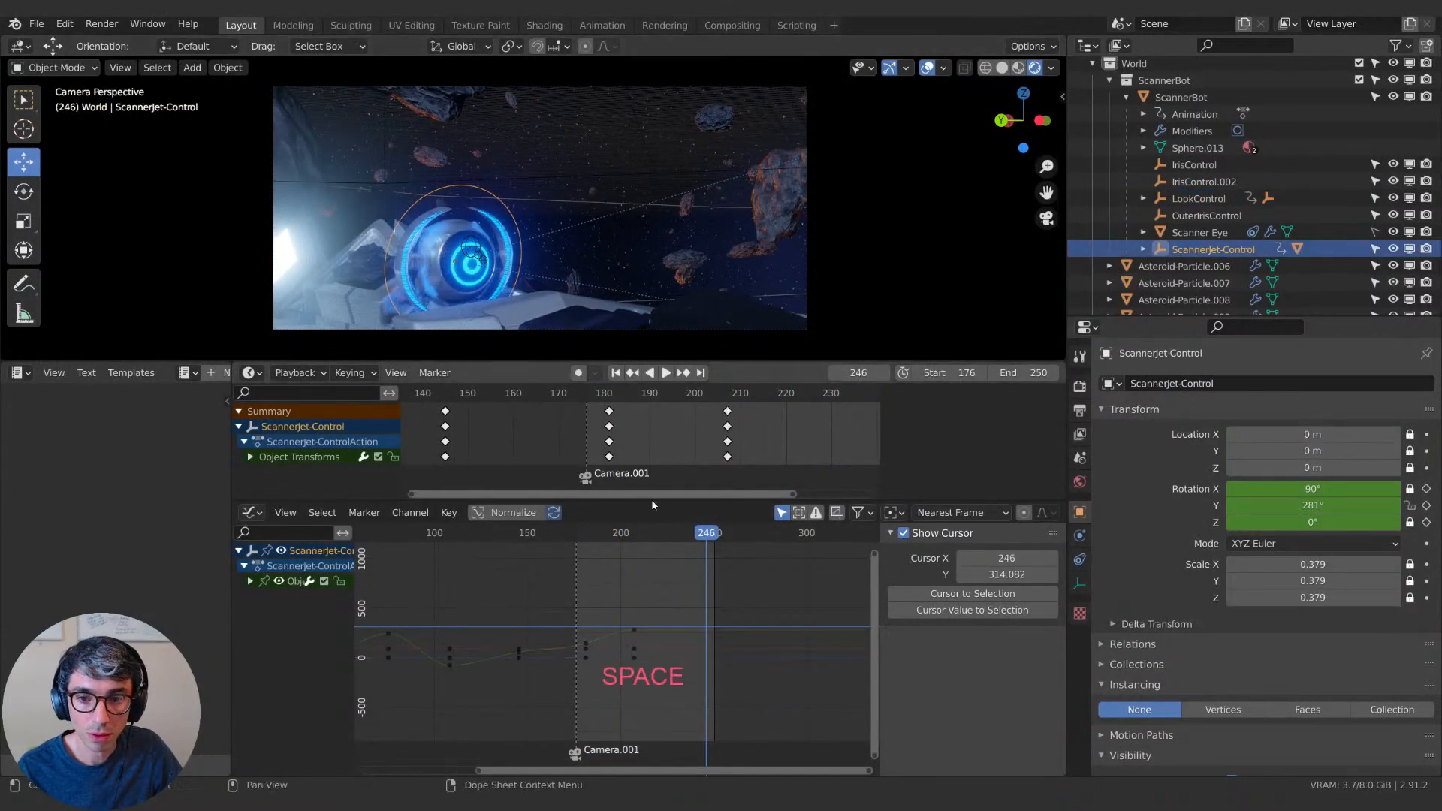
{"action": "left_click_drag", "start_coordinate": [652, 535], "coordinate": [588, 541]}
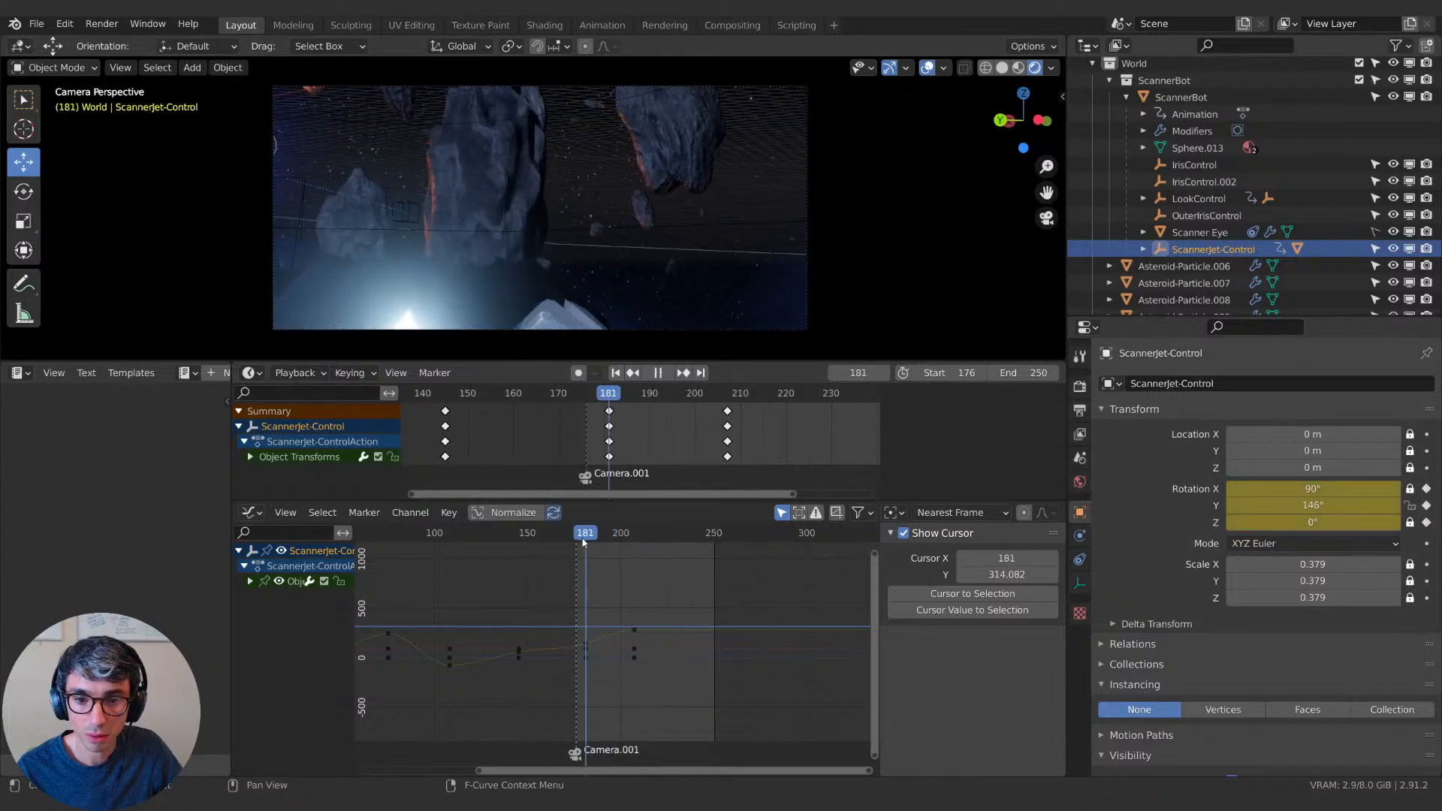
{"action": "key", "text": "space"}
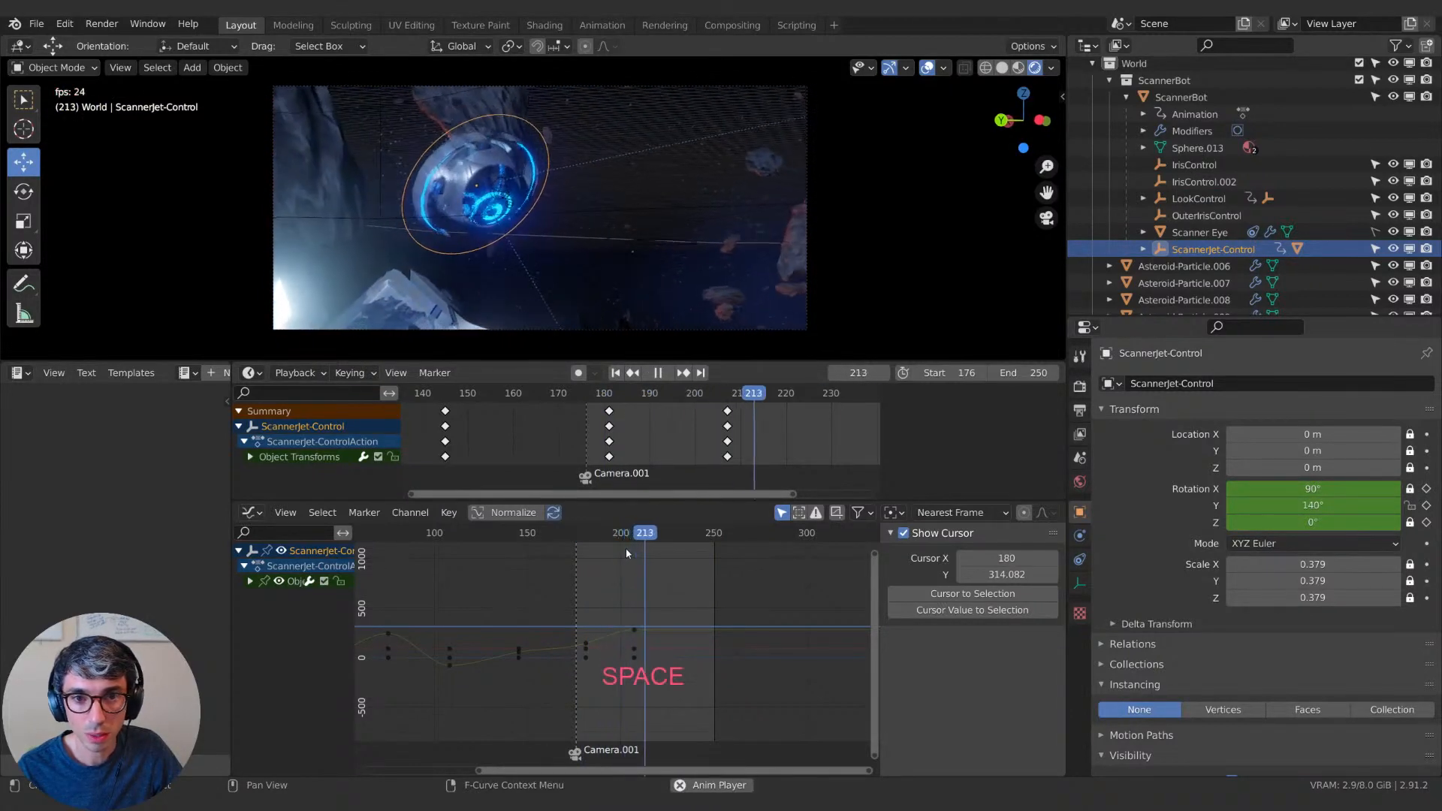
{"action": "key", "text": "space"}
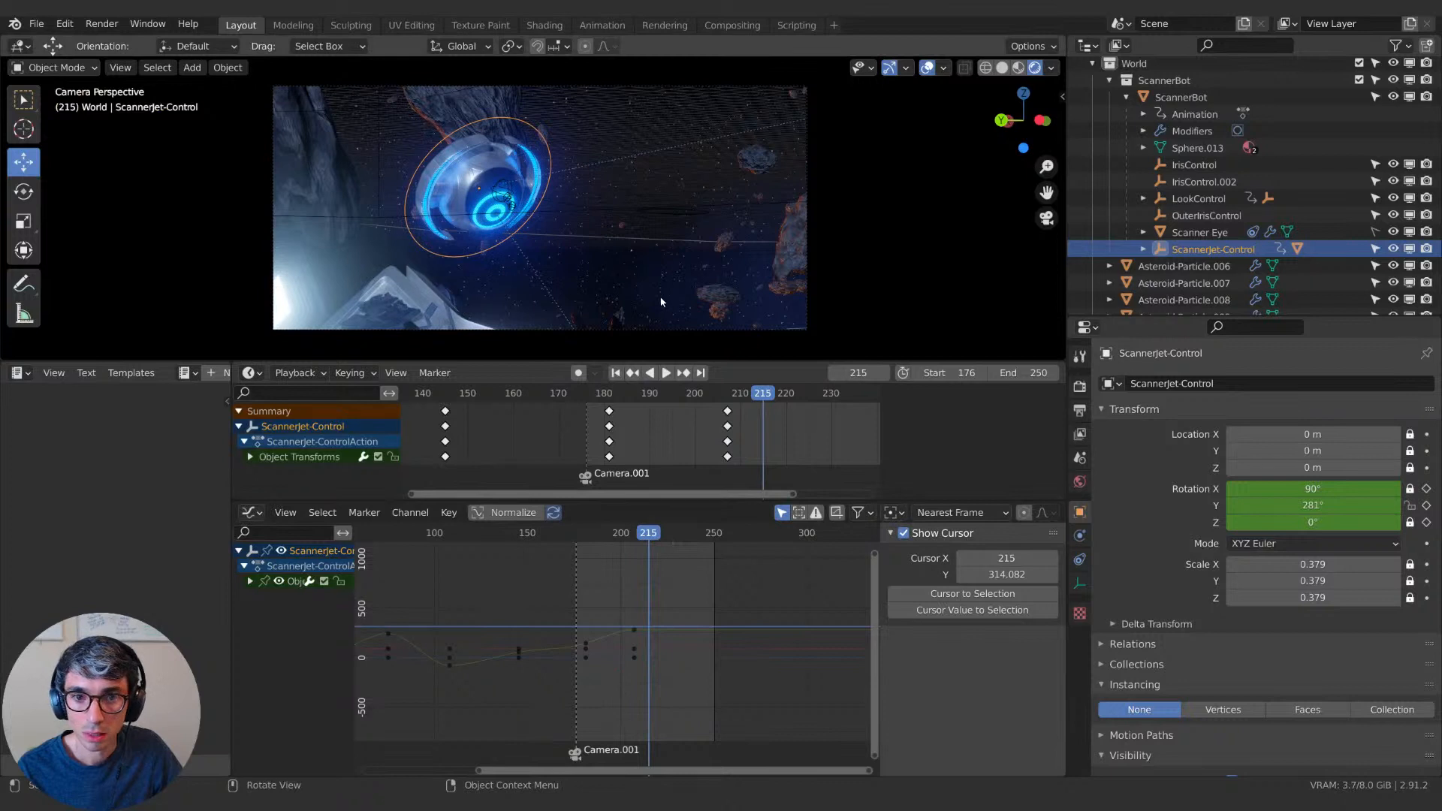
{"action": "key", "text": "r"}
{"action": "key", "text": "x"}
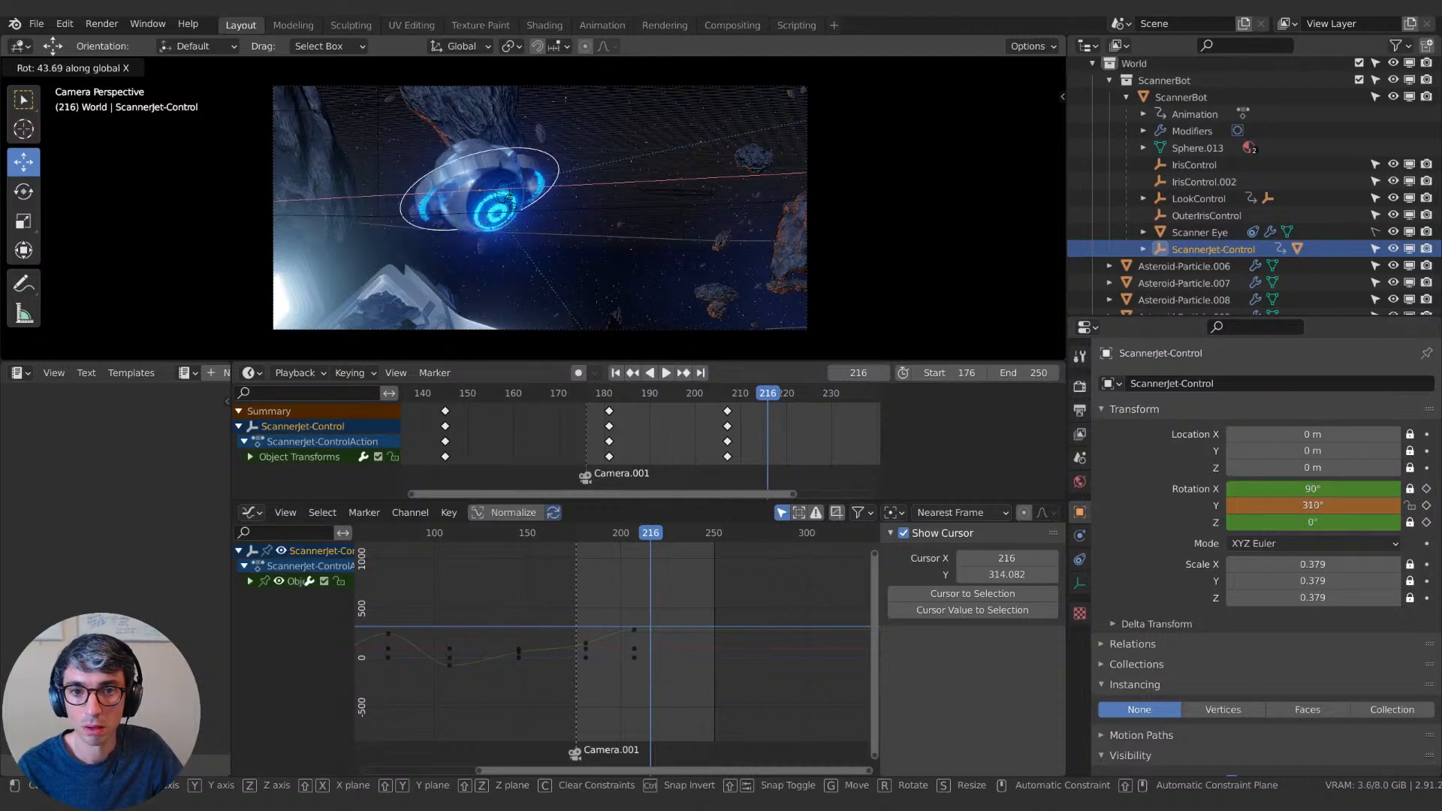
{"action": "key", "text": "Escape"}
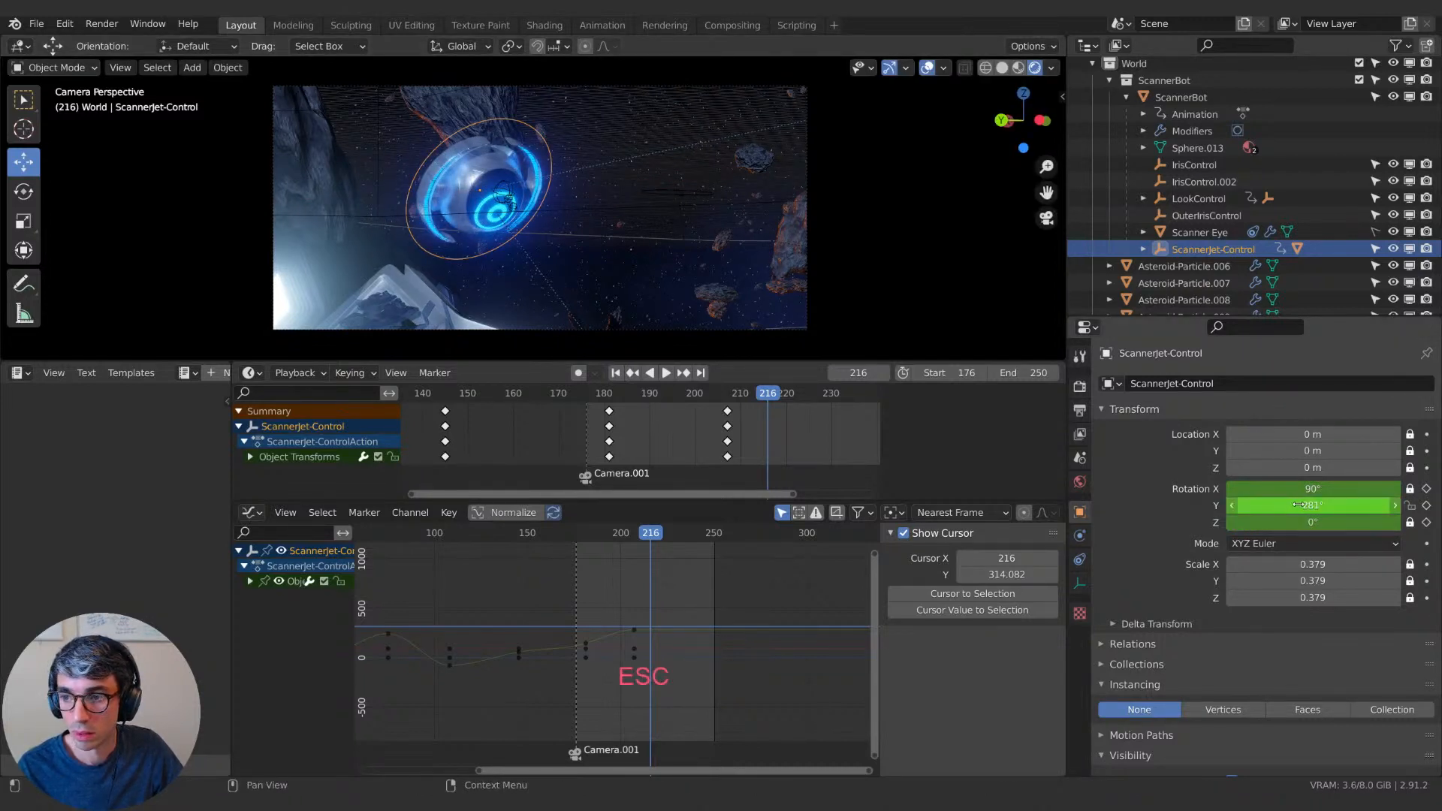
Set the ScannerJet-Control's Y rotation to 223° at frame 216, keyframe its rotation, and replay the move.
{"action": "left_click_drag", "start_coordinate": [1312, 506], "coordinate": [1265, 506]}
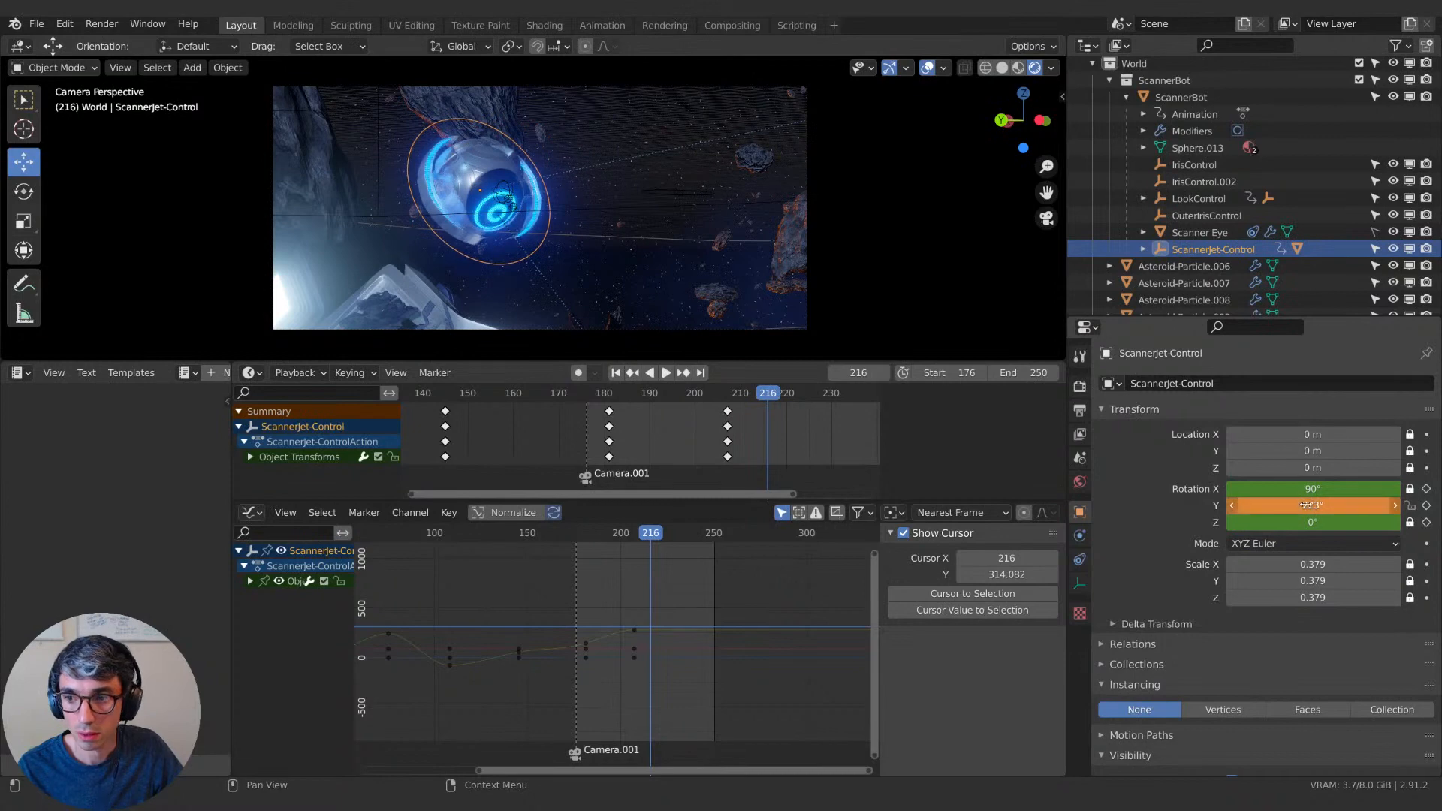
{"action": "key", "text": "i"}
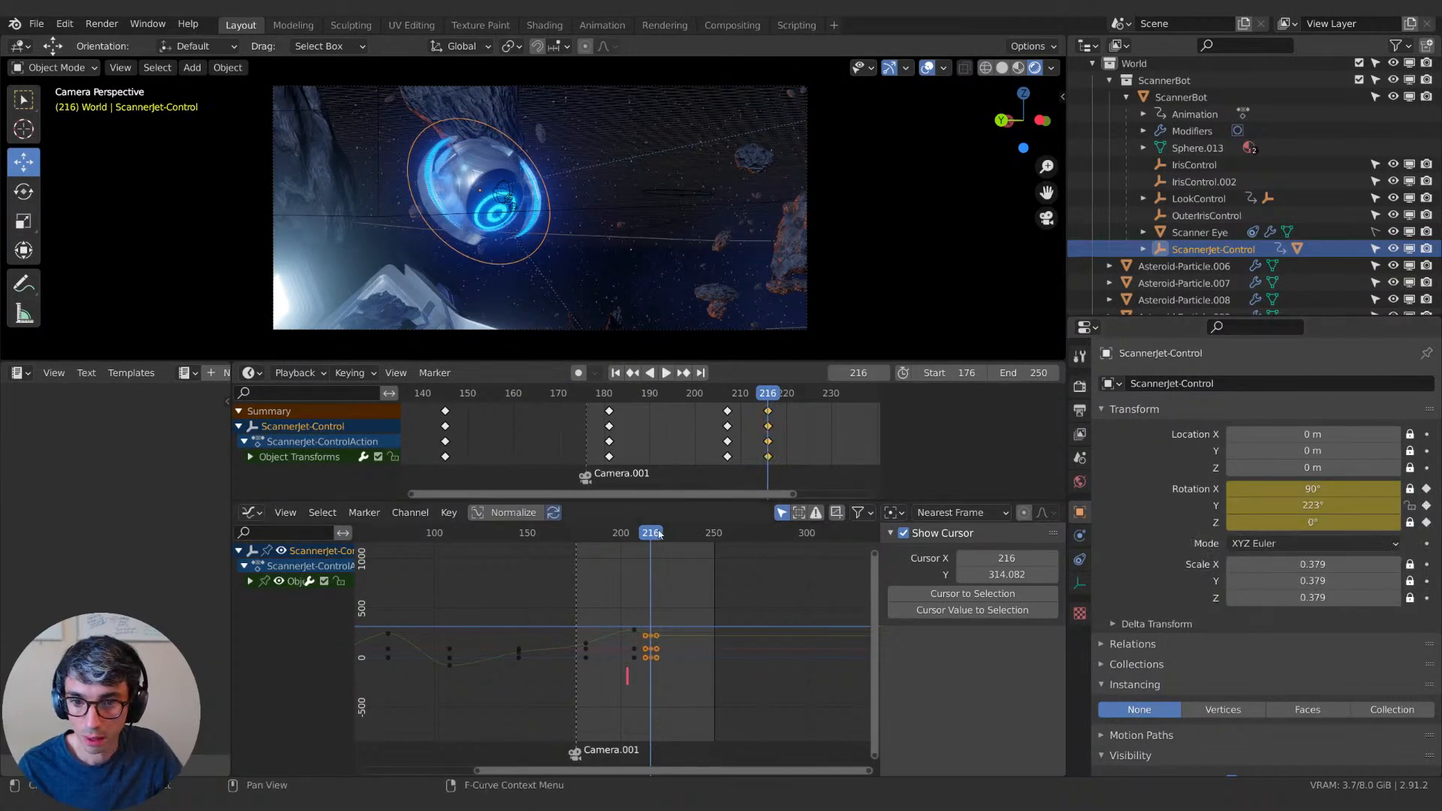
{"action": "left_click_drag", "start_coordinate": [659, 533], "coordinate": [627, 535]}
{"action": "key", "text": "space"}
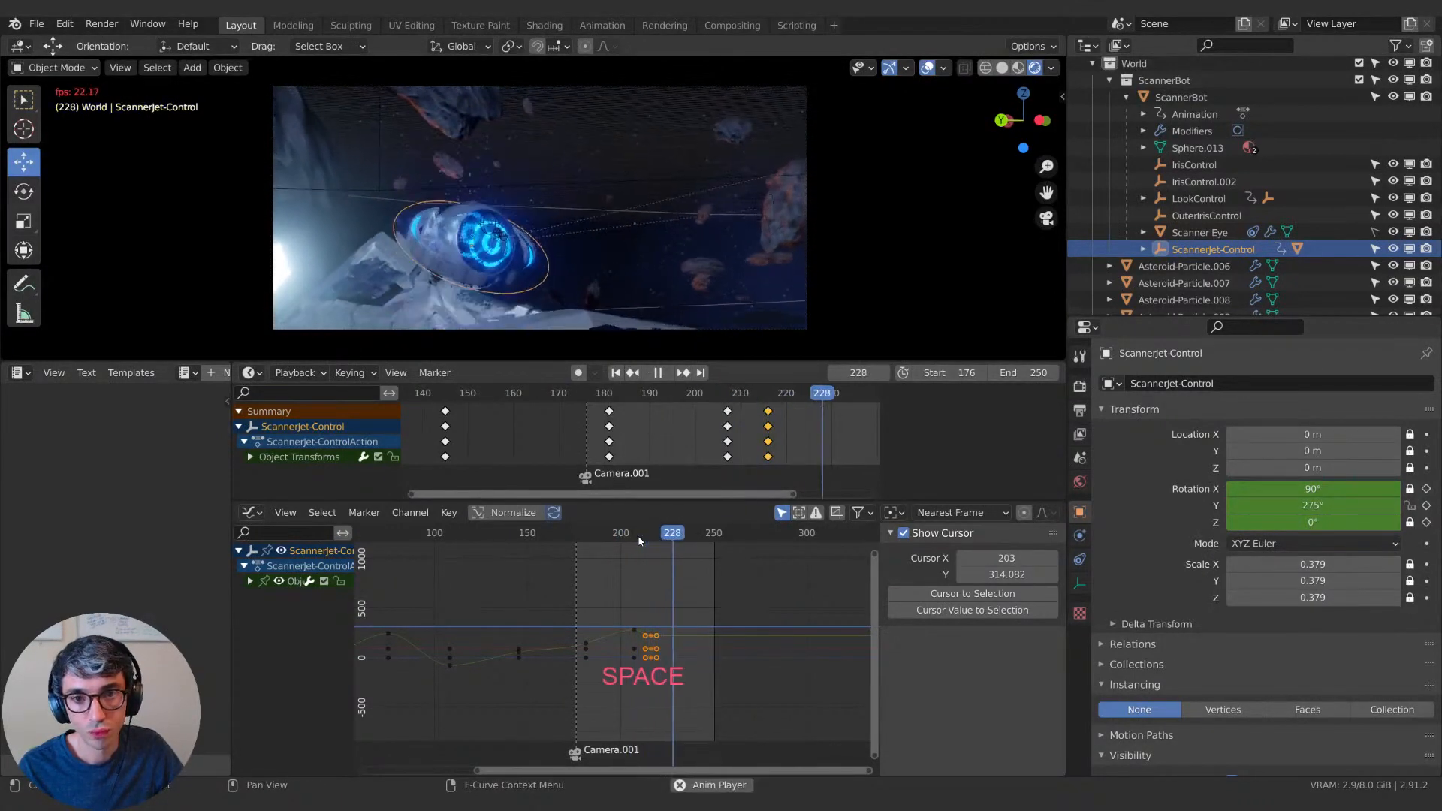
{"action": "key", "text": "space"}
Set the ScannerJet-Control's Y rotation to 218° at frame 241 and keyframe its rotation.
{"action": "left_click_drag", "start_coordinate": [705, 531], "coordinate": [682, 534]}
{"action": "key", "text": "space"}
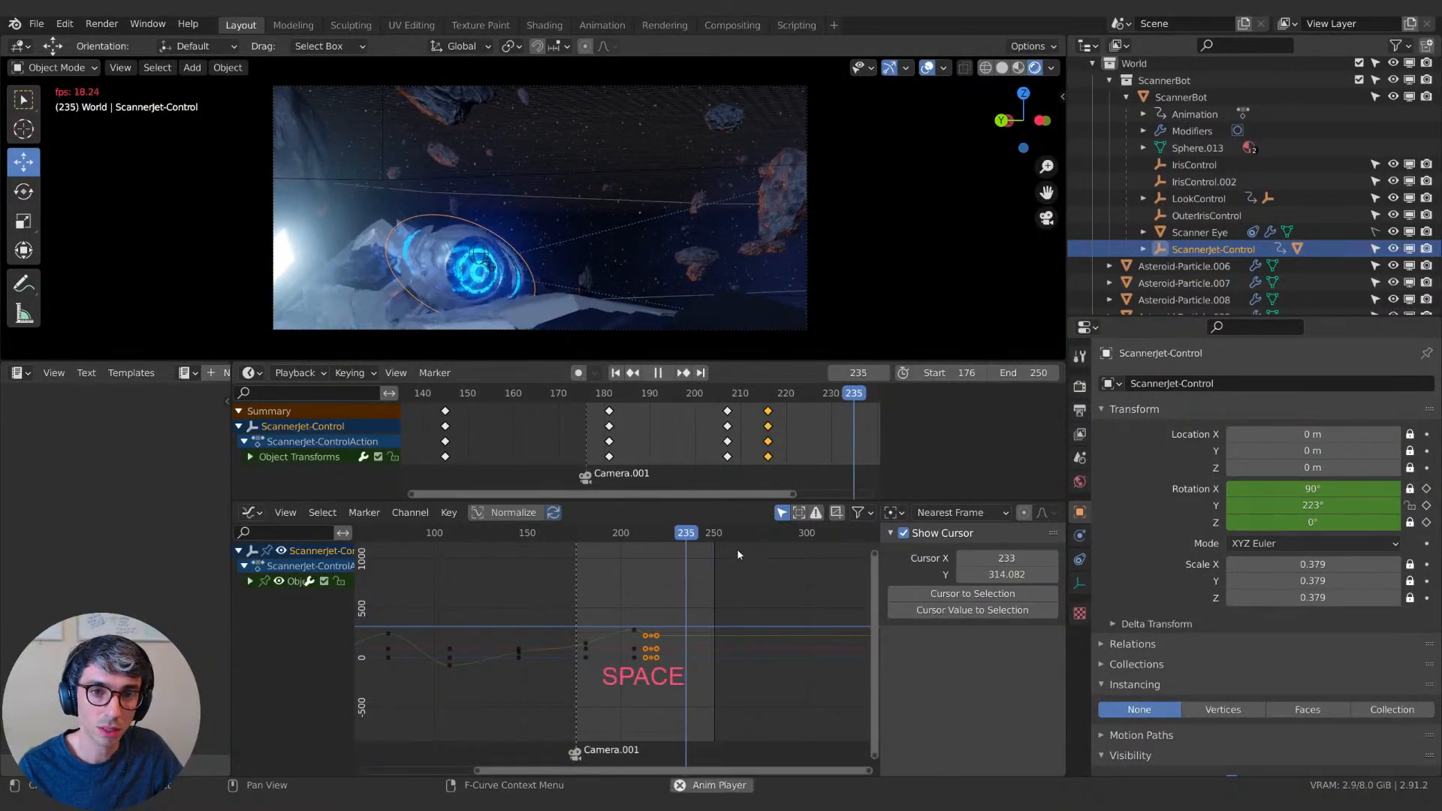
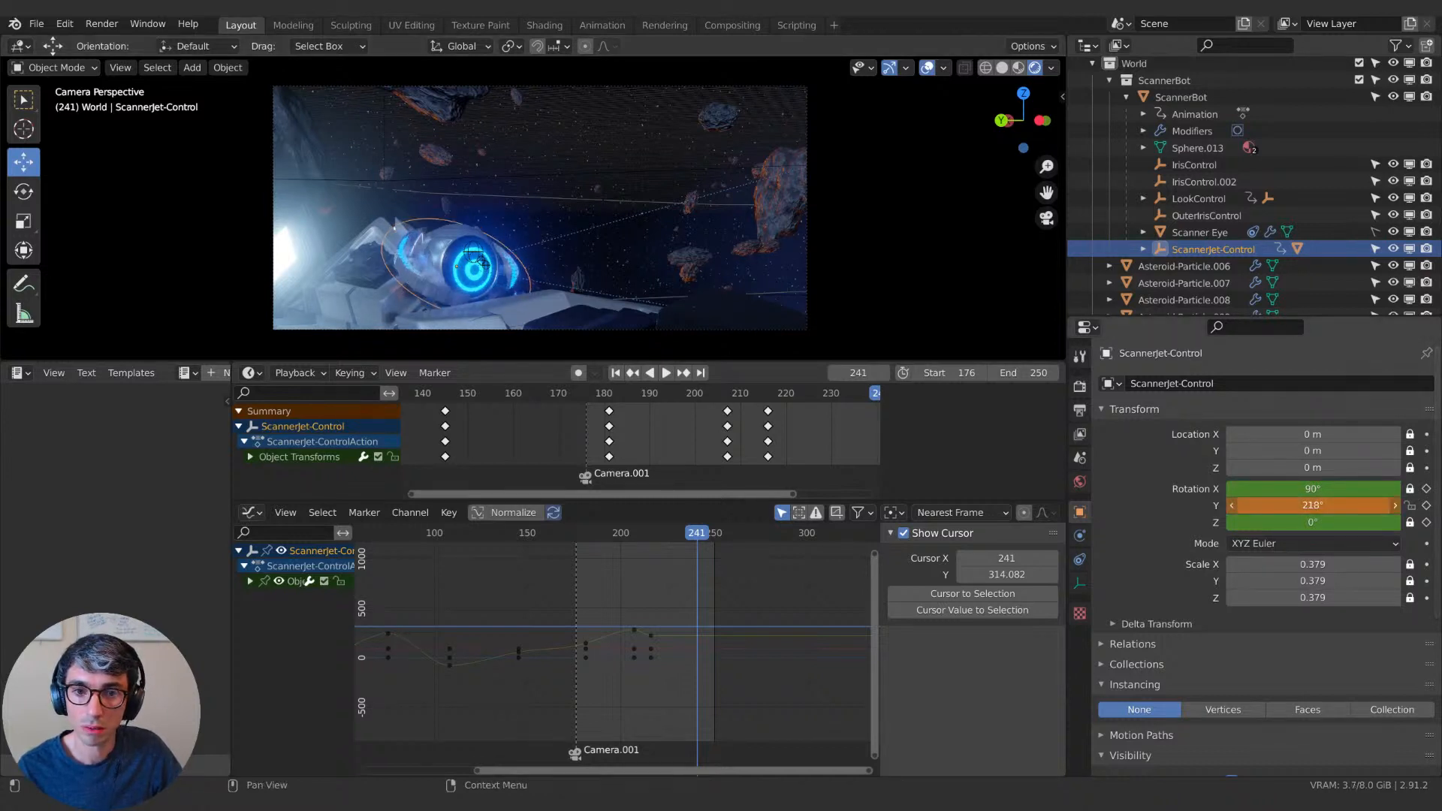
{"action": "mouse_move", "coordinate": [1313, 505]}
{"action": "left_mouse_down"}
{"action": "mouse_move", "coordinate": [1352, 505]}
{"action": "mouse_move", "coordinate": [1285, 505]}
{"action": "left_mouse_up"}
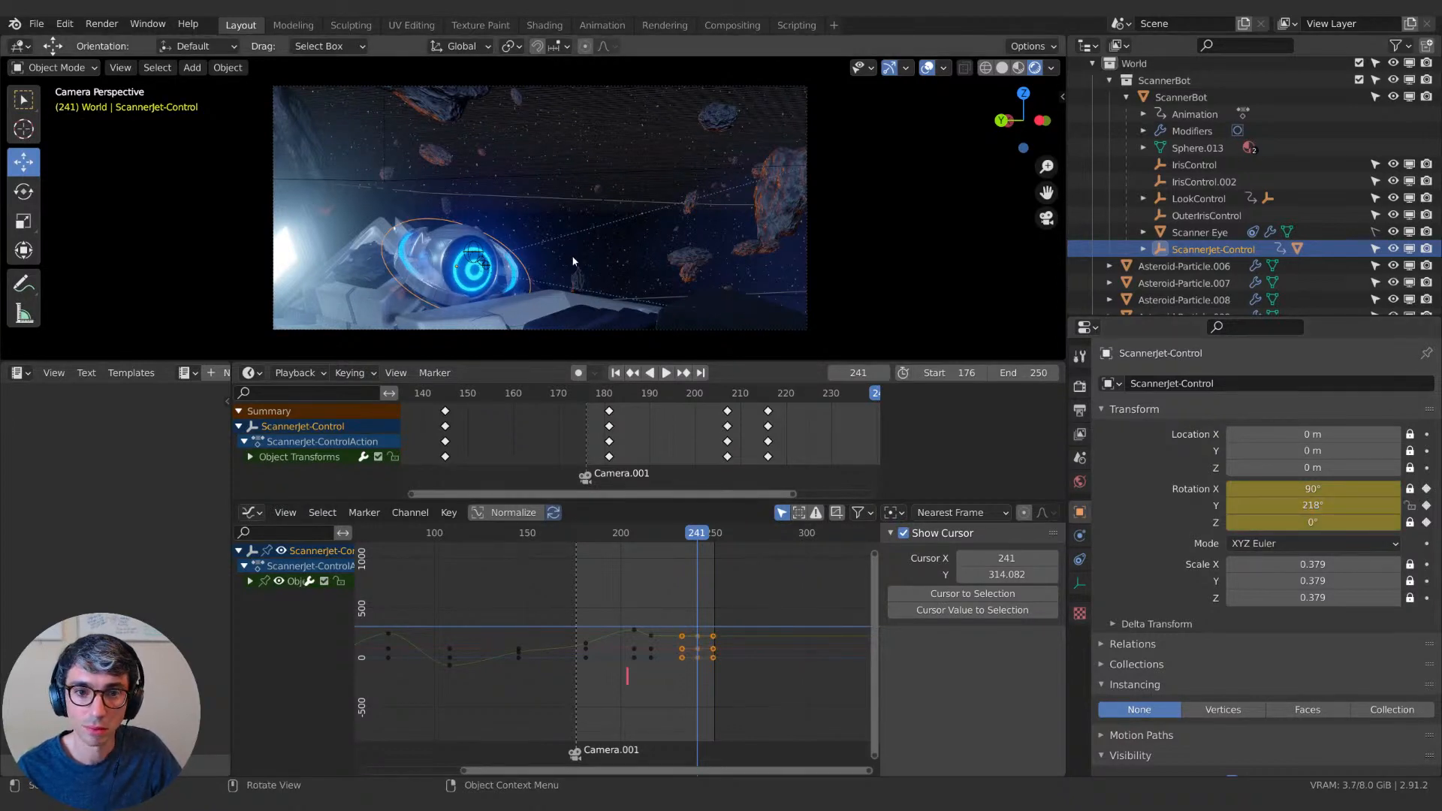
{"action": "middle_click_drag", "start_coordinate": [573, 261], "coordinate": [635, 249]}
{"action": "key", "text": "KP_Decimal"}
{"action": "key", "text": "g"}
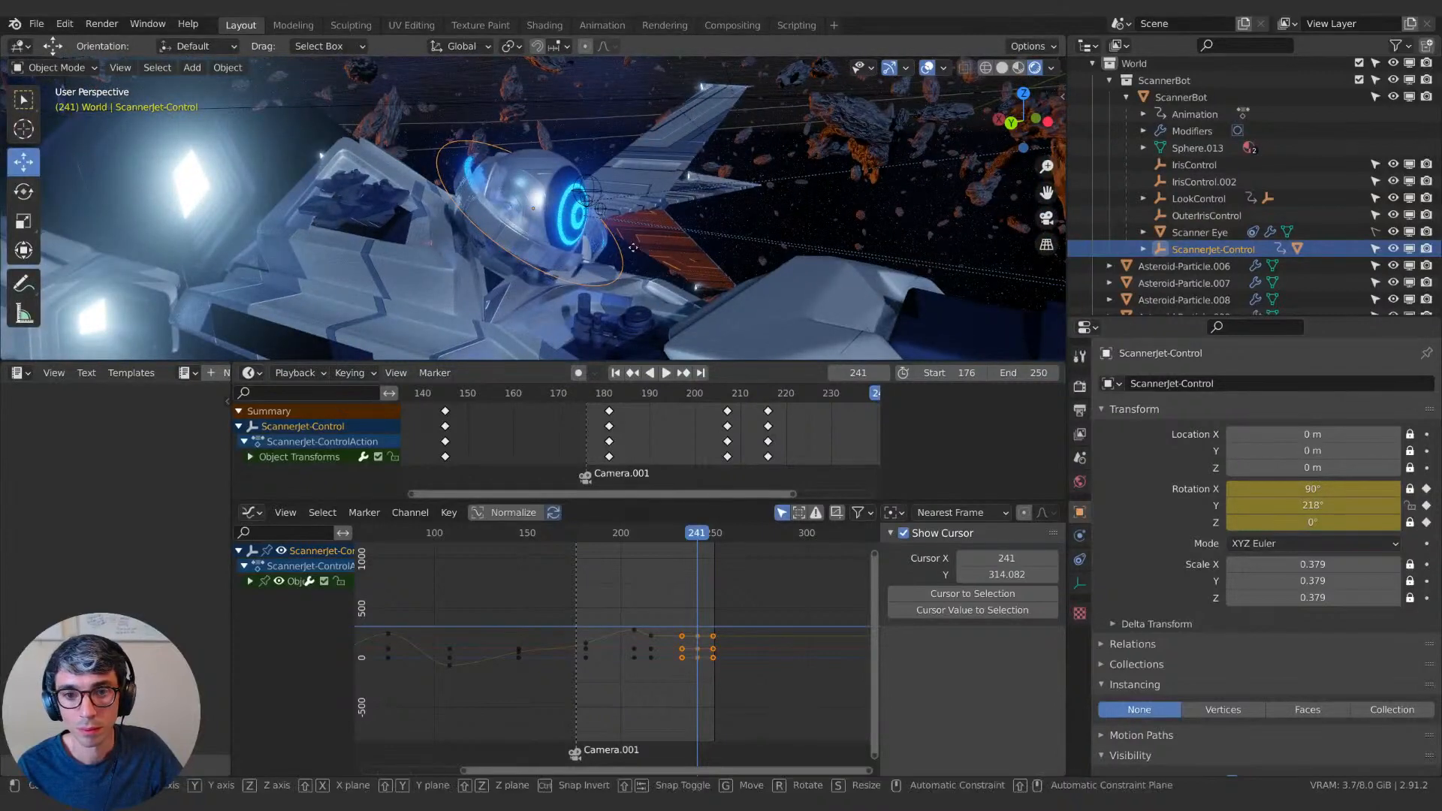
{"action": "key", "text": "z"}
{"action": "key", "text": "Escape"}
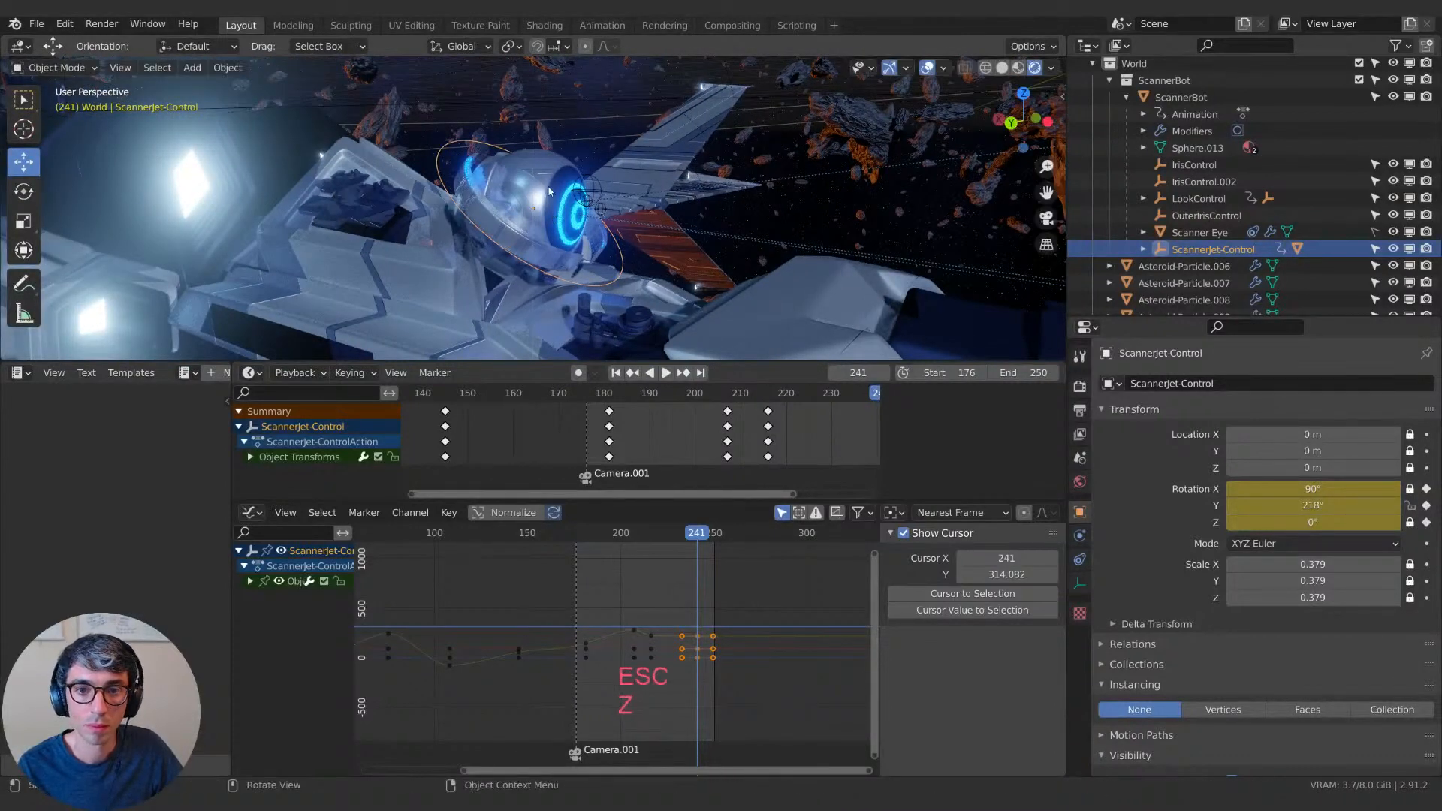
{"action": "key", "text": "g"}
{"action": "key", "text": "z"}
{"action": "key", "text": "Escape"}
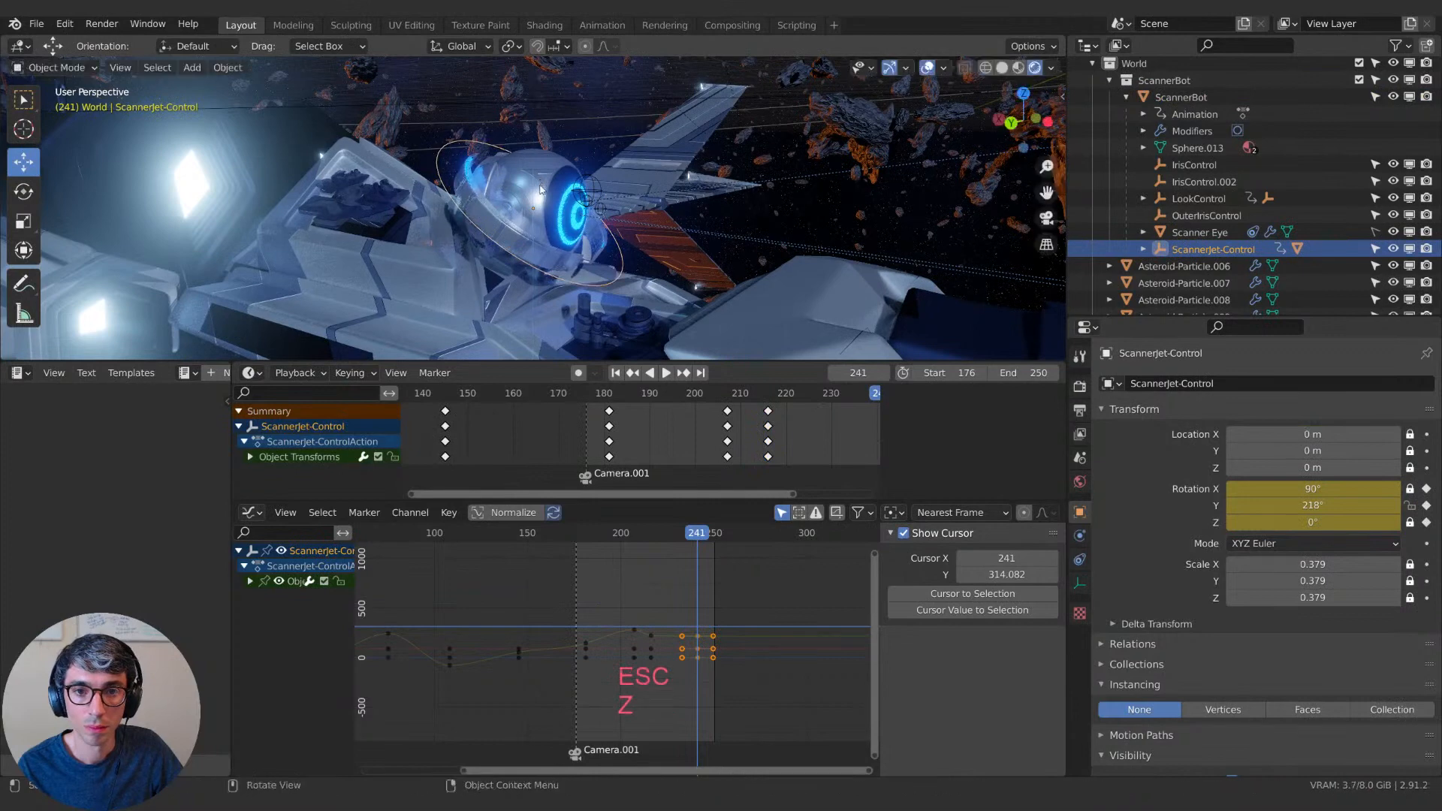
Select the ScannerBot and lower it along global Z to about -64.11 m at frame 241.
{"action": "left_click", "coordinate": [550, 167]}
{"action": "key", "text": "g"}
{"action": "key", "text": "z"}
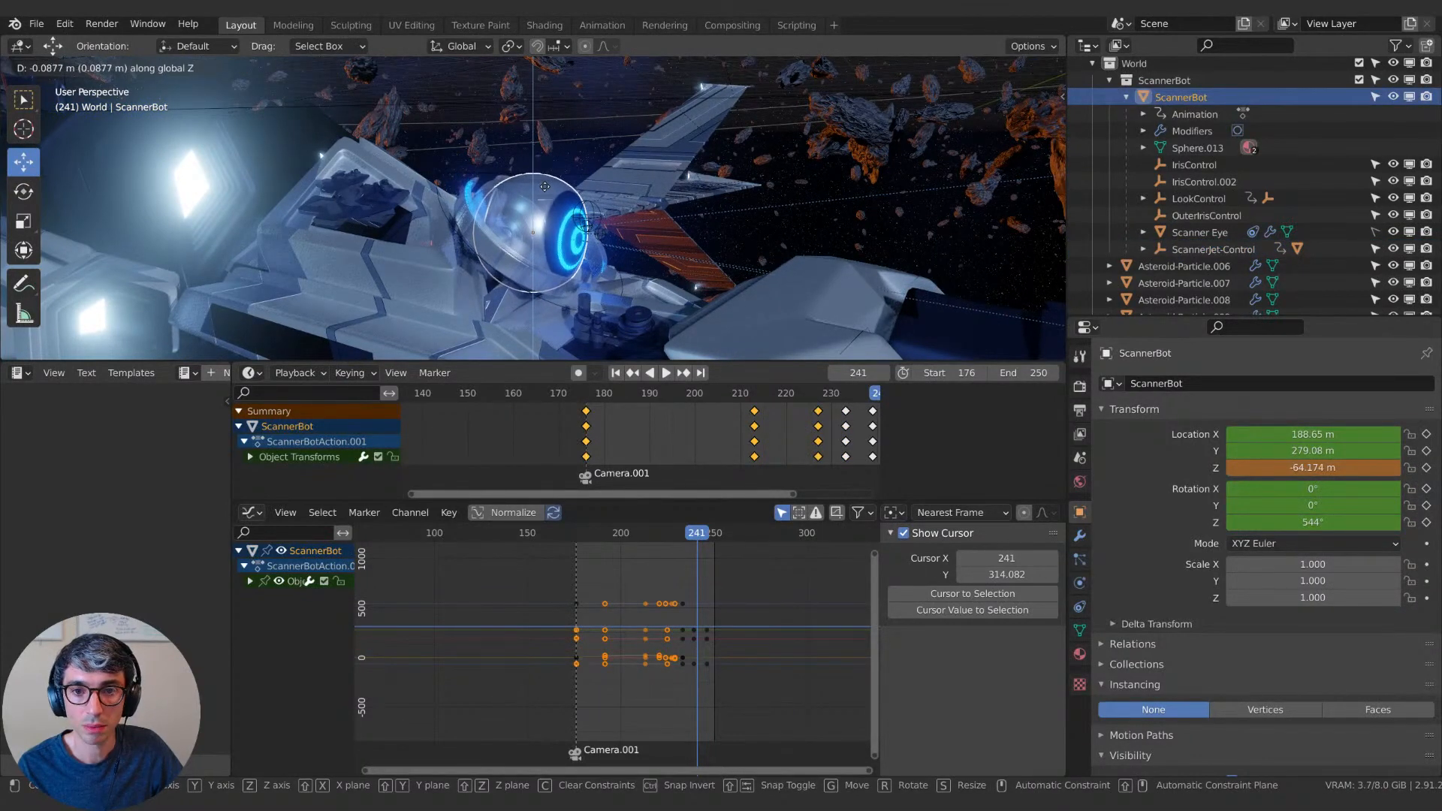
{"action": "left_click", "coordinate": [545, 187]}
{"action": "middle_click_drag", "start_coordinate": [744, 210], "coordinate": [649, 241]}
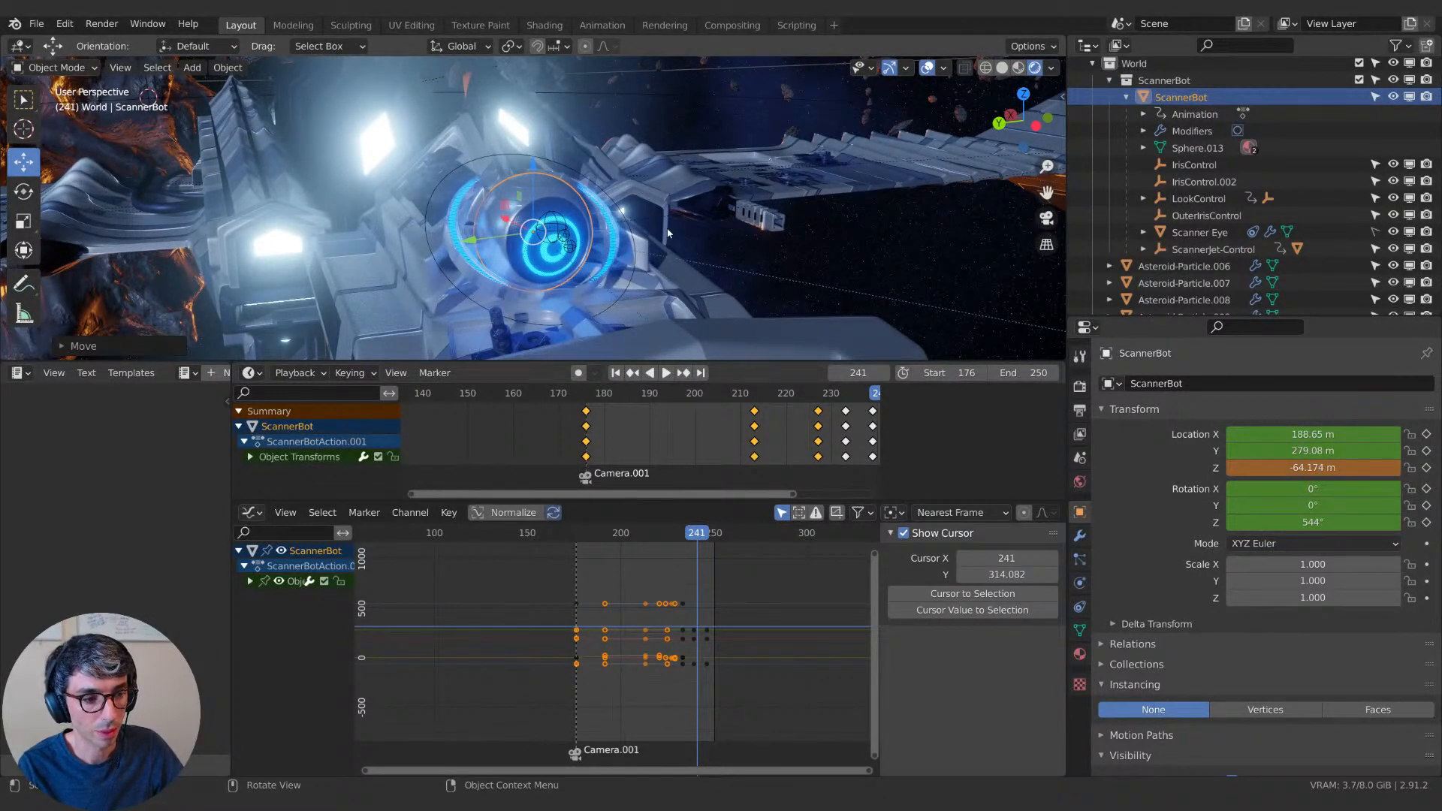
{"action": "key", "text": "KP_0"}
{"action": "key", "text": "g"}
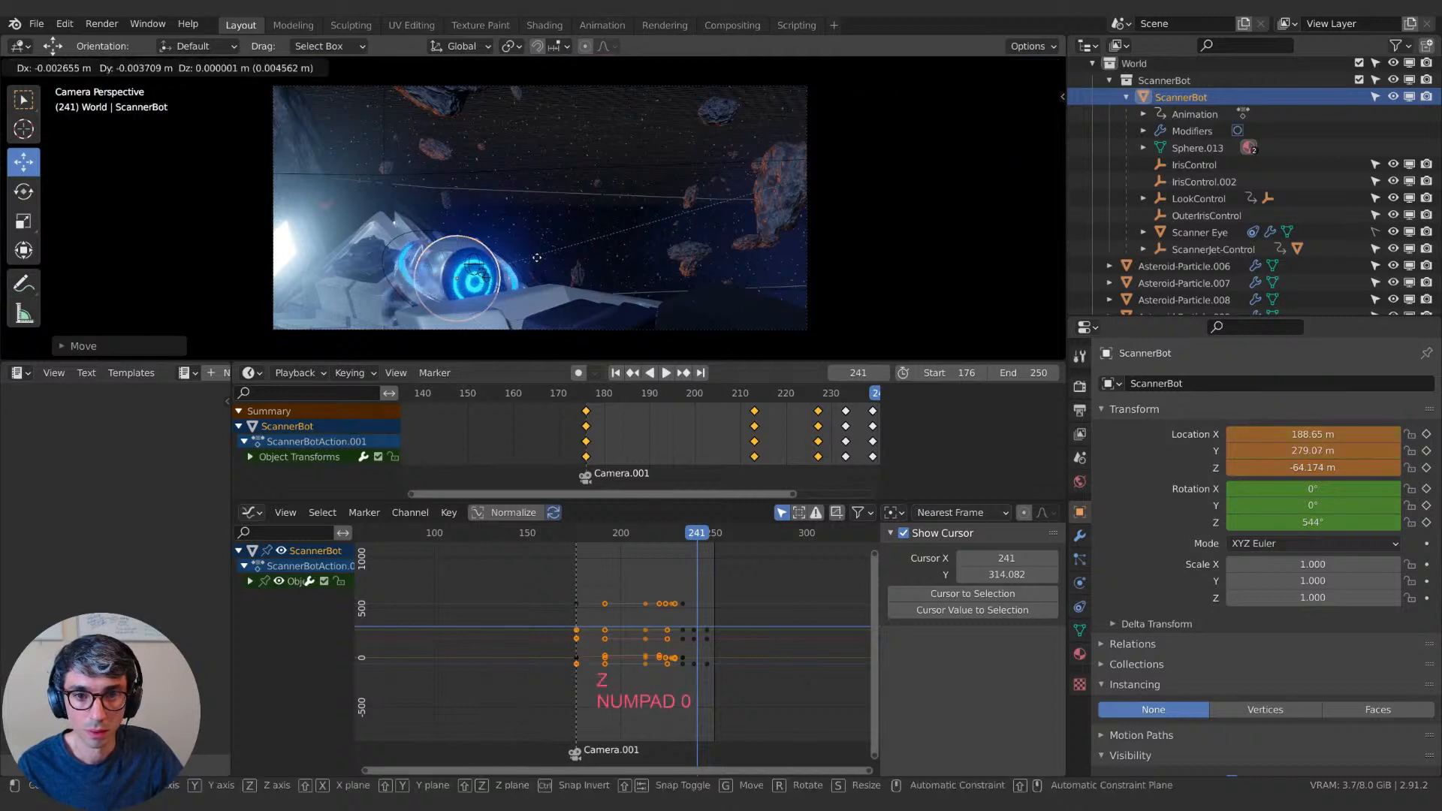
{"action": "key", "text": "z"}
{"action": "left_click", "coordinate": [538, 256]}
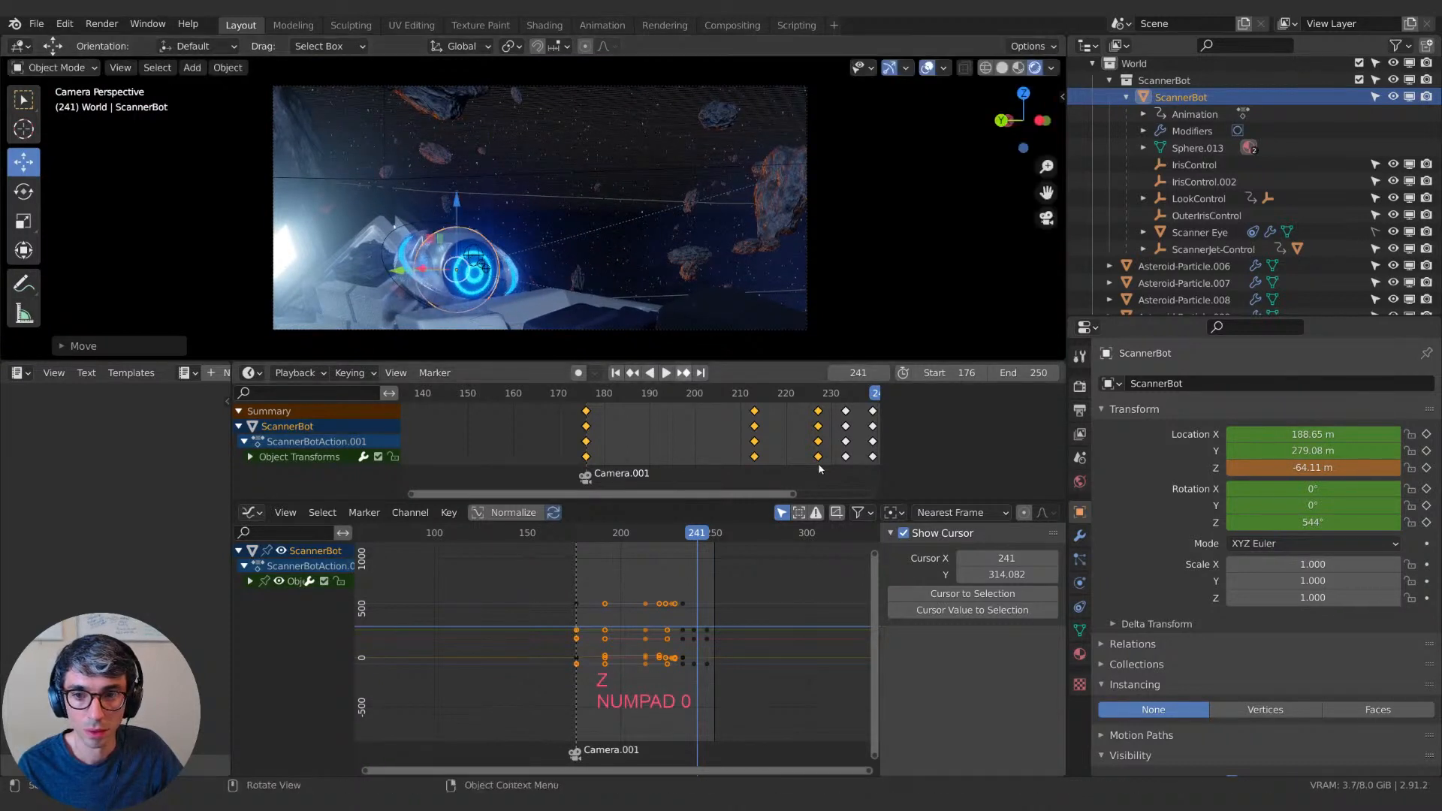
Lower the ScannerBot to about -64.122 m in Z at frame 246, keyframe its location, and replay the shot.
{"action": "middle_click_drag", "start_coordinate": [857, 396], "coordinate": [680, 407]}
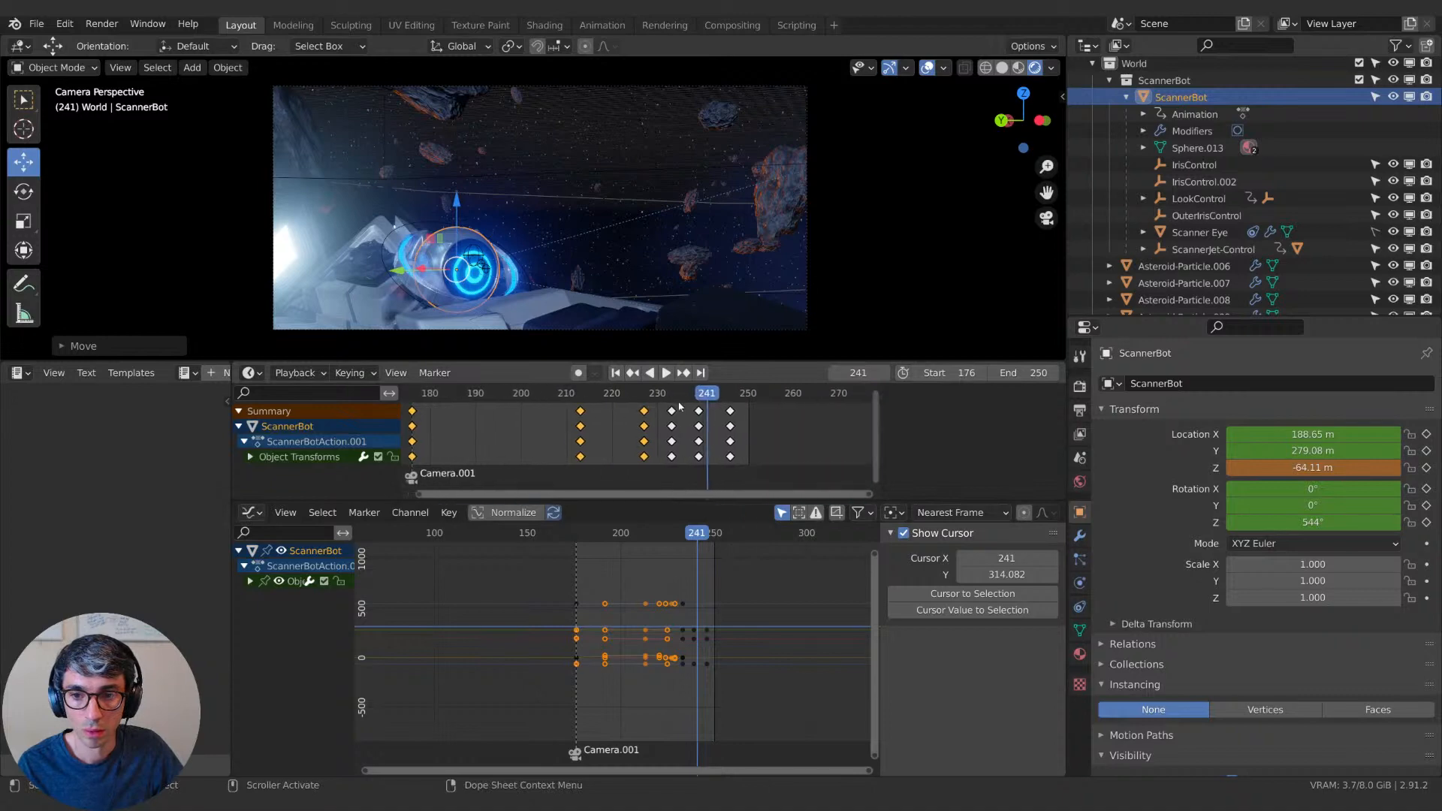
{"action": "left_click_drag", "start_coordinate": [697, 400], "coordinate": [731, 399]}
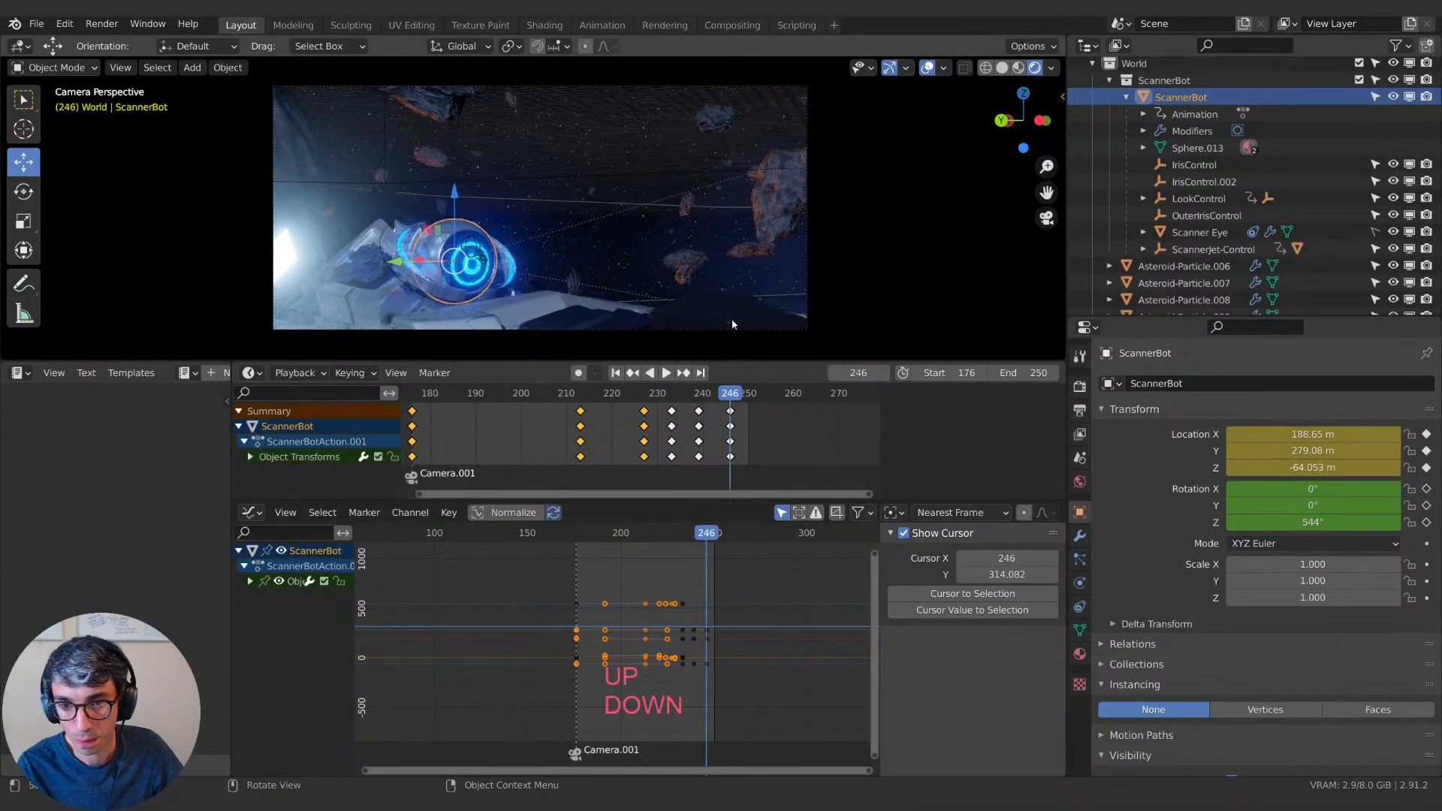
{"action": "key", "text": "g"}
{"action": "key", "text": "z"}
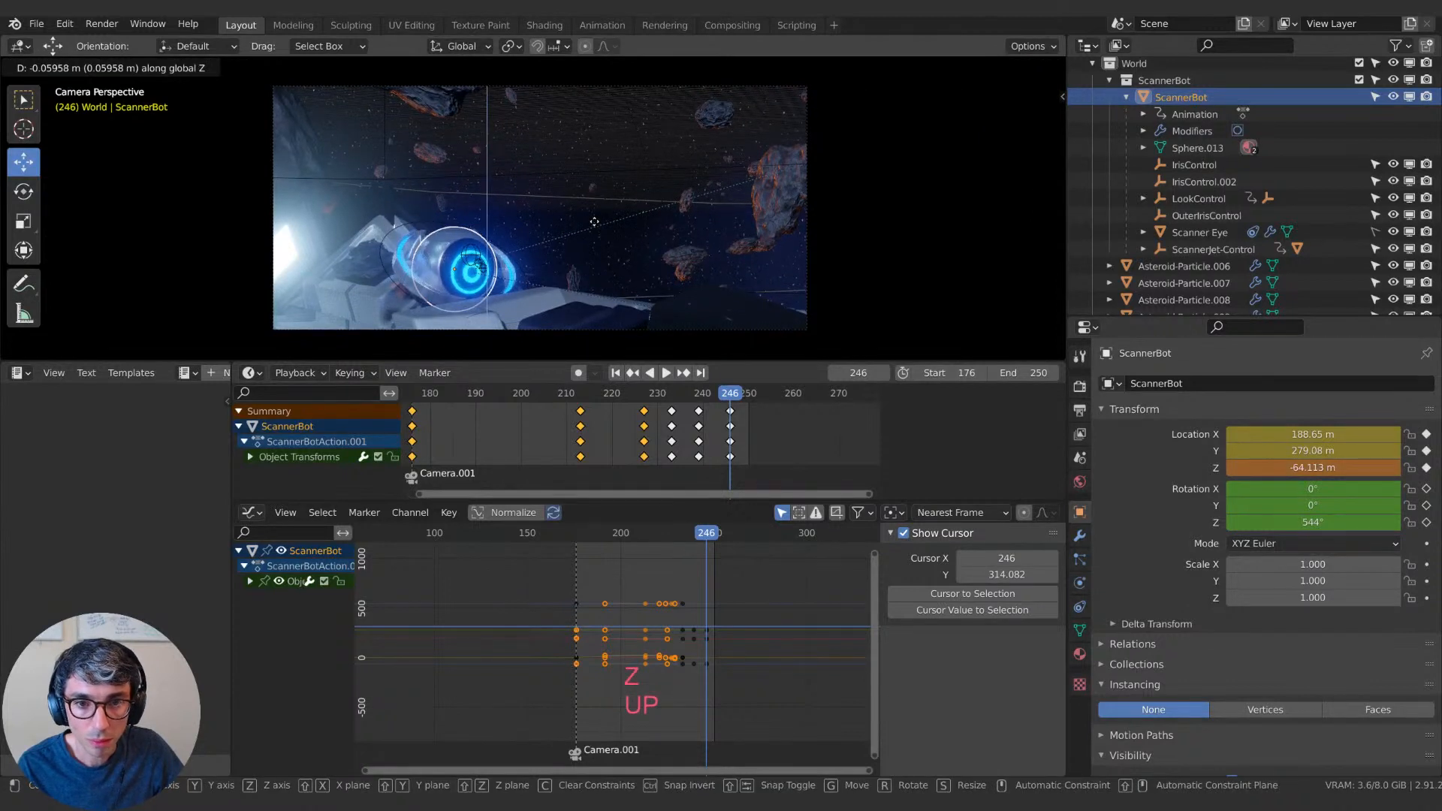
{"action": "left_click", "coordinate": [594, 223]}
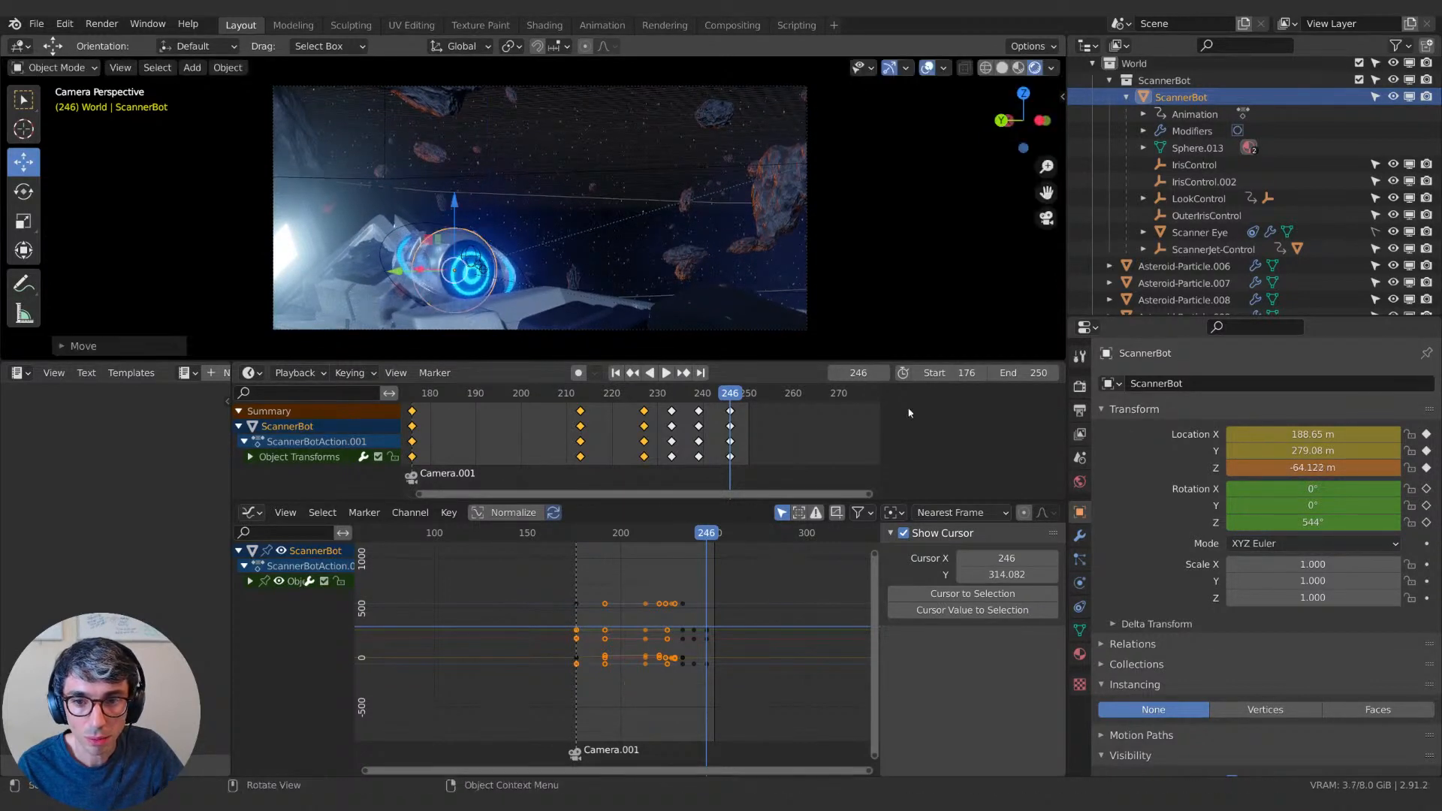
{"action": "key", "text": "i"}
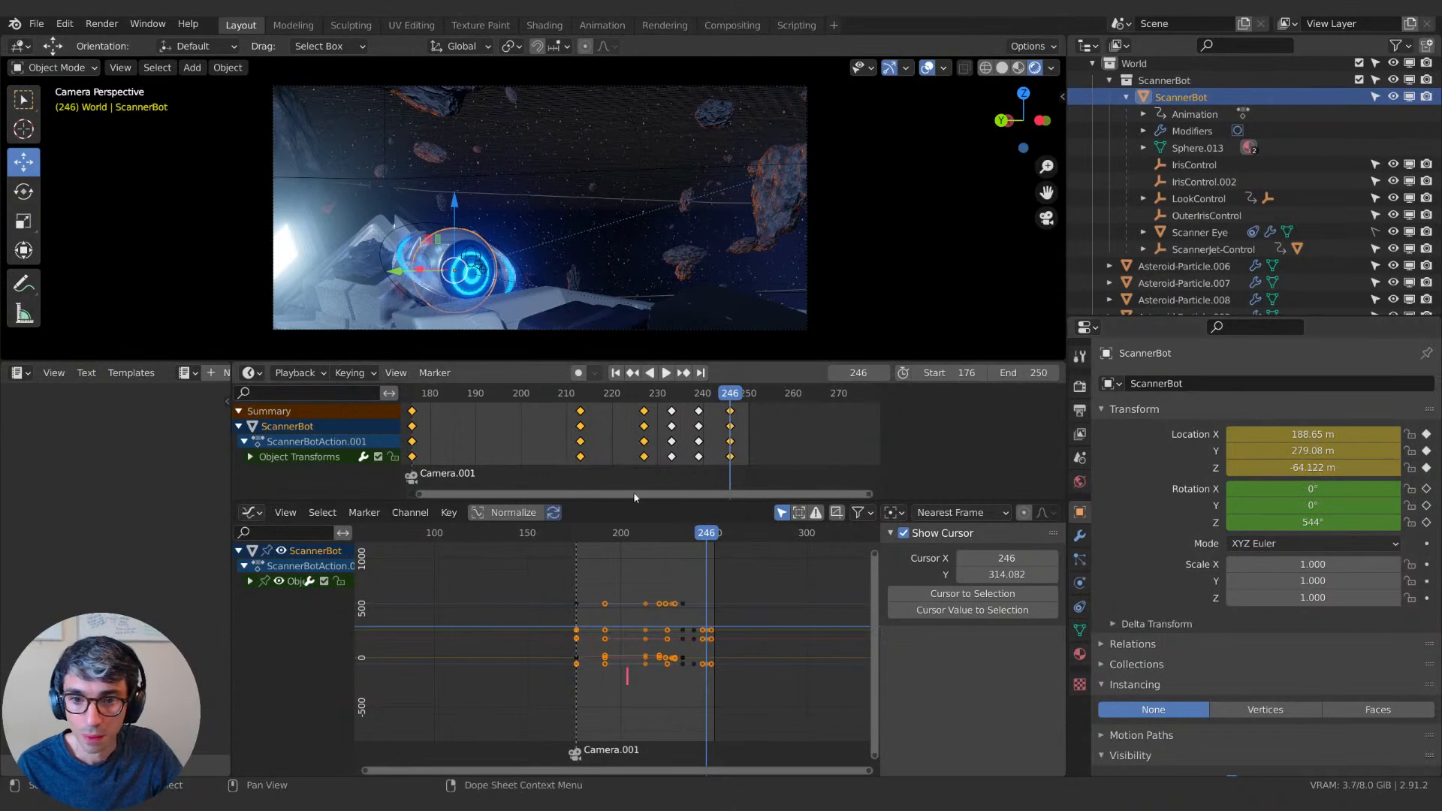
{"action": "left_click", "coordinate": [618, 533]}
{"action": "key", "text": "space"}
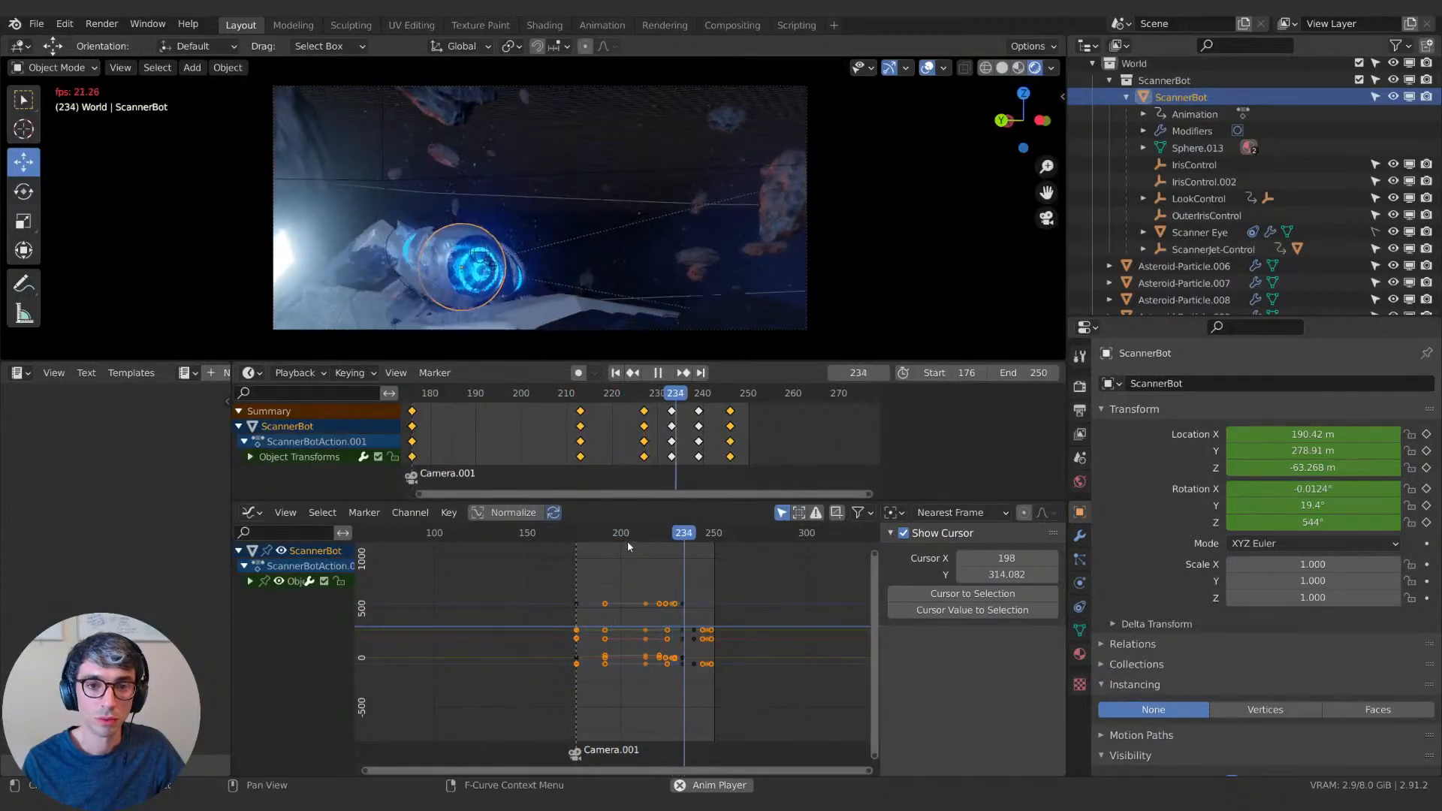
{"action": "key", "text": "space"}
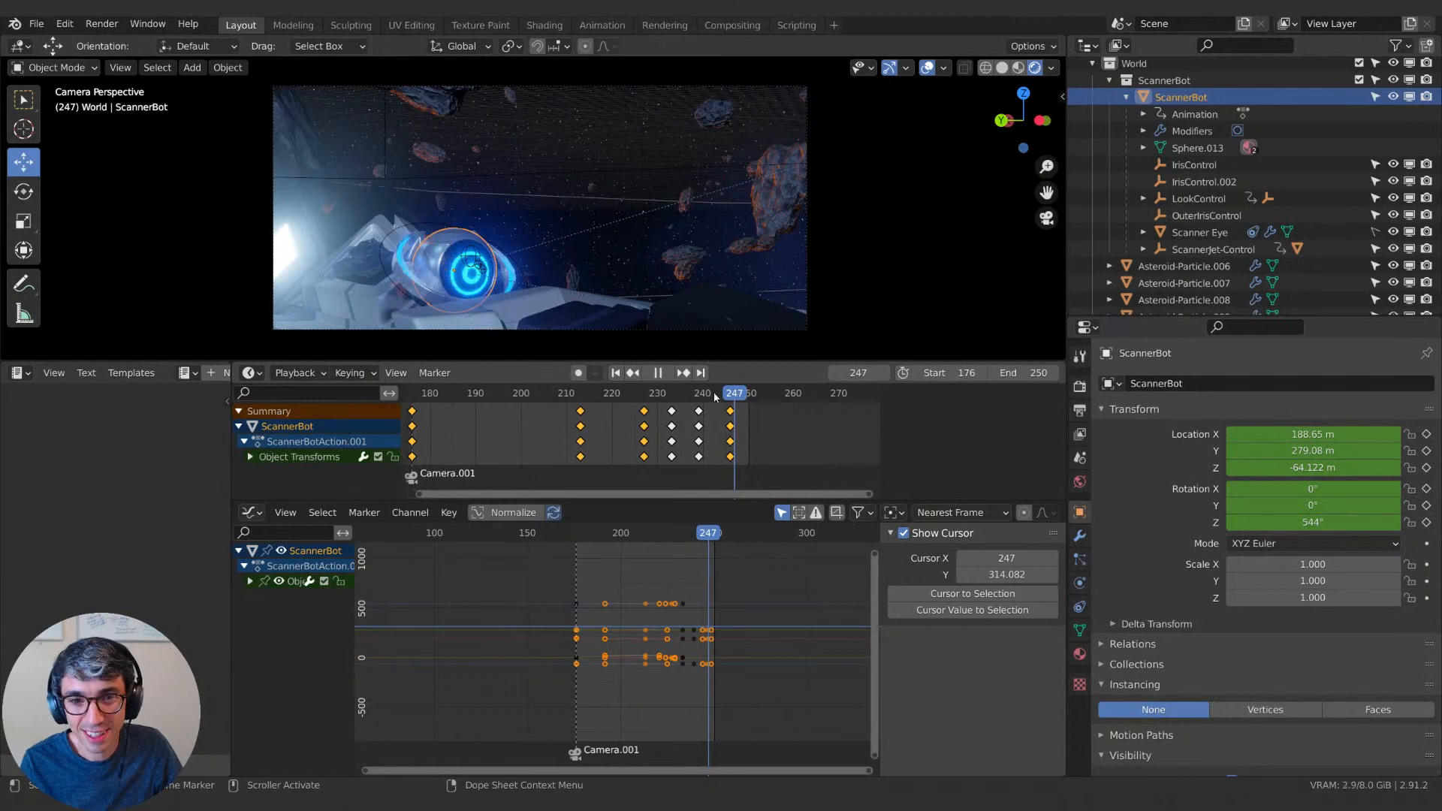
Tilt the ScannerBot about global X to about 15.1° X rotation at frame 239 and keyframe its rotation.
{"action": "left_click_drag", "start_coordinate": [716, 397], "coordinate": [634, 398]}
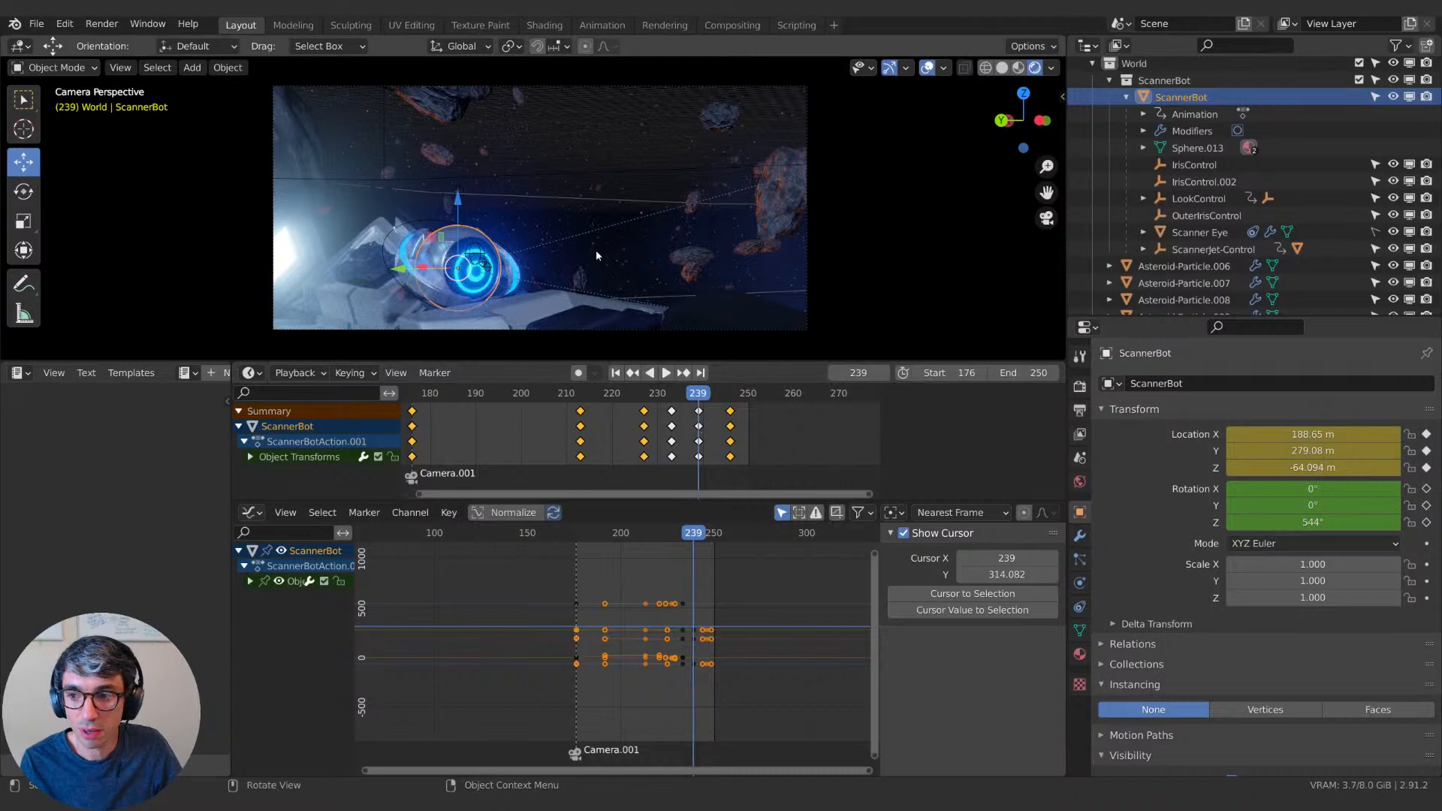
{"action": "left_click", "coordinate": [672, 396]}
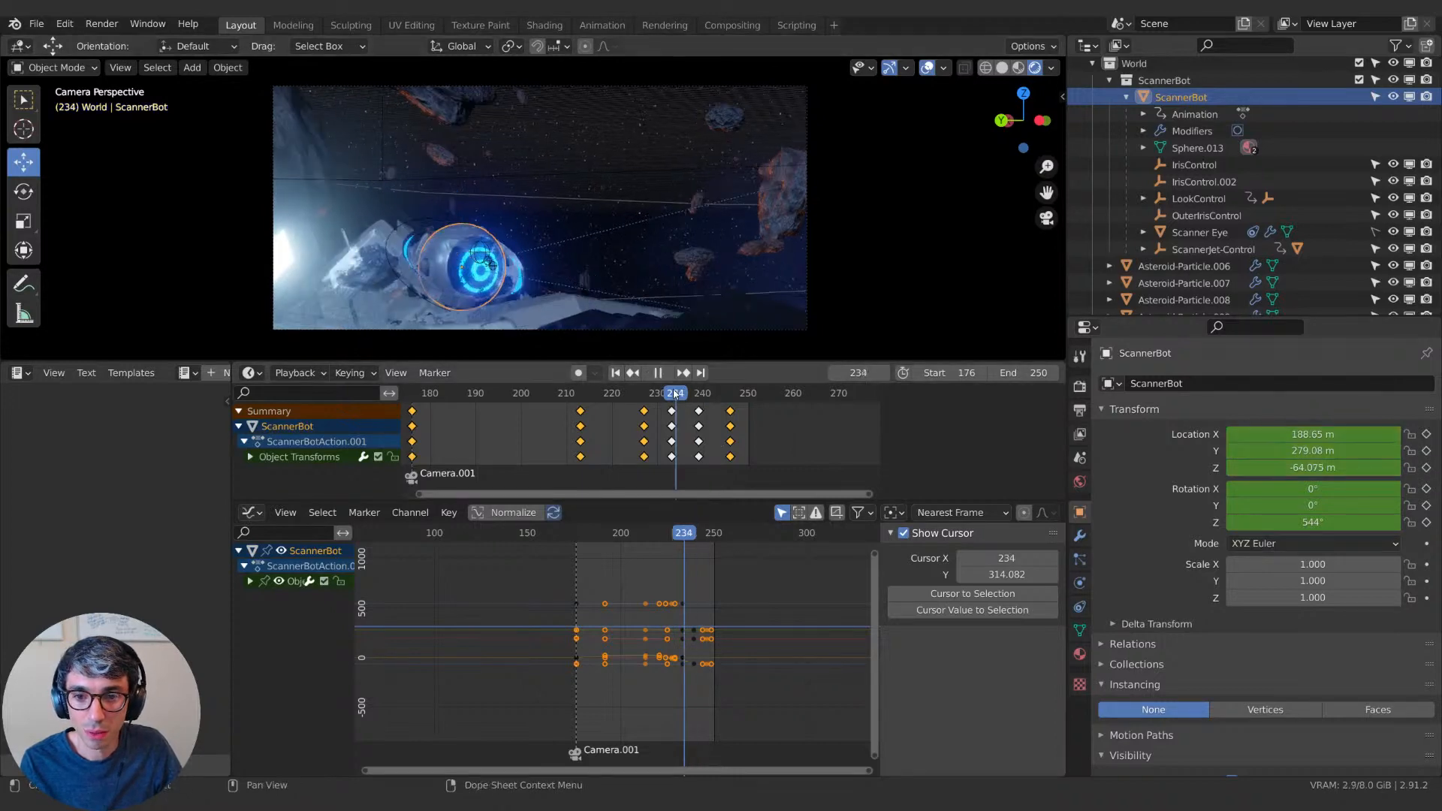
{"action": "left_click_drag", "start_coordinate": [671, 398], "coordinate": [703, 395]}
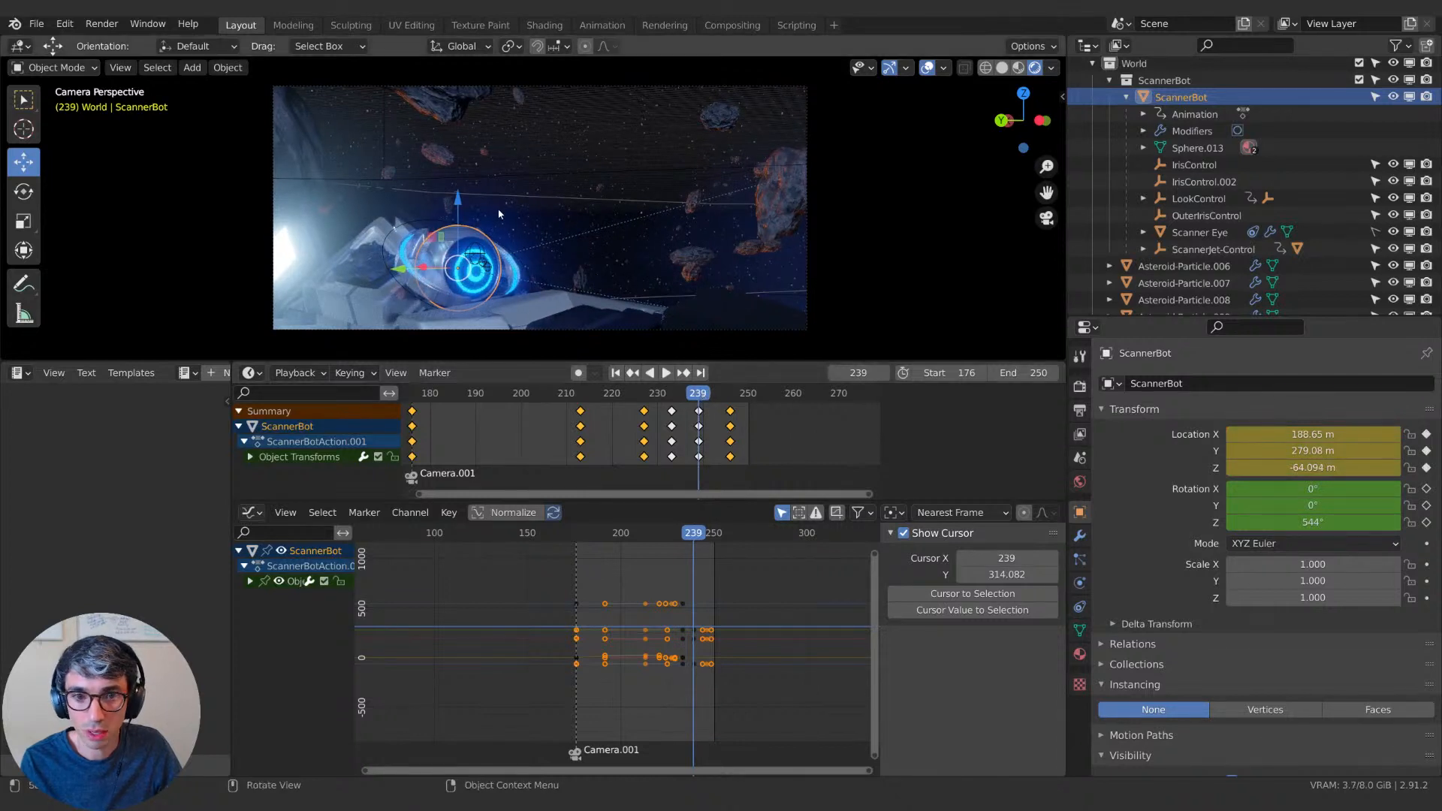
{"action": "key", "text": "r"}
{"action": "key", "text": "x"}
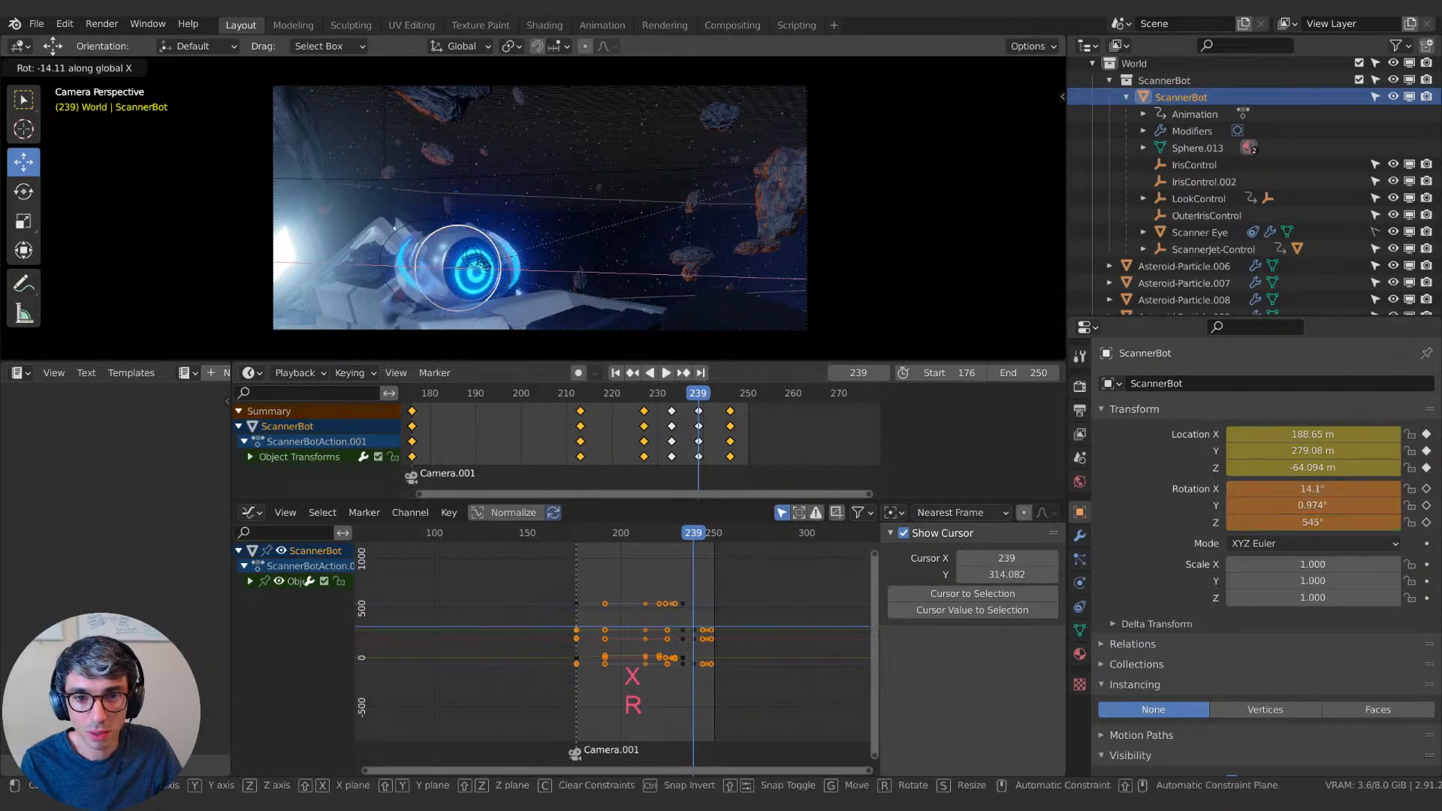
{"action": "left_click", "coordinate": [593, 242]}
{"action": "key", "text": "i"}
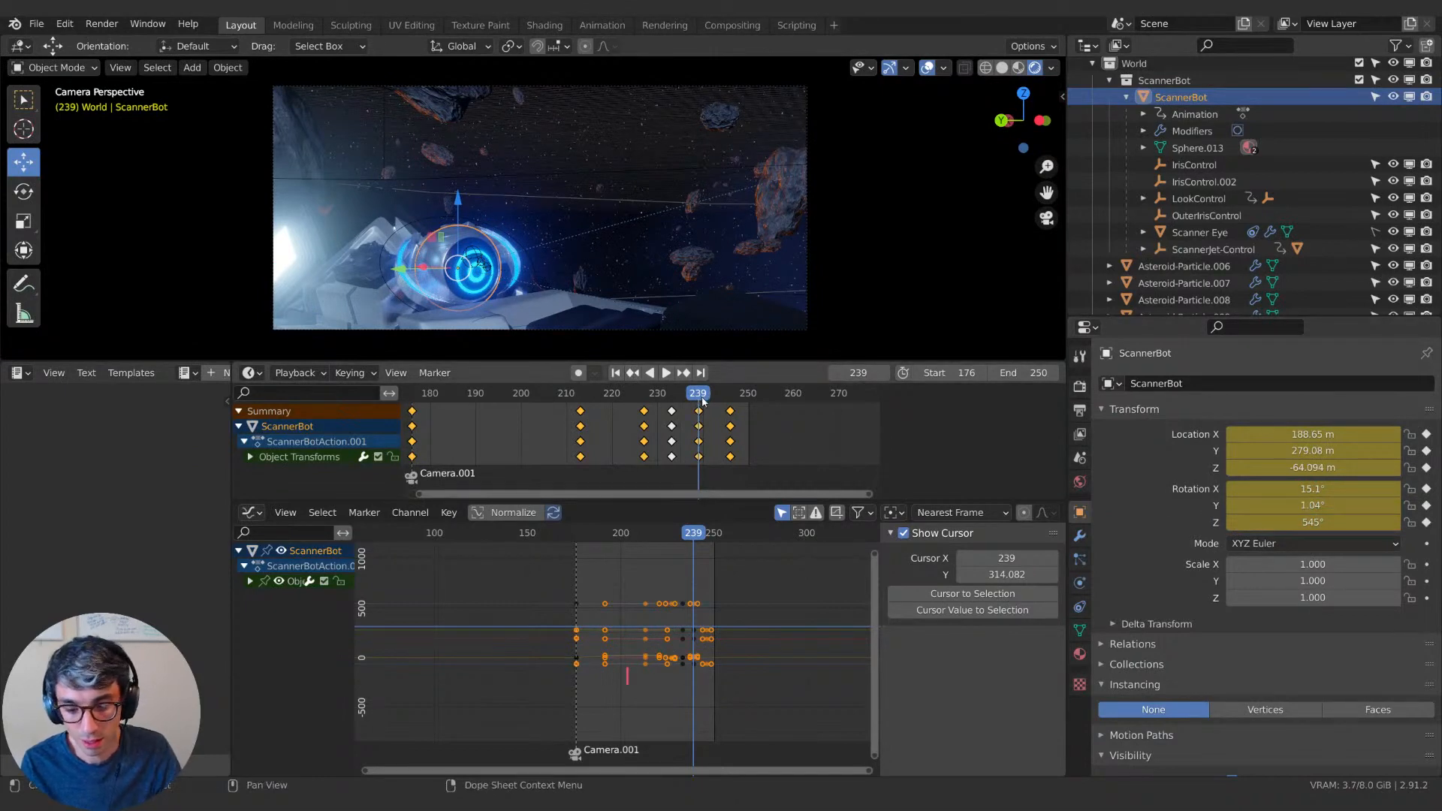
Set the ScannerBot's X and Y rotation to 0° at frame 246 and keyframe its rotation.
{"action": "key", "text": "Up"}
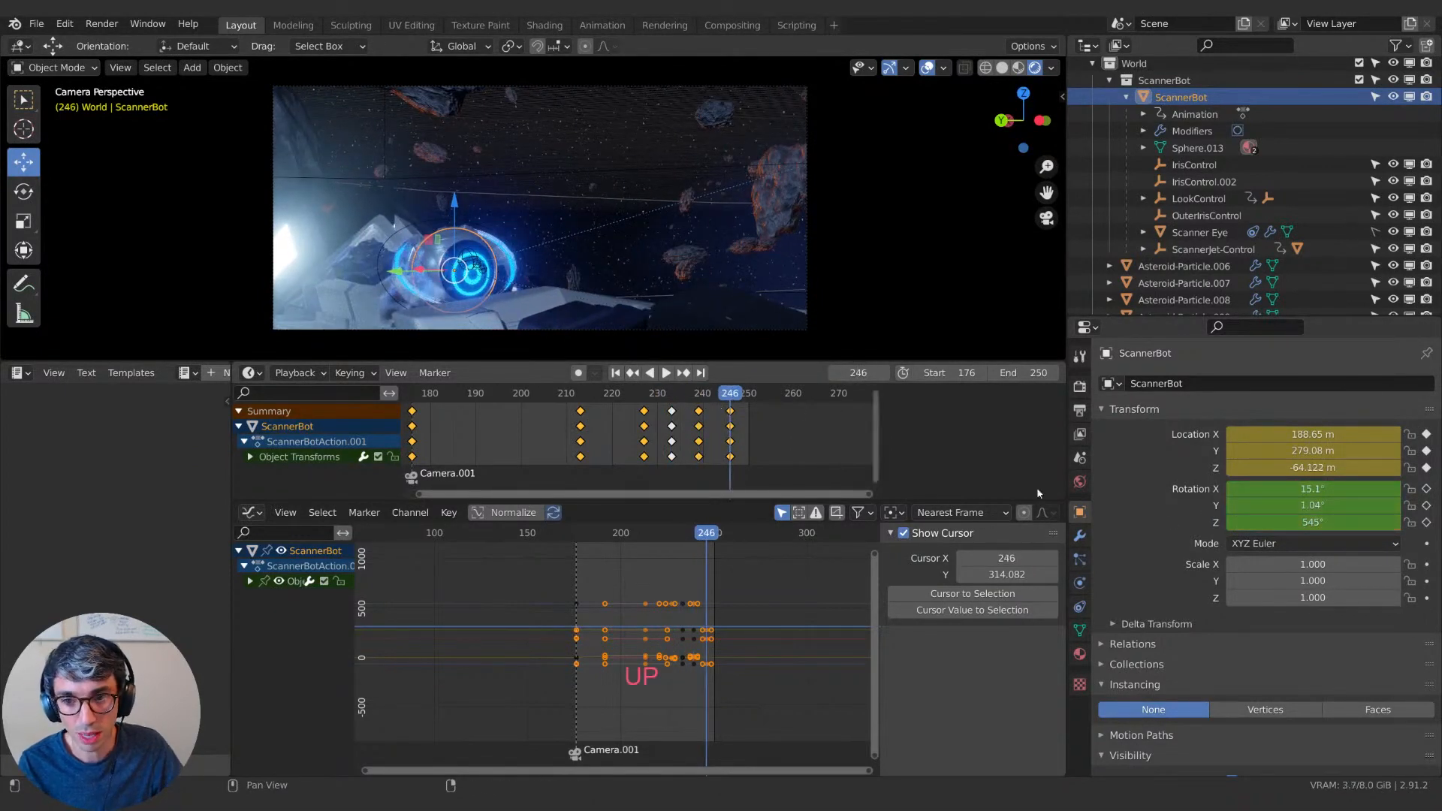
{"action": "key", "text": "r"}
{"action": "key", "text": "x"}
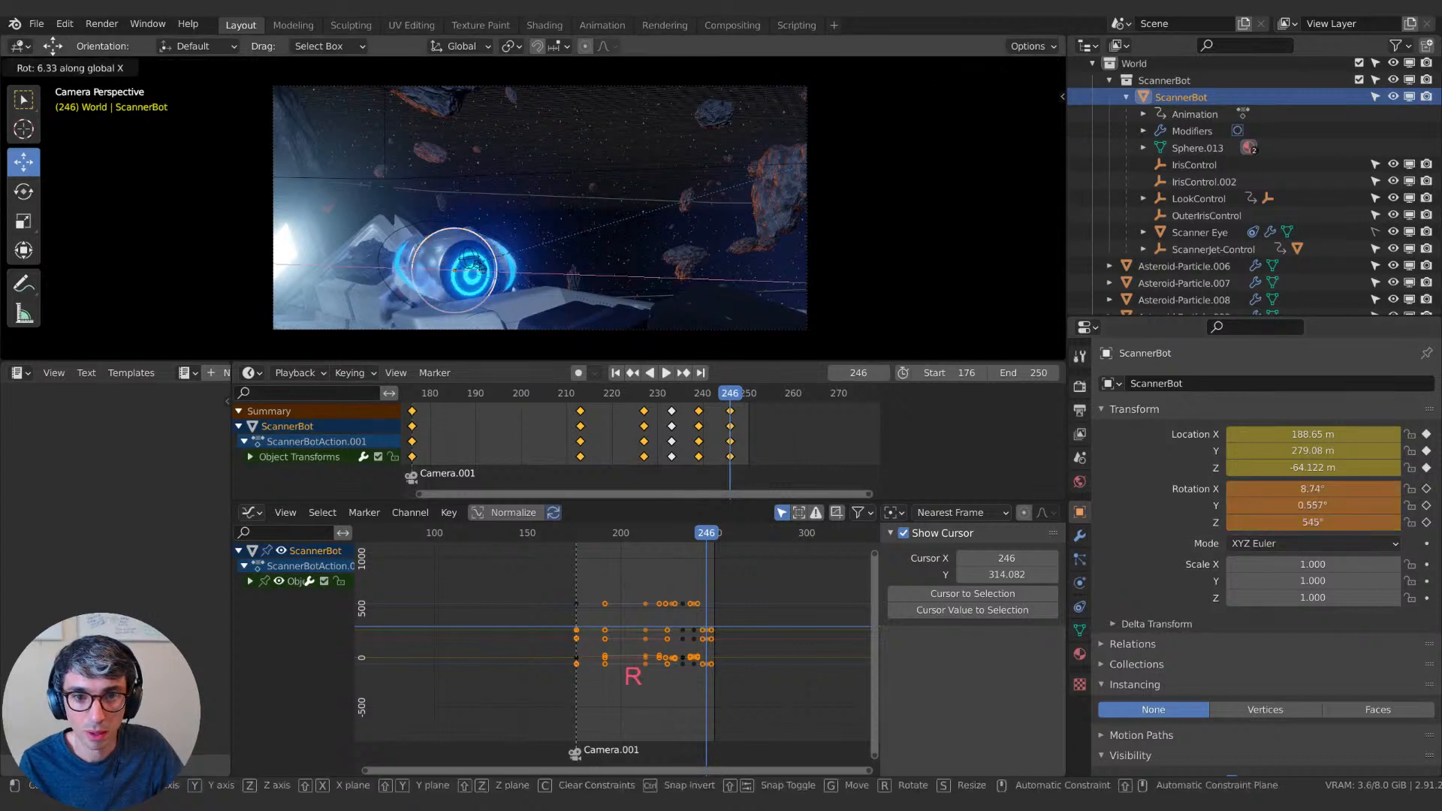
{"action": "left_click", "coordinate": [741, 276]}
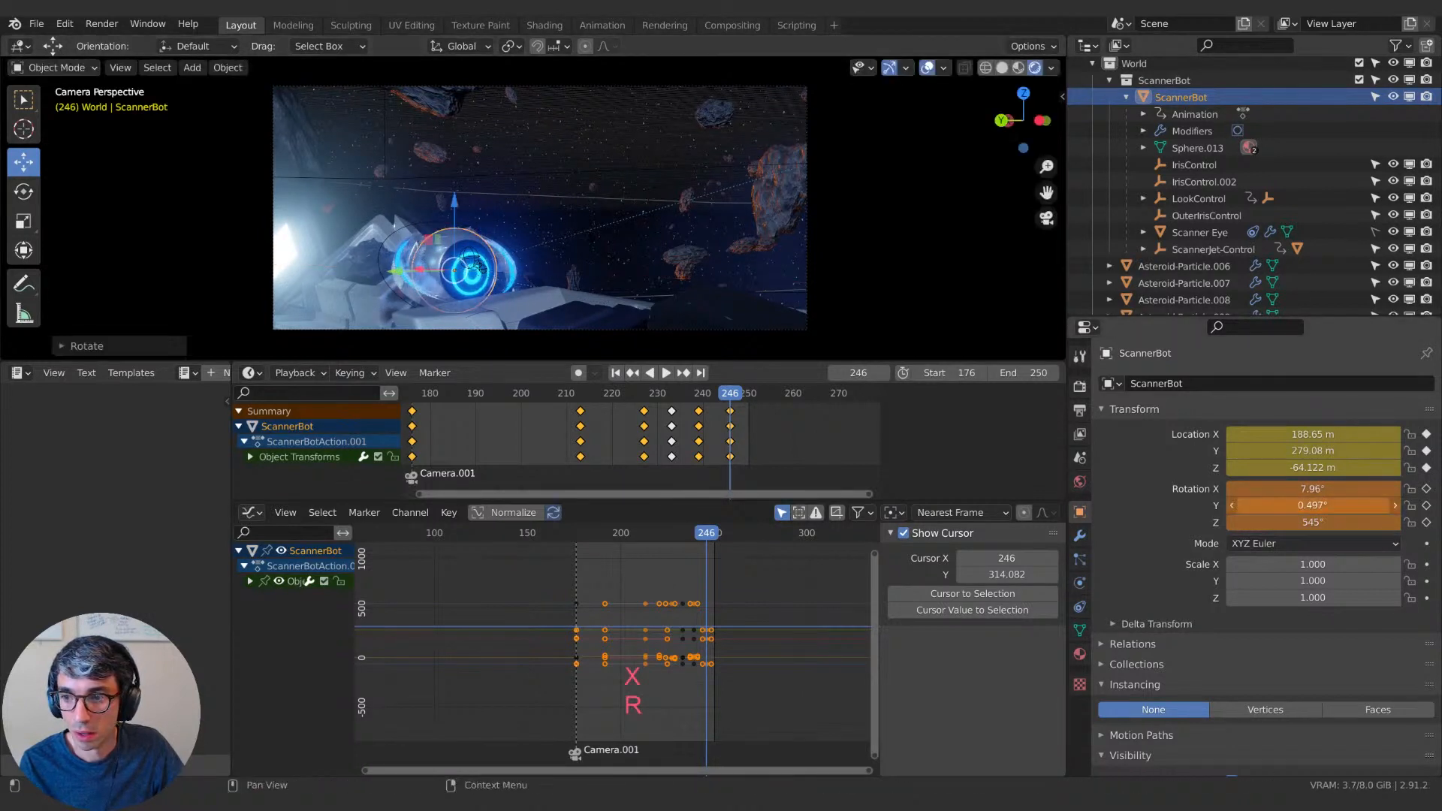
{"action": "key", "text": "Return"}
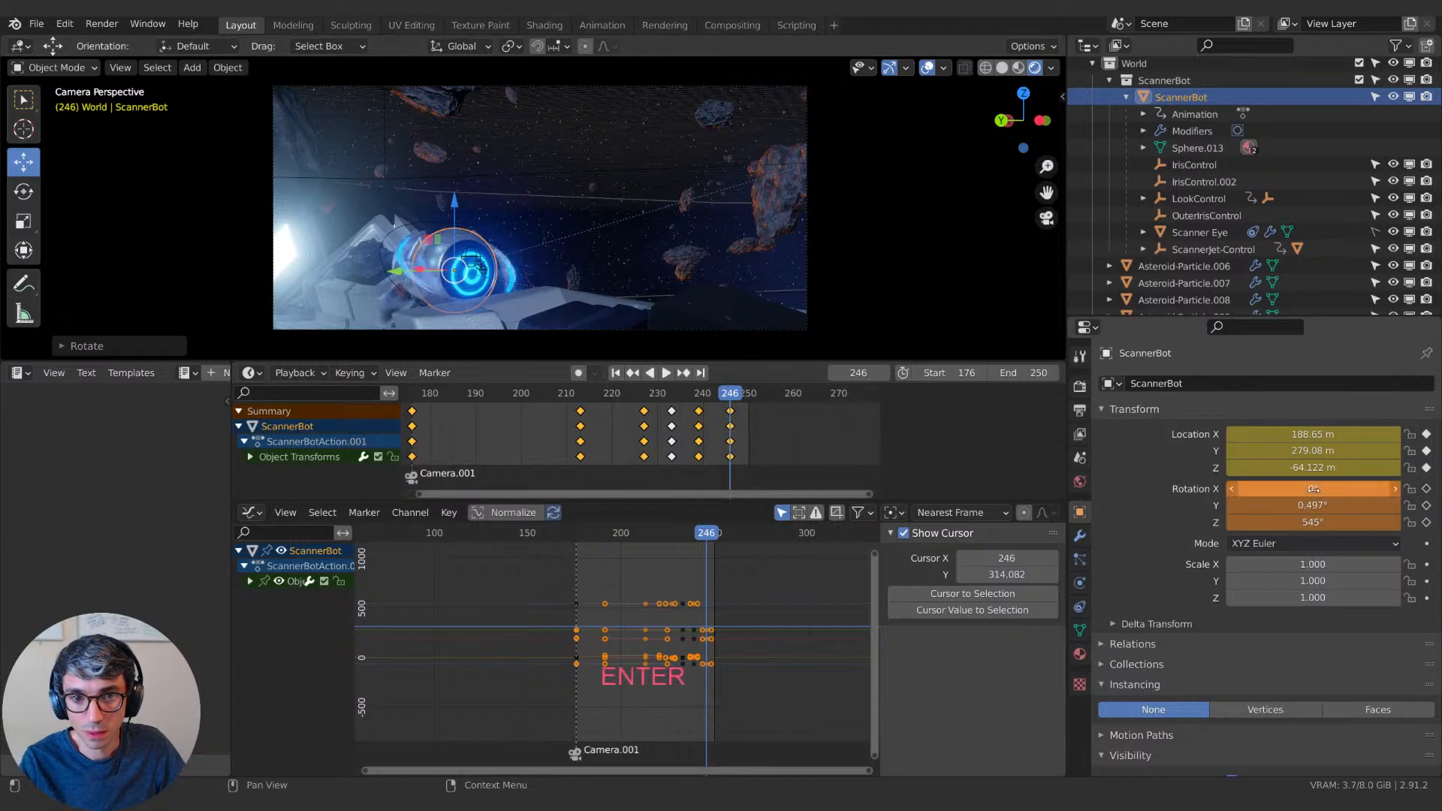
{"action": "left_click", "coordinate": [1326, 522]}
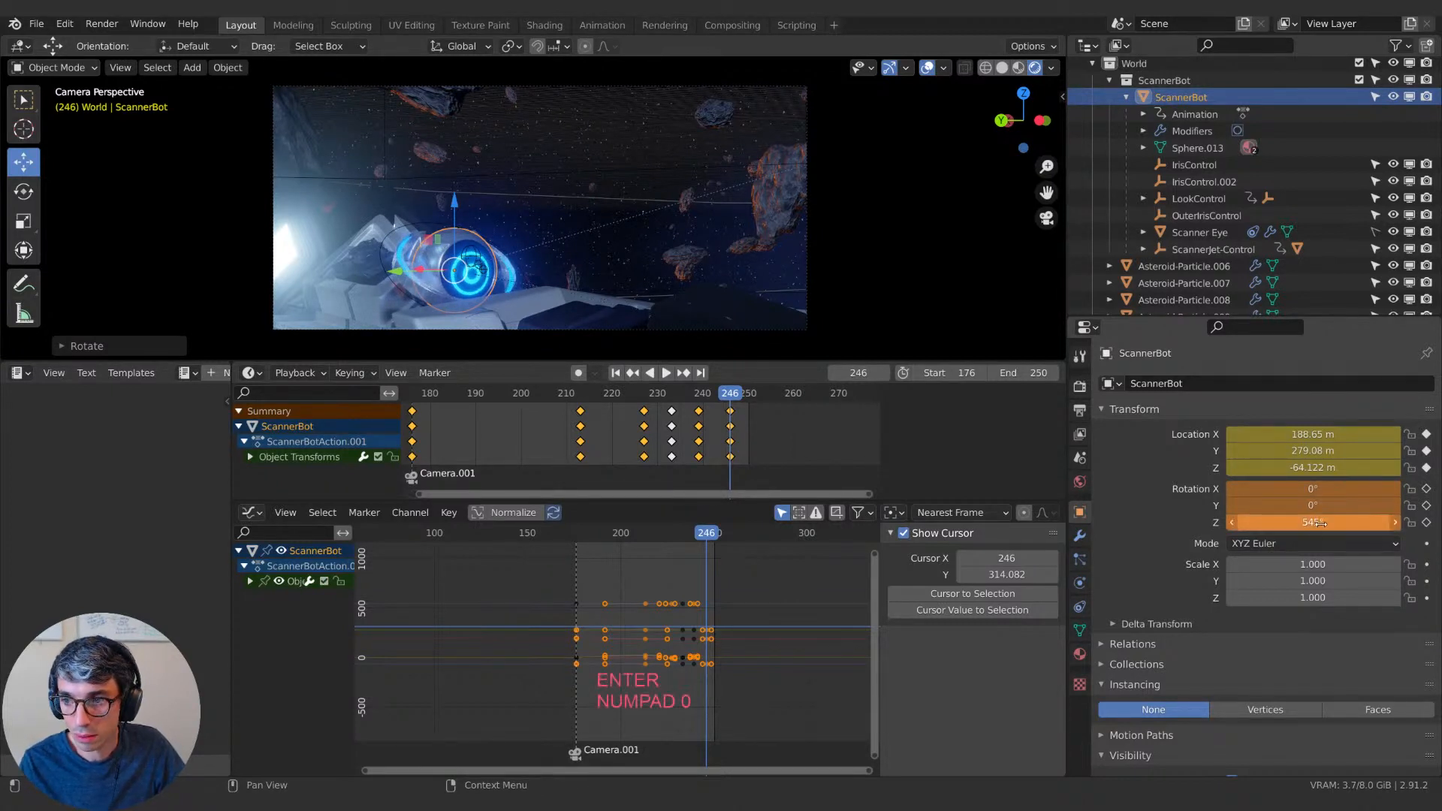
{"action": "key", "text": "i"}
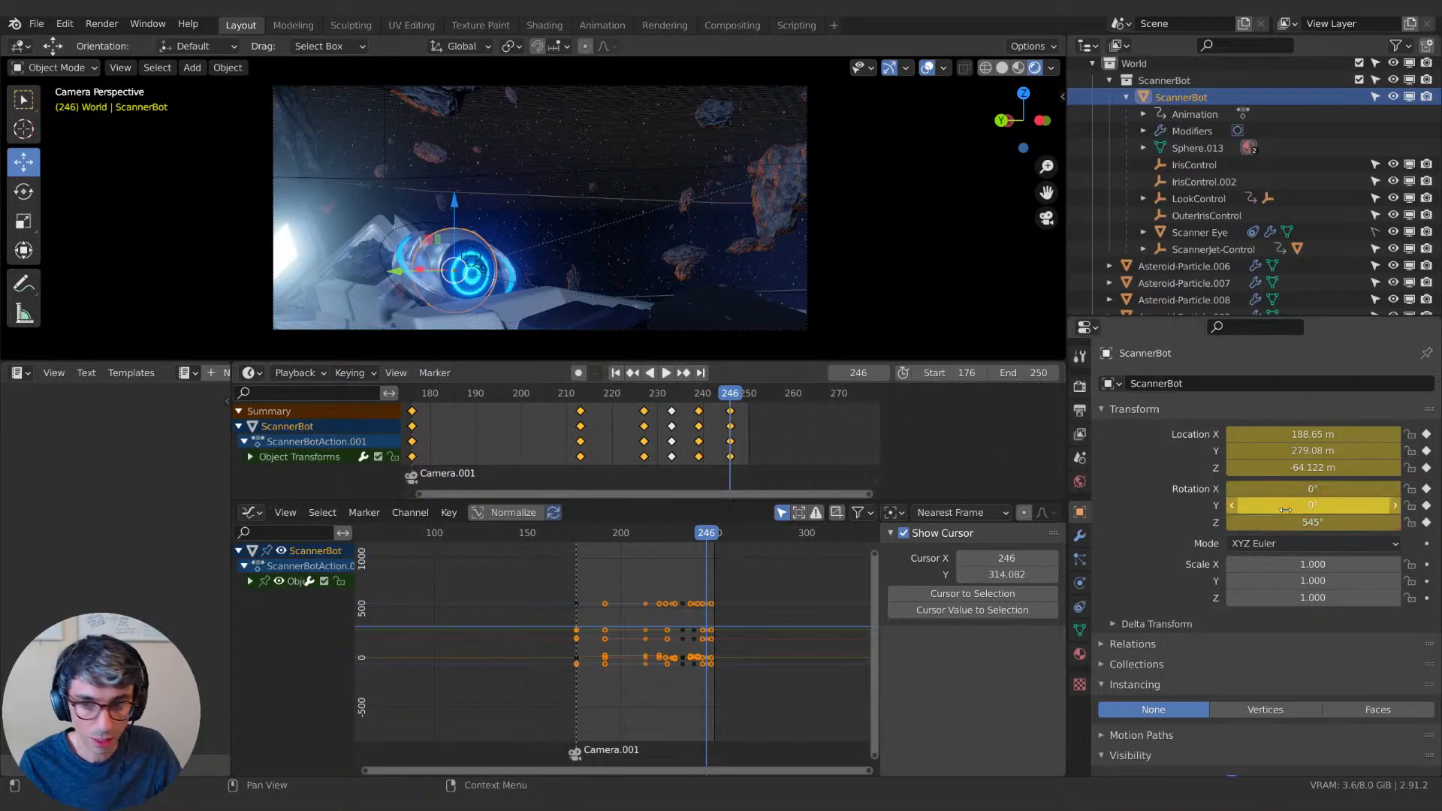
Replay the shot and scrub through the landing frames to examine the ScannerBot's tilt.
{"action": "key", "text": "space"}
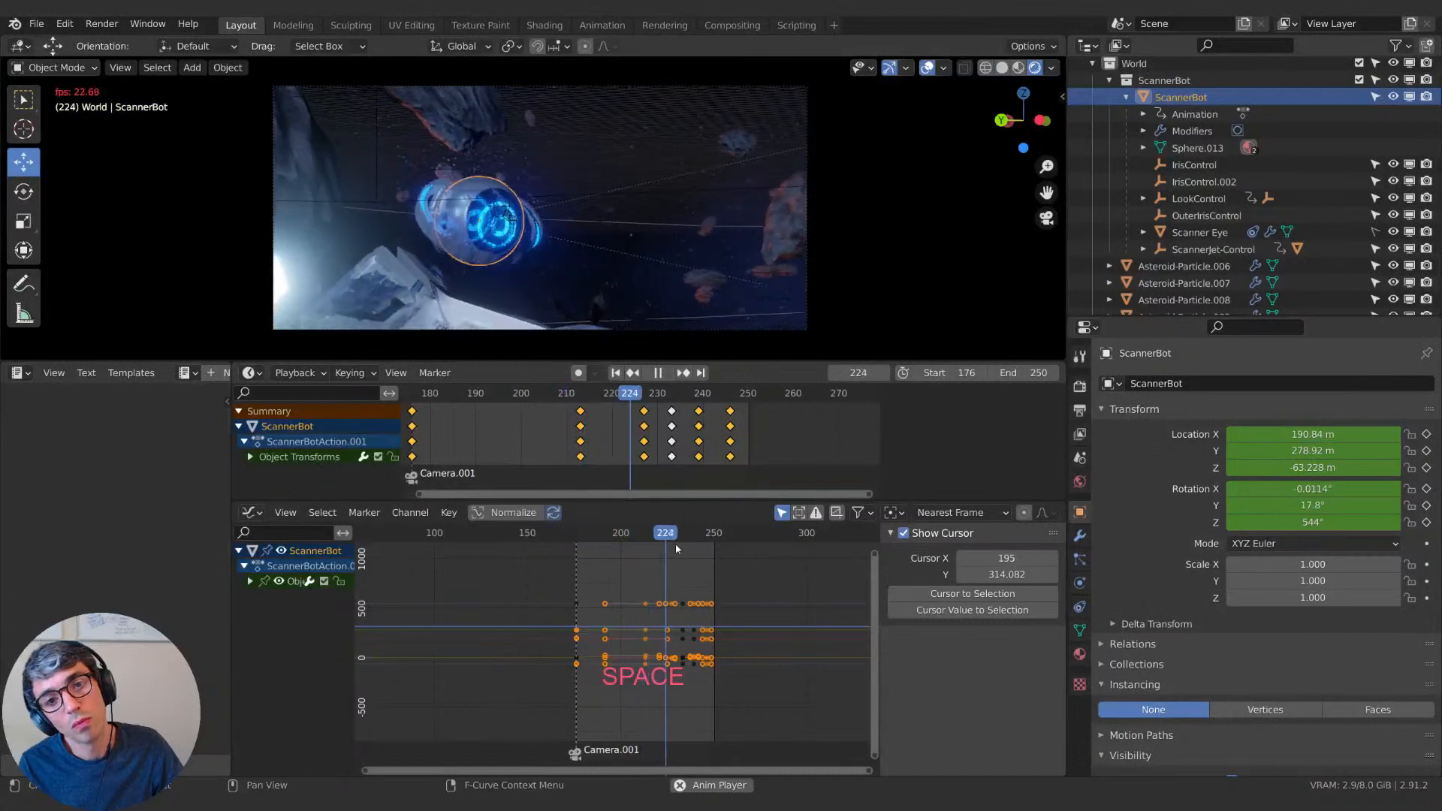
{"action": "key", "text": "space"}
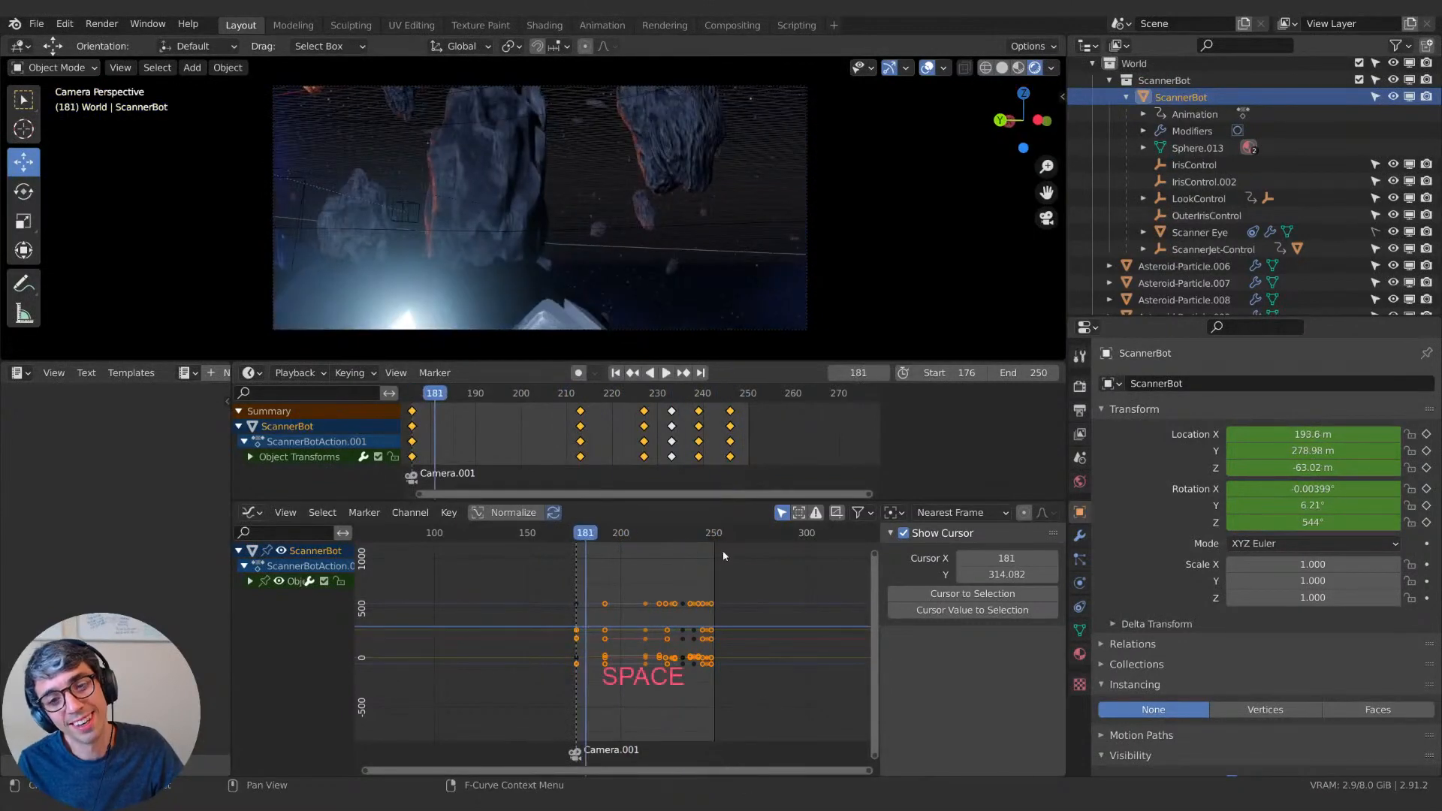
{"action": "key", "text": "space"}
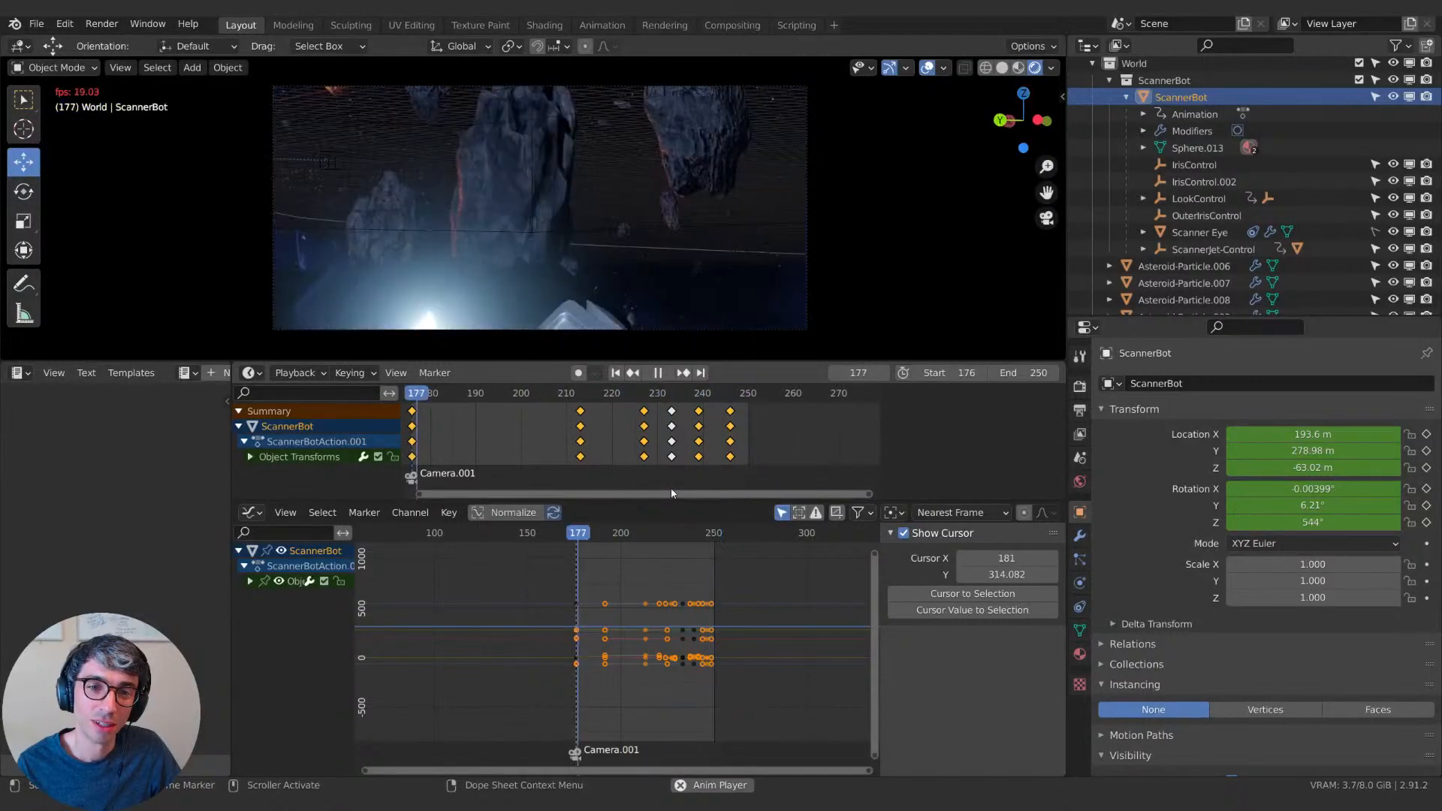
{"action": "key", "text": "space"}
{"action": "key", "text": "space"}
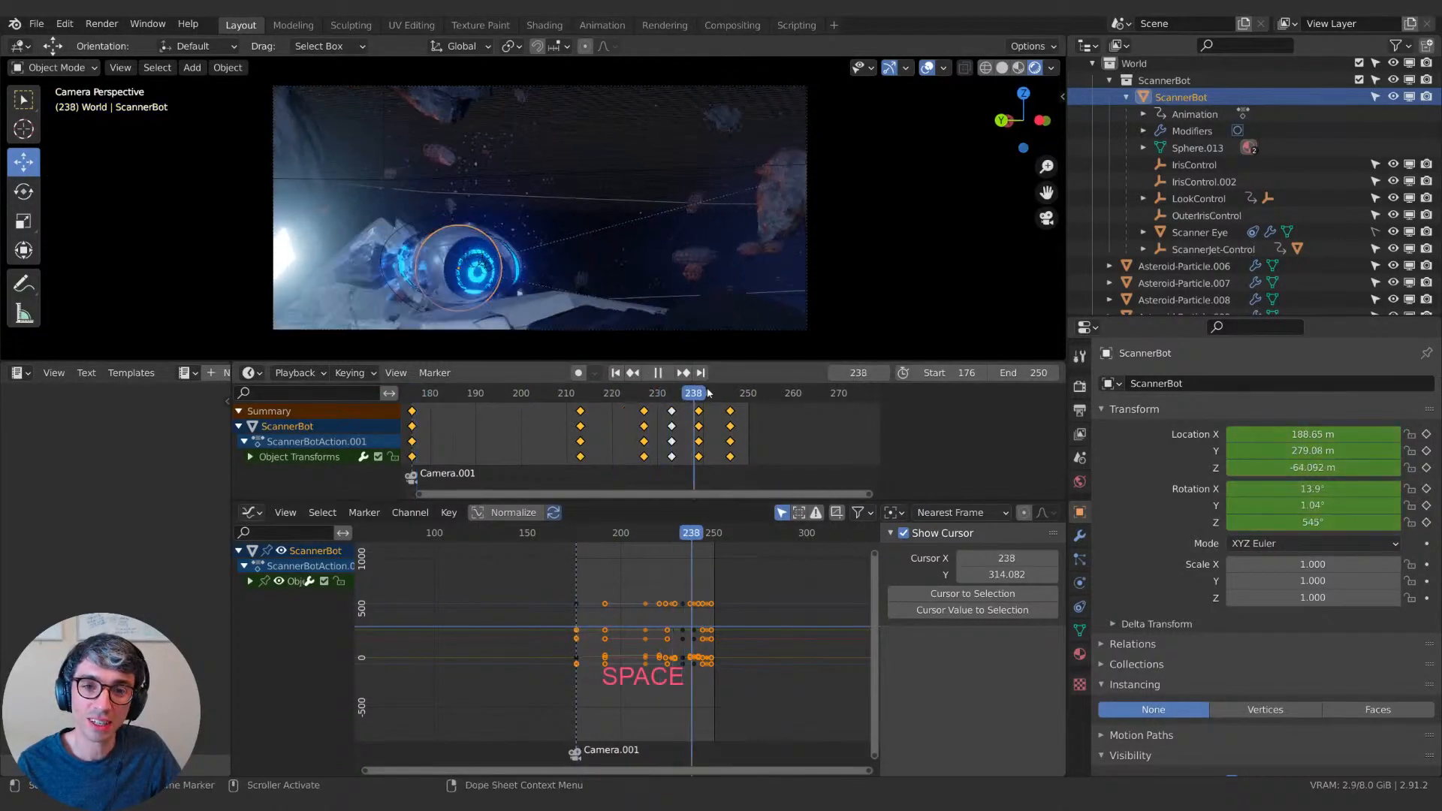
{"action": "left_click_drag", "start_coordinate": [722, 395], "coordinate": [679, 394]}
{"action": "key", "text": "space"}
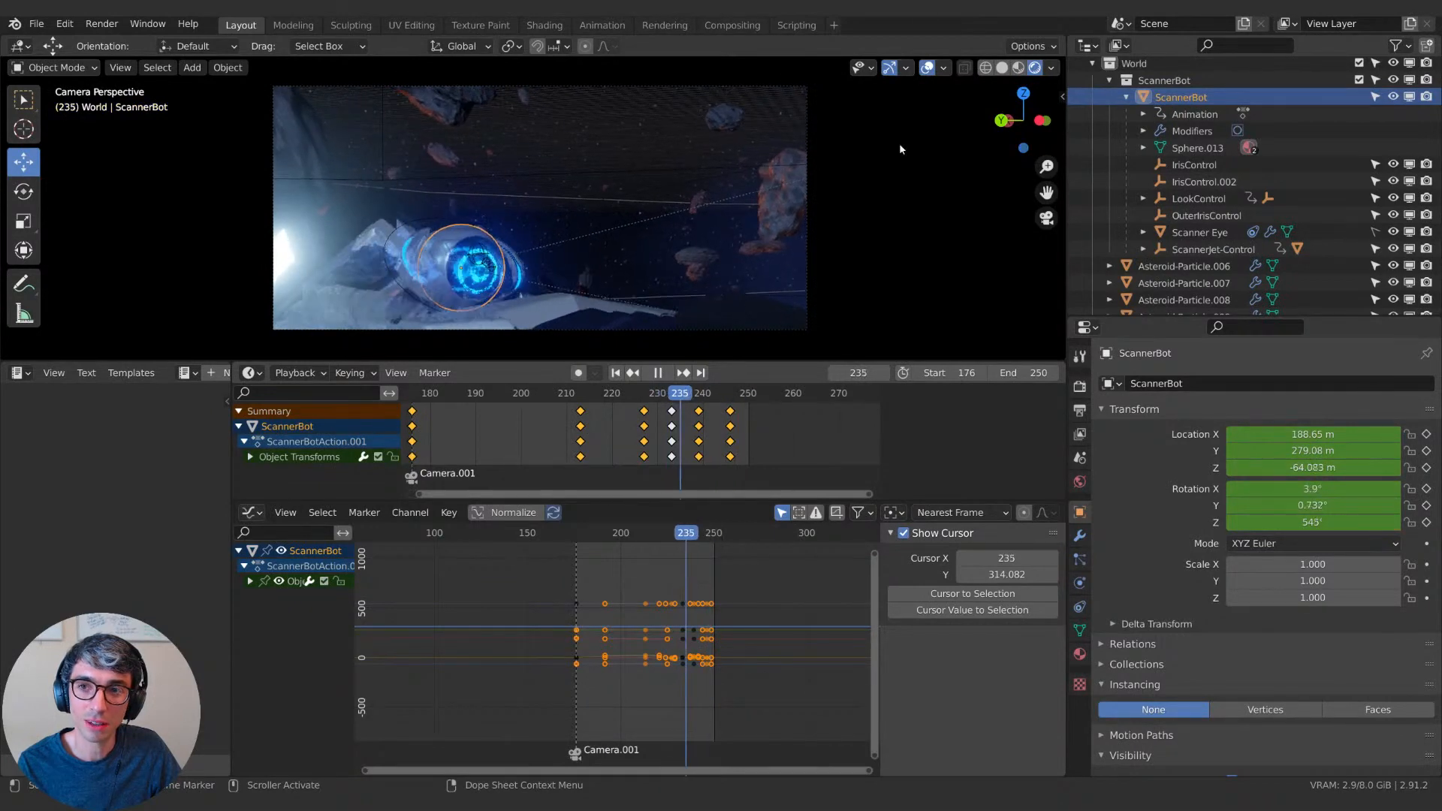
Switch the viewport to solid shading and keyframe the ScannerBot's rotation at frame 250.
{"action": "left_click", "coordinate": [1003, 67]}
{"action": "key", "text": "space"}
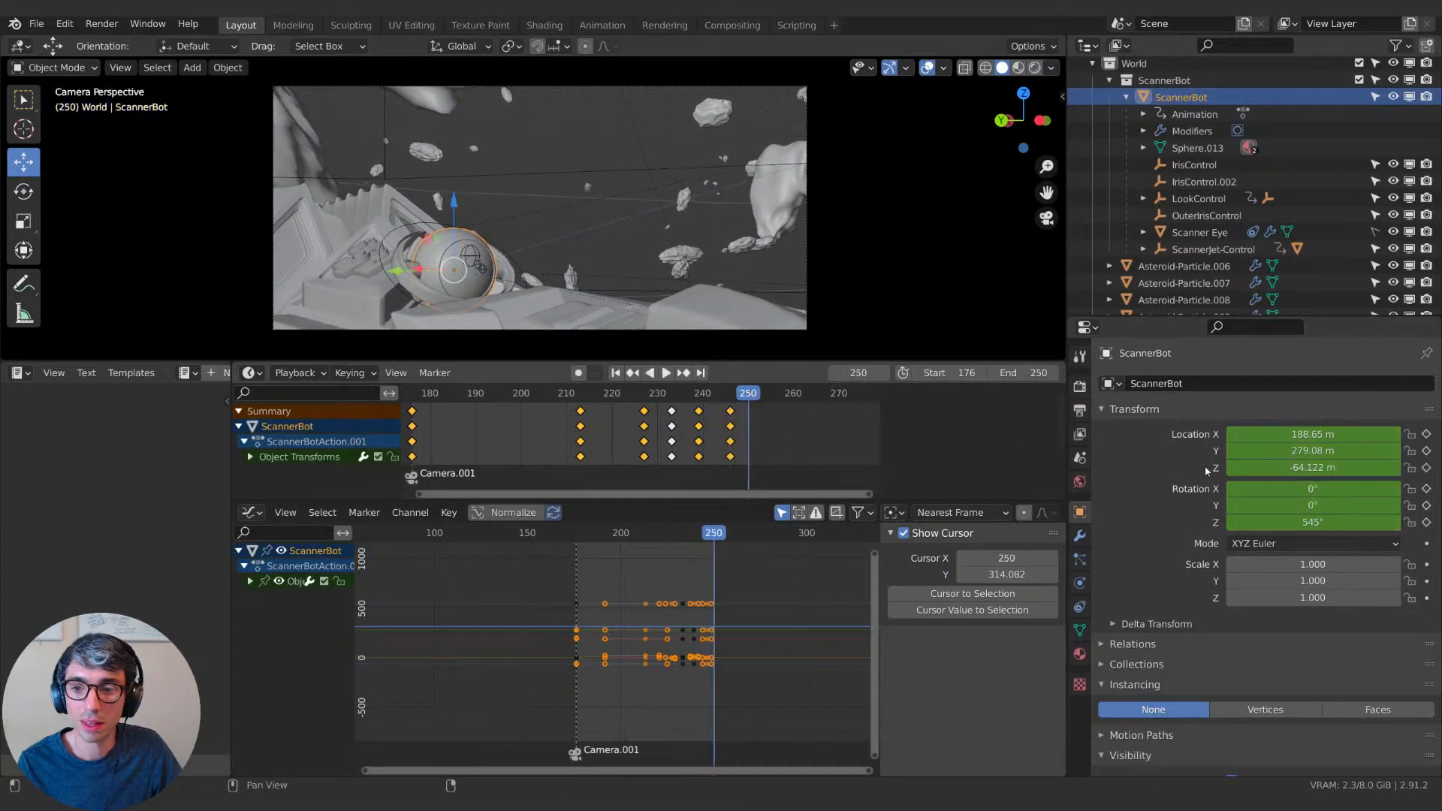
{"action": "key", "text": "i"}
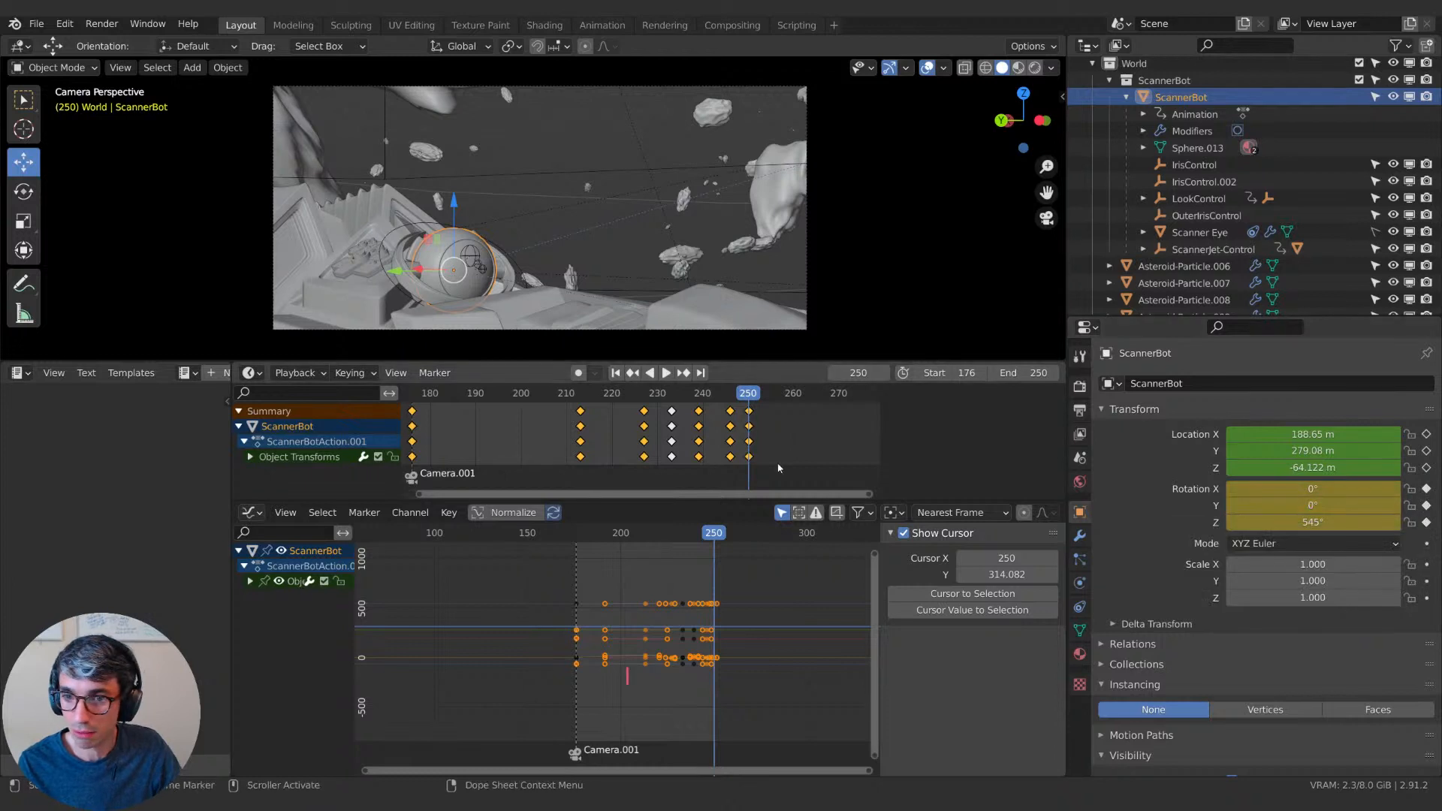
Tilt the ScannerBot about global X to about -4.84° X rotation at frame 246 and keyframe its rotation.
{"action": "left_click", "coordinate": [739, 396]}
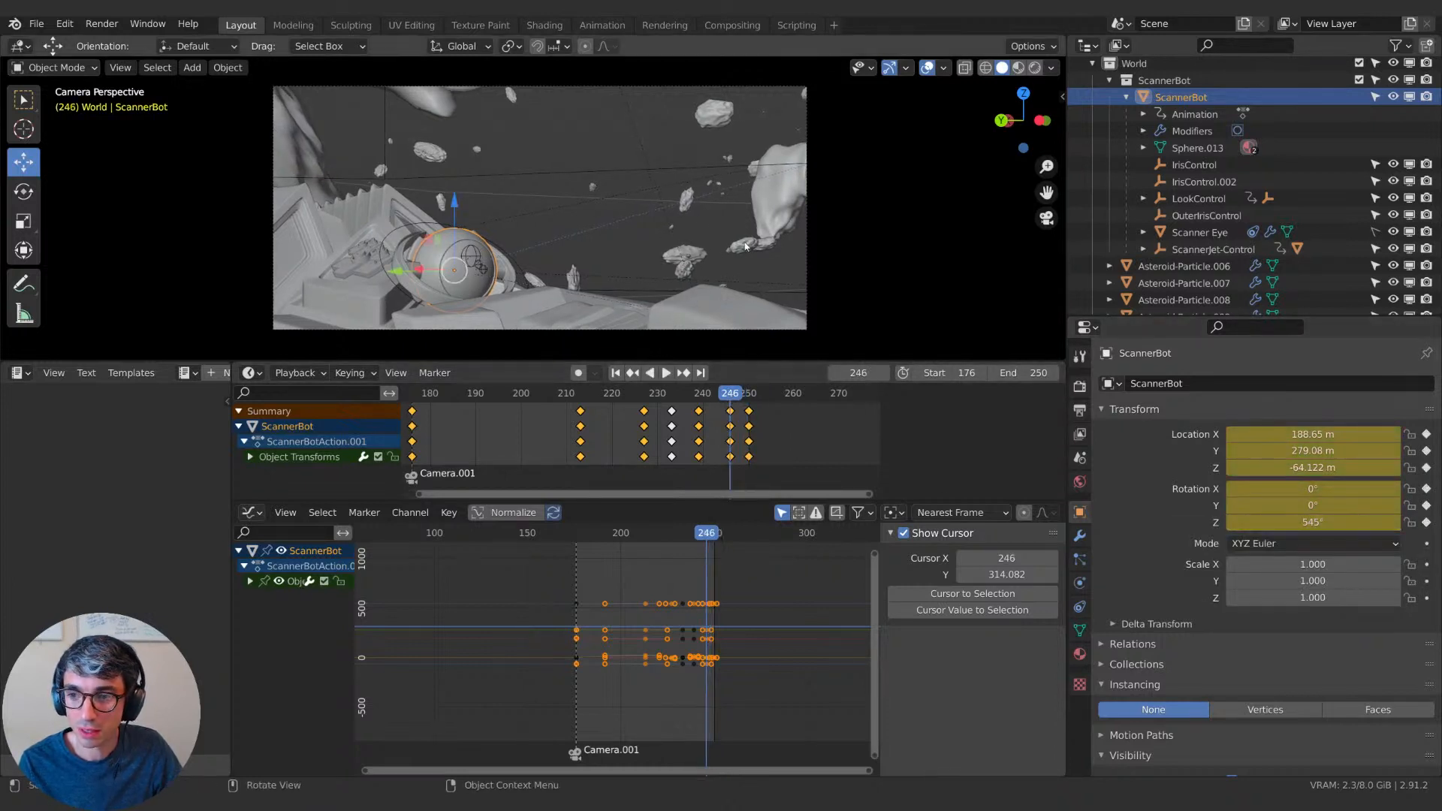
{"action": "key", "text": "r"}
{"action": "left_click", "coordinate": [581, 242]}
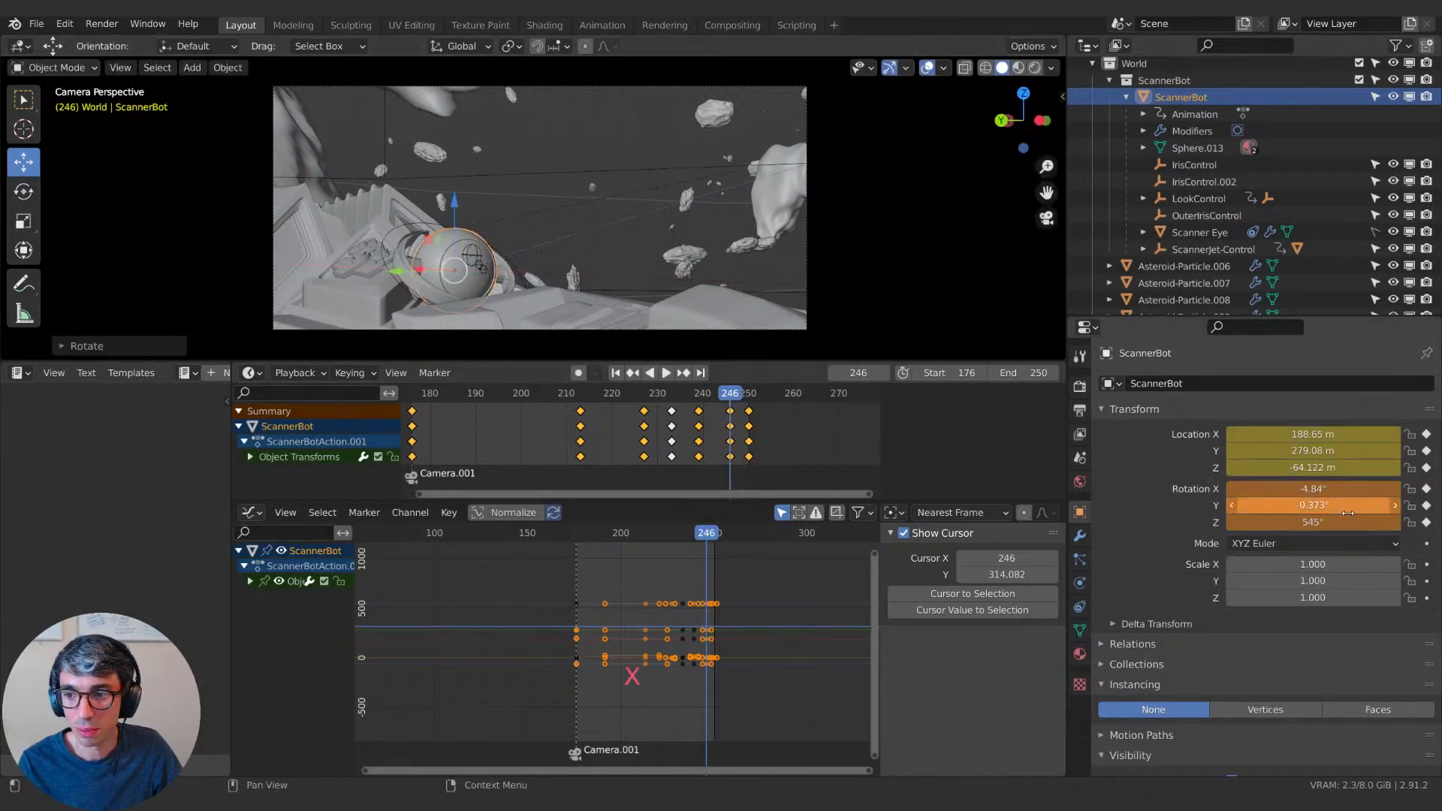
{"action": "key", "text": "i"}
Replay the shot in solid and rendered shading to examine how the ScannerBot arrives and settles.
{"action": "left_click", "coordinate": [668, 393]}
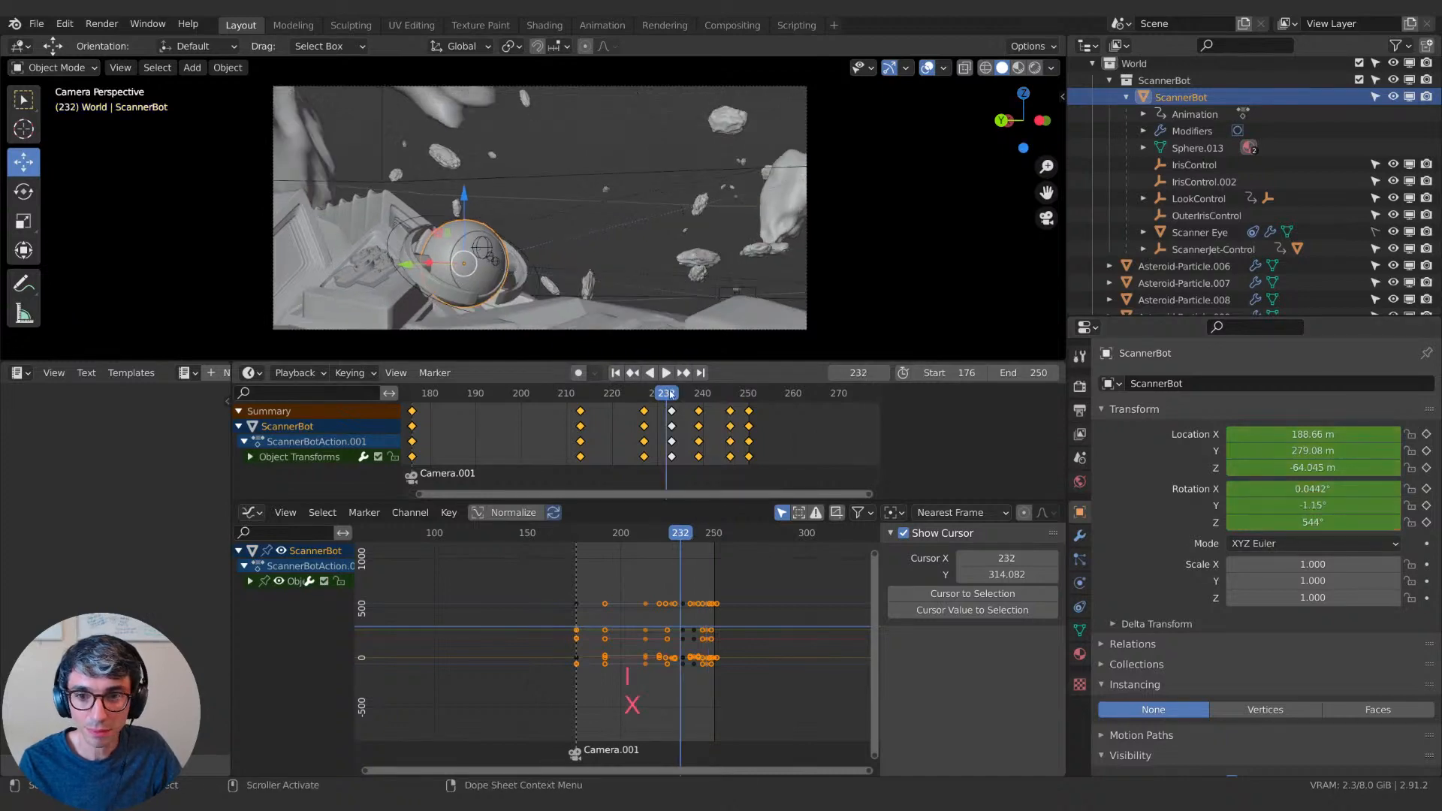
{"action": "key", "text": "space"}
{"action": "left_click_drag", "start_coordinate": [668, 395], "coordinate": [586, 395]}
{"action": "key", "text": "space"}
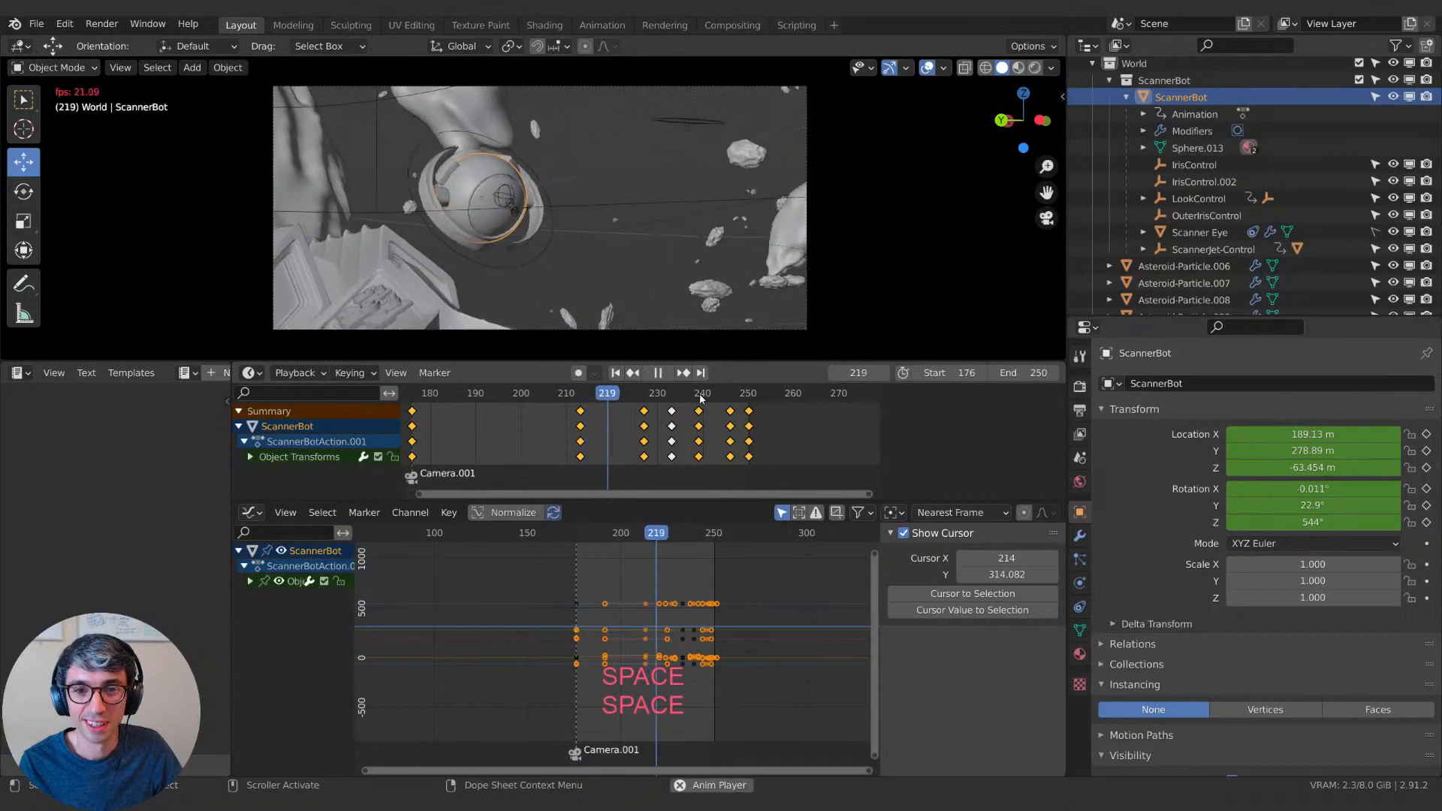
{"action": "key", "text": "space"}
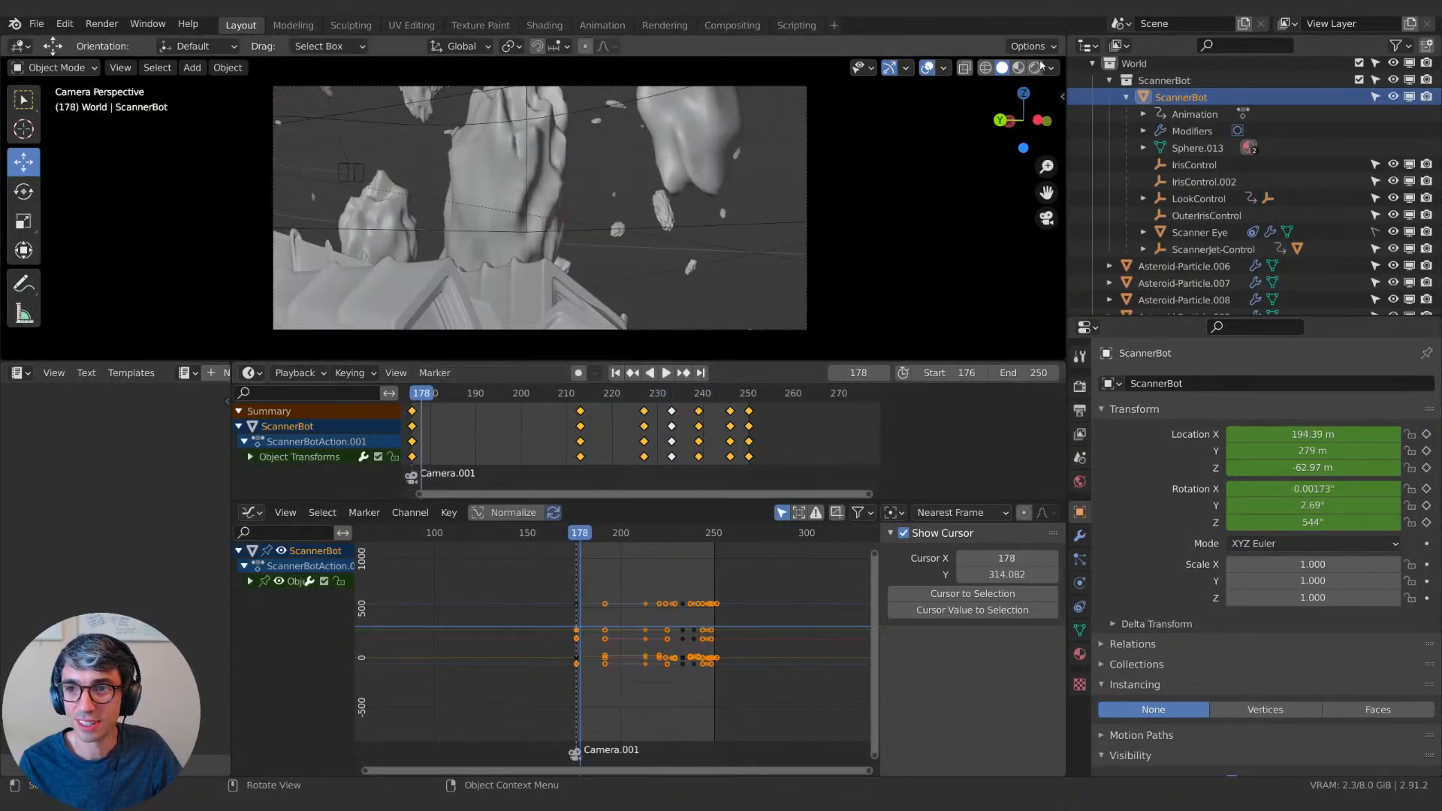
{"action": "left_click", "coordinate": [1035, 67]}
{"action": "key", "text": "space"}
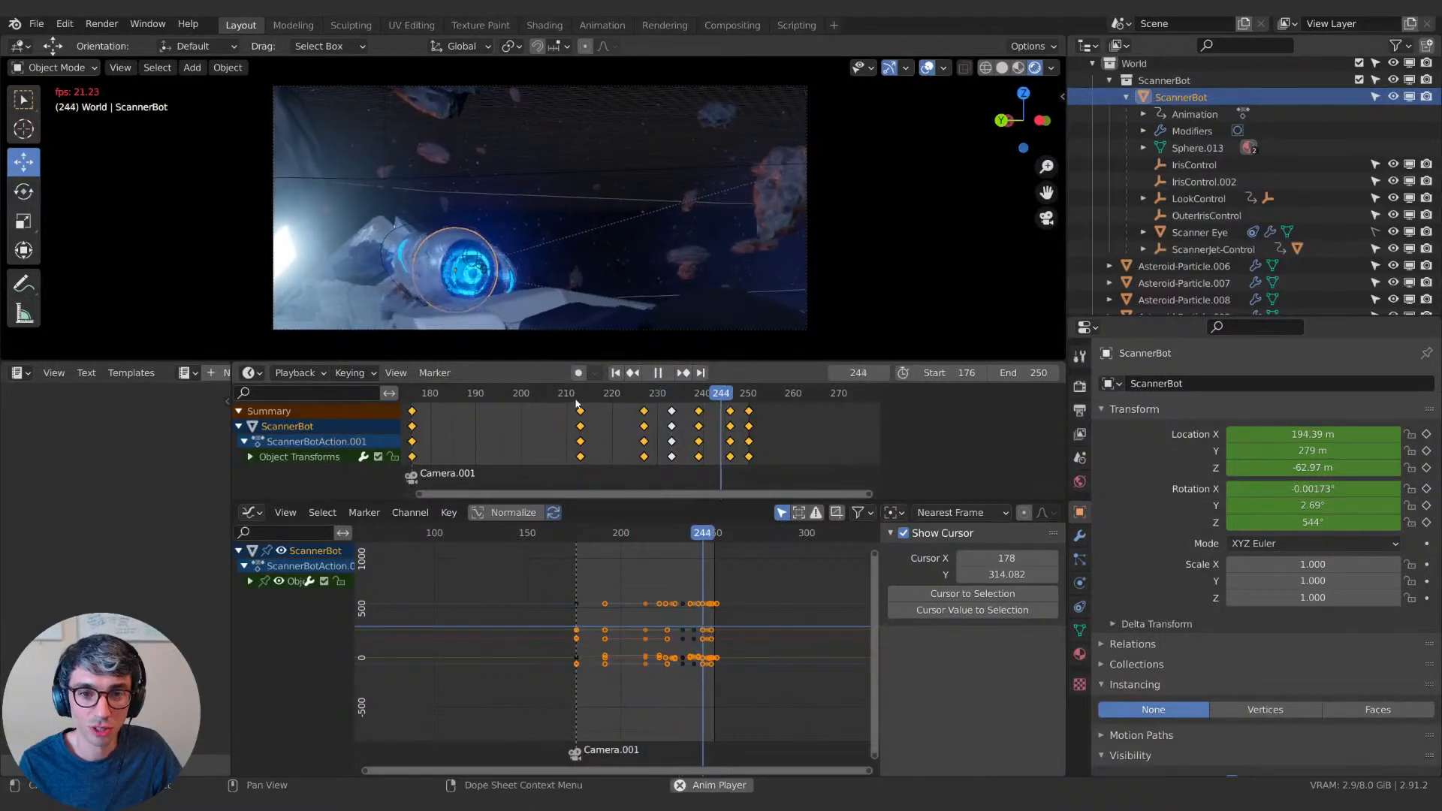
{"action": "key", "text": "space"}
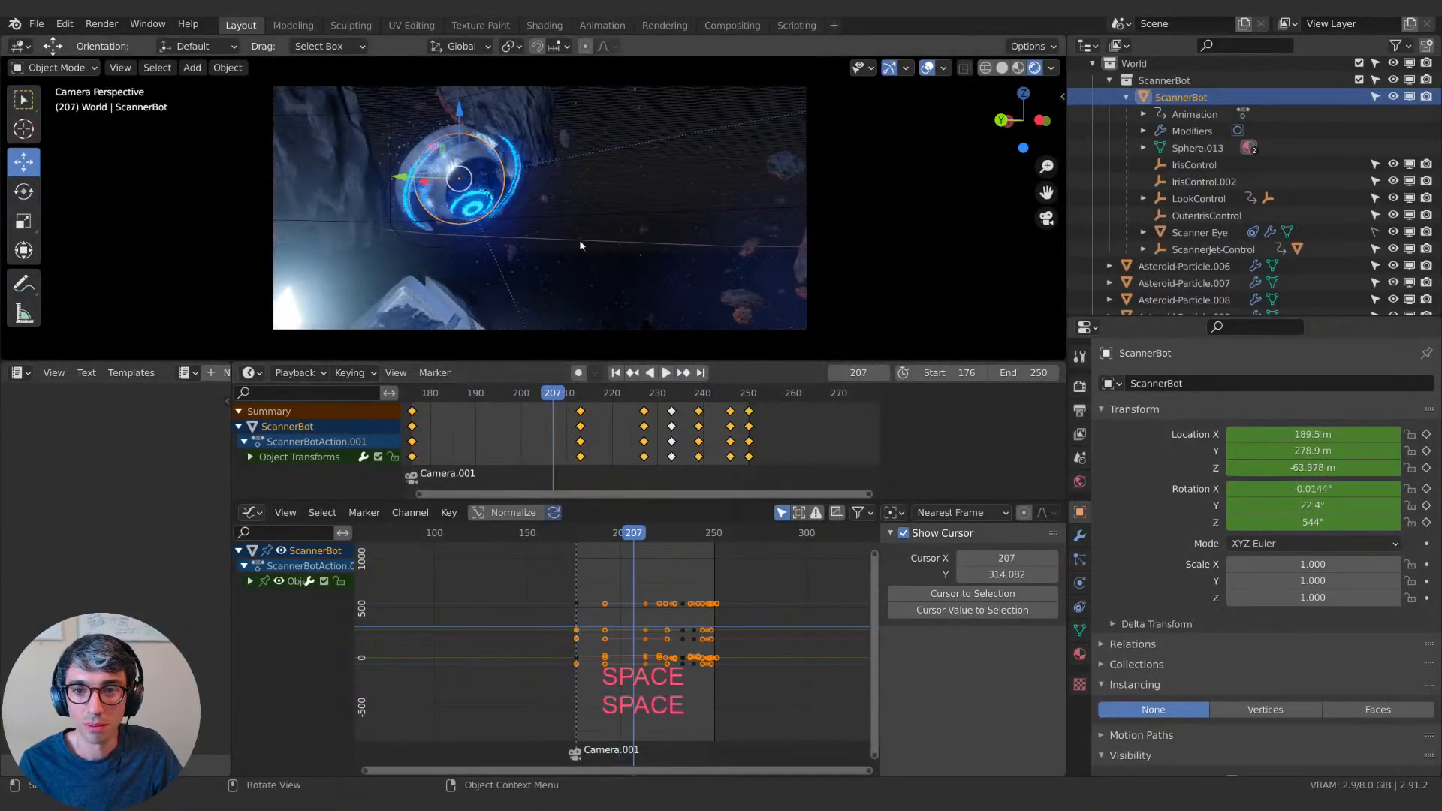
{"action": "key", "text": "space"}
{"action": "key", "text": "space"}
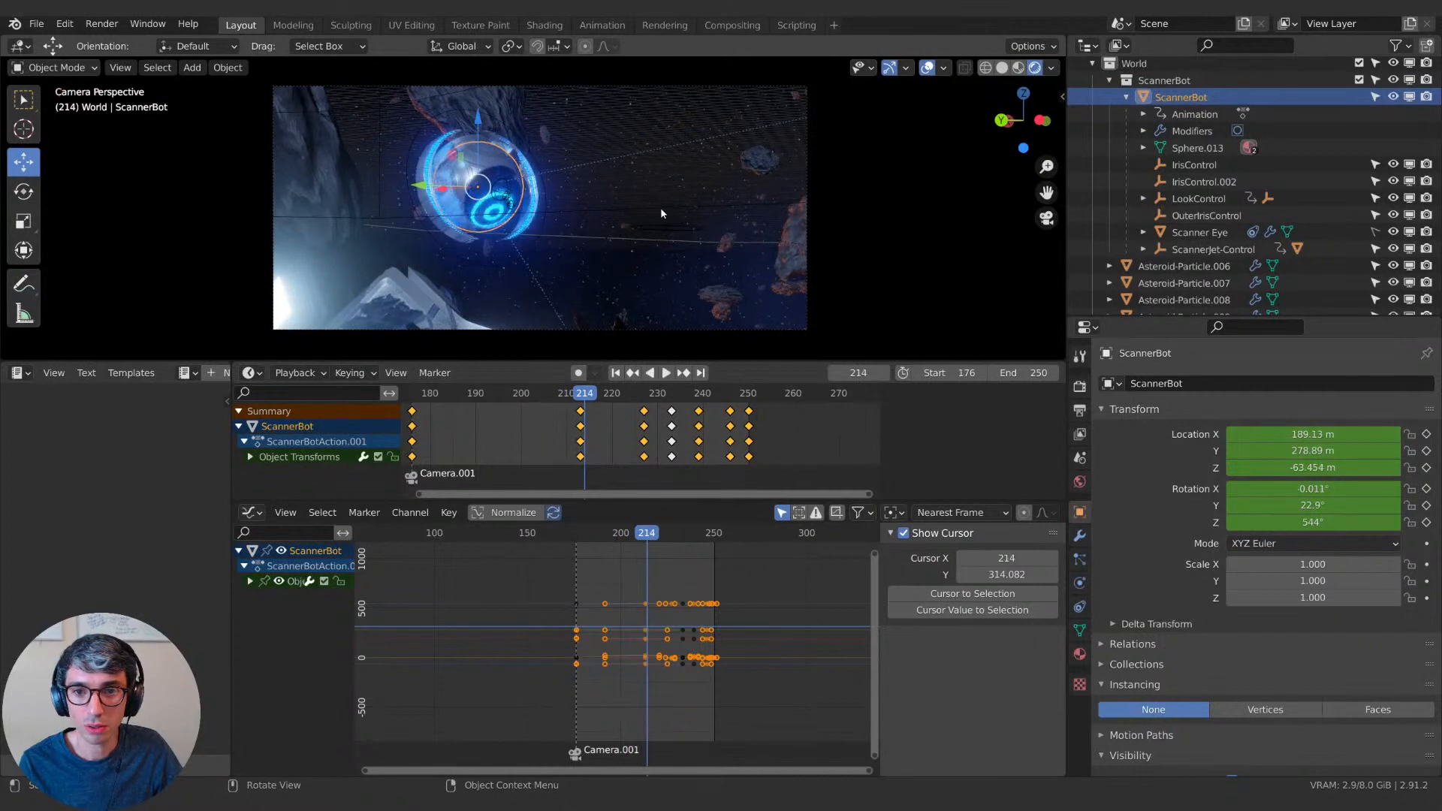
Select the BrowControl empty and keyframe its location at frame 209.
{"action": "left_click", "coordinate": [669, 230]}
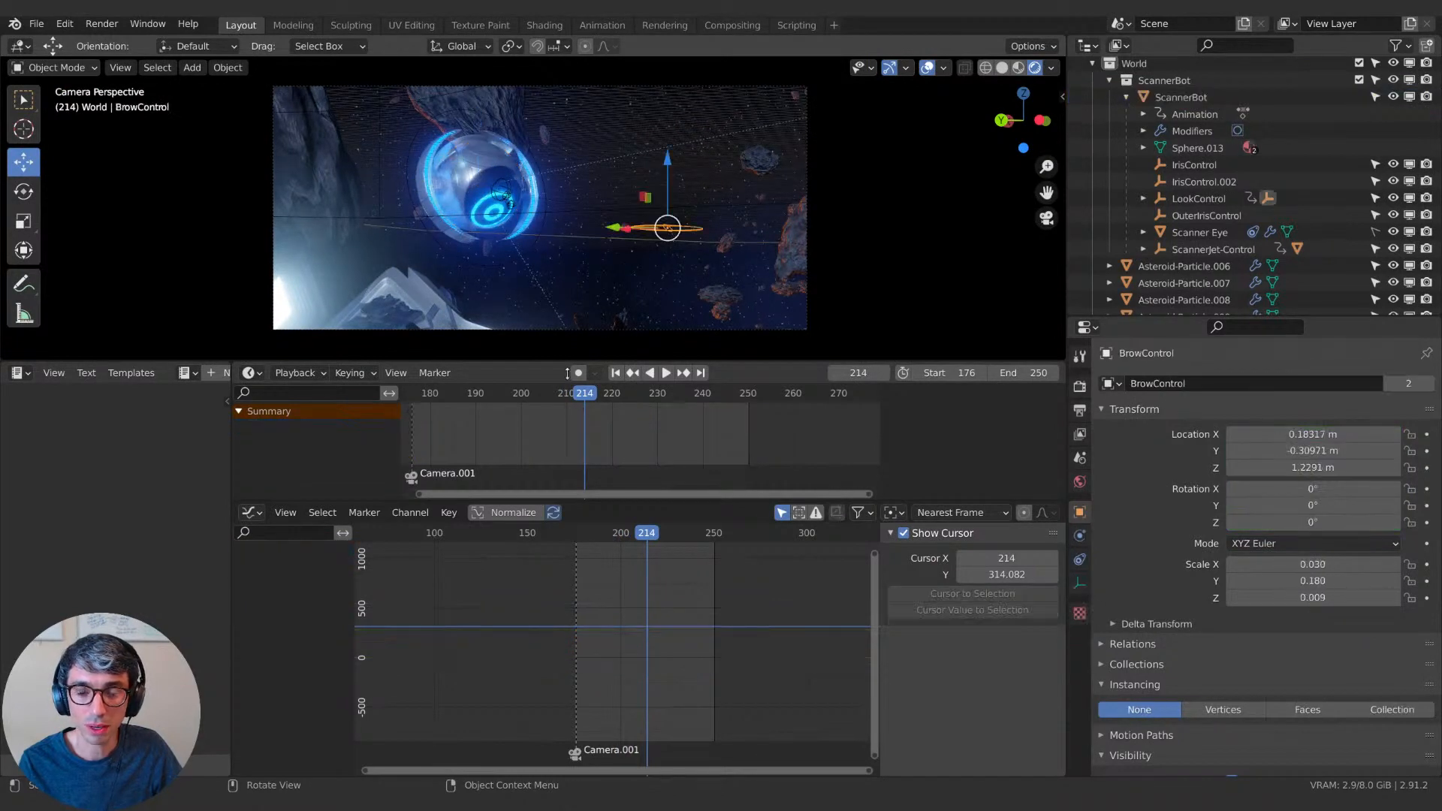
{"action": "mouse_move", "coordinate": [579, 396]}
{"action": "left_mouse_down"}
{"action": "mouse_move", "coordinate": [550, 399]}
{"action": "mouse_move", "coordinate": [633, 404]}
{"action": "mouse_move", "coordinate": [535, 405]}
{"action": "mouse_move", "coordinate": [562, 408]}
{"action": "left_mouse_up"}
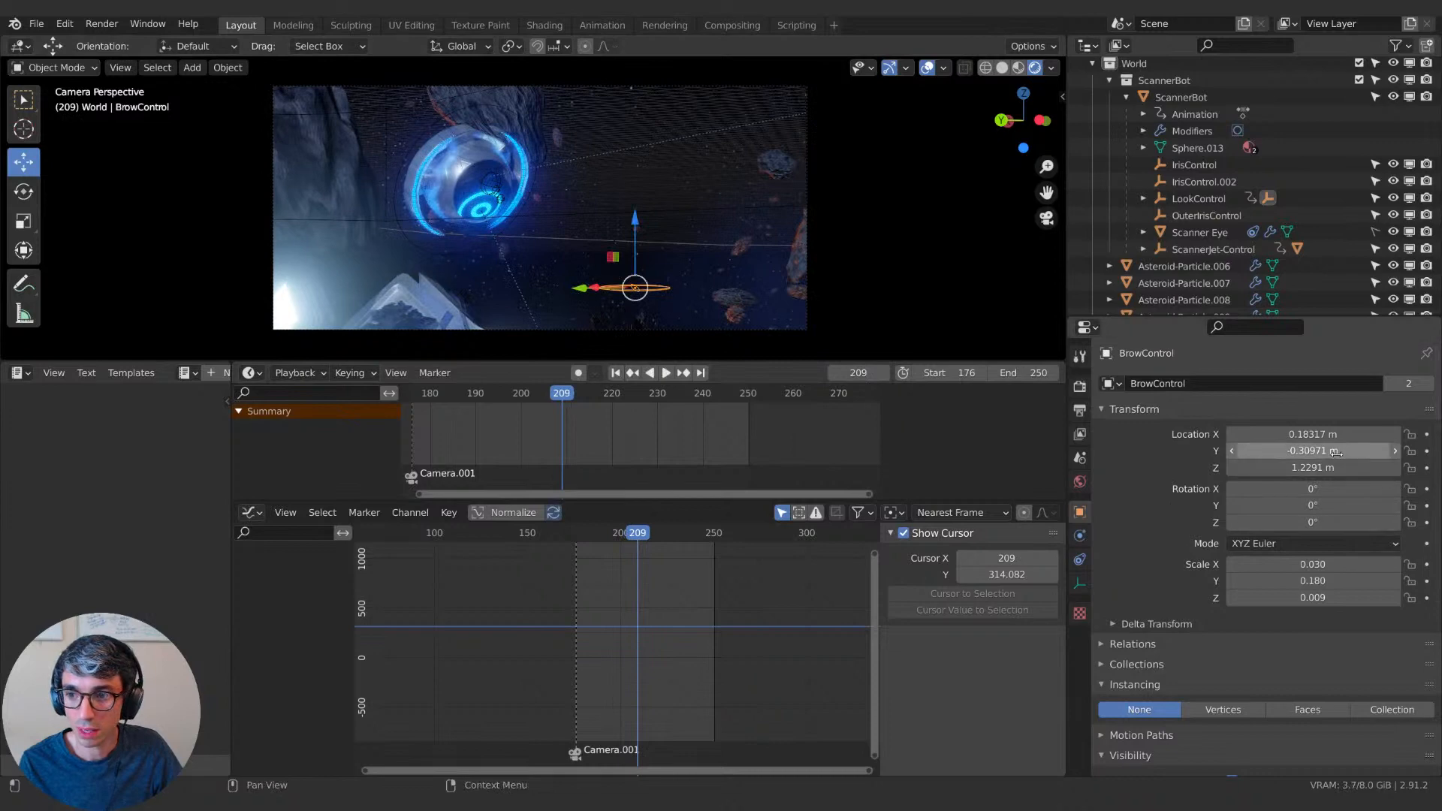
{"action": "key", "text": "i"}
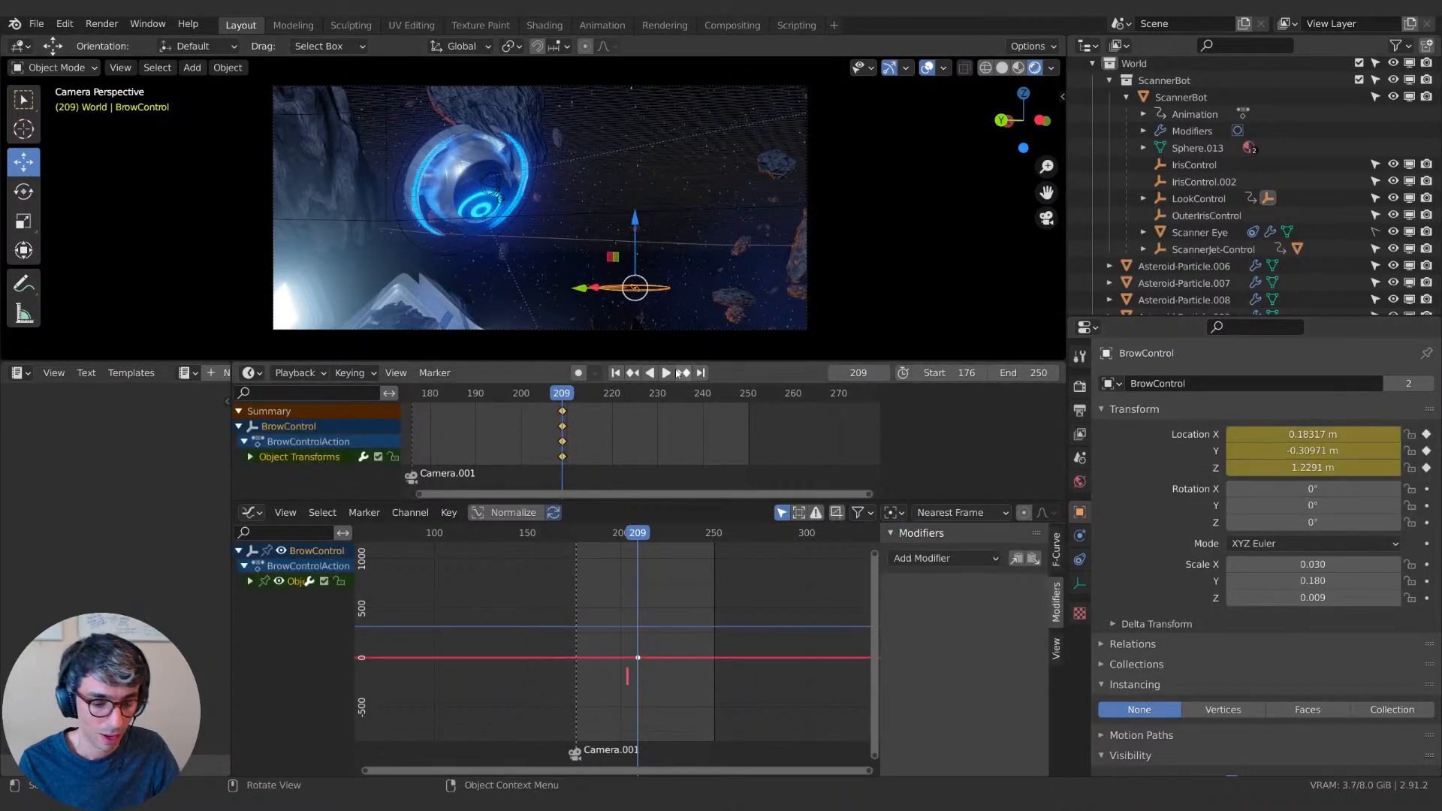
Lower the BrowControl along global Z to a Z location of about 0.497 m at frame 214 and keyframe its location.
{"action": "key", "text": "Right"}
{"action": "key", "text": "Right"}
{"action": "key", "text": "Right"}
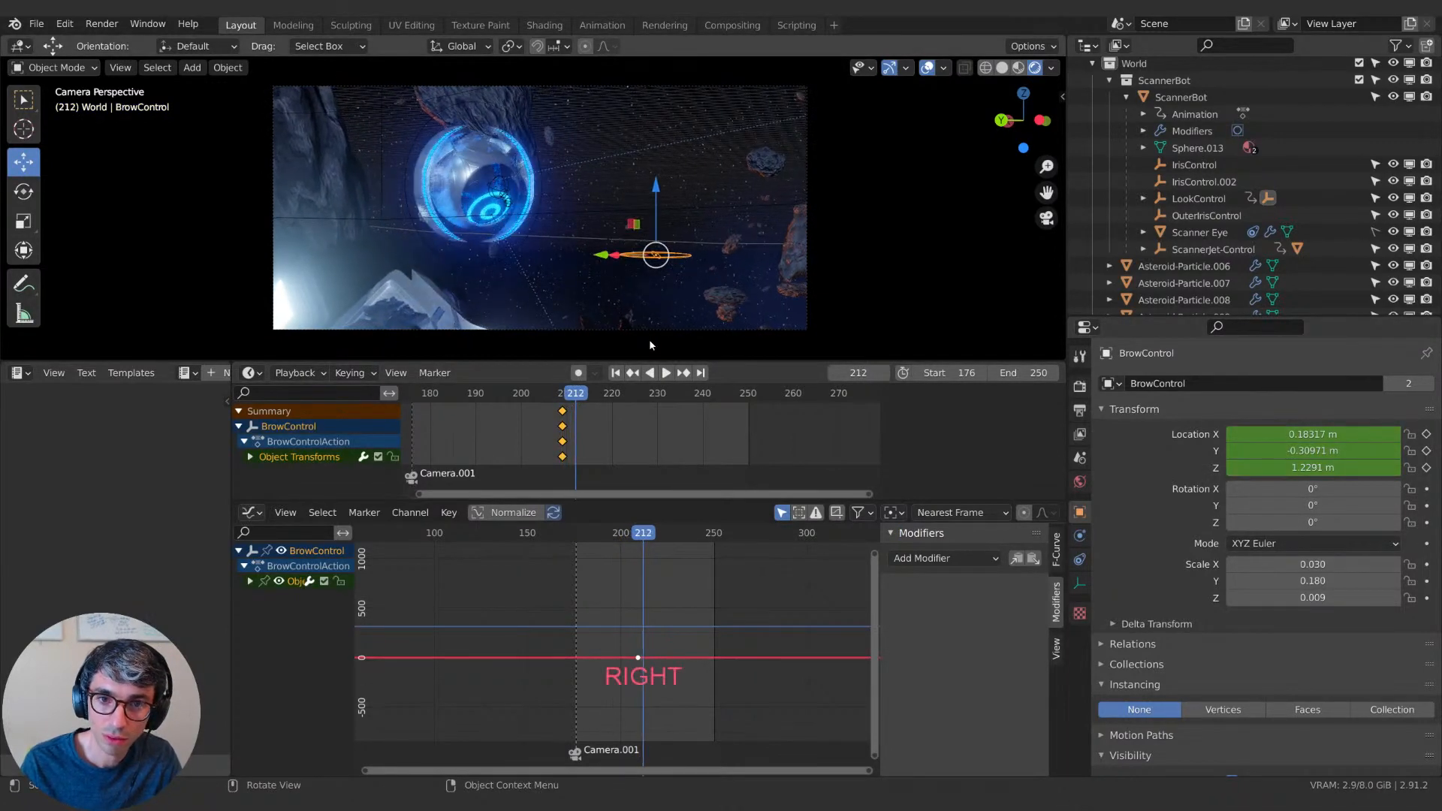
{"action": "key", "text": "Right"}
{"action": "key", "text": "Right"}
{"action": "key", "text": "g"}
{"action": "key", "text": "z"}
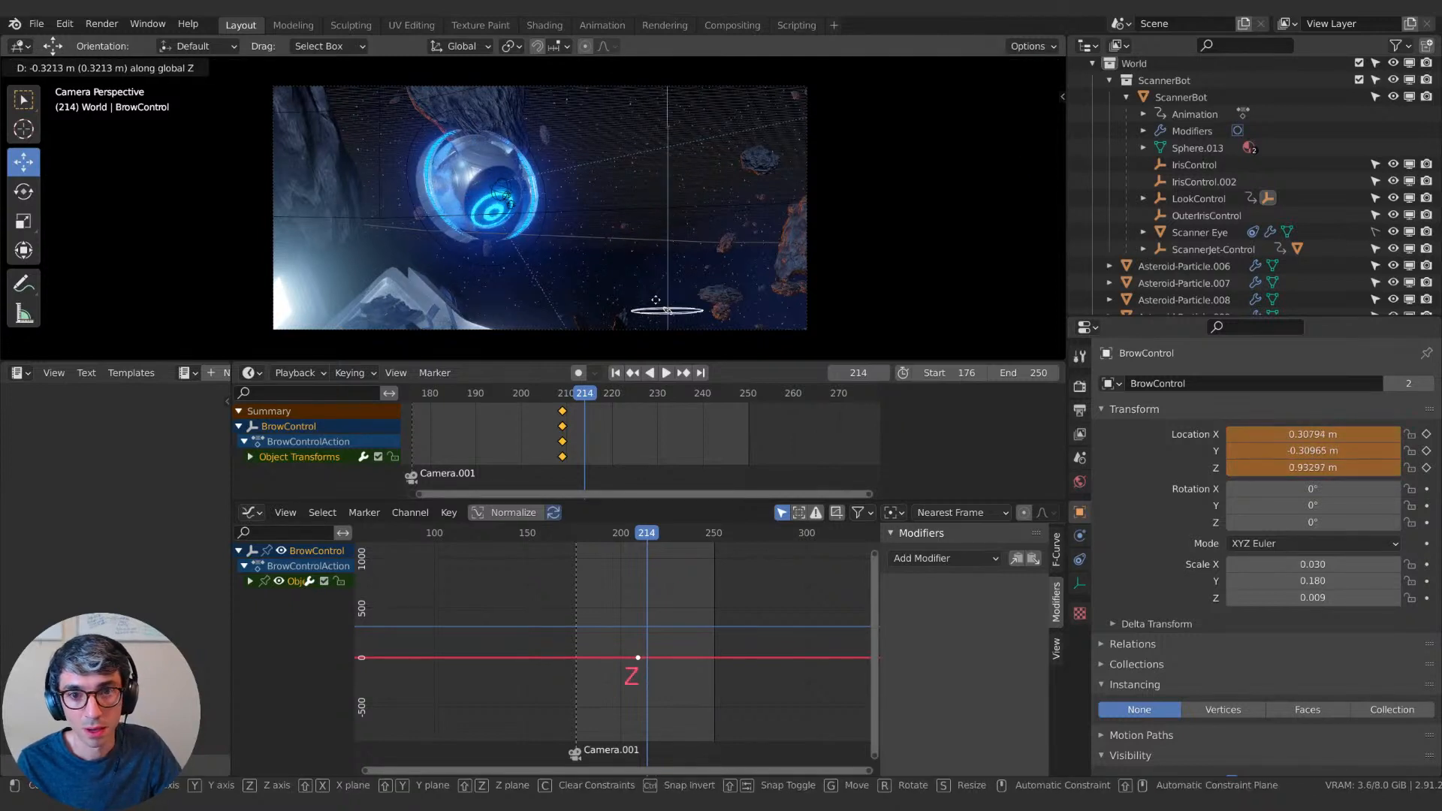
{"action": "left_click", "coordinate": [656, 99]}
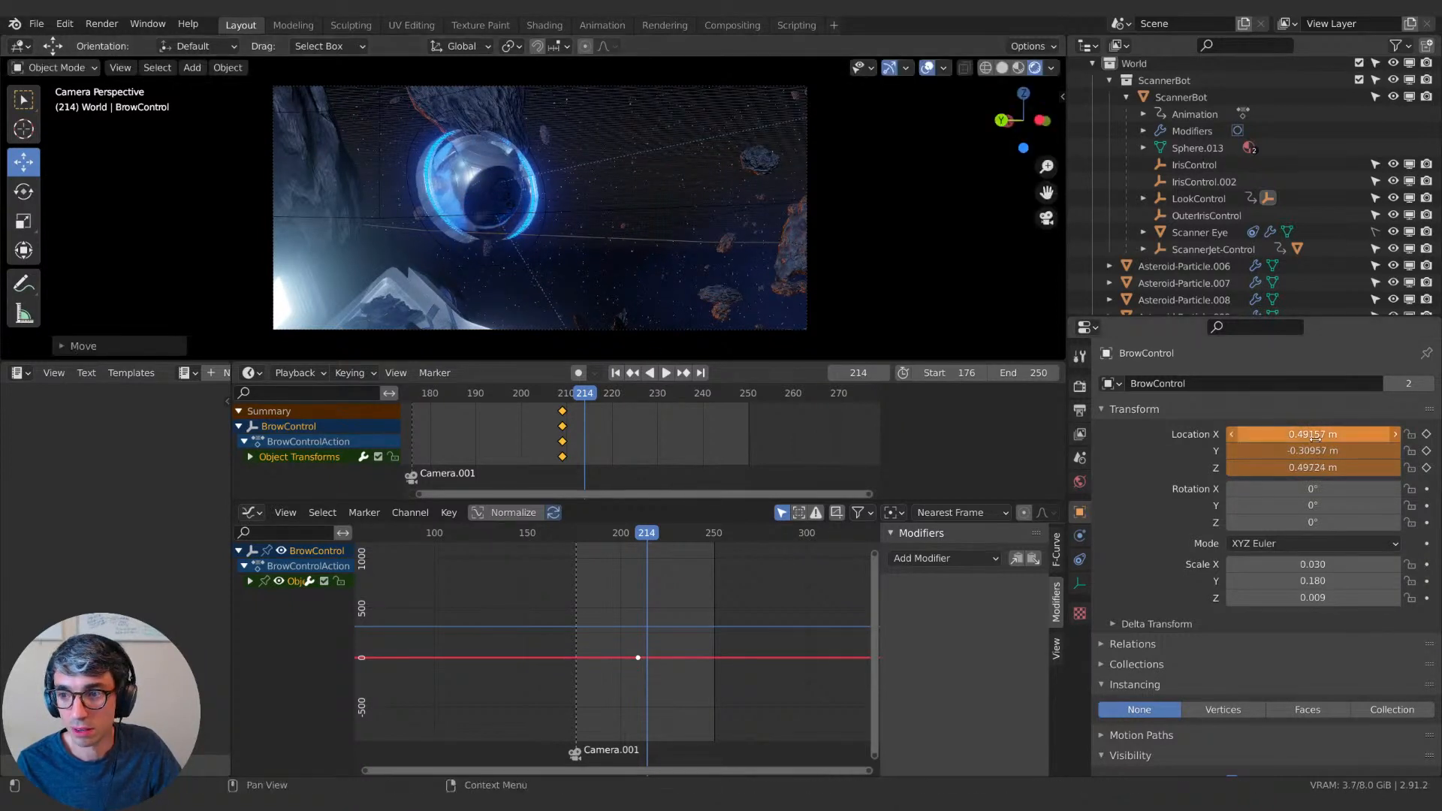
{"action": "key", "text": "i"}
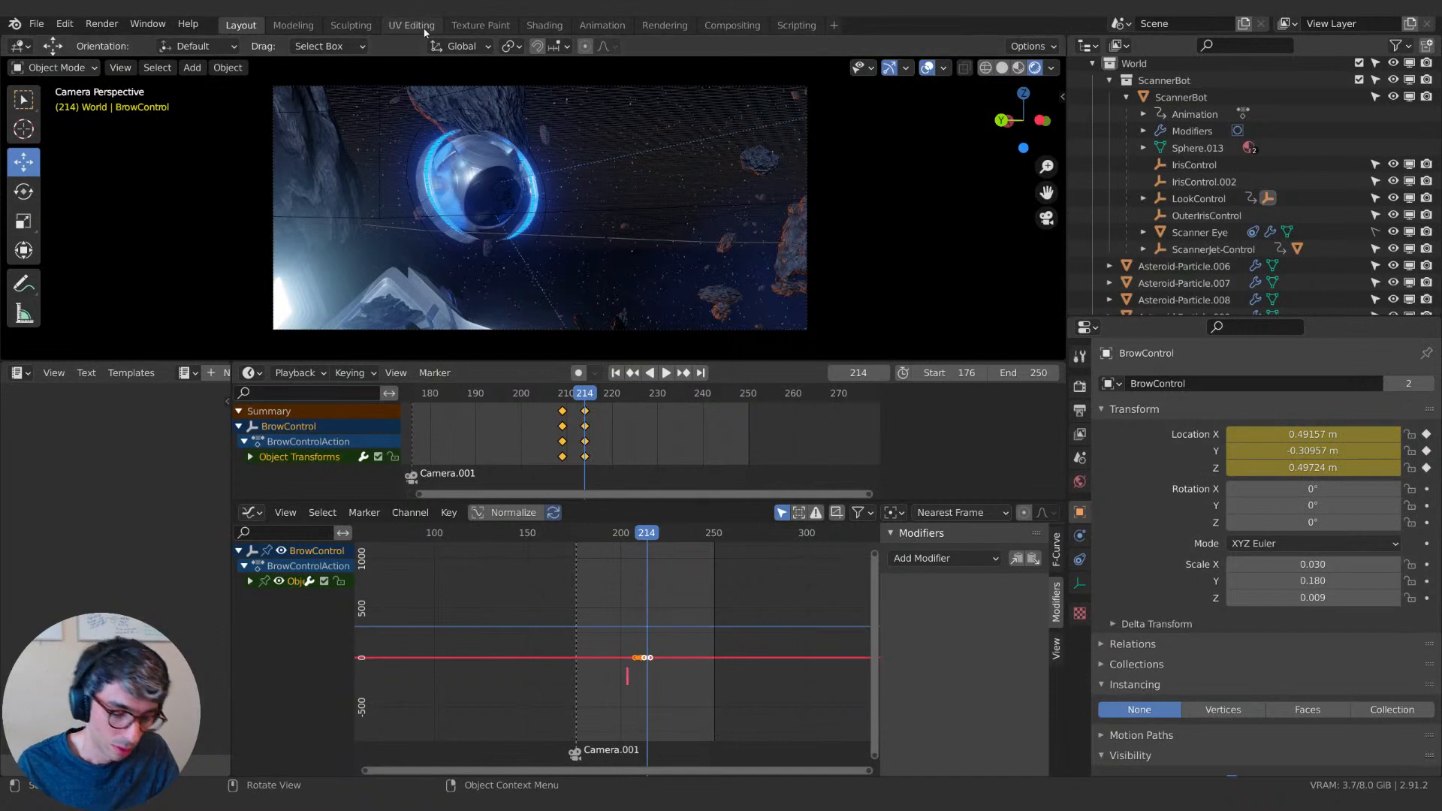
Raise the BrowControl along global Z to a Z location of about 0.838 m at frame 219 and keyframe its location.
{"action": "key", "text": "Right"}
{"action": "key", "text": "Right"}
{"action": "key", "text": "Right"}
{"action": "key", "text": "Right"}
{"action": "key", "text": "Right"}
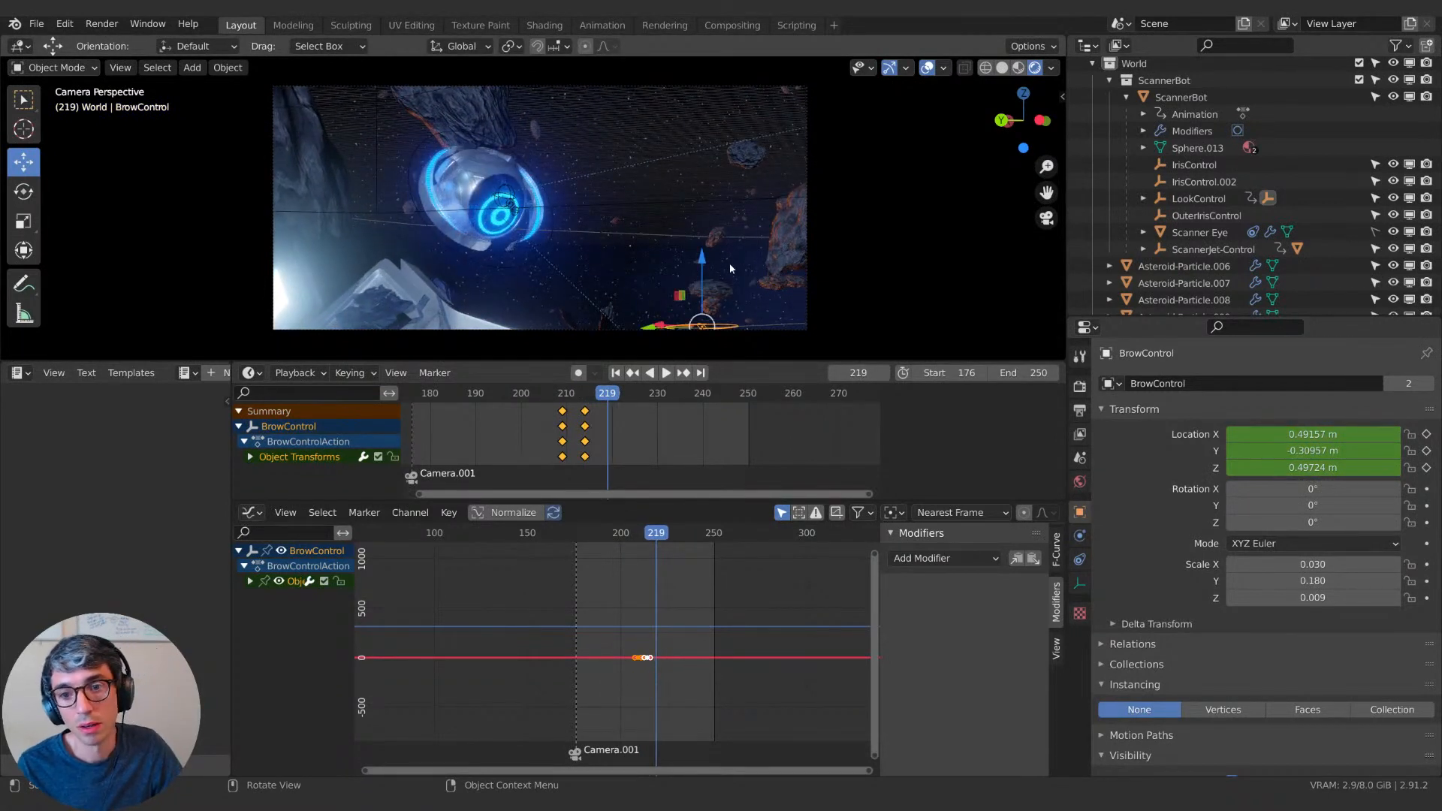
{"action": "key", "text": "g"}
{"action": "key", "text": "z"}
{"action": "left_click", "coordinate": [1241, 436]}
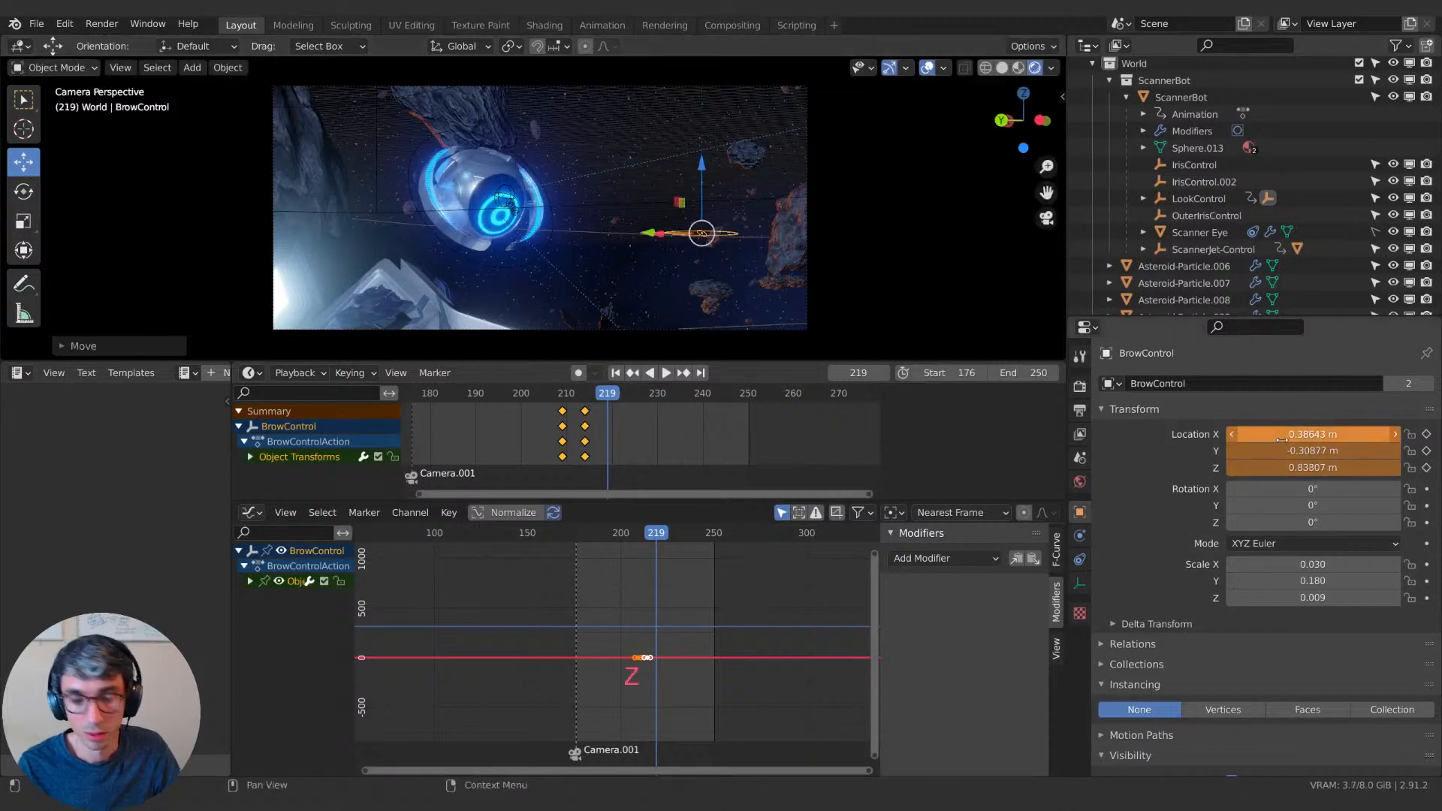
{"action": "key", "text": "i"}
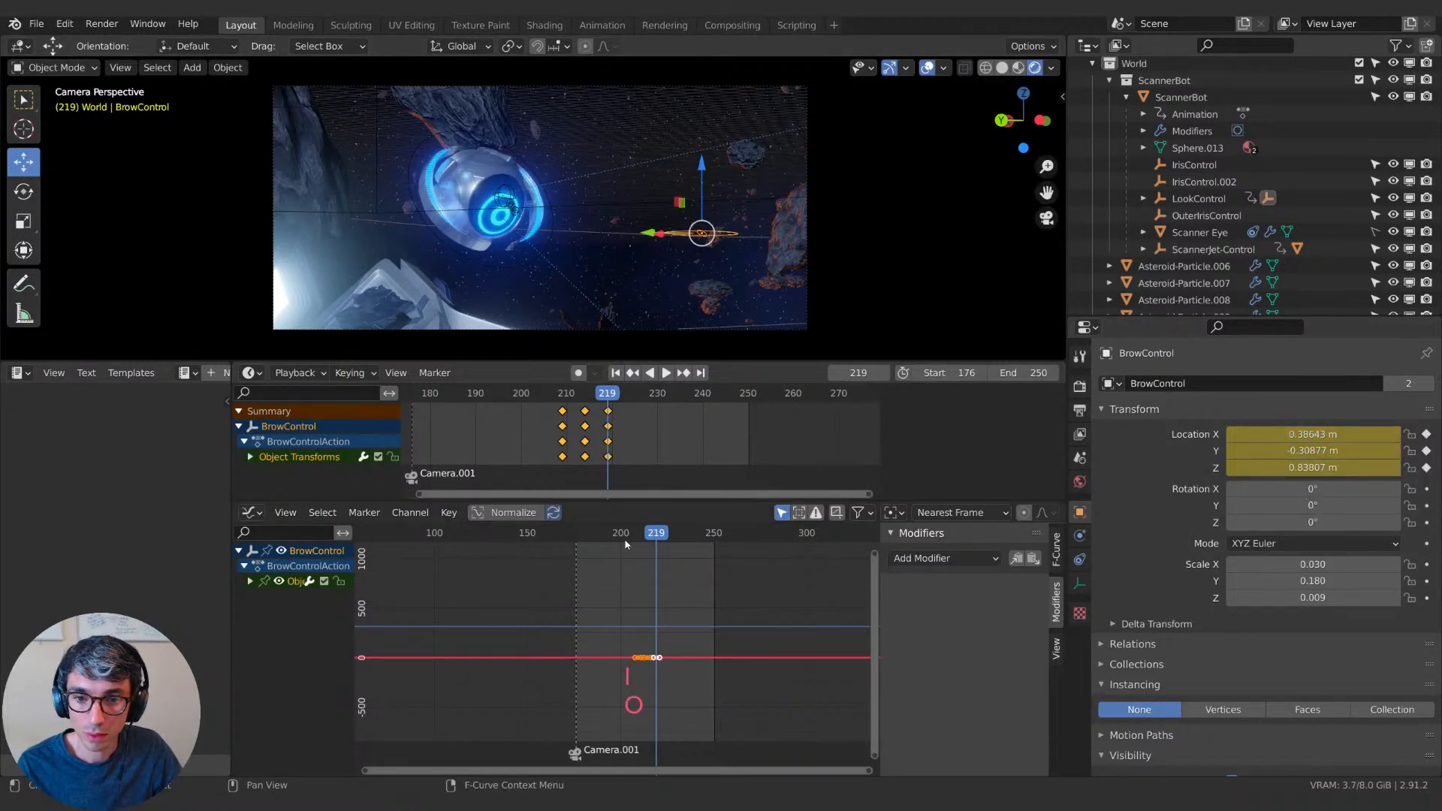
Replay the blink and keyframe the BrowControl's unchanged location at frame 239 to hold the raised pose.
{"action": "key", "text": "space"}
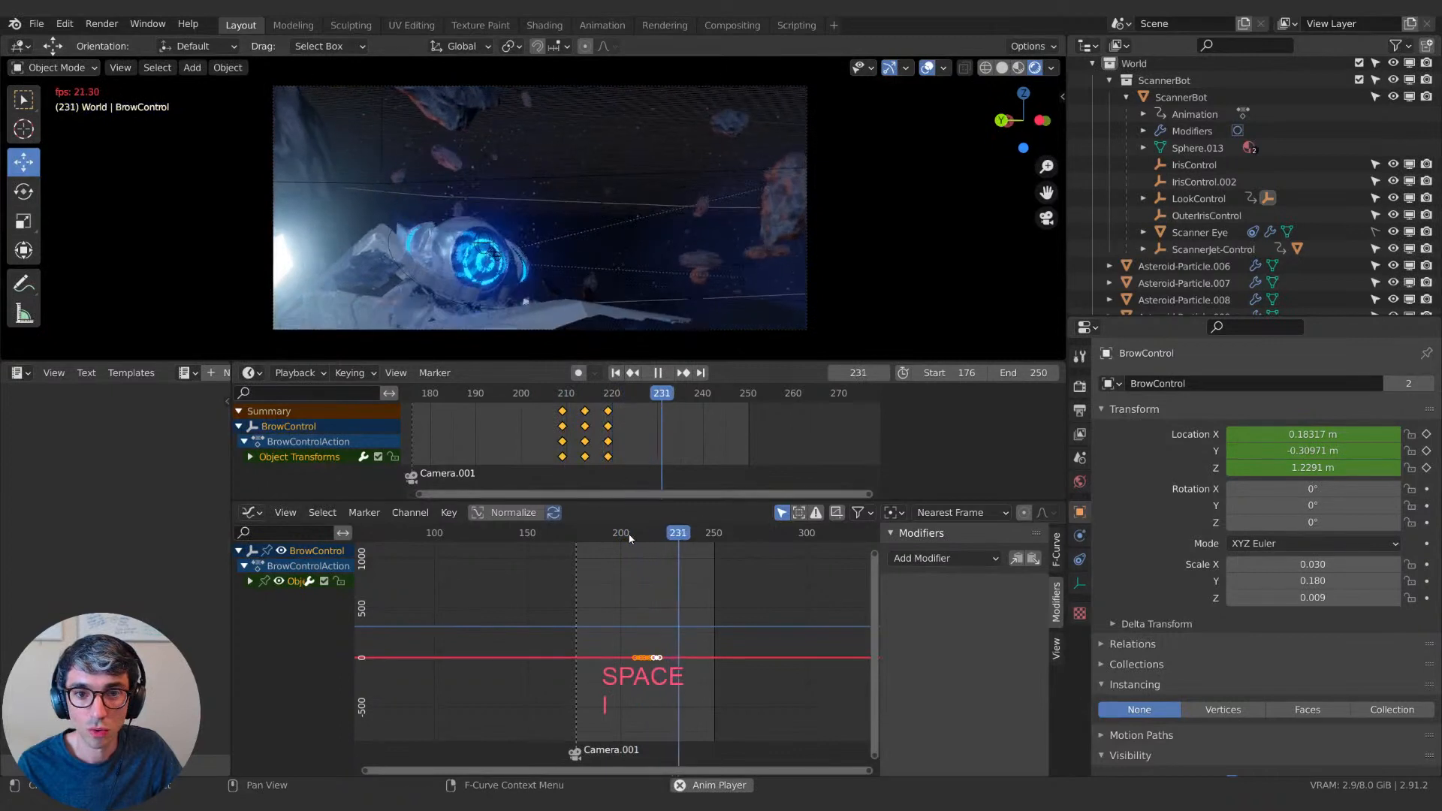
{"action": "key", "text": "space"}
{"action": "key", "text": "space"}
{"action": "key", "text": "space"}
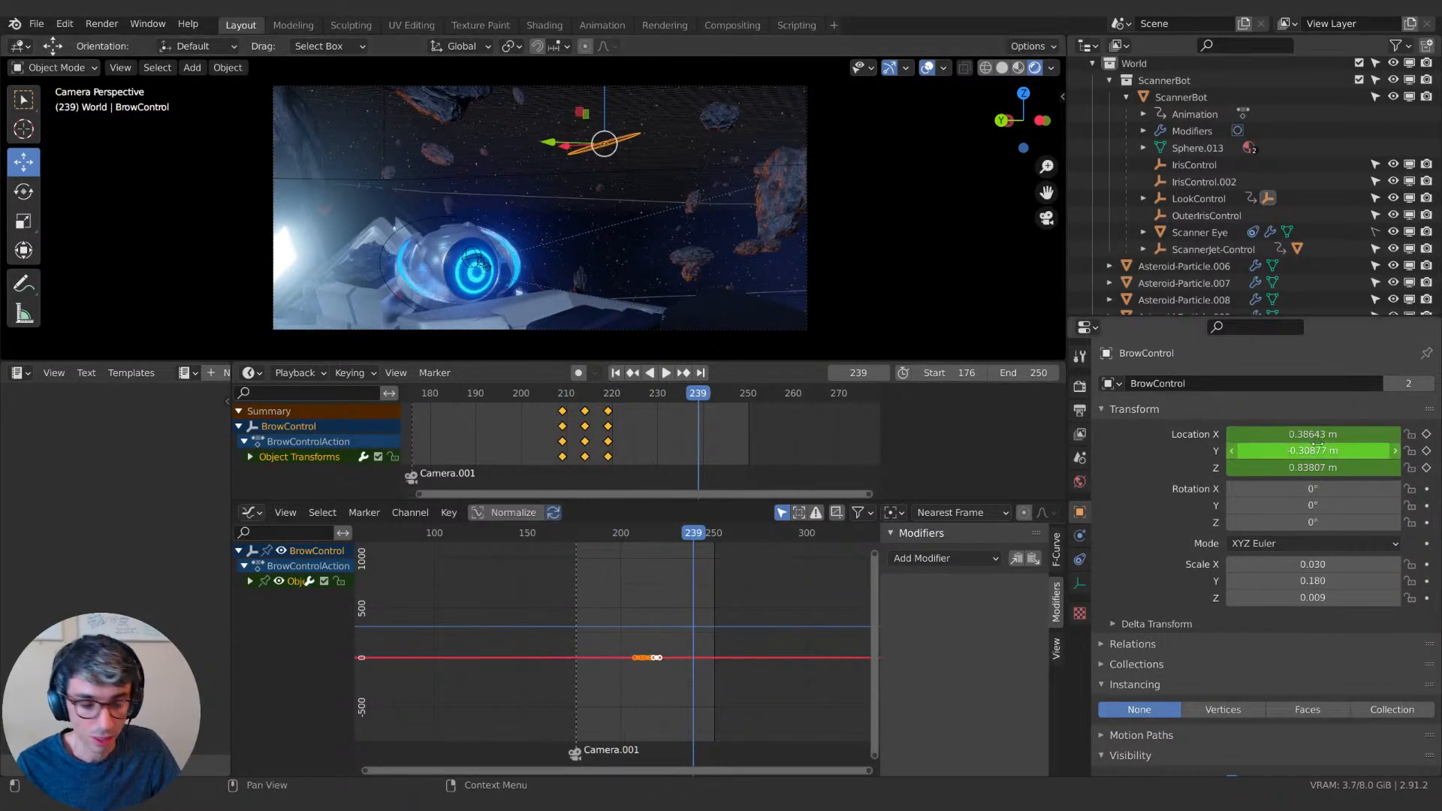
{"action": "key", "text": "i"}
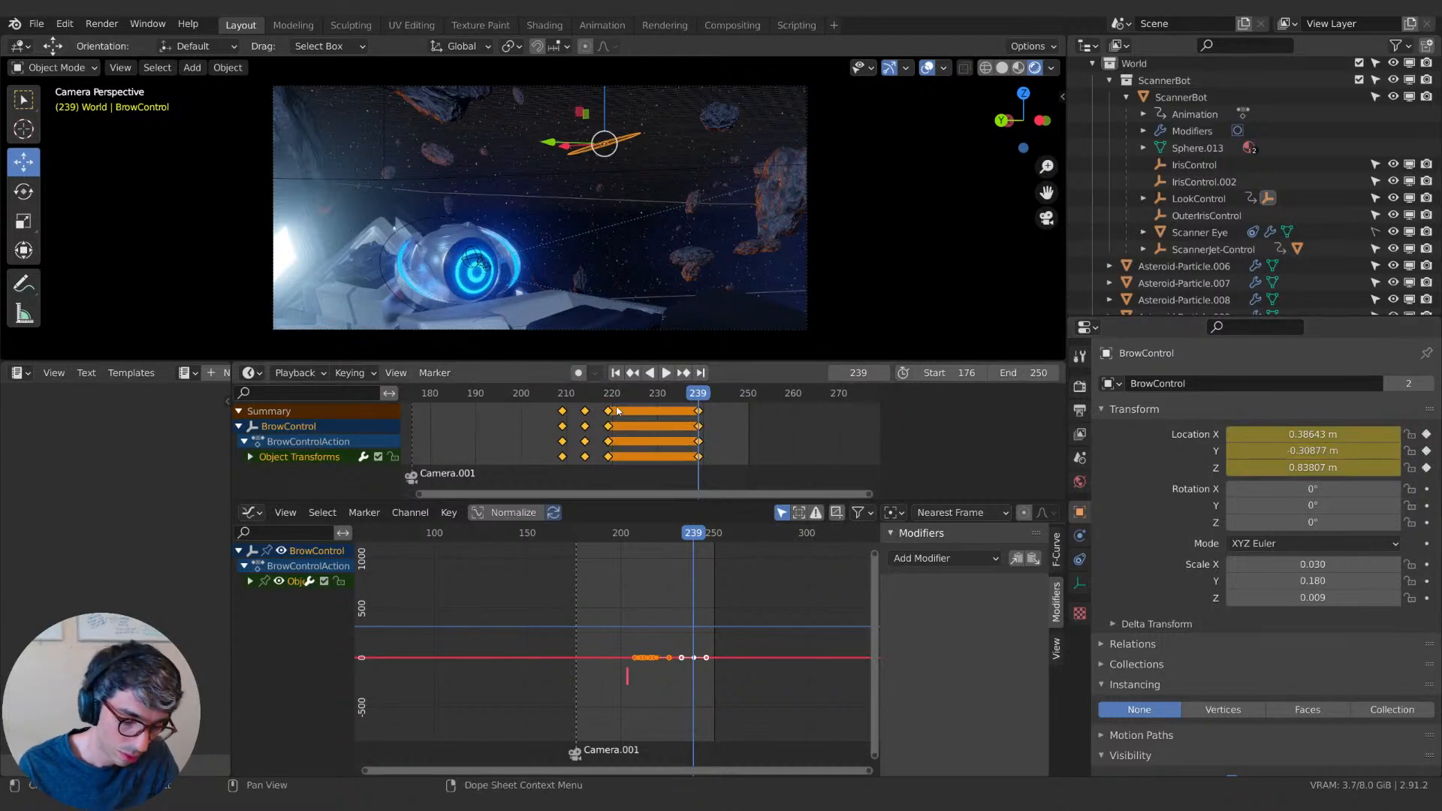
Lower the BrowControl along global Z to a Z location of about 0.163 m at frame 243 and keyframe its location.
{"action": "key", "text": "Right"}
{"action": "key", "text": "Right"}
{"action": "key", "text": "Right"}
{"action": "key", "text": "Right"}
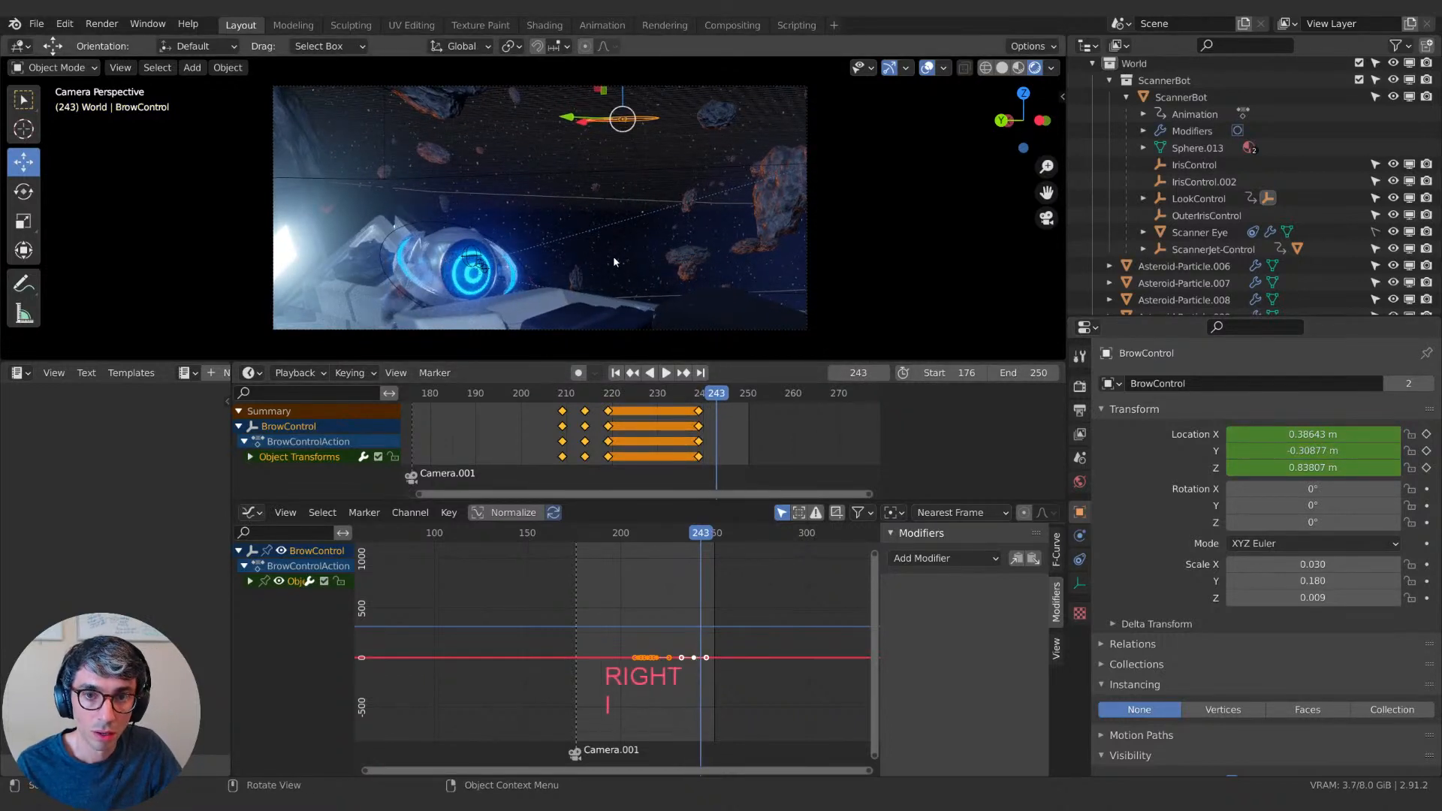
{"action": "key", "text": "g"}
{"action": "key", "text": "z"}
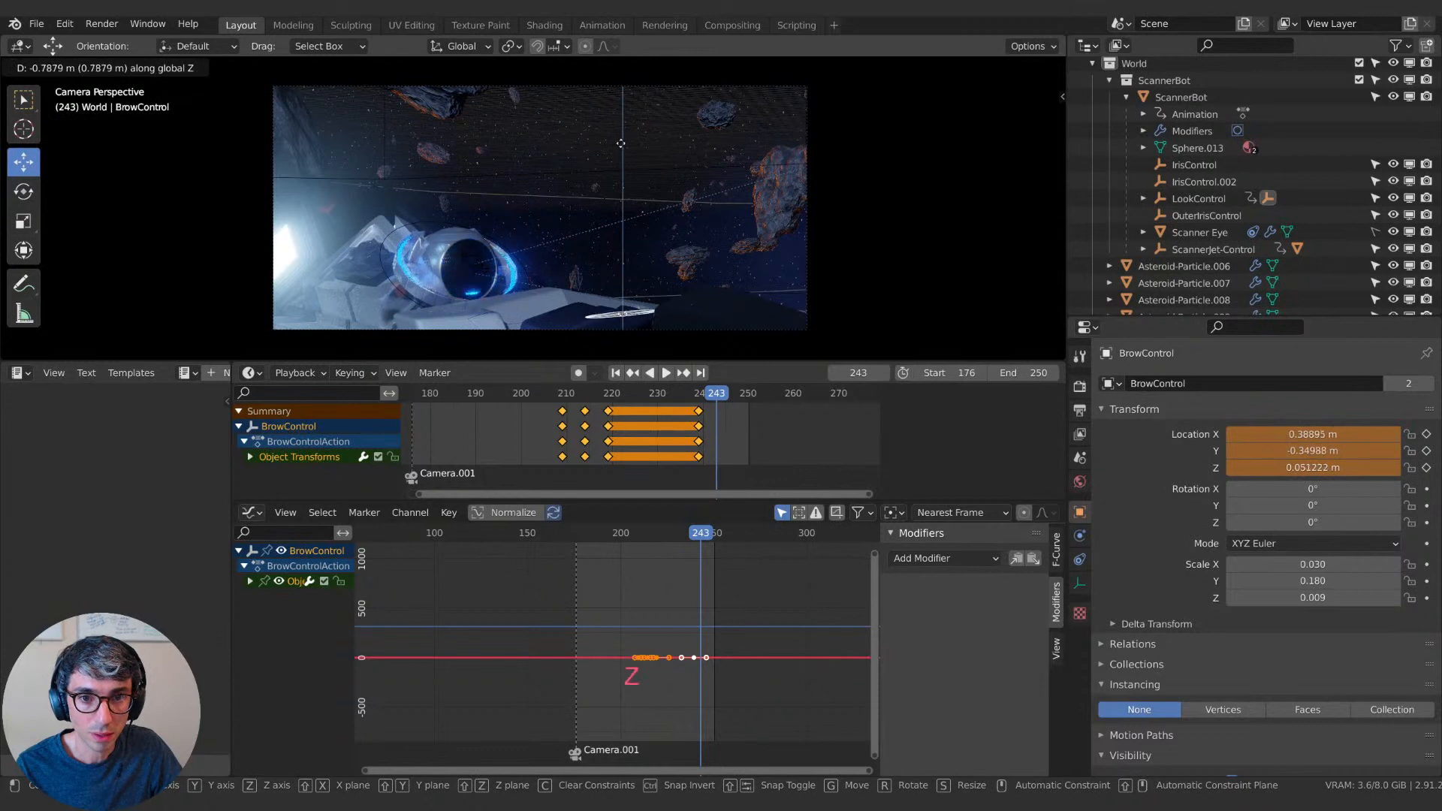
{"action": "left_click", "coordinate": [627, 121]}
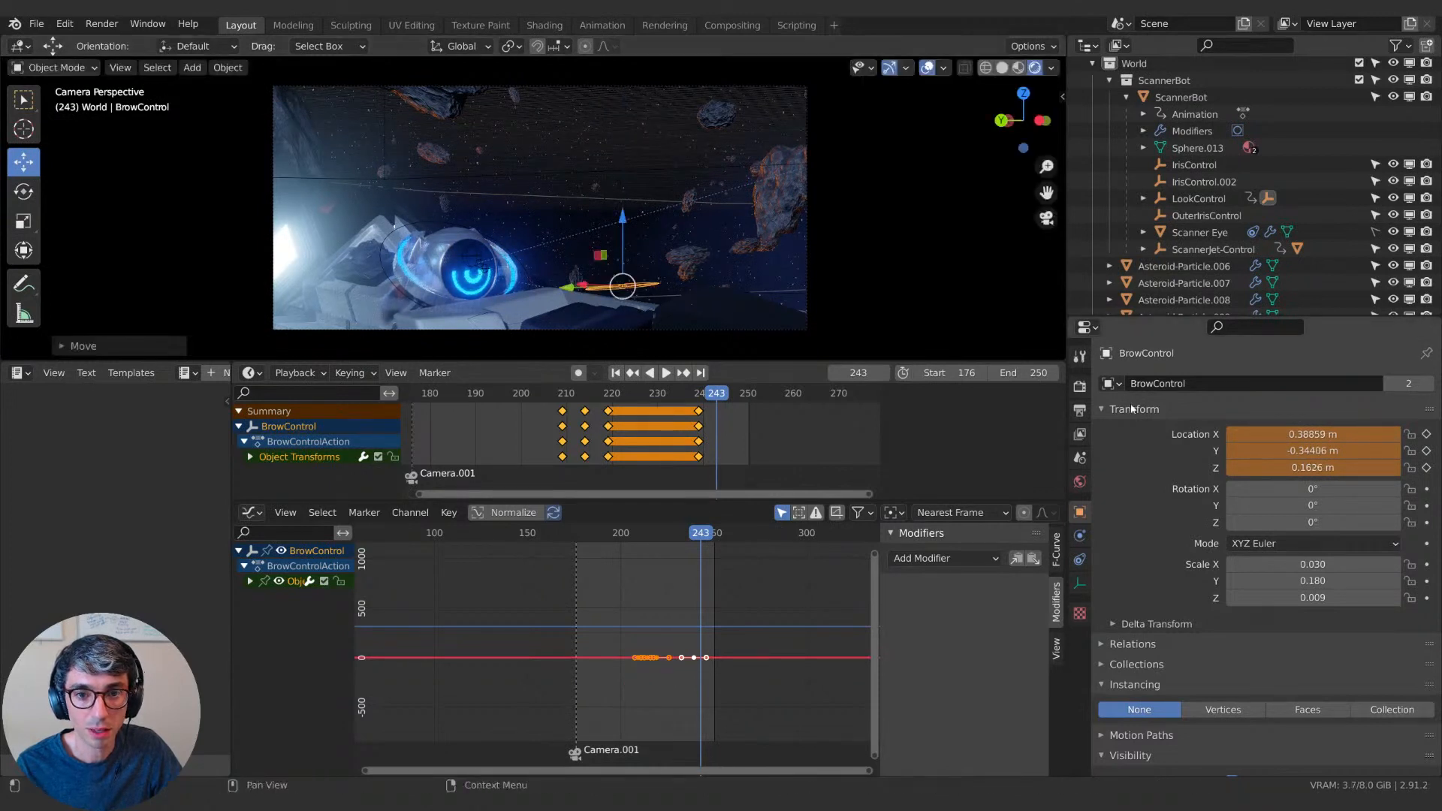
{"action": "key", "text": "i"}
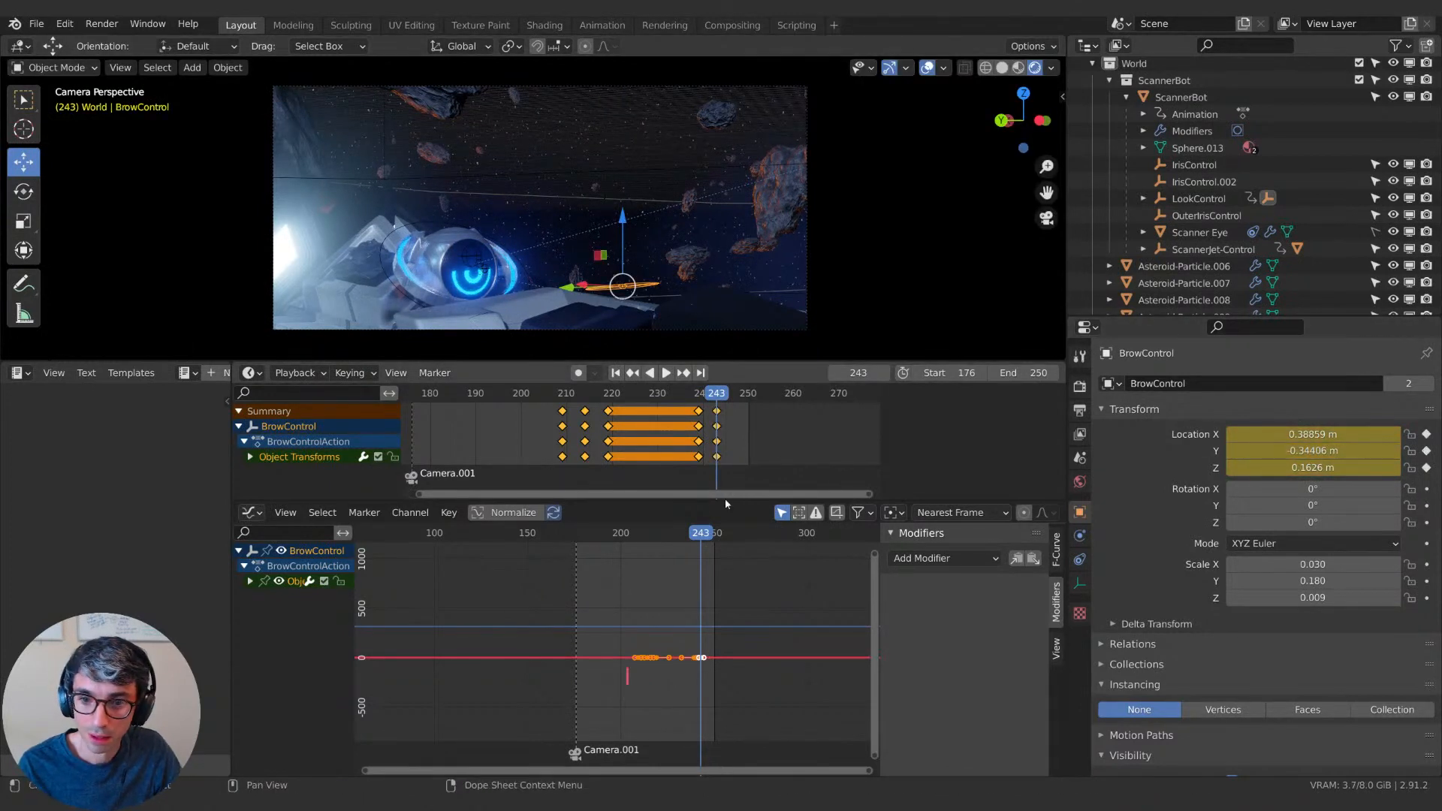
Keyframe the BrowControl's unchanged location at frame 248 to hold the lowered pose.
{"action": "key", "text": "space"}
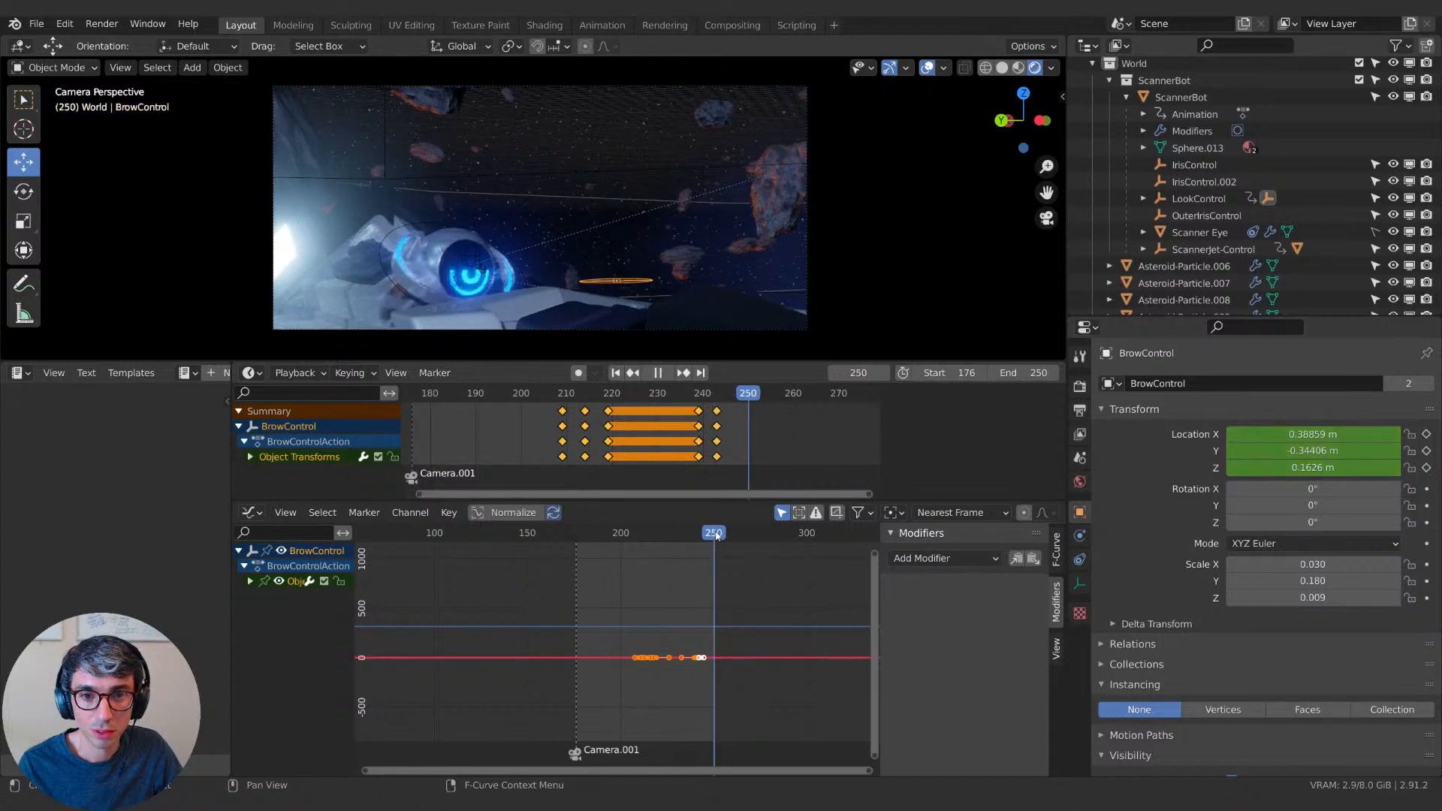
{"action": "left_click_drag", "start_coordinate": [716, 534], "coordinate": [710, 535]}
{"action": "key", "text": "i"}
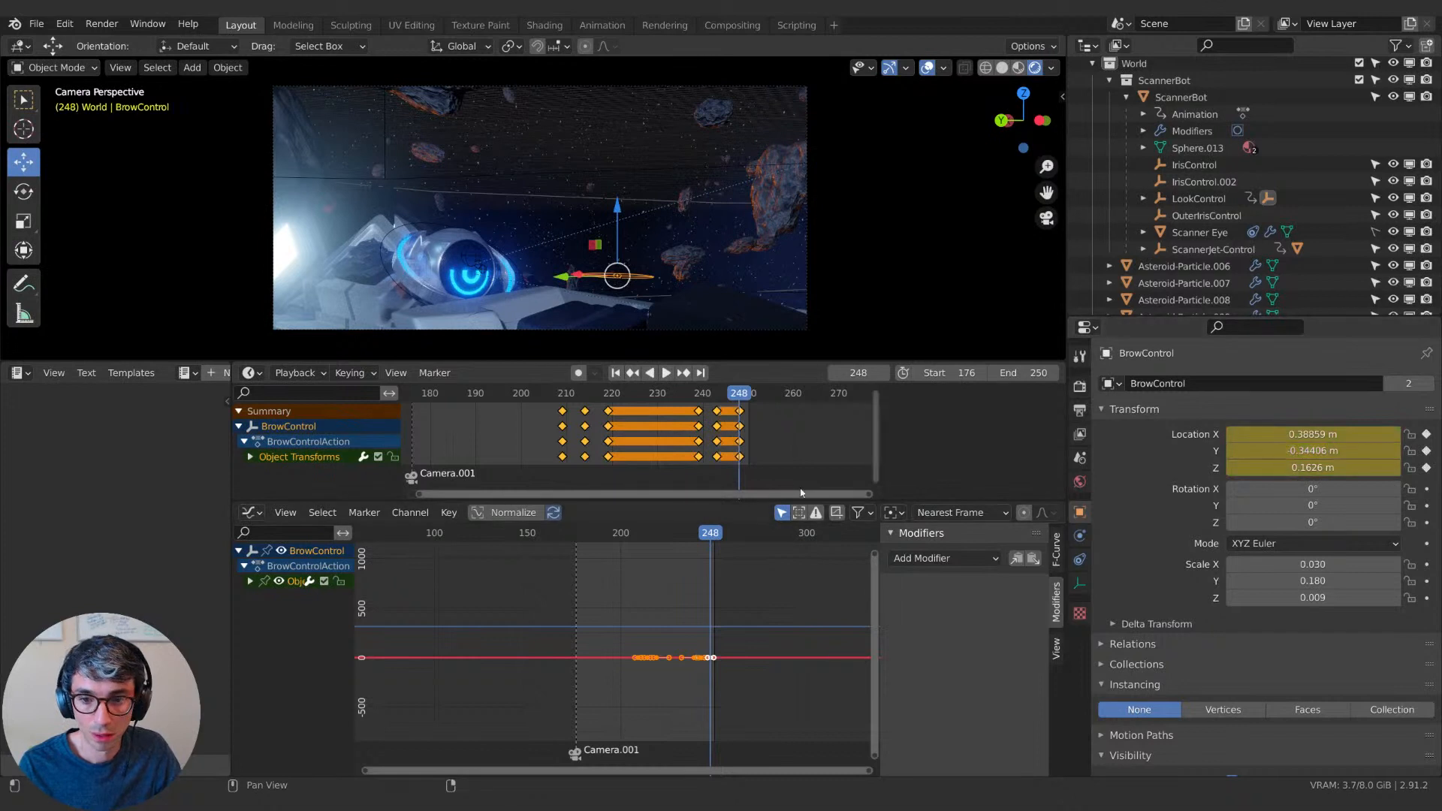
Raise the BrowControl slightly along global Z to a Z location of about 0.179 m at frame 250 and keyframe its location.
{"action": "left_click", "coordinate": [702, 373]}
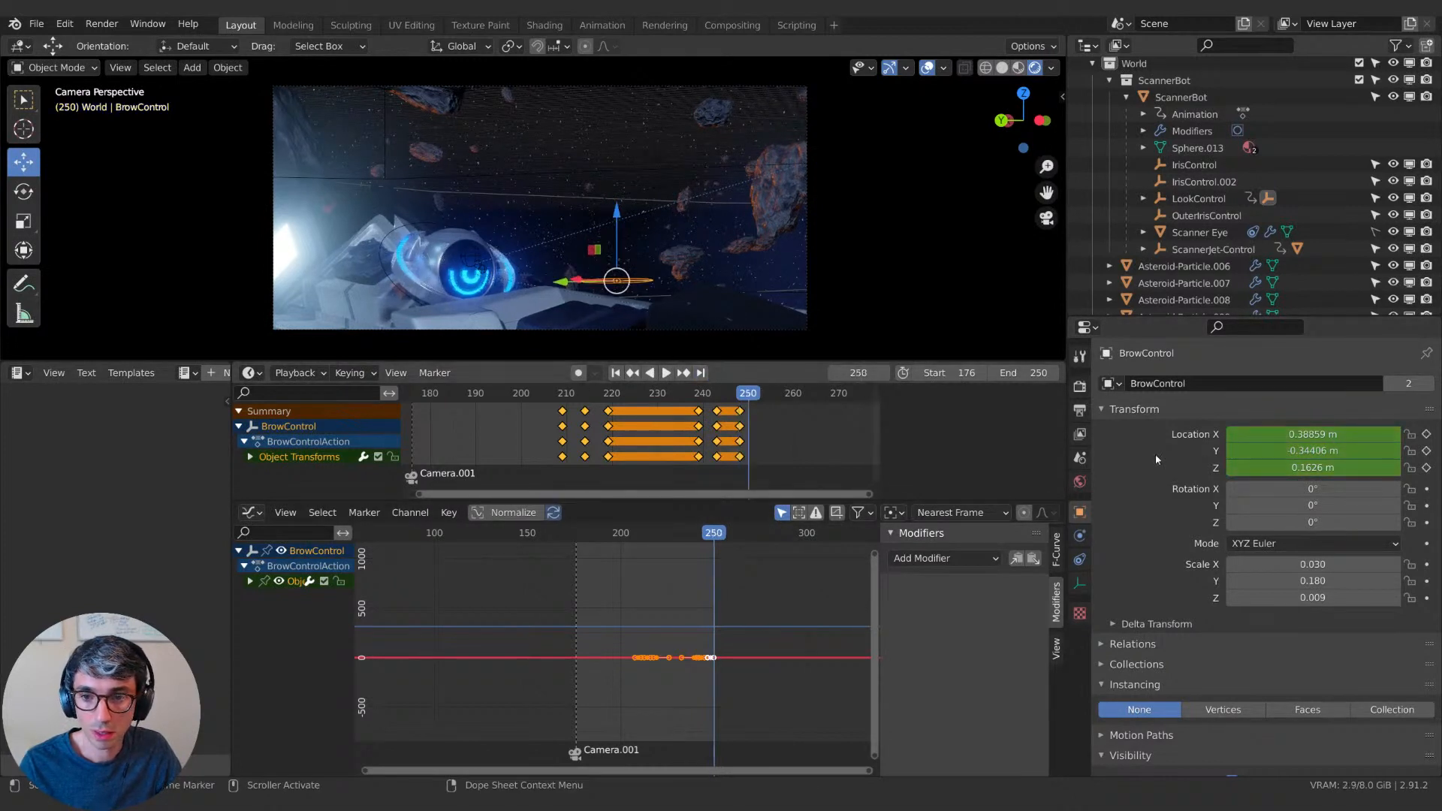
{"action": "key", "text": "g"}
{"action": "key", "text": "z"}
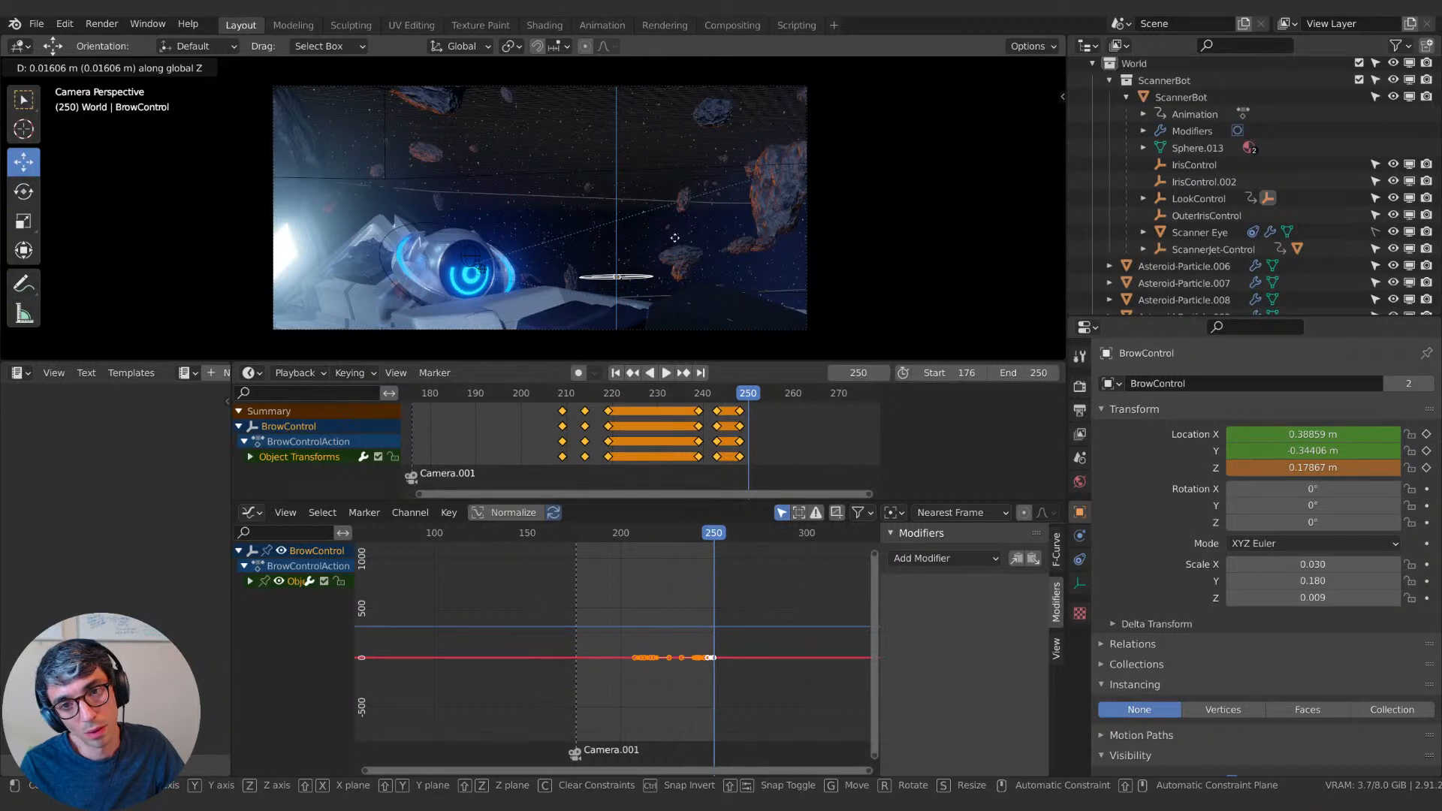
{"action": "left_click", "coordinate": [675, 242]}
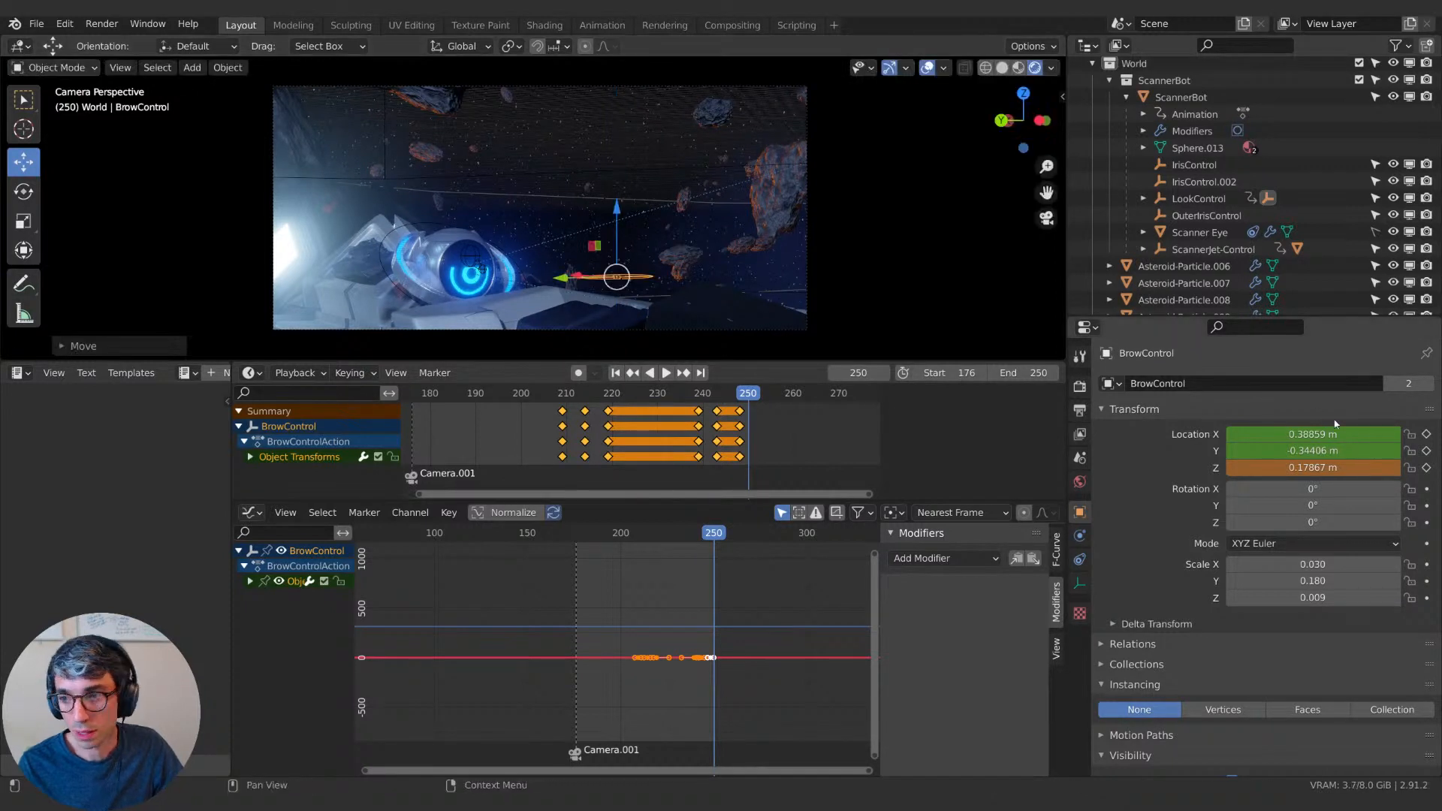
{"action": "key", "text": "i"}
Replay the shot and move the BrowControl's frame 239 keyframe back to frame 223.
{"action": "key", "text": "space"}
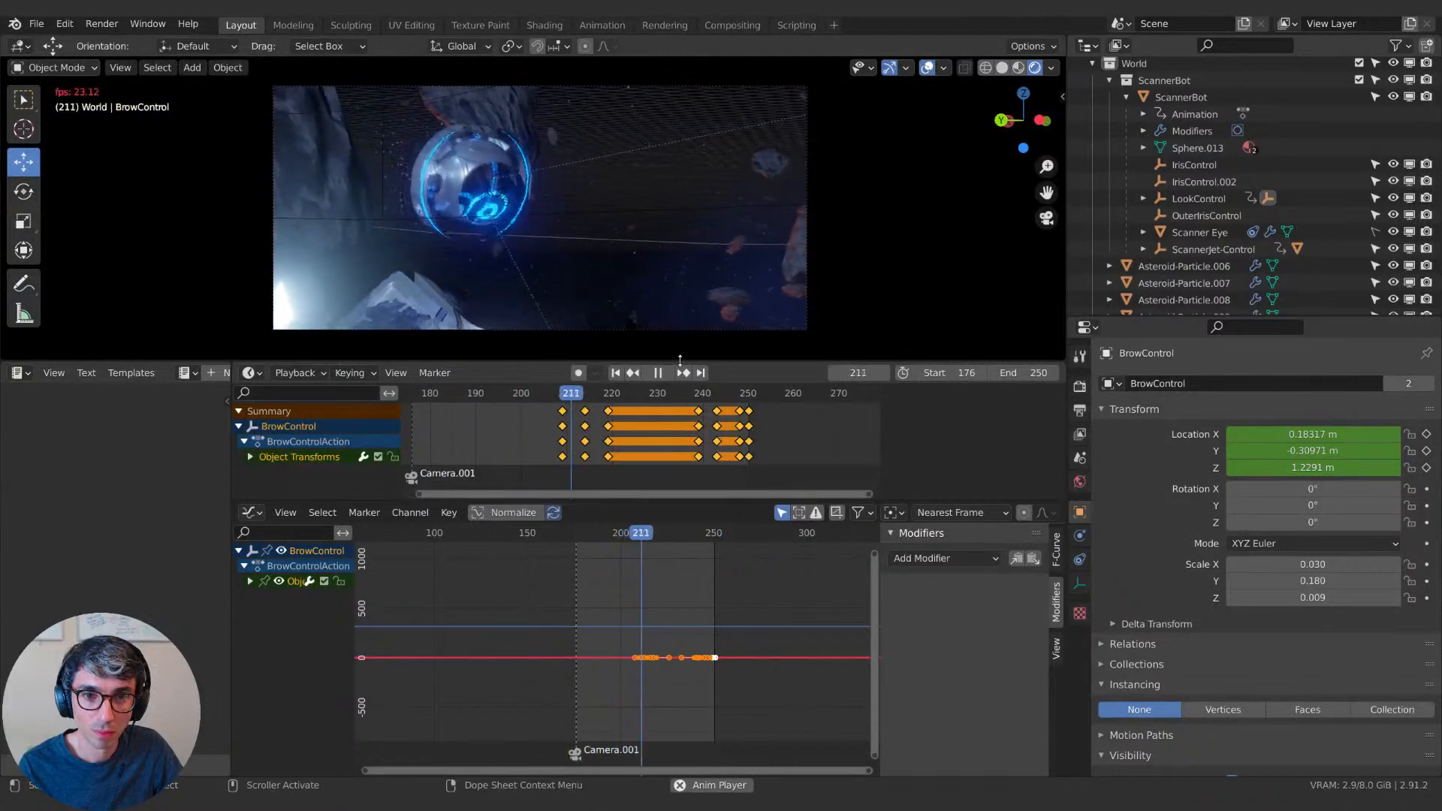
{"action": "key", "text": "space"}
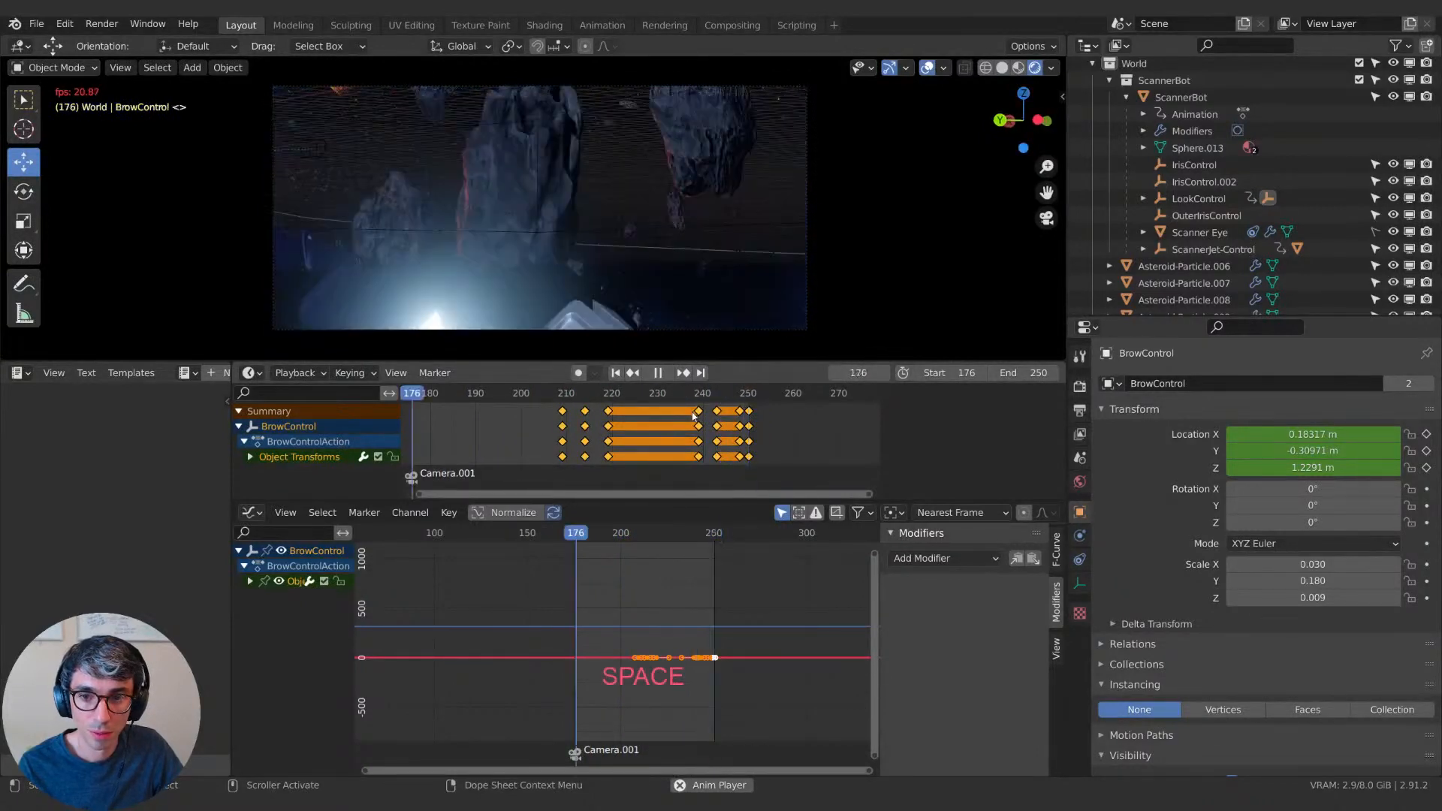
{"action": "left_click_drag", "start_coordinate": [682, 411], "coordinate": [646, 412]}
{"action": "key", "text": "space"}
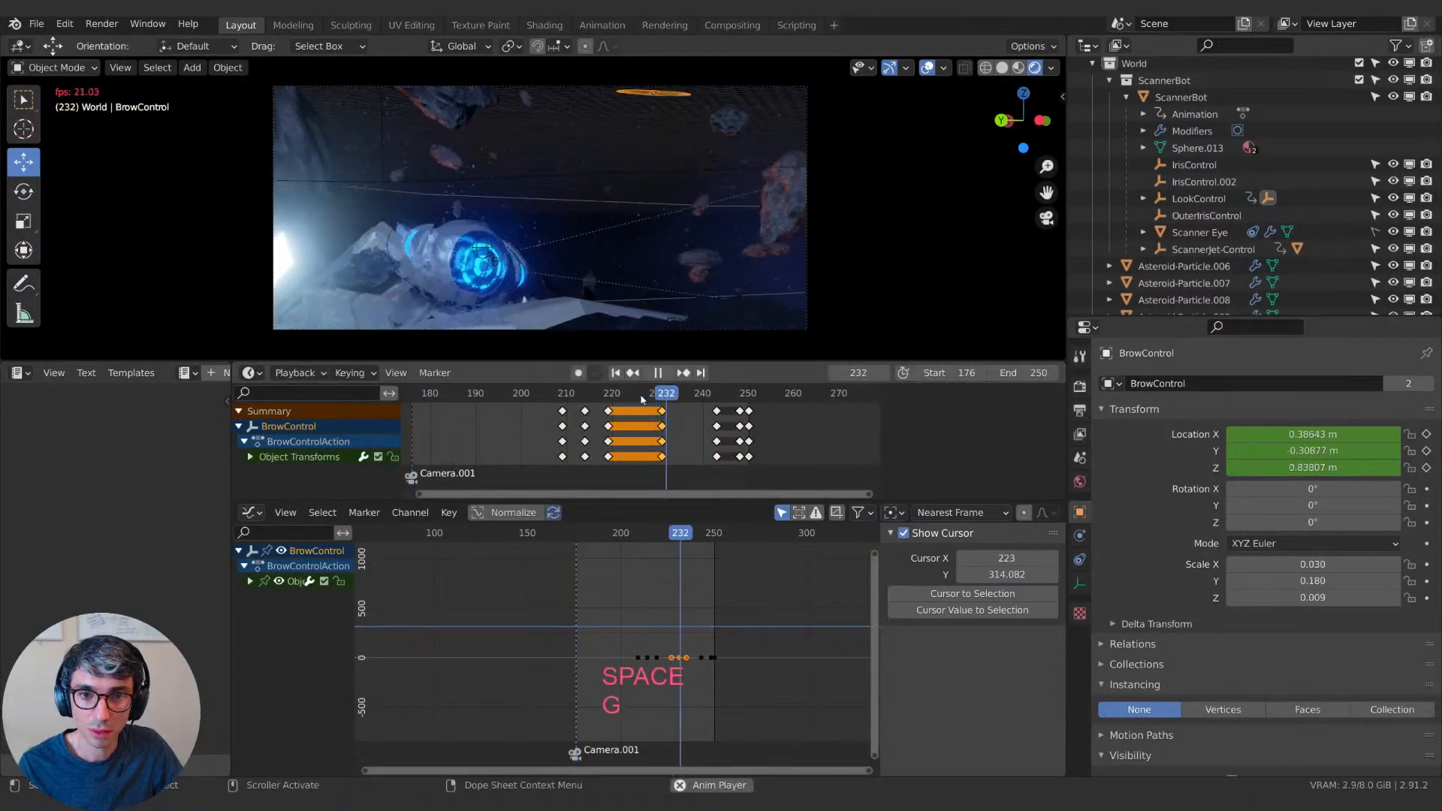
{"action": "key", "text": "space"}
{"action": "key", "text": "g"}
{"action": "left_click", "coordinate": [643, 431]}
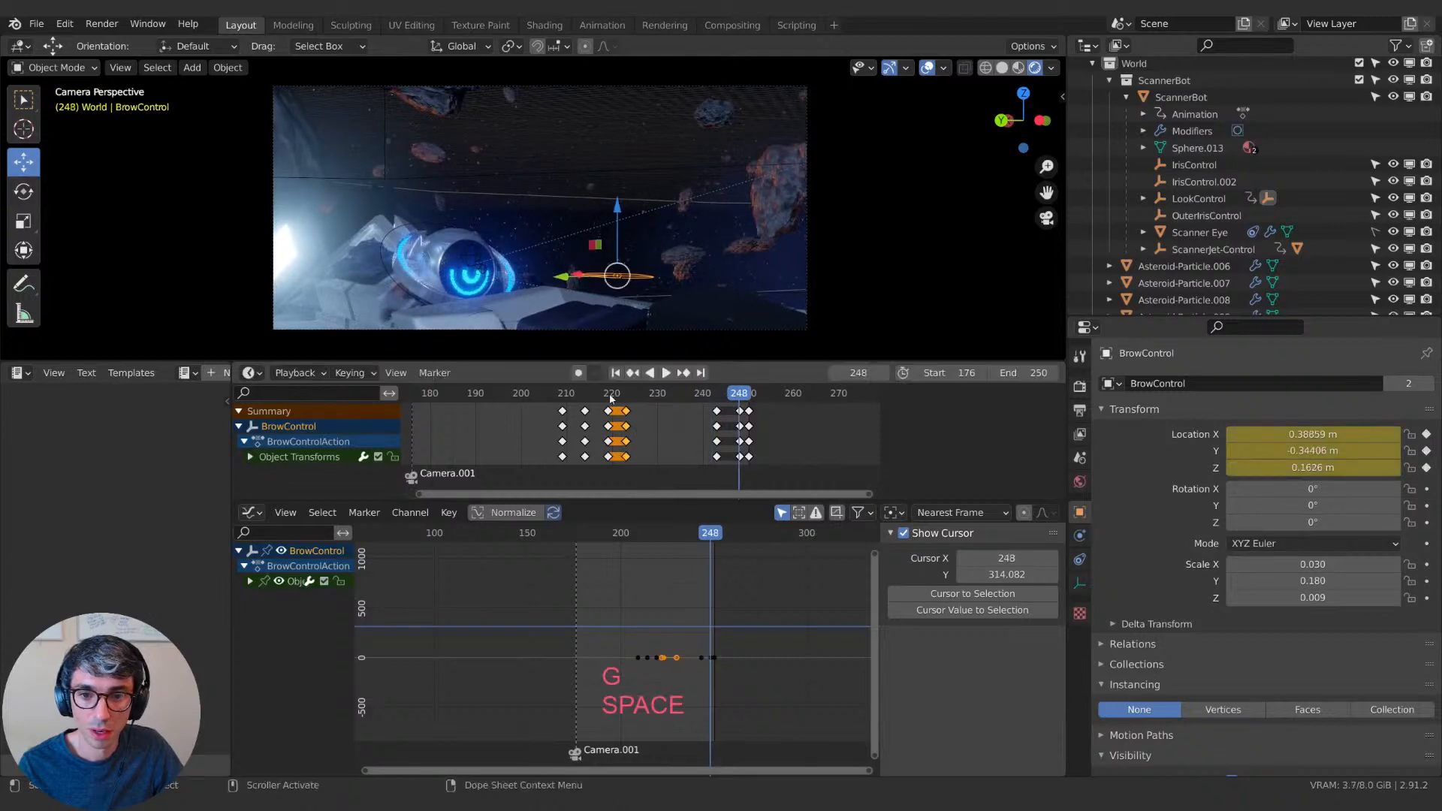
Remove the BrowControl's keyframes at frames 219 and 248 and replay the shot to check the blink timing.
{"action": "left_click", "coordinate": [609, 395]}
{"action": "key", "text": "space"}
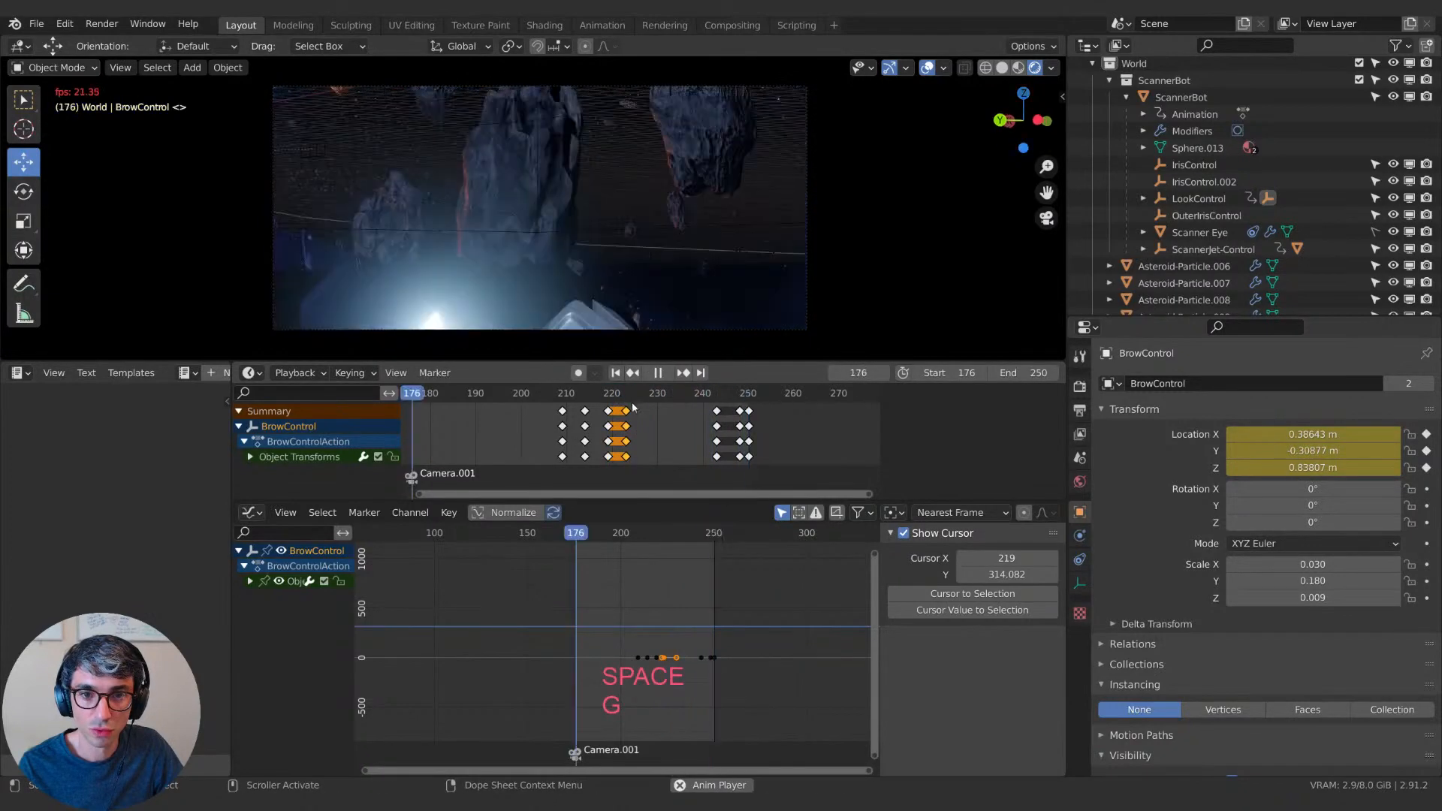
{"action": "key", "text": "space"}
{"action": "left_click", "coordinate": [608, 396]}
{"action": "key", "text": "space"}
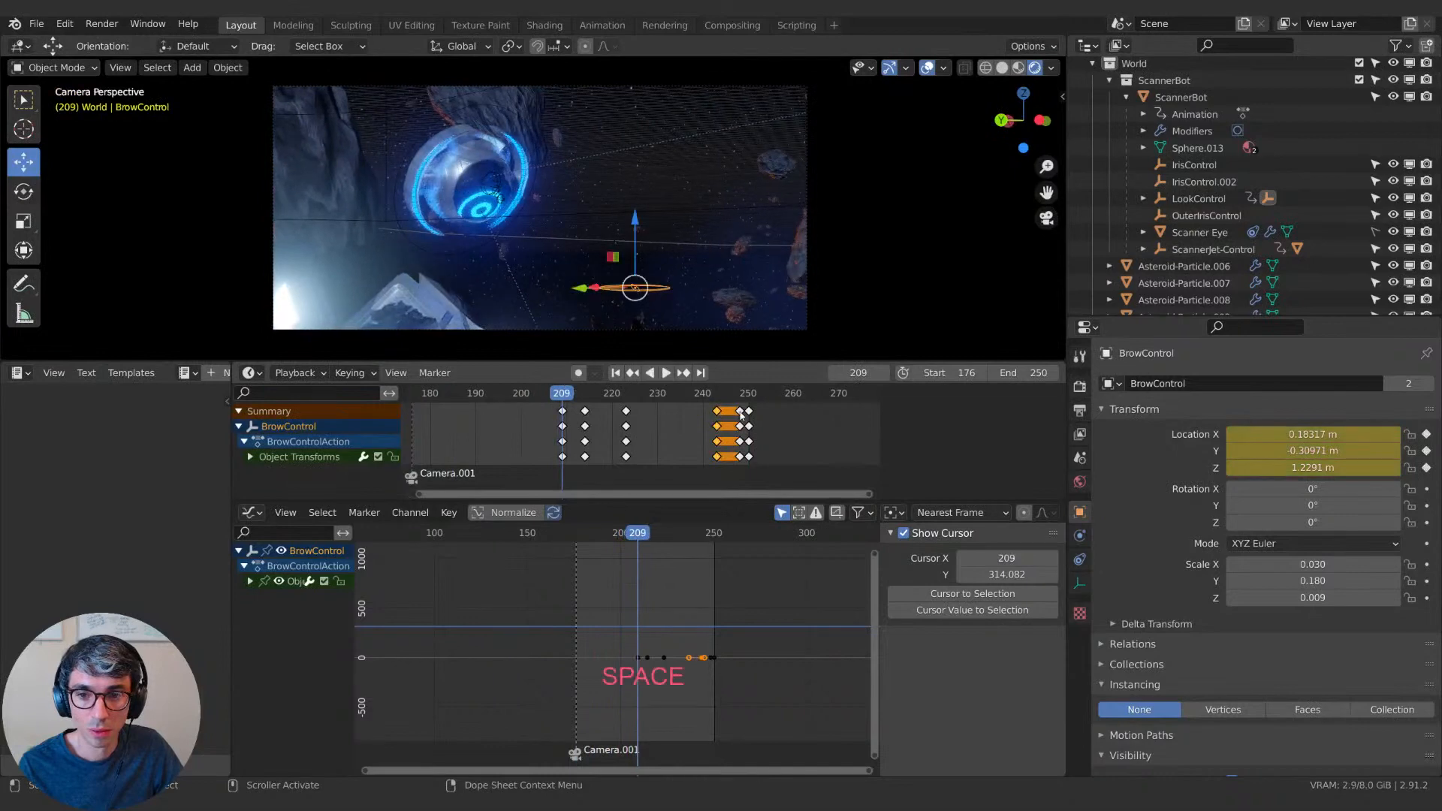
{"action": "right_click", "coordinate": [740, 416]}
{"action": "left_click", "coordinate": [740, 416]}
{"action": "key", "text": "space"}
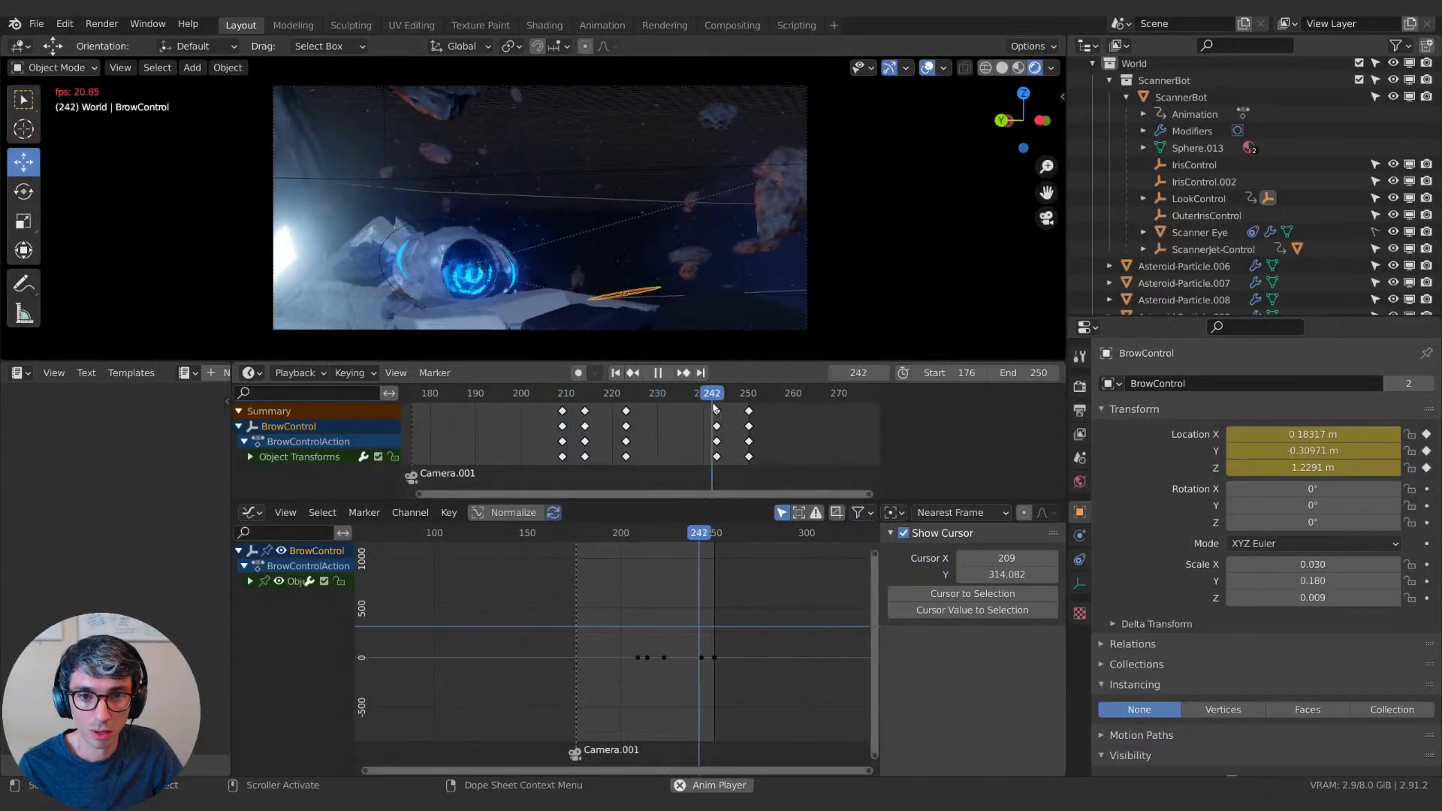
{"action": "left_click", "coordinate": [631, 393]}
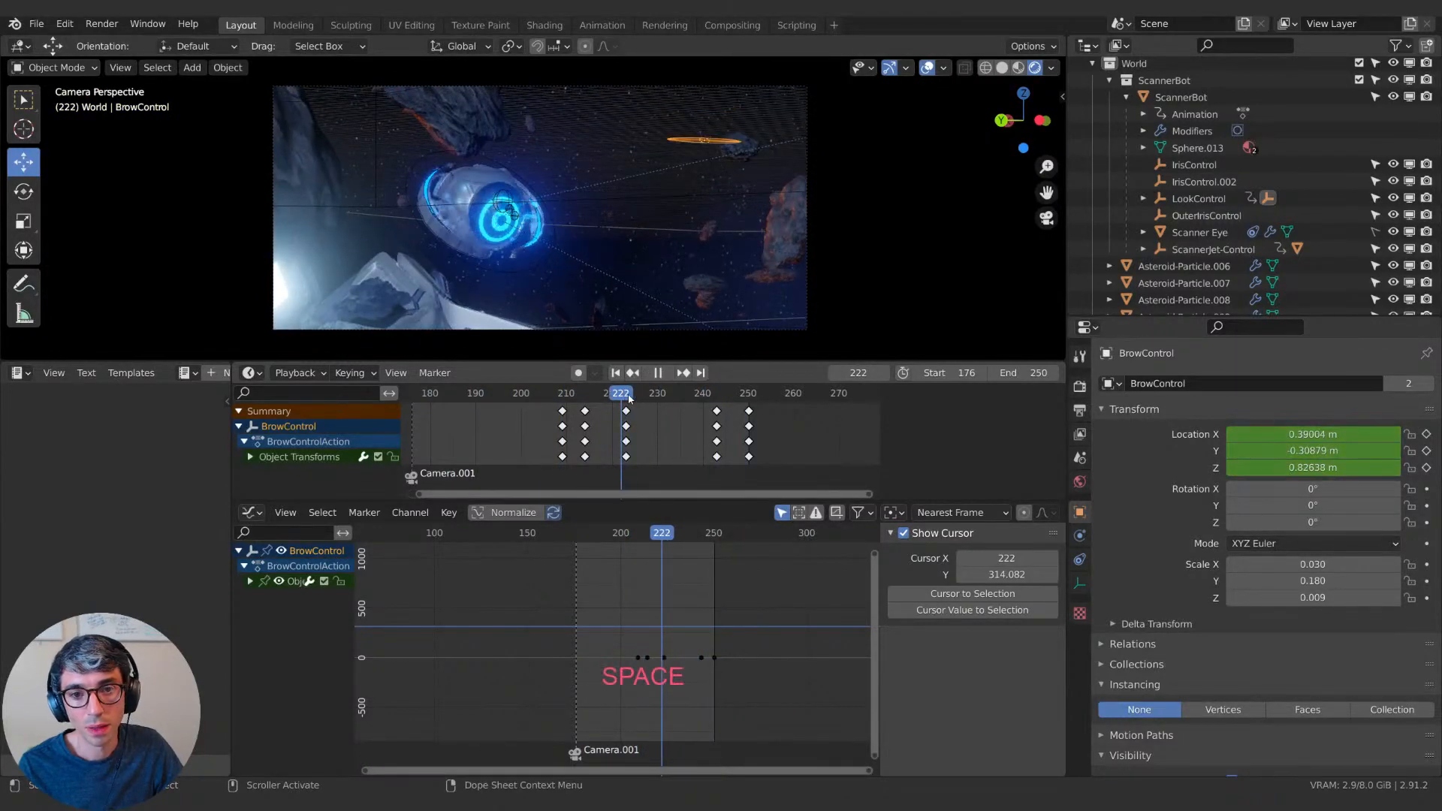
{"action": "left_click", "coordinate": [515, 225]}
{"action": "key", "text": "g"}
{"action": "key", "text": "z"}
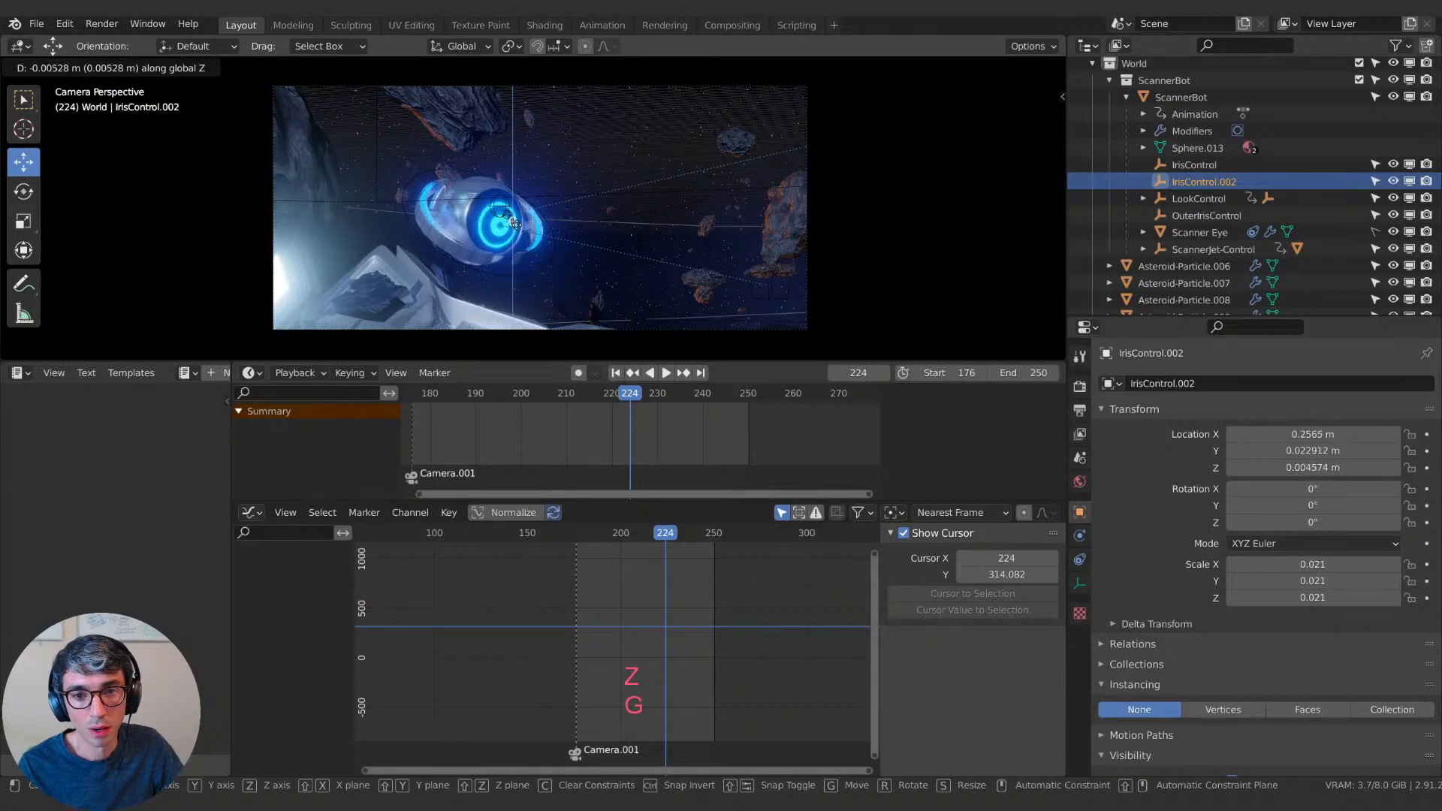
{"action": "right_click", "coordinate": [517, 228]}
Select the OuterIrisControl empty and keyframe its location at frame 210.
{"action": "left_click", "coordinate": [496, 205]}
{"action": "key", "text": "g"}
{"action": "key", "text": "z"}
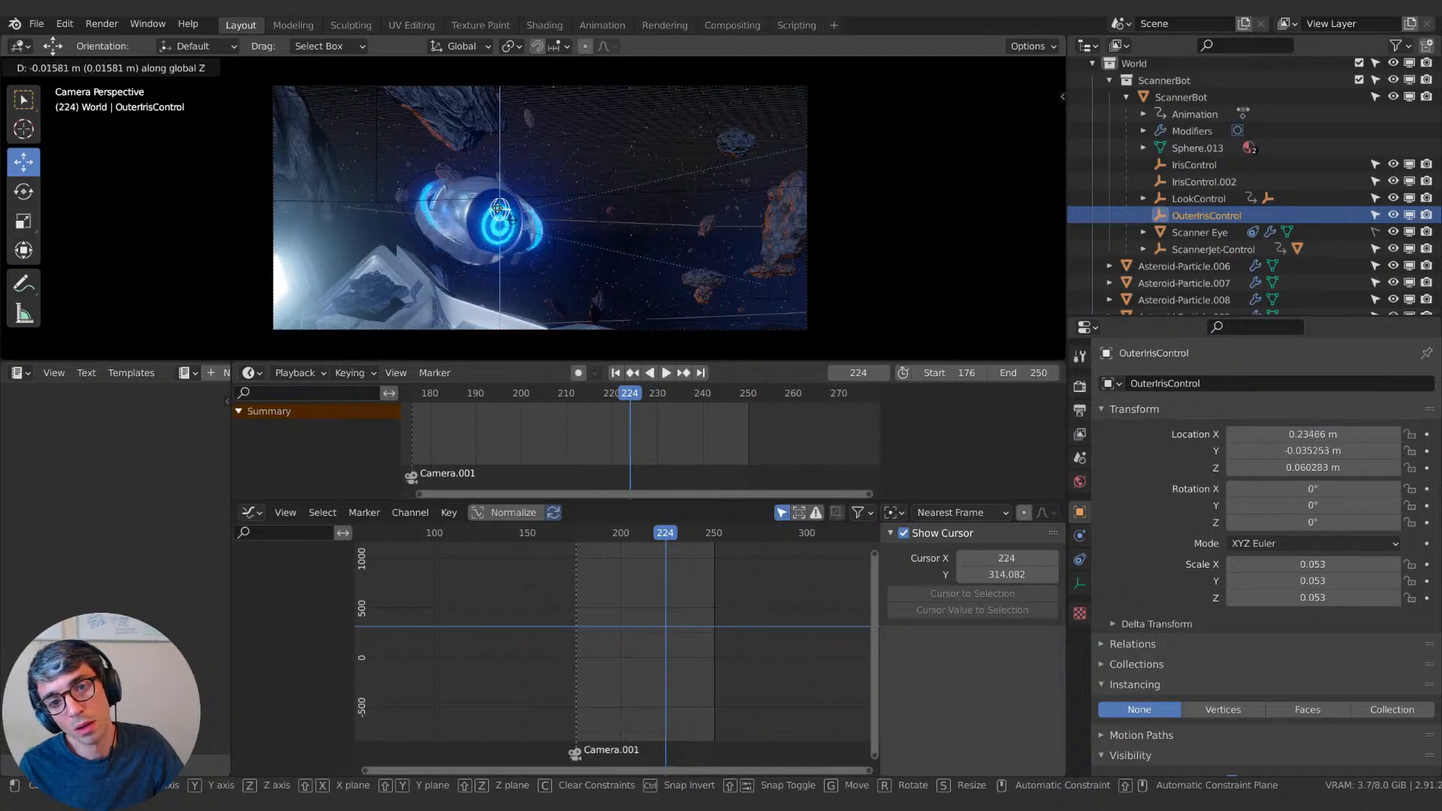
{"action": "key", "text": "Escape"}
{"action": "left_click", "coordinate": [650, 373]}
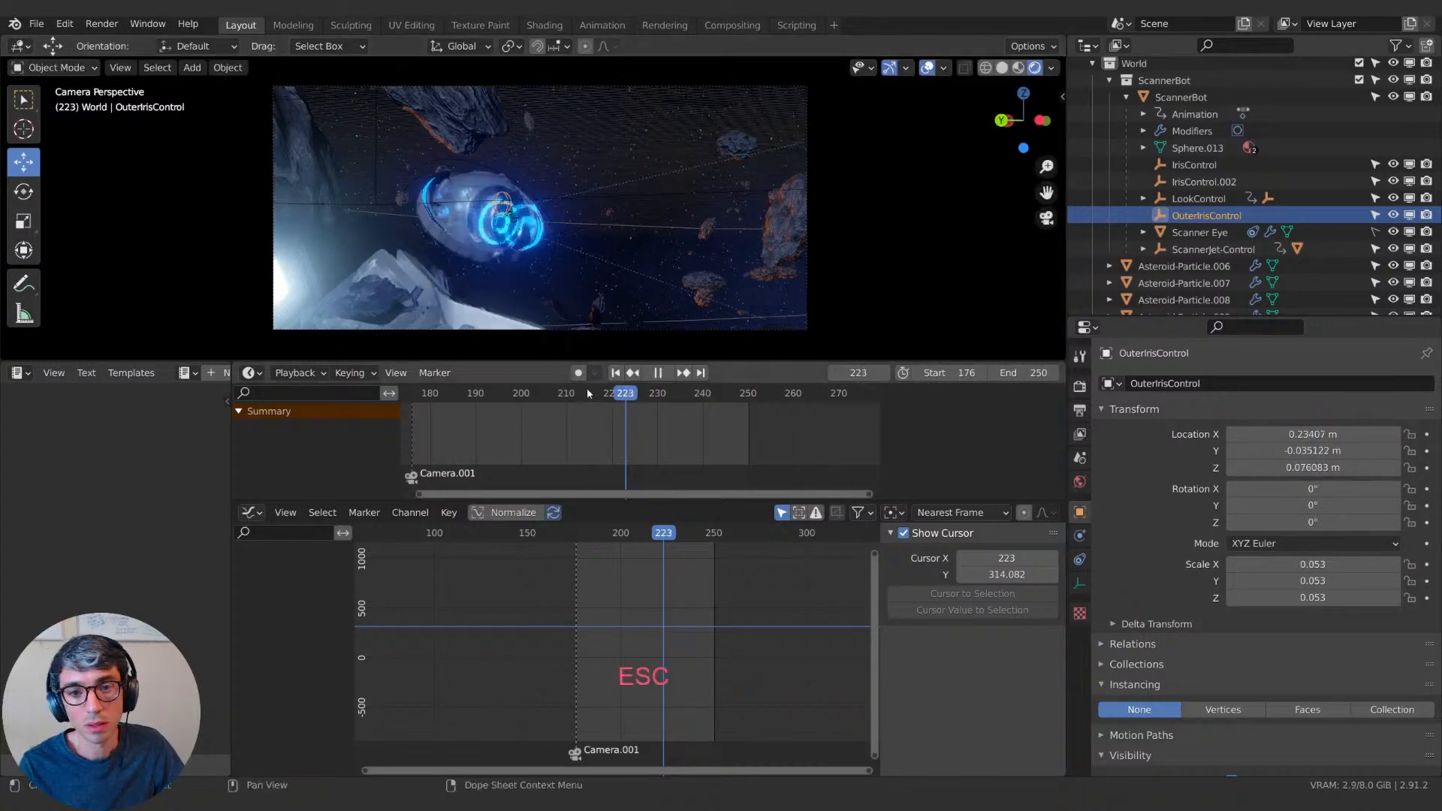
{"action": "key", "text": "space"}
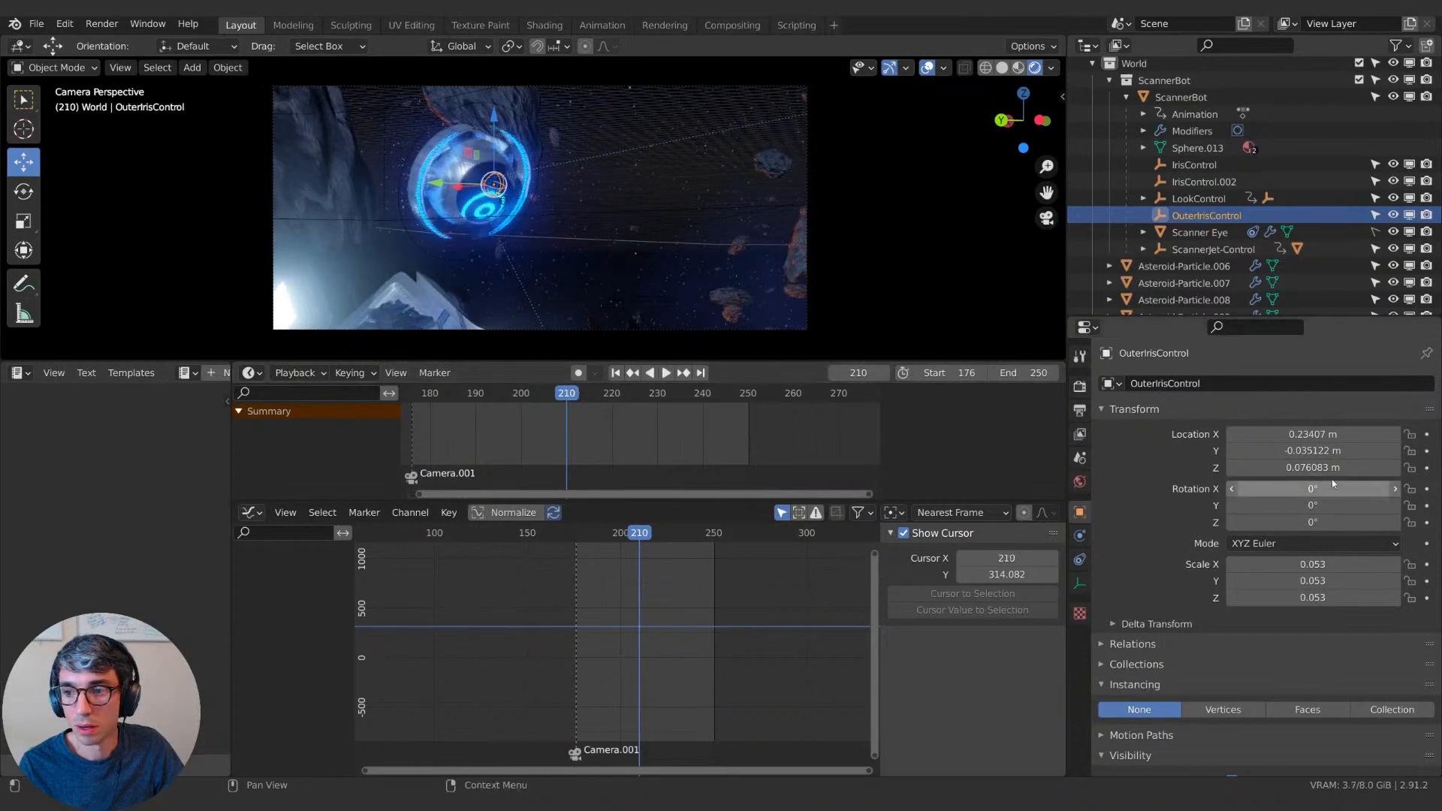
{"action": "key", "text": "i"}
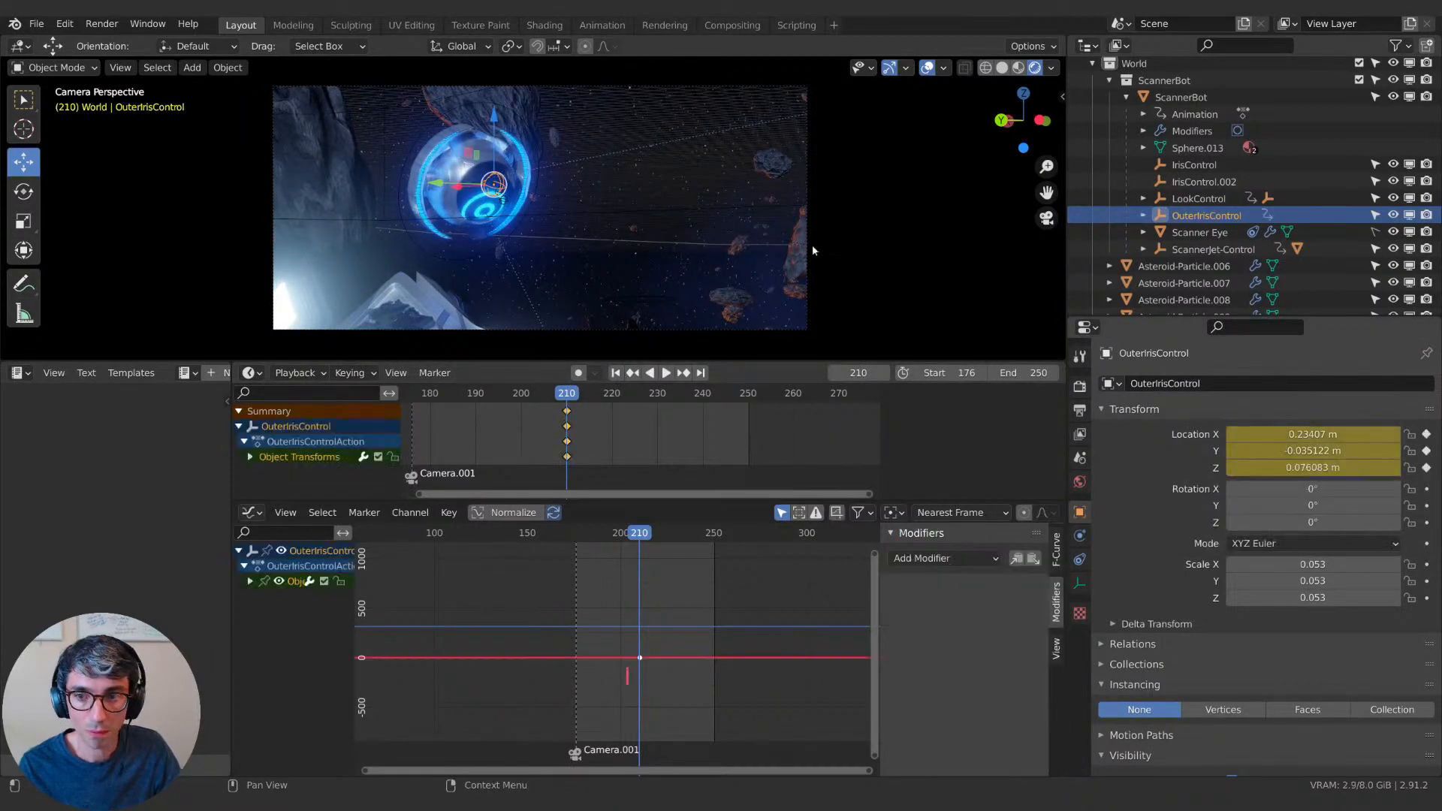
Raise the OuterIrisControl along global Z to a Z location of about 0.101 m at frame 220 and keyframe its location.
{"action": "key", "text": "space"}
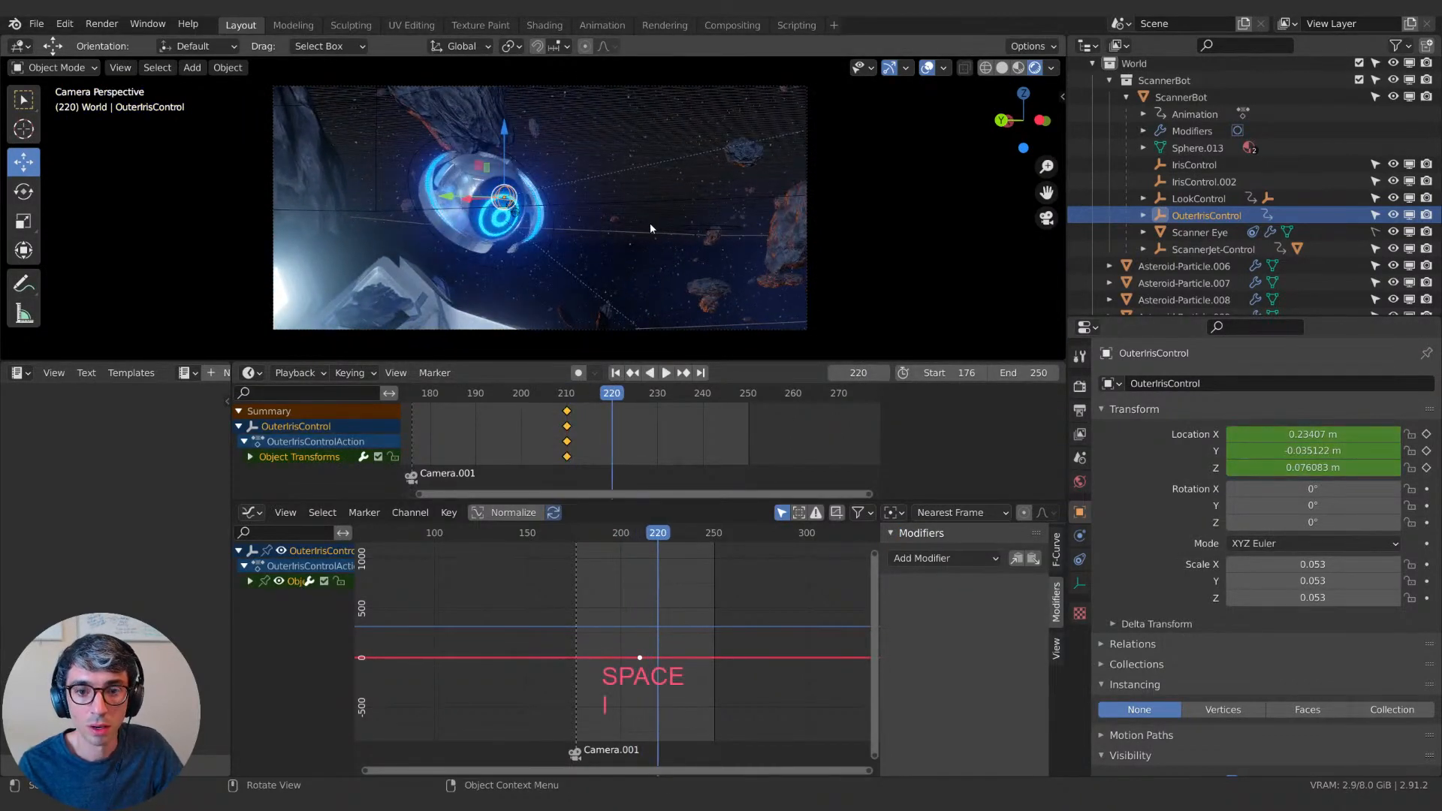
{"action": "key", "text": "g"}
{"action": "key", "text": "z"}
{"action": "left_click", "coordinate": [653, 223]}
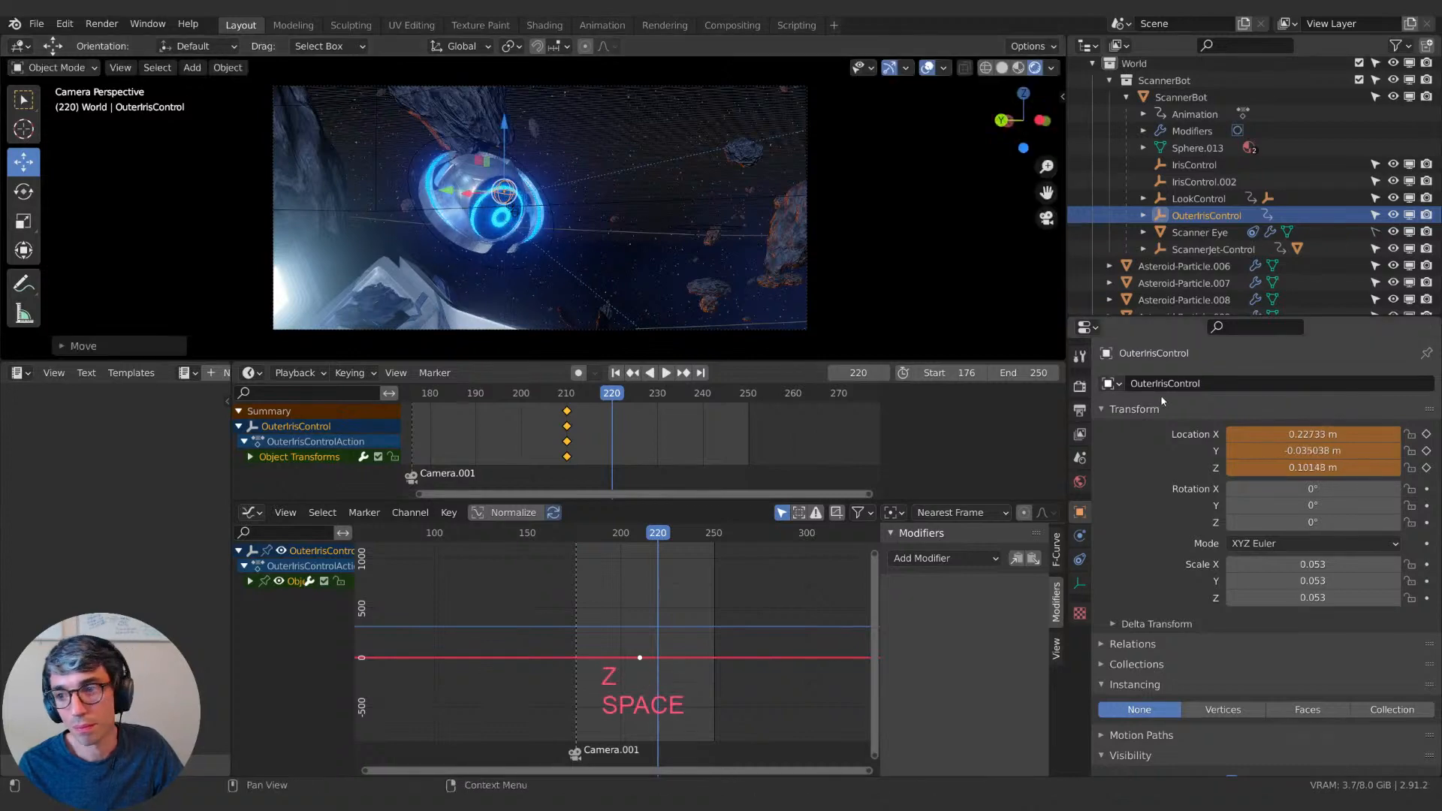
{"action": "key", "text": "i"}
Duplicate the OuterIrisControl's frame 220 keyframe to frame 228, then keyframe it lowered to a Z location of about 0.040 m at frame 232.
{"action": "key", "text": "space"}
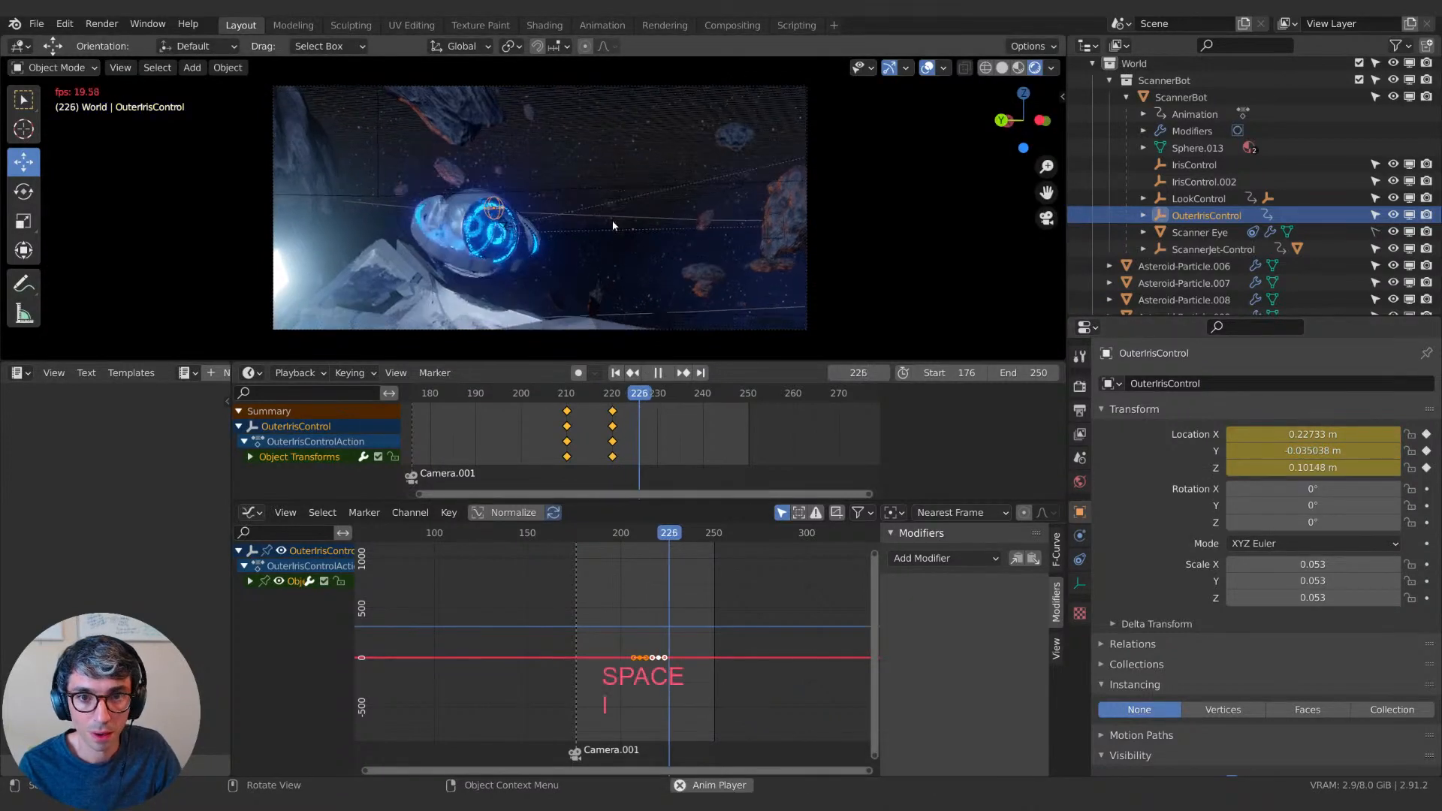
{"action": "left_click", "coordinate": [615, 413]}
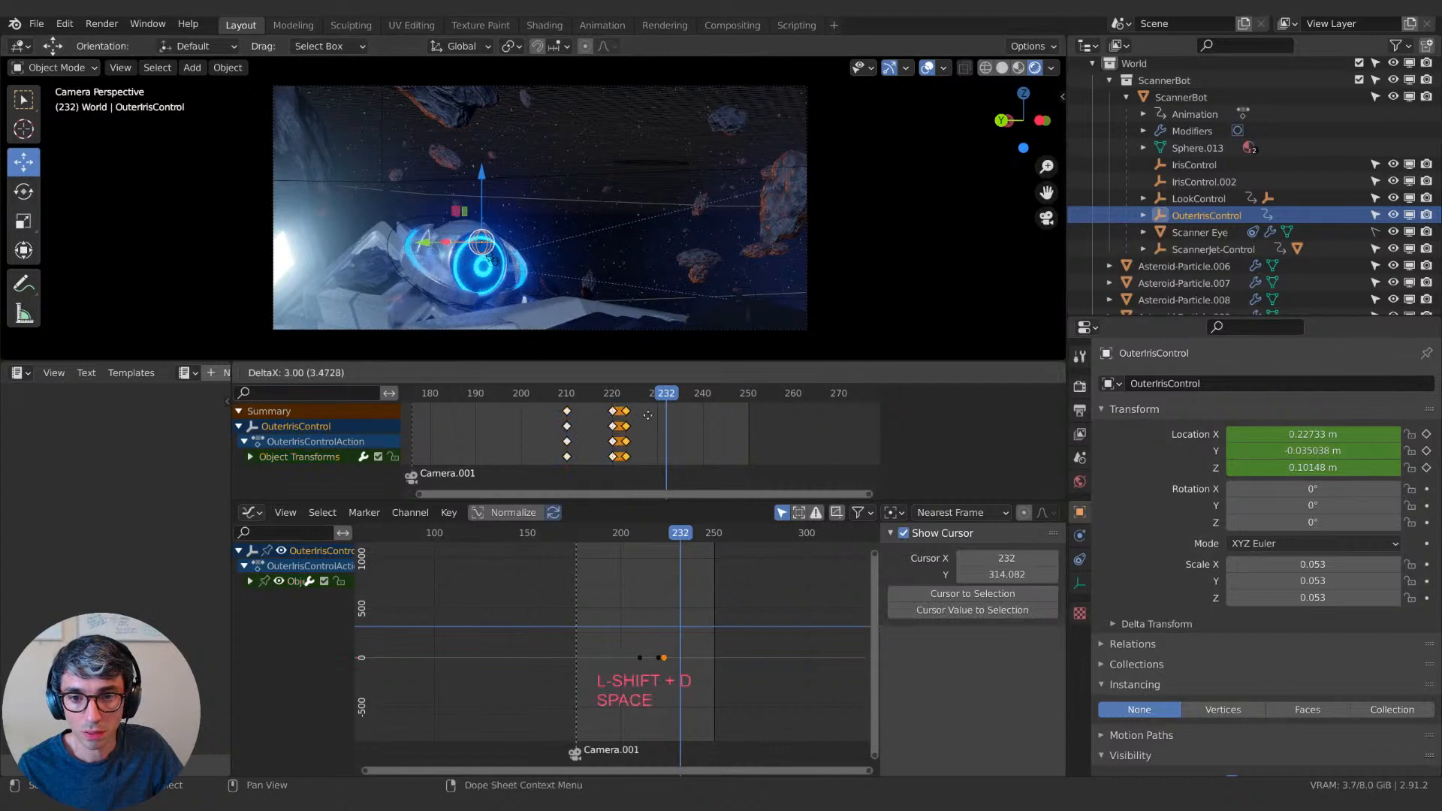
{"action": "key", "text": "g"}
{"action": "key", "text": "z"}
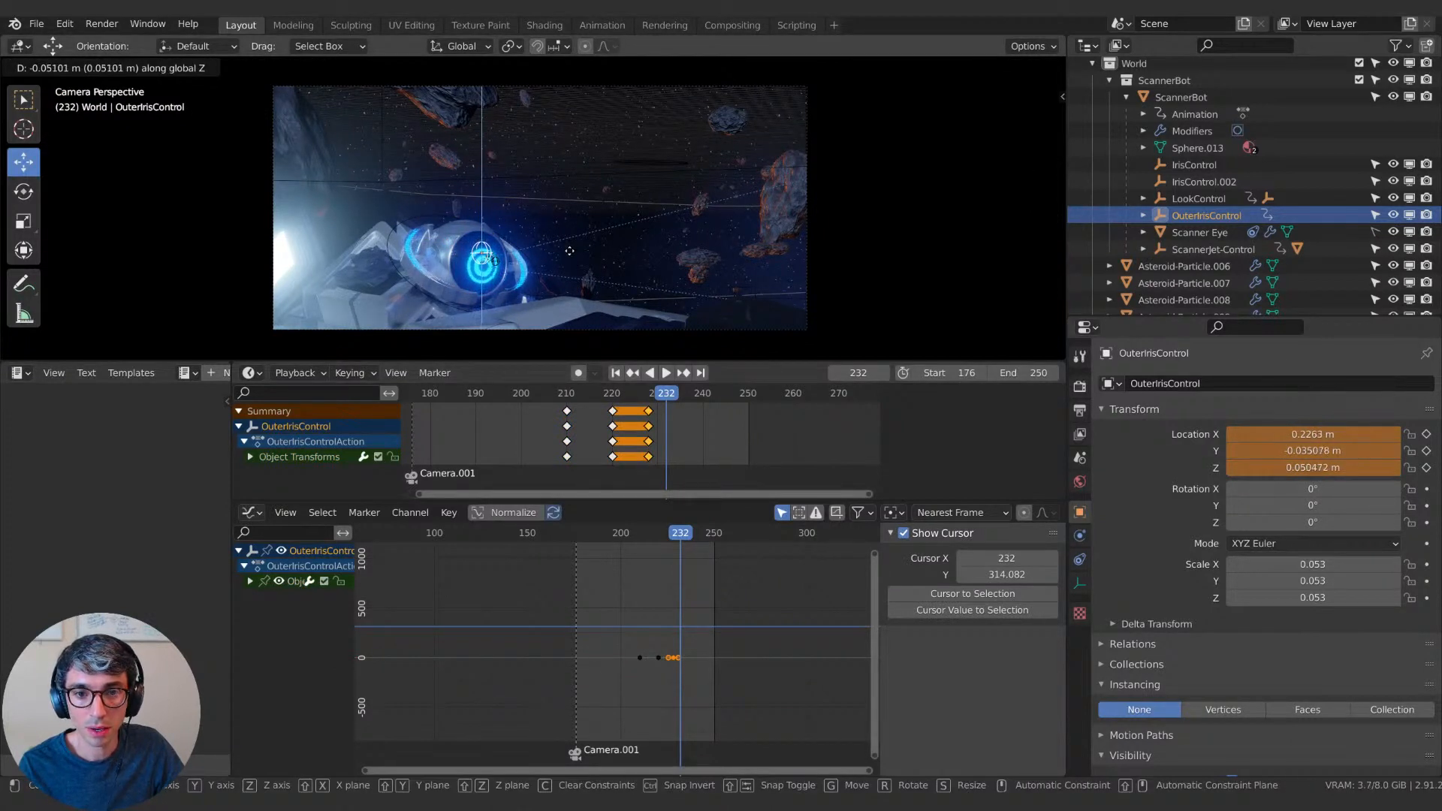
{"action": "left_click", "coordinate": [568, 253]}
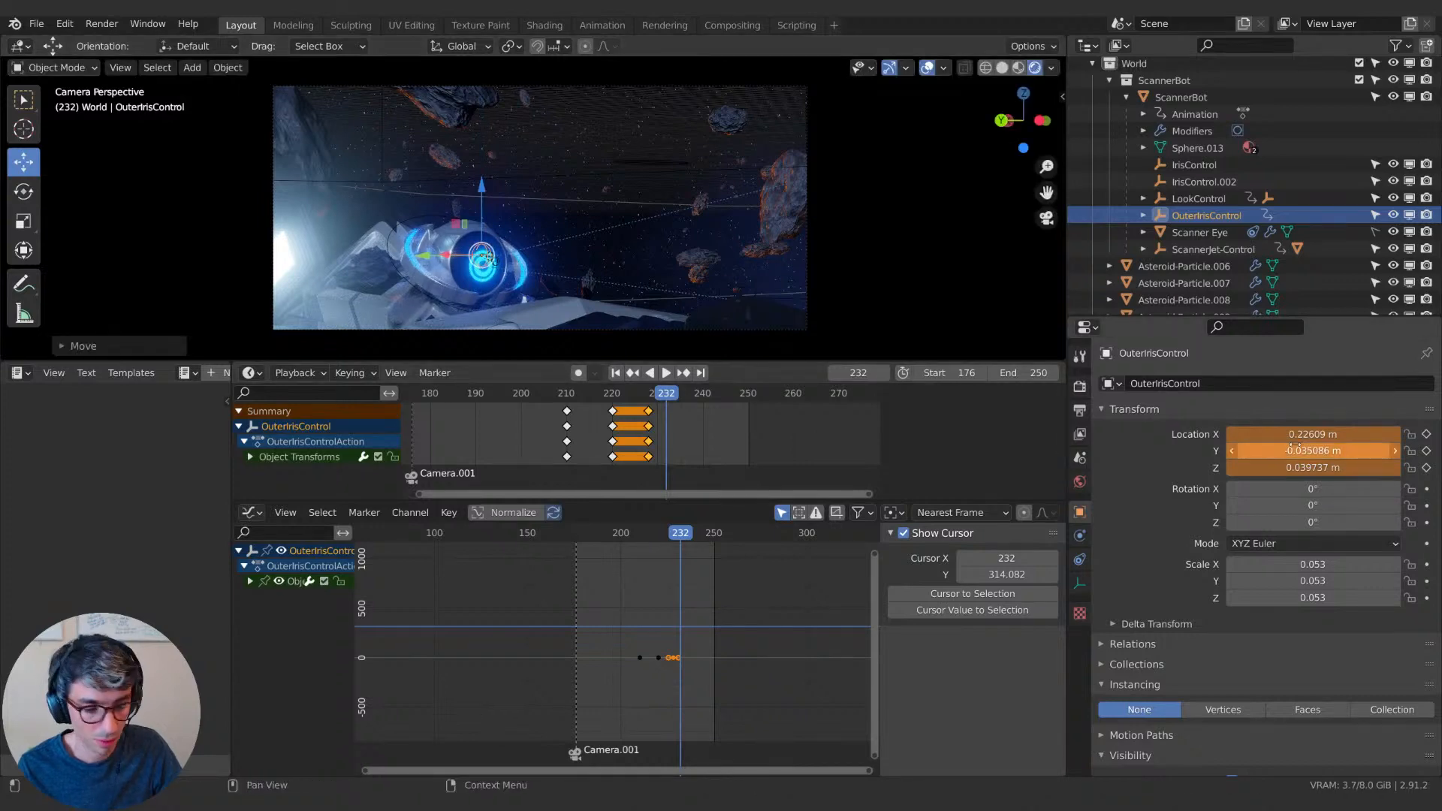
{"action": "key", "text": "i"}
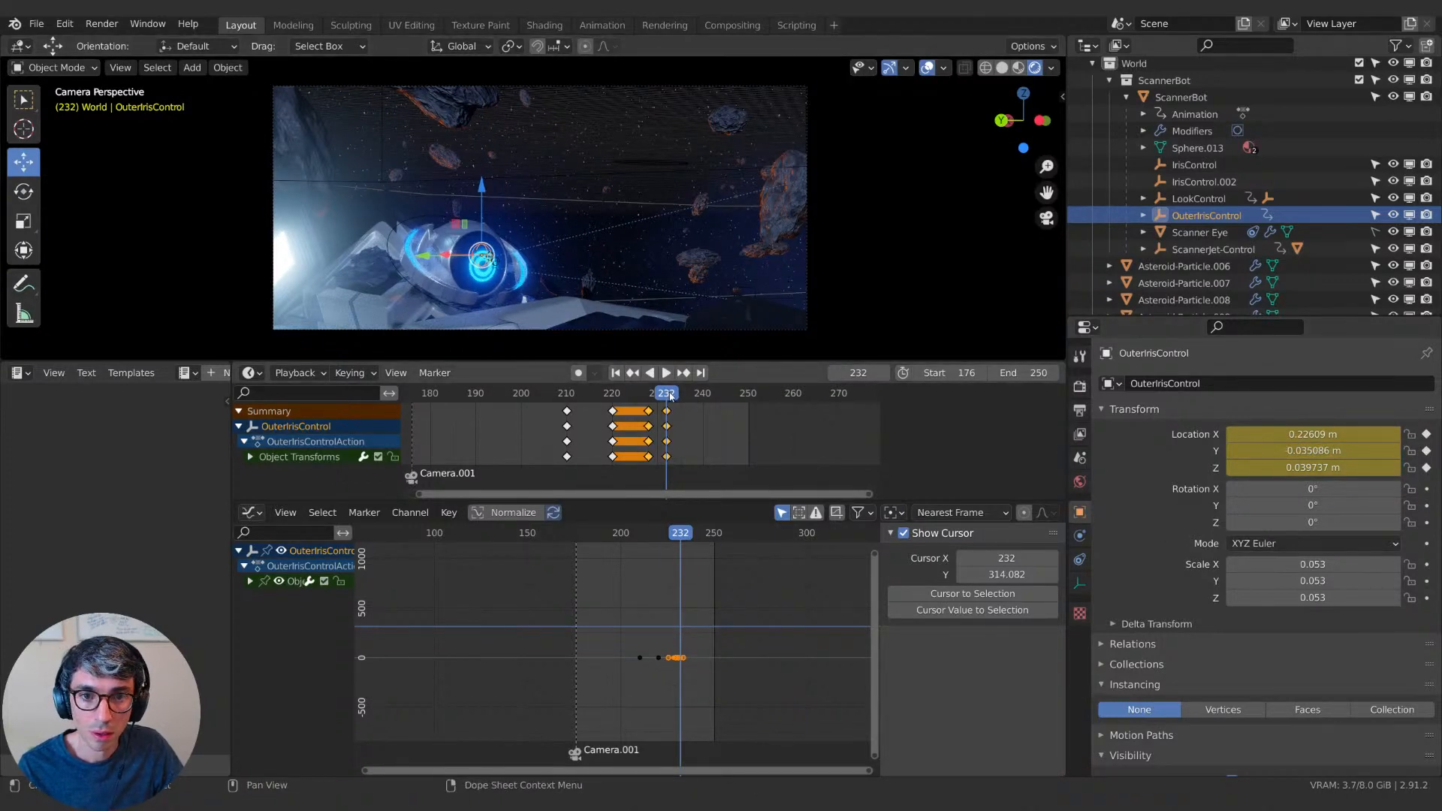
Play back the shot repeatedly to review the timing of the ScannerBot's outer iris movement.
{"action": "key", "text": "space"}
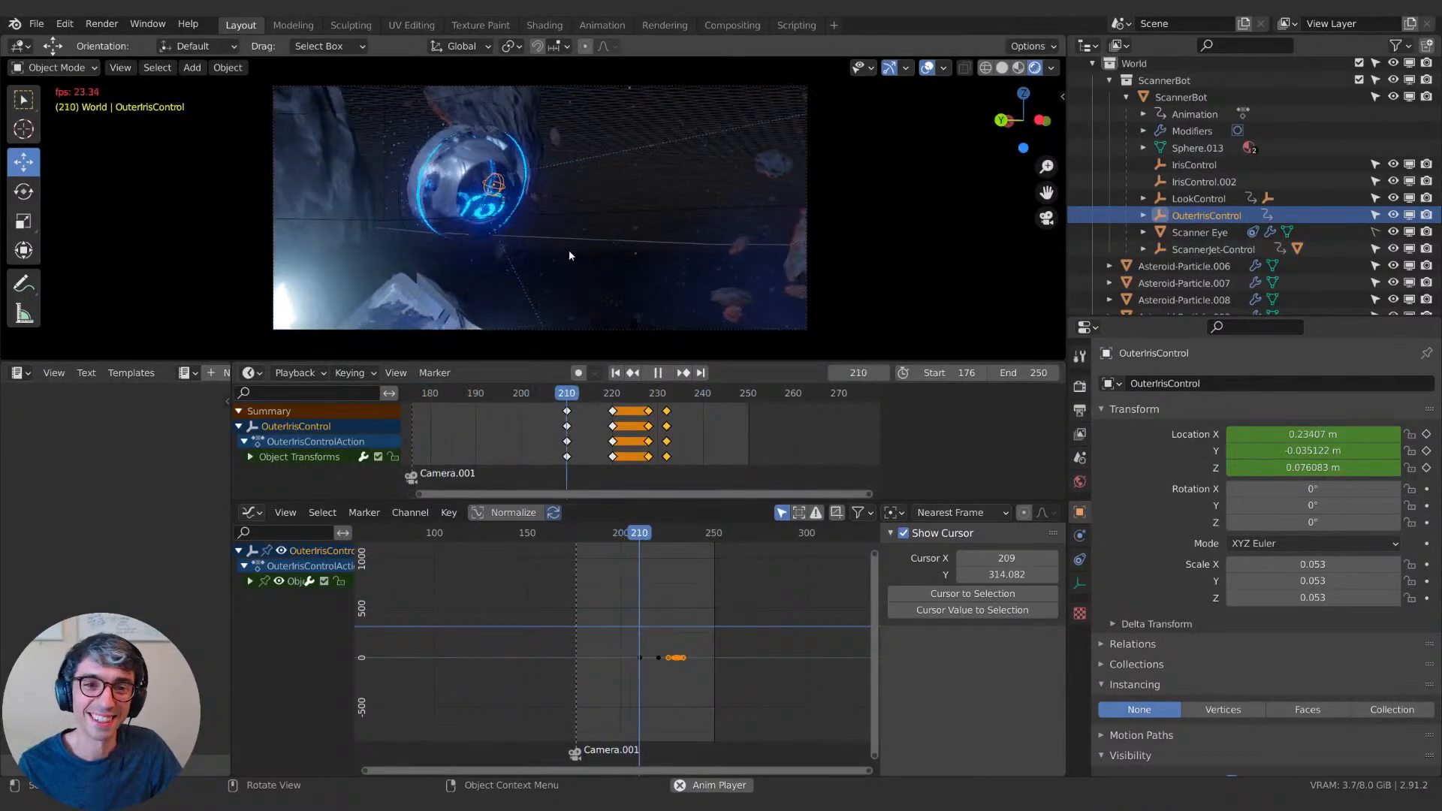
{"action": "key", "text": "space"}
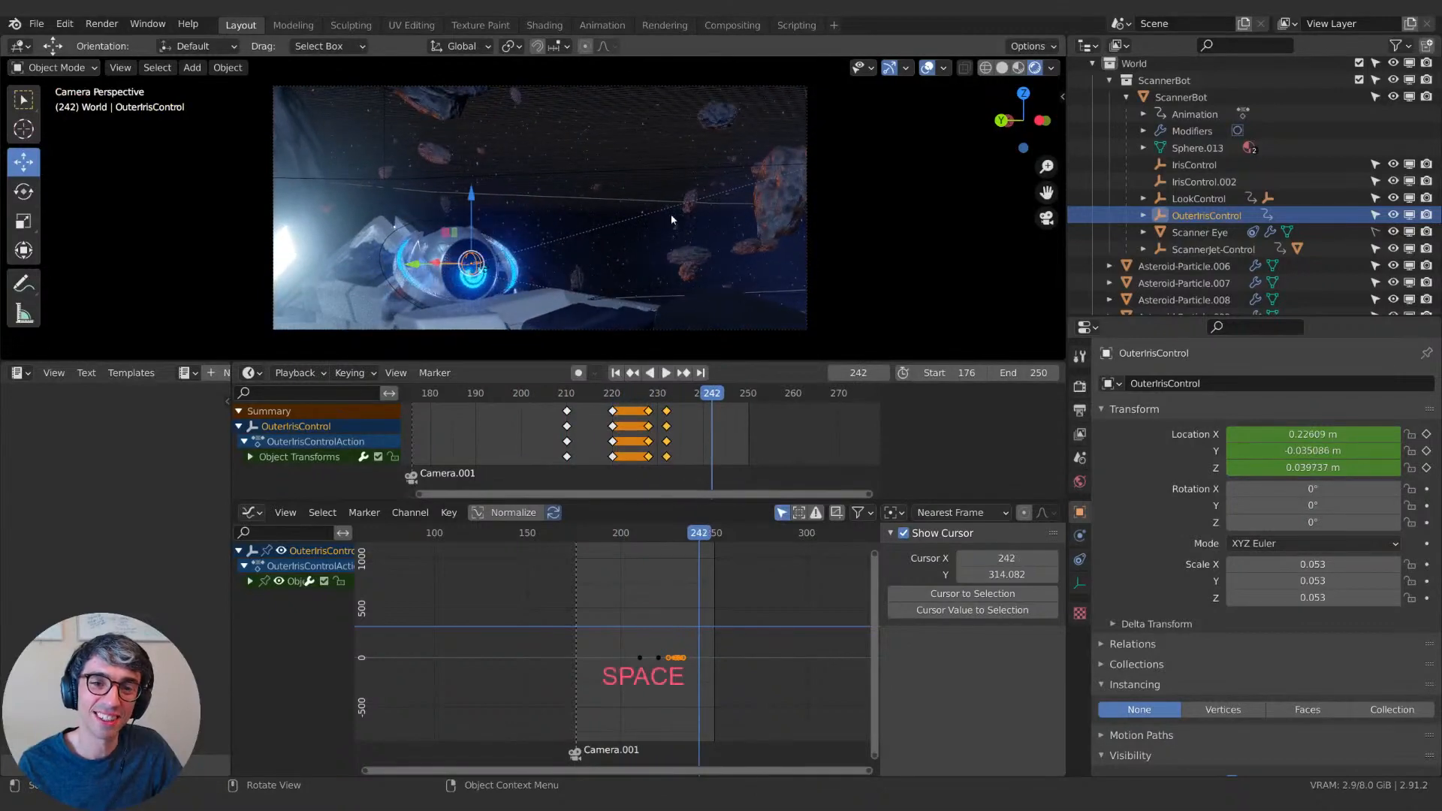
{"action": "key", "text": "space"}
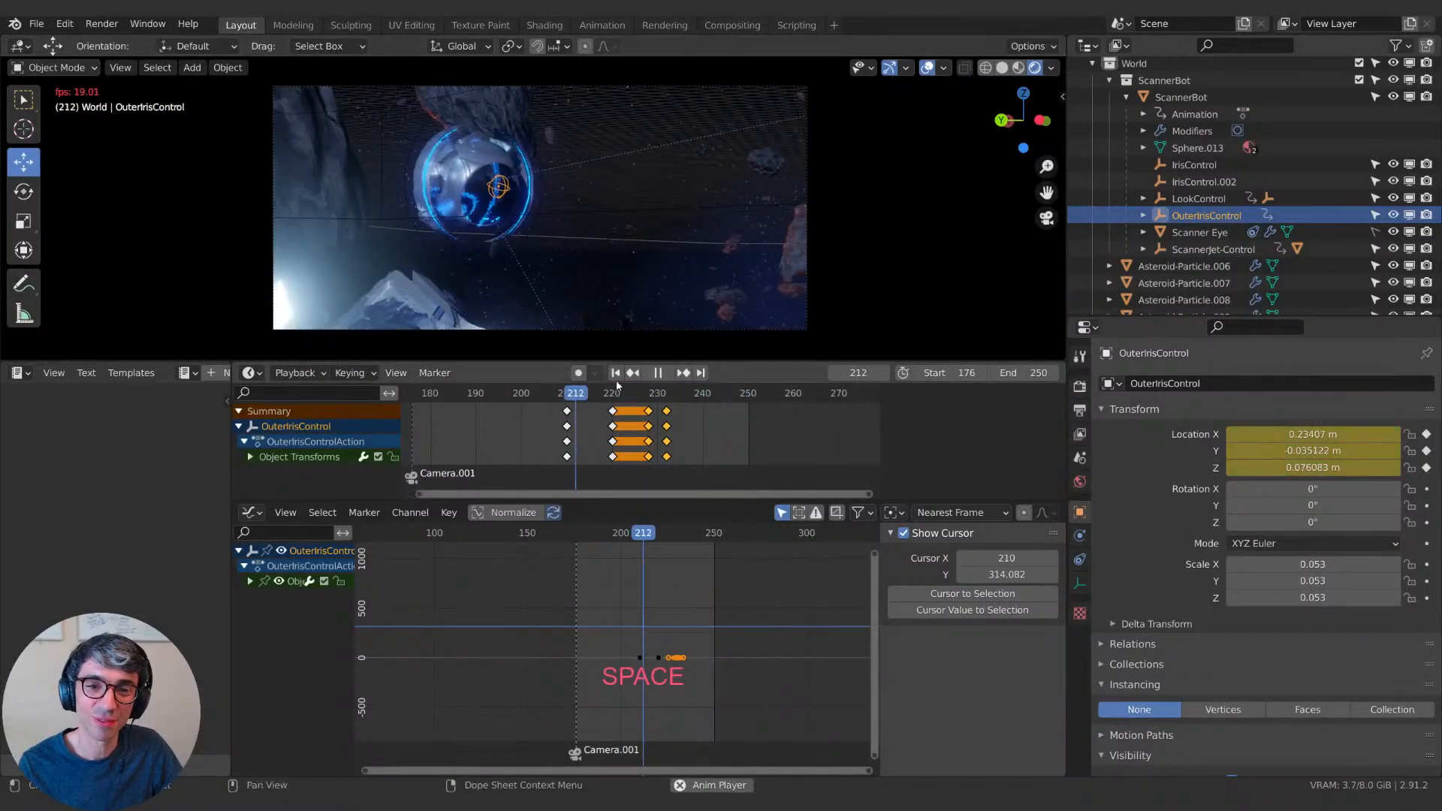
{"action": "key", "text": "space"}
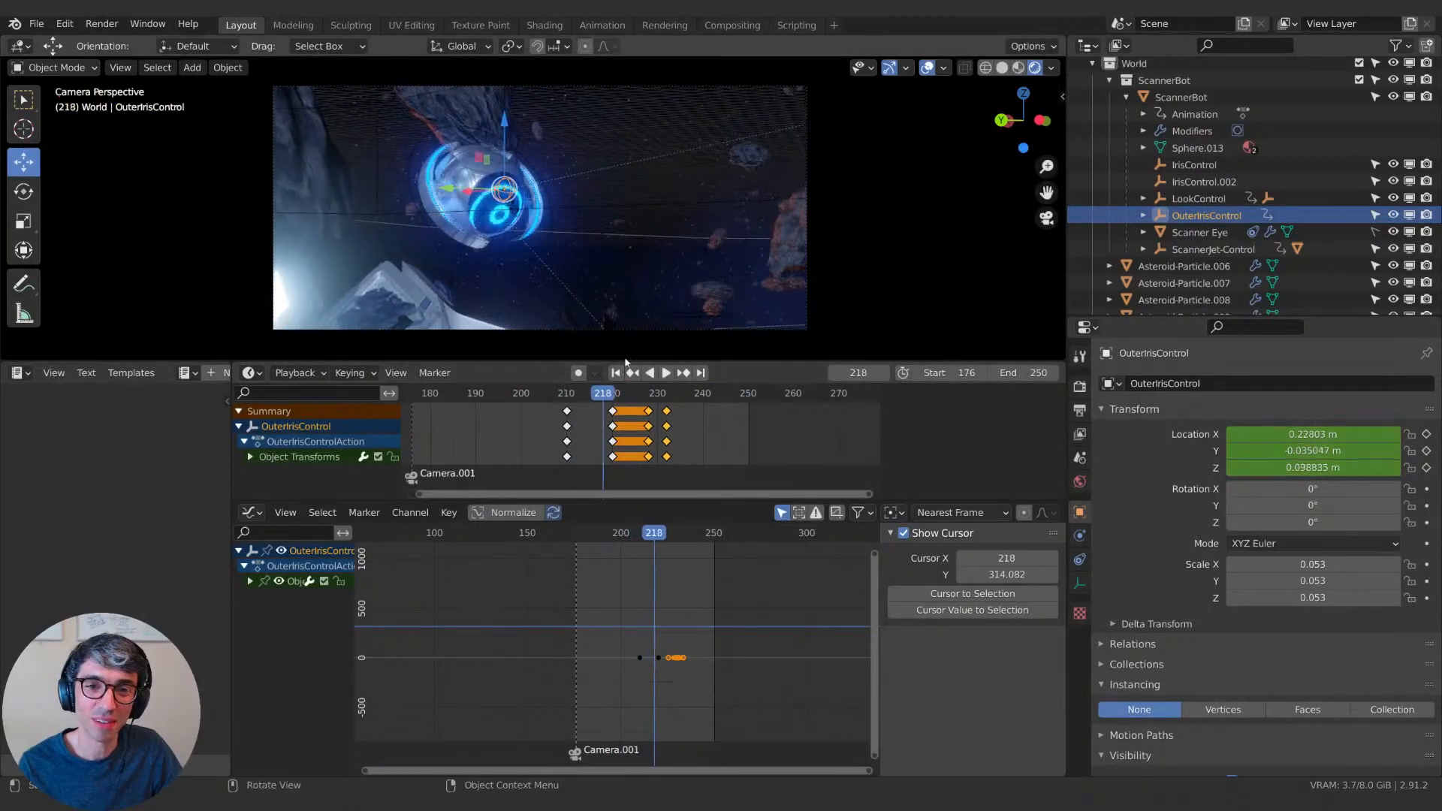
{"action": "key", "text": "space"}
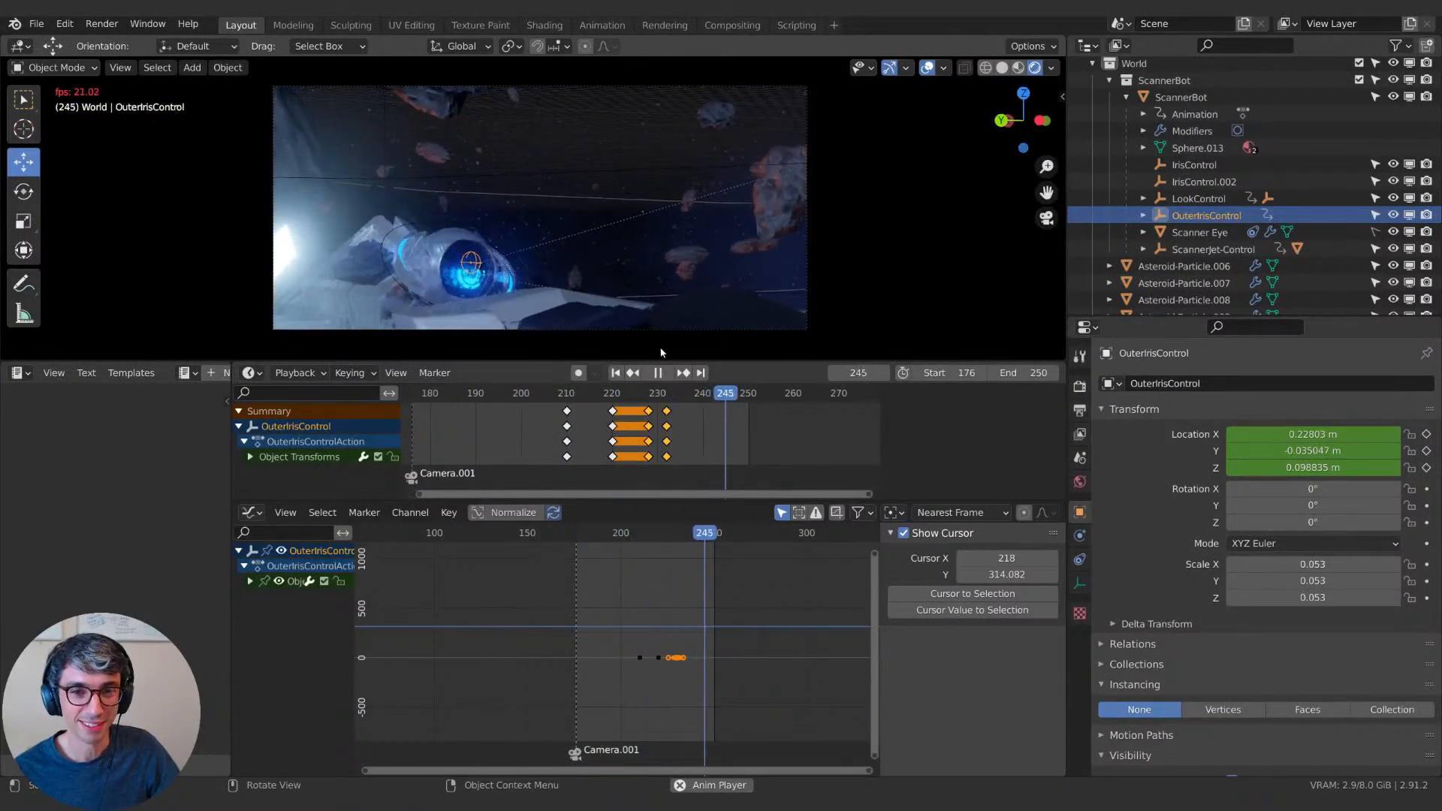
{"action": "key", "text": "space"}
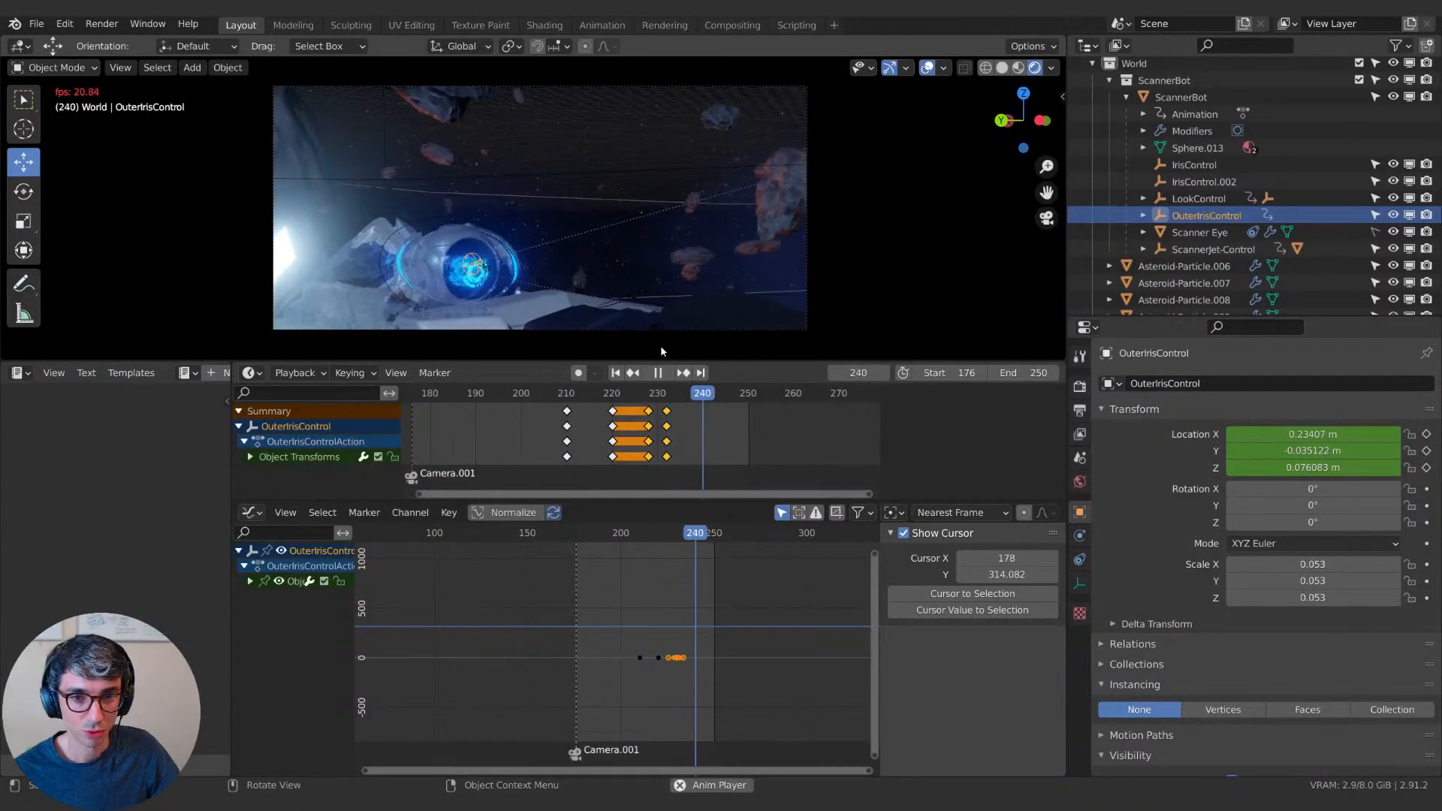
{"action": "key", "text": "space"}
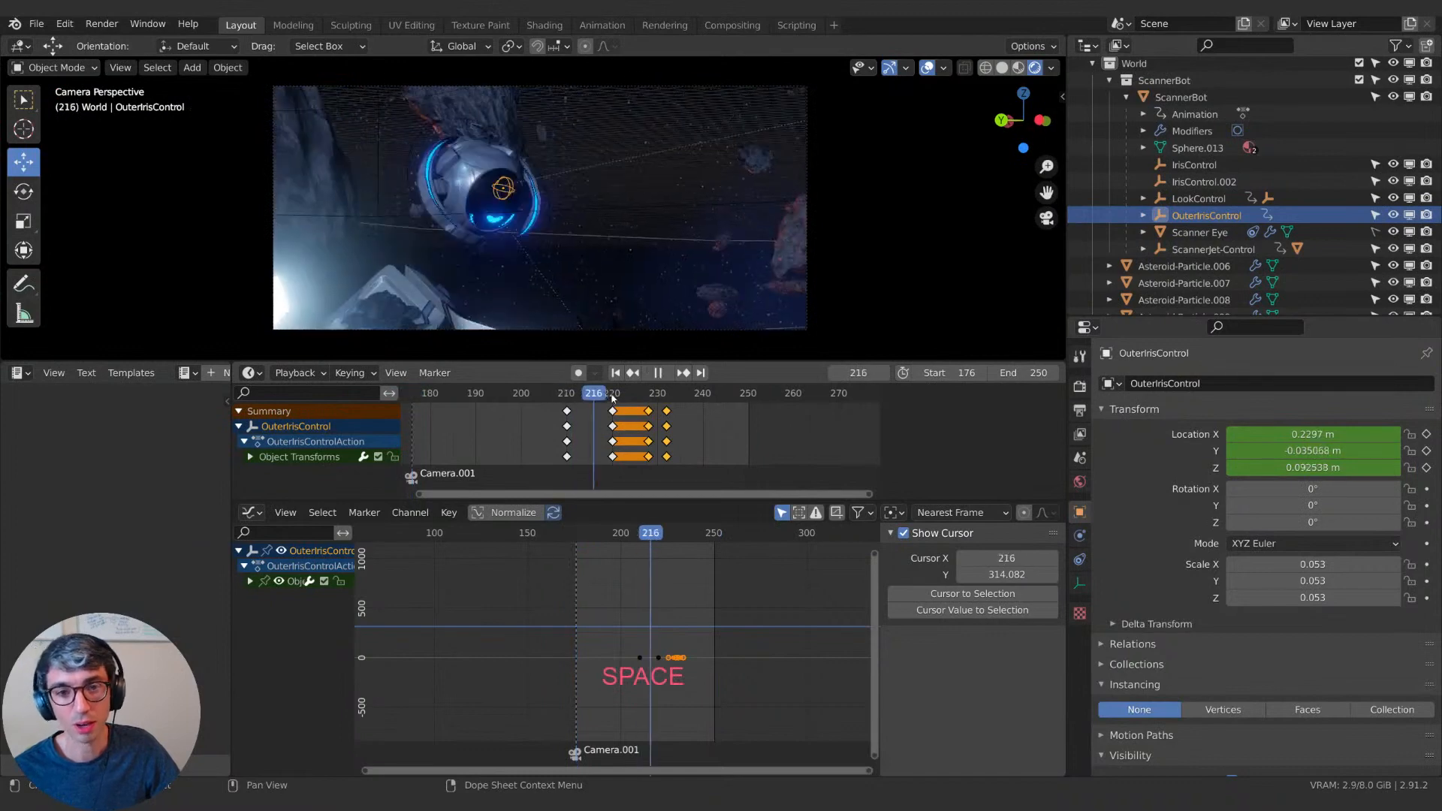
Switch the viewport to solid shading with overlays hidden, replay the shot and scrub to frame 226.
{"action": "left_click", "coordinate": [1002, 68]}
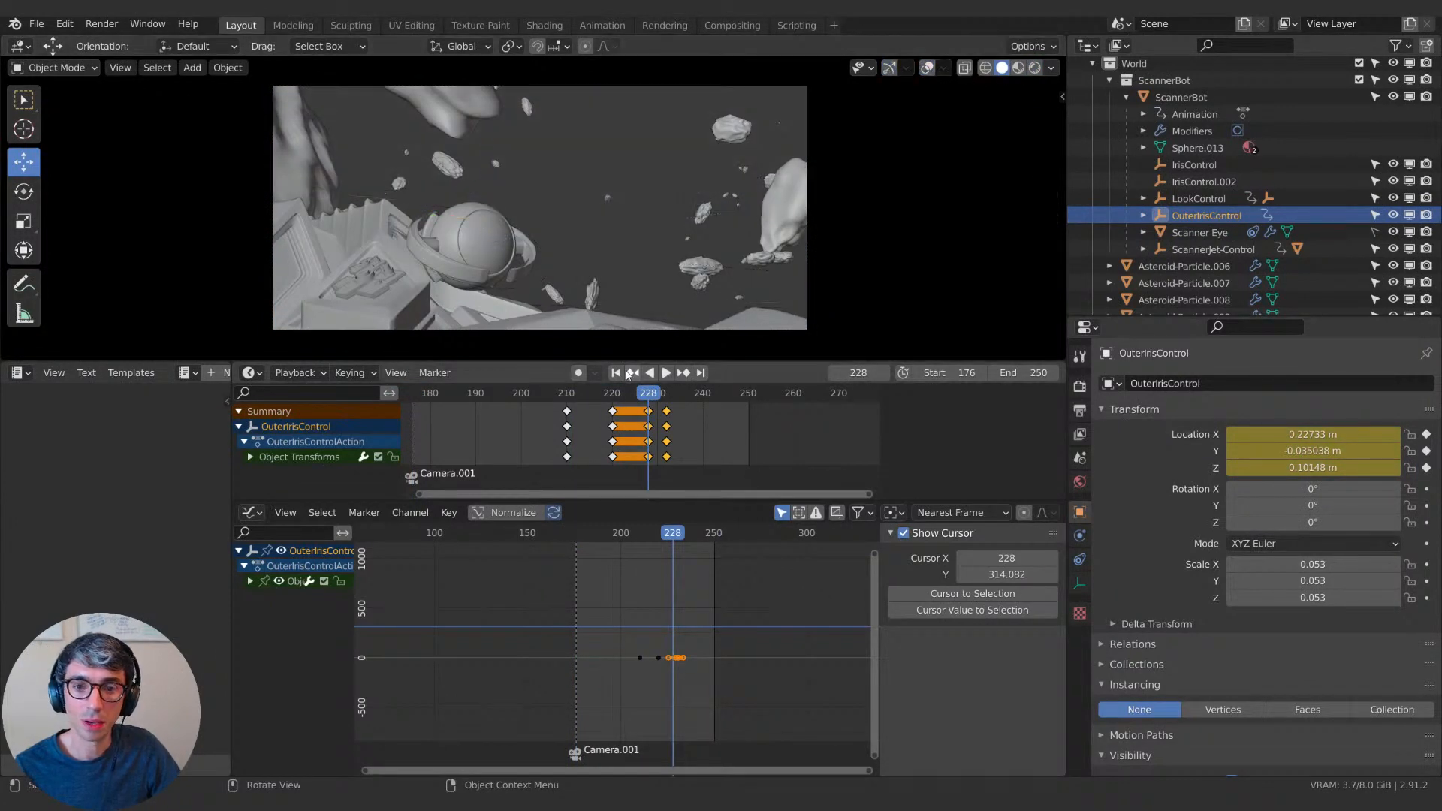
{"action": "key", "text": "space"}
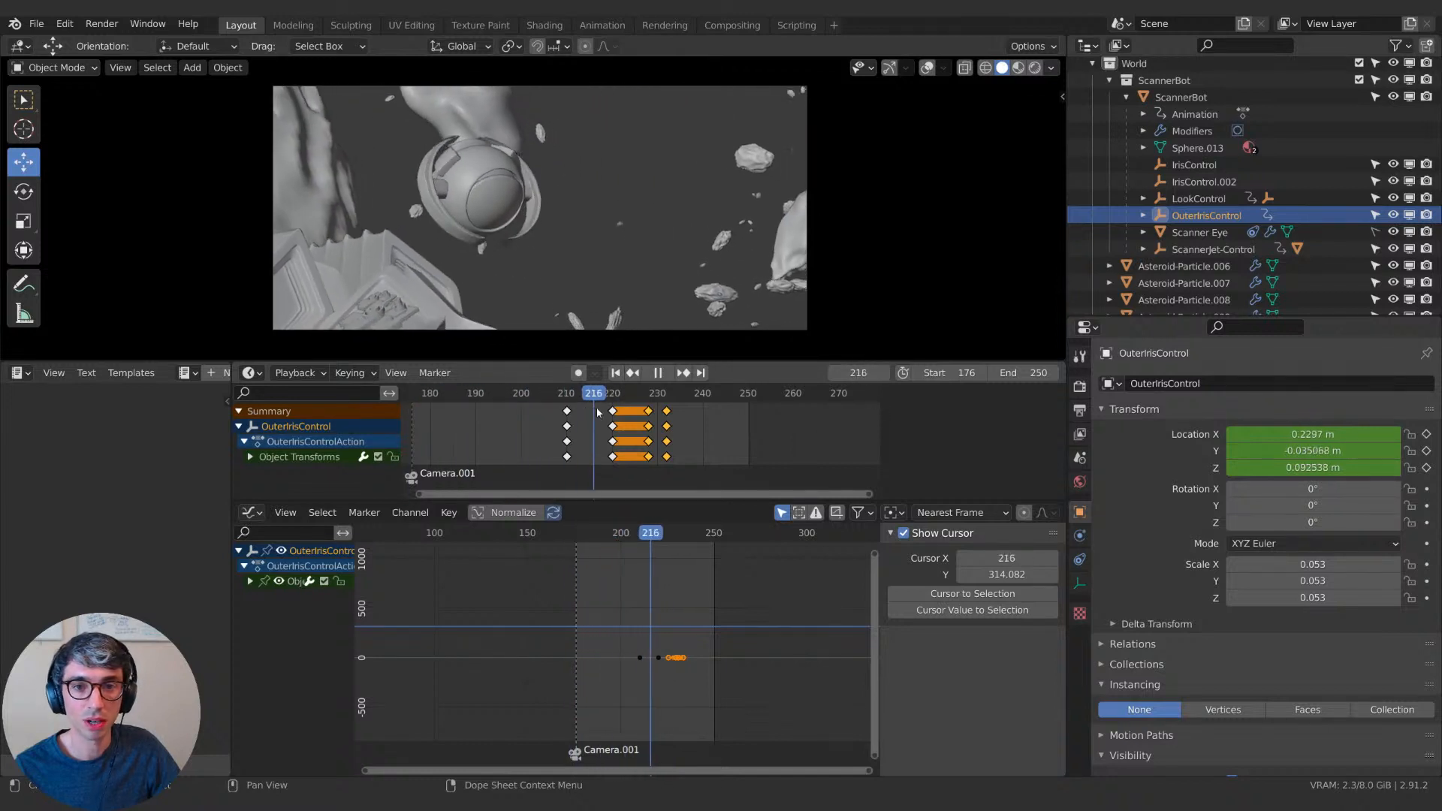
{"action": "key", "text": "space"}
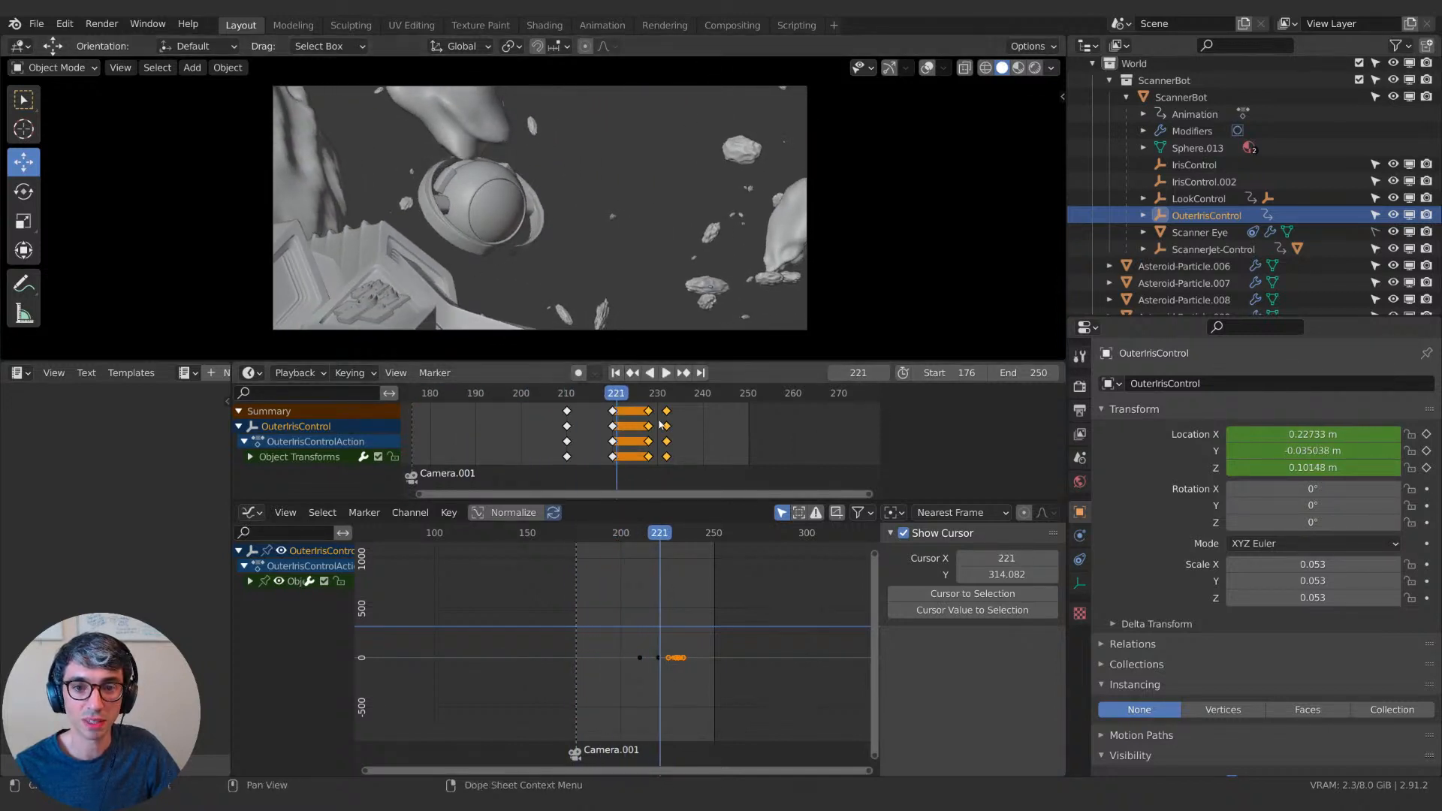
{"action": "mouse_move", "coordinate": [624, 399]}
{"action": "left_mouse_down"}
{"action": "mouse_move", "coordinate": [671, 398]}
{"action": "mouse_move", "coordinate": [605, 398]}
{"action": "mouse_move", "coordinate": [640, 399]}
{"action": "left_mouse_up"}
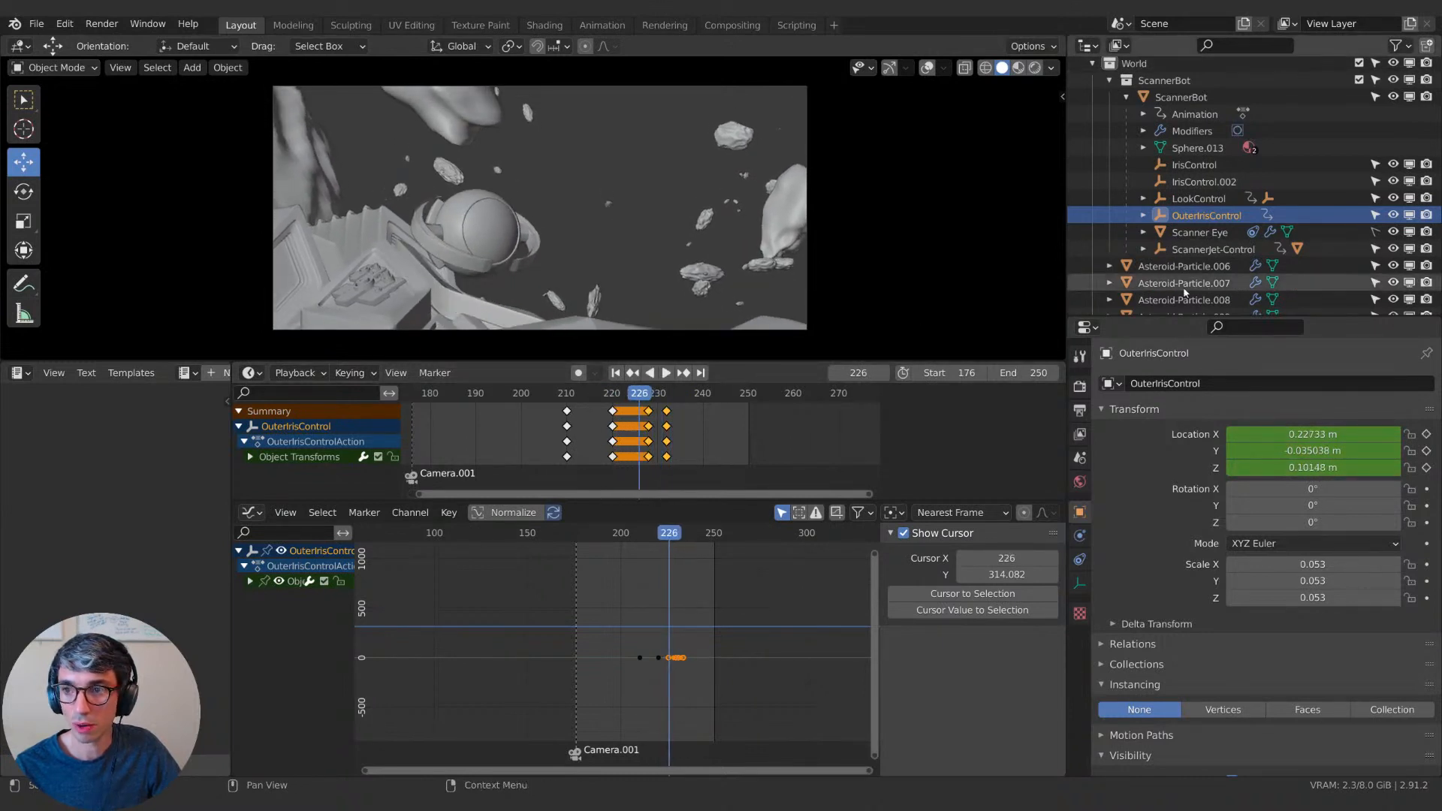
Keyframe Camera.001's rotation at frame 250 with X at 89.4° and Z at -123°, and replay the shot.
{"action": "scroll", "coordinate": [1184, 272], "scroll_direction": "down", "scroll_amount": 5}
{"action": "left_click", "coordinate": [1165, 265]}
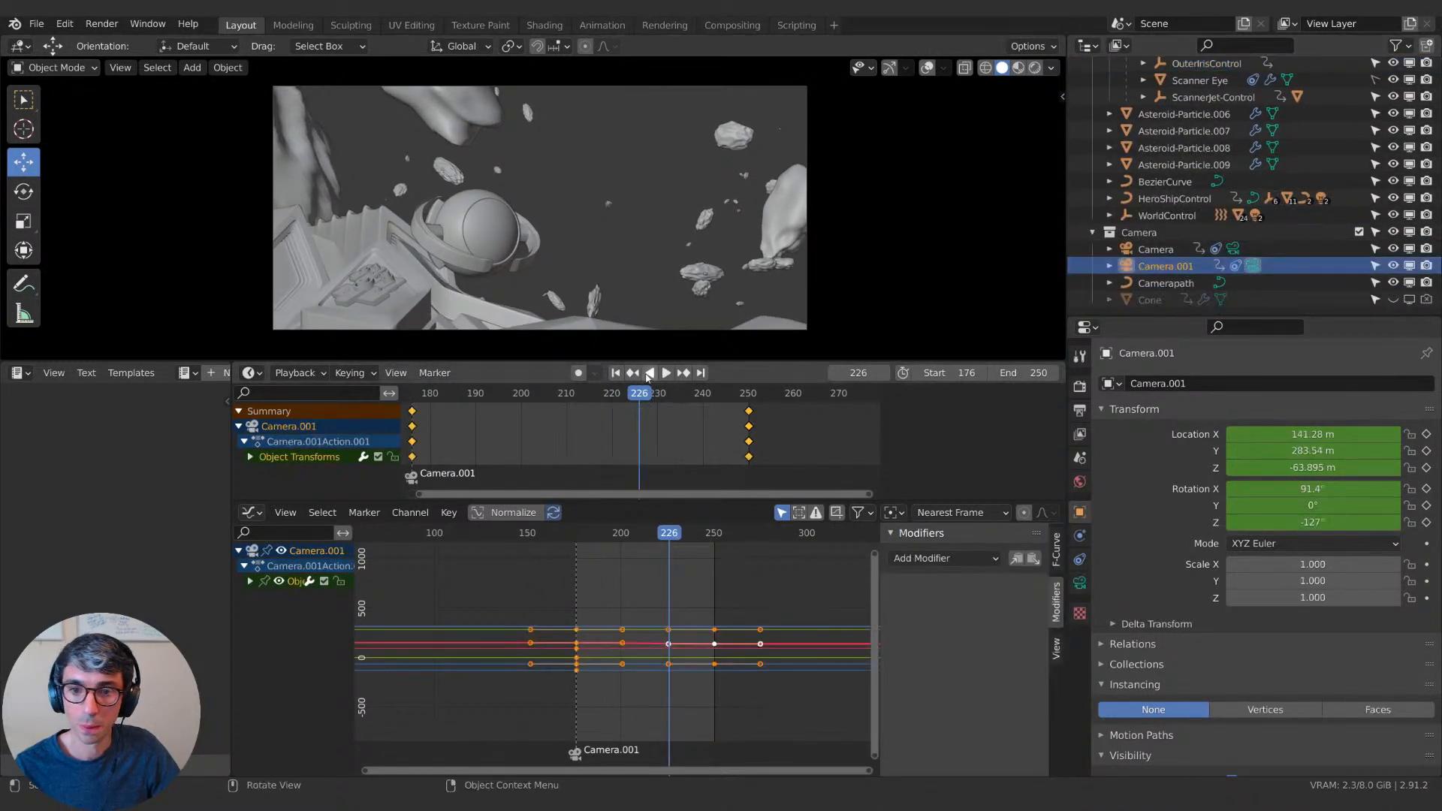
{"action": "key", "text": "space"}
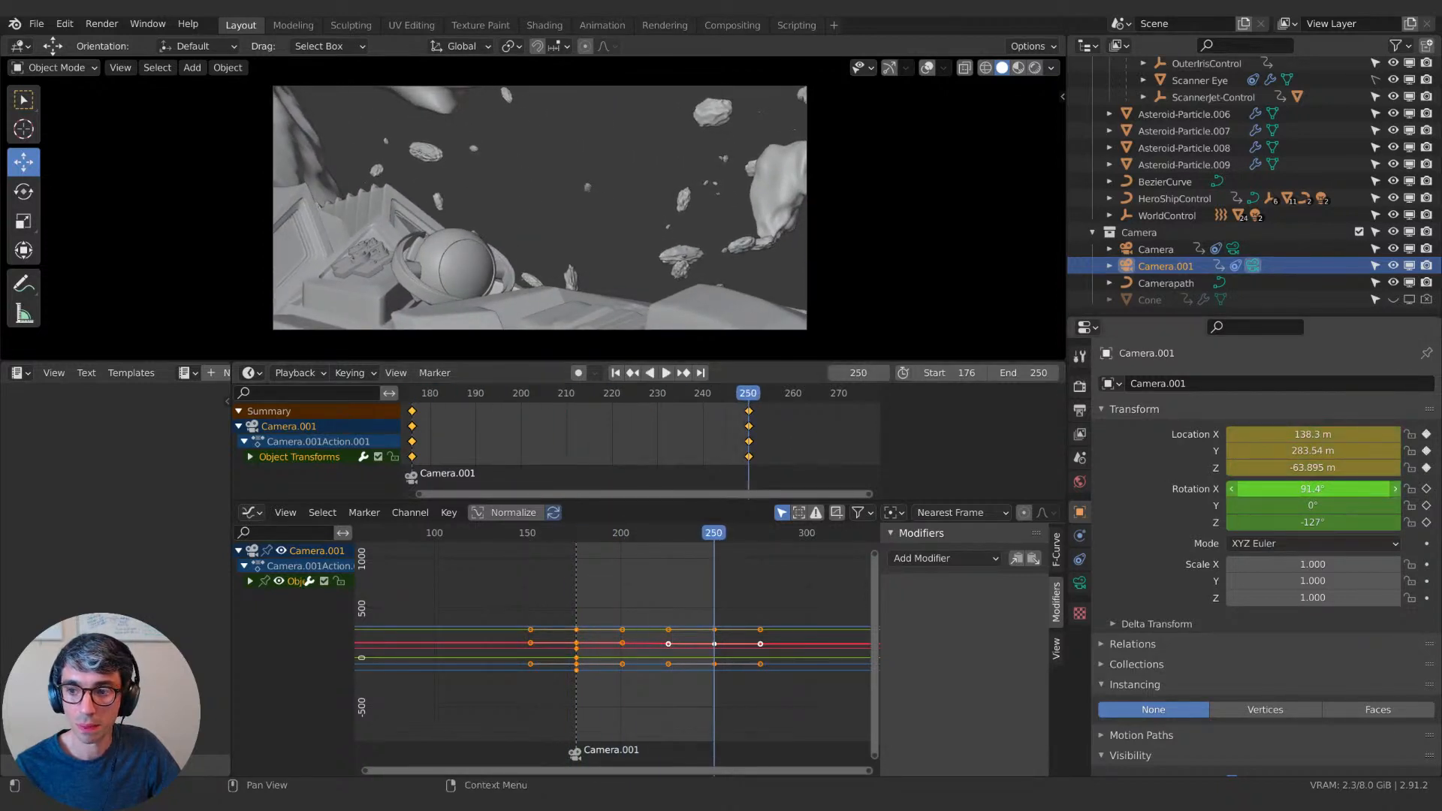
{"action": "left_click_drag", "start_coordinate": [1313, 489], "coordinate": [1371, 523]}
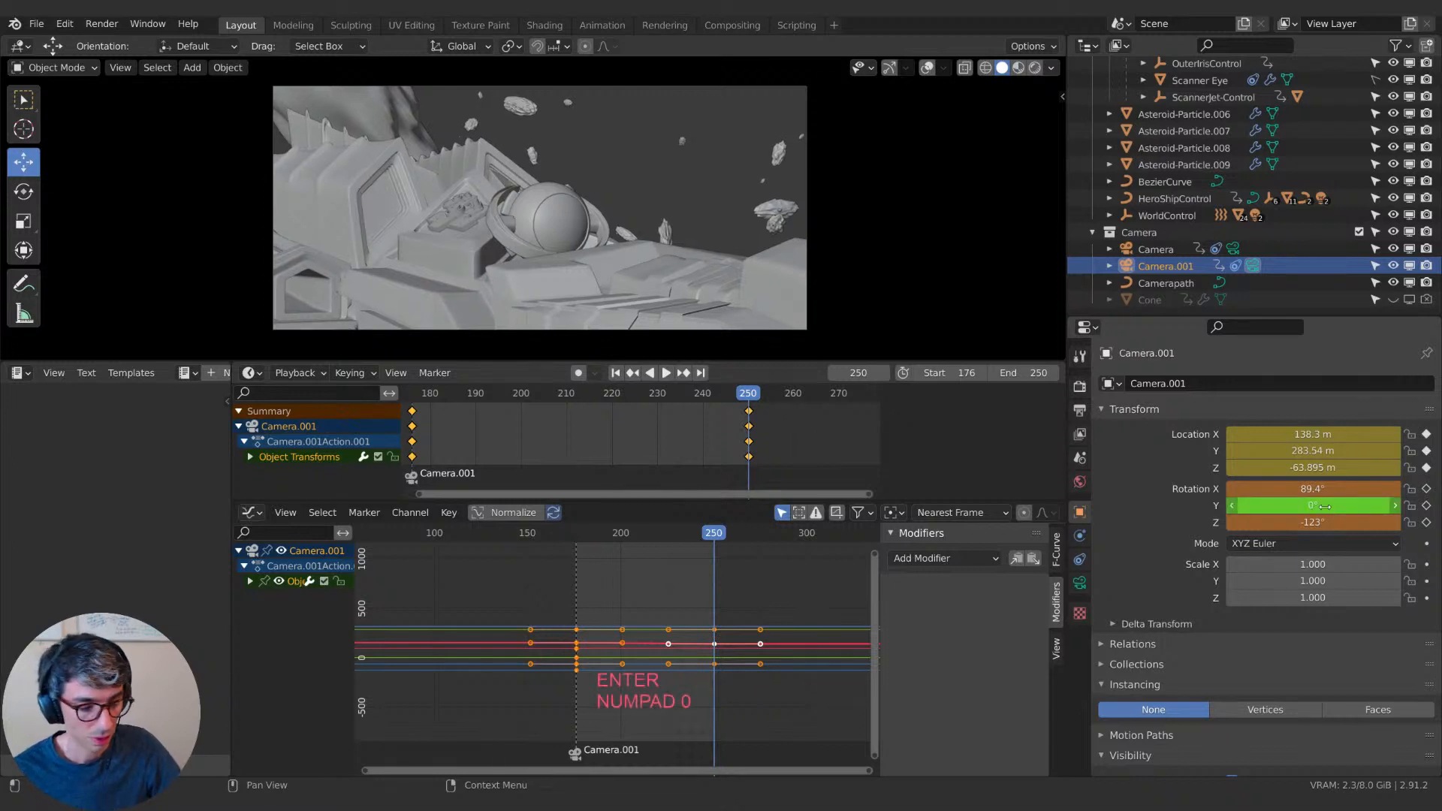
{"action": "key", "text": "i"}
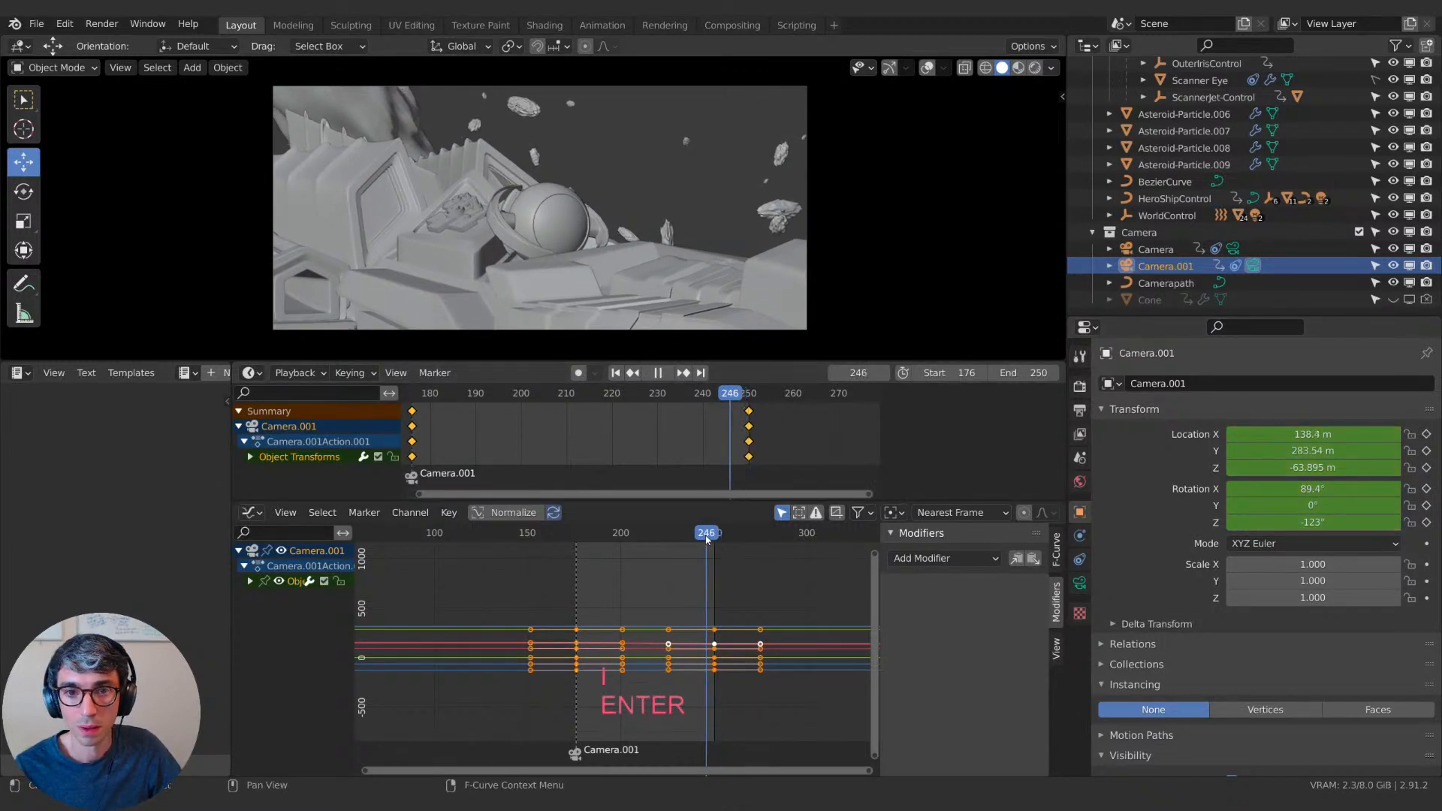
{"action": "key", "text": "space"}
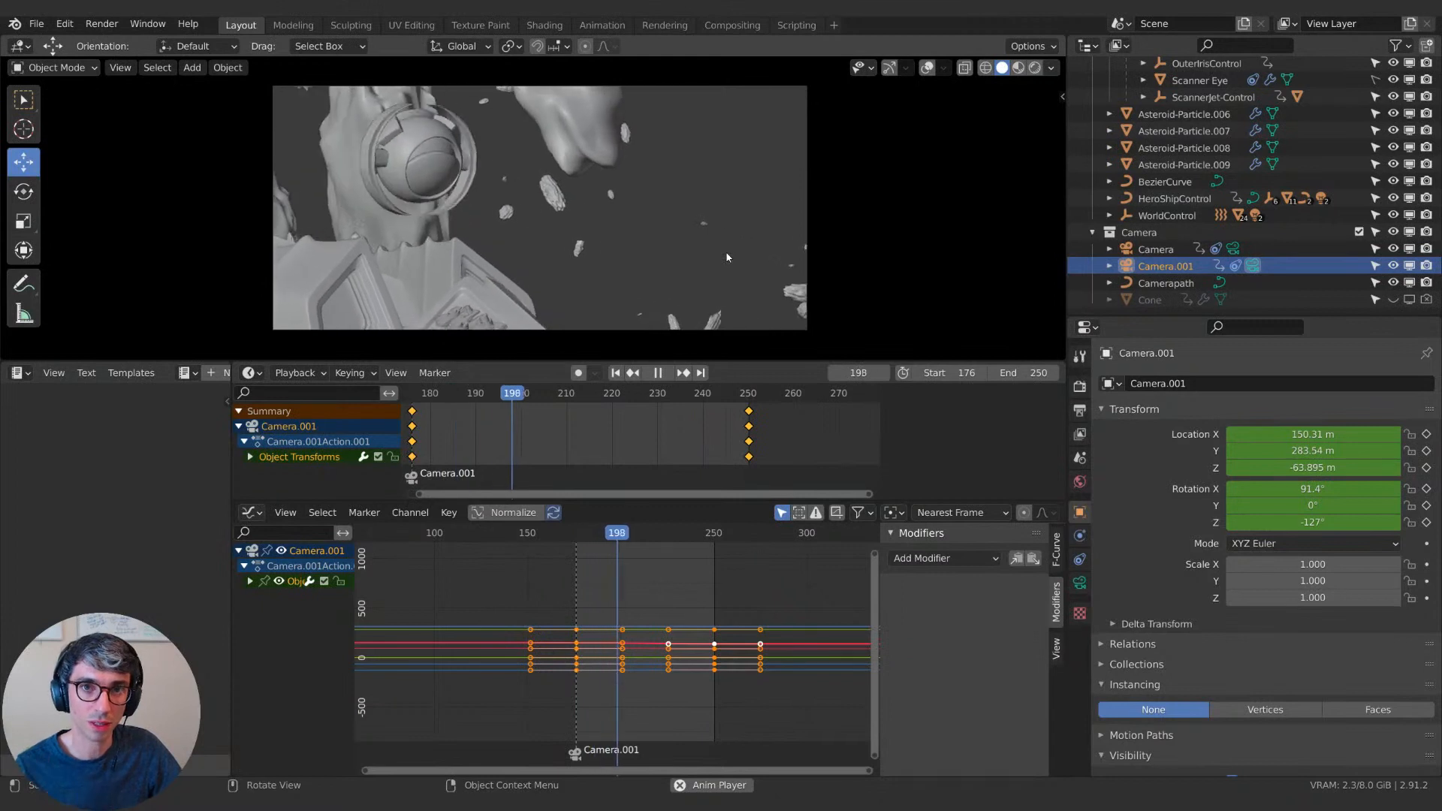
{"action": "key", "text": "space"}
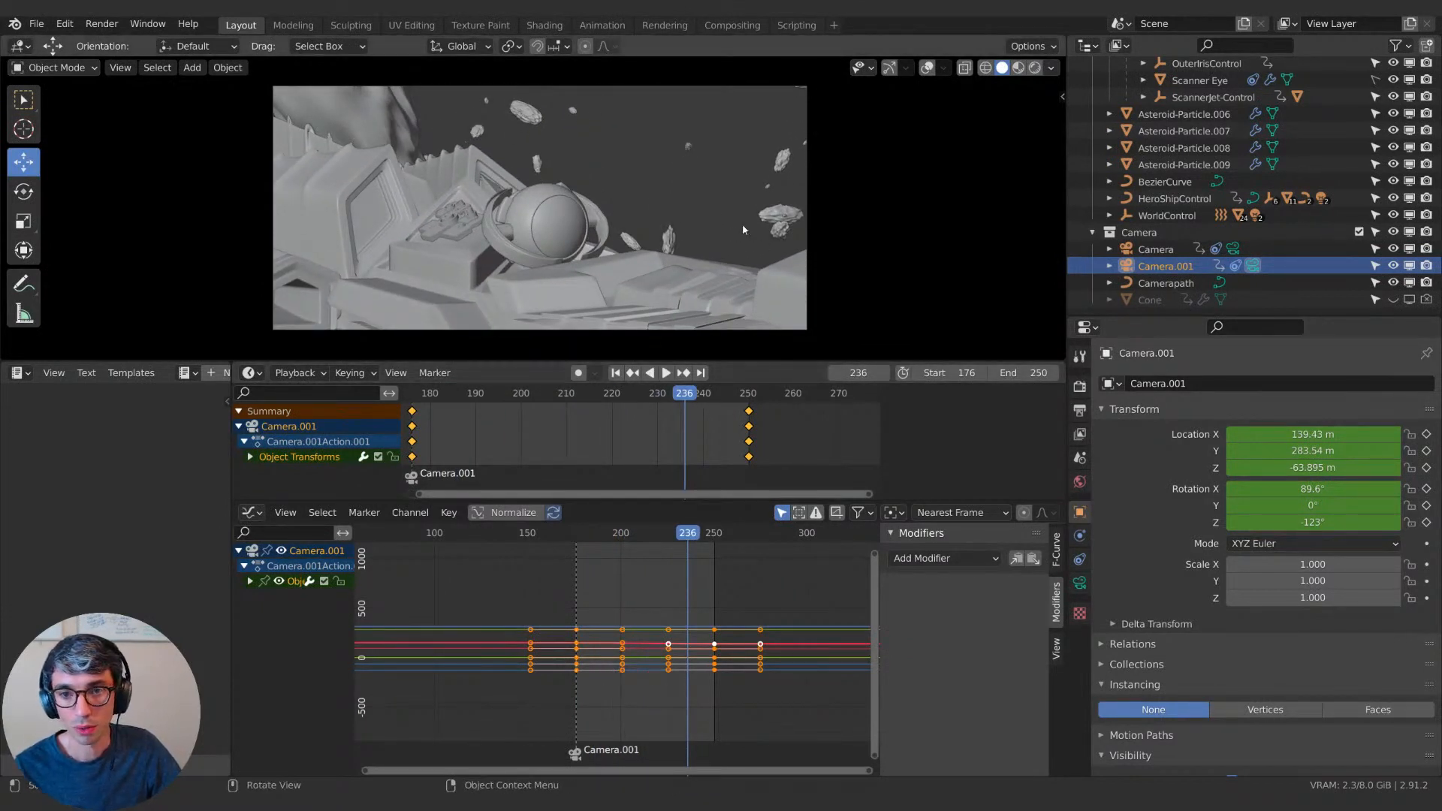
Leave the camera view, show overlays, and move Asteroid-Particle.009 to about X 75.4 m, Y 330 m, Z -55.1 m.
{"action": "middle_click_drag", "start_coordinate": [602, 174], "coordinate": [746, 245]}
{"action": "left_click", "coordinate": [783, 234]}
{"action": "left_click", "coordinate": [746, 245]}
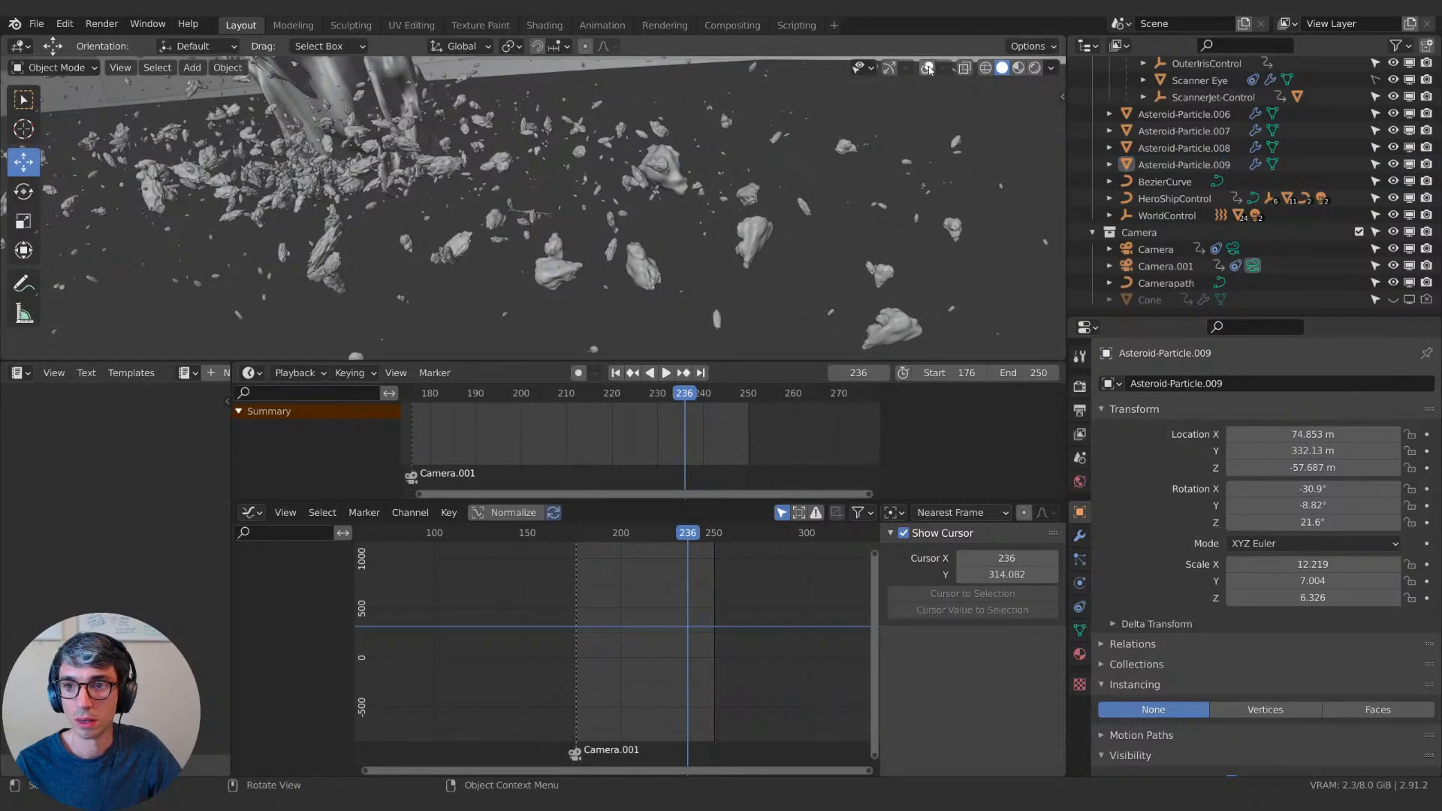
{"action": "middle_click_drag", "start_coordinate": [836, 150], "coordinate": [690, 261]}
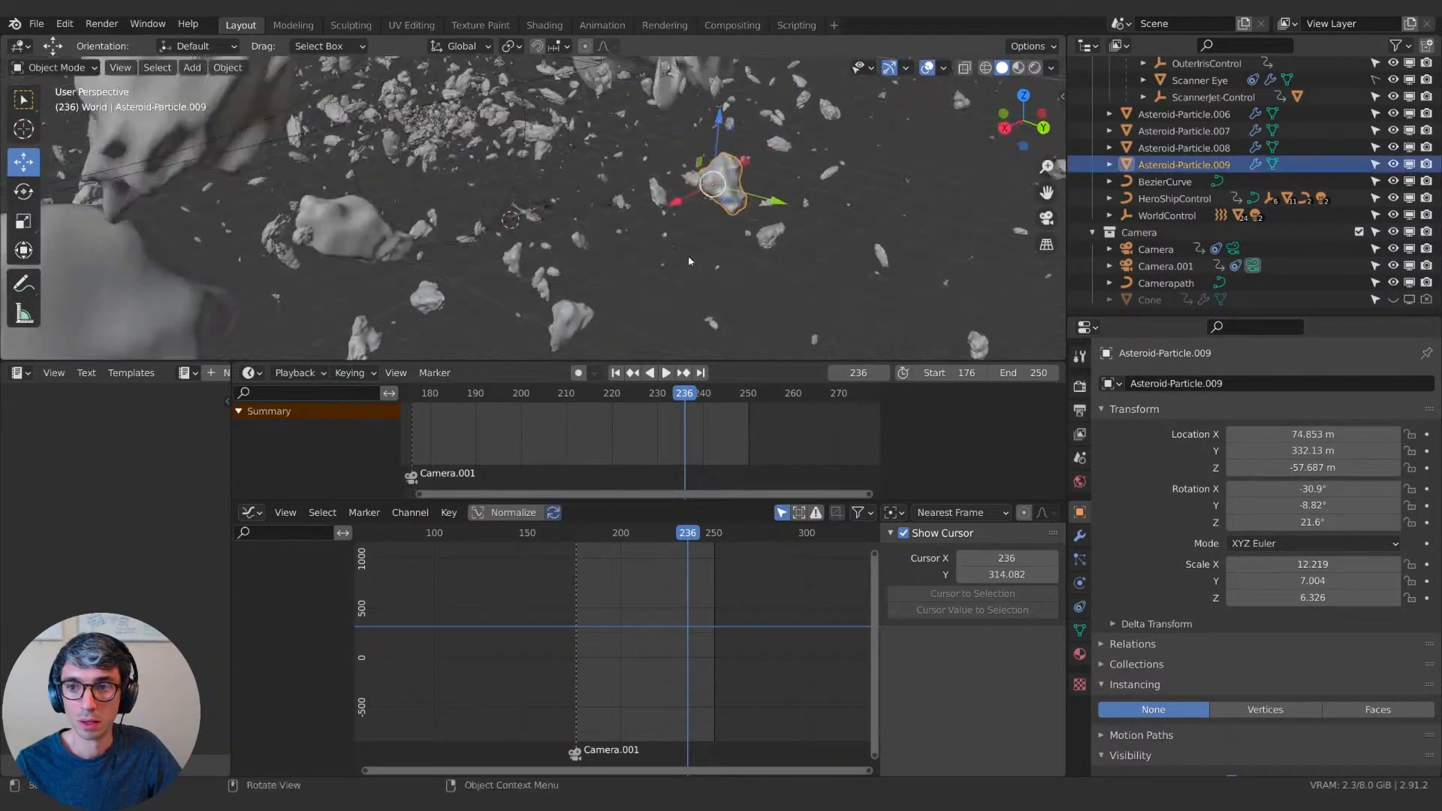
{"action": "key", "text": "g"}
{"action": "left_click", "coordinate": [710, 258]}
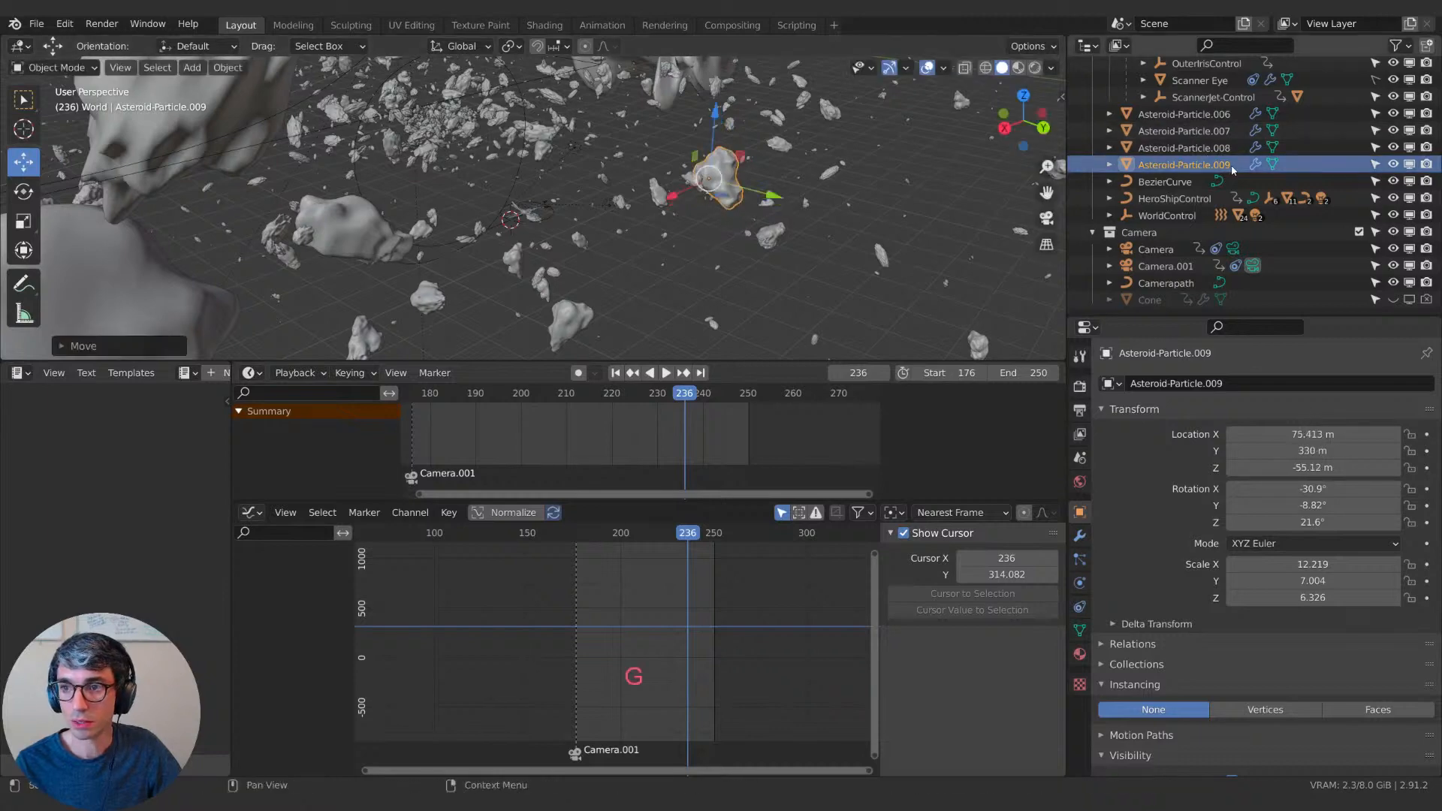
Move Asteroid-Particle.009 along global X to about 169.94 m and along global Y to about 263.95 m.
{"action": "scroll", "coordinate": [1274, 171], "scroll_direction": "up", "scroll_amount": 5}
{"action": "middle_click_drag", "start_coordinate": [751, 188], "coordinate": [838, 218]}
{"action": "key", "text": "x"}
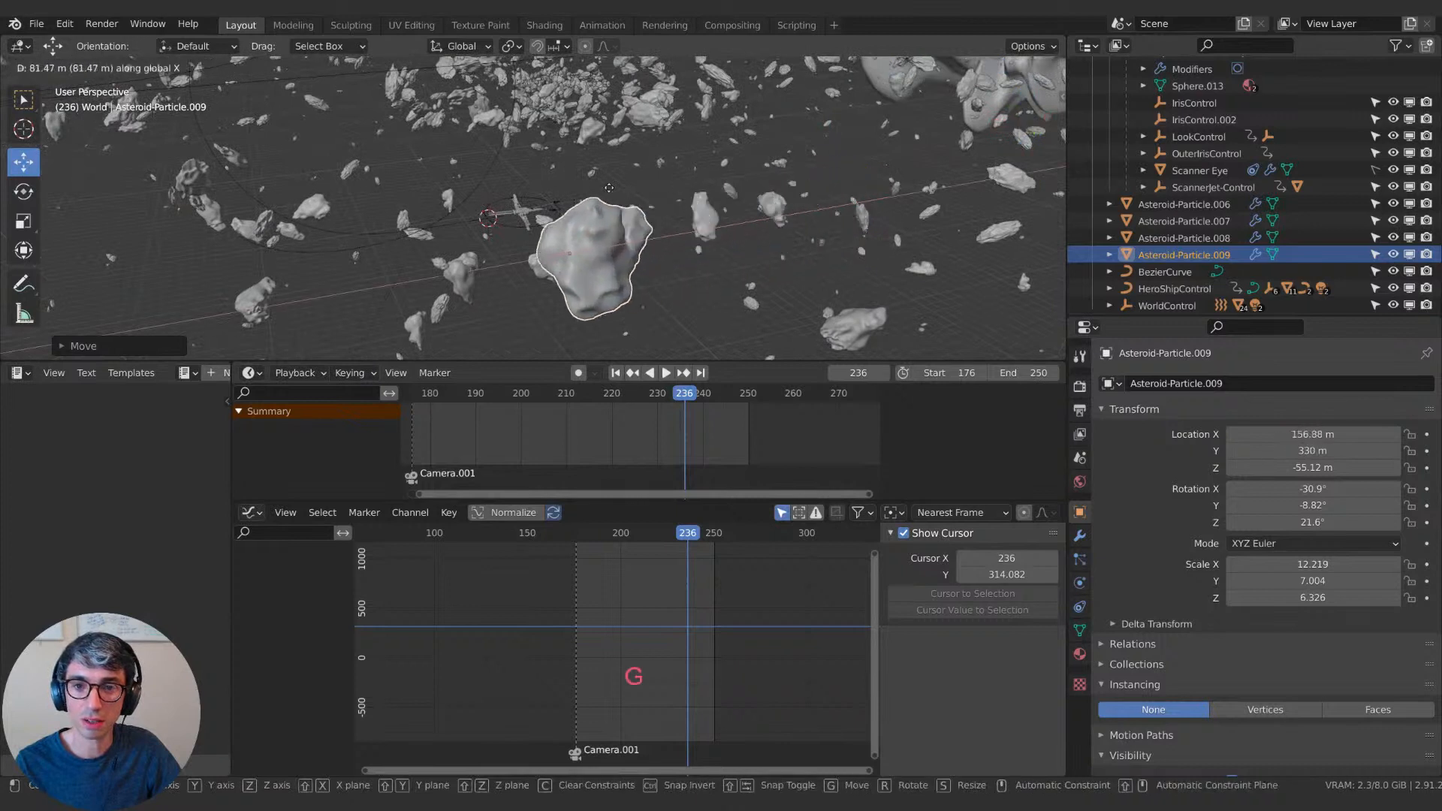
{"action": "left_click", "coordinate": [644, 235]}
{"action": "key", "text": "g"}
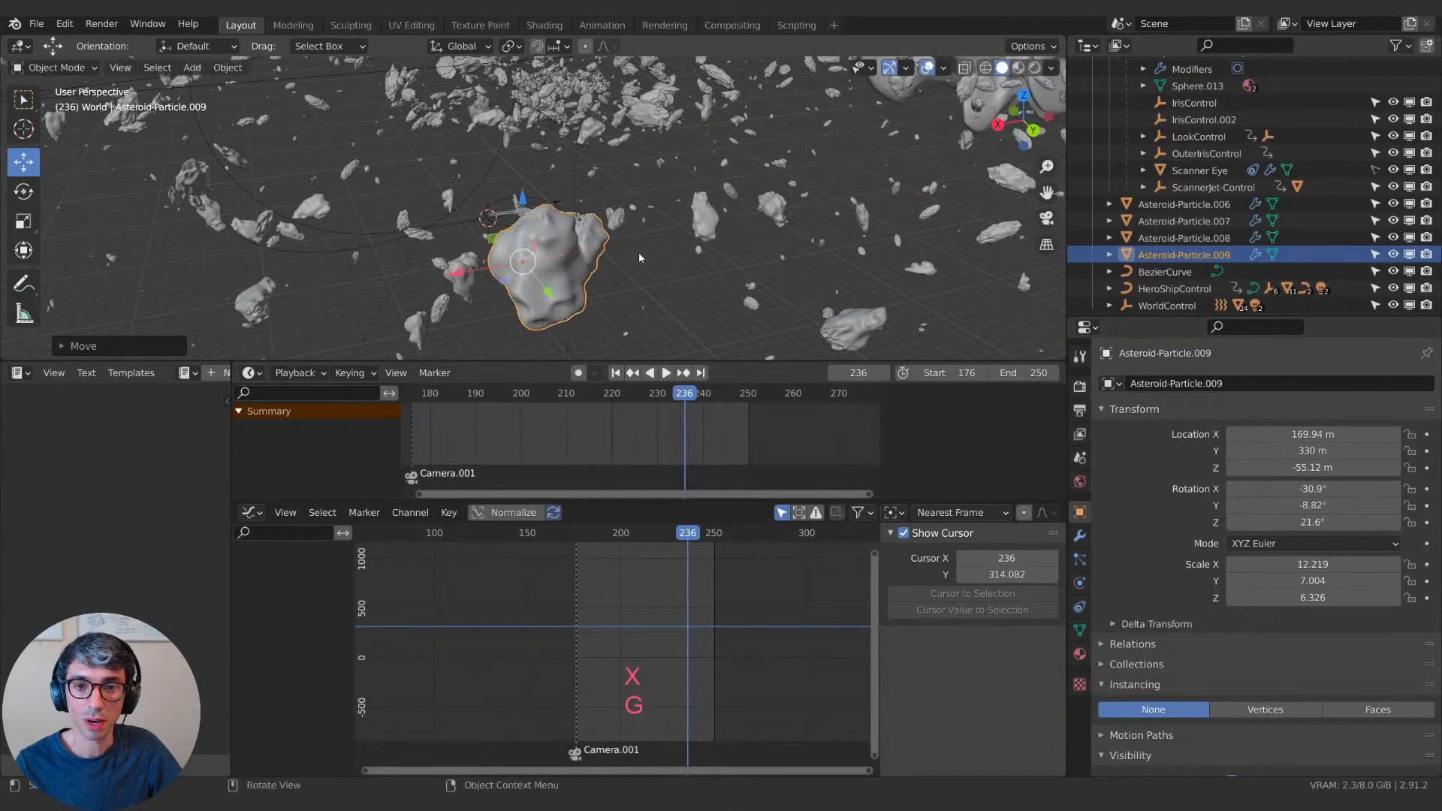
{"action": "key", "text": "y"}
{"action": "left_click", "coordinate": [615, 160]}
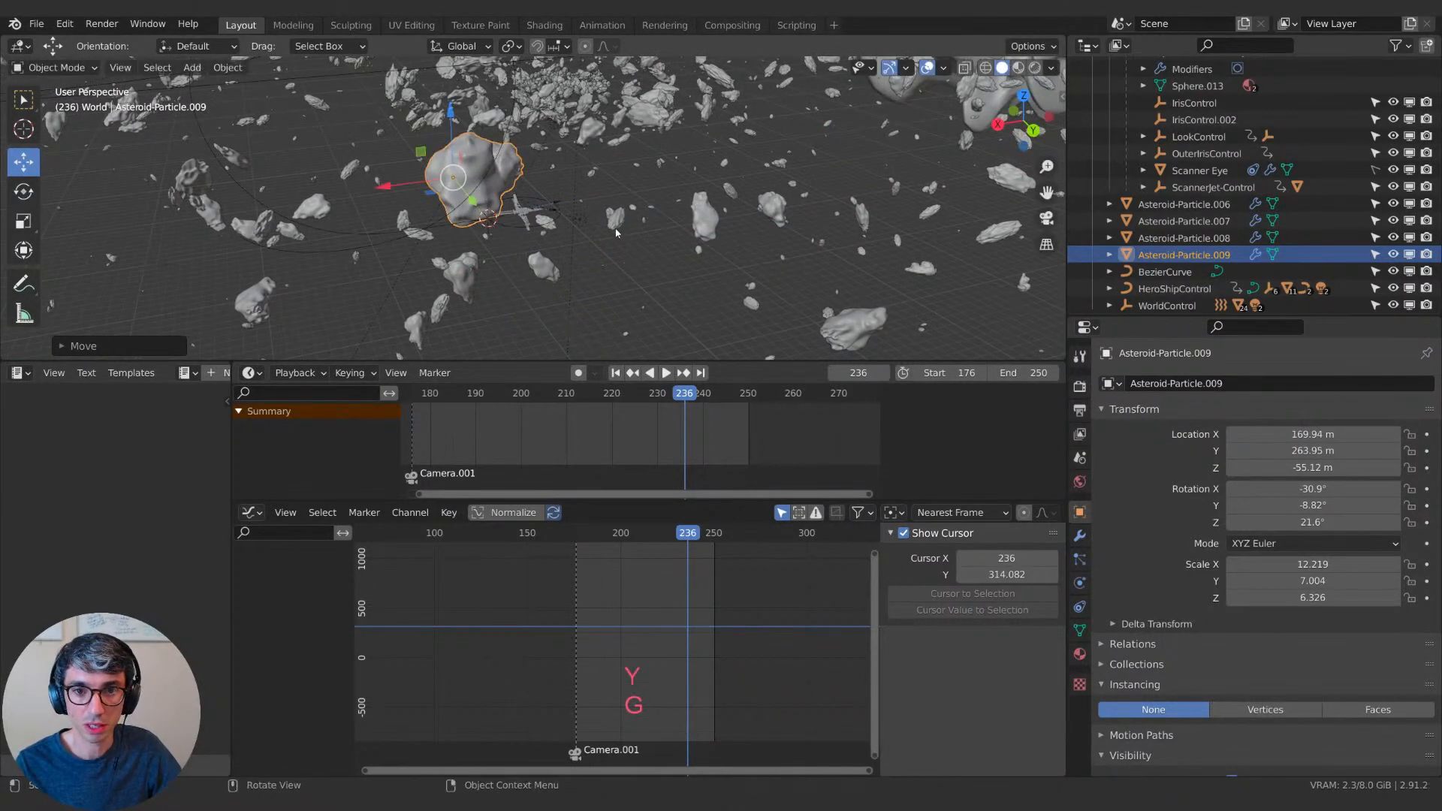
Through the shot camera, scale Asteroid-Particle.009 down to about 0.97, 0.56, 0.50 and place it just above the ScannerBot.
{"action": "key", "text": "KP_0"}
{"action": "key", "text": "s"}
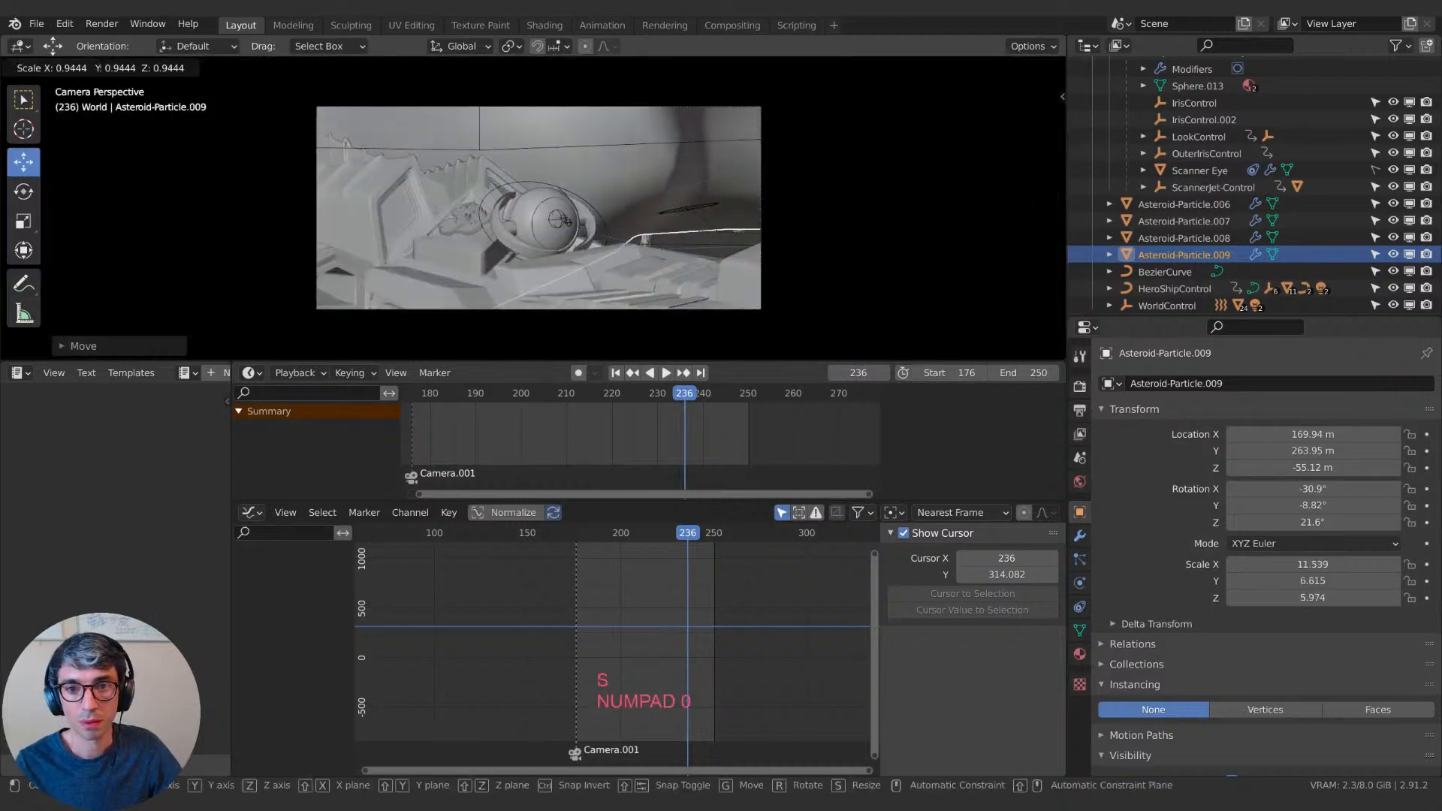
{"action": "left_click", "coordinate": [803, 154]}
{"action": "key", "text": "g"}
{"action": "left_click", "coordinate": [768, 240]}
{"action": "key", "text": "s"}
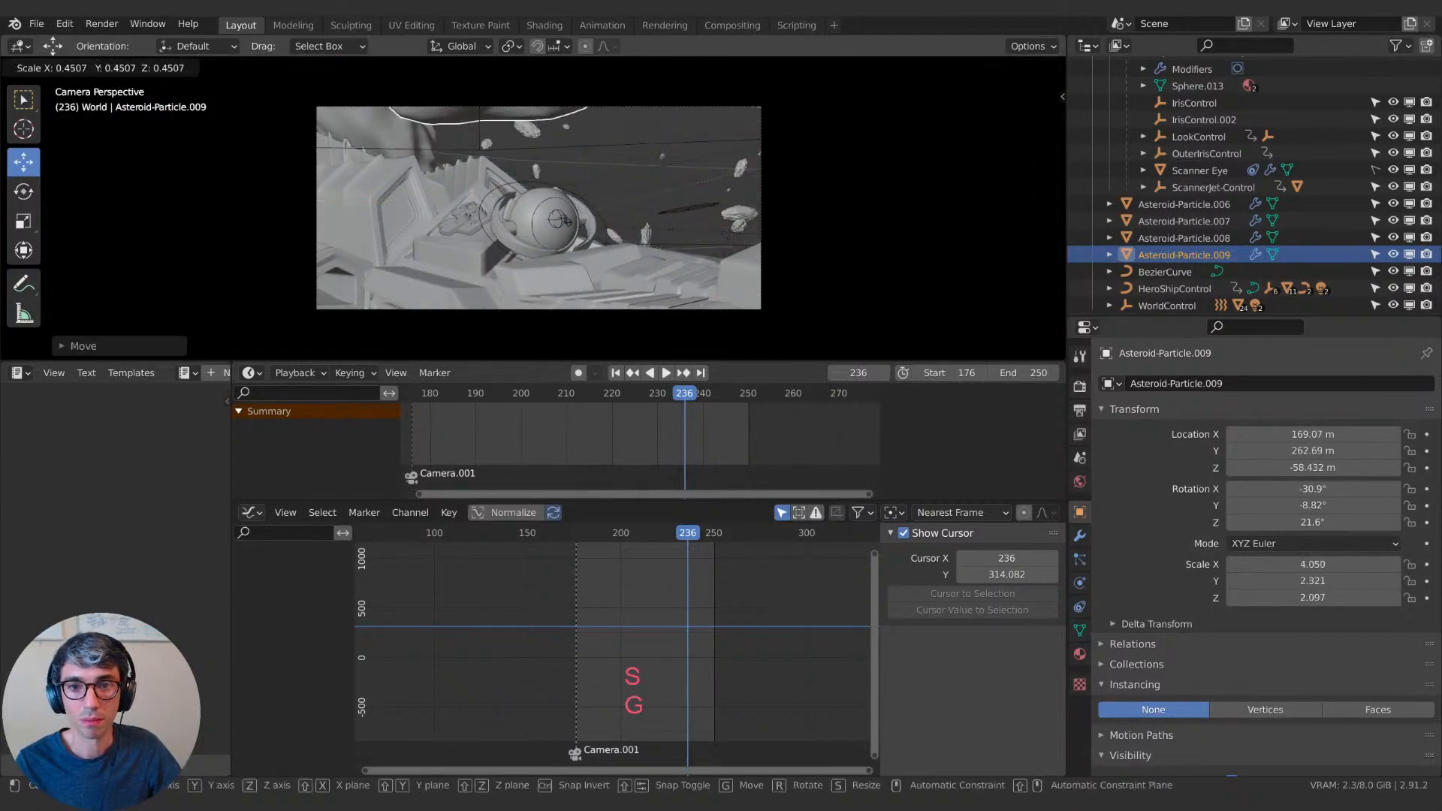
{"action": "left_click", "coordinate": [608, 128]}
{"action": "key", "text": "g"}
{"action": "left_click", "coordinate": [601, 86]}
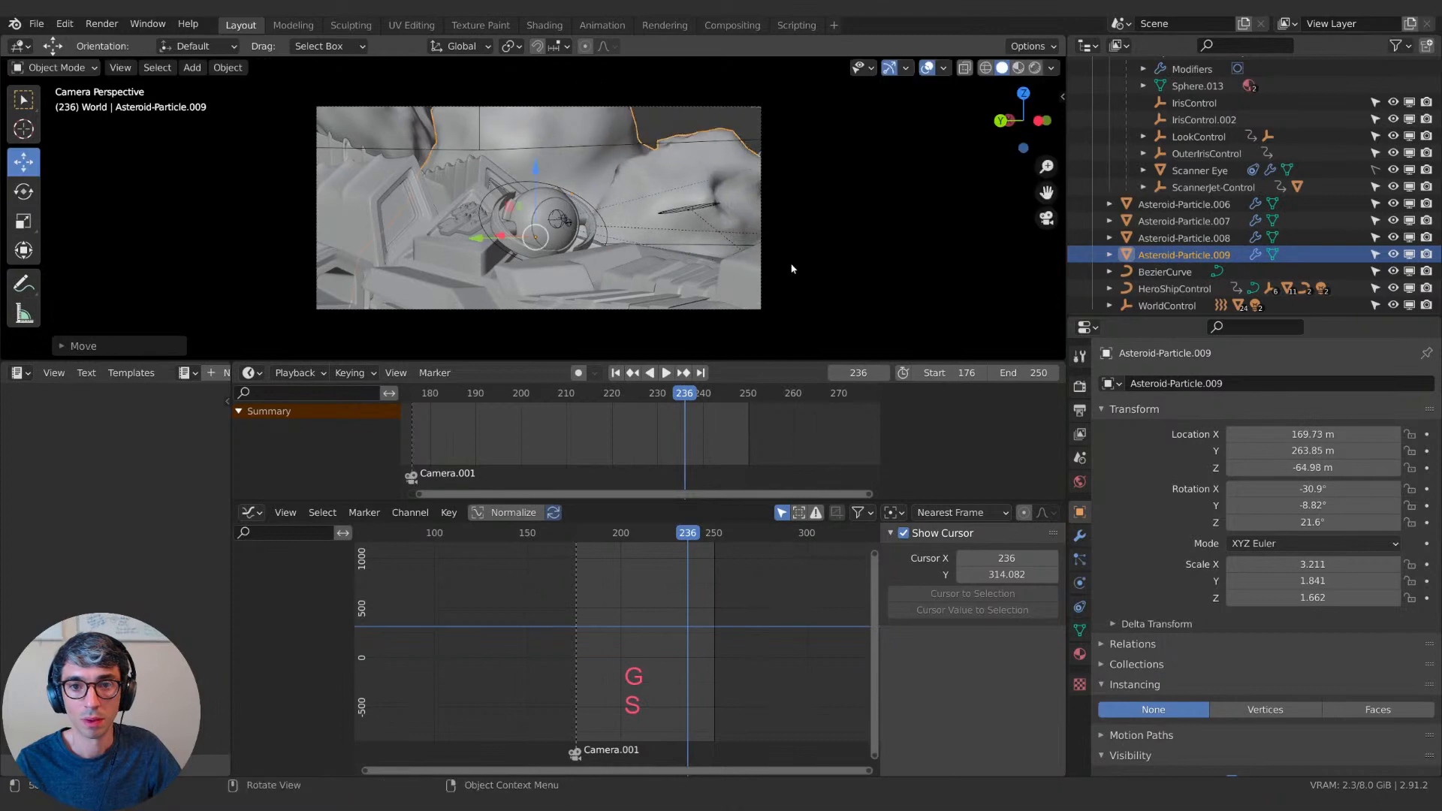
{"action": "key", "text": "s"}
{"action": "left_click", "coordinate": [625, 111]}
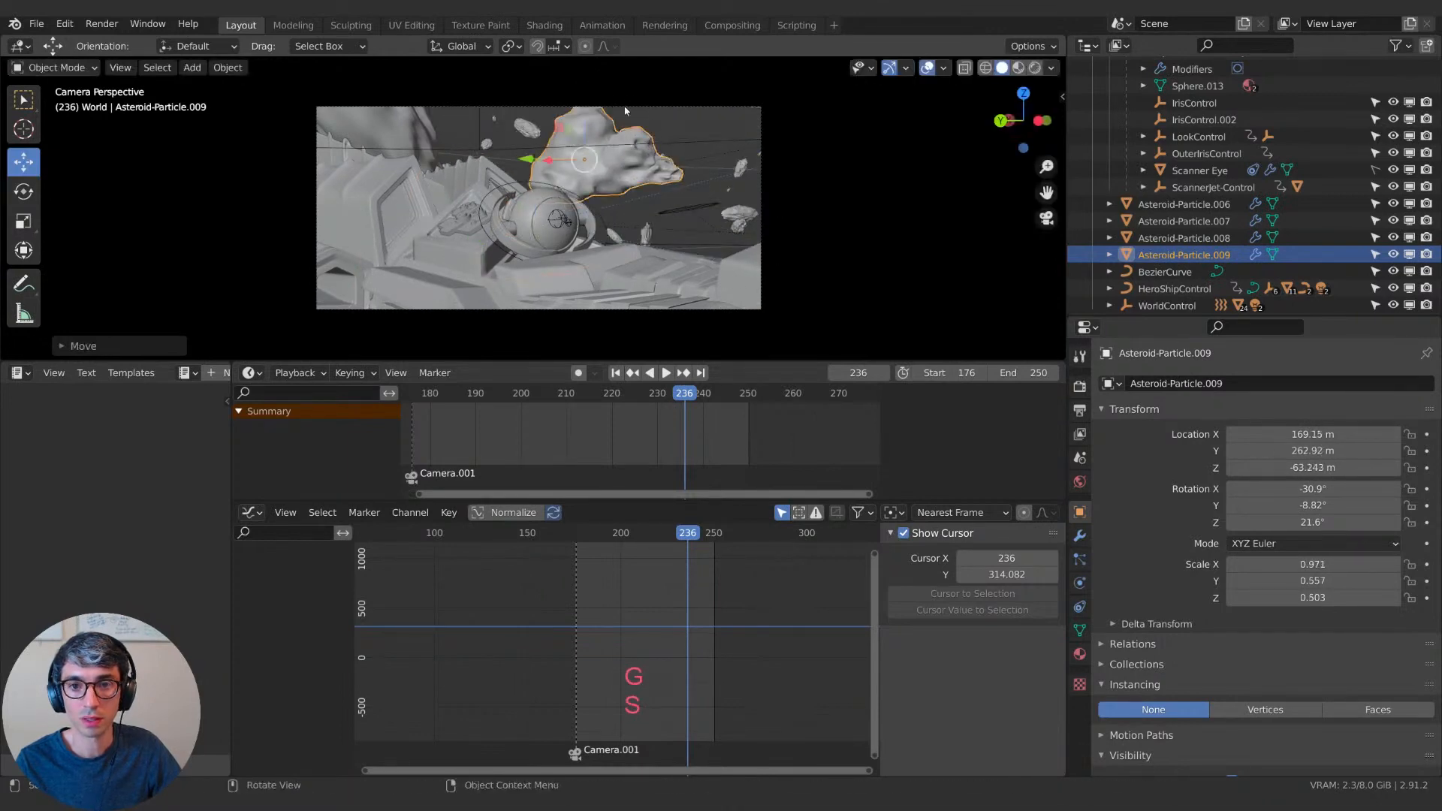
Rotate Asteroid-Particle.009 to about -48.2°, 15.6°, 20.9° and raise it to a Z location of about -62.8 m.
{"action": "key", "text": "r"}
{"action": "left_click", "coordinate": [699, 103]}
{"action": "key", "text": "g"}
{"action": "left_click", "coordinate": [682, 153]}
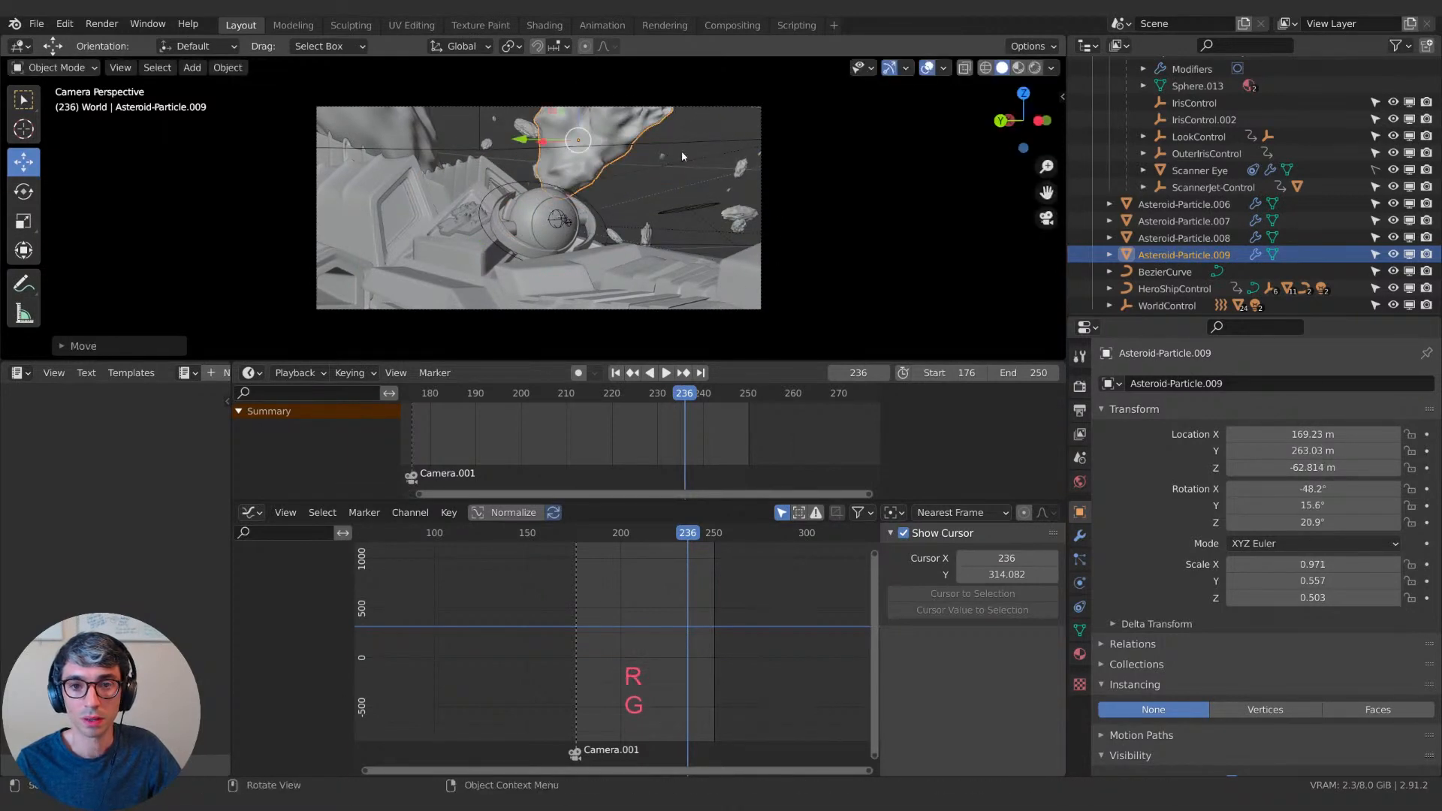
Shrink Asteroid-Particle.009 to about 0.535, 0.306, 0.277 and reposition it near X 155.05 m, Y 272.1 m, Z -63.12 m.
{"action": "middle_click_drag", "start_coordinate": [682, 152], "coordinate": [842, 116]}
{"action": "scroll", "coordinate": [769, 124], "scroll_direction": "down", "scroll_amount": 5}
{"action": "key", "text": "s"}
{"action": "left_click", "coordinate": [822, 113]}
{"action": "key", "text": "g"}
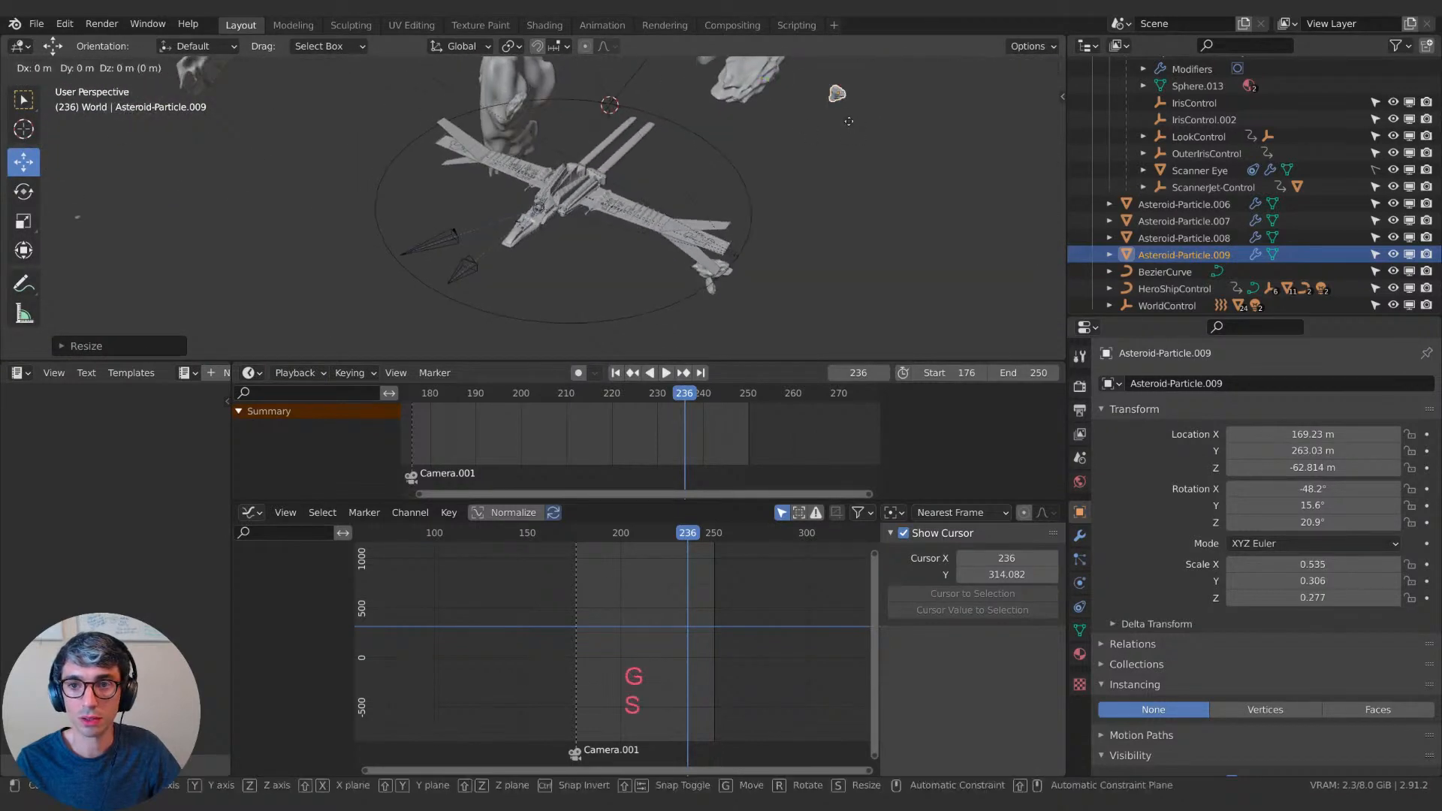
{"action": "key", "text": "x"}
{"action": "left_click", "coordinate": [687, 184]}
{"action": "middle_click_drag", "start_coordinate": [688, 183], "coordinate": [822, 133]}
{"action": "key", "text": "KP_0"}
{"action": "key", "text": "g"}
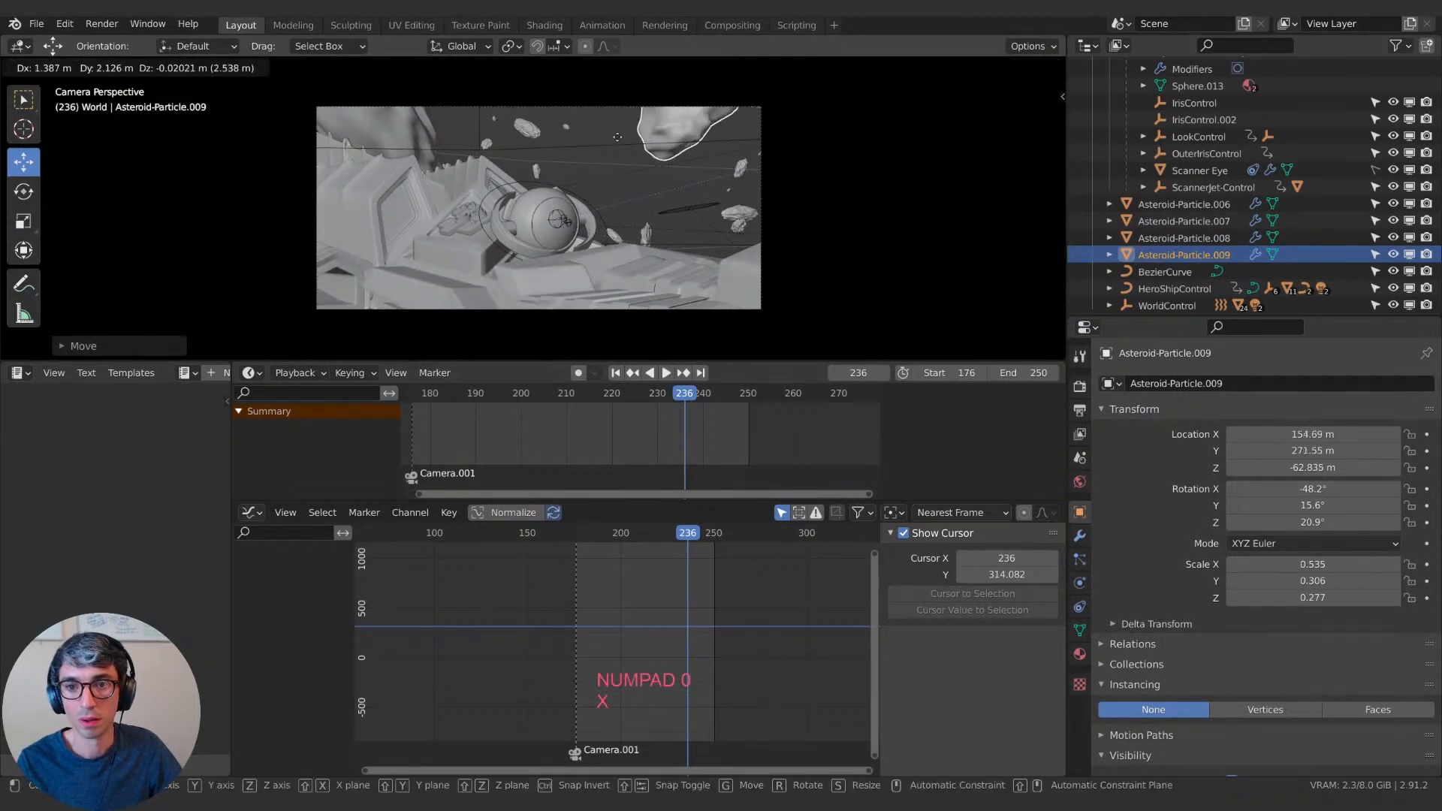
{"action": "left_click", "coordinate": [587, 159]}
Replay the shot to check the asteroid and move Asteroid-Particle.009 along global X to about 159.09 m.
{"action": "left_click_drag", "start_coordinate": [680, 397], "coordinate": [548, 397]}
{"action": "key", "text": "space"}
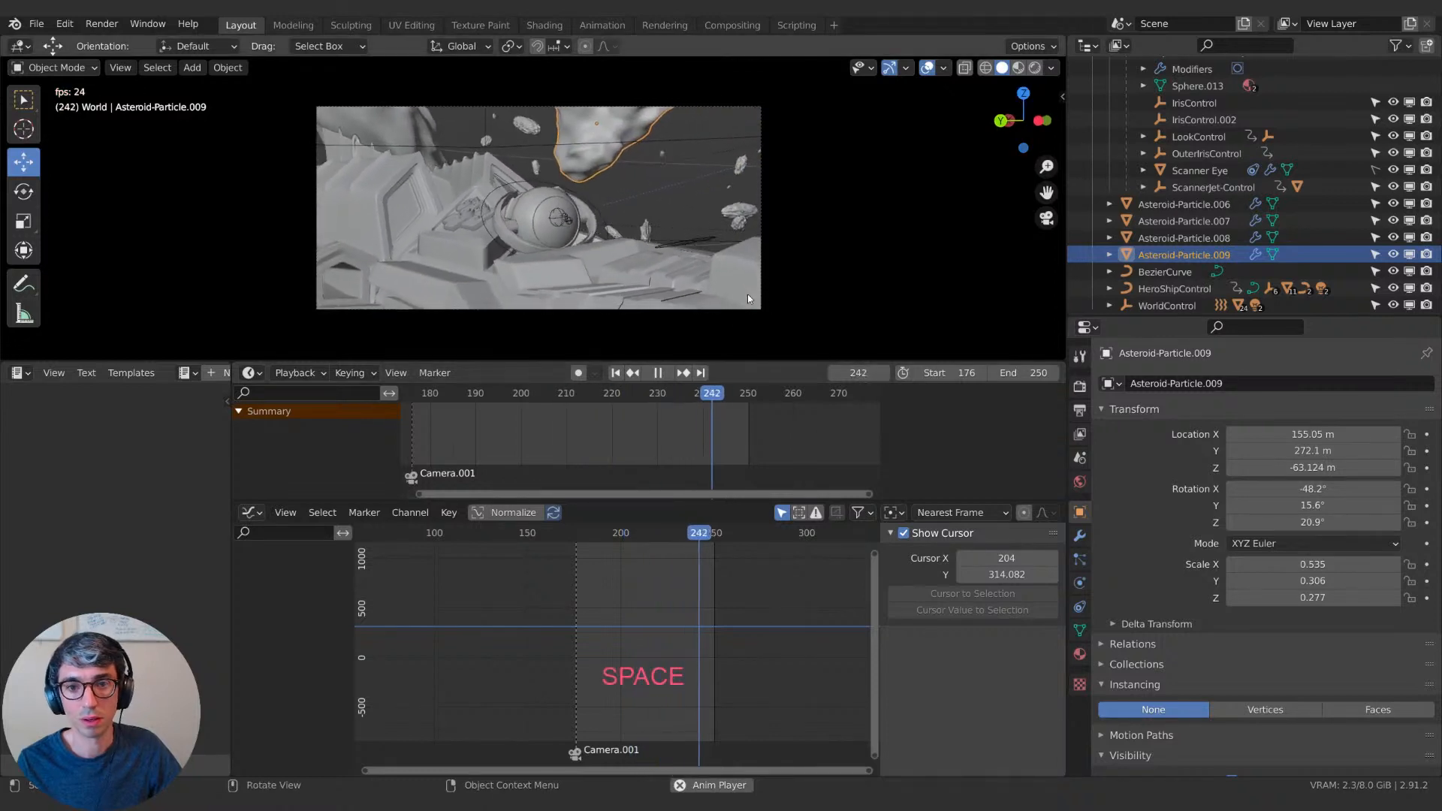
{"action": "key", "text": "space"}
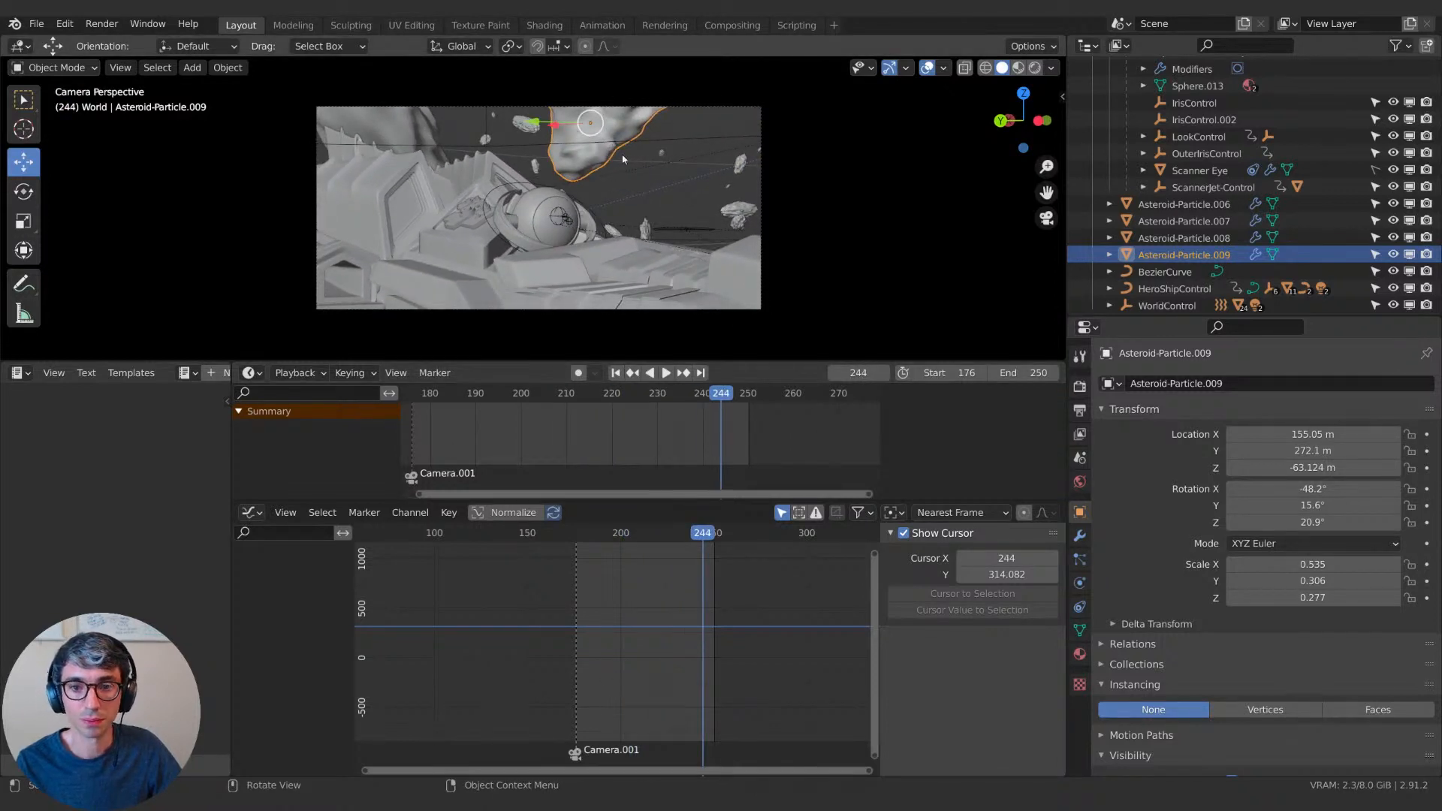
{"action": "key", "text": "space"}
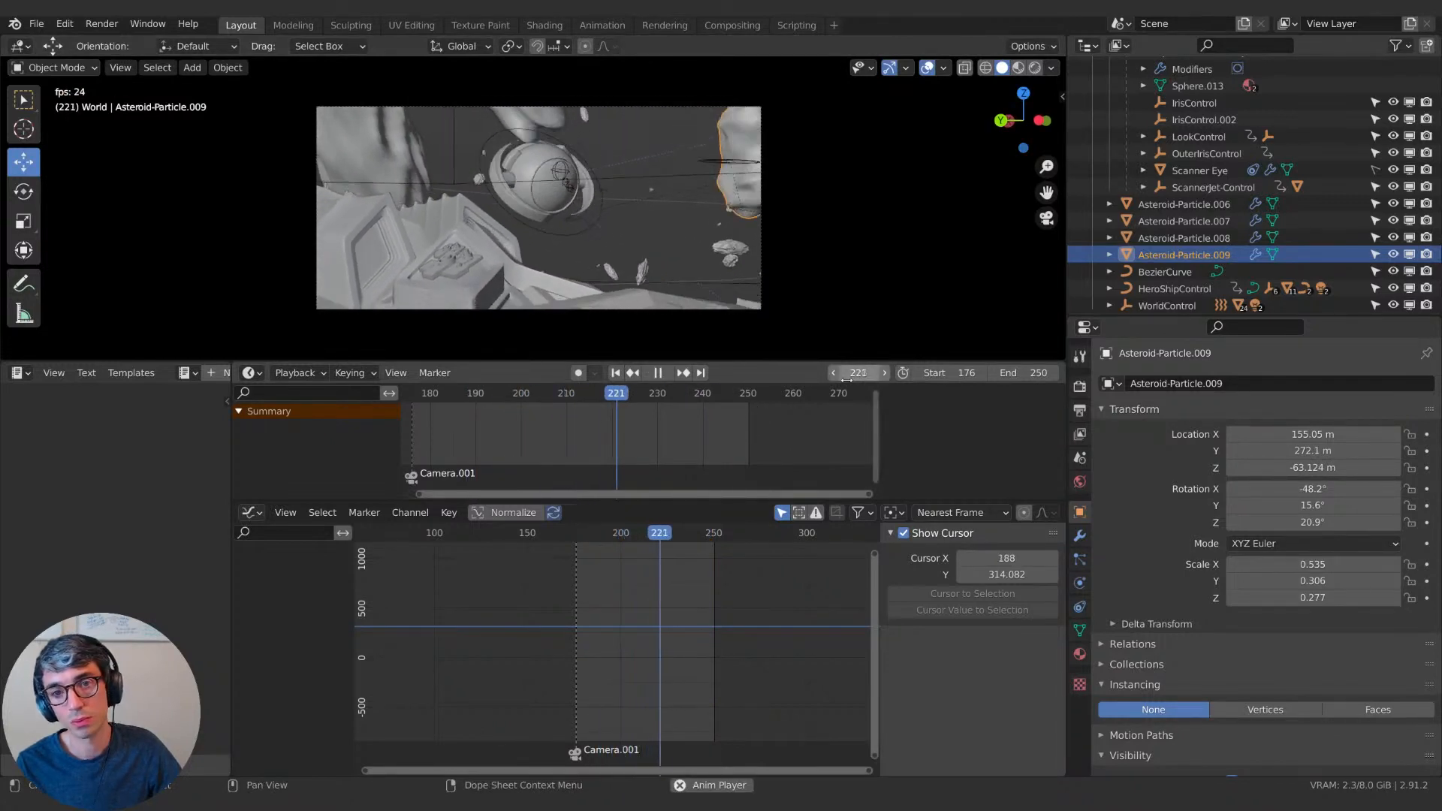
{"action": "key", "text": "space"}
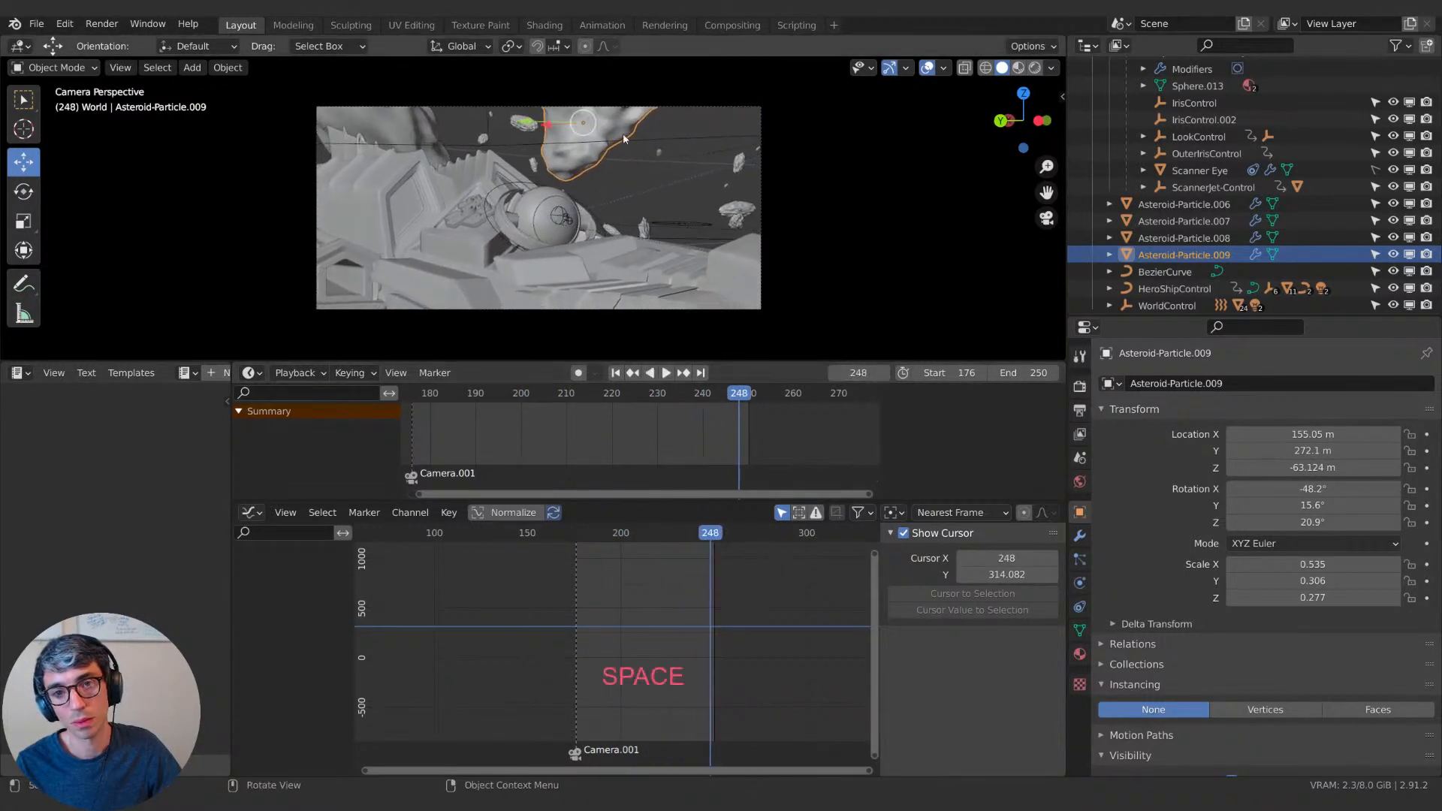
{"action": "left_click", "coordinate": [443, 380]}
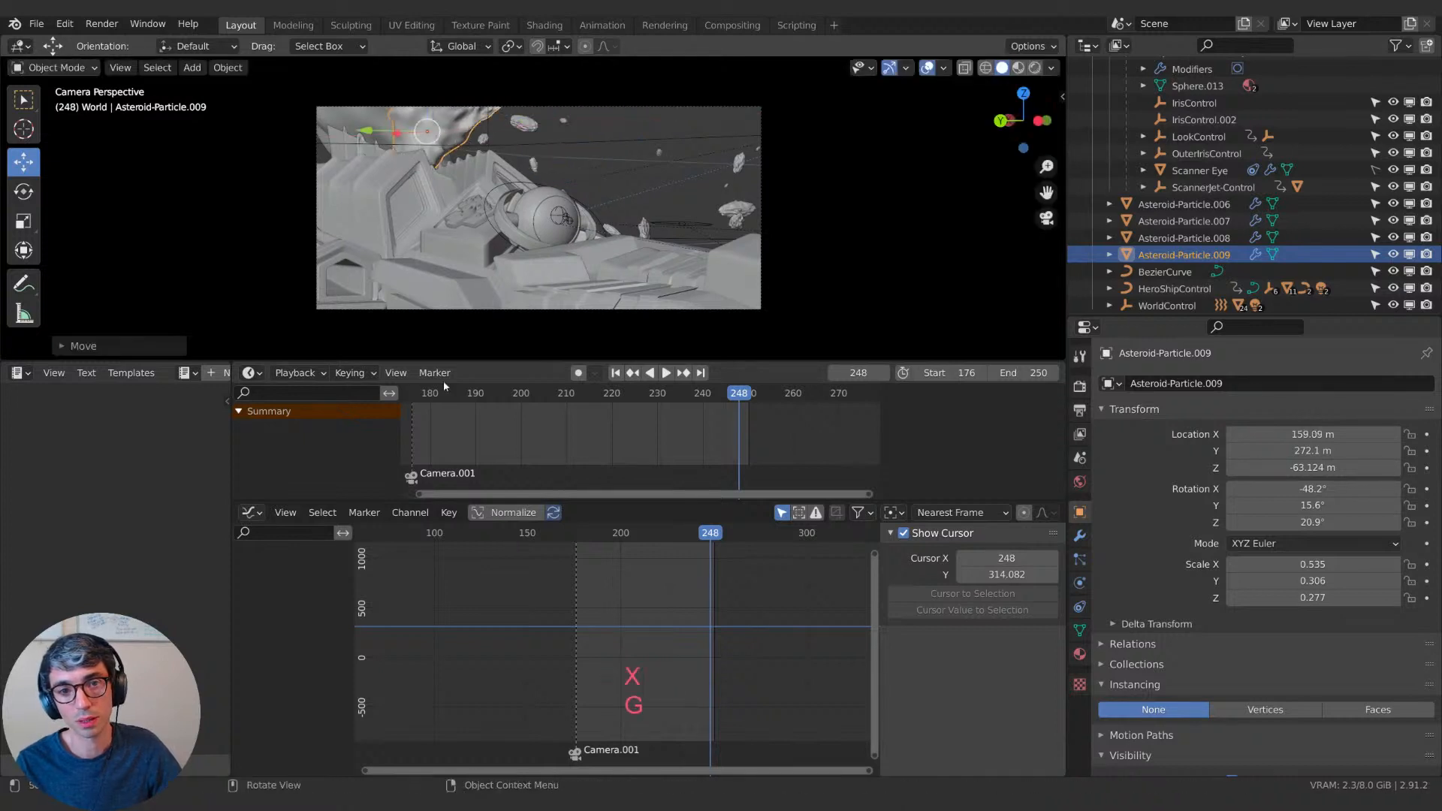
Replay the shot, go to frame 215, and drive Asteroid-Particle.009's X rotation with the expression #frame*.001.
{"action": "key", "text": "space"}
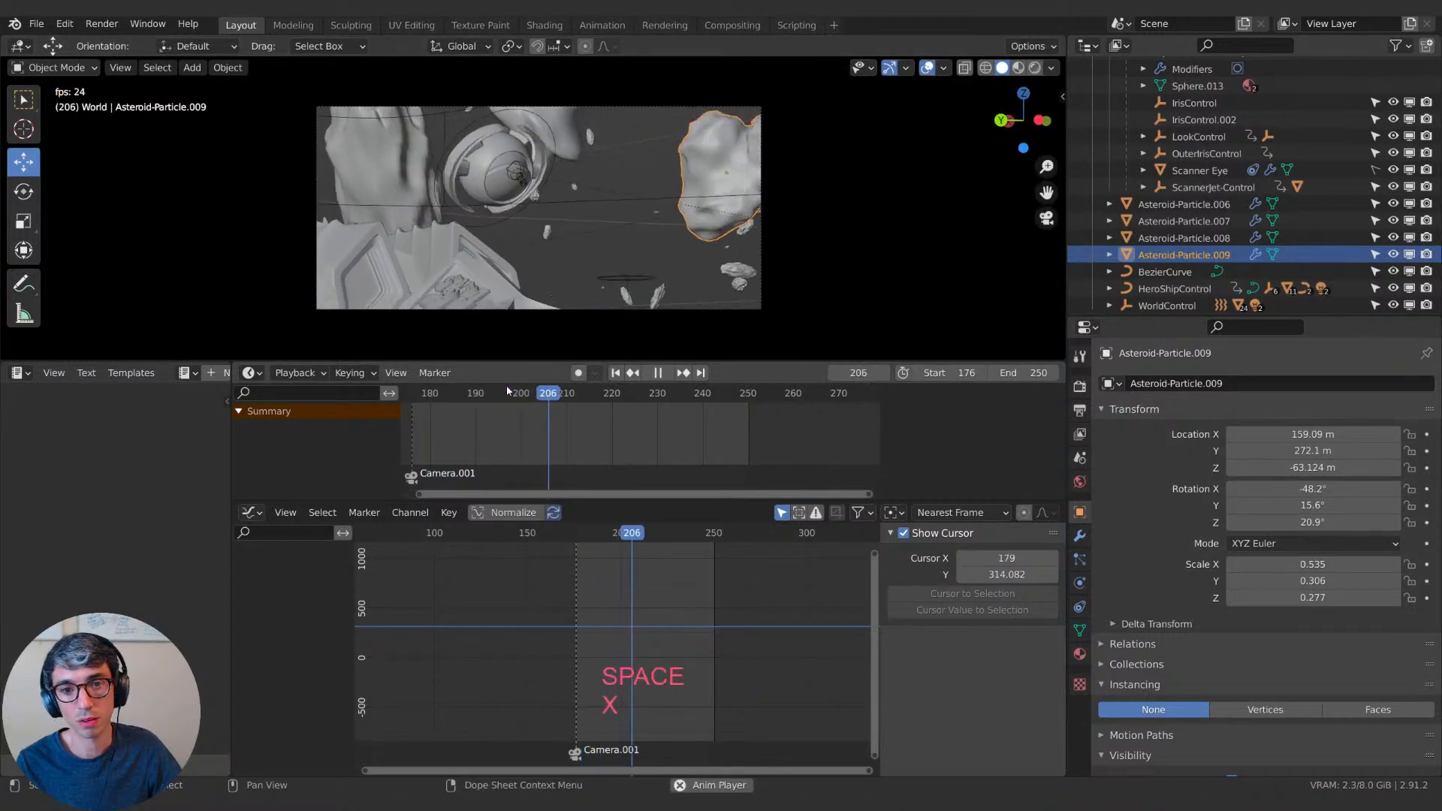
{"action": "key", "text": "space"}
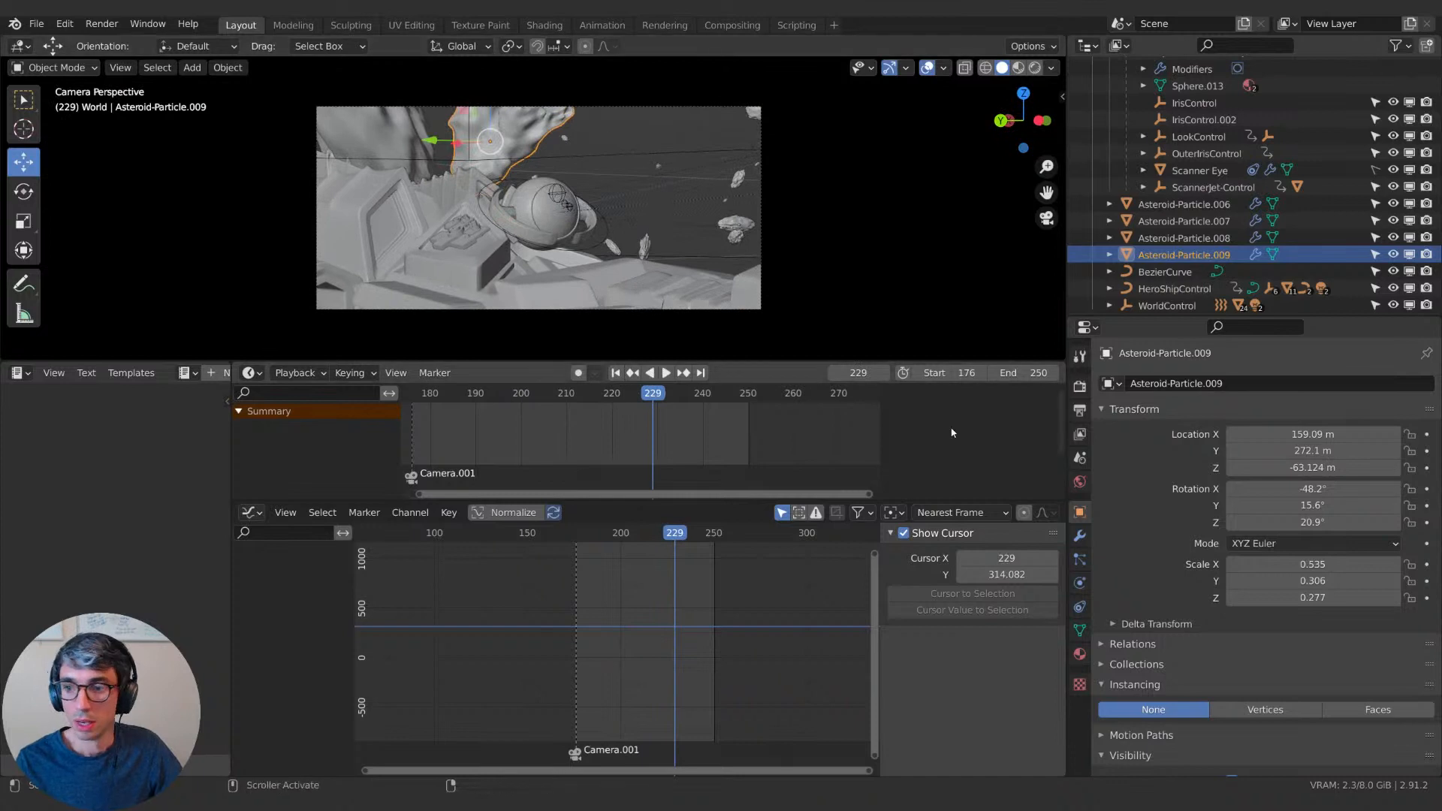
{"action": "mouse_move", "coordinate": [664, 532]}
{"action": "left_mouse_down"}
{"action": "mouse_move", "coordinate": [587, 533]}
{"action": "mouse_move", "coordinate": [649, 534]}
{"action": "left_mouse_up"}
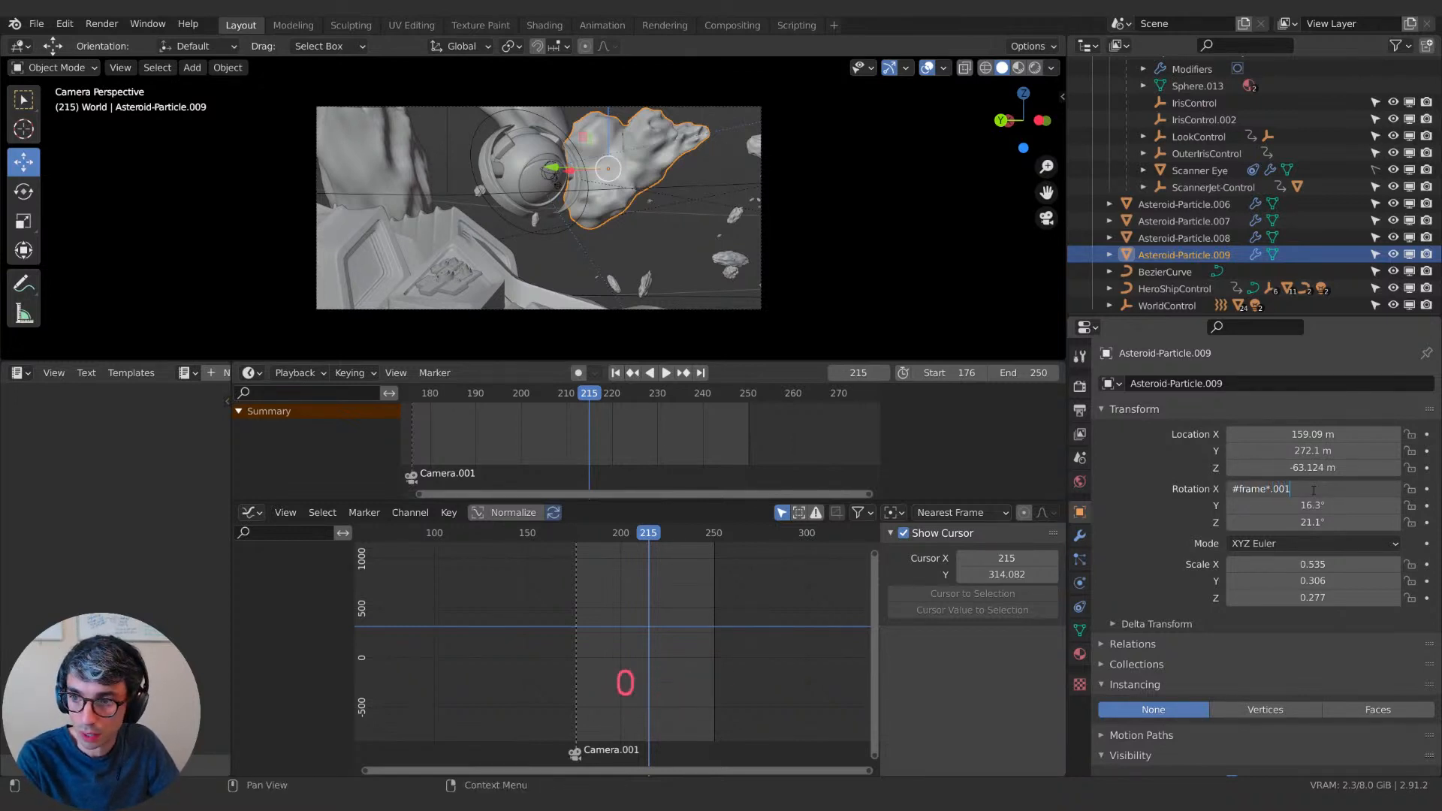
{"action": "key", "text": "Return"}
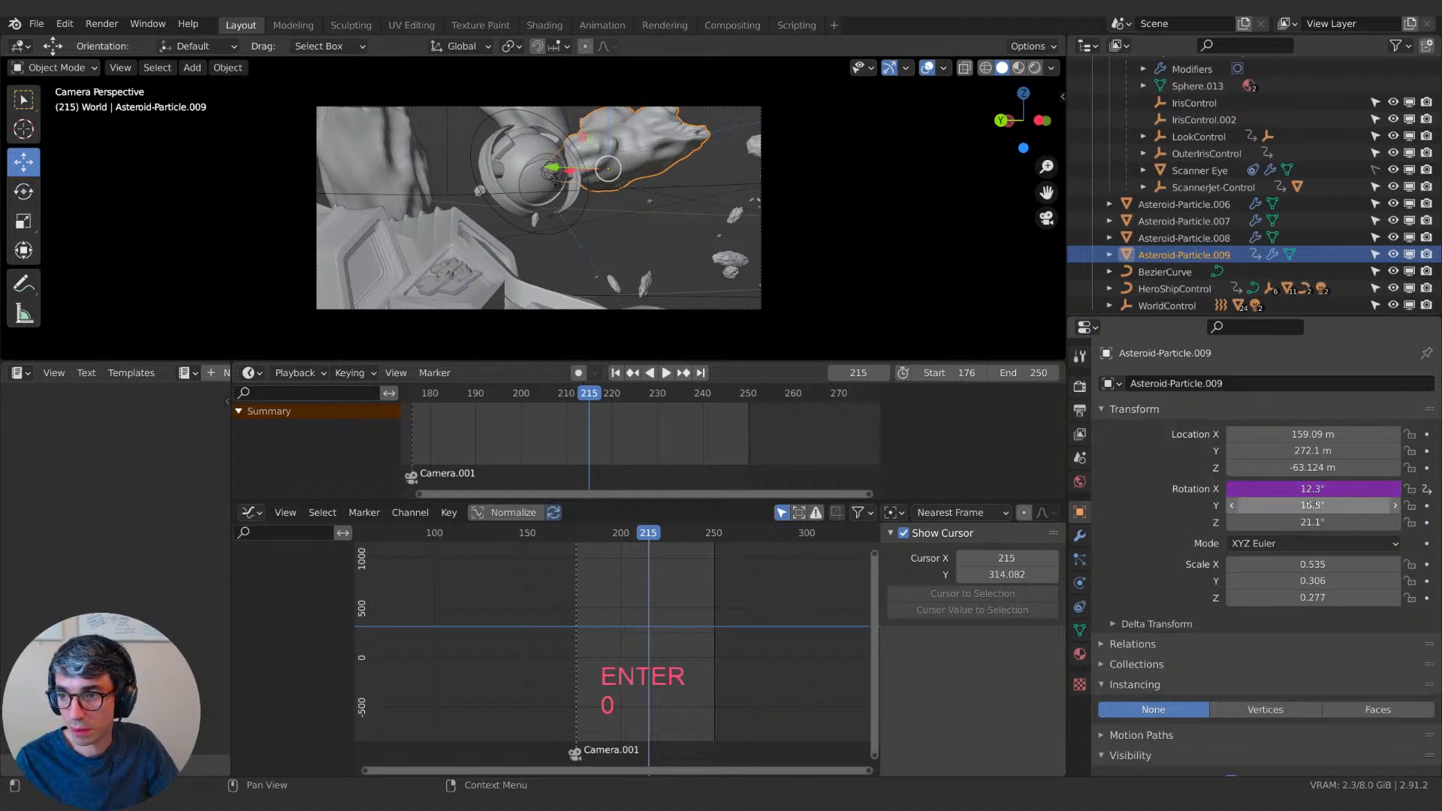
Copy the X rotation driver of Asteroid-Particle.009 to its Y and Z rotations.
{"action": "right_click", "coordinate": [1311, 489]}
{"action": "left_click", "coordinate": [1311, 518]}
{"action": "left_click", "coordinate": [1316, 506]}
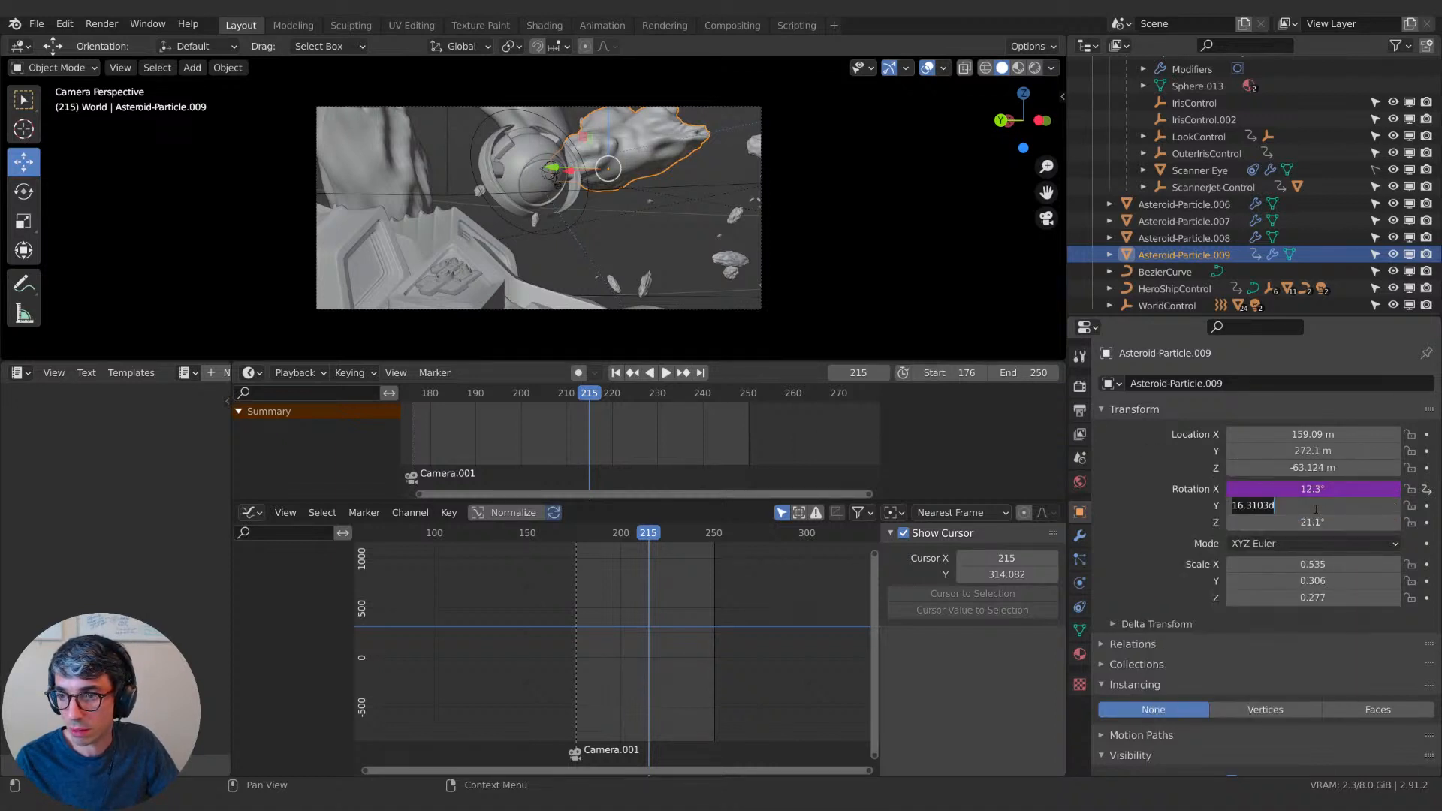
{"action": "right_click", "coordinate": [1192, 505]}
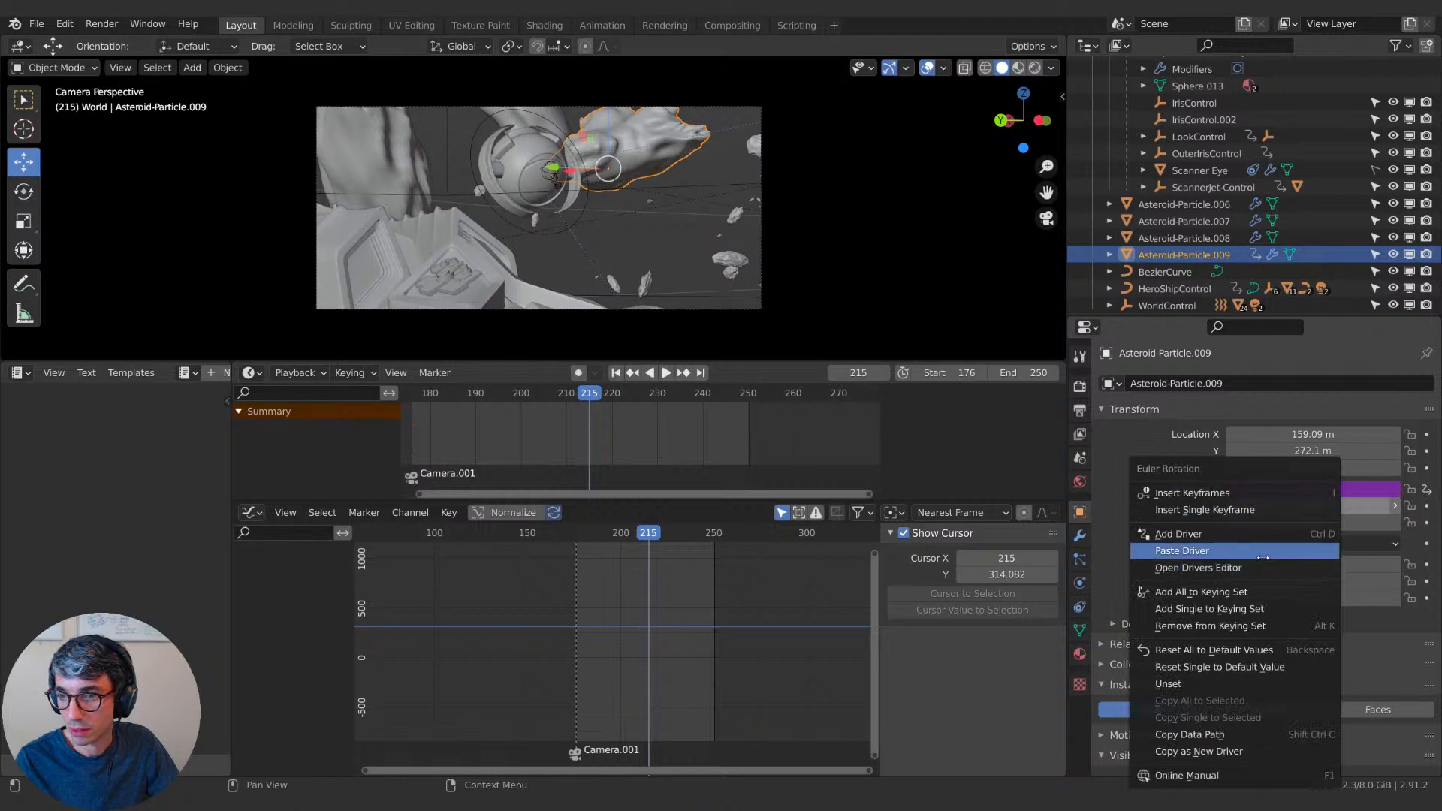
{"action": "left_click", "coordinate": [1321, 552]}
{"action": "right_click", "coordinate": [1316, 522]}
{"action": "left_click", "coordinate": [1316, 518]}
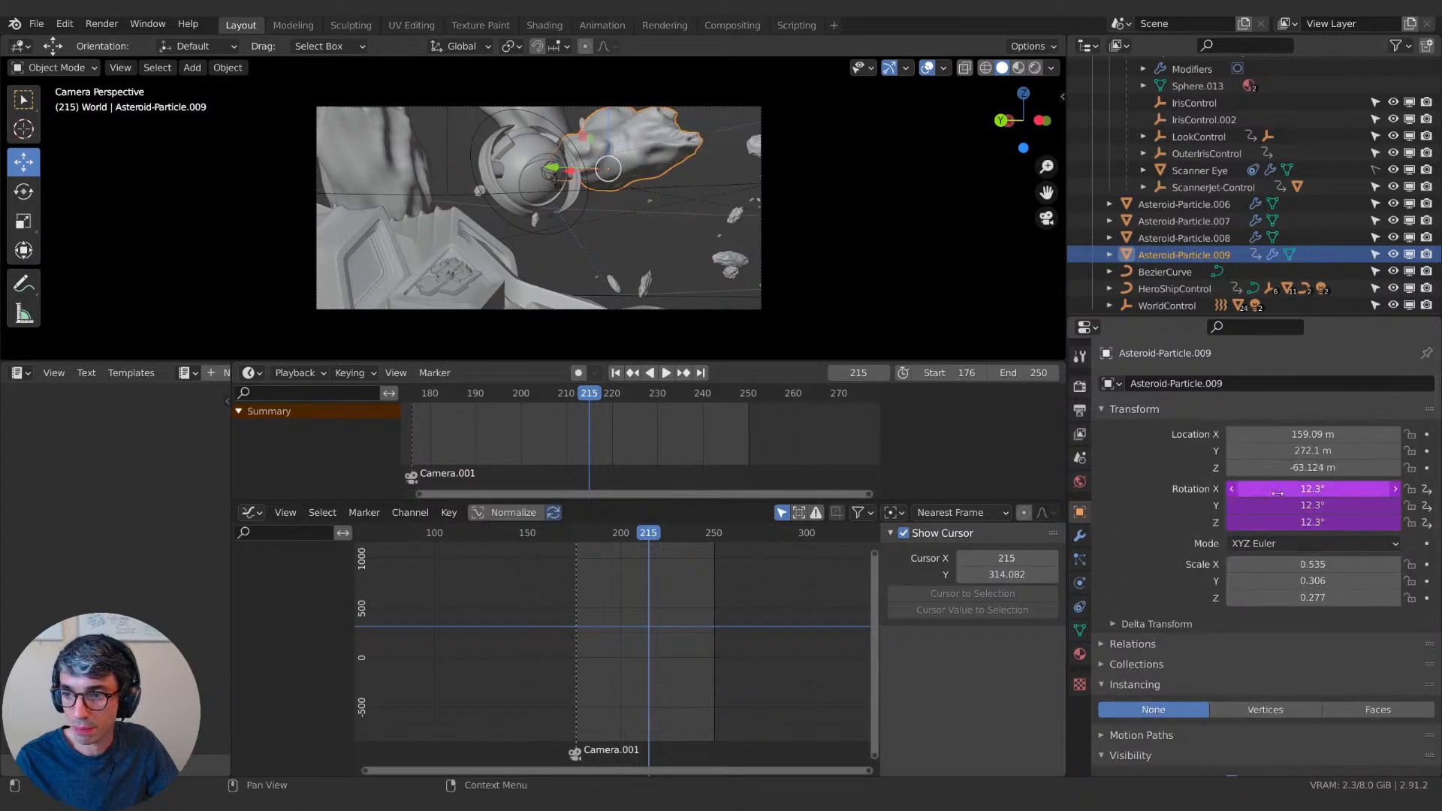
Play the shot and change the X, Y and Z rotation drivers of Asteroid-Particle.009 to frame*.01.
{"action": "key", "text": "space"}
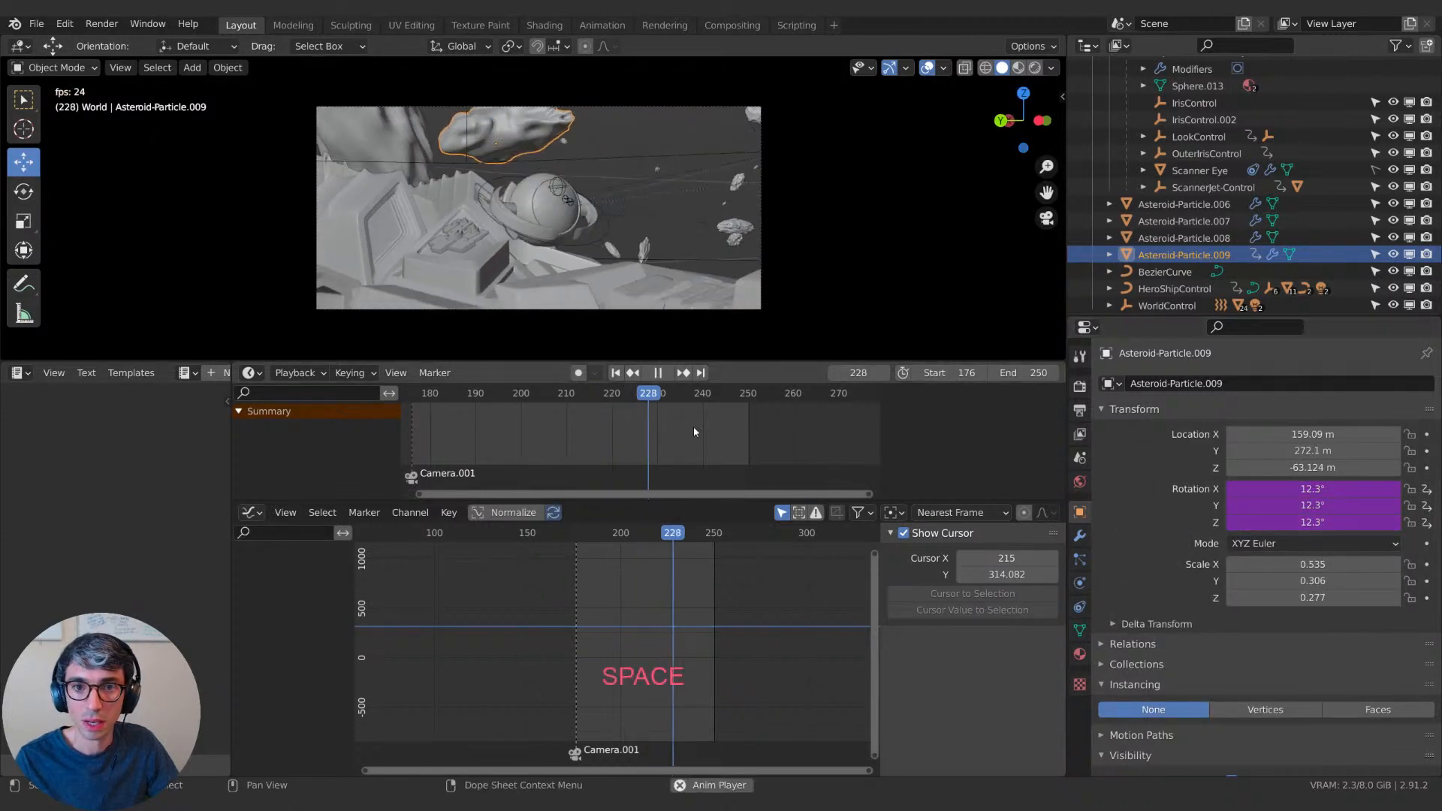
{"action": "key", "text": "space"}
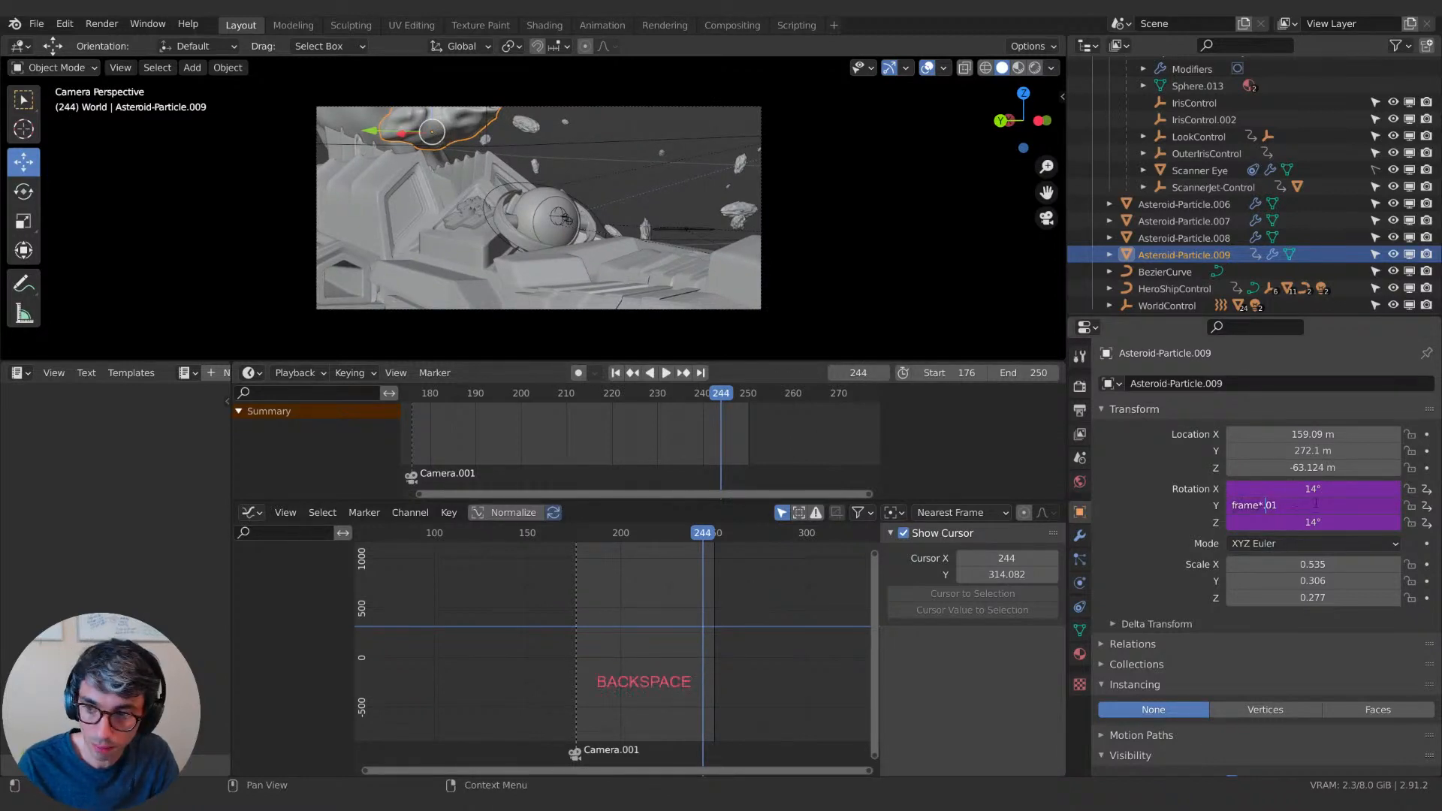
{"action": "key", "text": "Return"}
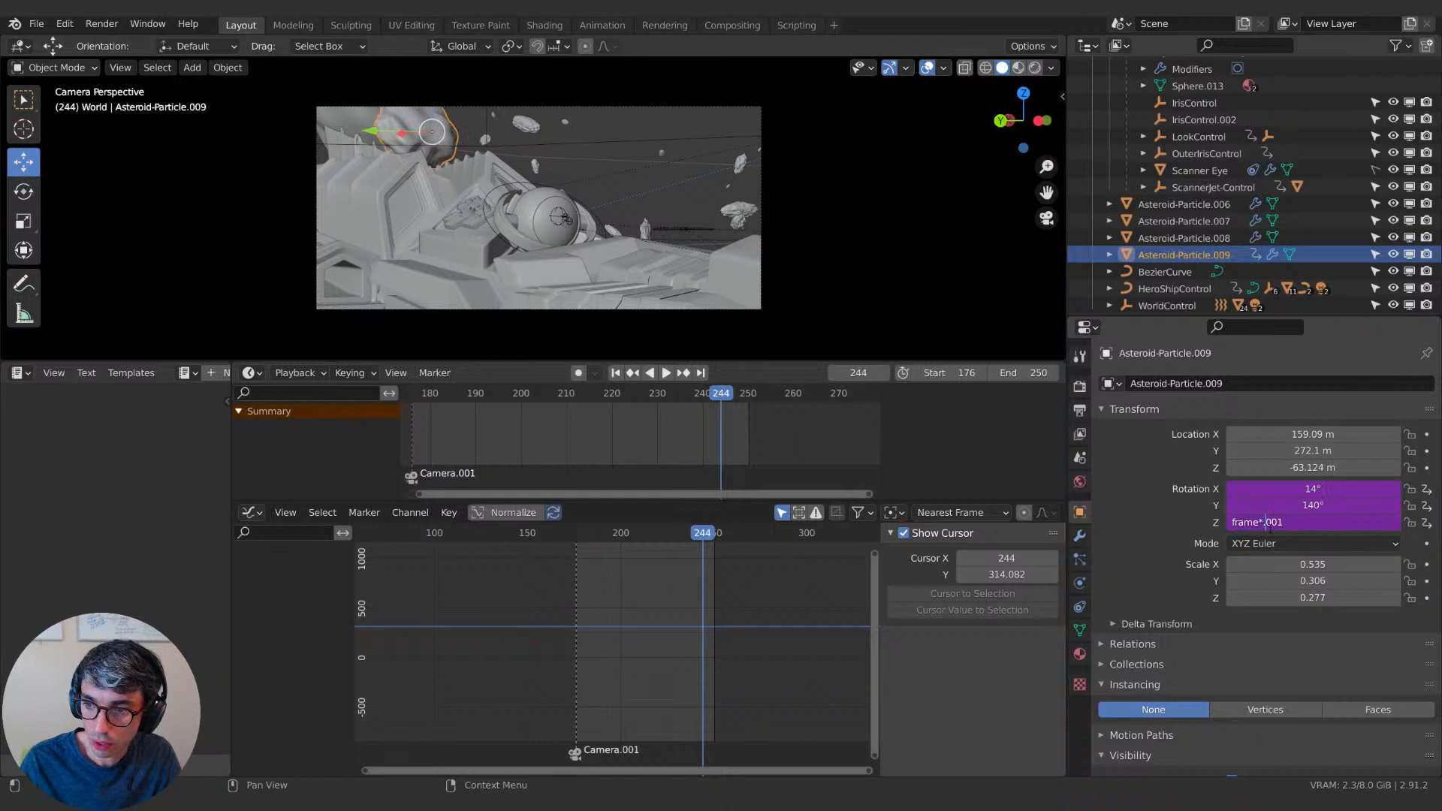
{"action": "left_click", "coordinate": [1335, 493]}
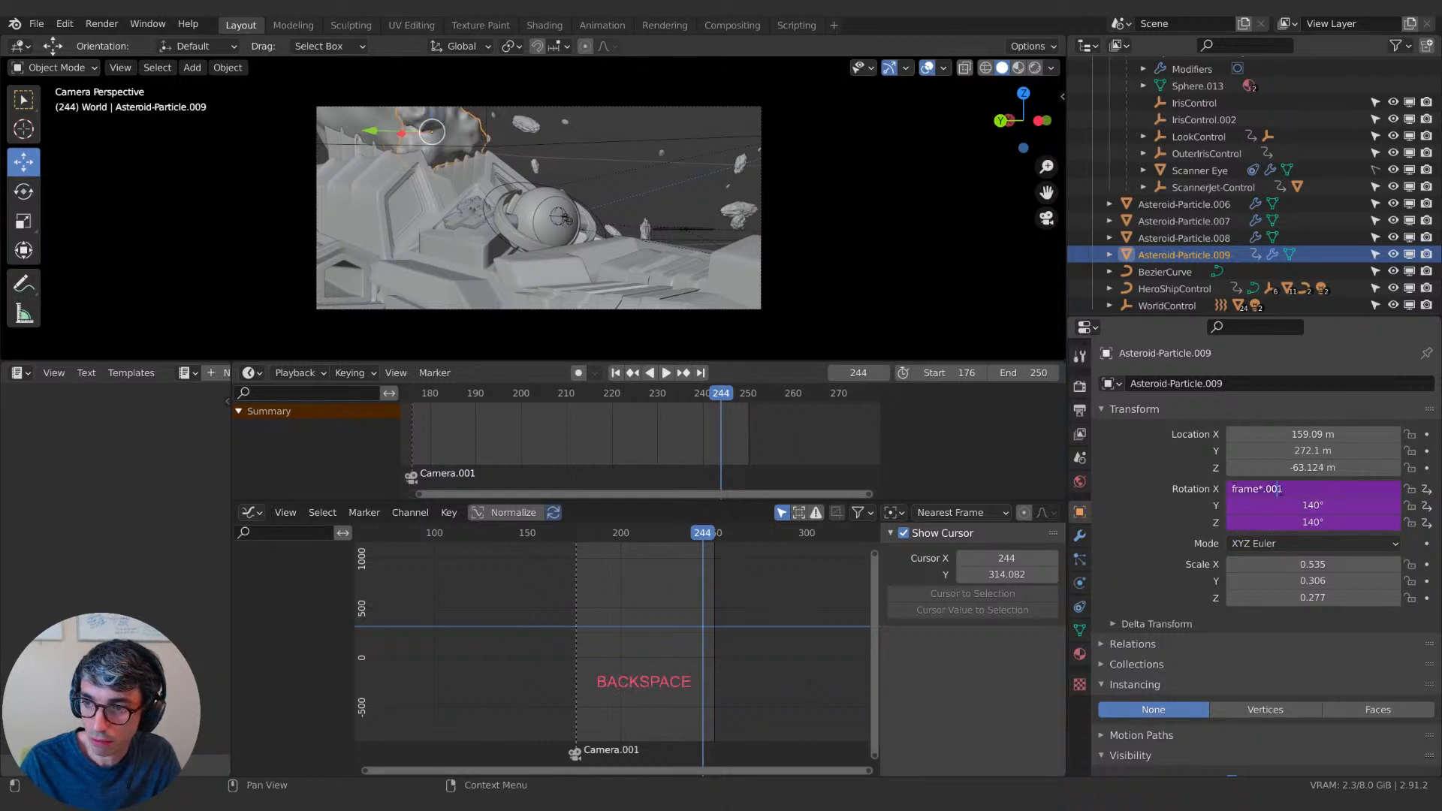
{"action": "key", "text": "Return"}
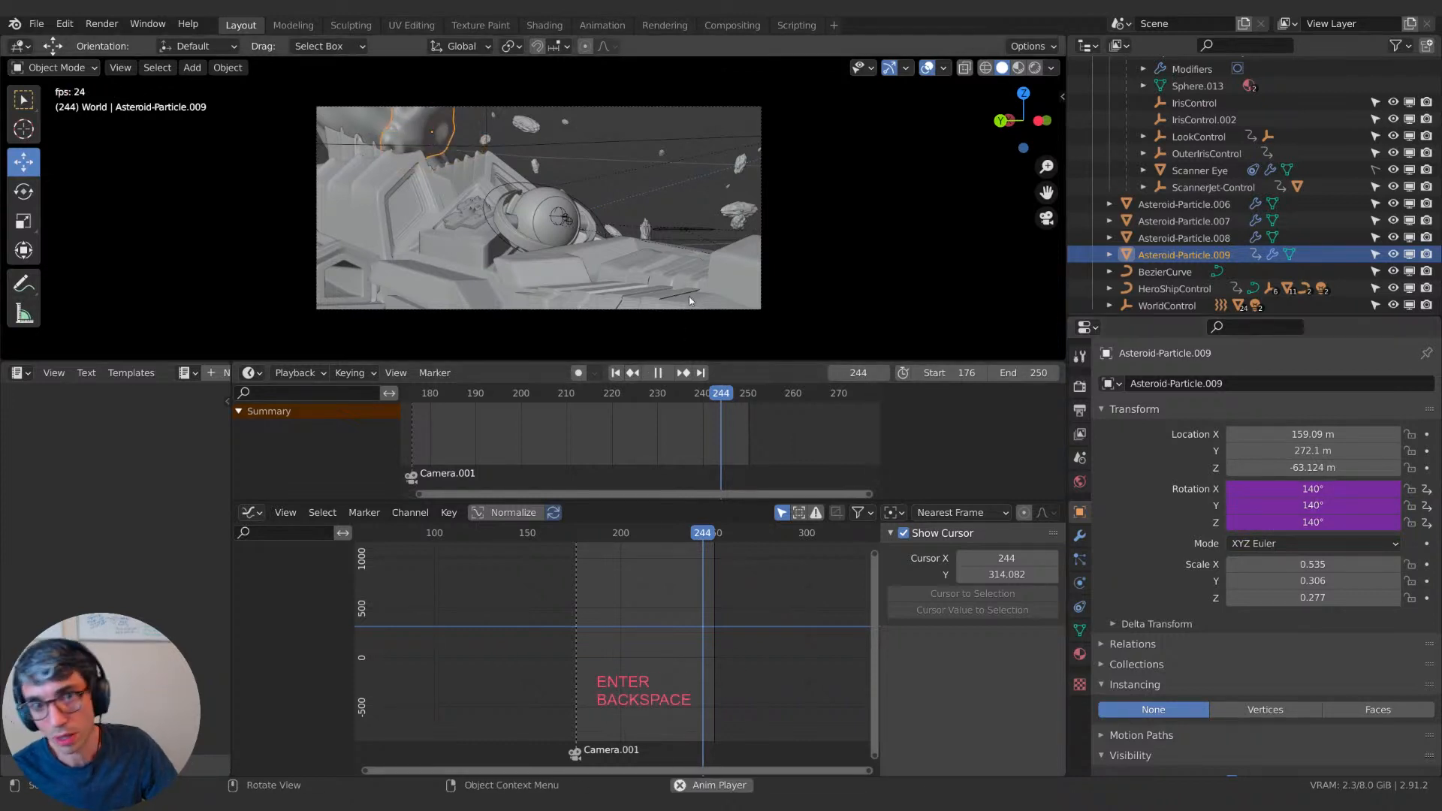
Preview the spin and change all three rotation drivers of Asteroid-Particle.009 to frame*.1.
{"action": "key", "text": "space"}
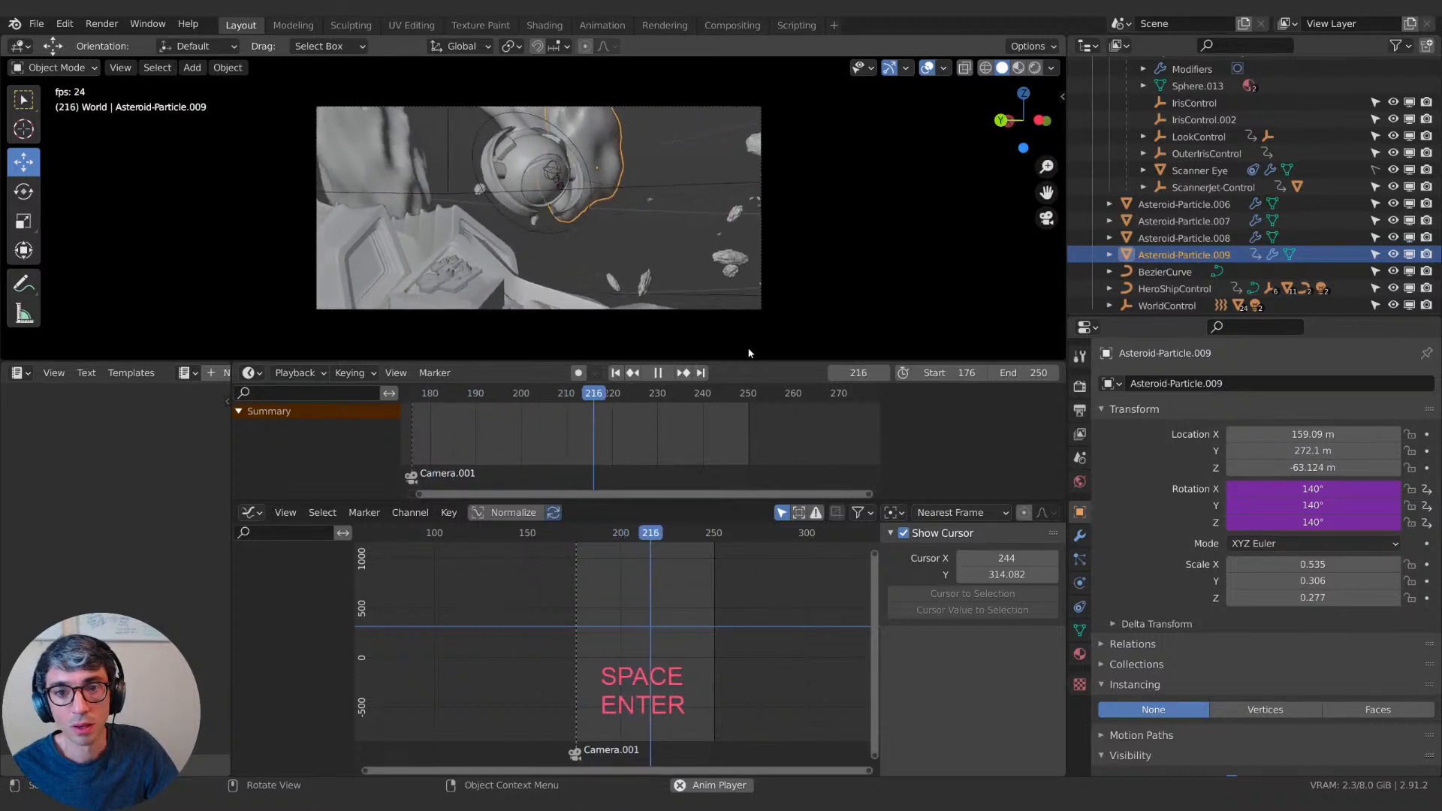
{"action": "key", "text": "space"}
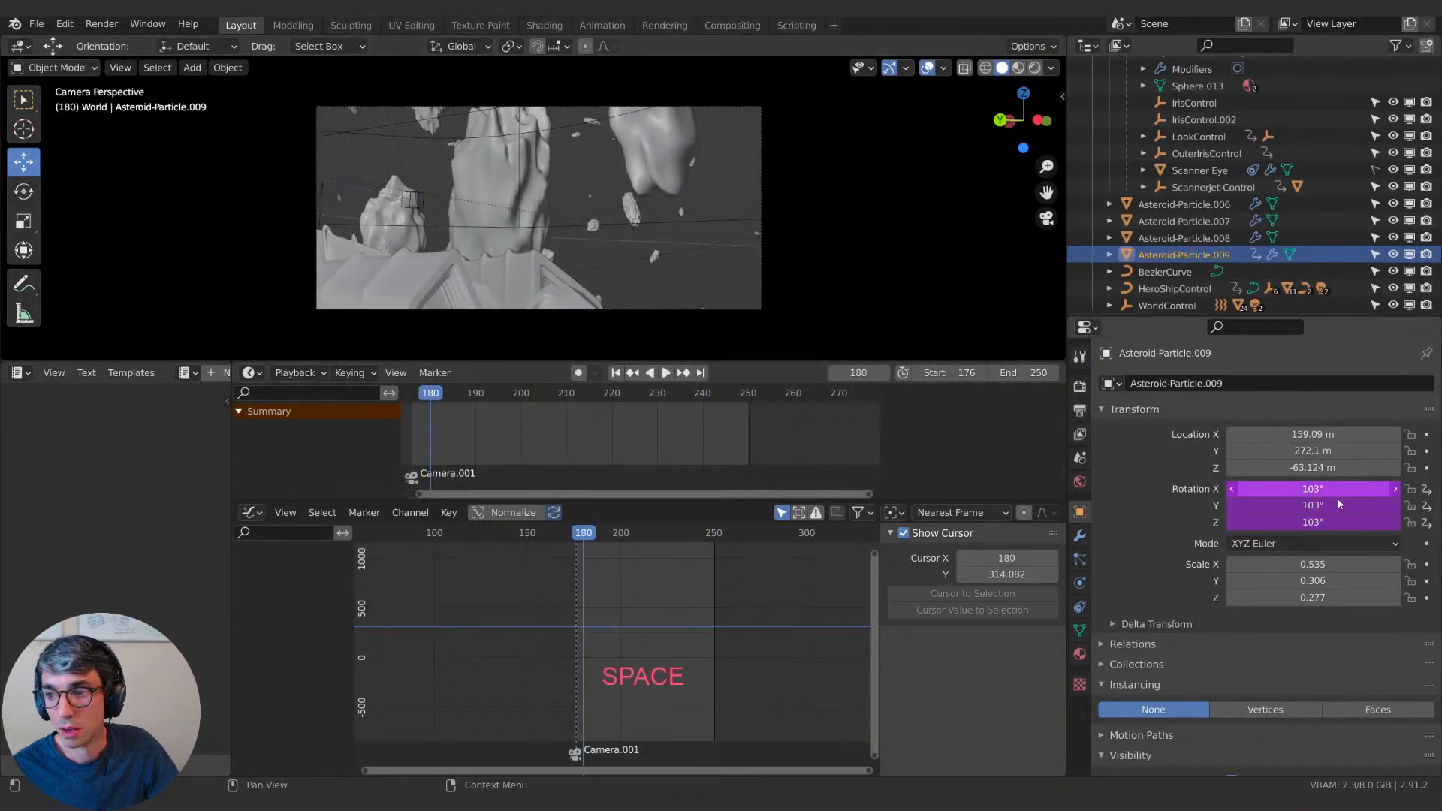
{"action": "left_click", "coordinate": [1293, 501]}
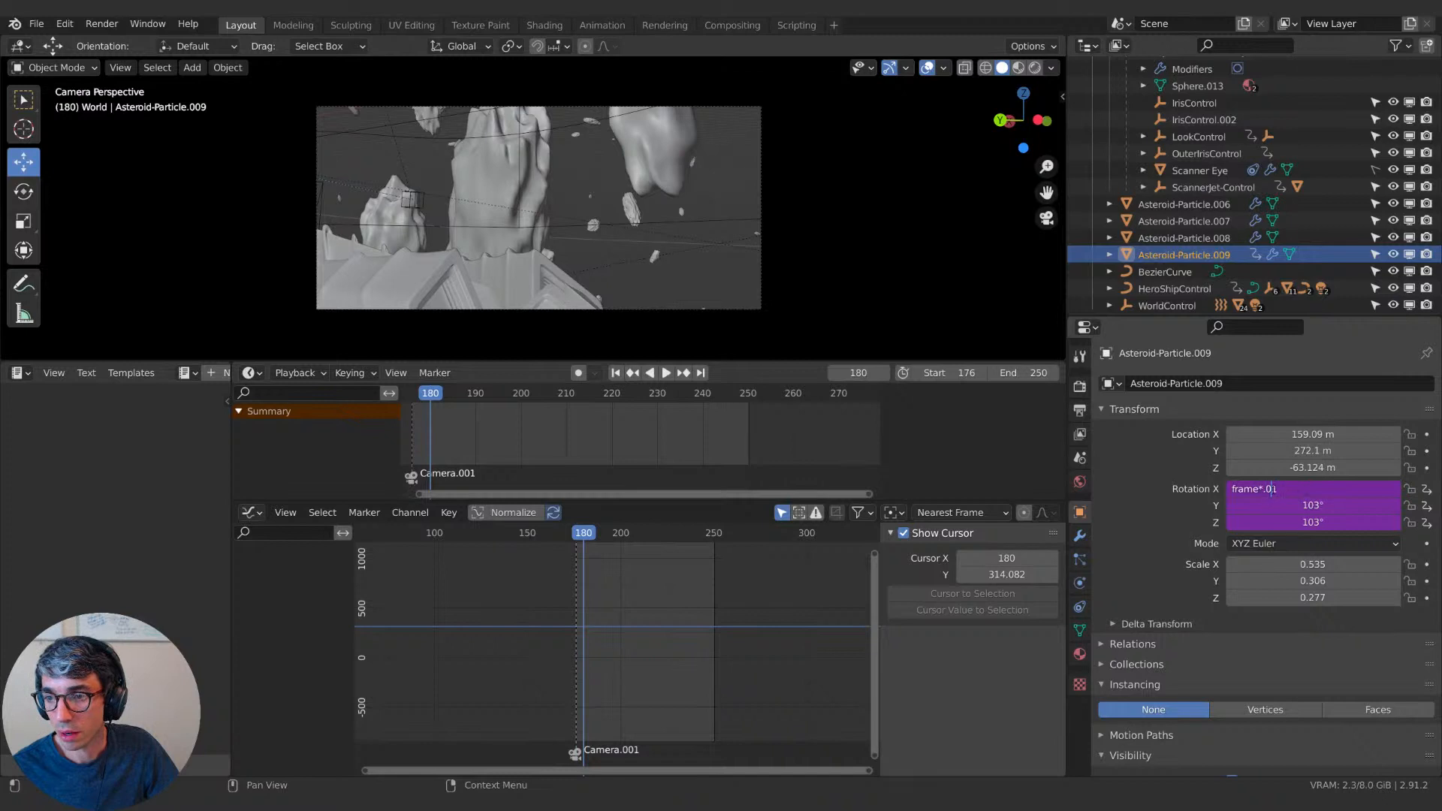
{"action": "key", "text": "Return"}
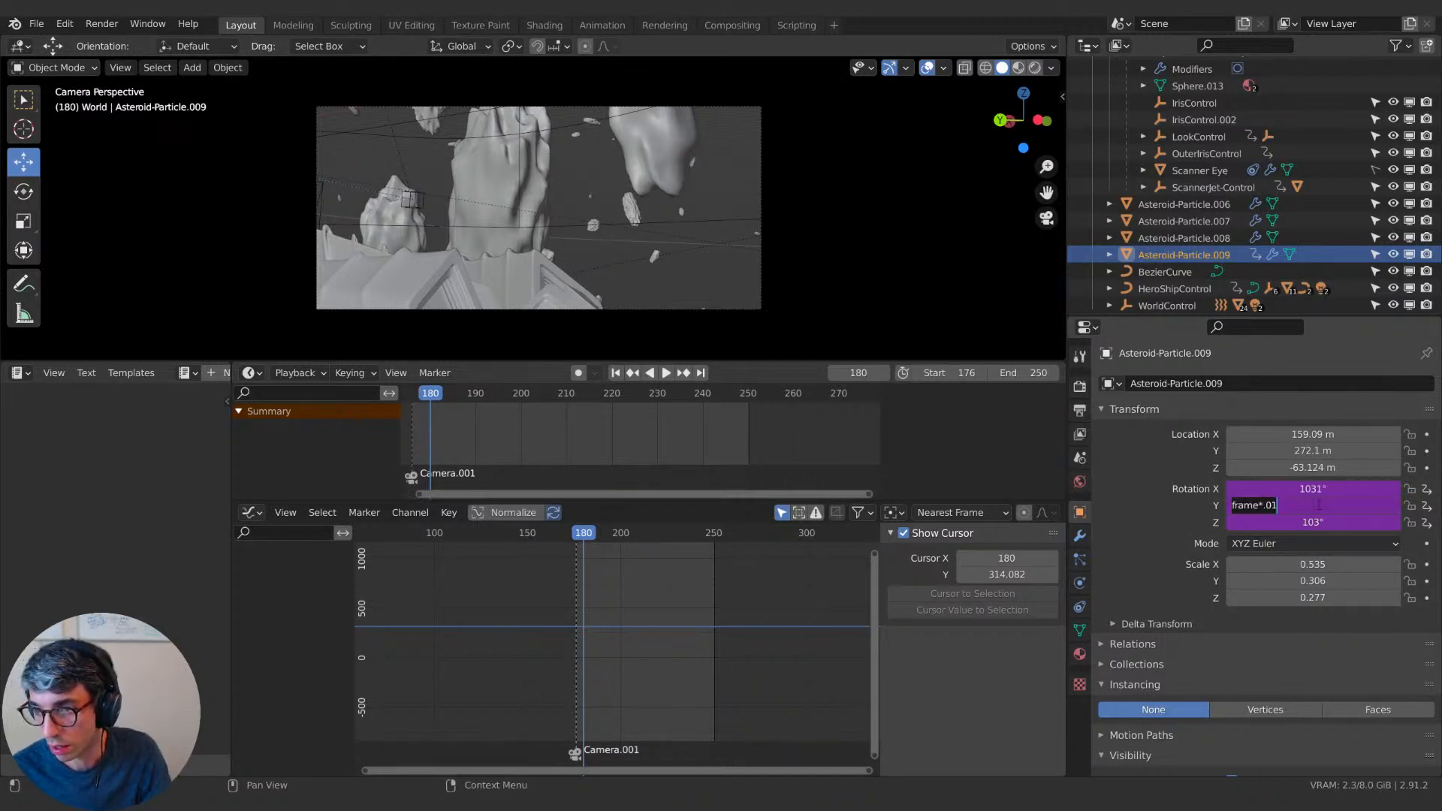
{"action": "left_click", "coordinate": [1314, 522]}
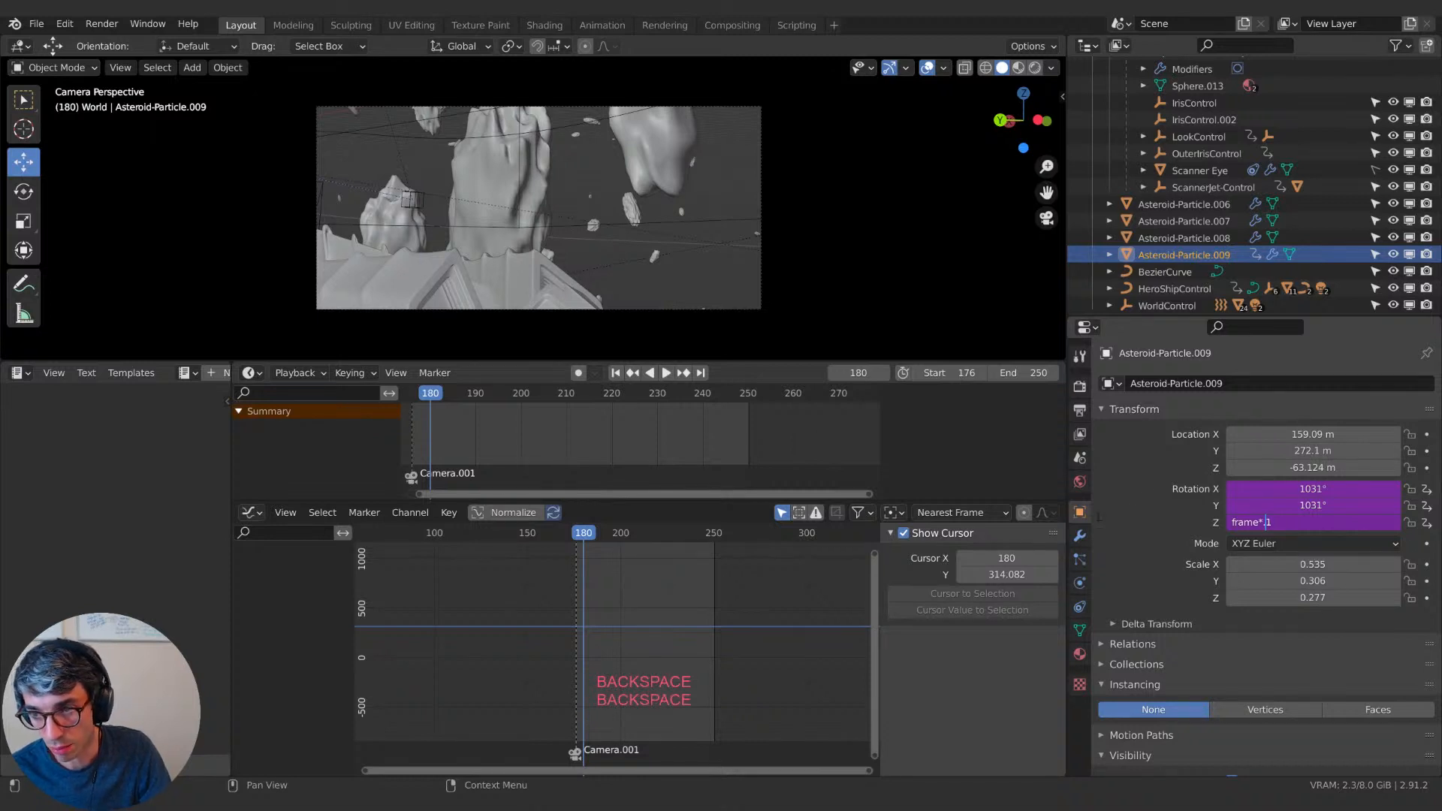
Replay the shot and set the X, Y and Z rotation drivers of Asteroid-Particle.009 to frame*.05.
{"action": "key", "text": "space"}
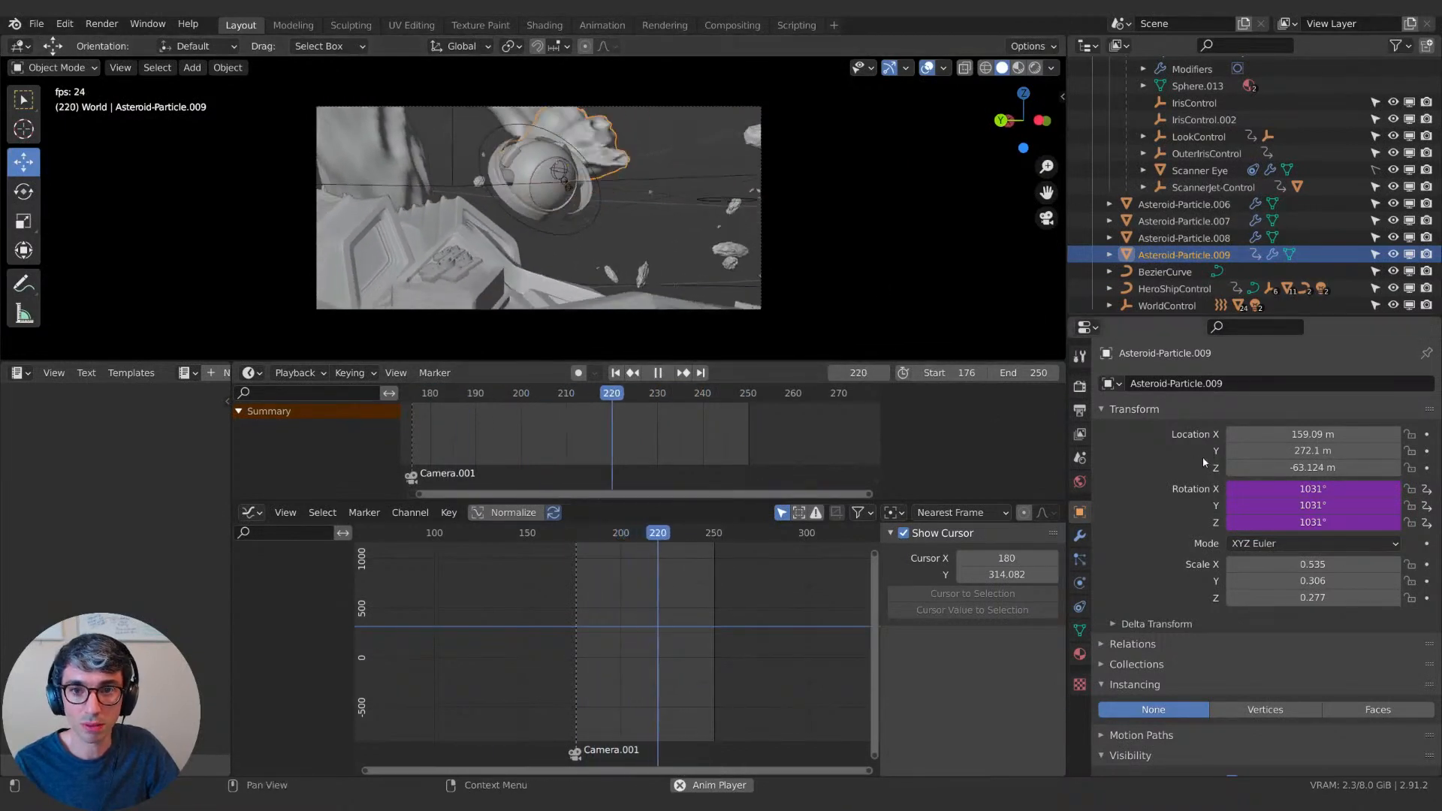
{"action": "key", "text": "space"}
{"action": "left_click", "coordinate": [1299, 489]}
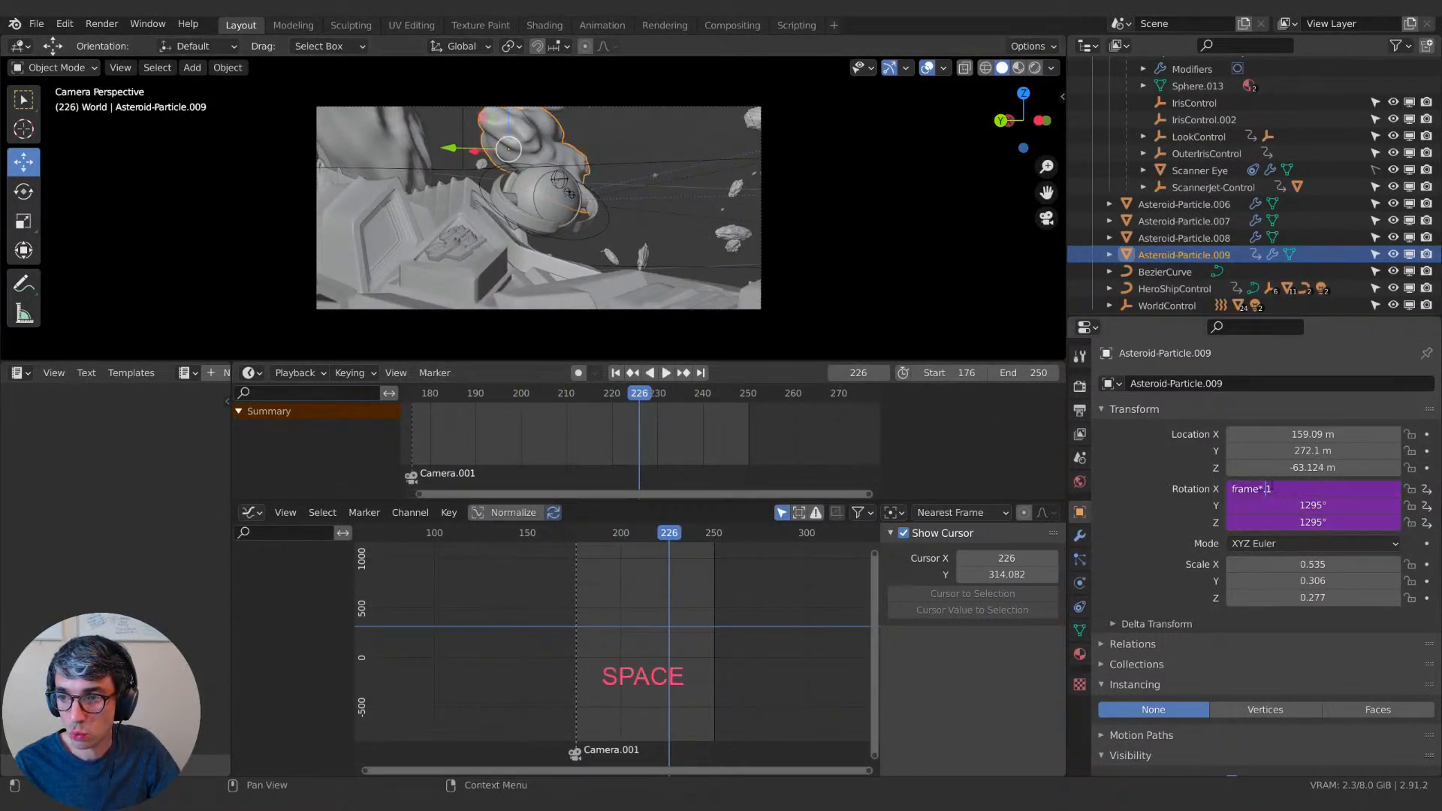
{"action": "key", "text": "shift+Right"}
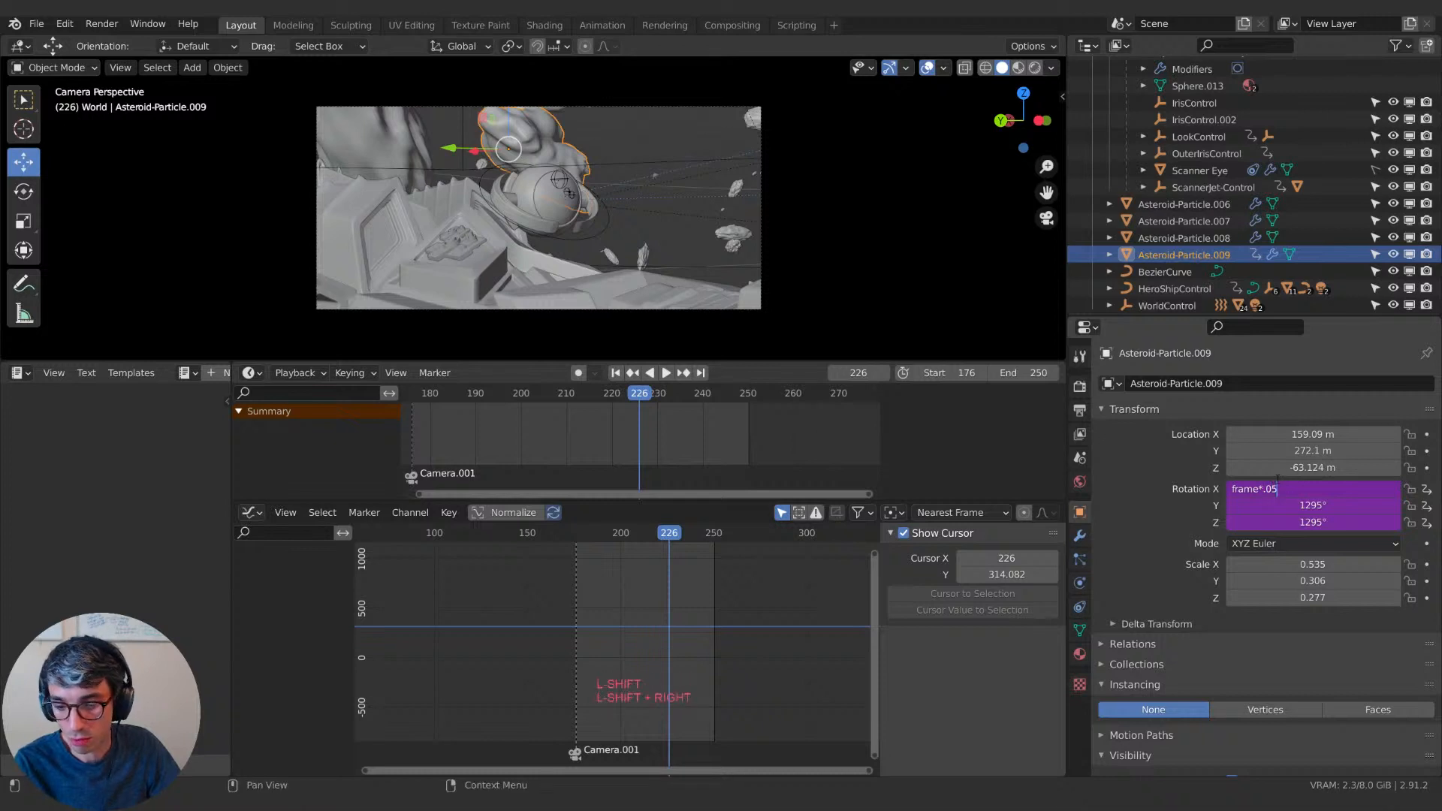
{"action": "key", "text": "Return"}
{"action": "left_click", "coordinate": [1289, 505]}
{"action": "left_click", "coordinate": [1290, 505]}
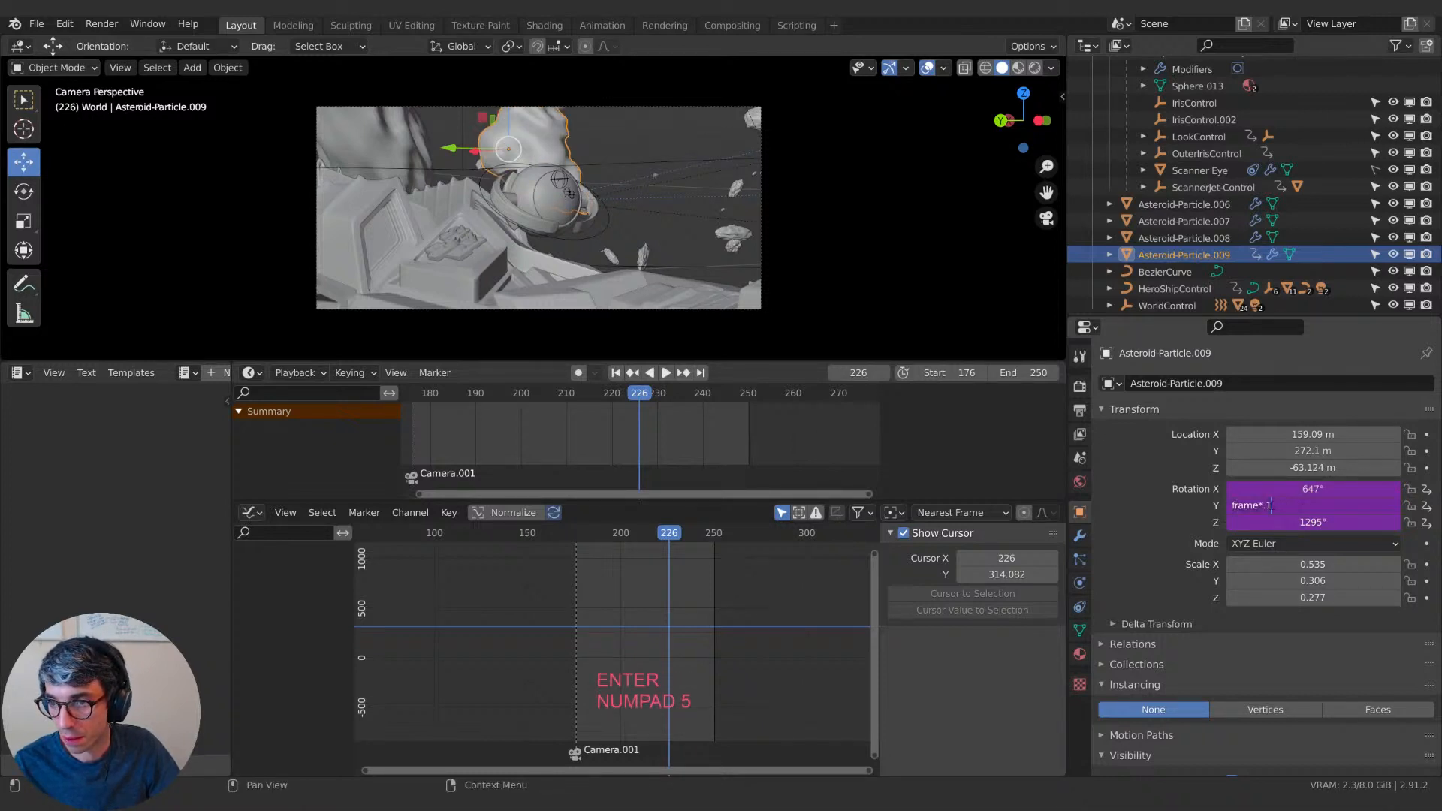
{"action": "key", "text": "Return"}
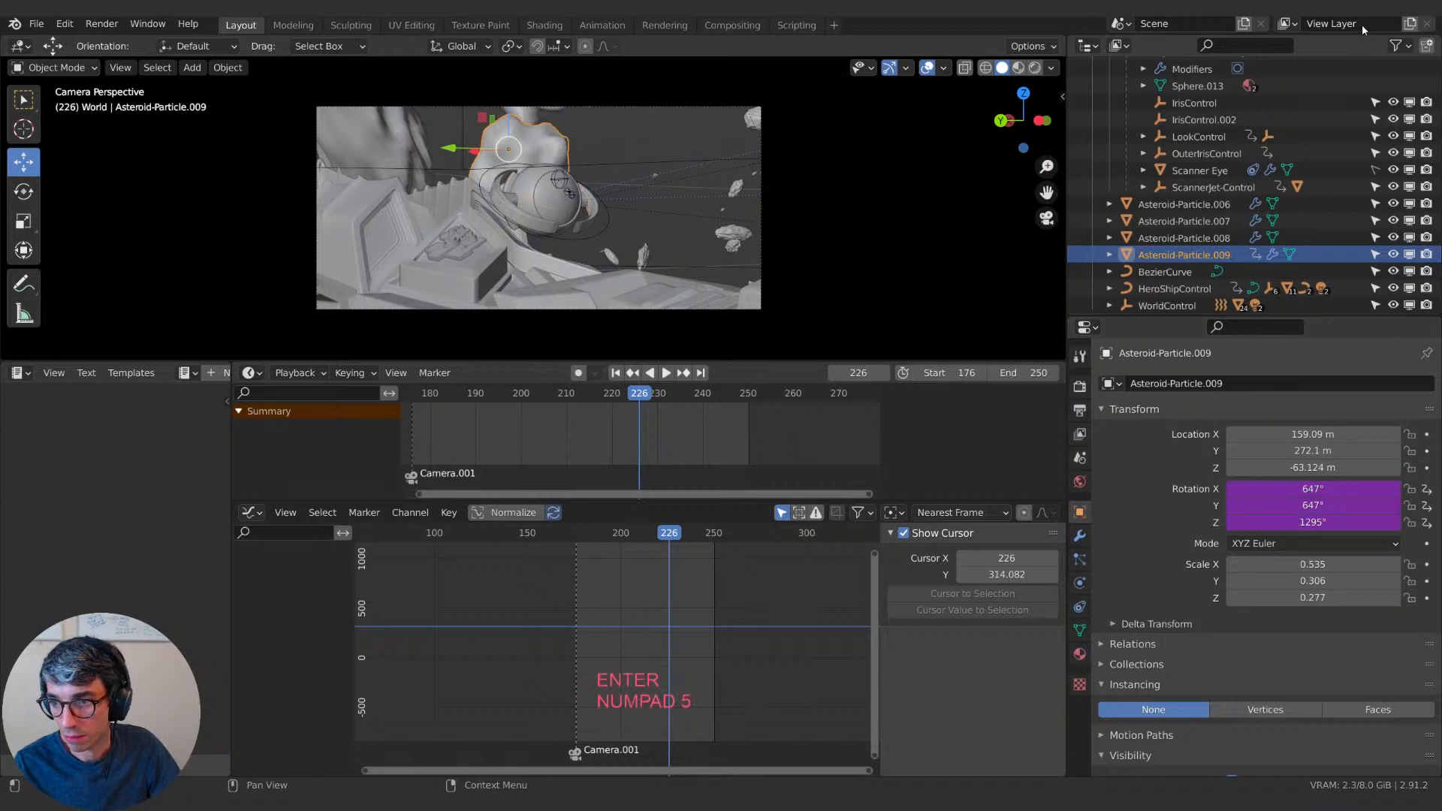
{"action": "double_click", "coordinate": [1276, 522]}
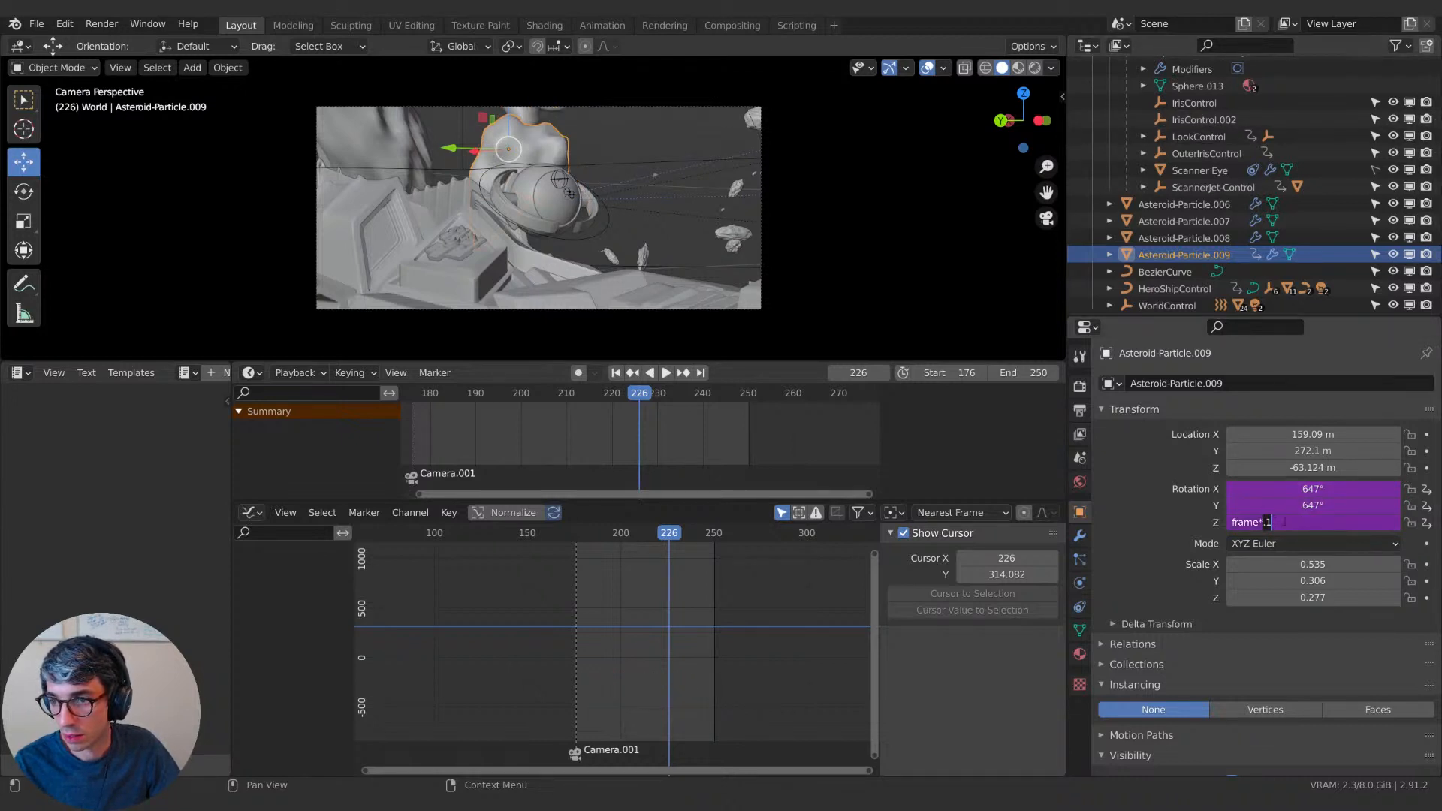
{"action": "type", "text": "5"}
{"action": "key", "text": "Return"}
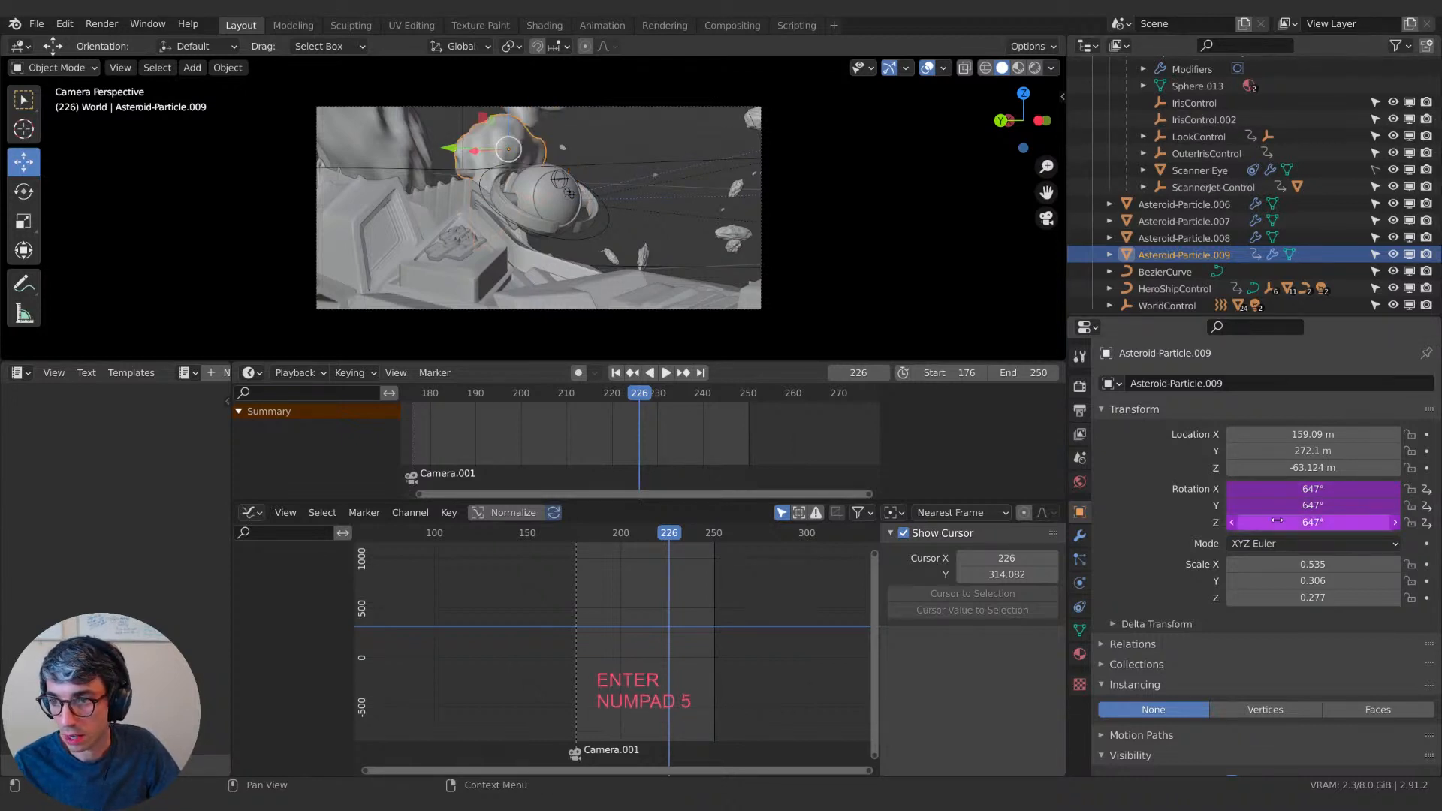
Check the tumbling in playback and slow Asteroid-Particle.009's three rotation drivers to frame*.02.
{"action": "key", "text": "space"}
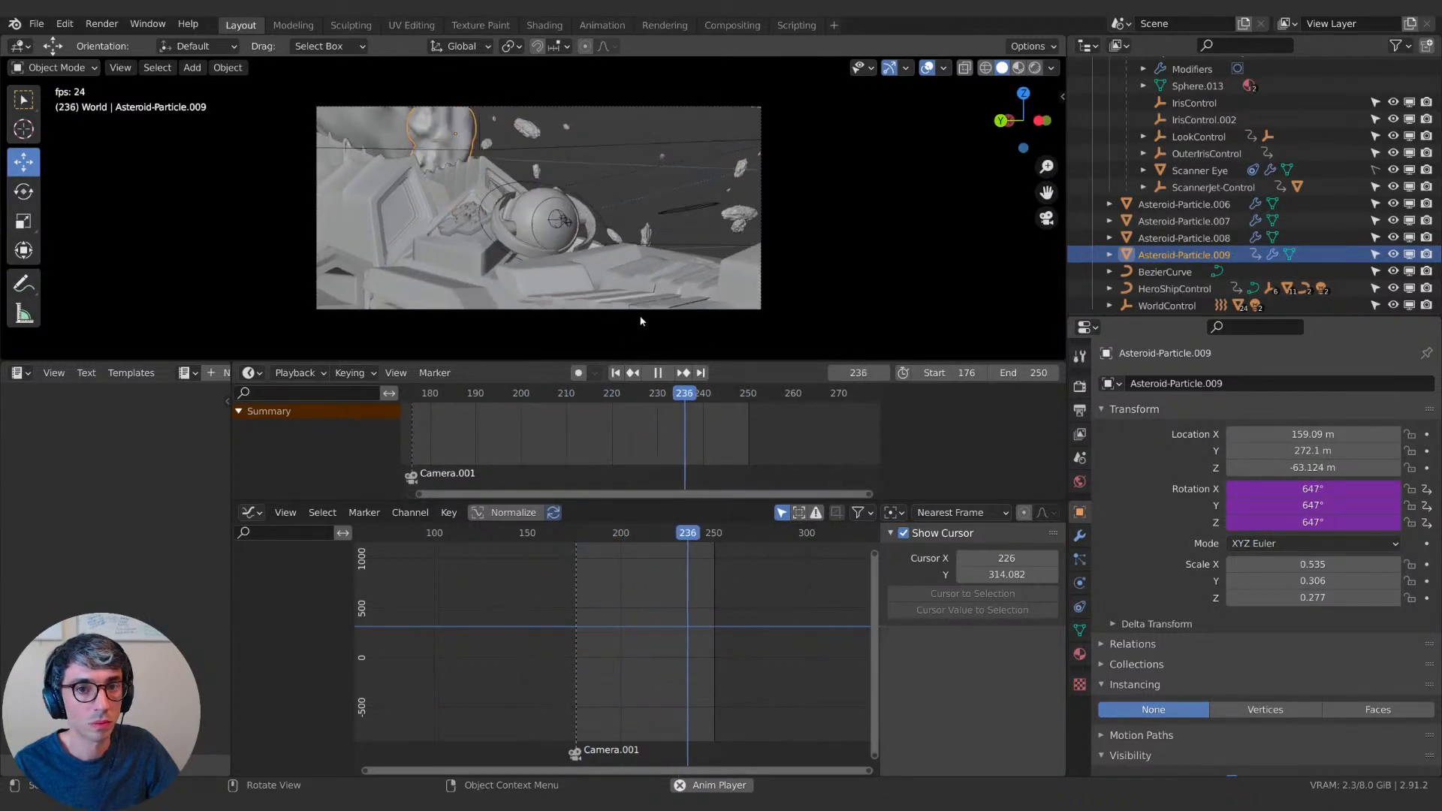
{"action": "key", "text": "space"}
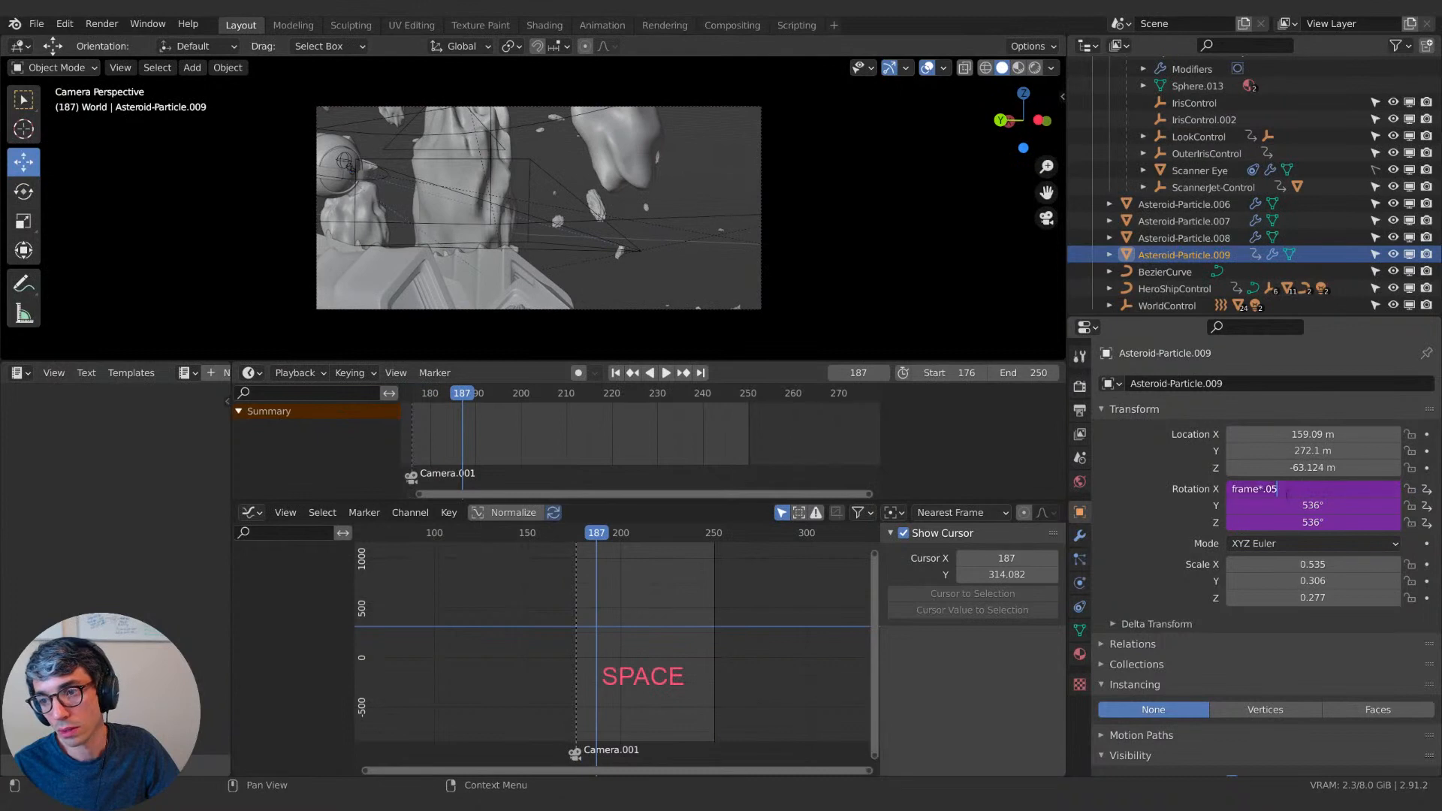
{"action": "double_click", "coordinate": [1307, 508]}
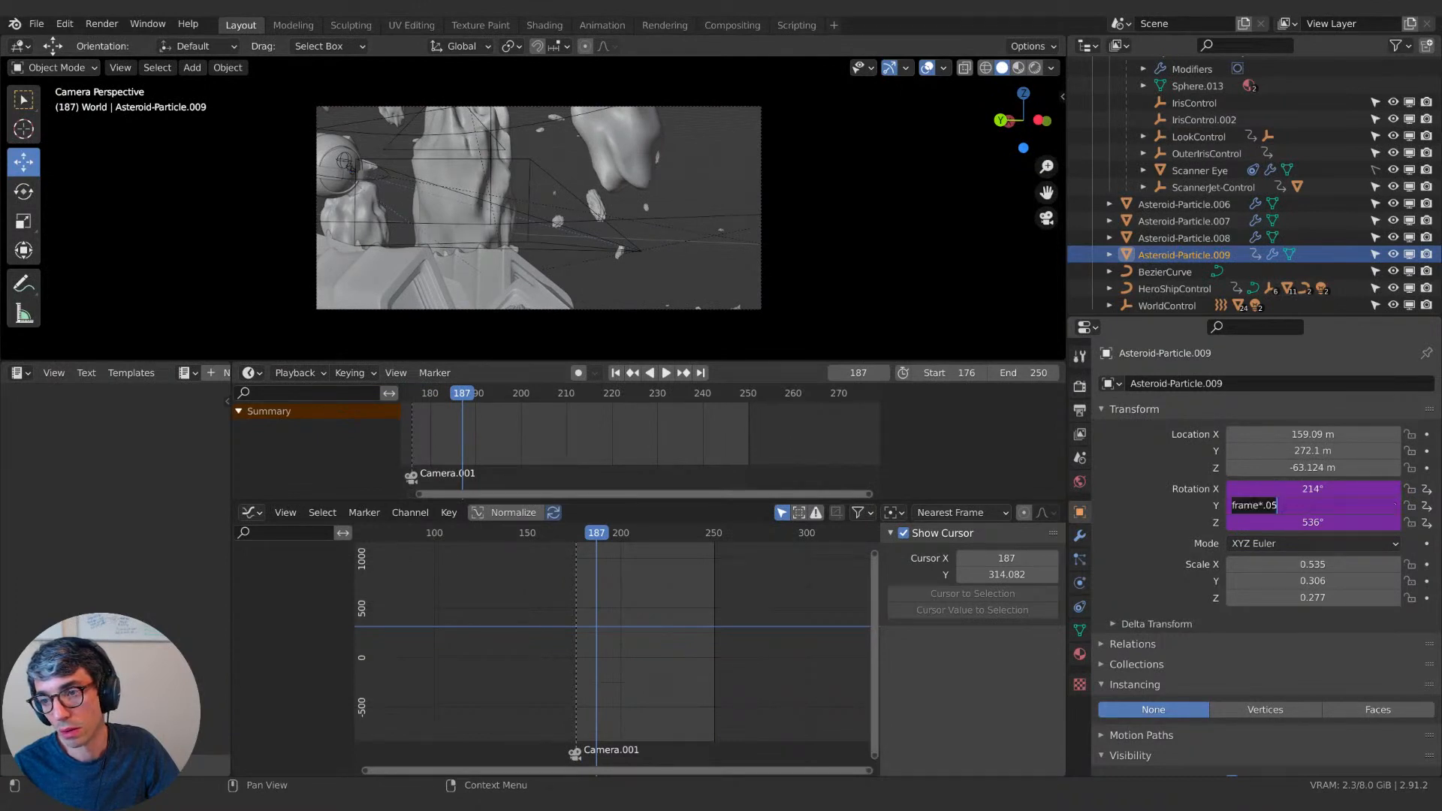
{"action": "type", "text": "2"}
{"action": "key", "text": "Return"}
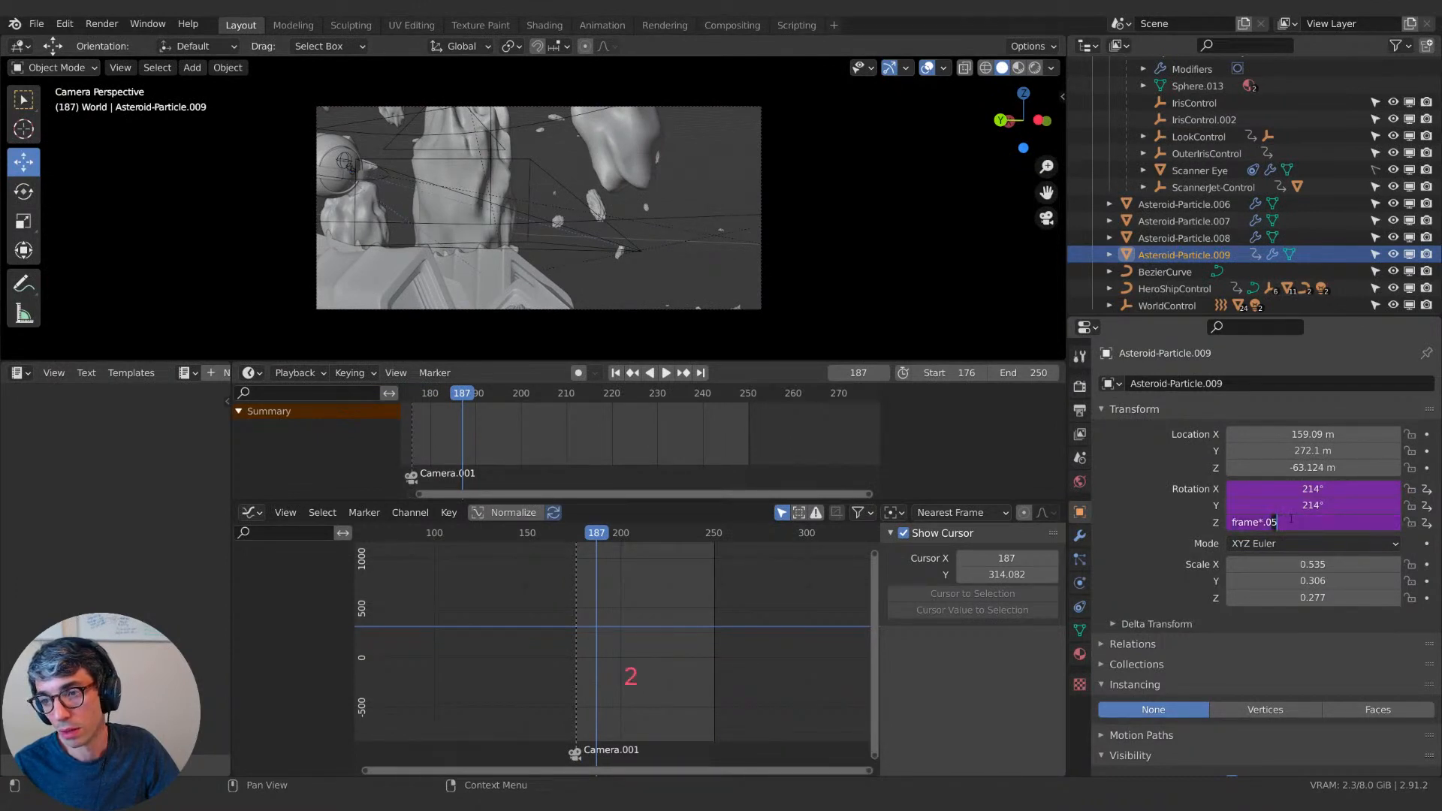
Review the shot, keyframe Asteroid-Particle.009's location at frame 177, and play on to frame 229.
{"action": "key", "text": "space"}
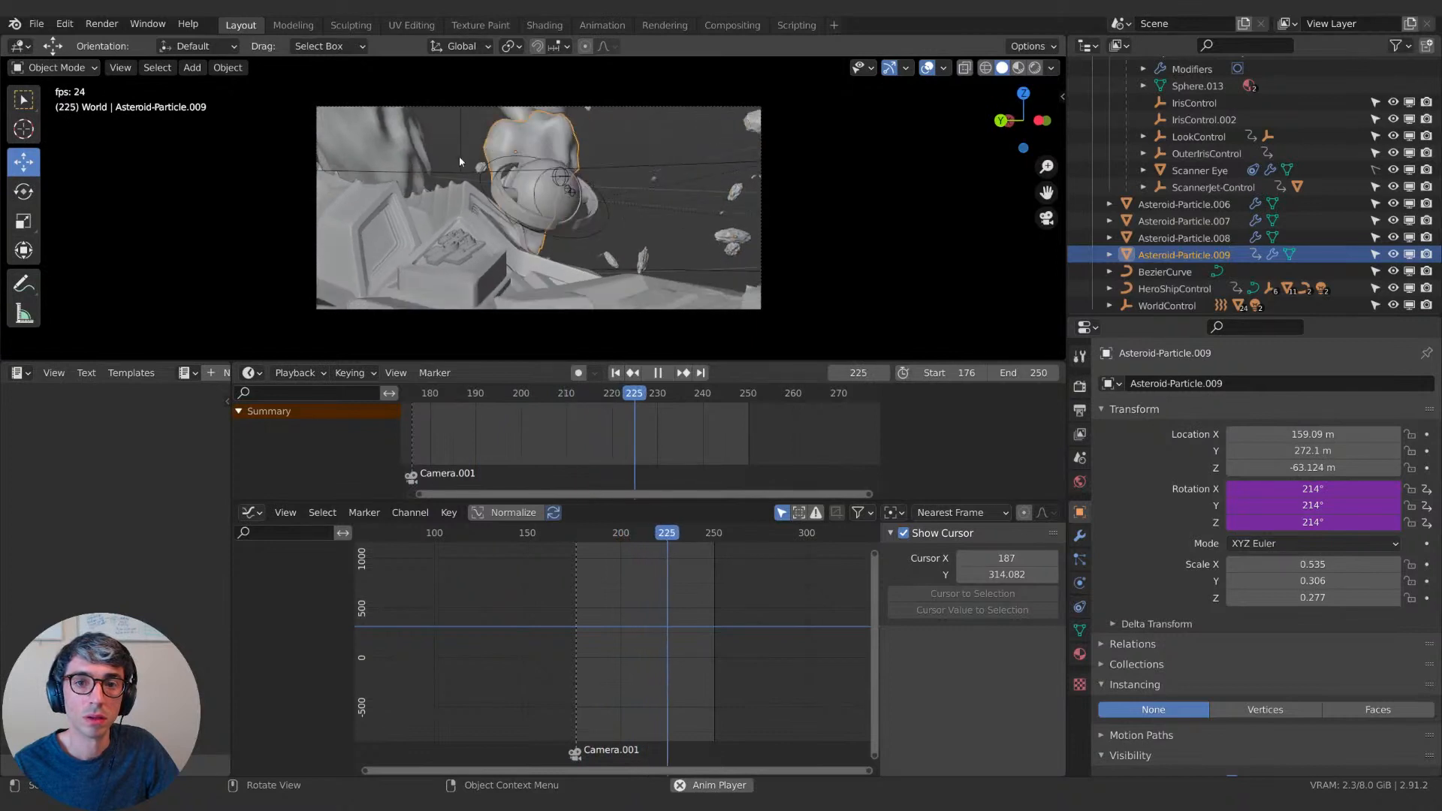
{"action": "key", "text": "space"}
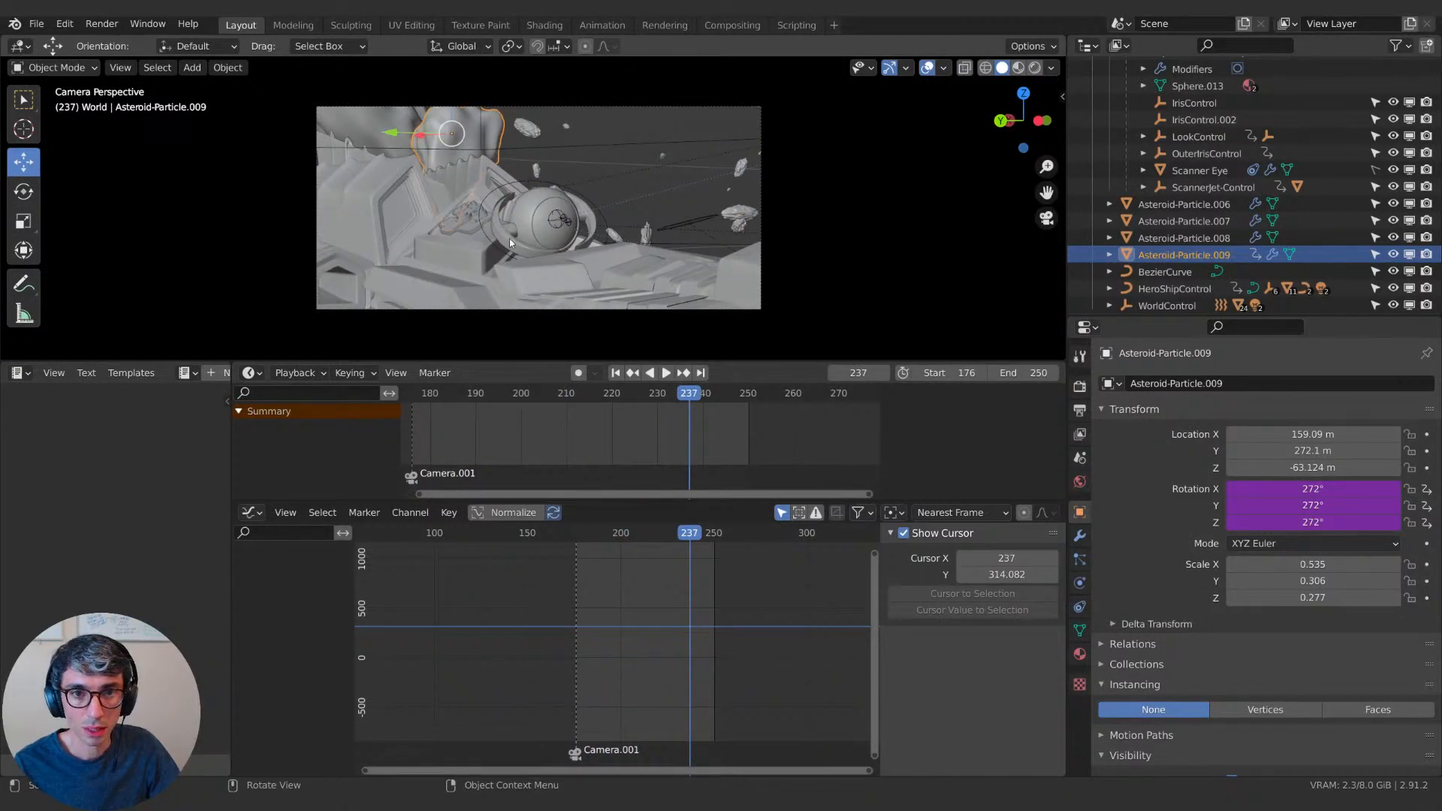
{"action": "left_click_drag", "start_coordinate": [697, 393], "coordinate": [415, 394]}
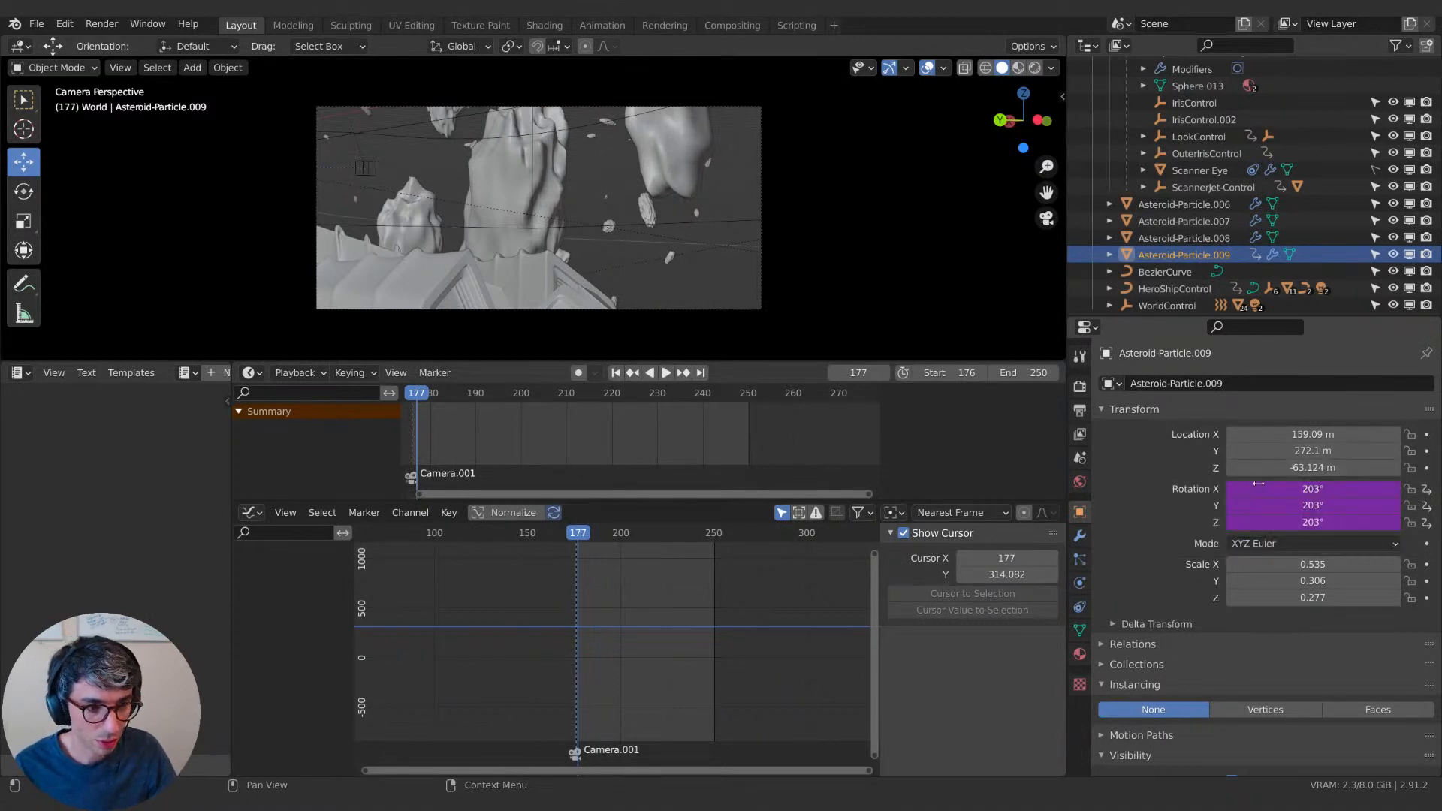
{"action": "key", "text": "i"}
{"action": "key", "text": "space"}
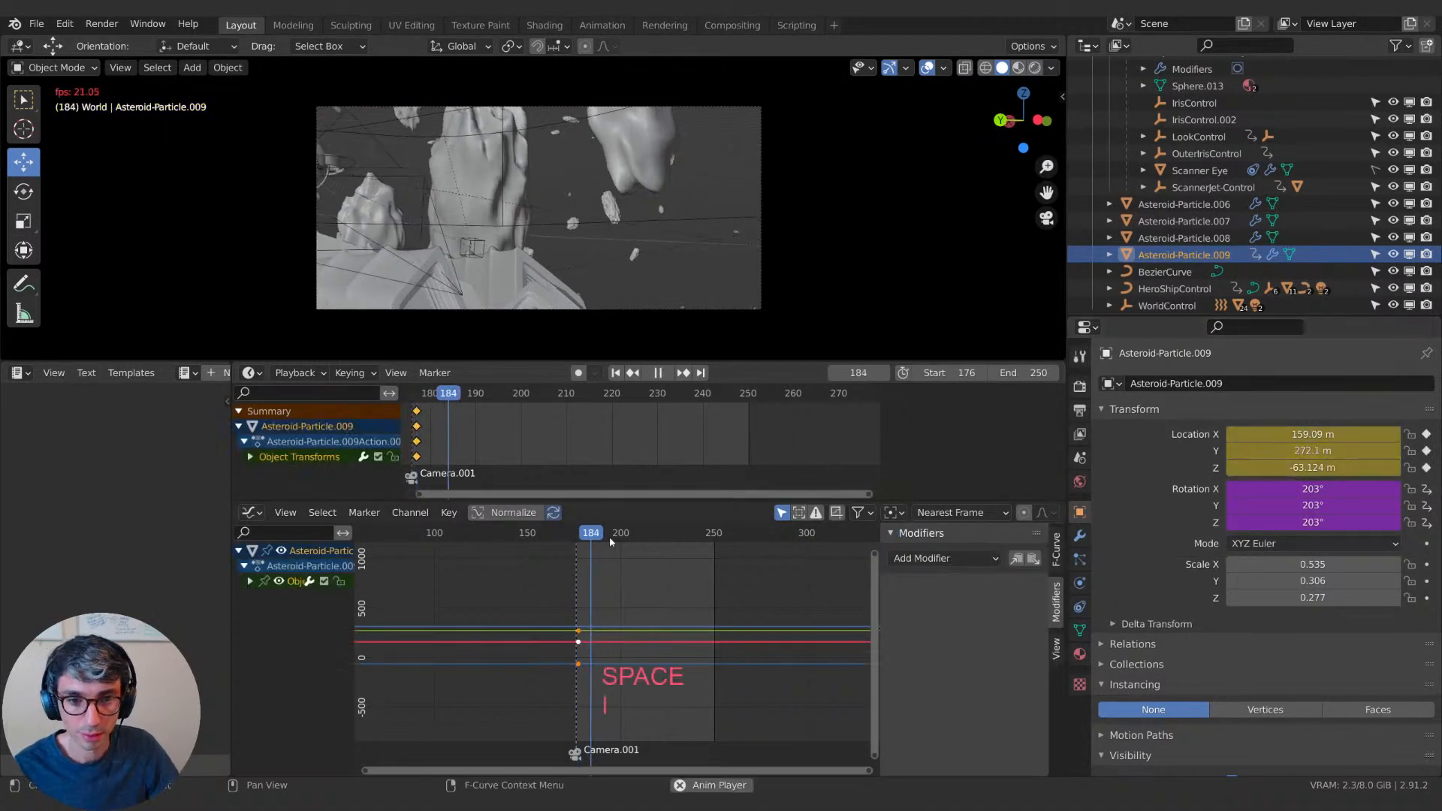
{"action": "key", "text": "space"}
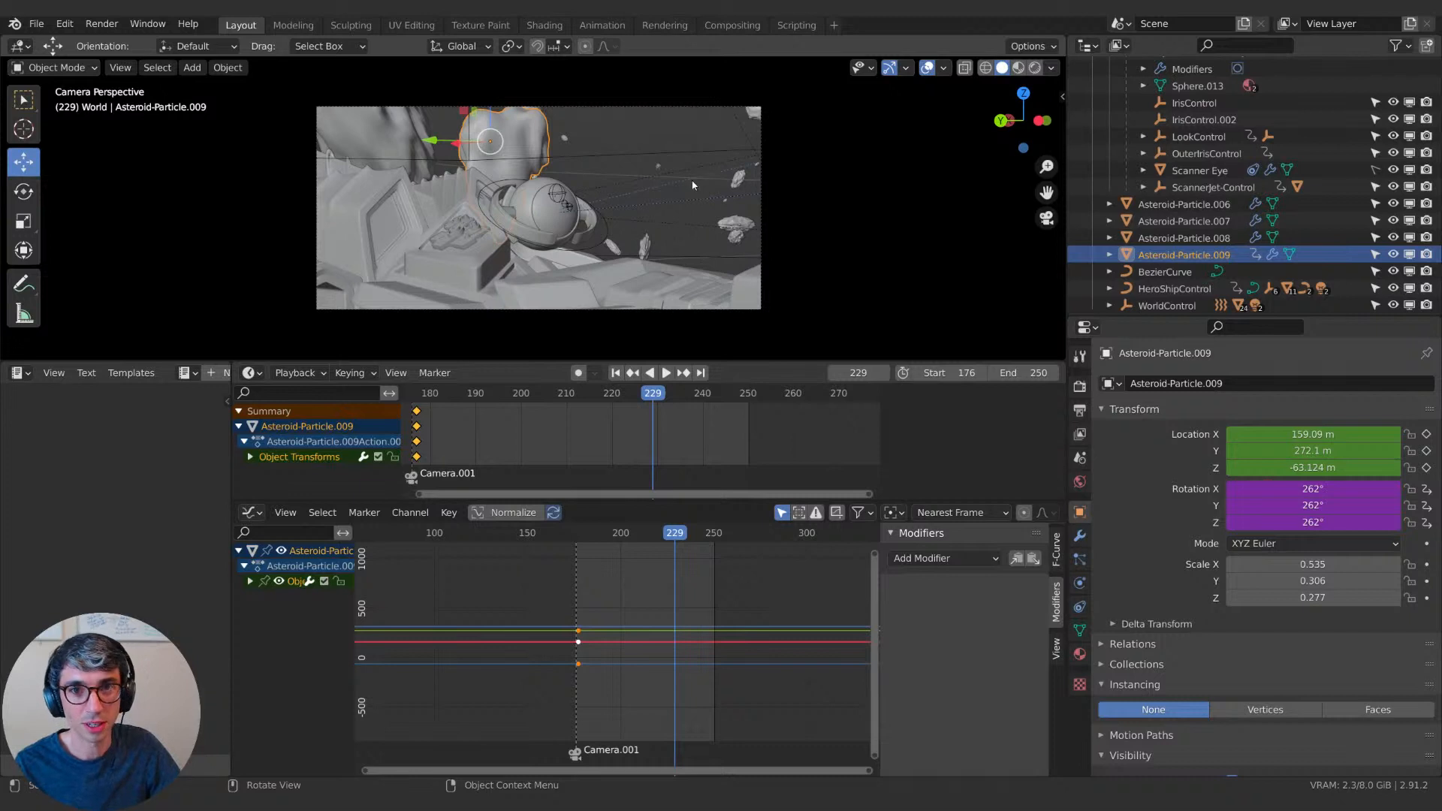
{"action": "key", "text": "g"}
{"action": "key", "text": "x"}
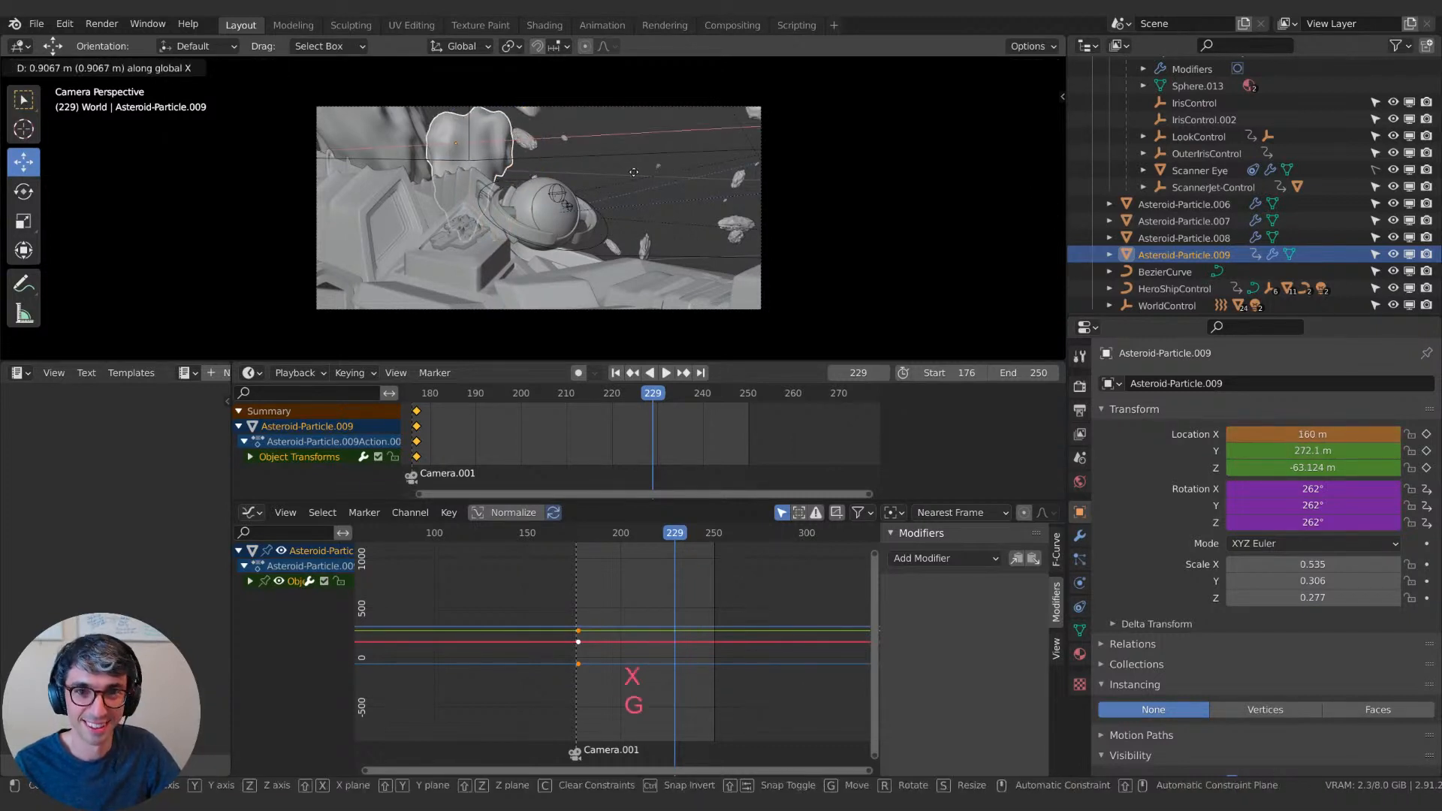
{"action": "key", "text": "Escape"}
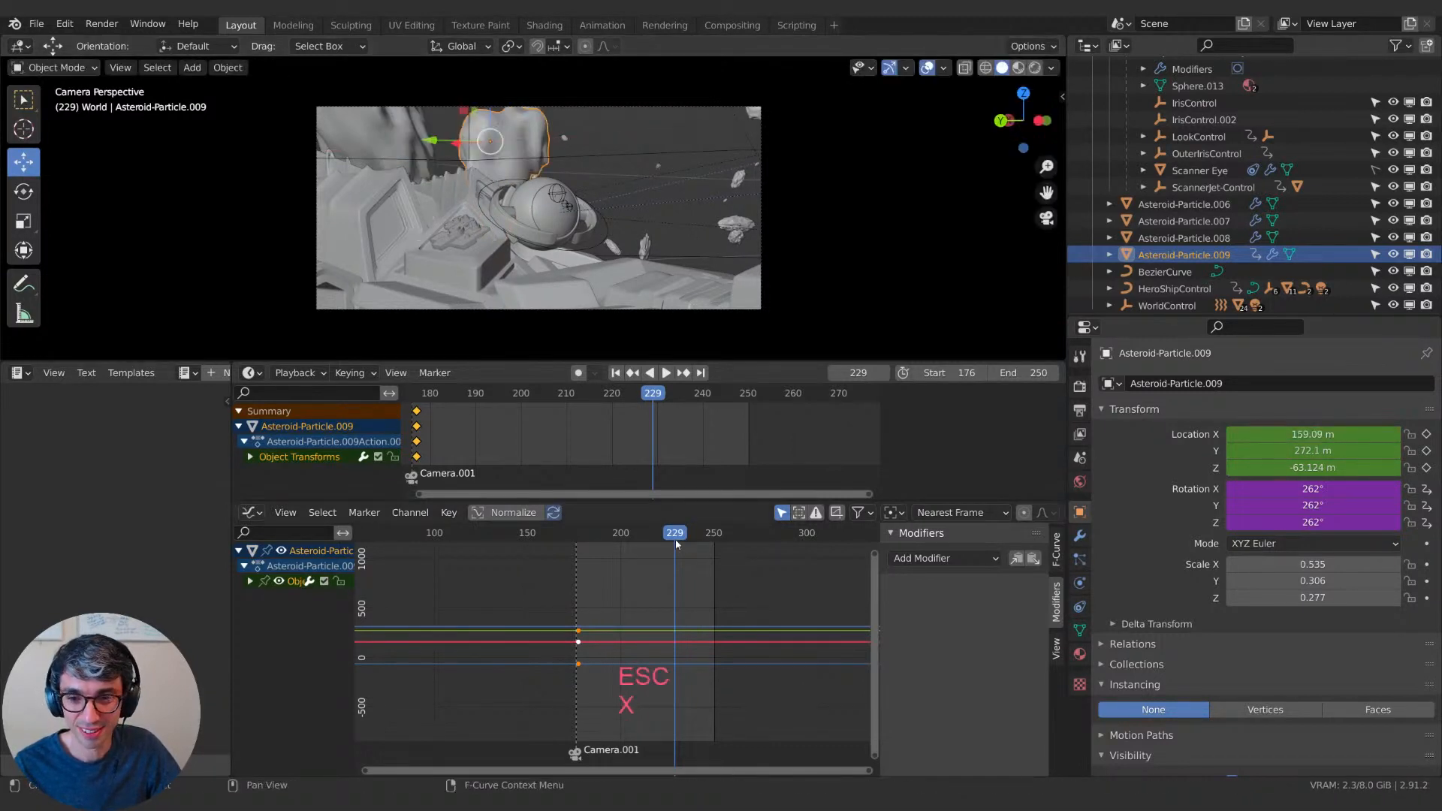
At frame 250, move Asteroid-Particle.009 about 5.6 m along X, keyframe its location, and play back the drift.
{"action": "left_click_drag", "start_coordinate": [676, 535], "coordinate": [715, 539]}
{"action": "key", "text": "g"}
{"action": "key", "text": "x"}
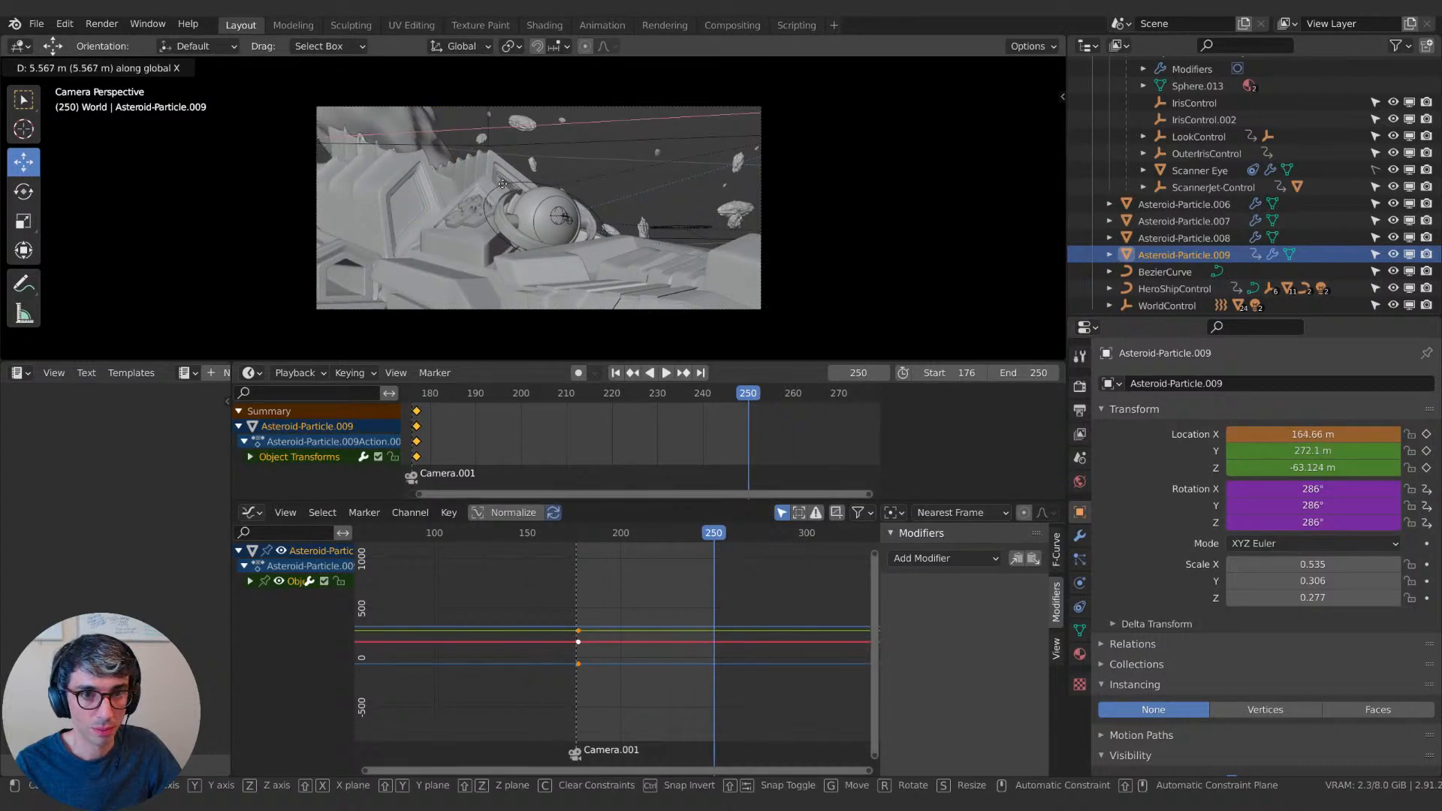
{"action": "left_click", "coordinate": [502, 183]}
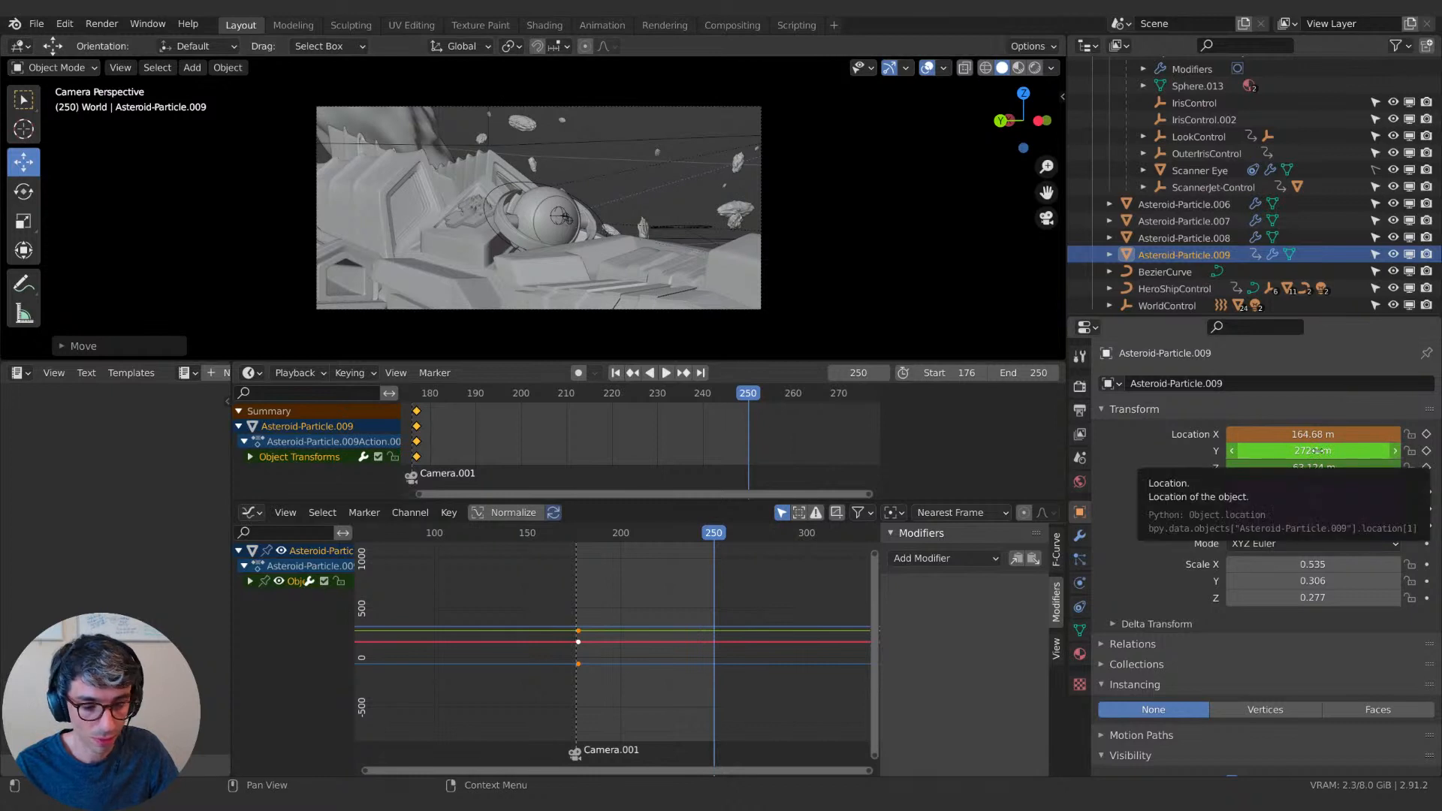
{"action": "key", "text": "i"}
{"action": "key", "text": "space"}
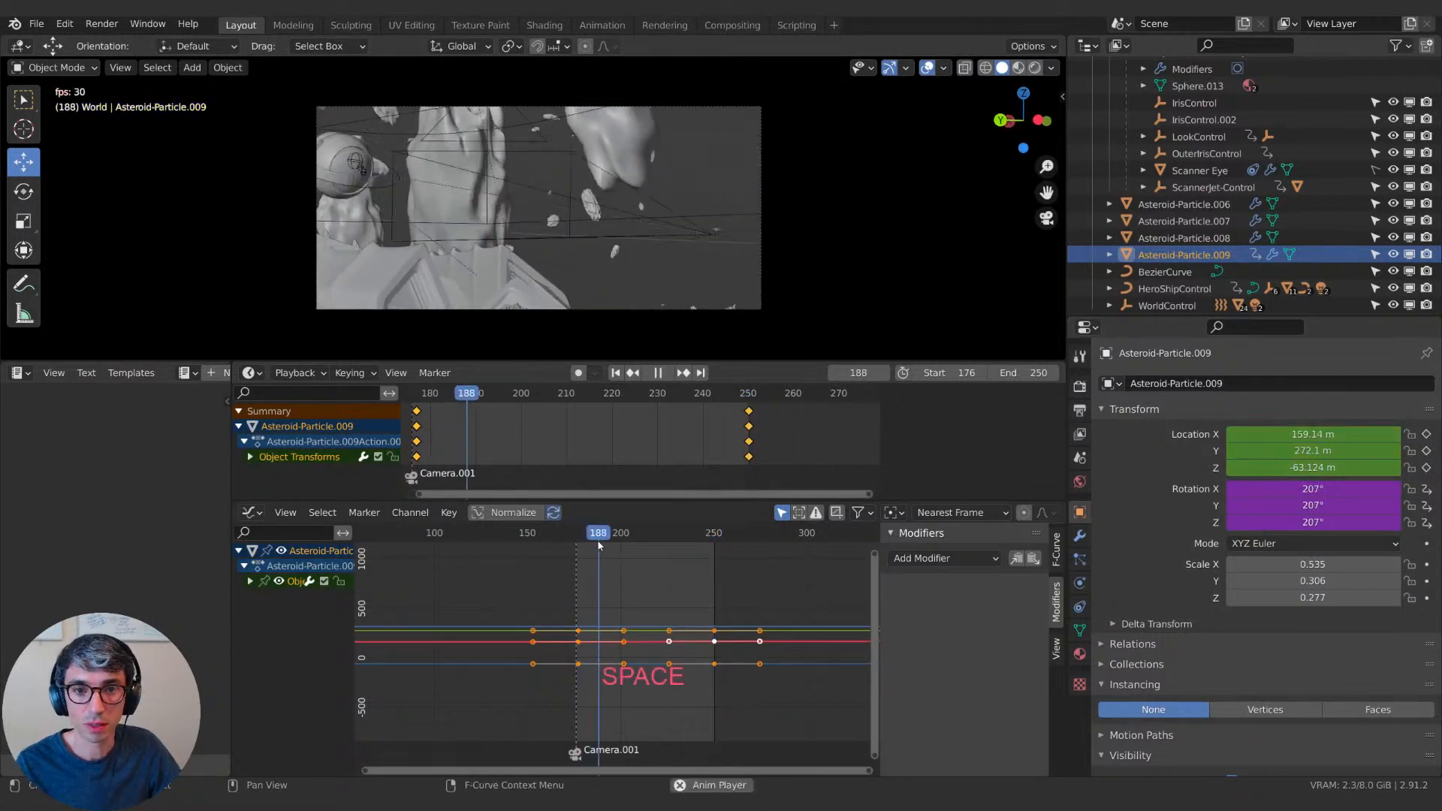
{"action": "key", "text": "space"}
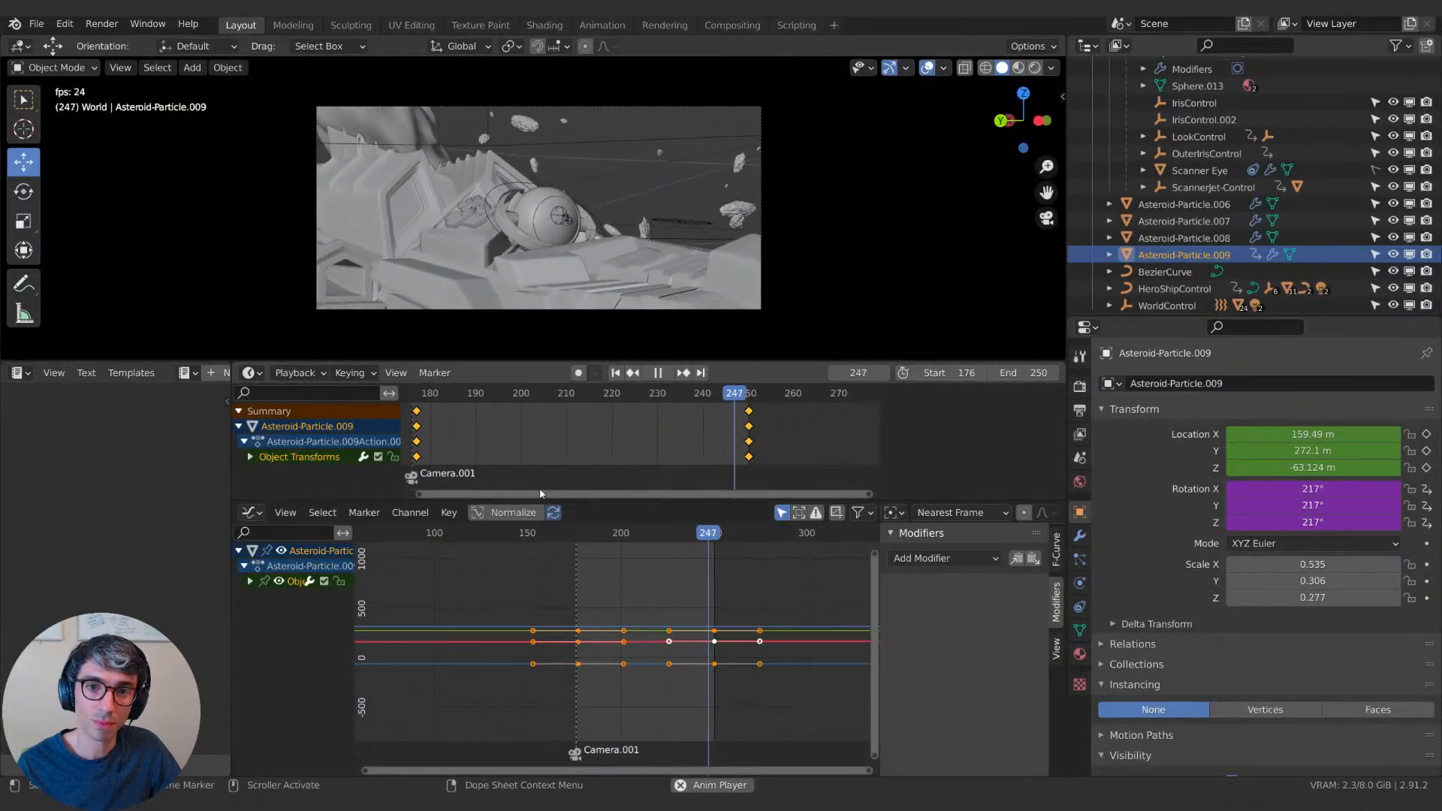
{"action": "key", "text": "space"}
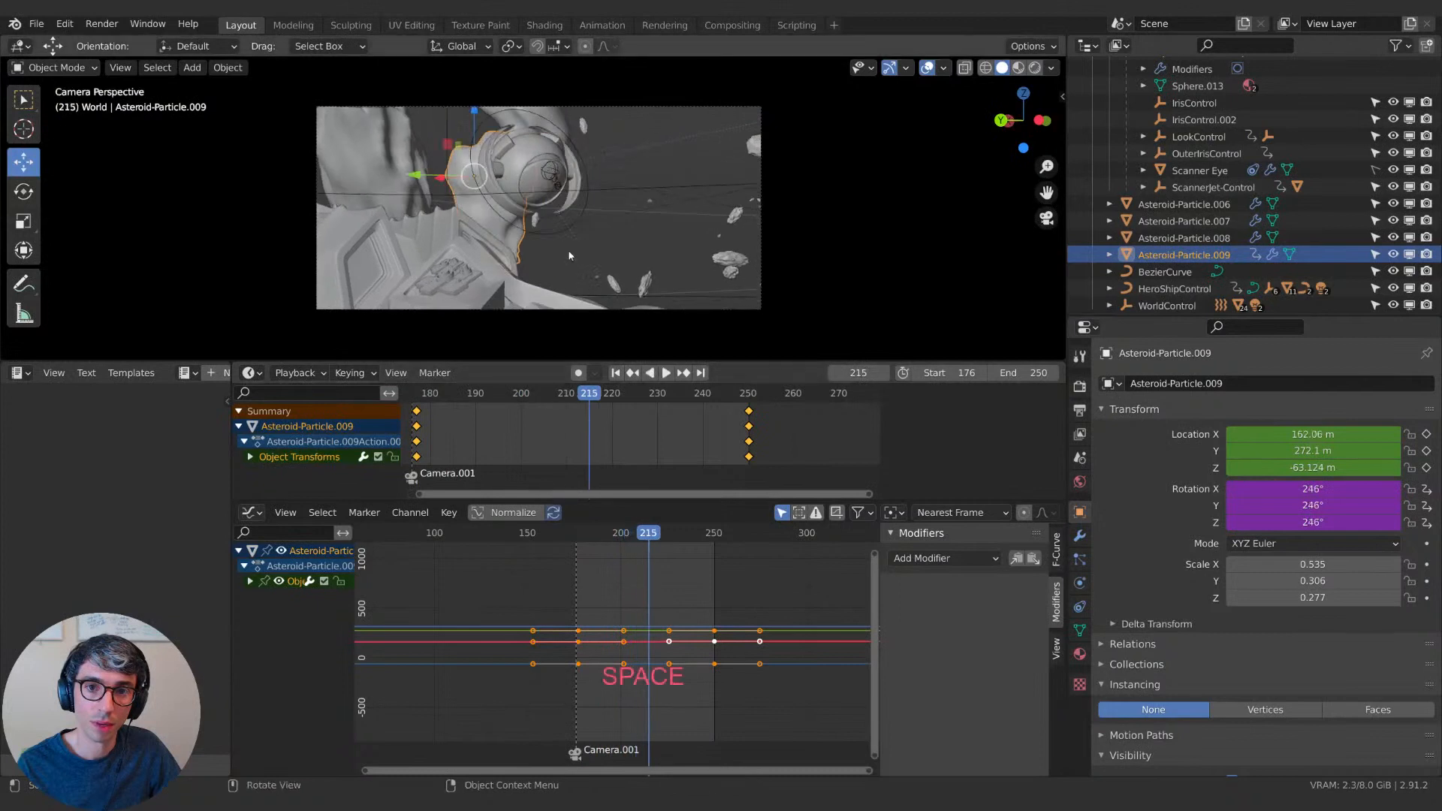
Duplicate Asteroid-Particle.009 in place and, in Edit Mode, move the copy's whole mesh beside the ScannerBot, resizing and rotating it.
{"action": "key", "text": "shift+d"}
{"action": "key", "text": "Escape"}
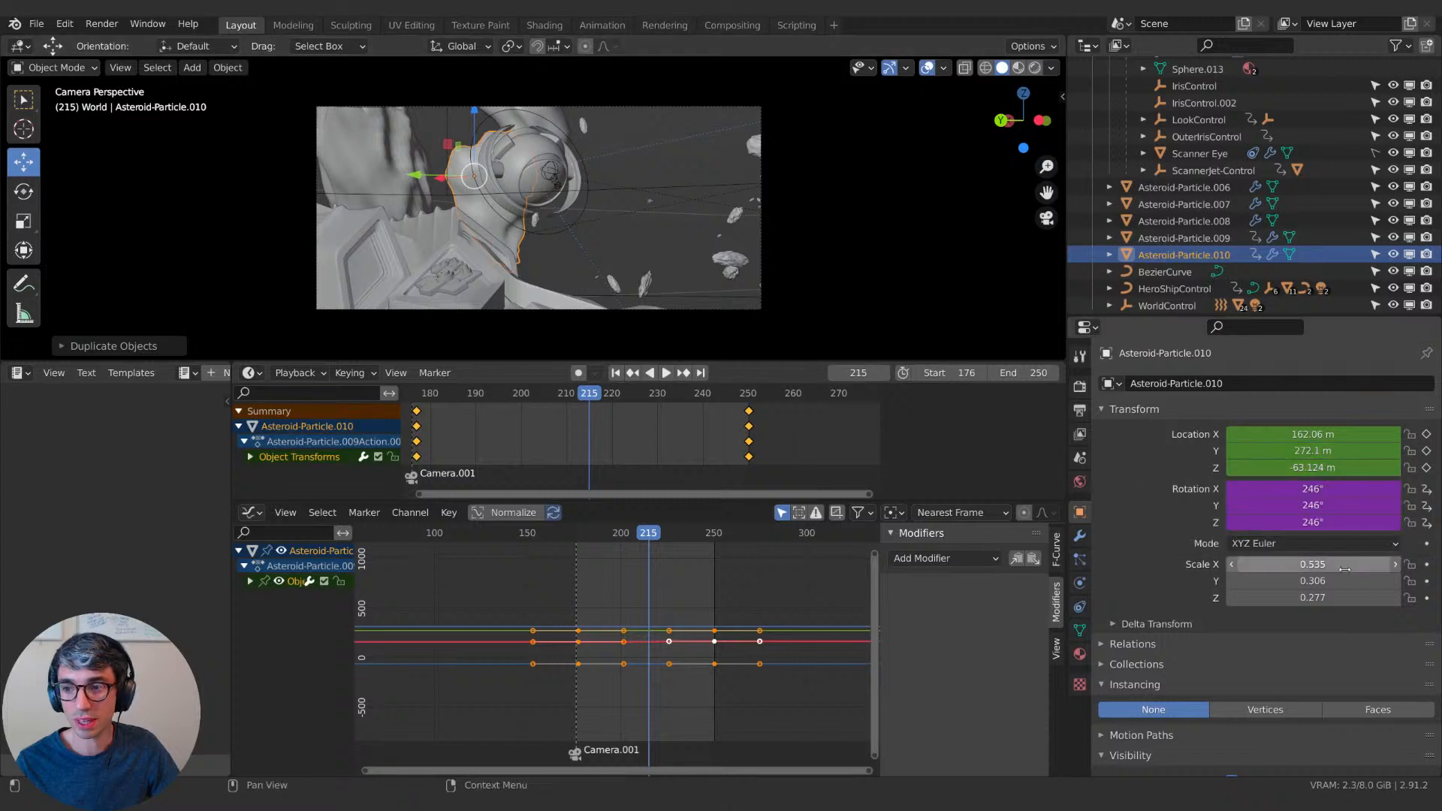
{"action": "key", "text": "Tab"}
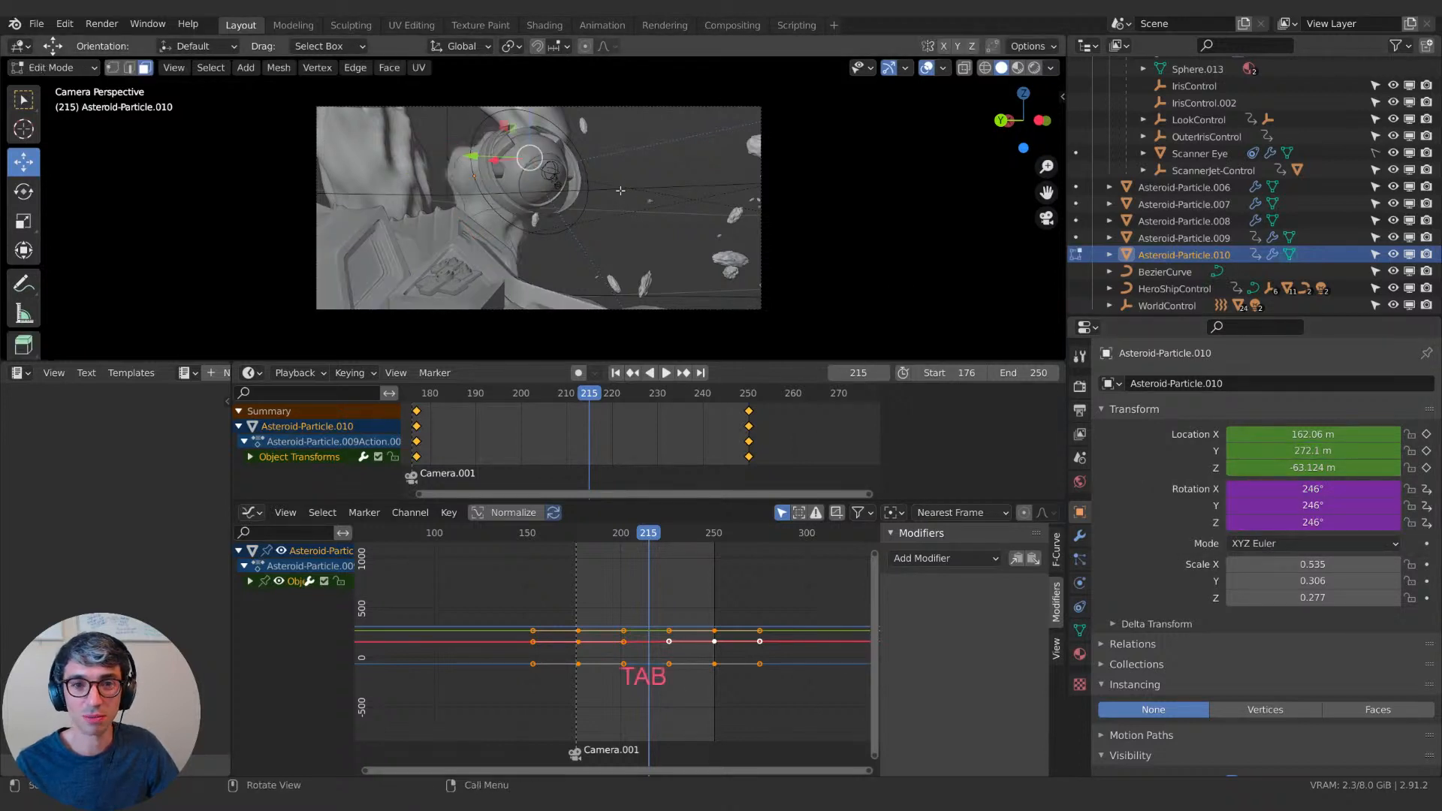
{"action": "key", "text": "a"}
{"action": "key", "text": "g"}
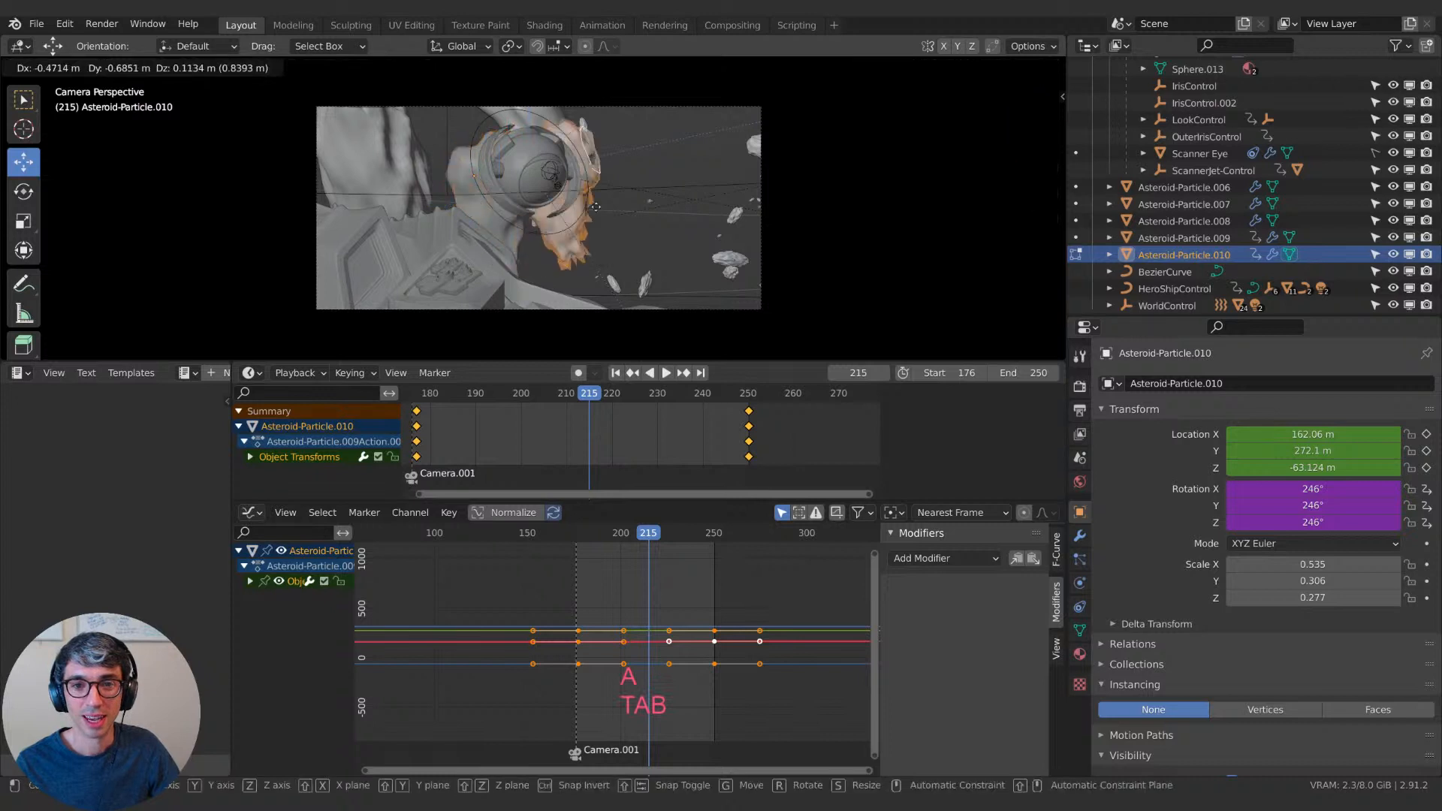
{"action": "left_click", "coordinate": [680, 218]}
{"action": "key", "text": "s"}
{"action": "left_click", "coordinate": [688, 208]}
{"action": "key", "text": "r"}
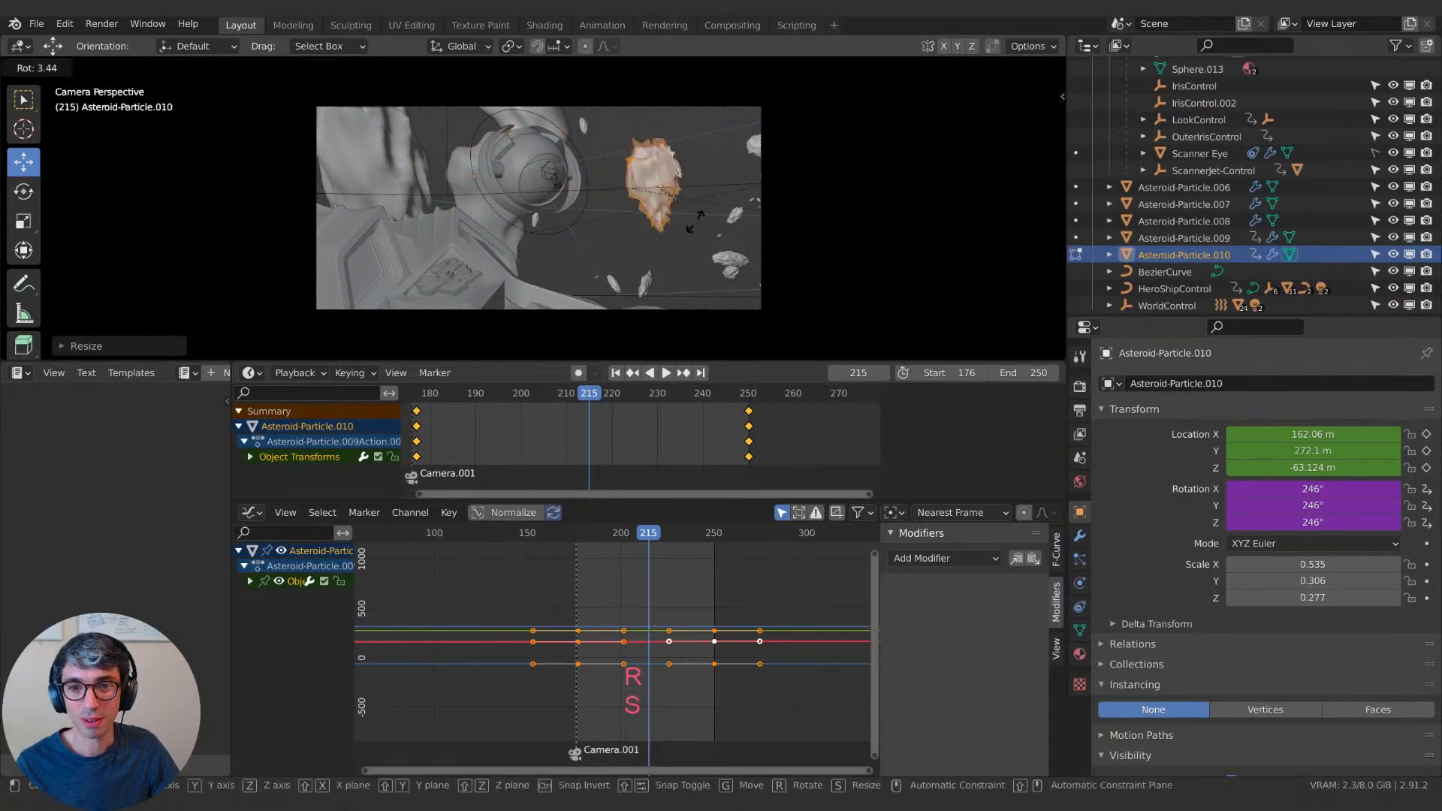
{"action": "left_click", "coordinate": [625, 203]}
{"action": "key", "text": "Tab"}
Replay the shot from frame 177 to judge the duplicated asteroid, and delete Asteroid-Particle.010.
{"action": "key", "text": "space"}
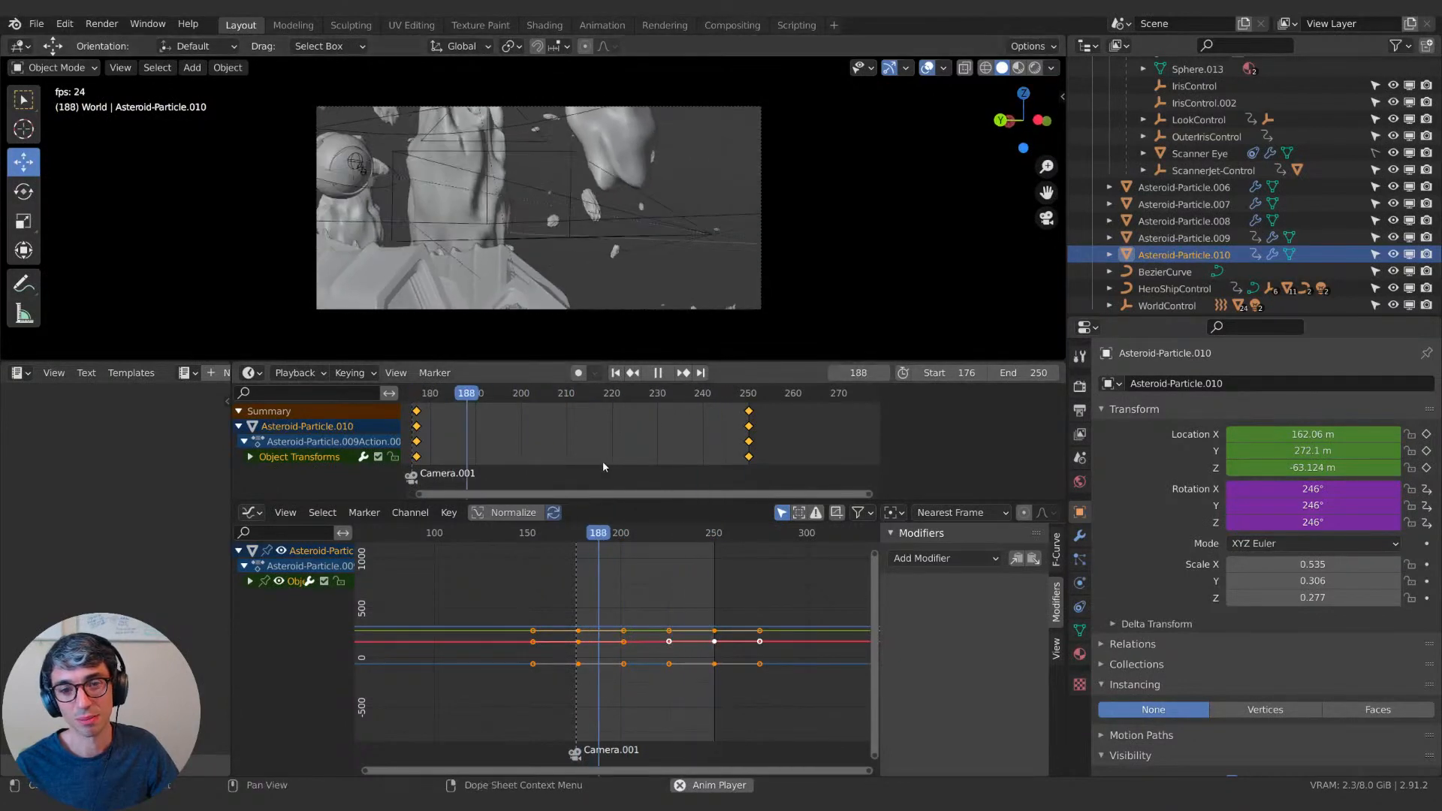
{"action": "left_click", "coordinate": [876, 209]}
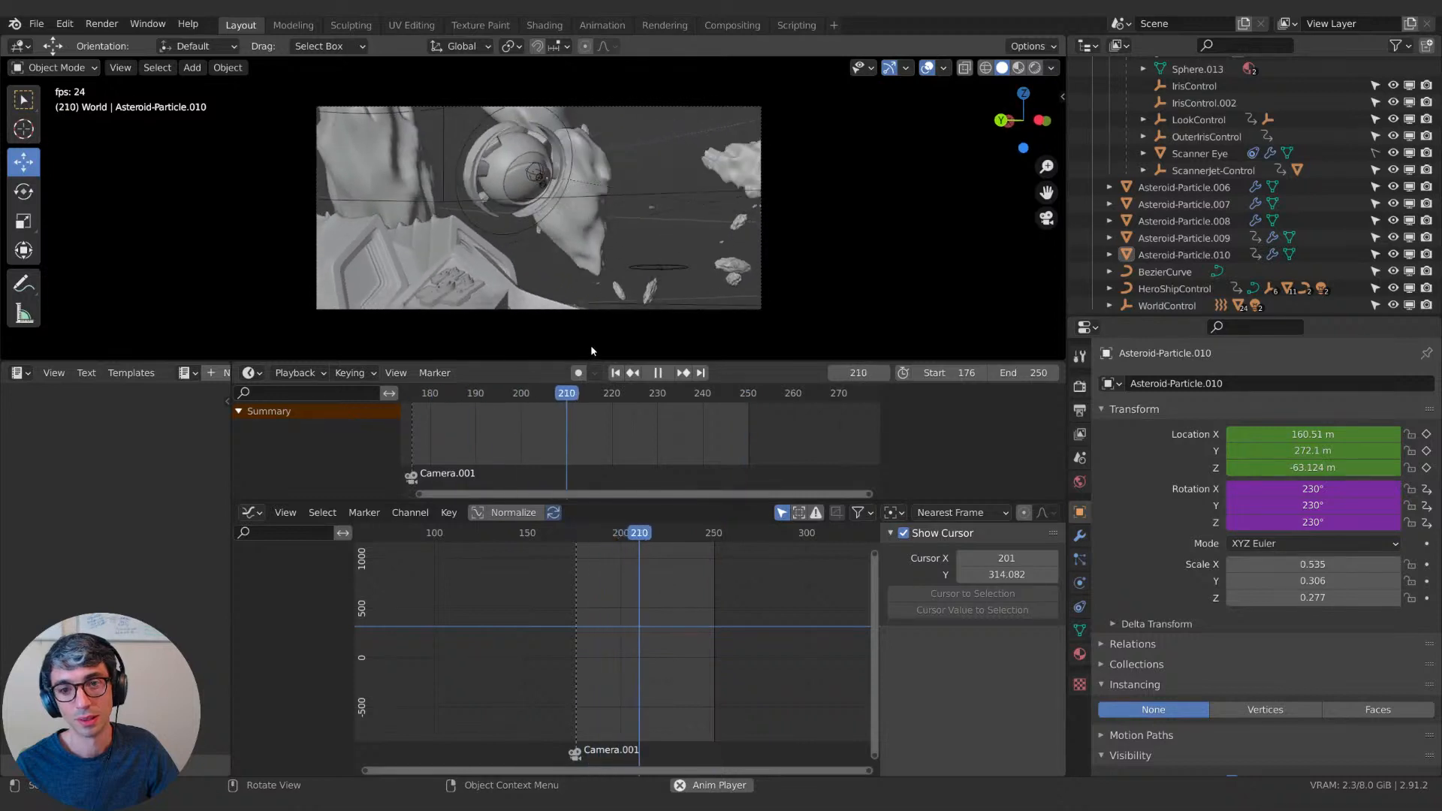
{"action": "key", "text": "space"}
{"action": "key", "text": "space"}
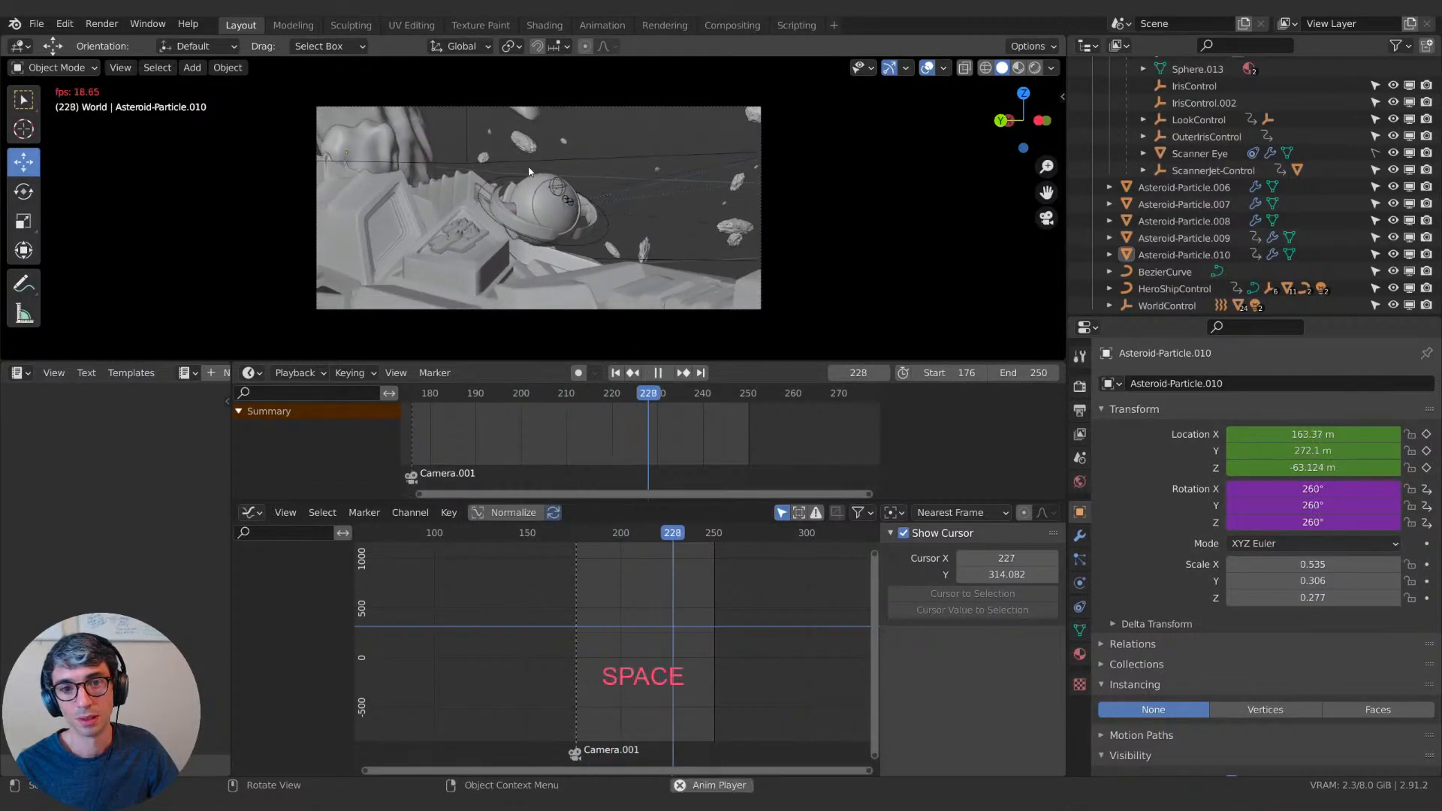
{"action": "key", "text": "space"}
{"action": "left_click", "coordinate": [417, 393]}
{"action": "key", "text": "space"}
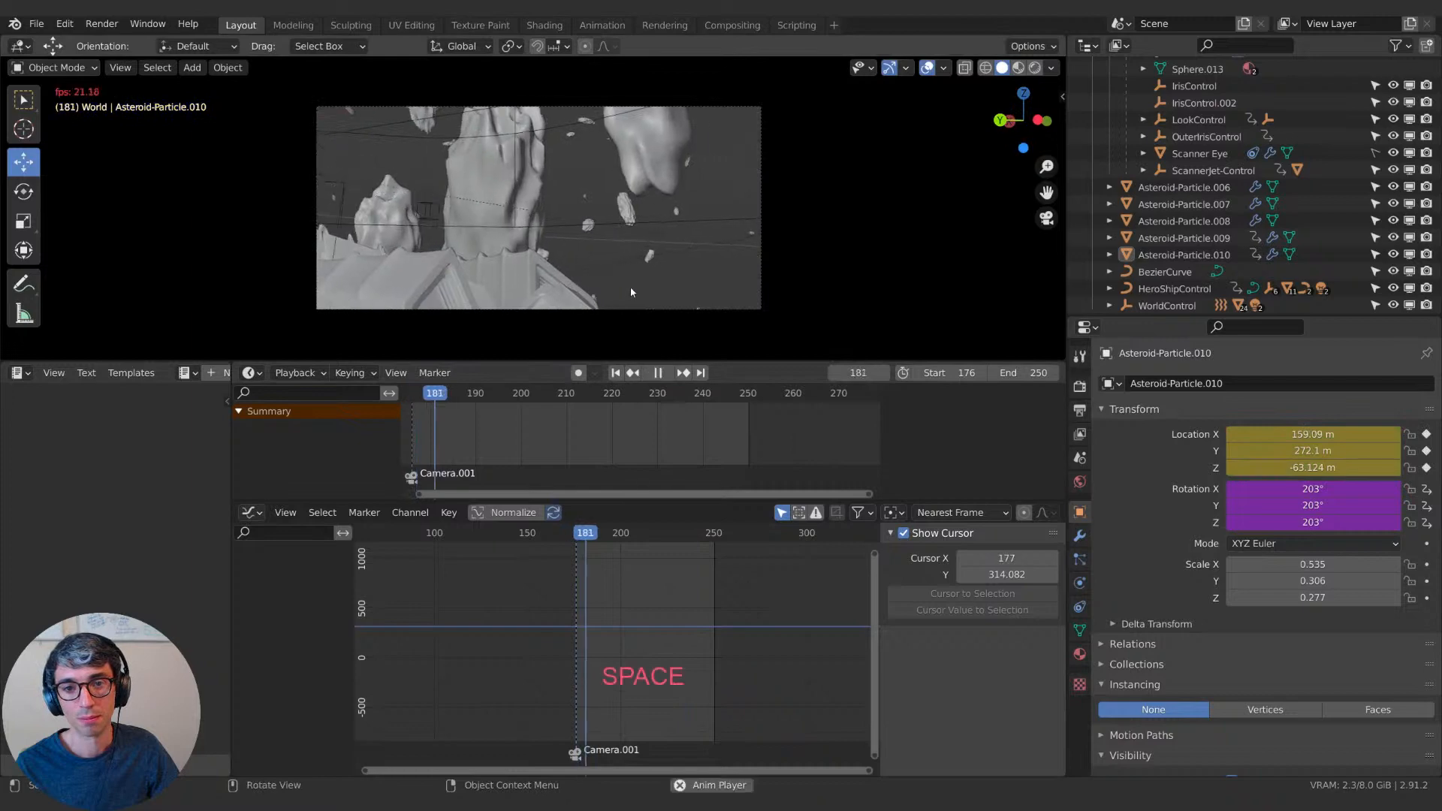
{"action": "left_click", "coordinate": [726, 165]}
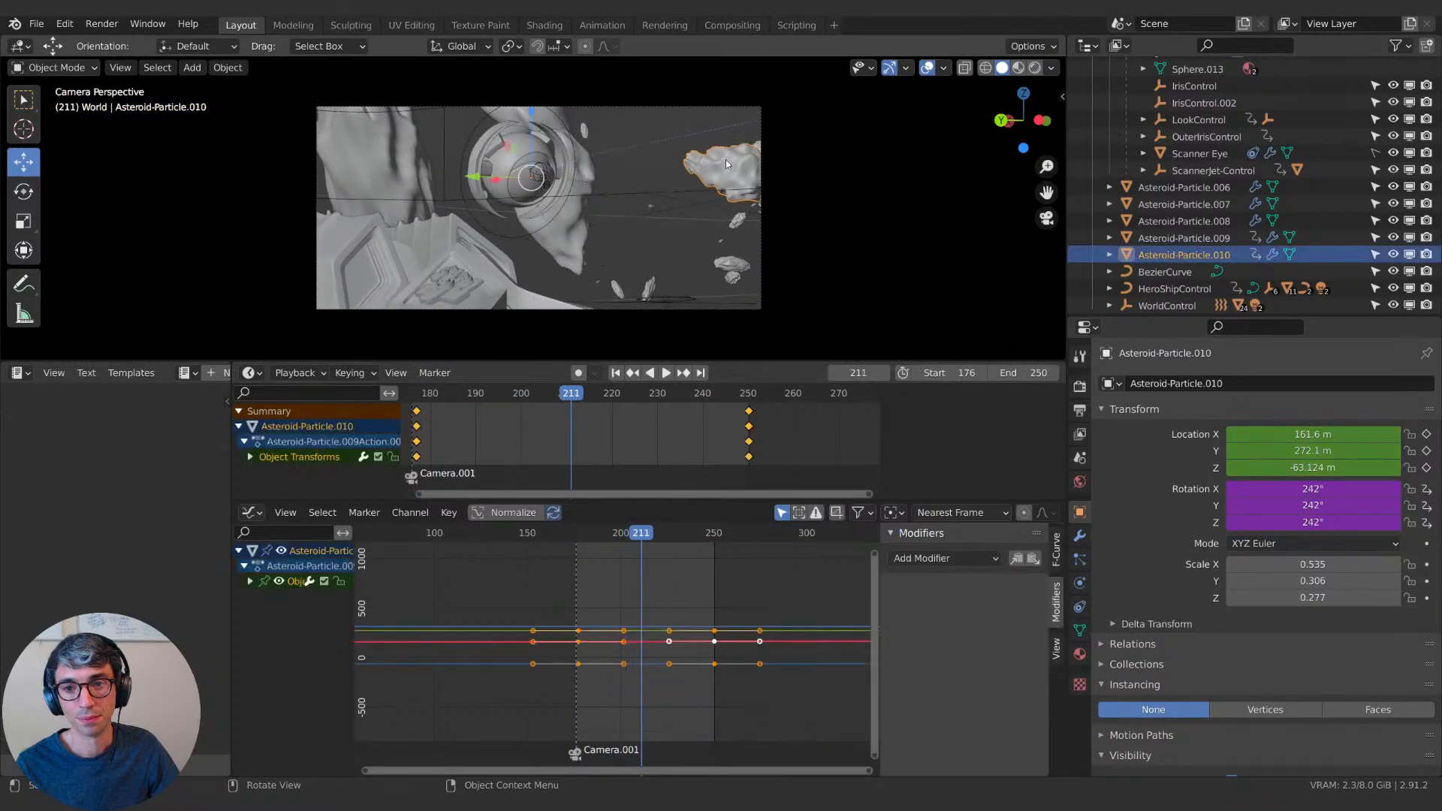
{"action": "key", "text": "Delete"}
Duplicate Asteroid-Particle.009 in place again and try rotating the copy as an object.
{"action": "left_click", "coordinate": [570, 254]}
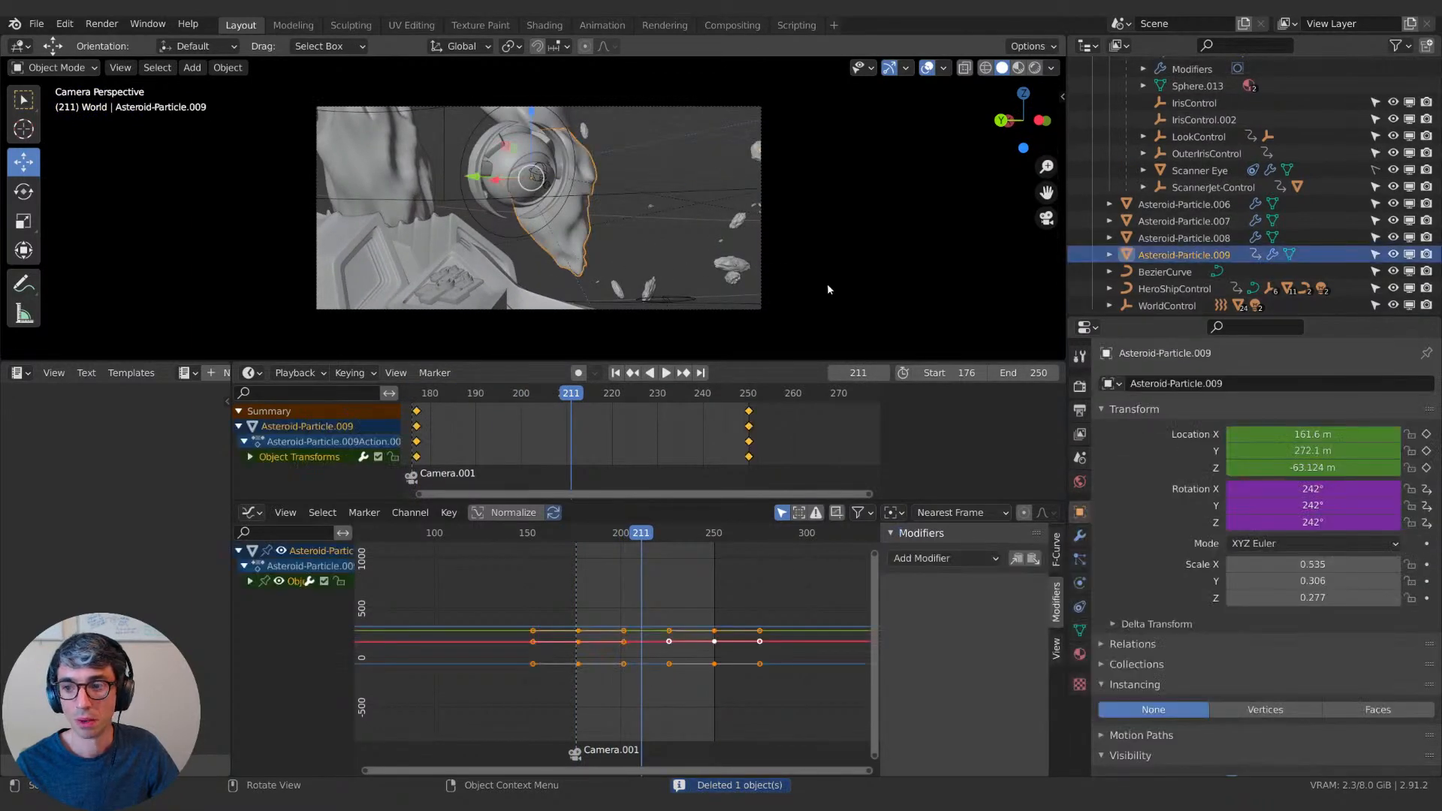
{"action": "key", "text": "shift+d"}
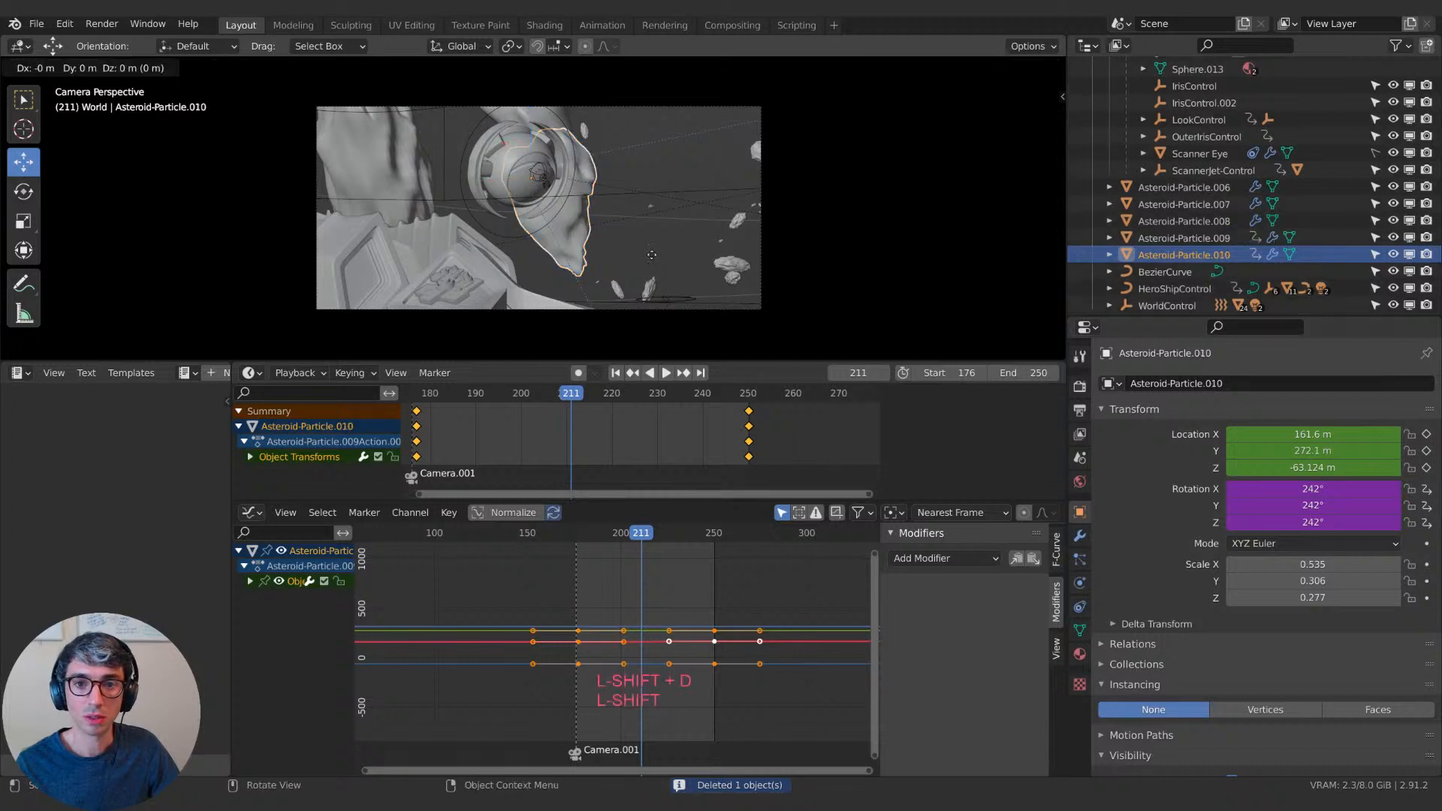
{"action": "key", "text": "Escape"}
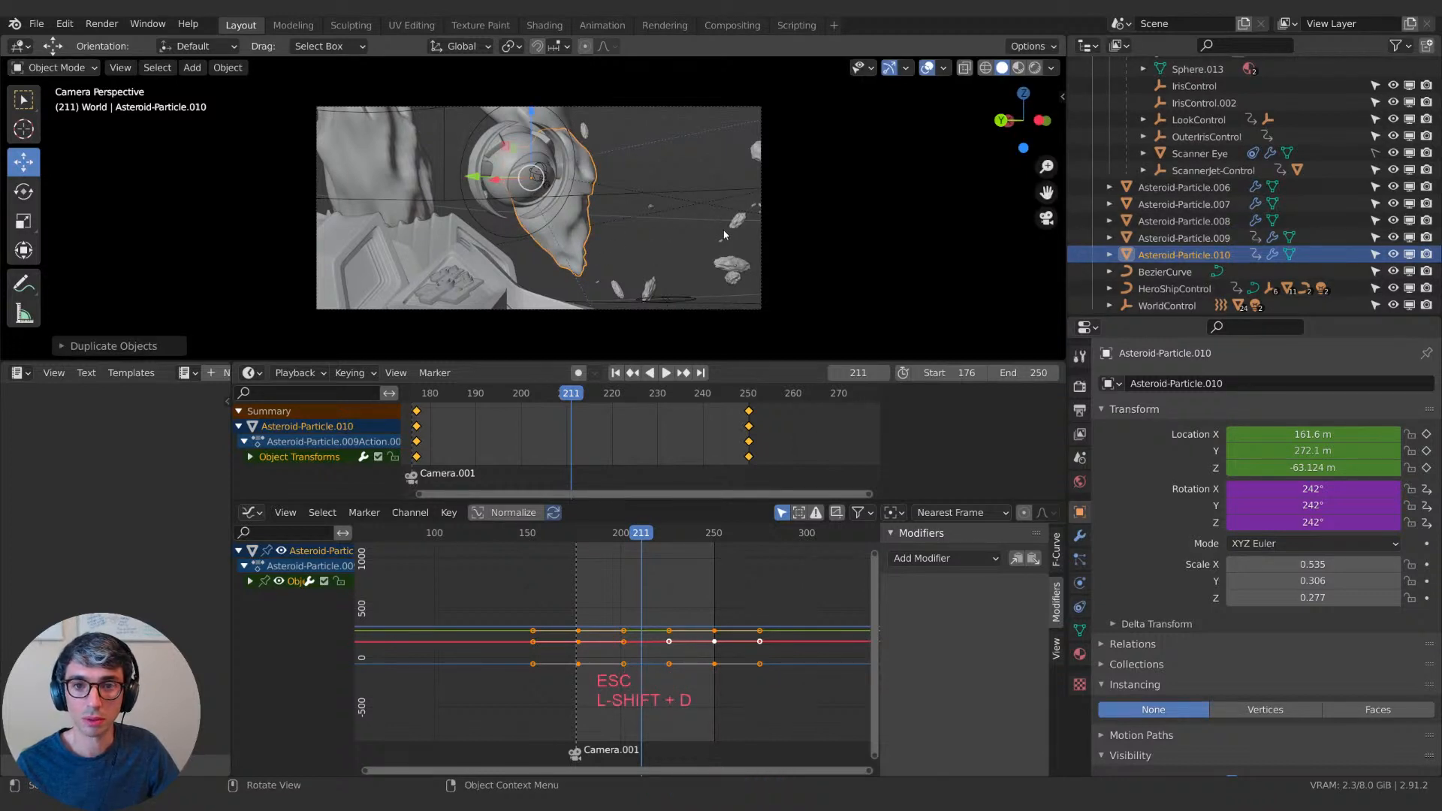
{"action": "key", "text": "r"}
{"action": "left_click", "coordinate": [716, 200]}
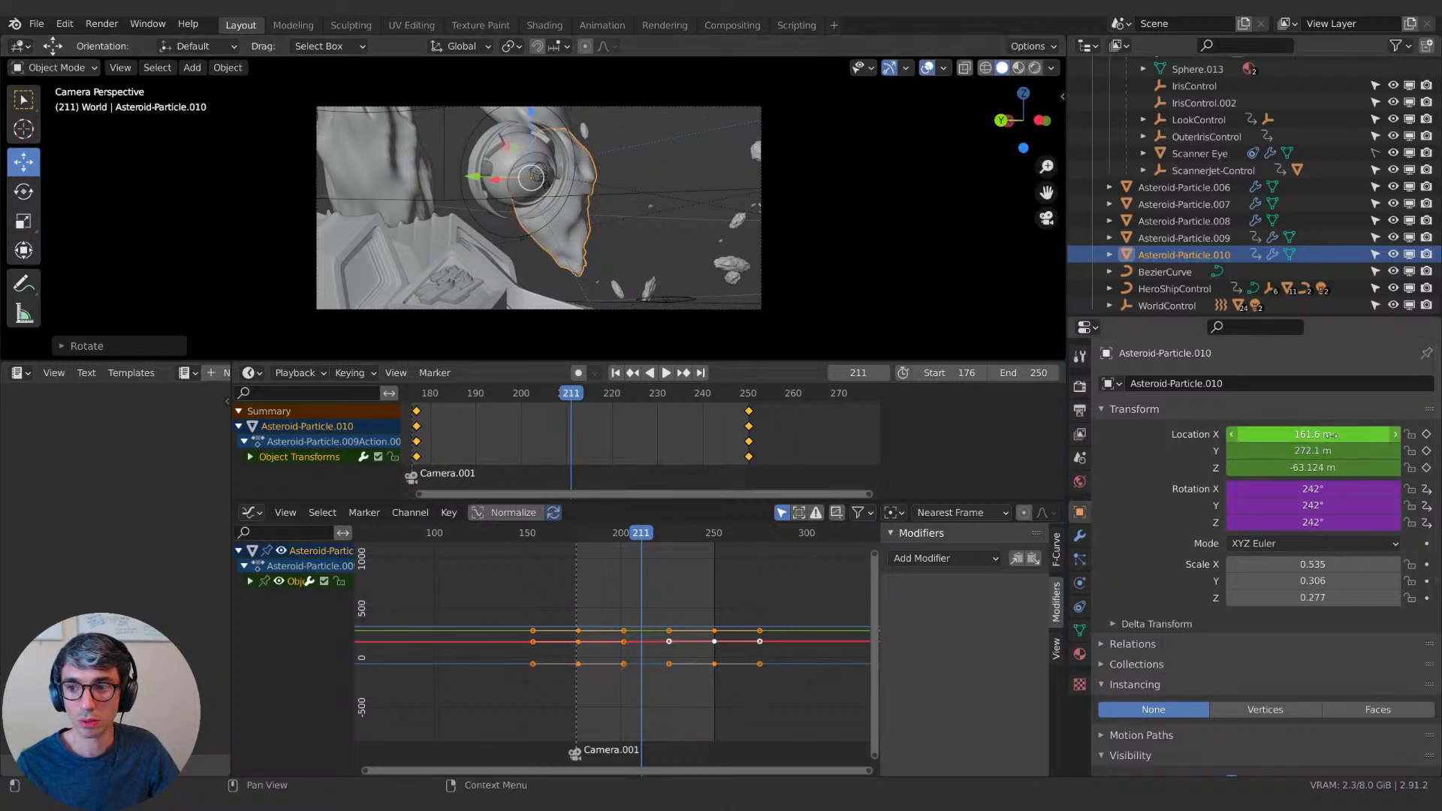
In Edit Mode, rotate Asteroid-Particle.010's entire mesh about the global X axis and scale it up slightly.
{"action": "key", "text": "Tab"}
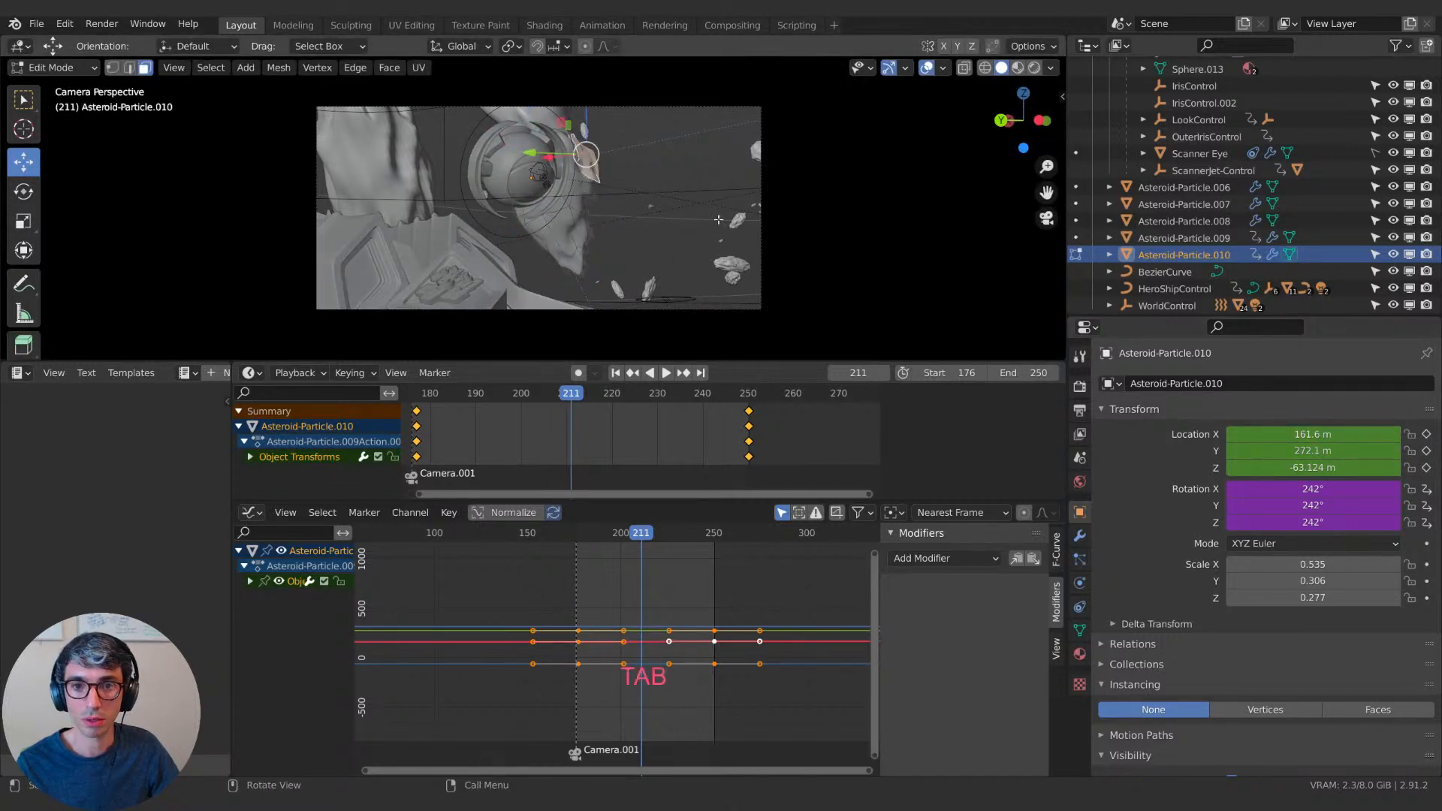
{"action": "key", "text": "a"}
{"action": "key", "text": "r"}
{"action": "key", "text": "x"}
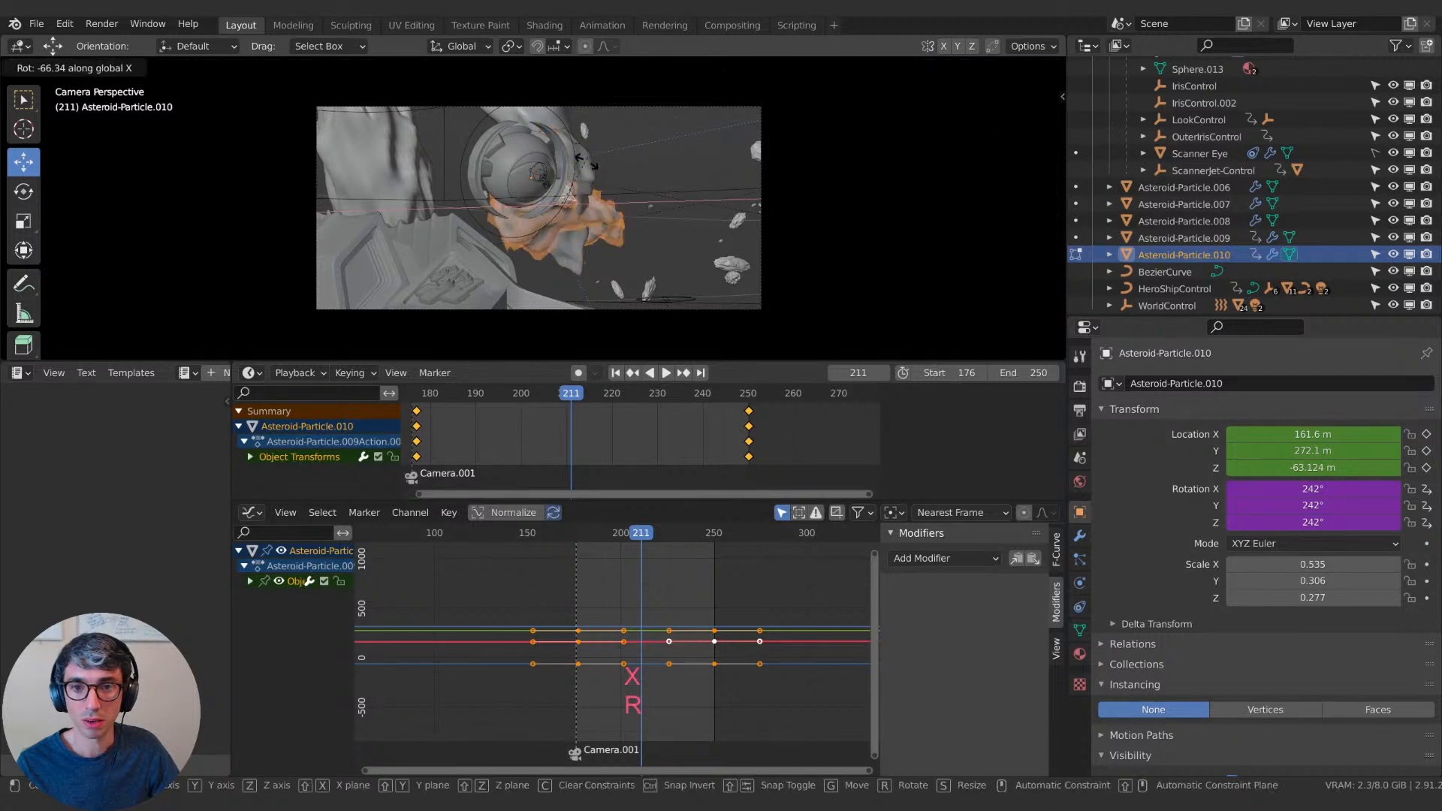
{"action": "left_click", "coordinate": [716, 196]}
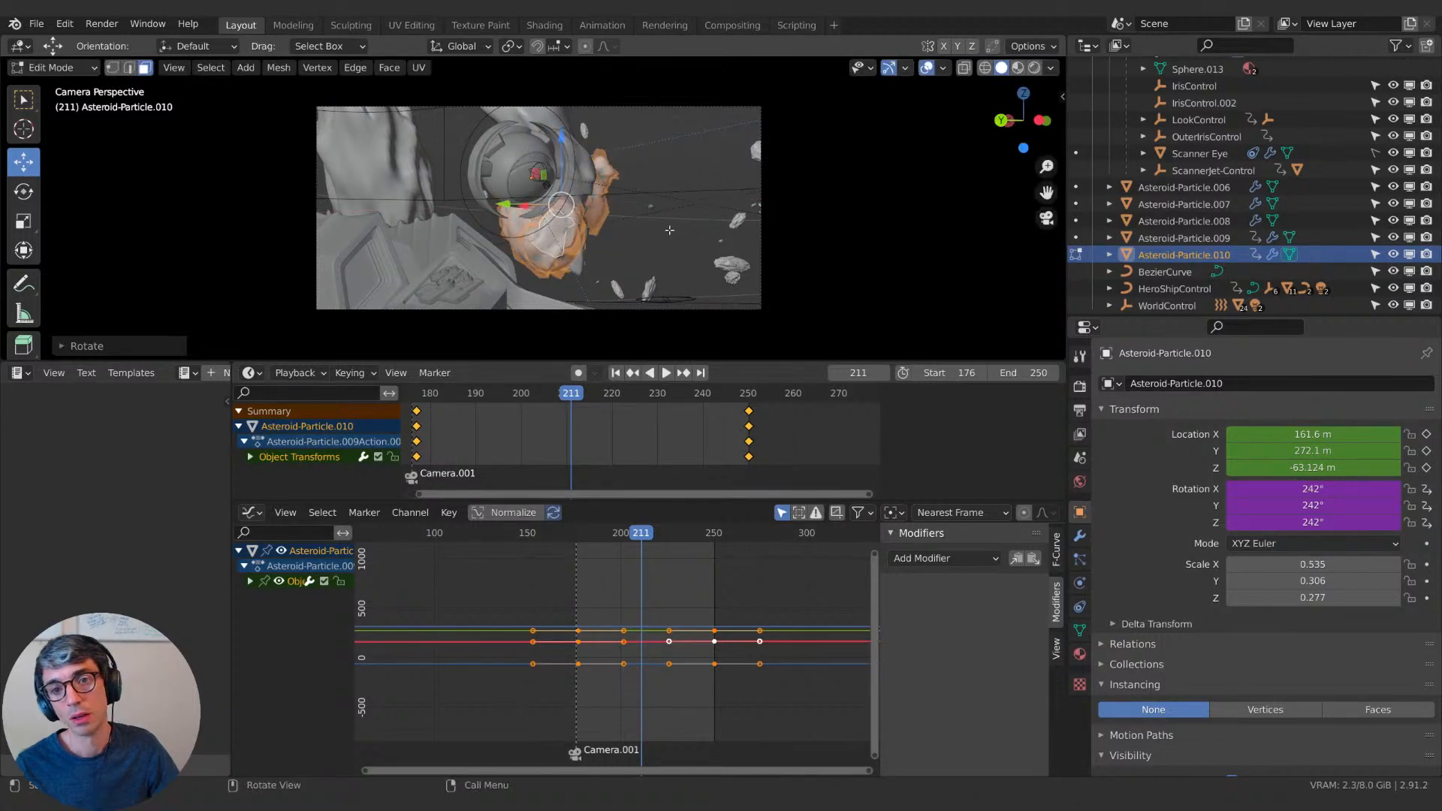
{"action": "key", "text": "s"}
{"action": "left_click", "coordinate": [594, 237]}
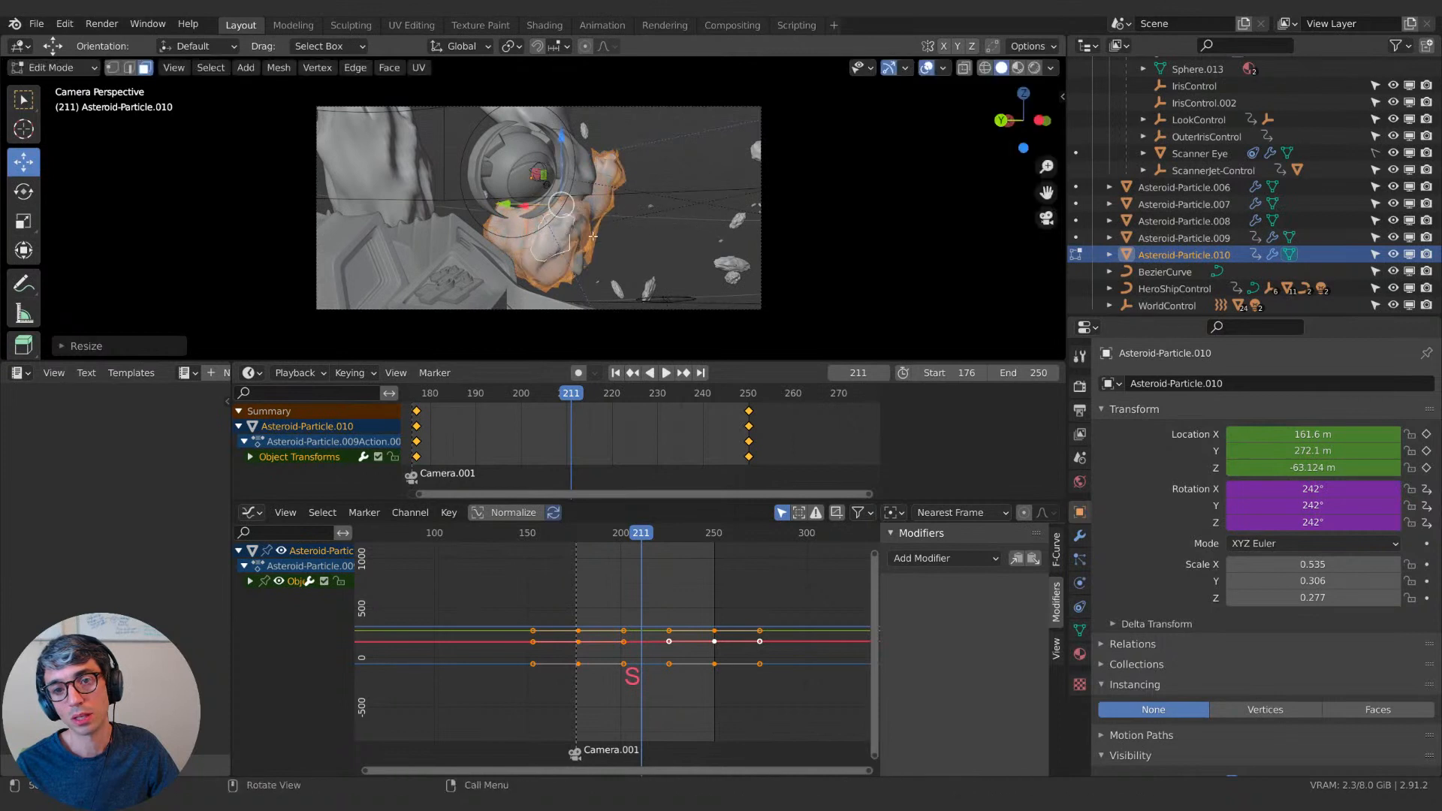
Move individual faces of Asteroid-Particle.010's mesh to give it a different rock shape, and return to Object Mode.
{"action": "key", "text": "g"}
{"action": "left_click", "coordinate": [605, 199]}
{"action": "key", "text": "g"}
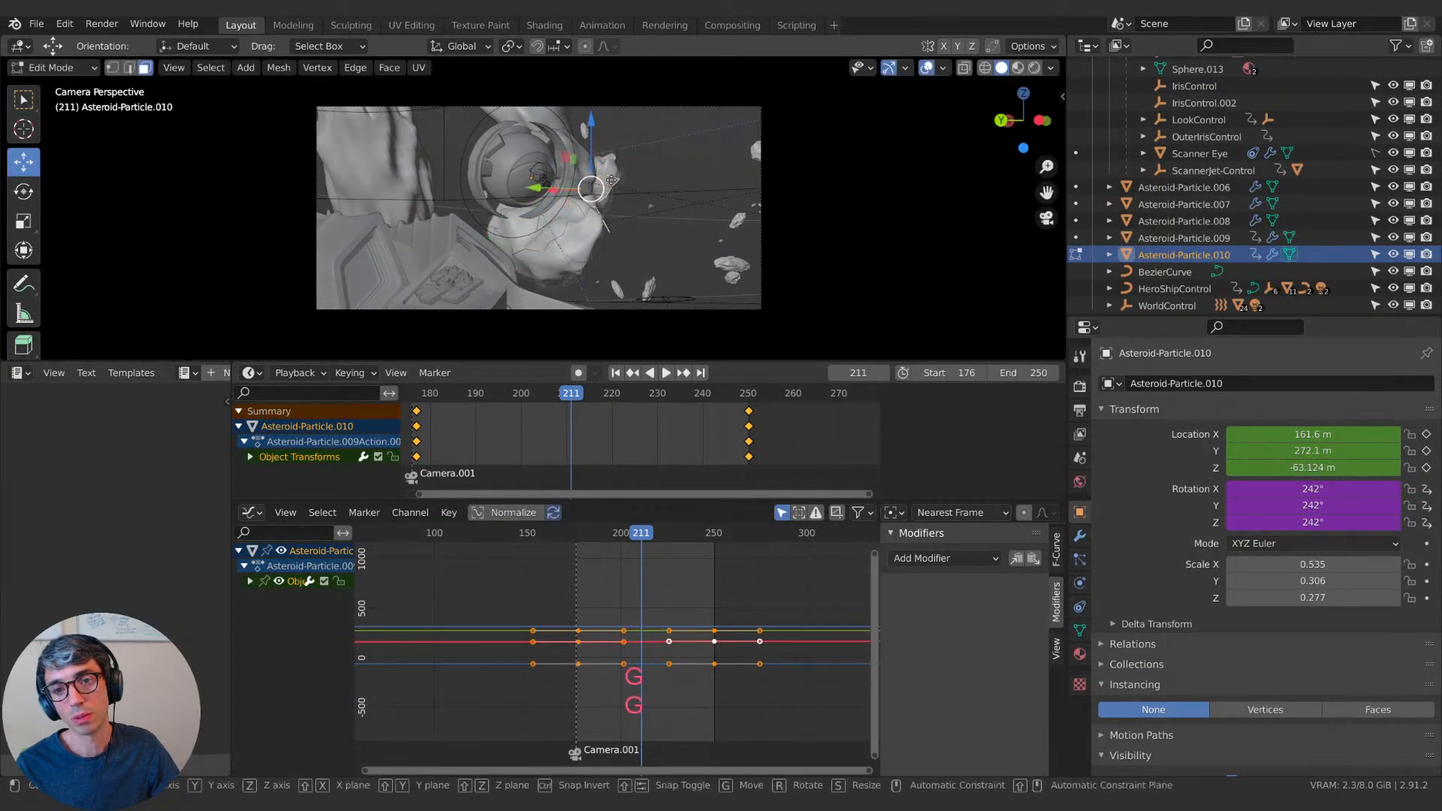
{"action": "left_click", "coordinate": [605, 180]}
{"action": "left_click", "coordinate": [524, 239]}
{"action": "key", "text": "g"}
{"action": "left_click", "coordinate": [516, 240]}
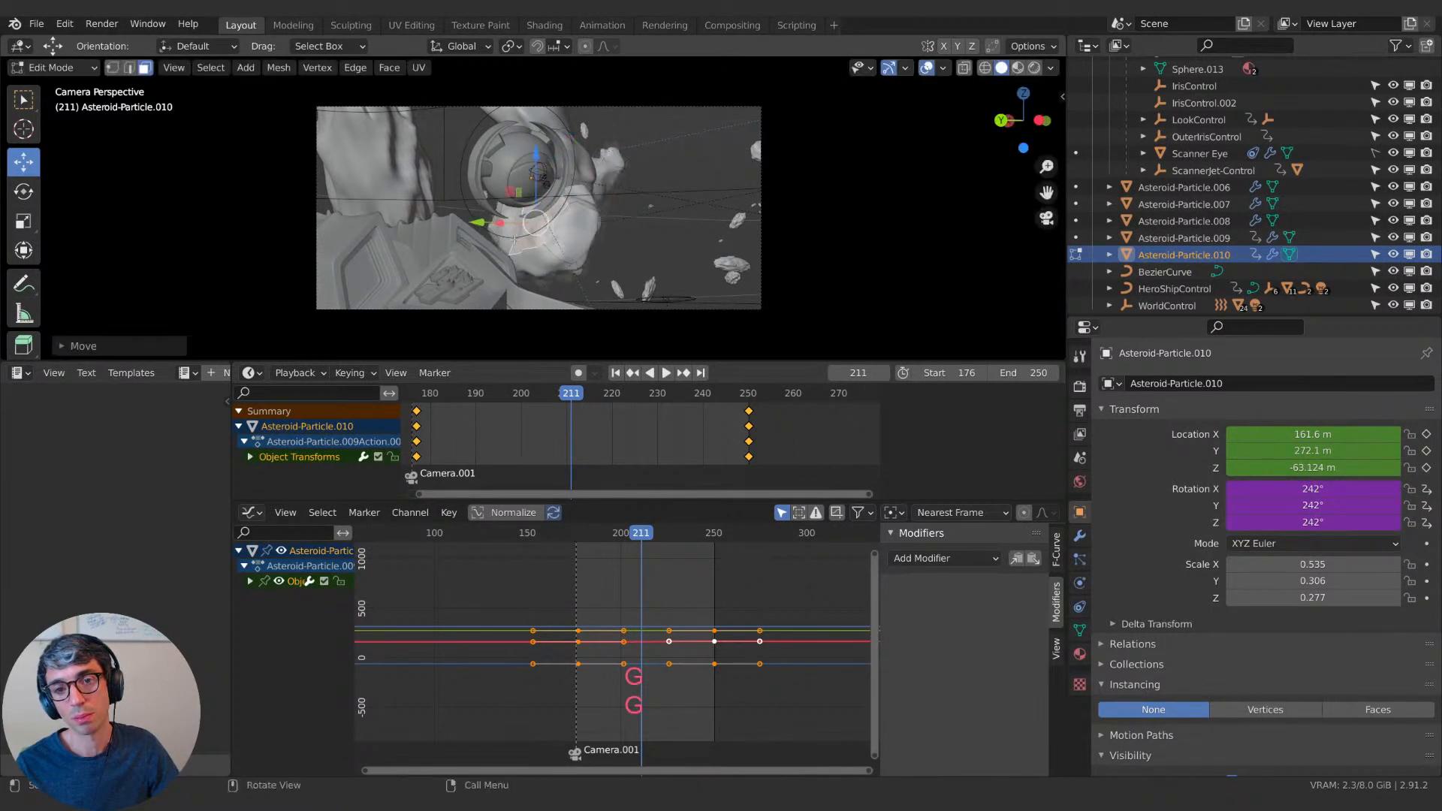
{"action": "key", "text": "Tab"}
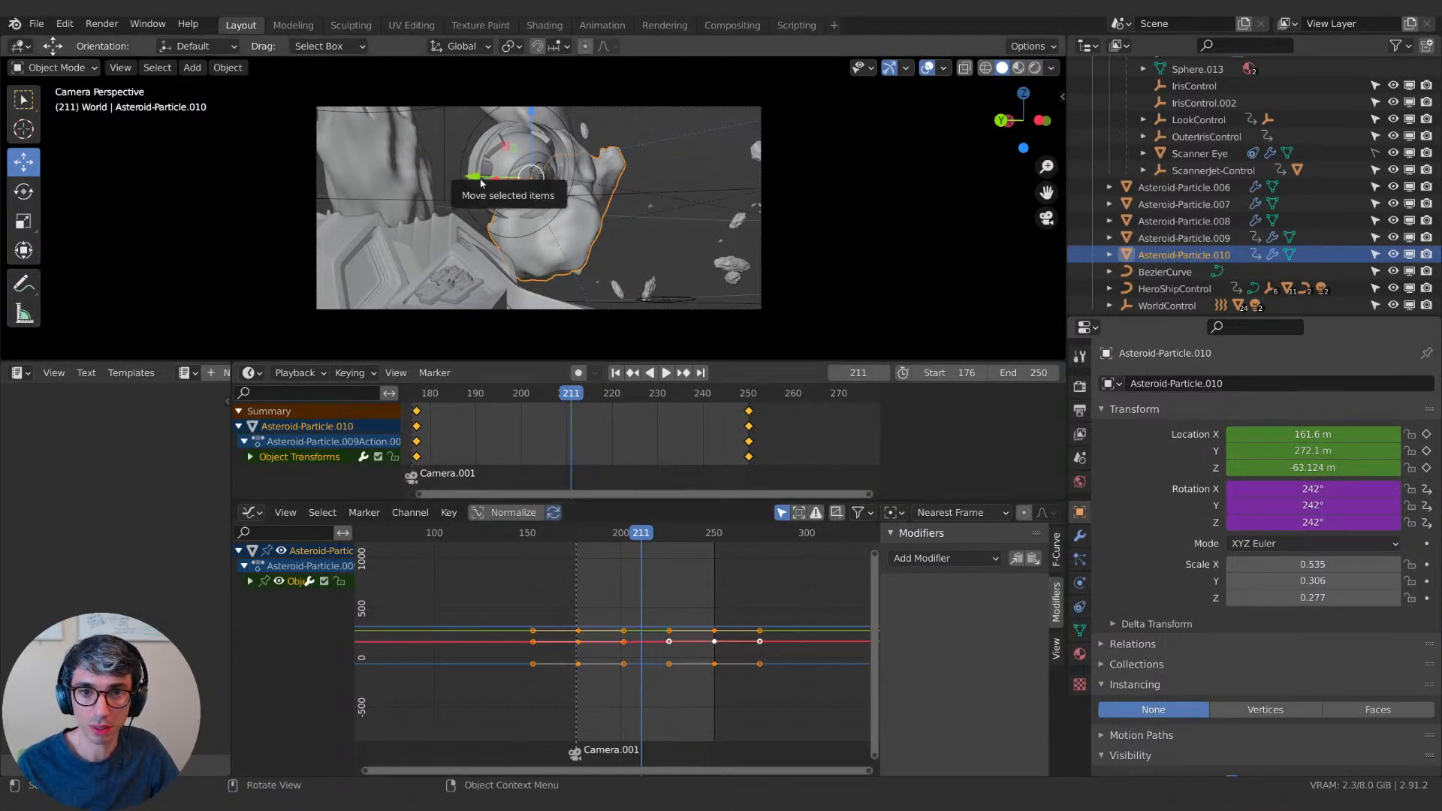
Select Asteroid-Particle.010's location keyframe at frame 250 in the Graph Editor.
{"action": "left_click", "coordinate": [720, 619]}
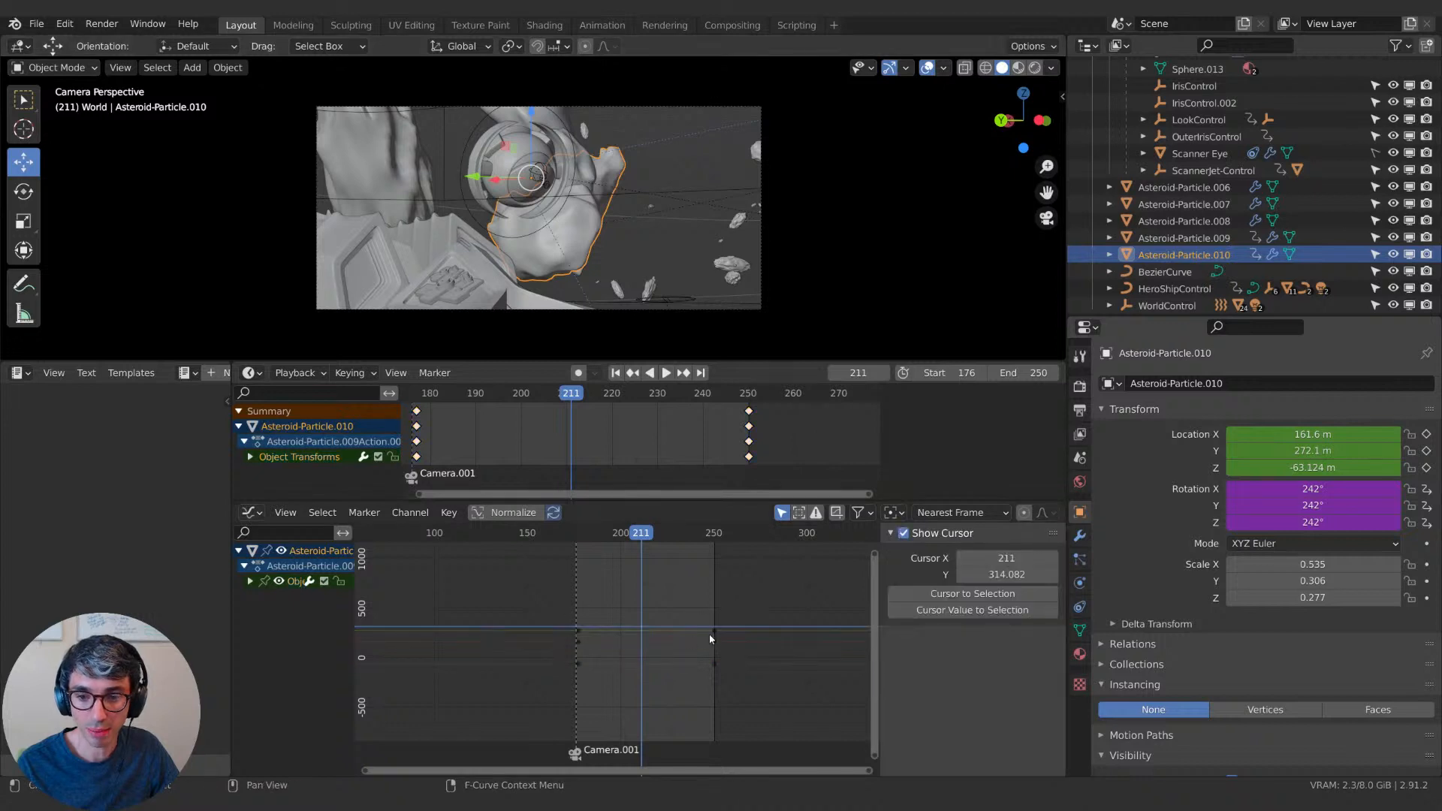
{"action": "left_click", "coordinate": [713, 635]}
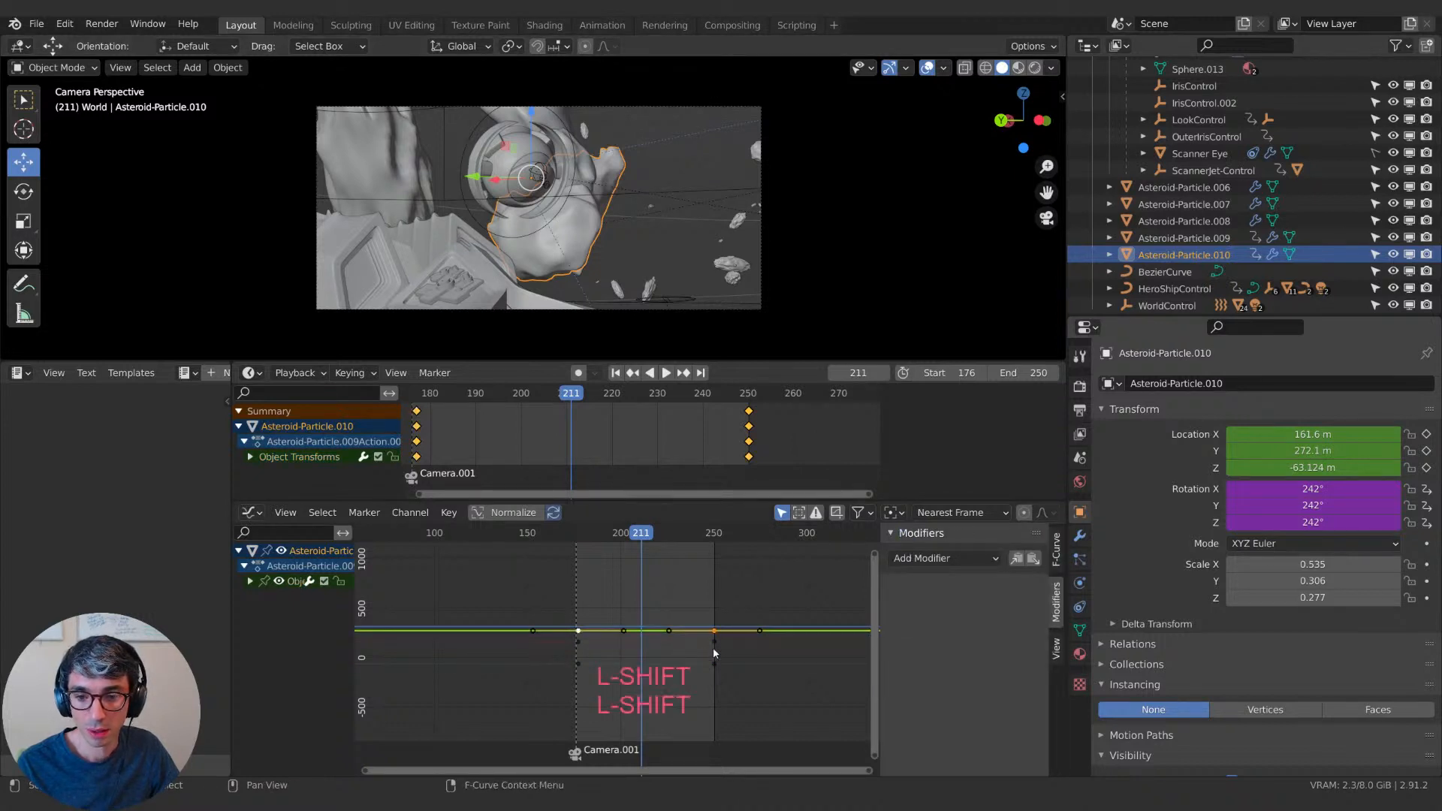
{"action": "key", "text": "g"}
{"action": "key", "text": "z"}
{"action": "key", "text": "Escape"}
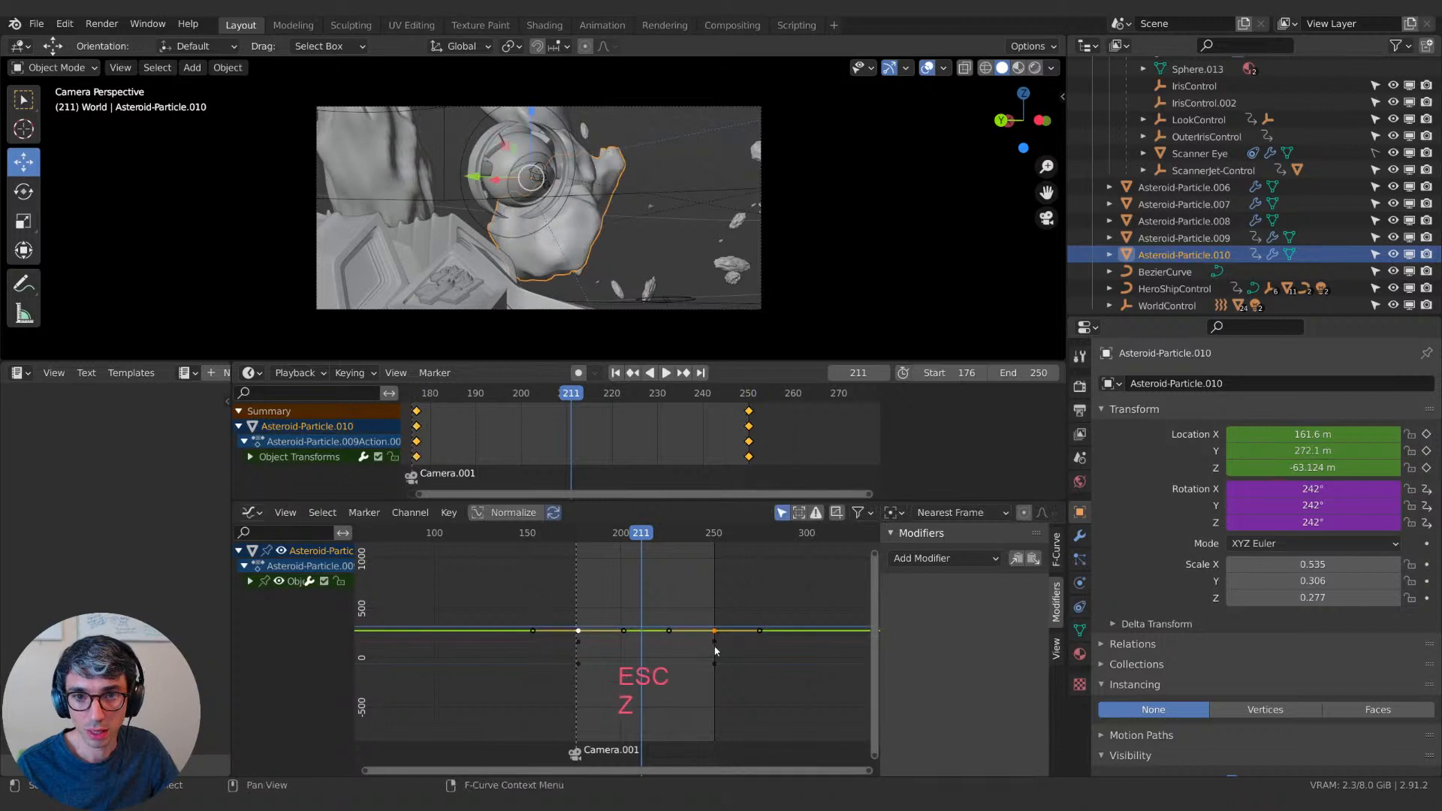
{"action": "key", "text": "g"}
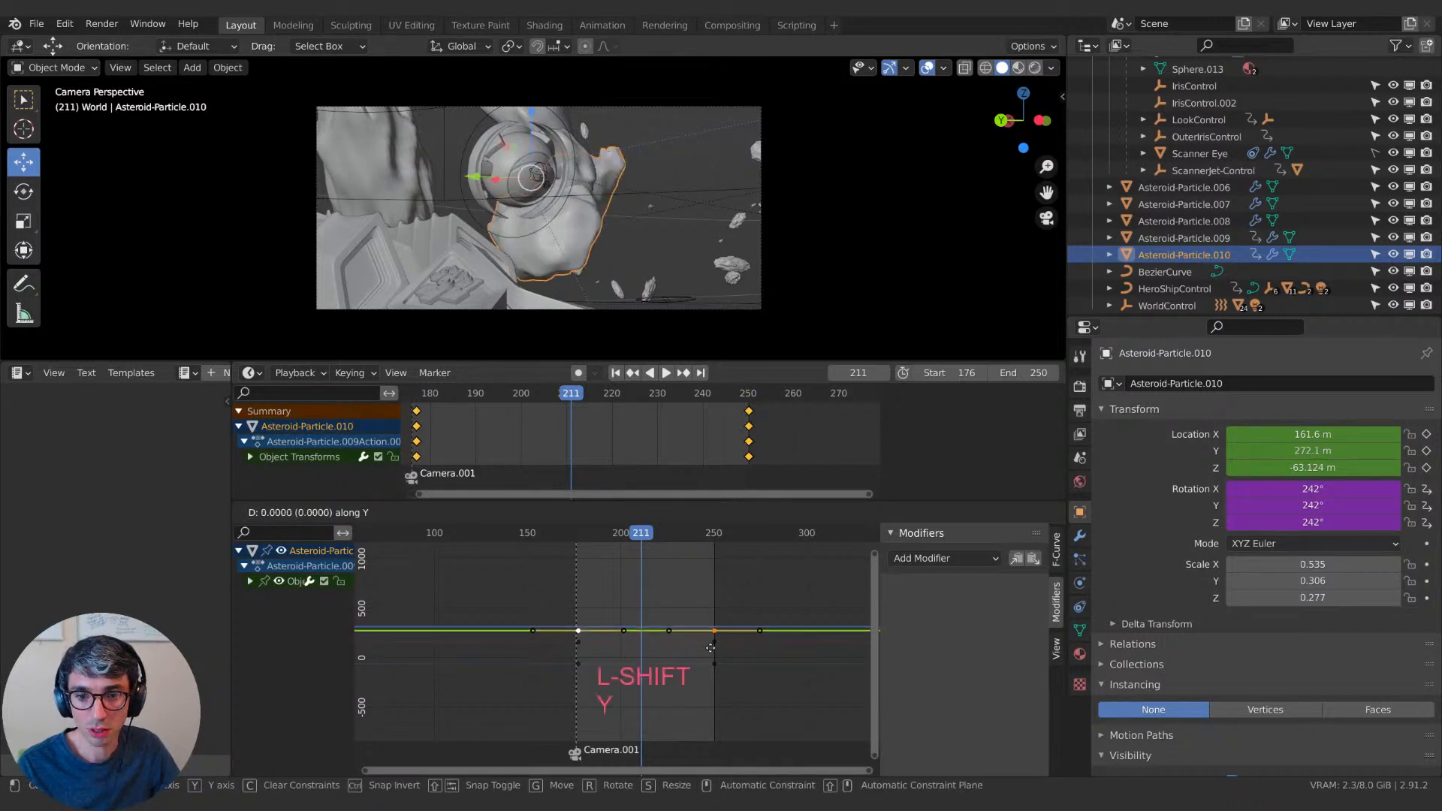
{"action": "key", "text": "Escape"}
Lower the Y location keyframes of Asteroid-Particle.010 to about 269.66 m along the value axis only.
{"action": "key", "text": "Home"}
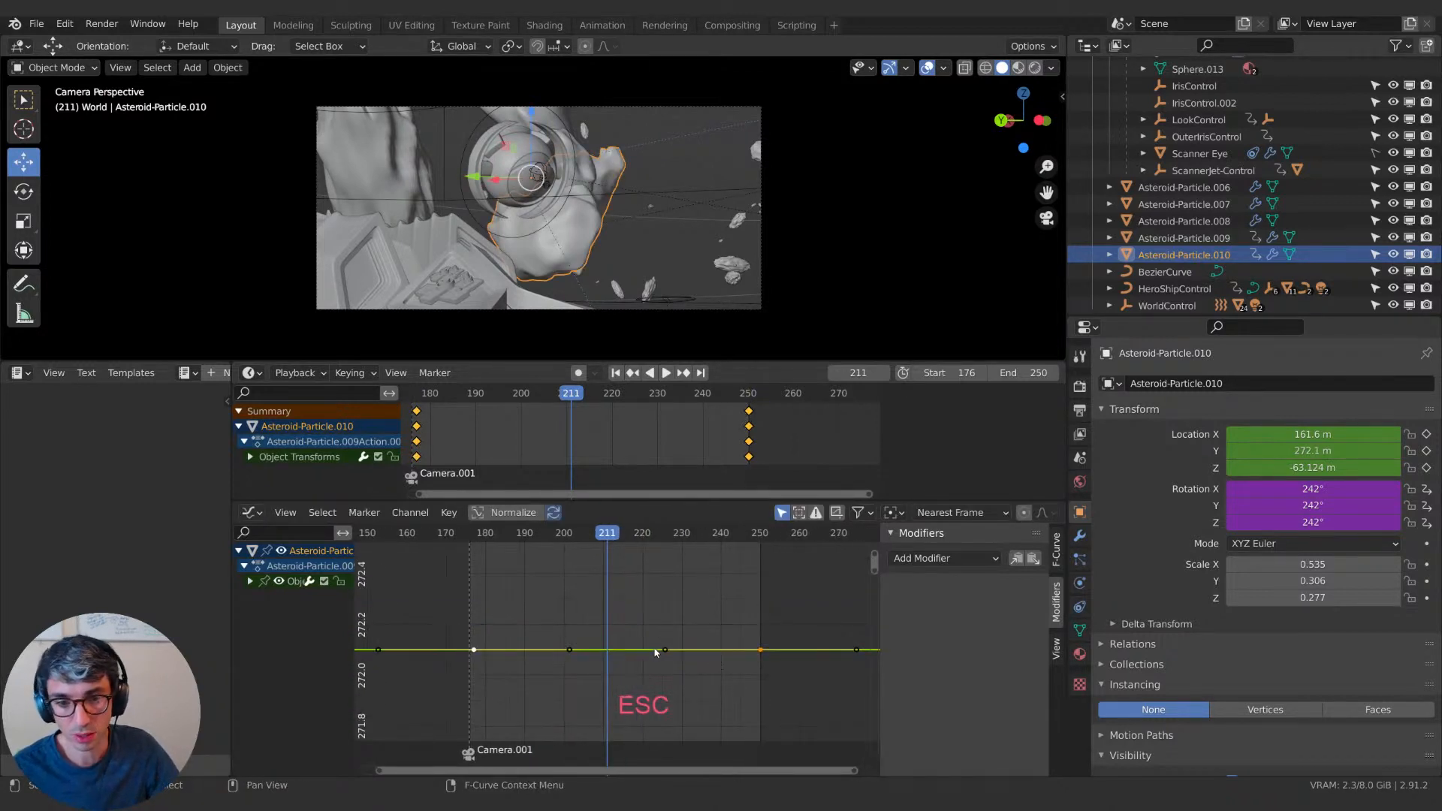
{"action": "key", "text": "g"}
{"action": "key", "text": "y"}
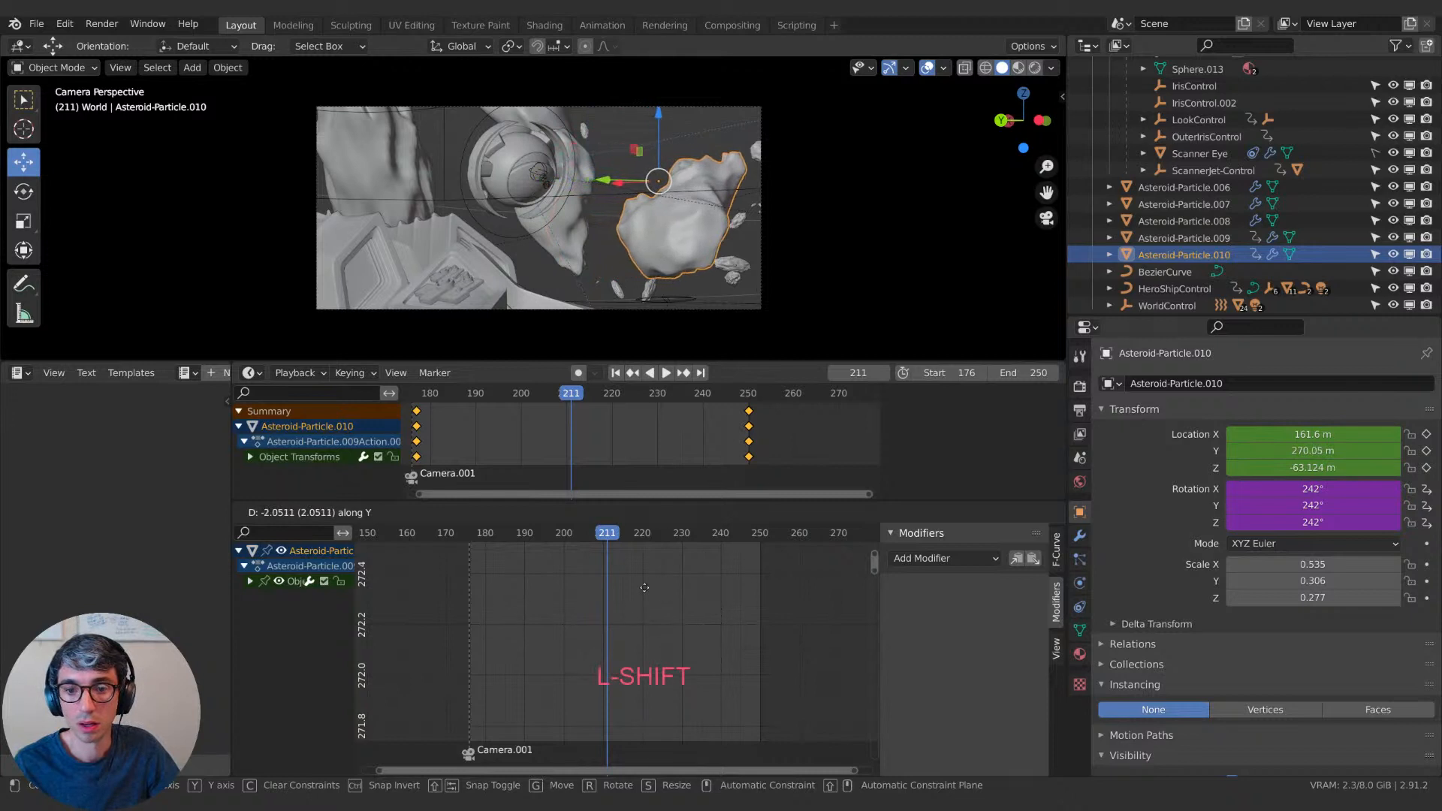
{"action": "key", "text": "Home"}
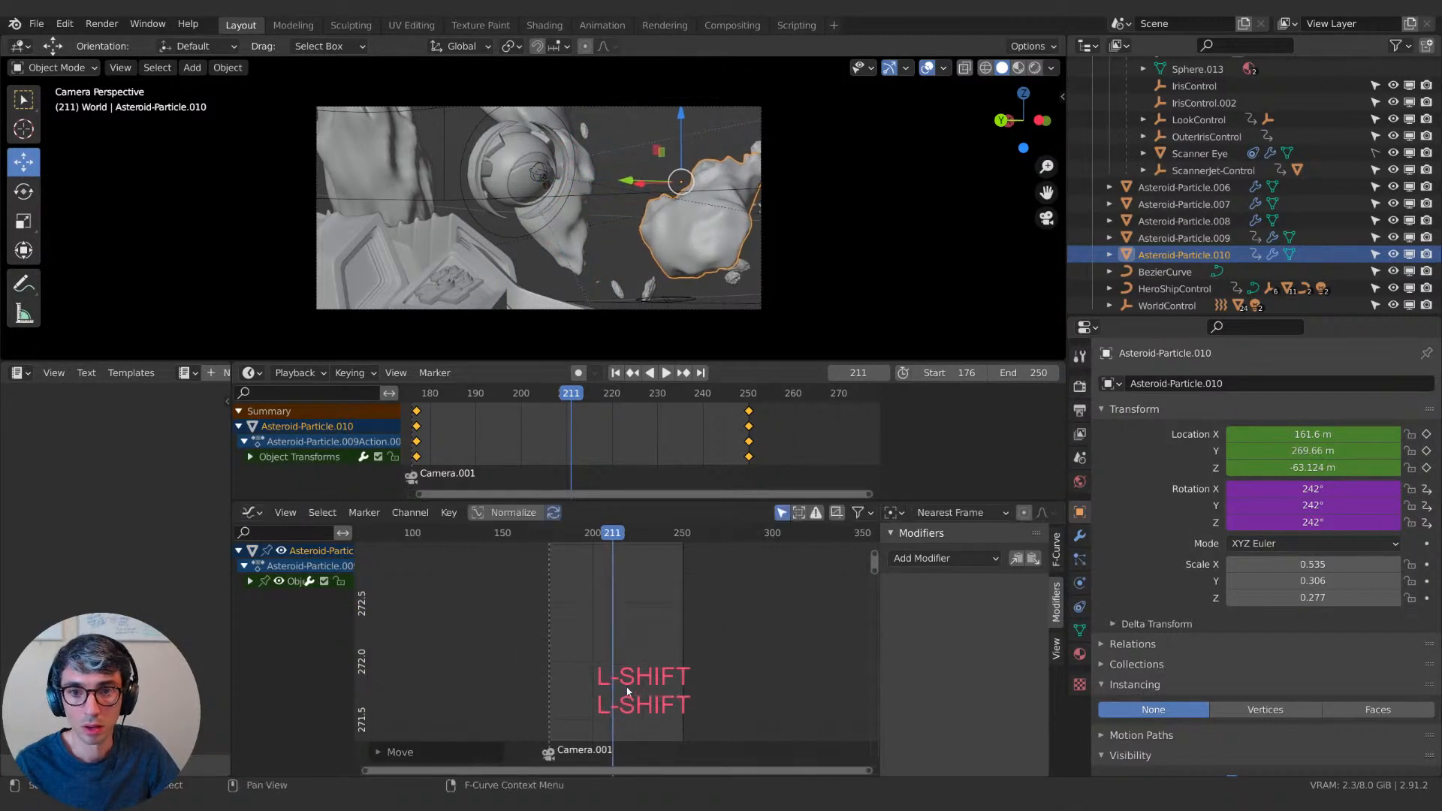
Isolate the asteroid's X Location curve and lower both of its keyframes by about 1.5 m.
{"action": "left_click", "coordinate": [256, 583]}
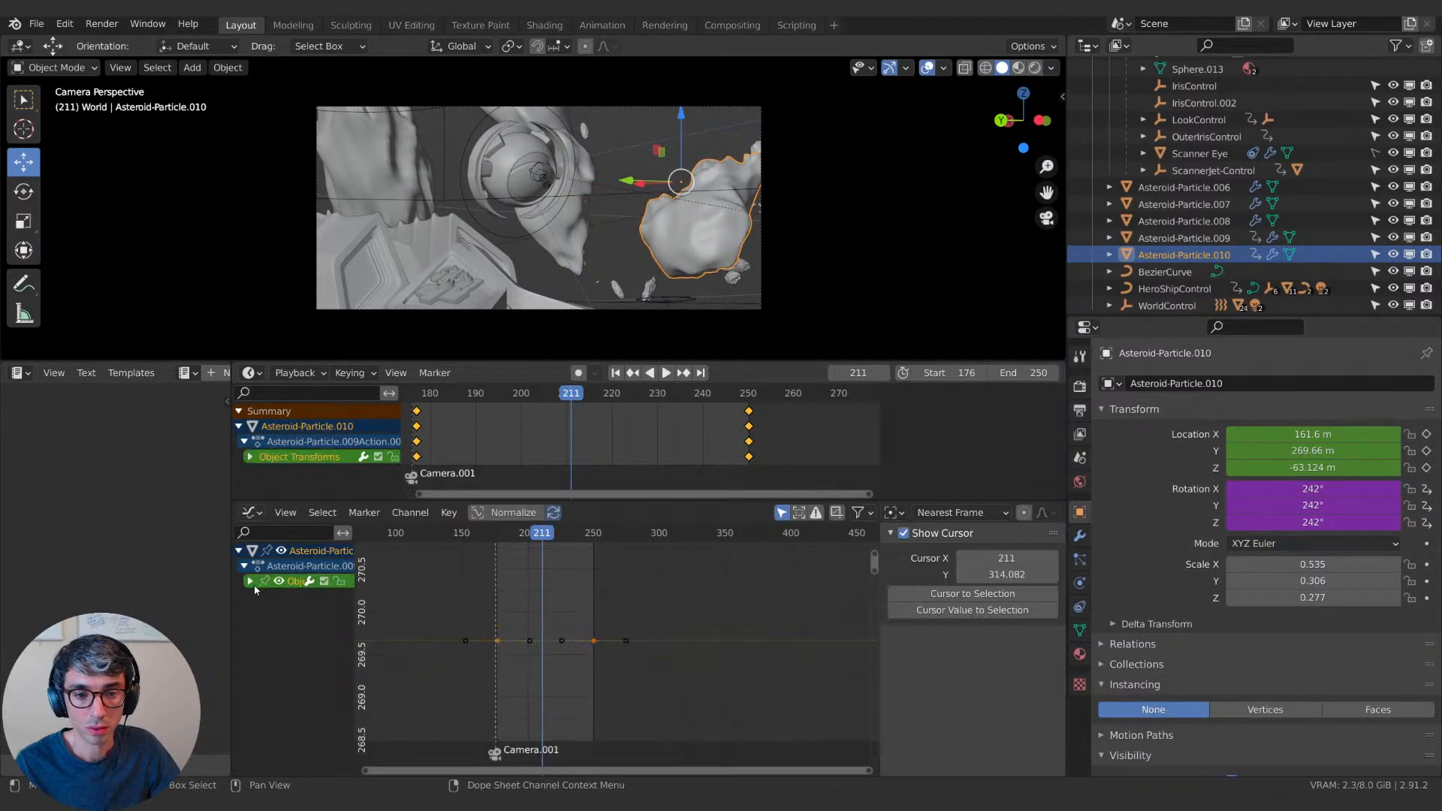
{"action": "left_click", "coordinate": [284, 597]}
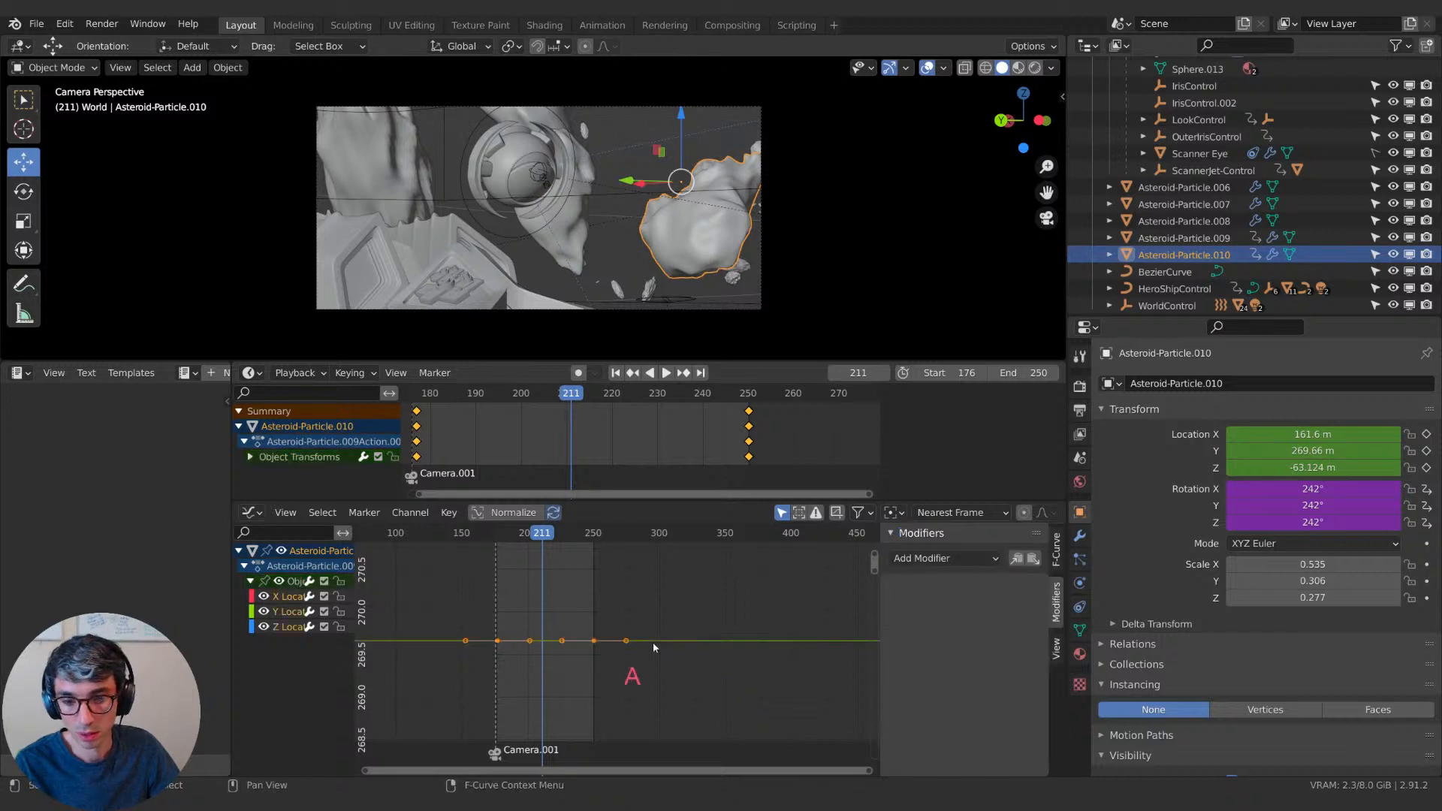
{"action": "key", "text": "Home"}
{"action": "key", "text": "a"}
{"action": "key", "text": "a"}
{"action": "key", "text": "b"}
{"action": "left_click_drag", "start_coordinate": [394, 596], "coordinate": [878, 644]}
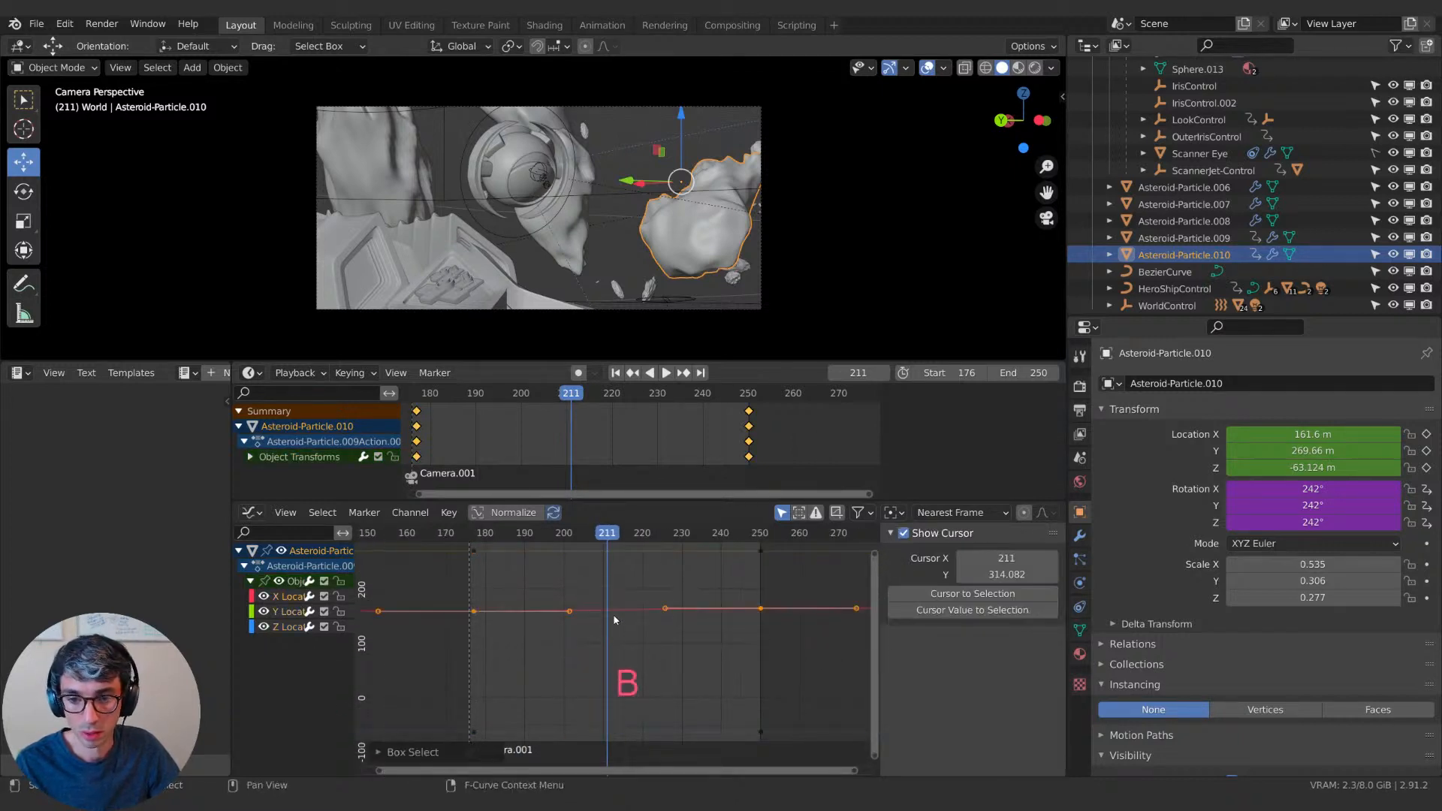
{"action": "scroll", "coordinate": [697, 662], "scroll_direction": "down", "scroll_amount": 5}
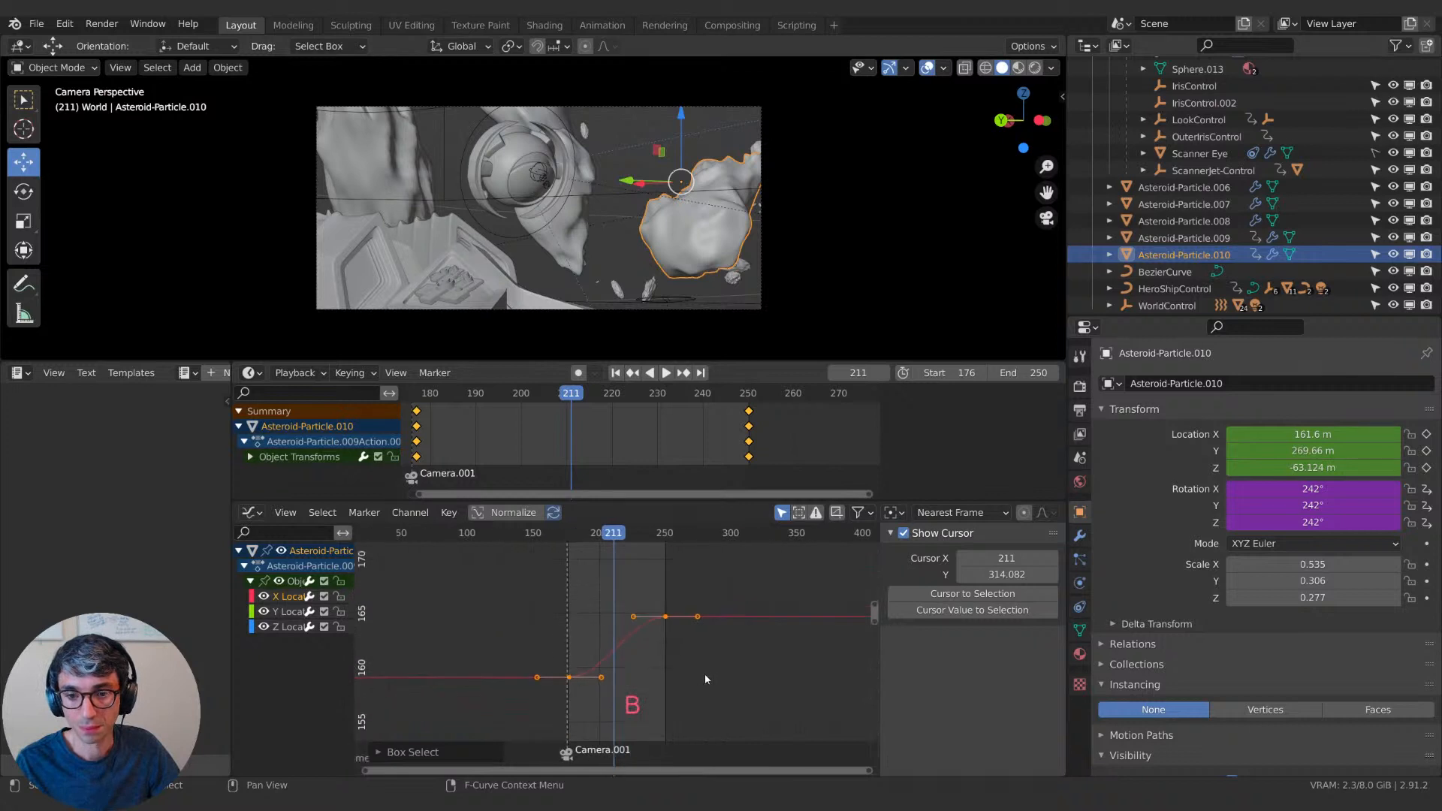
{"action": "key", "text": "g"}
{"action": "key", "text": "y"}
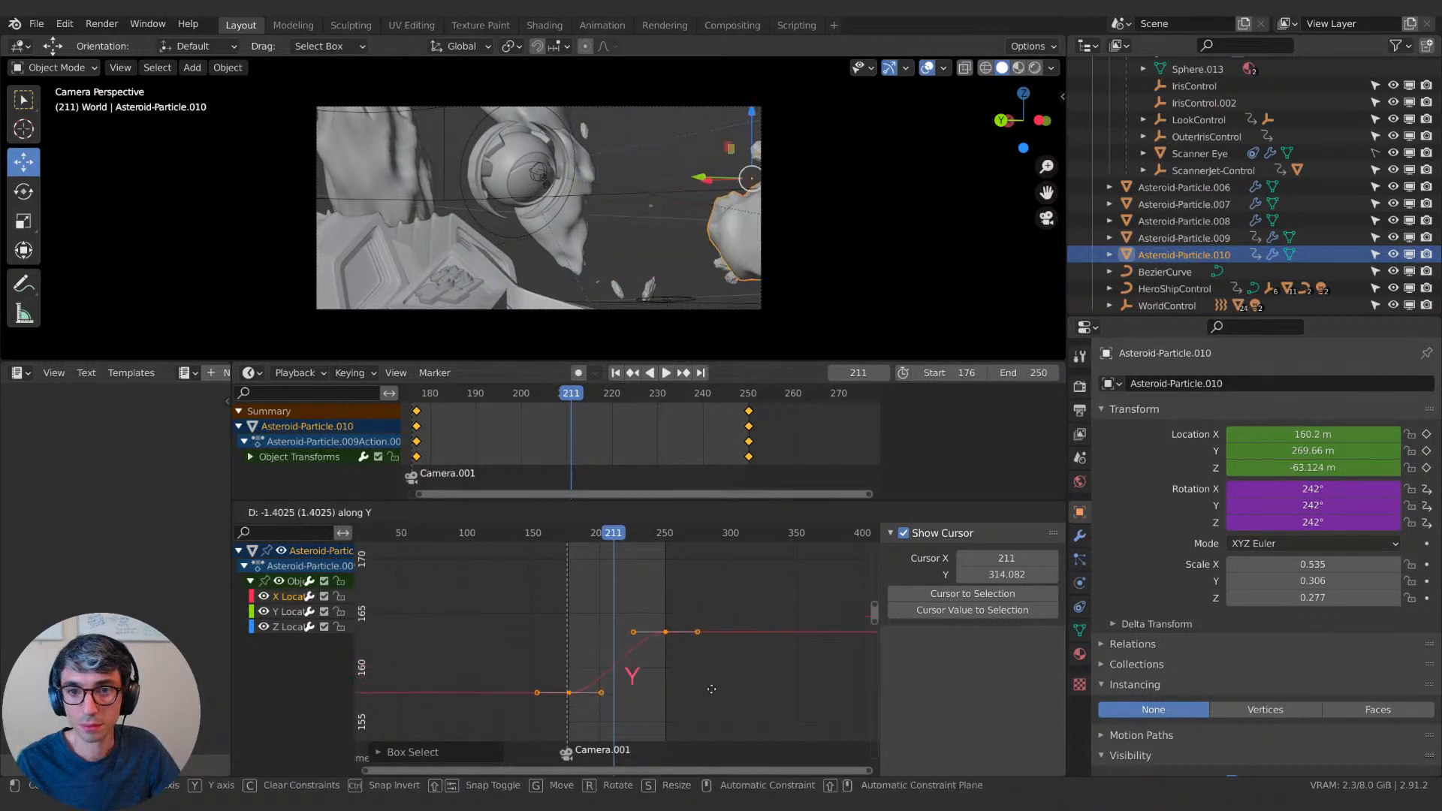
Scale the entire mesh of Asteroid-Particle.010 down to about 0.48 in Edit Mode.
{"action": "key", "text": "Tab"}
{"action": "key", "text": "s"}
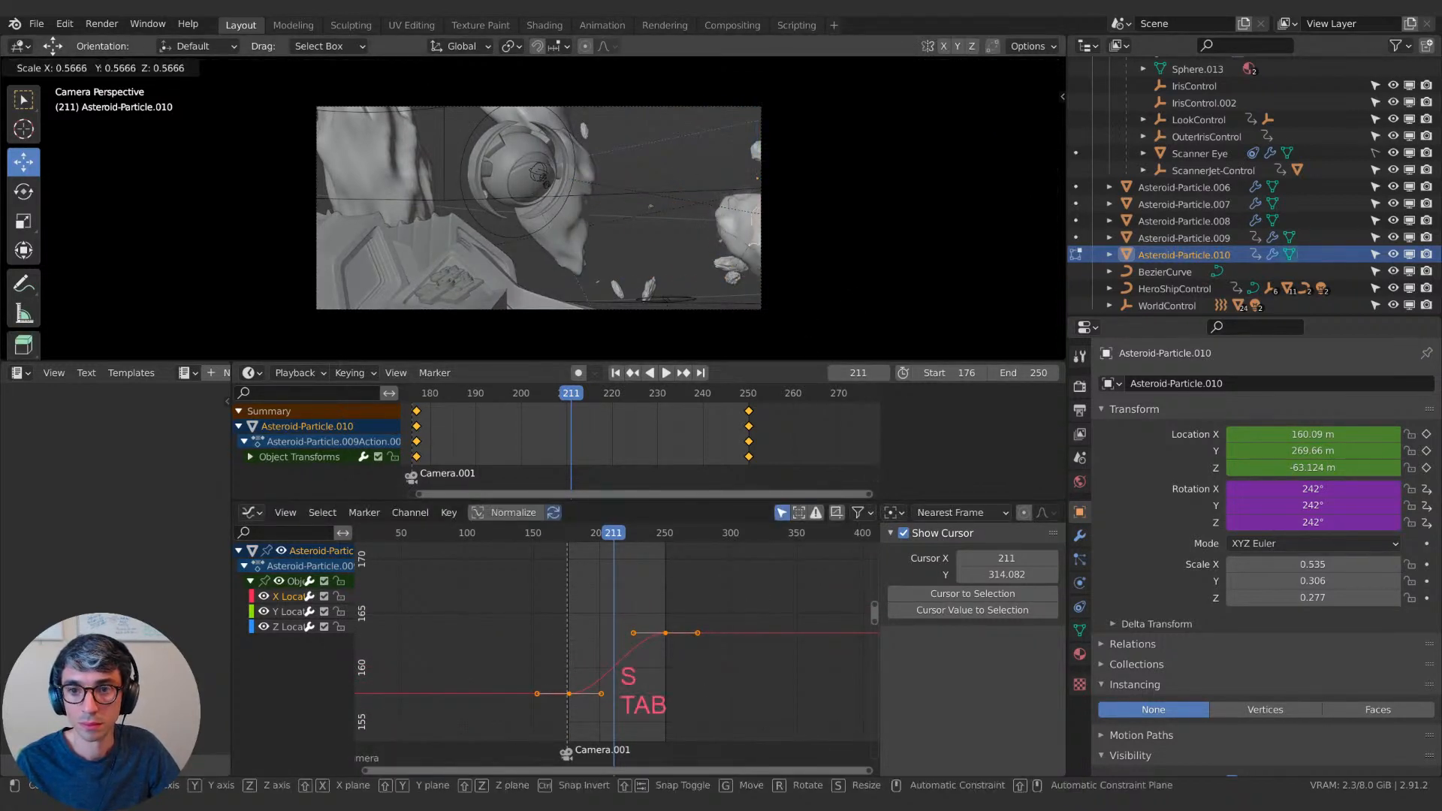
{"action": "key", "text": "a"}
{"action": "key", "text": "s"}
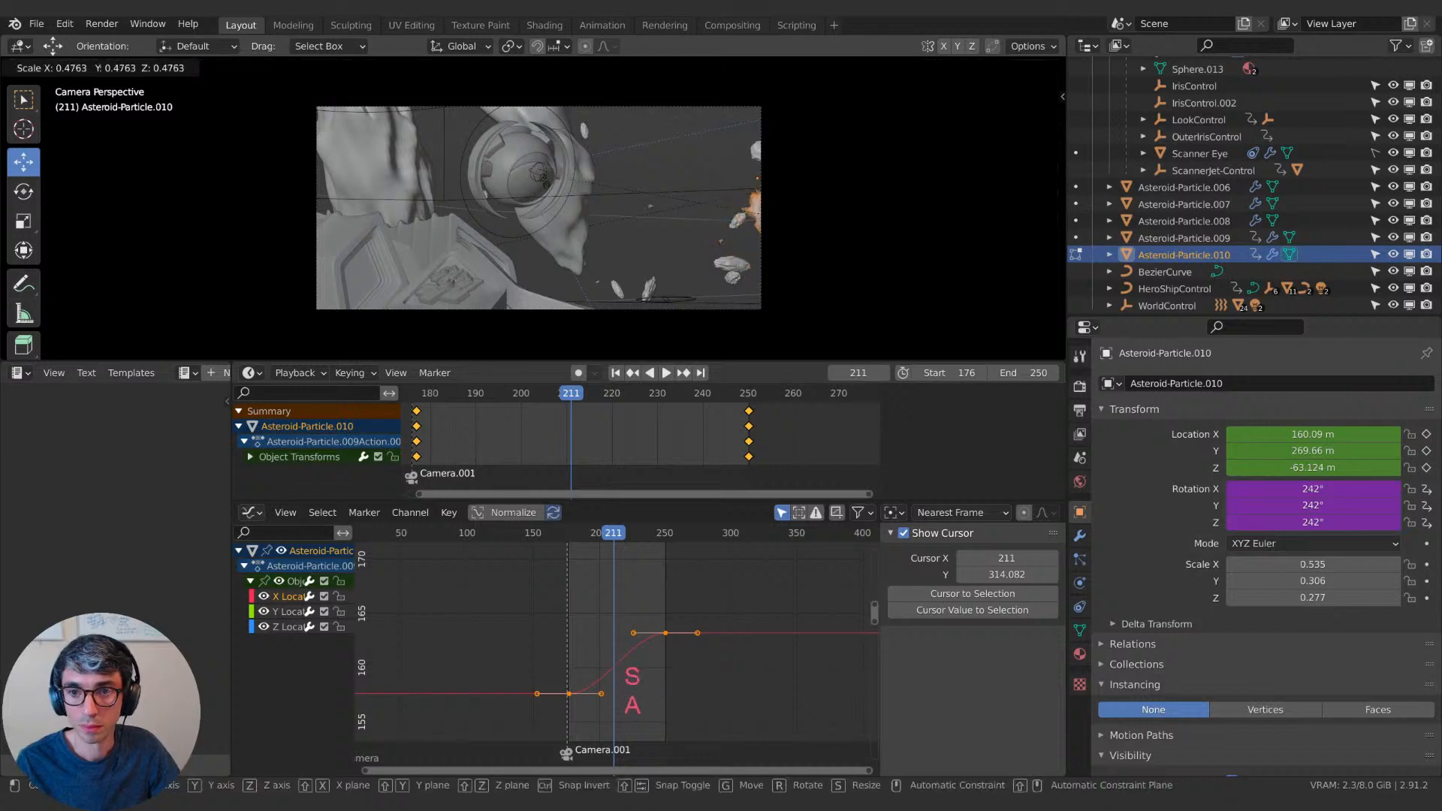
{"action": "left_click", "coordinate": [789, 245]}
{"action": "key", "text": "space"}
{"action": "key", "text": "space"}
{"action": "key", "text": "Tab"}
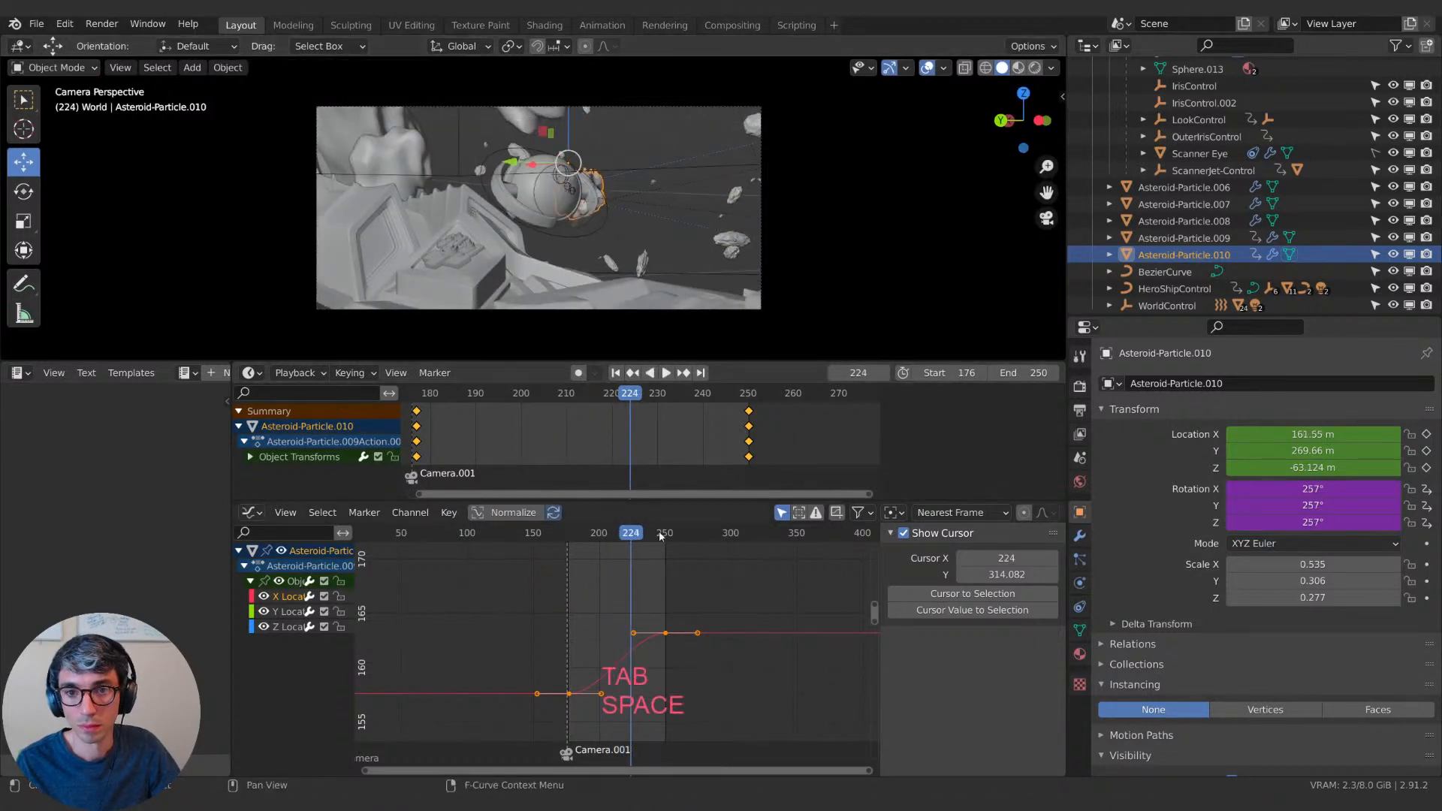
Play the shot through to frame 250 and move the asteroid's mesh down along Z in Edit Mode.
{"action": "key", "text": "space"}
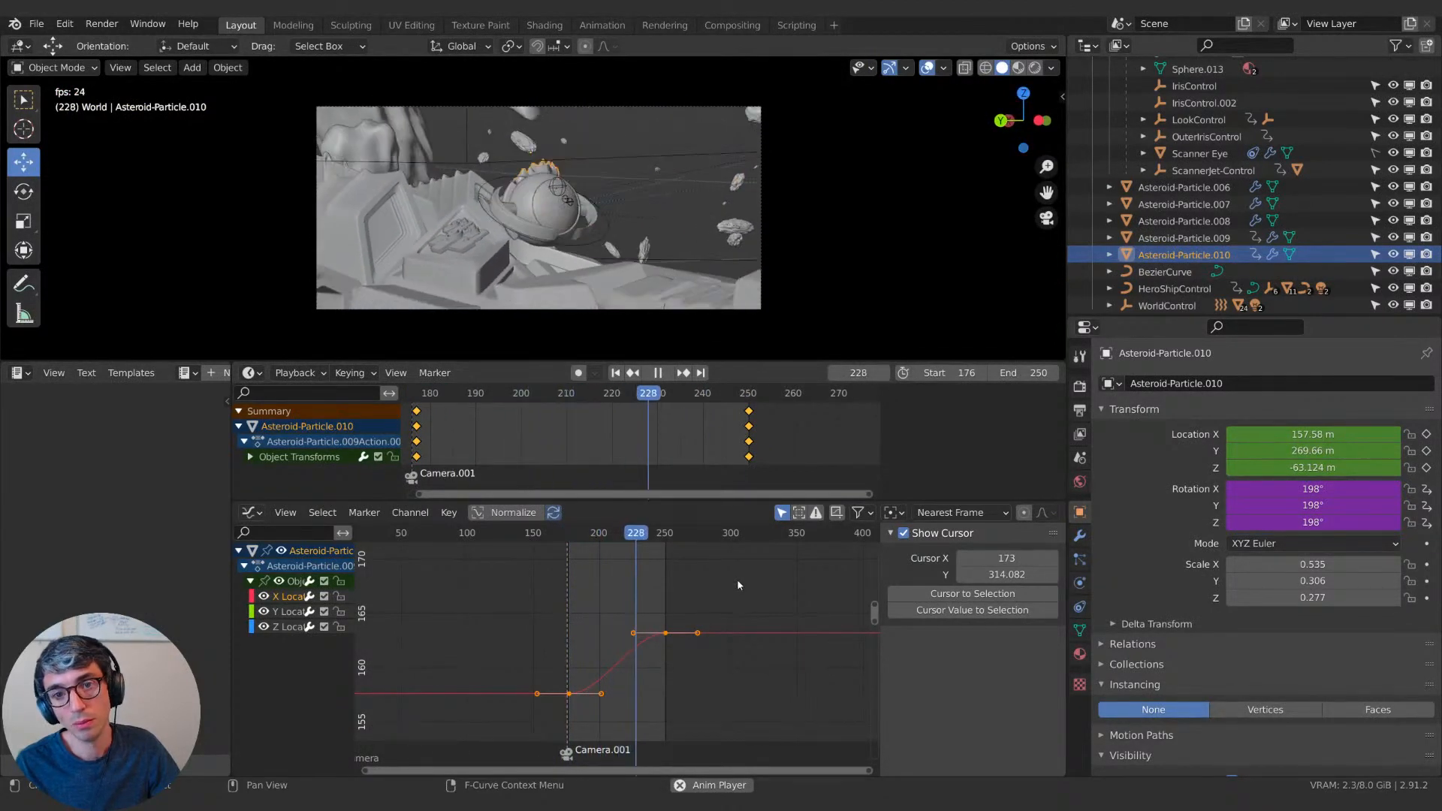
{"action": "key", "text": "space"}
{"action": "key", "text": "Tab"}
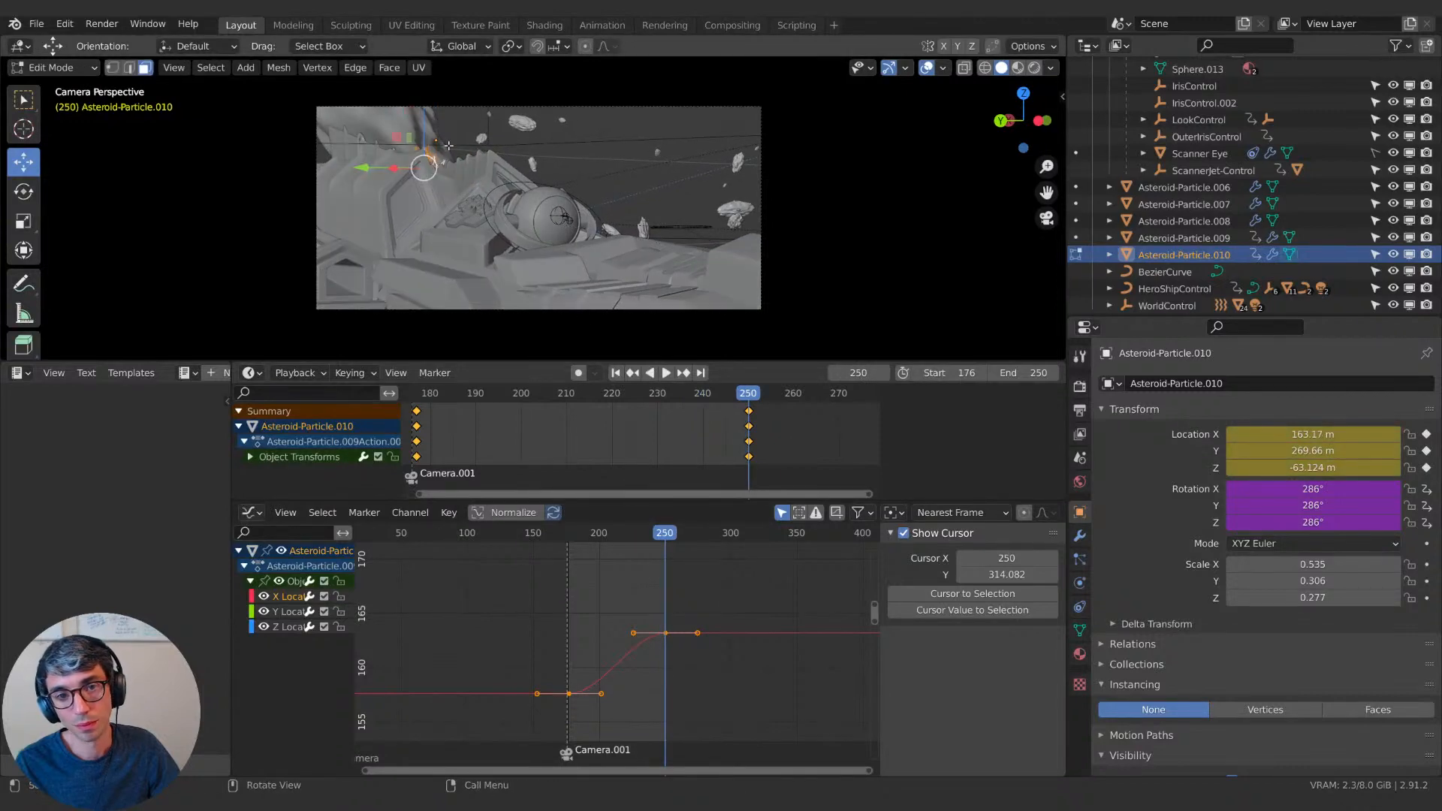
{"action": "key", "text": "g"}
{"action": "left_click", "coordinate": [445, 171]}
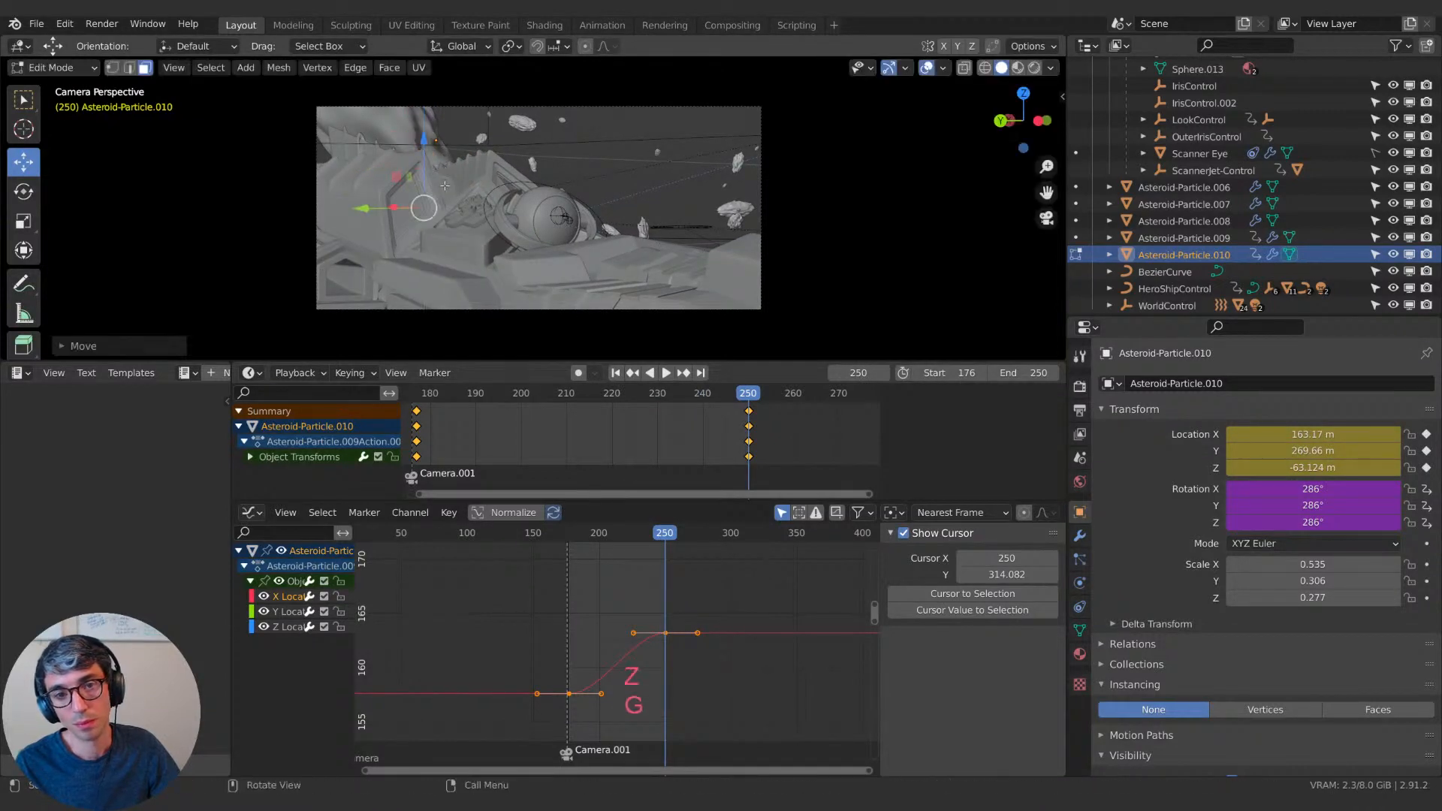
{"action": "key", "text": "Tab"}
Play back the camera shot with viewport overlays hidden to check the asteroid motion, and save the file.
{"action": "key", "text": "space"}
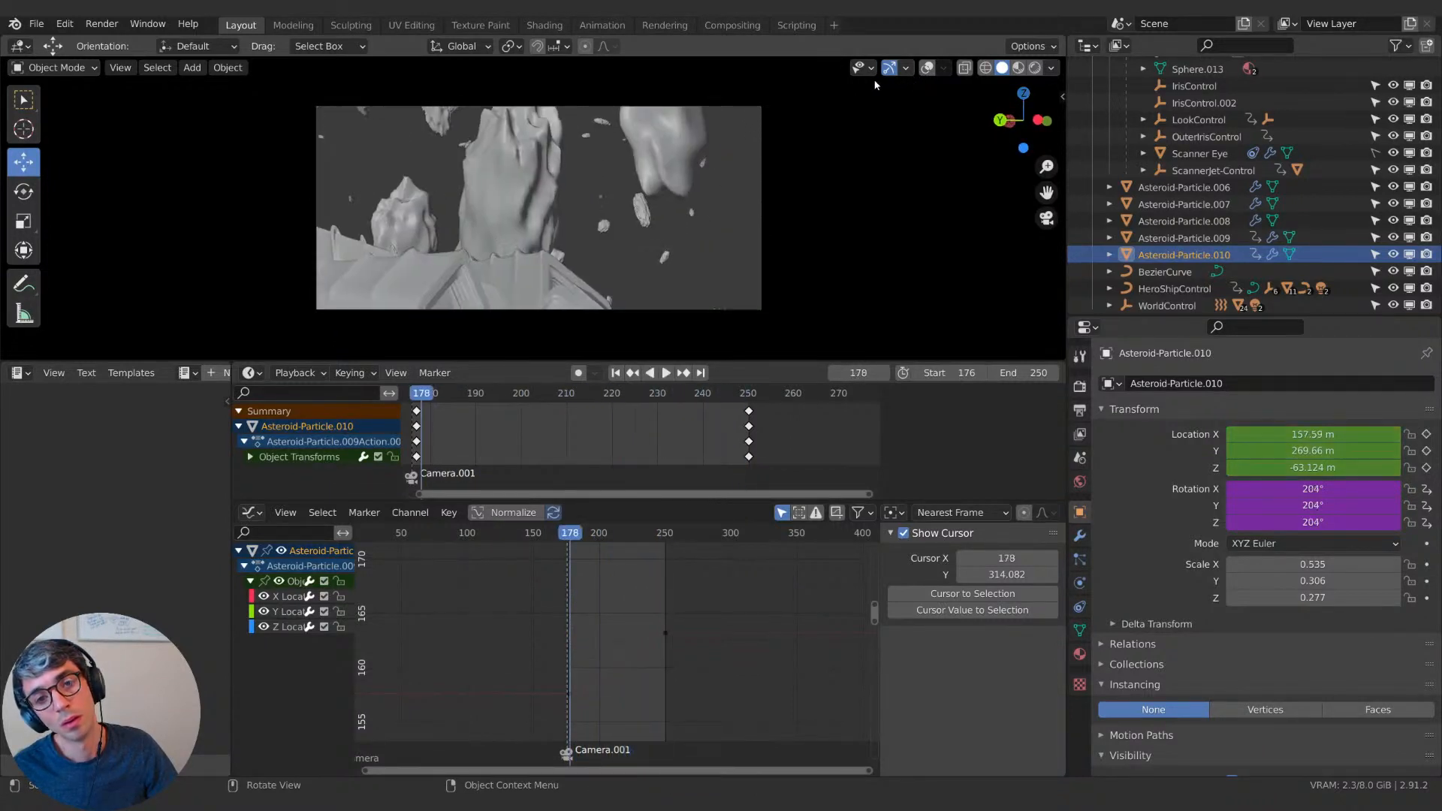
{"action": "key", "text": "space"}
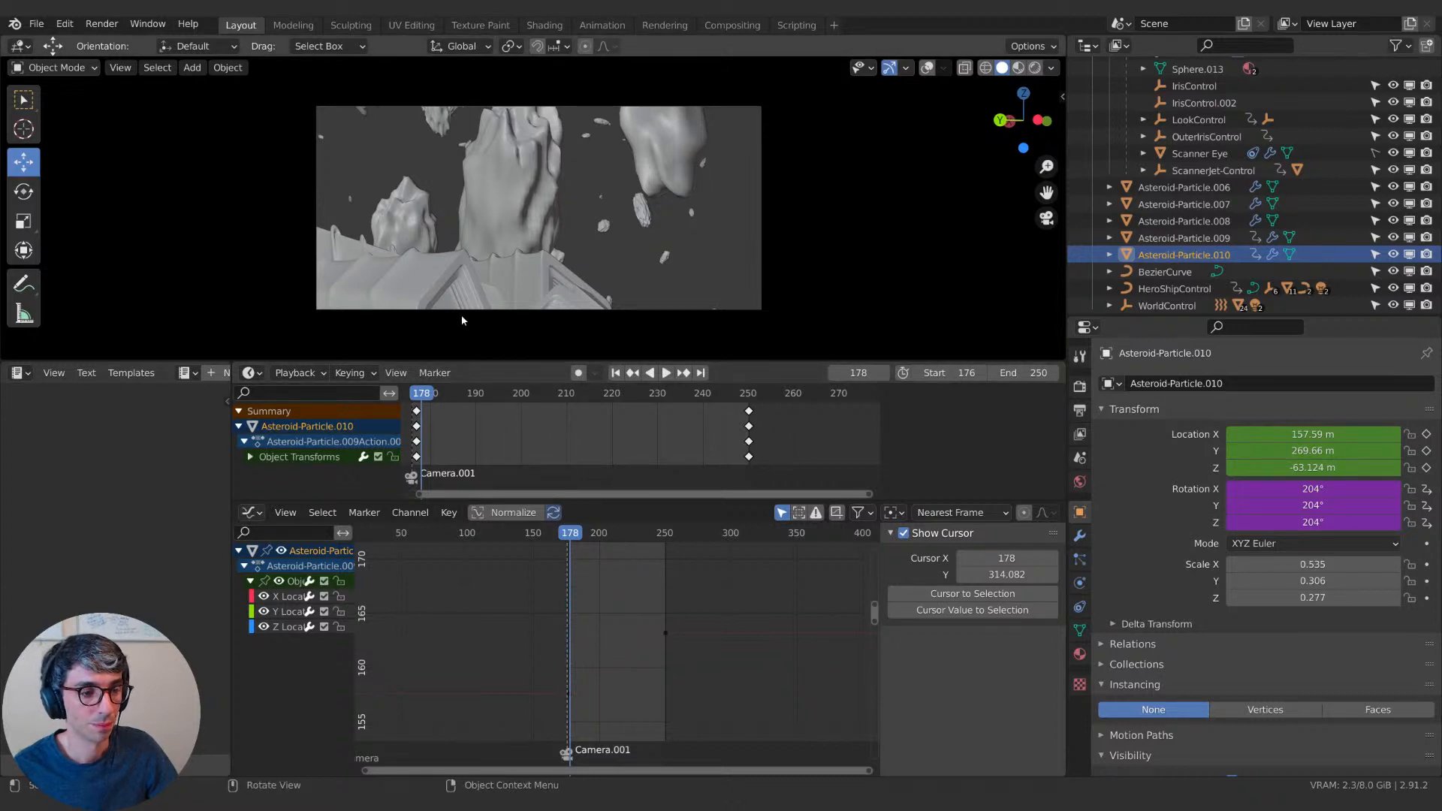
{"action": "key", "text": "space"}
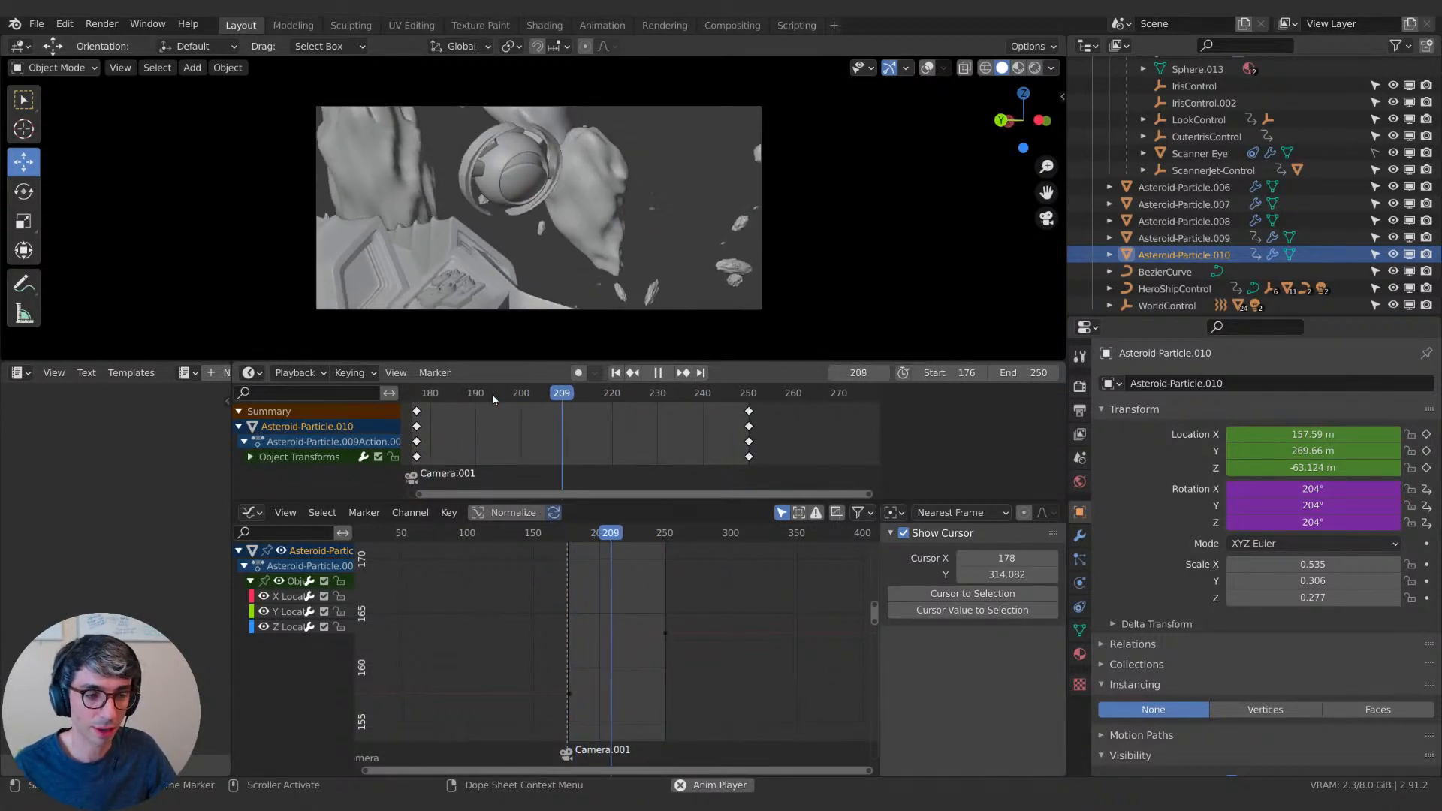
{"action": "left_click", "coordinate": [493, 393]}
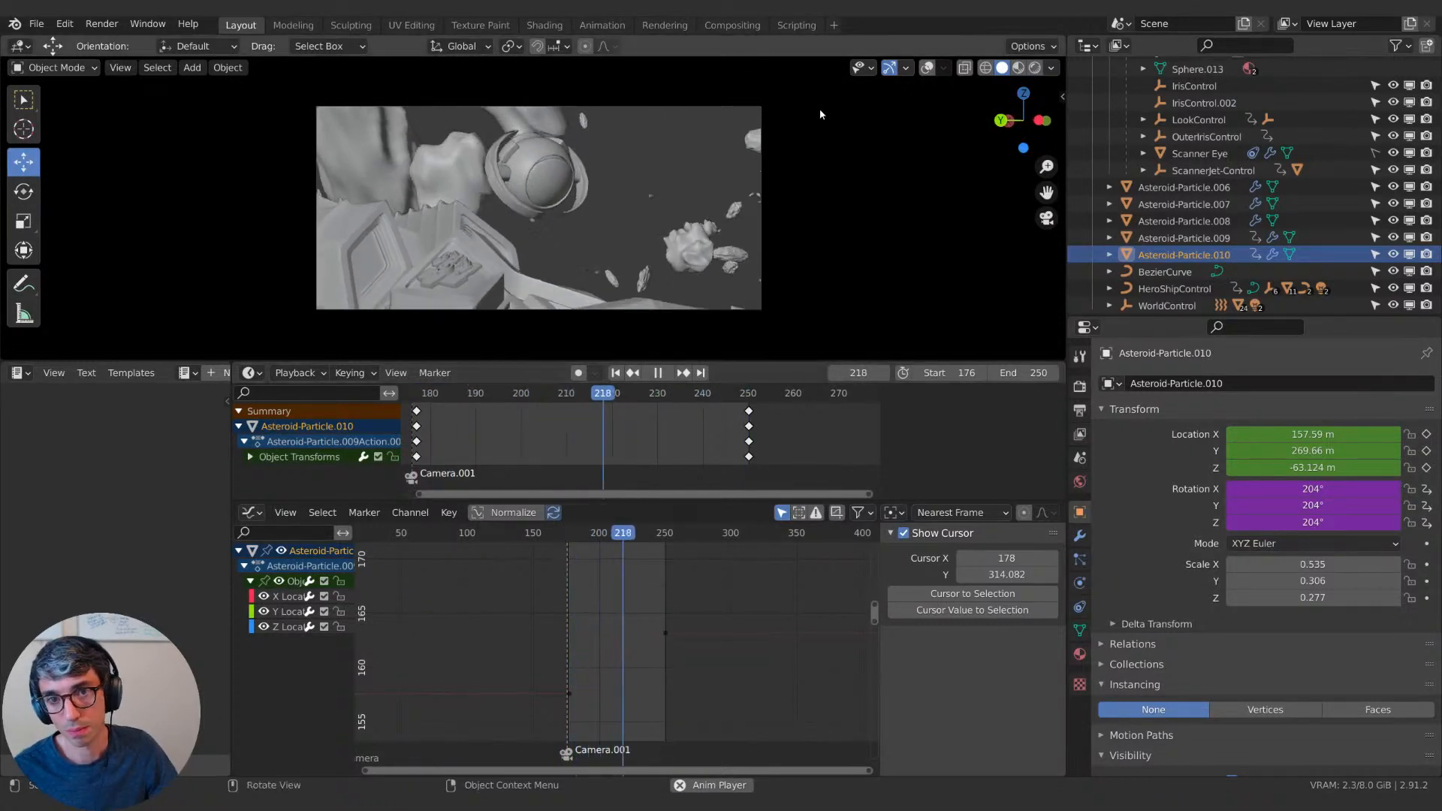
{"action": "key", "text": "space"}
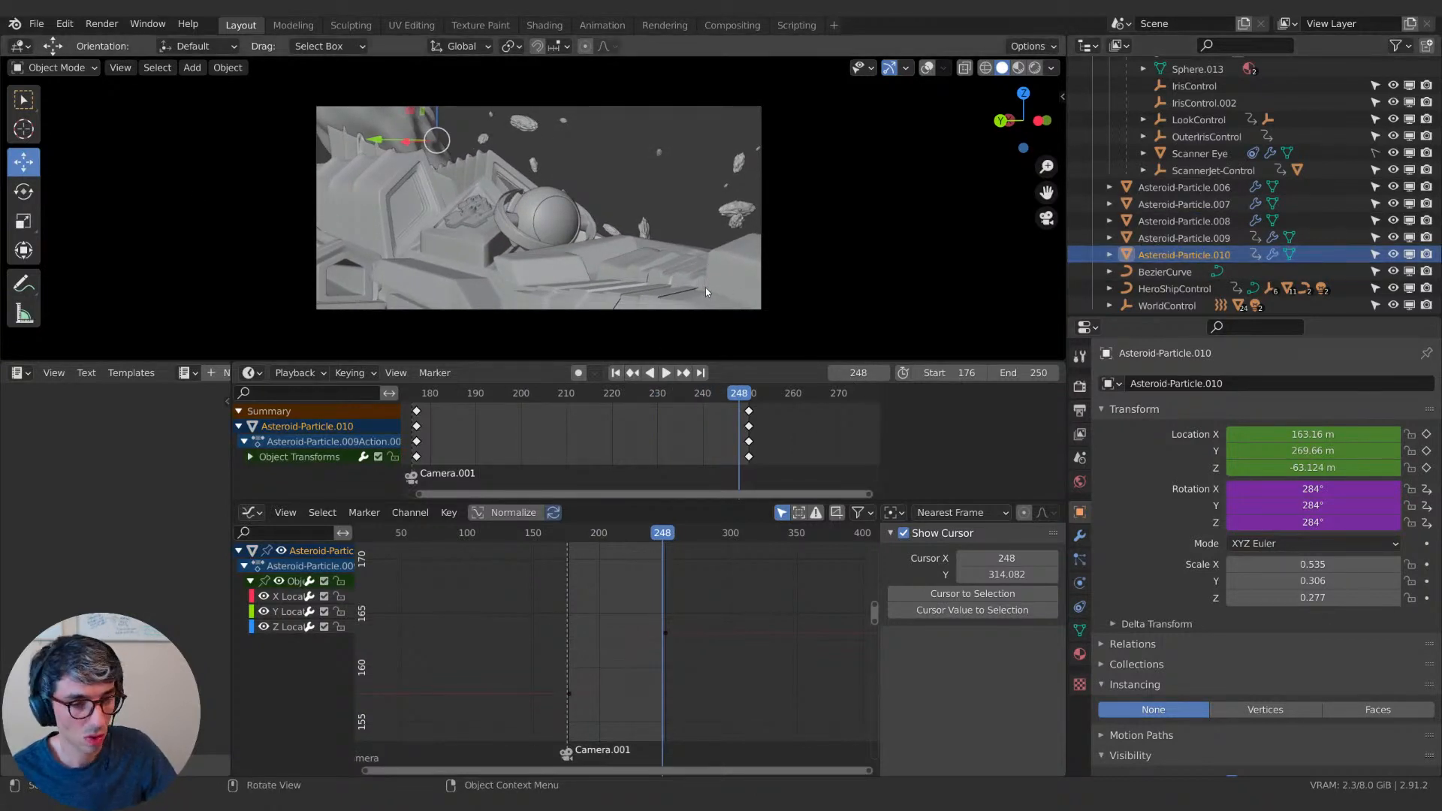
{"action": "key", "text": "ctrl+s"}
{"action": "left_click_drag", "start_coordinate": [738, 394], "coordinate": [727, 401]}
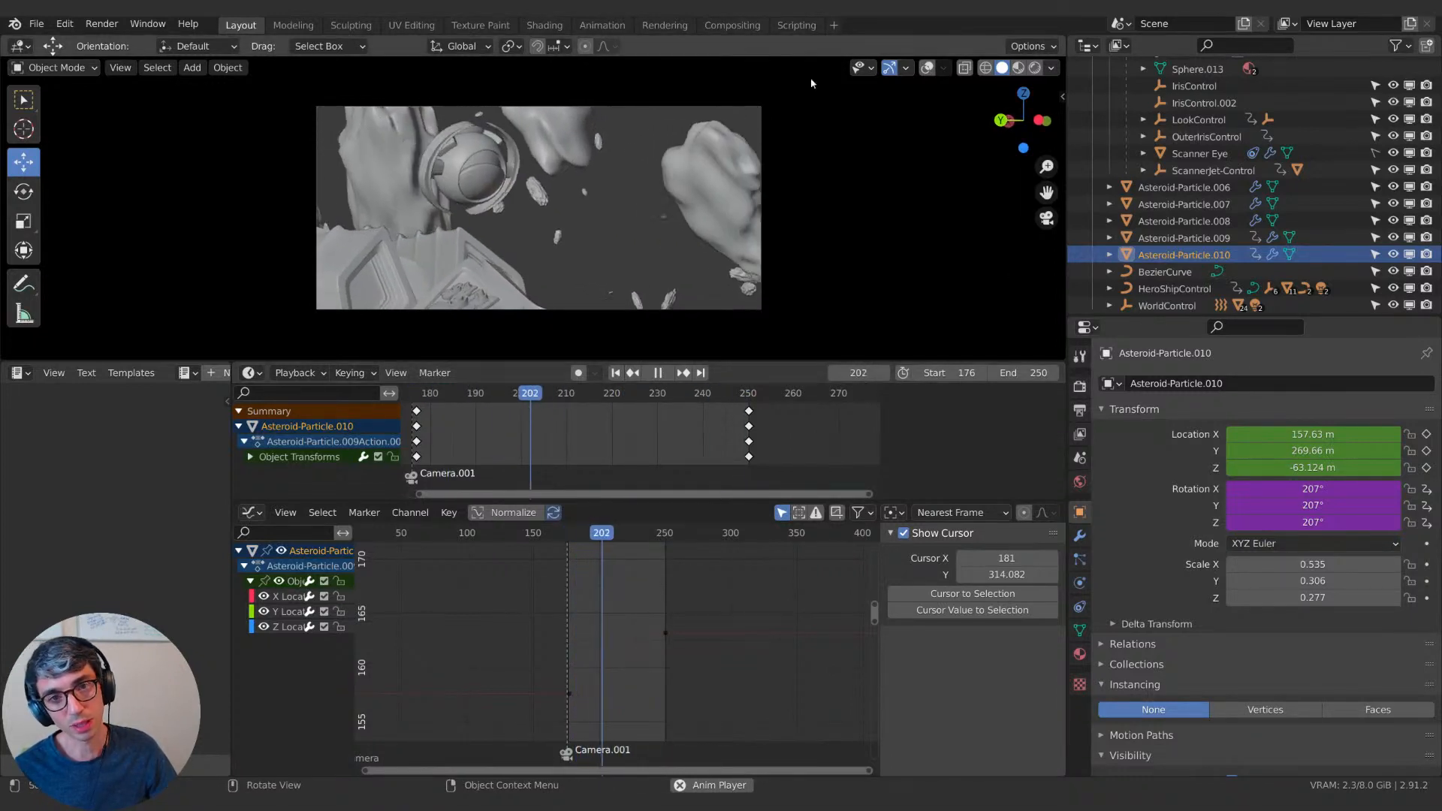
{"action": "key", "text": "space"}
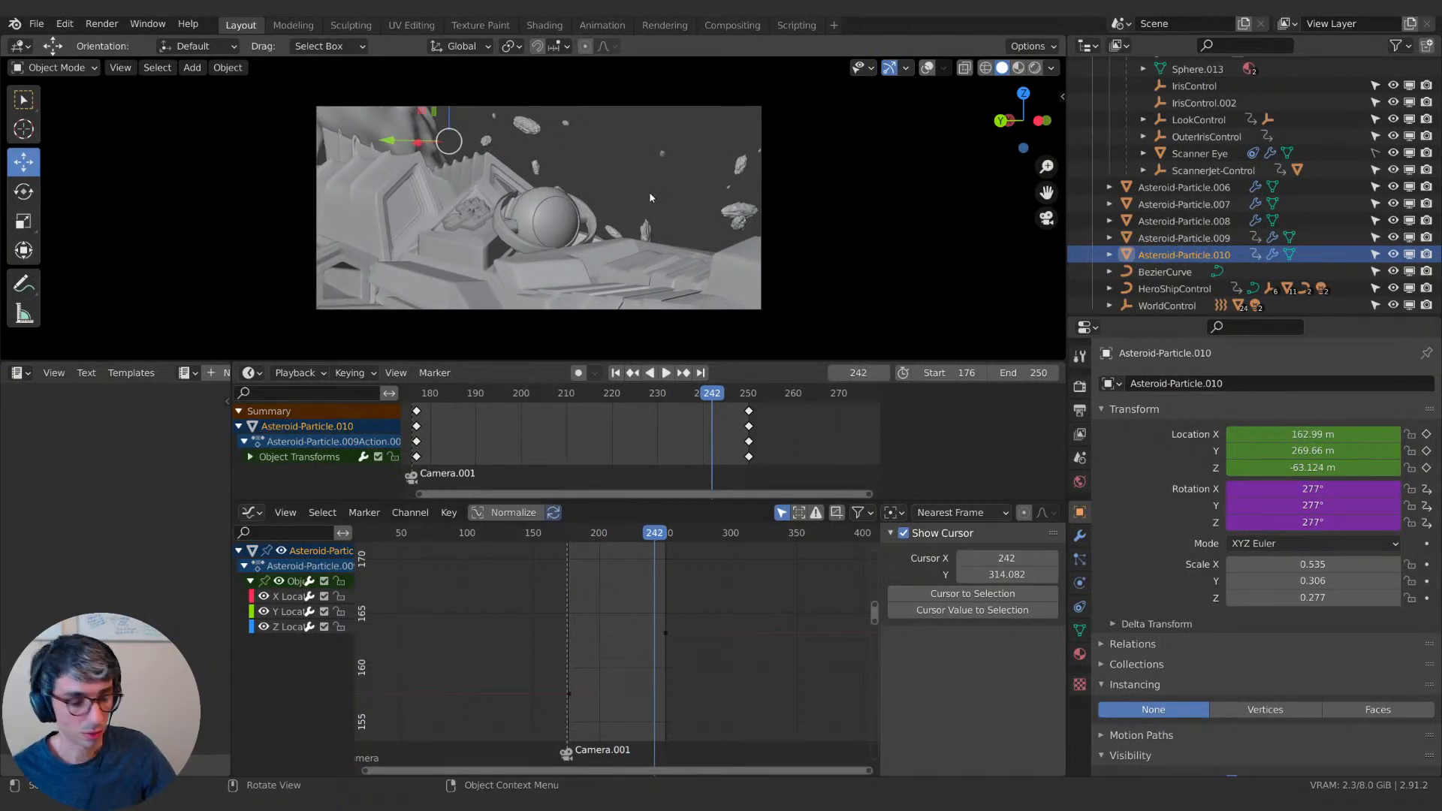
Append the spider bot assets to the scene and snap Spider_Bot Control to the 3D cursor.
{"action": "left_click", "coordinate": [35, 23]}
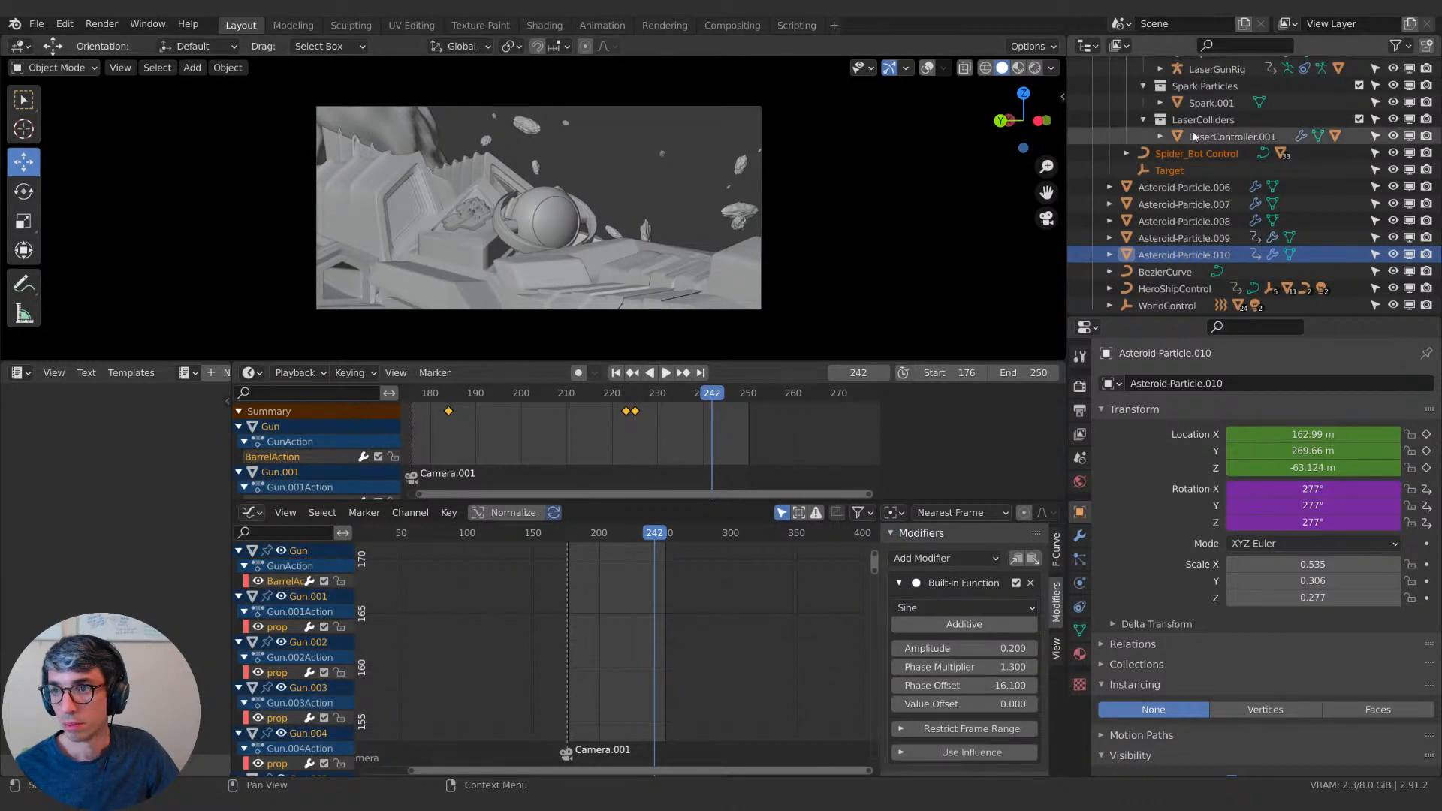
{"action": "left_click", "coordinate": [1185, 171]}
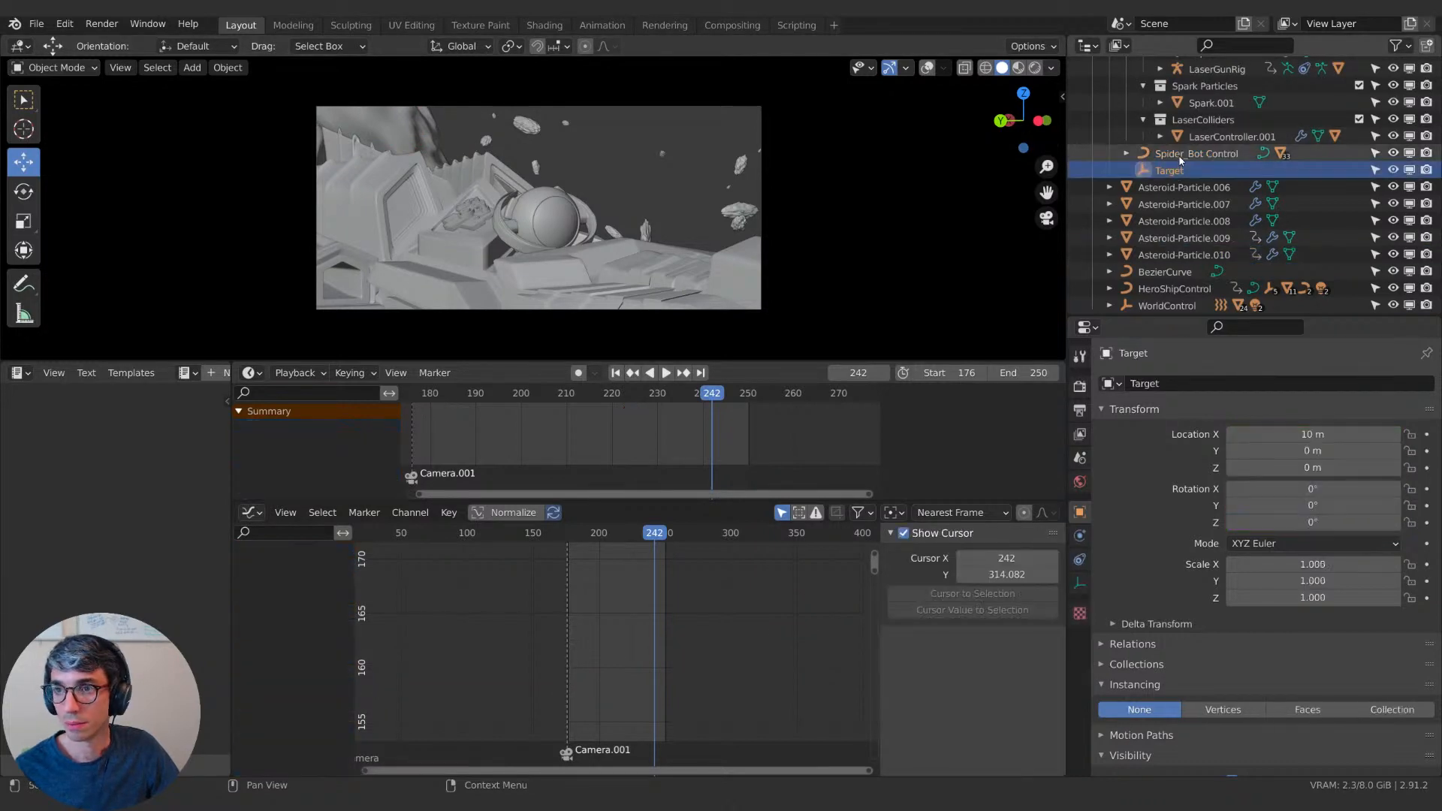
{"action": "left_click", "coordinate": [1184, 154]}
{"action": "middle_click_drag", "start_coordinate": [510, 200], "coordinate": [541, 219]}
{"action": "scroll", "coordinate": [541, 219], "scroll_direction": "down", "scroll_amount": 2}
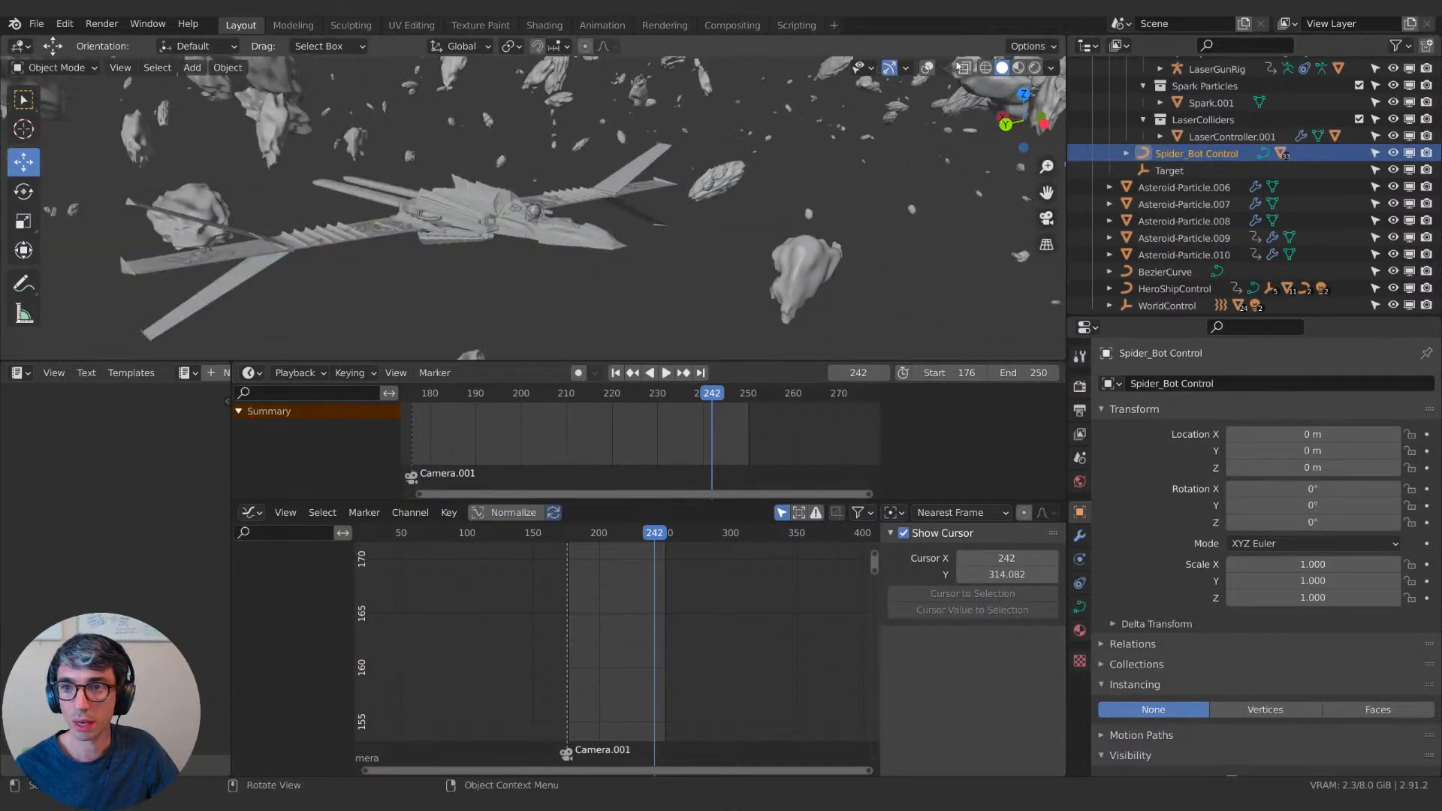
{"action": "middle_click_drag", "start_coordinate": [601, 261], "coordinate": [657, 199]}
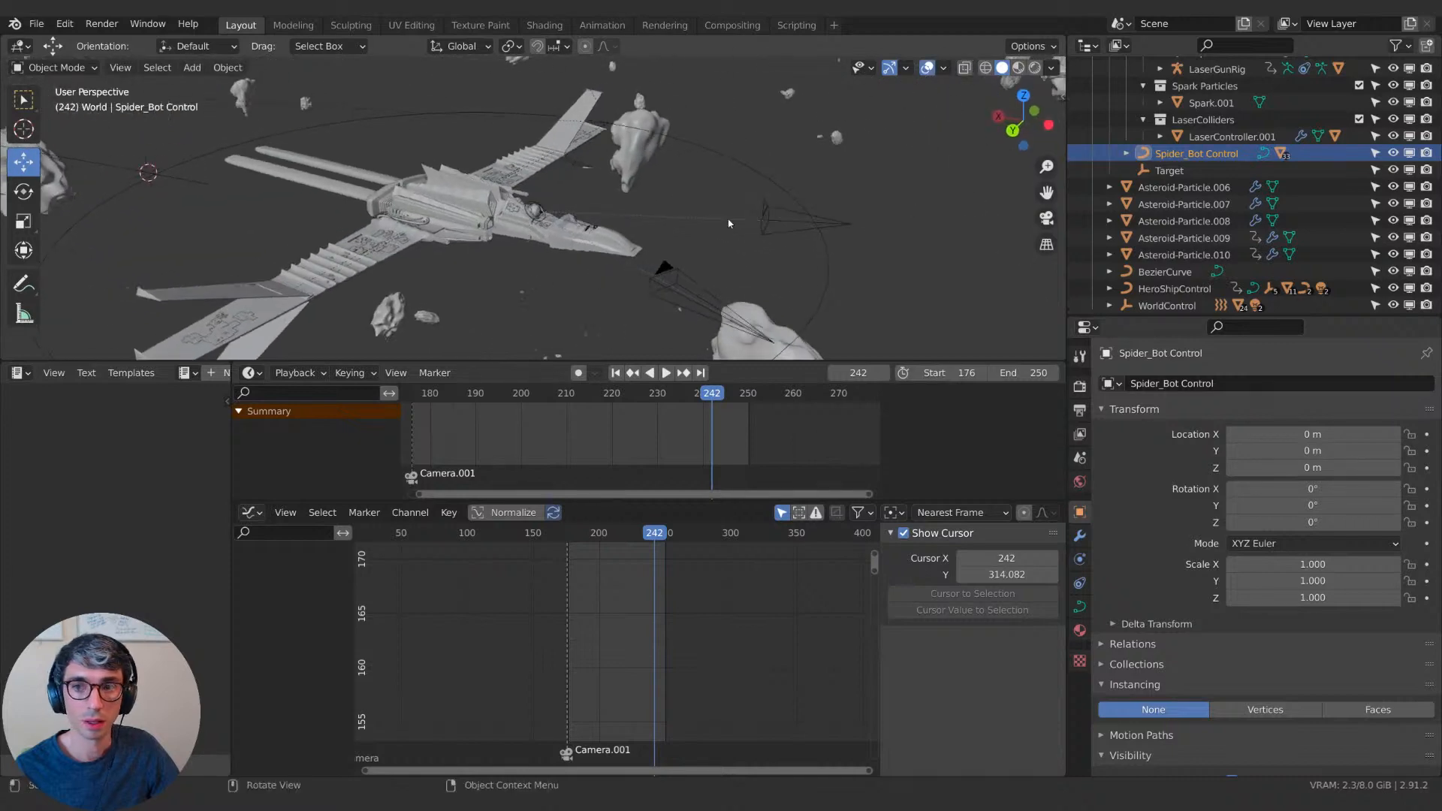
{"action": "key", "text": "shift+s"}
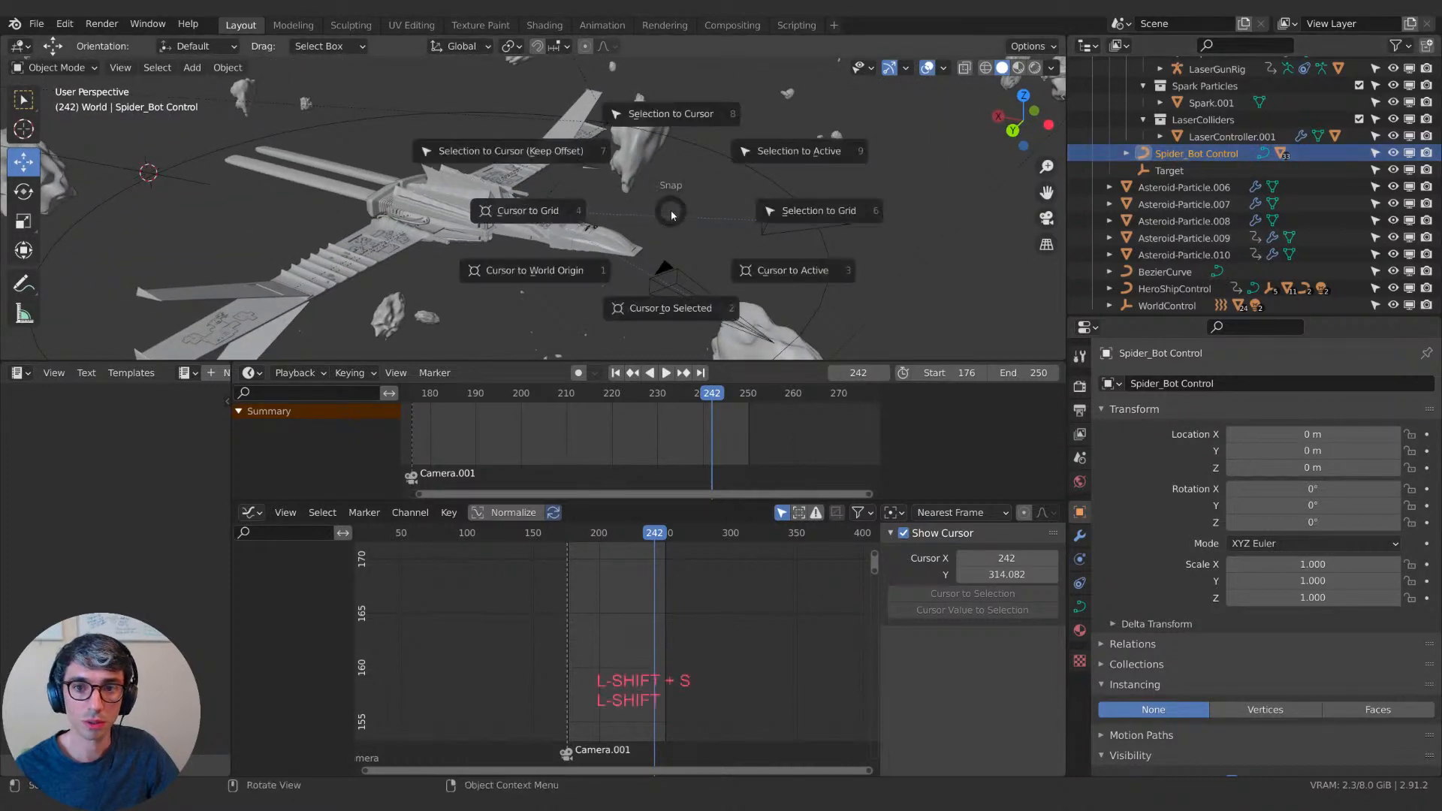
{"action": "left_click", "coordinate": [694, 116]}
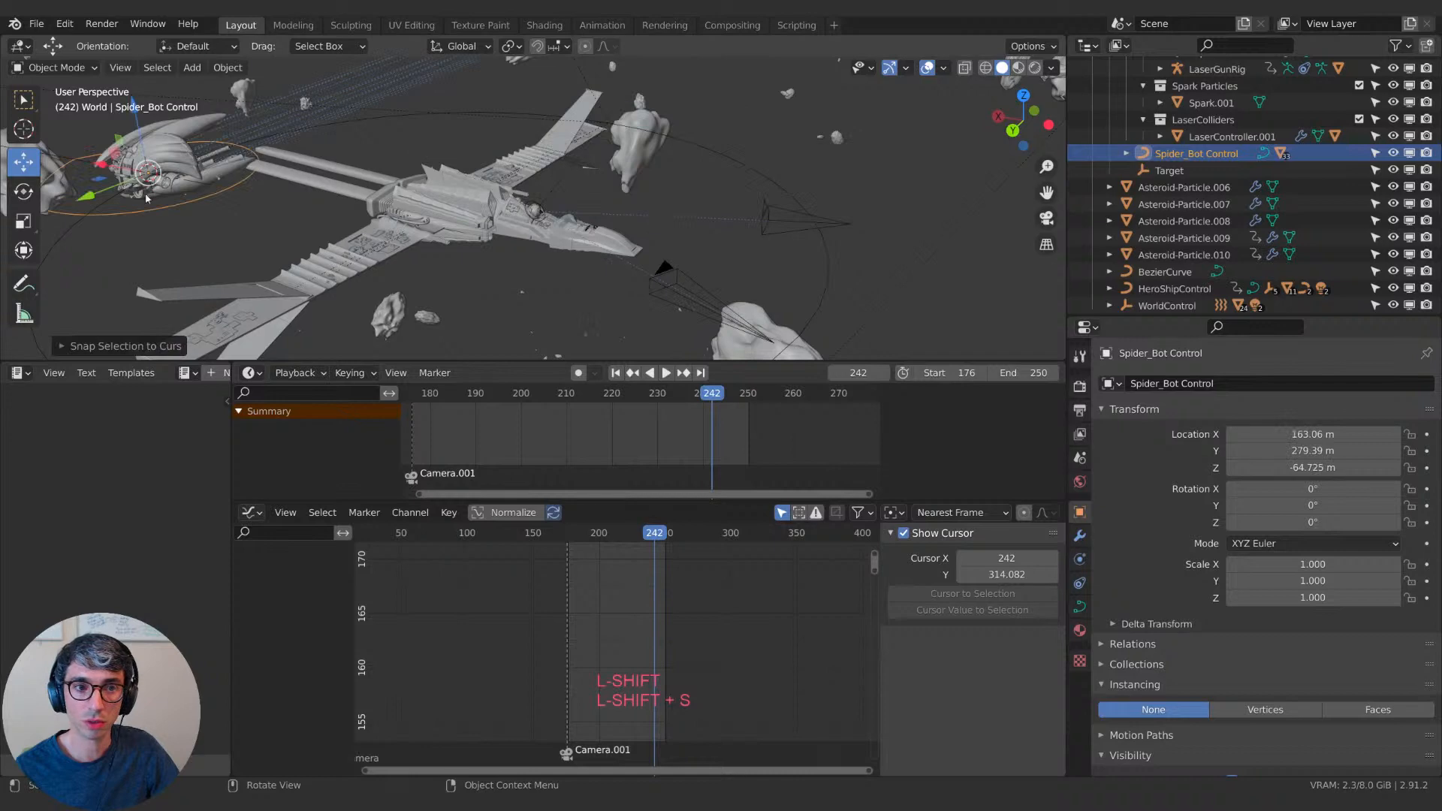
Snap the Target empty to the 3D cursor and move it about 12.4 m along global X from the spider bot.
{"action": "left_click", "coordinate": [1170, 170]}
{"action": "key", "text": "shift+s"}
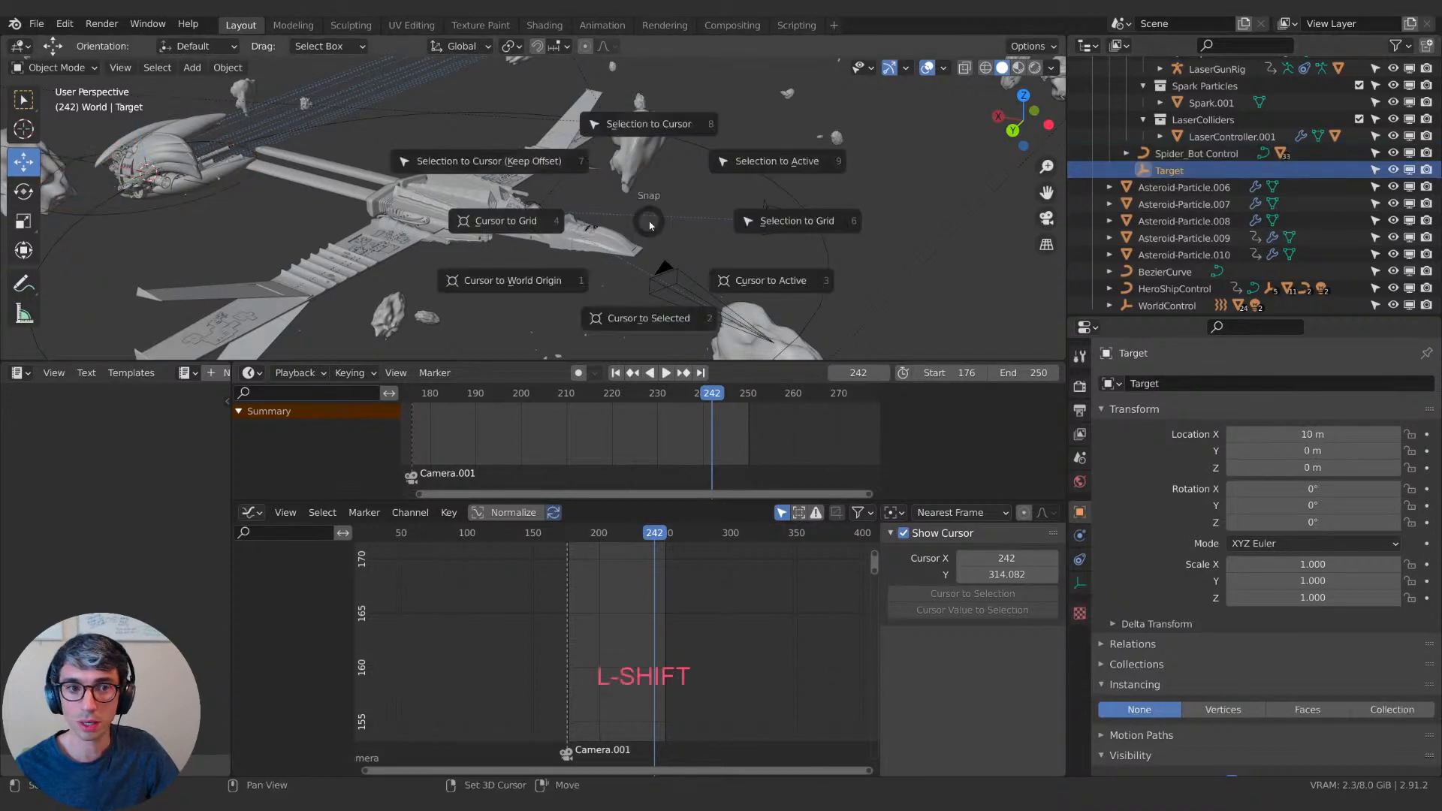
{"action": "left_click", "coordinate": [658, 136]}
{"action": "middle_click_drag", "start_coordinate": [658, 137], "coordinate": [514, 204]}
{"action": "key", "text": "g"}
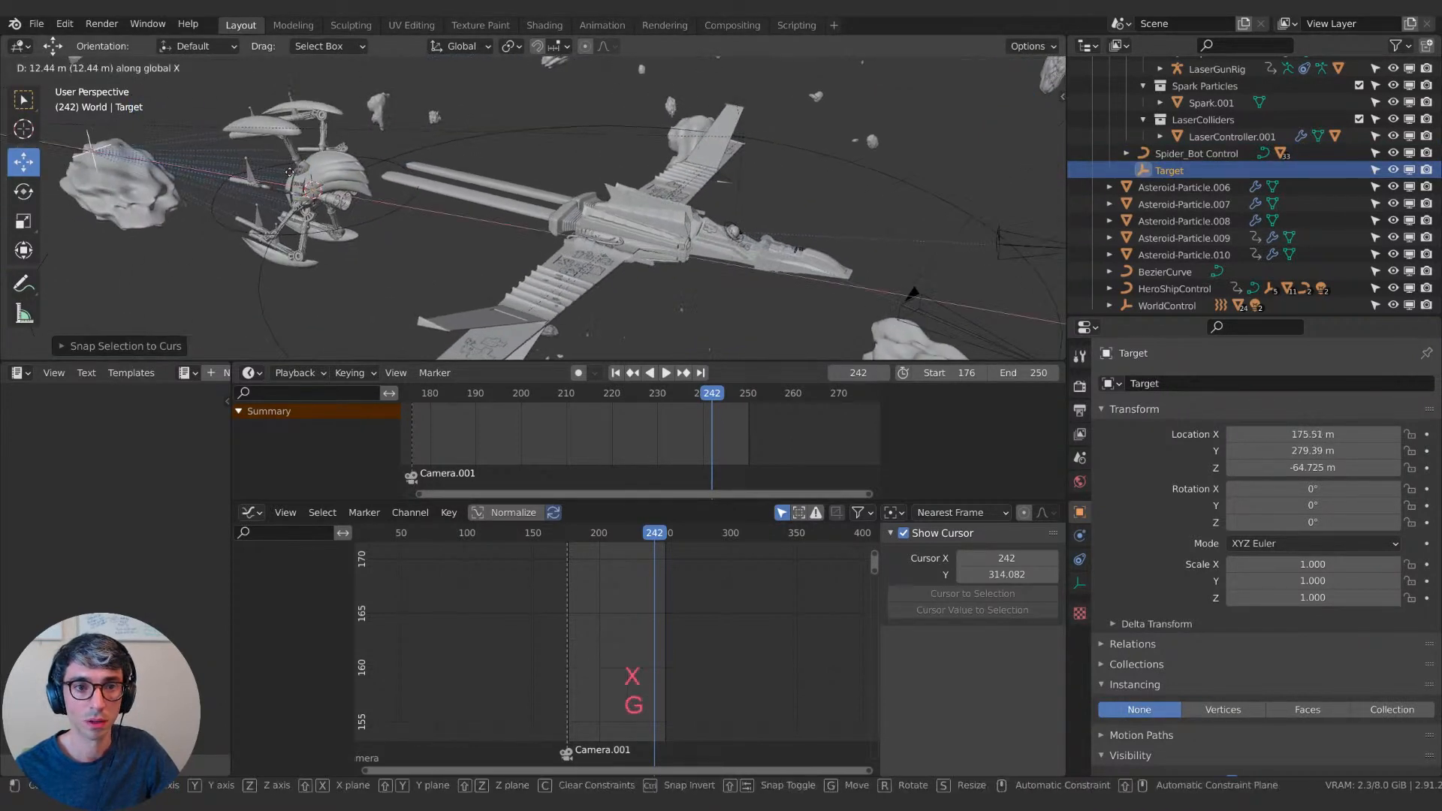
{"action": "left_click", "coordinate": [289, 172]}
{"action": "middle_click_drag", "start_coordinate": [289, 172], "coordinate": [458, 154]}
{"action": "middle_click_drag", "start_coordinate": [458, 154], "coordinate": [559, 224], "text": "shift"}
{"action": "key", "text": "g"}
{"action": "left_click", "coordinate": [636, 250]}
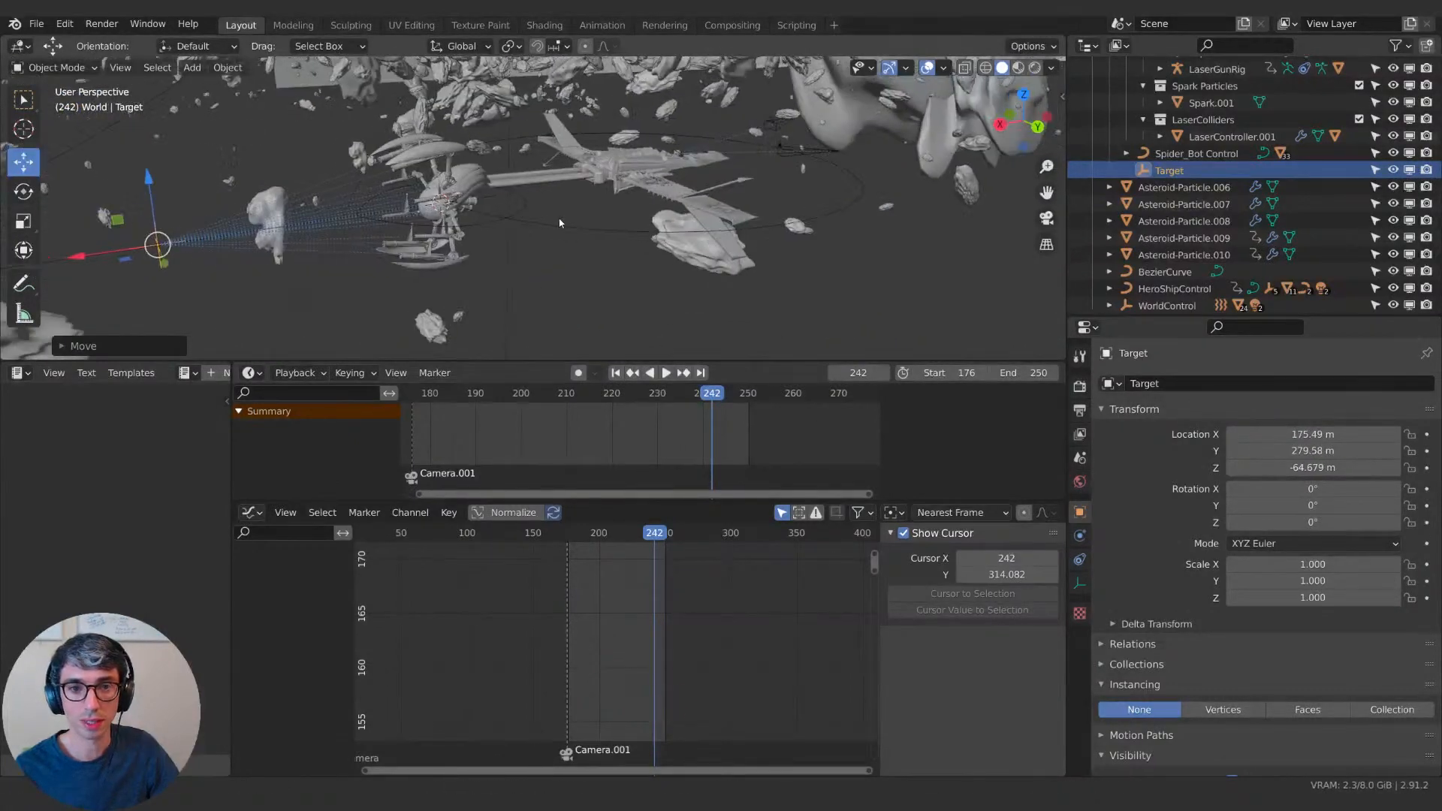
Inspect the transform and custom properties of Spider_Bot Control and the Target empty, including Fire Lasers, Fold and Lights.
{"action": "left_click", "coordinate": [479, 229]}
{"action": "key", "text": "n"}
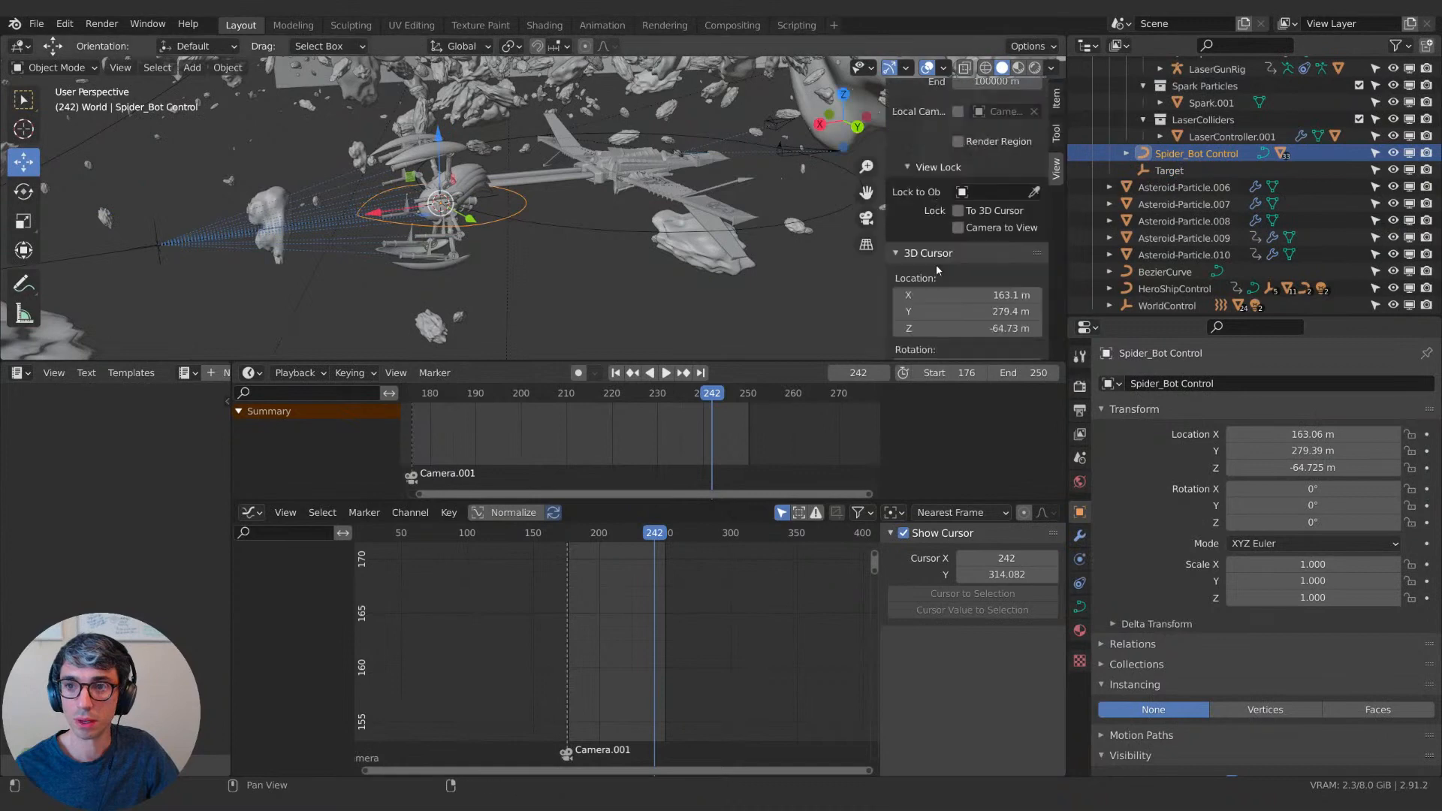
{"action": "scroll", "coordinate": [936, 278], "scroll_direction": "down", "scroll_amount": 5}
{"action": "left_click", "coordinate": [1055, 99]}
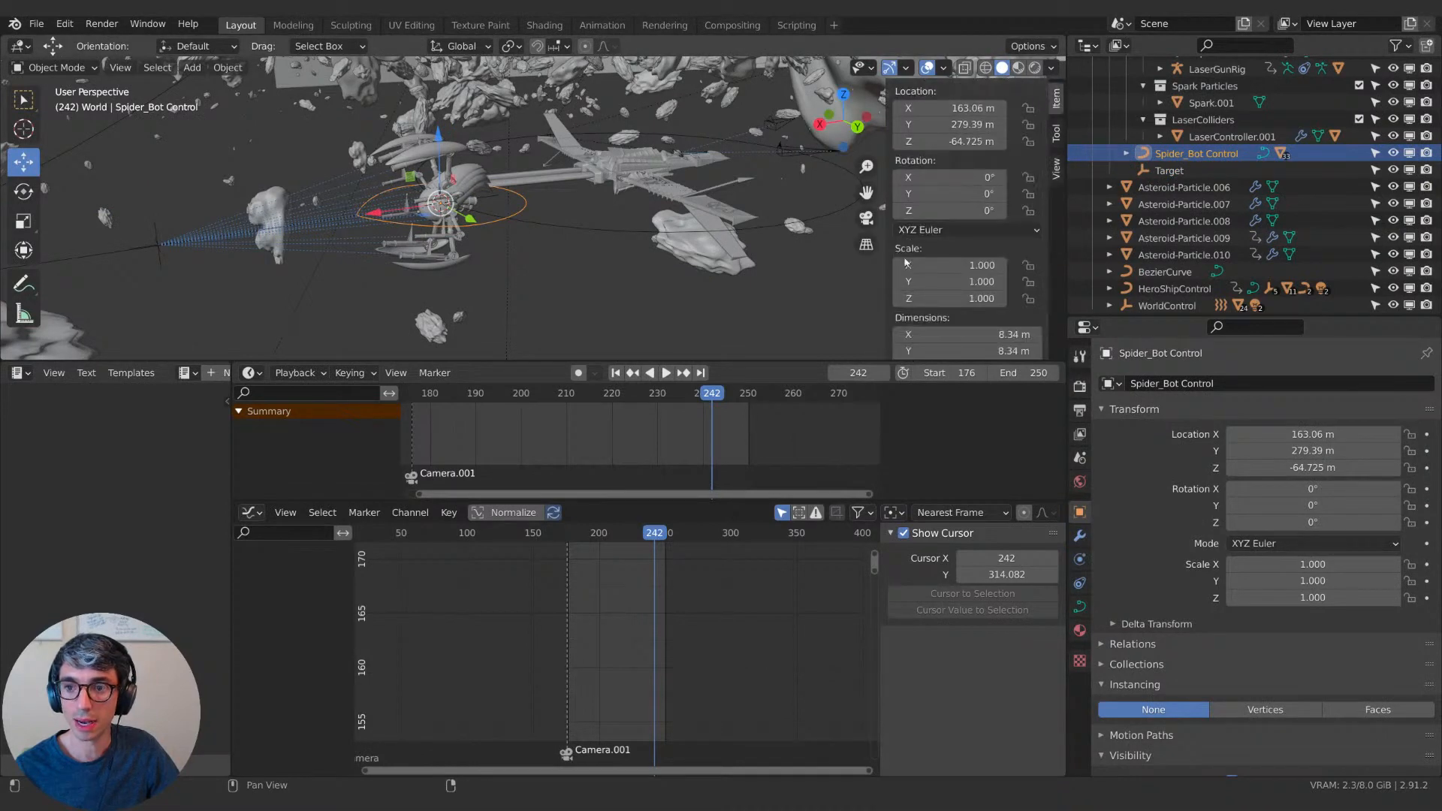
{"action": "scroll", "coordinate": [427, 262], "scroll_direction": "down", "scroll_amount": 2}
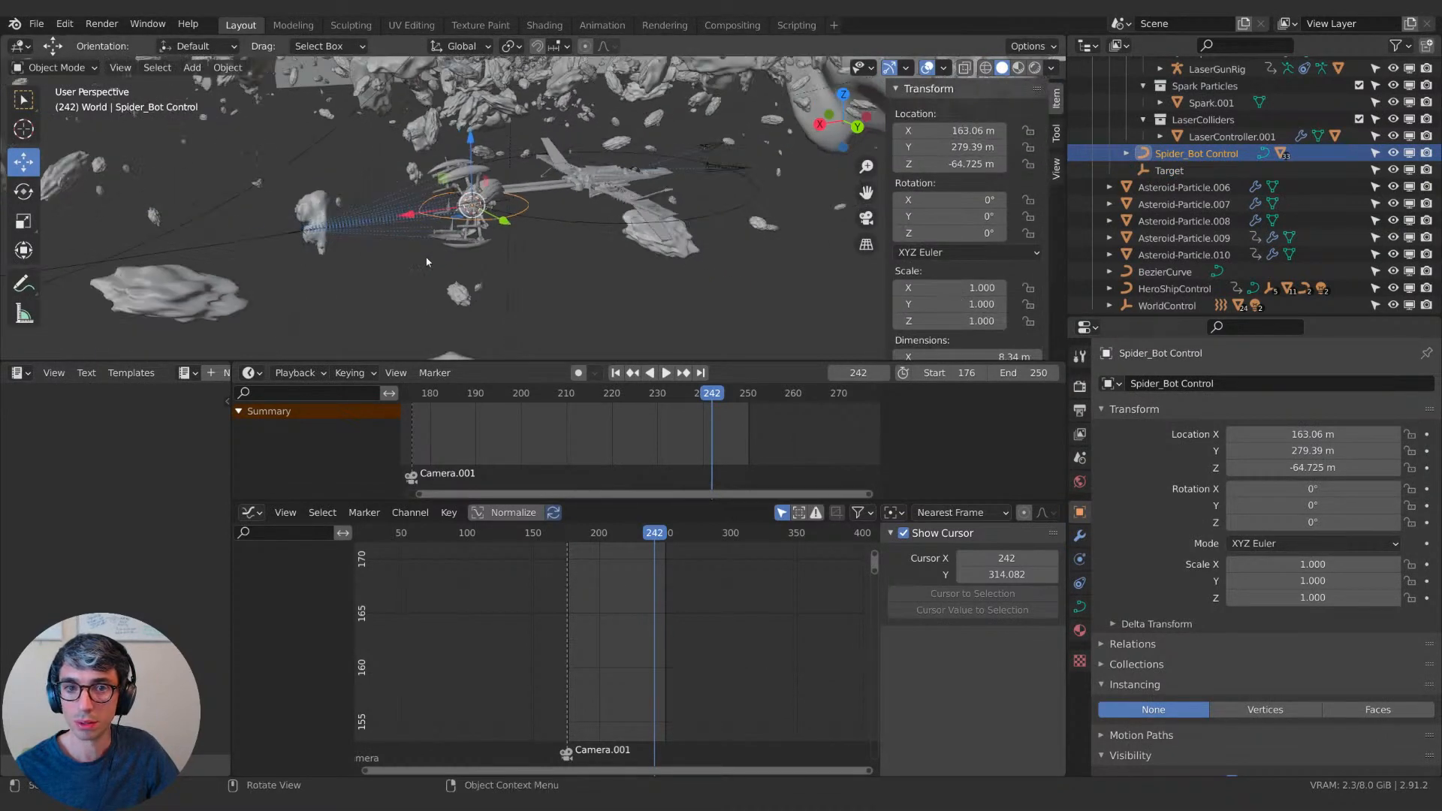
{"action": "left_click", "coordinate": [299, 232]}
{"action": "scroll", "coordinate": [984, 272], "scroll_direction": "down", "scroll_amount": 4}
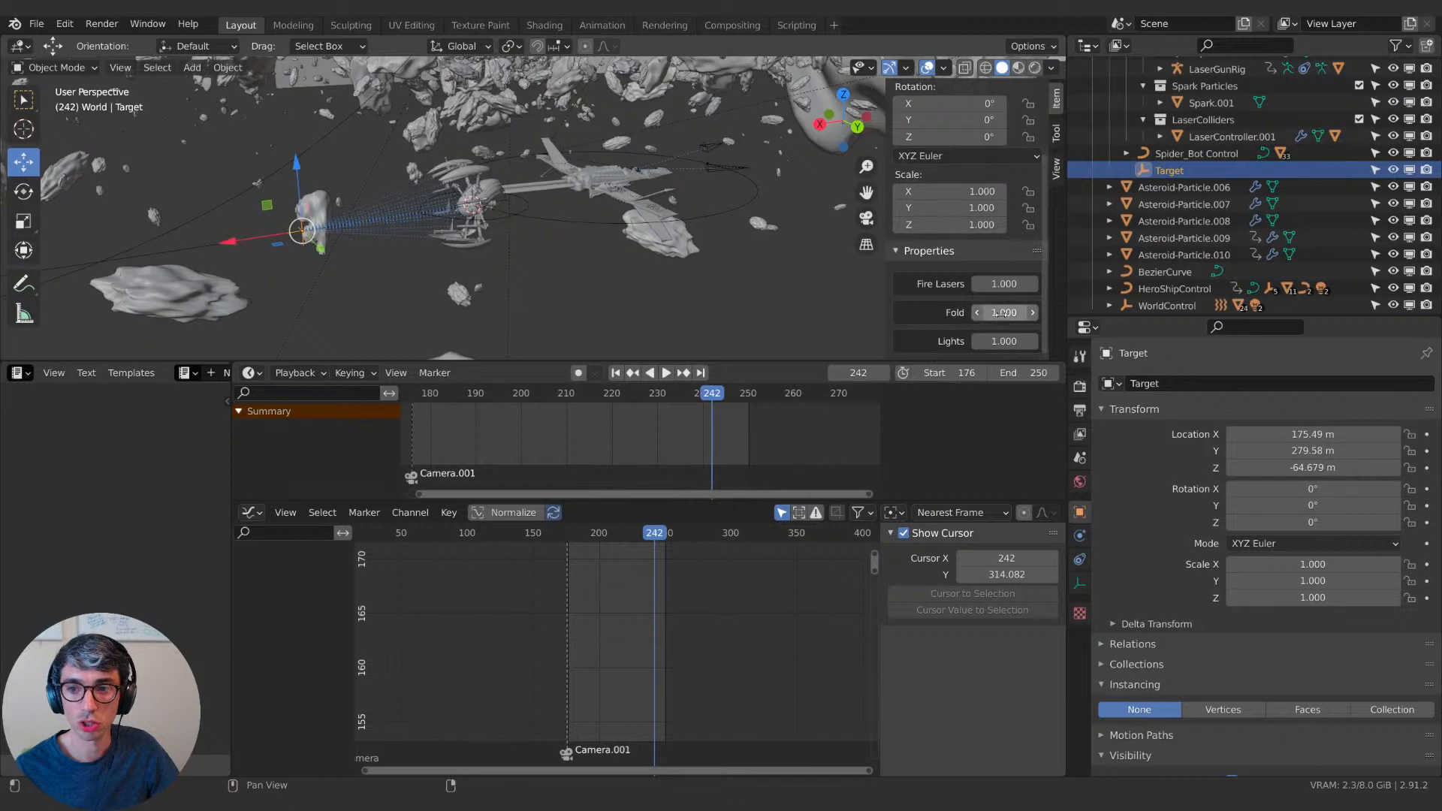
Play the shot and examine the spider bot's laser fire from several angles, selecting Spider_Bot Control and the Raygun object.
{"action": "middle_click_drag", "start_coordinate": [601, 224], "coordinate": [531, 243]}
{"action": "key", "text": "space"}
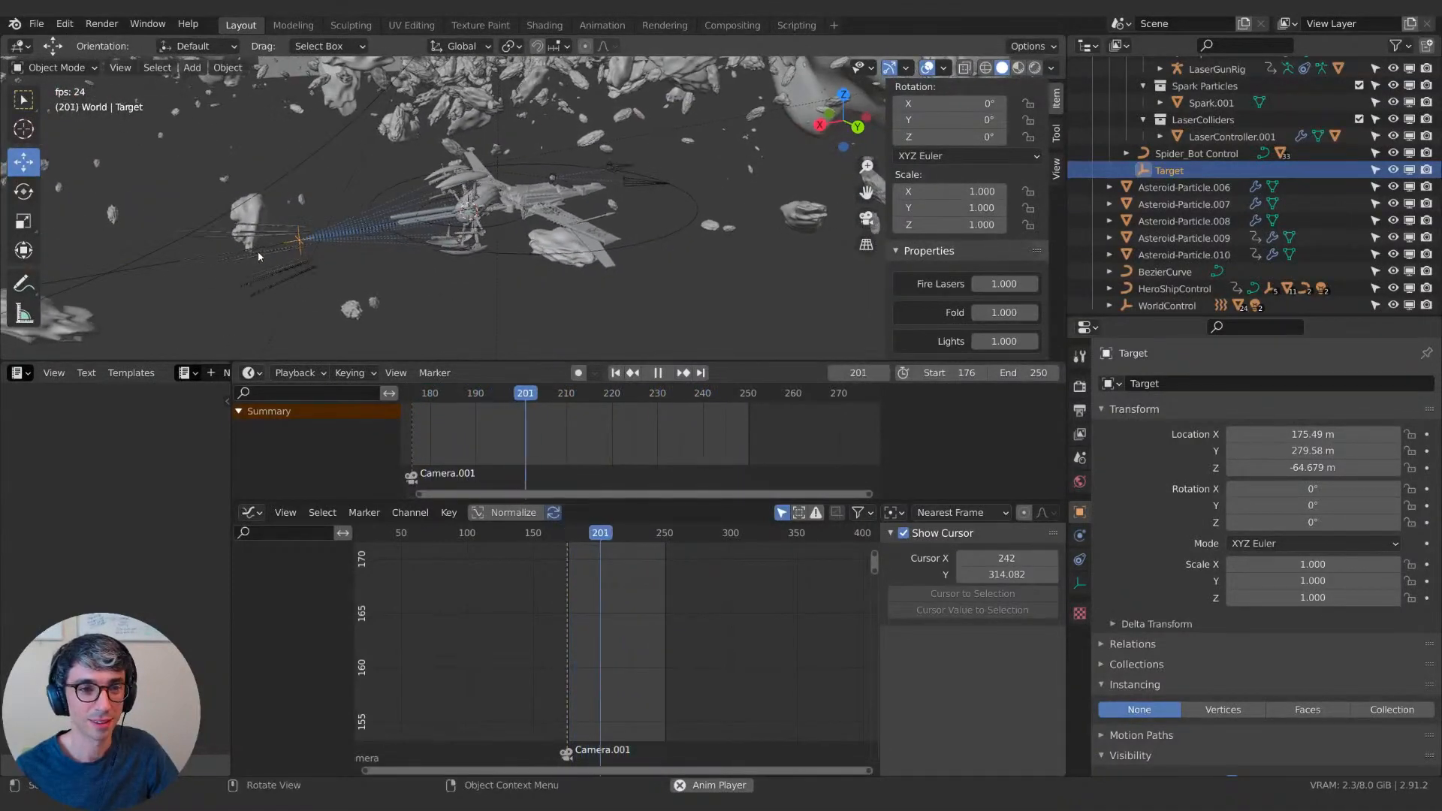
{"action": "key", "text": "space"}
{"action": "key", "text": "space"}
{"action": "middle_click_drag", "start_coordinate": [427, 267], "coordinate": [446, 299]}
{"action": "middle_click_drag", "start_coordinate": [584, 246], "coordinate": [544, 274]}
{"action": "left_click", "coordinate": [487, 224]}
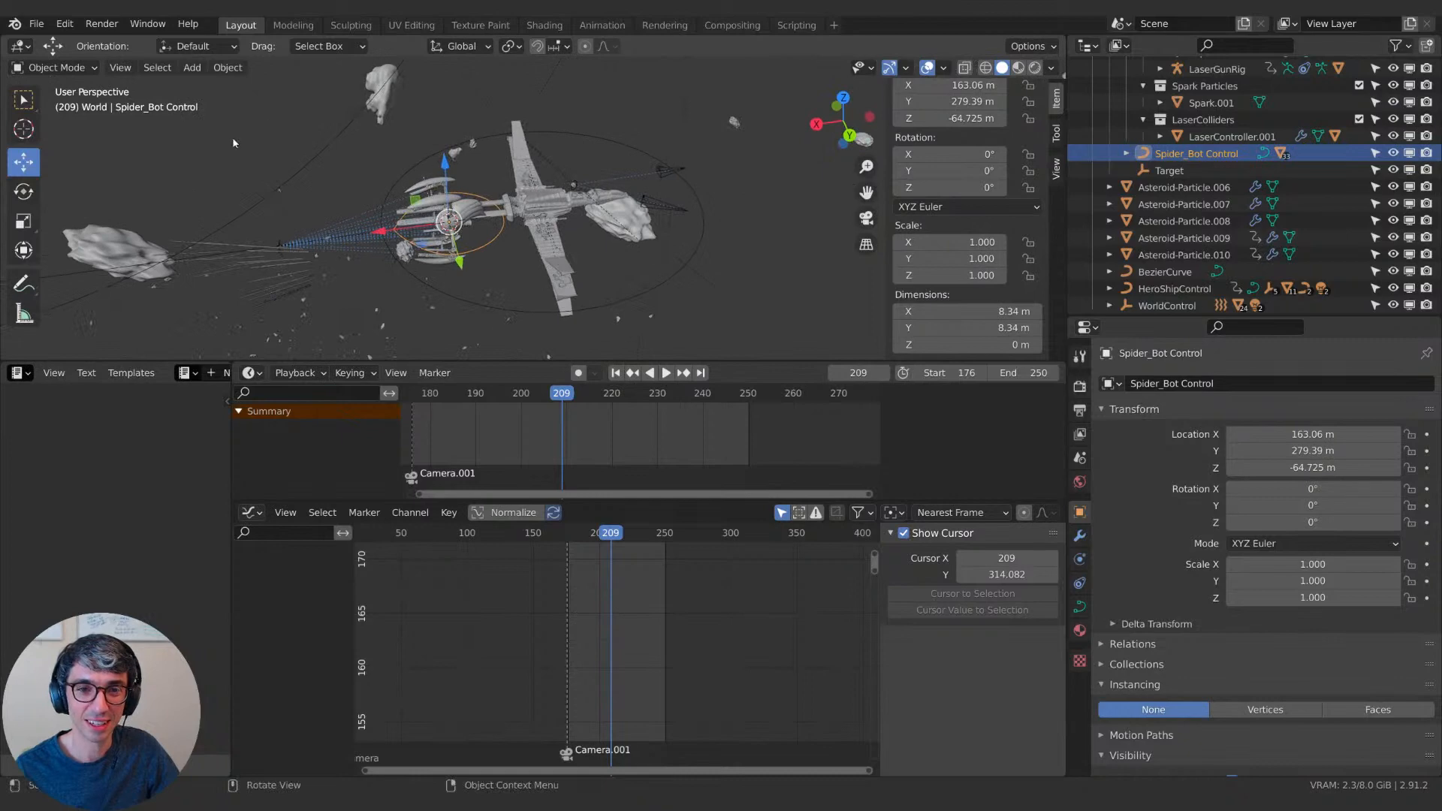
{"action": "middle_click_drag", "start_coordinate": [232, 137], "coordinate": [440, 229]}
{"action": "middle_click_drag", "start_coordinate": [315, 263], "coordinate": [356, 288], "text": "shift"}
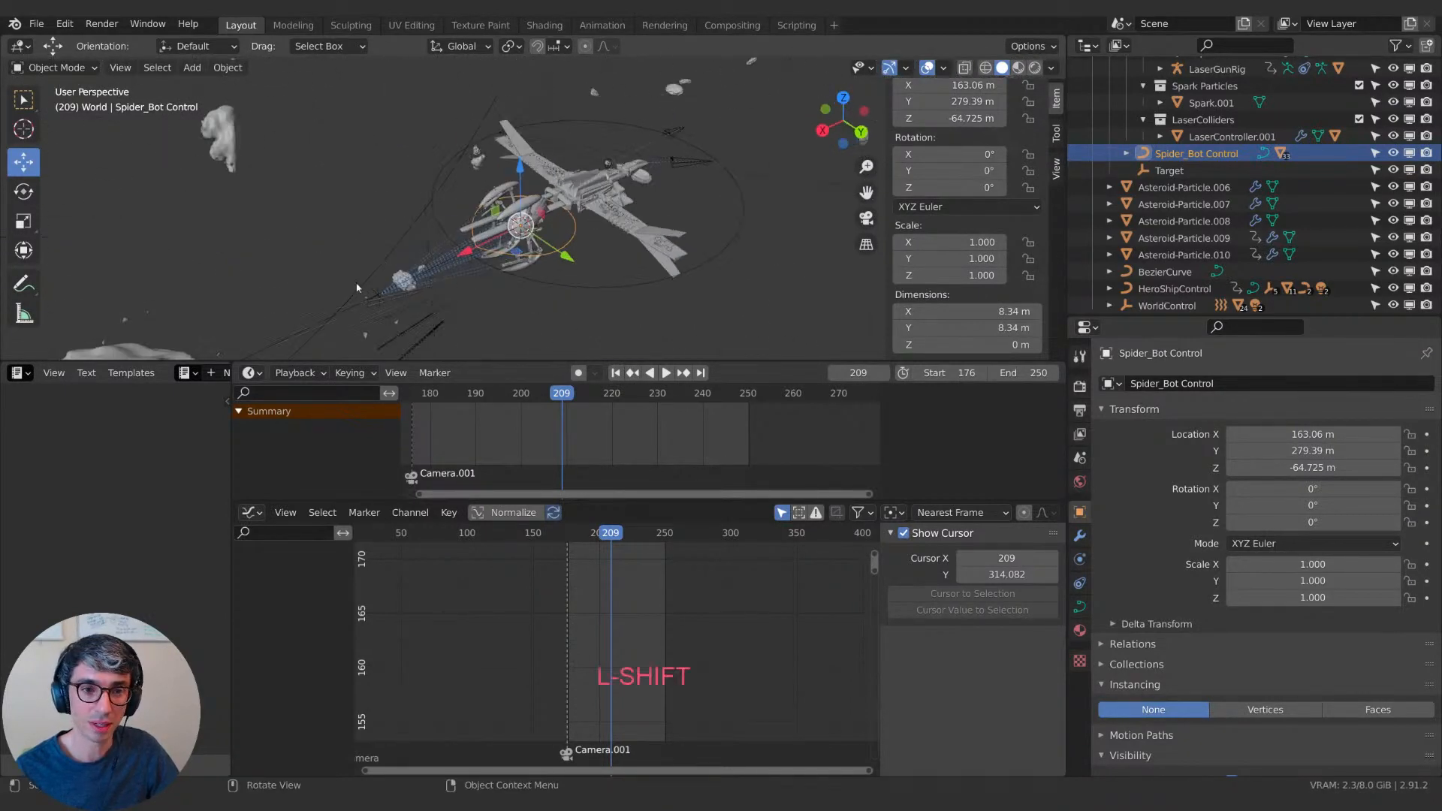
{"action": "left_click", "coordinate": [432, 334]}
{"action": "middle_click_drag", "start_coordinate": [431, 333], "coordinate": [511, 250]}
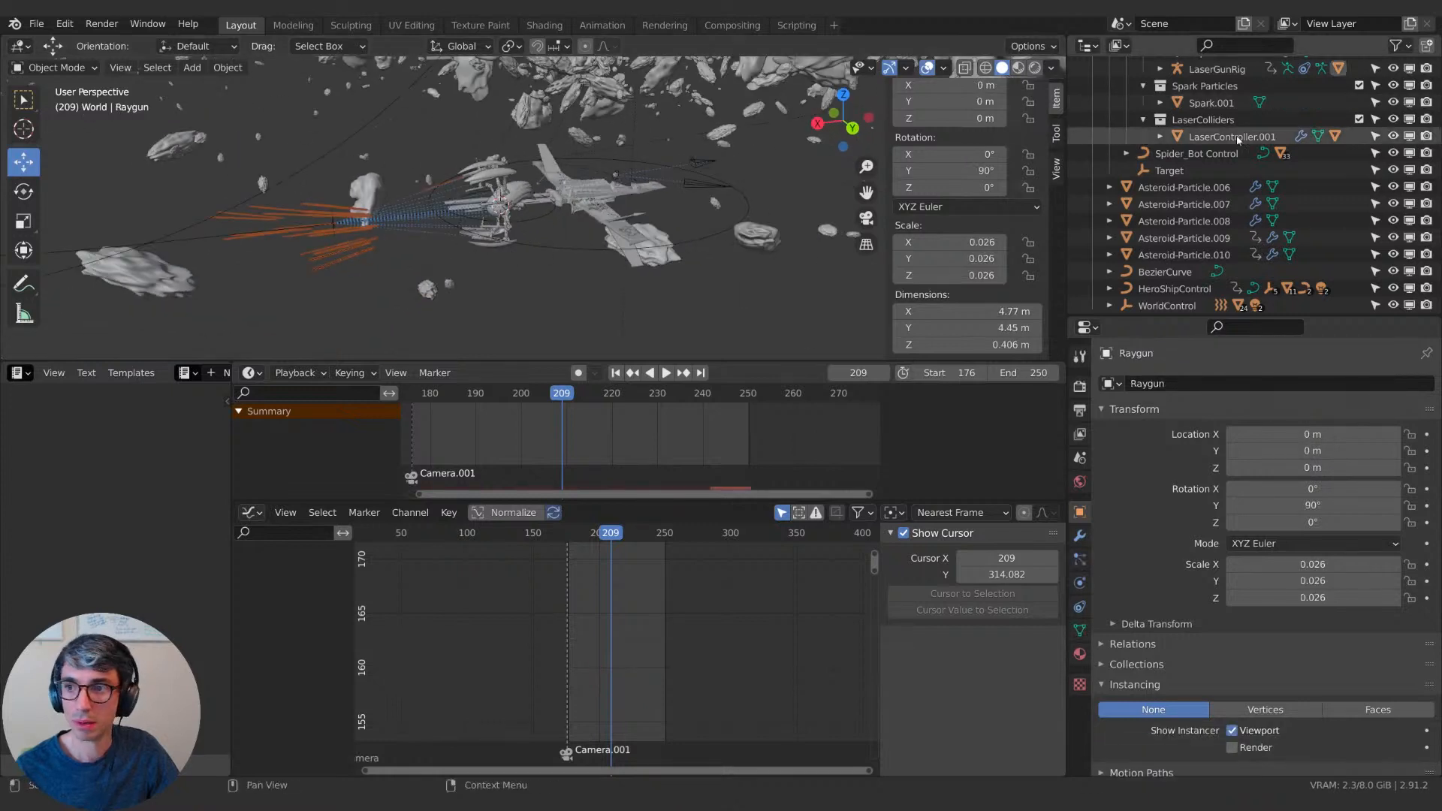
Duplicate the Laser object in place and move the copy out of the SpiderBot collections into the World collection.
{"action": "scroll", "coordinate": [1263, 143], "scroll_direction": "up", "scroll_amount": 5}
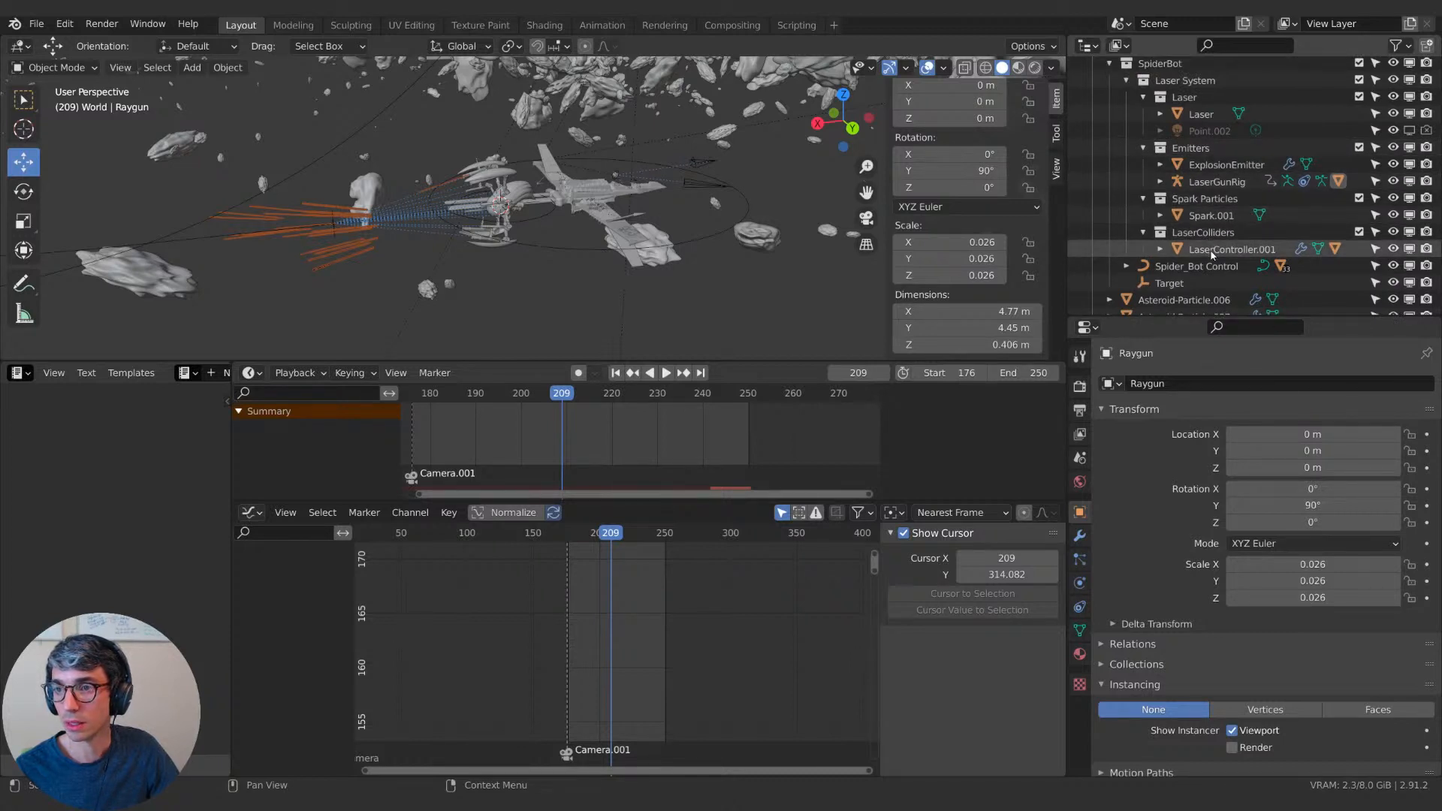
{"action": "left_click", "coordinate": [1201, 115]}
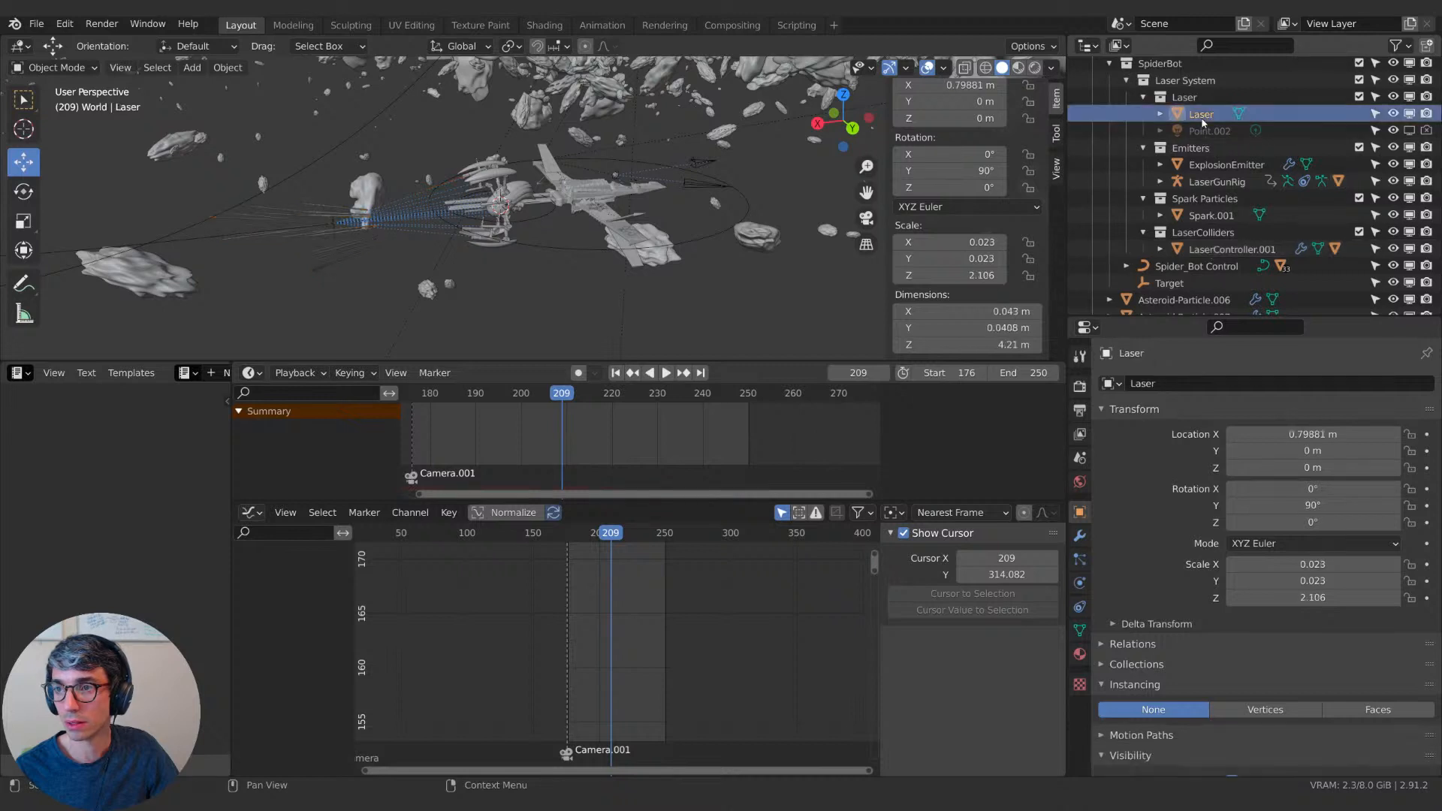
{"action": "key", "text": "shift+d"}
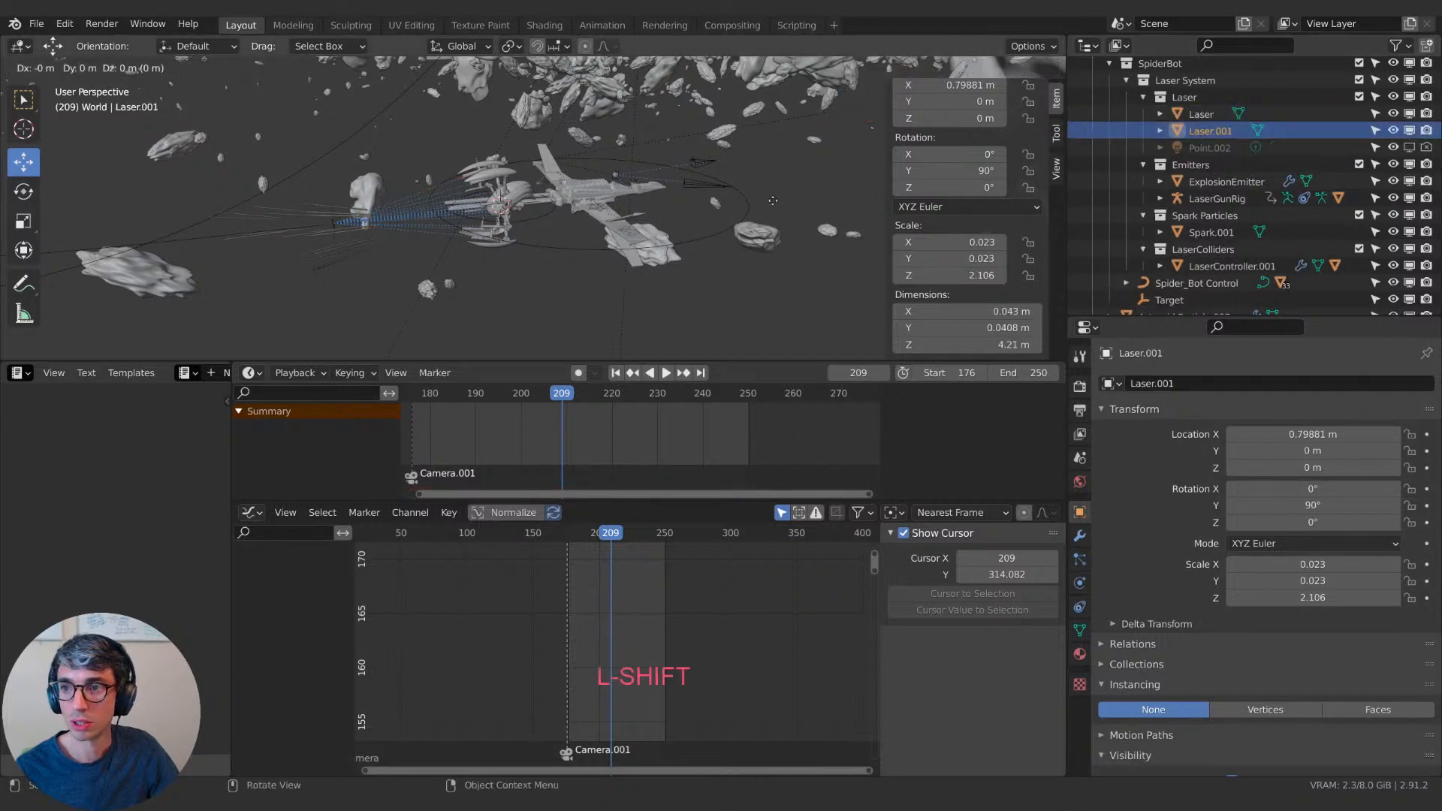
{"action": "key", "text": "Escape"}
{"action": "left_click_drag", "start_coordinate": [1175, 131], "coordinate": [1153, 102]}
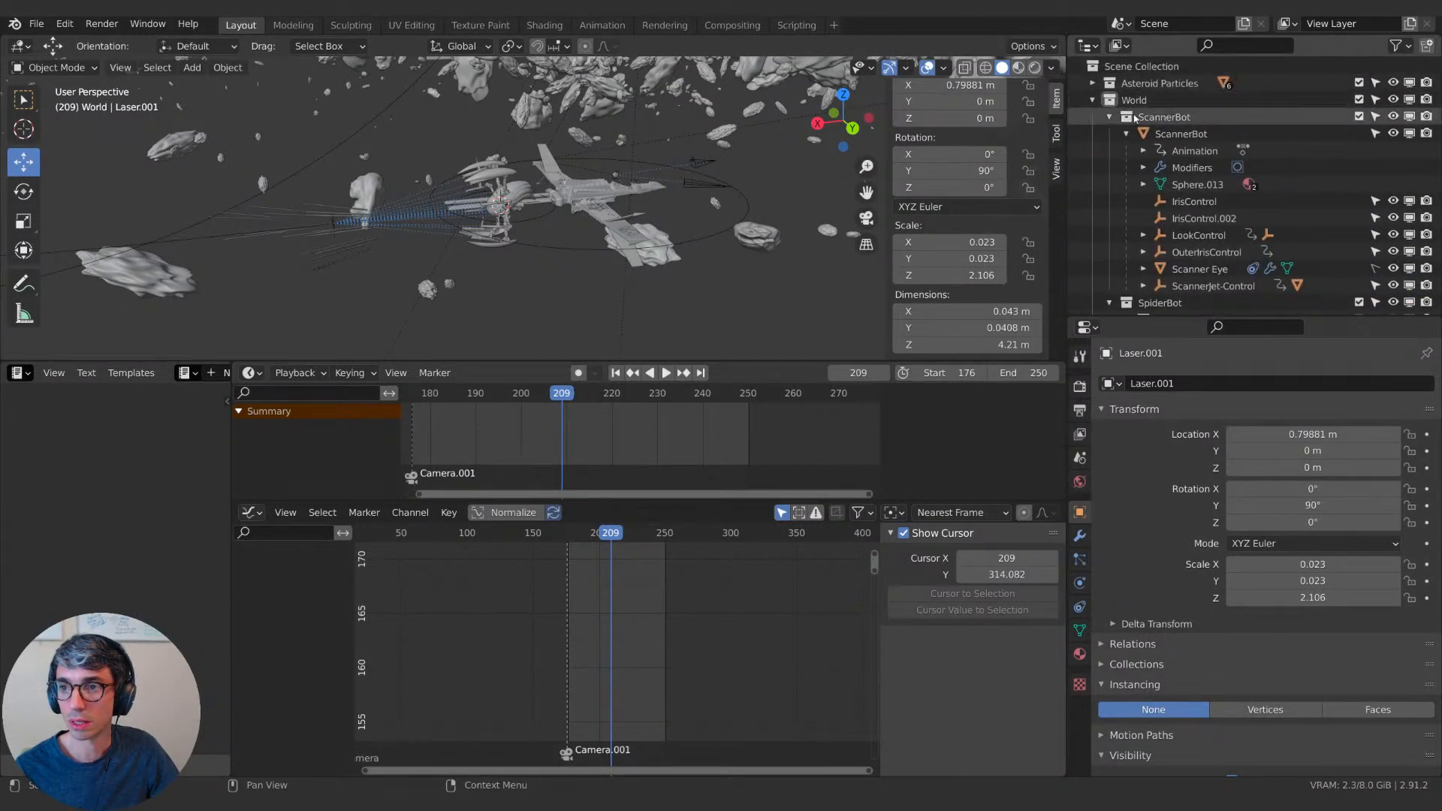
Exclude the SpiderBot collection from the view layer and select the laser copy in the World collection.
{"action": "left_click", "coordinate": [1112, 134]}
{"action": "left_click", "coordinate": [1175, 136]}
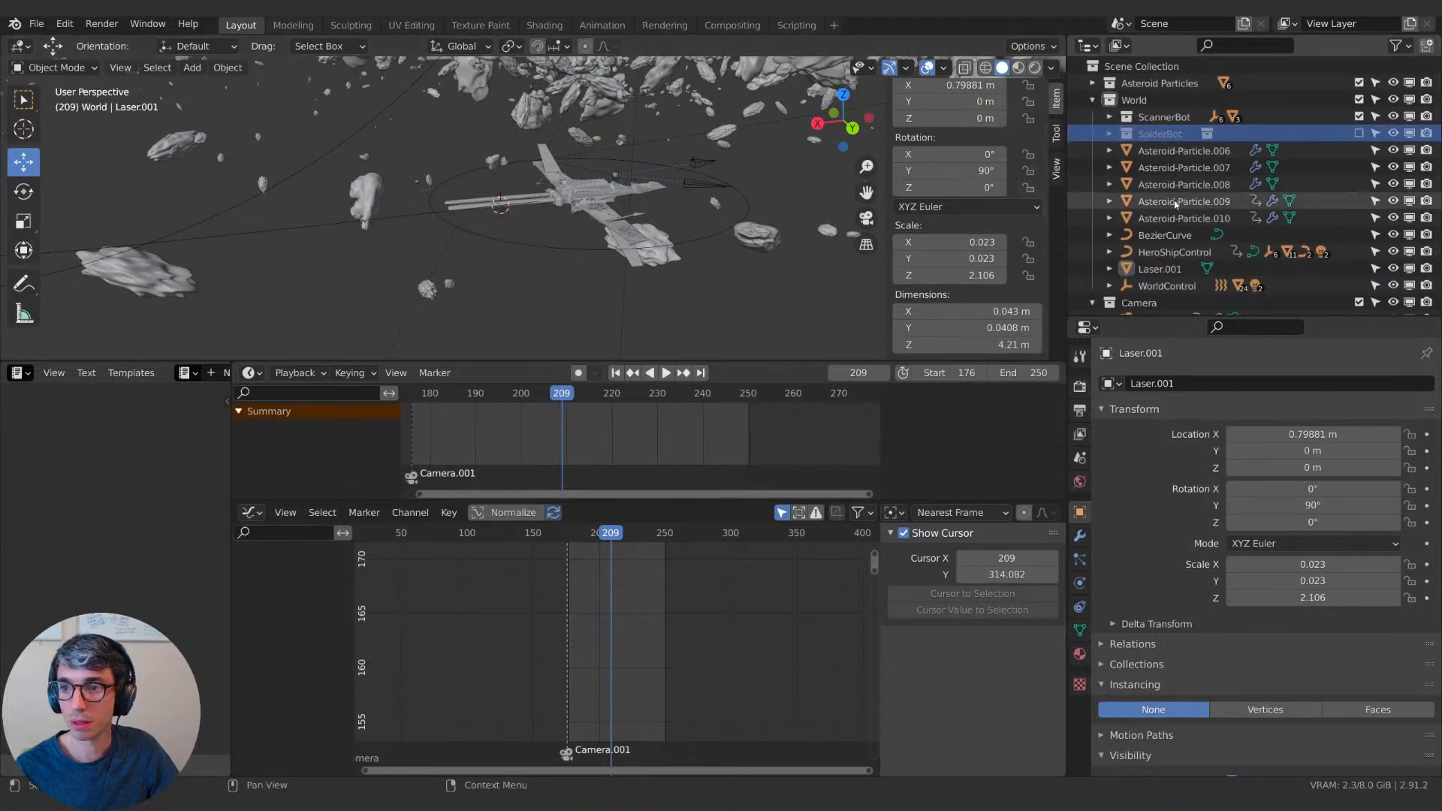
{"action": "left_click", "coordinate": [1172, 269]}
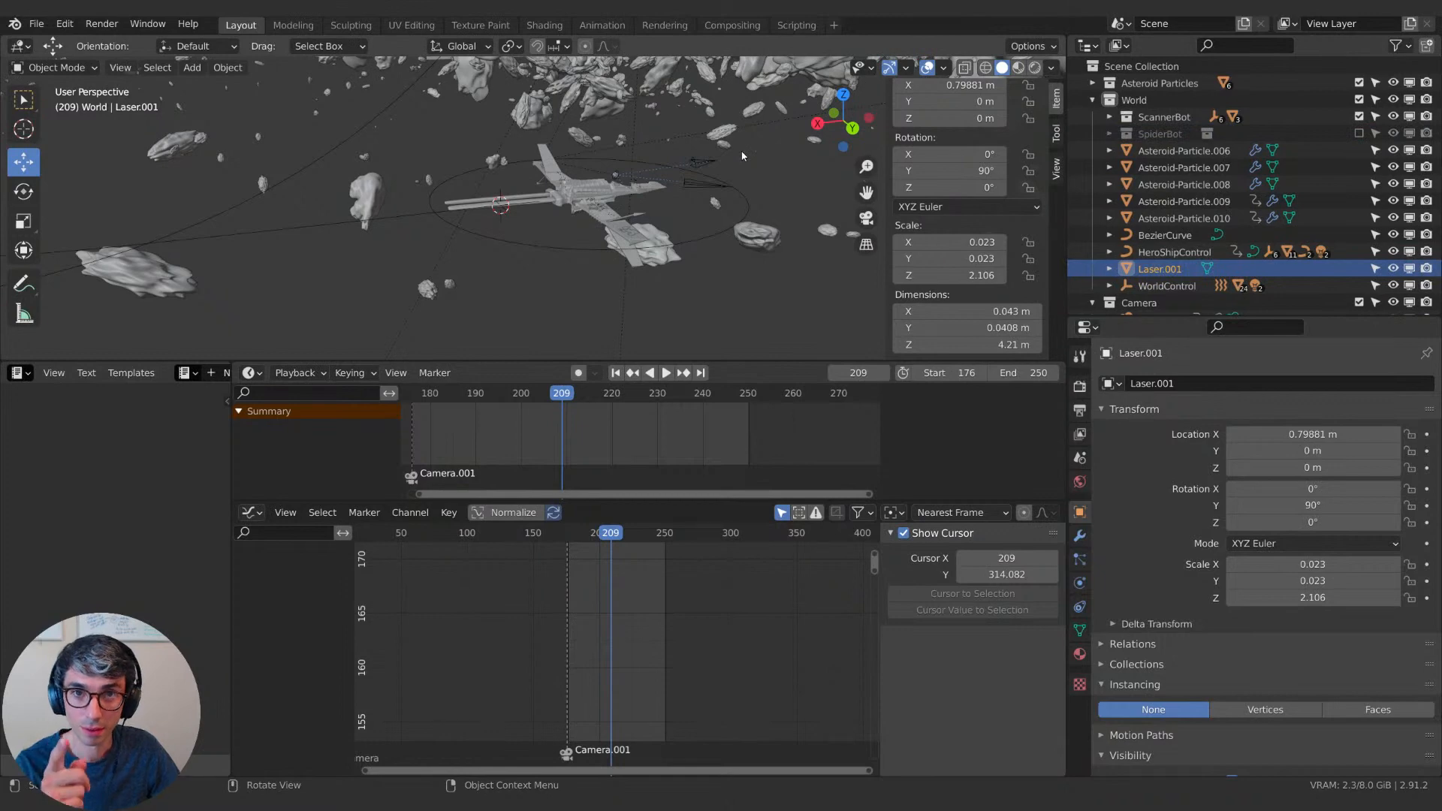
{"action": "middle_click_drag", "start_coordinate": [688, 155], "coordinate": [634, 198]}
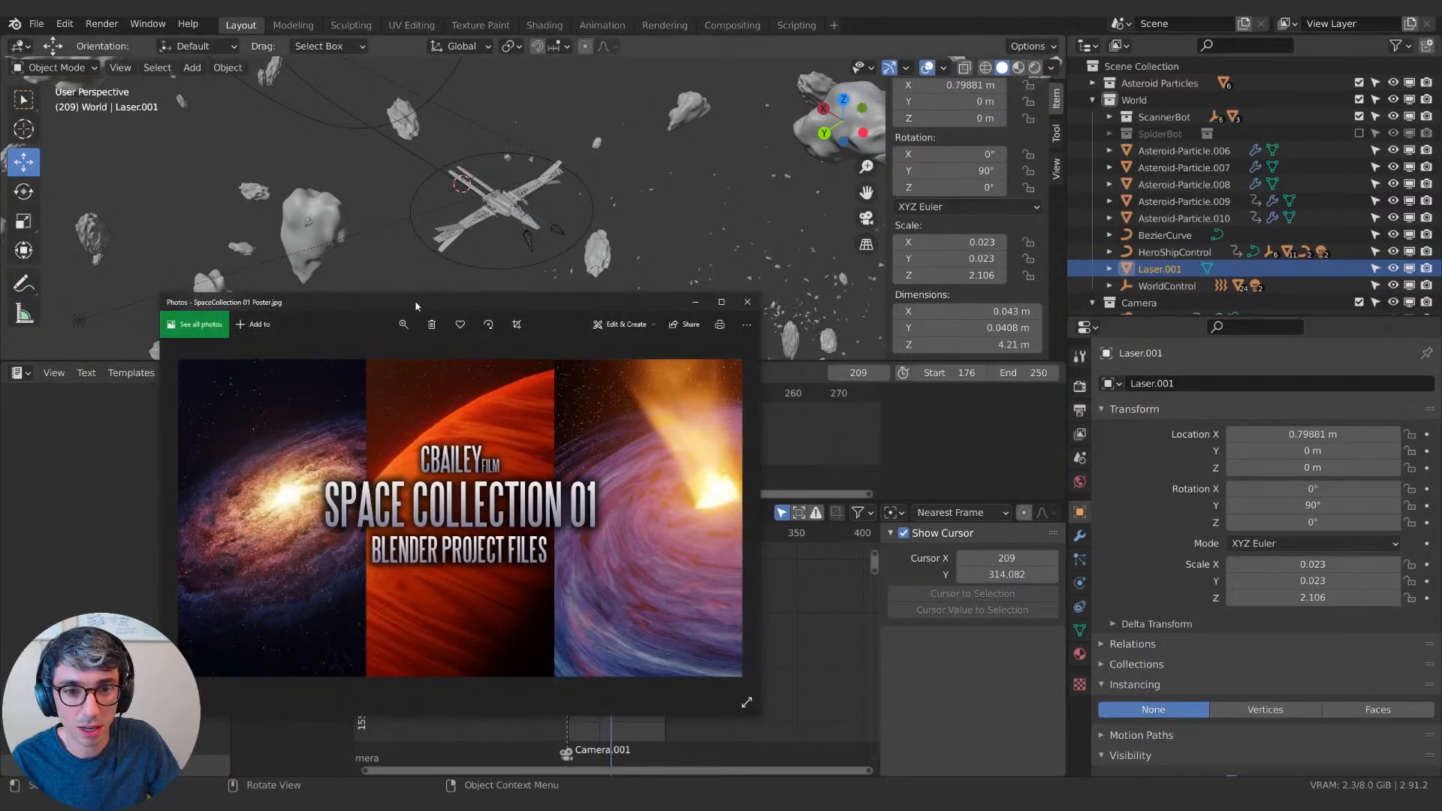
{"action": "left_click_drag", "start_coordinate": [417, 304], "coordinate": [836, 198]}
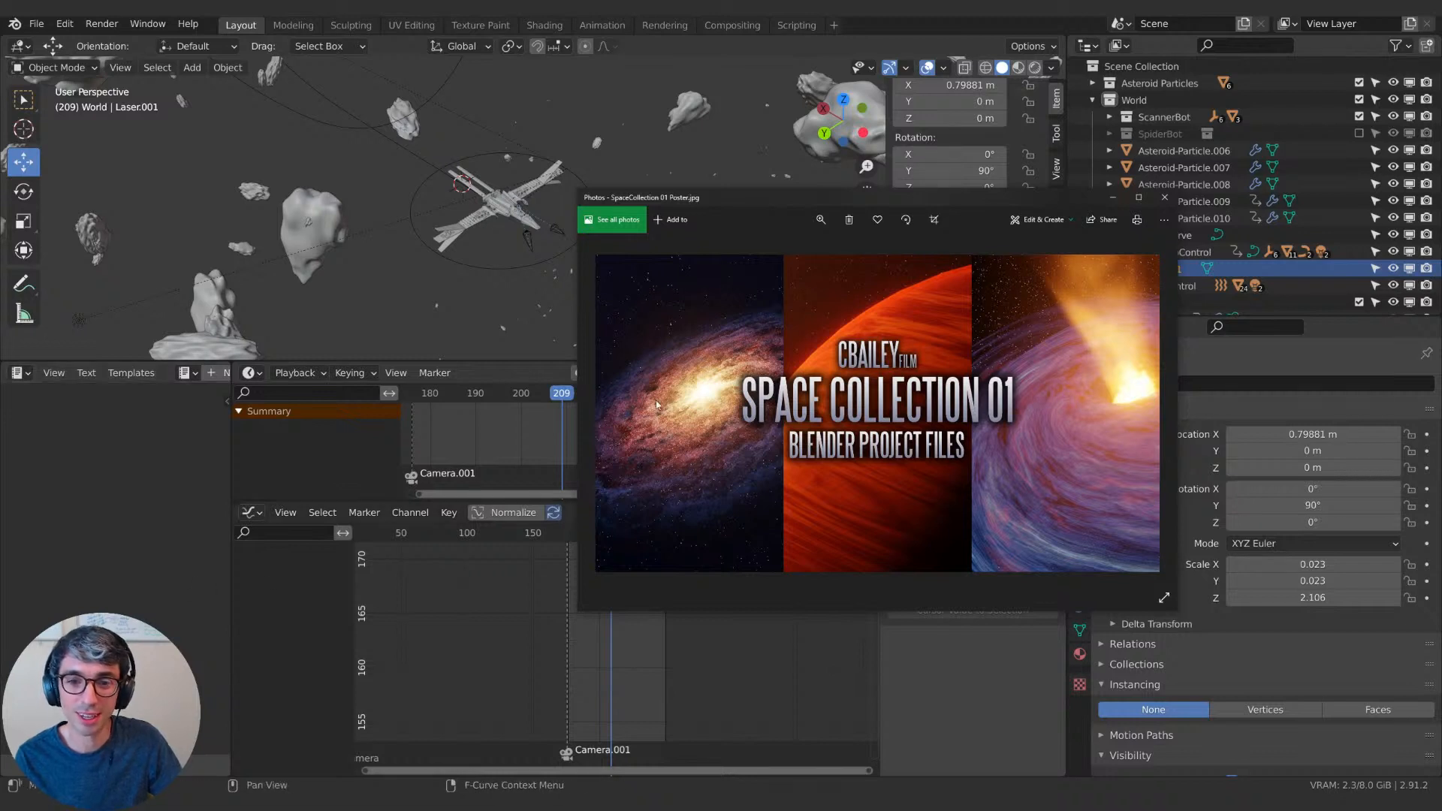
{"action": "left_click_drag", "start_coordinate": [787, 200], "coordinate": [815, 269]}
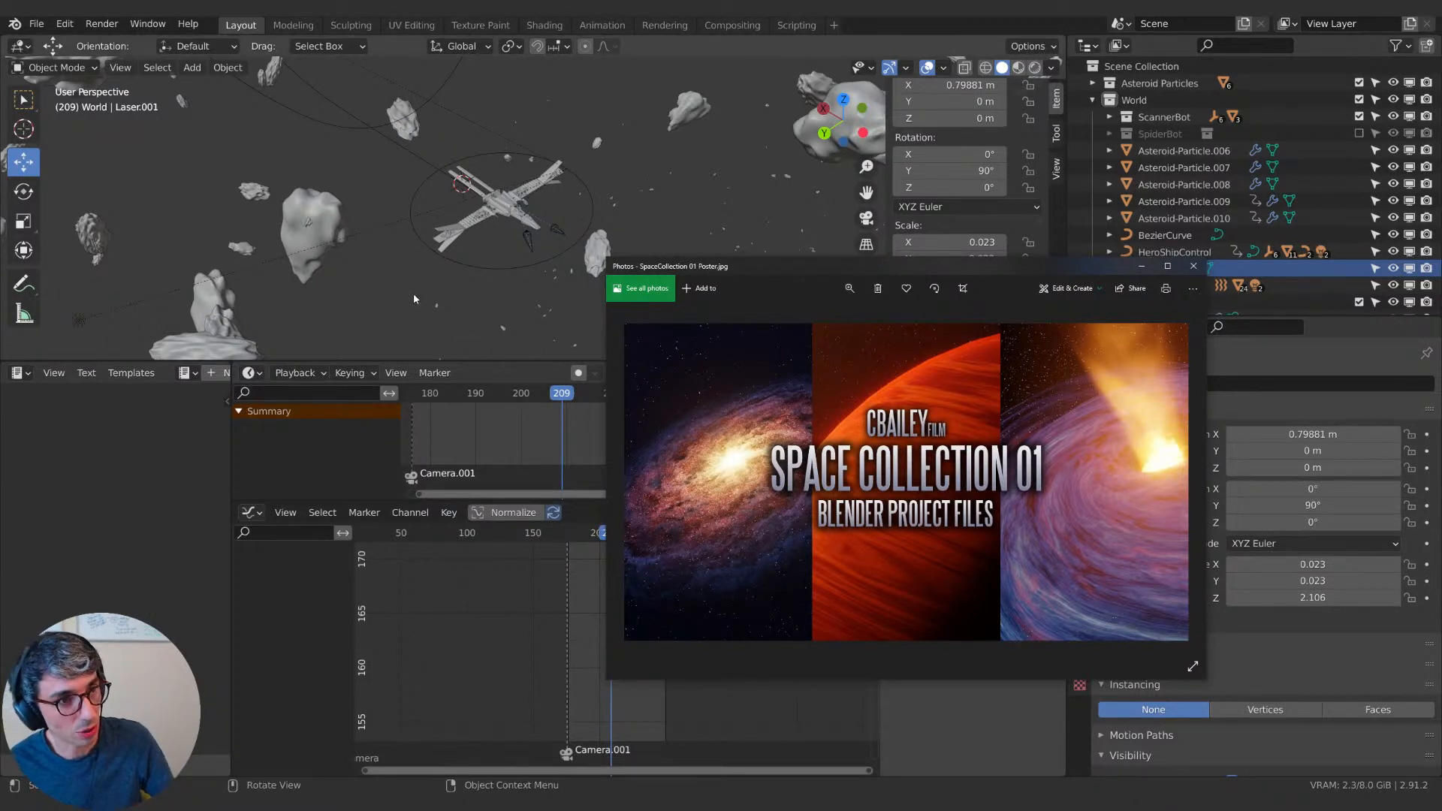
{"action": "left_click_drag", "start_coordinate": [914, 269], "coordinate": [692, 237]}
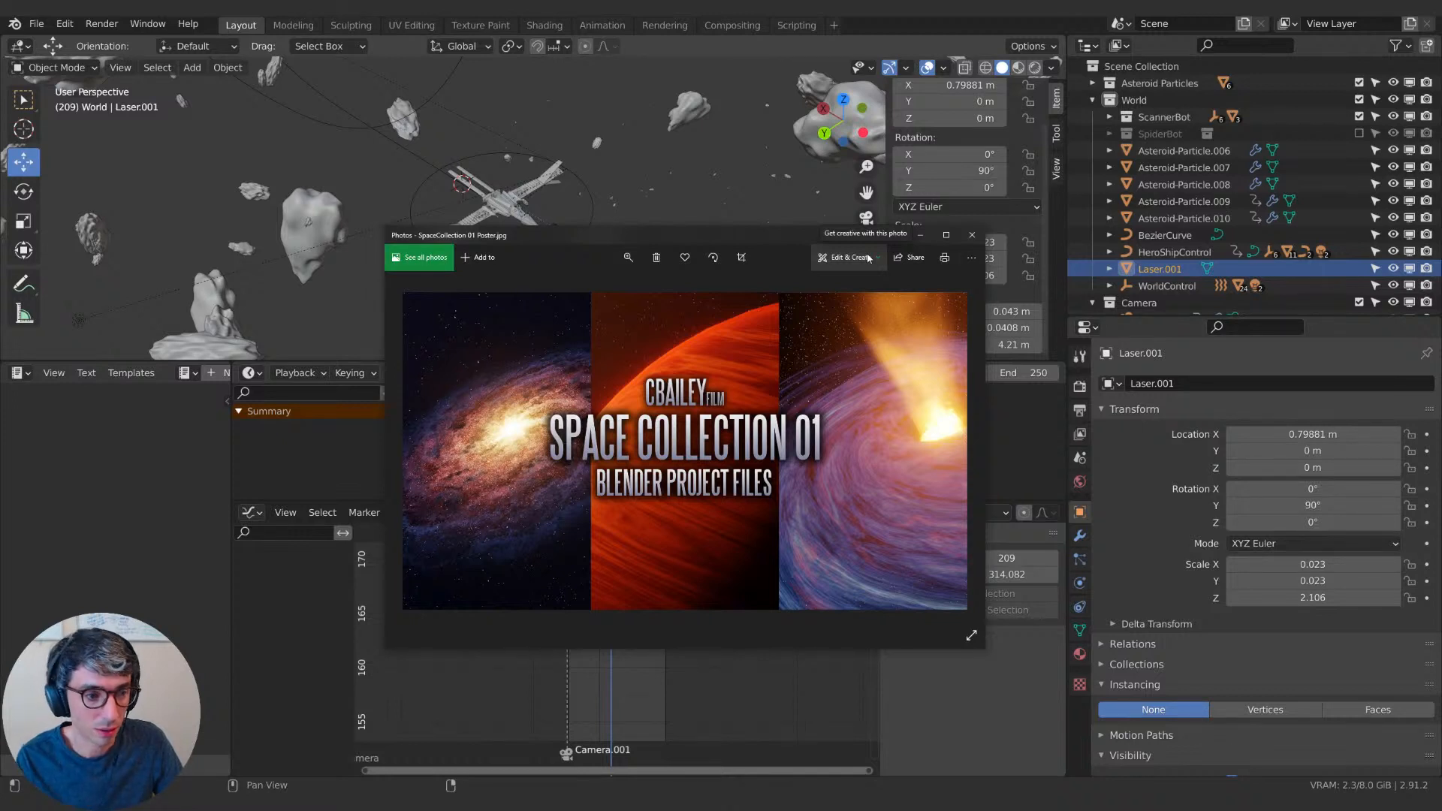
{"action": "left_click_drag", "start_coordinate": [777, 235], "coordinate": [827, 241]}
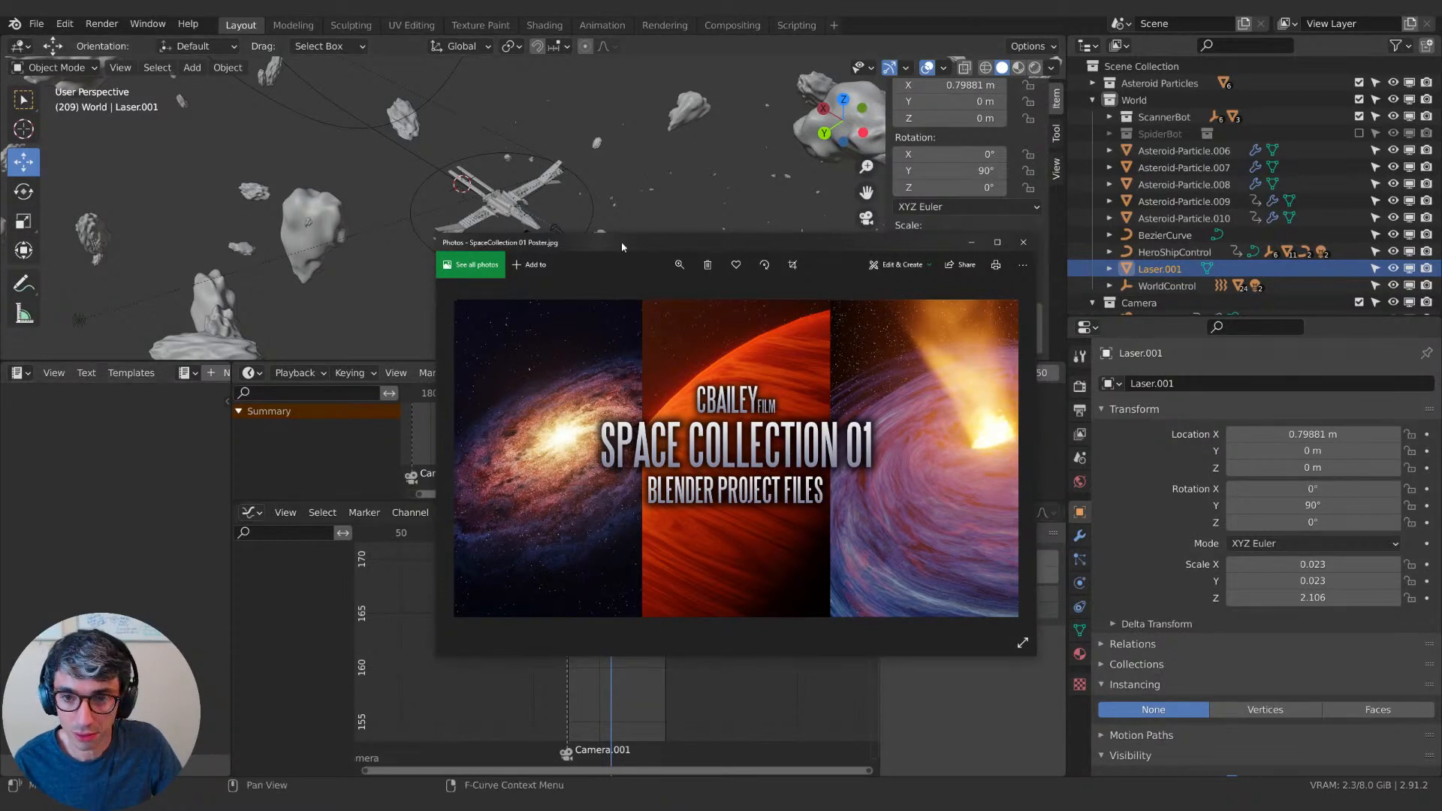
{"action": "left_click_drag", "start_coordinate": [620, 241], "coordinate": [697, 269]}
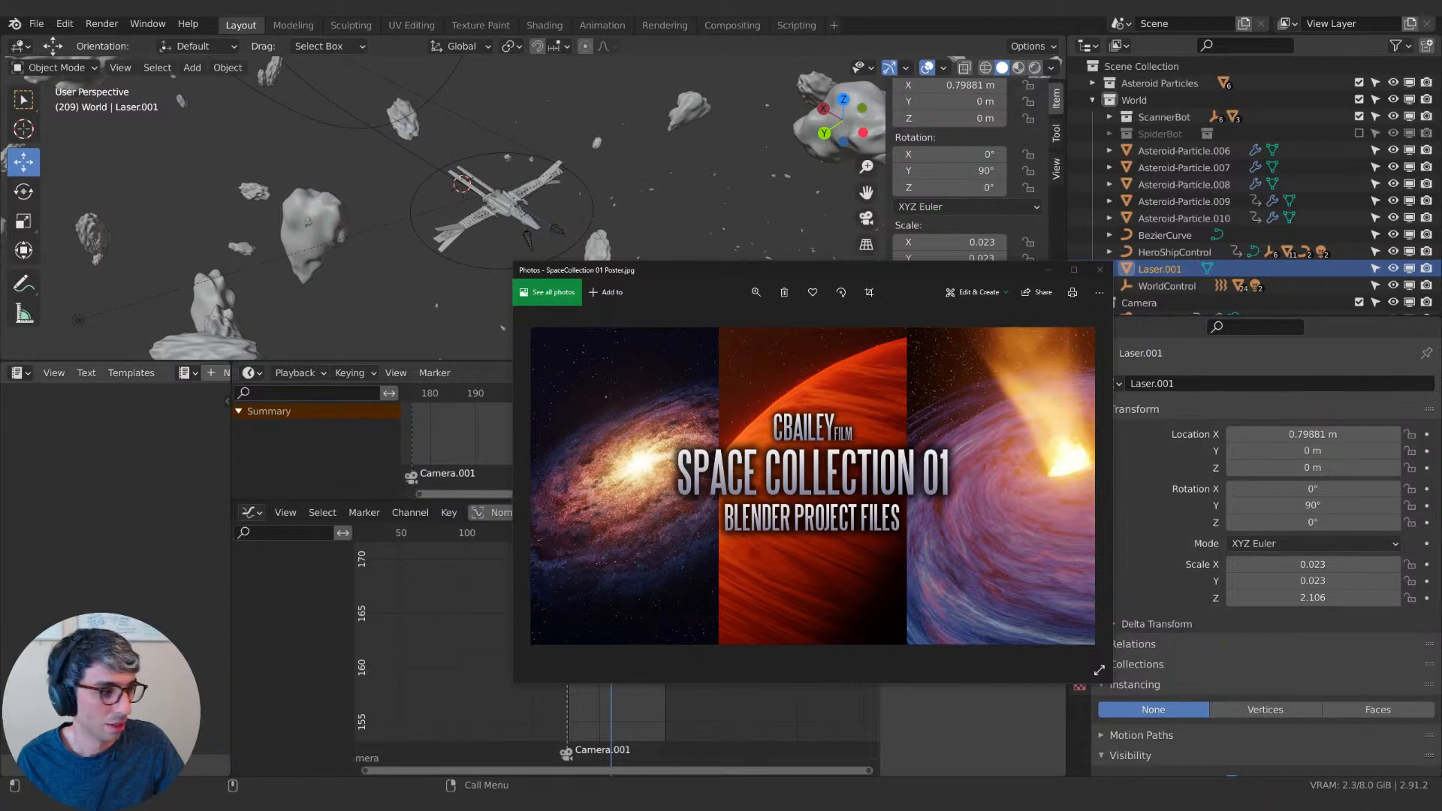
{"action": "left_click_drag", "start_coordinate": [907, 278], "coordinate": [0, 226]}
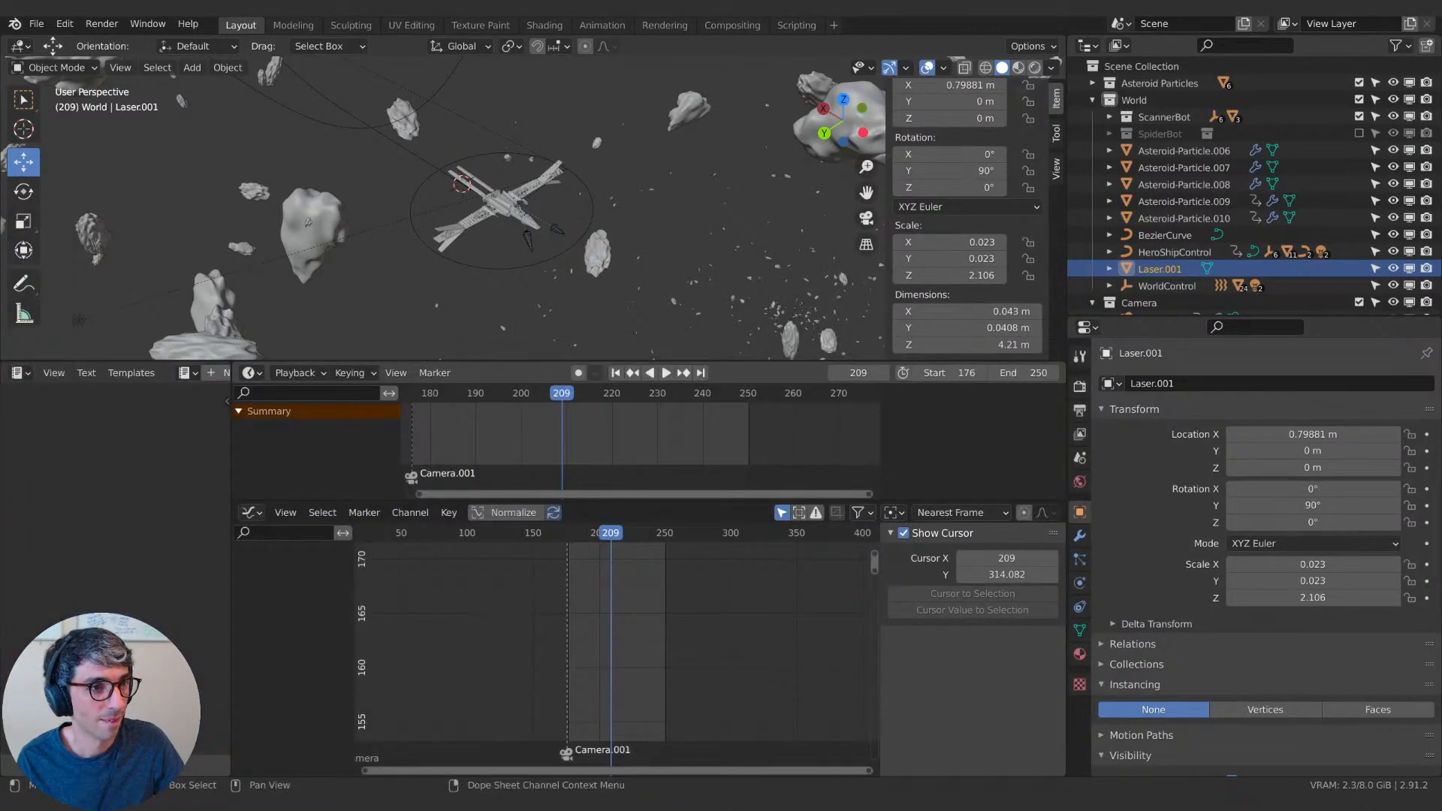
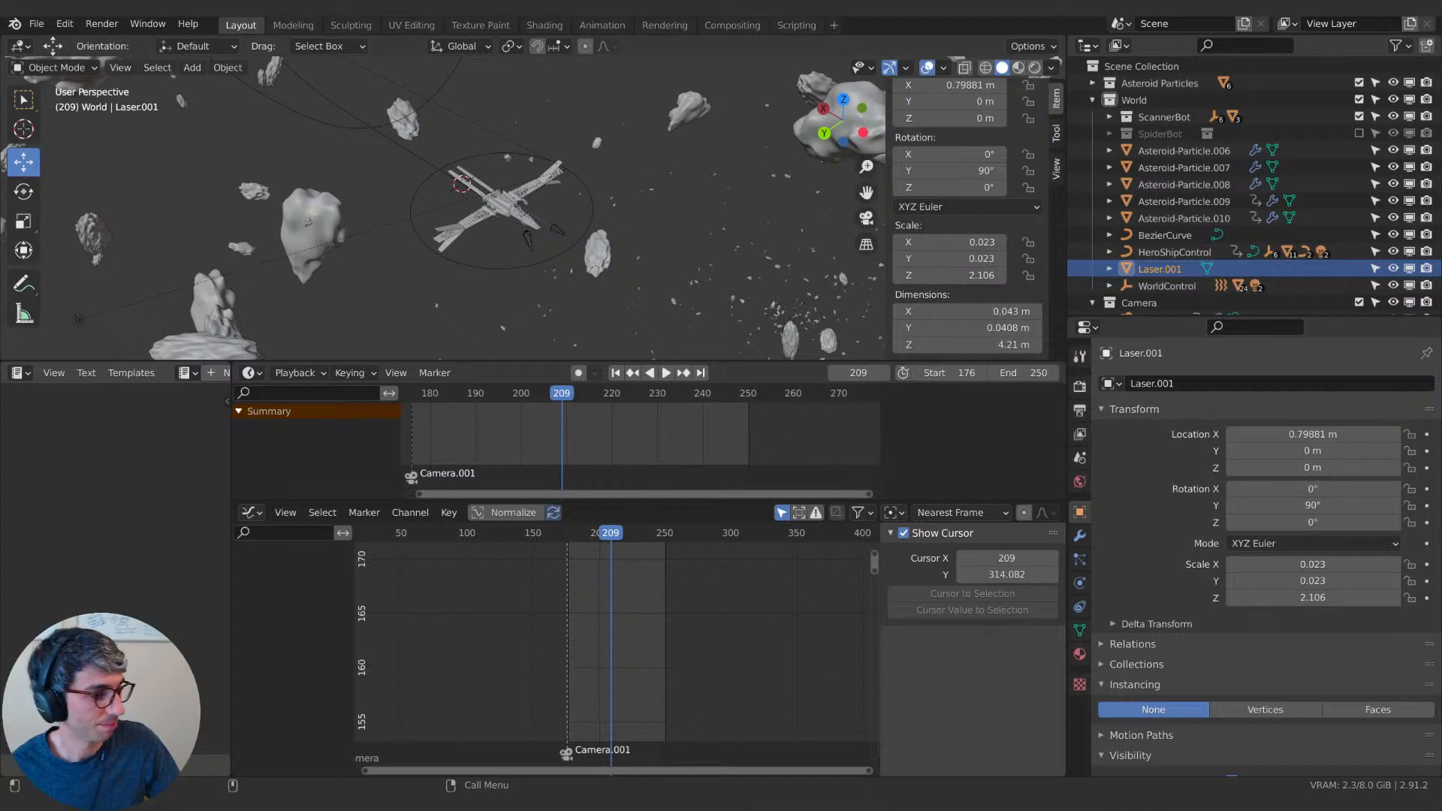
{"action": "key", "text": "t"}
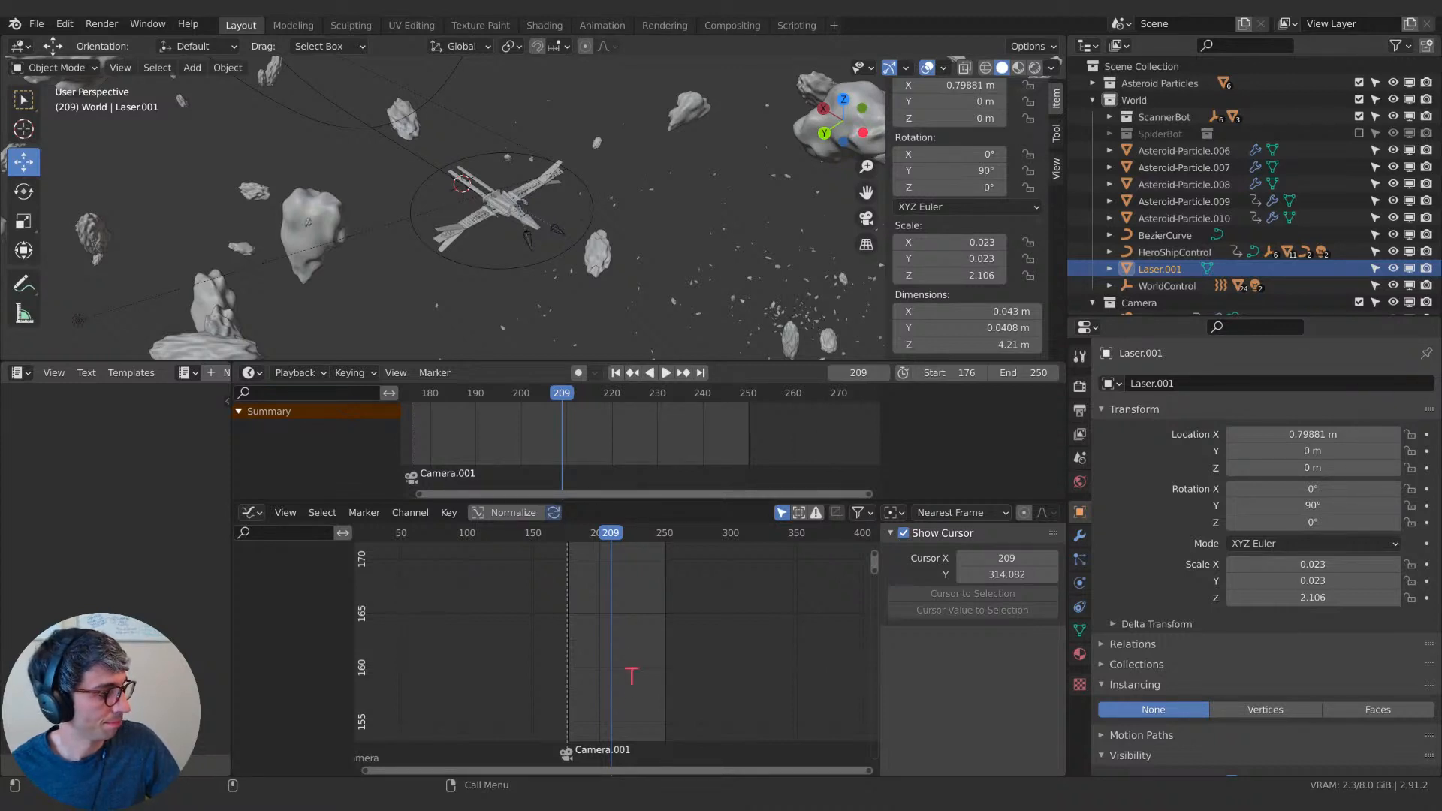
{"action": "key", "text": "x"}
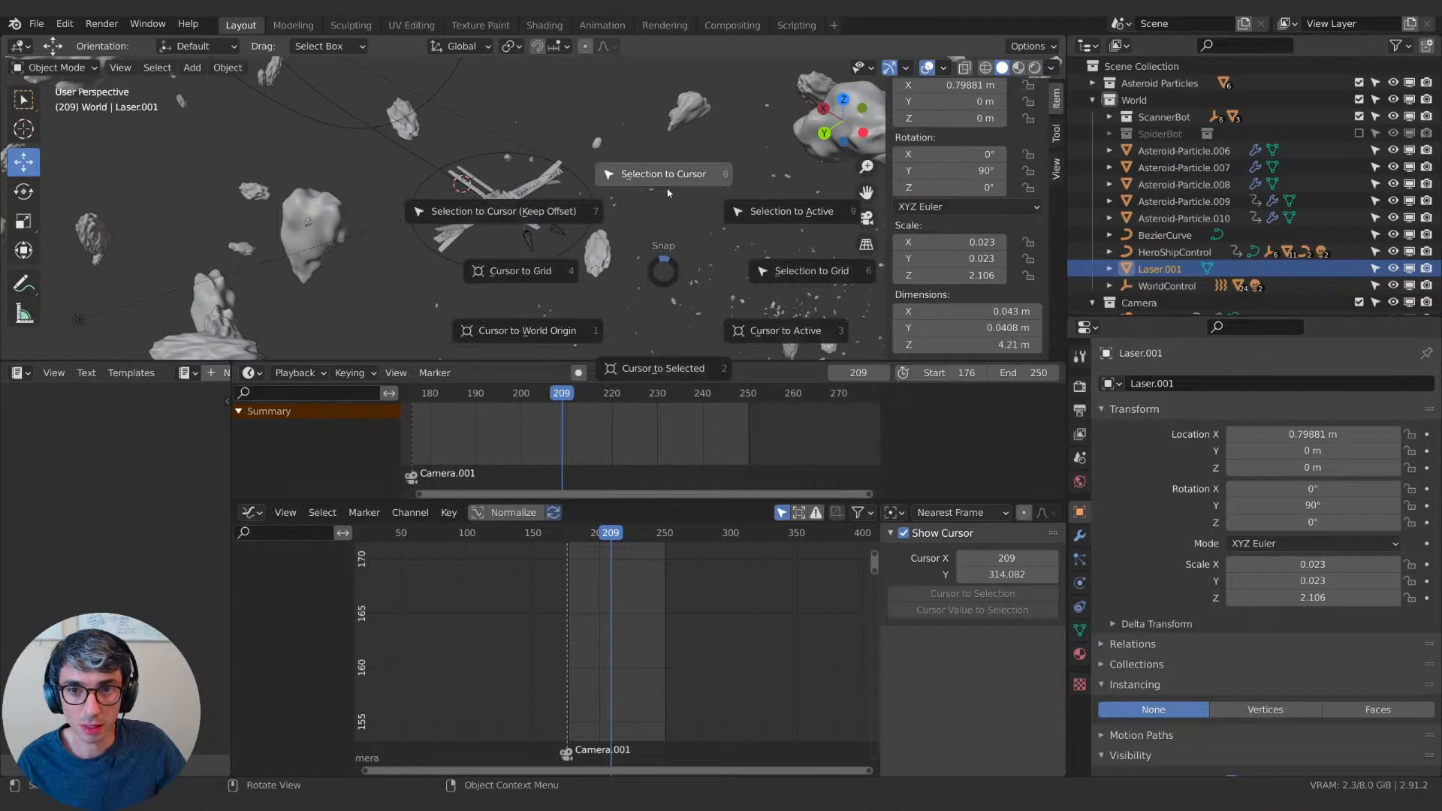
Snap the laser copy to the 3D cursor behind the hero ship.
{"action": "left_click", "coordinate": [667, 193]}
{"action": "scroll", "coordinate": [557, 281], "scroll_direction": "up", "scroll_amount": 5}
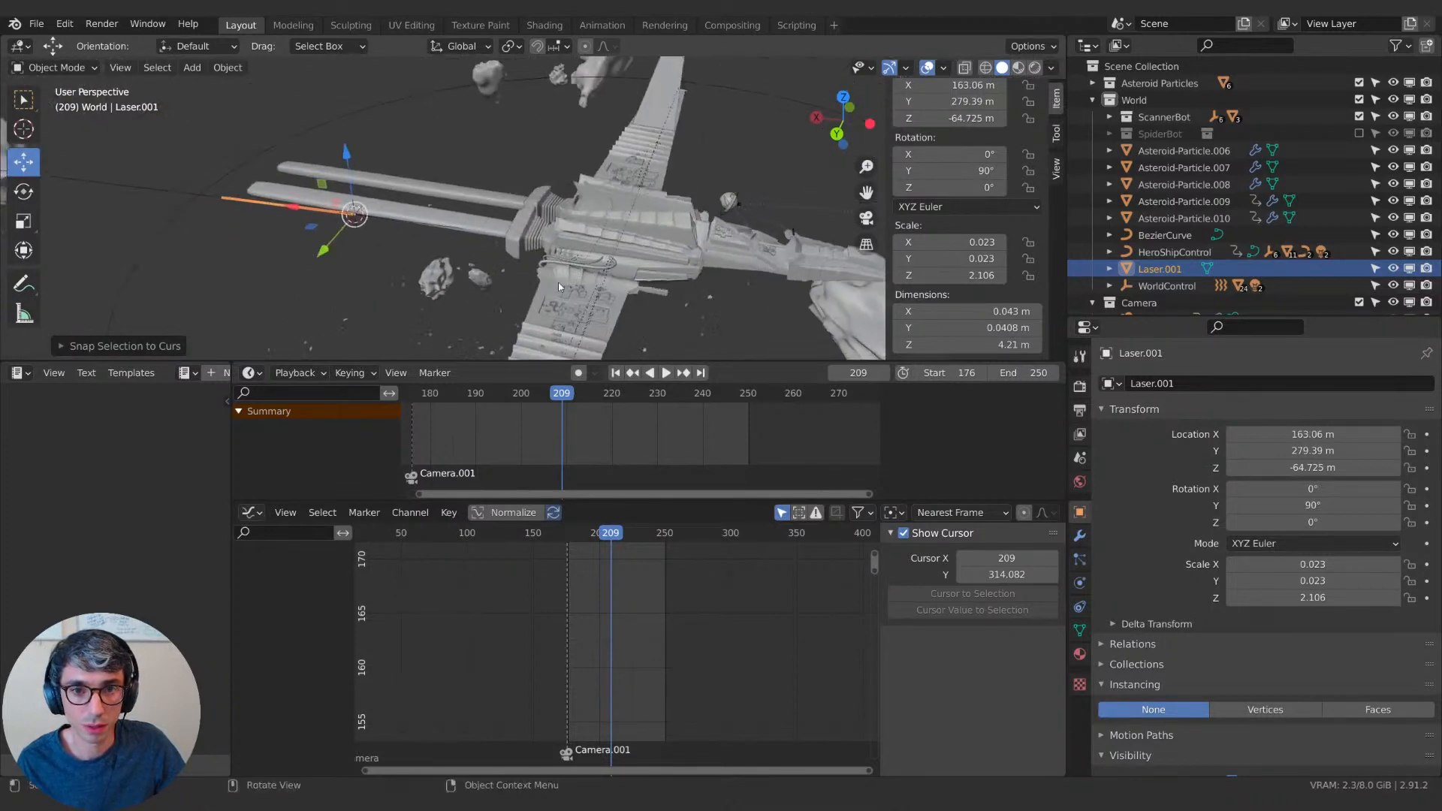
{"action": "middle_click_drag", "start_coordinate": [558, 282], "coordinate": [406, 259]}
Move the laser forward about 16 m along negative global X and raise it about 1.9 m along Z, above the ship's nose.
{"action": "key", "text": "g"}
{"action": "key", "text": "x"}
{"action": "left_click", "coordinate": [826, 273]}
{"action": "middle_click_drag", "start_coordinate": [827, 273], "coordinate": [504, 264], "text": "shift"}
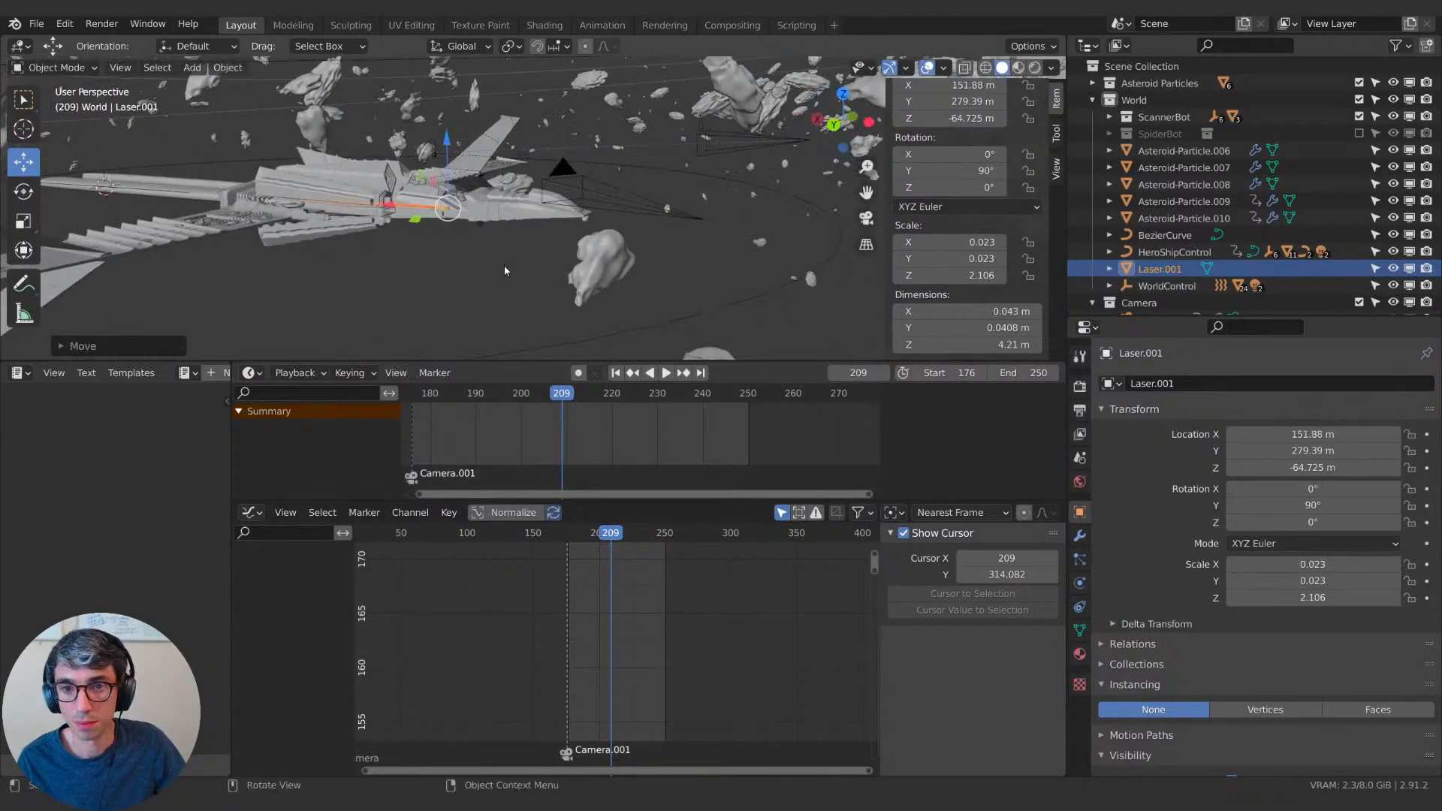
{"action": "key", "text": "g"}
{"action": "key", "text": "x"}
{"action": "left_click", "coordinate": [679, 269]}
{"action": "middle_click_drag", "start_coordinate": [680, 269], "coordinate": [607, 293]}
{"action": "key", "text": "g"}
{"action": "key", "text": "z"}
{"action": "left_click", "coordinate": [571, 223]}
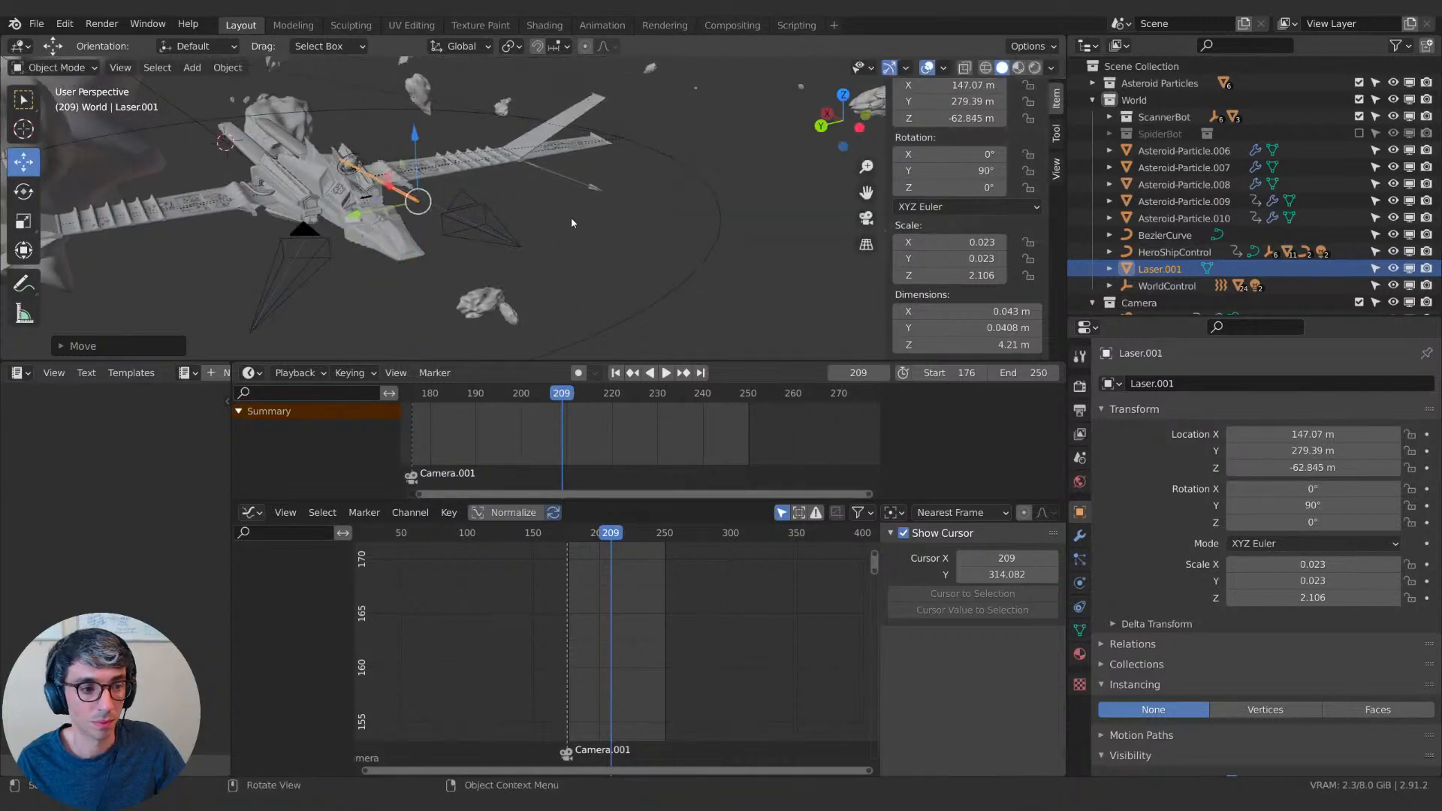
In the camera view, reposition the laser to about X 148.56 m, Y 276.46 m, Z -63.518 m.
{"action": "middle_click_drag", "start_coordinate": [571, 223], "coordinate": [666, 216]}
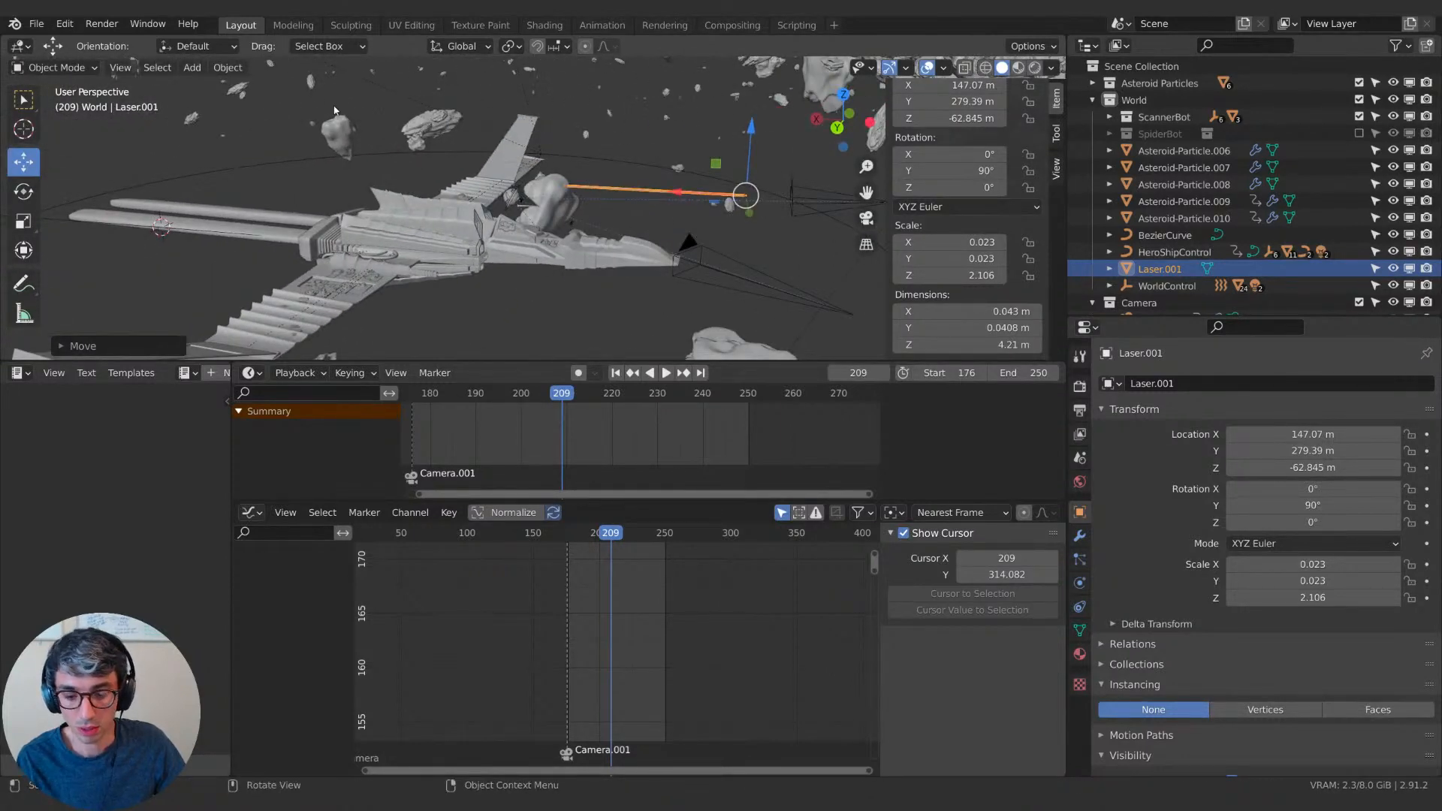
{"action": "key", "text": "KP_0"}
{"action": "key", "text": "g"}
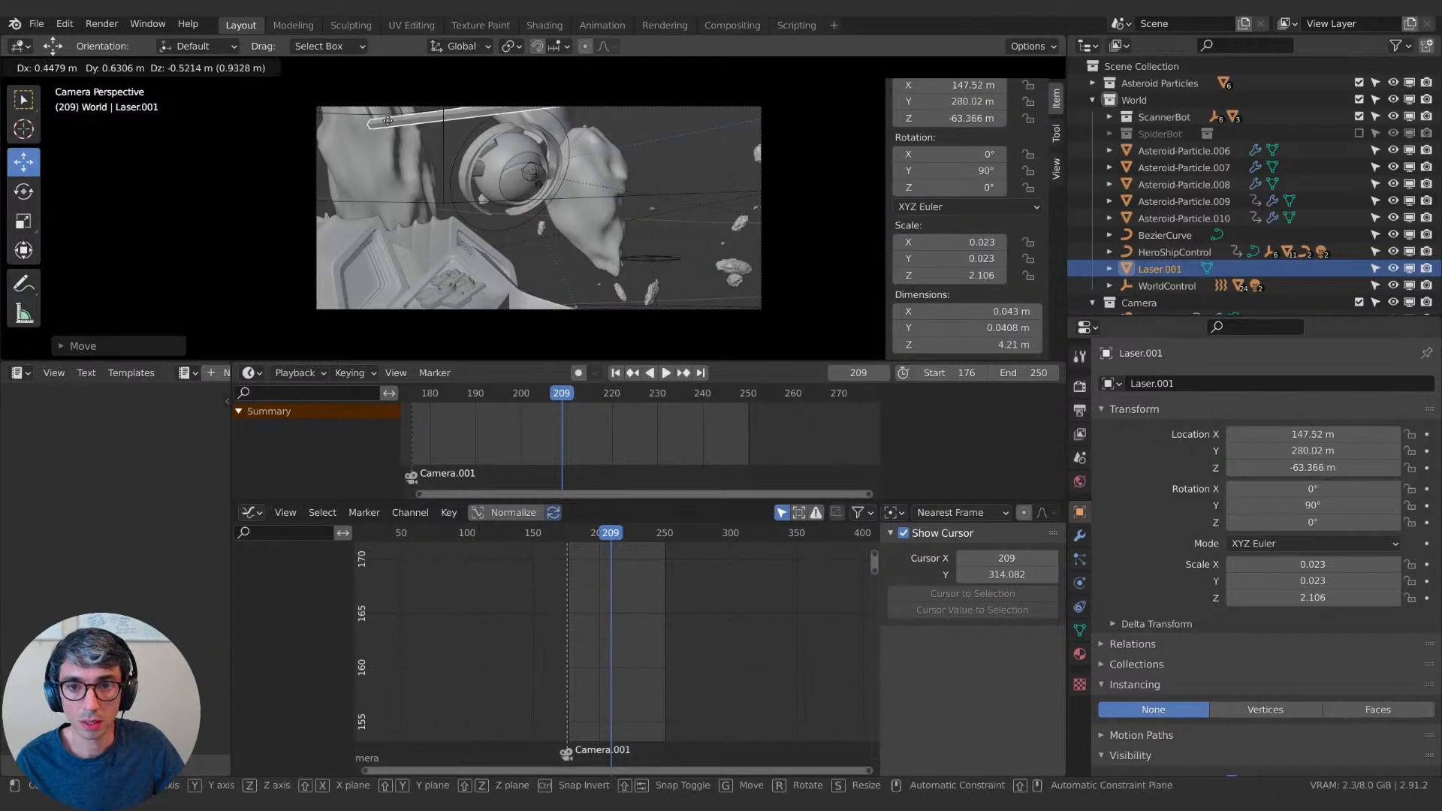
{"action": "key", "text": "x"}
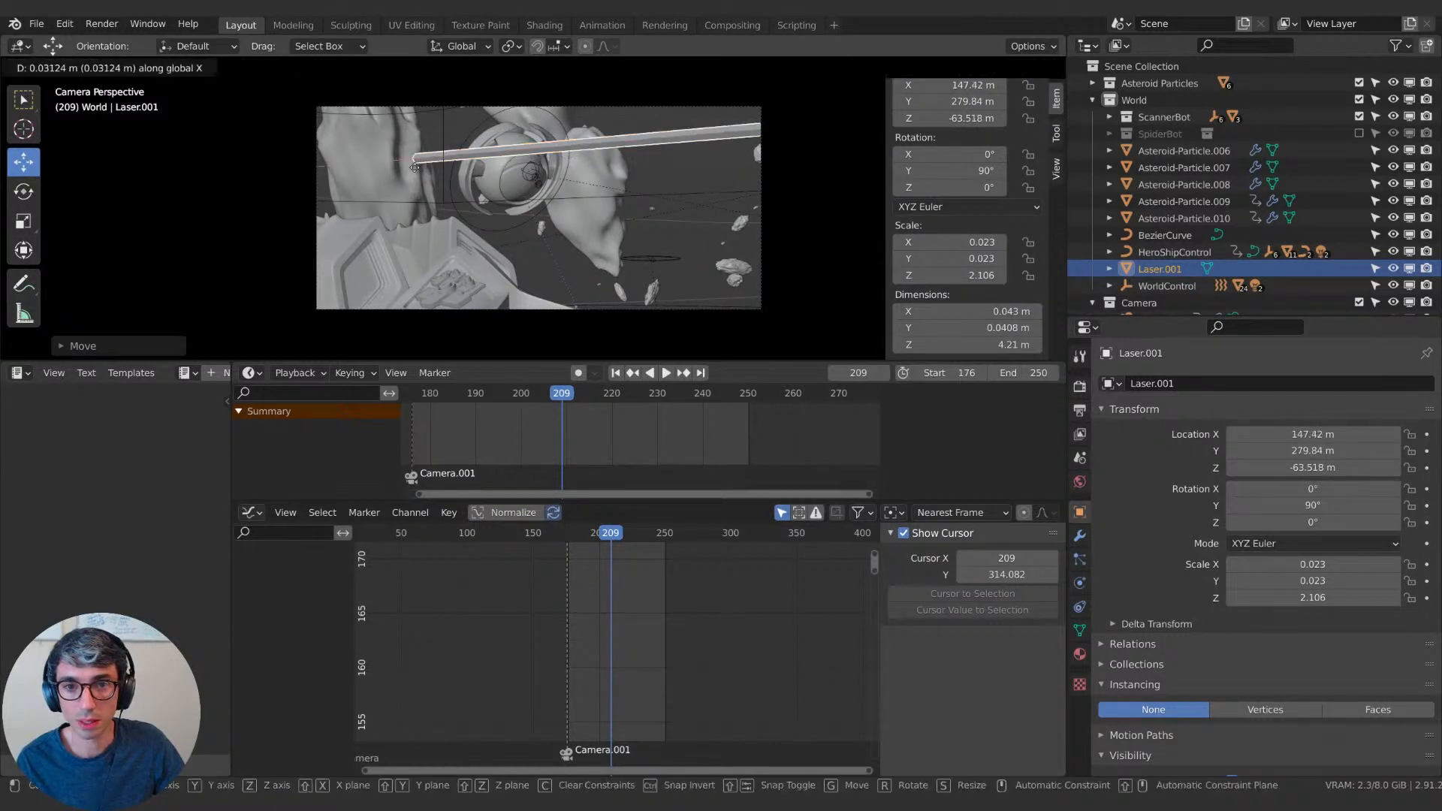
{"action": "left_click", "coordinate": [140, 212]}
{"action": "key", "text": "g"}
{"action": "key", "text": "y"}
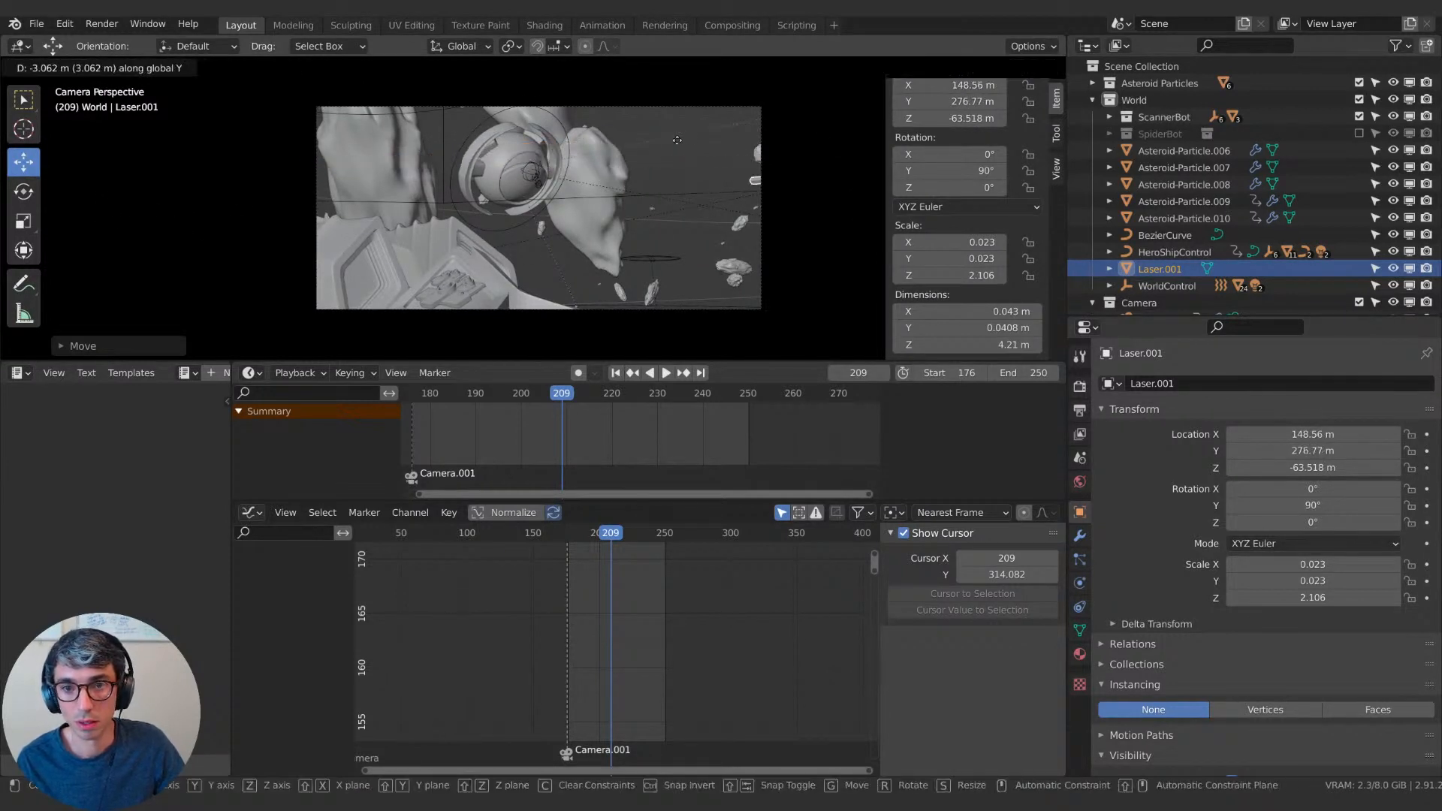
{"action": "left_click", "coordinate": [680, 154]}
{"action": "middle_click_drag", "start_coordinate": [680, 154], "coordinate": [701, 203]}
{"action": "scroll", "coordinate": [701, 203], "scroll_direction": "down", "scroll_amount": 8}
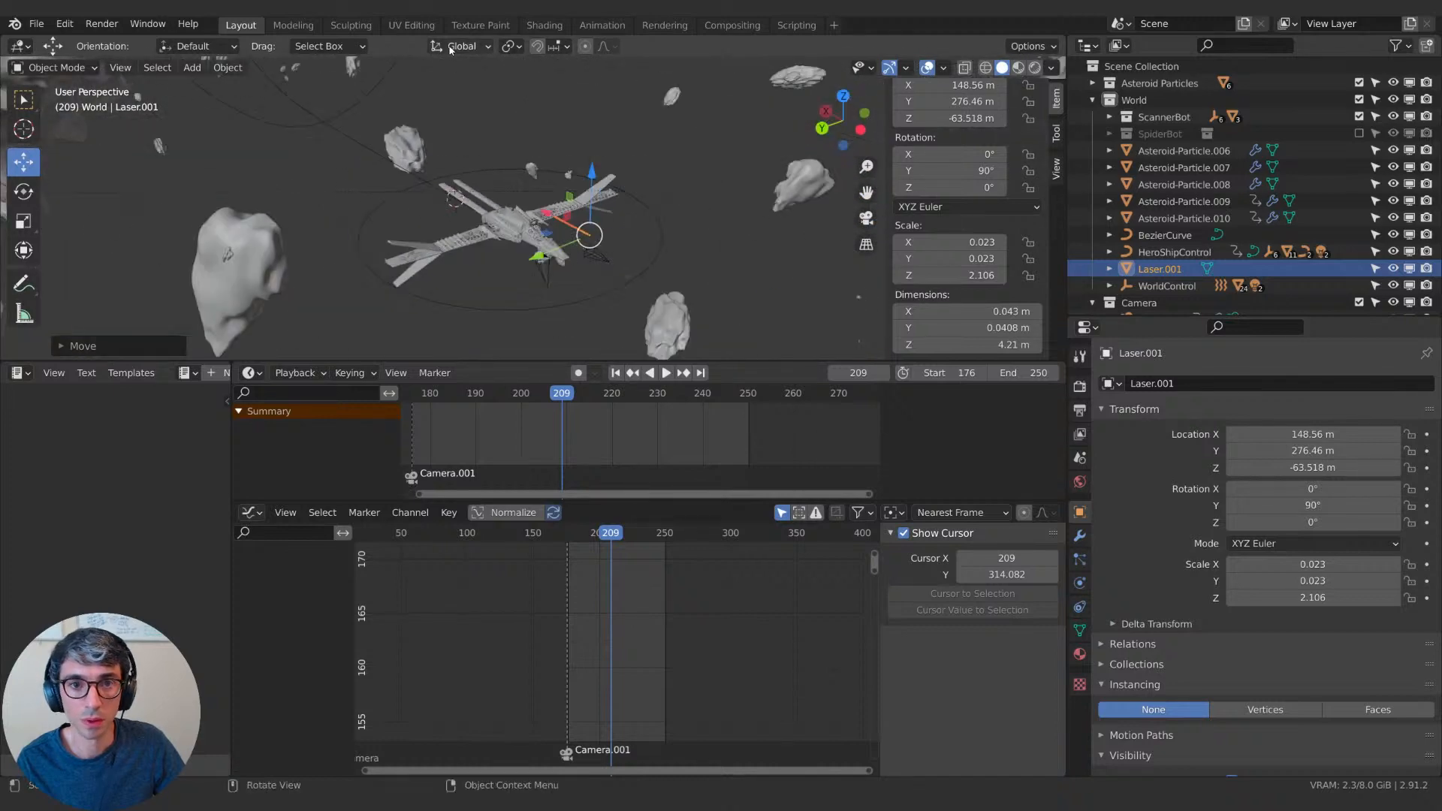
Move the laser along global Y, then reposition it in the camera view to about X 157.26 m, Y 268.55 m, Z -62.547 m.
{"action": "key", "text": "g"}
{"action": "key", "text": "y"}
{"action": "left_click", "coordinate": [743, 170]}
{"action": "middle_click_drag", "start_coordinate": [744, 170], "coordinate": [740, 172]}
{"action": "key", "text": "KP_0"}
{"action": "key", "text": "g"}
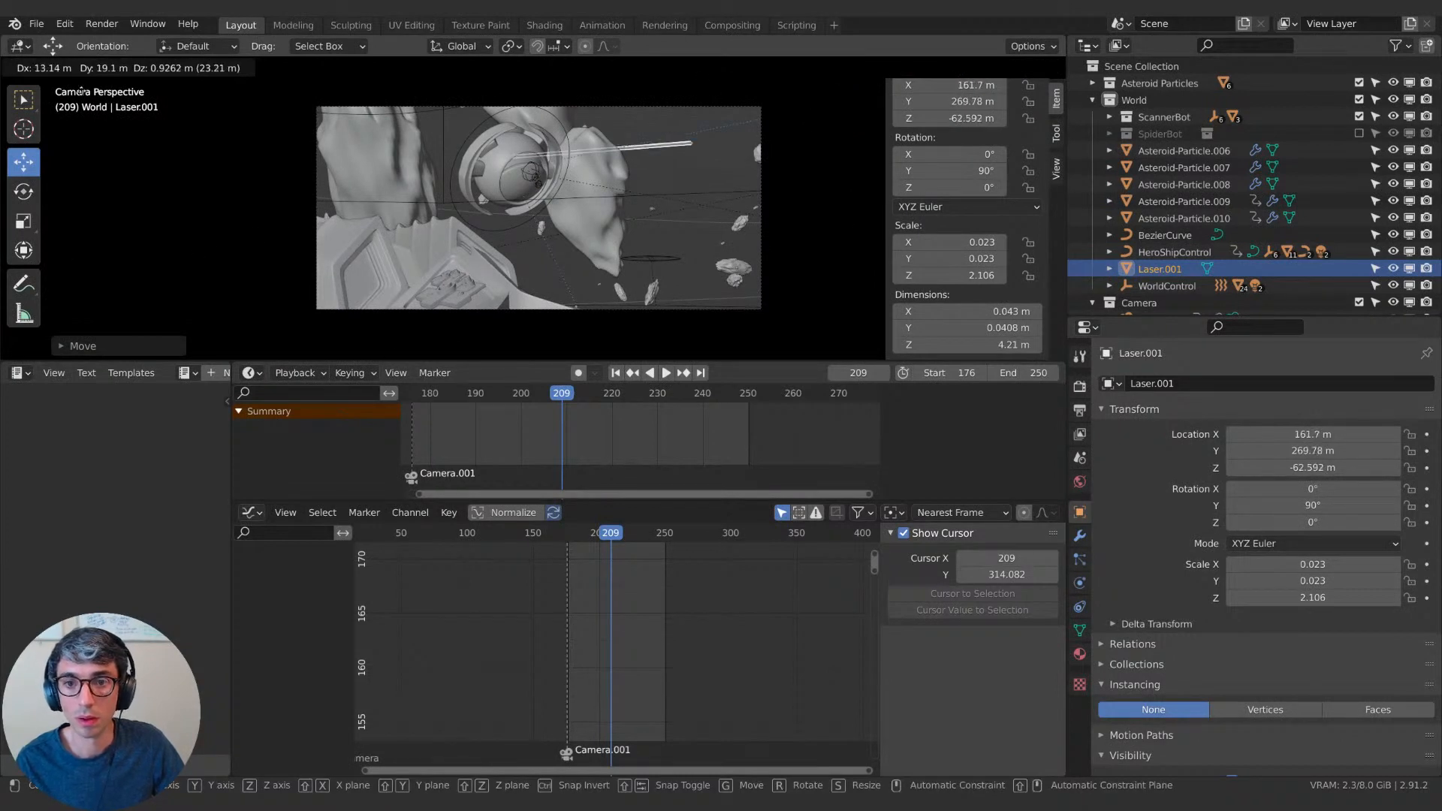
{"action": "left_click", "coordinate": [187, 80]}
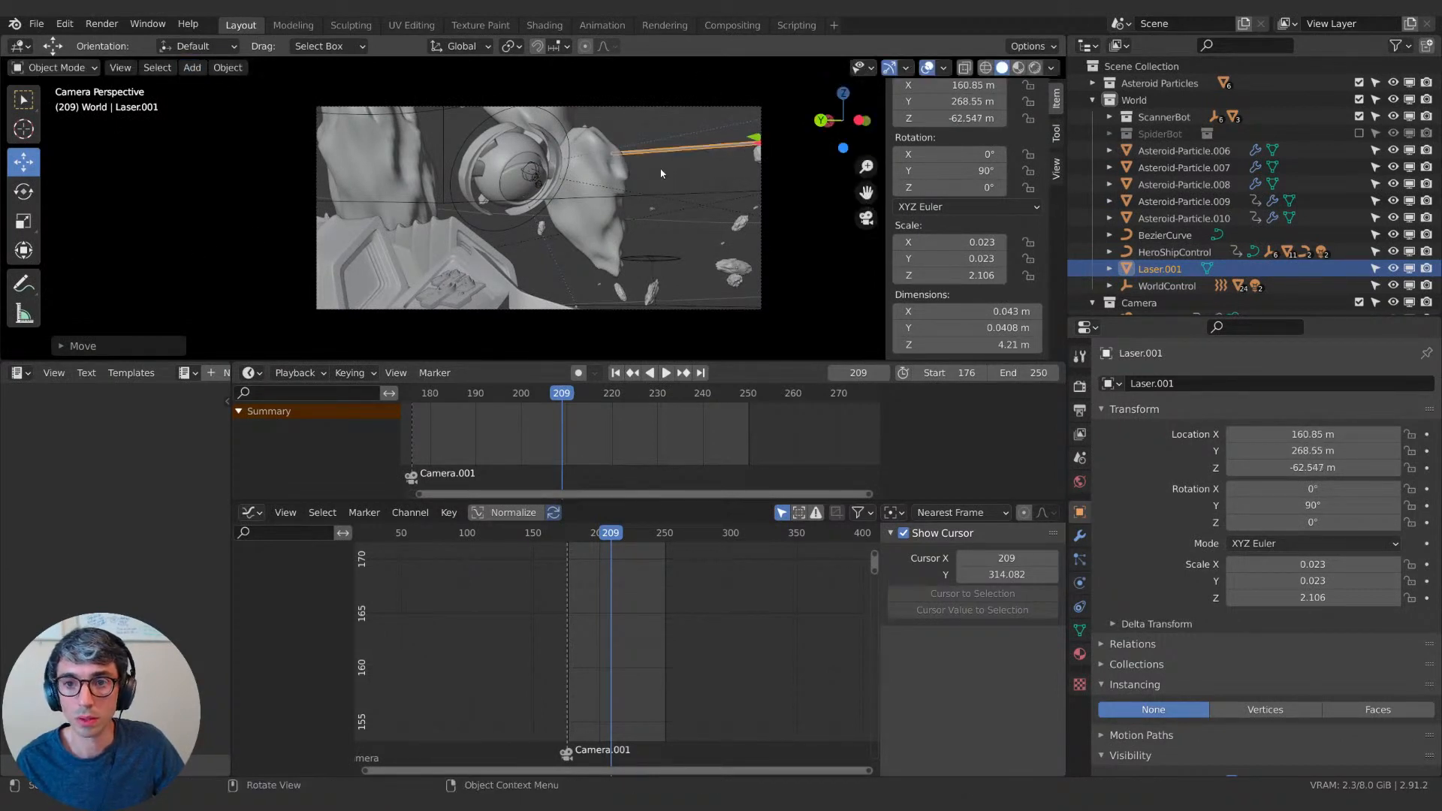
{"action": "key", "text": "g"}
{"action": "key", "text": "x"}
{"action": "left_click", "coordinate": [883, 132]}
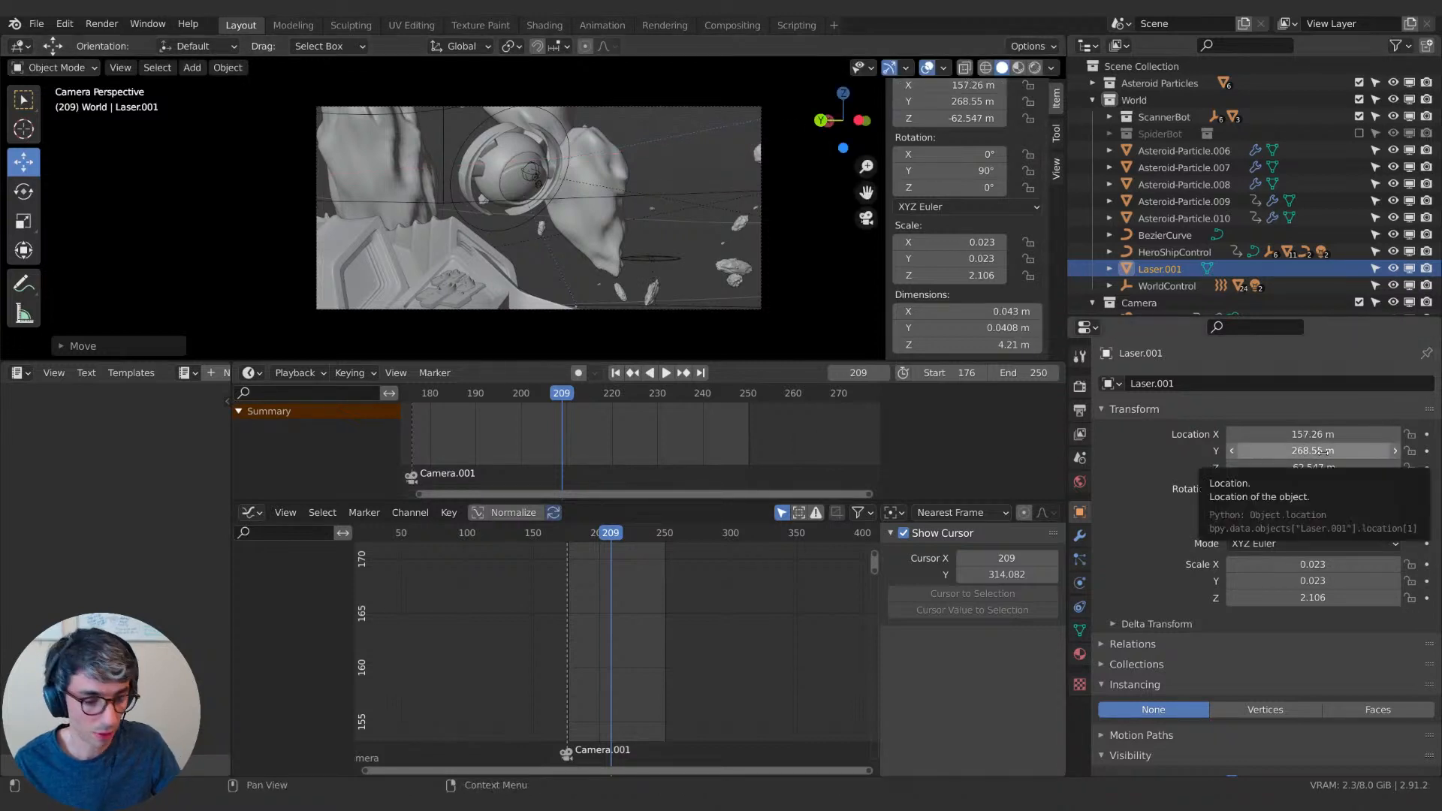
Keyframe the laser's location at frame 209, and again at frame 214 with the laser moved along global X to about 176.86 m.
{"action": "key", "text": "i"}
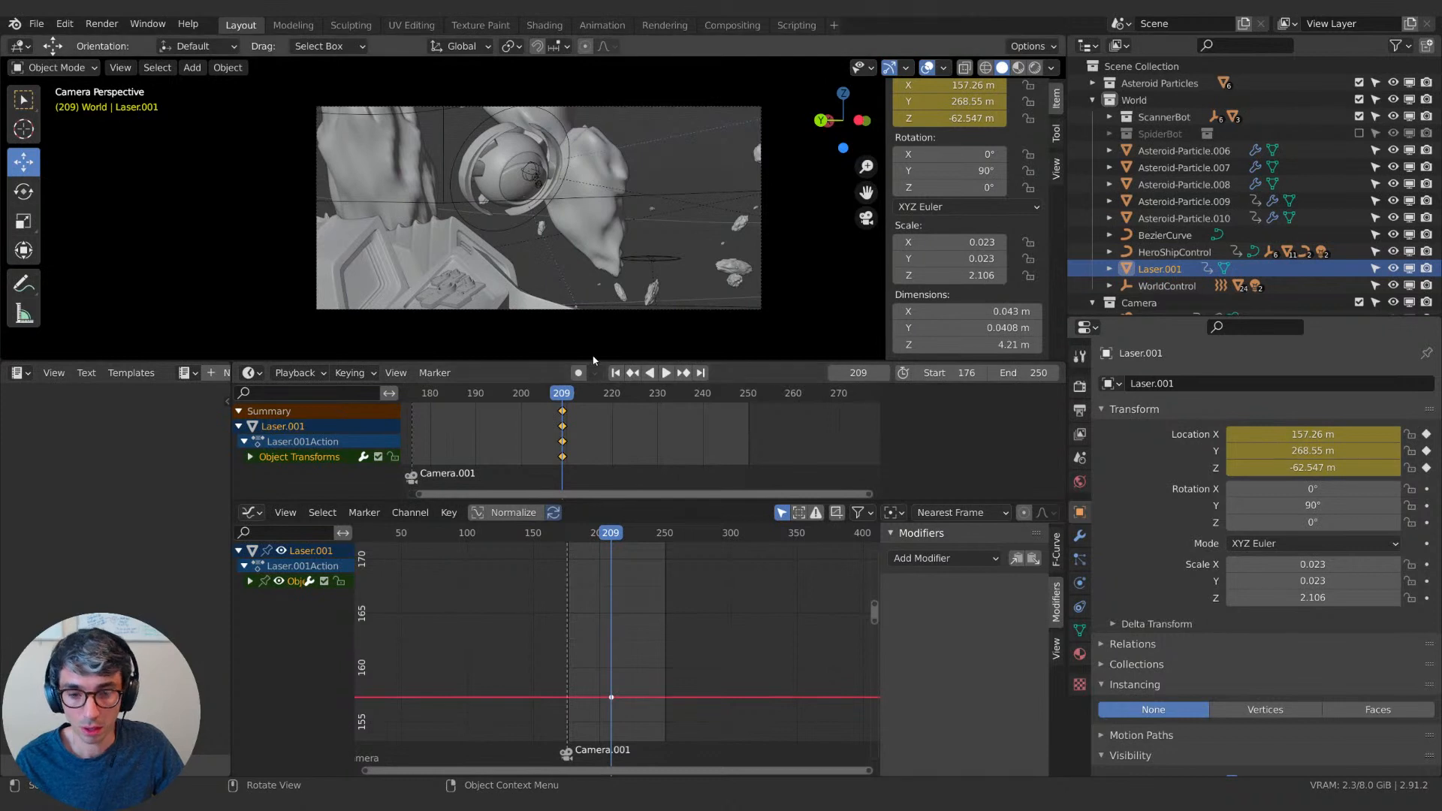
{"action": "key", "text": "Right"}
{"action": "key", "text": "Right"}
{"action": "key", "text": "Right"}
{"action": "key", "text": "Right"}
{"action": "key", "text": "Right"}
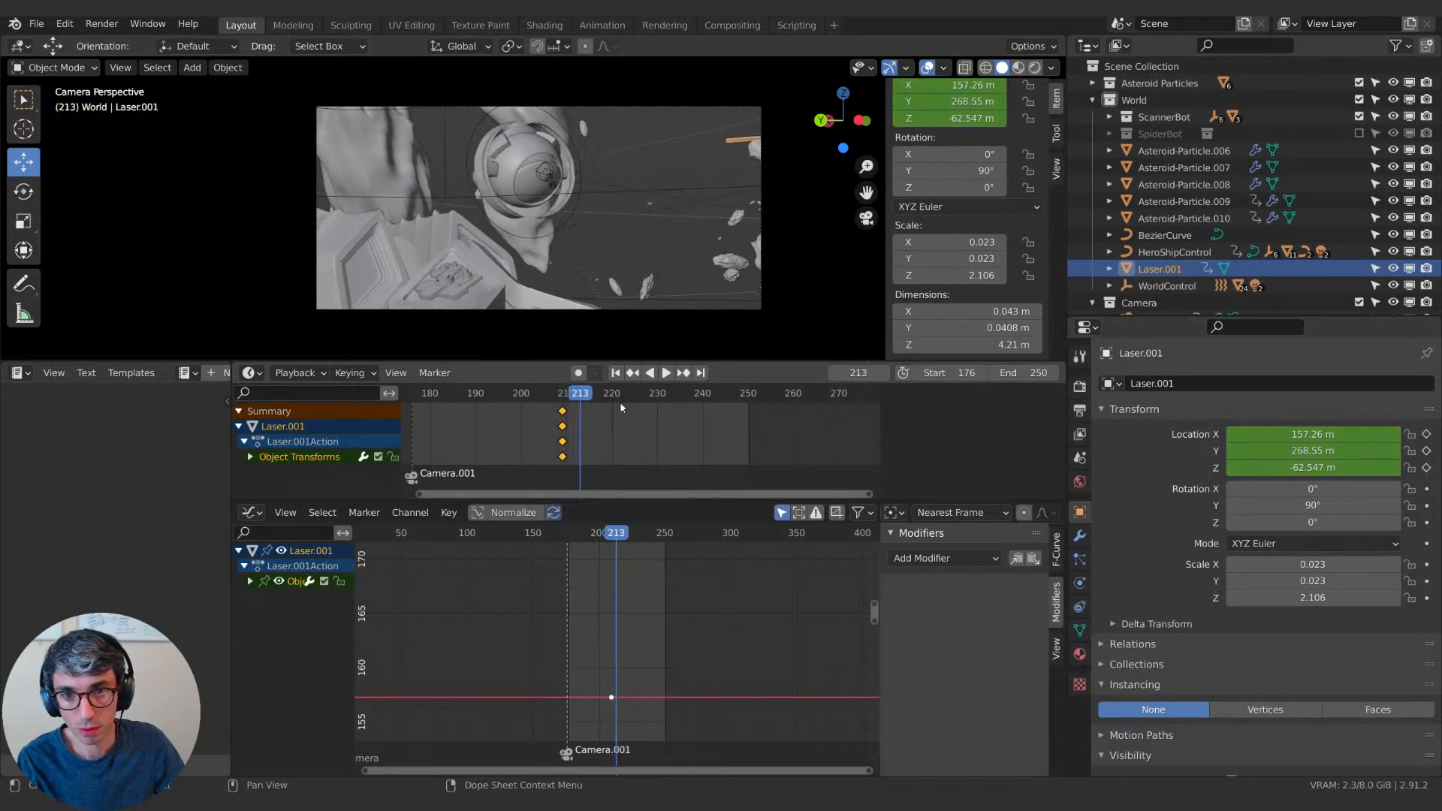
{"action": "key", "text": "g"}
{"action": "key", "text": "x"}
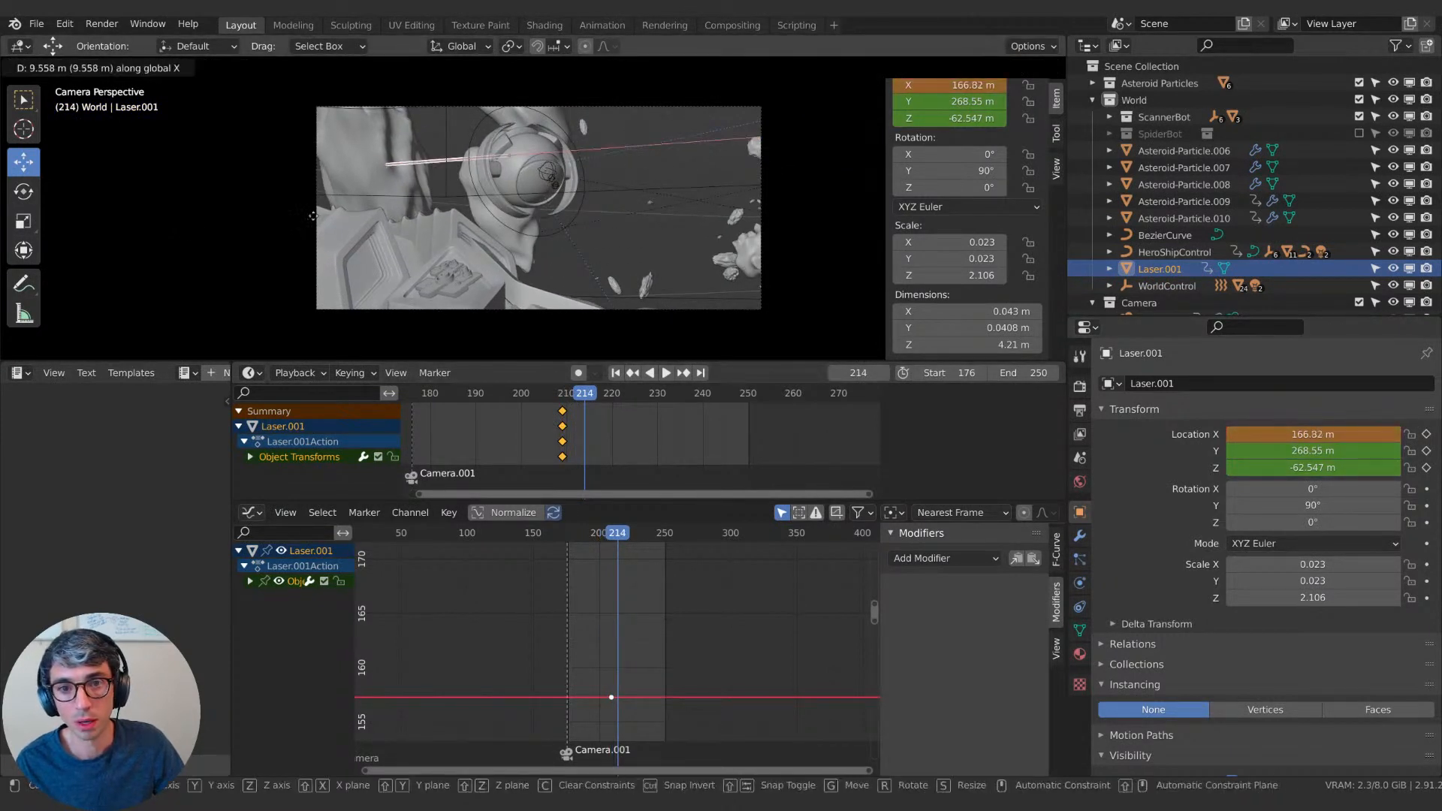
{"action": "left_click", "coordinate": [82, 258]}
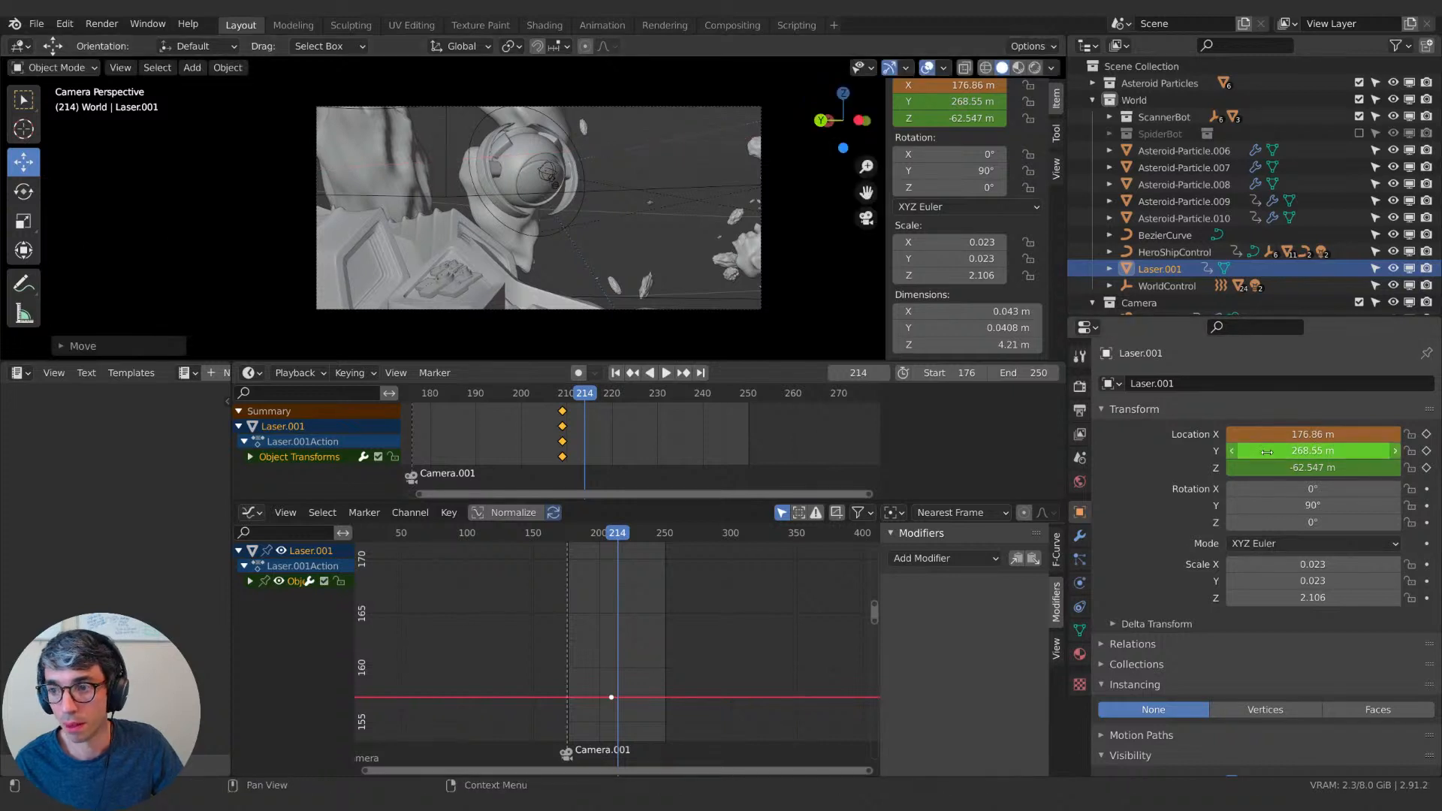
{"action": "key", "text": "i"}
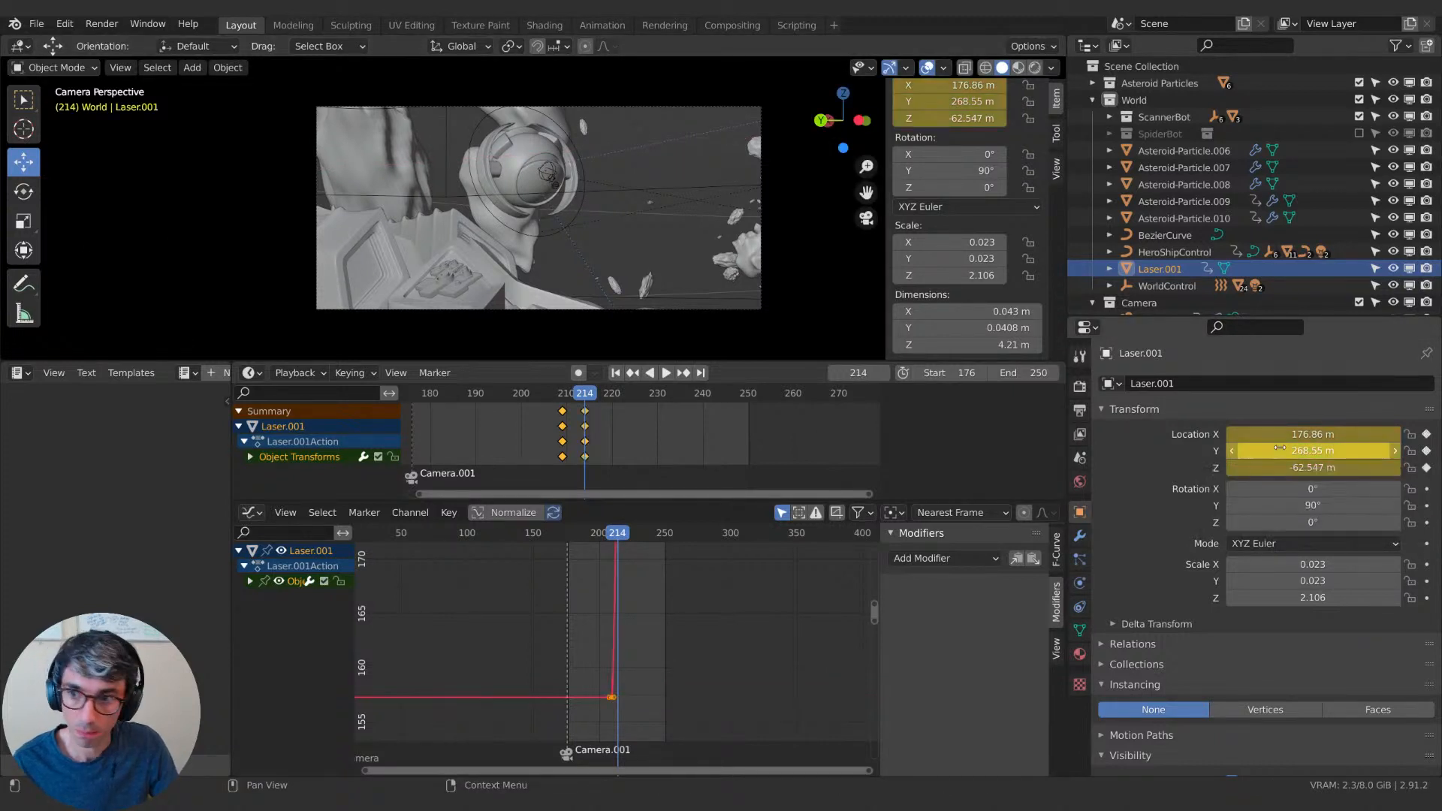
Play back the shot around the laser's frame 214 keyframe to check its movement.
{"action": "right_click", "coordinate": [586, 413]}
{"action": "mouse_move", "coordinate": [586, 413]}
{"action": "left_click", "coordinate": [674, 455]}
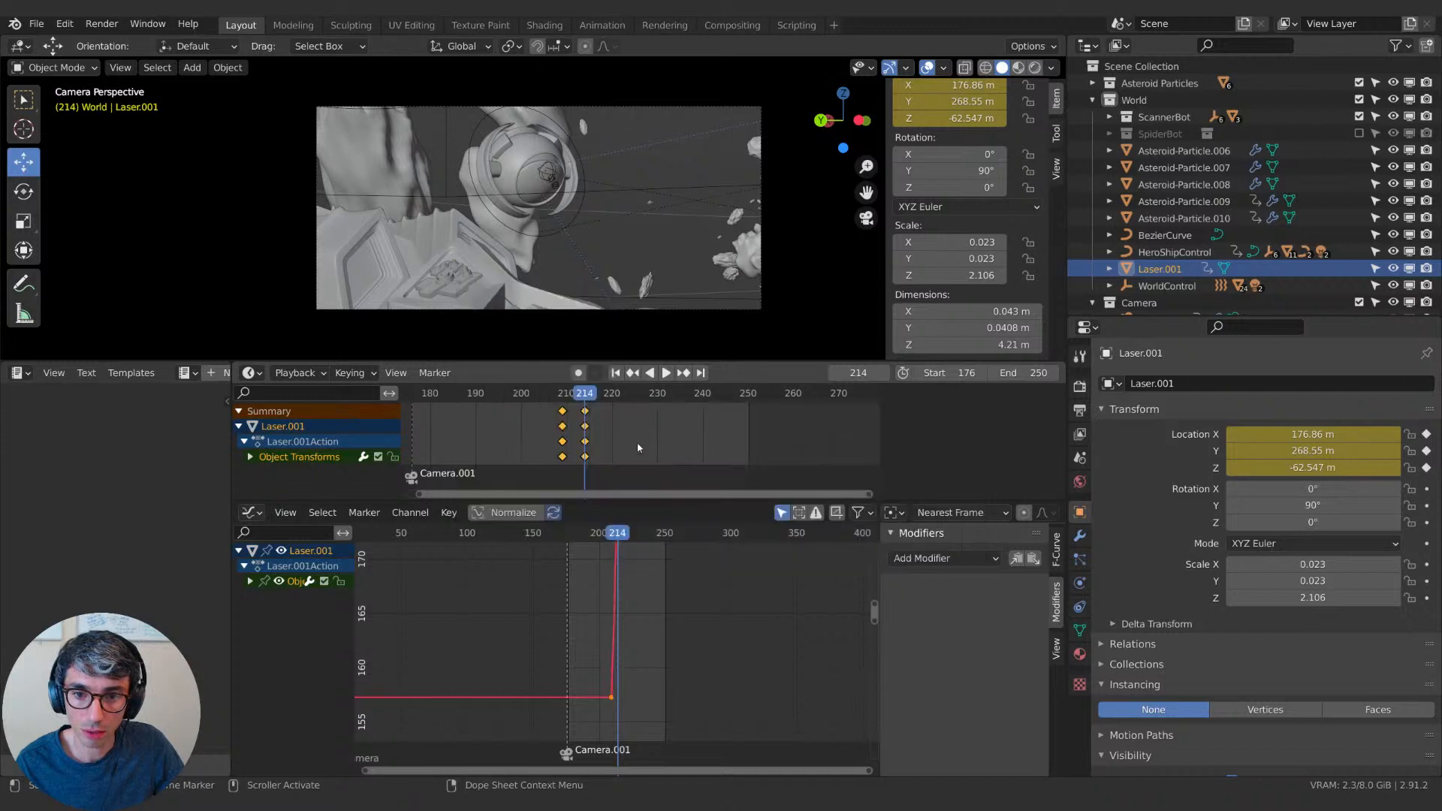
{"action": "key", "text": "space"}
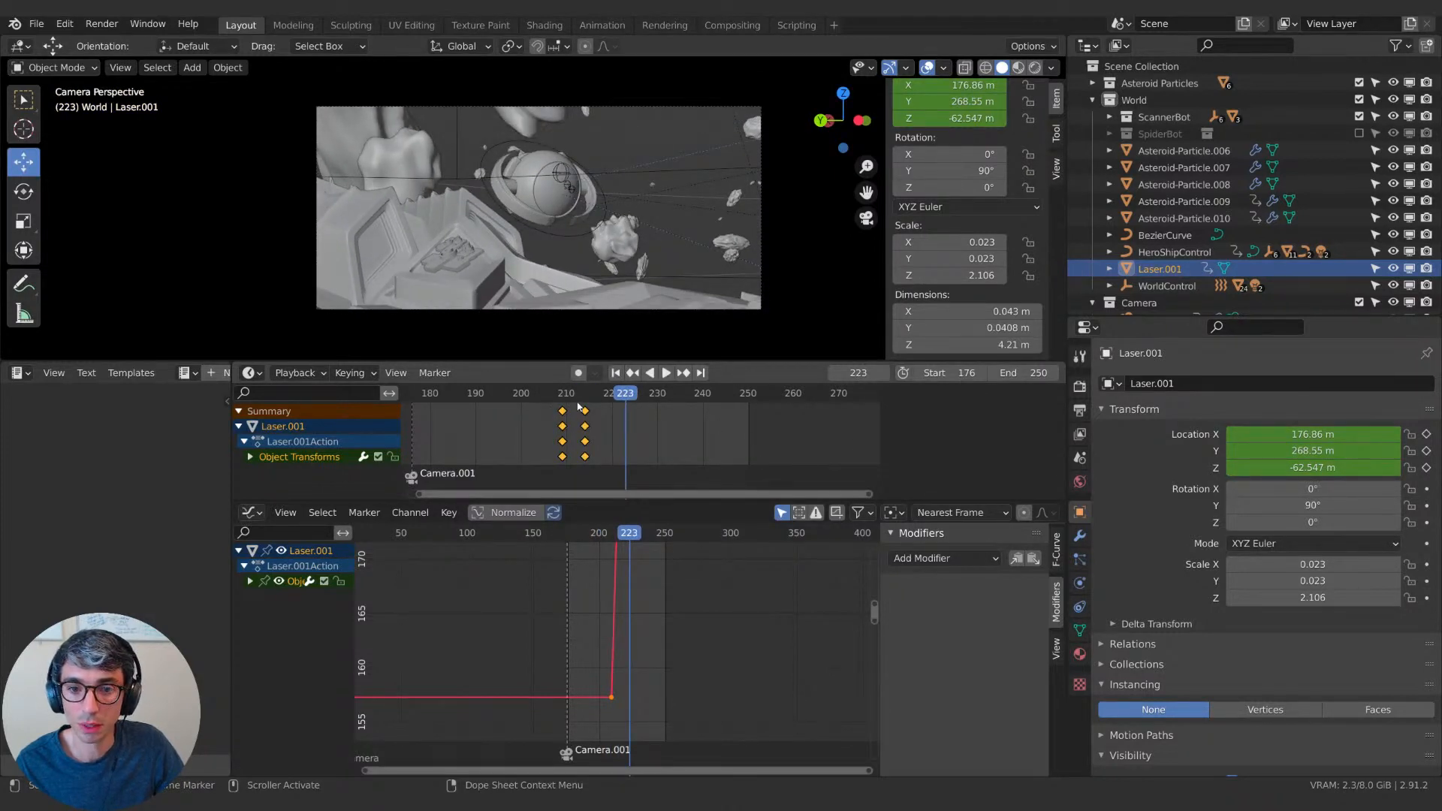
{"action": "left_click", "coordinate": [586, 396]}
{"action": "key", "text": "space"}
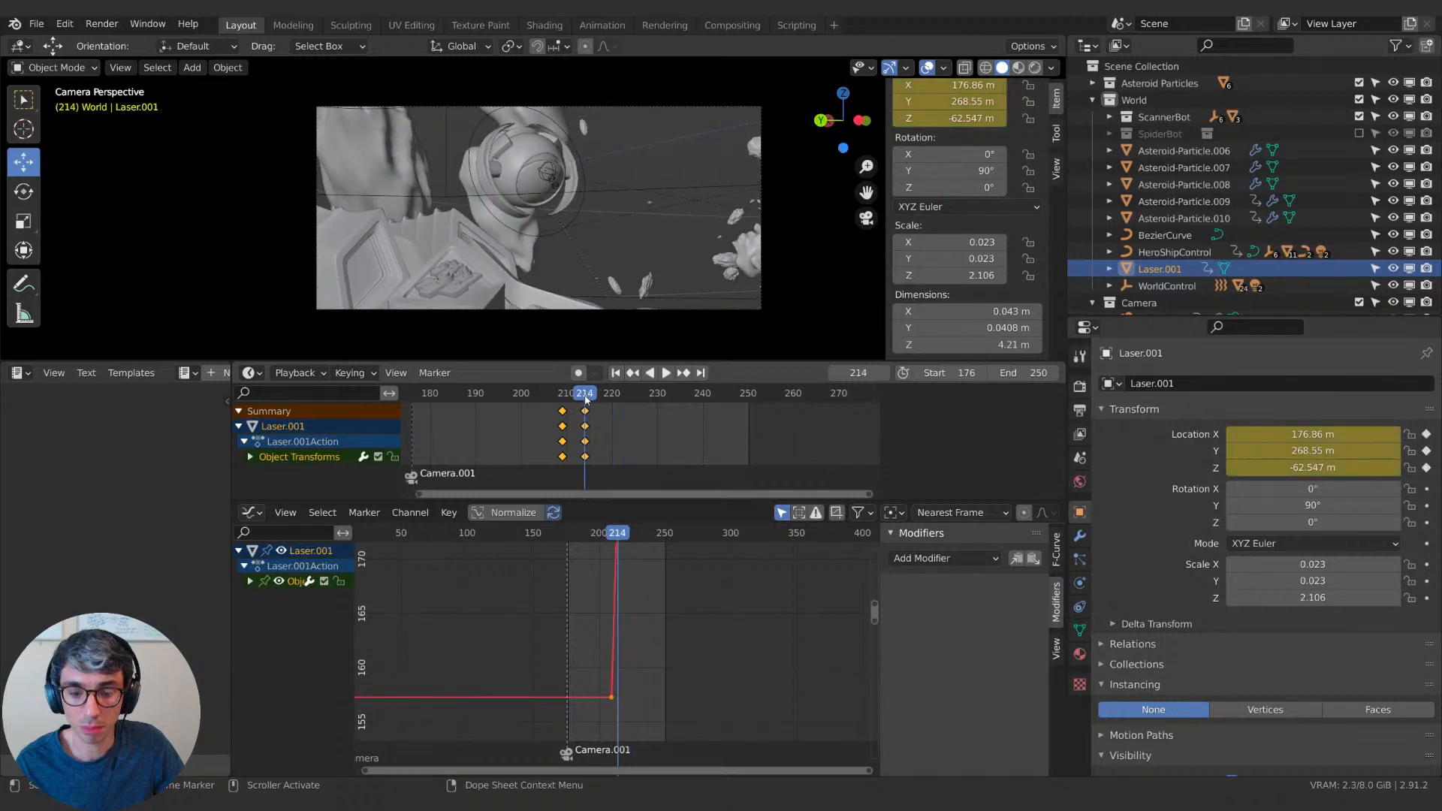
At frame 215, move the laser back along negative global X to about 151.25 m and keyframe its location.
{"action": "key", "text": "Right"}
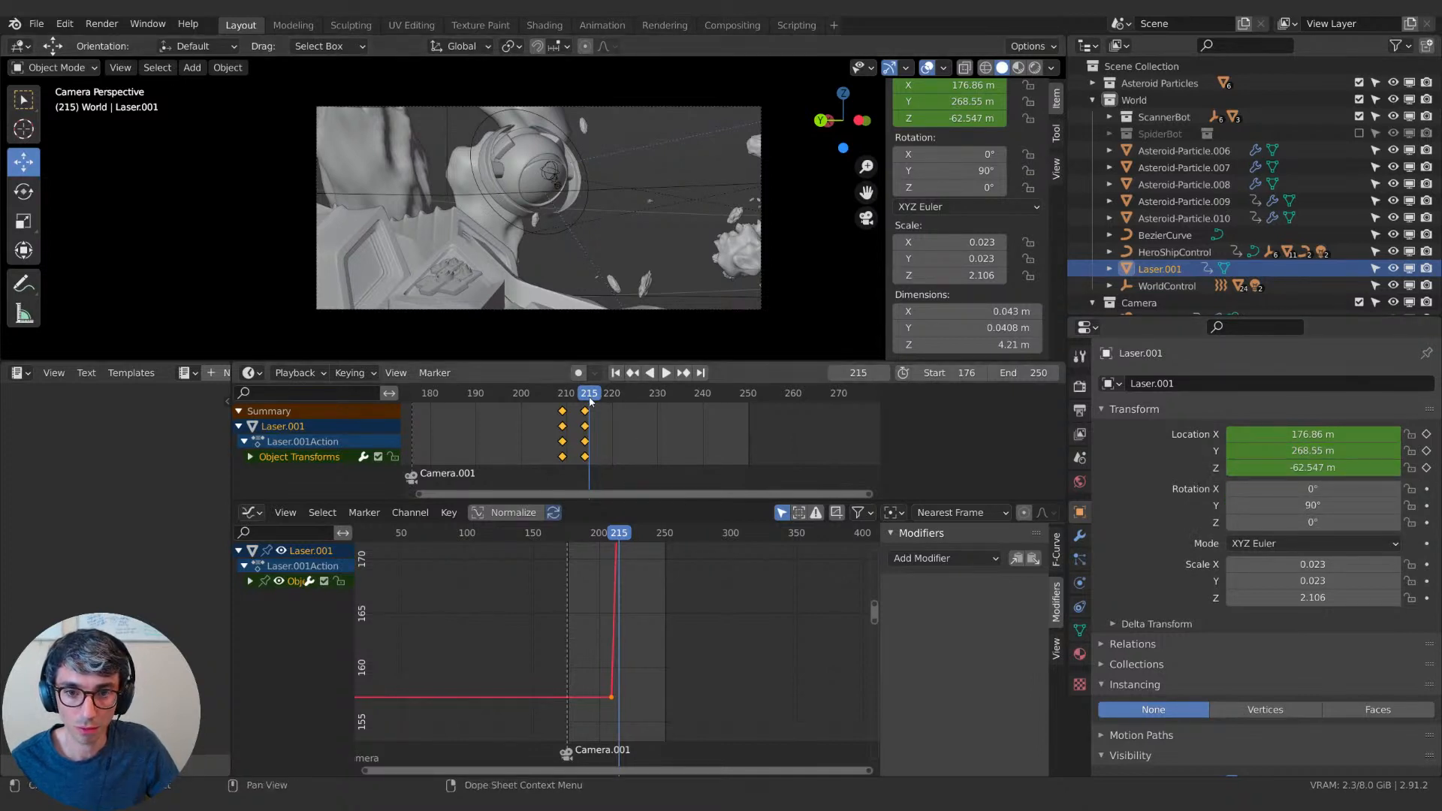
{"action": "left_click_drag", "start_coordinate": [590, 398], "coordinate": [590, 398]}
{"action": "key", "text": "g"}
{"action": "key", "text": "x"}
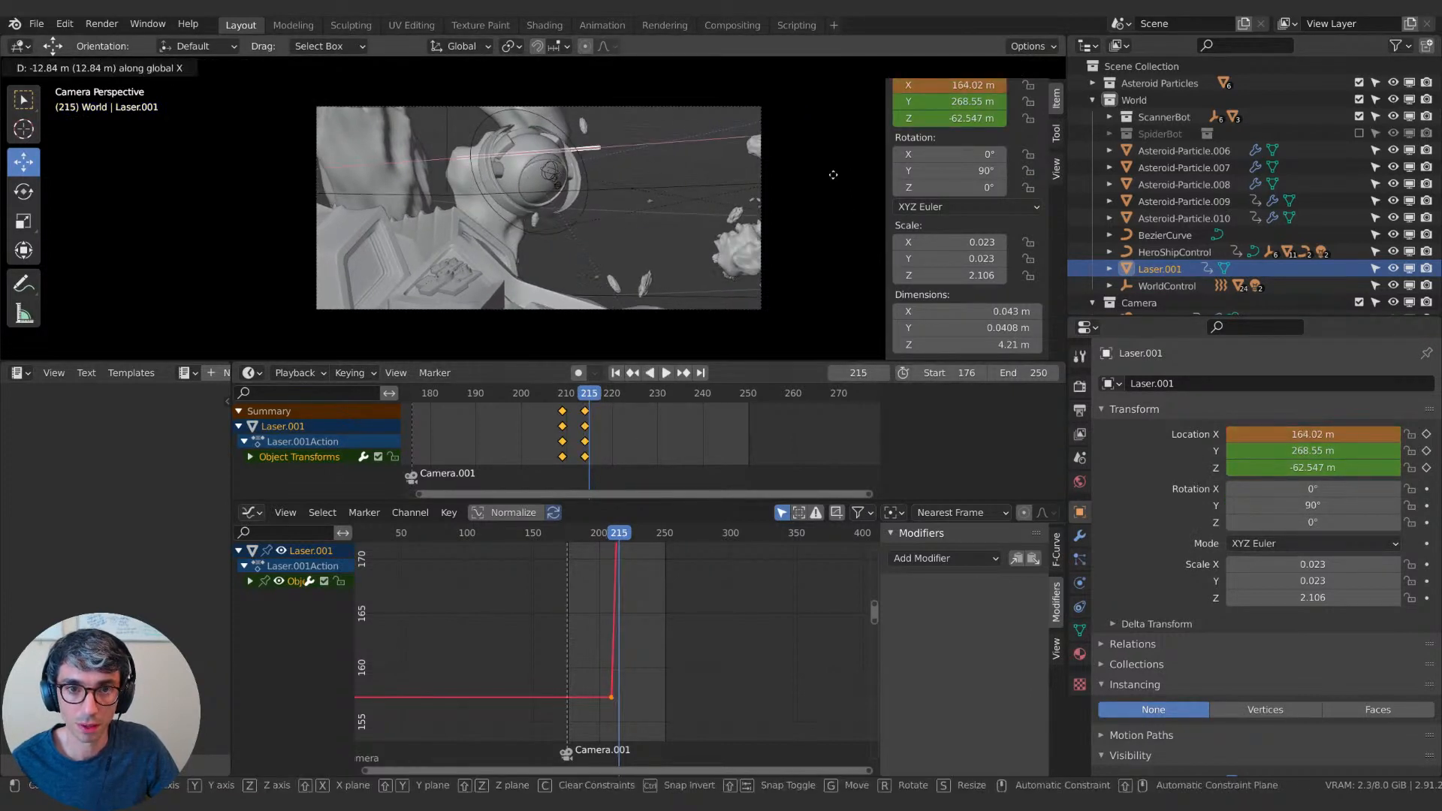
{"action": "left_click", "coordinate": [360, 99]}
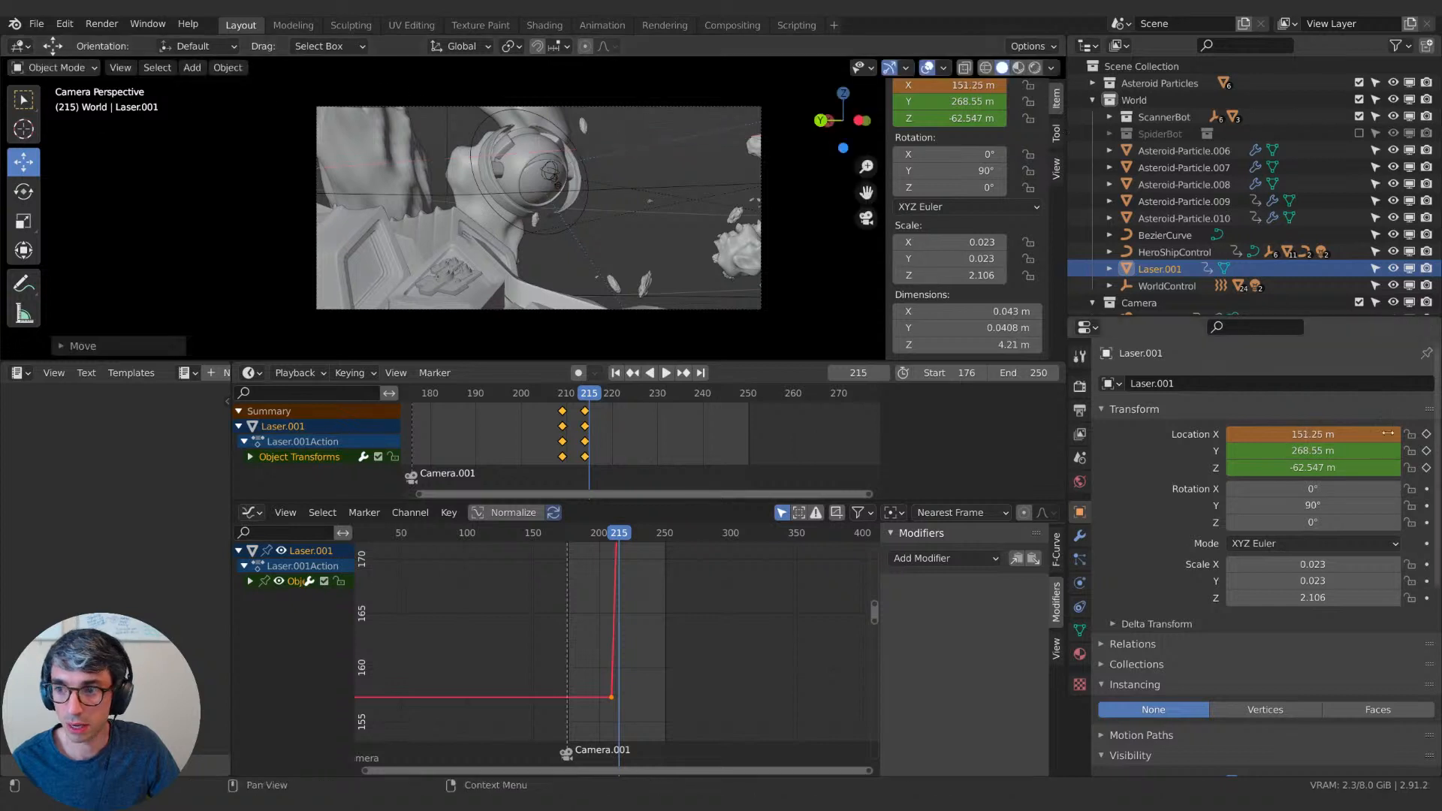
{"action": "key", "text": "i"}
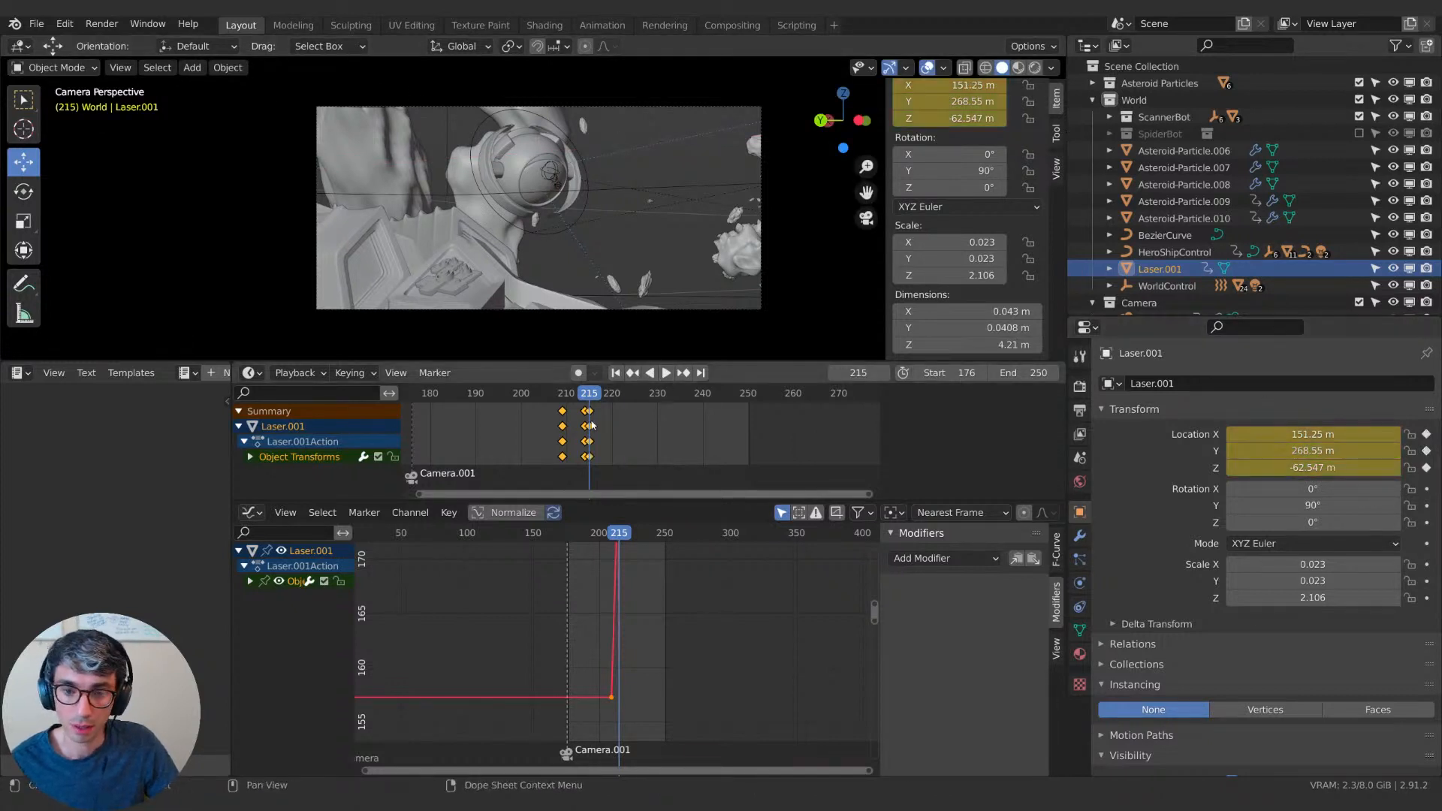
Keyframe the laser's rotation at frames 209 and 215.
{"action": "key", "text": "space"}
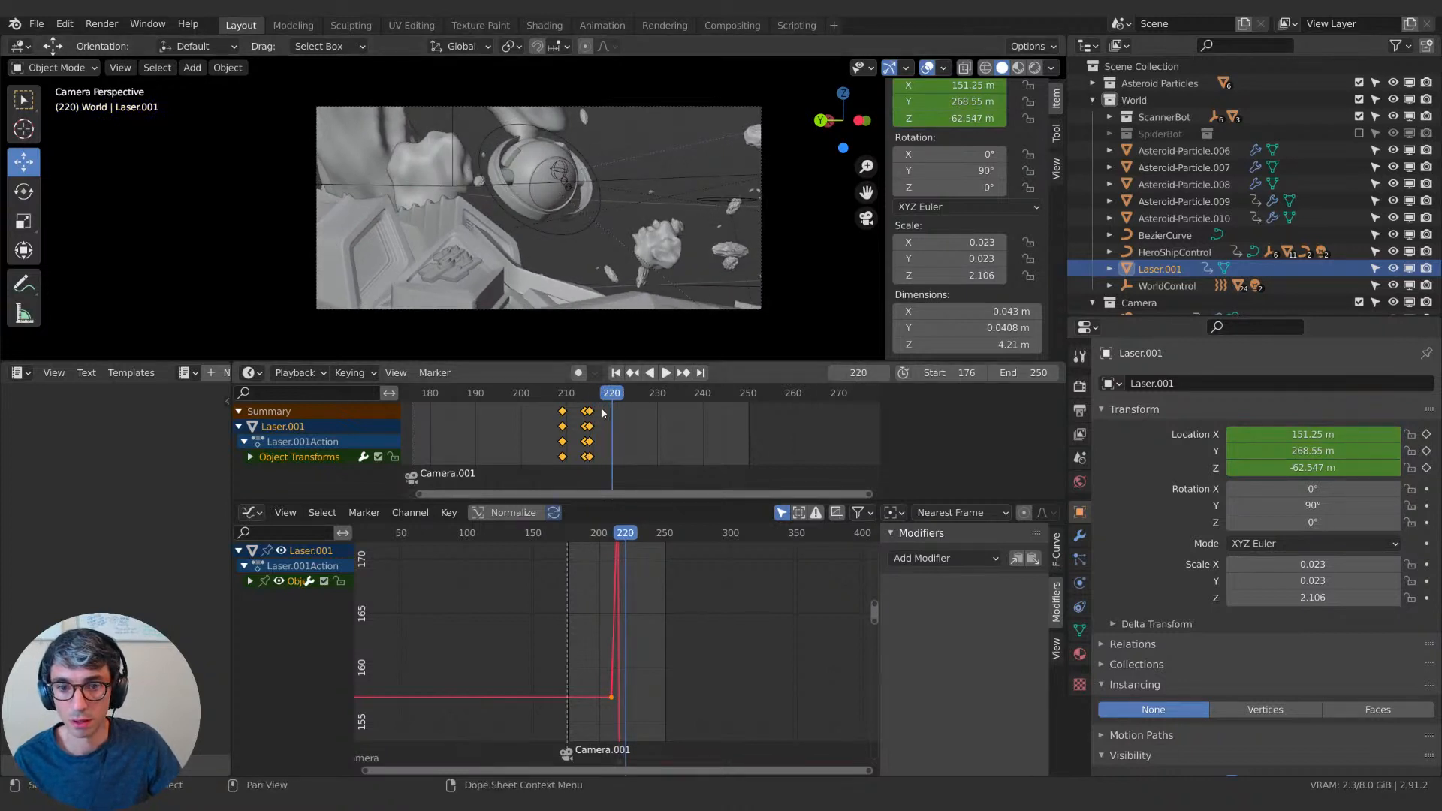
{"action": "left_click", "coordinate": [590, 399]}
{"action": "key", "text": "space"}
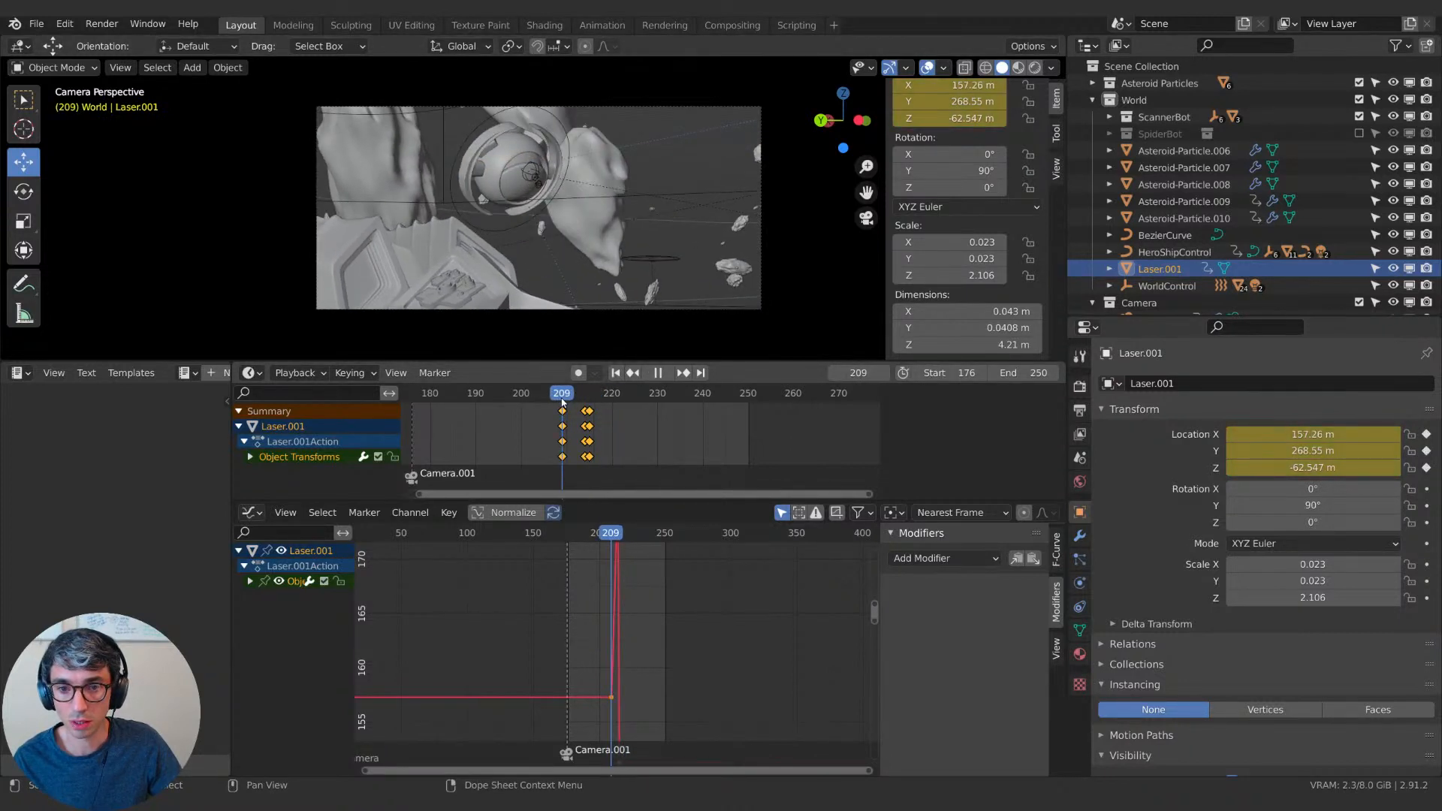
{"action": "key", "text": "space"}
{"action": "key", "text": "i"}
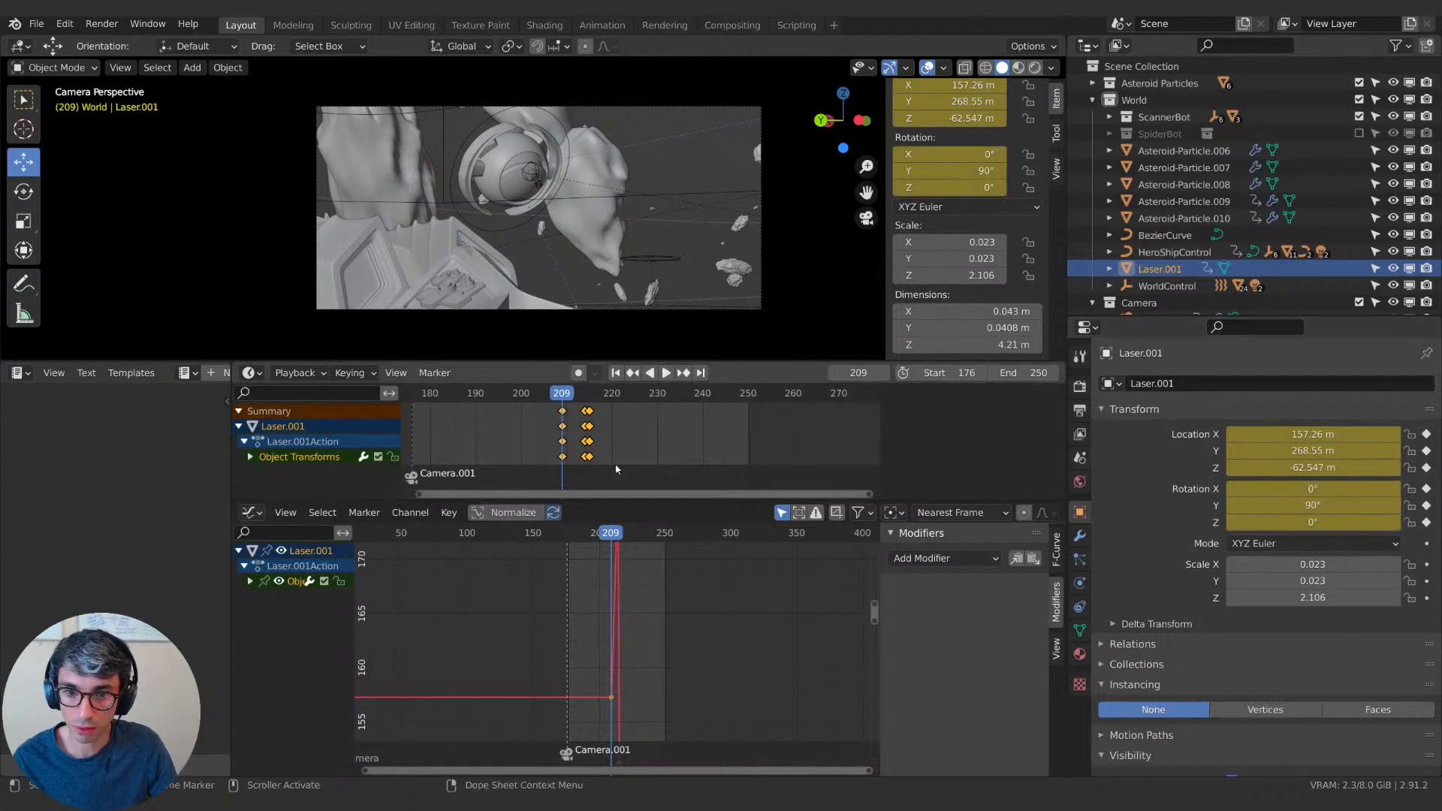
{"action": "left_click_drag", "start_coordinate": [574, 392], "coordinate": [585, 392]}
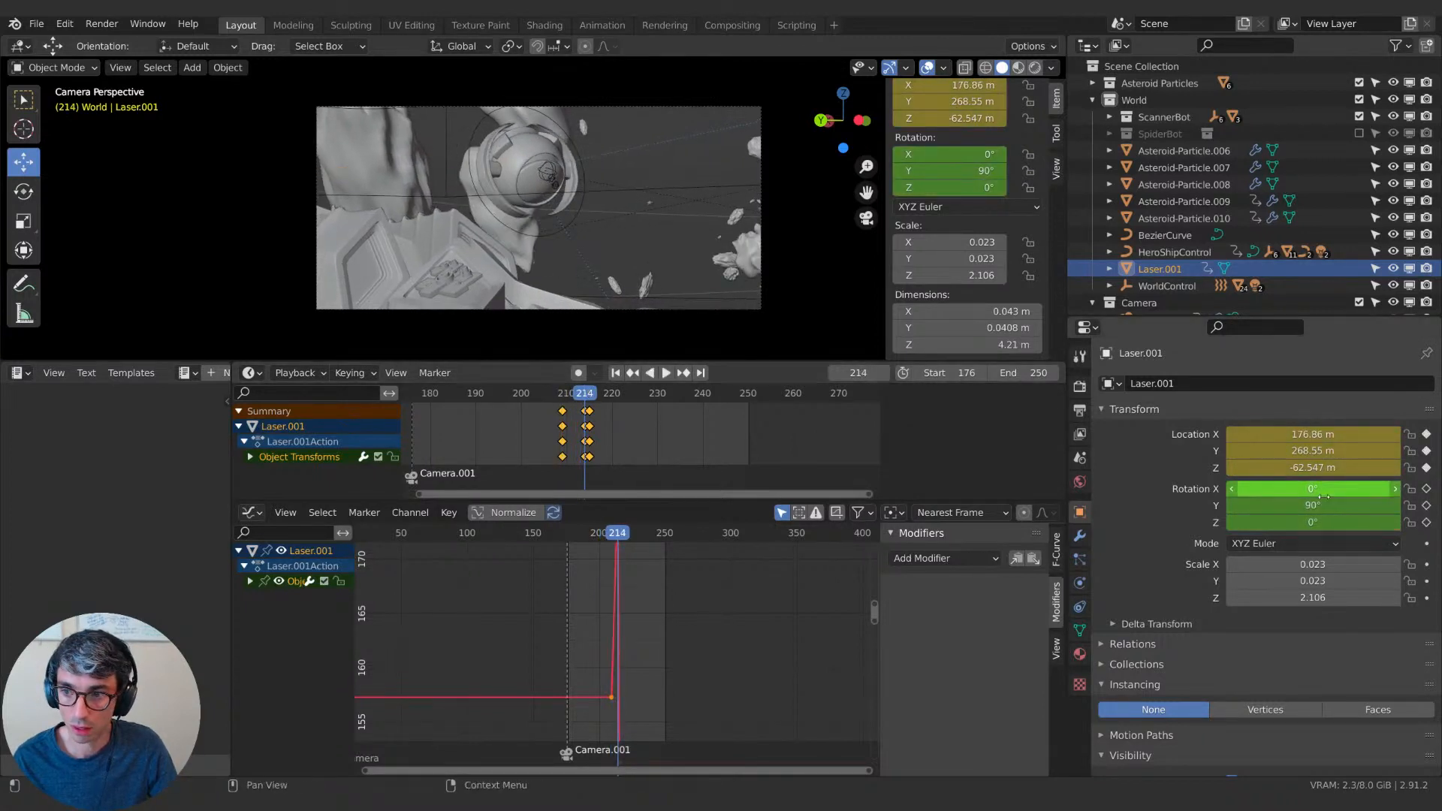
{"action": "left_click", "coordinate": [591, 395]}
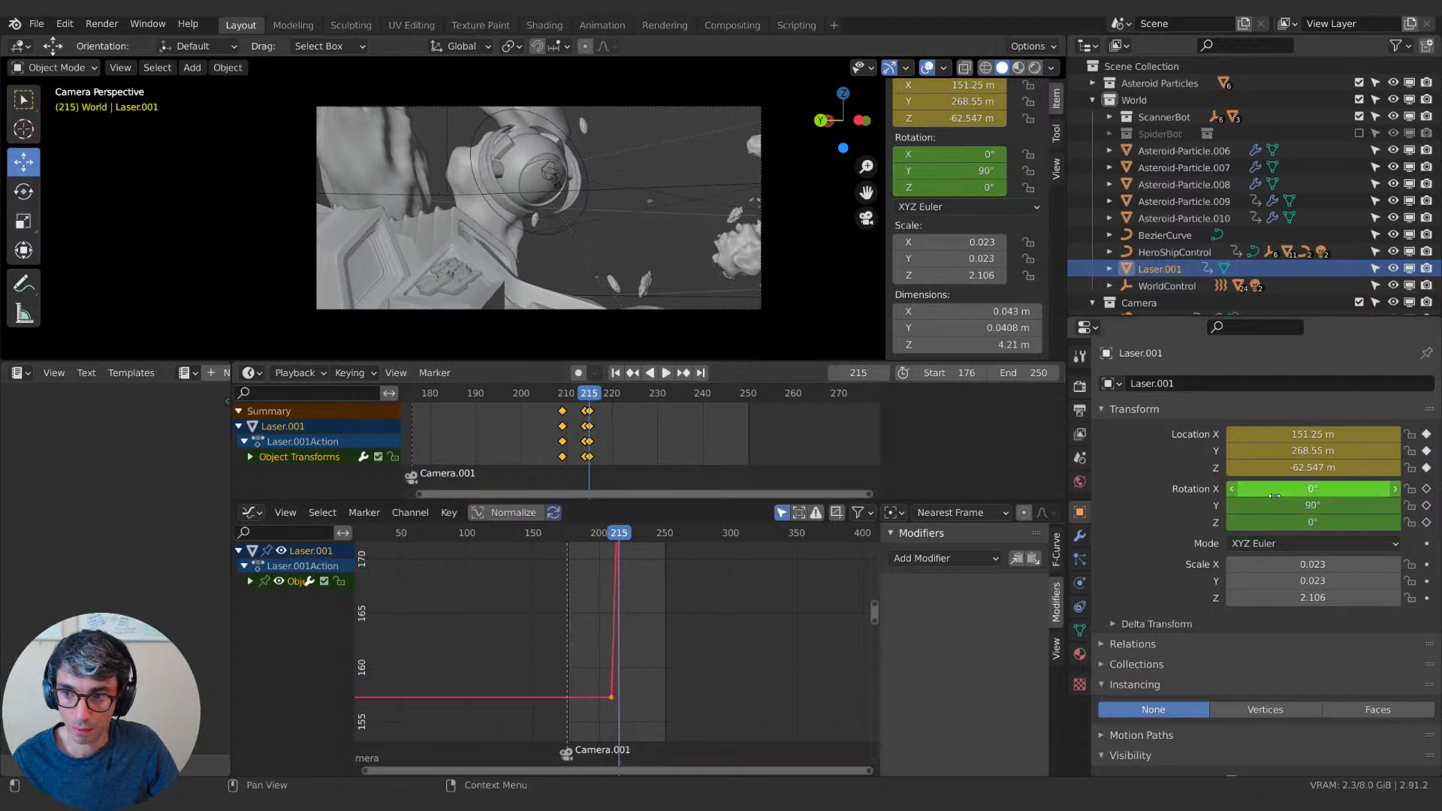
{"action": "key", "text": "i"}
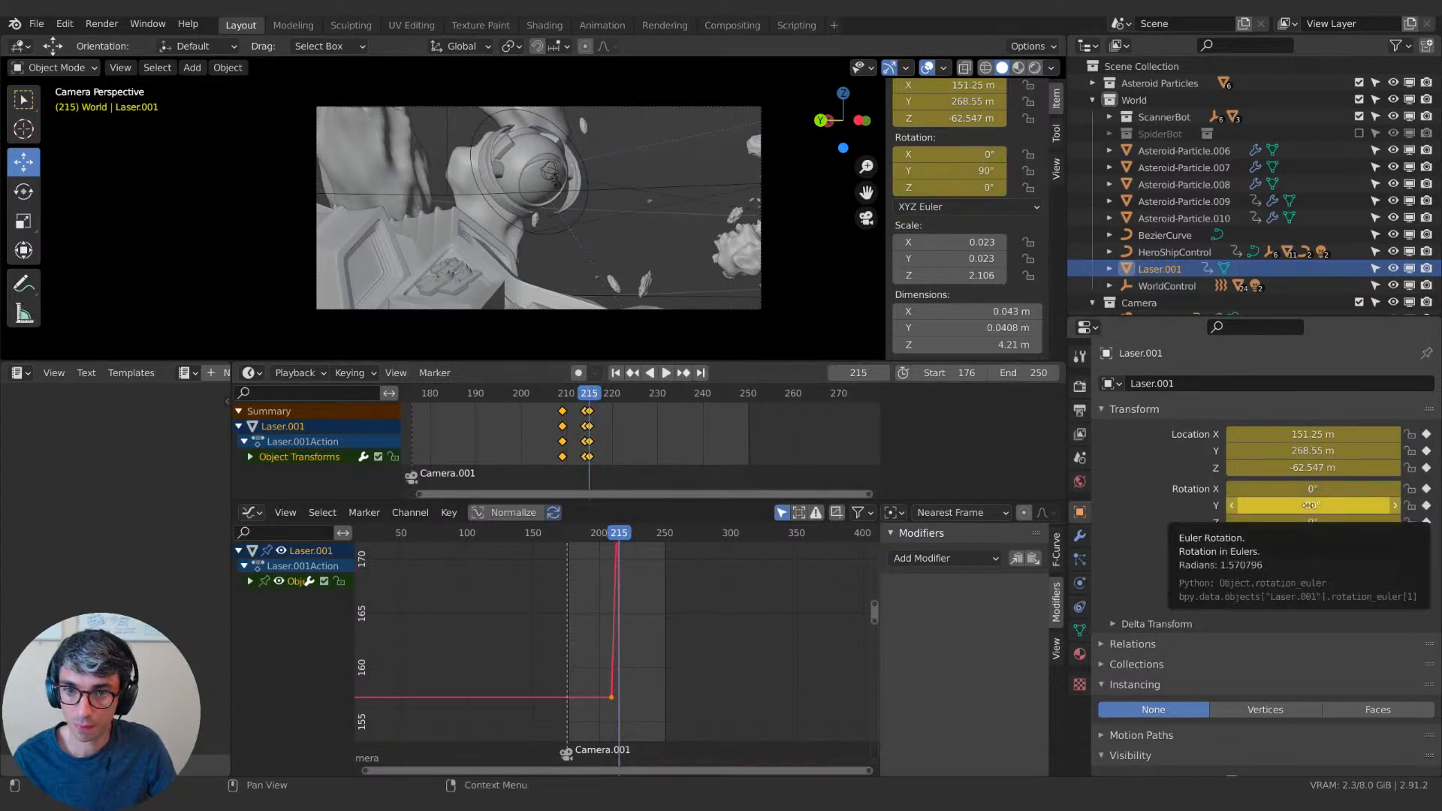
At frame 215, rotate the laser to 15.1° on X and 73.2° on Y and keyframe the rotation.
{"action": "left_click_drag", "start_coordinate": [591, 396], "coordinate": [625, 394]}
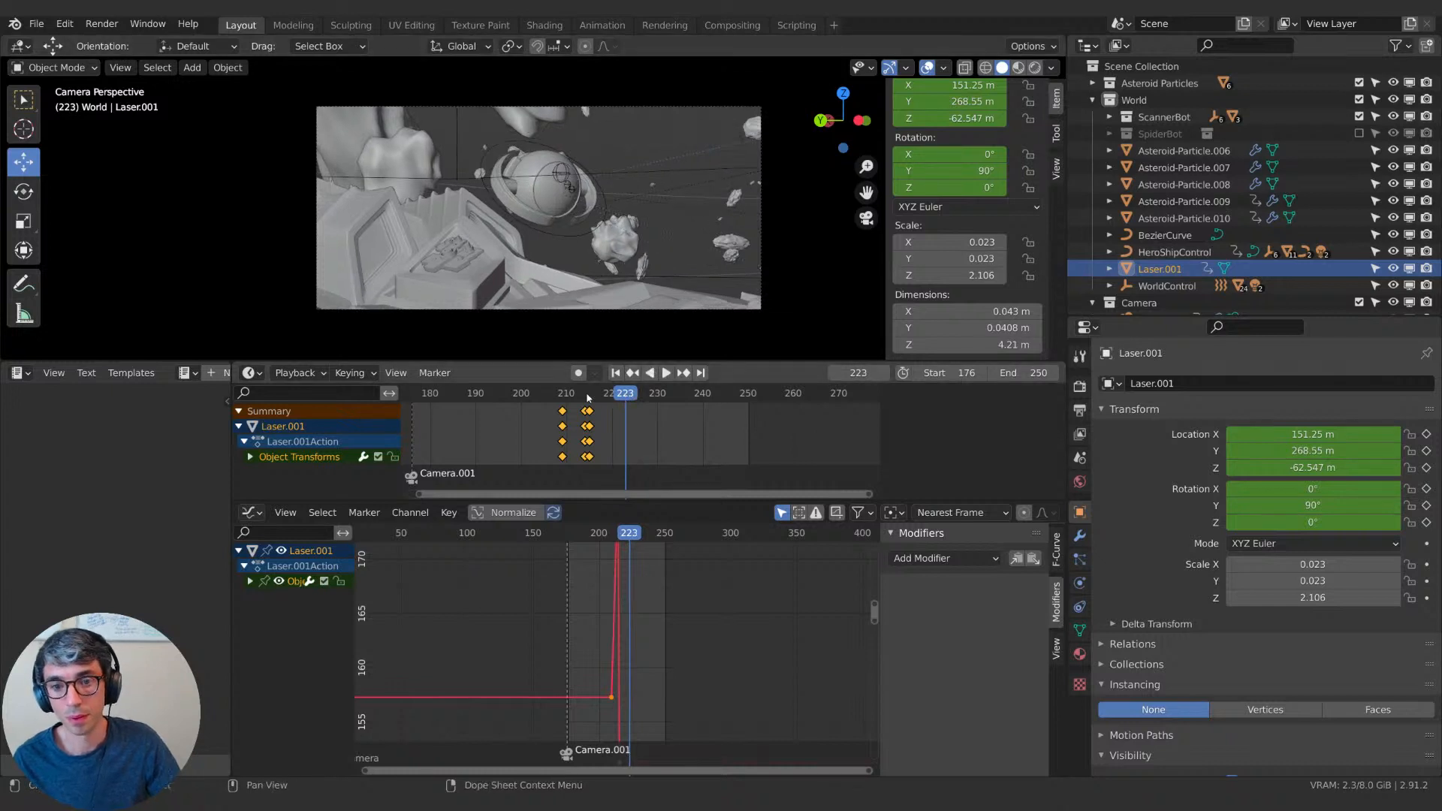
{"action": "key", "text": "Down"}
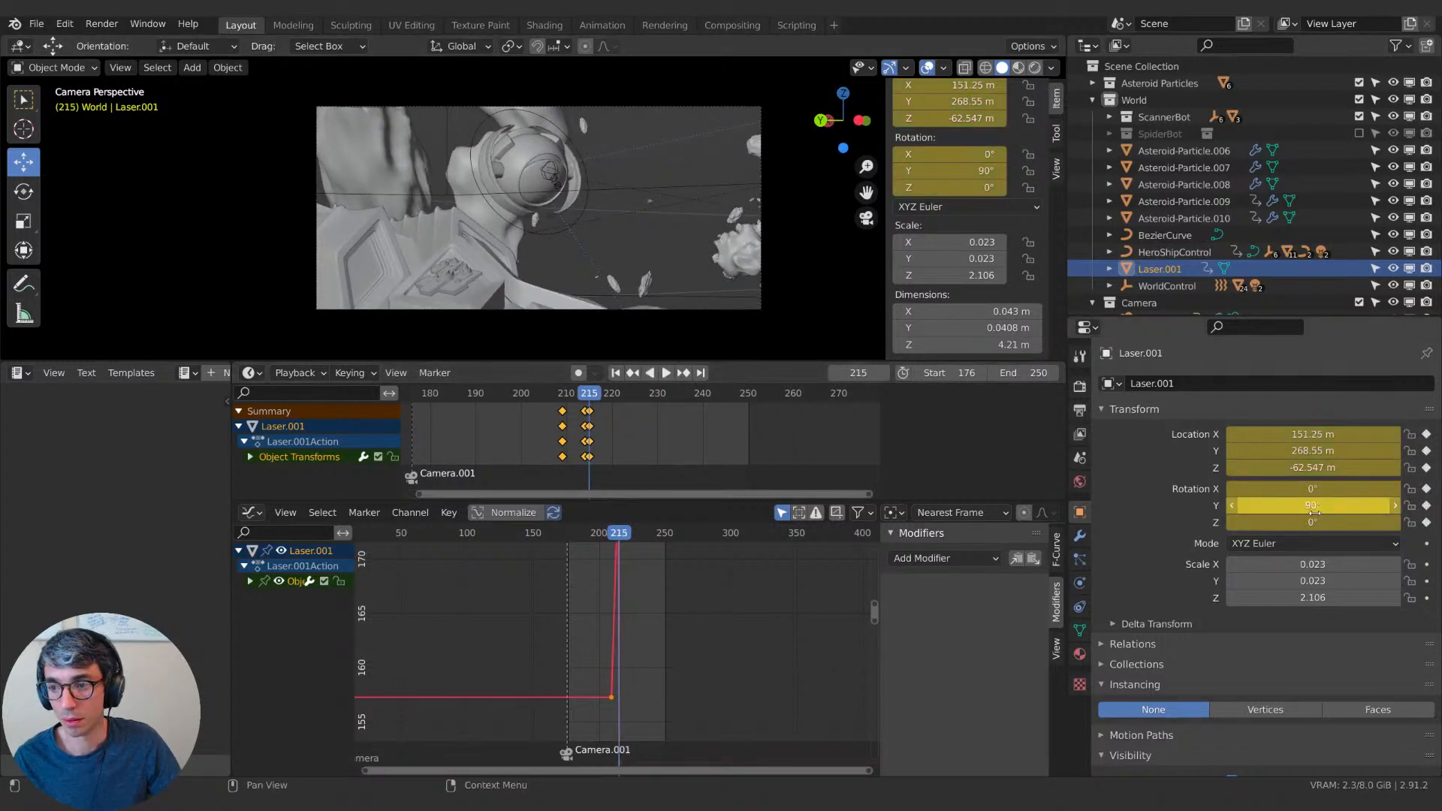
{"action": "mouse_move", "coordinate": [1314, 511]}
{"action": "left_mouse_down"}
{"action": "mouse_move", "coordinate": [1338, 511]}
{"action": "mouse_move", "coordinate": [1315, 506]}
{"action": "left_mouse_up"}
{"action": "left_click_drag", "start_coordinate": [1314, 489], "coordinate": [1394, 489]}
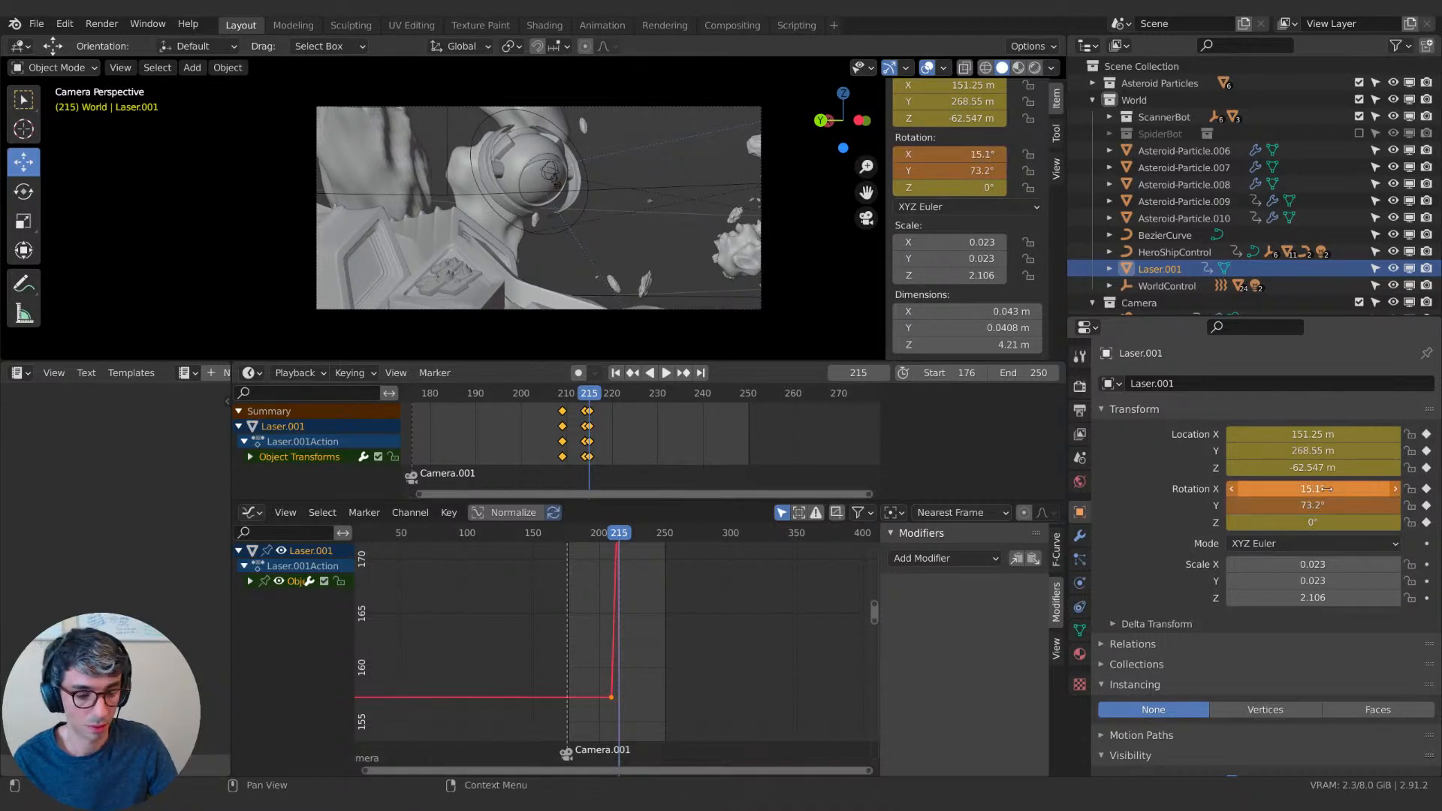
{"action": "key", "text": "i"}
Switch the transform orientation to Local and try moving the laser along its local X at frame 222.
{"action": "left_click", "coordinate": [474, 47]}
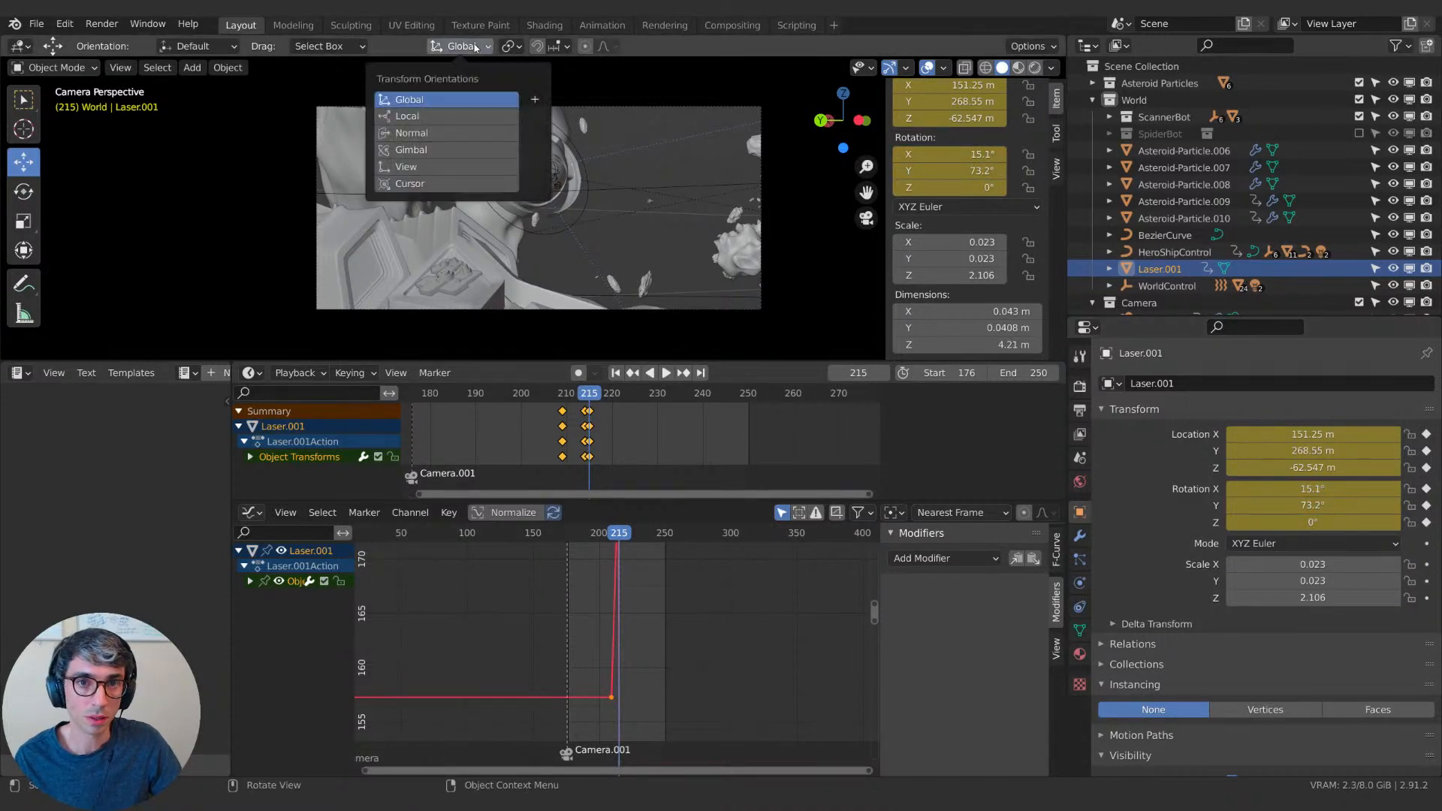
{"action": "left_click", "coordinate": [433, 116]}
{"action": "key", "text": "space"}
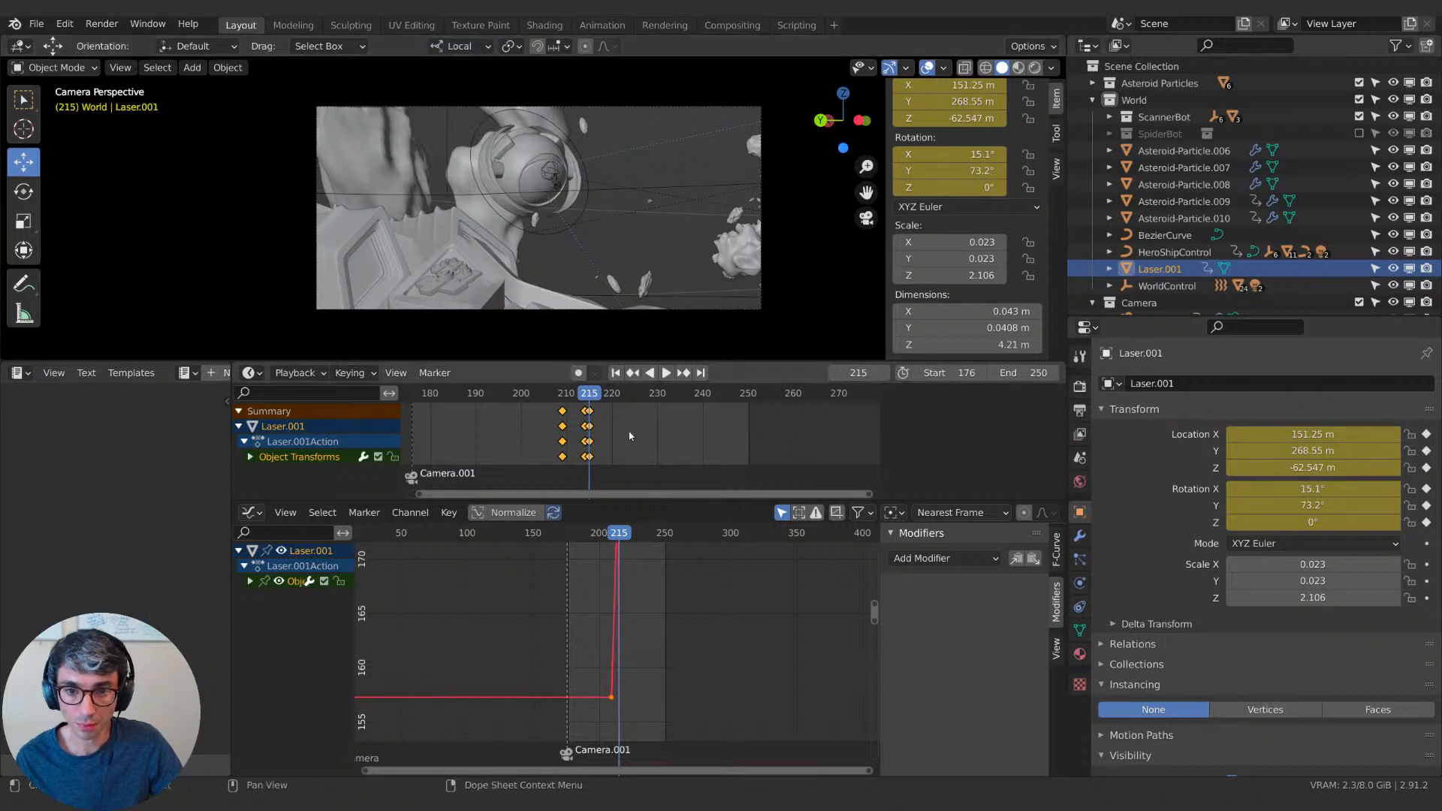
{"action": "key", "text": "g"}
{"action": "key", "text": "x"}
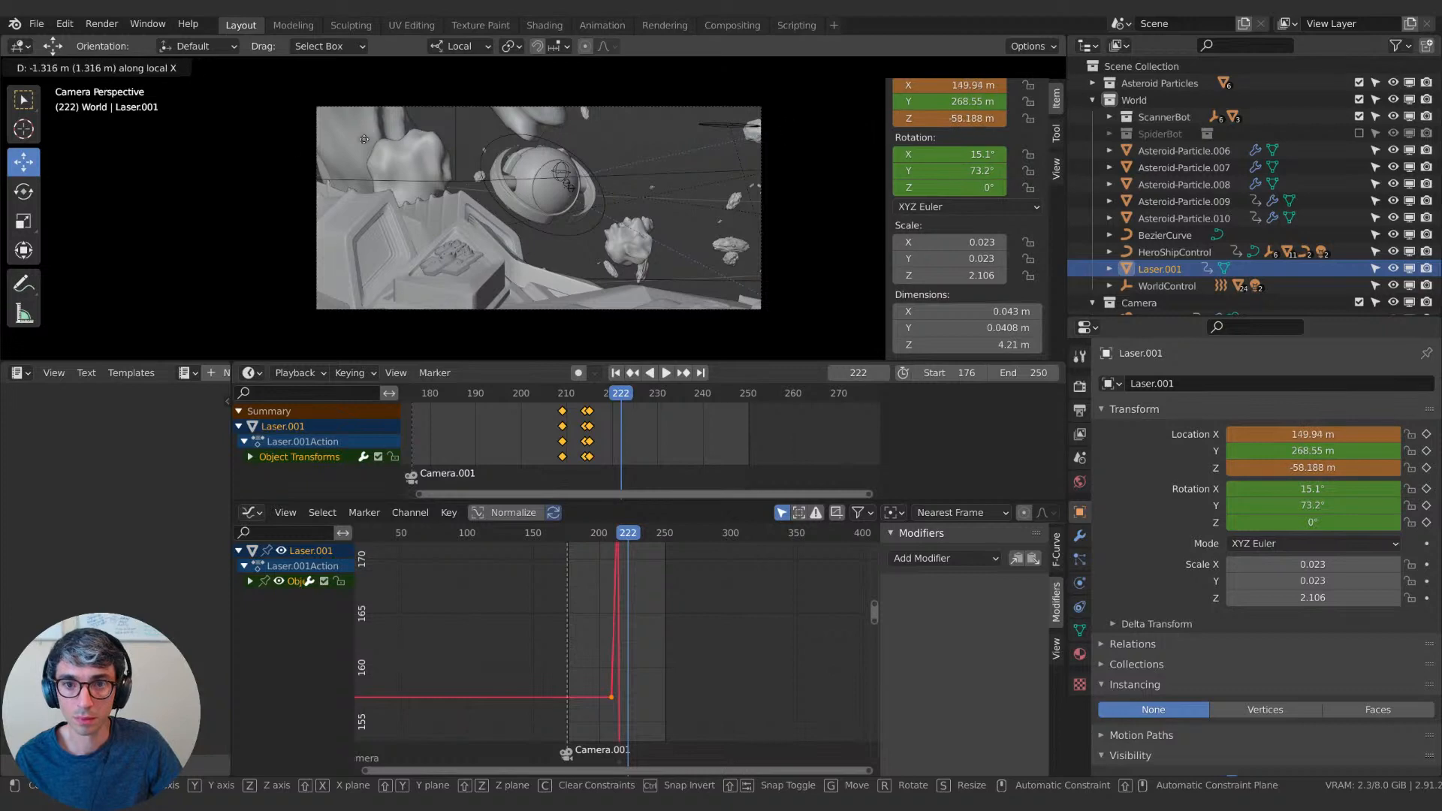
{"action": "right_click", "coordinate": [365, 140]}
Reposition the laser to about X 150.79 m, Y 268.68 m, Z -62.688 m and try sliding it along local Z in the camera view.
{"action": "middle_click_drag", "start_coordinate": [391, 207], "coordinate": [755, 237]}
{"action": "key", "text": "g"}
{"action": "left_click", "coordinate": [725, 244]}
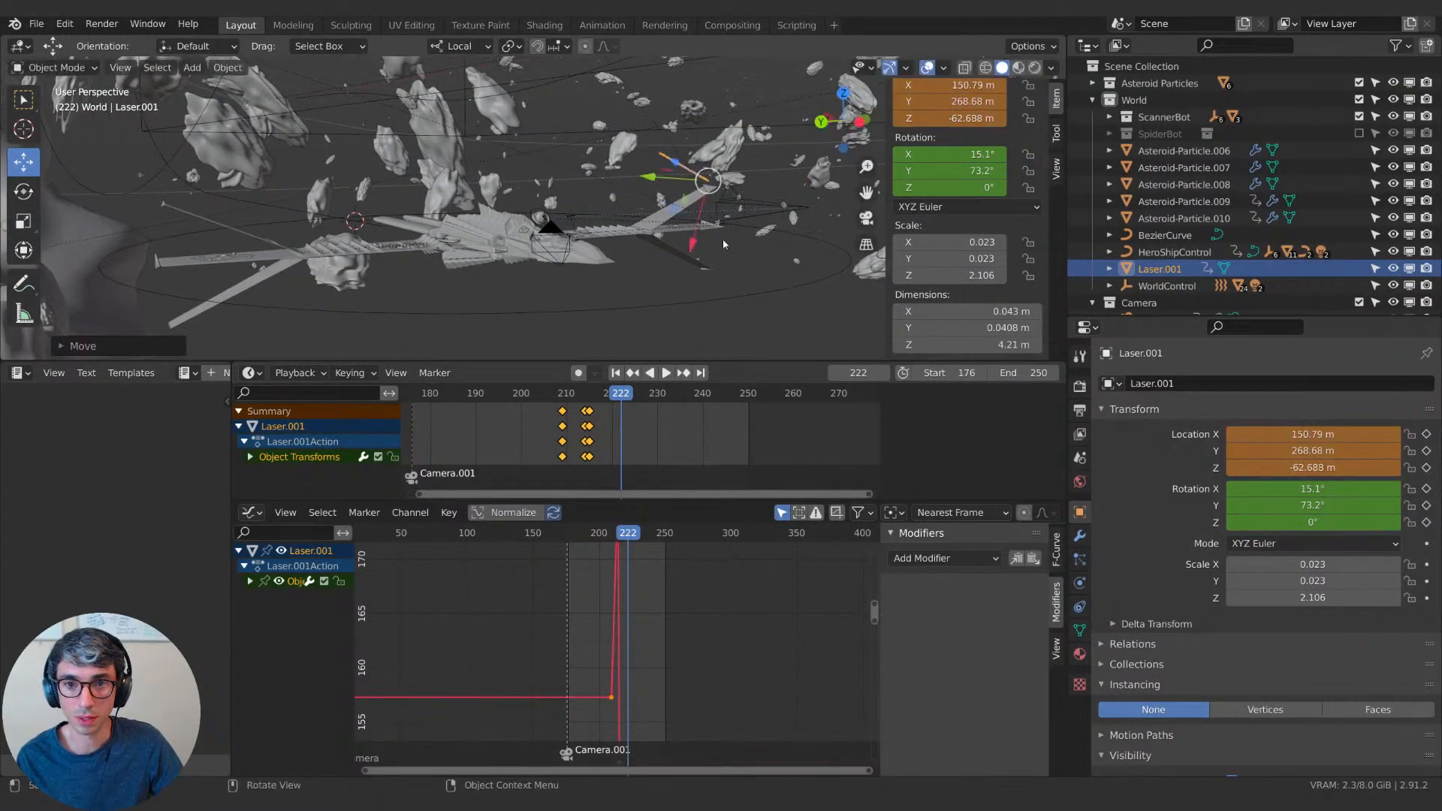
{"action": "key", "text": "KP_0"}
{"action": "key", "text": "g"}
{"action": "key", "text": "z"}
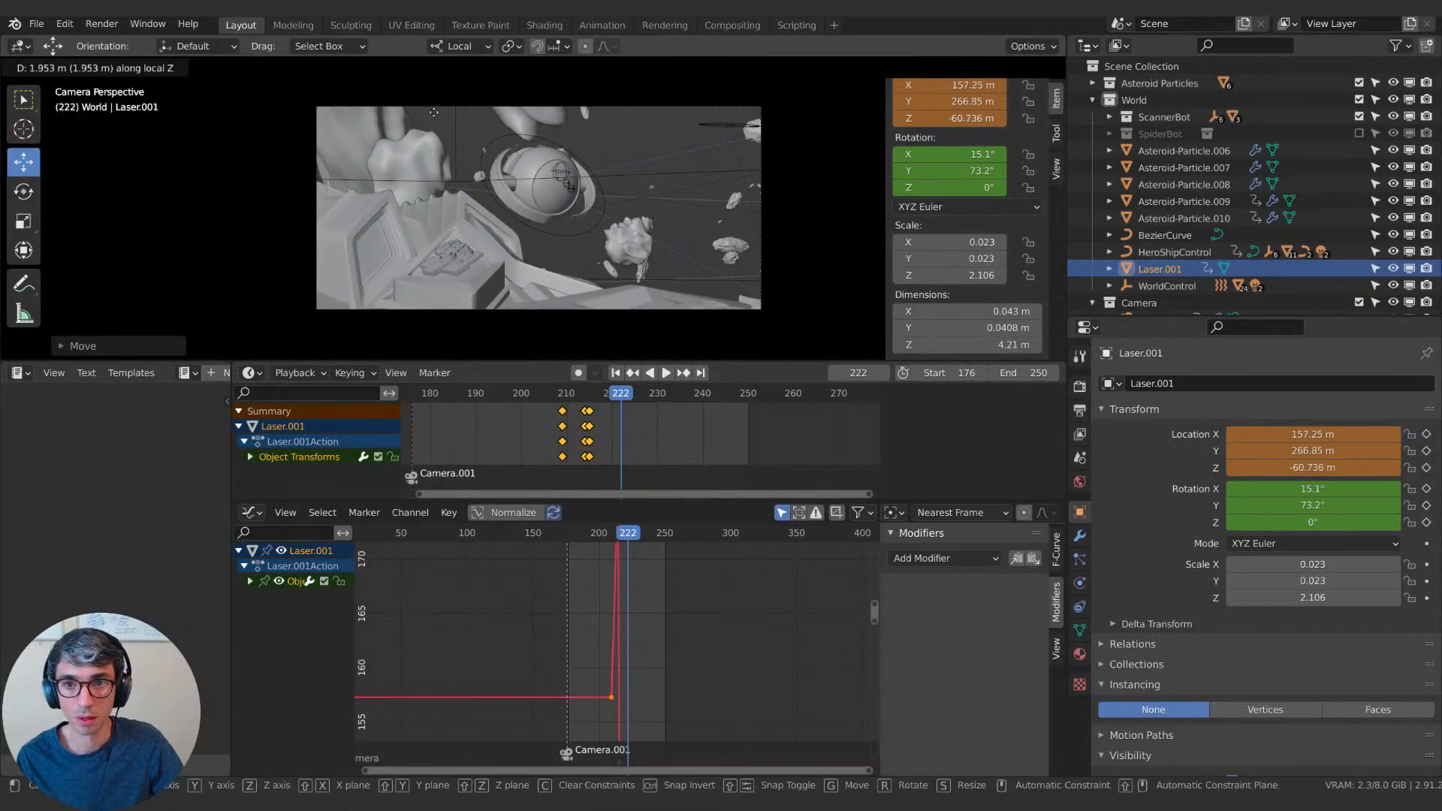
{"action": "right_click", "coordinate": [434, 112]}
Move the laser below the hero ship to about X 151.19 m, Y 270.98 m, Z -67.726 m.
{"action": "middle_click_drag", "start_coordinate": [434, 112], "coordinate": [666, 244]}
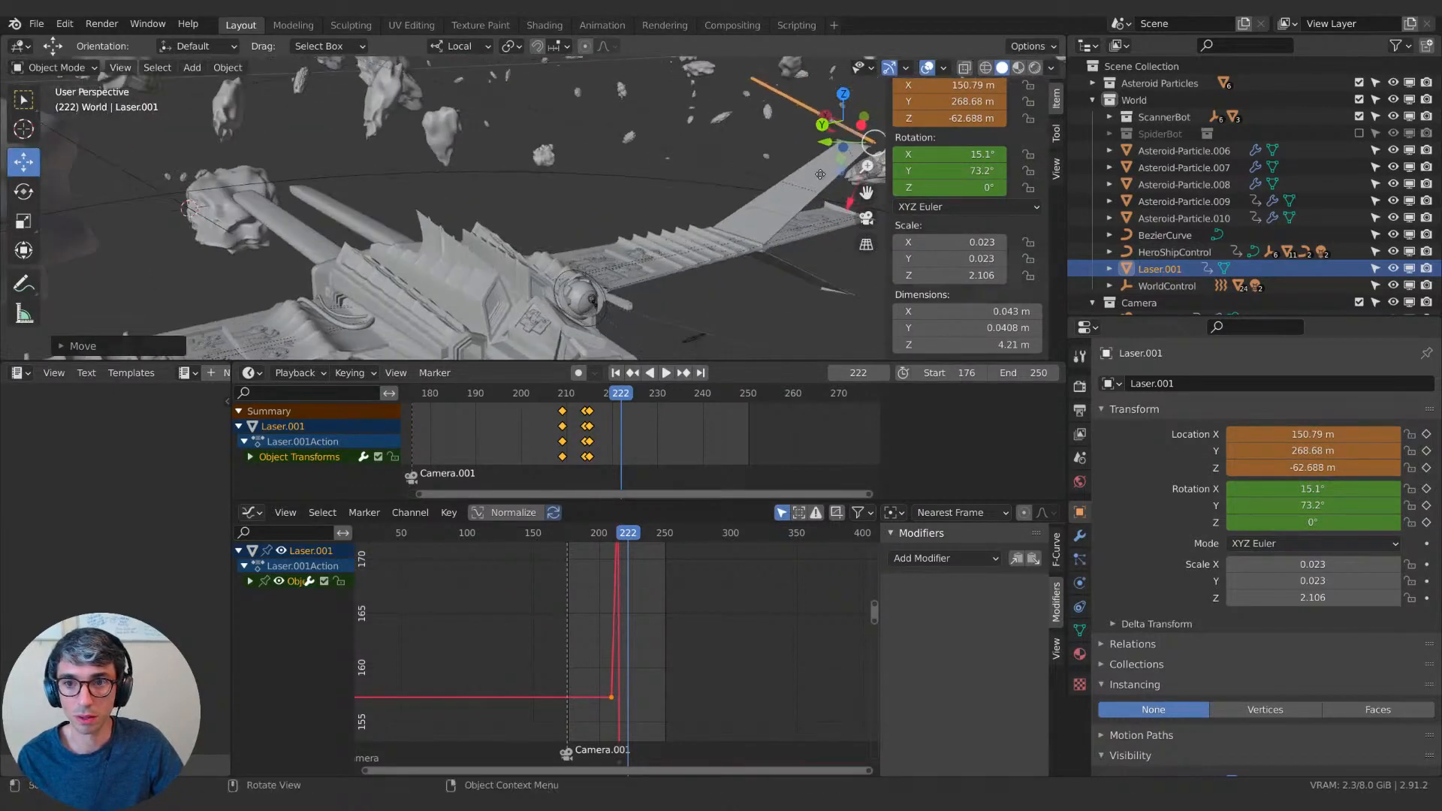
{"action": "key", "text": "g"}
{"action": "left_click", "coordinate": [673, 123]}
{"action": "middle_click_drag", "start_coordinate": [673, 124], "coordinate": [666, 96]}
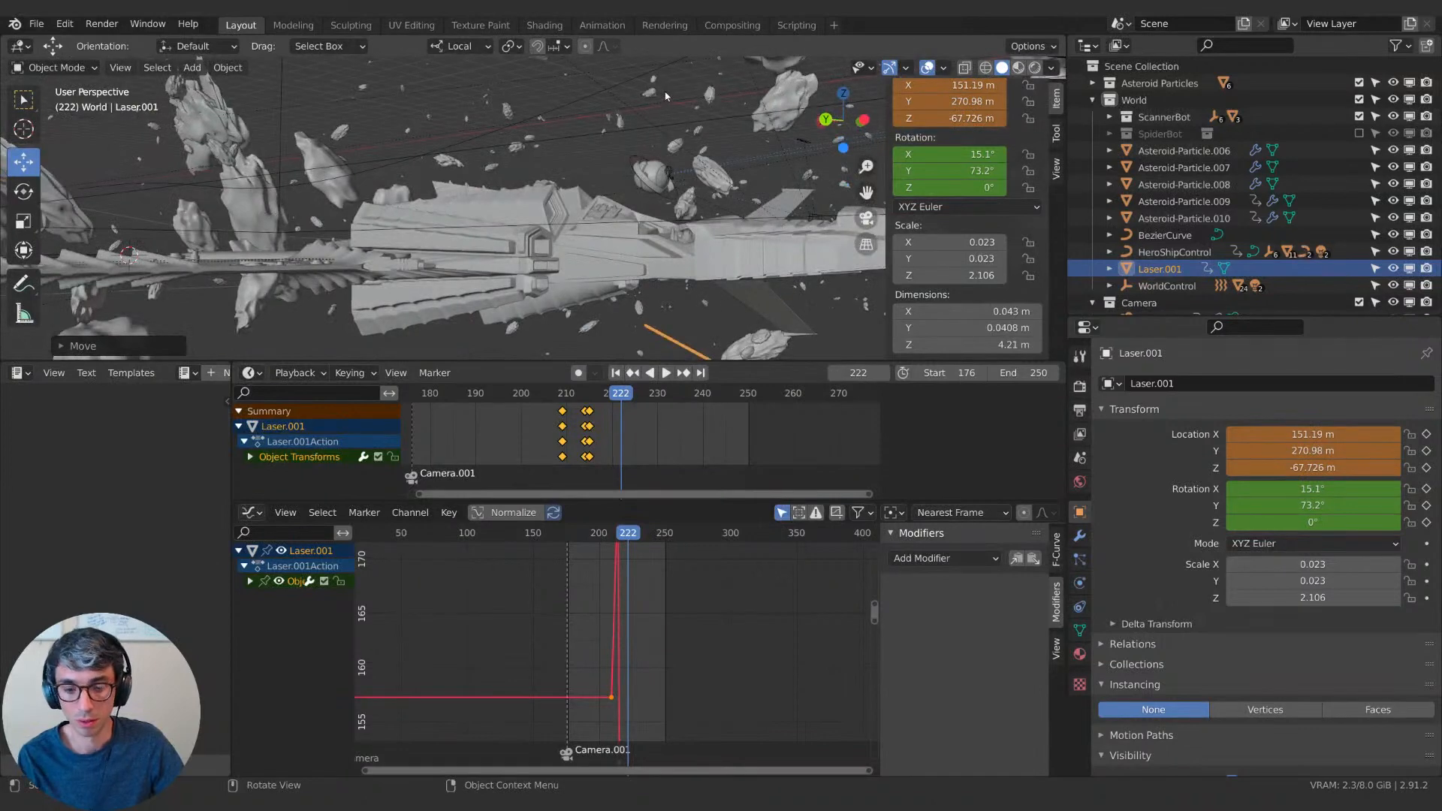
Slide the laser along local Z to about X 155.31 m, Y 269.81 m, Z -66.481 m and keyframe location and rotation at frame 222.
{"action": "key", "text": "KP_0"}
{"action": "key", "text": "g"}
{"action": "key", "text": "z"}
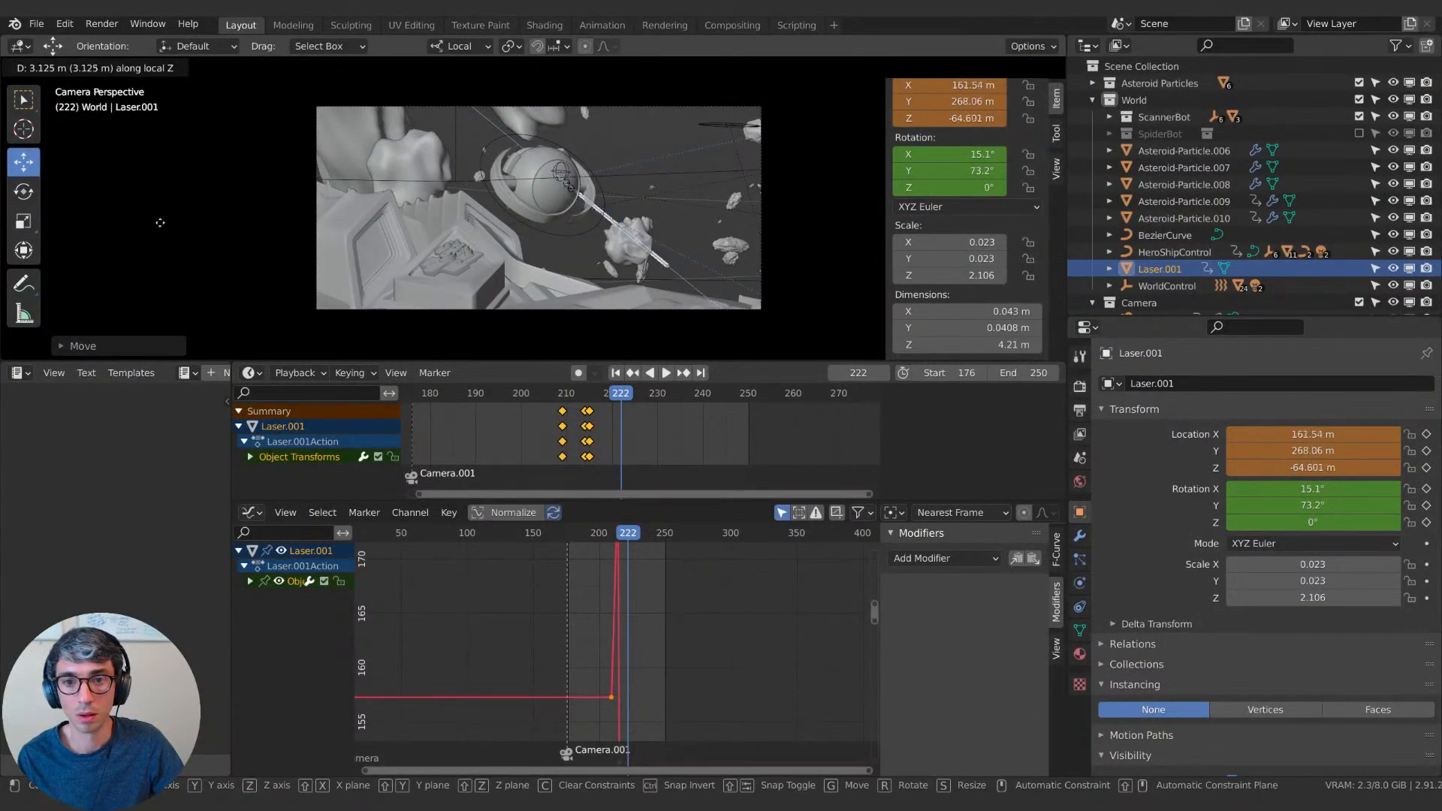
{"action": "left_click", "coordinate": [379, 89]}
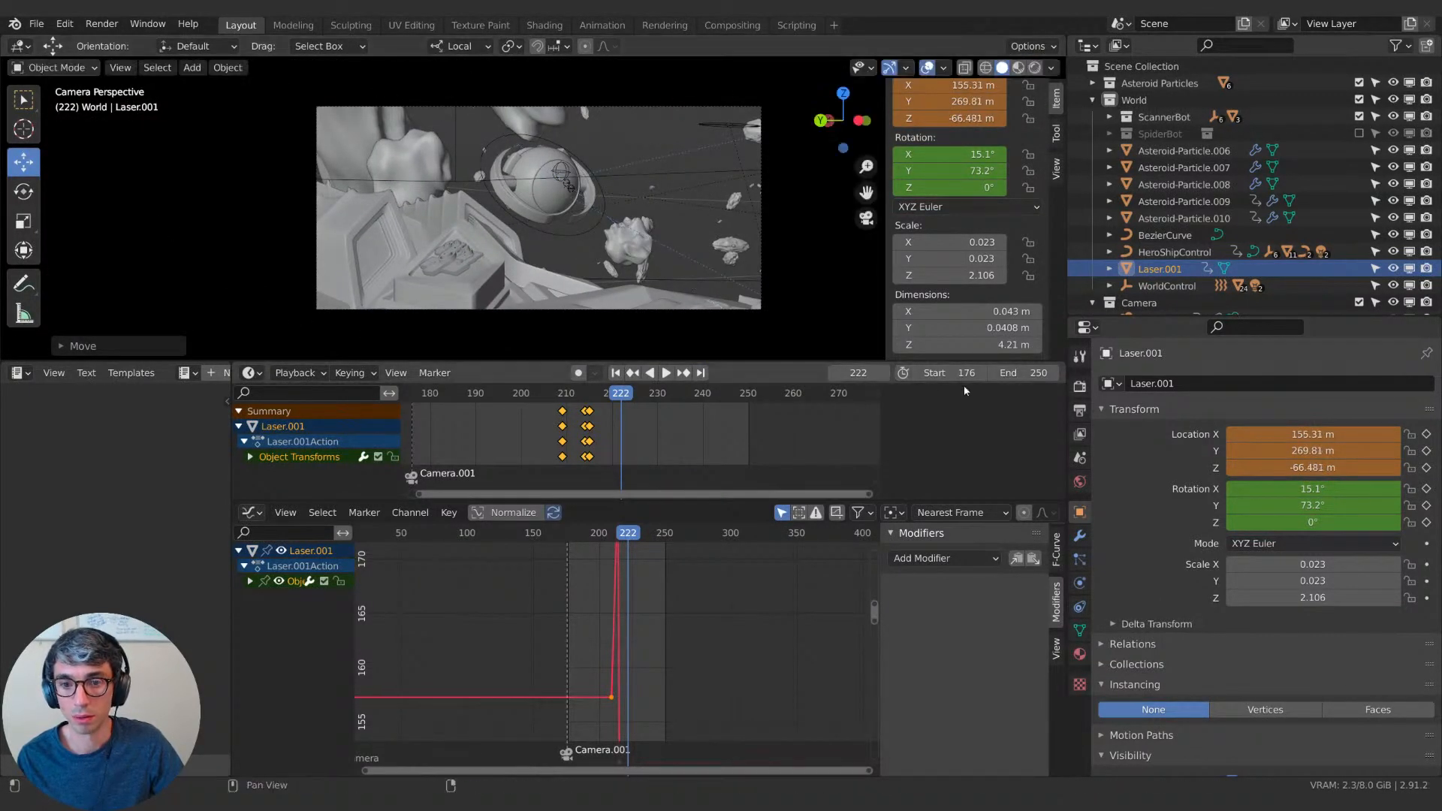
{"action": "key", "text": "i"}
{"action": "key", "text": "i"}
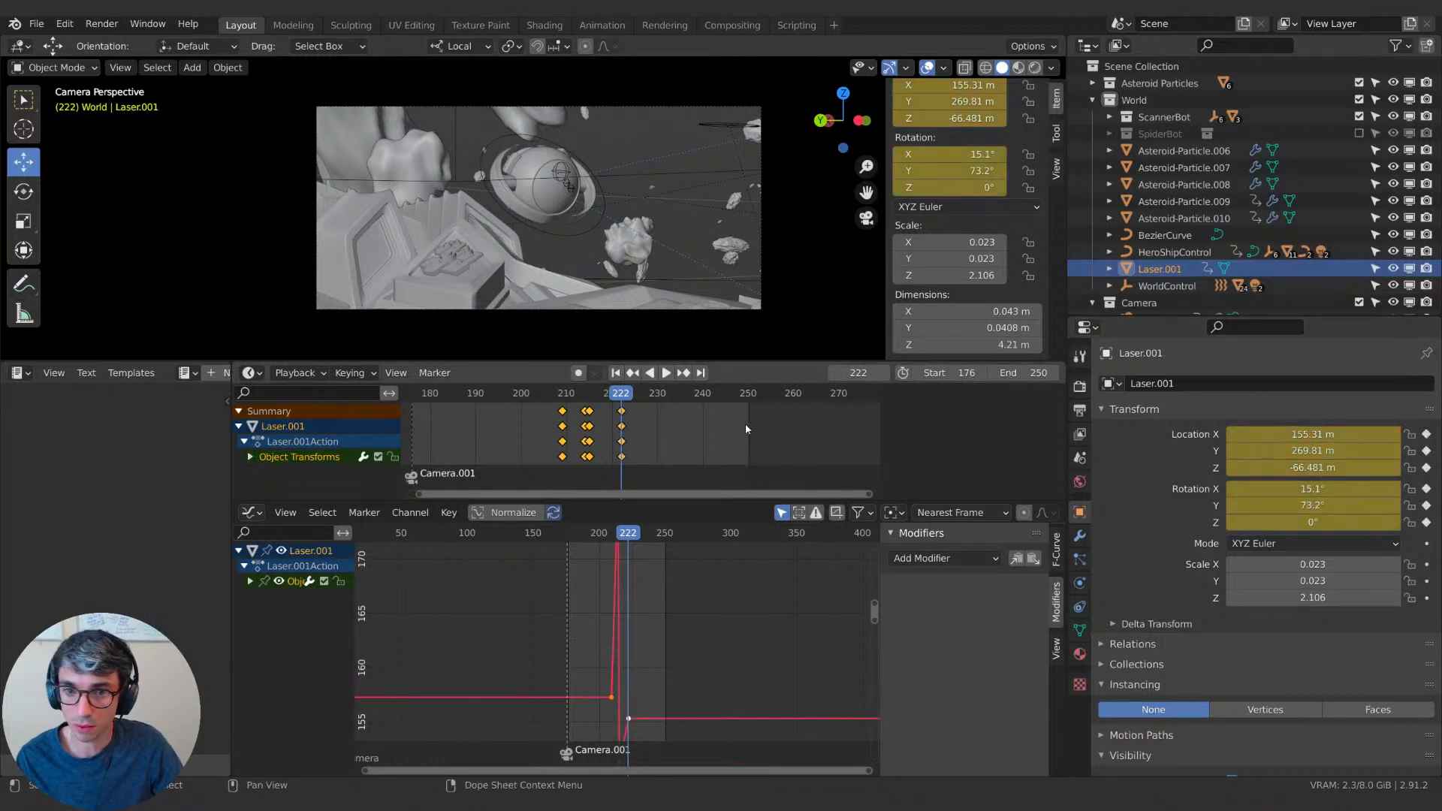
At frame 229, slide the laser along local Z to about X 175.27 m, Y 264.19 m, Z -60.455 m and keyframe its location and rotation.
{"action": "left_click_drag", "start_coordinate": [620, 398], "coordinate": [652, 398]}
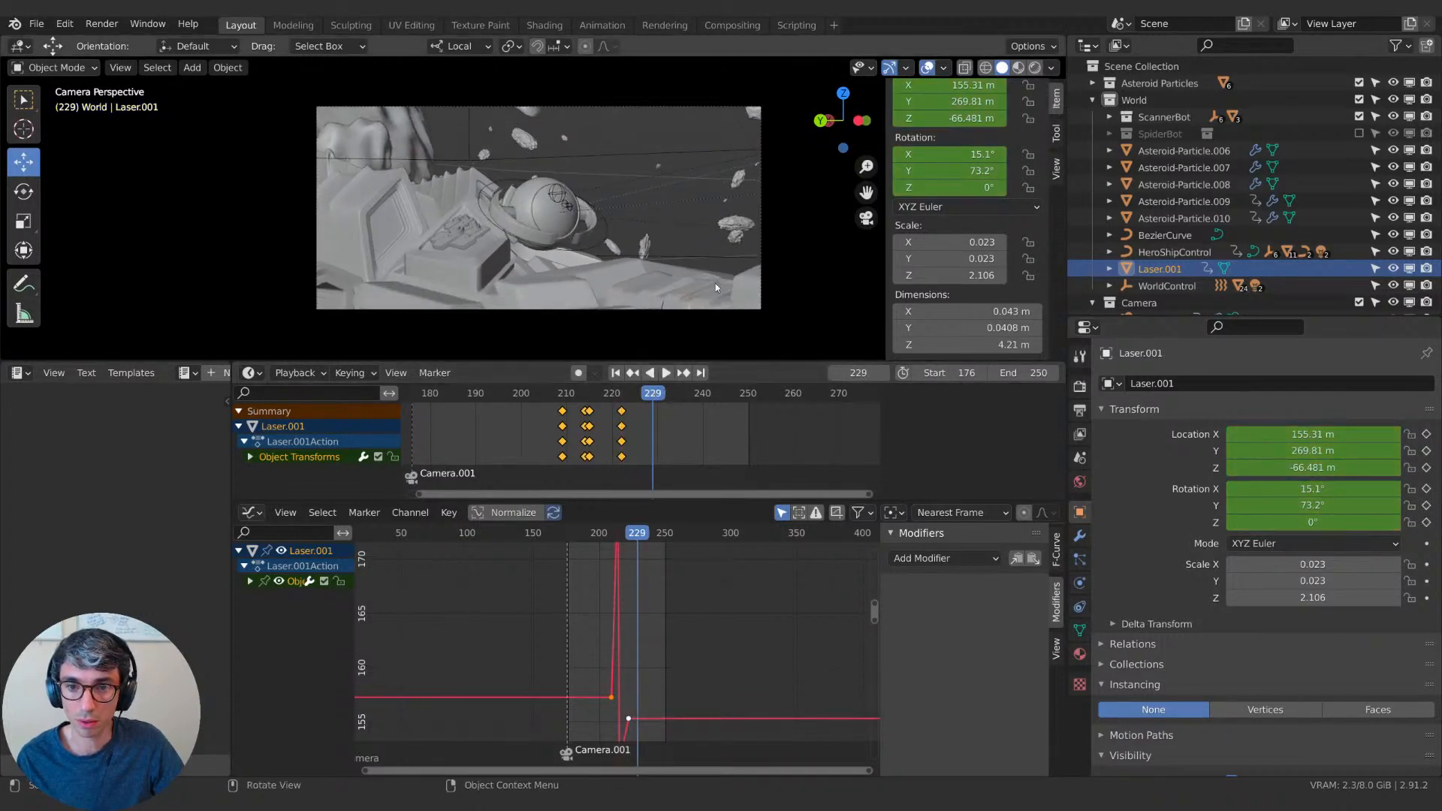
{"action": "key", "text": "g"}
{"action": "key", "text": "z"}
{"action": "left_click", "coordinate": [233, 97]}
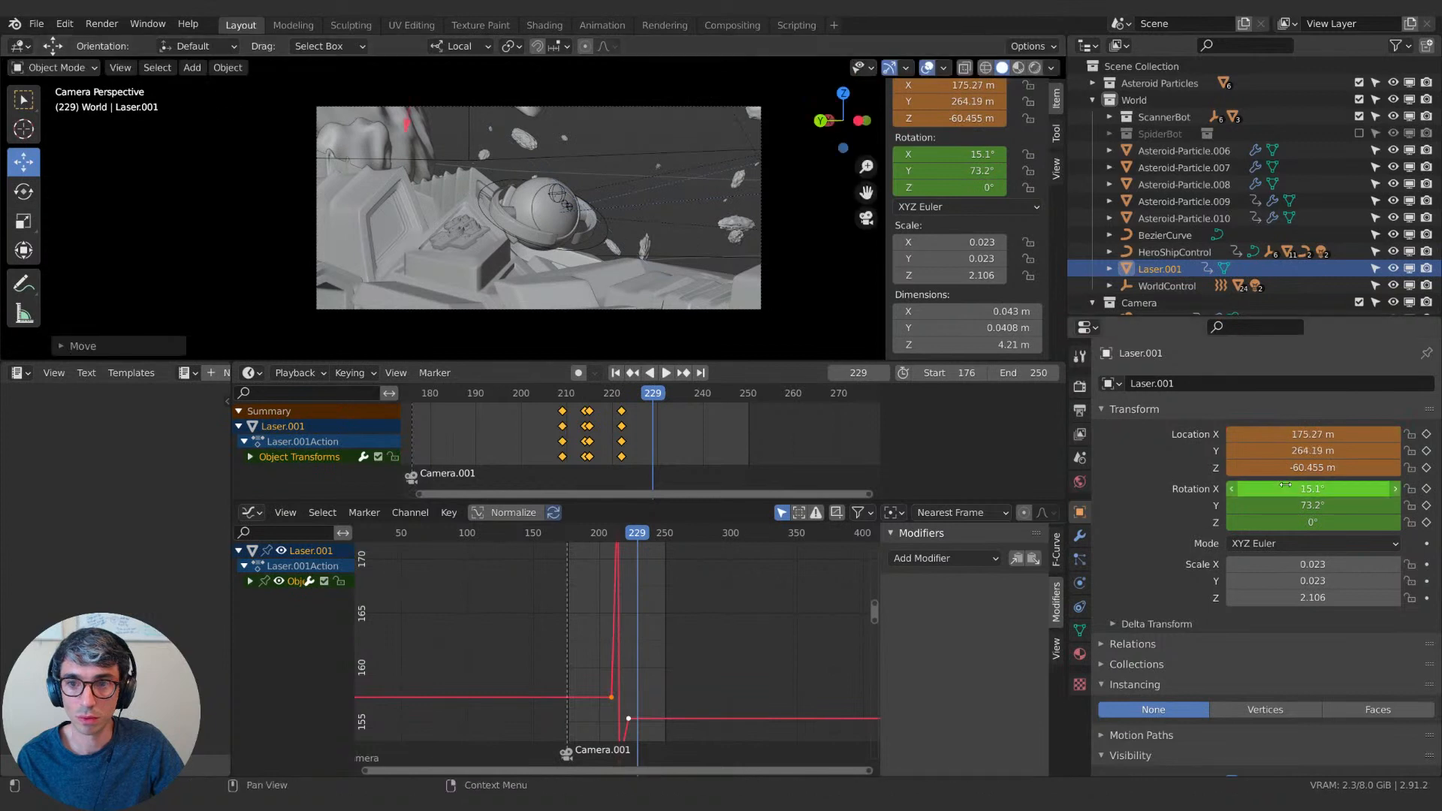
{"action": "key", "text": "i"}
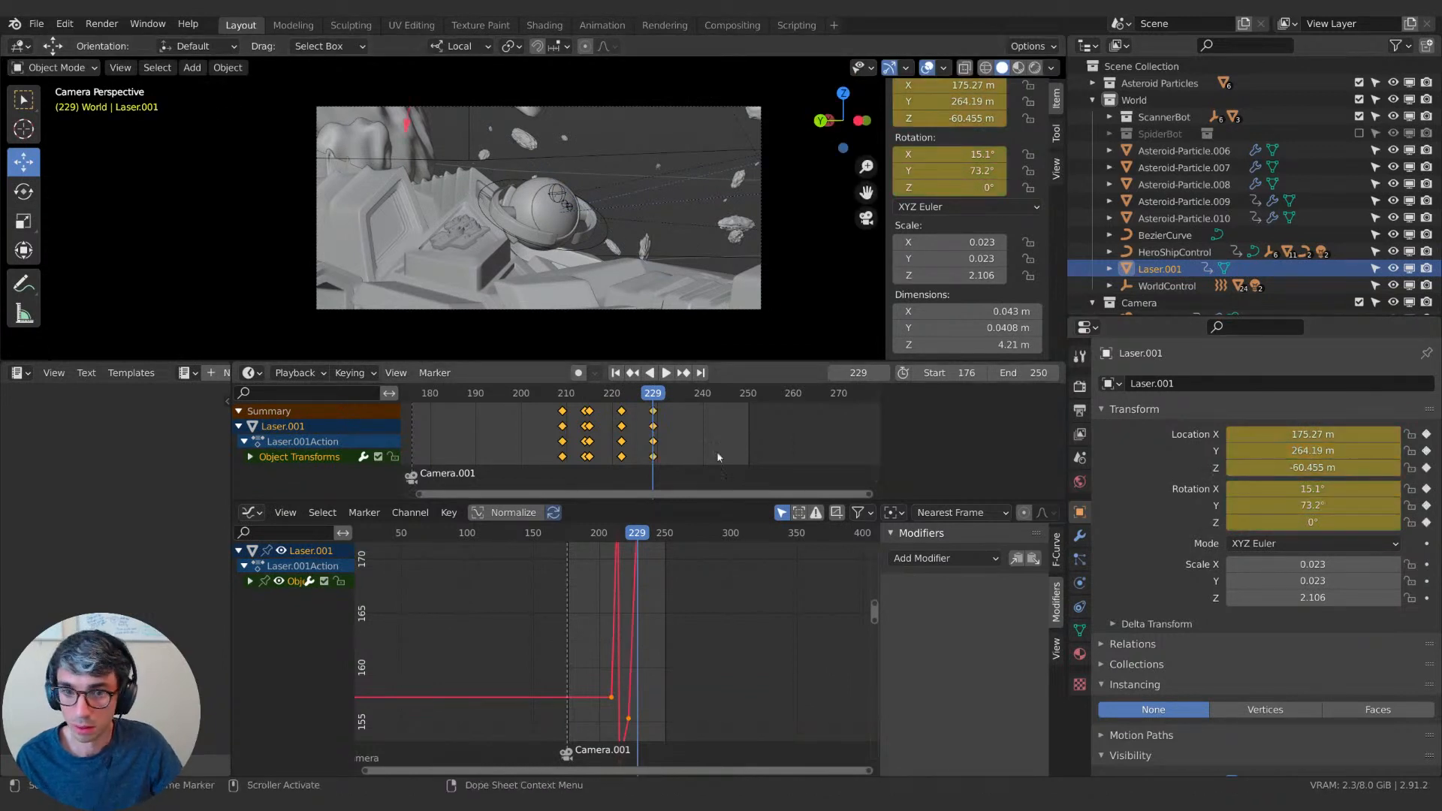
Move the laser's last two sets of keyframes earlier, to frames 215 and 221.
{"action": "scroll", "coordinate": [652, 421], "scroll_direction": "up", "scroll_amount": 2}
{"action": "left_click", "coordinate": [659, 413]}
{"action": "left_click_drag", "start_coordinate": [659, 415], "coordinate": [653, 417]}
{"action": "middle_click_drag", "start_coordinate": [661, 419], "coordinate": [687, 420]}
{"action": "left_click_drag", "start_coordinate": [636, 419], "coordinate": [635, 418]}
{"action": "key", "text": "g"}
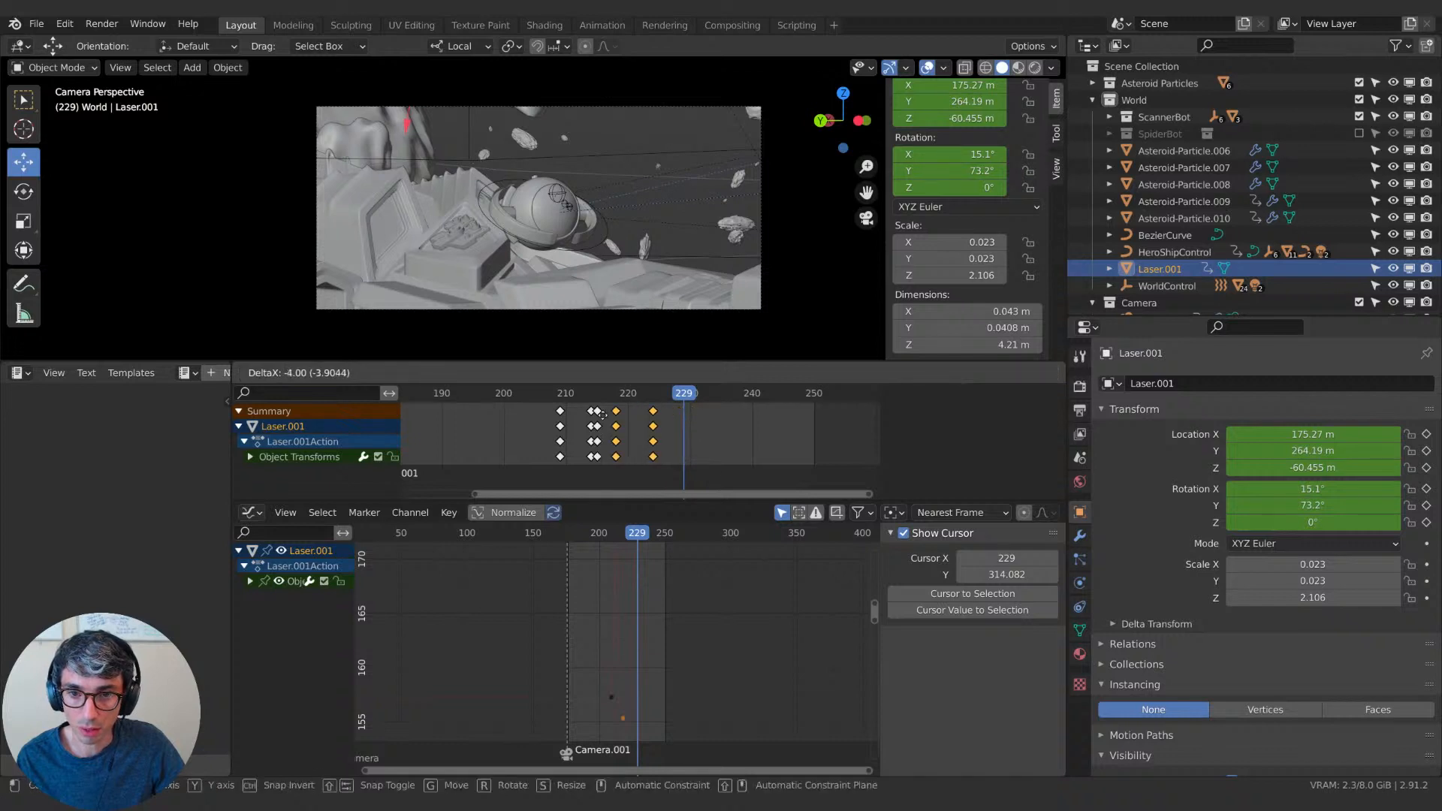
{"action": "left_click", "coordinate": [590, 413]}
Play back the retimed laser shots in rendered shading with viewport overlays hidden, returning to frame 209.
{"action": "key", "text": "space"}
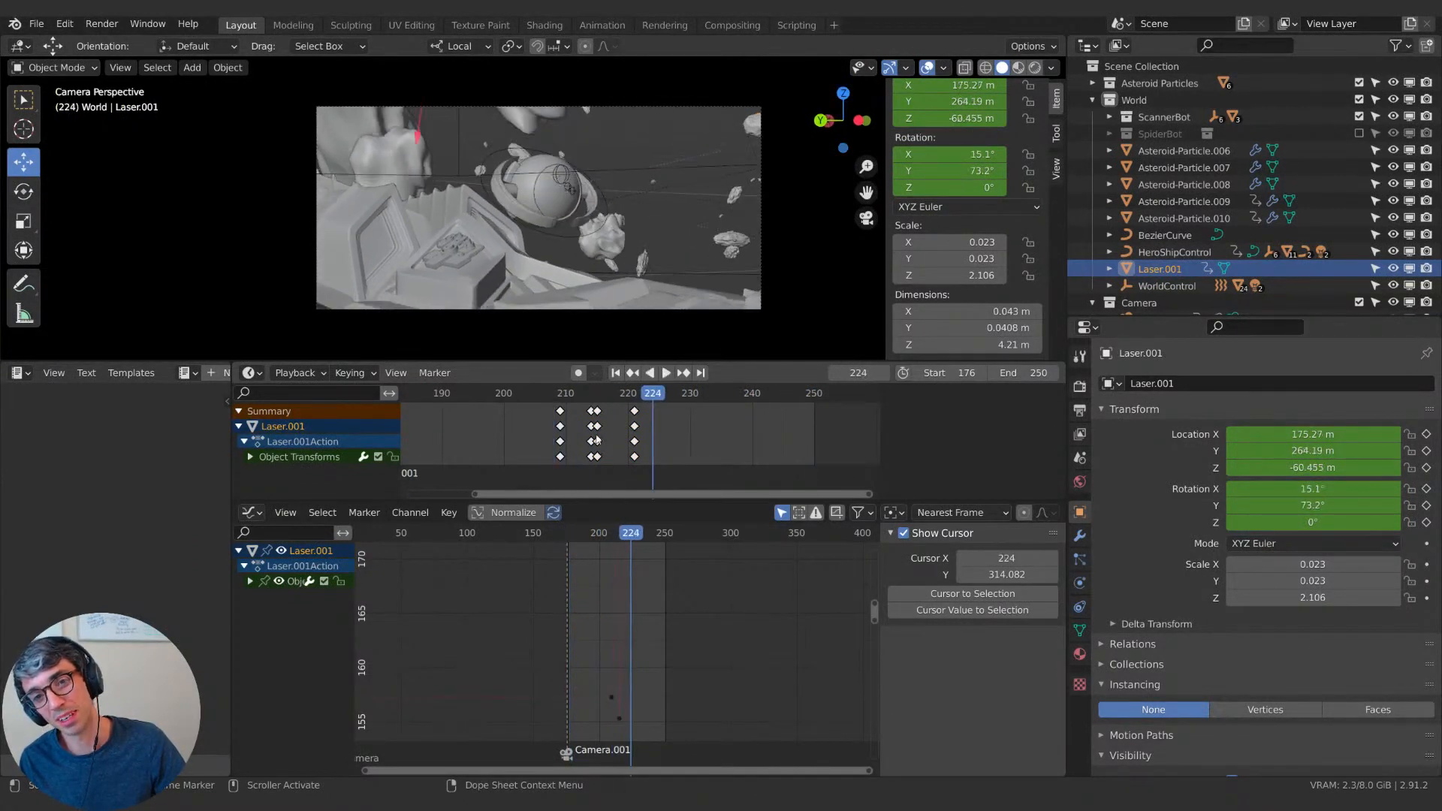
{"action": "key", "text": "space"}
{"action": "left_click", "coordinate": [1034, 67]}
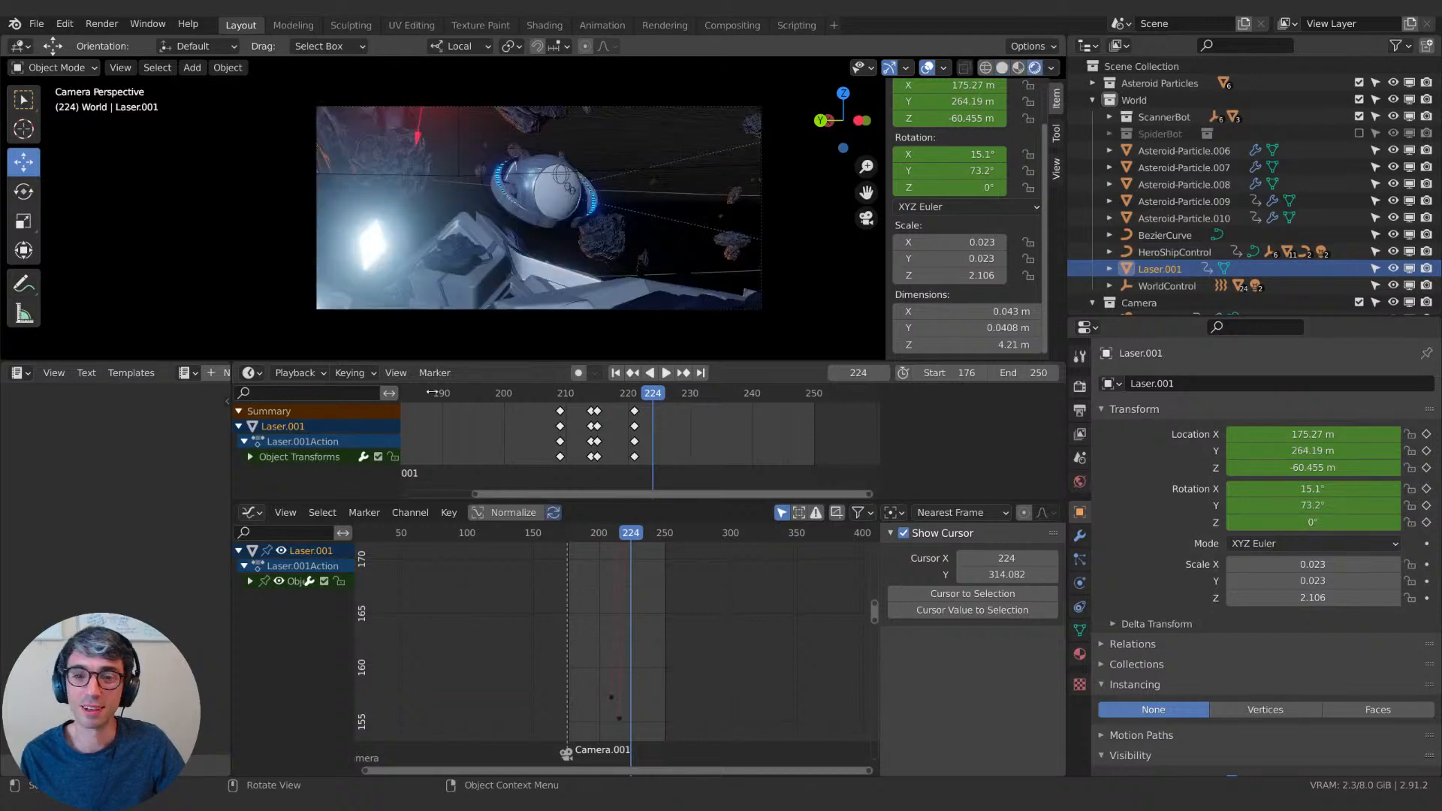
{"action": "left_click", "coordinate": [522, 392]}
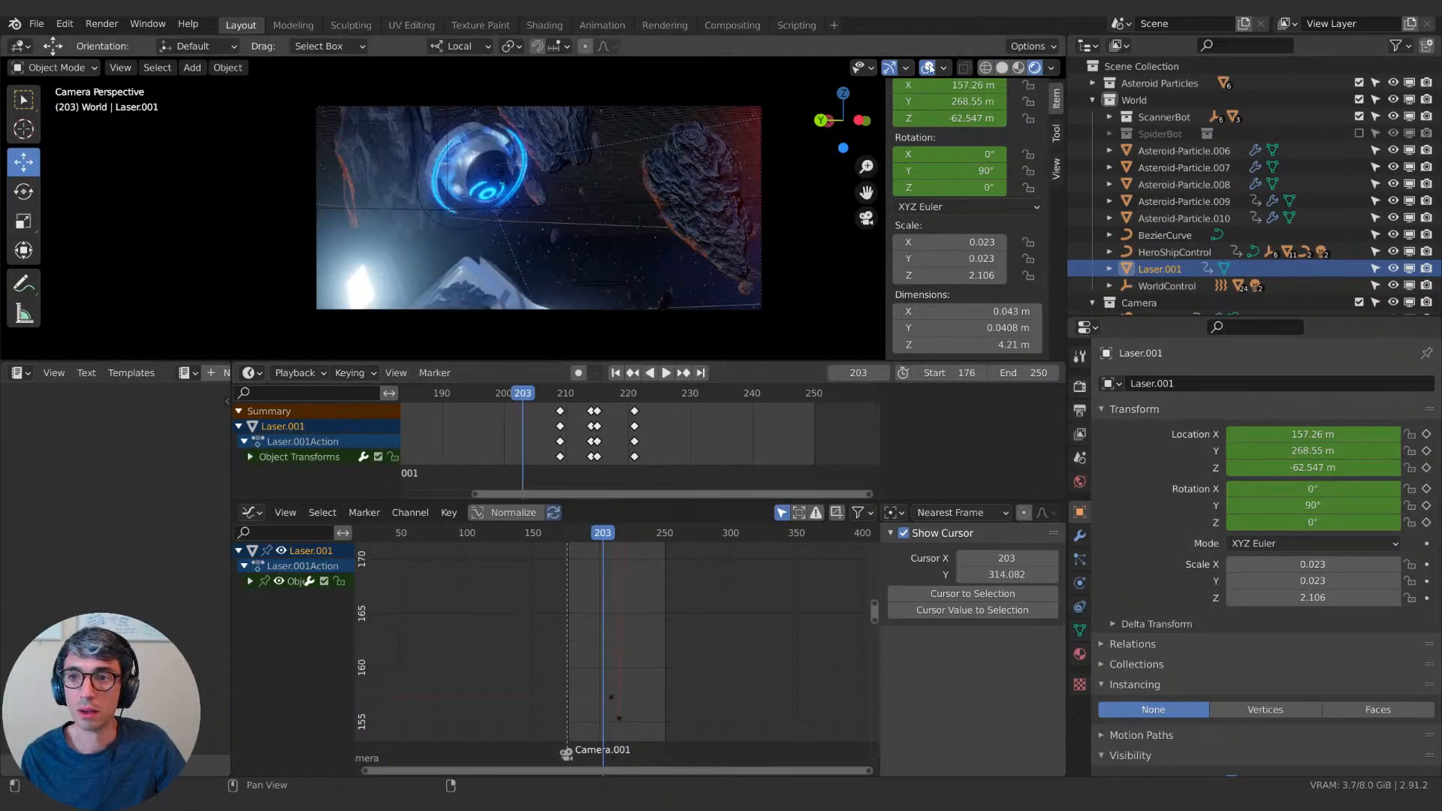
{"action": "left_click", "coordinate": [929, 68]}
{"action": "key", "text": "space"}
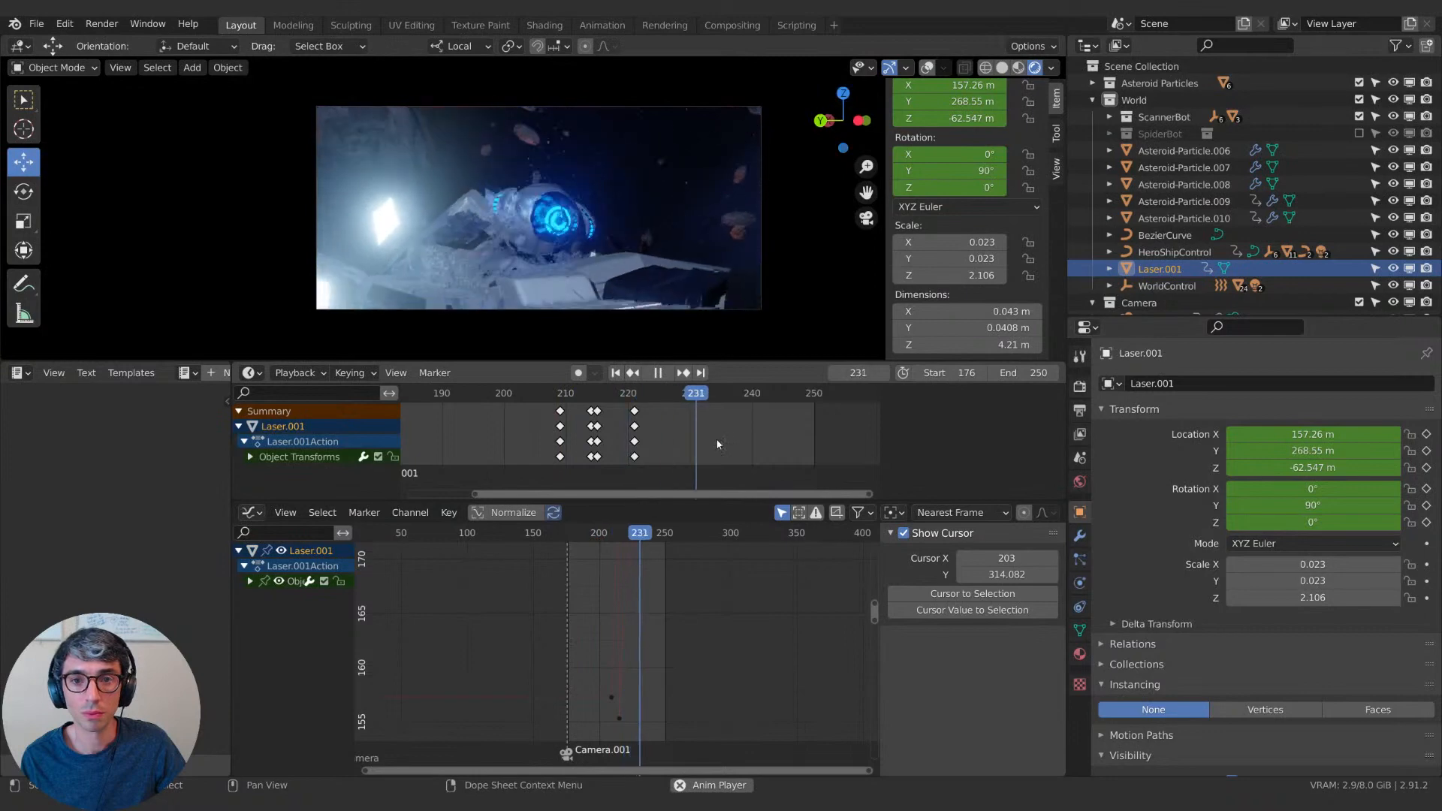
{"action": "left_click", "coordinate": [525, 391]}
{"action": "left_click", "coordinate": [516, 394]}
{"action": "key", "text": "space"}
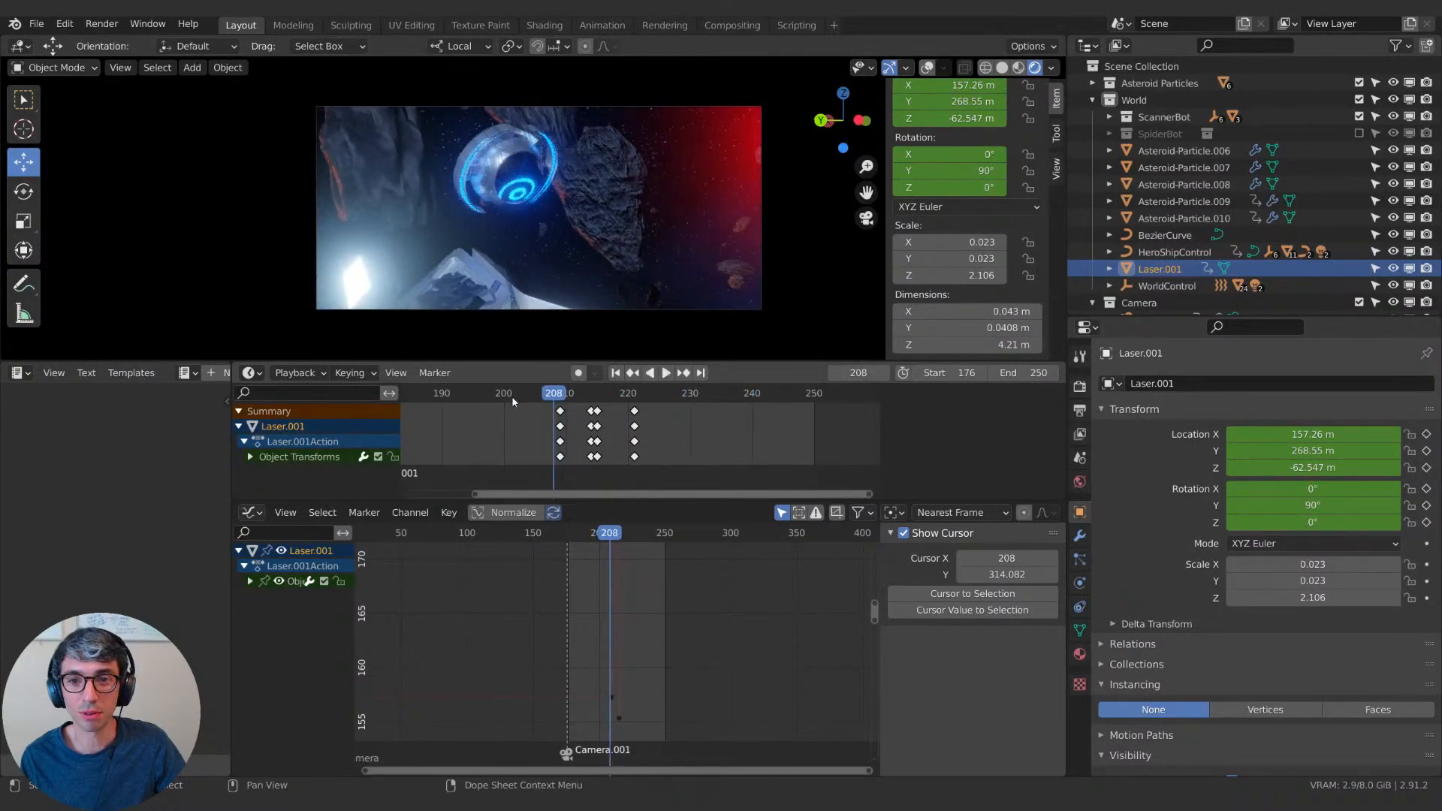
{"action": "key", "text": "space"}
{"action": "key", "text": "space"}
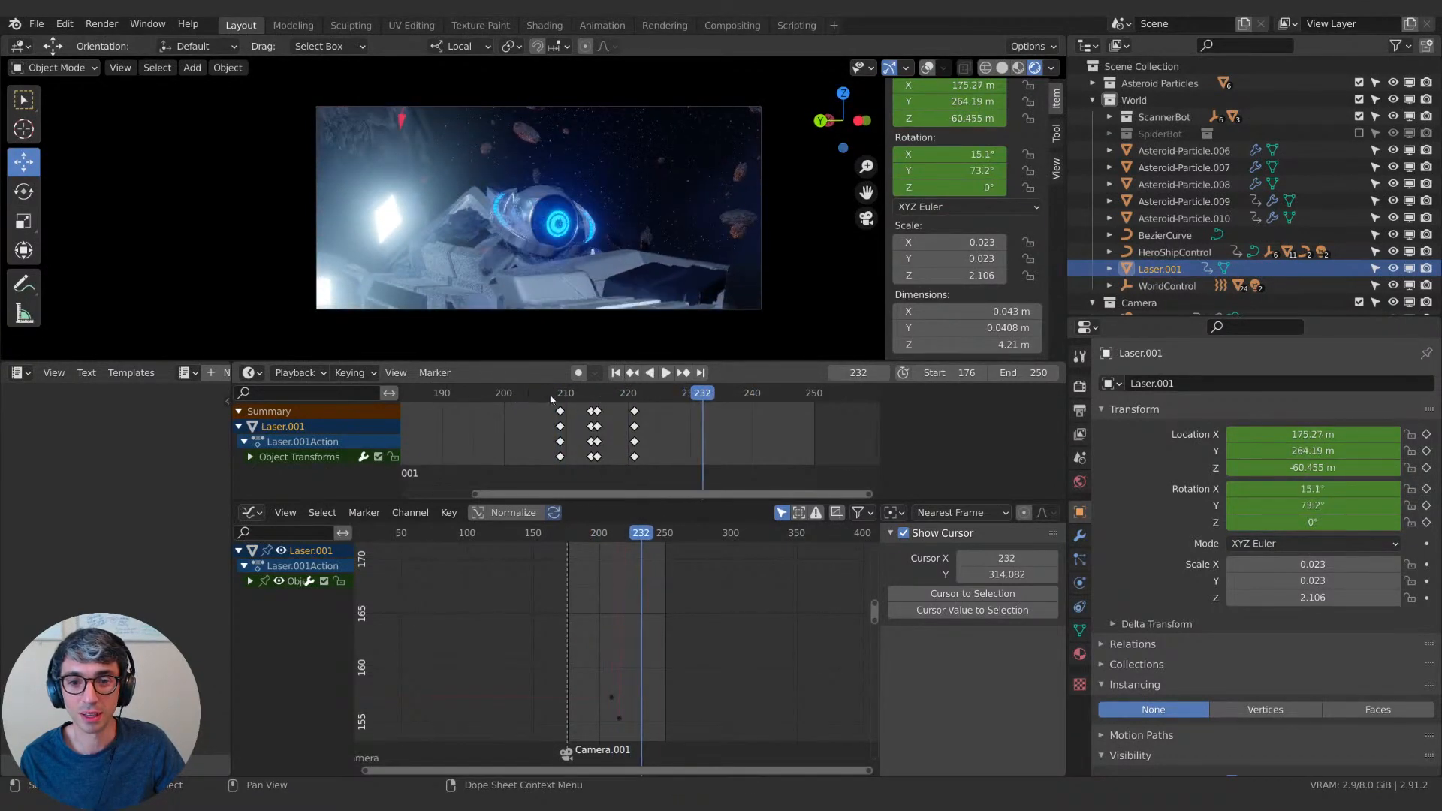
{"action": "left_click", "coordinate": [559, 395]}
{"action": "key", "text": "space"}
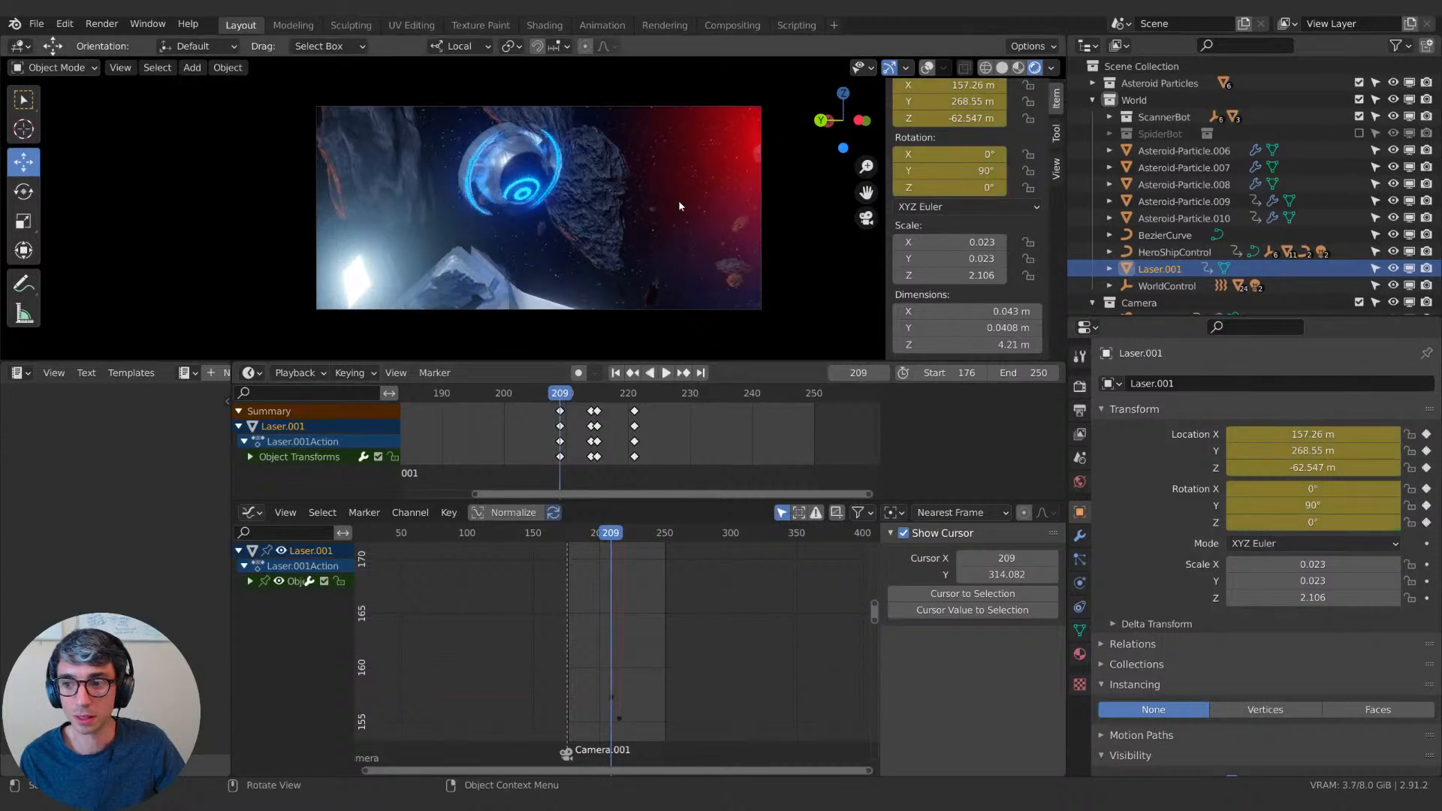
{"action": "key", "text": "g"}
{"action": "key", "text": "x"}
{"action": "key", "text": "x"}
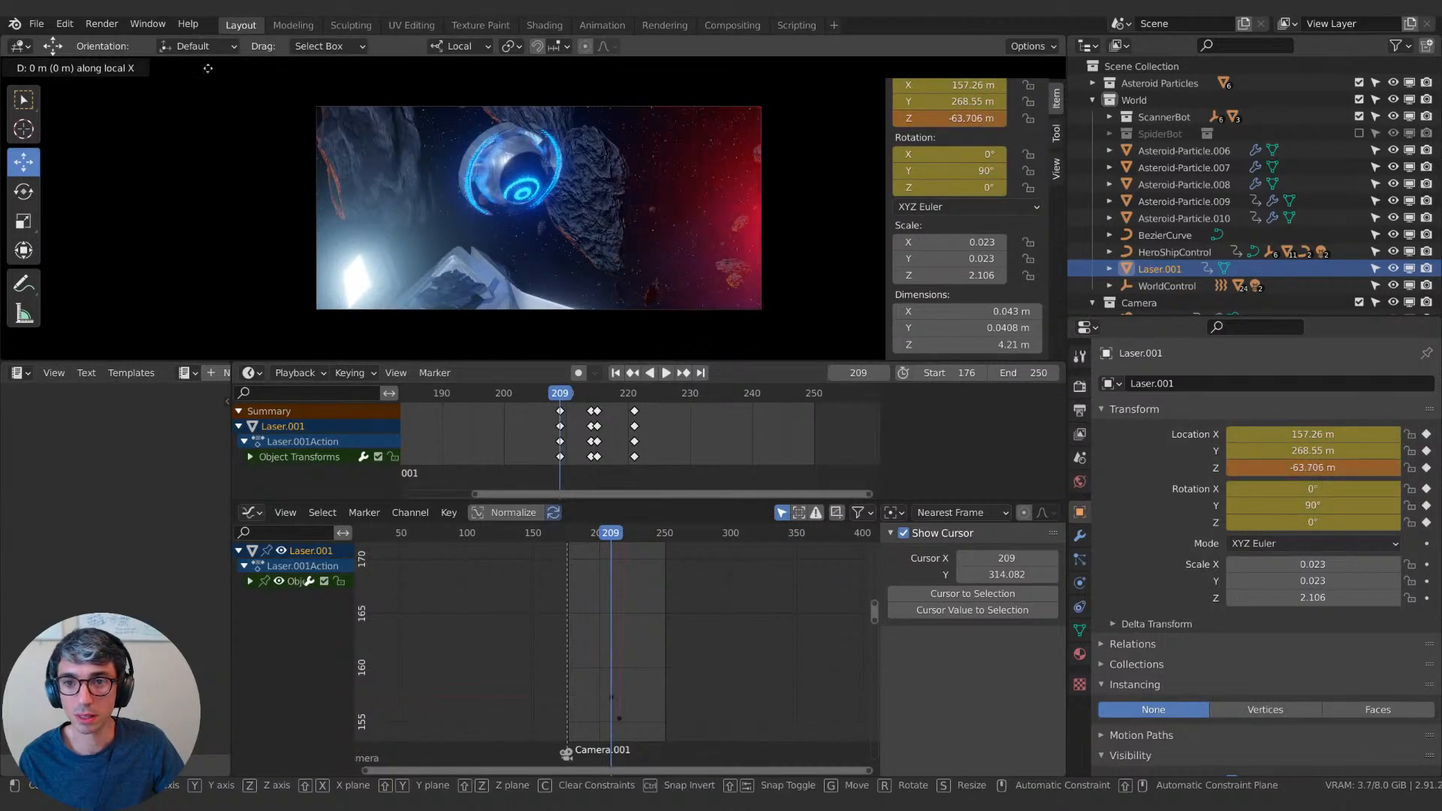
{"action": "key", "text": "Escape"}
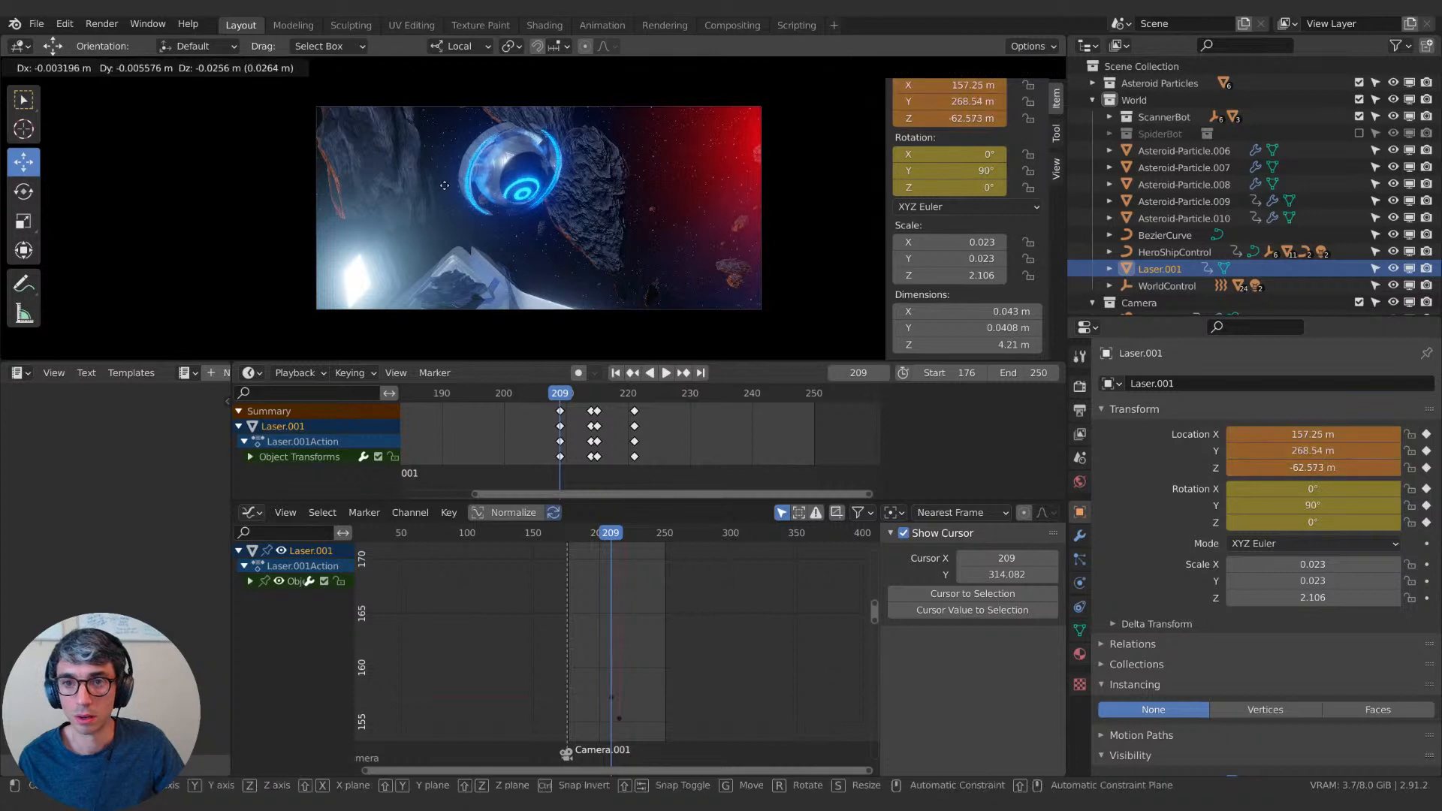
At frame 209, slide the laser along global X to about 151.39 m and keyframe its location.
{"action": "left_click", "coordinate": [460, 46]}
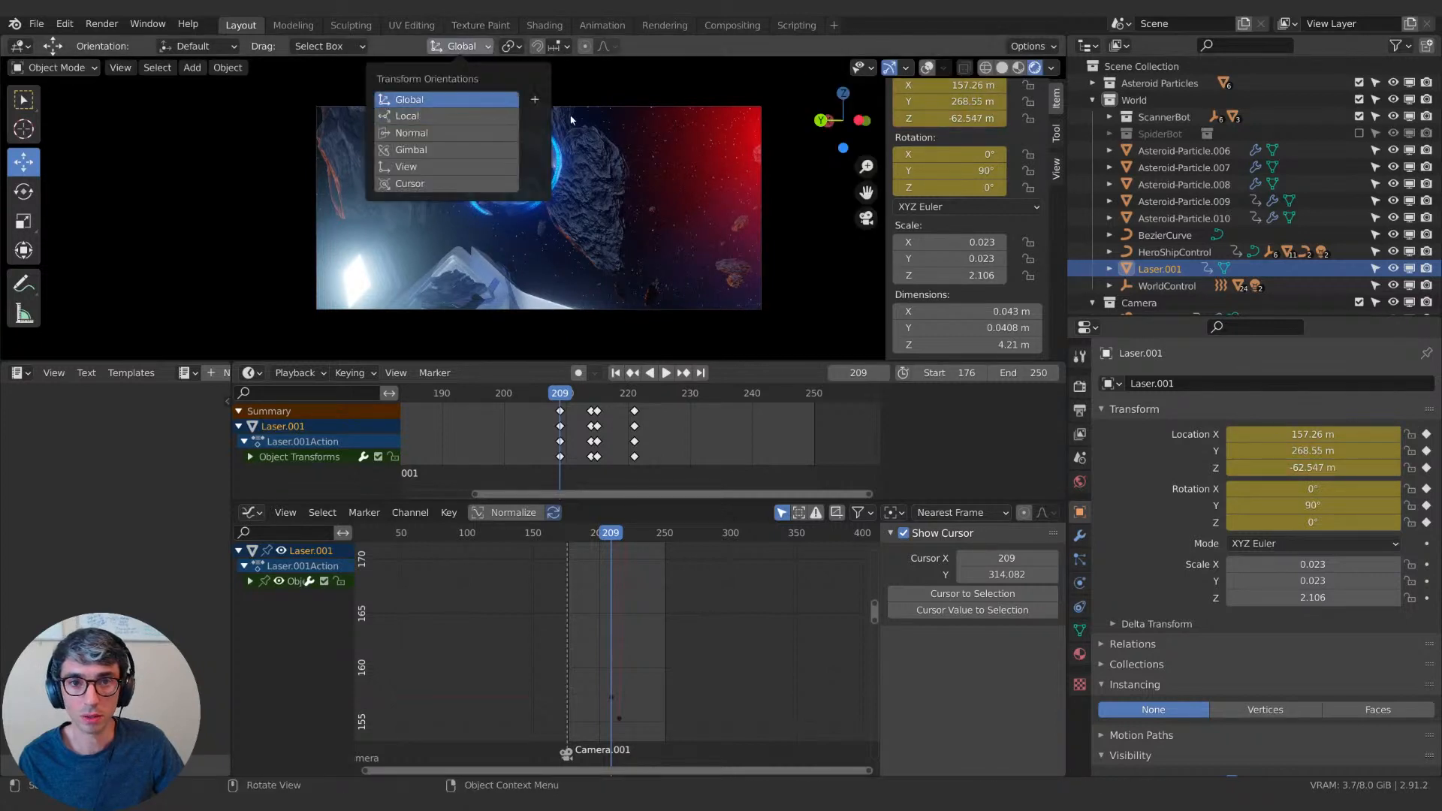
{"action": "key", "text": "g"}
{"action": "key", "text": "x"}
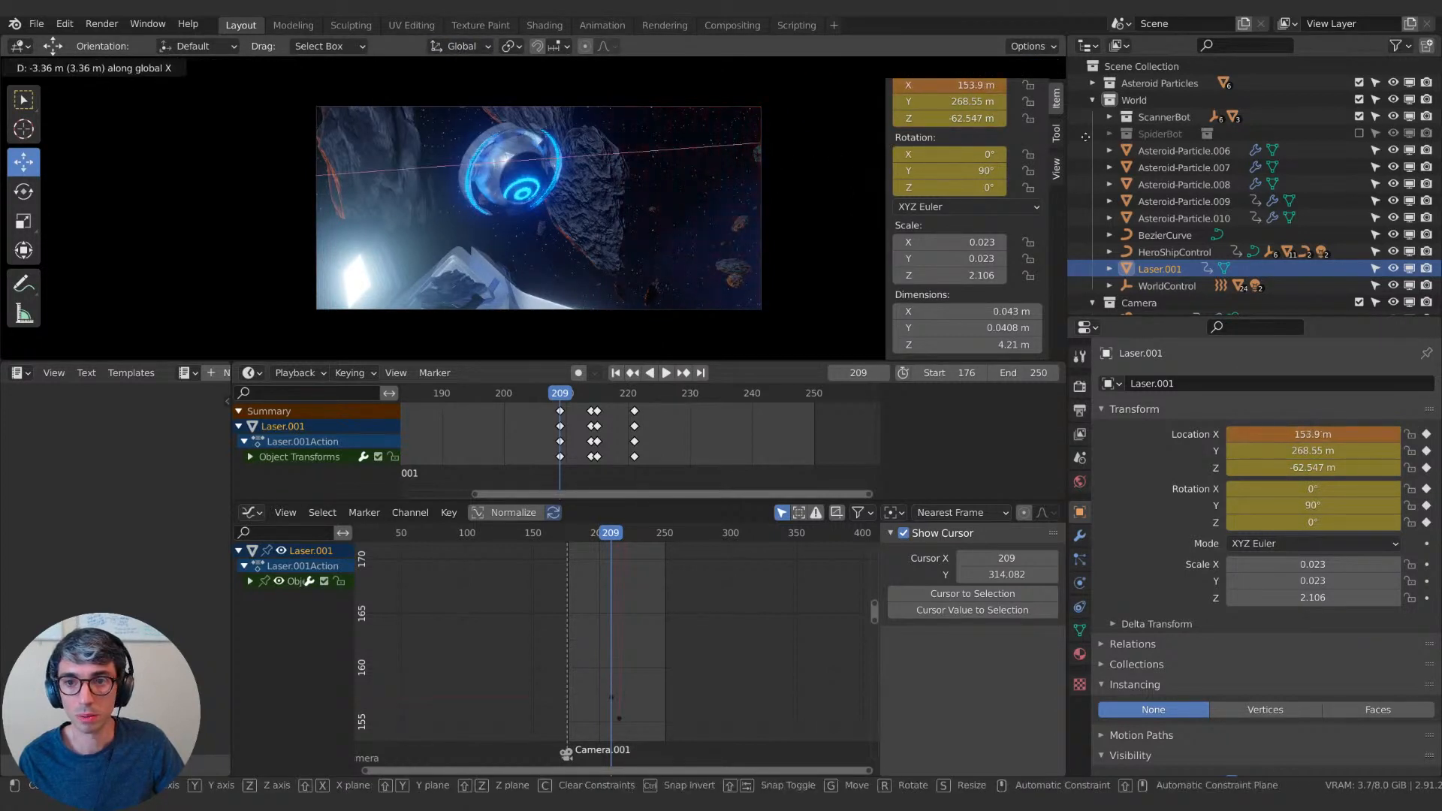
{"action": "left_click", "coordinate": [194, 141]}
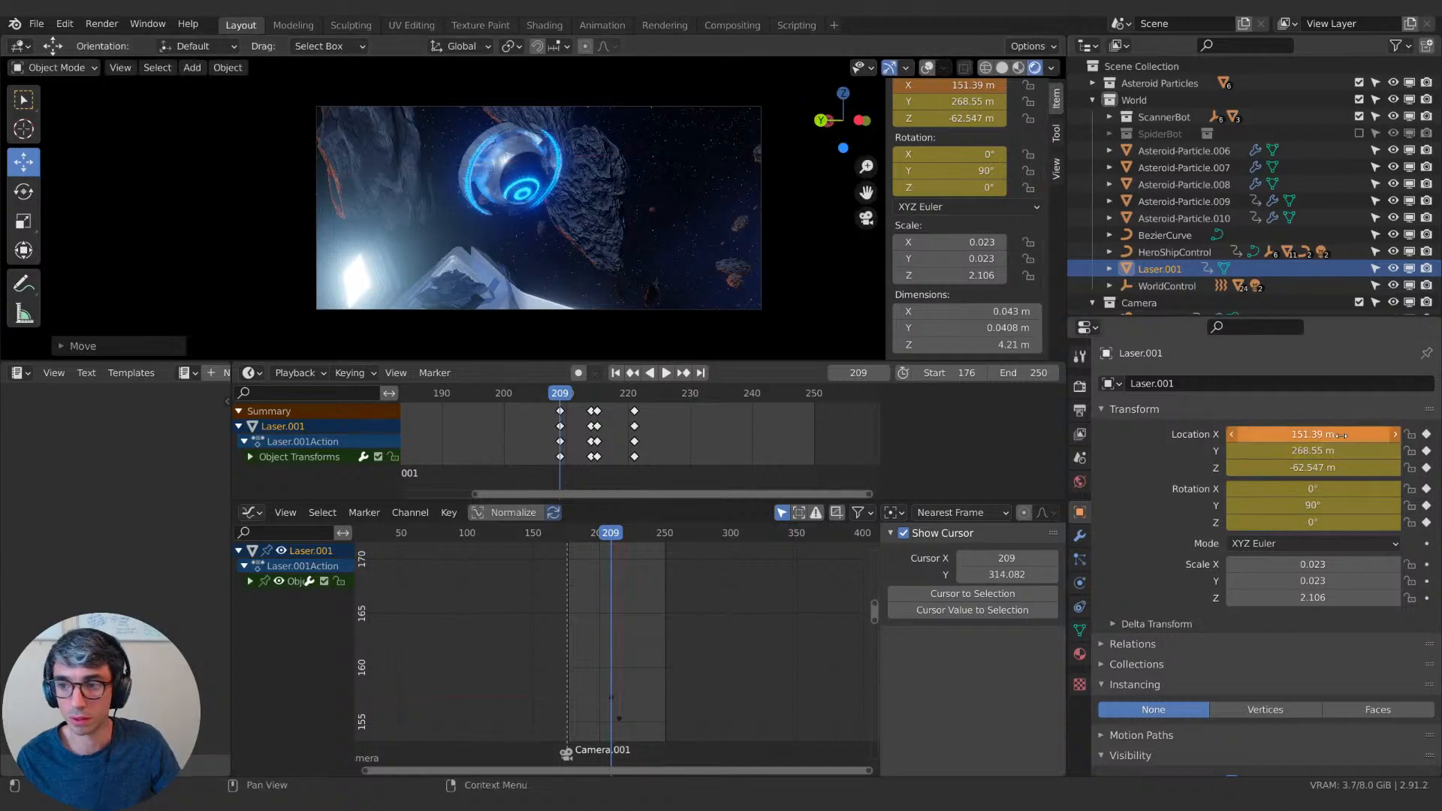
{"action": "key", "text": "i"}
Play back the first laser shot from about frame 209 in the camera view.
{"action": "key", "text": "space"}
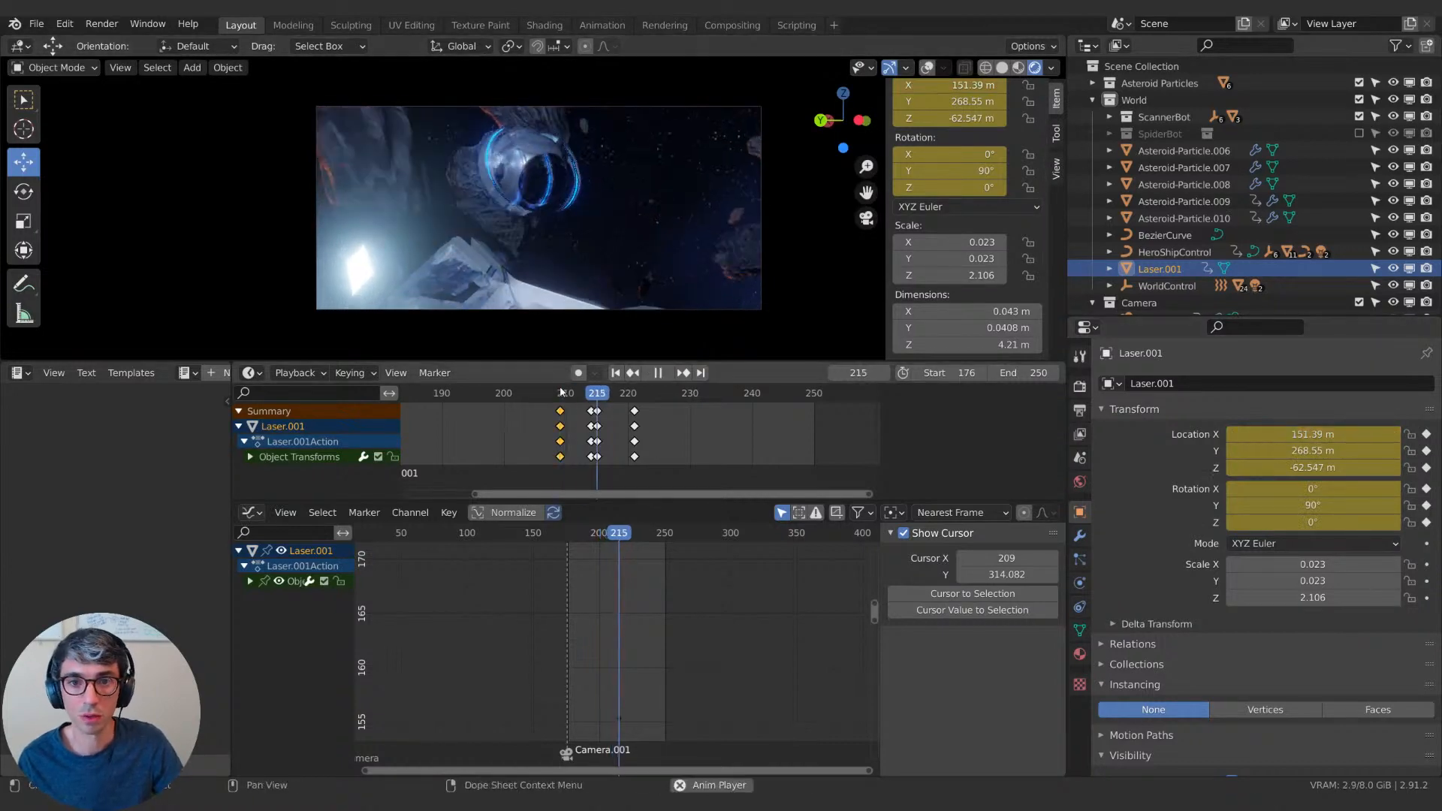
{"action": "left_click", "coordinate": [557, 392]}
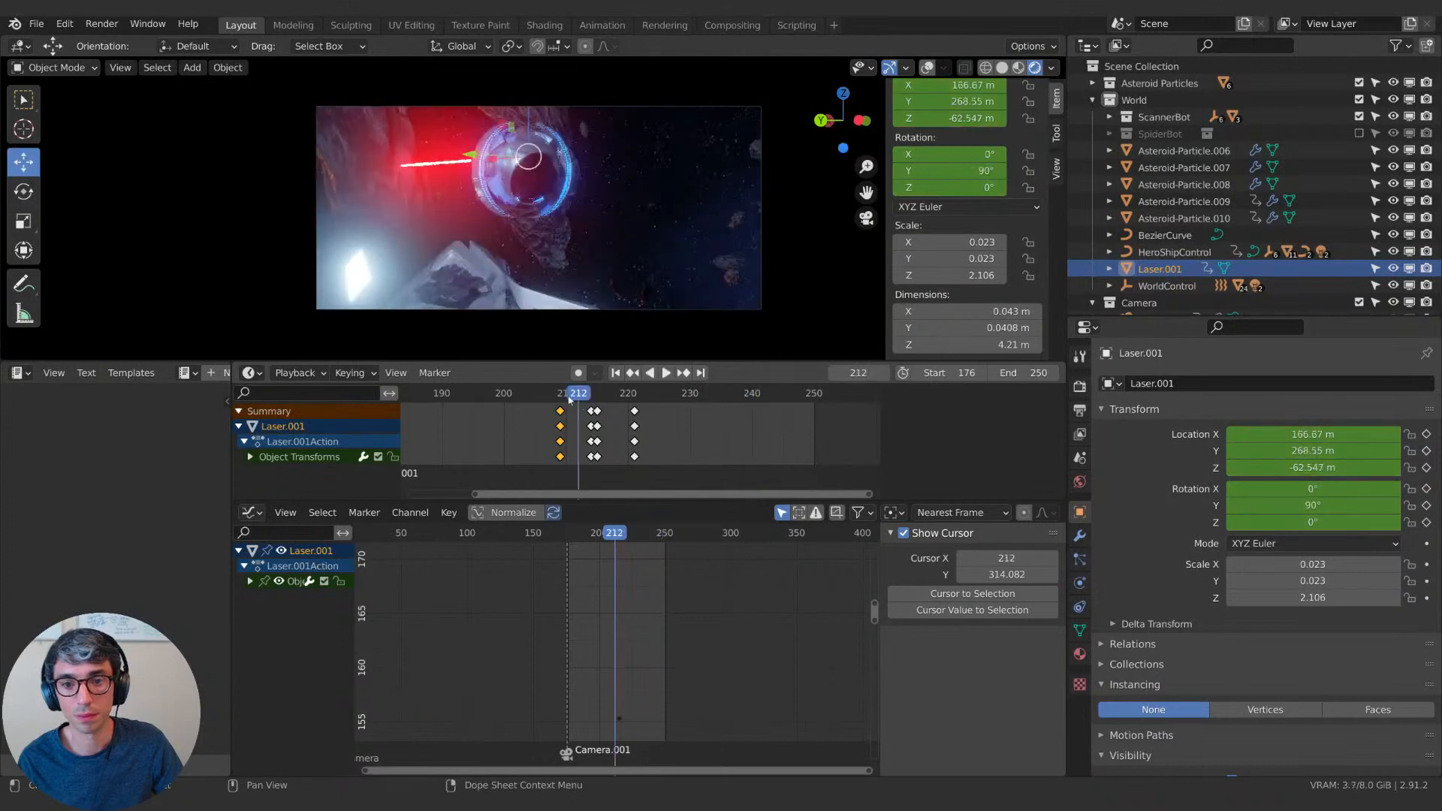
{"action": "key", "text": "space"}
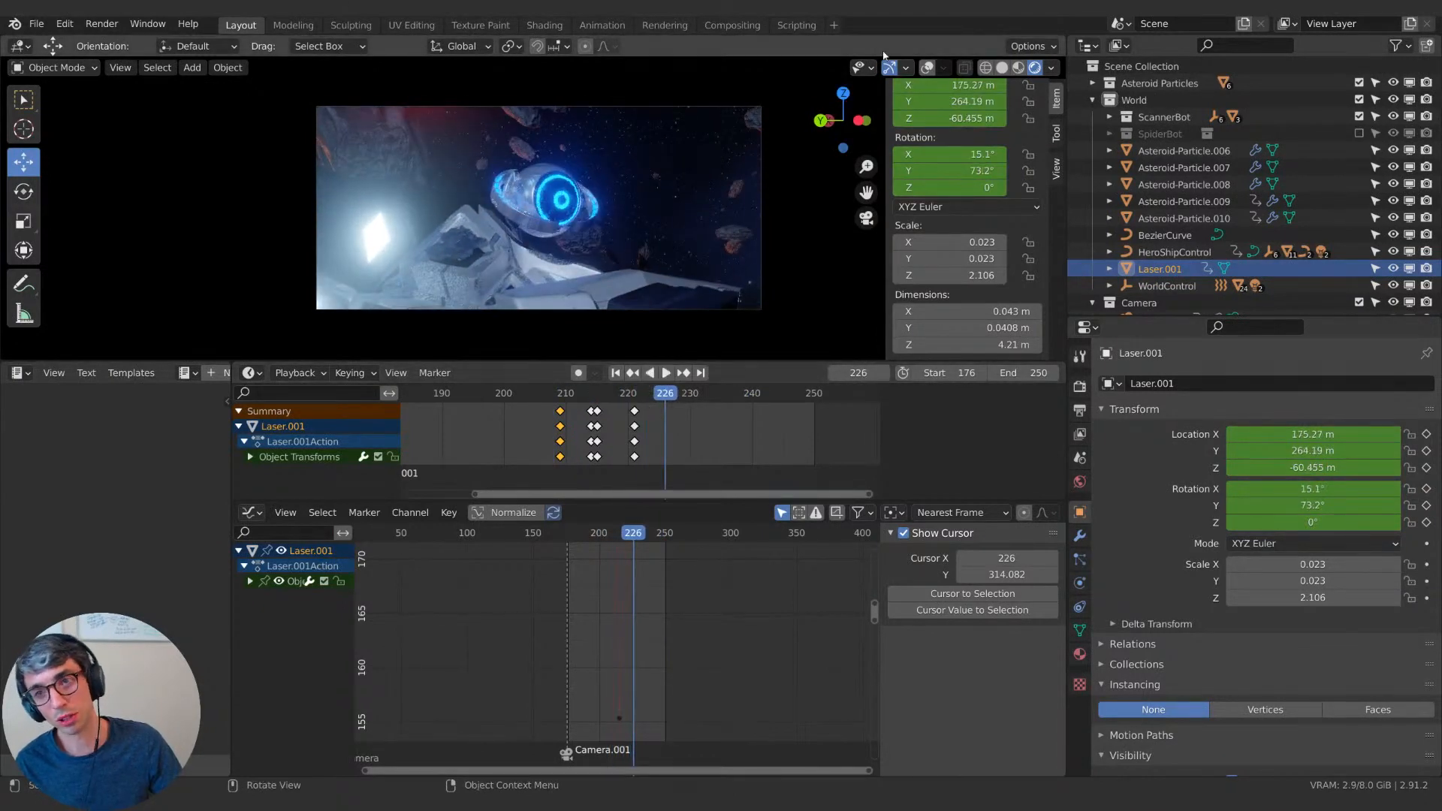
At frame 215, raise the laser along global Z to about -62.224 m, working in solid shading outside the camera view.
{"action": "left_click", "coordinate": [1001, 67]}
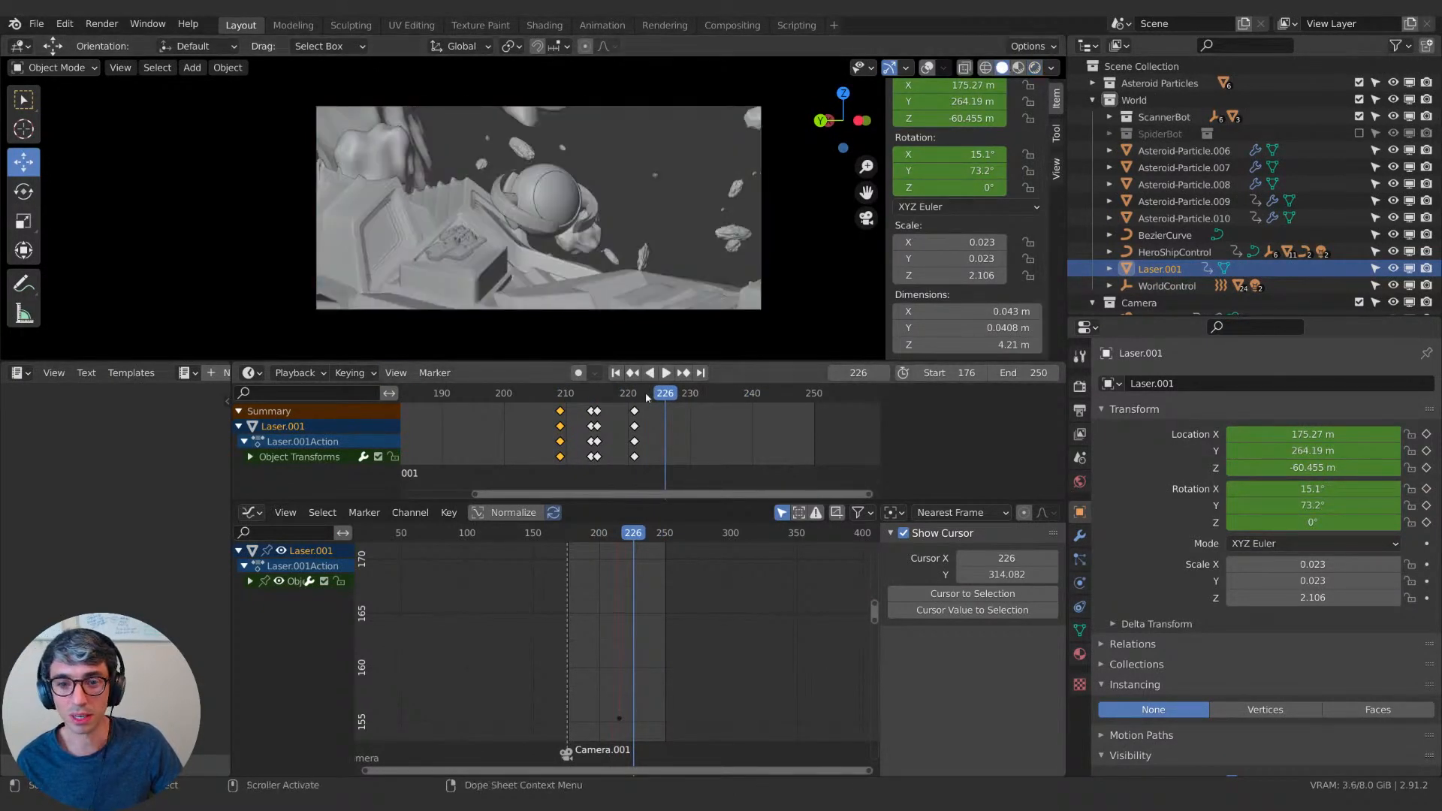
{"action": "left_click_drag", "start_coordinate": [646, 398], "coordinate": [597, 397]}
{"action": "middle_click_drag", "start_coordinate": [601, 304], "coordinate": [717, 288]}
{"action": "key", "text": "g"}
{"action": "key", "text": "z"}
{"action": "left_click", "coordinate": [718, 174]}
Rotate the laser to about X -113°, Y 66.6°, Z -117°, set Local transform orientation, and keyframe location and rotation at frame 215.
{"action": "key", "text": "r"}
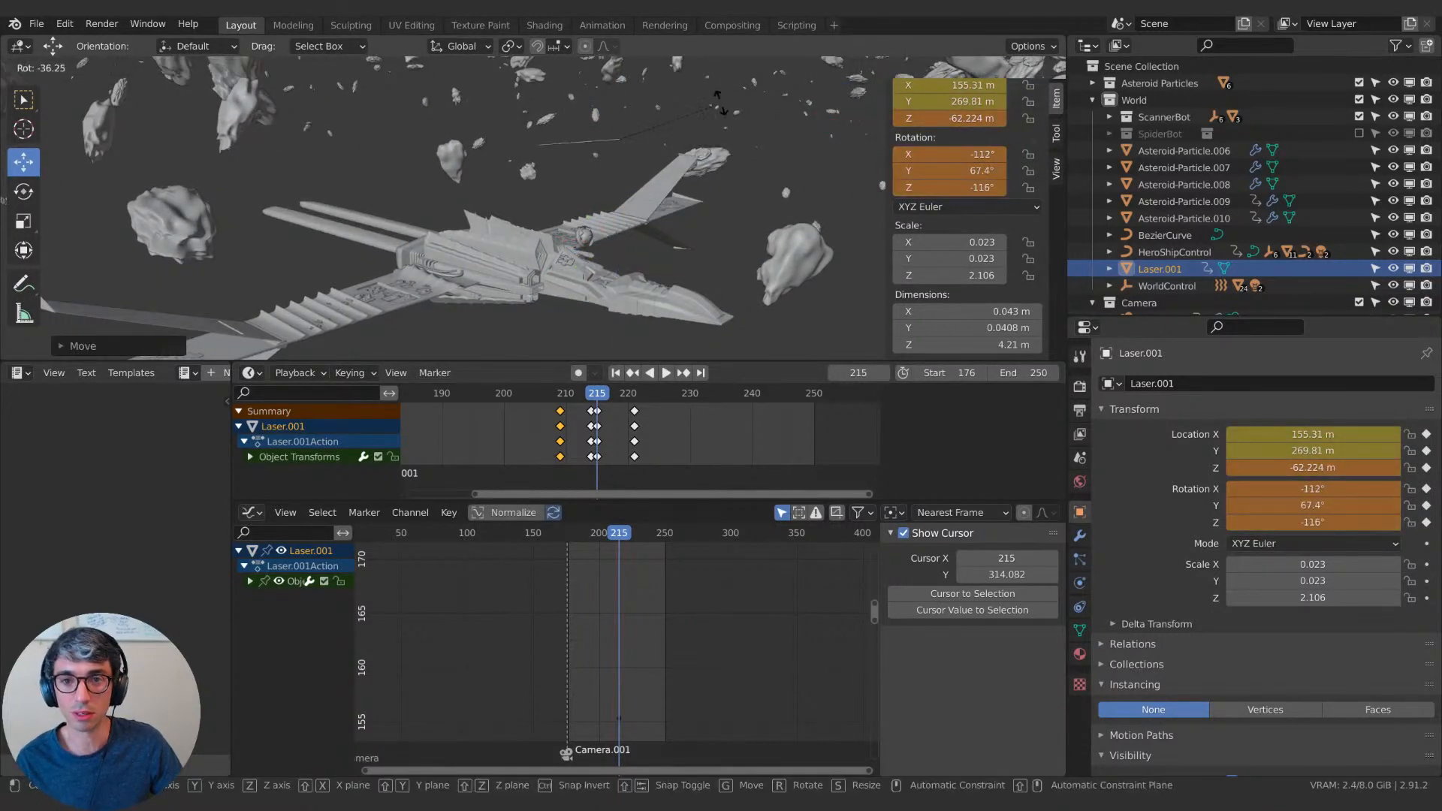
{"action": "left_click", "coordinate": [718, 95]}
{"action": "middle_click_drag", "start_coordinate": [718, 95], "coordinate": [597, 157]}
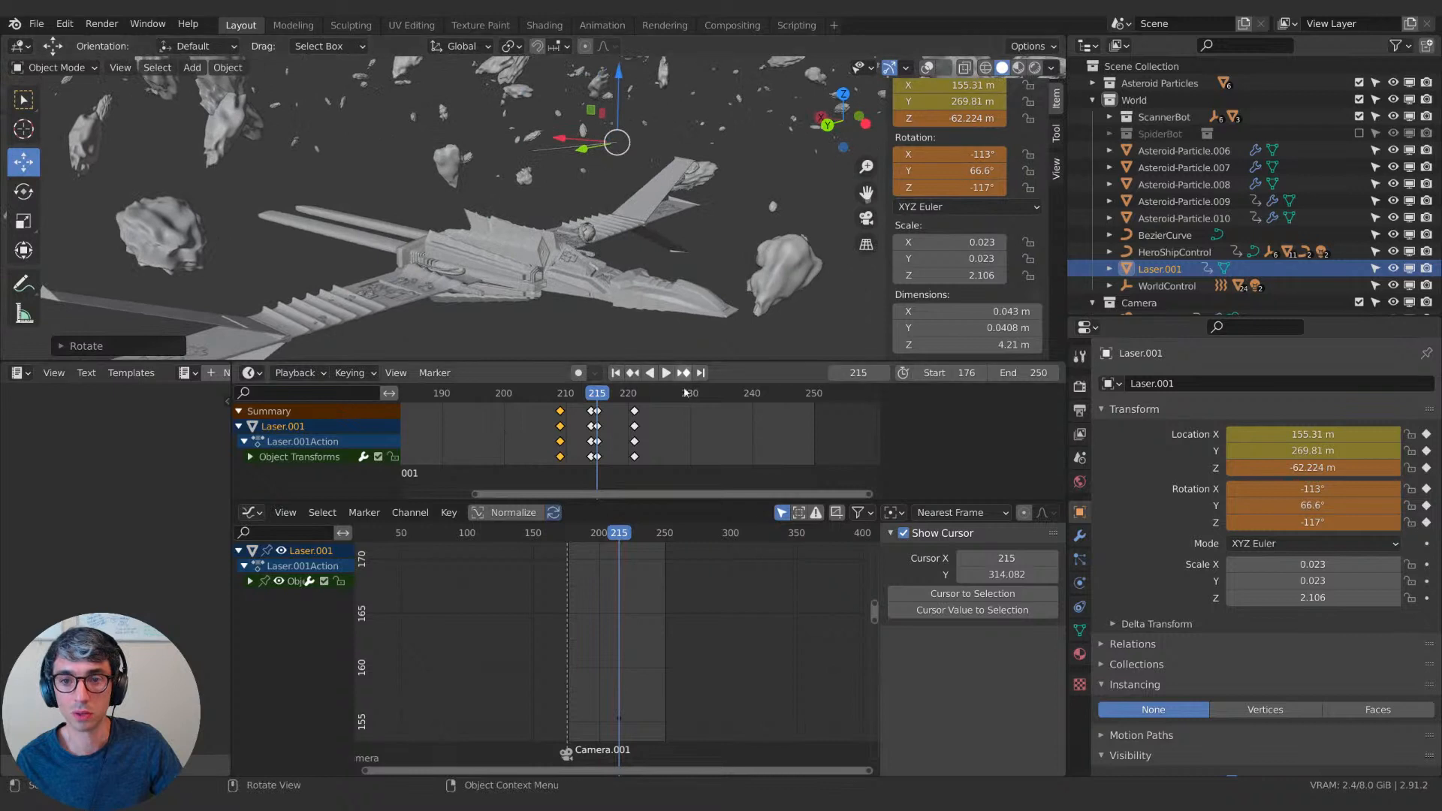
{"action": "left_click", "coordinate": [464, 48]}
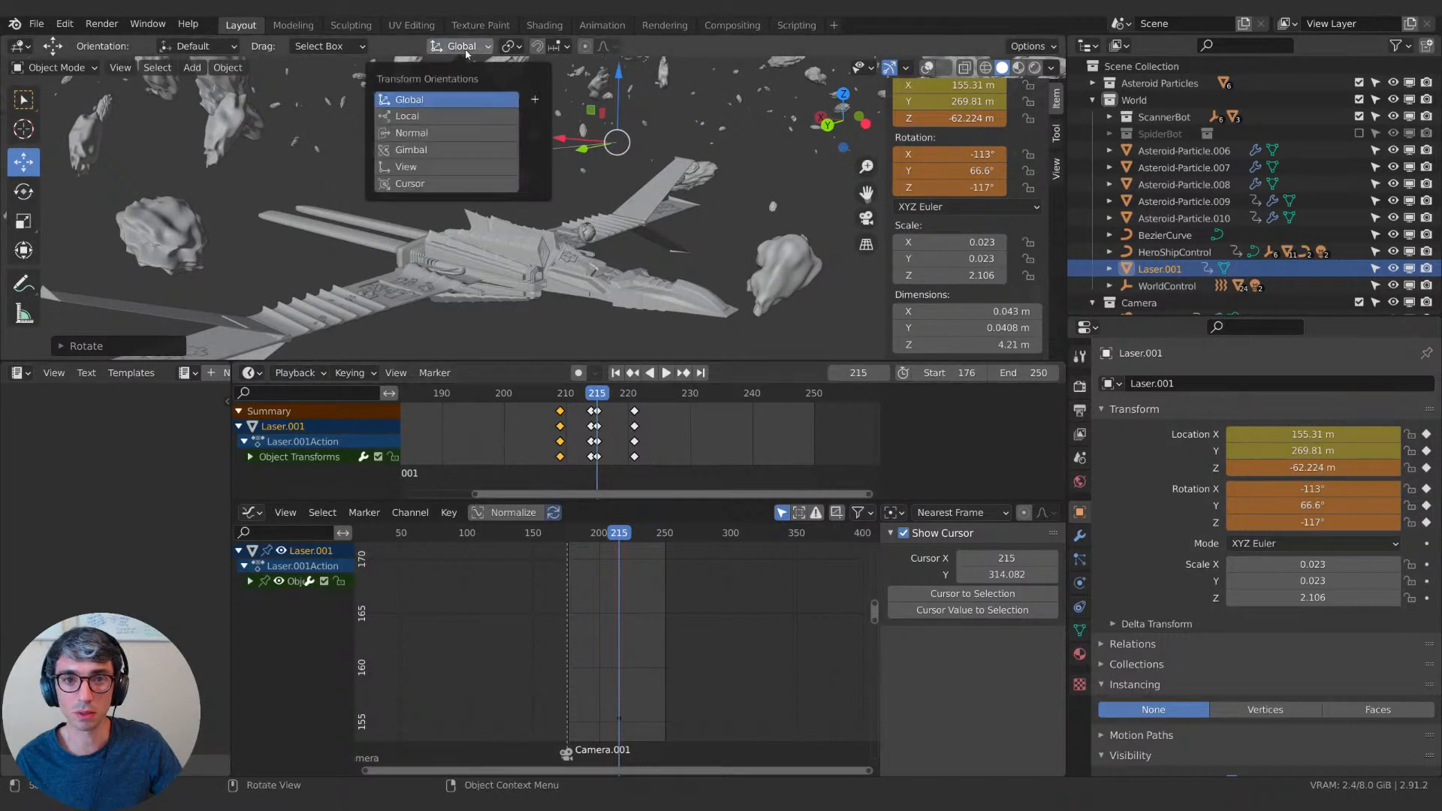
{"action": "left_click", "coordinate": [428, 117]}
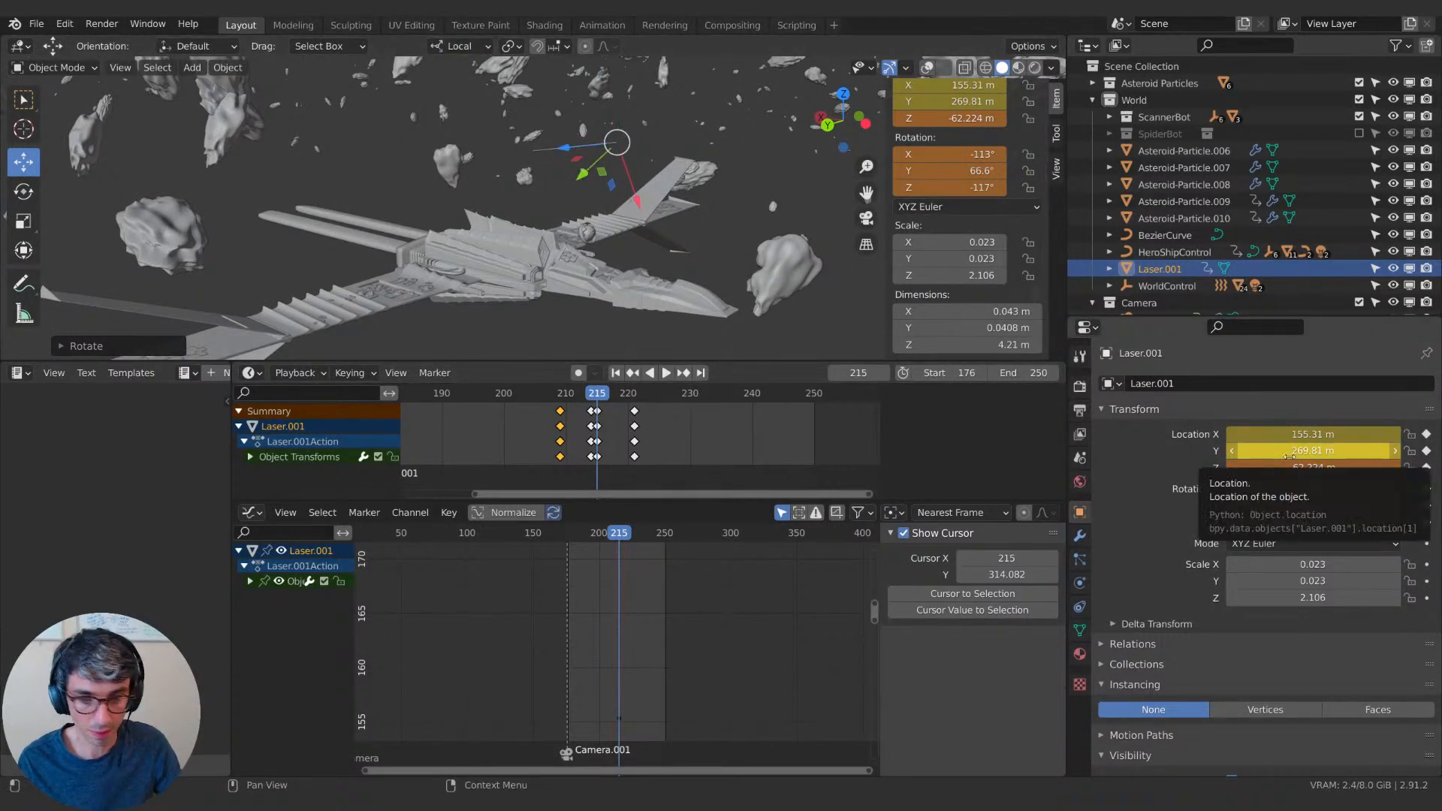
{"action": "key", "text": "i"}
{"action": "key", "text": "i"}
Delete the laser's keyframes at frame 221.
{"action": "left_click", "coordinate": [634, 411]}
{"action": "key", "text": "x"}
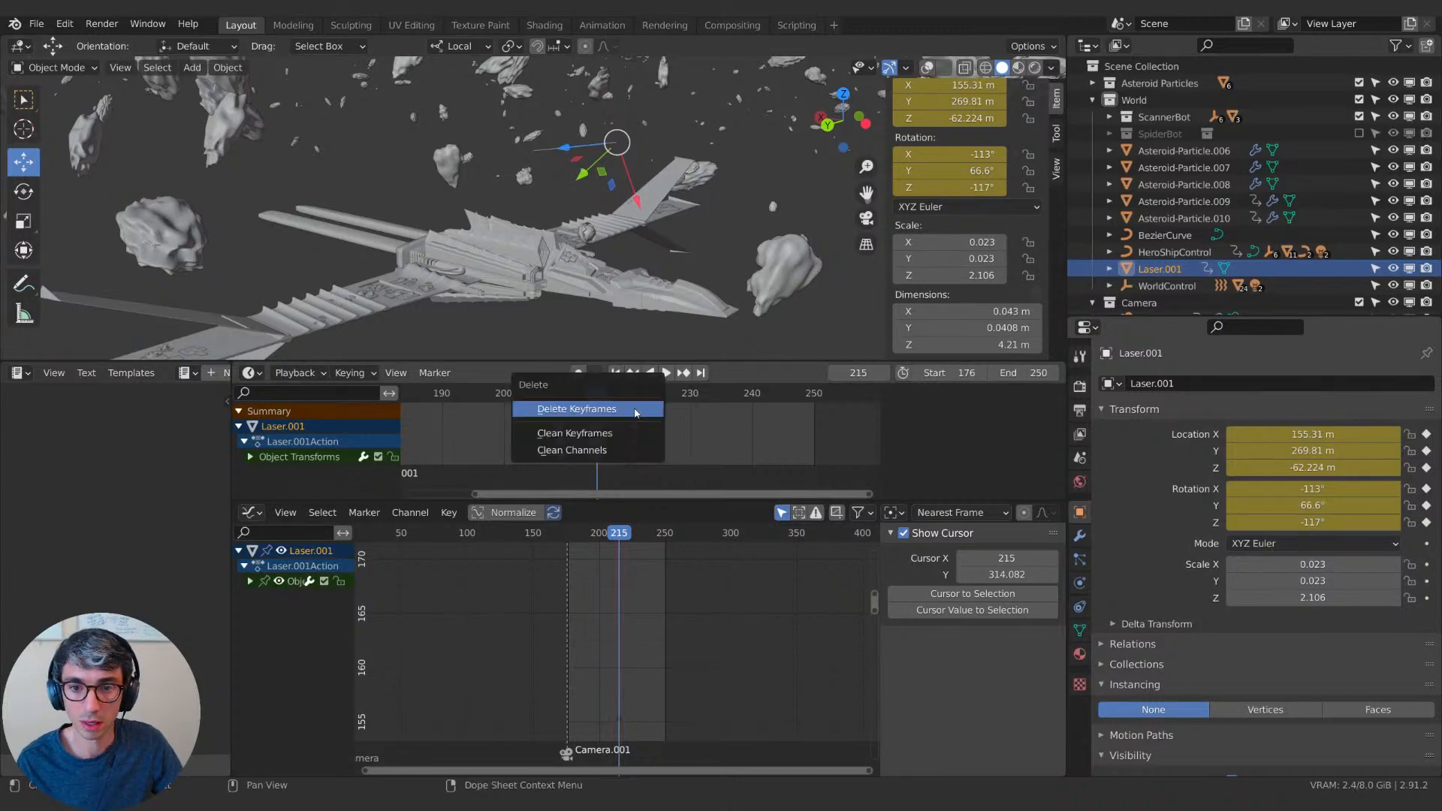
{"action": "left_click", "coordinate": [634, 409]}
At frame 221, slide the laser along local Z to about X 167.6 m, Y 268.65 m, Z -64.196 m and keyframe location and rotation.
{"action": "left_click_drag", "start_coordinate": [599, 395], "coordinate": [634, 394]}
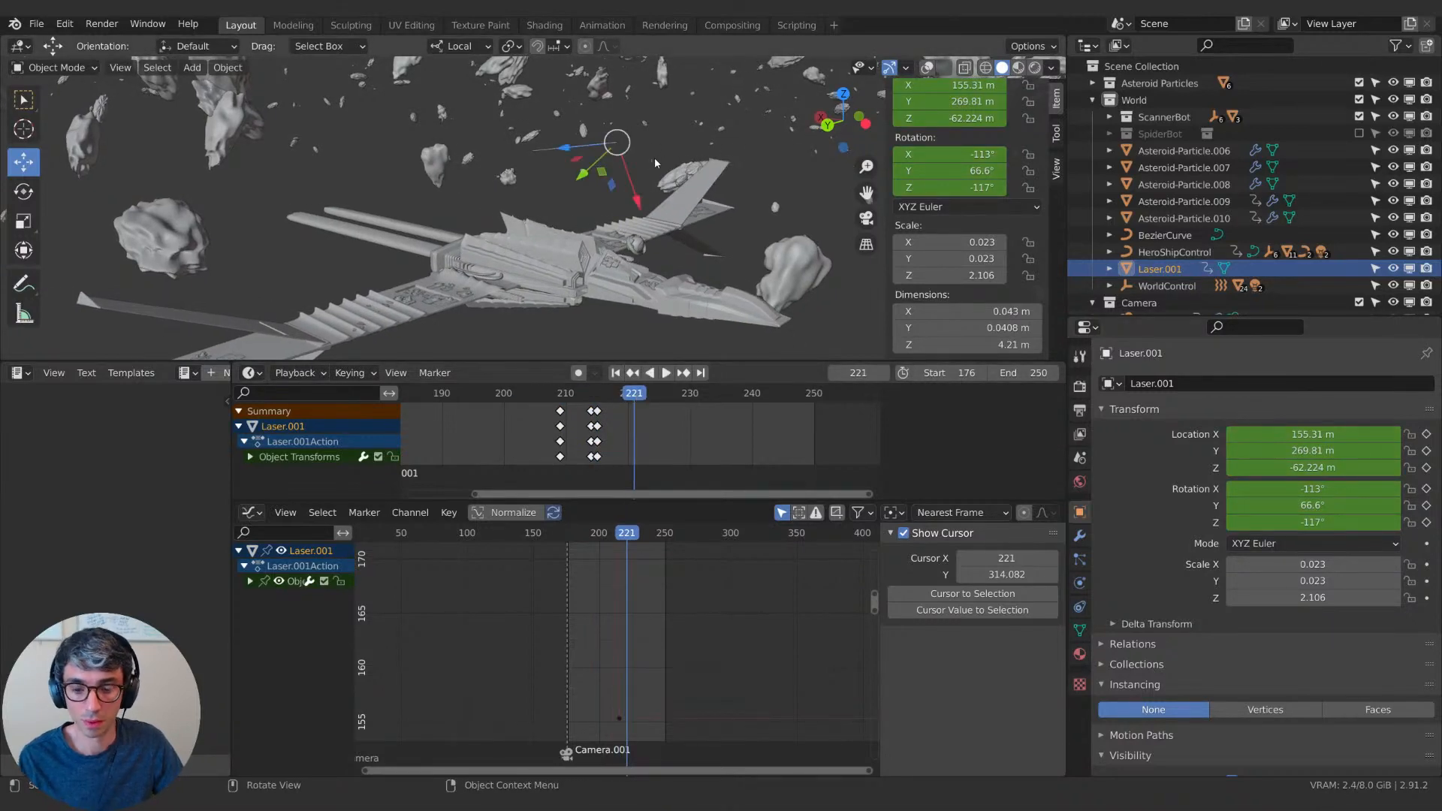
{"action": "key", "text": "KP_0"}
{"action": "key", "text": "g"}
{"action": "key", "text": "z"}
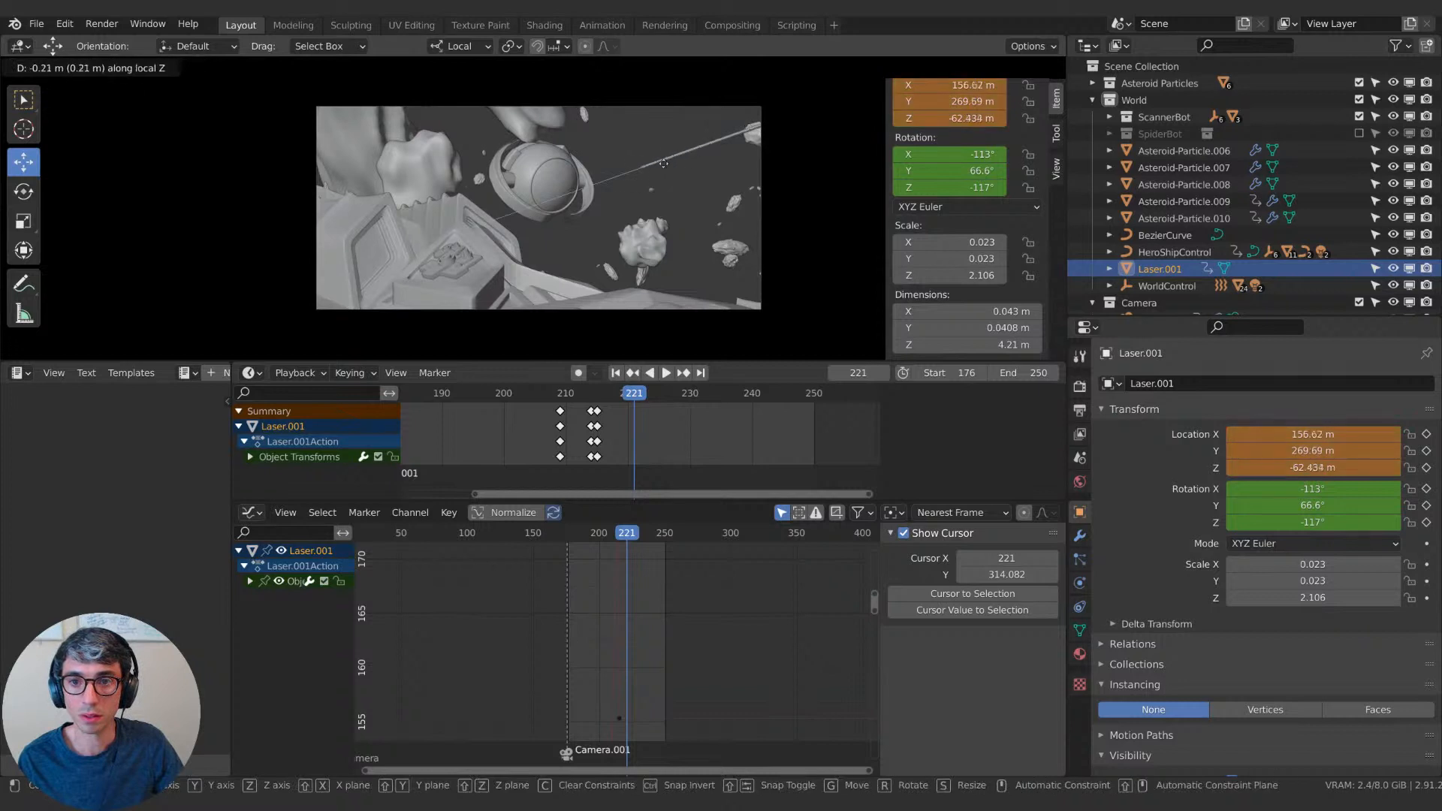
{"action": "left_click", "coordinate": [277, 265]}
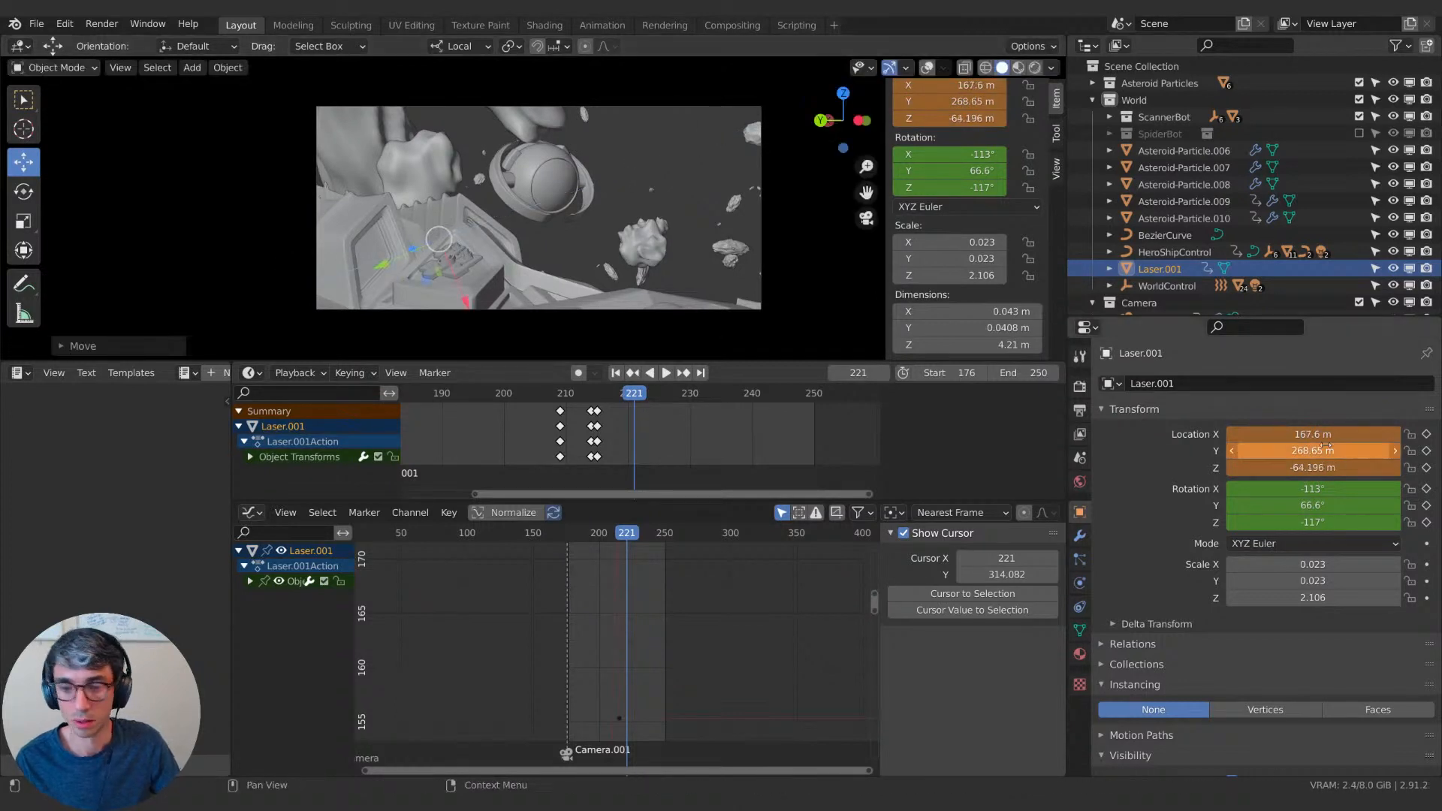
{"action": "key", "text": "i"}
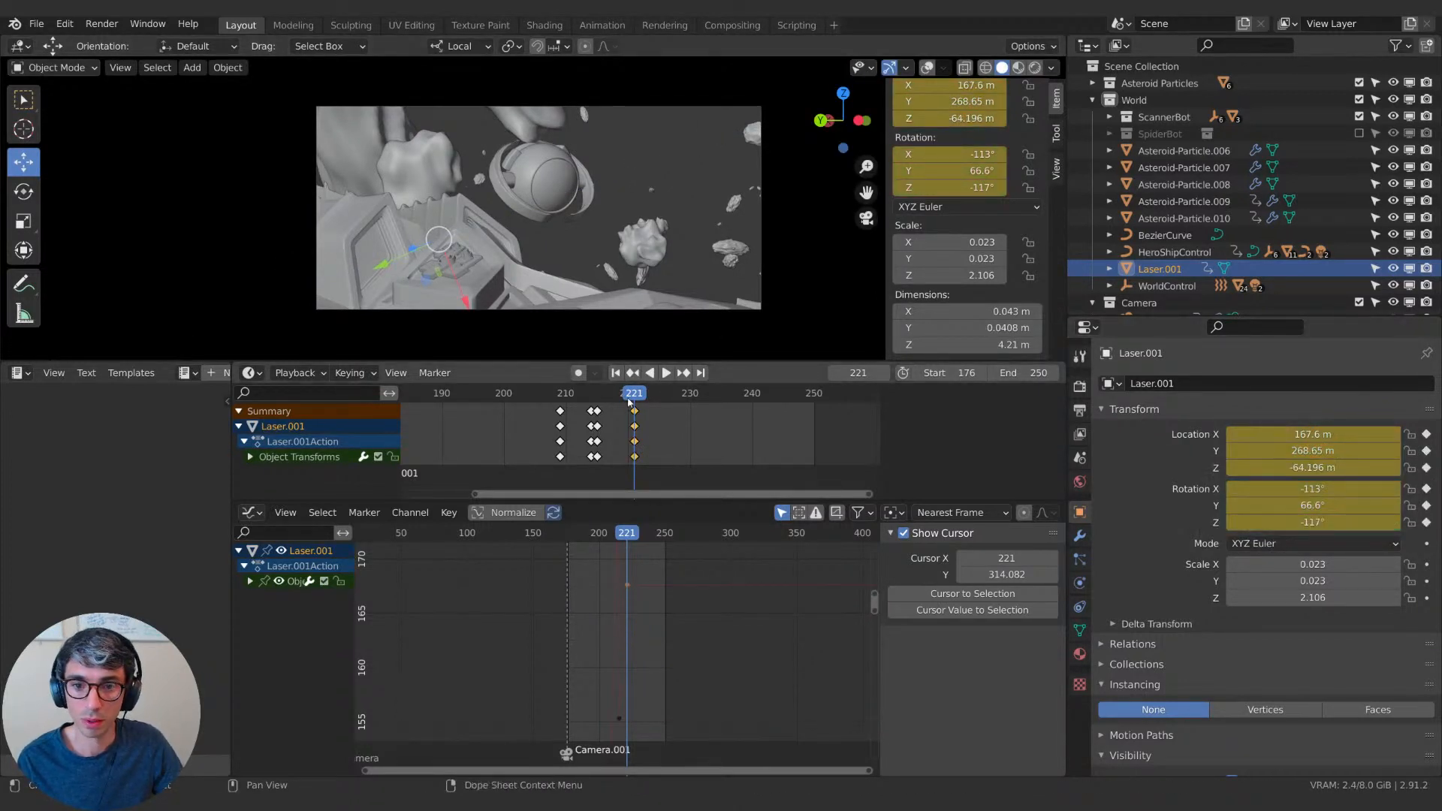
At frame 215, slide the laser along local Z to about X 151.87 m, Y 270.14 m, Z -61.671 m and keyframe its location.
{"action": "key", "text": "Down"}
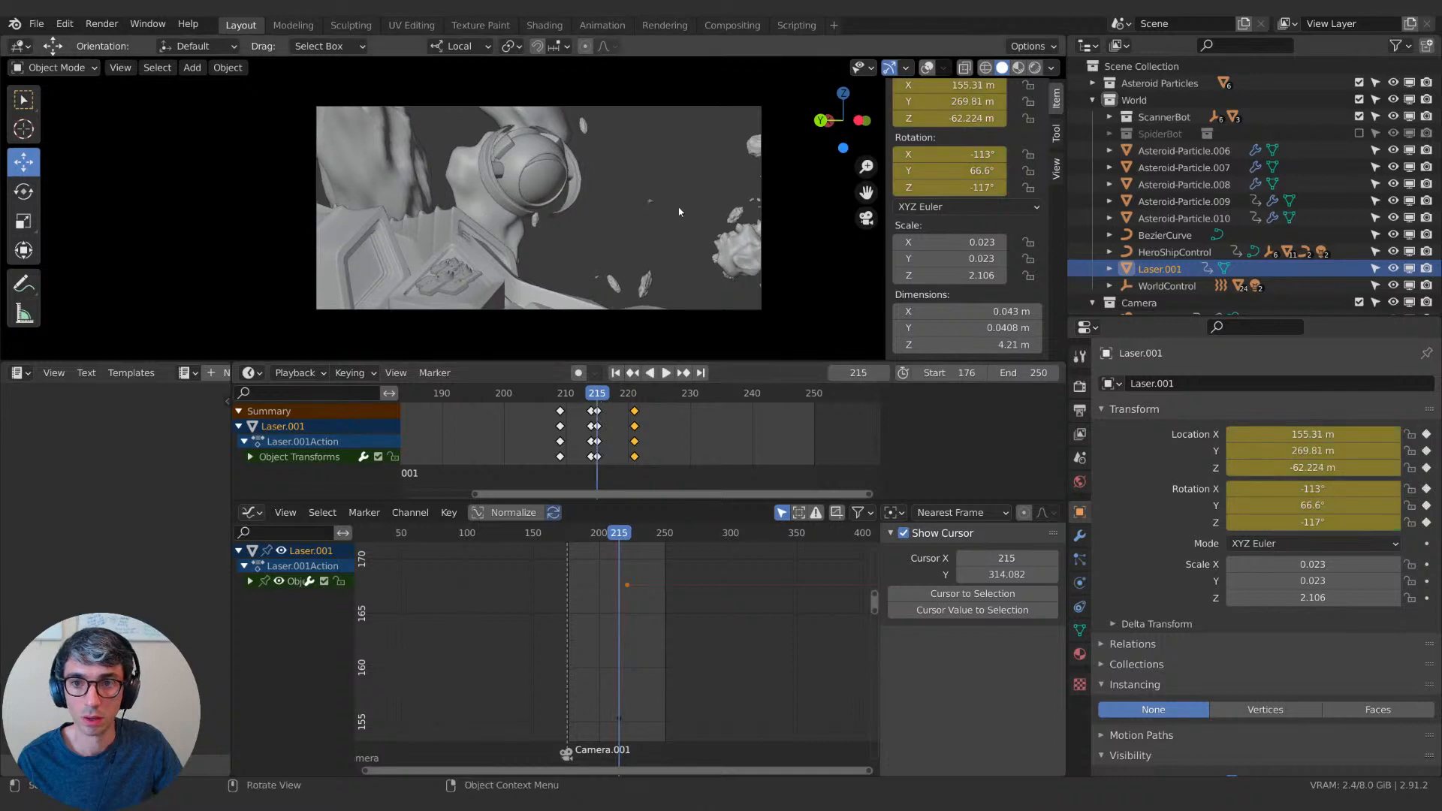
{"action": "key", "text": "g"}
{"action": "key", "text": "z"}
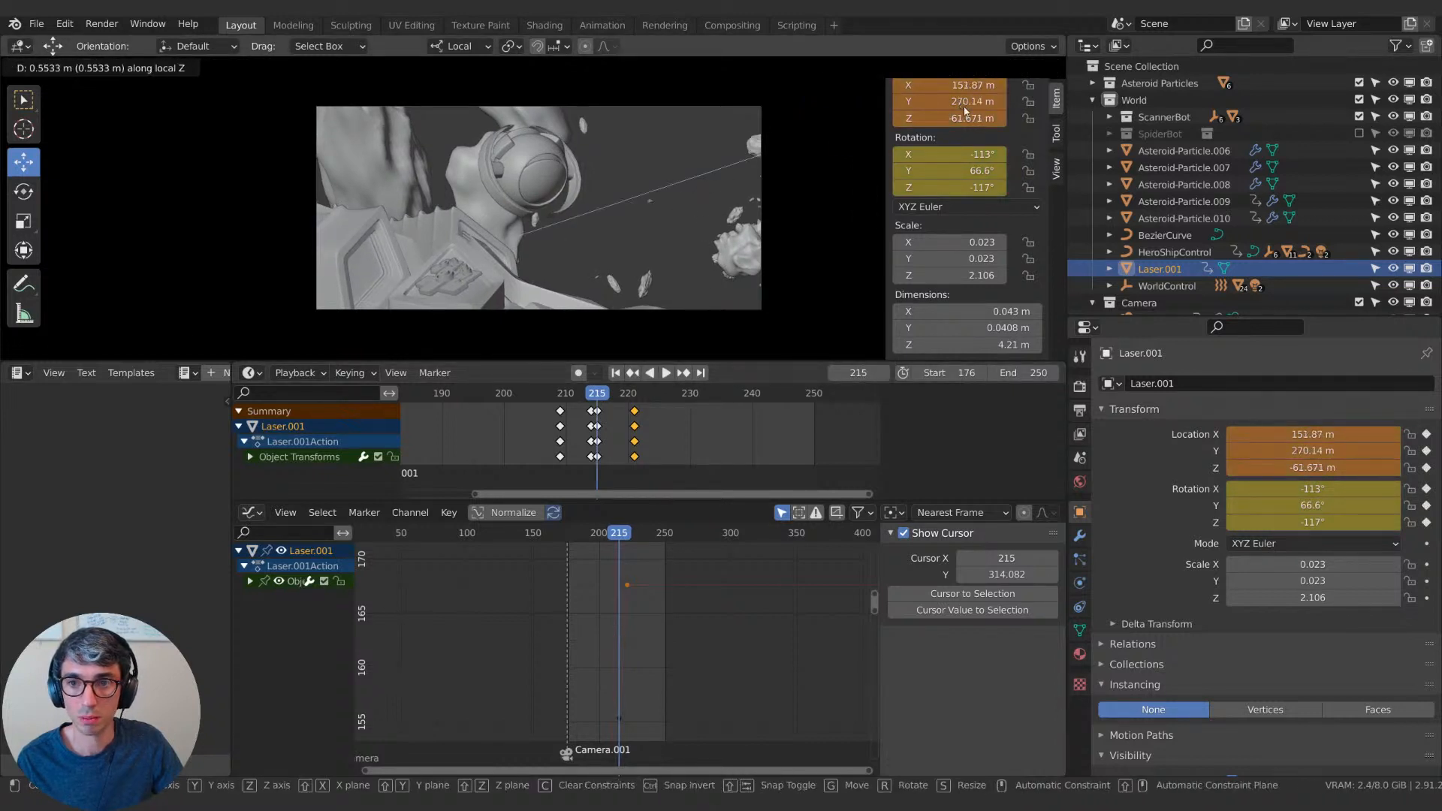
{"action": "left_click", "coordinate": [966, 111]}
{"action": "key", "text": "i"}
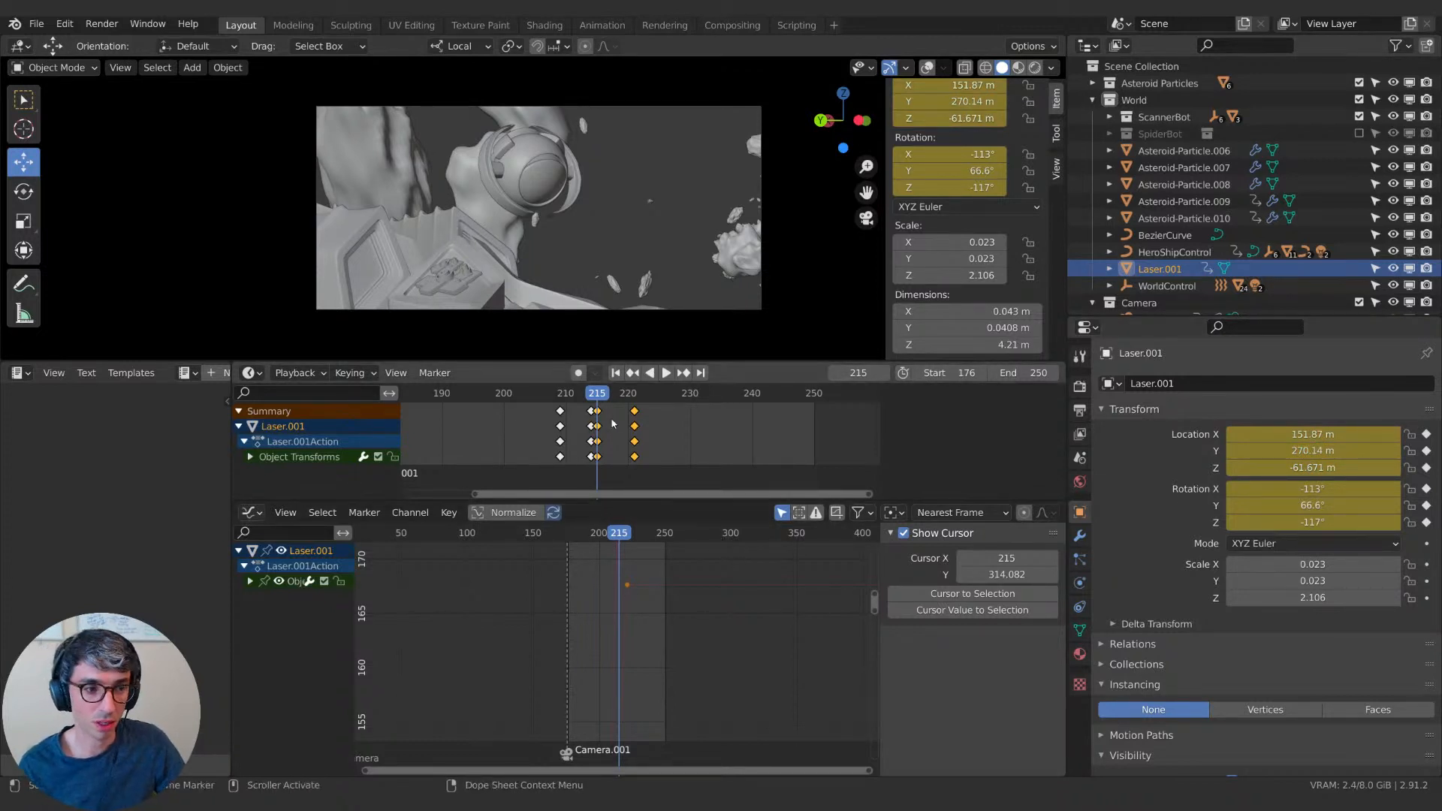
Play back both laser shots from around frame 208 in solid and rendered shading to check their path and timing.
{"action": "left_click", "coordinate": [560, 393]}
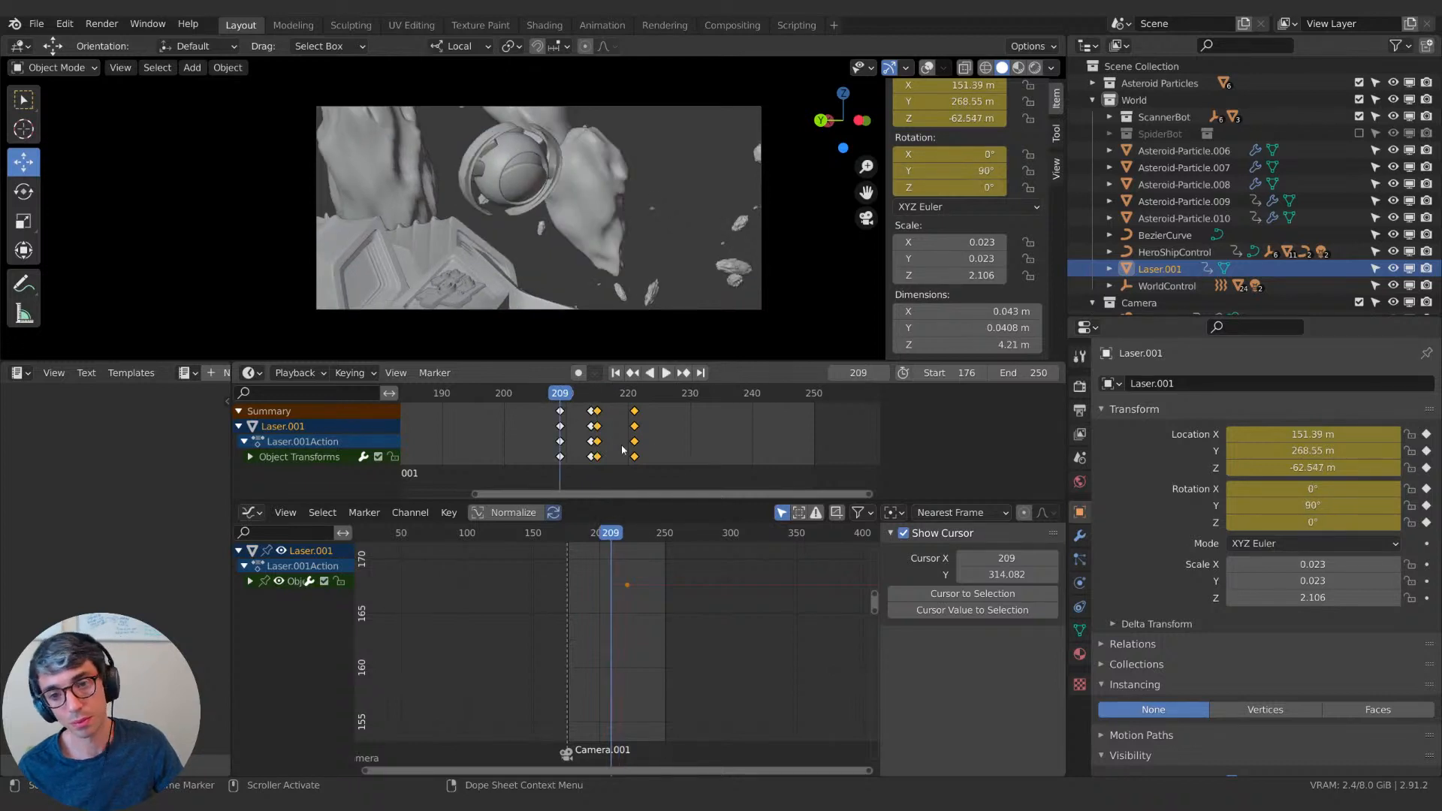
{"action": "key", "text": "space"}
{"action": "left_click", "coordinate": [549, 393]}
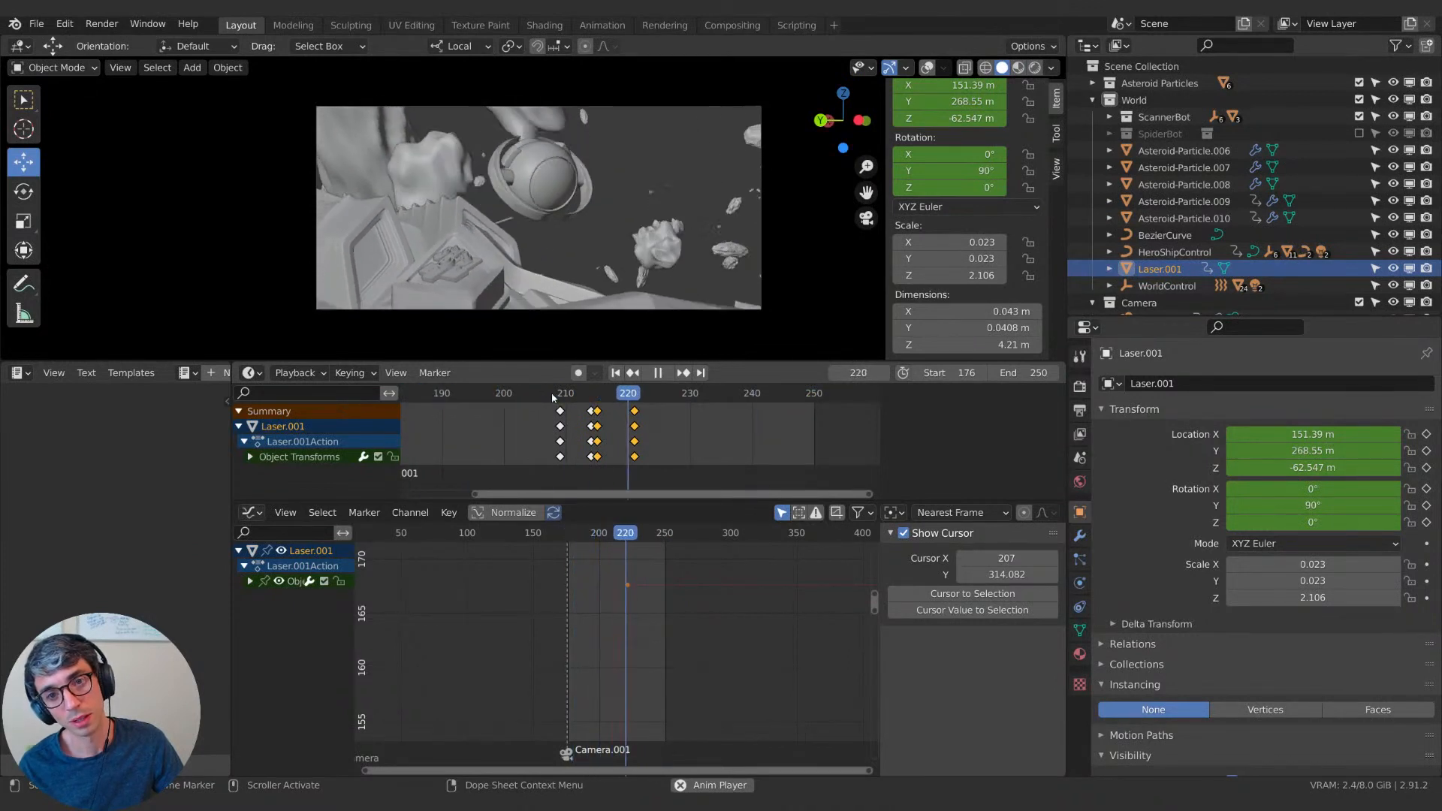
{"action": "key", "text": "space"}
{"action": "left_click", "coordinate": [1036, 67]}
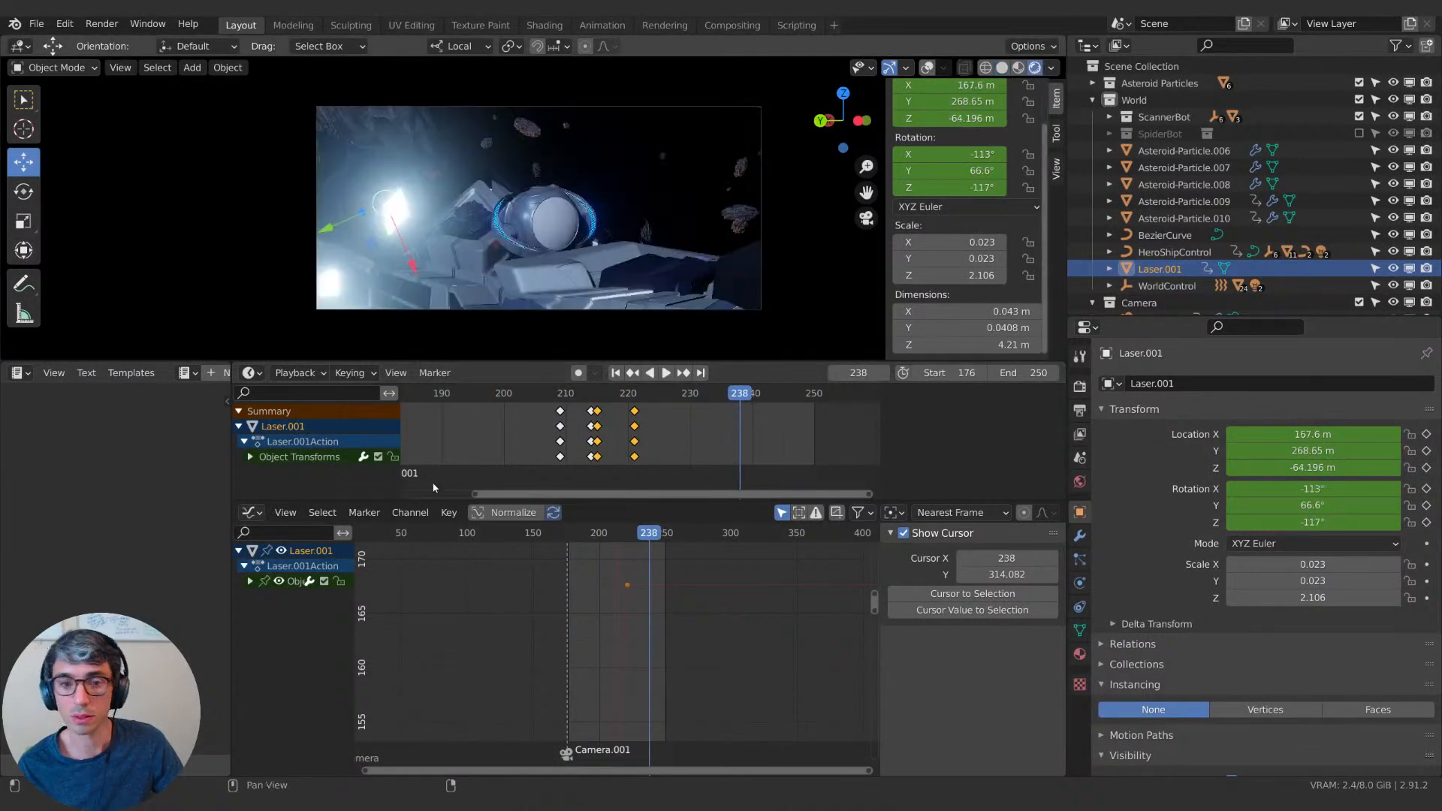
{"action": "key", "text": "space"}
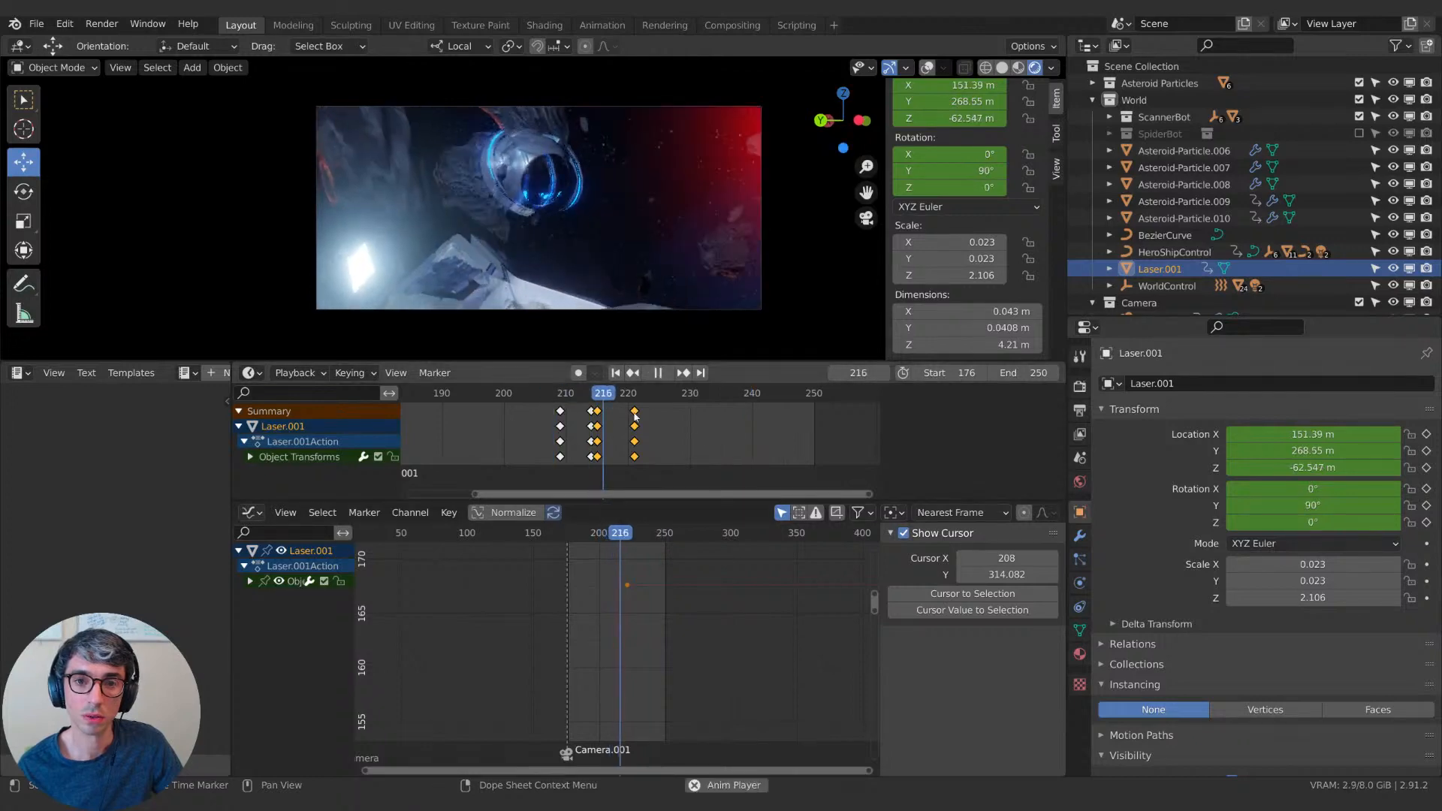
{"action": "left_click", "coordinate": [553, 397]}
{"action": "key", "text": "space"}
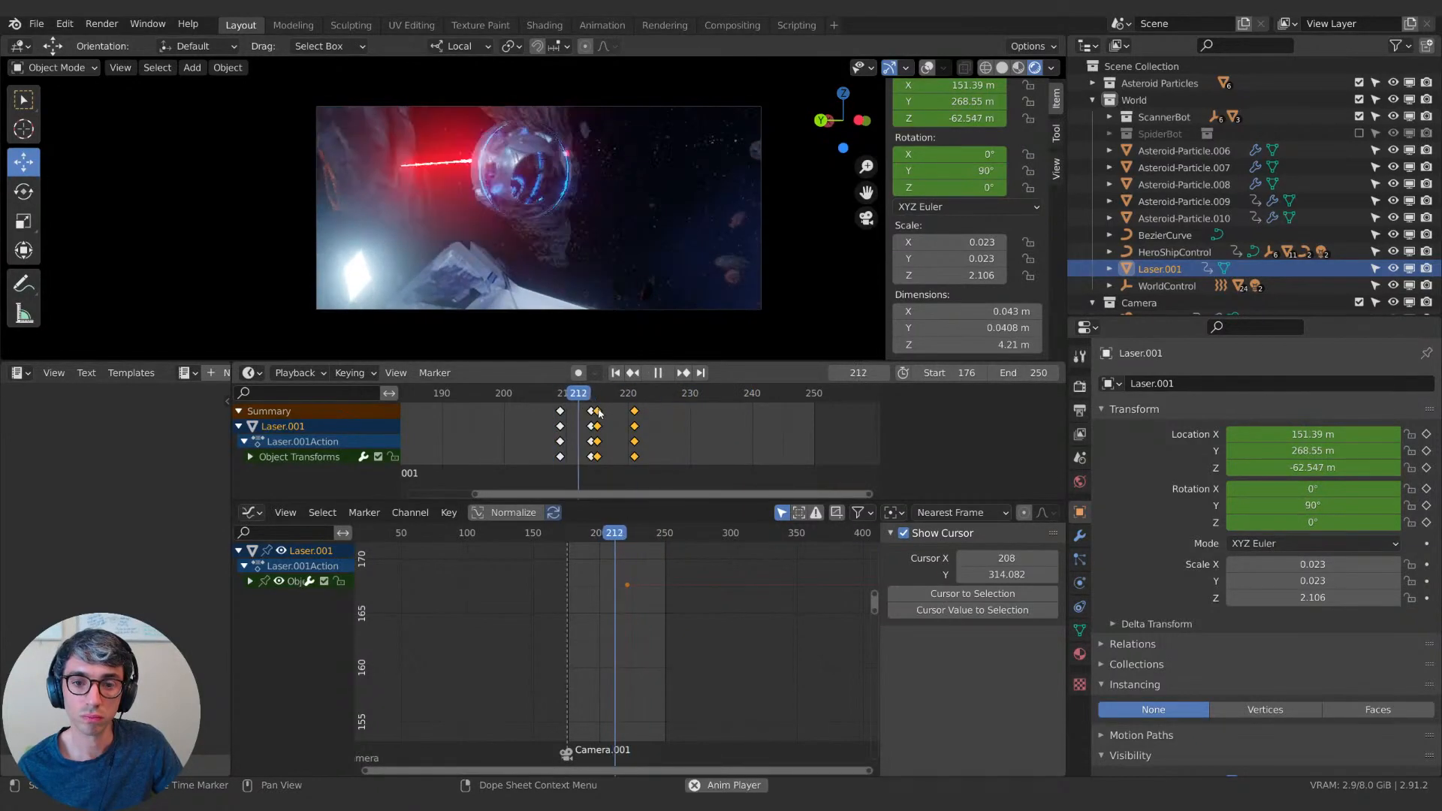
{"action": "key", "text": "space"}
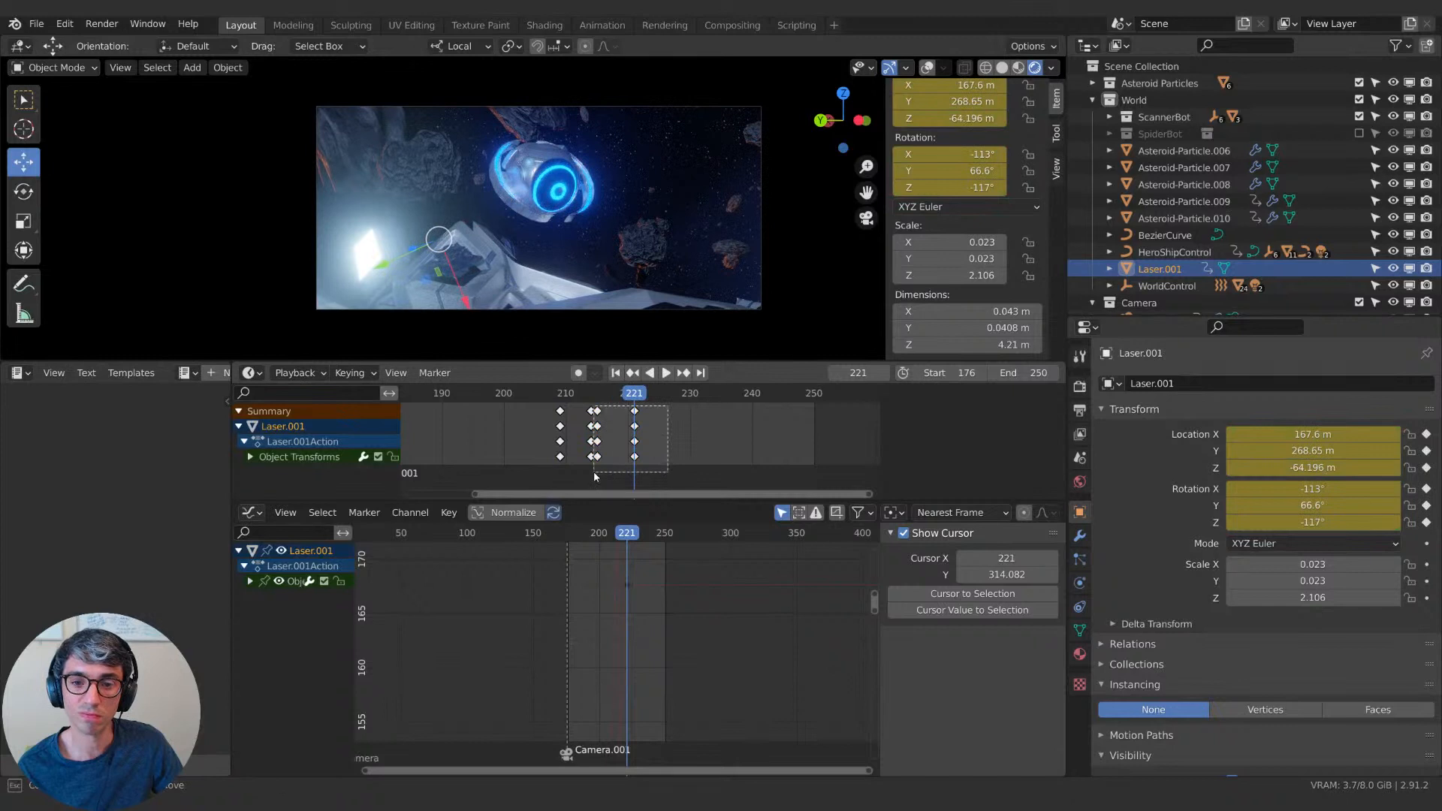
Move the second laser shot's keyframes to frames 234 and 240, and duplicate the frame 214 keyframes to frame 233.
{"action": "left_click_drag", "start_coordinate": [594, 472], "coordinate": [597, 472]}
{"action": "key", "text": "g"}
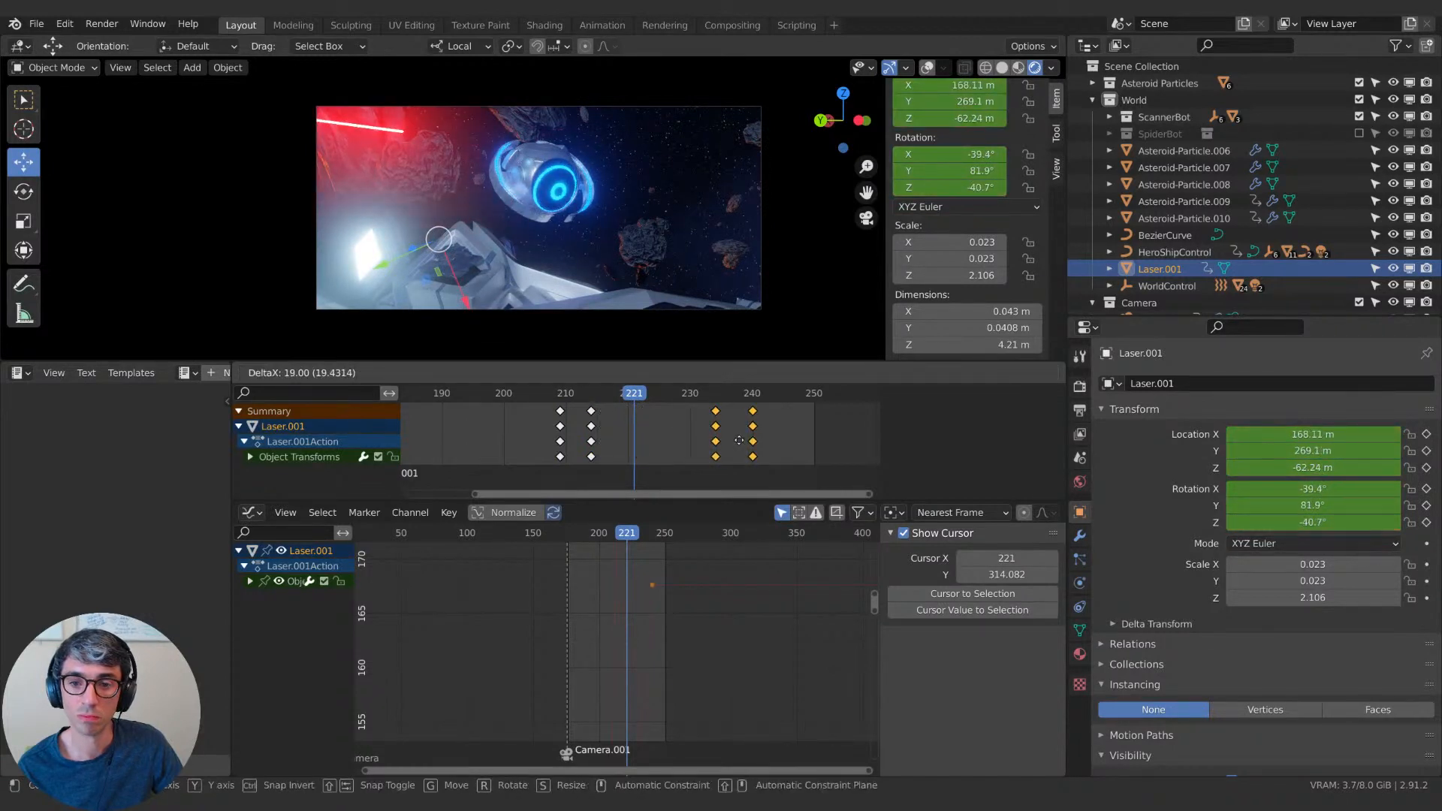
{"action": "left_click", "coordinate": [740, 440]}
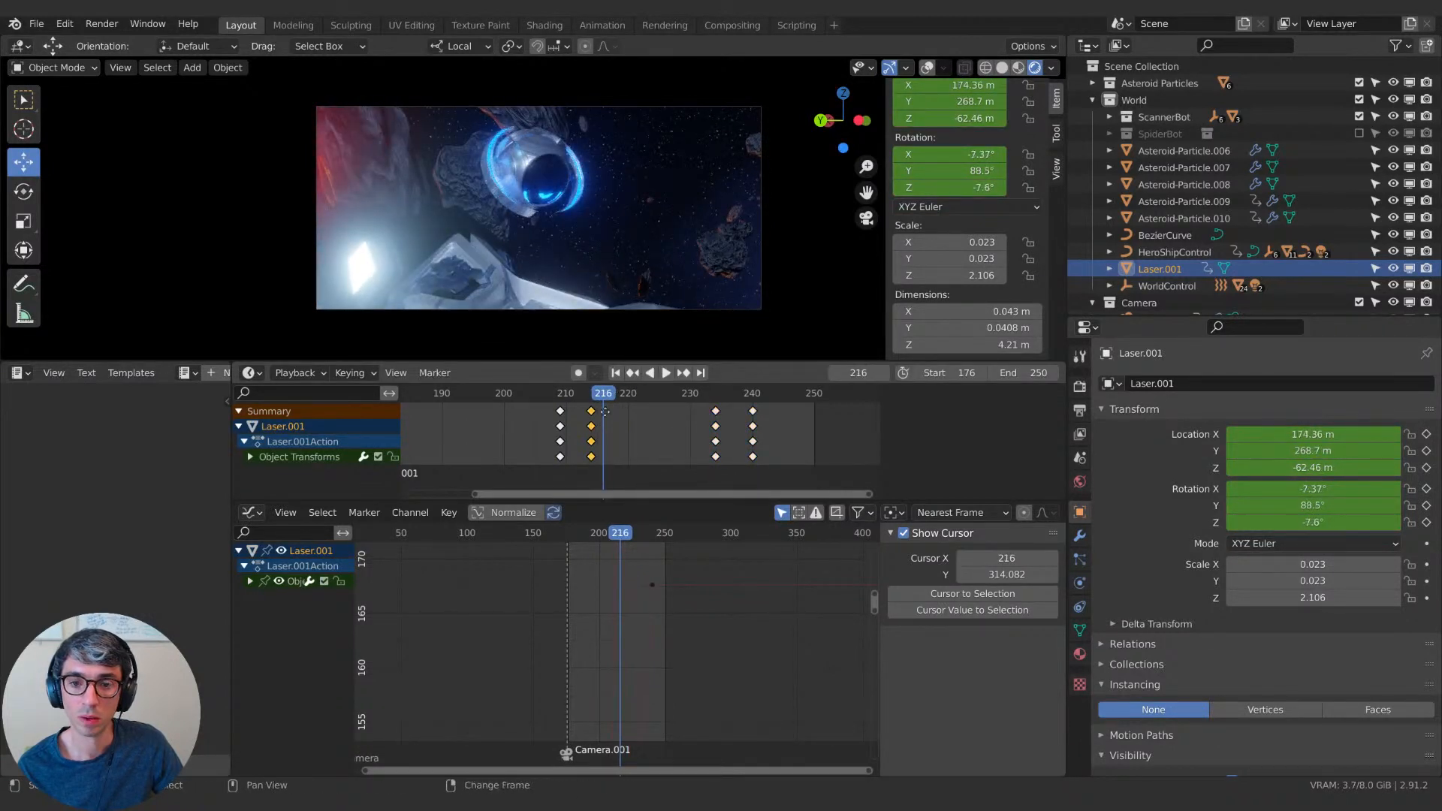
{"action": "key", "text": "shift+d"}
{"action": "left_click", "coordinate": [710, 423]}
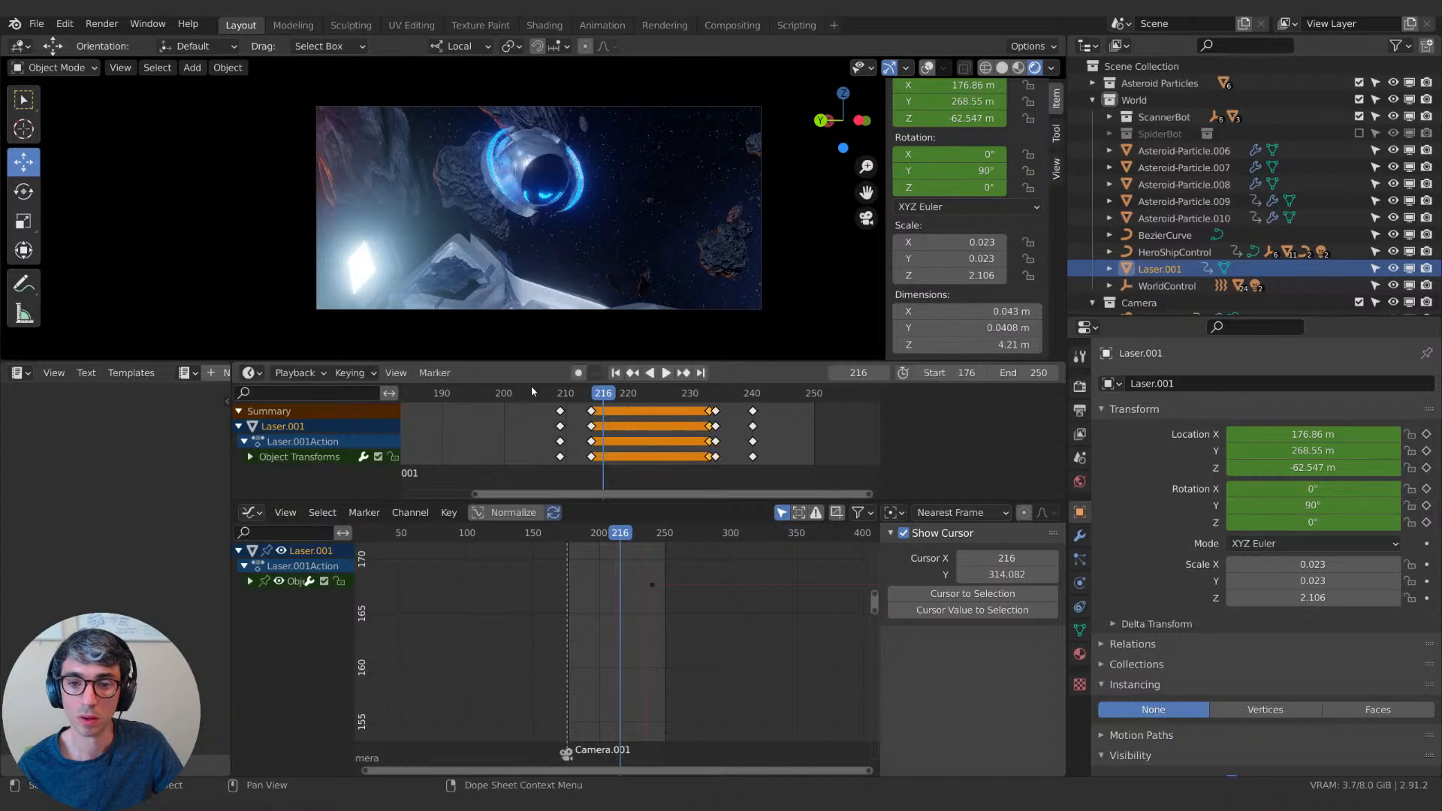
Move the second laser shot's end keyframes to frame 236 and play back the timing from around frame 230.
{"action": "left_click", "coordinate": [534, 392]}
{"action": "key", "text": "space"}
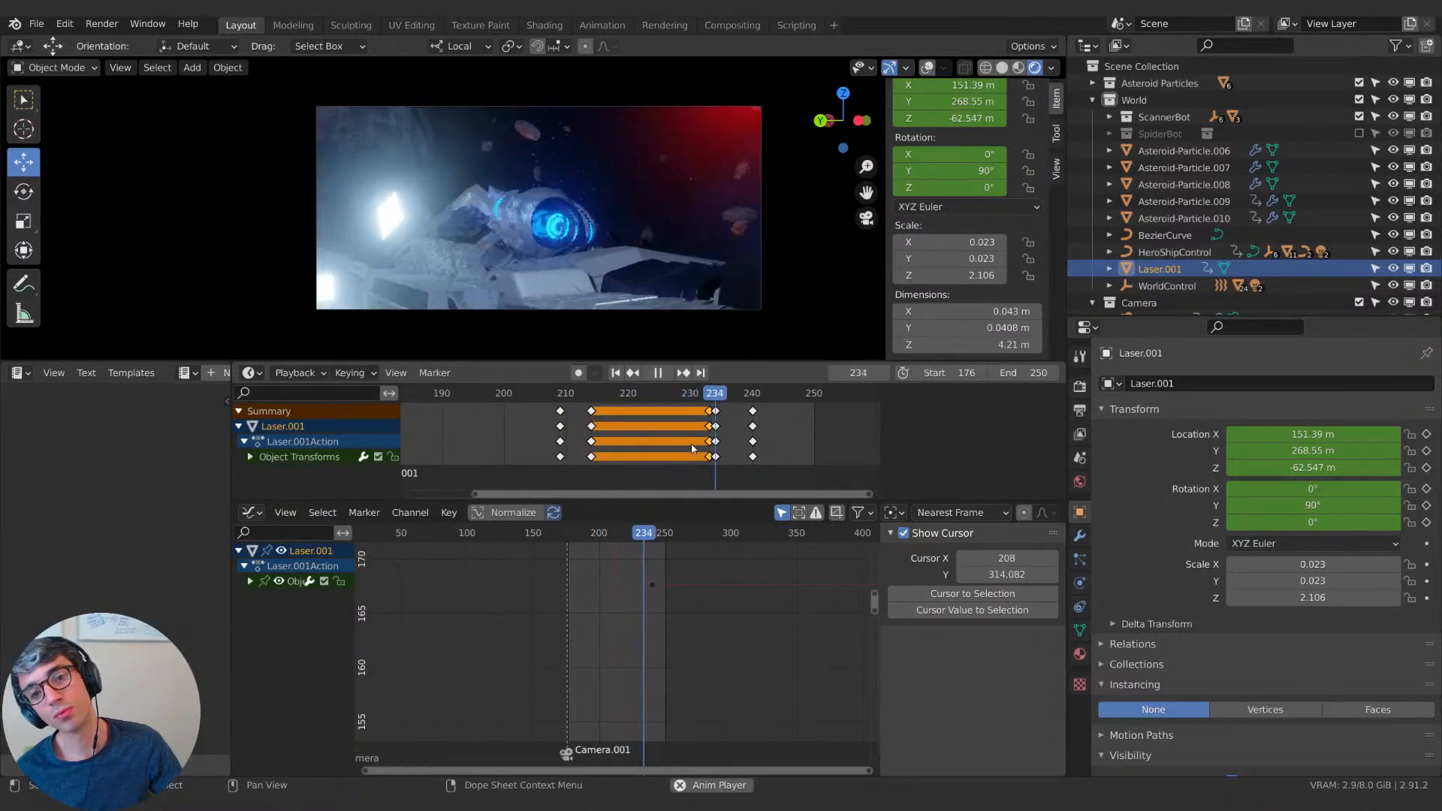
{"action": "left_click", "coordinate": [722, 398]}
{"action": "key", "text": "space"}
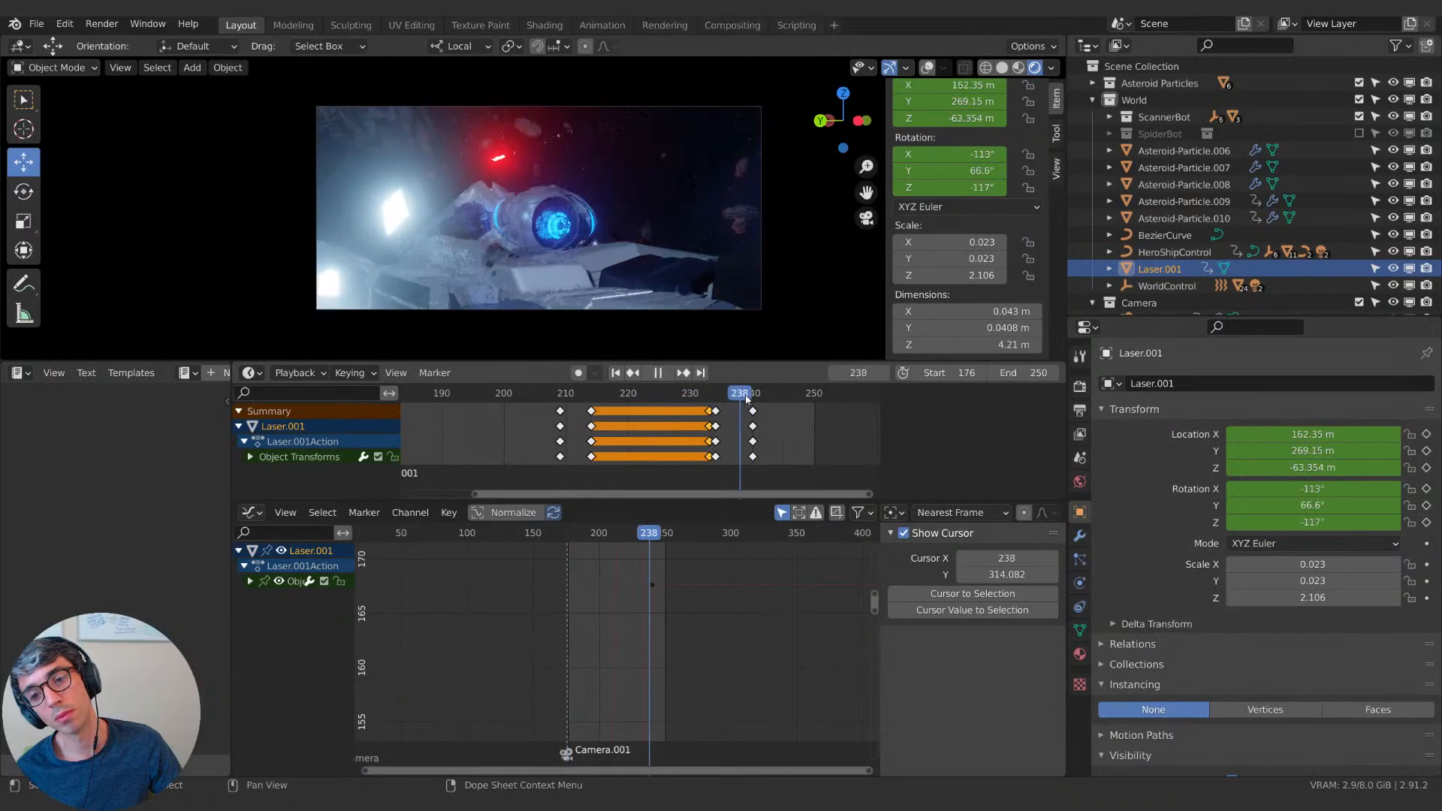
{"action": "key", "text": "space"}
{"action": "left_click_drag", "start_coordinate": [753, 411], "coordinate": [728, 411]}
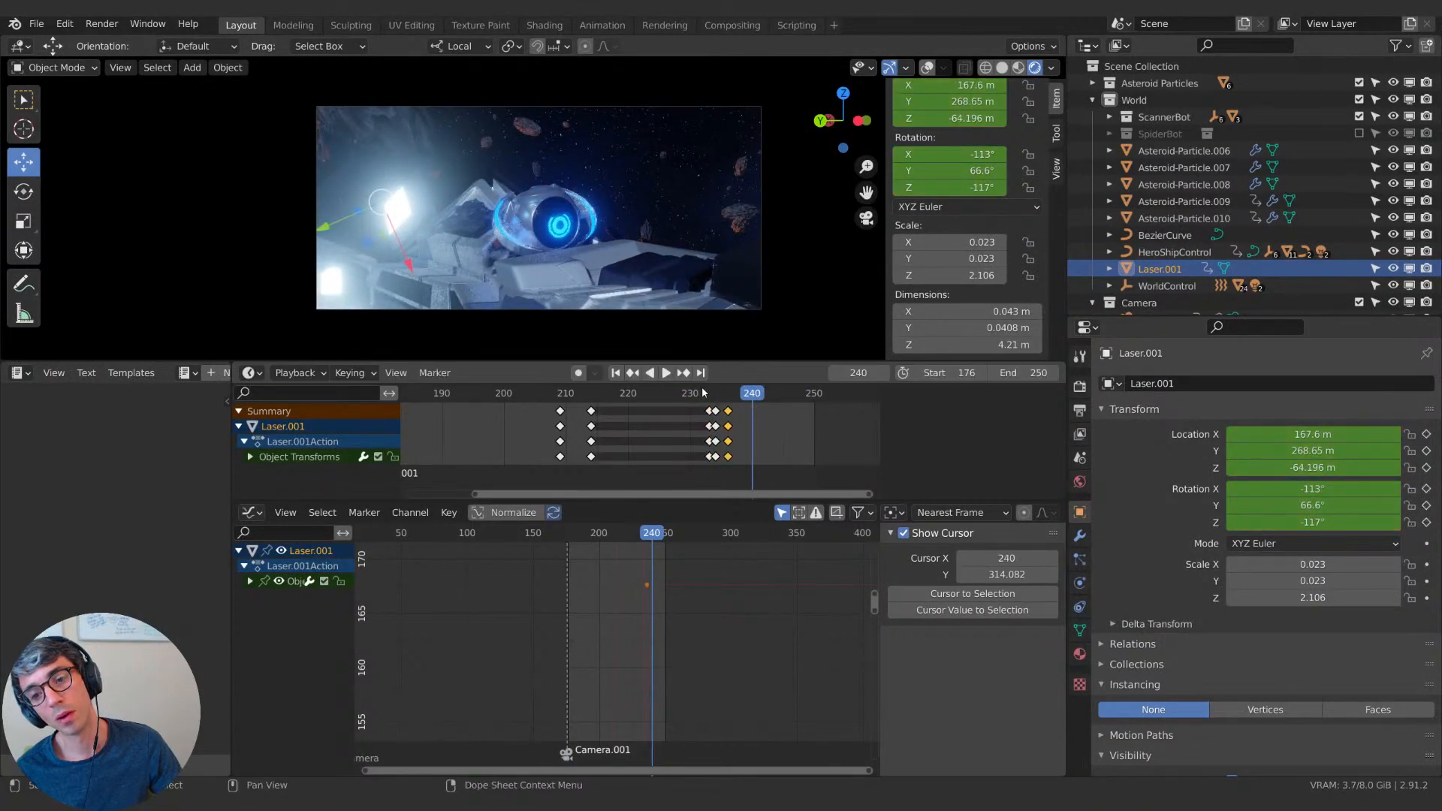
{"action": "left_click", "coordinate": [702, 395]}
{"action": "key", "text": "space"}
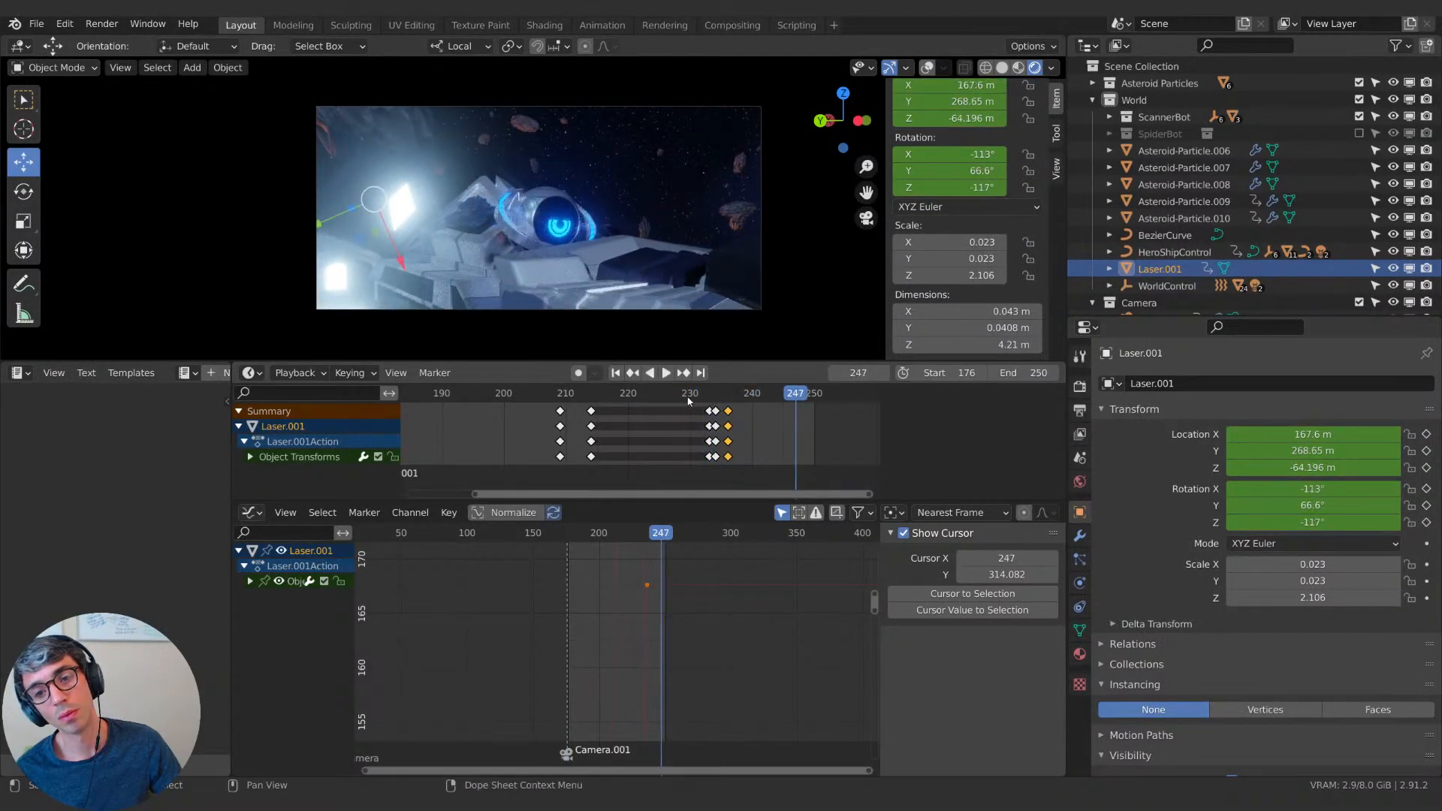
{"action": "left_click", "coordinate": [688, 399]}
{"action": "key", "text": "space"}
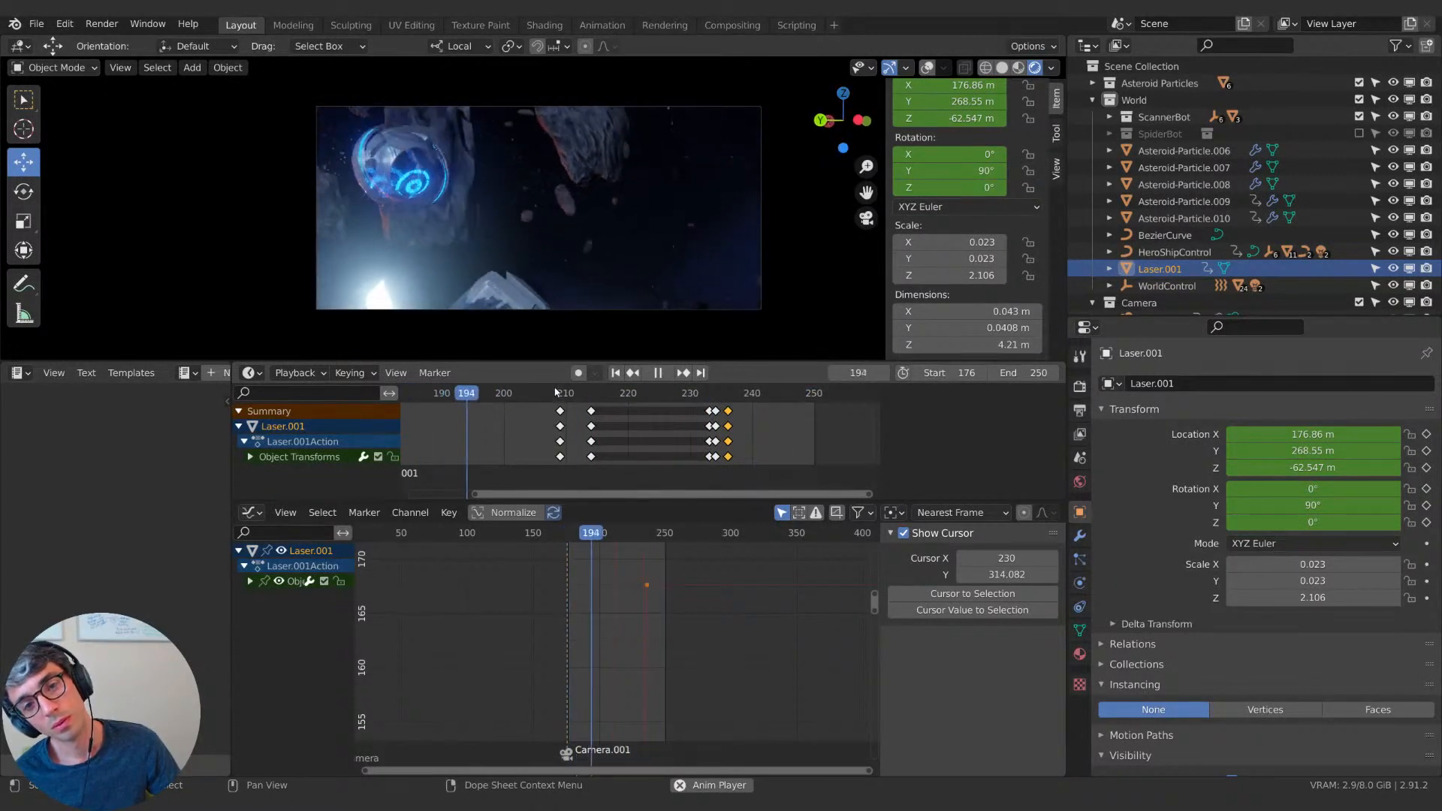
{"action": "key", "text": "space"}
Duplicate the laser's frame 209 and 214 keyframes to frames 194 and 199, and copy the frame 209 start keyframes to frame 200.
{"action": "left_click", "coordinate": [592, 423]}
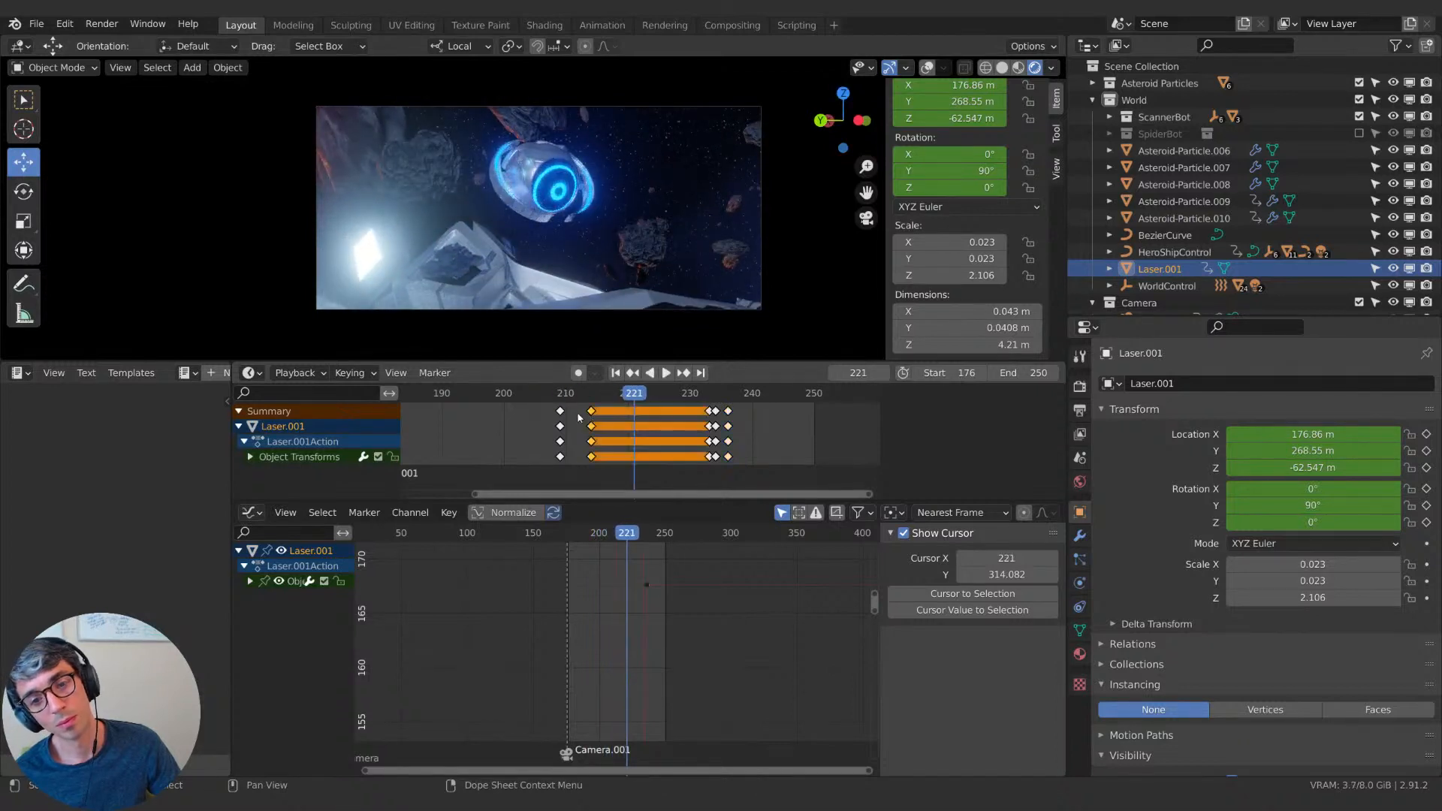
{"action": "left_click_drag", "start_coordinate": [590, 427], "coordinate": [498, 428]}
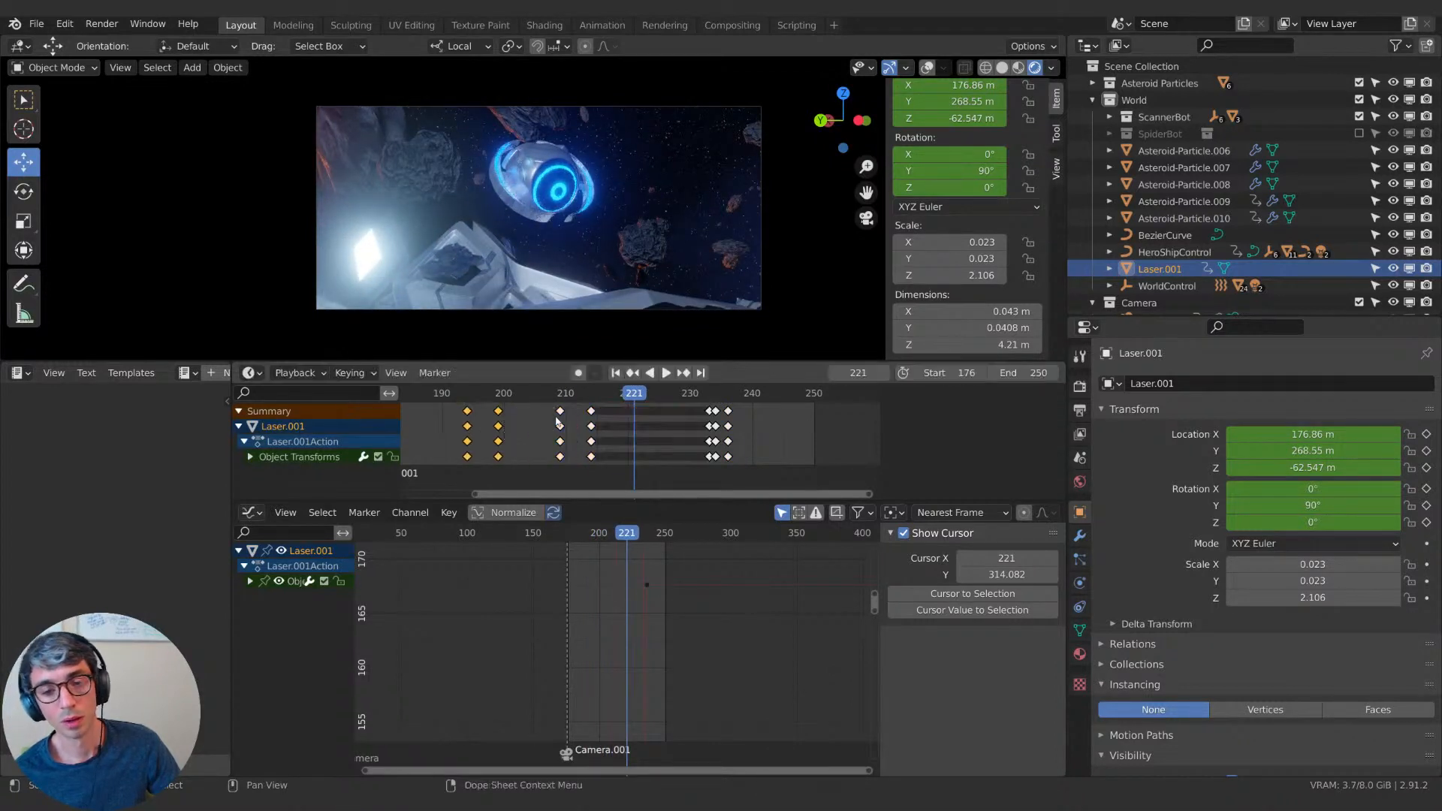
{"action": "key", "text": "g"}
{"action": "left_click", "coordinate": [501, 416]}
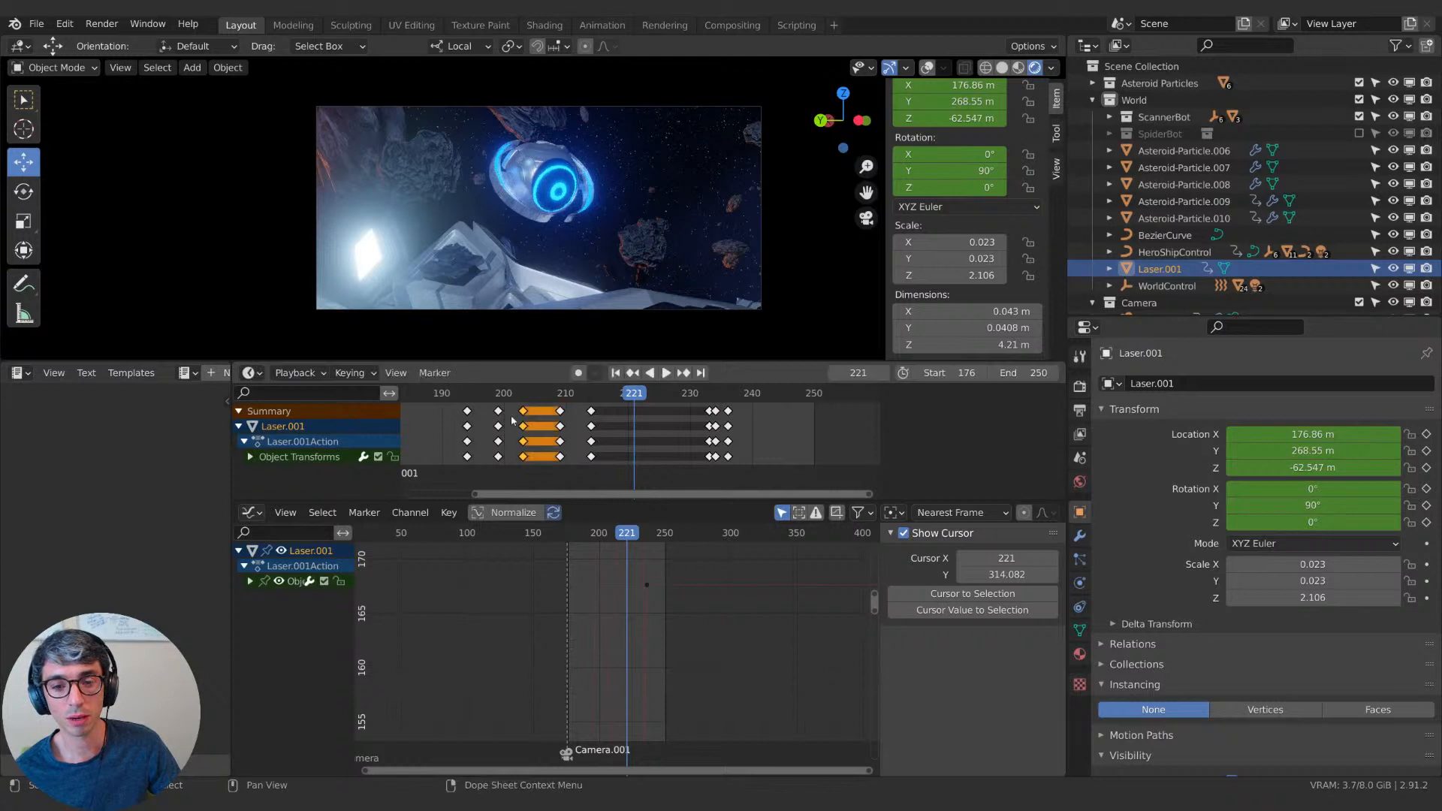
{"action": "key", "text": "x"}
{"action": "key", "text": "Escape"}
{"action": "key", "text": "g"}
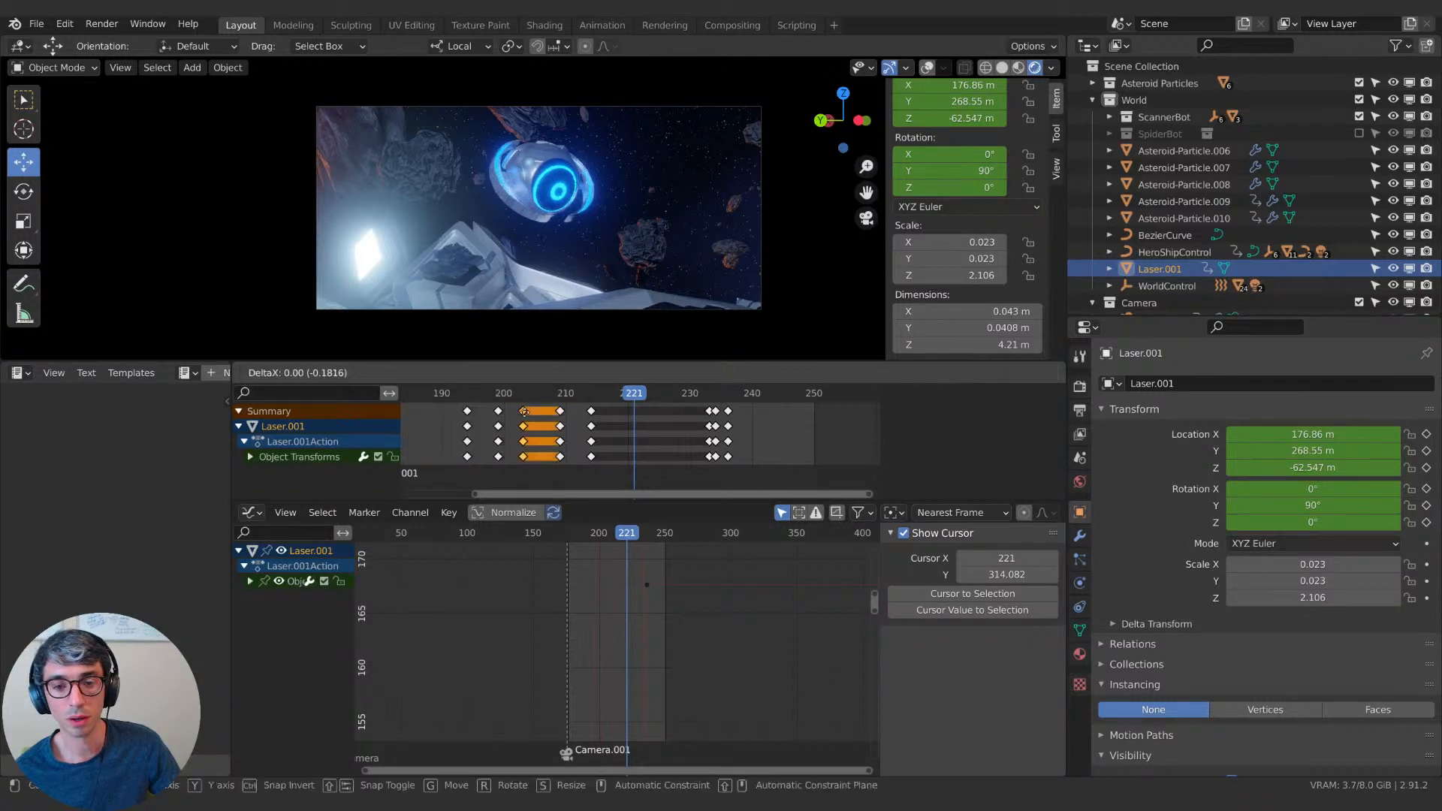
{"action": "left_click", "coordinate": [509, 413]}
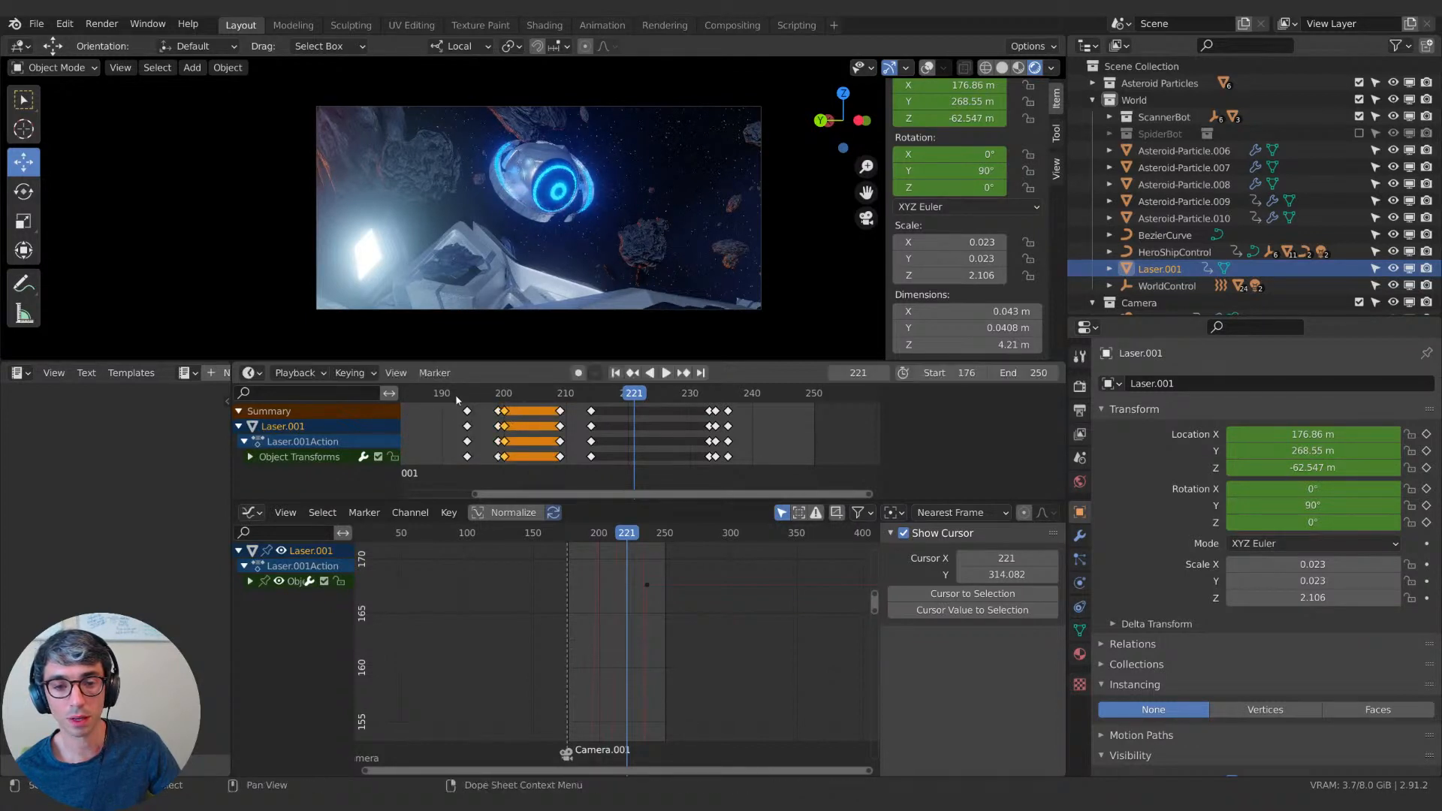
Shift the early laser shot's keyframes to frames 199, 204 and 205, and play back the animation to check the shots.
{"action": "key", "text": "space"}
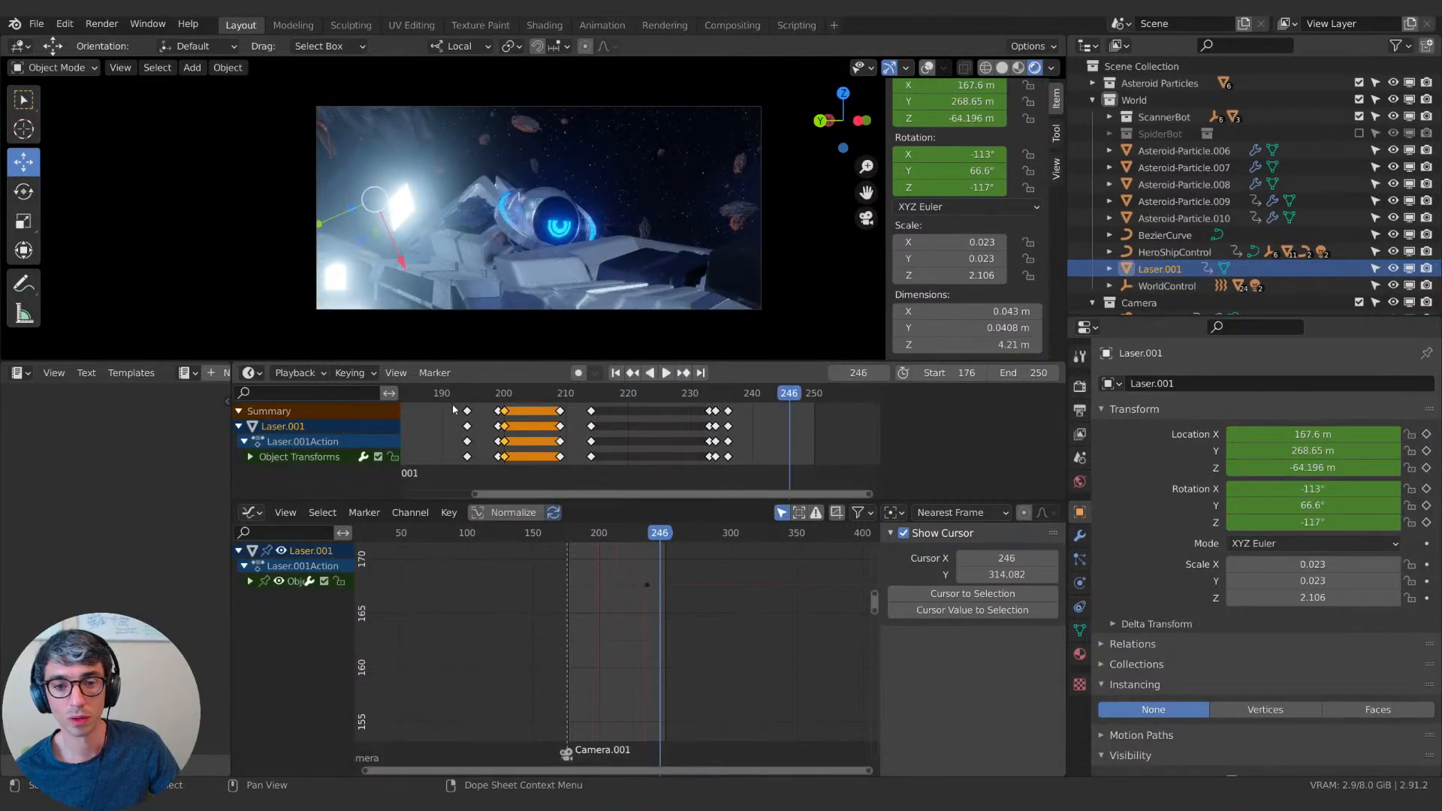
{"action": "left_click_drag", "start_coordinate": [509, 416], "coordinate": [510, 417]}
{"action": "key", "text": "g"}
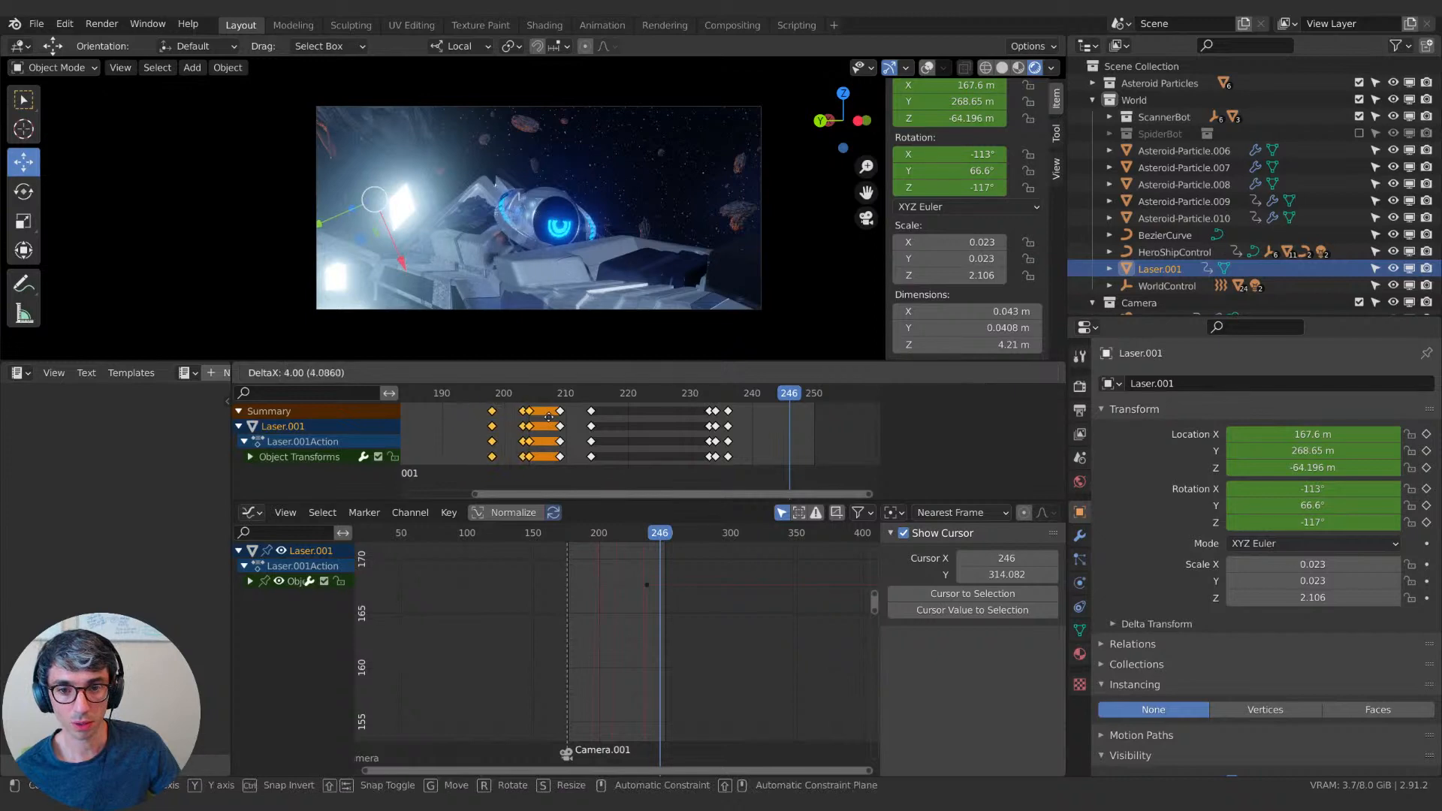
{"action": "left_click", "coordinate": [555, 422]}
{"action": "key", "text": "space"}
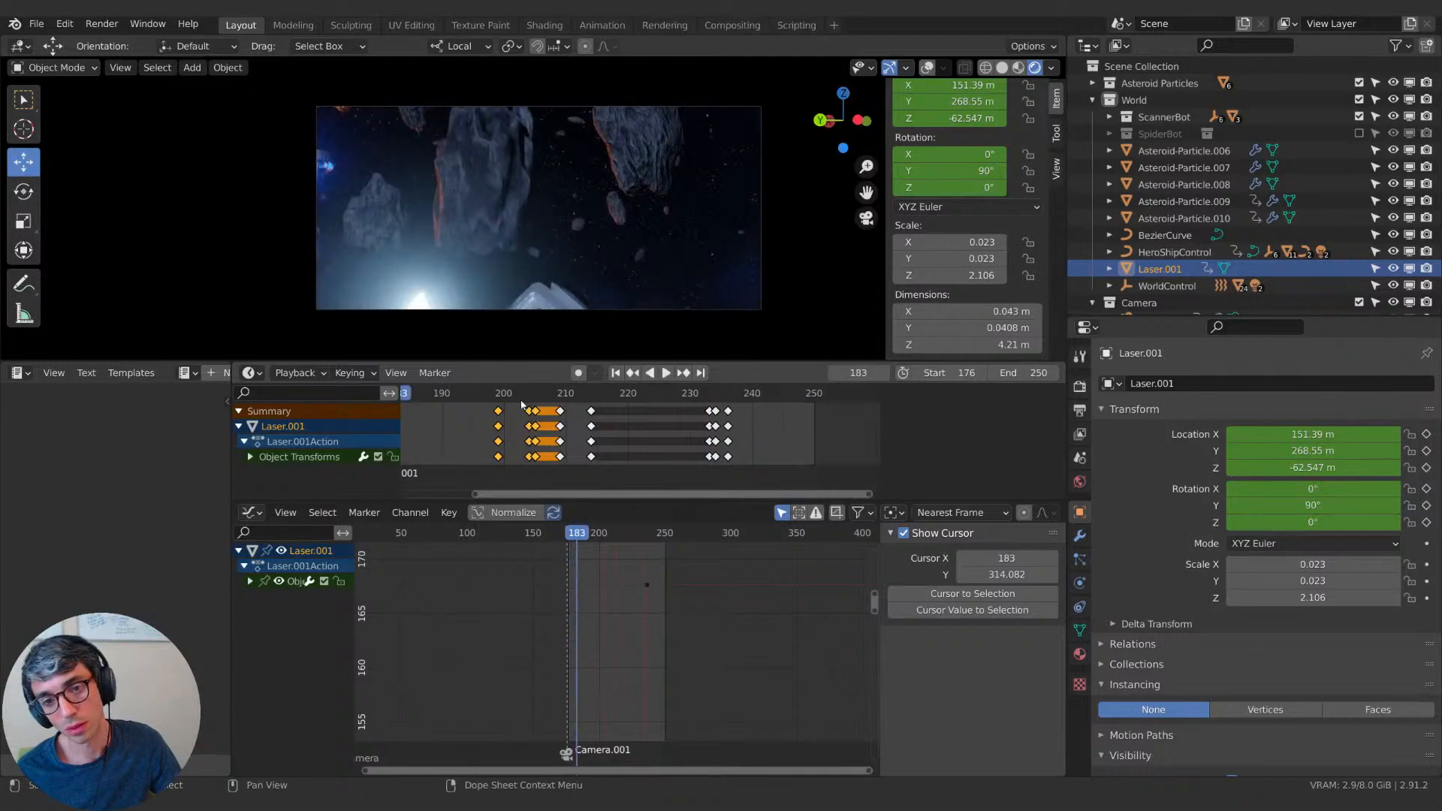
{"action": "key", "text": "space"}
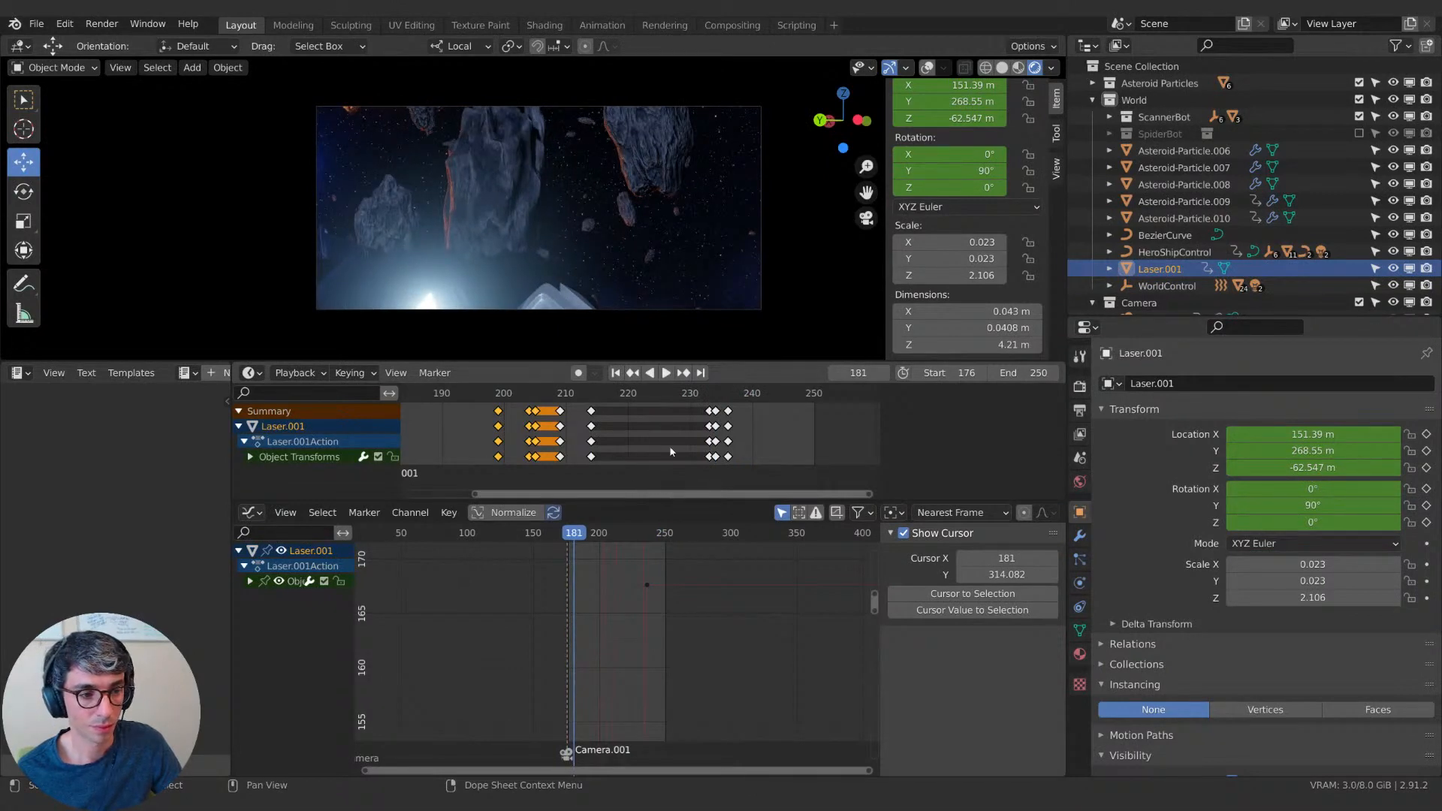
{"action": "key", "text": "Up"}
{"action": "key", "text": "space"}
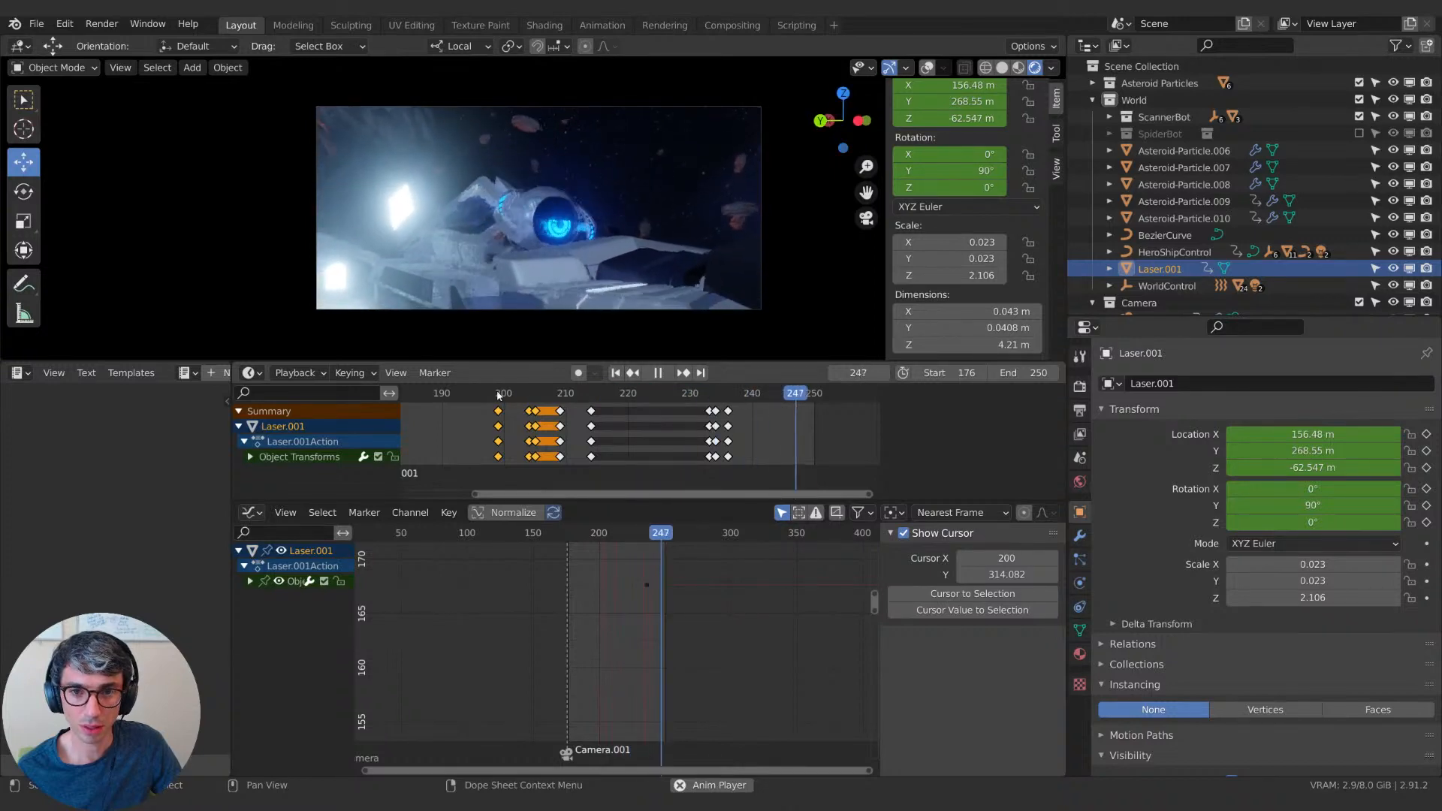
{"action": "key", "text": "Escape"}
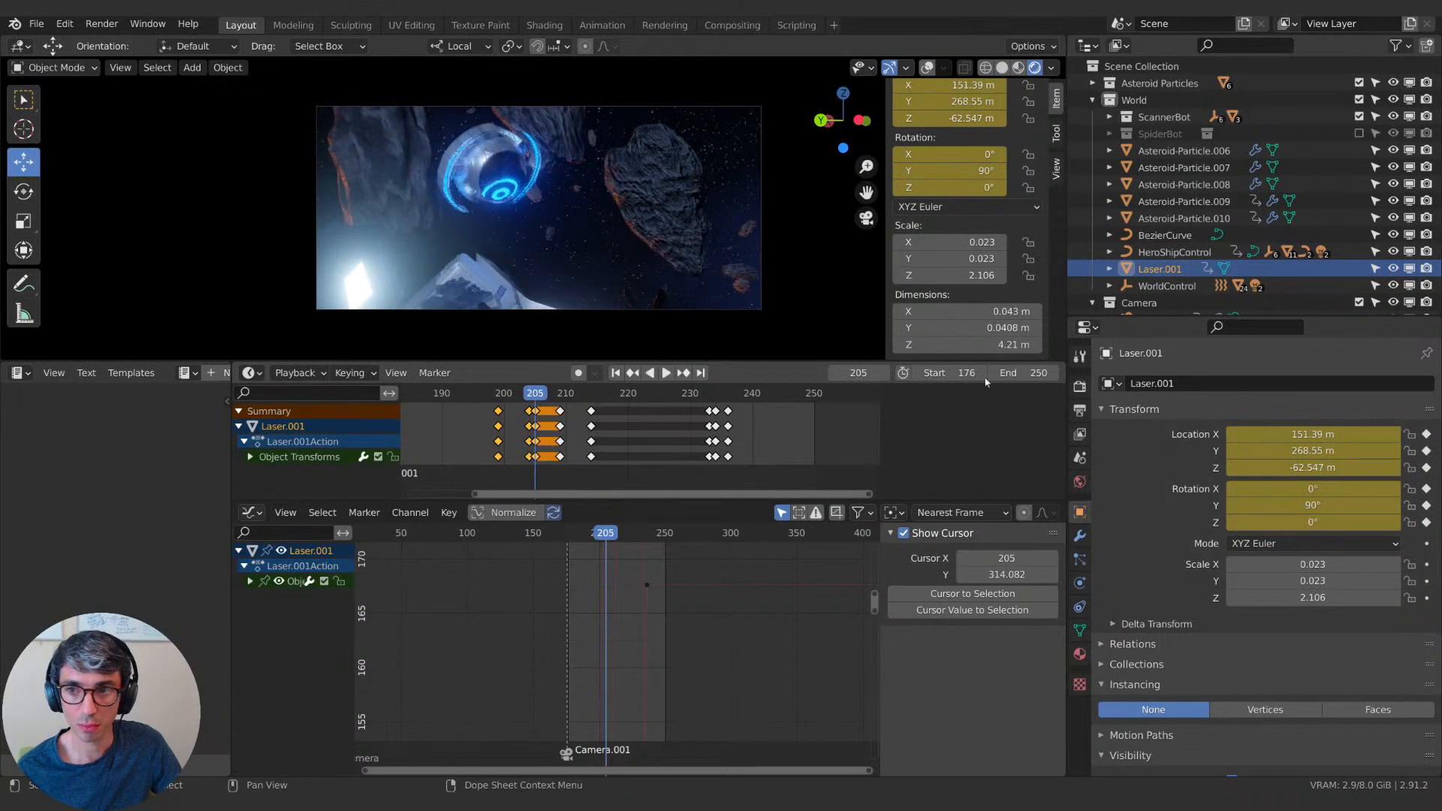
{"action": "key", "text": "space"}
Select LookControl inside the ScannerBot collection and keyframe its location at frame 205.
{"action": "scroll", "coordinate": [1160, 228], "scroll_direction": "down", "scroll_amount": 3}
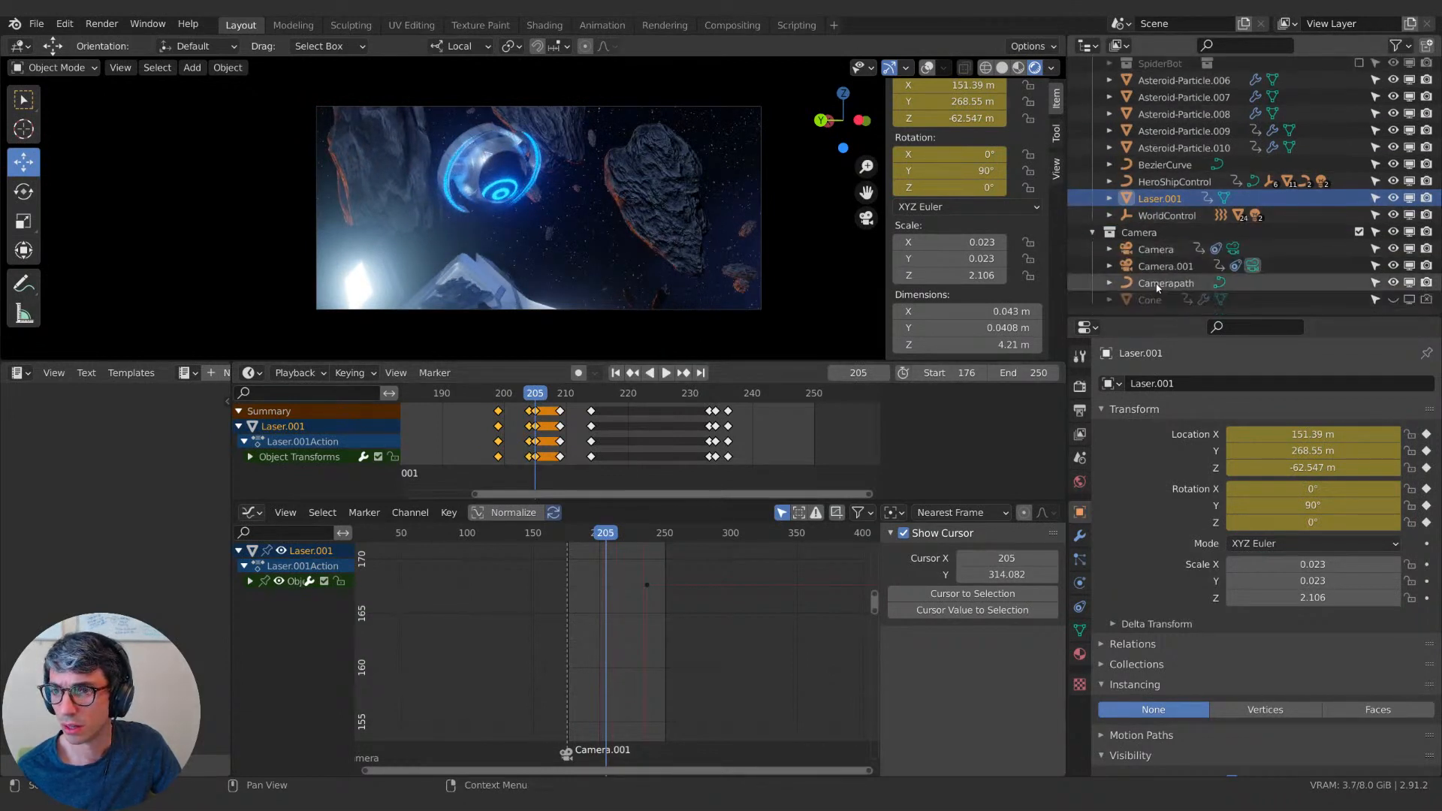
{"action": "scroll", "coordinate": [1128, 208], "scroll_direction": "up", "scroll_amount": 3}
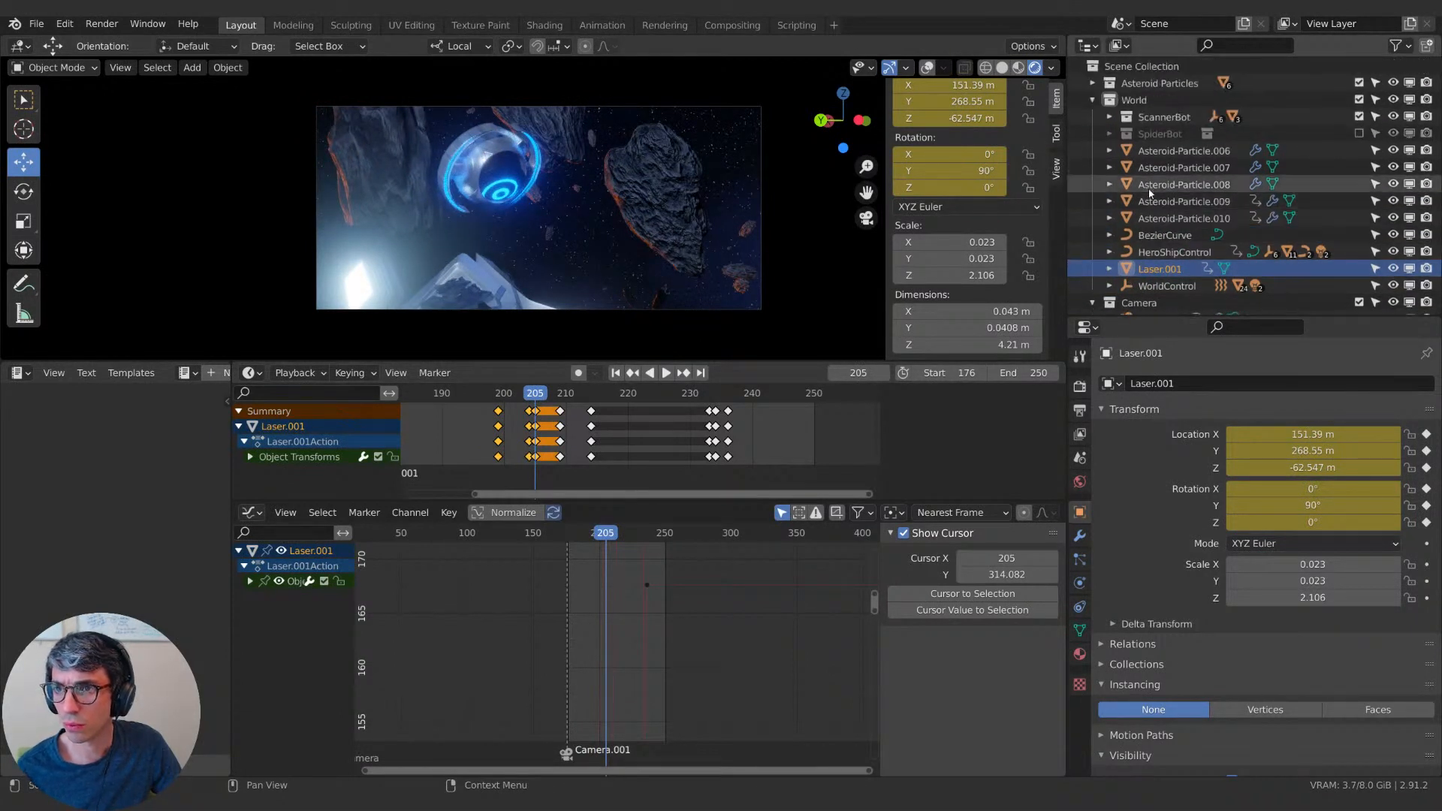
{"action": "left_click", "coordinate": [1120, 117]}
{"action": "left_click", "coordinate": [1110, 117]}
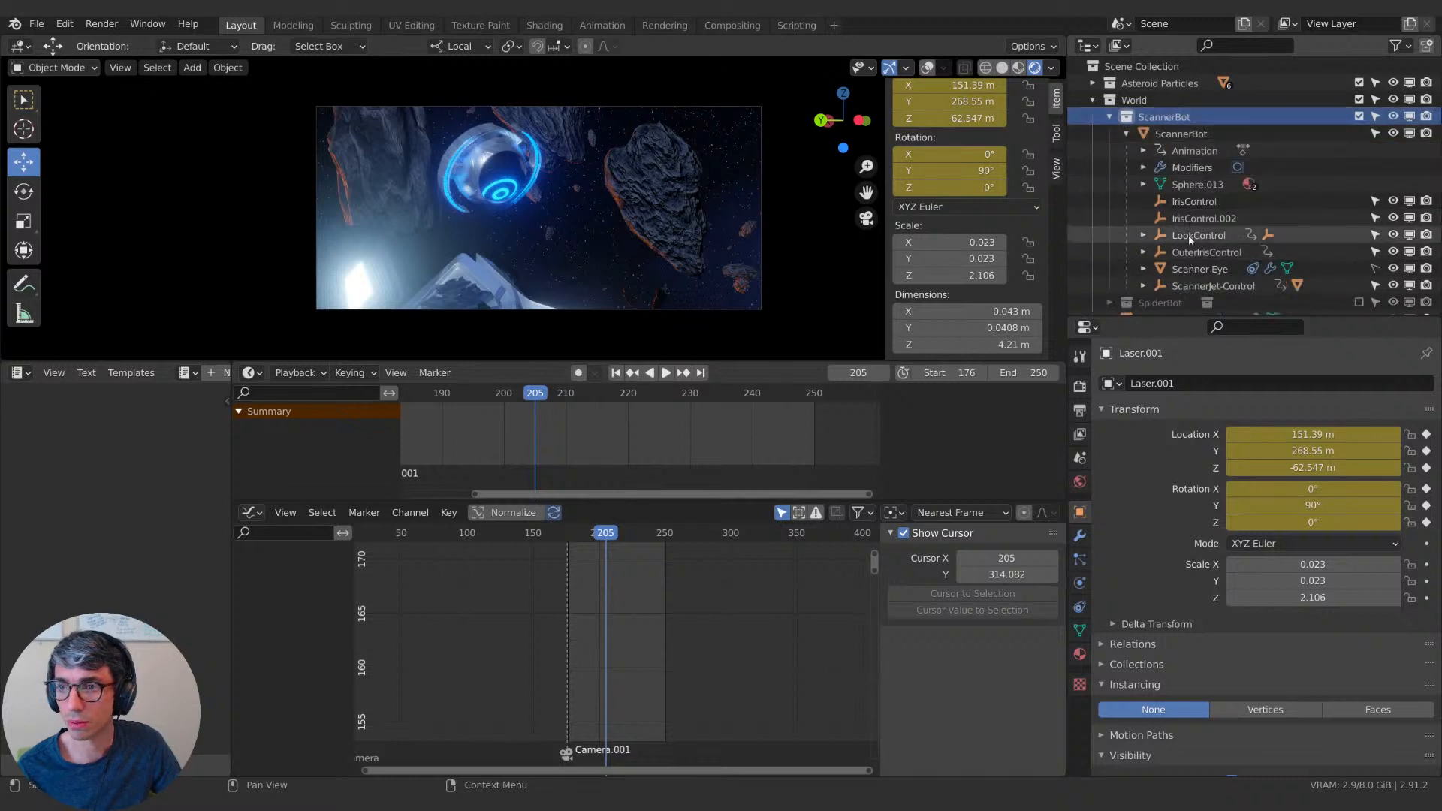
{"action": "left_click", "coordinate": [1190, 237]}
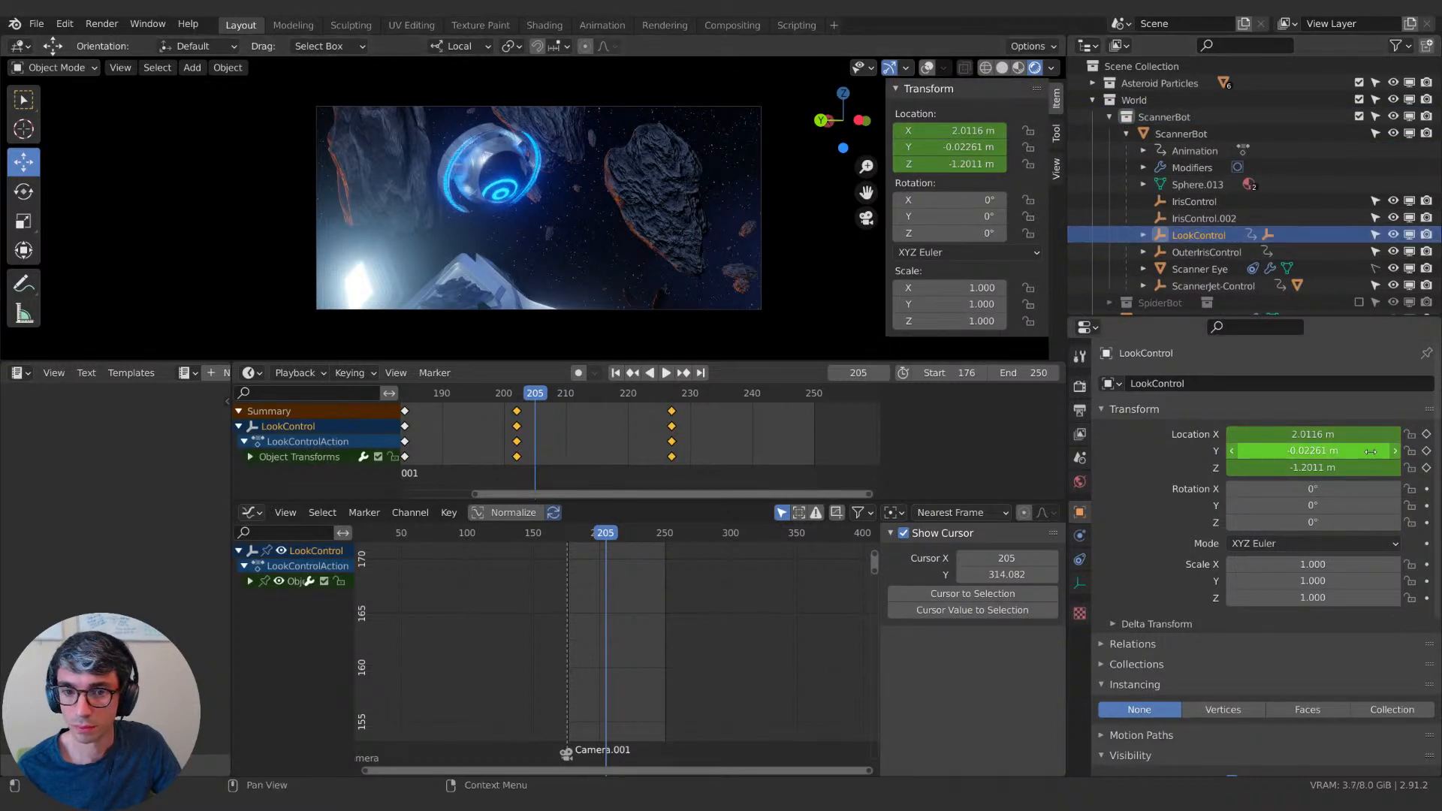
{"action": "key", "text": "i"}
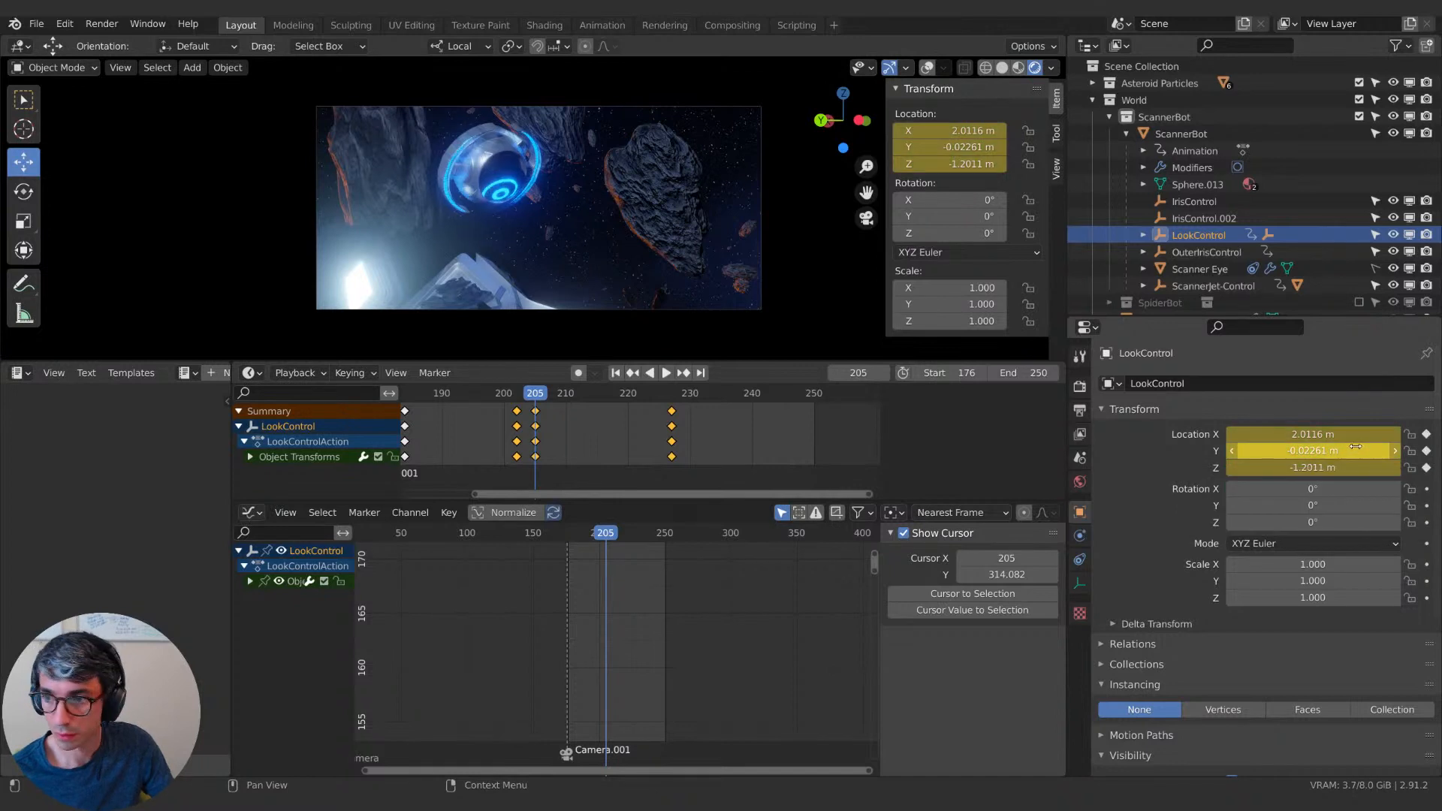
At frame 208, move LookControl to about X 1.5496 m, Y 2.6664 m, Z 0.39973 m and keyframe its location.
{"action": "key", "text": "Right"}
{"action": "key", "text": "Right"}
{"action": "key", "text": "Right"}
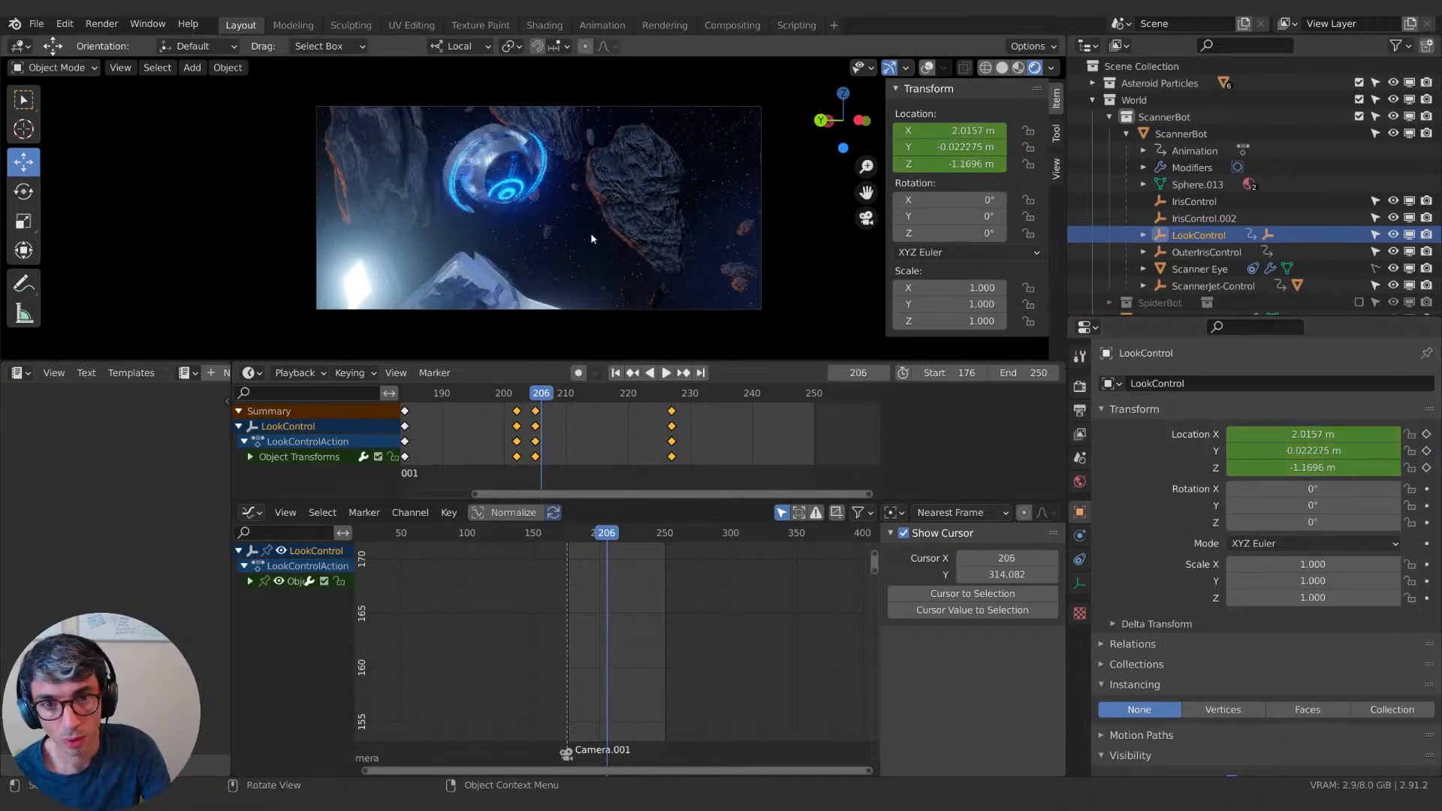
{"action": "key", "text": "g"}
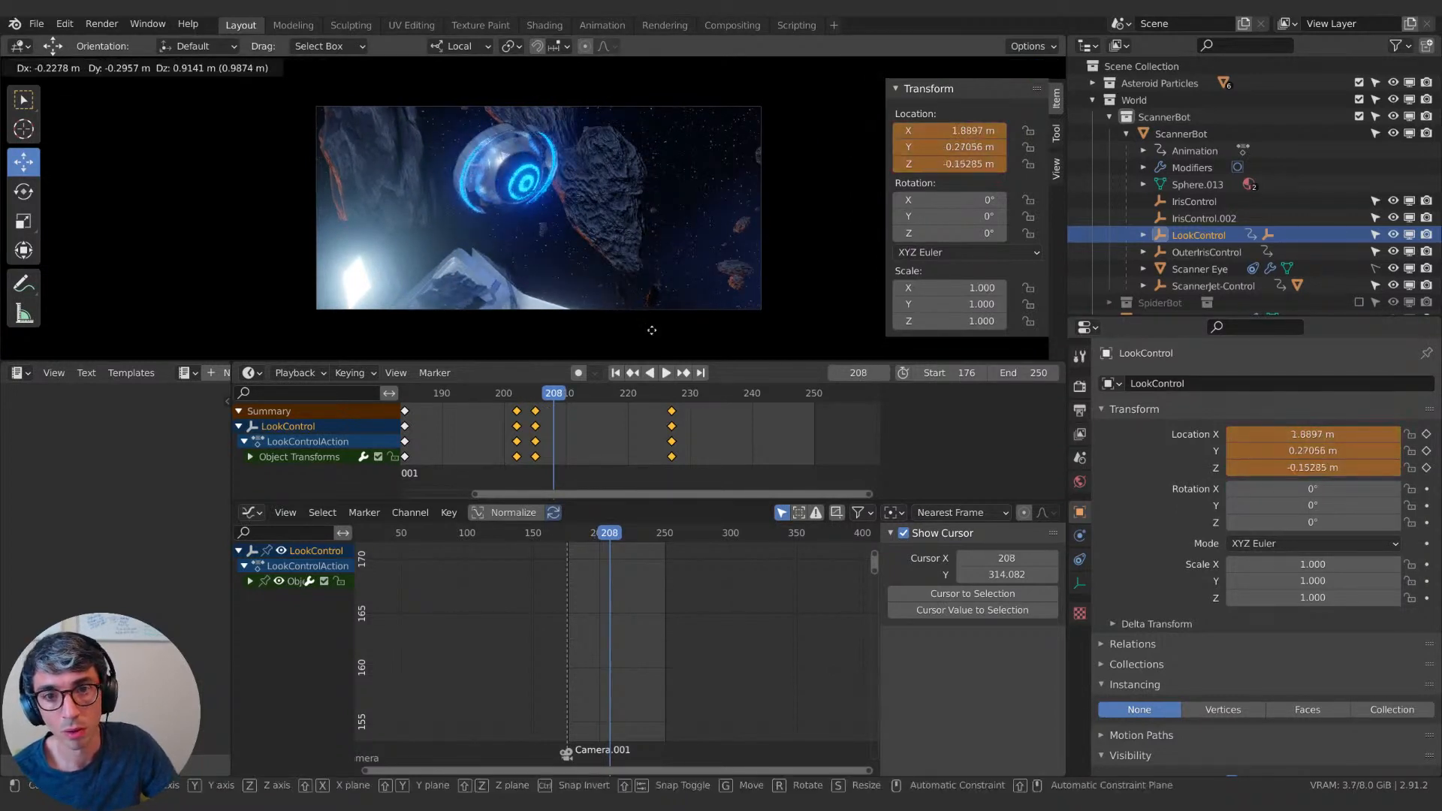
{"action": "left_click", "coordinate": [621, 220]}
{"action": "key", "text": "g"}
{"action": "key", "text": "y"}
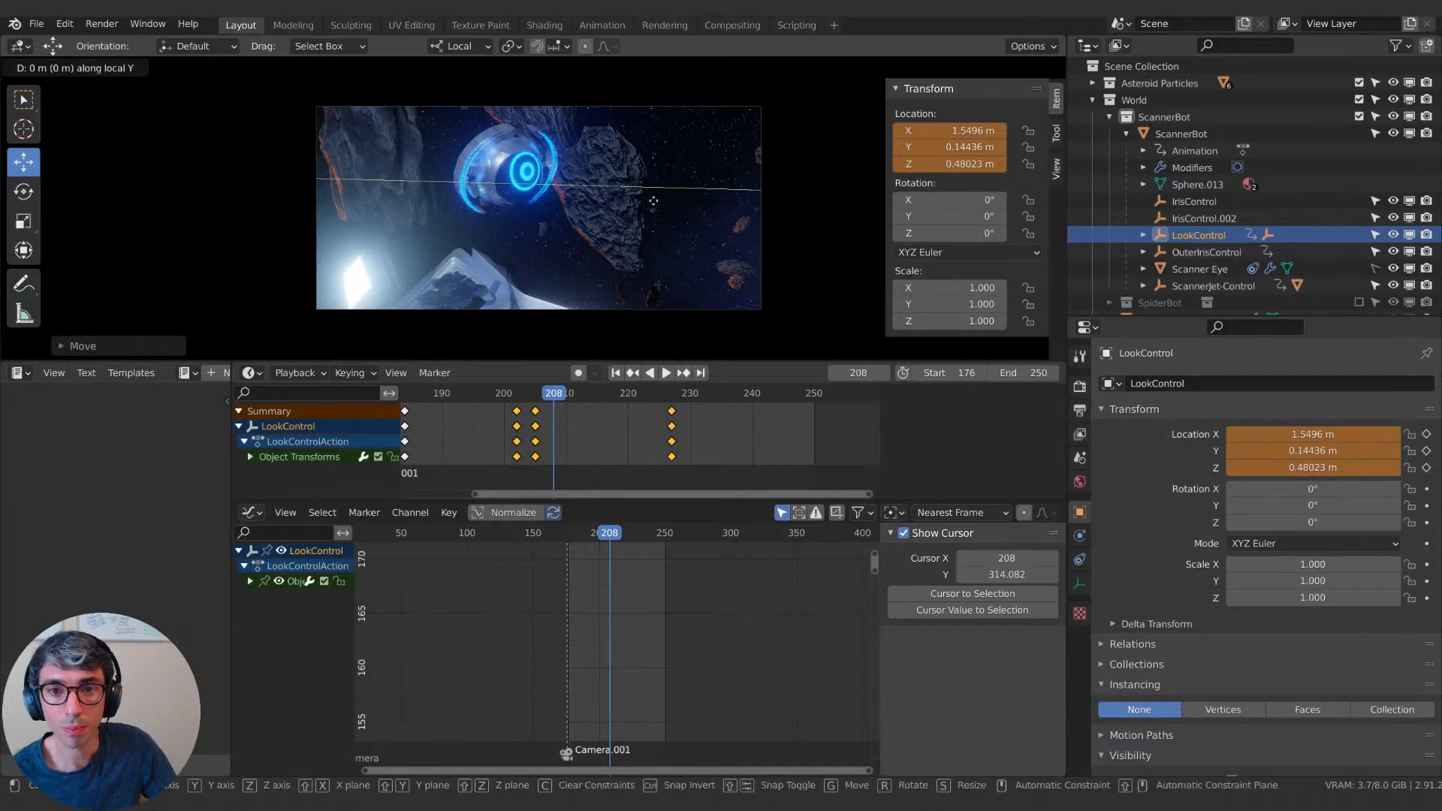
{"action": "left_click", "coordinate": [764, 214]}
{"action": "key", "text": "g"}
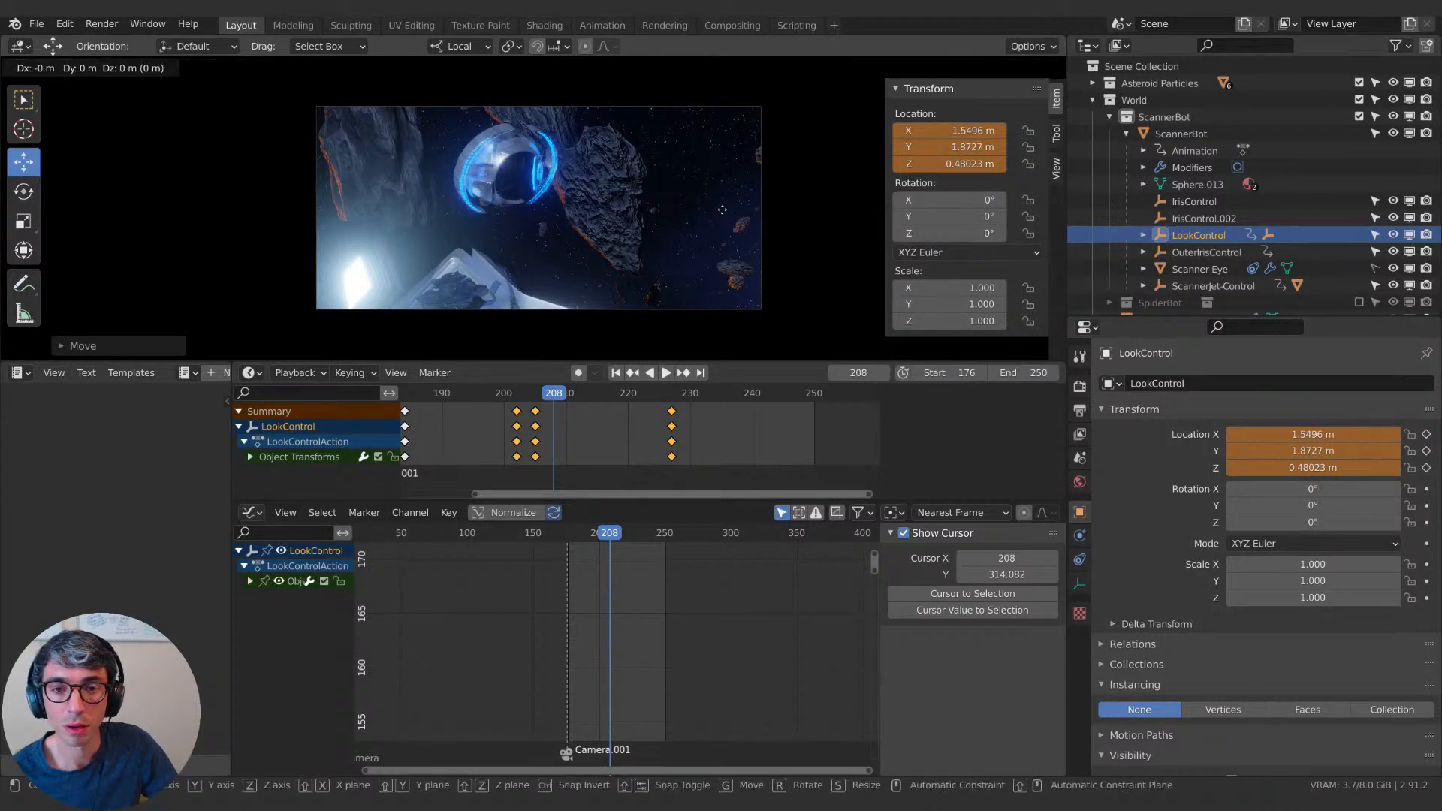
{"action": "key", "text": "z"}
{"action": "left_click", "coordinate": [735, 199]}
{"action": "key", "text": "g"}
{"action": "key", "text": "y"}
{"action": "left_click", "coordinate": [741, 198]}
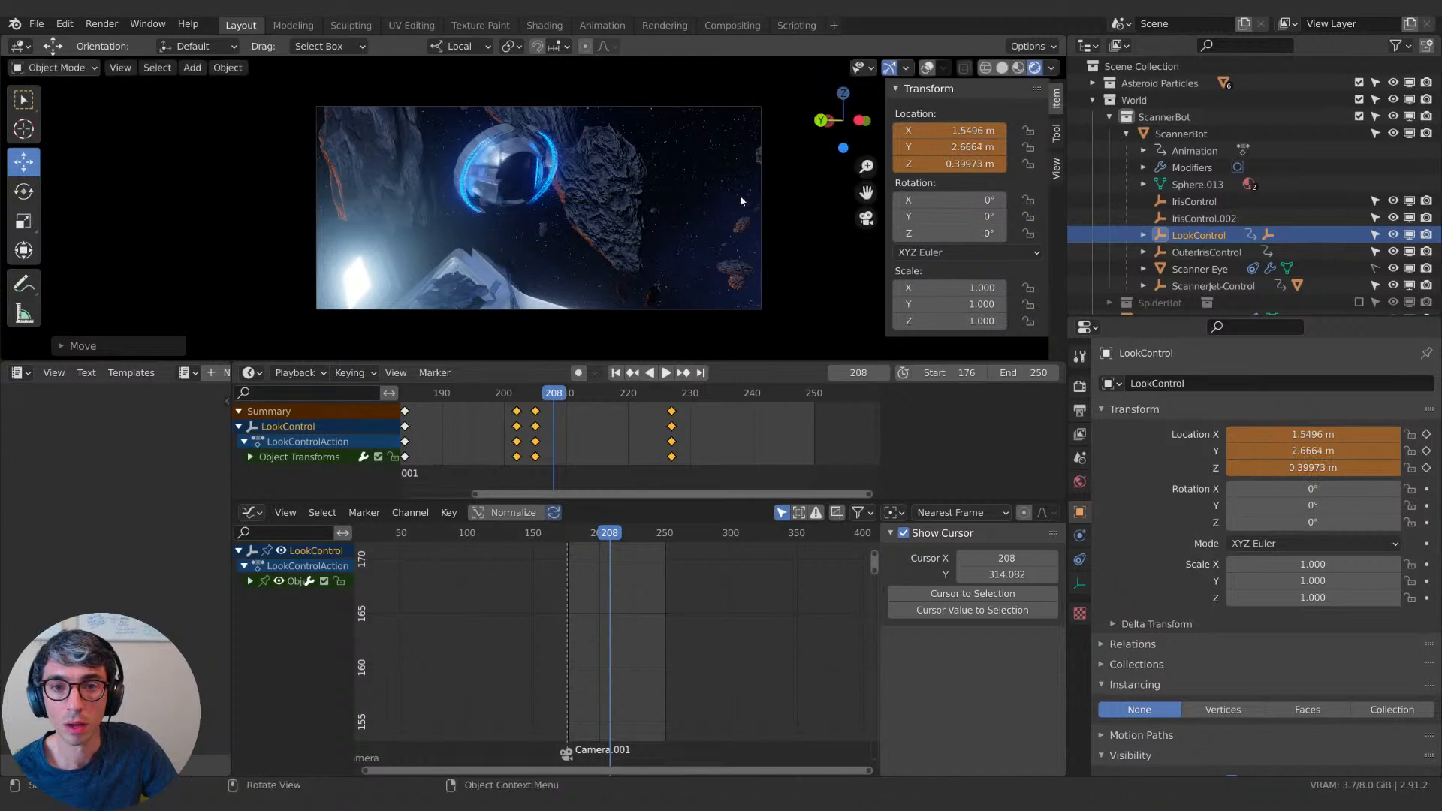
{"action": "key", "text": "i"}
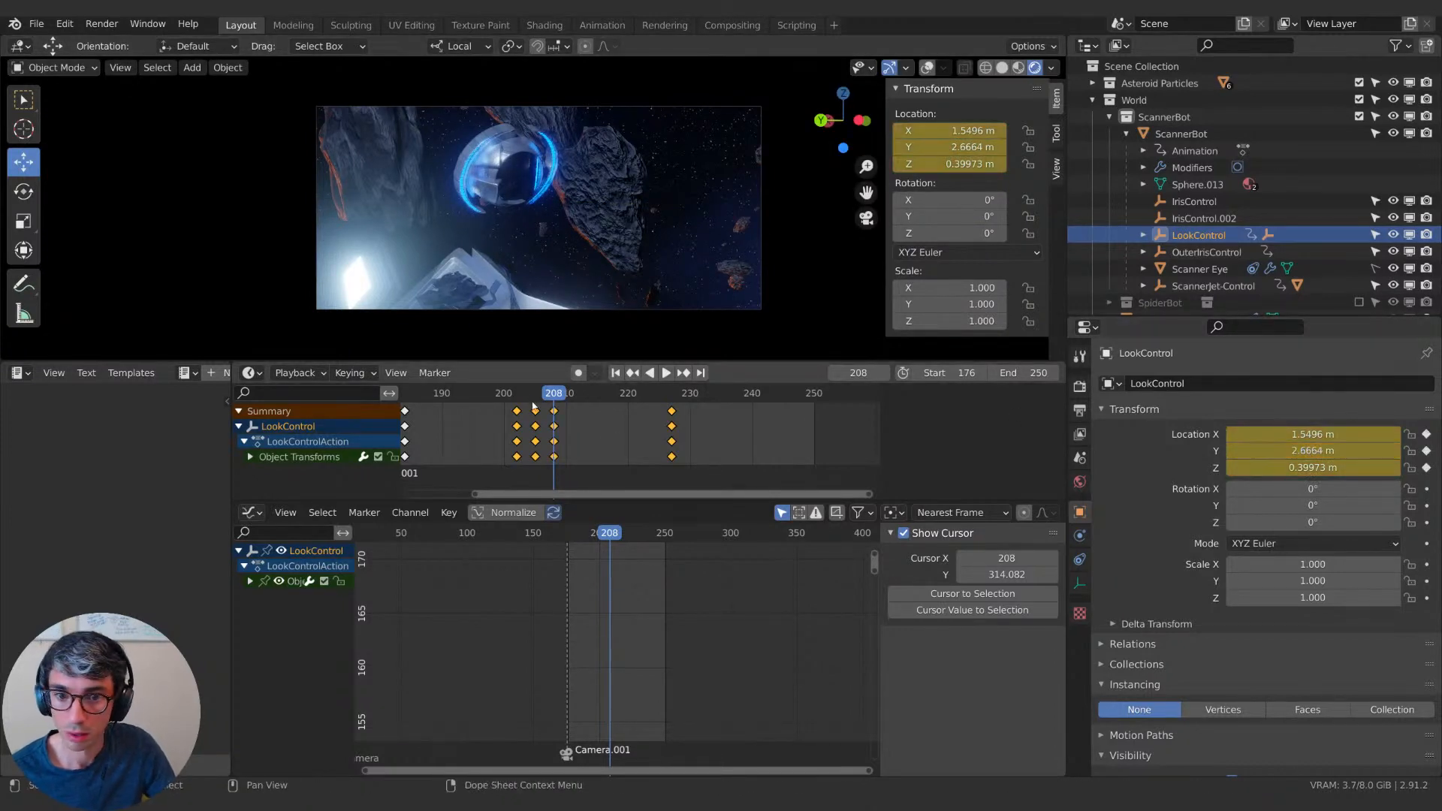
Play back the robot's look from around frame 201 and duplicate LookControl's frame 208 keyframes to frame 211 as a hold.
{"action": "left_click", "coordinate": [511, 394]}
{"action": "key", "text": "space"}
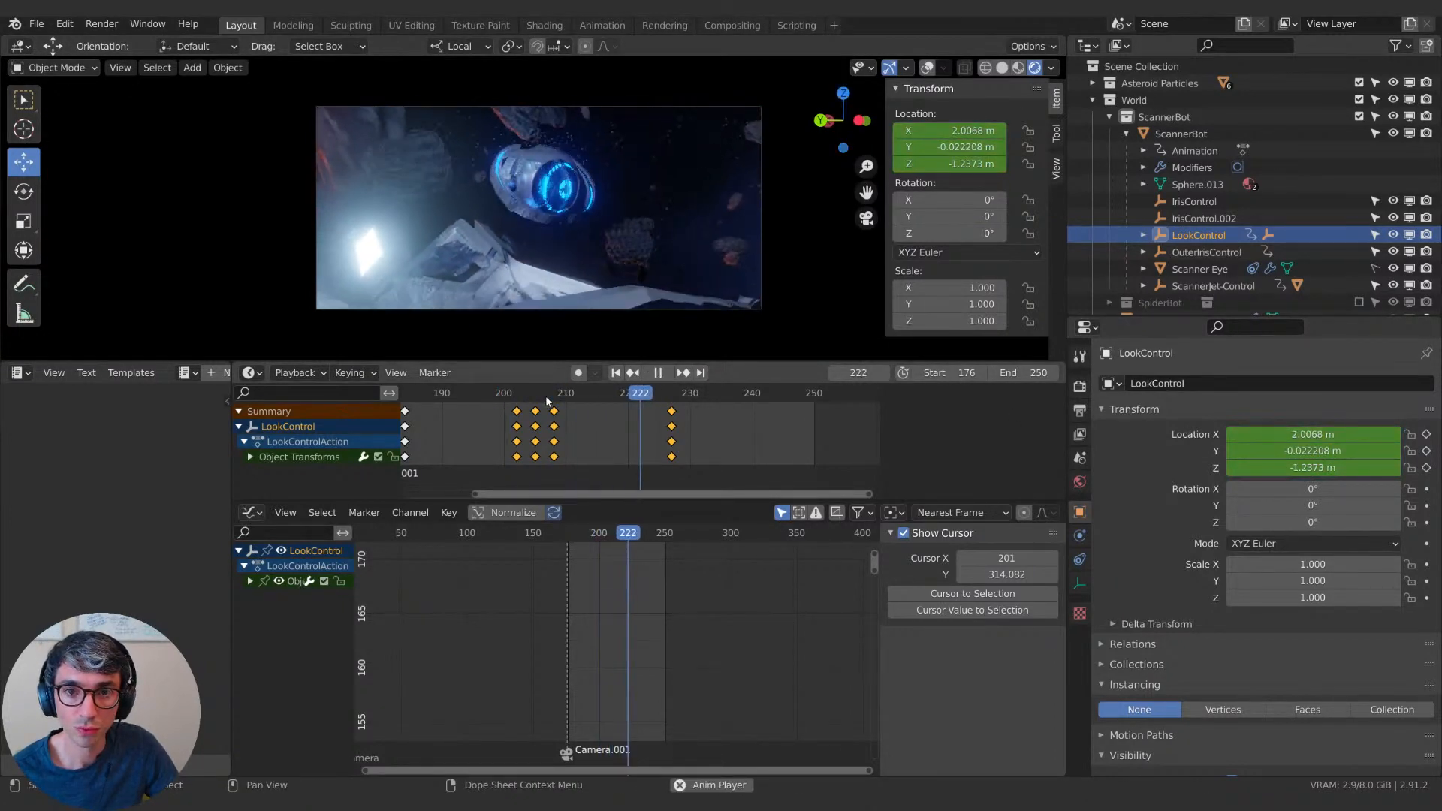
{"action": "key", "text": "space"}
{"action": "left_click", "coordinate": [538, 394]}
{"action": "key", "text": "space"}
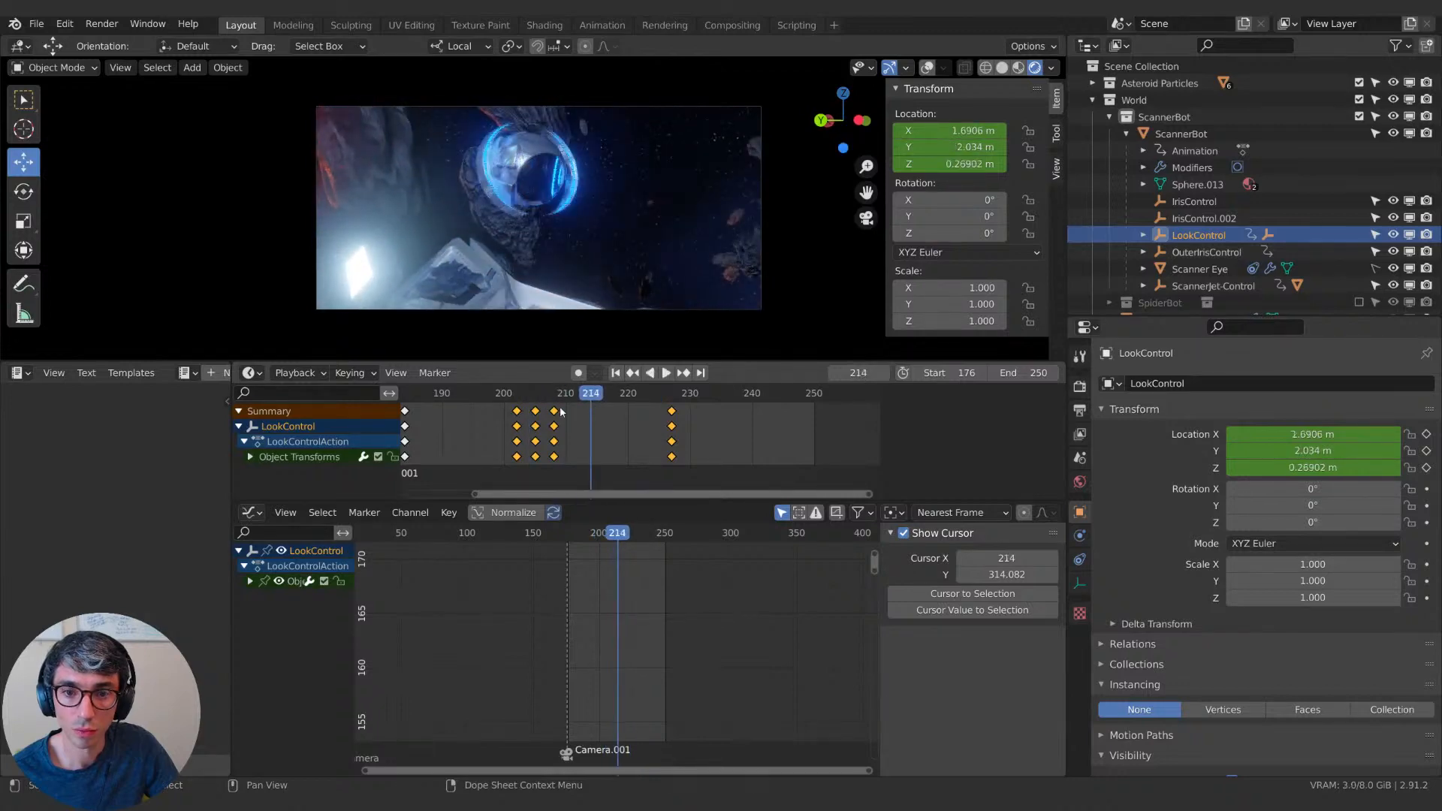
{"action": "left_click_drag", "start_coordinate": [555, 414], "coordinate": [586, 399]}
{"action": "left_click", "coordinate": [571, 413]}
{"action": "left_click", "coordinate": [572, 393]}
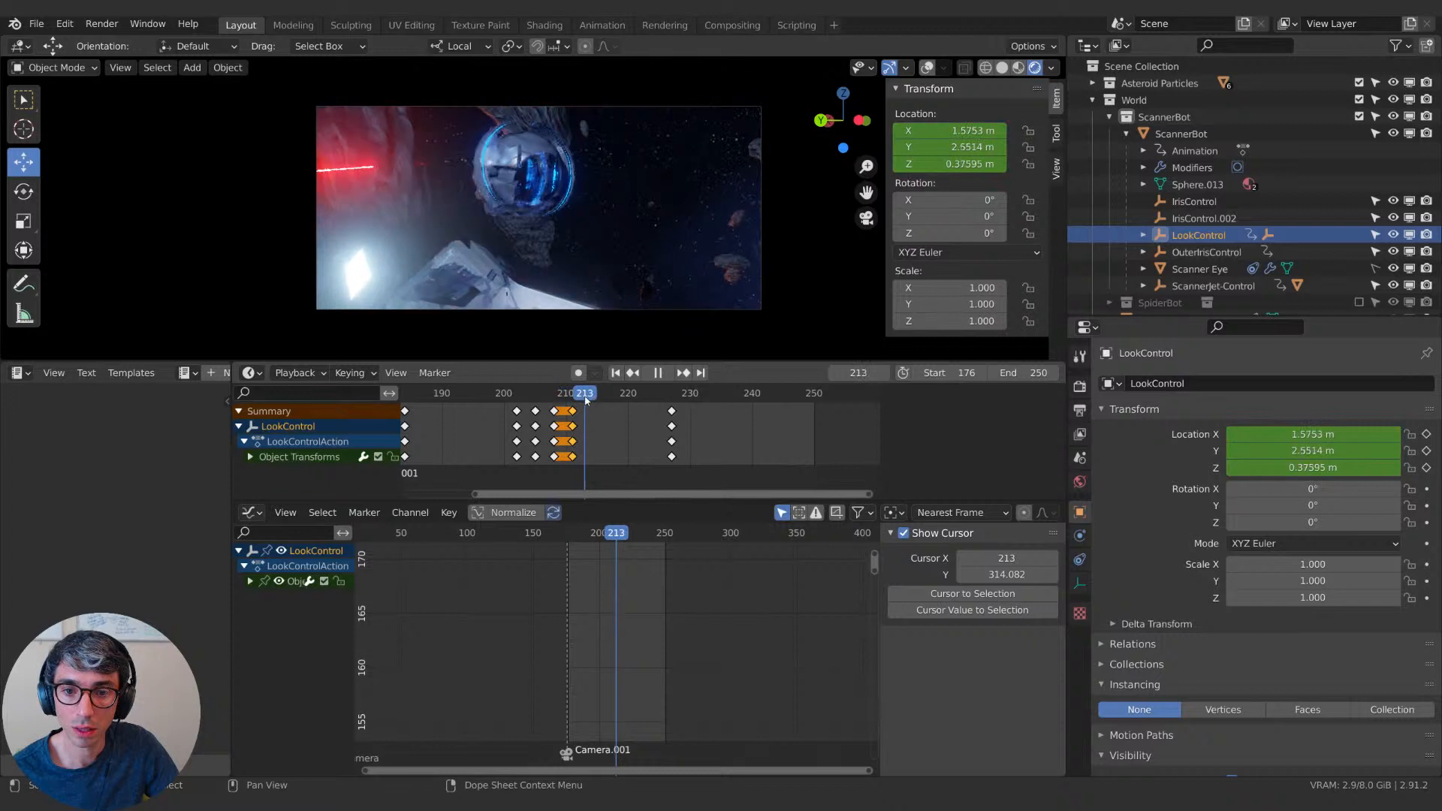
{"action": "key", "text": "r"}
{"action": "key", "text": "y"}
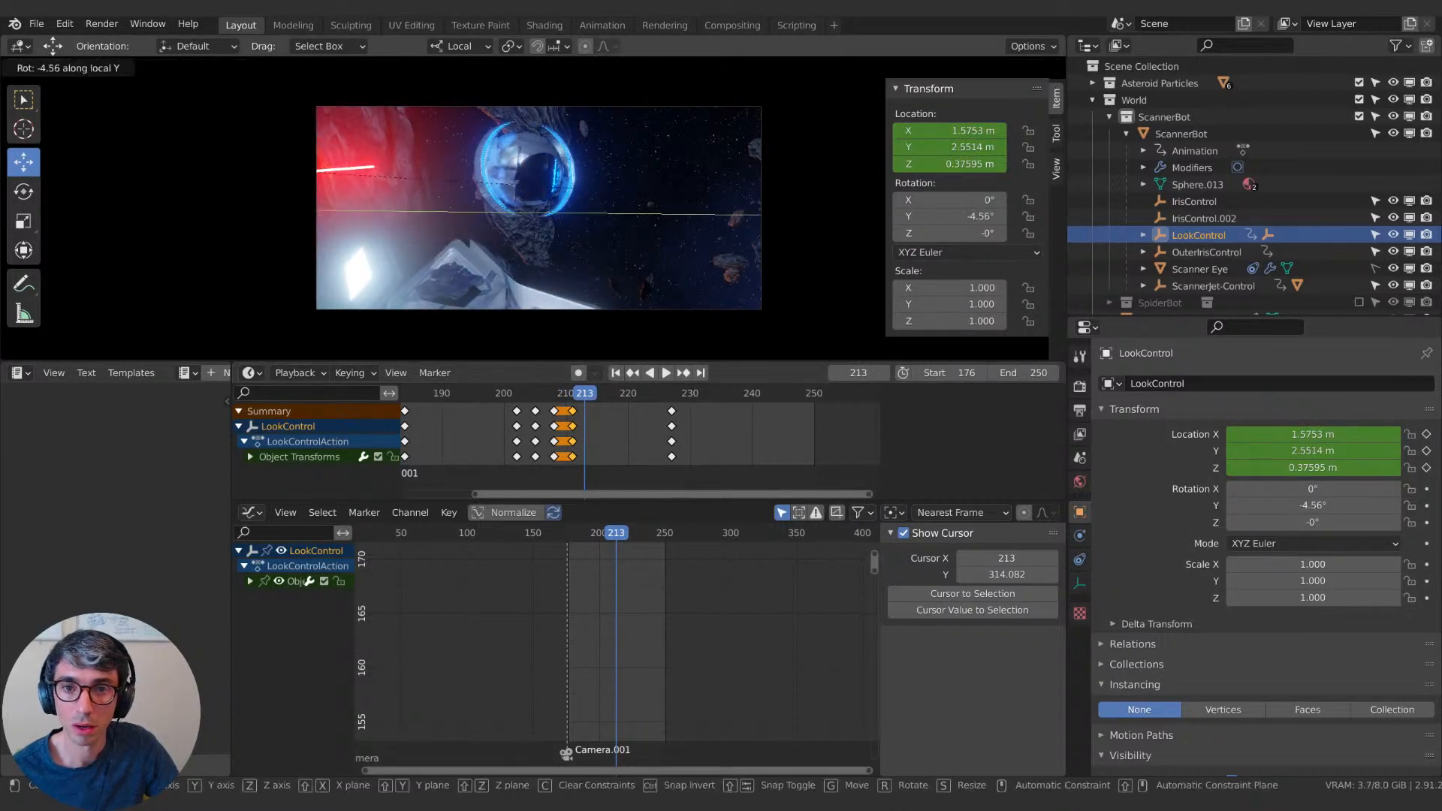
{"action": "key", "text": "Escape"}
At frame 213, move LookControl to Y 0.35368 m and Z 0.58318 m and keyframe its location.
{"action": "key", "text": "g"}
{"action": "key", "text": "y"}
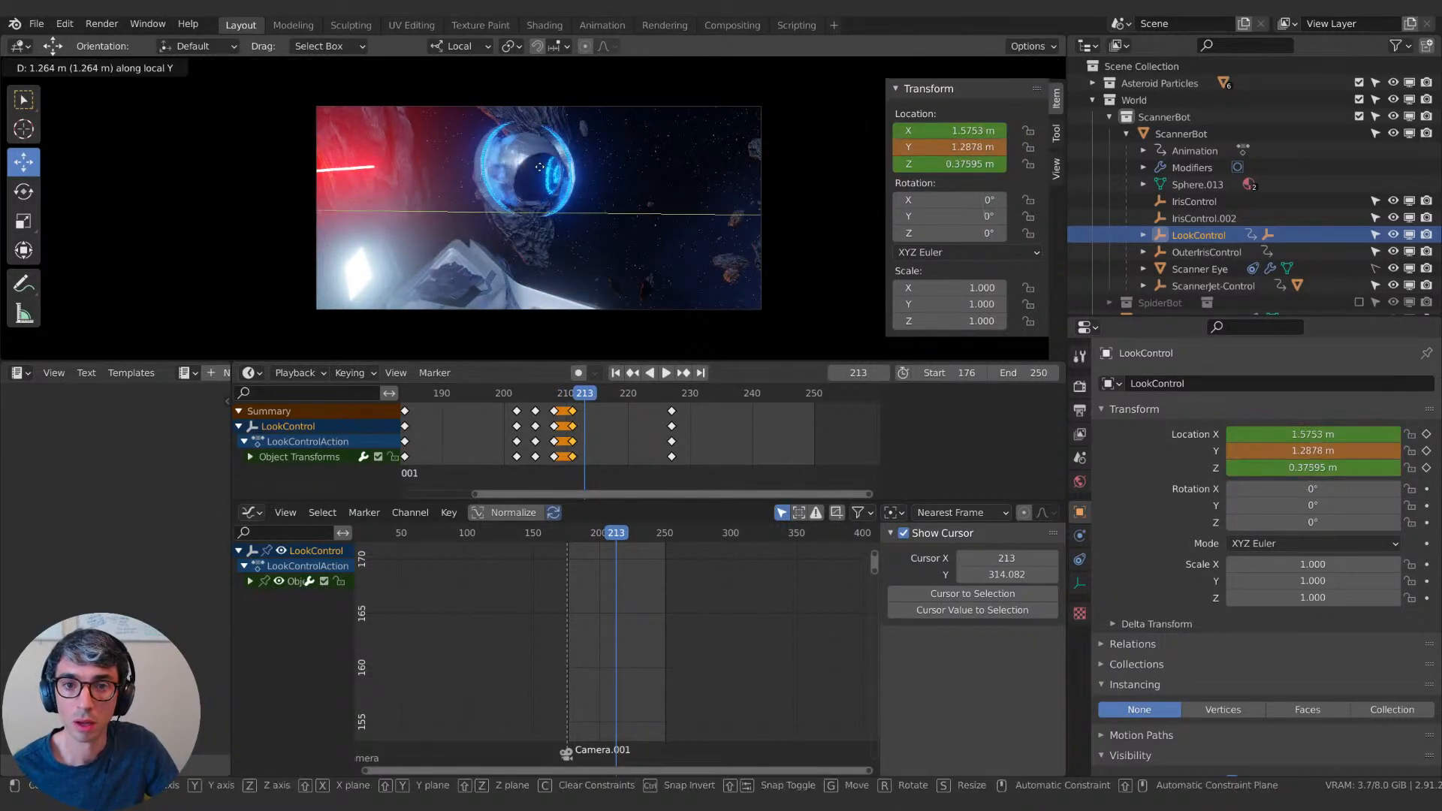
{"action": "left_click", "coordinate": [435, 162]}
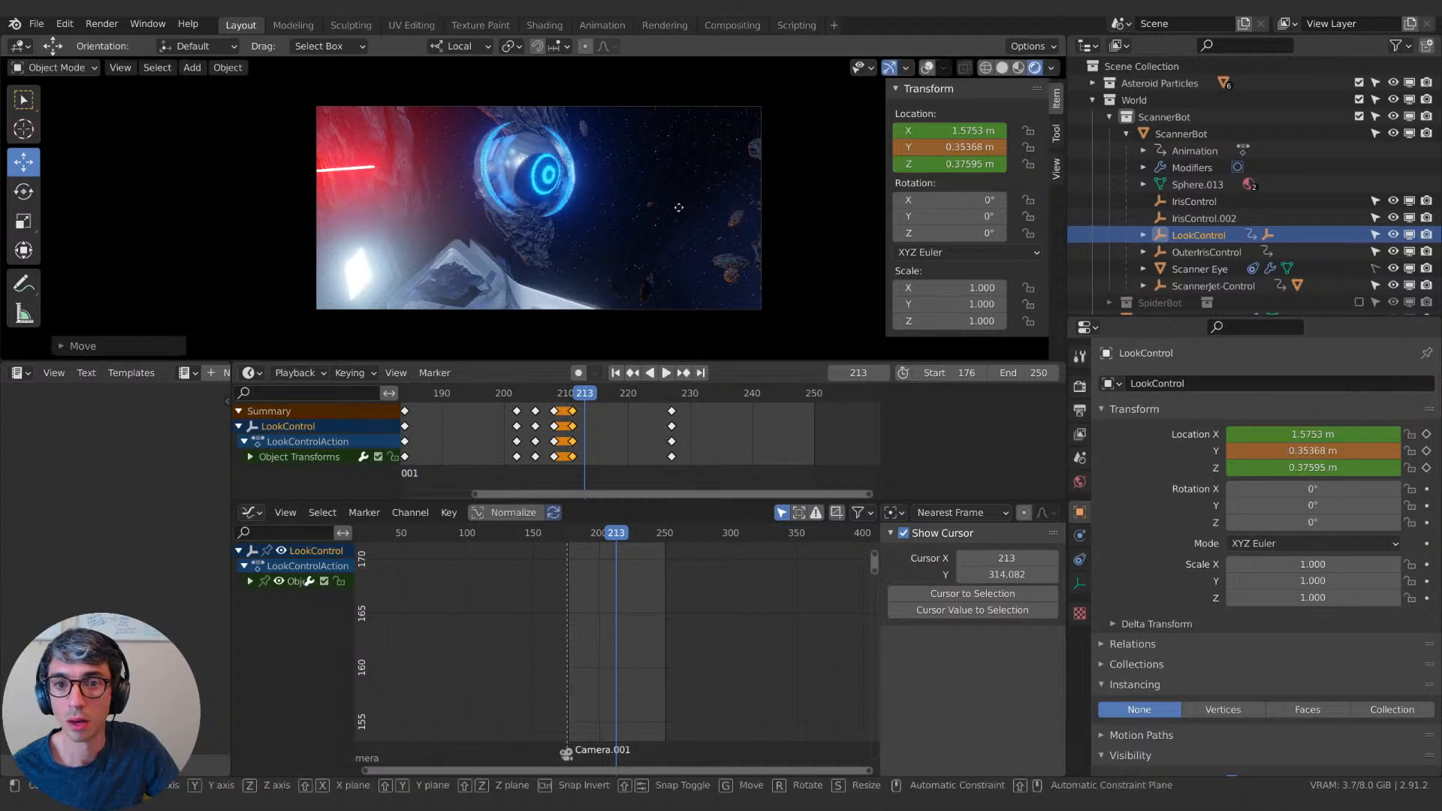
{"action": "key", "text": "g"}
{"action": "key", "text": "z"}
{"action": "left_click", "coordinate": [679, 166]}
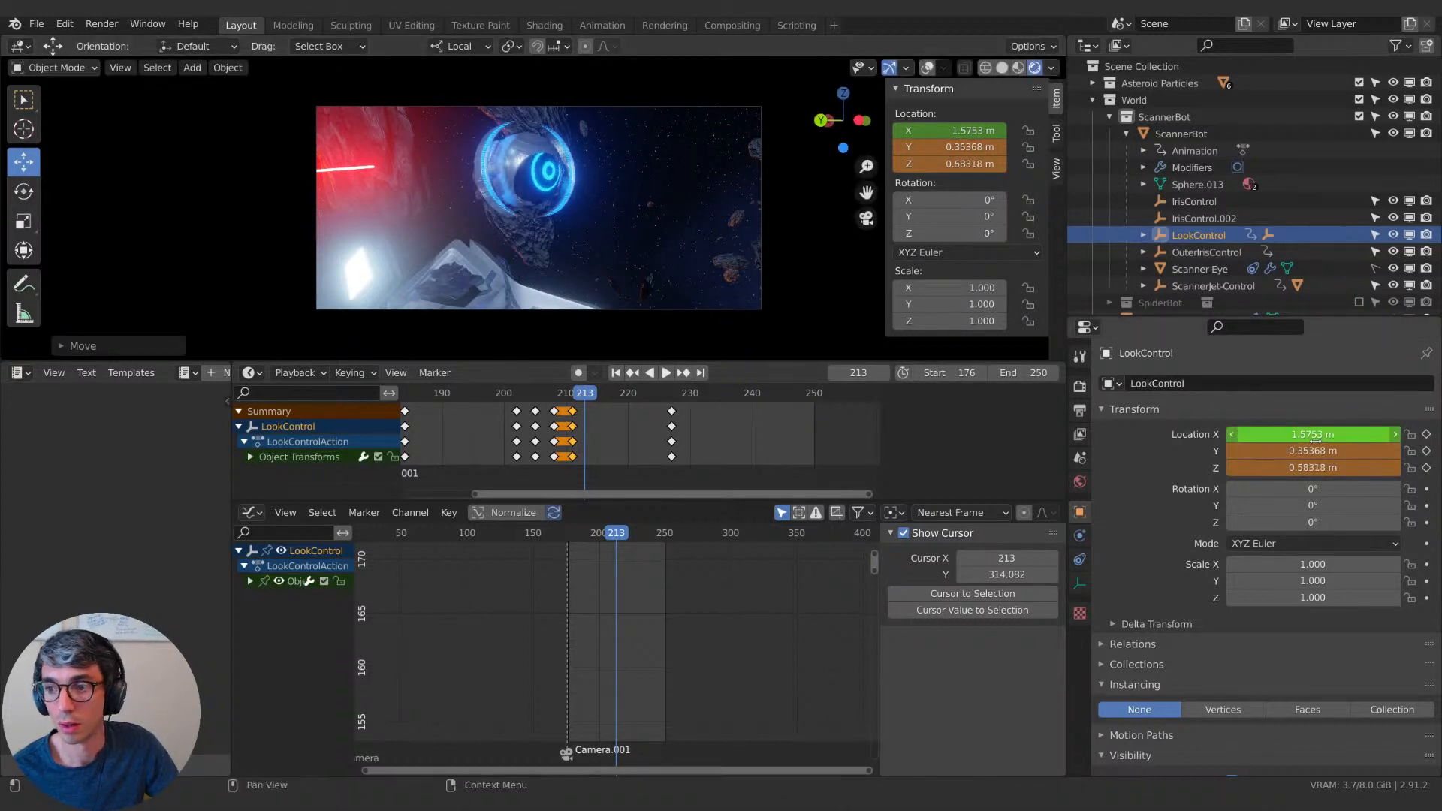
{"action": "key", "text": "i"}
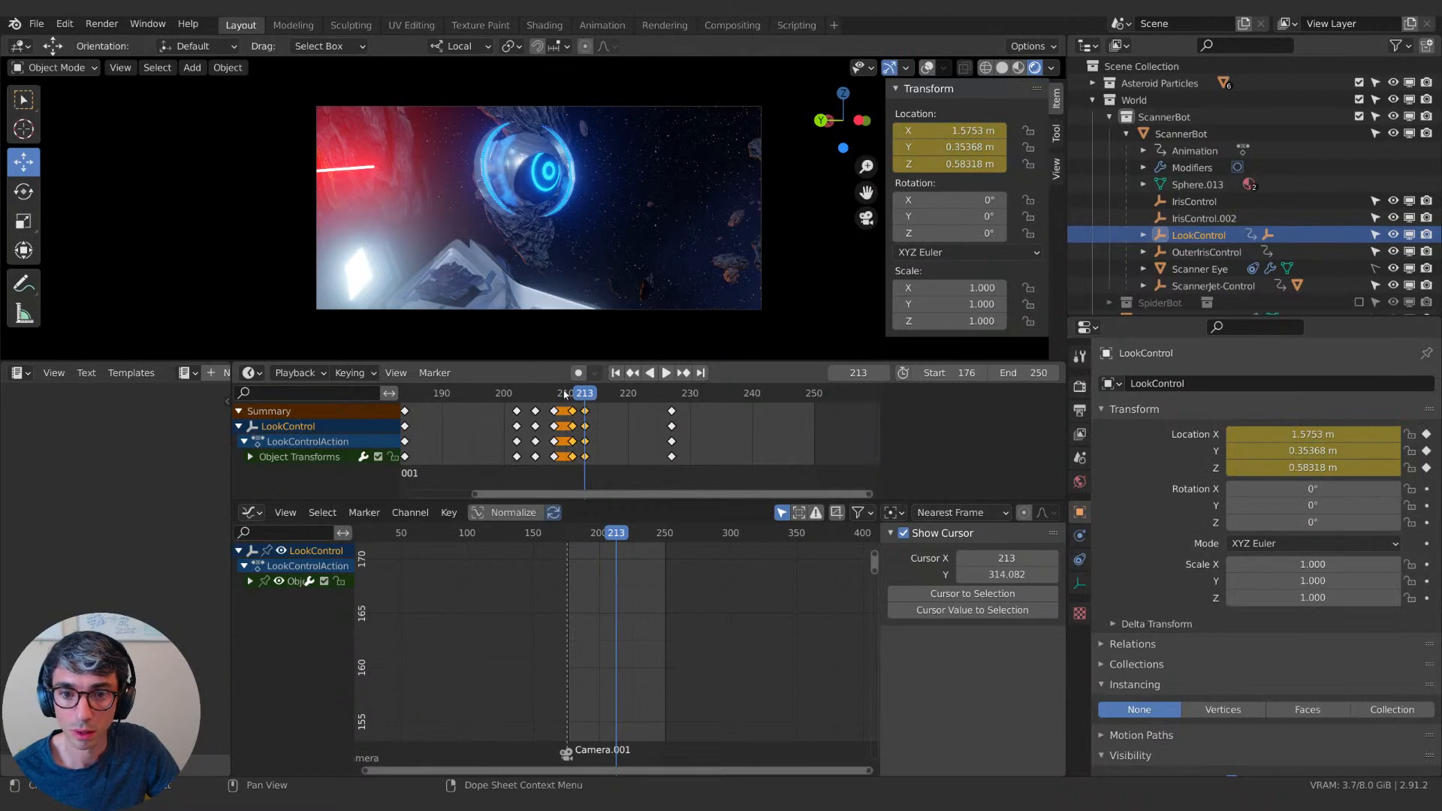
Duplicate LookControl's frame 213 keyframes to frame 217 as a hold and play back the look.
{"action": "key", "text": "space"}
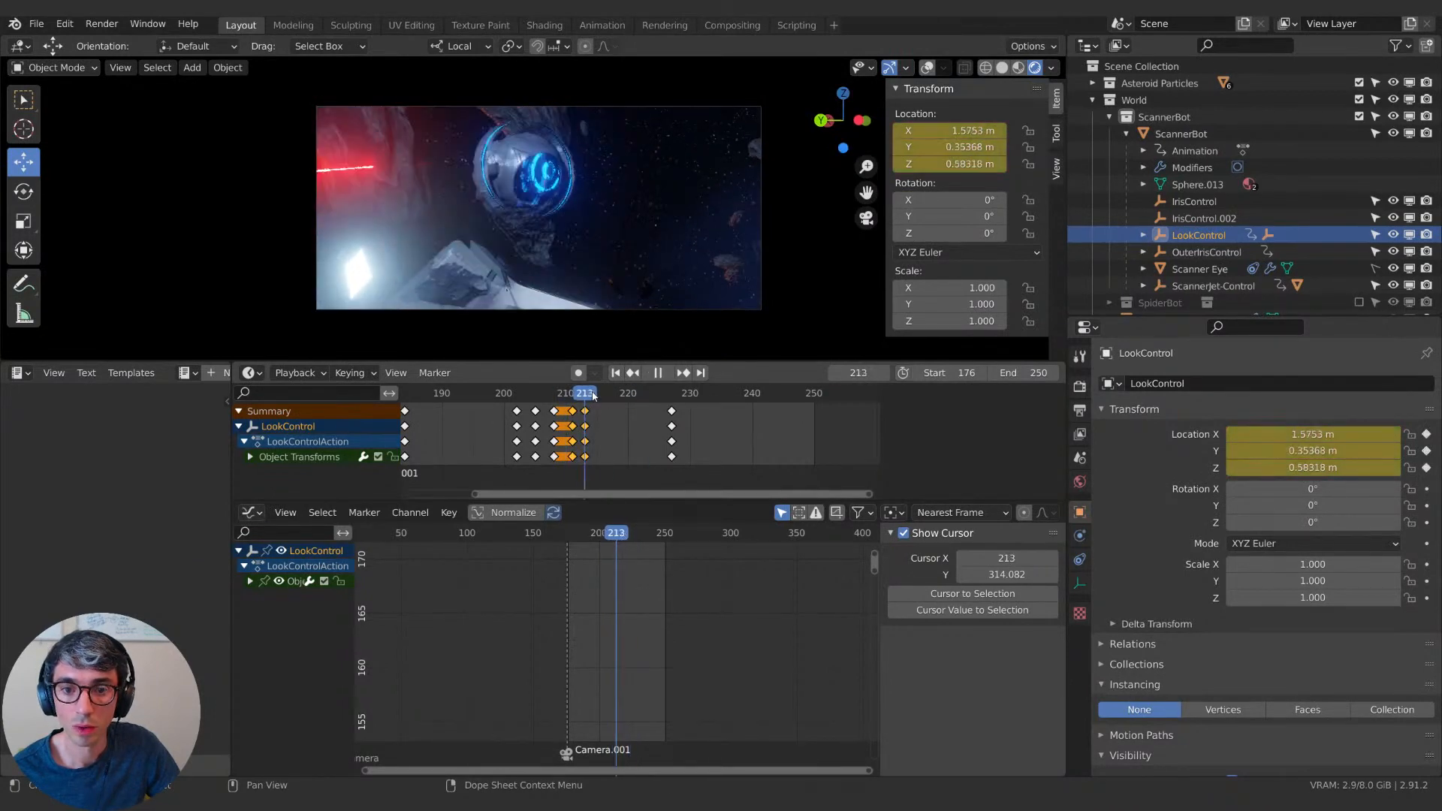
{"action": "key", "text": "space"}
{"action": "left_click", "coordinate": [586, 411]}
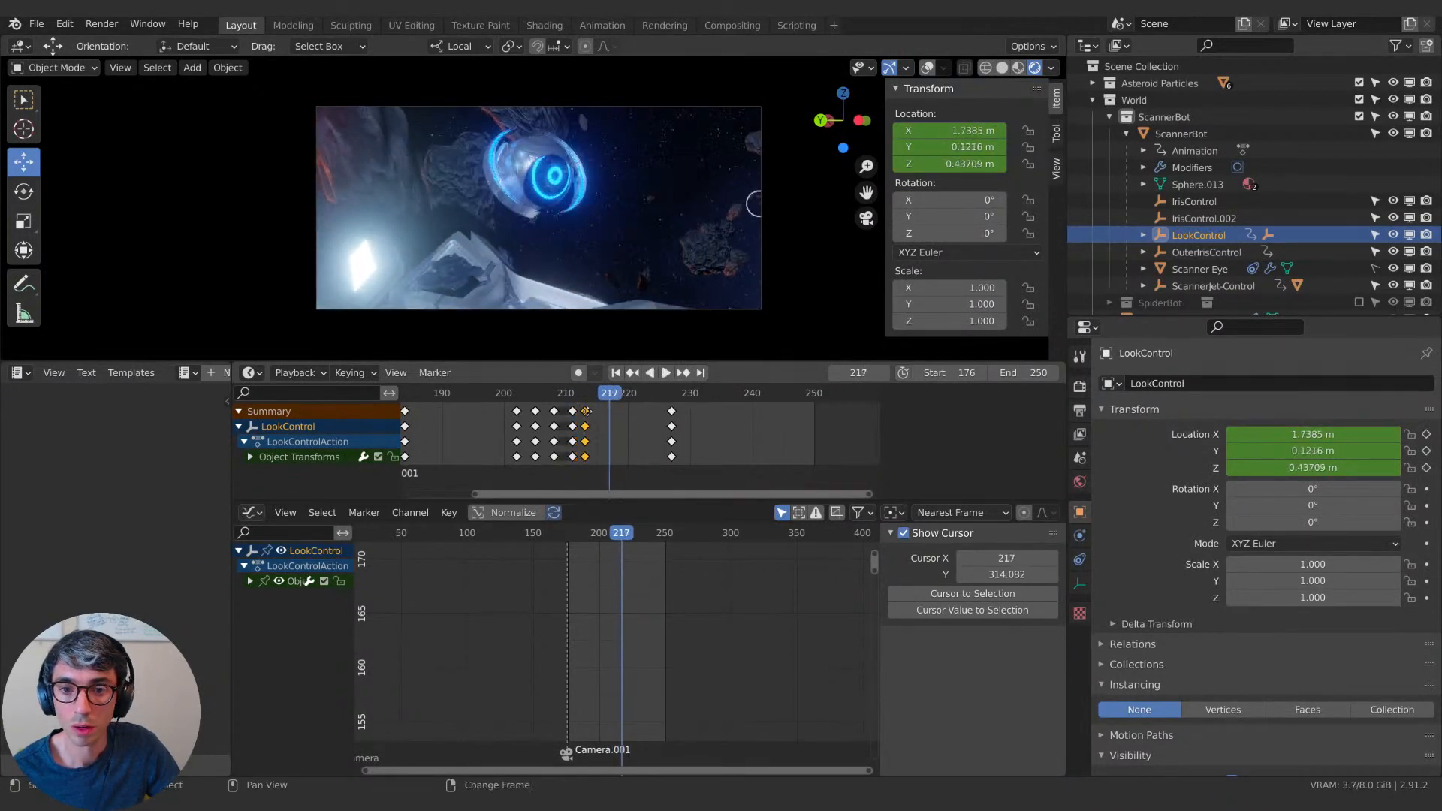
{"action": "key", "text": "shift+d"}
{"action": "left_click", "coordinate": [612, 411]}
{"action": "left_click", "coordinate": [604, 395]}
{"action": "key", "text": "space"}
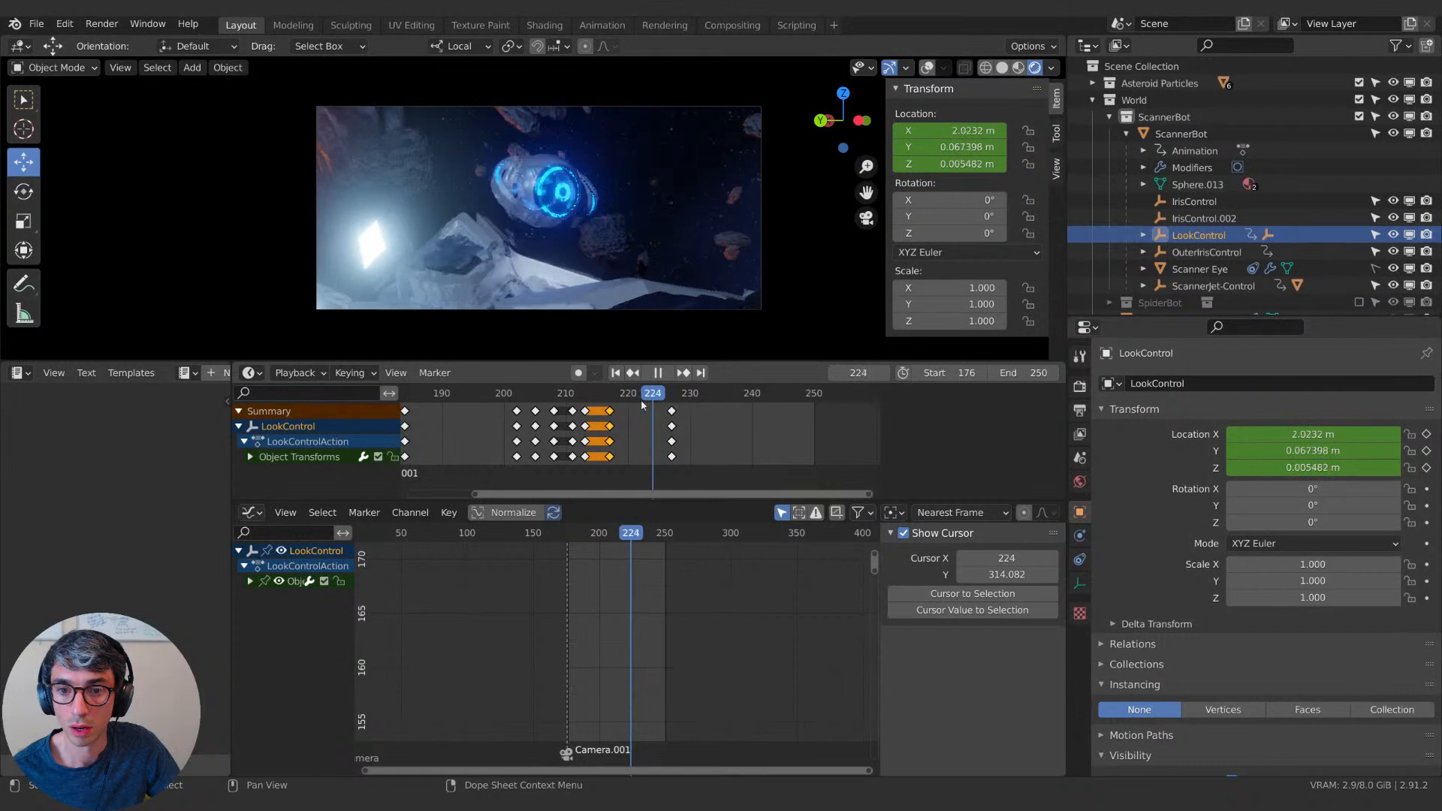
At frame 219, lower LookControl along its local Z to -0.46911 m and keyframe its location.
{"action": "key", "text": "Escape"}
{"action": "key", "text": "g"}
{"action": "key", "text": "z"}
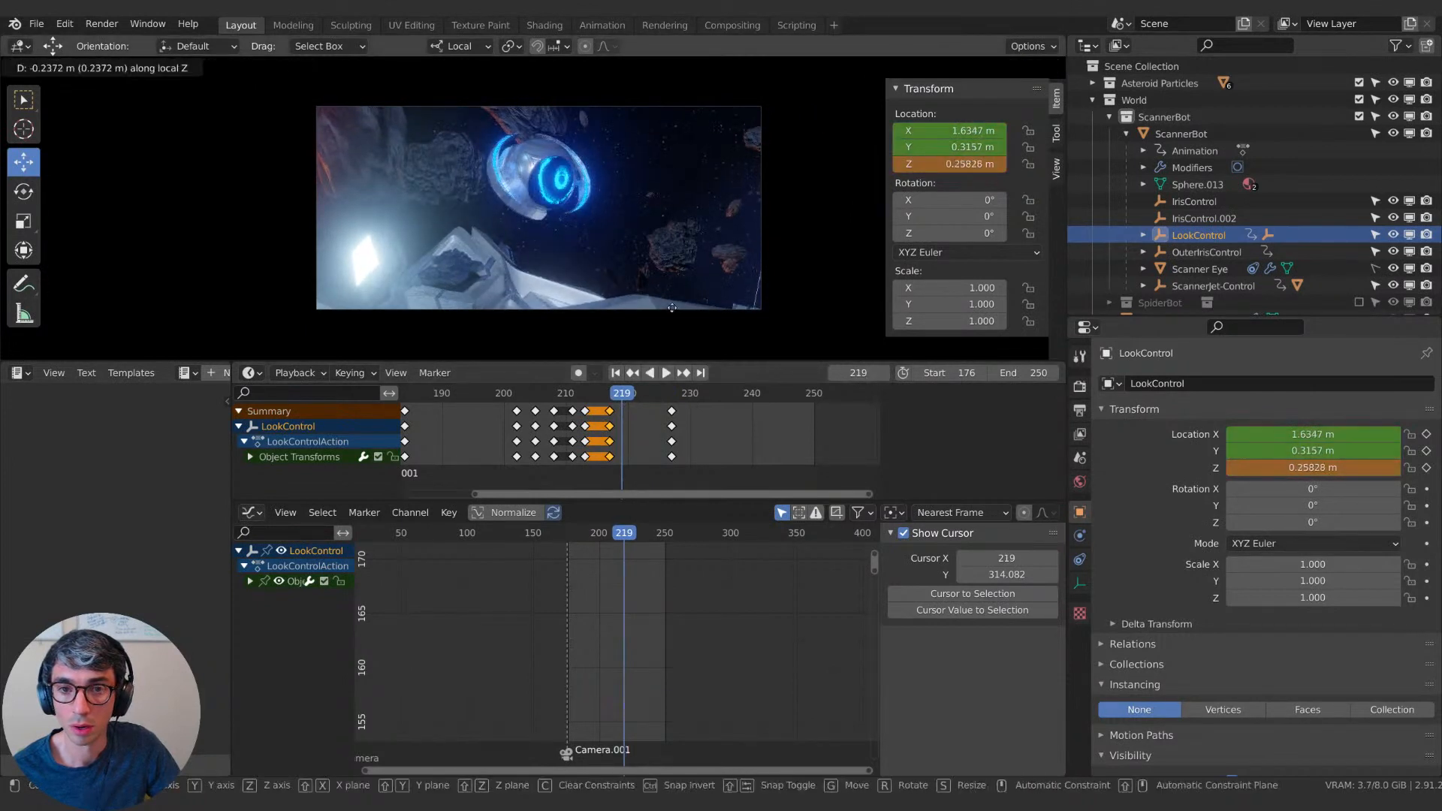
{"action": "left_click", "coordinate": [580, 159]}
{"action": "key", "text": "g"}
{"action": "key", "text": "z"}
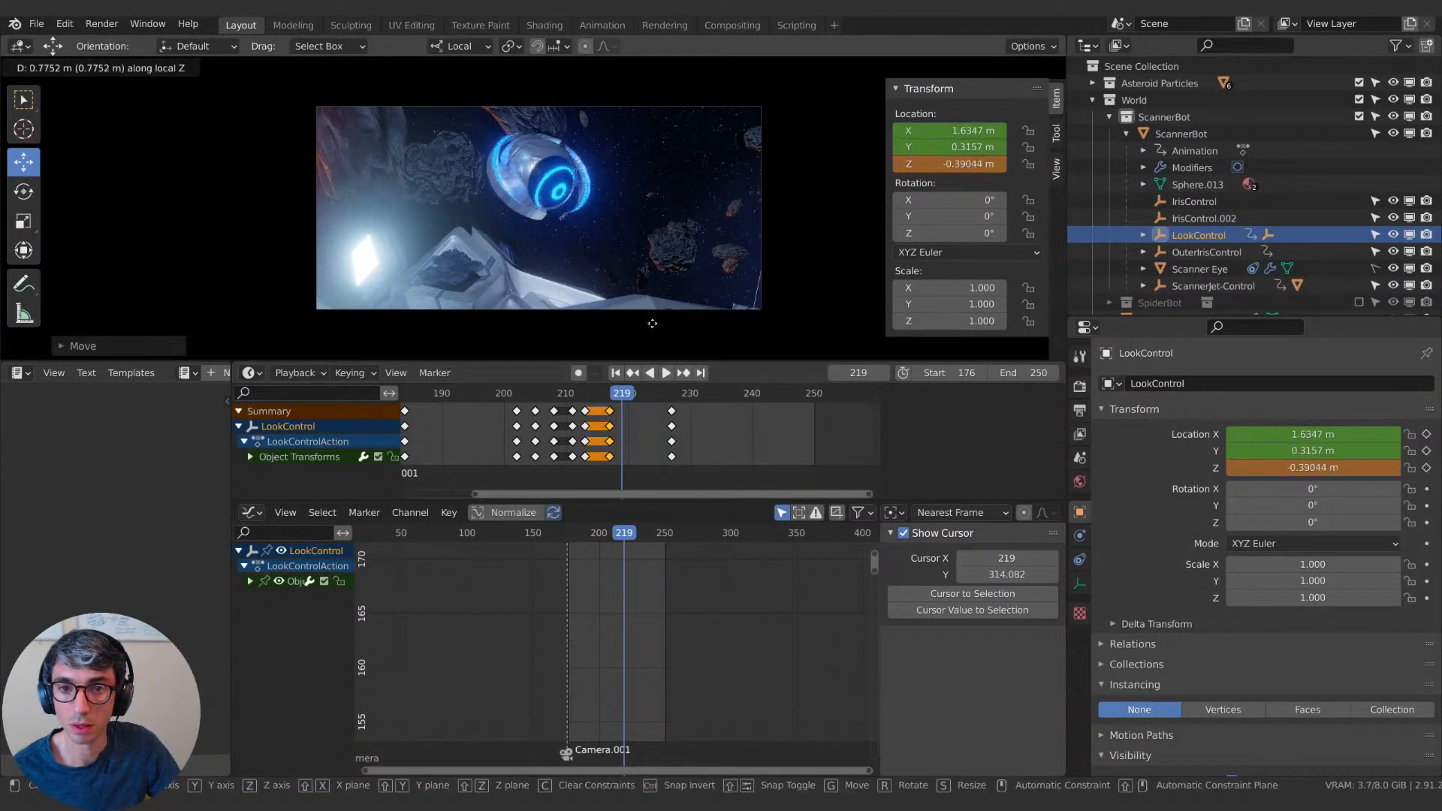
{"action": "left_click", "coordinate": [653, 326]}
{"action": "key", "text": "g"}
{"action": "key", "text": "z"}
{"action": "left_click", "coordinate": [647, 341]}
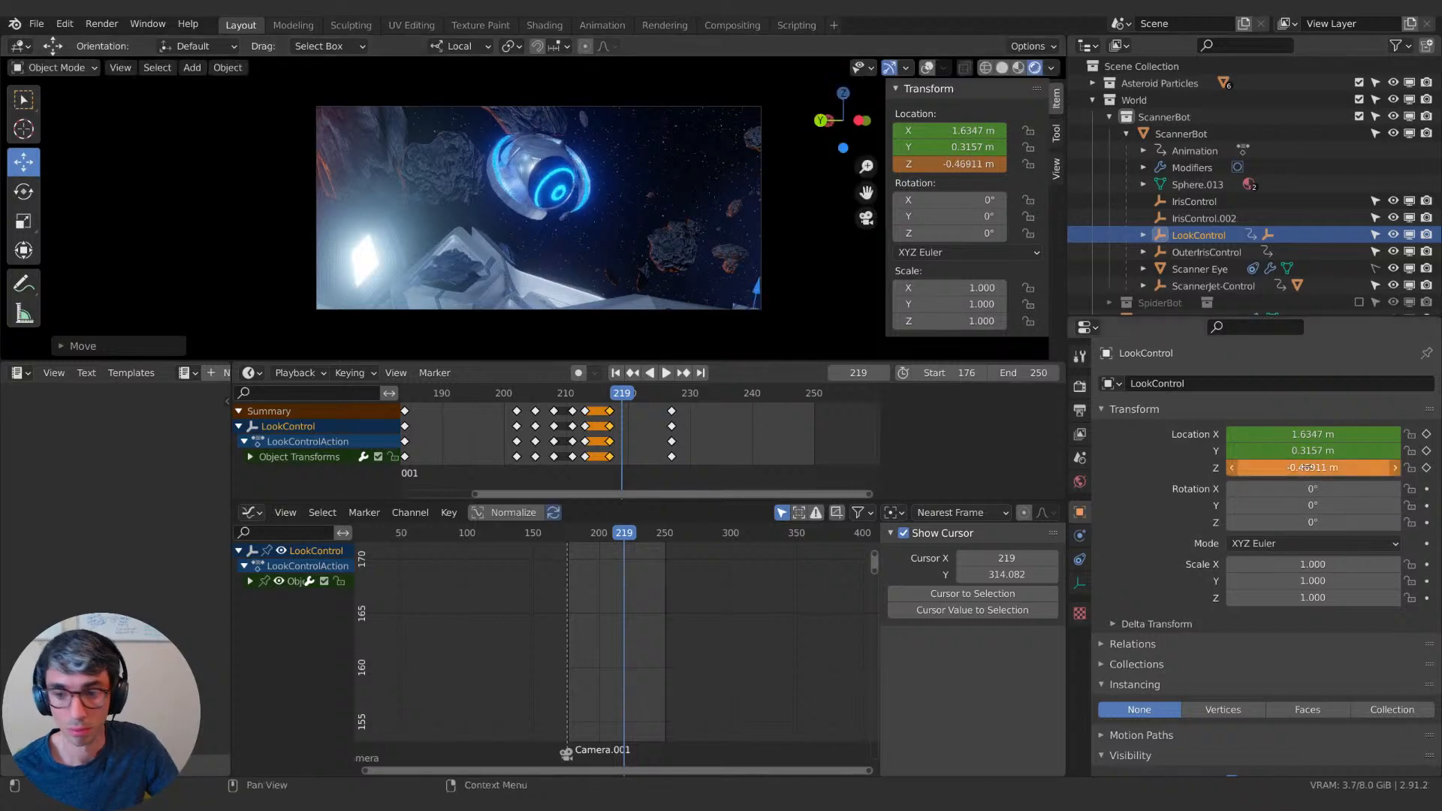
{"action": "key", "text": "i"}
Play back the look, shift LookControl's frame 219 keyframe to frame 223, and replay from frame 201.
{"action": "left_click", "coordinate": [501, 402]}
{"action": "key", "text": "space"}
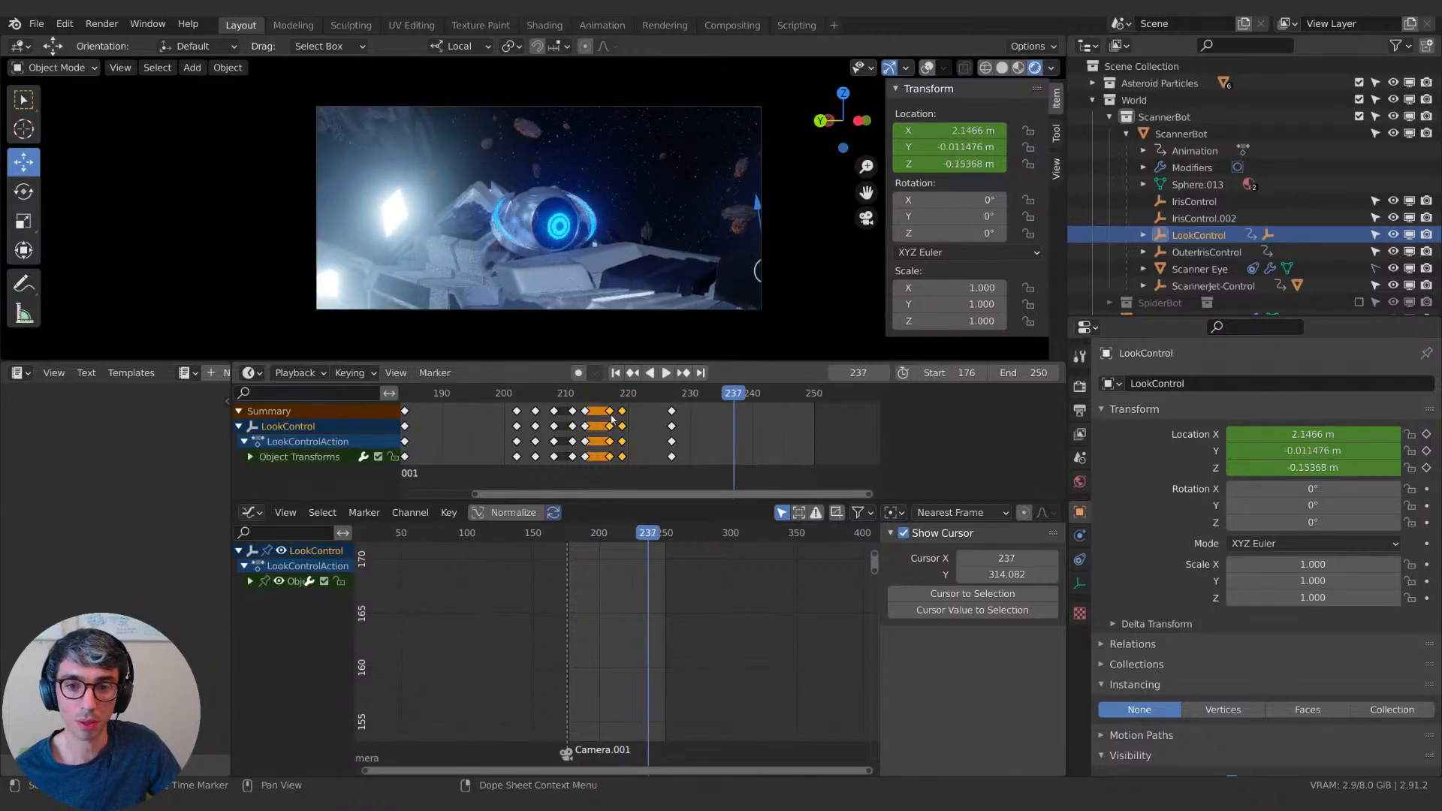
{"action": "left_click_drag", "start_coordinate": [625, 415], "coordinate": [650, 418]}
{"action": "left_click", "coordinate": [512, 397]}
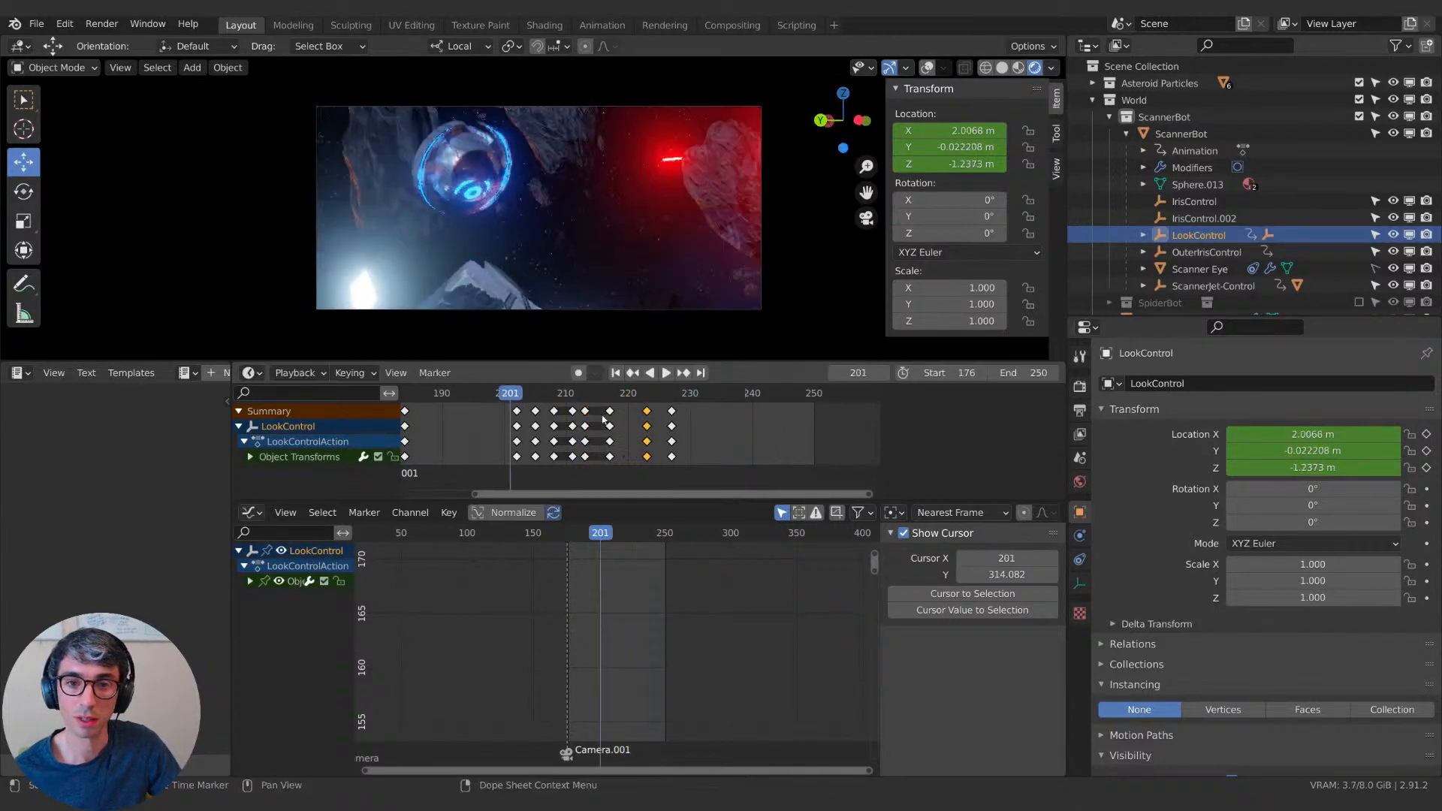
{"action": "key", "text": "space"}
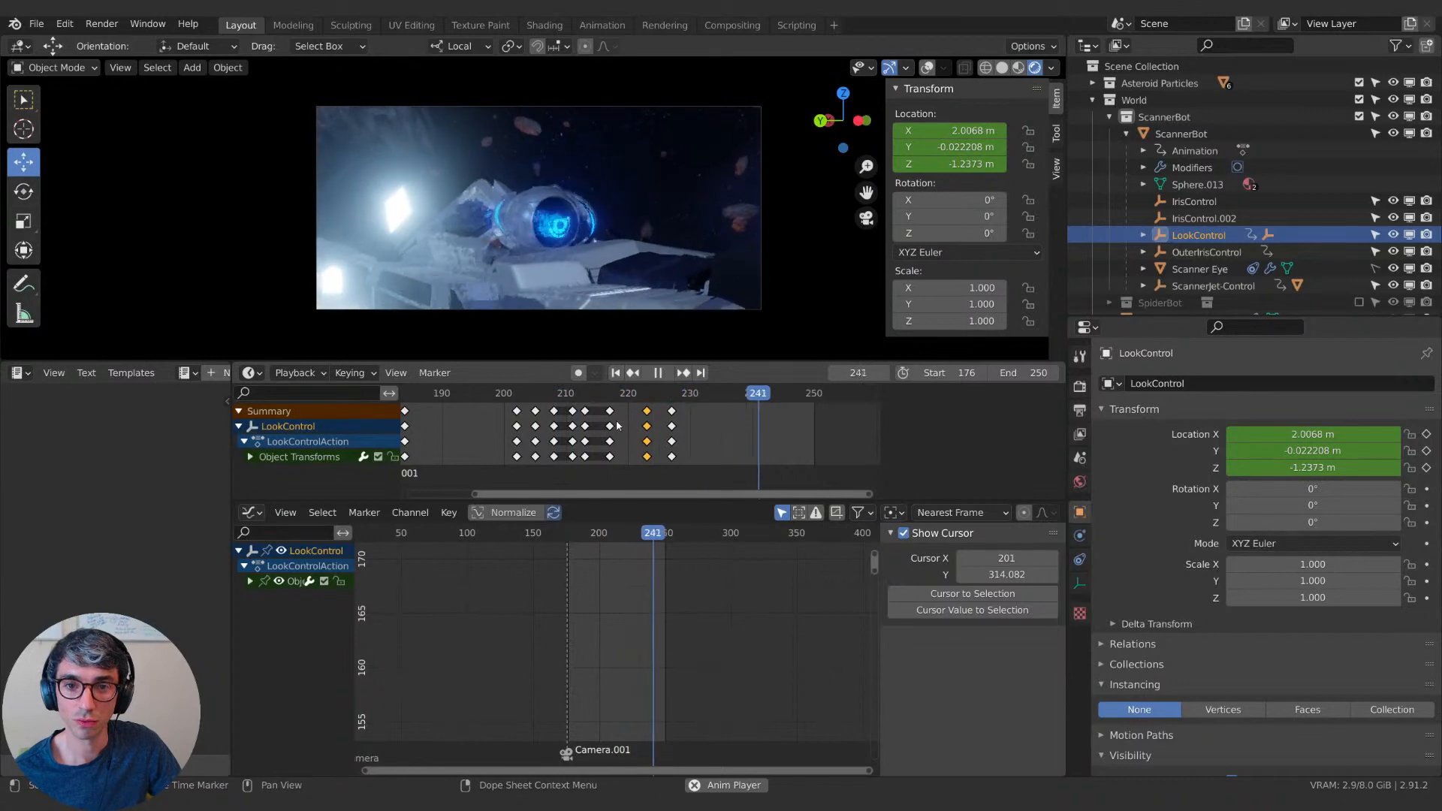
Delete LookControl's keyframe at frame 223 and play back the animation.
{"action": "key", "text": "x"}
{"action": "left_click", "coordinate": [597, 411]}
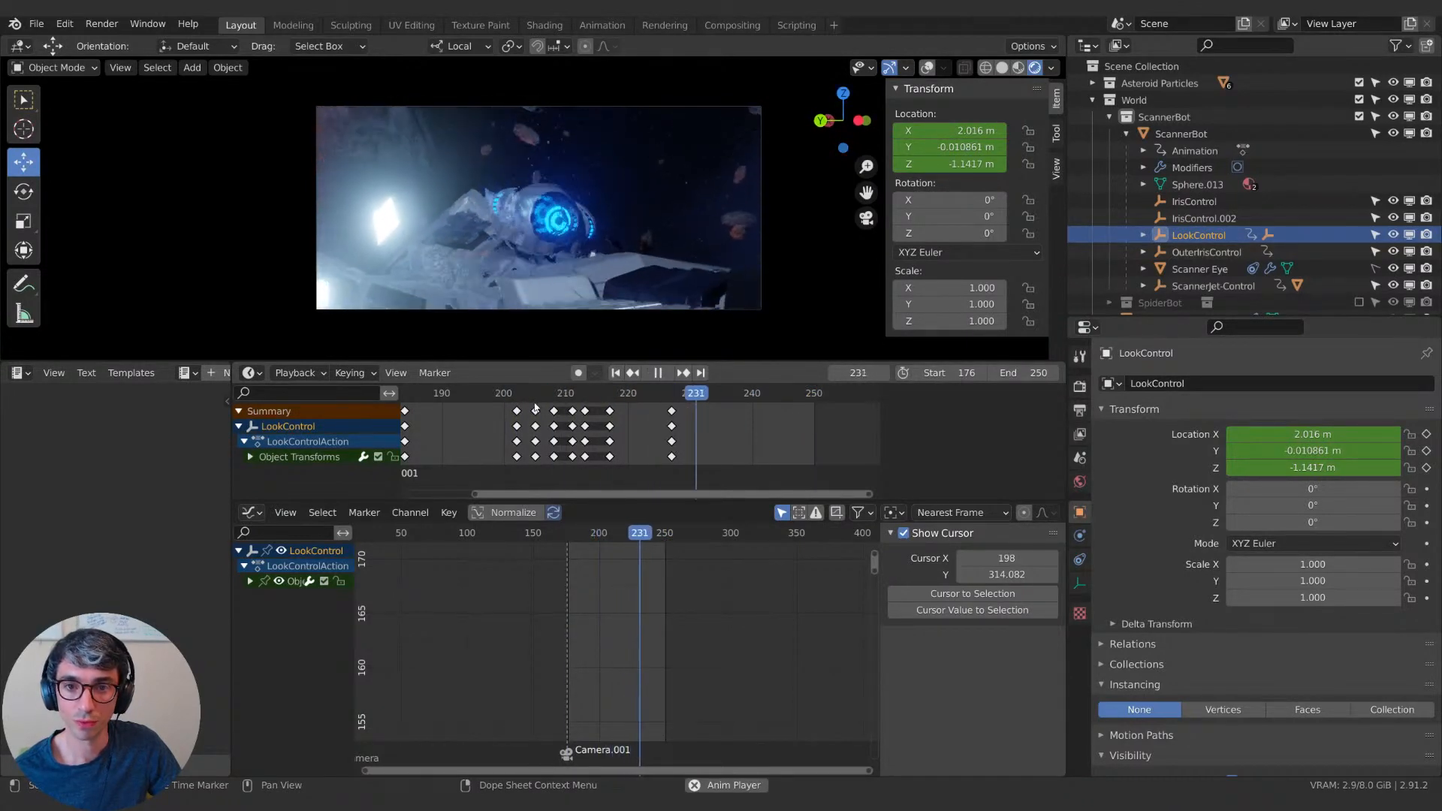
{"action": "key", "text": "space"}
Select ScannerBot together with IrisControl, IrisControl.002, LookControl, OuterIrisControl and ScannerJet-Control so their keyframes can be edited together.
{"action": "left_click", "coordinate": [548, 257]}
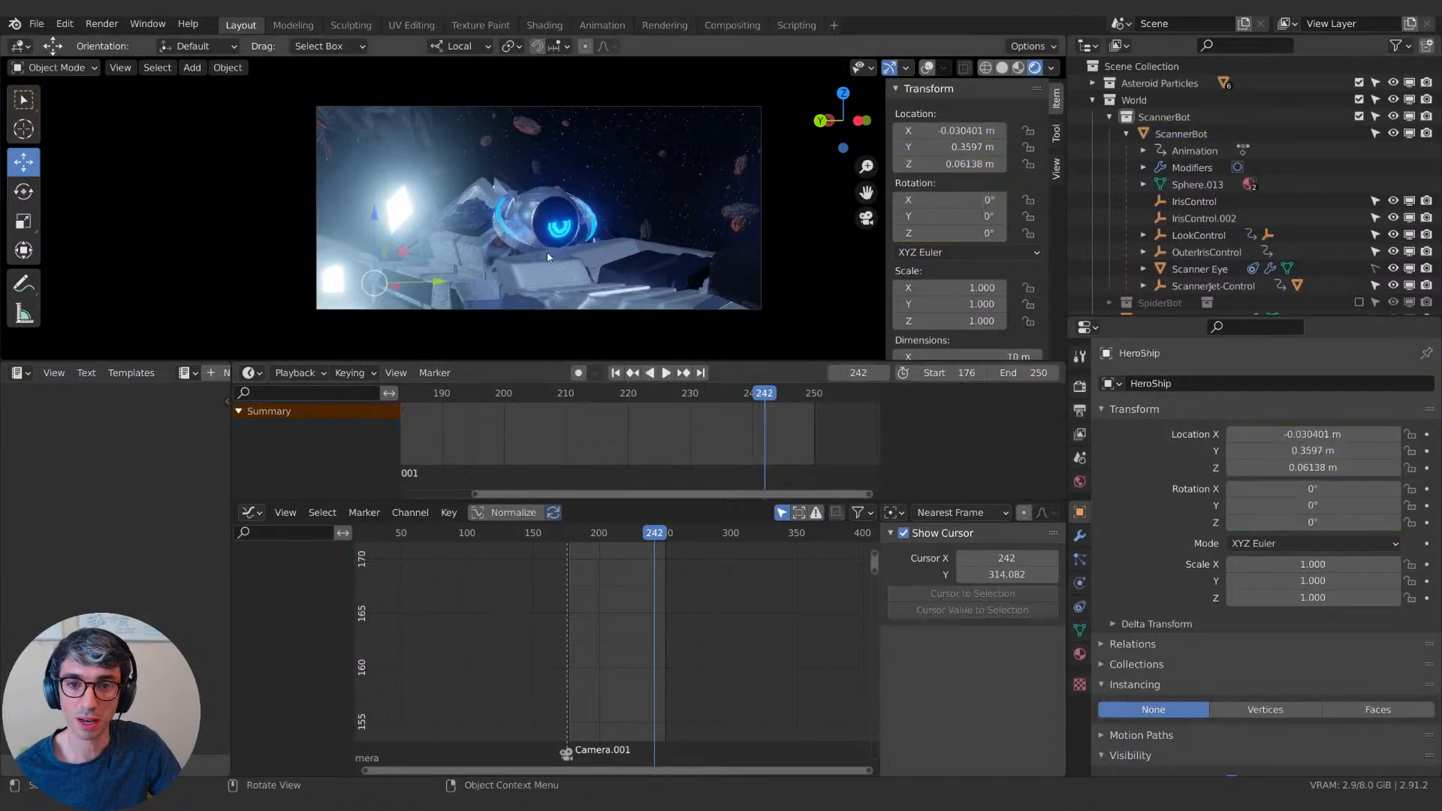
{"action": "left_click", "coordinate": [531, 203]}
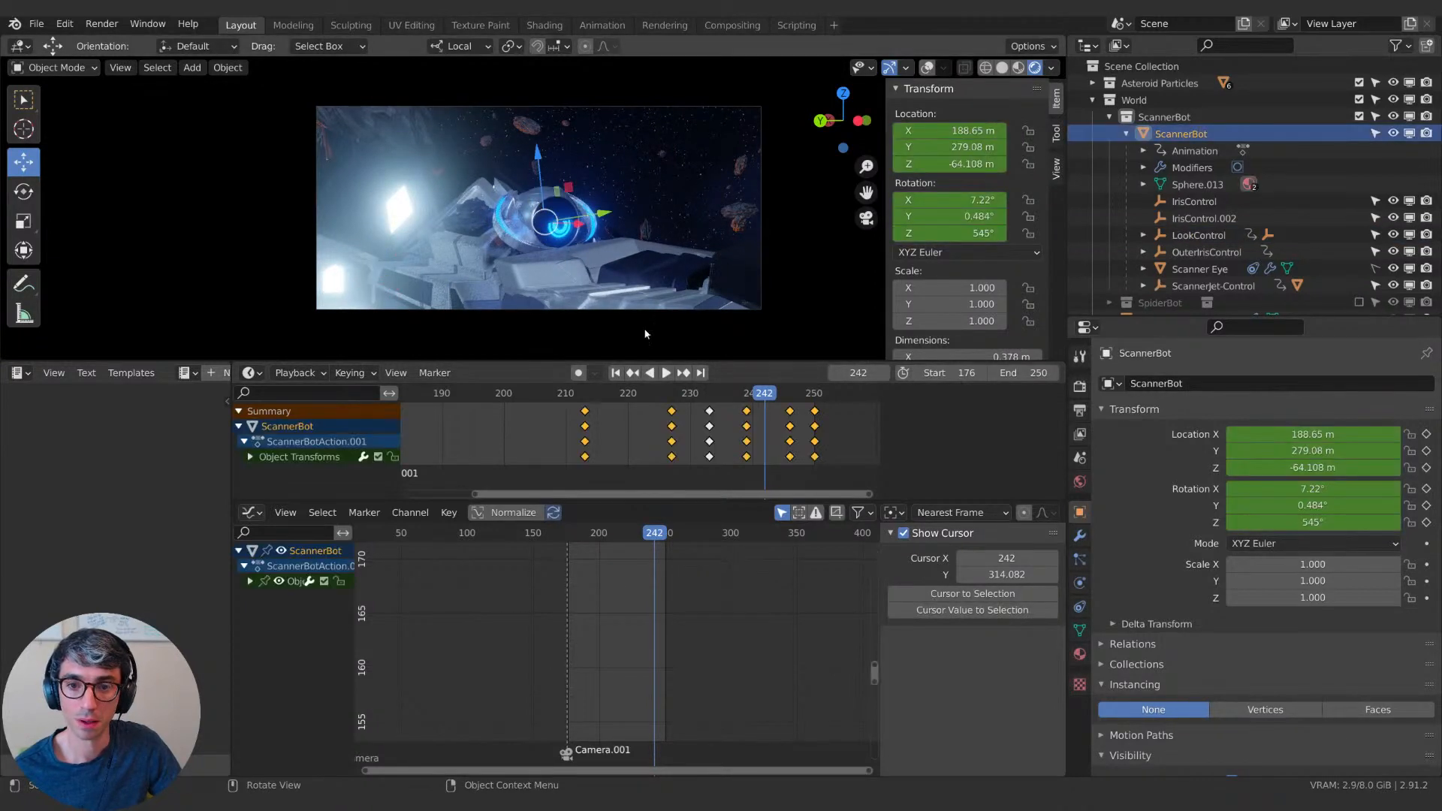
{"action": "key", "text": "shift+ctrl+space"}
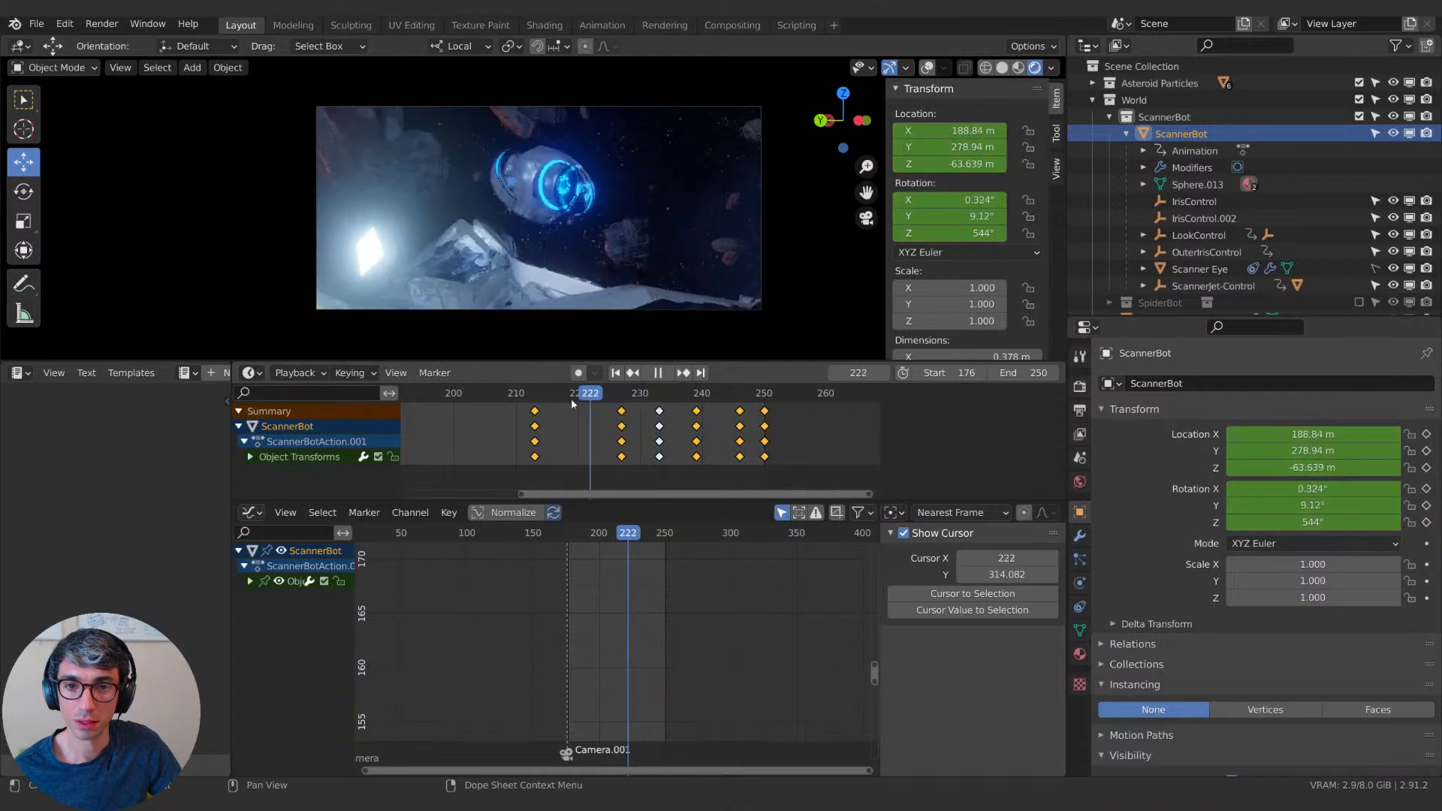
{"action": "key", "text": "space"}
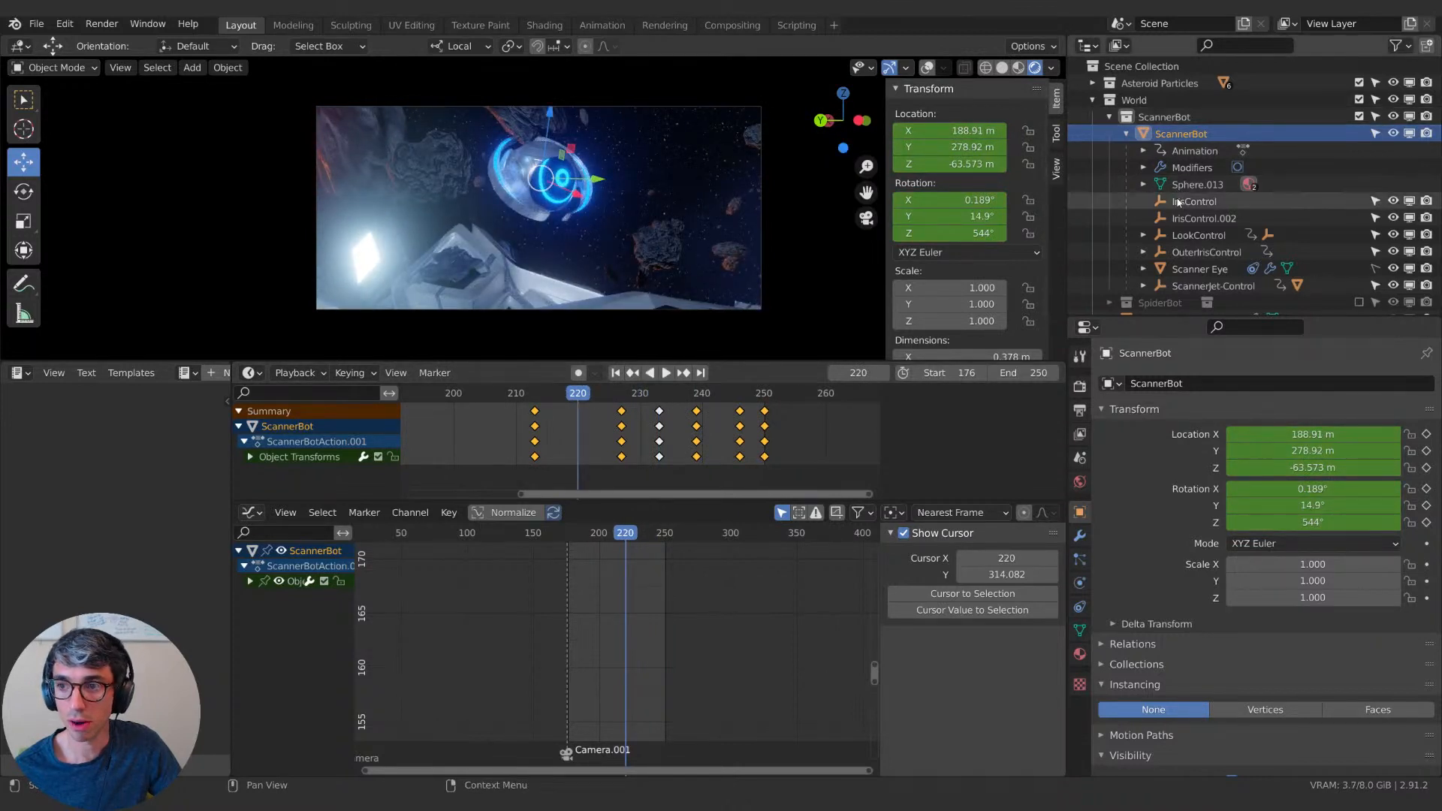
{"action": "left_click", "coordinate": [1200, 204], "text": "shift"}
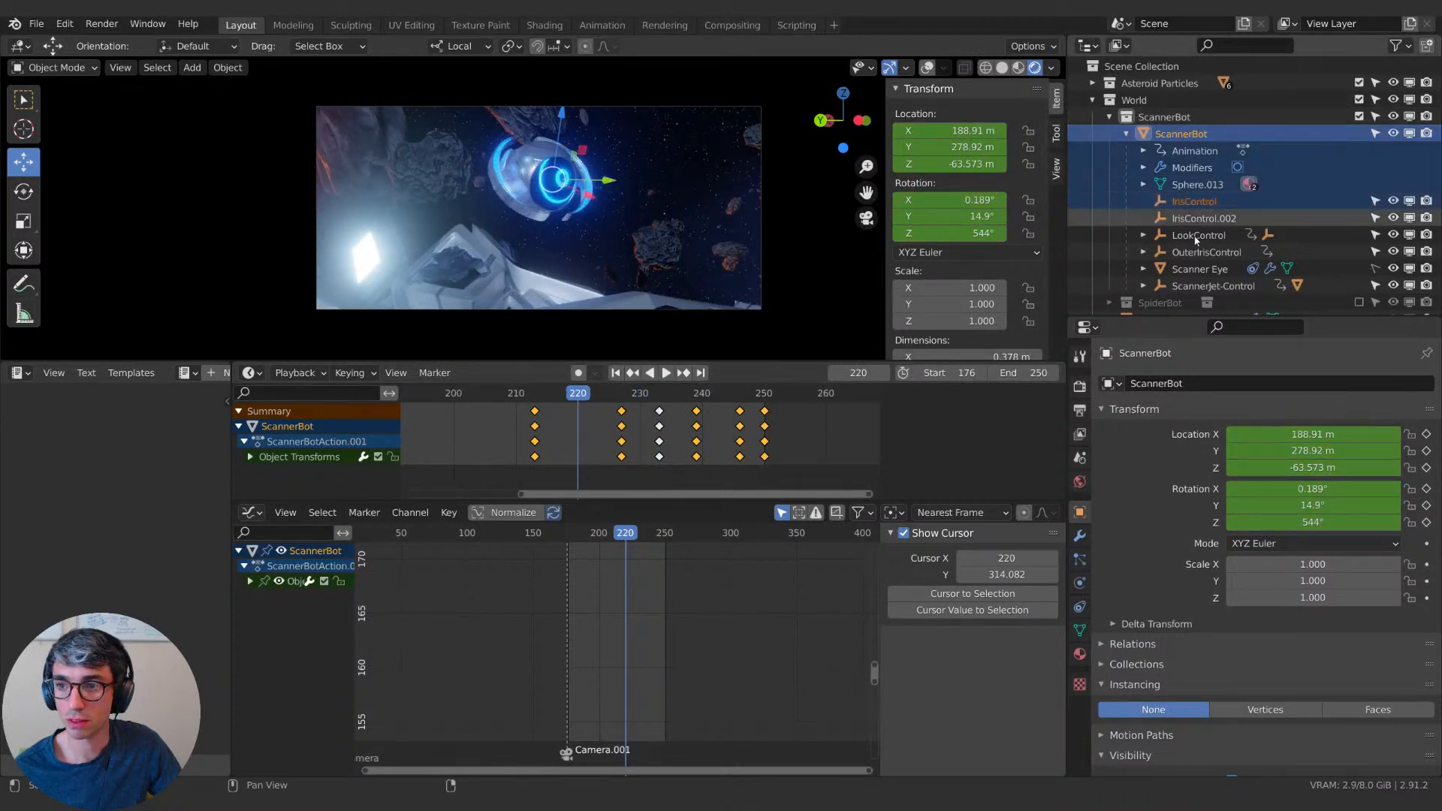
{"action": "left_click", "coordinate": [1197, 236], "text": "shift"}
{"action": "left_click", "coordinate": [1200, 253], "text": "shift"}
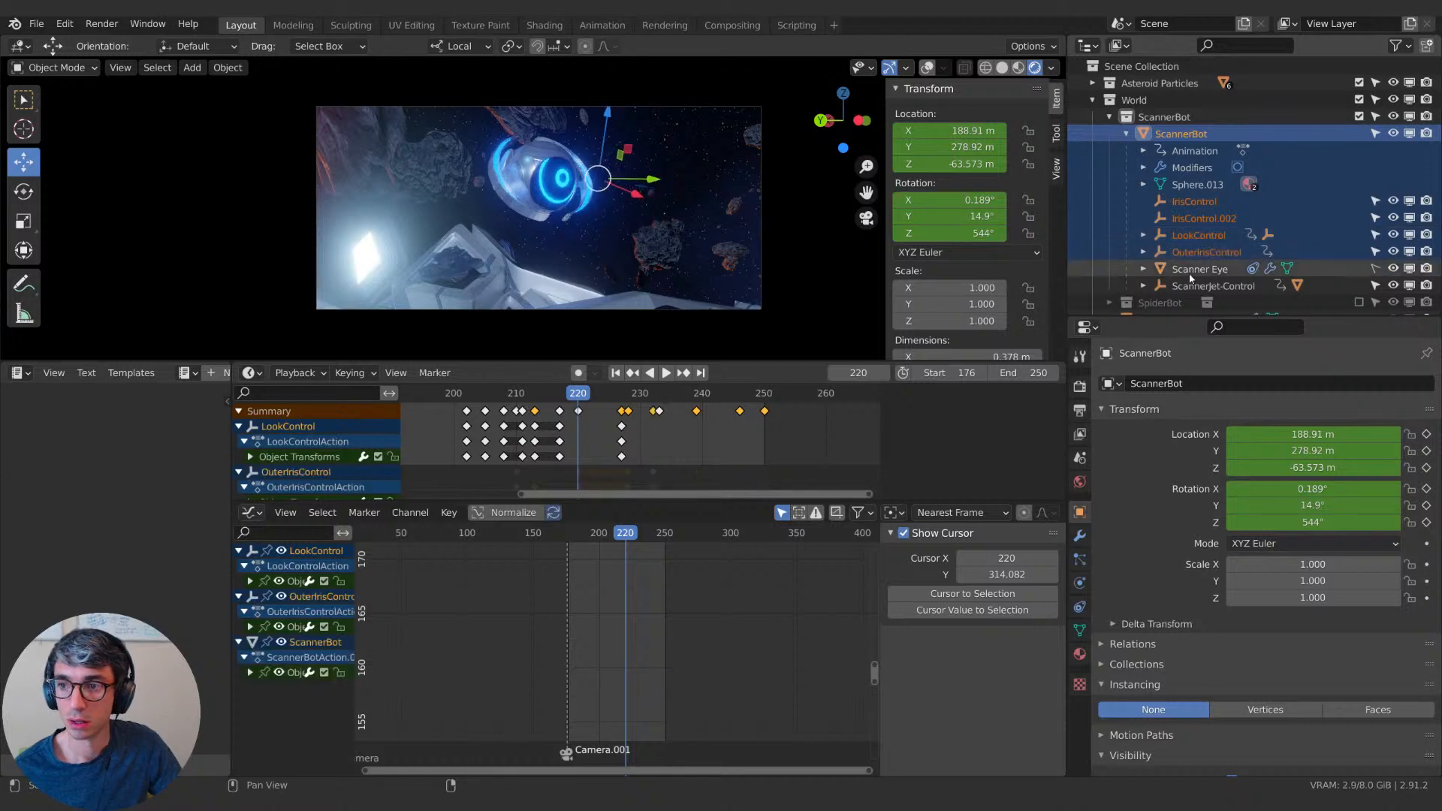
{"action": "left_click", "coordinate": [1202, 287], "text": "shift"}
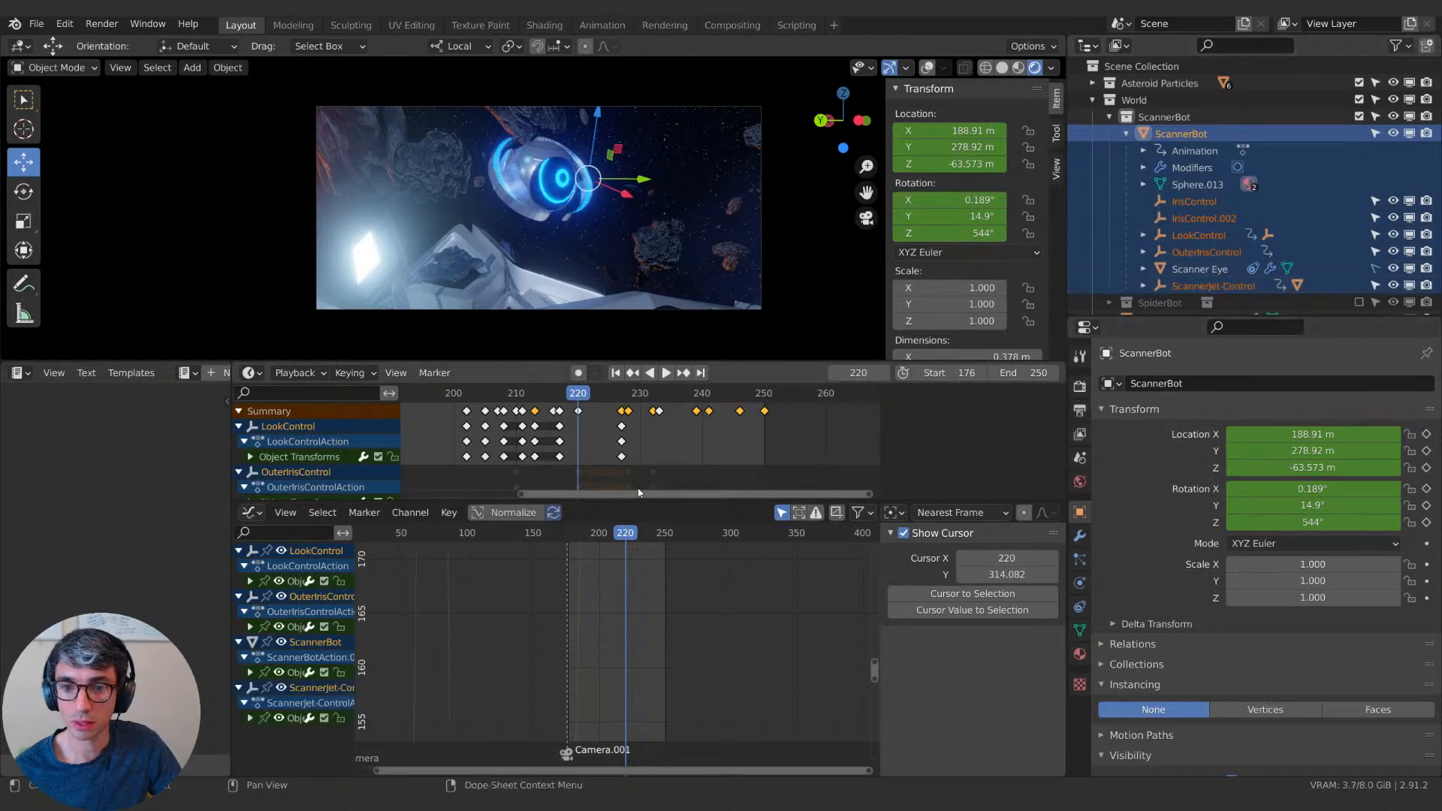
Enlarge the Dope Sheet area to show all of the robot's channels and play back the animation.
{"action": "middle_click_drag", "start_coordinate": [634, 444], "coordinate": [683, 444]}
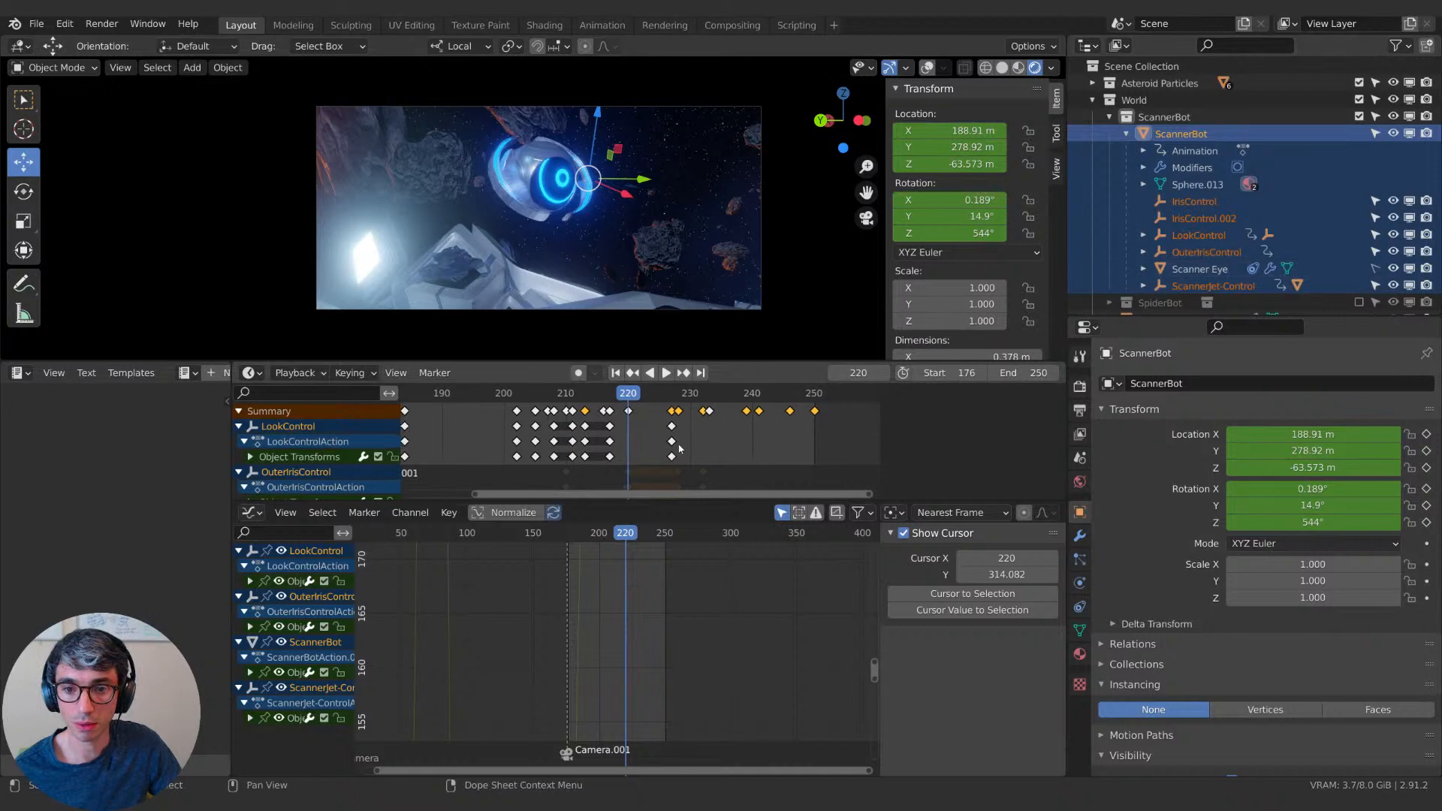
{"action": "scroll", "coordinate": [679, 448], "scroll_direction": "down", "scroll_amount": 5}
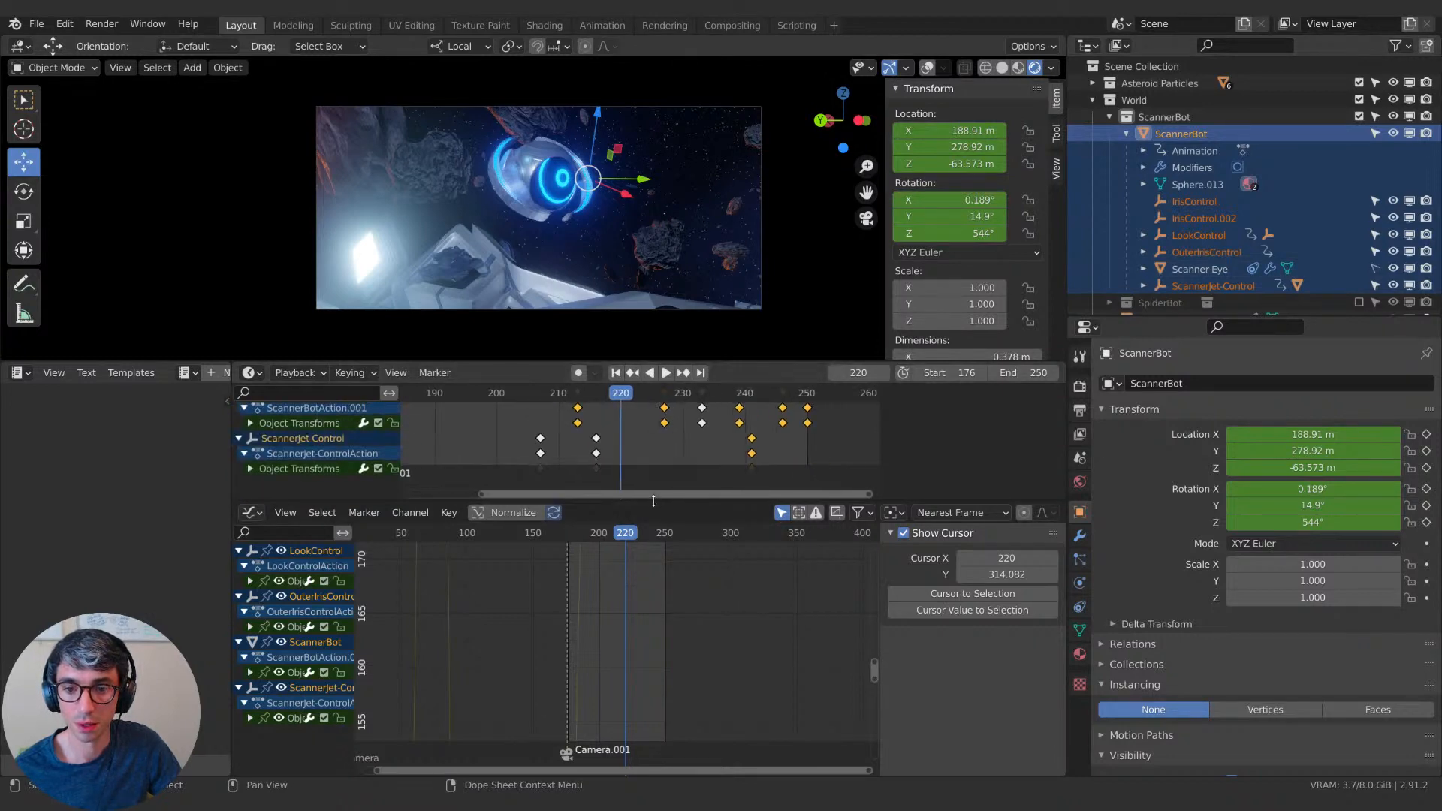
{"action": "left_click_drag", "start_coordinate": [653, 499], "coordinate": [653, 715]}
{"action": "middle_click_drag", "start_coordinate": [764, 436], "coordinate": [735, 435]}
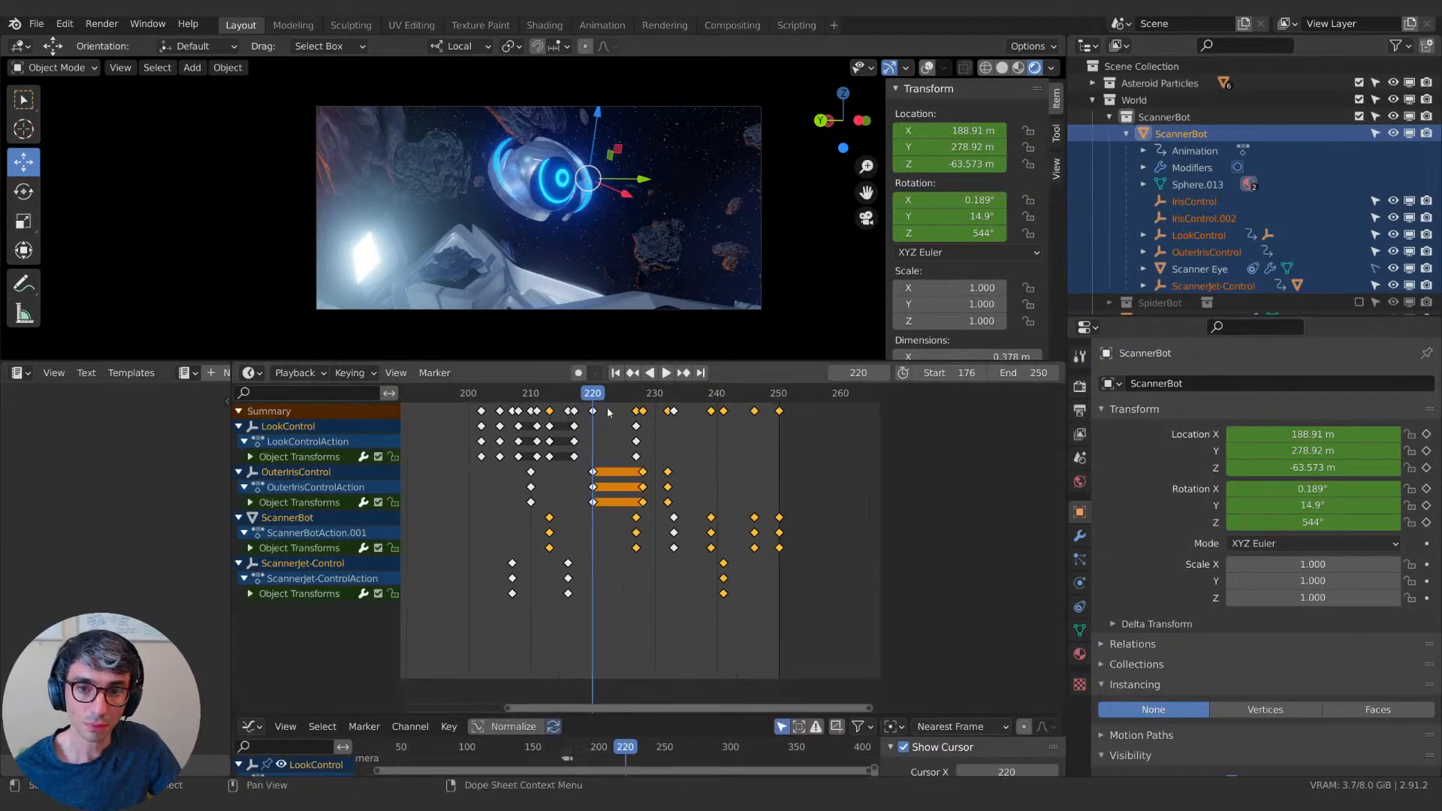
{"action": "key", "text": "space"}
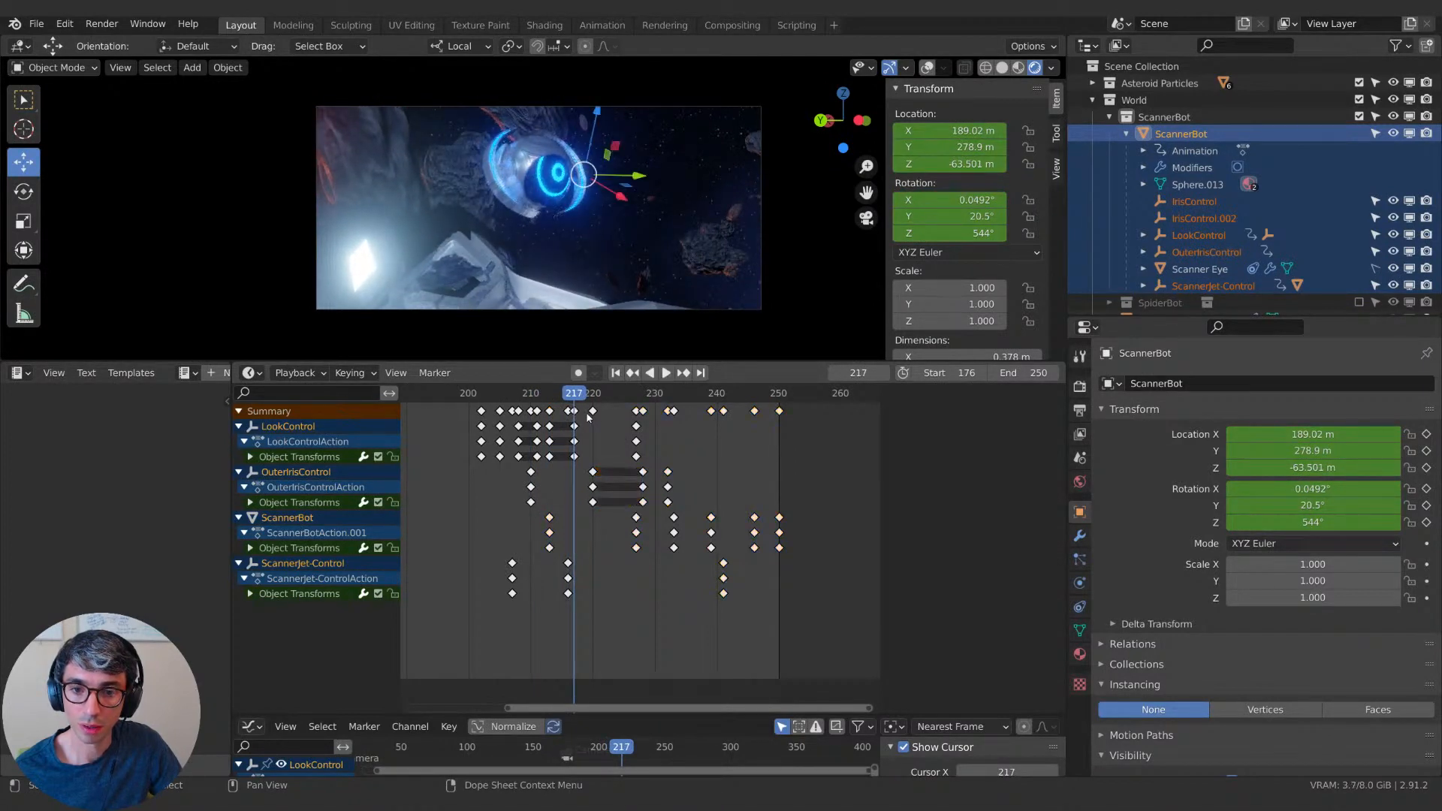
Scale all the robot's keyframes after frame 217 toward that frame so the last falls on frame 234, and play back the timing.
{"action": "left_click_drag", "start_coordinate": [768, 422], "coordinate": [795, 416]}
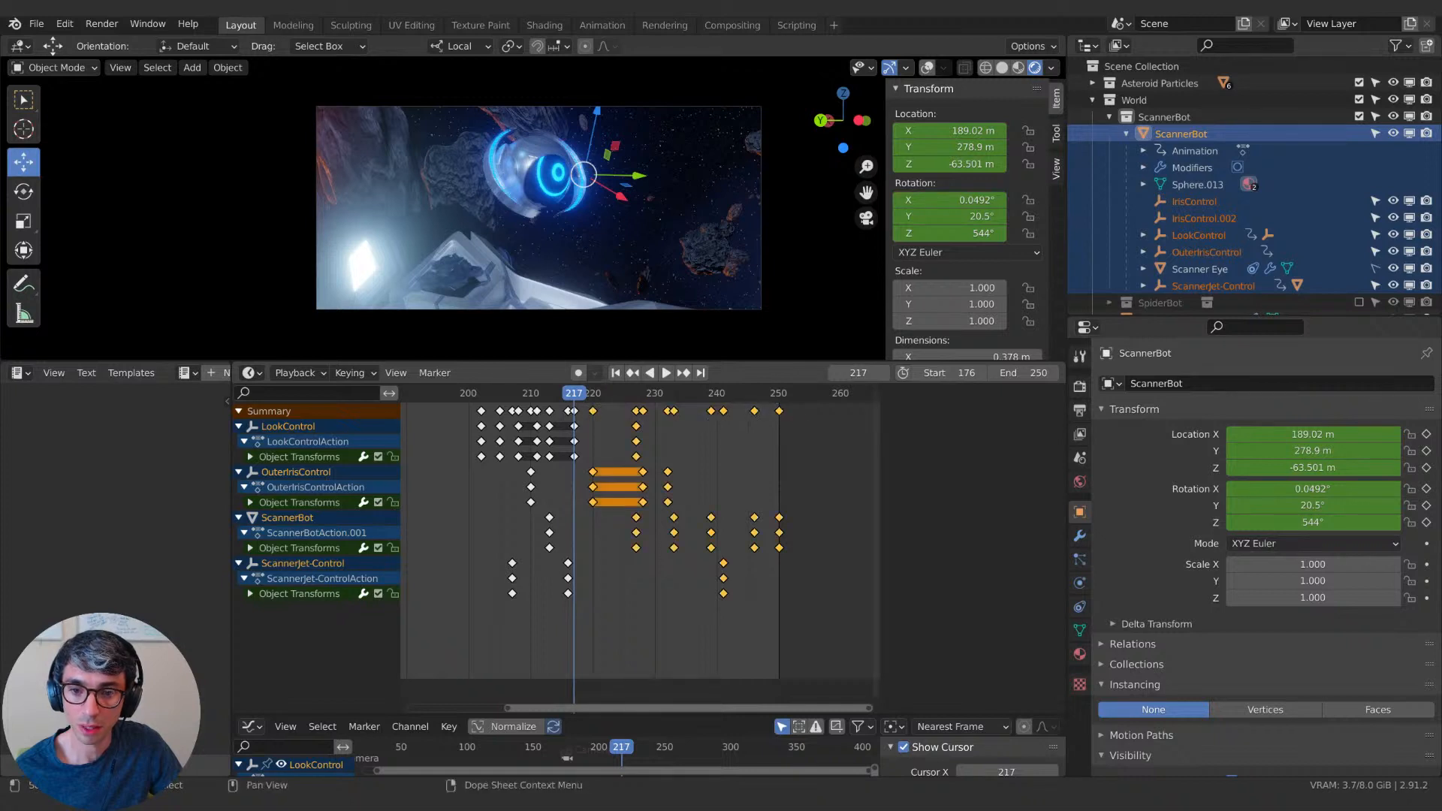
{"action": "key", "text": "s"}
{"action": "left_click", "coordinate": [695, 427]}
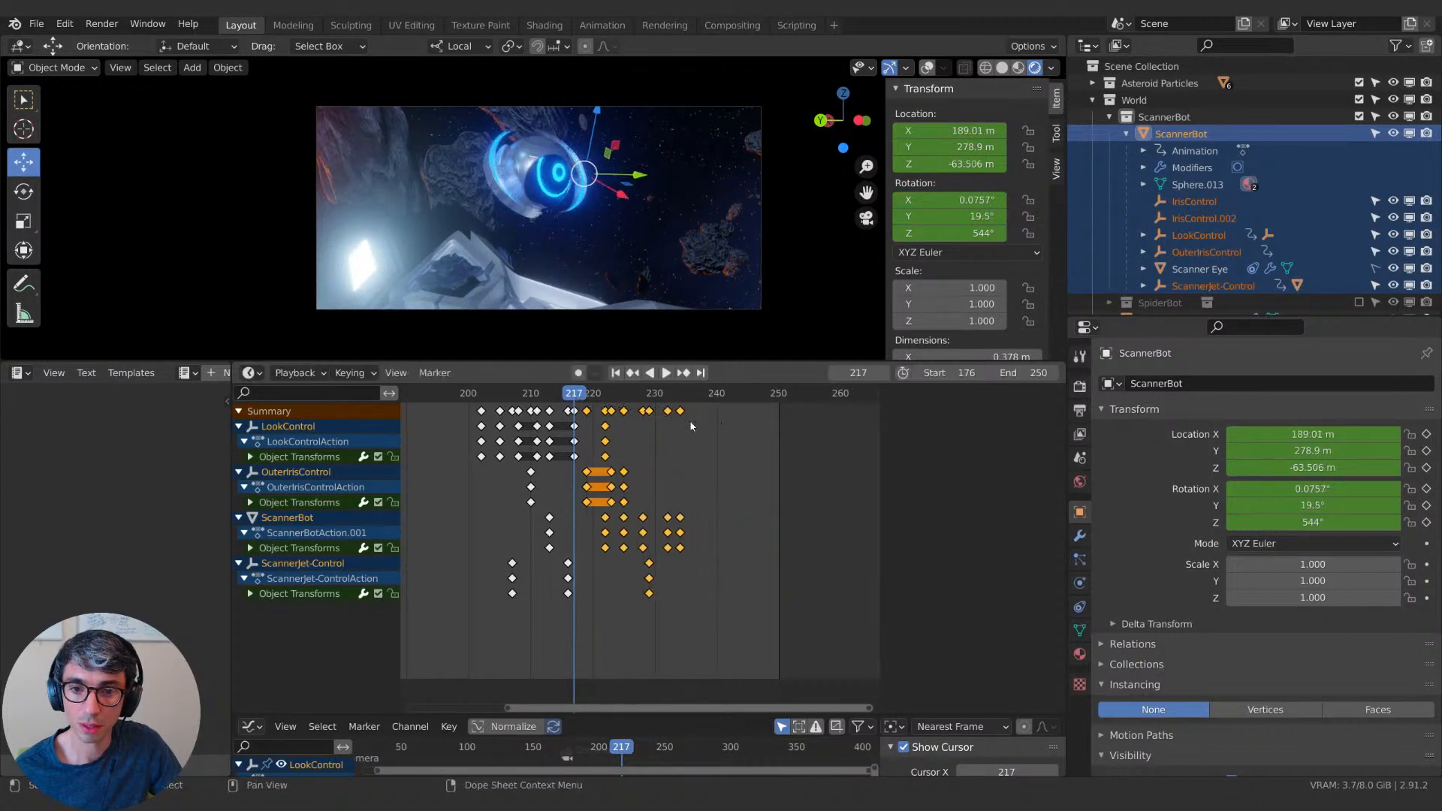
{"action": "key", "text": "space"}
{"action": "key", "text": "space"}
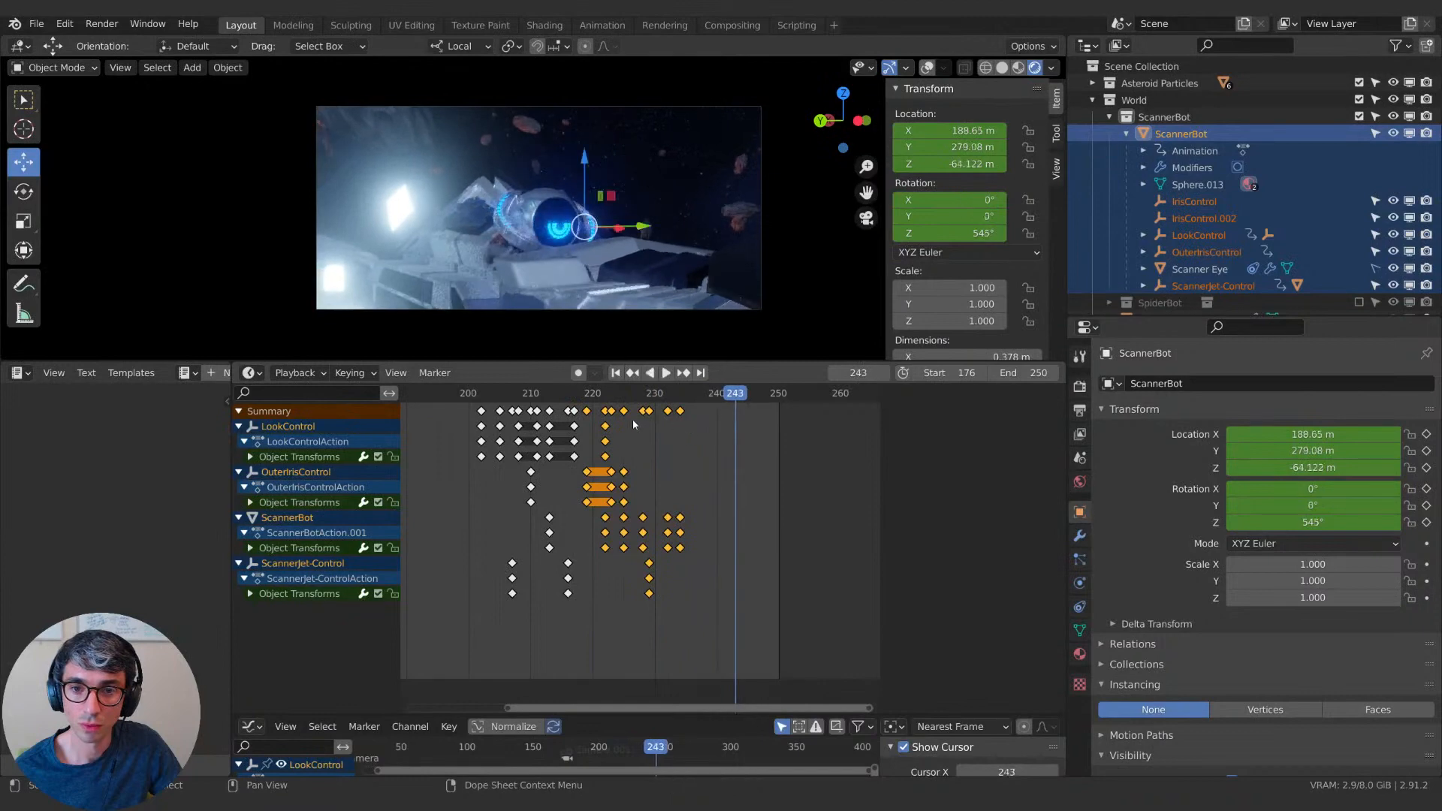
{"action": "key", "text": "space"}
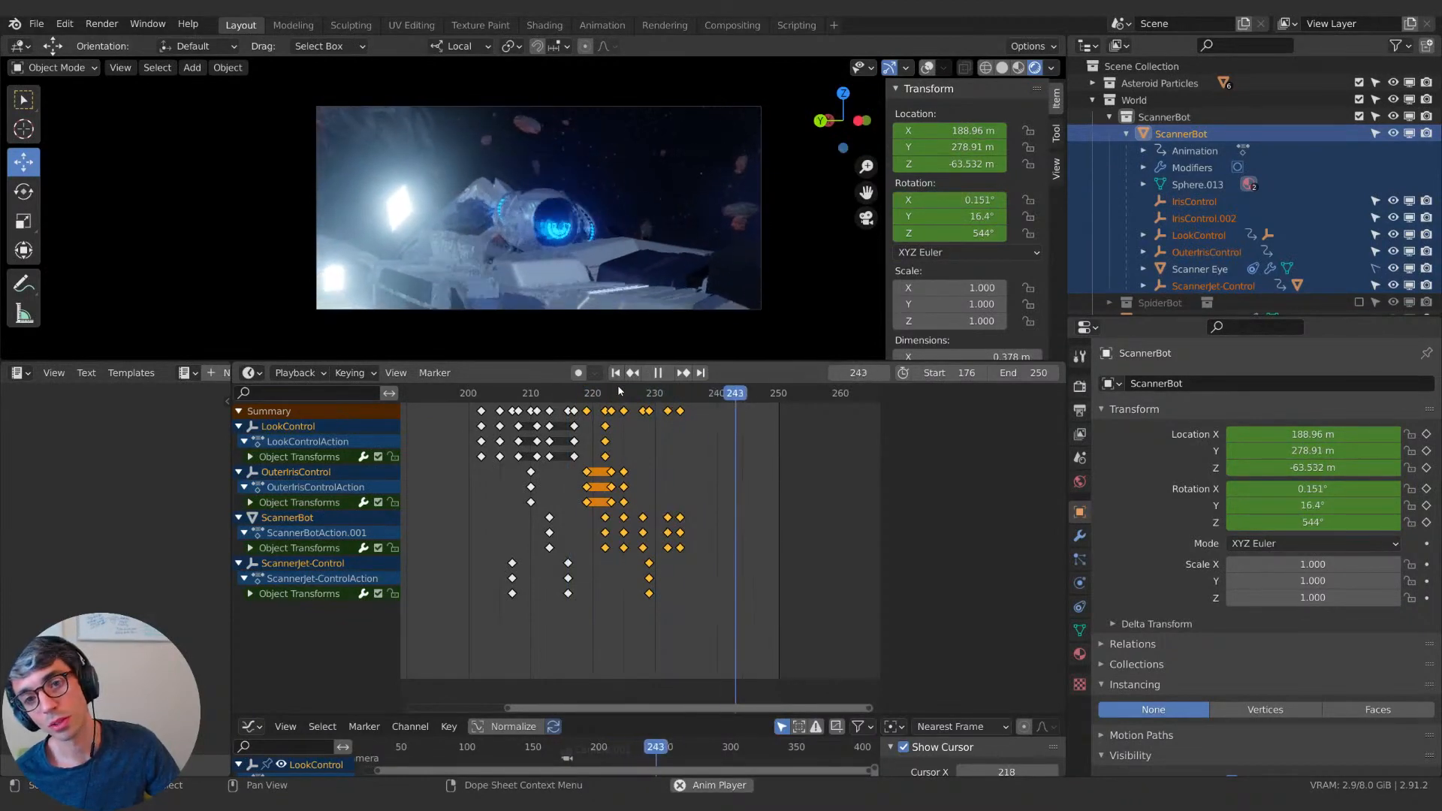
From about frame 219, stretch the selected keyframes slightly so the last falls on frame 236, and play back the result.
{"action": "key", "text": "s"}
{"action": "right_click", "coordinate": [719, 440]}
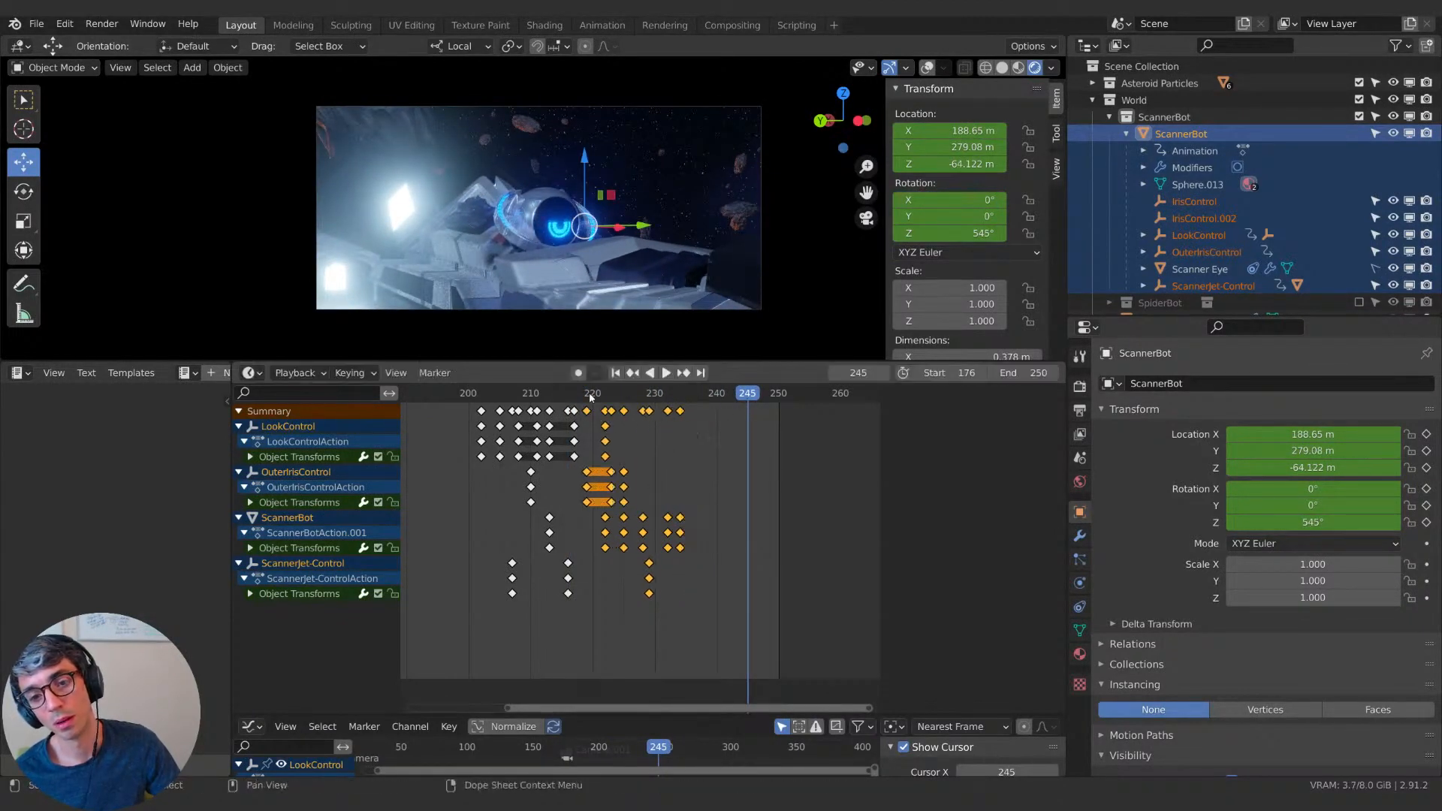
{"action": "left_click", "coordinate": [588, 392]}
{"action": "key", "text": "s"}
{"action": "left_click", "coordinate": [718, 427]}
{"action": "key", "text": "space"}
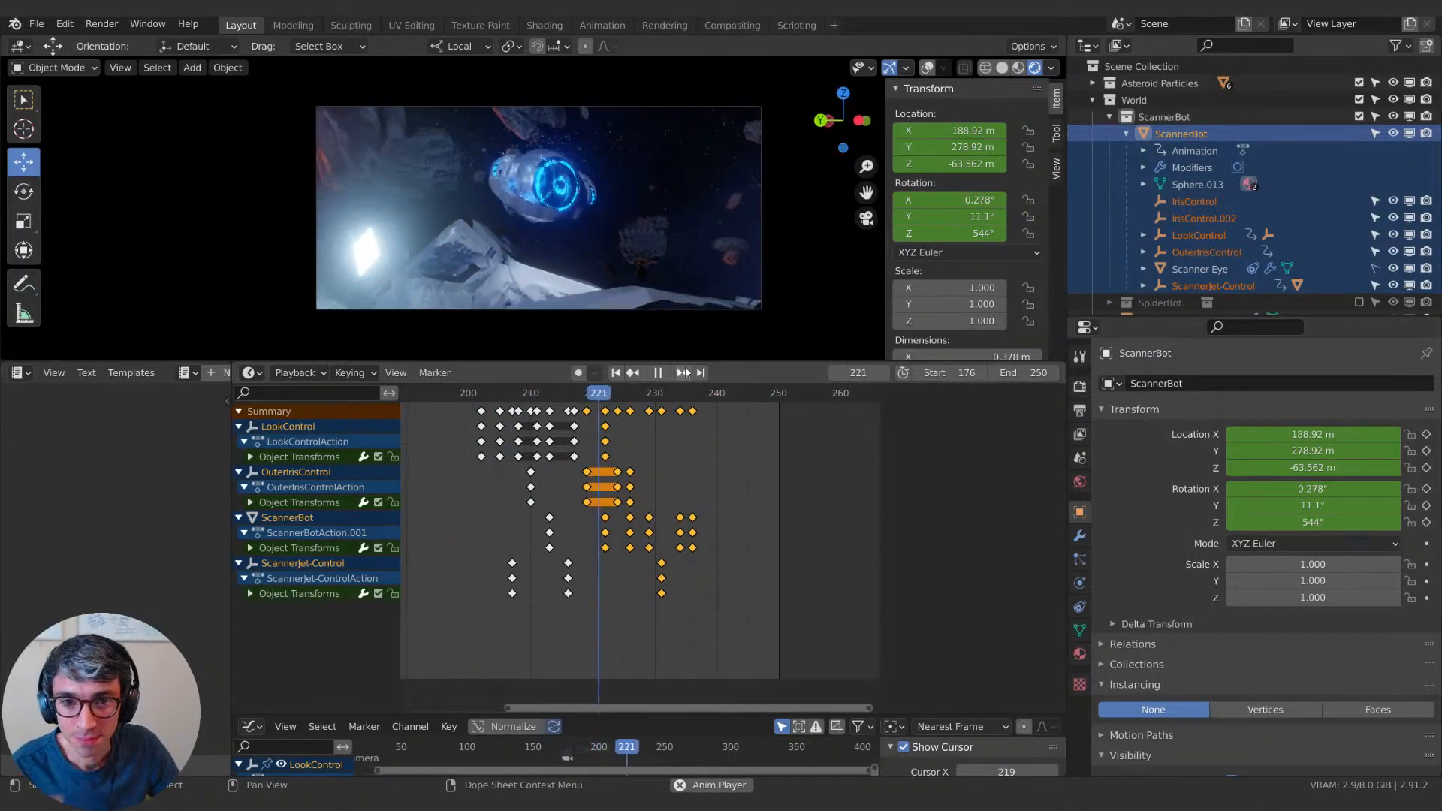
{"action": "key", "text": "space"}
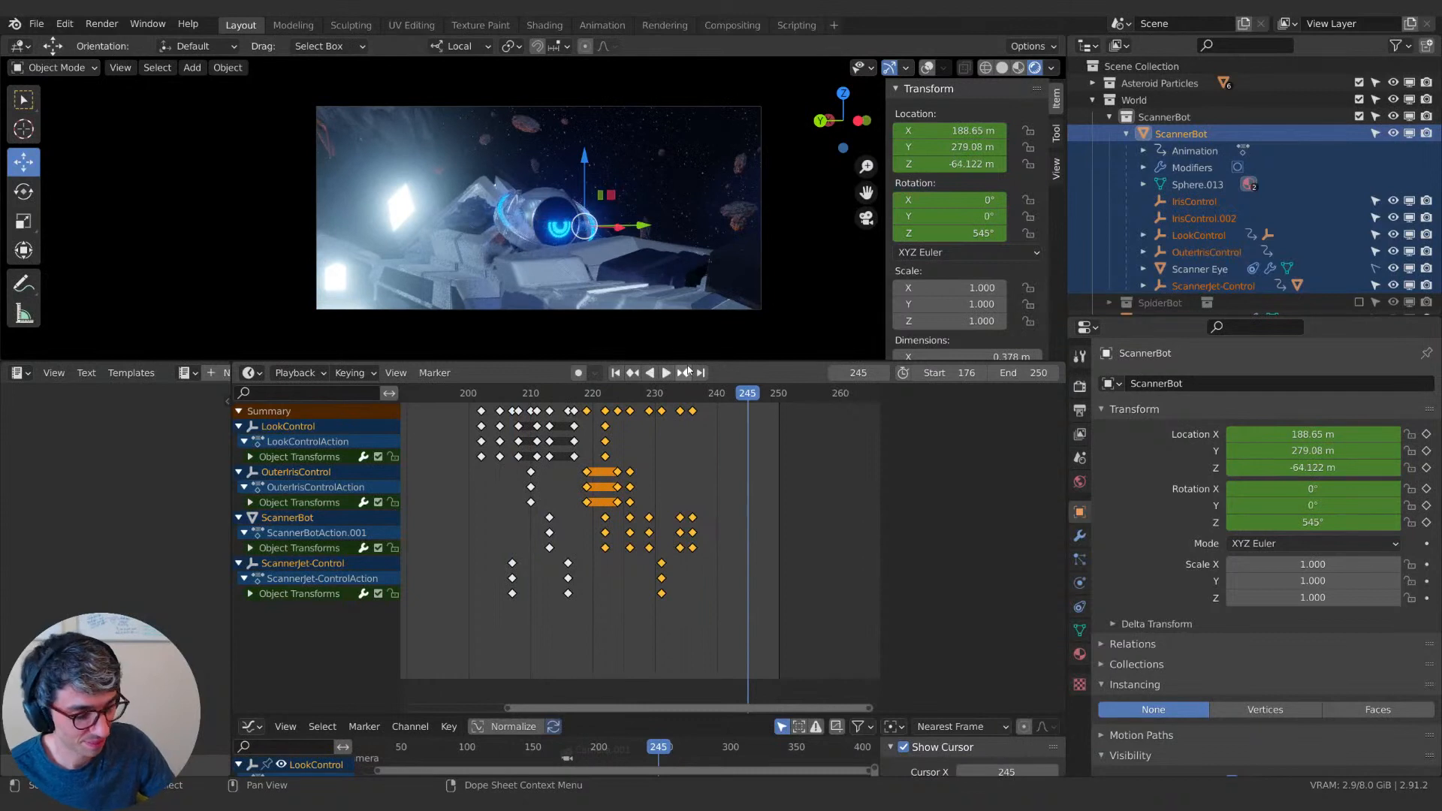
Save the project and play back the robot's animation from frame 200.
{"action": "key", "text": "ctrl+s"}
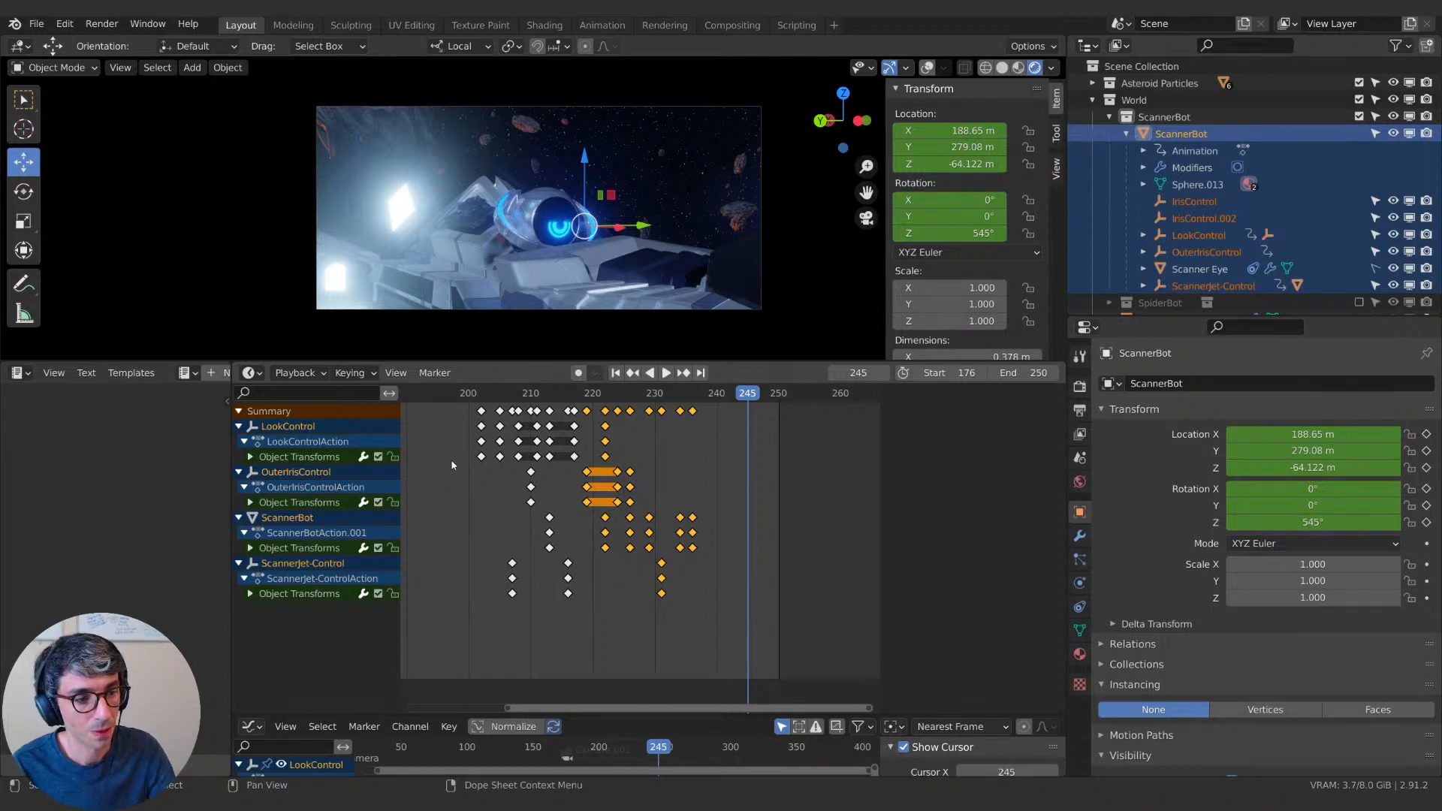
{"action": "left_click", "coordinate": [468, 393]}
{"action": "key", "text": "space"}
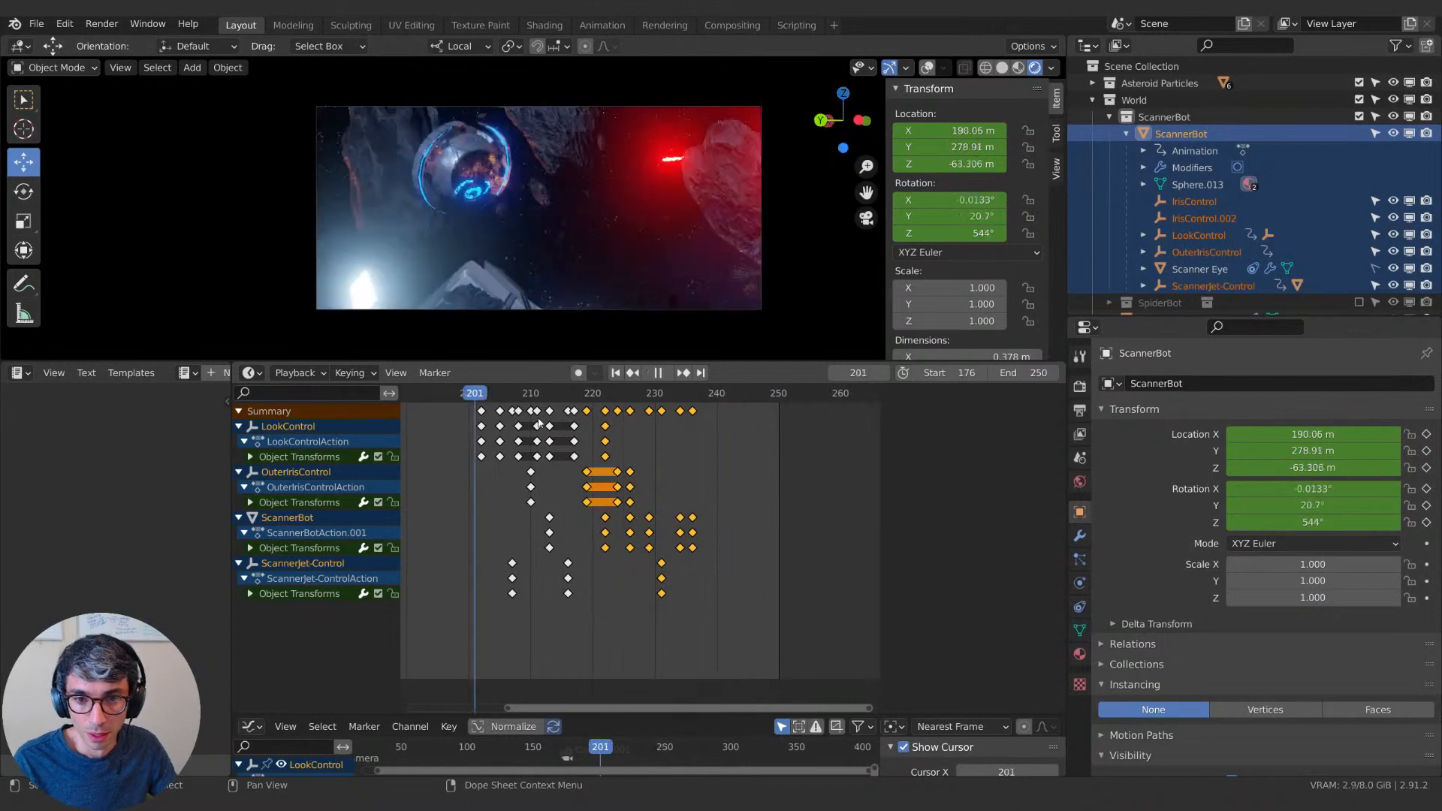
{"action": "key", "text": "space"}
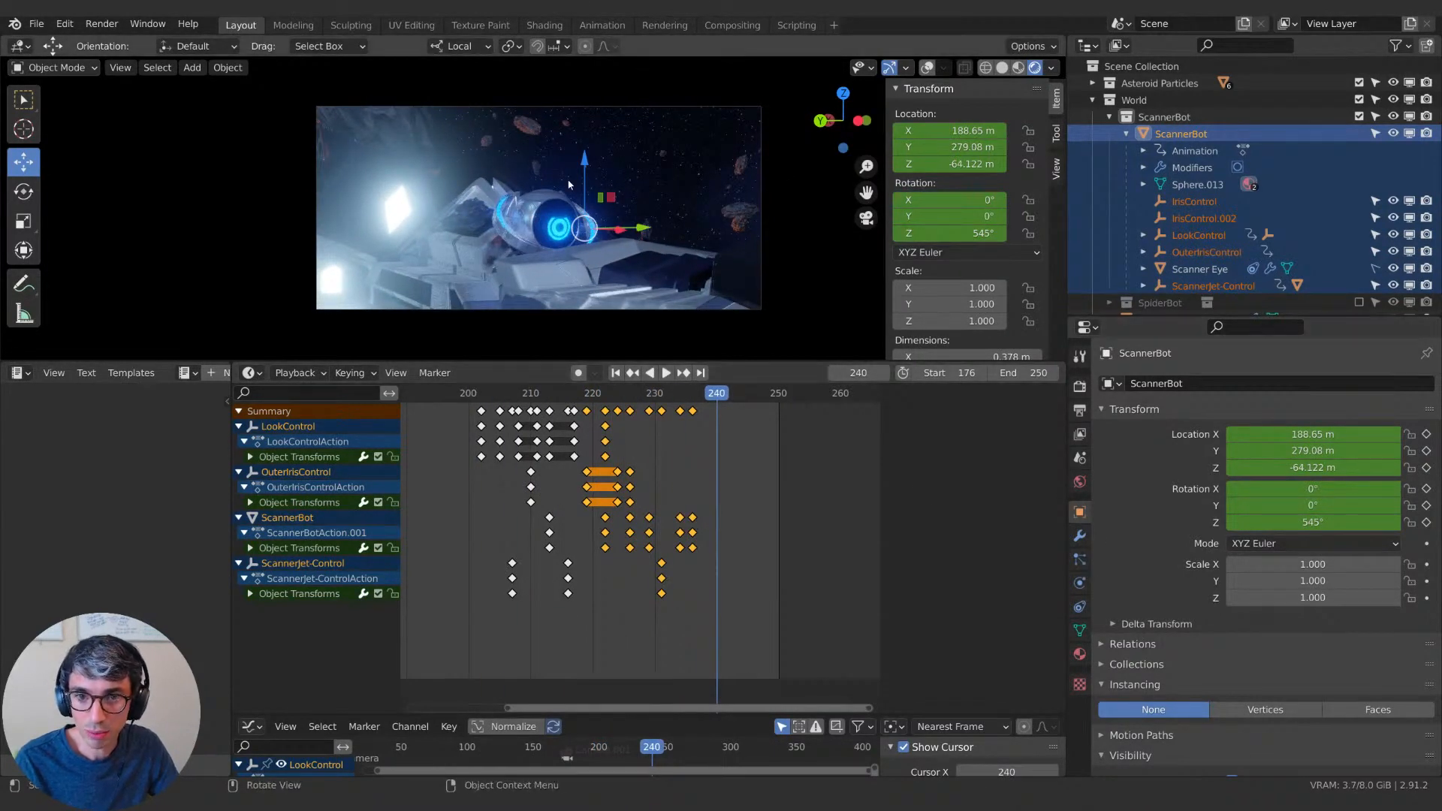
Play back the robot's animation from about frame 200 and stop playback on frame 207.
{"action": "left_click", "coordinate": [472, 393]}
{"action": "key", "text": "space"}
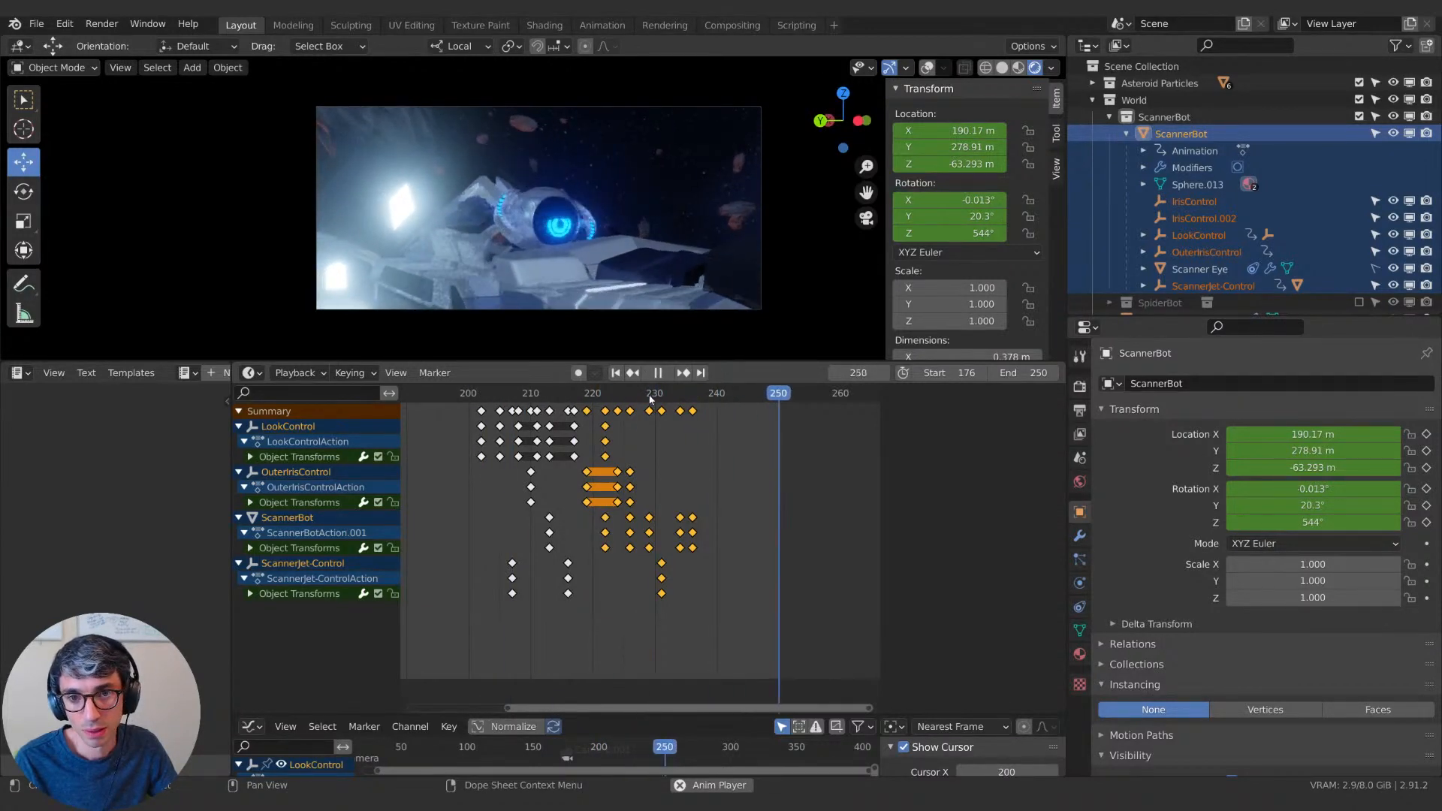
{"action": "key", "text": "space"}
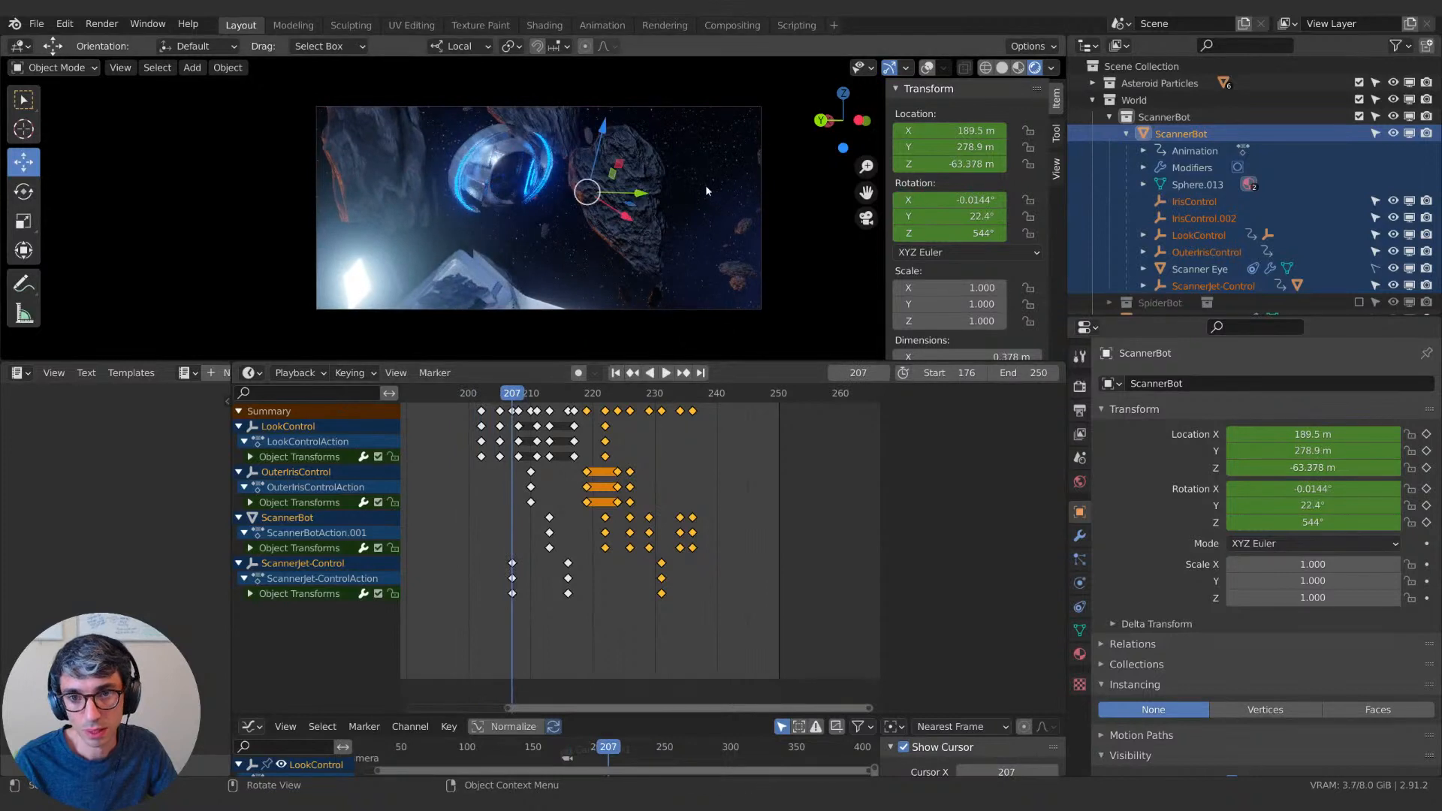
Select Camera.001, expand its transform channels in an enlarged Graph Editor, and try small changes to the camera's rotation.
{"action": "scroll", "coordinate": [1157, 276], "scroll_direction": "down", "scroll_amount": 6}
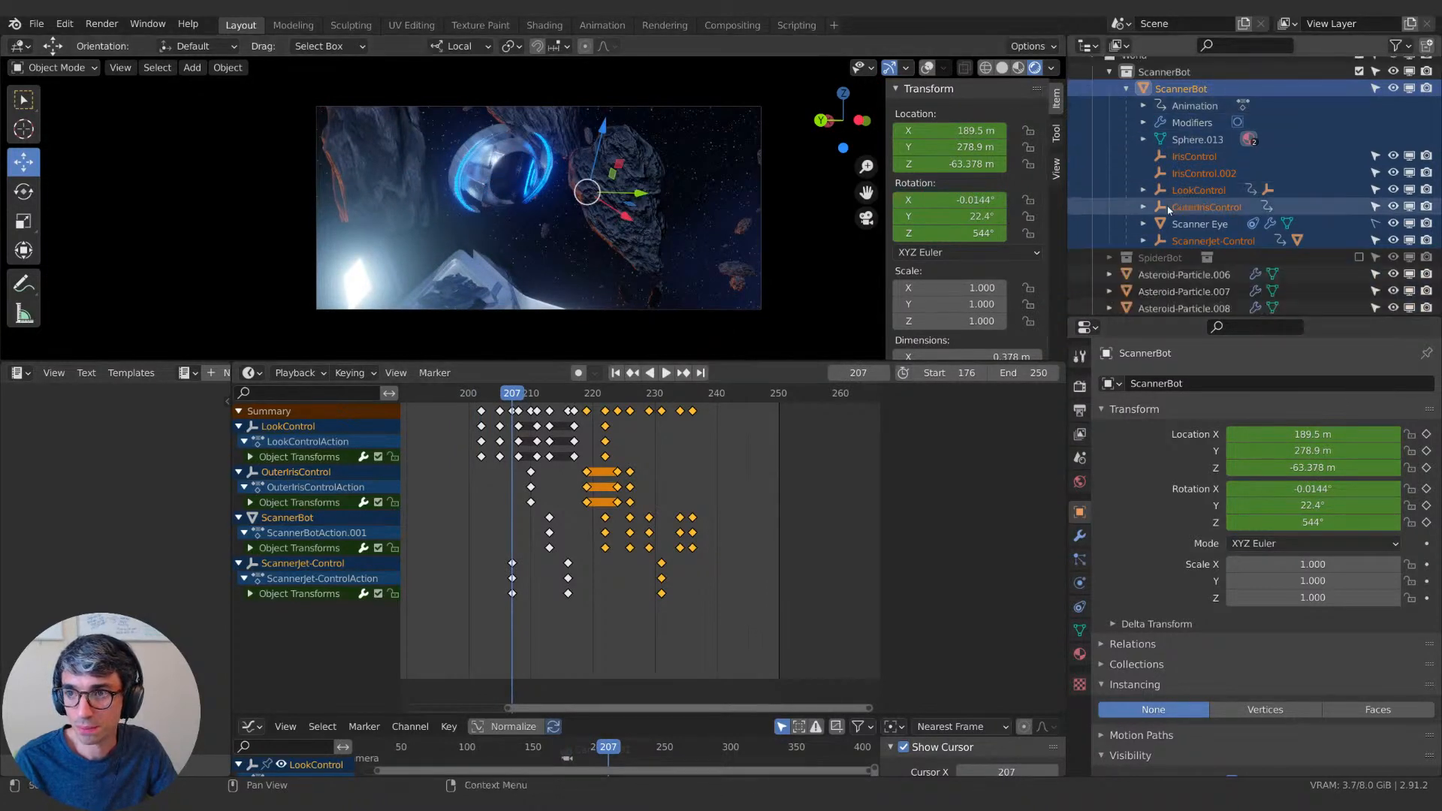
{"action": "left_click", "coordinate": [1161, 267]}
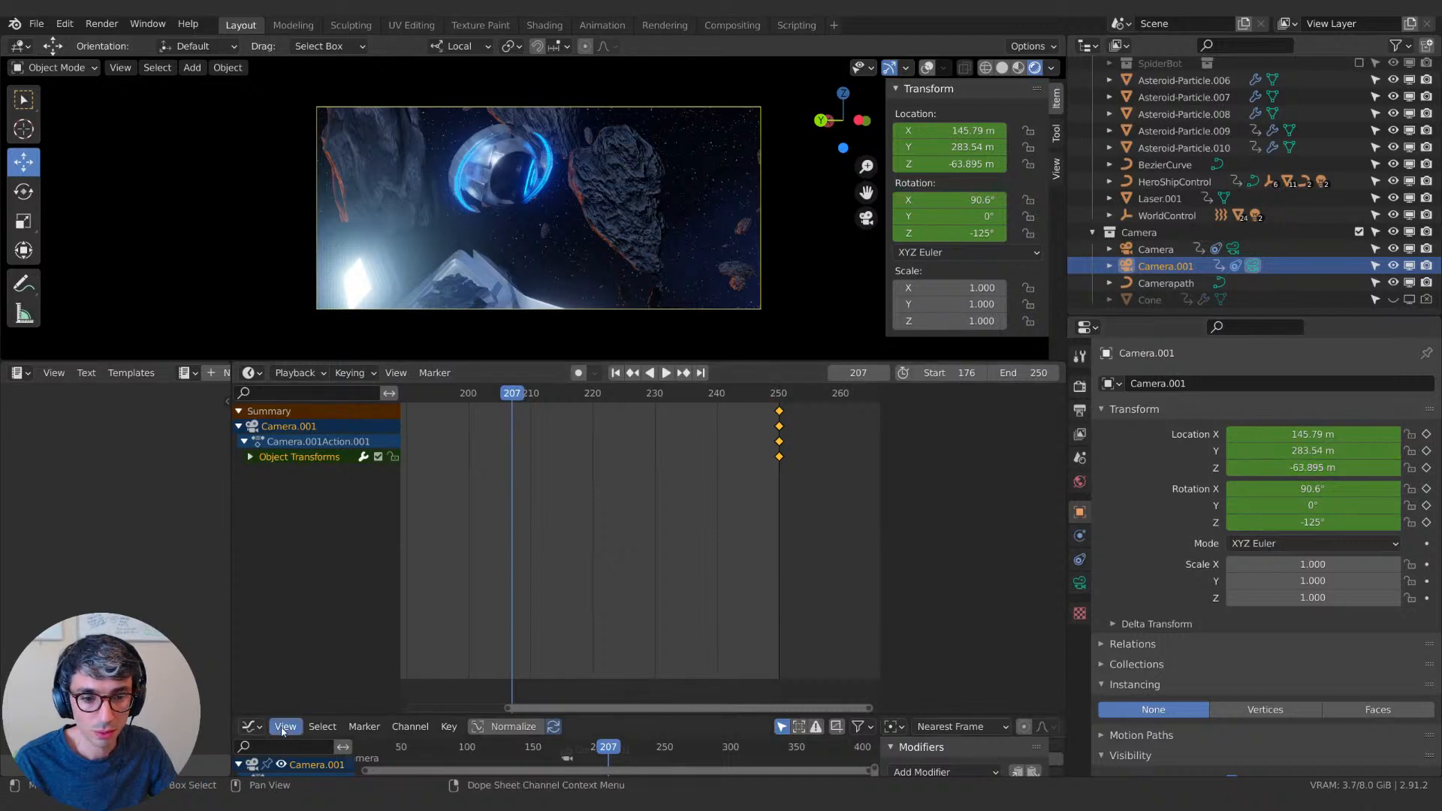
{"action": "left_click_drag", "start_coordinate": [295, 718], "coordinate": [293, 462]}
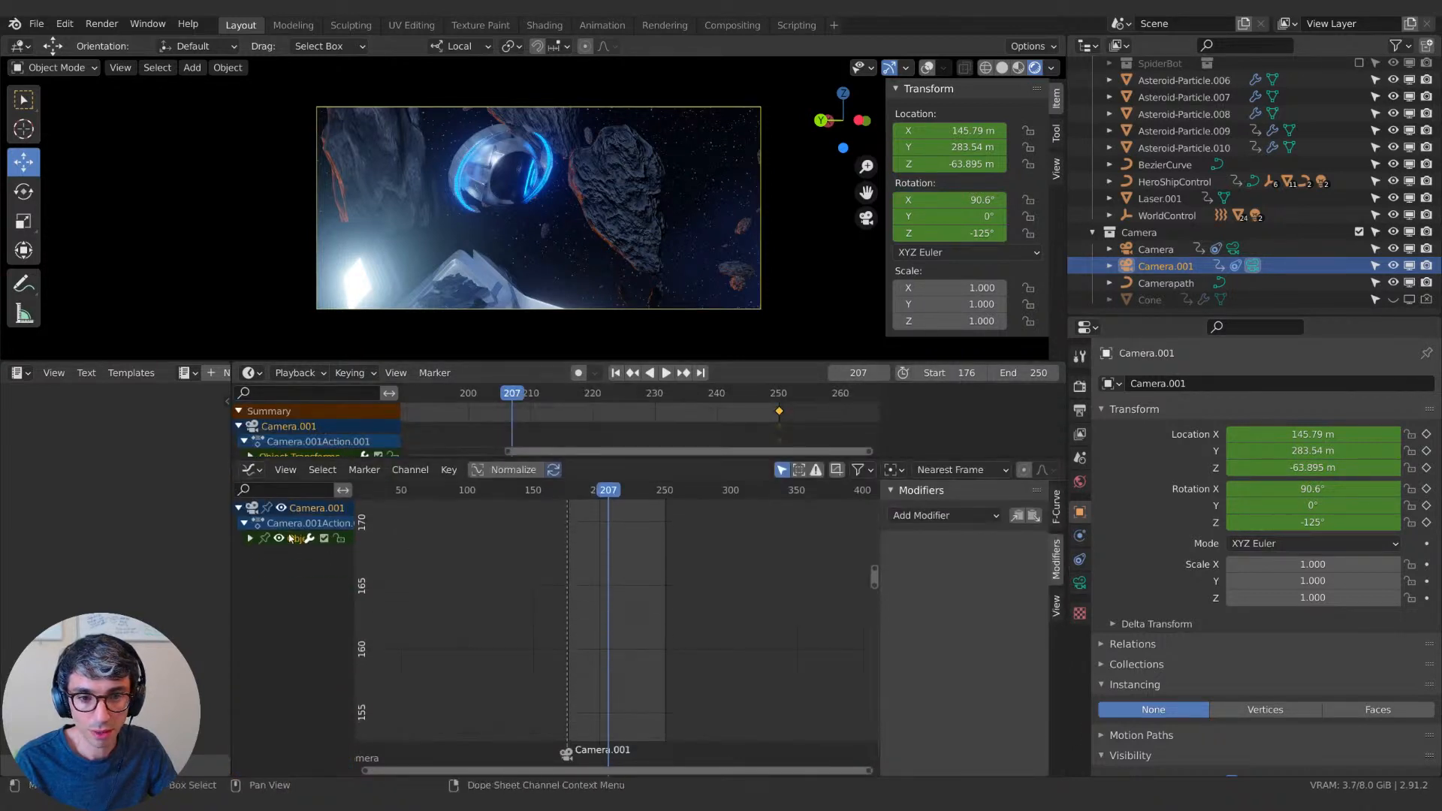
{"action": "left_click", "coordinate": [250, 540]}
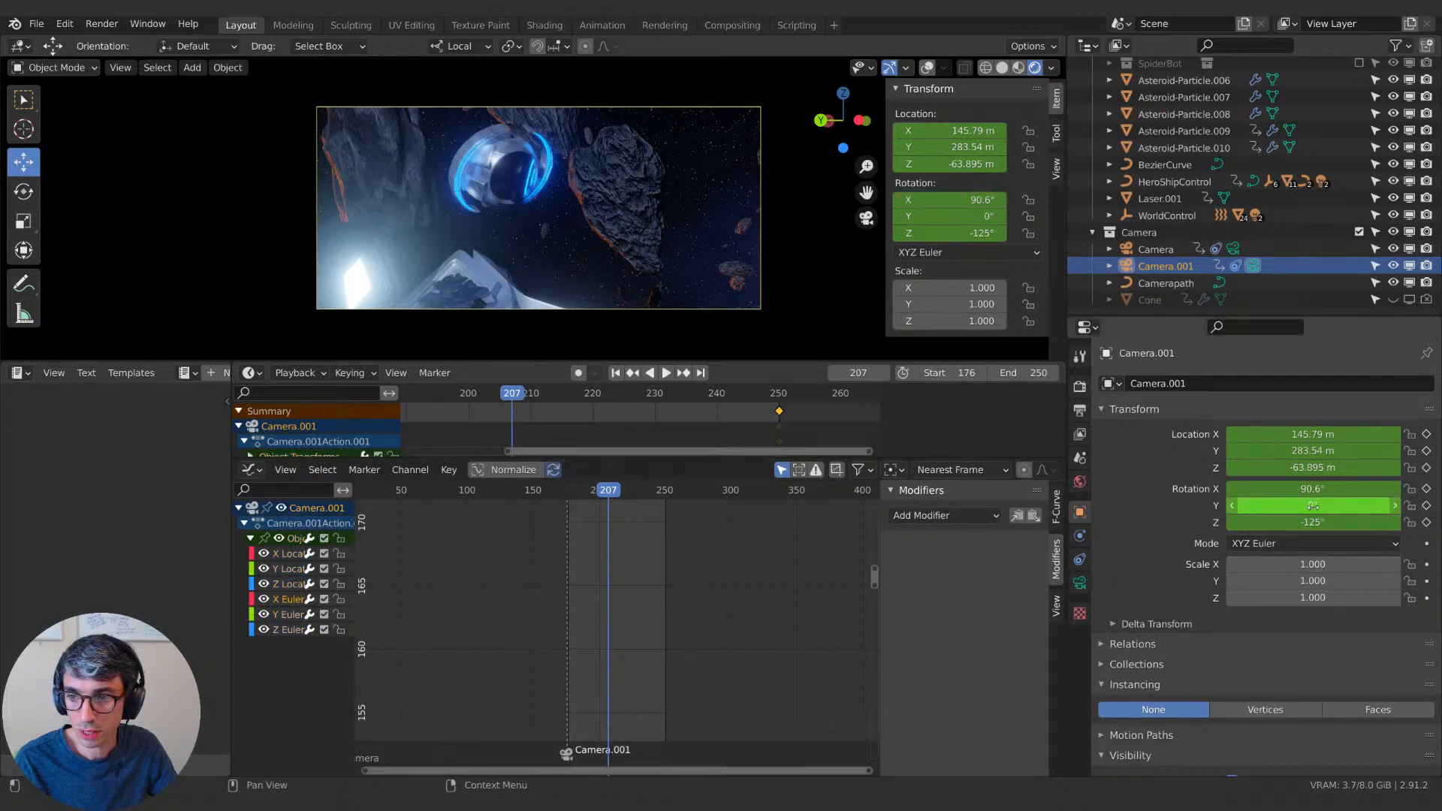
{"action": "mouse_move", "coordinate": [1312, 489]}
{"action": "left_mouse_down"}
{"action": "mouse_move", "coordinate": [1319, 522]}
{"action": "mouse_move", "coordinate": [1297, 505]}
{"action": "mouse_move", "coordinate": [1310, 489]}
{"action": "left_mouse_up"}
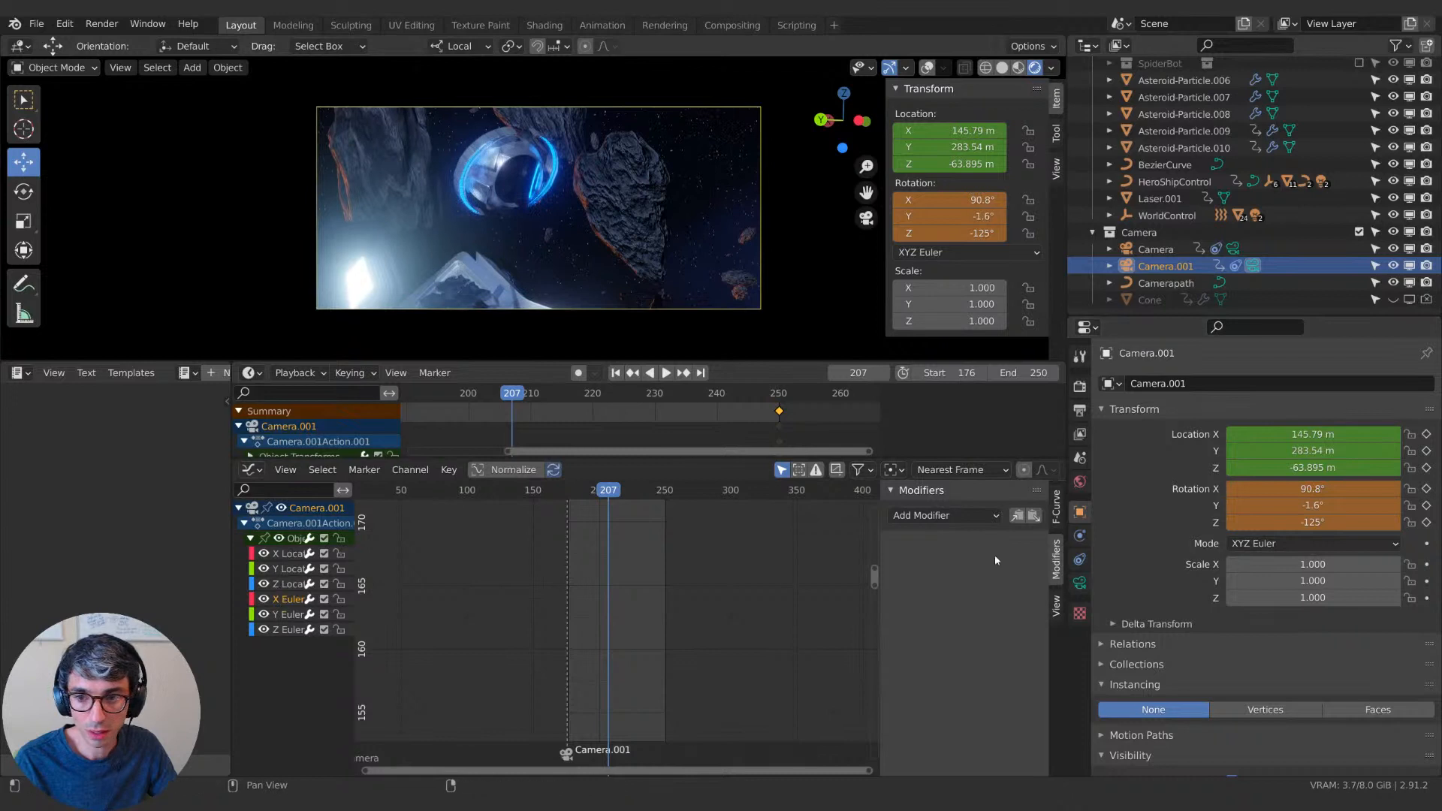
Add a Noise modifier to the camera's X Euler rotation curve and set its strength to 0.010.
{"action": "left_click", "coordinate": [944, 516]}
{"action": "left_click", "coordinate": [936, 605]}
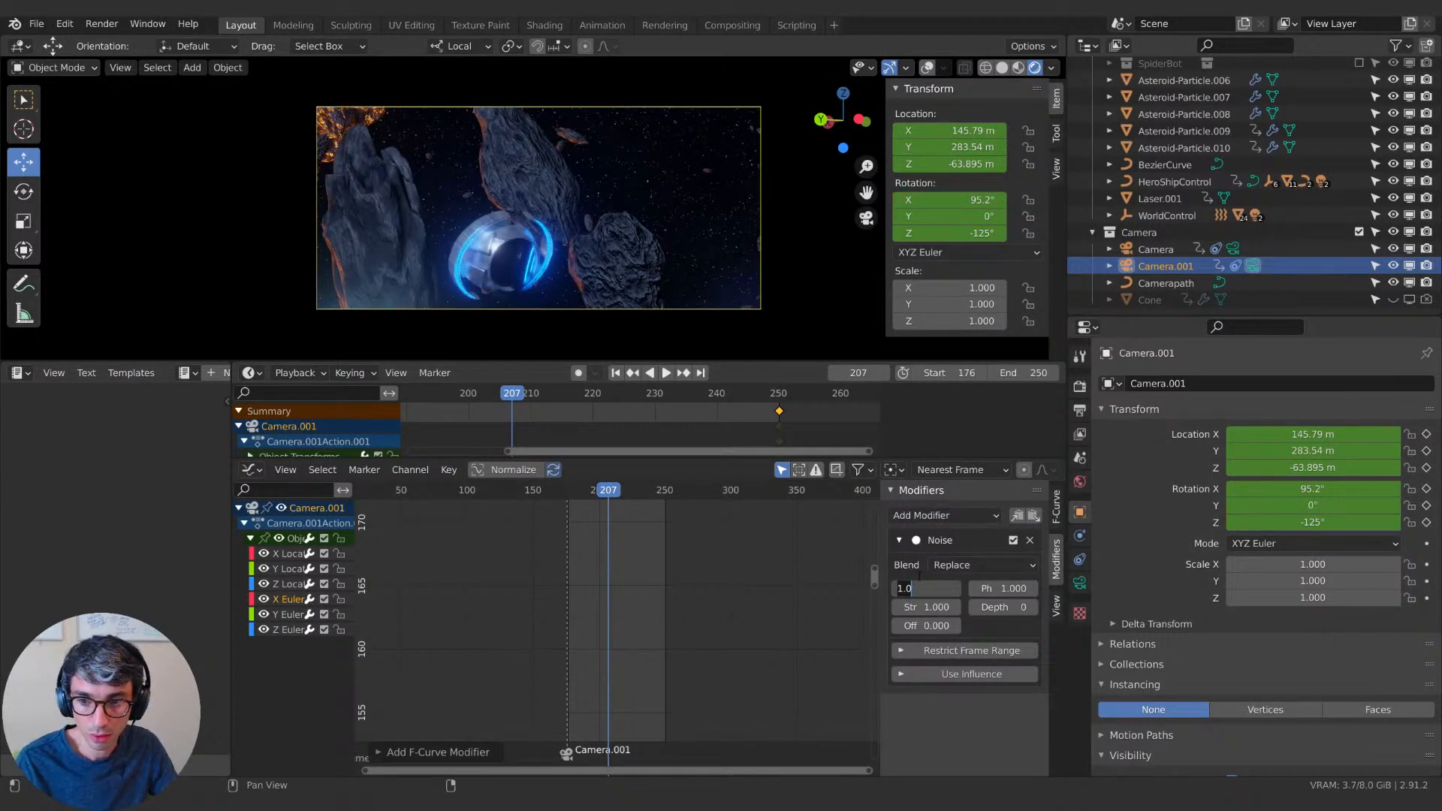
{"action": "type", "text": ".0"}
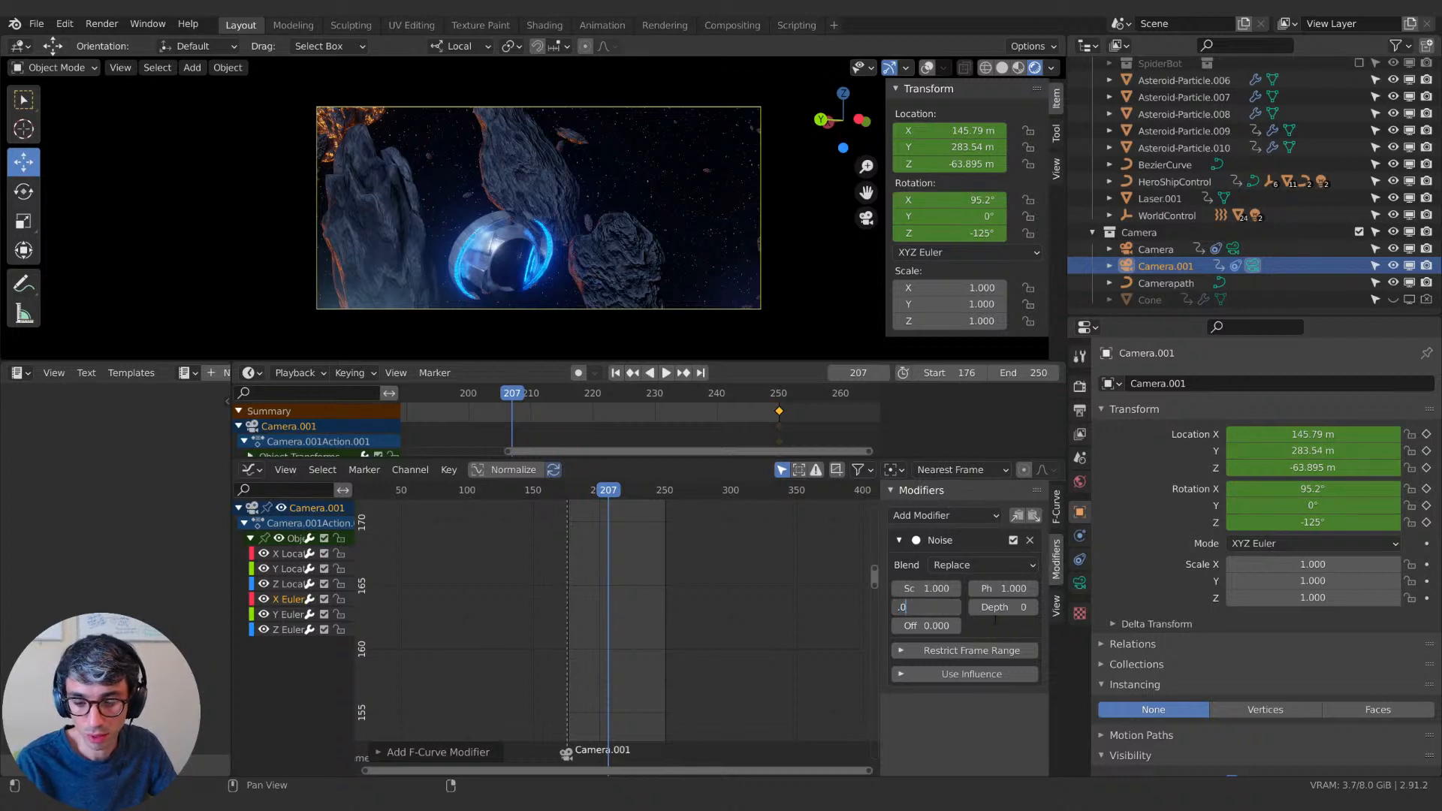
{"action": "type", "text": "5"}
{"action": "key", "text": "Return"}
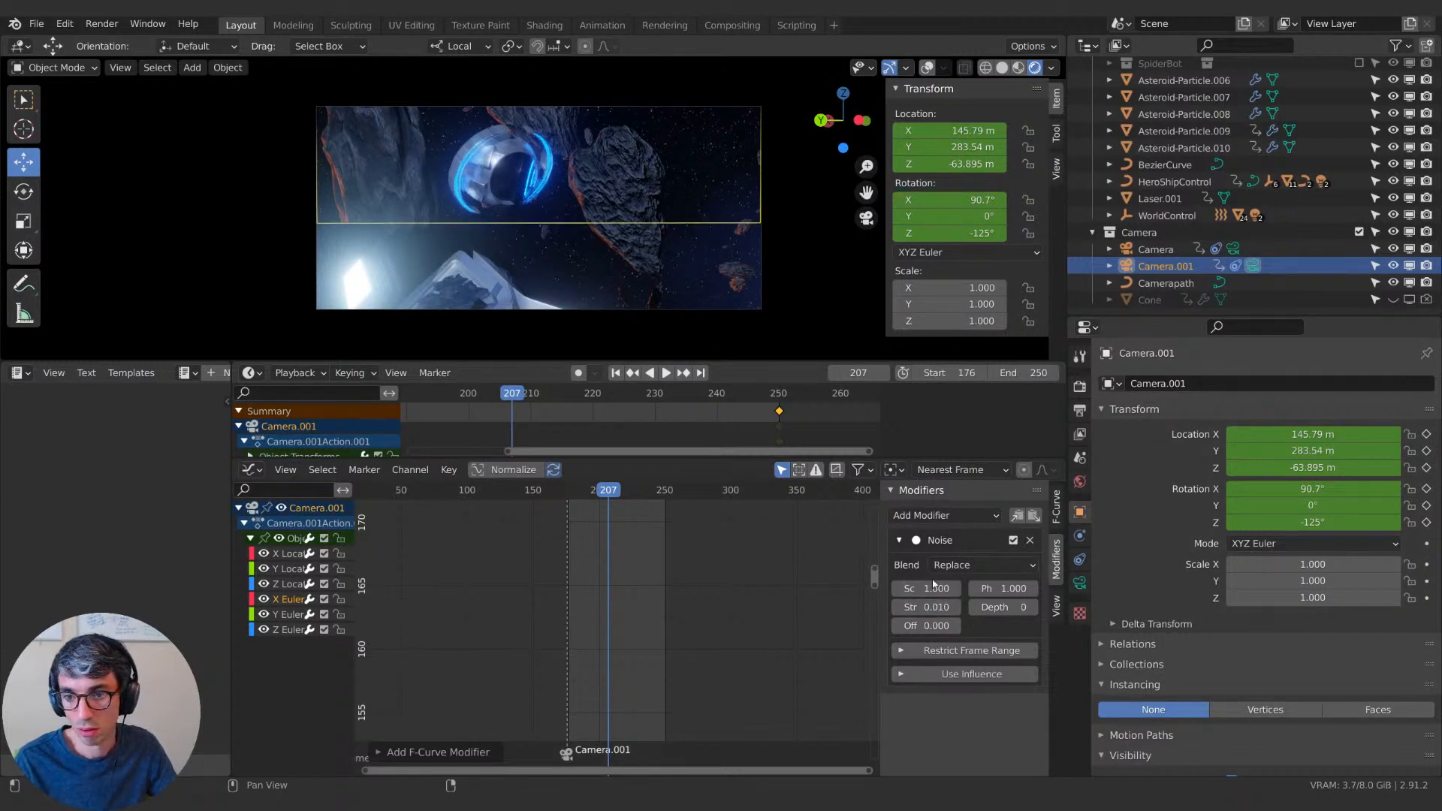
Set the X rotation noise scale to 4.3 and play back the camera shake.
{"action": "left_click_drag", "start_coordinate": [925, 588], "coordinate": [993, 589]}
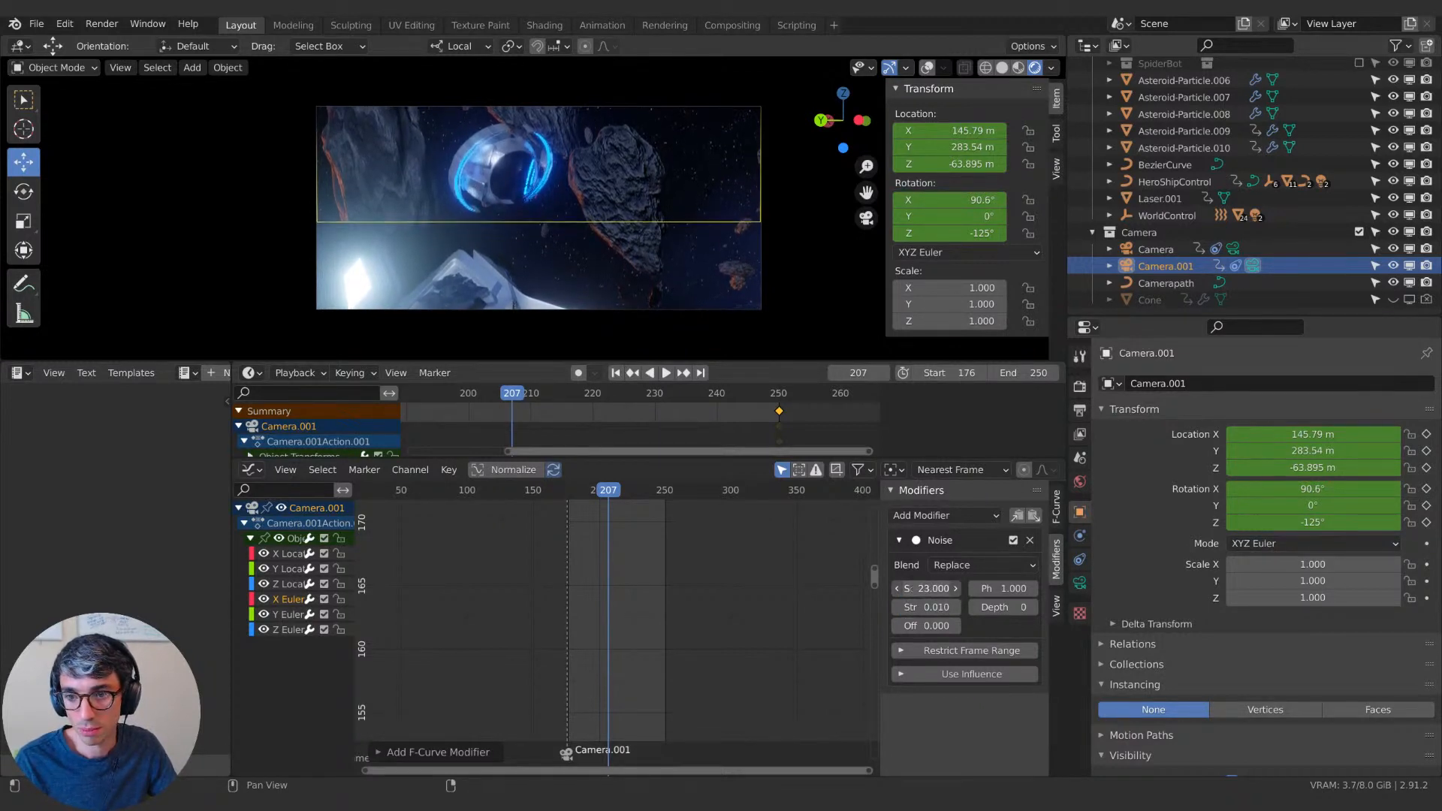
{"action": "key", "text": "space"}
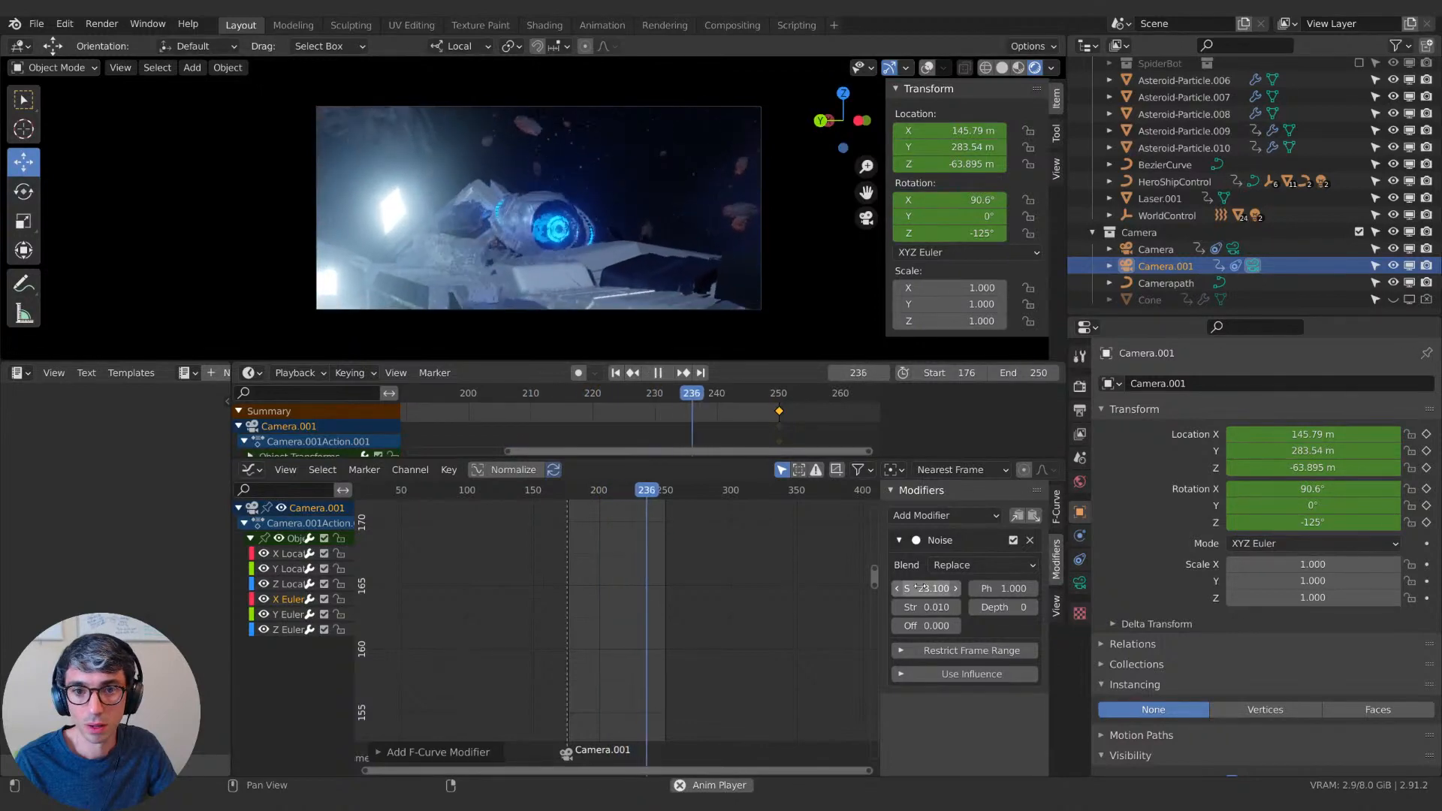
{"action": "mouse_move", "coordinate": [921, 586]}
{"action": "left_mouse_down"}
{"action": "mouse_move", "coordinate": [877, 586]}
{"action": "mouse_move", "coordinate": [948, 586]}
{"action": "left_mouse_up"}
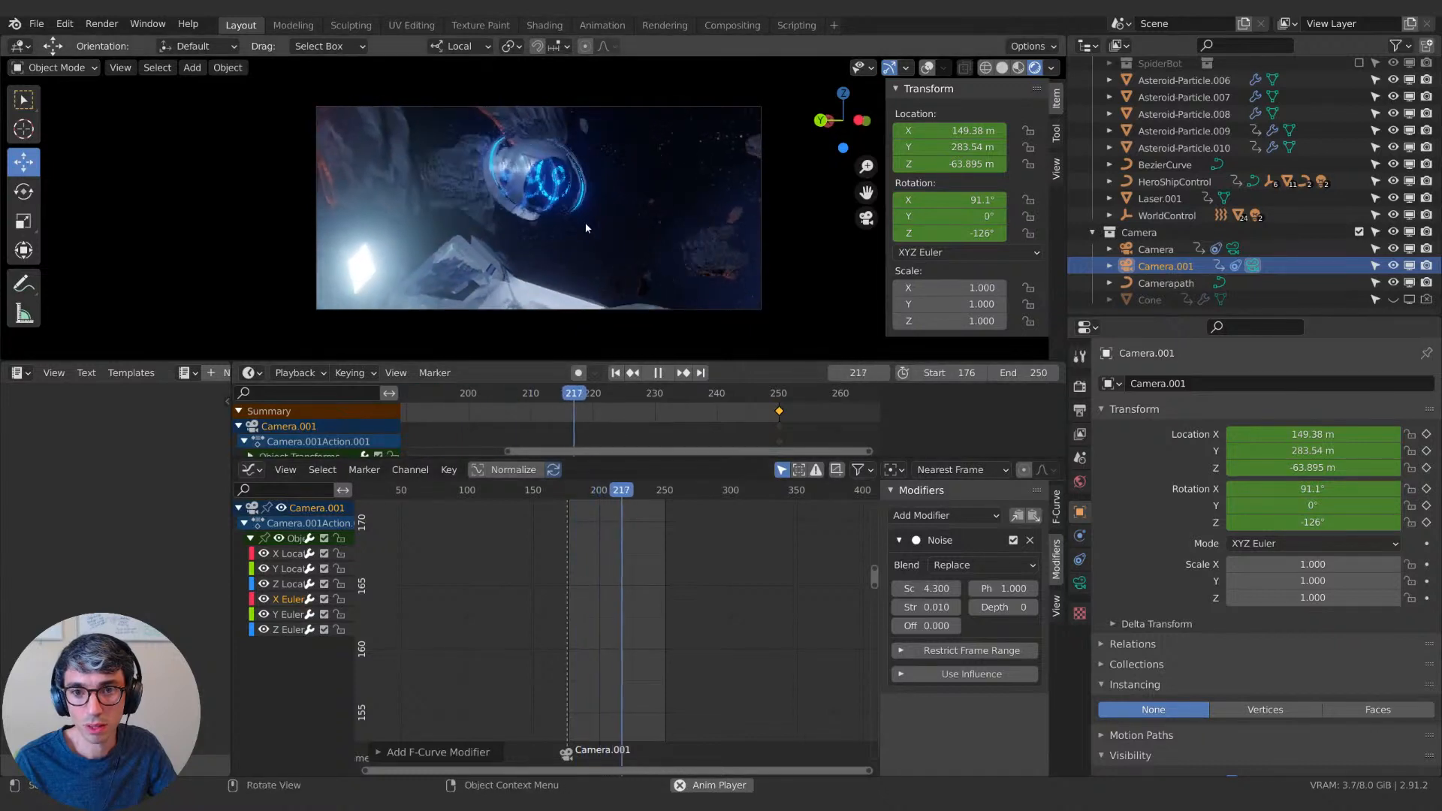
{"action": "key", "text": "space"}
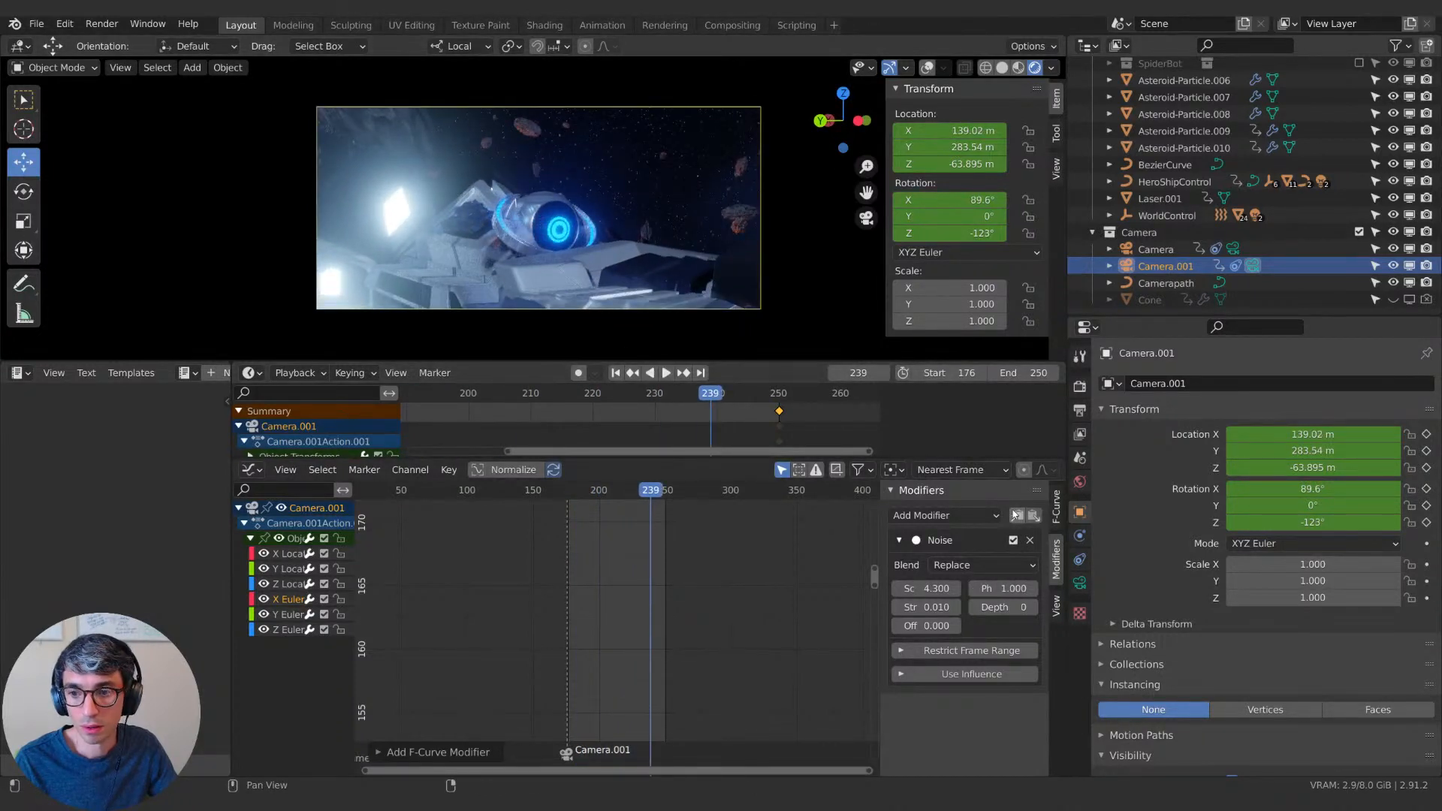
Copy the Noise modifier from X Euler rotation onto the camera's Y Euler rotation curve and play back the shot.
{"action": "left_click", "coordinate": [292, 615]}
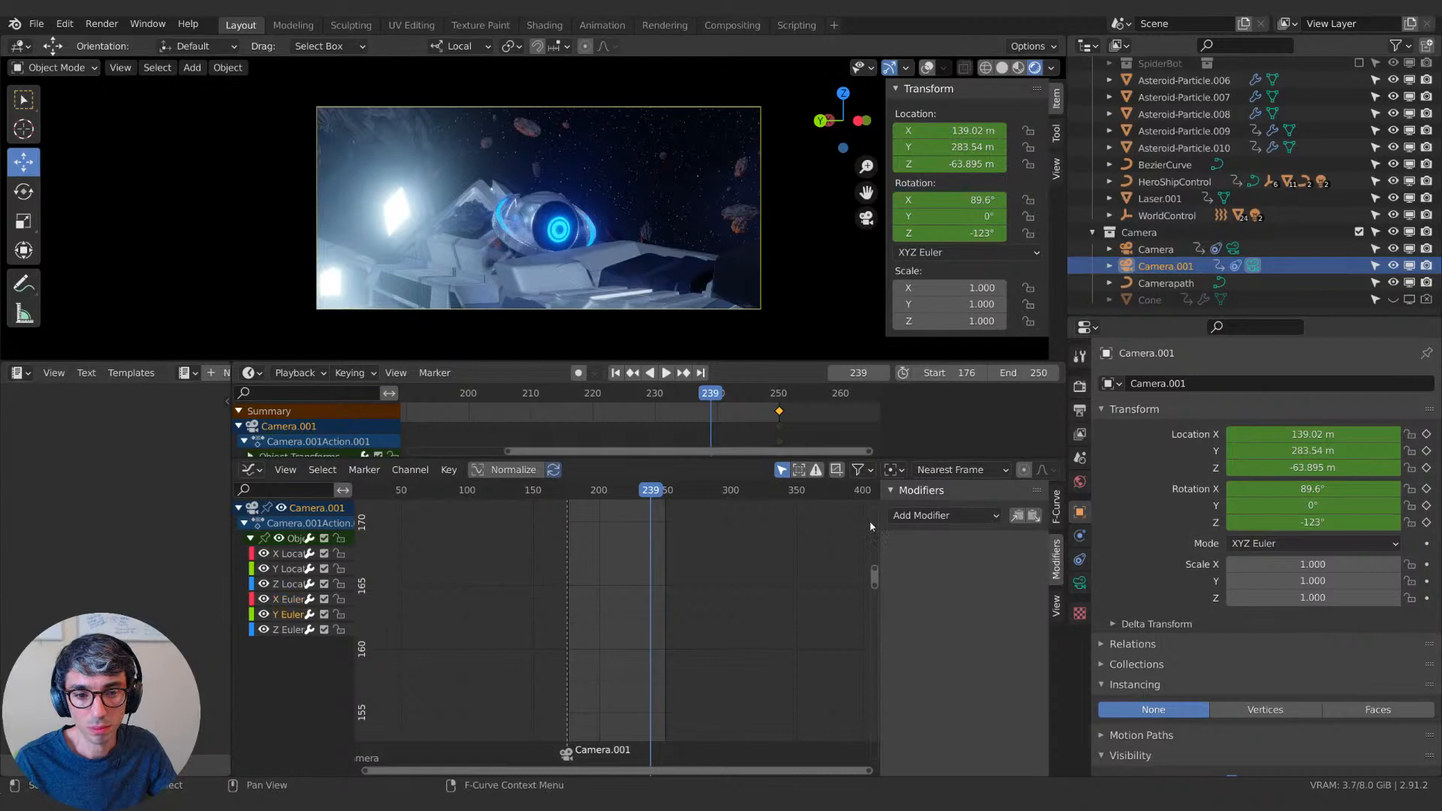
{"action": "left_click", "coordinate": [1034, 517]}
{"action": "key", "text": "space"}
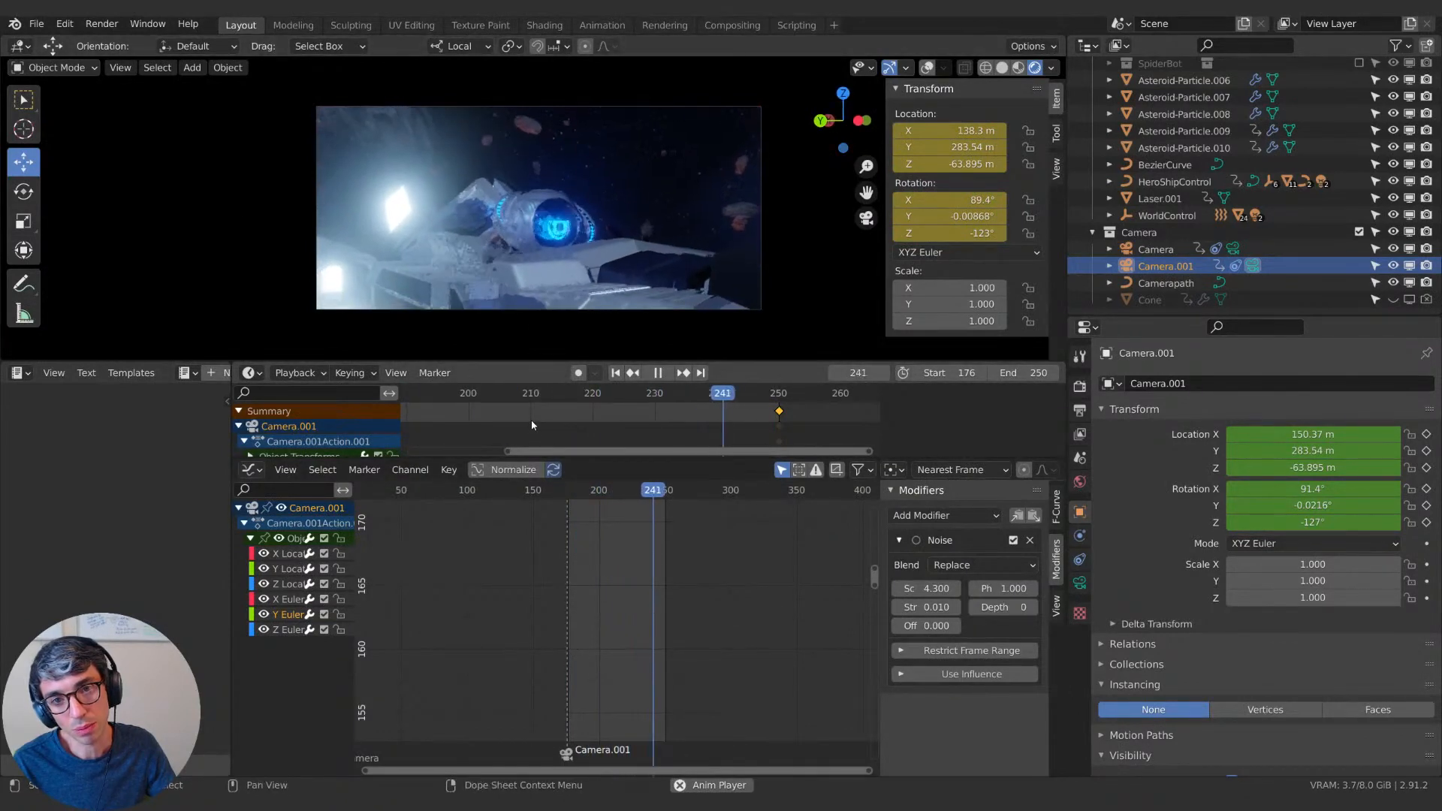
{"action": "key", "text": "space"}
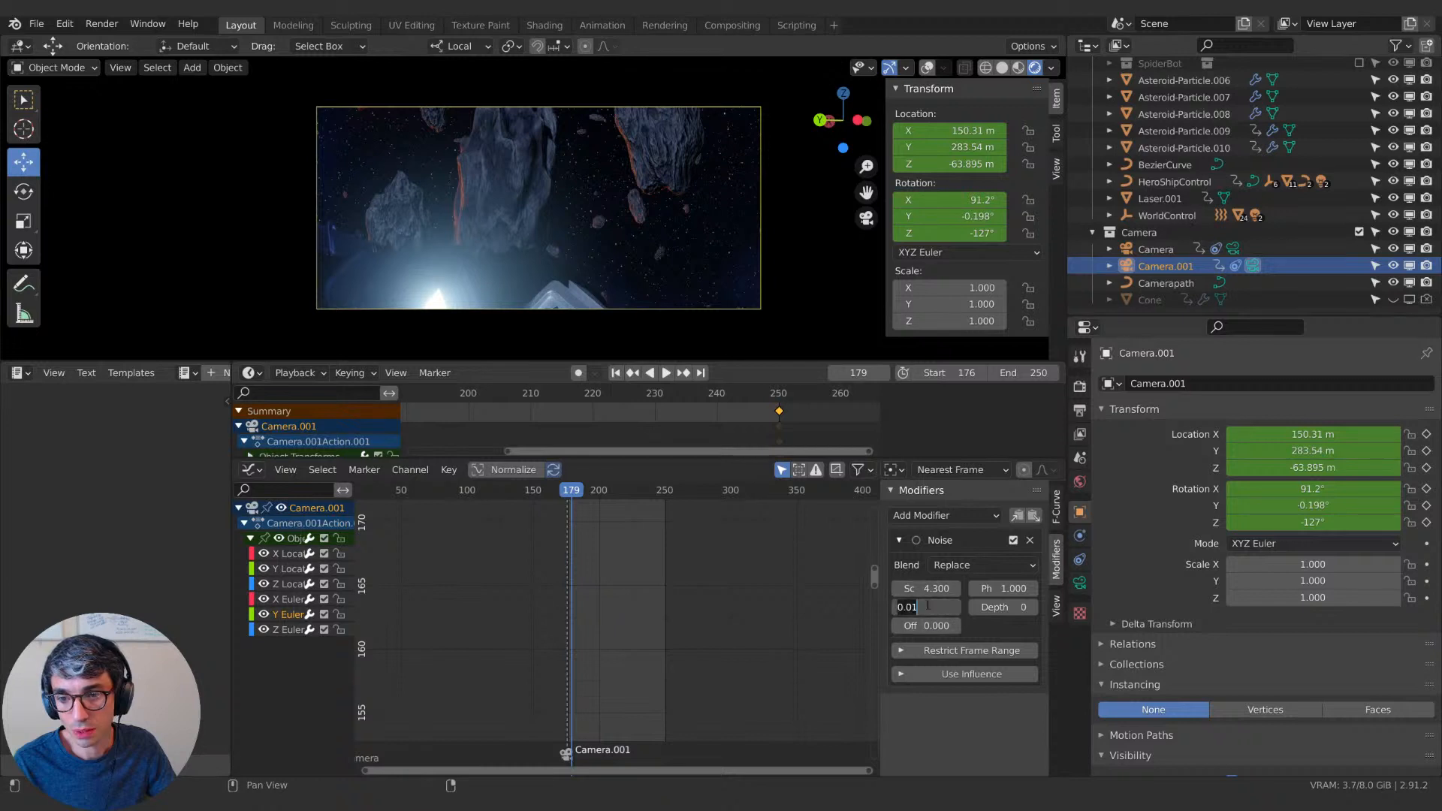
Set the Y rotation noise strength to 0.050 and play back the result.
{"action": "type", "text": "5"}
{"action": "key", "text": "Return"}
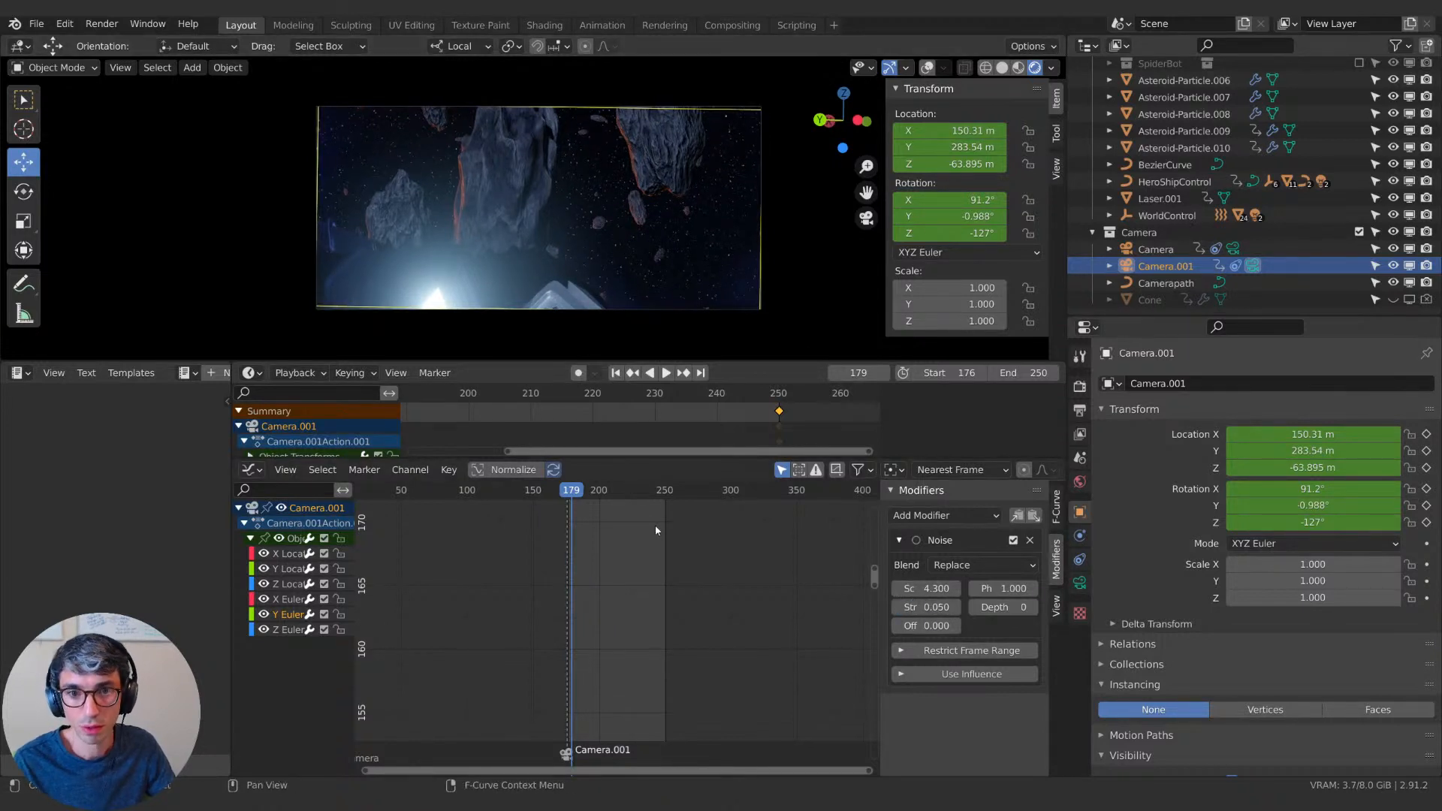
{"action": "key", "text": "space"}
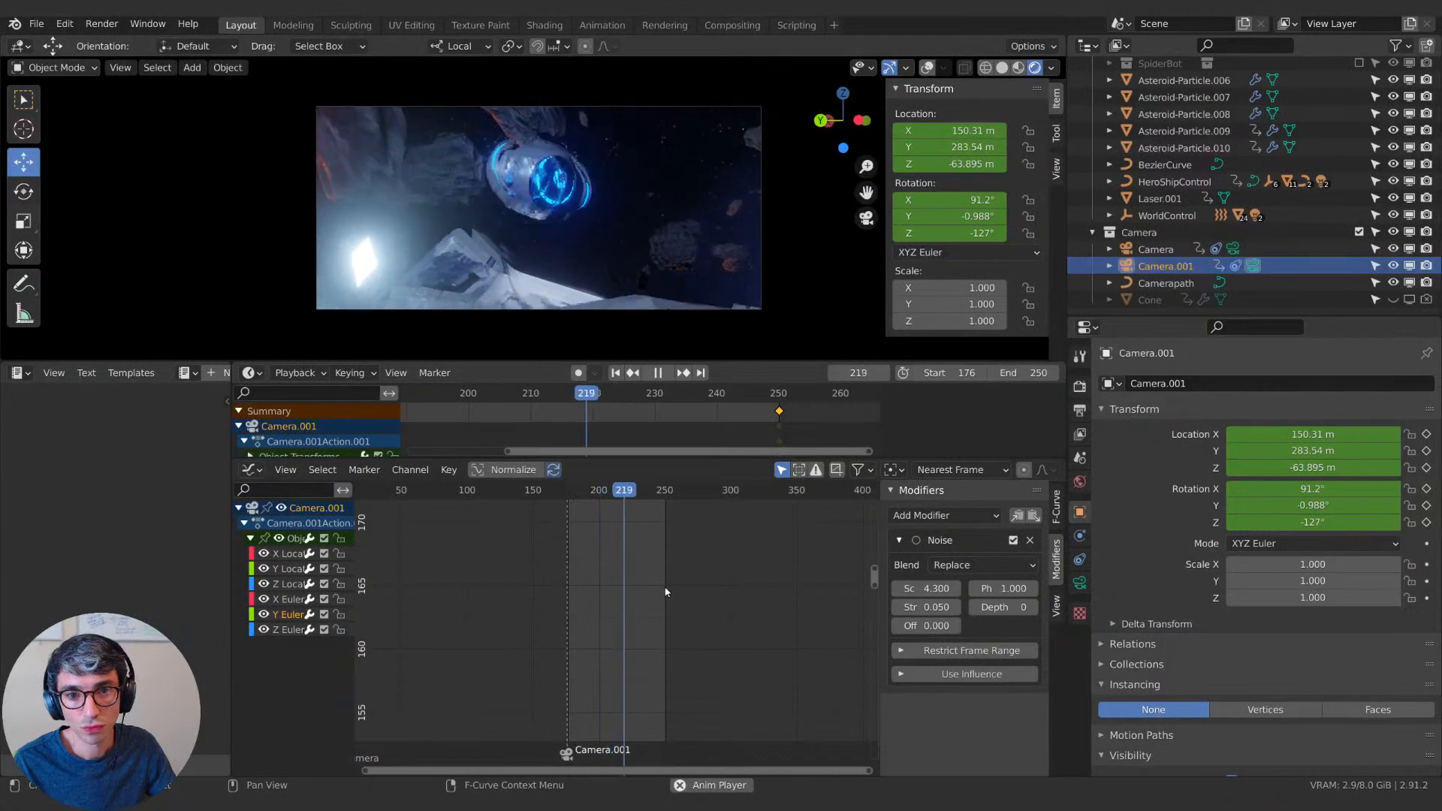
{"action": "key", "text": "space"}
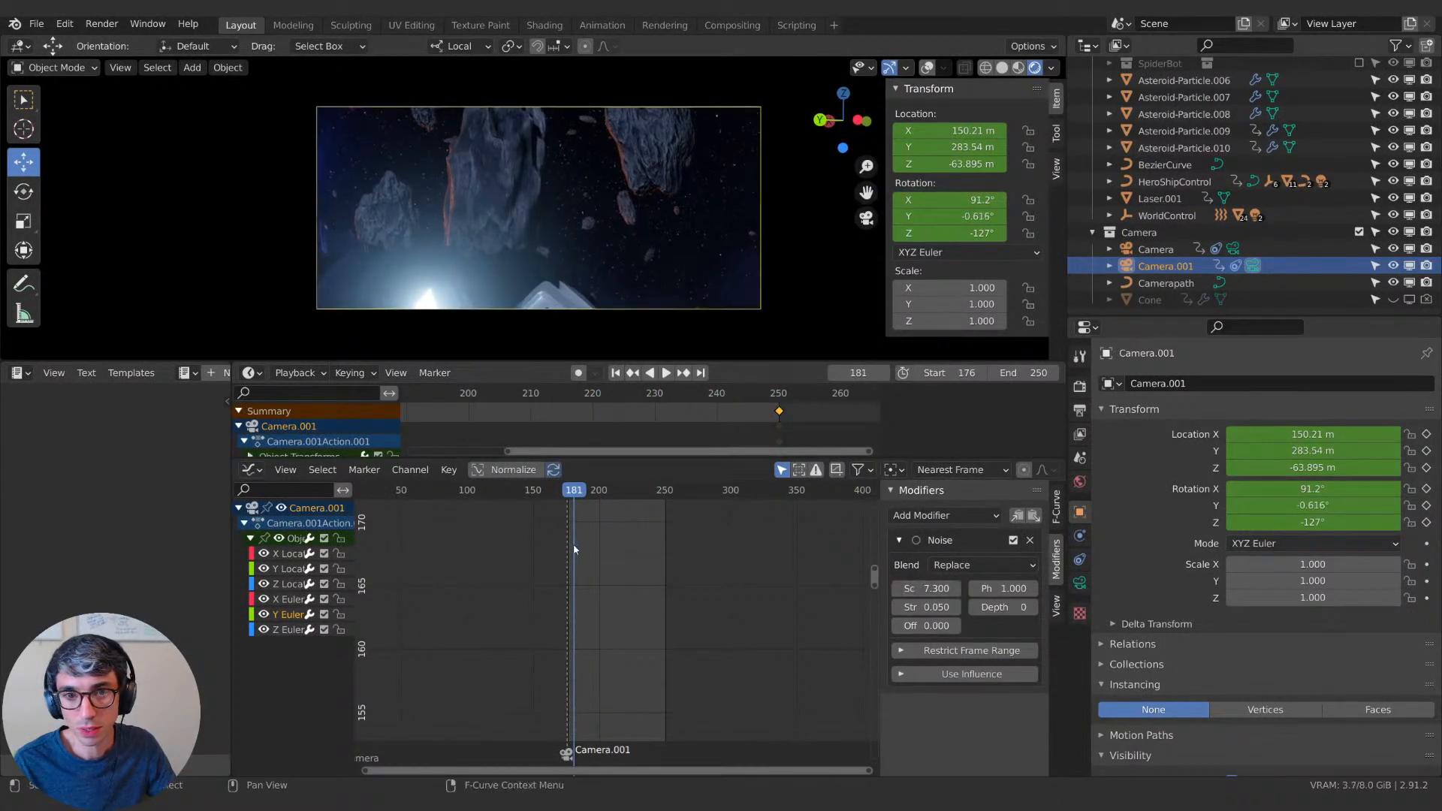
Set the Y rotation noise scale to 7.3, play back the shot, and save the project.
{"action": "key", "text": "space"}
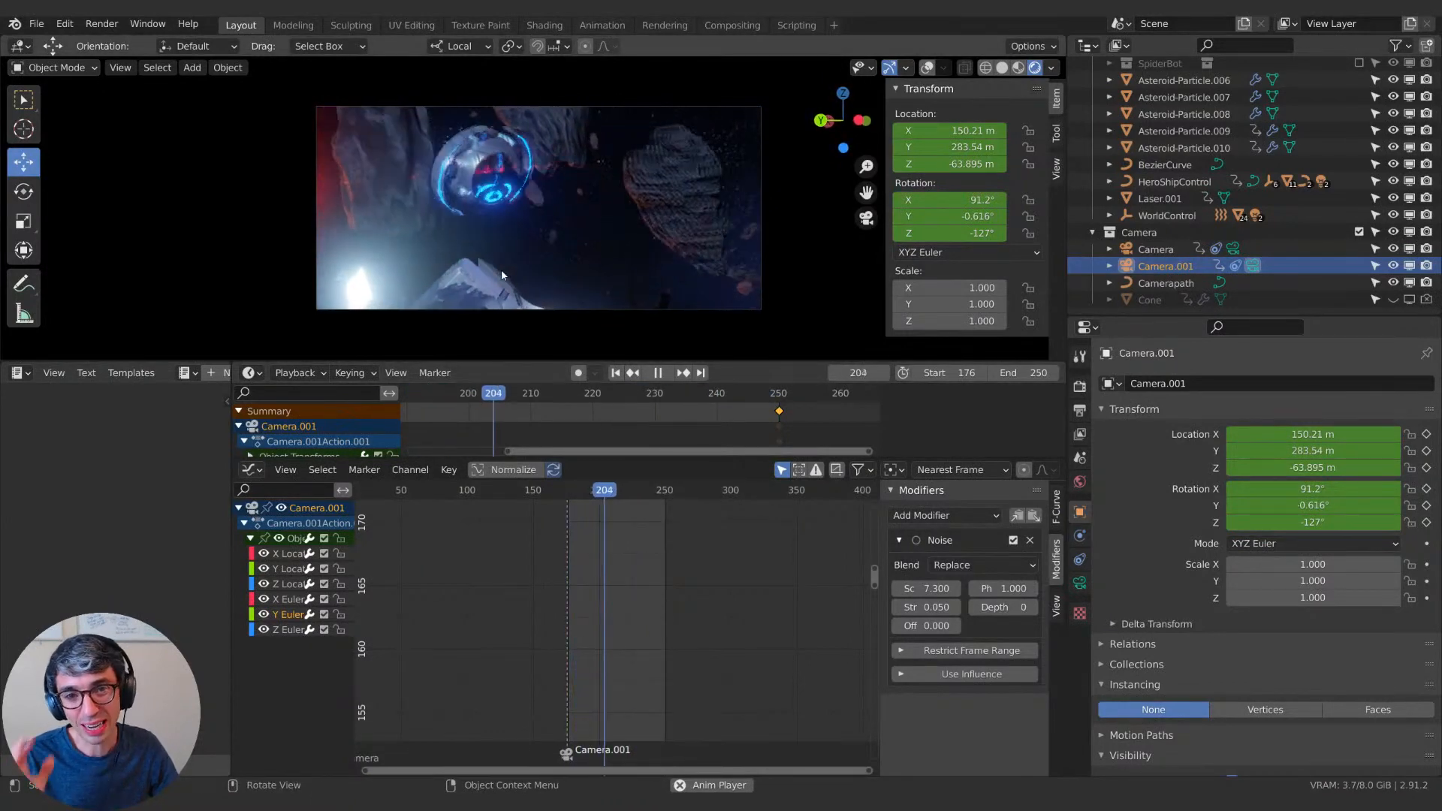
{"action": "key", "text": "space"}
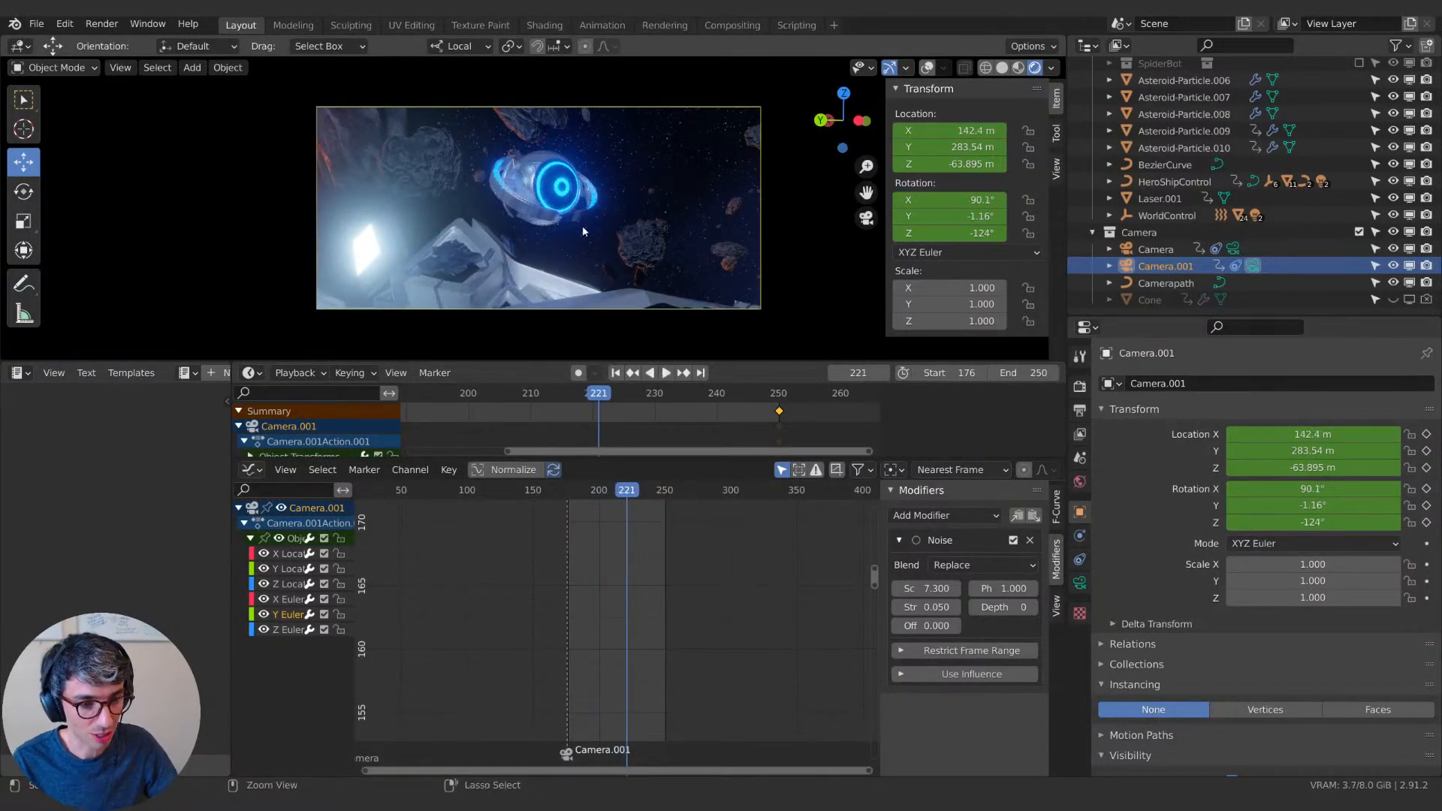
{"action": "key", "text": "ctrl+s"}
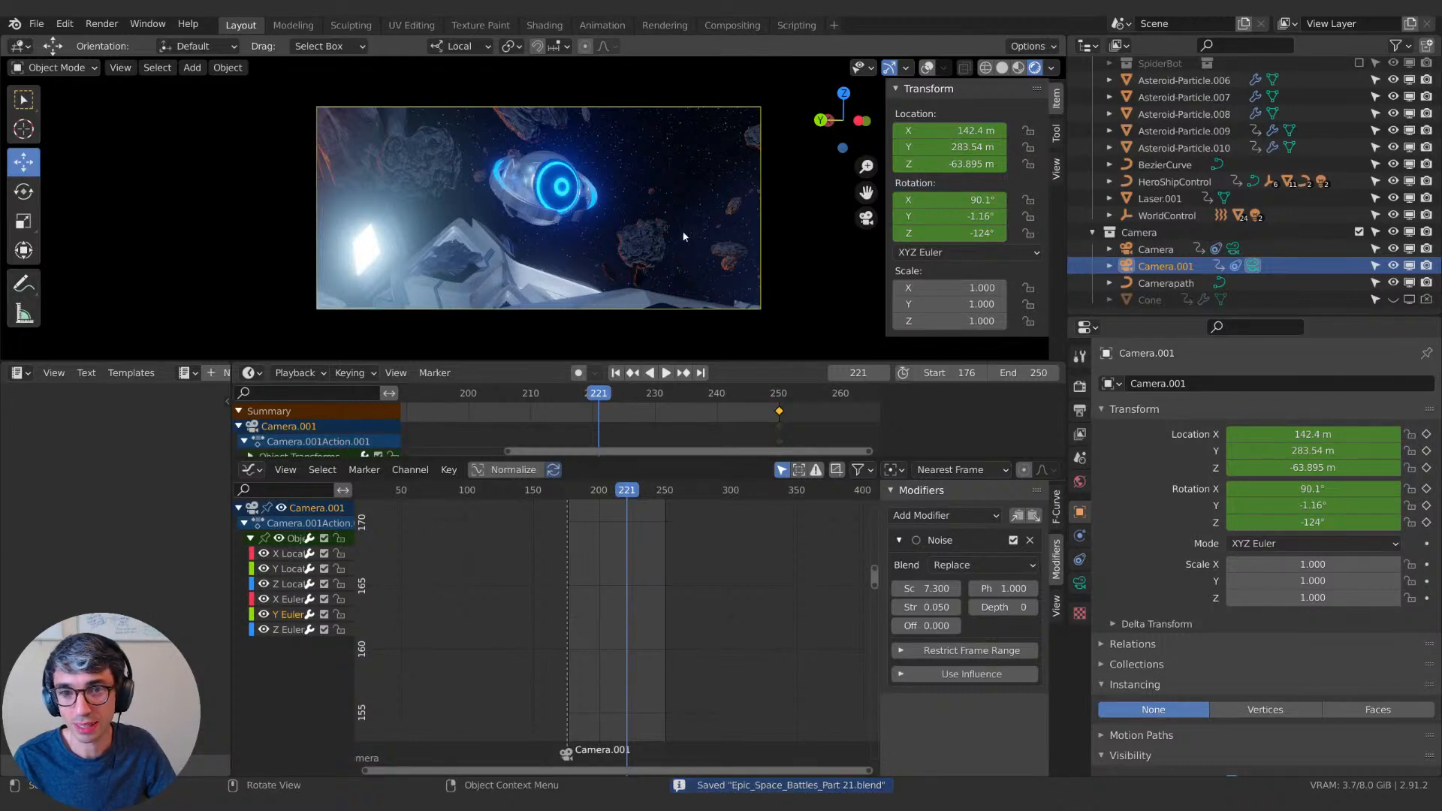
Leave the camera view, switch the viewport to solid shading, and add a mesh plane at the hero ship.
{"action": "key", "text": "KP_0"}
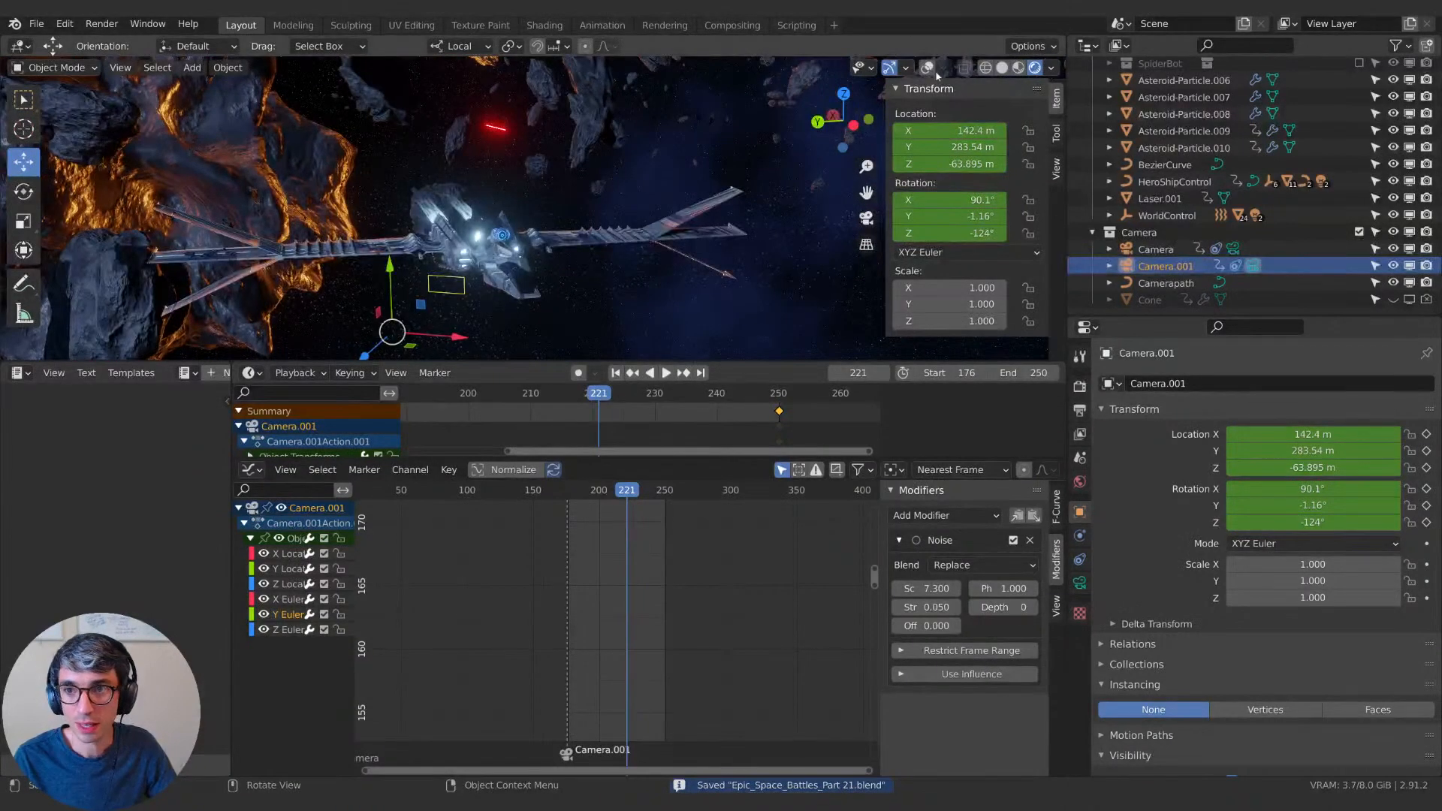
{"action": "left_click", "coordinate": [1002, 68]}
{"action": "middle_click_drag", "start_coordinate": [519, 209], "coordinate": [559, 208]}
{"action": "scroll", "coordinate": [651, 242], "scroll_direction": "down", "scroll_amount": 2}
{"action": "middle_click_drag", "start_coordinate": [651, 242], "coordinate": [570, 210], "text": "shift"}
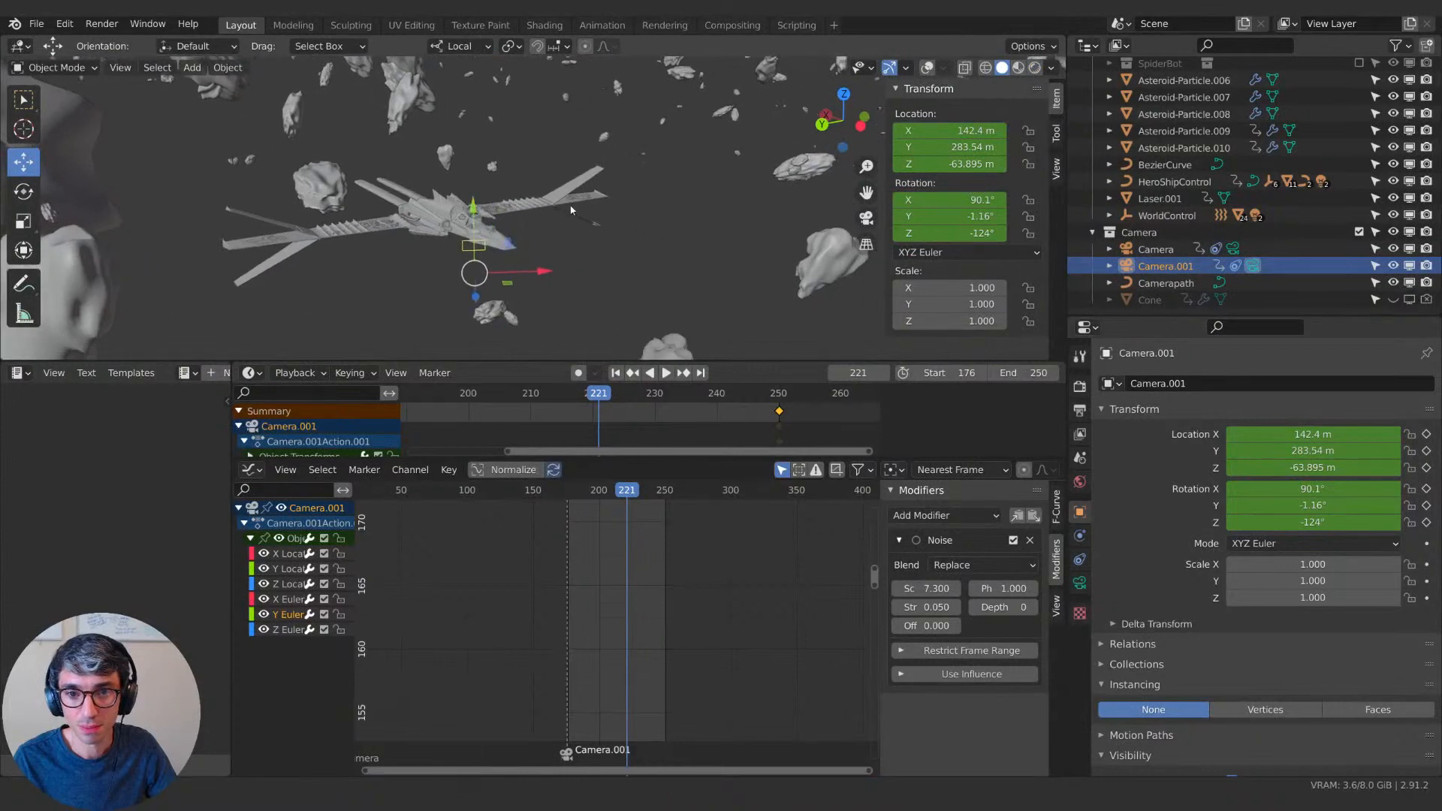
{"action": "key", "text": "shift+a"}
{"action": "mouse_move", "coordinate": [526, 170]}
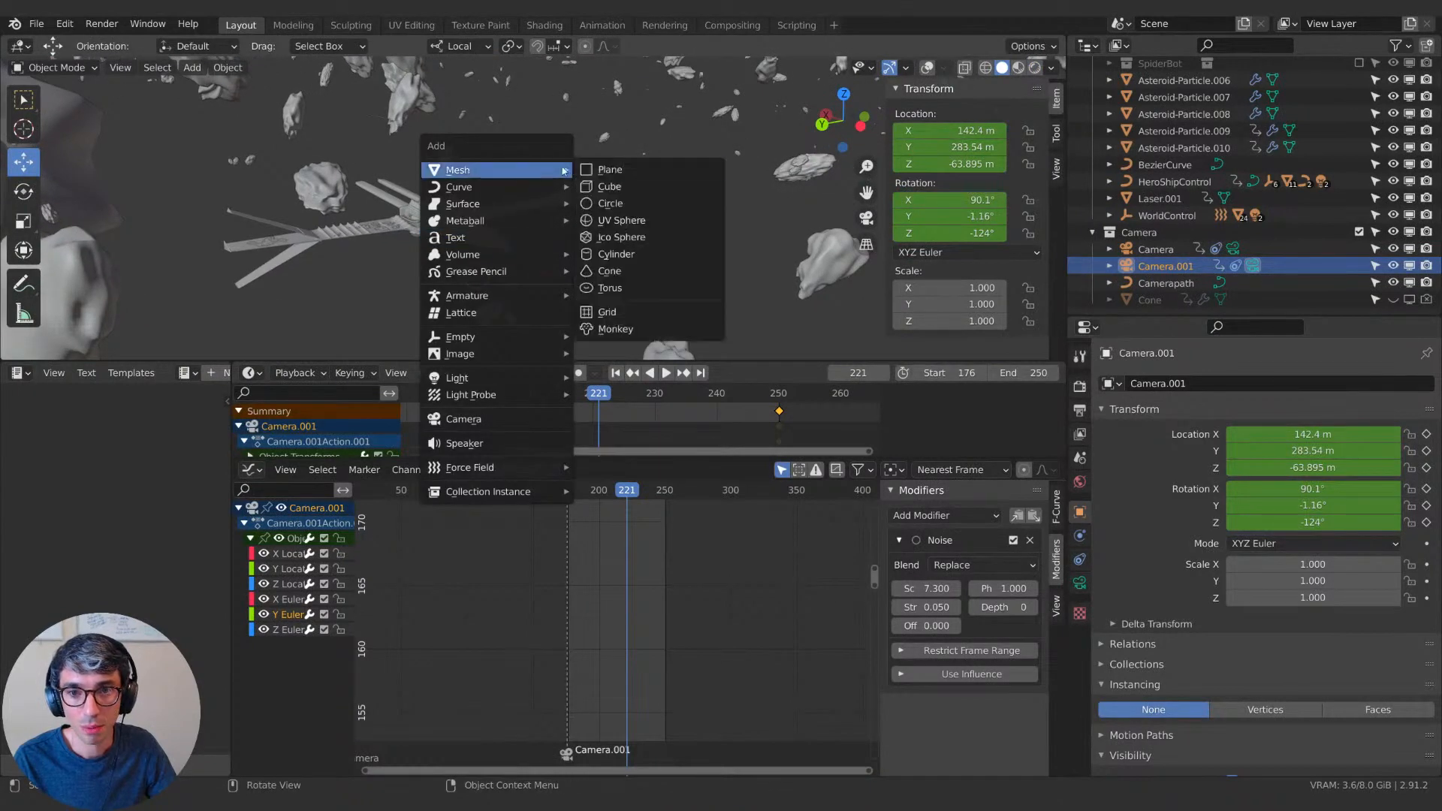
{"action": "left_click", "coordinate": [610, 170]}
Rotate the new plane 90° about its Y axis and move it along X to about 142.27 m, ahead of the ship's nose.
{"action": "middle_click_drag", "start_coordinate": [544, 213], "coordinate": [425, 210]}
{"action": "key", "text": "r"}
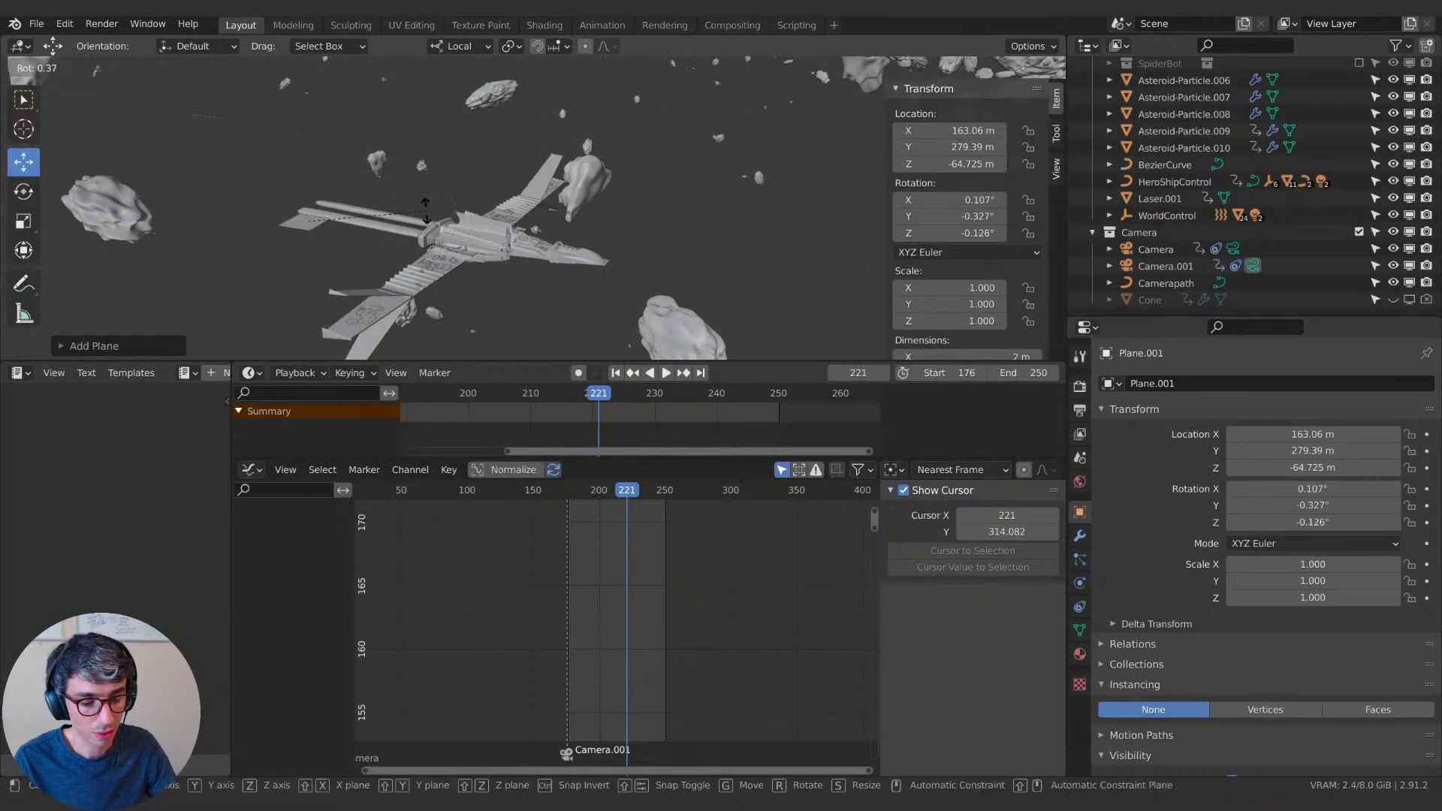
{"action": "key", "text": "y"}
{"action": "key", "text": "y"}
{"action": "key", "text": "Return"}
{"action": "key", "text": "g"}
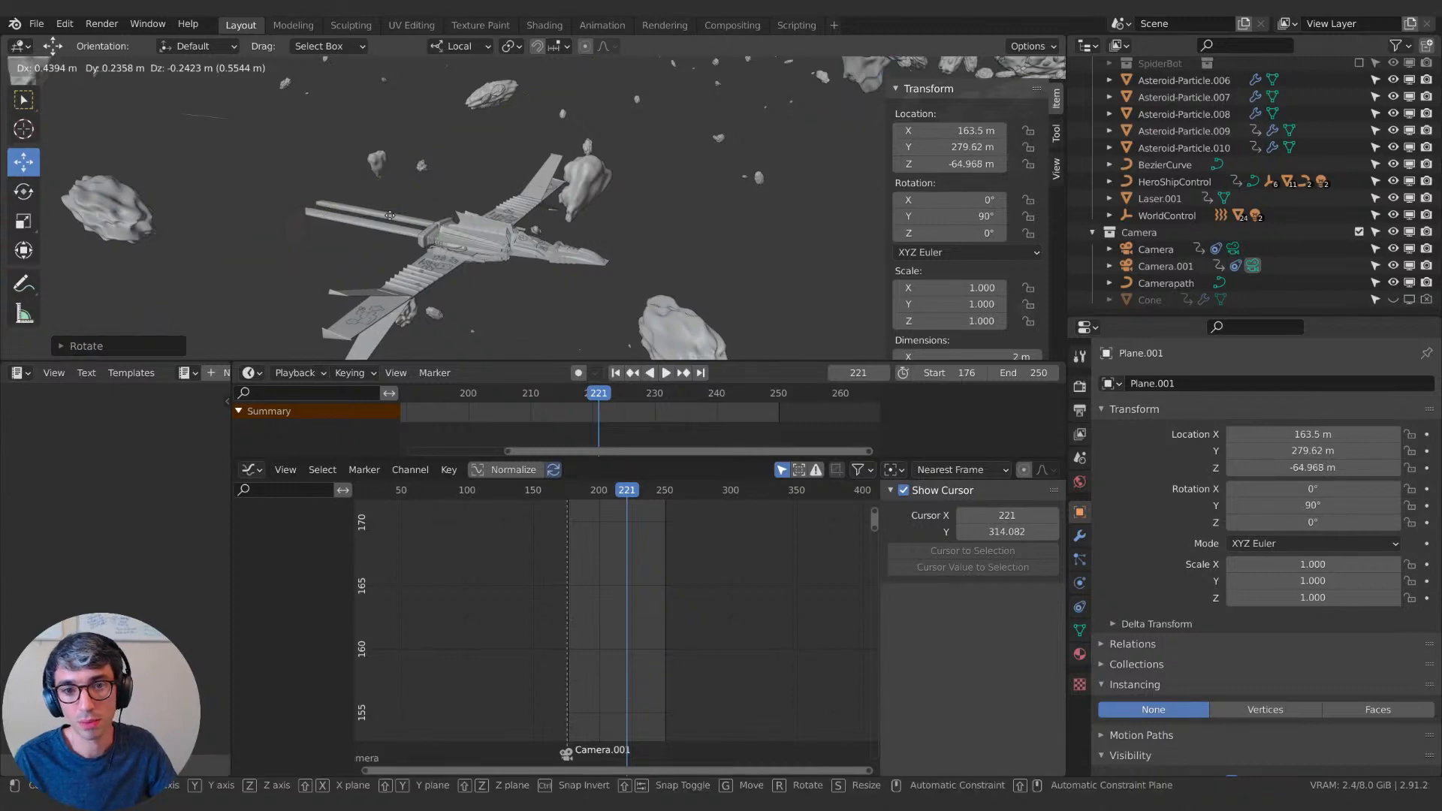
{"action": "key", "text": "x"}
{"action": "left_click", "coordinate": [740, 263]}
Scale the plane uniformly to about 8.021 and move it to about X 140.57 m, Z -64.874 m in front of the ship.
{"action": "middle_click_drag", "start_coordinate": [740, 263], "coordinate": [627, 231]}
{"action": "key", "text": "s"}
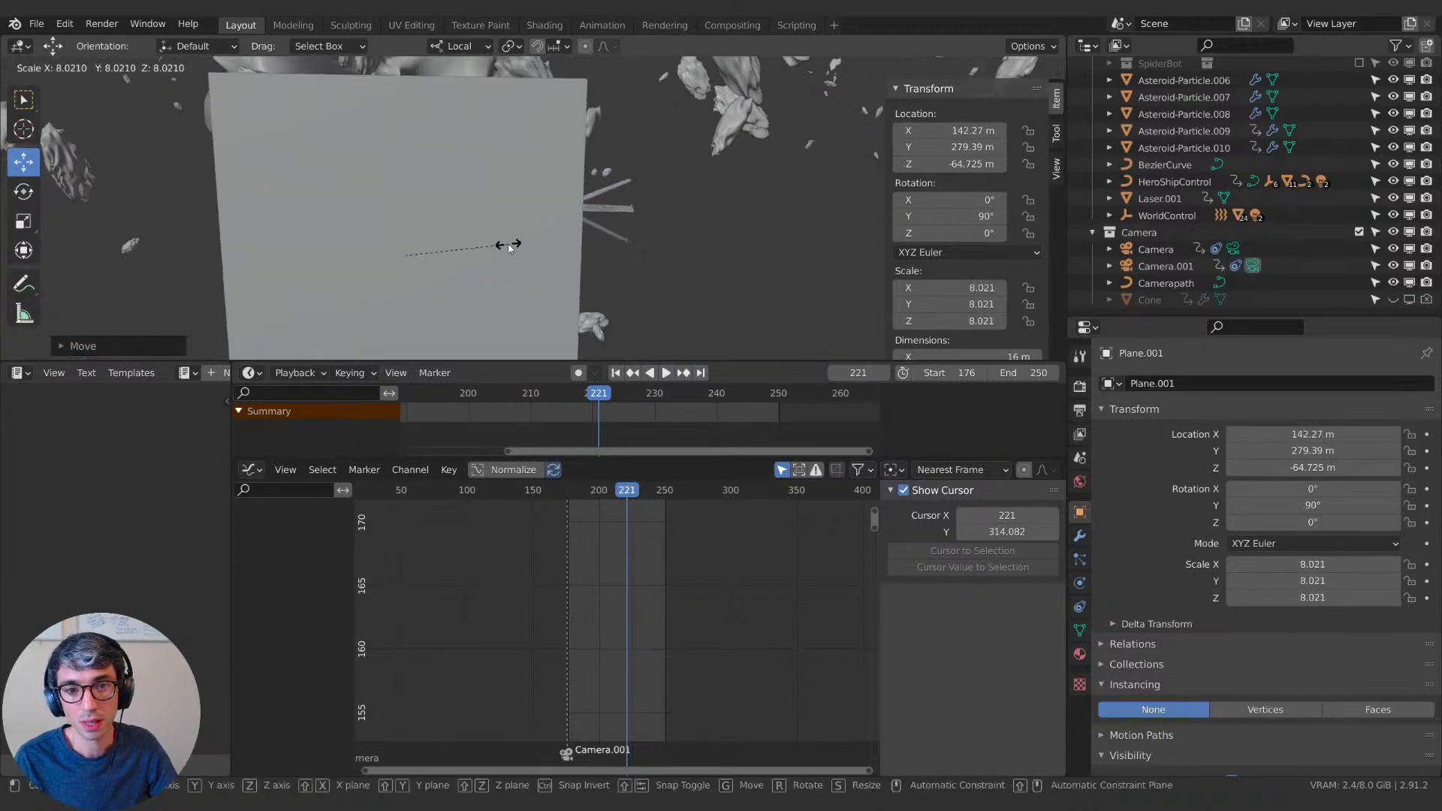
{"action": "left_click", "coordinate": [506, 241]}
{"action": "middle_click_drag", "start_coordinate": [506, 241], "coordinate": [559, 245]}
{"action": "left_click", "coordinate": [575, 245]}
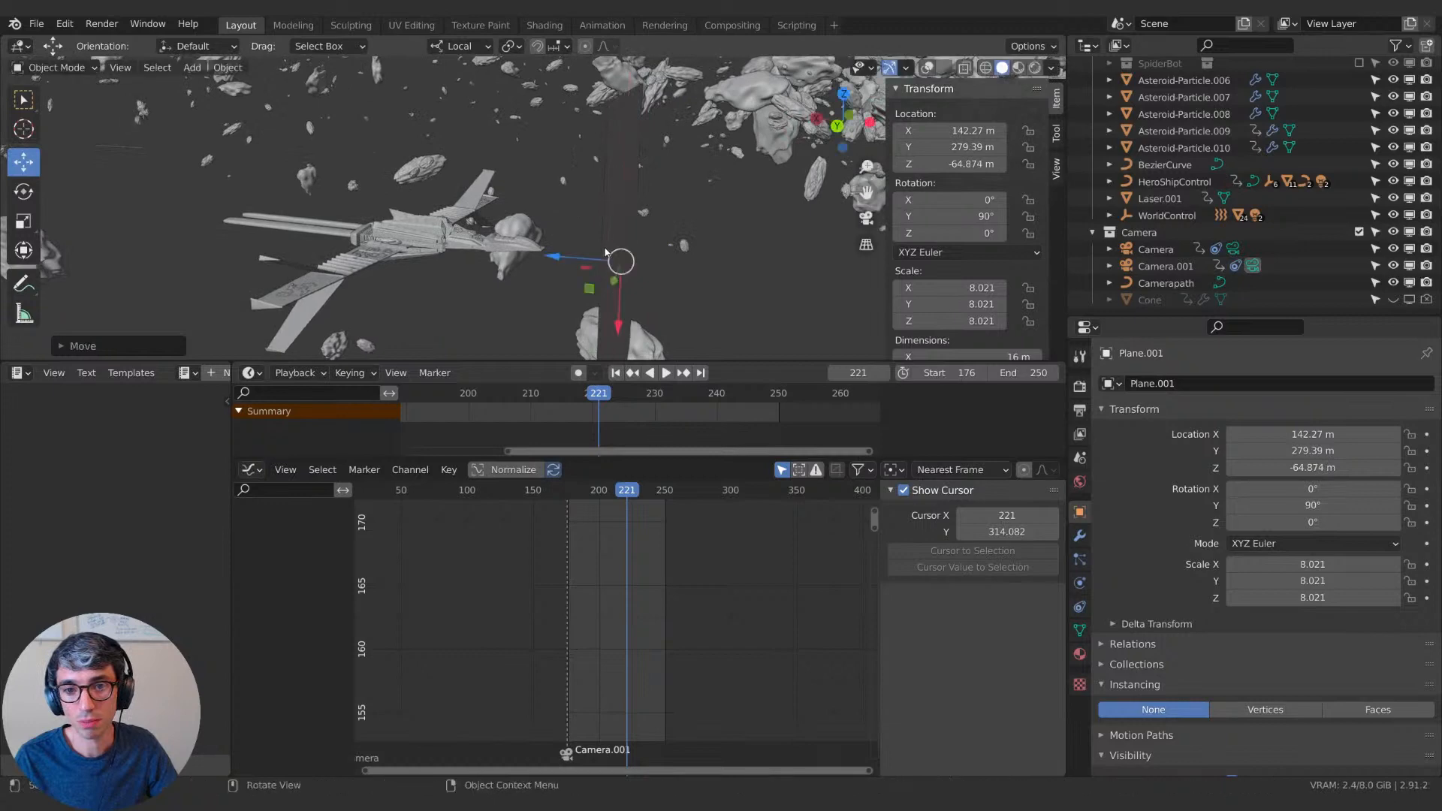
{"action": "key", "text": "g"}
{"action": "key", "text": "z"}
{"action": "left_click", "coordinate": [640, 247]}
{"action": "middle_click_drag", "start_coordinate": [640, 246], "coordinate": [706, 248]}
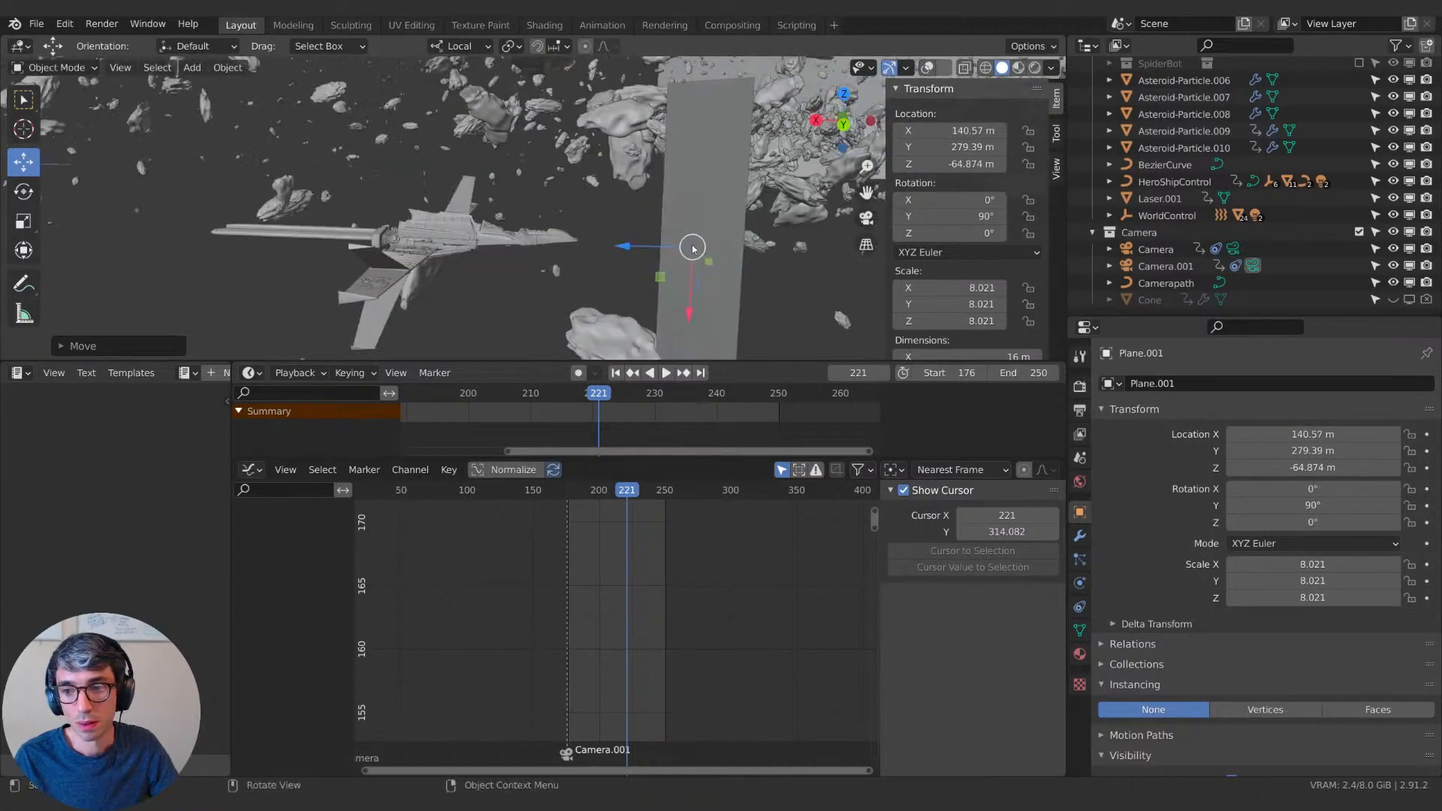
Add a new emitter particle system to the plane in front of the hero ship.
{"action": "left_click", "coordinate": [1079, 559]}
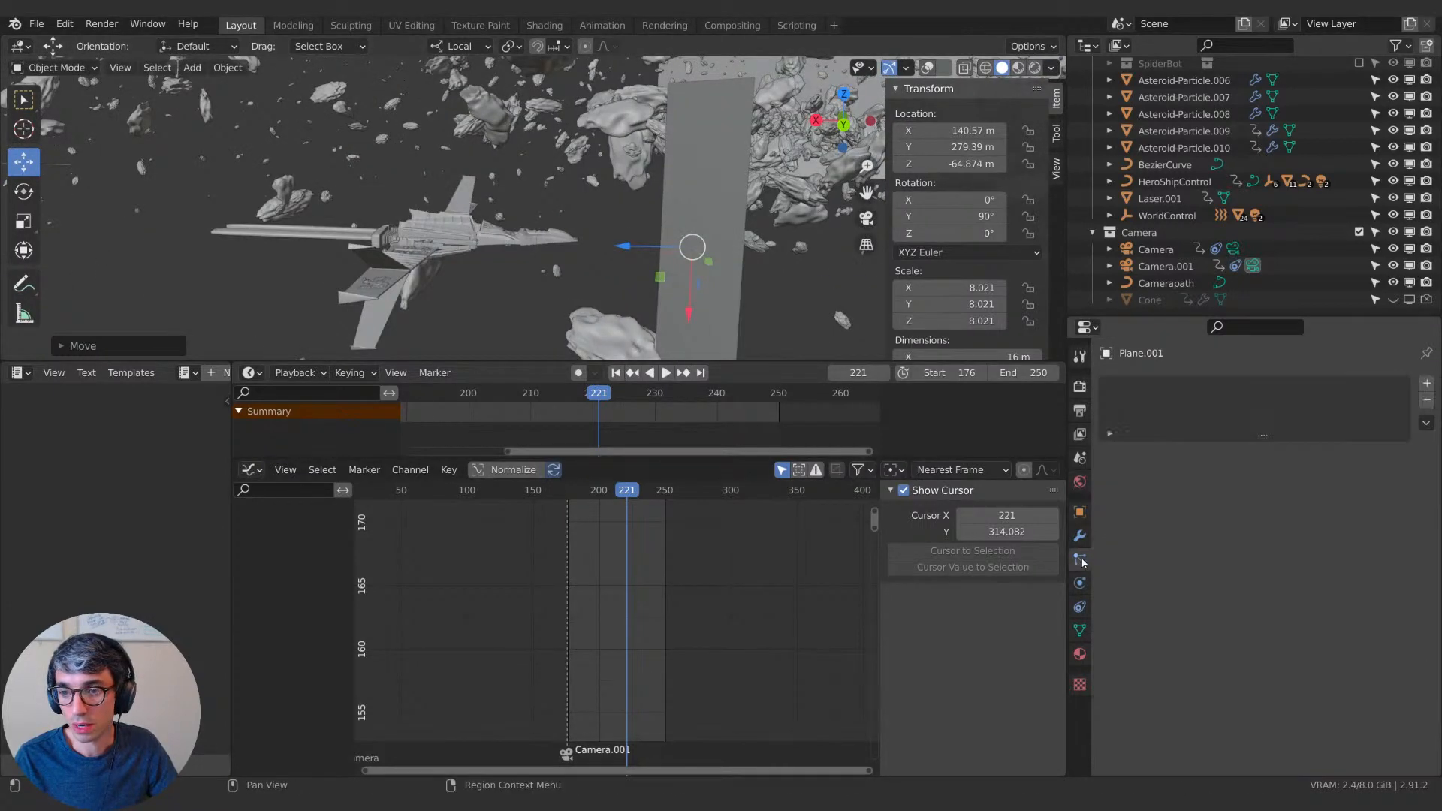
{"action": "left_click", "coordinate": [1427, 384]}
{"action": "scroll", "coordinate": [1164, 675], "scroll_direction": "down", "scroll_amount": 12}
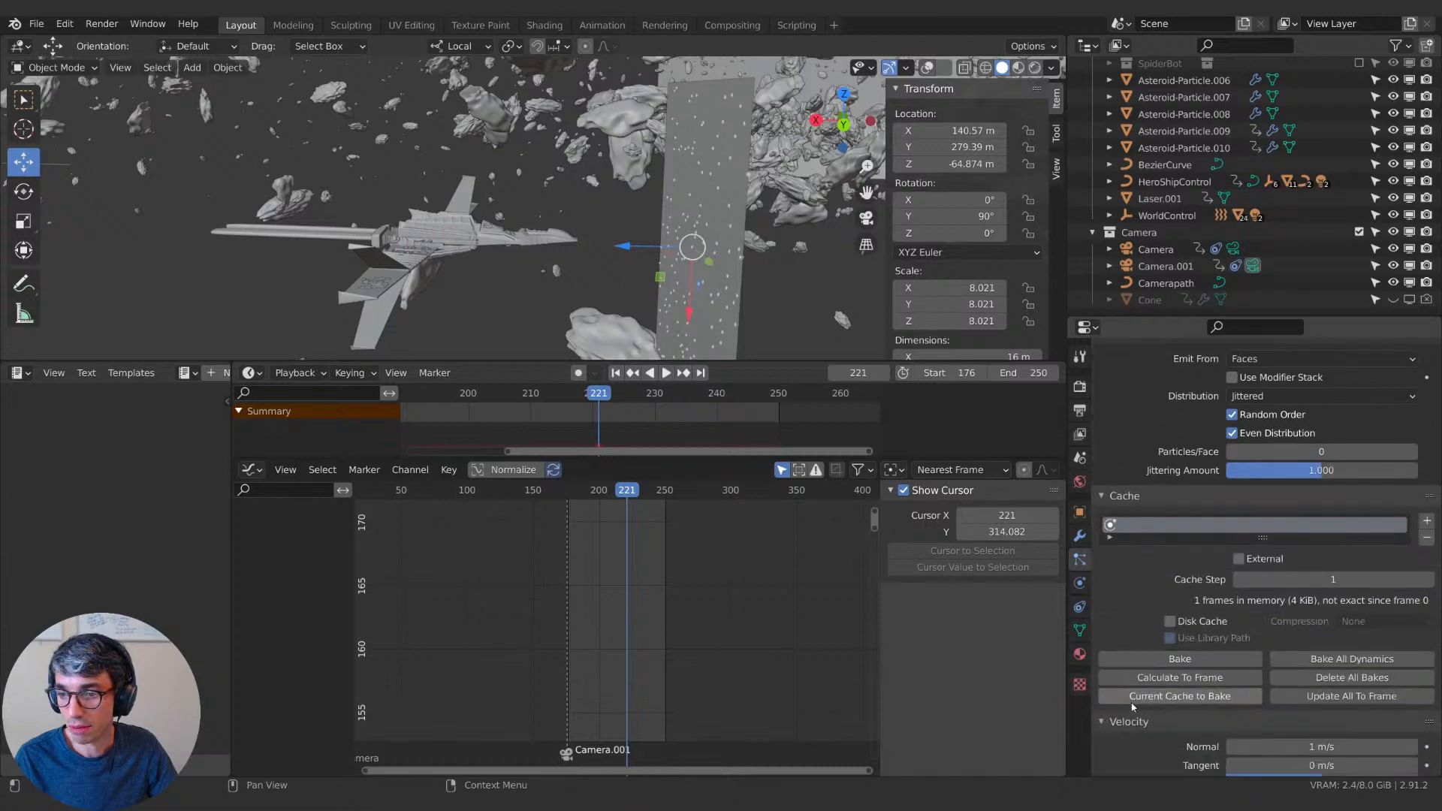
{"action": "scroll", "coordinate": [1139, 695], "scroll_direction": "down", "scroll_amount": 15}
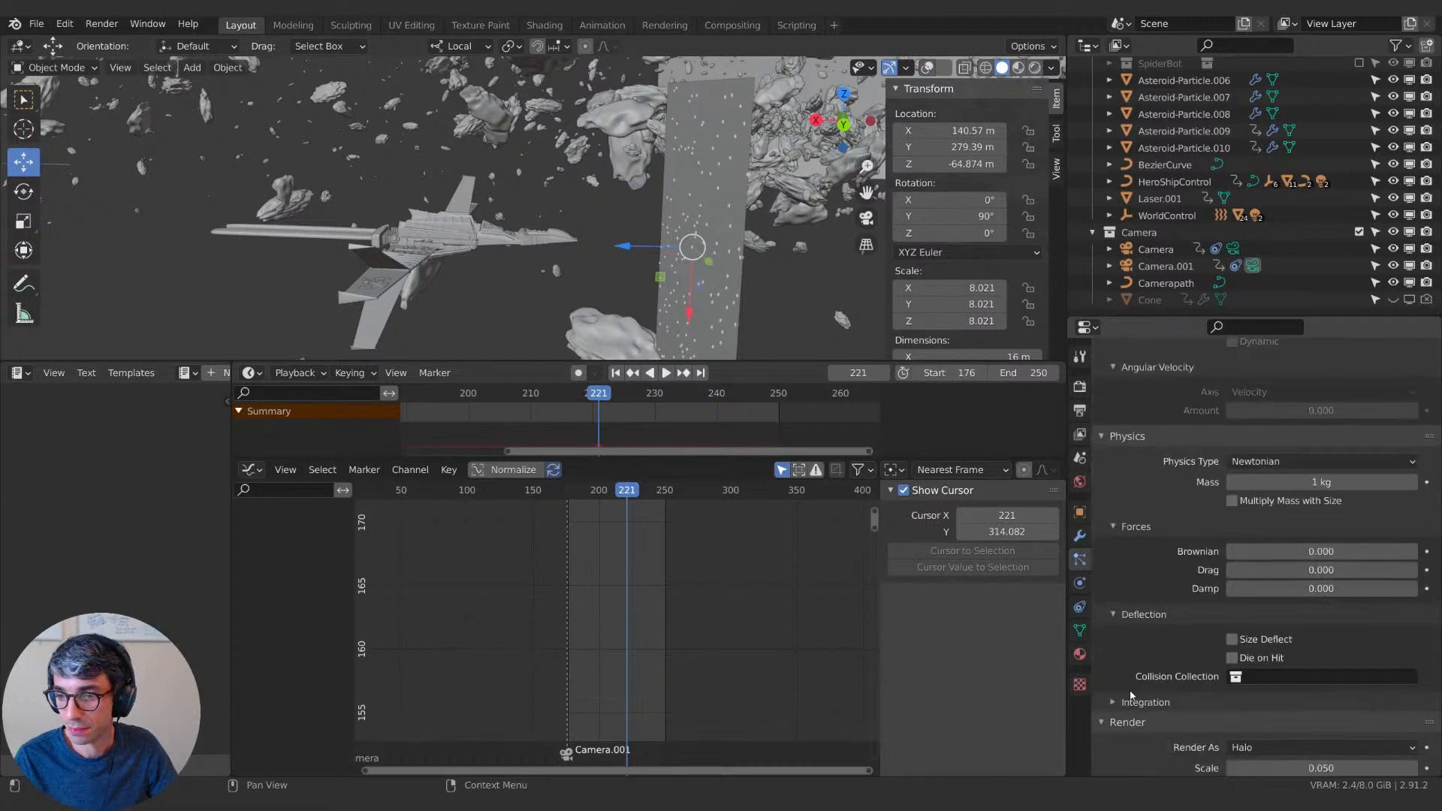
{"action": "scroll", "coordinate": [1125, 689], "scroll_direction": "down", "scroll_amount": 10}
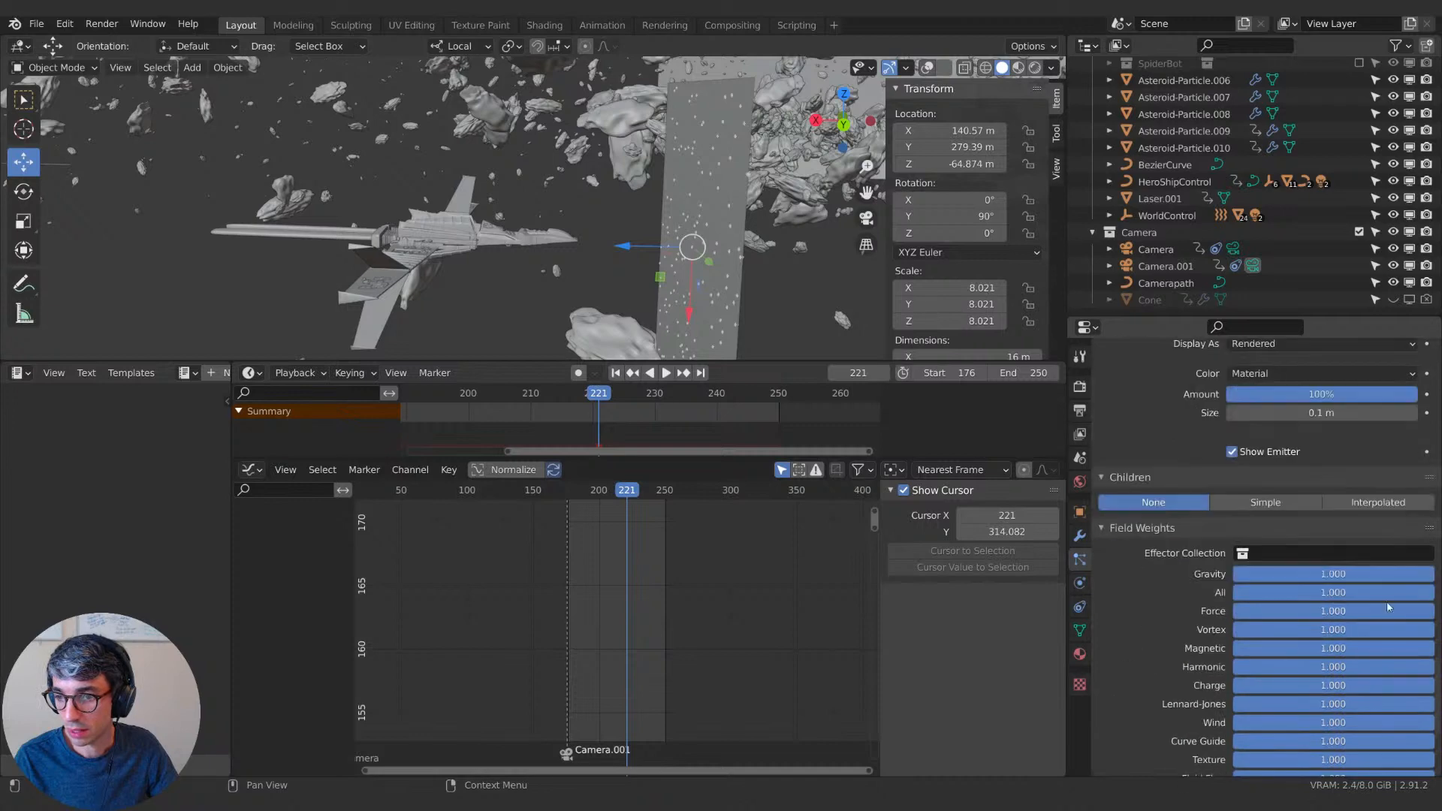
{"action": "scroll", "coordinate": [1209, 562], "scroll_direction": "up", "scroll_amount": 20}
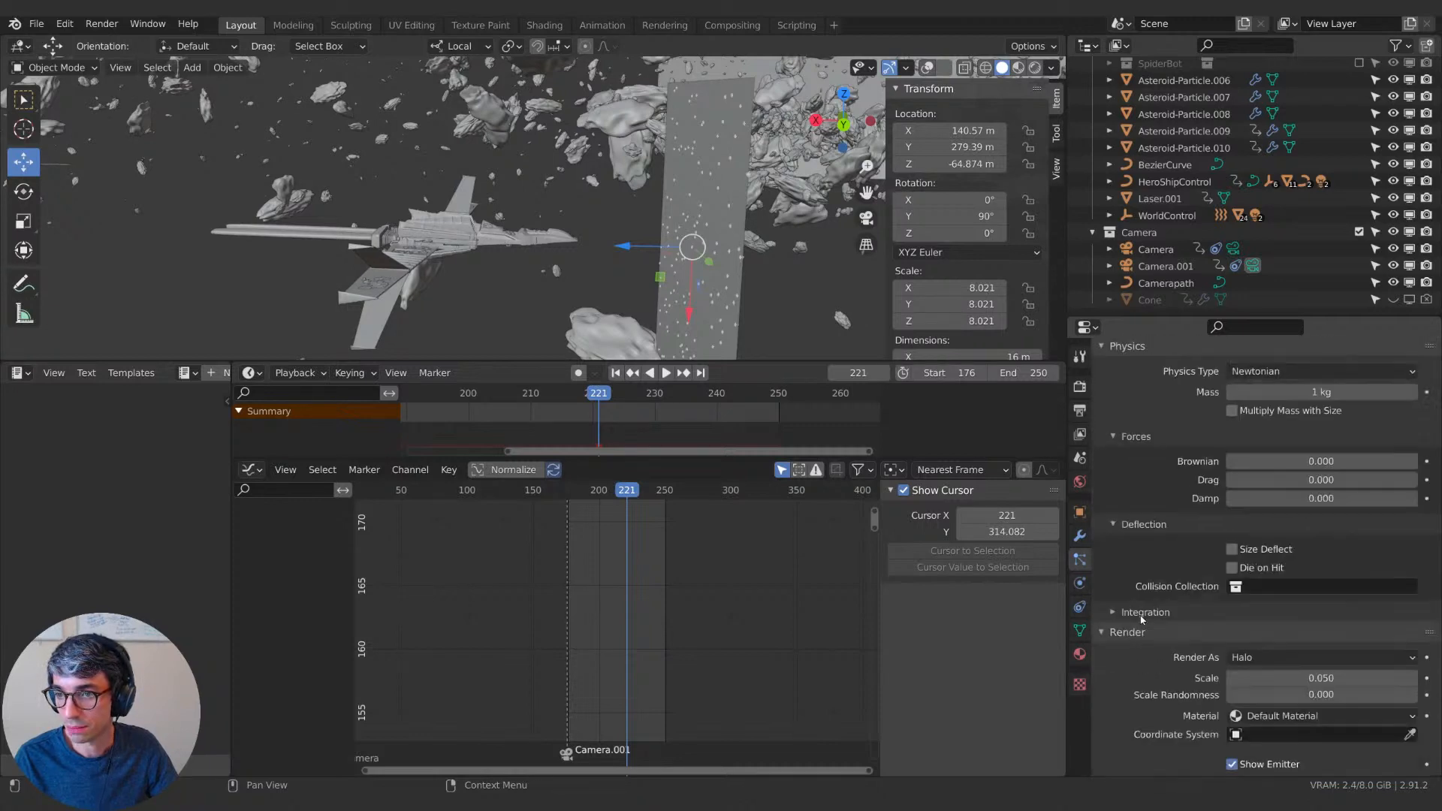
{"action": "scroll", "coordinate": [1202, 638], "scroll_direction": "up", "scroll_amount": 8}
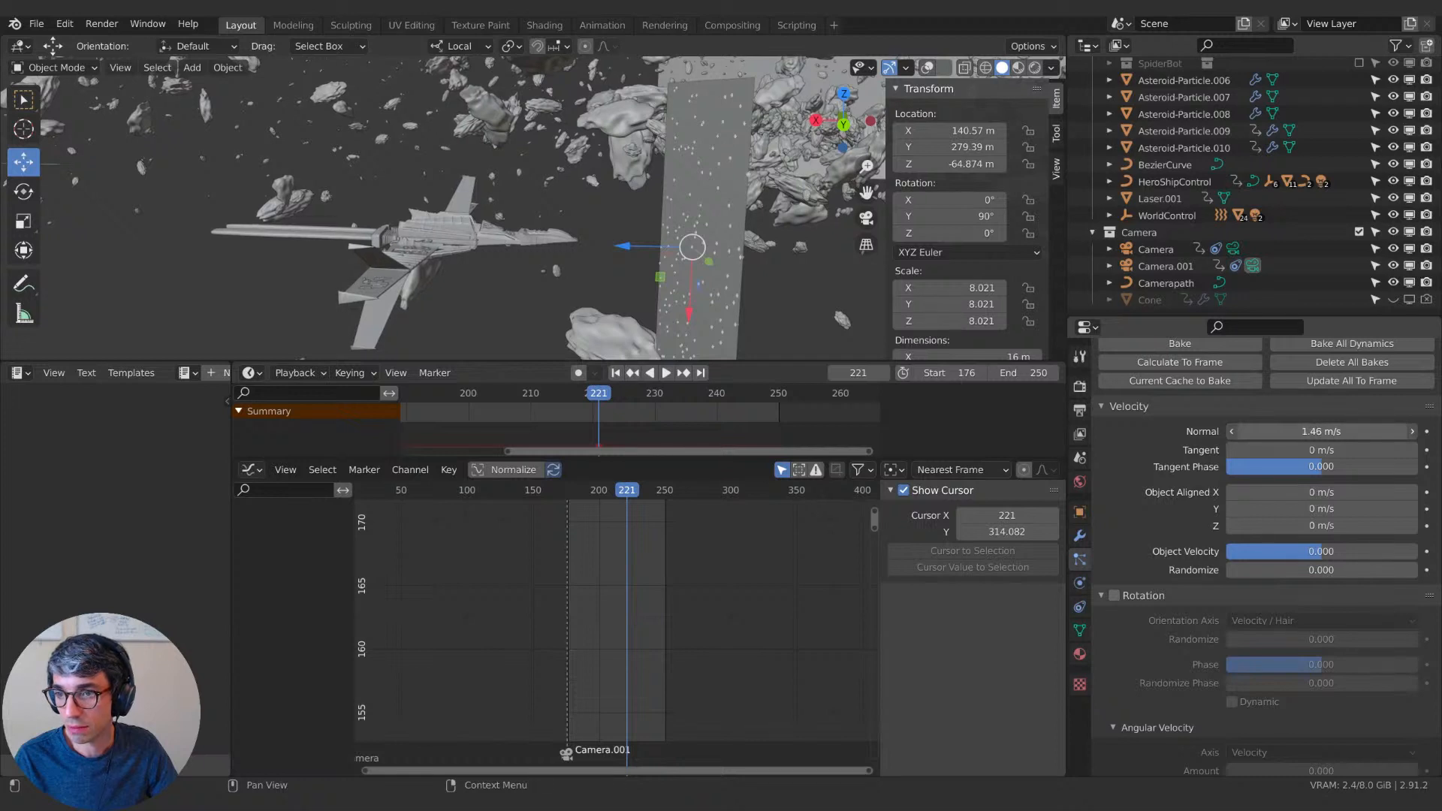
Set the particles' normal emission velocity to 1.49 m/s and play back the animation to check their direction.
{"action": "left_click_drag", "start_coordinate": [1320, 431], "coordinate": [1325, 432]}
{"action": "key", "text": "space"}
{"action": "key", "text": "space"}
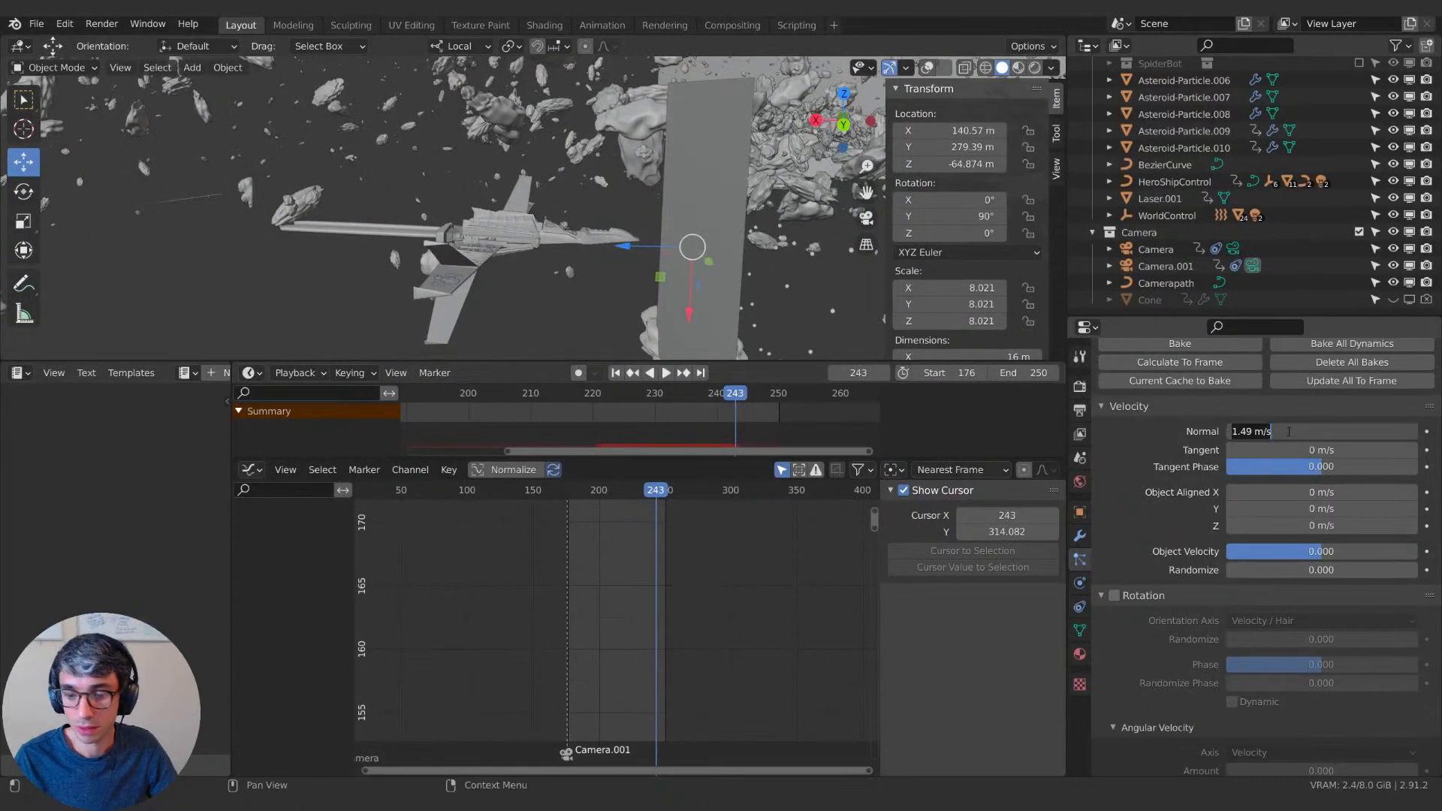
{"action": "key", "text": "Return"}
Rotate the emitter plane 180° about its local Y axis and play back the animation.
{"action": "key", "text": "r"}
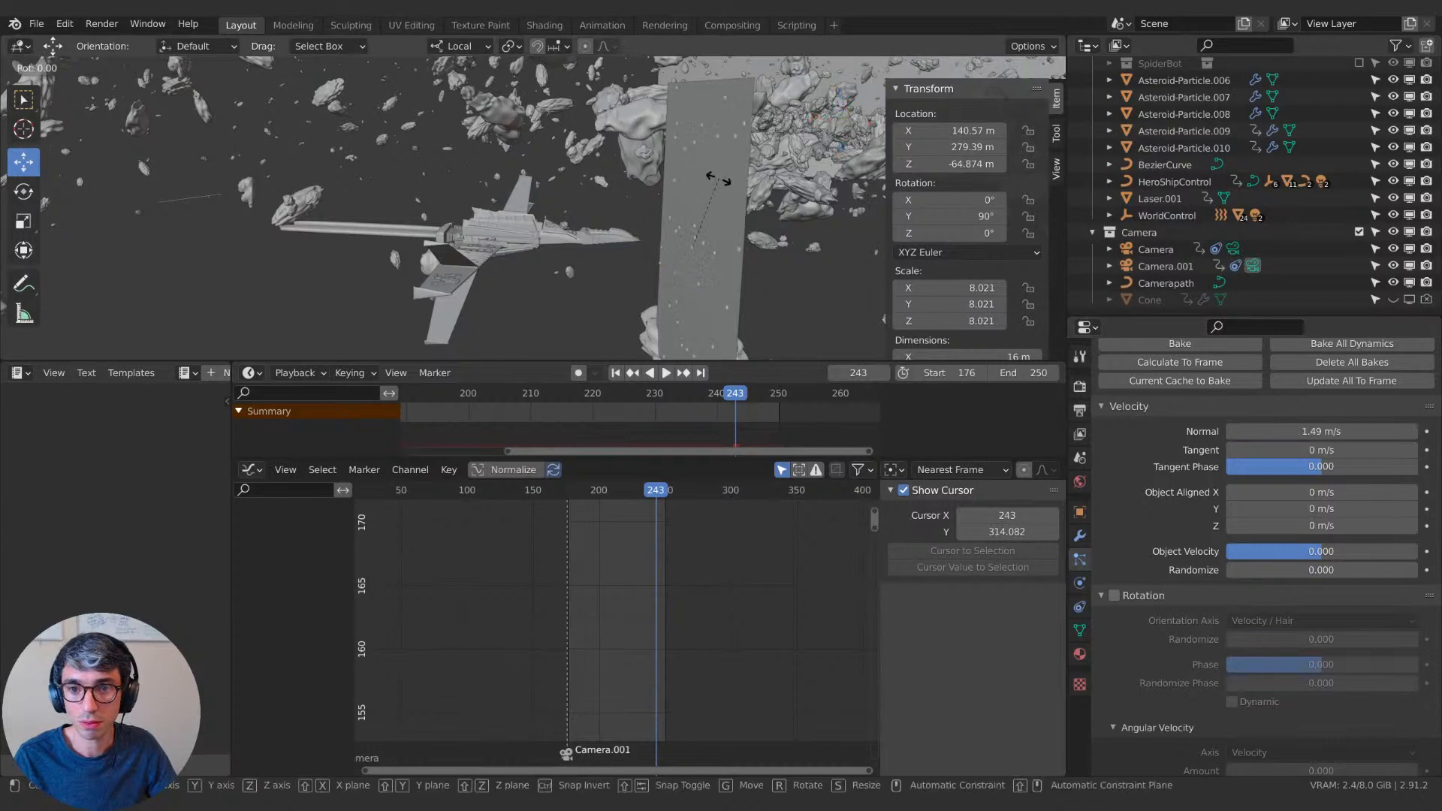
{"action": "type", "text": "y180"}
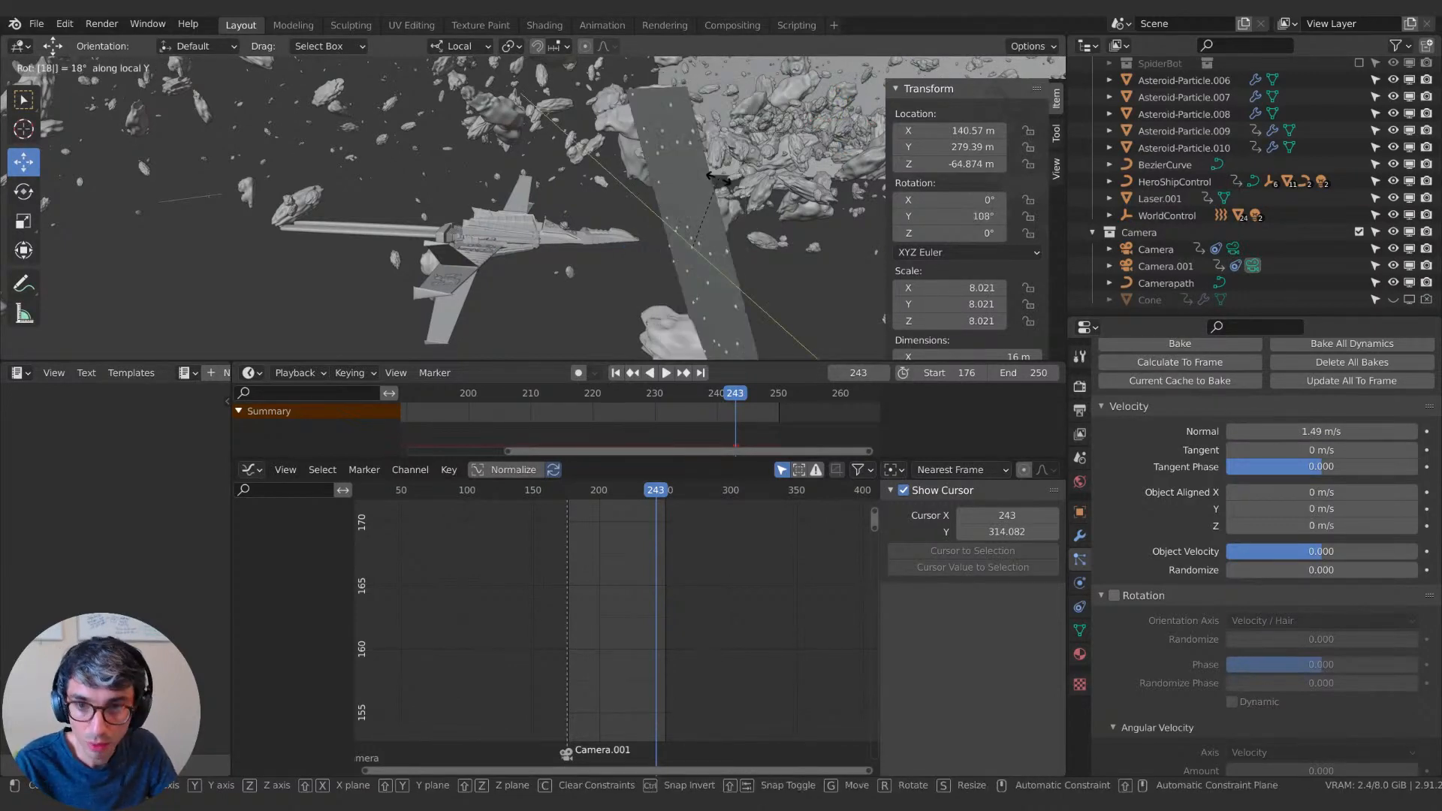
{"action": "key", "text": "Return"}
{"action": "key", "text": "space"}
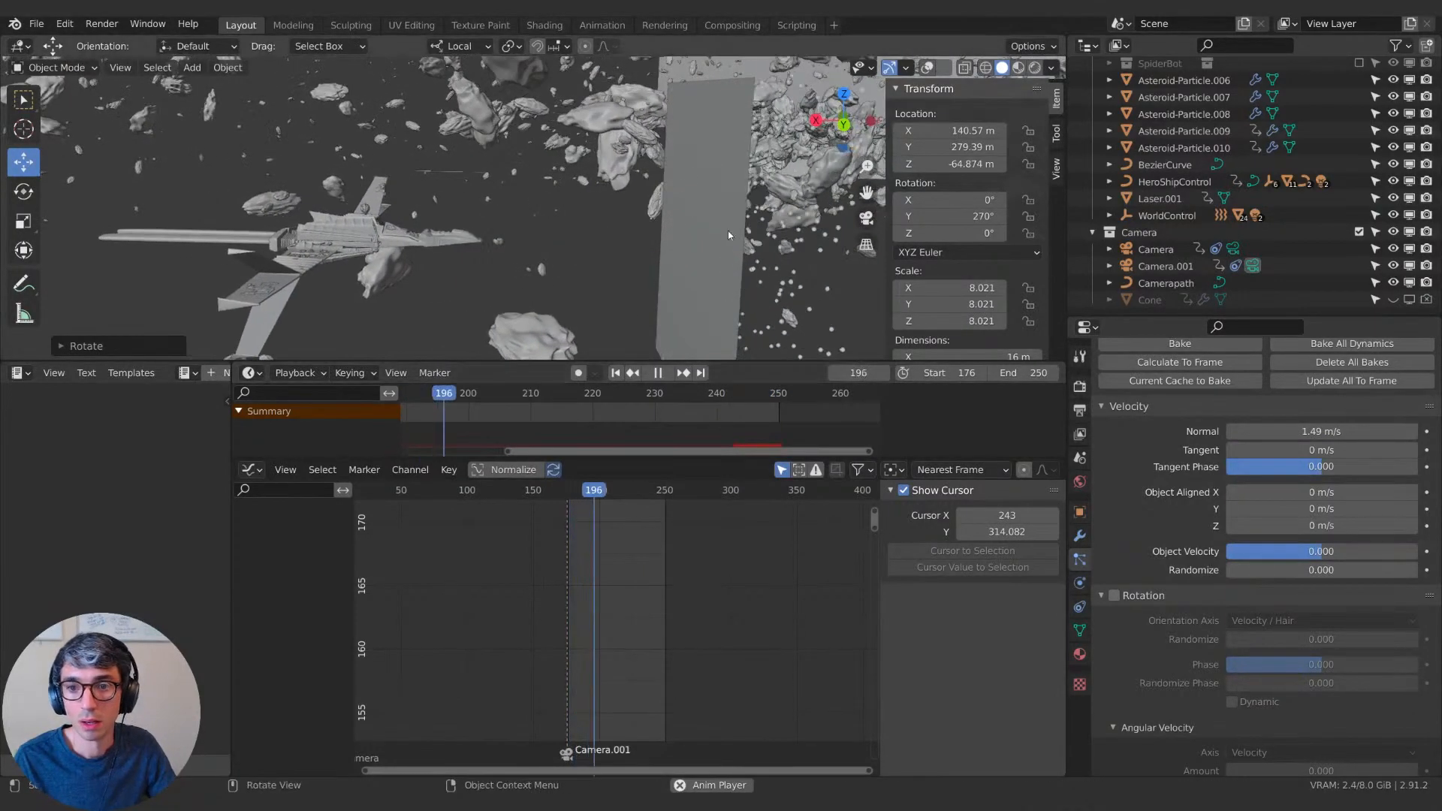
{"action": "key", "text": "space"}
Set the particles' normal emission velocity to -2 m/s and play back the animation.
{"action": "left_click", "coordinate": [1273, 431]}
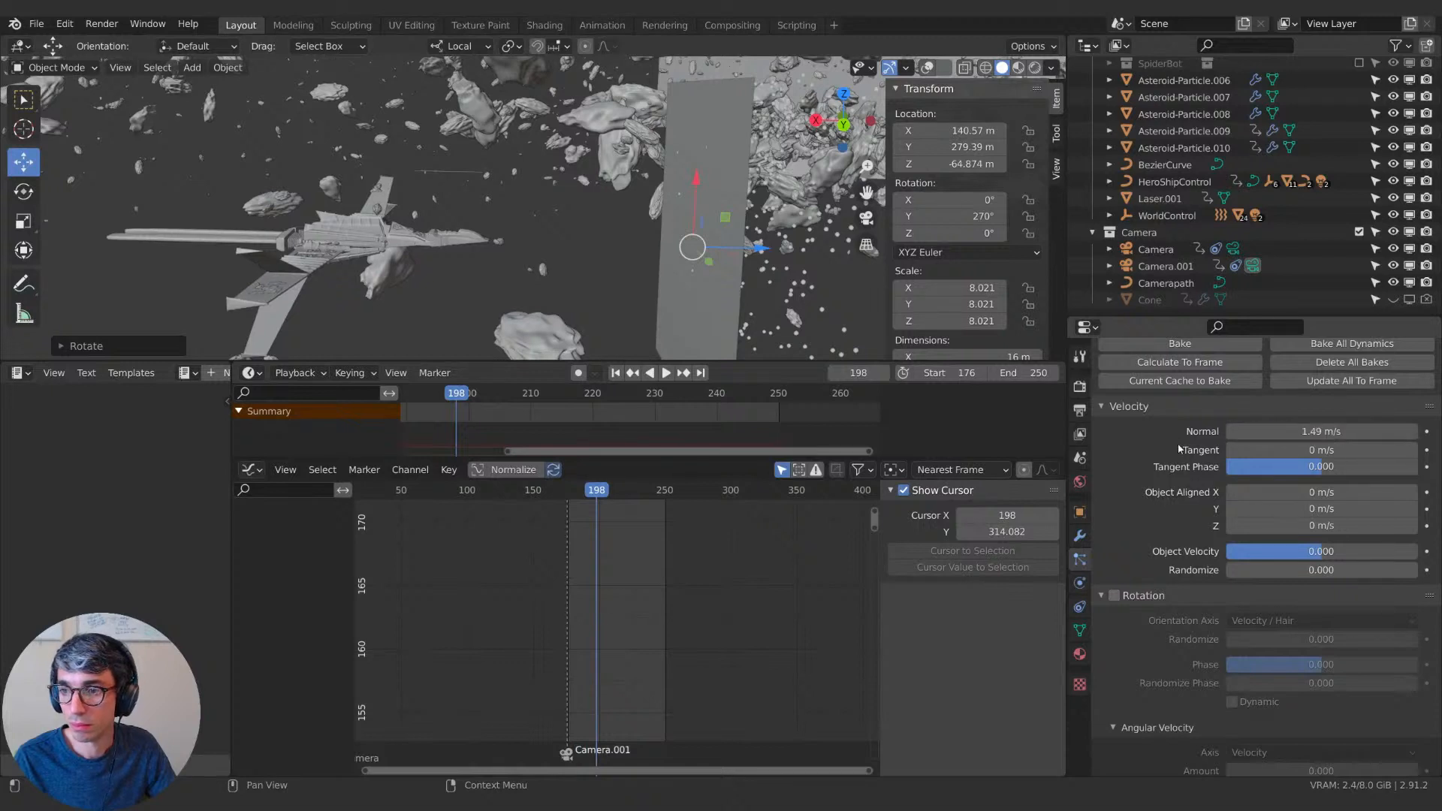
{"action": "scroll", "coordinate": [1180, 450], "scroll_direction": "up", "scroll_amount": 3}
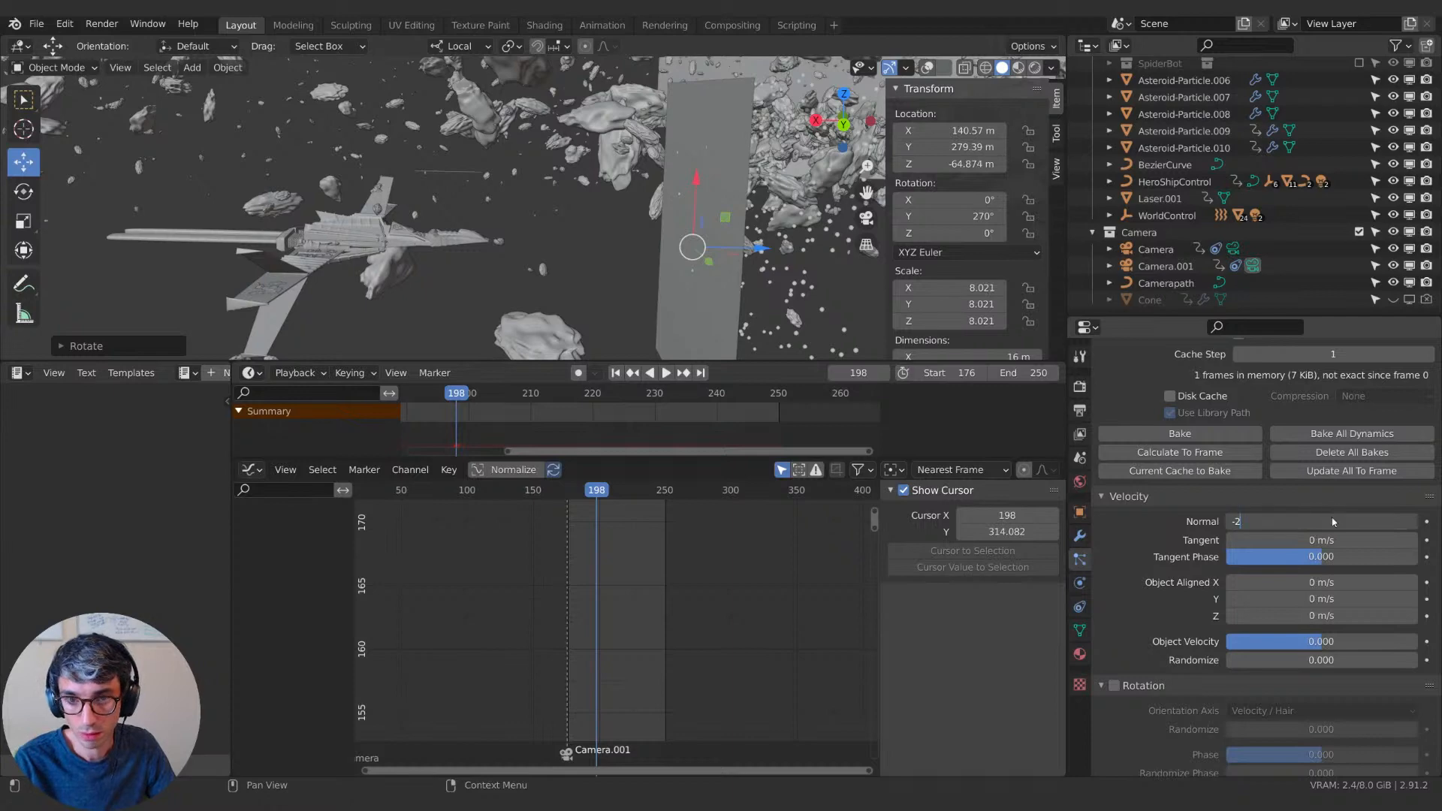
{"action": "key", "text": "Return"}
{"action": "key", "text": "space"}
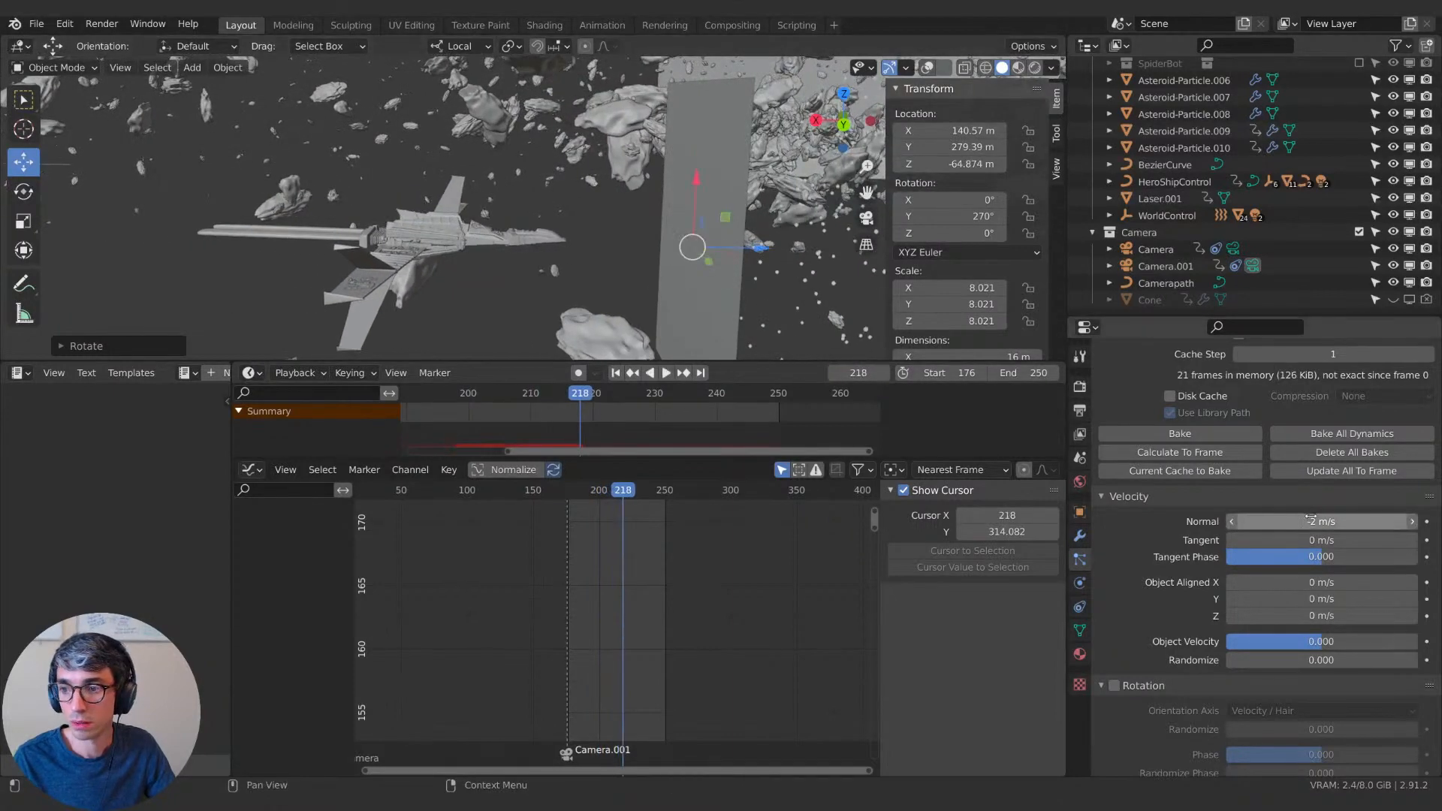
{"action": "left_click", "coordinate": [1311, 520]}
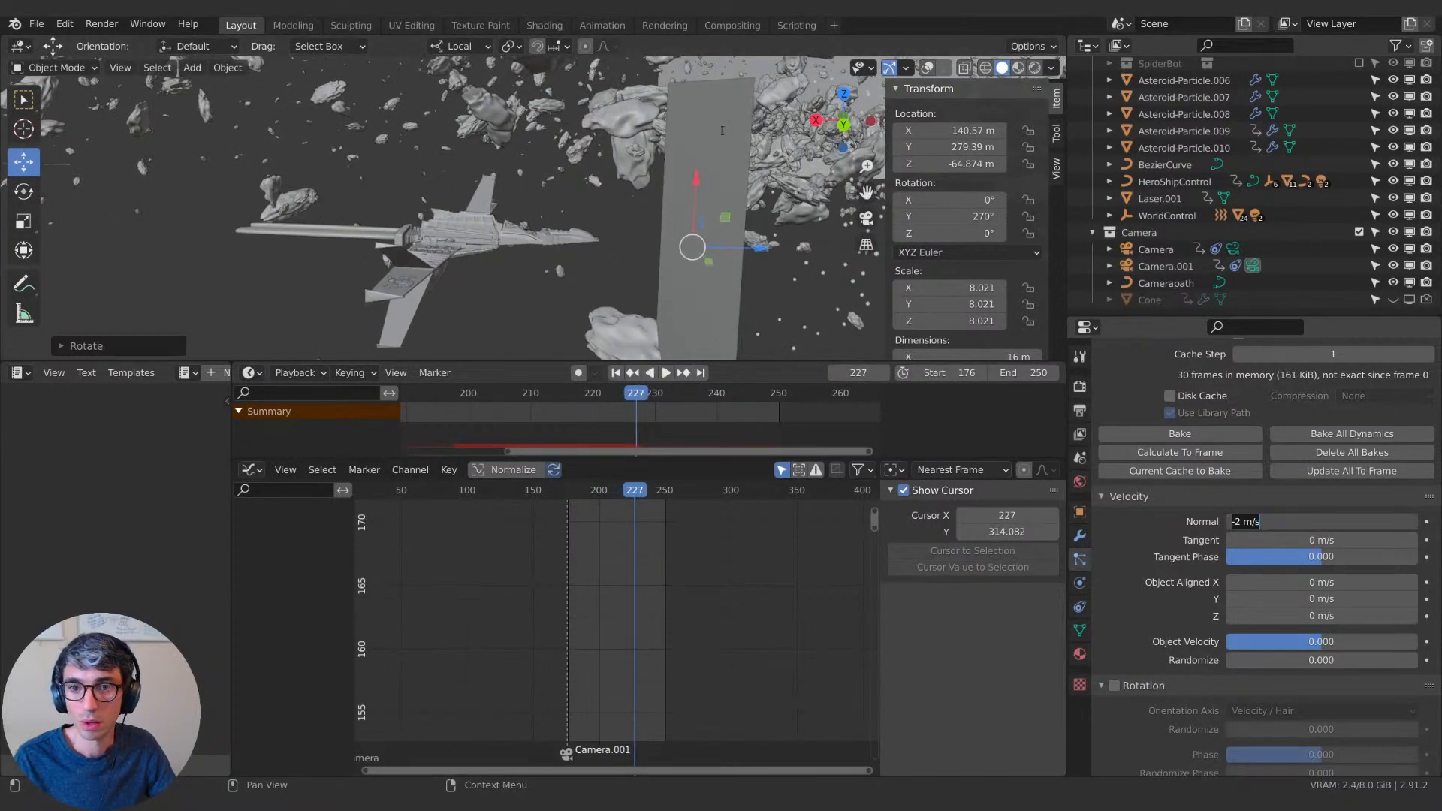
{"action": "key", "text": "Return"}
Set the particle field weights for Gravity, Force and Vortex to 0 and play back the animation.
{"action": "scroll", "coordinate": [1160, 558], "scroll_direction": "down", "scroll_amount": 15}
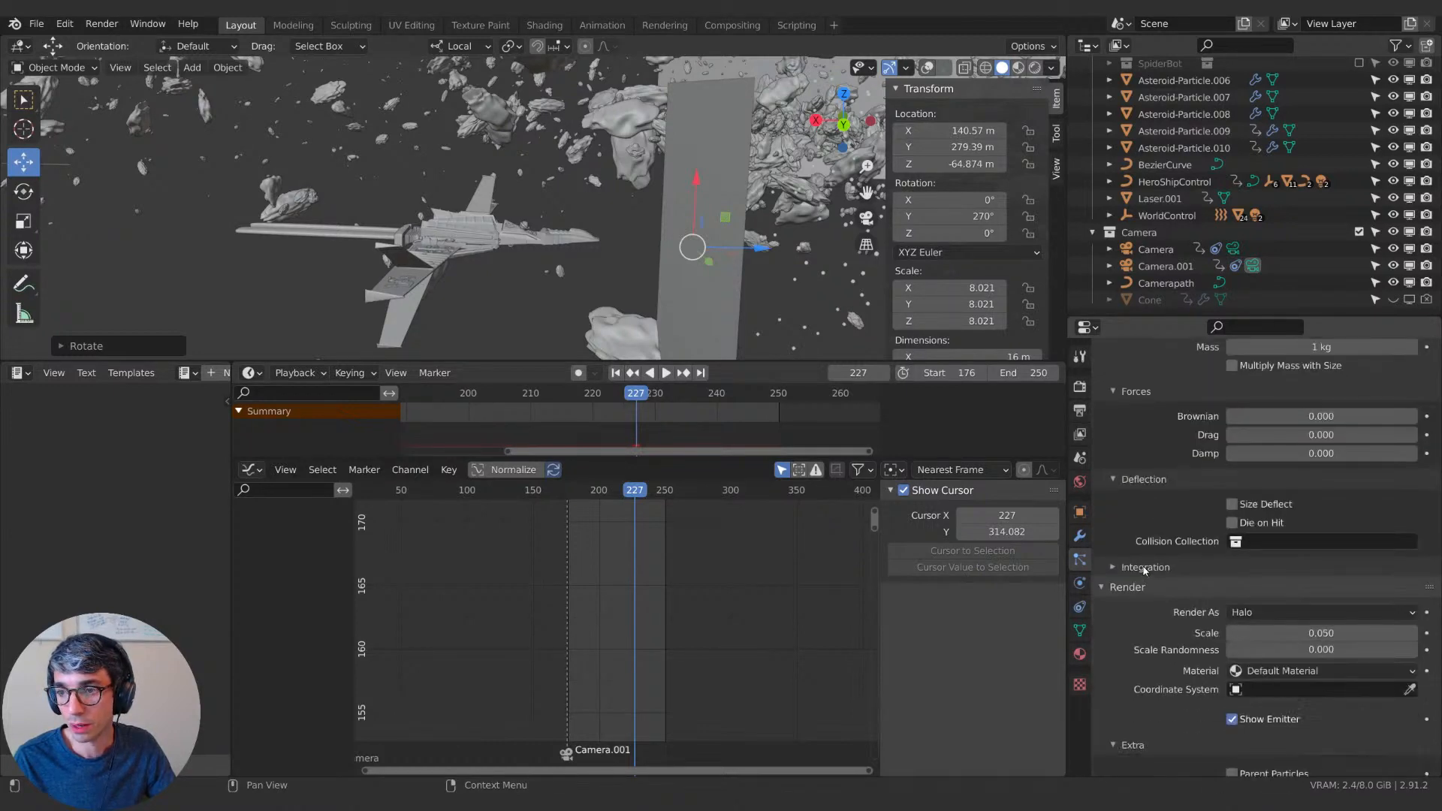
{"action": "scroll", "coordinate": [1138, 575], "scroll_direction": "down", "scroll_amount": 12}
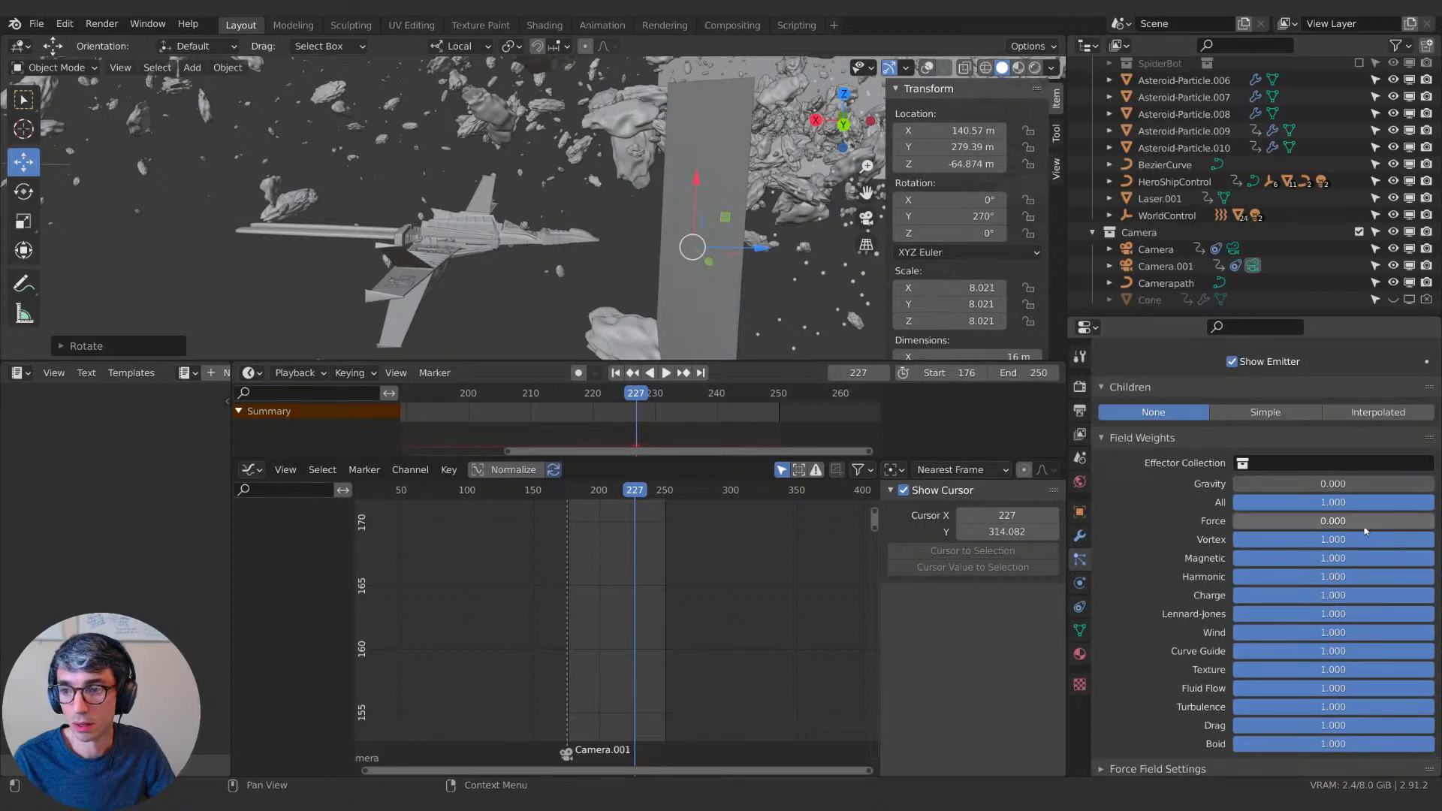
{"action": "scroll", "coordinate": [1397, 537], "scroll_direction": "up", "scroll_amount": 10}
{"action": "left_click", "coordinate": [1426, 543]}
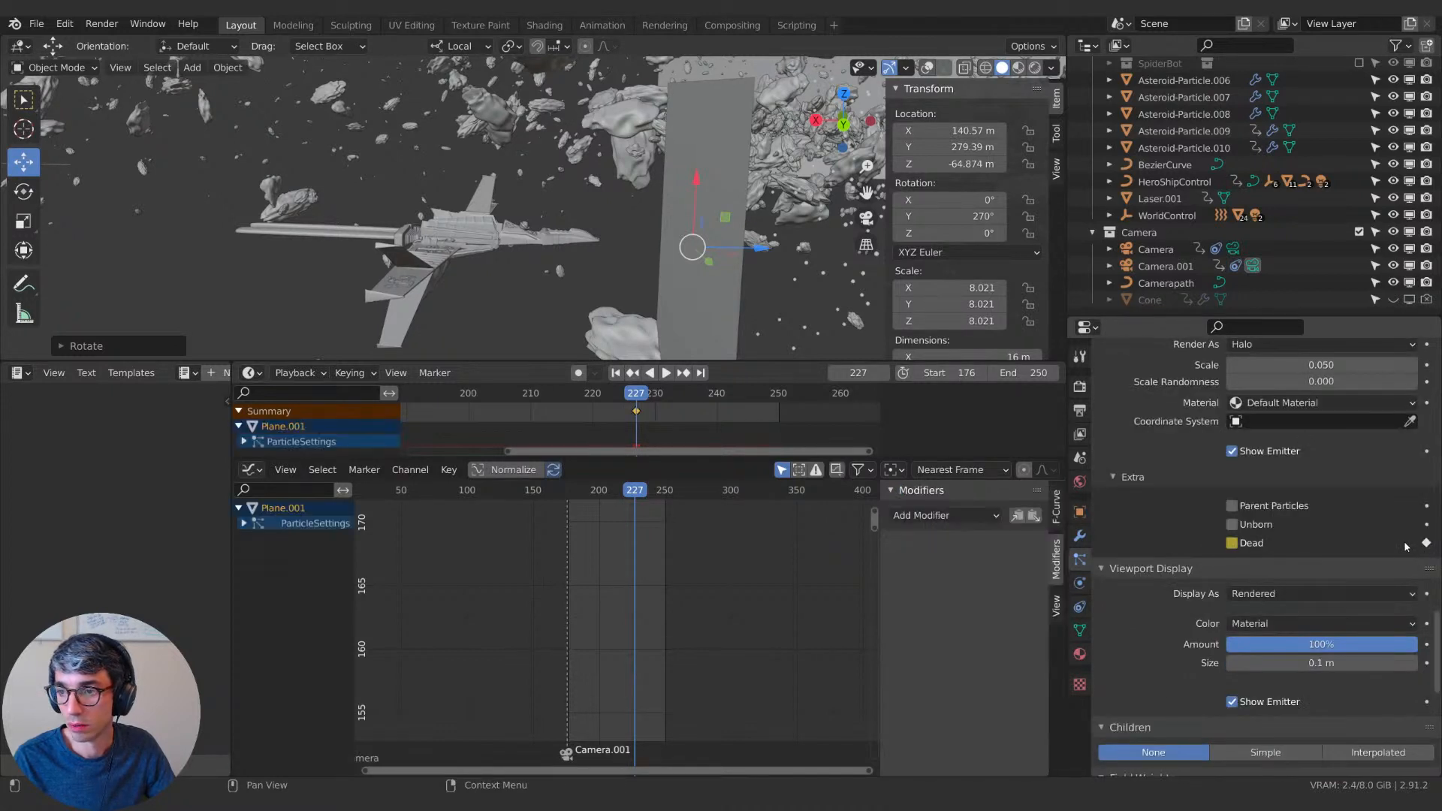
{"action": "left_click", "coordinate": [1427, 544]}
{"action": "scroll", "coordinate": [1323, 526], "scroll_direction": "down", "scroll_amount": 10}
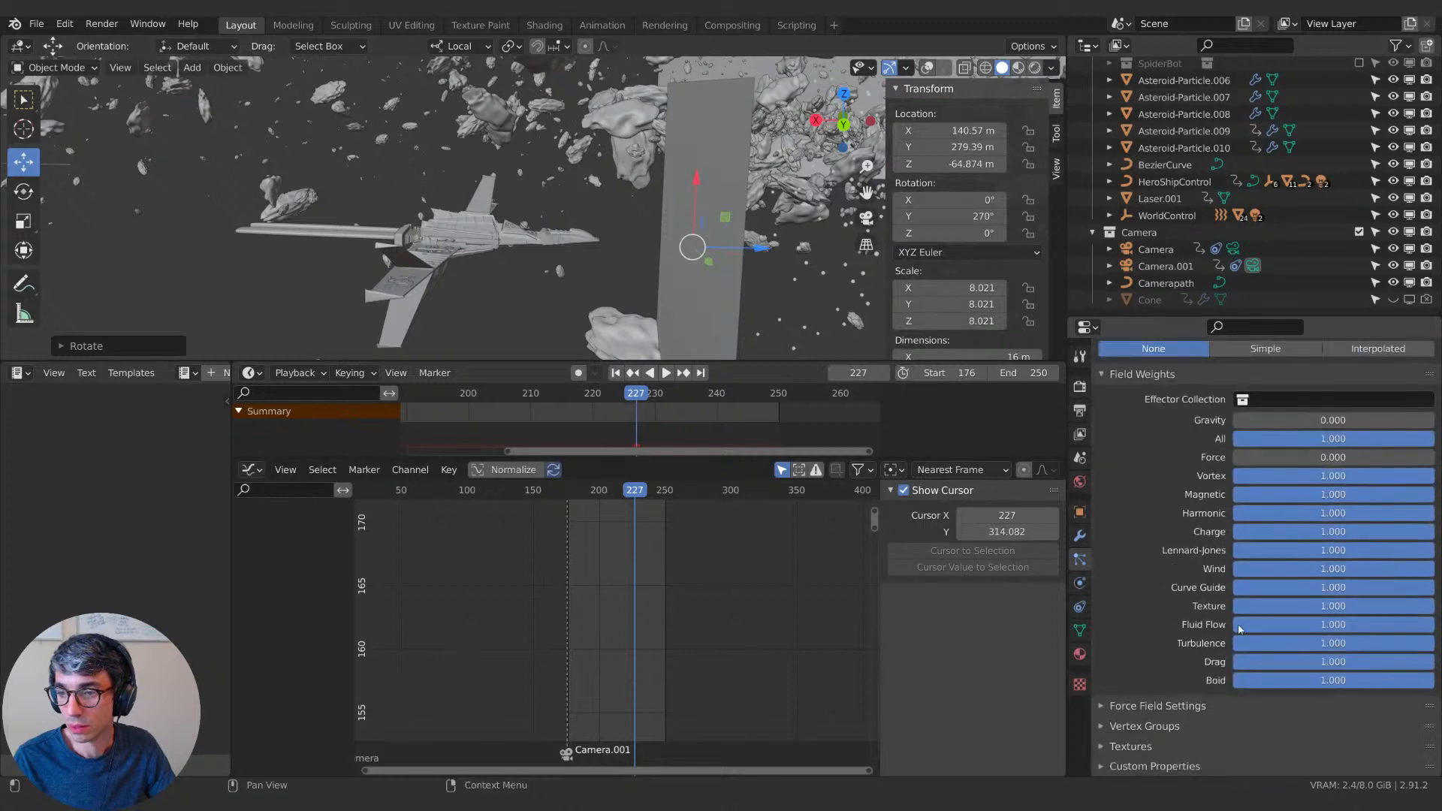
{"action": "left_click_drag", "start_coordinate": [1432, 478], "coordinate": [1234, 479]}
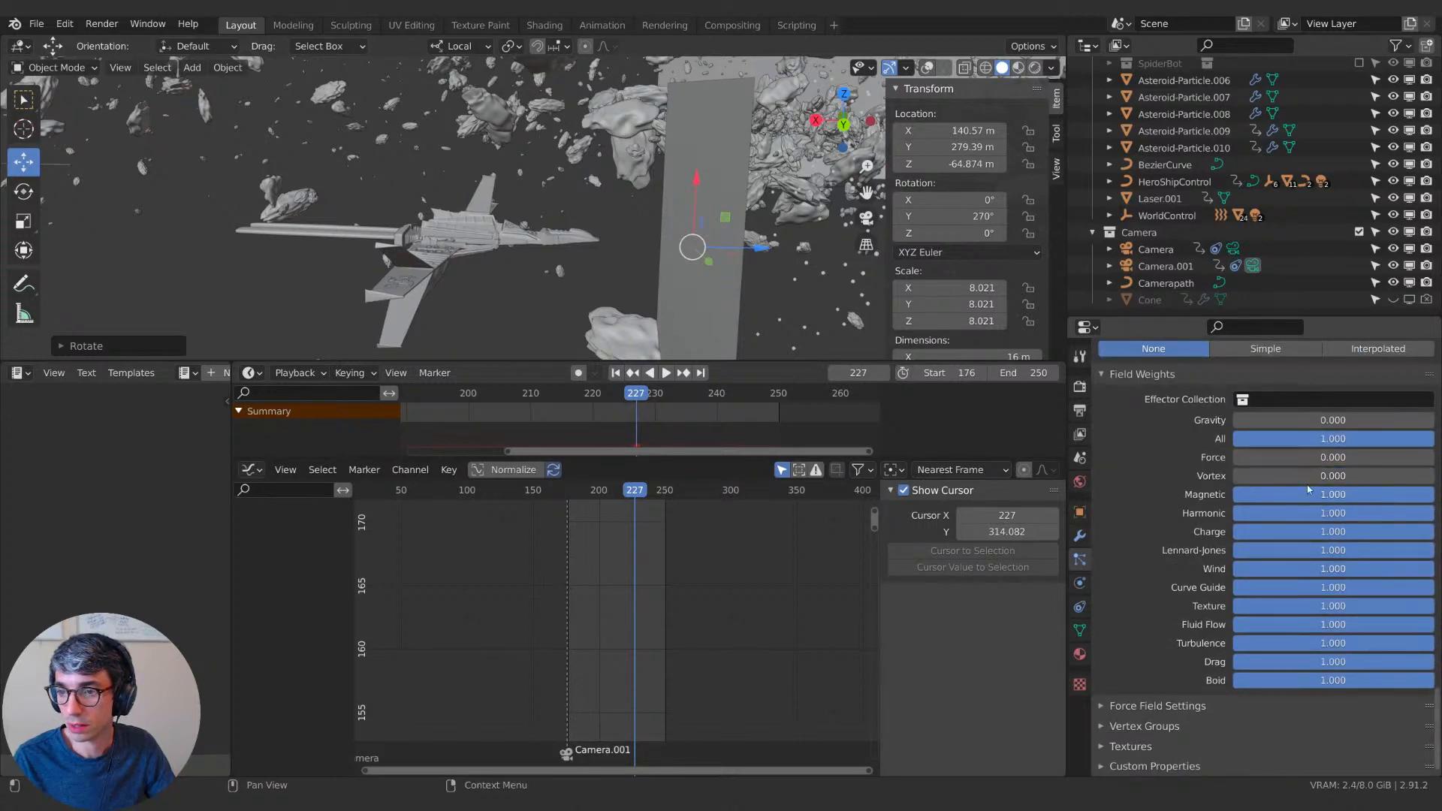
{"action": "key", "text": "space"}
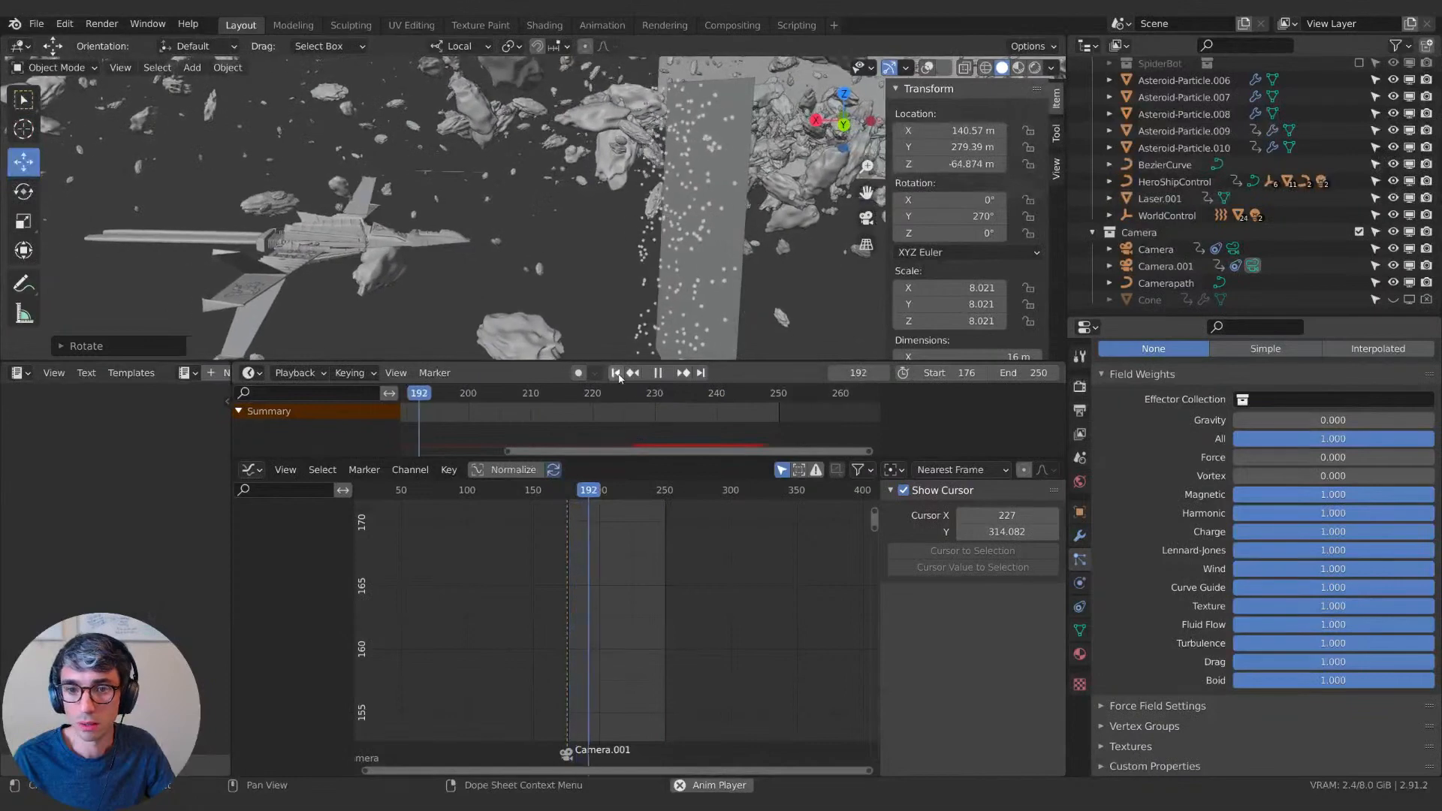
Set the particles' normal emission velocity to 7.8 m/s and play back the animation.
{"action": "scroll", "coordinate": [1202, 449], "scroll_direction": "up", "scroll_amount": 8}
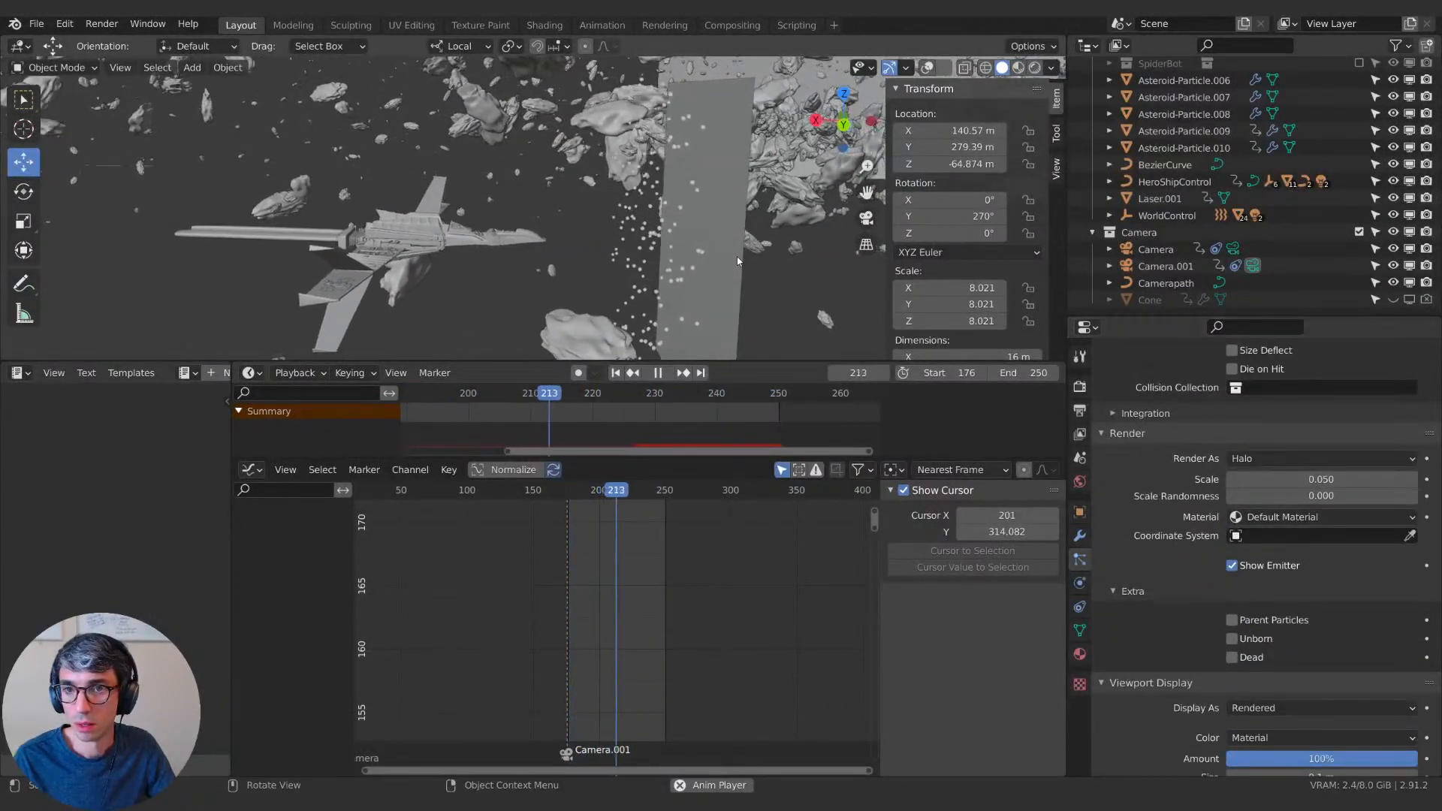
{"action": "scroll", "coordinate": [1191, 517], "scroll_direction": "up", "scroll_amount": 2}
{"action": "scroll", "coordinate": [1193, 511], "scroll_direction": "up", "scroll_amount": 6}
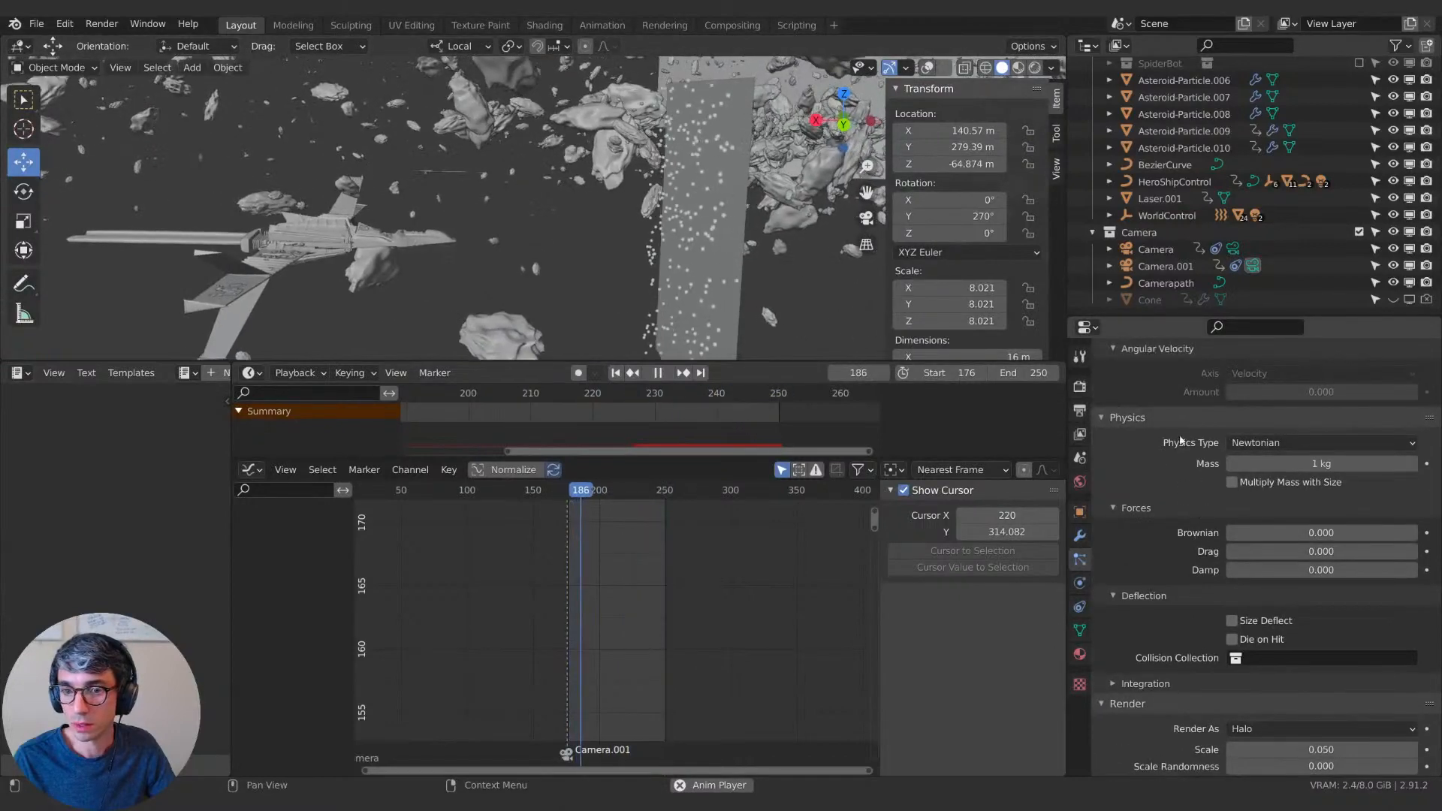
{"action": "key", "text": "space"}
{"action": "scroll", "coordinate": [1235, 486], "scroll_direction": "up", "scroll_amount": 12}
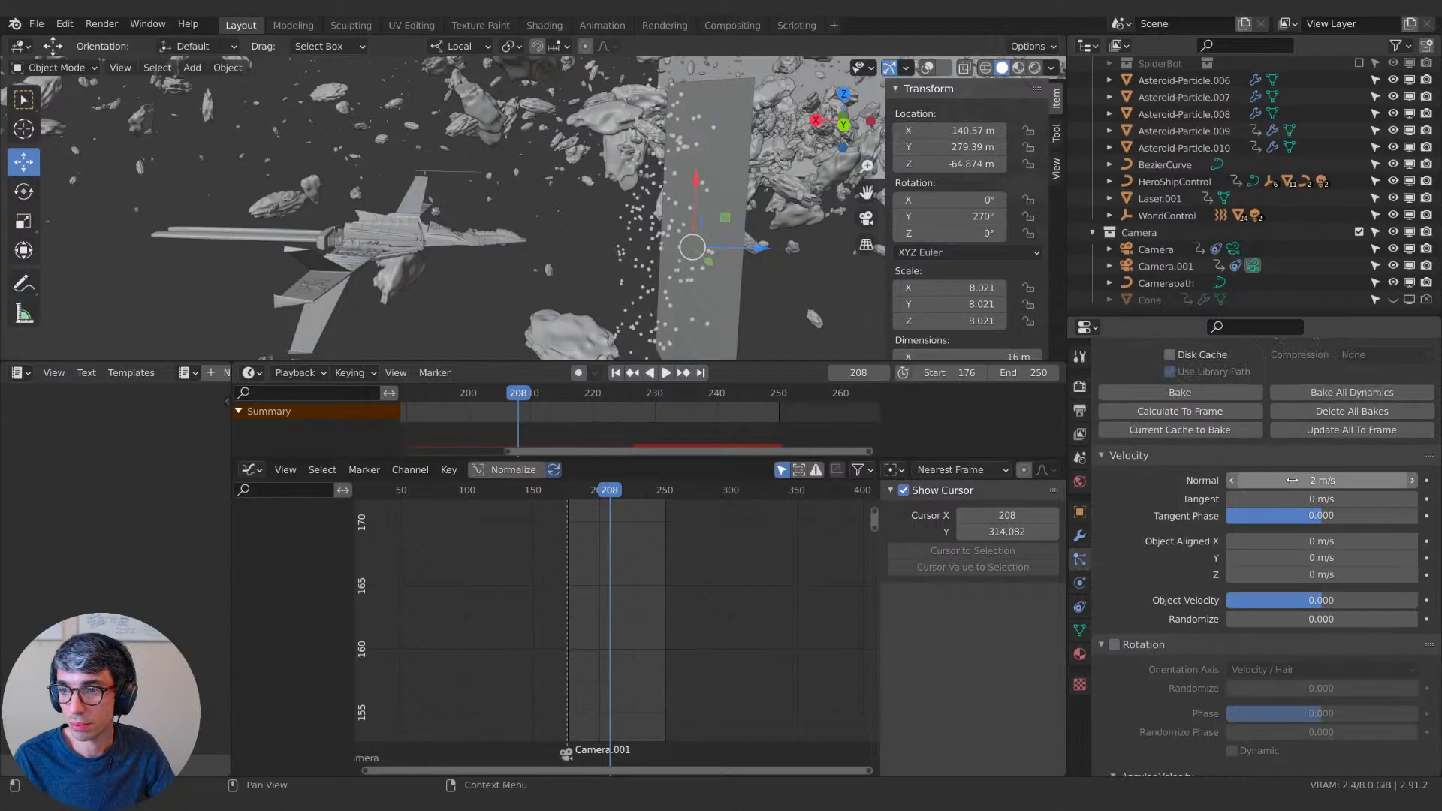
{"action": "mouse_move", "coordinate": [1293, 481]}
{"action": "left_mouse_down"}
{"action": "mouse_move", "coordinate": [1330, 480]}
{"action": "mouse_move", "coordinate": [1290, 477]}
{"action": "left_mouse_up"}
{"action": "key", "text": "space"}
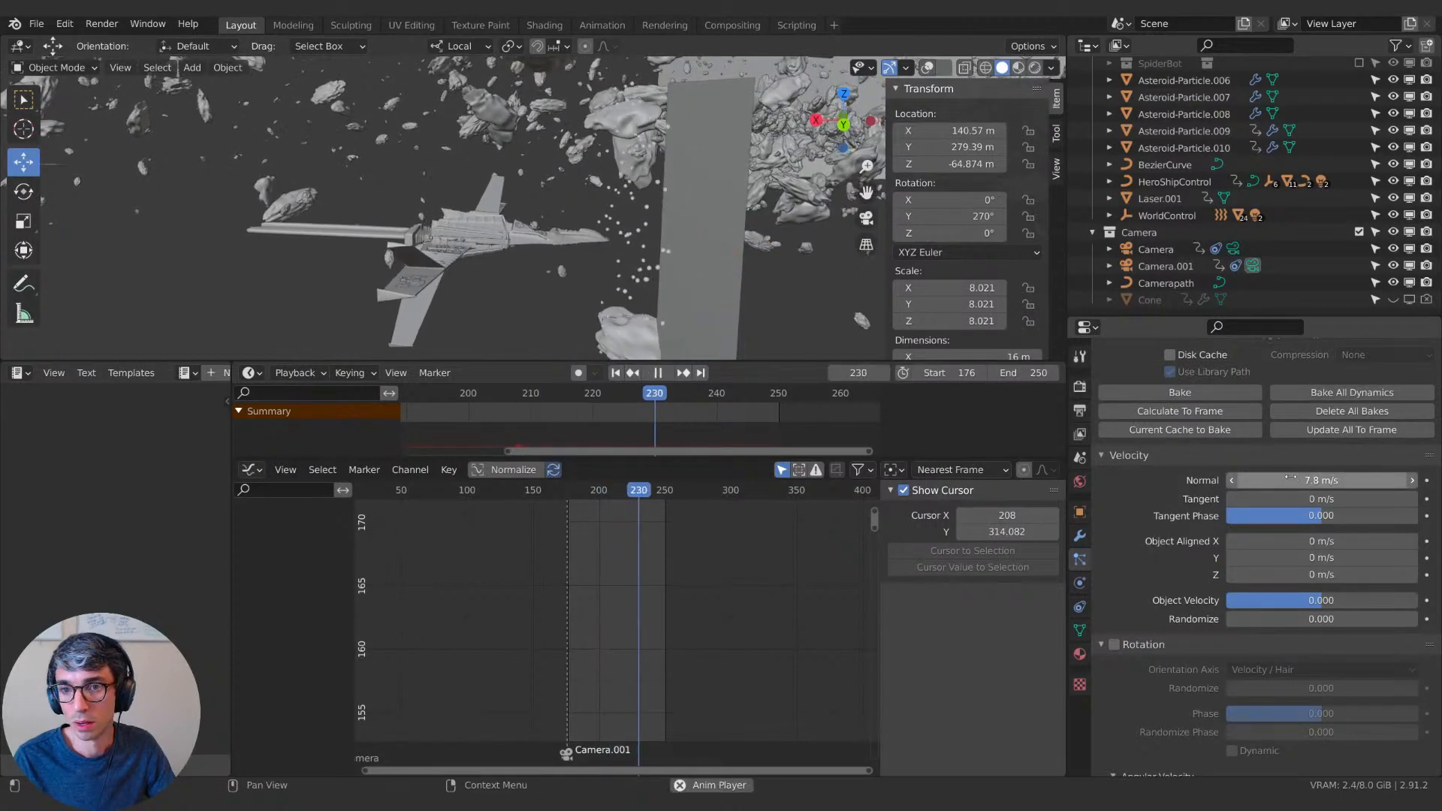
{"action": "key", "text": "space"}
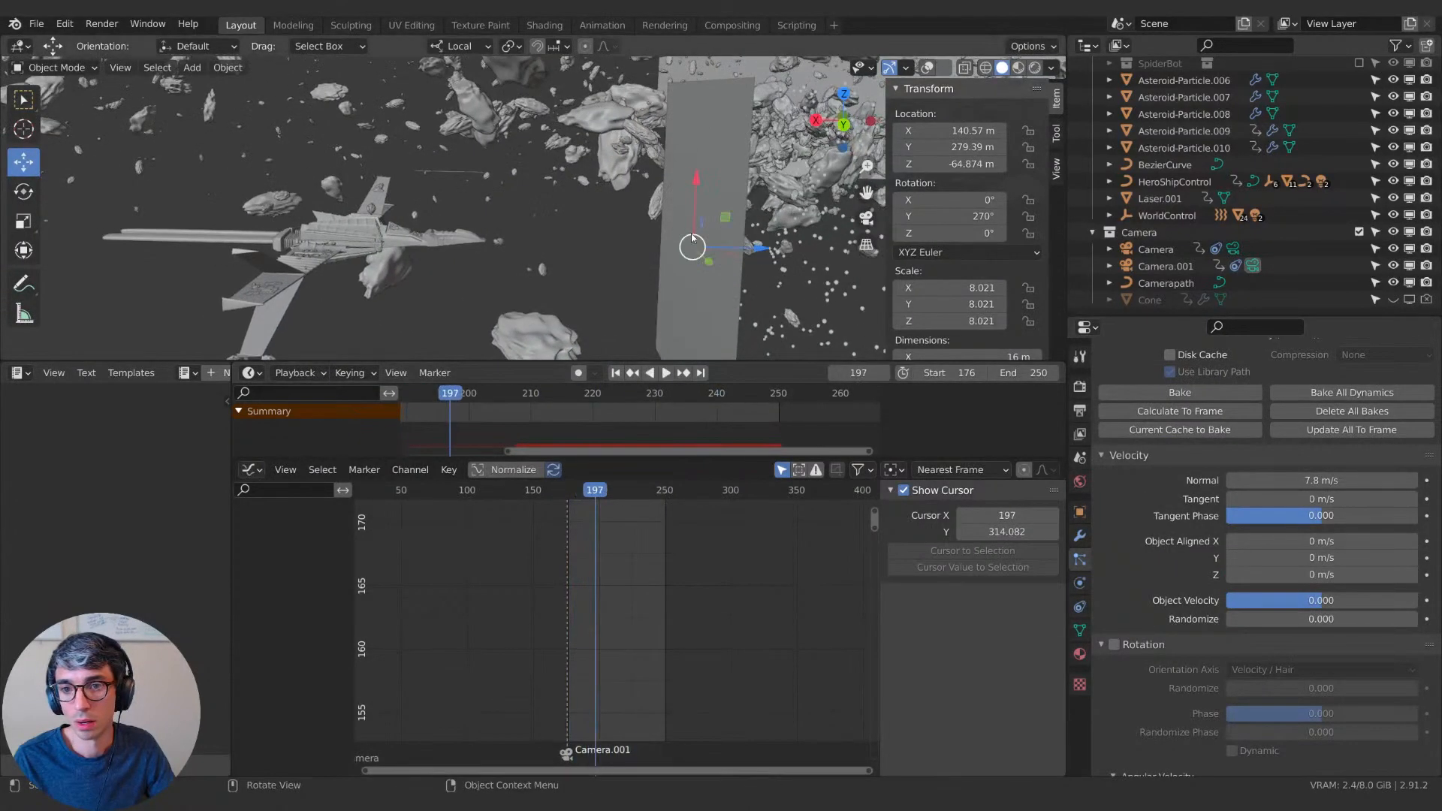
Rotate the emitter plane another 180° about its local Y axis, to Y 450°, and replay the particles.
{"action": "key", "text": "r"}
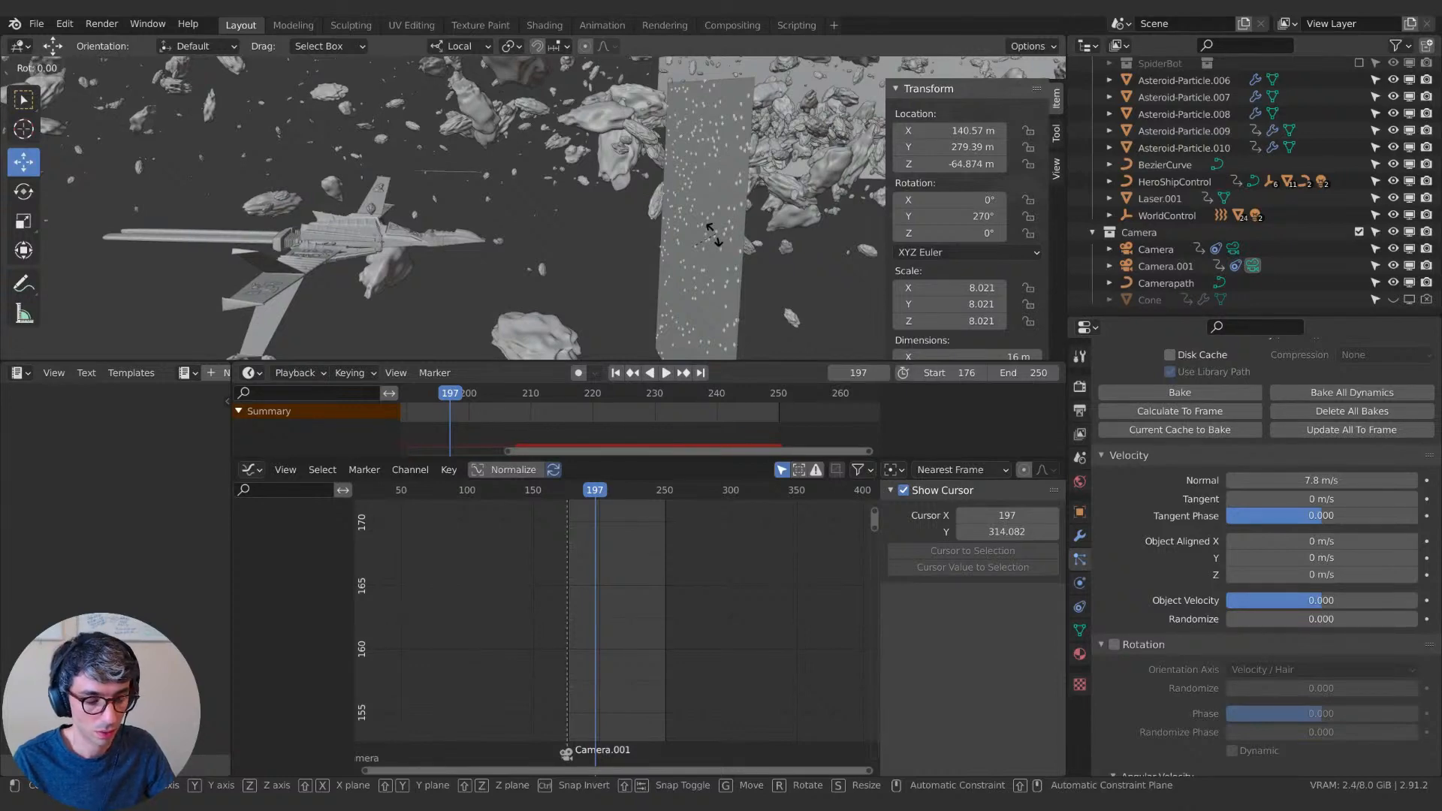
{"action": "type", "text": "y180"}
{"action": "key", "text": "Return"}
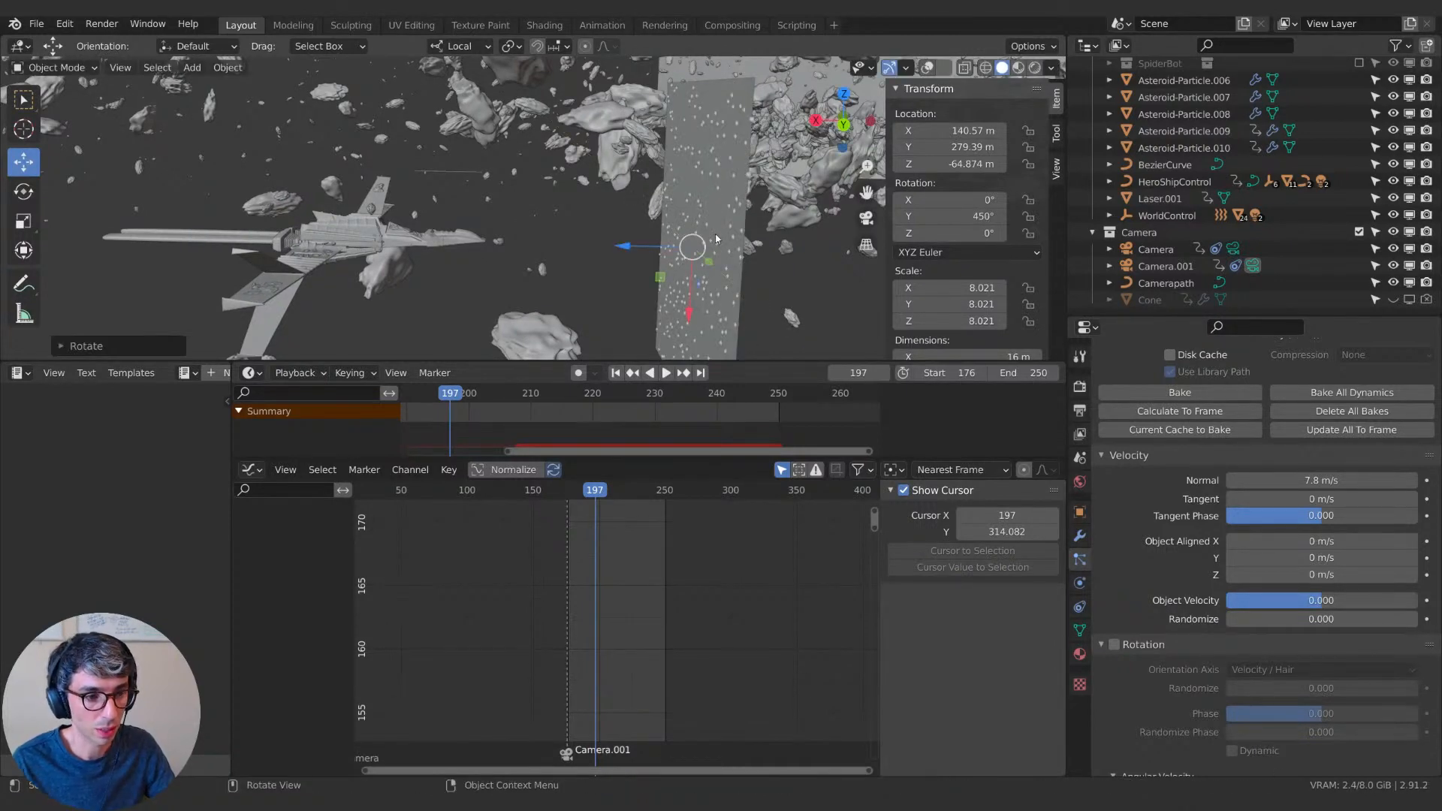
{"action": "key", "text": "space"}
Set the particle emission to start at frame 176 and end at frame 250, and play back the shot.
{"action": "scroll", "coordinate": [1154, 527], "scroll_direction": "up", "scroll_amount": 15}
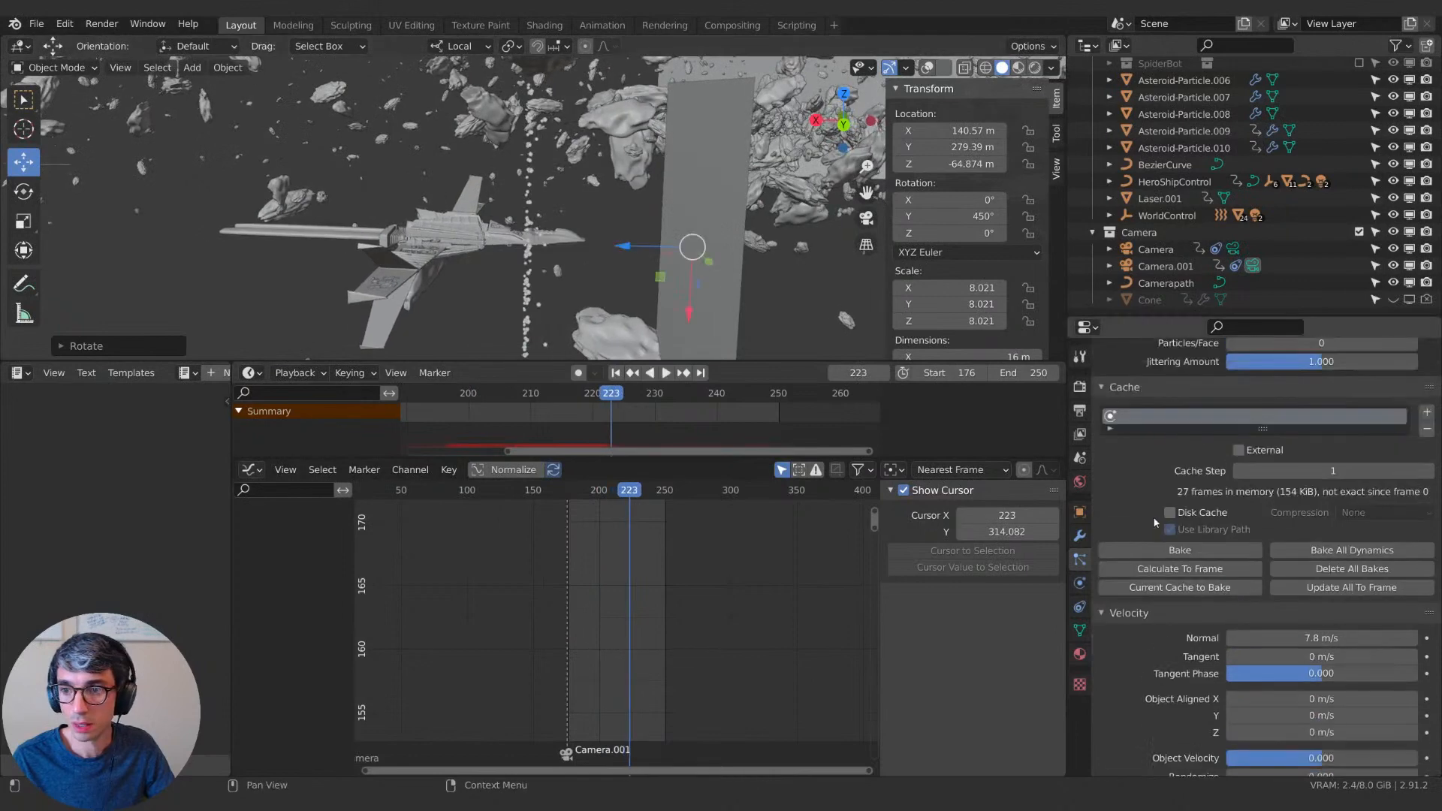
{"action": "scroll", "coordinate": [1153, 527], "scroll_direction": "up", "scroll_amount": 5}
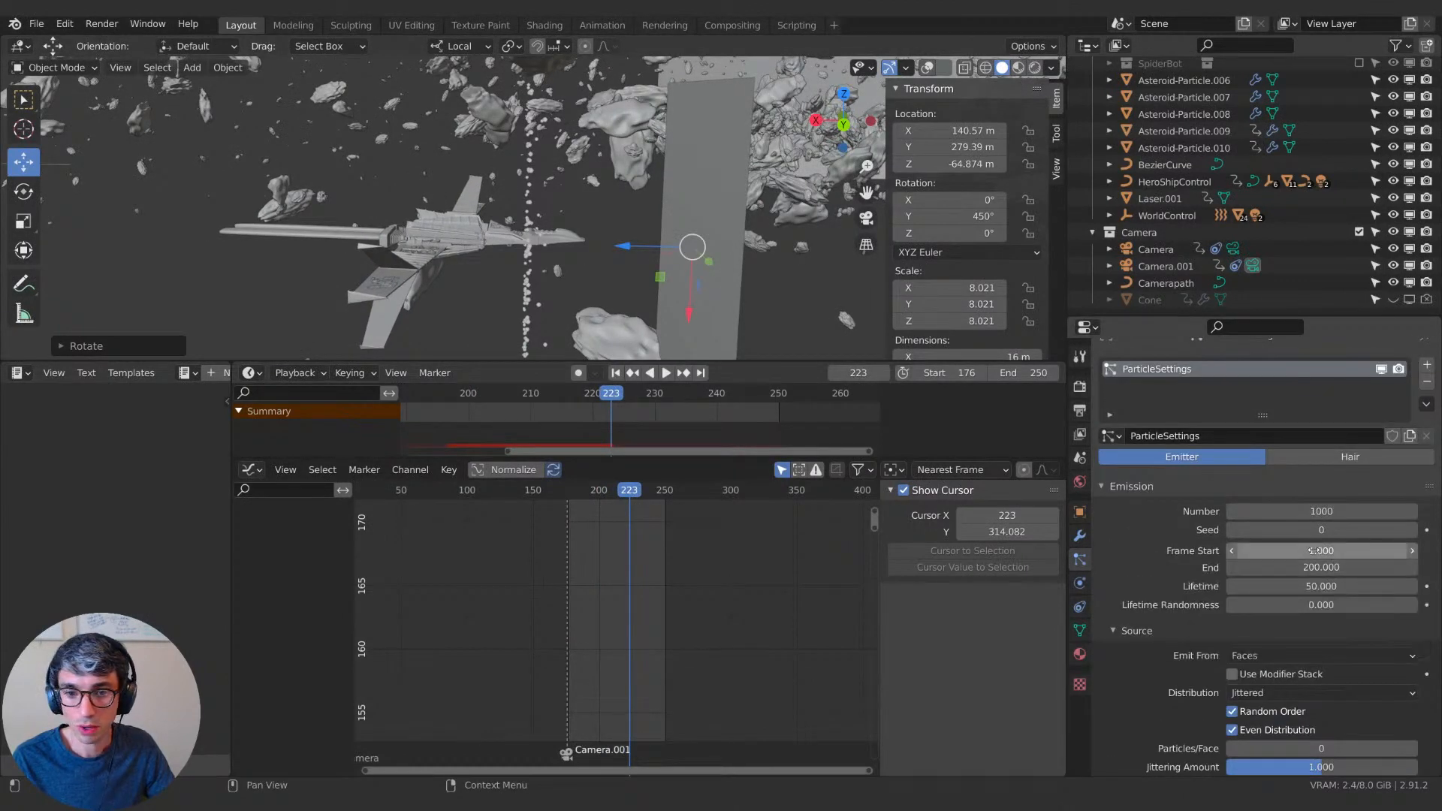
{"action": "left_click", "coordinate": [1315, 551]}
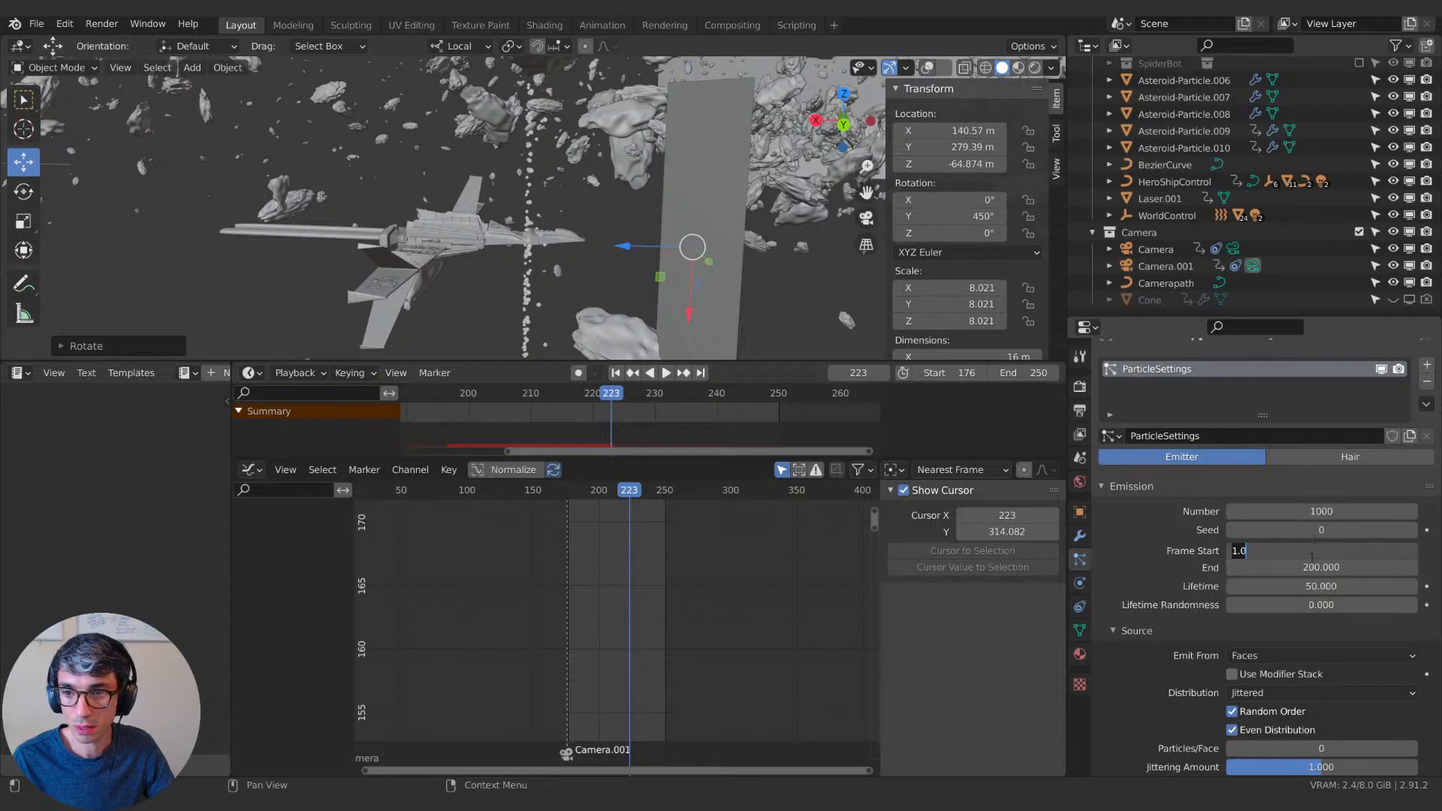
{"action": "type", "text": "176"}
{"action": "key", "text": "Return"}
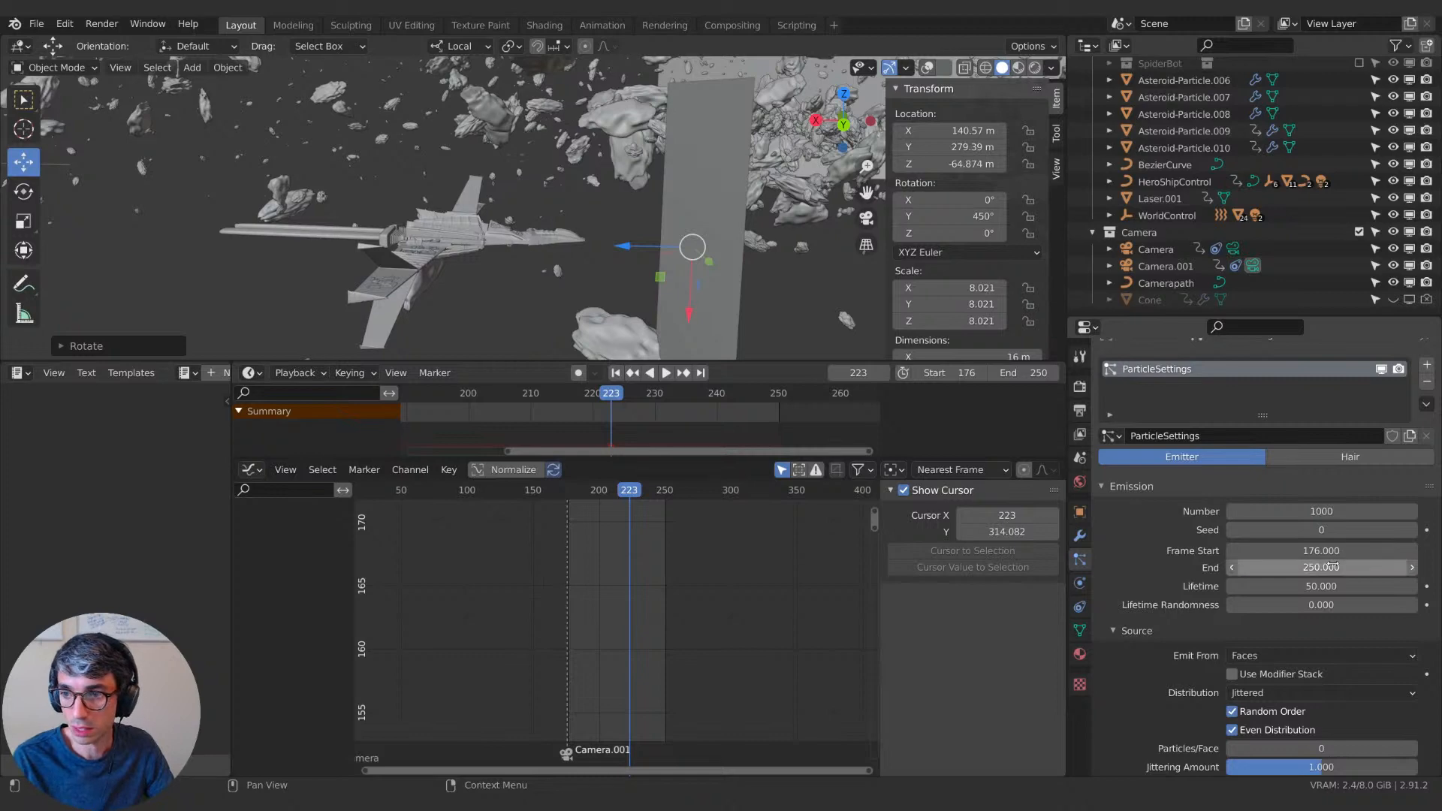
{"action": "key", "text": "space"}
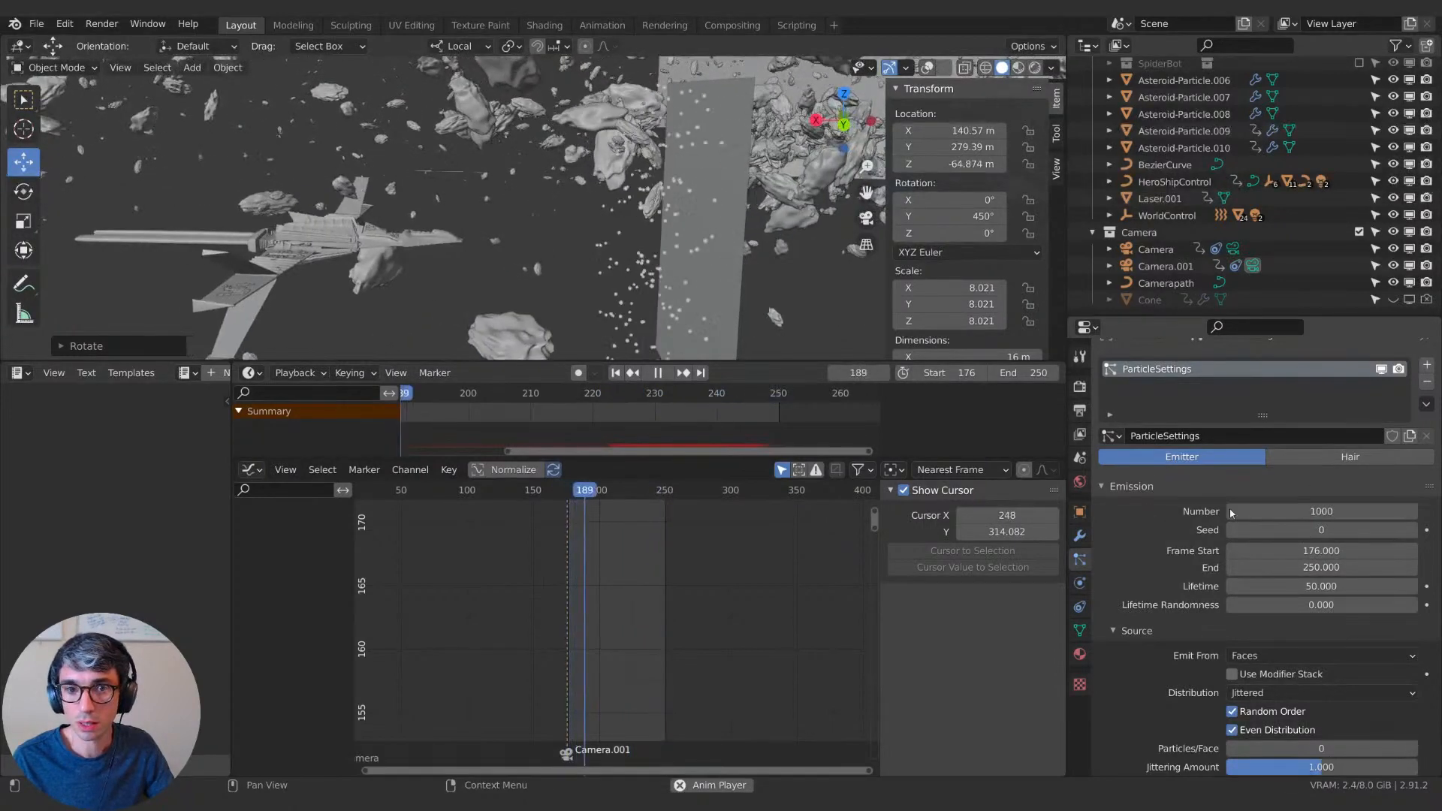
Set the particle number to 1025 and the emission start to frame 47.8, and restart playback from the first frame.
{"action": "left_click_drag", "start_coordinate": [1232, 511], "coordinate": [1232, 551]}
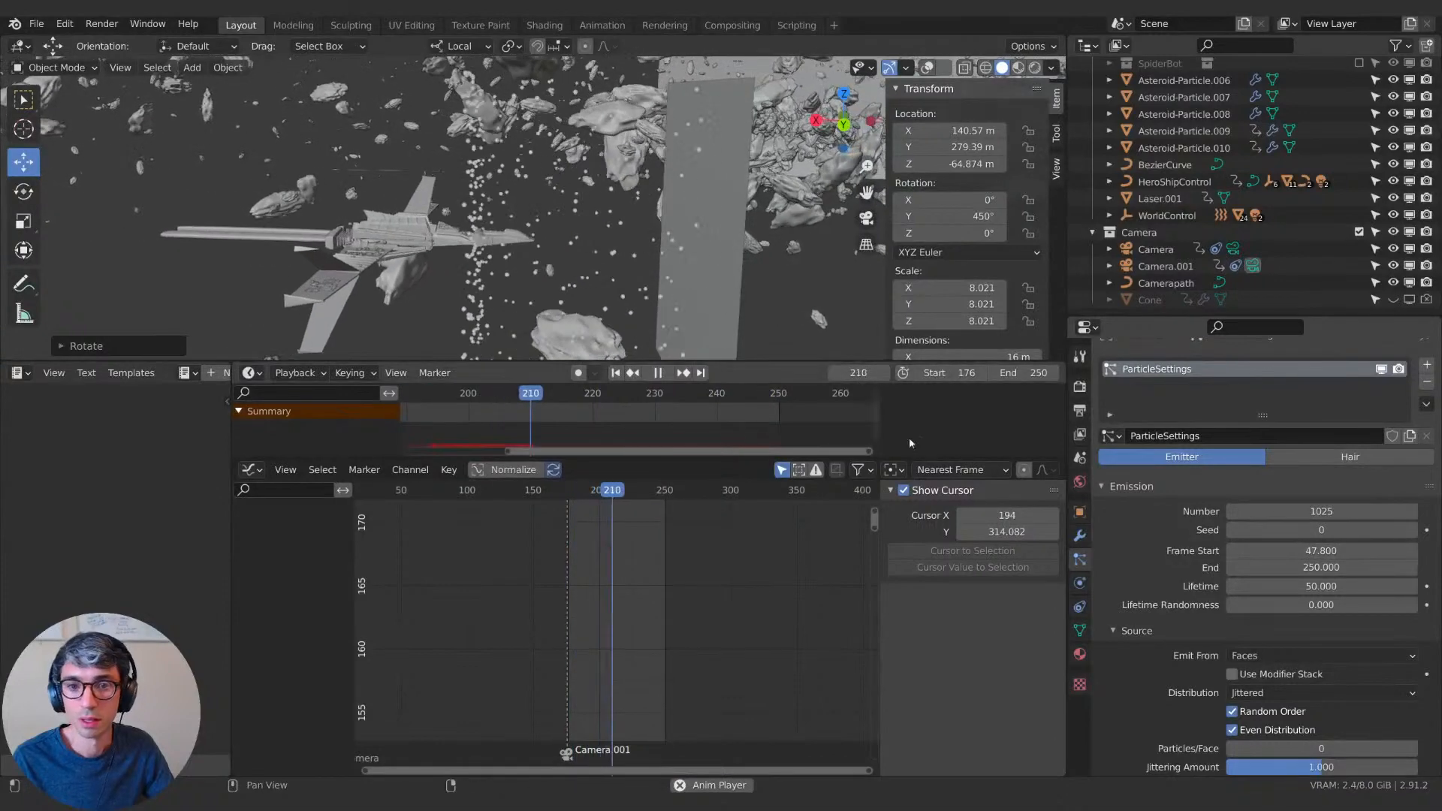
{"action": "left_click", "coordinate": [615, 374]}
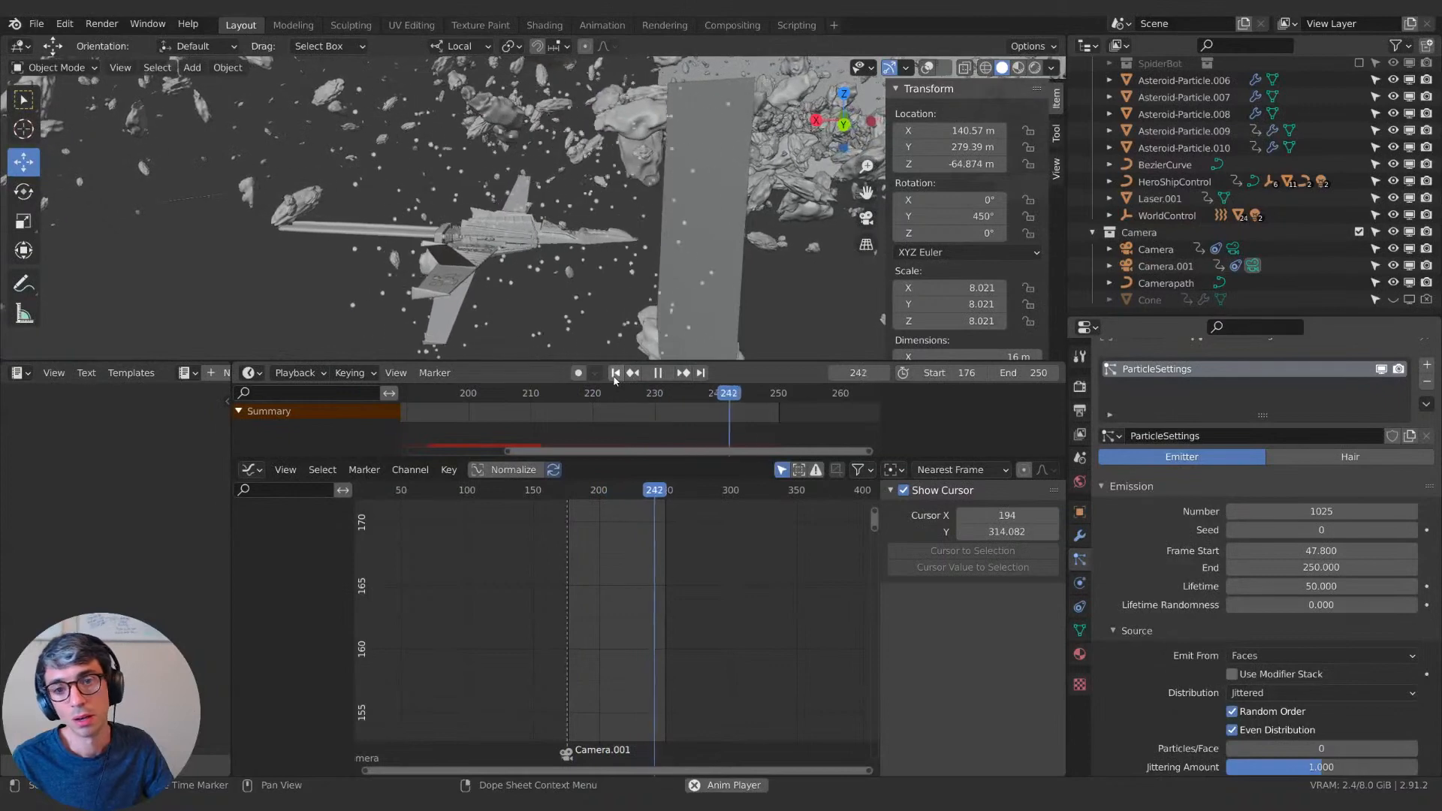
{"action": "scroll", "coordinate": [1150, 700], "scroll_direction": "down", "scroll_amount": 4}
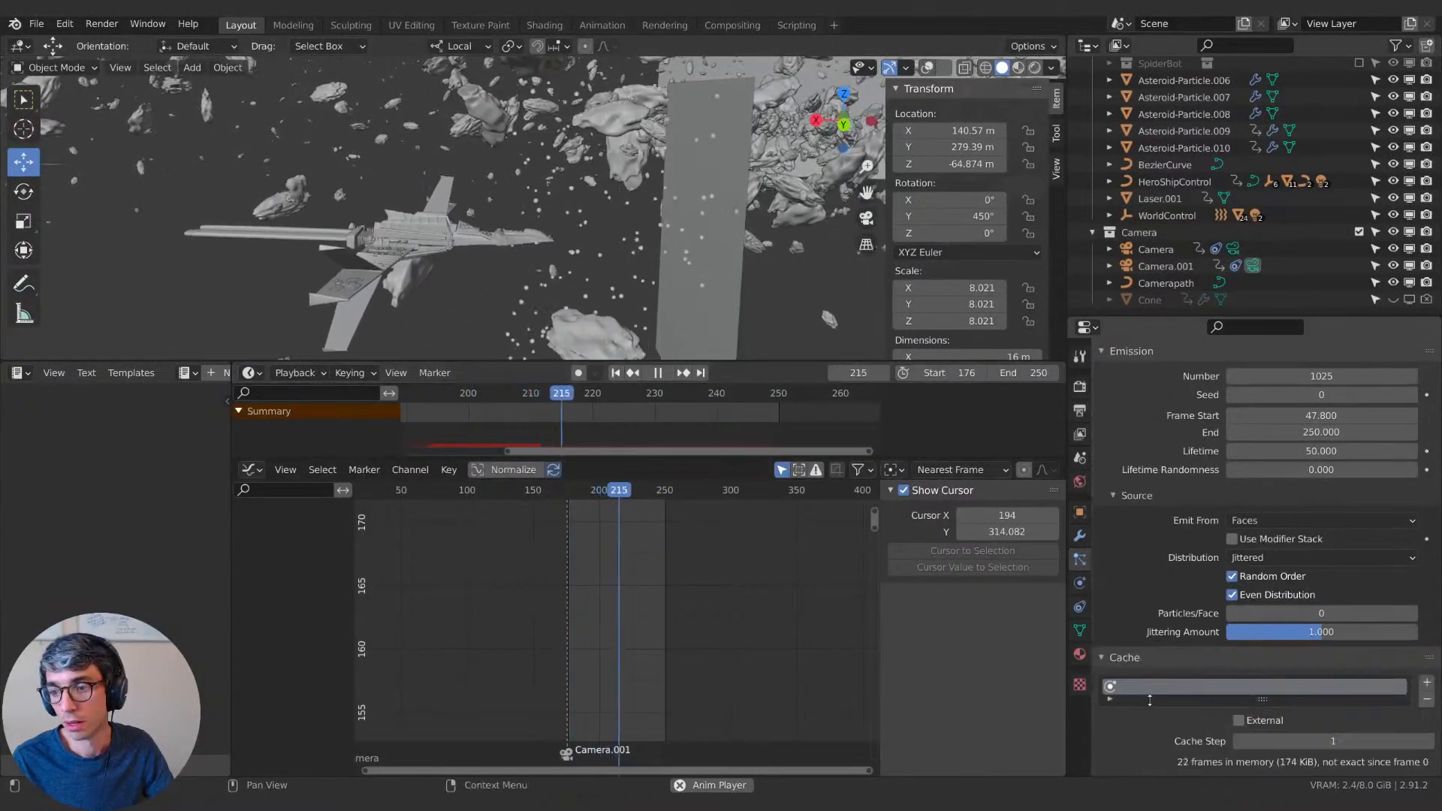
Bake the emitter plane's particle simulation cache while the animation plays.
{"action": "scroll", "coordinate": [1151, 692], "scroll_direction": "down", "scroll_amount": 5}
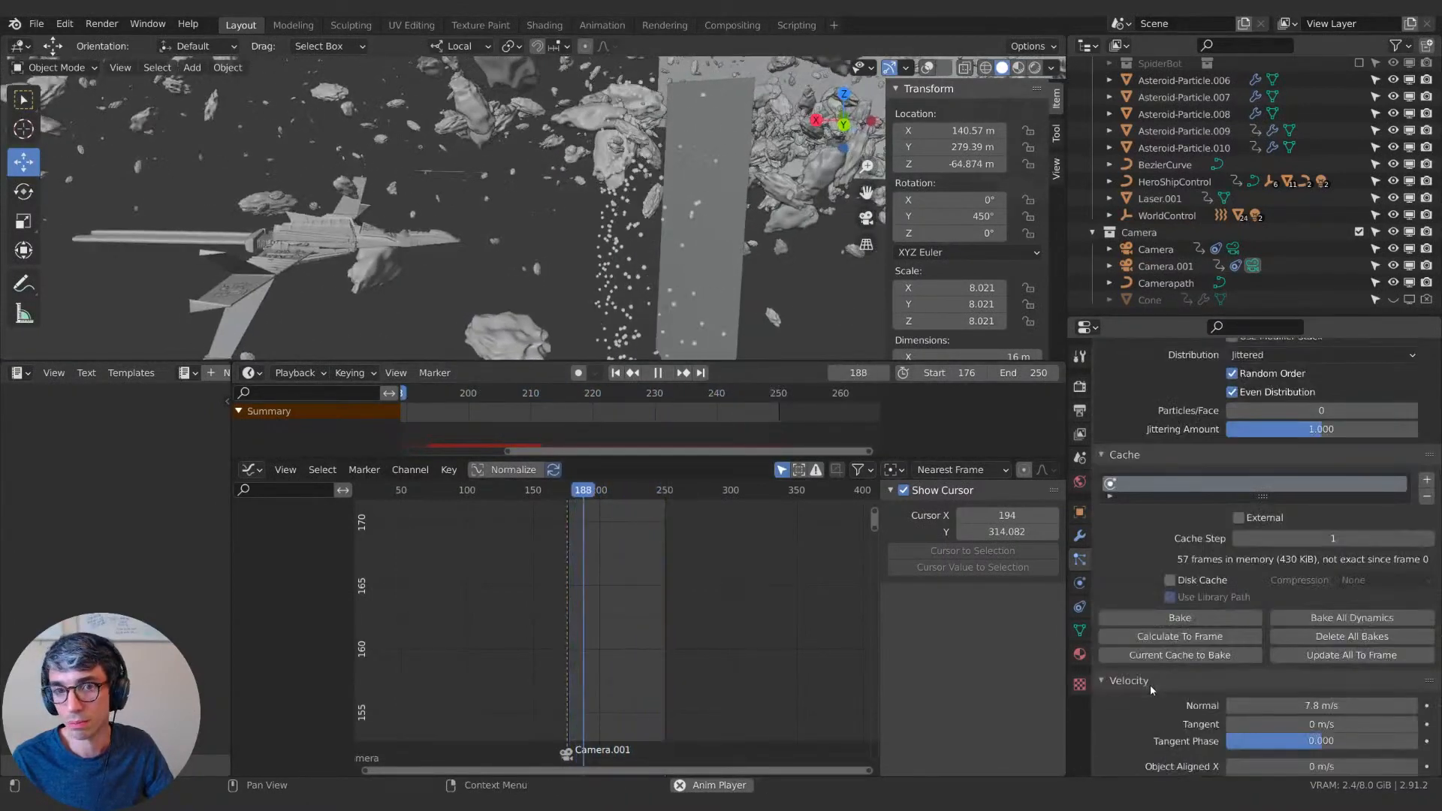
{"action": "scroll", "coordinate": [1149, 682], "scroll_direction": "down", "scroll_amount": 12}
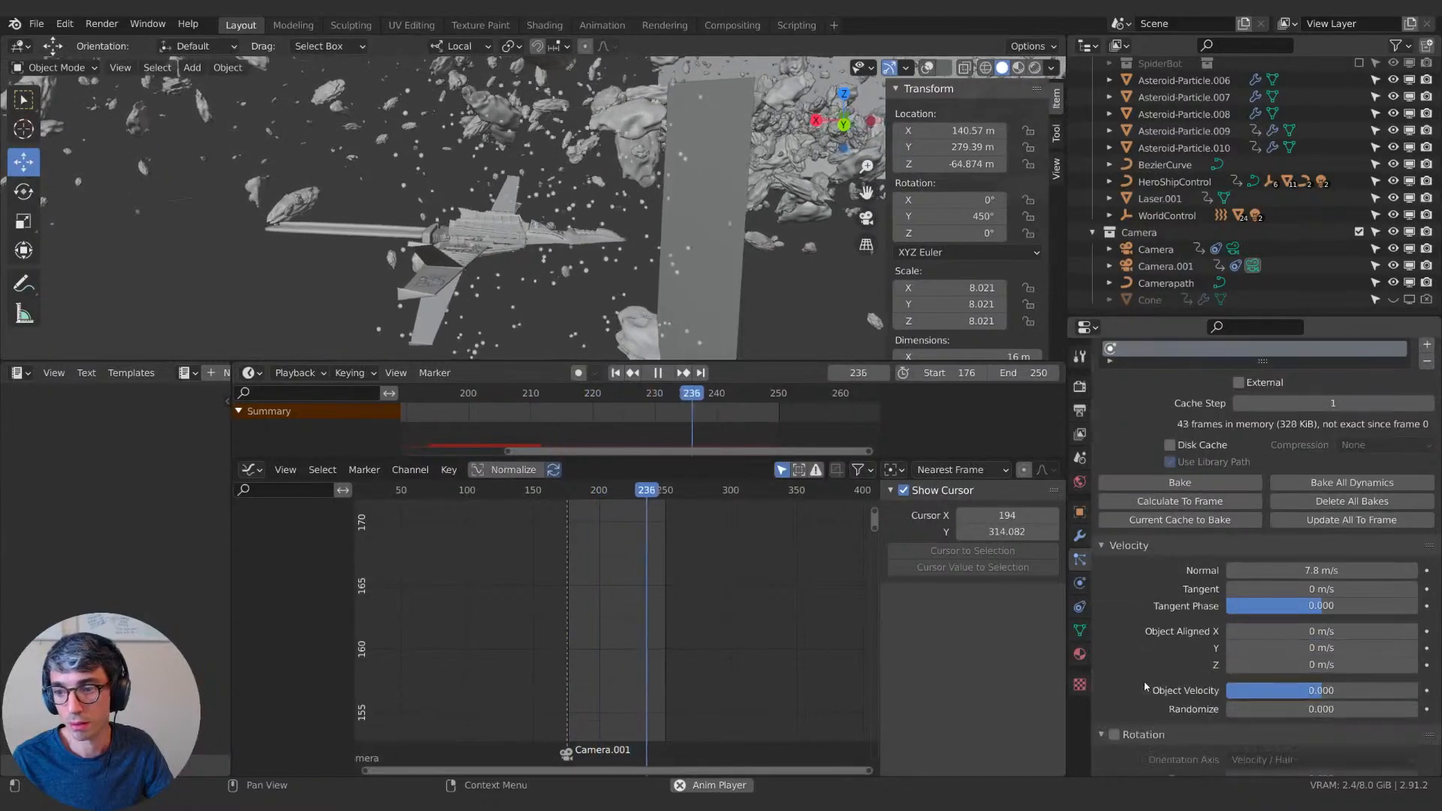
{"action": "scroll", "coordinate": [1147, 685], "scroll_direction": "down", "scroll_amount": 7}
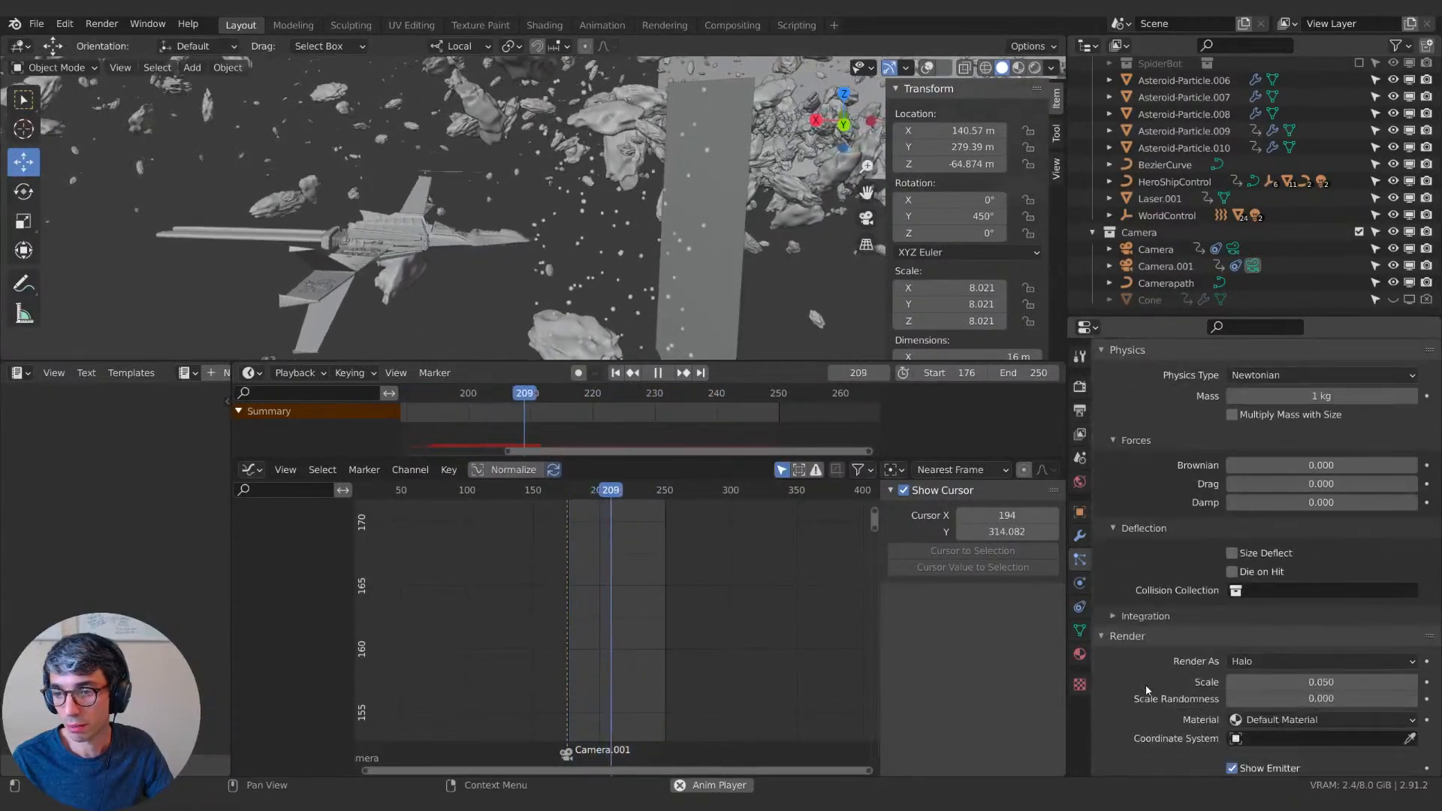
{"action": "scroll", "coordinate": [1150, 691], "scroll_direction": "up", "scroll_amount": 15}
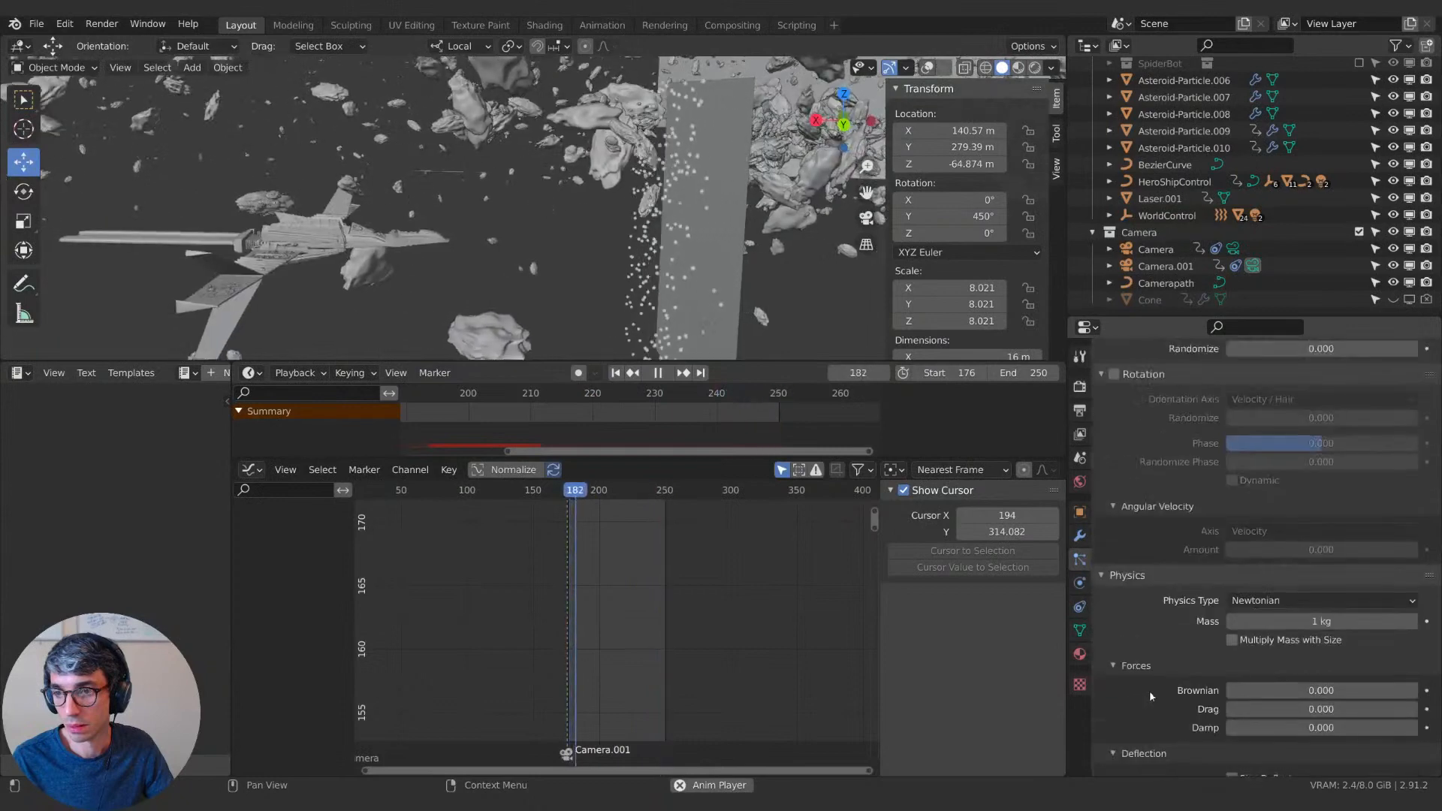
{"action": "scroll", "coordinate": [1146, 689], "scroll_direction": "down", "scroll_amount": 2}
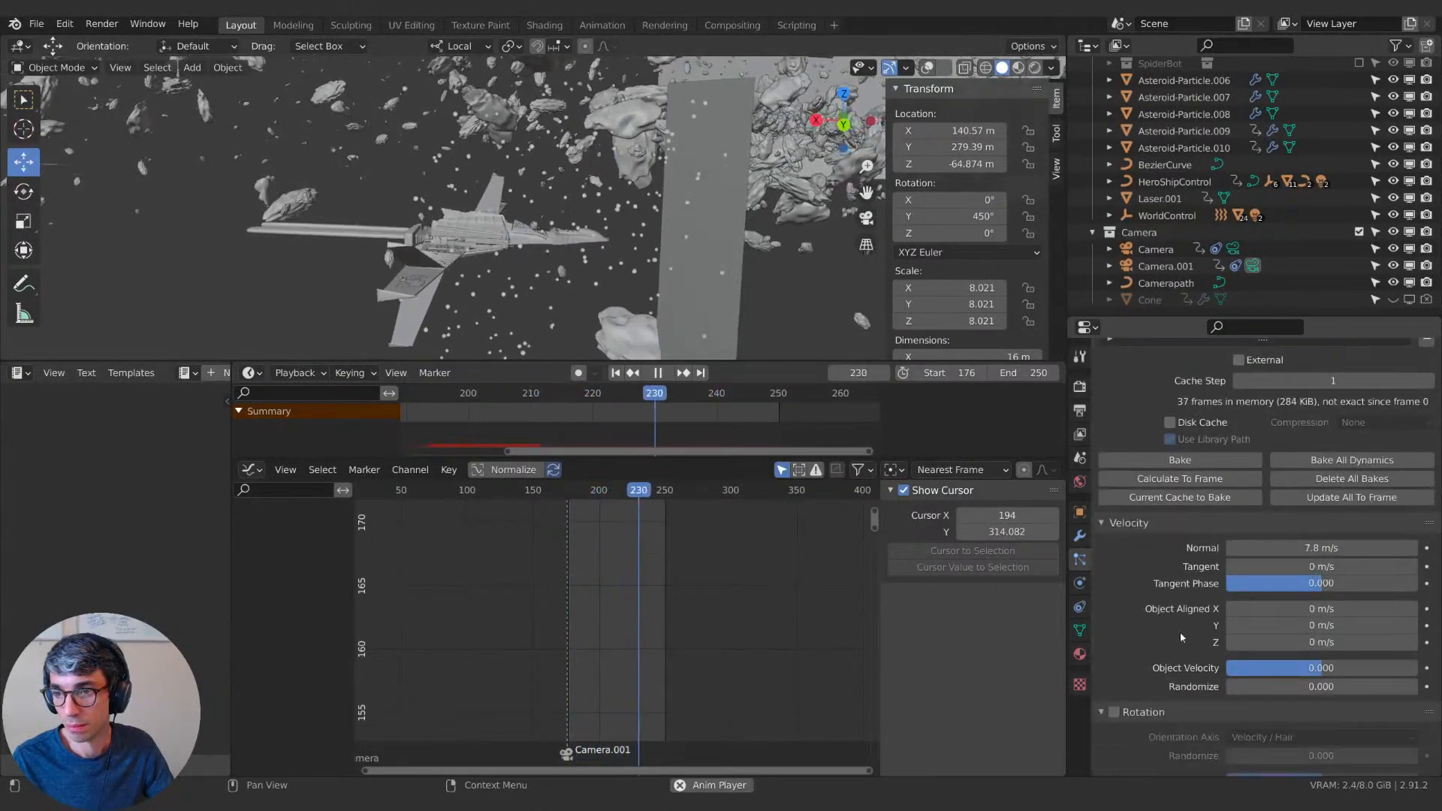
{"action": "left_click", "coordinate": [1181, 460]}
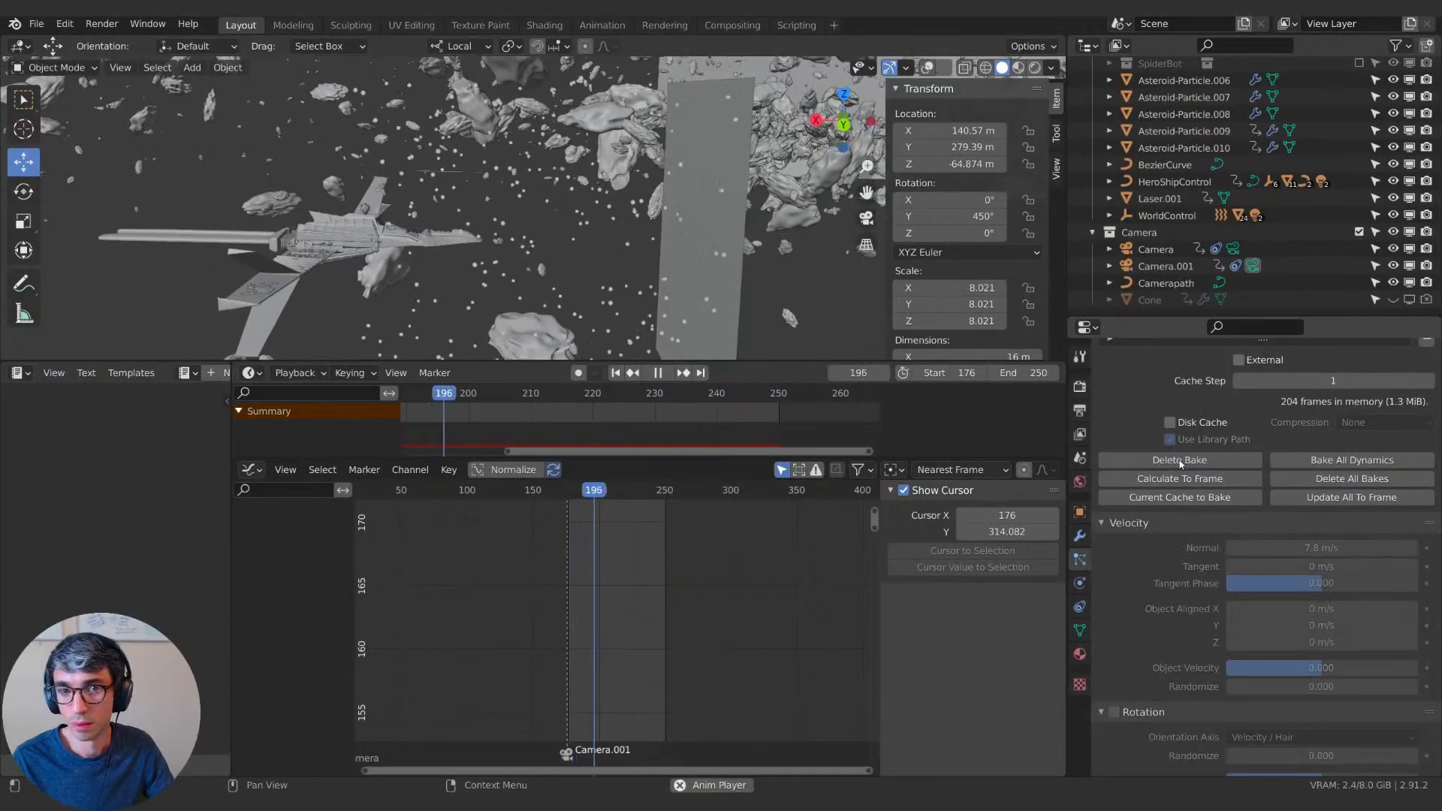
{"action": "left_click", "coordinate": [1178, 461]}
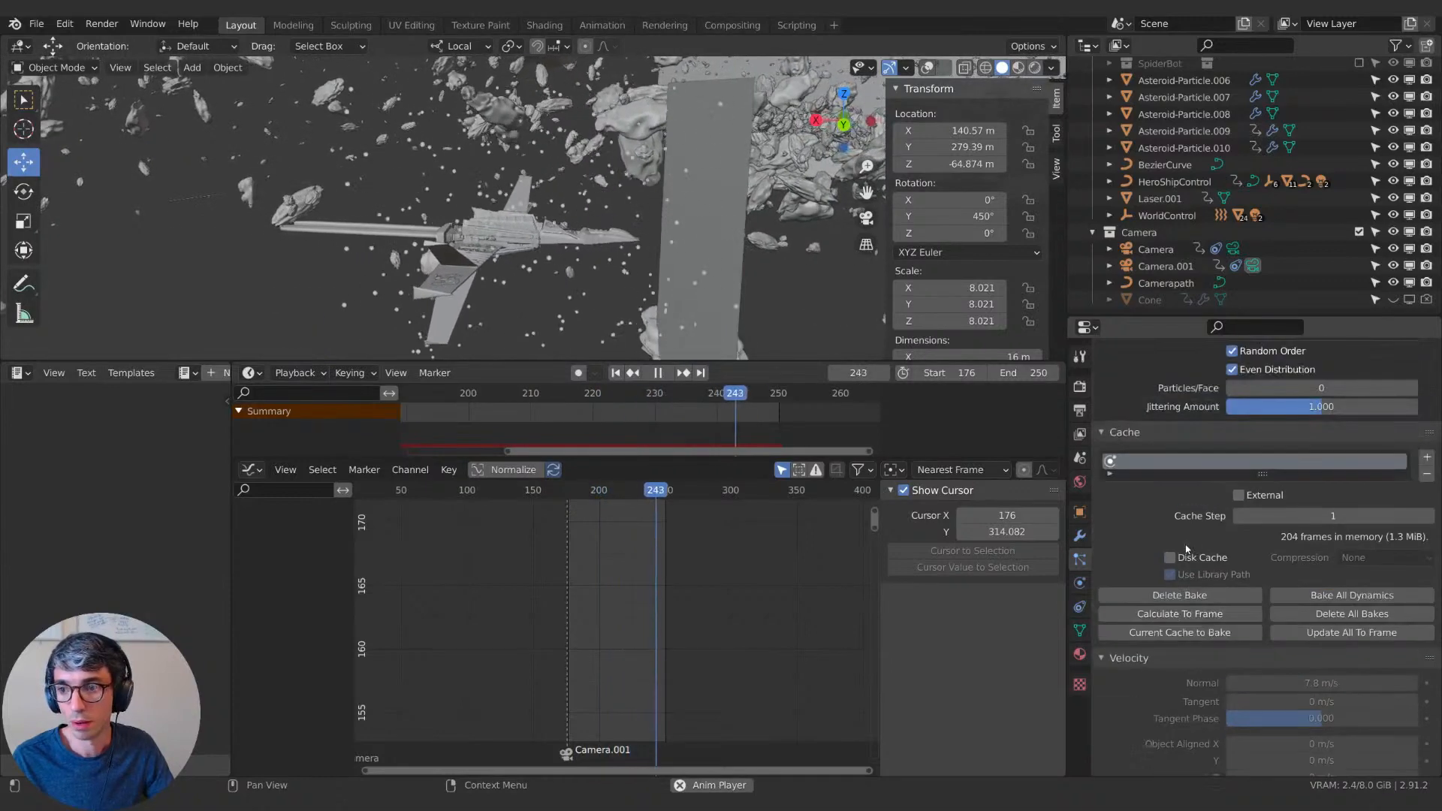
Delete the particle bake and set the particle lifetime to 500 frames.
{"action": "scroll", "coordinate": [1194, 476], "scroll_direction": "up", "scroll_amount": 12}
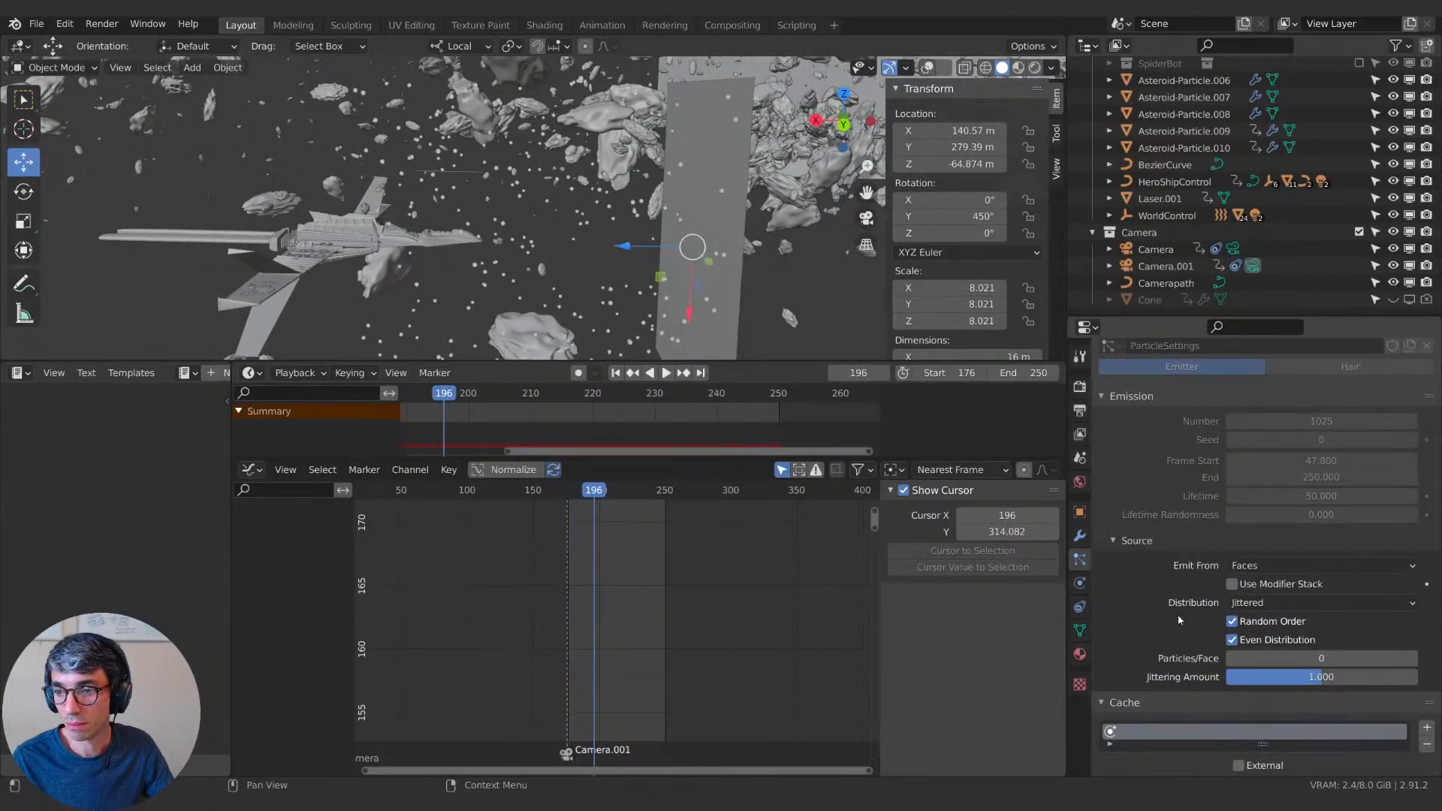
{"action": "scroll", "coordinate": [1178, 615], "scroll_direction": "down", "scroll_amount": 4}
{"action": "left_click", "coordinate": [1181, 622]}
{"action": "scroll", "coordinate": [1240, 526], "scroll_direction": "up", "scroll_amount": 4}
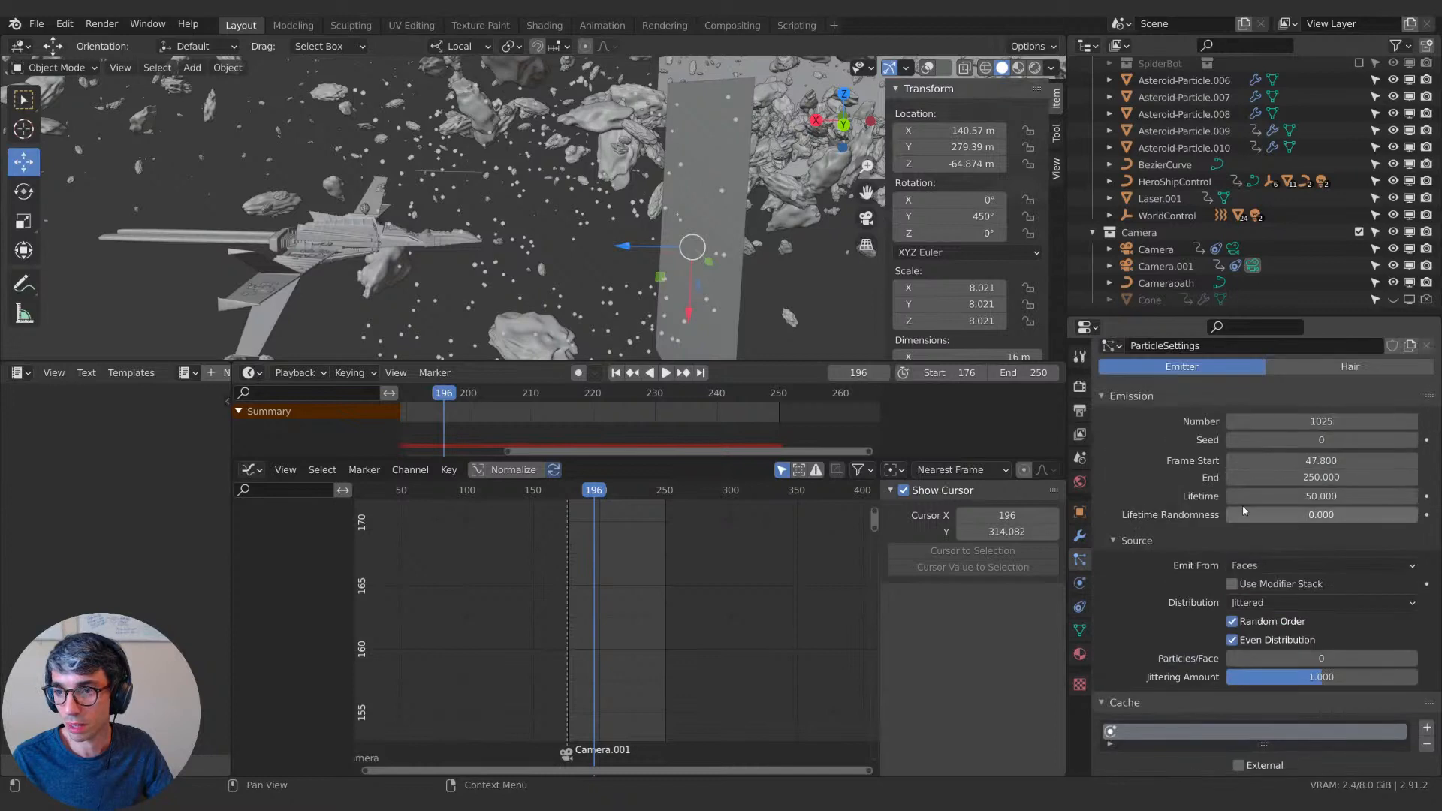
{"action": "left_click", "coordinate": [1298, 498]}
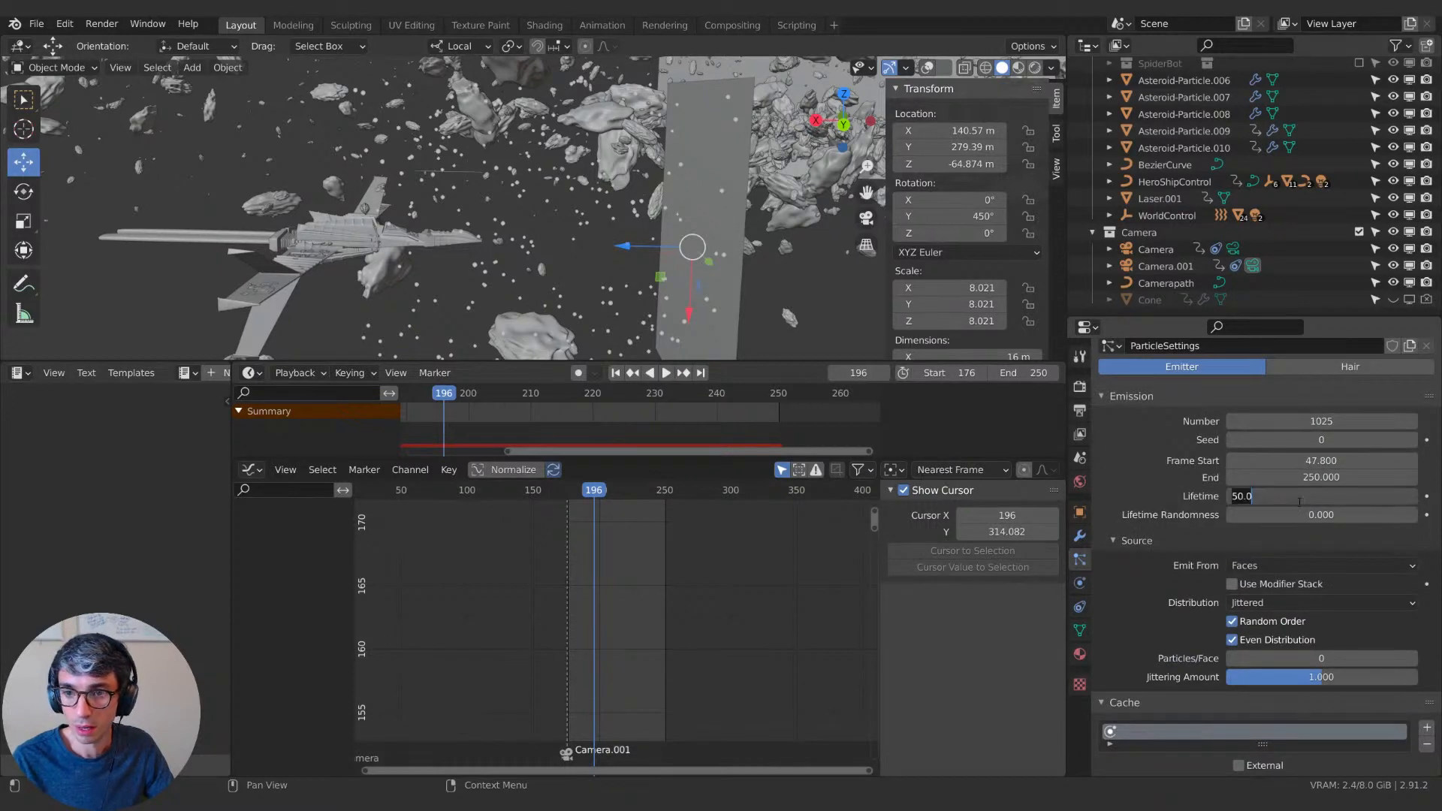
{"action": "type", "text": "200"}
{"action": "key", "text": "Return"}
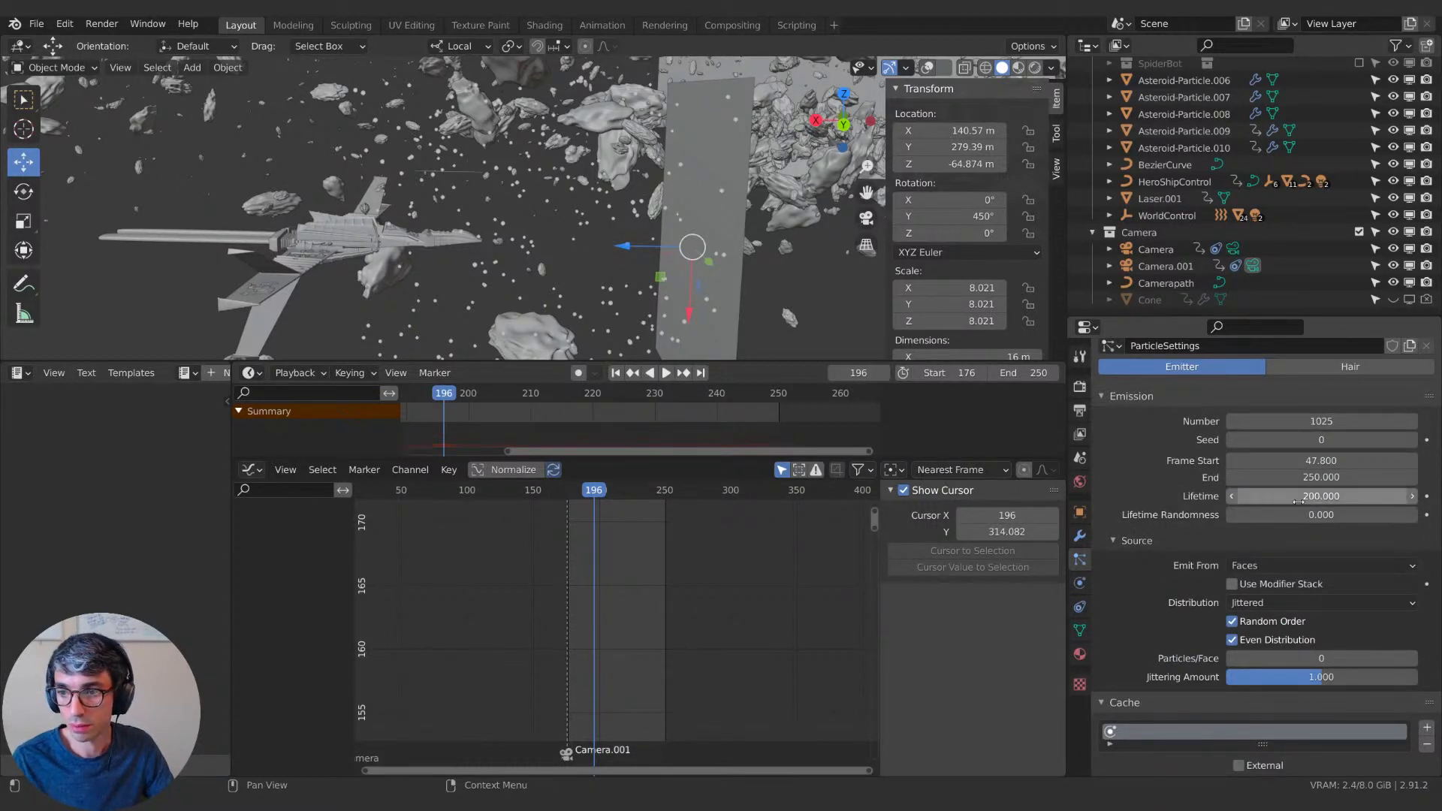
{"action": "left_click", "coordinate": [1298, 499]}
{"action": "type", "text": "50"}
{"action": "key", "text": "Return"}
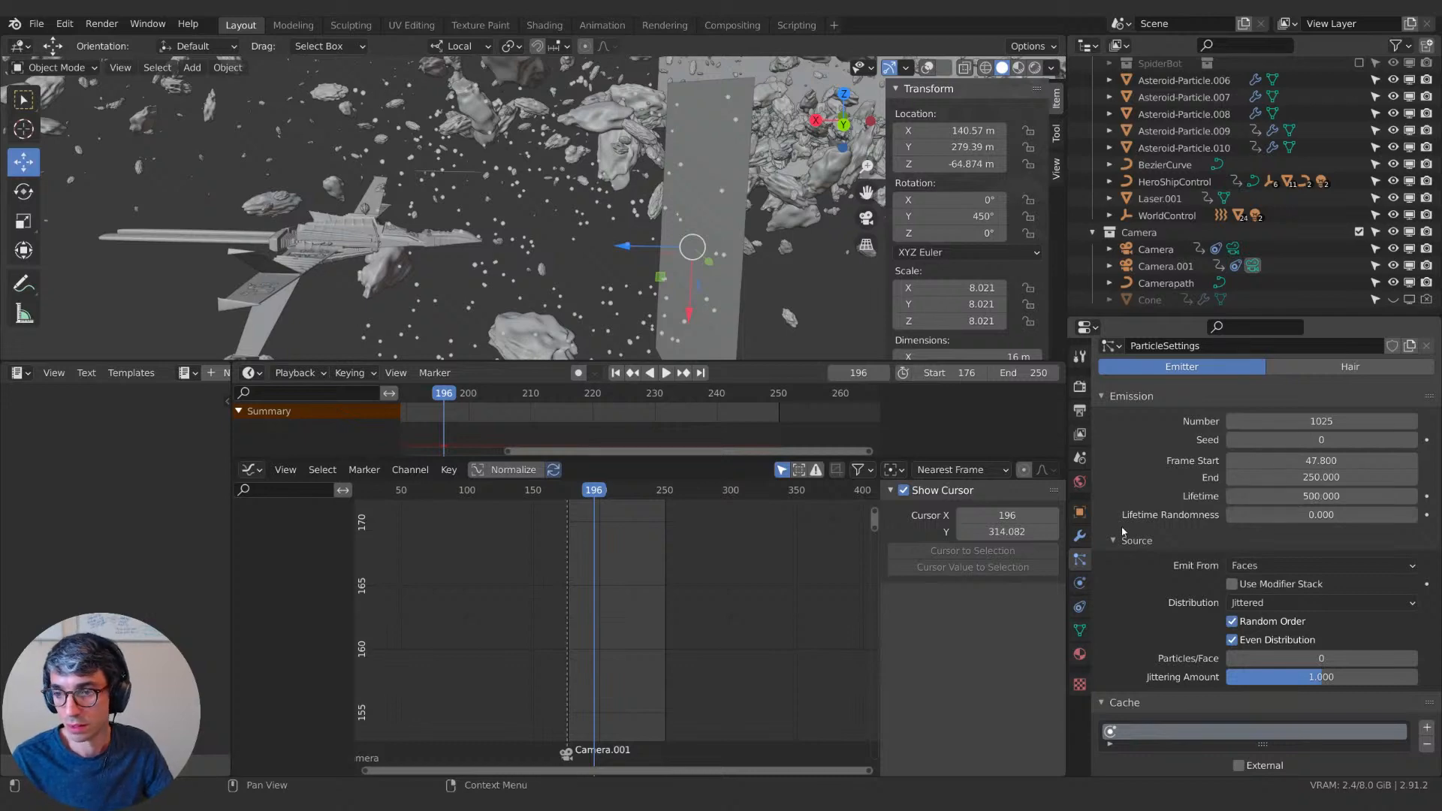
Bake the particle cache again and play back a few frames of the animation.
{"action": "scroll", "coordinate": [1196, 567], "scroll_direction": "down", "scroll_amount": 10}
{"action": "left_click", "coordinate": [1195, 566]}
{"action": "key", "text": "space"}
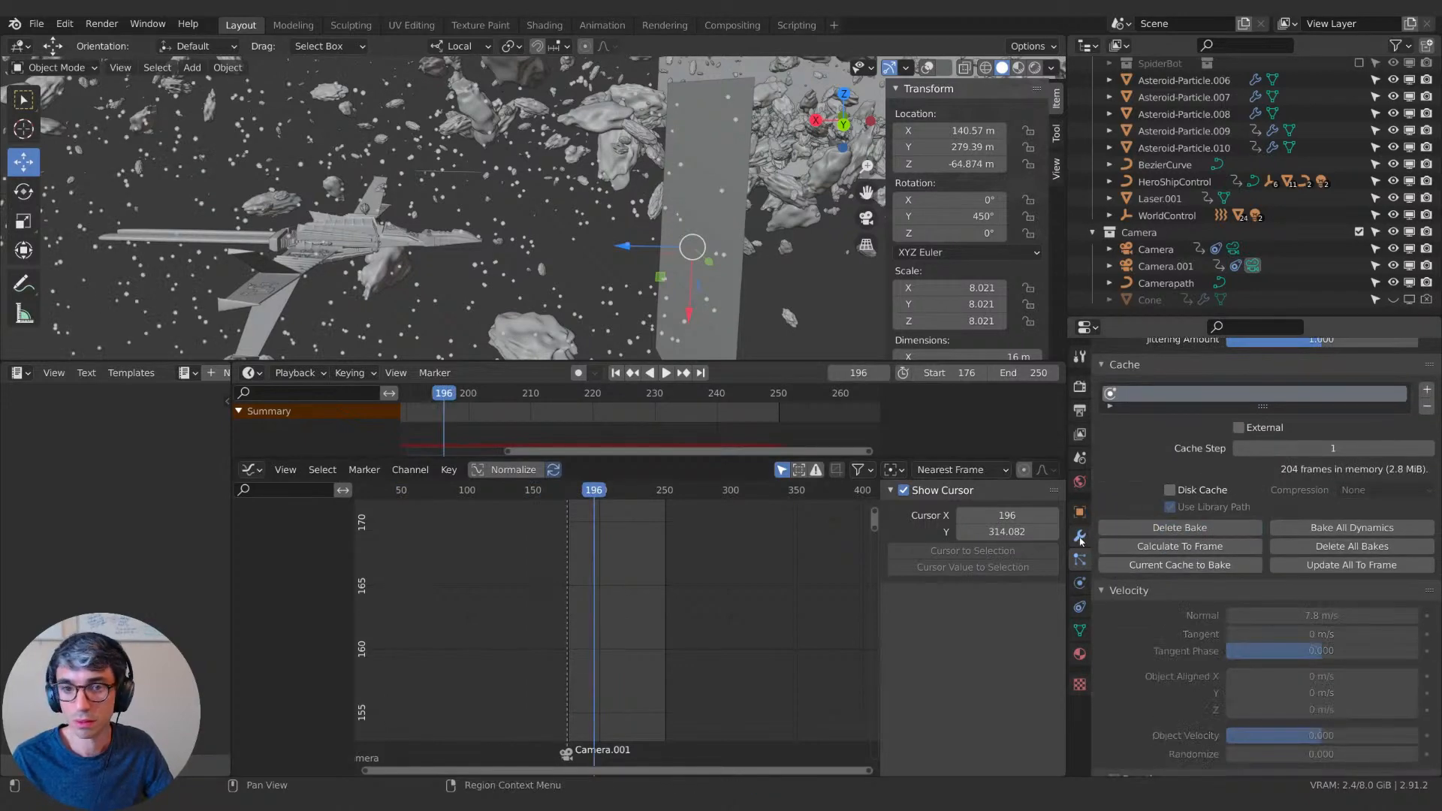
{"action": "key", "text": "space"}
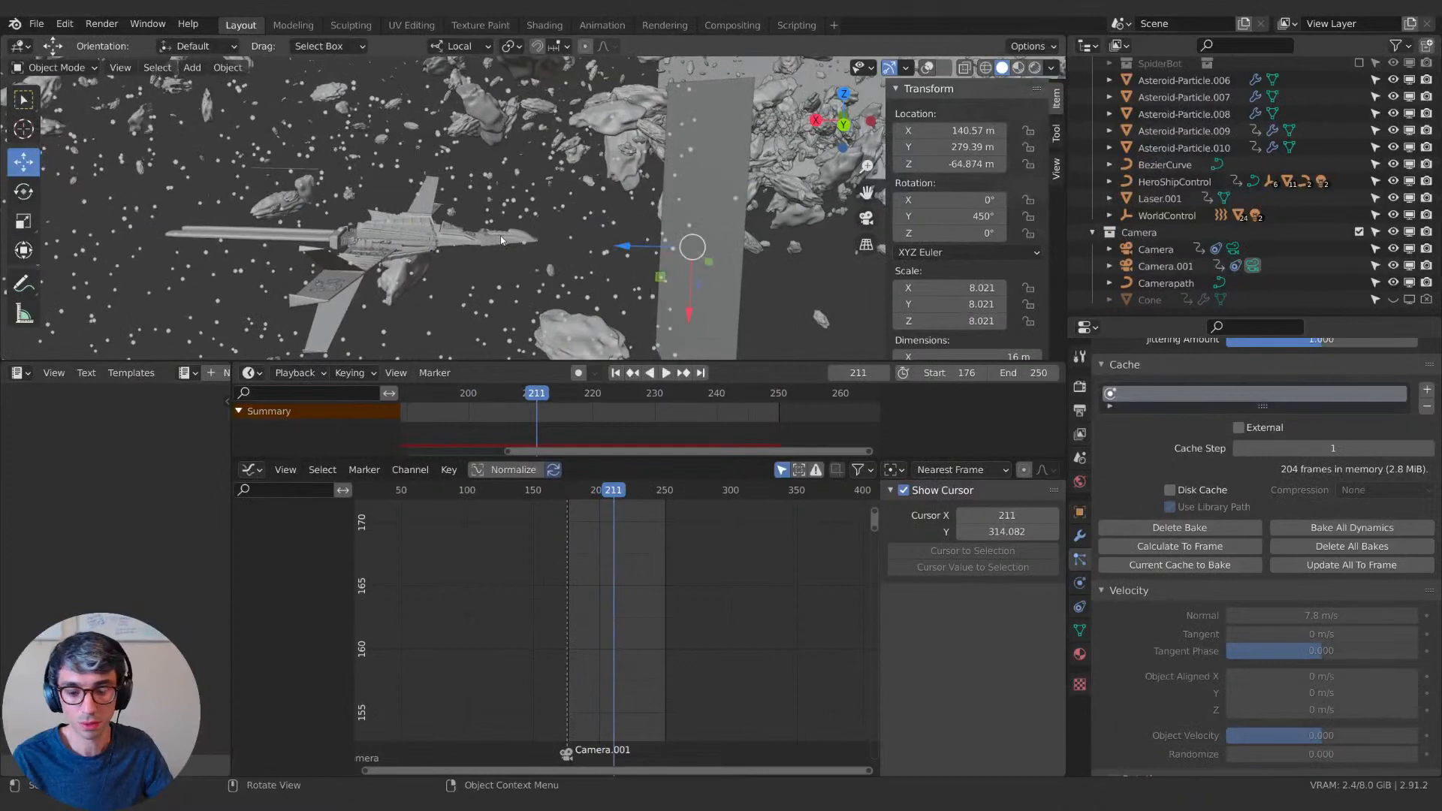
Play the shot through the camera and check the emitter plane's position relative to the ship around frame 250.
{"action": "key", "text": "KP_0"}
{"action": "key", "text": "space"}
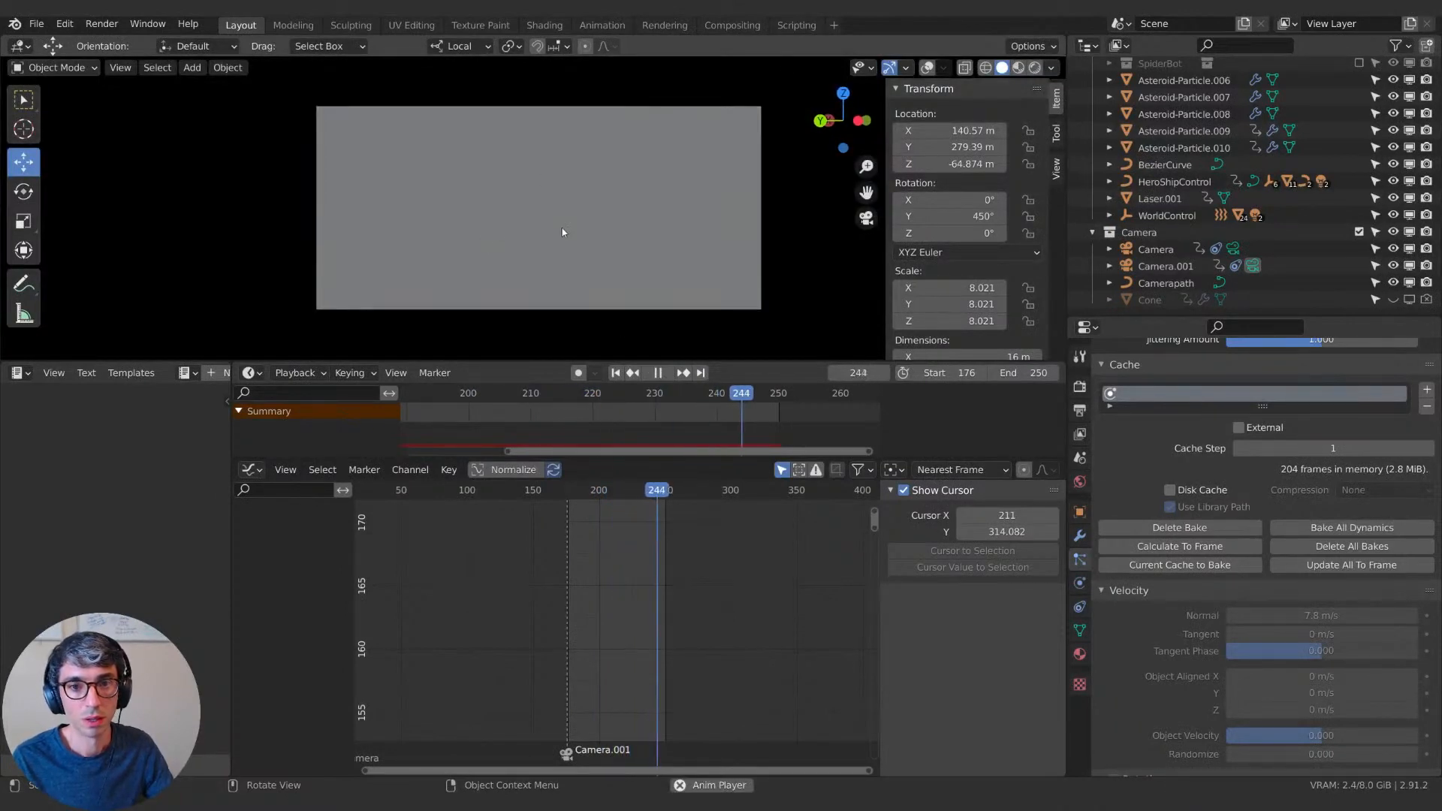
{"action": "key", "text": "space"}
{"action": "middle_click_drag", "start_coordinate": [548, 235], "coordinate": [592, 270]}
{"action": "scroll", "coordinate": [592, 270], "scroll_direction": "down", "scroll_amount": 3}
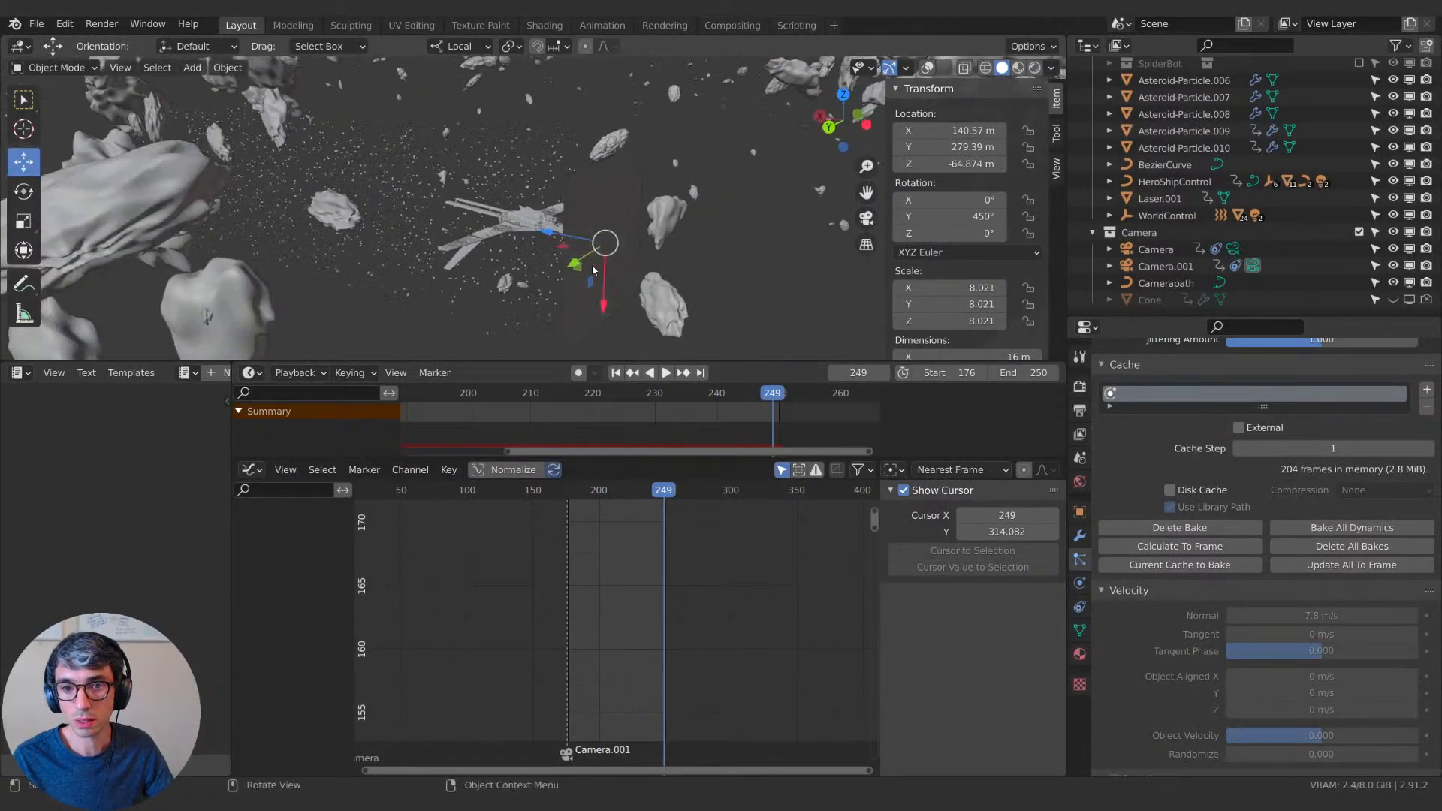
{"action": "key", "text": "Right"}
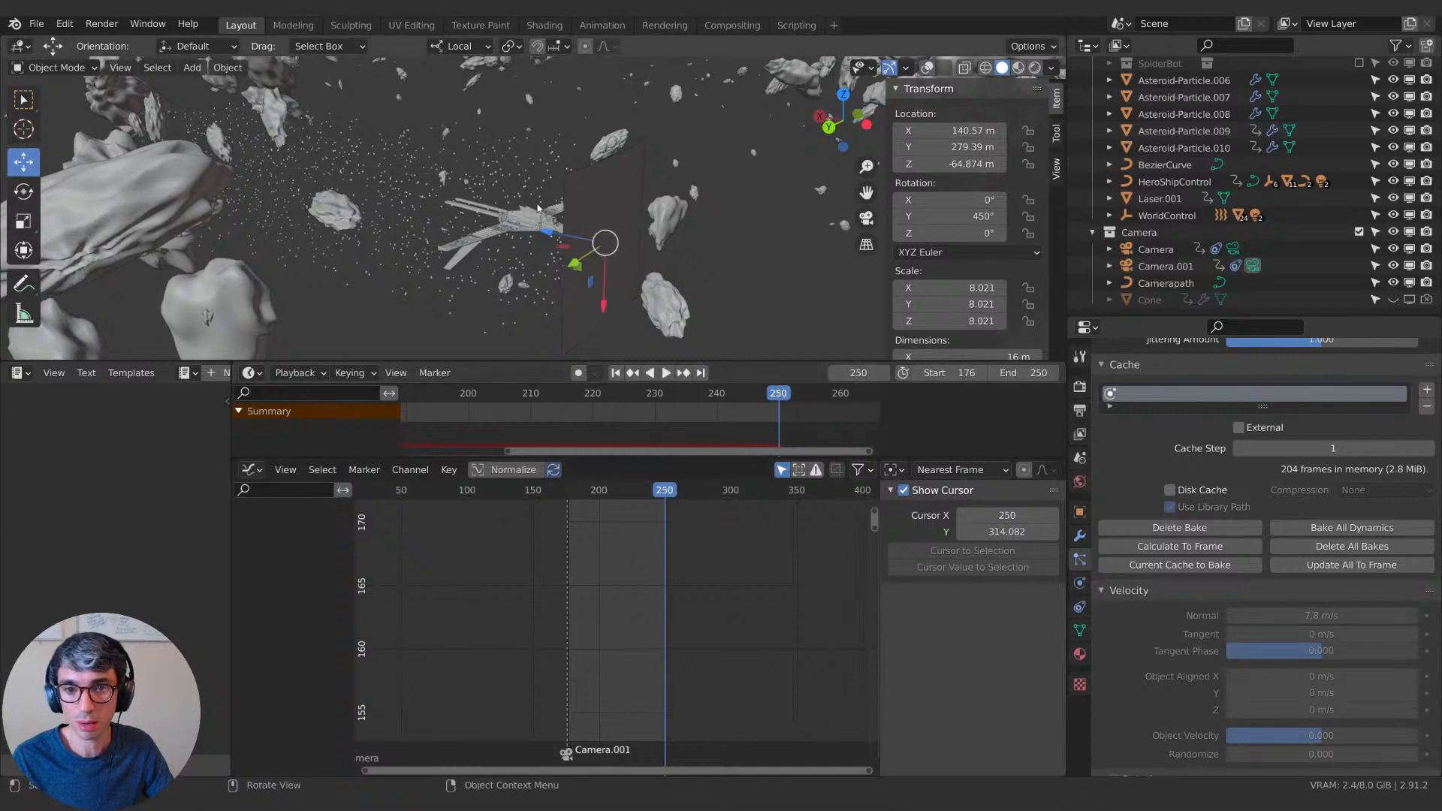
{"action": "key", "text": "KP_0"}
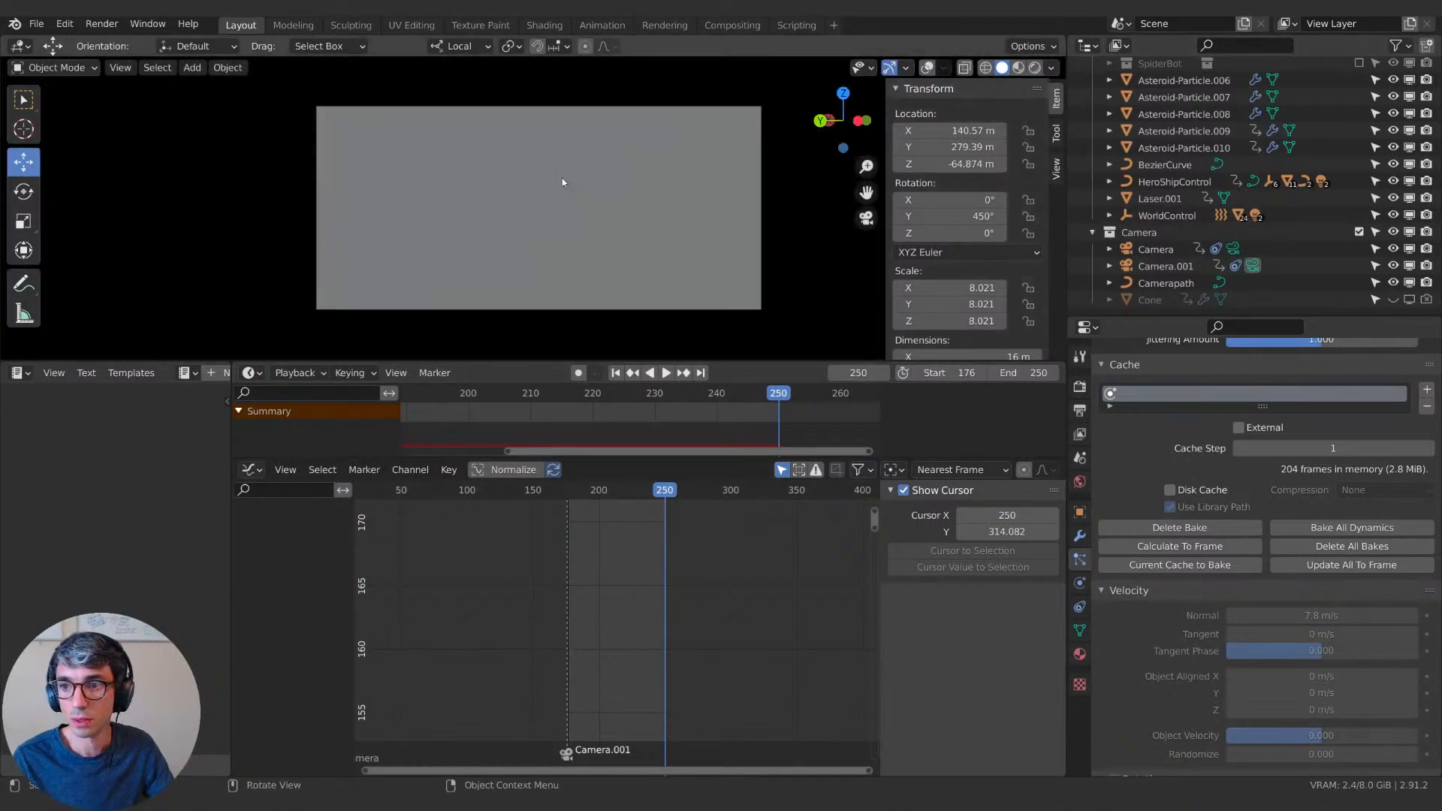
Move the emitter plane along its local Z axis to X 133.41 m and play the shot through the camera.
{"action": "key", "text": "g"}
{"action": "key", "text": "z"}
{"action": "key", "text": "z"}
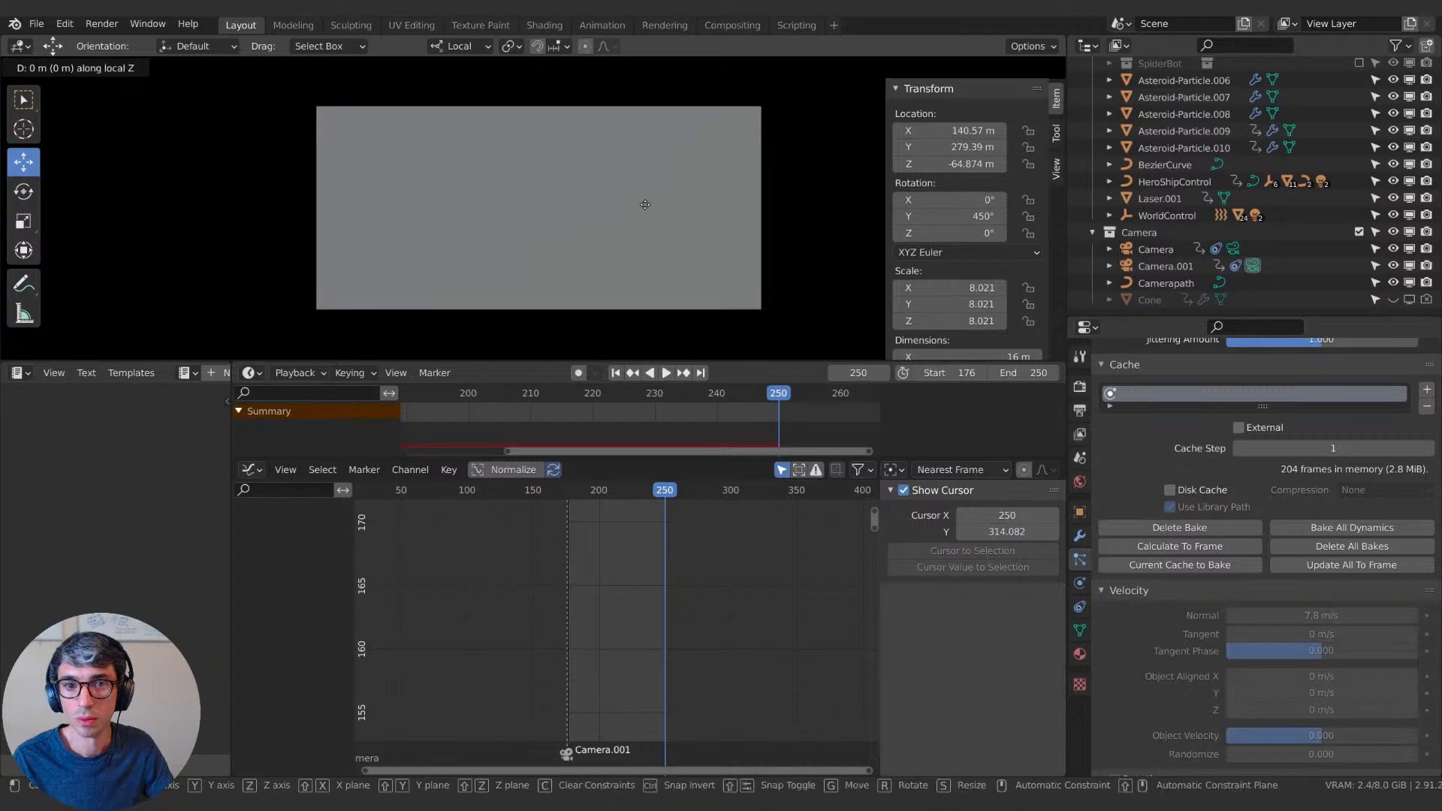
{"action": "left_click", "coordinate": [919, 241]}
{"action": "middle_click_drag", "start_coordinate": [765, 158], "coordinate": [745, 203]}
{"action": "left_click_drag", "start_coordinate": [650, 260], "coordinate": [751, 255]}
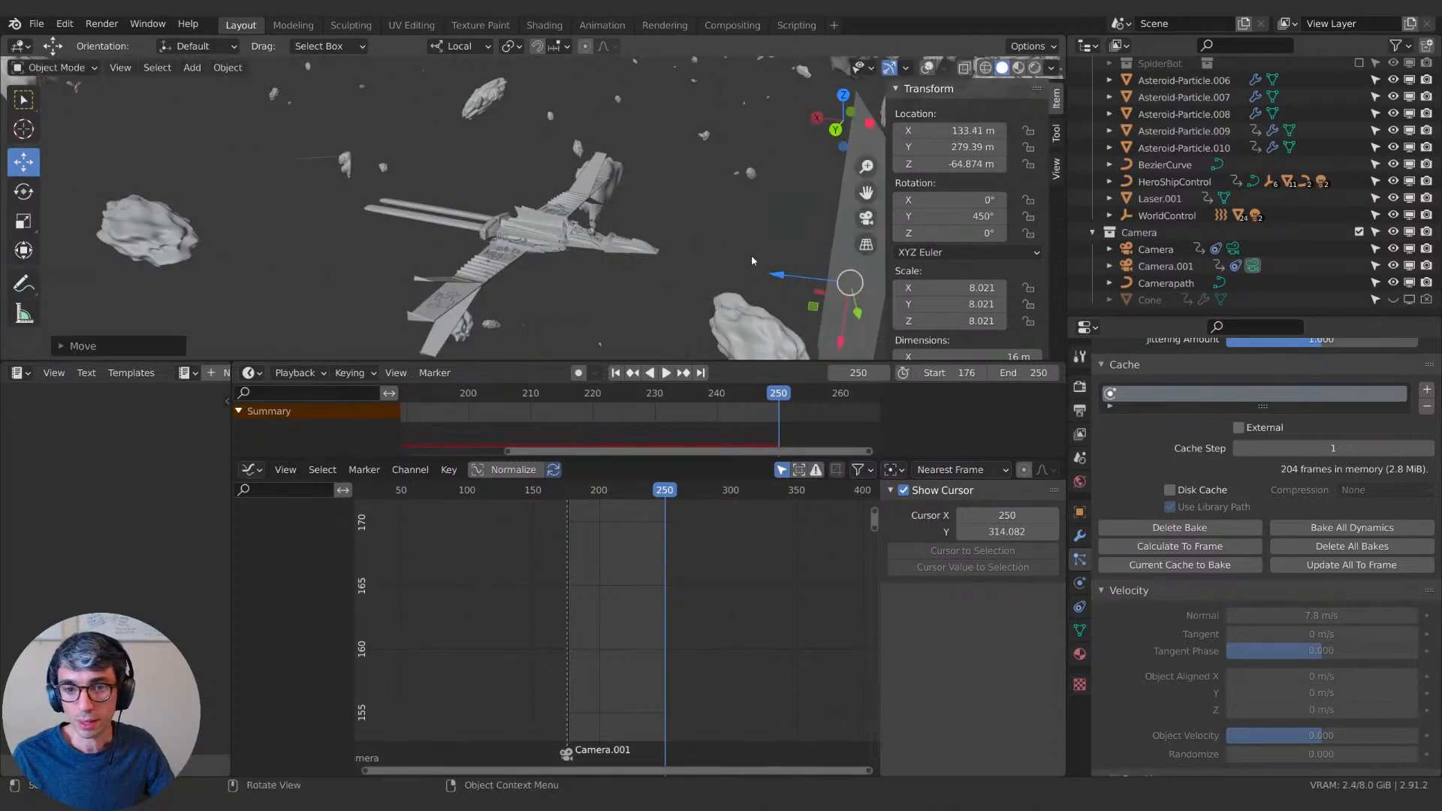
{"action": "key", "text": "KP_0"}
{"action": "key", "text": "space"}
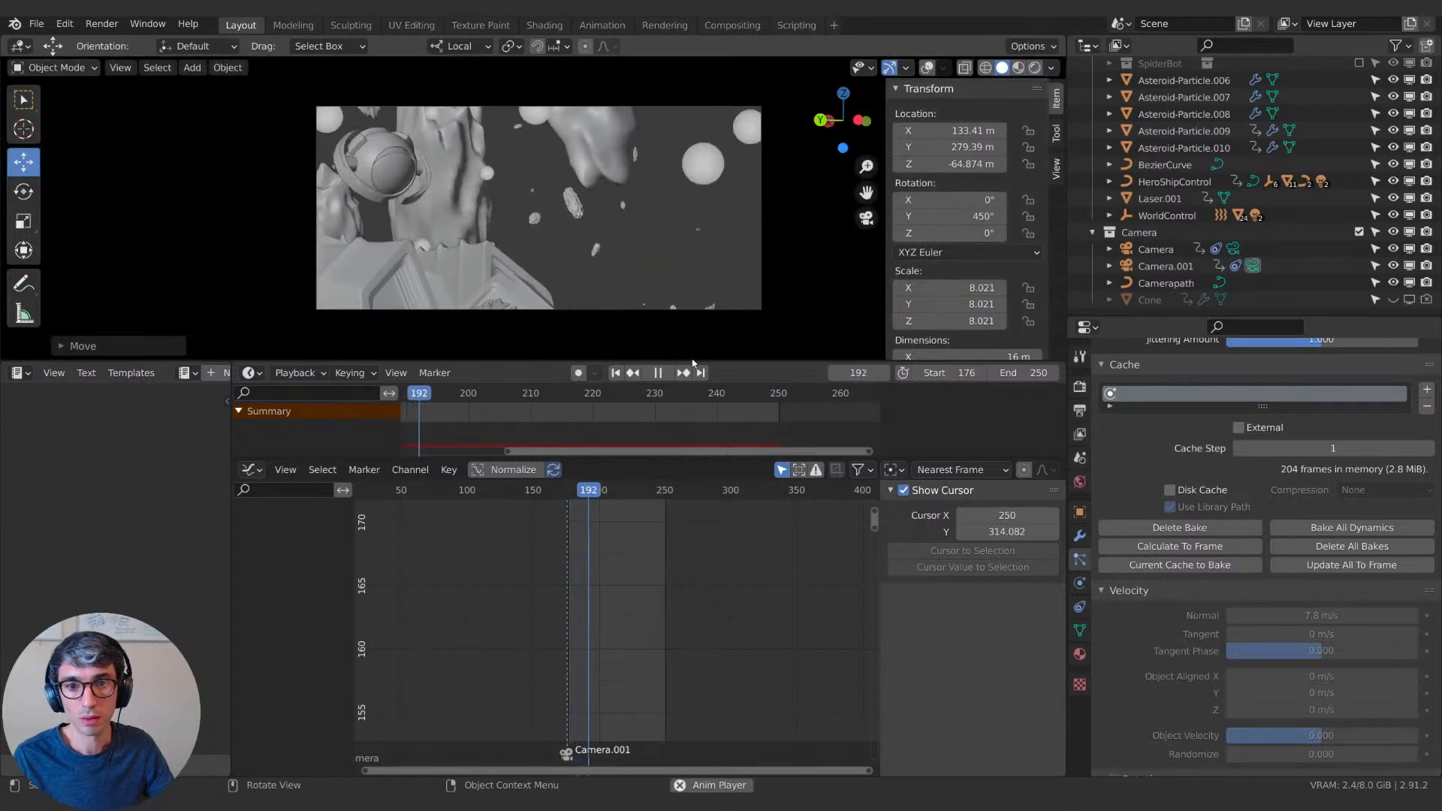
{"action": "scroll", "coordinate": [1215, 515], "scroll_direction": "down", "scroll_amount": 15}
{"action": "key", "text": "space"}
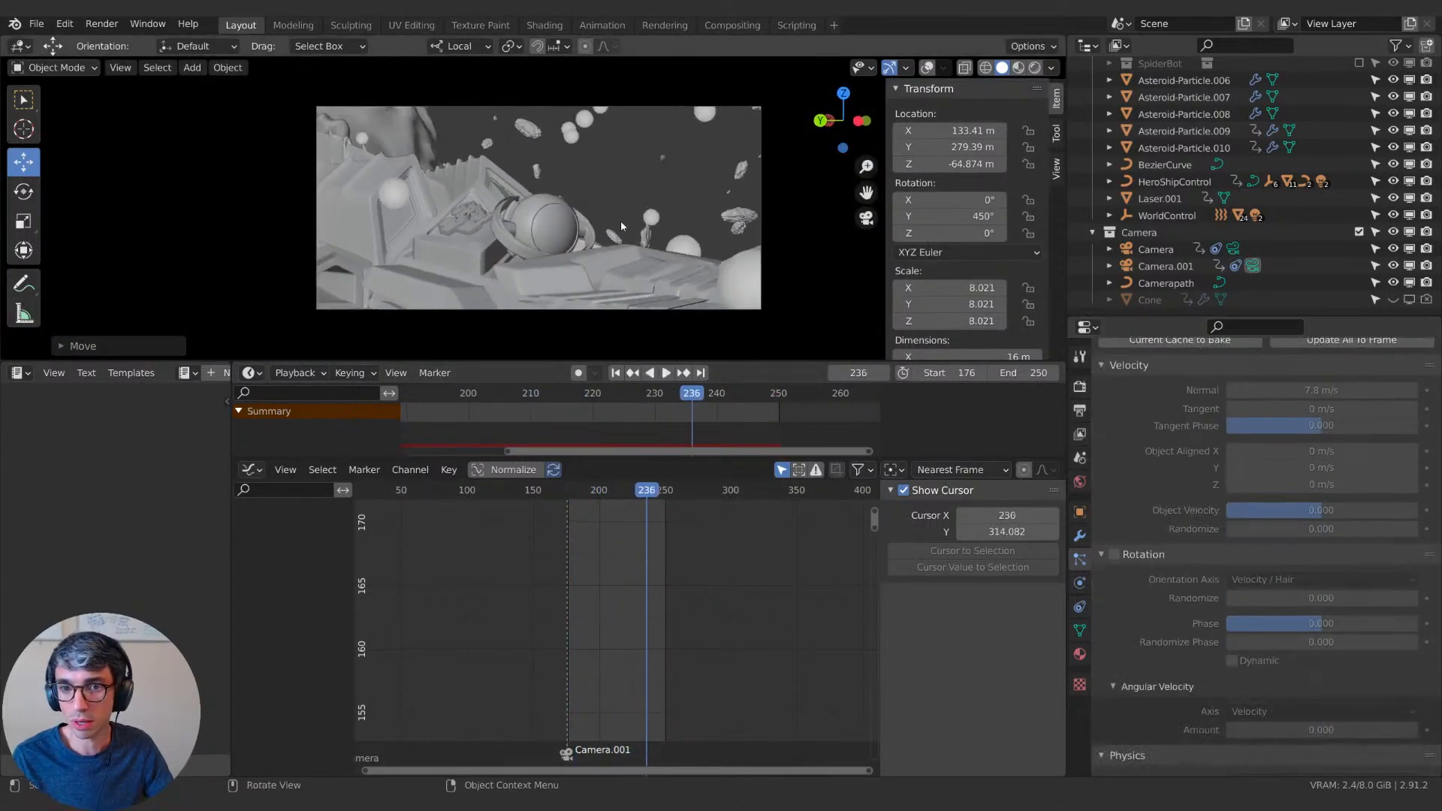
Render the particles as a collection, using Asteroid Particles as the instance collection.
{"action": "scroll", "coordinate": [1191, 583], "scroll_direction": "down", "scroll_amount": 8}
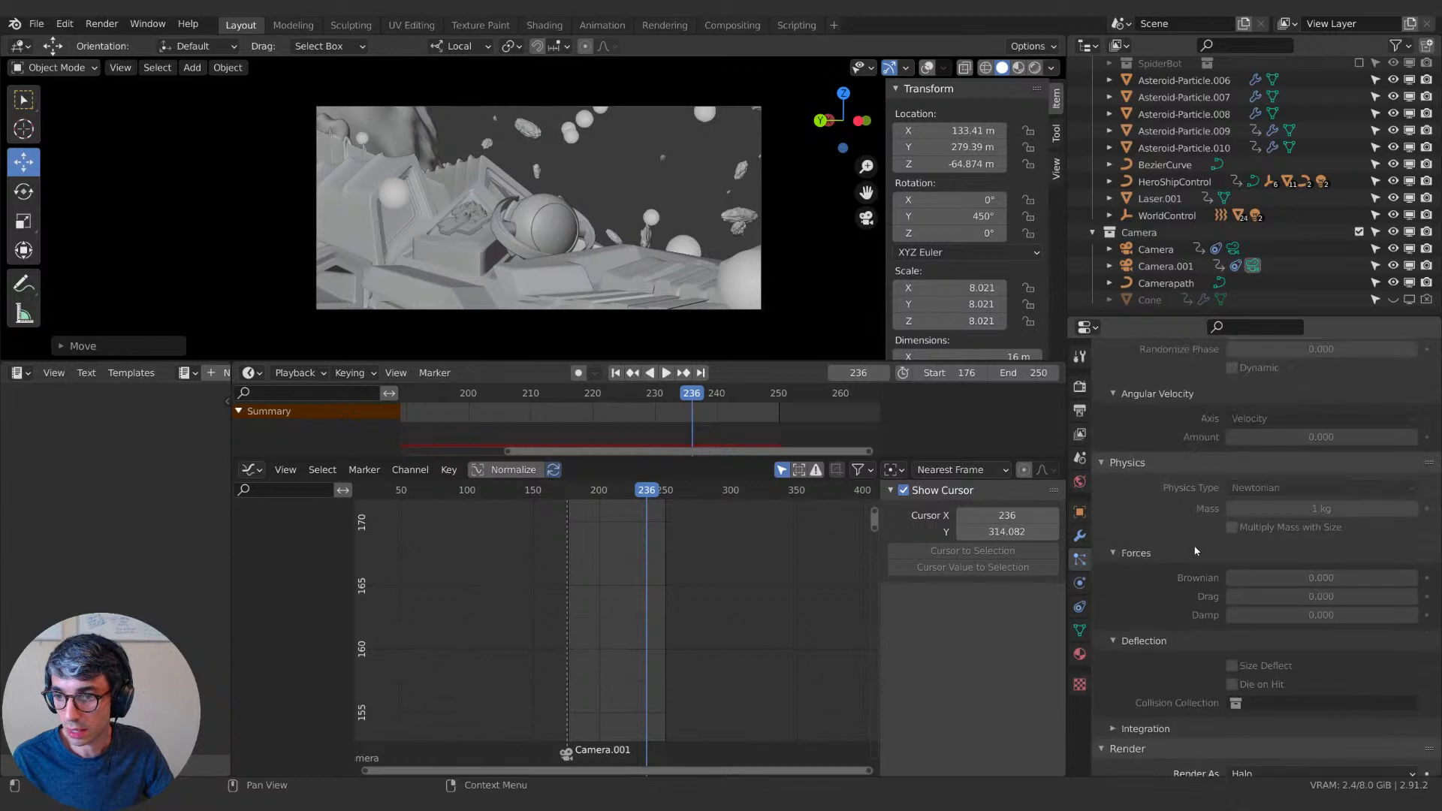
{"action": "left_click", "coordinate": [1276, 503]}
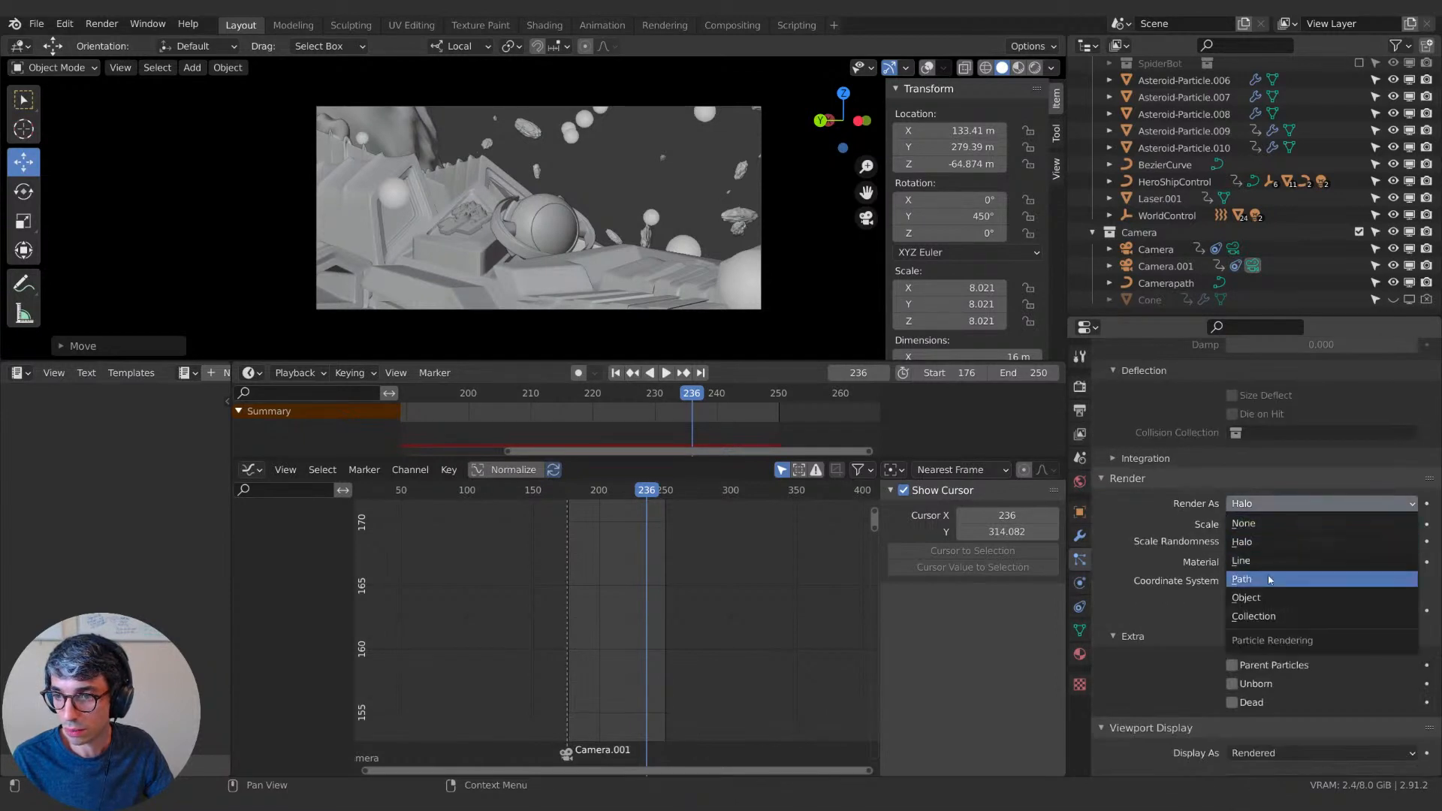
{"action": "left_click", "coordinate": [1264, 595]}
{"action": "left_click", "coordinate": [1266, 505]}
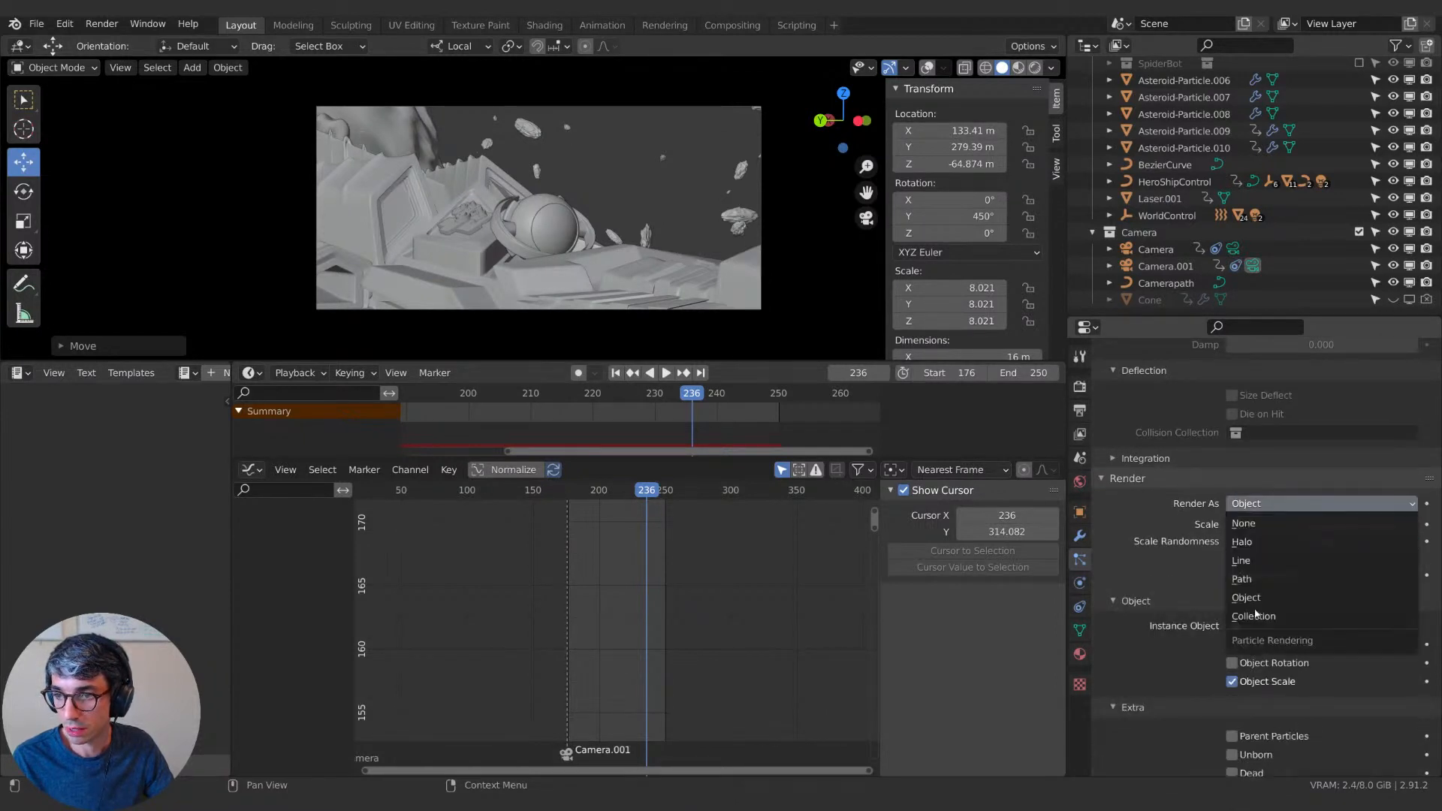
{"action": "left_click", "coordinate": [1262, 617]}
{"action": "left_click", "coordinate": [1295, 623]}
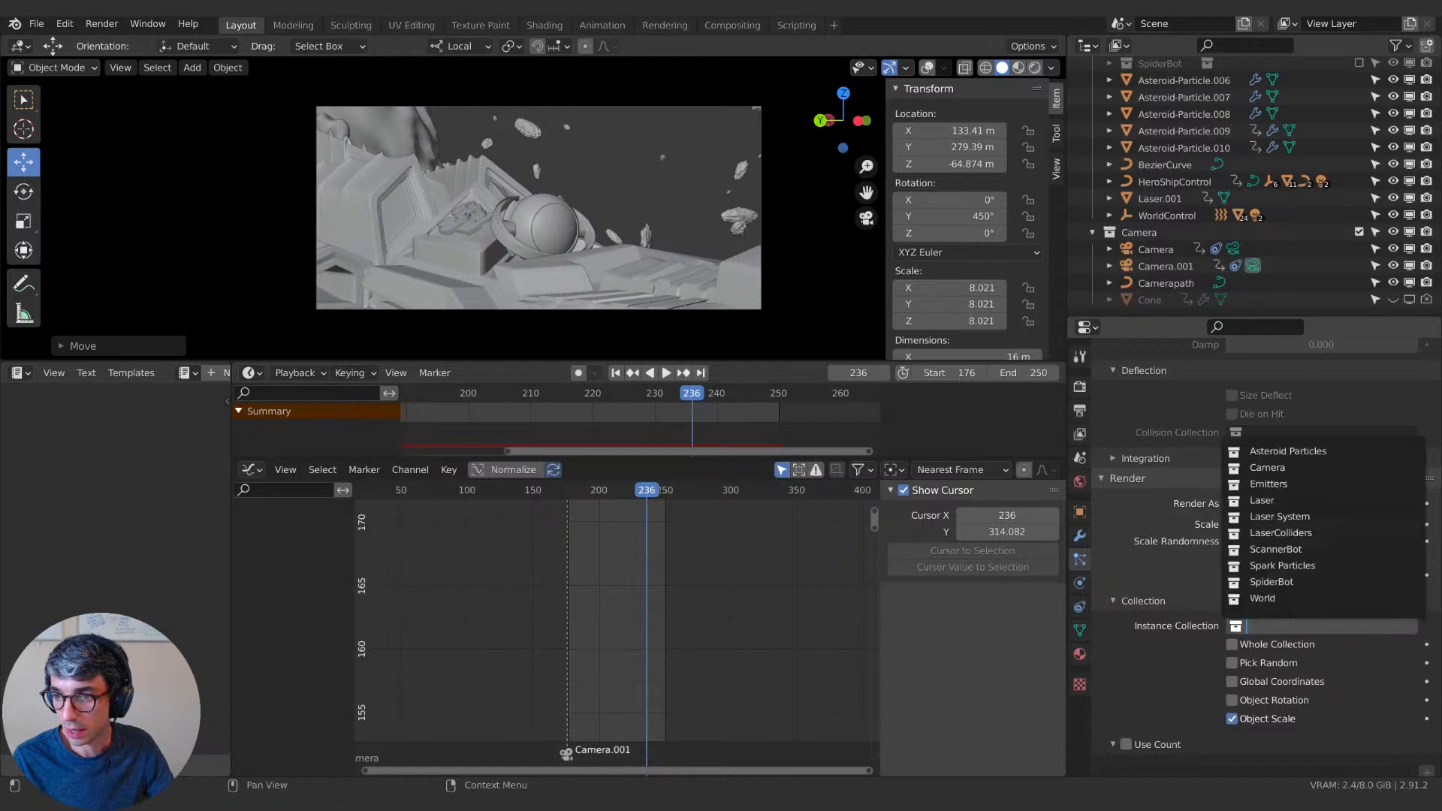
{"action": "left_click", "coordinate": [1311, 452]}
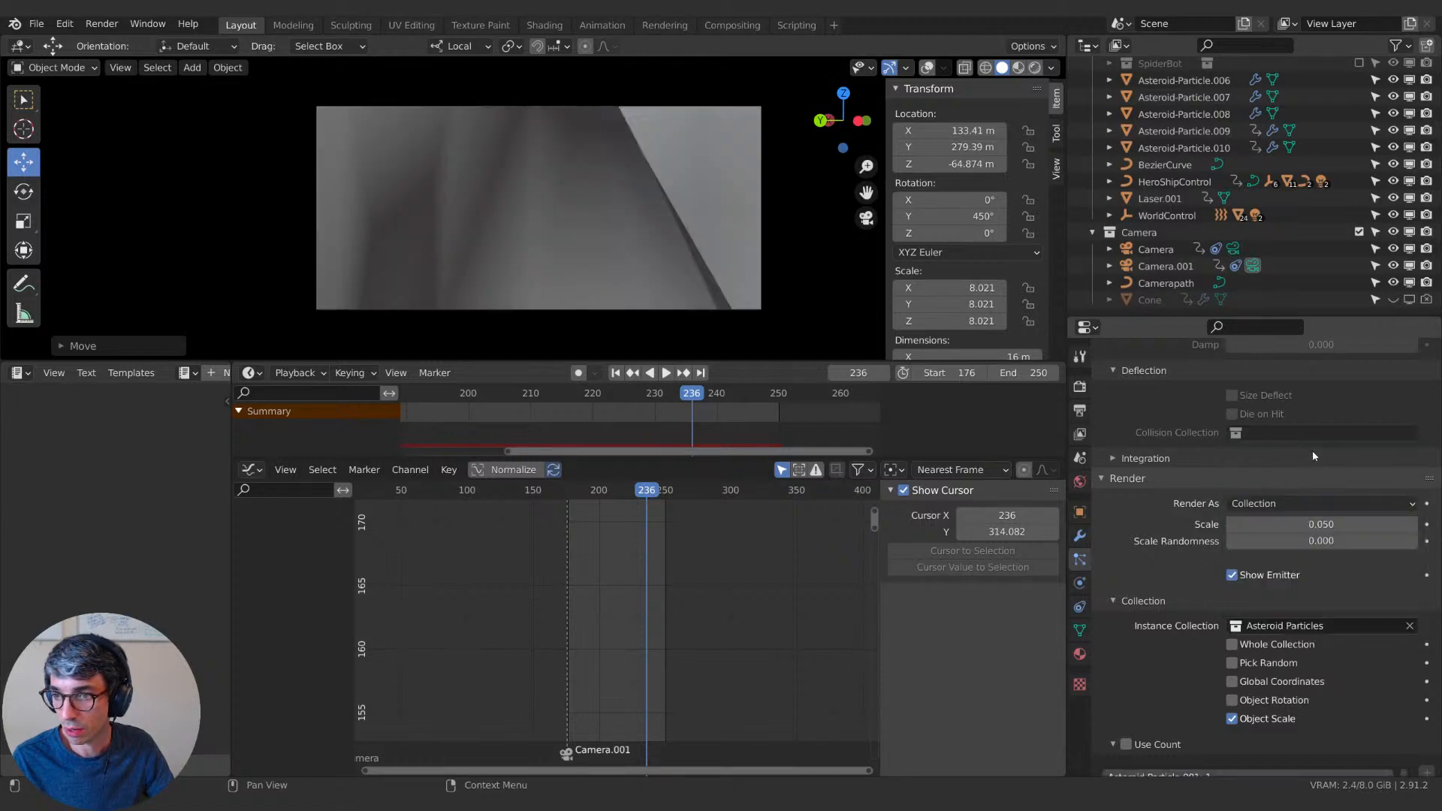
Set the asteroid particles' scale randomness to 1.000 and their scale to 0.005, after trying 0.001 and 0.01.
{"action": "left_click", "coordinate": [1328, 524]}
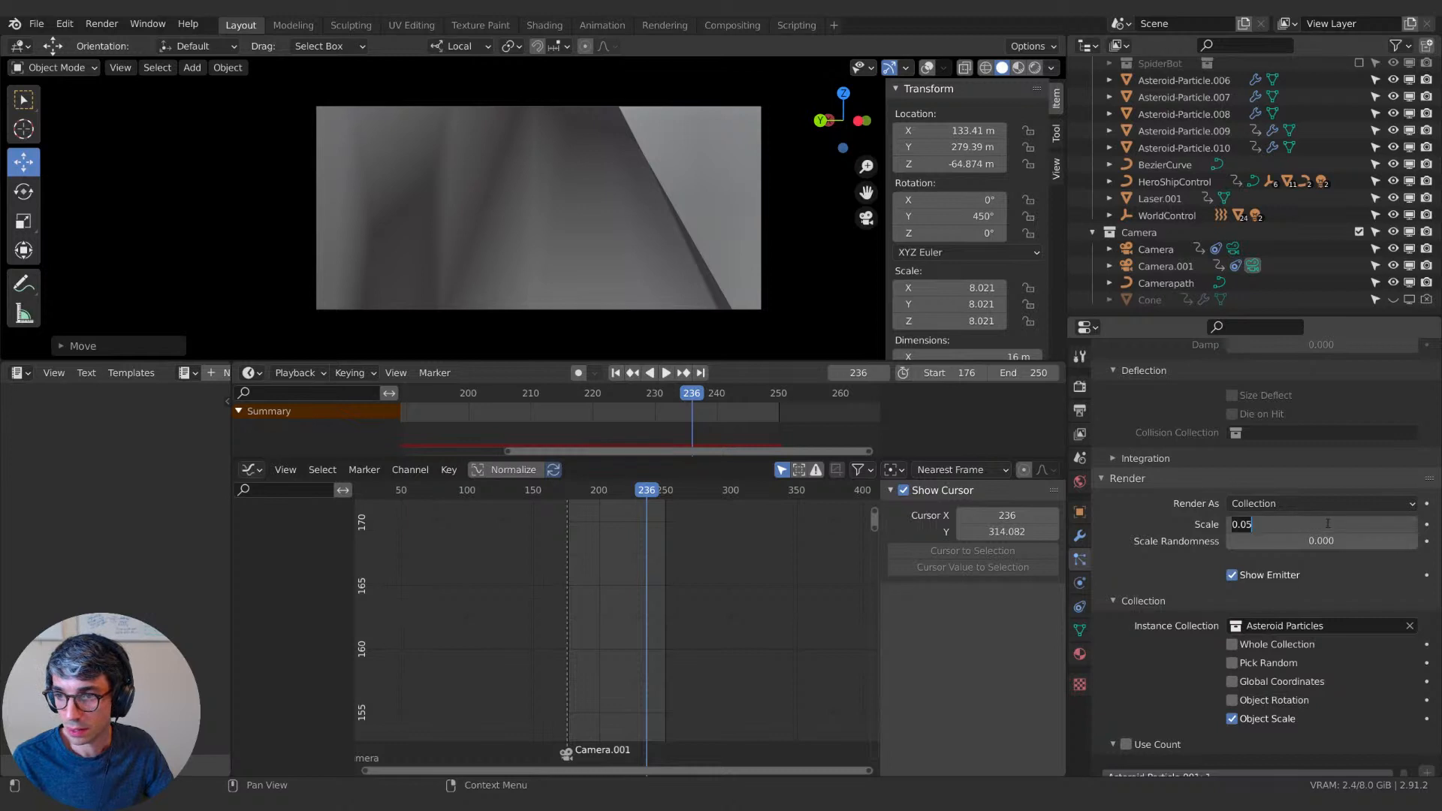
{"action": "type", "text": ".001"}
{"action": "key", "text": "Return"}
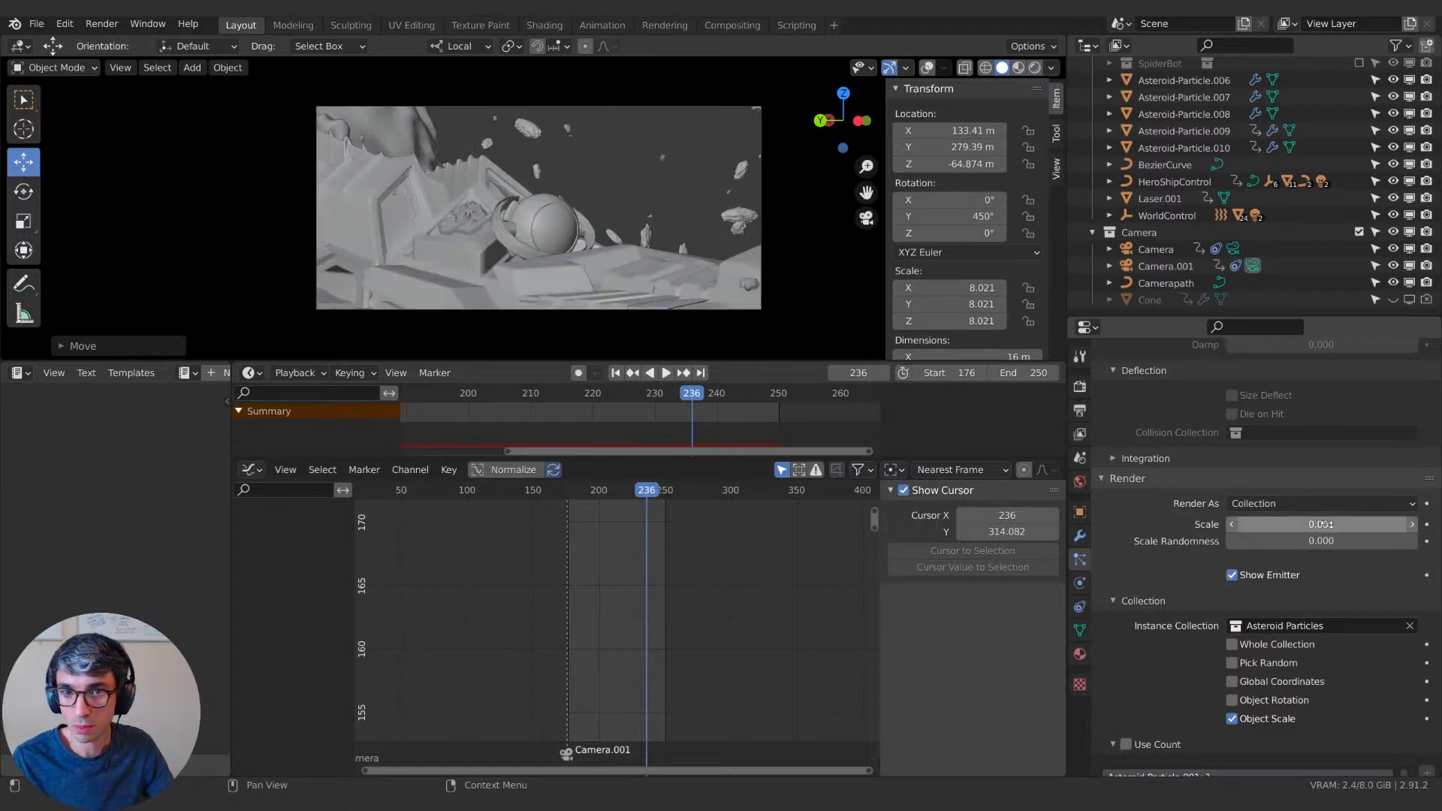
{"action": "left_click", "coordinate": [1330, 504]}
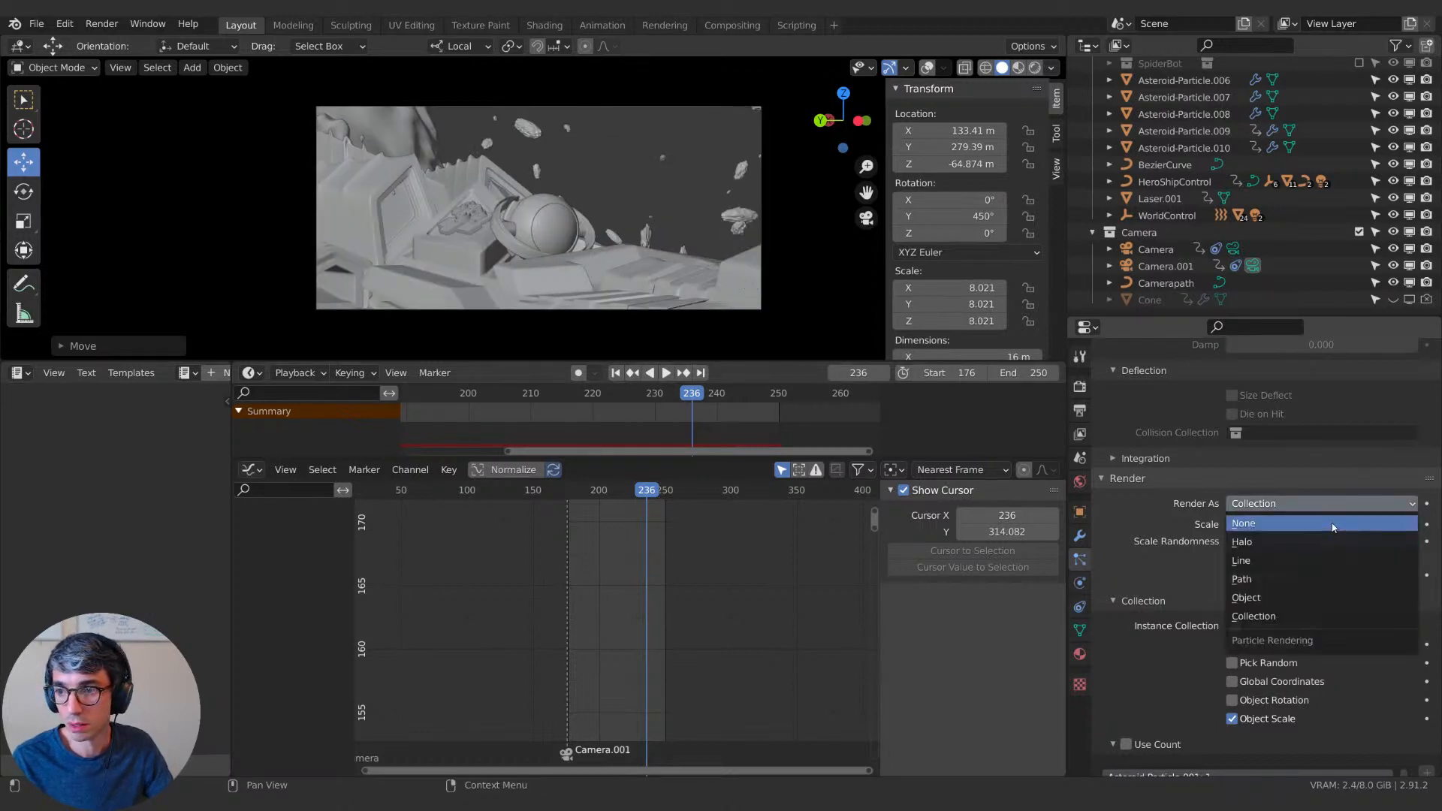
{"action": "key", "text": "Escape"}
{"action": "left_click", "coordinate": [1292, 524]}
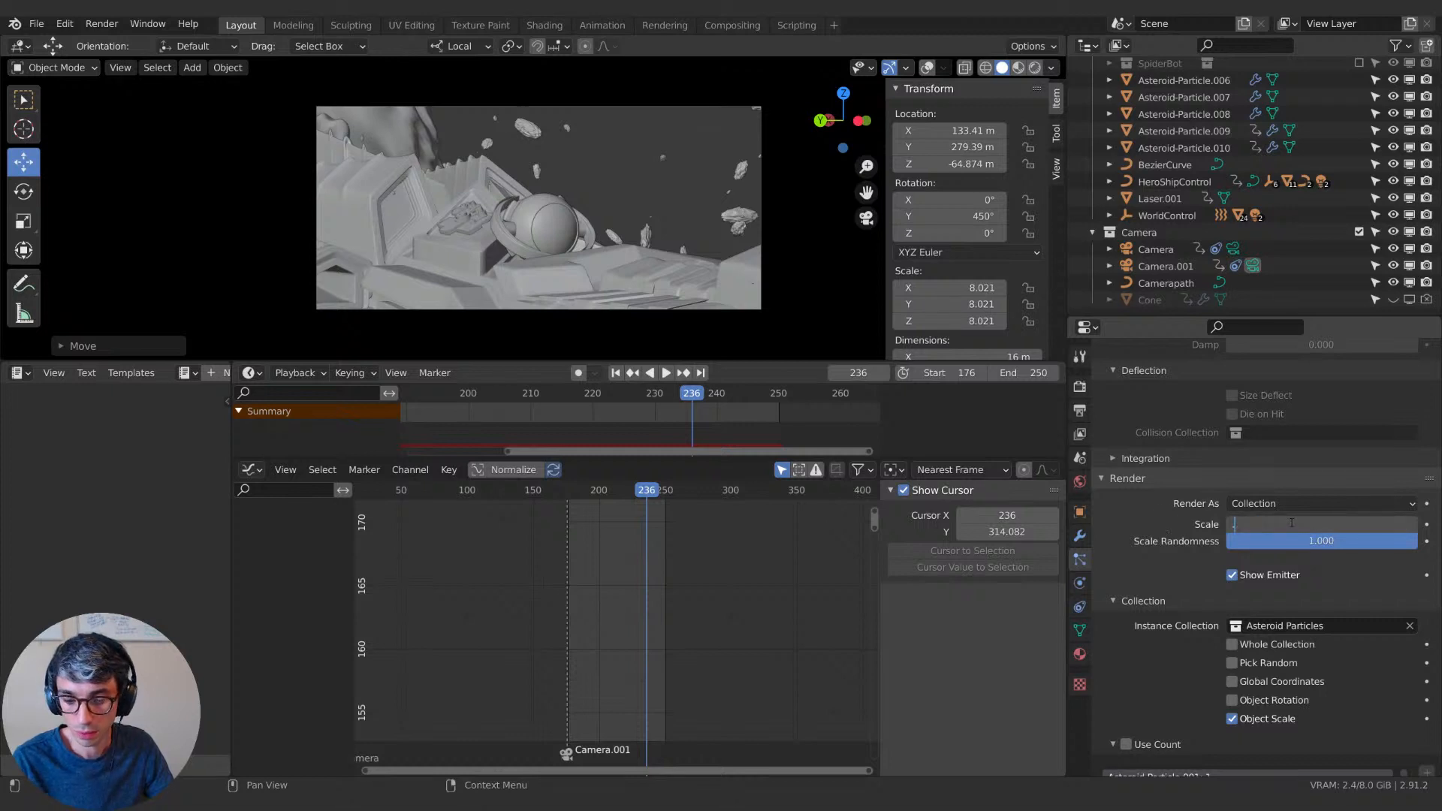
{"action": "type", "text": ".01"}
{"action": "key", "text": "Return"}
{"action": "left_click", "coordinate": [1286, 524]}
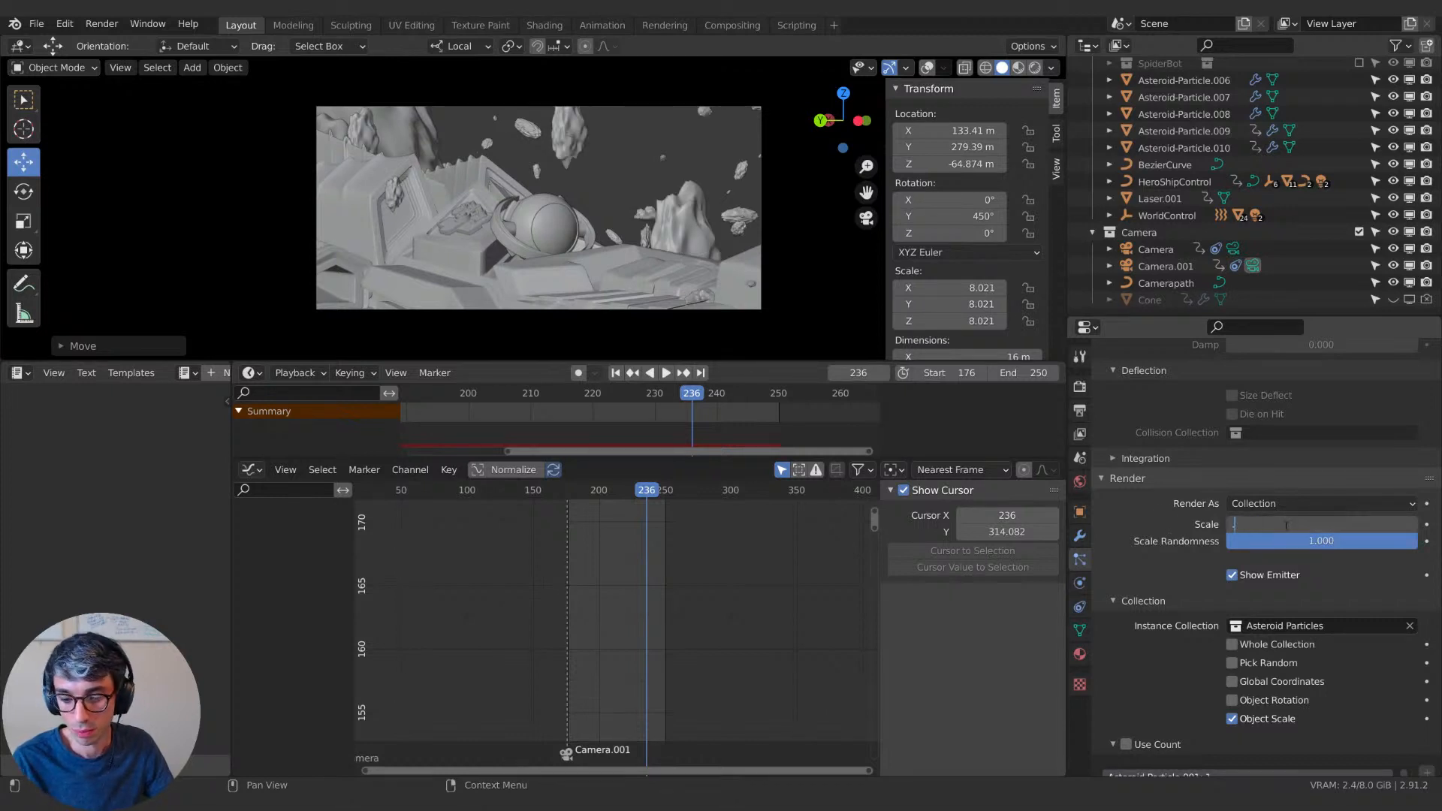
{"action": "type", "text": ".001"}
{"action": "key", "text": "Return"}
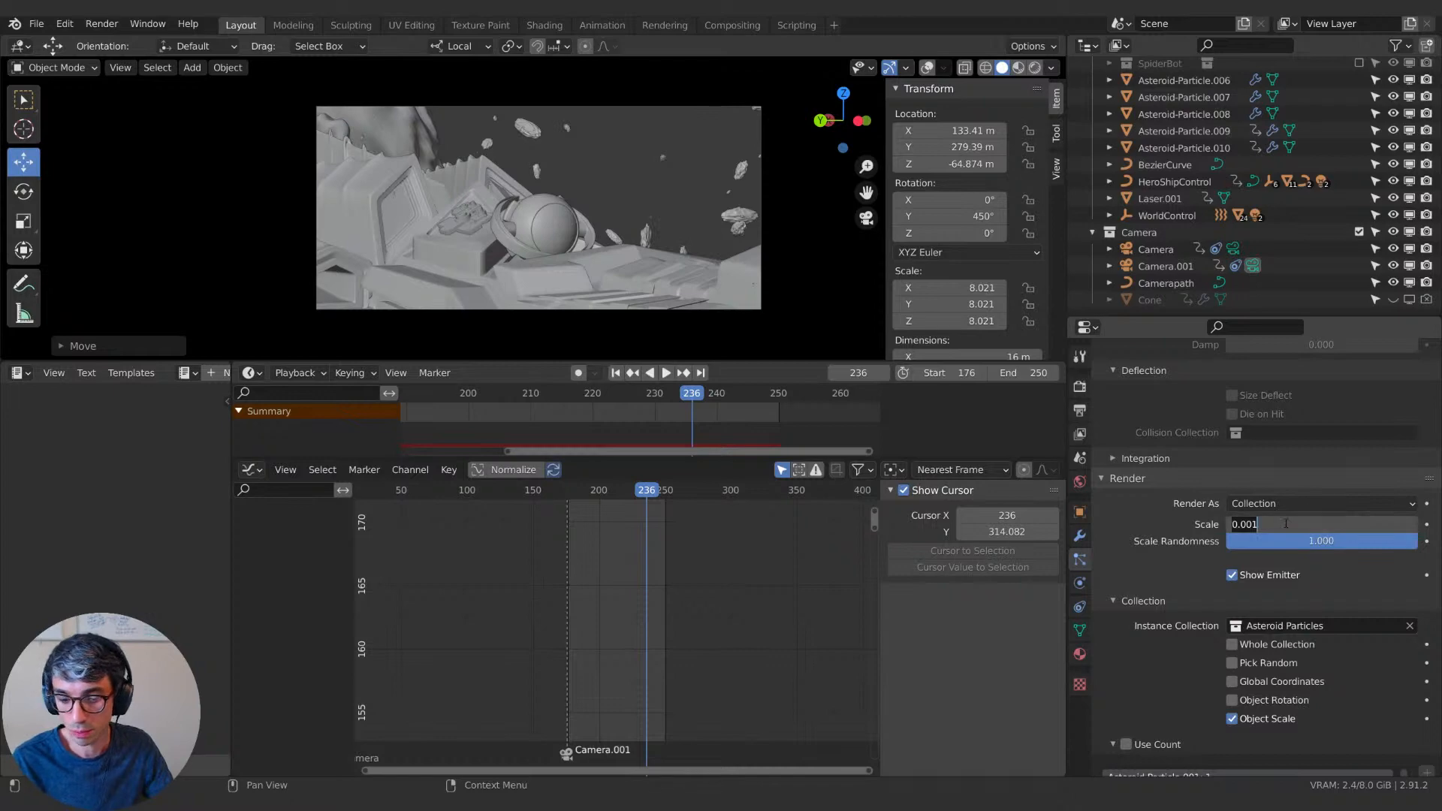
{"action": "type", "text": "5"}
{"action": "key", "text": "Return"}
Examine the asteroid particles around the ship from outside the camera view and reselect the emitter plane to review its cache settings.
{"action": "left_click", "coordinate": [1172, 115]}
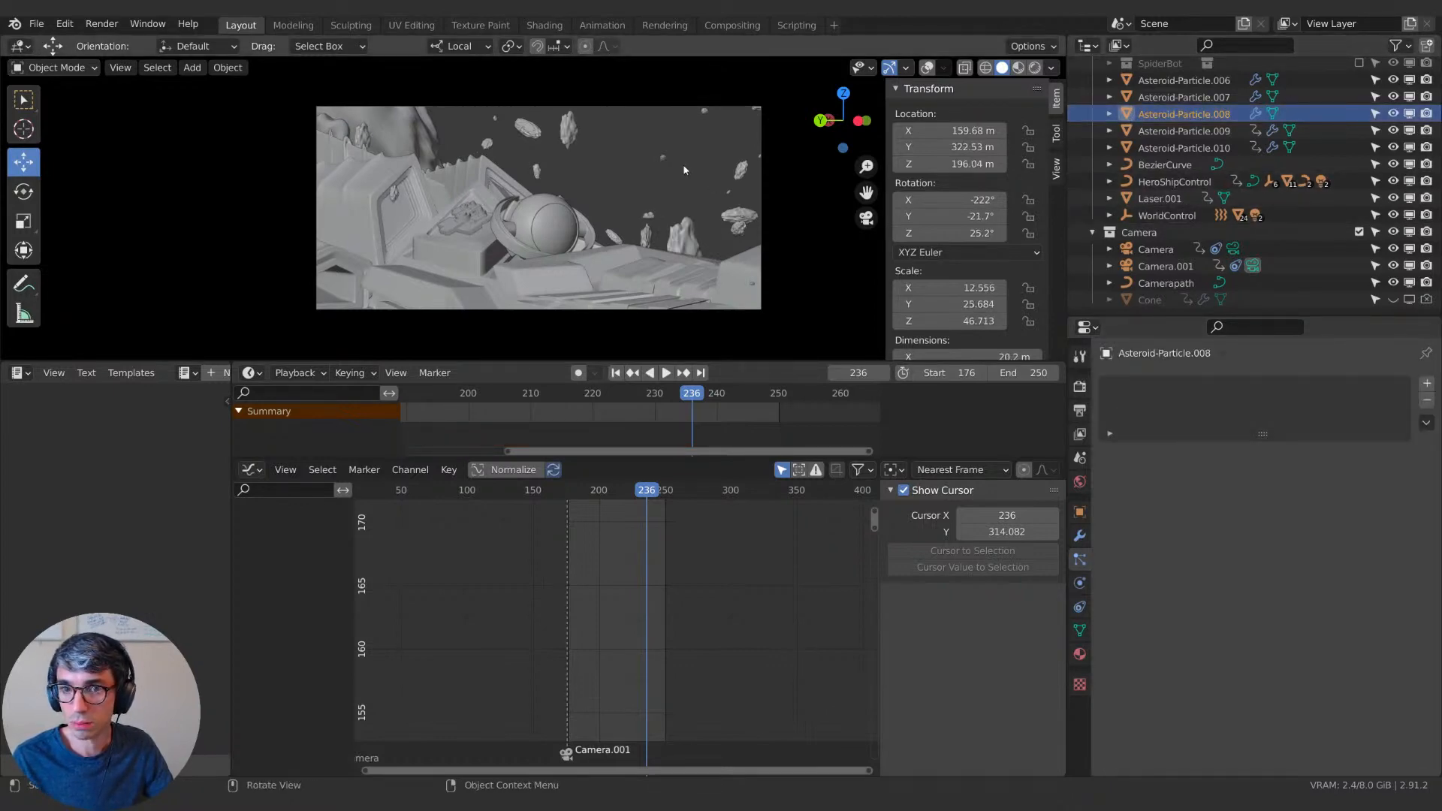
{"action": "key", "text": "KP_0"}
{"action": "scroll", "coordinate": [798, 216], "scroll_direction": "down", "scroll_amount": 3}
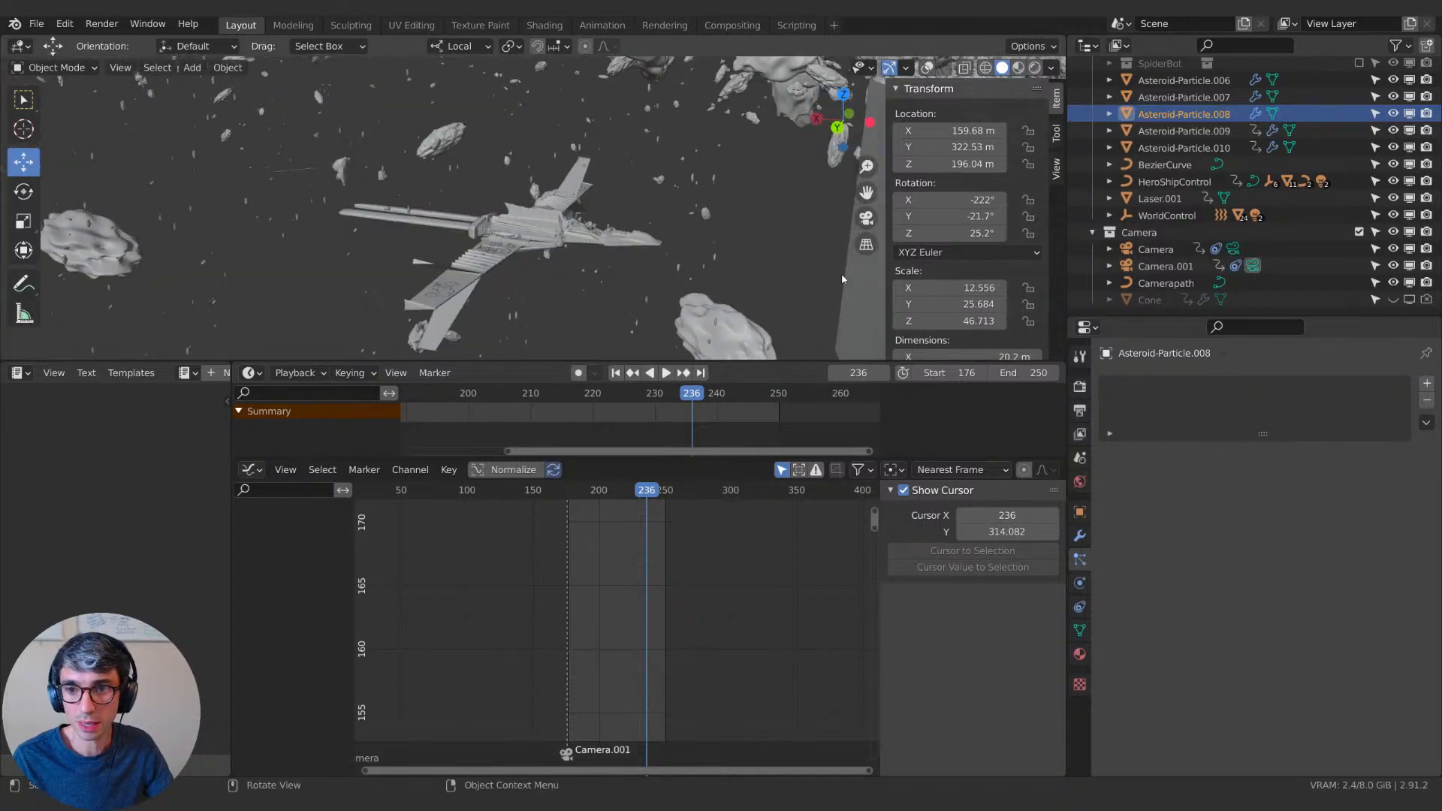
{"action": "left_click", "coordinate": [858, 286]}
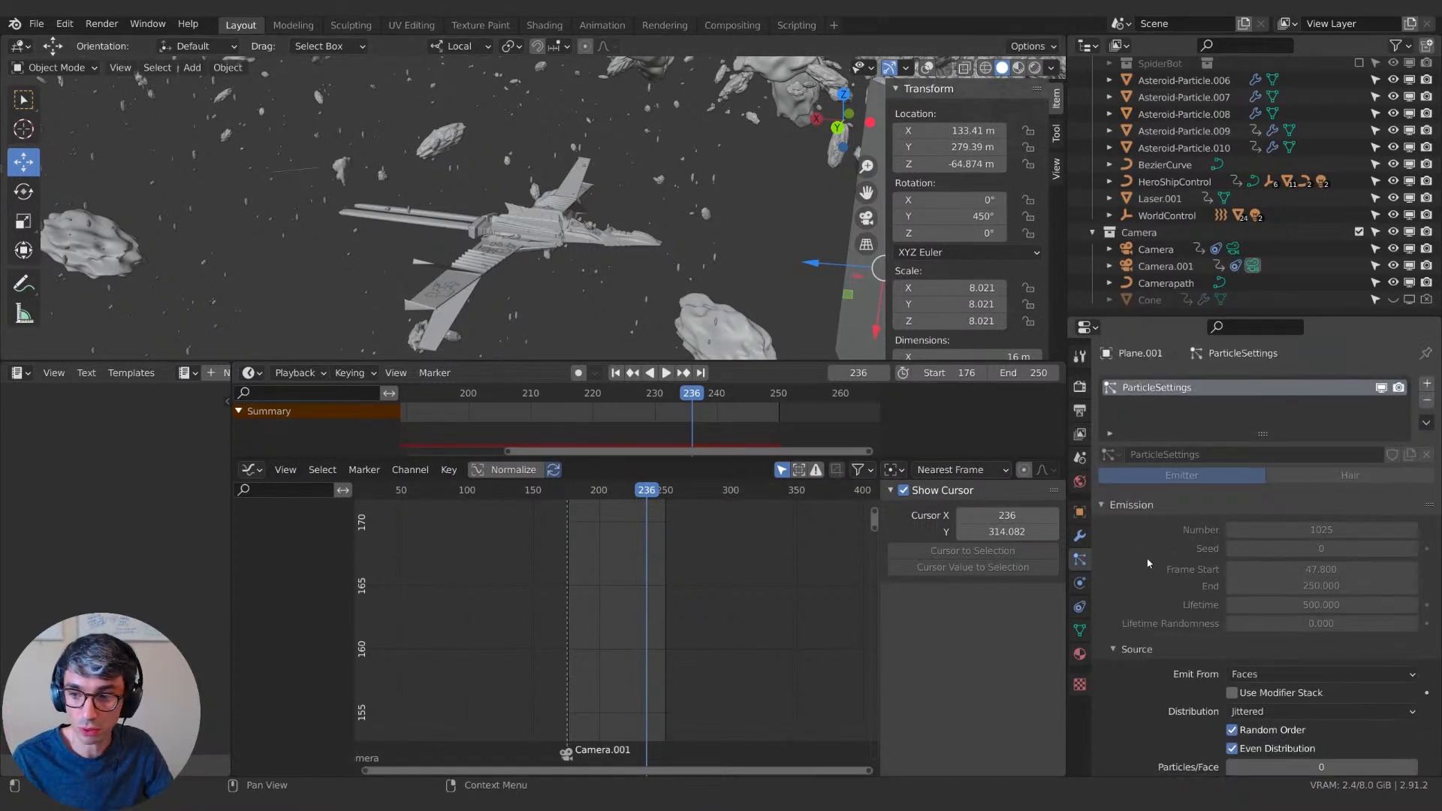
{"action": "scroll", "coordinate": [1148, 585], "scroll_direction": "down", "scroll_amount": 10}
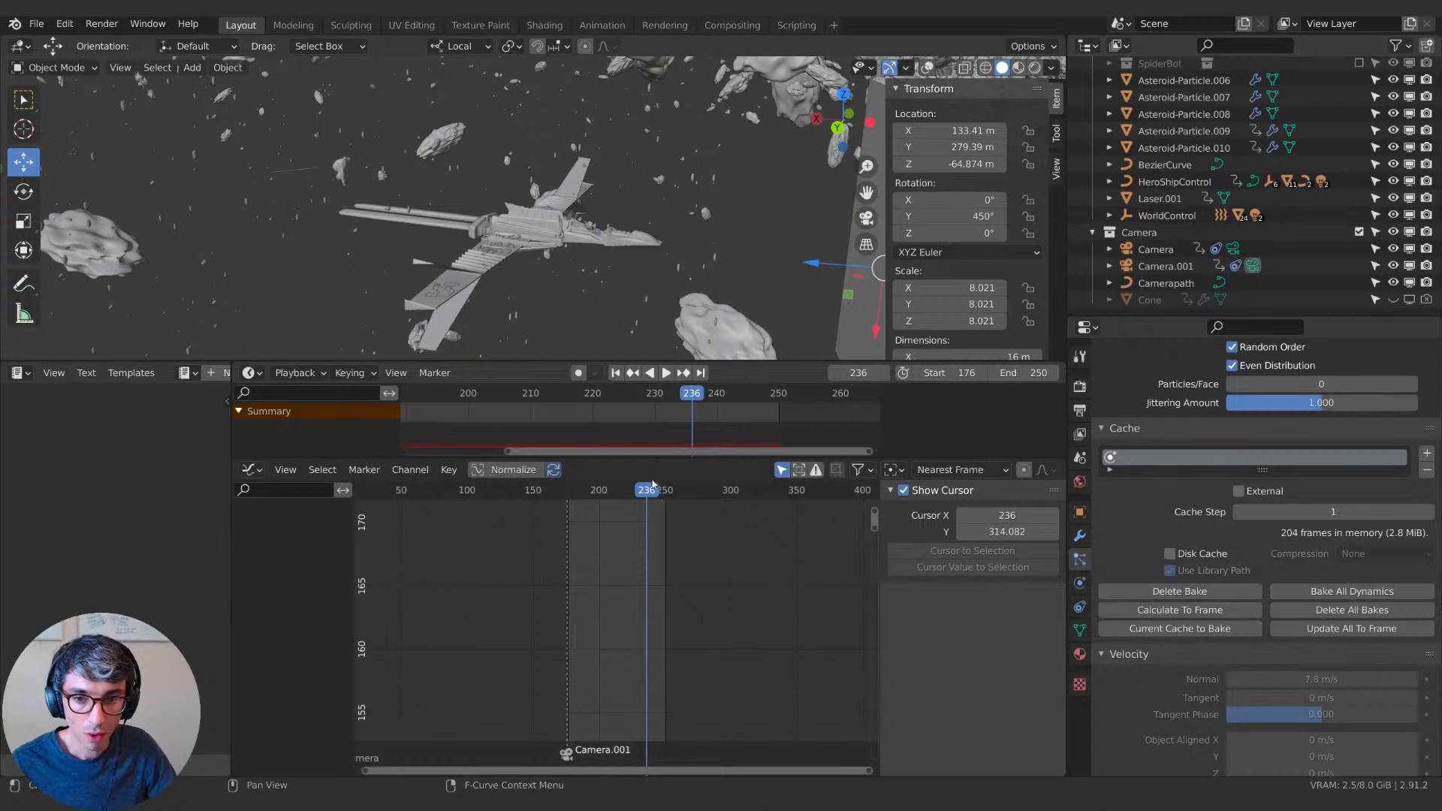
Play the shot through the camera from frame 229 to check the baked asteroid particles.
{"action": "left_click_drag", "start_coordinate": [652, 488], "coordinate": [637, 490]}
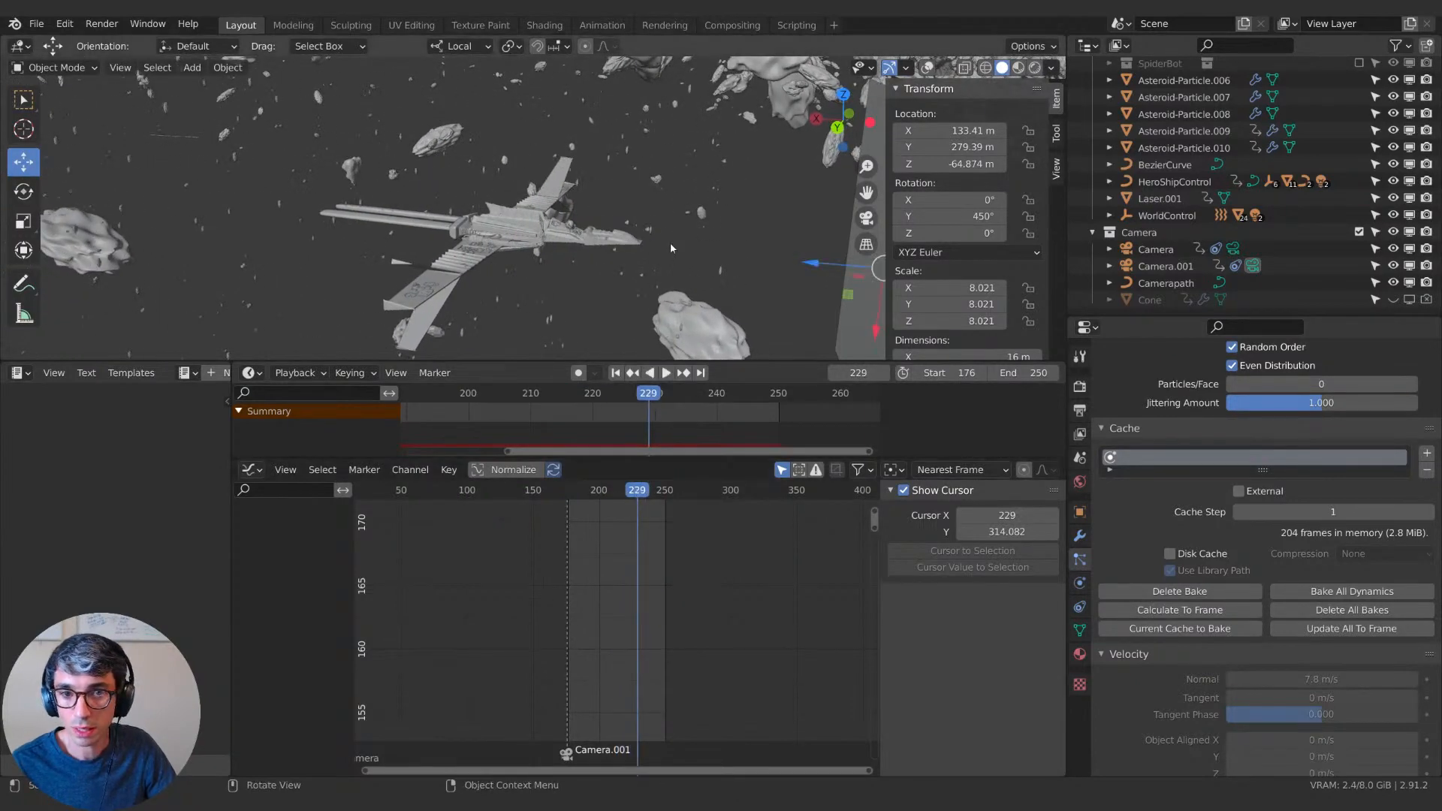
{"action": "key", "text": "KP_0"}
{"action": "key", "text": "space"}
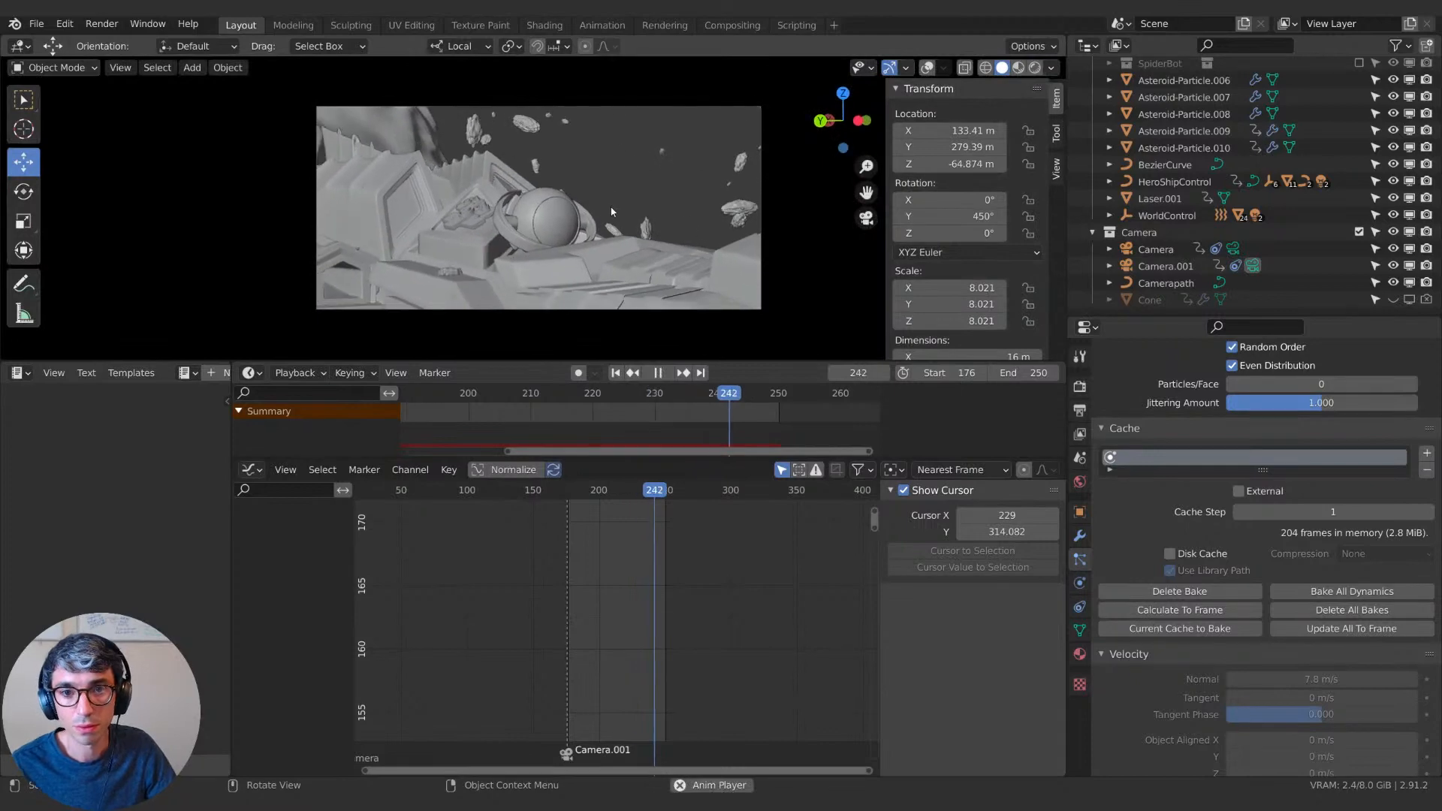
{"action": "scroll", "coordinate": [1165, 618], "scroll_direction": "down", "scroll_amount": 5}
{"action": "scroll", "coordinate": [1152, 624], "scroll_direction": "up", "scroll_amount": 4}
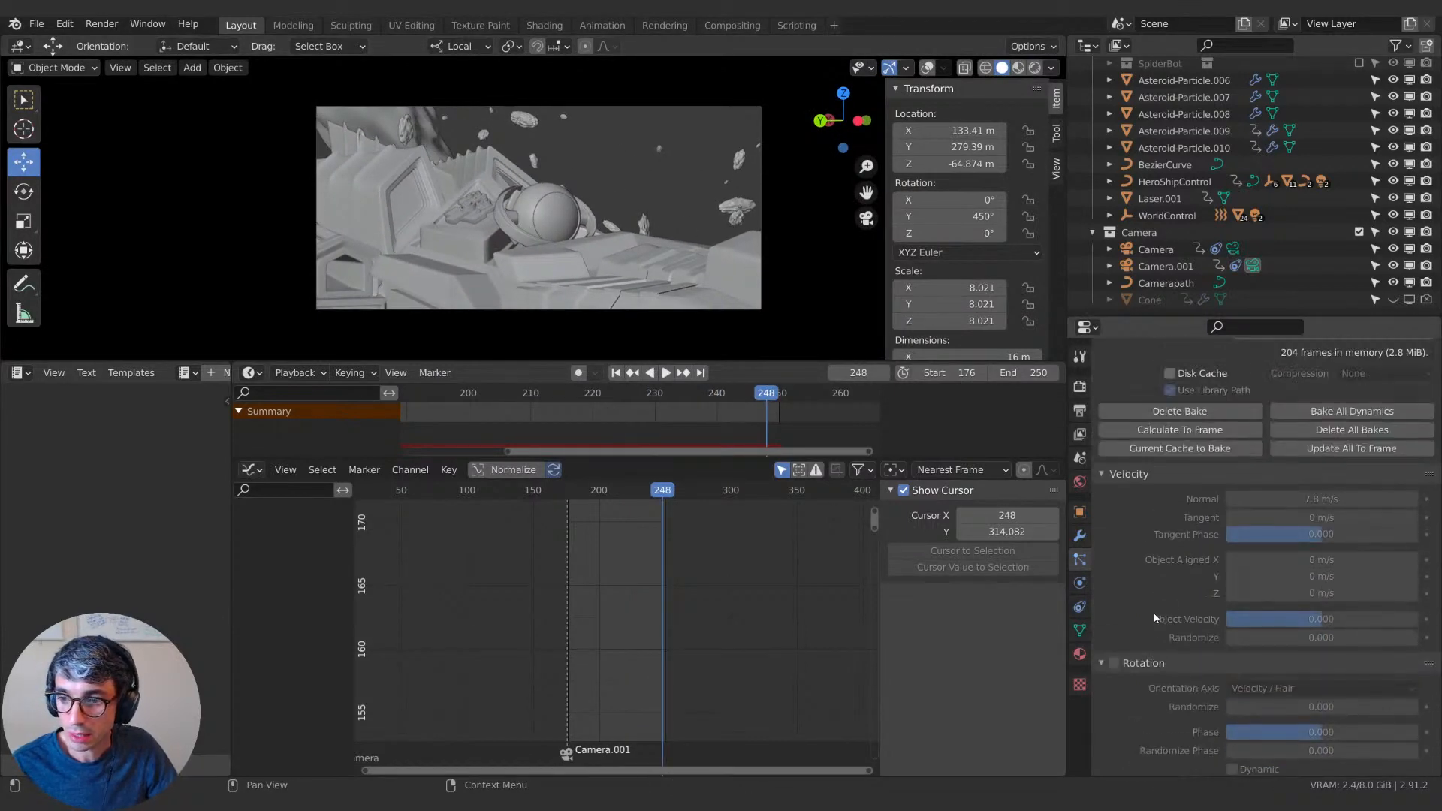
Delete the particle bake, set the rendered asteroid particles' scale to 0.002 and play the shot.
{"action": "scroll", "coordinate": [1160, 650], "scroll_direction": "down", "scroll_amount": 15}
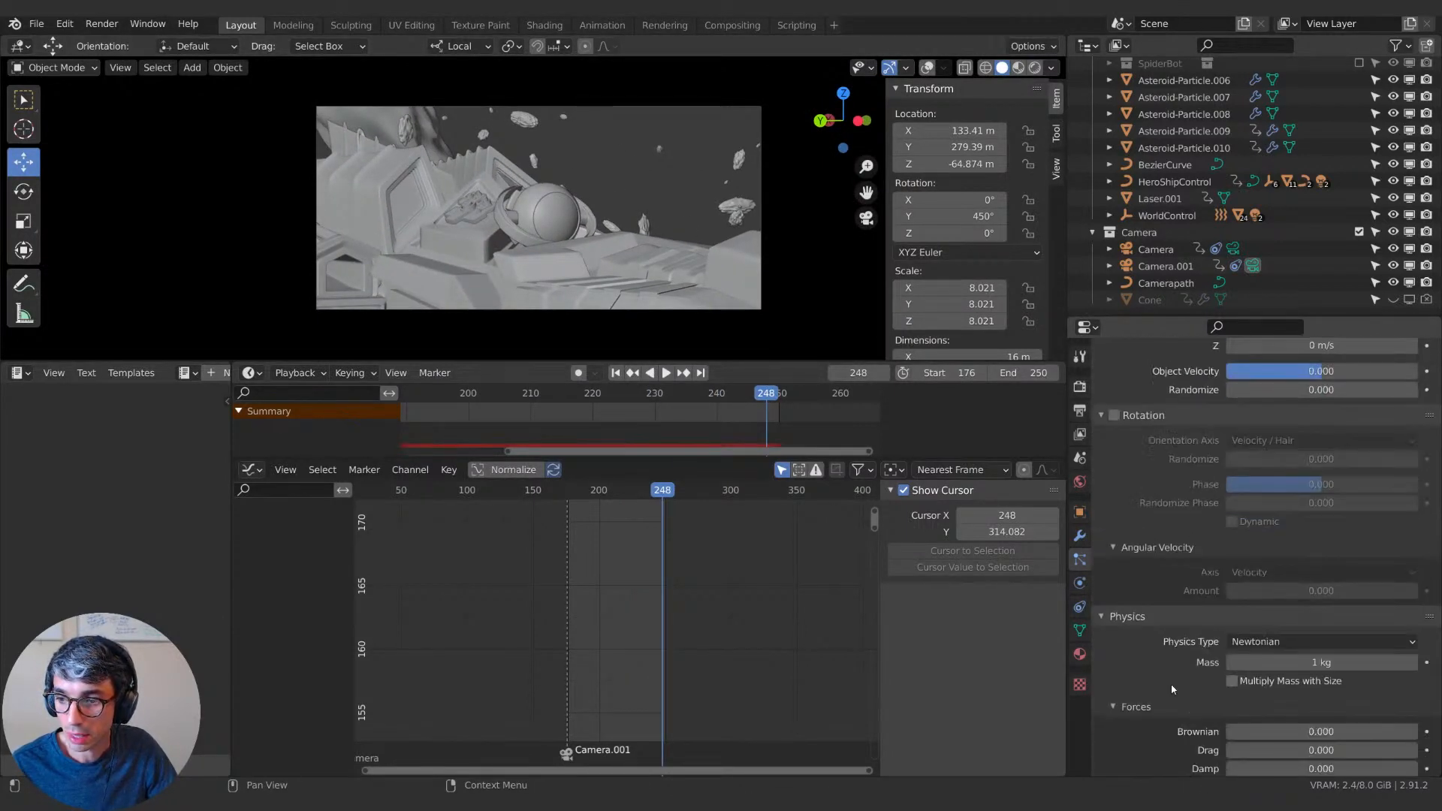
{"action": "scroll", "coordinate": [1219, 644], "scroll_direction": "down", "scroll_amount": 6}
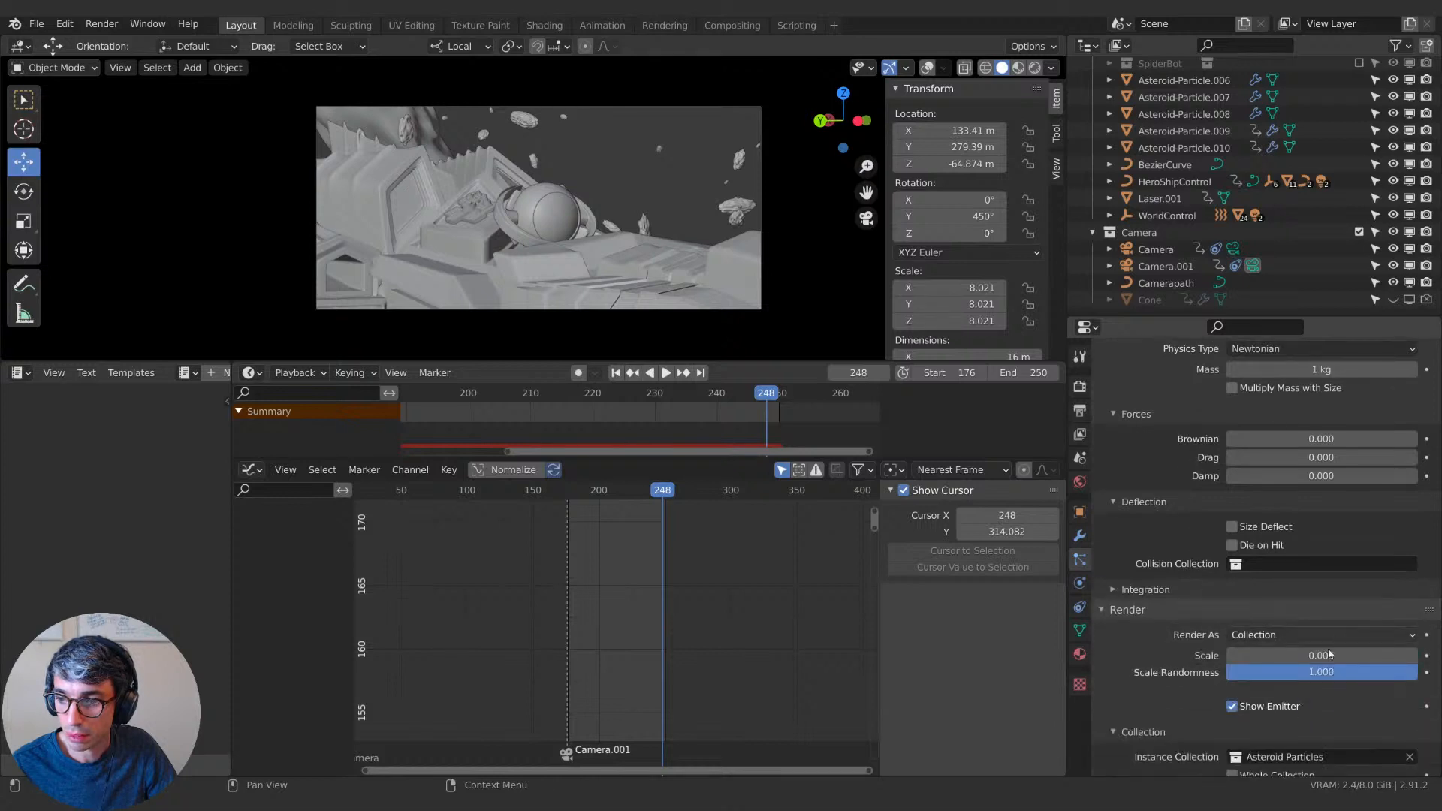
{"action": "left_click", "coordinate": [1327, 656]}
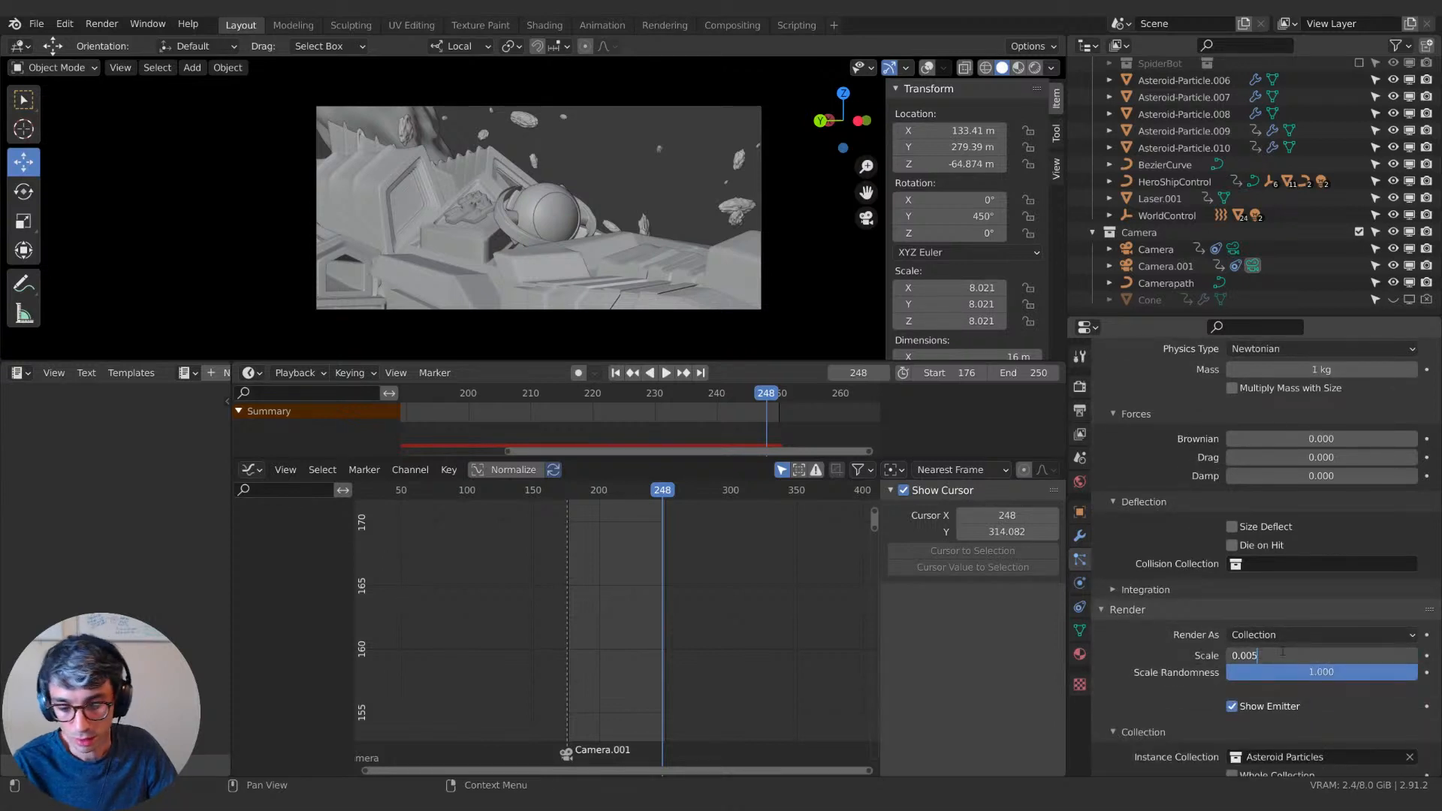
{"action": "key", "text": "BackSpace"}
{"action": "type", "text": "2"}
{"action": "key", "text": "Return"}
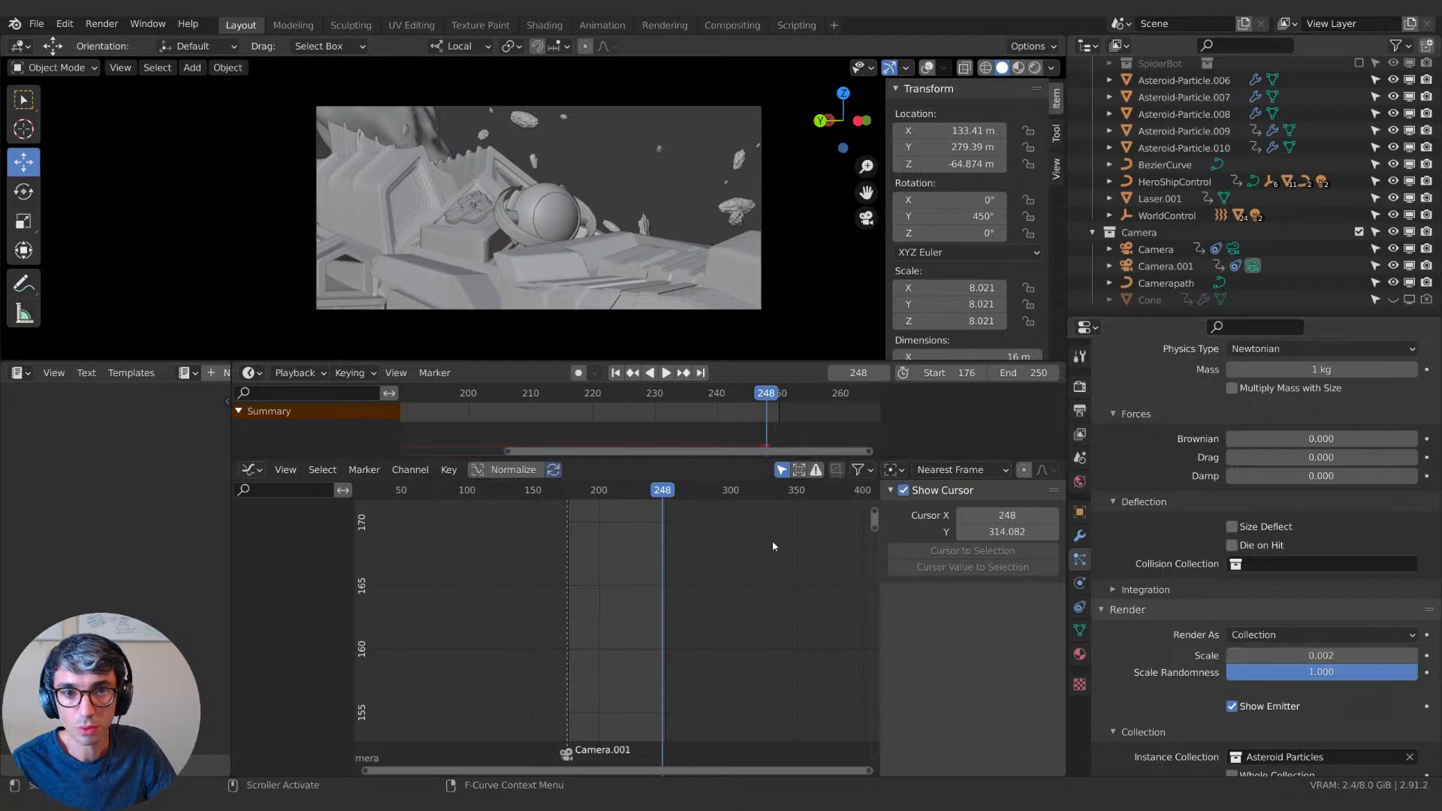
{"action": "key", "text": "space"}
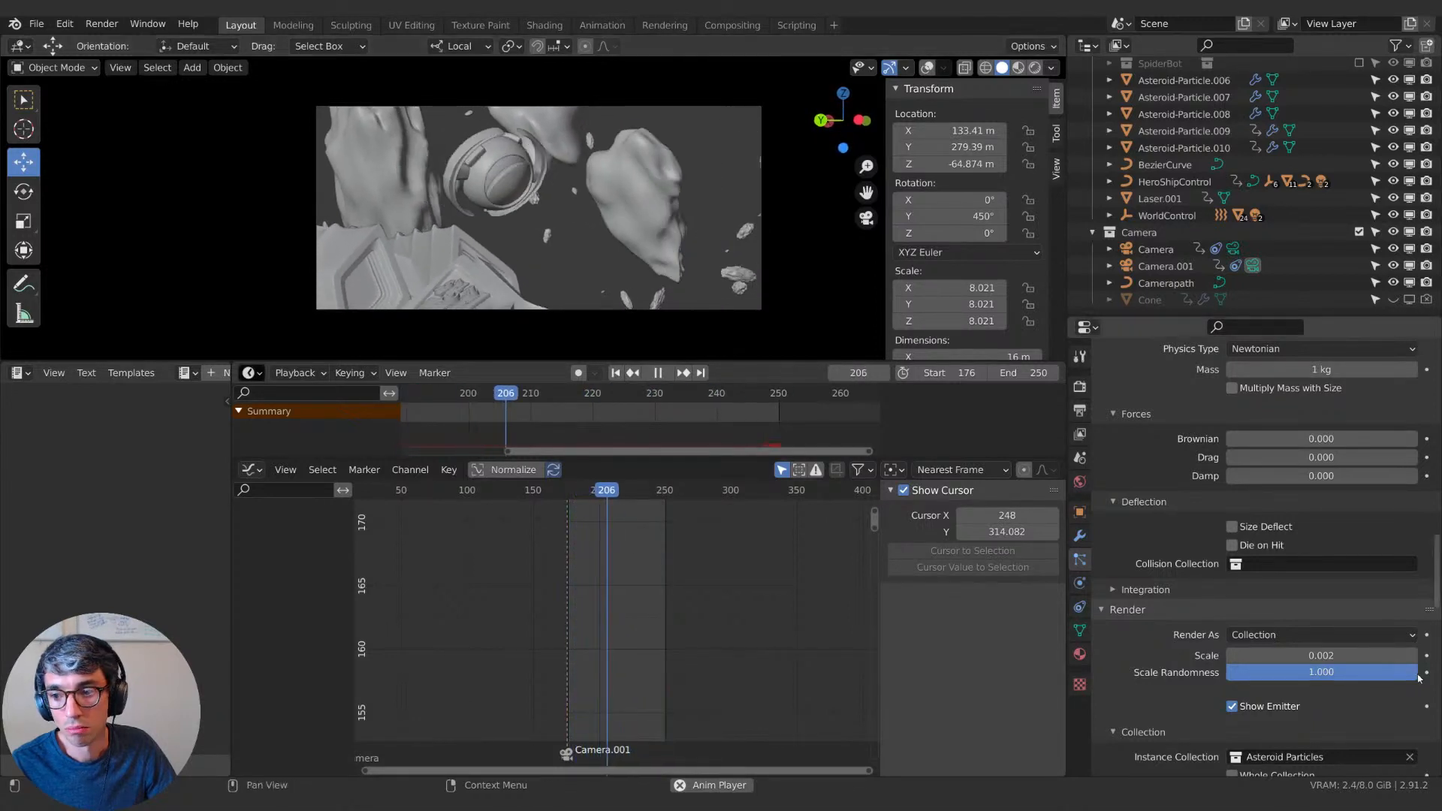
Set the asteroid particles' scale to 0.003, turn off Show Emitter for the plane and play the shot.
{"action": "key", "text": "space"}
{"action": "double_click", "coordinate": [1267, 655]}
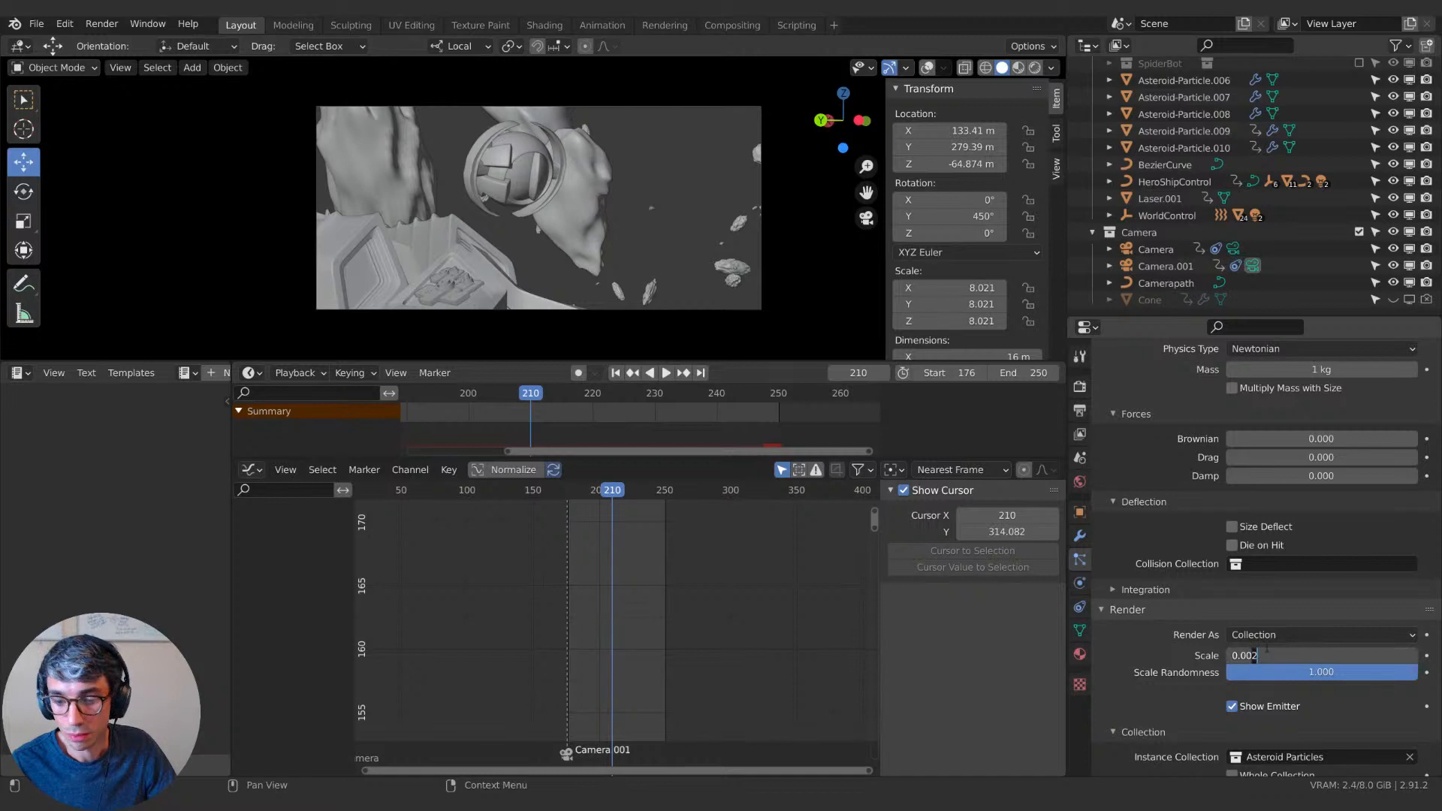
{"action": "key", "text": "BackSpace"}
{"action": "type", "text": "3"}
{"action": "key", "text": "Return"}
{"action": "left_click", "coordinate": [1232, 707]}
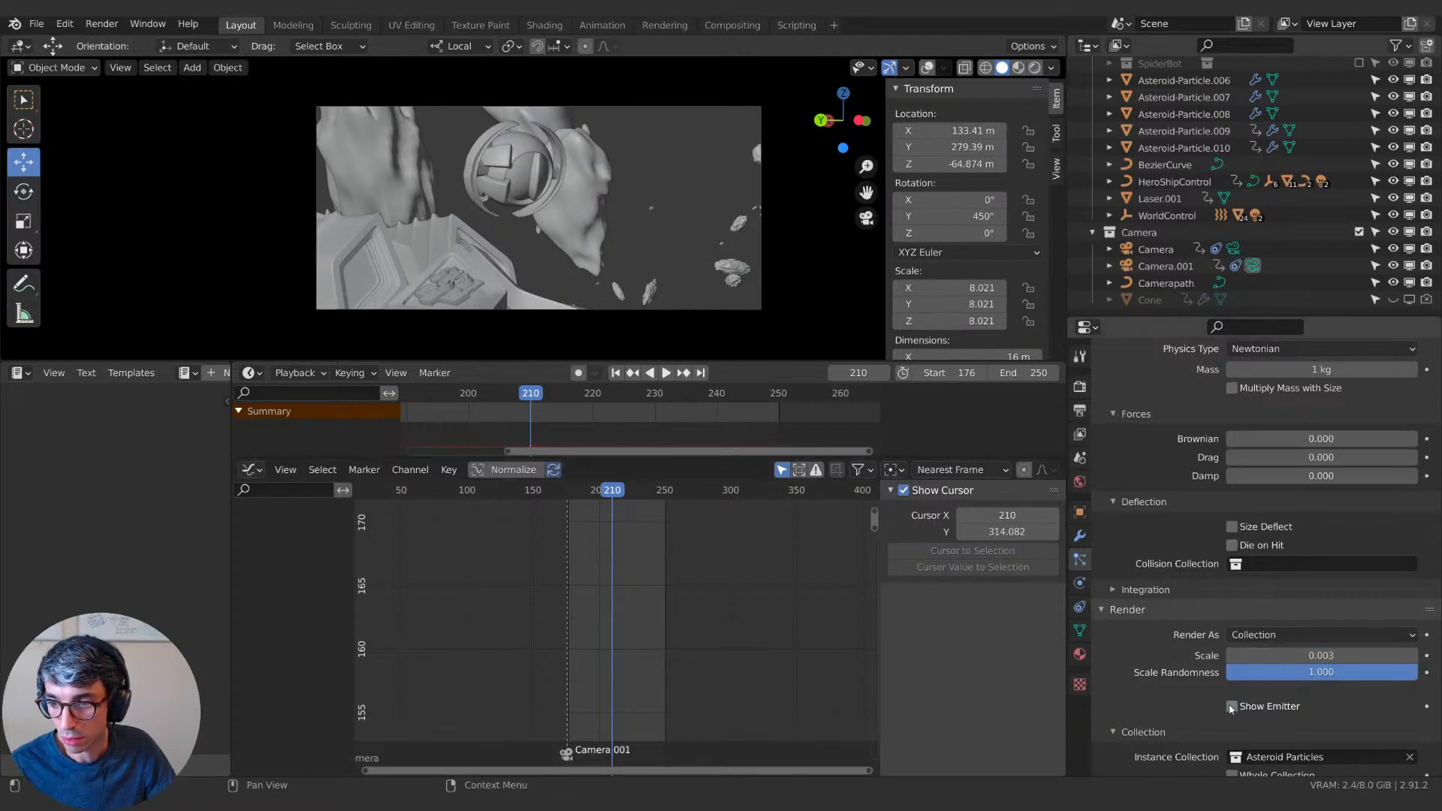
{"action": "key", "text": "space"}
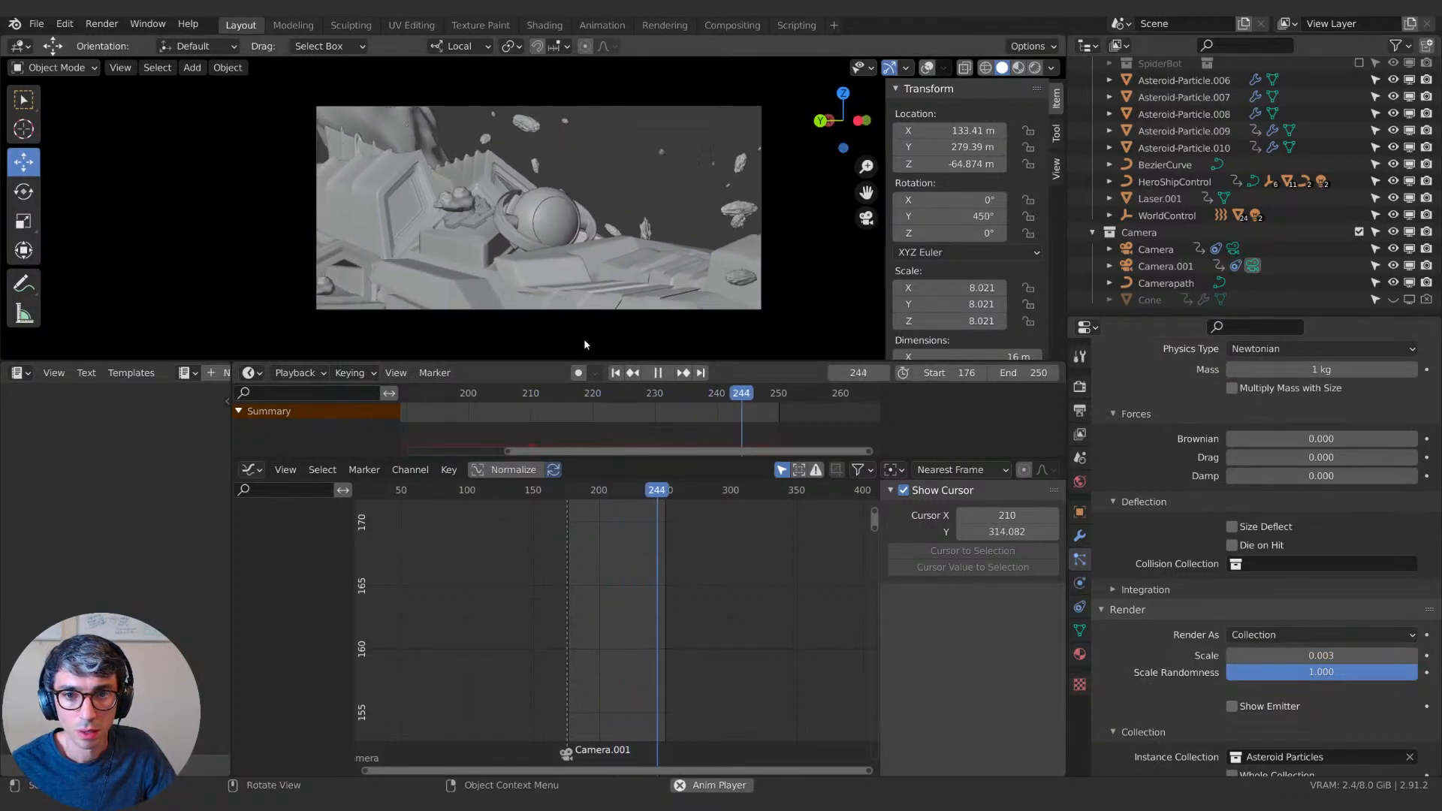
{"action": "key", "text": "space"}
Set the asteroid particles' render scale to 0.002.
{"action": "left_click", "coordinate": [1335, 655]}
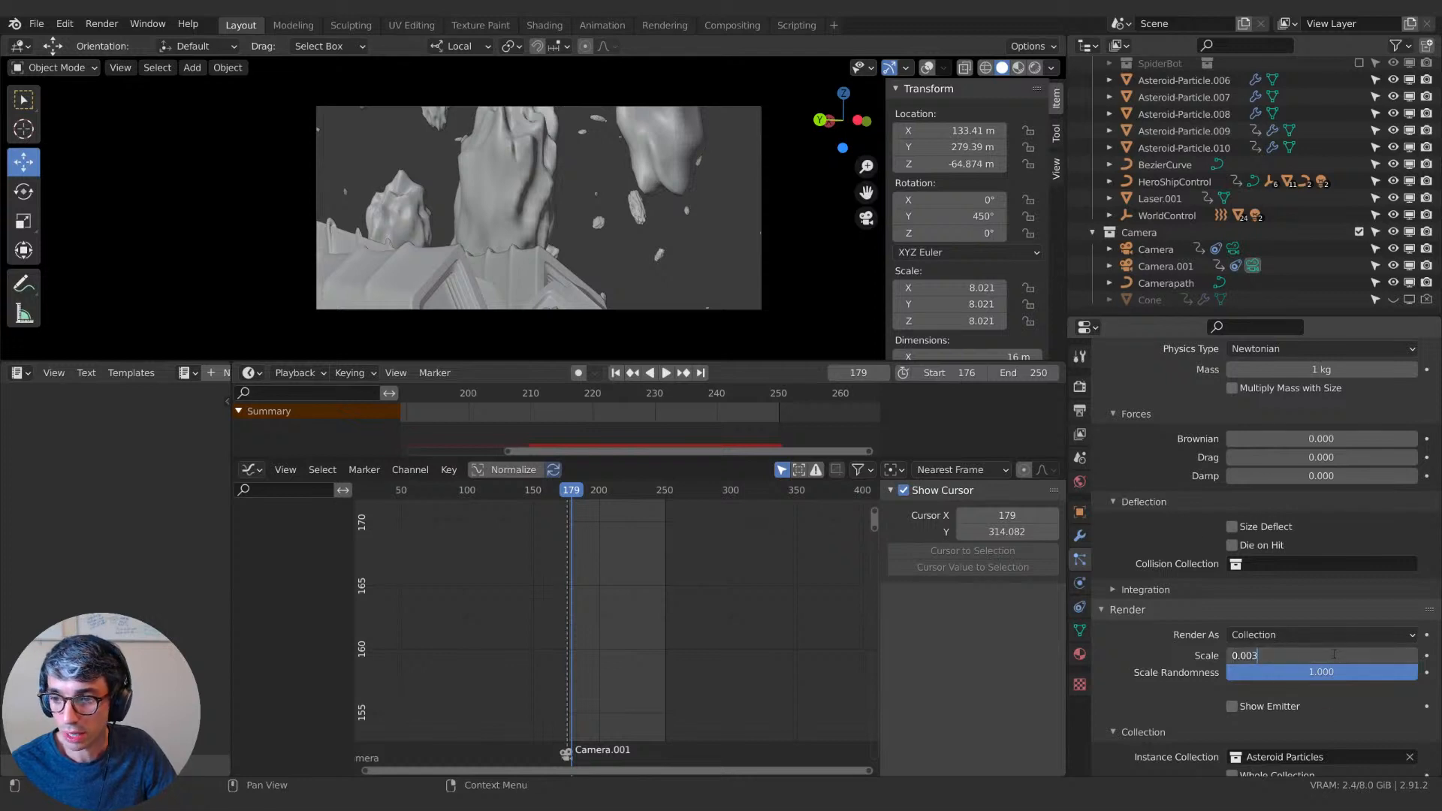
{"action": "key", "text": "BackSpace"}
{"action": "type", "text": "2"}
{"action": "key", "text": "Return"}
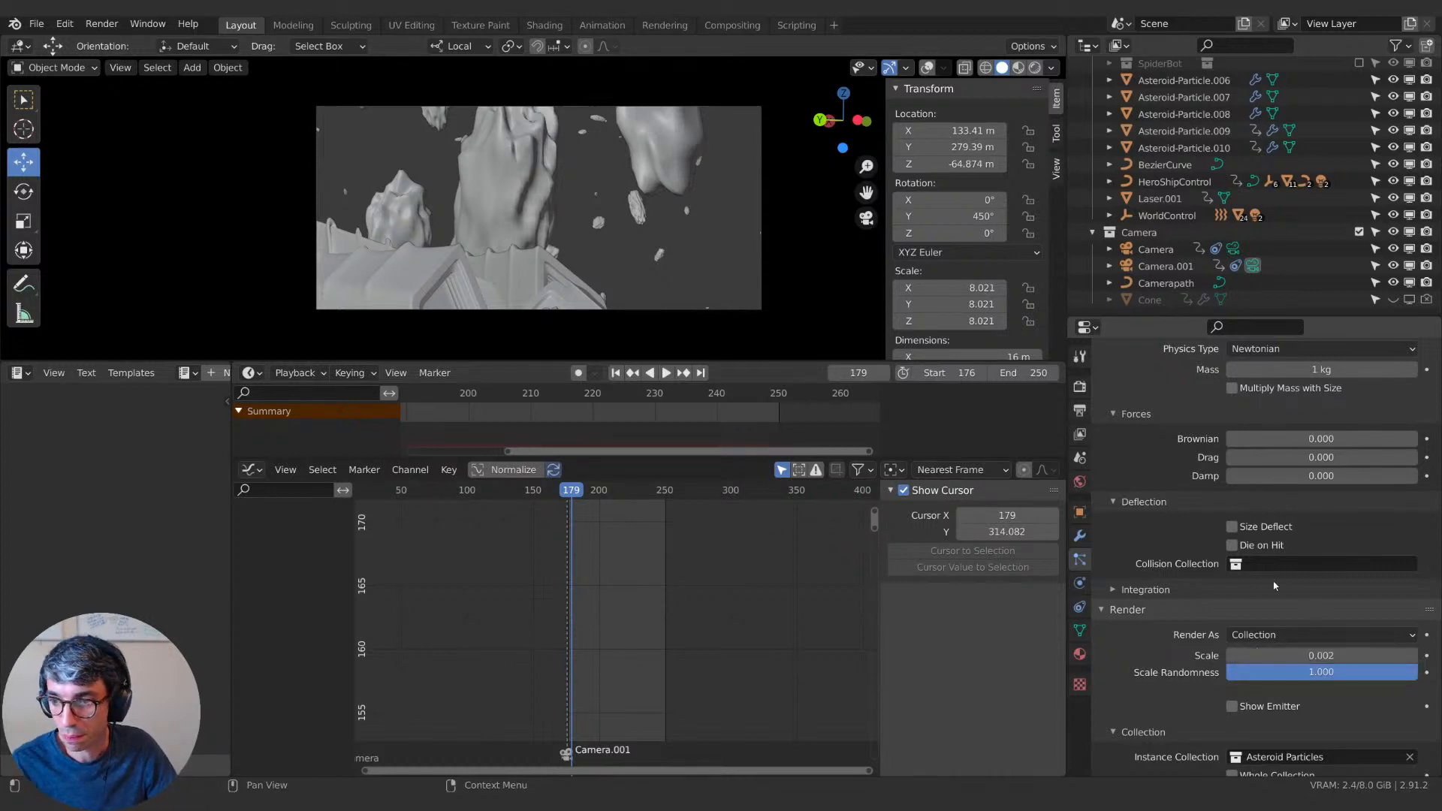
Enable Rotation with Dynamic for the particles, then bake the cache and play the shot through the camera.
{"action": "scroll", "coordinate": [1196, 560], "scroll_direction": "up", "scroll_amount": 3}
{"action": "scroll", "coordinate": [1196, 560], "scroll_direction": "up", "scroll_amount": 8}
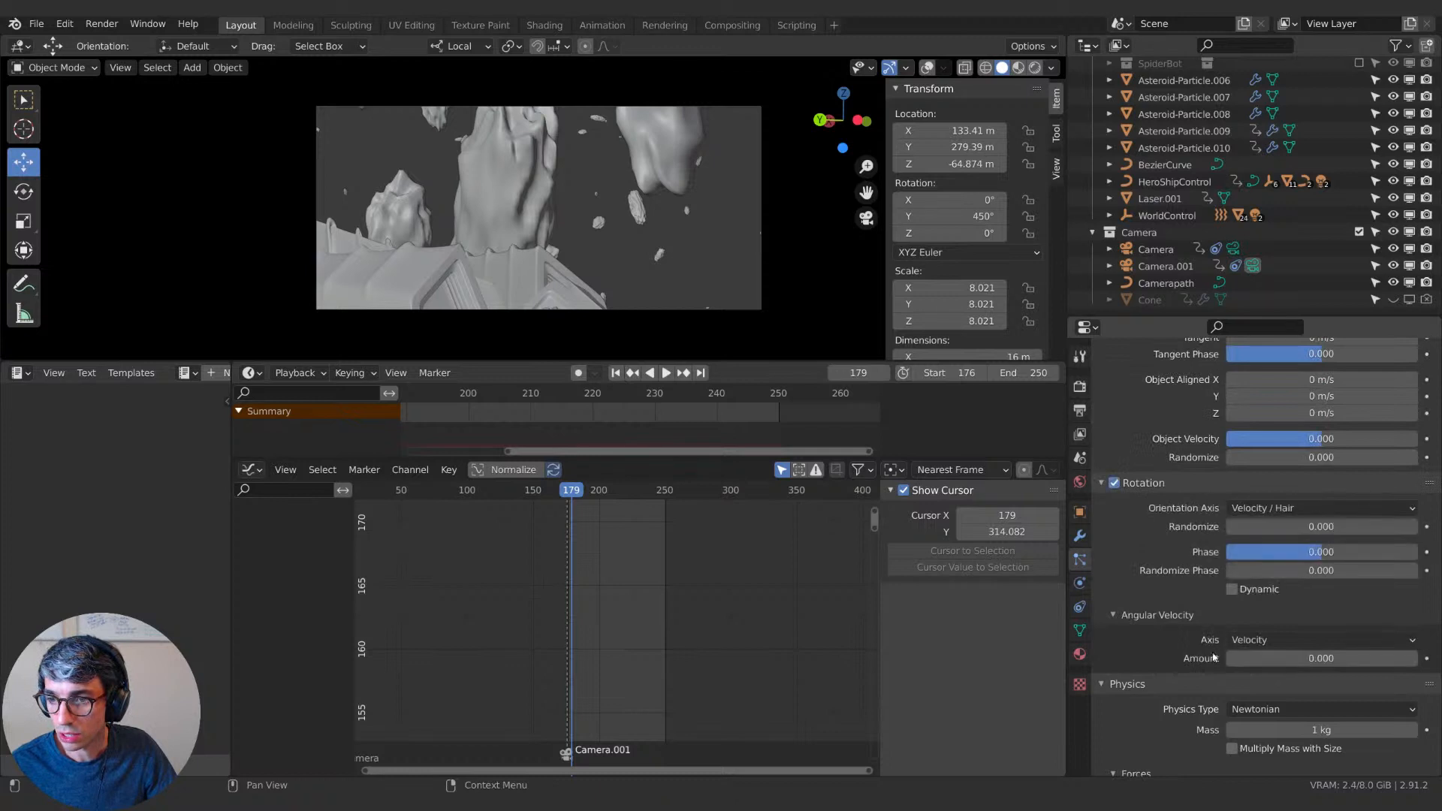
{"action": "scroll", "coordinate": [1232, 589], "scroll_direction": "up", "scroll_amount": 6}
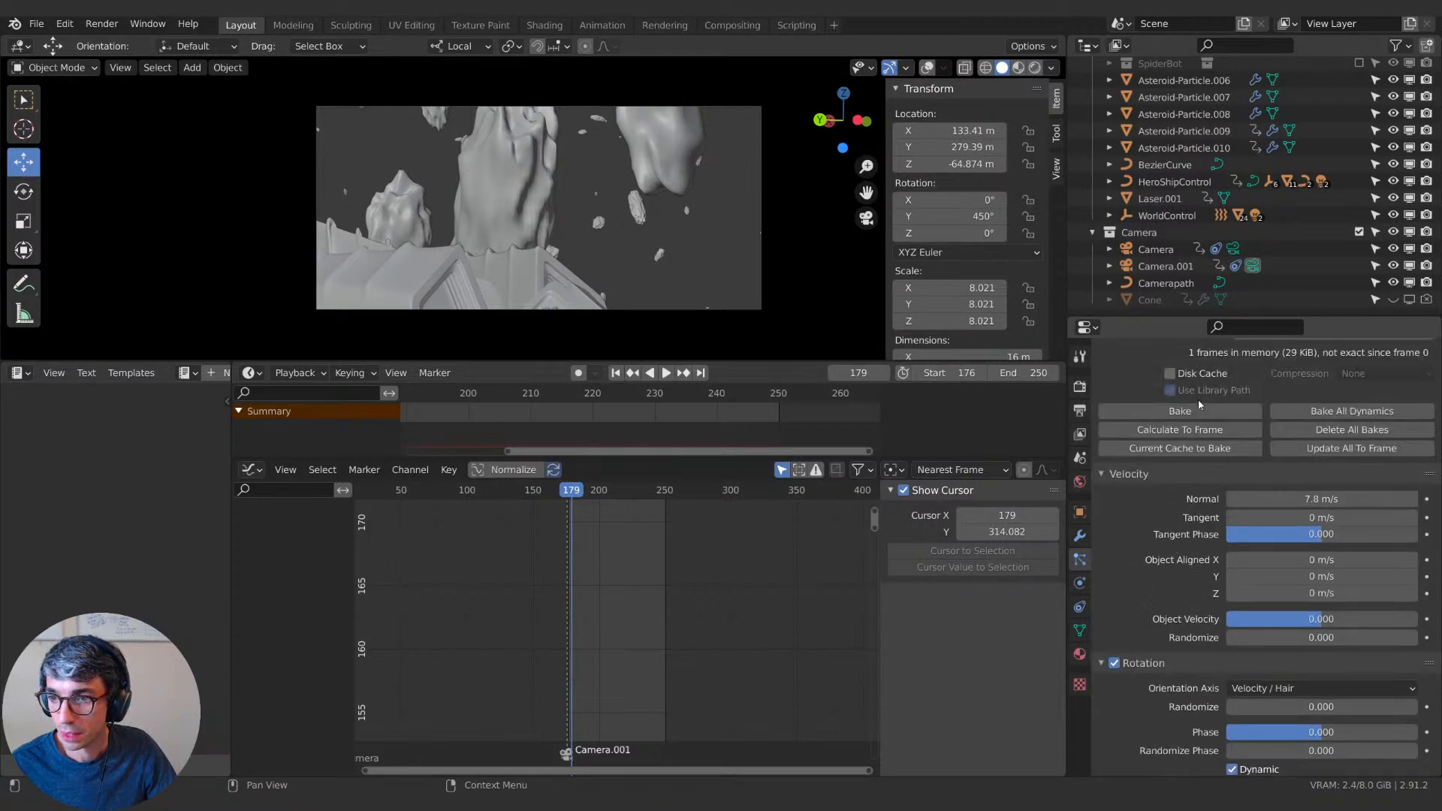
{"action": "left_click", "coordinate": [1178, 414]}
{"action": "key", "text": "space"}
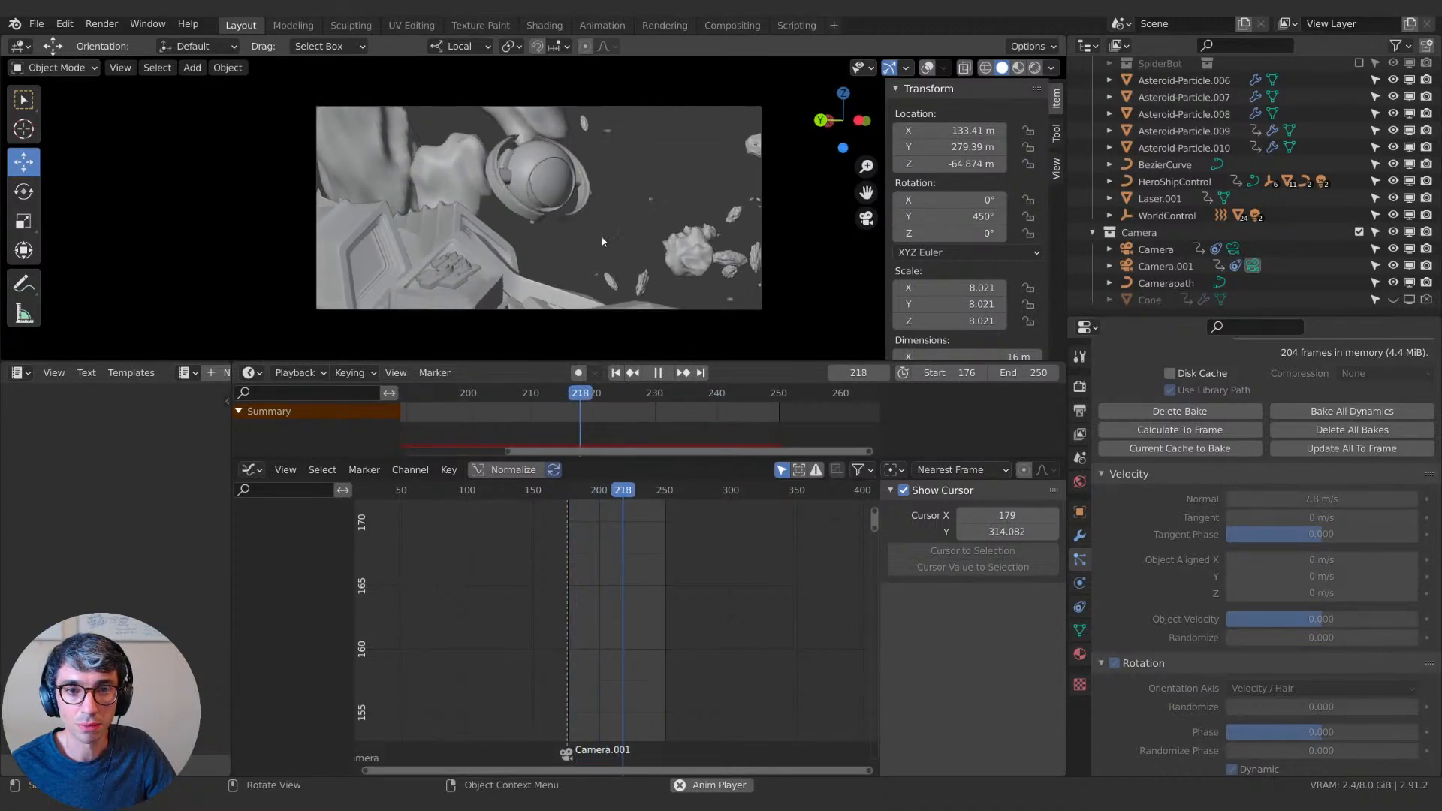
{"action": "key", "text": "space"}
Delete the particle bake, raise the emission number to 2000 and play the shot.
{"action": "scroll", "coordinate": [1137, 481], "scroll_direction": "up", "scroll_amount": 5}
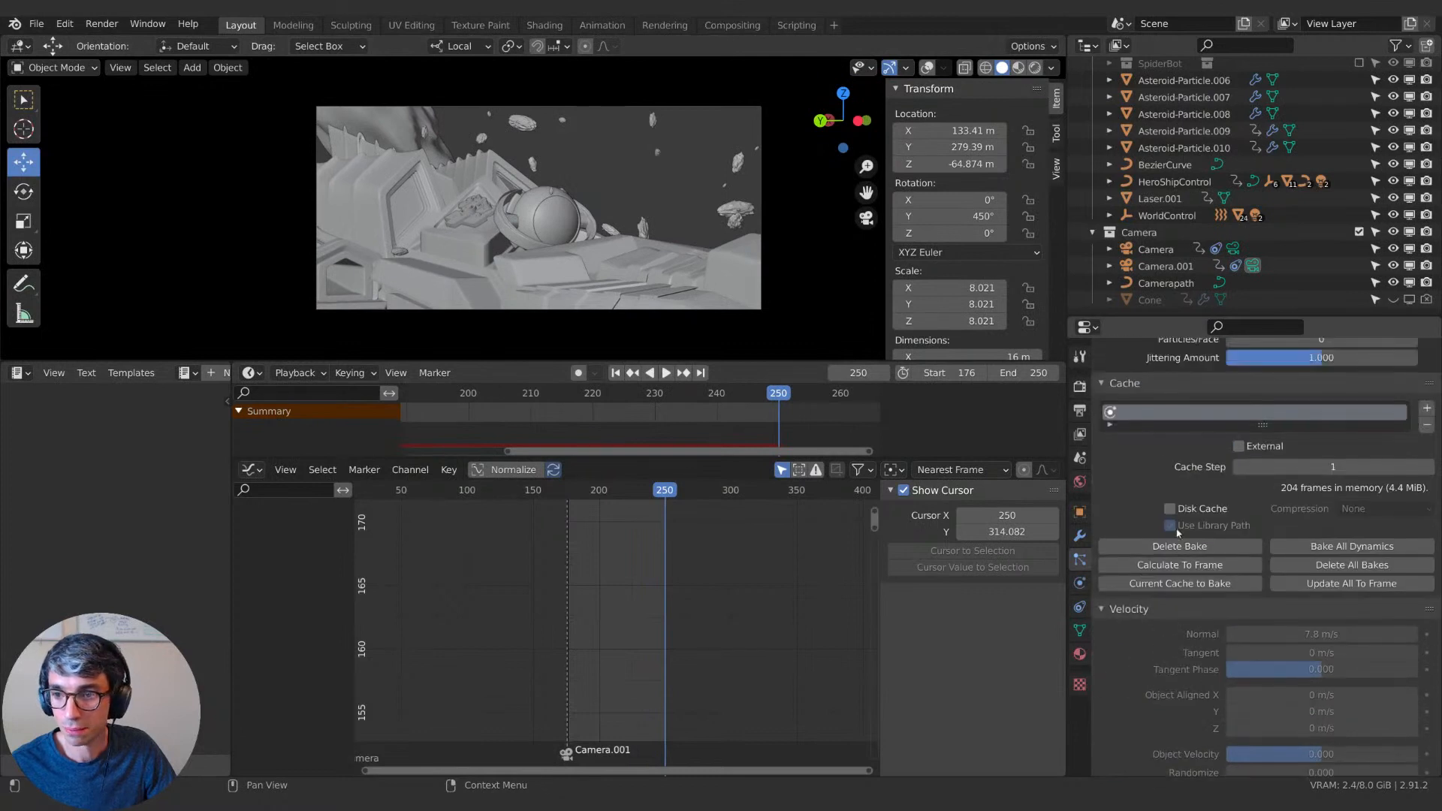
{"action": "scroll", "coordinate": [1137, 479], "scroll_direction": "up", "scroll_amount": 6}
{"action": "left_click", "coordinate": [1287, 394]}
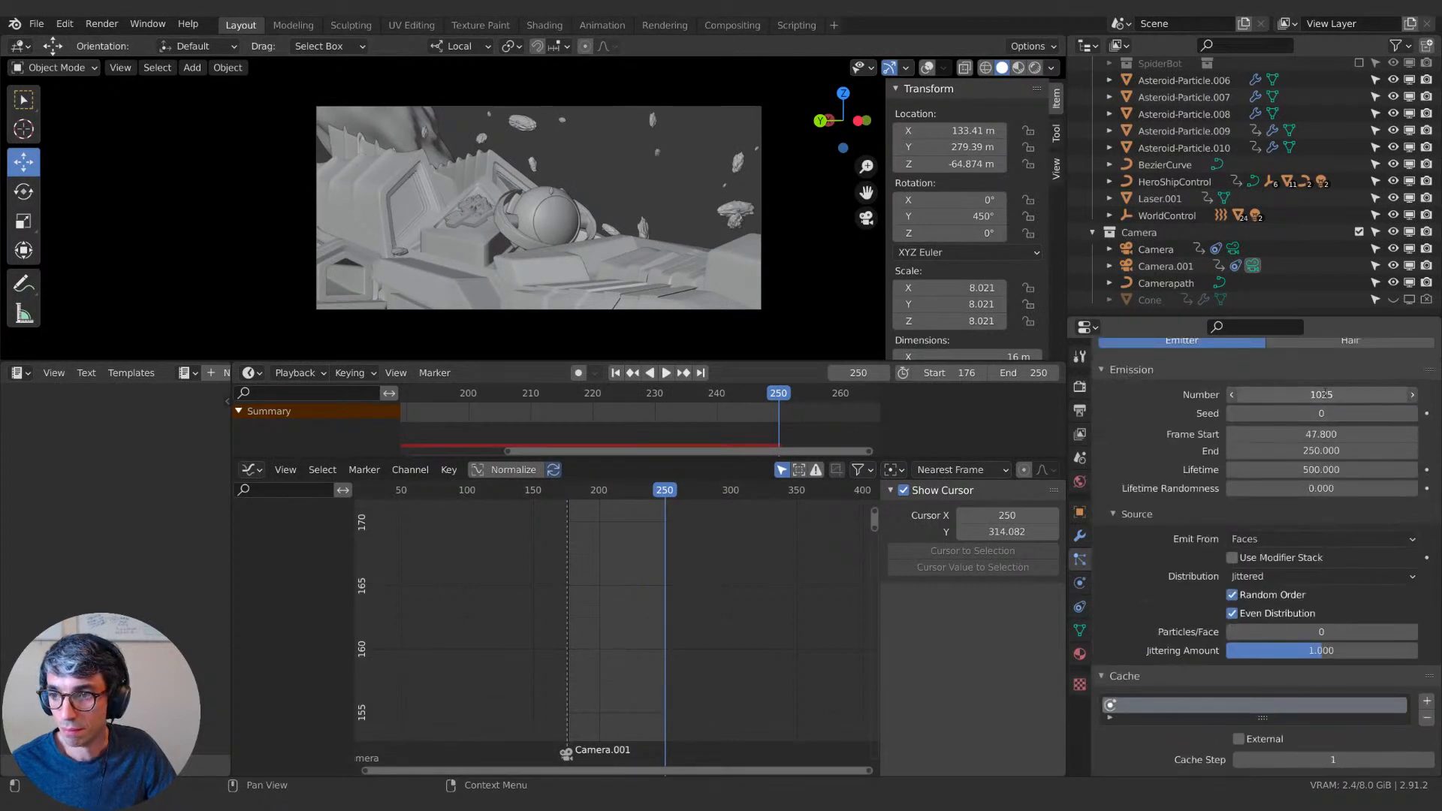
{"action": "type", "text": "200"}
{"action": "key", "text": "Return"}
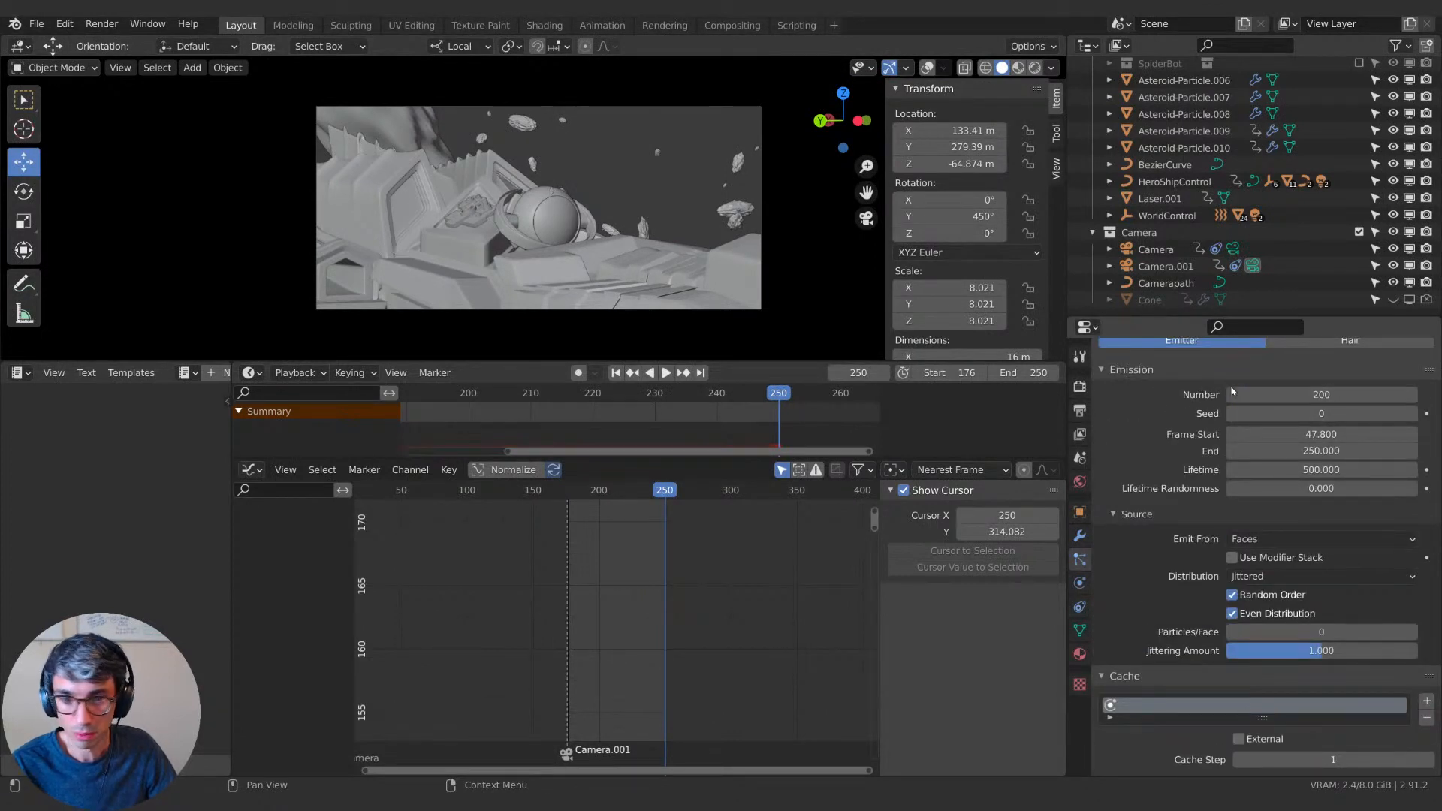
{"action": "left_click", "coordinate": [1294, 393]}
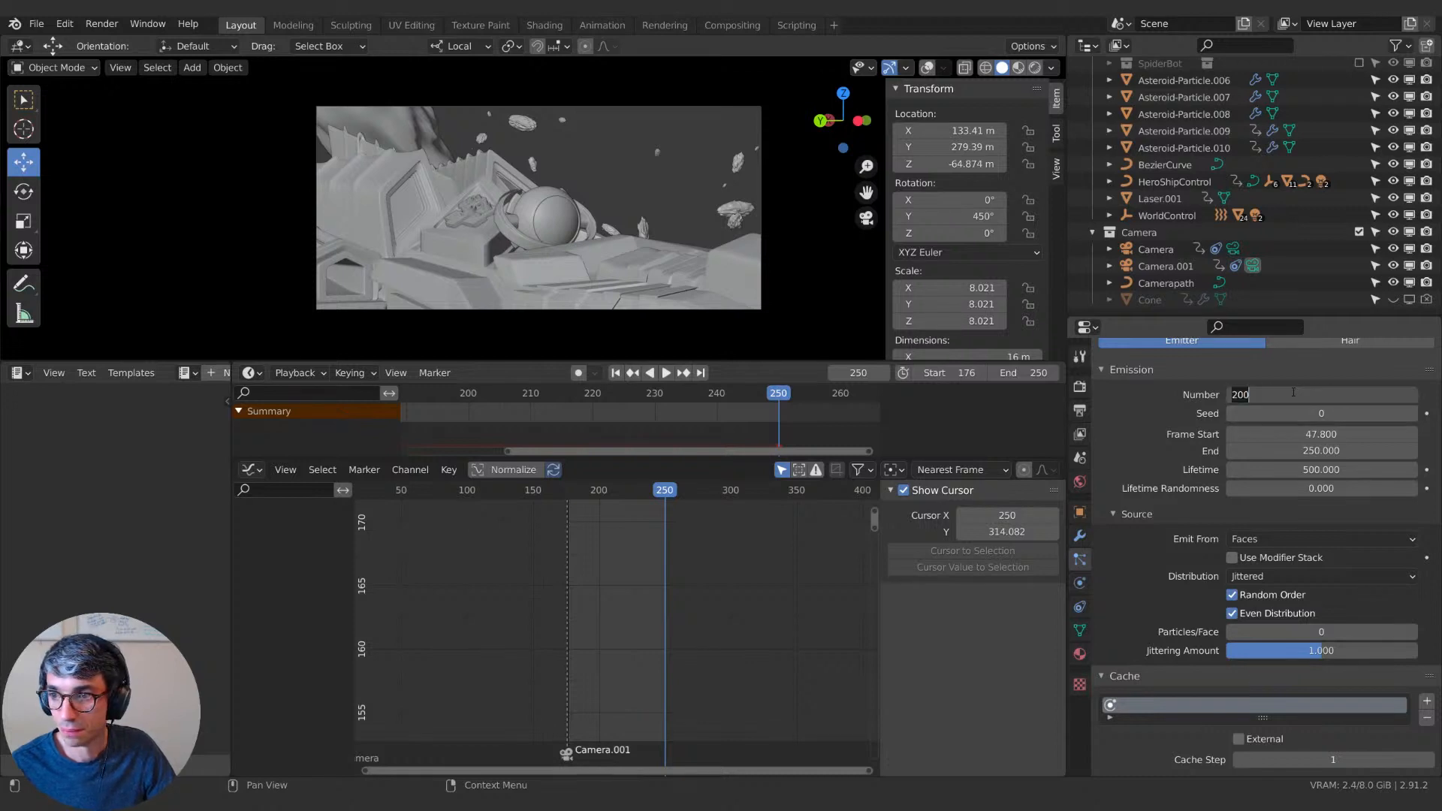
{"action": "type", "text": "0"}
{"action": "key", "text": "Return"}
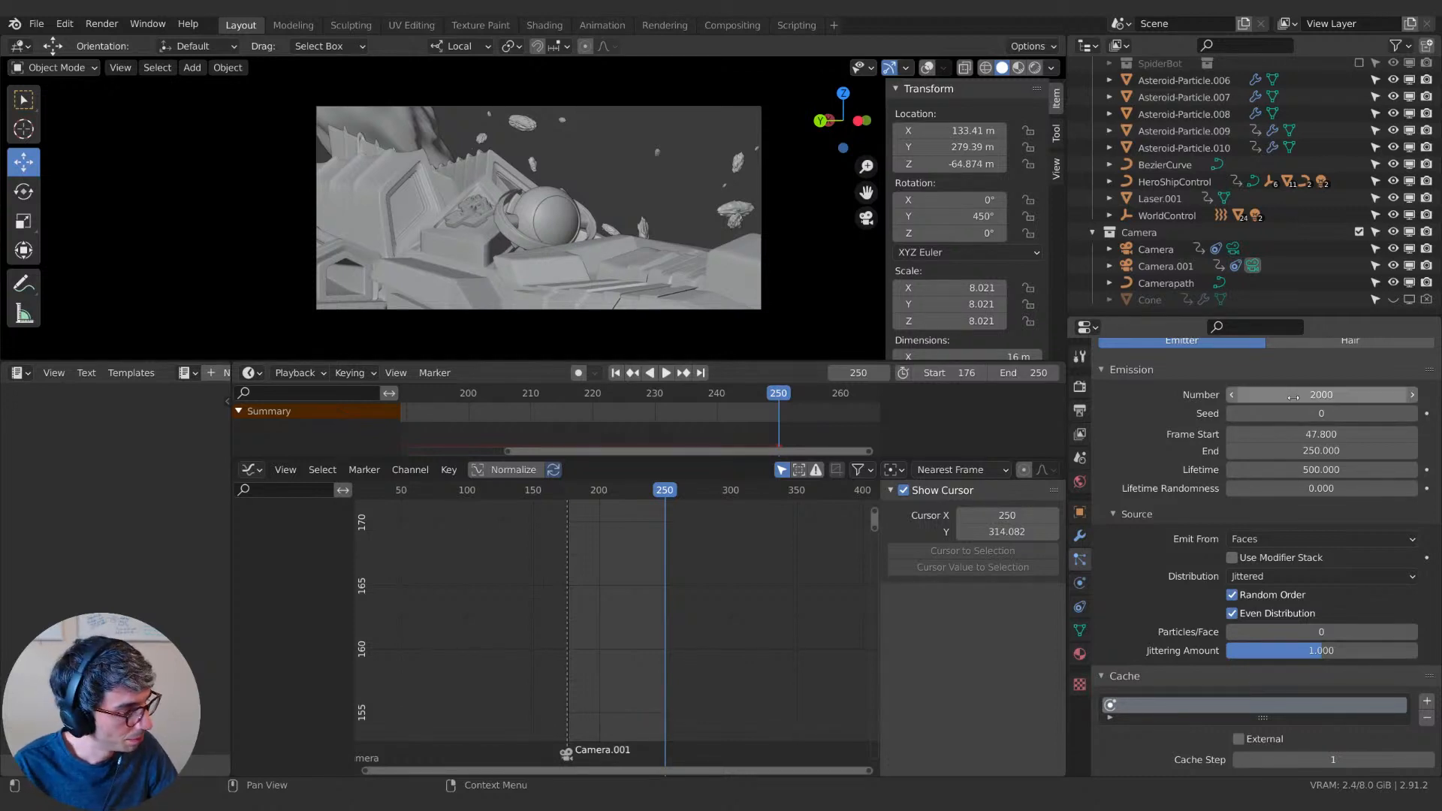
{"action": "key", "text": "space"}
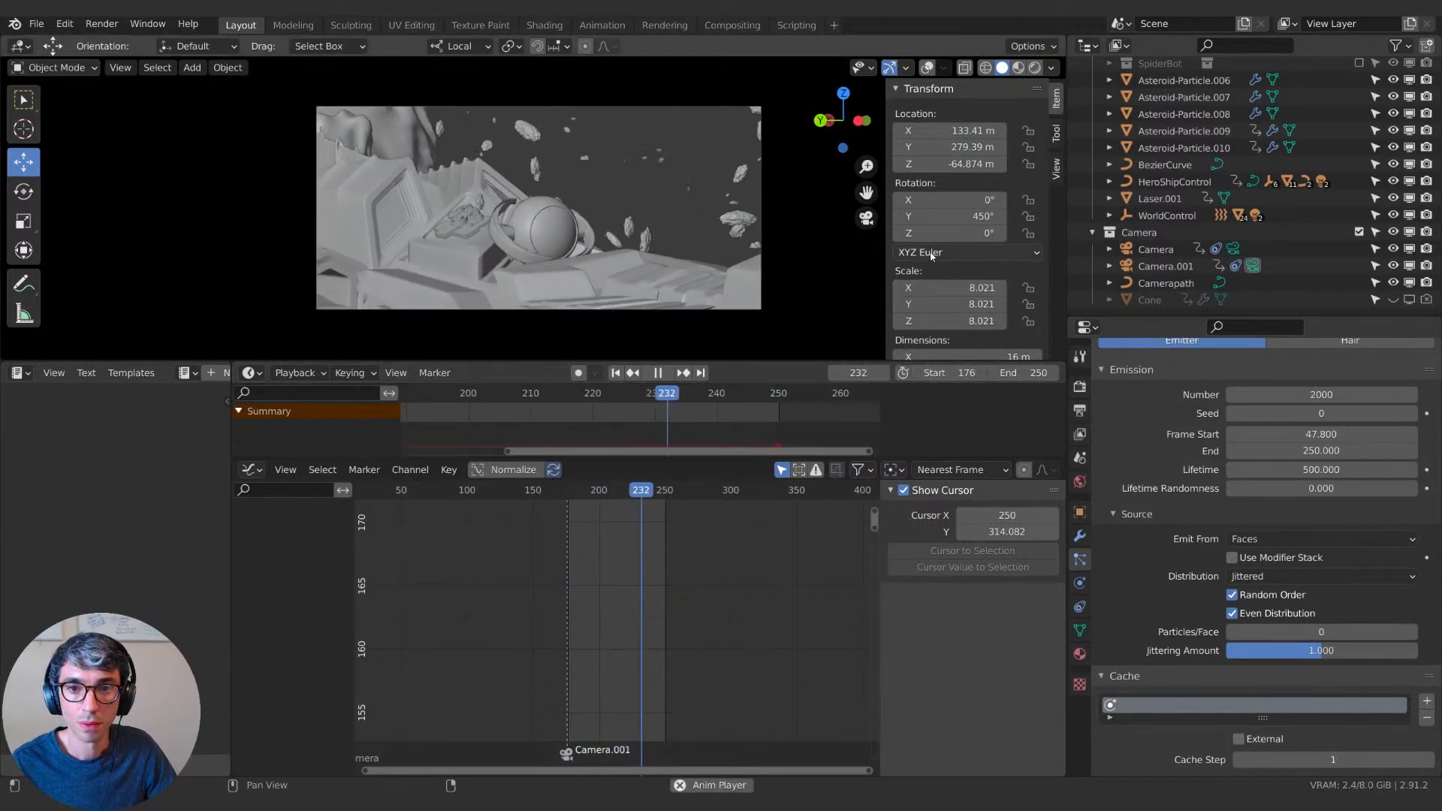
{"action": "key", "text": "space"}
Bake the particle cache again and play the shot through the camera.
{"action": "scroll", "coordinate": [1164, 584], "scroll_direction": "down", "scroll_amount": 5}
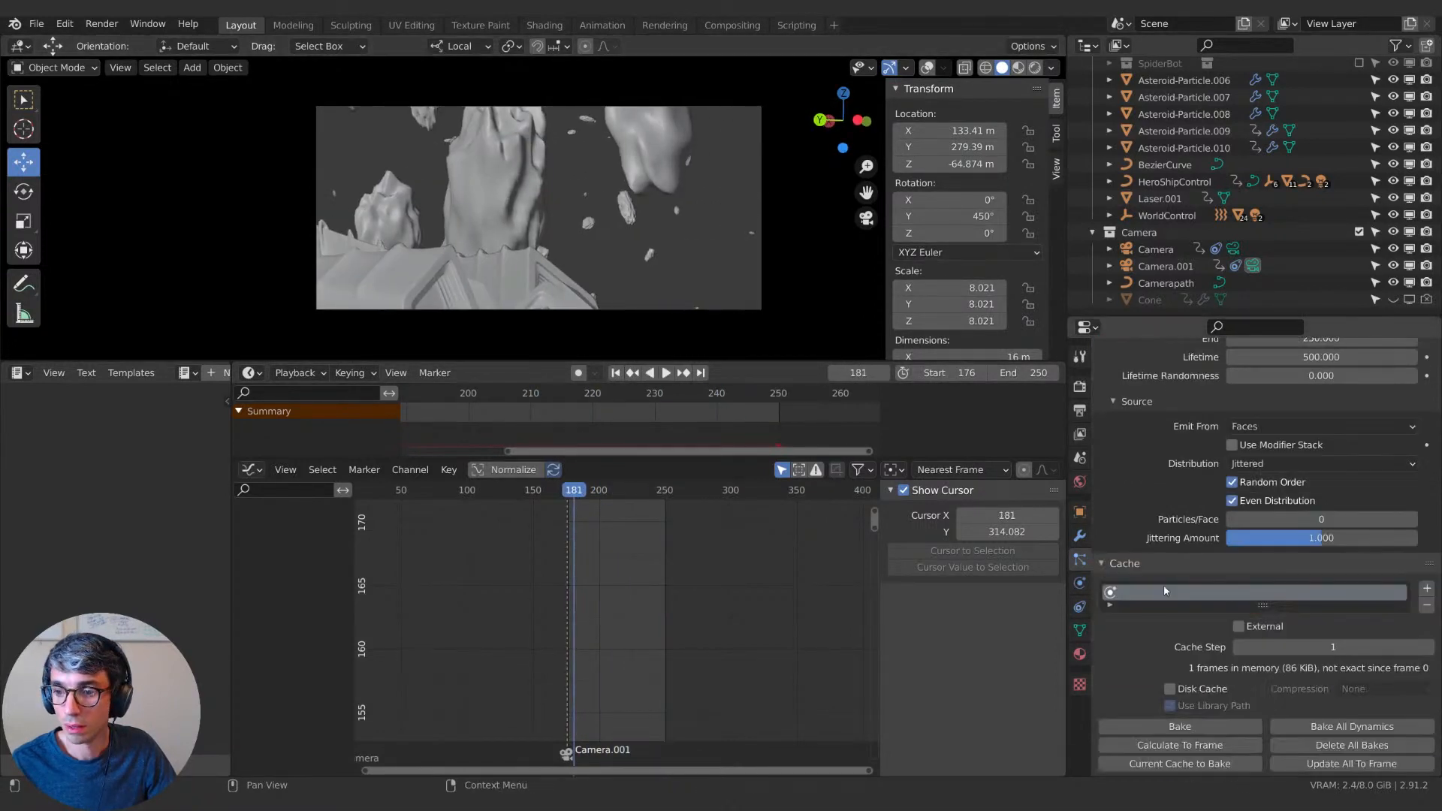
{"action": "left_click", "coordinate": [1163, 614]}
{"action": "key", "text": "space"}
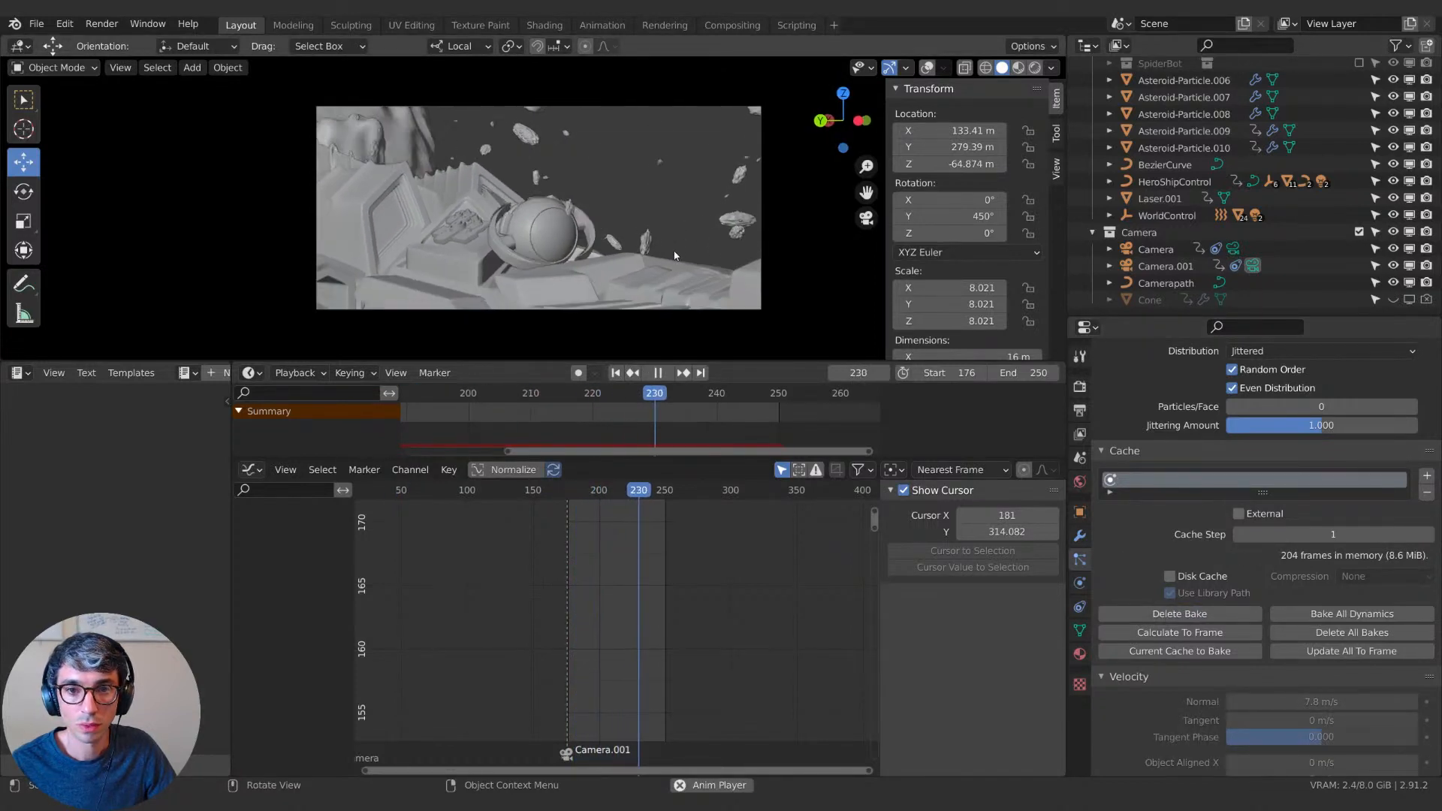
Preview the shot in rendered shading, return the viewport to solid shading and save the file.
{"action": "left_click", "coordinate": [1036, 68]}
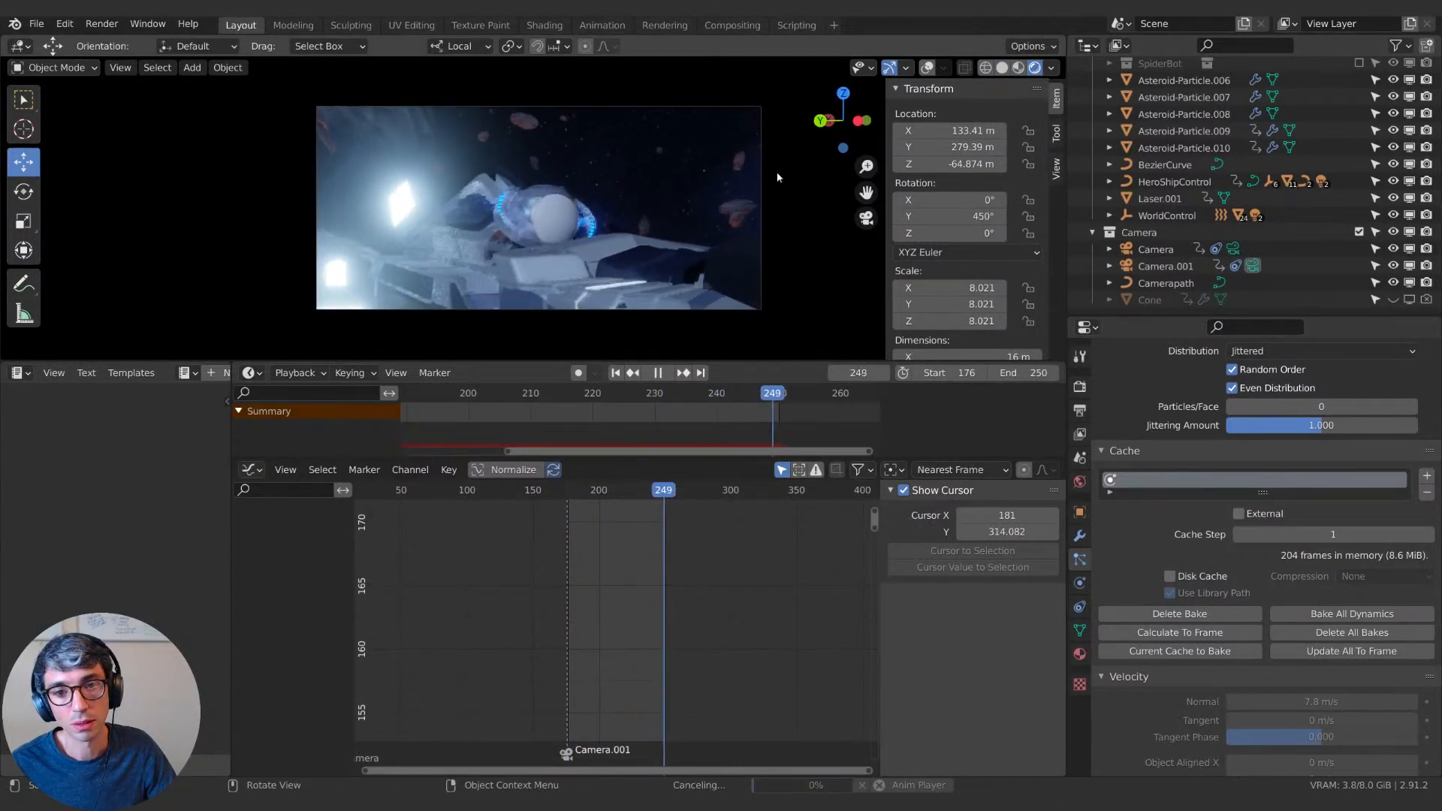
{"action": "left_click", "coordinate": [1003, 68]}
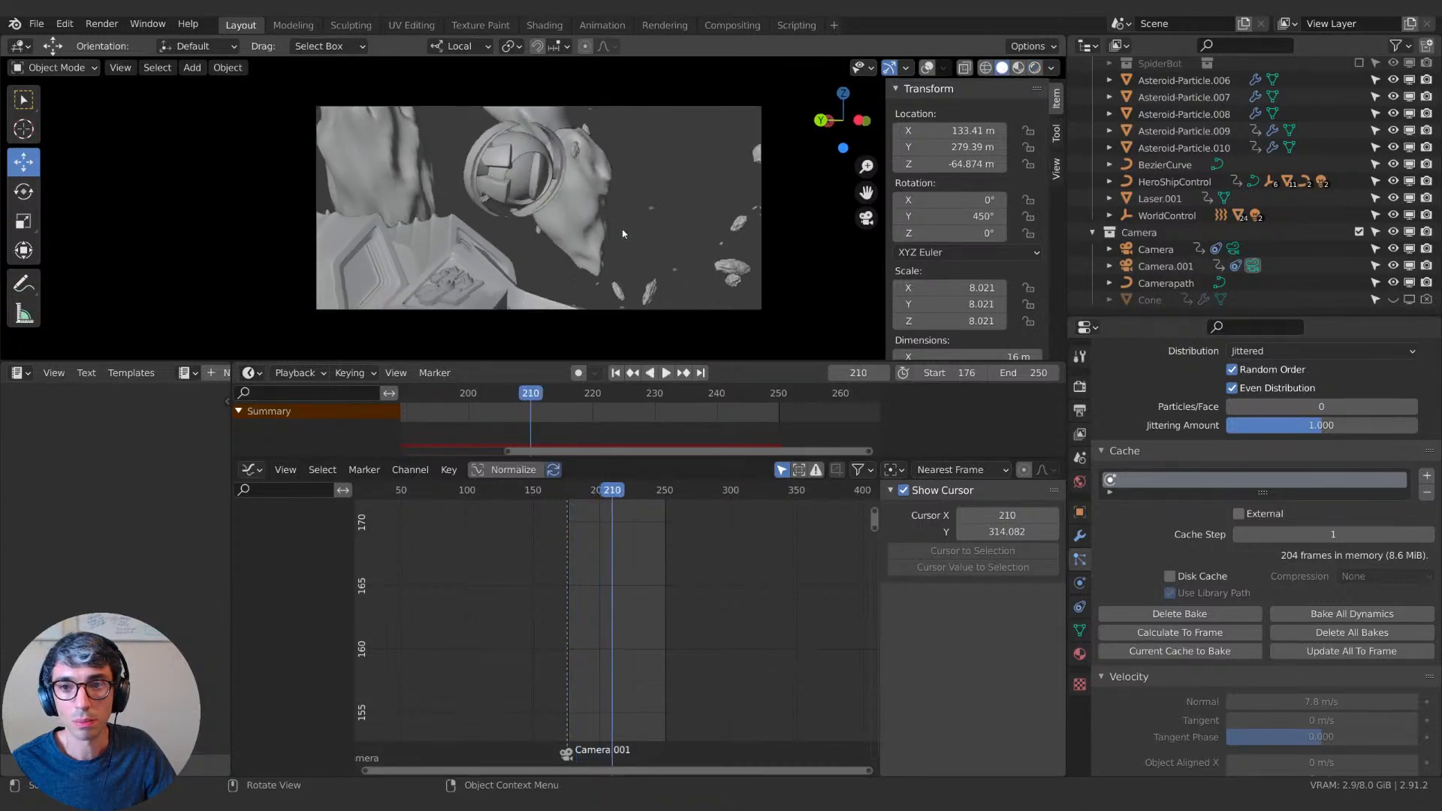
{"action": "key", "text": "space"}
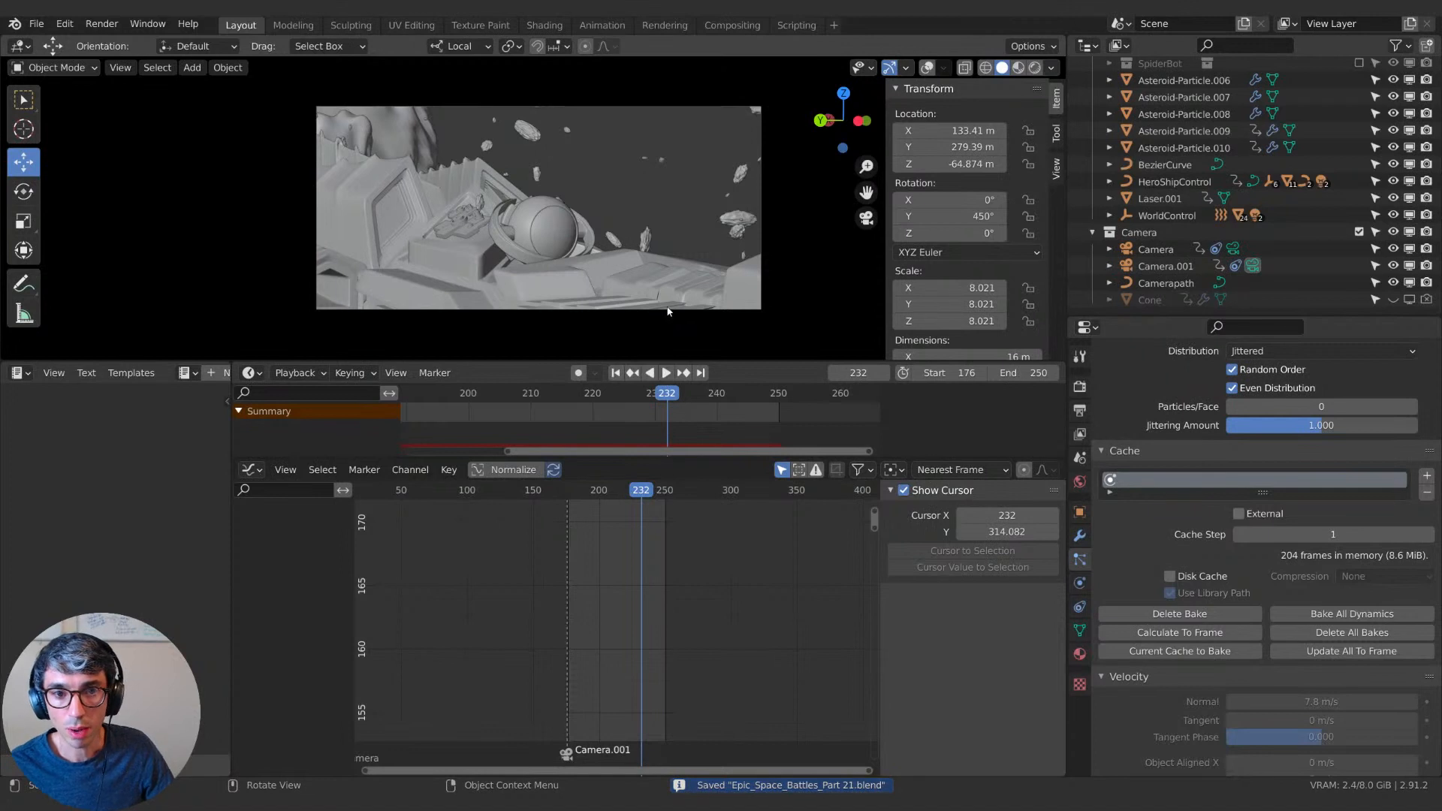
{"action": "scroll", "coordinate": [569, 271], "scroll_direction": "up", "scroll_amount": 1}
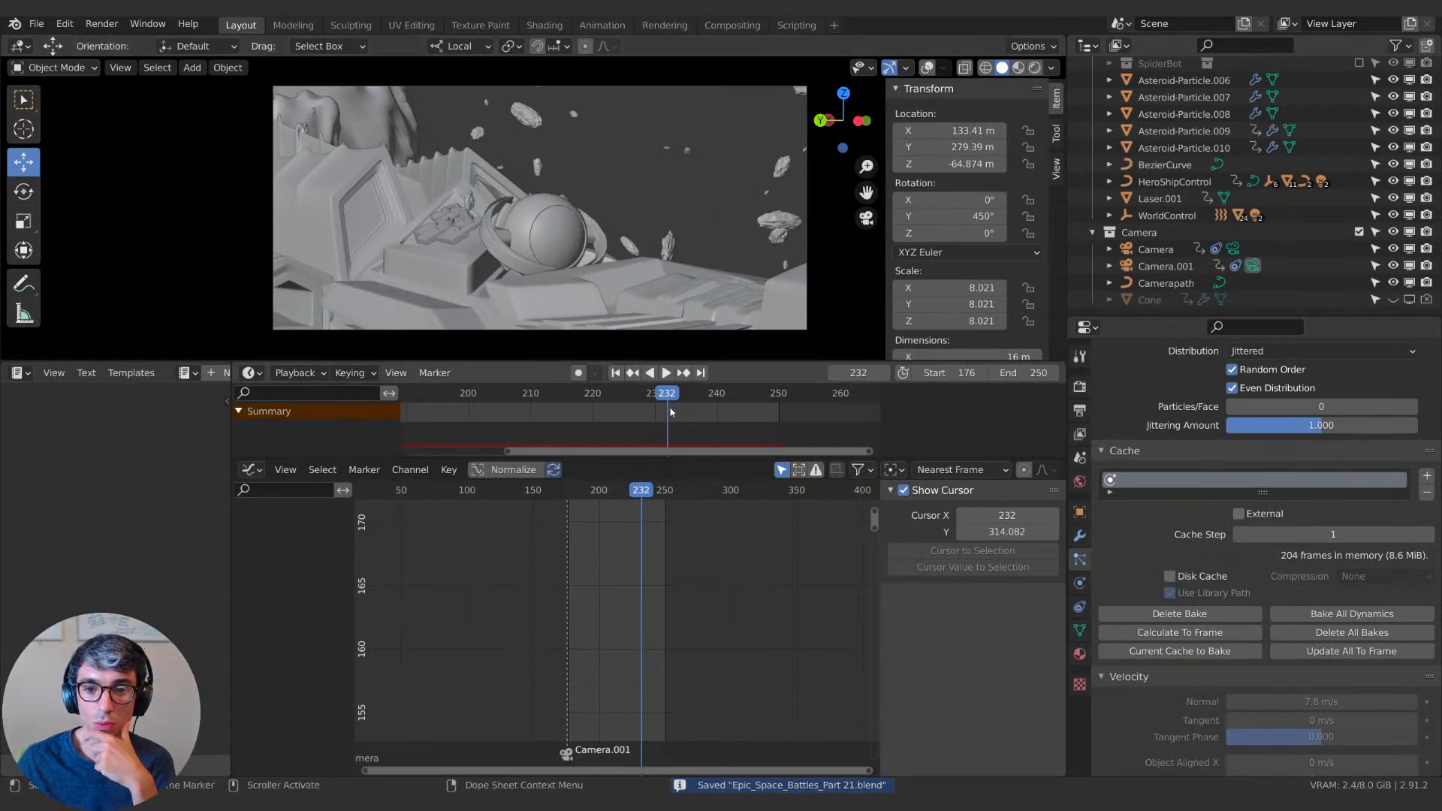